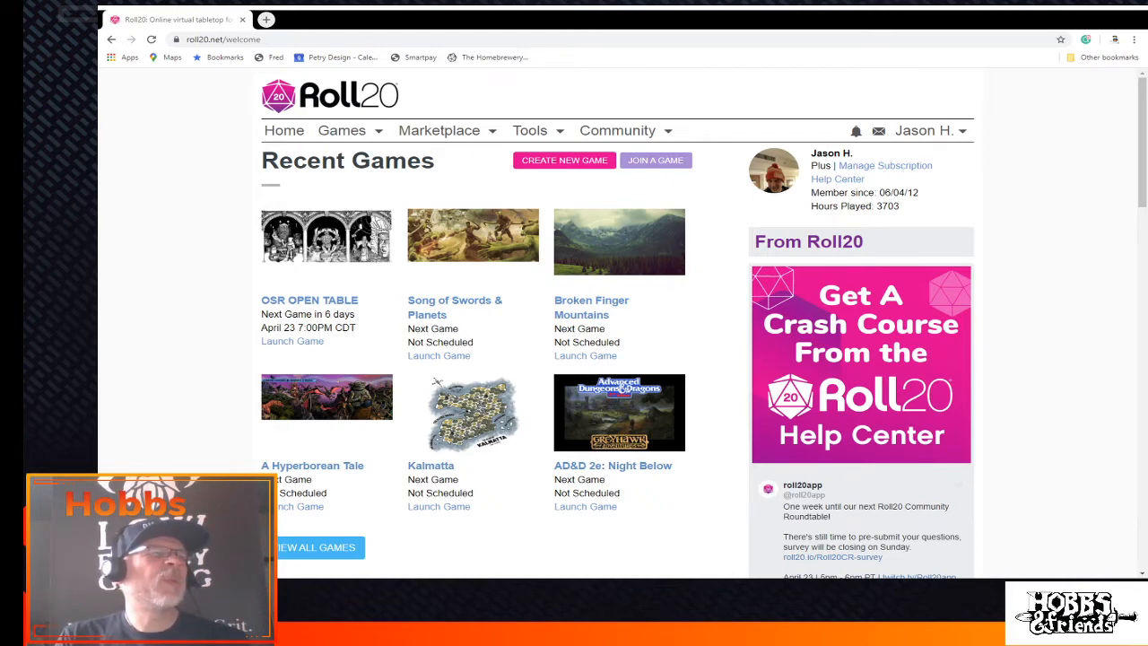
Start creating a new game and name it "Halfmen of Hirsute Hollow"
mouse_move(341, 130)
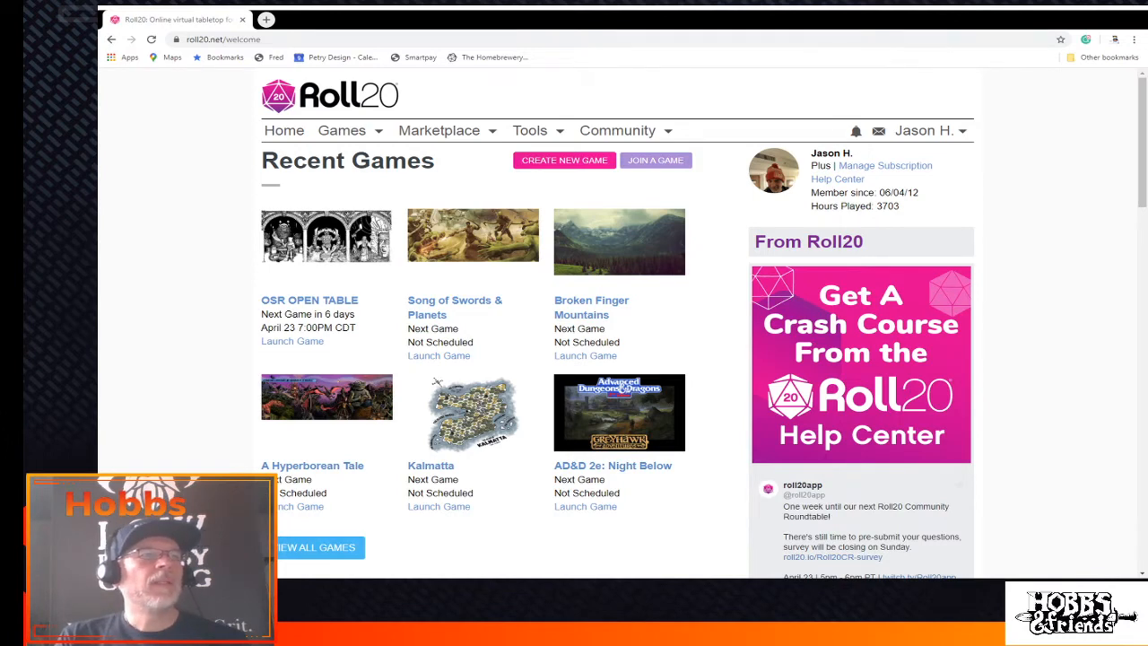
left_click(575, 168)
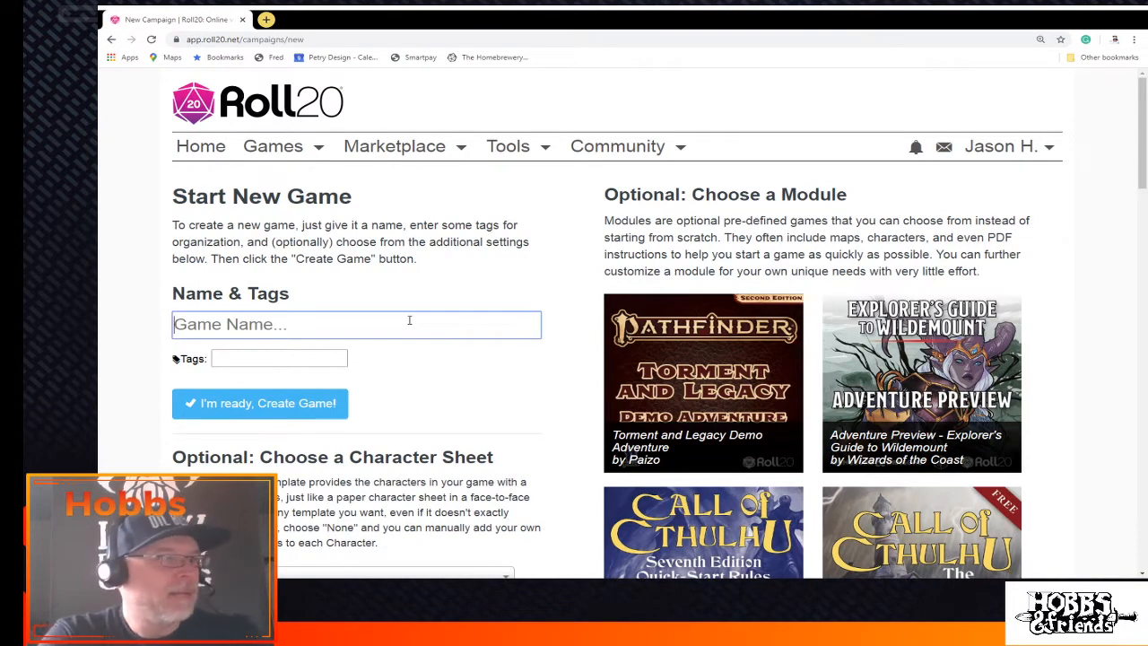
type("Hol")
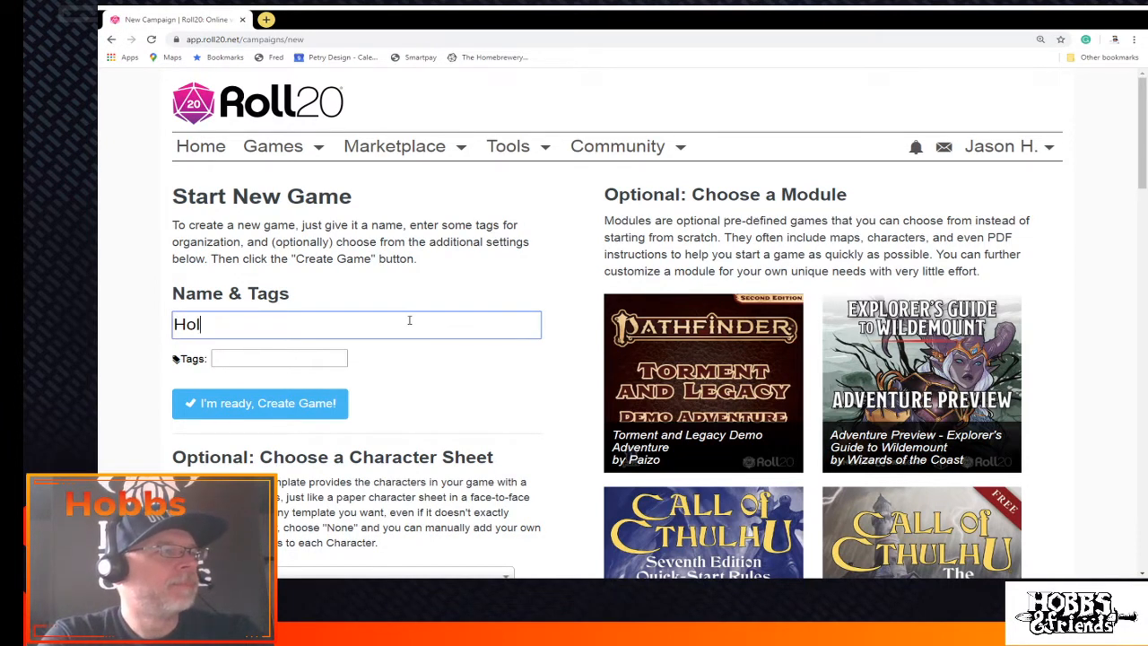
type("lowmen of H")
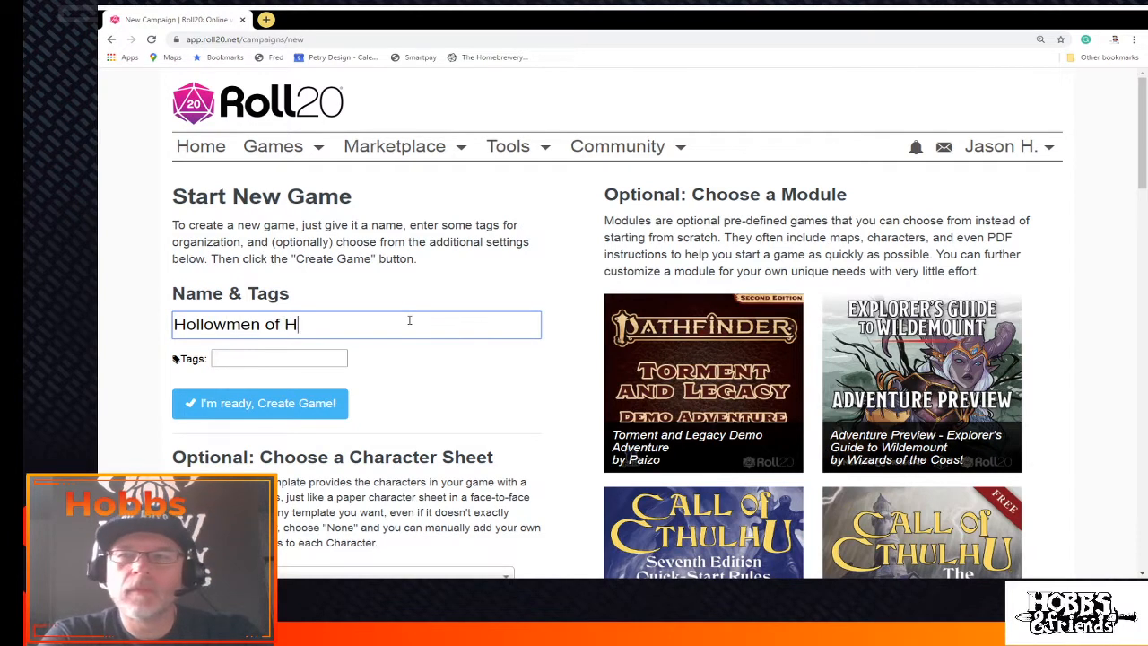
key("BackSpace")
key("BackSpace")
key("BackSpace")
key("BackSpace")
key("BackSpace")
key("BackSpace")
key("BackSpace")
key("BackSpace")
key("BackSpace")
key("BackSpace")
key("BackSpace")
key("BackSpace")
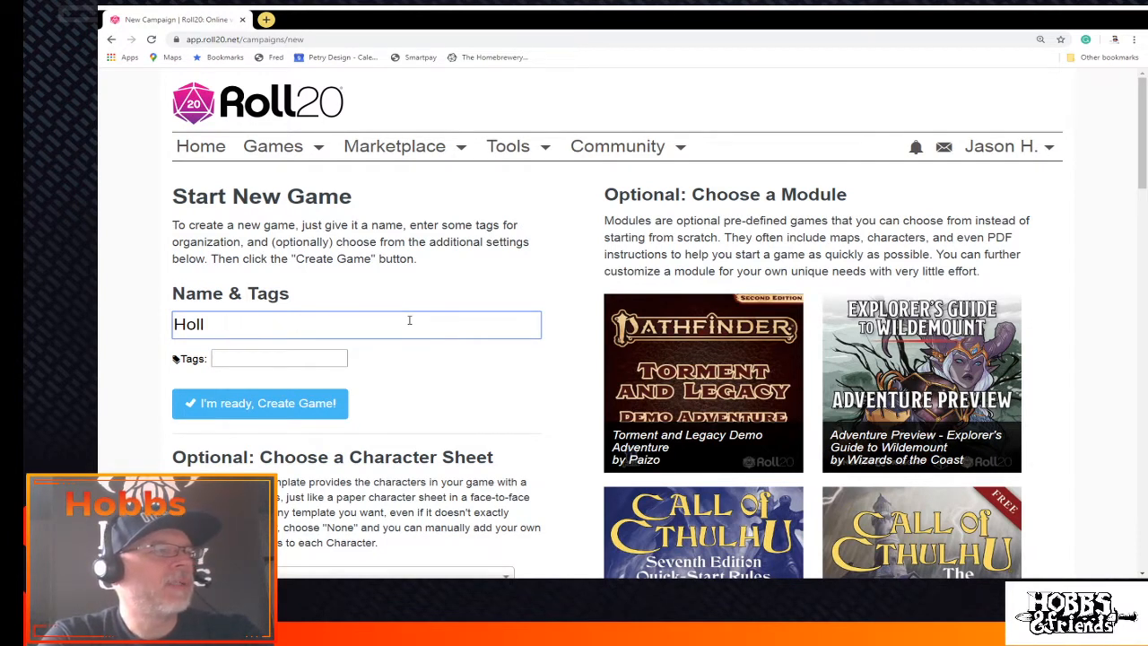
key("BackSpace")
type("alfmen")
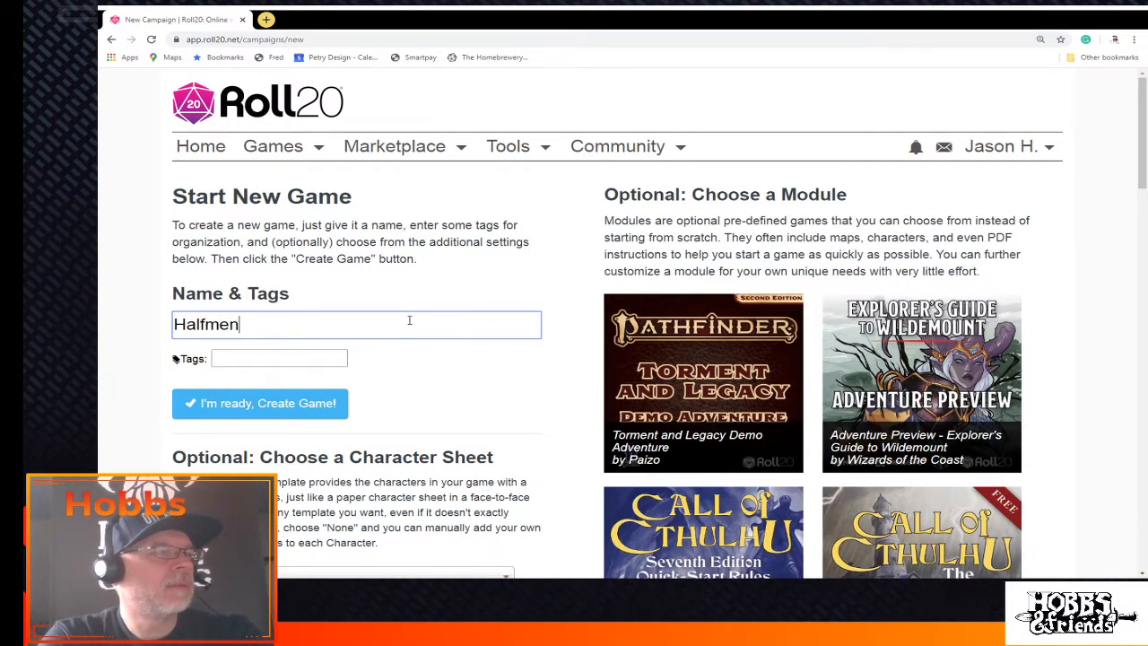
type(" of Hirsute")
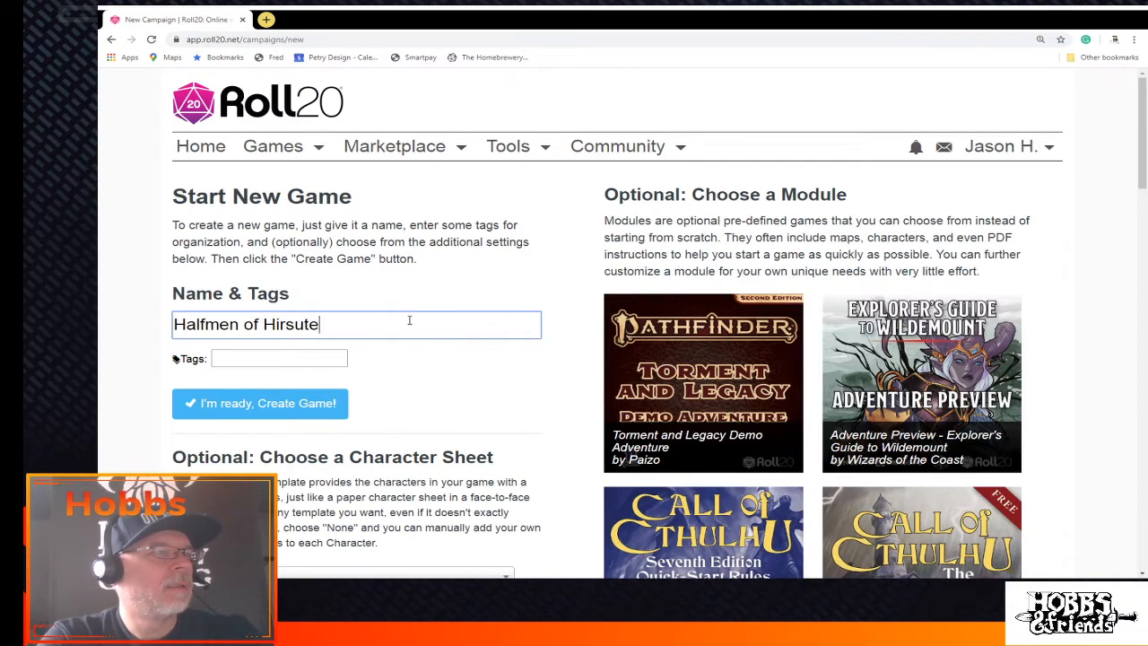
type(" Hollow")
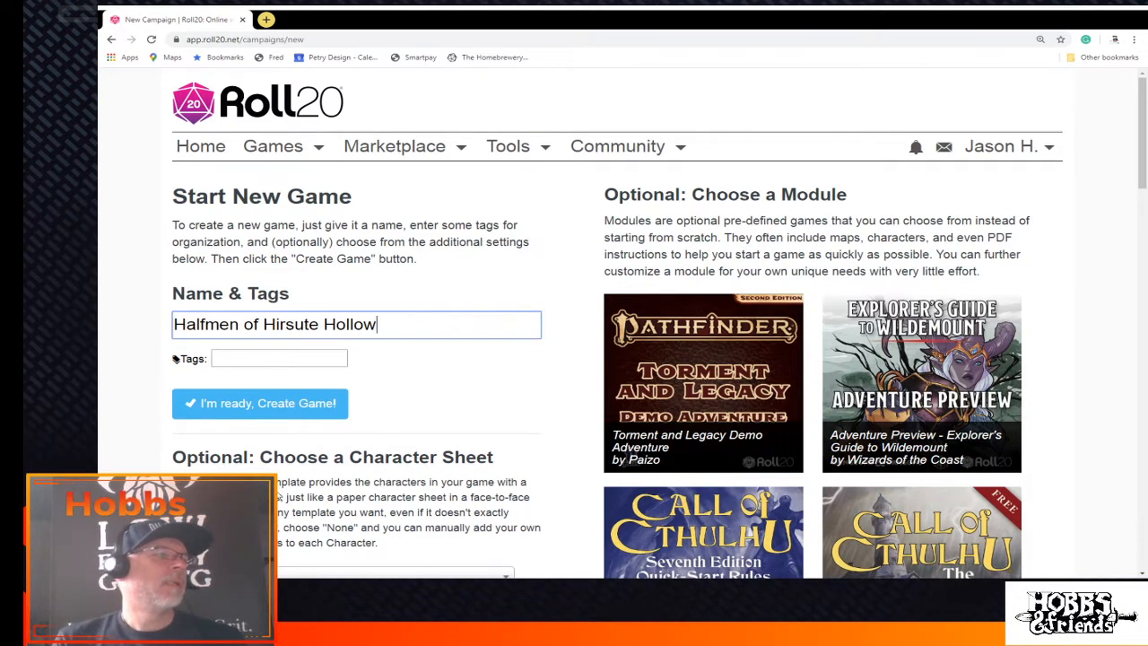
Find the Dungeon Crawl Classics (Tabbed) character sheet by searching for "dun", choose it for the game and look over its preview
scroll(371, 467, "down", 1)
left_click(510, 463)
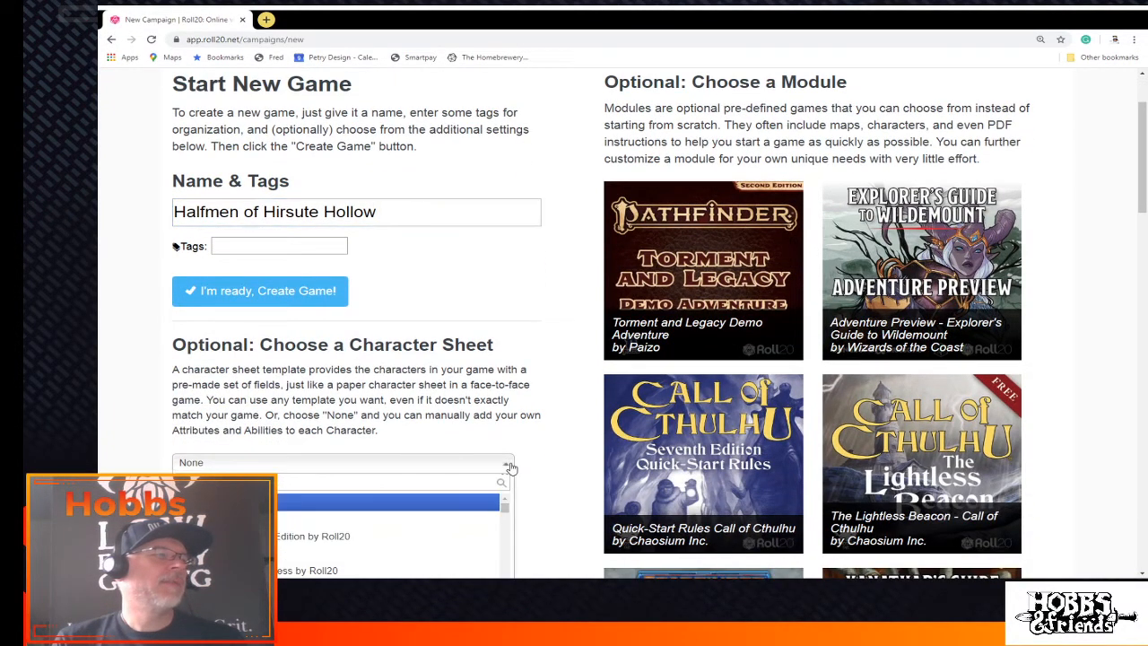
scroll(511, 463, "down", 2)
scroll(512, 469, "down", 2)
scroll(366, 358, "up", 2)
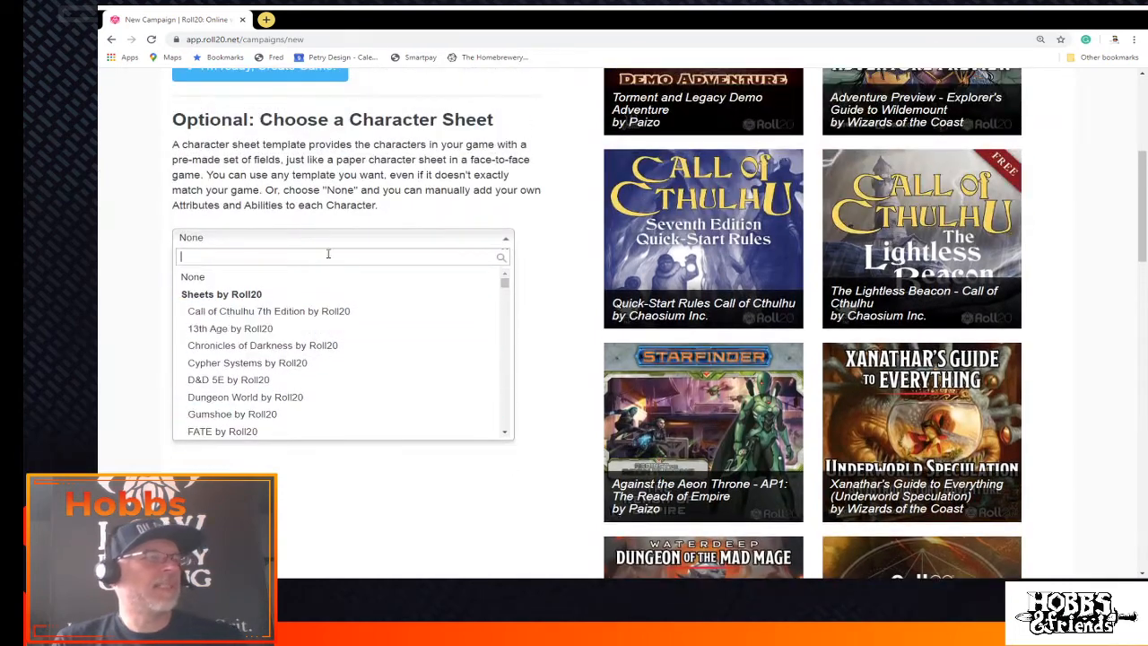
type("dun")
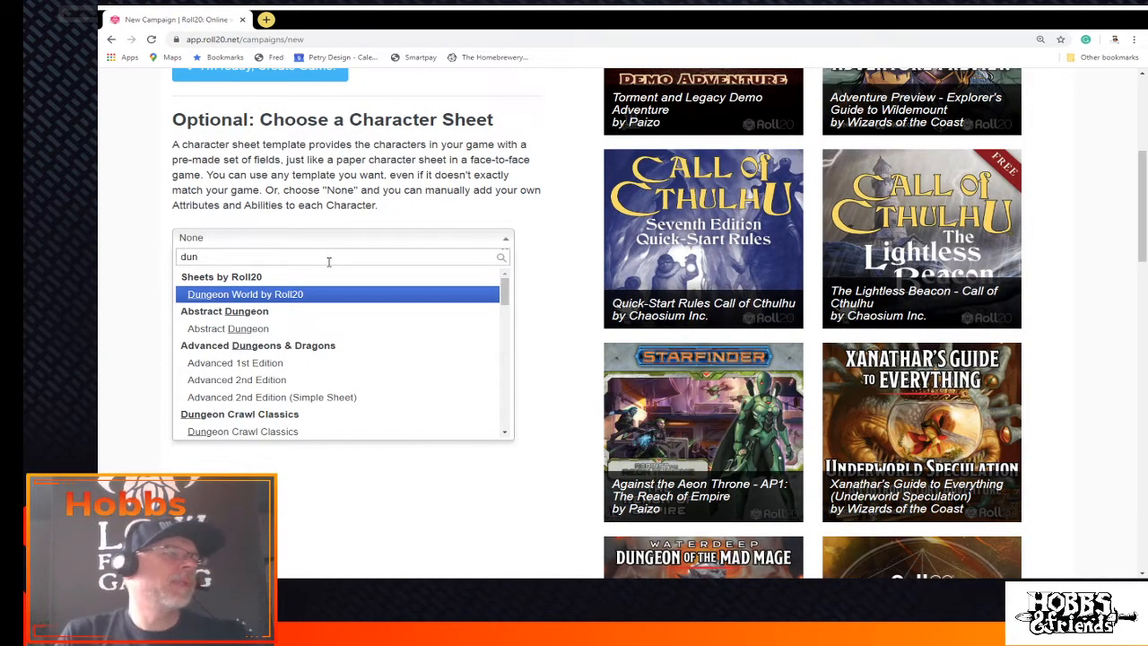
scroll(364, 414, "down", 1)
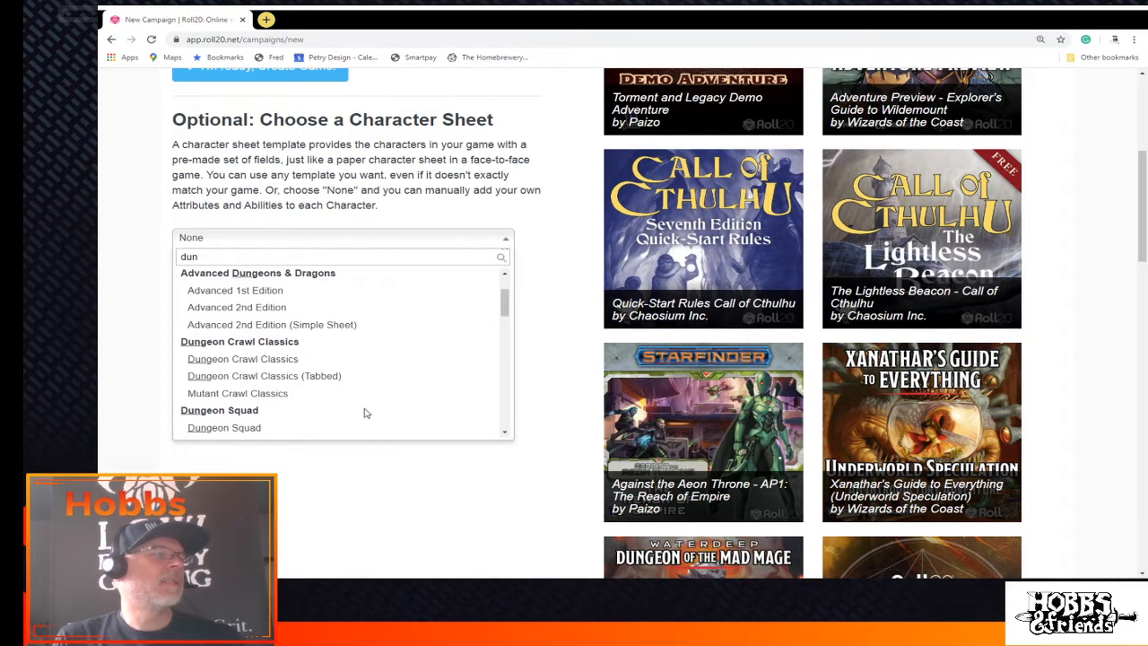
left_click(281, 377)
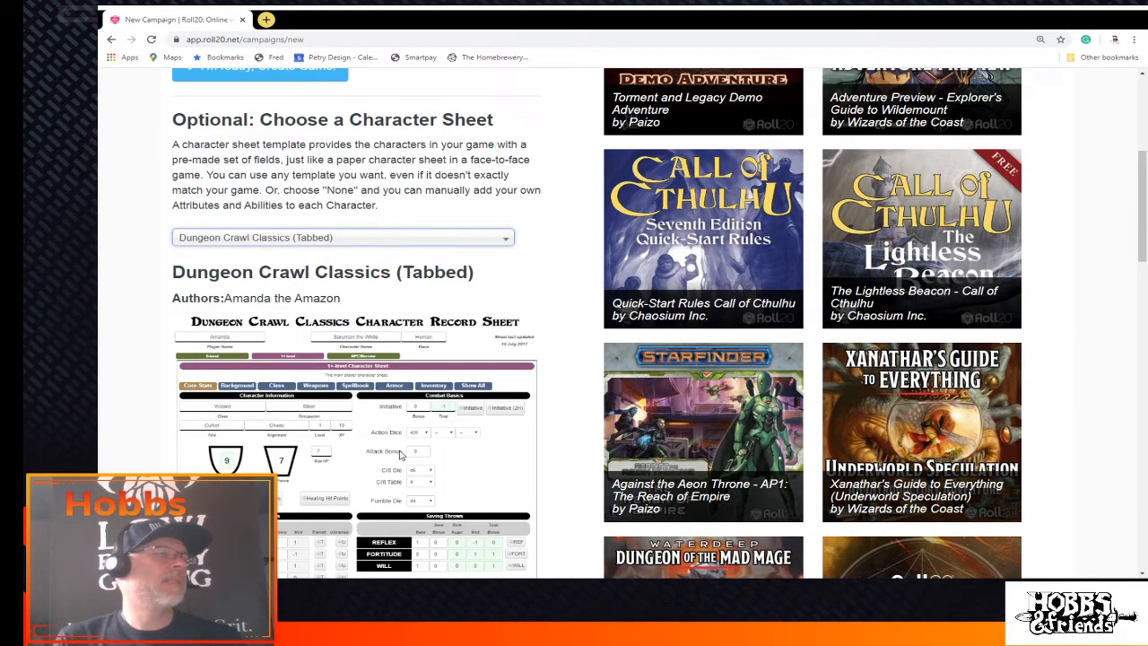
scroll(401, 455, "down", 1)
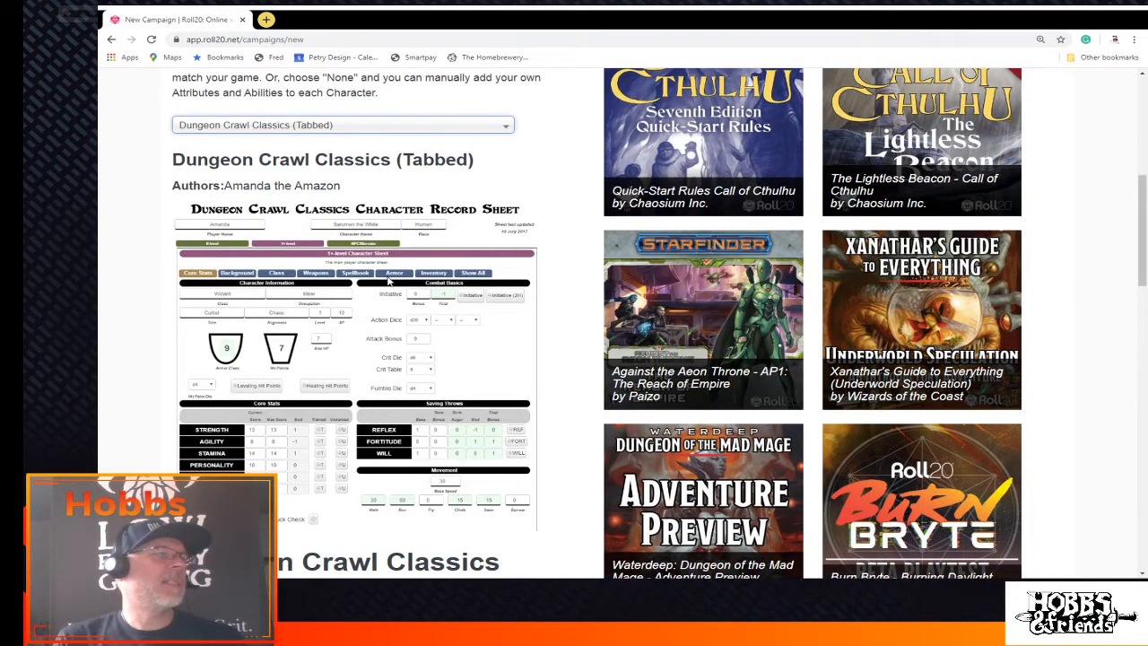
scroll(449, 320, "up", 1)
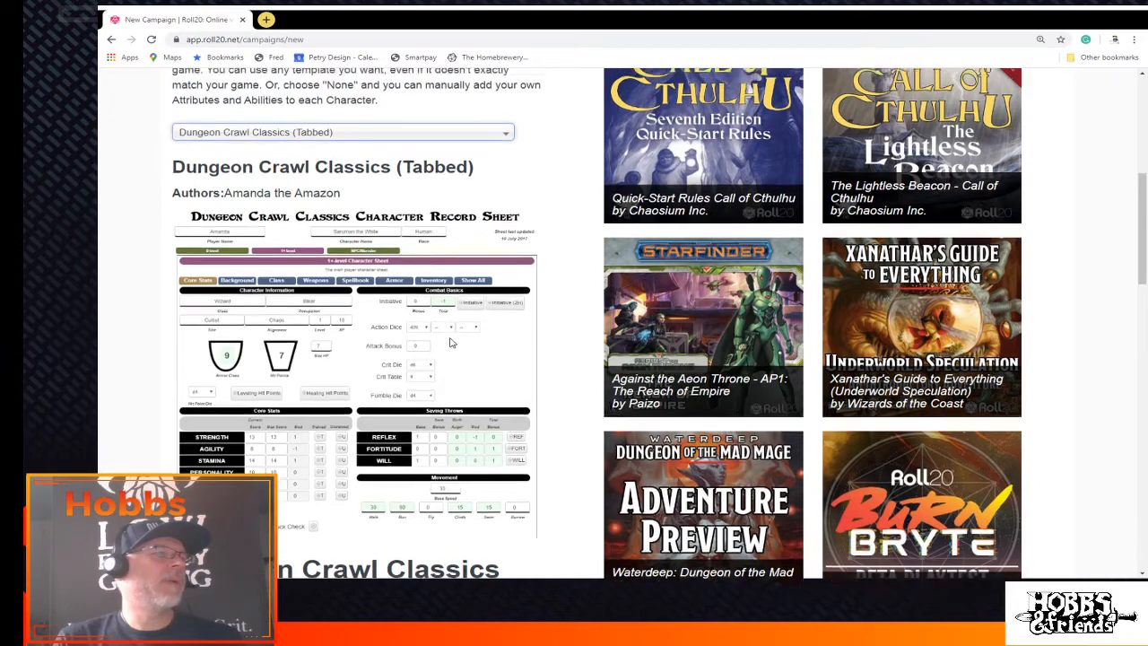
Switch the character sheet to the plain Dungeon Crawl Classics template and examine its preview
left_click(506, 186)
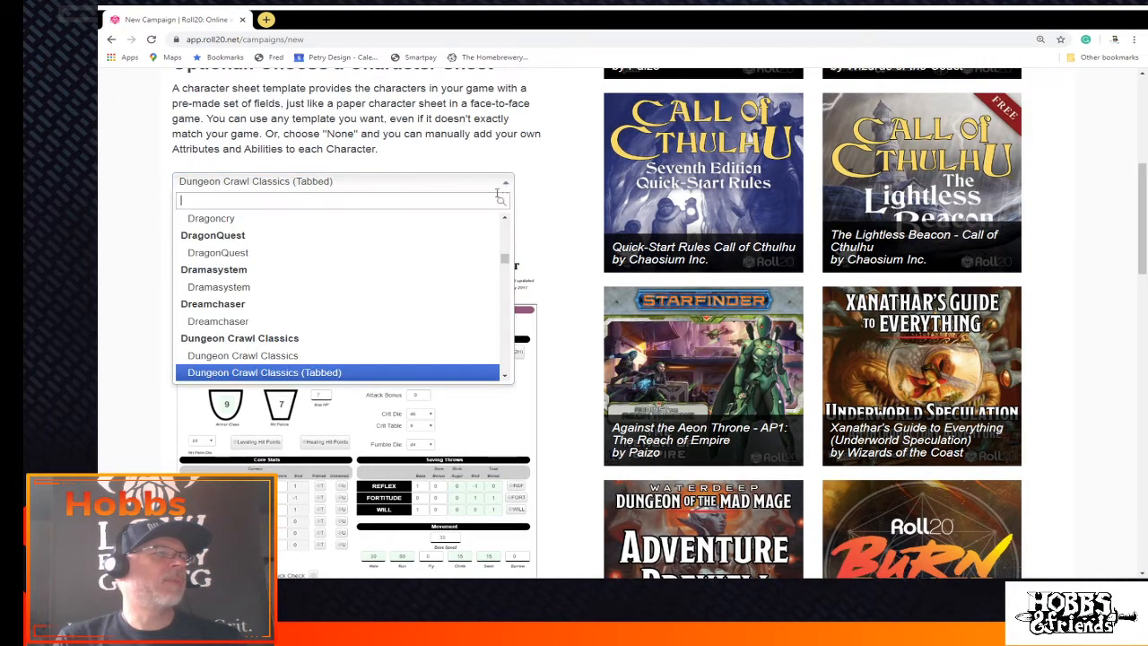
left_click(272, 351)
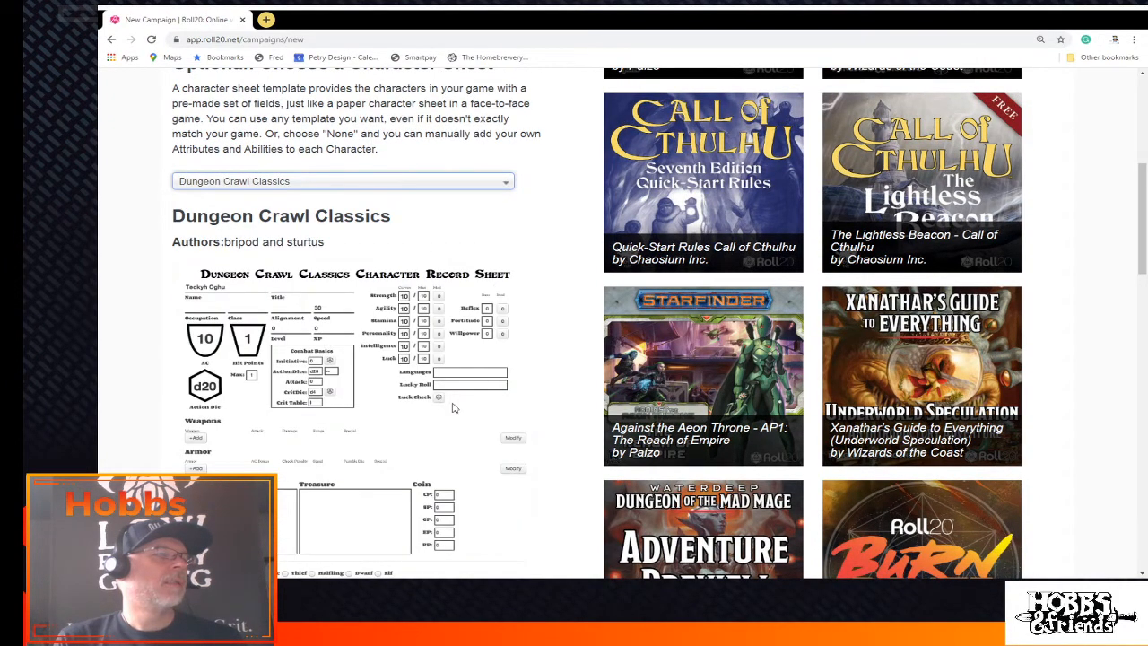
scroll(307, 445, "down", 1)
scroll(307, 446, "down", 2)
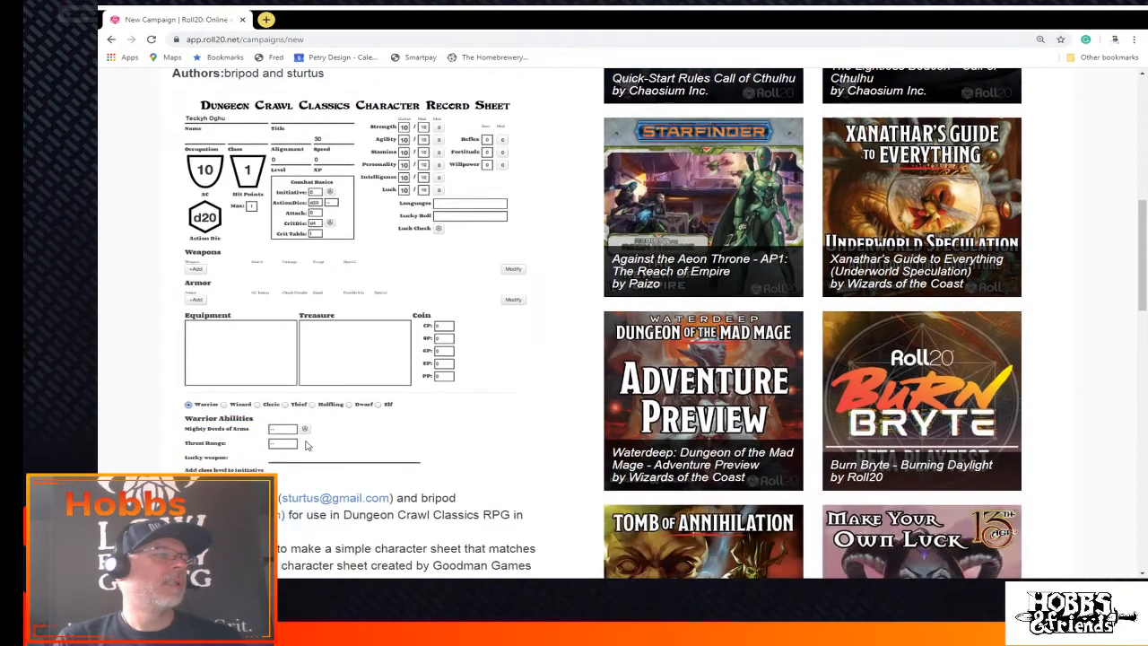
scroll(306, 446, "up", 3)
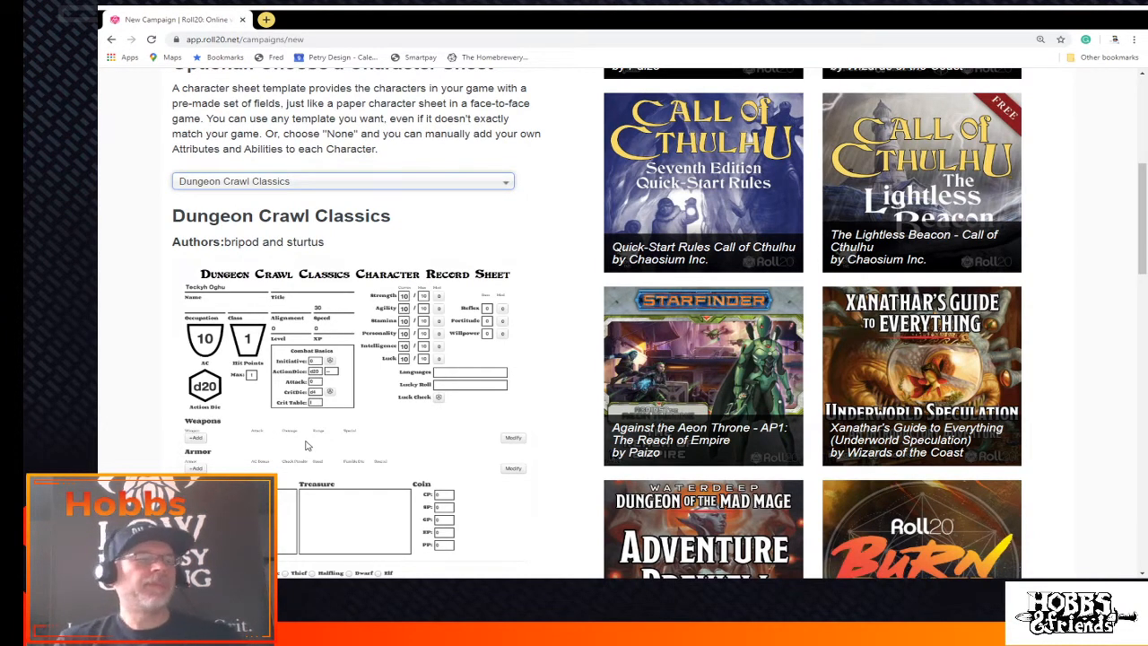
scroll(384, 410, "down", 3)
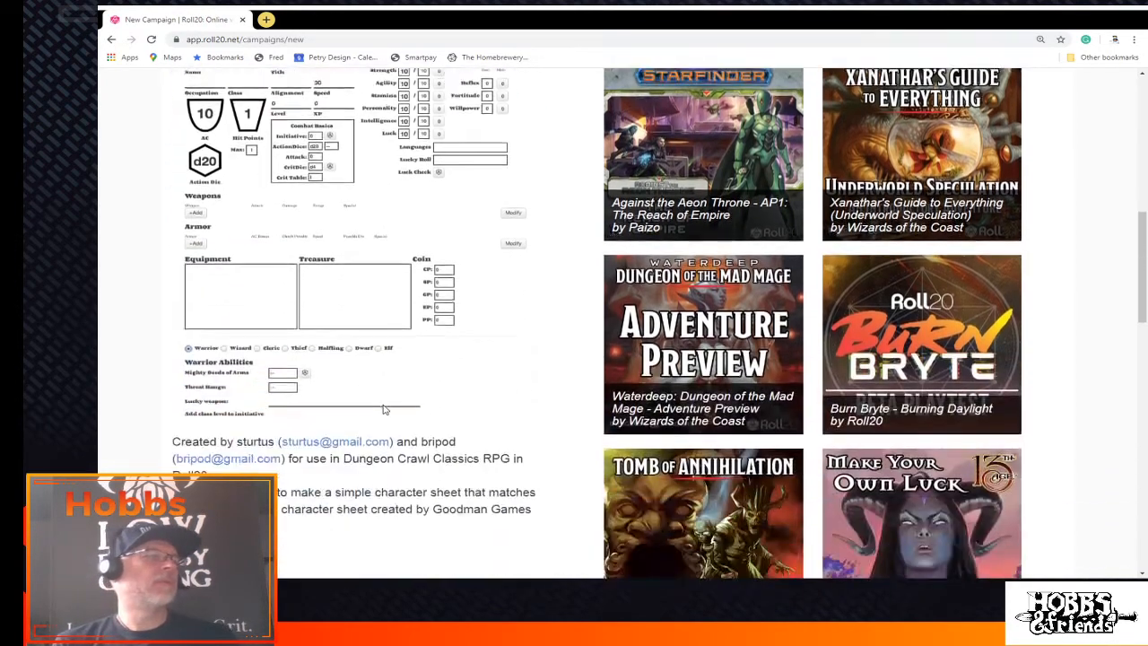
scroll(383, 409, "down", 4)
scroll(384, 410, "up", 7)
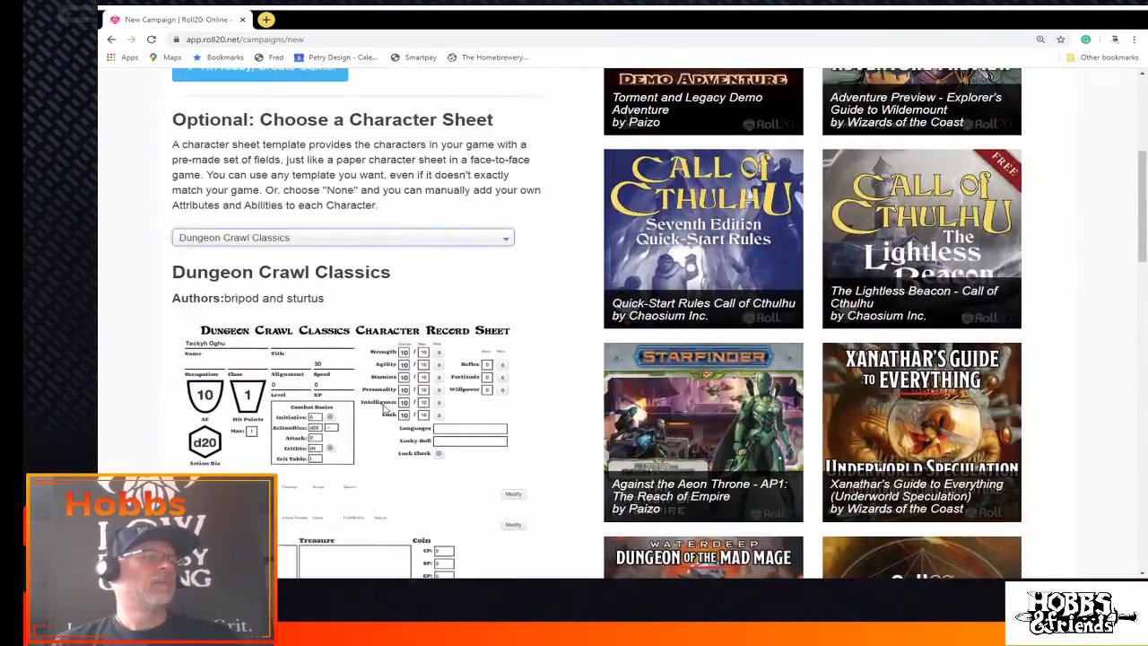
Set the character sheet back to Dungeon Crawl Classics (Tabbed) and create the game
left_click(505, 238)
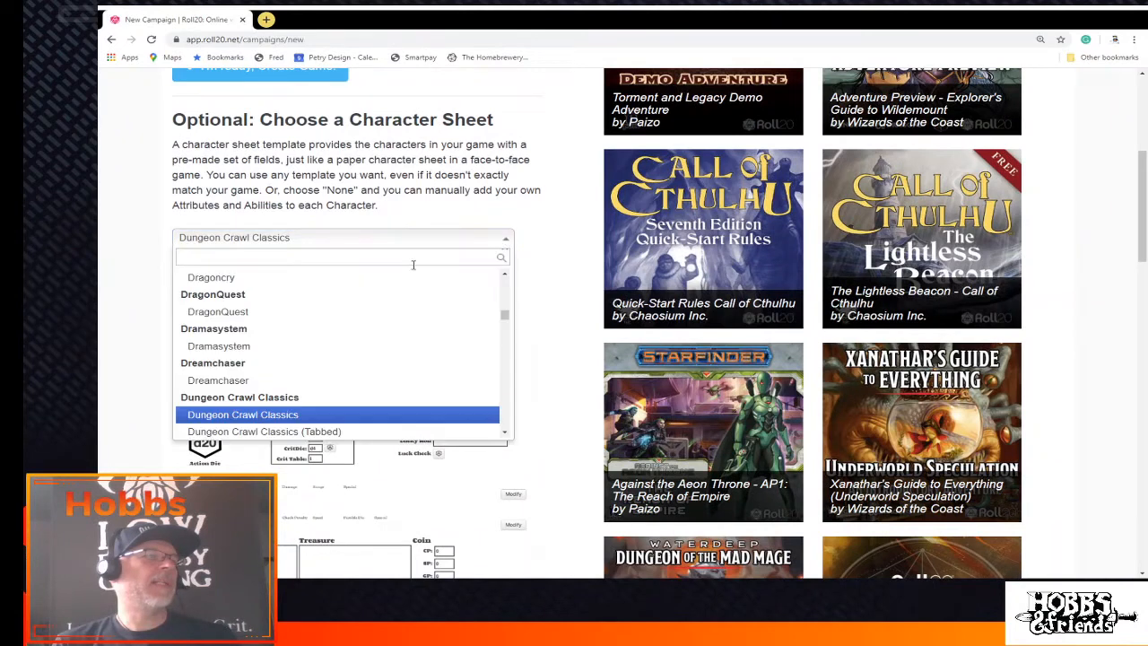
left_click(331, 431)
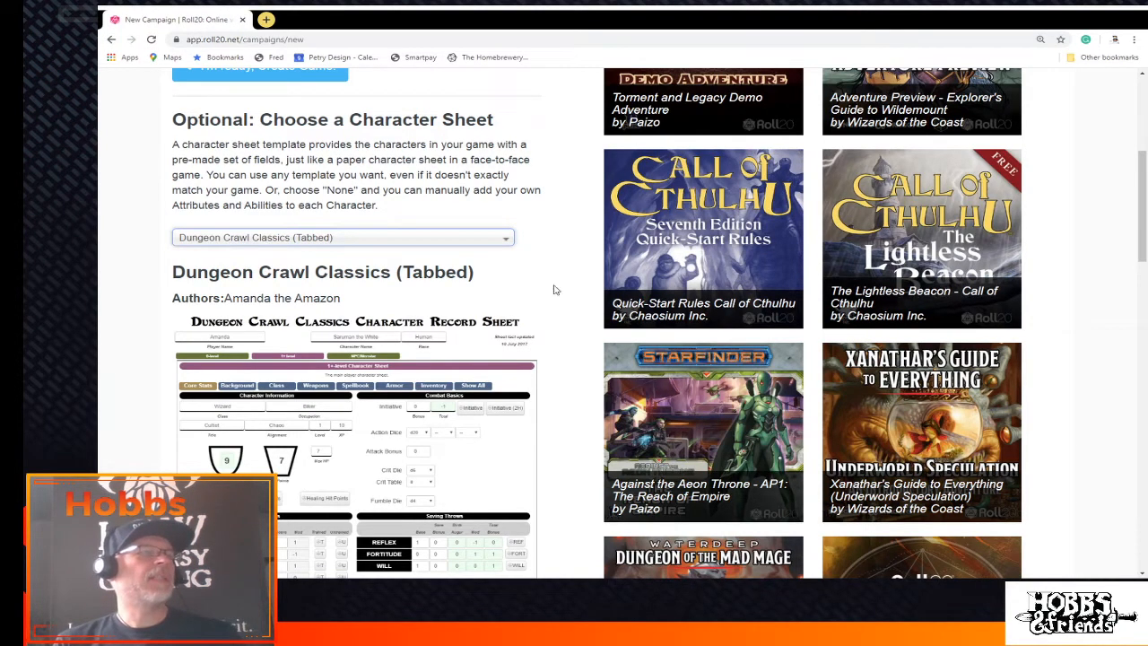
scroll(544, 223, "up", 4)
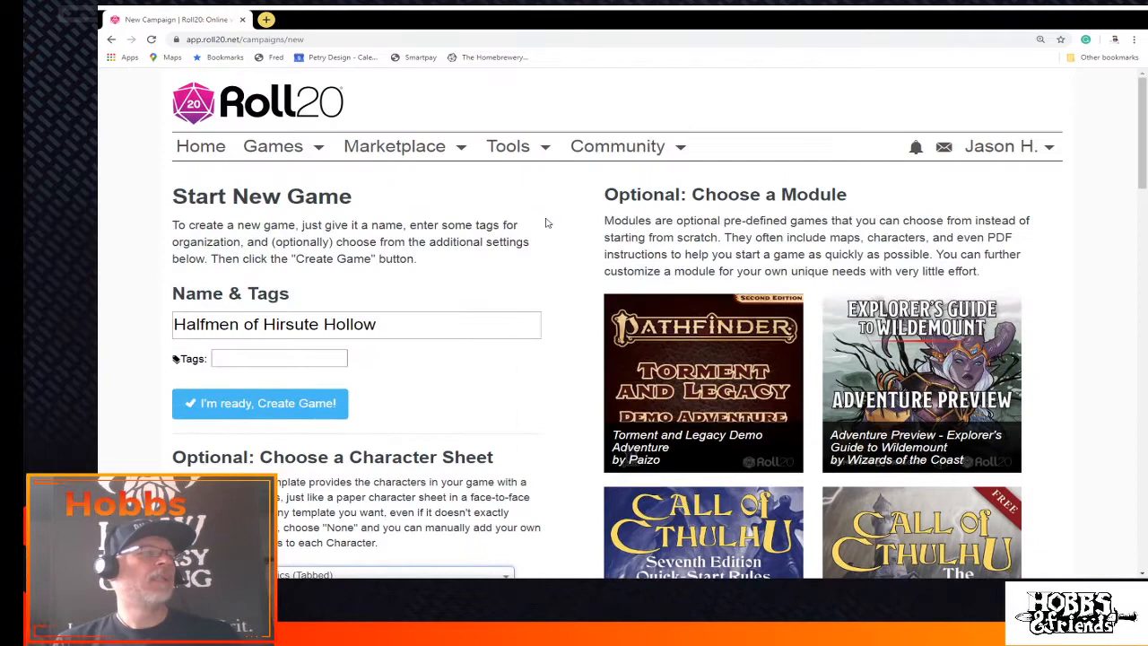
left_click(319, 398)
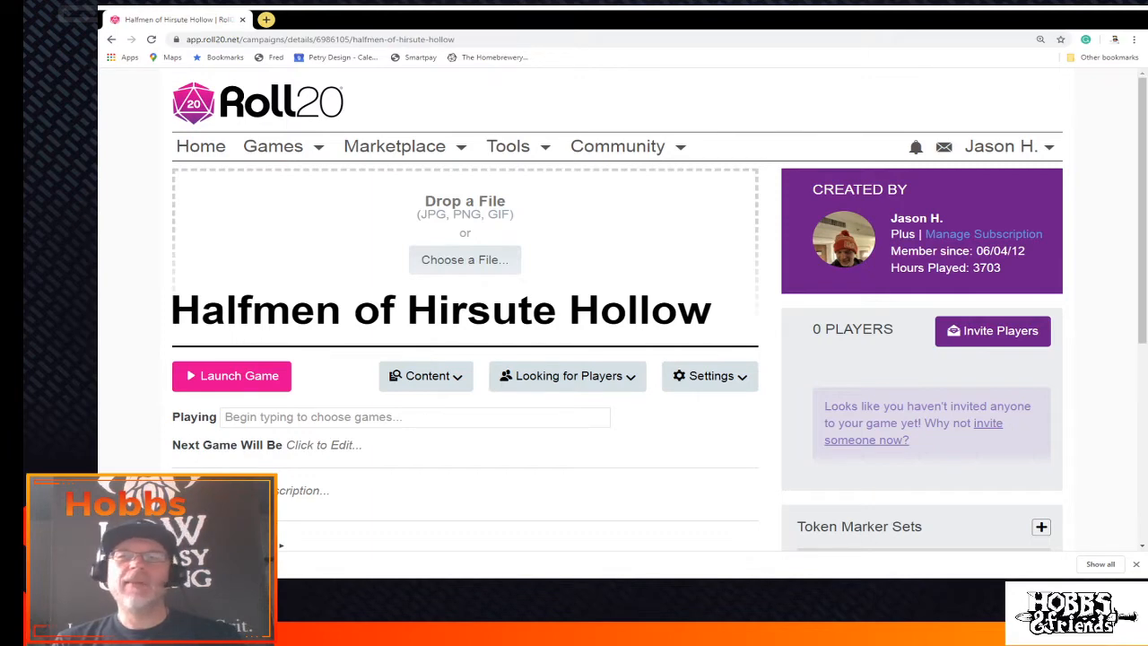
Try to add the image file kernib.jpg to the game page as its cover art, returning to the game page after each attempt
left_click_drag(267, 19, 540, 255)
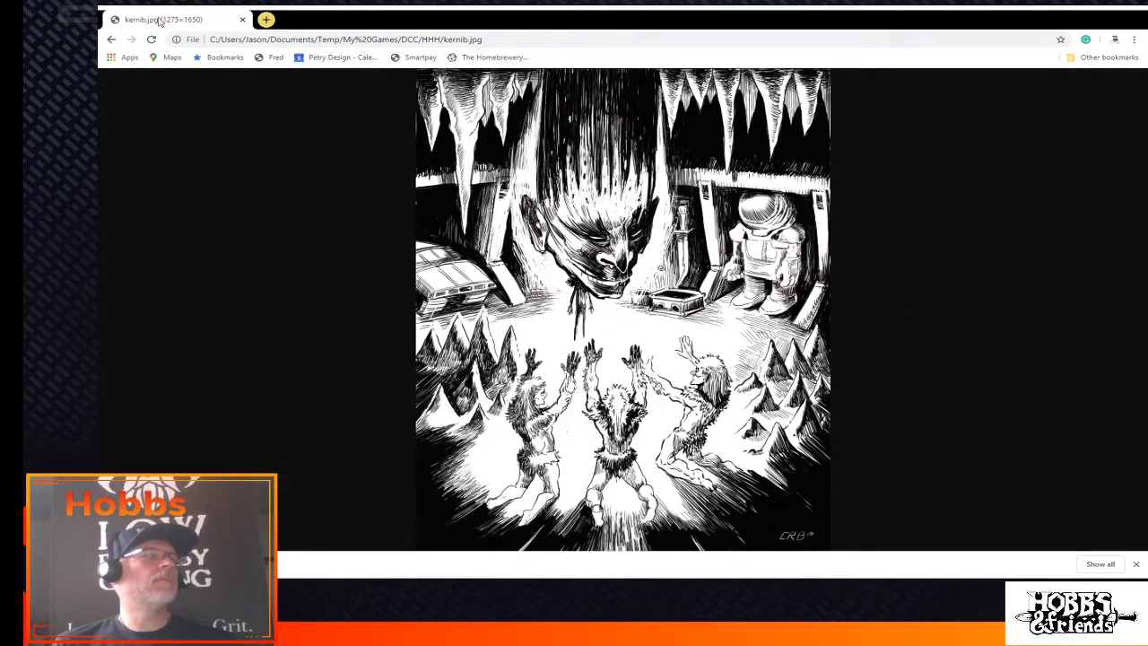
left_click(111, 39)
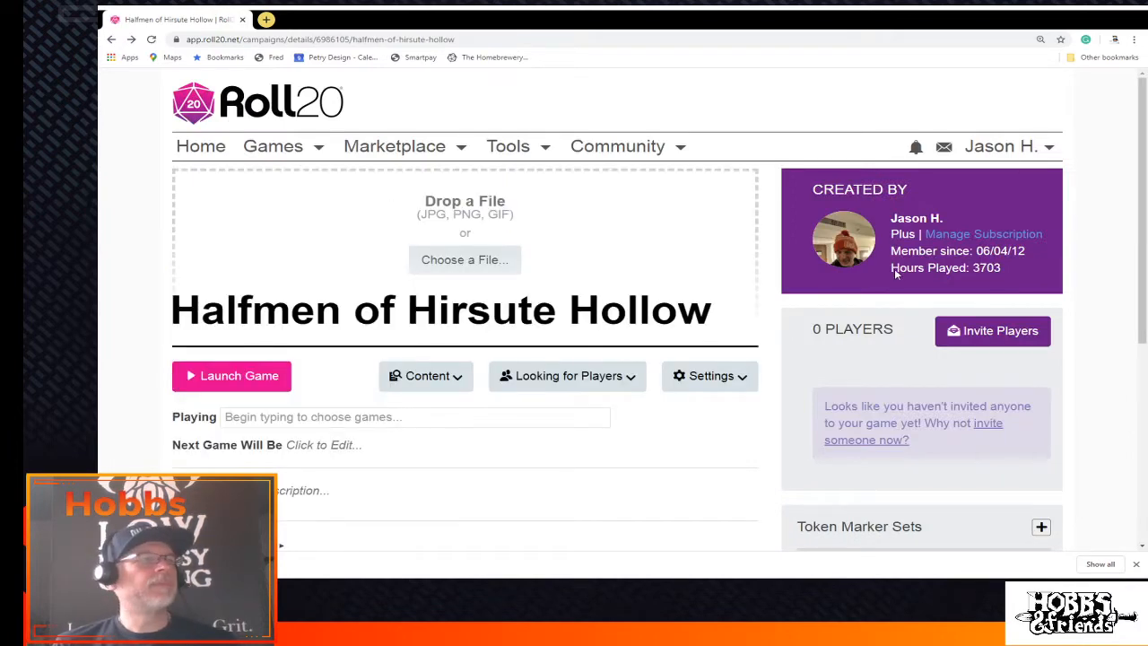
left_click_drag(442, 247, 471, 270)
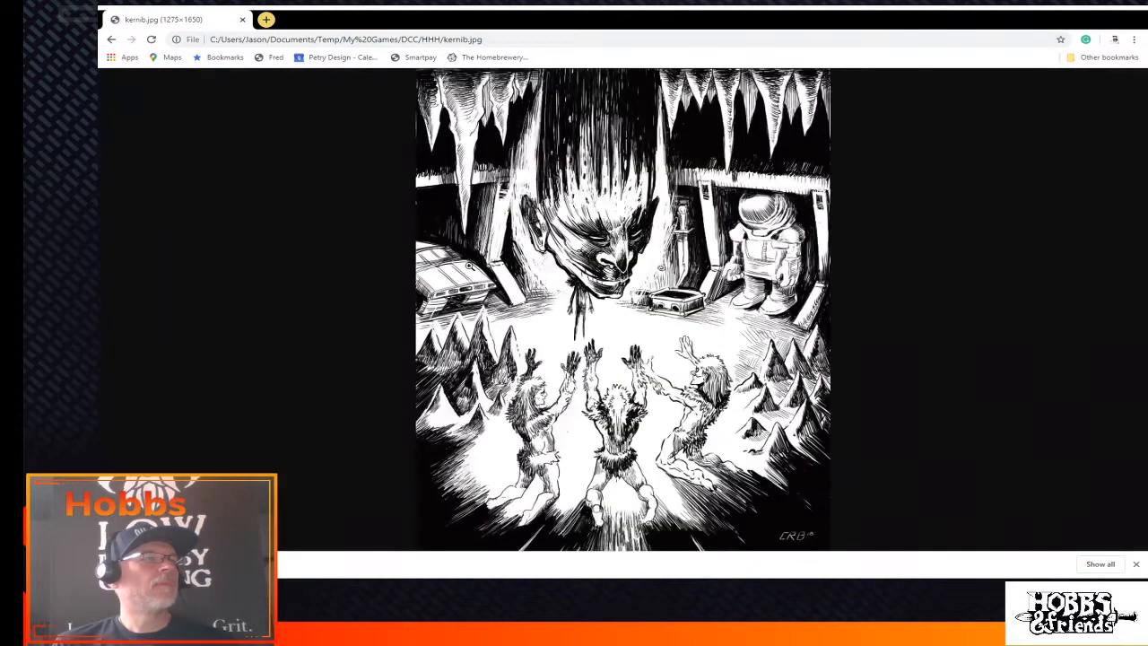
left_click(112, 39)
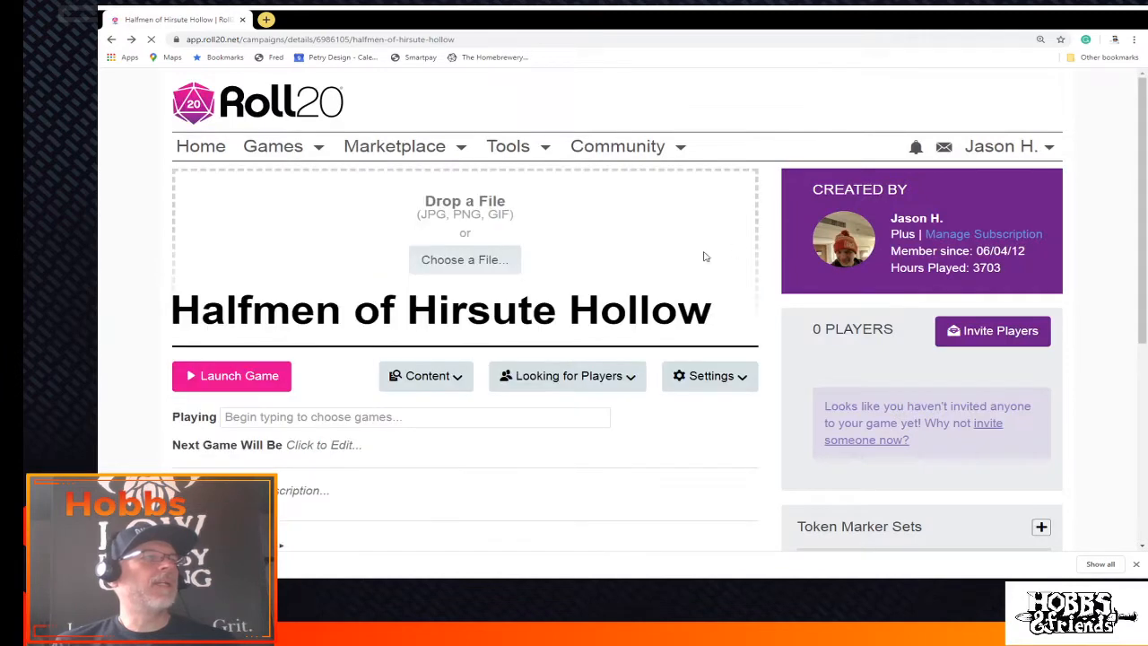
Upload the kernib.jpg illustration as the game's cover image and save the game title
left_click(453, 269)
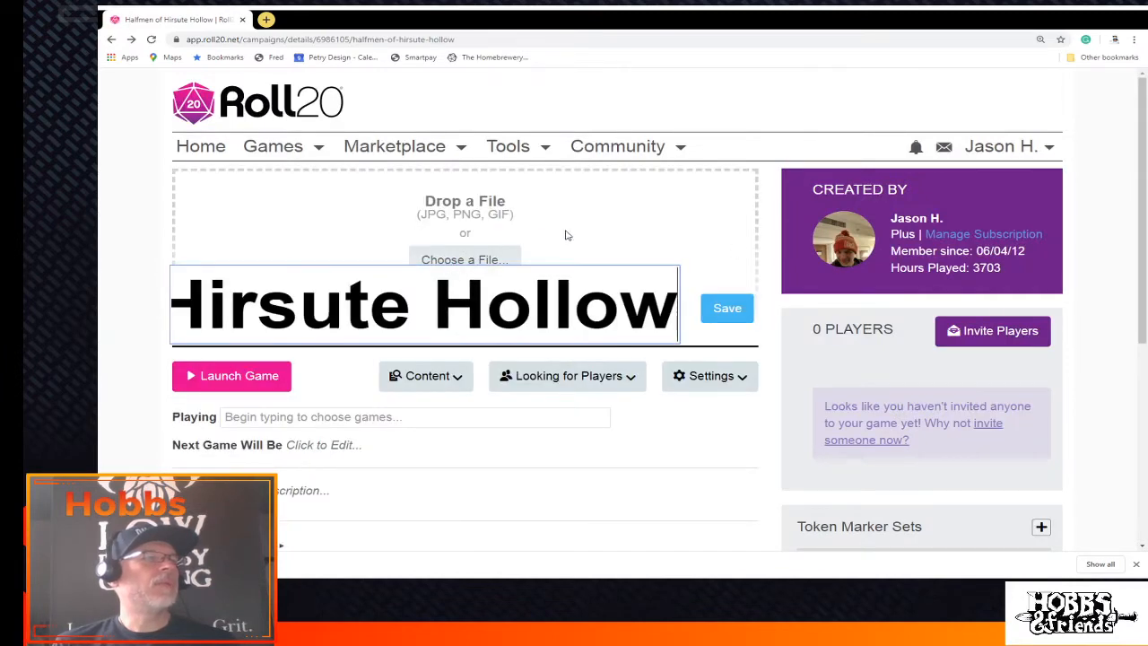
key("Home")
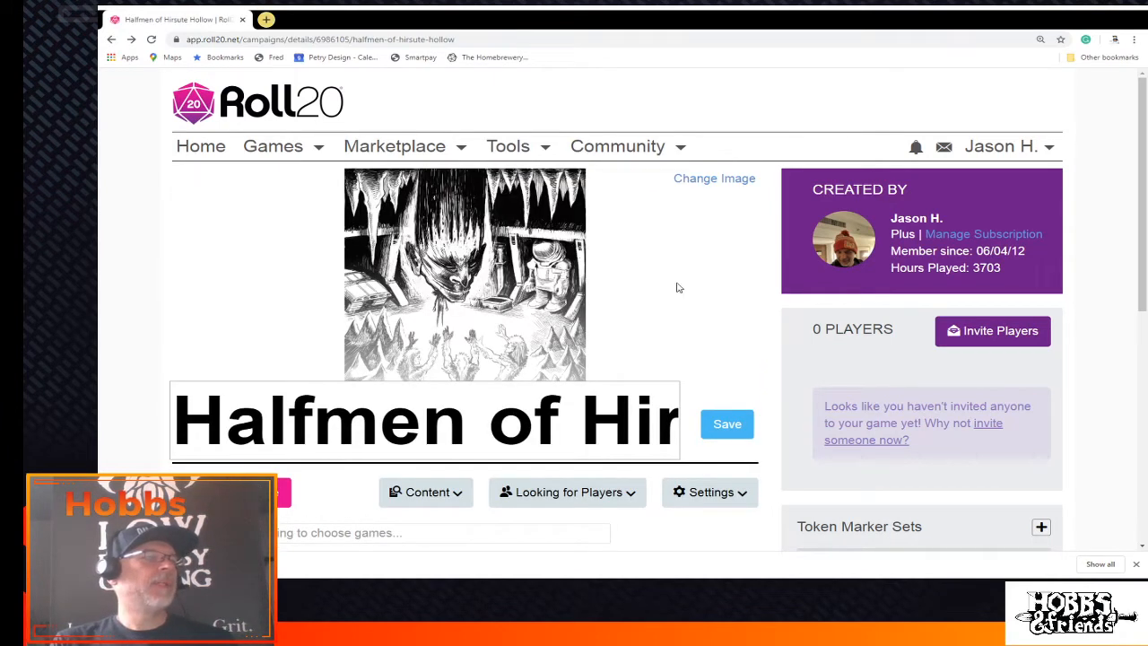
left_click(734, 435)
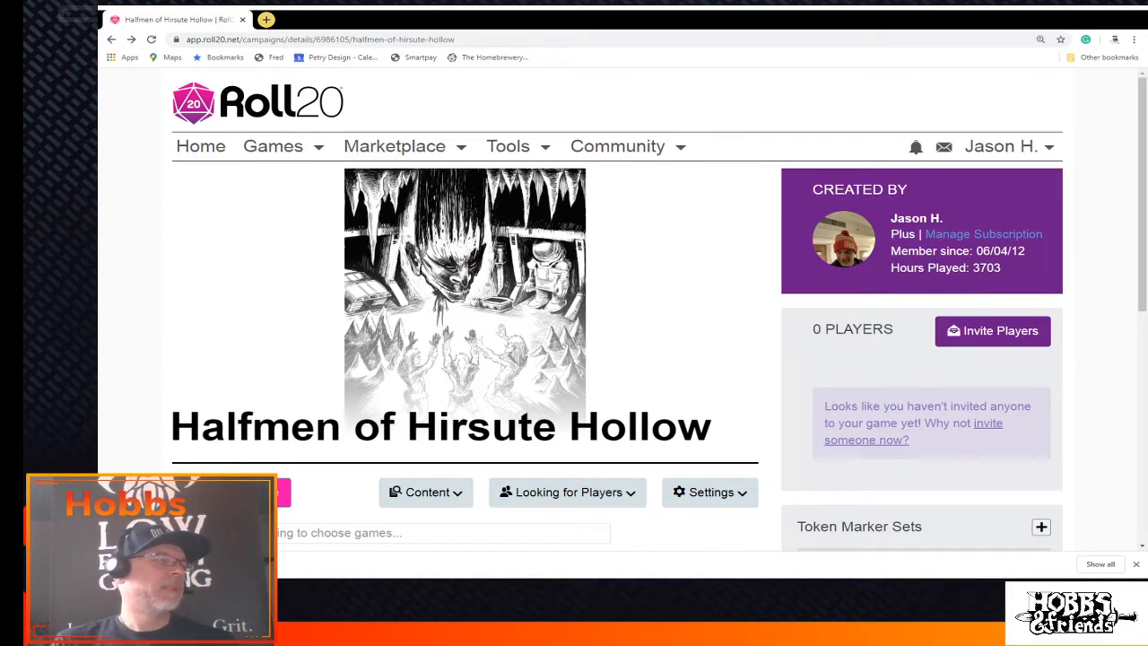
Set the game system being played to Dungeon Crawl Classics on the game's details page
scroll(619, 305, "down", 2)
left_click(317, 364)
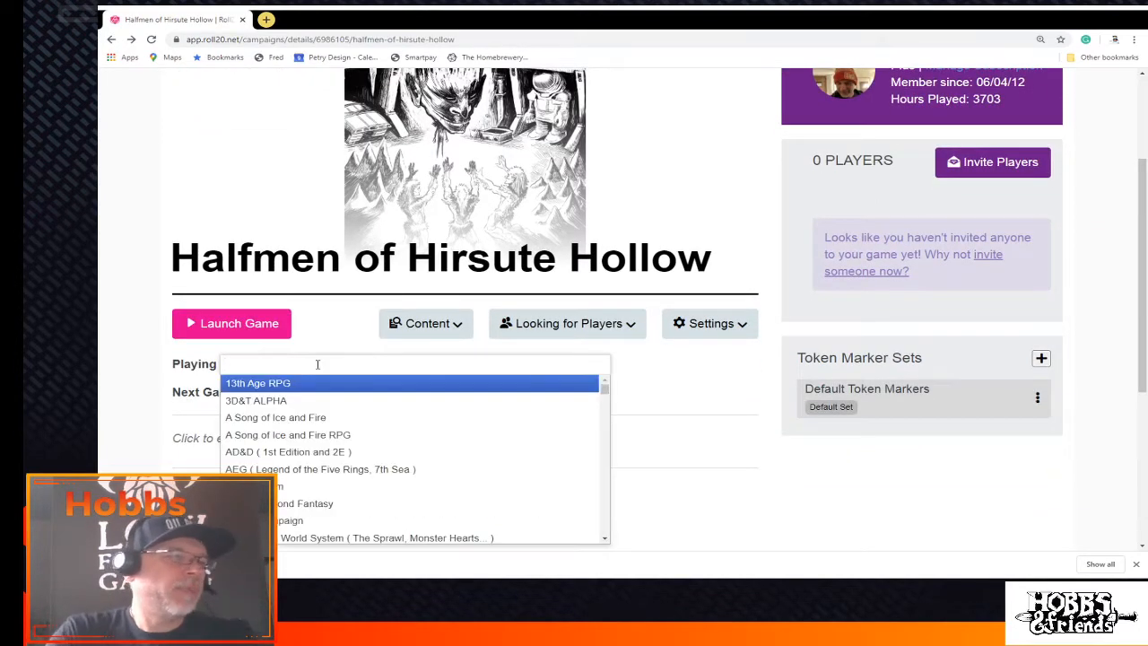
type("dun")
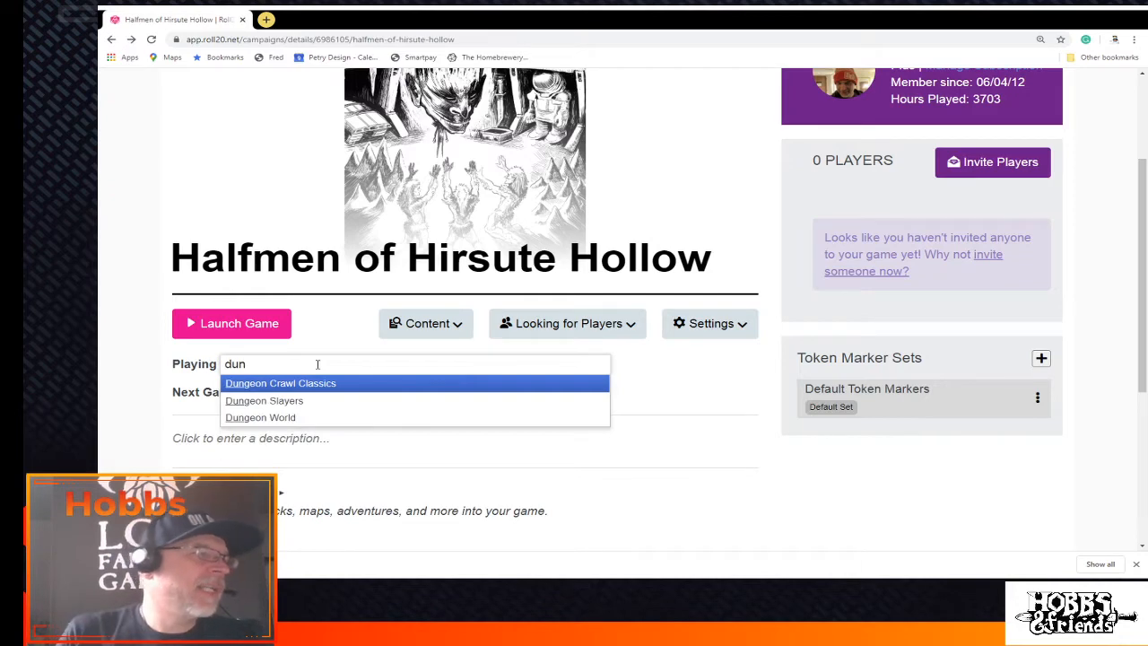
left_click(325, 384)
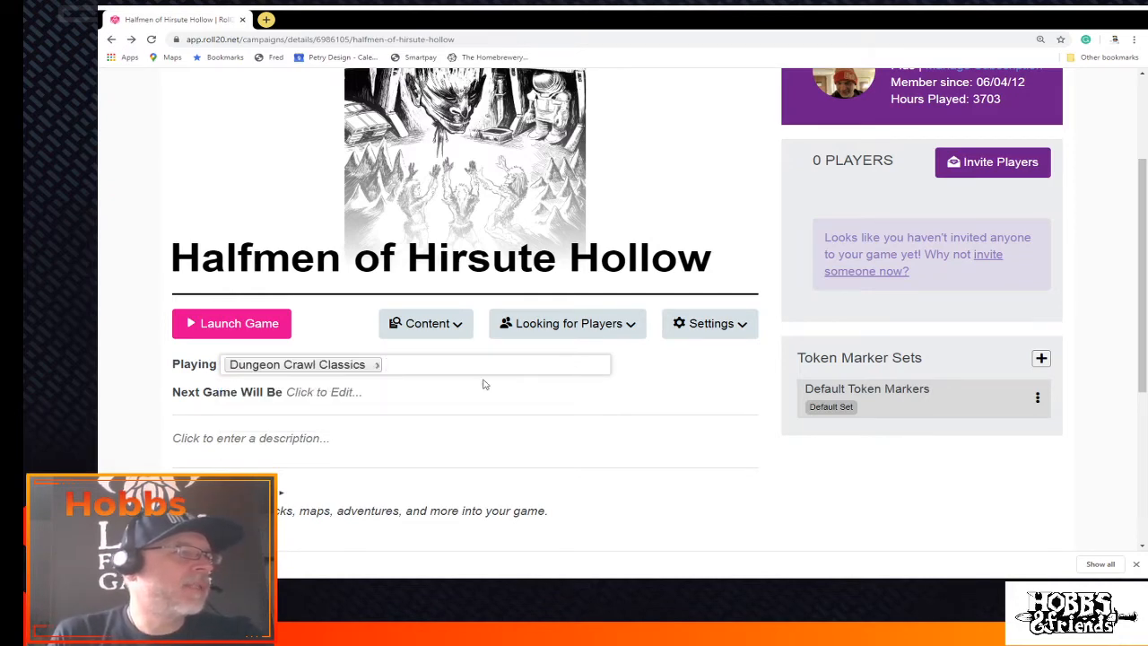
Launch the game and set the player video/avatar size to Names only in the game settings
left_click(235, 329)
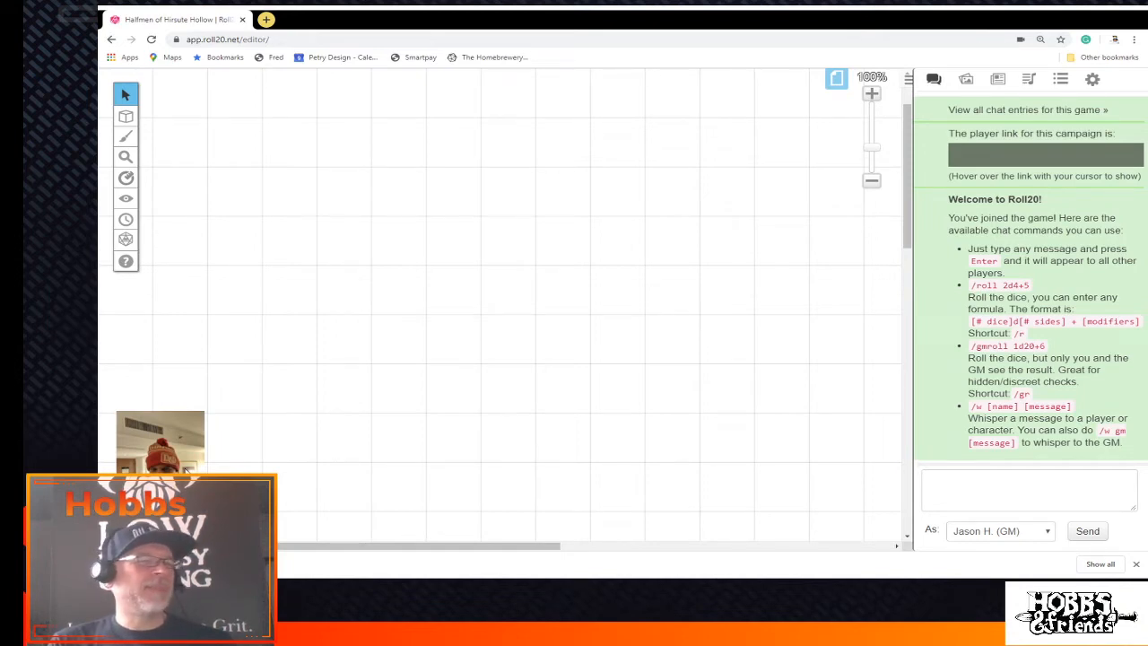
left_click(1136, 564)
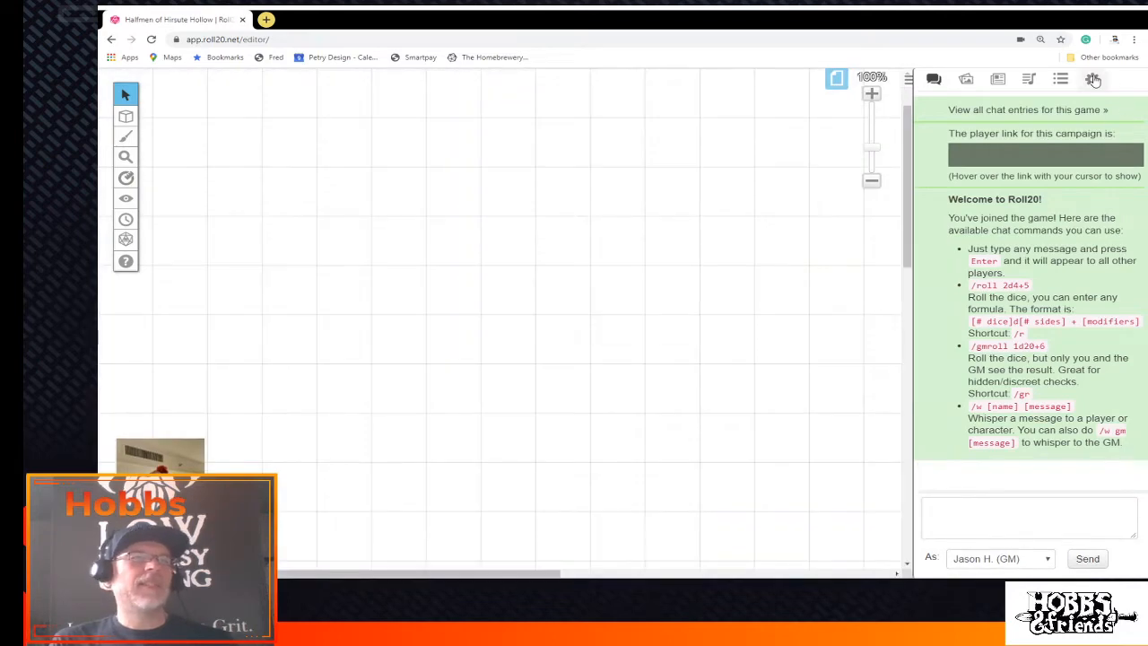
left_click(1093, 80)
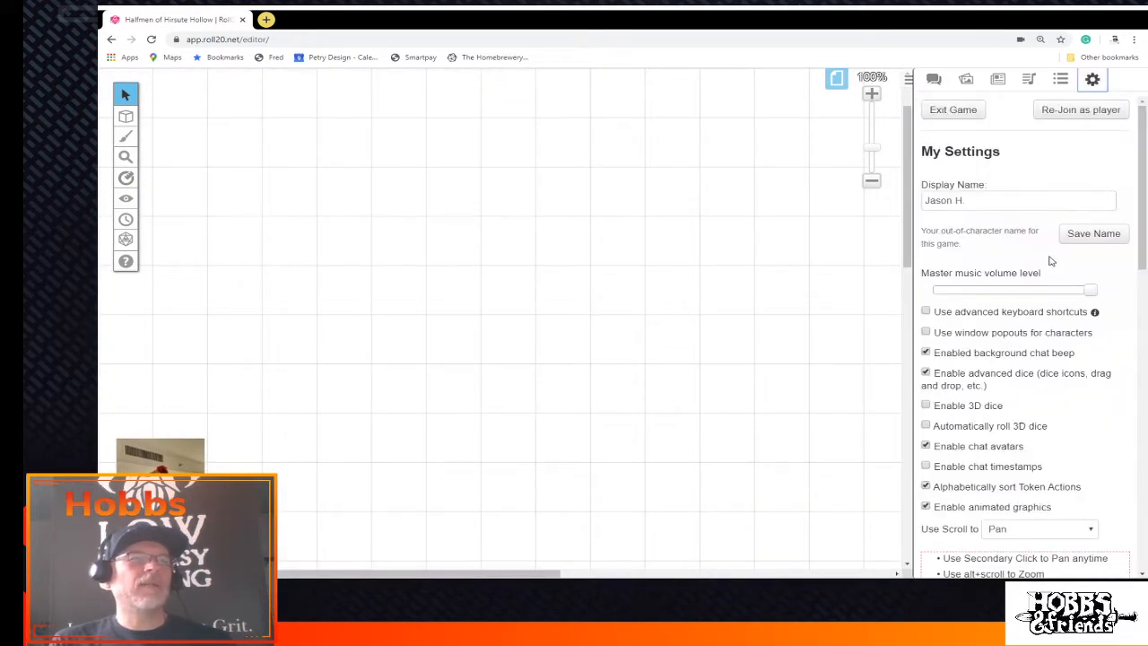
scroll(1049, 258, "down", 3)
scroll(1049, 259, "down", 3)
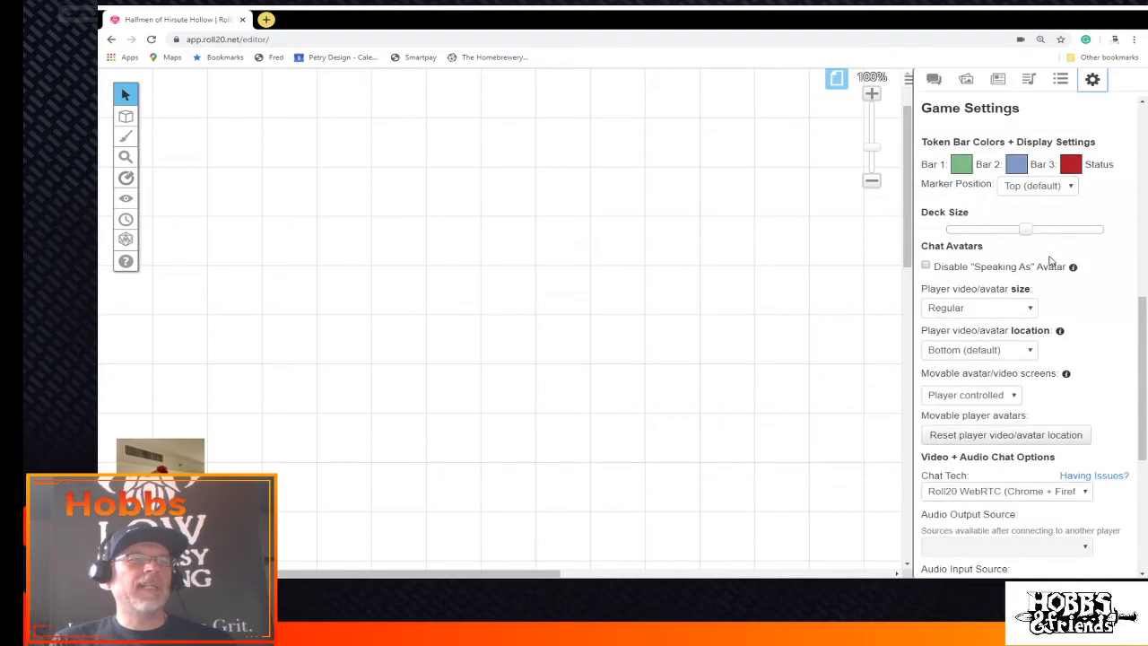
scroll(1049, 259, "up", 4)
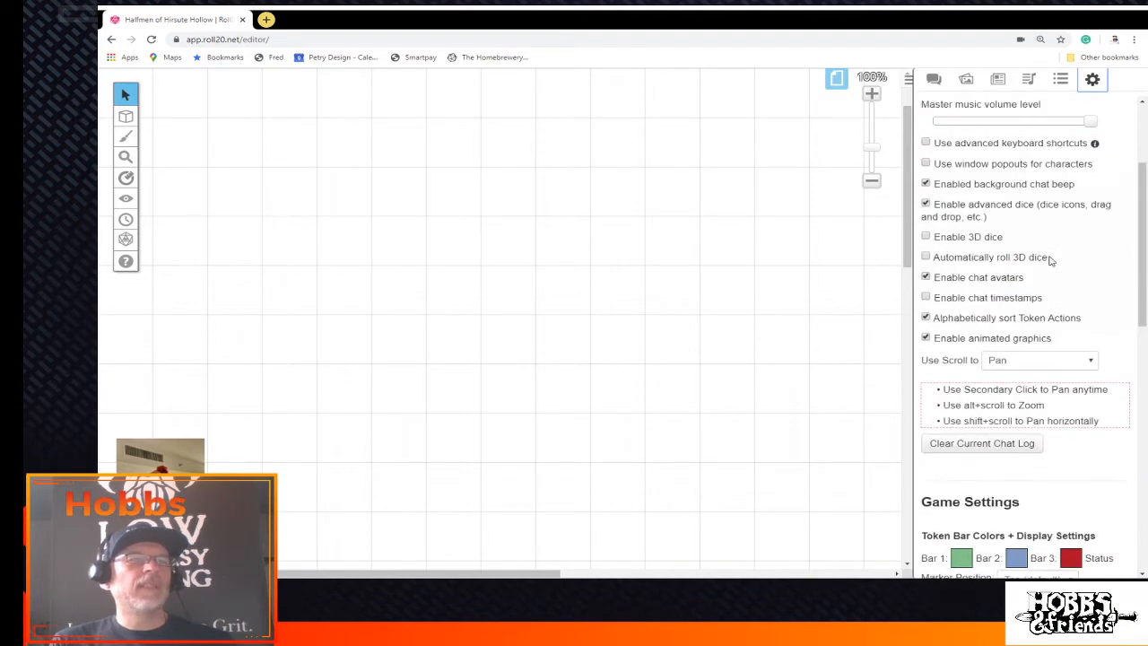
scroll(1049, 259, "down", 4)
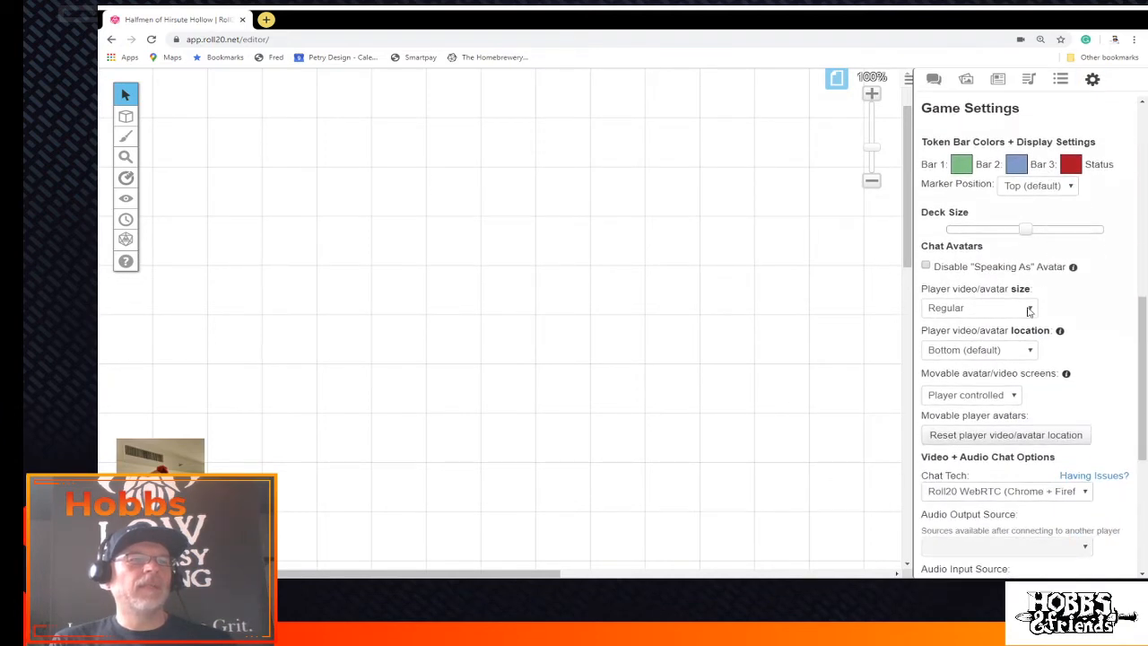
left_click(1028, 309)
left_click(1013, 357)
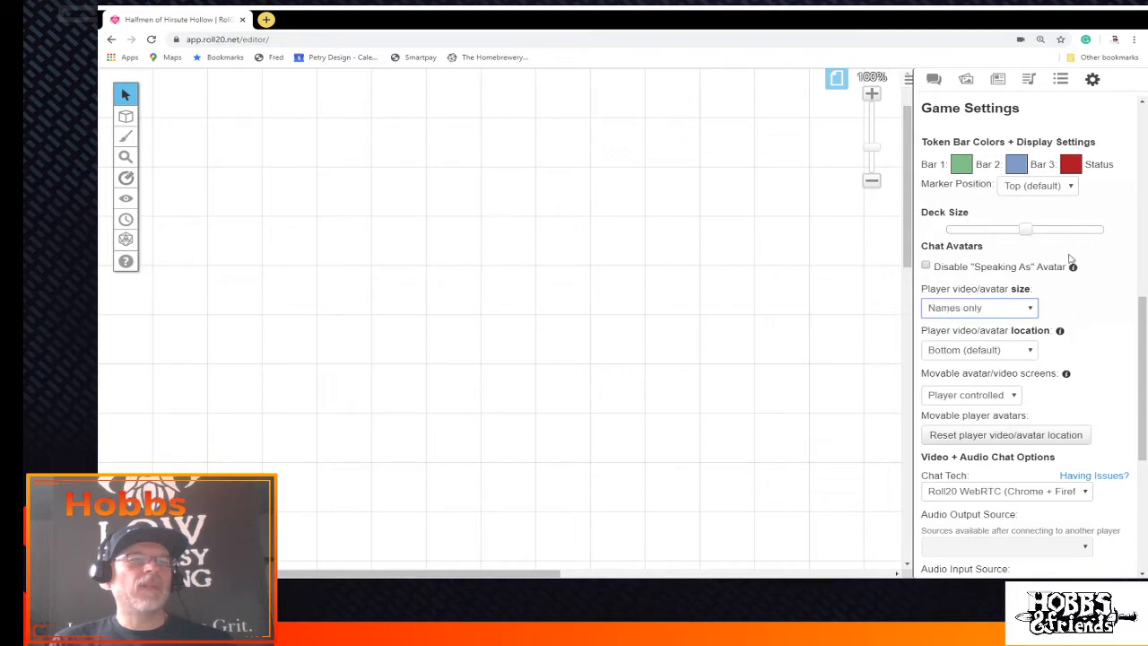
Set both broadcasting to others and receiving from others to Nothing (disable), and reconnect to the chat to apply the settings
scroll(1055, 401, "down", 1)
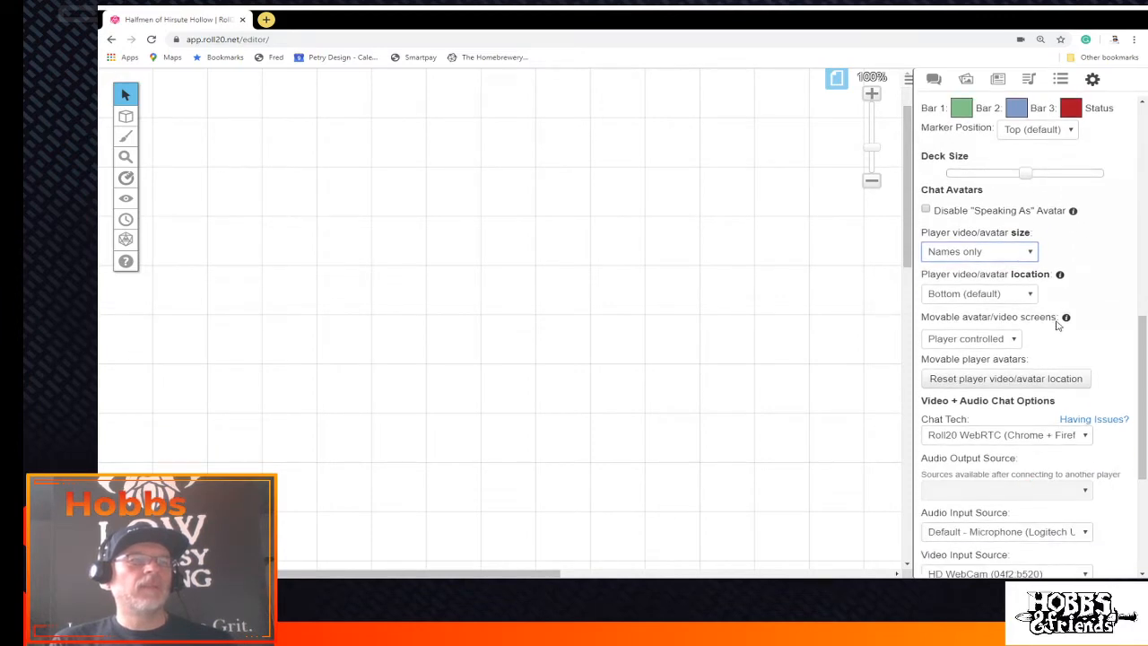
scroll(1056, 325, "down", 3)
scroll(1058, 322, "up", 3)
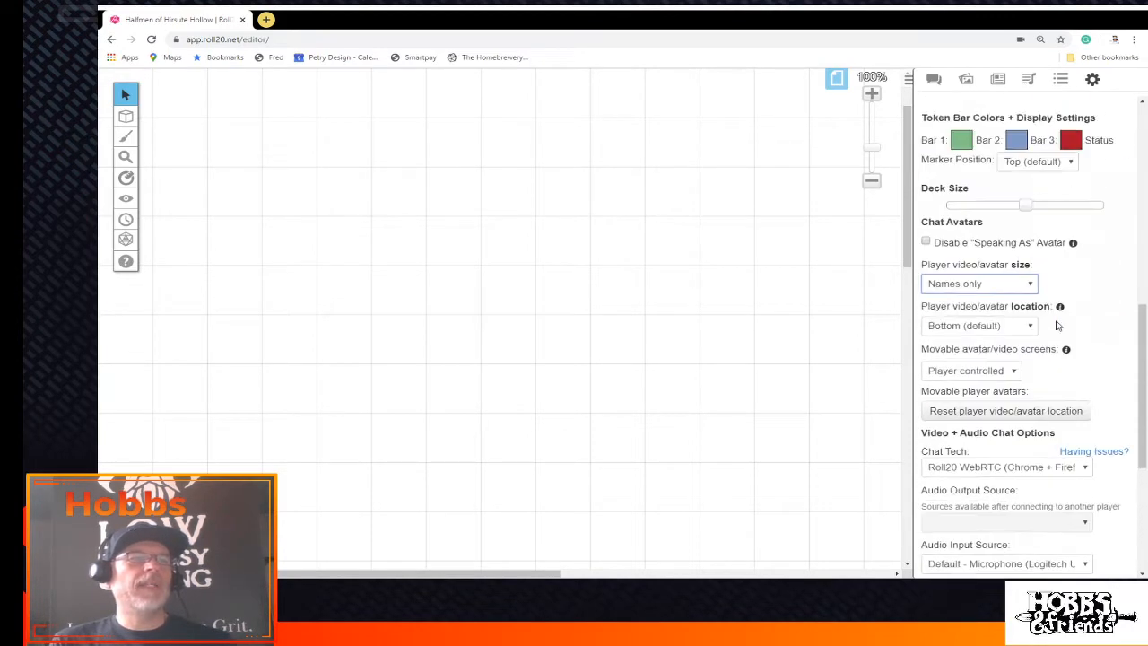
scroll(1058, 325, "up", 1)
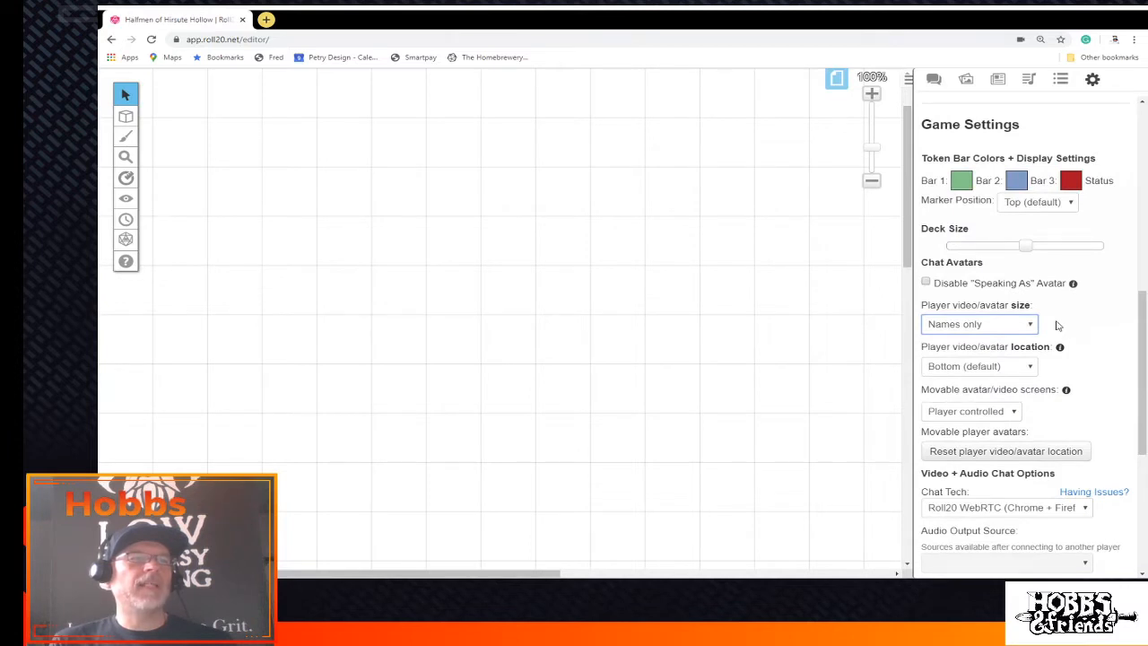
scroll(1057, 325, "down", 2)
scroll(1057, 325, "down", 2)
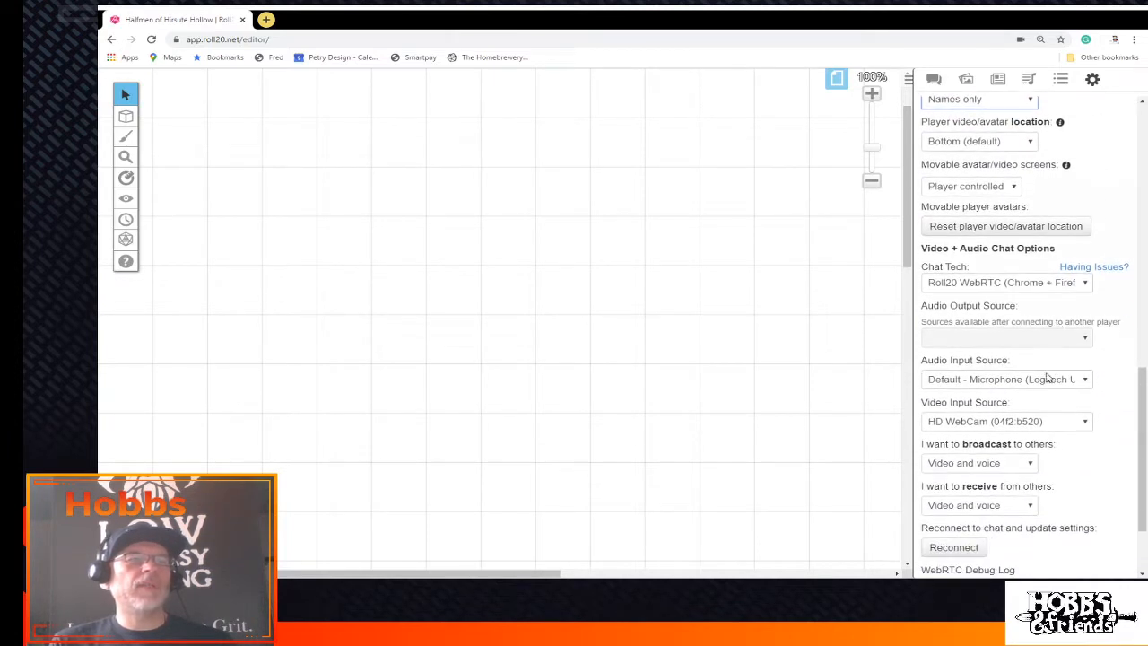
left_click(1035, 461)
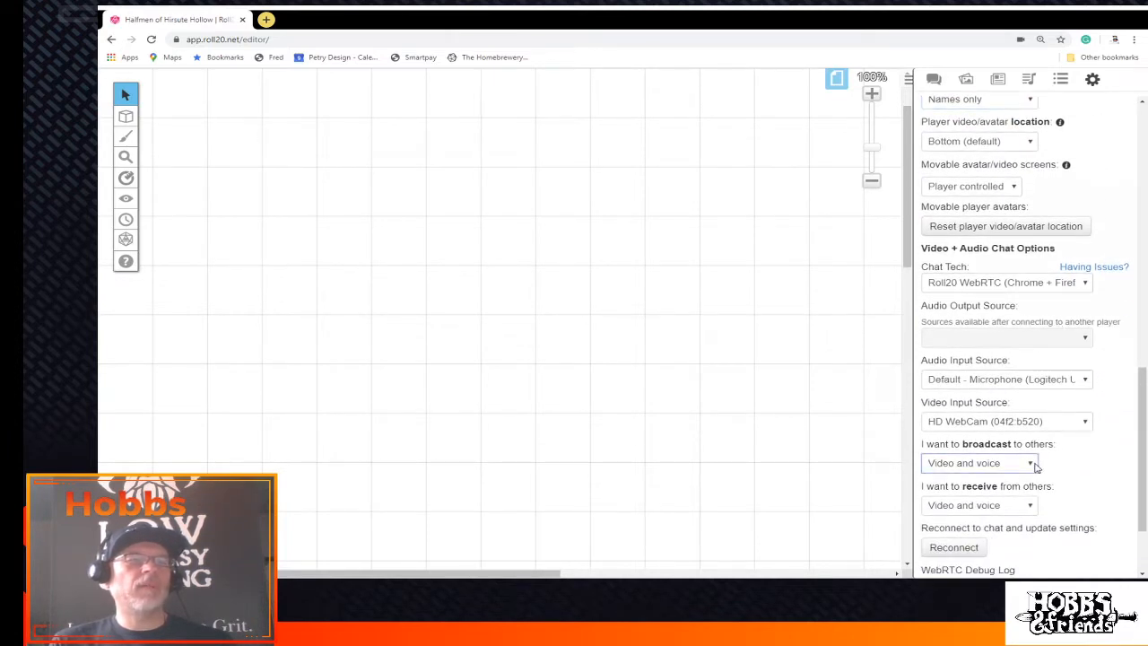
left_click(1014, 514)
left_click(1032, 506)
left_click(1007, 549)
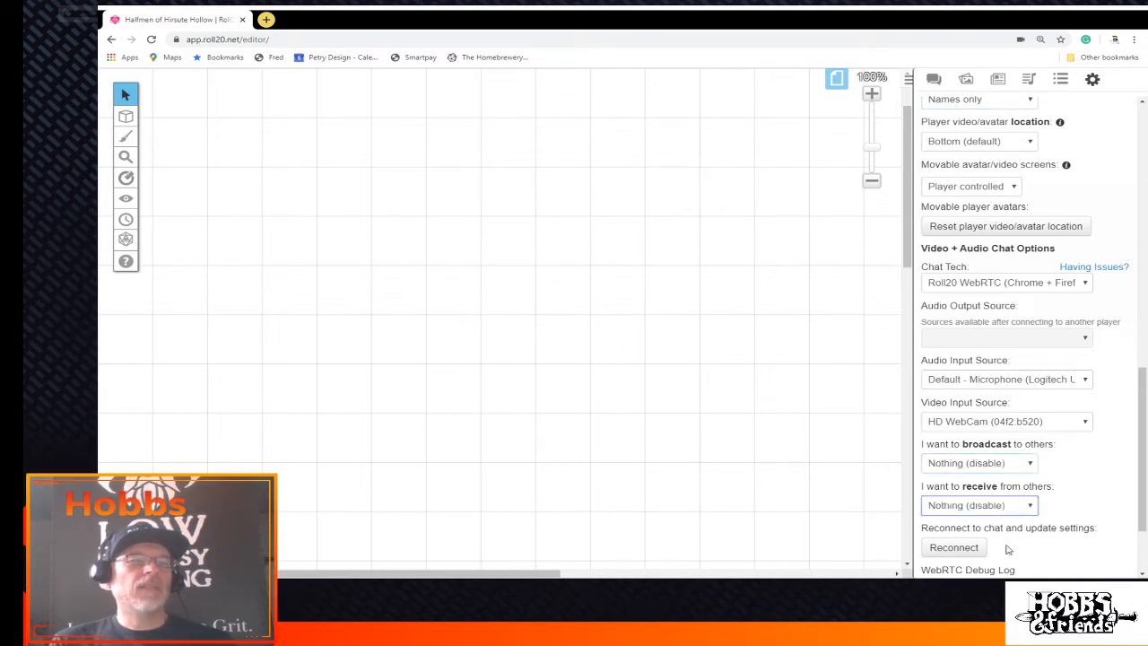
scroll(1007, 549, "down", 2)
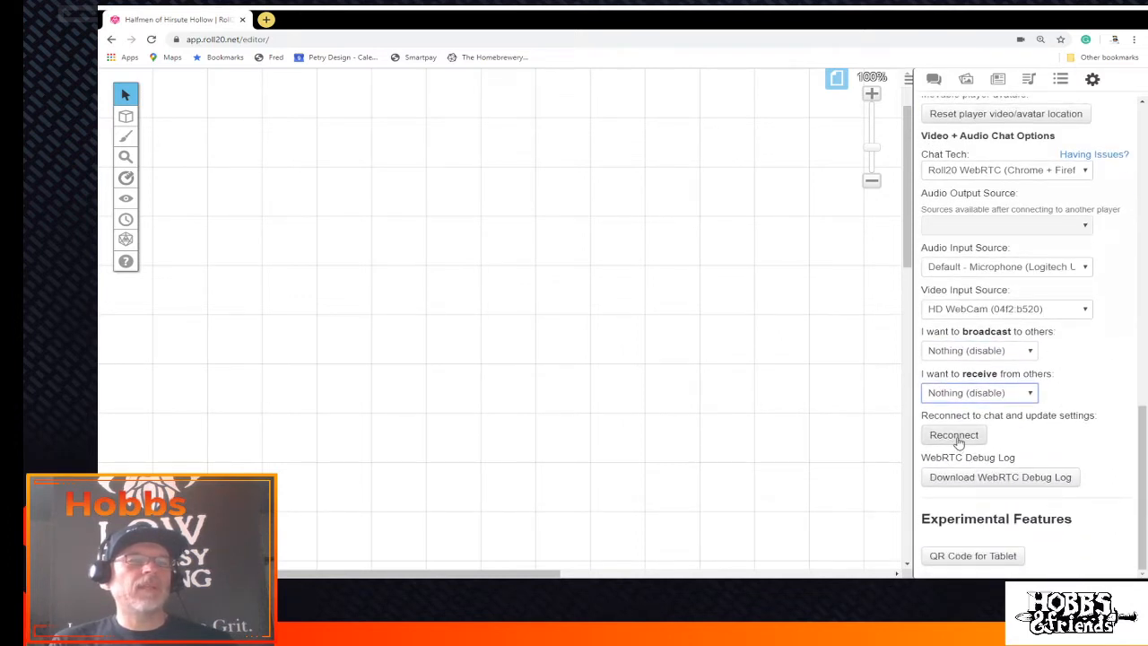
left_click(956, 436)
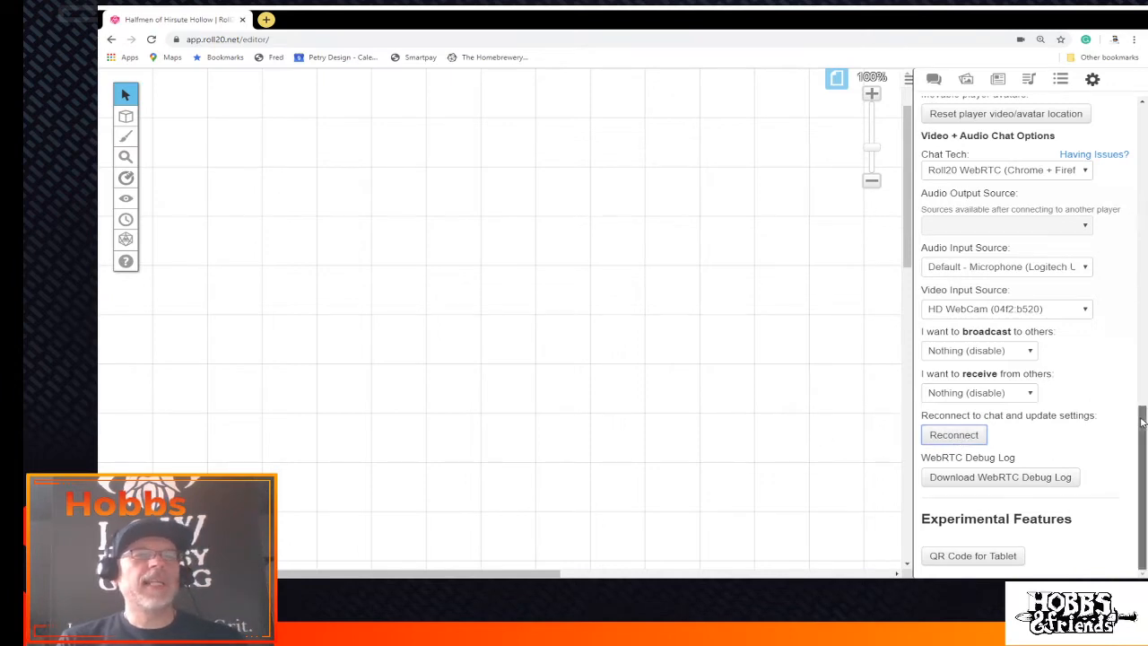
Replace the display name for this game with the game master's nickname, save it, and return to the chat
left_click_drag(1141, 419, 1144, 98)
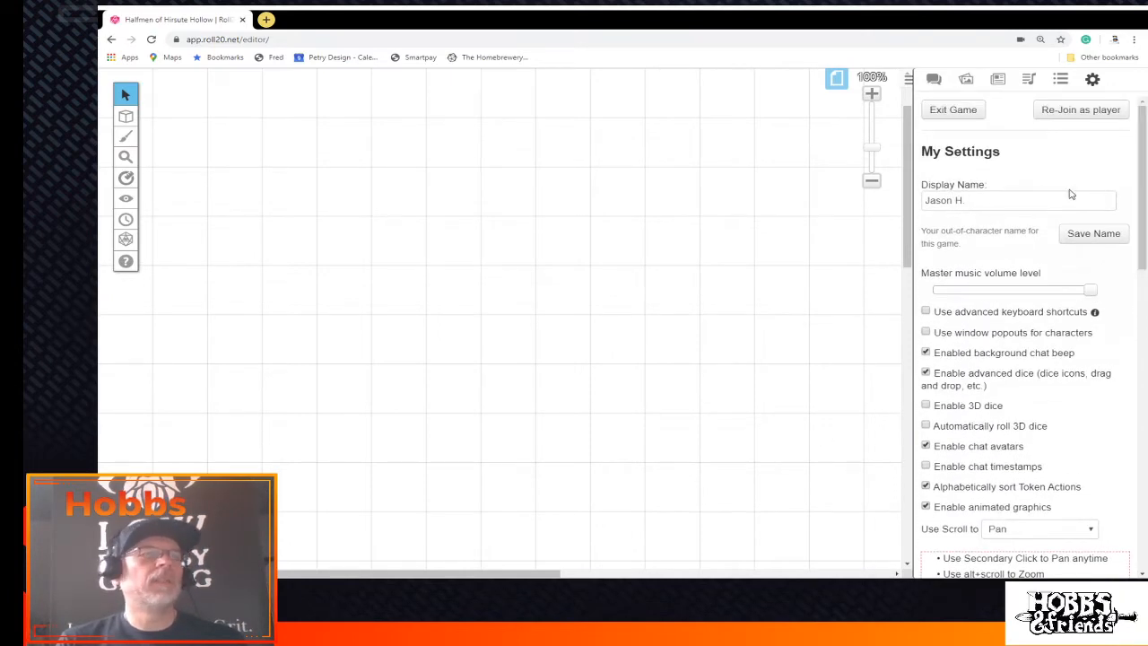
left_click_drag(1070, 194, 913, 215)
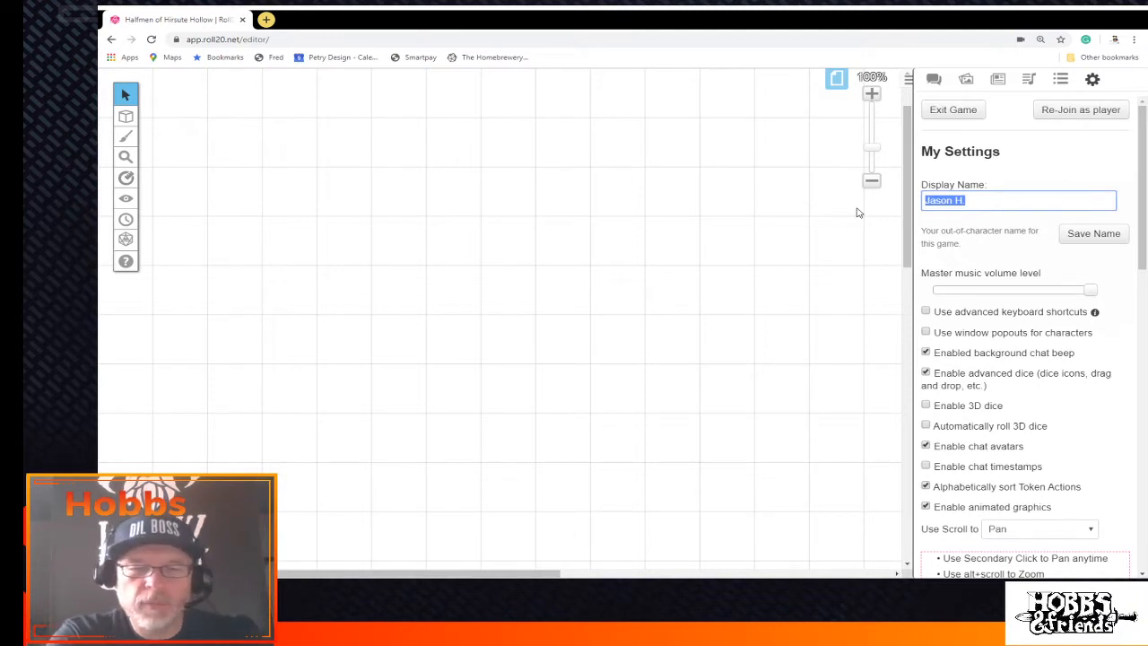
type("Hobbs")
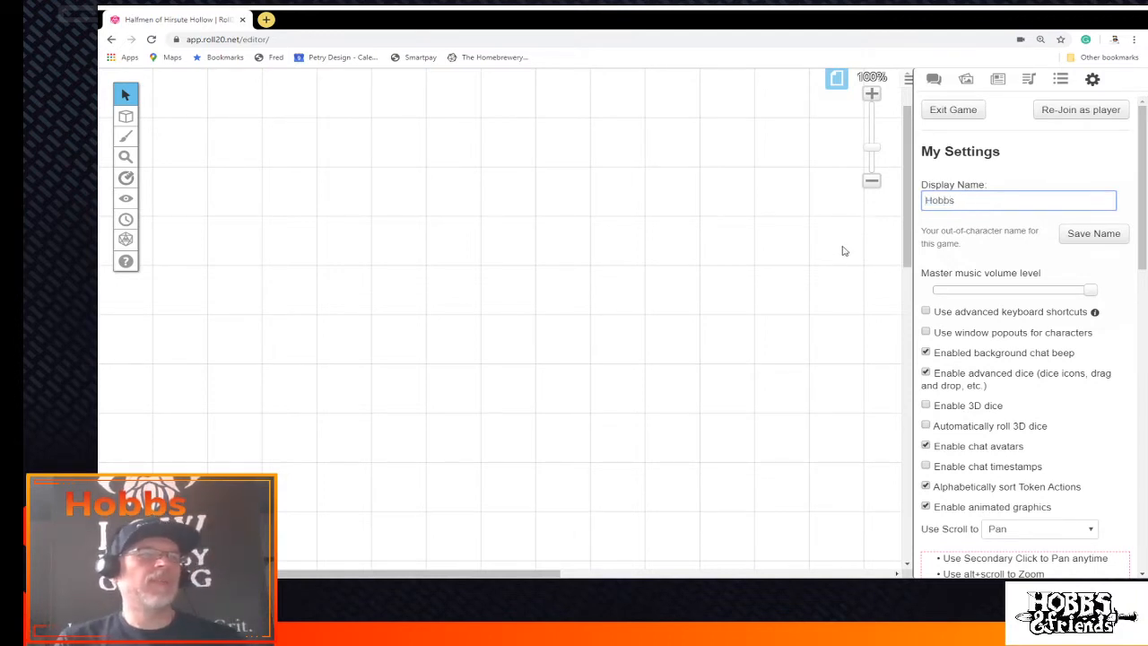
left_click(1091, 242)
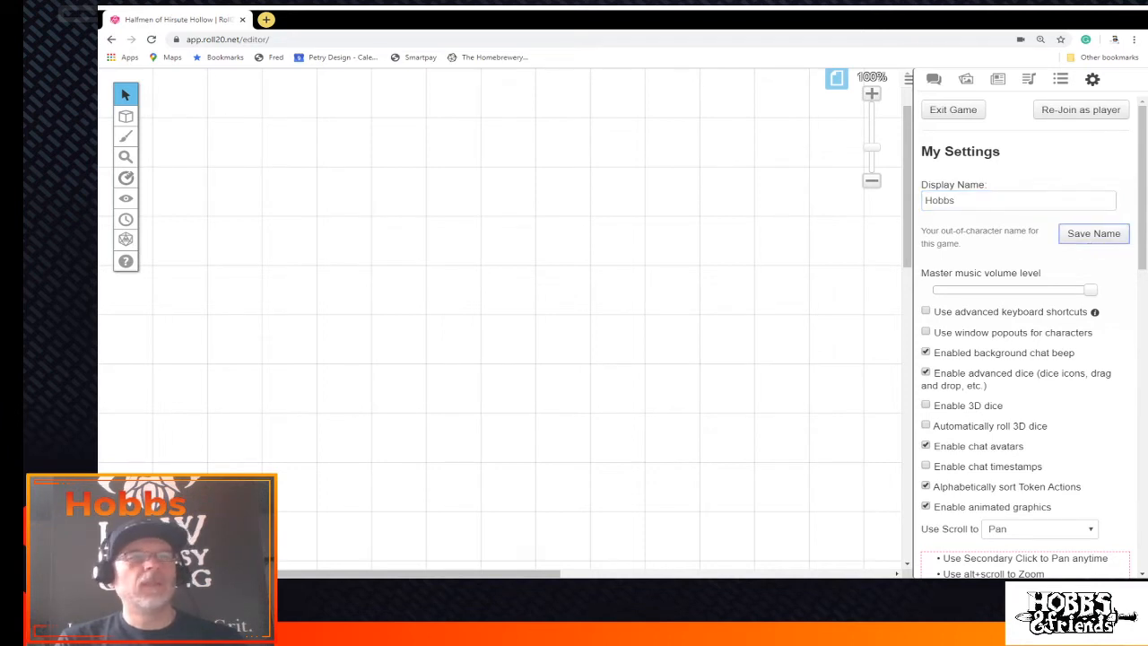
left_click(932, 80)
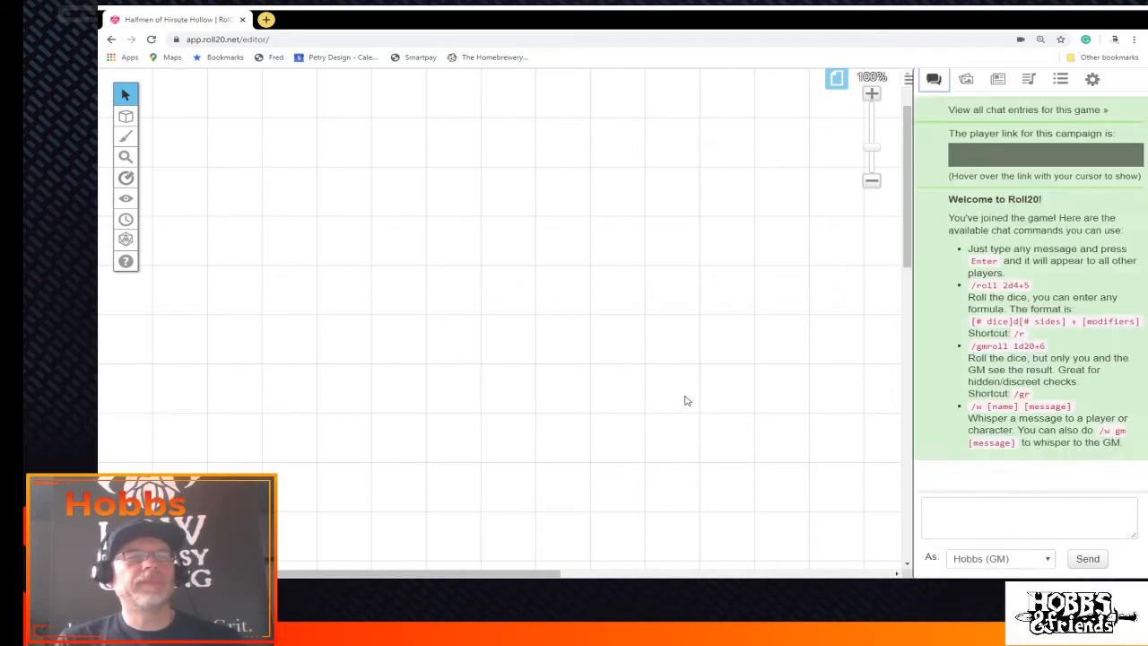
Examine the game's page list and the players' bookmark, and close the list again
left_click(834, 78)
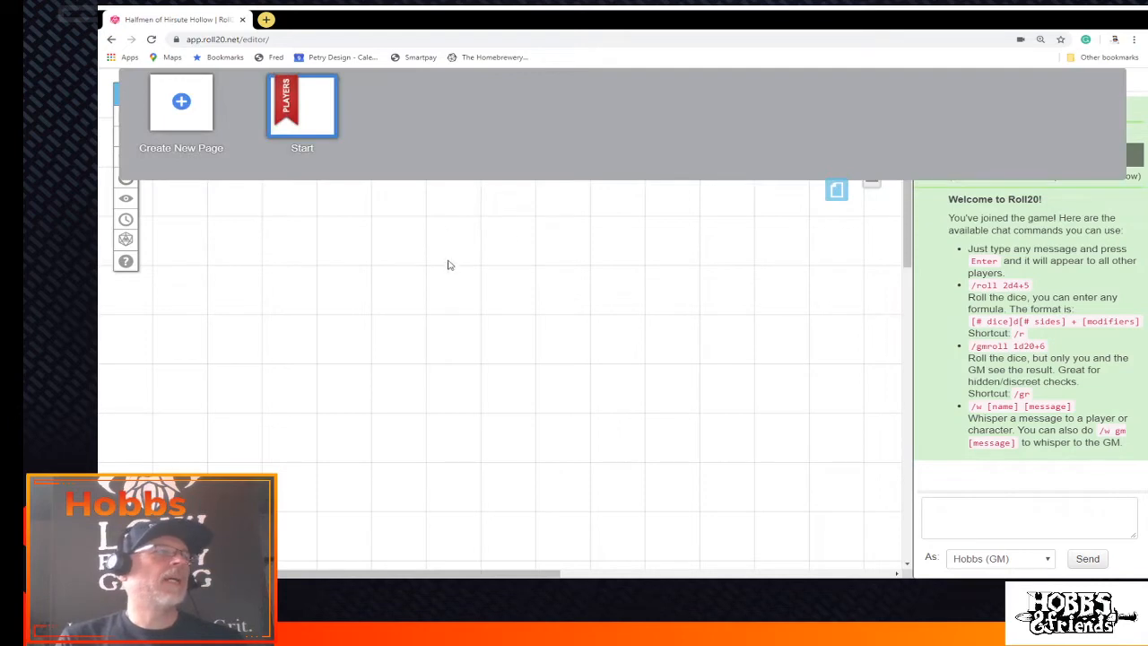
mouse_move(281, 128)
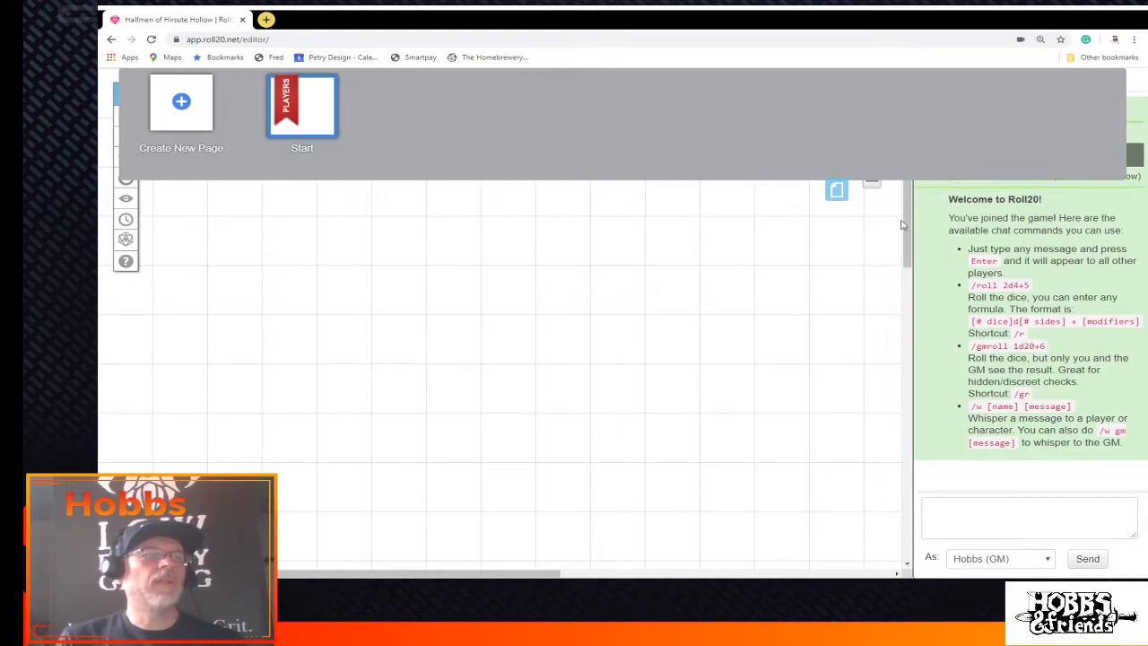
scroll(883, 259, "down", 1)
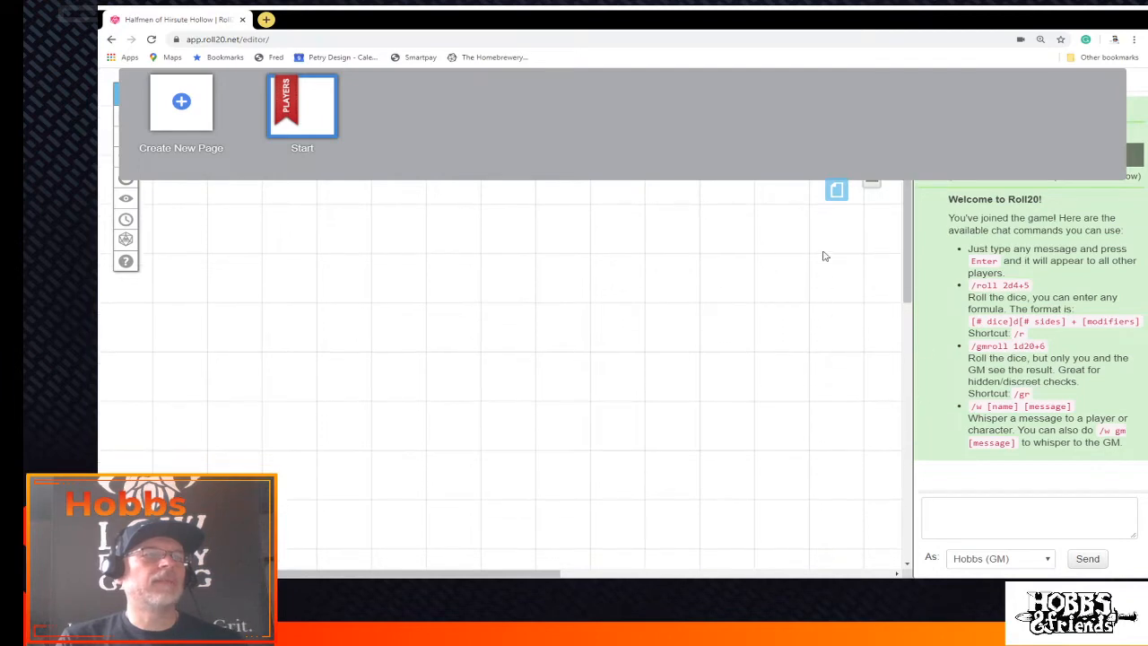
left_click(836, 190)
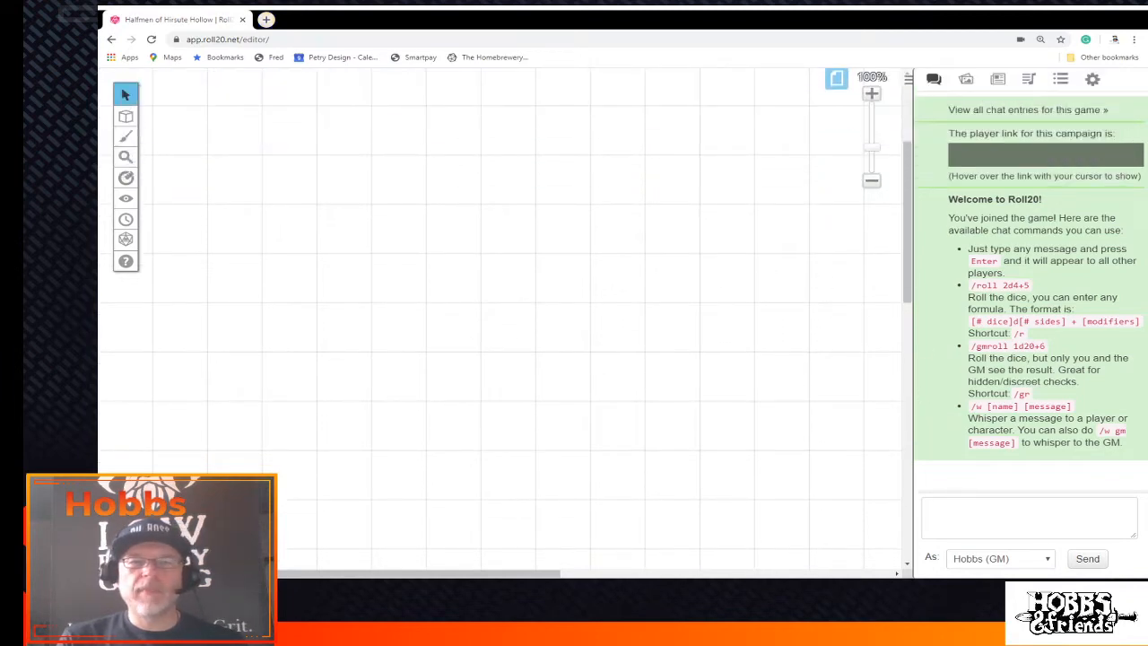
Add the Cyclops Con logo image to the Start page and enlarge it to cover most of the page
left_click_drag(266, 19, 695, 261)
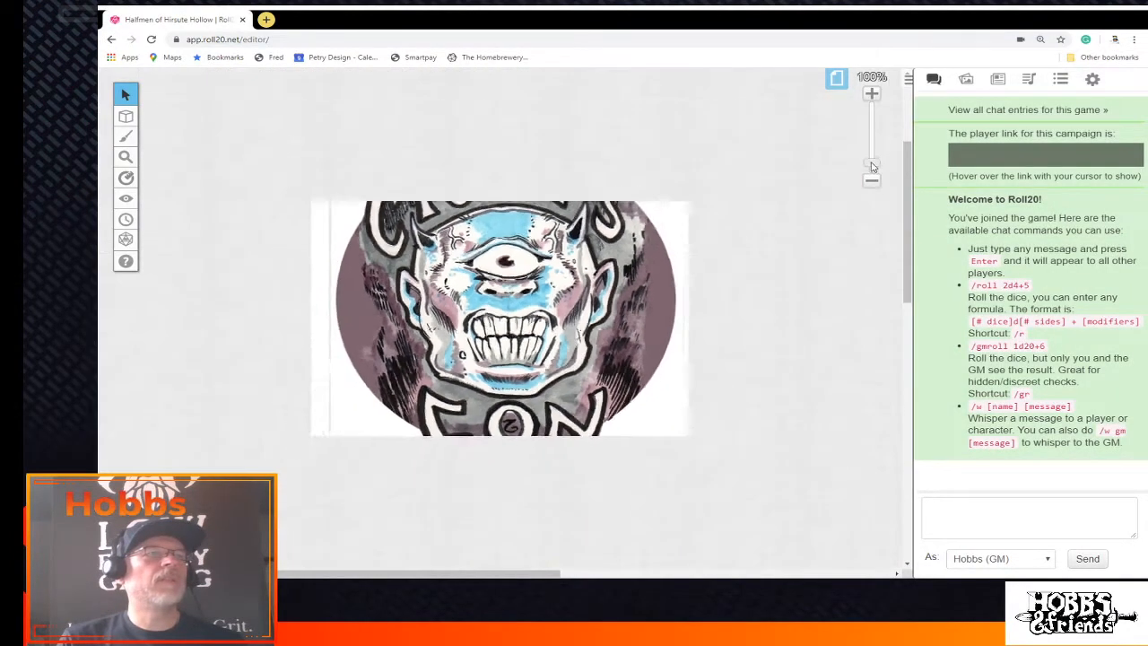
left_click_drag(870, 166, 870, 170)
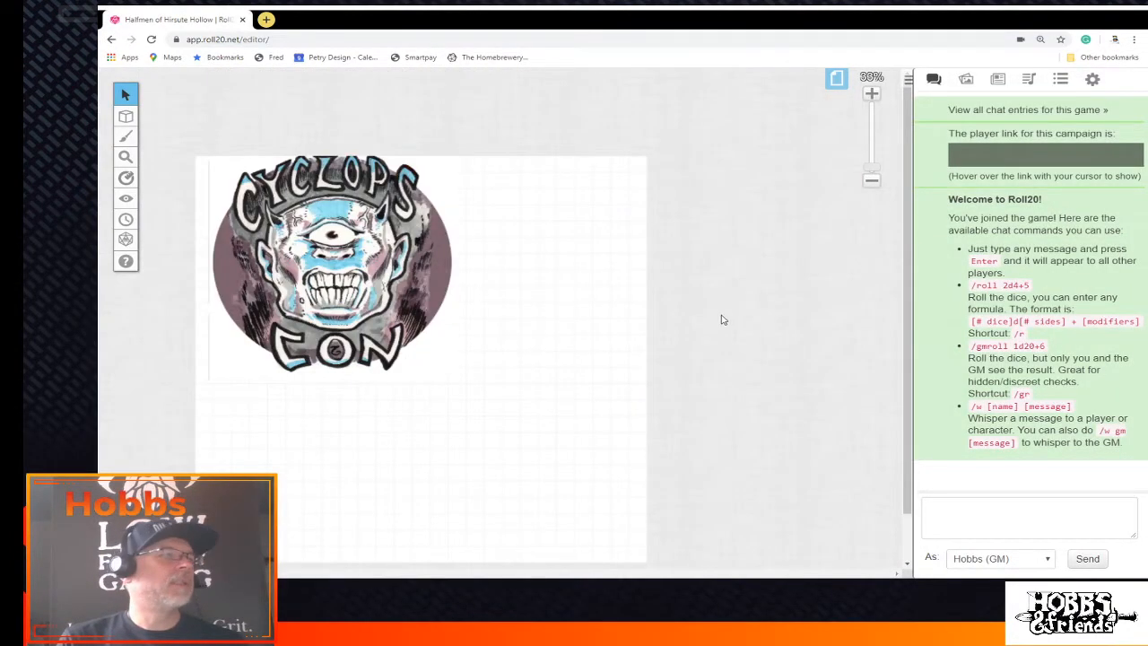
left_click(453, 377)
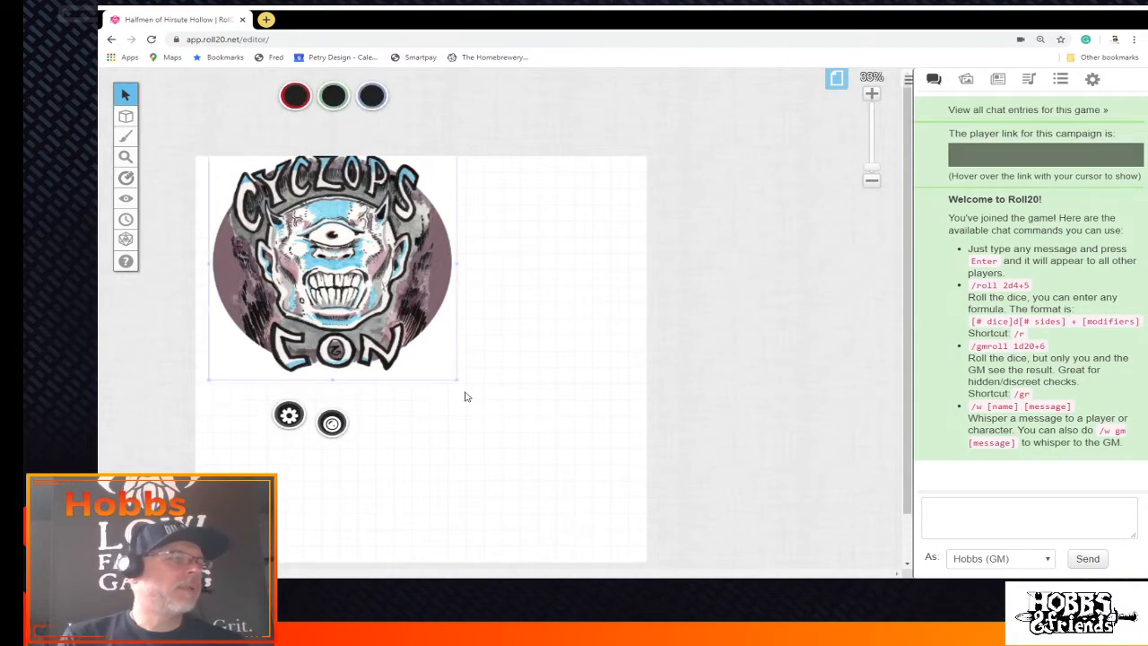
left_click_drag(458, 386, 732, 423)
scroll(731, 423, "down", 5)
scroll(682, 215, "up", 5)
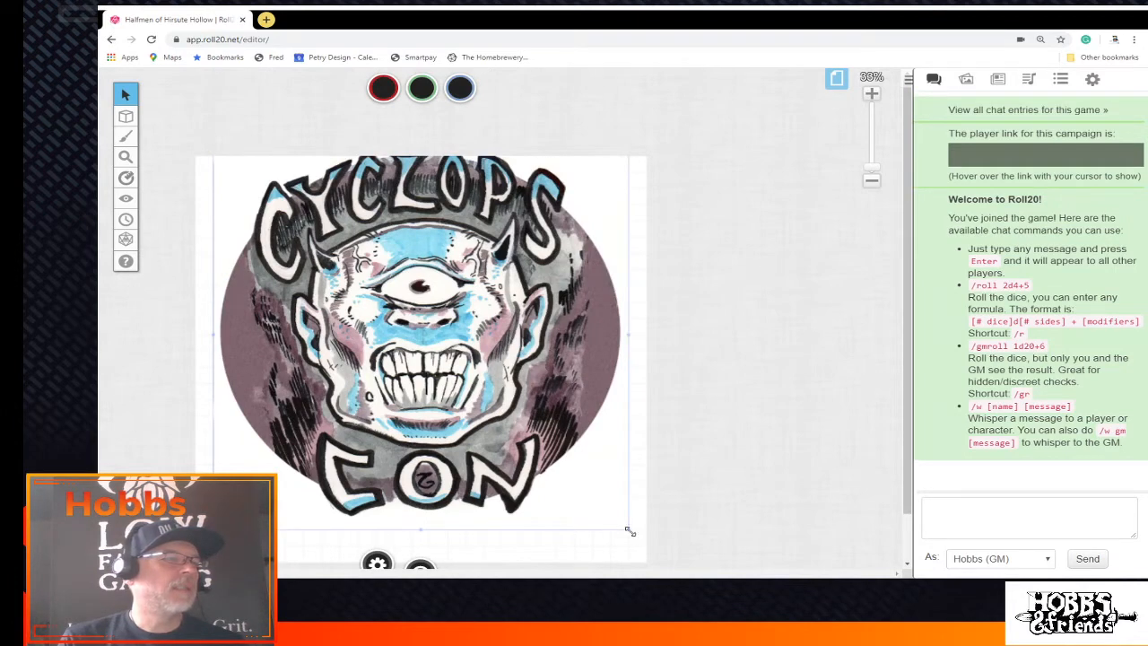
Resize the Cyclops Con logo to fit within the page borders and move it to the Map Layer
mouse_move(629, 531)
left_mouse_down()
mouse_move(586, 482)
mouse_move(629, 529)
left_mouse_up()
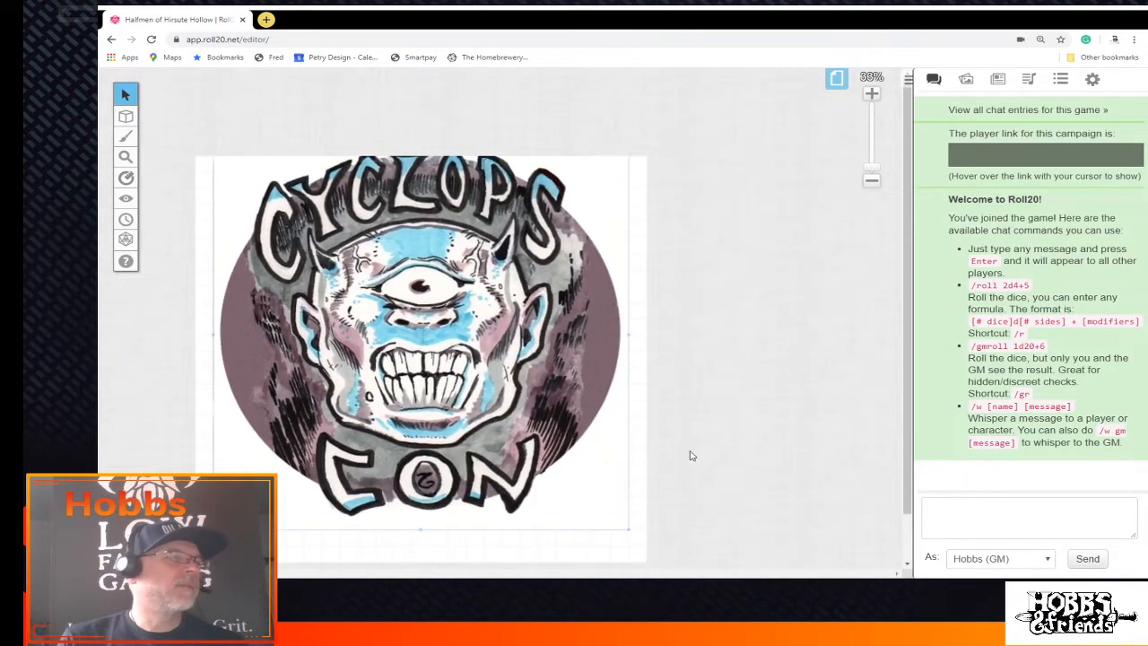
scroll(699, 448, "down", 5)
scroll(708, 364, "up", 5)
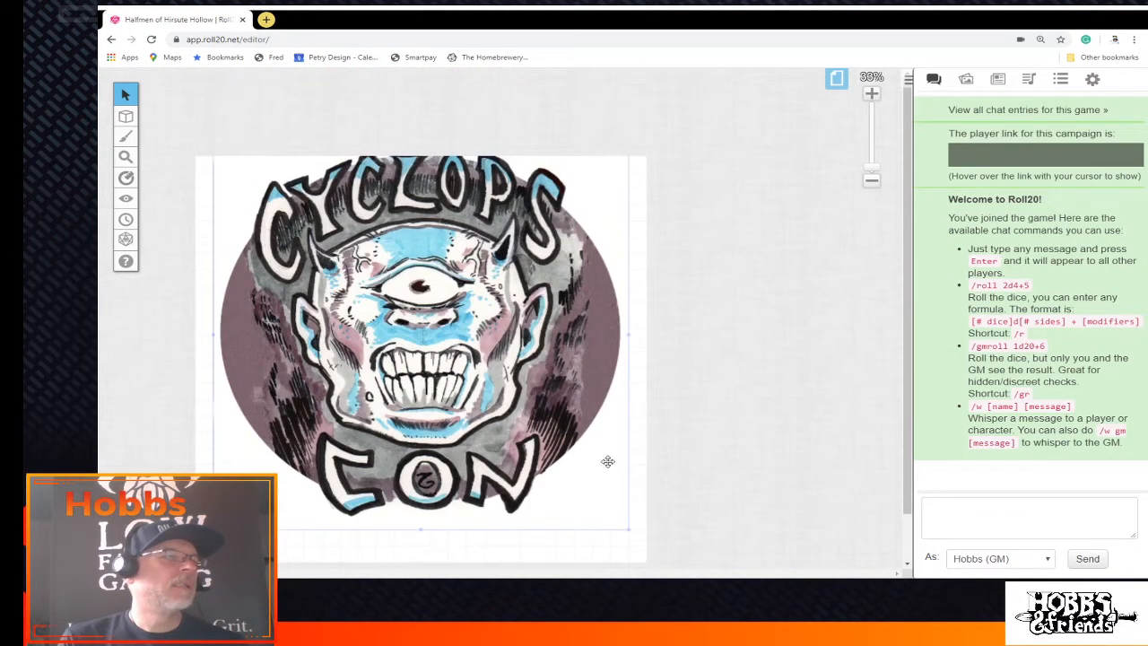
left_click_drag(627, 528, 578, 453)
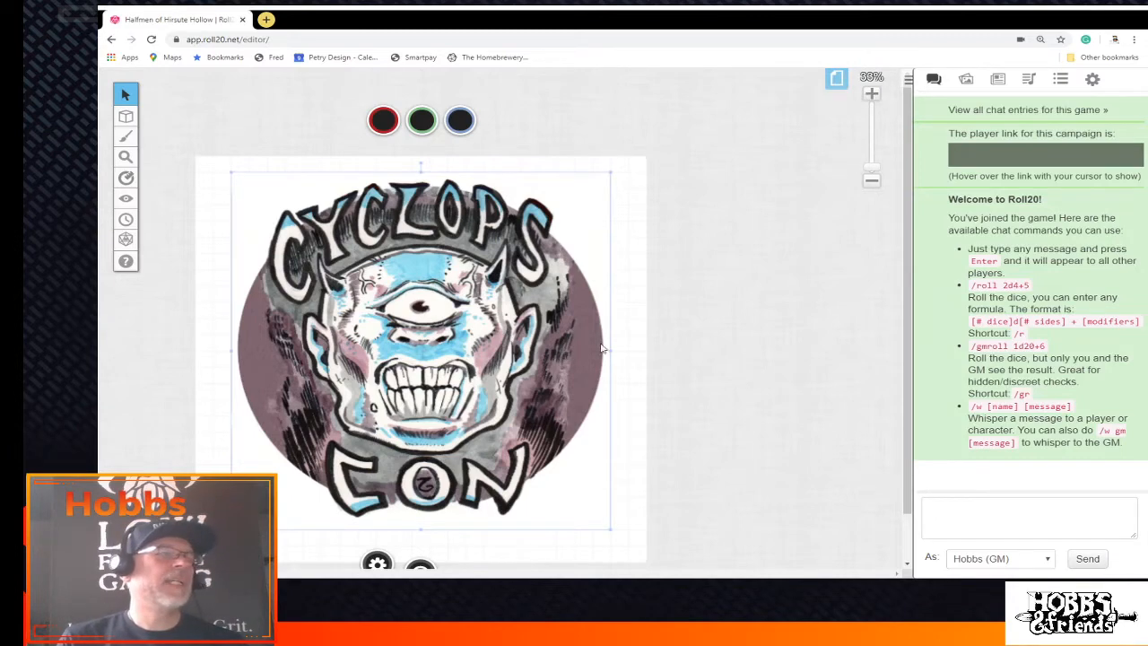
right_click(434, 283)
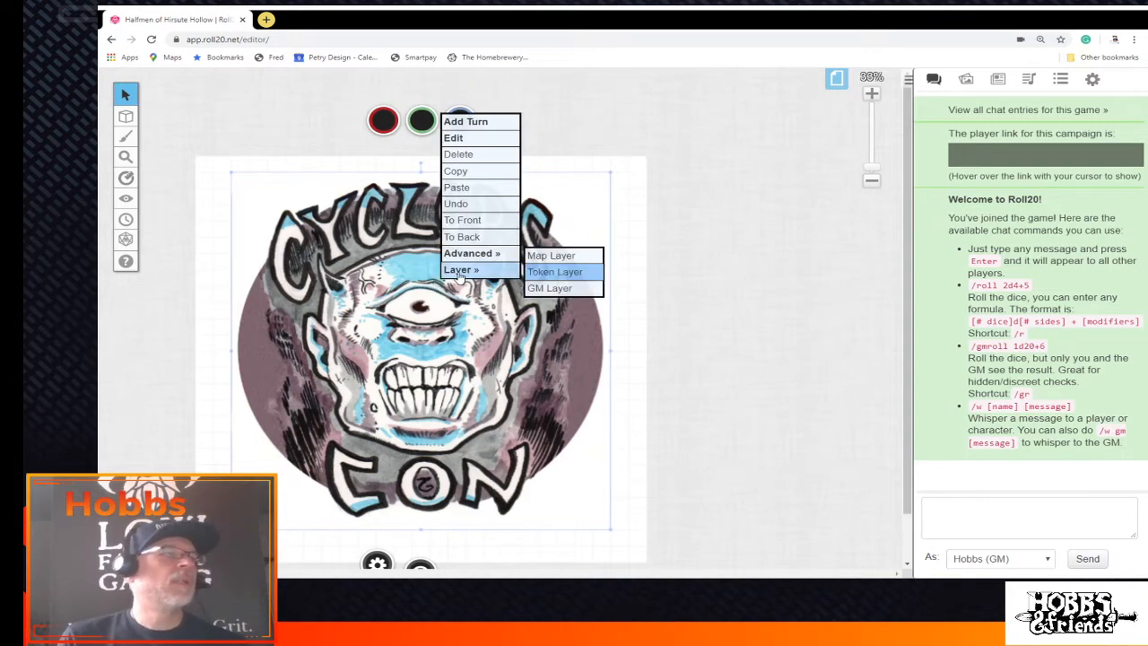
left_click(559, 260)
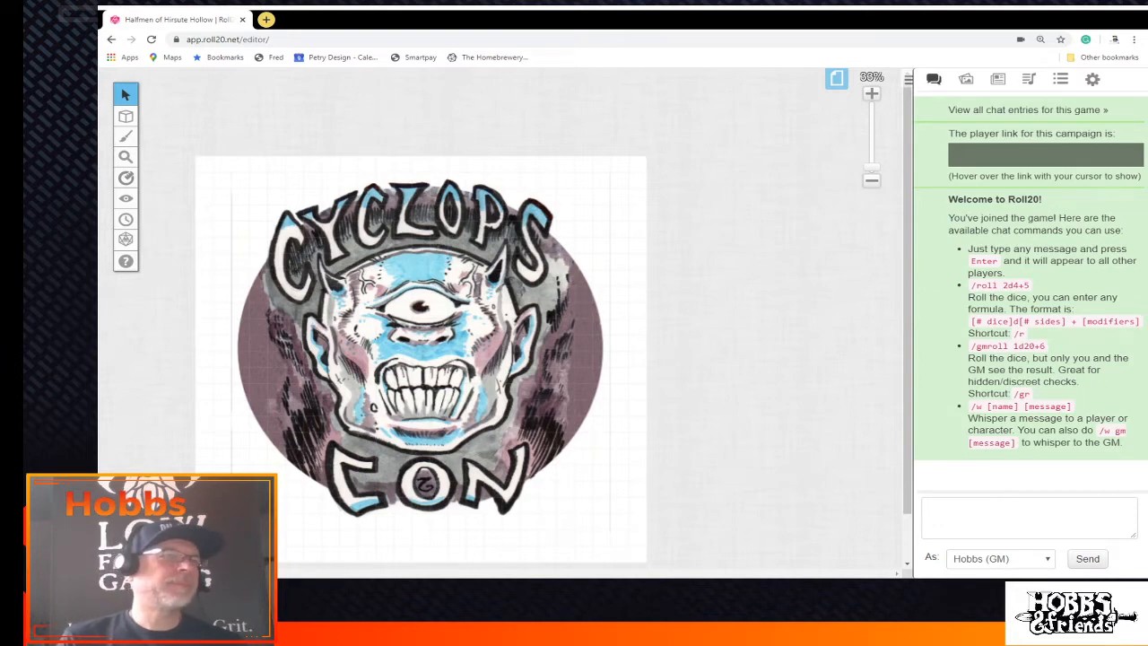
Create a new blank page in the game alongside the Start page
left_click(835, 79)
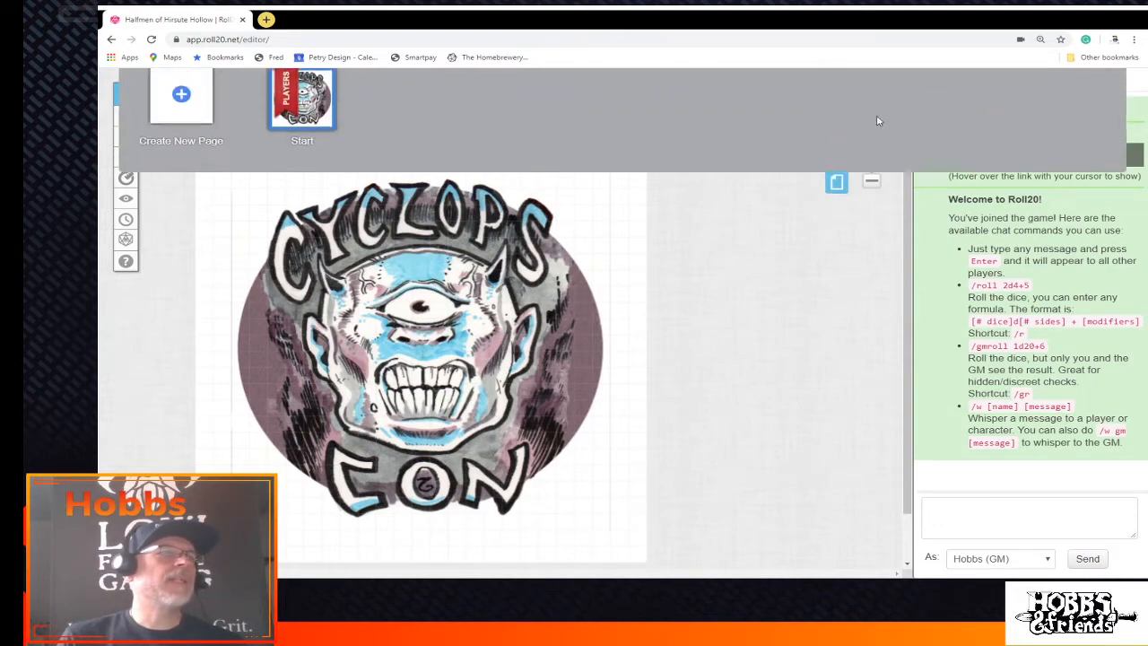
left_click(184, 99)
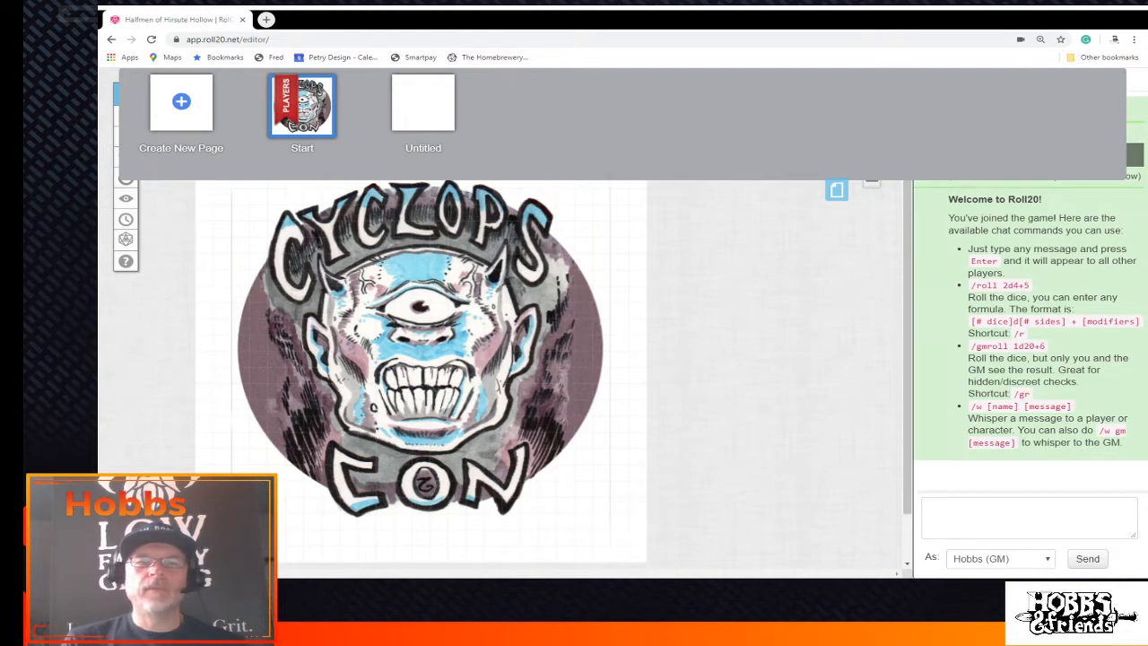
Set the width of the untitled page to 50 grid cells in its page settings
mouse_move(423, 103)
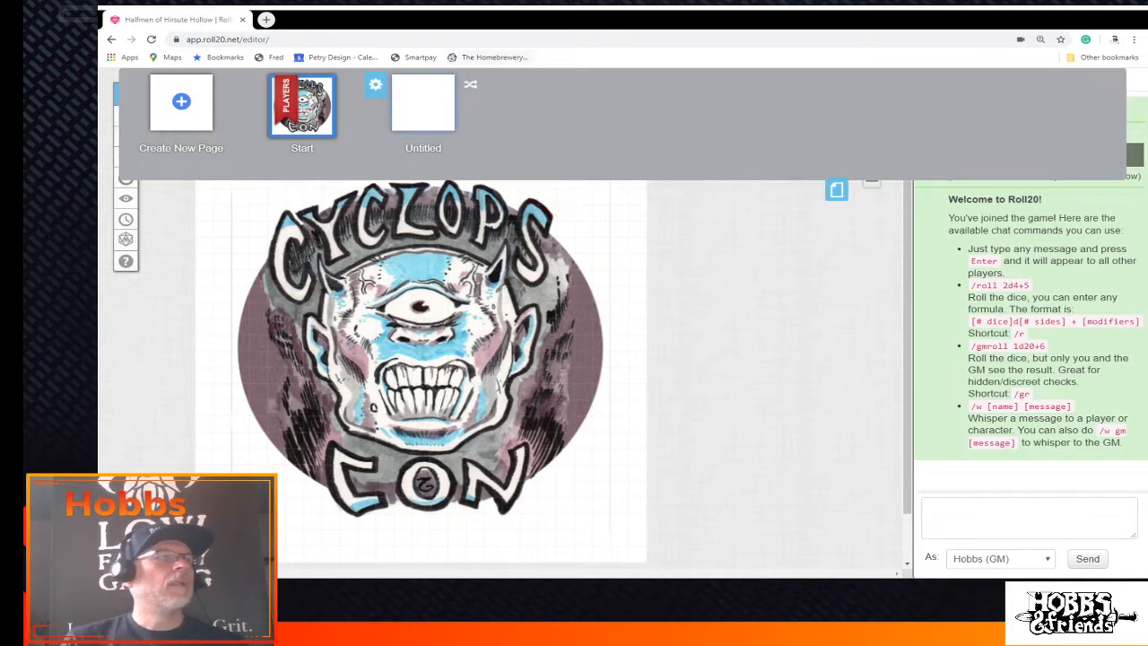
left_click(376, 86)
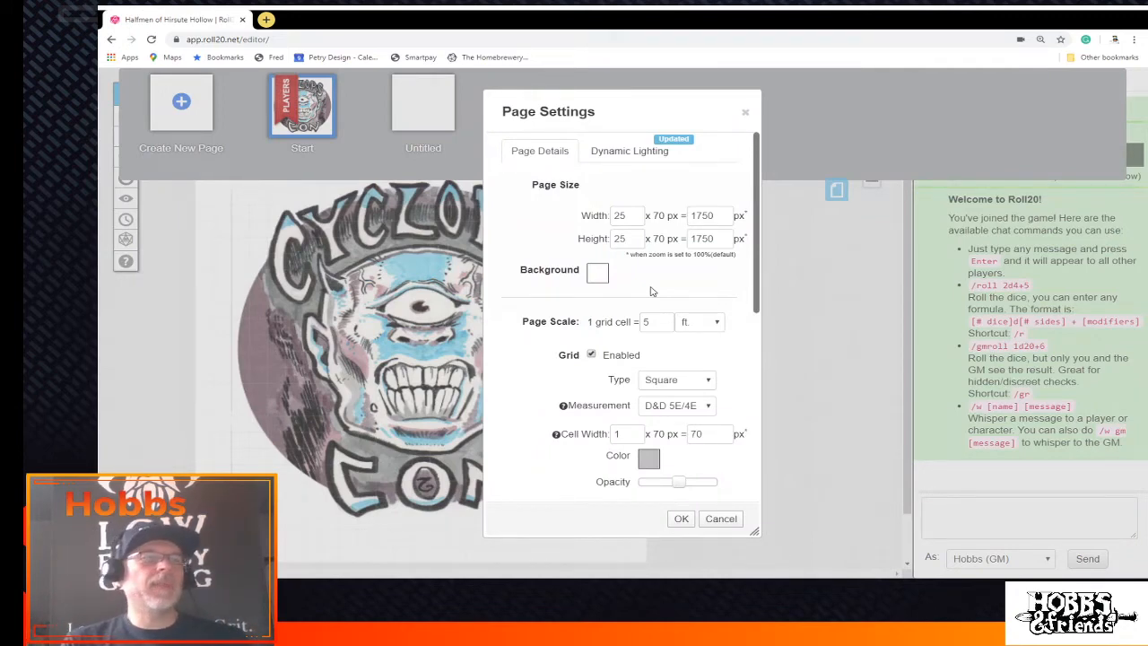
left_click(636, 213)
left_click(636, 214)
left_click(636, 214)
left_click(636, 214)
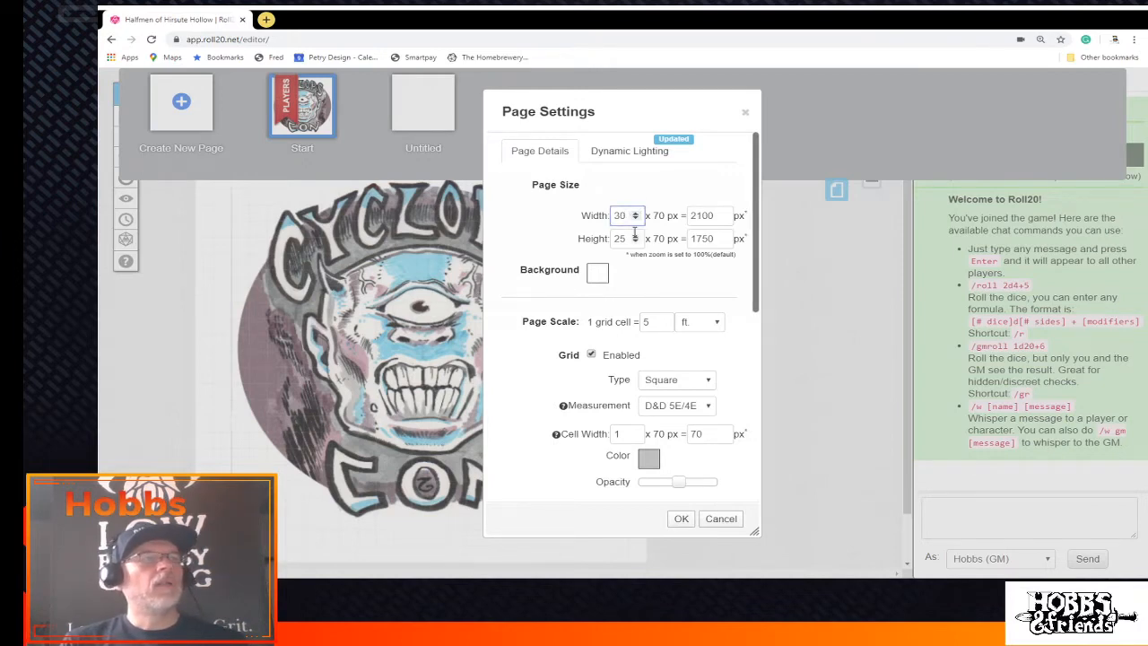
left_click(636, 213)
left_click(636, 213)
left_click(636, 213)
left_click(636, 213)
left_click(636, 214)
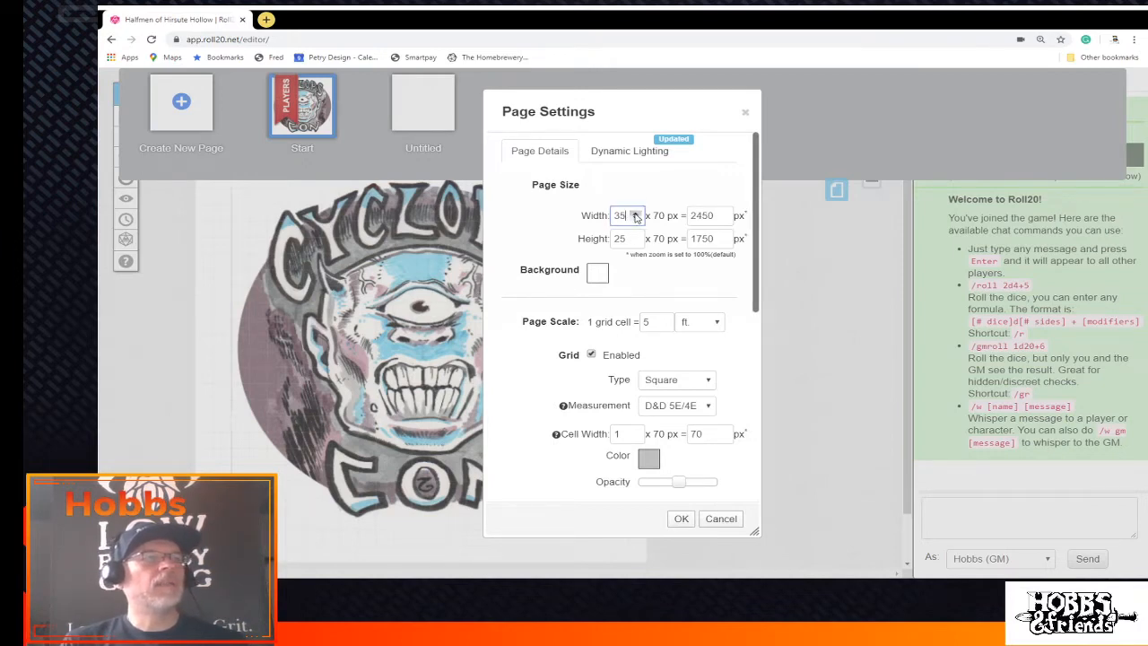
left_click(635, 214)
left_click(636, 213)
left_click(635, 213)
left_click(636, 214)
left_click(635, 213)
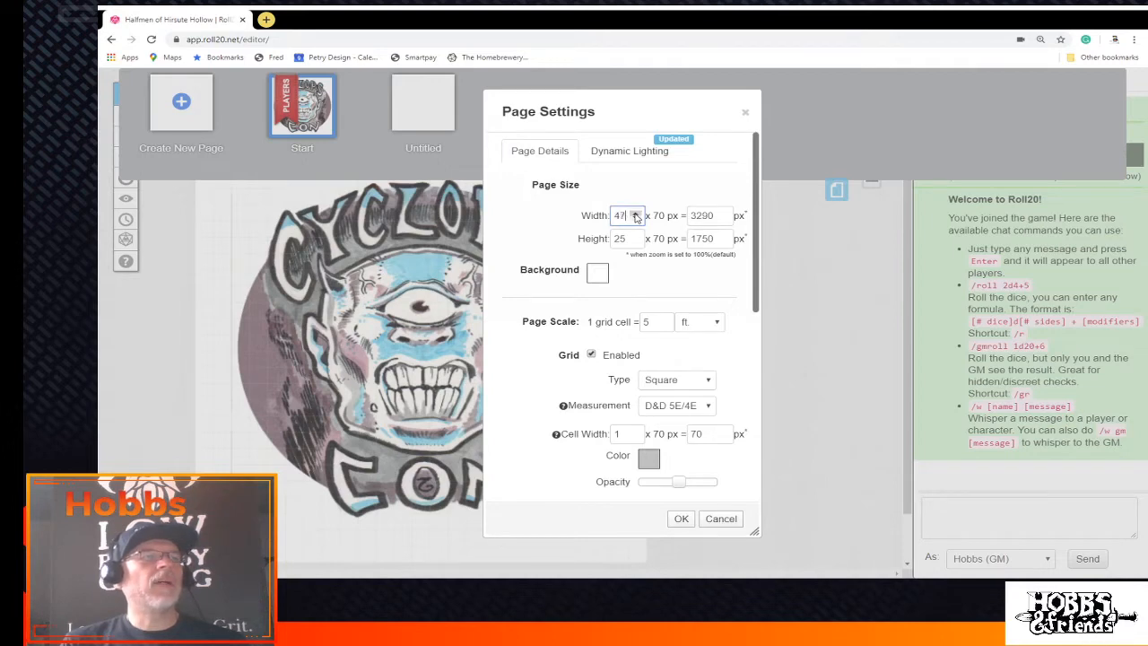
left_click(636, 213)
left_click(636, 213)
Set the page height to 50 grid cells
left_click(636, 236)
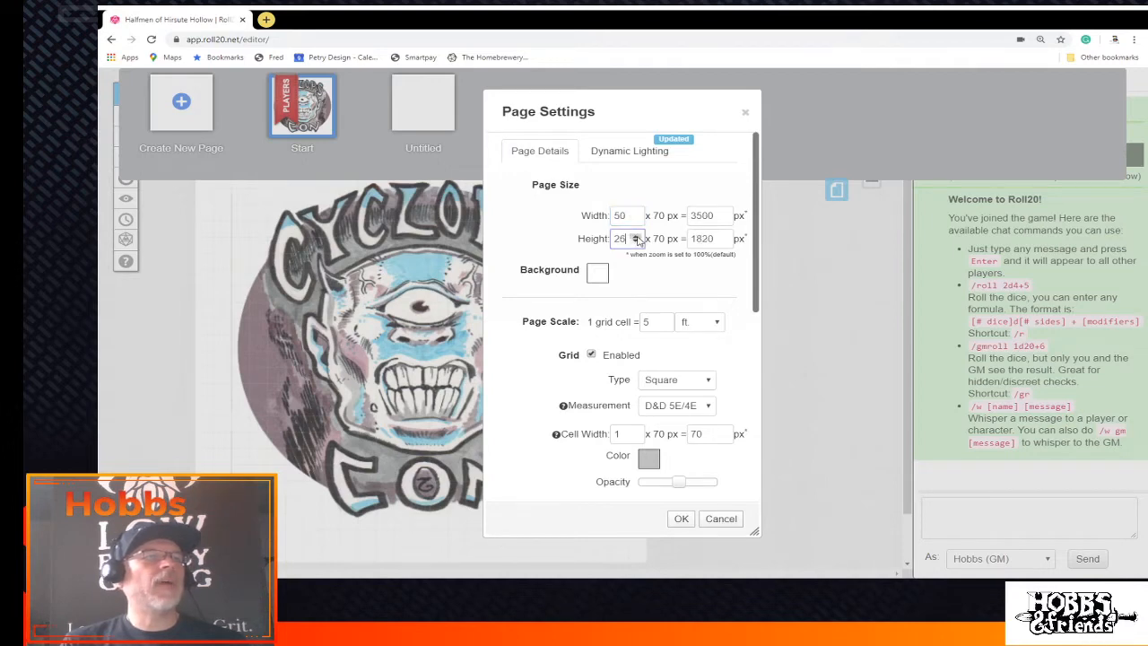
triple_click(635, 236)
triple_click(635, 236)
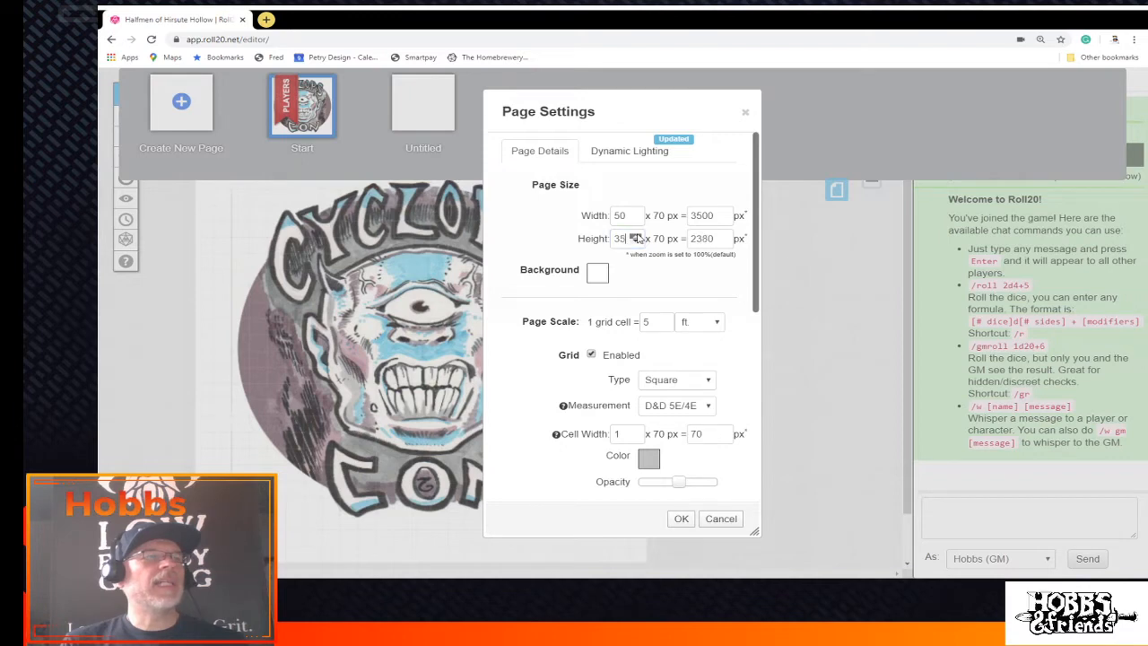
triple_click(636, 236)
double_click(636, 236)
triple_click(636, 236)
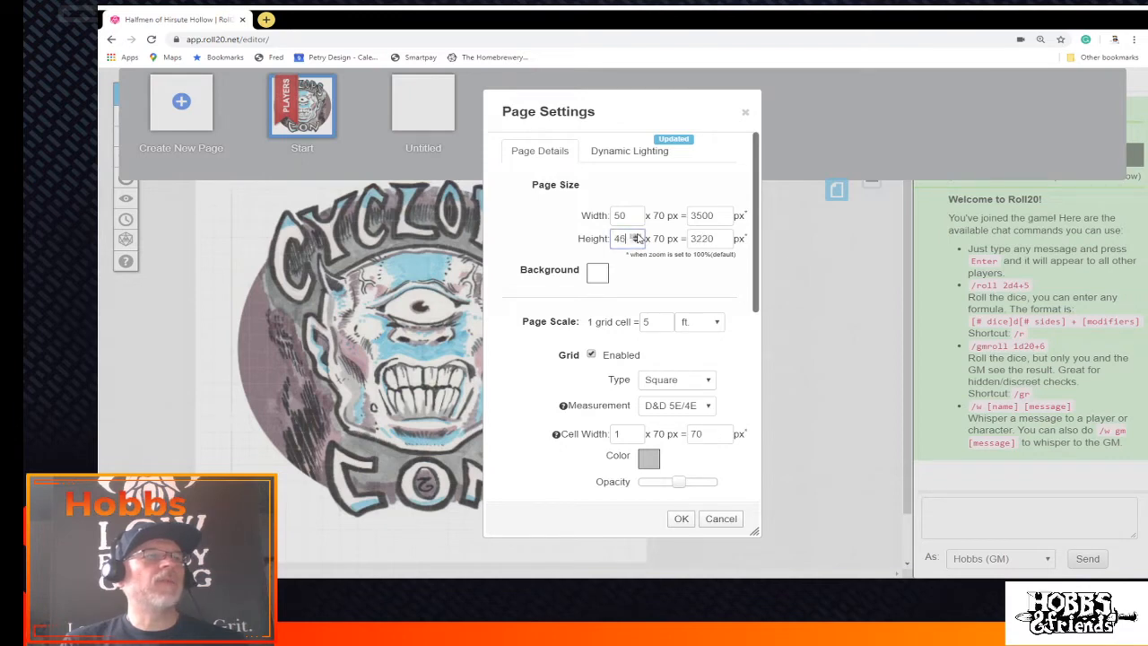
triple_click(636, 235)
left_click(636, 236)
triple_click(636, 235)
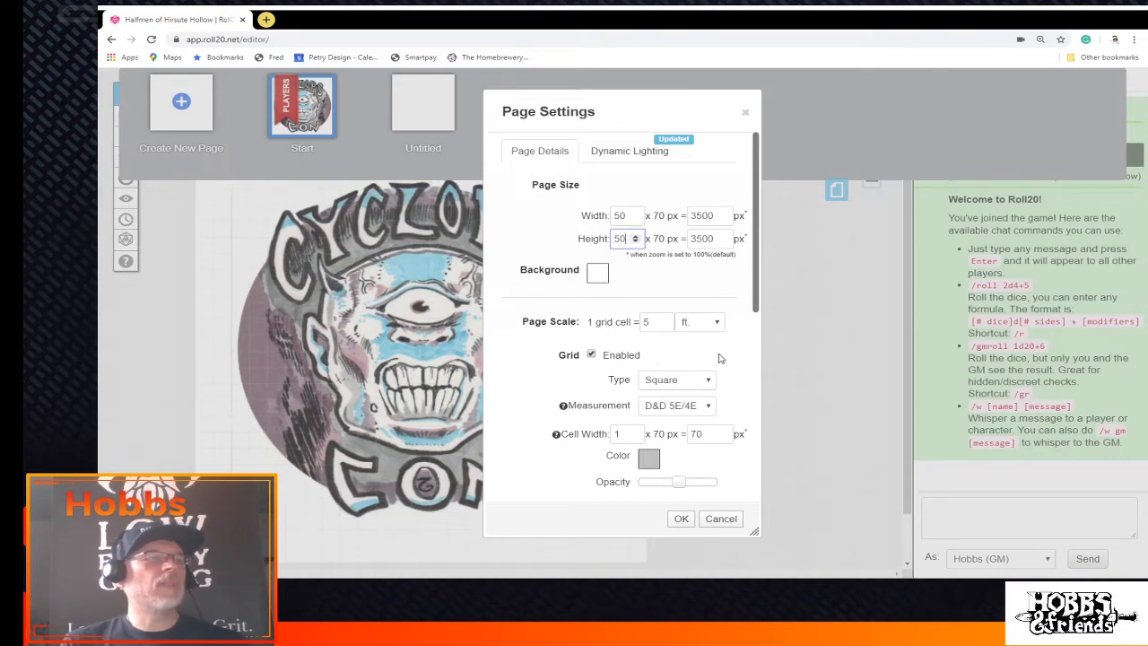
Set the page background to black and make the grid bright green with higher opacity, saving the page settings
left_click(598, 280)
left_click(535, 292)
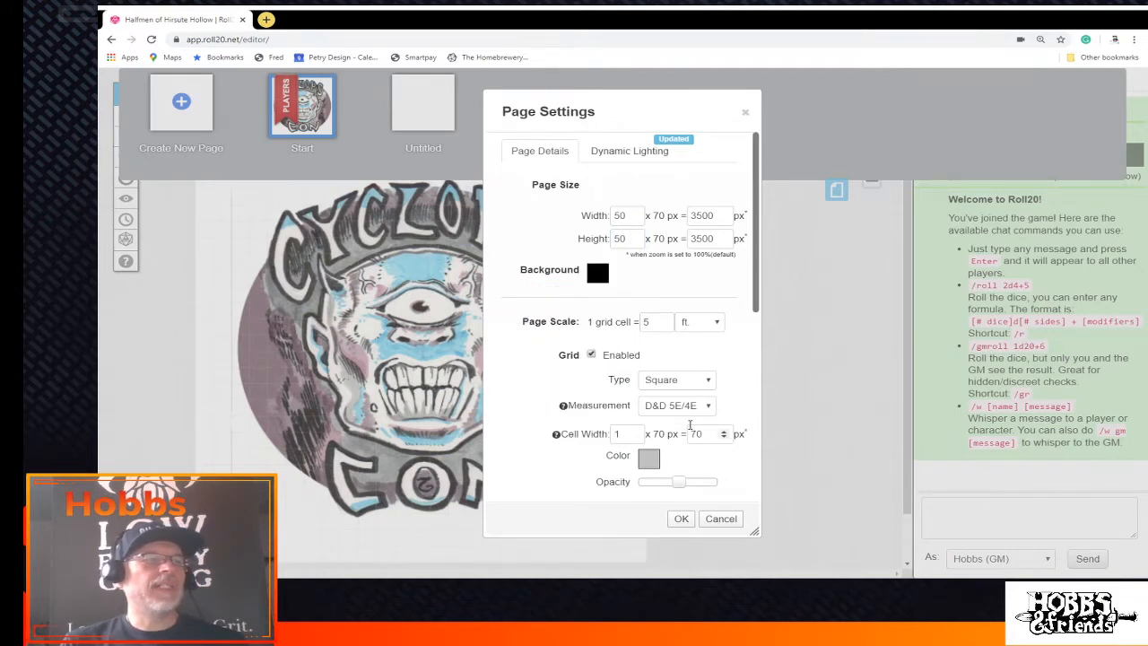
left_click(654, 461)
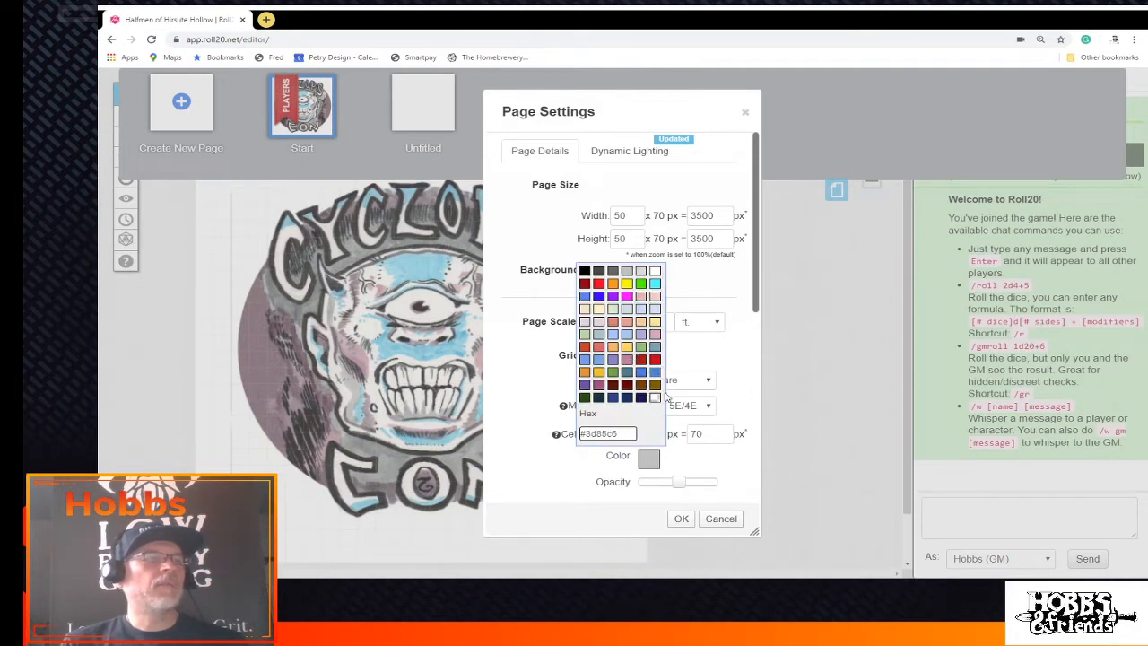
left_click(640, 284)
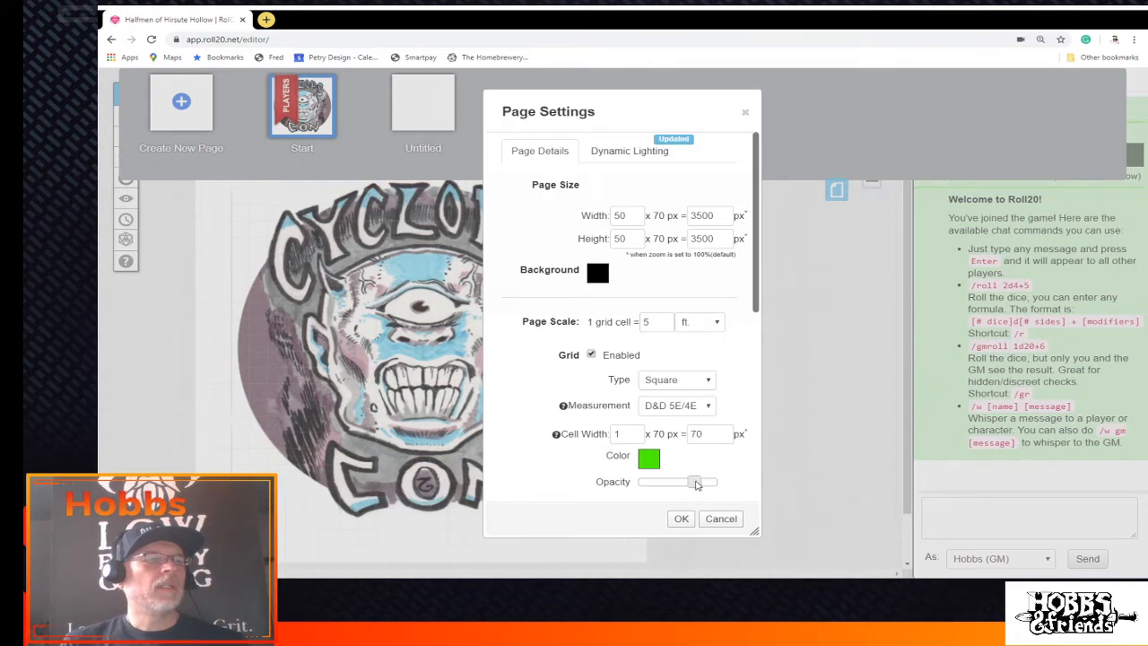
left_click(687, 520)
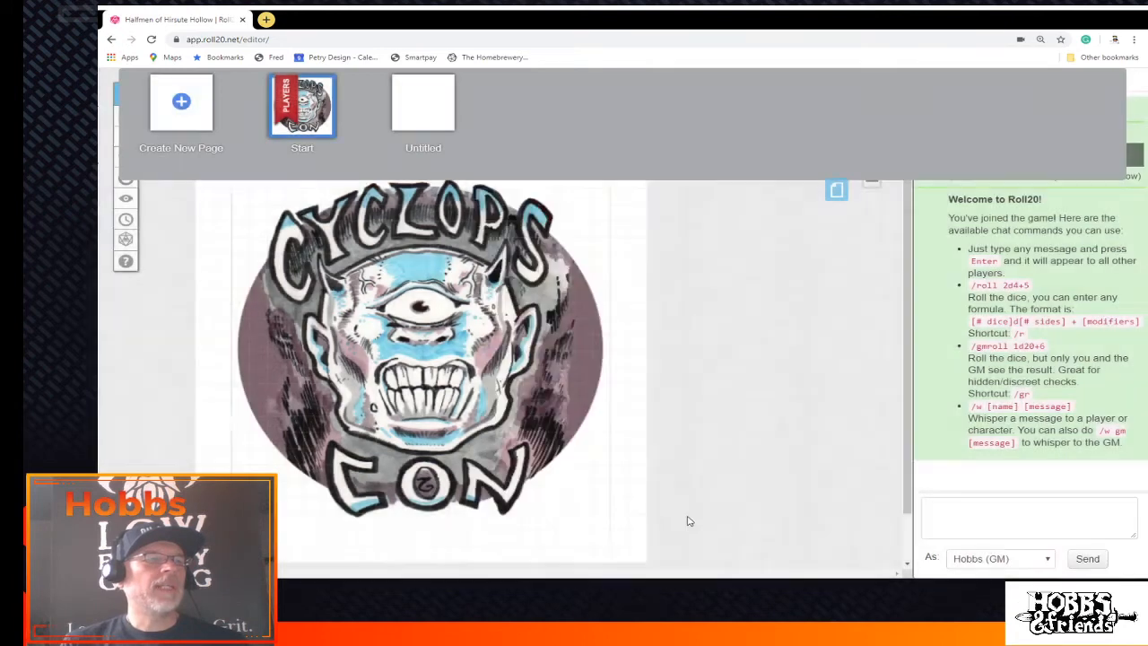
Rename the untitled page as Hollow Map and open it in the editor
left_click(432, 147)
key("BackSpace")
key("BackSpace")
key("BackSpace")
key("BackSpace")
key("BackSpace")
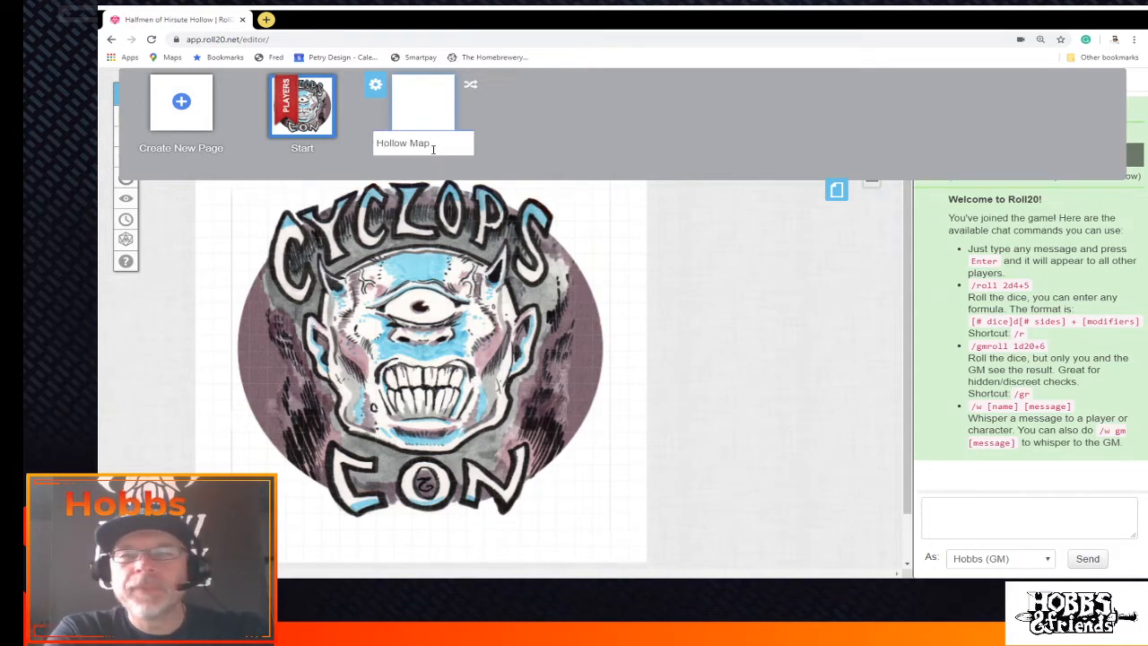
key("Return")
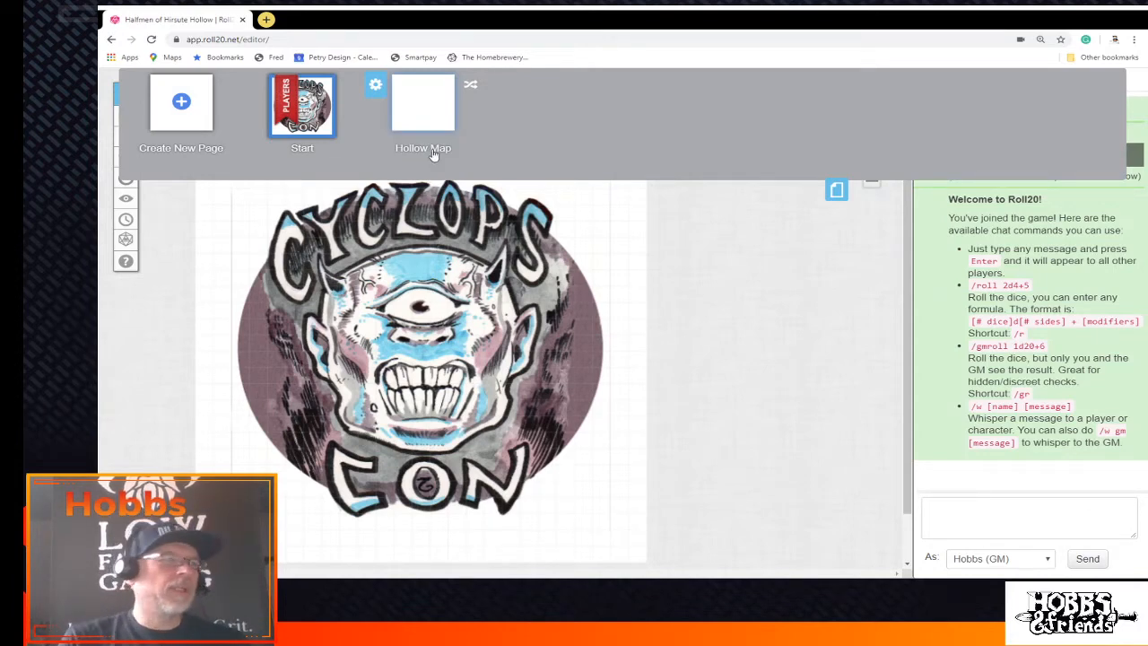
left_click(434, 104)
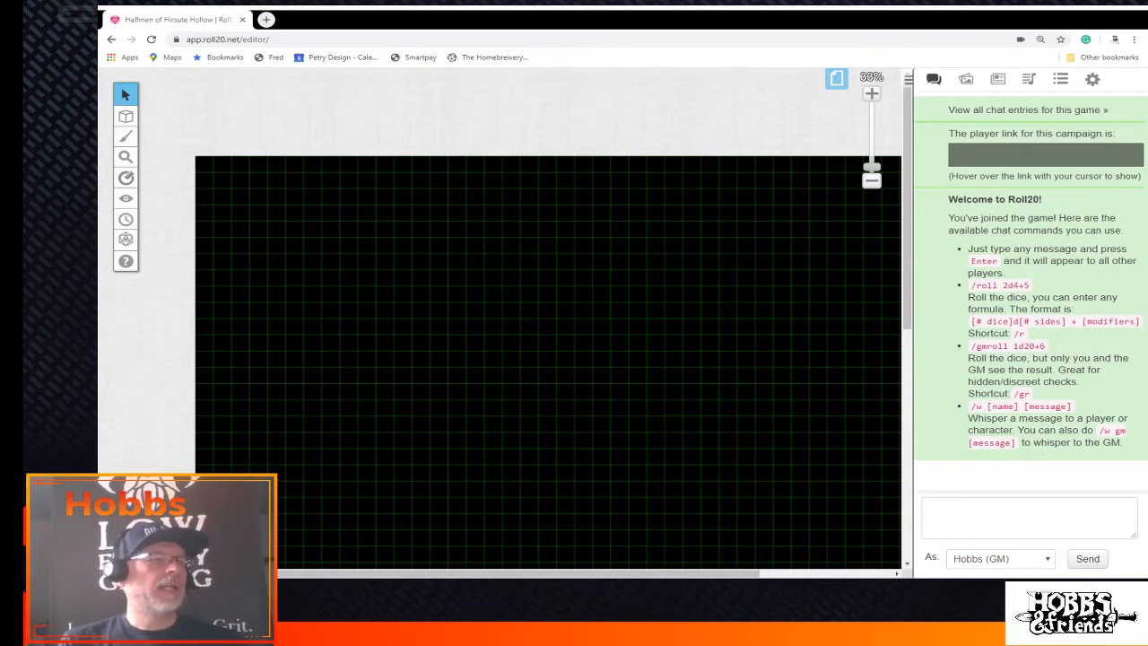
scroll(502, 359, "left", 5)
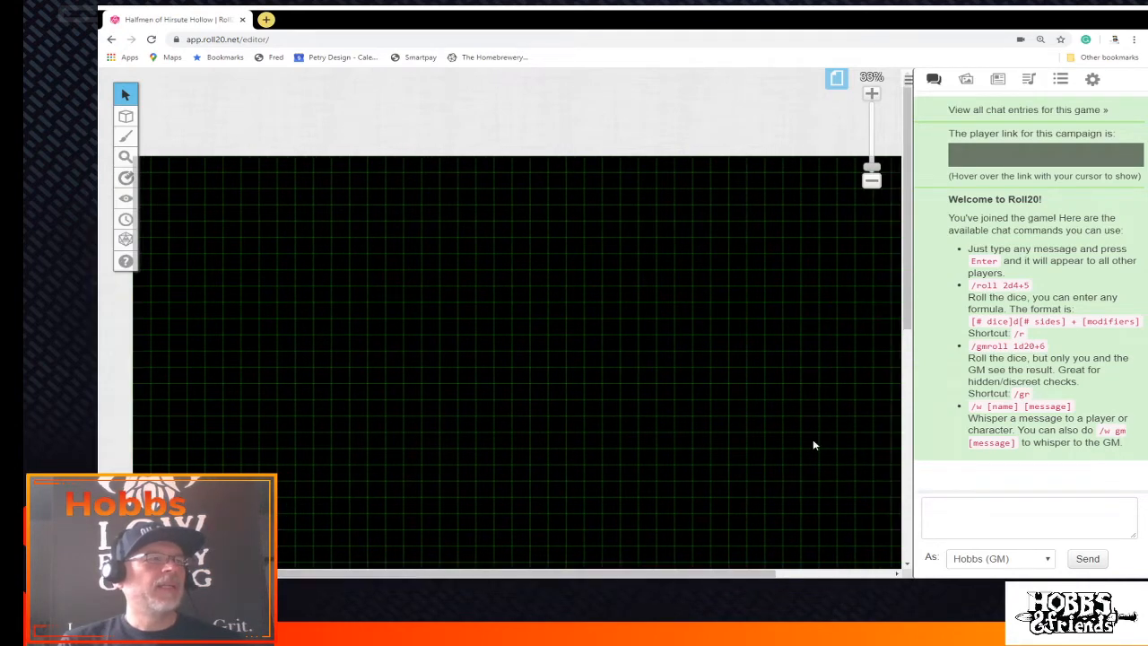
scroll(814, 440, "up", 3)
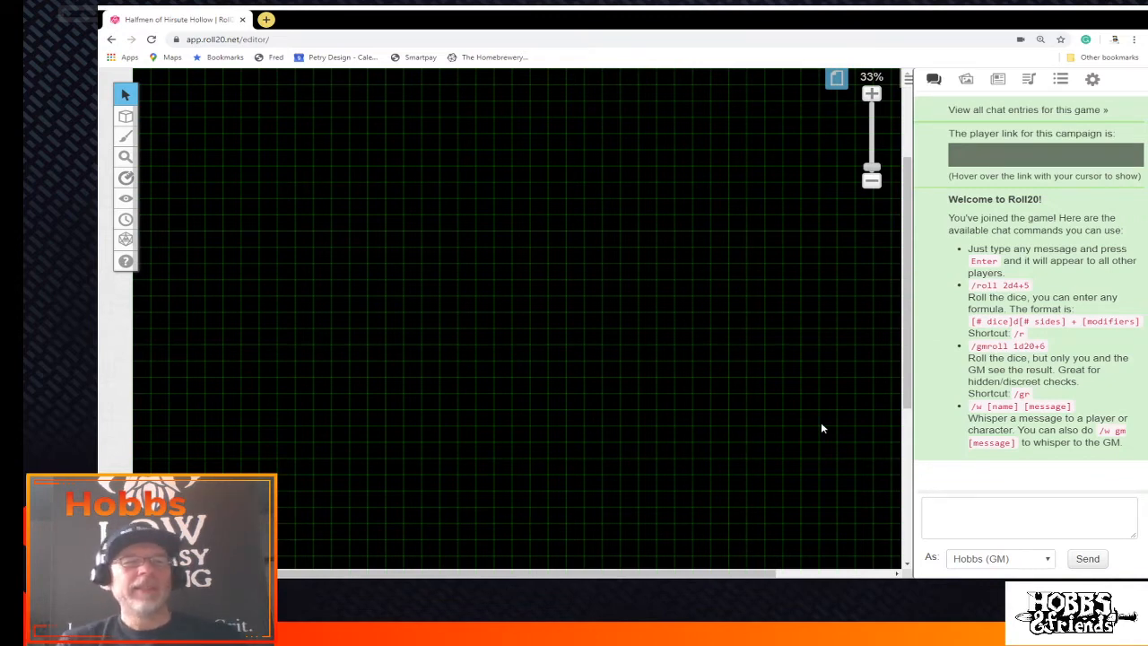
Add a new handout to the game's journal
mouse_move(1100, 165)
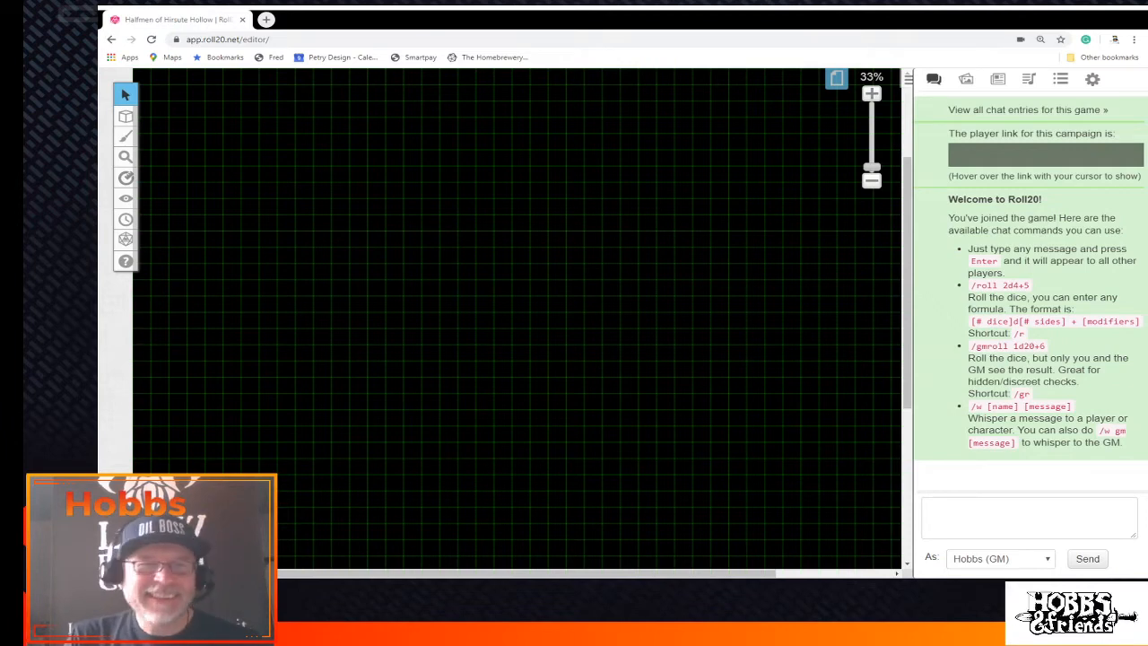
left_click(966, 81)
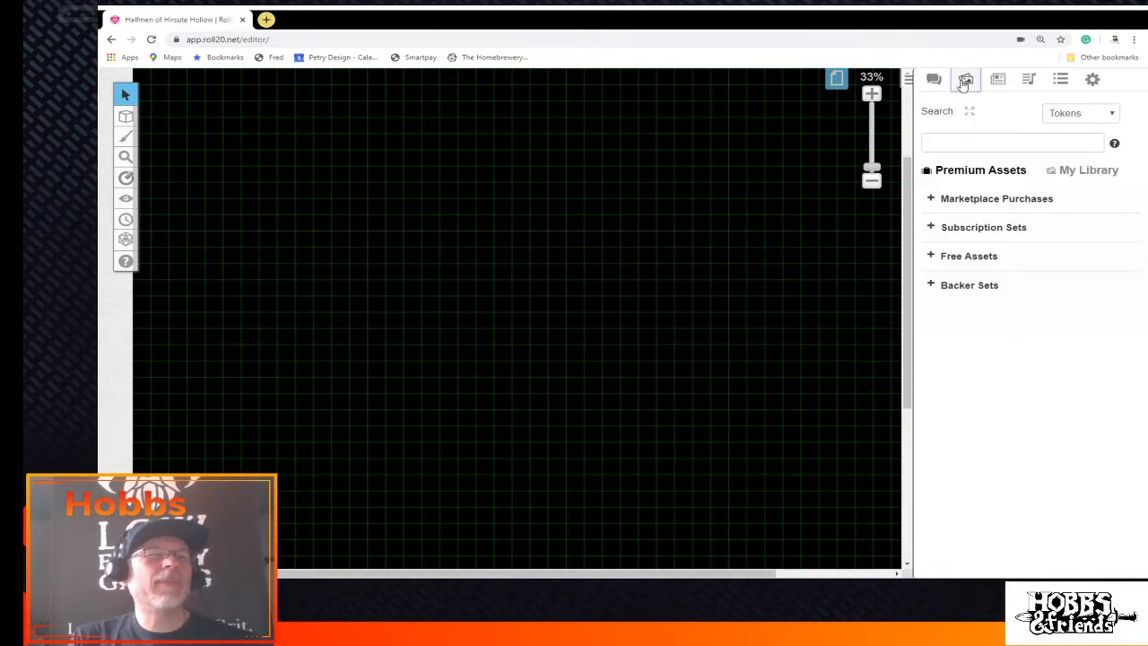
left_click(998, 80)
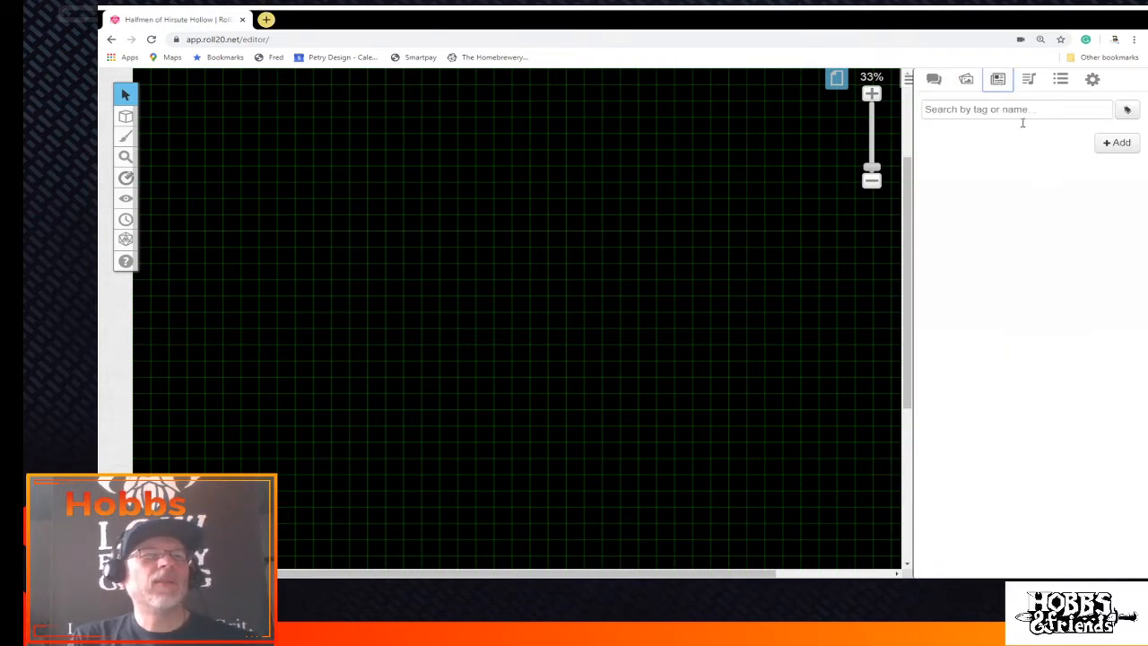
left_click(1116, 144)
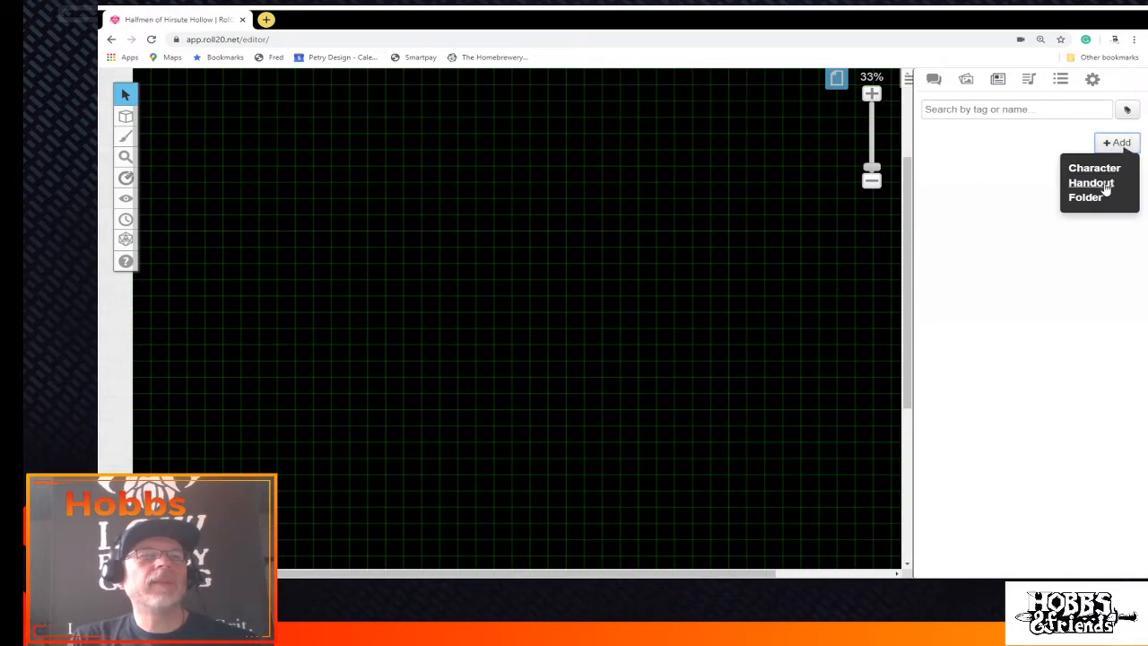
left_click(1106, 185)
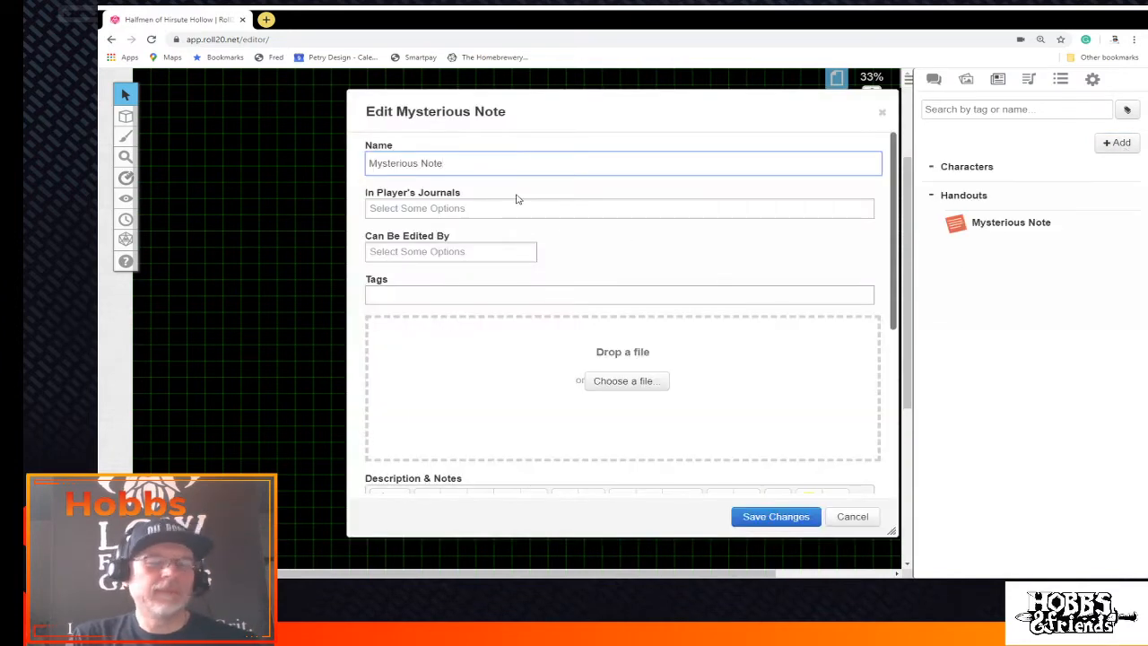
Replace the new handout's default name with Master Map
key("BackSpace")
key("BackSpace")
key("BackSpace")
key("BackSpace")
key("BackSpace")
key("BackSpace")
key("BackSpace")
key("BackSpace")
key("BackSpace")
key("BackSpace")
key("BackSpace")
key("BackSpace")
key("BackSpace")
key("BackSpace")
key("BackSpace")
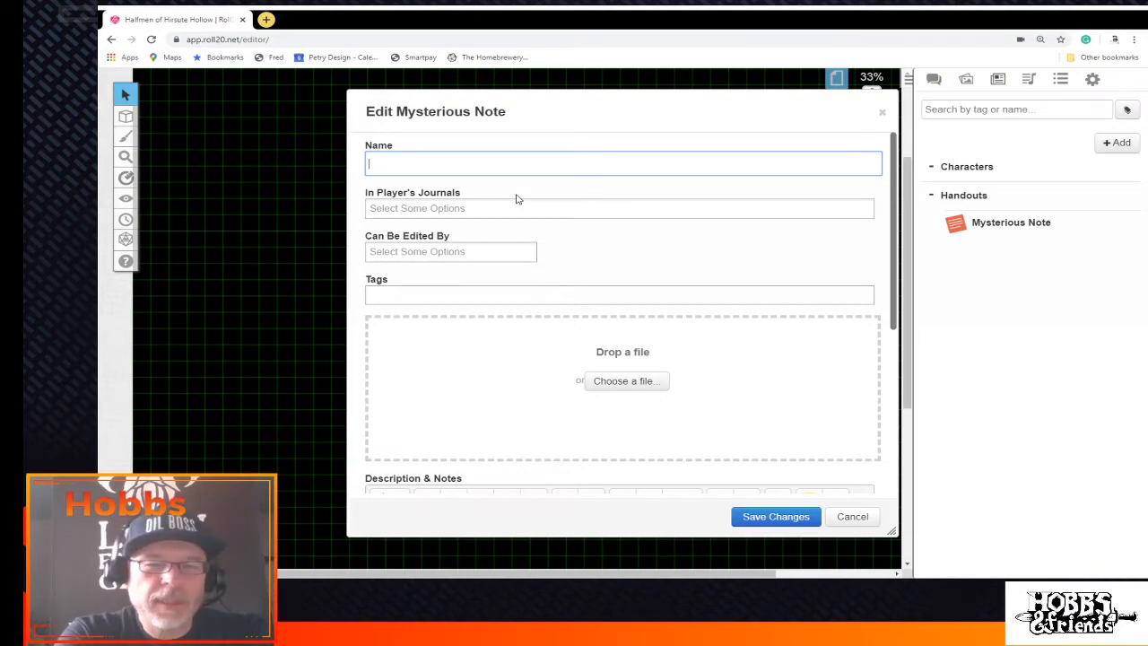
type("Mast")
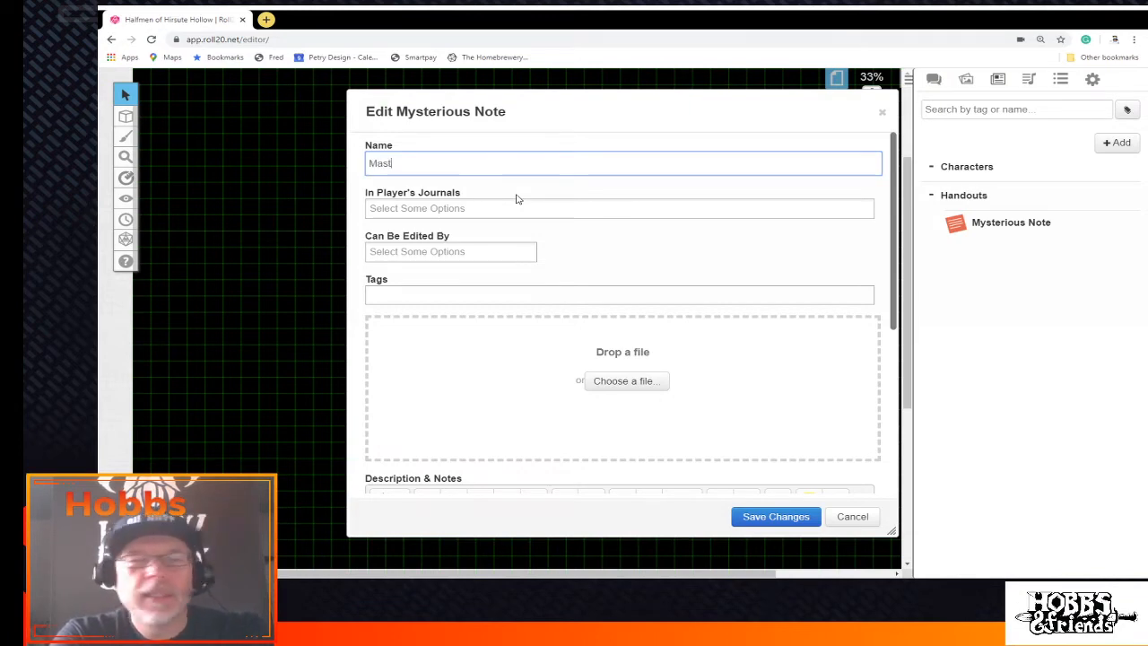
type("er Map")
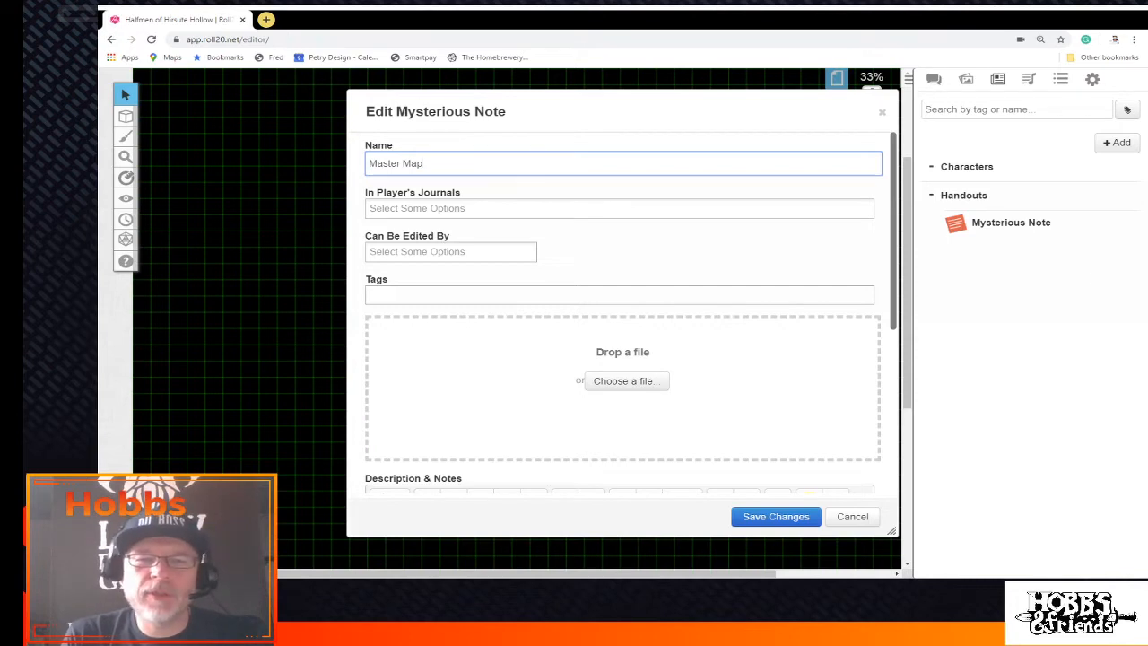
Add the Map of Hirsute Hollow image file to the Master Map handout and save the changes
key("alt+Tab")
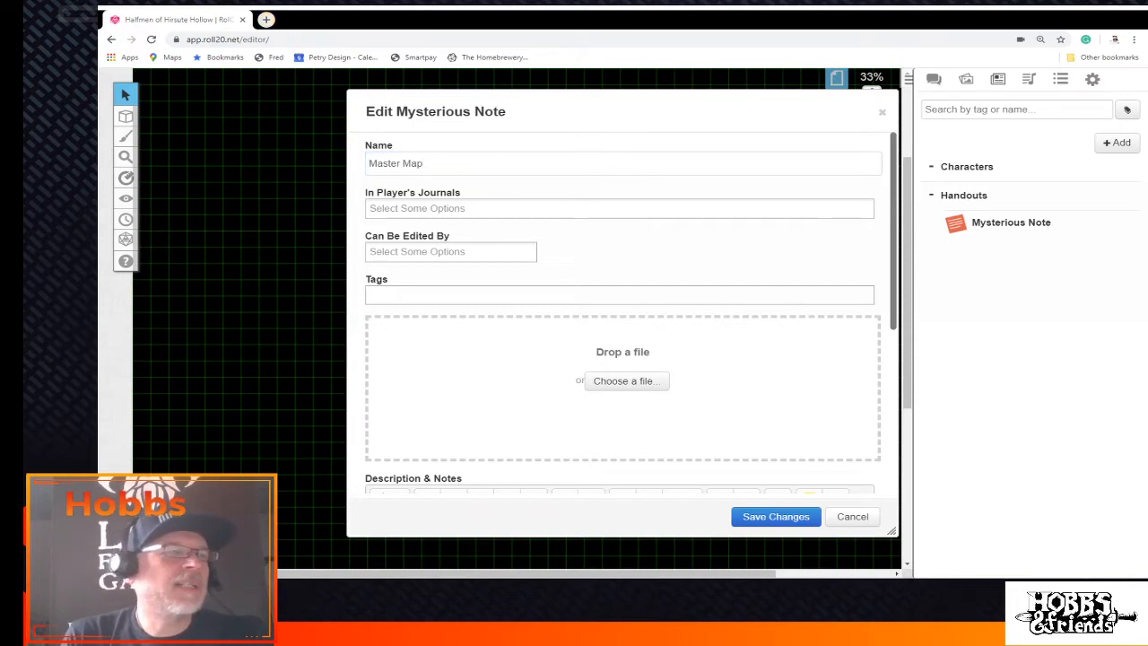
left_click_drag(1147, 403, 600, 403)
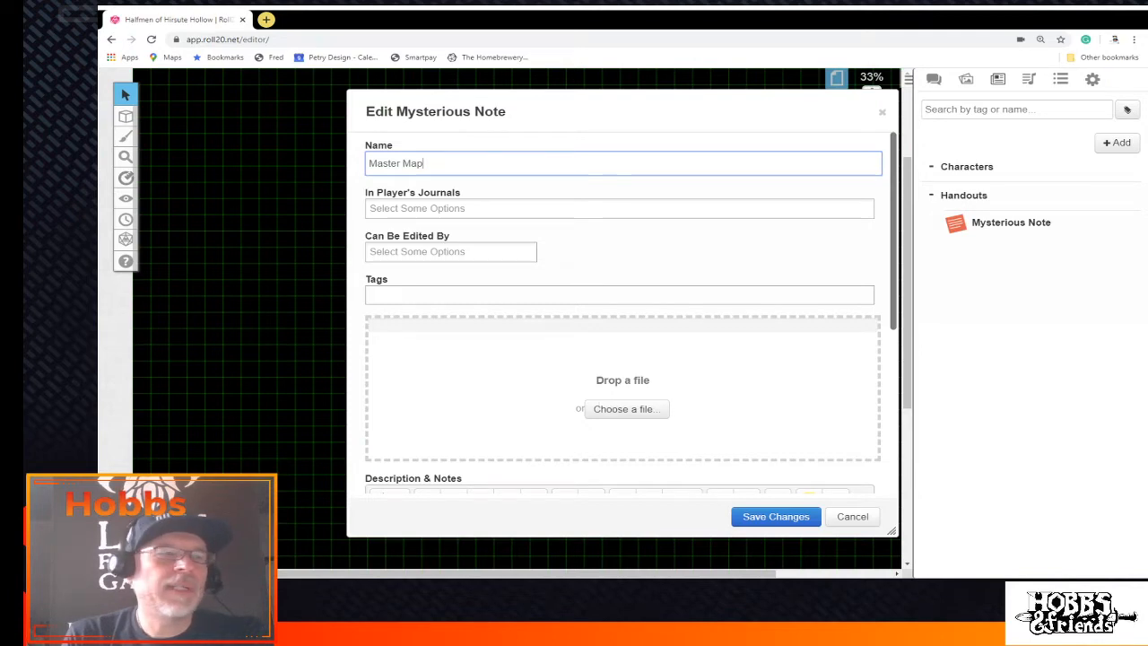
left_click_drag(776, 310, 628, 403)
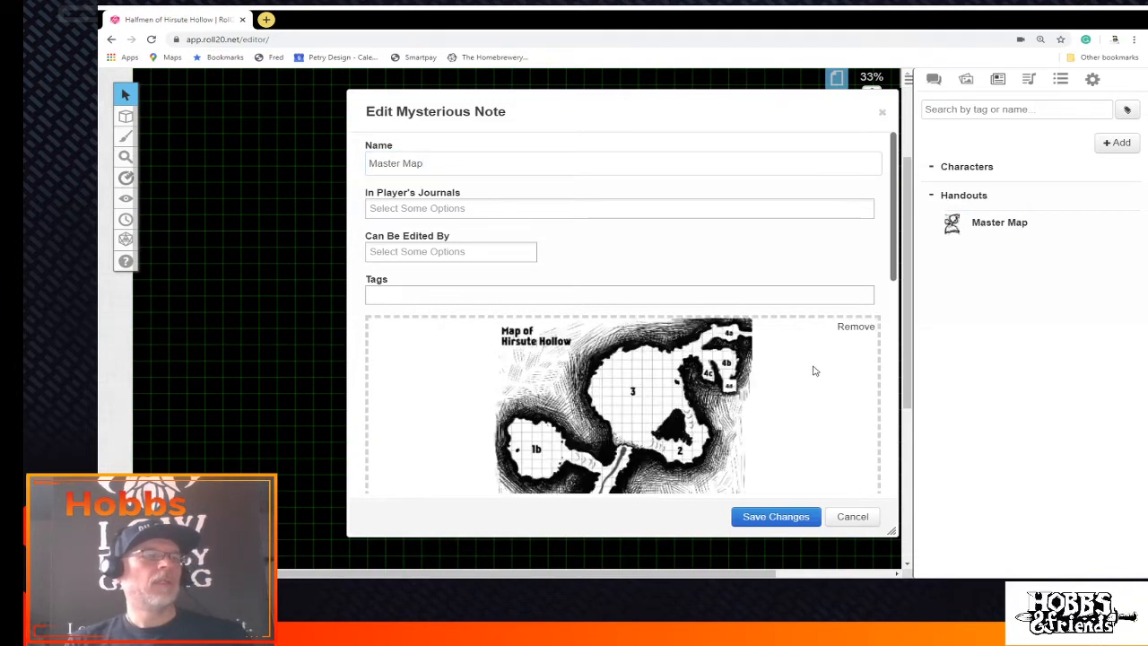
scroll(816, 369, "down", 4)
scroll(818, 370, "up", 3)
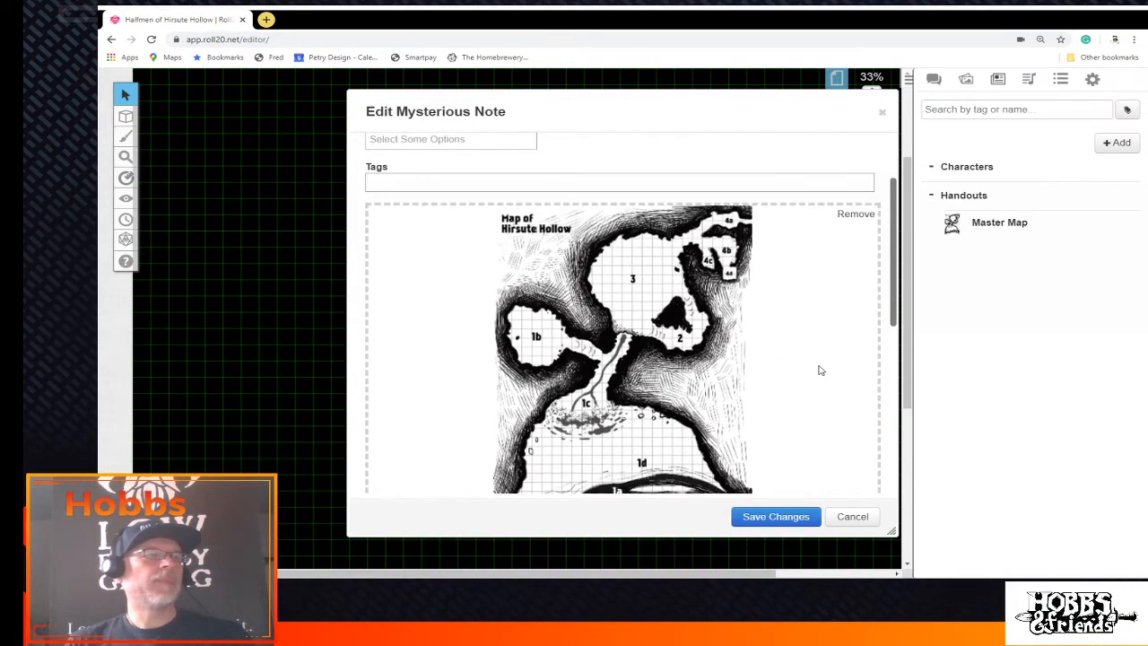
left_click(776, 517)
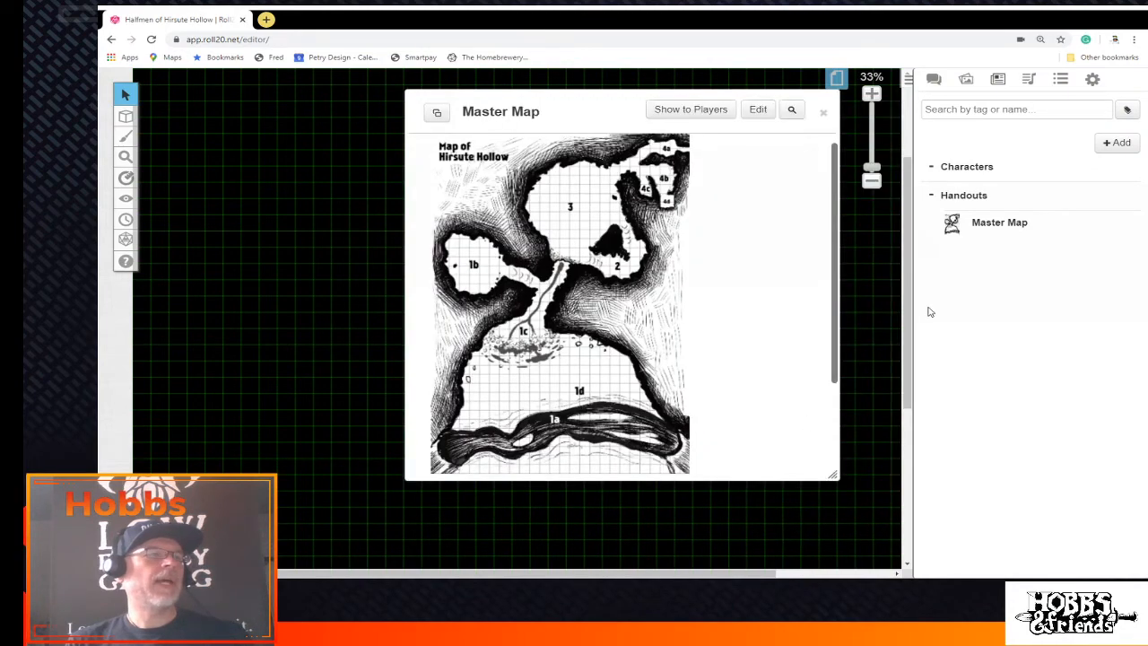
View the Master Map handout's image at full size, and close the handout to return to the Hollow Map page
left_click(619, 314)
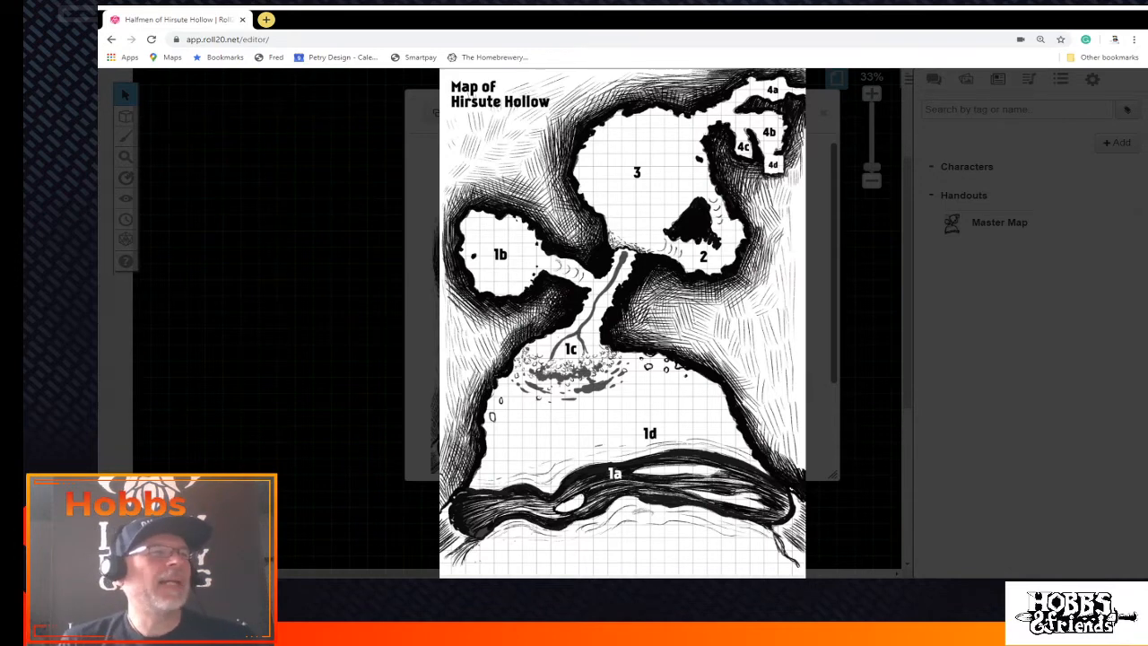
left_click(628, 281)
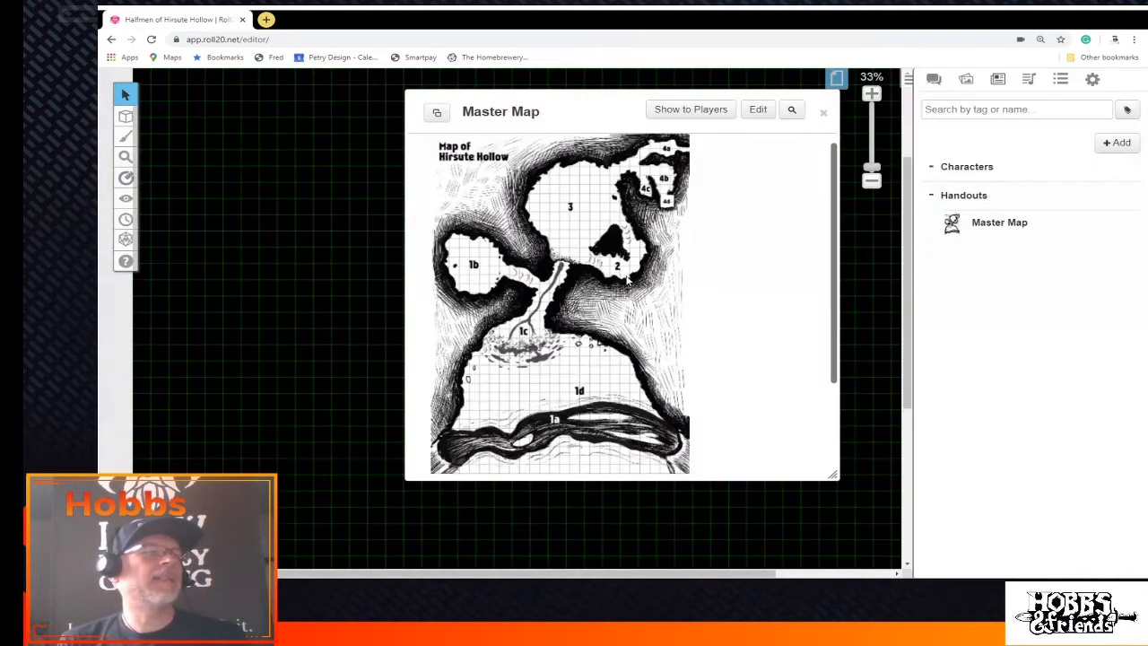
left_click(825, 113)
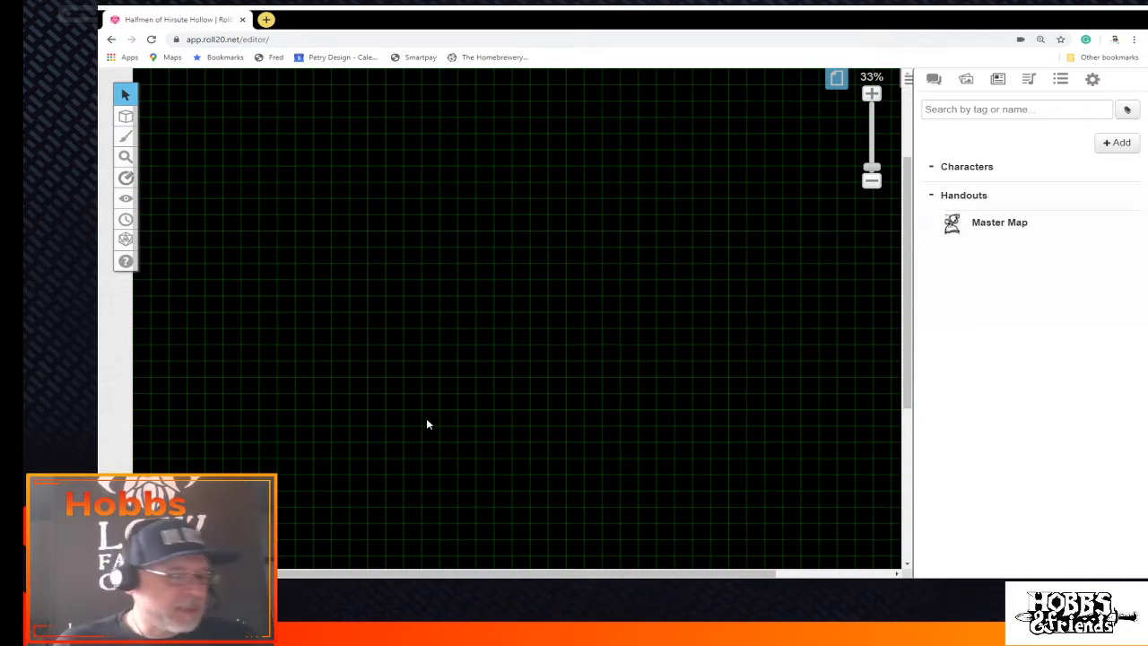
scroll(597, 389, "down", 3)
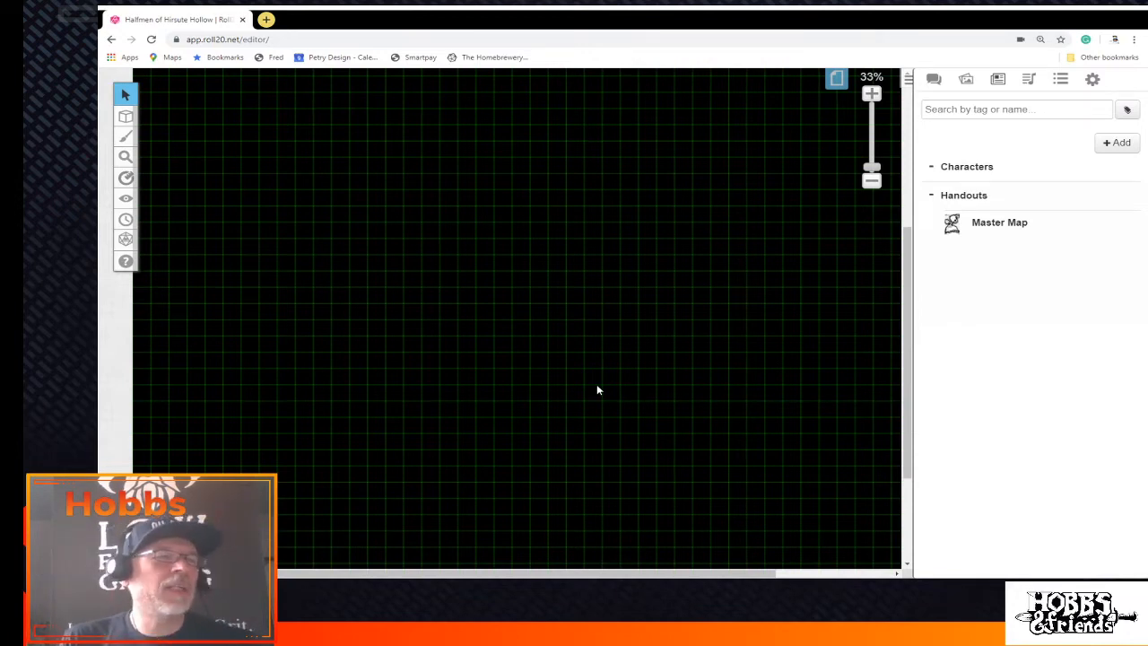
scroll(622, 328, "down", 3)
scroll(624, 331, "up", 2)
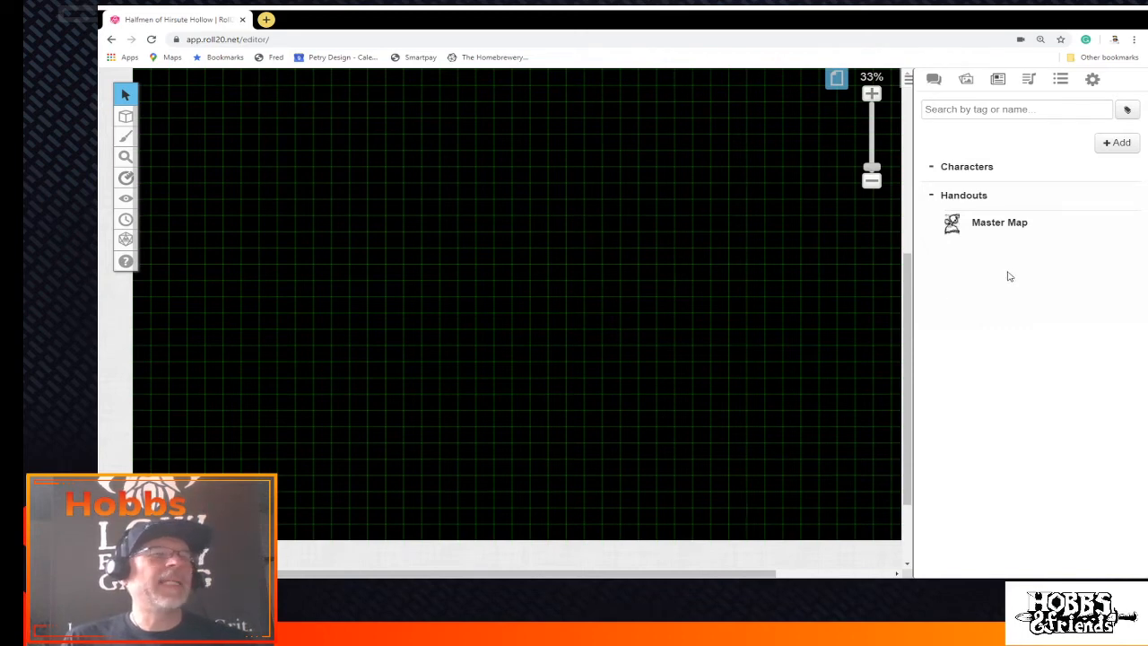
left_click(968, 81)
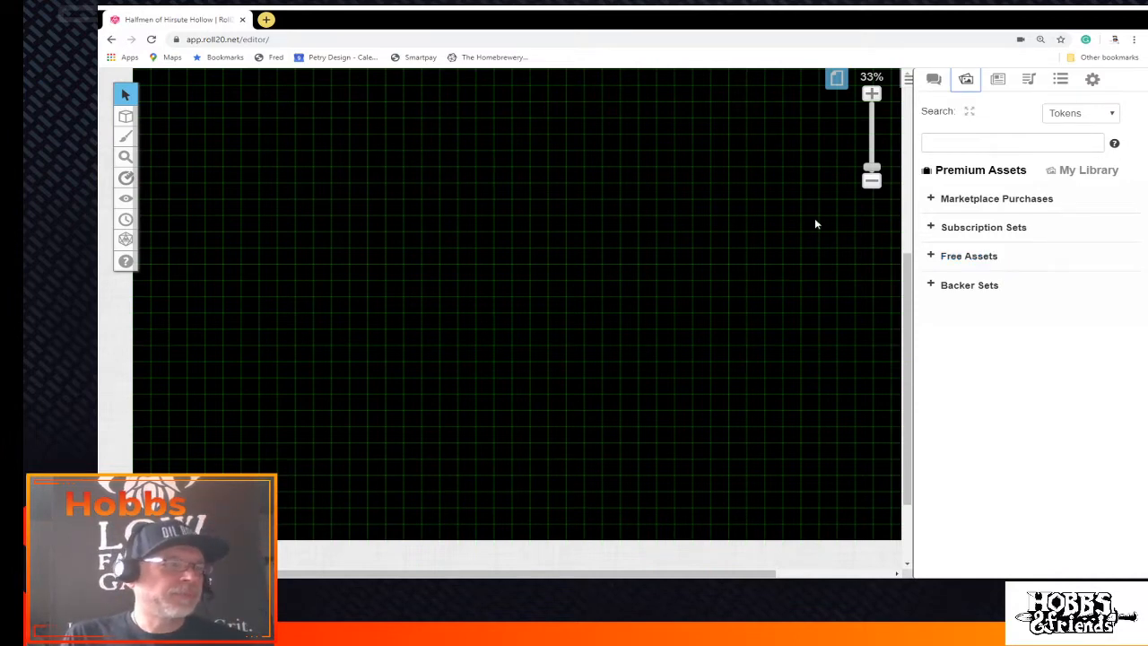
scroll(792, 243, "up", 5)
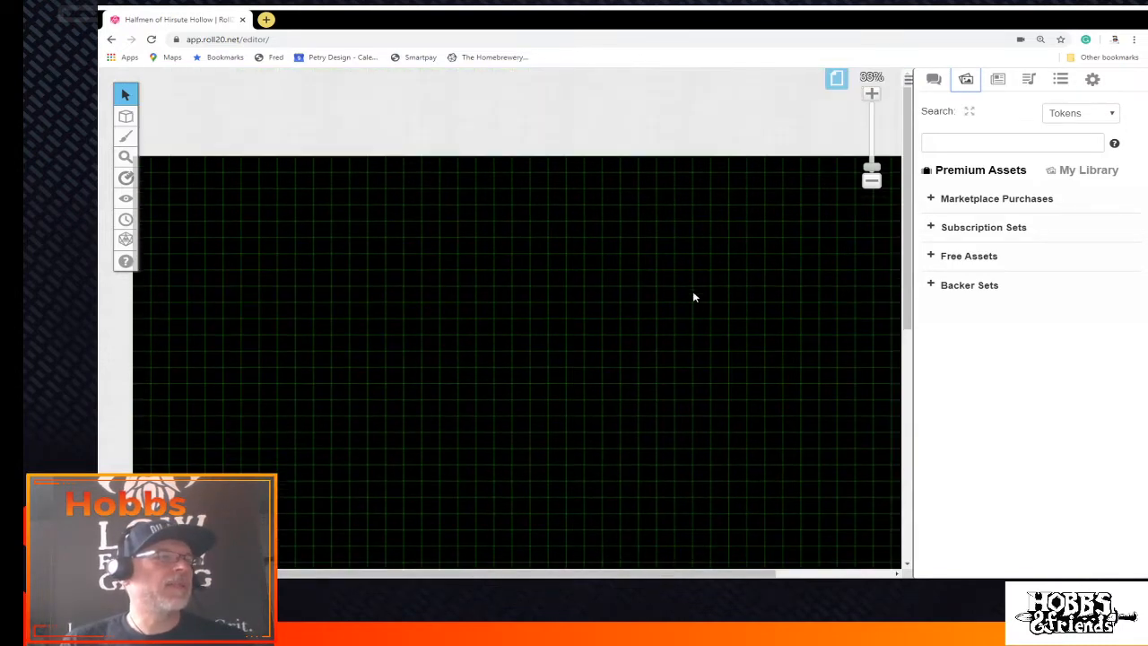
scroll(692, 297, "down", 3)
scroll(692, 297, "up", 2)
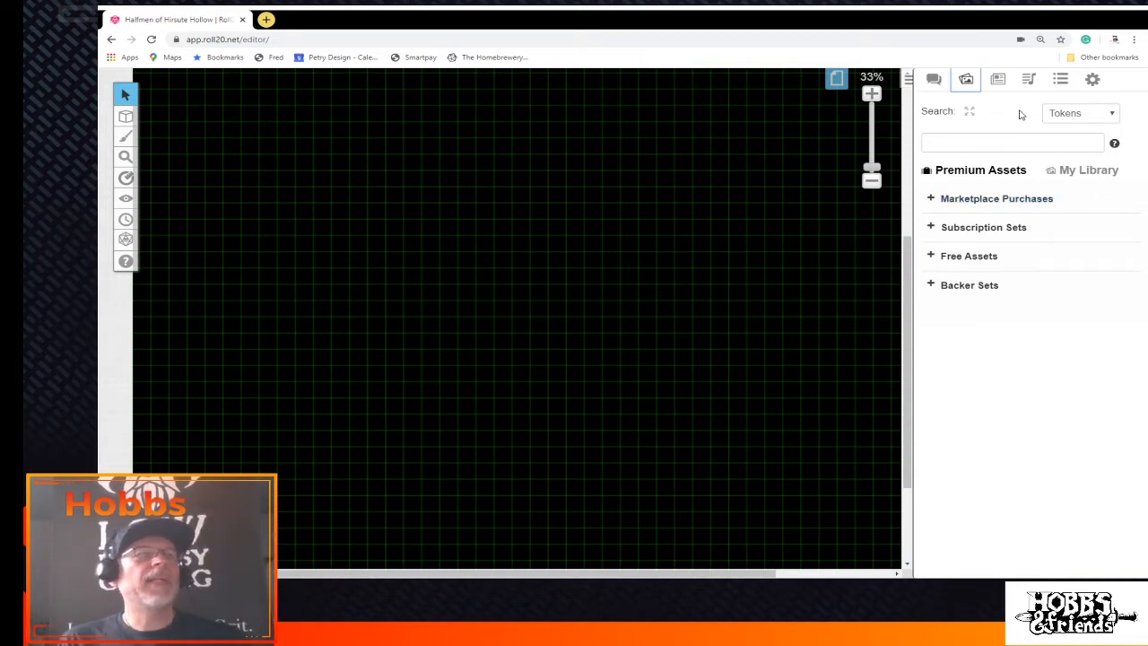
Reopen the Master Map handout from the journal, enlarge its image to examine the hollow's layout, and close the handout
left_click(997, 80)
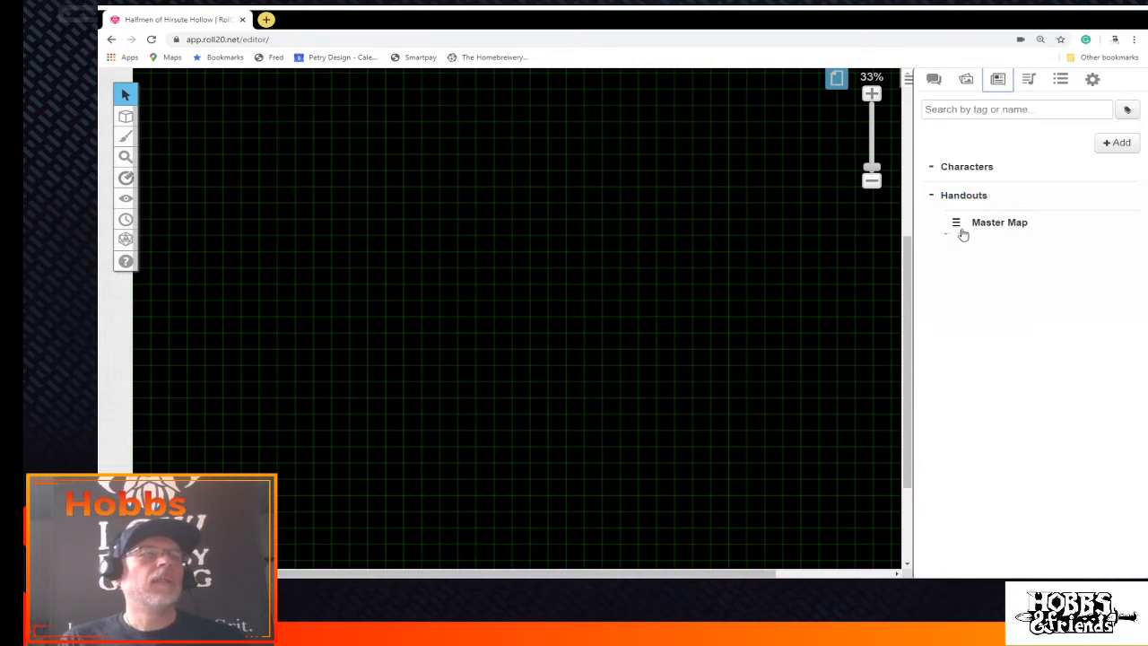
left_click(958, 230)
left_click(575, 319)
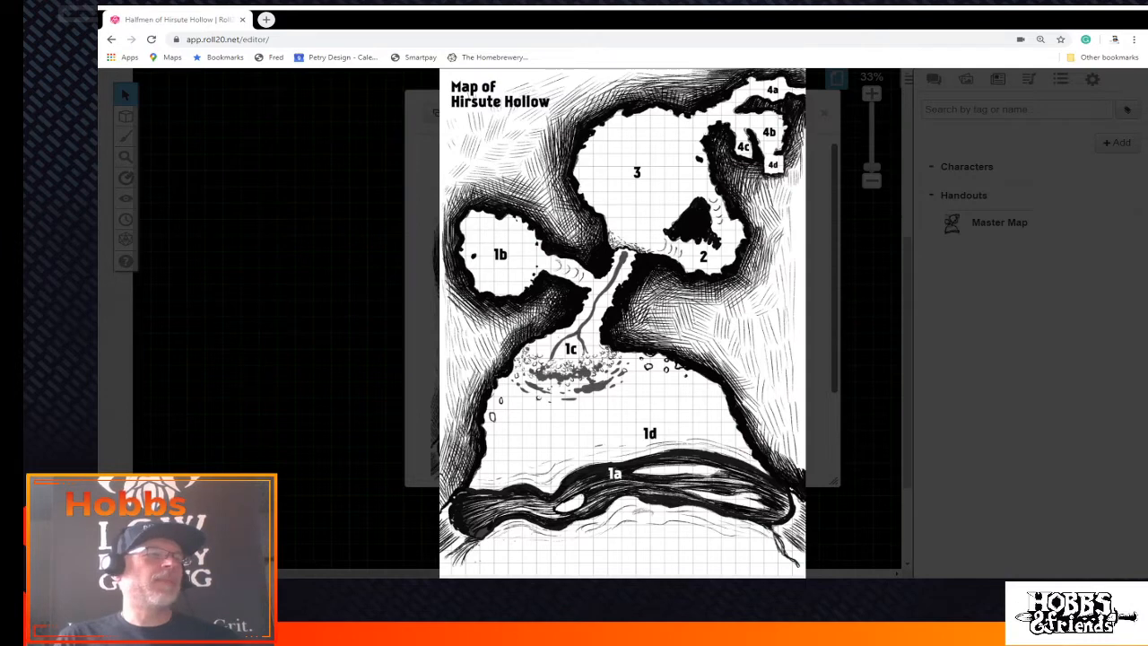
left_click(315, 291)
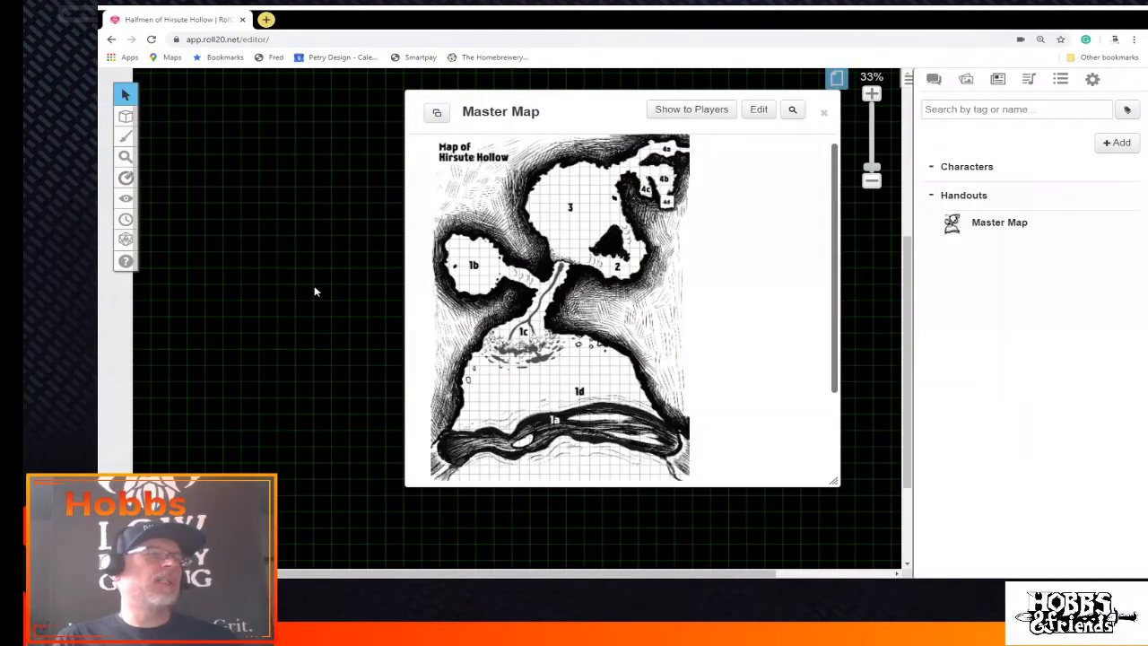
left_click(823, 112)
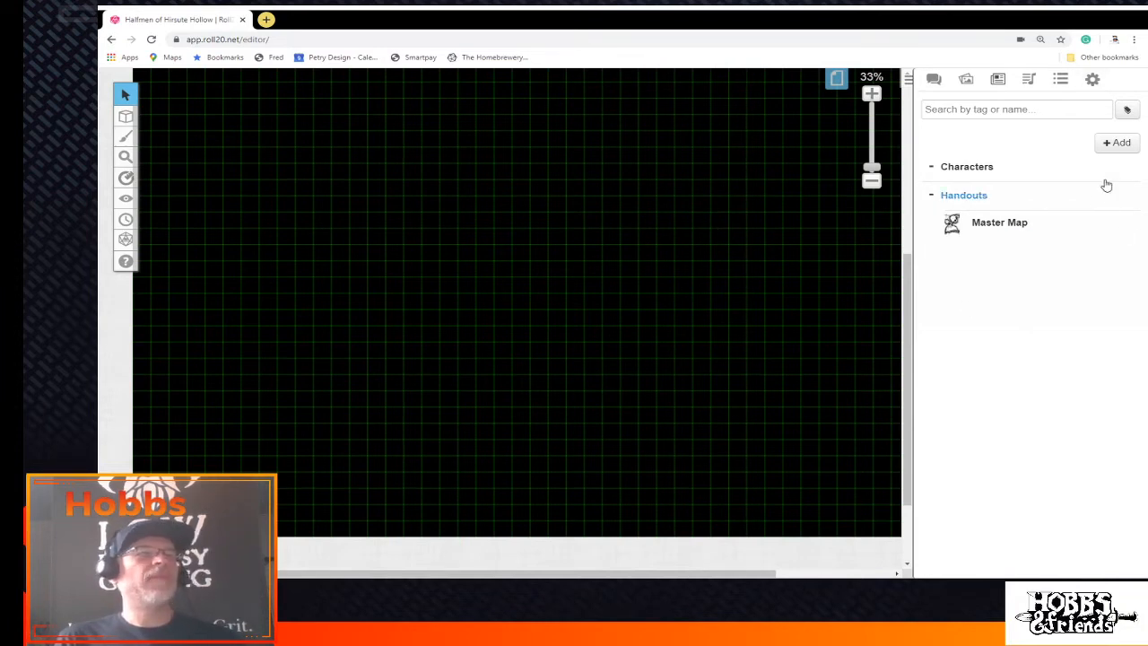
Find the Save Vs. Cave Flooded Caverns set among the art library's marketplace purchases and expand it
left_click(965, 81)
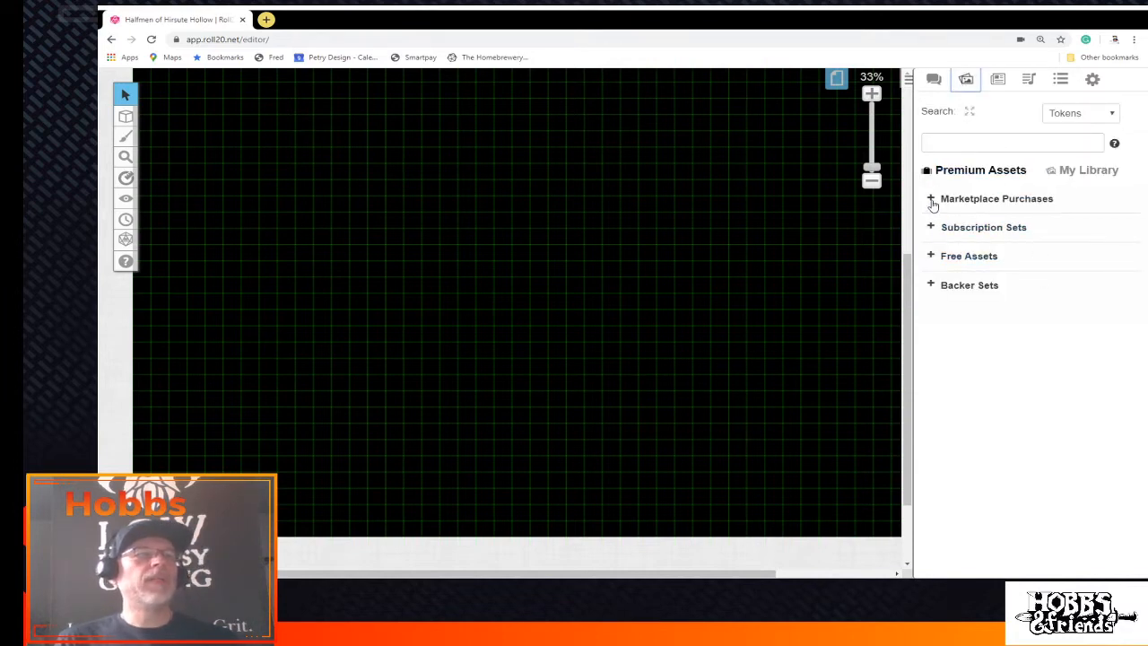
left_click(931, 200)
scroll(1046, 353, "down", 5)
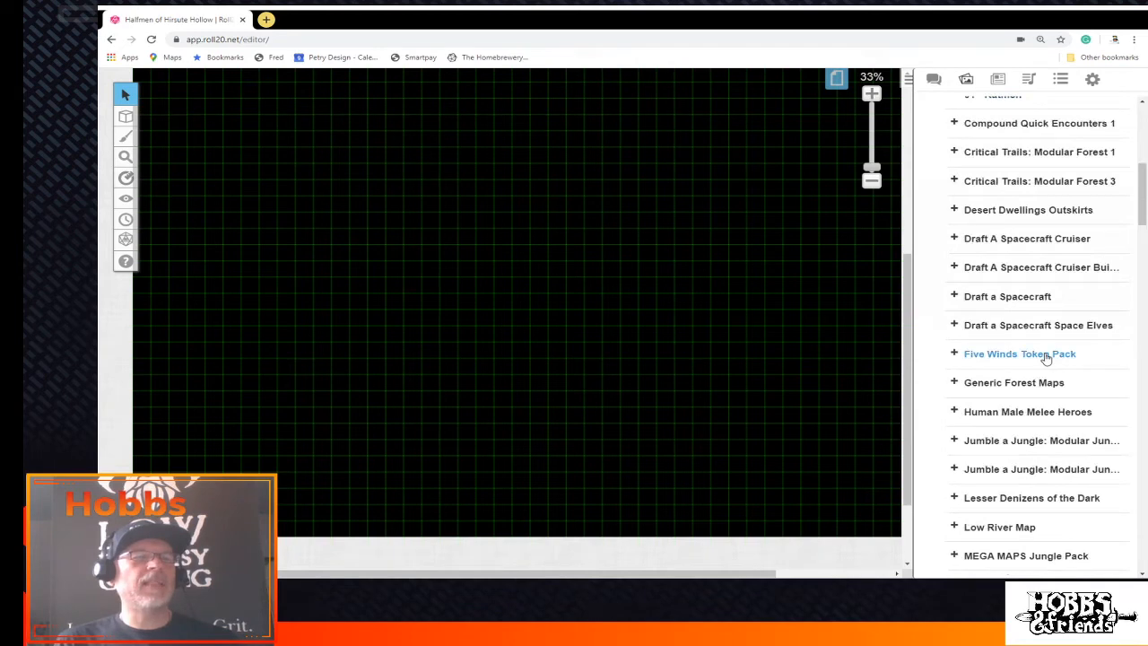
scroll(1045, 356, "down", 4)
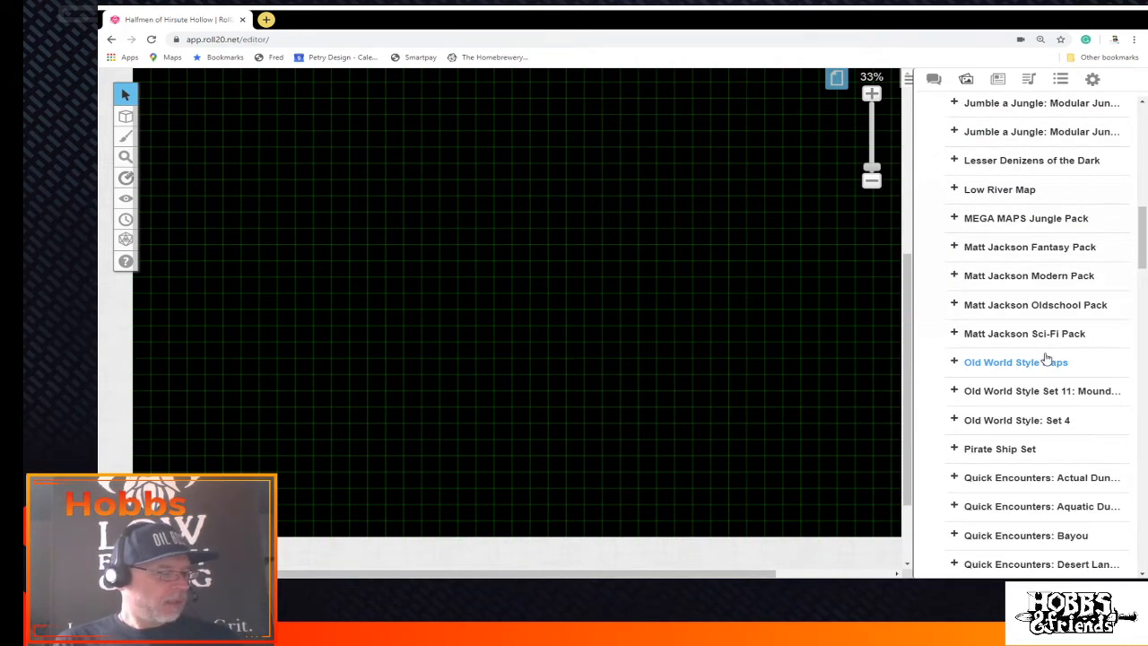
scroll(1045, 357, "down", 1)
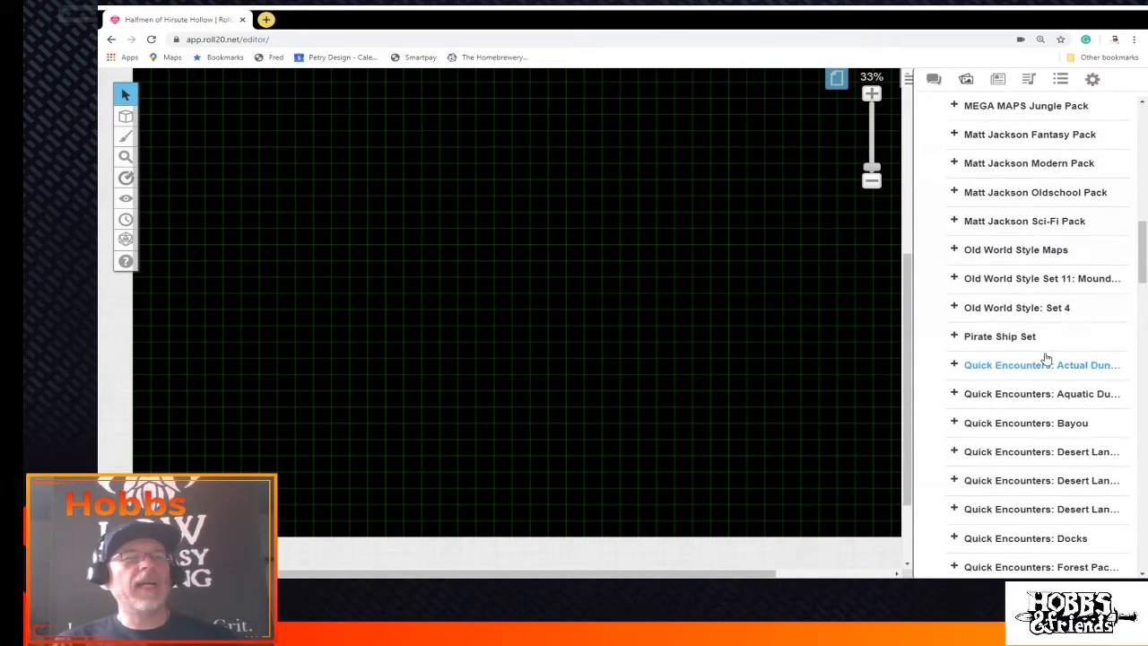
scroll(1046, 356, "down", 4)
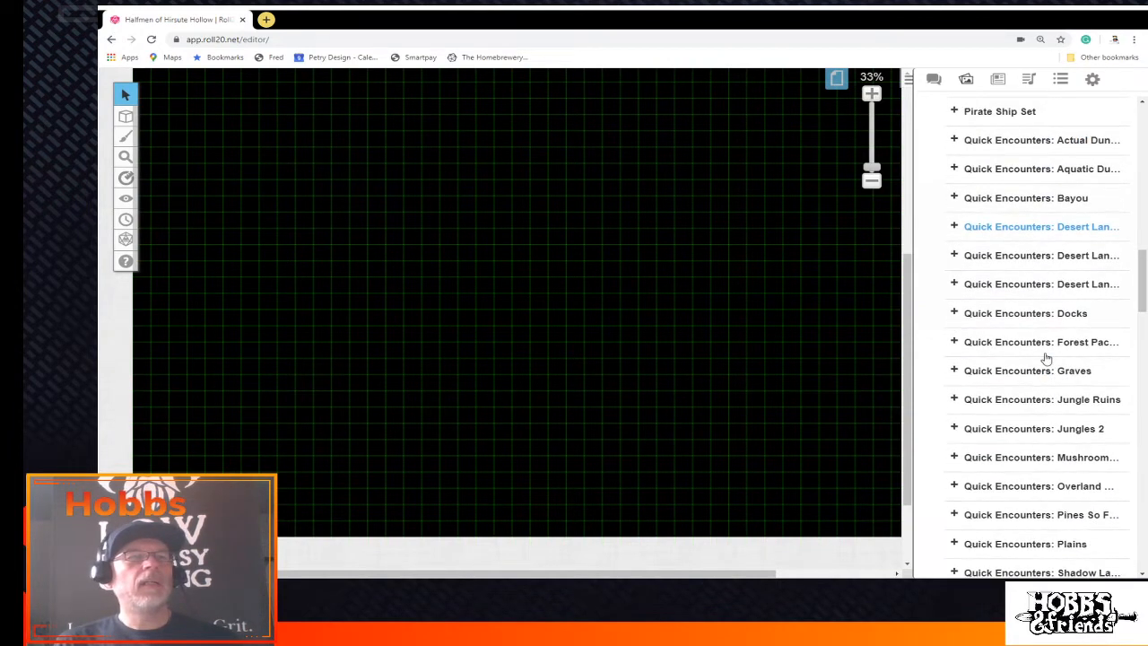
scroll(1046, 357, "down", 7)
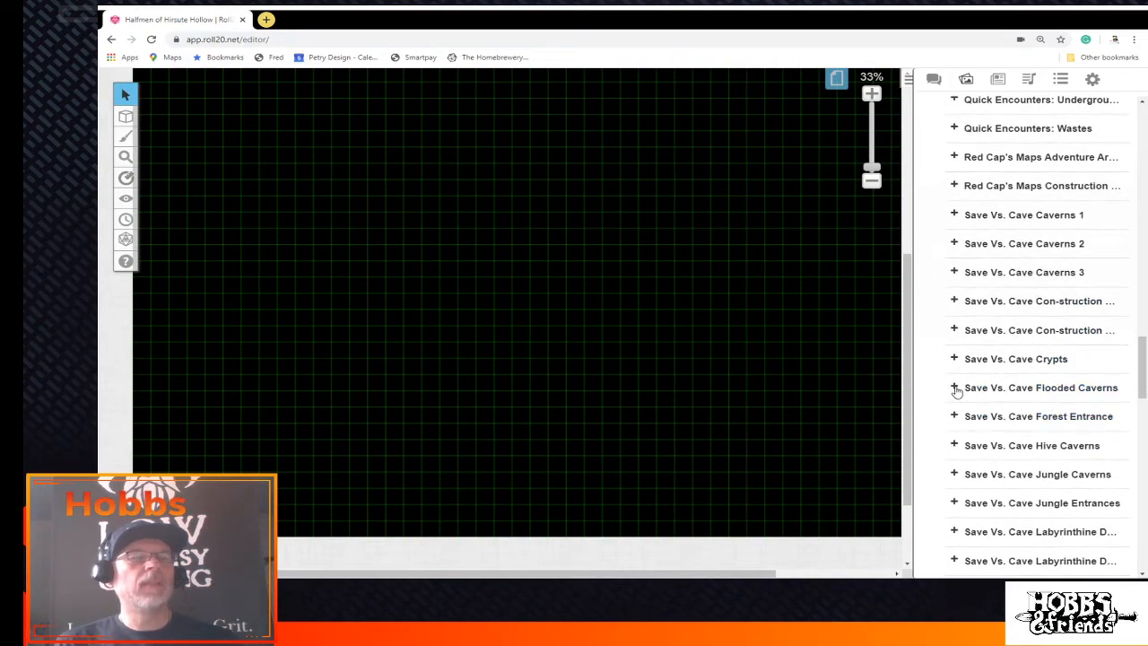
left_click(954, 387)
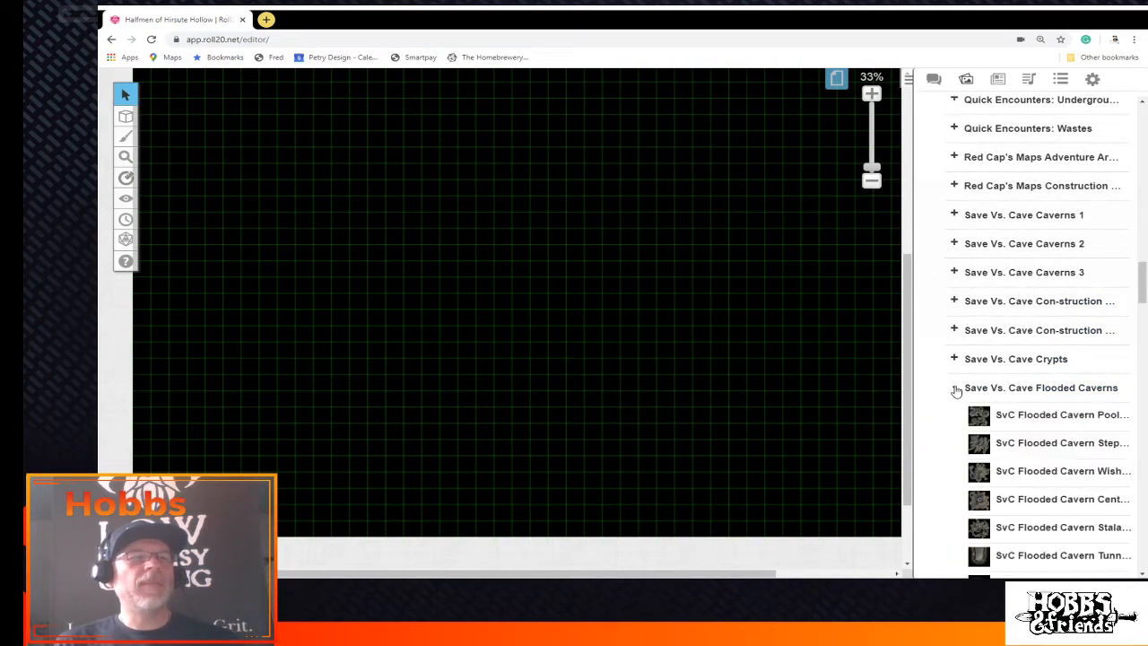
Examine the previews of the tunnel, underground and water tiles in the Save Vs. Cave Flooded Caverns set
scroll(984, 377, "down", 4)
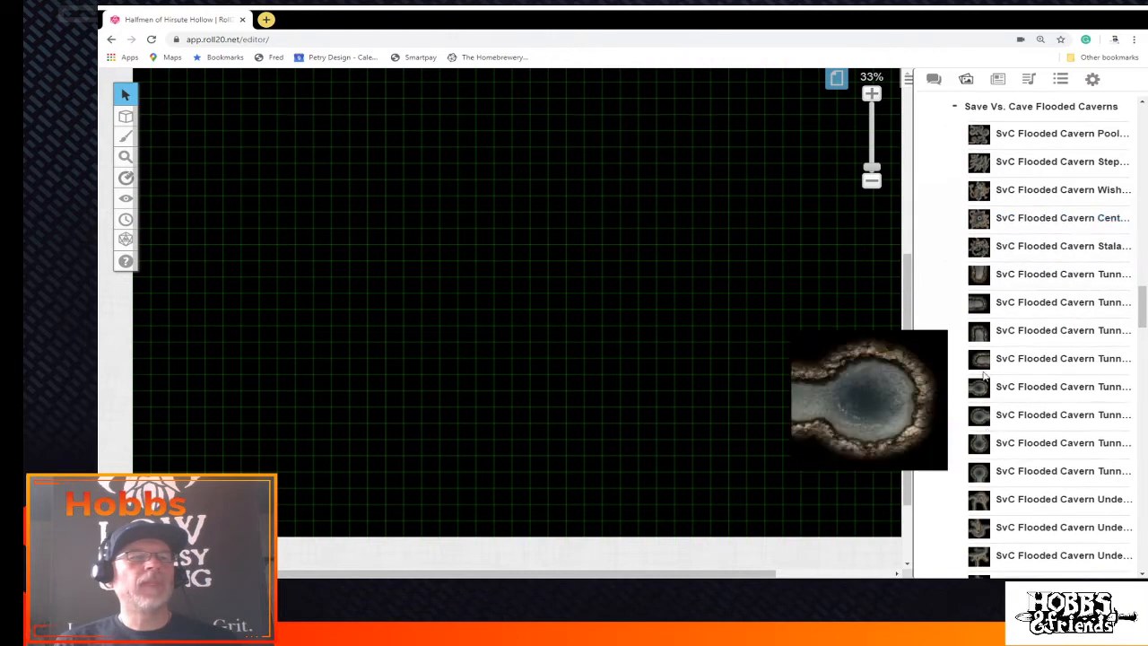
mouse_move(966, 328)
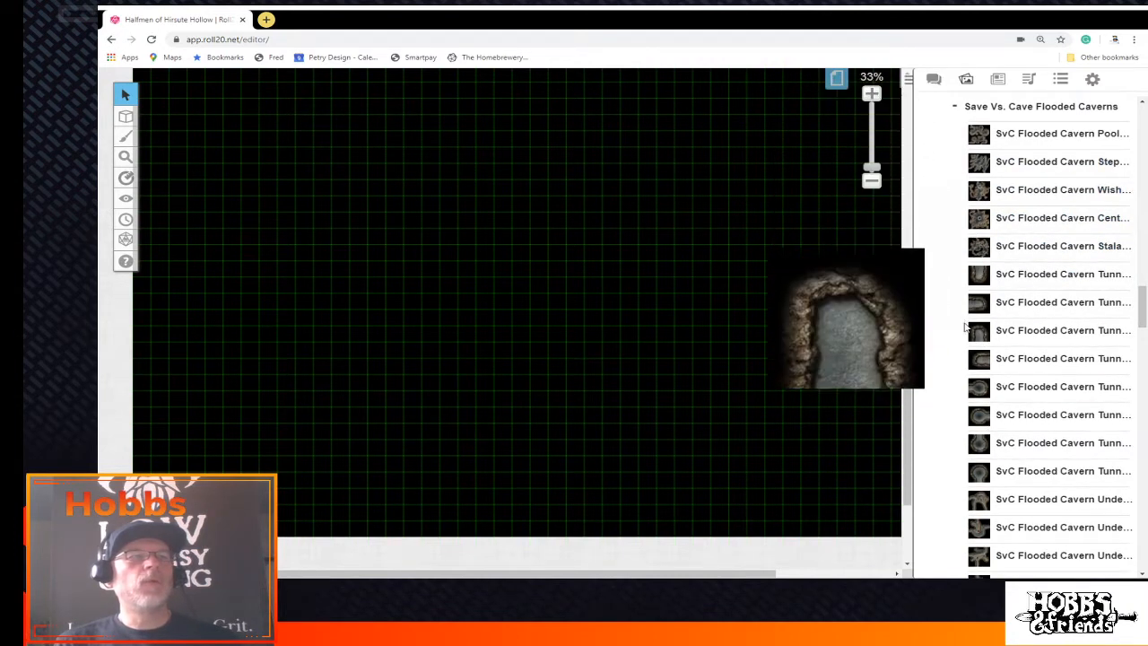
mouse_move(973, 377)
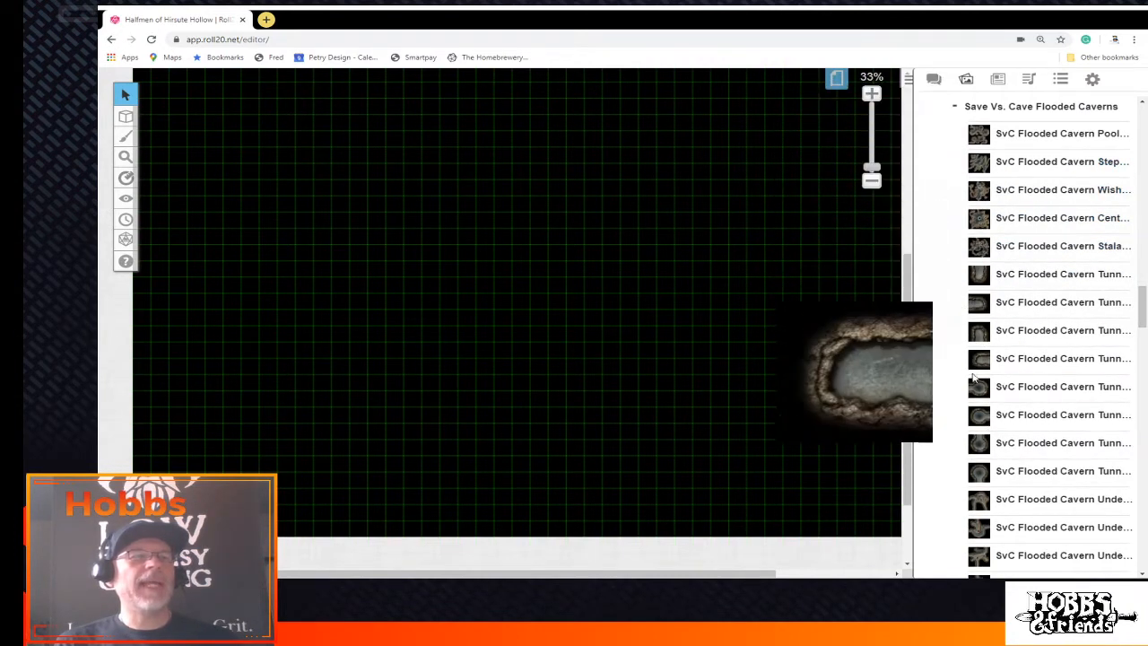
scroll(976, 395, "down", 5)
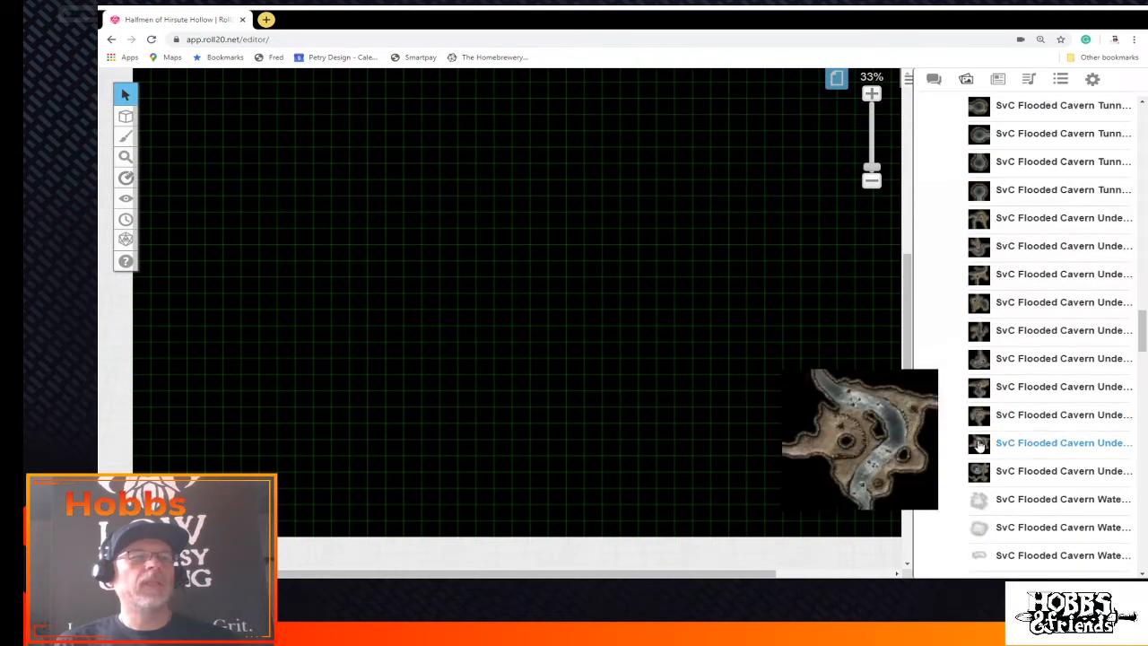
scroll(979, 446, "down", 3)
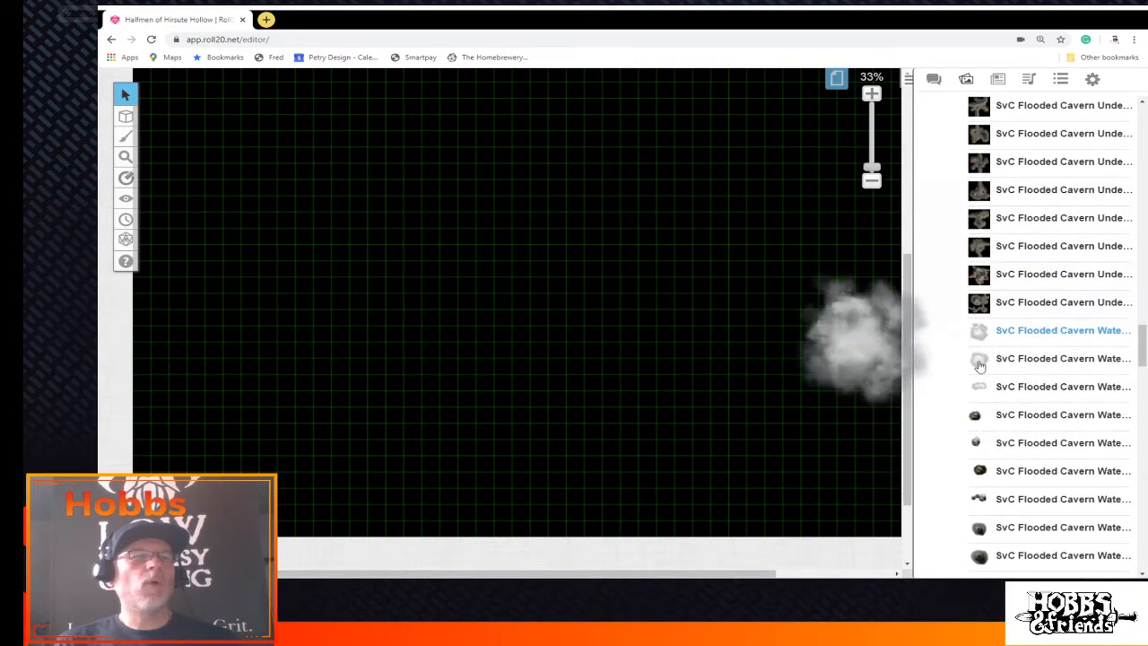
scroll(980, 368, "down", 3)
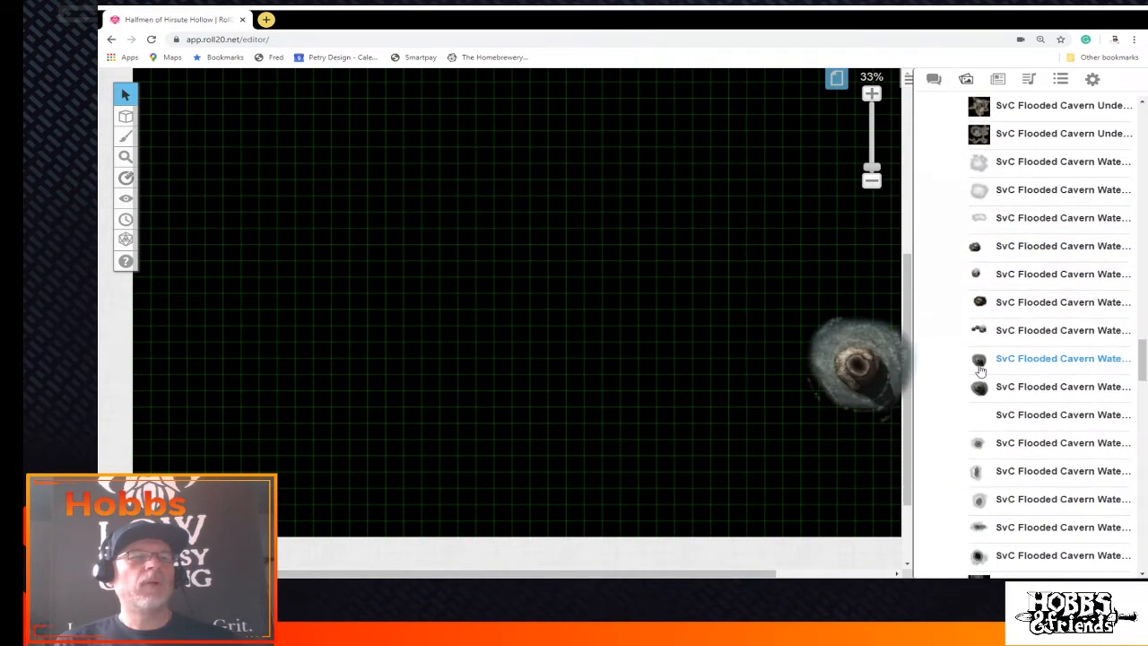
scroll(980, 370, "down", 3)
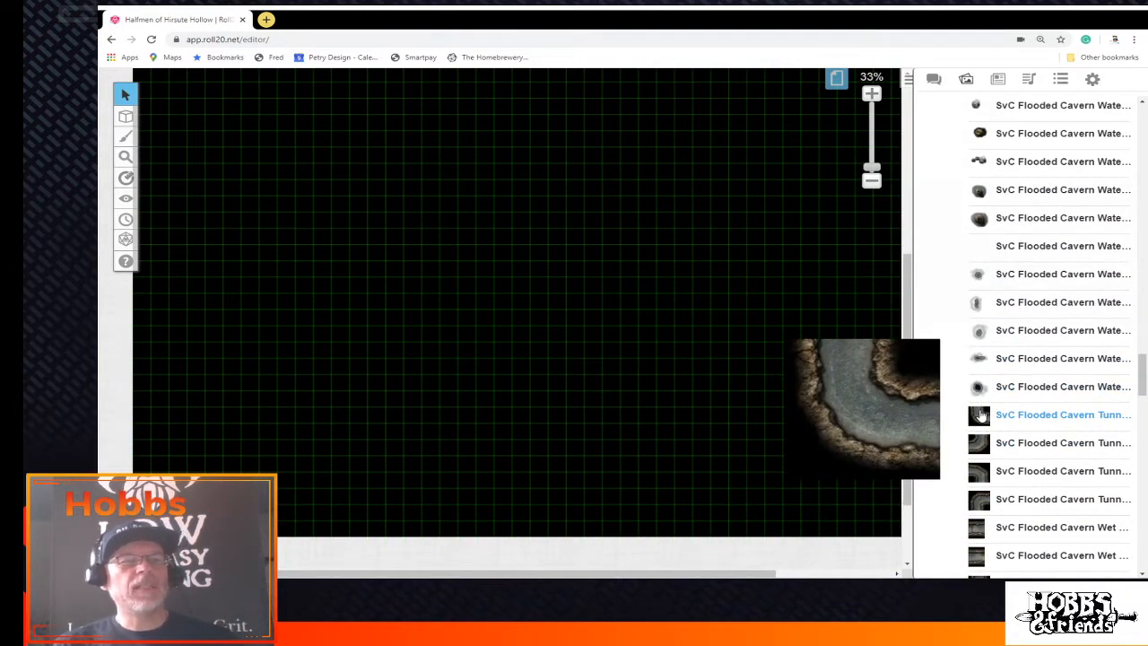
scroll(978, 467, "down", 5)
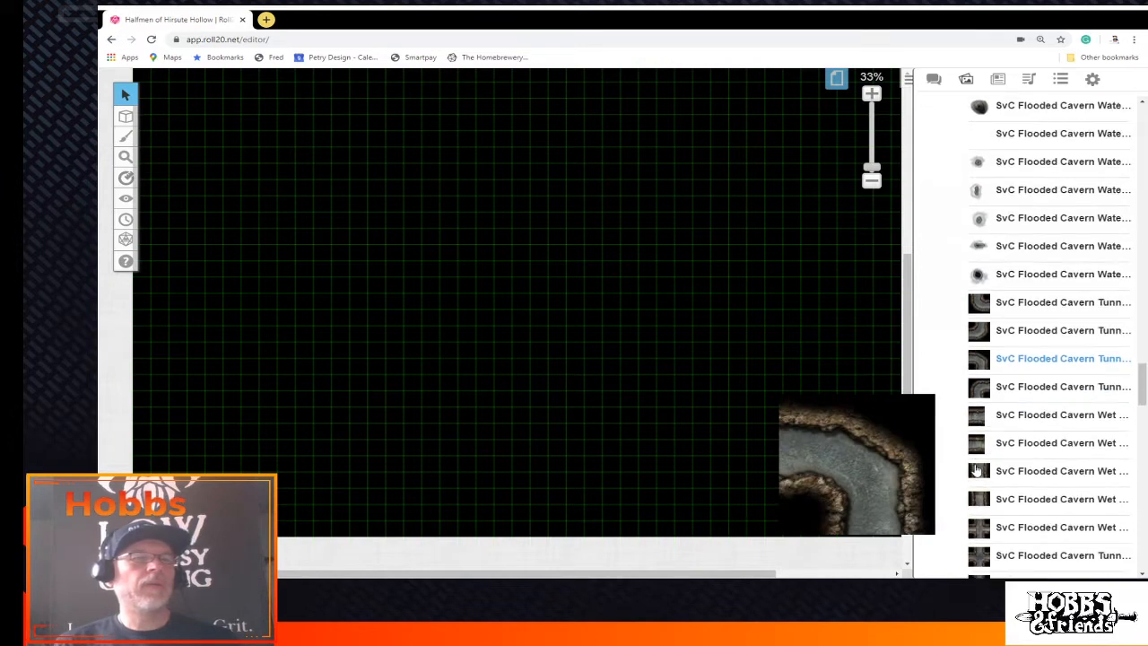
scroll(979, 462, "down", 5)
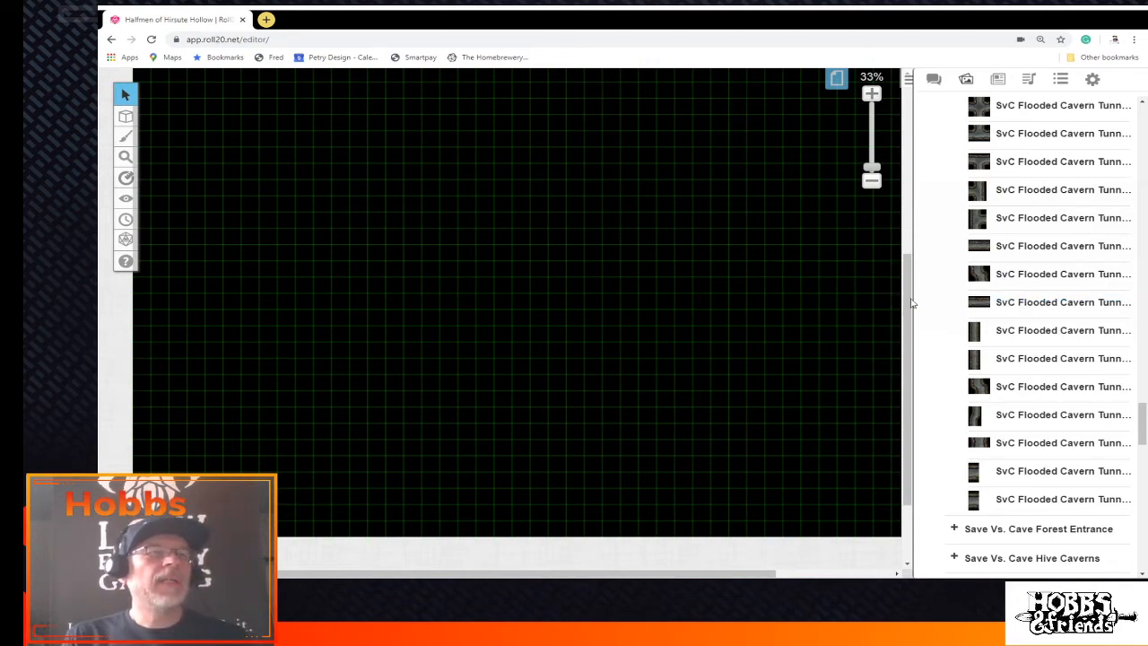
Widen the sidebar, place the SvC Flooded Cavern Tunnel 2 7x4 tile on the page, and enlarge it to about 7 by 4 grid squares
mouse_move(914, 300)
left_mouse_down()
mouse_move(853, 305)
mouse_move(896, 303)
left_mouse_up()
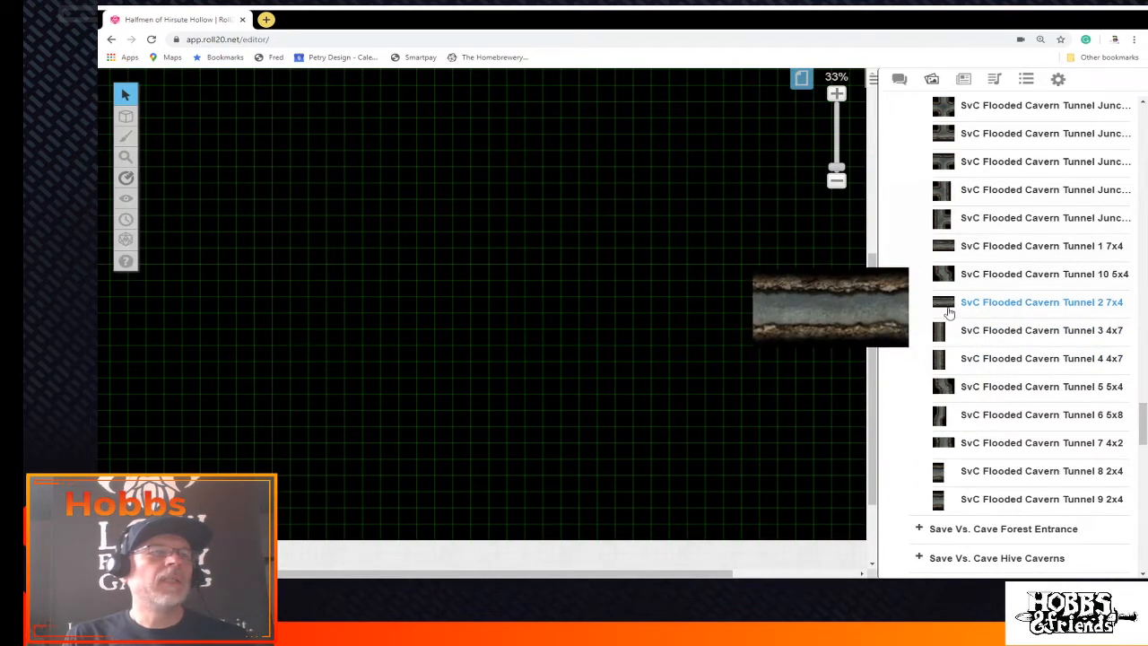
left_click_drag(1032, 302, 315, 309)
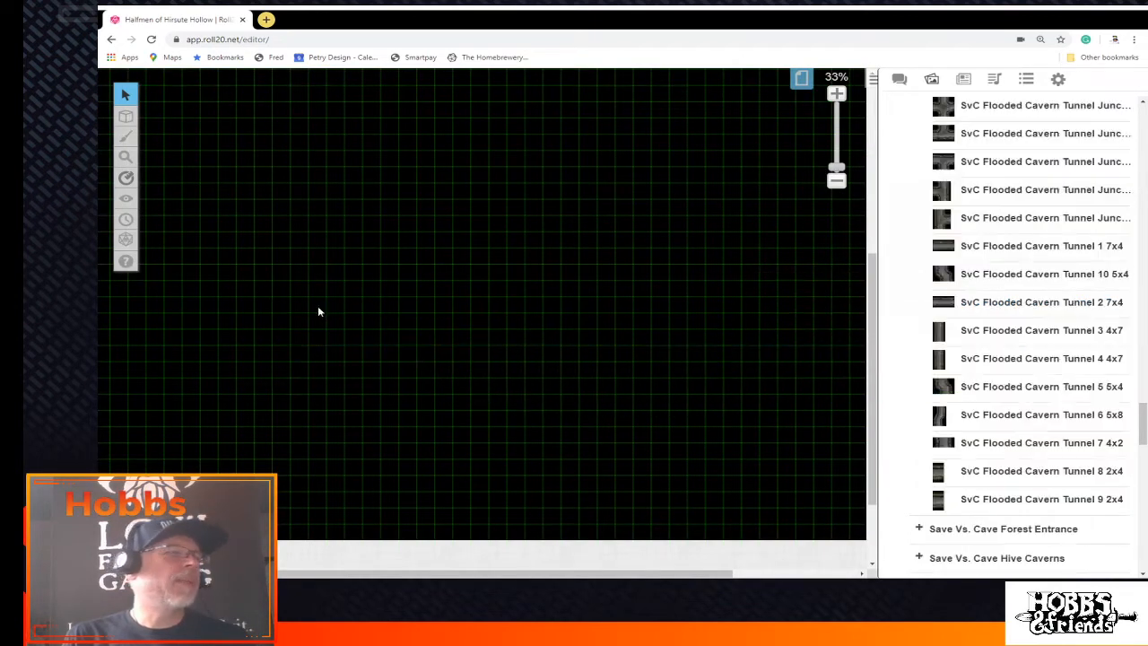
left_click(315, 304)
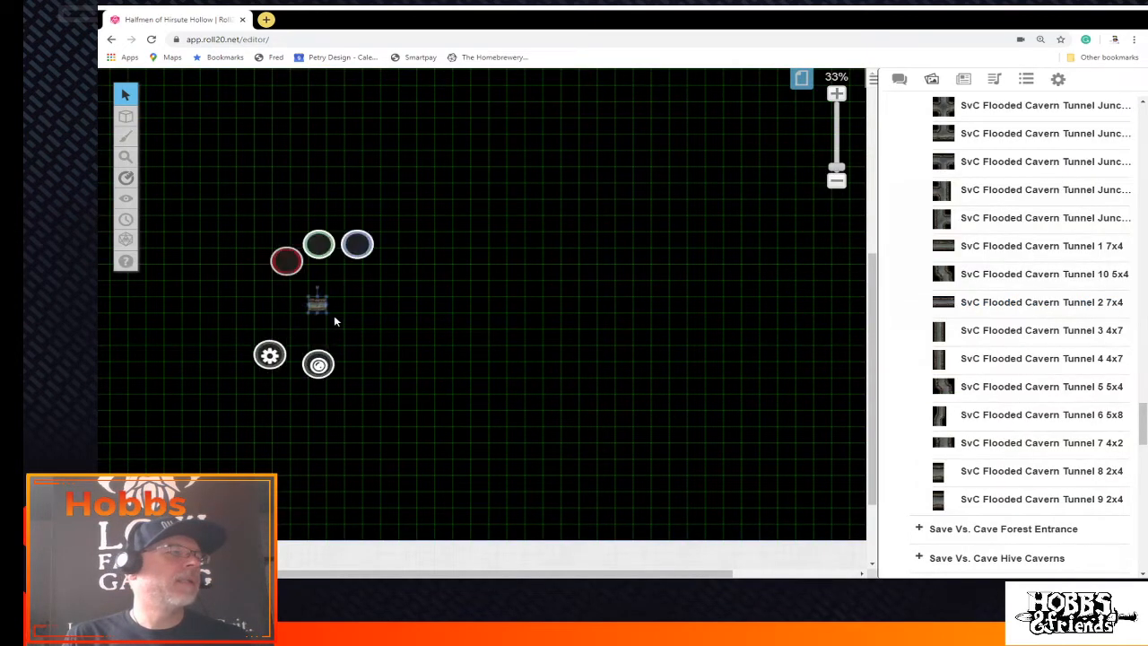
left_click_drag(327, 313, 441, 341)
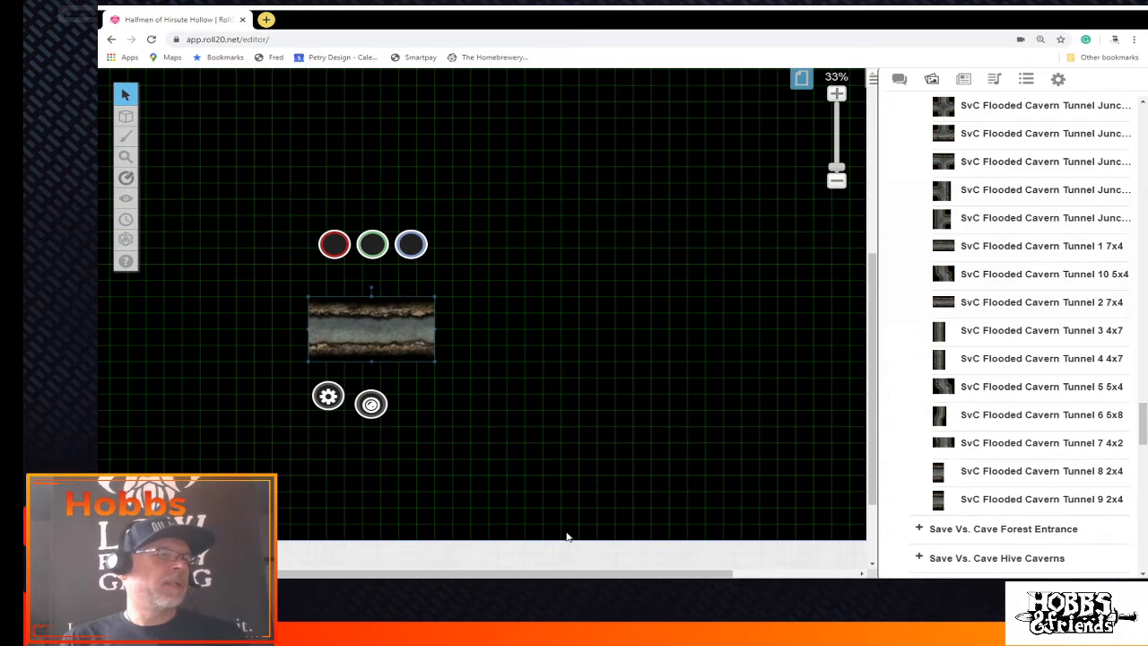
Move the flooded tunnel tile down to the lower-left corner area of the Hollow Map page
left_click_drag(571, 574, 562, 574)
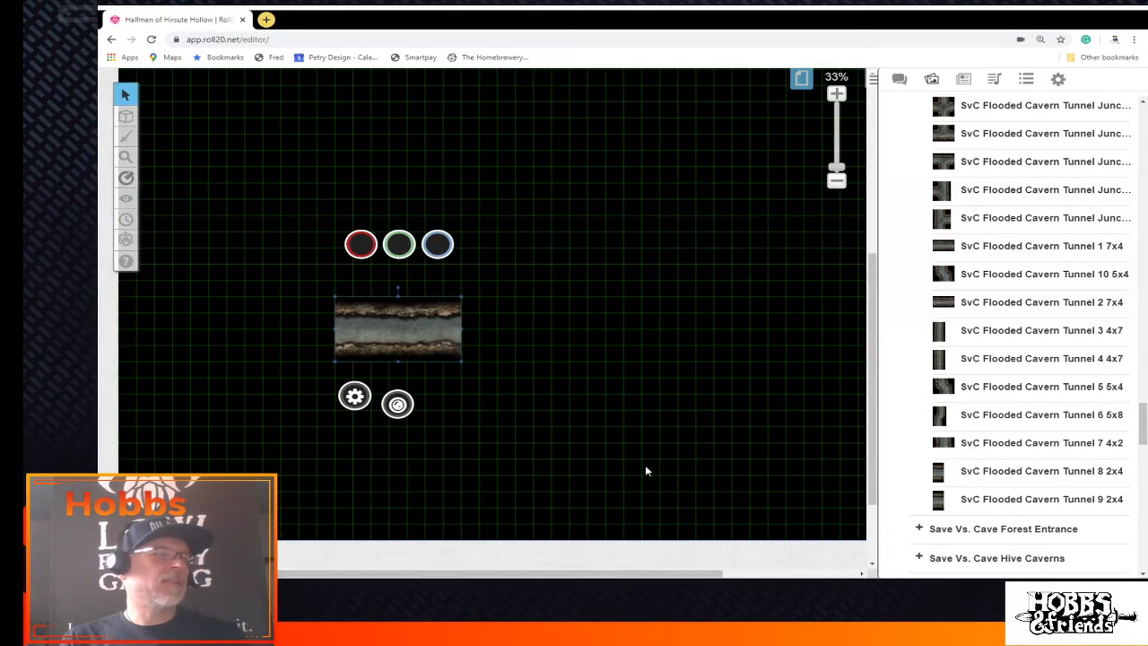
scroll(661, 438, "up", 5)
scroll(661, 439, "down", 5)
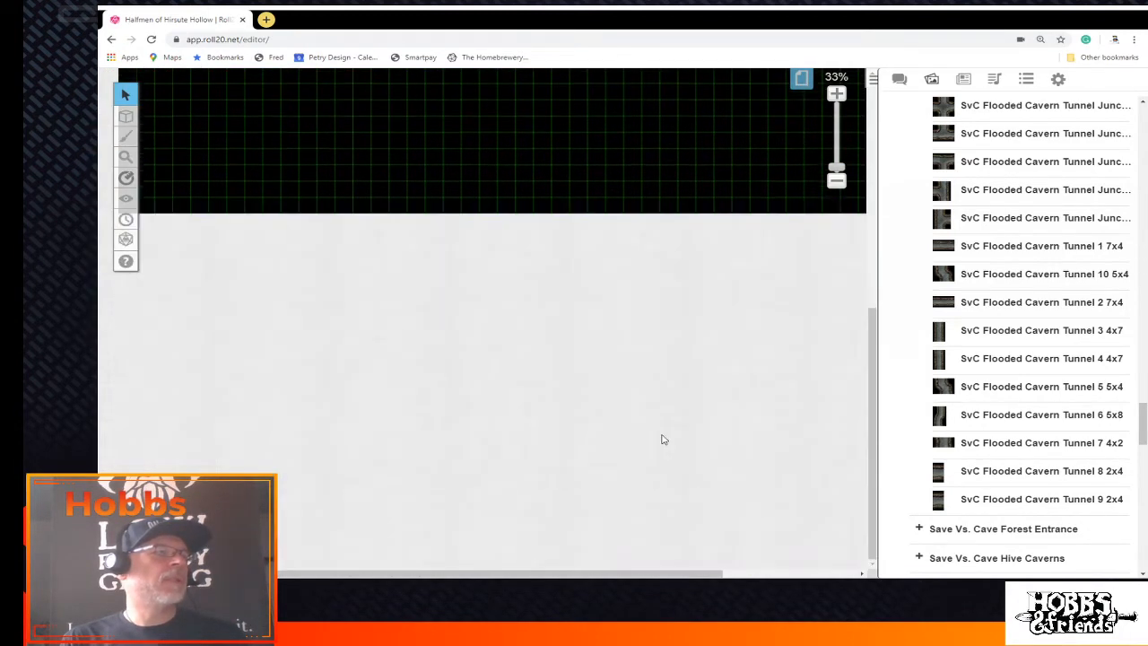
left_click(355, 394)
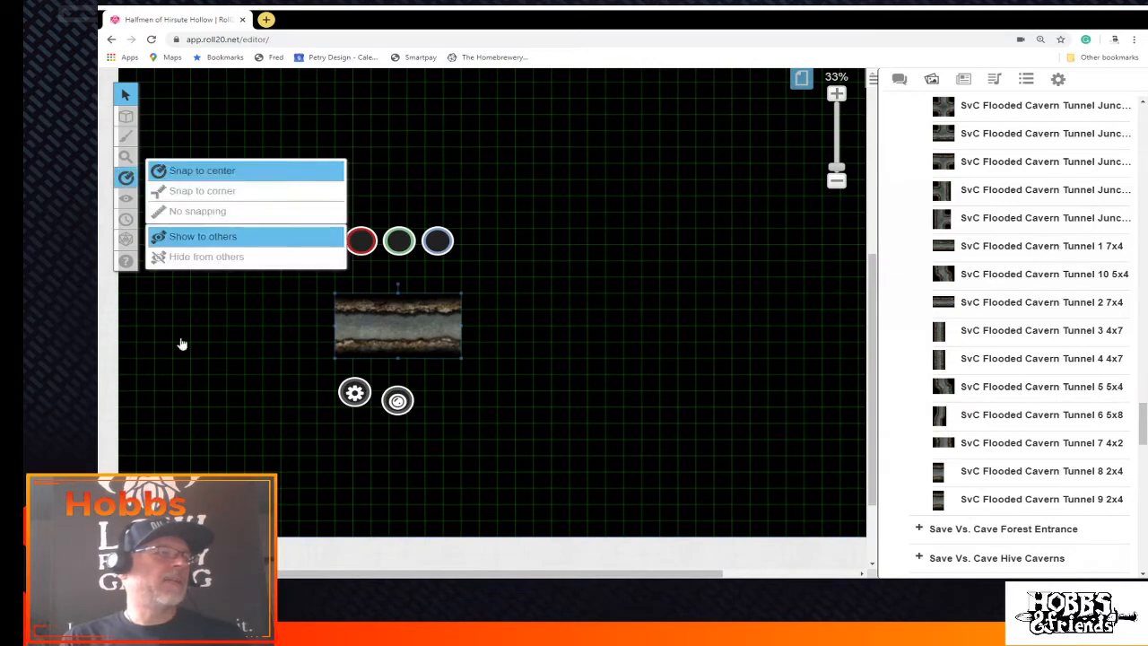
left_click(231, 236)
key("ctrl+v")
left_click_drag(373, 398, 247, 479)
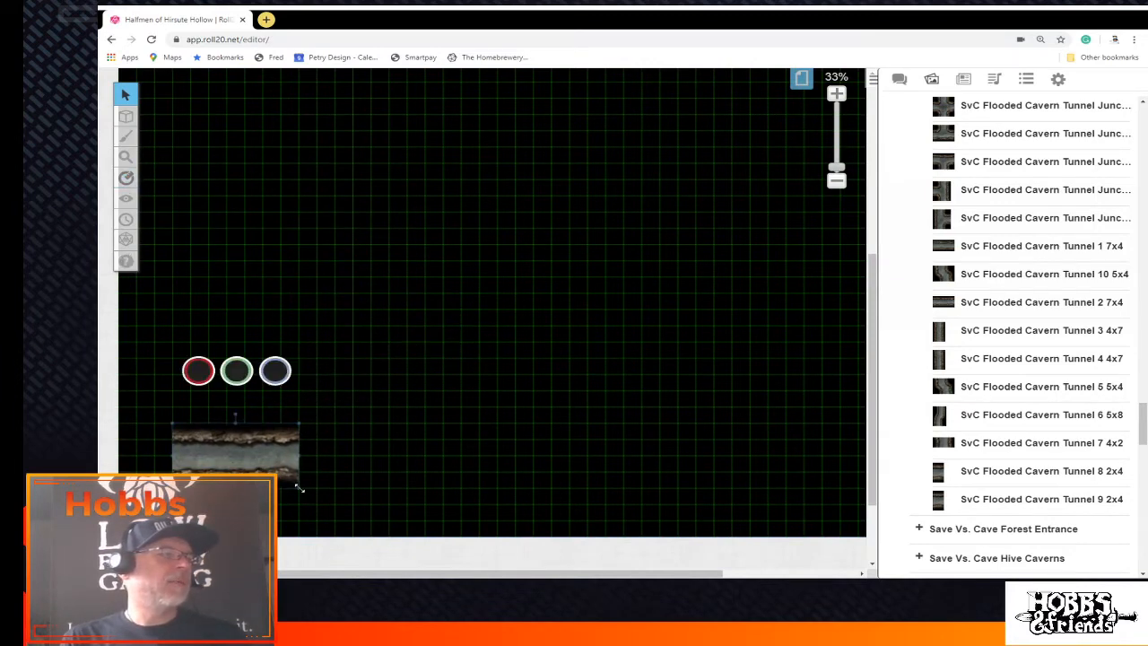
Enlarge the flooded tunnel tile at the page's lower-left corner to about 11 by 8 grid squares
left_click(299, 493)
left_click(292, 466)
left_click_drag(299, 479, 371, 521)
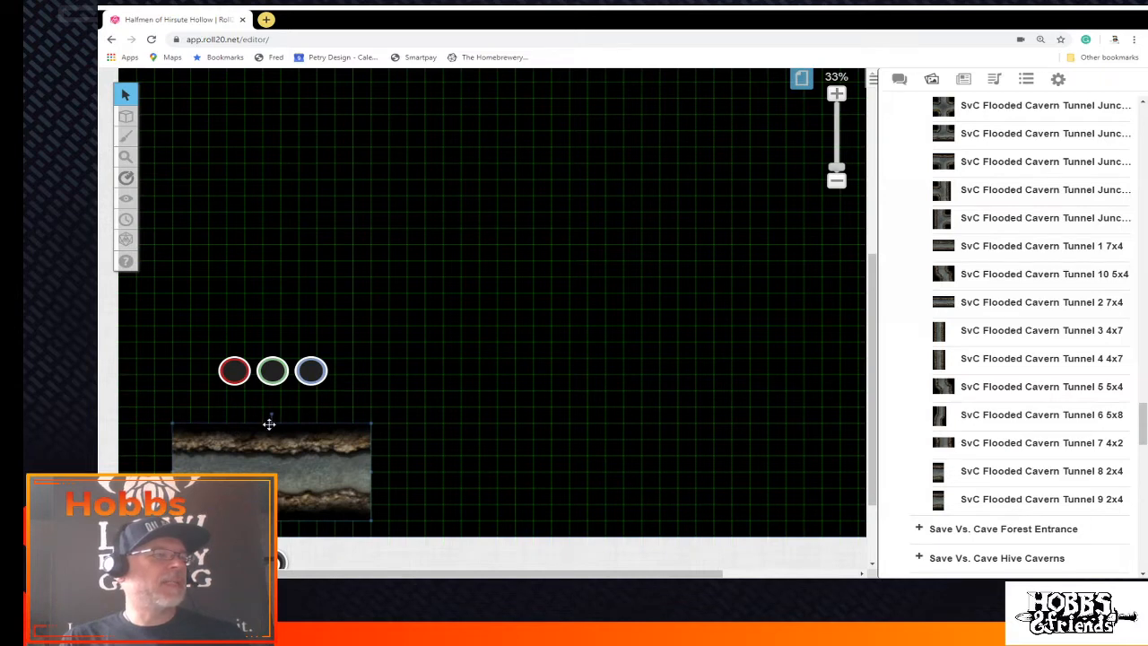
left_click_drag(271, 419, 270, 412)
left_click_drag(268, 404, 268, 390)
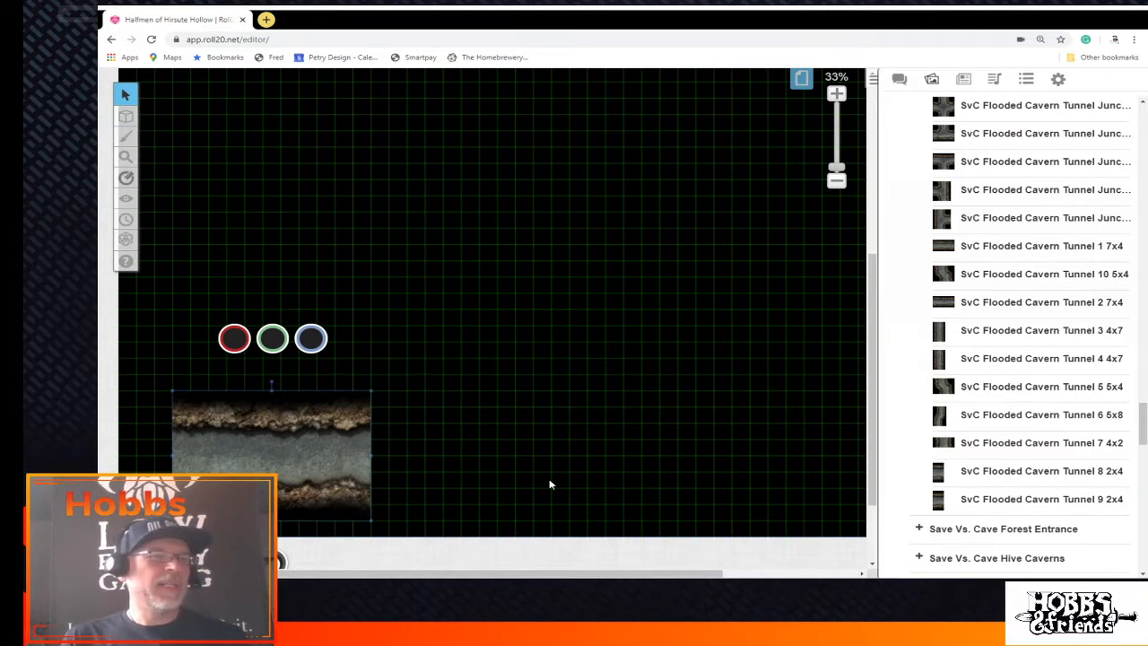
Place the SvC Flooded Cavern Tunnel 5 5x4 tile on the page and rotate it a quarter turn so its passage runs horizontally
mouse_move(965, 421)
mouse_move(946, 393)
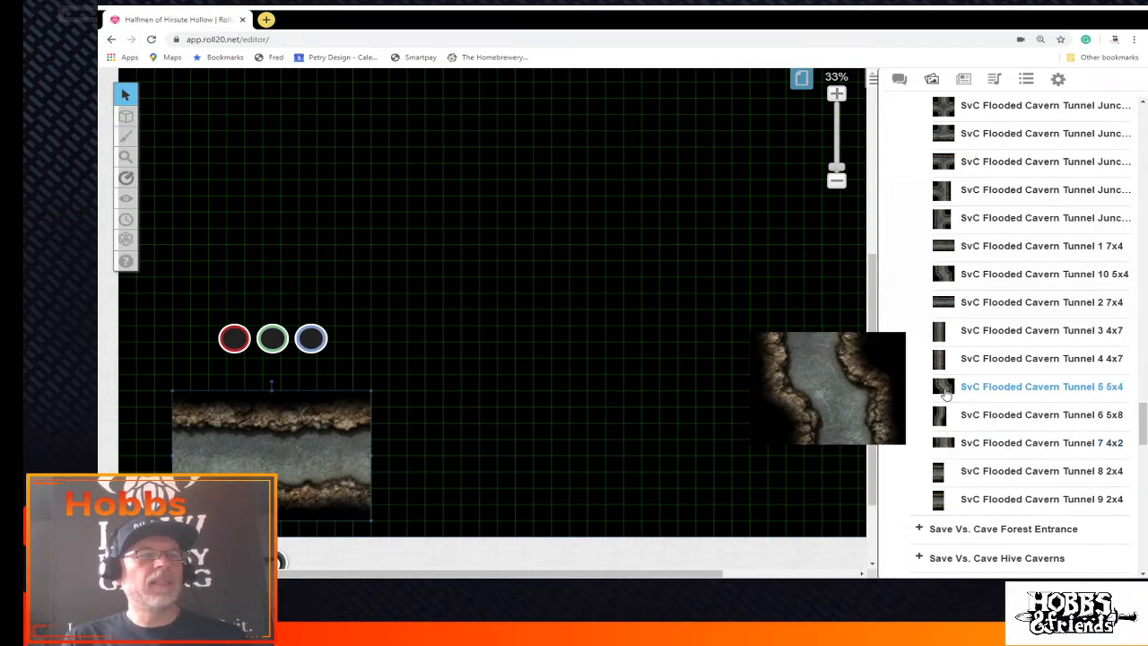
left_click_drag(946, 392, 561, 418)
left_click(524, 362)
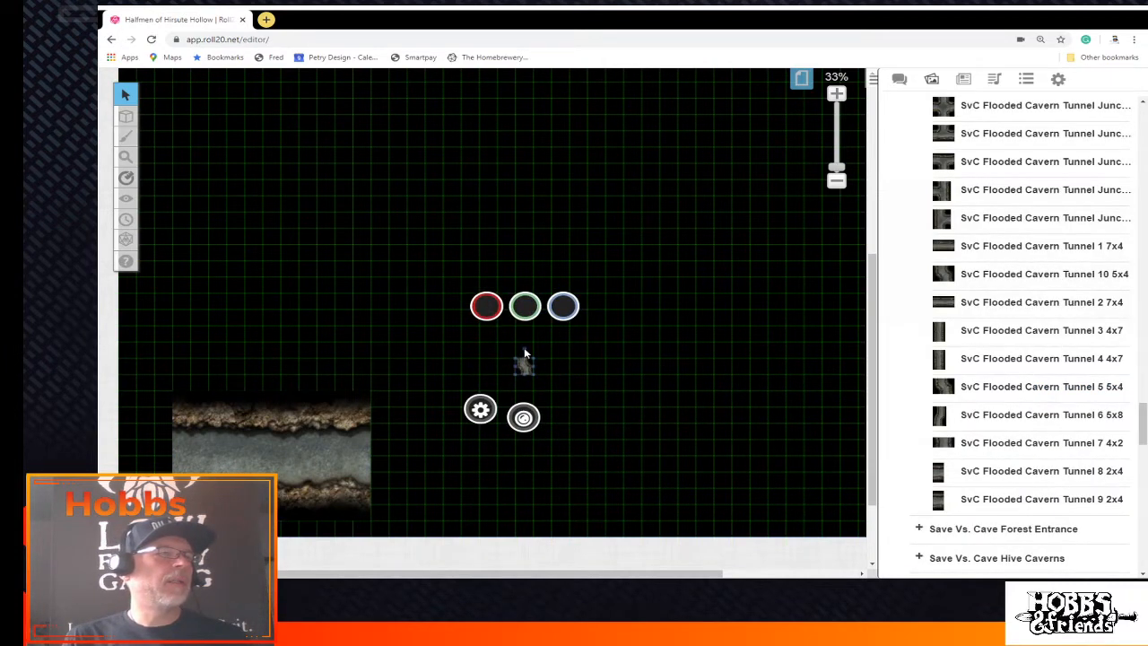
left_click(494, 367)
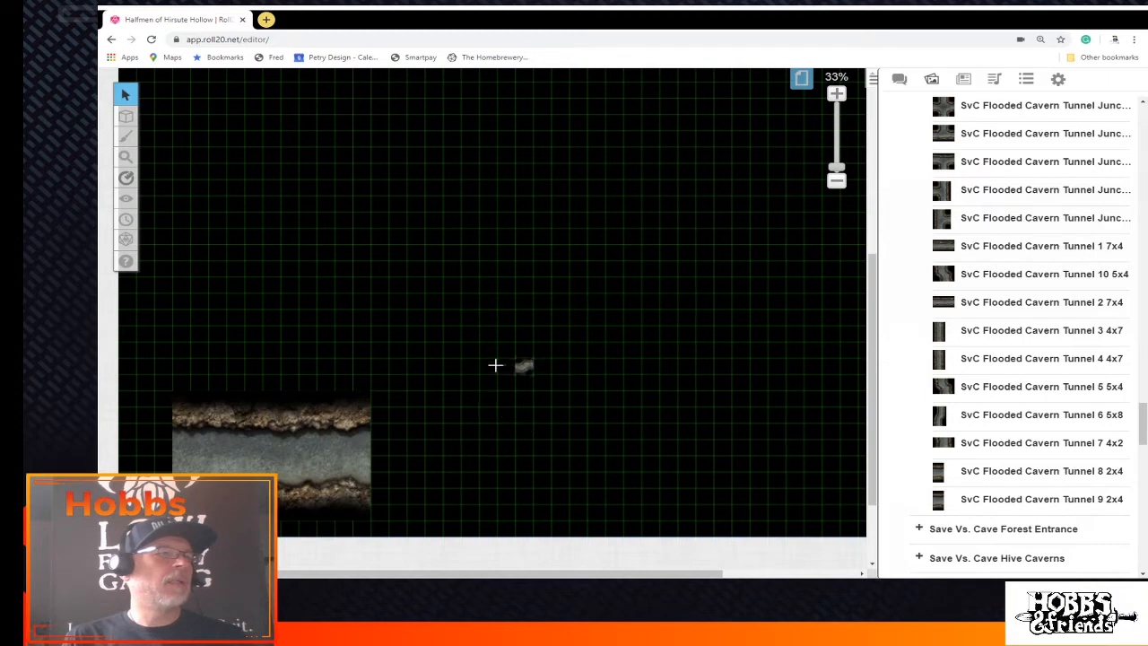
Fit the bent tunnel tile against the straight tunnel's right end and enlarge it to about 12 by 10 grid squares
left_click_drag(514, 375, 393, 528)
mouse_move(525, 425)
left_mouse_down()
mouse_move(510, 436)
mouse_move(529, 437)
left_mouse_up()
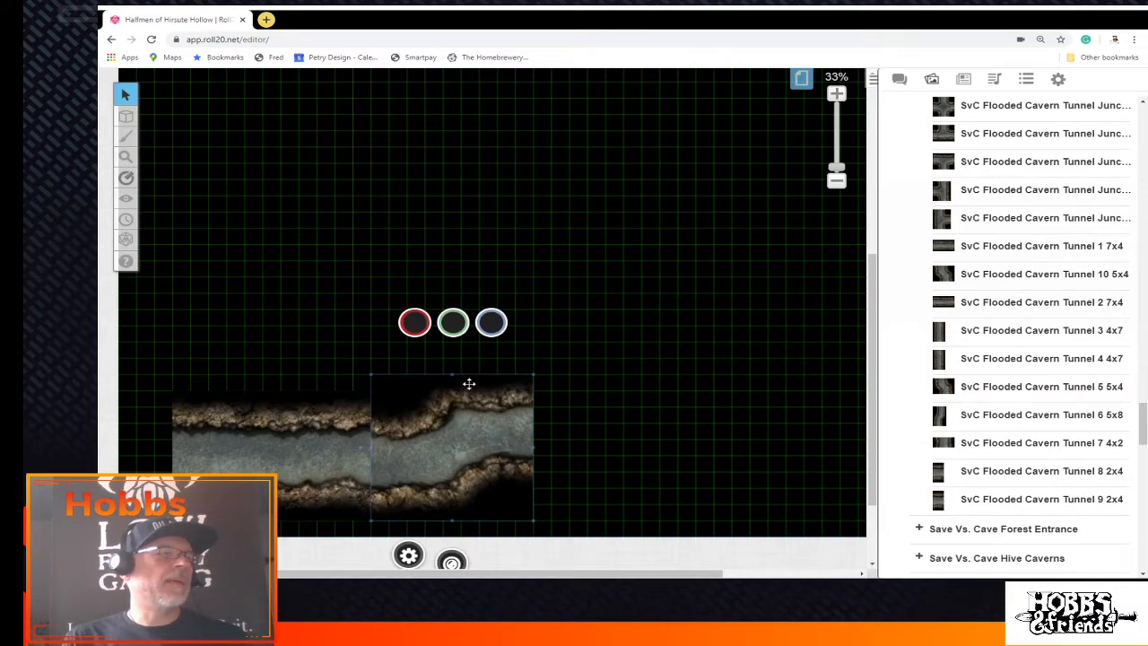
left_click_drag(451, 376, 451, 359)
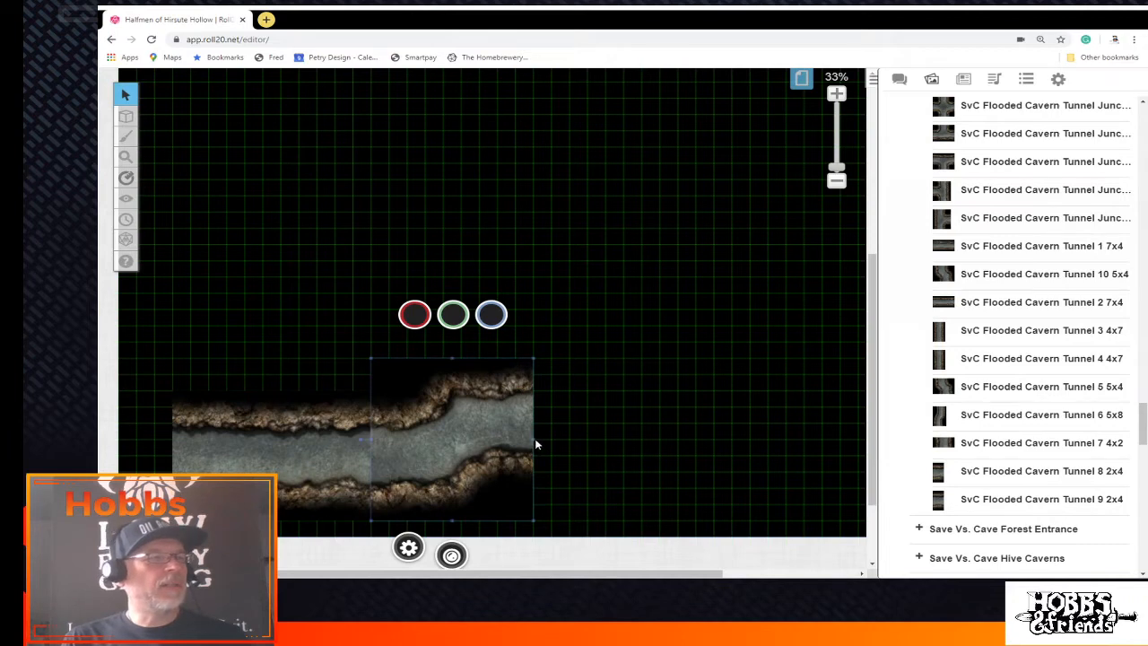
left_click_drag(534, 438, 587, 438)
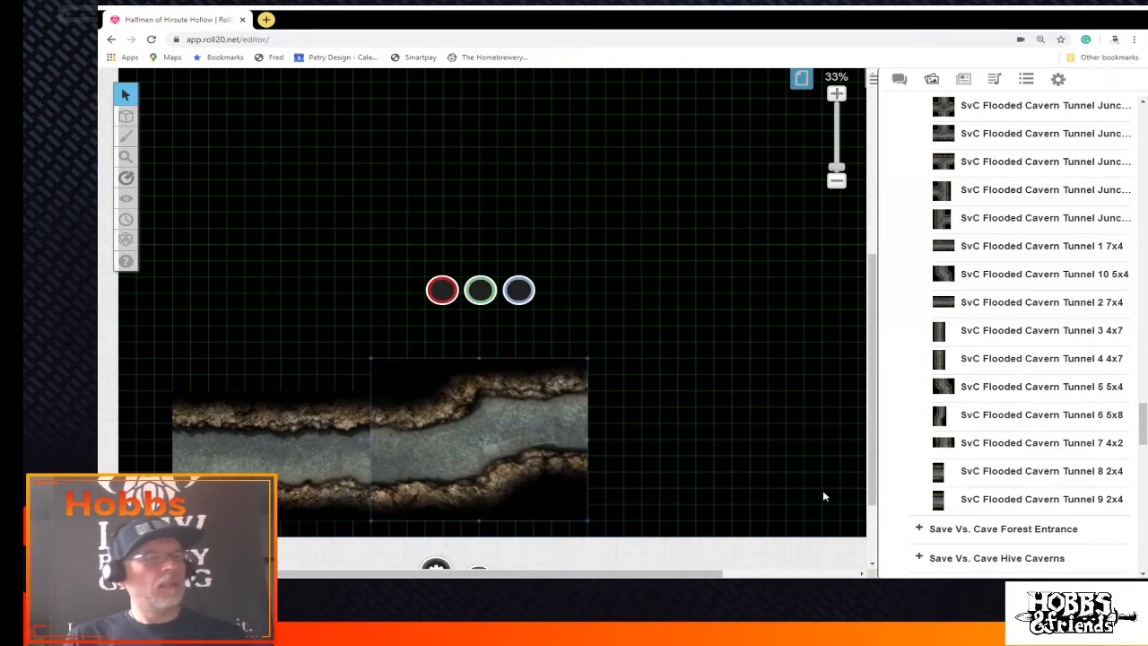
Measure across the straight tunnel from its upper wall to its lower part with the ruler
left_click_drag(708, 574, 753, 575)
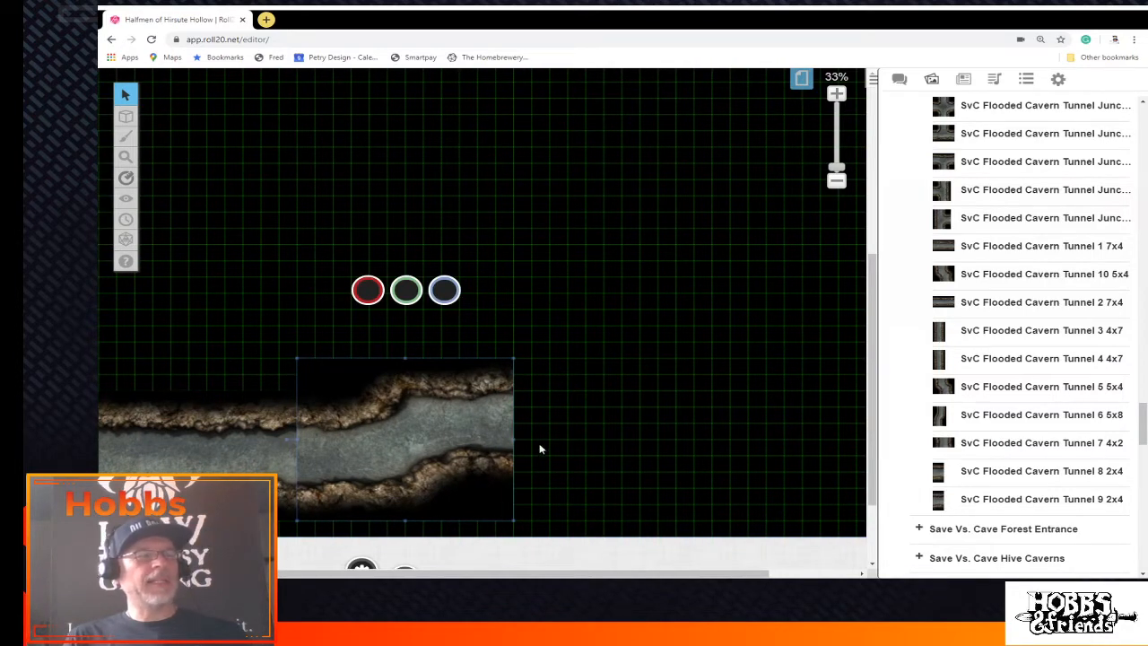
right_click(248, 467)
mouse_move(272, 459)
left_click(351, 442)
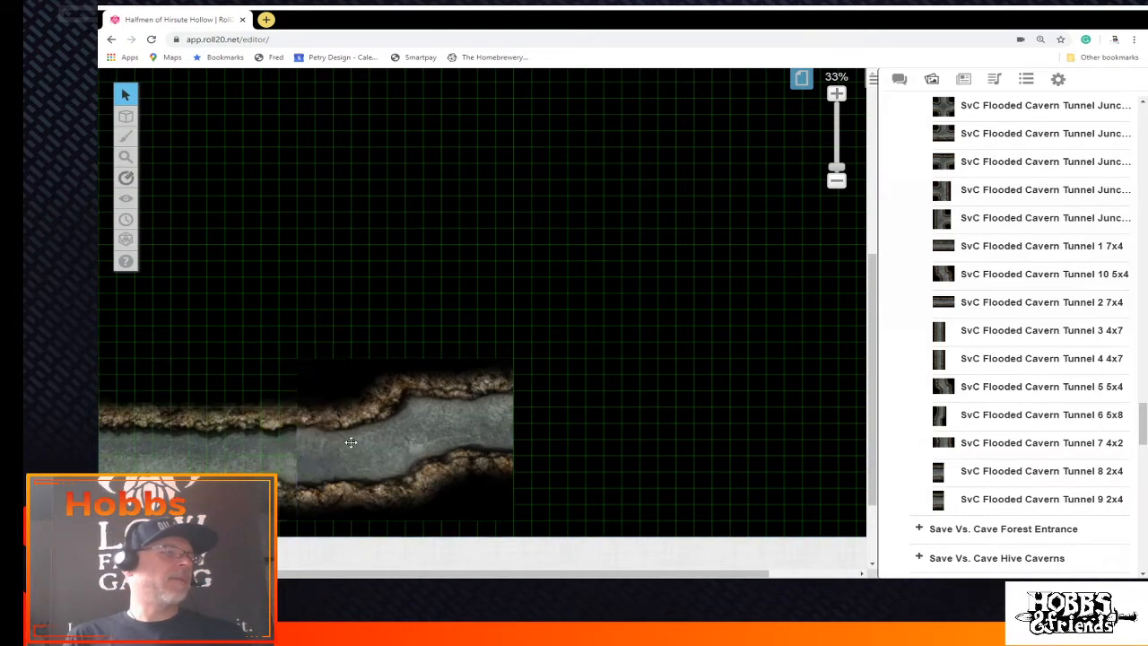
mouse_move(124, 258)
left_click(126, 177)
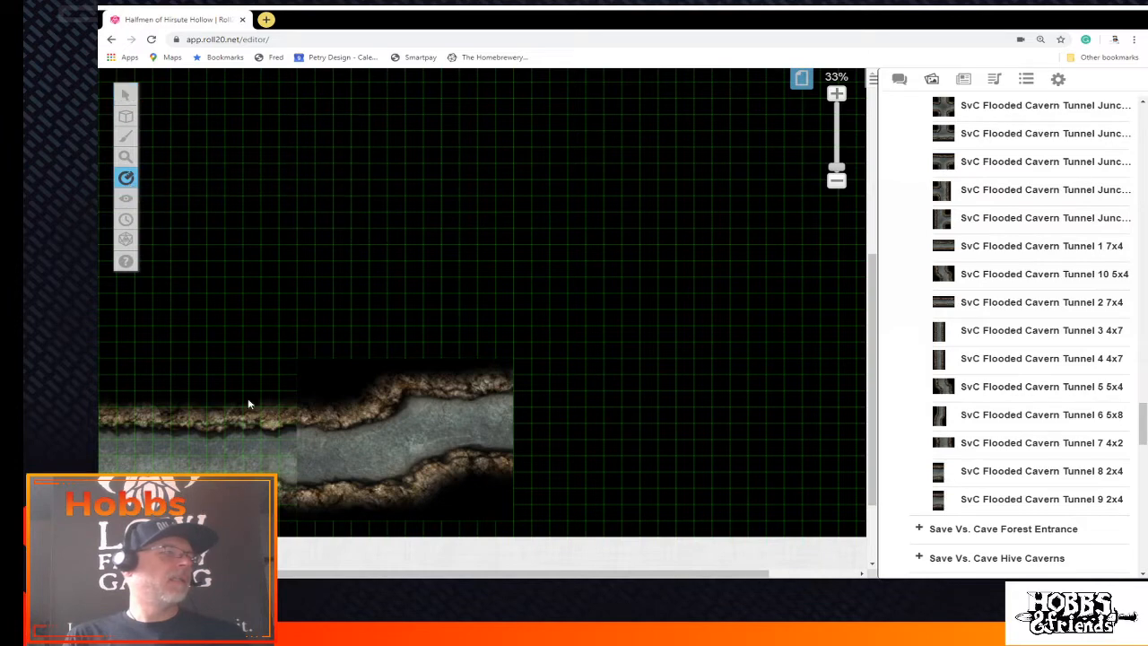
left_click_drag(249, 405, 251, 484)
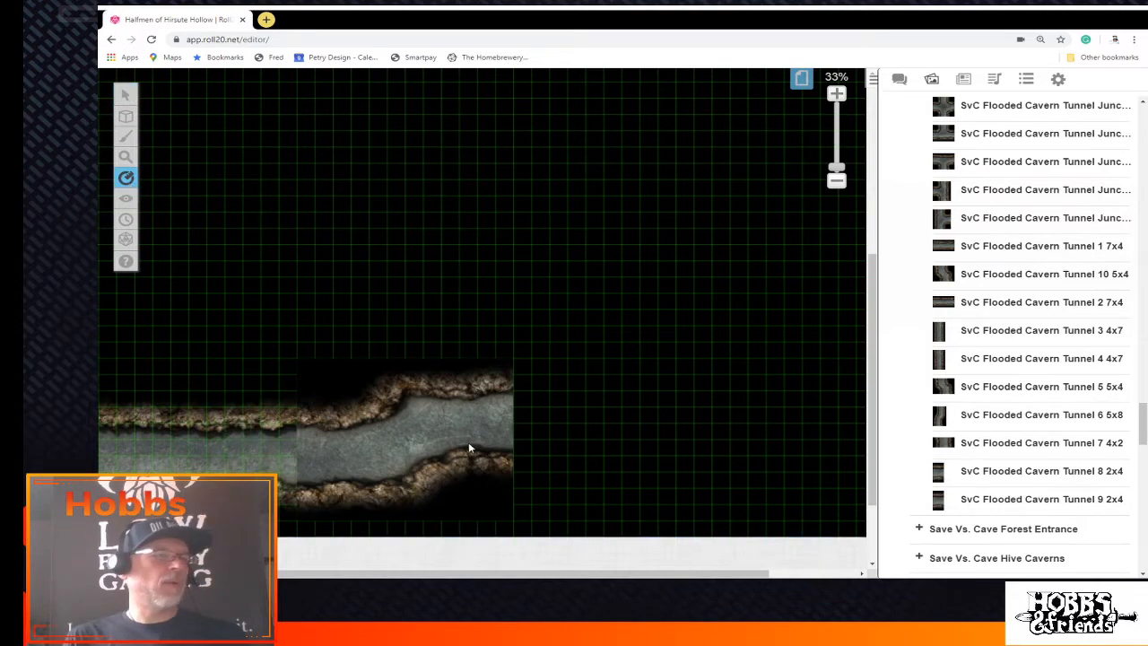
left_click(126, 94)
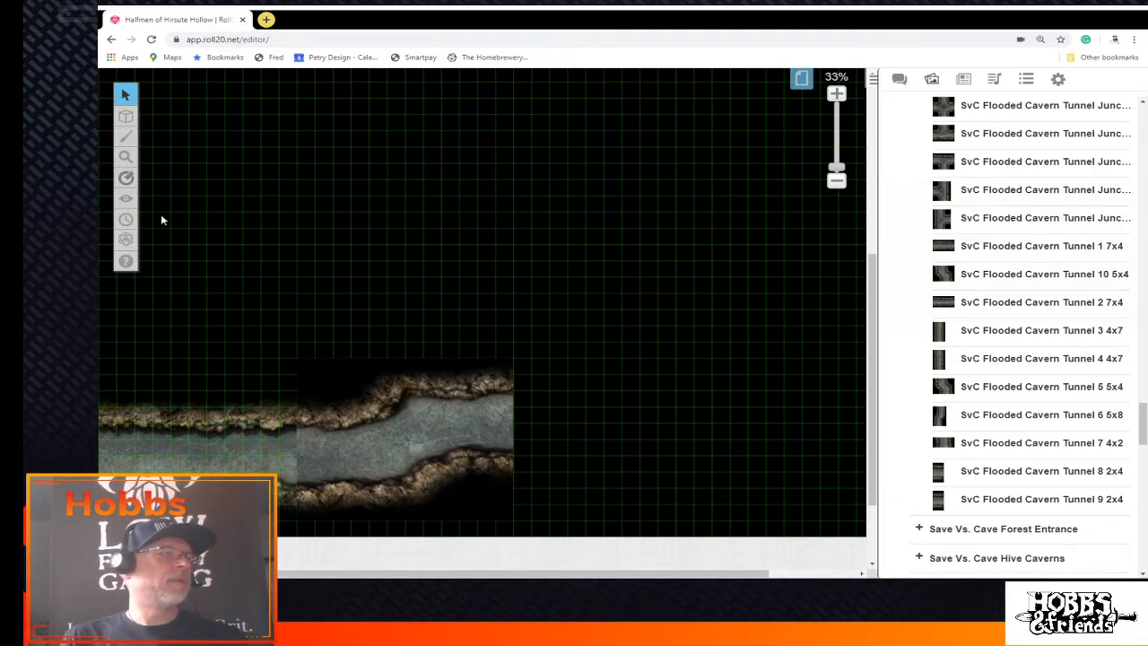
Switch to the Map & Background layer and copy the straight flooded tunnel tile
mouse_move(139, 151)
mouse_move(125, 114)
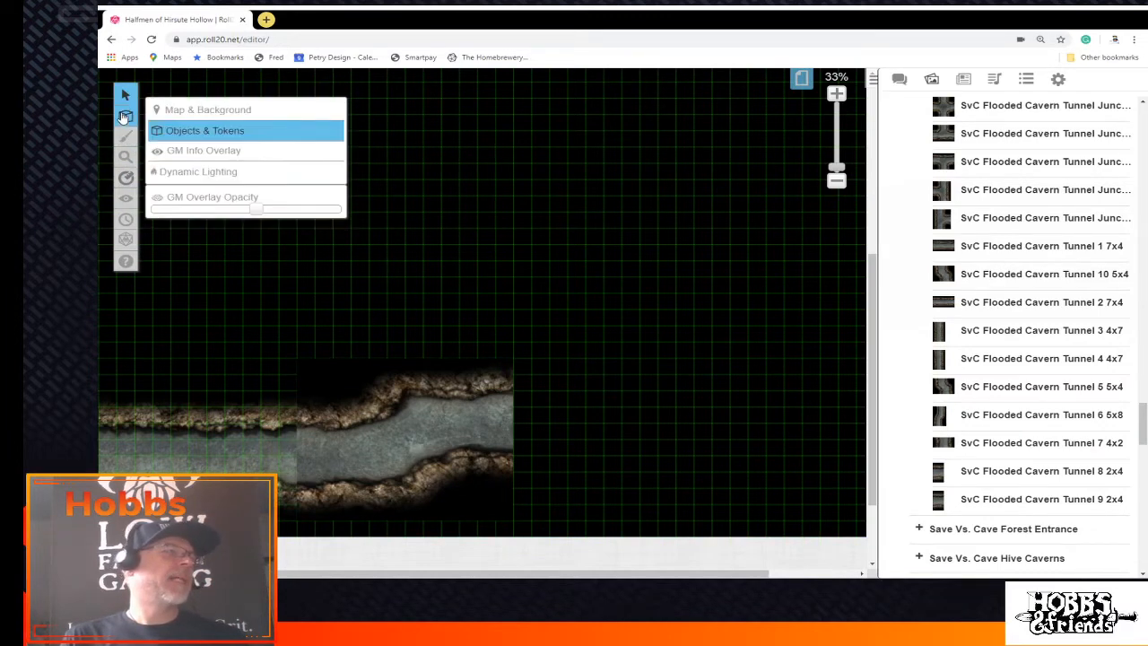
left_click(183, 111)
left_click(211, 437)
right_click(211, 437)
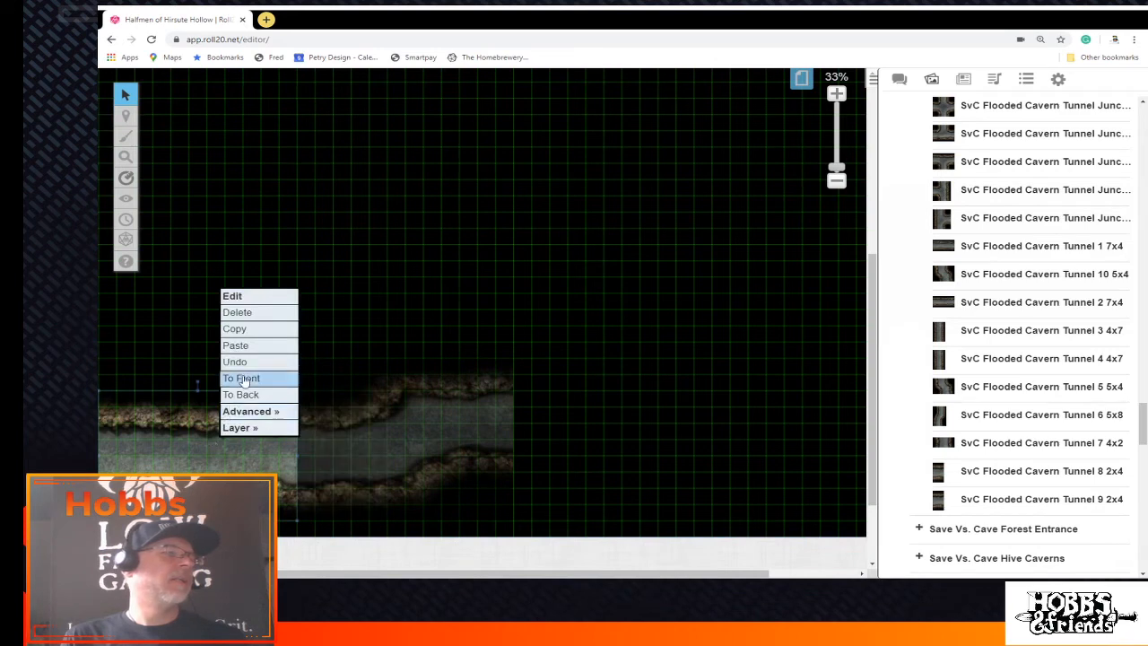
left_click(255, 329)
Return to the Objects & Tokens layer, paste the straight tunnel tile, and align it with the bent tunnel's right end
mouse_move(125, 114)
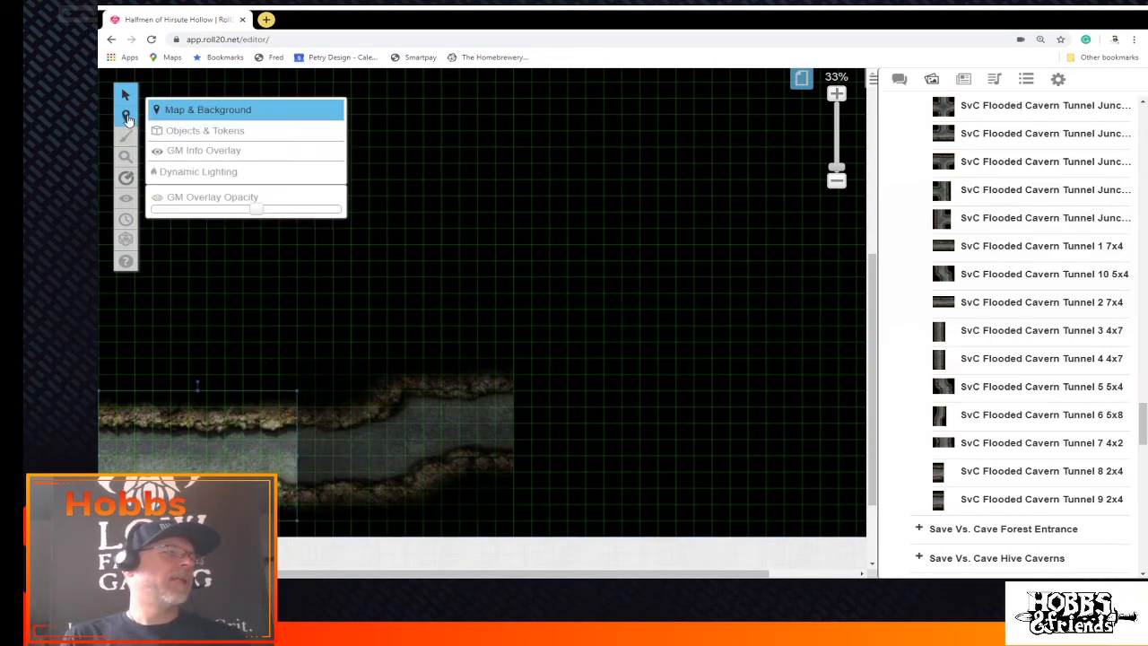
left_click(197, 131)
right_click(606, 429)
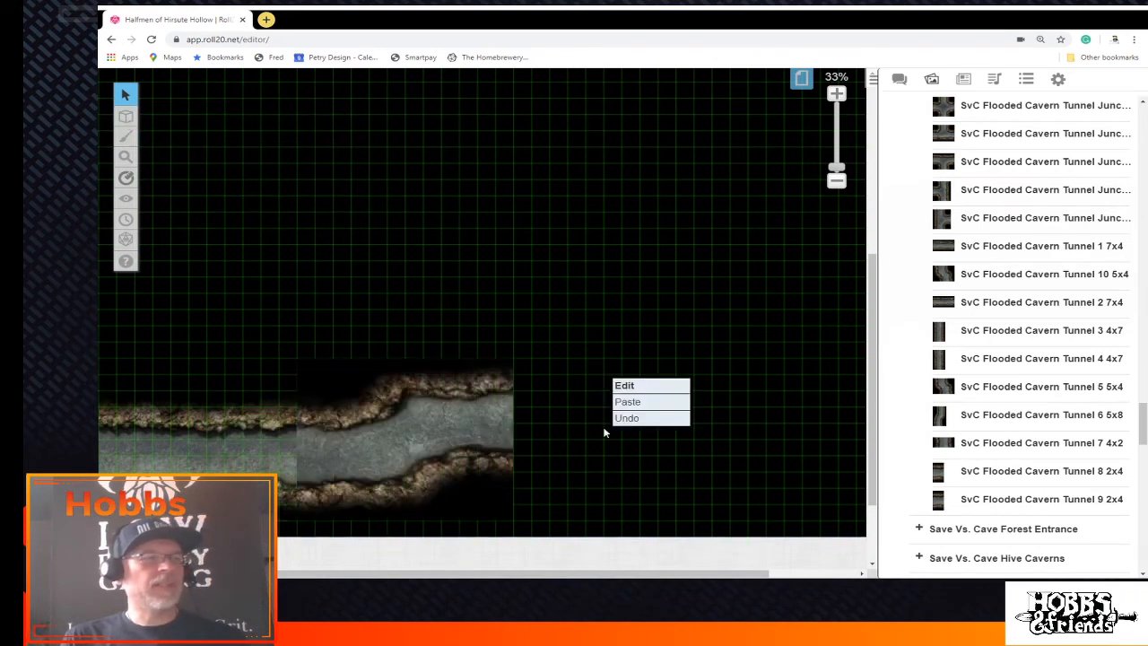
left_click(644, 405)
left_click_drag(574, 472, 596, 460)
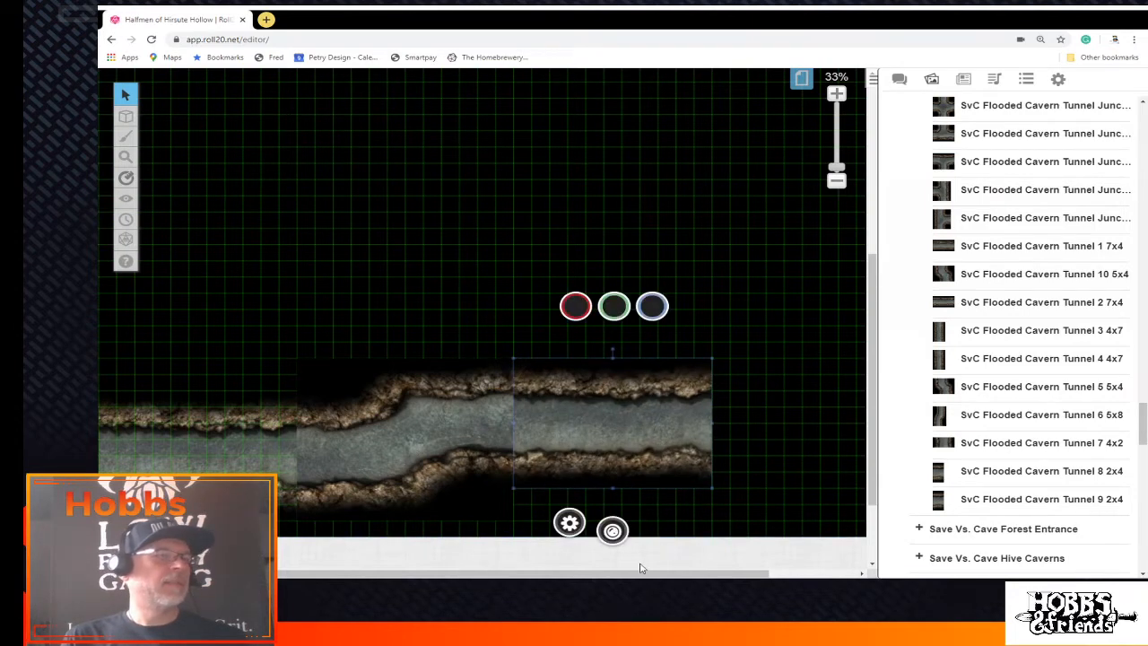
Copy the bent tunnel tile and paste the duplicate over the right end of the second straight tile
left_click_drag(643, 570, 744, 570)
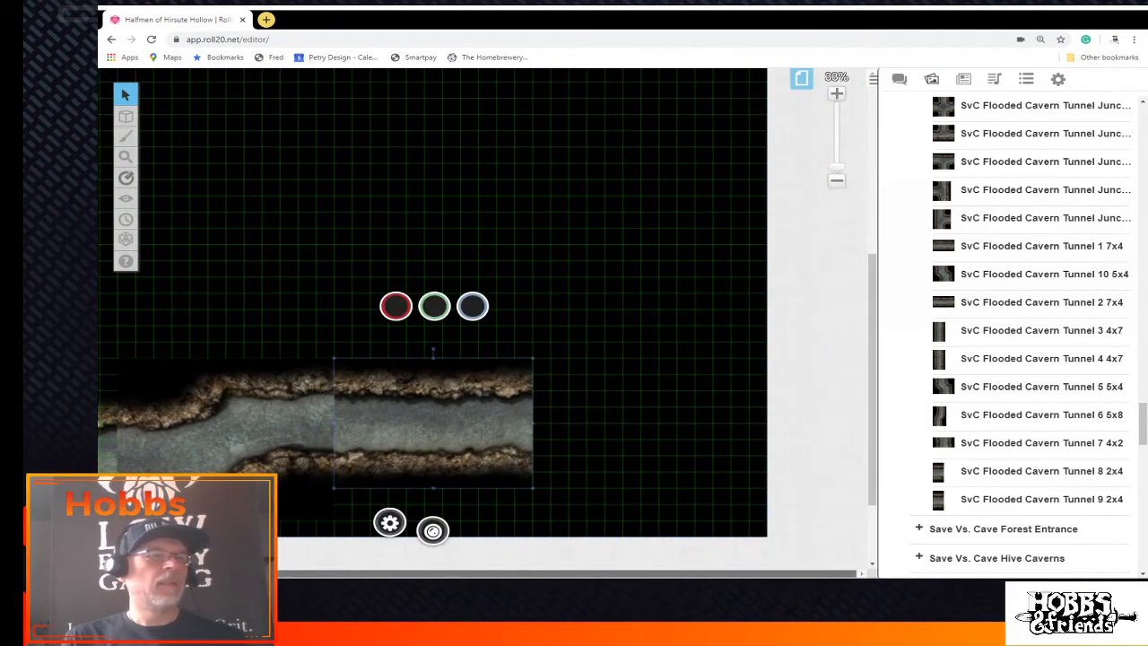
left_click(244, 446)
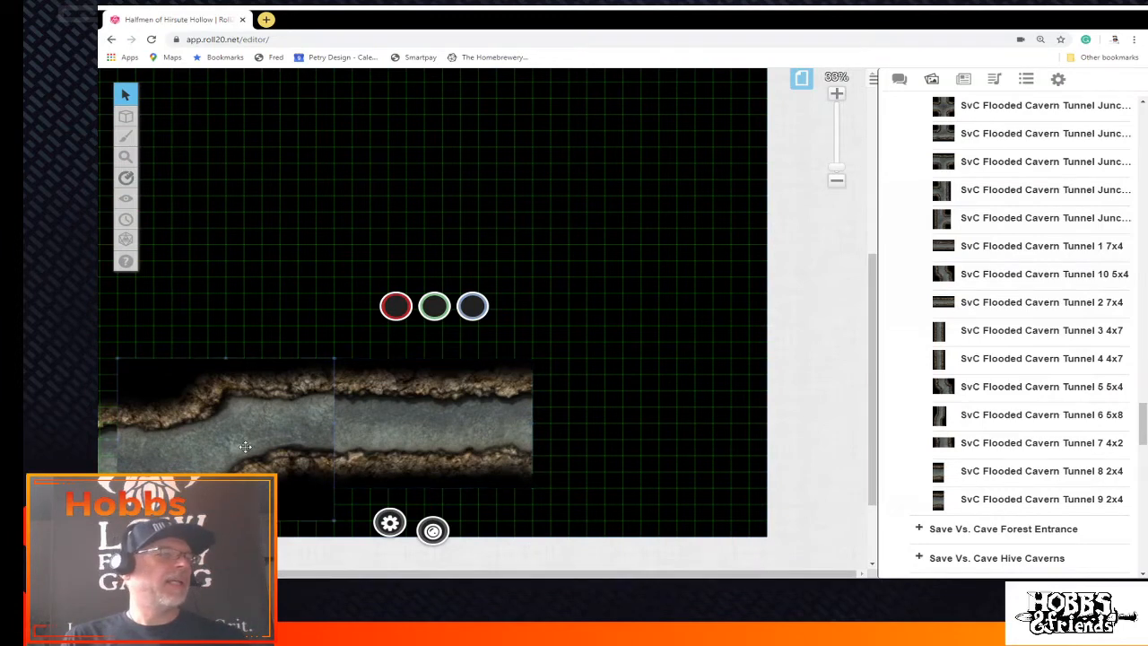
right_click(244, 446)
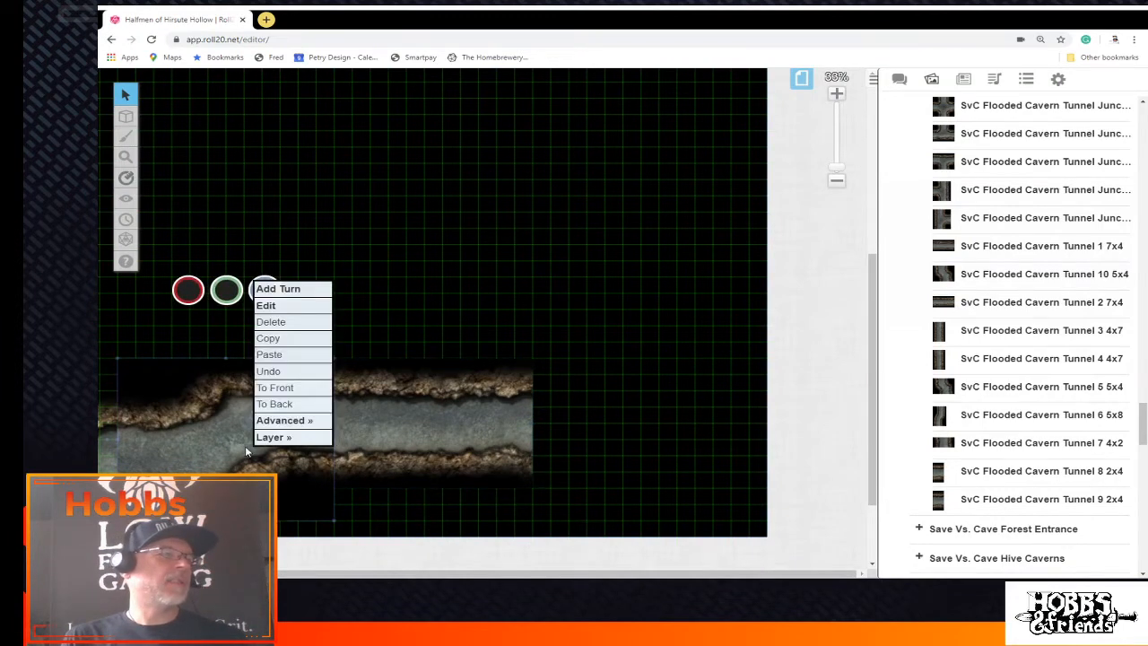
left_click(278, 338)
right_click(598, 430)
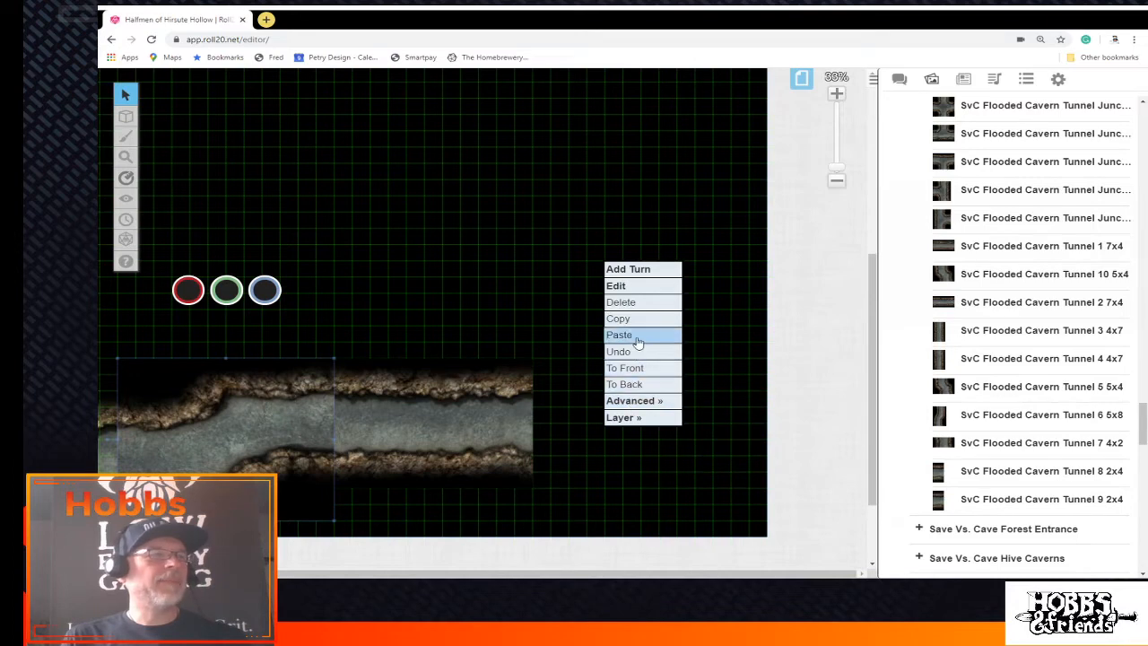
left_click(633, 336)
Flip the duplicated bent tunnel horizontally and align its passage with the second straight tile, overlapping that tile's right end
right_click(621, 436)
mouse_move(675, 415)
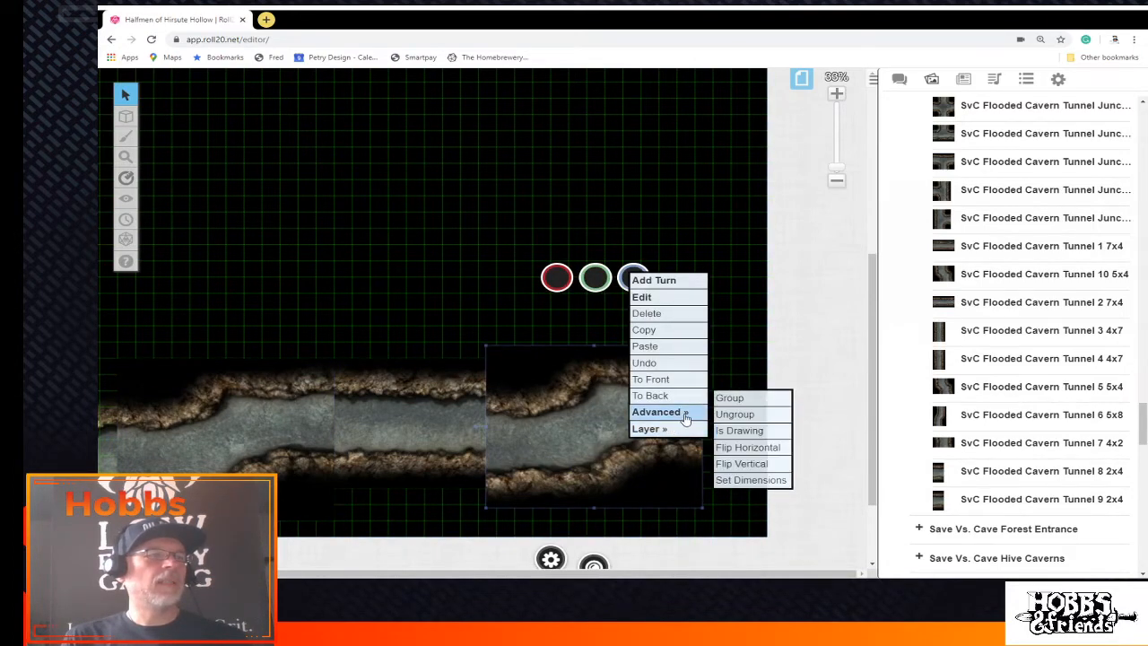
left_click(733, 446)
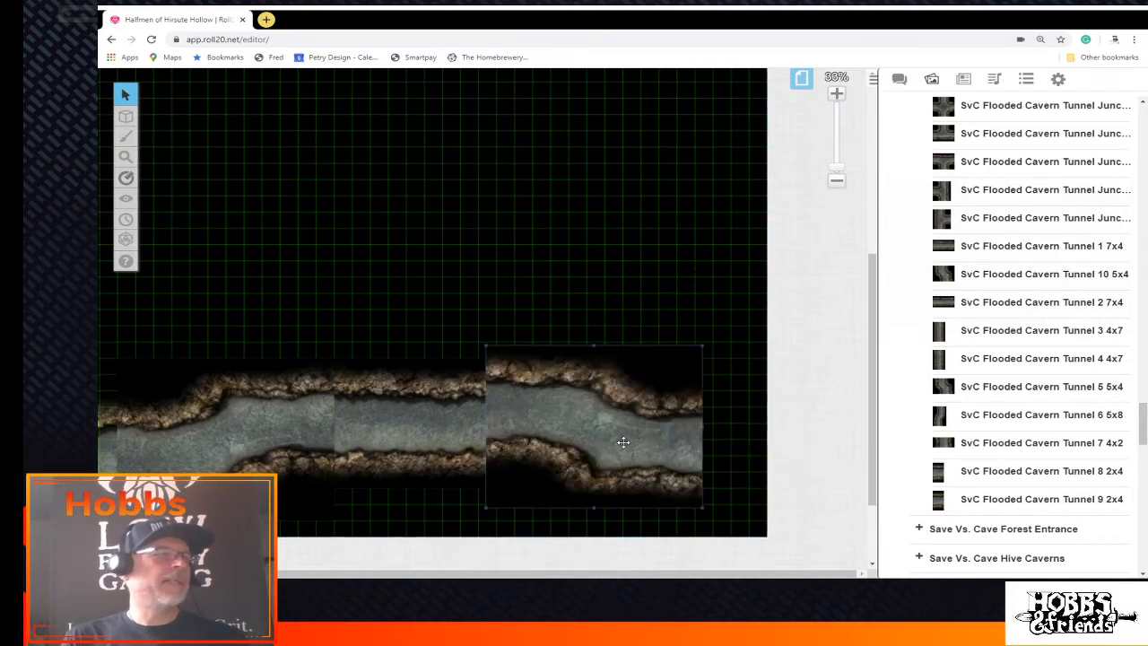
left_click_drag(622, 440, 621, 452)
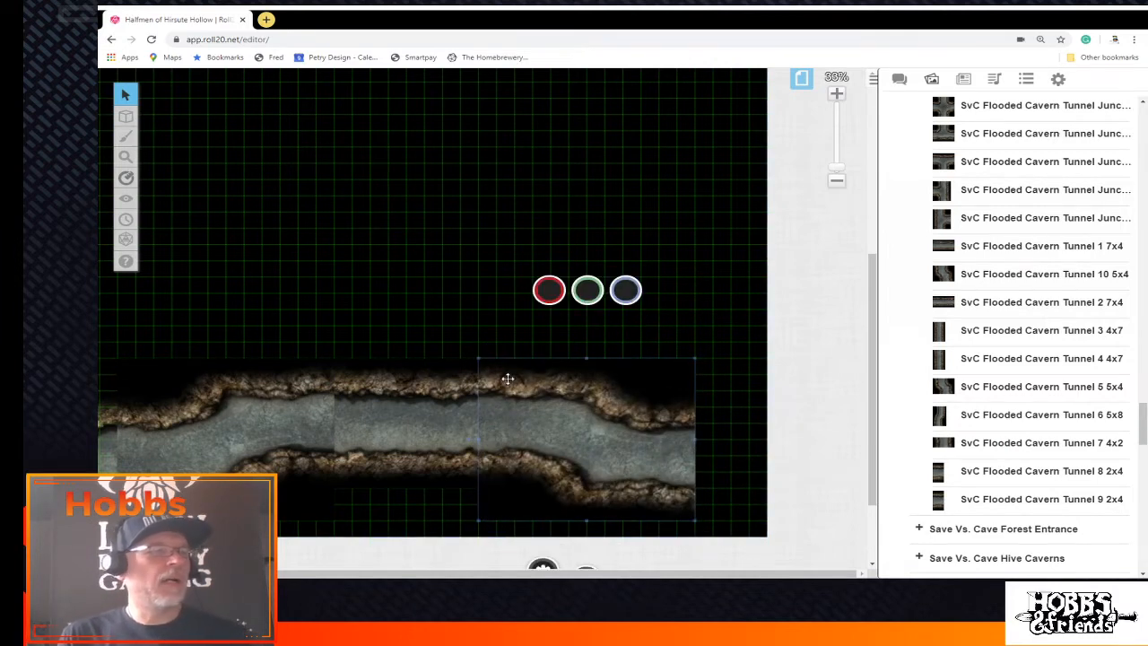
Select the two bent tunnel tiles and the straight tile between them and move them to the Map & Background layer
left_click_drag(546, 572, 485, 577)
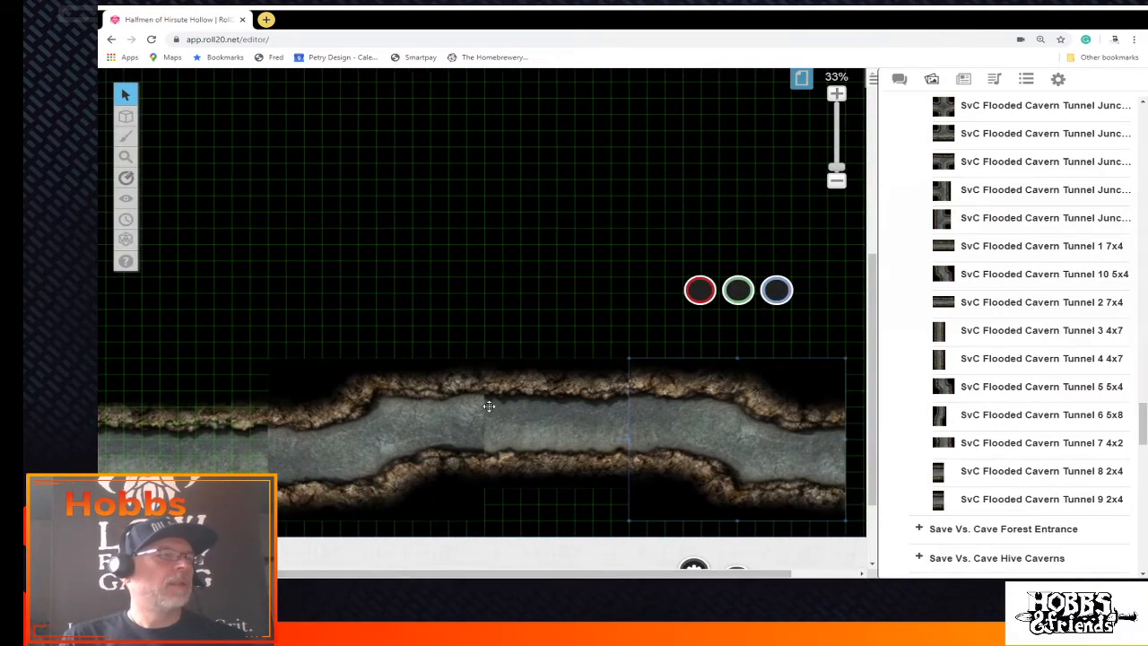
left_click_drag(350, 260, 738, 513)
right_click(631, 447)
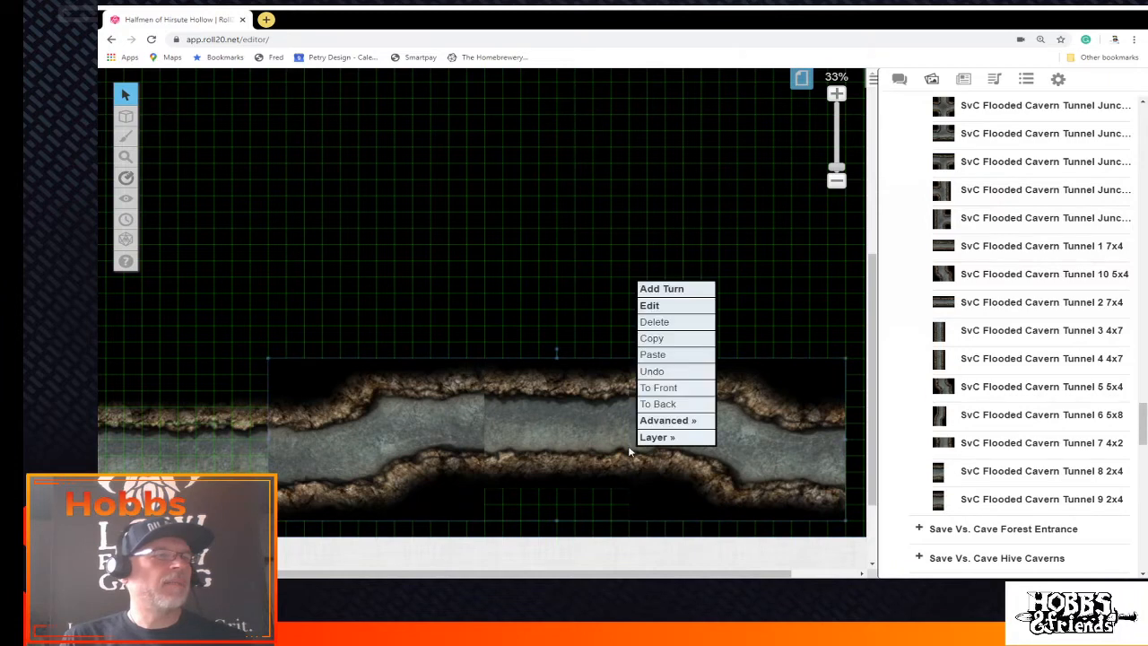
mouse_move(657, 437)
left_click(749, 437)
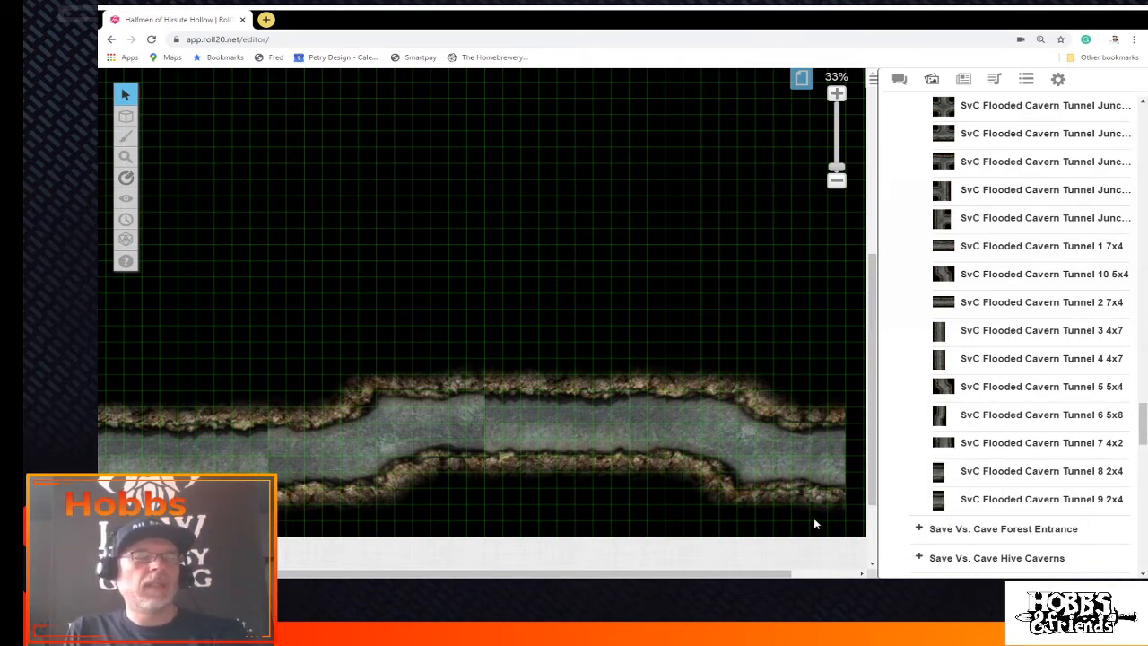
Find the SvC Flooded Cavern Water Rock cluster among the flooded cavern assets and place it inside the first tunnel bend, viewed at 125% zoom
mouse_move(969, 444)
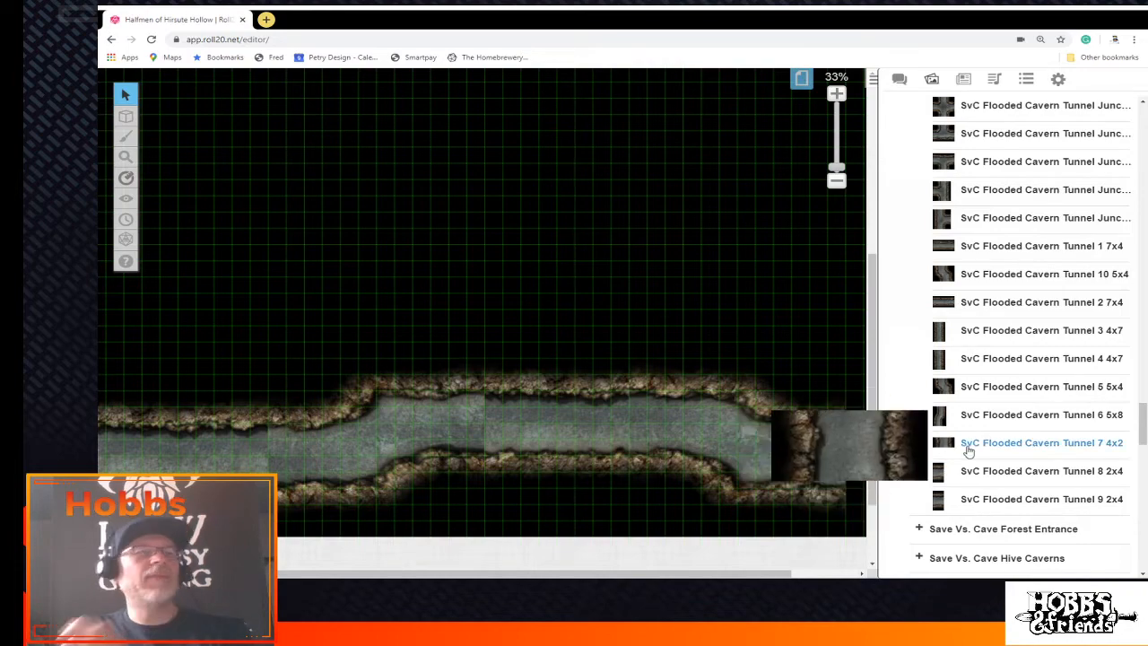
scroll(968, 451, "up", 3)
scroll(969, 451, "up", 5)
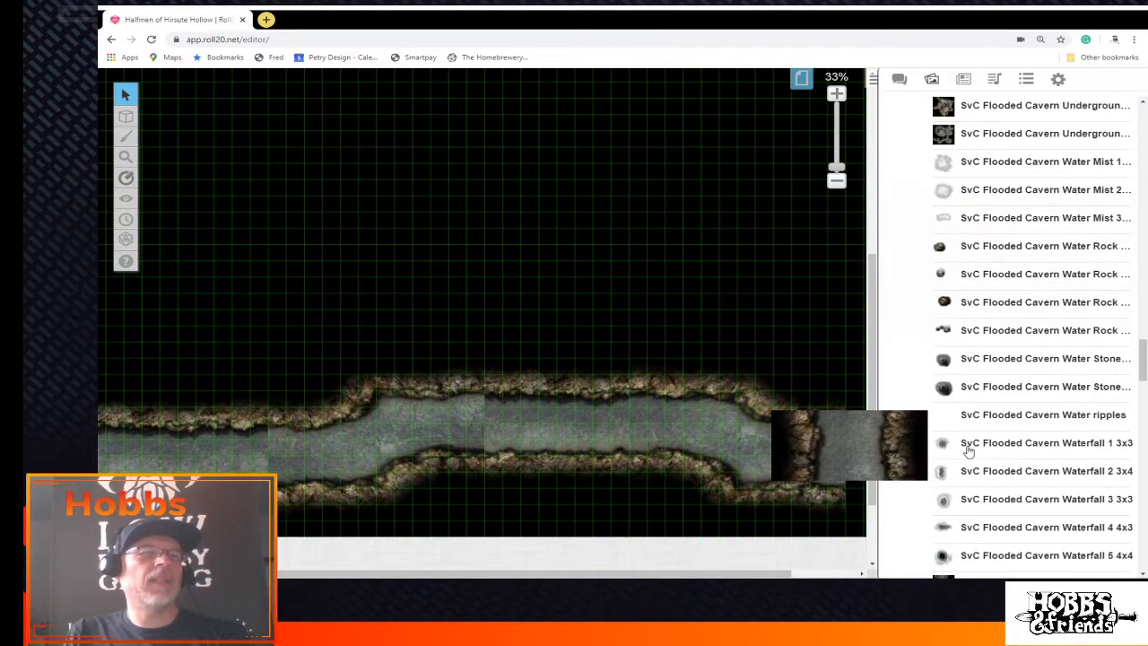
scroll(969, 451, "down", 1)
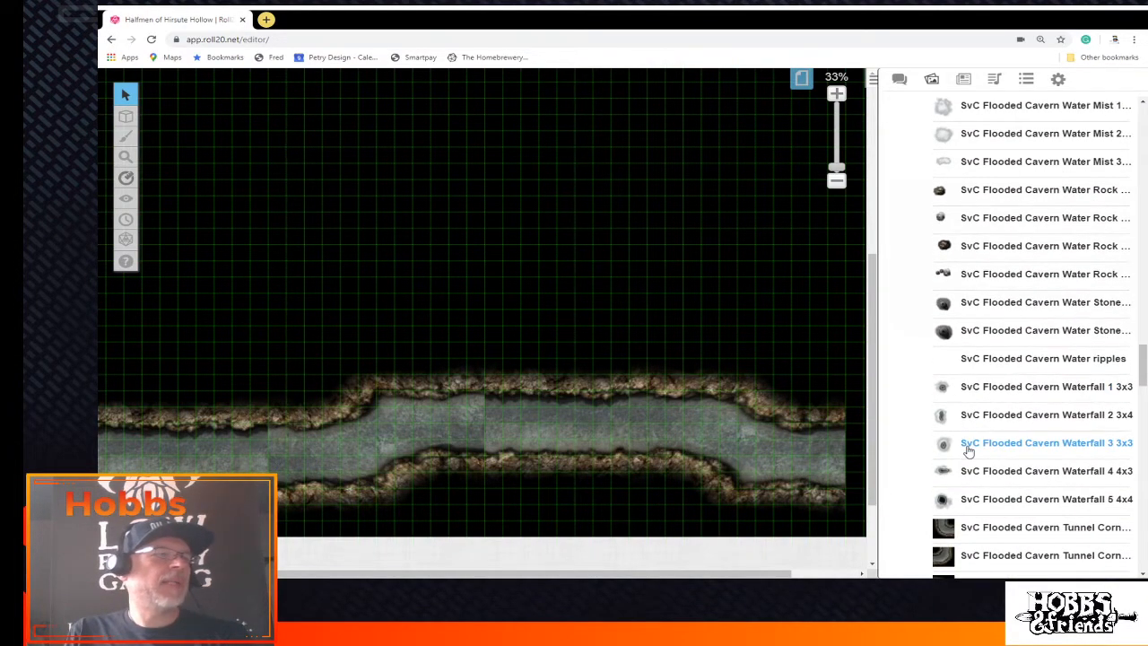
left_click_drag(968, 451, 813, 498)
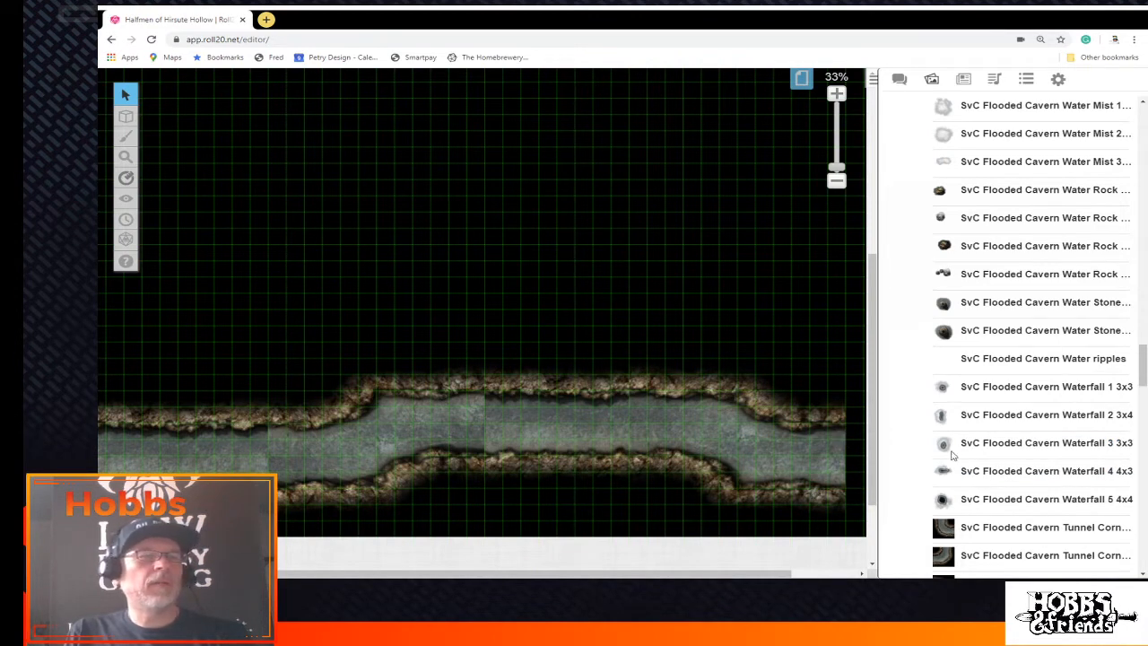
mouse_move(954, 467)
mouse_move(943, 276)
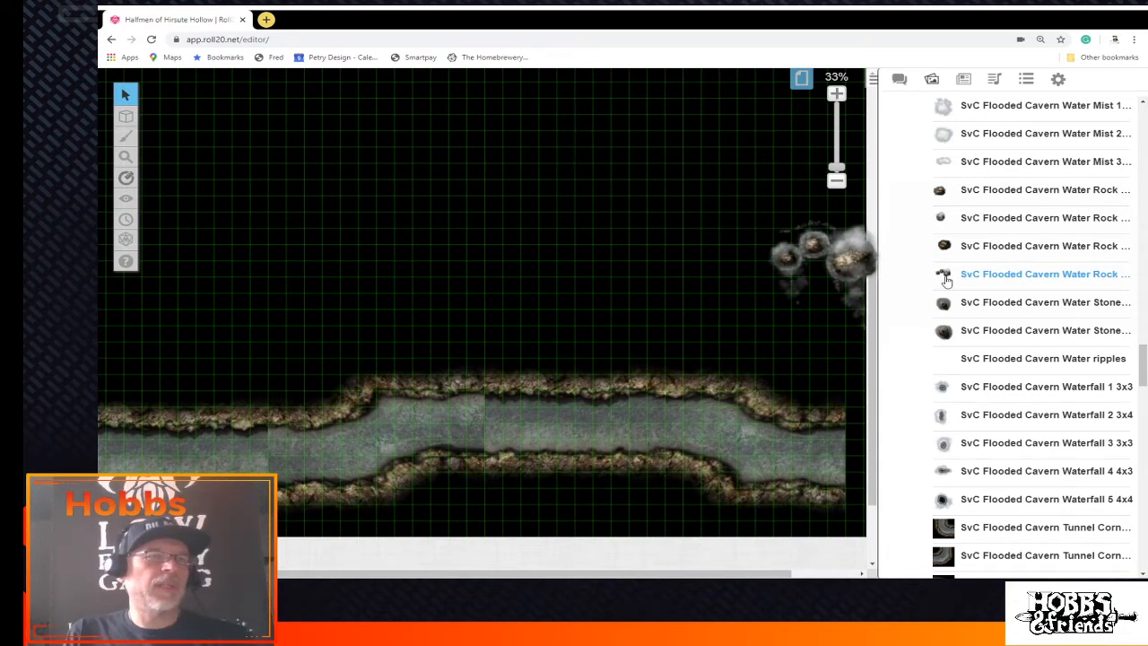
left_click_drag(944, 280, 476, 425)
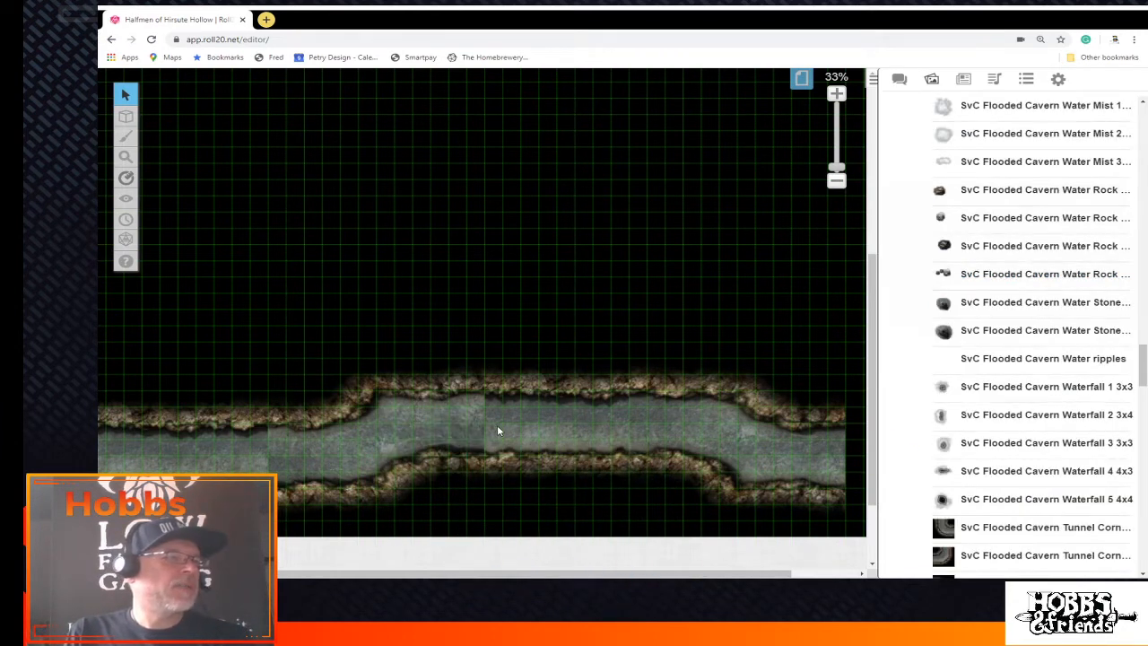
left_click(423, 414)
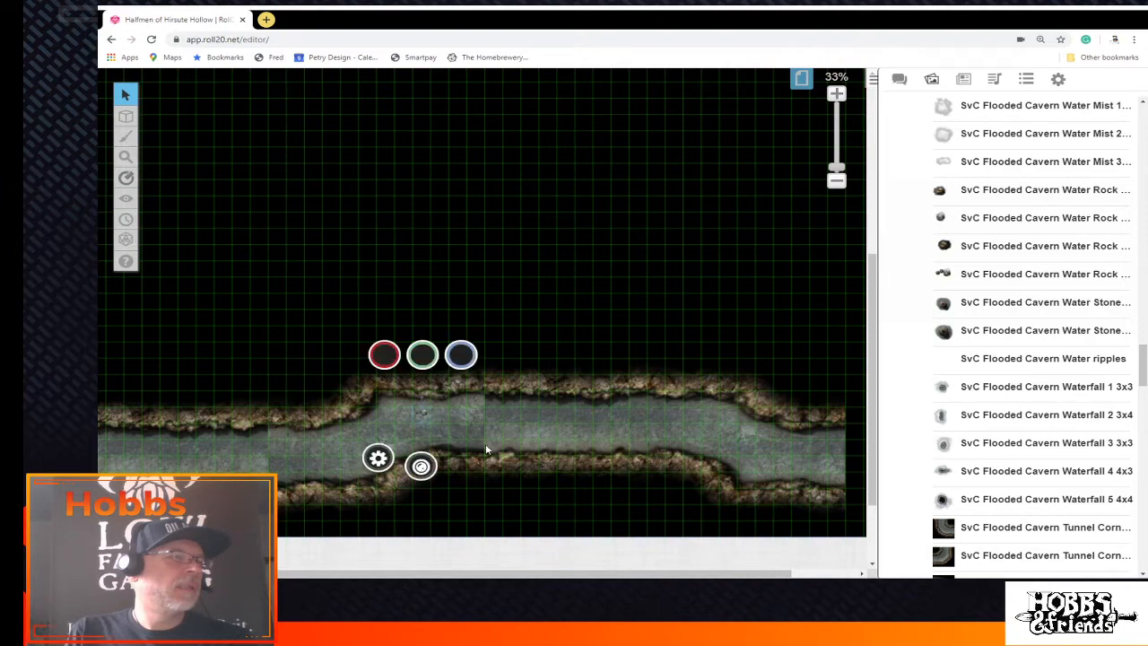
left_click_drag(835, 168, 836, 140)
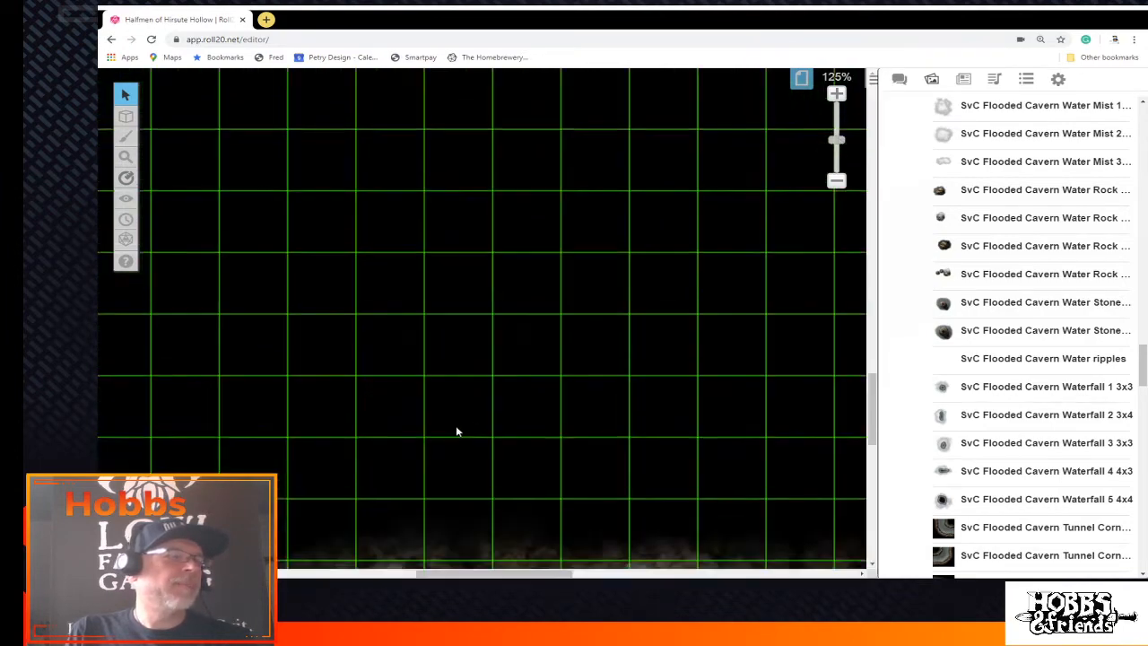
scroll(456, 428, "down", 4)
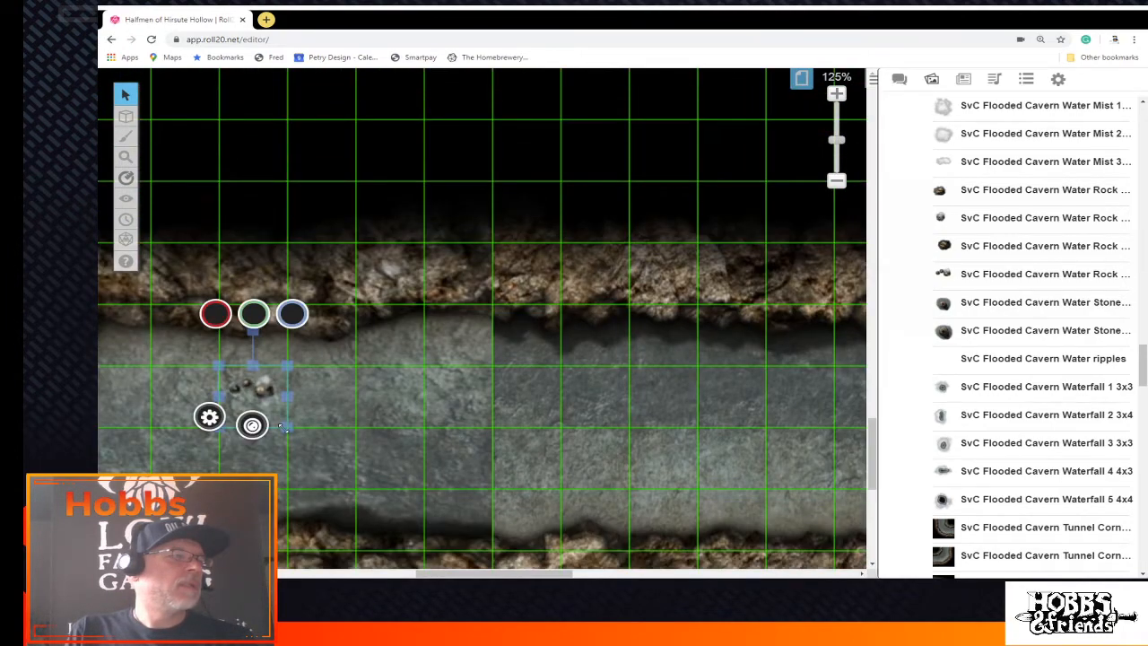
Enlarge the water rock cluster to three by three grid squares and rotate it a quarter turn counterclockwise
left_click_drag(287, 428, 482, 493)
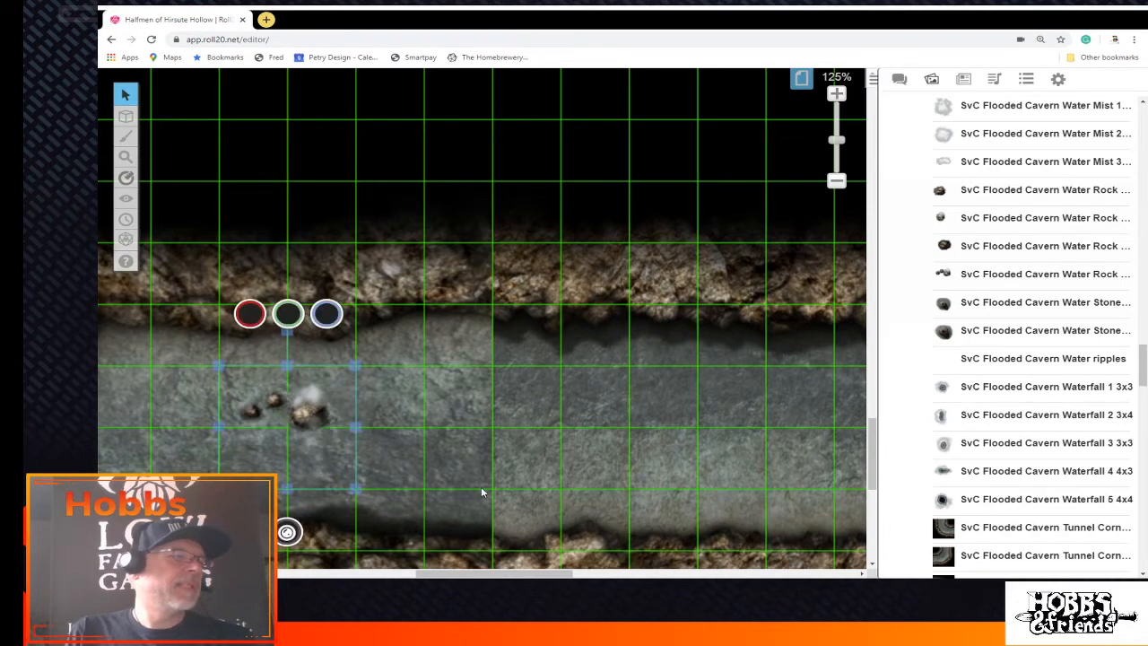
left_click_drag(358, 492, 424, 549)
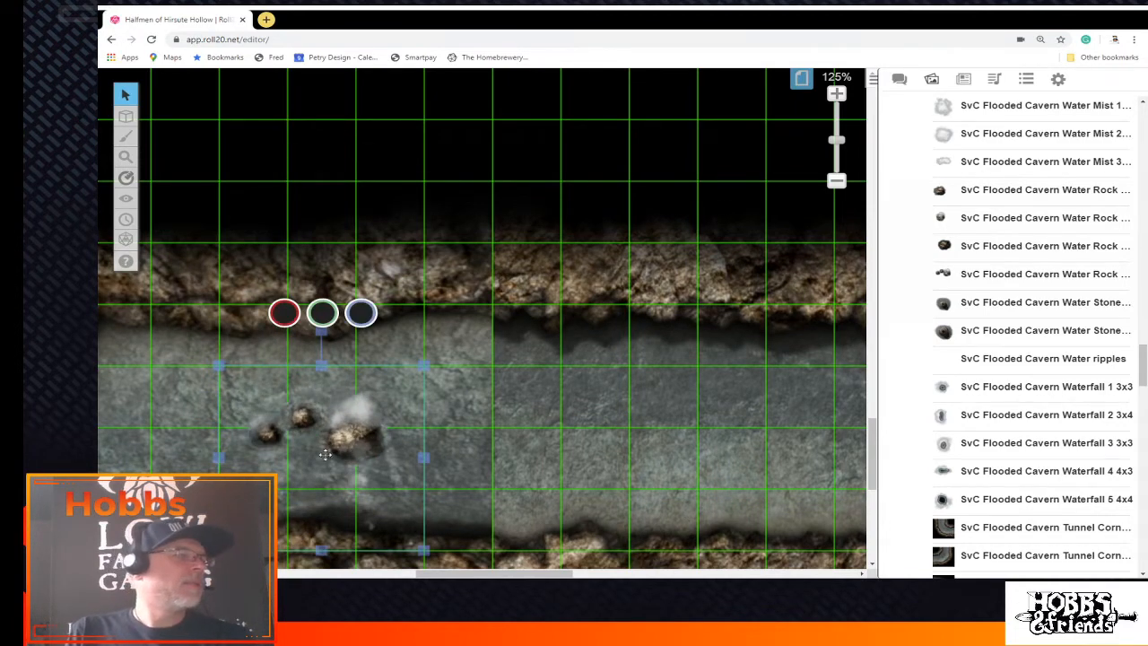
left_click_drag(319, 335, 204, 445)
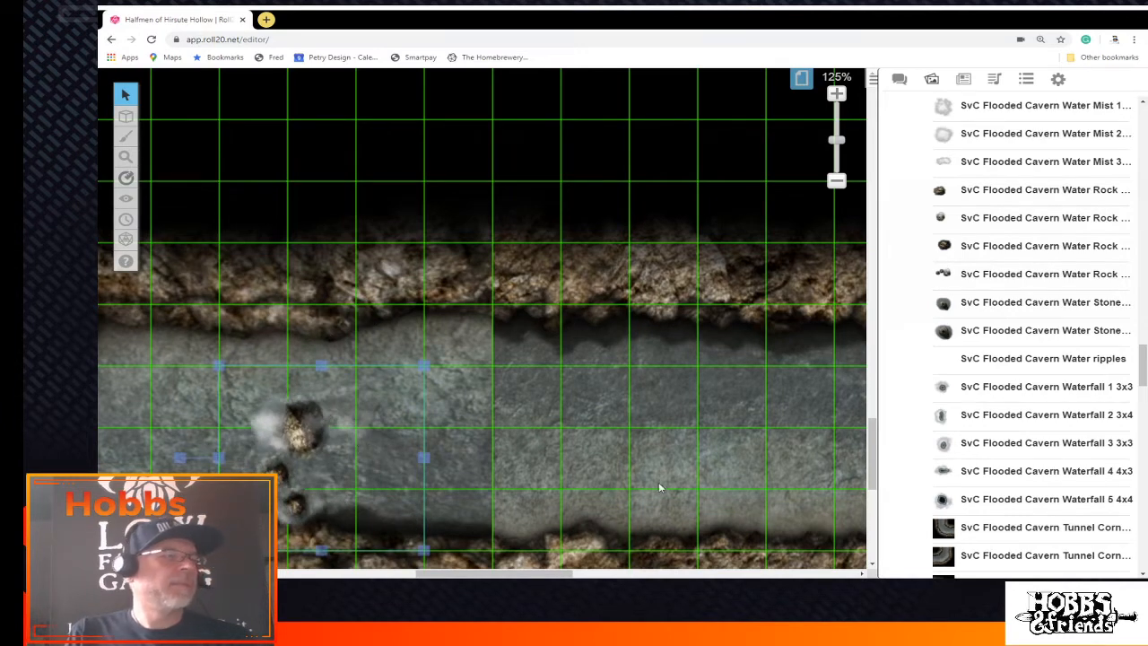
Shrink the rotated rock cluster slightly and shift it up toward the middle of the passage
left_click(417, 373)
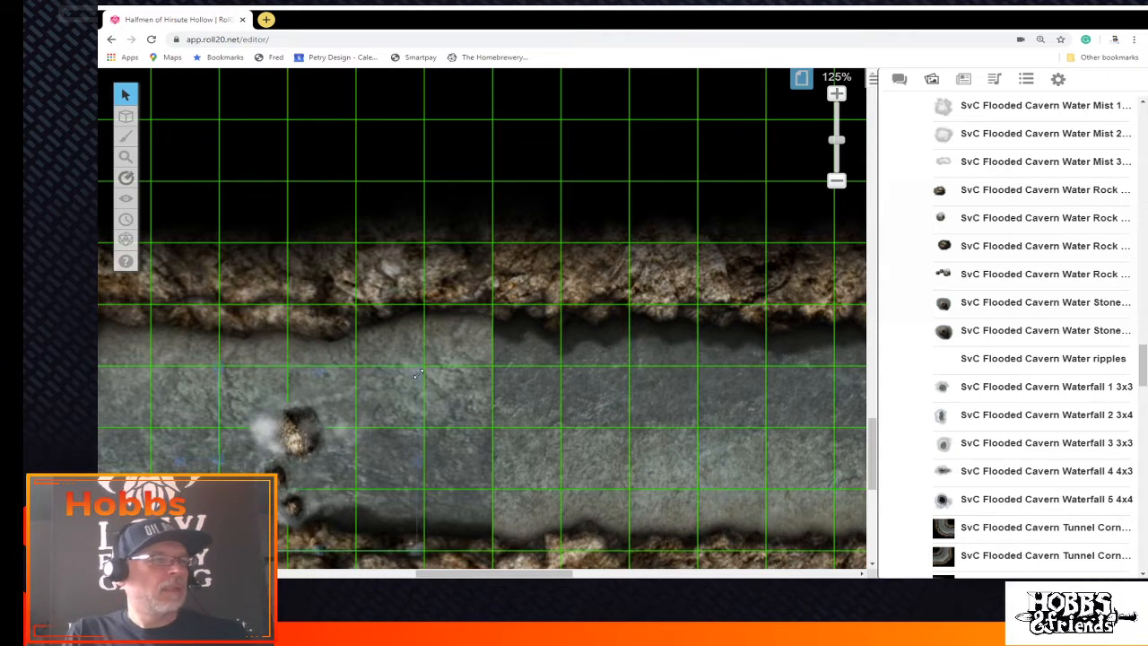
left_click_drag(418, 373, 397, 394)
left_click_drag(292, 474, 293, 431)
left_click(530, 449)
Place the second SvC Flooded Cavern Water Rock asset at the straight tunnel's left end and rotate it a quarter turn counterclockwise
mouse_move(991, 446)
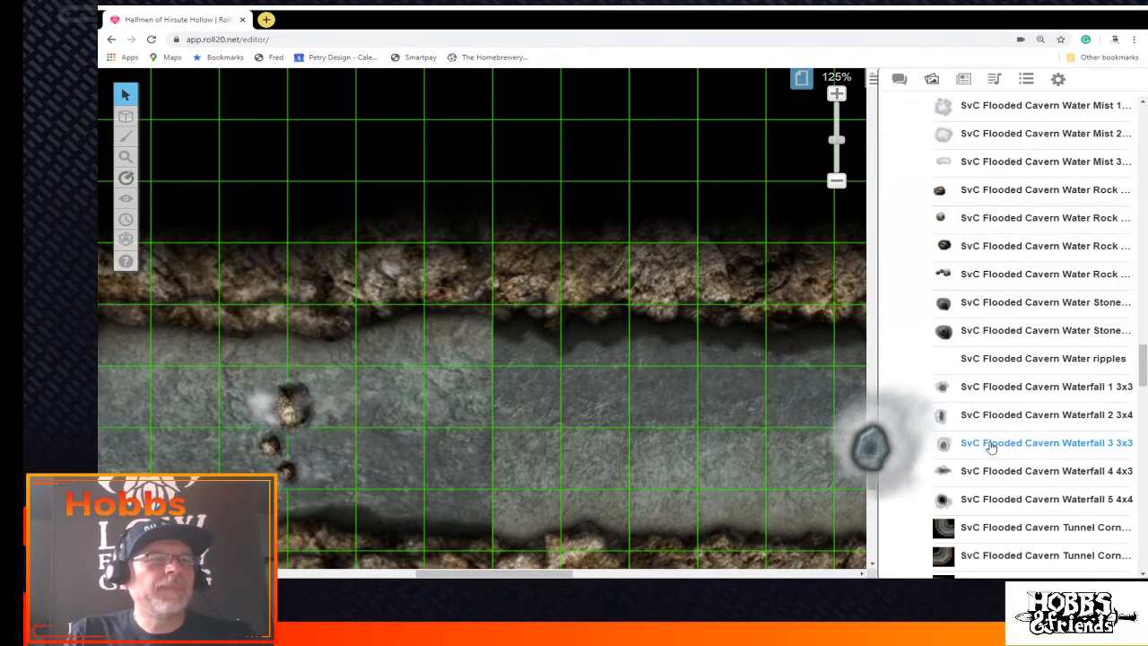
mouse_move(948, 296)
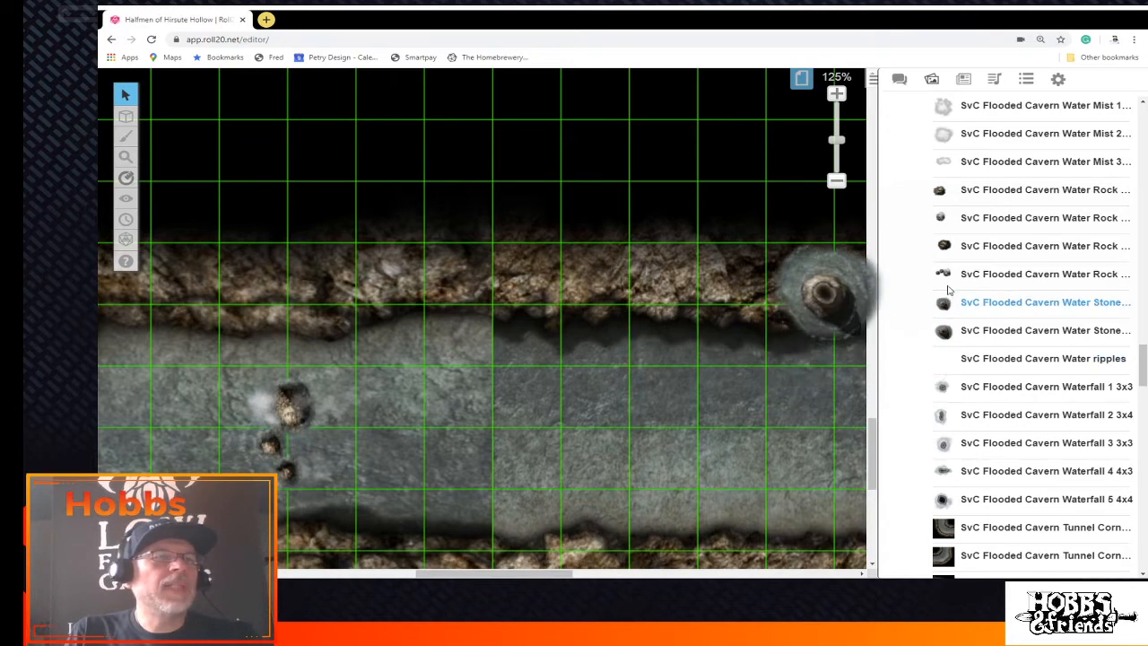
mouse_move(944, 201)
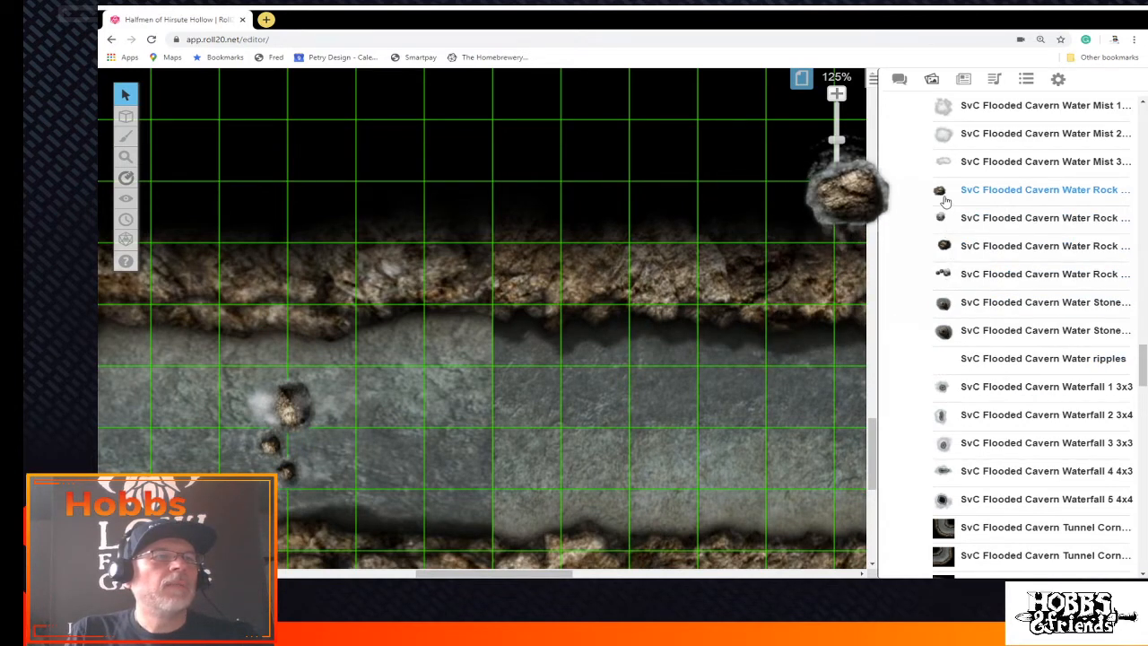
mouse_move(943, 222)
left_click_drag(943, 223, 497, 399)
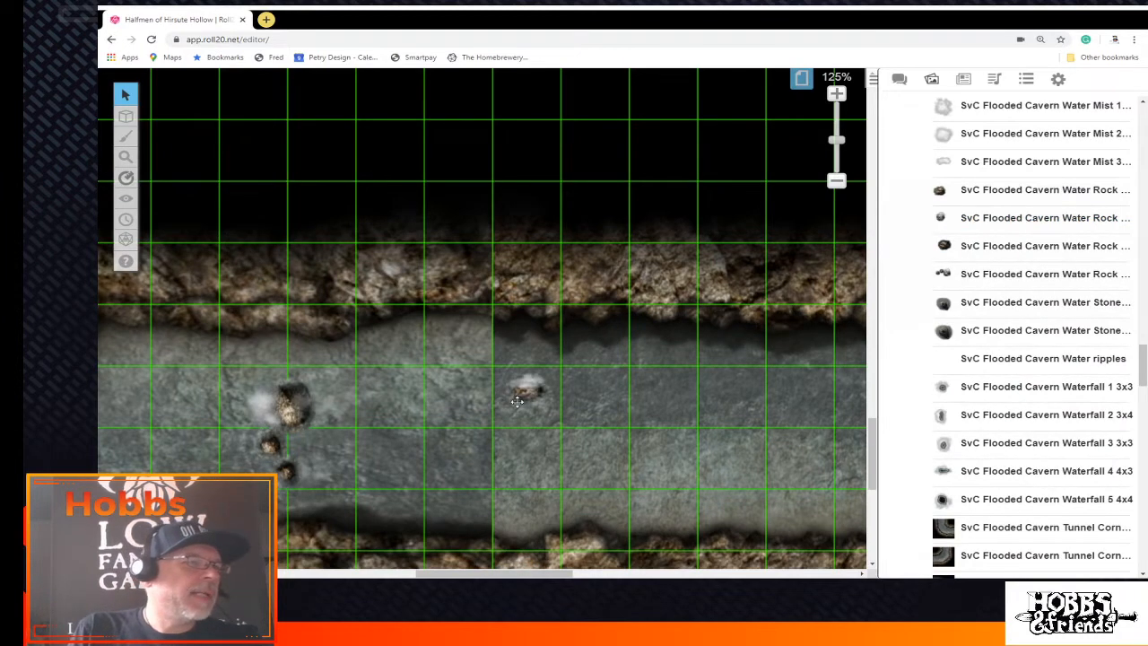
left_click(529, 387)
left_click_drag(527, 332, 480, 452)
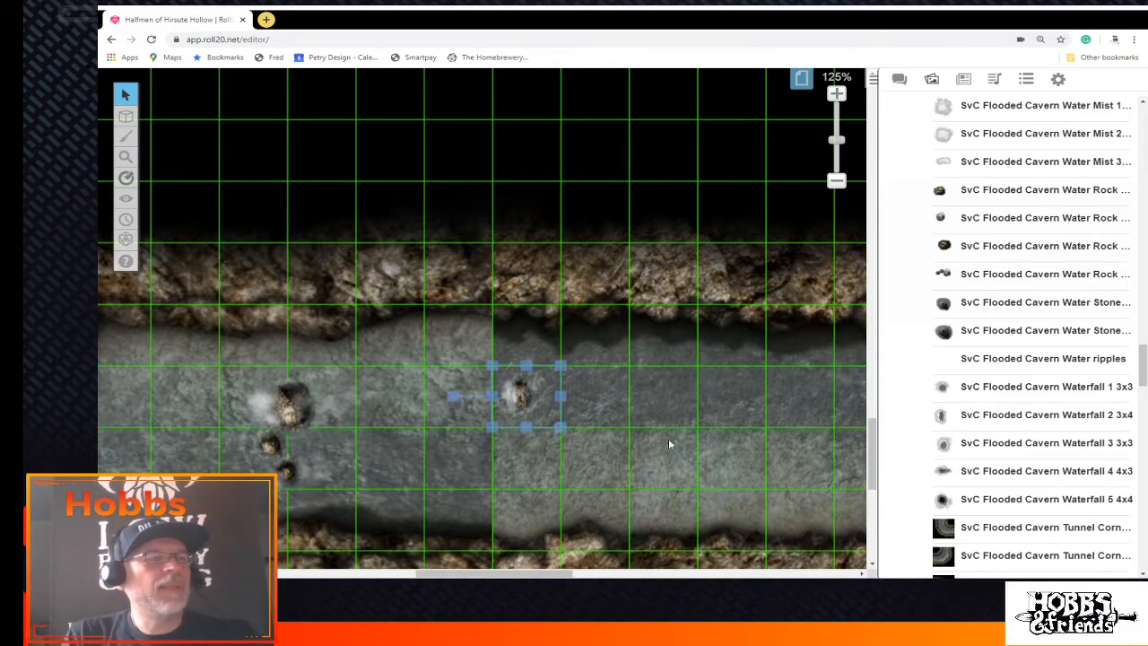
Measure the distance across the passage around the single water rock
left_click(126, 178)
left_click_drag(390, 336, 592, 391)
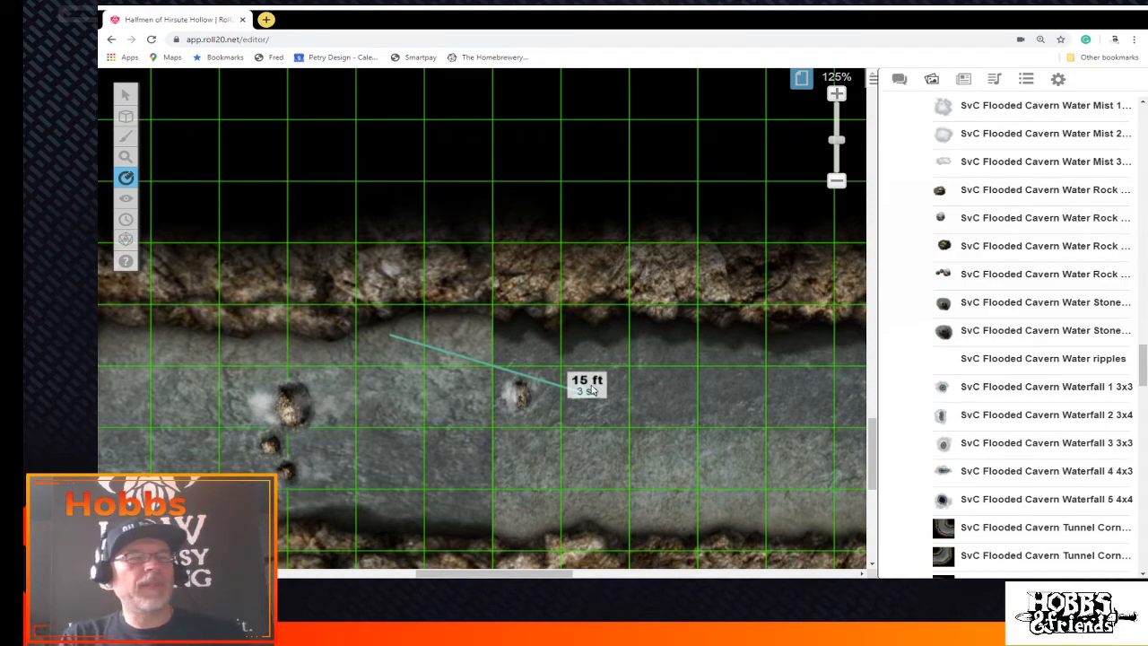
left_click_drag(592, 391, 538, 423)
Switch to the Map & Background layer and flip the straight tunnel tile between the bends vertically
scroll(646, 517, "down", 1)
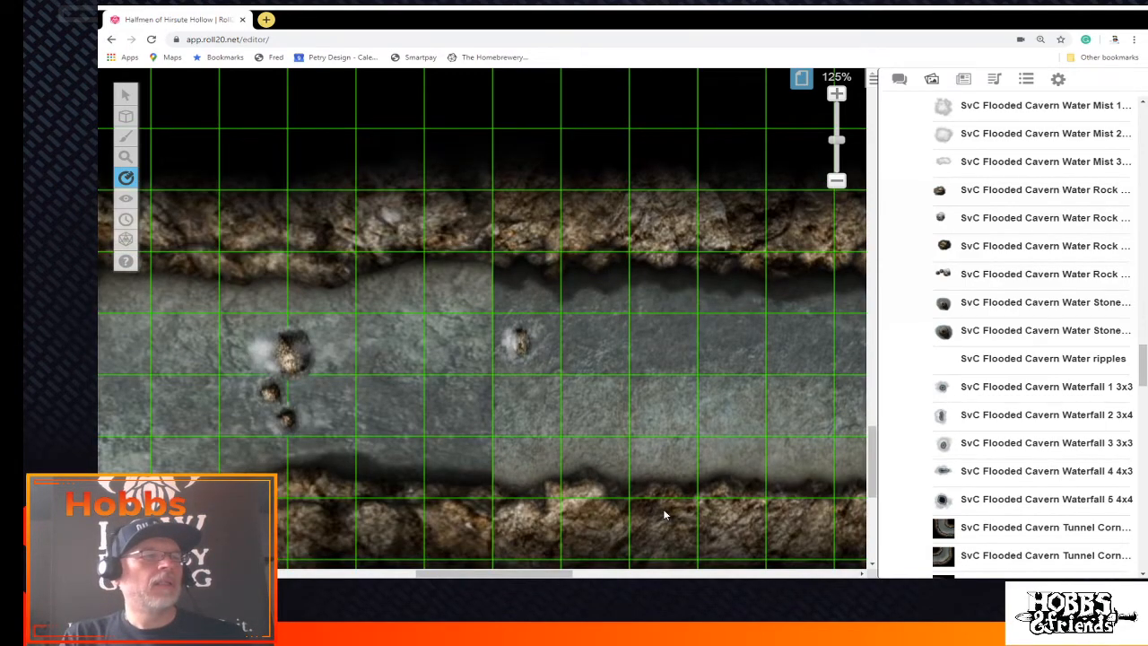
left_click_drag(838, 148, 837, 163)
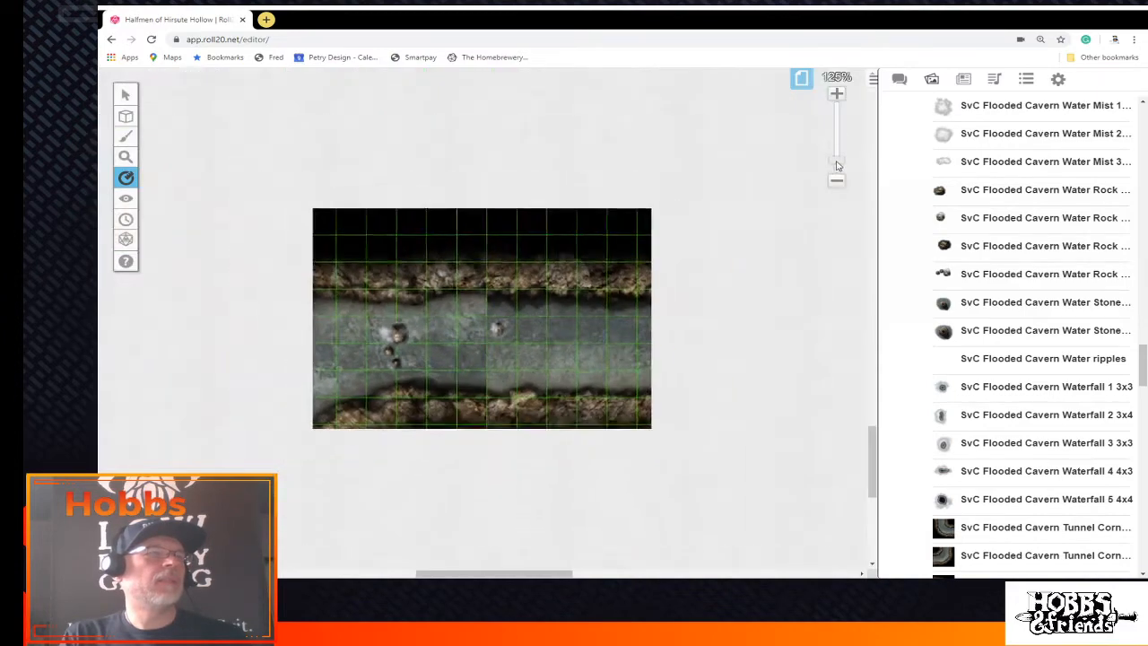
left_click_drag(584, 568, 616, 574)
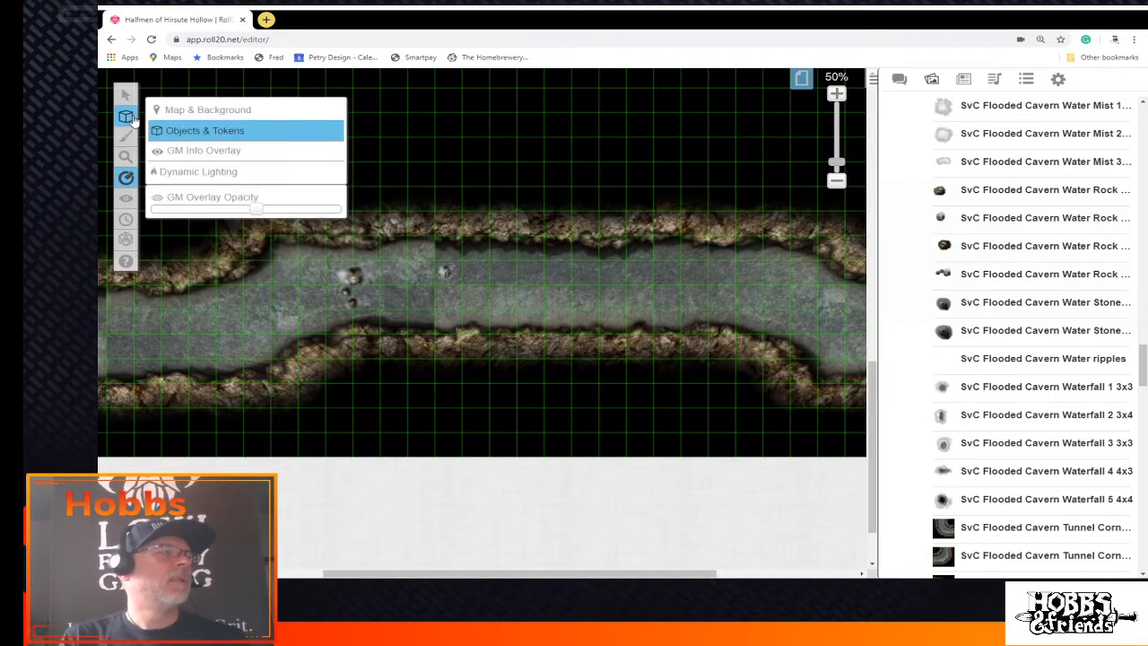
left_click(179, 110)
left_click(125, 94)
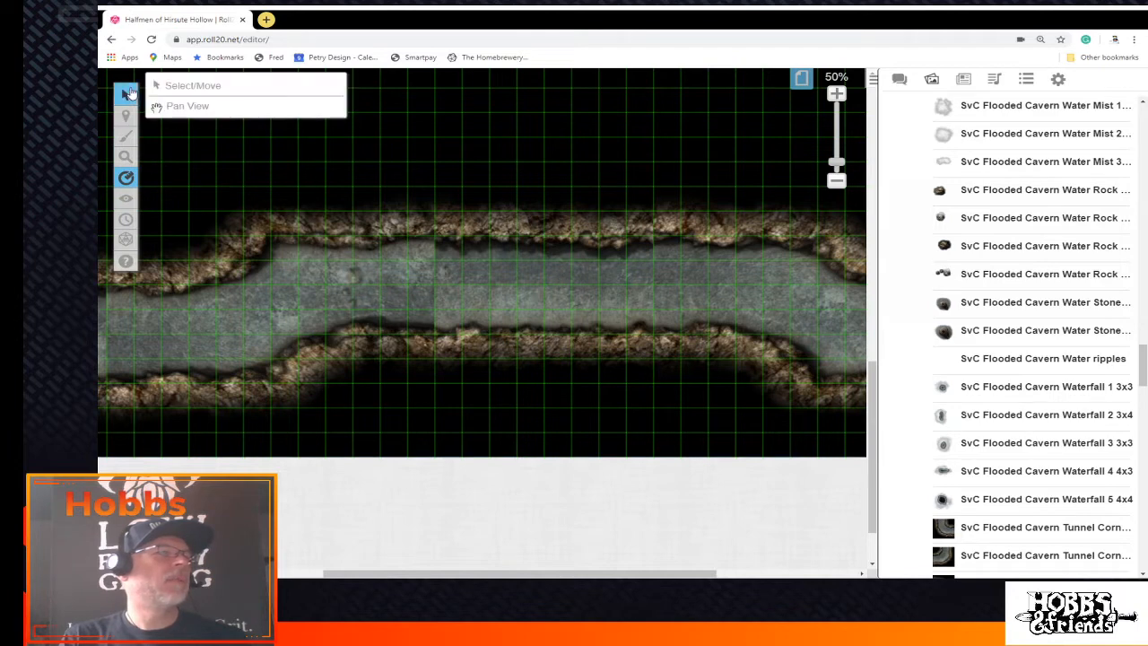
left_click(591, 310)
right_click(592, 314)
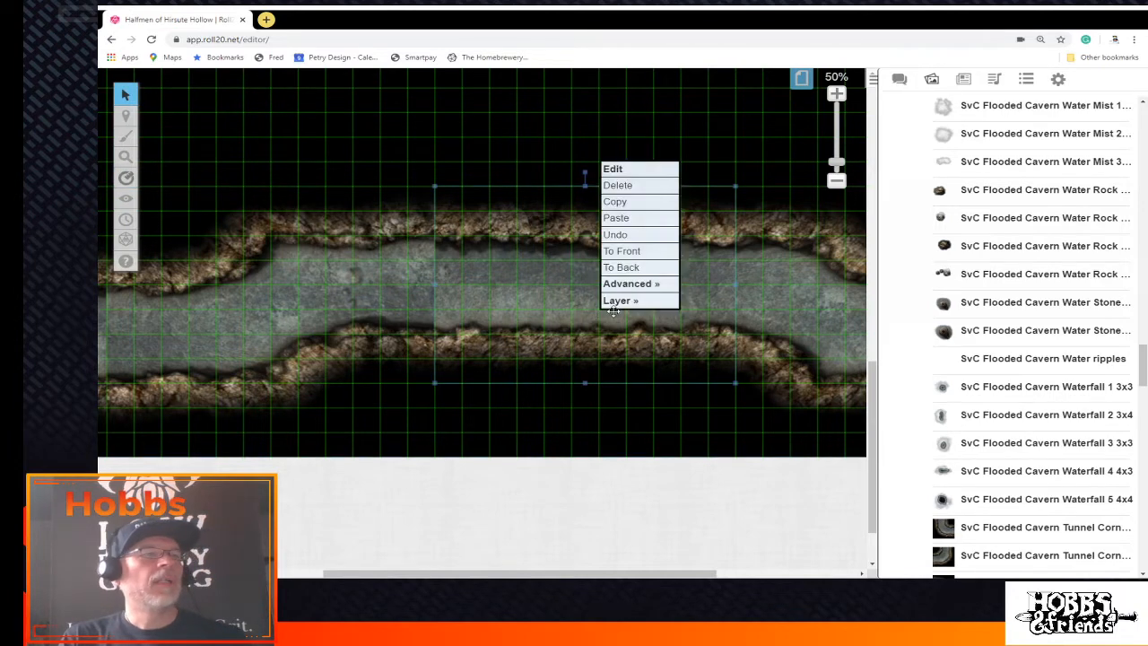
mouse_move(628, 285)
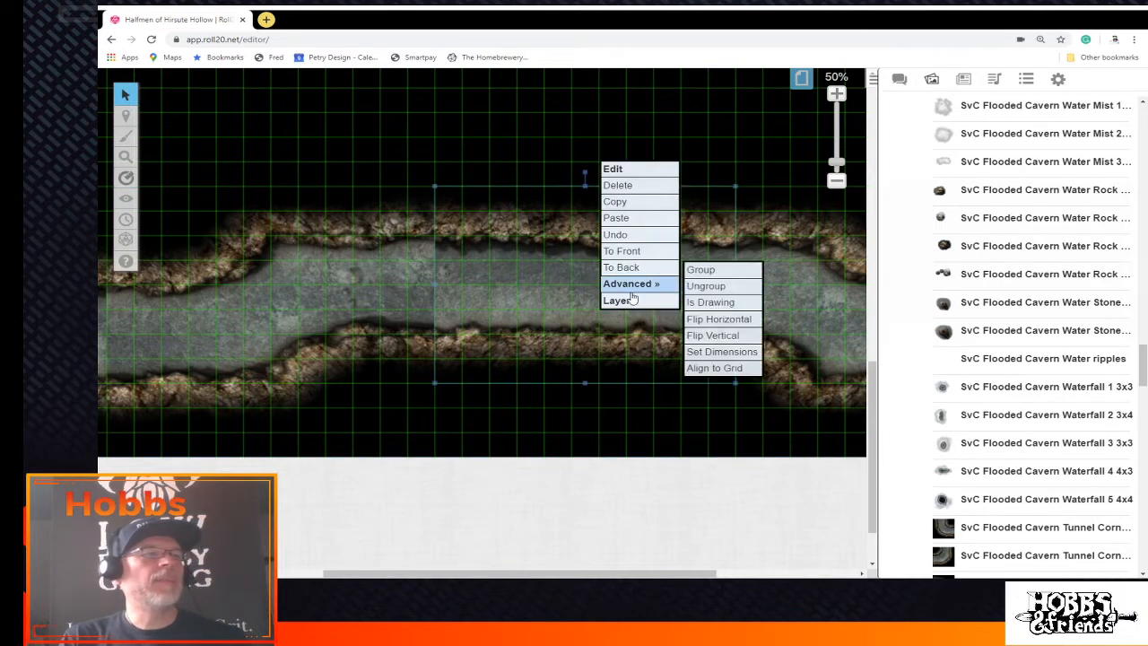
left_click(746, 337)
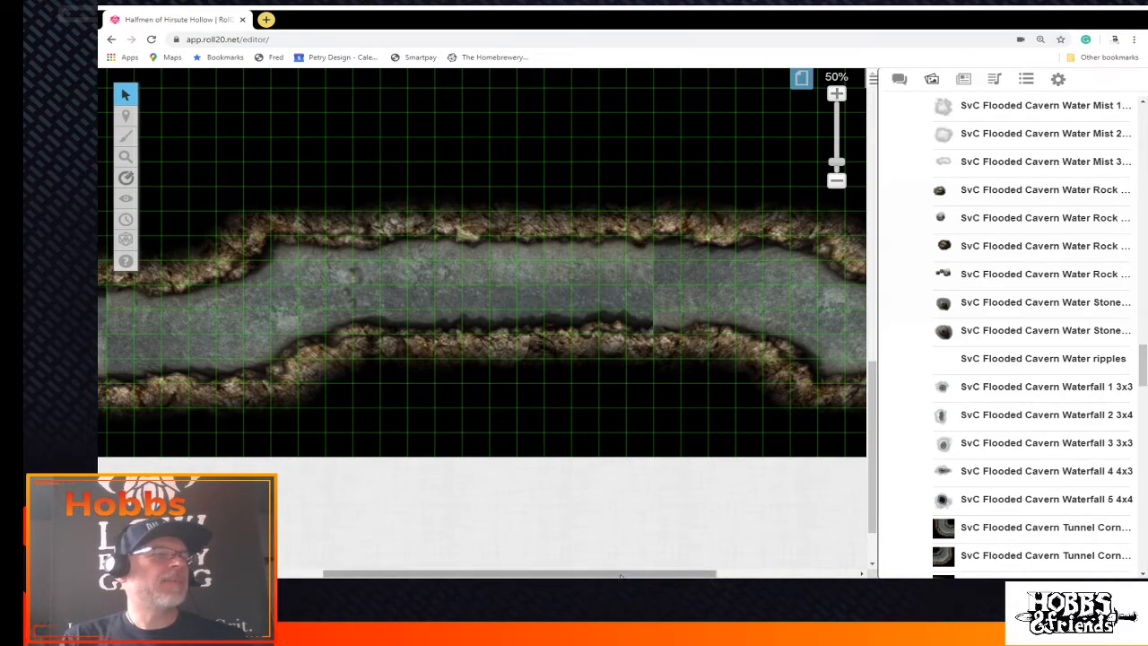
Flip the far bent tunnel tile vertically and move it along to line up with the straight tunnel's right end
left_click_drag(617, 574, 756, 575)
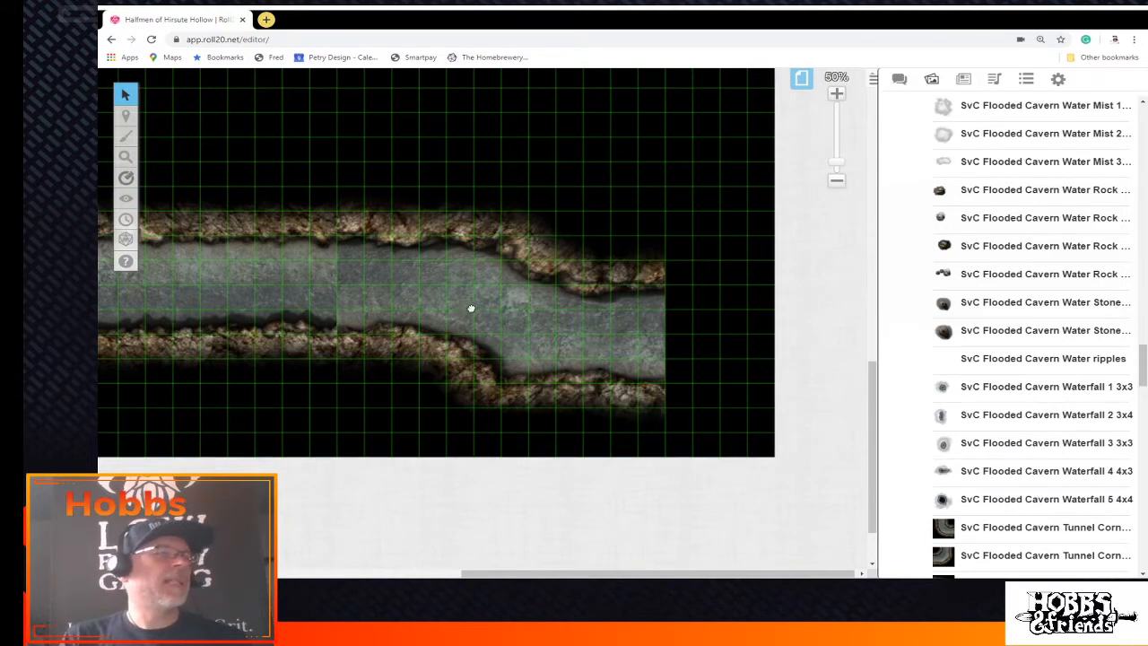
right_click(500, 306)
mouse_move(500, 298)
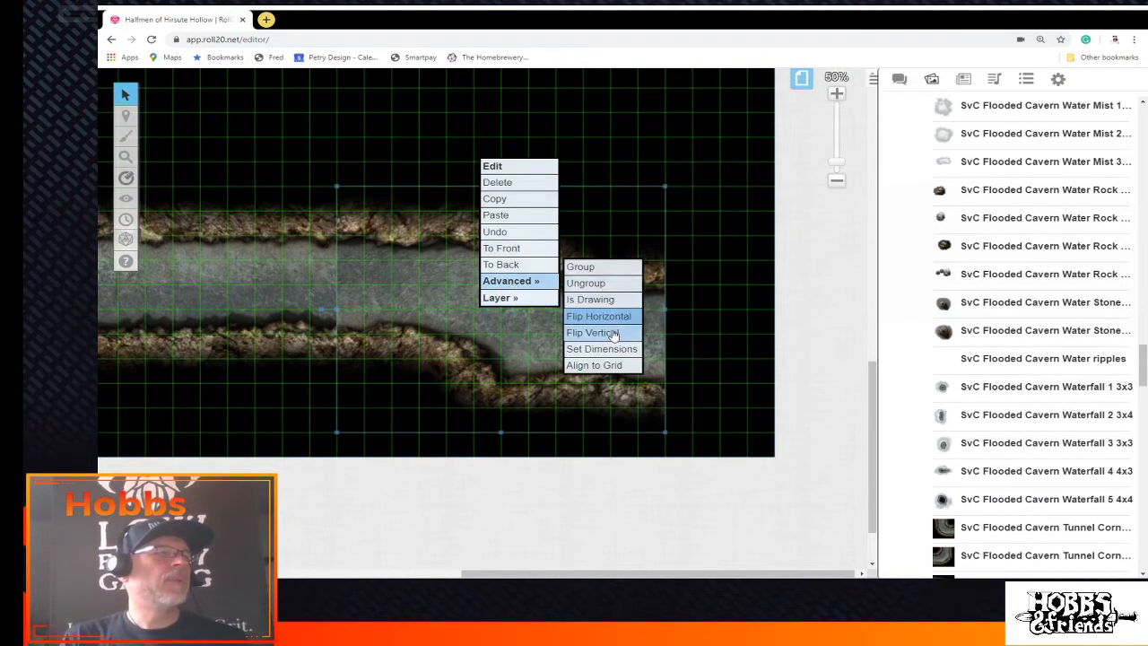
left_click(611, 330)
left_click_drag(606, 337, 635, 266)
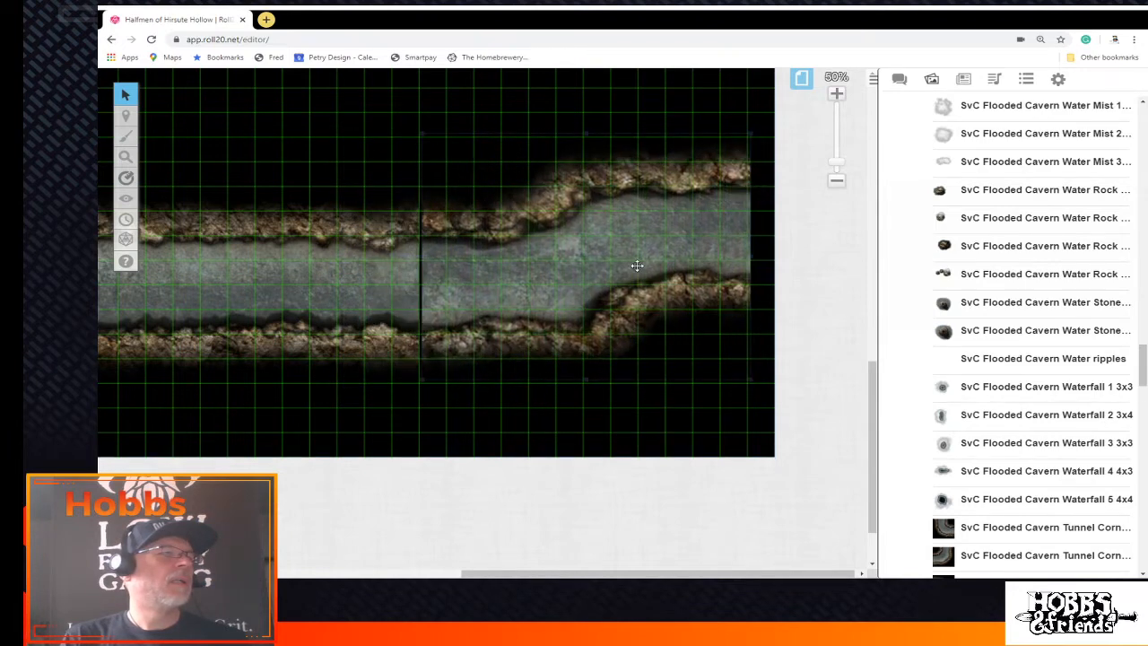
Flip the far bent tunnel tile vertically again, and flip it horizontally so its passage continues the straight tunnel
right_click(561, 295)
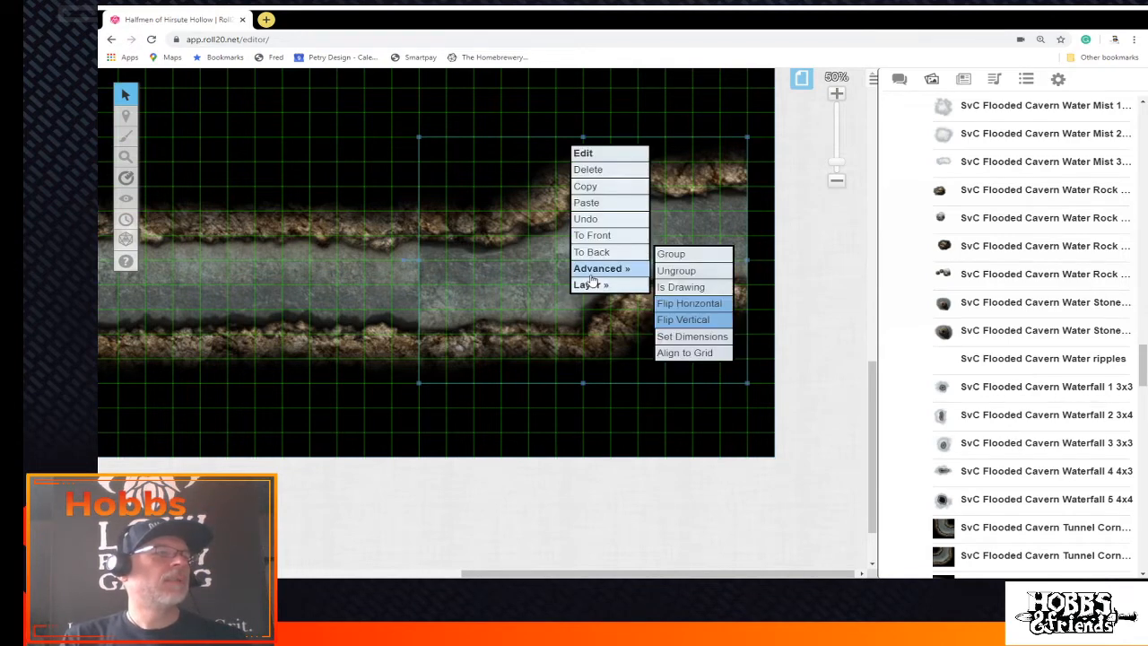
mouse_move(615, 274)
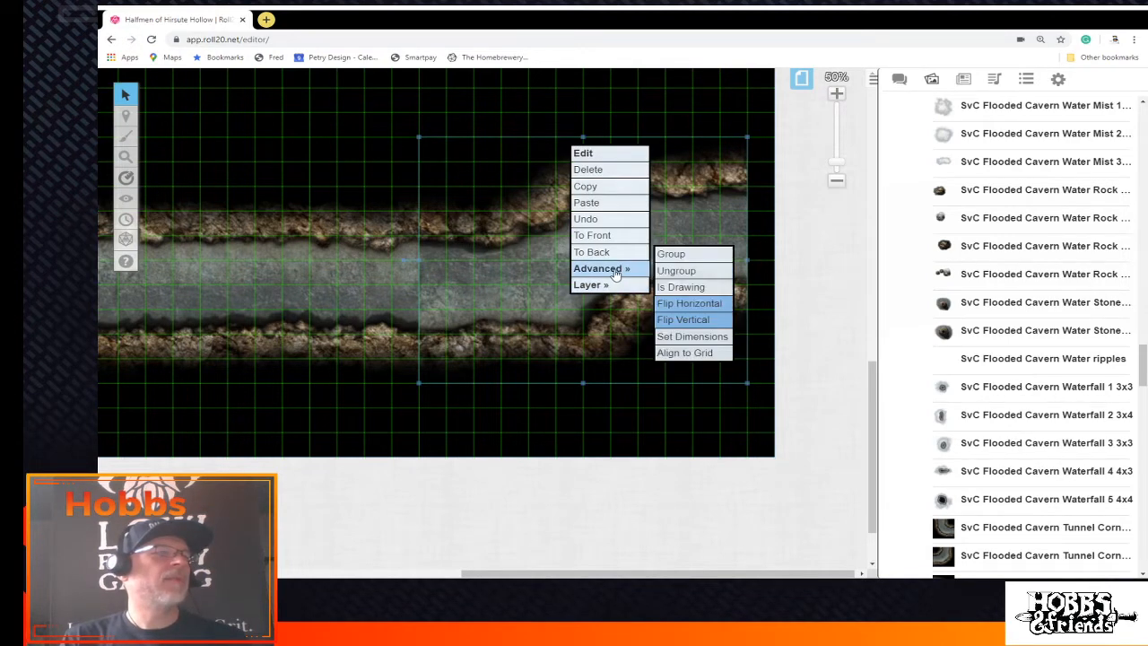
left_click(683, 317)
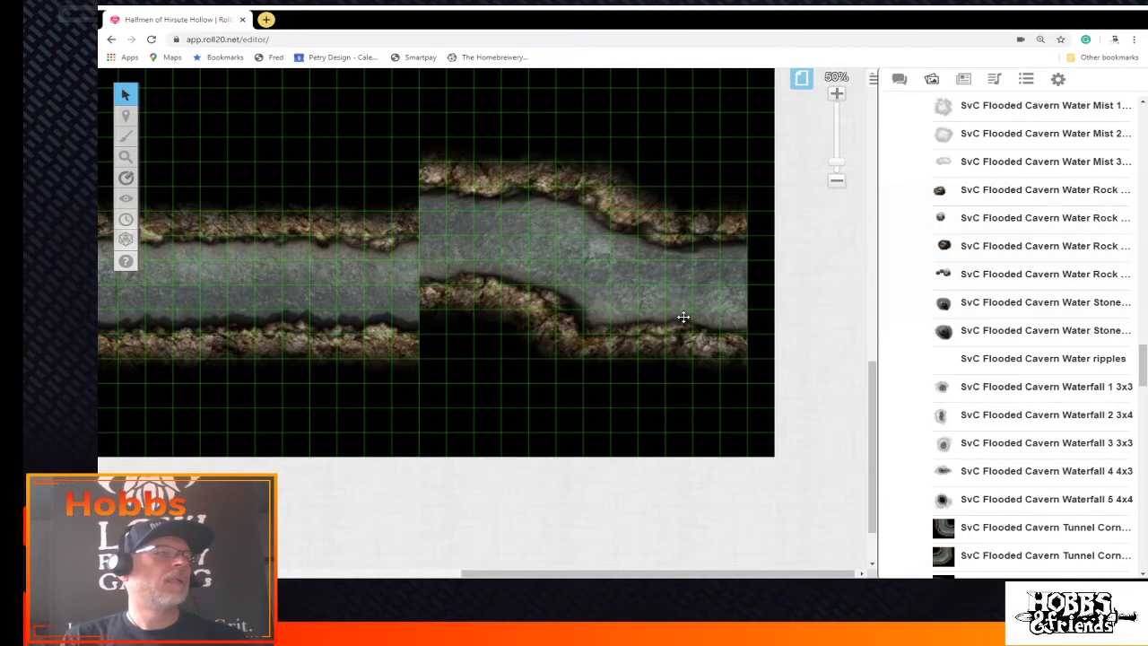
right_click(602, 271)
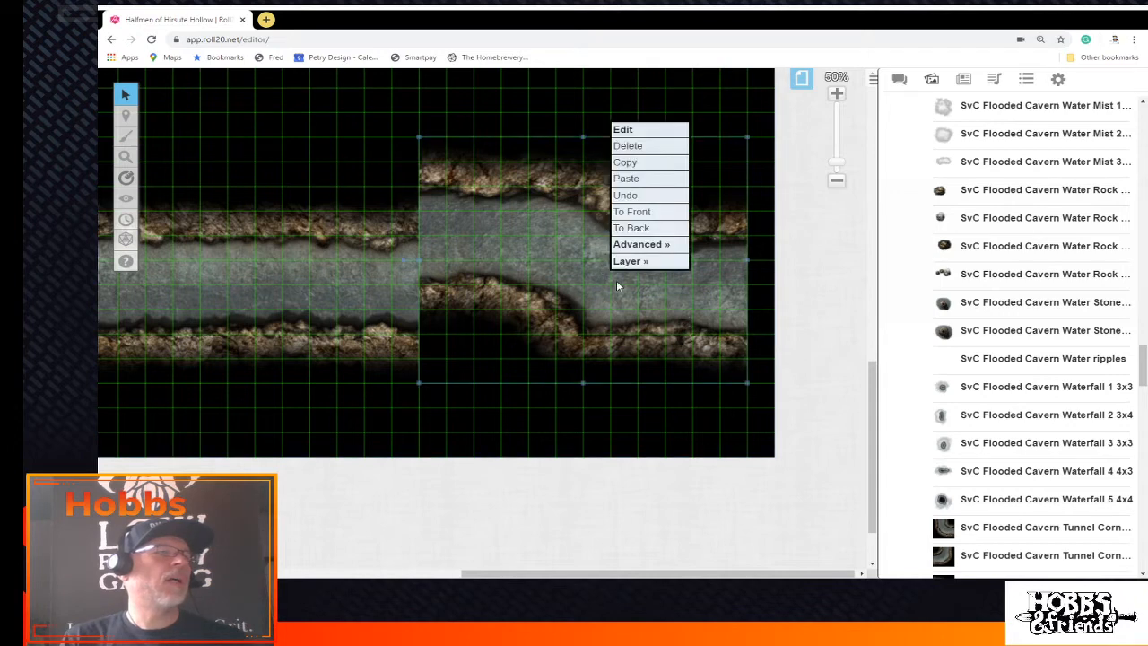
mouse_move(639, 247)
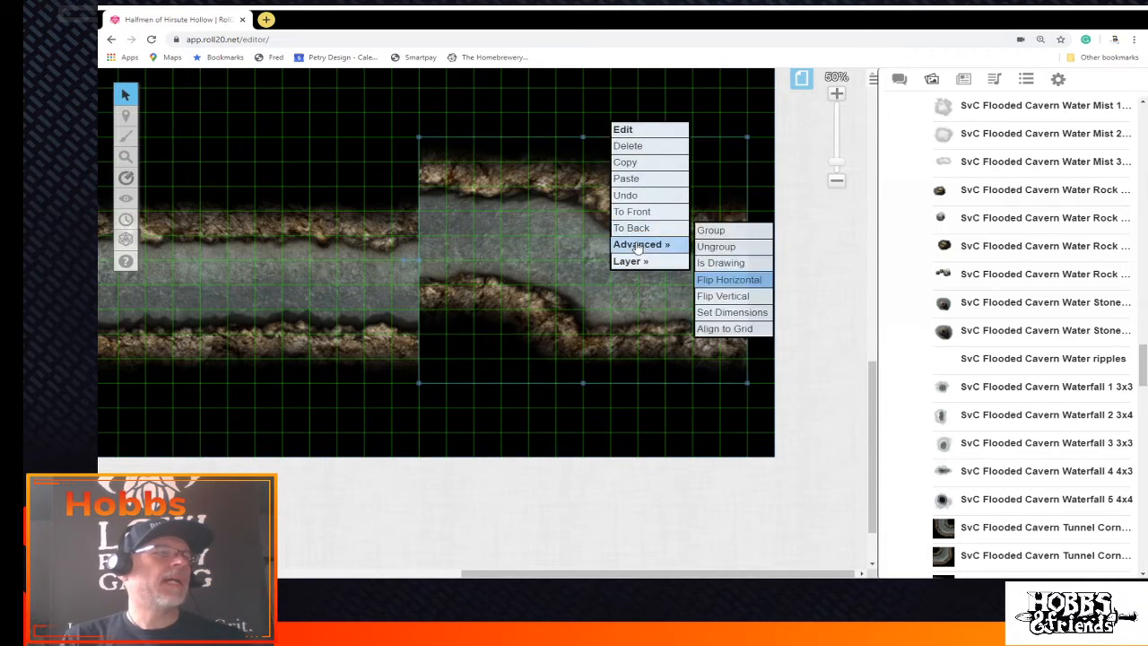
left_click(736, 284)
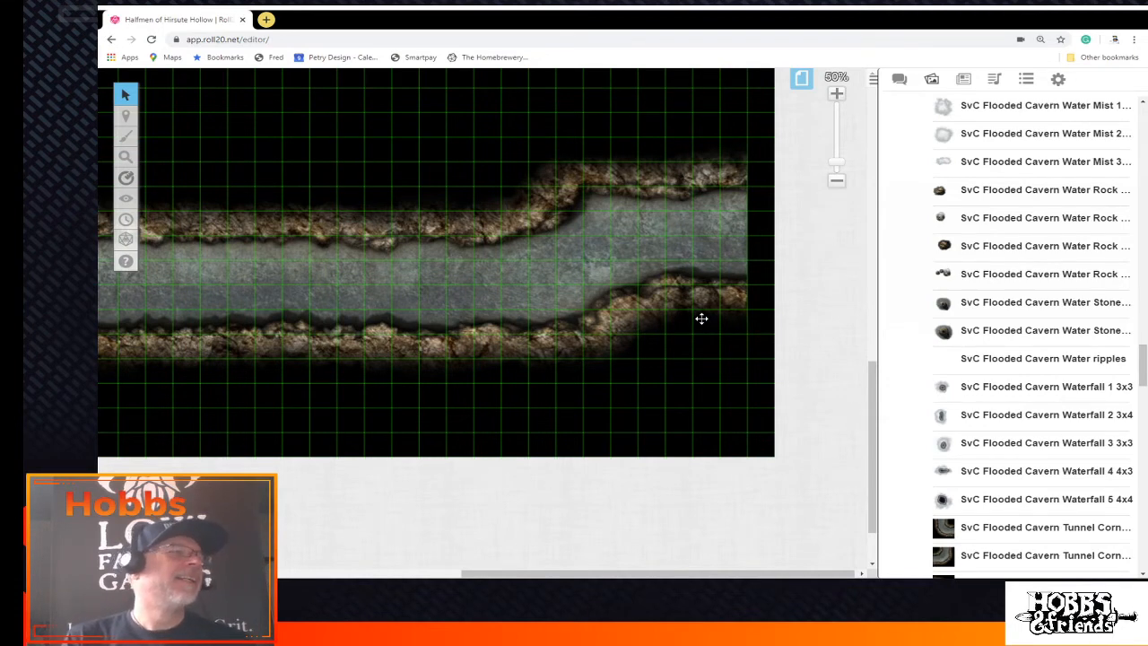
mouse_move(837, 166)
left_mouse_down()
mouse_move(835, 143)
mouse_move(836, 154)
left_mouse_up()
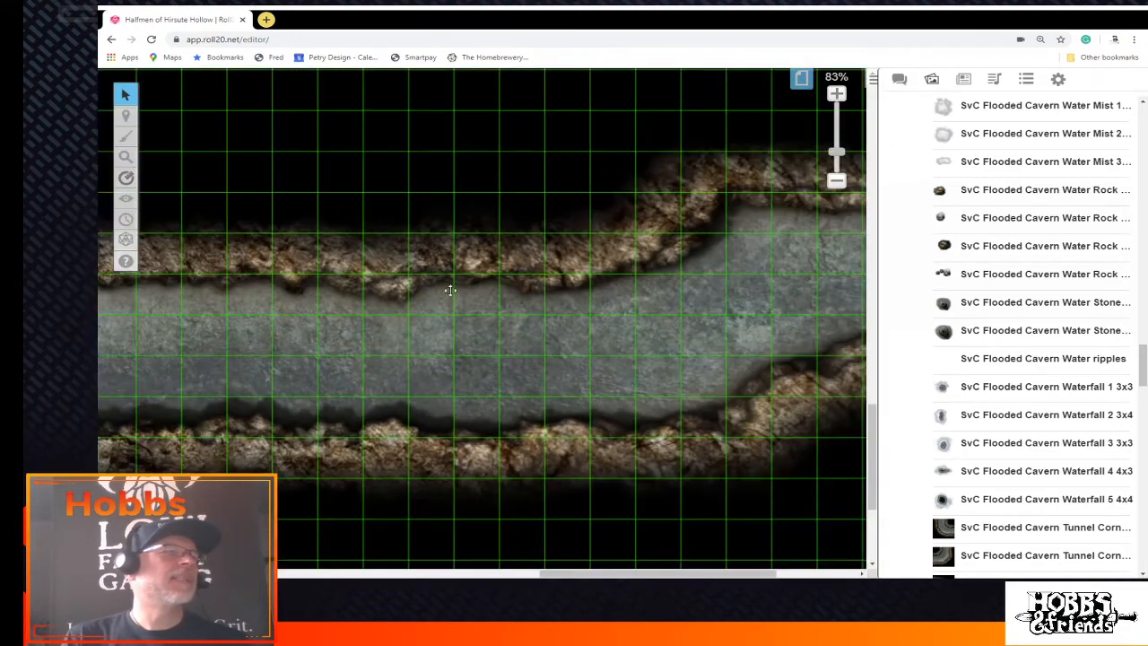
Return to the Objects & Tokens layer and place SvC Flooded Cavern Waterfall 3 3x3 in the far tunnel bend
mouse_move(130, 117)
left_click(177, 132)
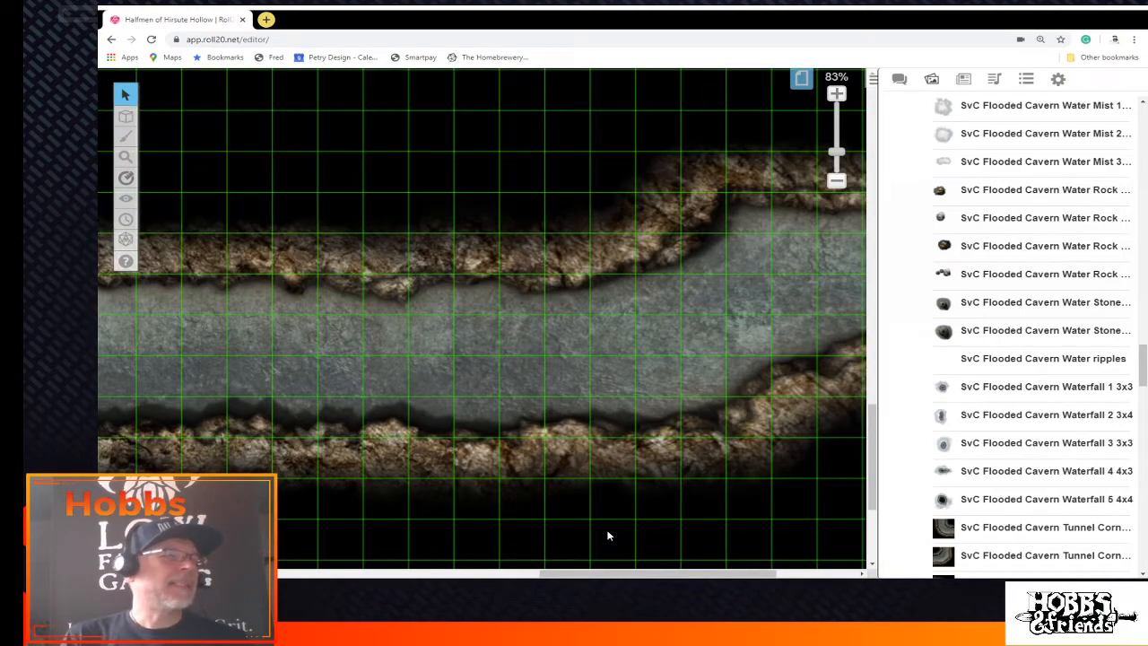
left_click_drag(836, 157, 836, 162)
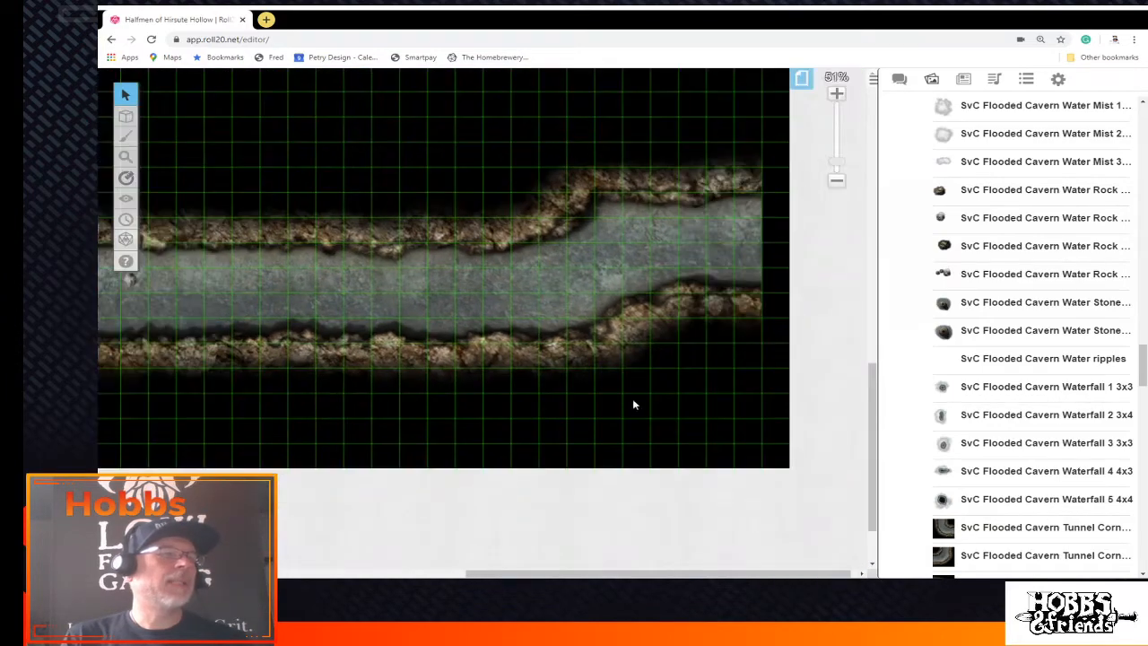
left_click_drag(646, 571, 458, 569)
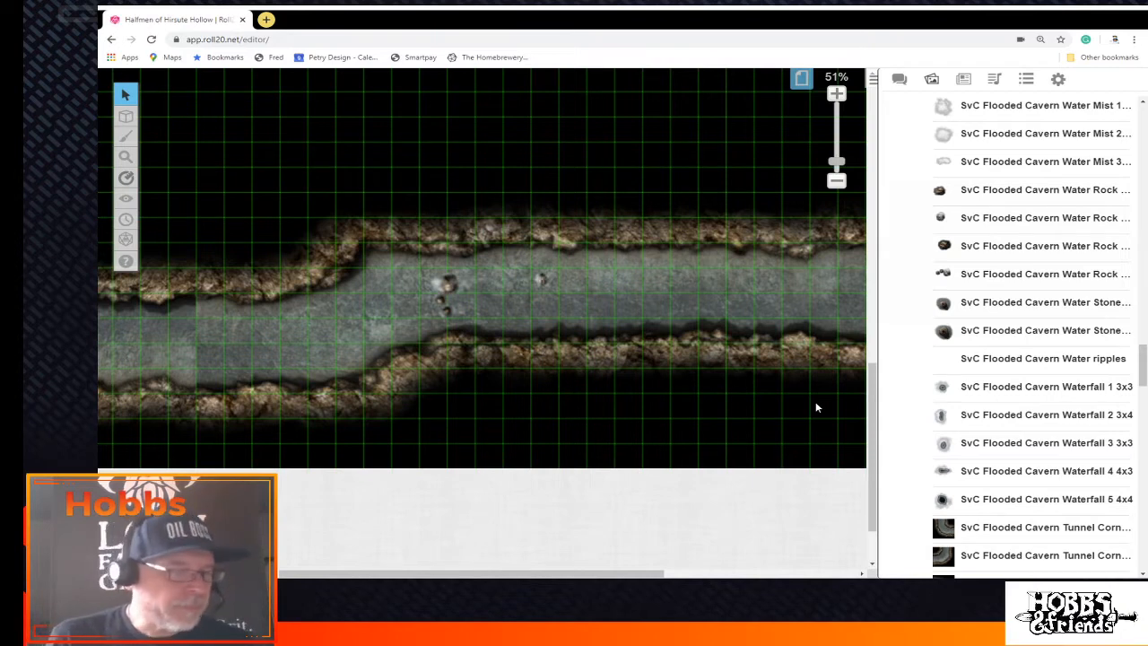
mouse_move(962, 448)
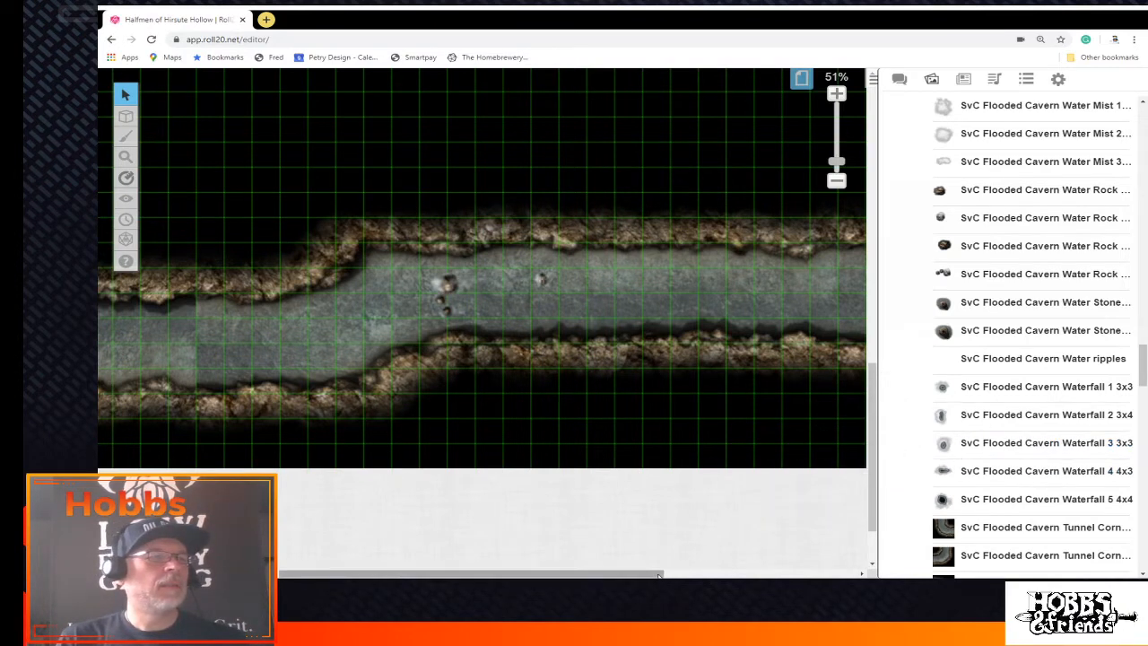
left_click_drag(662, 572, 823, 572)
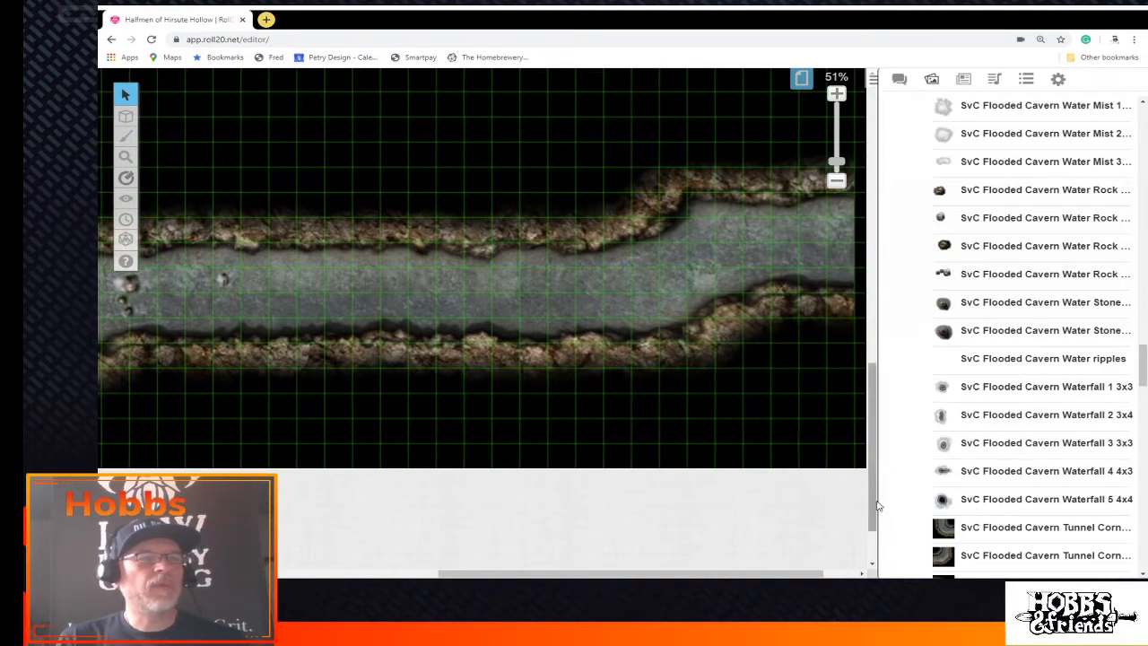
mouse_move(948, 437)
left_click_drag(947, 437, 741, 295)
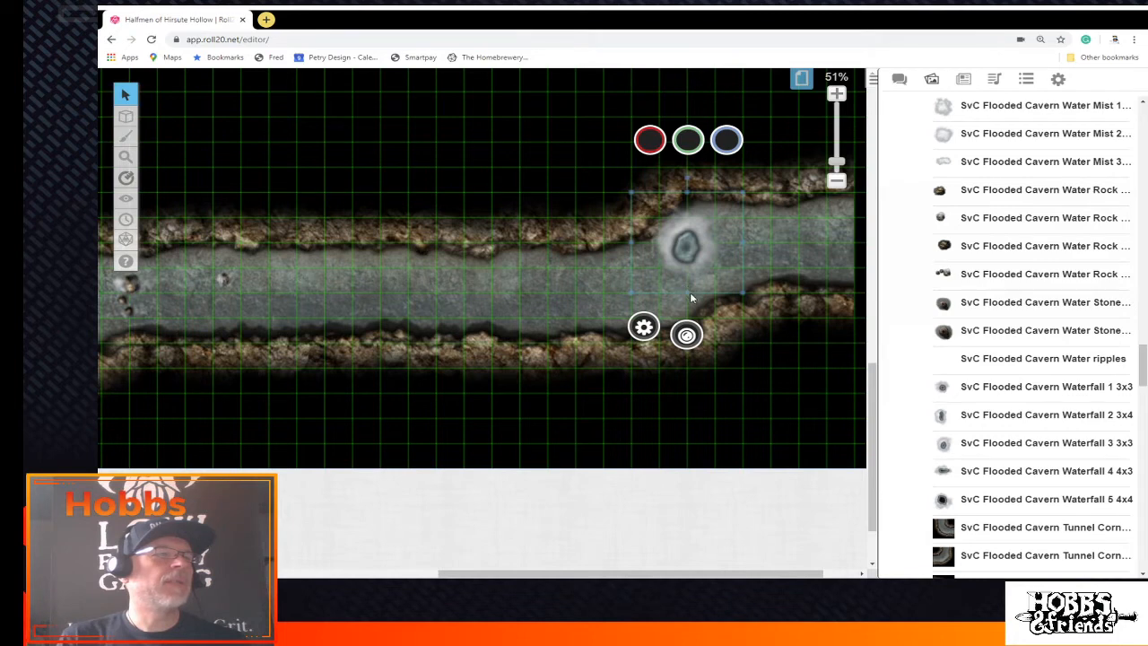
Stretch the waterfall vertically and move it to cover the open right end of the tunnel
left_click_drag(689, 292, 687, 341)
left_click_drag(694, 267, 830, 243)
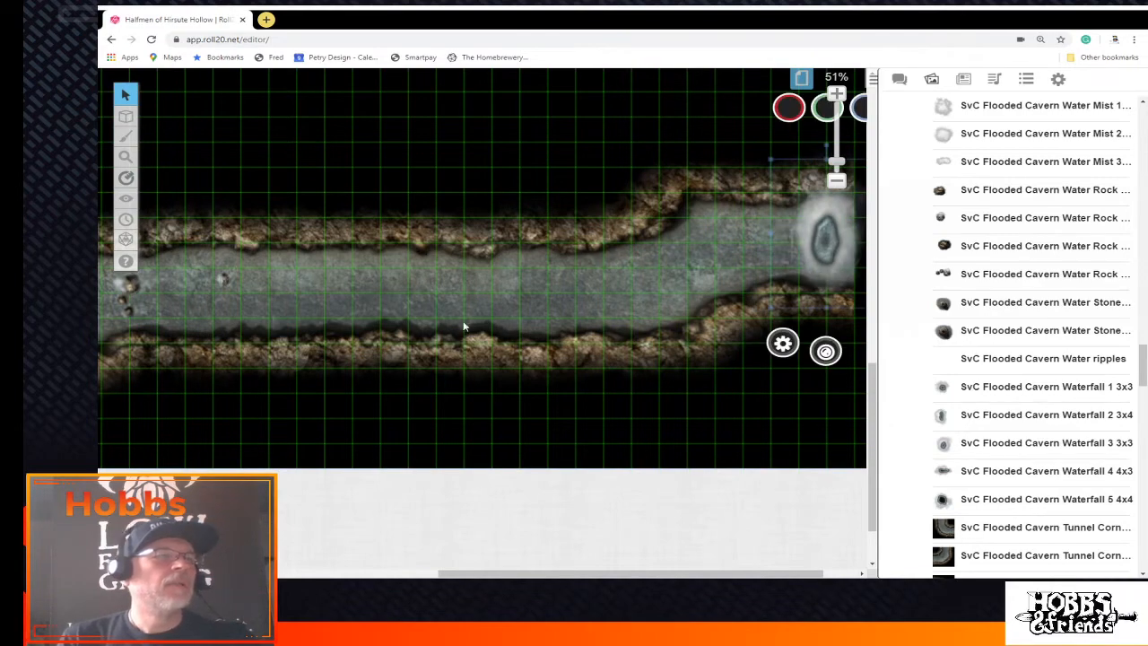
left_click_drag(617, 570, 554, 568)
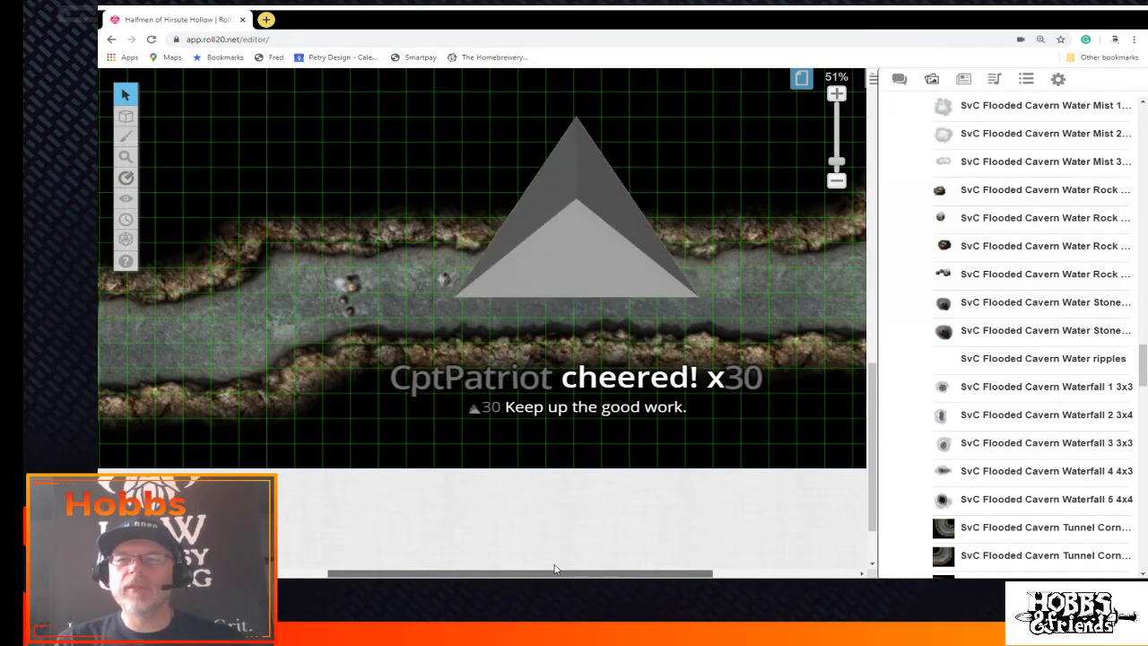
Place an SvC Flooded Cavern Water Stone token in the straight tunnel and move it beyond the small rock, toward the lower wall
left_click_drag(556, 569, 557, 528)
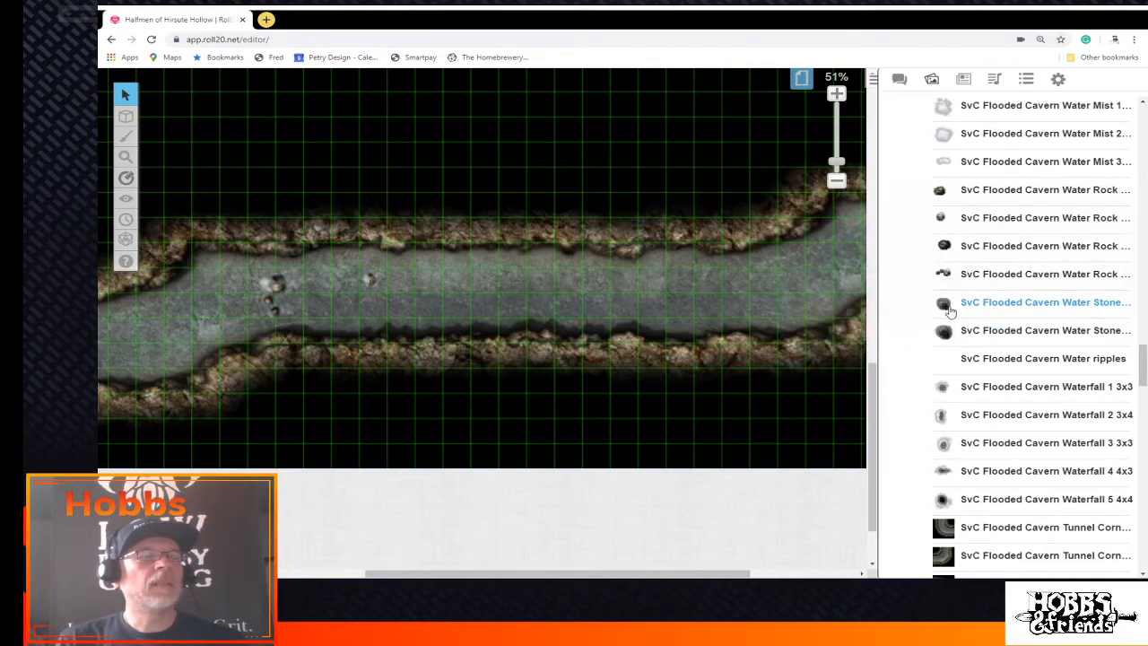
left_click_drag(948, 314, 513, 325)
left_click(476, 241)
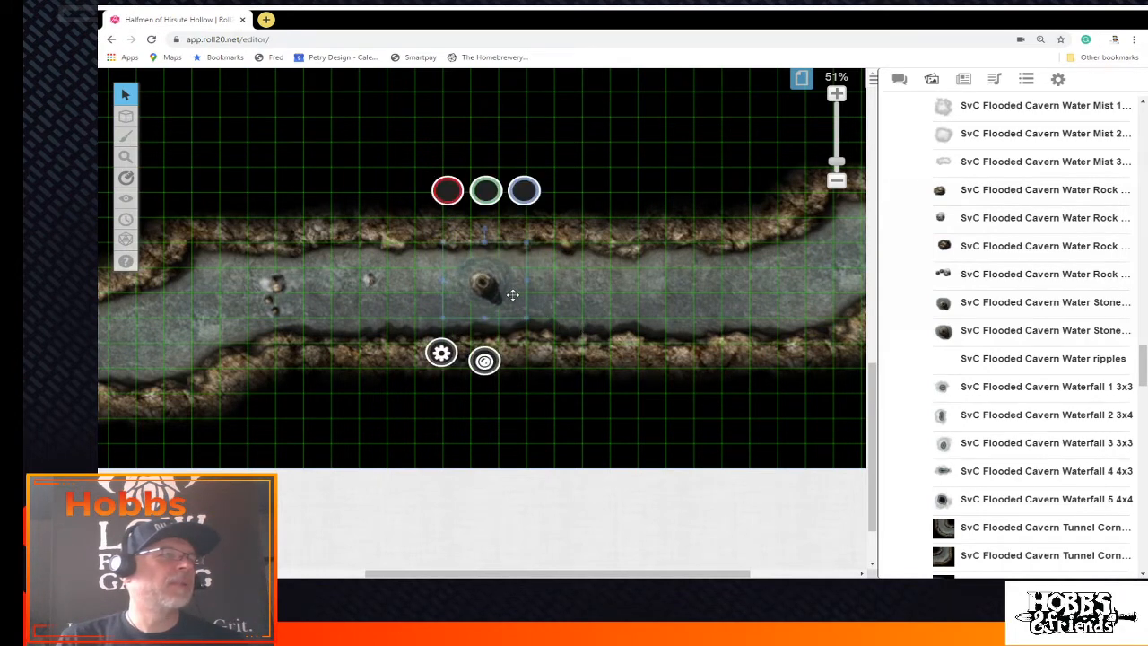
left_click_drag(489, 287, 448, 305)
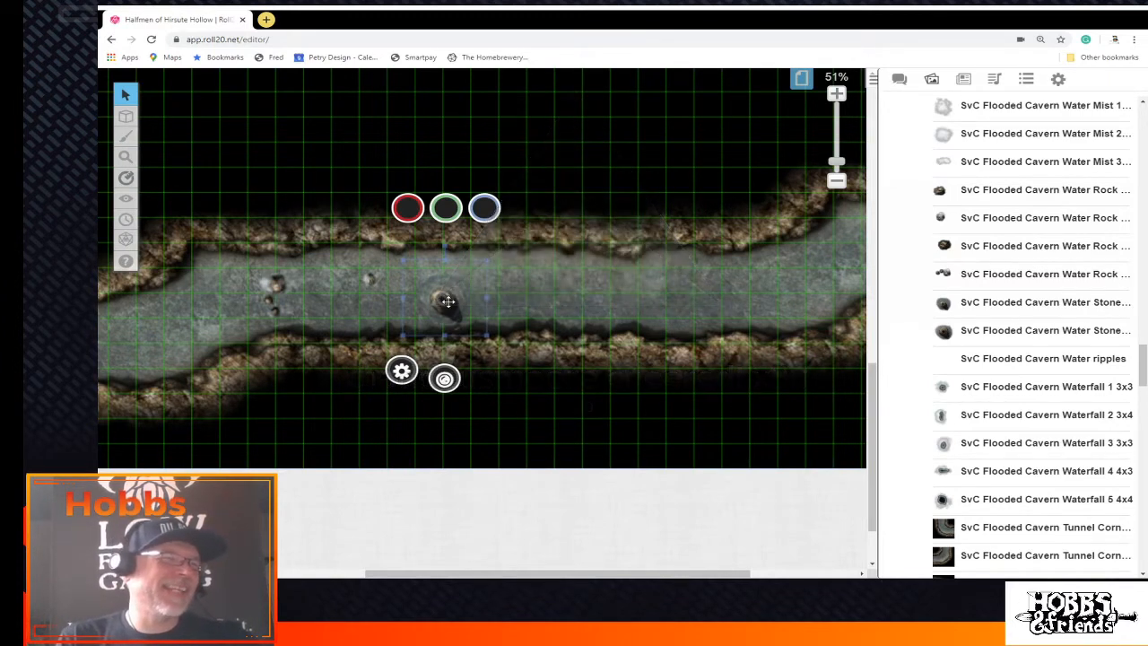
Copy the rock cluster near the tunnel's left bend and paste the duplicate farther along the straight tunnel, past the large stone
left_click(279, 291)
right_click(278, 292)
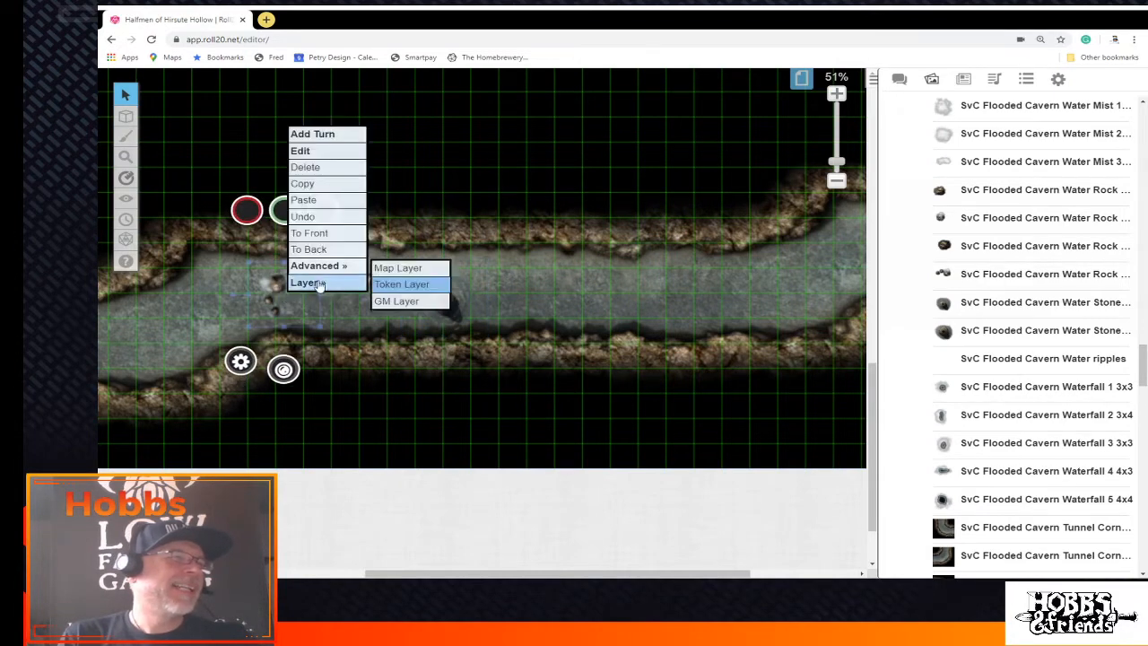
left_click(322, 186)
right_click(601, 281)
left_click(633, 191)
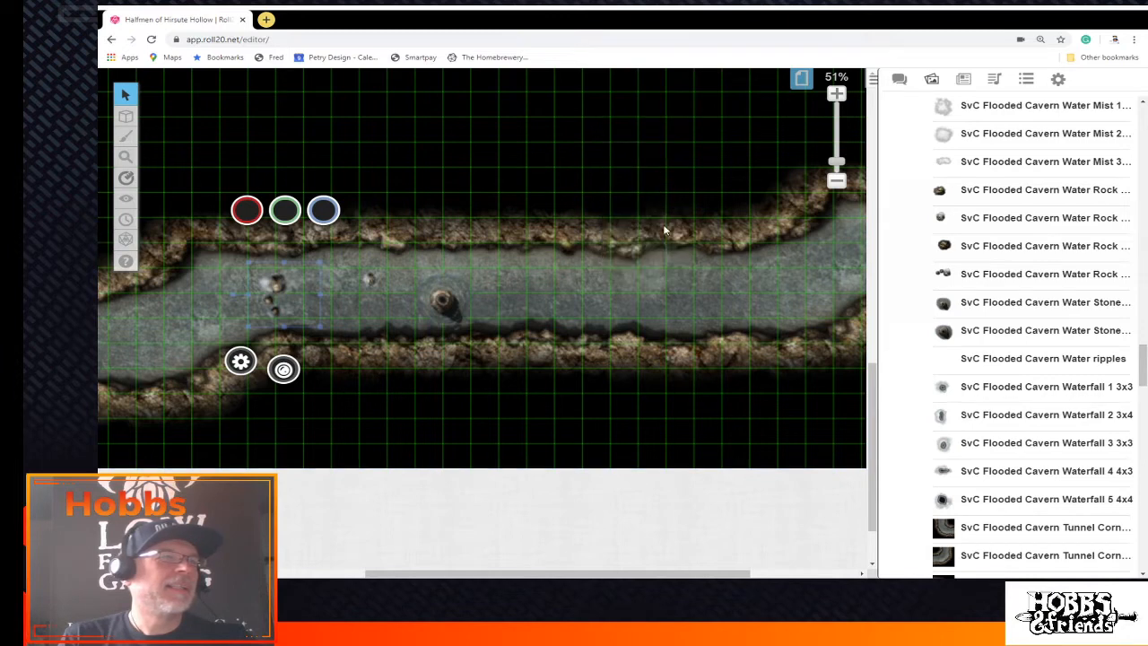
Copy the single small rock and paste the duplicate between the large stone and the second rock cluster
left_click(370, 281)
right_click(369, 282)
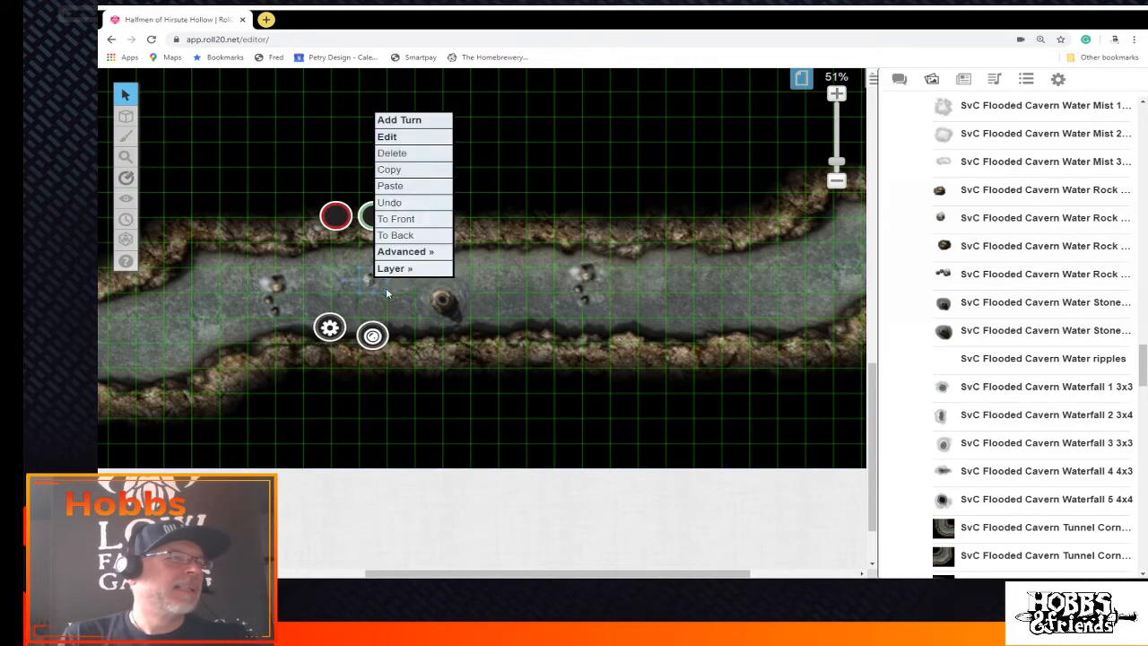
left_click(411, 171)
right_click(509, 275)
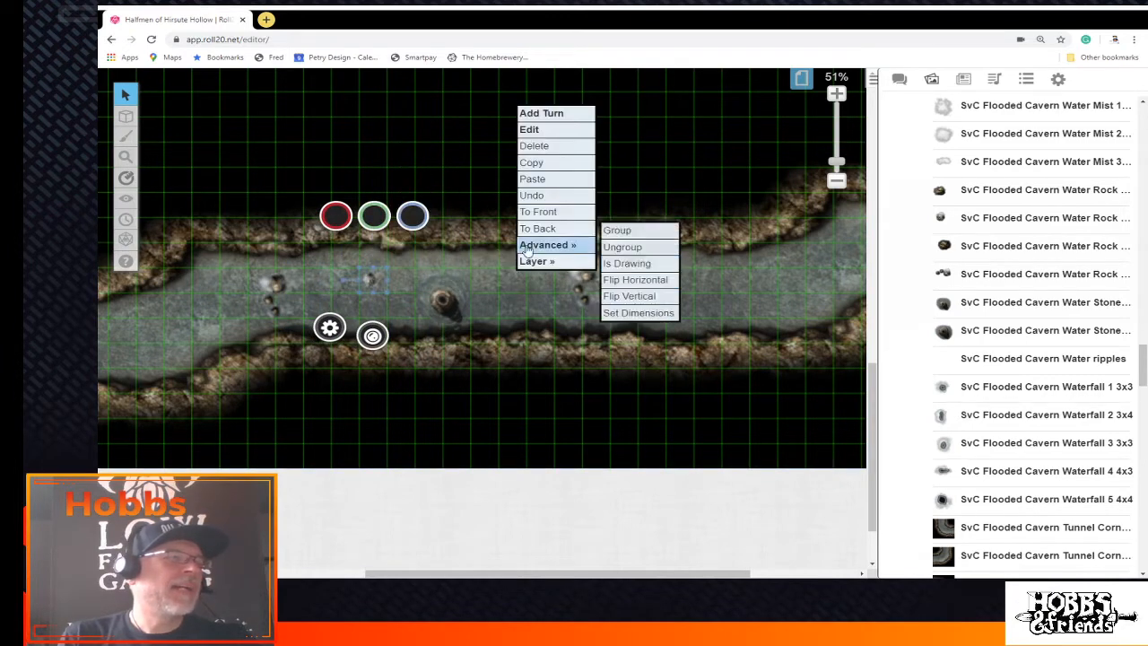
left_click(542, 177)
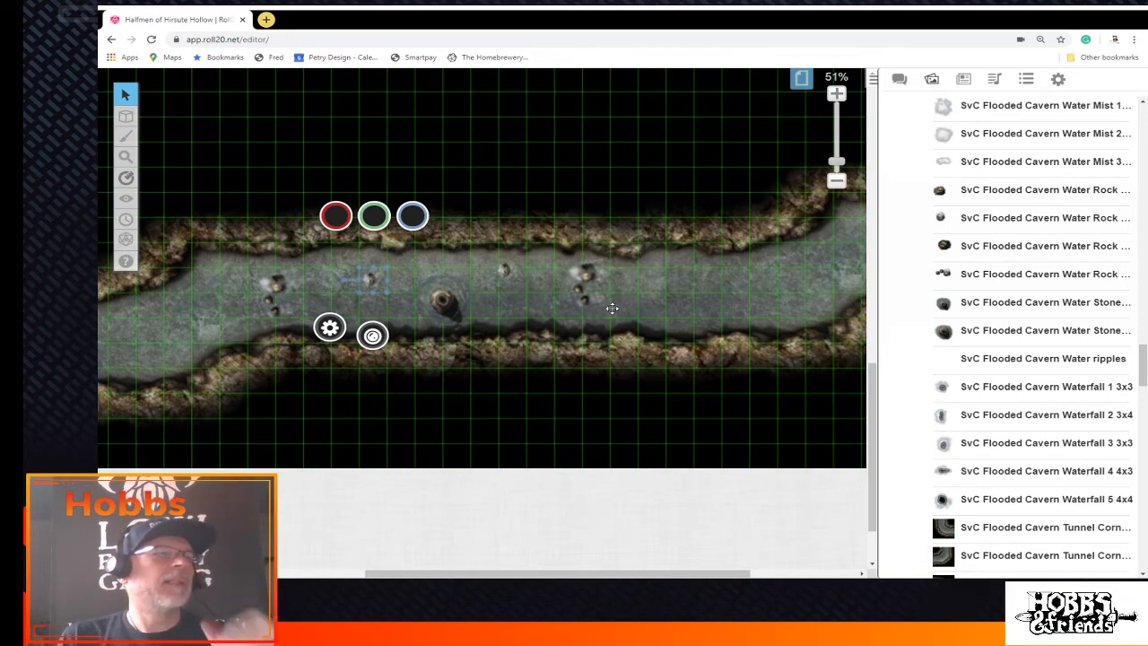
Flip the pasted rock cluster vertically
left_click(582, 291)
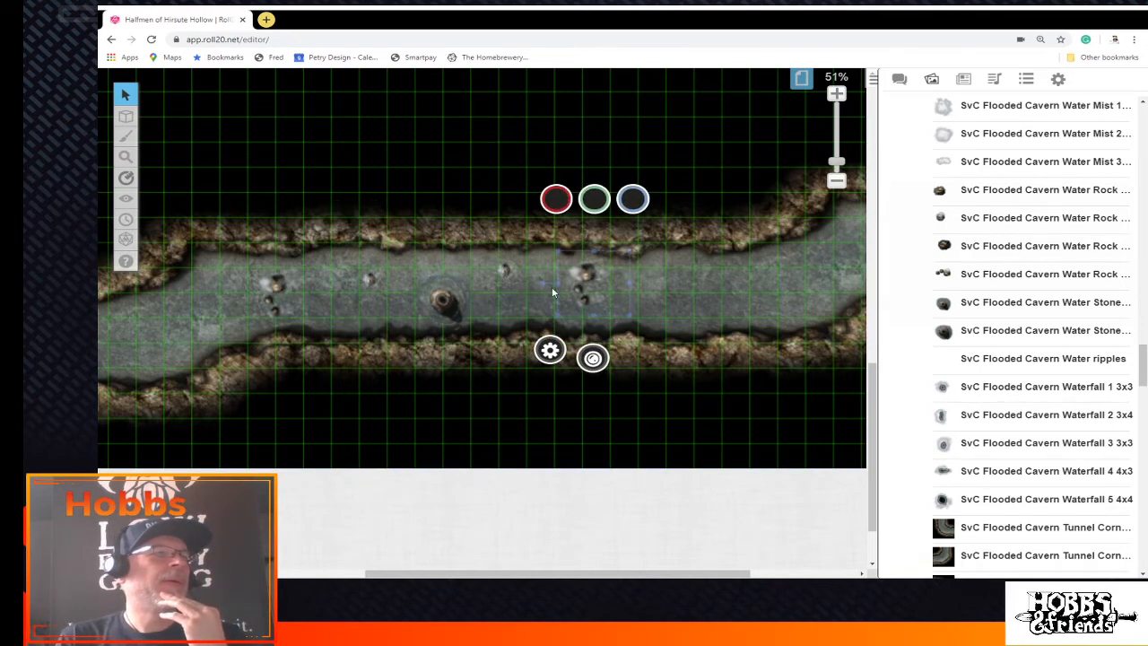
right_click(592, 282)
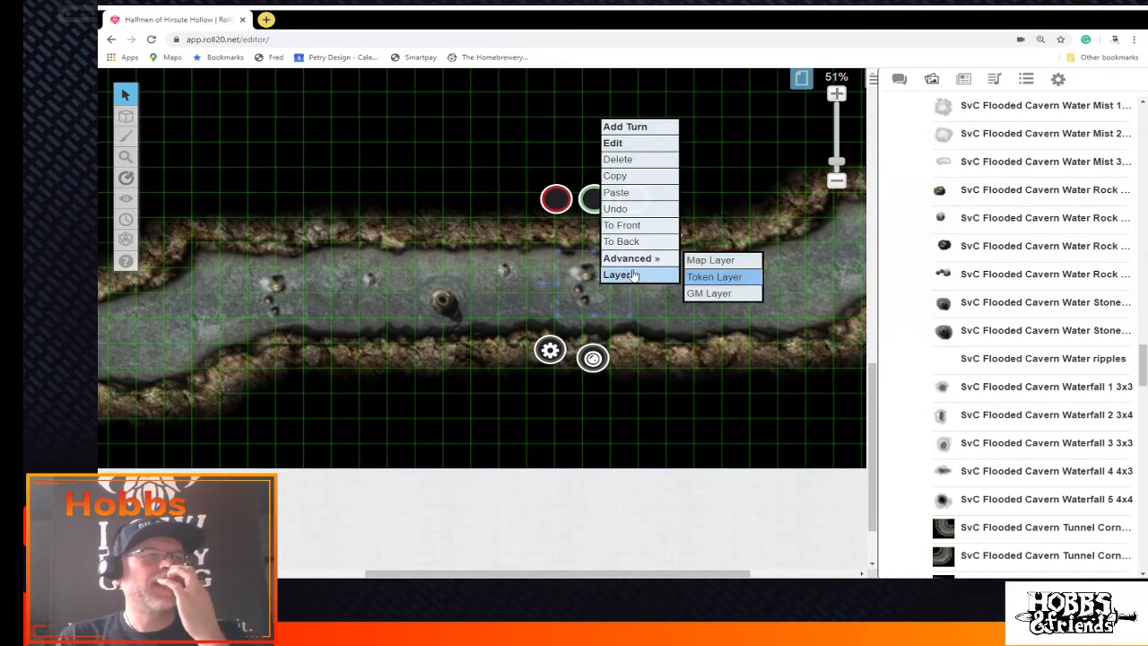
mouse_move(641, 261)
left_click(740, 294)
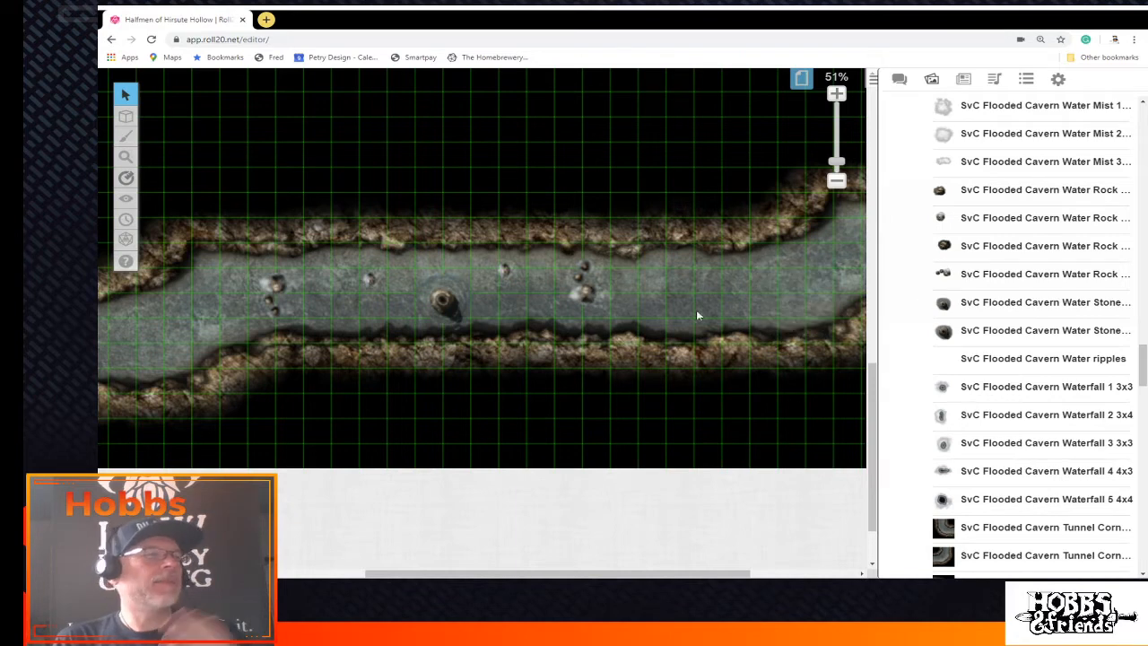
Select all the rocks and the large stone in the straight tunnel together and move them to the Map Layer
left_click_drag(239, 261, 717, 360)
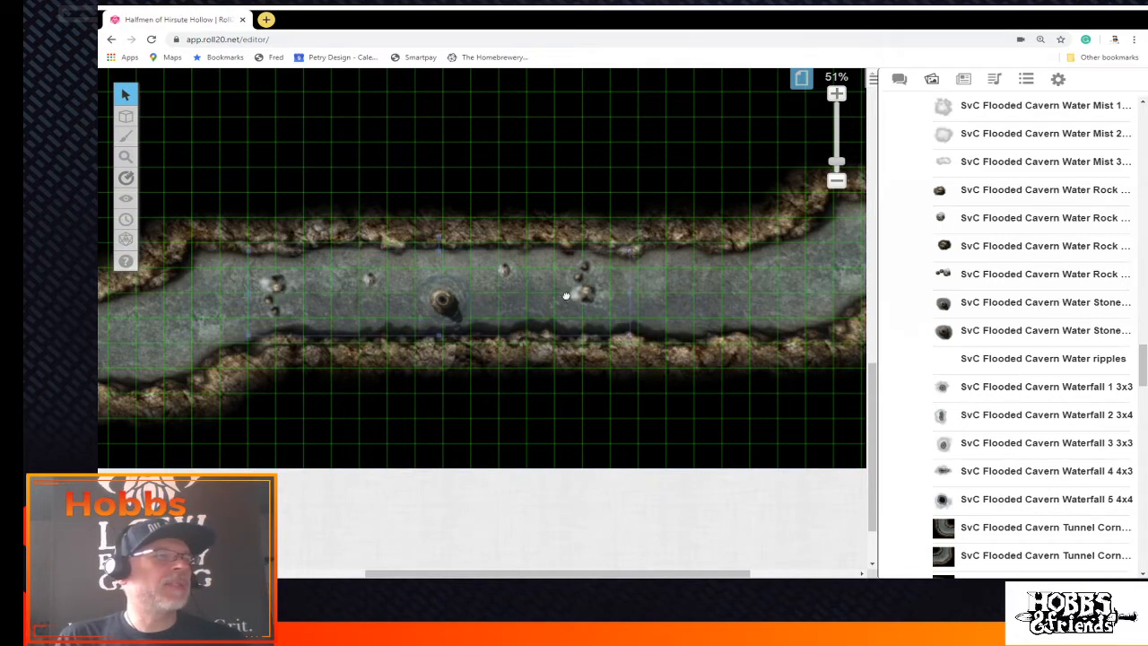
right_click(569, 295)
mouse_move(621, 297)
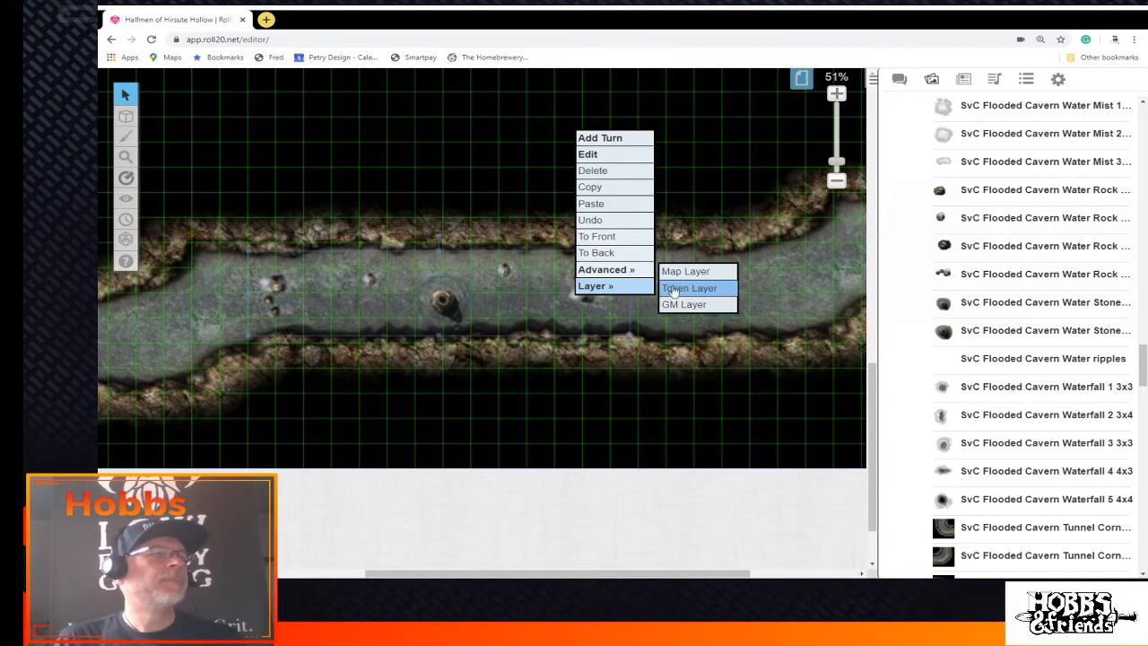
left_click(700, 275)
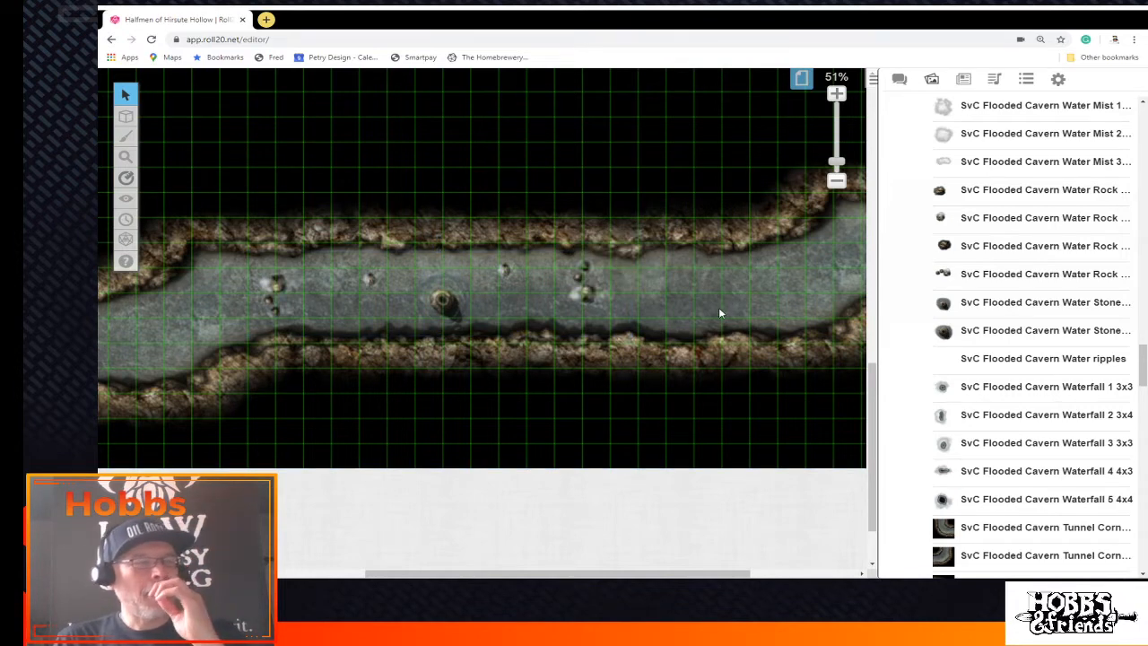
Measure the distance along the straight tunnel, starting beside the first rock cluster
mouse_move(126, 178)
left_click(179, 234)
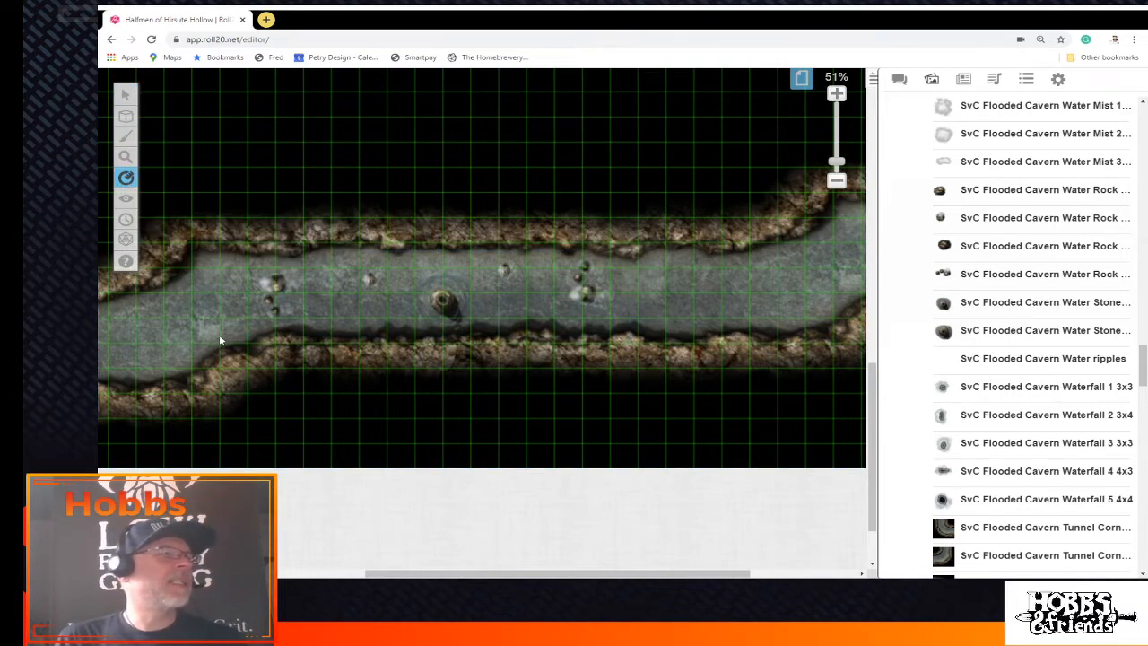
left_click_drag(235, 303, 573, 215)
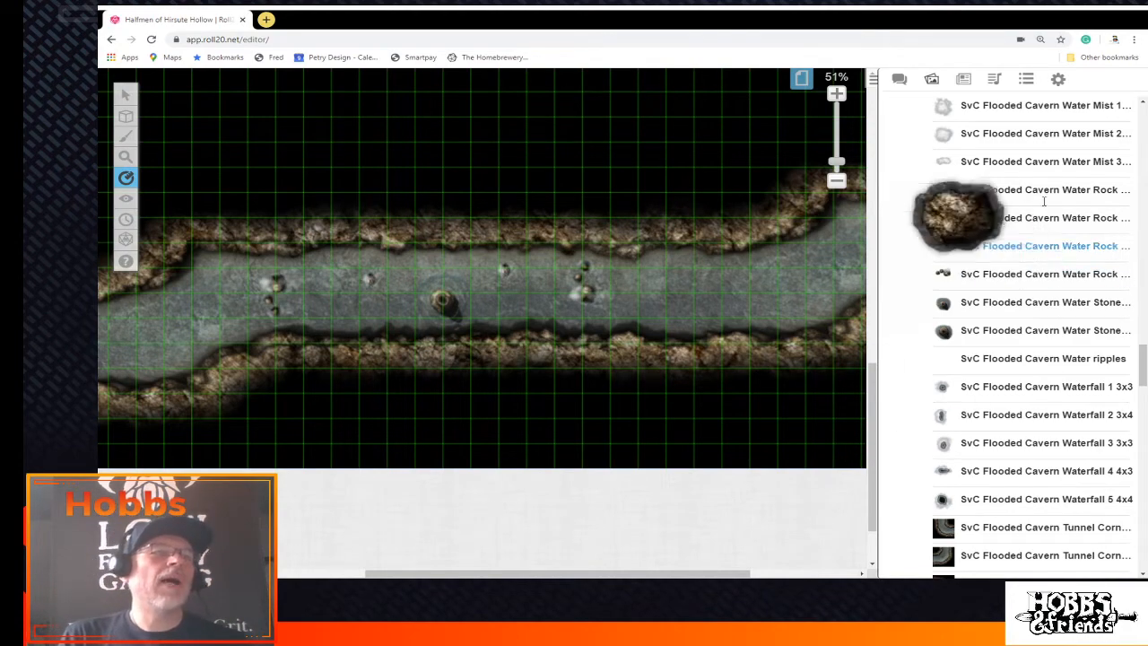
Collapse the Save Vs. Cave Flooded Caverns set and look through the remaining purchased art sets to the end of the list
left_click_drag(1144, 360, 1144, 273)
left_click(917, 461)
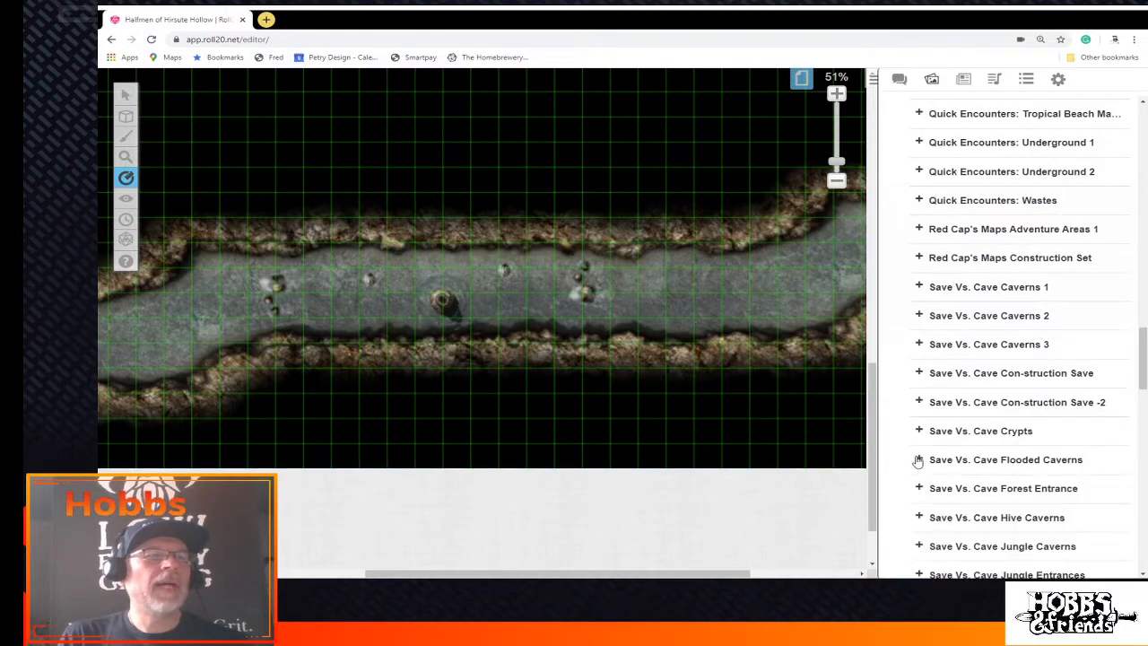
scroll(1006, 392, "down", 8)
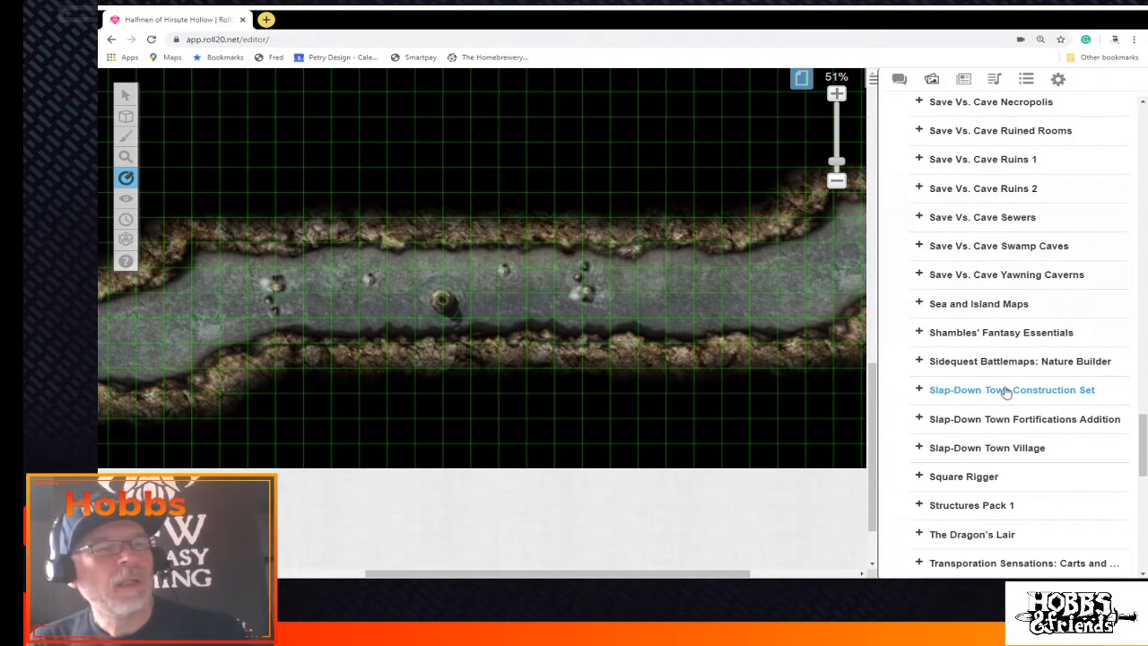
scroll(1006, 392, "down", 4)
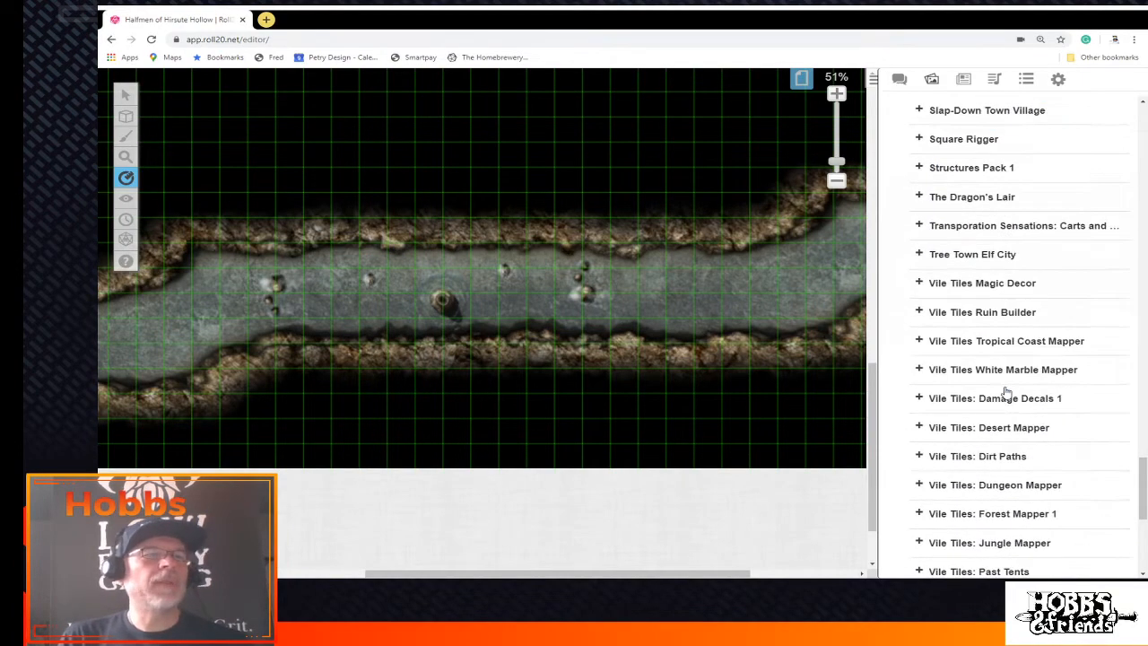
scroll(1006, 392, "down", 3)
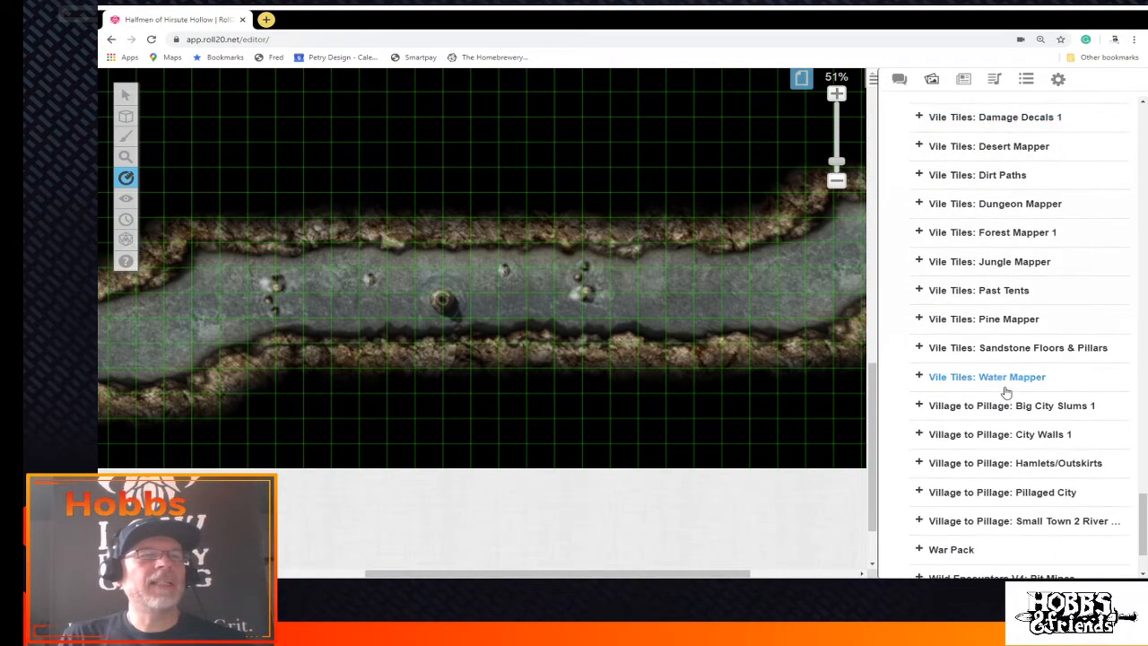
scroll(1004, 394, "down", 2)
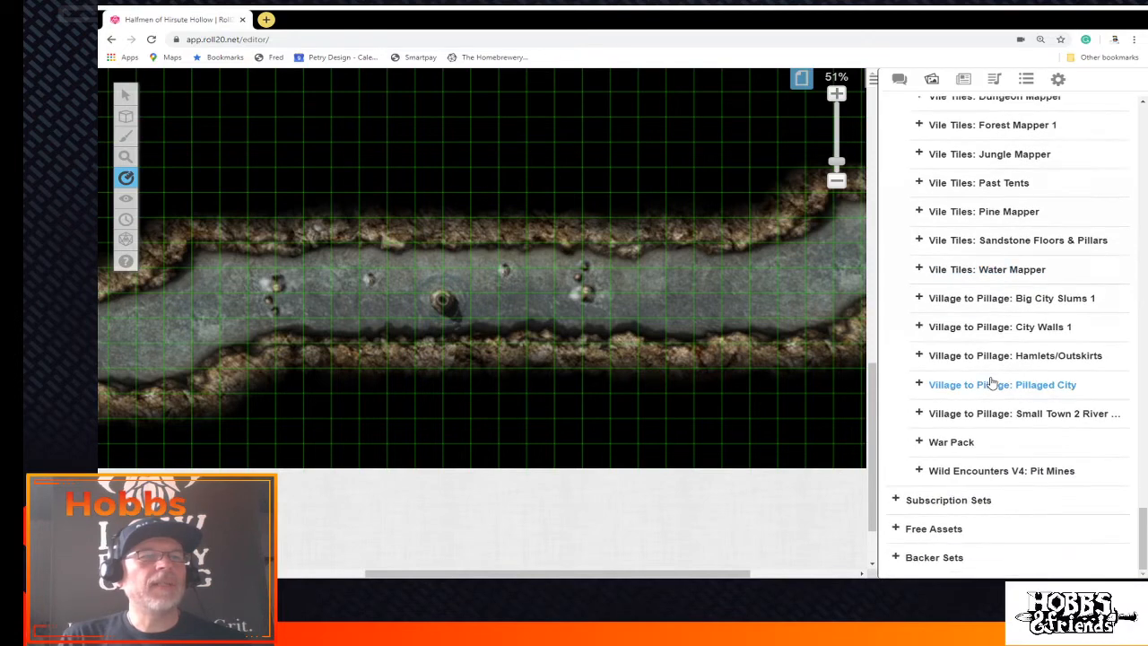
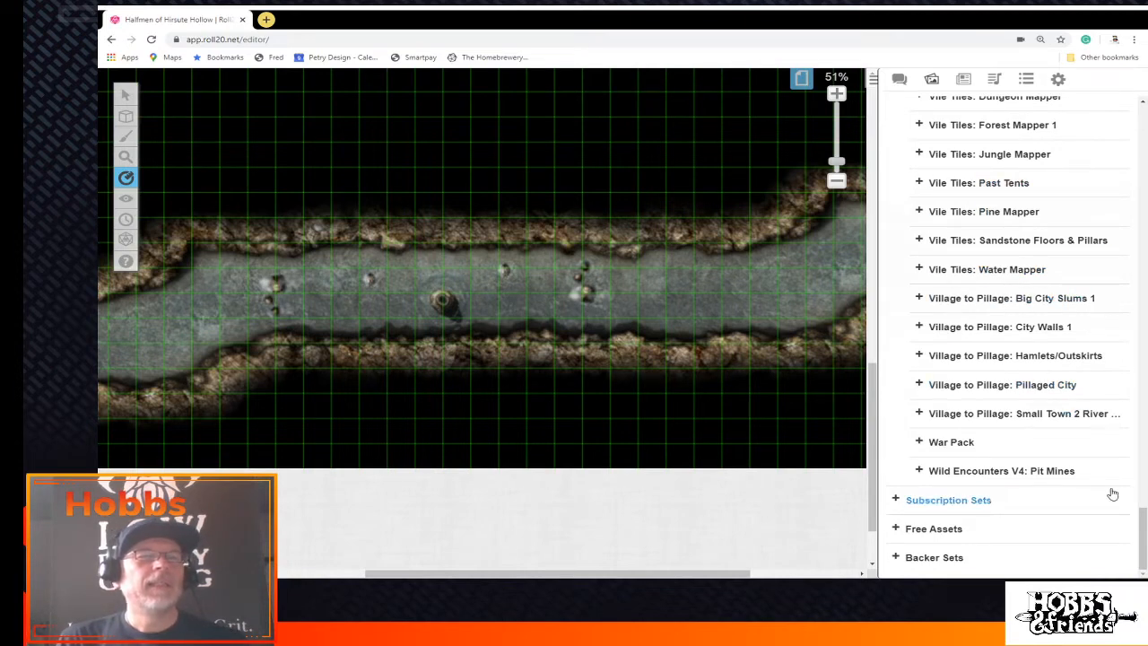
Examine the tiles, pillars and rubble in the Vile Tiles: Sandstone Floors & Pillars set, from start to end, and collapse it again
left_click(919, 241)
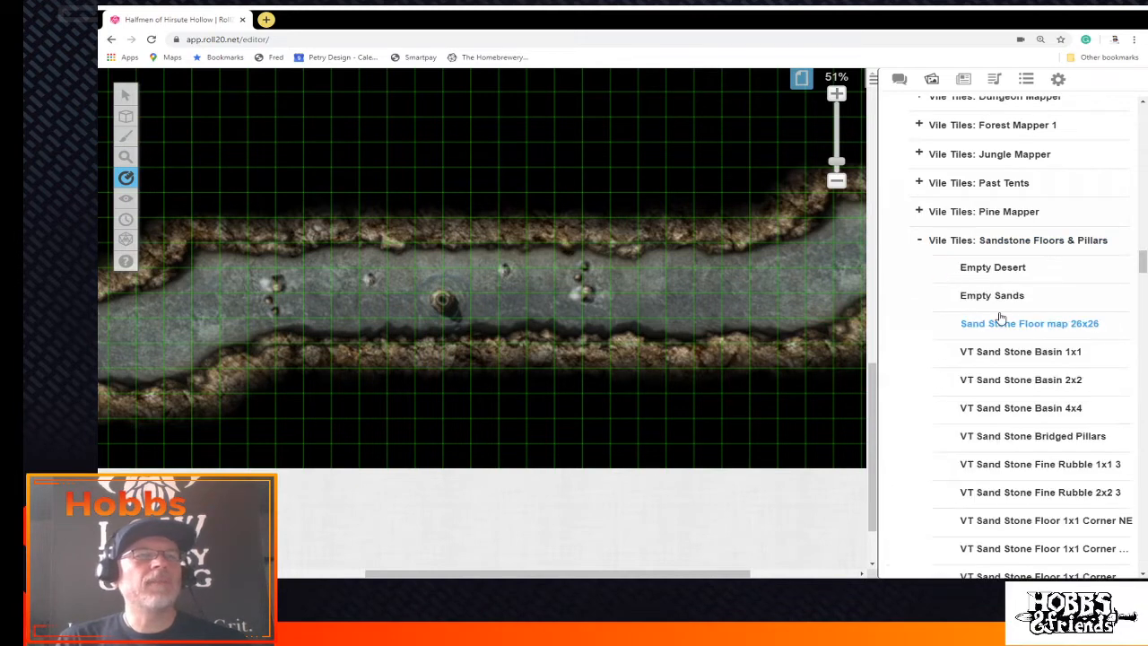
mouse_move(951, 285)
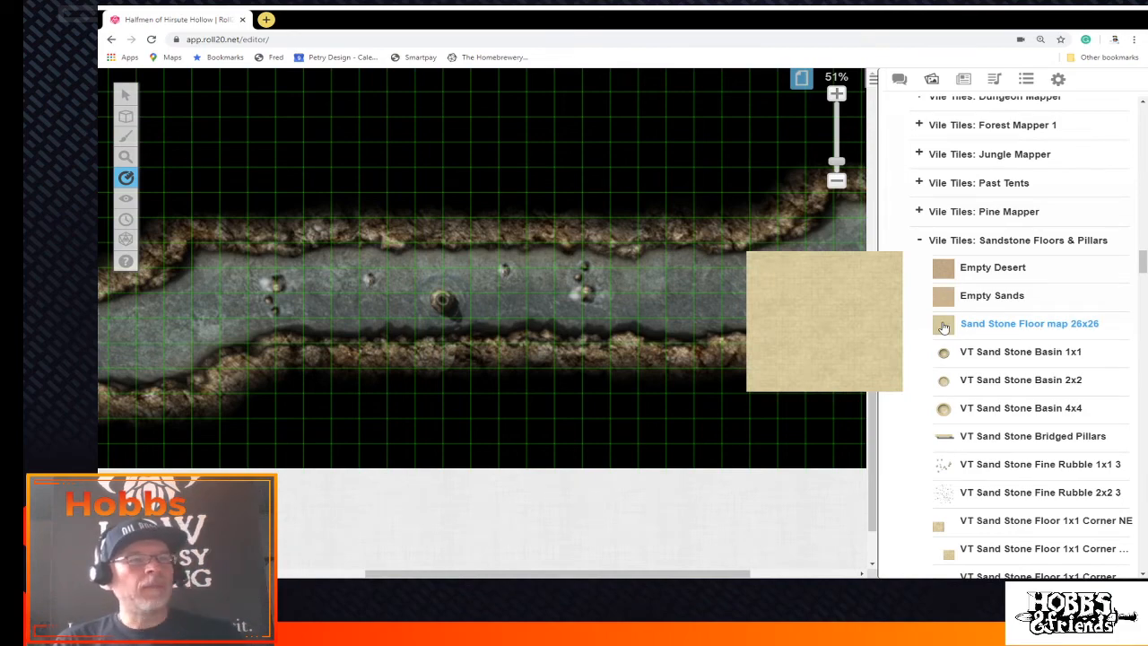
scroll(942, 326, "down", 5)
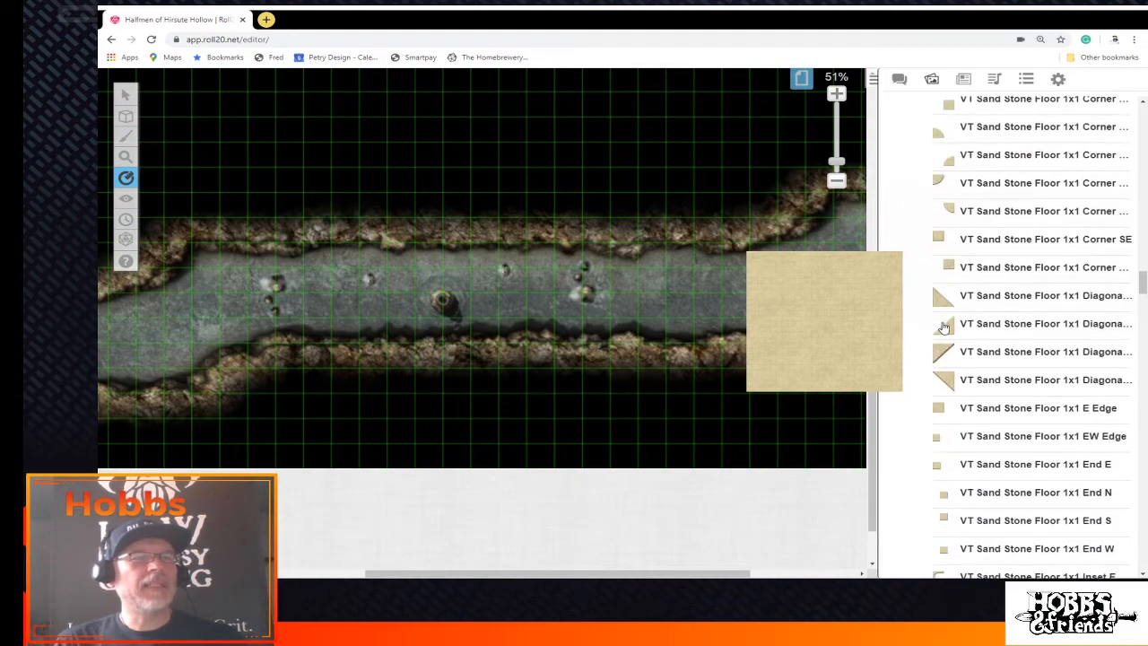
scroll(942, 359, "down", 8)
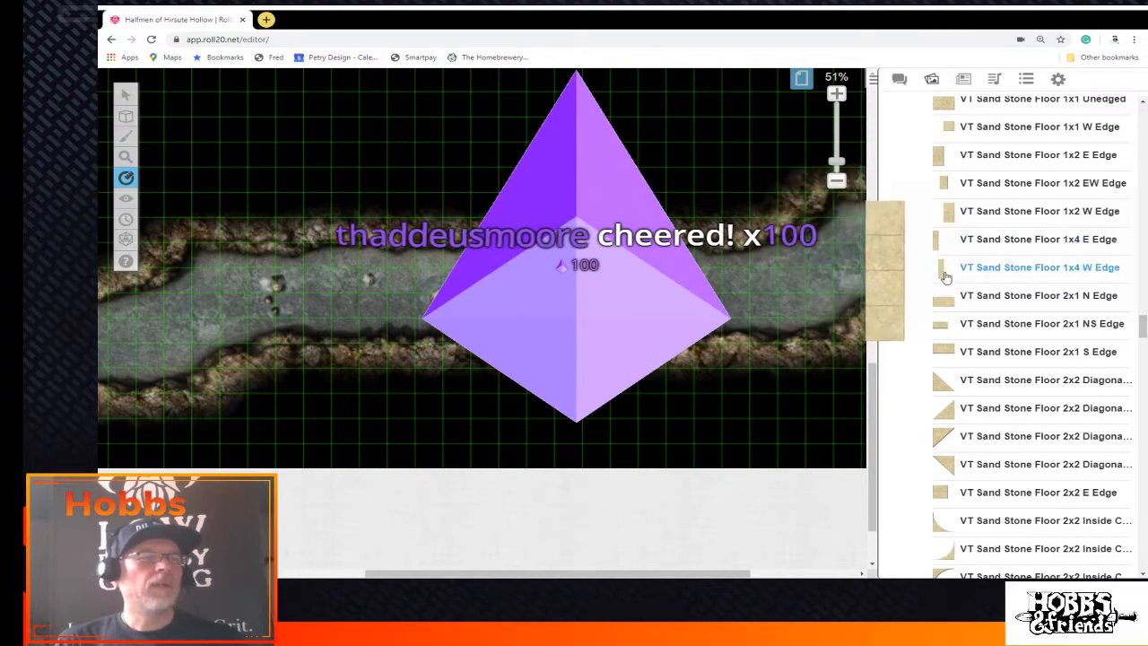
scroll(946, 278, "down", 8)
scroll(946, 278, "down", 10)
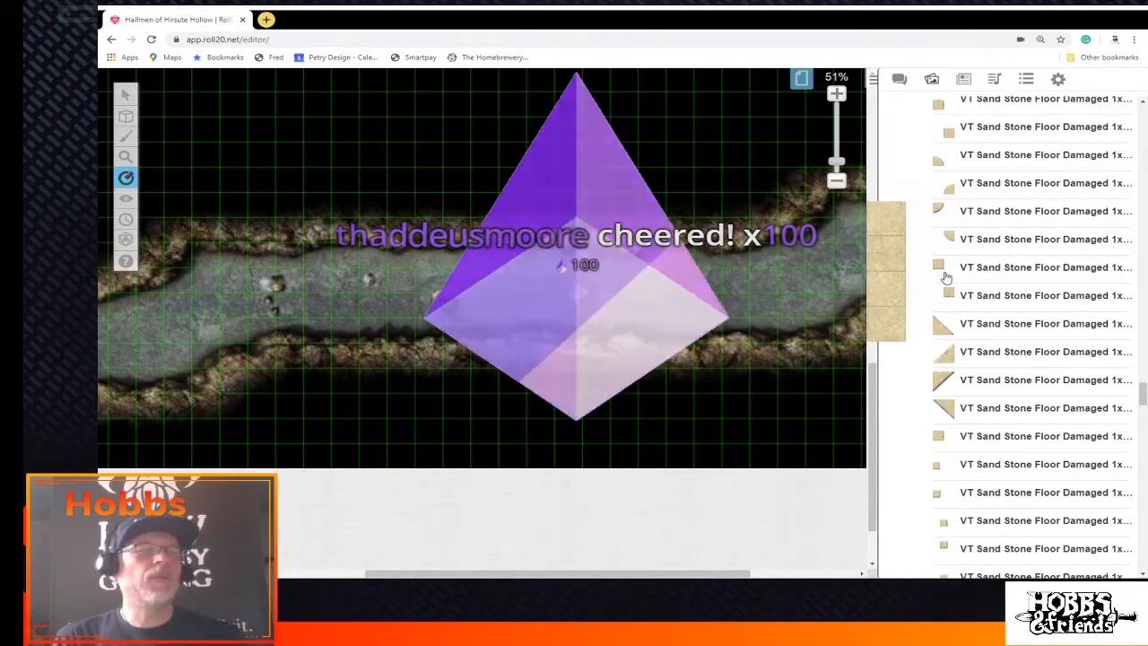
scroll(946, 278, "down", 10)
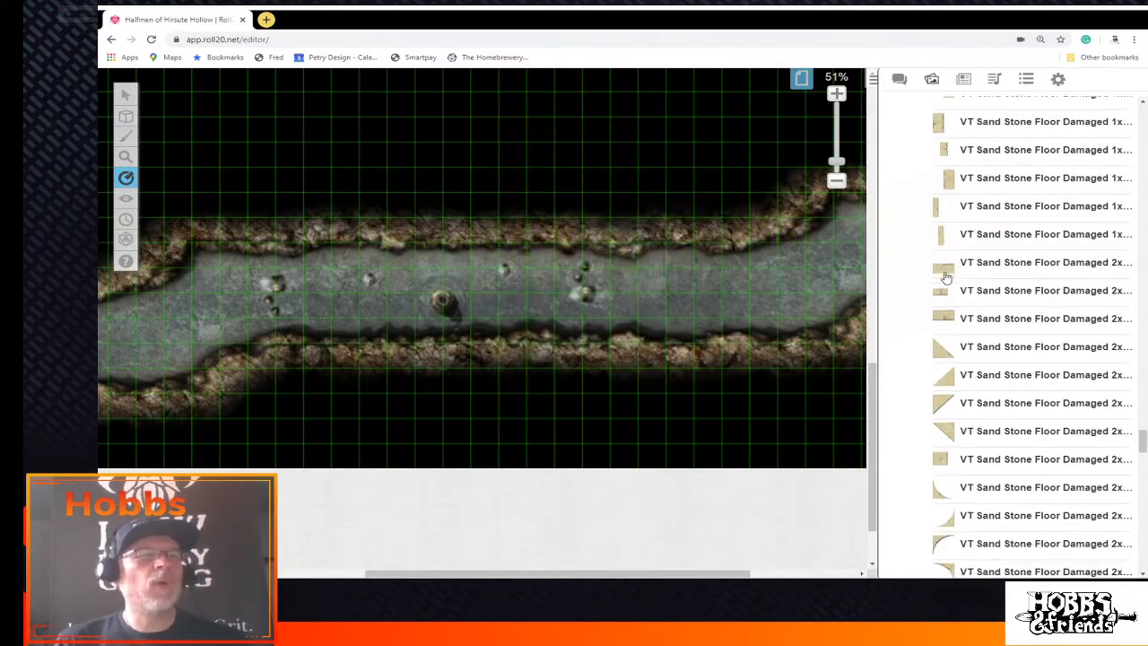
scroll(946, 278, "down", 10)
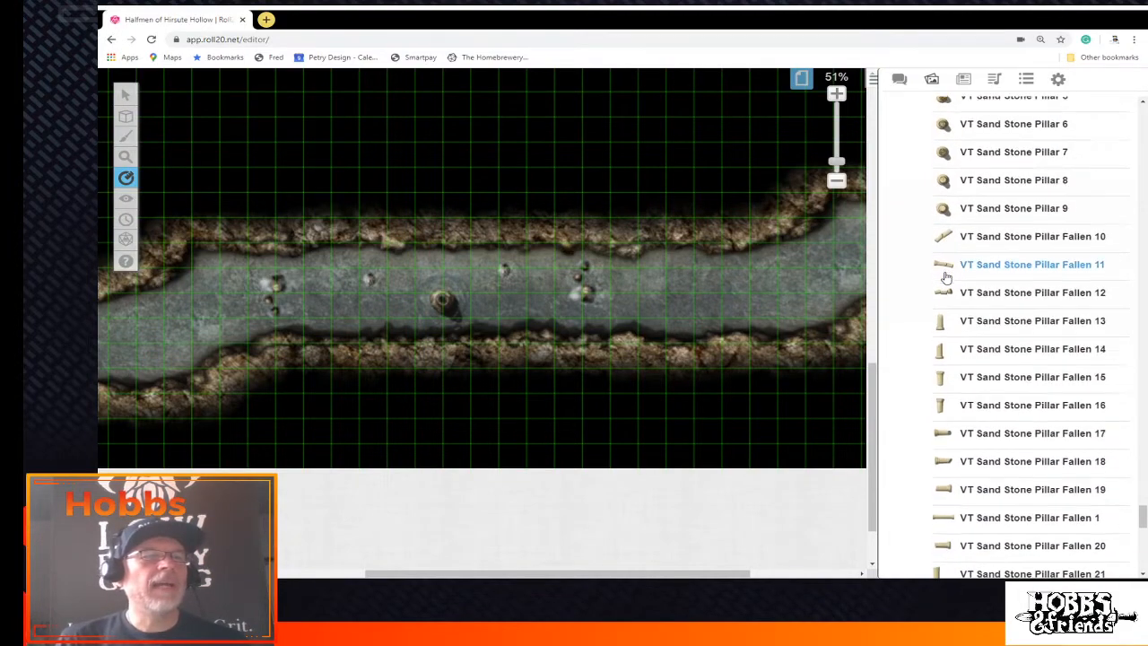
scroll(946, 274, "down", 5)
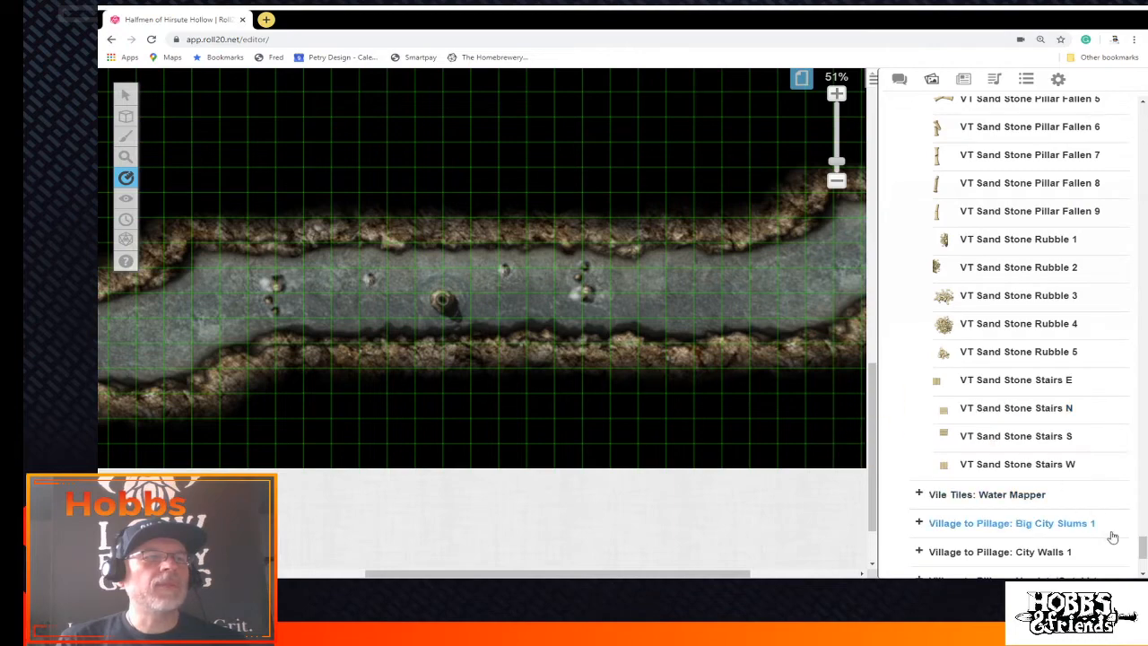
left_click_drag(1144, 549, 1143, 262)
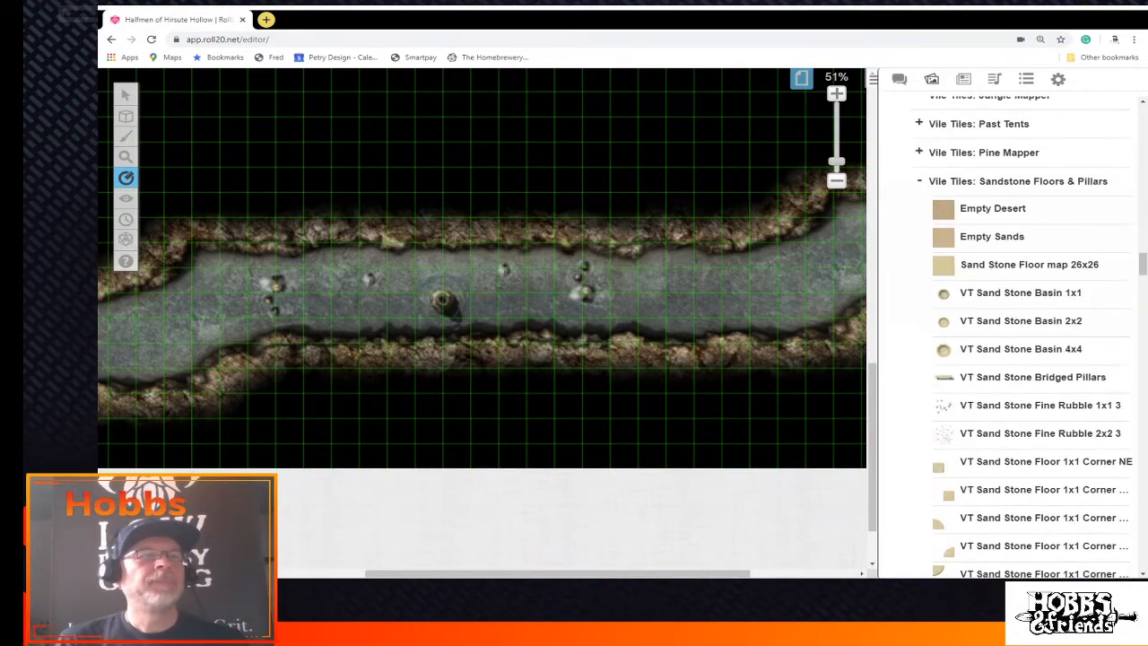
left_click(922, 184)
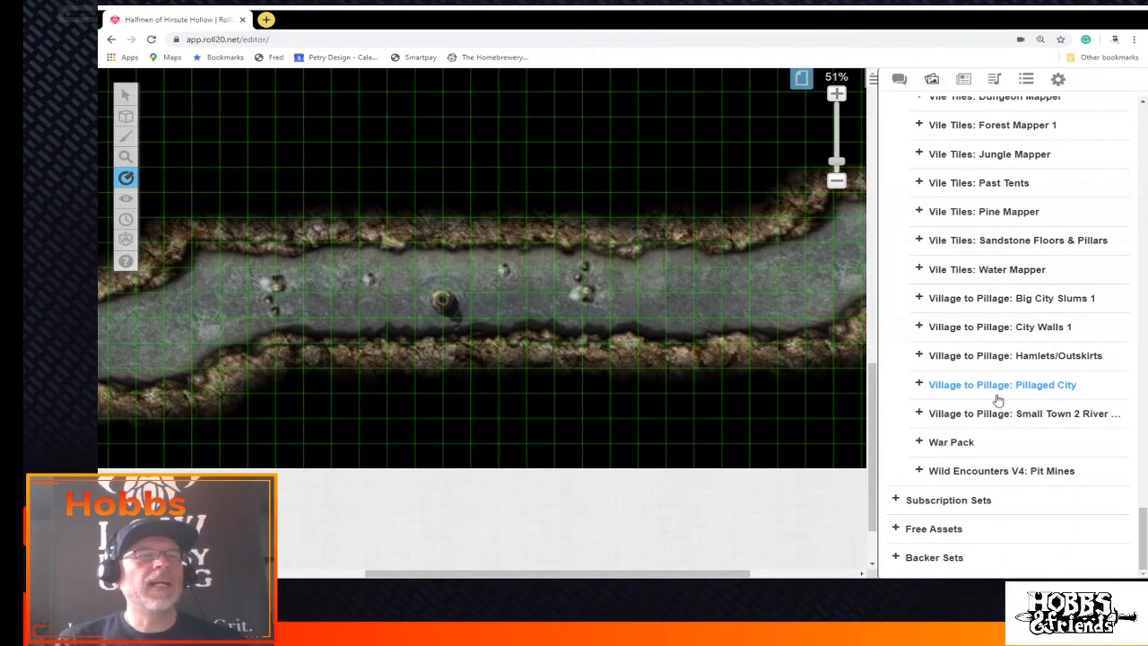
Expand the Vile Tiles: Dirt Paths and Vile Tiles: Desert Mapper sets to view their tiles
scroll(999, 414, "up", 3)
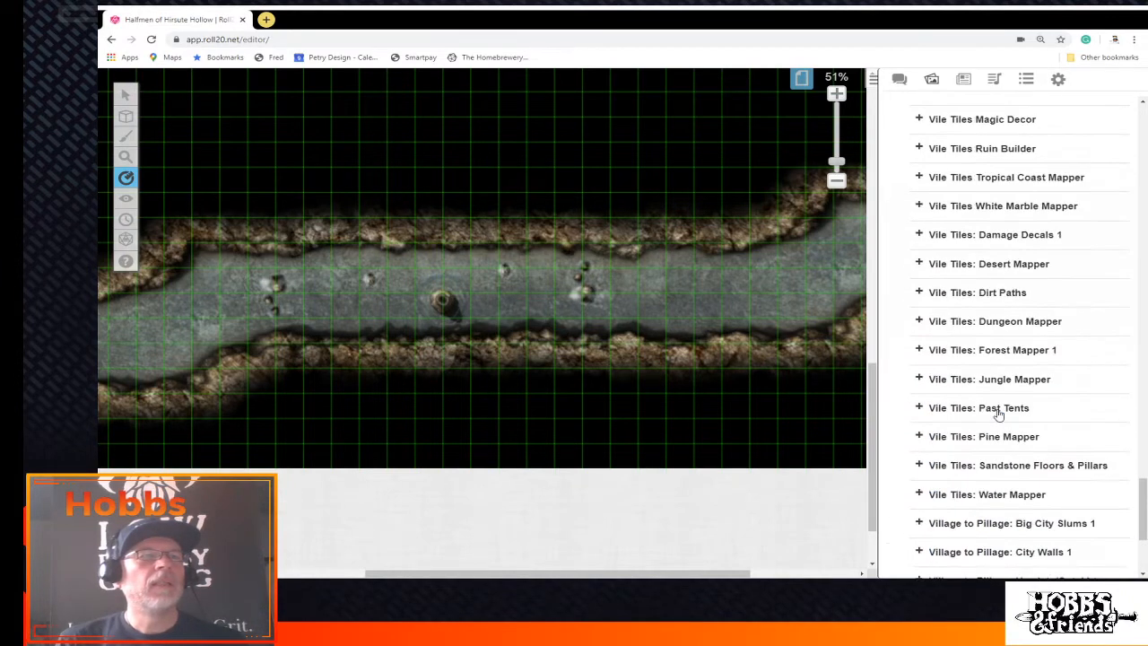
left_click(919, 293)
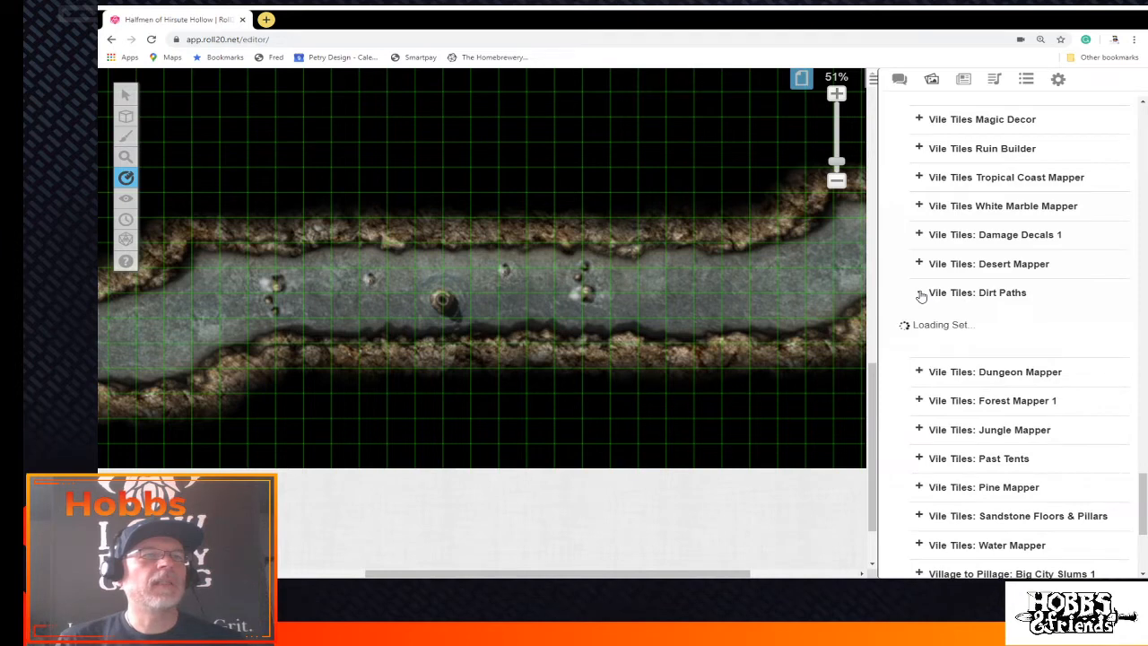
left_click(919, 265)
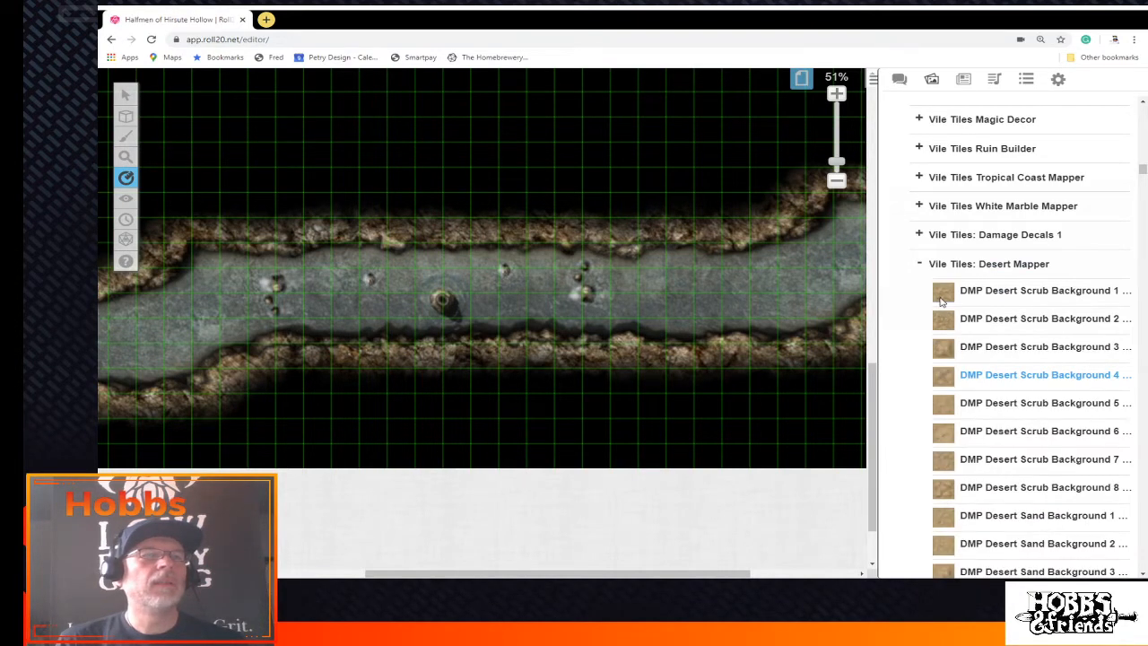
Look through the Vile Tiles: Desert Mapper set, from the scrub and sand backgrounds down to the desert scrub grass tiles
mouse_move(943, 457)
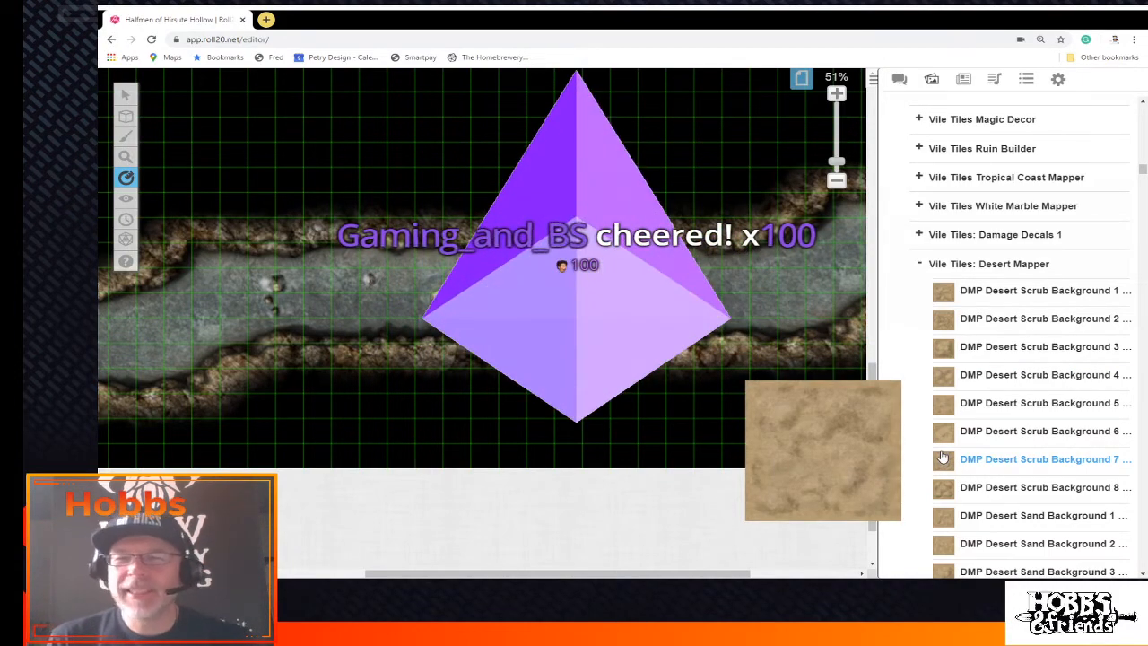
scroll(942, 459, "down", 2)
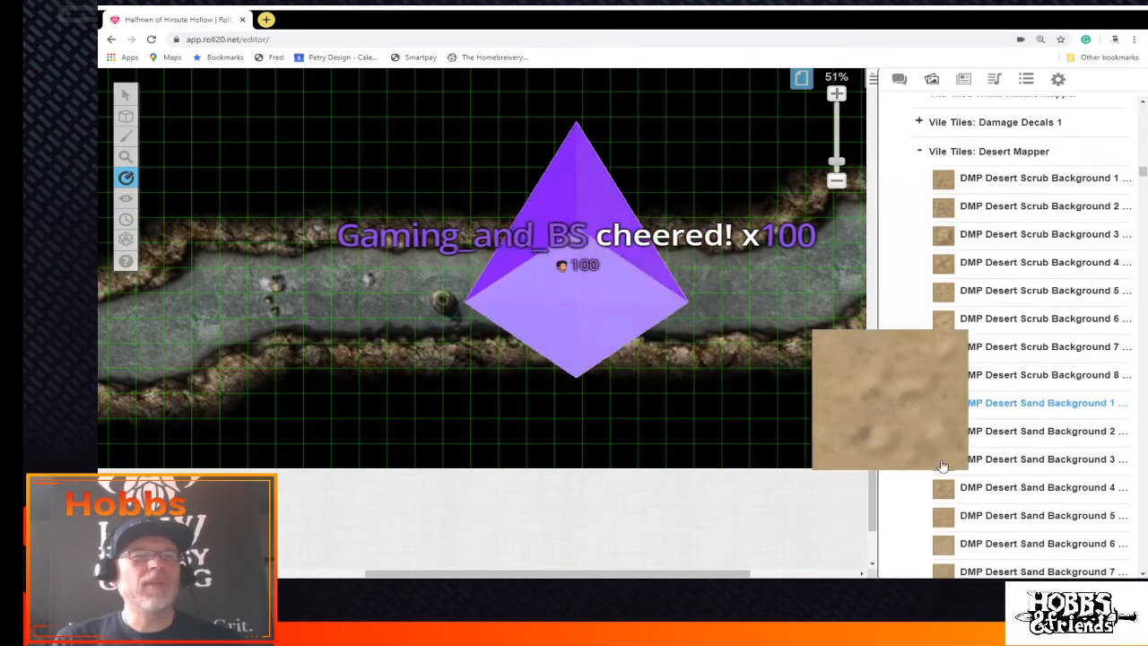
scroll(943, 464, "down", 2)
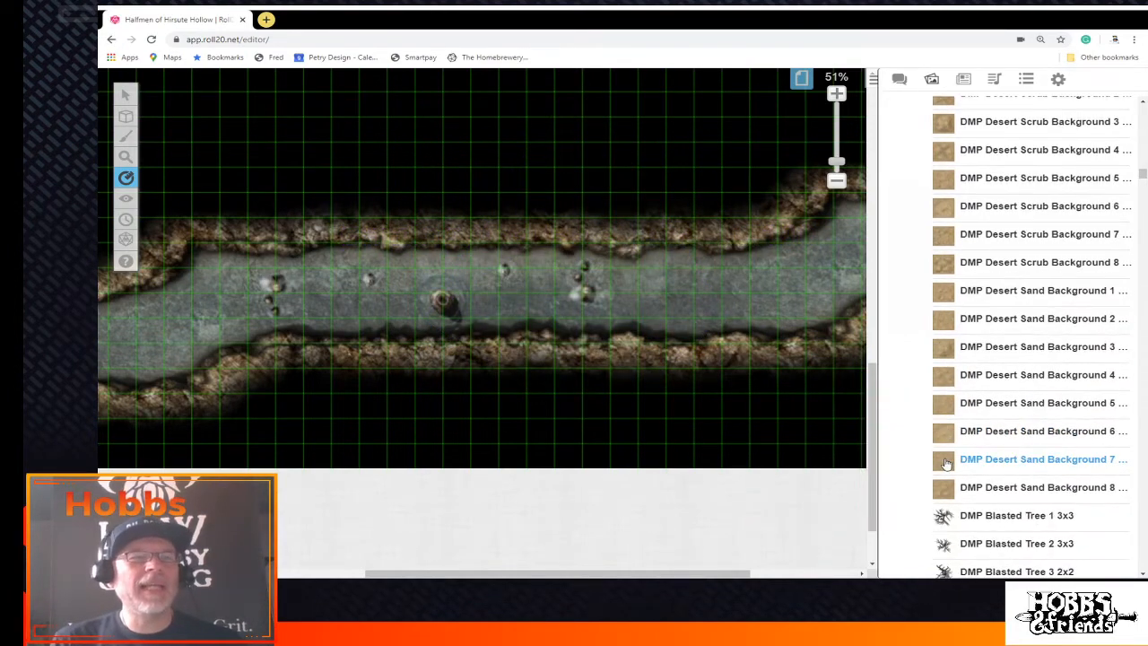
scroll(944, 462, "down", 10)
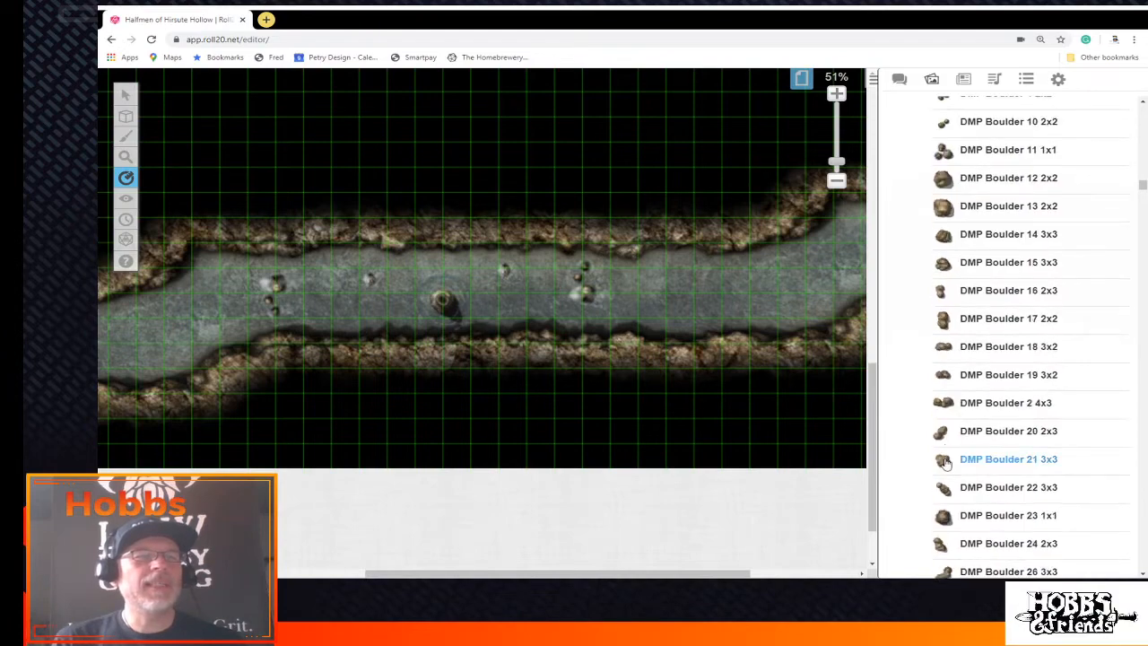
scroll(944, 462, "down", 10)
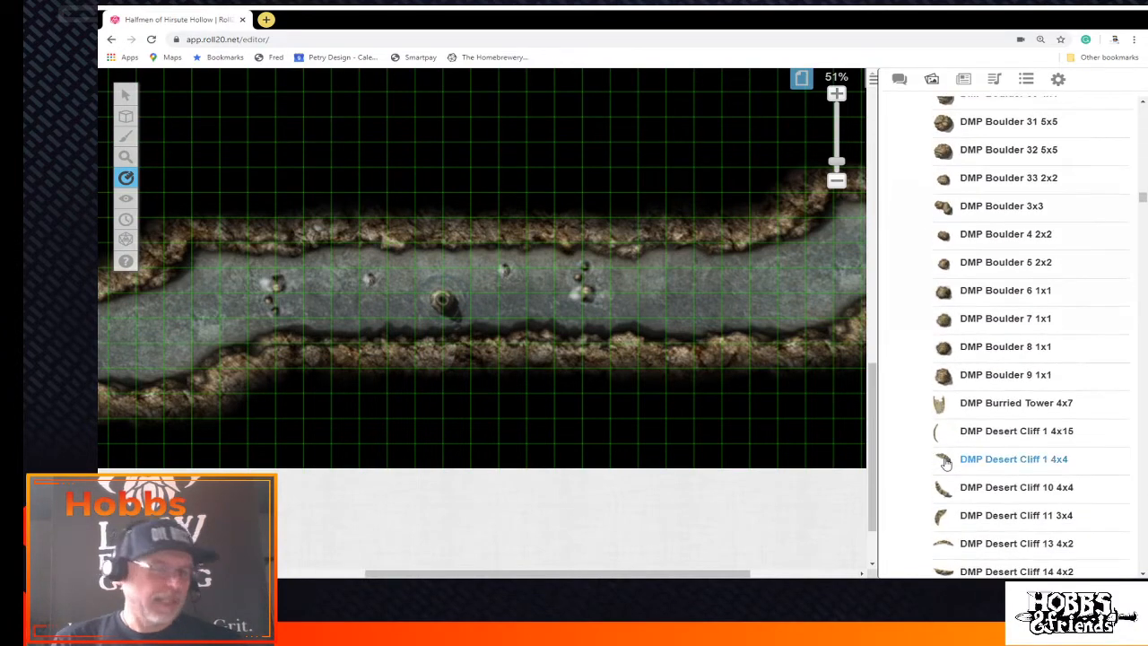
scroll(945, 462, "down", 1)
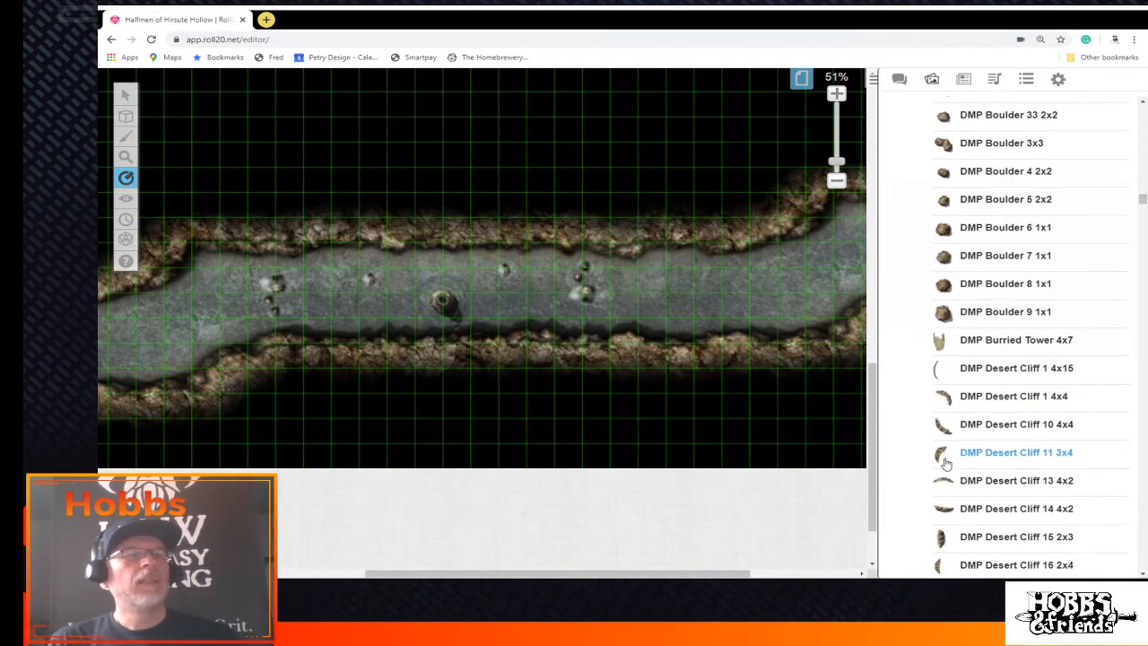
scroll(944, 462, "down", 13)
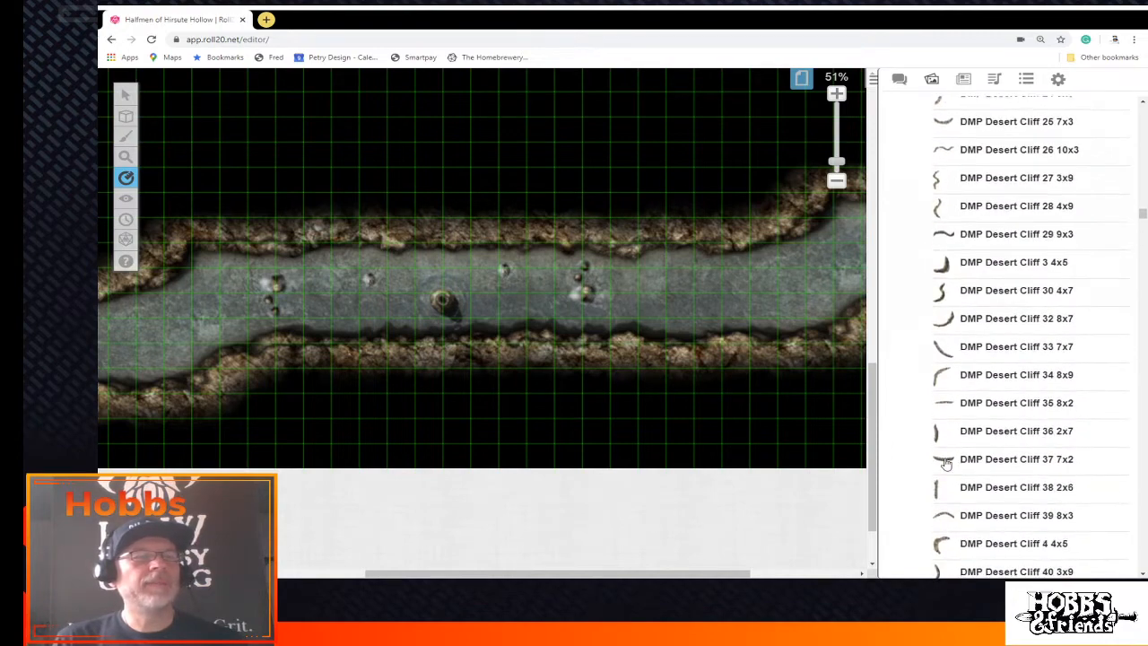
scroll(944, 462, "down", 17)
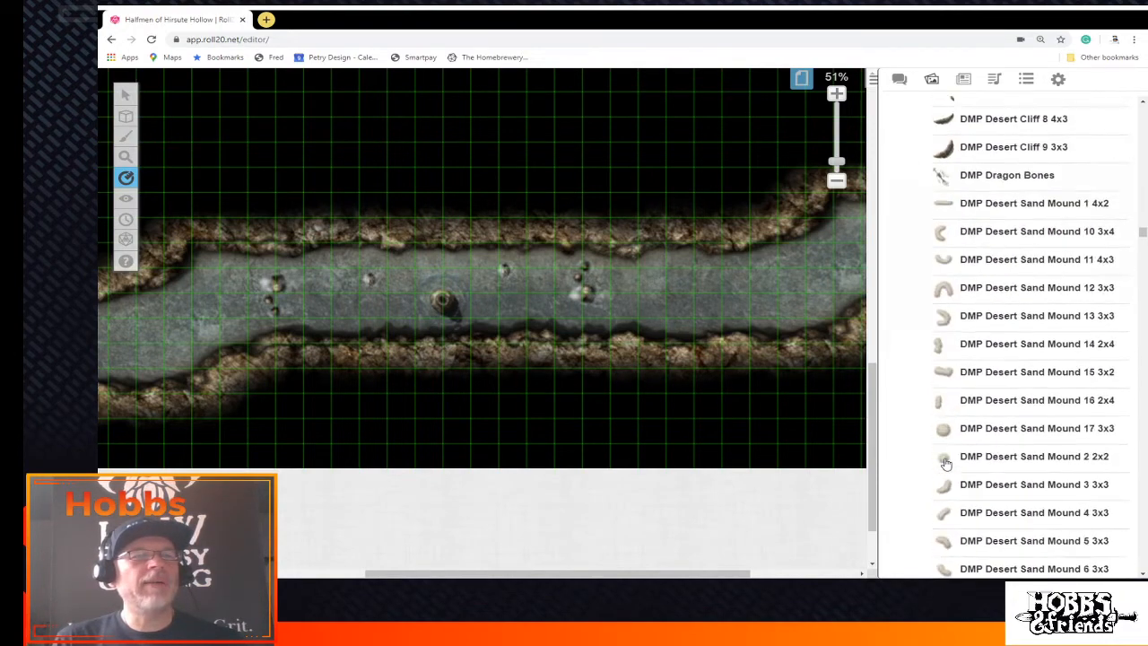
scroll(944, 462, "down", 13)
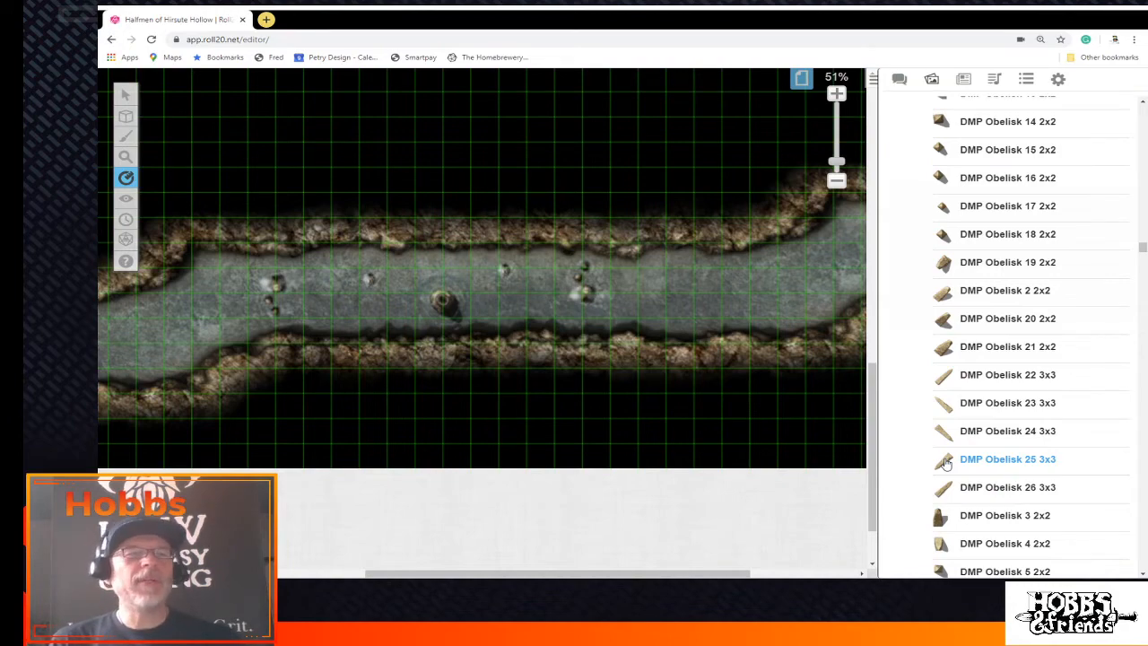
scroll(945, 462, "down", 5)
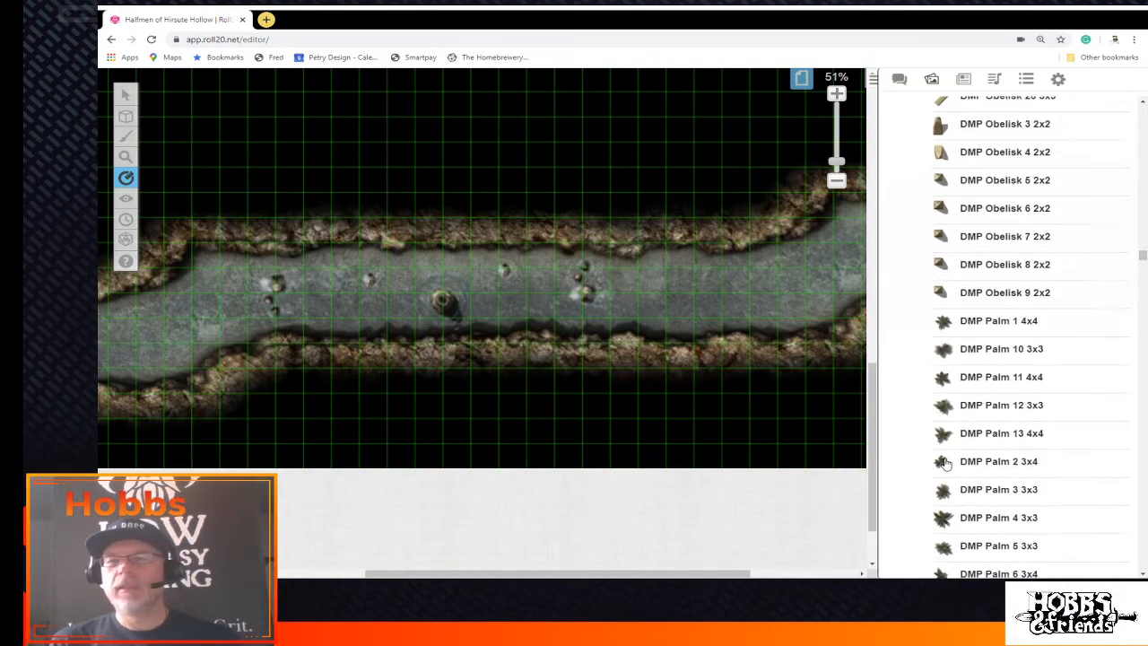
scroll(945, 462, "down", 10)
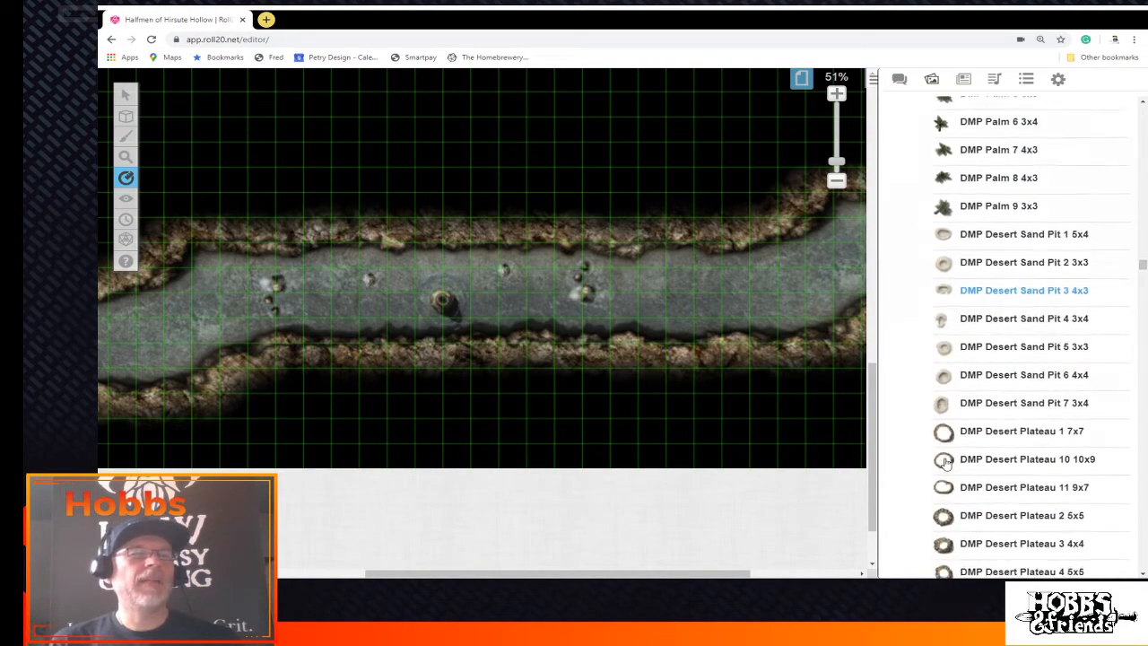
scroll(945, 461, "down", 3)
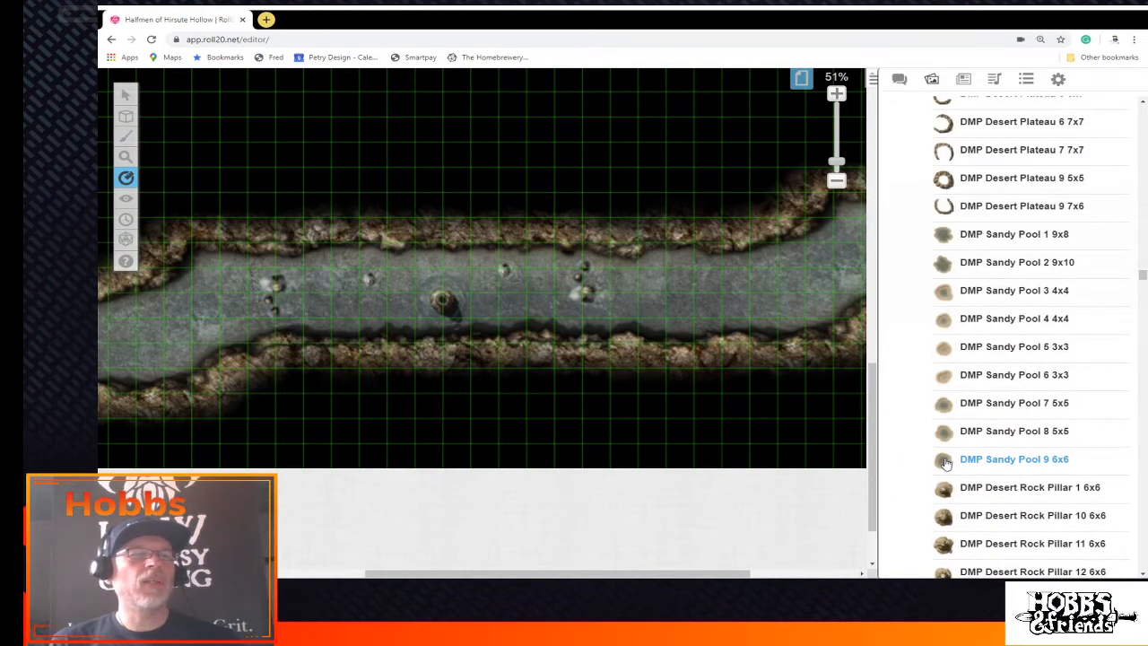
mouse_move(960, 413)
scroll(960, 414, "down", 8)
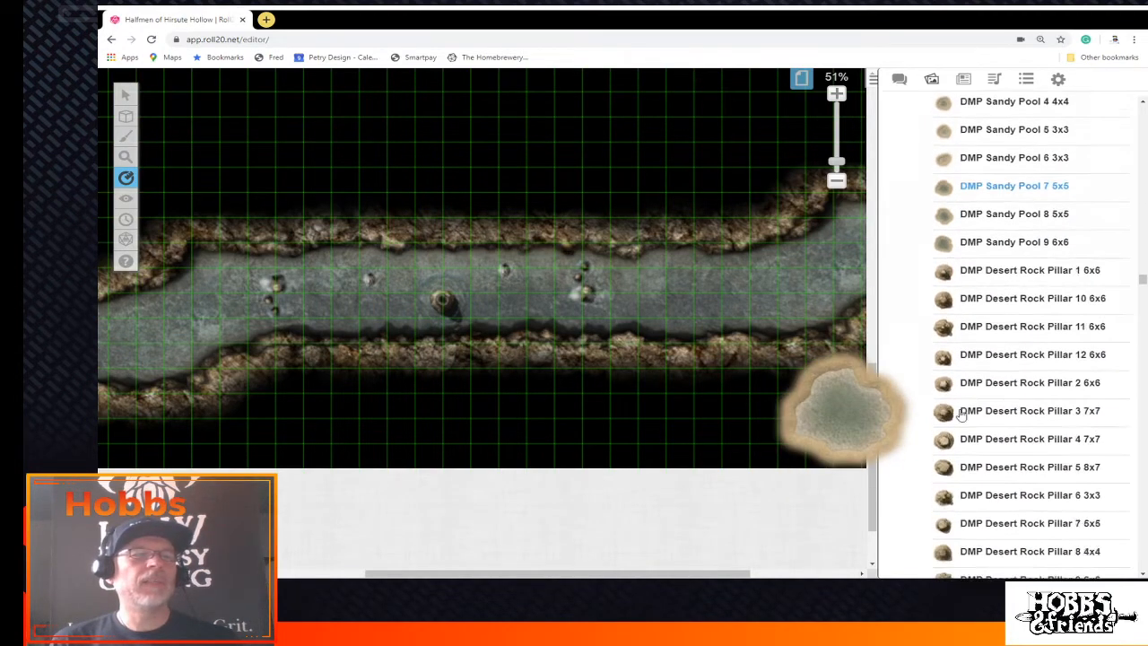
scroll(961, 413, "down", 5)
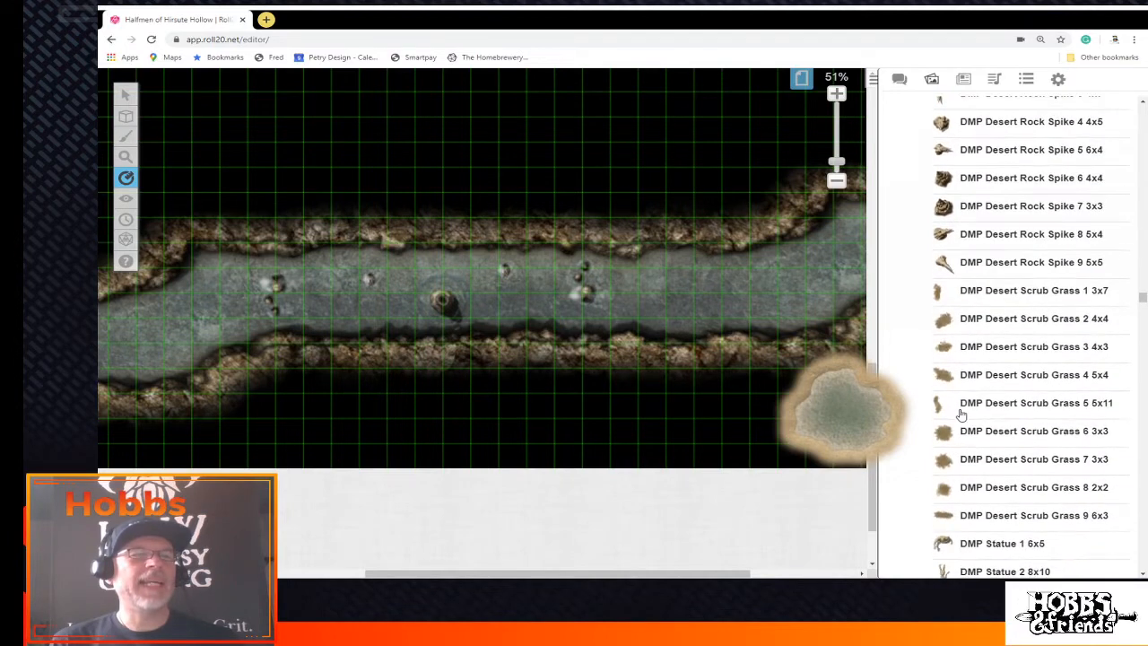
mouse_move(948, 437)
scroll(949, 449, "down", 1)
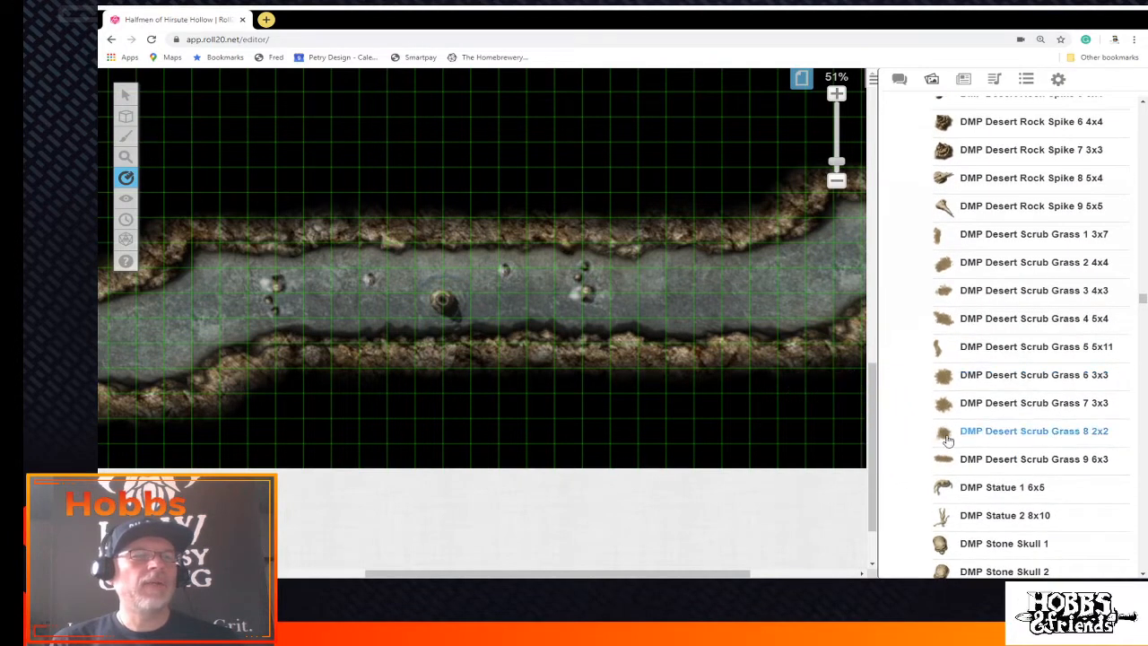
scroll(946, 457, "up", 1)
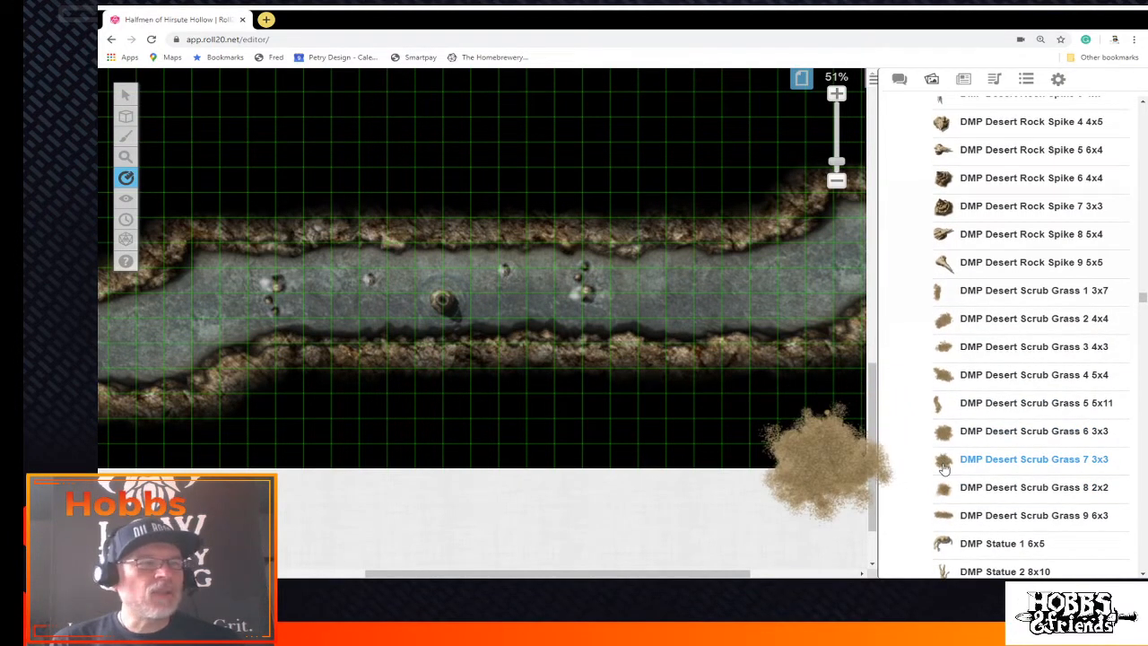
Place the DMP Desert Scrub Grass 7 tile above the tunnel and enlarge it to about 5 by 5 squares, overlapping the upper wall
left_click_drag(500, 187, 485, 160)
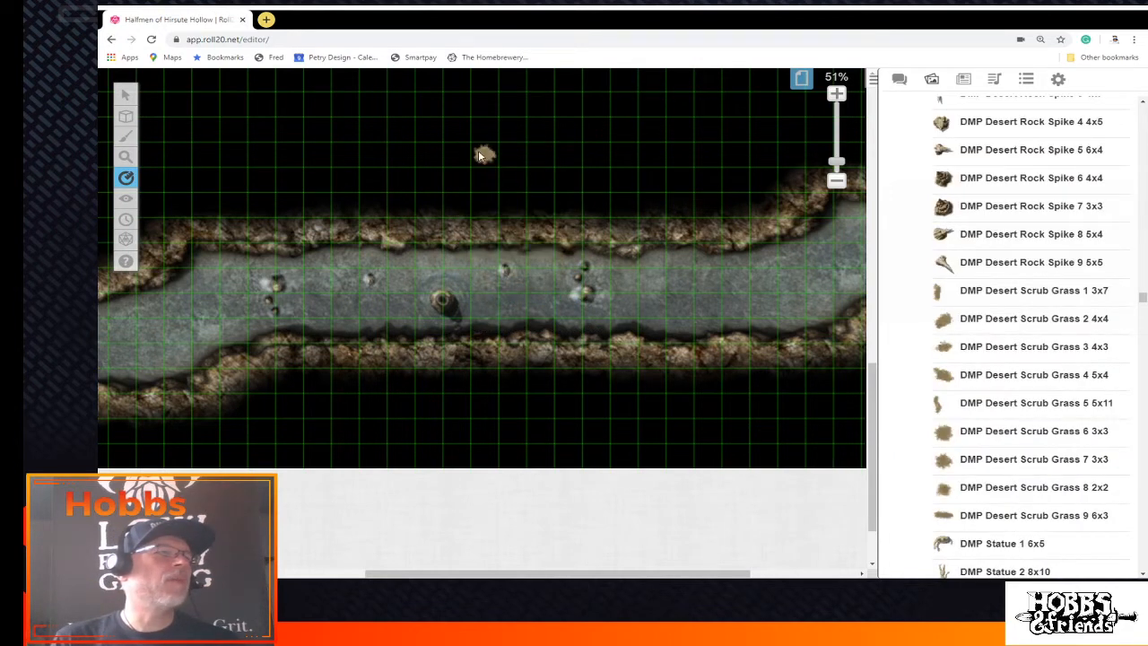
left_click(135, 100)
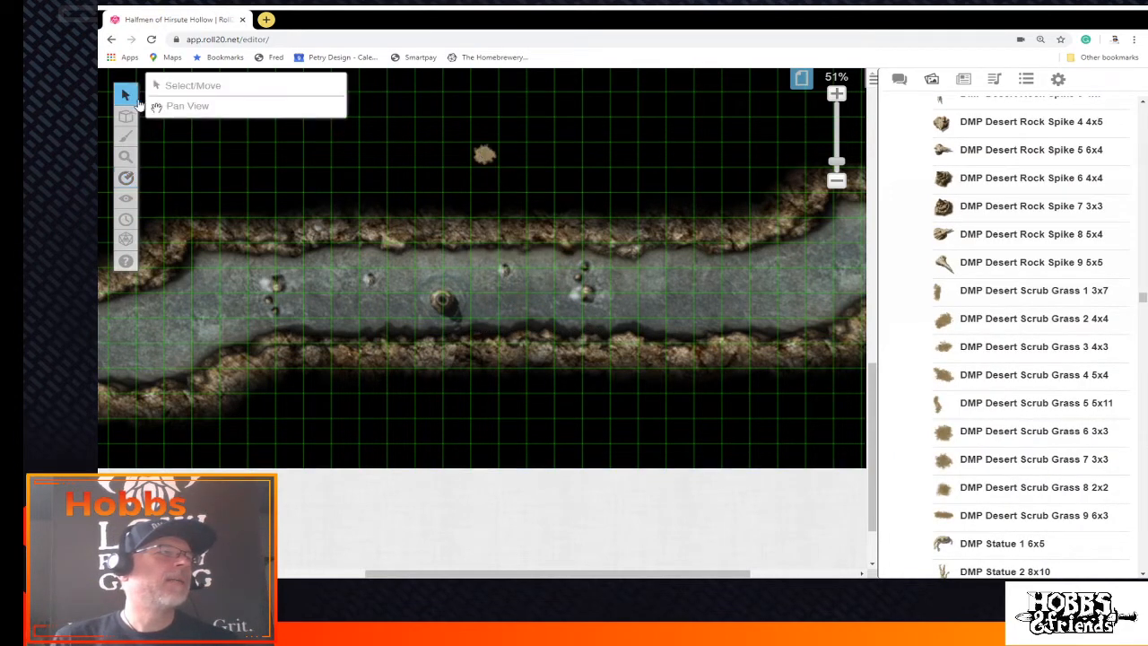
left_click(485, 156)
left_click_drag(494, 164, 629, 250)
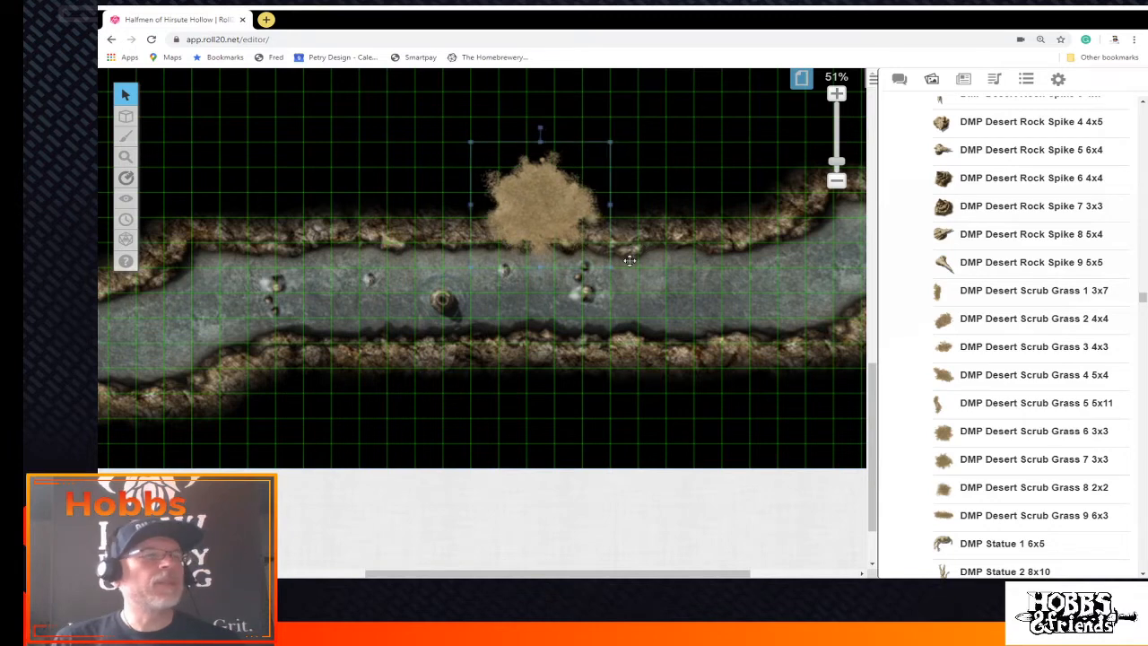
left_click(564, 244)
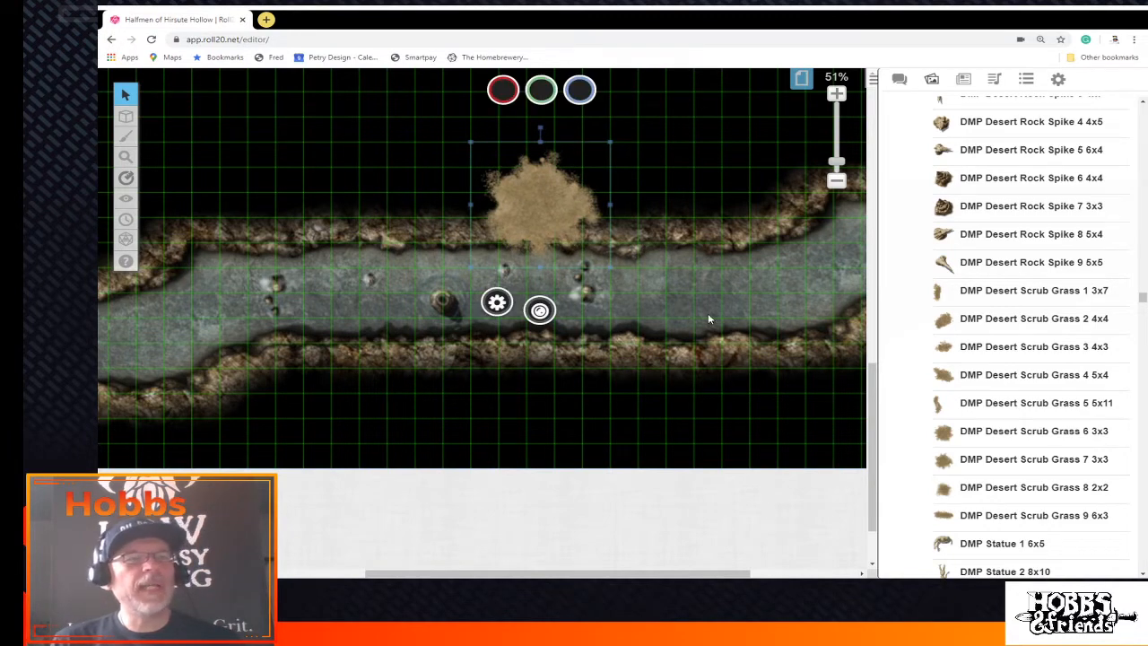
Place a second desert scrub grass tile above the tunnel and move it closer to the enlarged grass patch
mouse_move(939, 433)
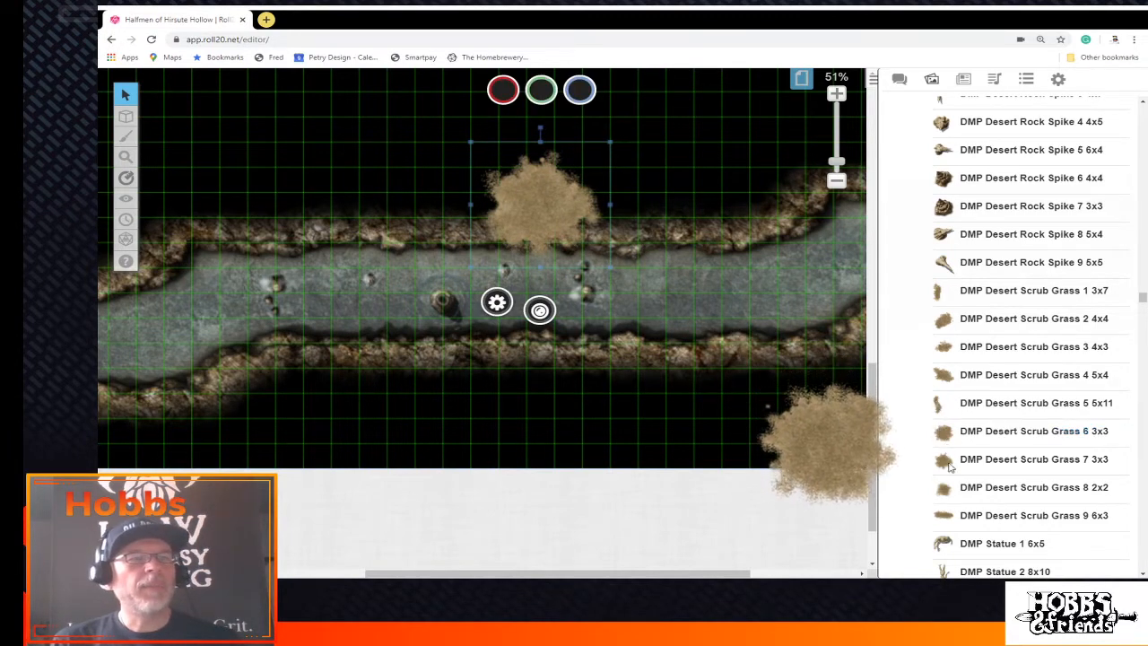
left_click_drag(655, 358, 440, 230)
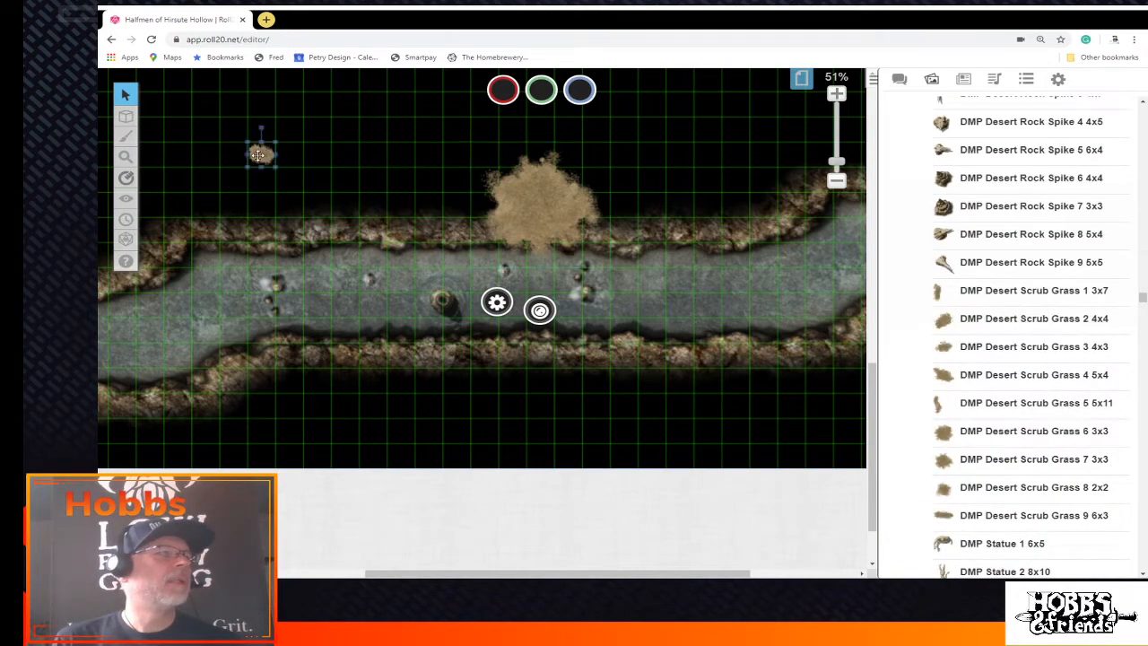
left_click(262, 156)
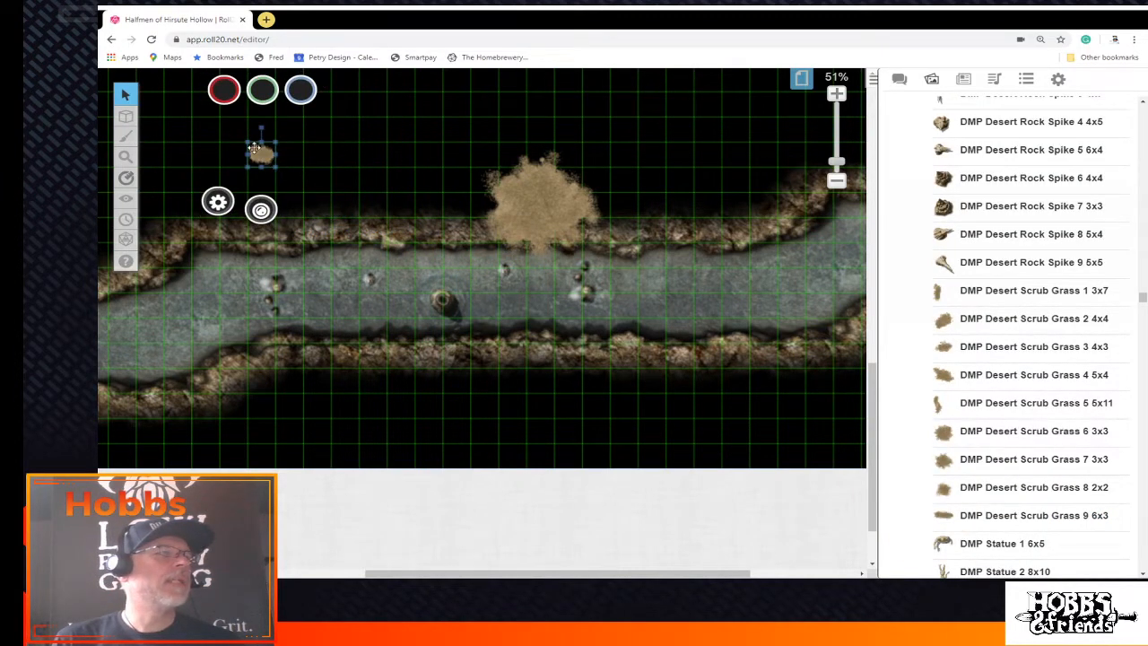
left_click_drag(356, 117, 429, 105)
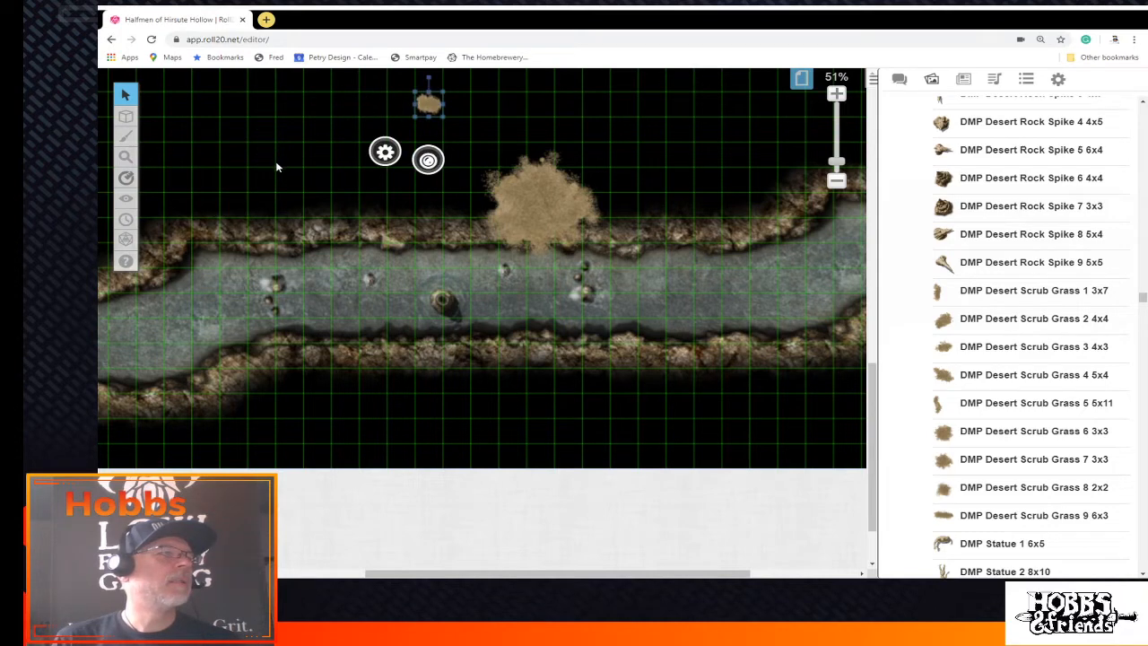
left_click(309, 185)
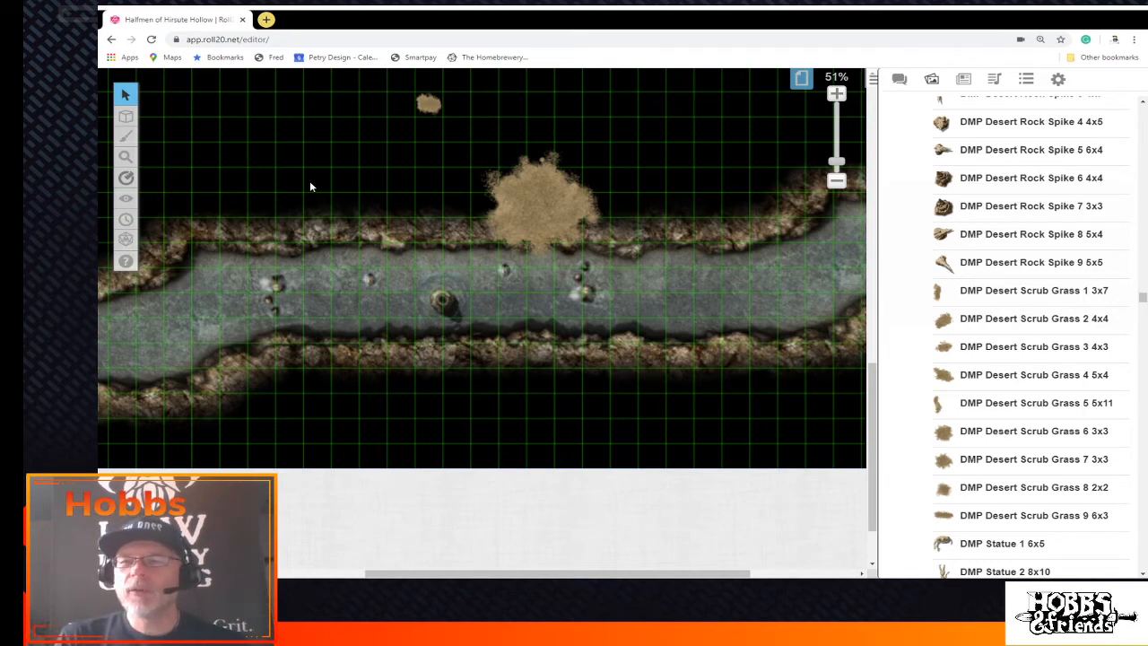
Resize the second grass patch to about 5 by 3 squares and set it over the west end of the straight tunnel's upper wall
left_click(427, 105)
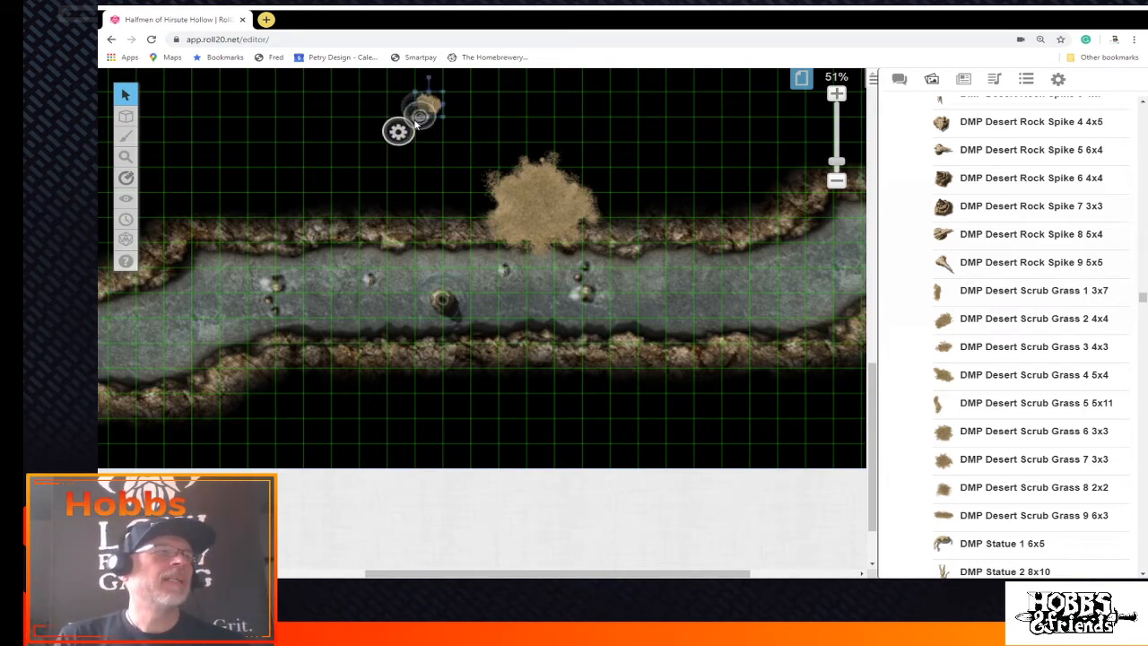
left_click_drag(418, 114, 302, 198)
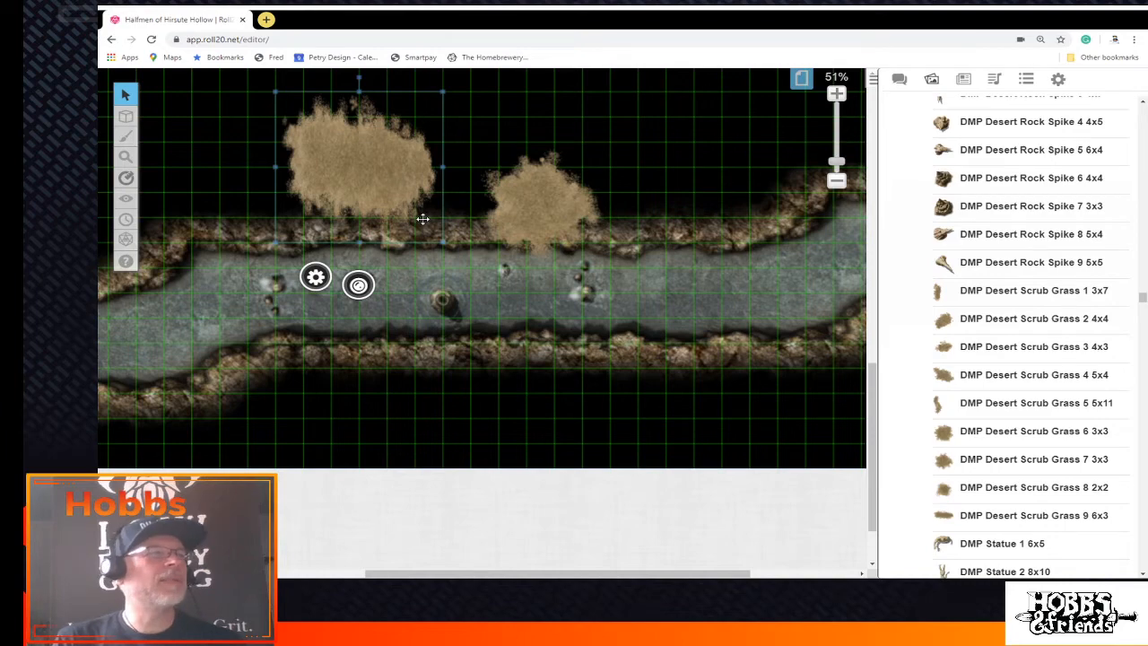
scroll(453, 233, "up", 3)
left_click_drag(444, 246, 668, 162)
left_click_drag(493, 187, 440, 279)
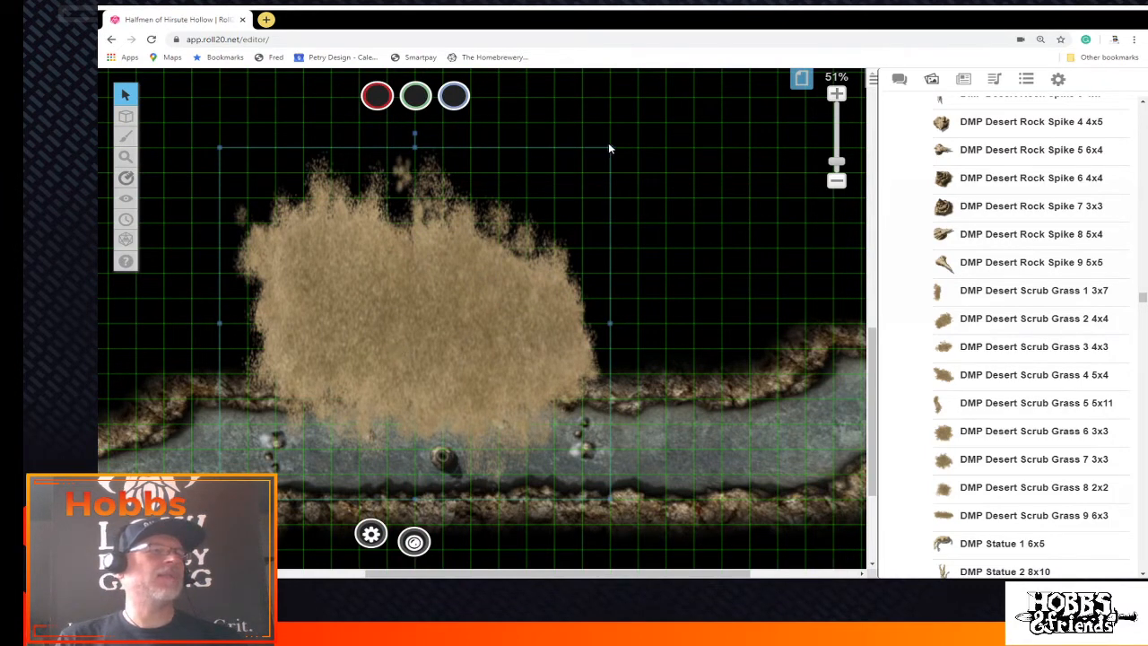
left_click_drag(610, 150, 405, 365)
left_click_drag(341, 400, 427, 289)
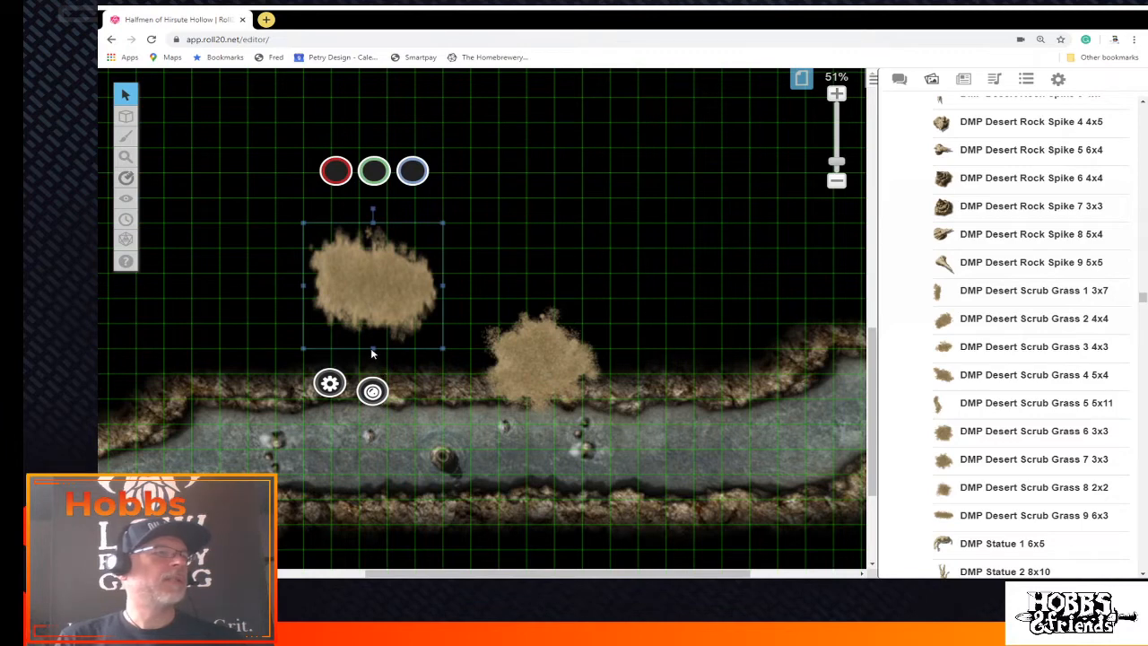
left_click_drag(373, 348, 271, 398)
Duplicate the flattened grass patch and place the copy beside it along the upper wall, partly overlapping the original
key("ctrl+c")
key("ctrl+v")
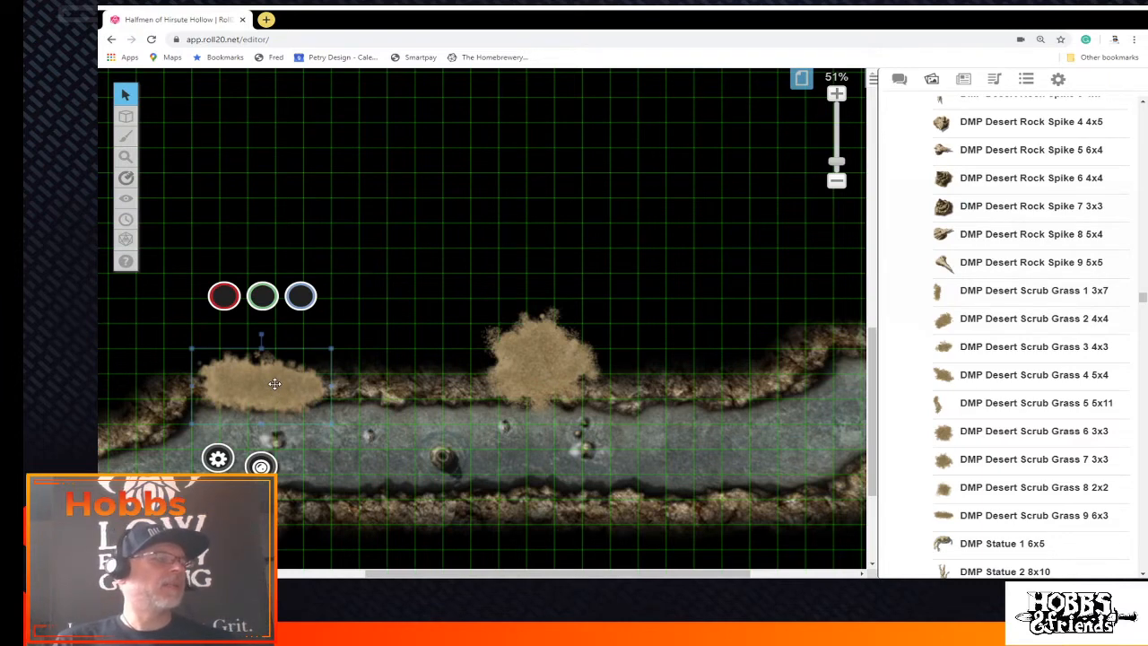
right_click(274, 383)
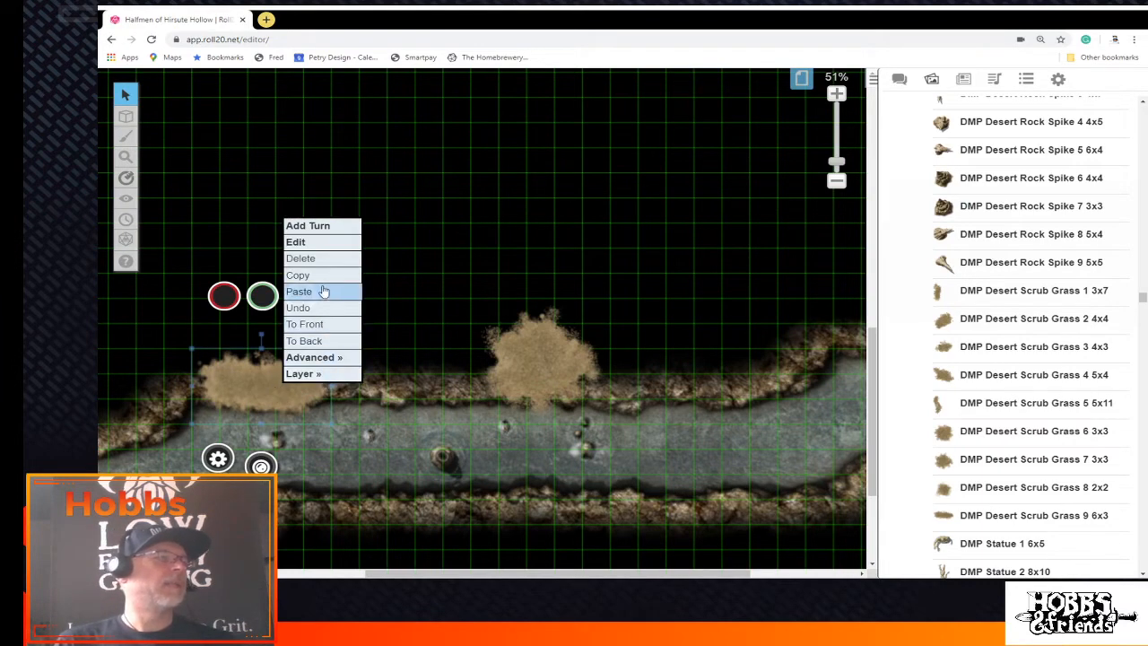
left_click(350, 308)
right_click(335, 384)
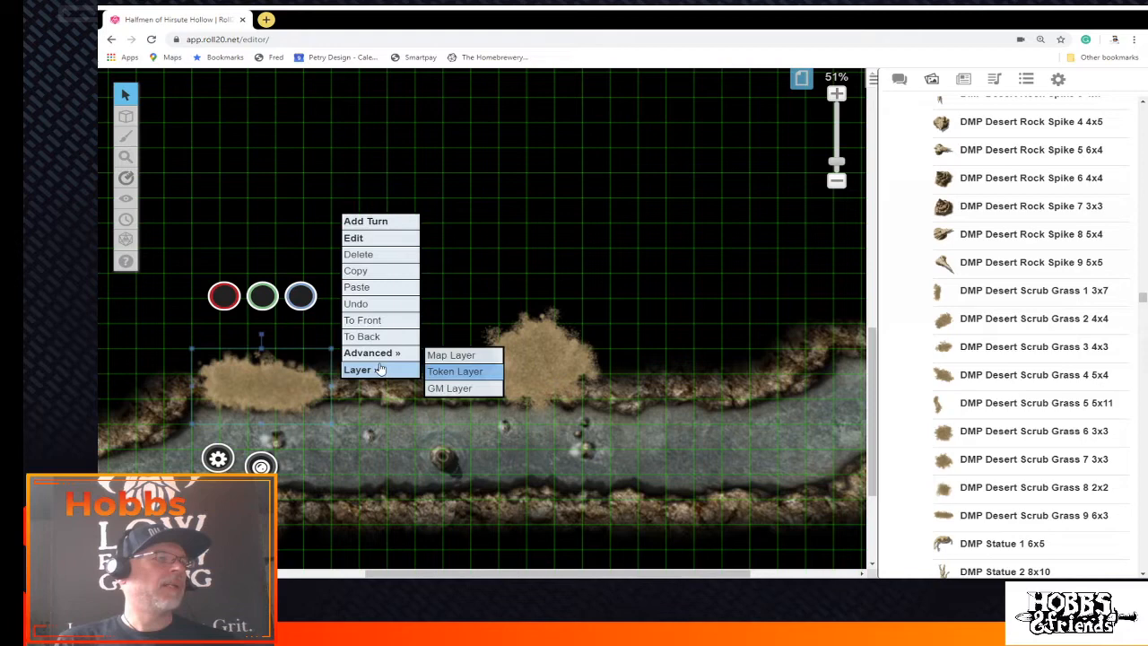
left_click(379, 293)
left_click_drag(345, 387, 429, 387)
Move the round grass patch onto the first flattened patch and rotate it about 90 degrees clockwise
left_click_drag(560, 356, 280, 330)
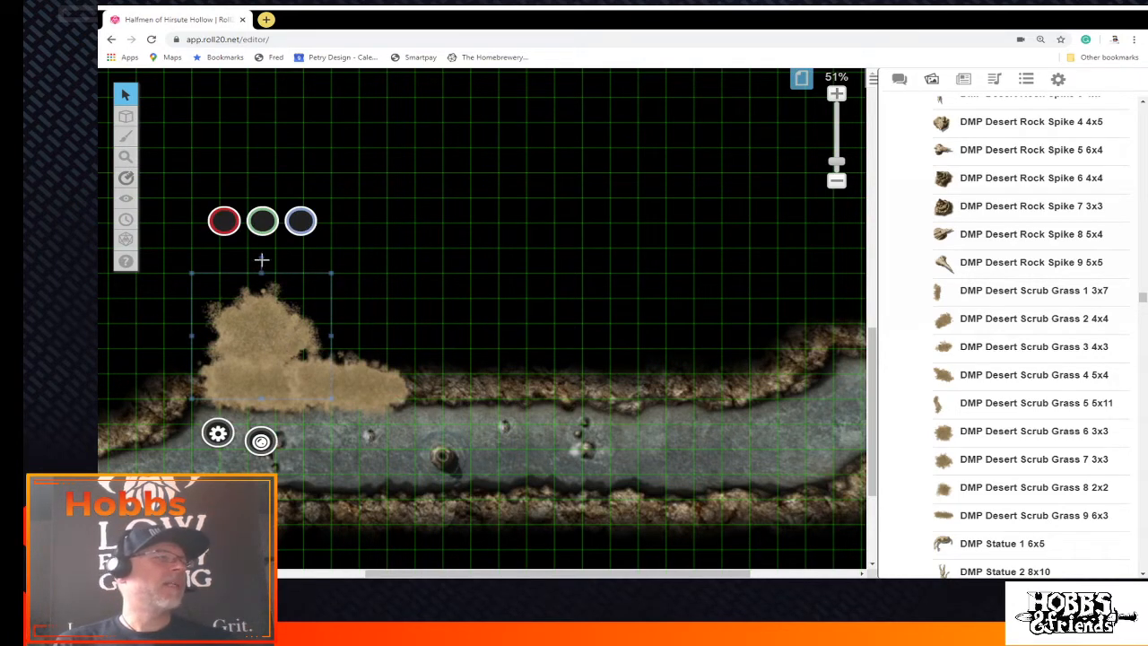
left_click_drag(261, 260, 298, 360)
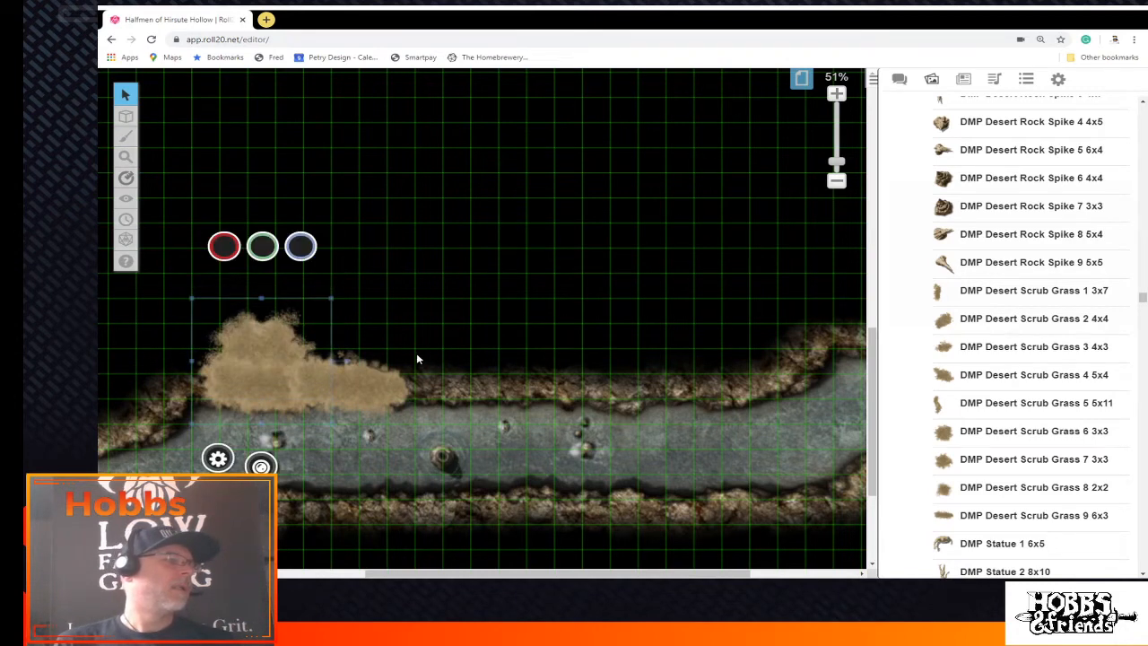
left_click(372, 385)
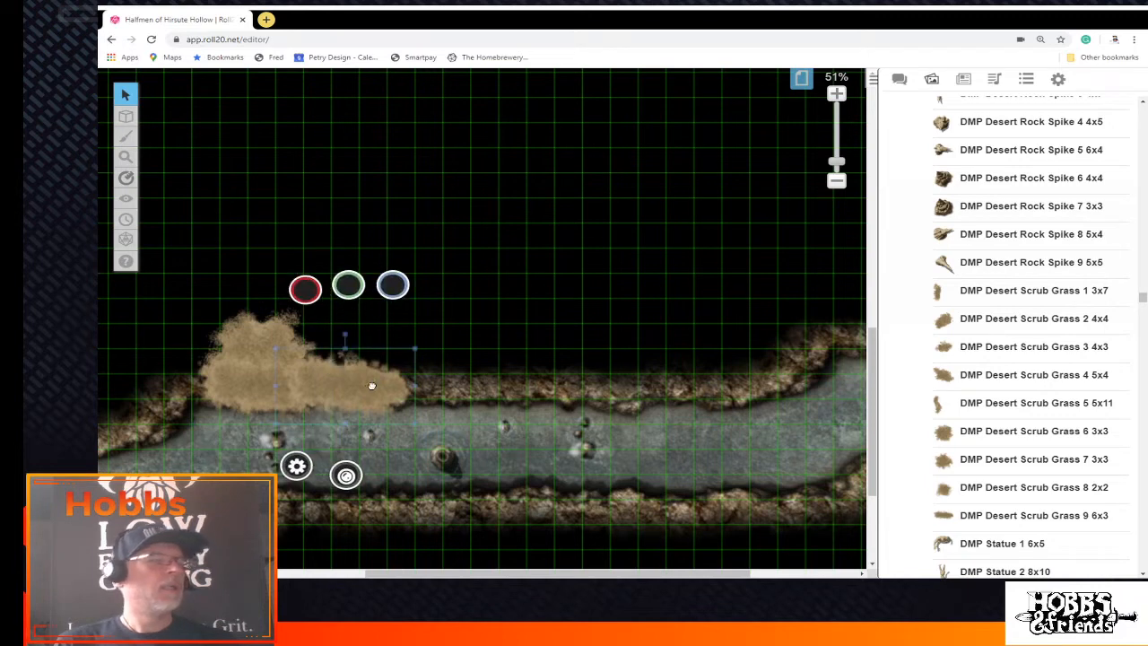
Copy the flattened grass patch and paste four copies eastward along the straight tunnel's upper wall
right_click(373, 386)
left_click(434, 297)
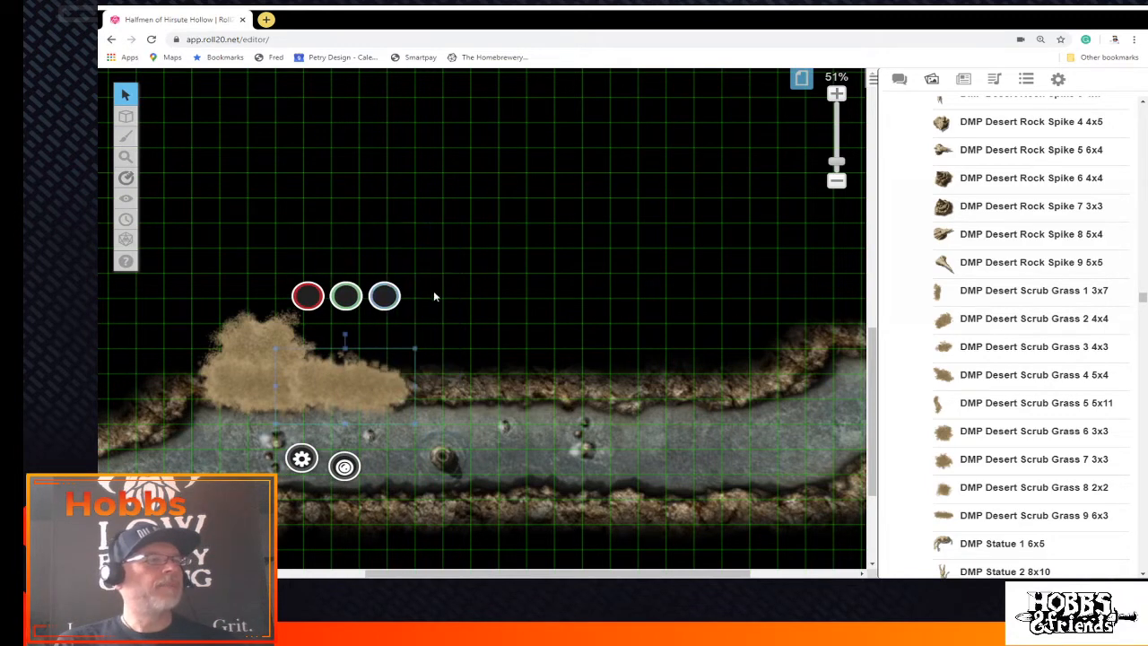
right_click(469, 370)
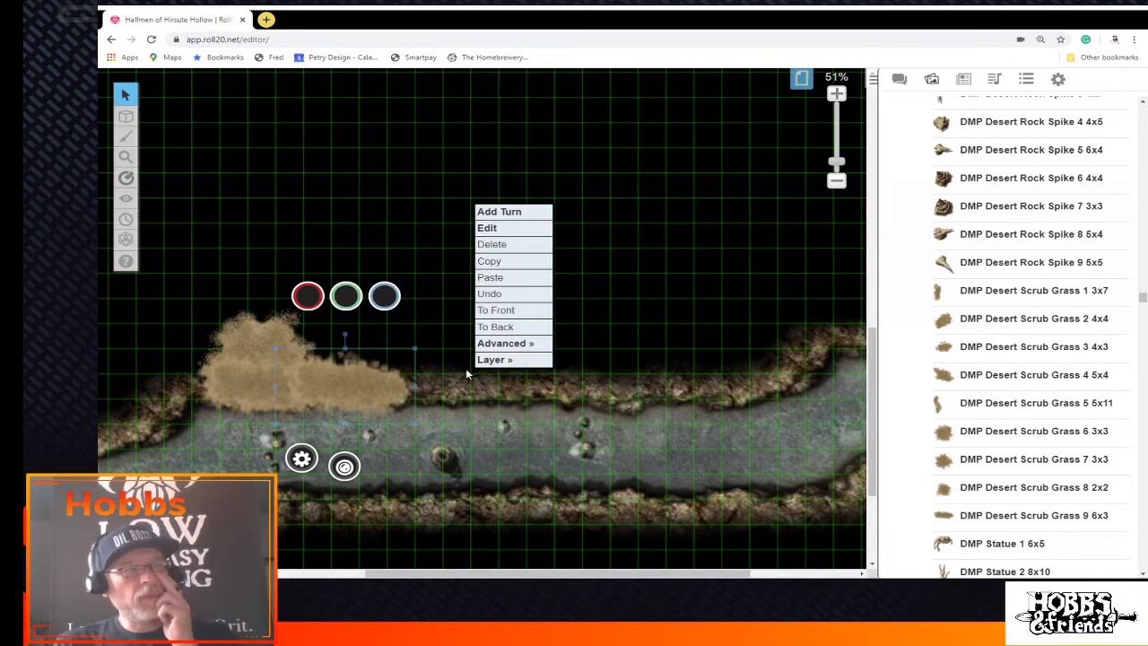
left_click(493, 278)
right_click(585, 380)
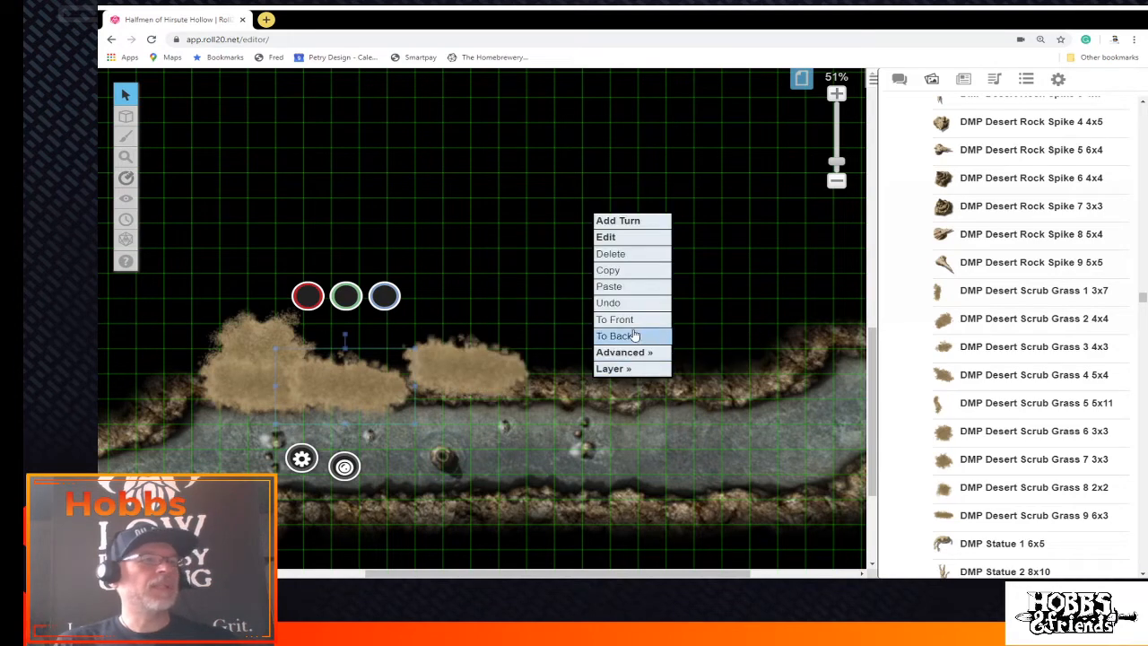
left_click(622, 294)
right_click(671, 390)
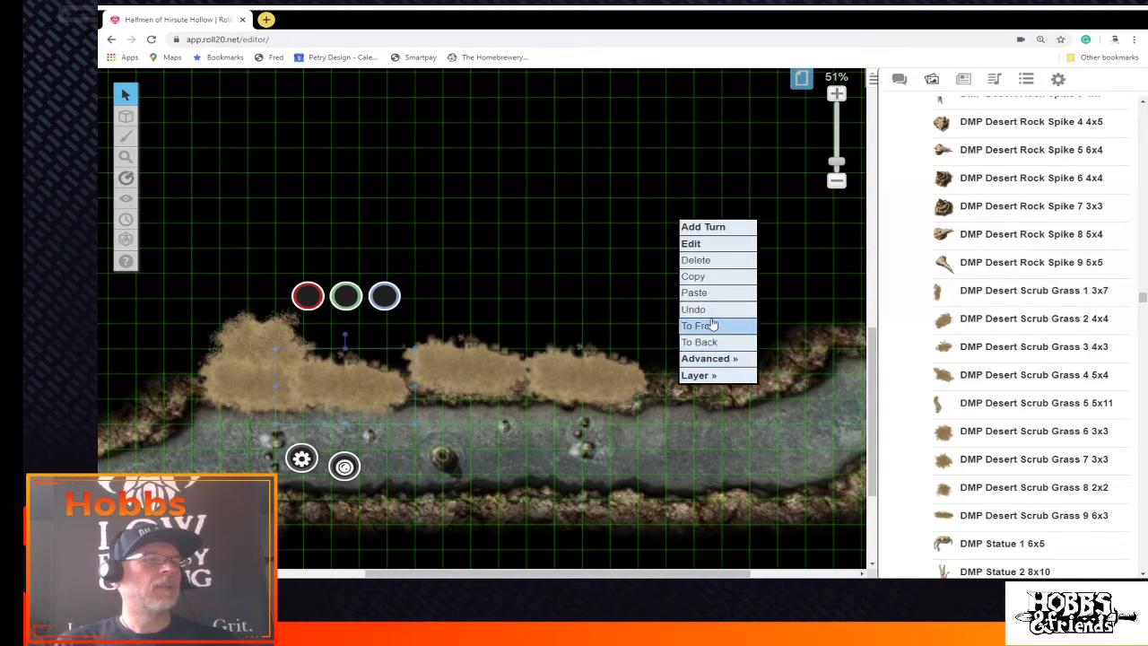
left_click(714, 303)
right_click(756, 383)
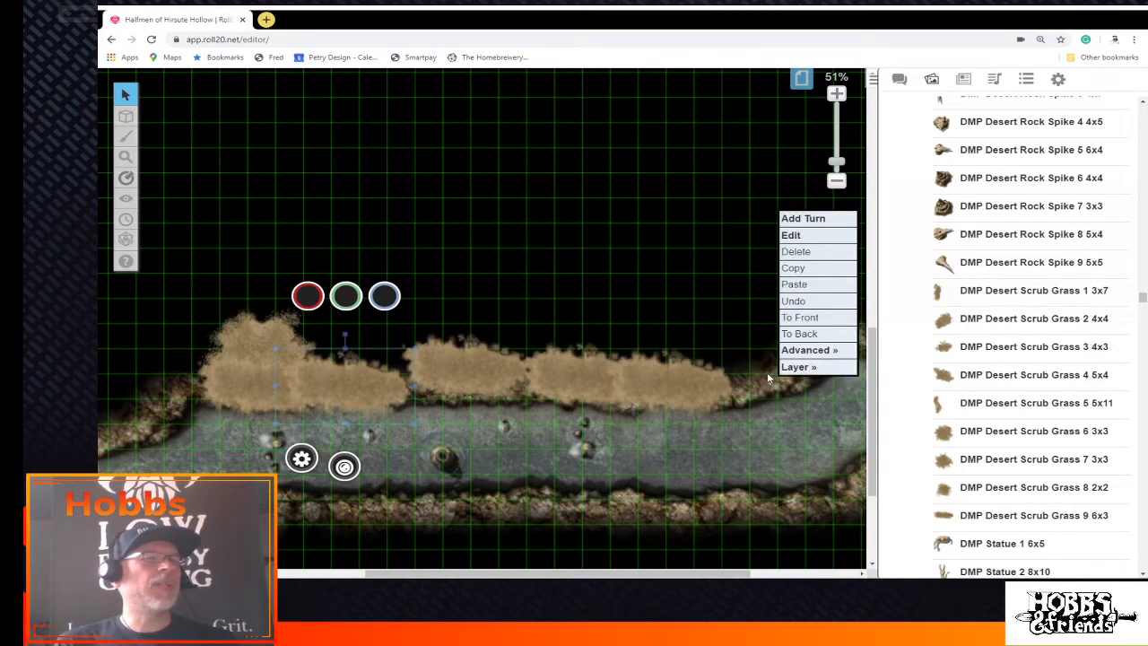
left_click(802, 296)
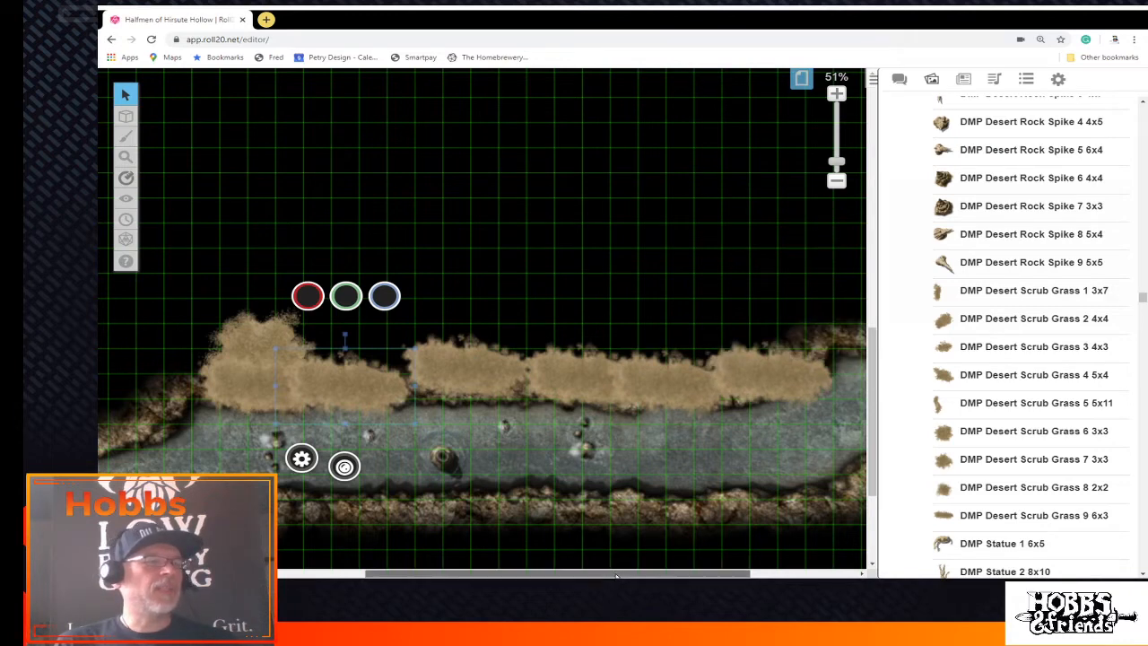
Move the first pasted grass copy west against its neighbour, rotate it about 15 degrees counter-clockwise and set it over the wall
scroll(671, 504, "right", 3)
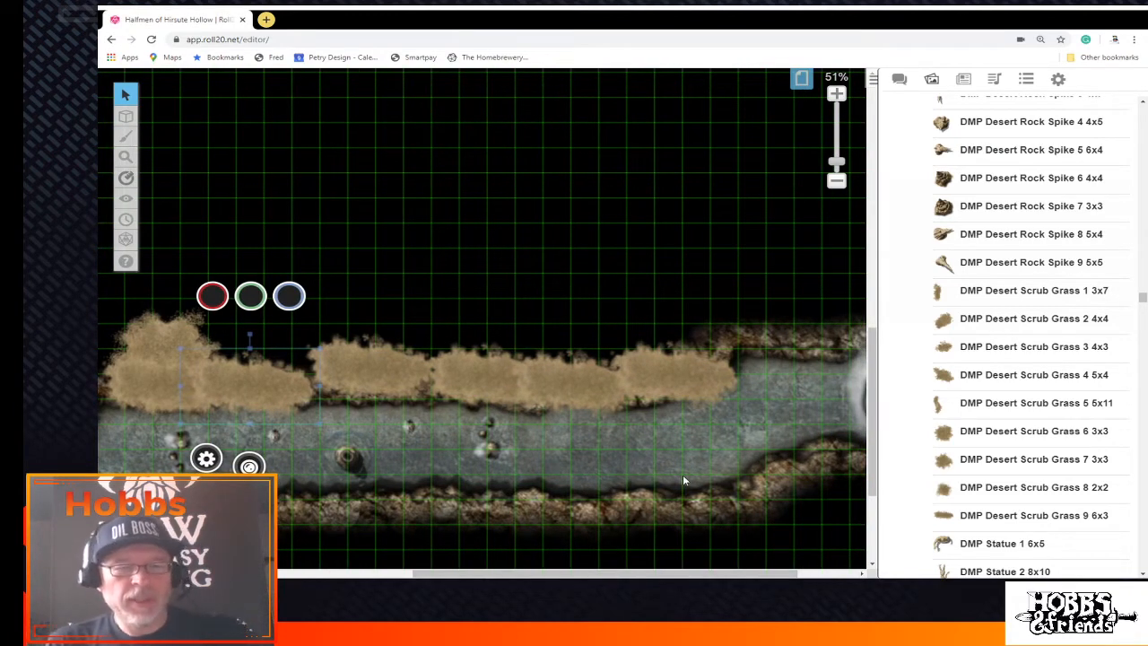
left_click(355, 371)
left_click_drag(355, 370, 330, 362)
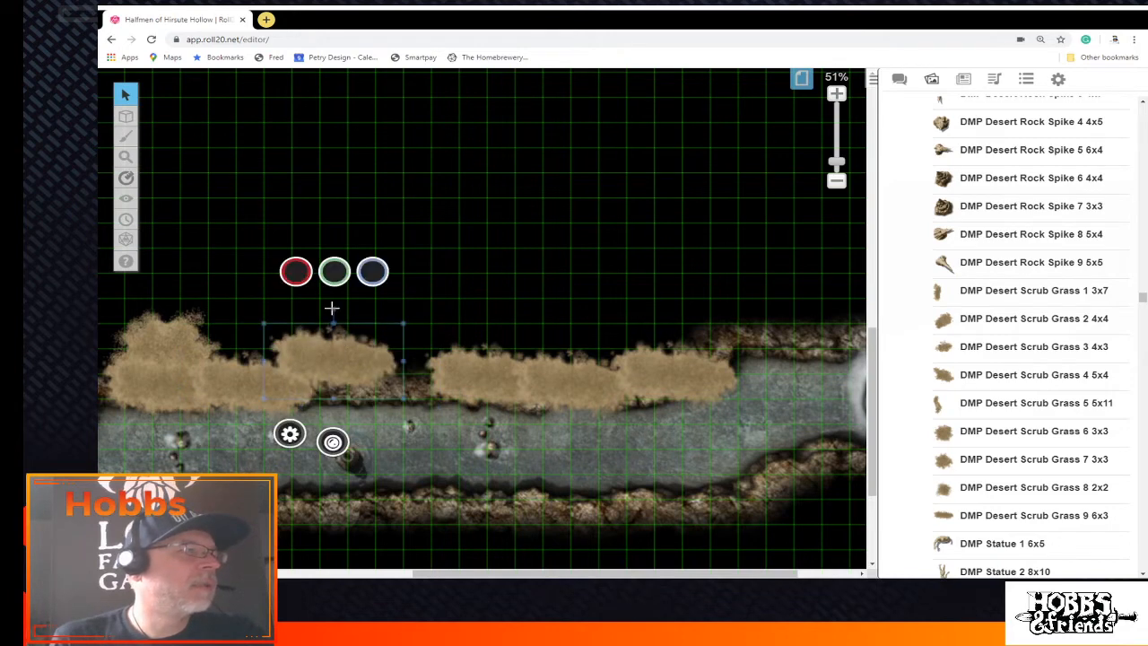
left_click_drag(334, 307, 329, 333)
left_click(334, 312)
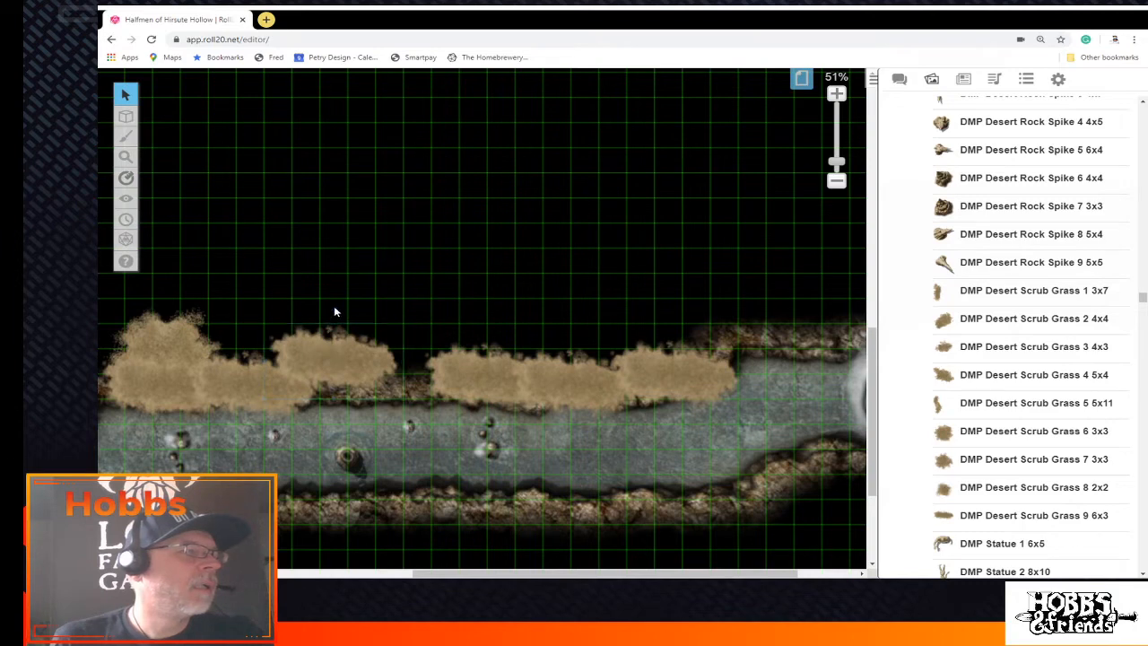
left_click(335, 353)
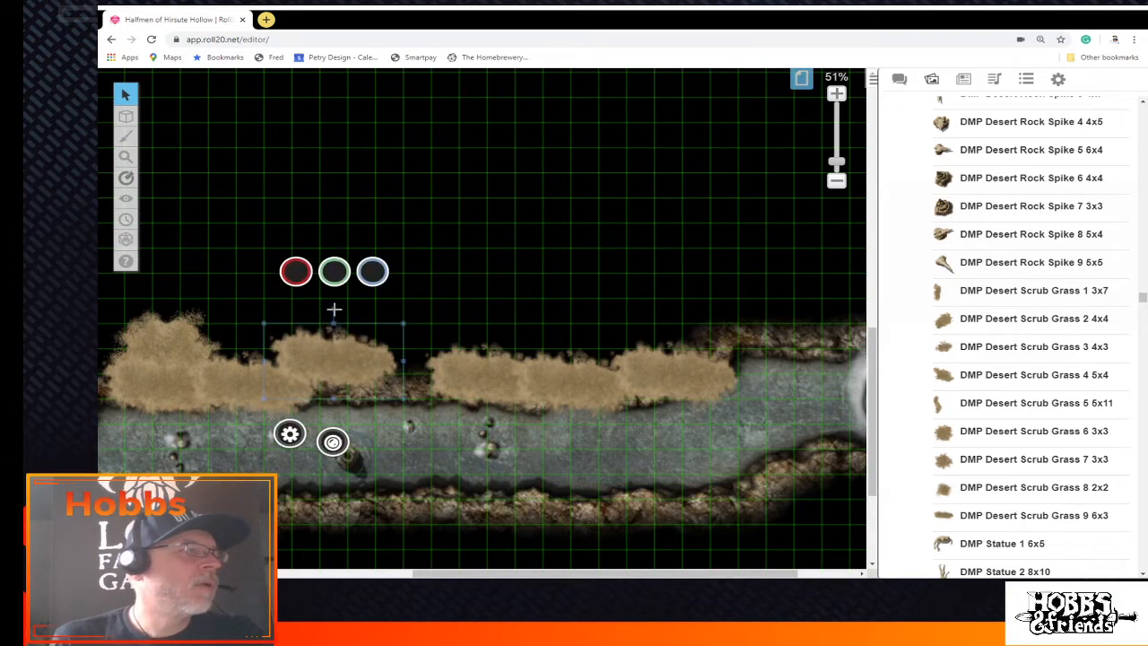
left_click(332, 309)
left_click(326, 318)
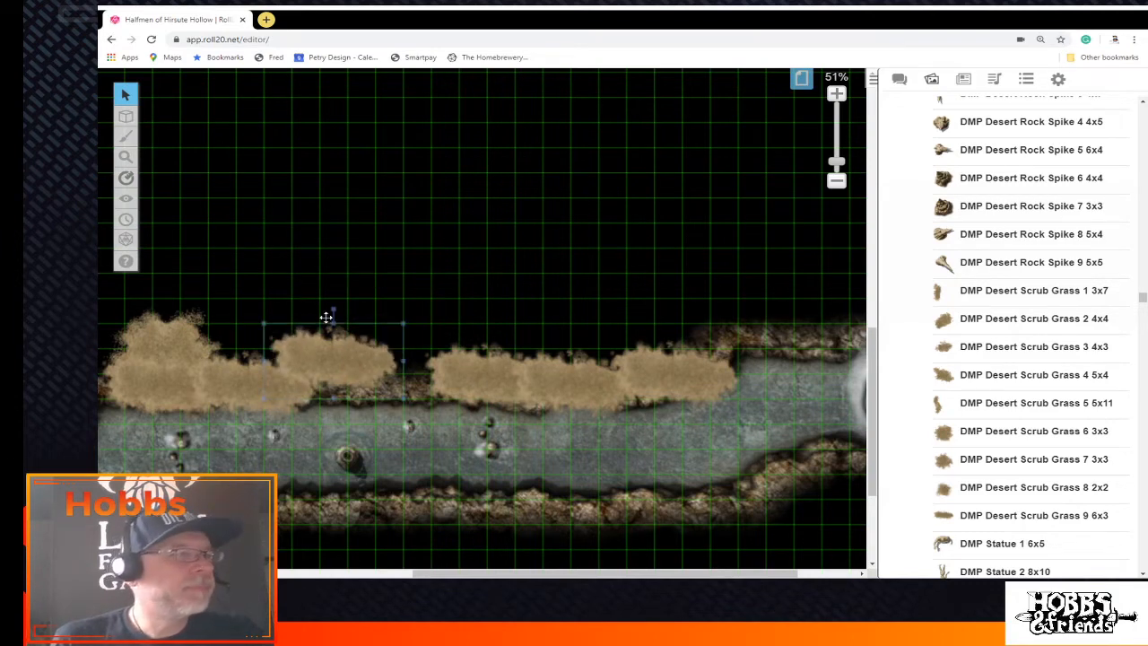
left_click(334, 310)
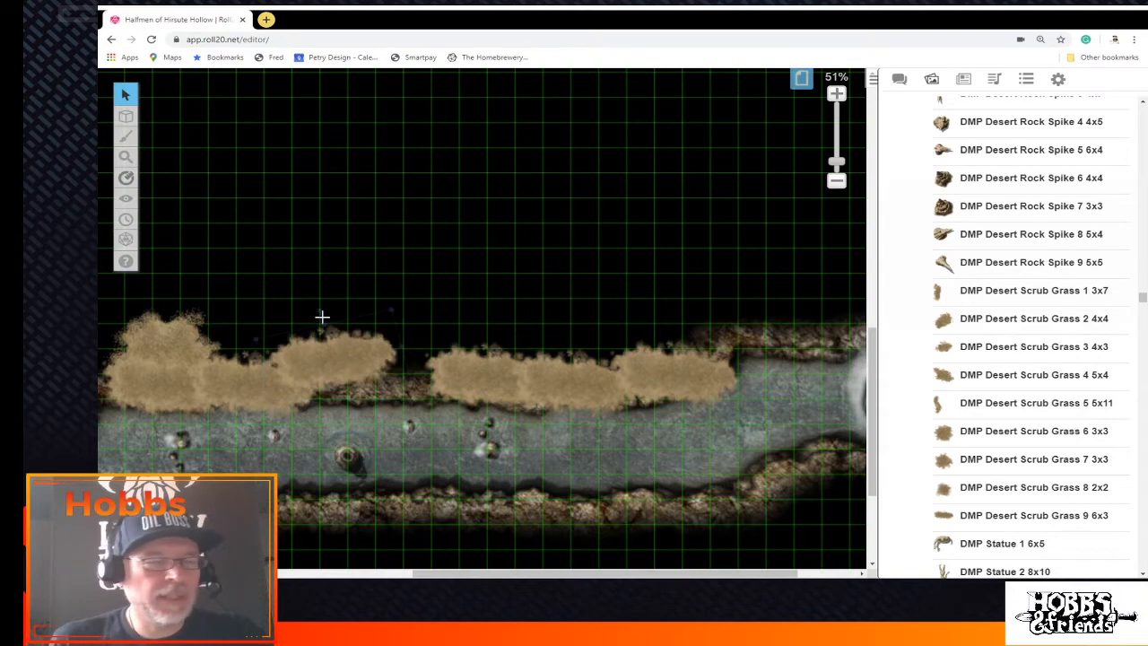
left_click(329, 360)
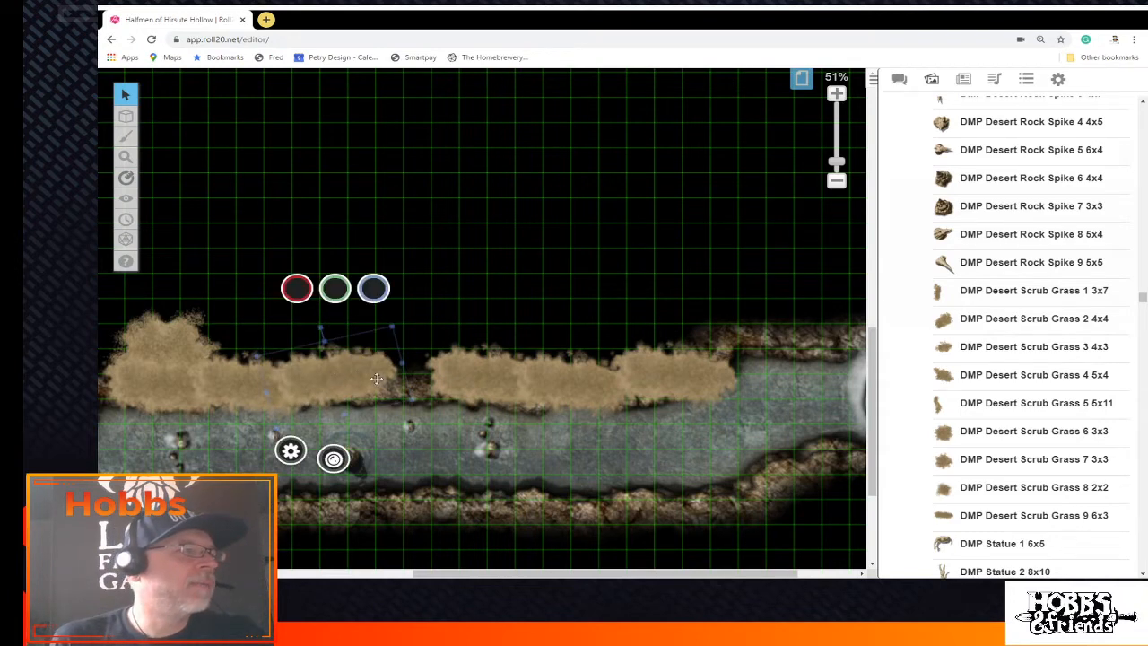
Move the next two grass copies west to close the gaps, and rotate the easternmost of them about 15 degrees counter-clockwise
left_click_drag(329, 359, 401, 368)
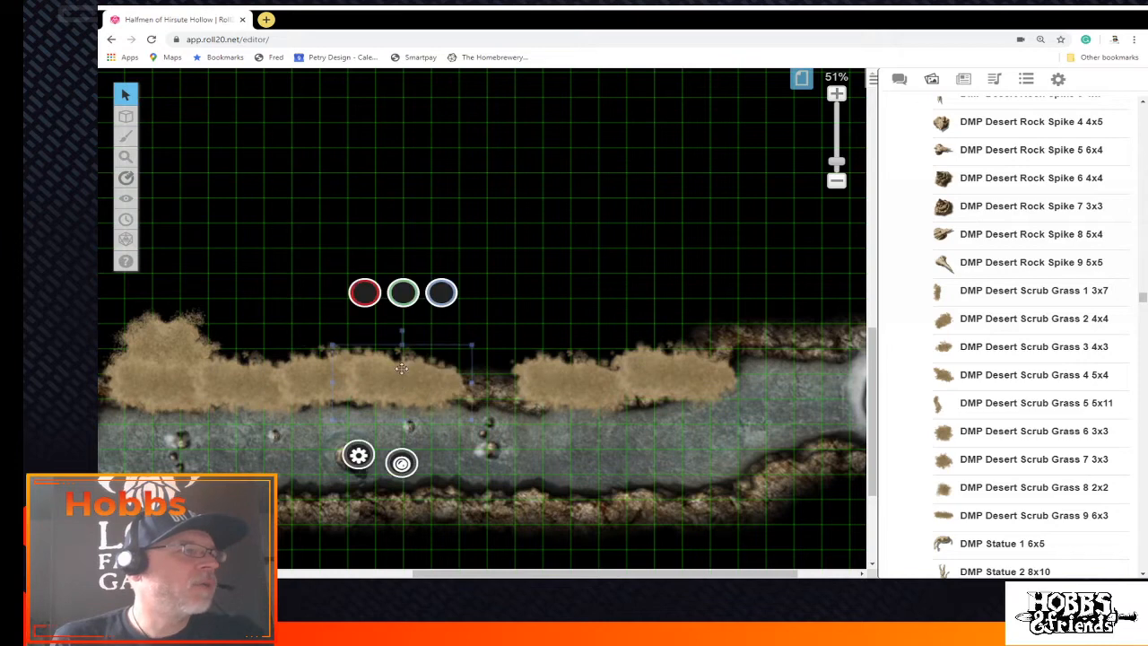
left_click(302, 380)
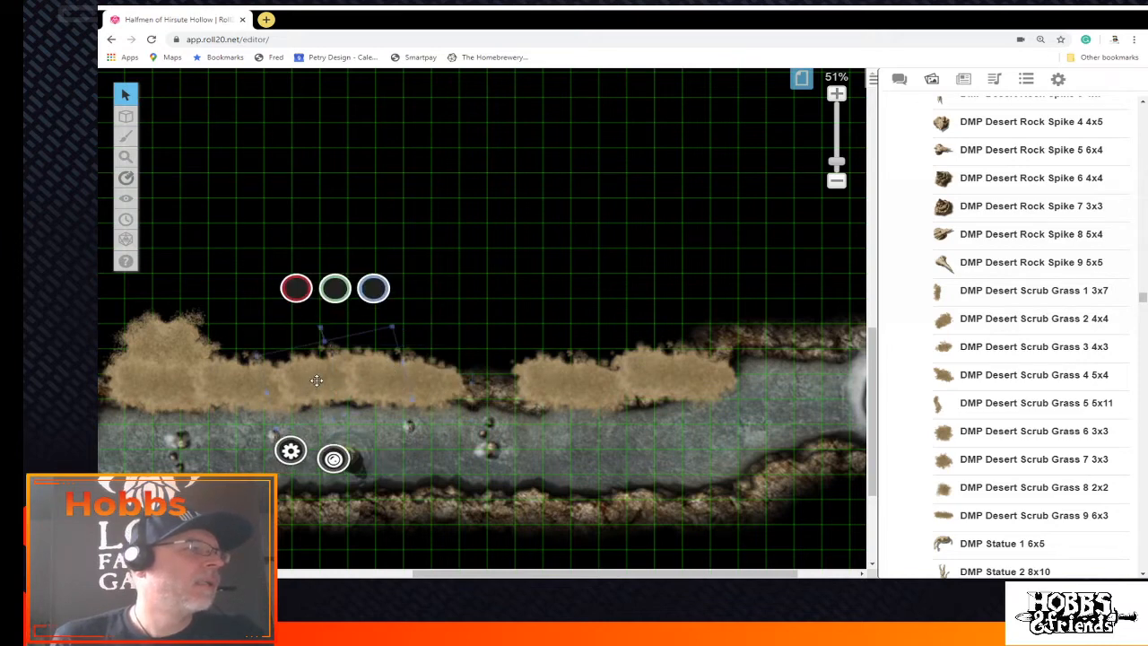
left_click_drag(315, 379, 321, 391)
left_click(423, 379)
left_click_drag(423, 380, 420, 379)
left_click_drag(538, 381, 512, 386)
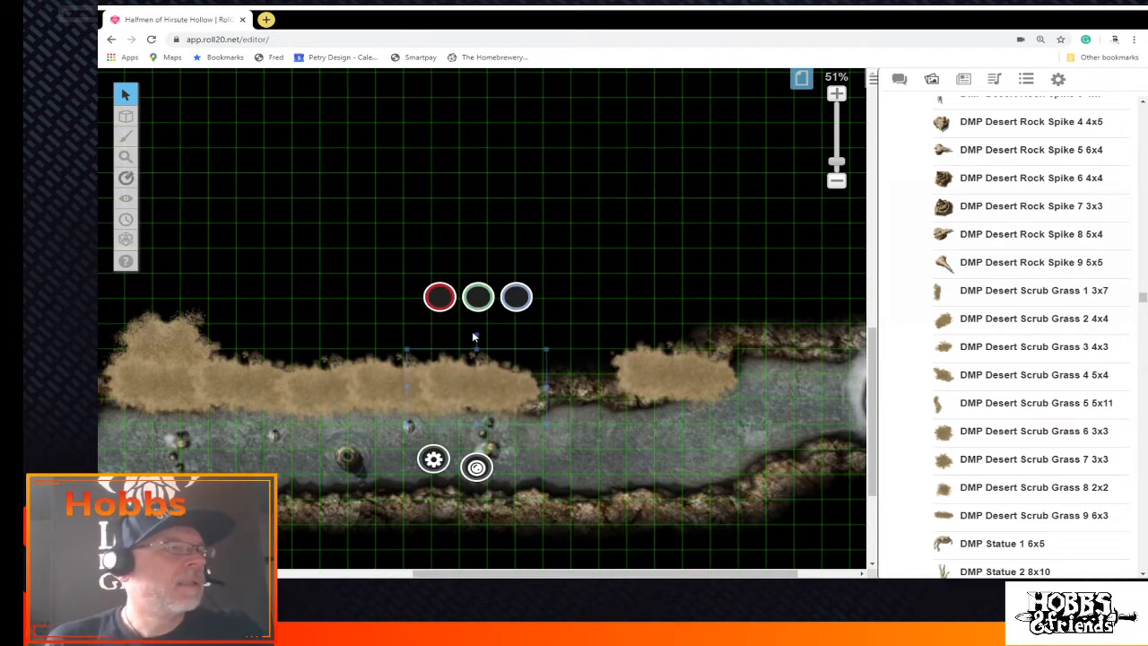
left_click_drag(478, 334, 464, 341)
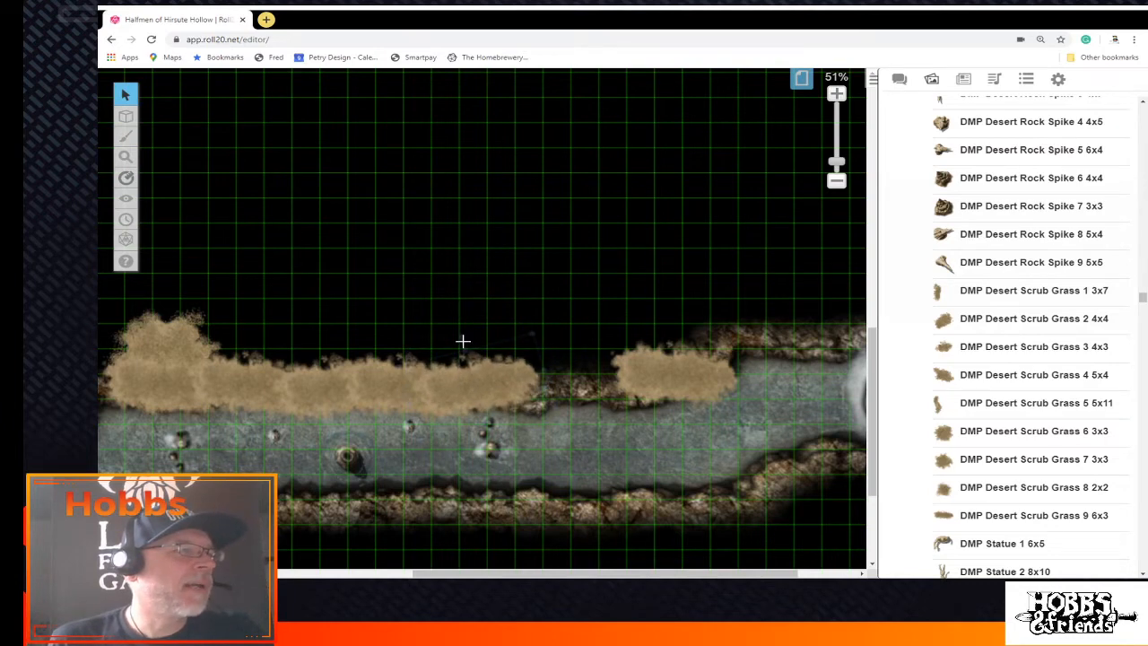
left_click(464, 341)
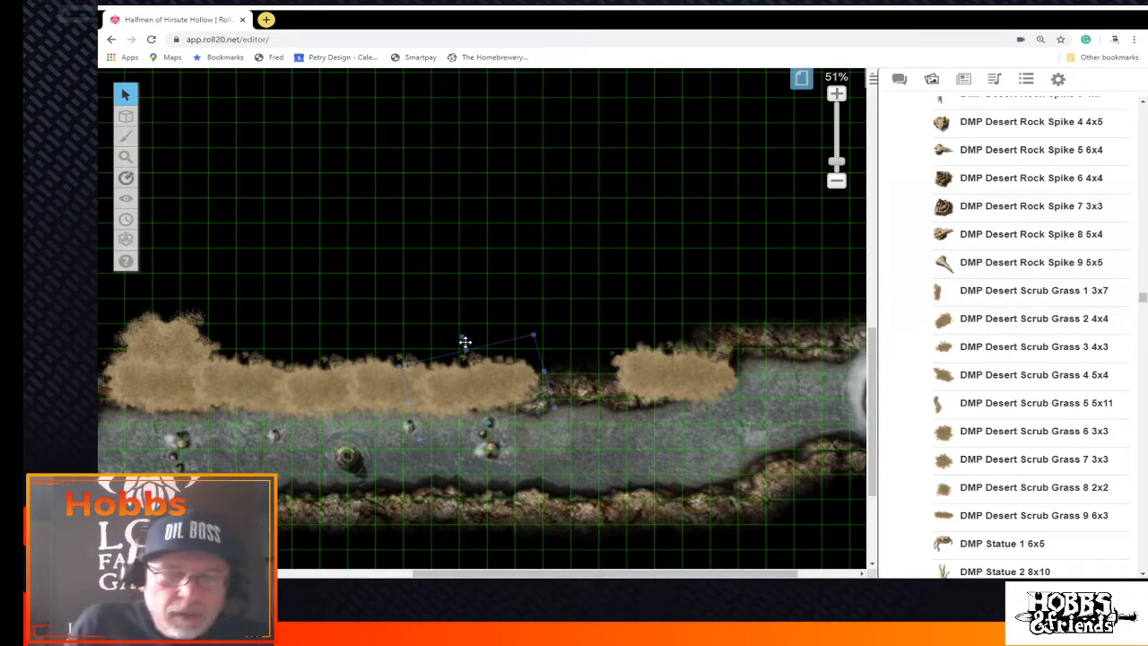
Measure the horizontal distance above the grass row, from its west end to its east end
left_click_drag(514, 576, 466, 576)
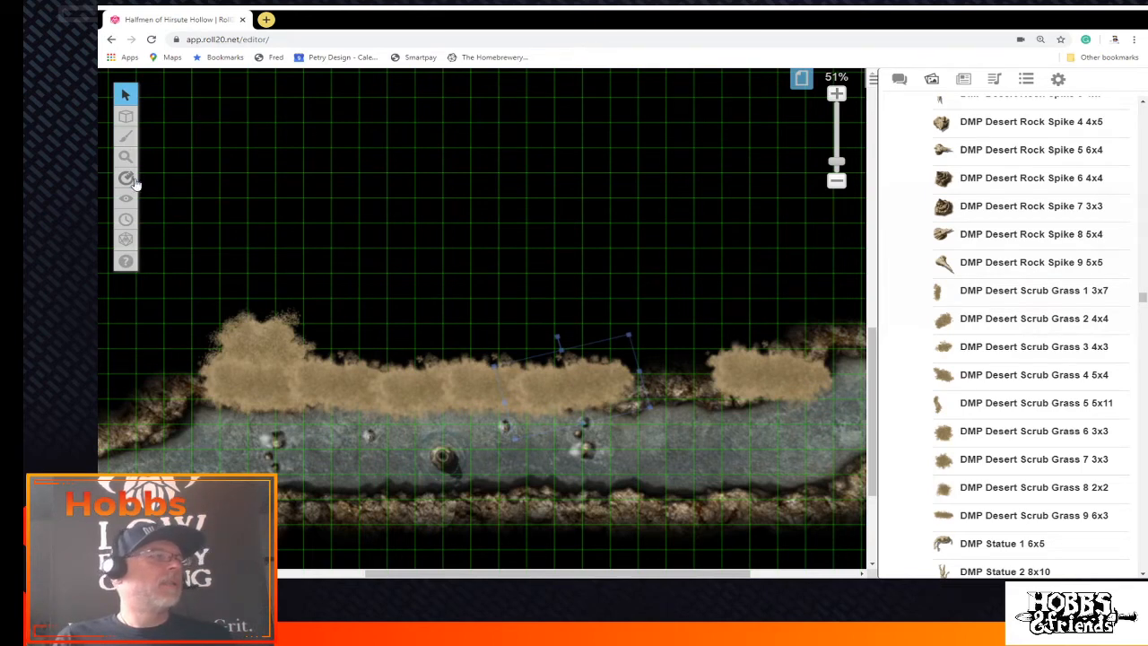
mouse_move(133, 181)
left_click(206, 241)
left_click_drag(229, 288, 831, 291)
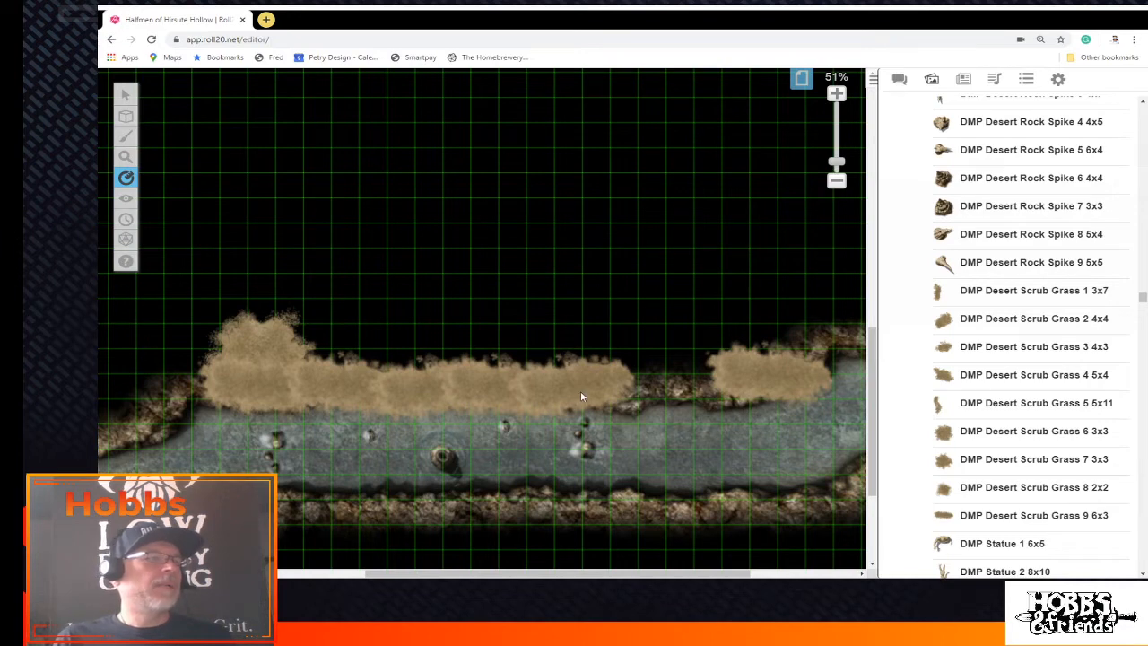
left_click(125, 94)
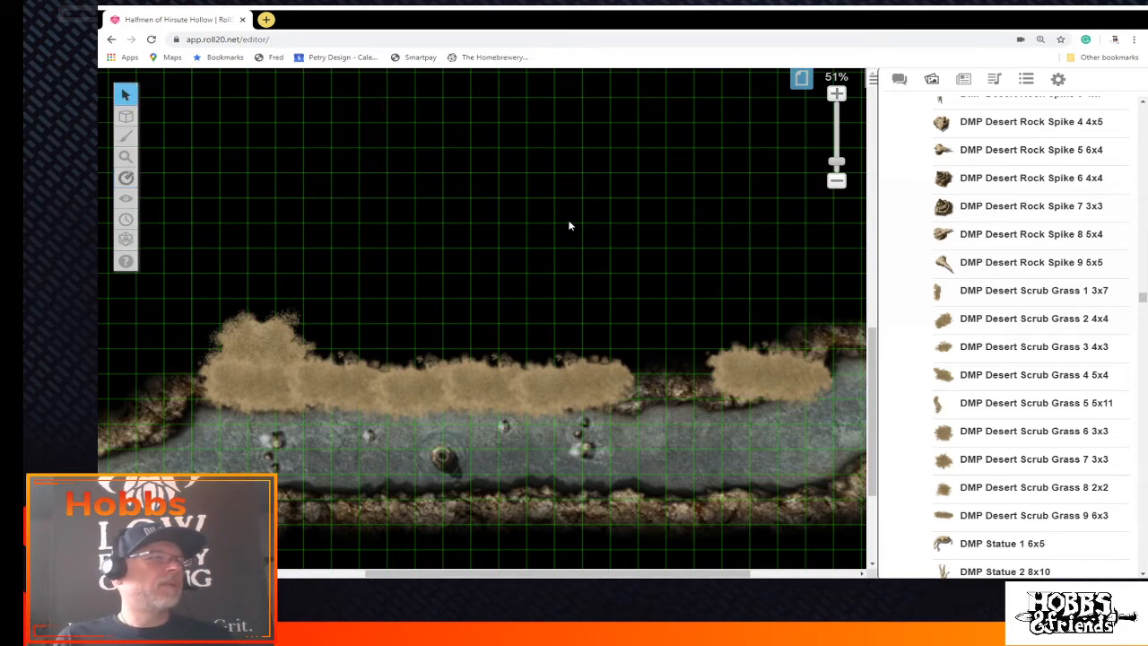
Duplicate the tilted grass patch into the remaining gap, rotate the copy roughly level and move it east to overlap the last patch
right_click(578, 384)
left_click(633, 275)
right_click(670, 362)
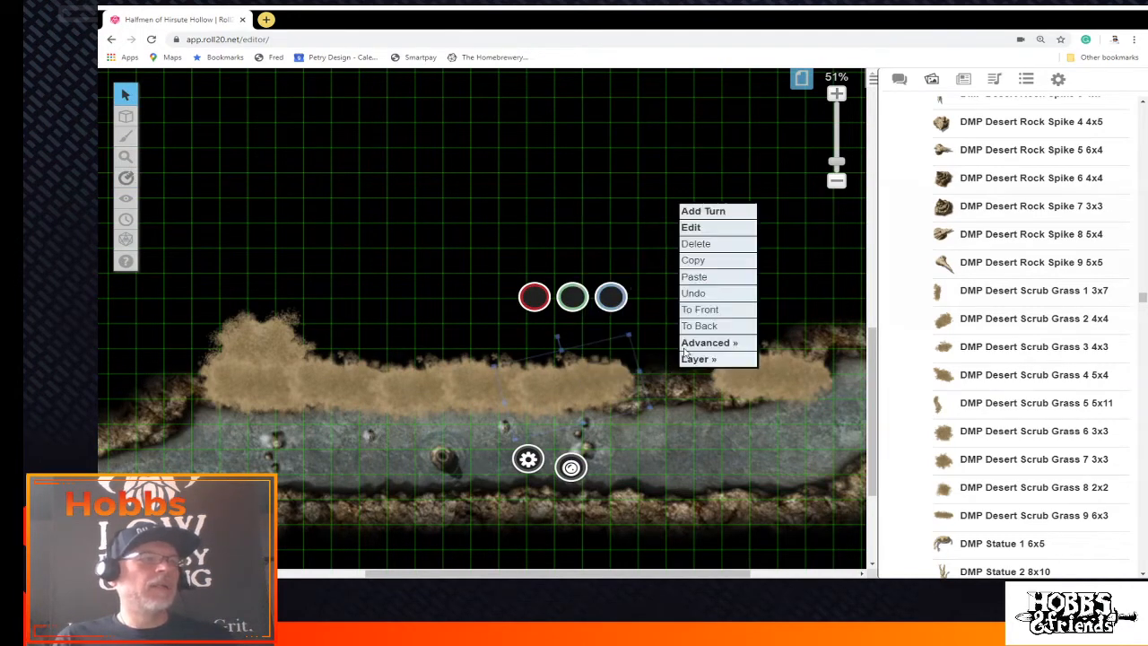
left_click(699, 276)
left_click(687, 380)
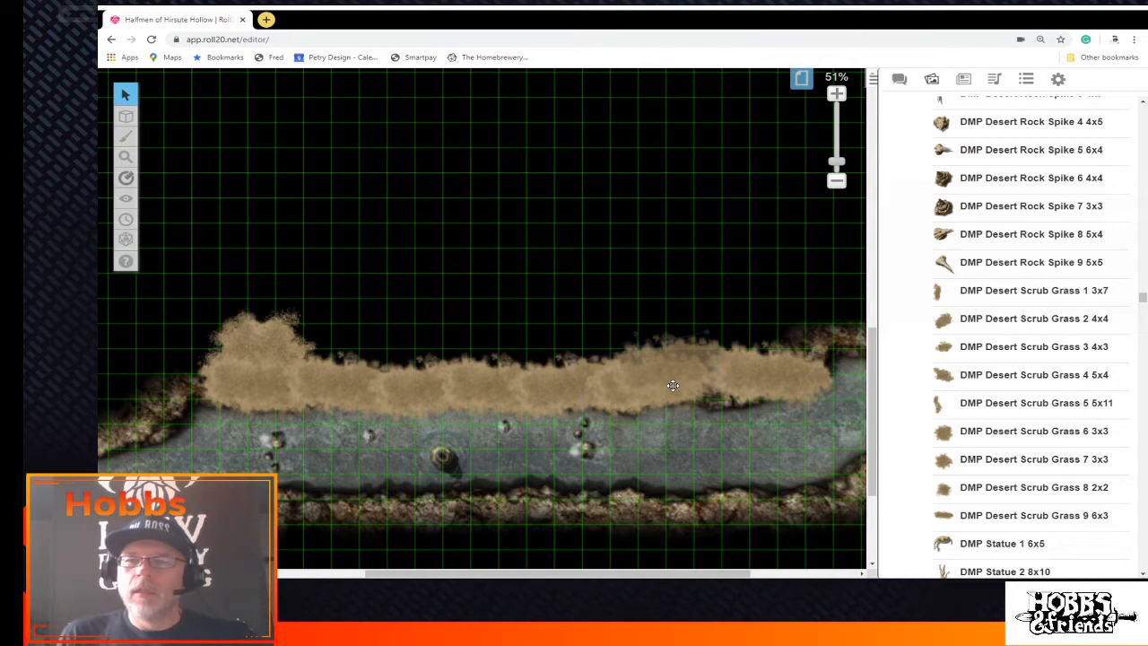
left_click(673, 385)
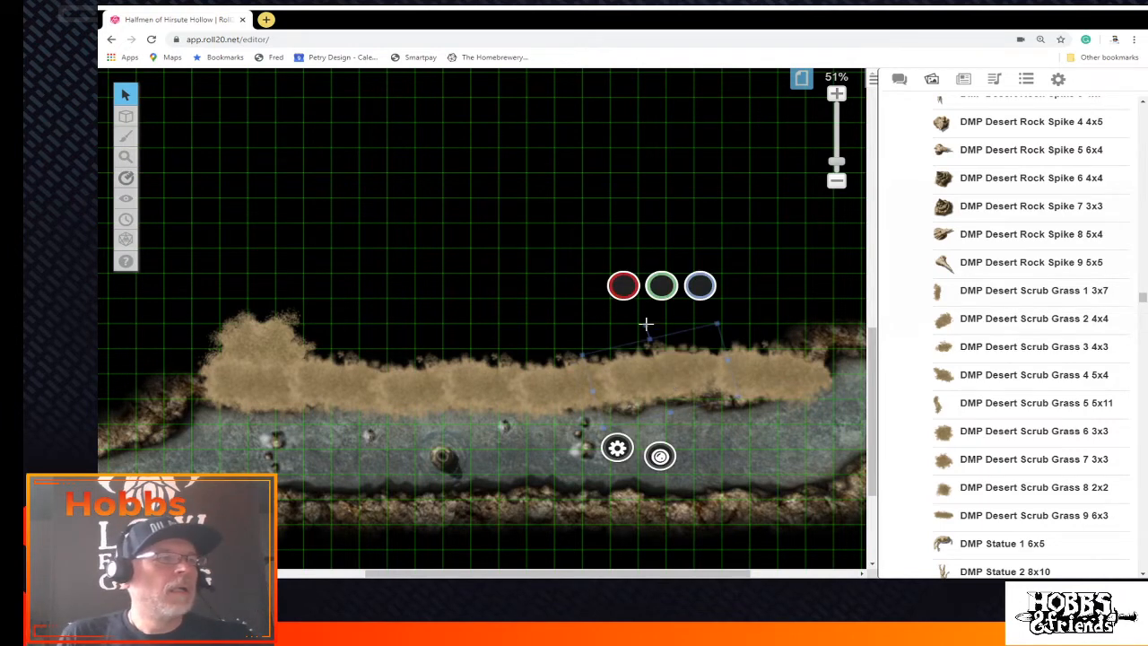
left_click_drag(646, 323, 663, 325)
left_click_drag(668, 377, 729, 392)
Paste another copy of the tilted grass patch into the last gap in the grass row along the upper wall
left_click(594, 392)
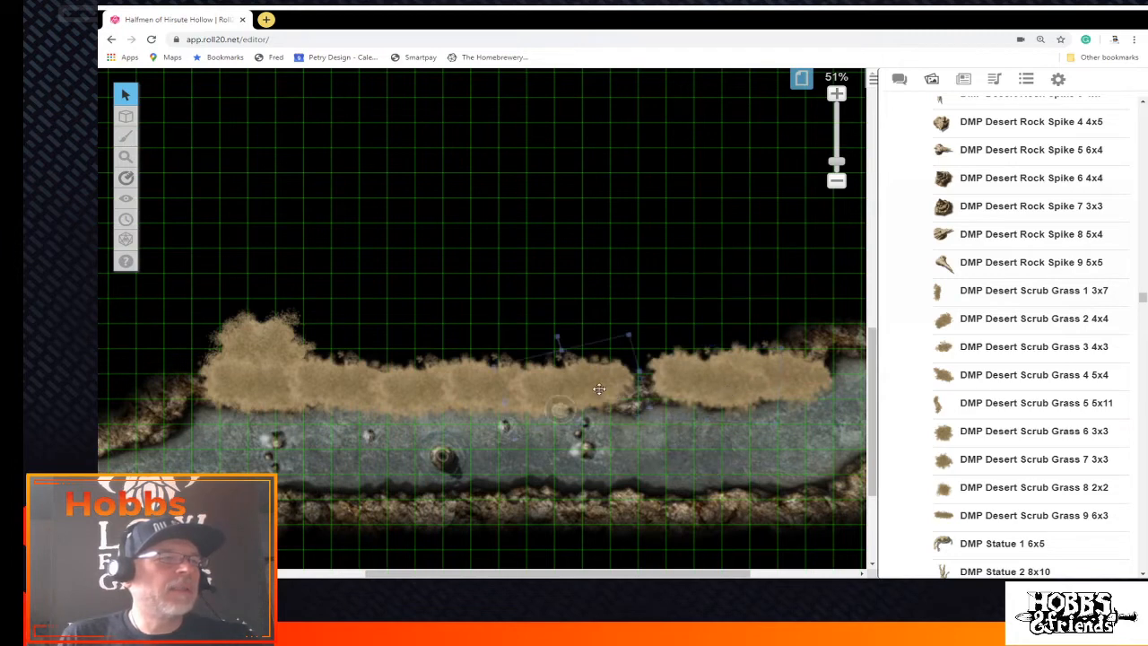
right_click(599, 389)
left_click(642, 297)
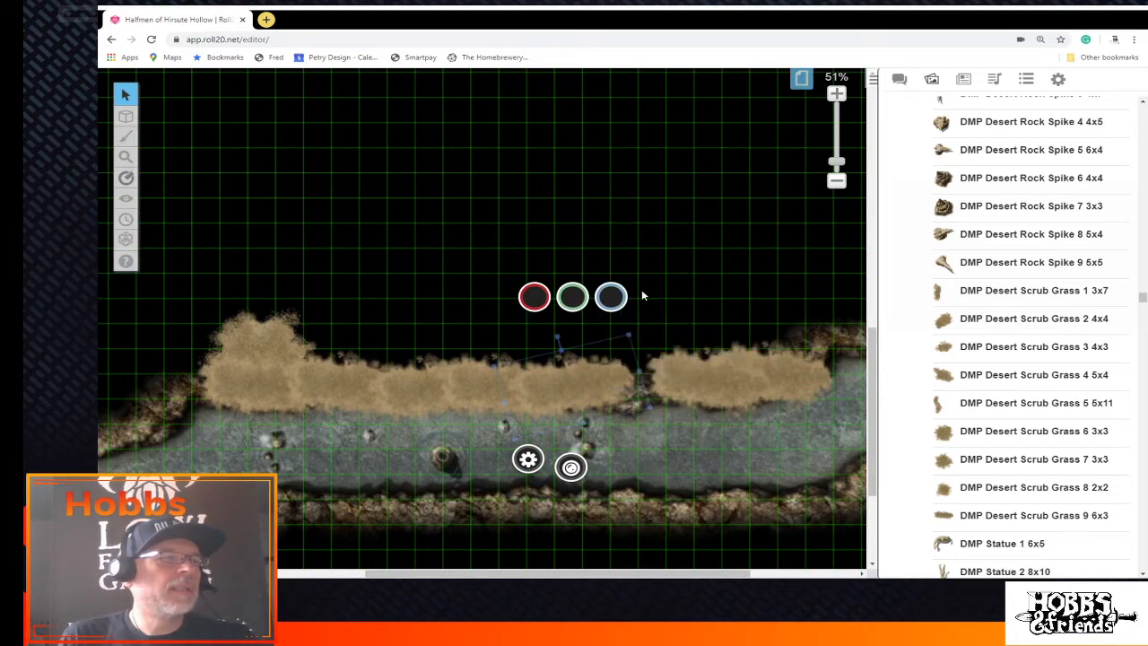
right_click(646, 393)
left_click(731, 290)
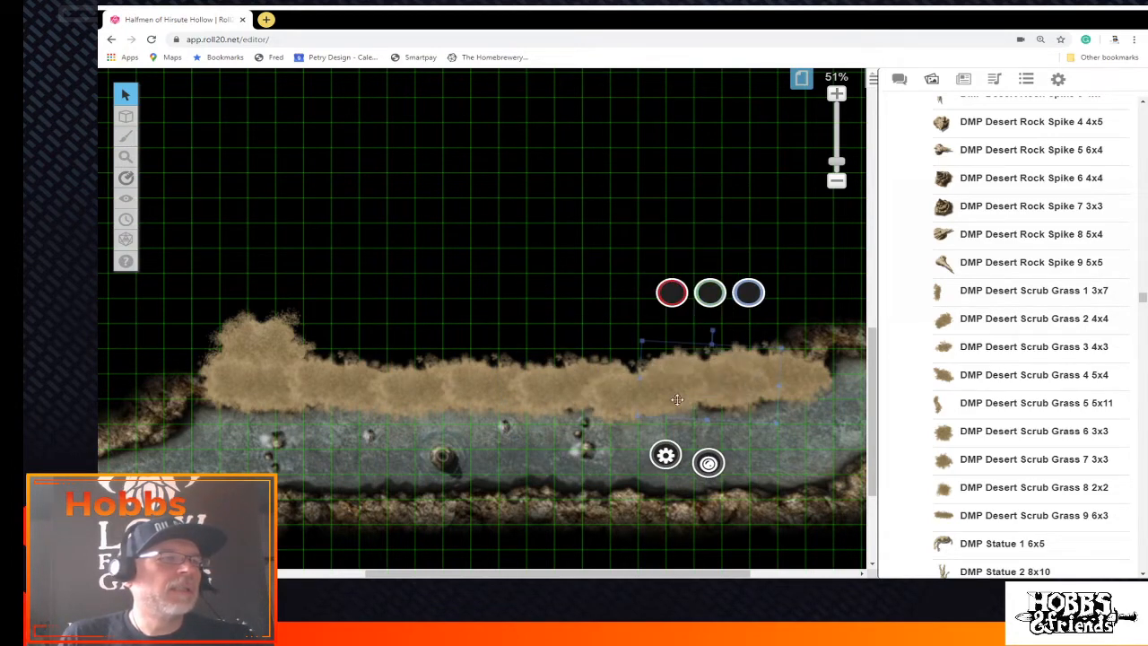
left_click_drag(646, 397, 559, 389)
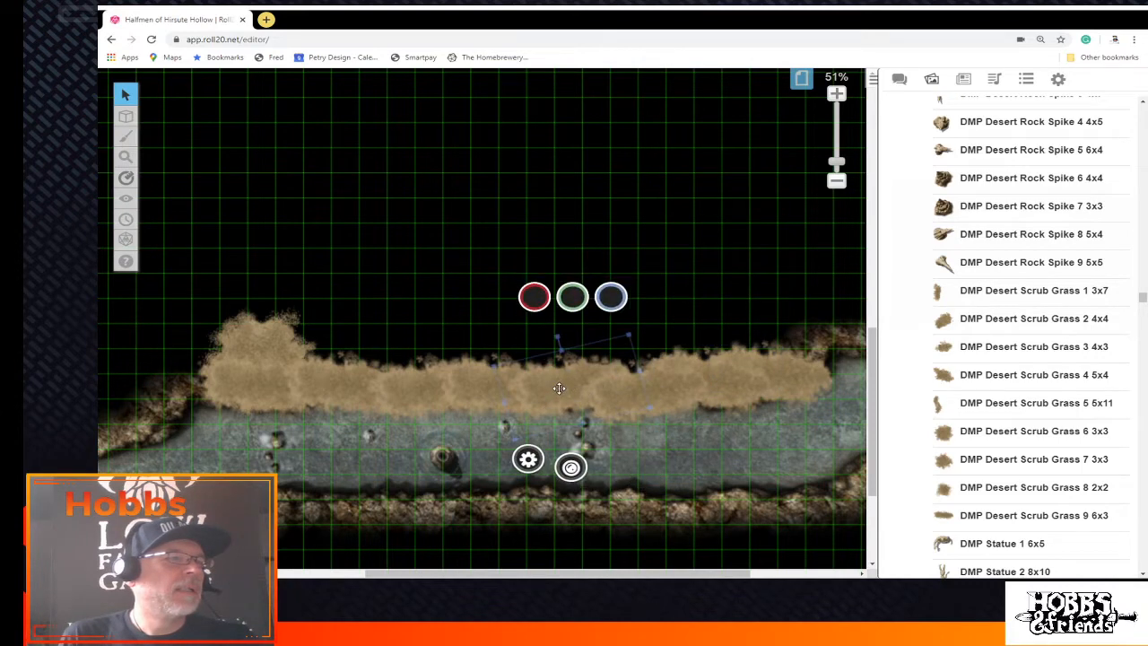
left_click(559, 388)
key("Escape")
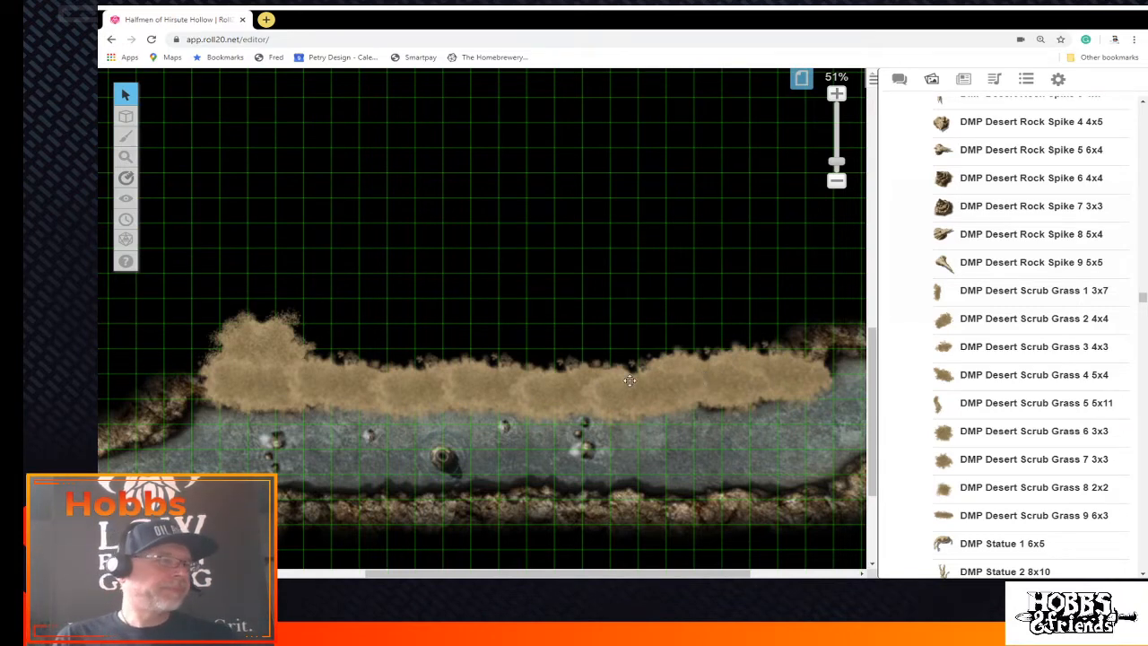
Copy the raised grass patch at the row's west end and paste it into the empty area north of the row
left_click(260, 340)
right_click(262, 340)
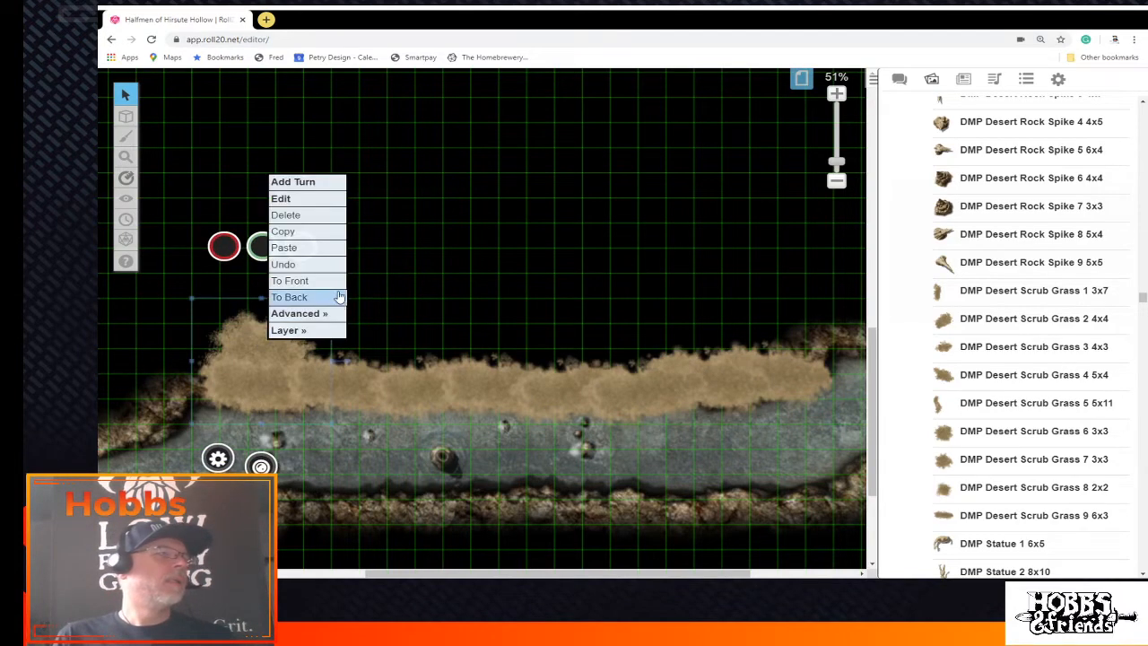
left_click(335, 233)
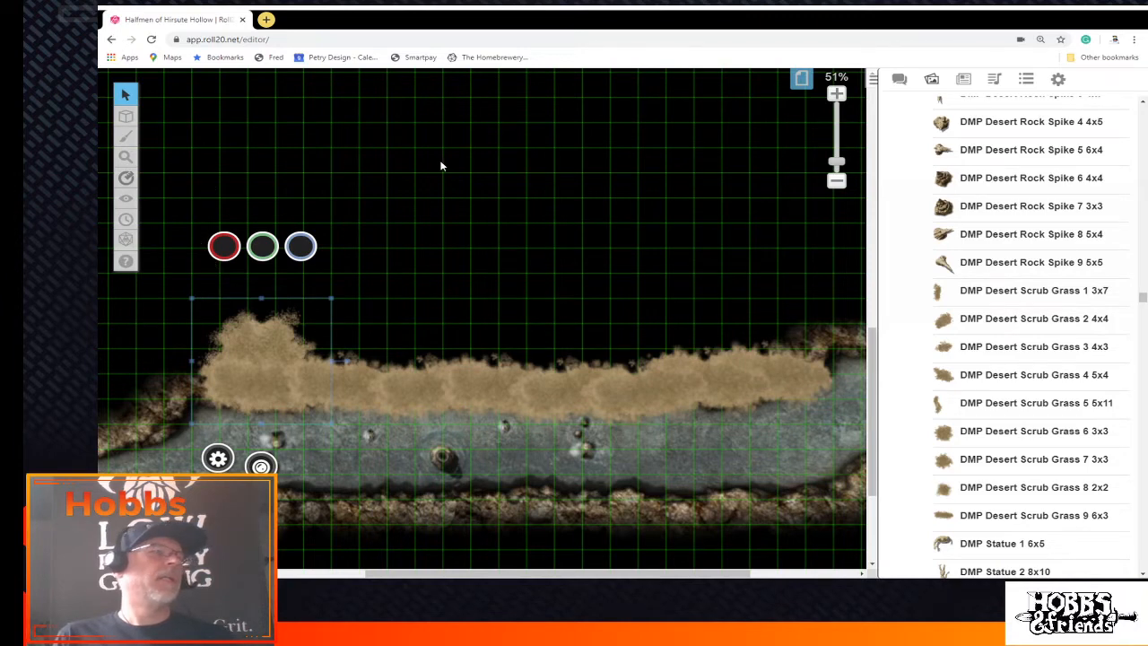
right_click(466, 166)
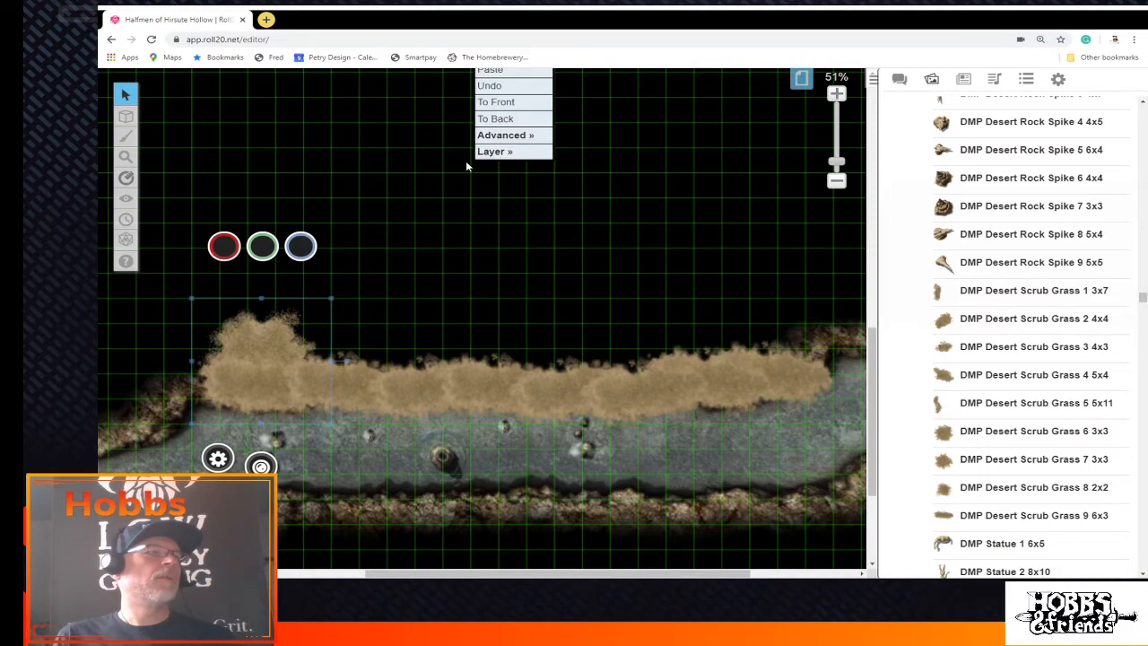
left_click(500, 74)
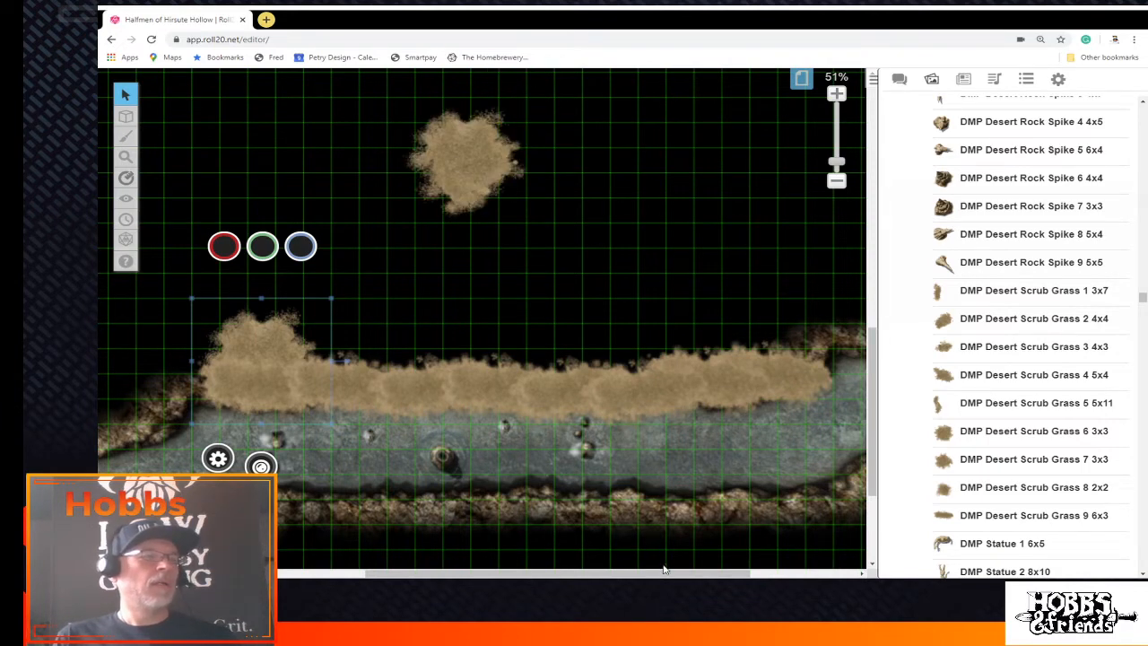
Copy the isolated grass patch north of the row and paste a duplicate overlapping its east side
left_click_drag(663, 569, 715, 576)
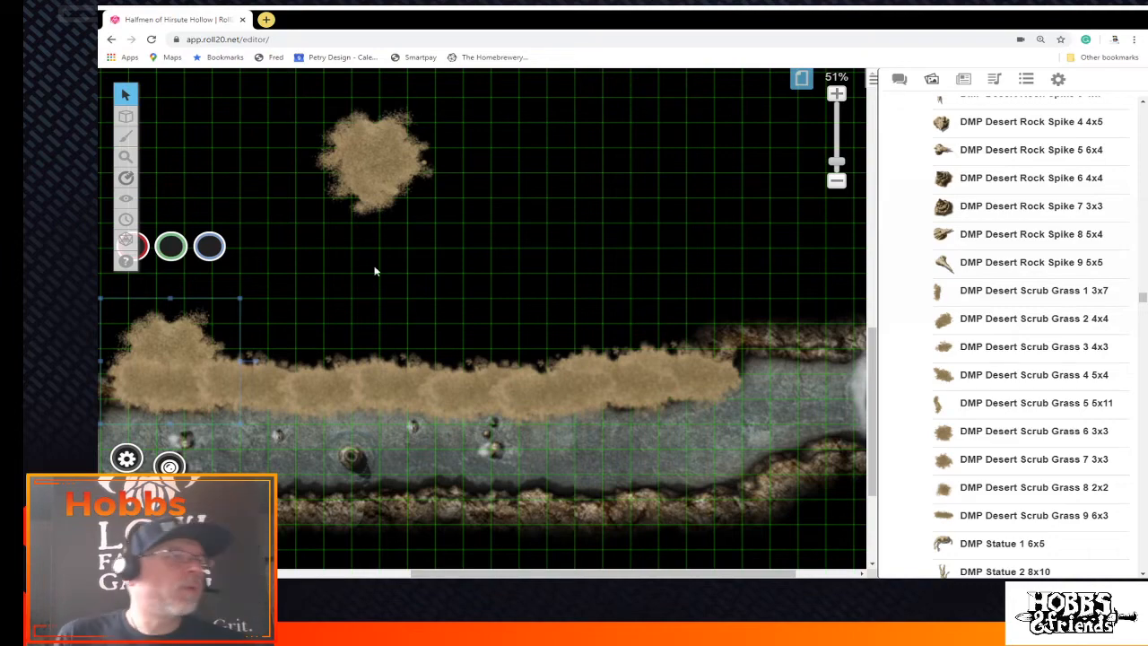
left_click(389, 165)
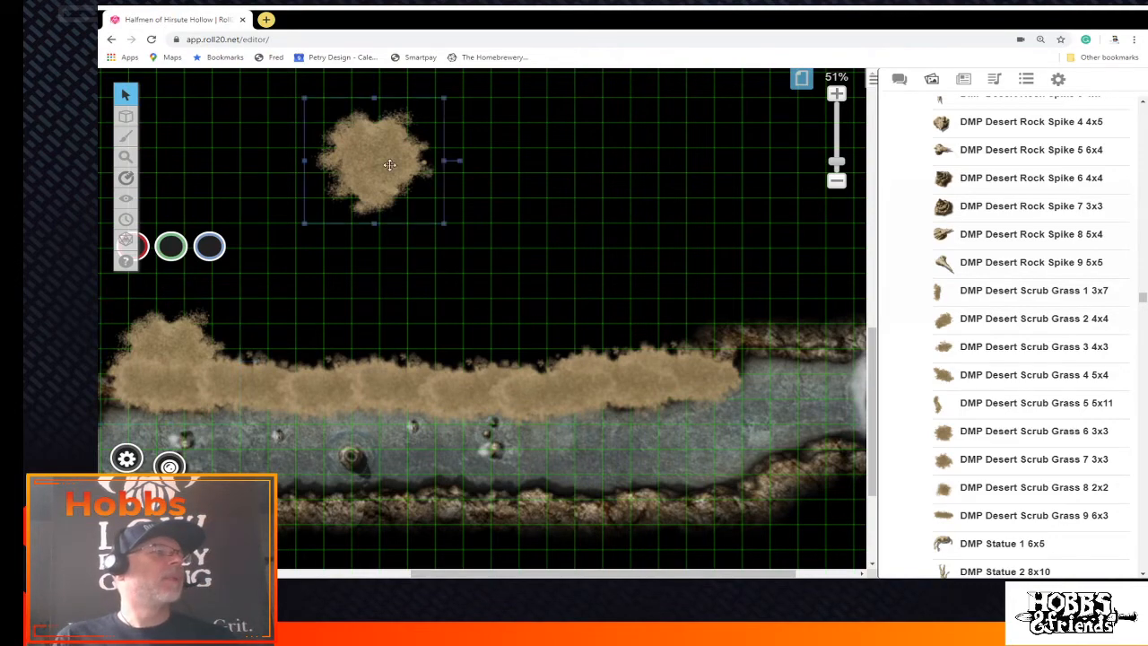
right_click(404, 159)
mouse_move(426, 148)
scroll(513, 272, "up", 2)
left_click(380, 276)
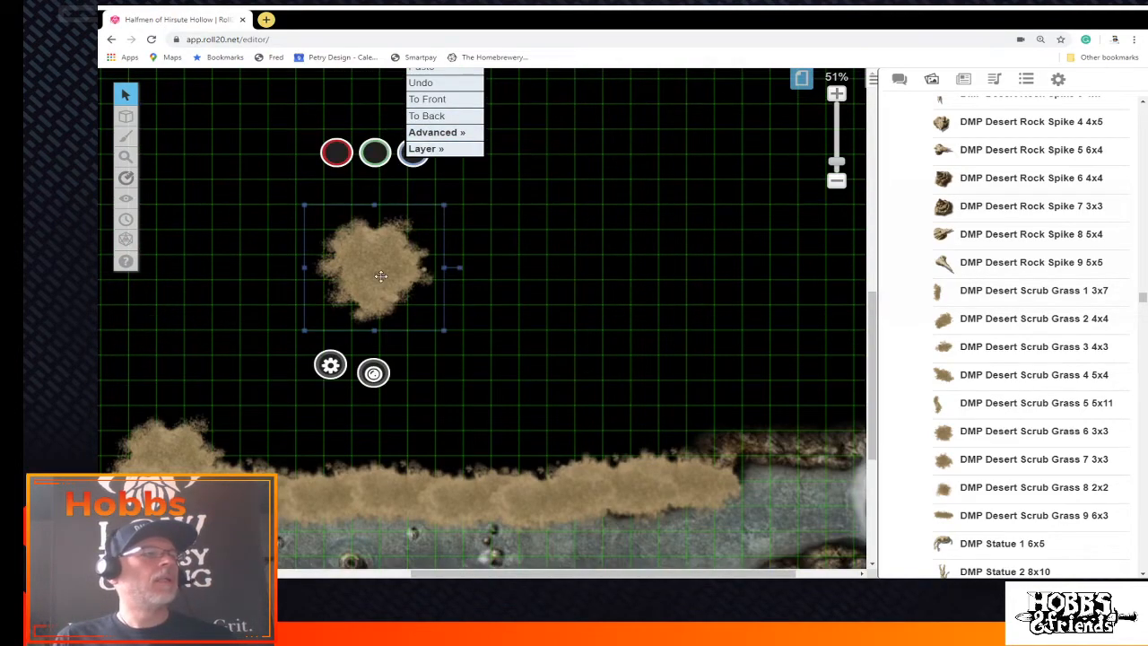
right_click(390, 267)
left_click(417, 158)
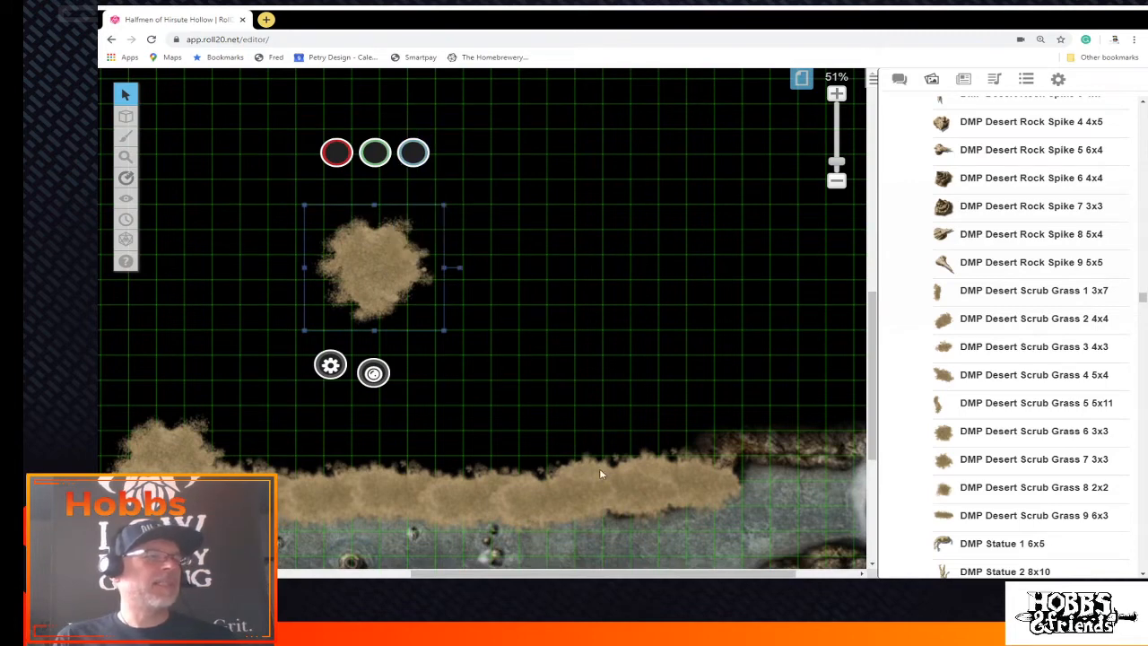
right_click(448, 258)
left_click(485, 158)
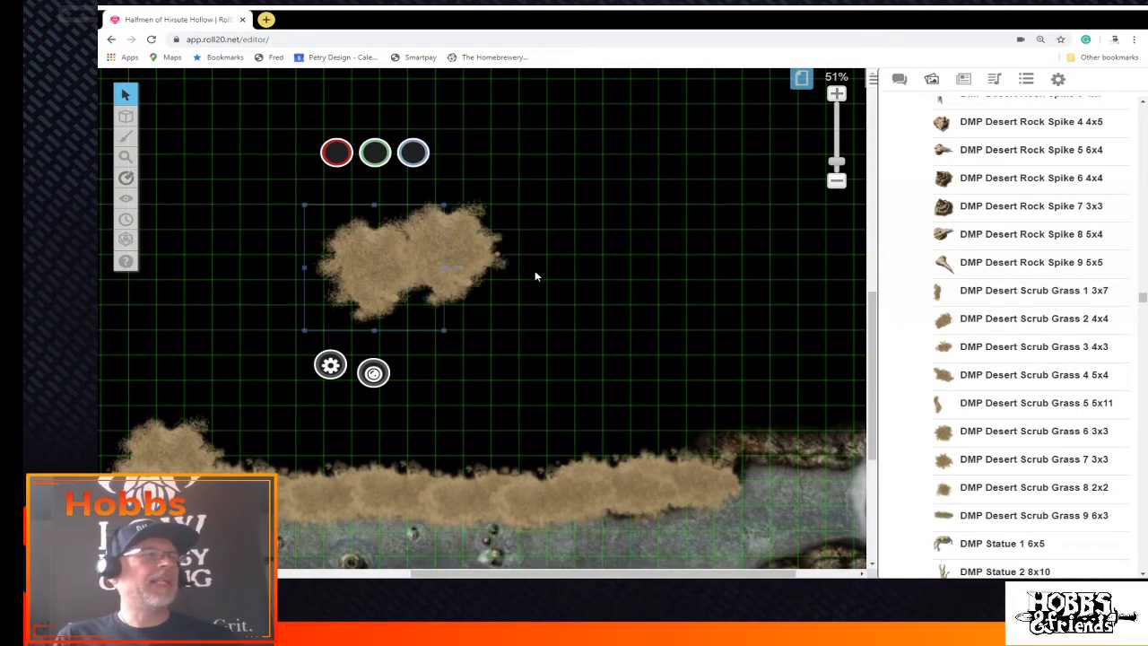
Paste two more grass copies to extend the northern strip southeast, adjusting their spacing slightly toward the east
right_click(482, 266)
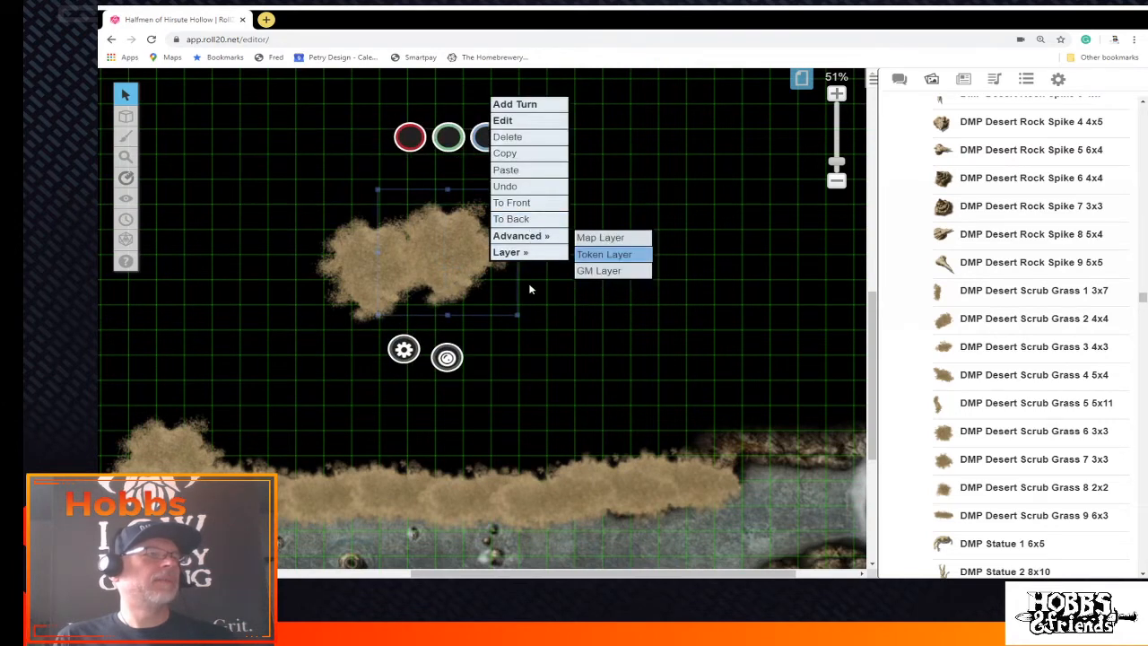
left_click(527, 168)
right_click(533, 306)
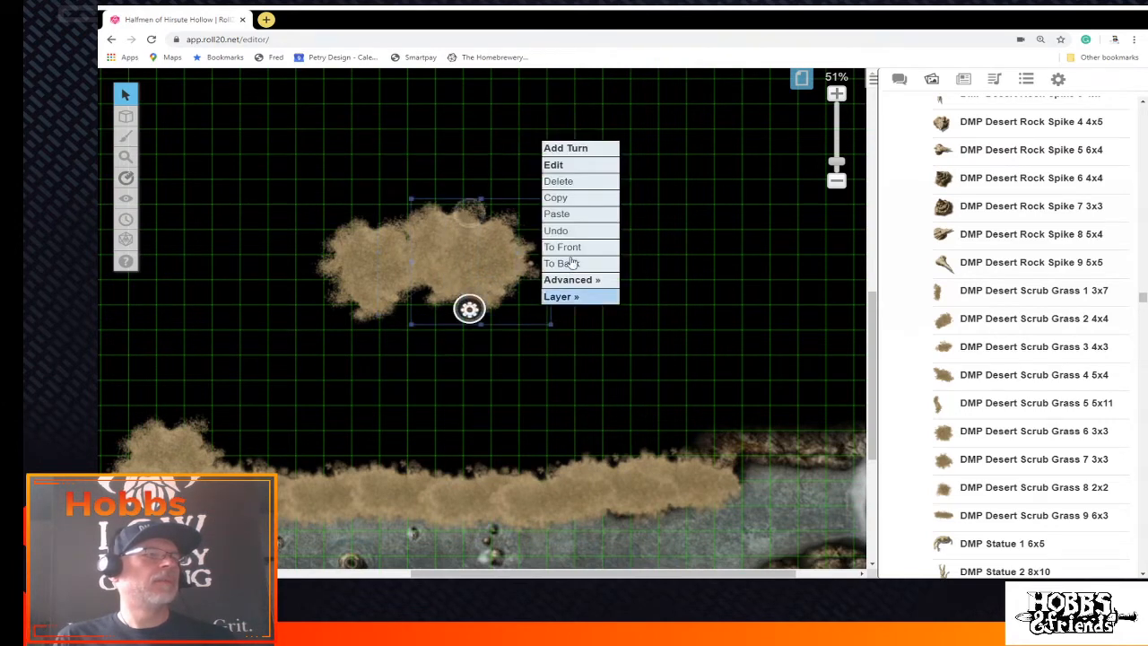
left_click(566, 212)
left_click(638, 363)
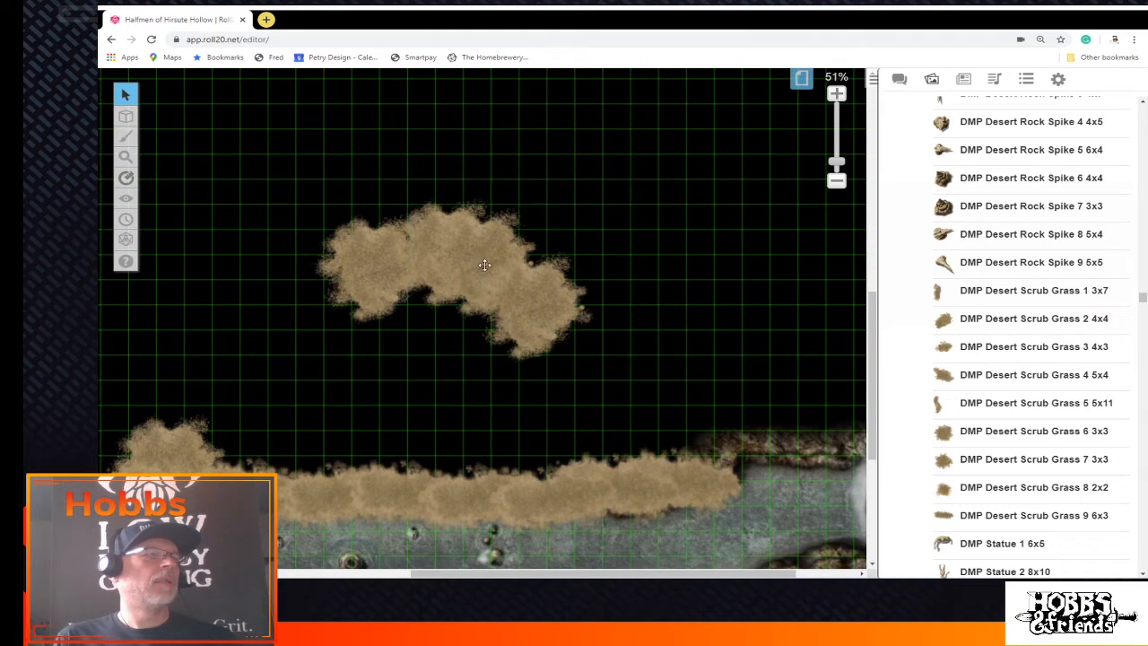
left_click_drag(484, 265, 500, 276)
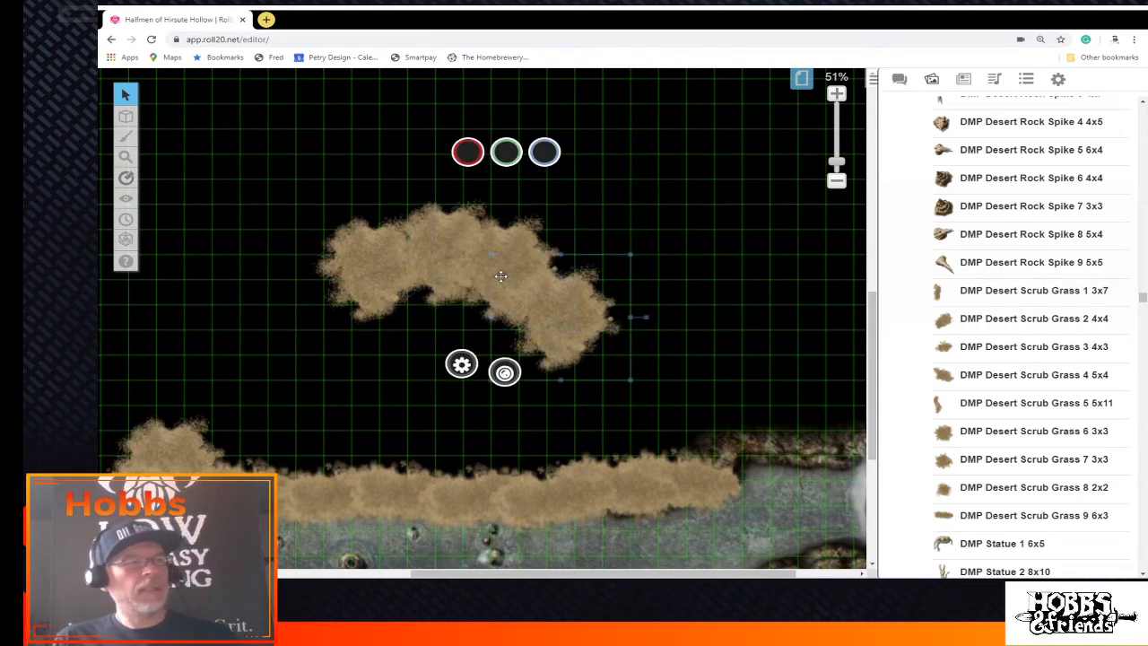
Paste two further grass copies diagonally southeast so the strip meets the east end of the grass row
left_click(553, 269)
right_click(610, 364)
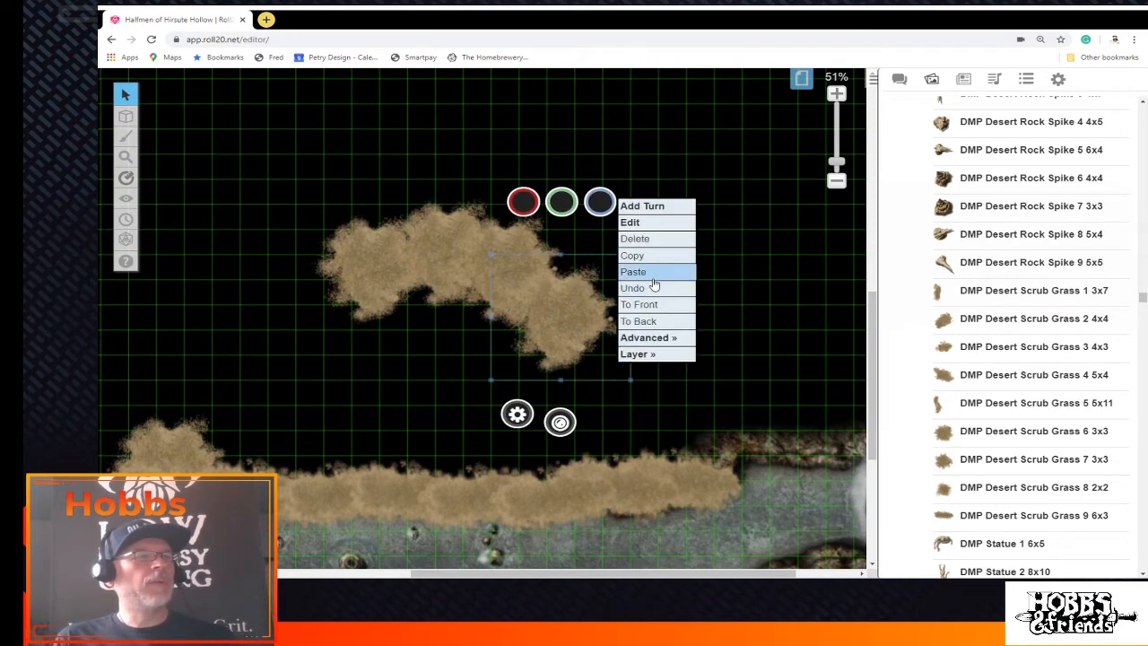
left_click(654, 284)
right_click(672, 424)
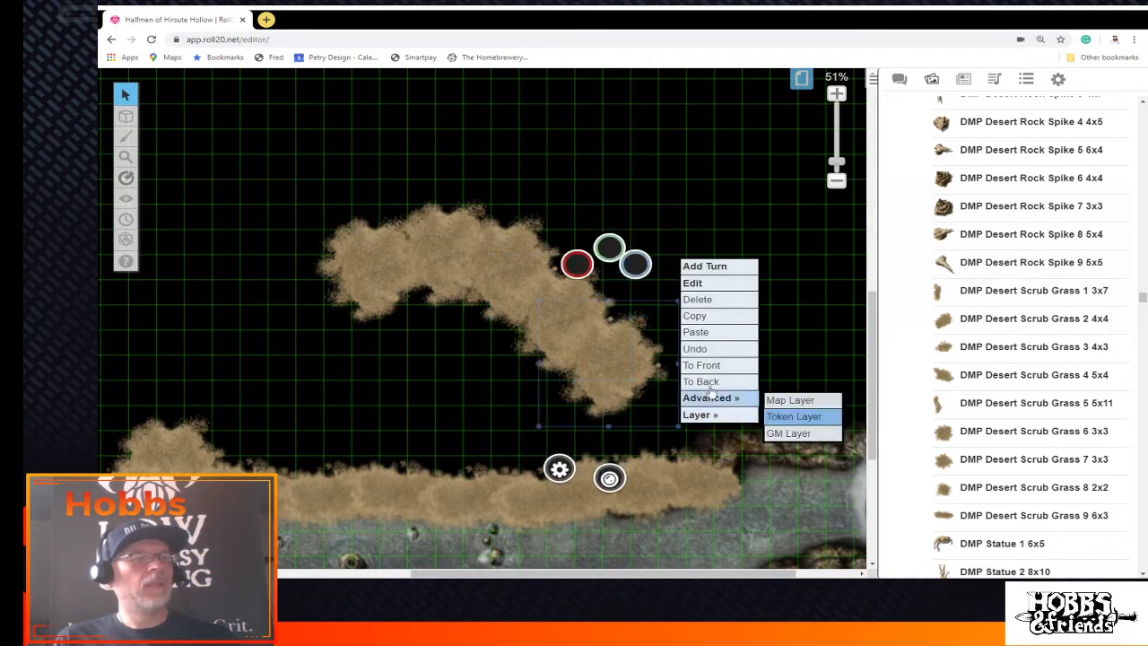
right_click(694, 455)
left_click(735, 365)
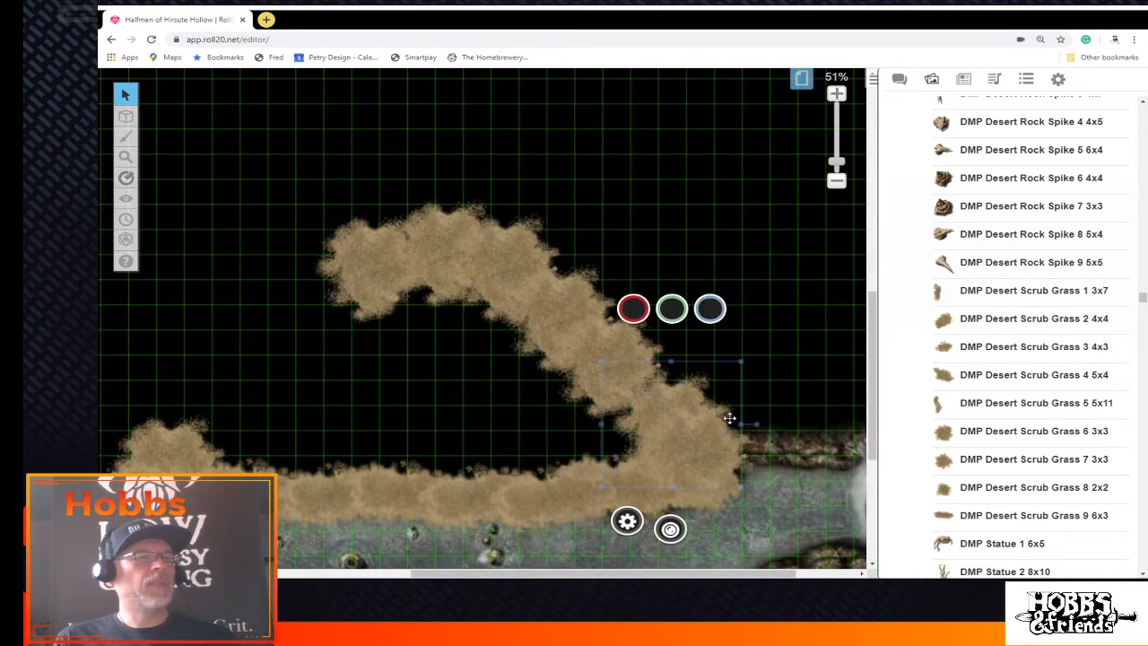
Paste three grass copies into the black area just inside the diagonal strip, above the eastern part of the row
right_click(559, 435)
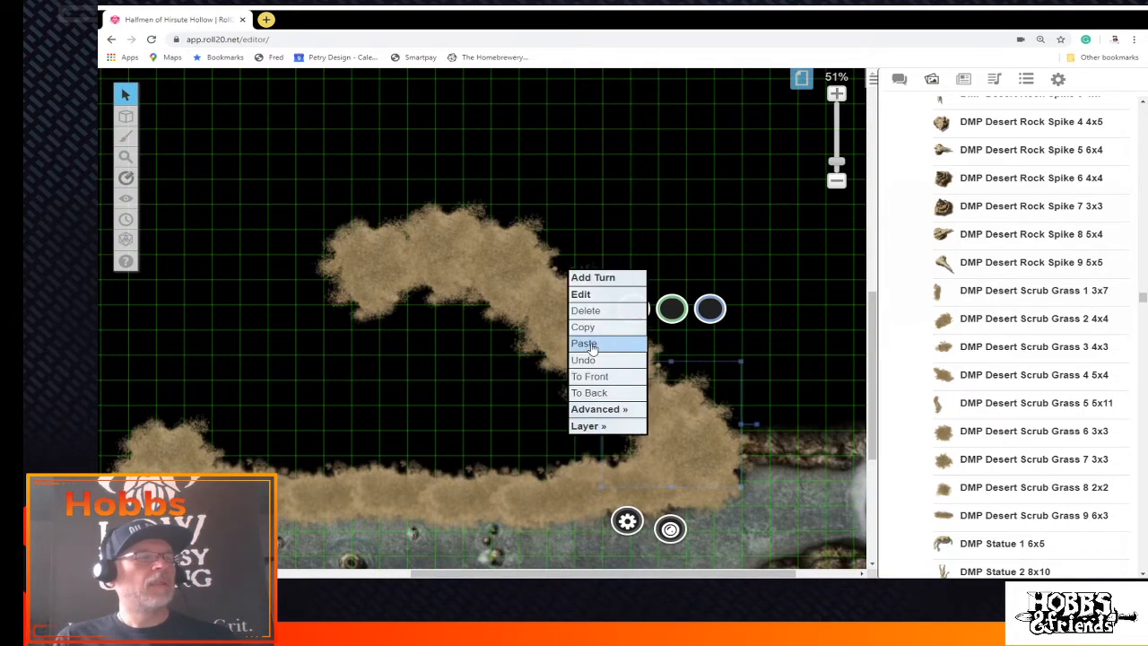
left_click(592, 344)
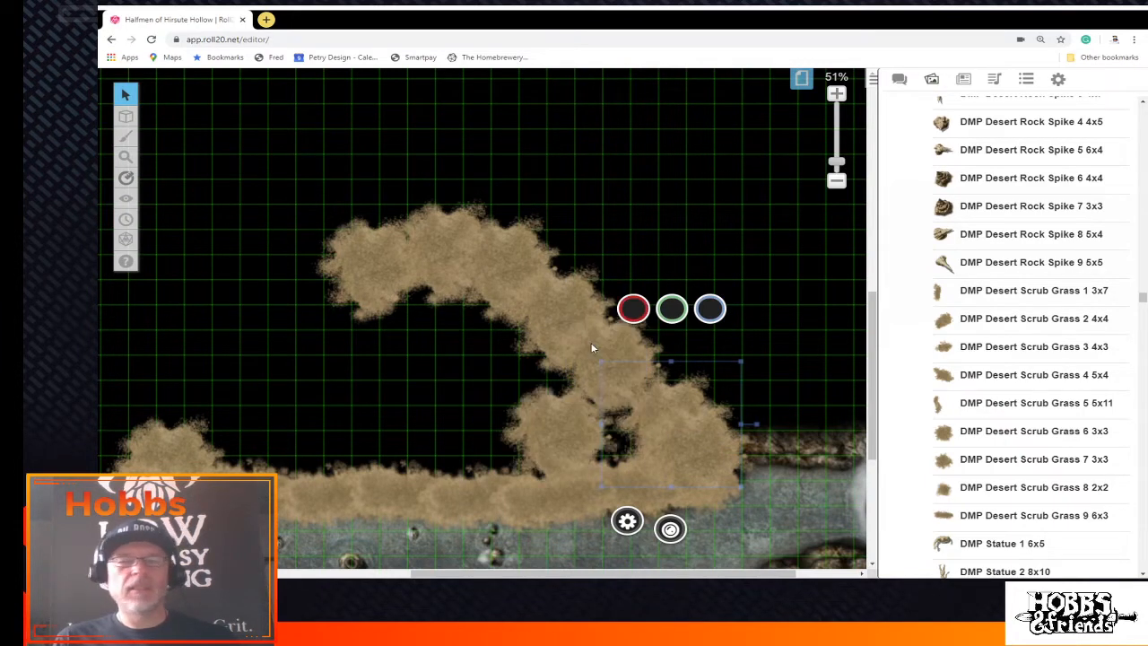
right_click(607, 436)
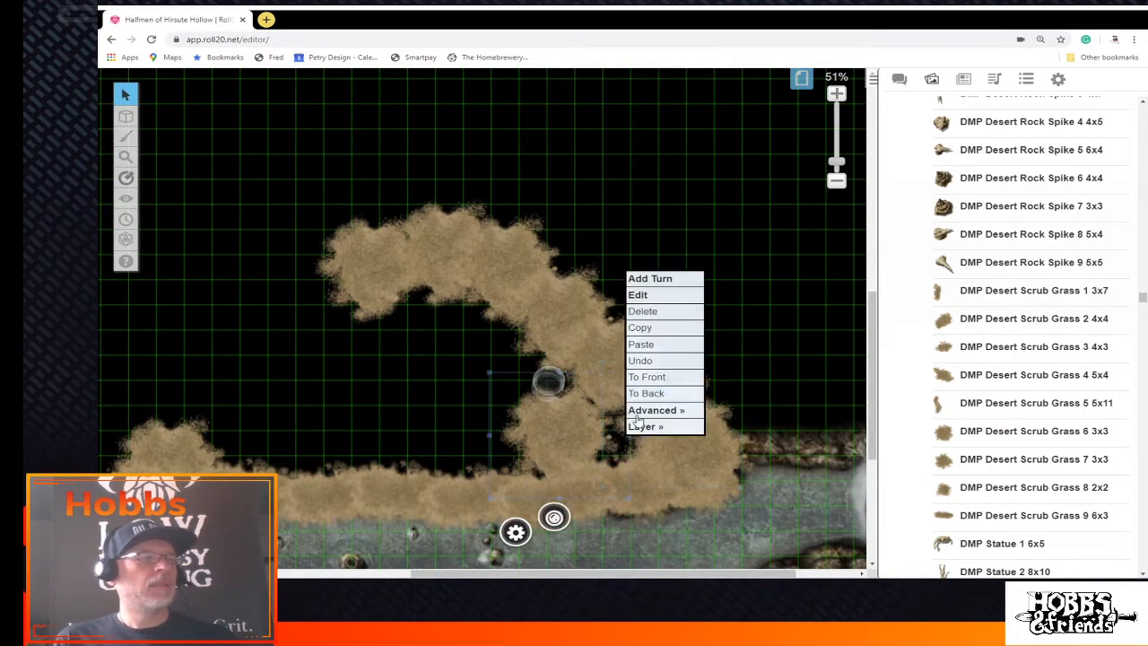
left_click(649, 352)
right_click(540, 371)
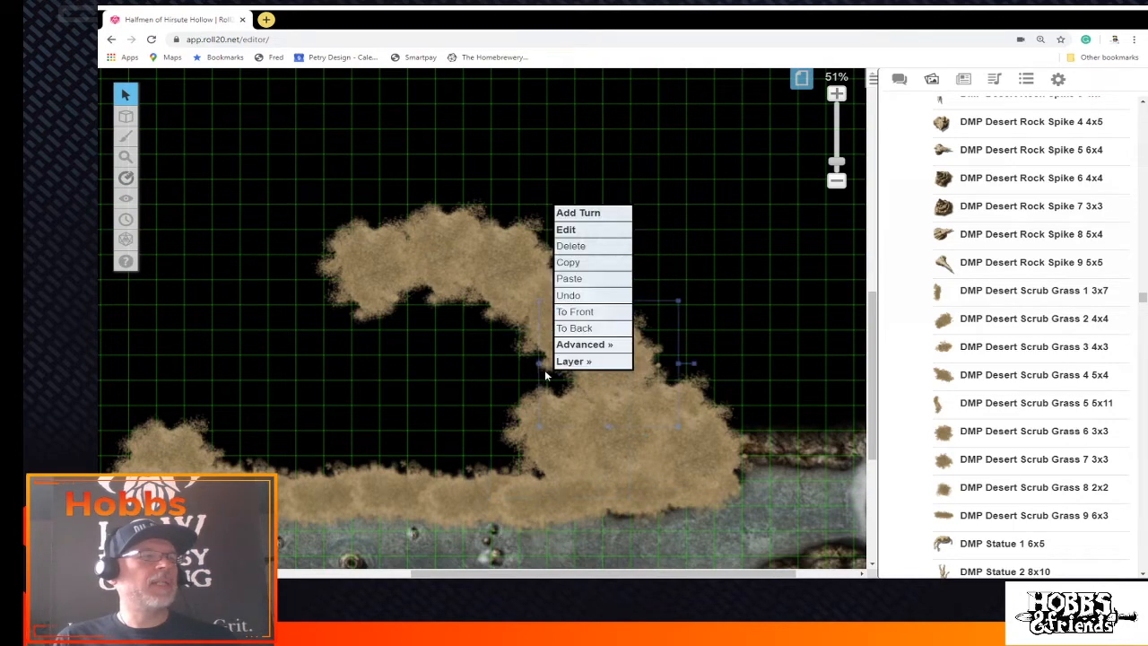
left_click(571, 281)
Paste three more grass copies farther west inside the strip, from below its northern arc down to the grass row
right_click(474, 328)
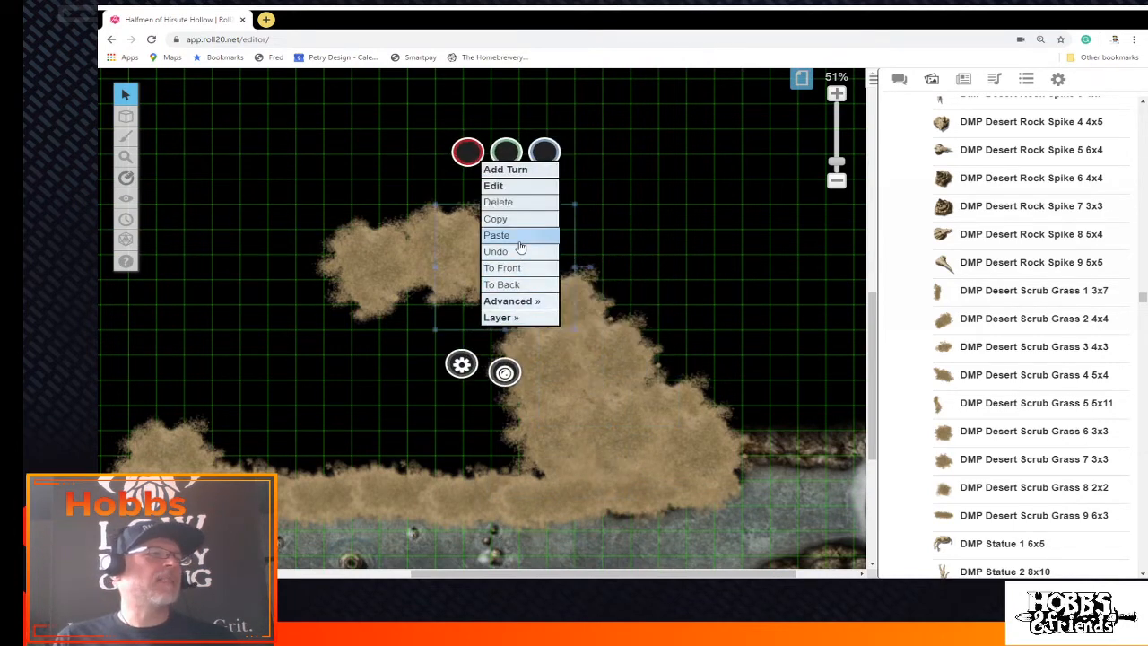
left_click(513, 234)
right_click(479, 415)
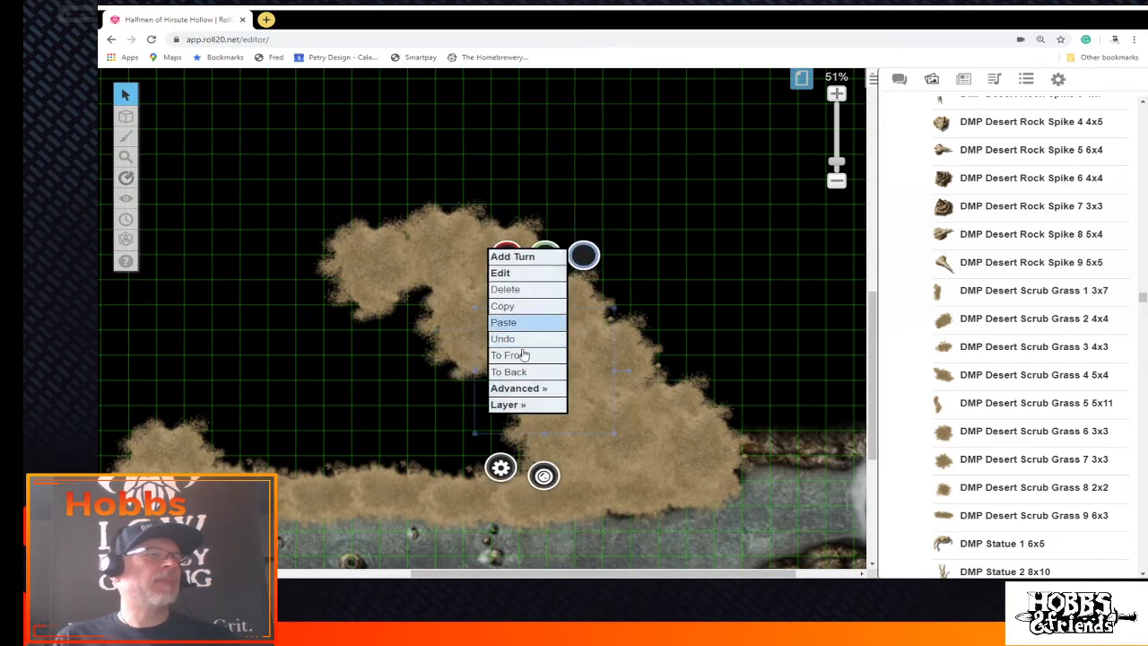
left_click(512, 353)
right_click(442, 455)
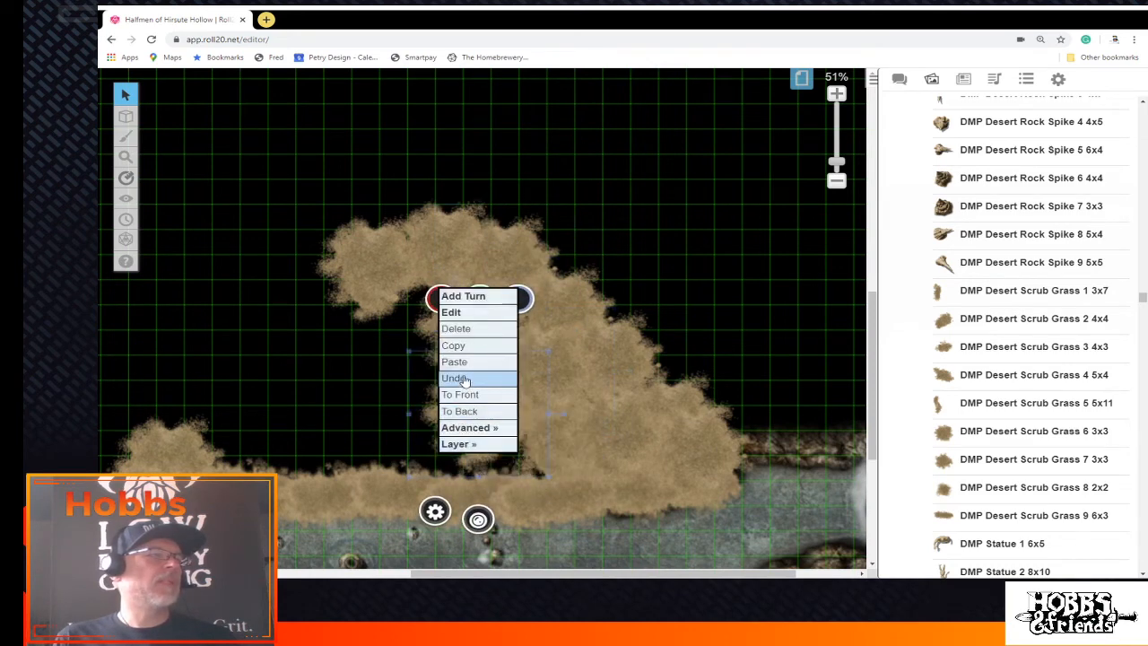
left_click(464, 382)
Cover the remaining gaps within the eastern grass area with three more pasted copies
right_click(512, 461)
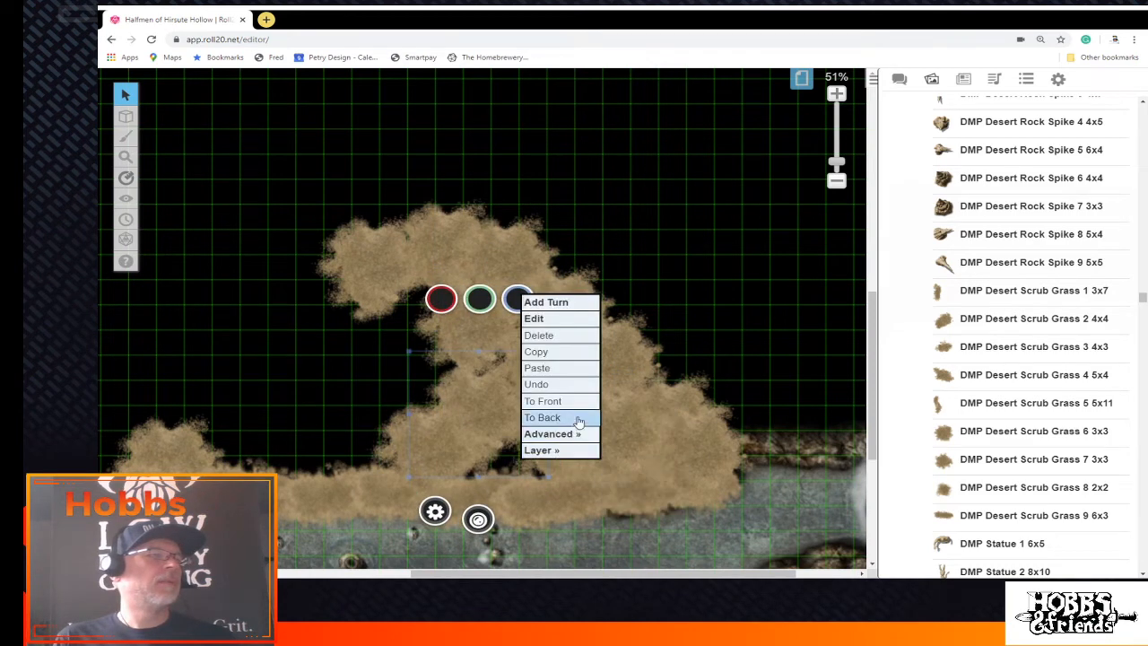
left_click(568, 369)
right_click(472, 469)
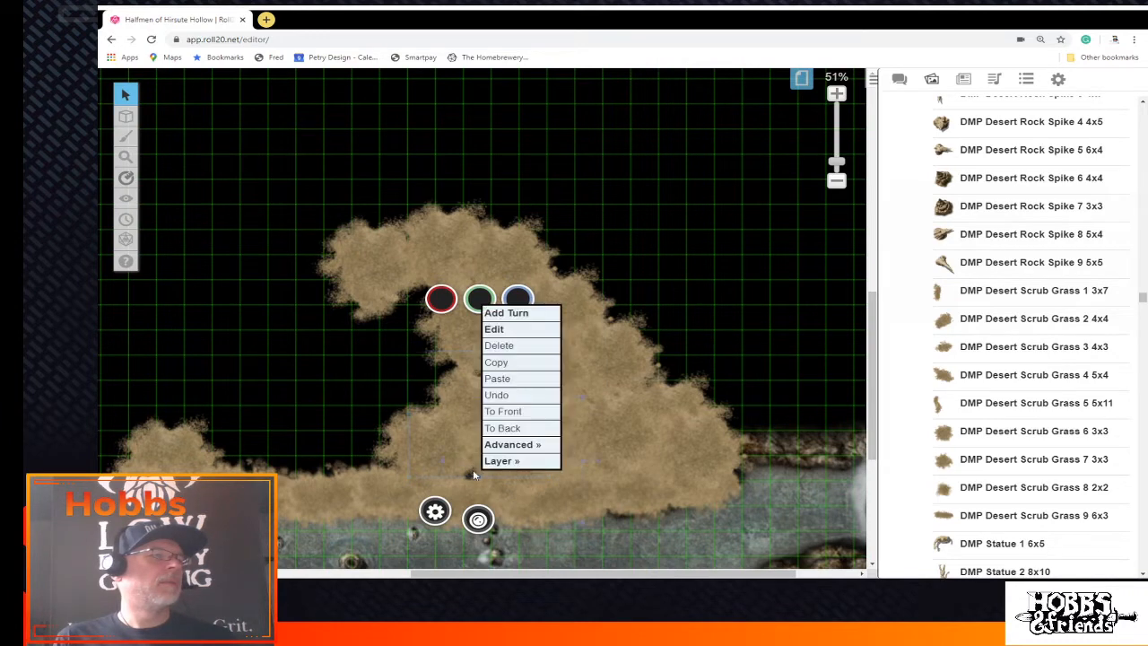
left_click(494, 382)
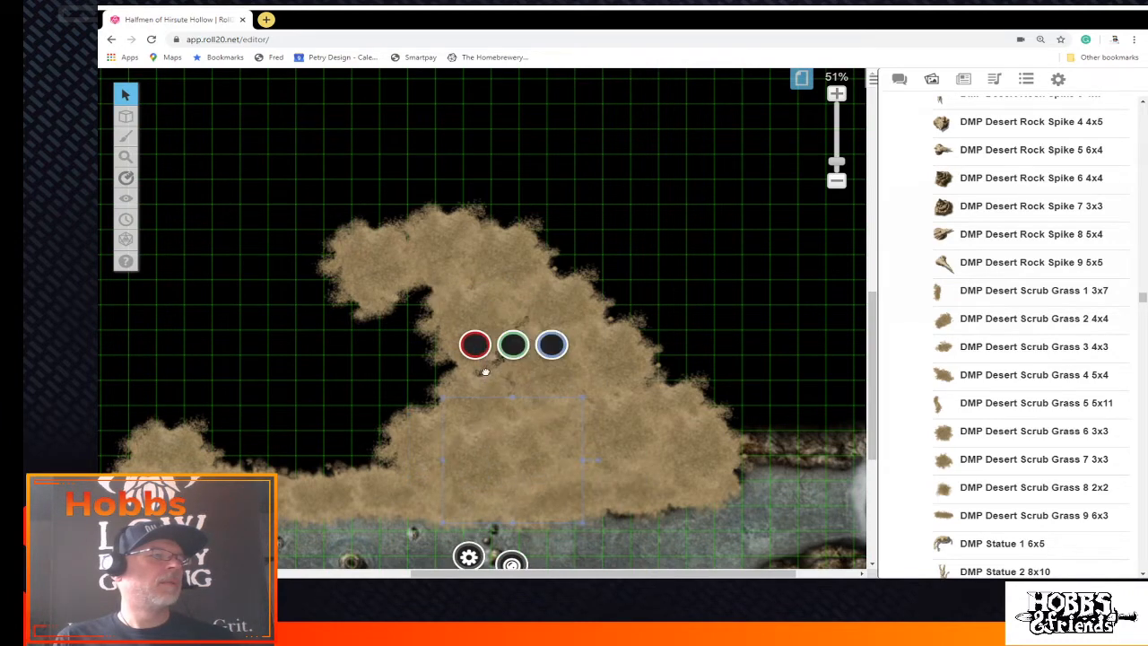
right_click(485, 371)
left_click(508, 283)
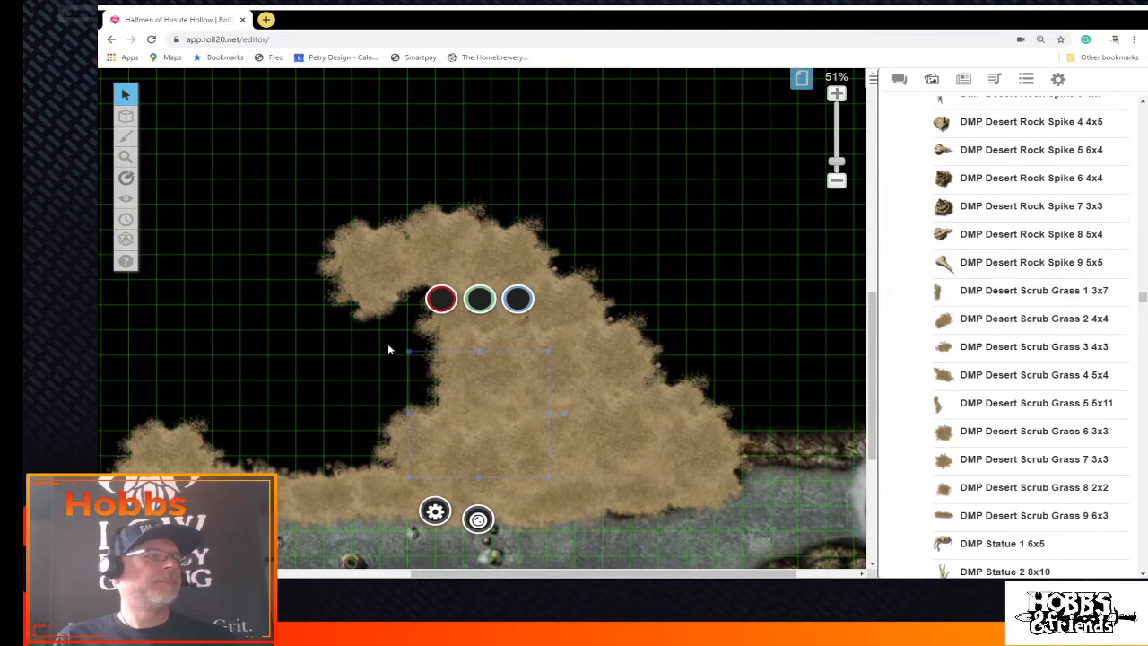
Paste grass copies below and west of the northern strip's first patch to extend the outline westward
right_click(363, 337)
left_click(391, 248)
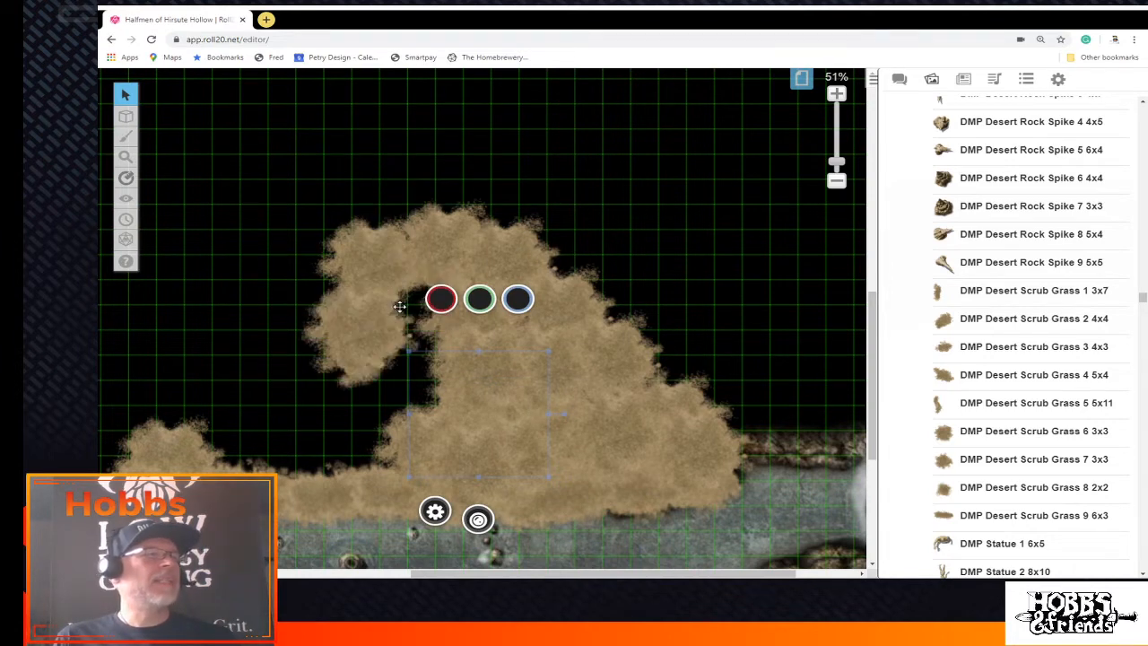
right_click(286, 314)
left_click(342, 234)
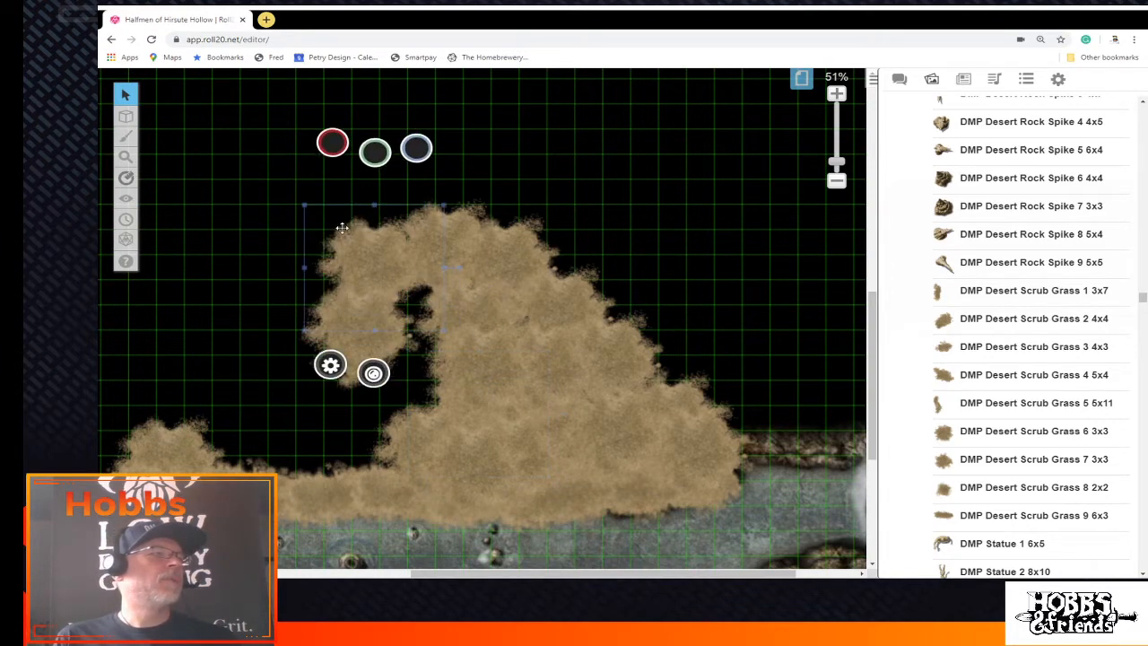
right_click(296, 329)
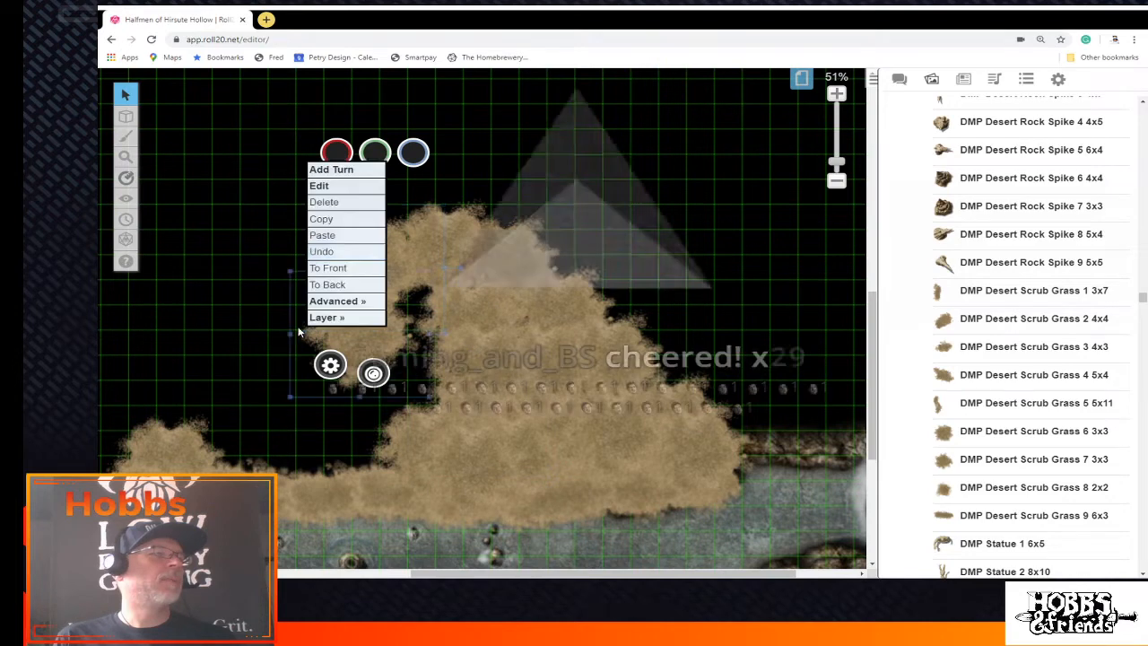
left_click(327, 235)
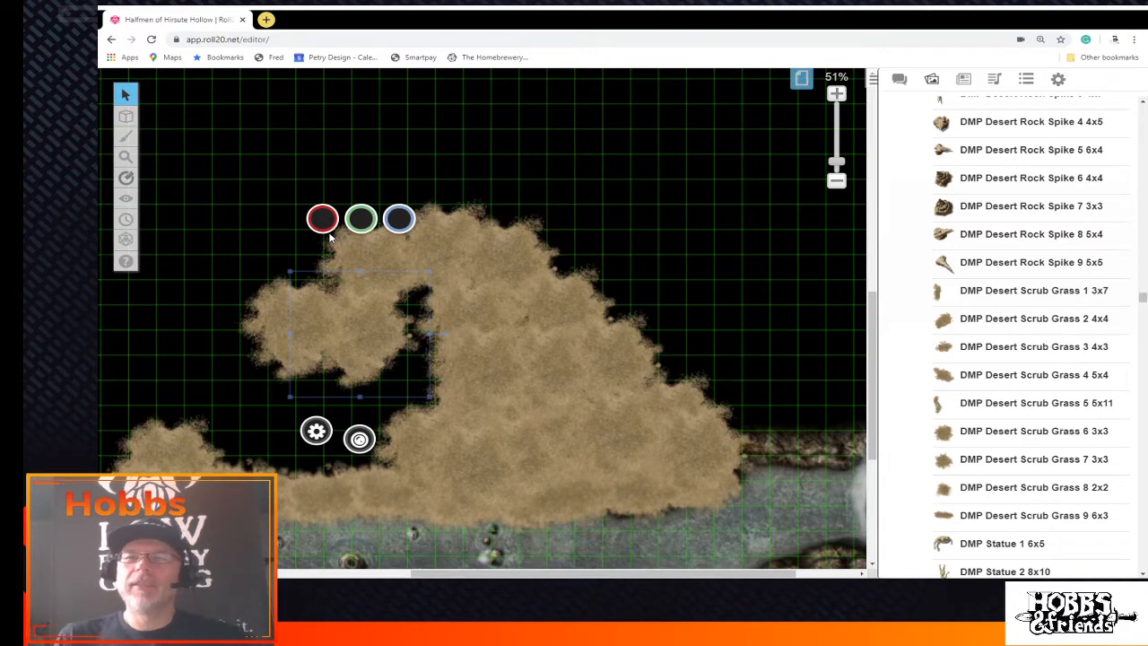
Paste more grass copies southwest along the outline to join it to the raised patch at the row's west end
right_click(244, 371)
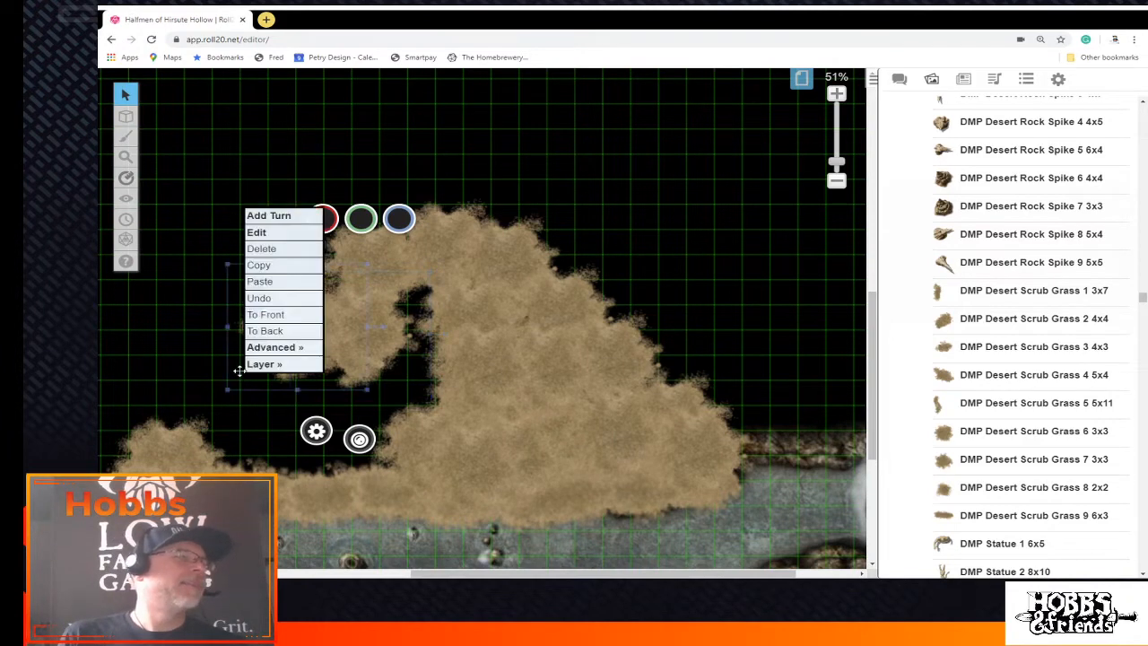
left_click(290, 285)
right_click(206, 251)
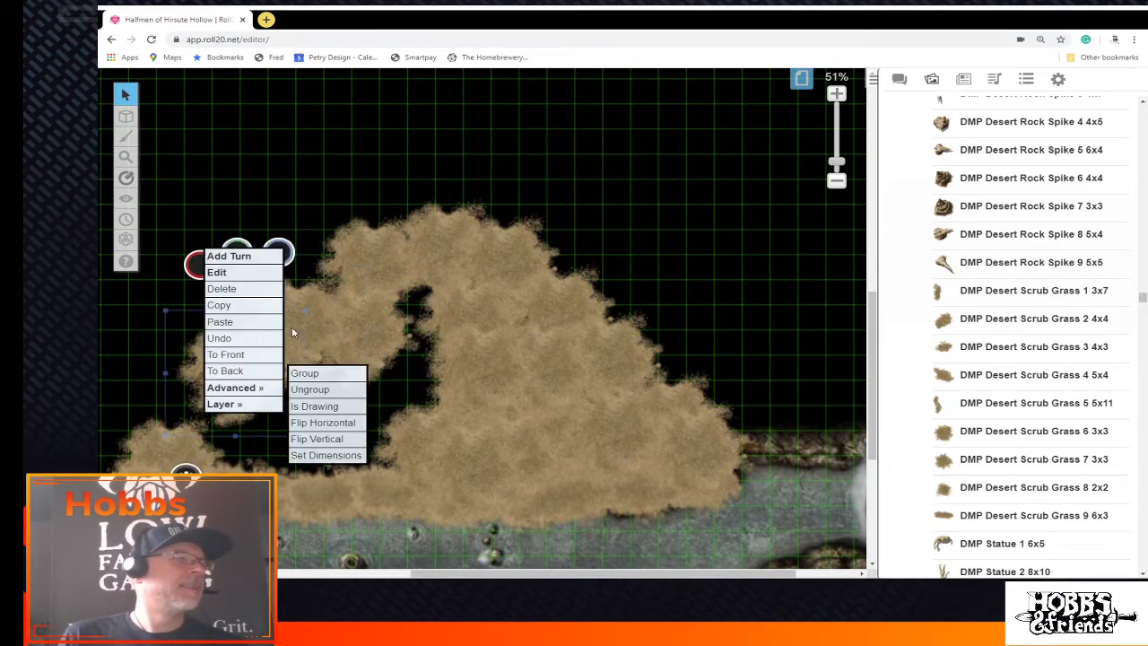
left_click(305, 439)
right_click(266, 439)
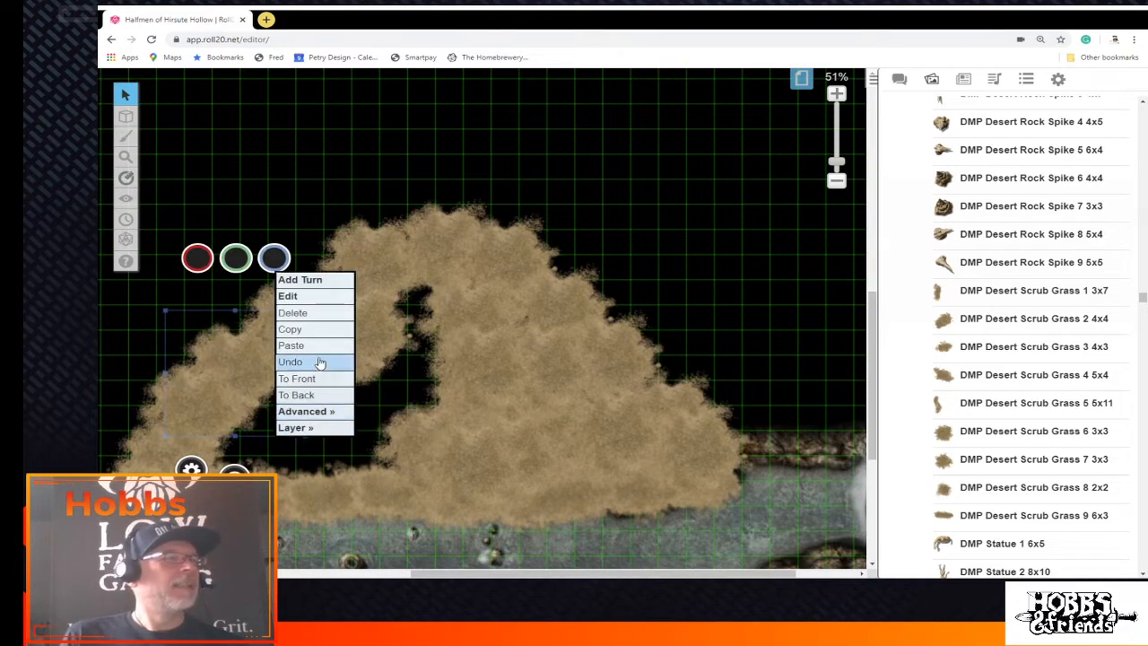
Paste copies of the sandy ground patch over the dark gaps in the lower-left part of the hill
left_click(314, 344)
right_click(315, 427)
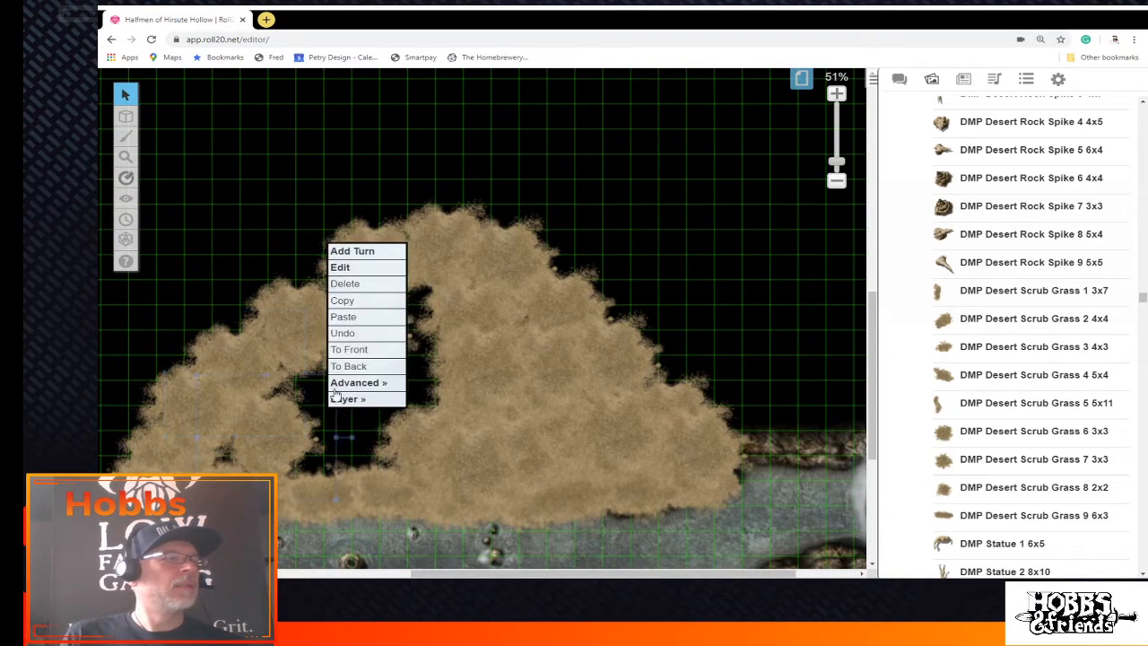
left_click(362, 322)
right_click(370, 457)
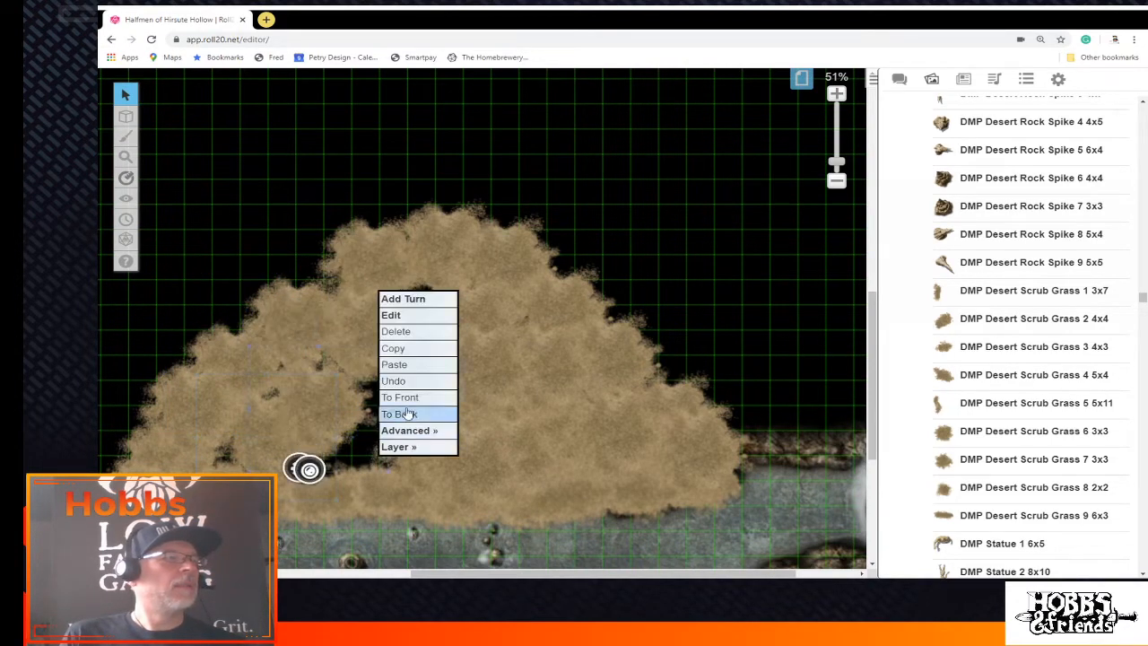
left_click(415, 361)
right_click(209, 458)
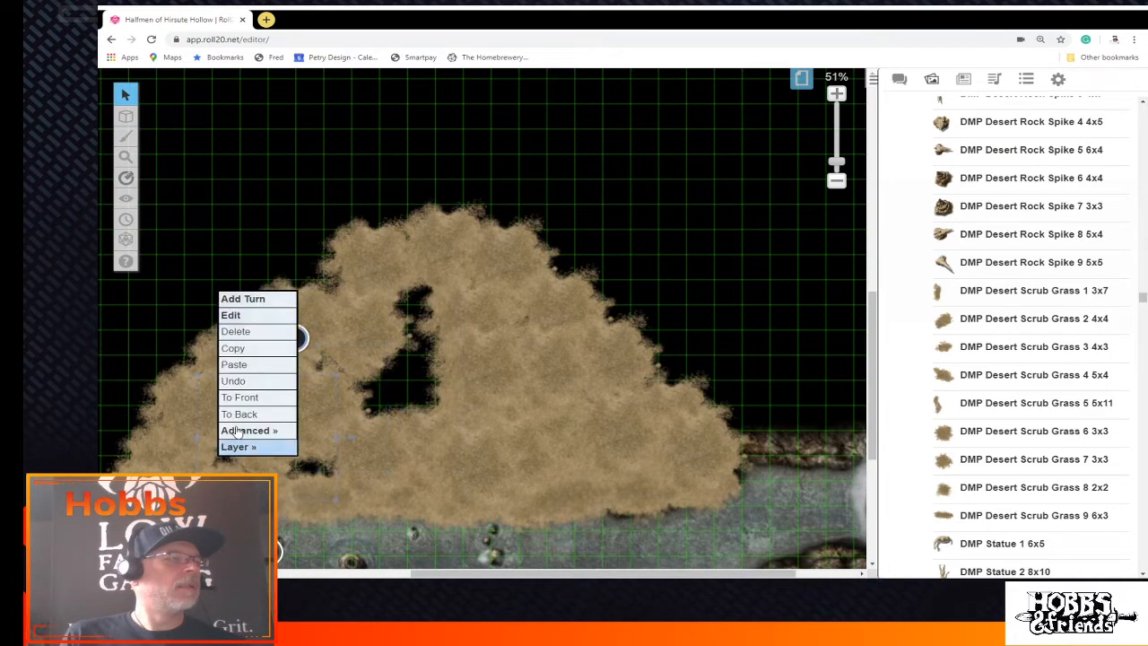
left_click(257, 368)
right_click(315, 448)
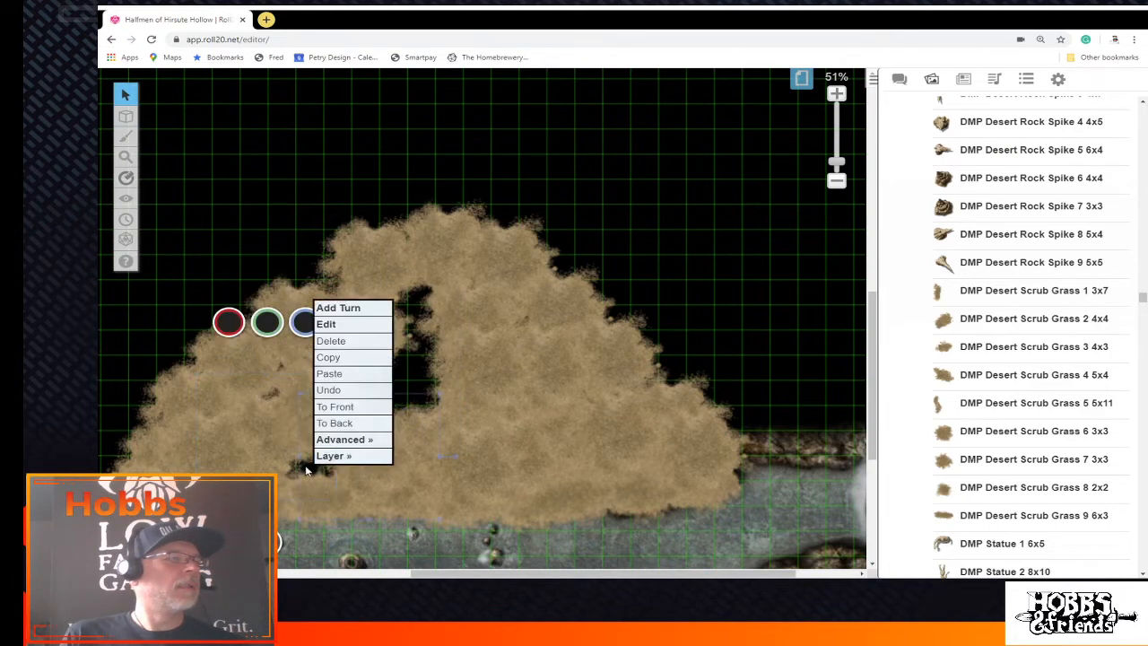
left_click(391, 379)
Paste more sand patches over the dark hole in the middle of the hill until it is covered
left_click_drag(412, 385, 403, 265)
right_click(422, 225)
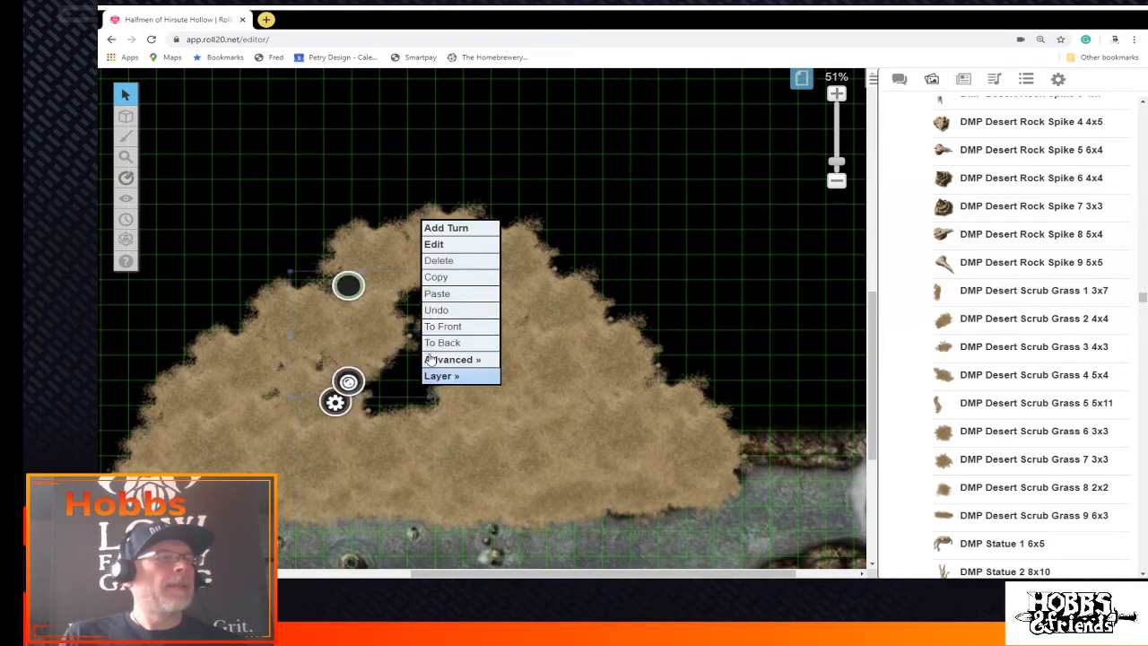
left_click(456, 303)
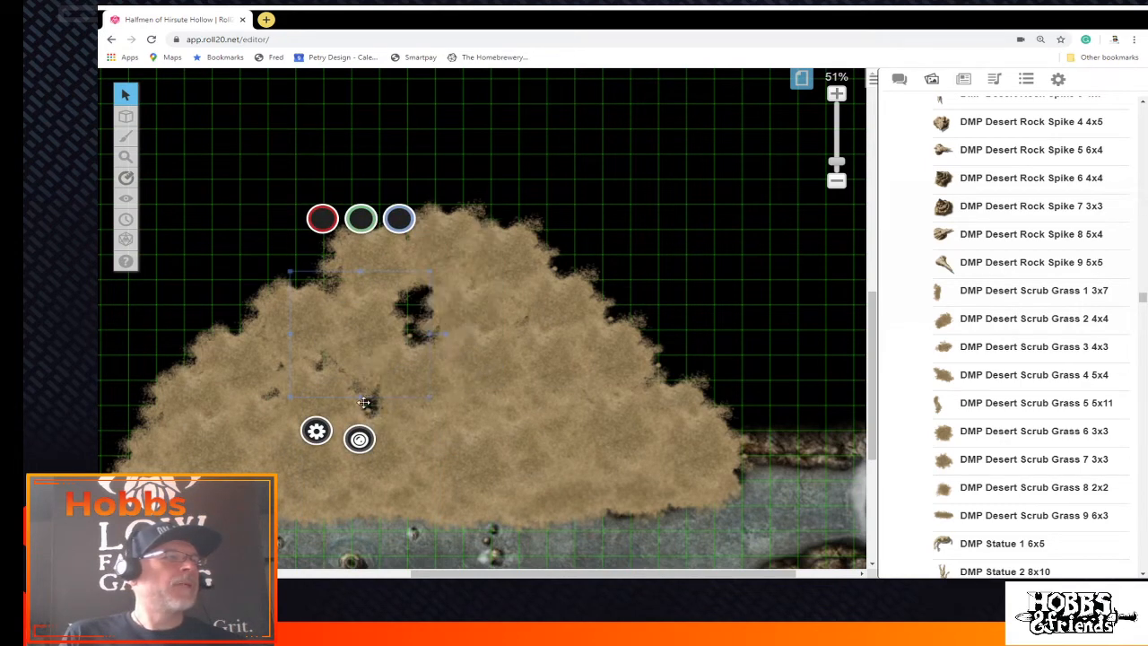
right_click(374, 236)
left_click(408, 310)
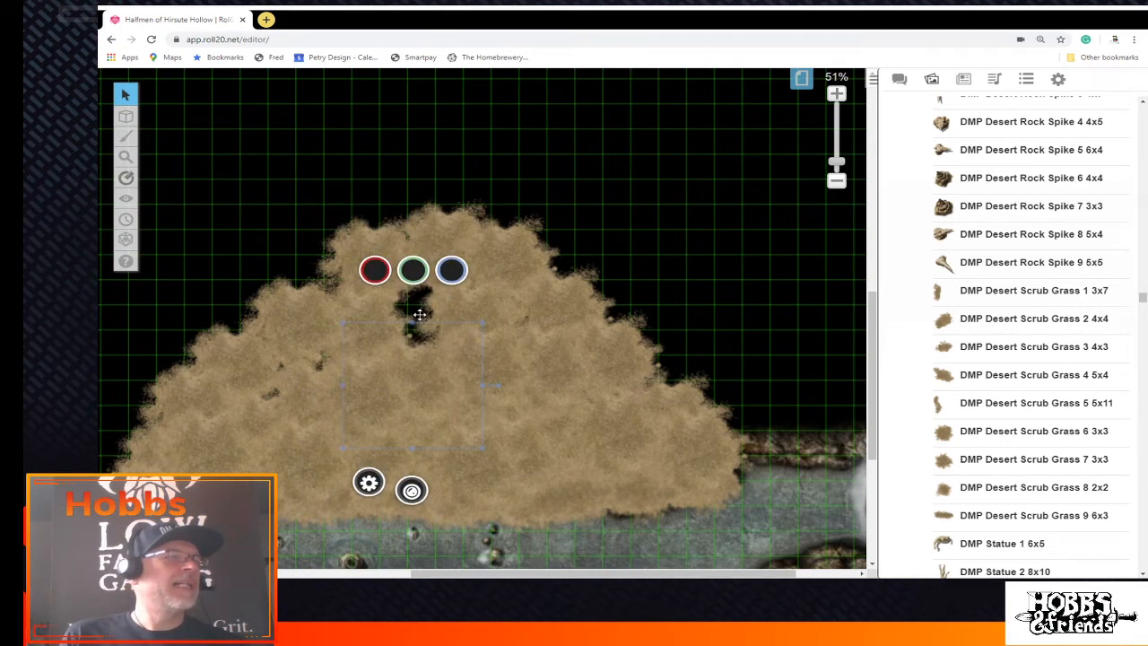
right_click(428, 150)
left_click(463, 222)
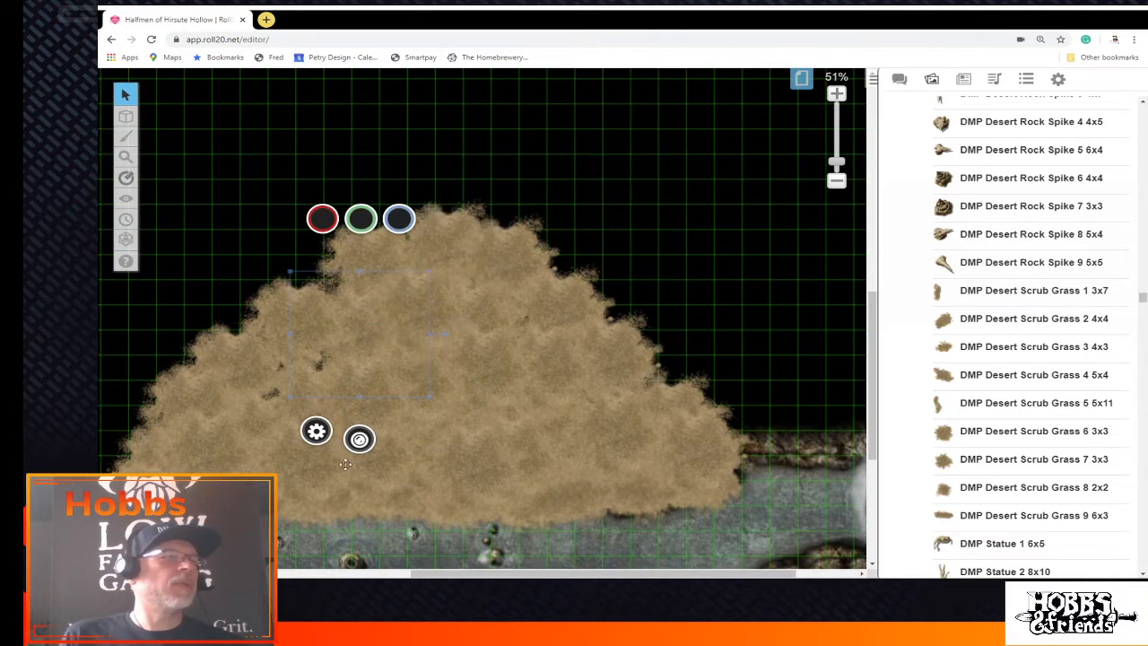
Cover the small dark specks left of the hill's centre with two more pasted sand patches
right_click(324, 208)
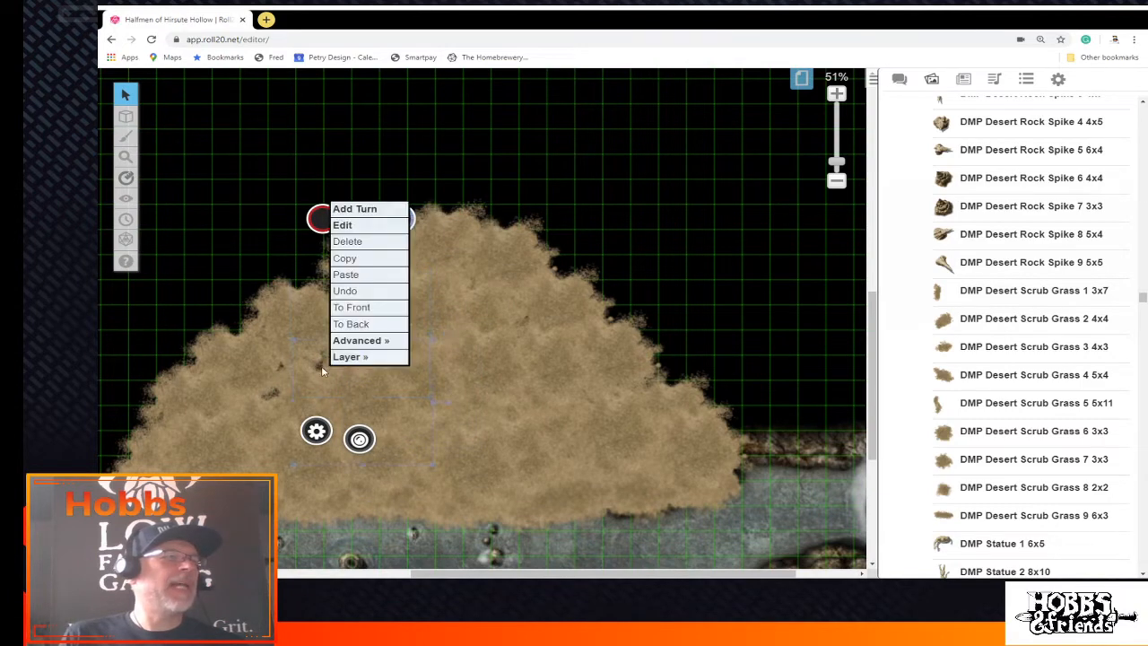
left_click(375, 275)
left_click_drag(296, 397, 254, 361)
right_click(278, 235)
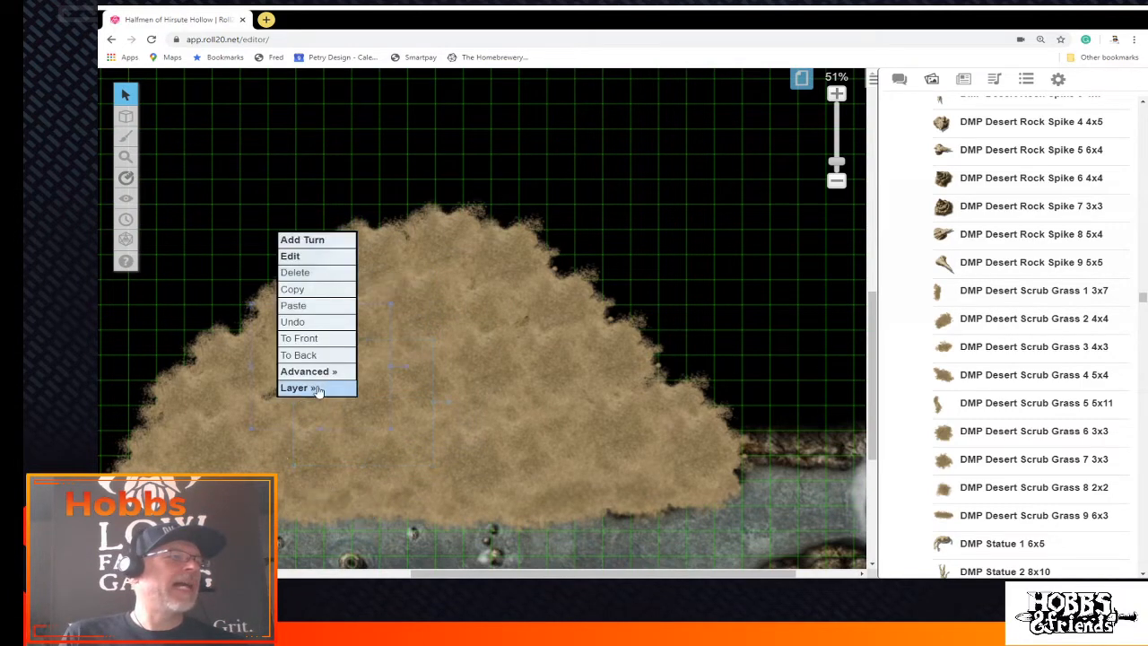
left_click(316, 317)
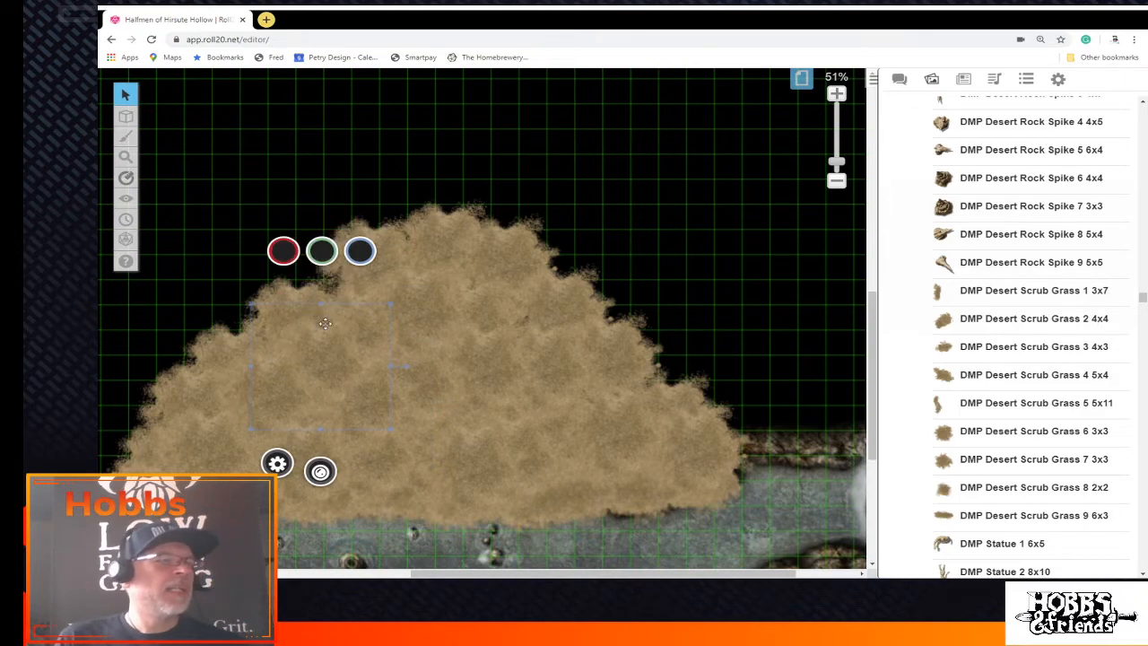
Browse the art library from the desert scrub grass back to the DMP Boulder assets and preview the boulders
left_click_drag(603, 574, 533, 574)
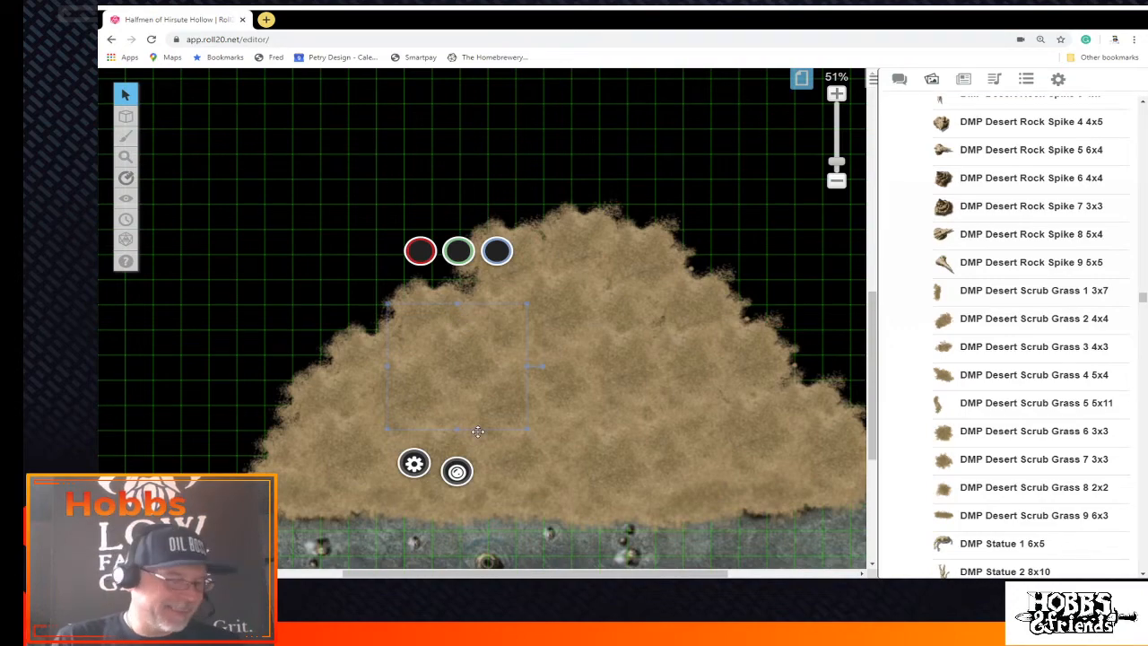
left_click_drag(1036, 372, 1038, 364)
scroll(1038, 364, "up", 15)
scroll(1038, 364, "up", 15)
scroll(1038, 364, "up", 10)
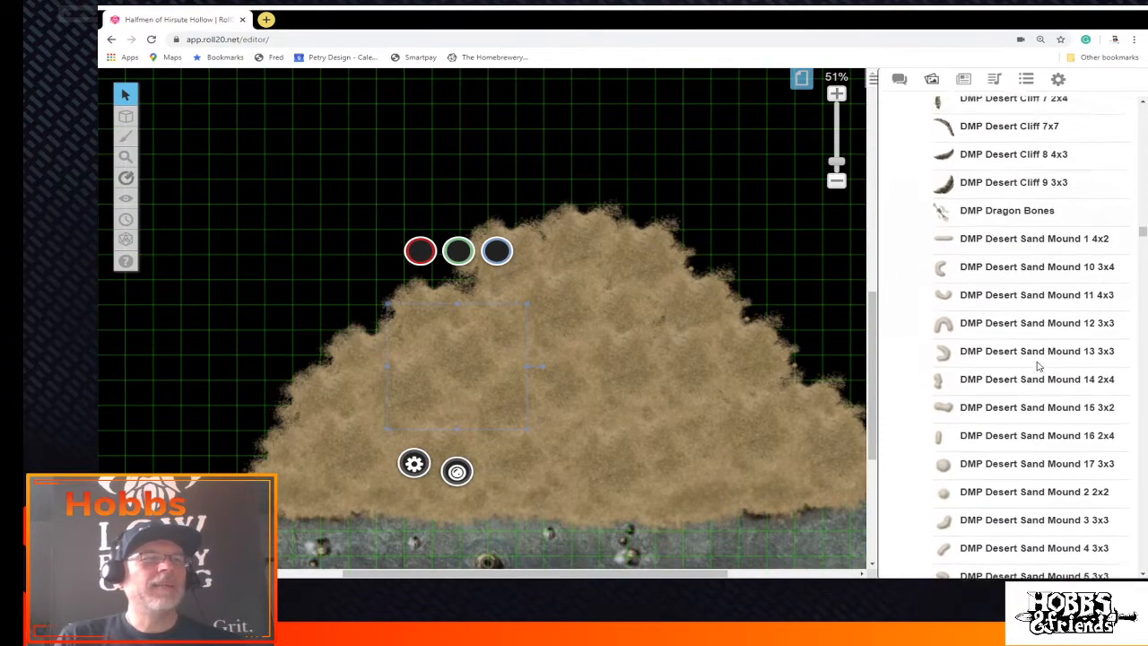
scroll(1037, 365, "up", 10)
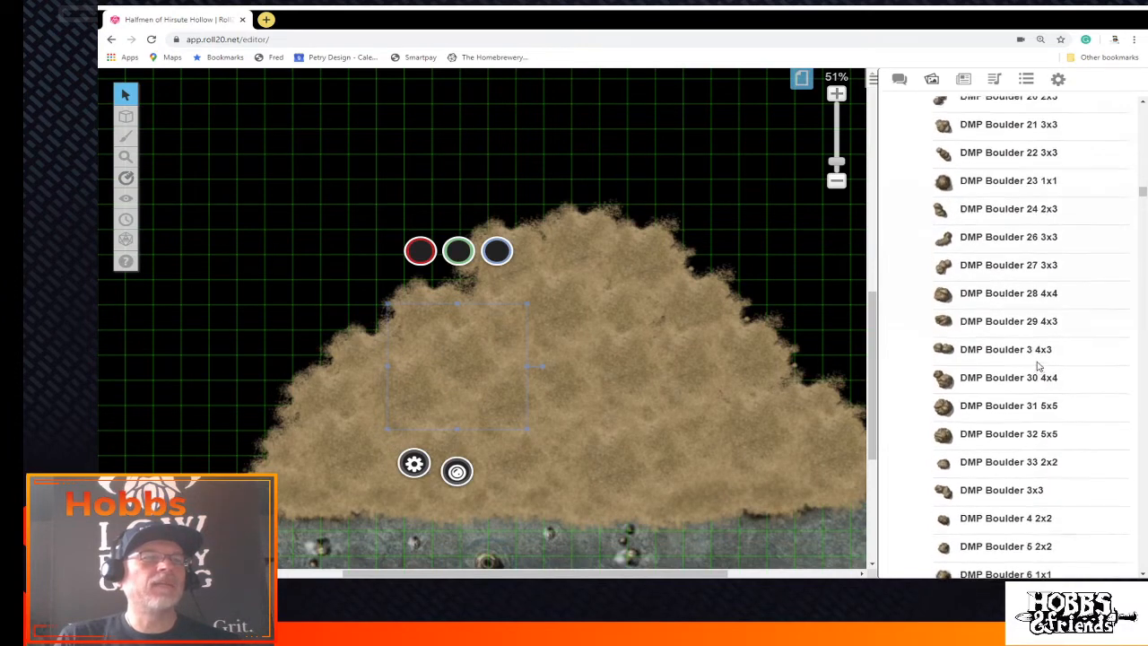
scroll(1038, 364, "up", 2)
left_click_drag(1037, 364, 1054, 561)
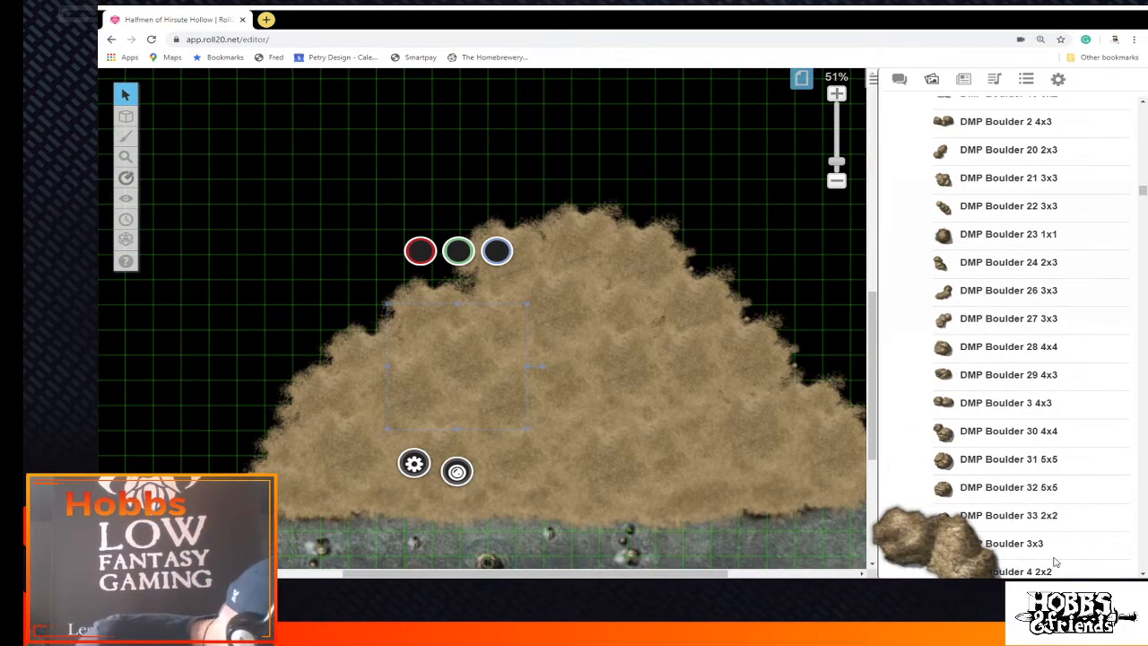
left_click_drag(1054, 561, 1055, 562)
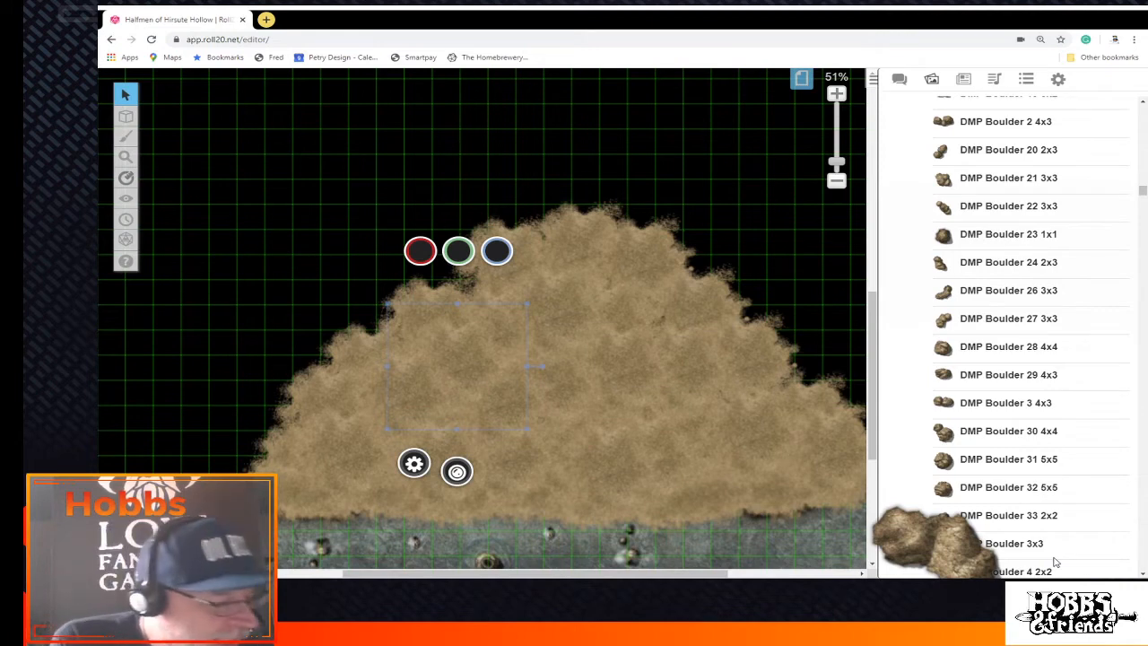
left_click_drag(1054, 561, 1054, 561)
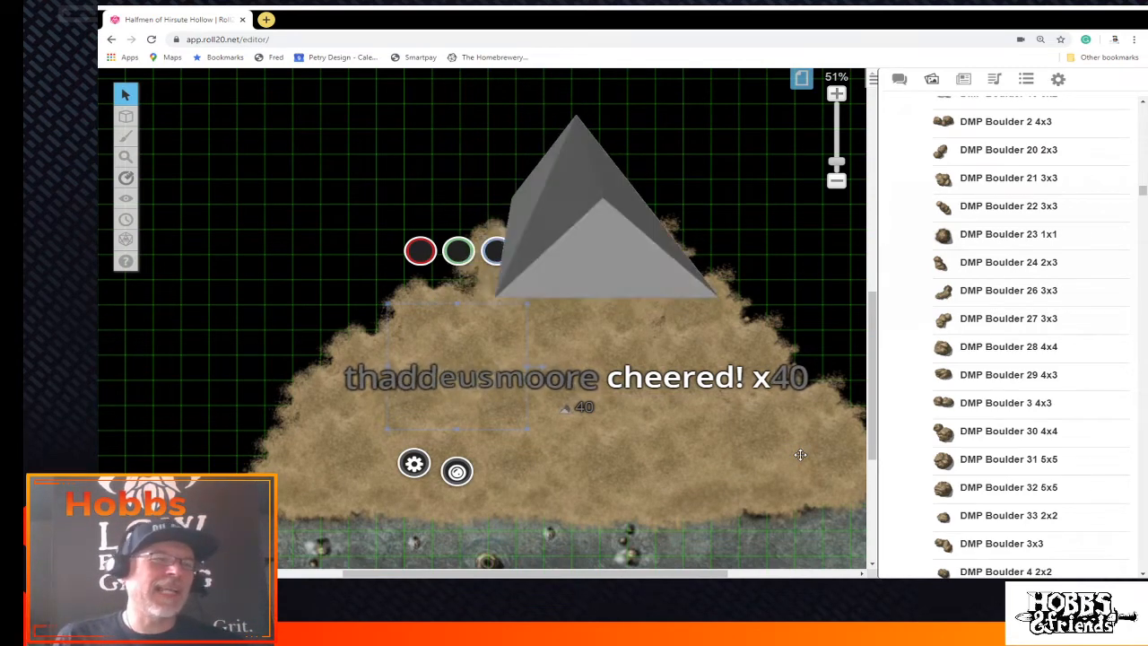
left_click(780, 502)
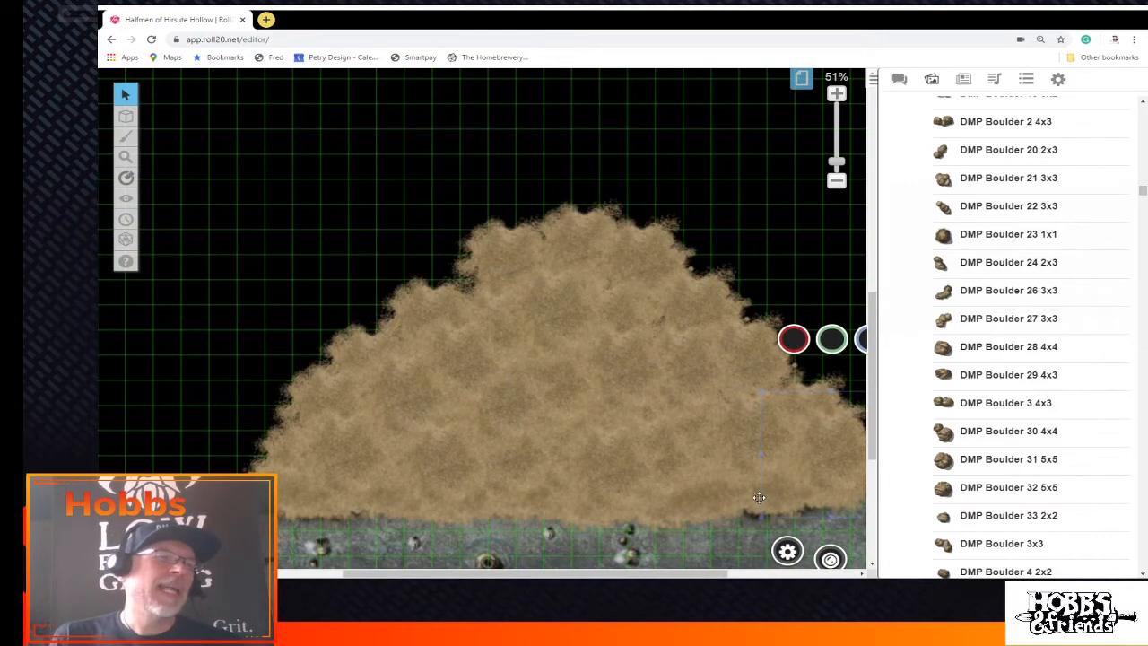
left_click(759, 497)
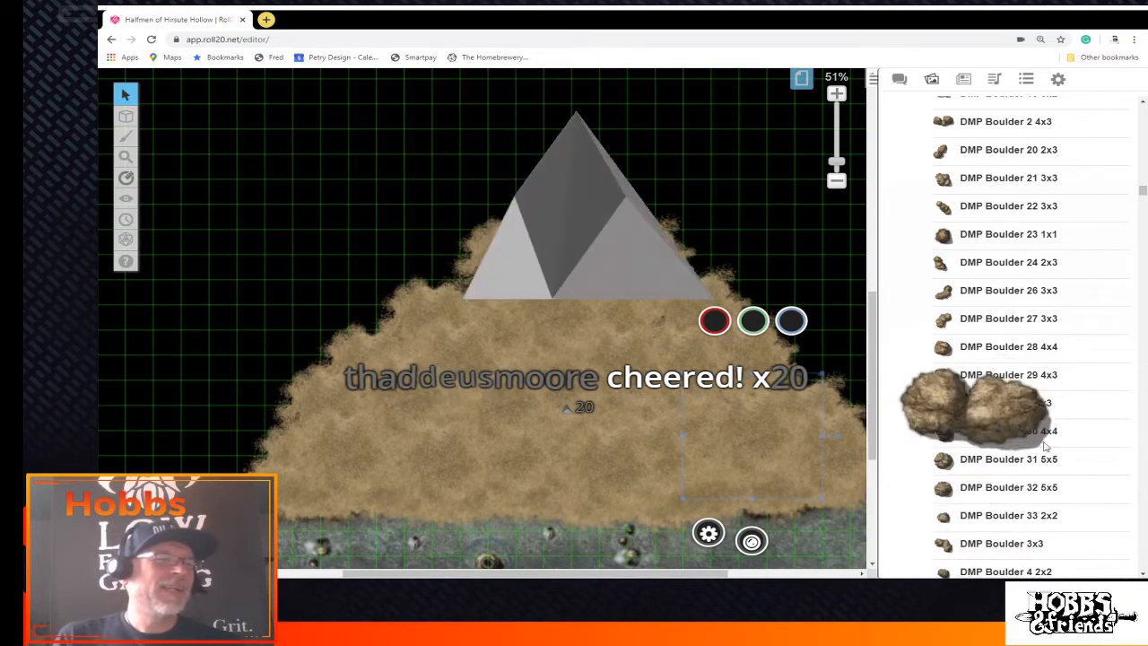
Place DMP Boulder 32 5x5 near the lower-left edge of the sand hill and copy it
left_click_drag(1008, 487, 484, 392)
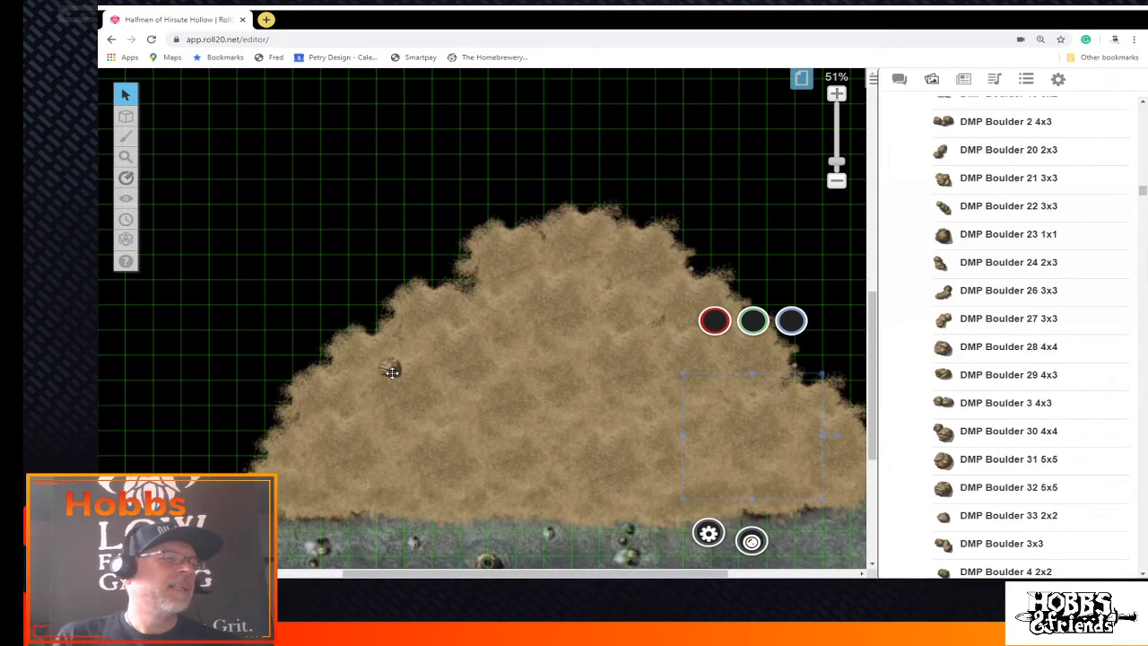
left_click_drag(392, 373, 426, 449)
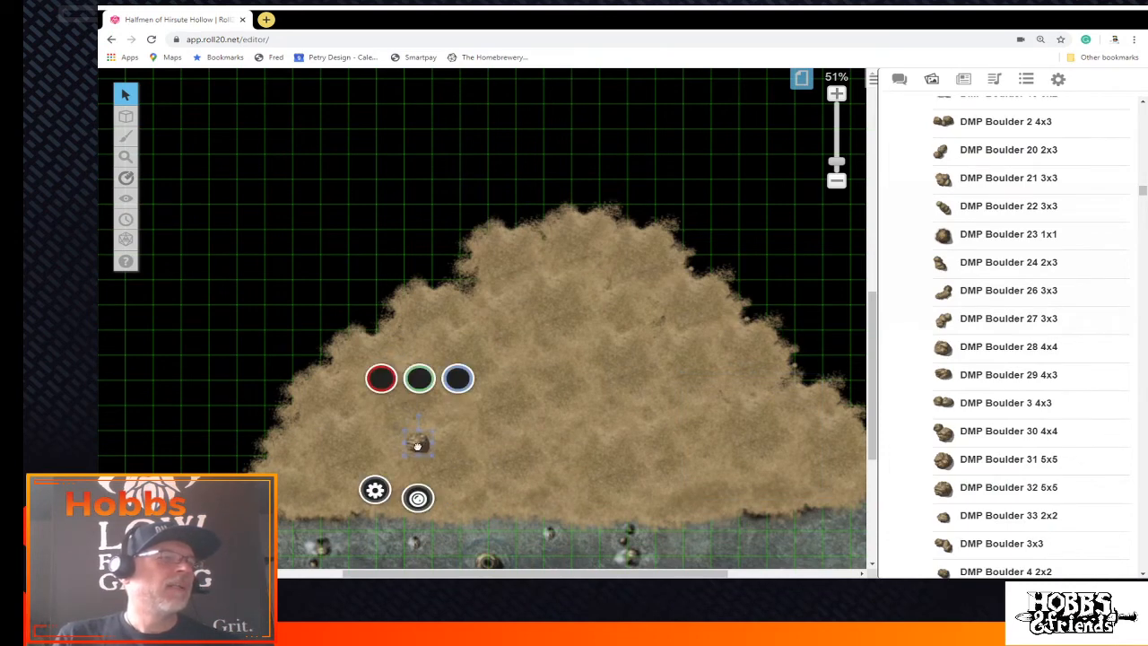
right_click(417, 445)
left_click(466, 344)
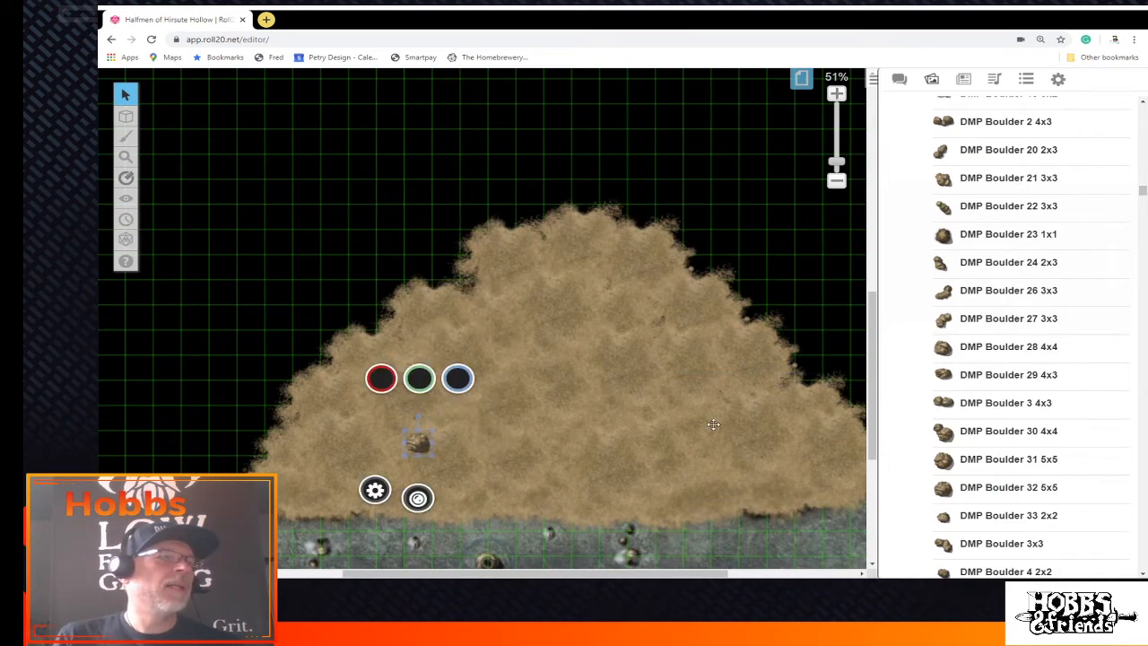
right_click(713, 424)
left_click(736, 349)
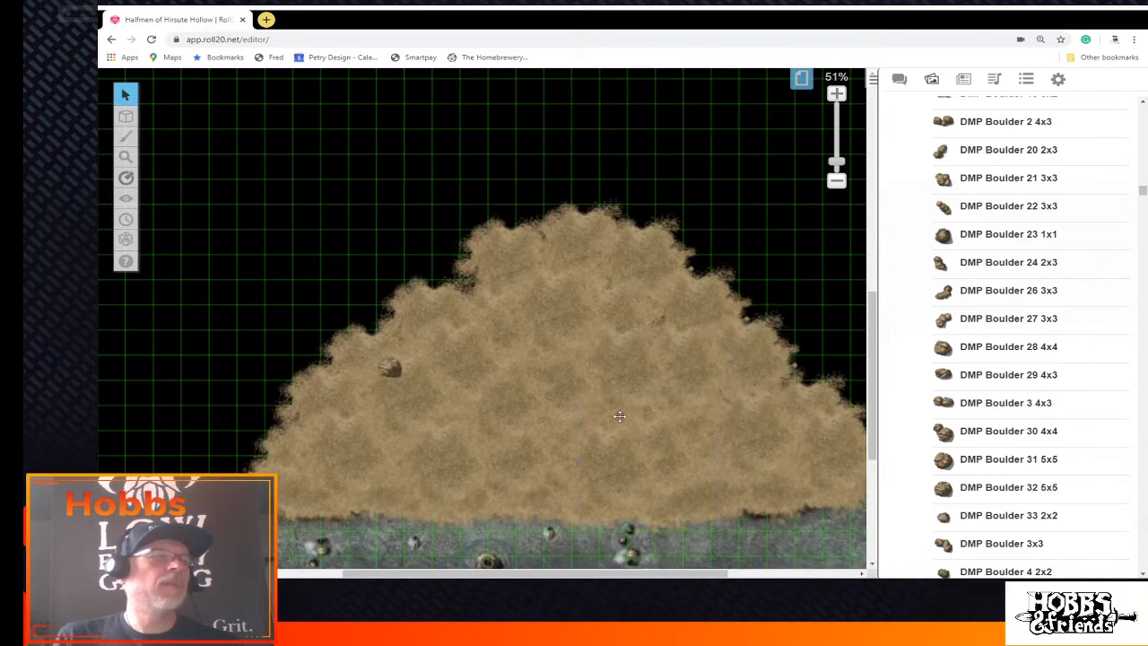
left_click_drag(394, 461, 416, 464)
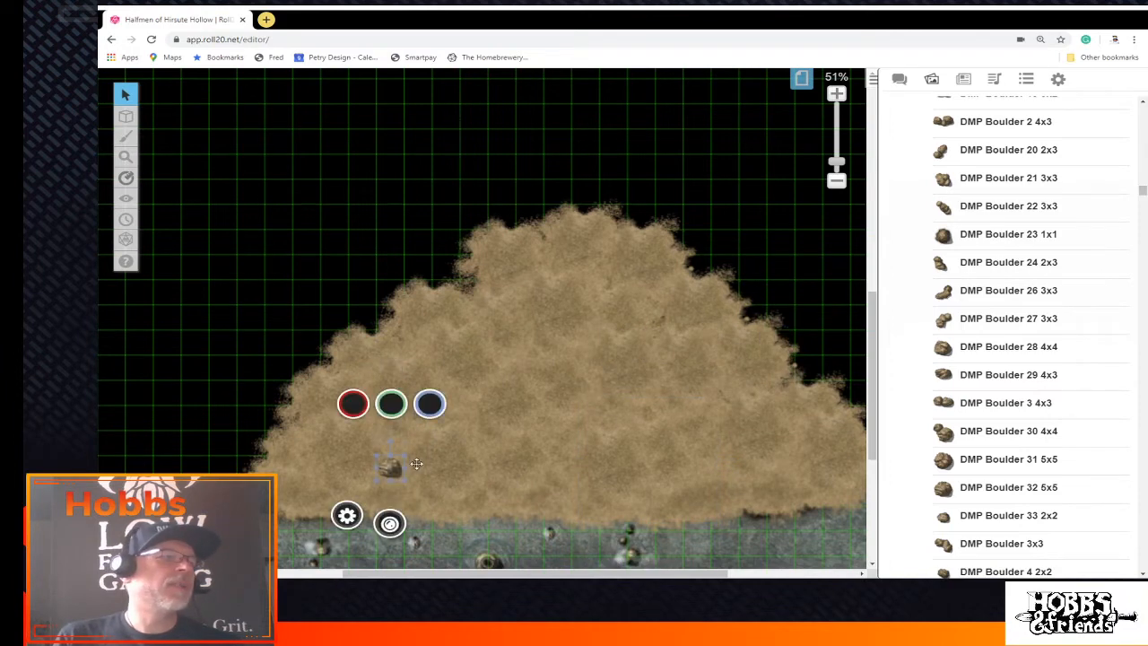
Paste two copies of the boulder, one at the middle of the hill and one on its lower-right part
right_click(556, 409)
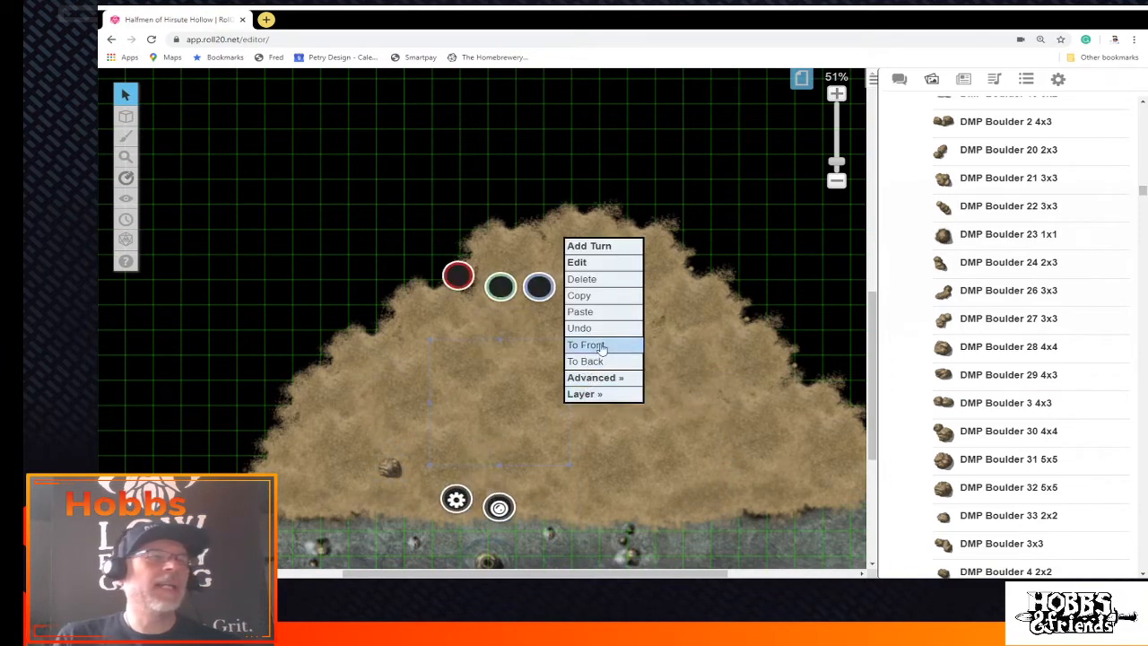
left_click(698, 423)
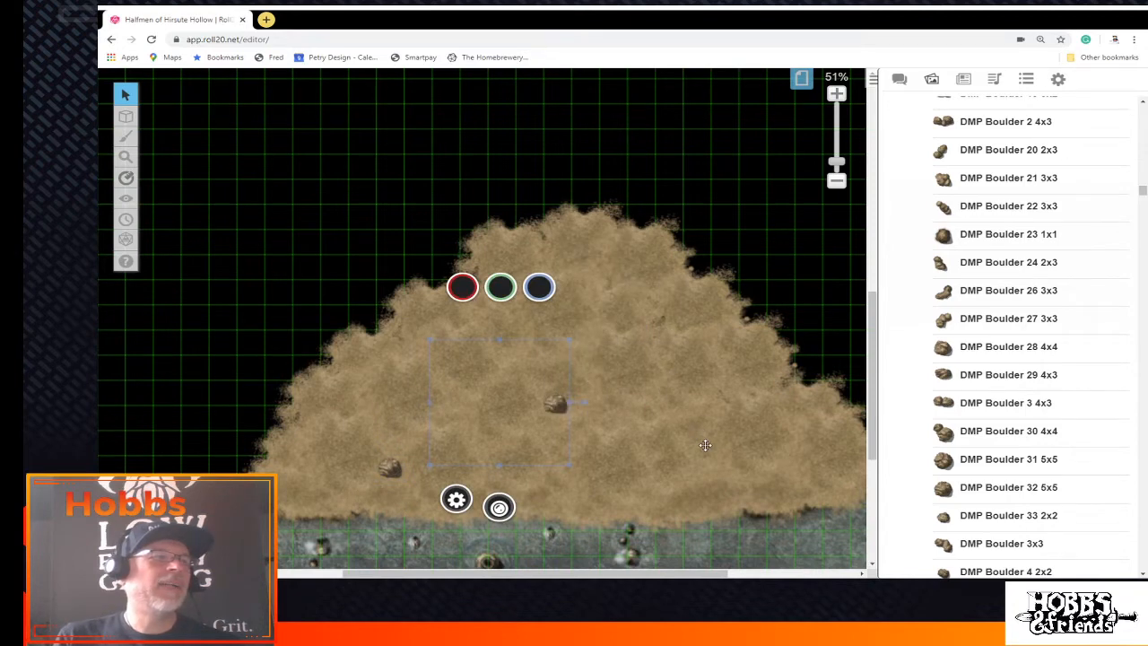
right_click(705, 445)
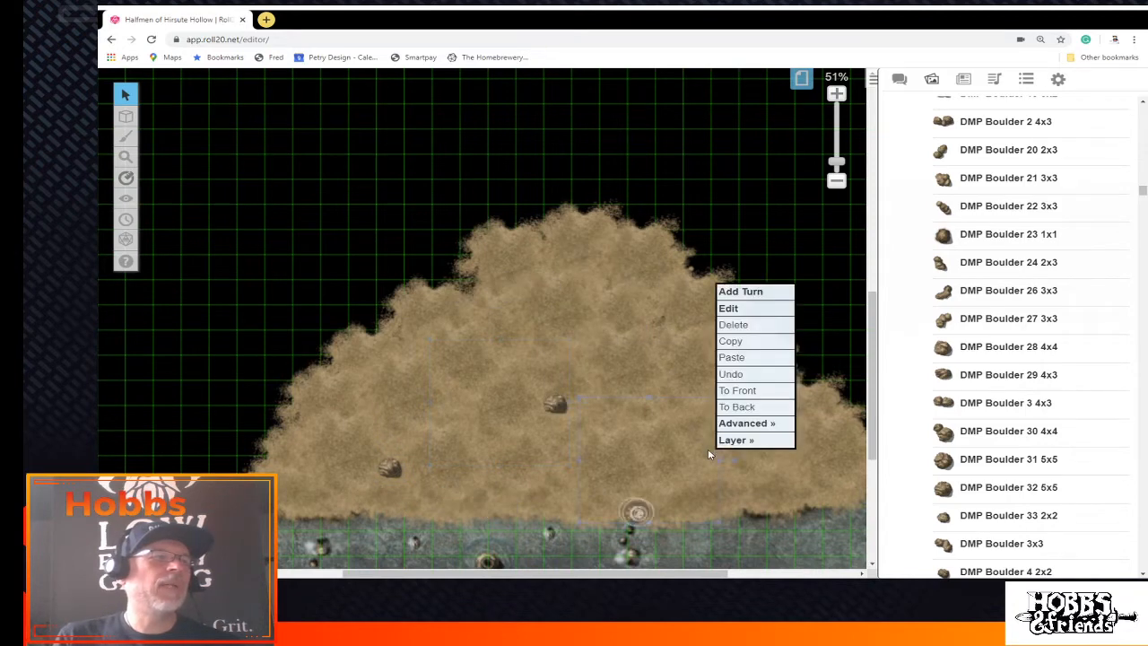
left_click(731, 357)
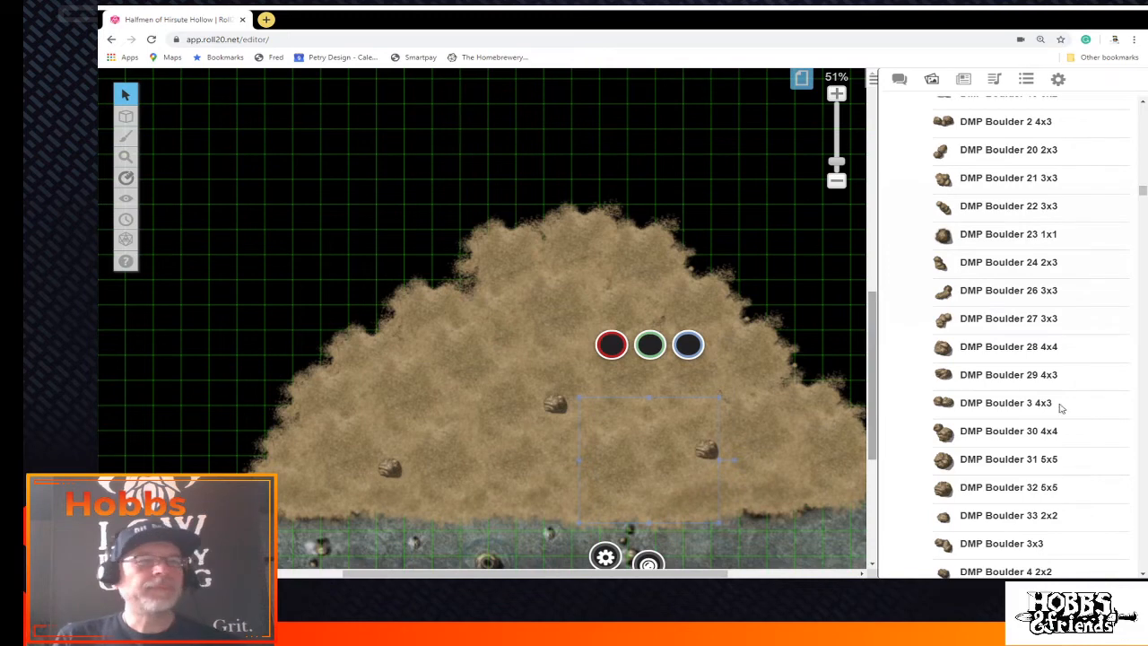
Add DMP Boulder 3 4x3 to the upper-right part of the hill and DMP Boulder 30 4x4 to its lower middle
mouse_move(955, 408)
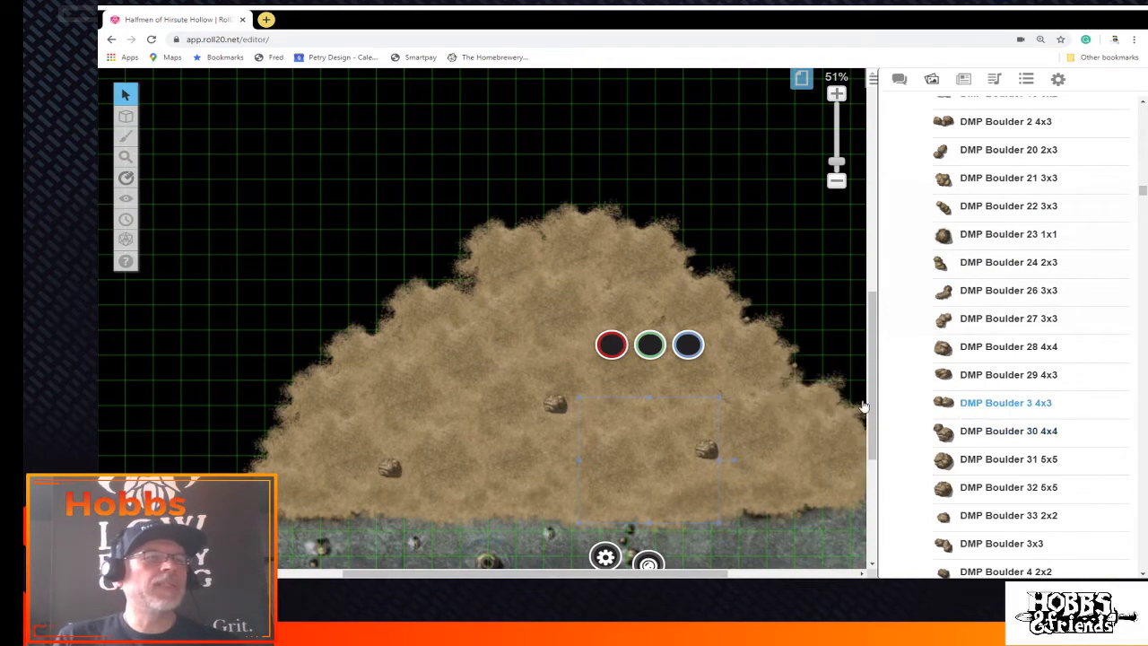
left_click_drag(955, 408, 775, 373)
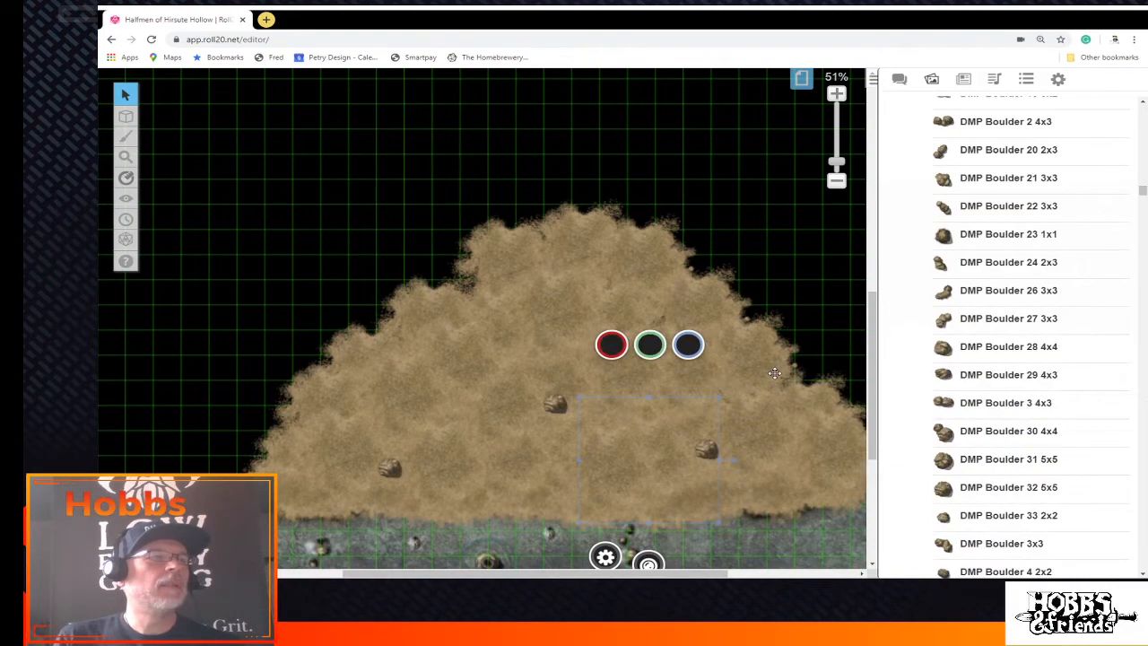
mouse_move(925, 437)
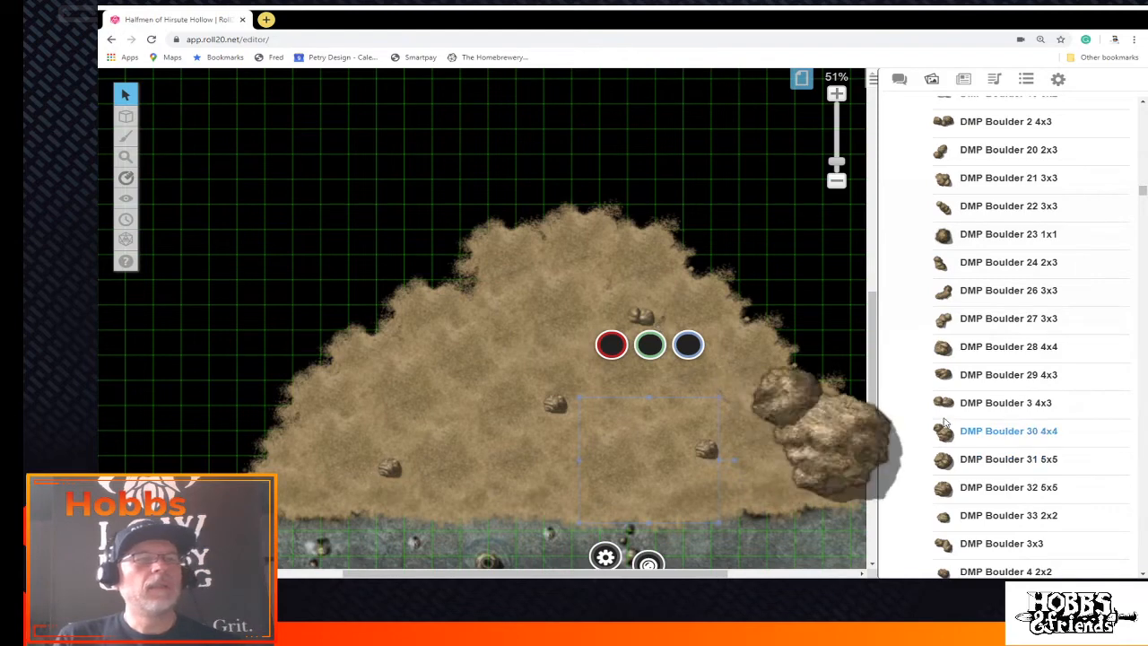
left_click_drag(946, 435, 519, 451)
left_click(473, 400)
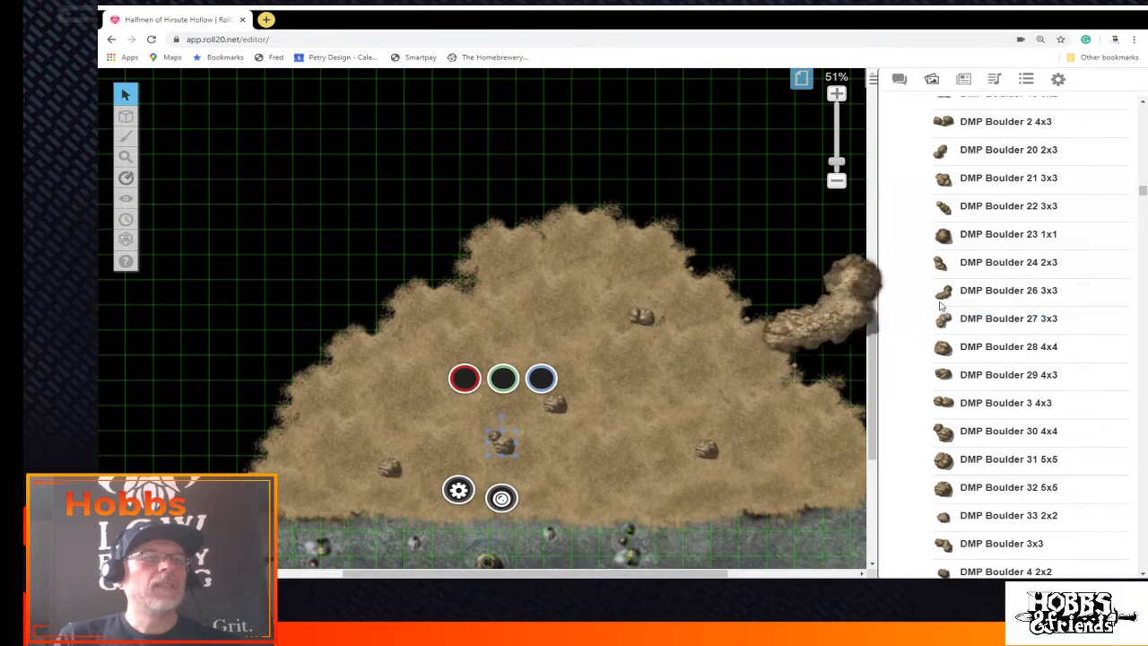
Place DMP Boulder 26 3x3 just above the lower-right boulder, enlarged to about three grid squares
left_click_drag(940, 306, 749, 431)
left_click(724, 366)
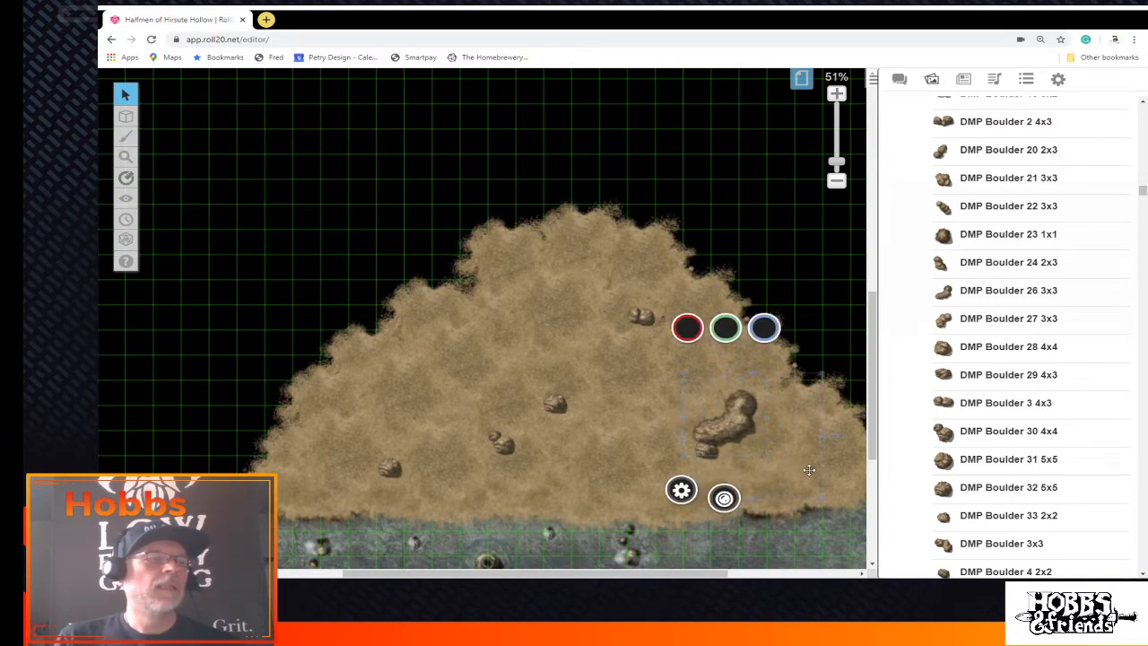
left_click_drag(809, 470, 820, 485)
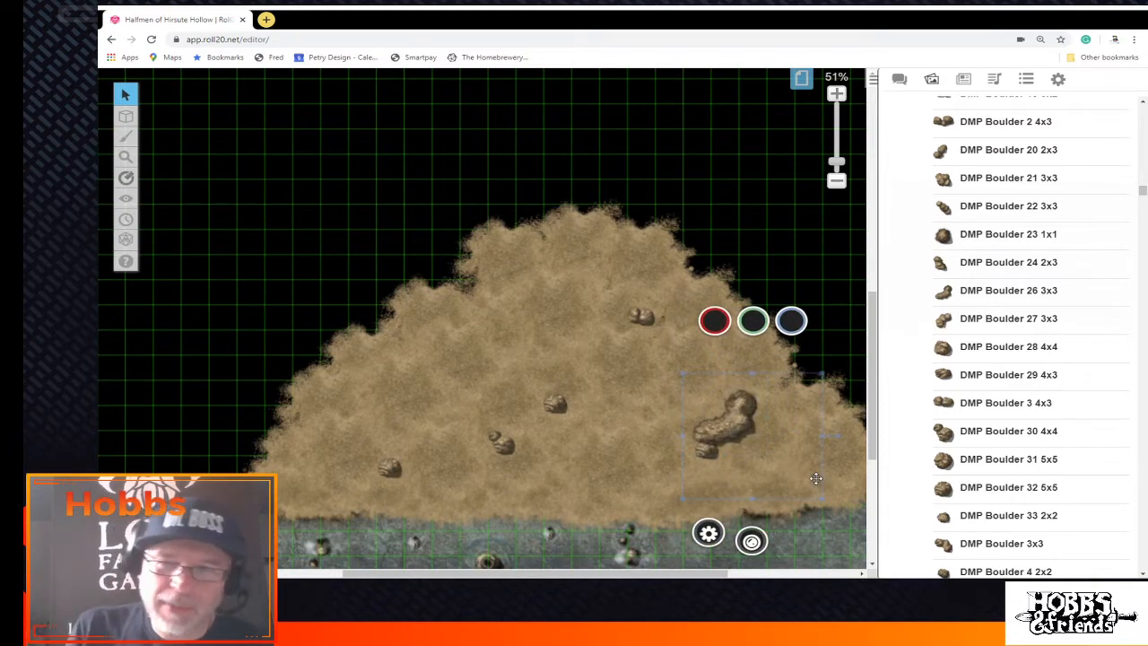
left_click(746, 419)
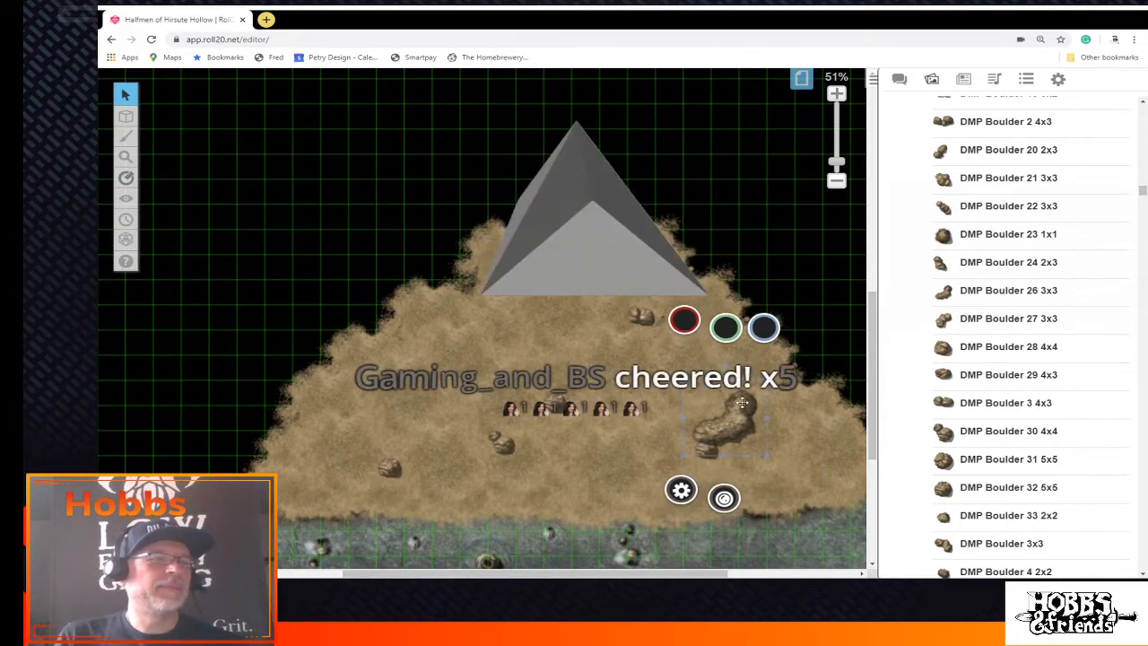
Rotate the large boulder on the hill's lower-right part and move the small boulder up against its lower-left end
left_click(792, 514)
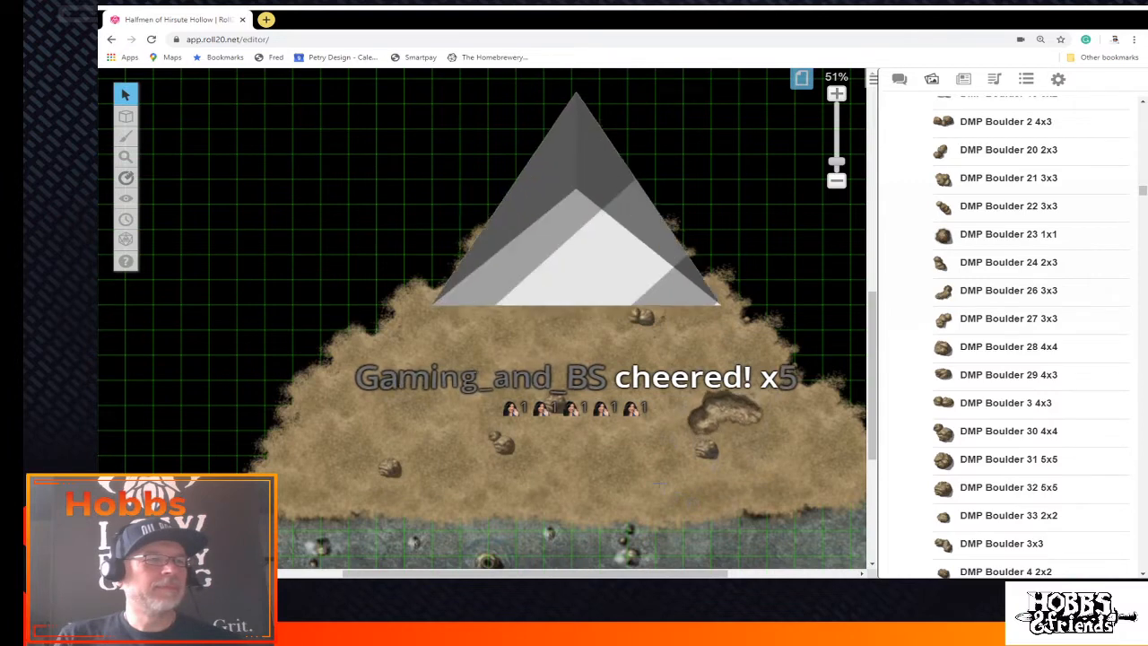
left_click(715, 461)
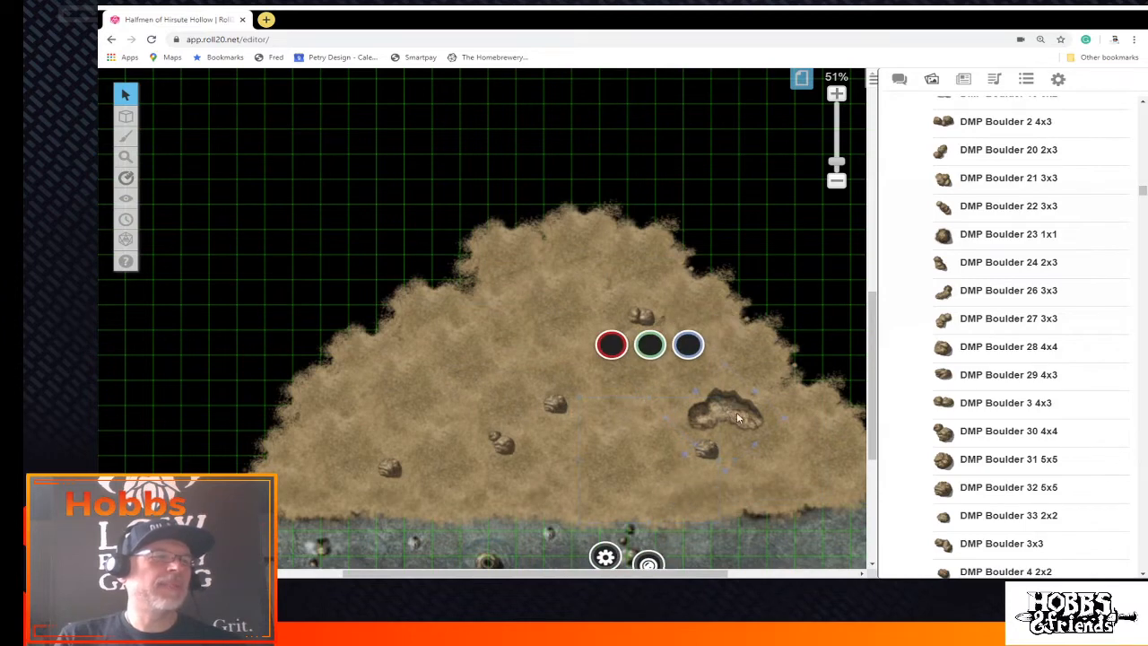
left_click(706, 453)
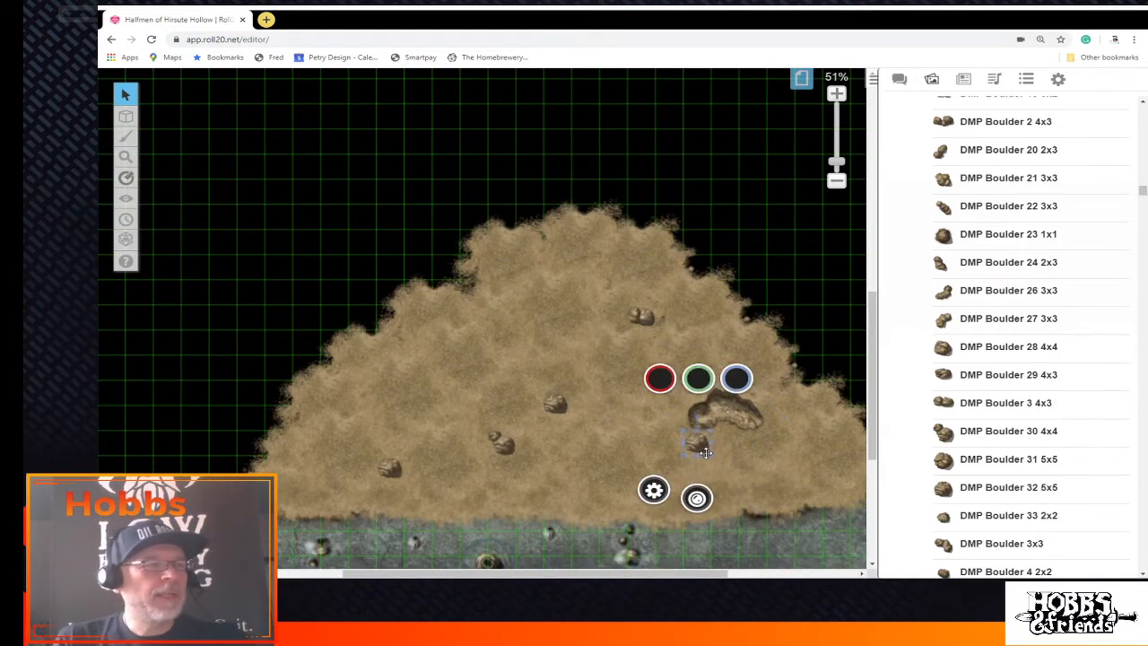
left_click(695, 443)
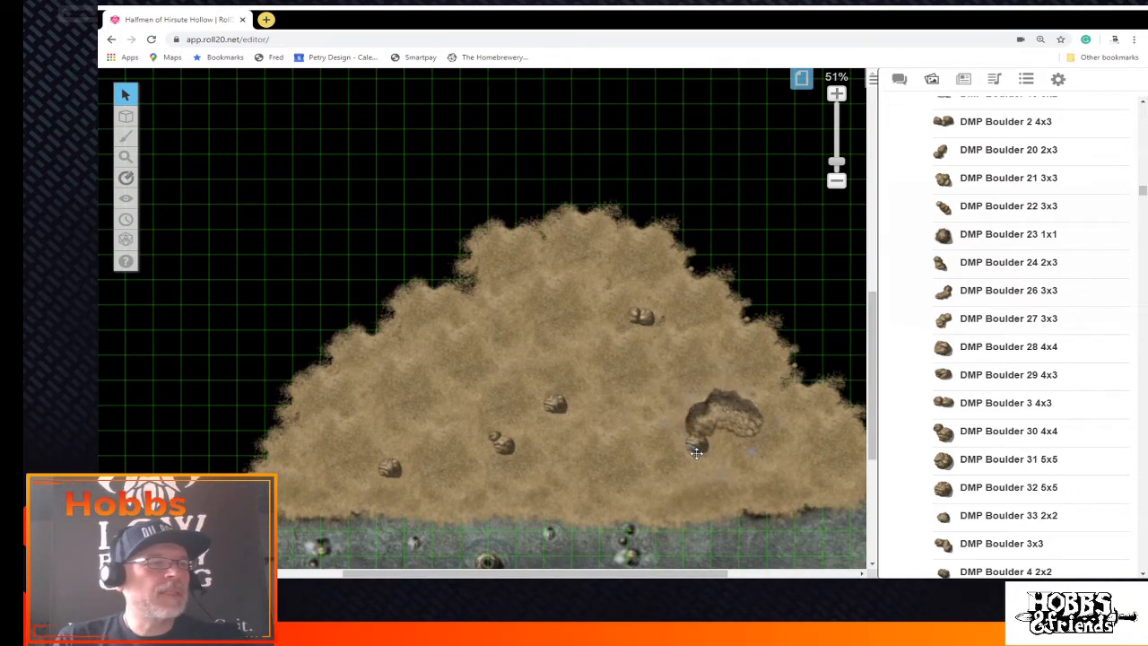
left_click(696, 453)
left_click(649, 458)
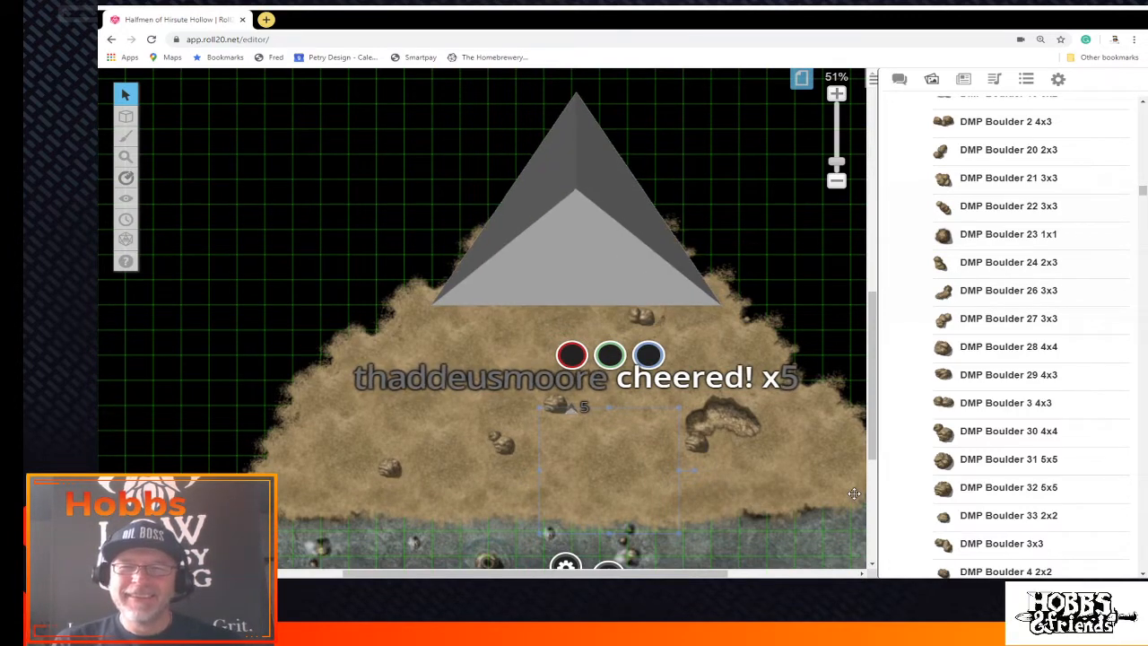
Add another DMP boulder cluster to the middle-left part of the hill, enlarging and rotating it
left_click_drag(853, 492, 510, 392)
scroll(992, 309, "down", 2)
scroll(1001, 285, "up", 3)
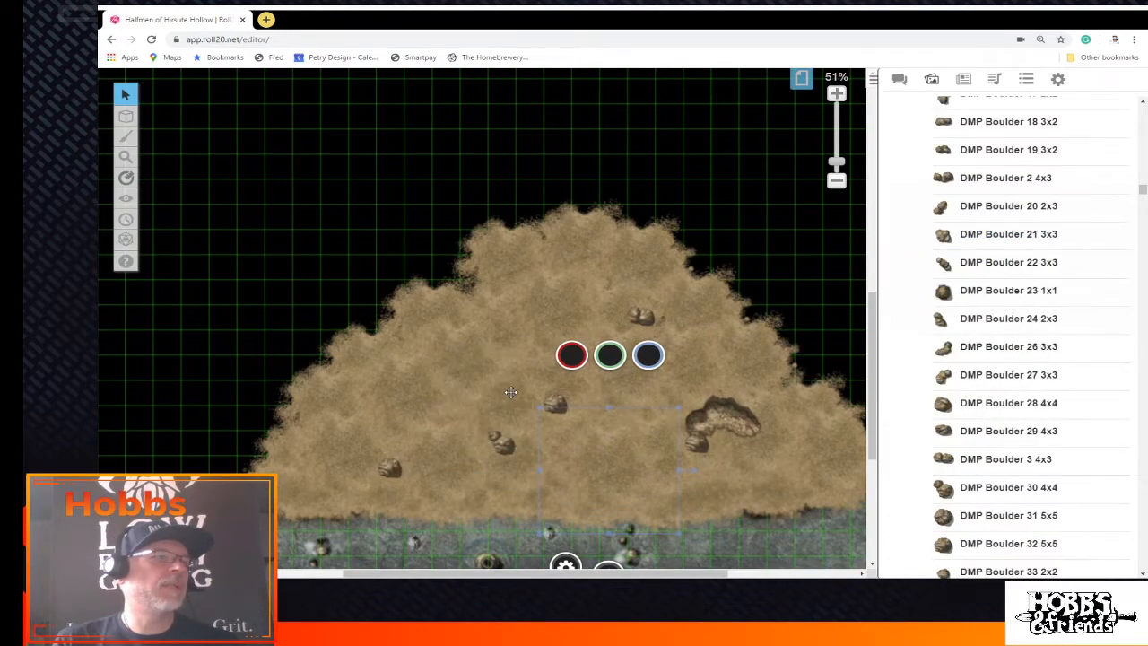
left_click(443, 346)
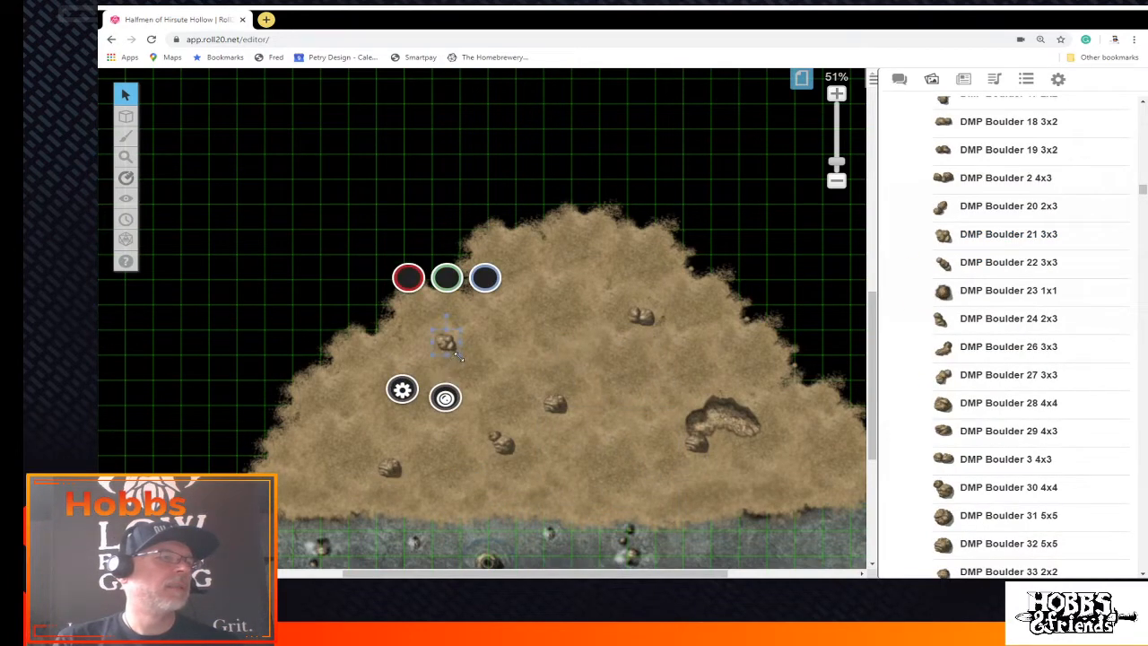
left_click_drag(461, 359, 466, 383)
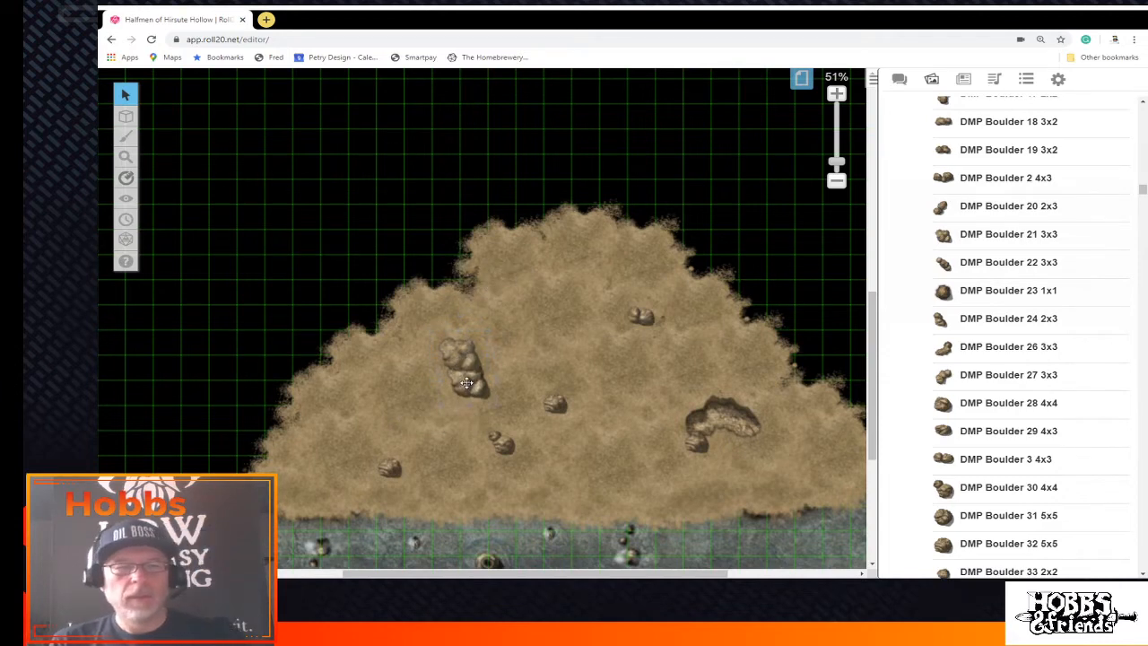
left_click(467, 383)
left_click(554, 368)
Collapse the Vile Tiles: Desert Mapper and Vile Tiles: Dirt Paths sets in the art library
left_click_drag(979, 290, 994, 252)
scroll(993, 251, "up", 18)
scroll(993, 251, "down", 1)
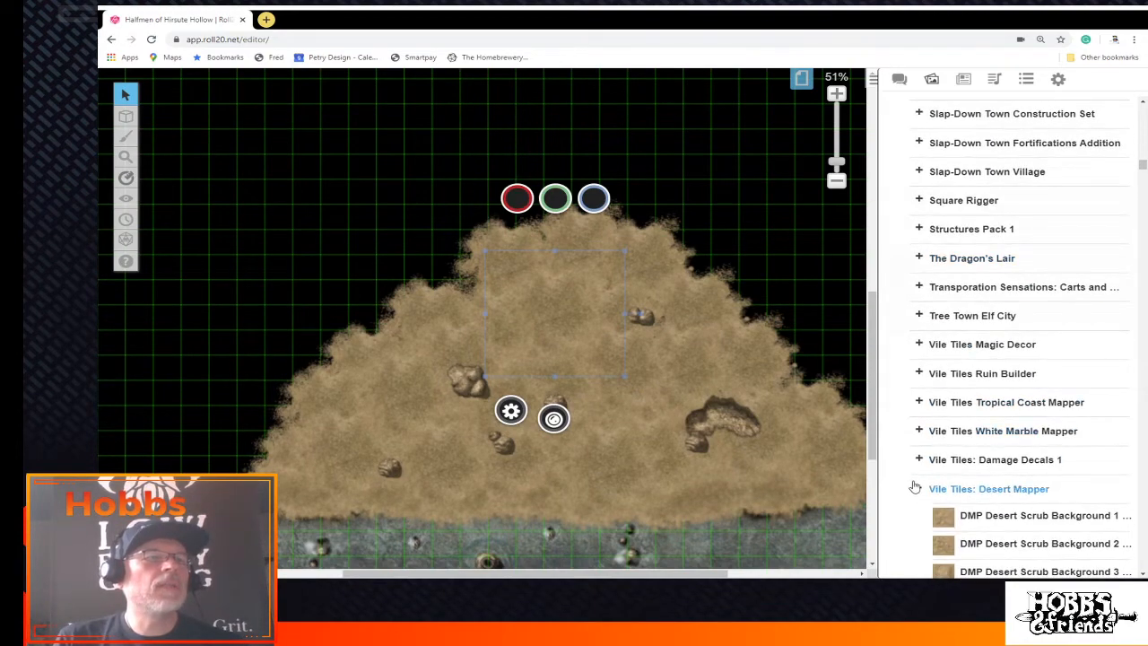
left_click(918, 490)
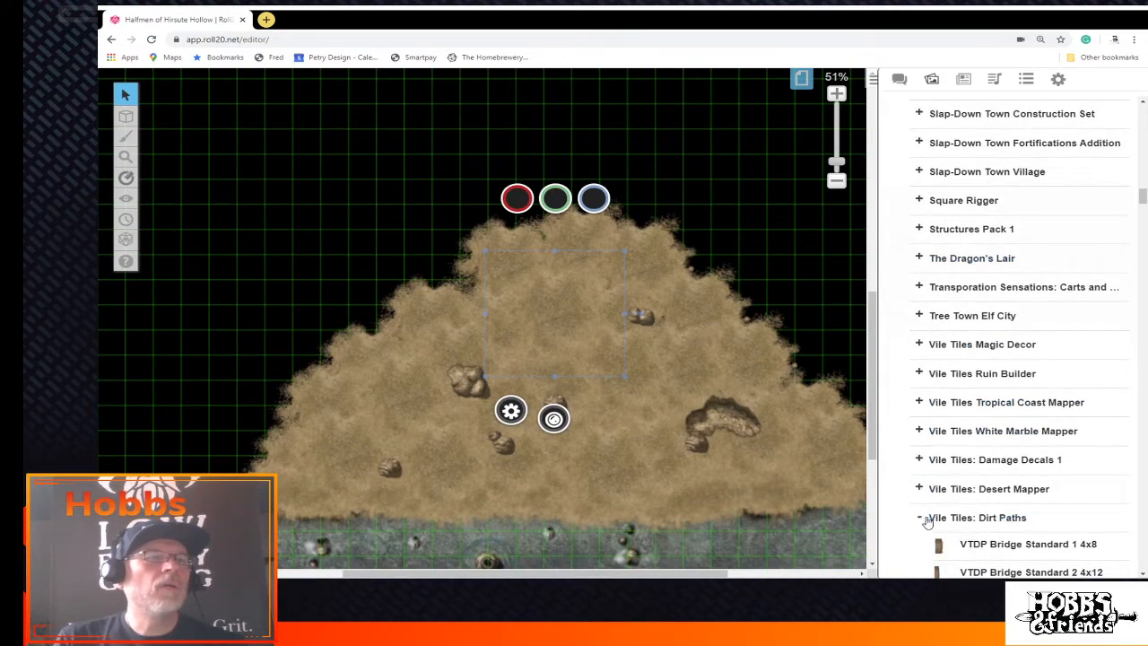
left_click(918, 518)
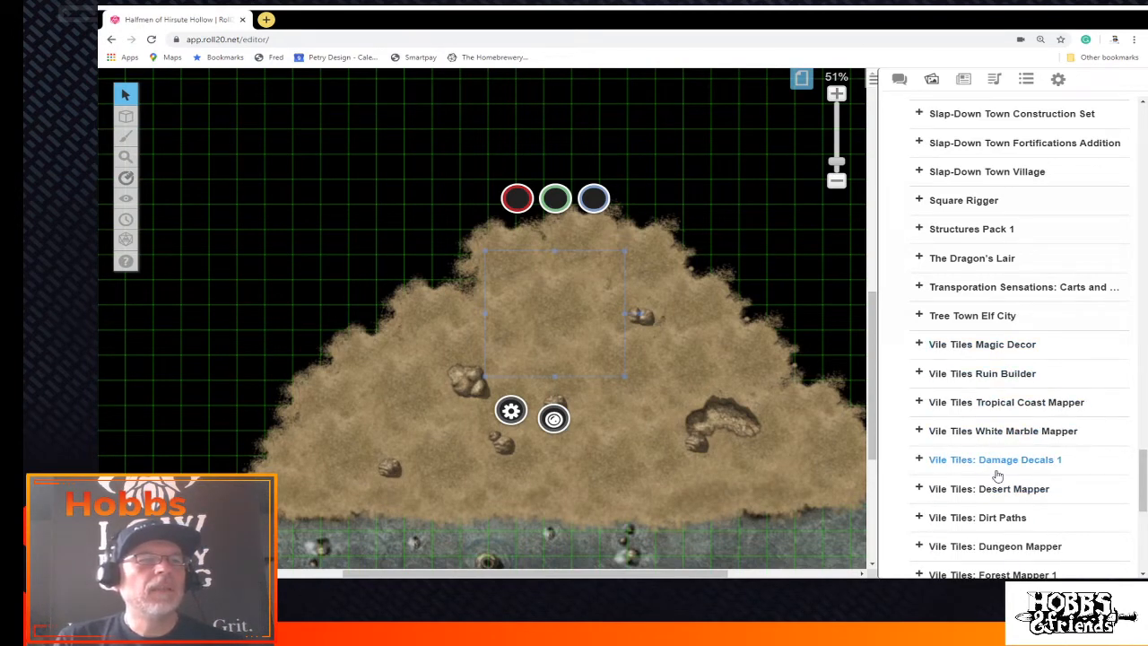
Find the Save Vs. Cave Con-struction Save set in the art library and expand it
scroll(989, 432, "down", 1)
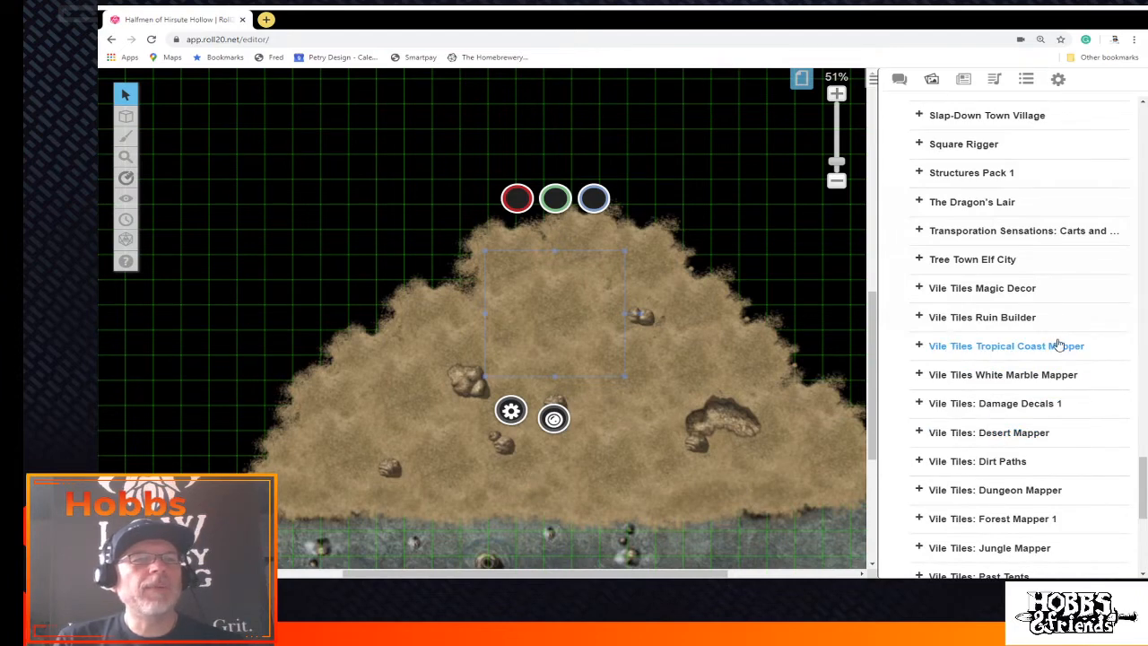
scroll(1040, 347, "down", 3)
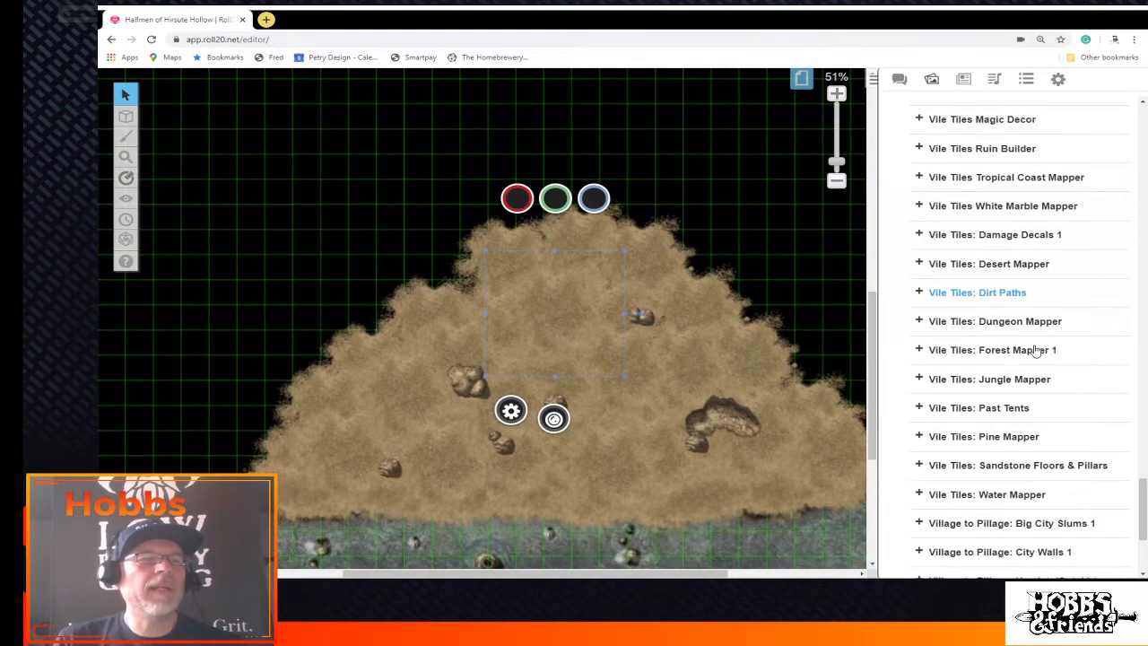
scroll(1035, 350, "down", 2)
scroll(1036, 350, "up", 12)
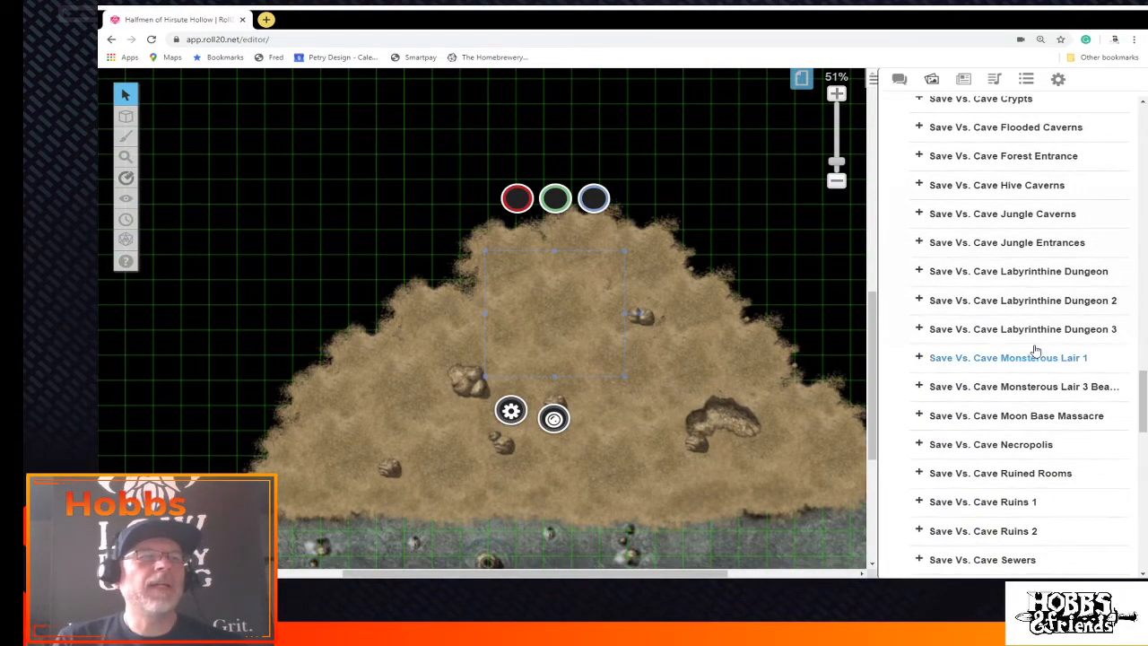
scroll(1036, 349, "down", 2)
scroll(983, 432, "up", 1)
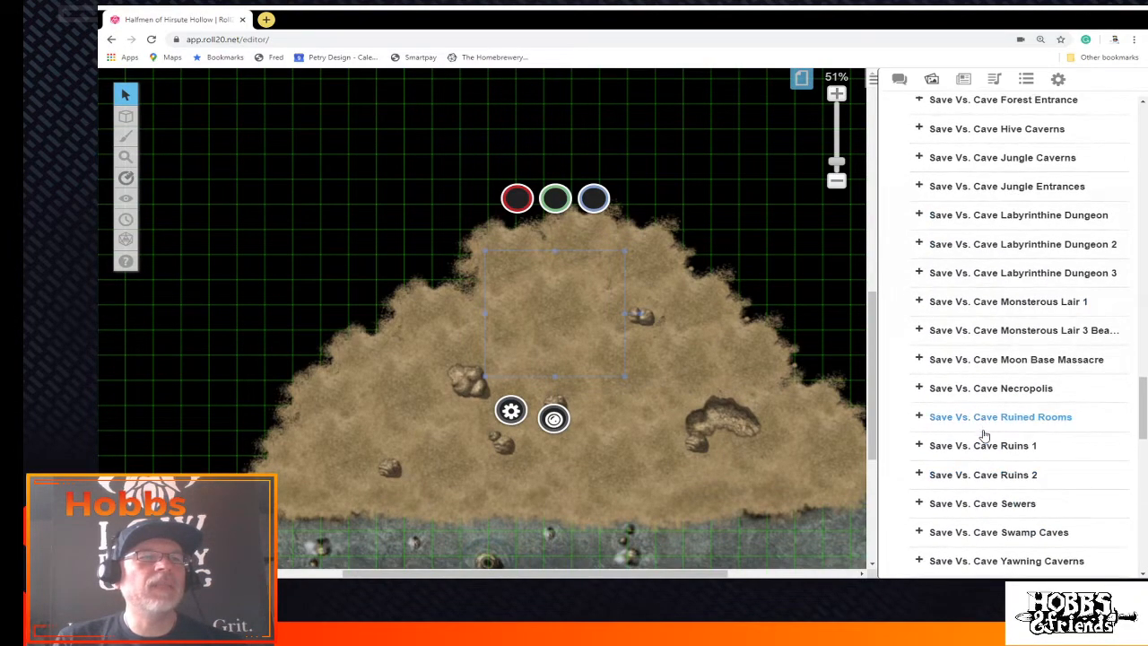
scroll(984, 435, "up", 5)
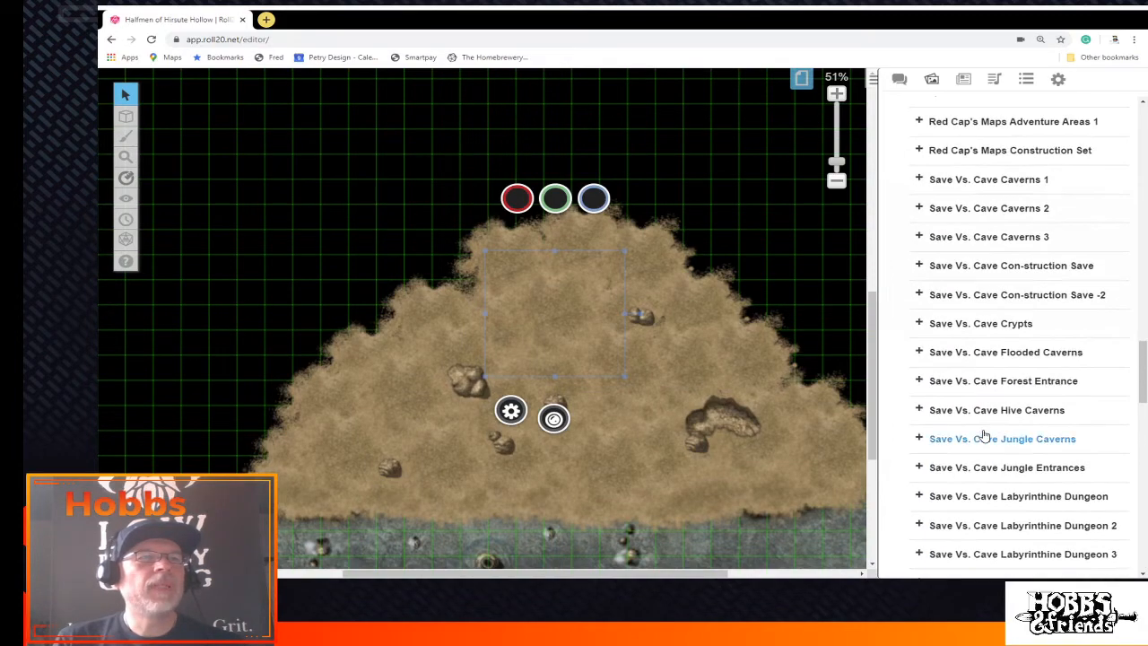
scroll(984, 435, "up", 1)
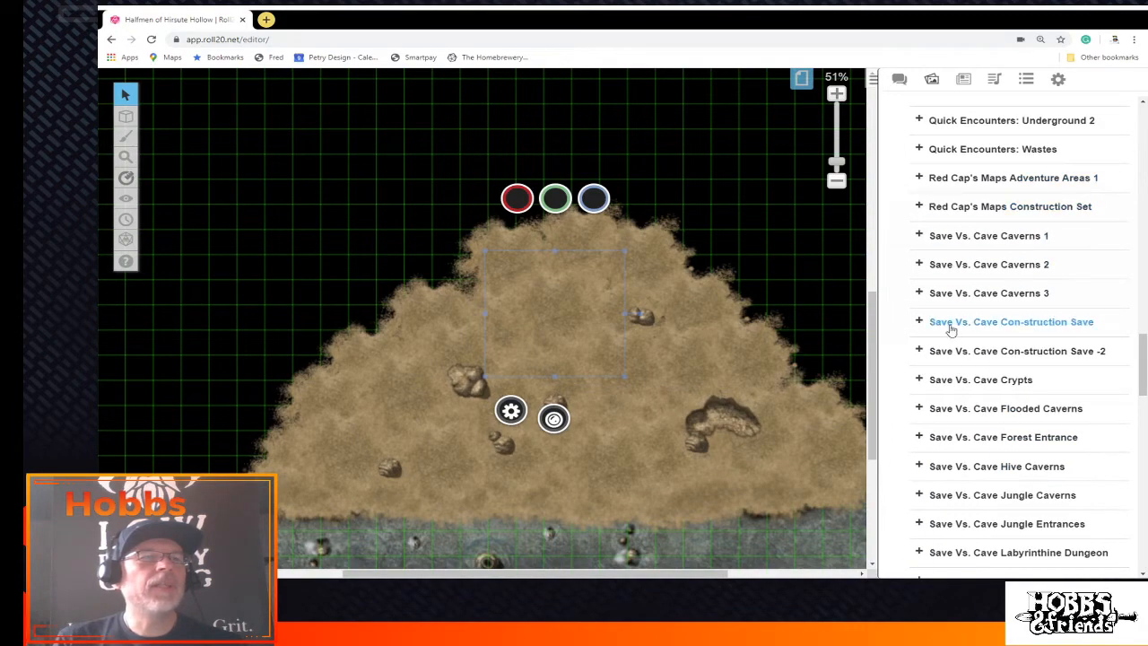
left_click(919, 321)
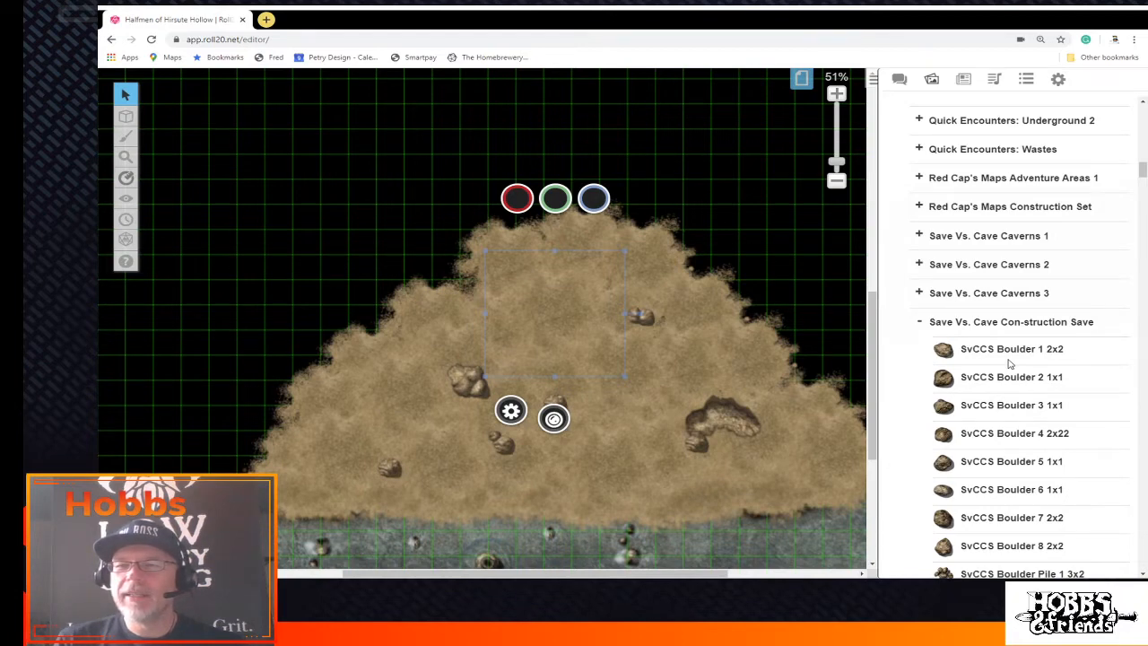
Look through the boulder, cave, cliff and tunnel pieces of the Save Vs. Cave Con-struction Save set
mouse_move(1000, 361)
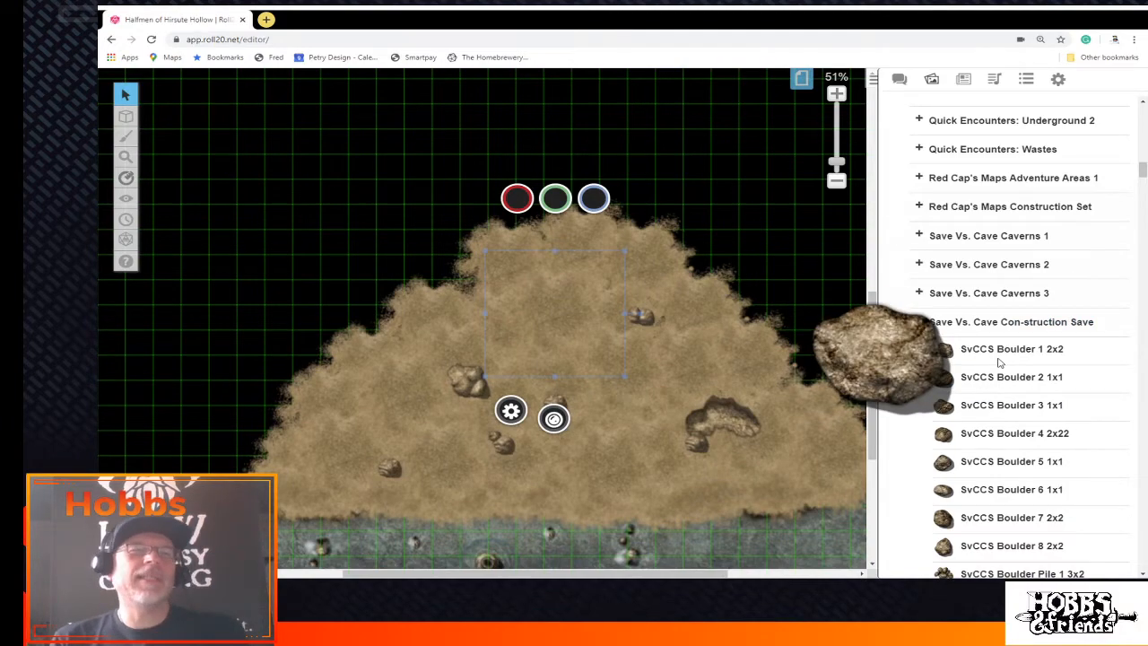
scroll(1000, 361, "down", 3)
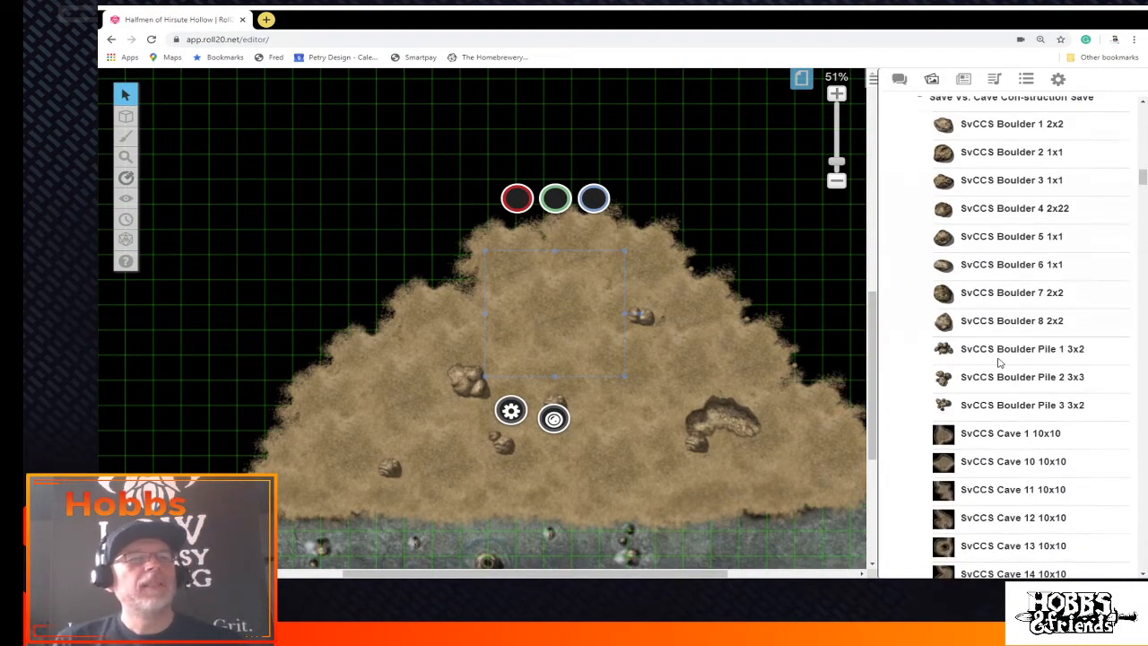
scroll(1000, 361, "down", 1)
scroll(998, 361, "down", 15)
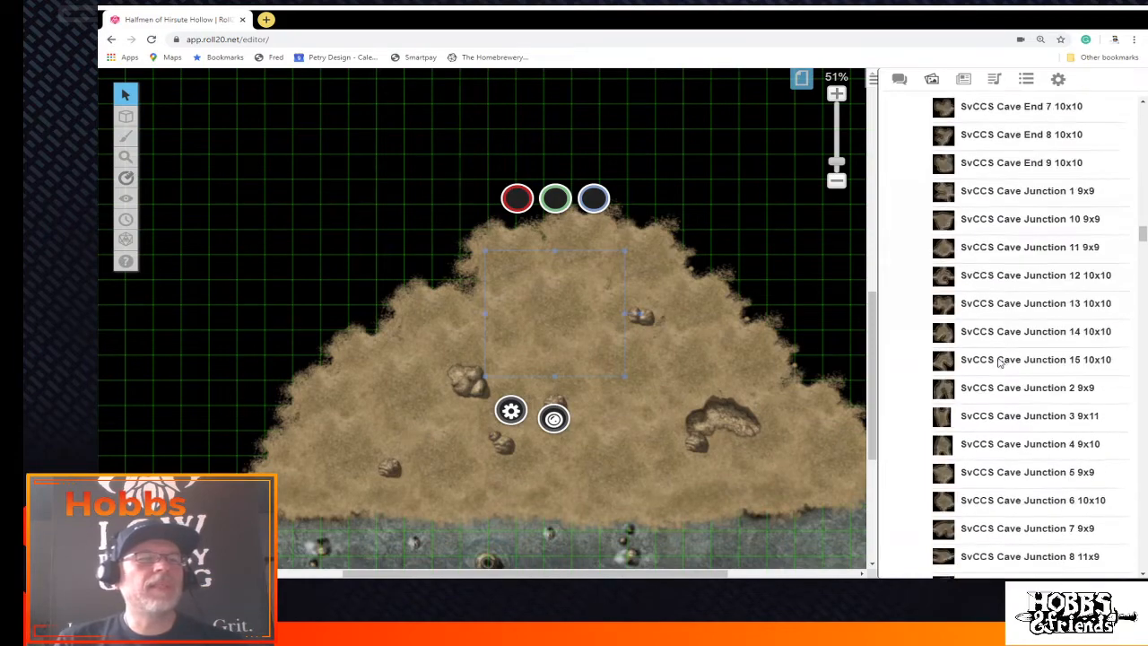
scroll(1000, 370, "down", 10)
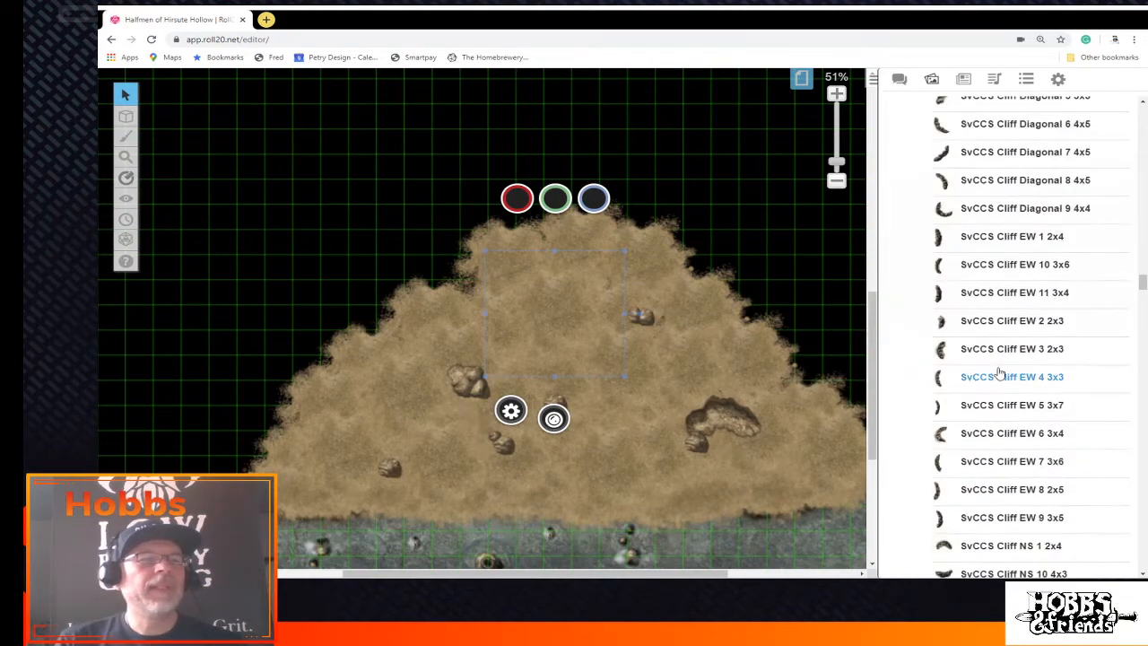
scroll(1000, 375, "down", 2)
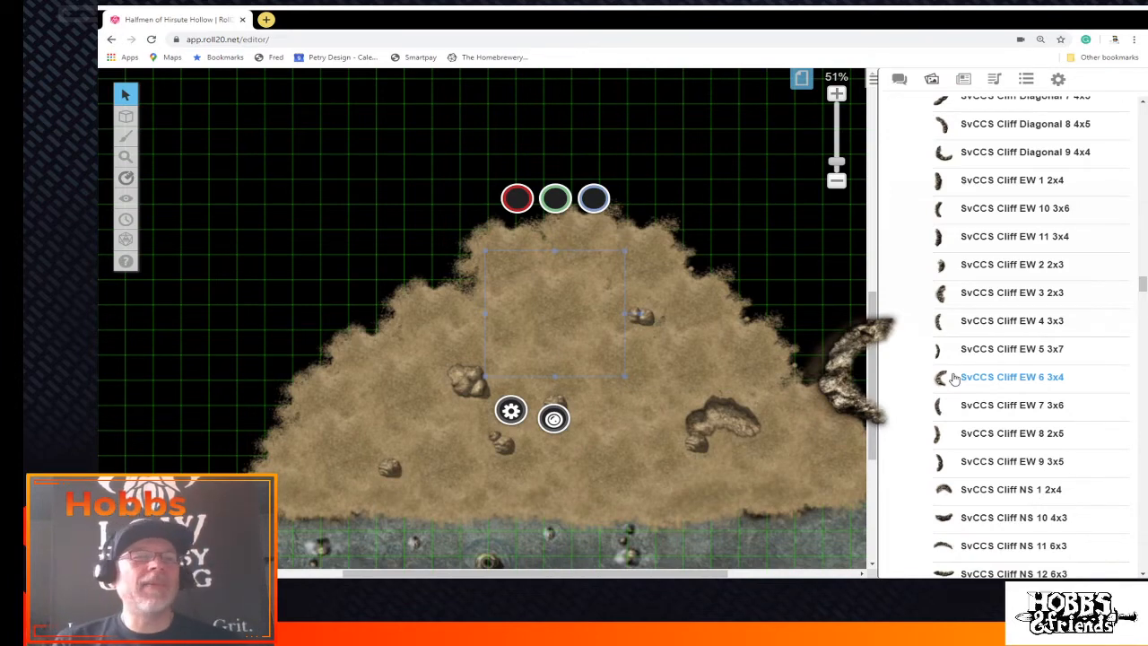
scroll(955, 379, "down", 6)
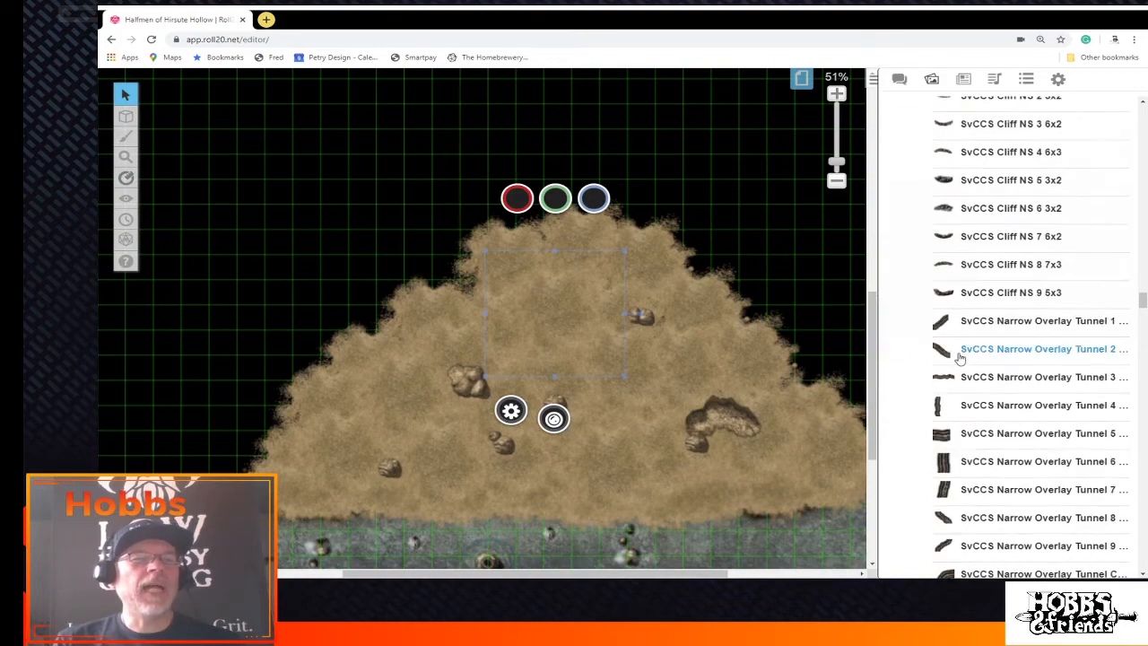
scroll(958, 357, "down", 3)
scroll(959, 357, "up", 3)
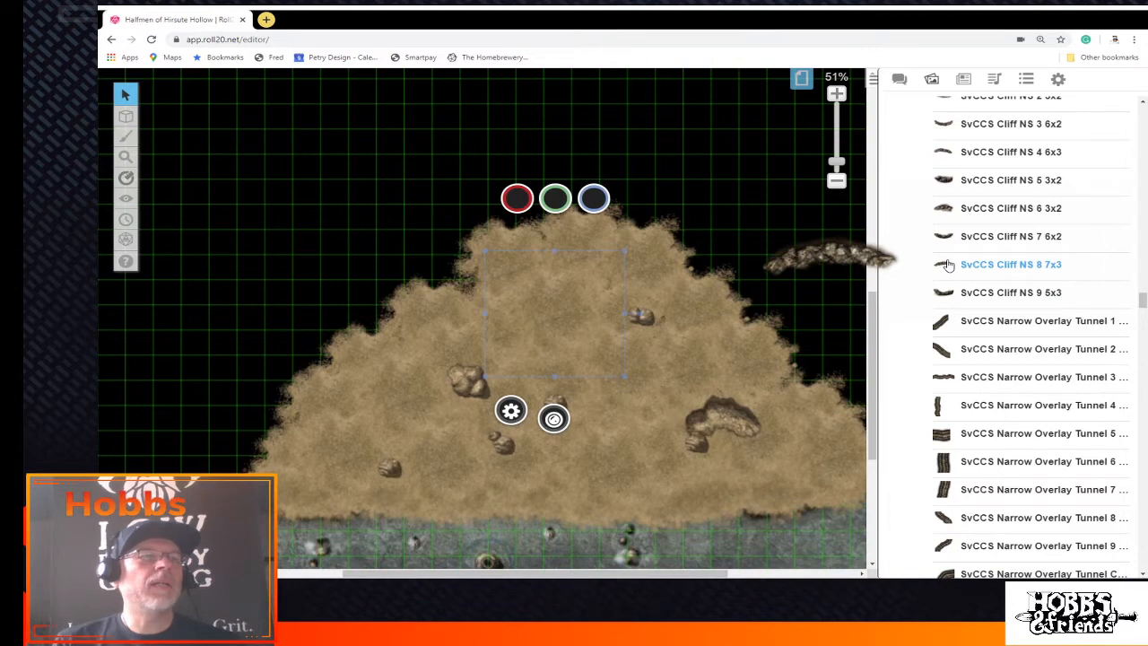
Place SvCCS Cliff NS 8 7x3, enlarged to about nine grid squares long and rotated, along the hill's lower-left edge
left_click_drag(948, 265, 438, 269)
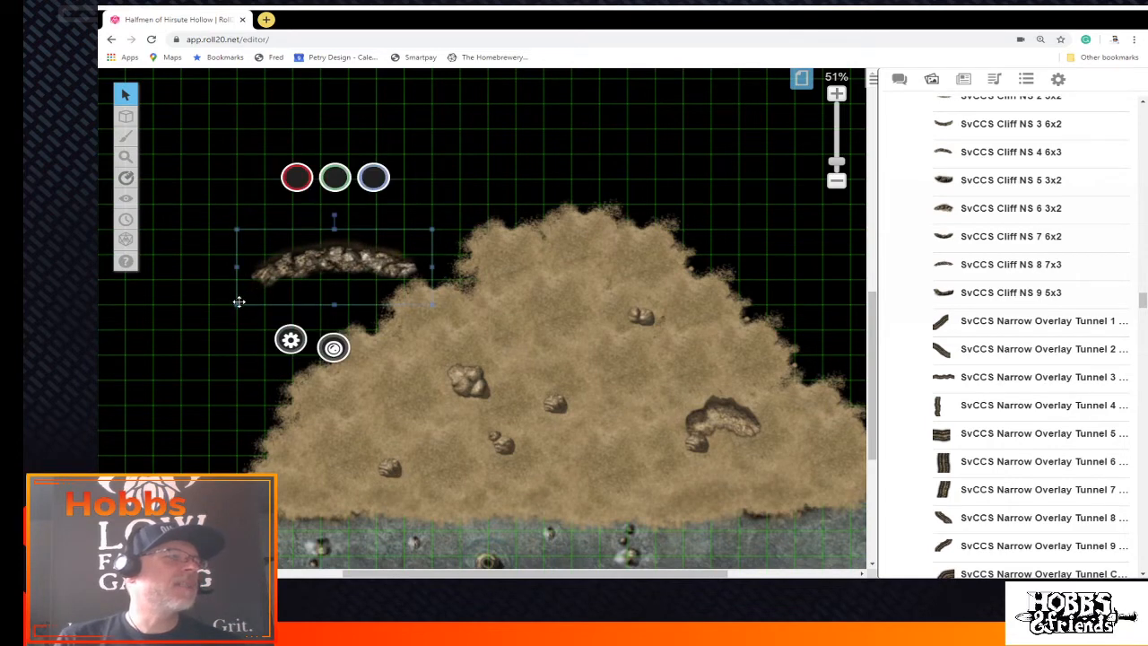
left_click_drag(236, 305, 199, 334)
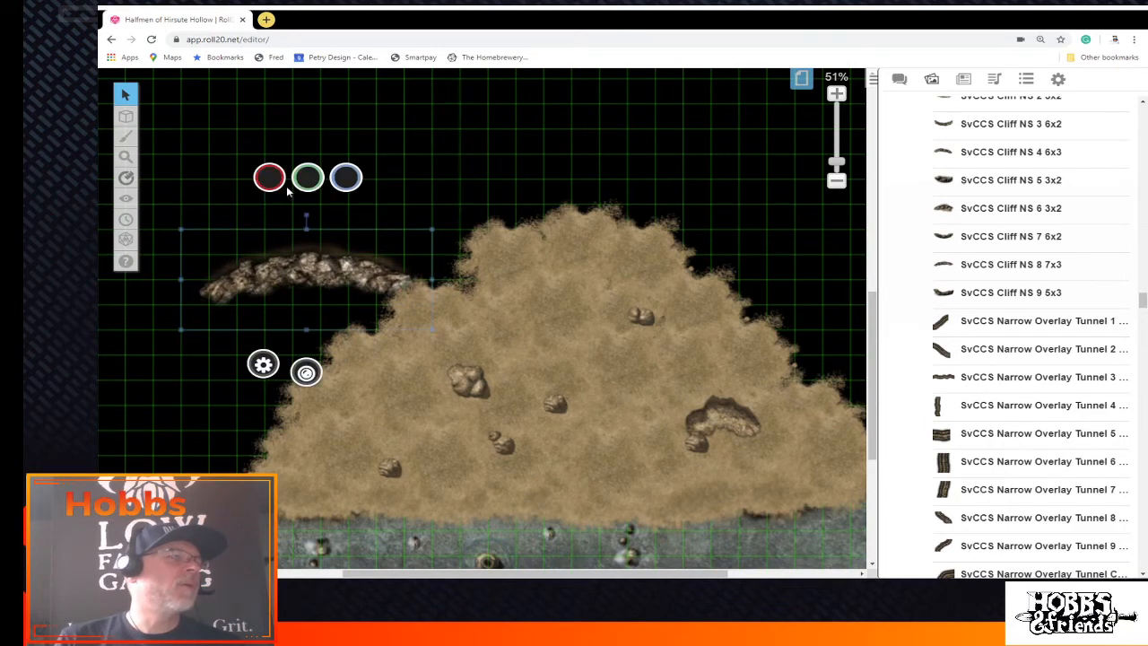
left_click_drag(305, 215, 406, 325)
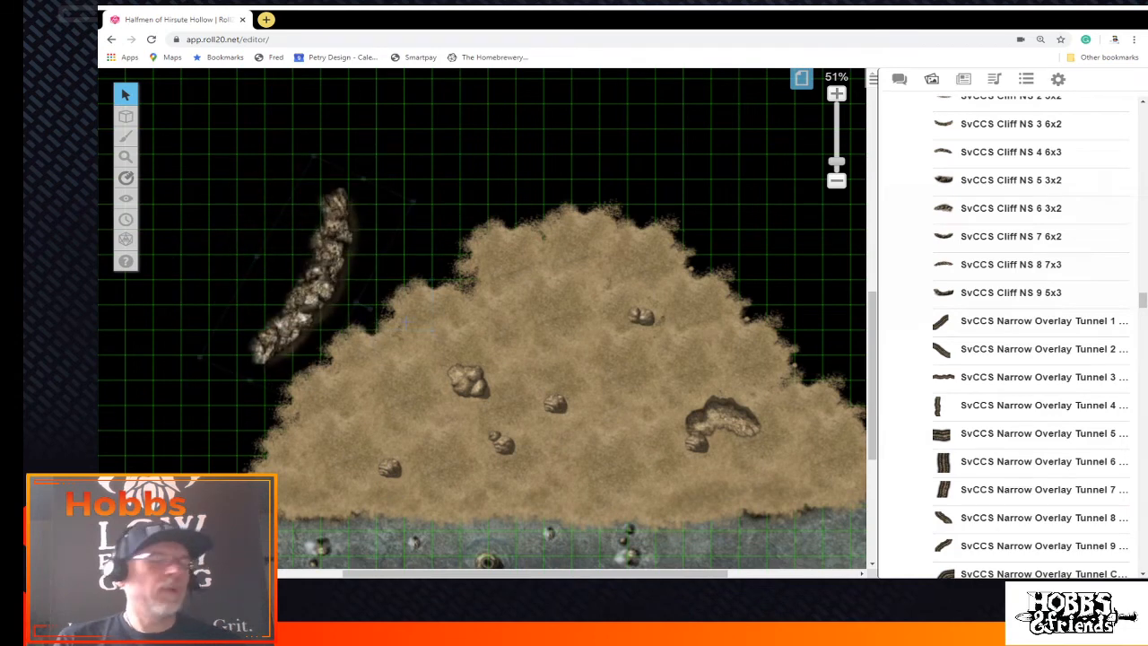
key("ctrl+c")
key("ctrl+v")
left_click_drag(314, 312, 303, 432)
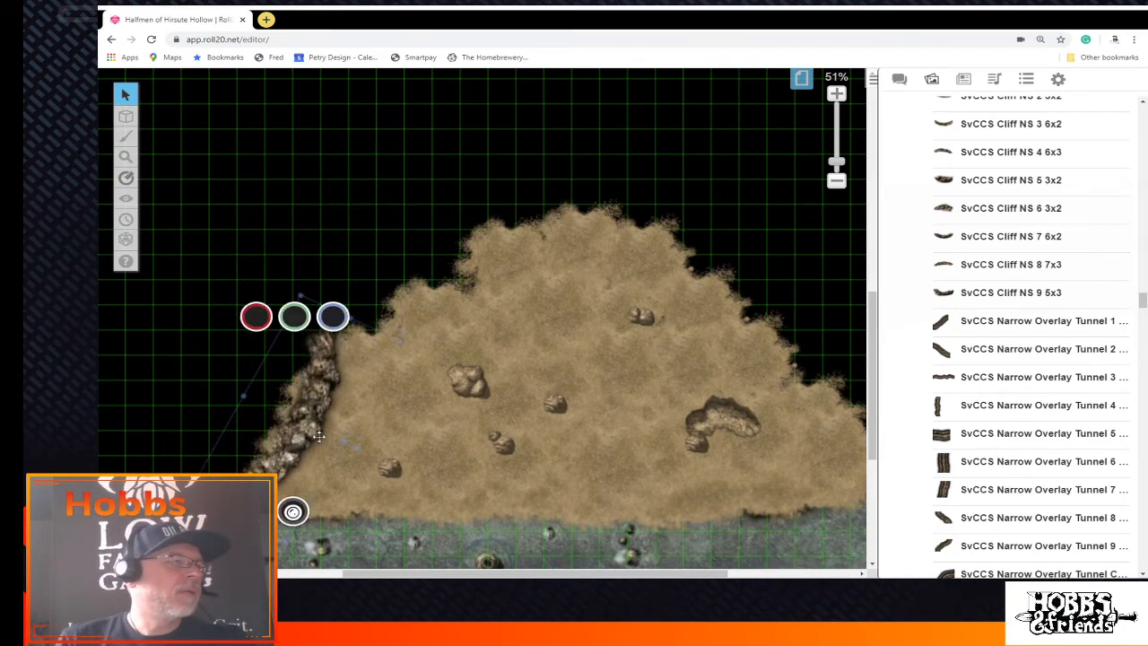
left_click(447, 257)
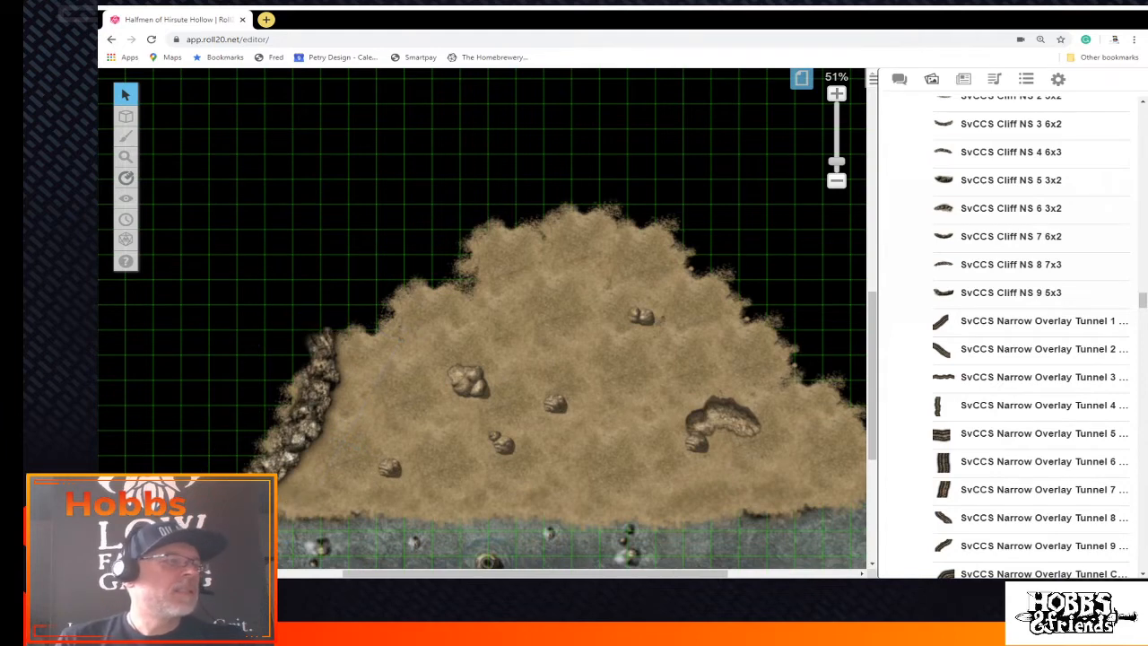
Add a smaller SvCCS cliff piece, enlarge and rotate it, and fit it against the upper end of the first cliff
left_click_drag(951, 237, 529, 221)
left_click(451, 192)
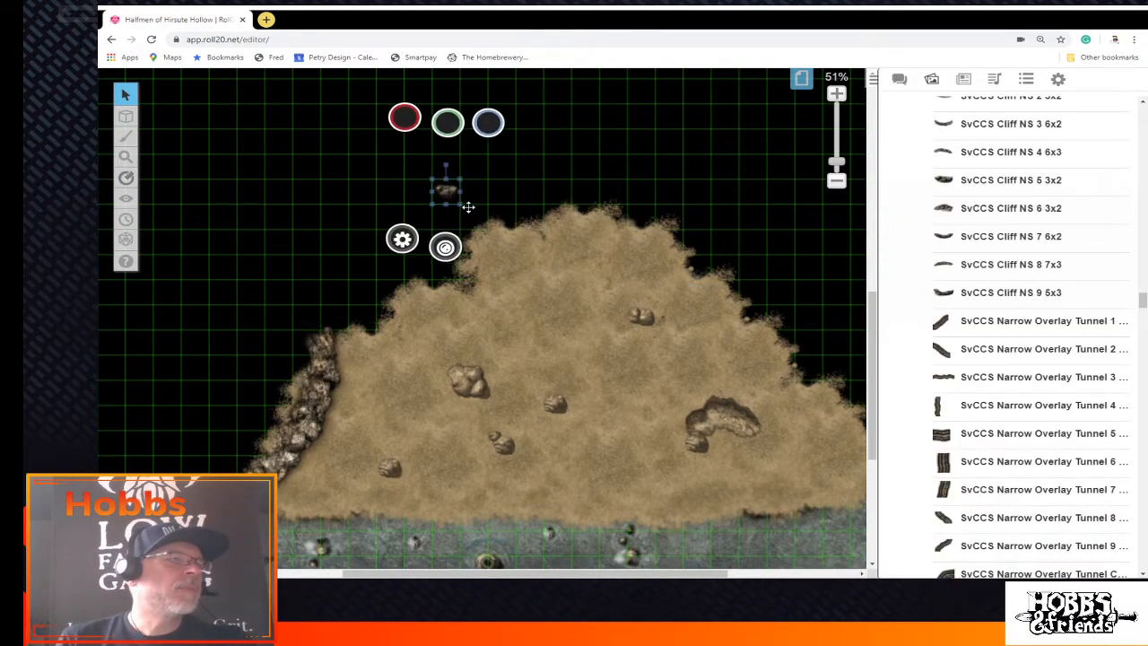
left_click_drag(461, 205, 556, 206)
left_click_drag(495, 164, 287, 441)
Paste a copy of the large cliff, rotated to follow the slope, along the hill's upper-left edge
right_click(287, 441)
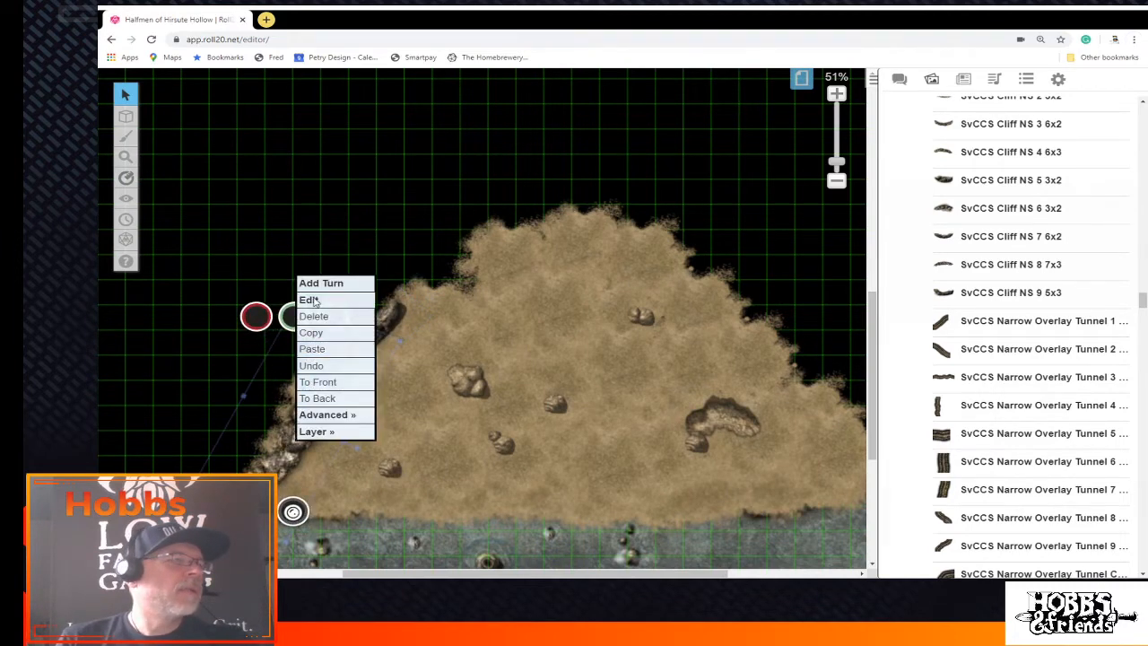
left_click(332, 338)
right_click(426, 283)
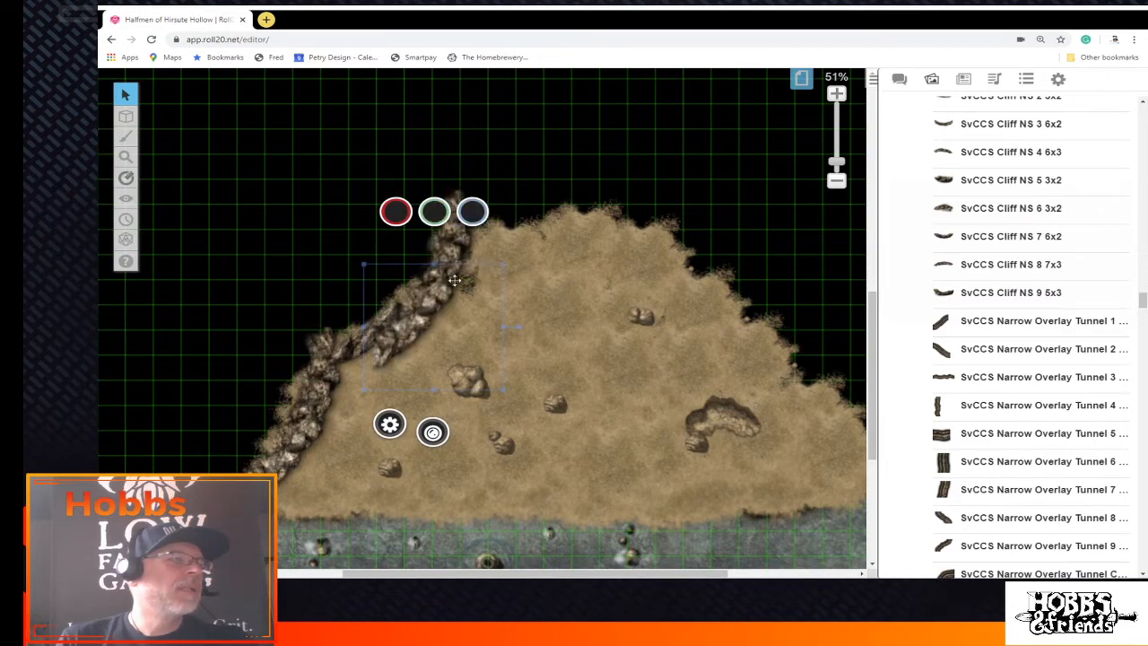
left_click_drag(453, 277, 515, 303)
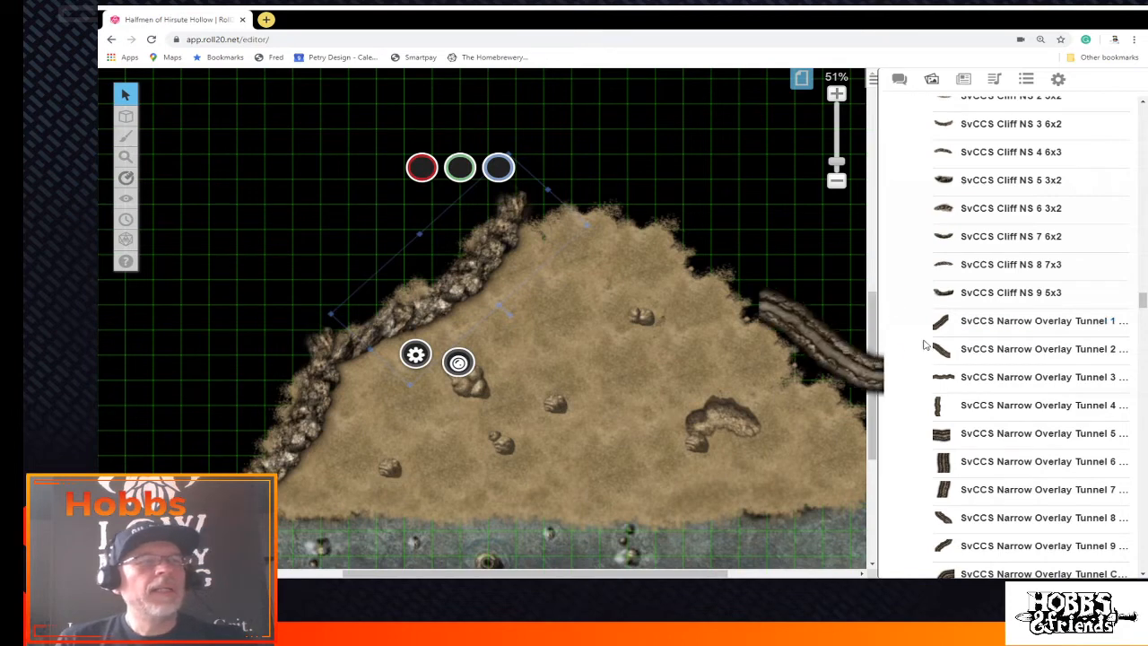
Copy the hill's upper-left cliff, paste it, and rotate it to line the upper-right edge
right_click(473, 273)
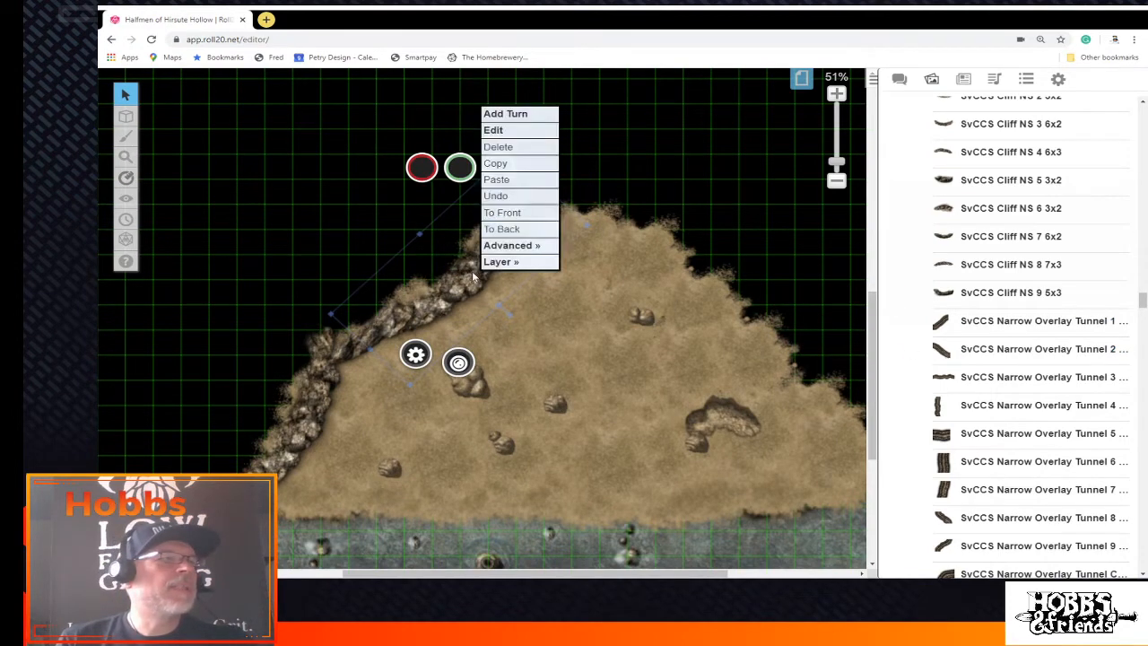
left_click(515, 197)
right_click(610, 206)
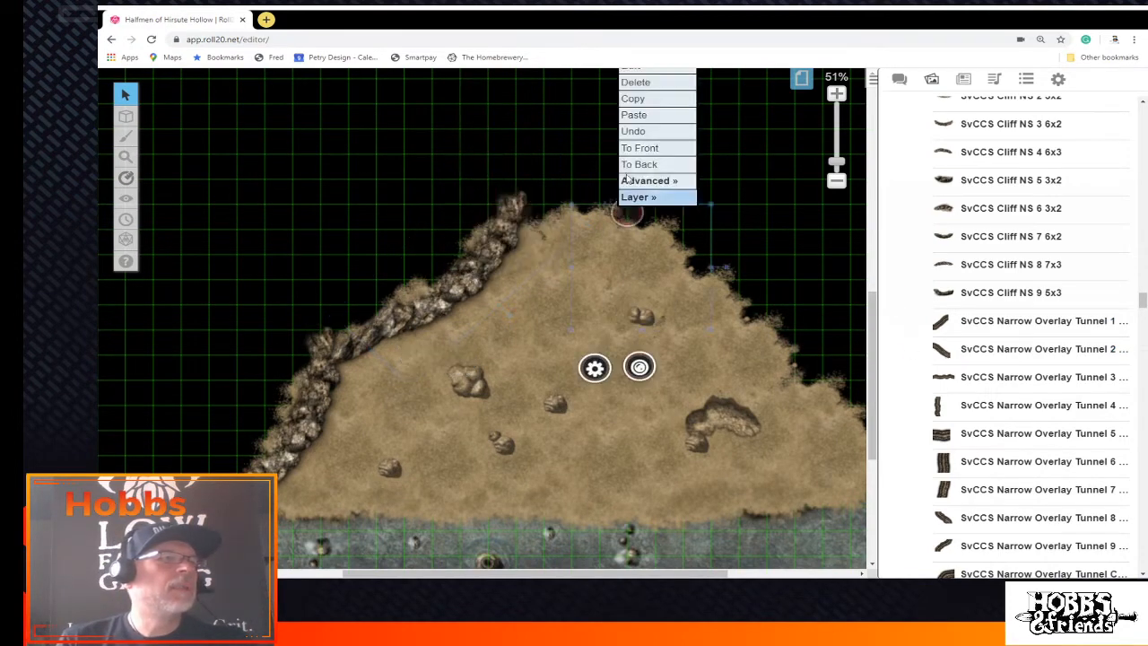
left_click(653, 116)
mouse_move(640, 204)
left_mouse_down()
mouse_move(635, 192)
mouse_move(650, 190)
left_mouse_up()
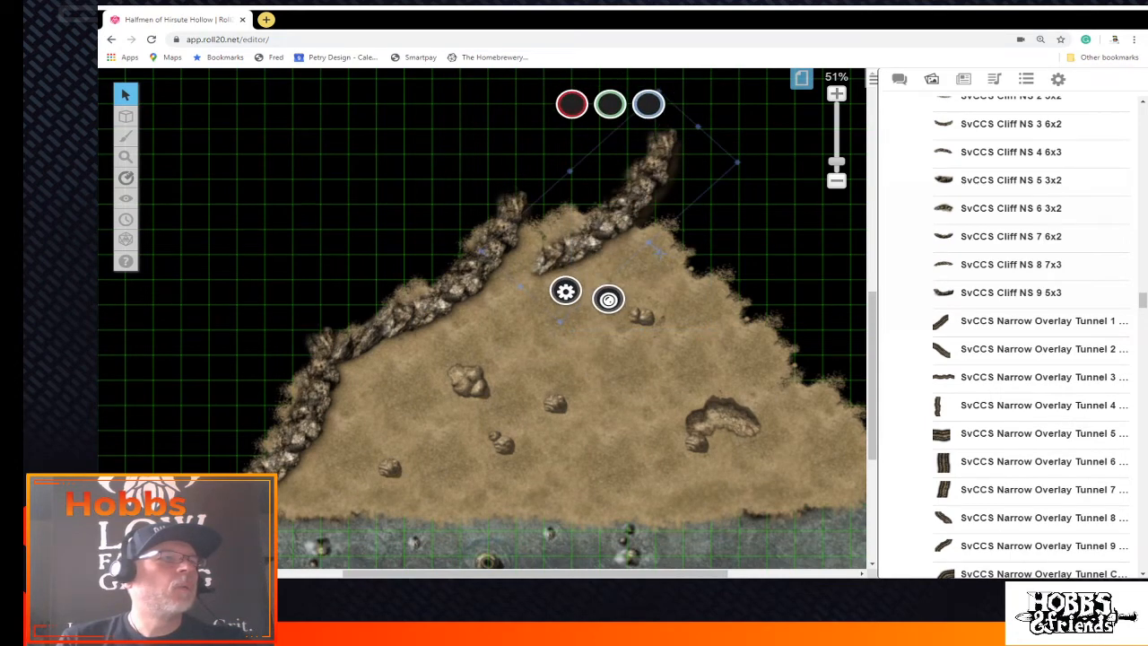
left_click_drag(659, 253, 700, 294)
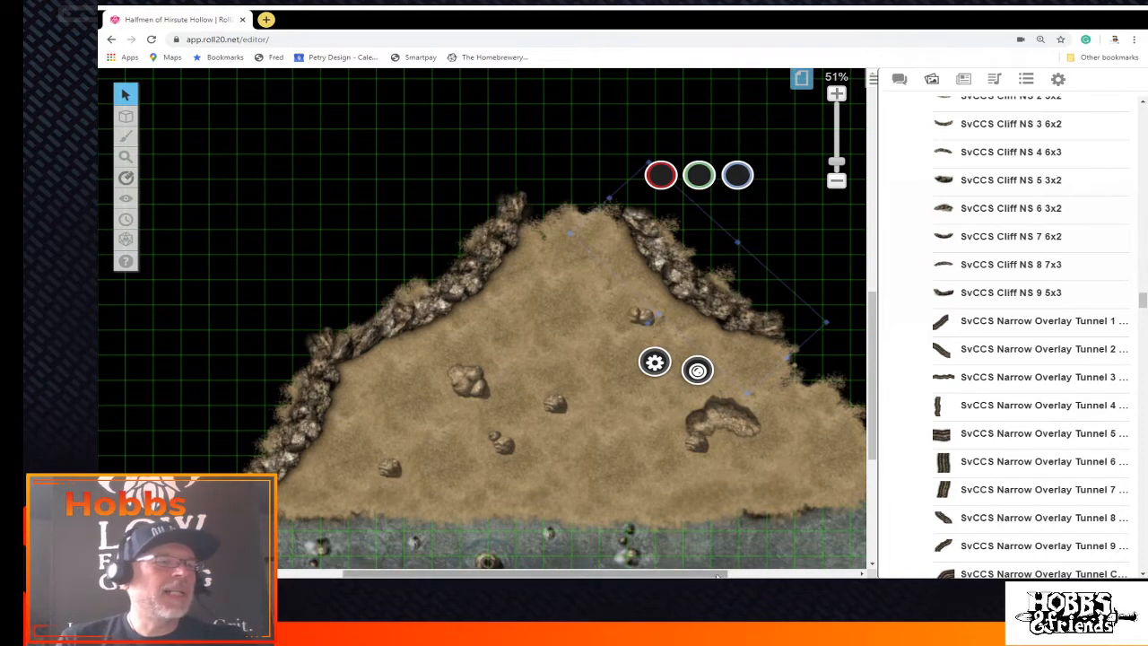
Paste a copy of the upper-right cliff along the hill's lower-right edge, down to the tunnel wall
left_click_drag(736, 574, 780, 576)
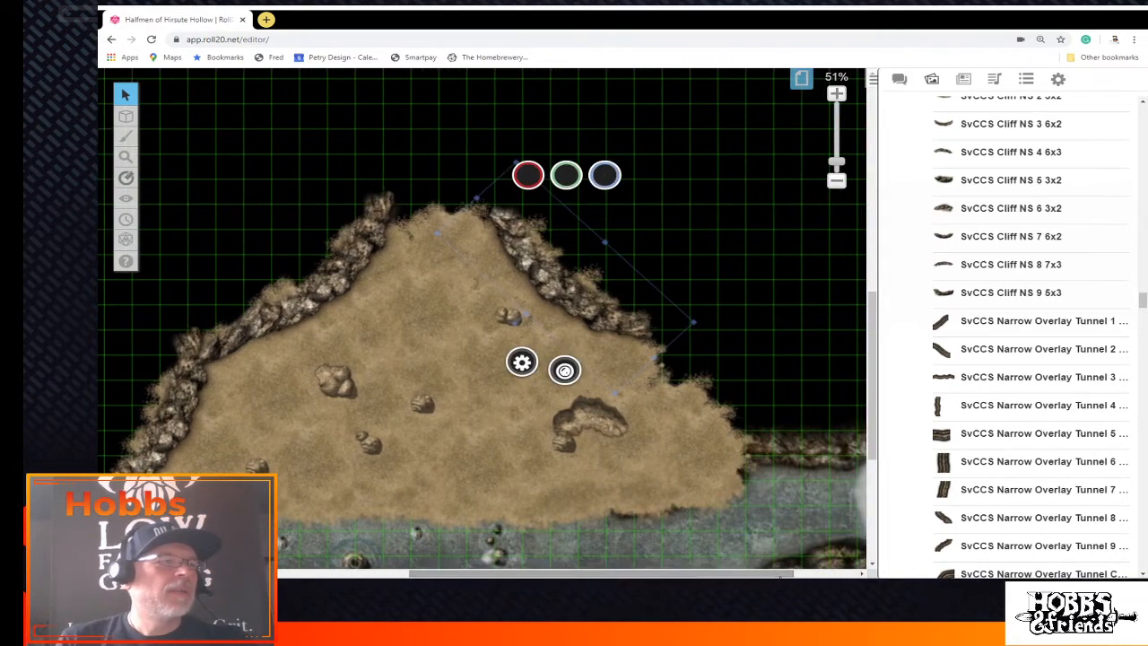
right_click(623, 329)
left_click(650, 220)
right_click(713, 406)
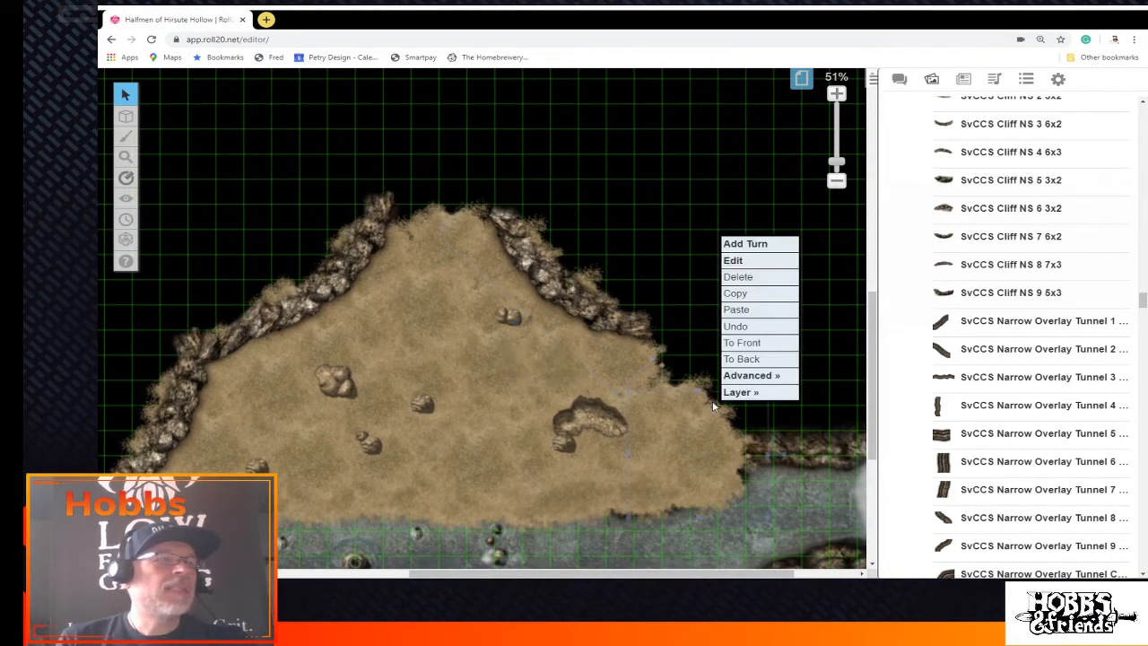
left_click(769, 310)
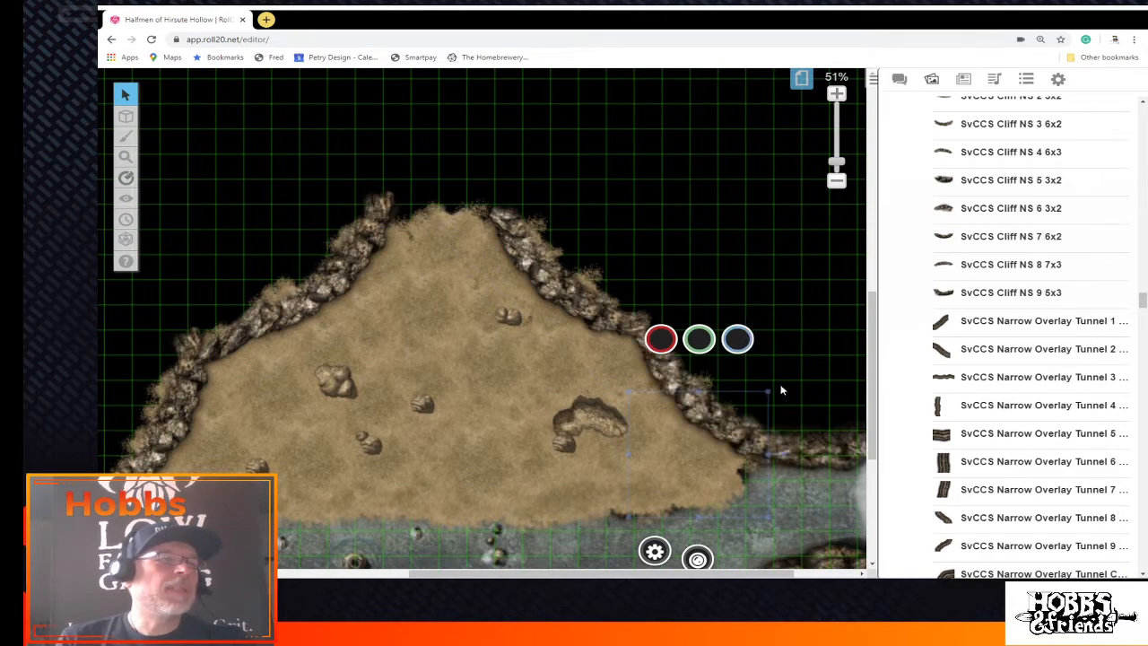
left_click(770, 267)
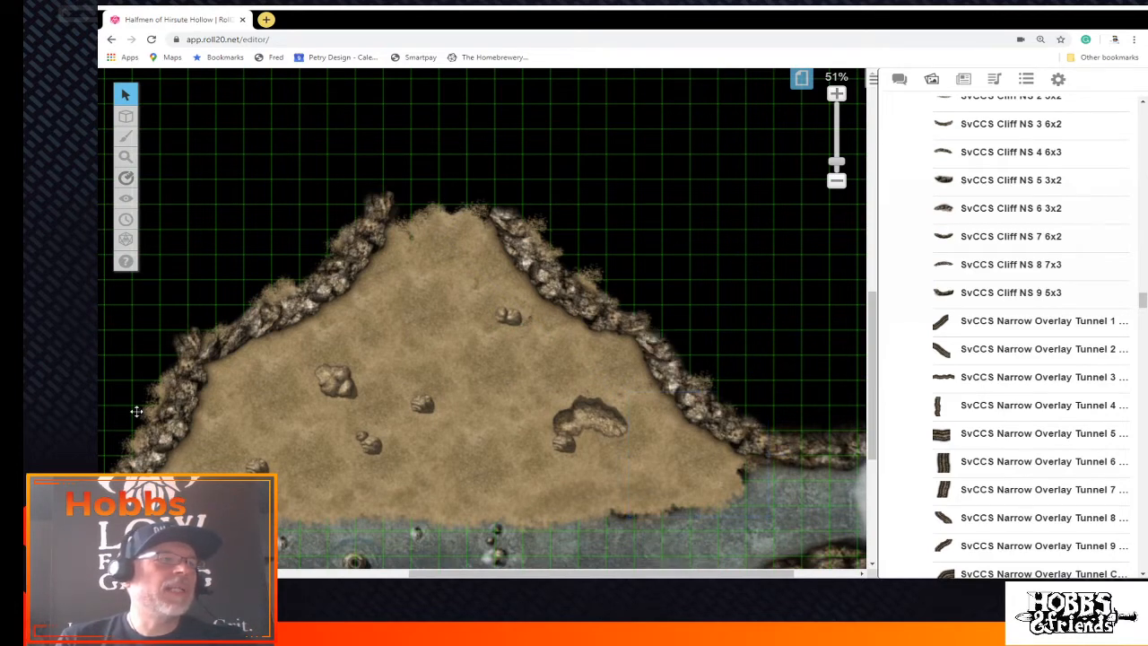
left_click_drag(616, 572, 533, 574)
scroll(574, 516, "down", 3)
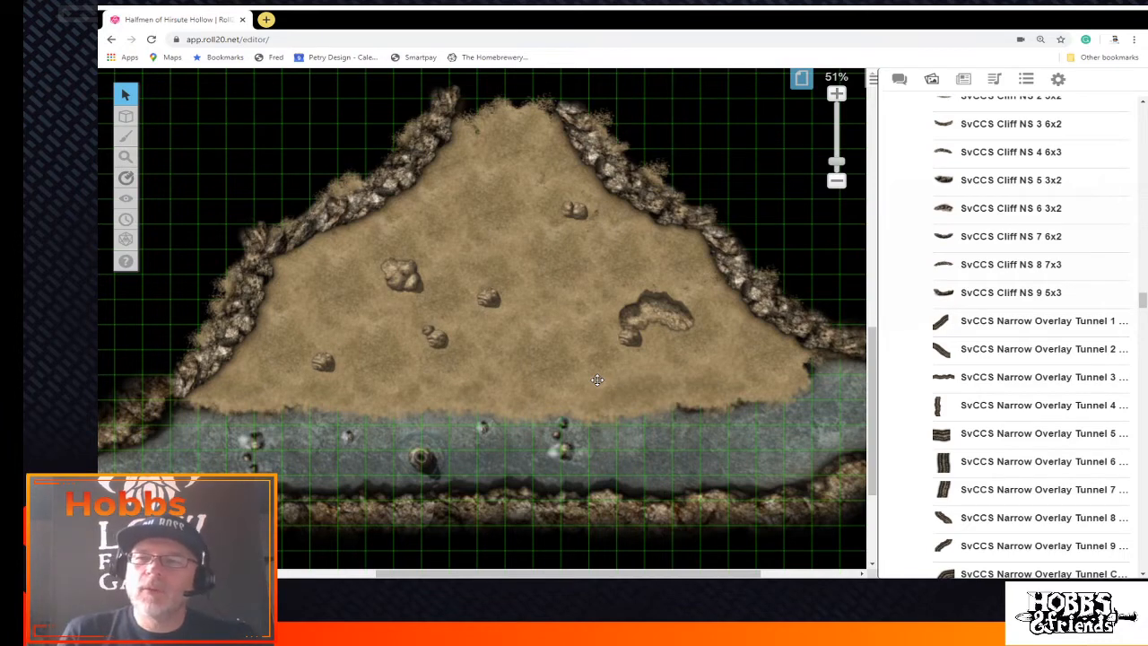
left_click_drag(1011, 236, 888, 231)
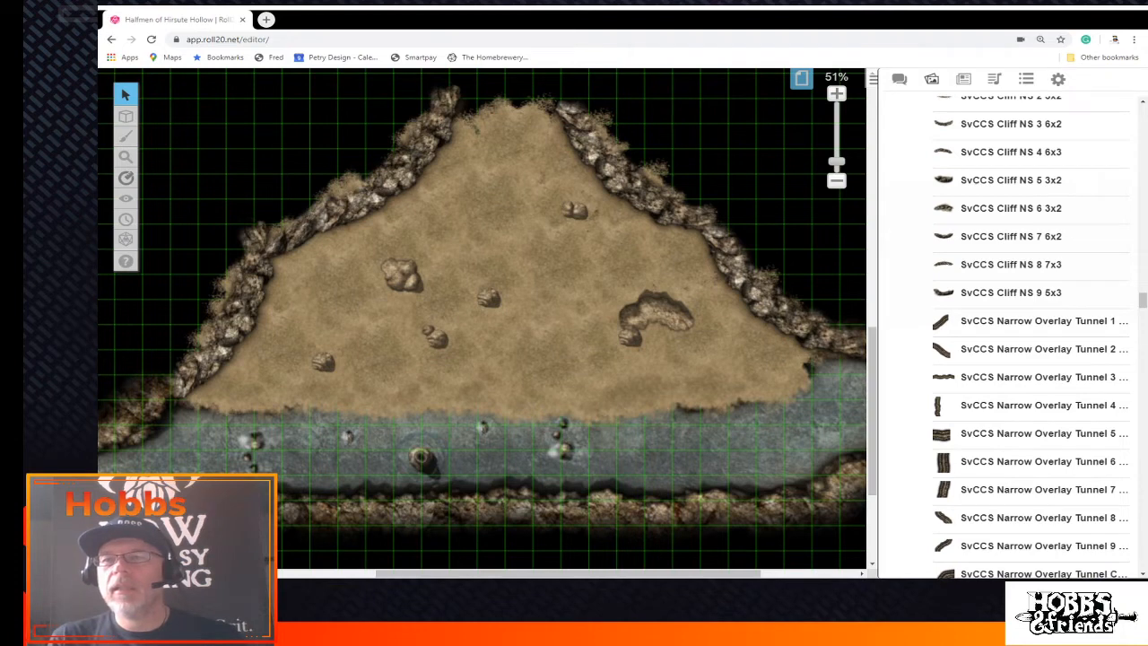
left_click_drag(940, 321, 861, 310)
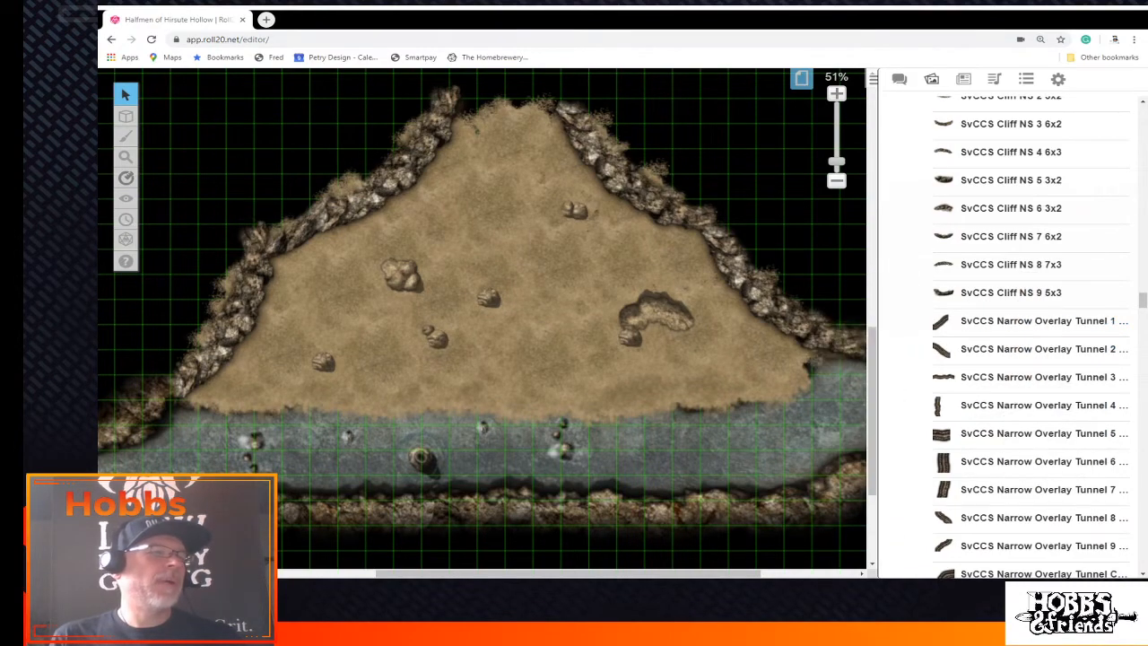
scroll(482, 322, "right", 2)
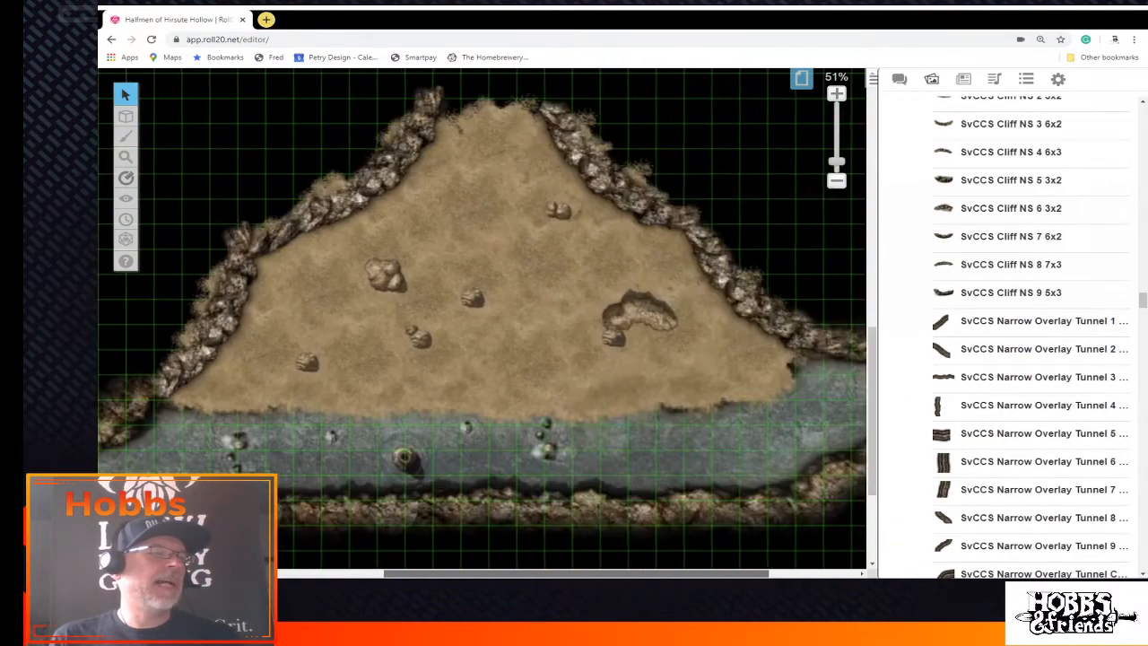
scroll(481, 323, "right", 3)
scroll(481, 323, "left", 4)
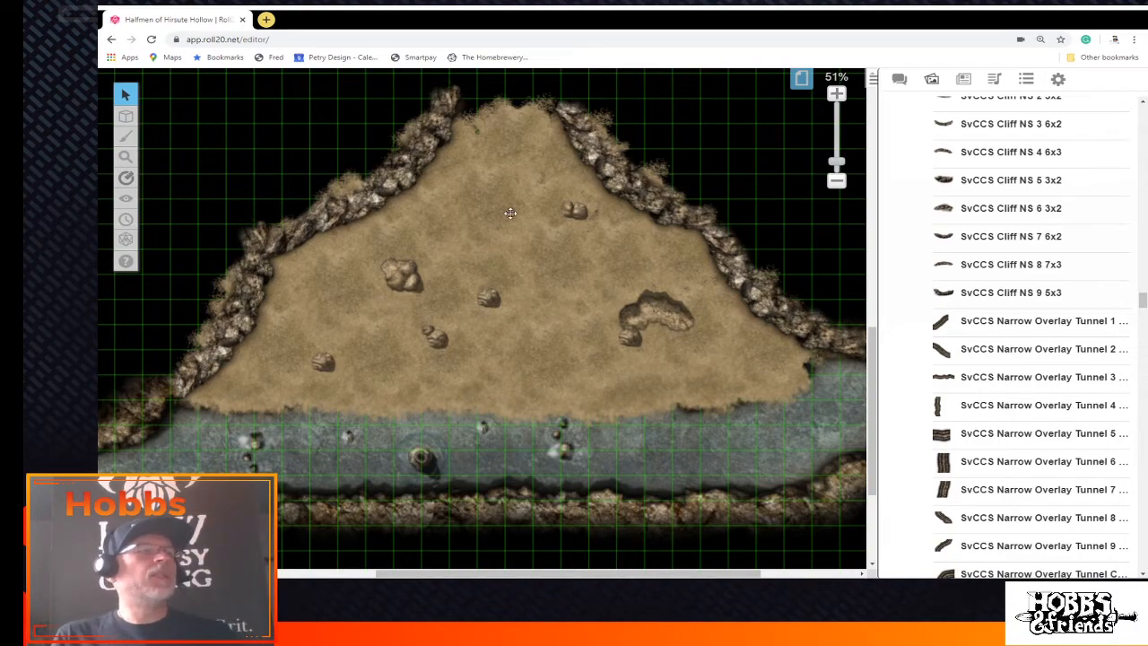
scroll(508, 444, "up", 3)
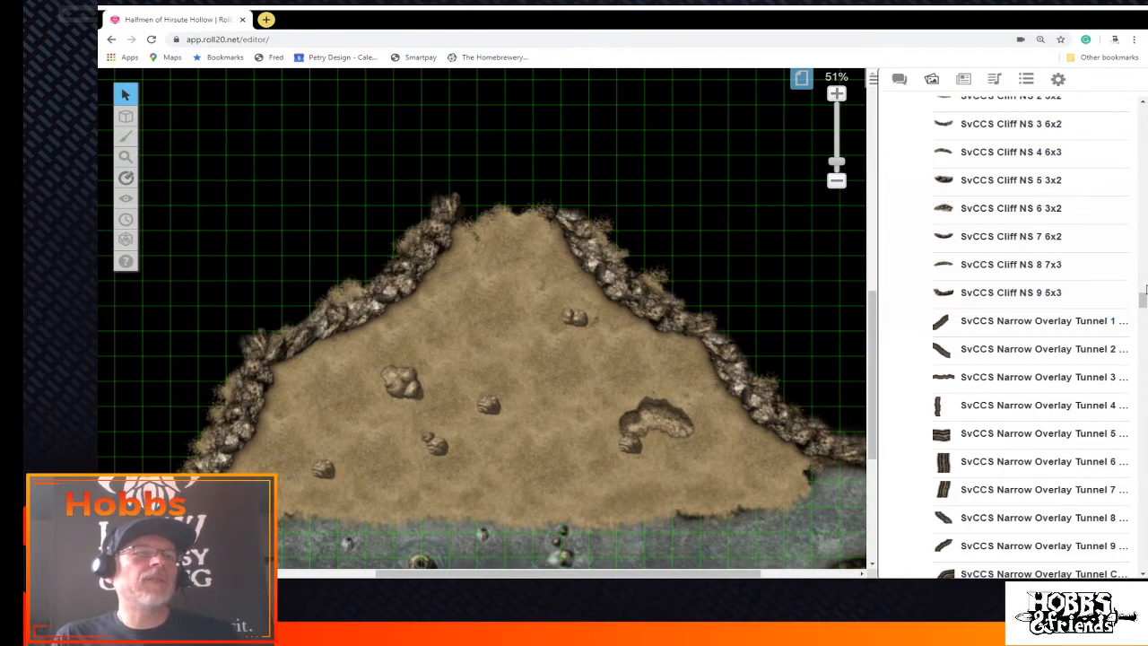
Search the art library for "moss" and place the first Bludragn web result near the middle of the hill
left_click_drag(1142, 302, 1141, 106)
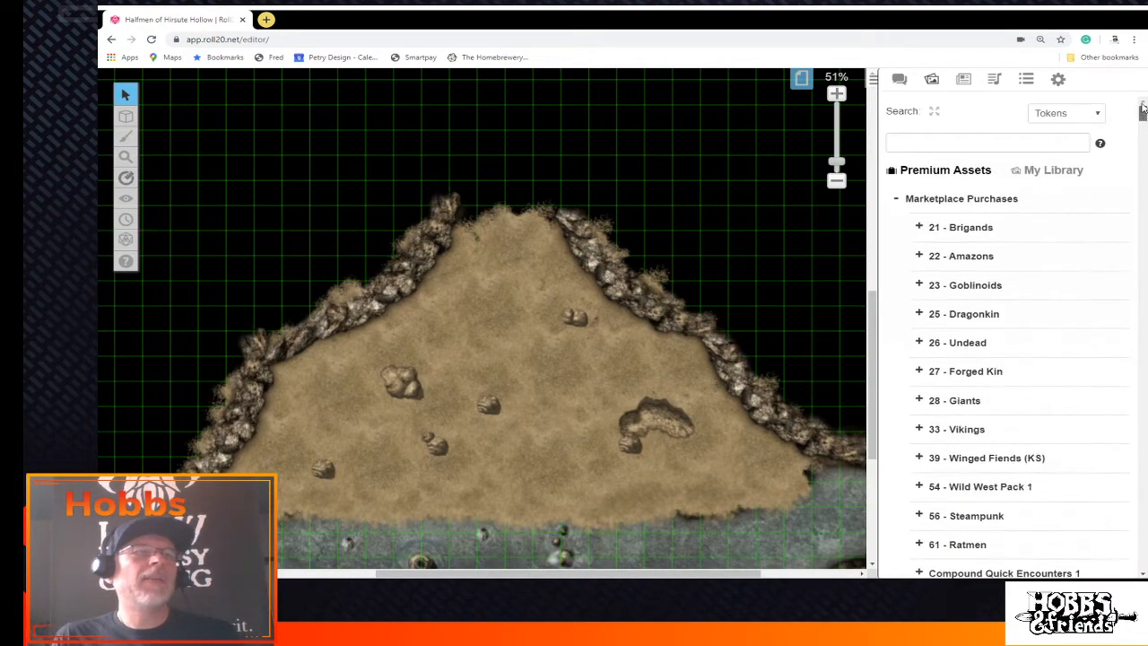
left_click(1026, 139)
type("mo")
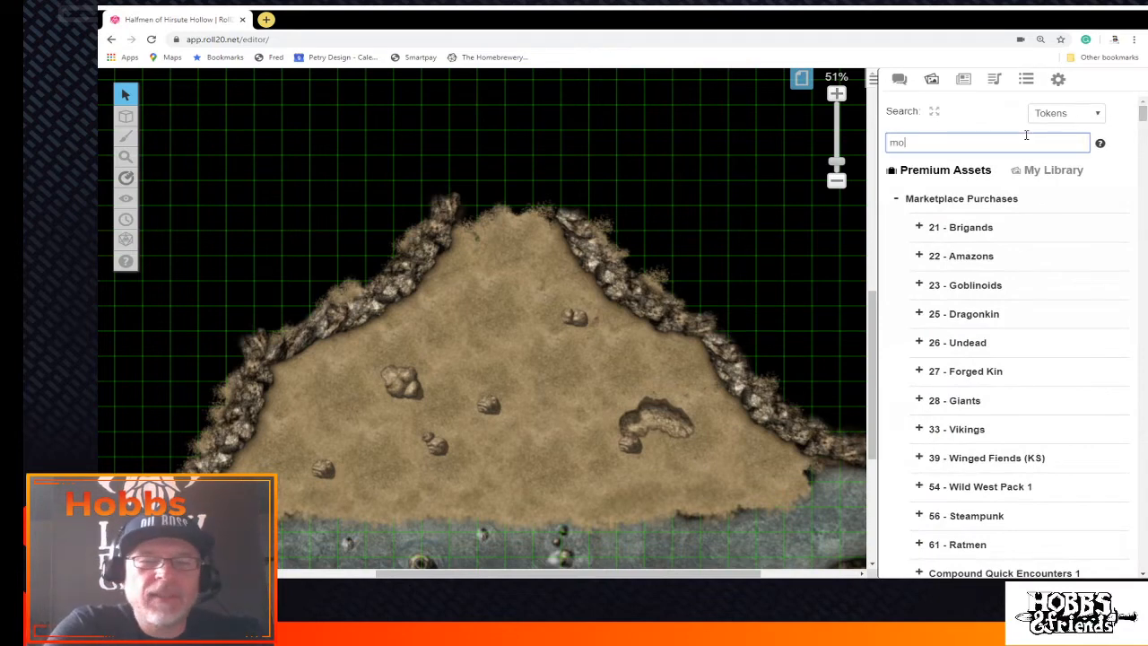
type("ss")
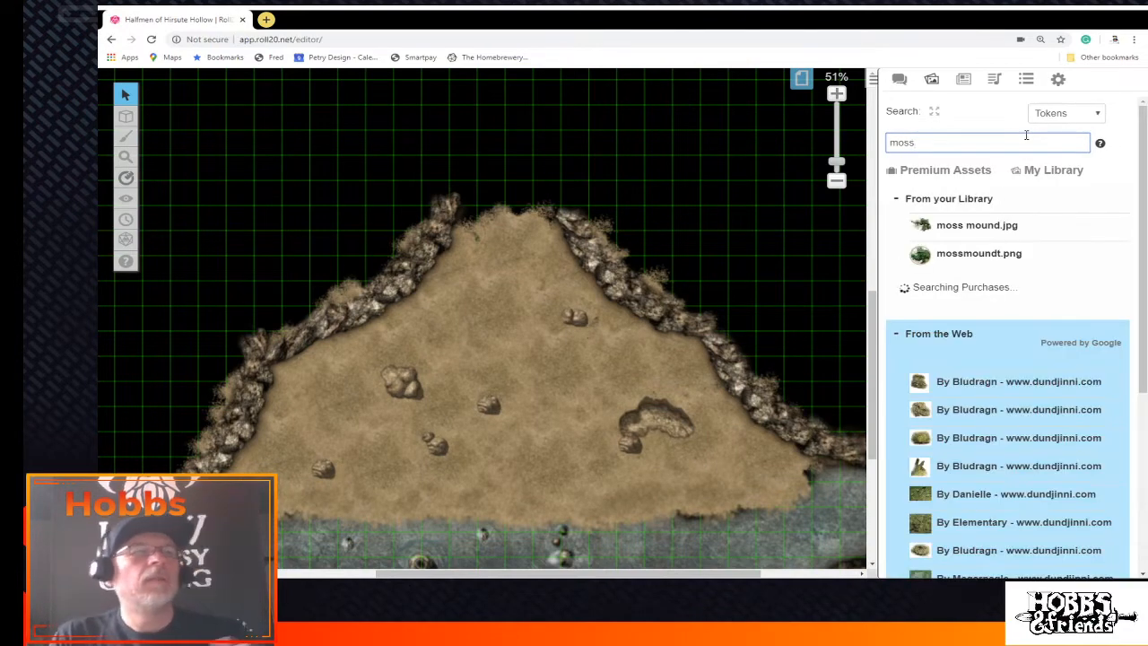
mouse_move(962, 383)
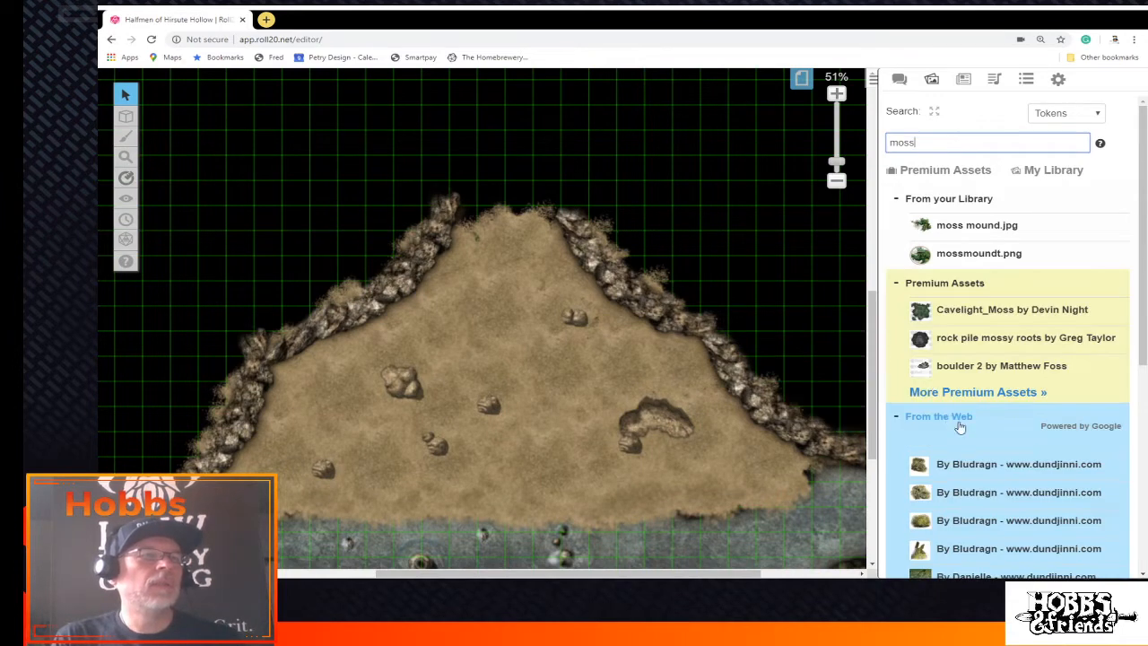
mouse_move(944, 254)
left_click_drag(919, 463, 542, 392)
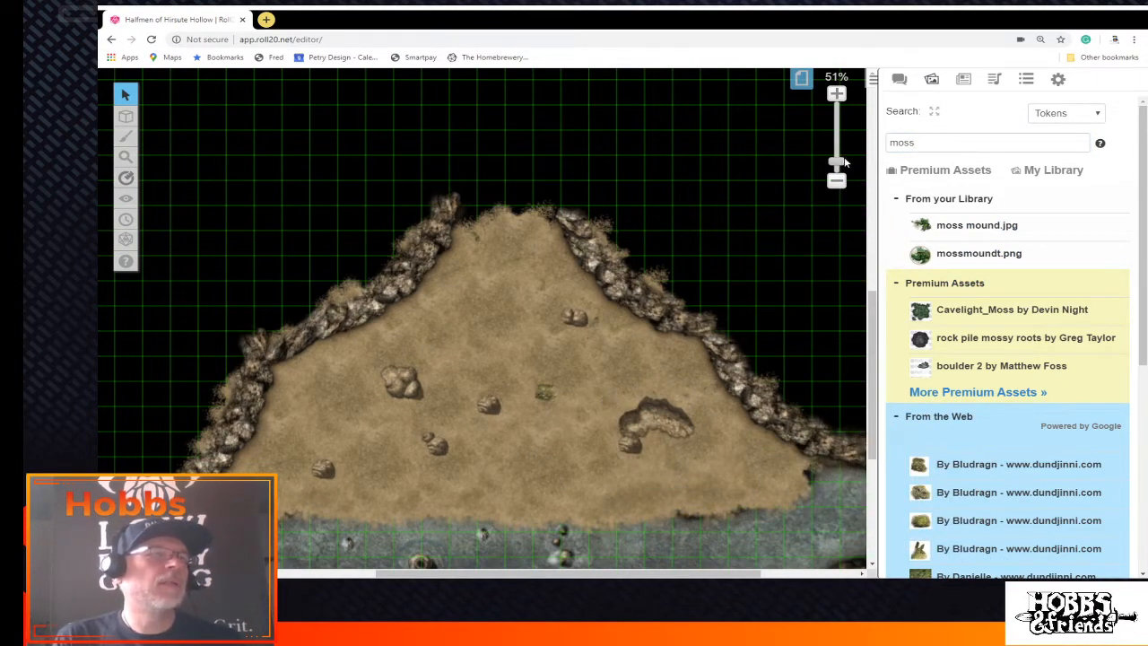
Zoom in to 175% and move the moss patch onto the small boulder at the hill's centre
left_click_drag(837, 161, 837, 124)
scroll(686, 402, "down", 2)
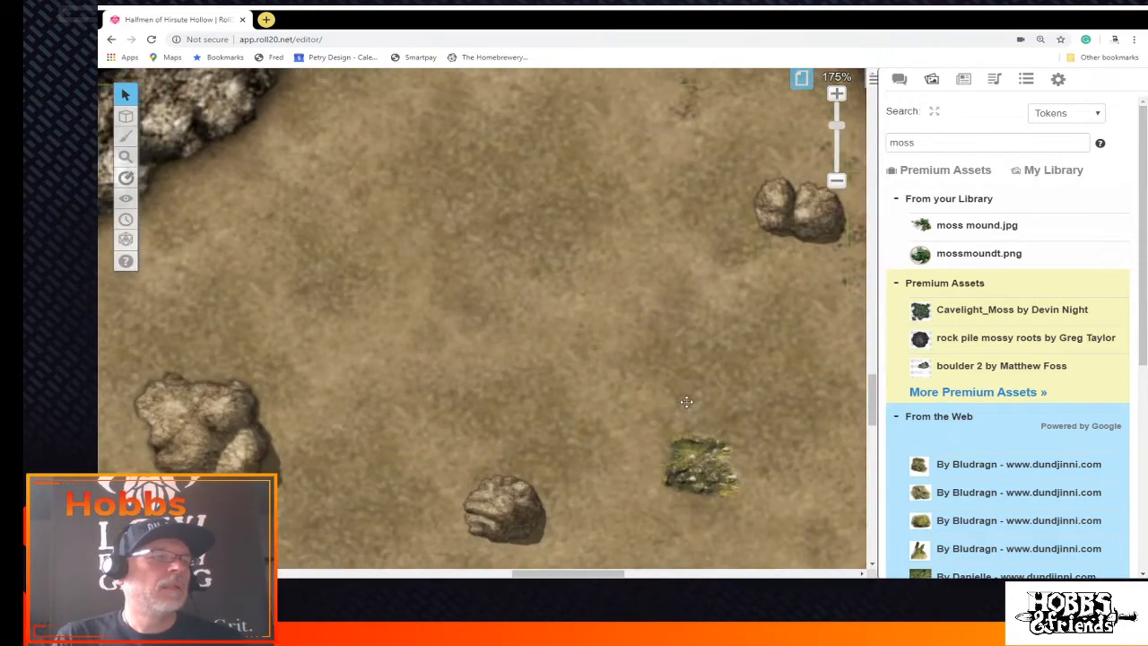
scroll(686, 402, "down", 2)
left_click(704, 356)
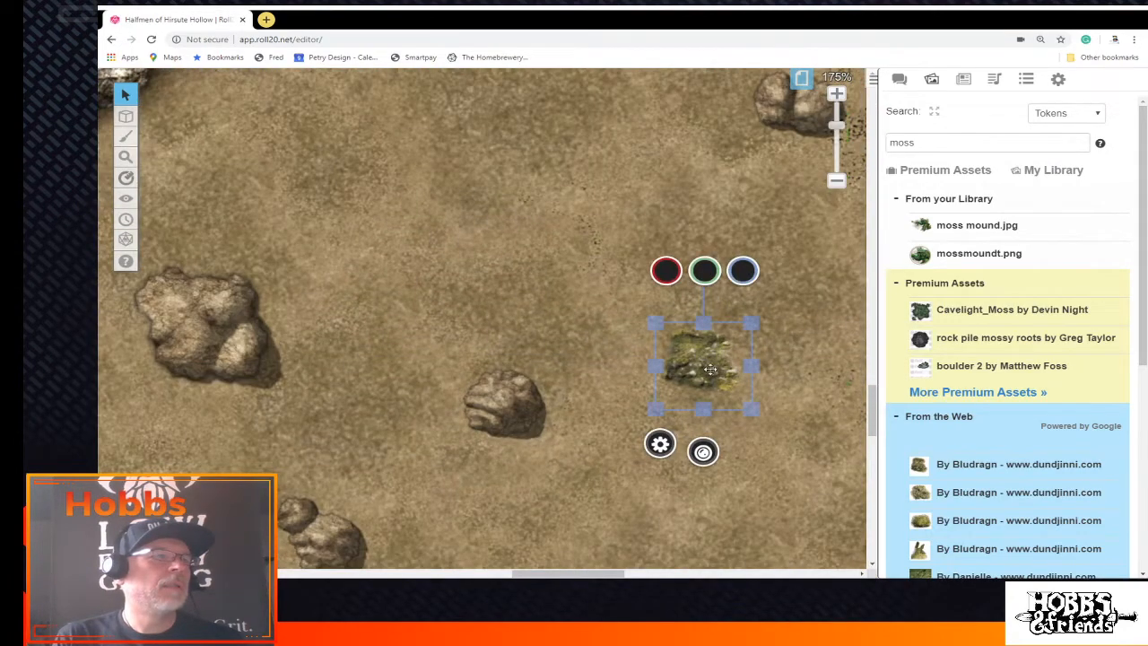
left_click_drag(710, 369, 505, 410)
Paste a copy of the moss patch onto the upper-left part of the large boulder cluster
right_click(504, 411)
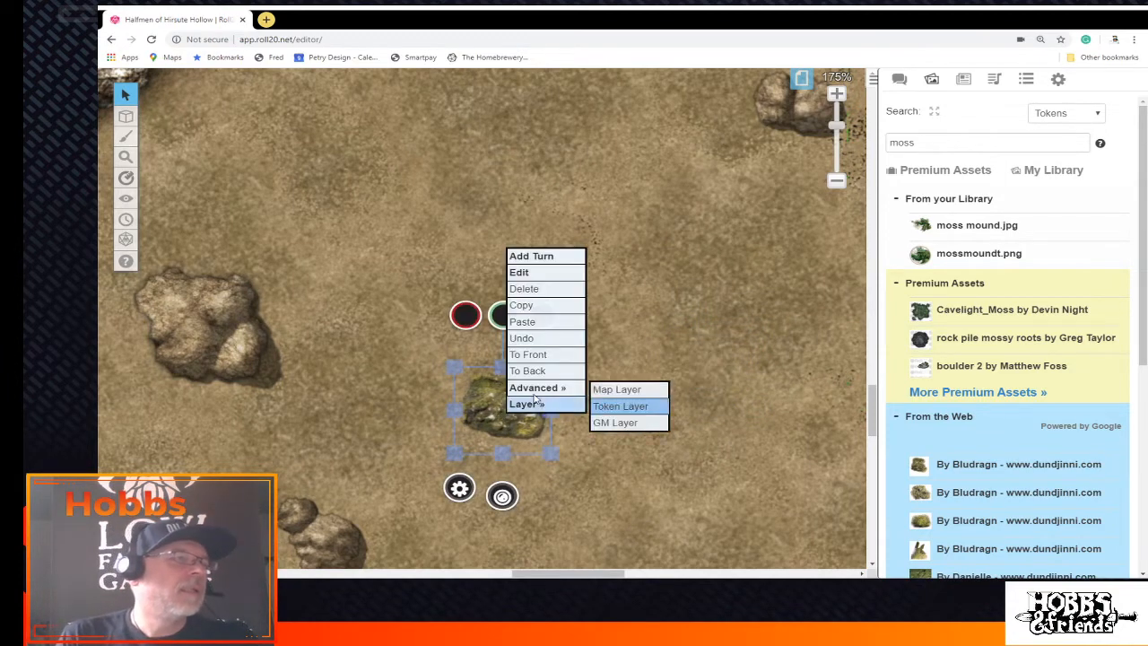
left_click(538, 305)
right_click(184, 314)
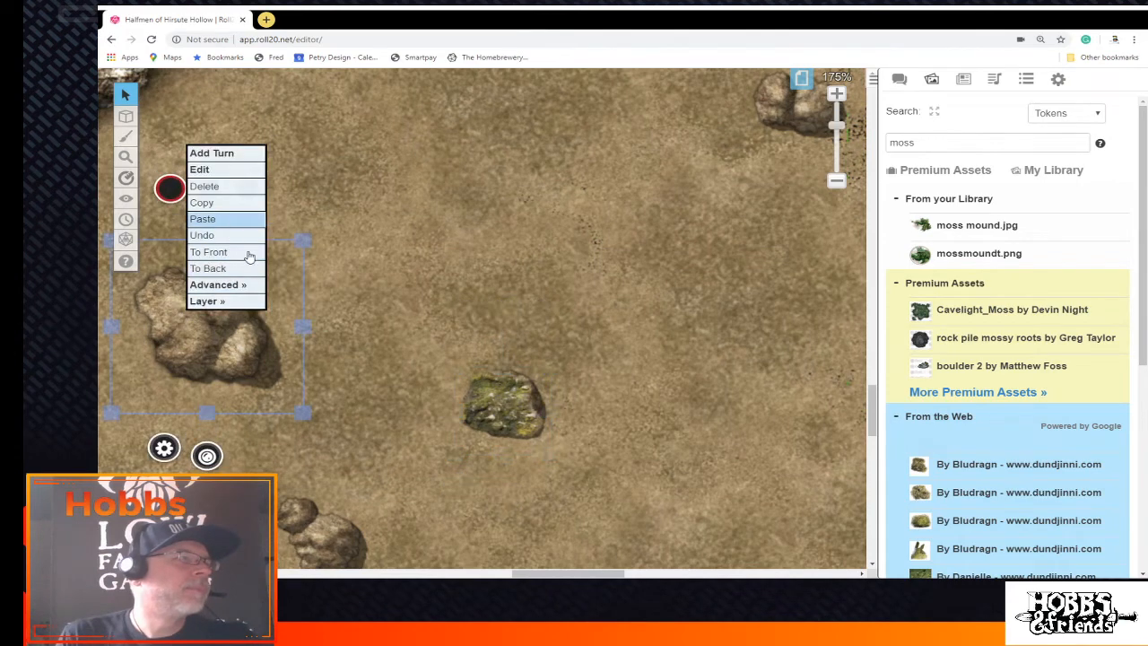
left_click(211, 218)
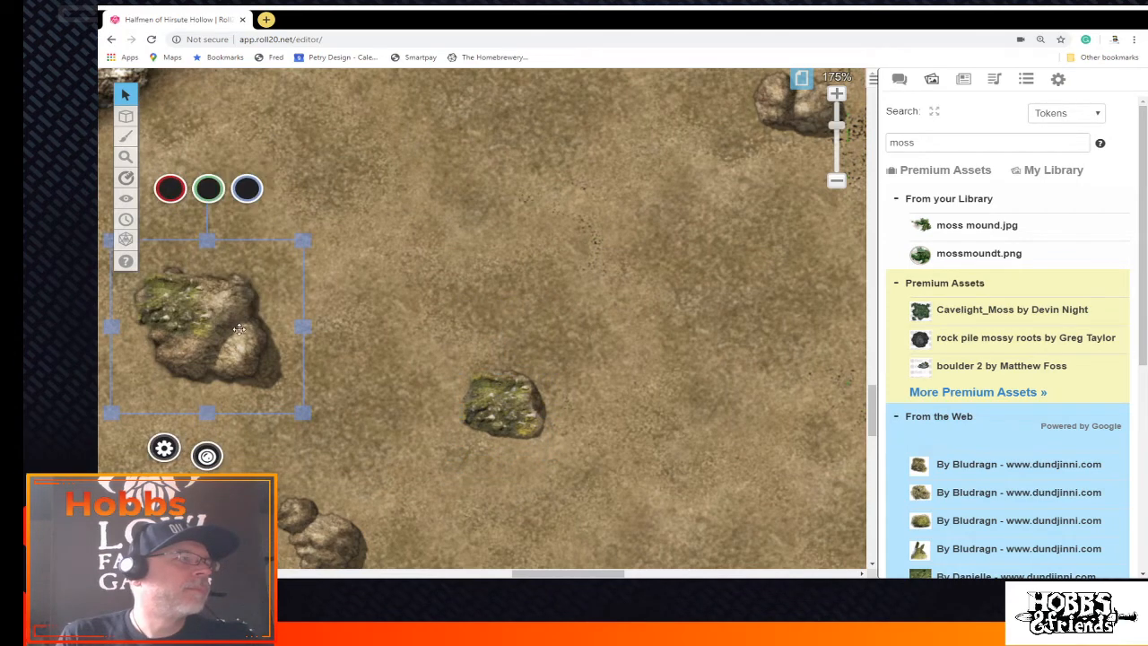
left_click(179, 305)
left_click(176, 305)
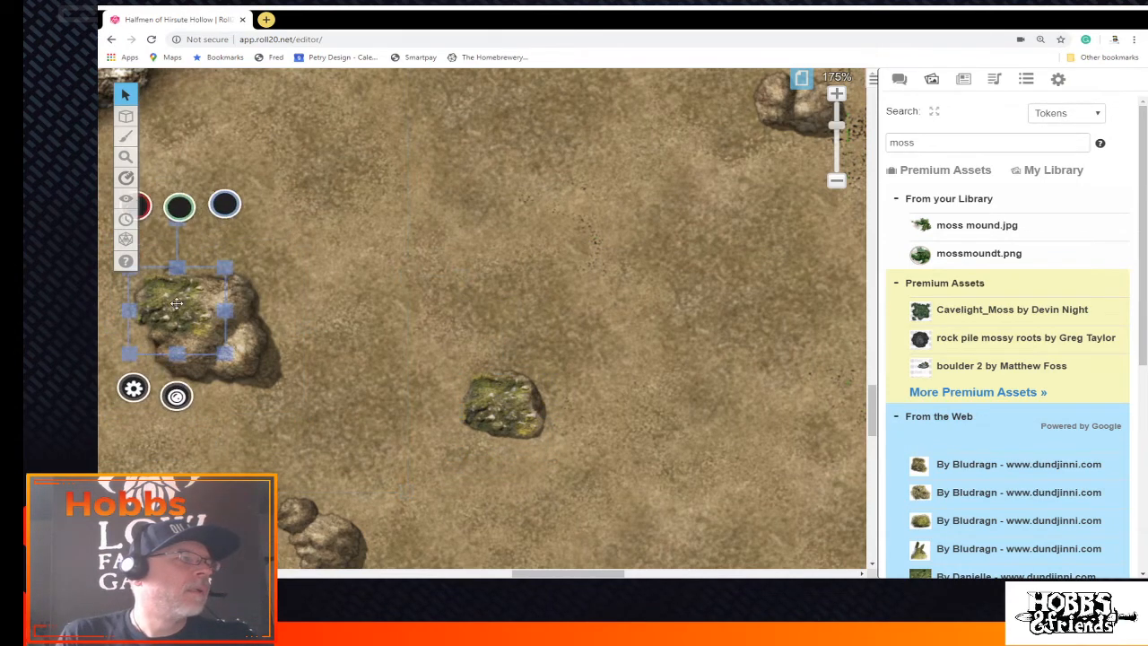
Turn the moss on the large boulder cluster into a drawing and rotate it slightly counterclockwise
right_click(172, 312)
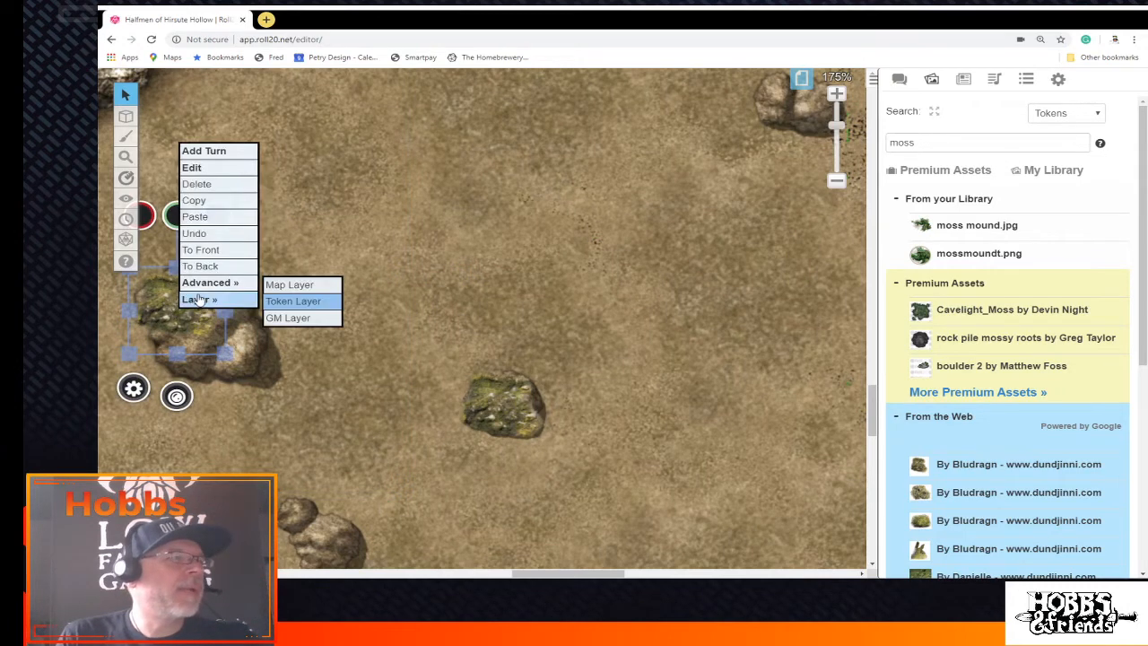
mouse_move(201, 283)
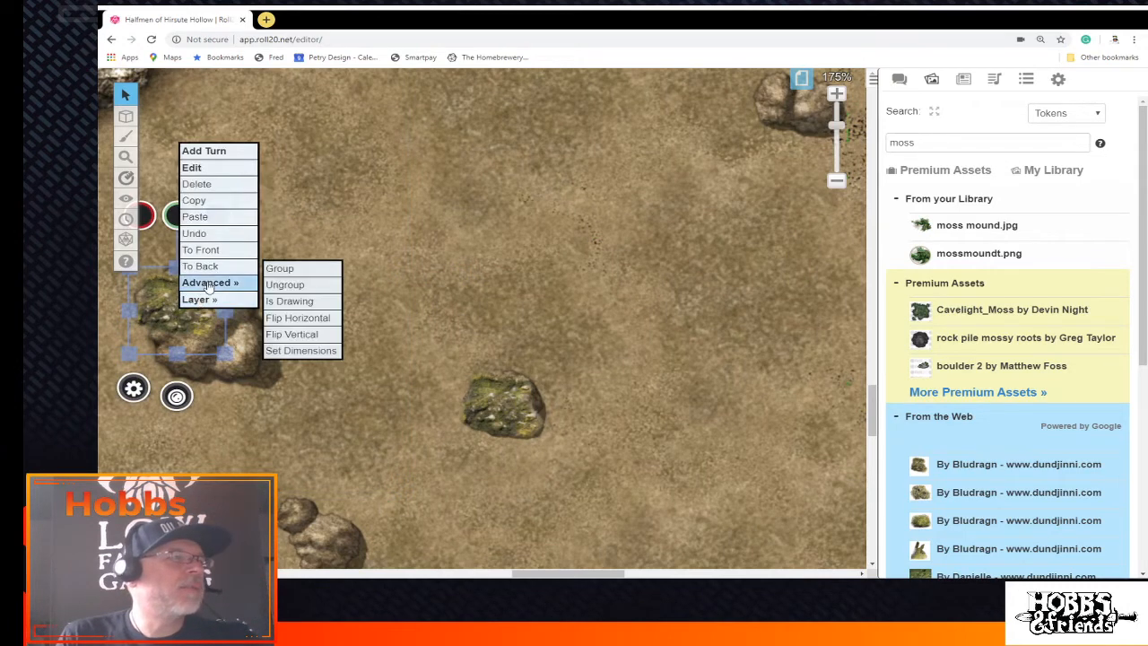
left_click(293, 285)
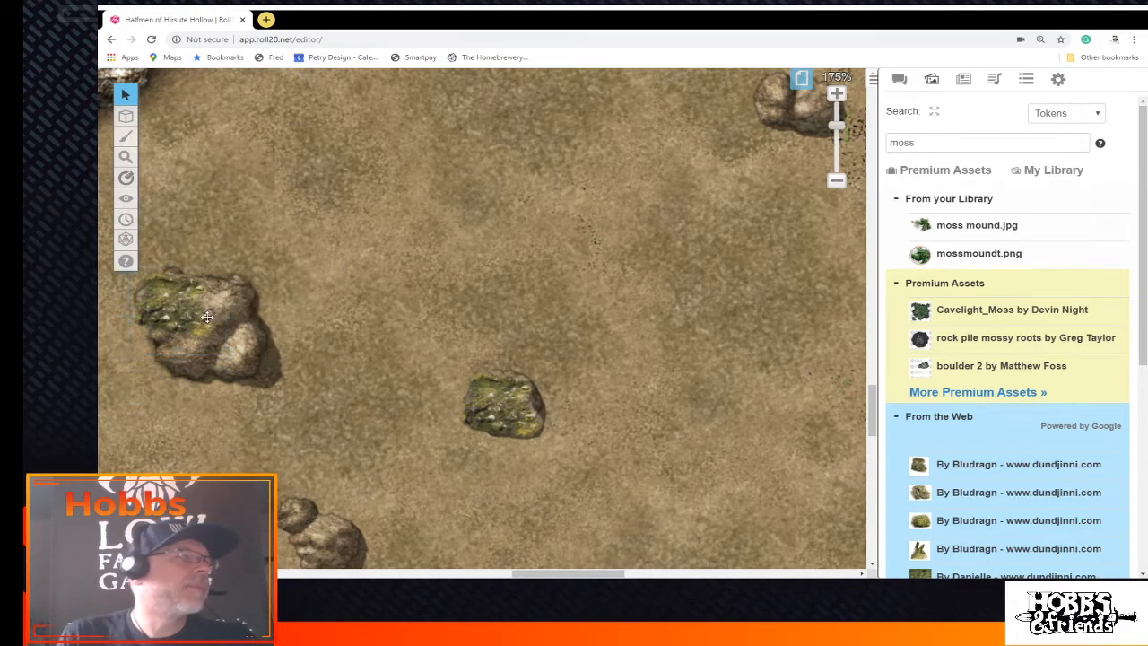
key("Escape")
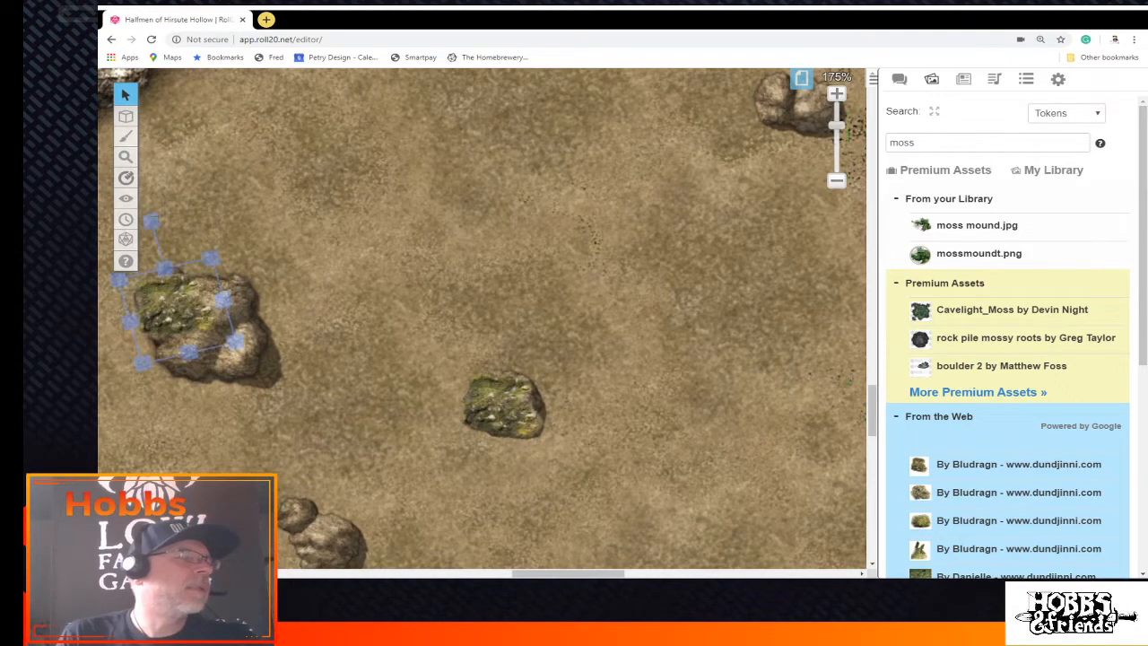
Paste a copy of the rotated moss and fit it over the lower part of the large boulder cluster
right_click(186, 325)
left_click(220, 208)
right_click(191, 331)
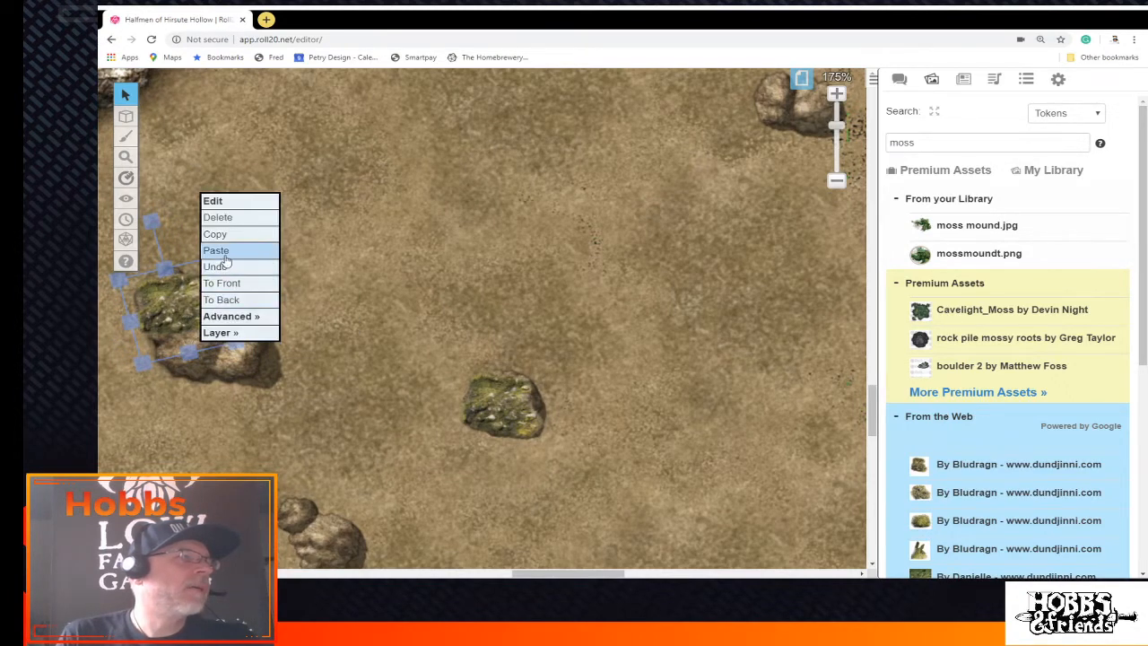
left_click(225, 249)
left_click_drag(187, 331, 209, 349)
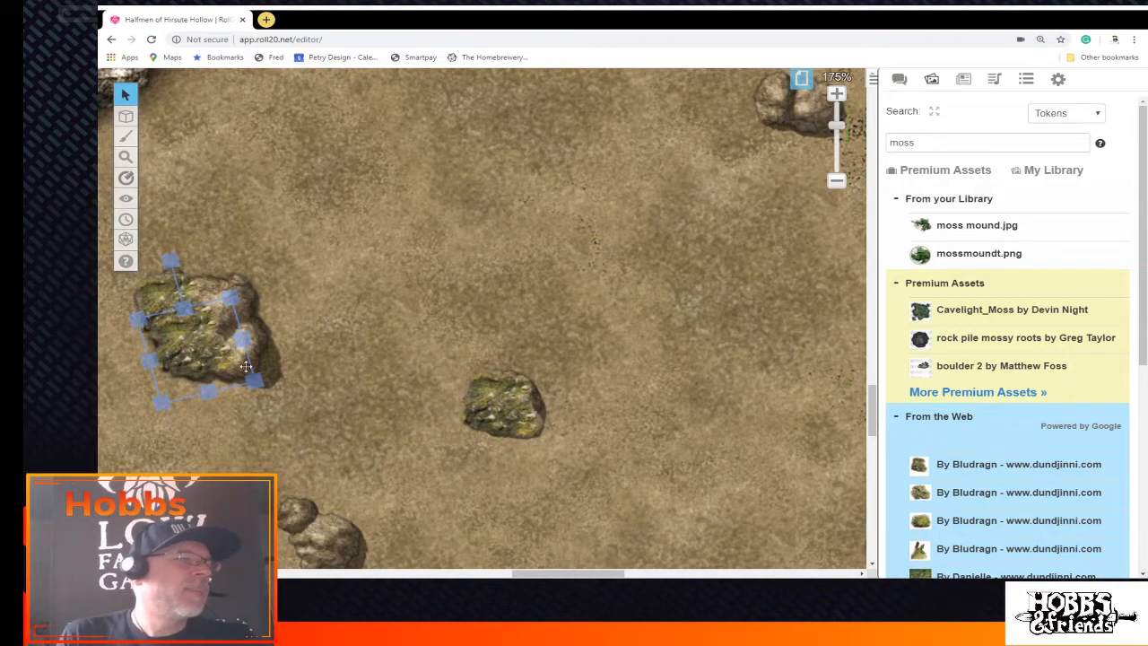
Paste a moss patch over the double boulder near the upper-right cliff
left_click_drag(585, 574, 637, 575)
scroll(666, 499, "up", 3)
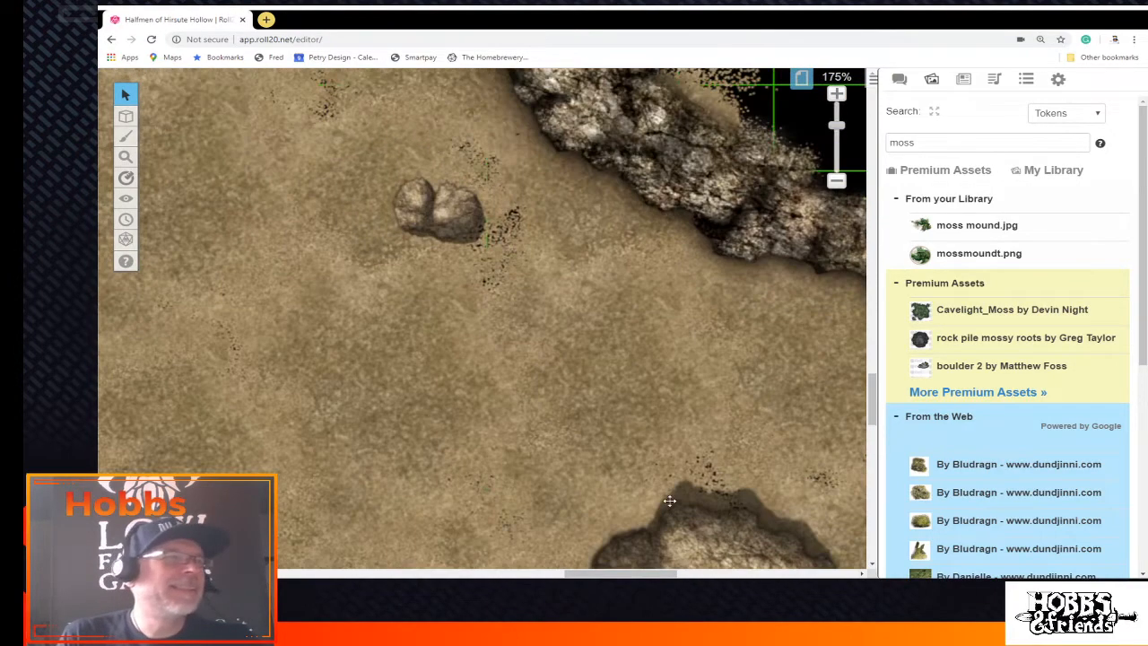
right_click(417, 208)
left_click(439, 115)
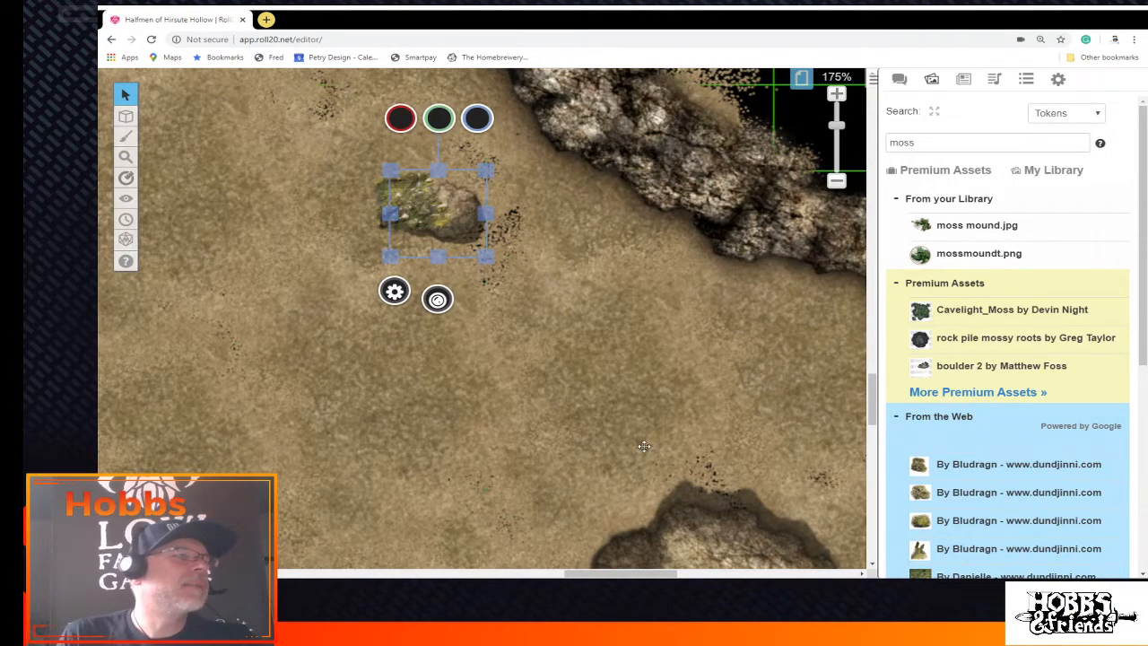
Paste a moss patch onto the crescent-shaped rock formation on the hill's right side
scroll(644, 445, "down", 2)
right_click(665, 471)
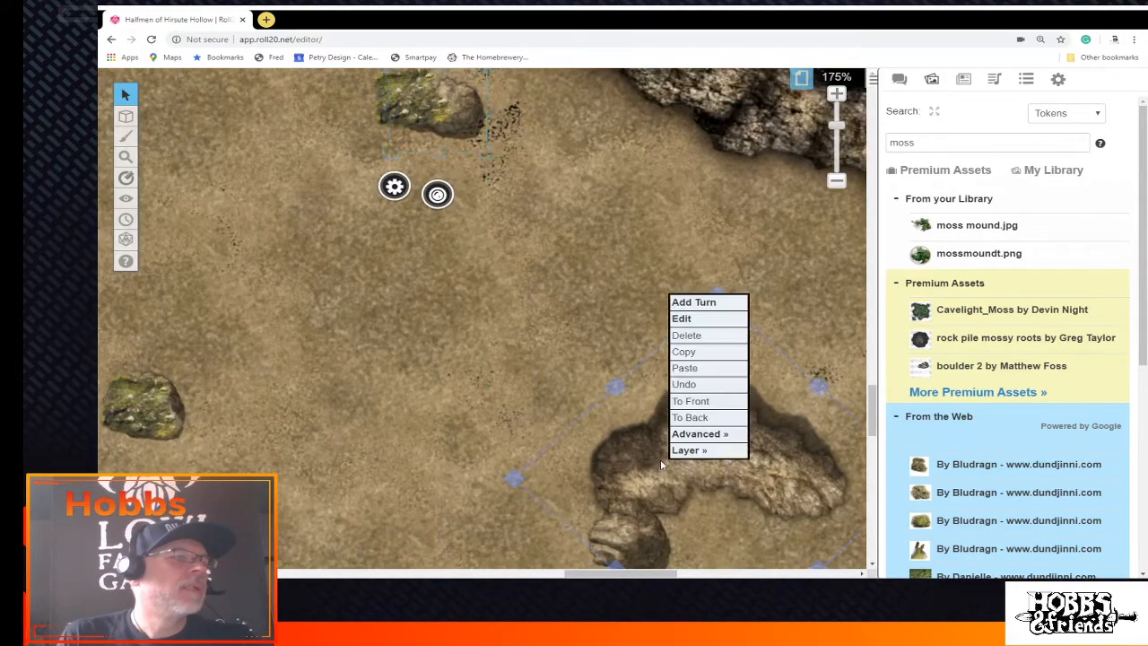
left_click(685, 369)
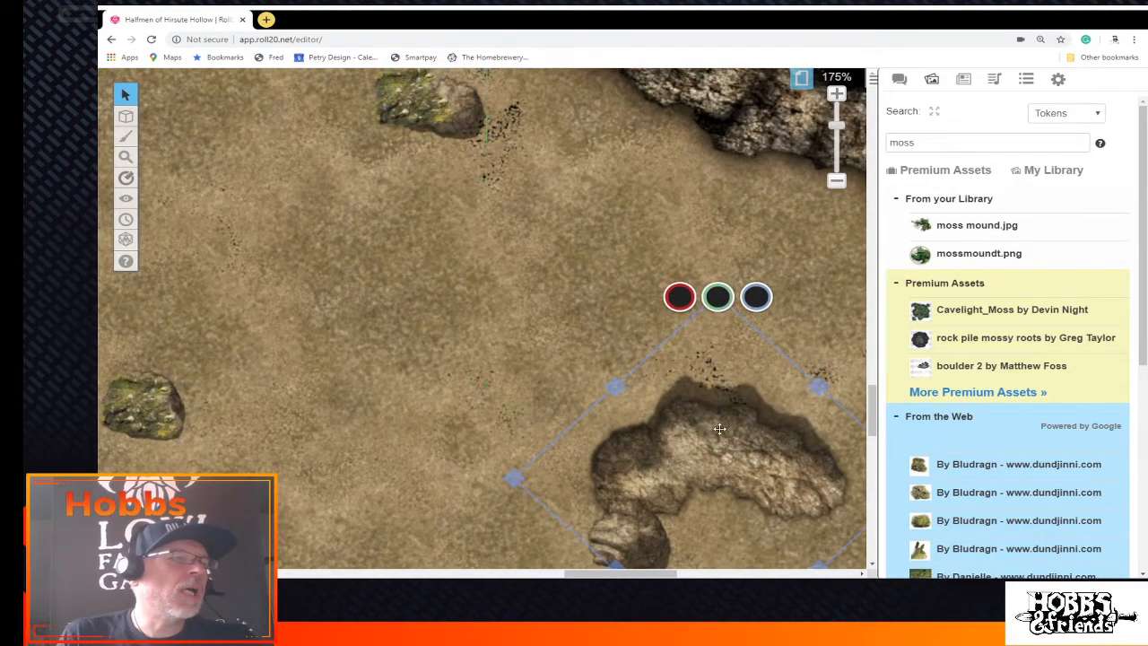
Fit the moss over the left end of the crescent-shaped rock and paste another patch over the small boulder beneath it
left_click(663, 466)
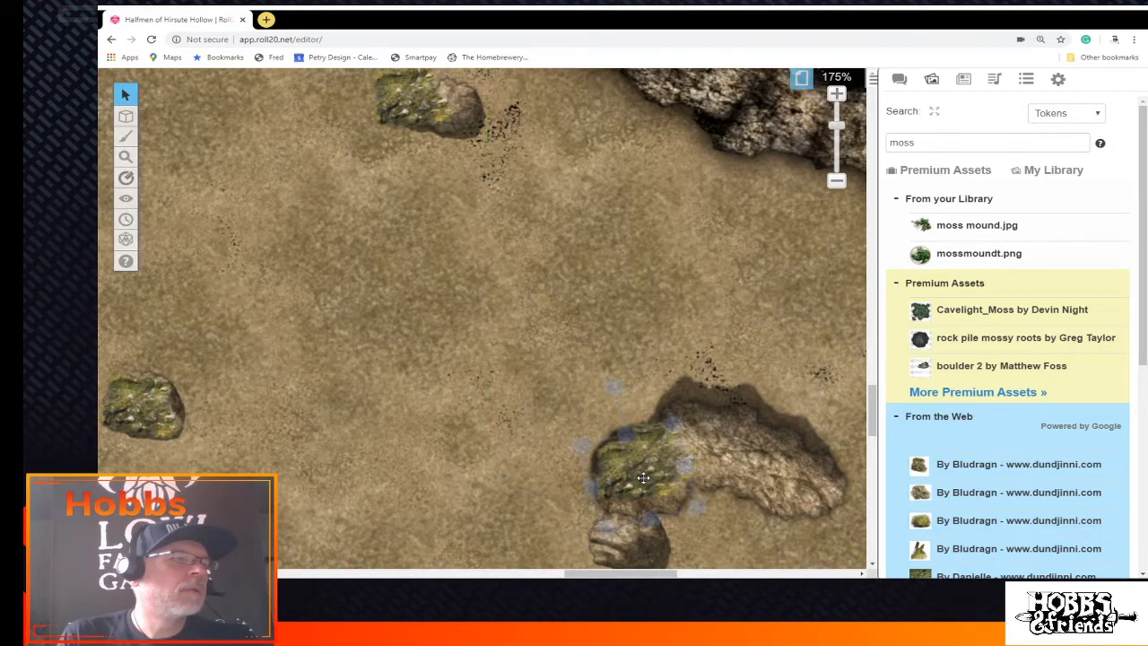
left_click(644, 477)
scroll(649, 466, "down", 1)
right_click(630, 437)
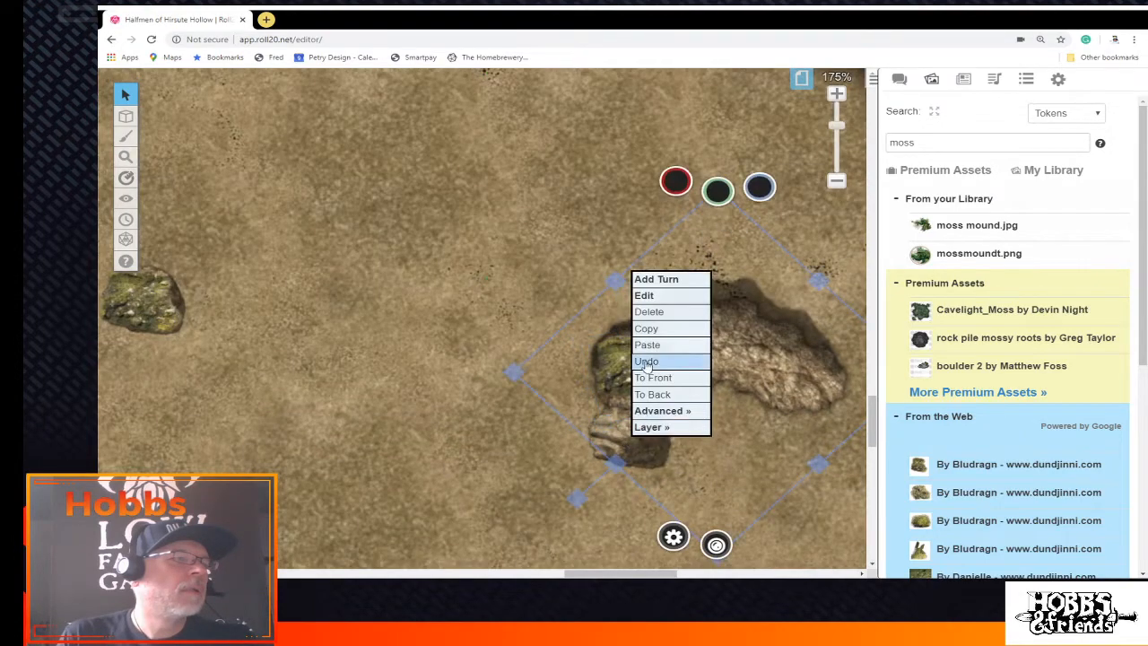
left_click(647, 346)
left_click(628, 432)
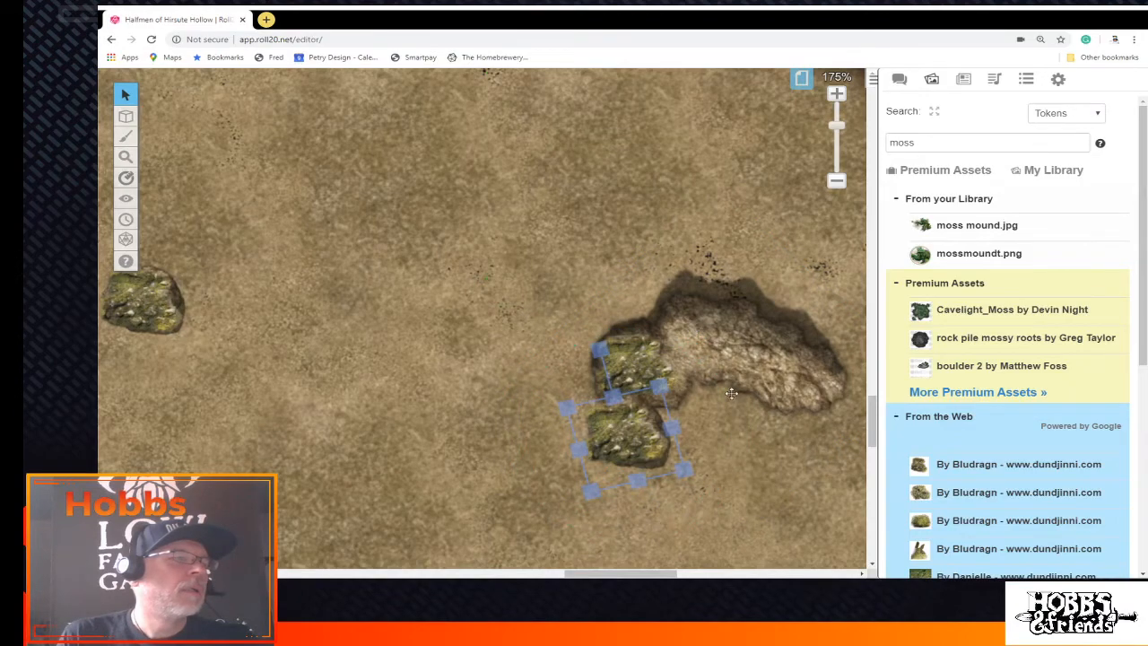
Paste a moss patch over the lone small boulder near the hill's lower-left edge and align it with the rock
scroll(730, 394, "up", 1)
scroll(730, 399, "down", 3)
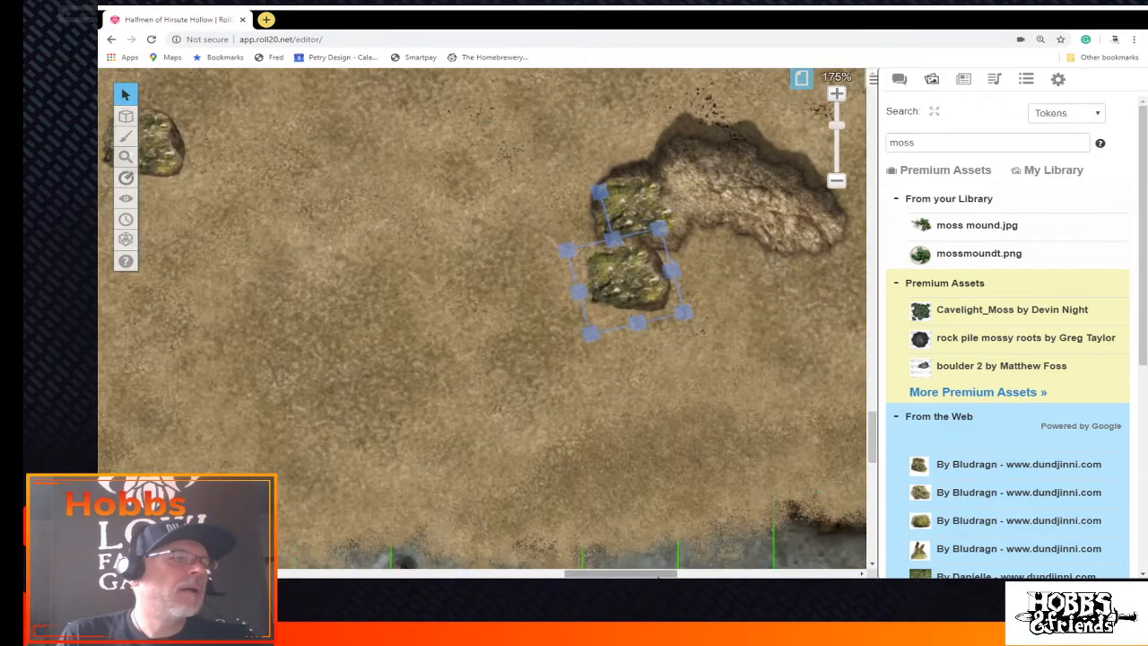
left_click_drag(656, 573, 539, 573)
right_click(355, 361)
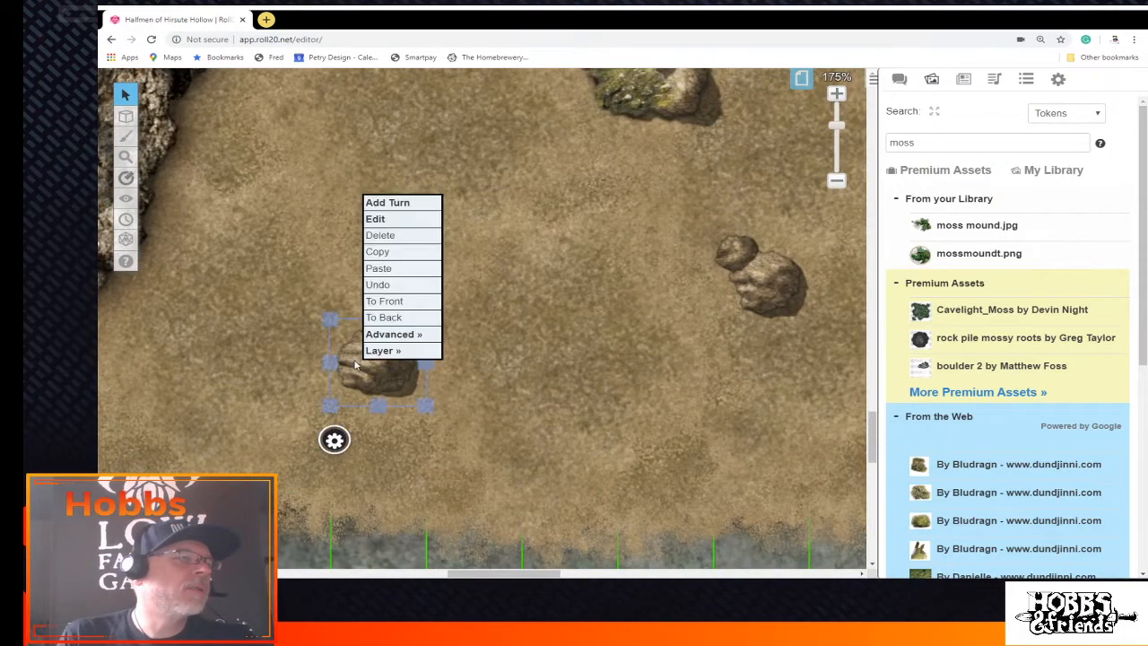
left_click(387, 271)
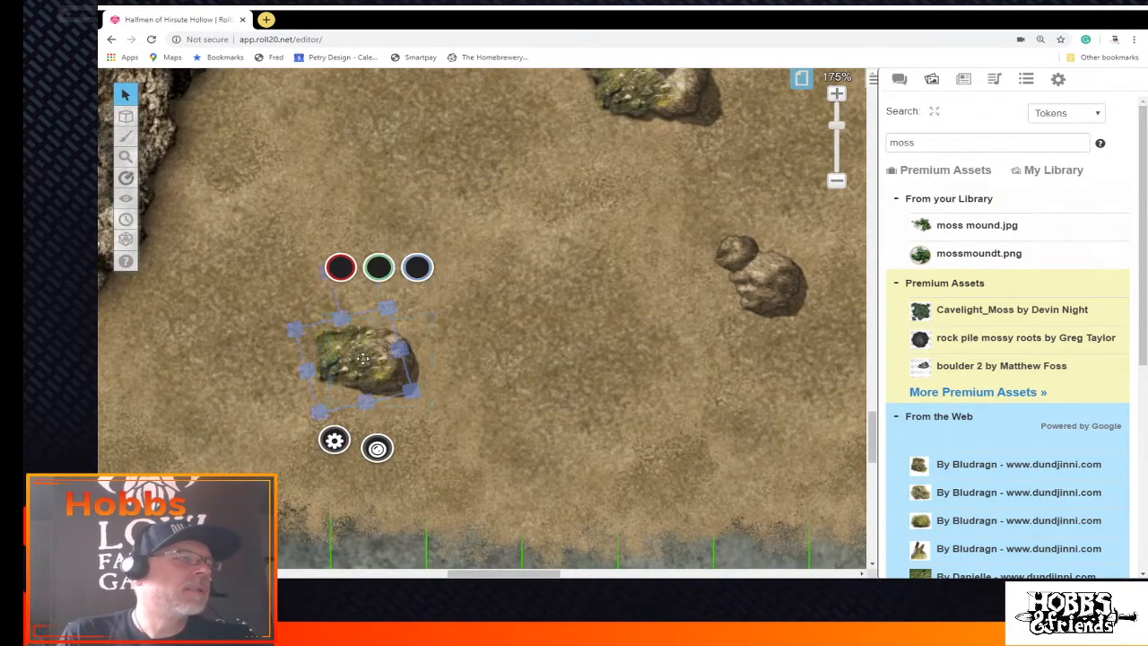
left_click_drag(377, 285, 339, 276)
Paste a moss patch over the larger stone of the double boulder near the hill's lower edge
right_click(760, 281)
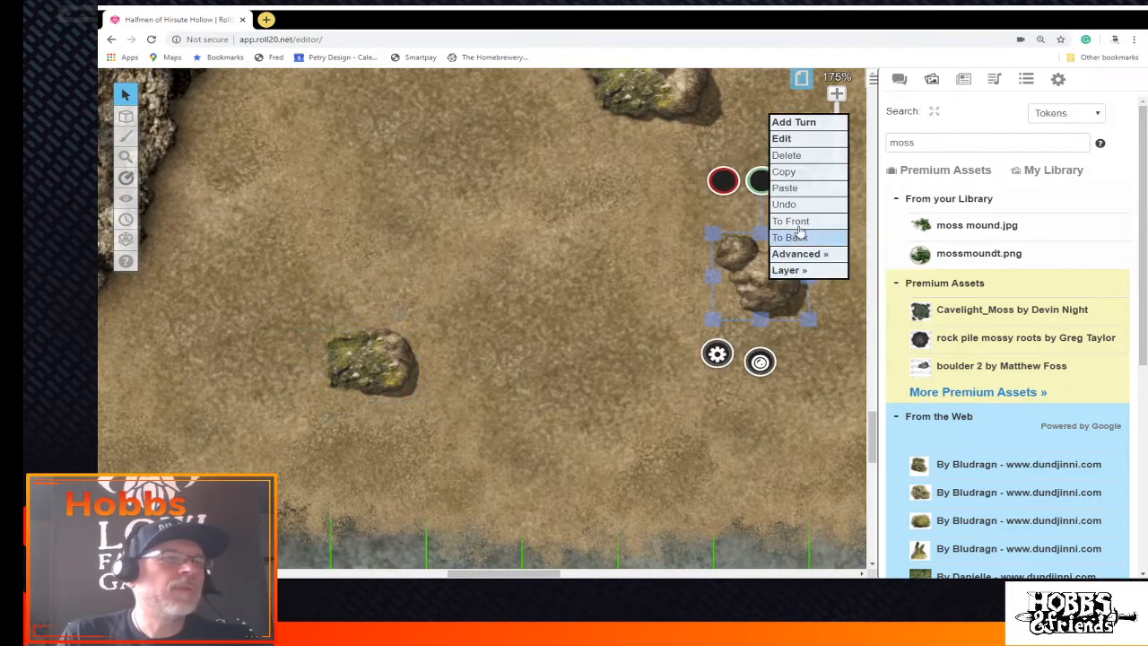
left_click(791, 187)
mouse_move(774, 276)
left_mouse_down()
mouse_move(782, 283)
mouse_move(765, 287)
left_mouse_up()
right_click(722, 246)
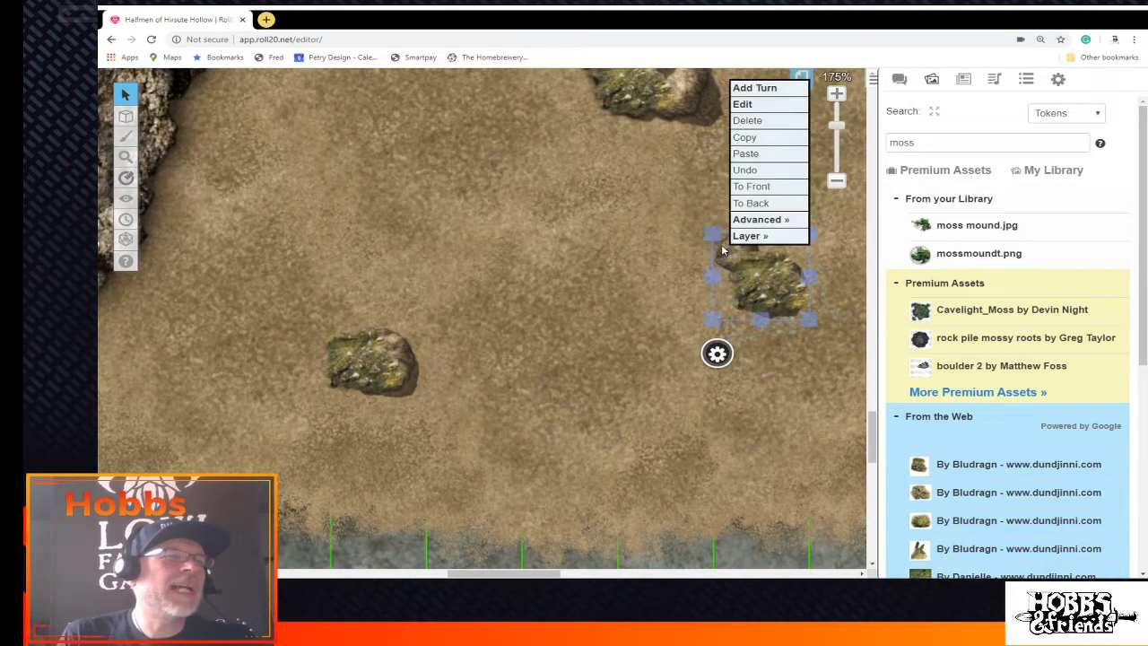
left_click(759, 141)
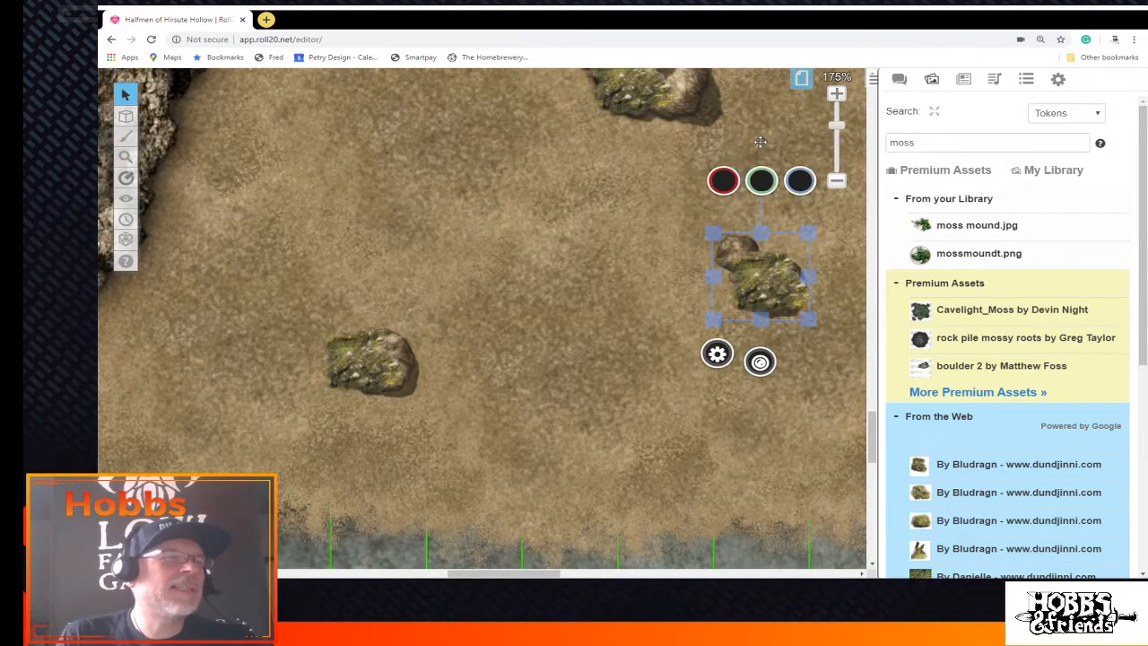
right_click(741, 253)
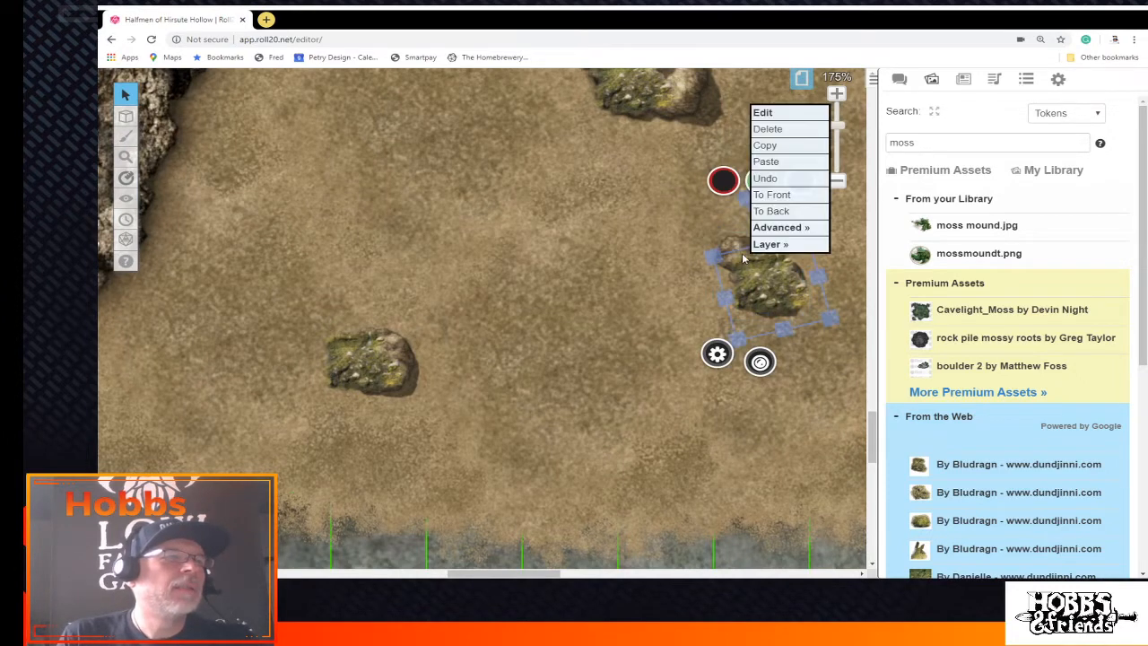
left_click(767, 161)
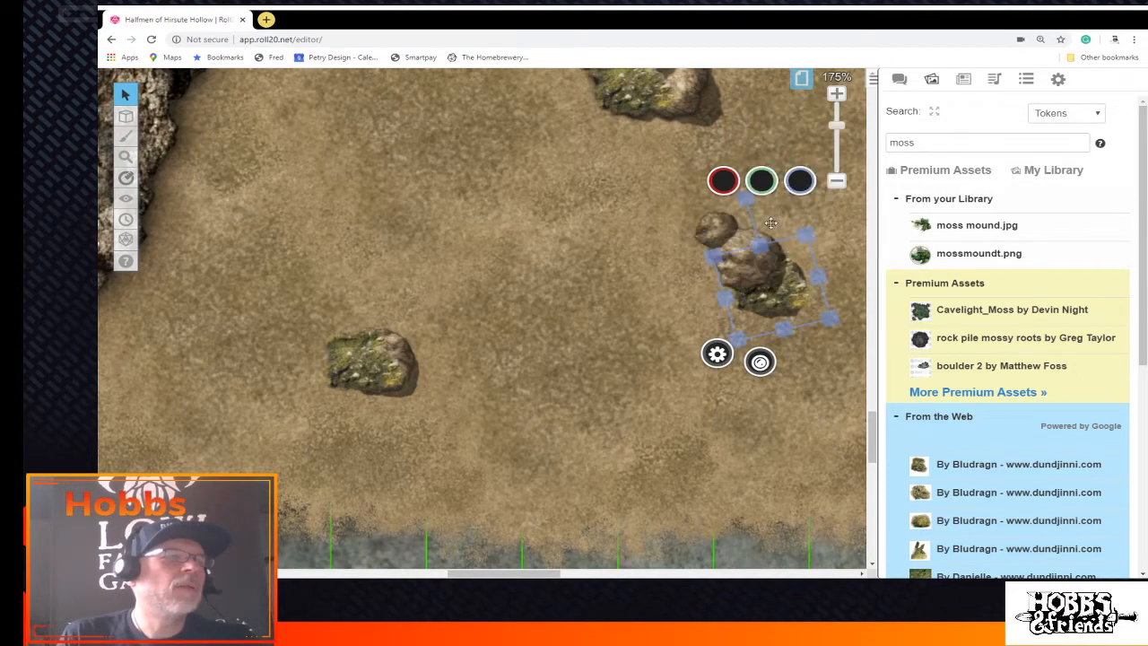
left_click_drag(750, 264, 727, 236)
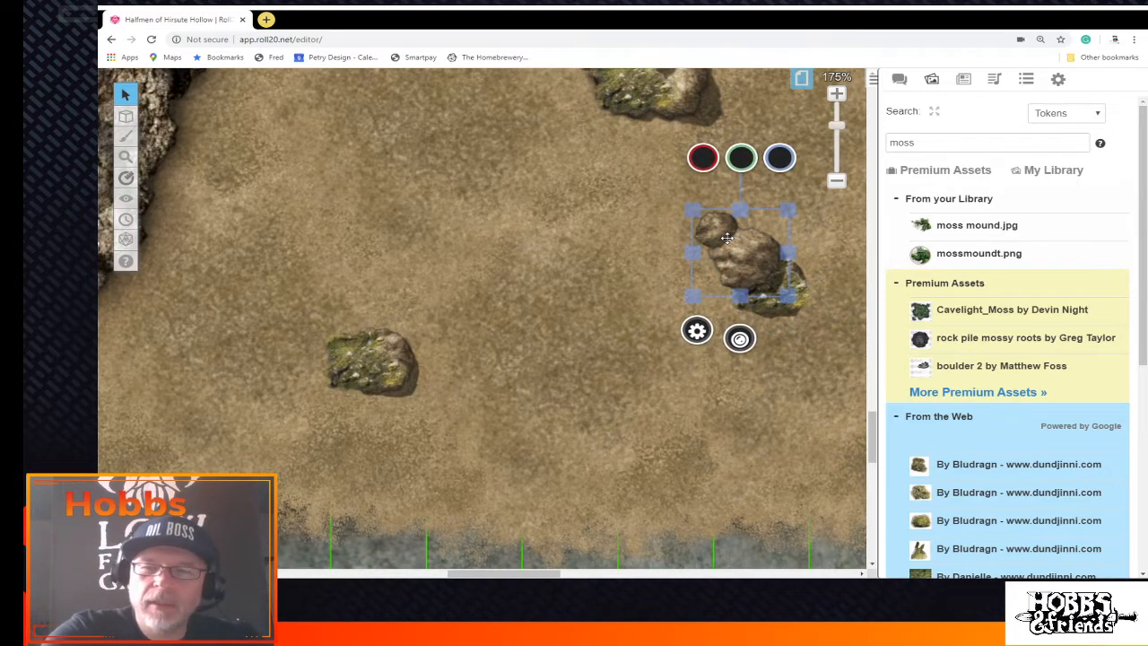
key("Delete")
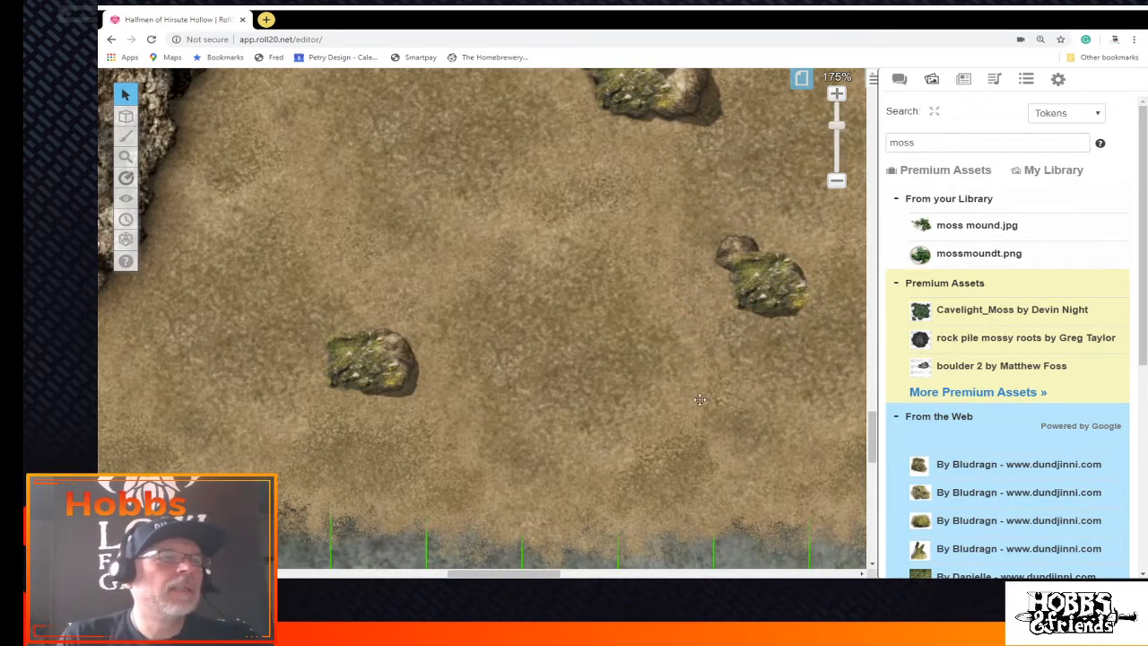
Copy the moss from the double boulder's larger stone, paste it, and shrink the copy to cover the smaller stone
left_click(781, 291)
right_click(780, 287)
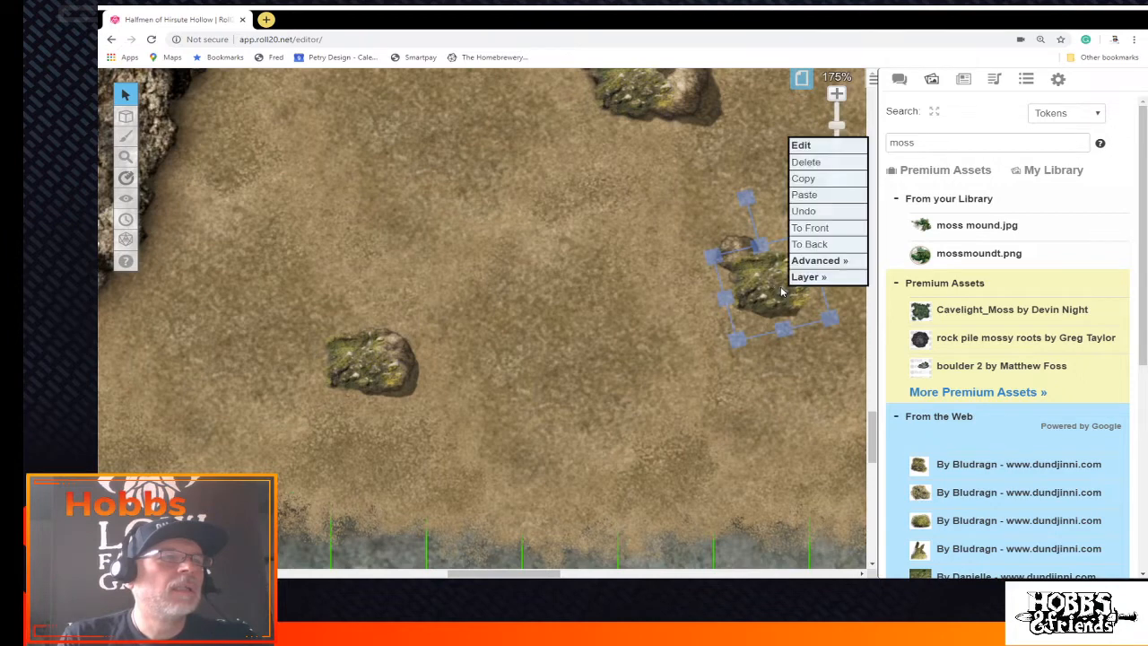
left_click(833, 189)
right_click(729, 248)
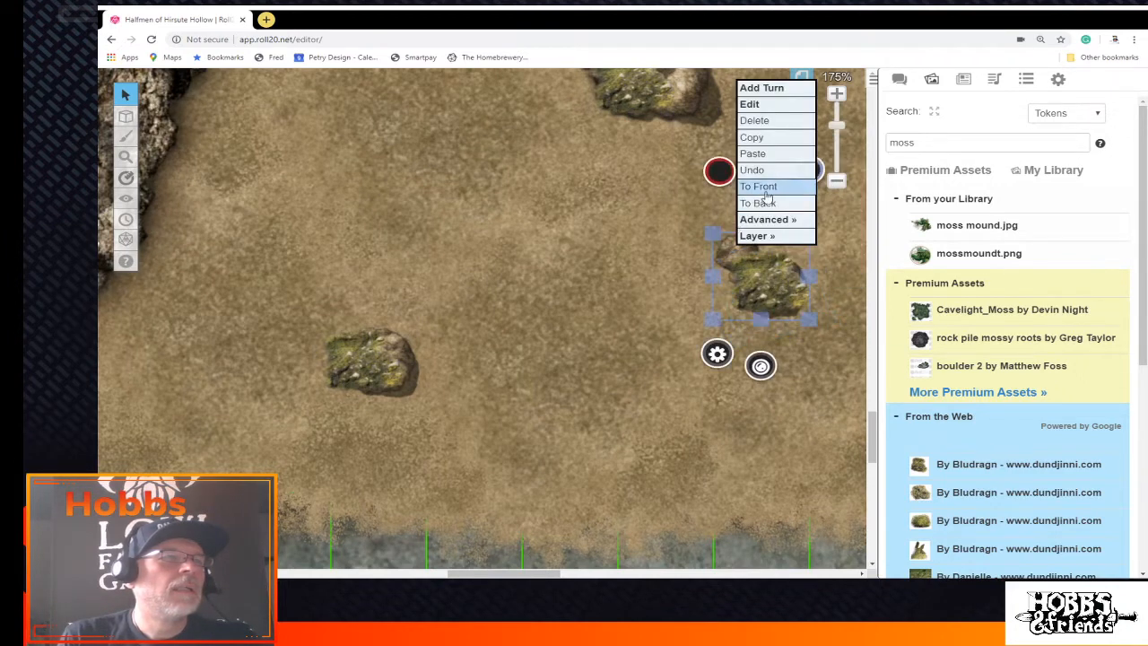
left_click(812, 151)
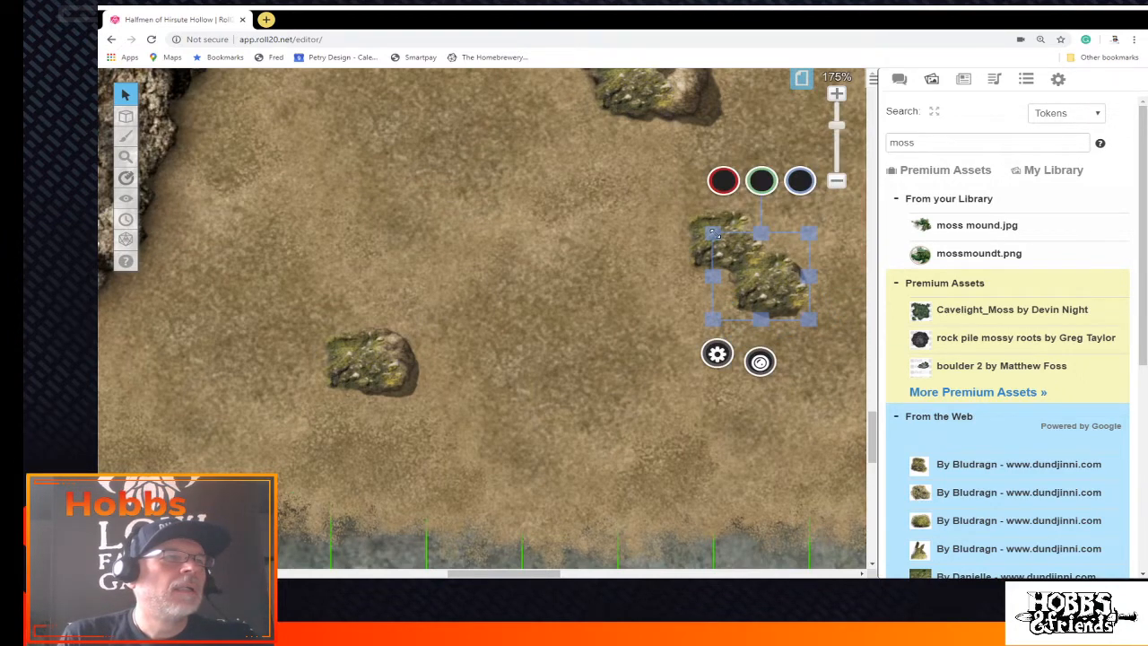
left_click(703, 222)
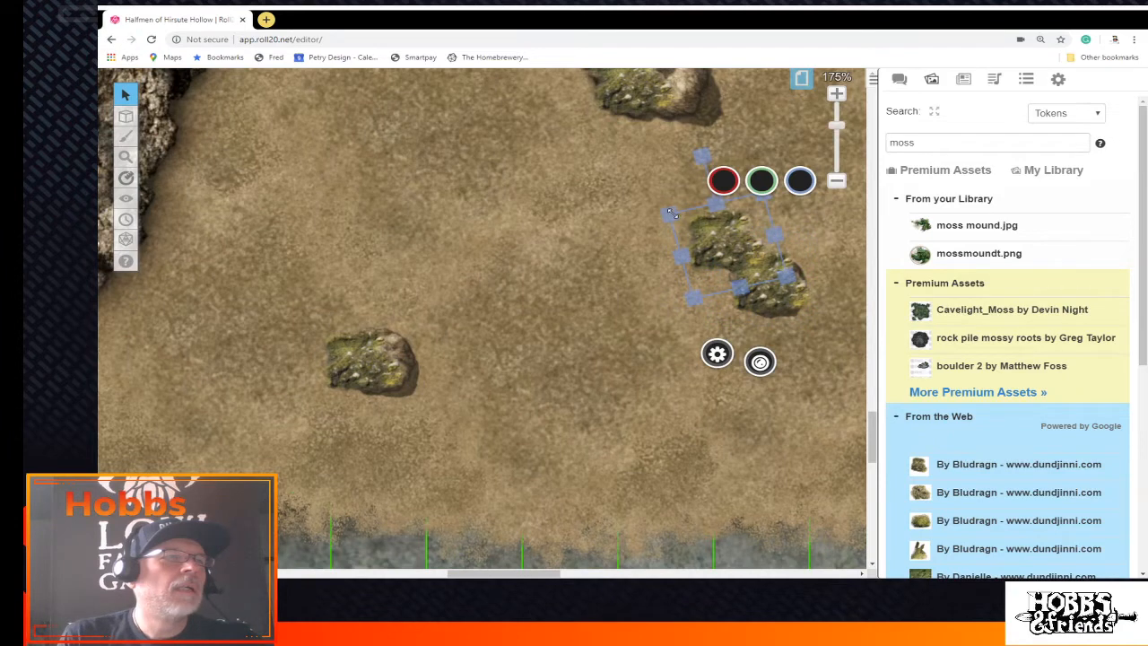
key("Delete")
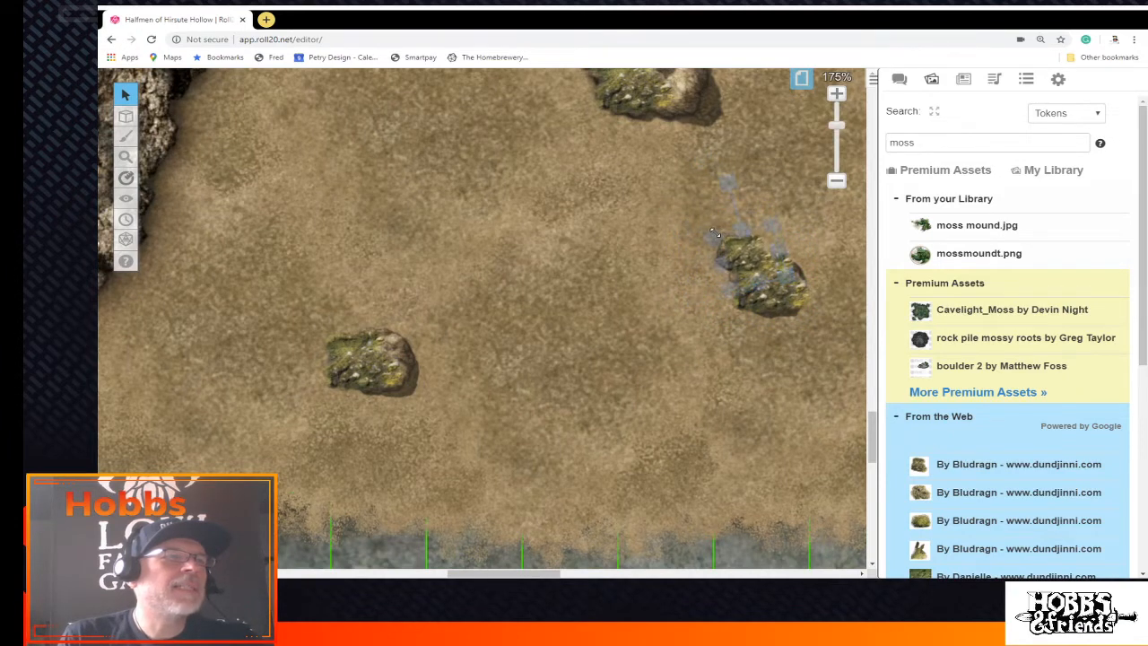
left_click(735, 251)
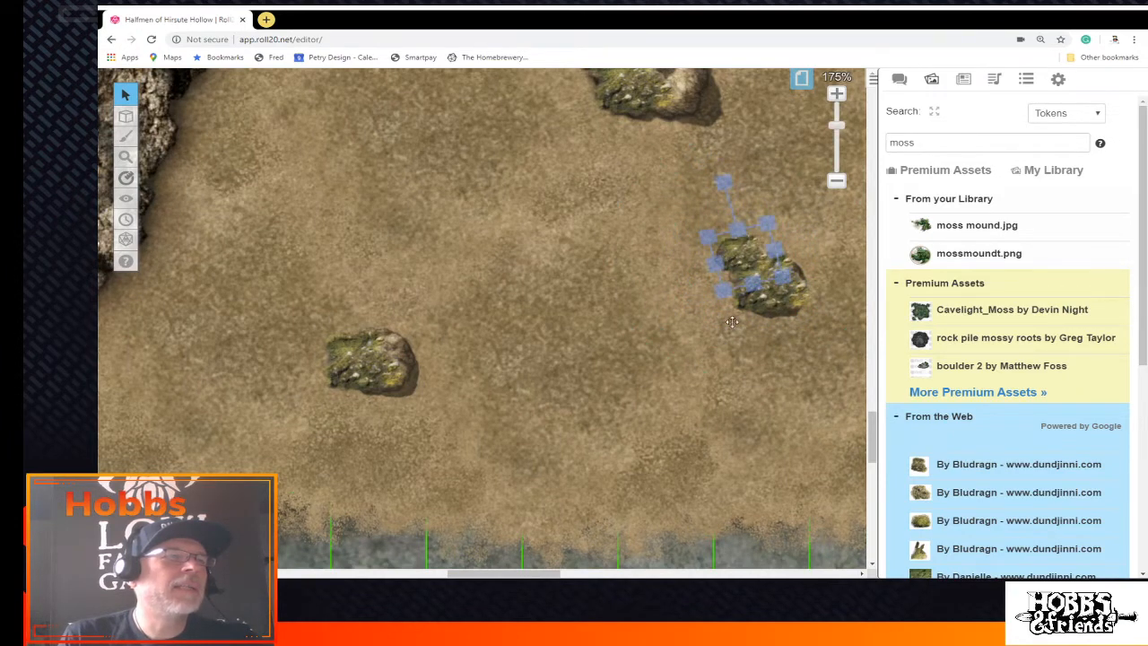
scroll(709, 376, "up", 3)
left_click(691, 353)
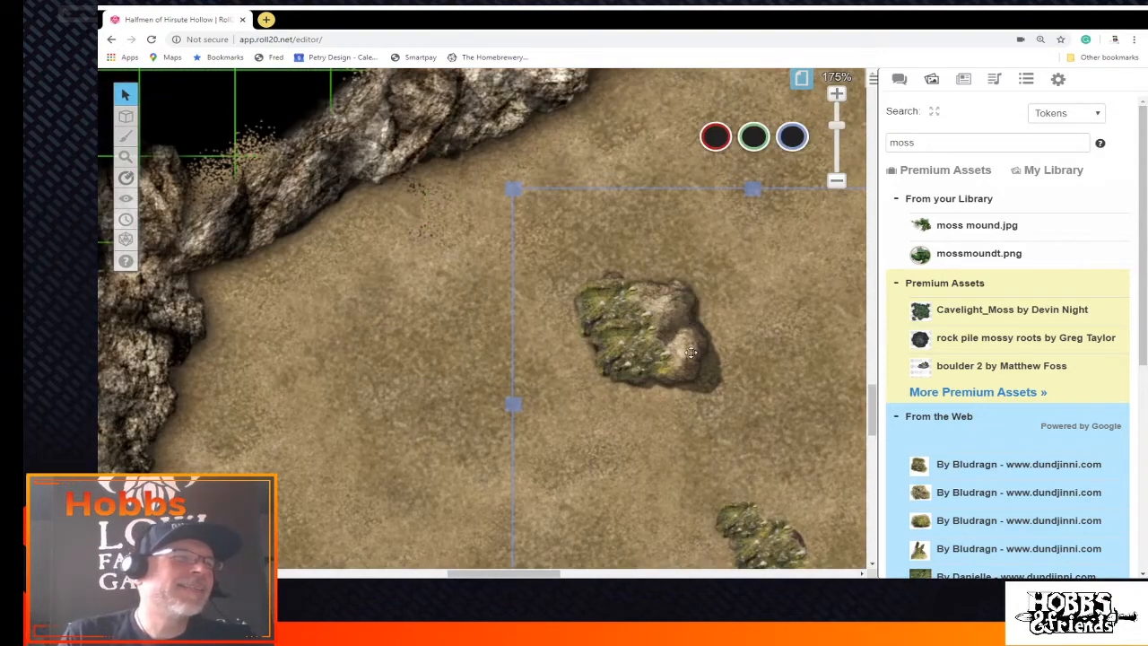
left_click_drag(547, 574, 707, 546)
scroll(708, 546, "up", 3)
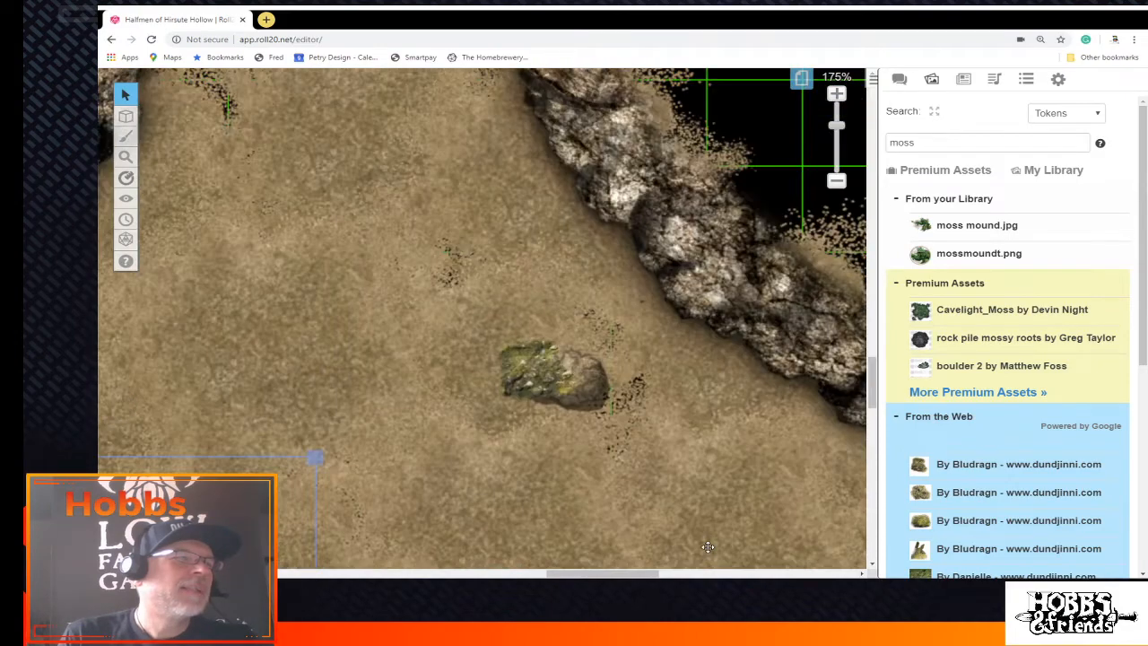
scroll(710, 496, "left", 4)
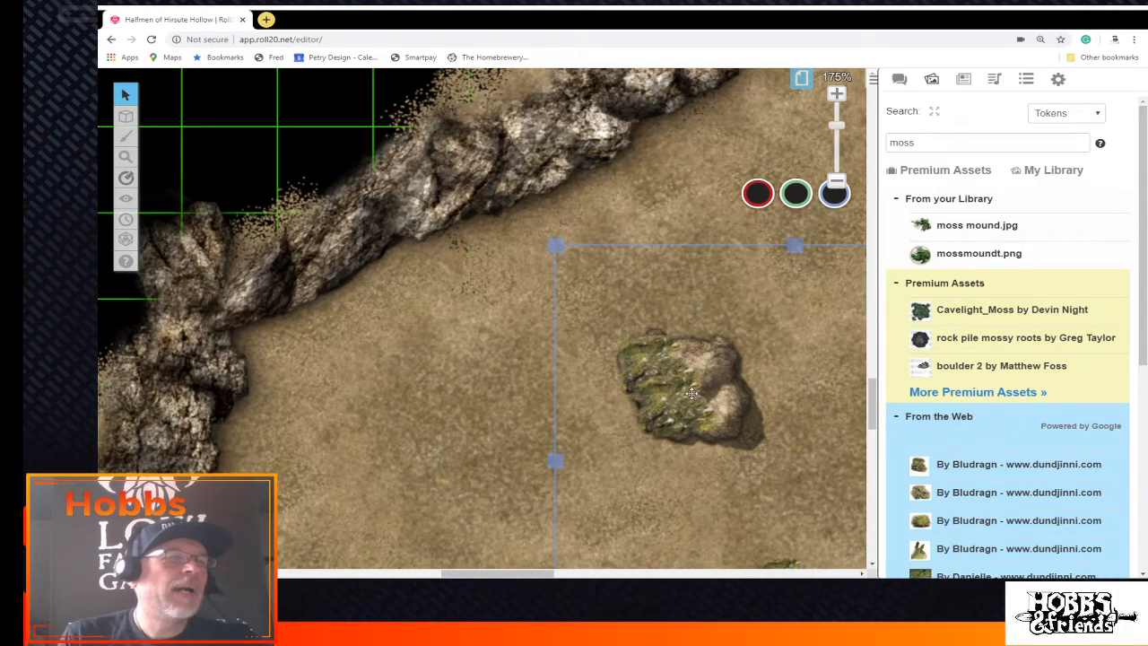
Examine the layer options and the Advanced and Dynamic Lighting settings of the moss on the large boulder cluster
right_click(649, 368)
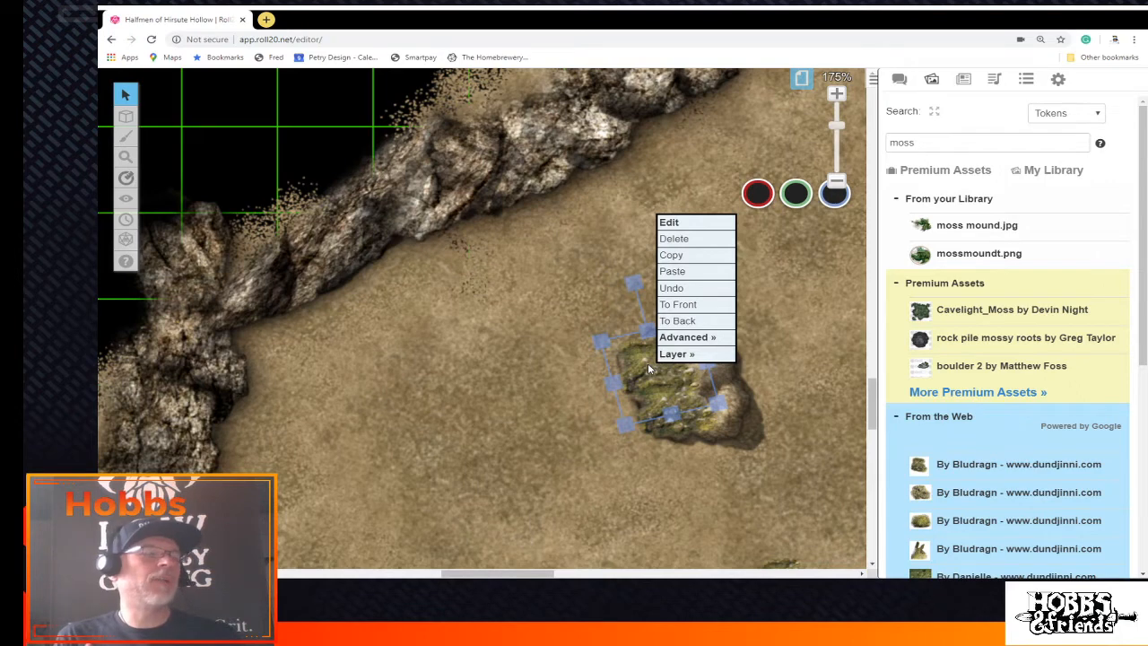
mouse_move(677, 357)
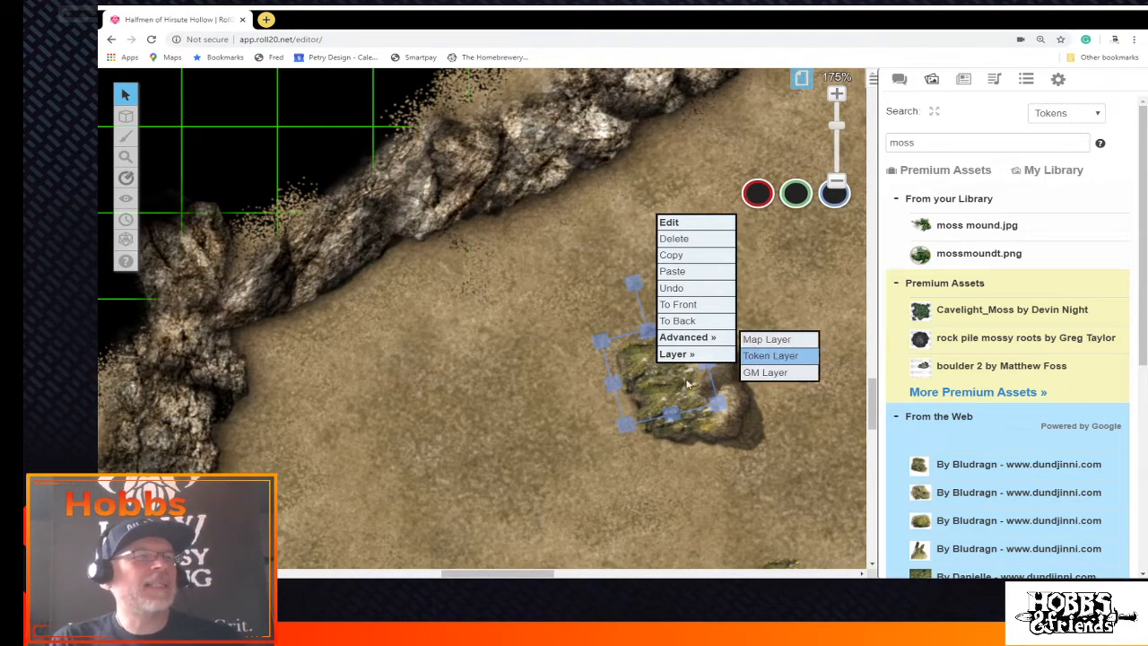
left_click(665, 391)
double_click(664, 391)
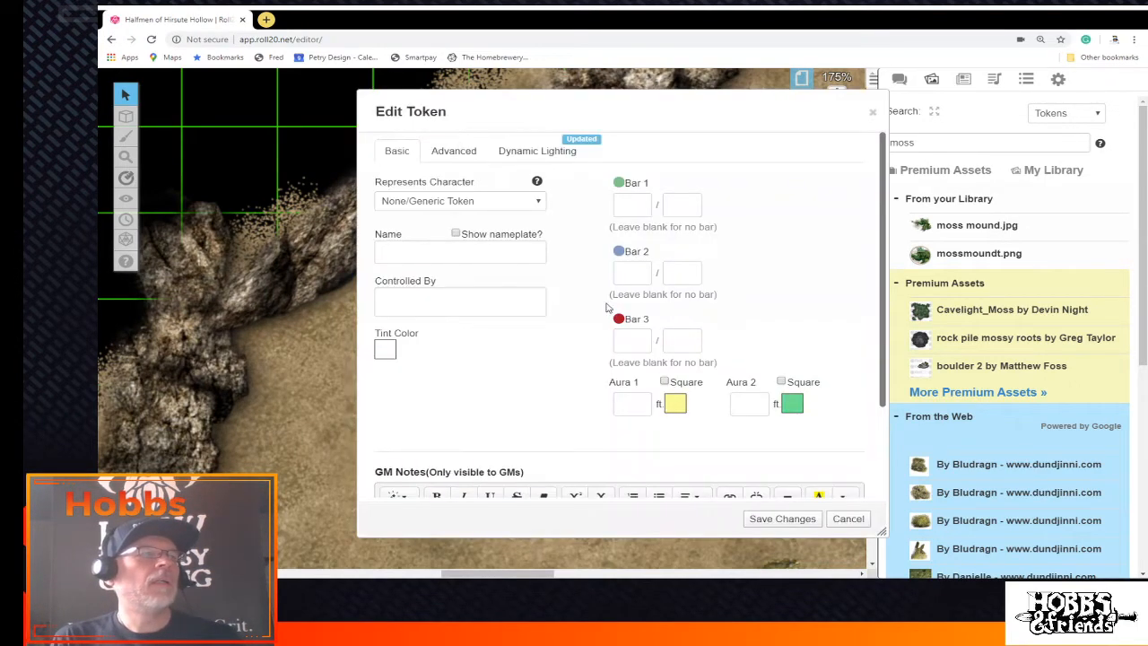
left_click(451, 150)
left_click(529, 153)
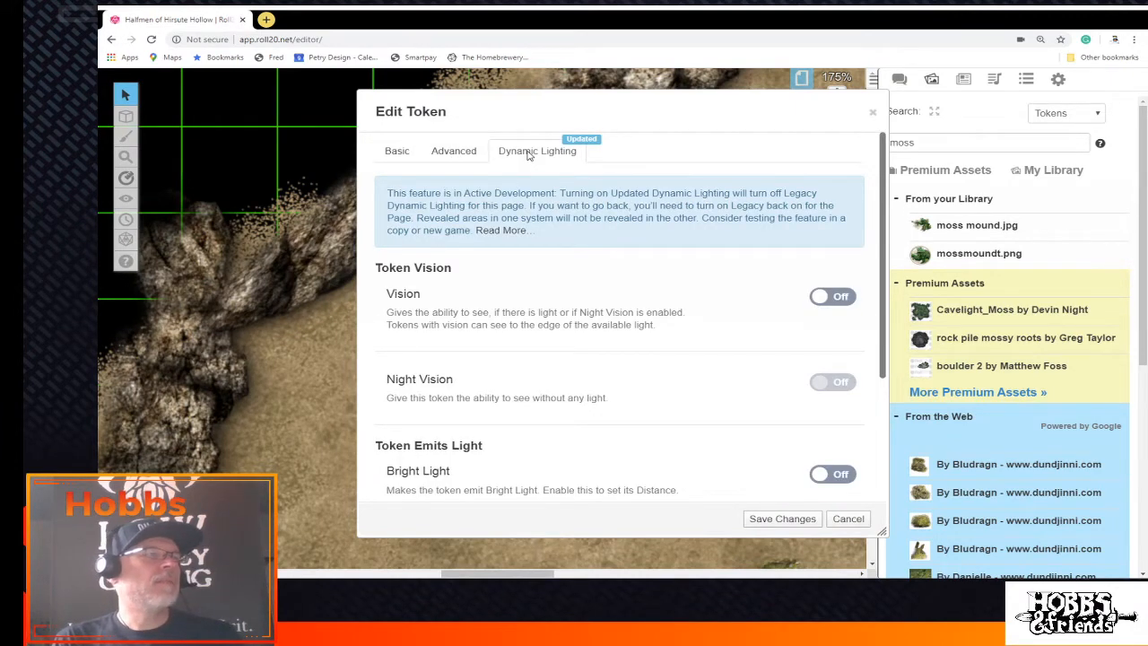
scroll(546, 341, "down", 4)
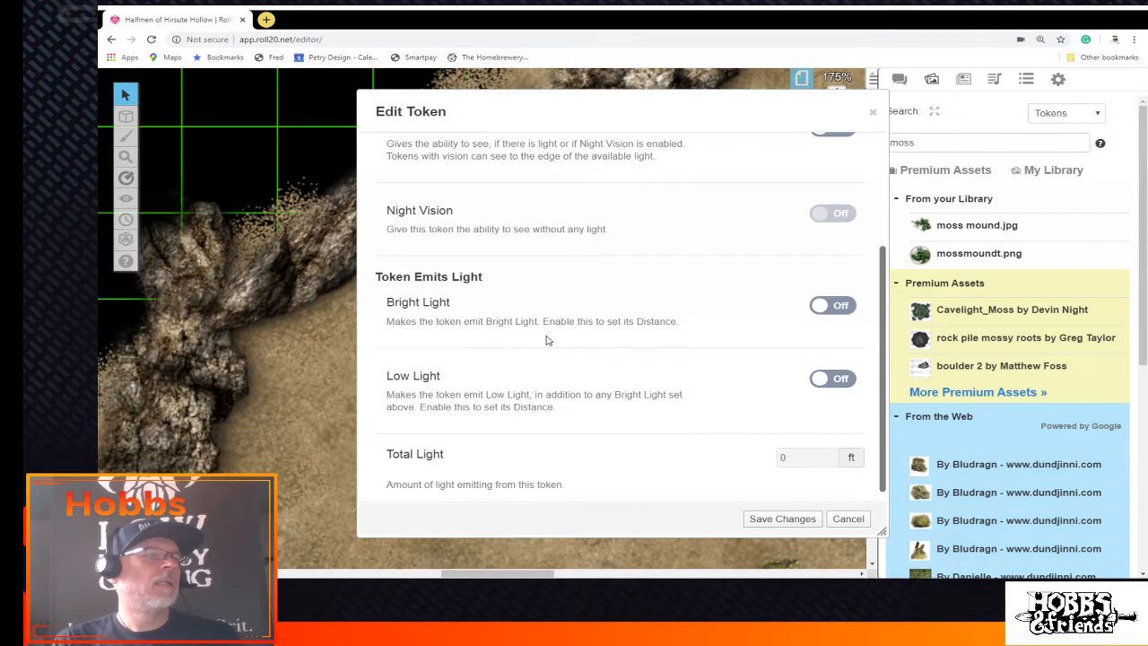
scroll(546, 340, "down", 1)
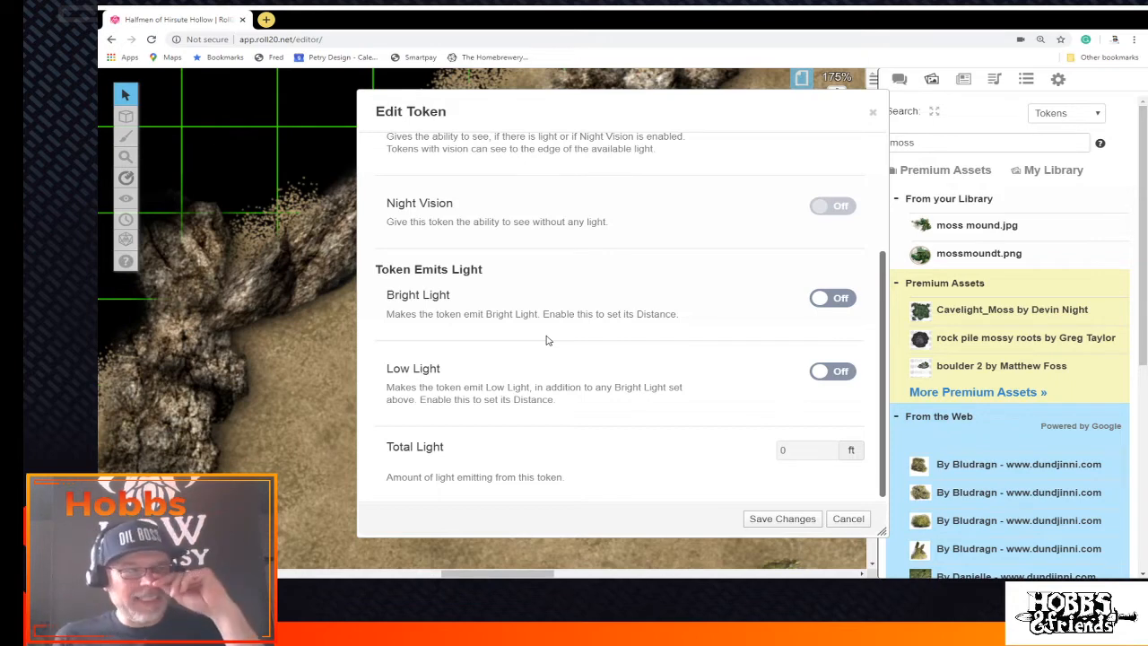
left_click(848, 518)
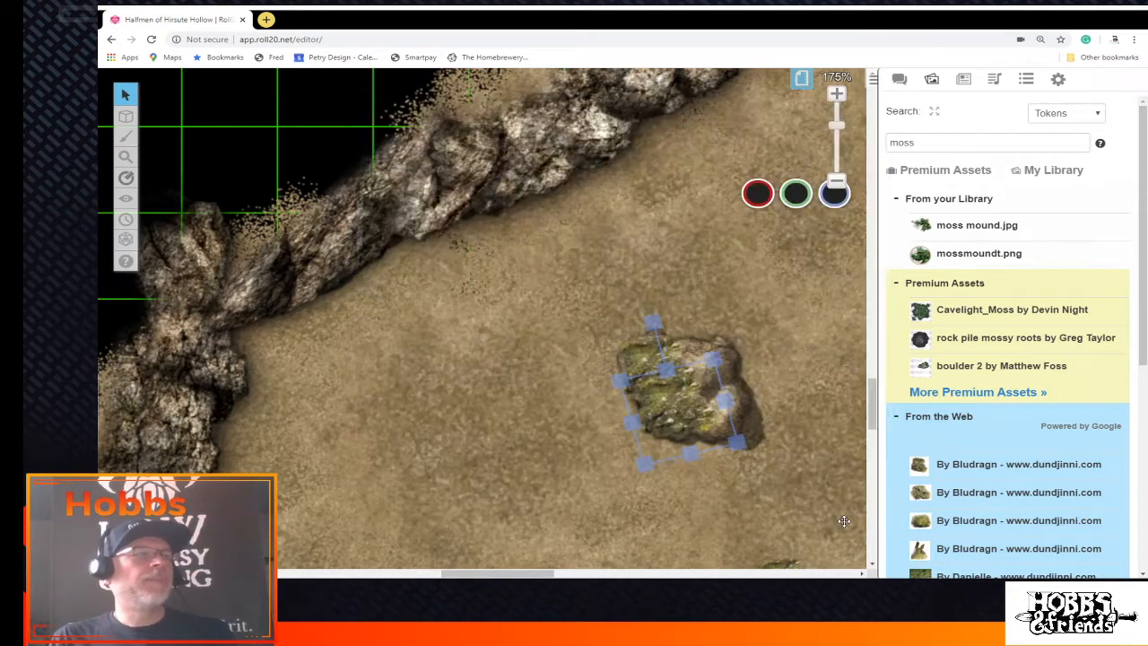
Enable Low Light on the moss over the large boulder cluster with a distance of 100 ft and save the token
double_click(677, 392)
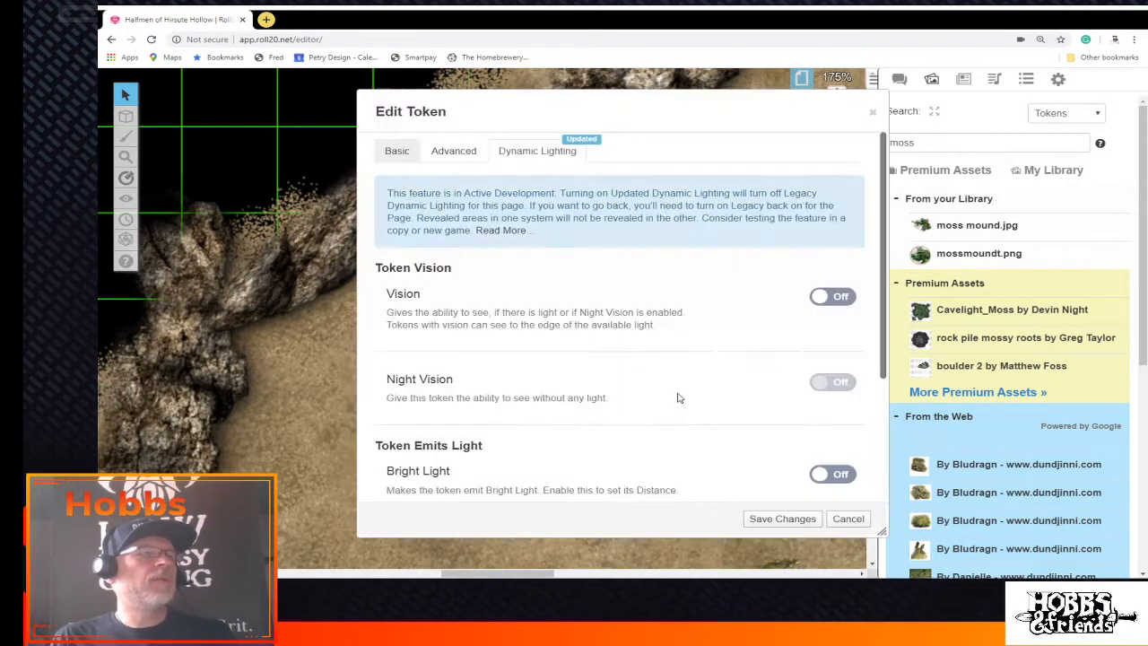
left_click(397, 152)
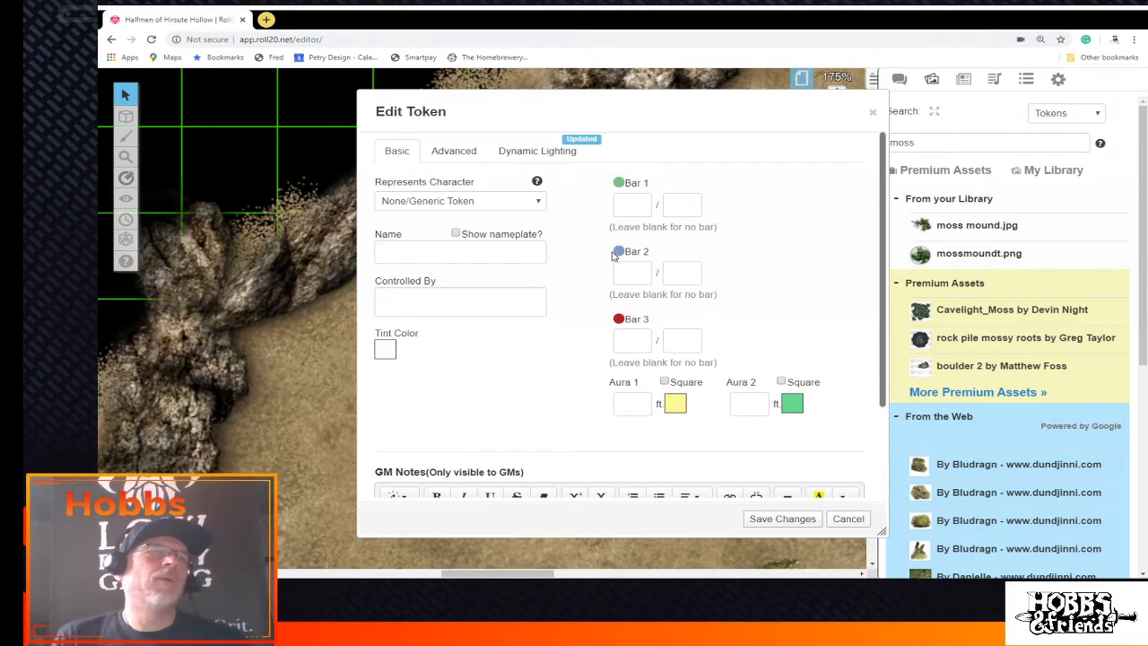
left_click(462, 155)
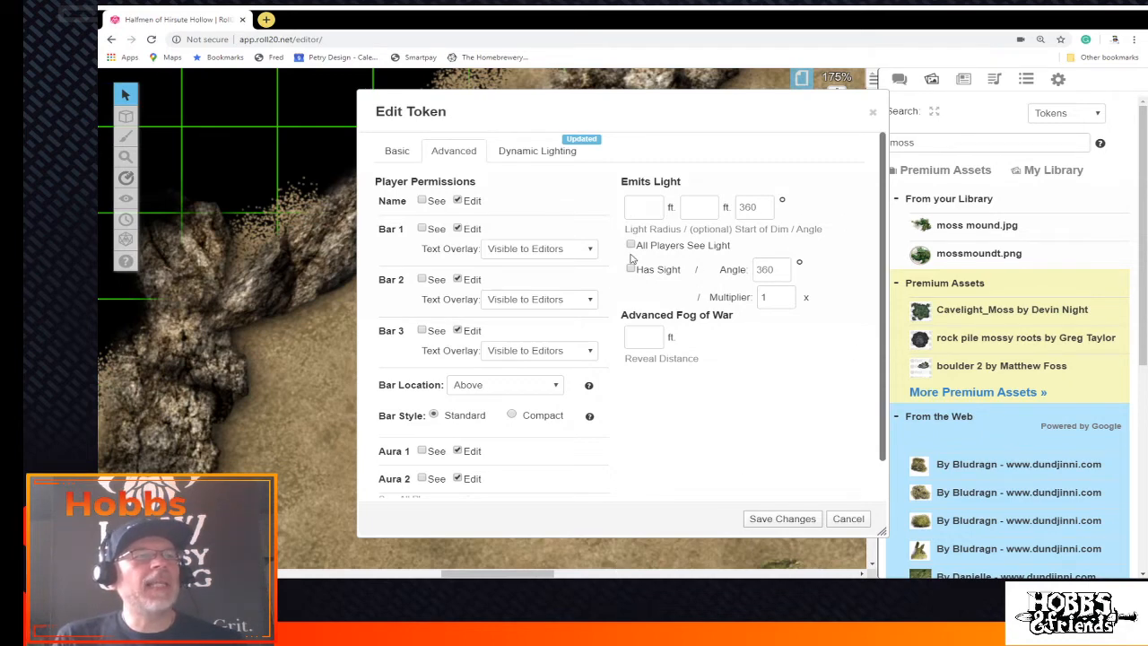
left_click(533, 153)
scroll(617, 409, "down", 1)
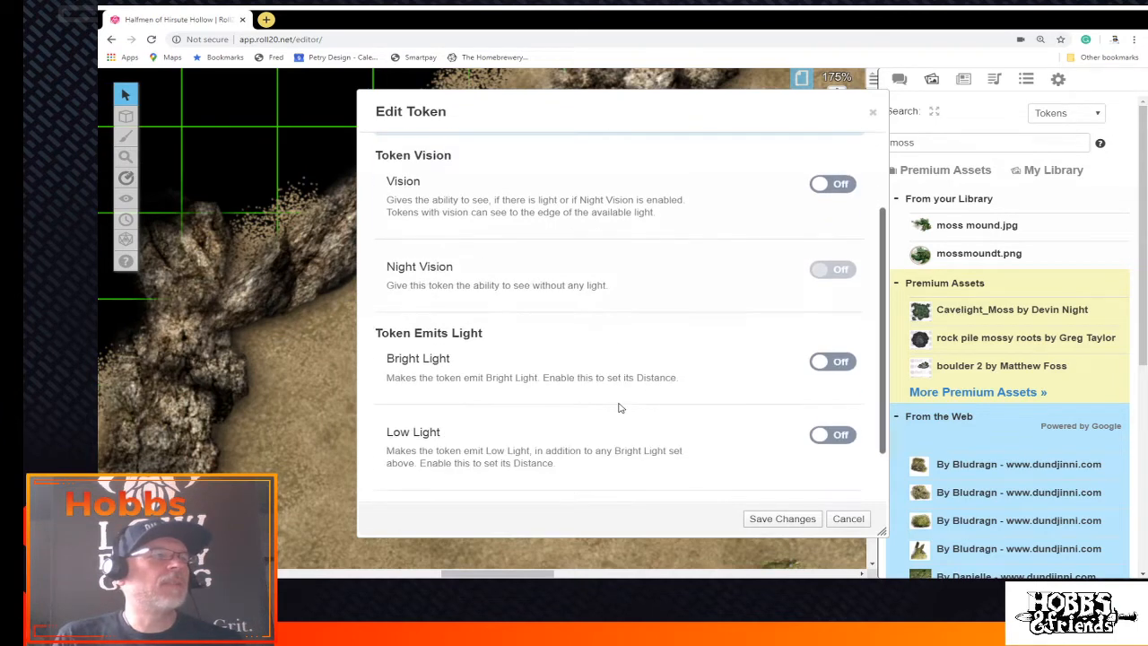
scroll(617, 419, "down", 1)
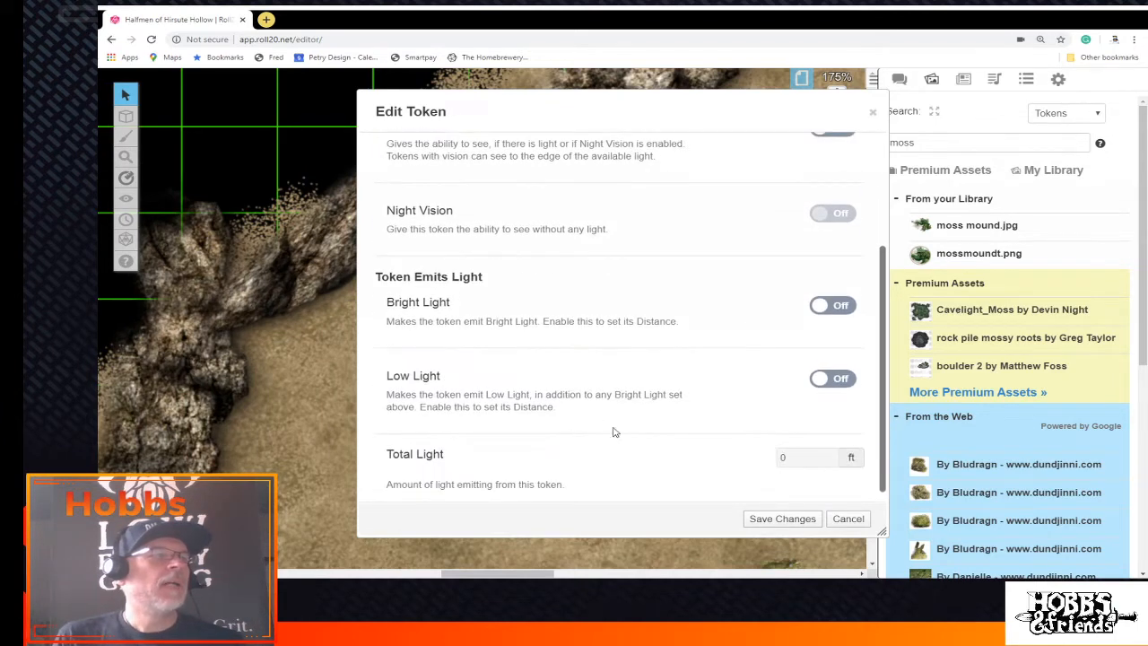
left_click(837, 381)
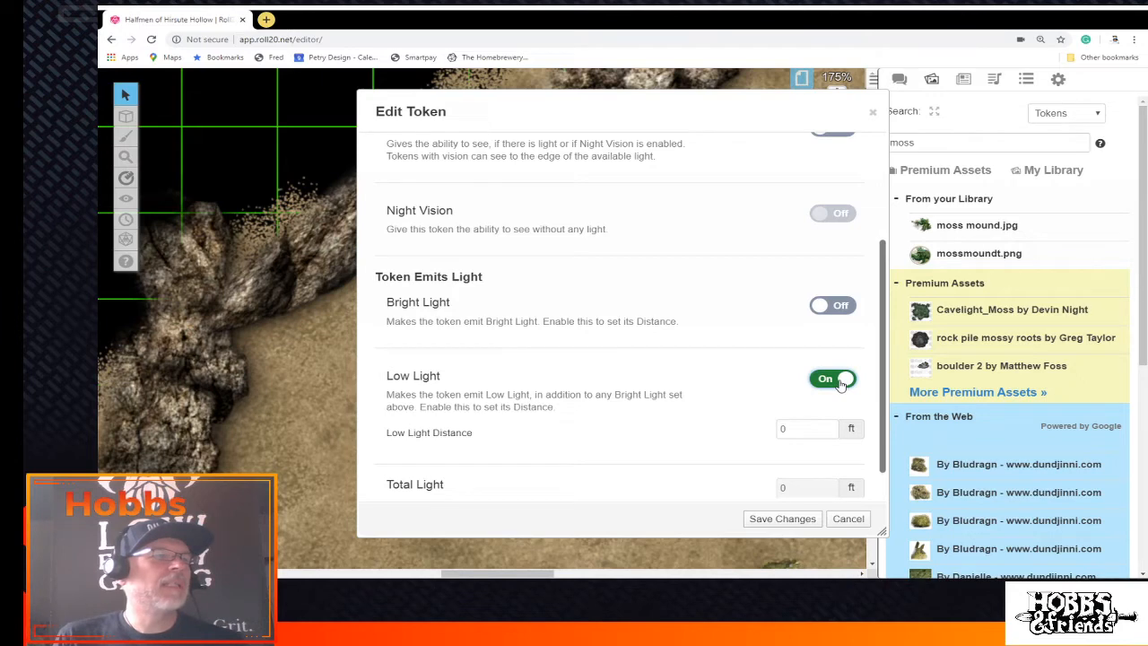
left_click(807, 432)
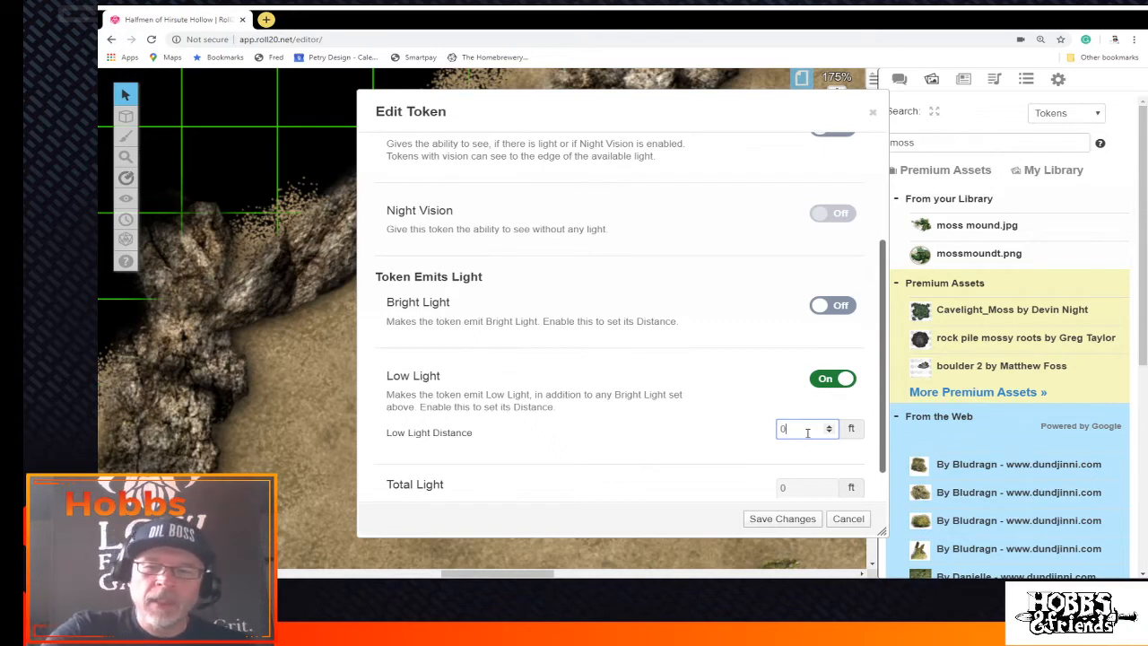
type("100")
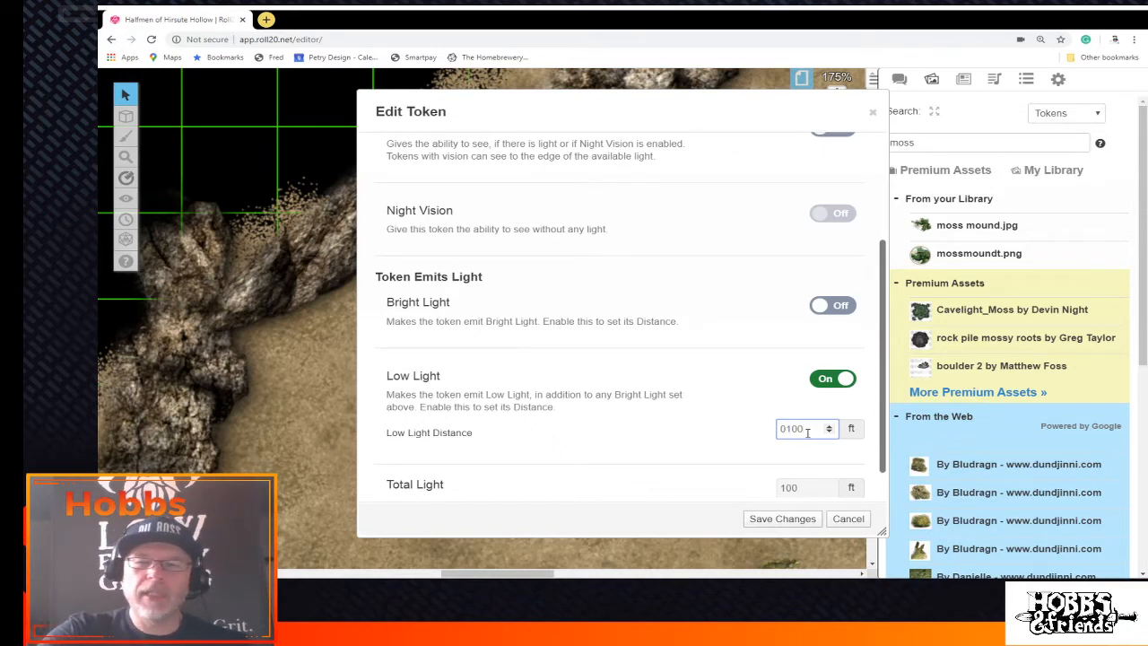
left_click(781, 518)
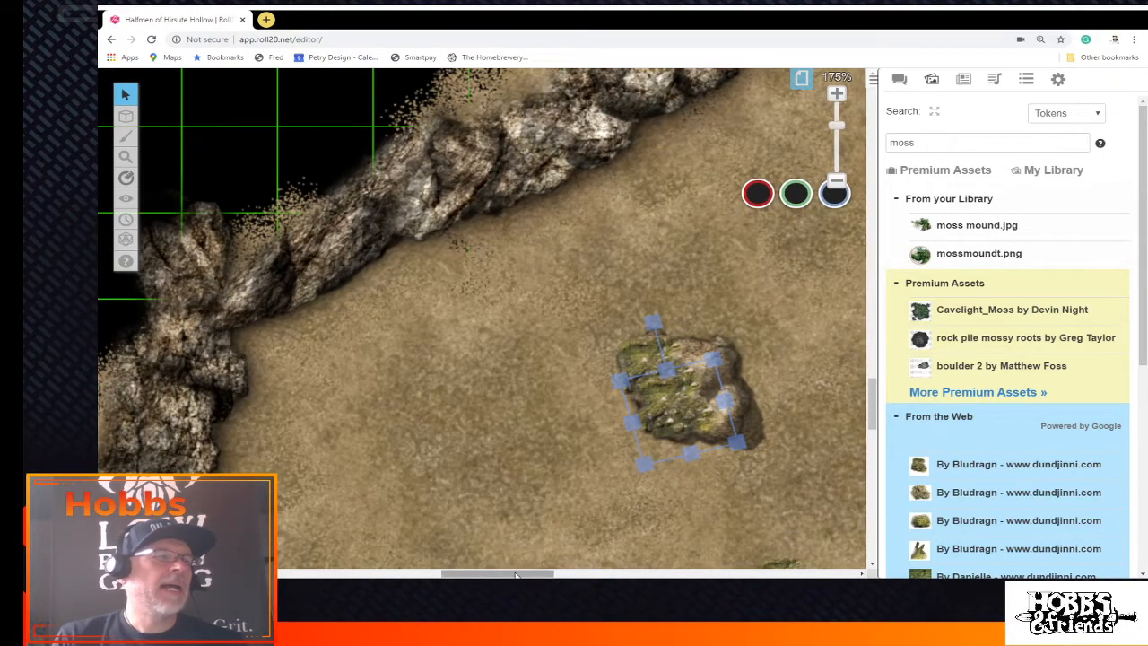
Give the moss on the upper rock beside the crescent-shaped boulder Low Light with a distance of 100 ft and save
left_click_drag(515, 575, 682, 575)
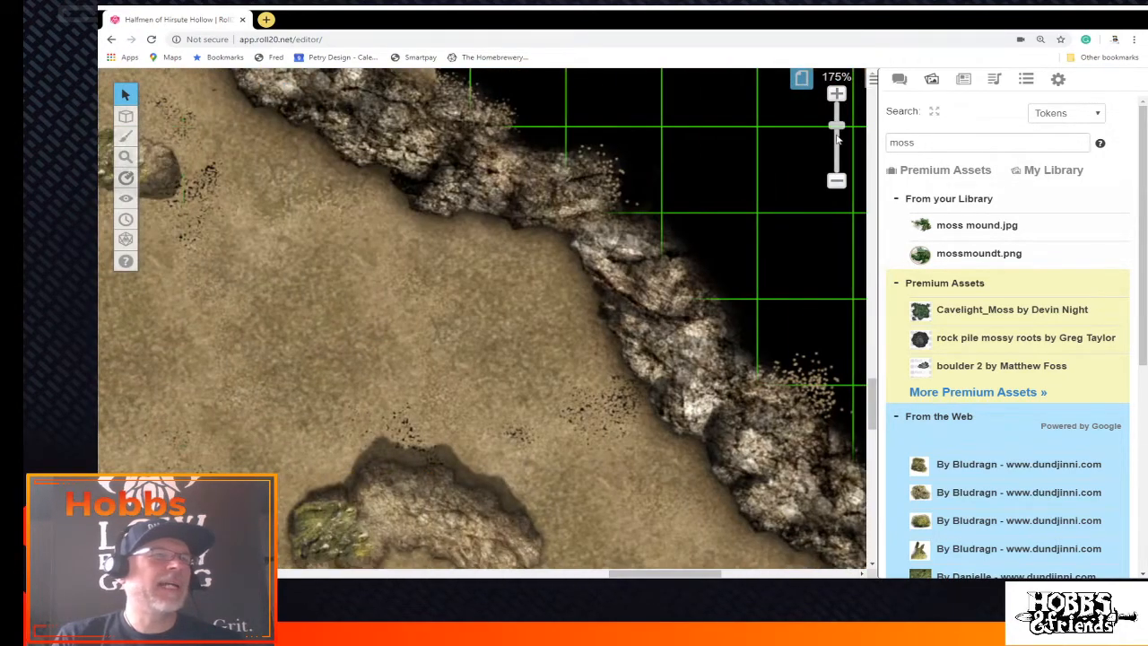
left_click_drag(835, 127, 835, 154)
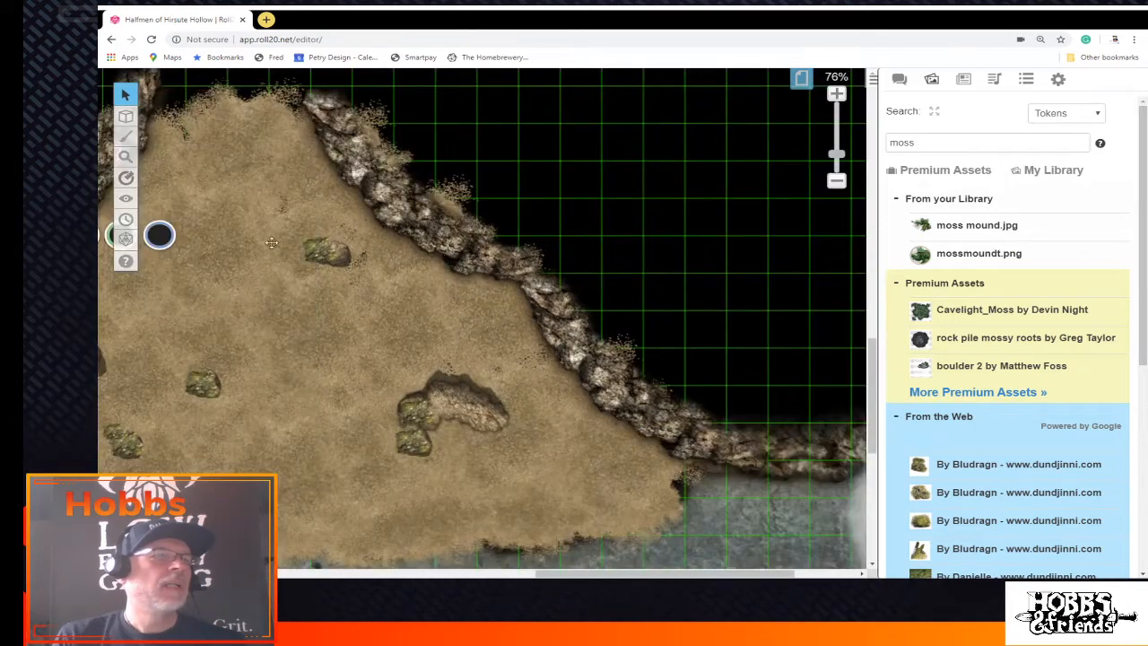
left_click_drag(603, 574, 480, 574)
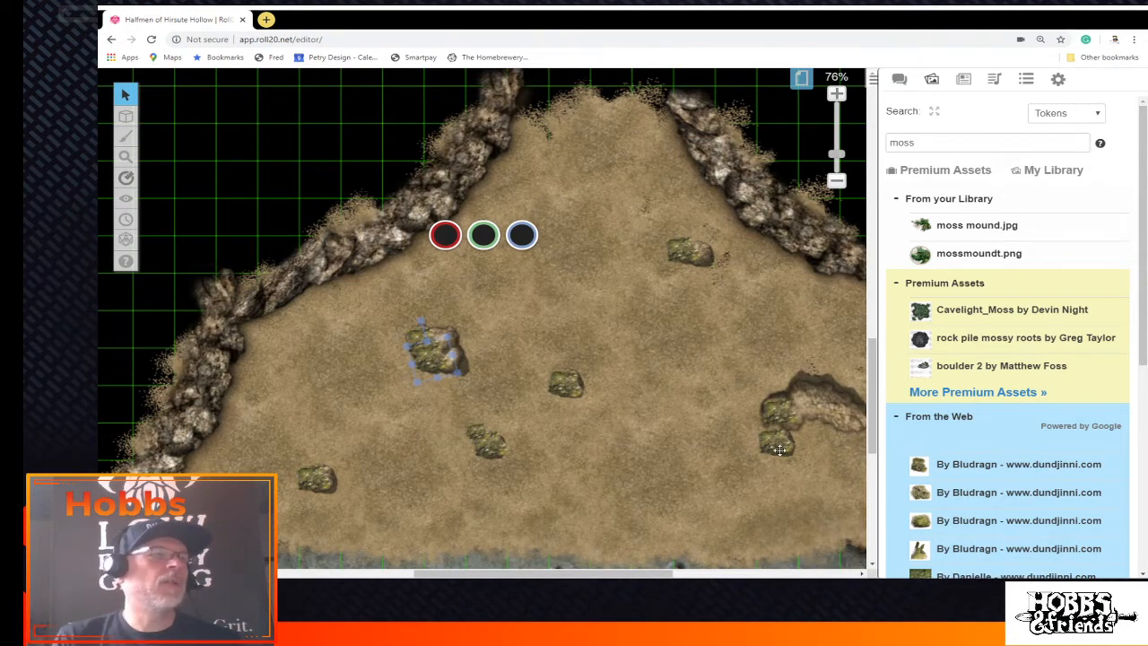
right_click(776, 415)
double_click(777, 415)
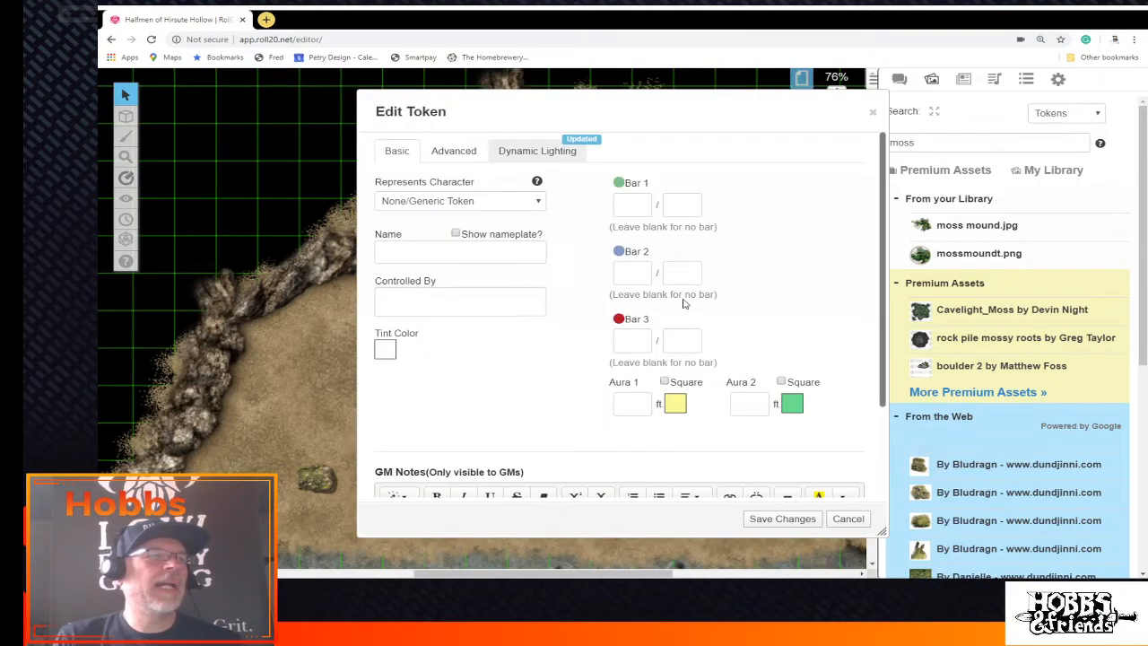
left_click(523, 150)
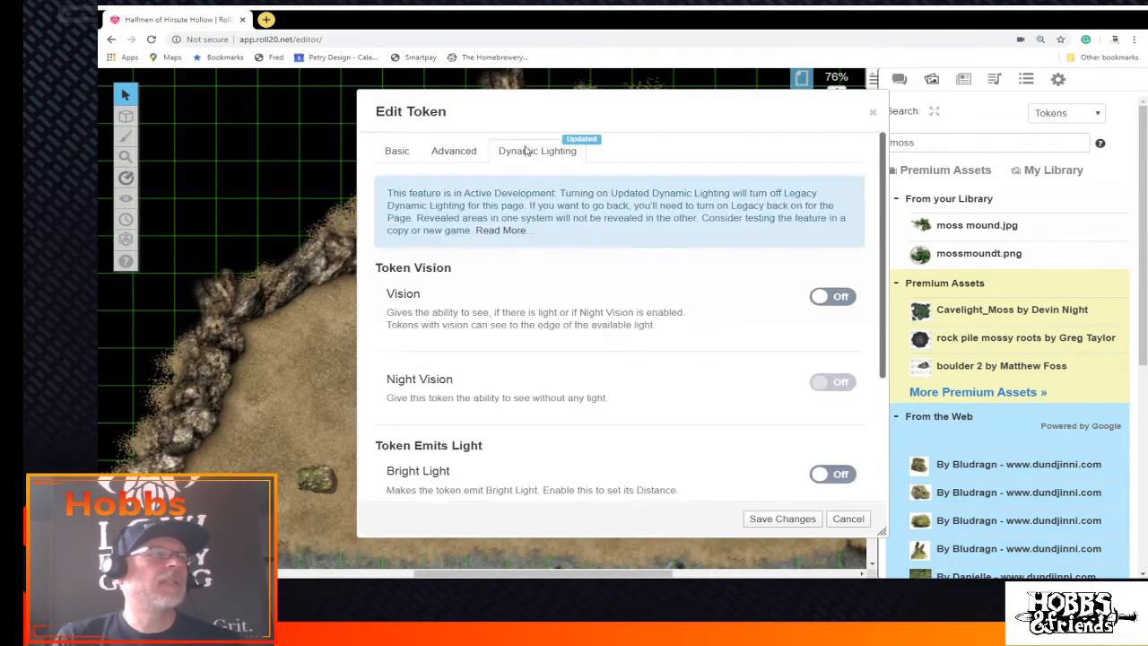
scroll(811, 381, "down", 3)
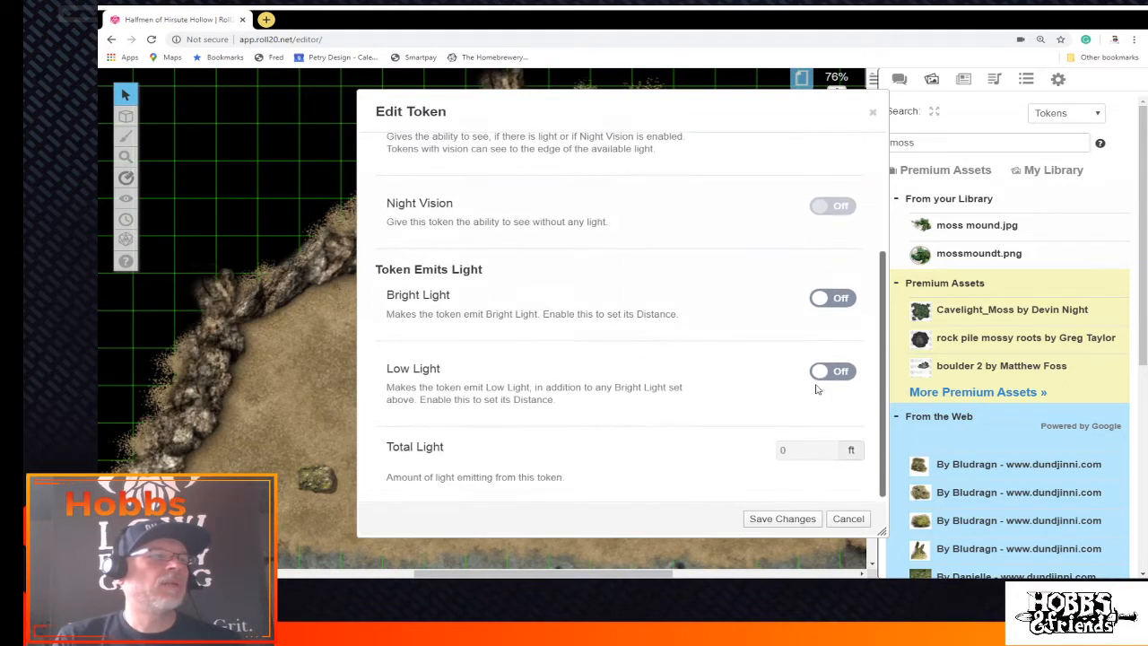
left_click(820, 375)
double_click(816, 424)
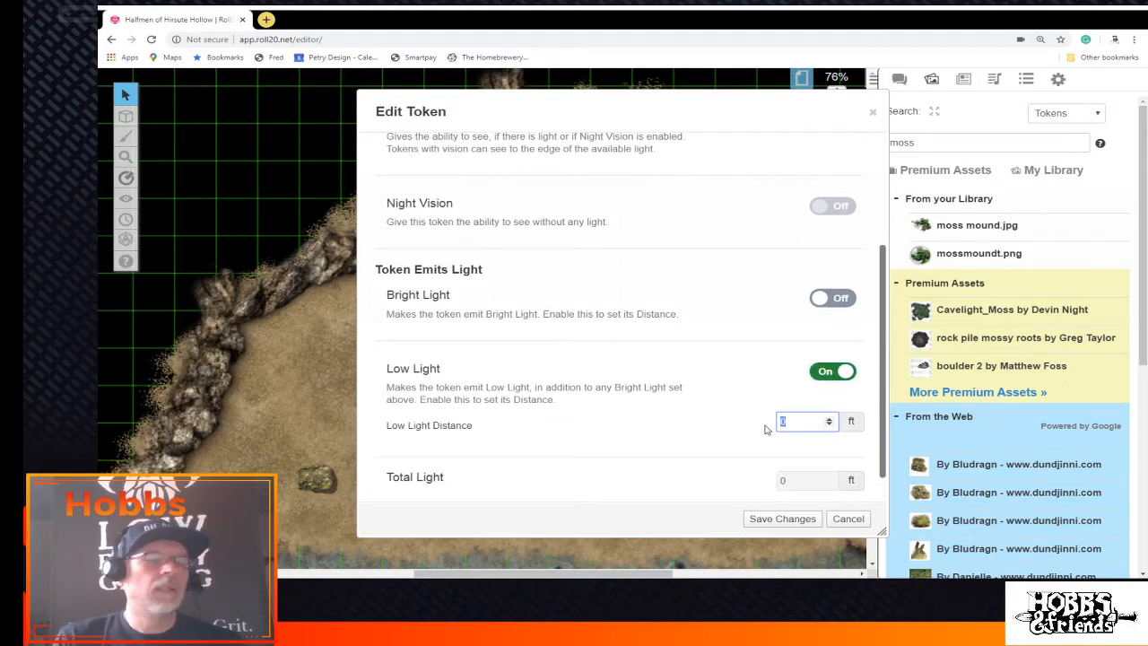
type("100")
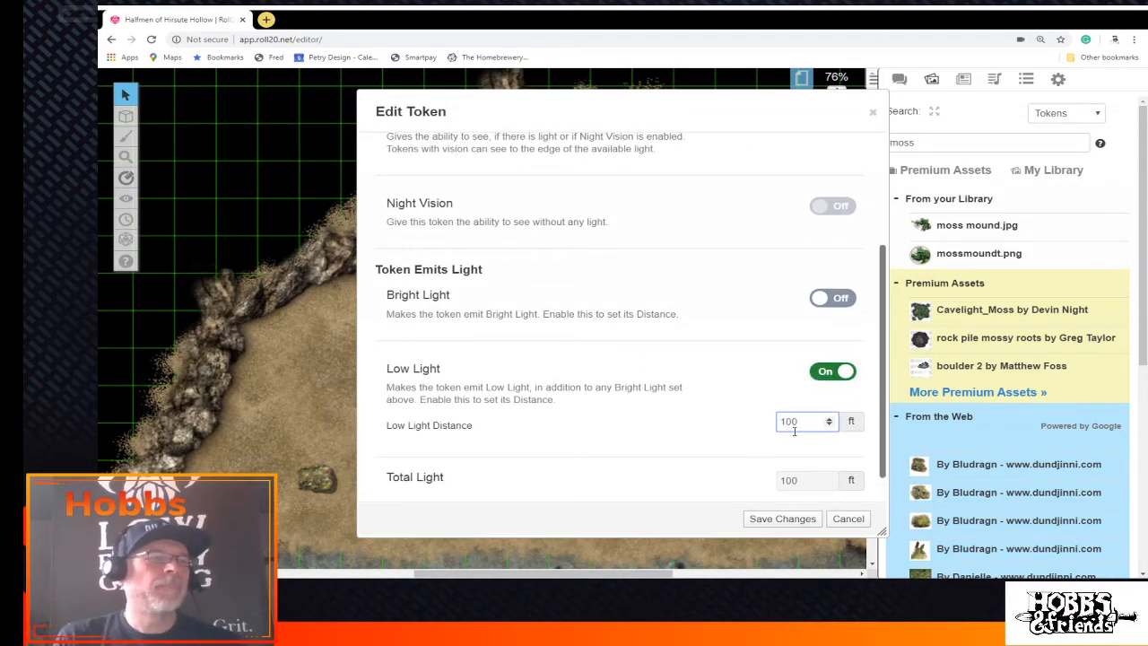
left_click(798, 522)
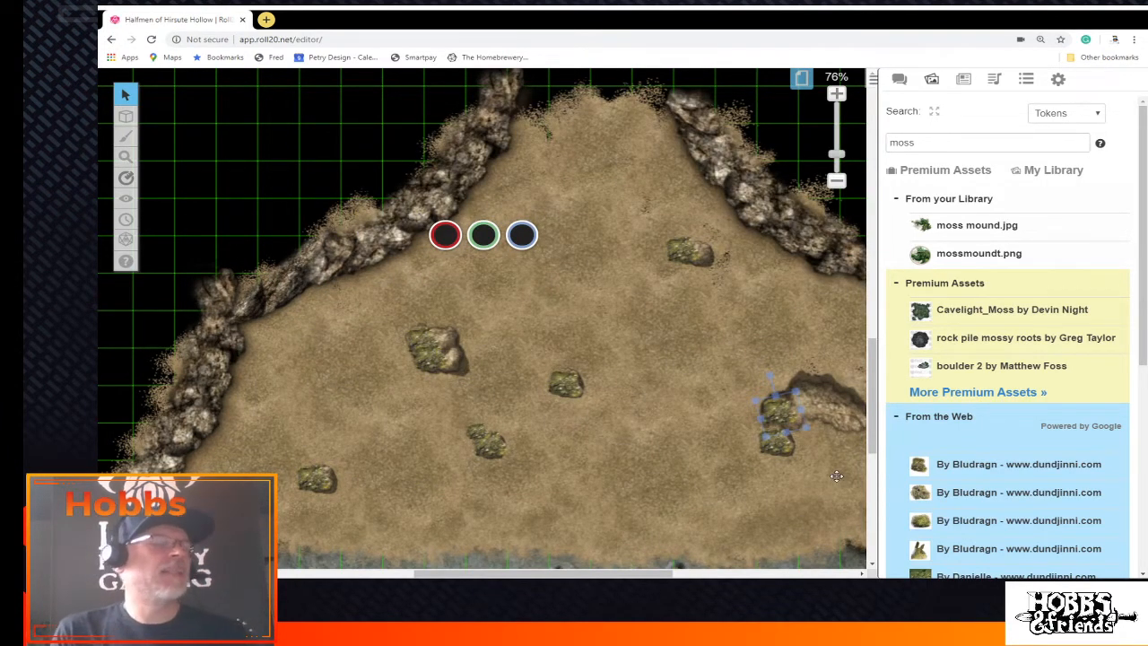
On the Map & Background layer, give the large round rock in the river below the hill Low Light at 100 ft and save
mouse_move(891, 370)
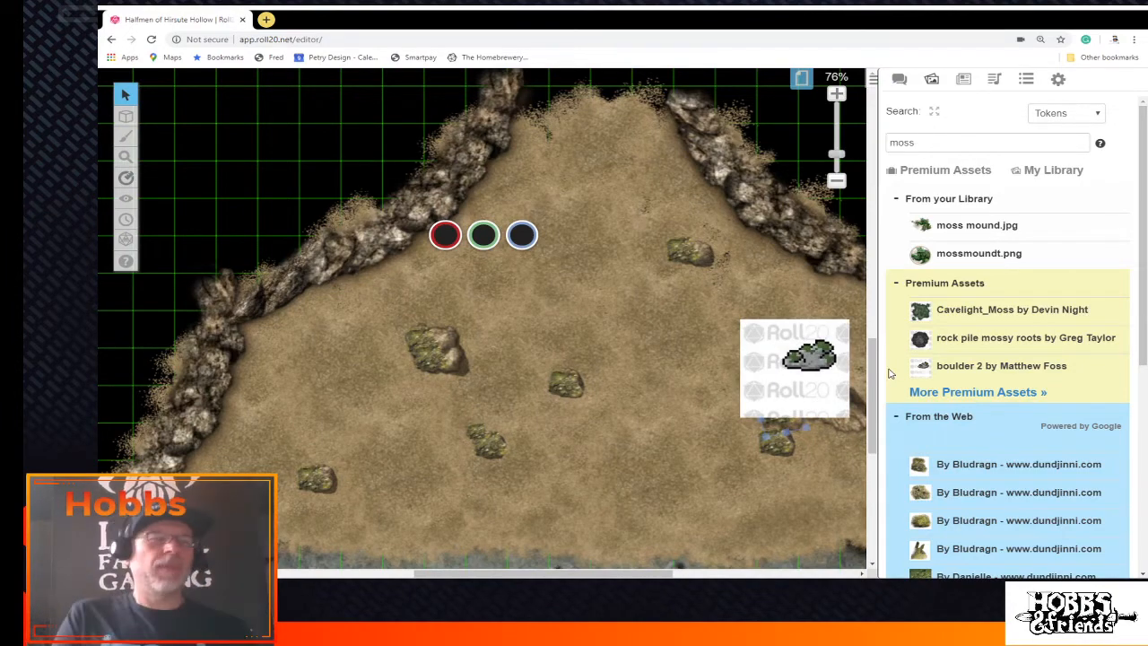
scroll(774, 363, "down", 5)
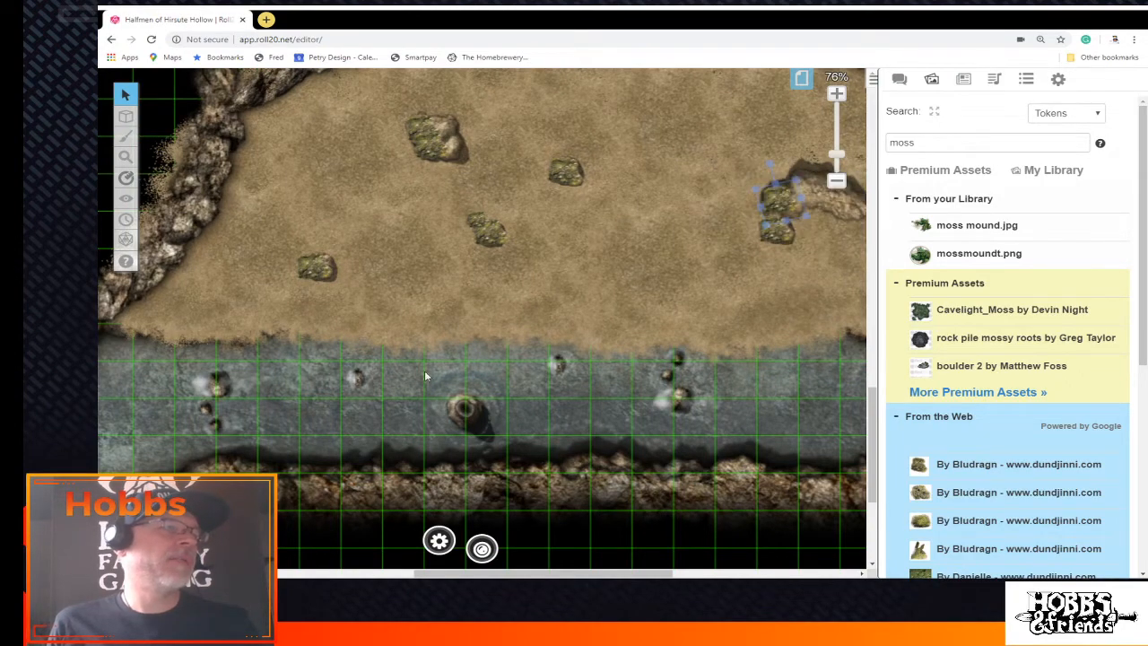
mouse_move(125, 119)
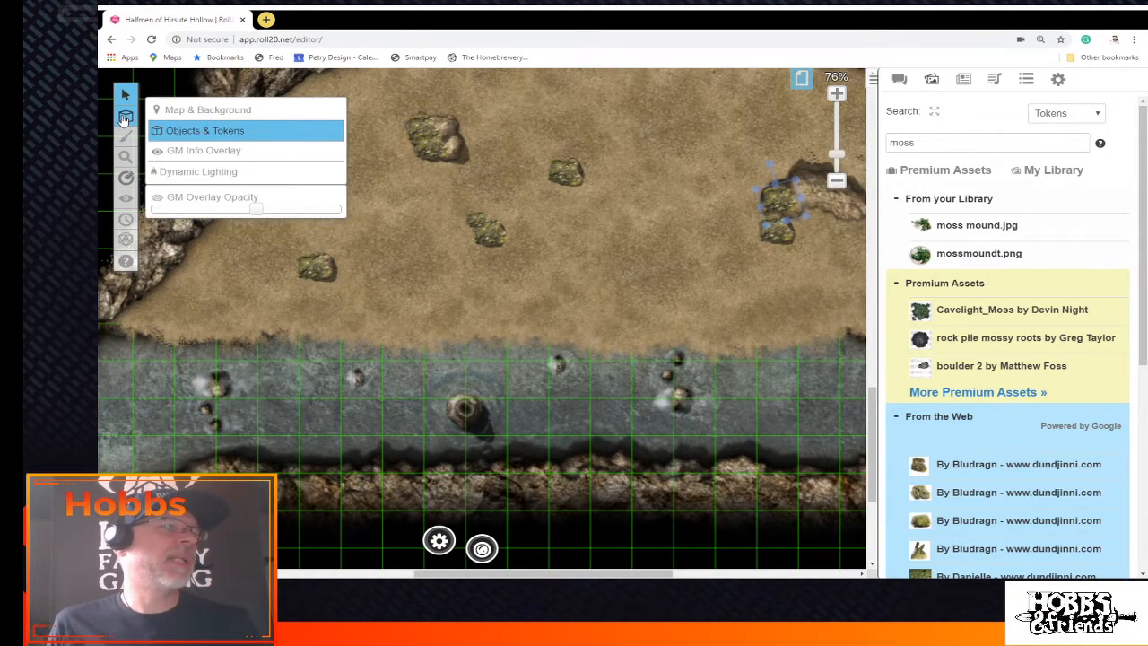
left_click(188, 109)
left_click(463, 408)
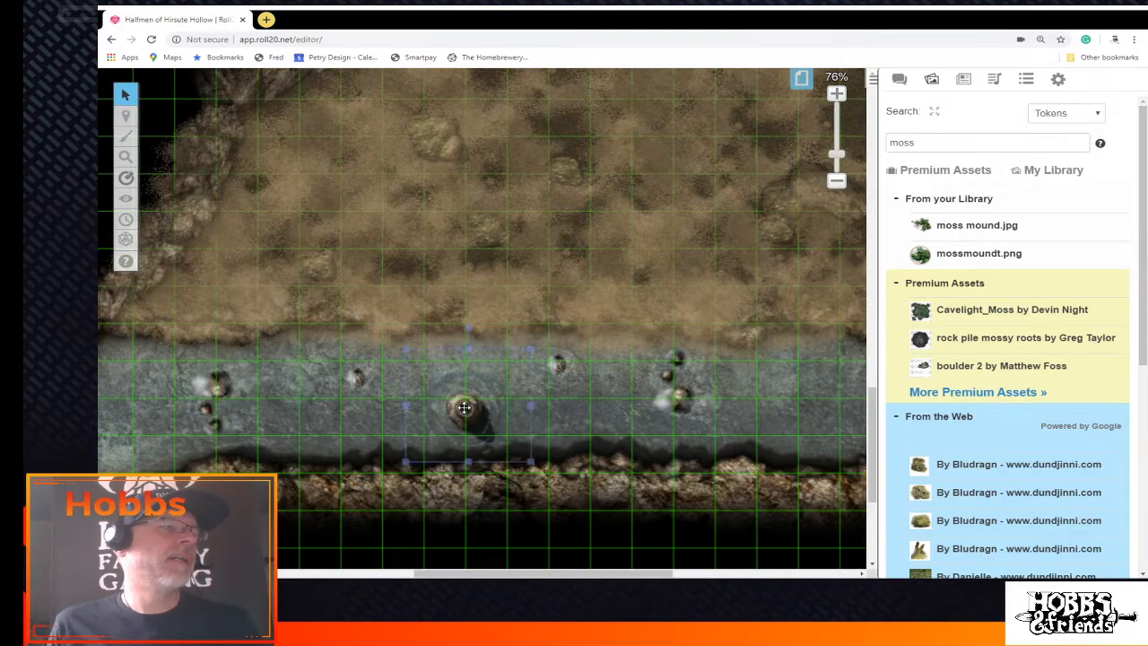
double_click(463, 408)
left_click(527, 152)
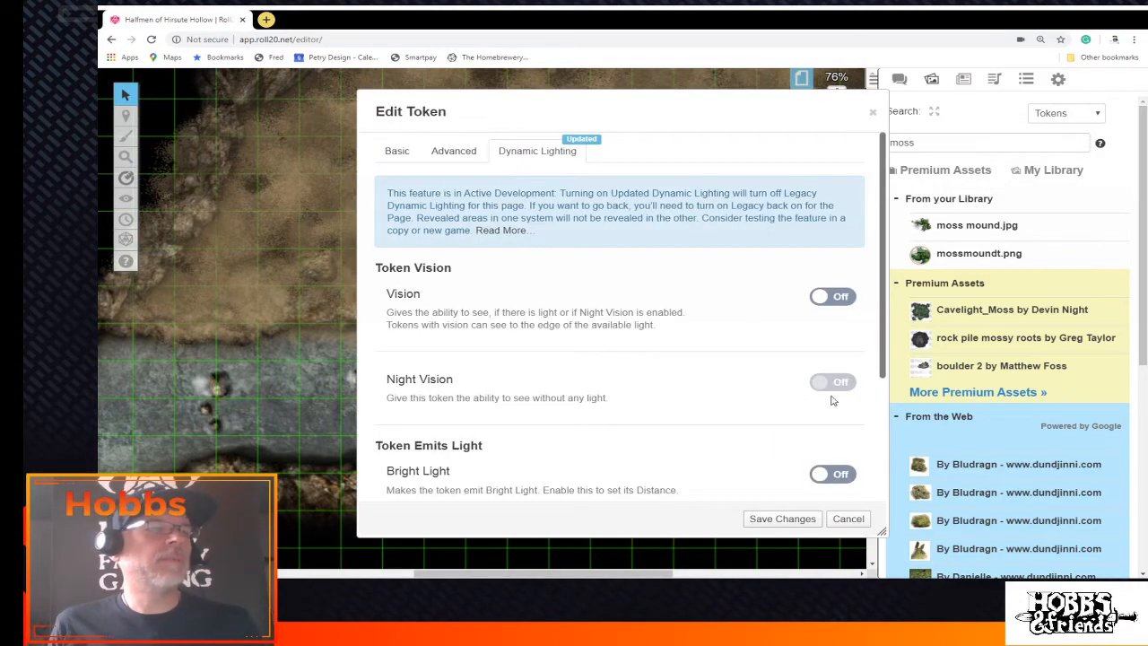
scroll(830, 467, "down", 3)
left_click(833, 385)
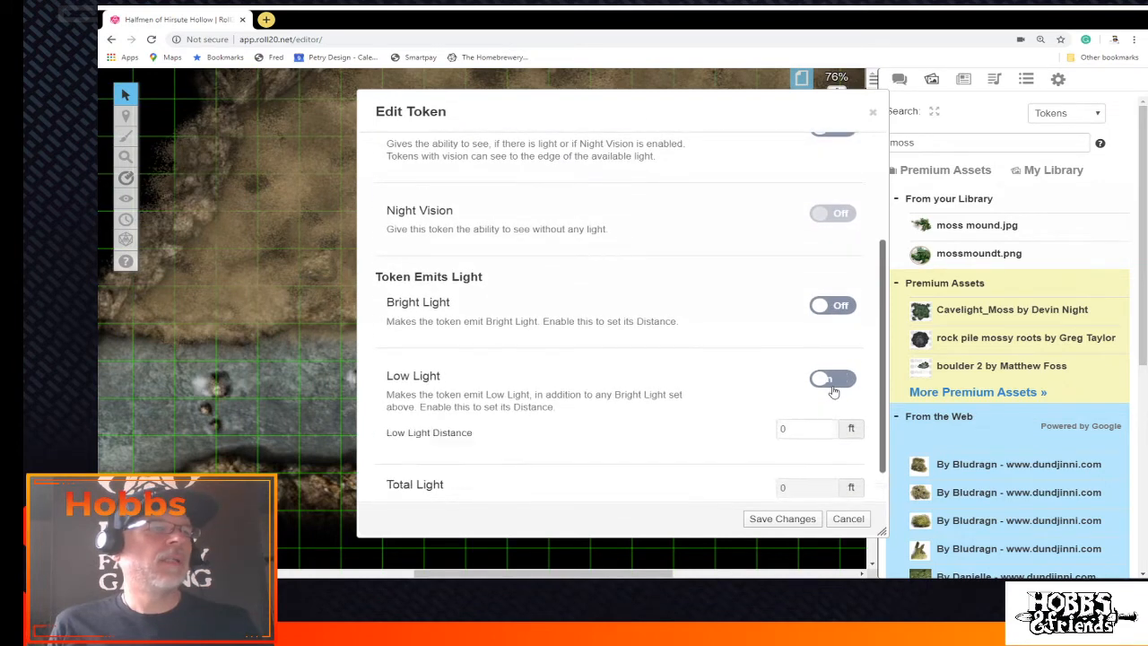
left_click(801, 430)
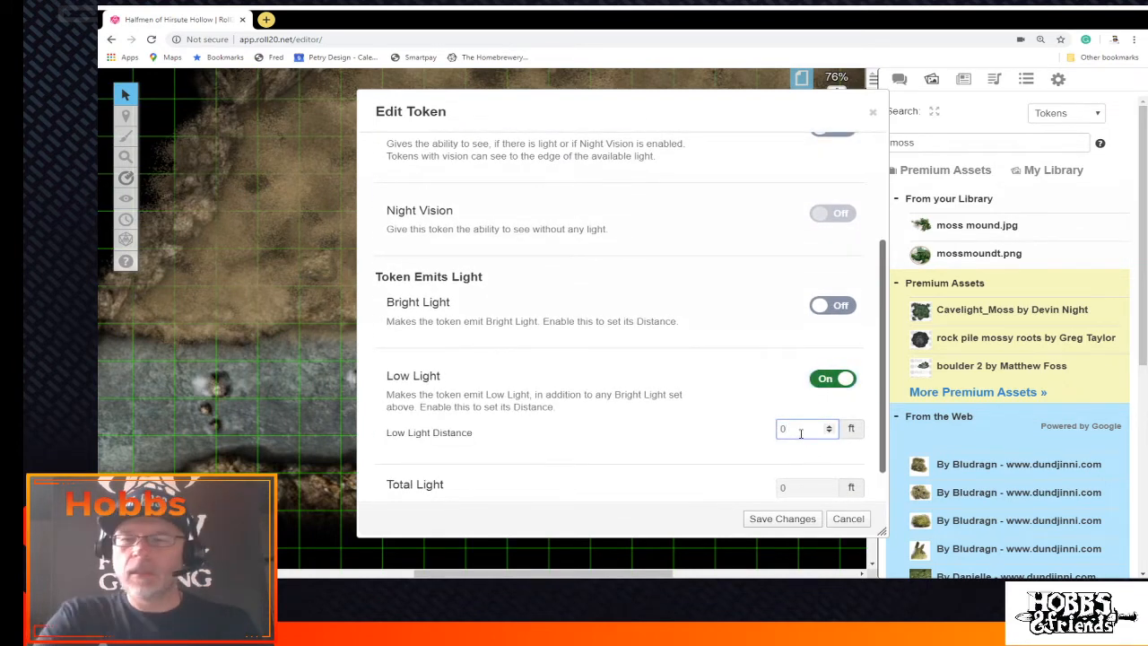
key("BackSpace")
type("100")
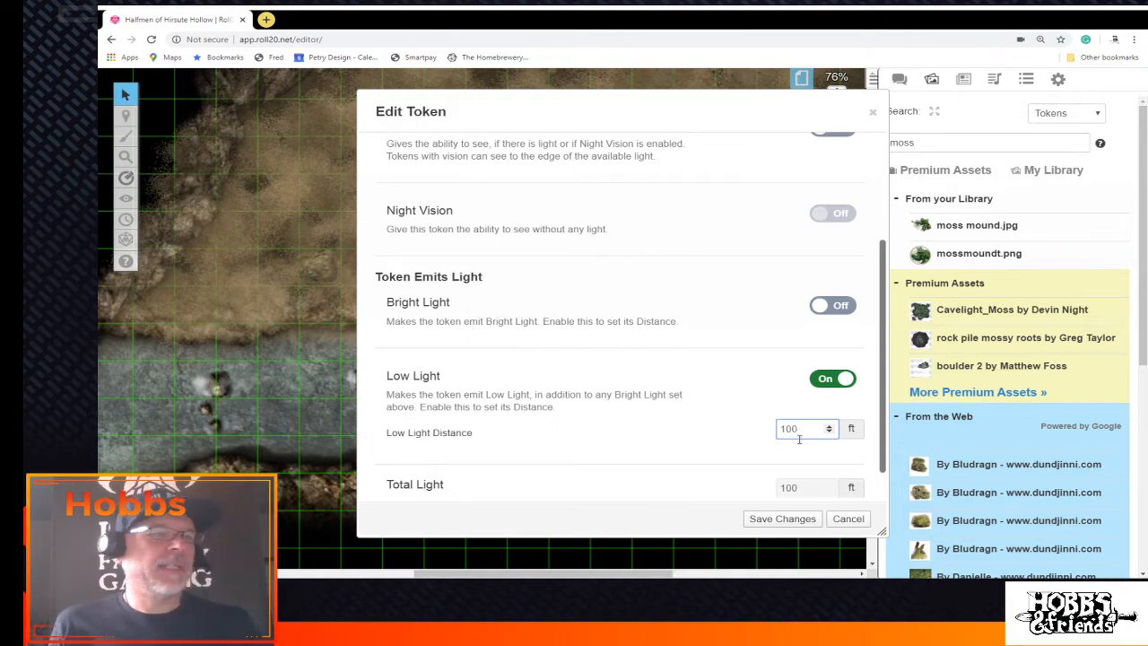
left_click(782, 518)
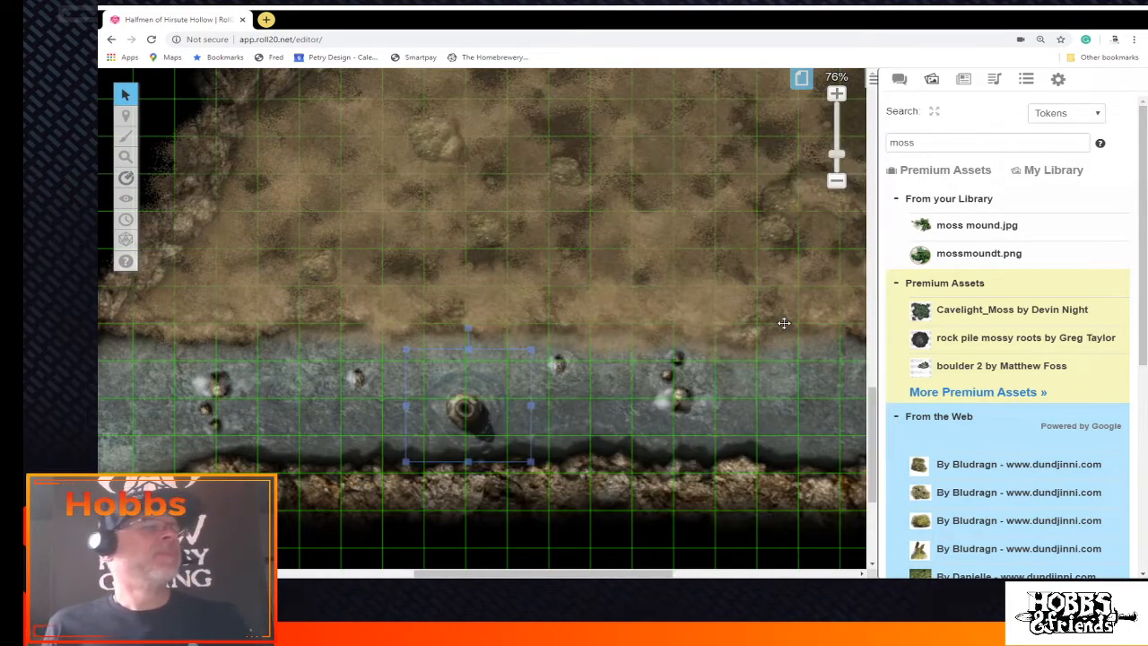
Review the hill on the Map & Background layer and again on the Objects & Tokens layer
scroll(748, 328, "up", 1)
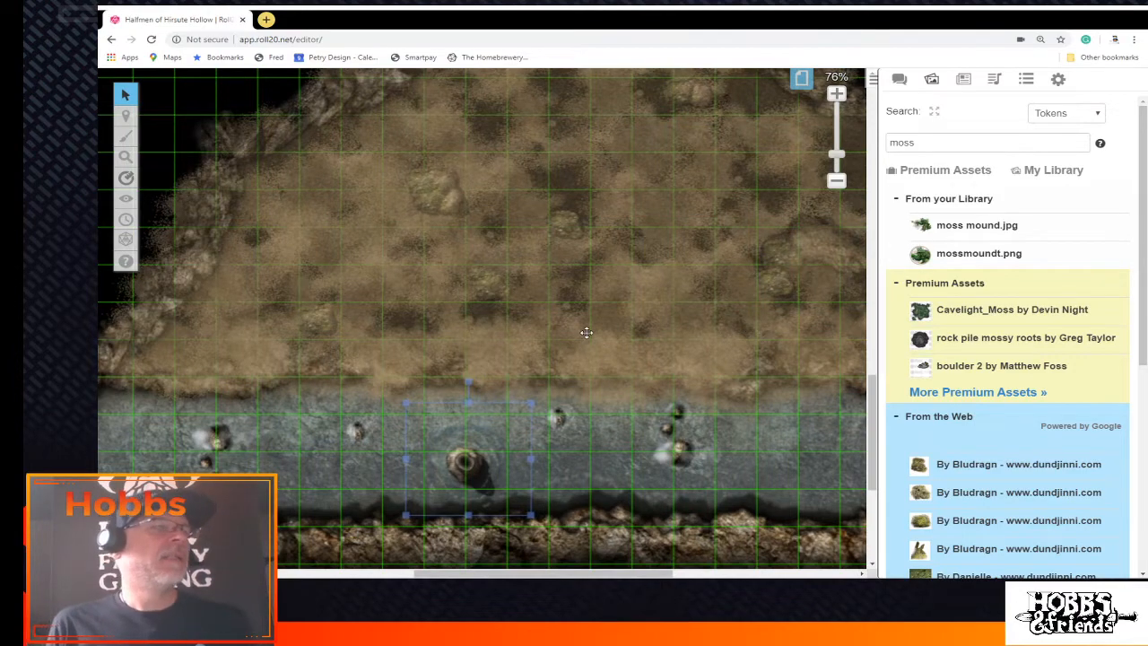
scroll(586, 332, "up", 3)
scroll(585, 332, "up", 4)
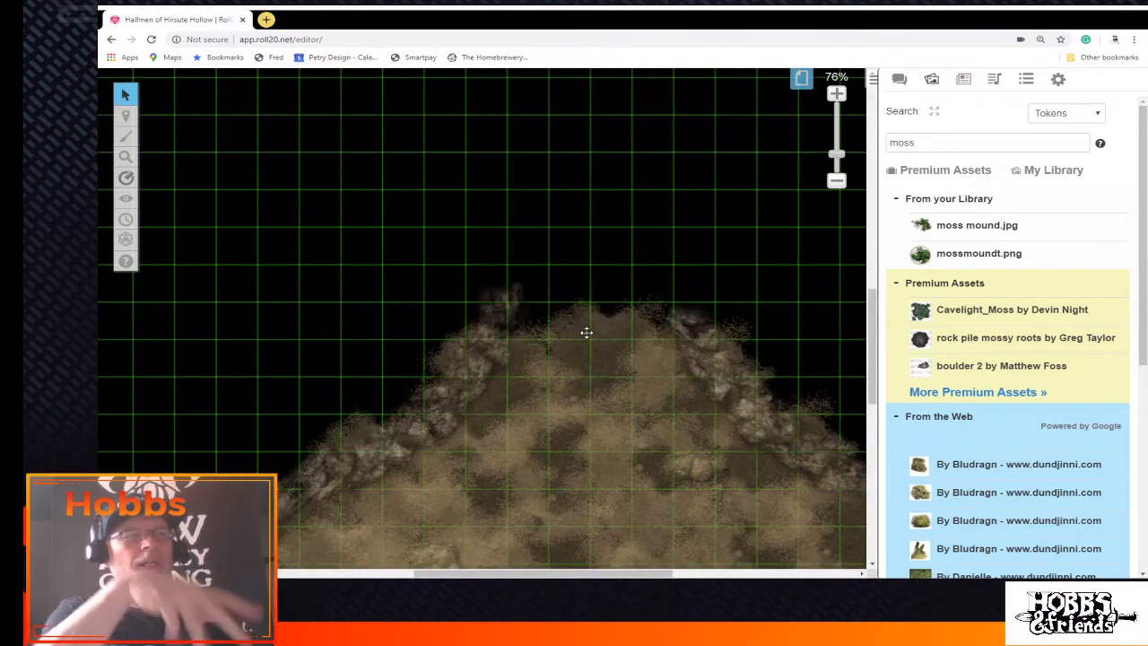
scroll(595, 355, "down", 4)
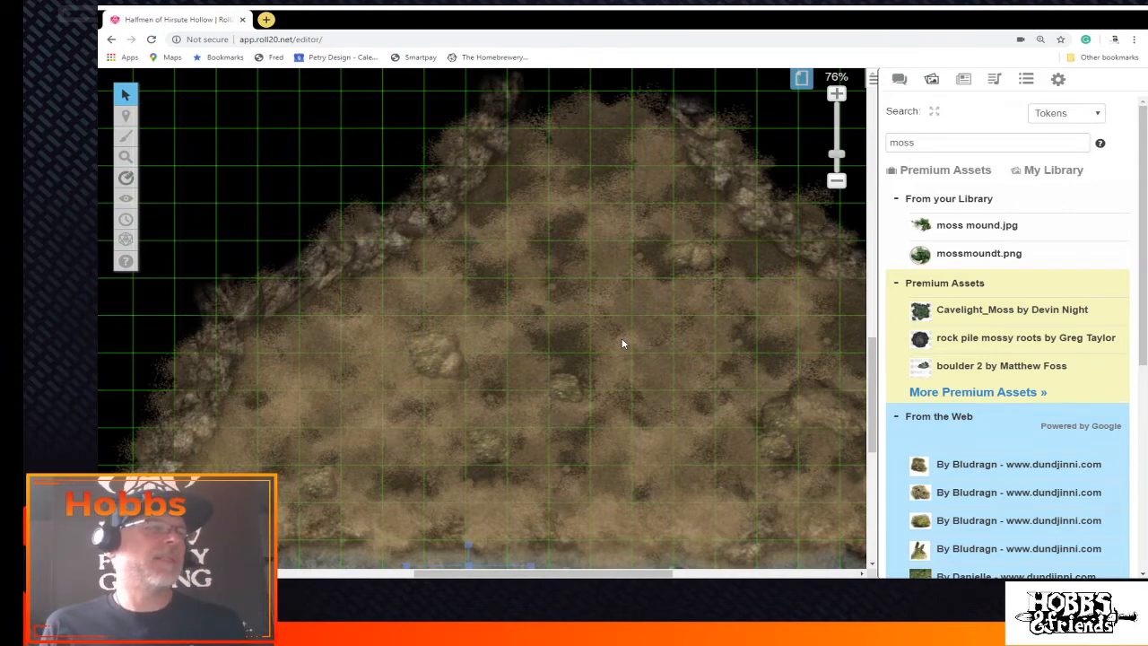
mouse_move(126, 116)
left_click(179, 128)
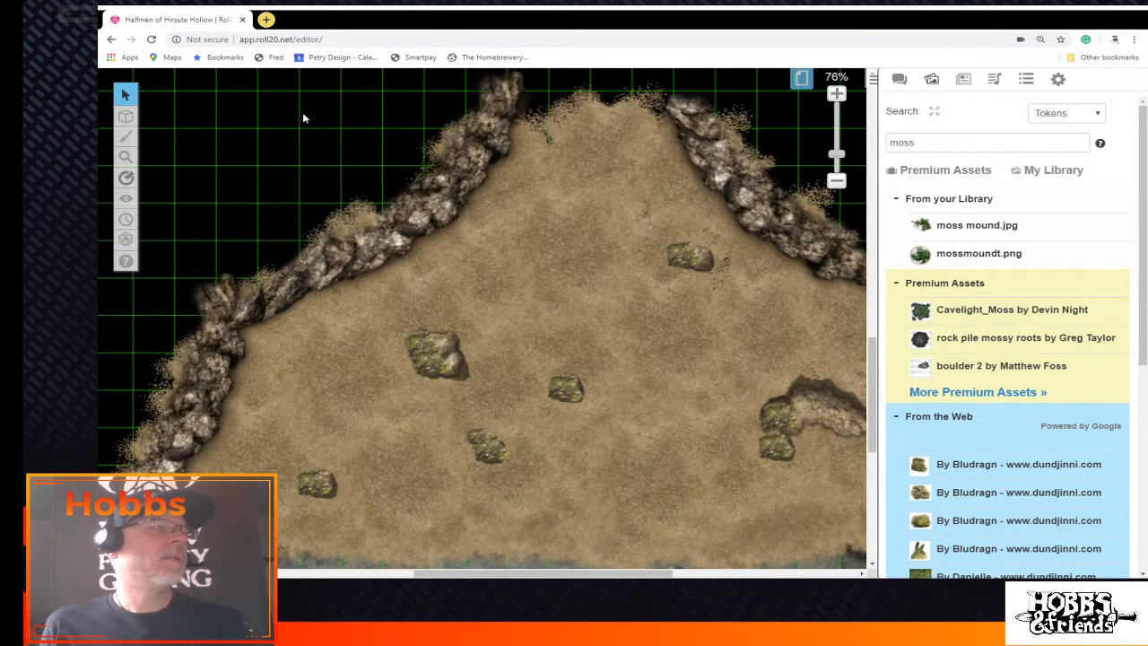
Switch to the Map & Background layer and select the leftmost river section
left_click_drag(836, 158, 836, 169)
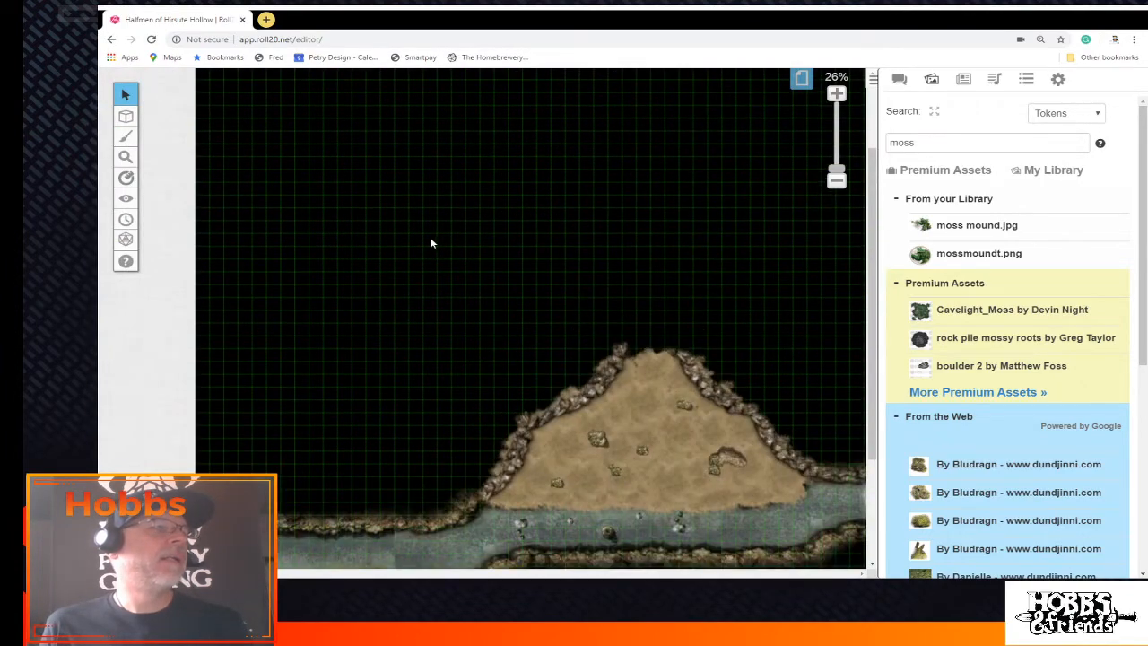
left_click_drag(353, 244, 574, 283)
scroll(651, 308, "down", 3)
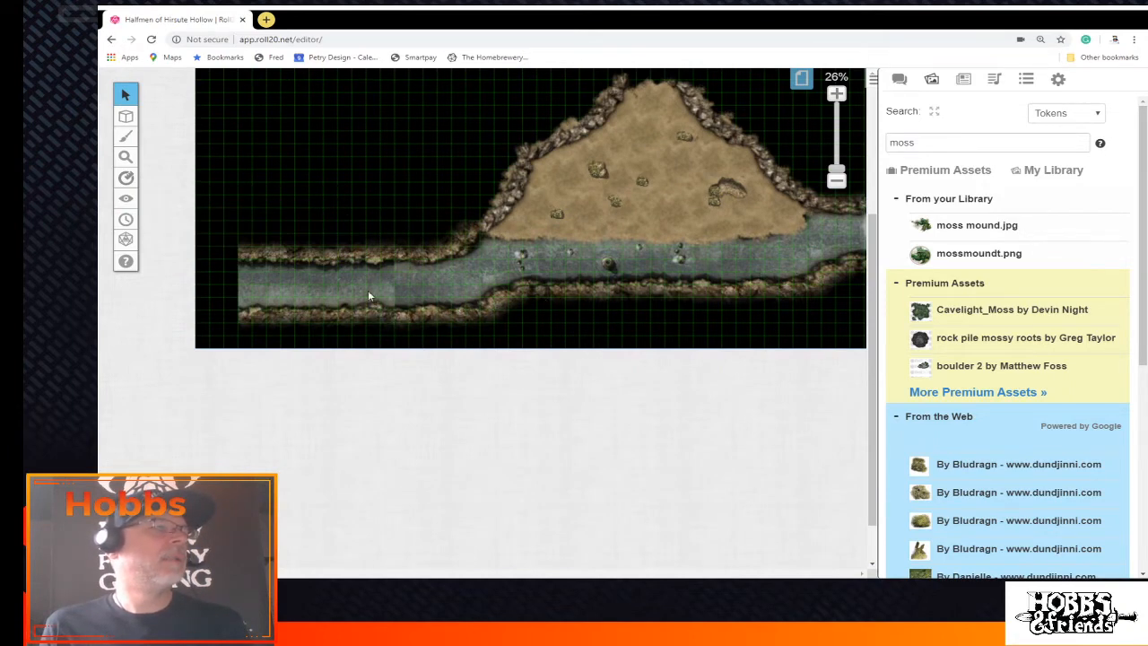
mouse_move(126, 117)
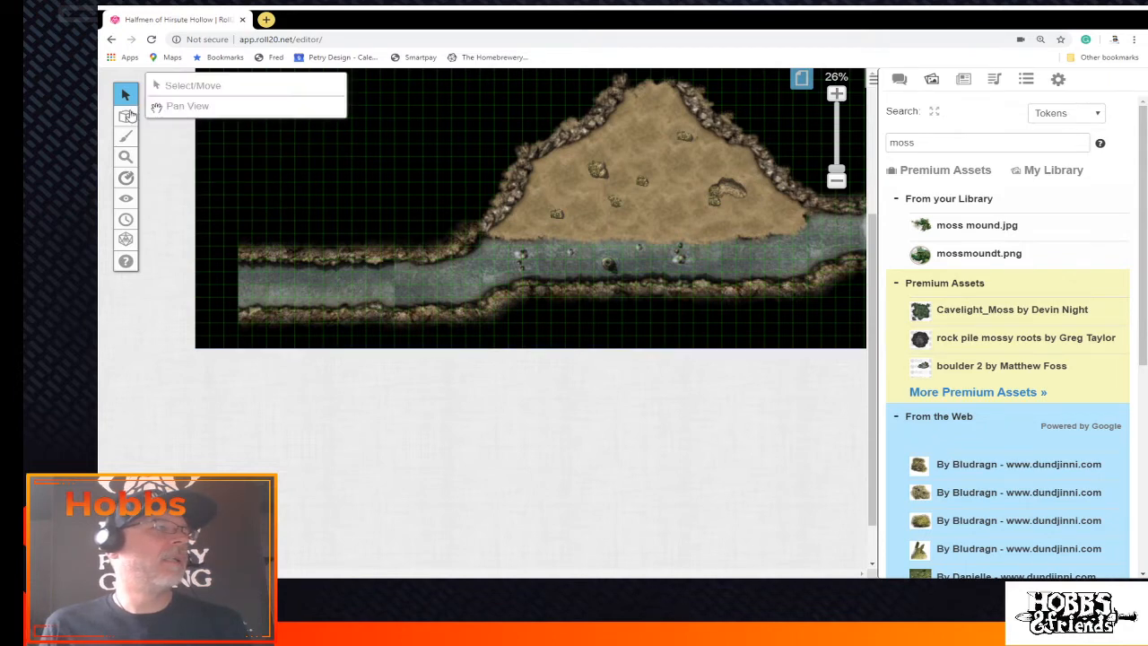
left_click(179, 108)
left_click(359, 304)
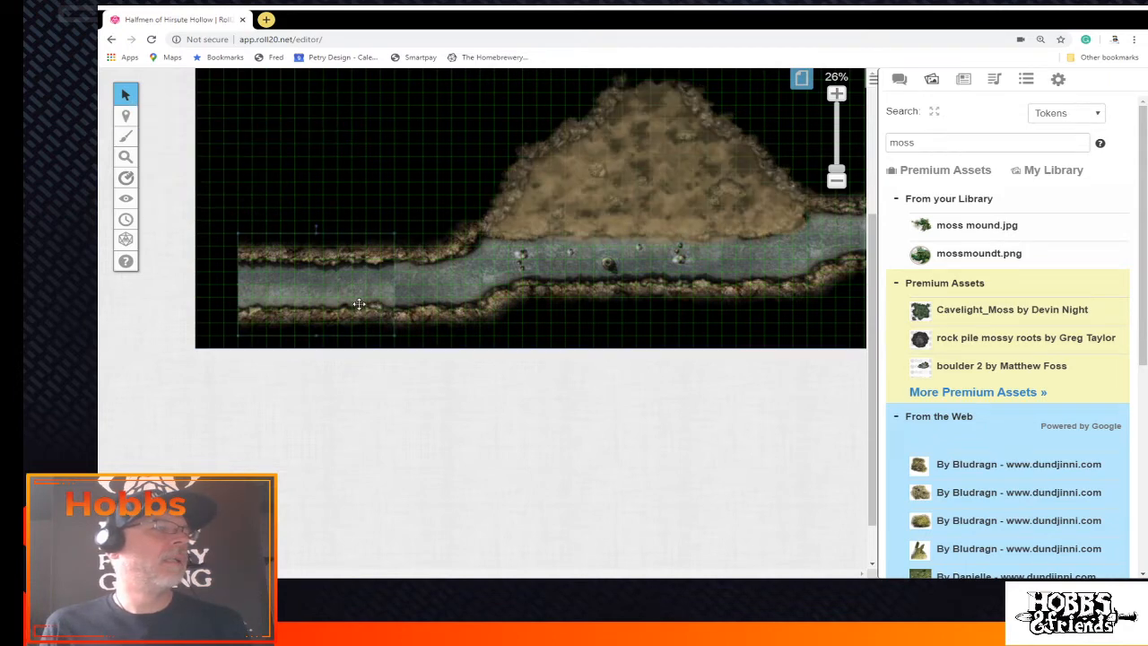
Try flipping the leftmost river section horizontally, and flip it back
right_click(347, 293)
mouse_move(369, 269)
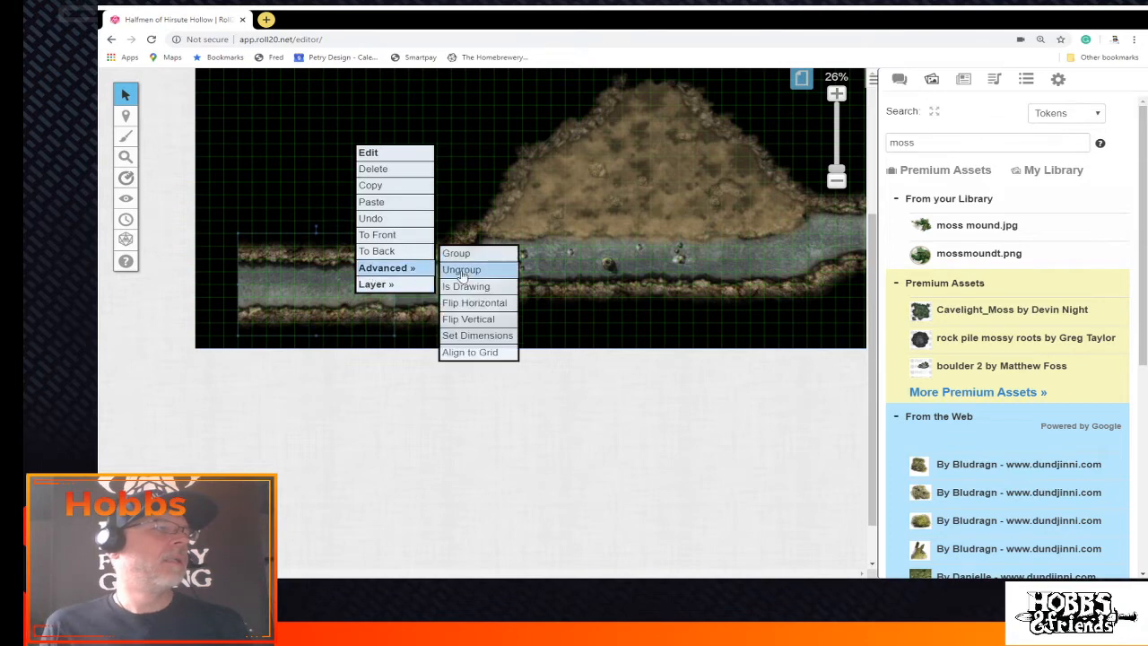
left_click(469, 303)
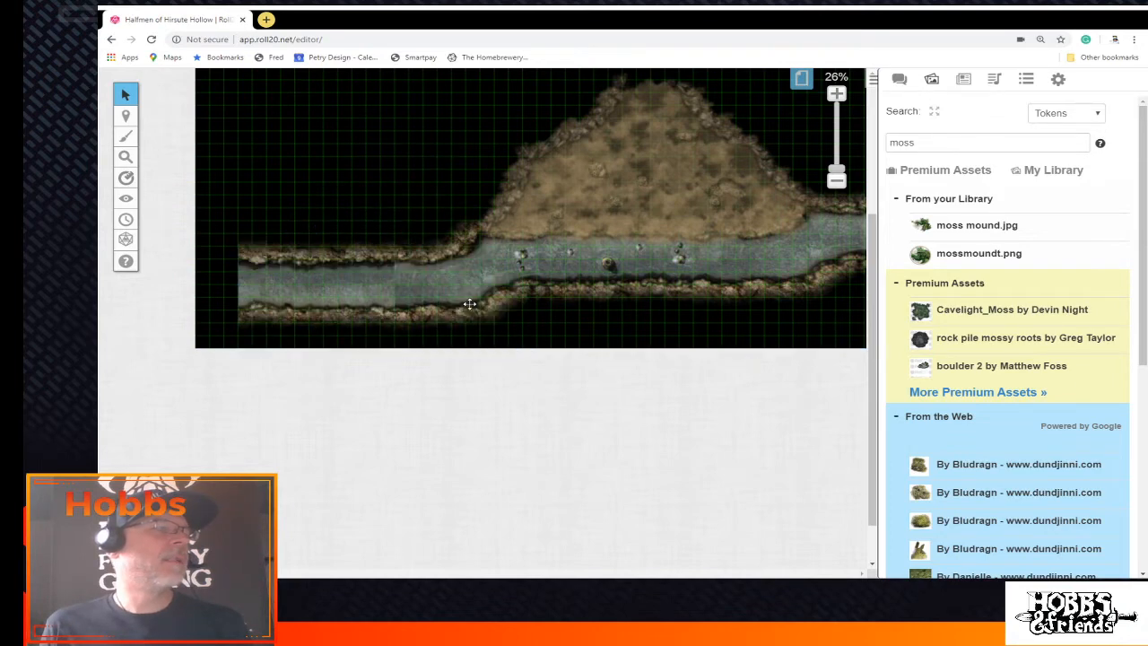
right_click(330, 294)
mouse_move(368, 272)
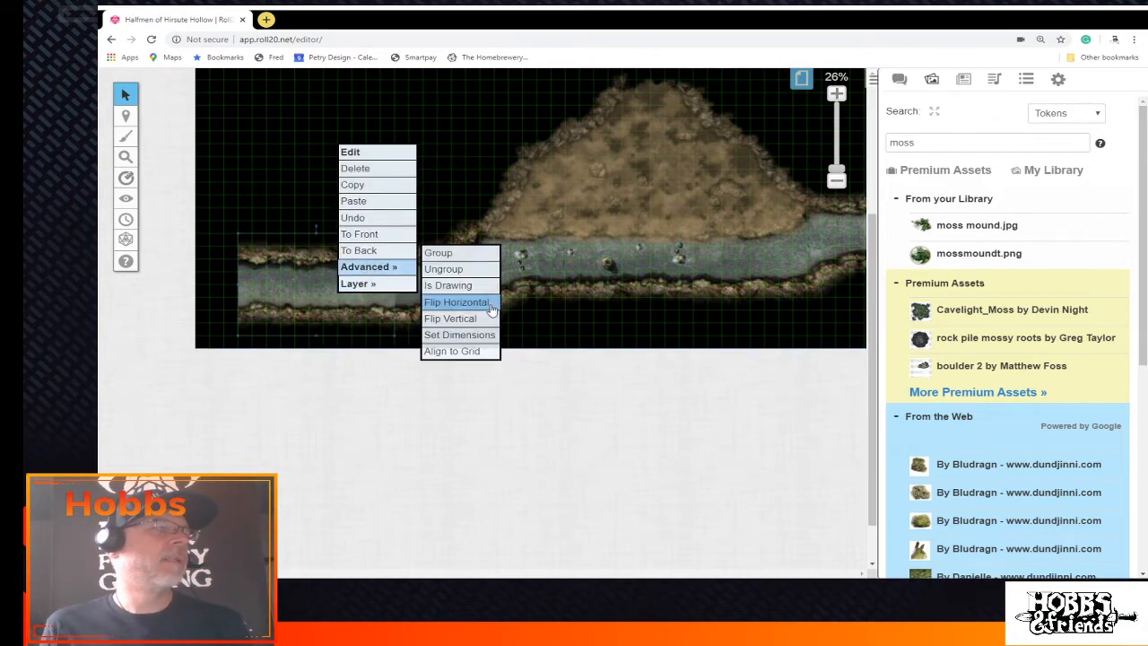
left_click(491, 308)
Flip the leftmost river section vertically and return to the Objects & Tokens layer
right_click(349, 292)
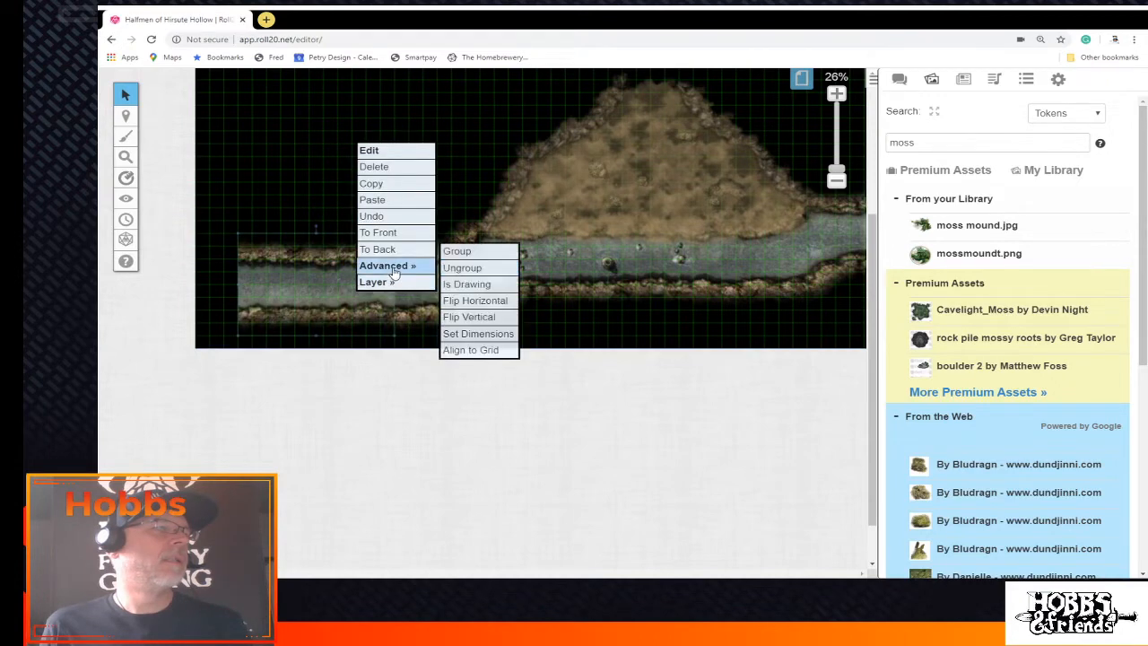
left_click(498, 317)
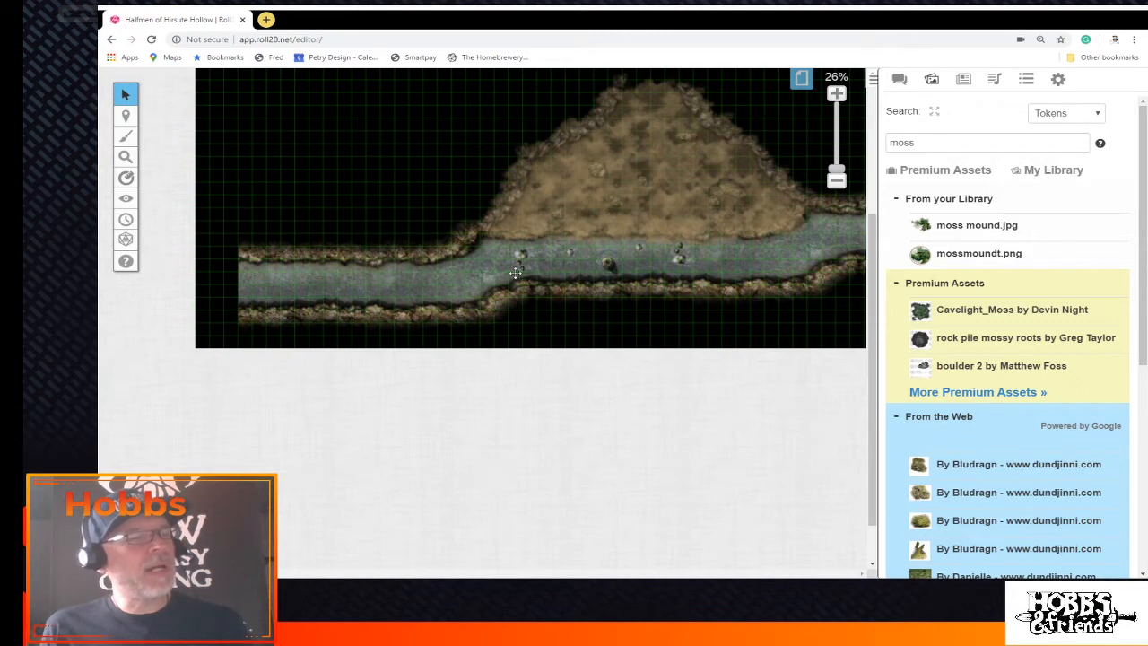
mouse_move(128, 114)
left_click(204, 131)
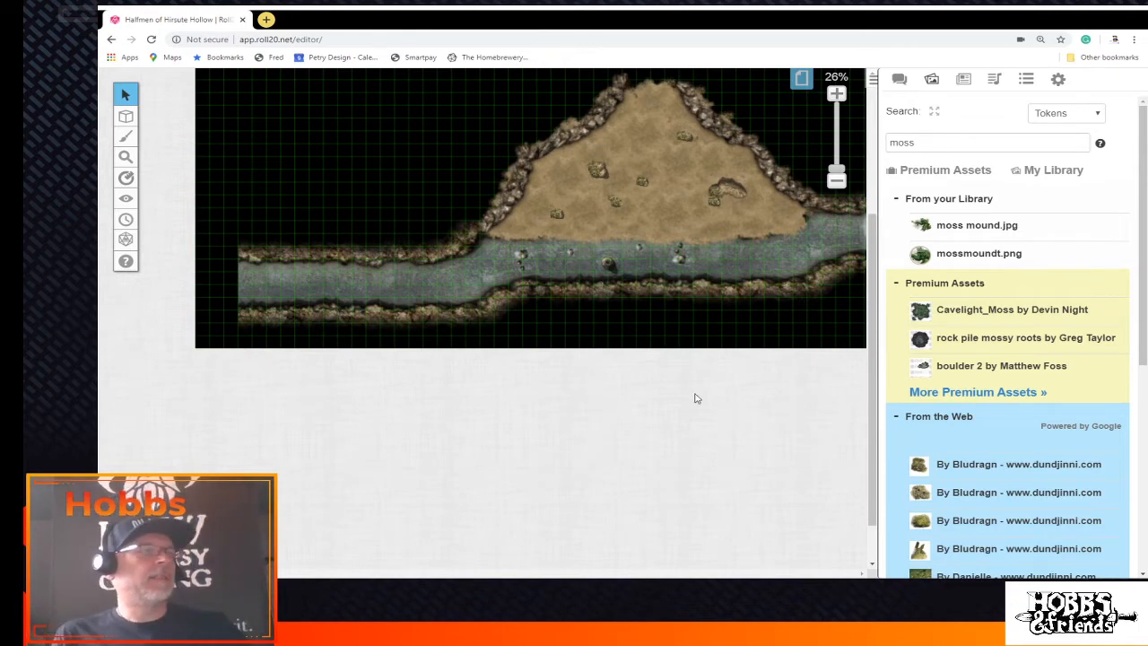
Select all the hill's pieces on the Objects & Tokens layer and move them to the Map Layer
scroll(696, 398, "up", 3)
left_click_drag(358, 173, 838, 532)
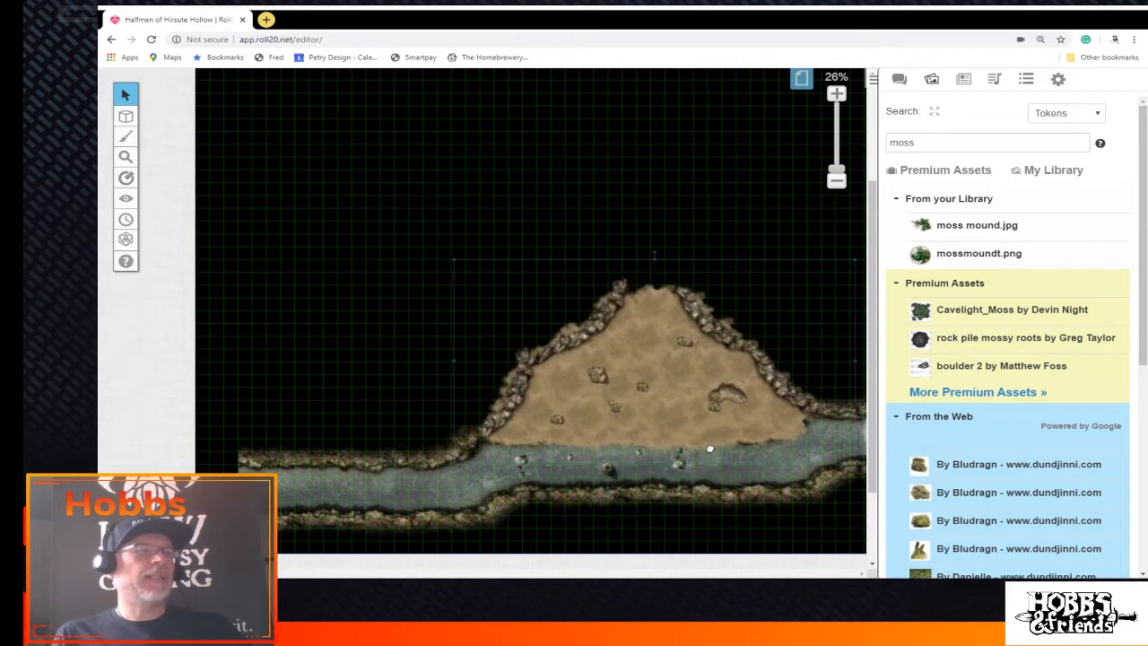
right_click(709, 448)
mouse_move(758, 439)
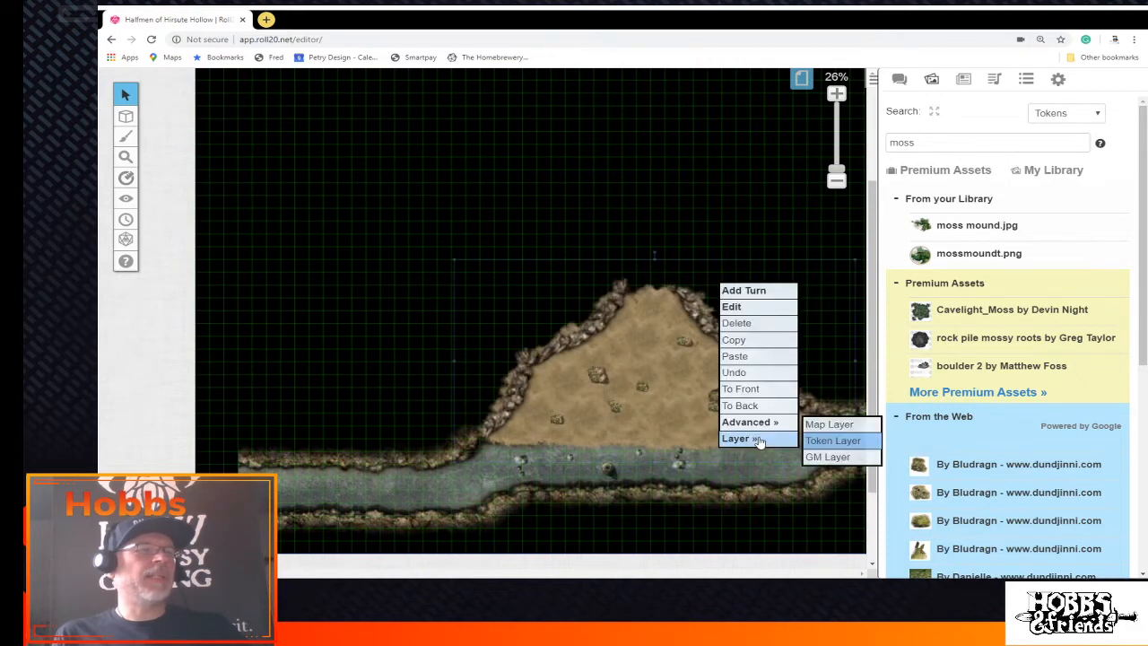
left_click(848, 429)
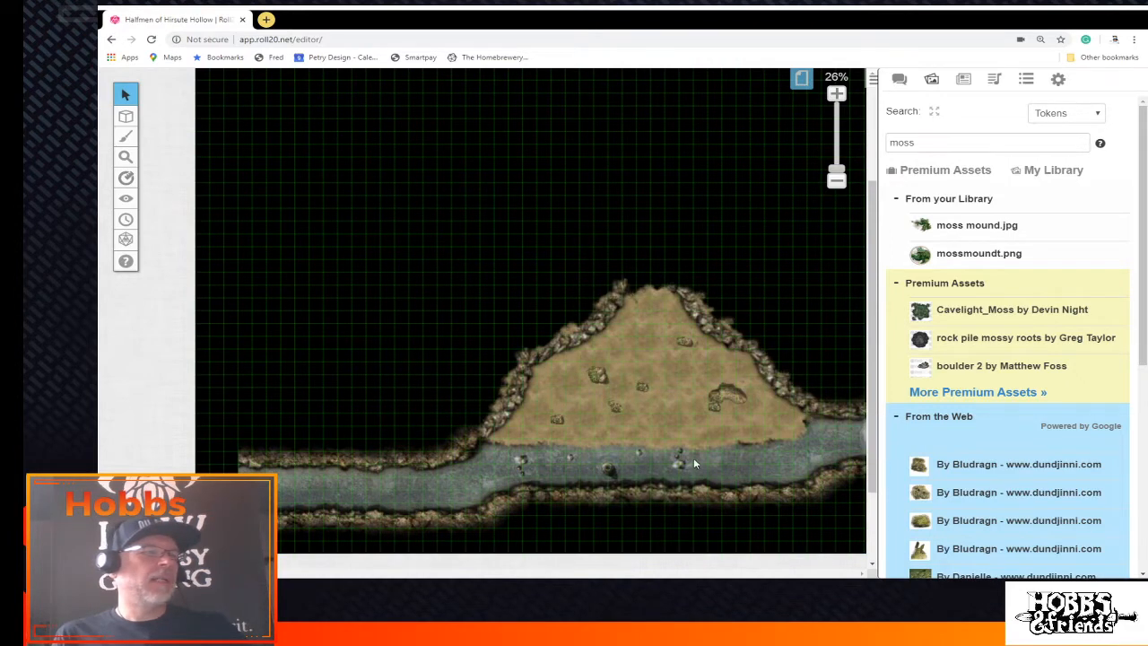
scroll(696, 459, "down", 2)
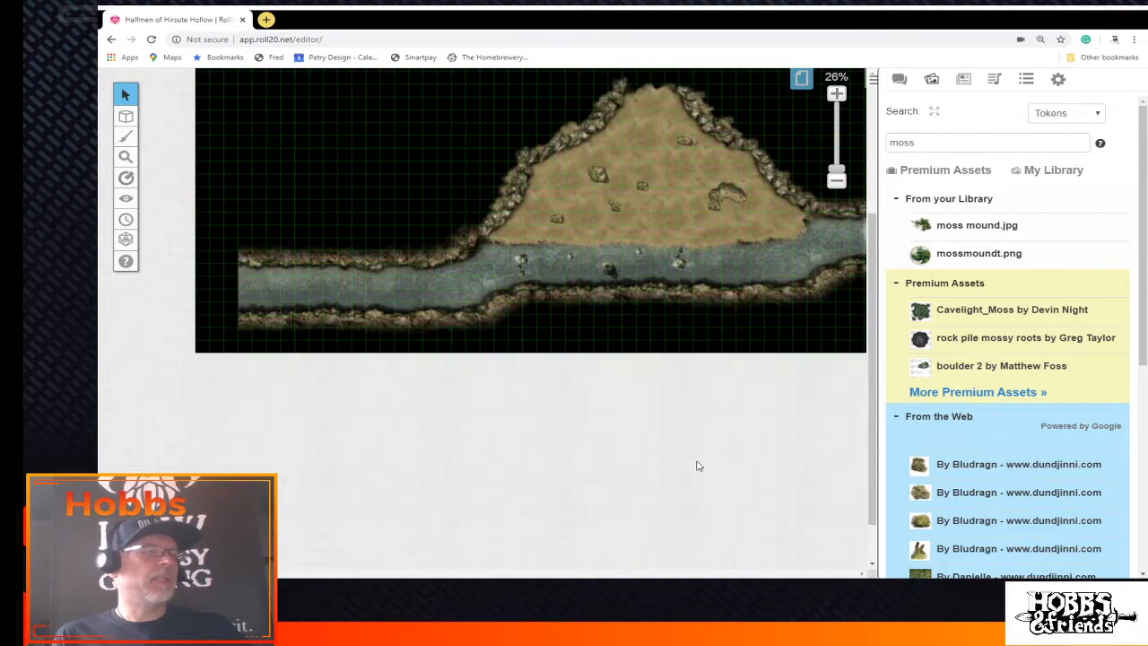
scroll(696, 459, "up", 4)
scroll(697, 464, "down", 2)
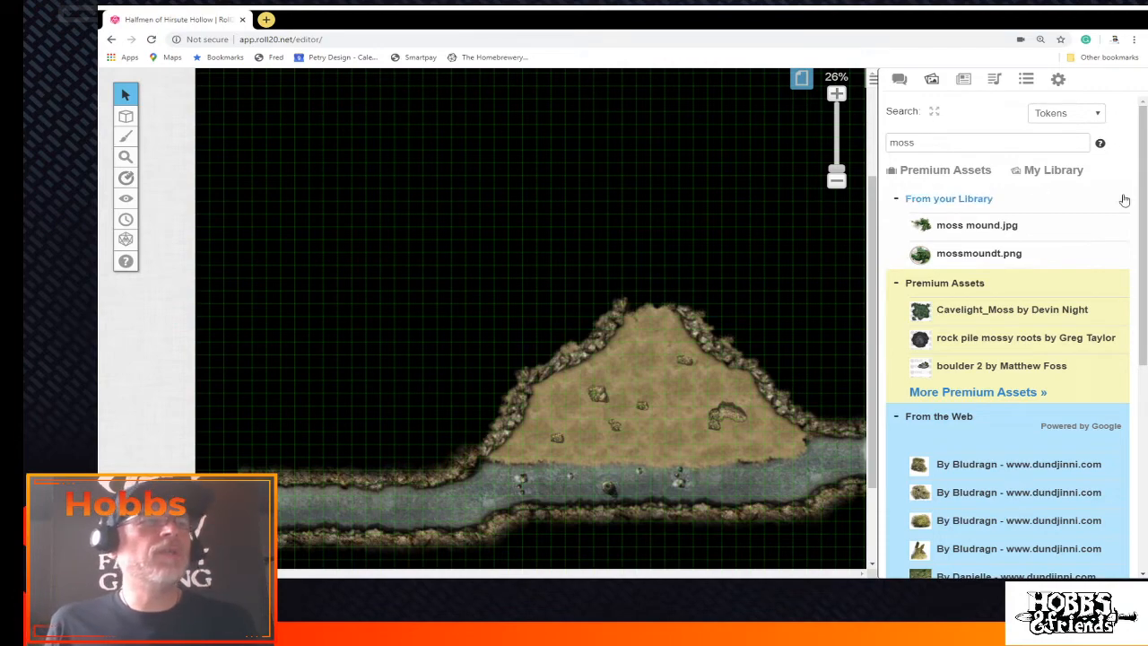
Open the Master Map handout, examine the enlarged map of Hirsute Hollow, and close it
left_click(899, 79)
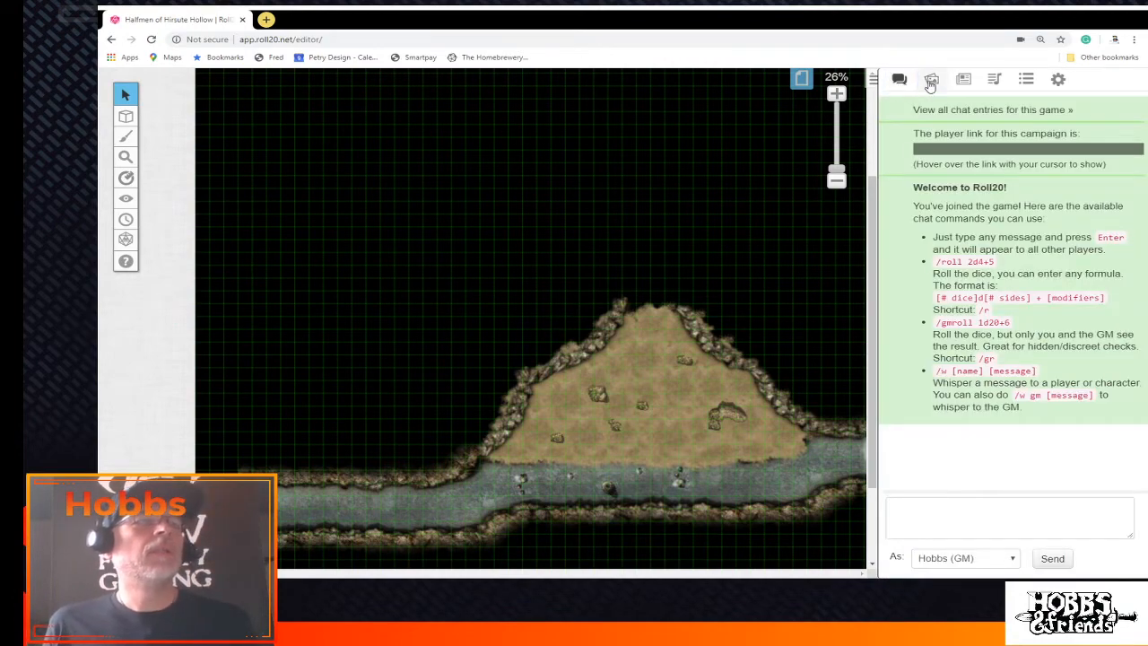
left_click(932, 79)
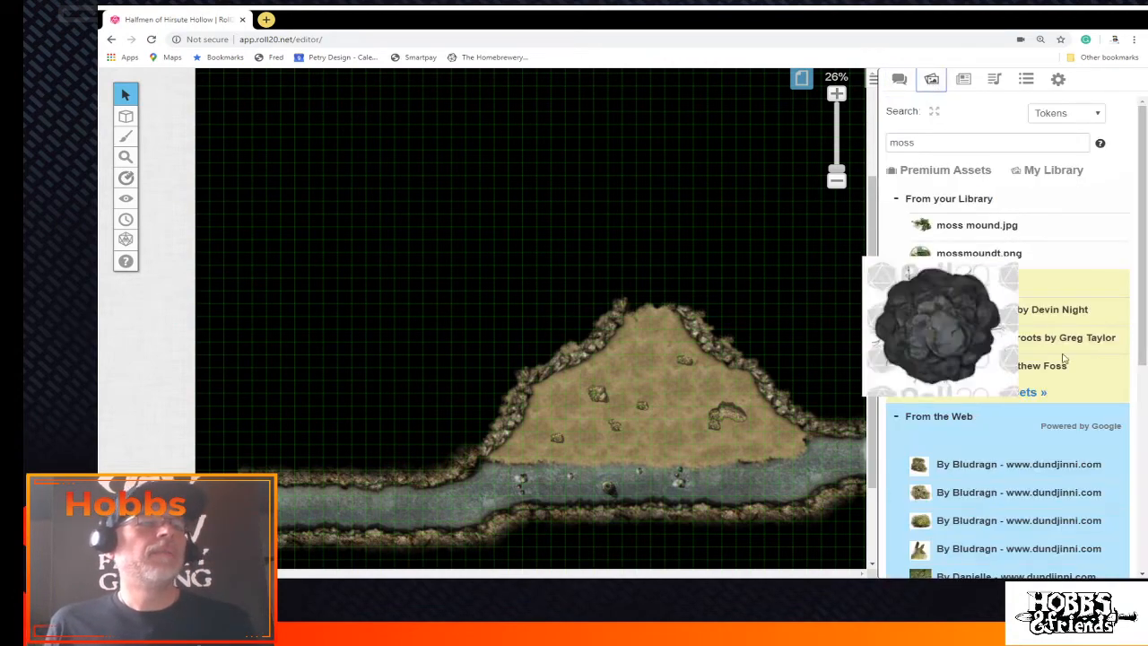
left_click(898, 81)
left_click(963, 79)
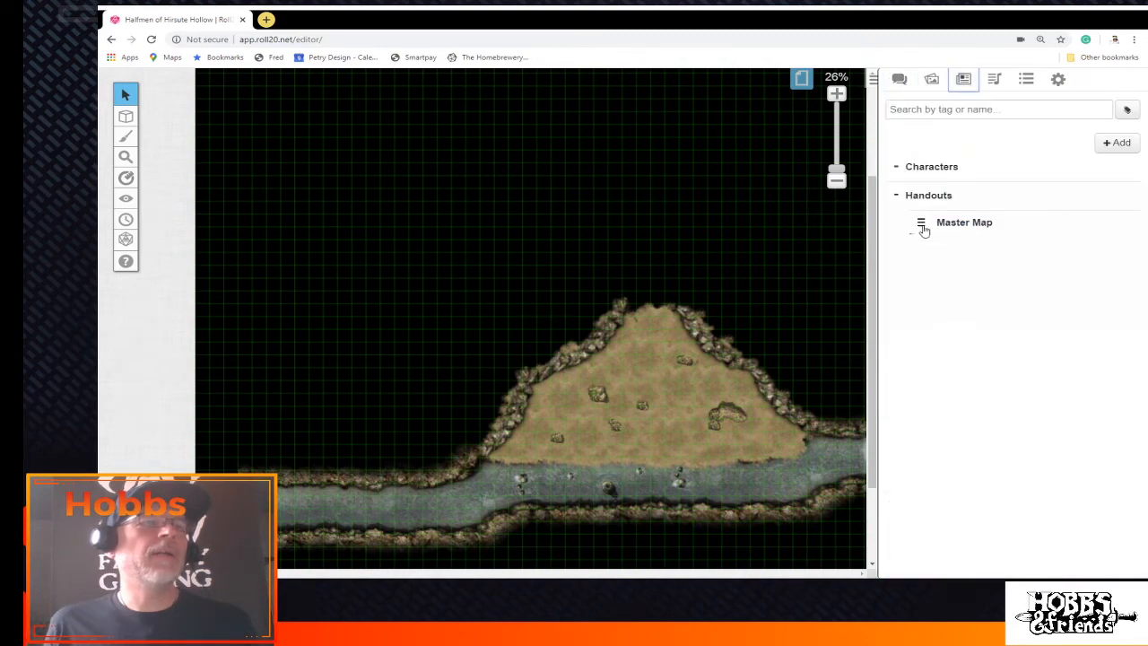
left_click(923, 225)
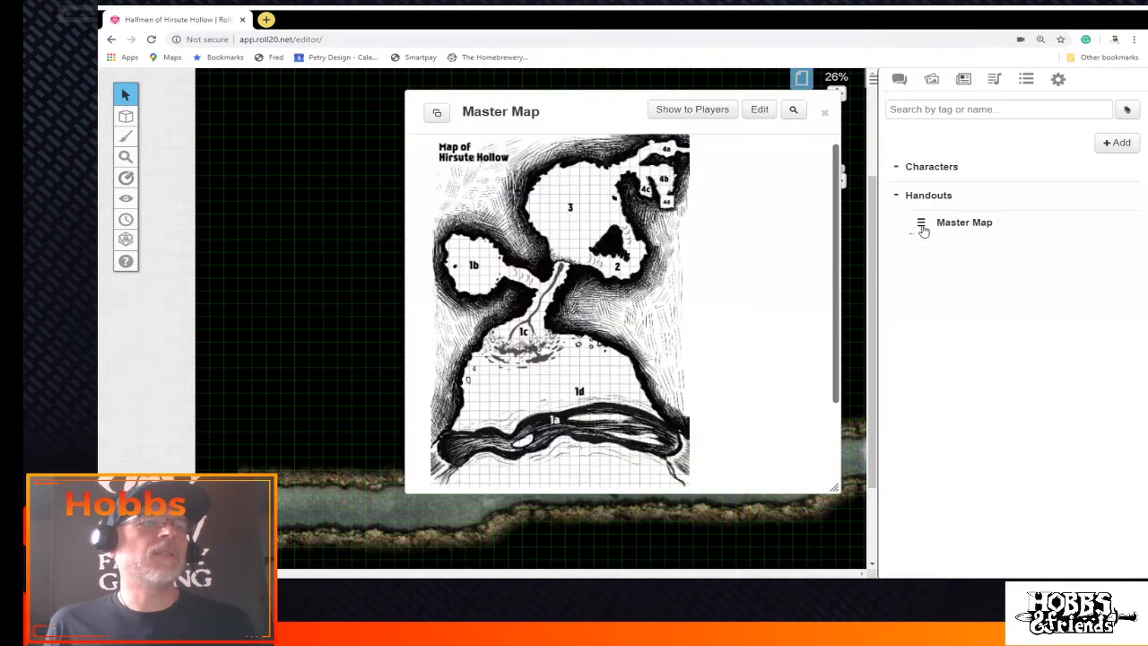
left_click(556, 324)
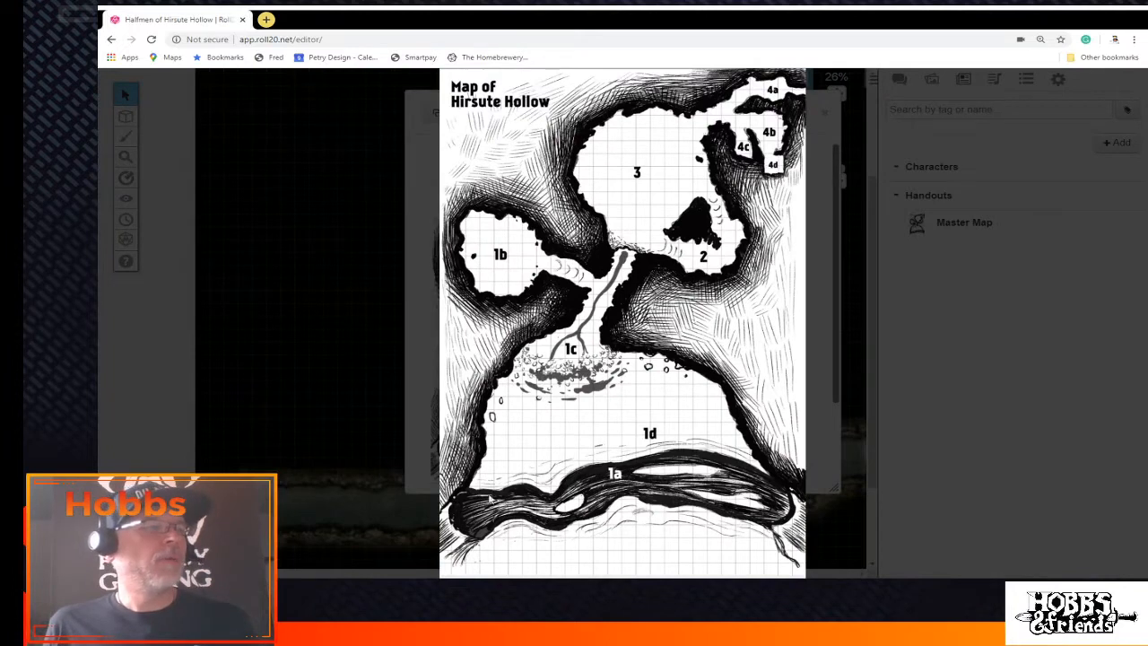
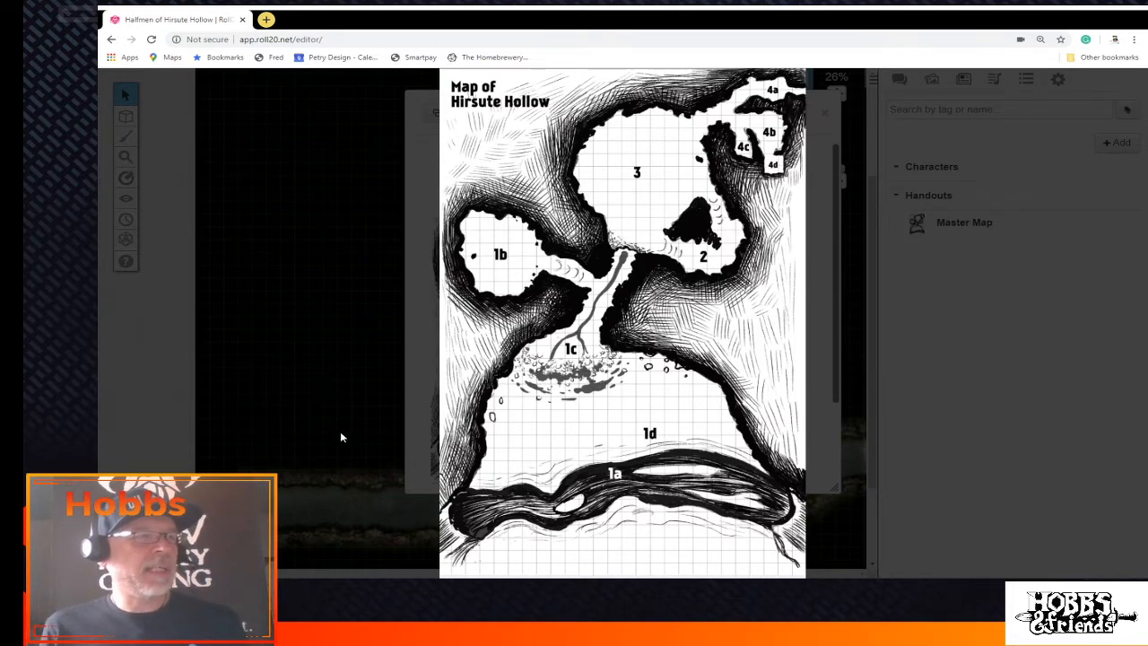
left_click(265, 313)
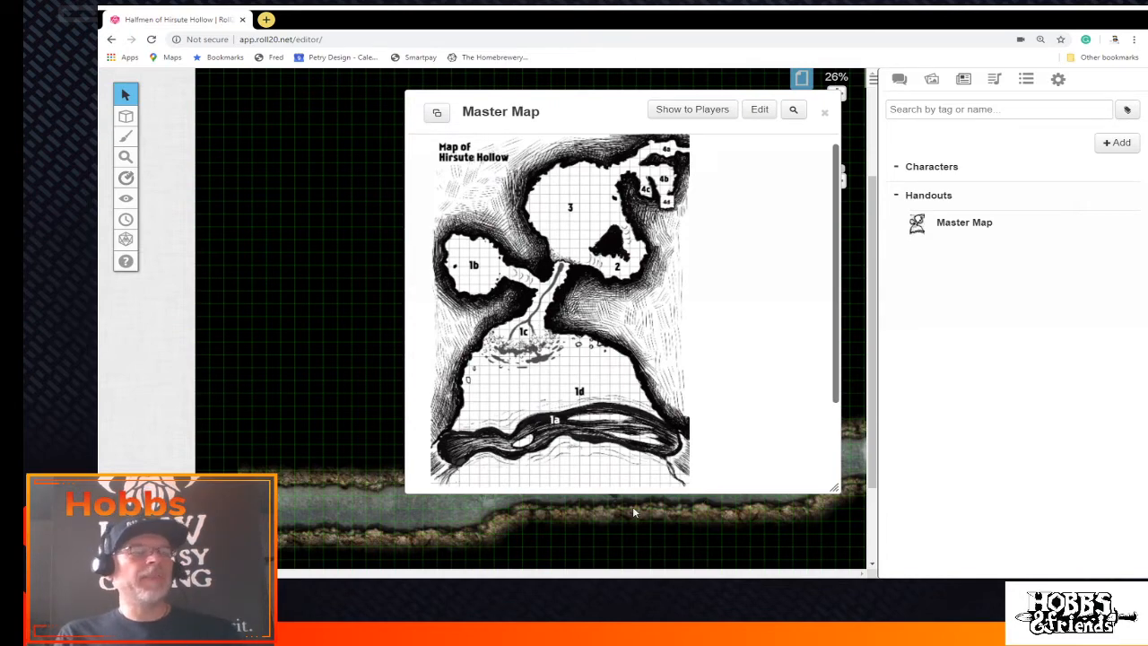
left_click(825, 114)
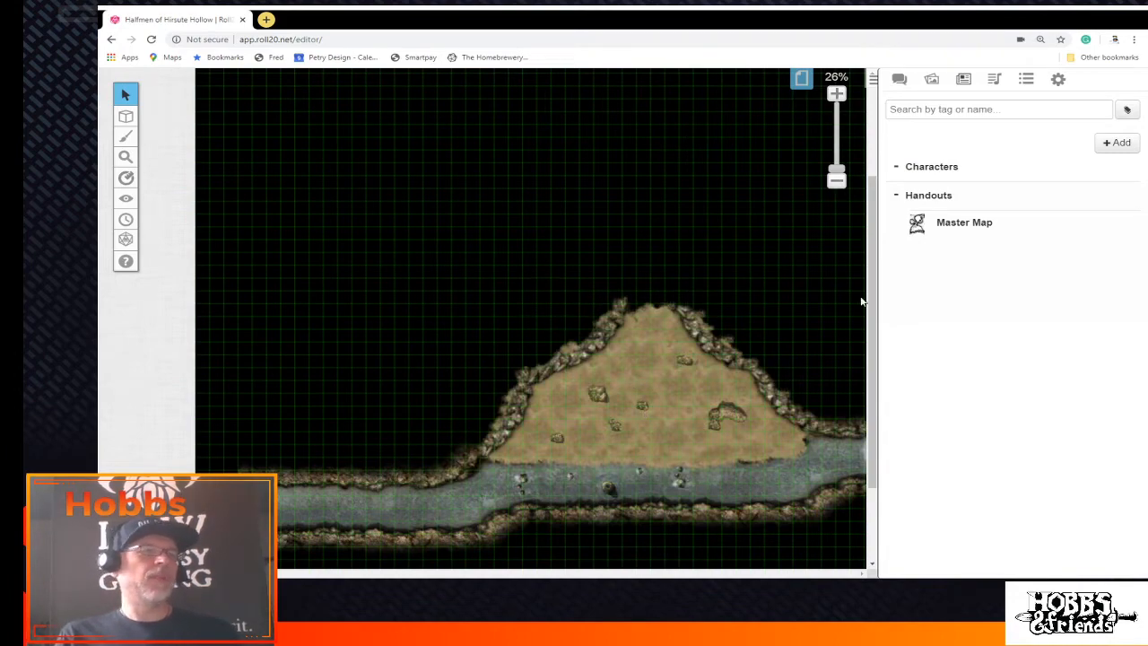
Measure distances on the sandy hill along its shoreline with the river
scroll(834, 170, "up", 3)
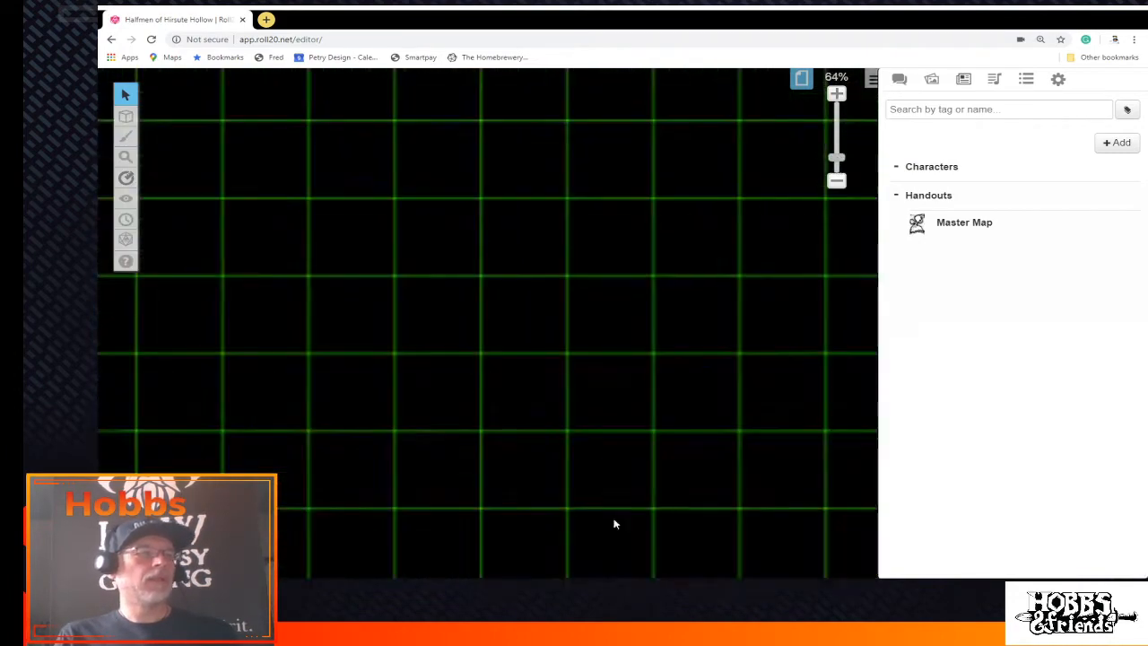
scroll(616, 523, "down", 1)
left_click_drag(509, 576, 570, 573)
scroll(642, 430, "down", 2)
scroll(640, 429, "down", 2)
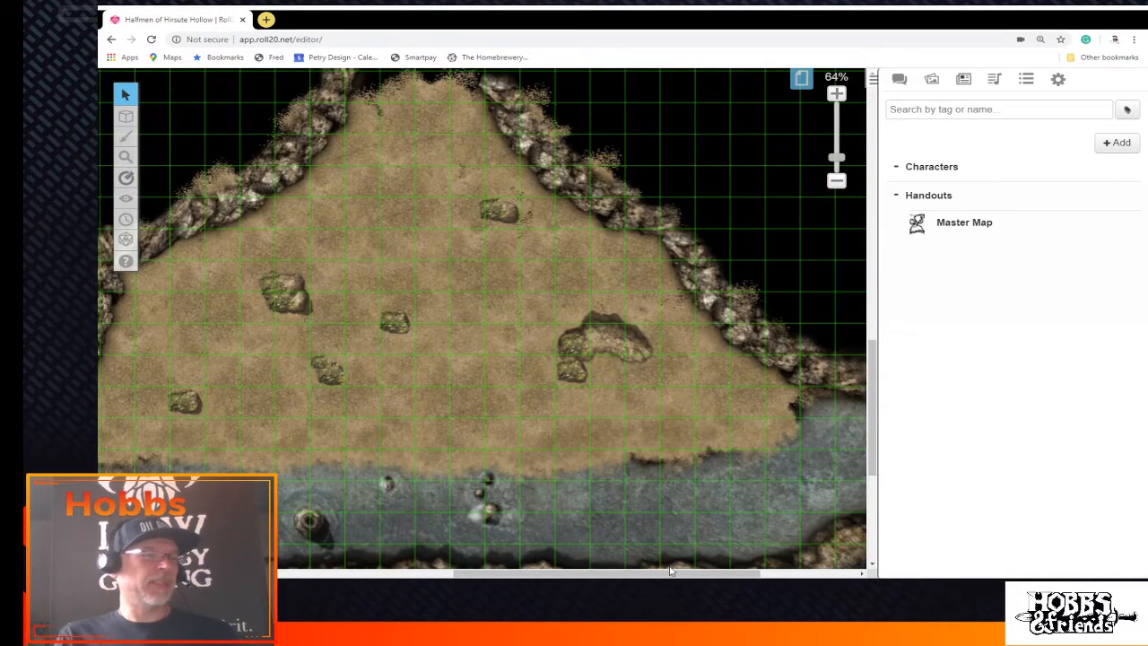
left_click_drag(671, 570, 565, 572)
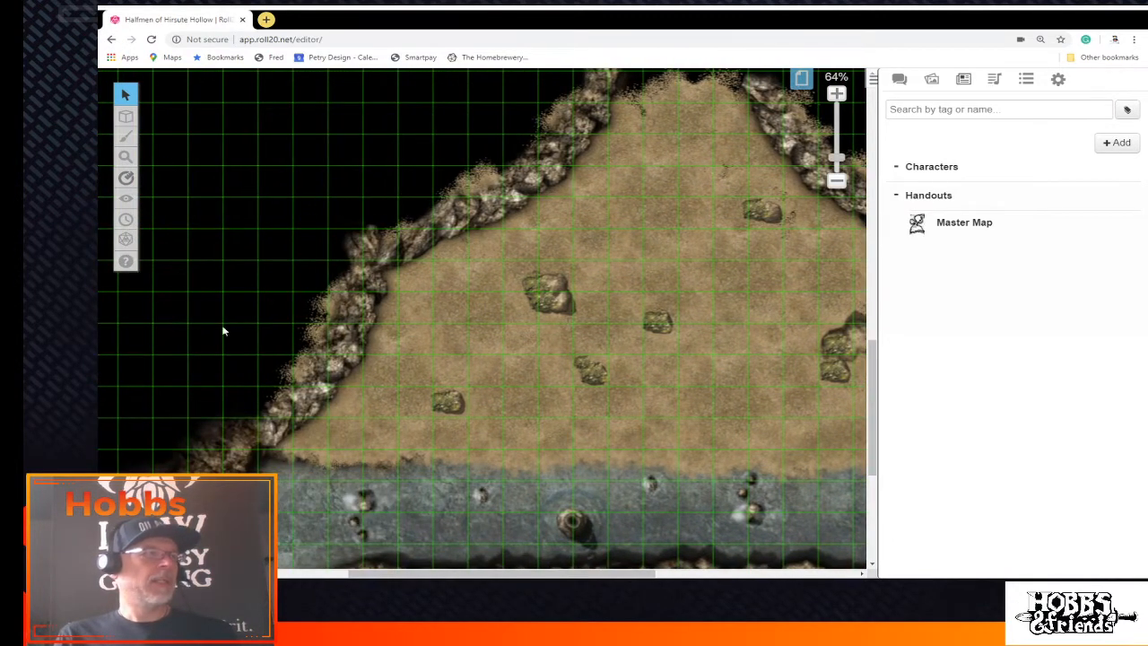
left_click(132, 180)
mouse_move(376, 446)
left_mouse_down()
mouse_move(292, 446)
mouse_move(276, 462)
mouse_move(387, 463)
left_mouse_up()
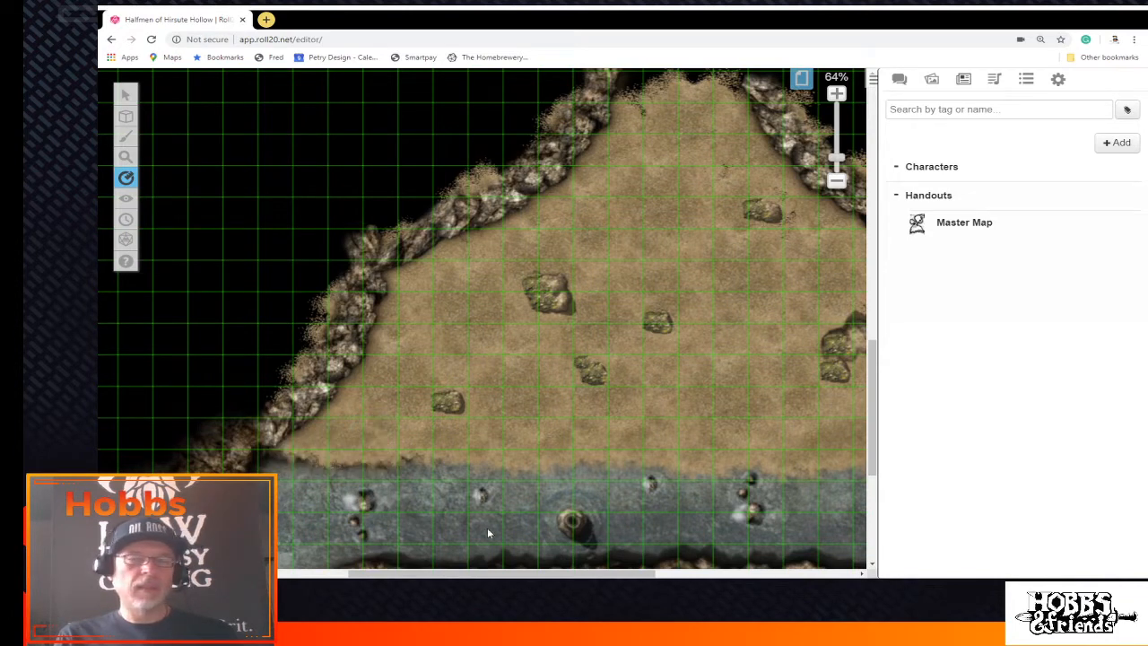
left_click_drag(493, 571, 593, 538)
left_click_drag(586, 440, 726, 432)
On the Map & Background layer, copy a sand patch from the hill's lower edge and paste it by the dark shoreline ledge
mouse_move(128, 117)
left_click(205, 110)
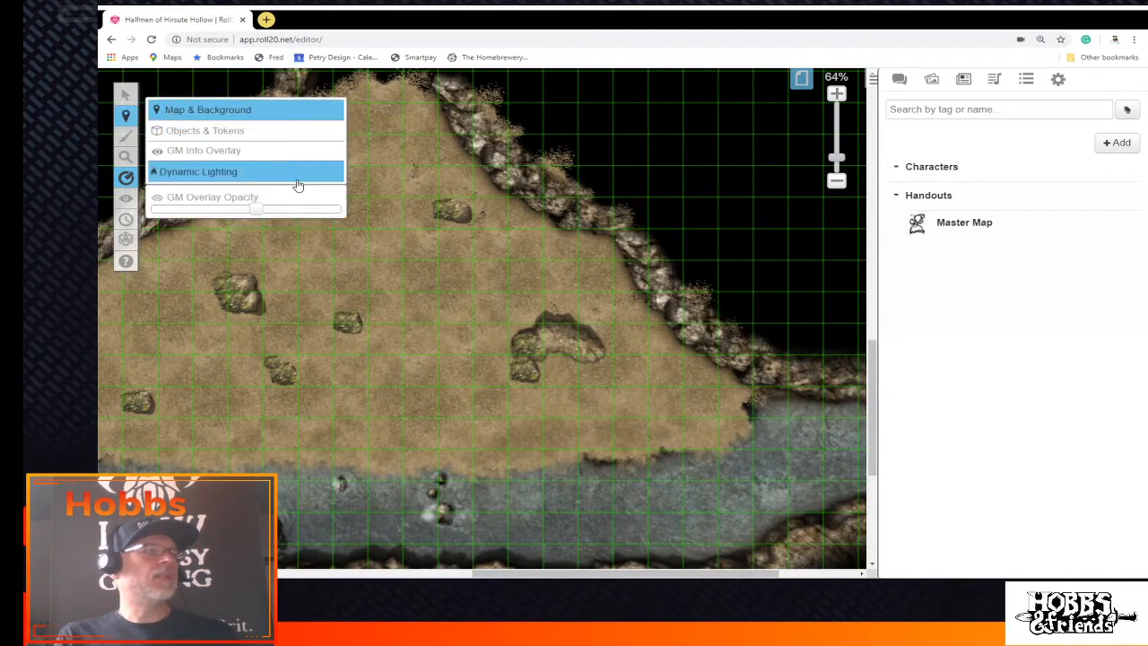
mouse_move(125, 95)
left_click(180, 85)
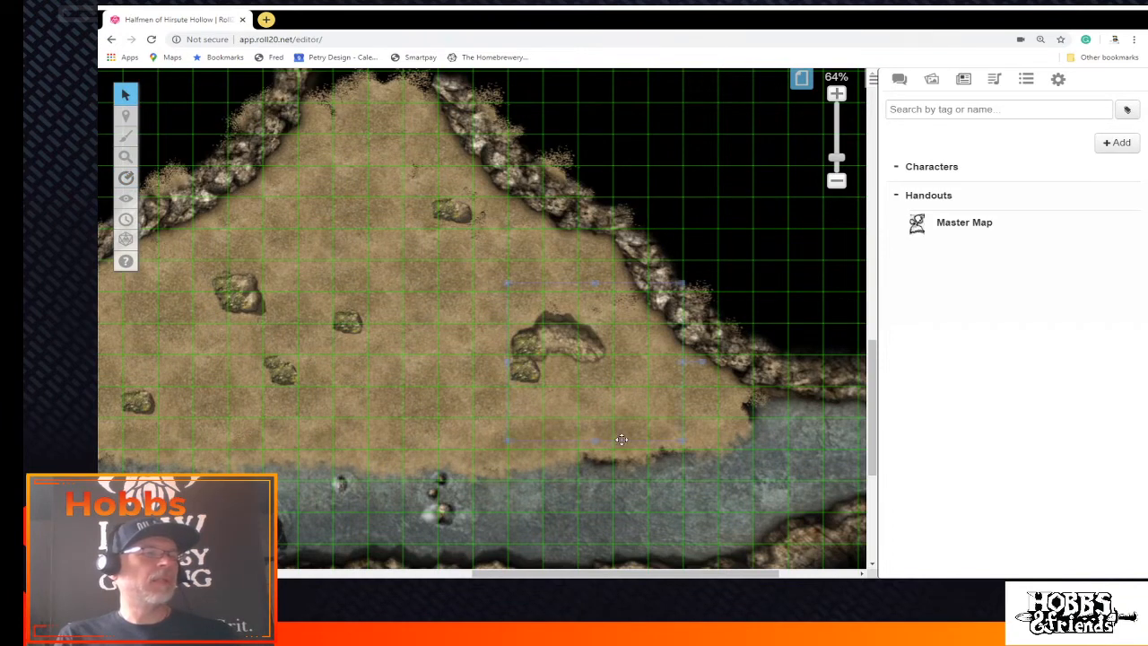
left_click_drag(708, 439, 708, 438)
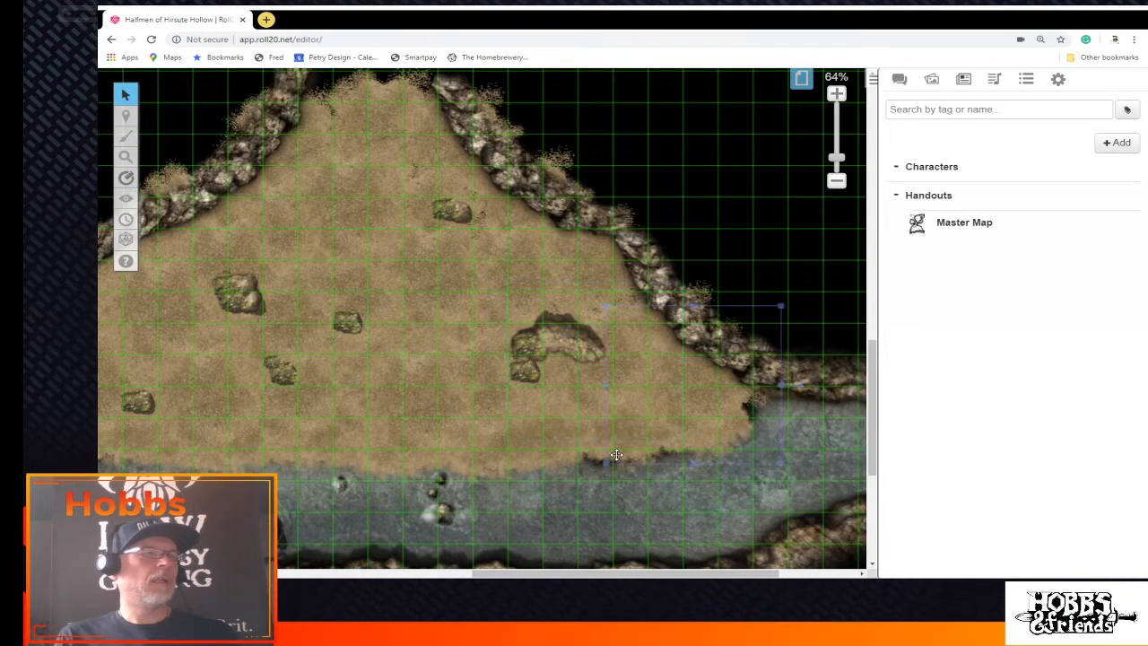
right_click(556, 444)
left_click(574, 330)
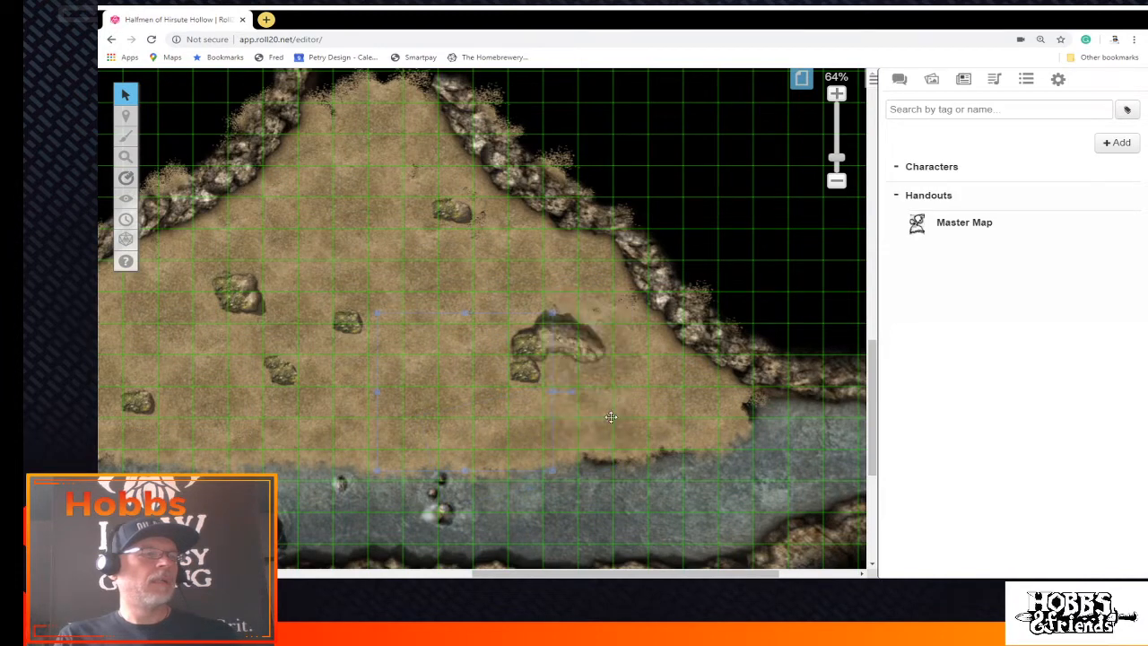
right_click(620, 448)
left_click(650, 356)
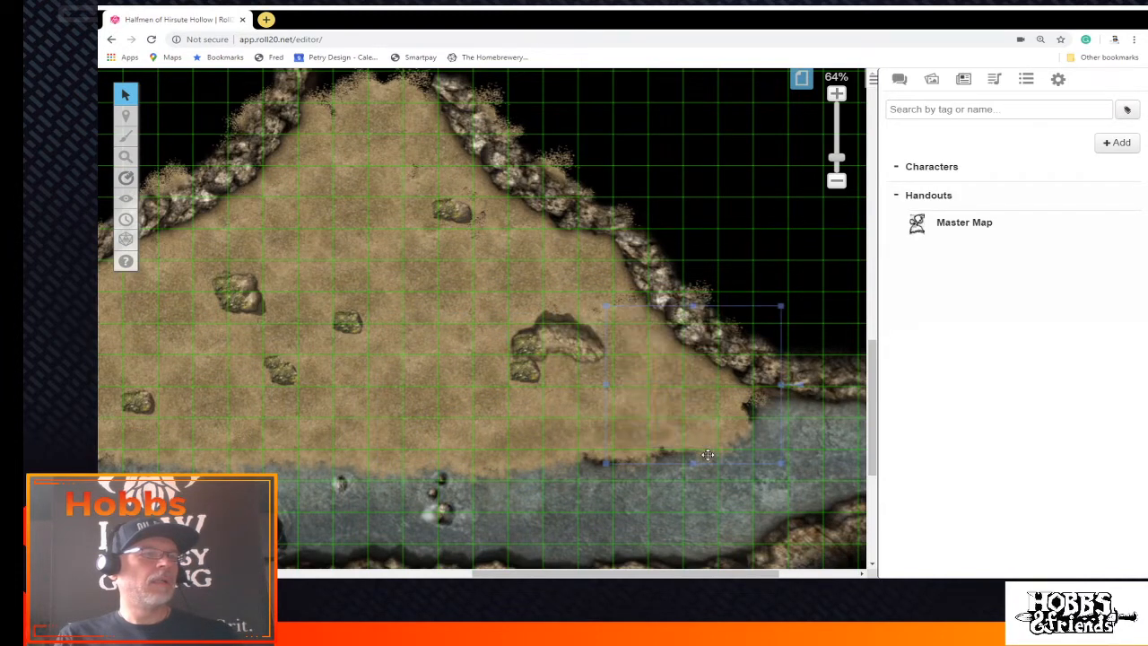
left_click(622, 448)
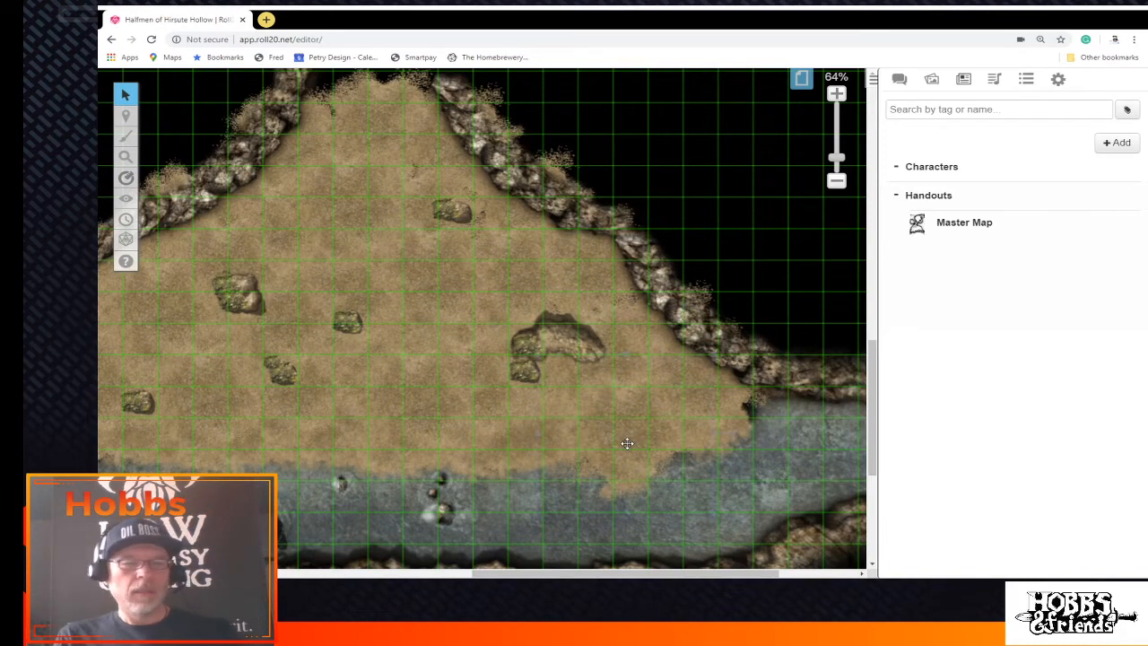
left_click_drag(627, 443, 633, 330)
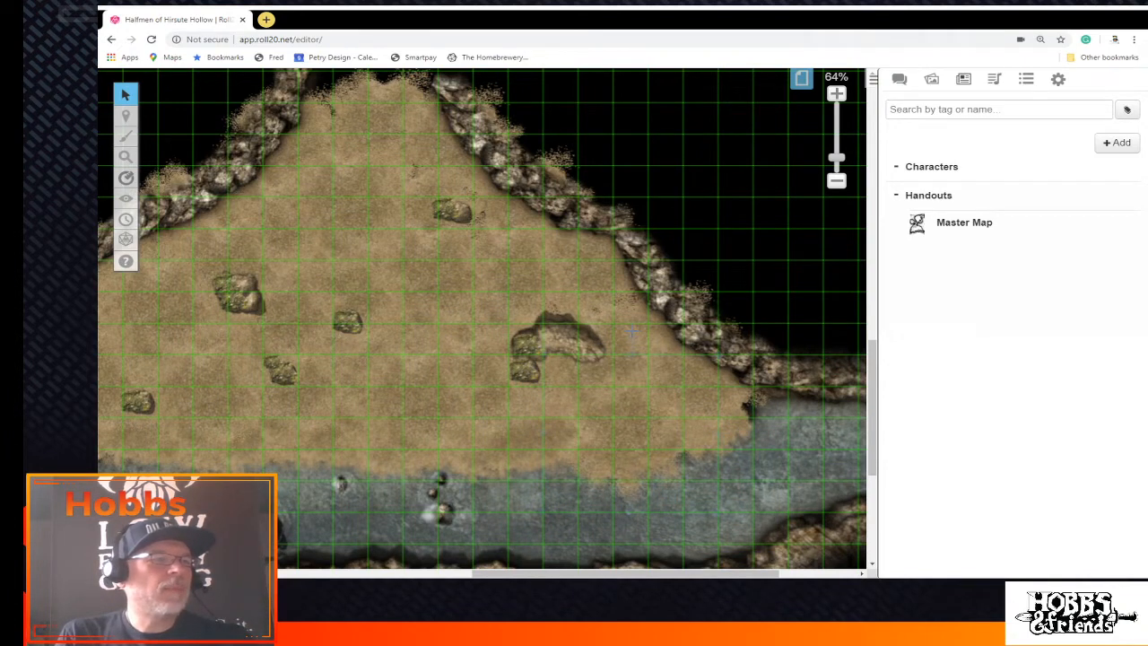
left_click_drag(620, 455, 609, 445)
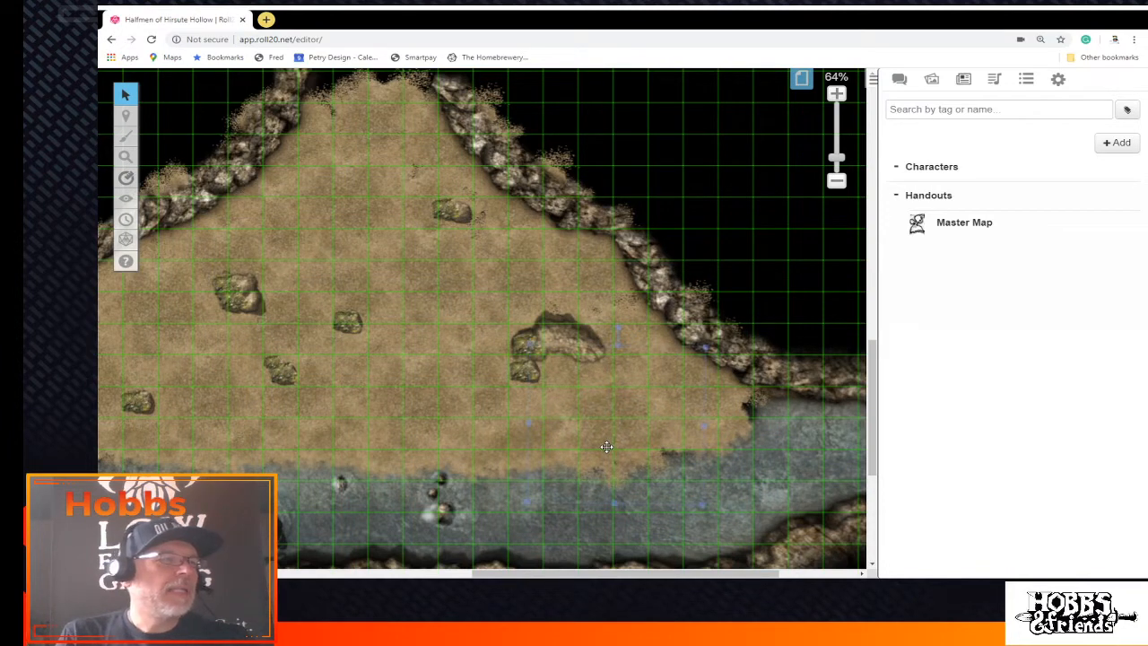
left_click_drag(606, 446, 606, 447)
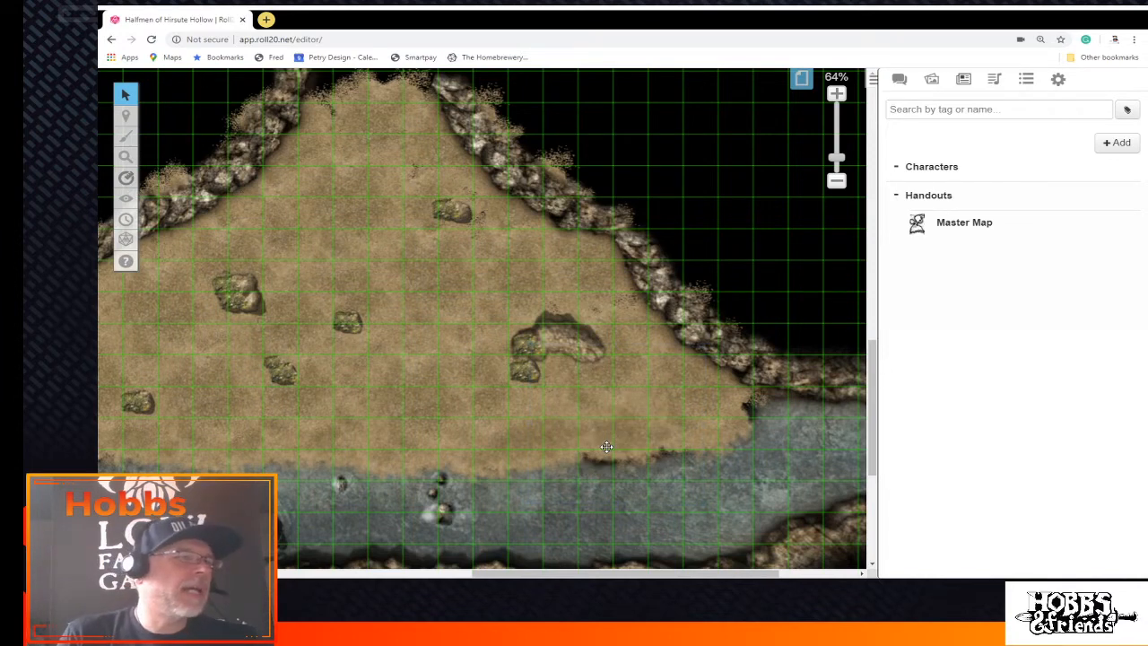
Copy a sand patch from the hill's lower edge and paste it over the dark ledge on the shoreline
left_click(396, 458)
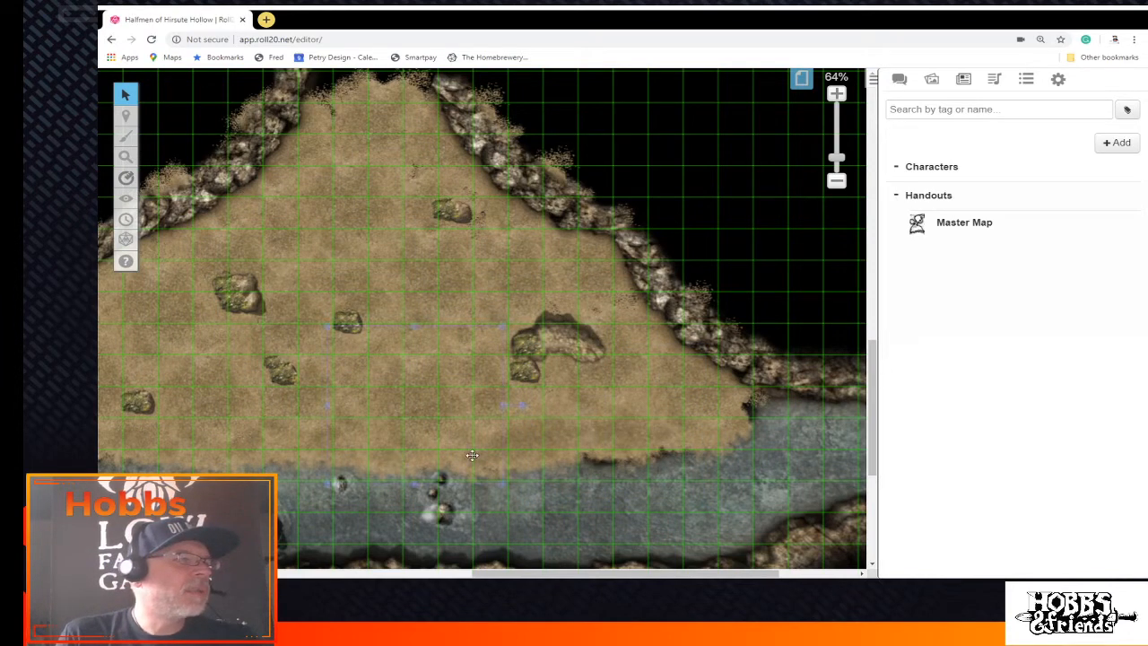
left_click(506, 461)
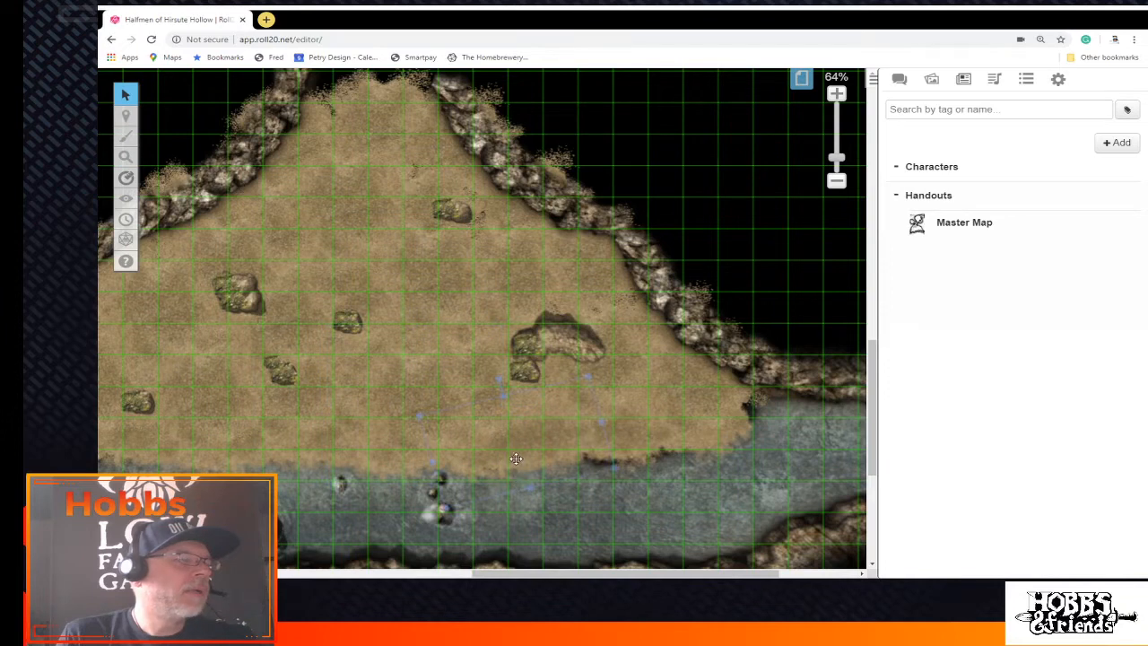
right_click(517, 460)
left_click(538, 348)
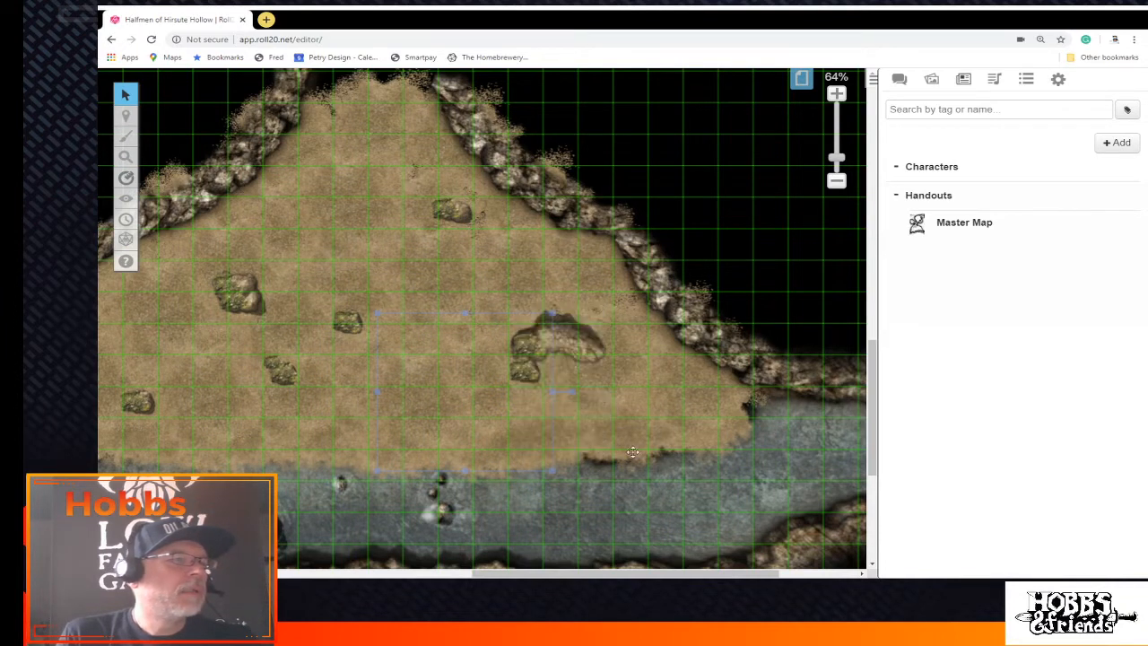
right_click(640, 460)
left_click(672, 367)
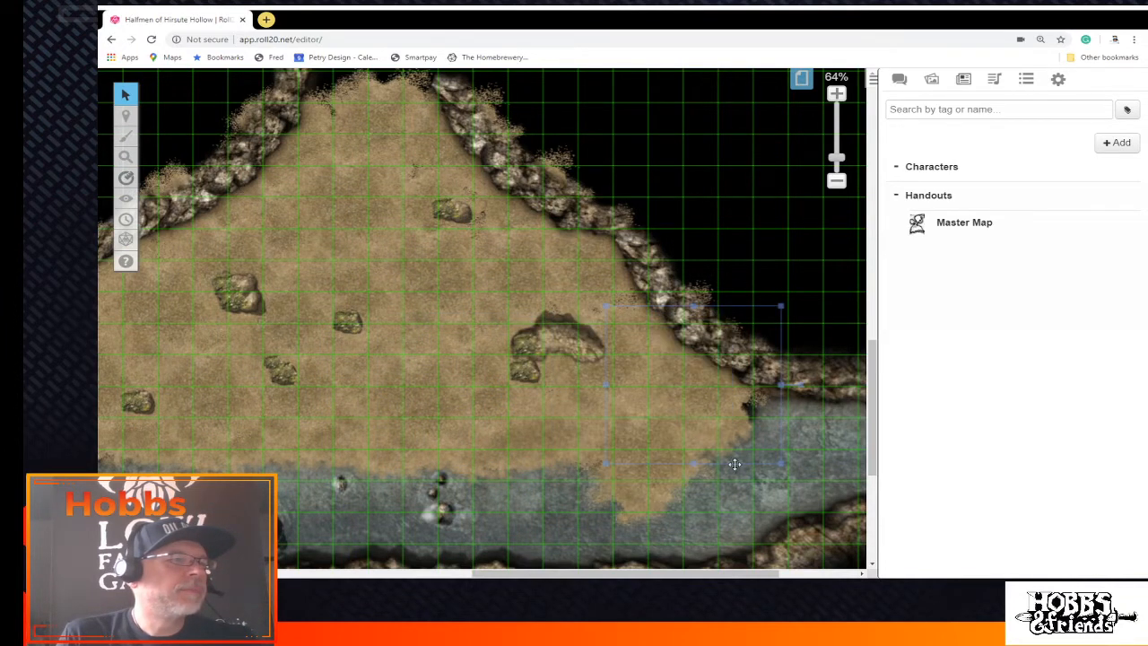
Move, rotate and flatten the pasted sand patch so it covers the dark ledge and blends into the shoreline
left_click_drag(651, 478, 639, 465)
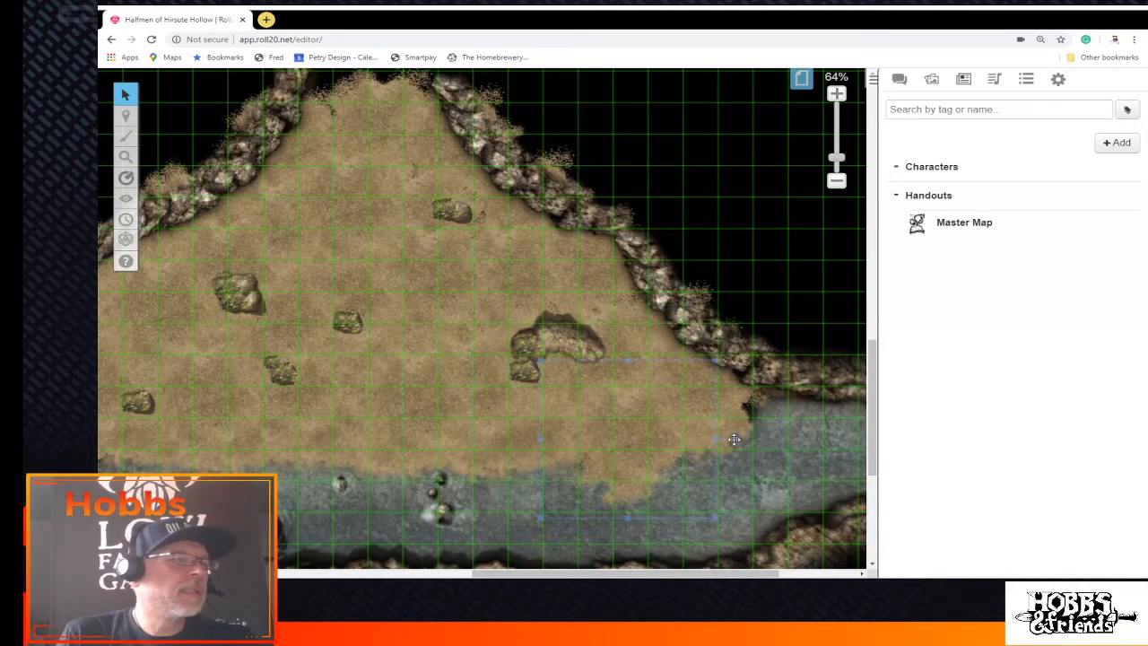
left_click(715, 466)
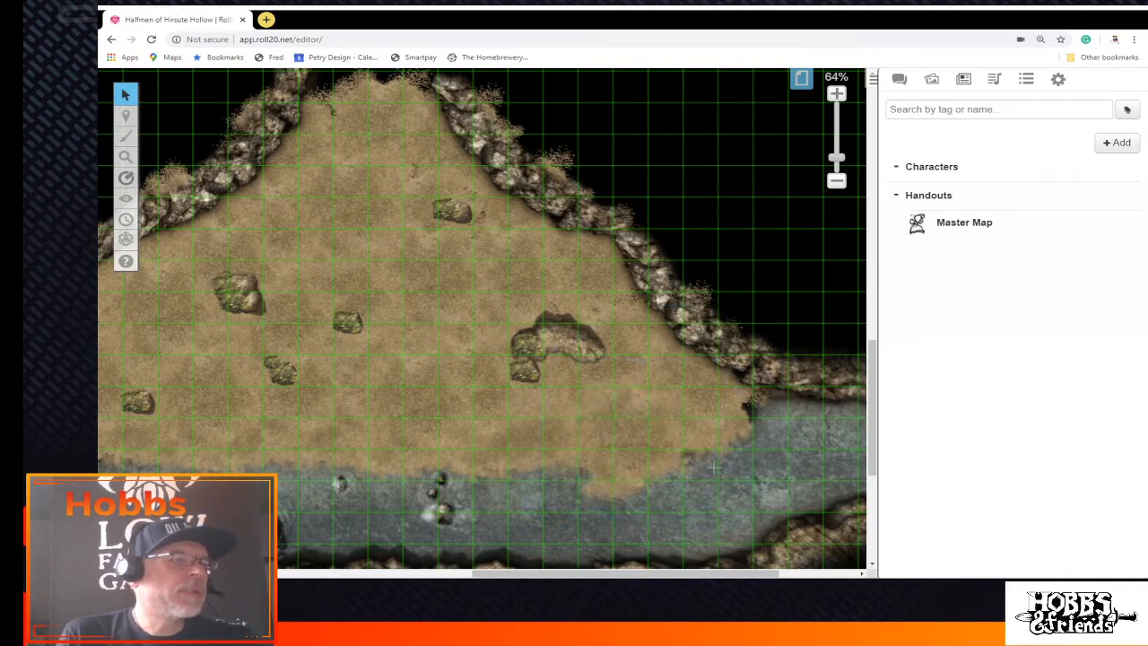
mouse_move(627, 464)
left_mouse_down()
mouse_move(622, 443)
mouse_move(625, 467)
left_mouse_up()
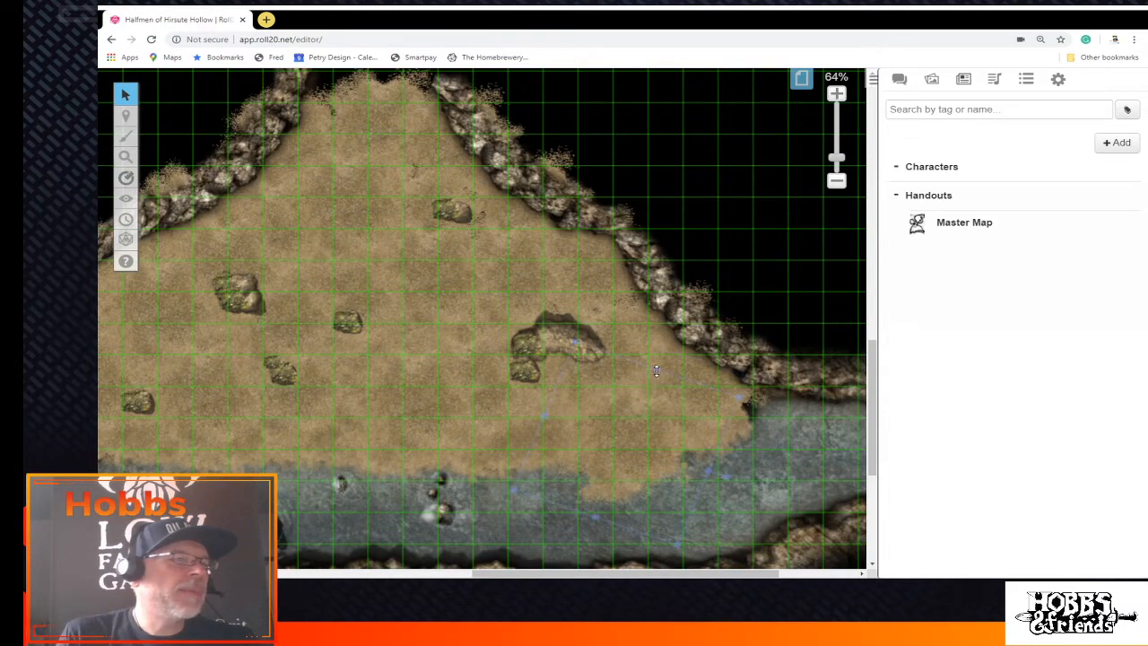
left_click_drag(656, 371, 689, 487)
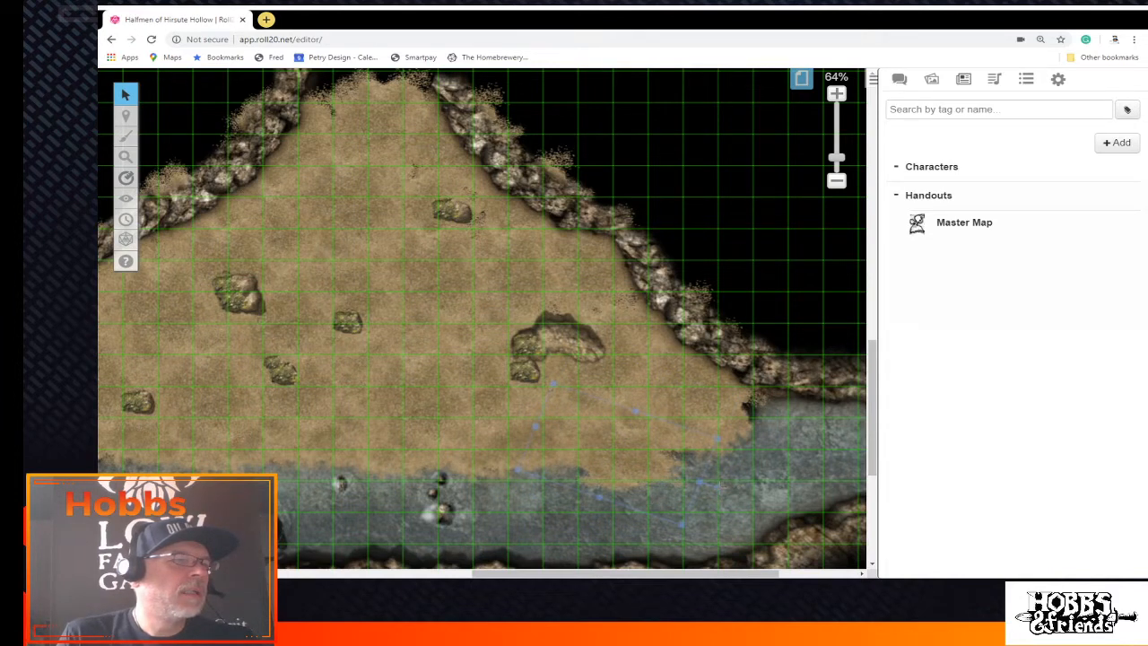
left_click(631, 461)
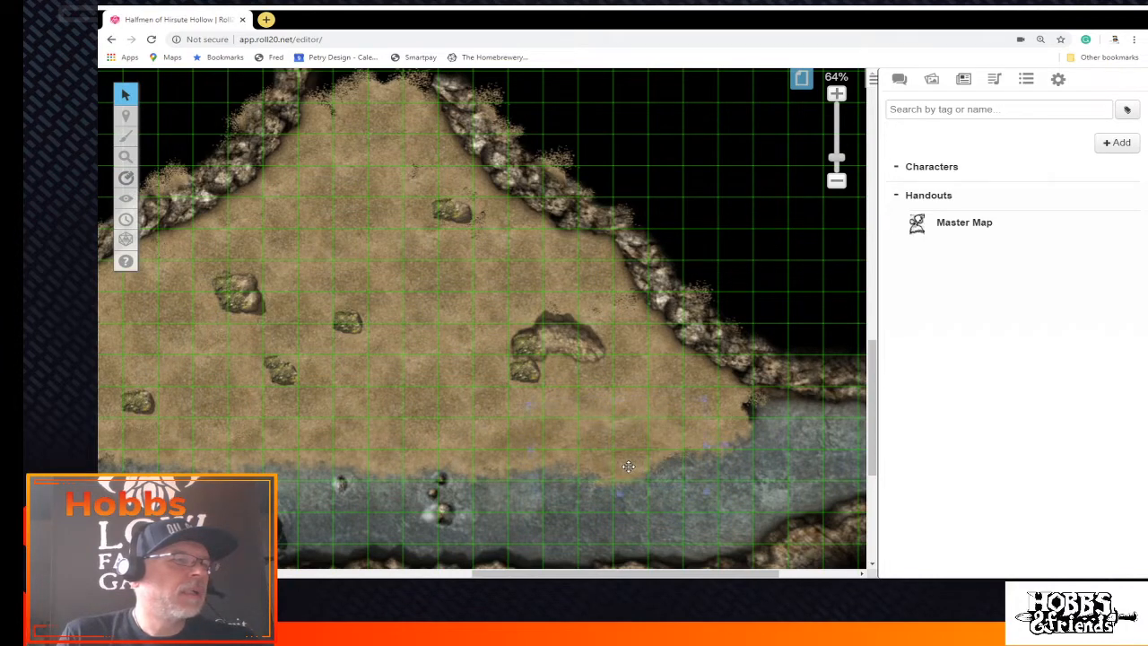
Copy the flattened sand patch and paste it over the dark corner where the shoreline meets the eastern cliff wall
right_click(641, 457)
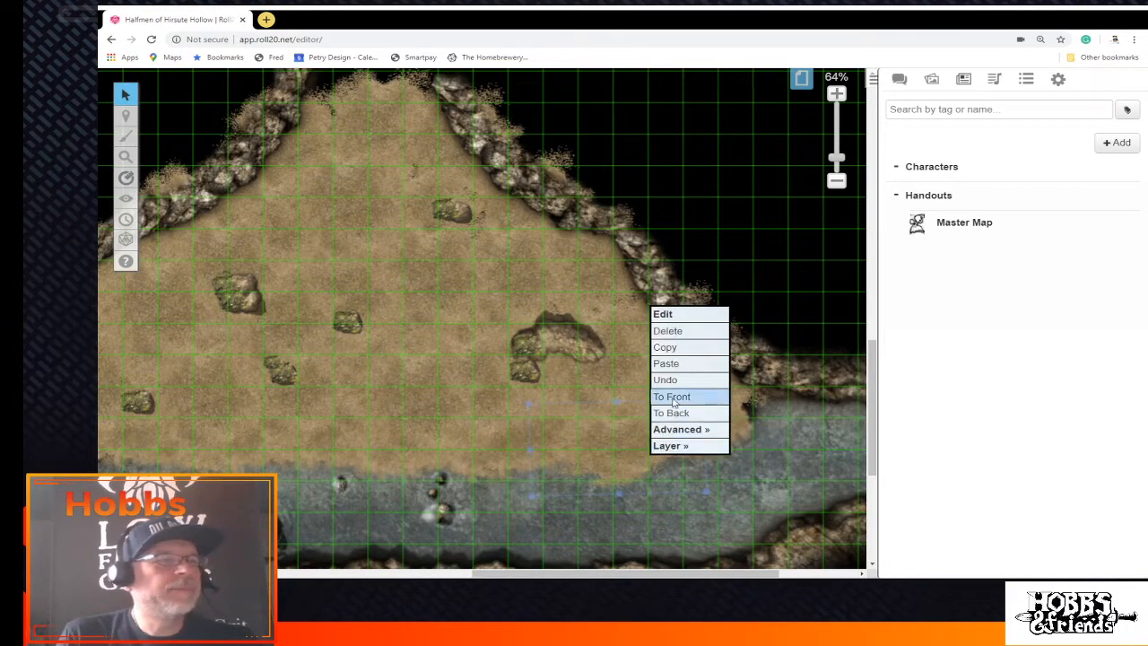
left_click(678, 347)
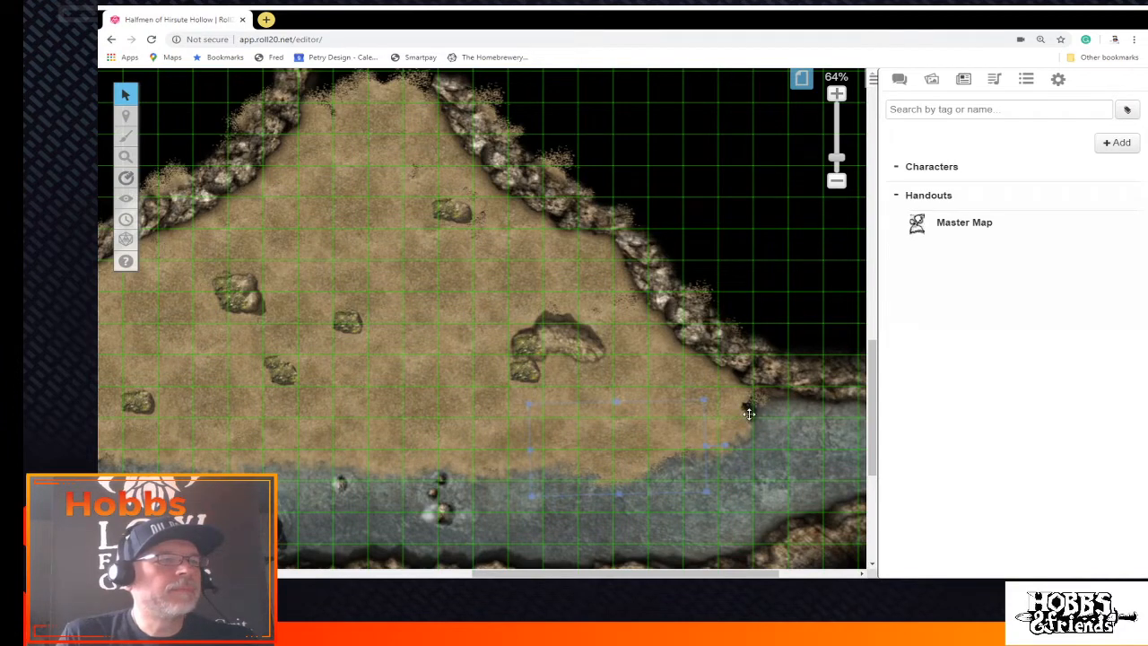
right_click(745, 405)
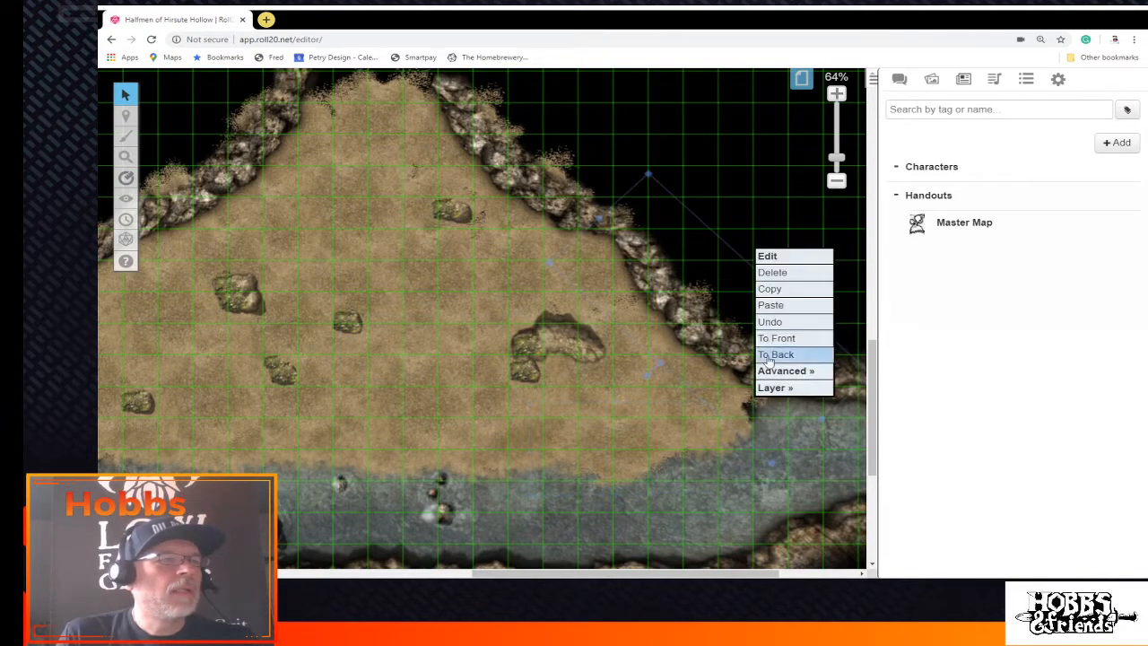
left_click(781, 307)
right_click(681, 436)
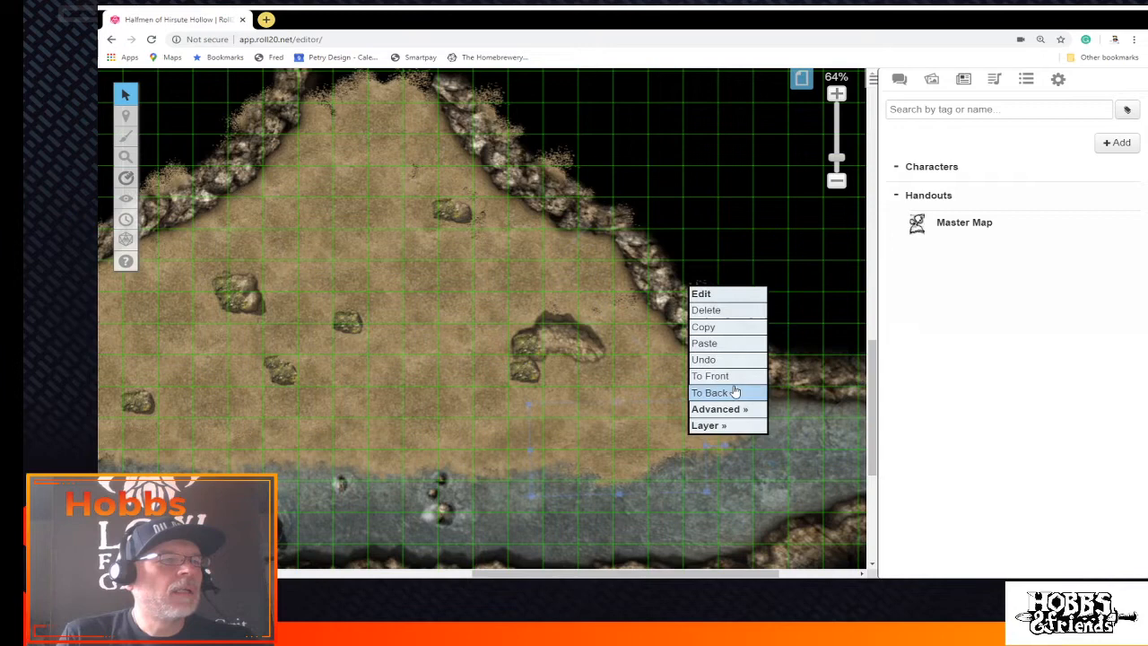
left_click(729, 346)
left_click_drag(726, 430, 743, 397)
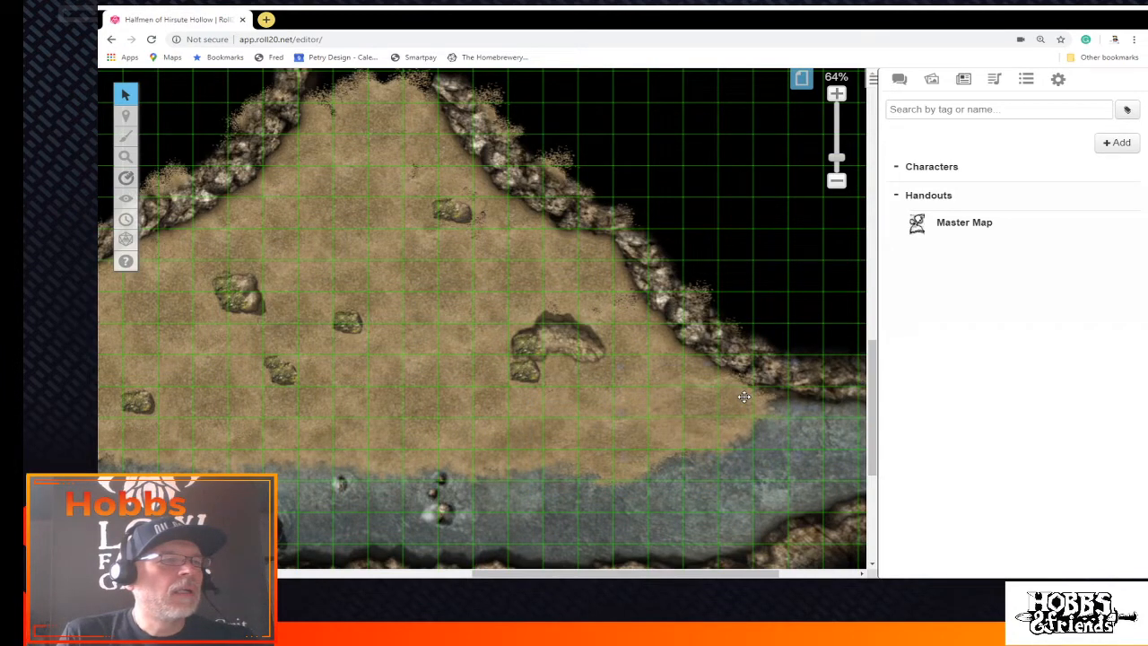
Paste another sand patch over the dark edge where the hill's western cliff wall meets the river
left_click_drag(717, 571, 553, 571)
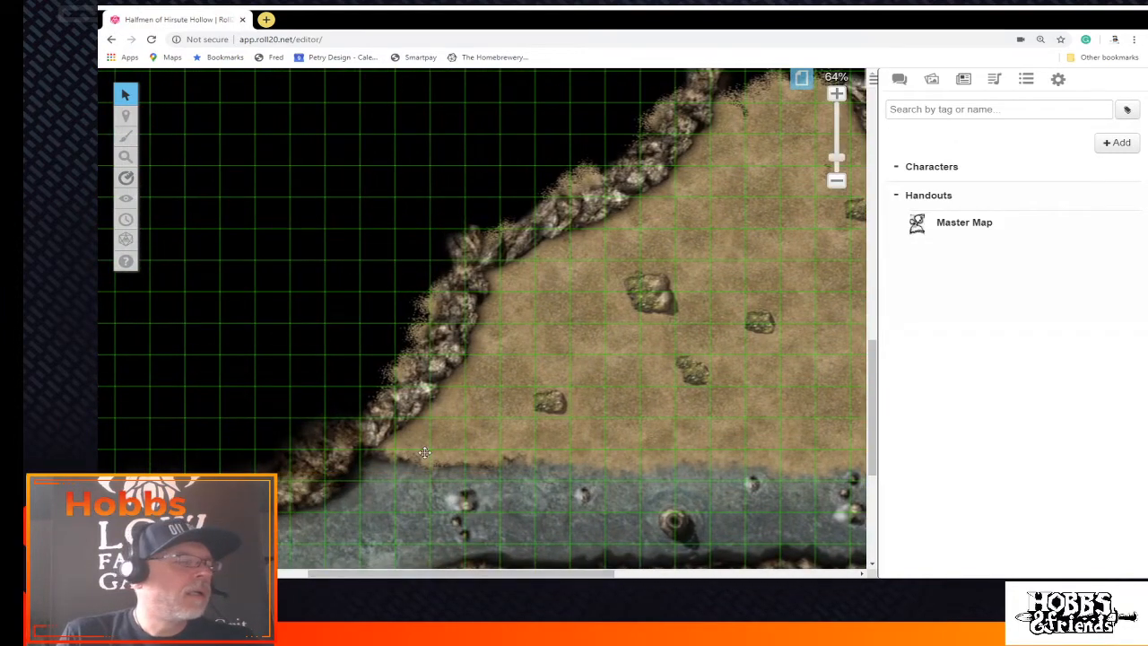
right_click(434, 305)
left_click(462, 375)
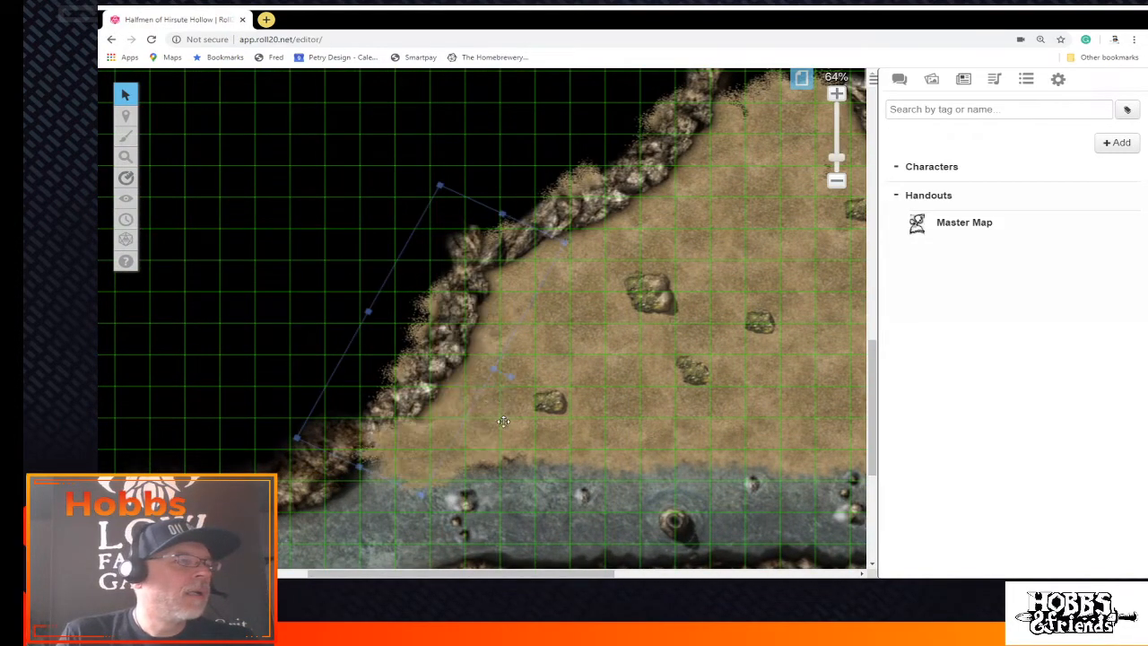
left_click(432, 451)
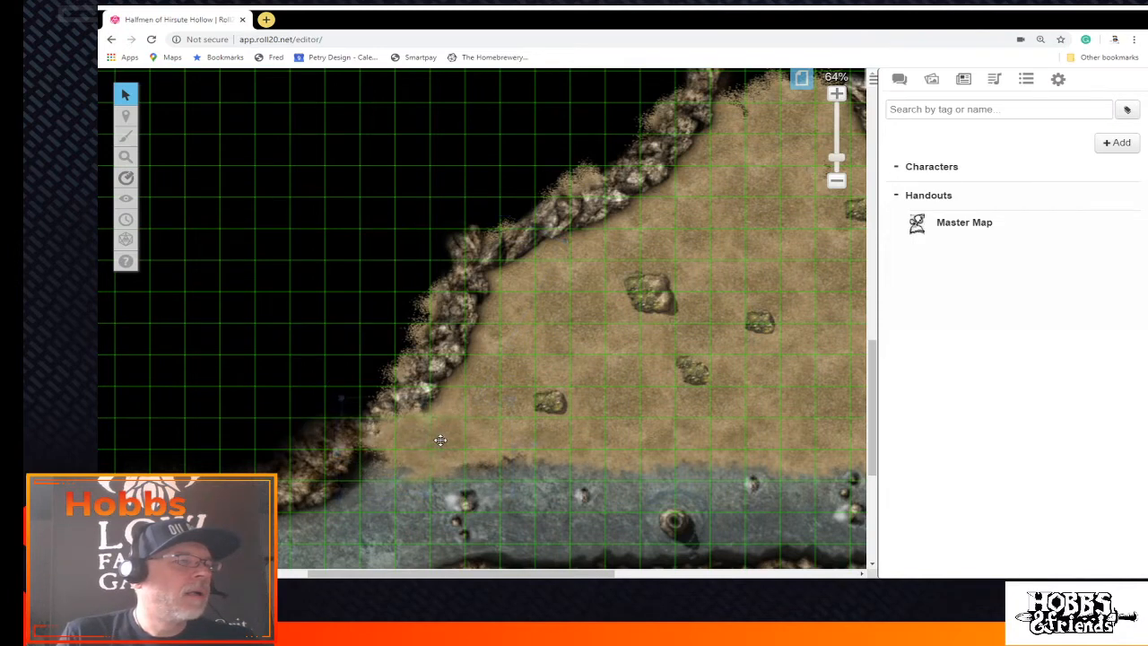
Paste one more sand patch along the western shoreline below the small boulder and send it to the back
right_click(473, 443)
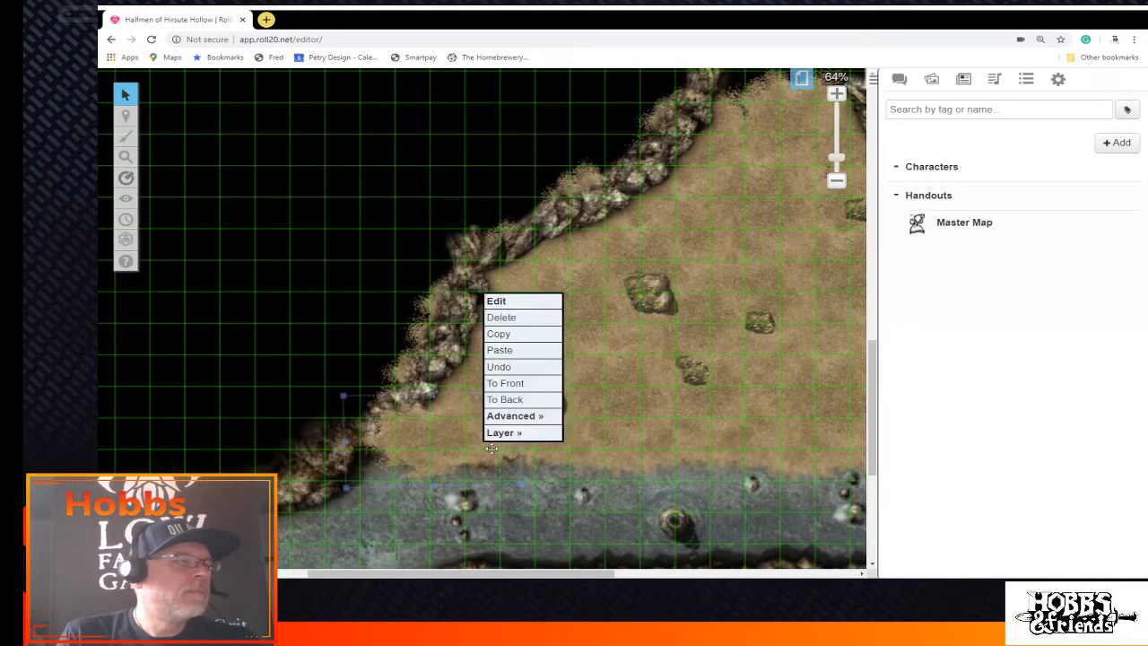
left_click(544, 351)
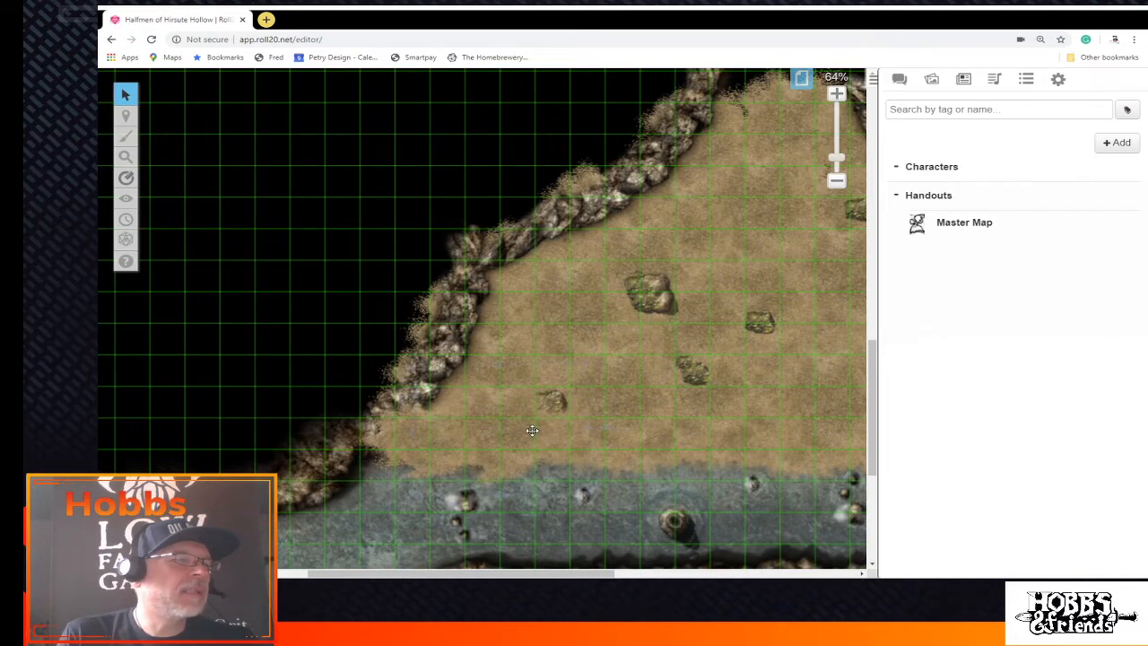
right_click(531, 430)
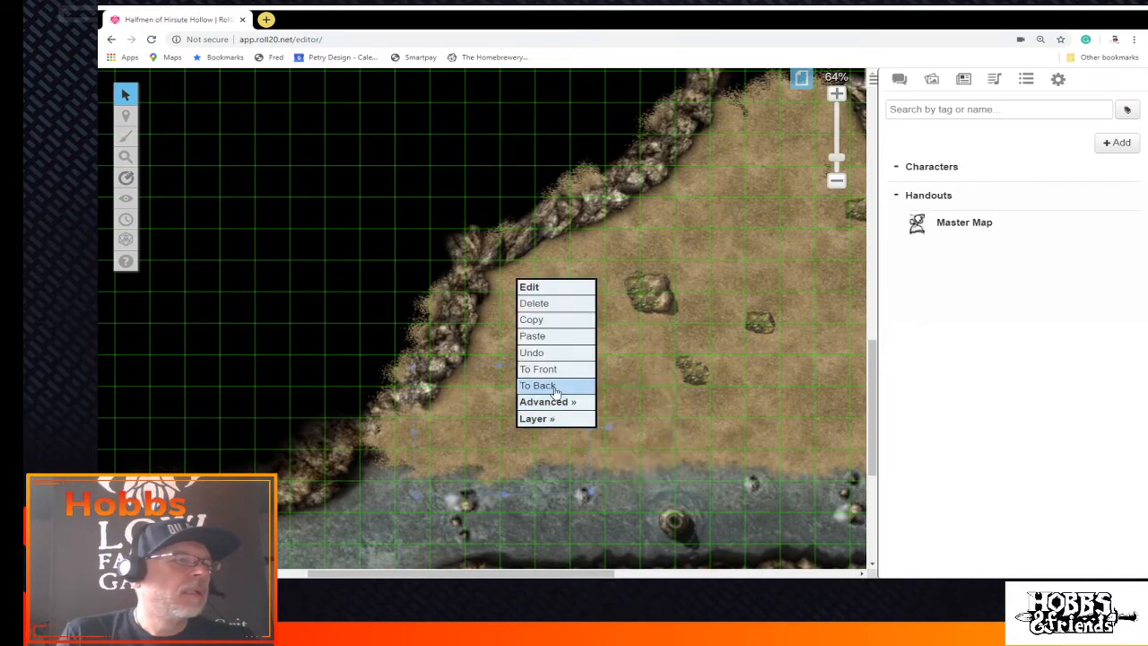
left_click(538, 386)
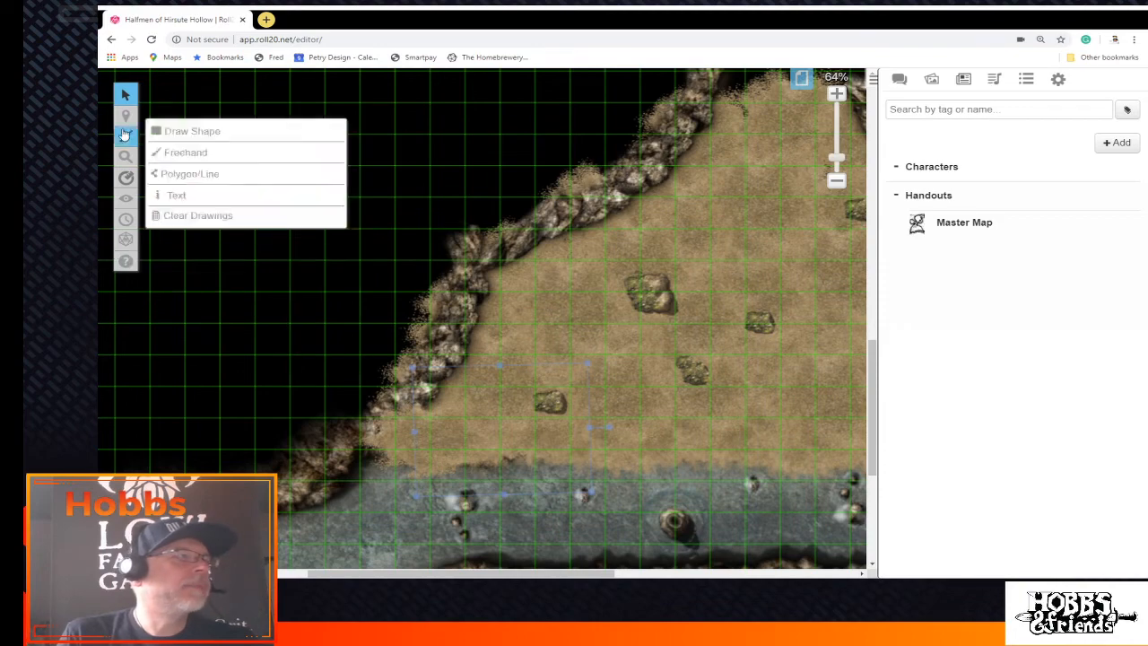
Switch to the Objects & Tokens layer
mouse_move(126, 129)
left_click(180, 131)
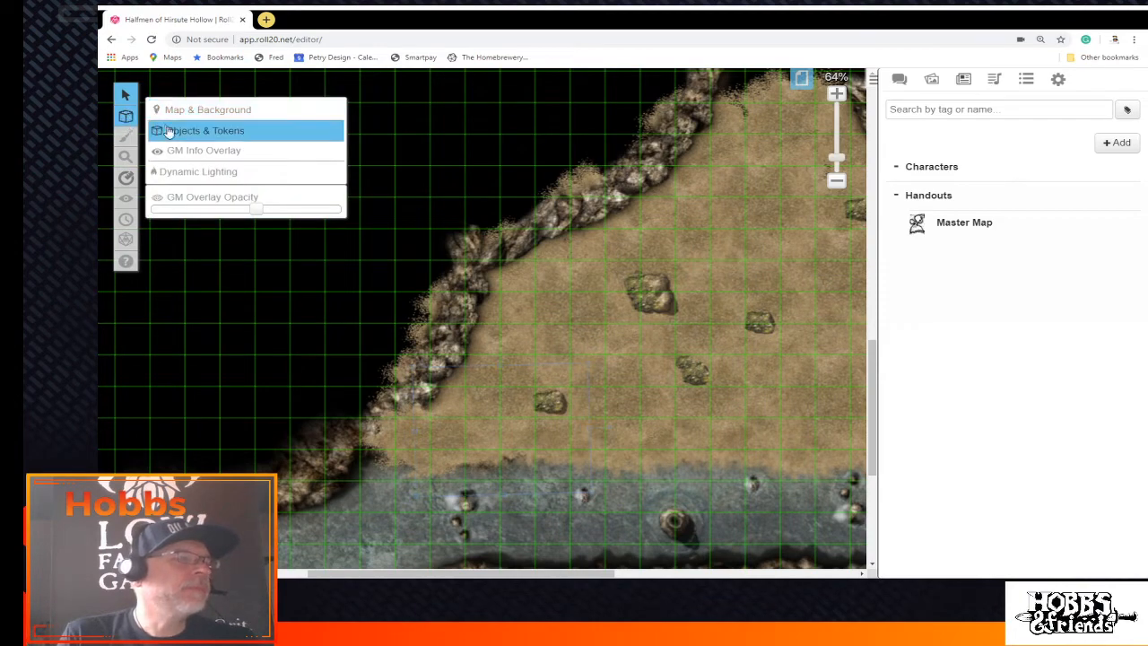
scroll(583, 476, "down", 2)
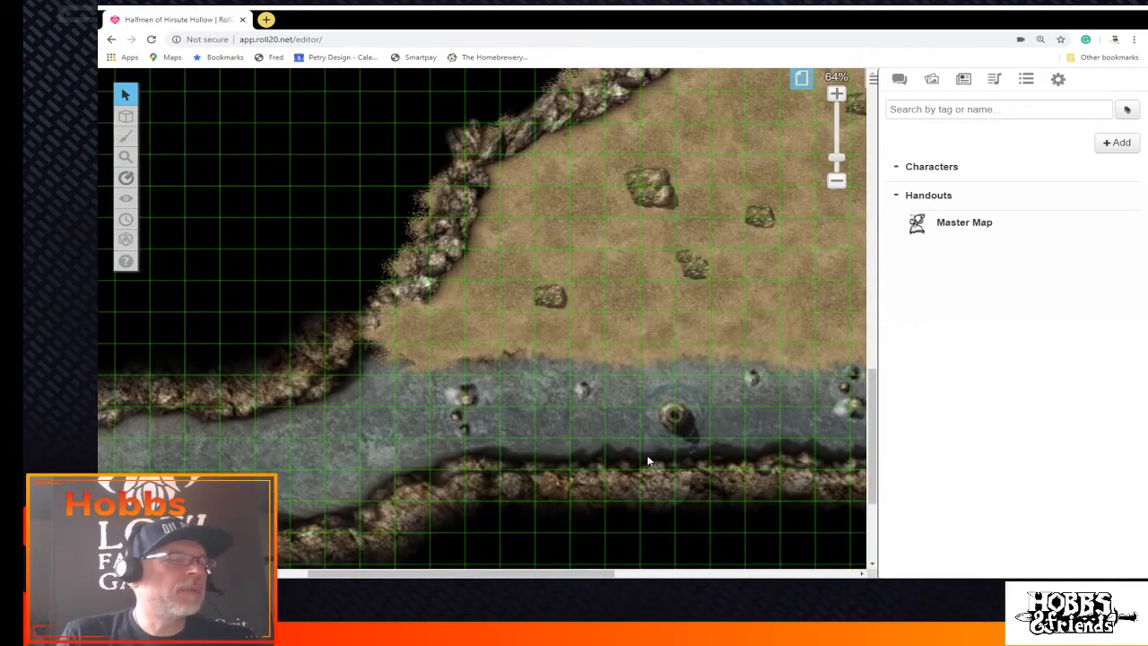
scroll(466, 574, "right", 1)
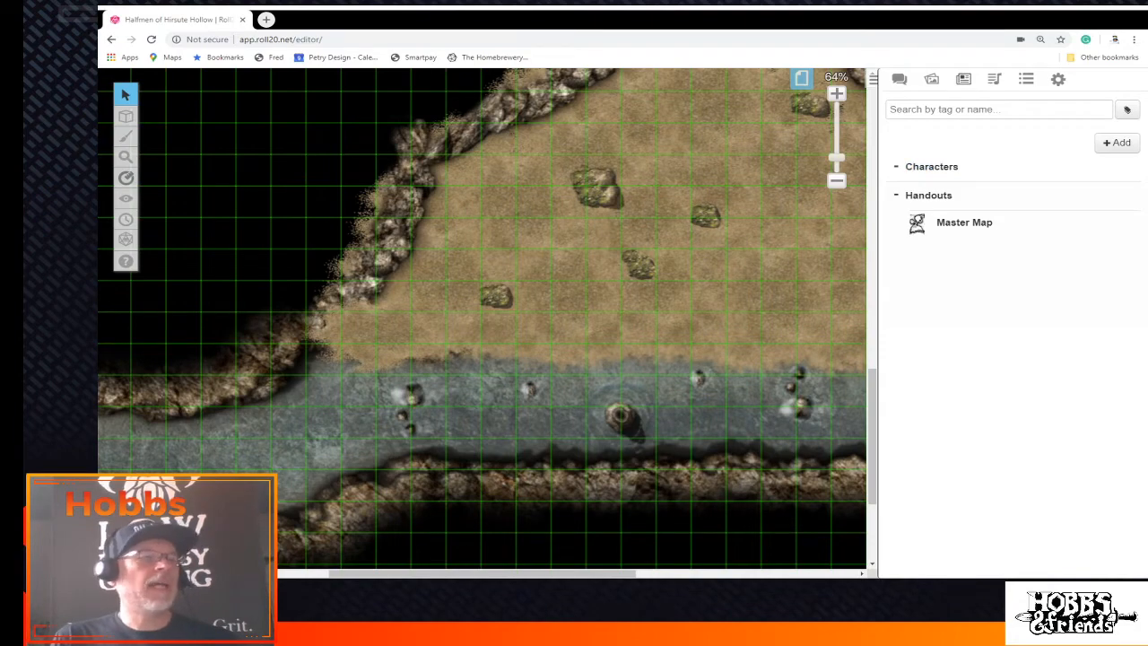
scroll(714, 268, "right", 5)
scroll(714, 268, "up", 3)
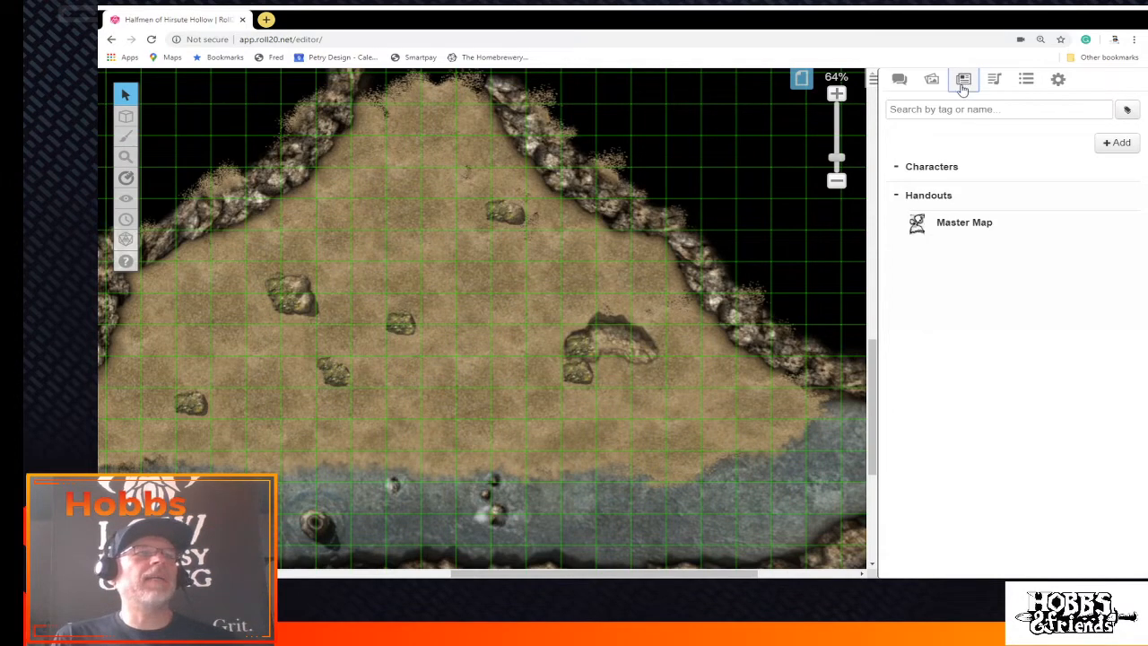
Search the art library's tokens for "boat" and look through the web, premium and Marketplace results
left_click(931, 79)
left_click_drag(914, 143, 845, 148)
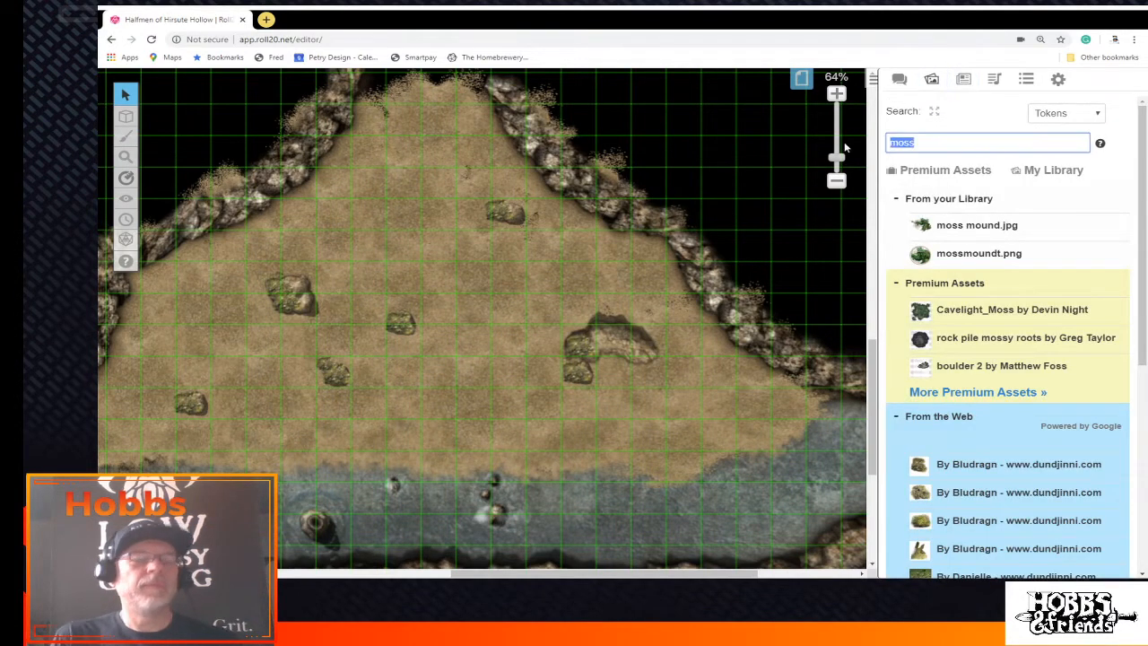
type("boat")
key("Return")
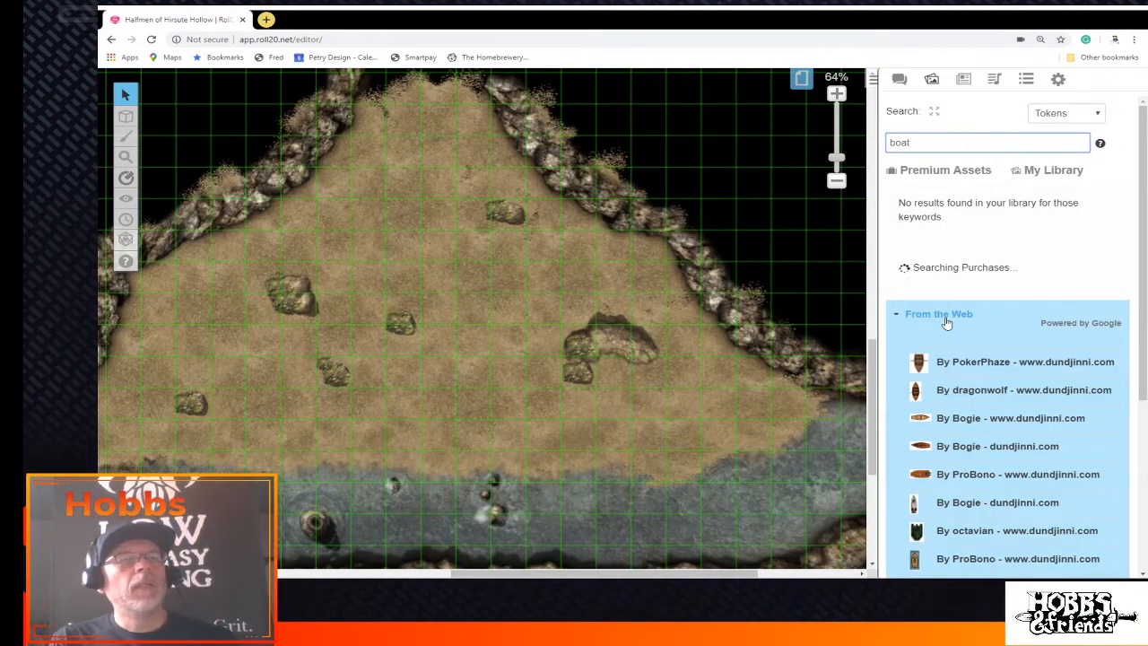
scroll(980, 434, "down", 6)
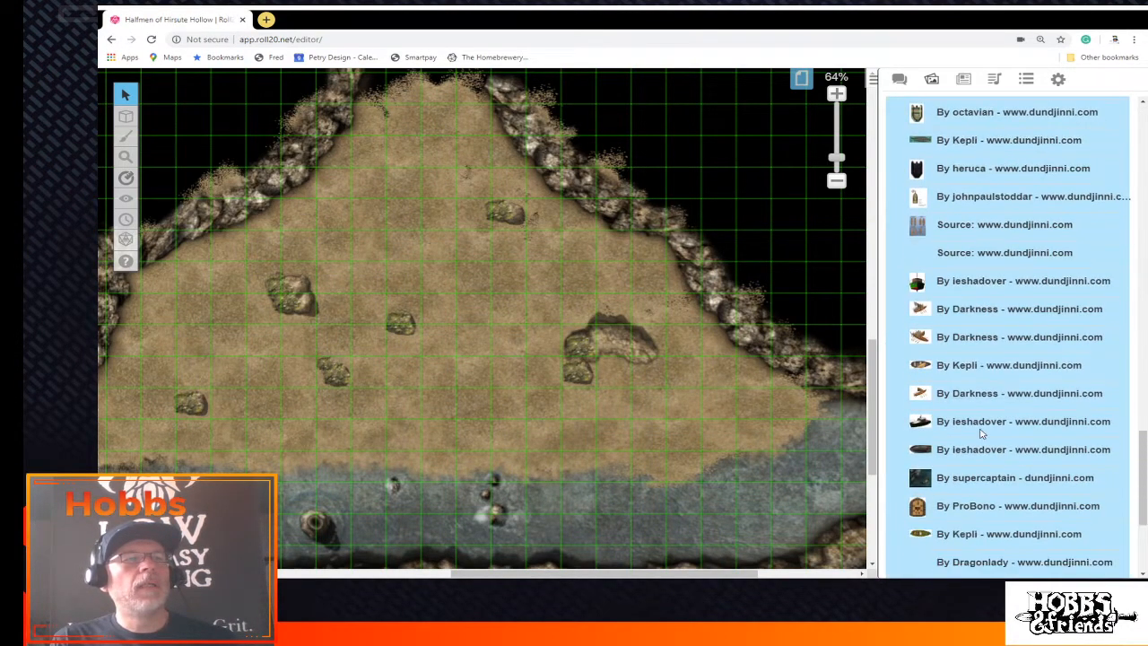
scroll(981, 434, "up", 8)
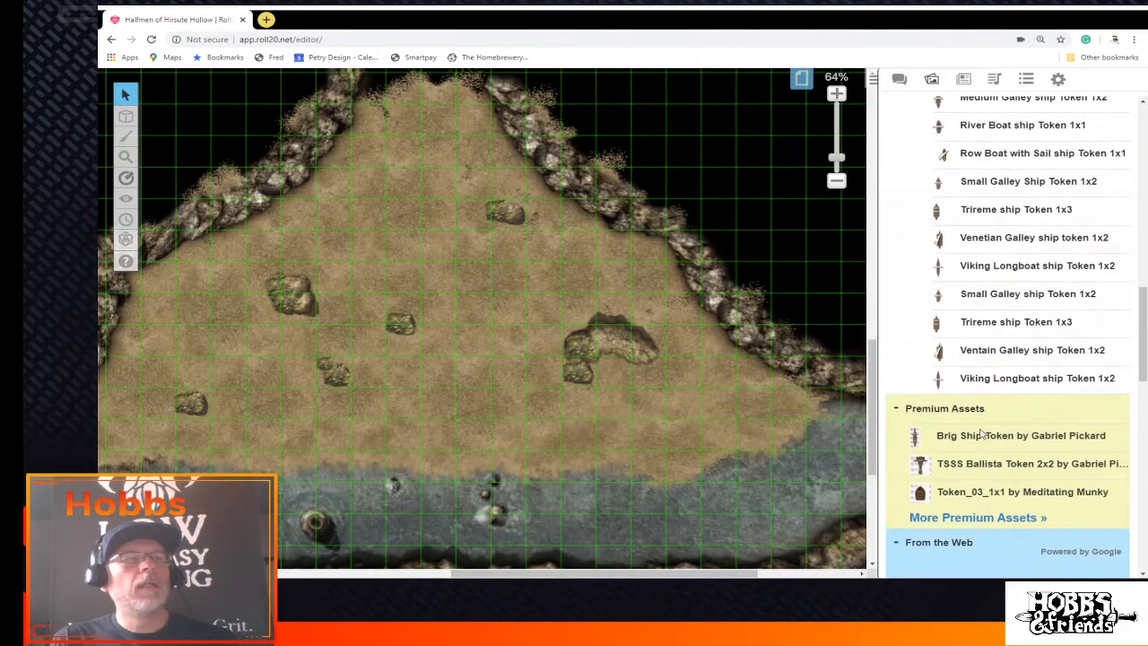
scroll(980, 434, "up", 5)
scroll(981, 434, "up", 2)
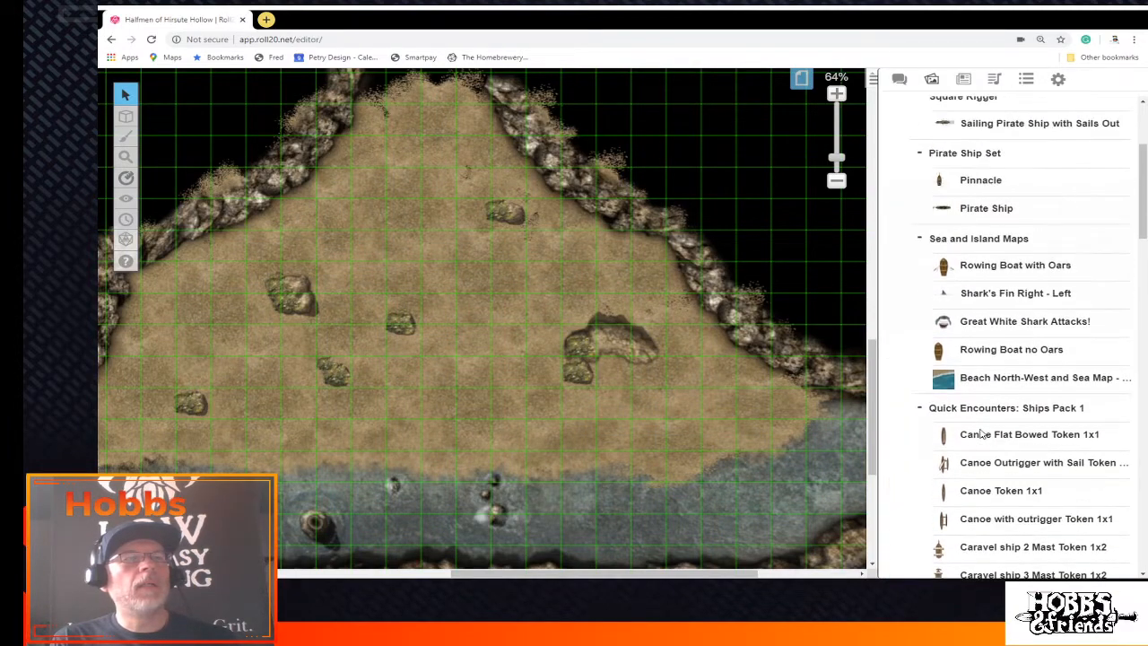
scroll(977, 399, "up", 2)
scroll(981, 392, "up", 1)
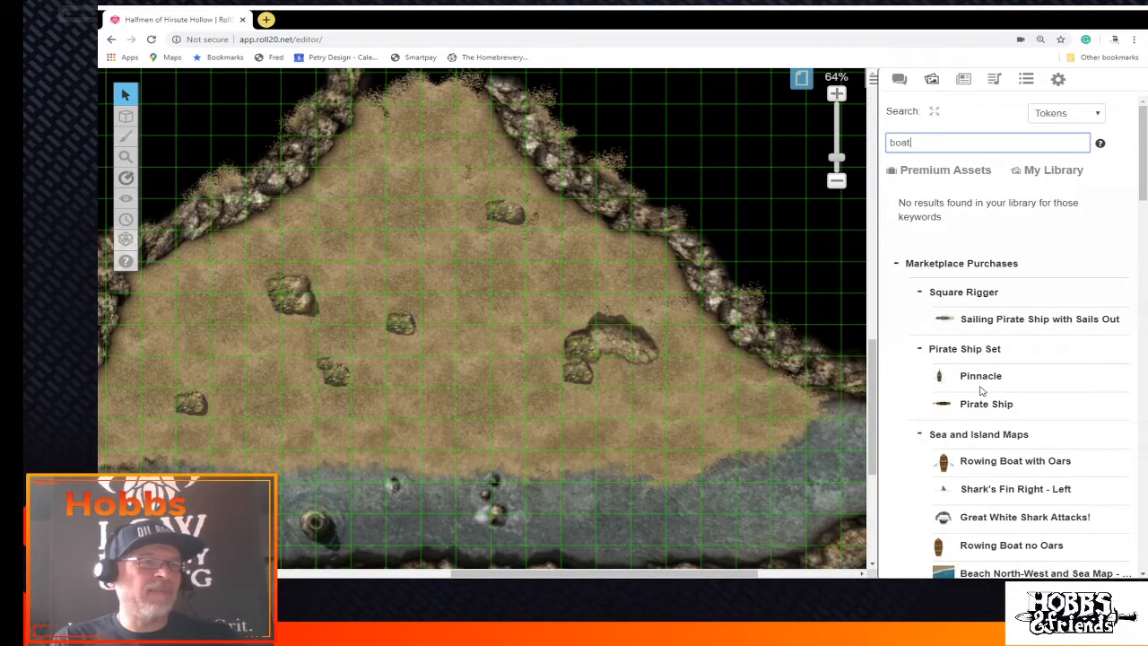
Examine the purchased ship and boat packs in the "boat" results, along with the premium and web tokens
scroll(980, 390, "down", 1)
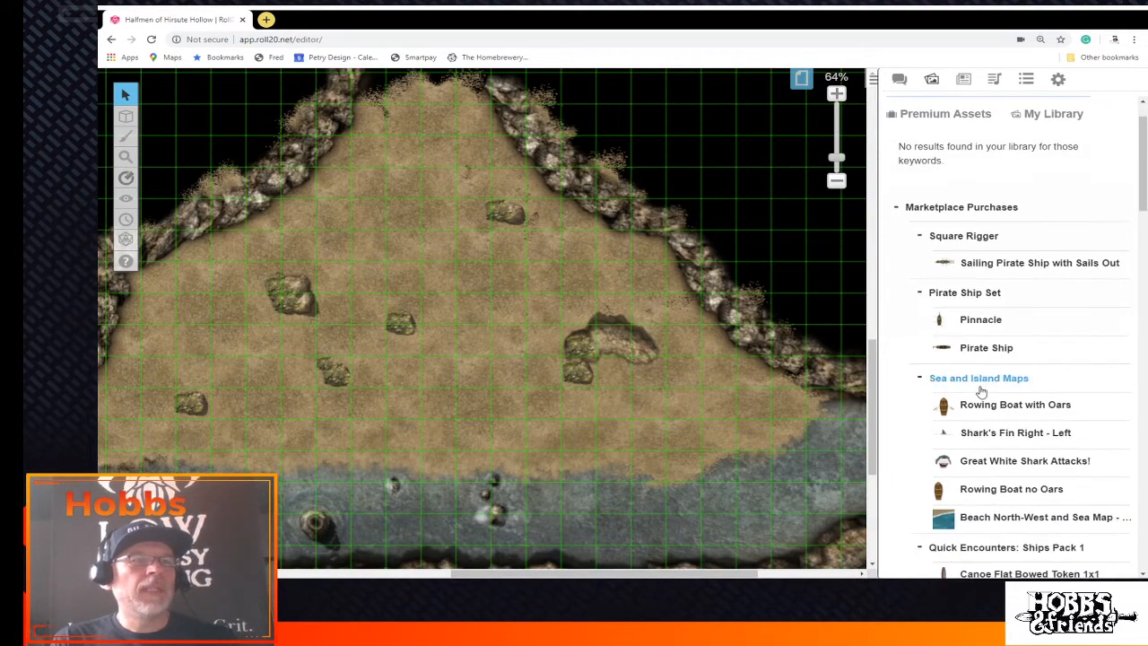
scroll(981, 391, "down", 1)
scroll(1022, 431, "down", 4)
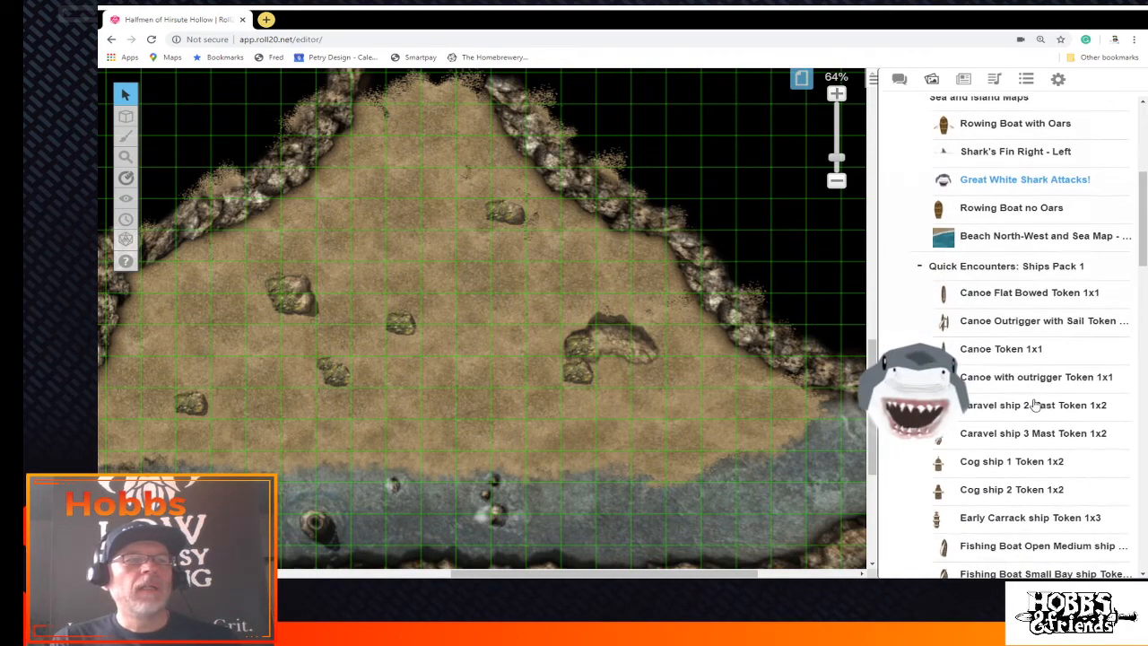
scroll(1036, 405, "down", 1)
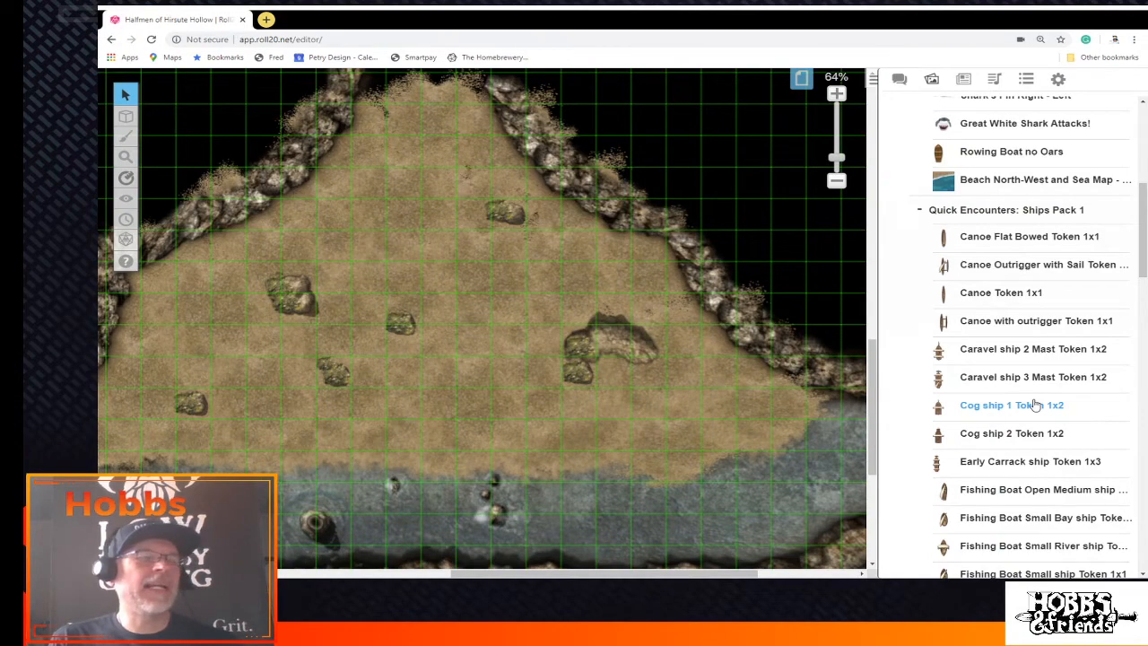
scroll(1035, 405, "down", 6)
scroll(1036, 405, "down", 3)
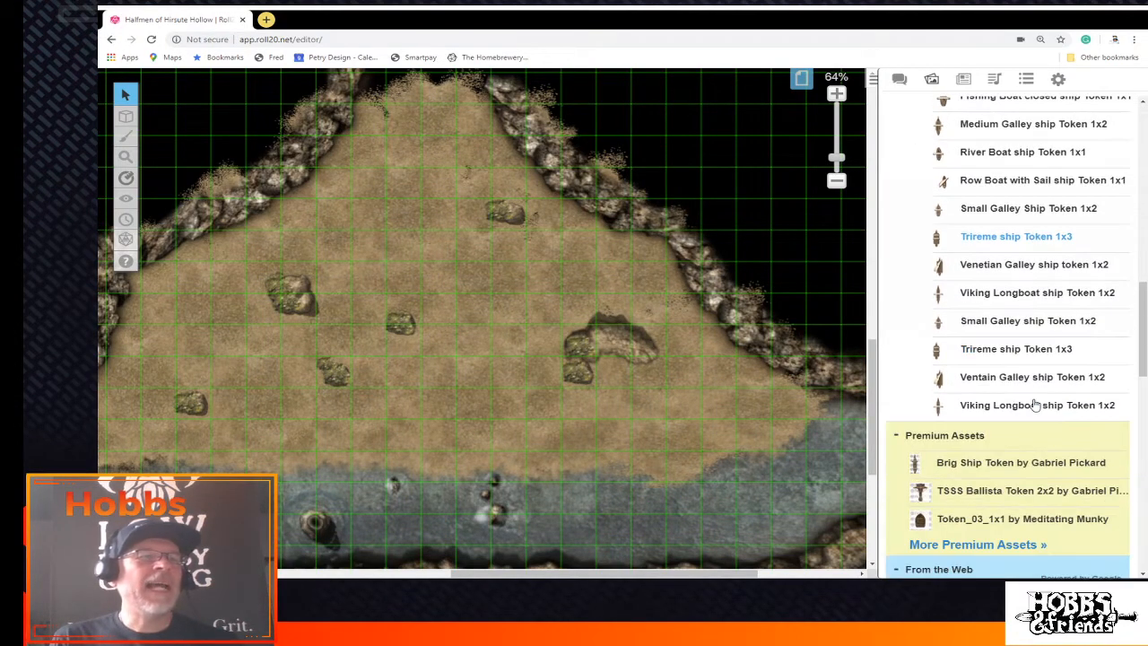
scroll(1036, 405, "down", 5)
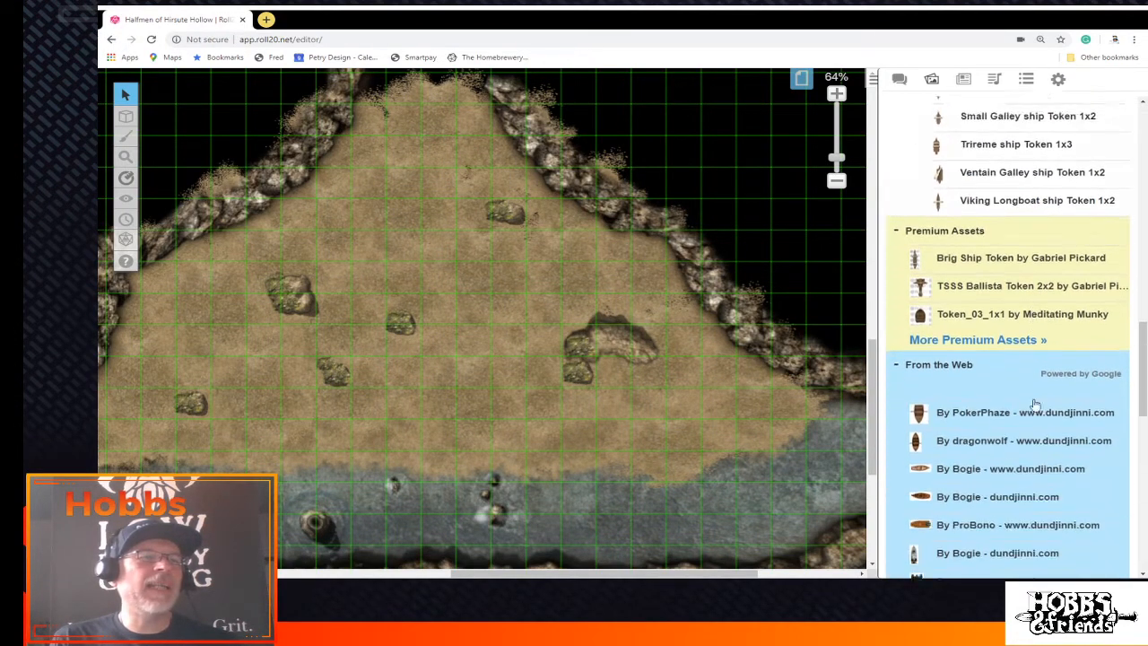
scroll(1036, 405, "down", 5)
scroll(1036, 406, "up", 12)
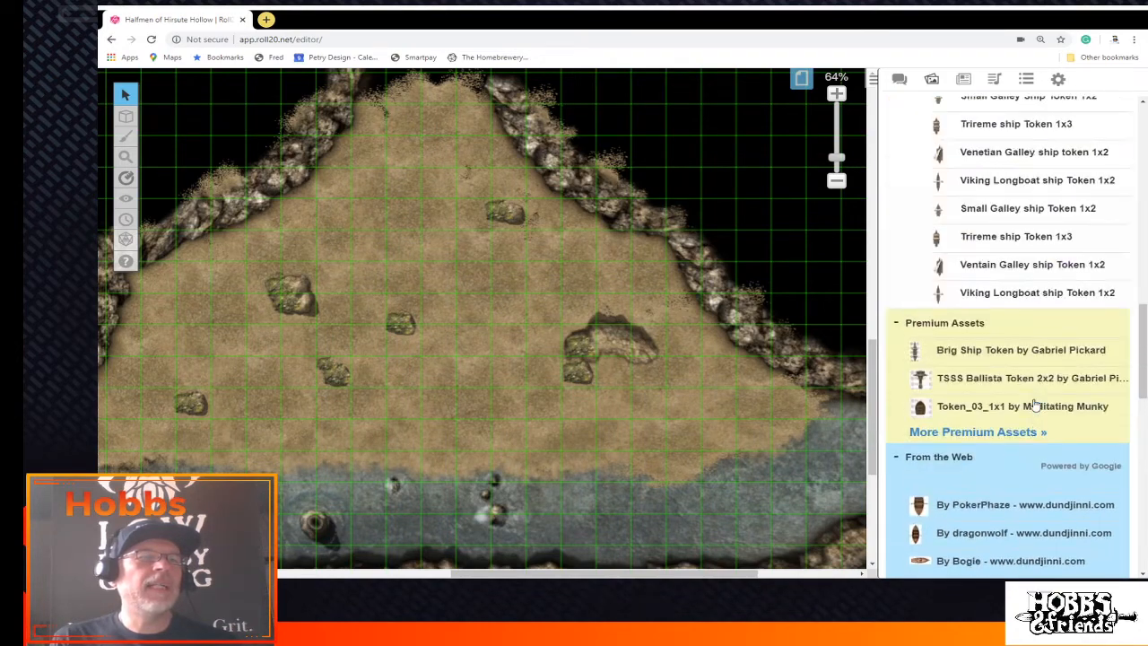
scroll(1035, 406, "up", 4)
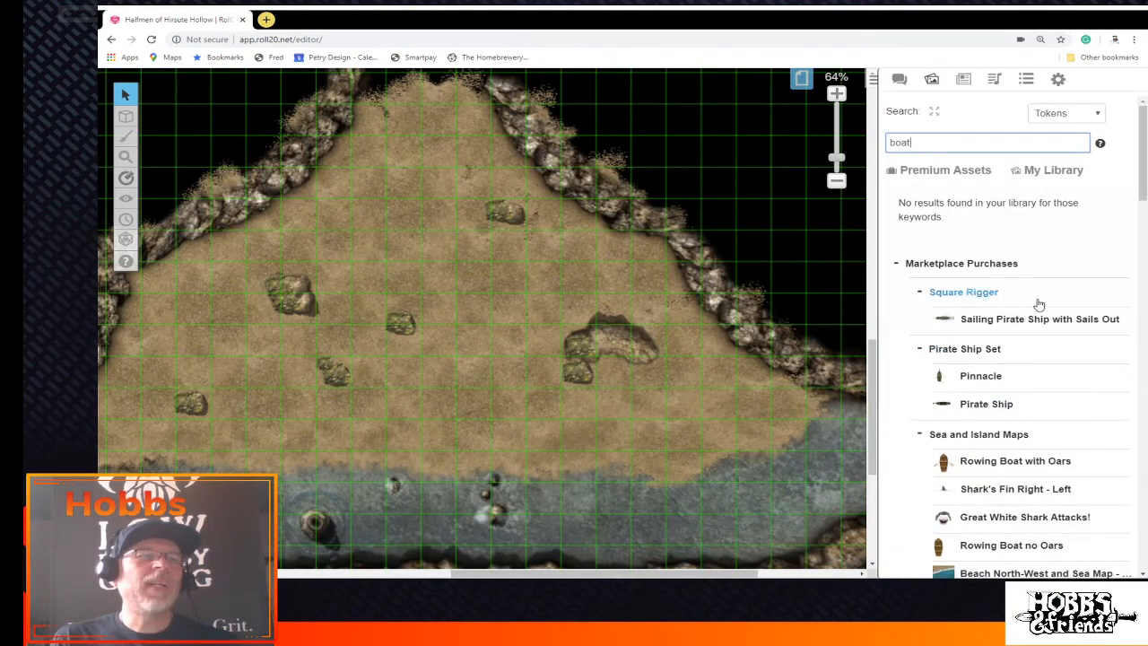
left_click(946, 294)
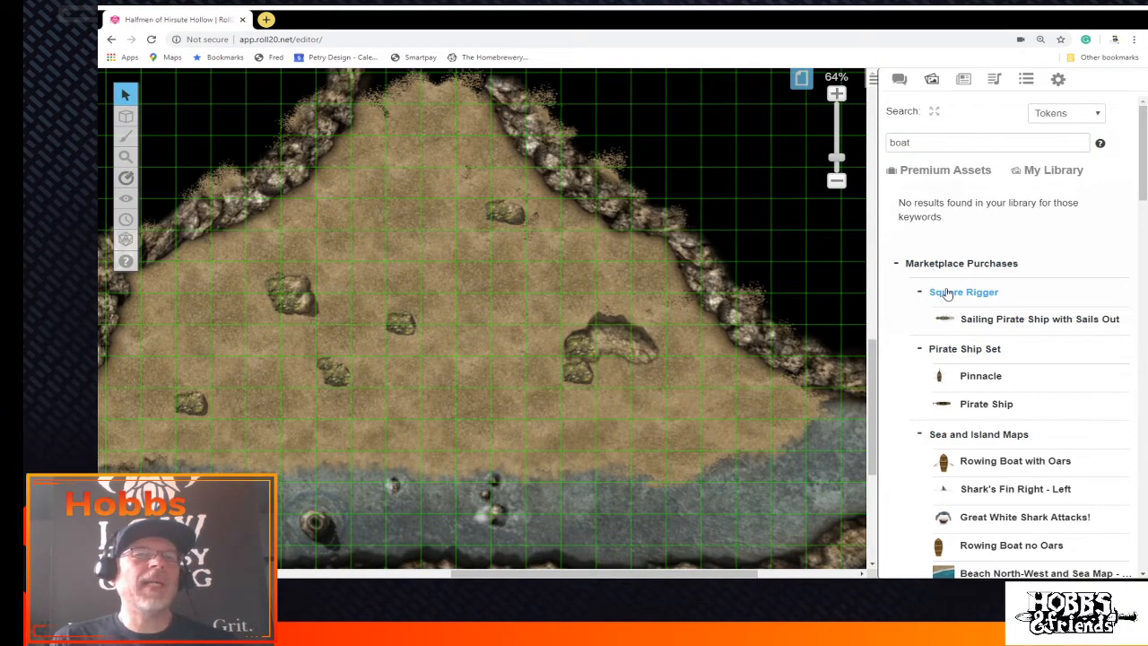
mouse_move(957, 381)
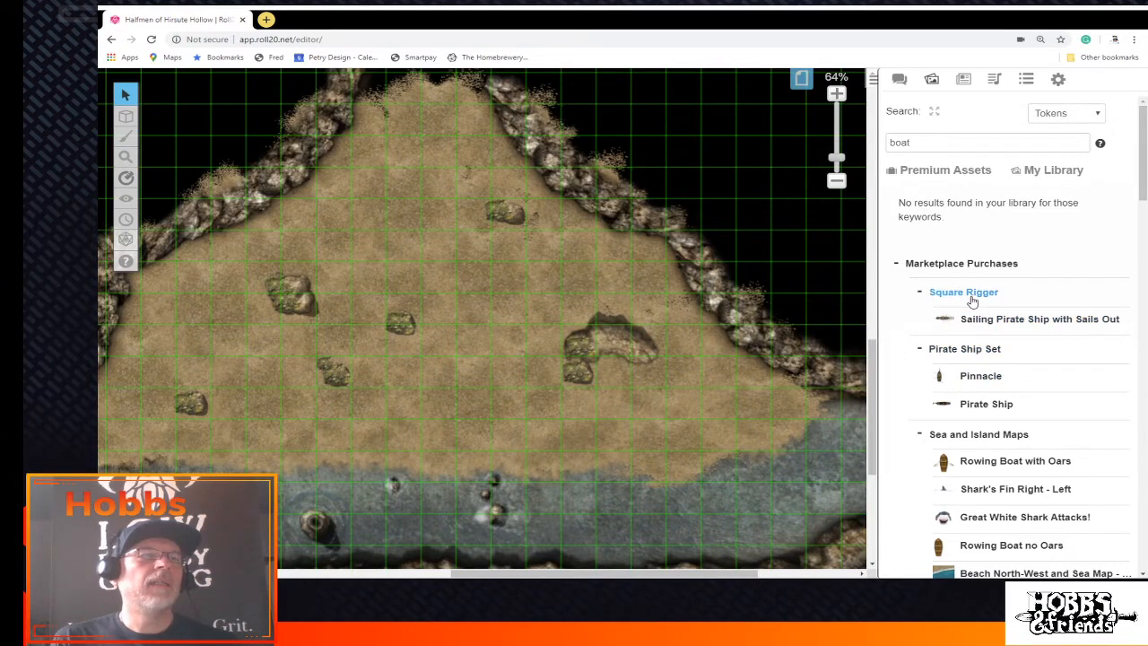
Open the full list of premium assets and browse the purchased packs for one likely to contain boats
left_click(904, 173)
scroll(987, 343, "down", 1)
scroll(986, 343, "down", 10)
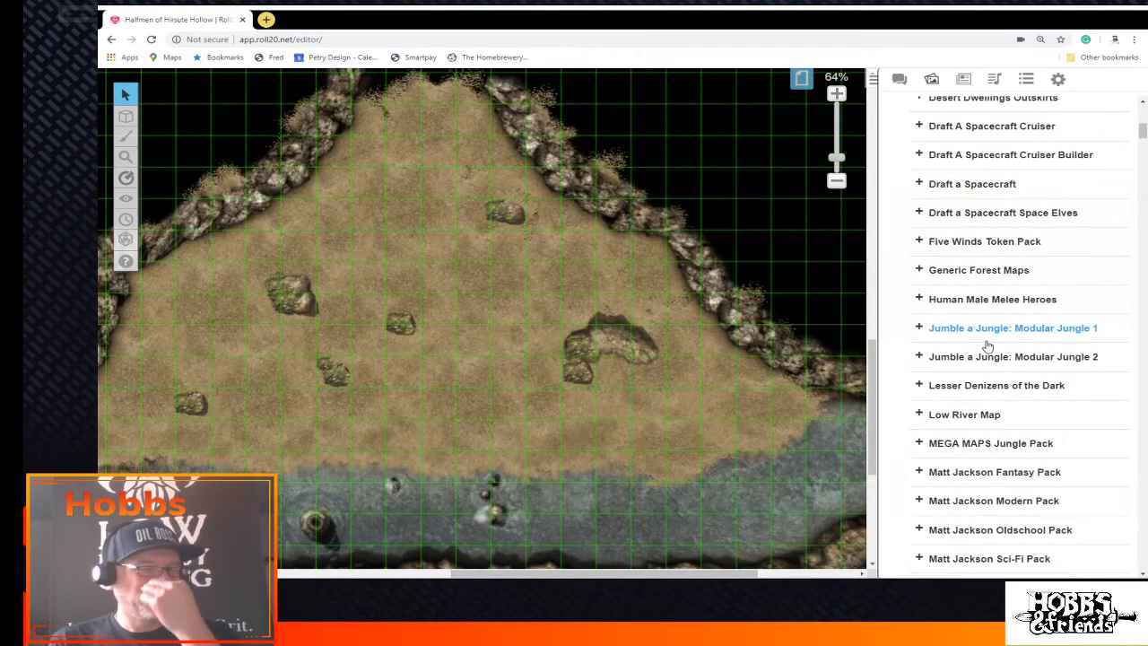
scroll(986, 345, "down", 3)
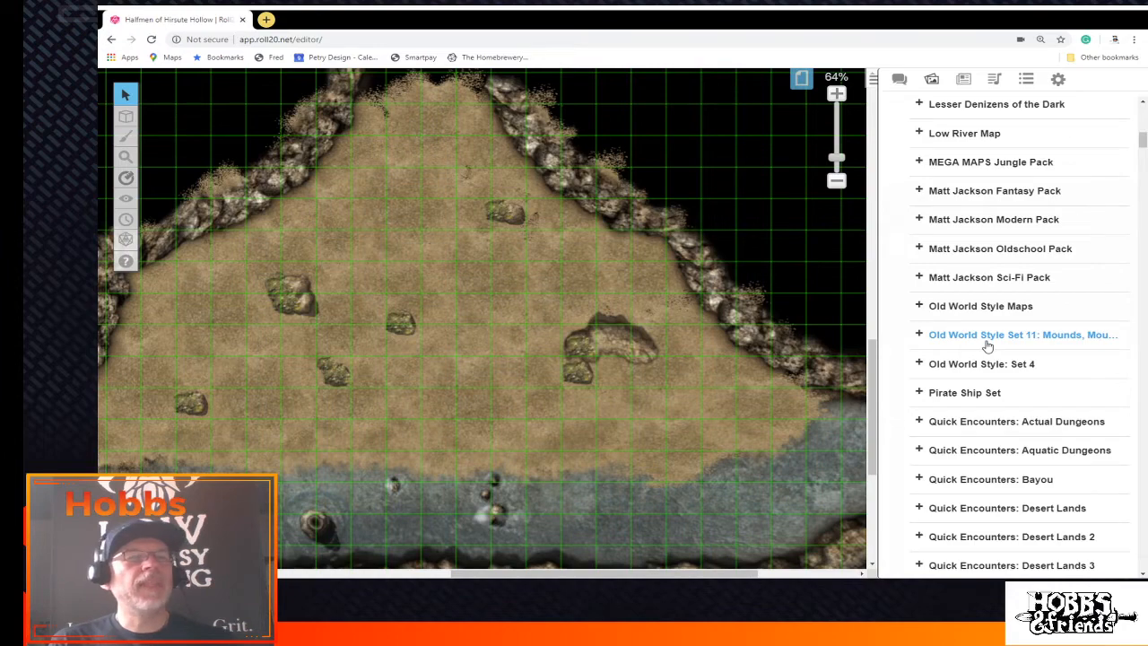
scroll(986, 345, "up", 3)
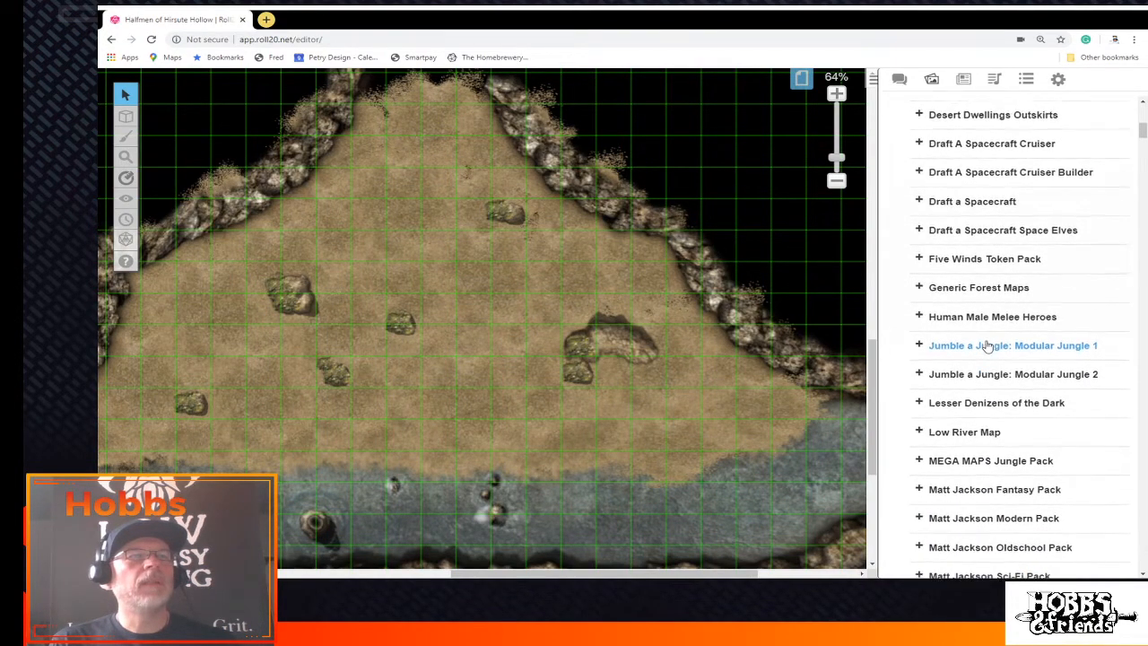
scroll(986, 345, "up", 3)
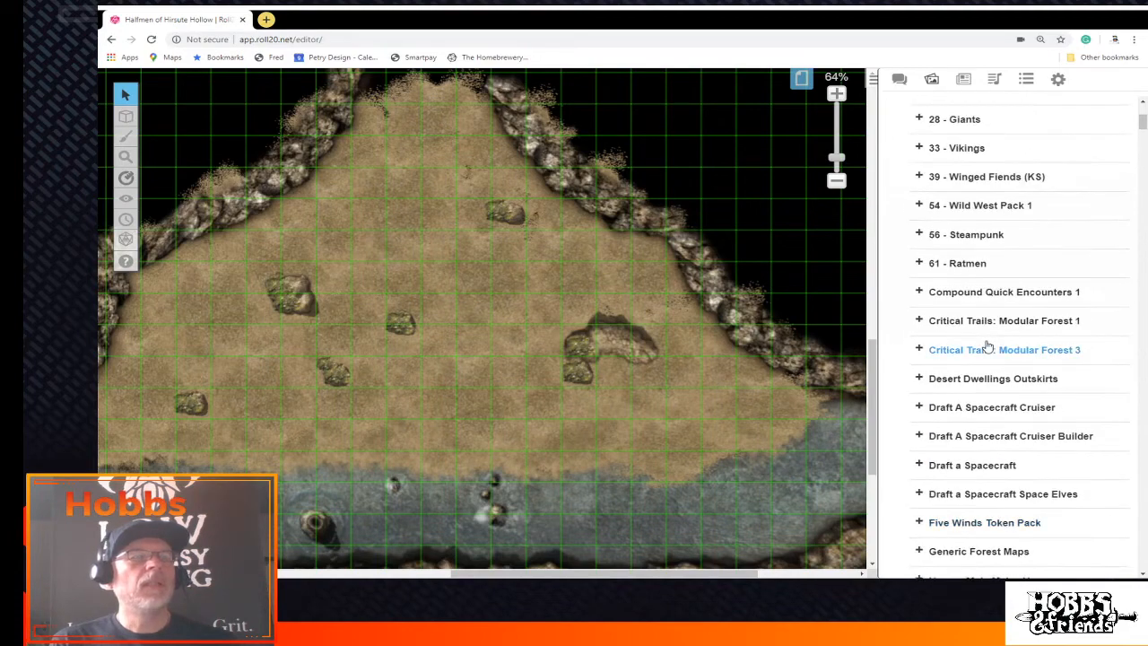
scroll(986, 345, "down", 2)
scroll(986, 345, "down", 2)
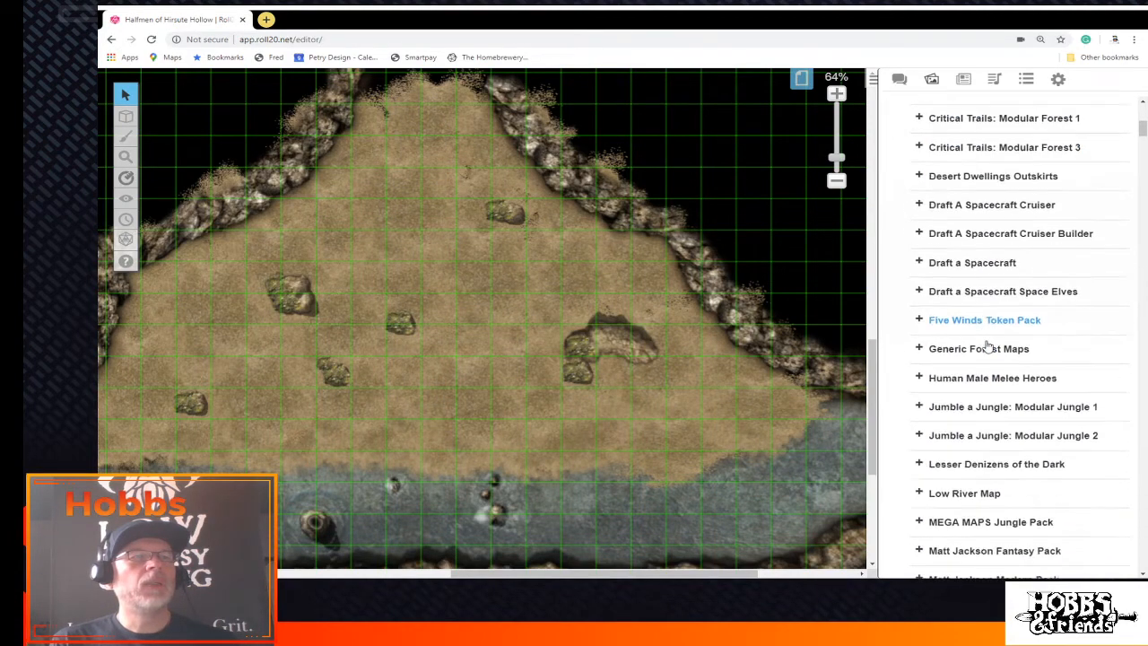
scroll(987, 345, "down", 2)
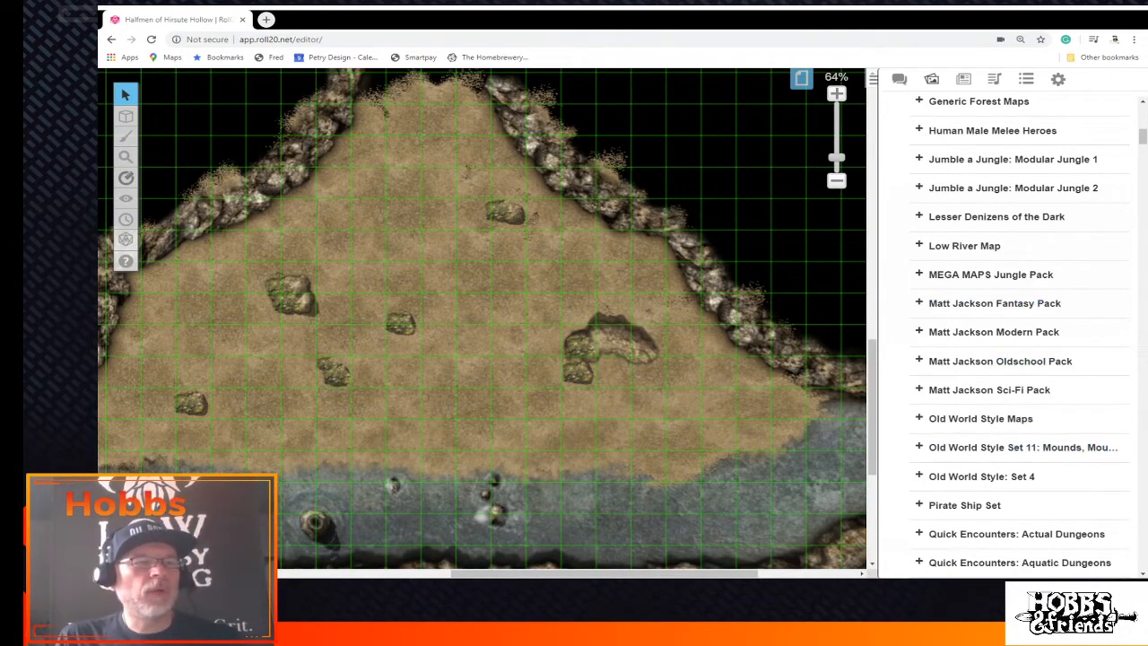
Expand the Pirate Ship Set, check its ship and deck pieces, and collapse it again
left_click(917, 507)
scroll(969, 484, "down", 5)
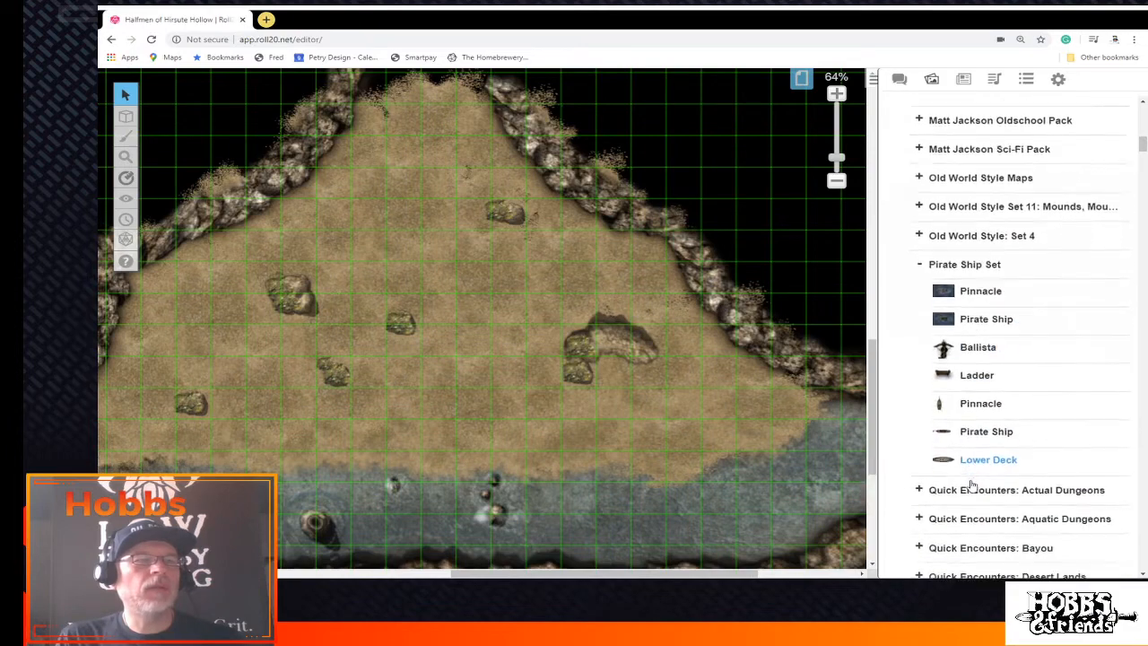
scroll(971, 484, "up", 4)
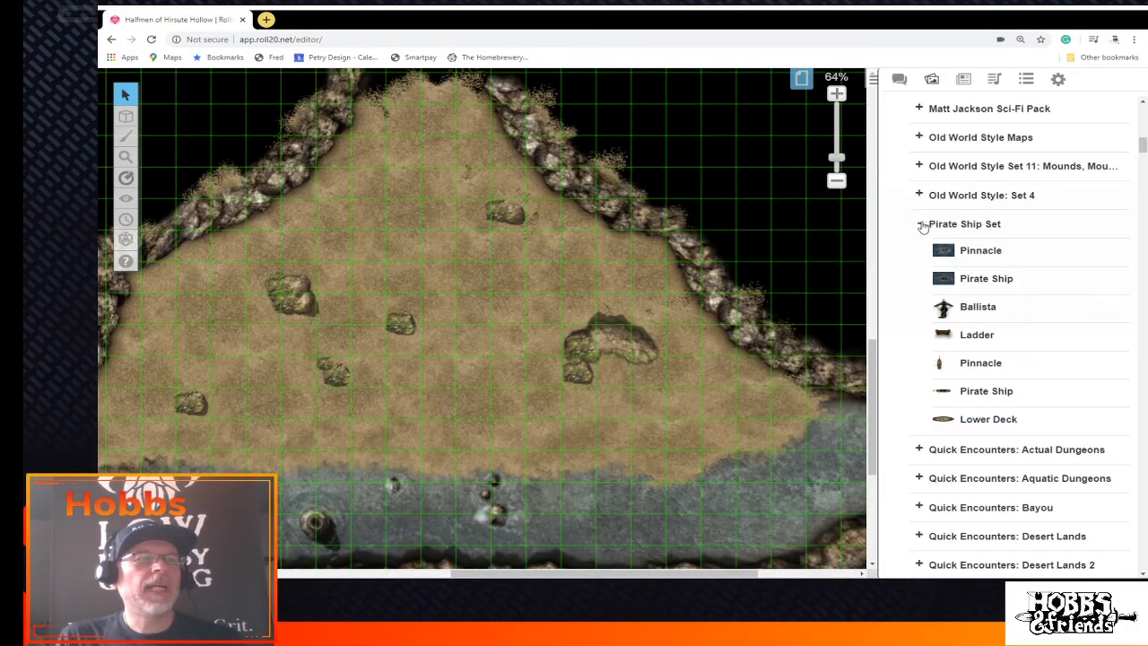
left_click(920, 223)
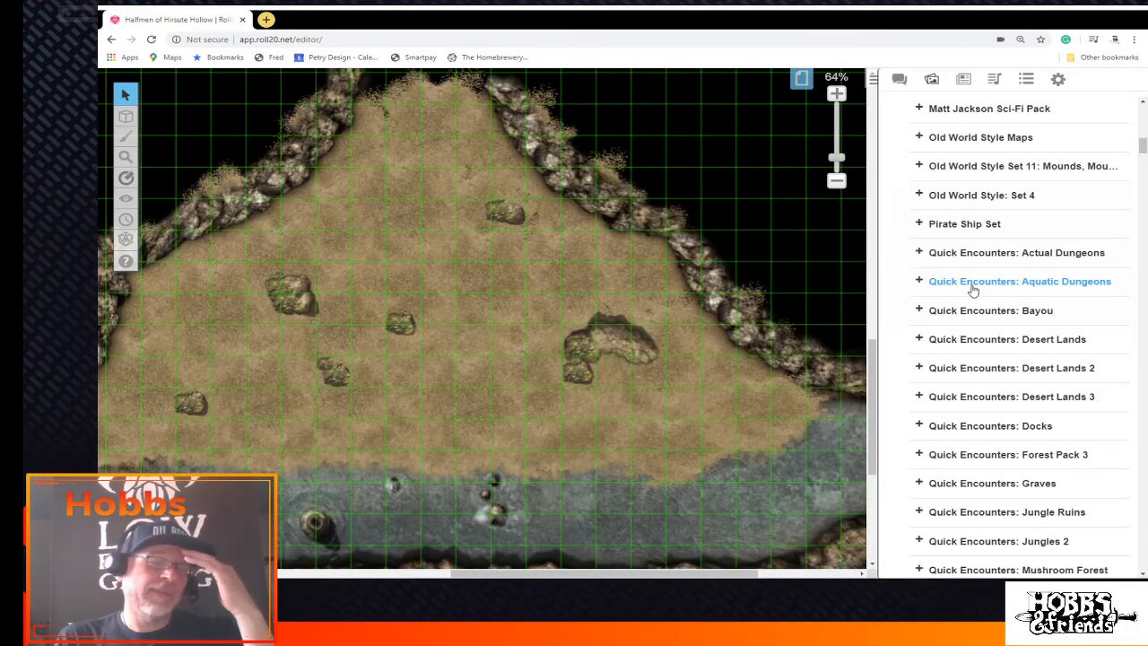
Collapse the expanded Save Vs. Cave Con-struction Save pack in the purchased assets list
scroll(973, 289, "down", 5)
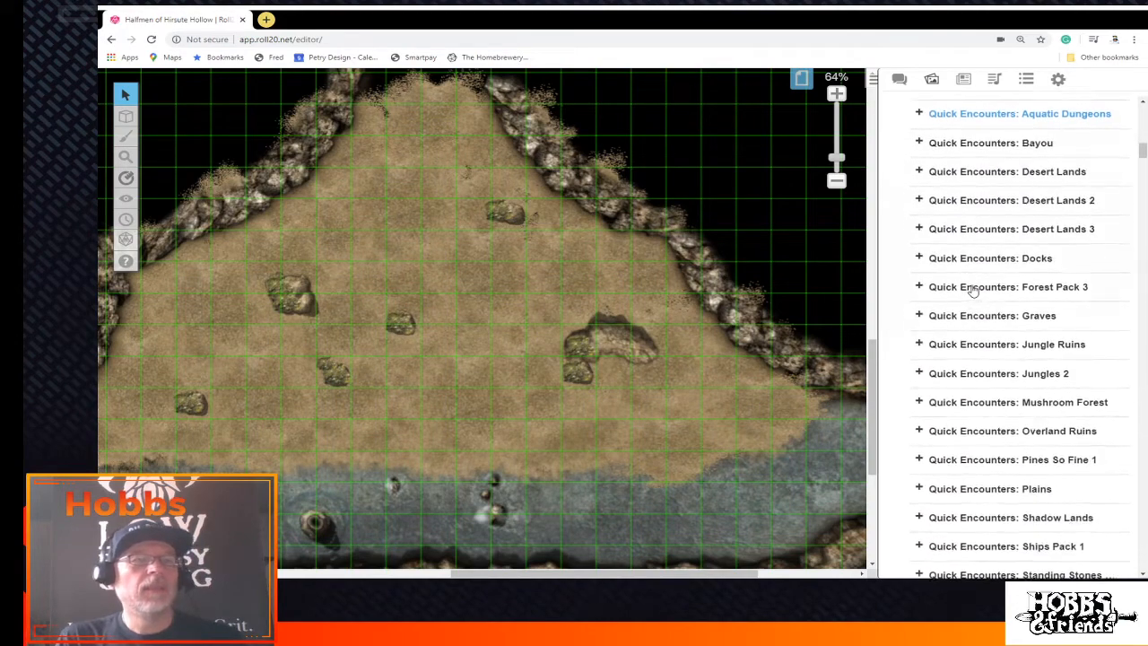
scroll(973, 290, "down", 4)
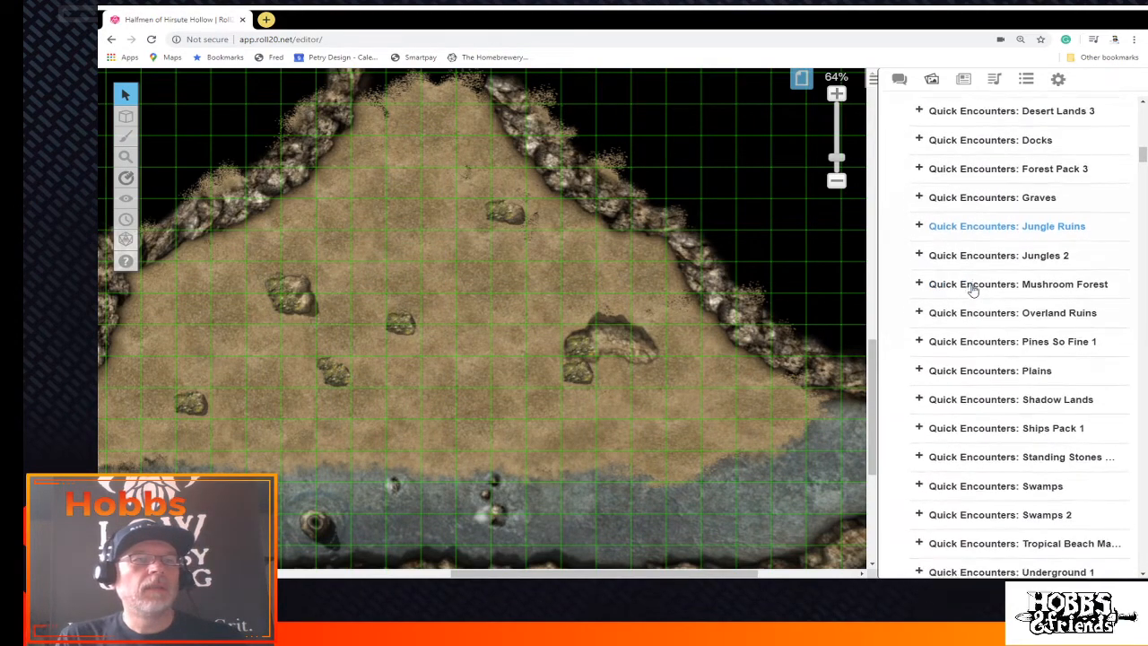
scroll(973, 289, "down", 6)
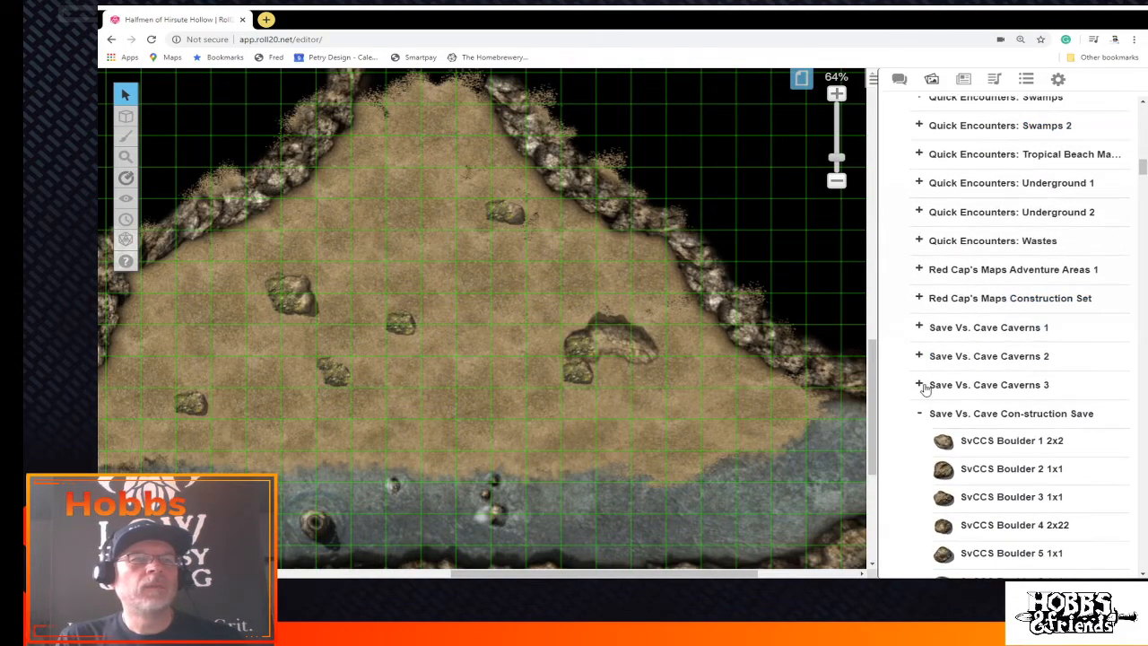
scroll(924, 404, "down", 10)
scroll(957, 392, "up", 3)
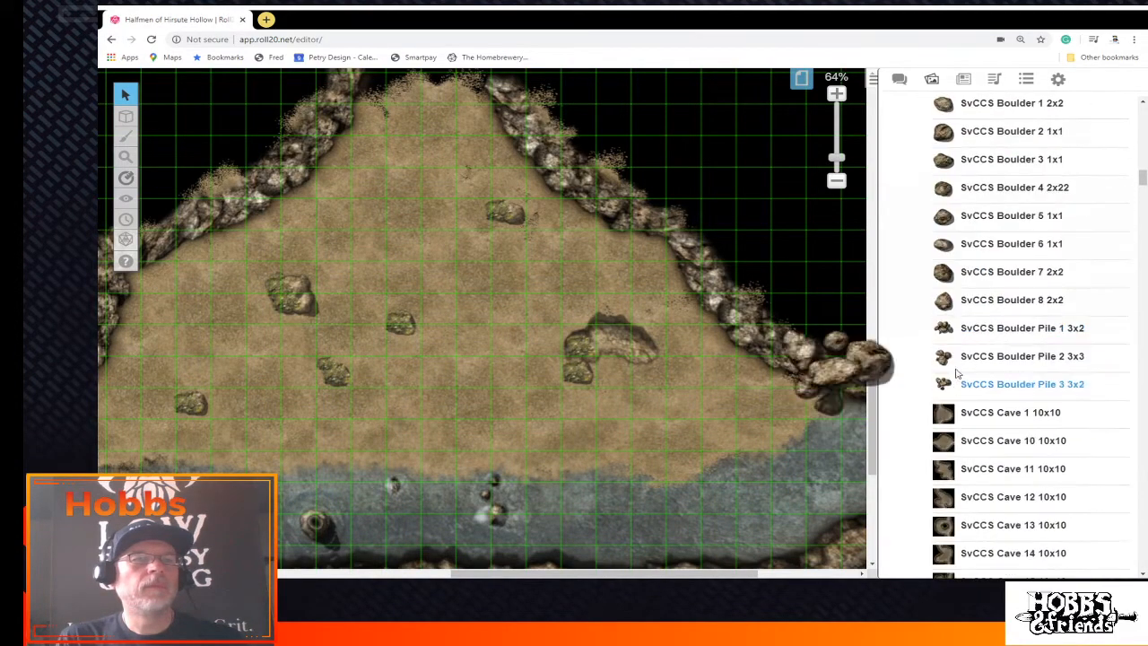
scroll(930, 342, "up", 2)
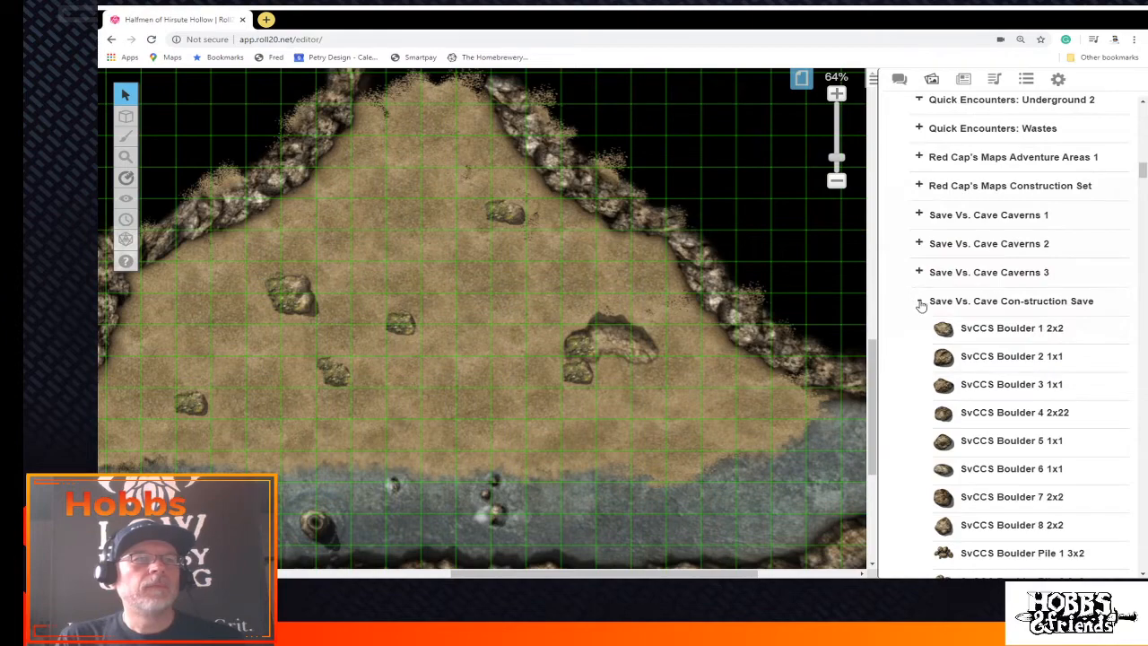
left_click(921, 305)
scroll(946, 326, "down", 2)
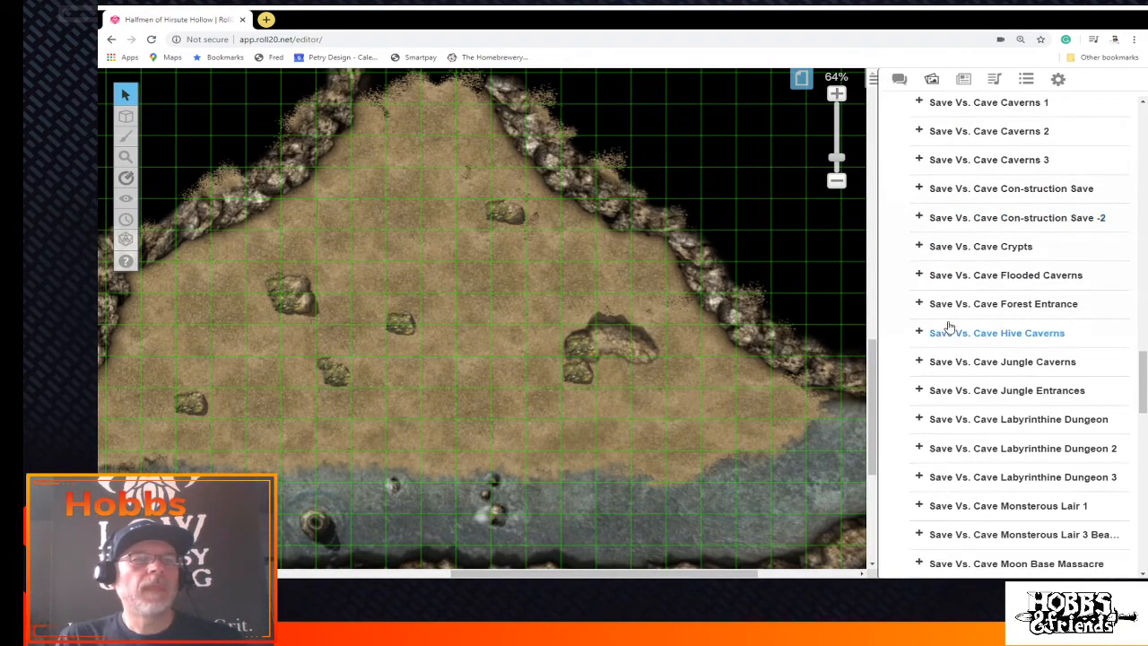
Expand the Sea and Island Maps pack, look through its rowing boats and beach maps, and collapse it again
scroll(948, 326, "down", 1)
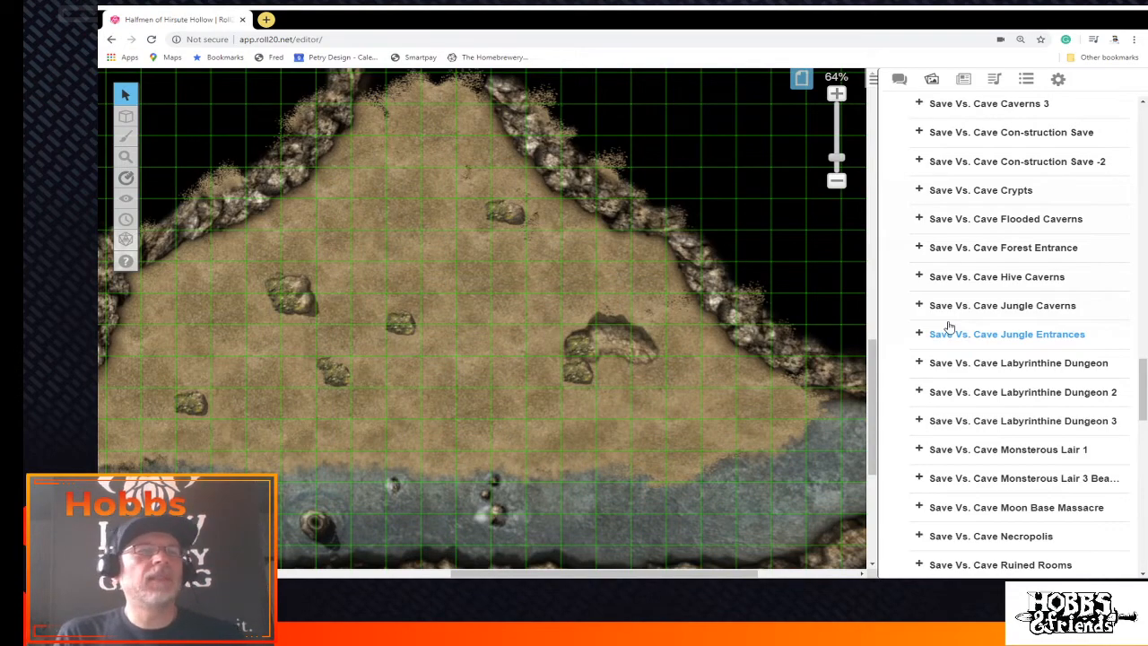
scroll(949, 327, "up", 1)
scroll(948, 327, "down", 3)
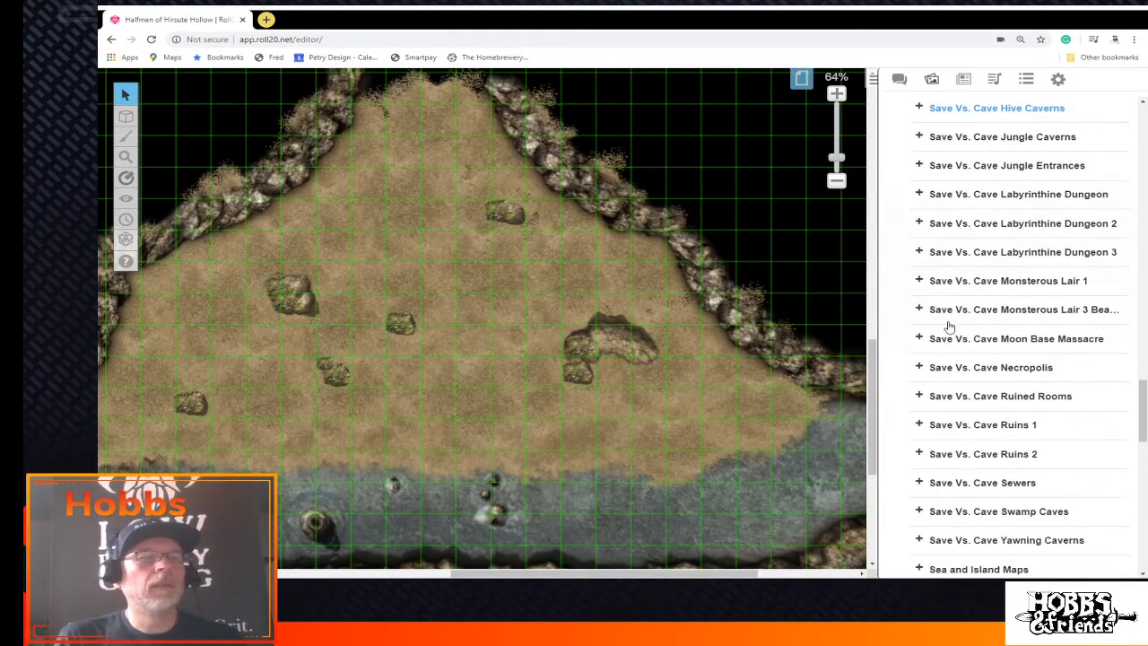
scroll(948, 327, "down", 2)
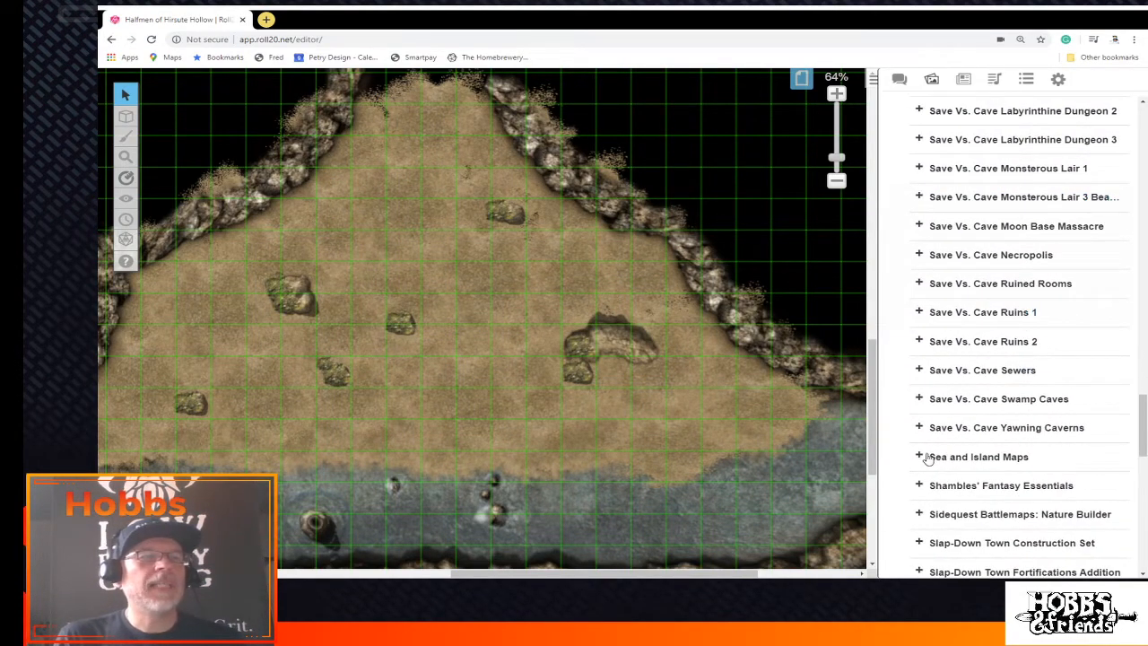
left_click(919, 456)
scroll(1004, 374, "down", 3)
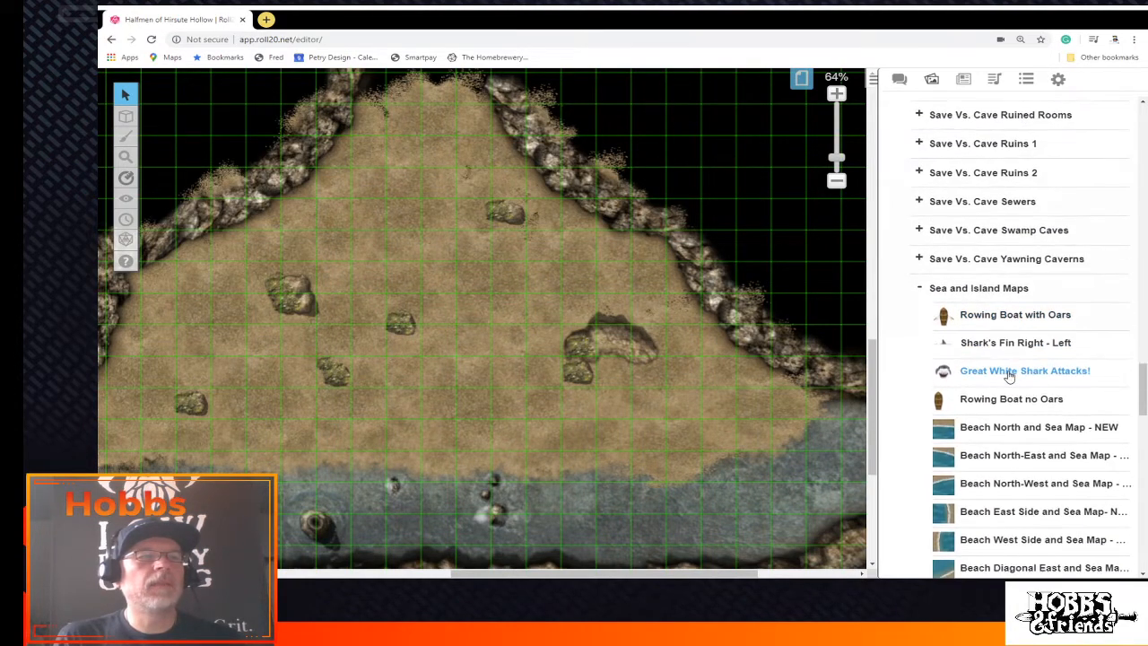
scroll(1009, 375, "down", 7)
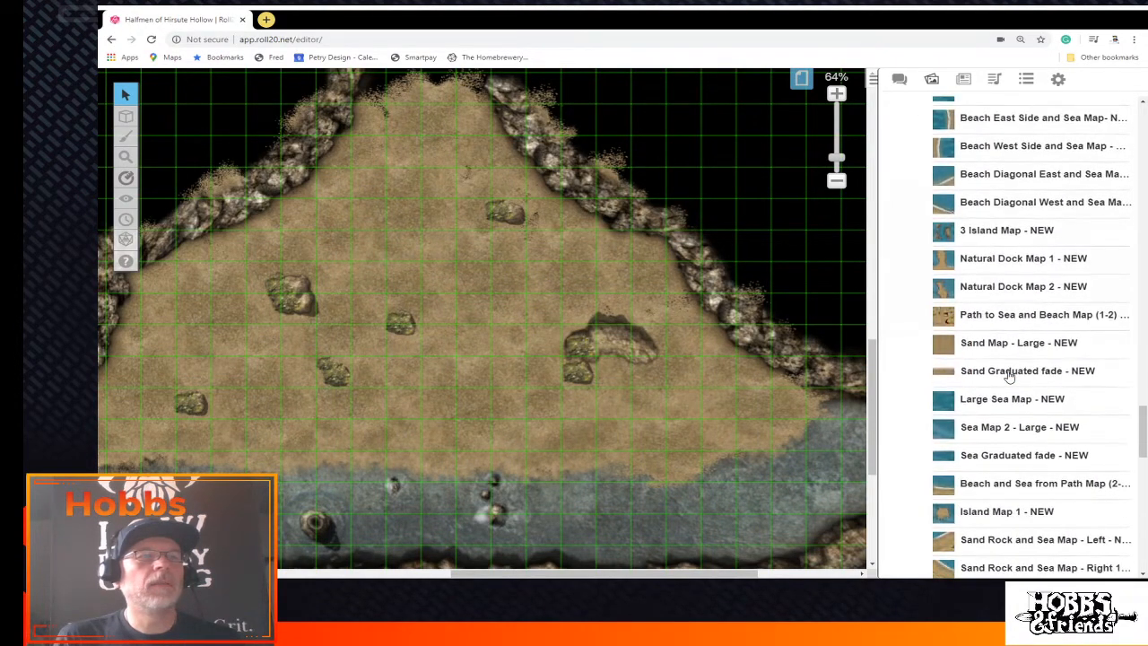
scroll(1009, 376, "down", 1)
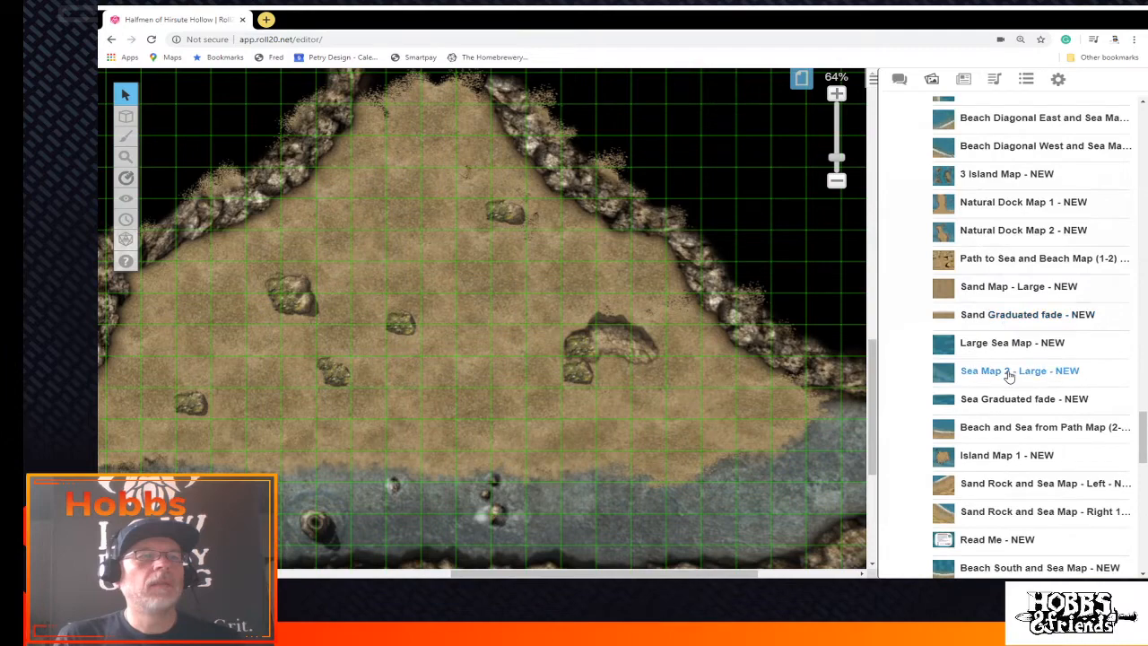
scroll(1009, 374, "down", 2)
scroll(1009, 375, "up", 2)
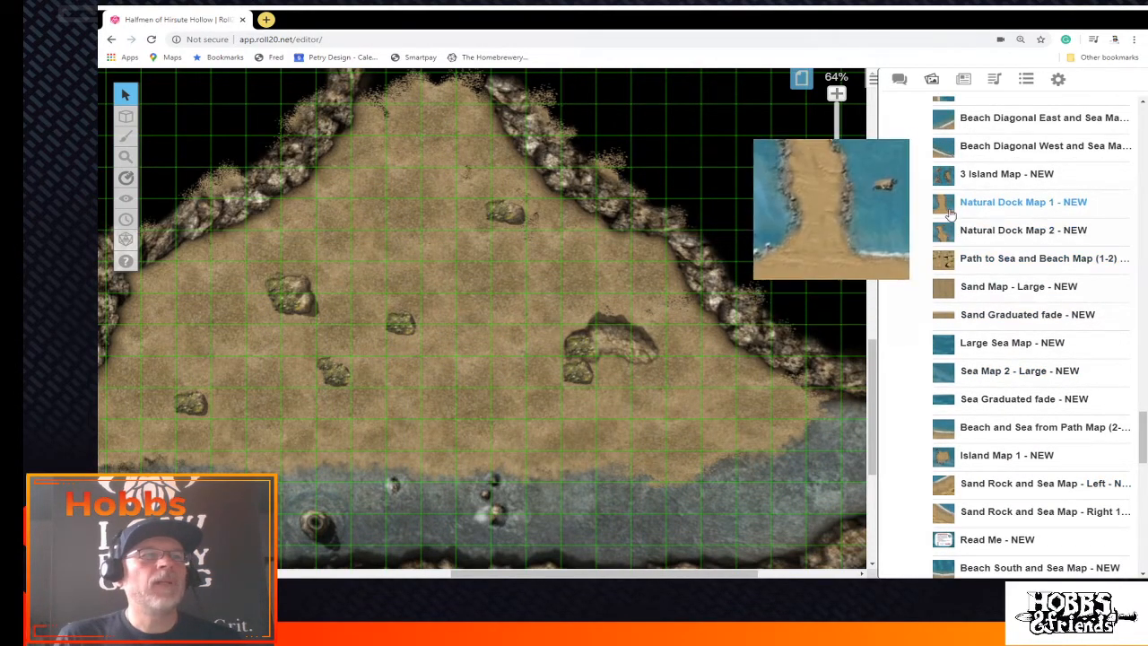
scroll(943, 371, "up", 4)
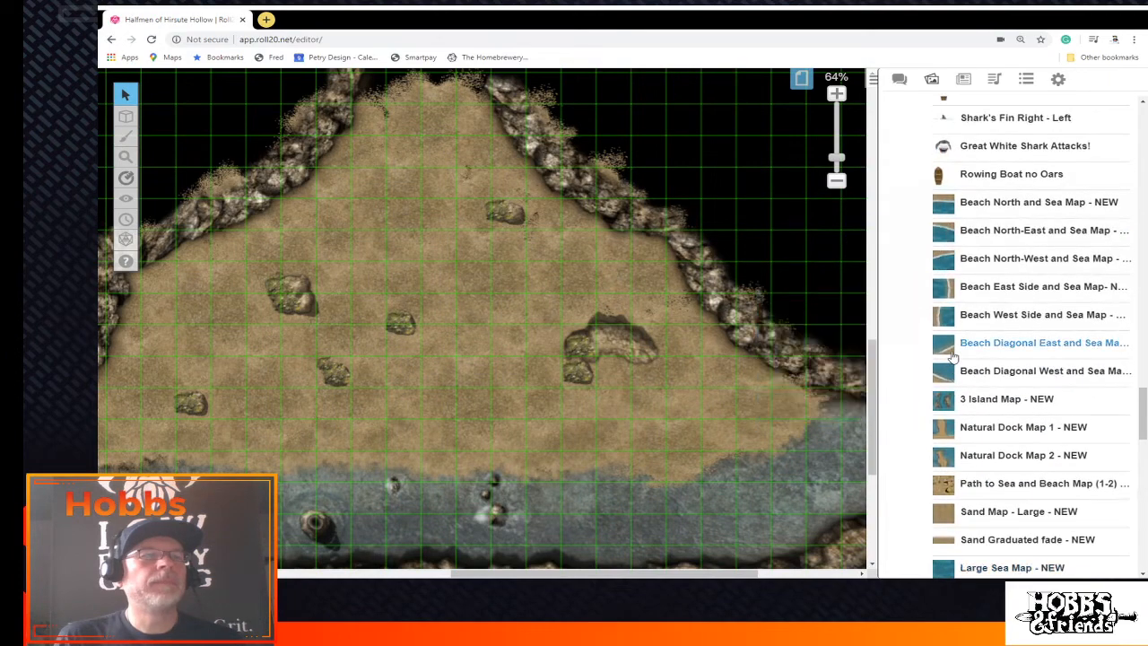
scroll(941, 242, "up", 3)
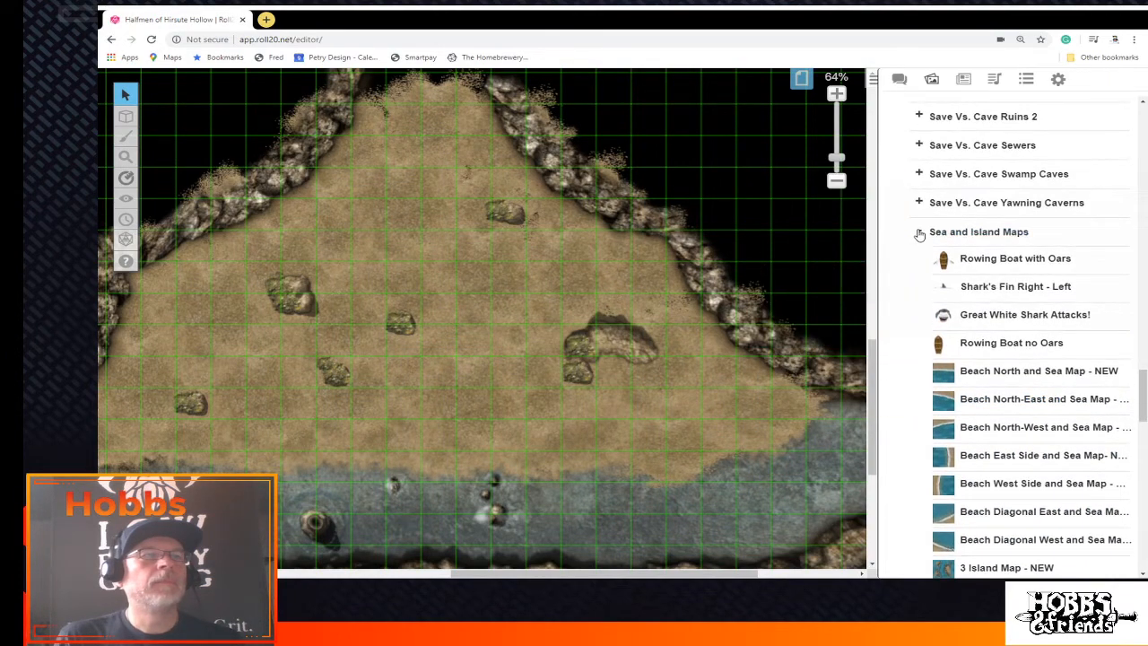
left_click(918, 233)
Expand the Square Rigger pack and preview its Sea image
scroll(951, 387, "down", 2)
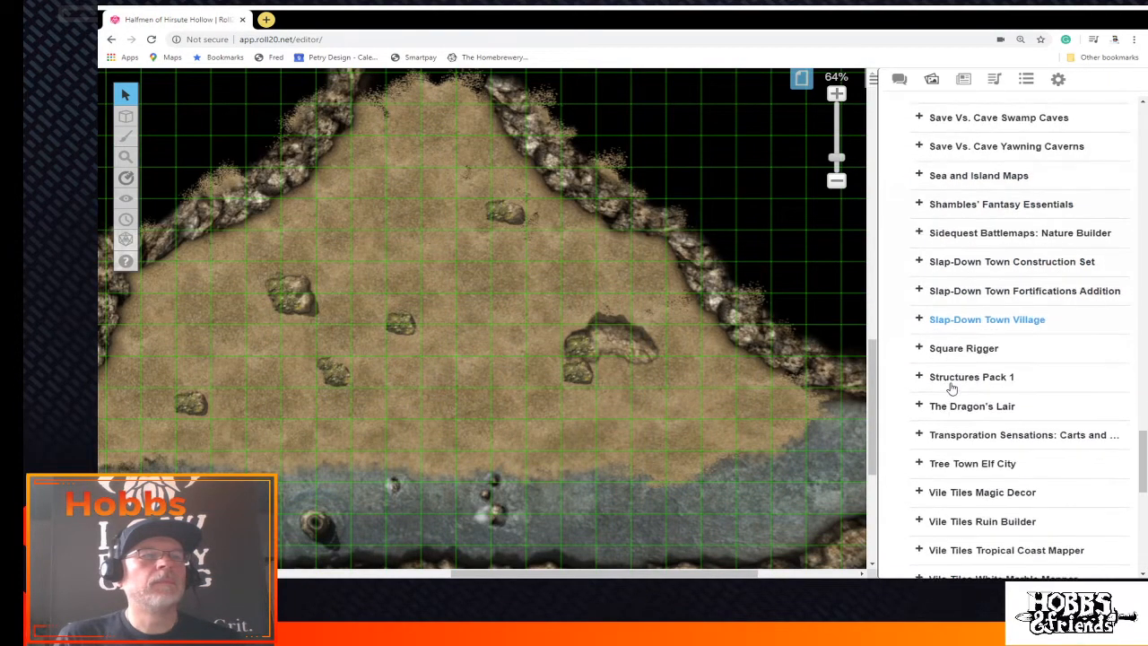
left_click(919, 349)
mouse_move(932, 377)
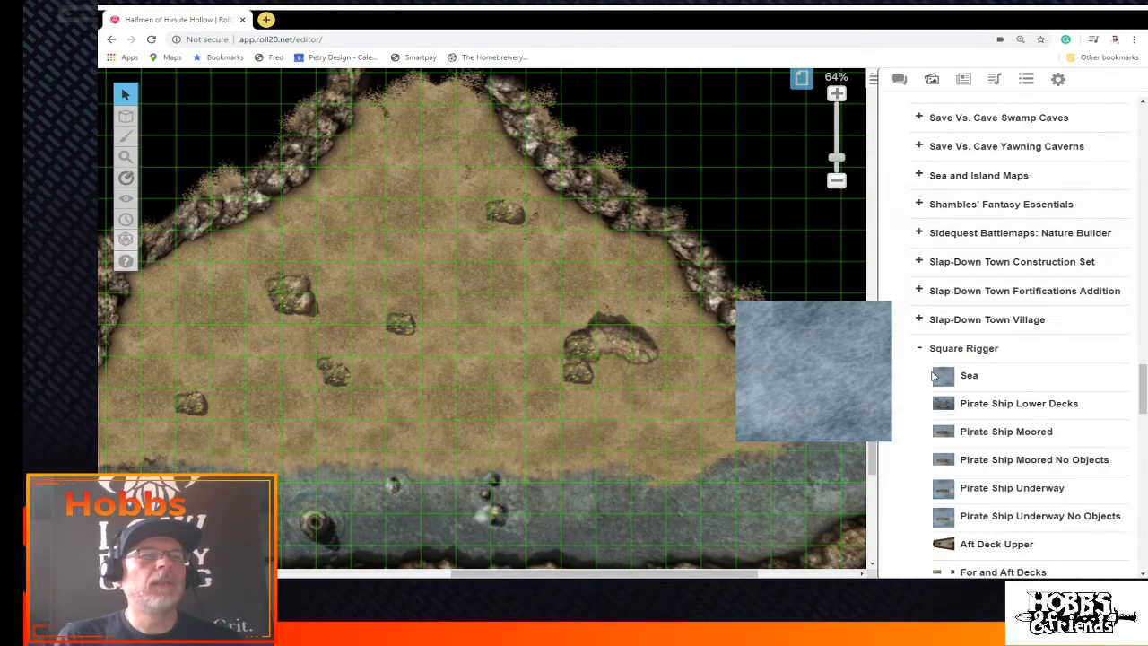
Look through the Square Rigger pack's pirate ships, deck pieces and furnishings, and collapse the pack
scroll(937, 489, "down", 3)
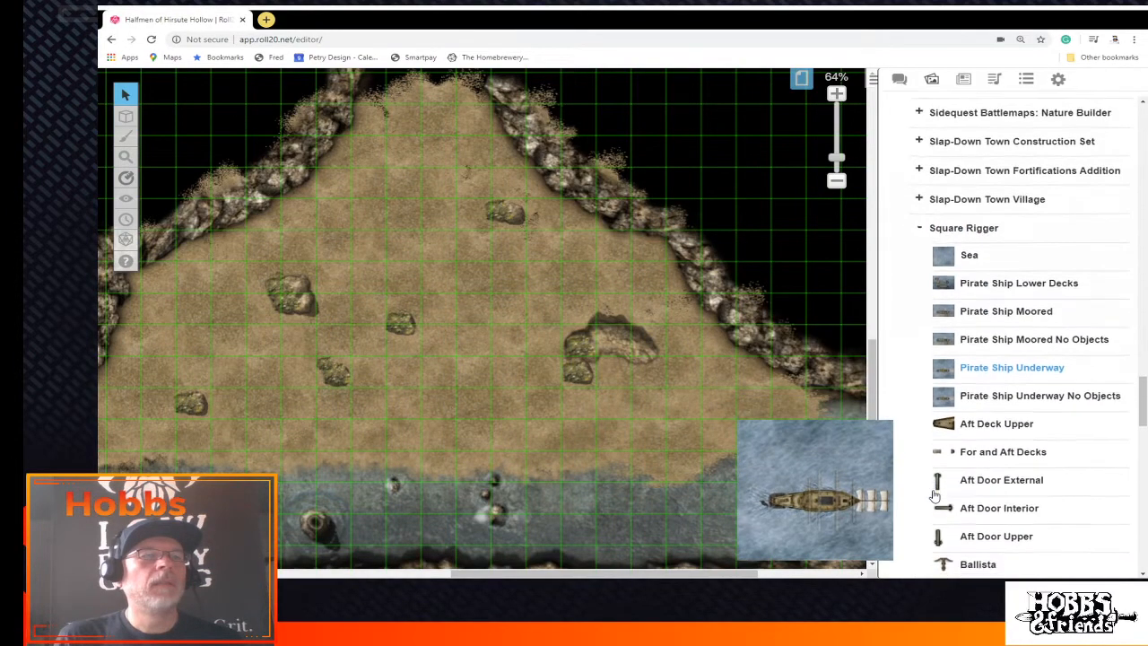
scroll(933, 496, "down", 5)
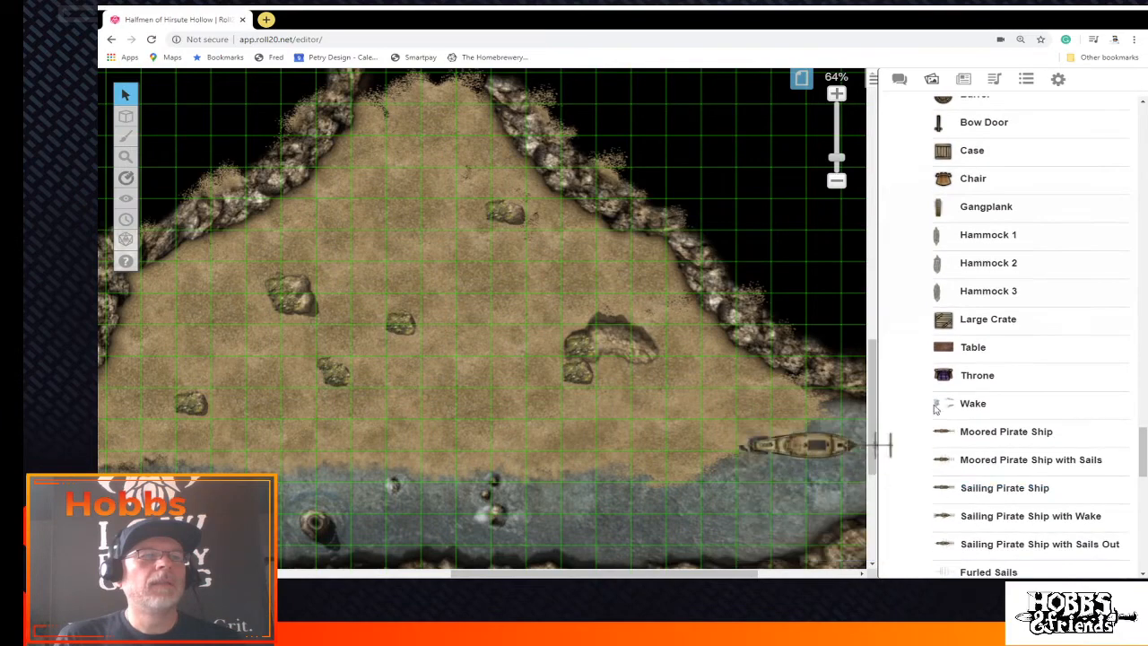
scroll(945, 399, "down", 3)
scroll(946, 399, "up", 10)
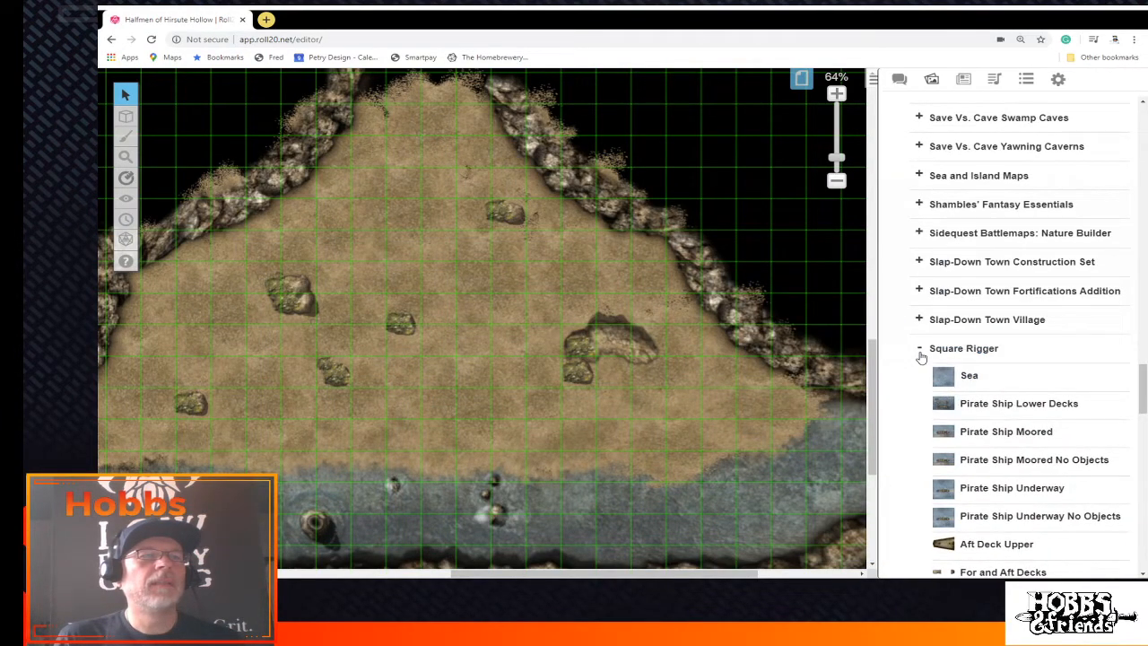
left_click(920, 353)
Check the remaining purchased packs below Square Rigger, down to the end of the list, for usable art
scroll(986, 404, "down", 3)
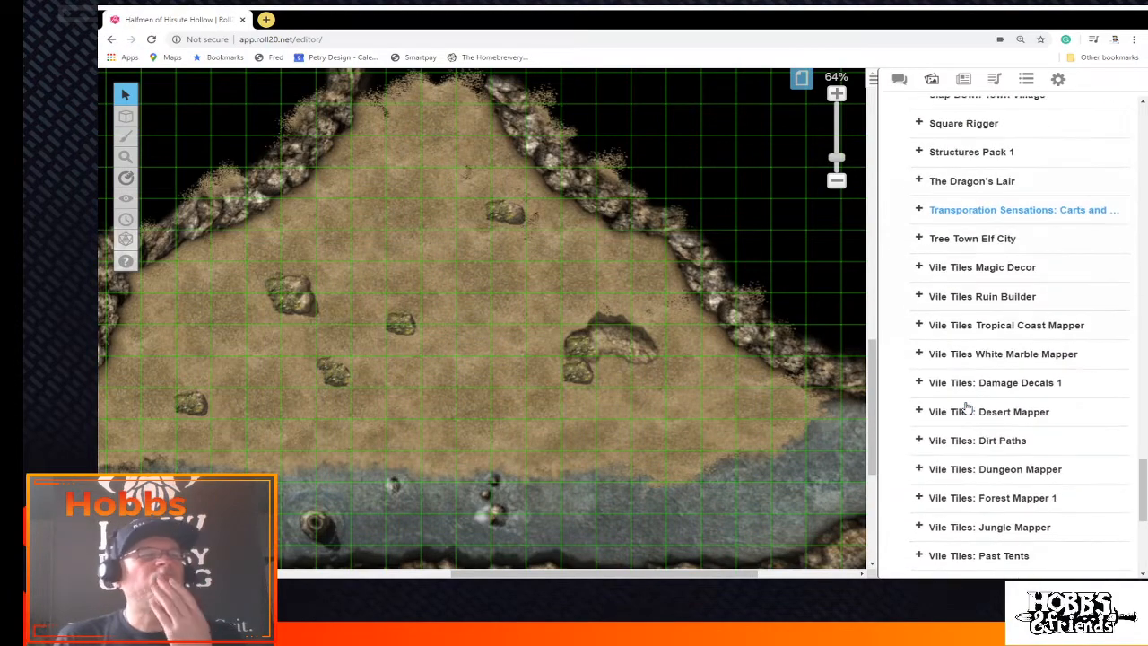
scroll(966, 408, "down", 1)
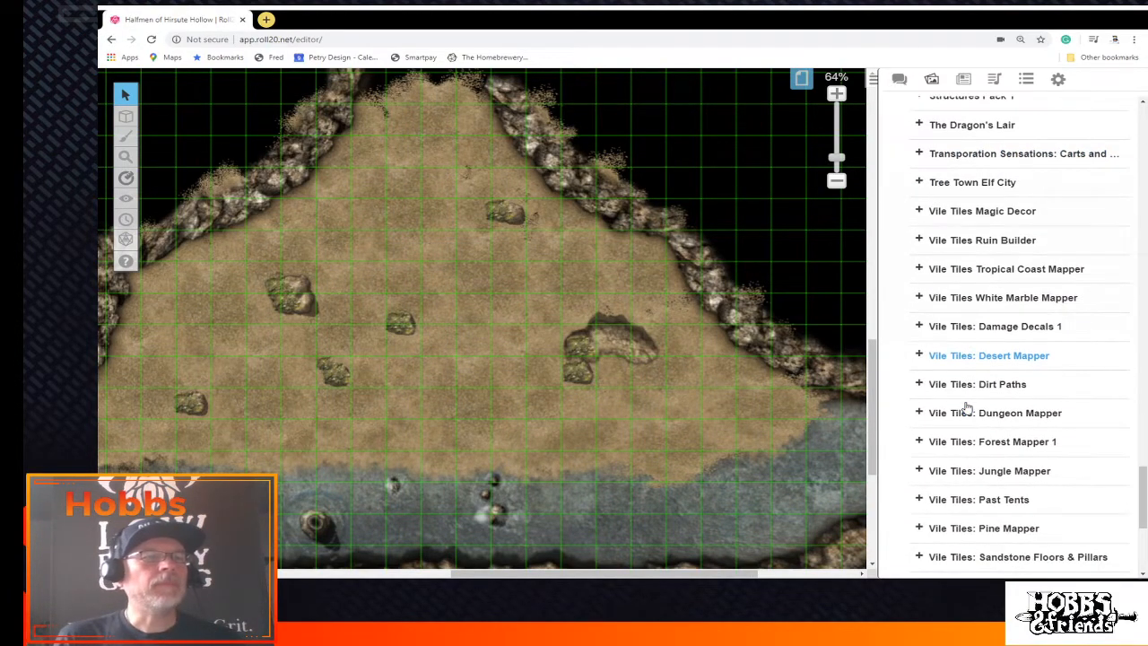
scroll(967, 408, "down", 1)
scroll(966, 408, "down", 2)
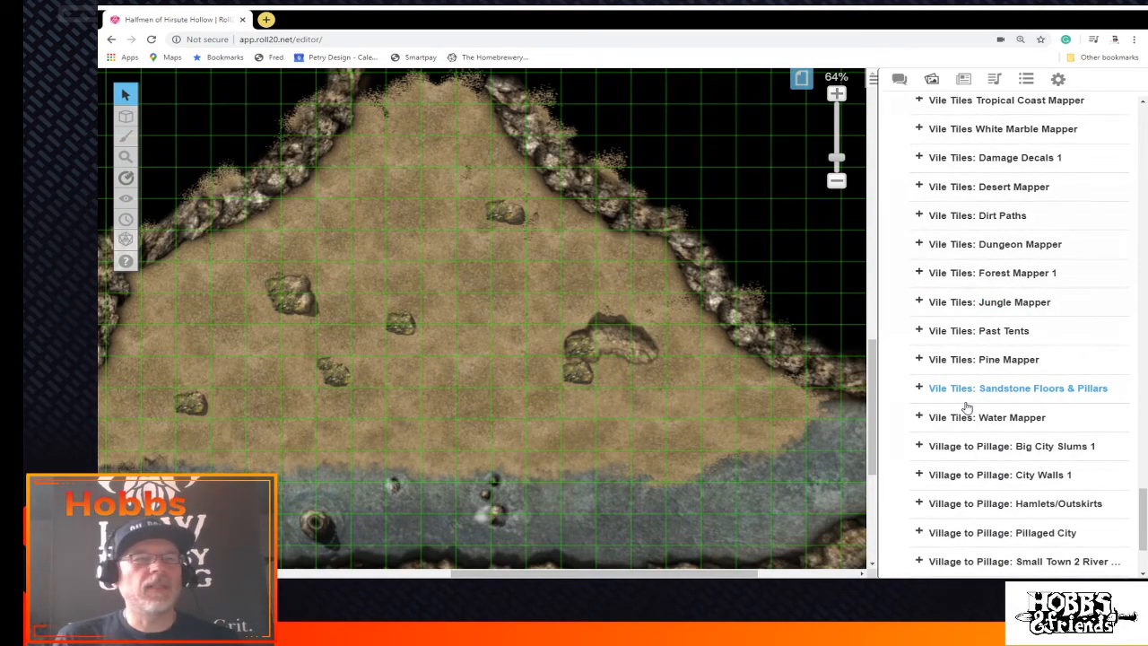
scroll(966, 408, "down", 3)
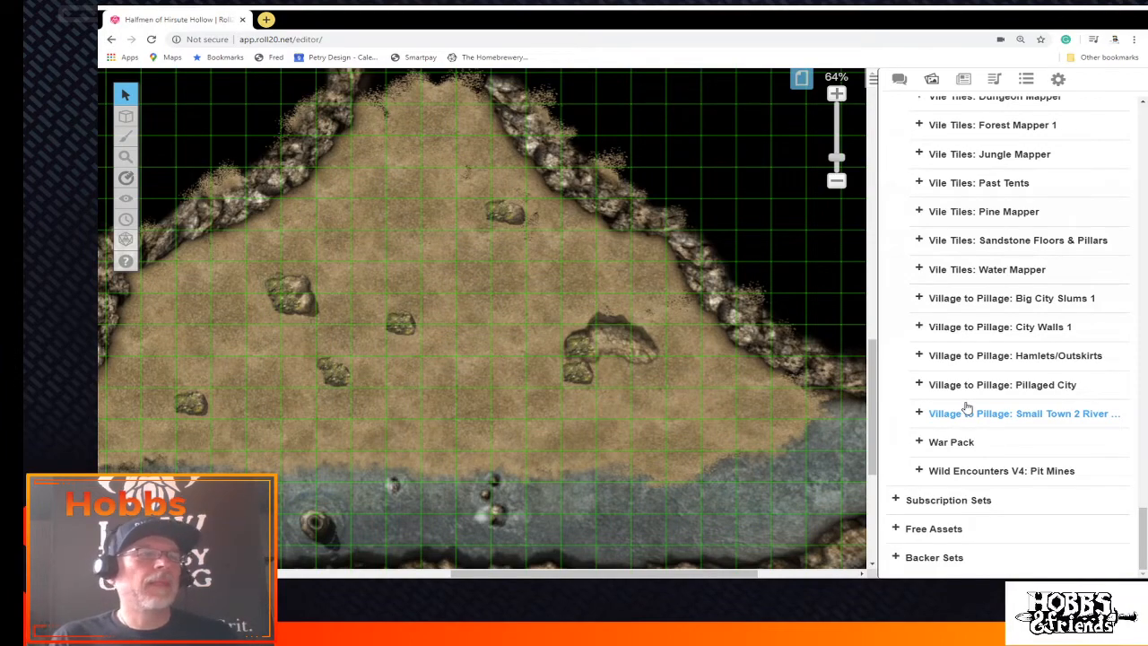
Look back up through the purchased packs, from the Wild Encounters and Vile Tiles sets to the Quick Encounters and Save Vs. Cave sets
scroll(717, 341, "up", 3)
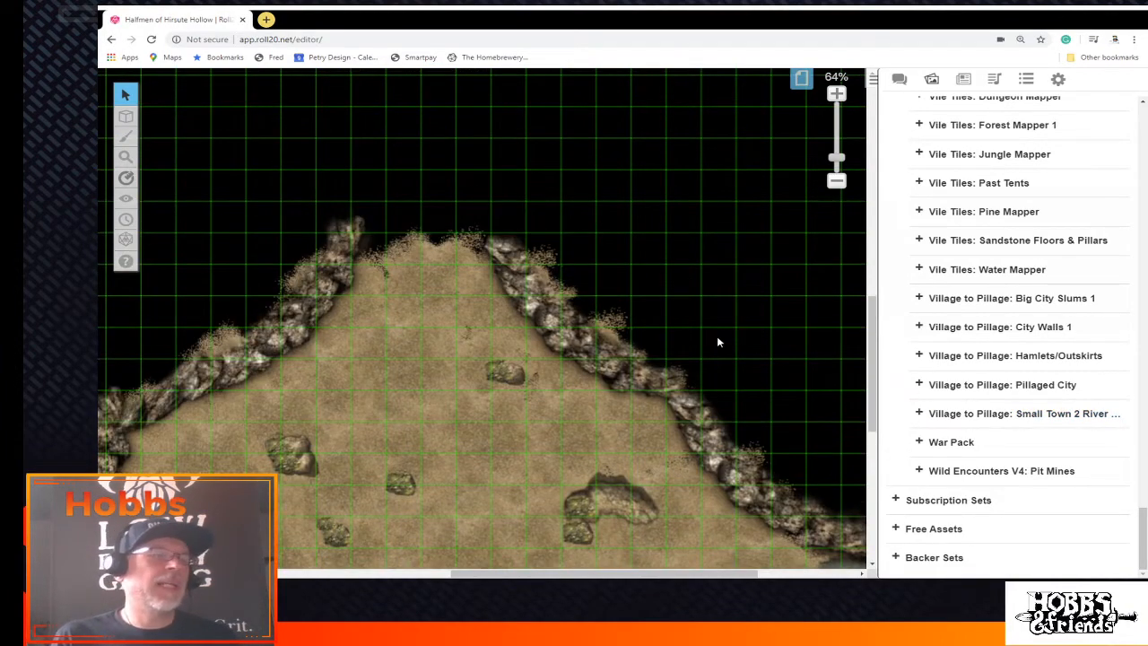
scroll(944, 296, "up", 7)
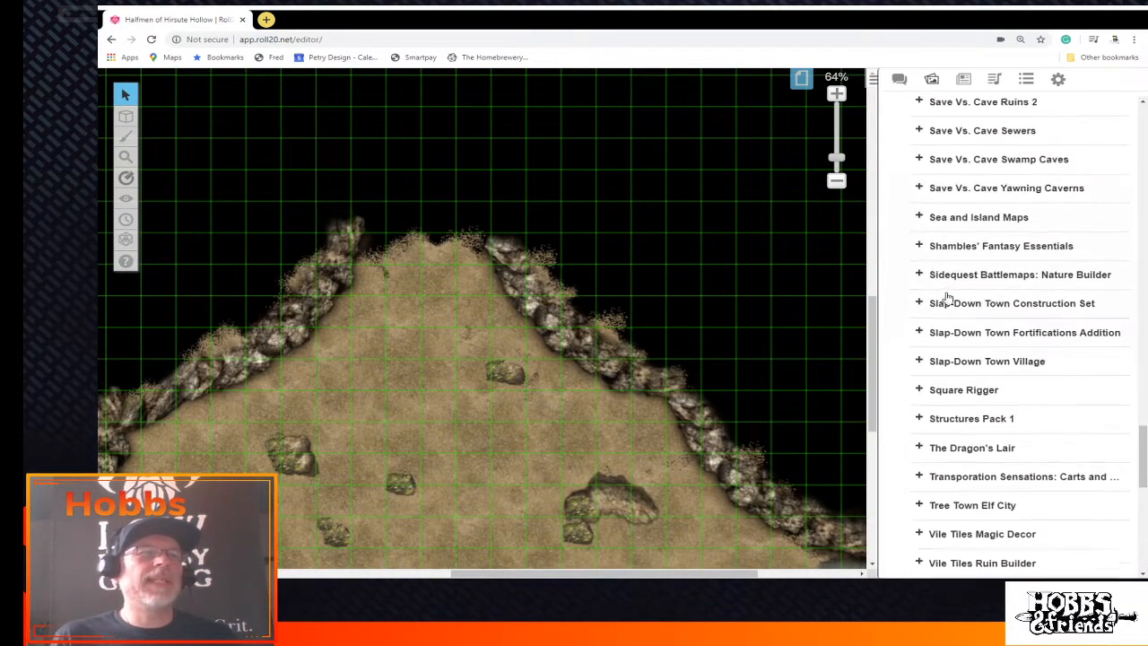
scroll(946, 297, "up", 1)
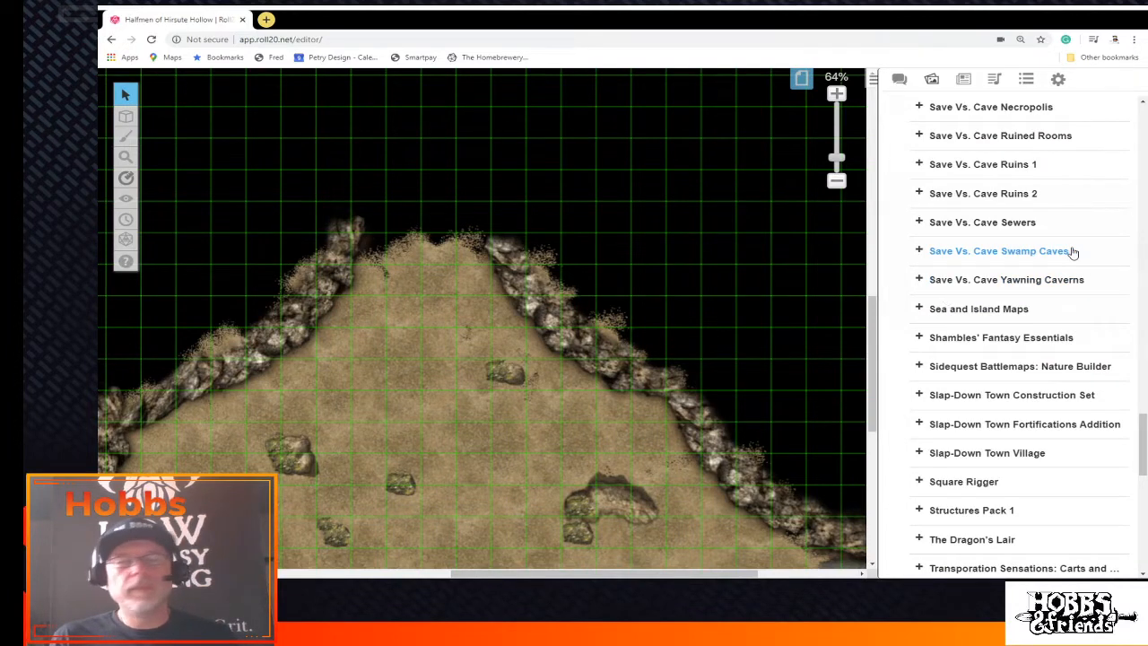
scroll(1054, 326, "up", 1)
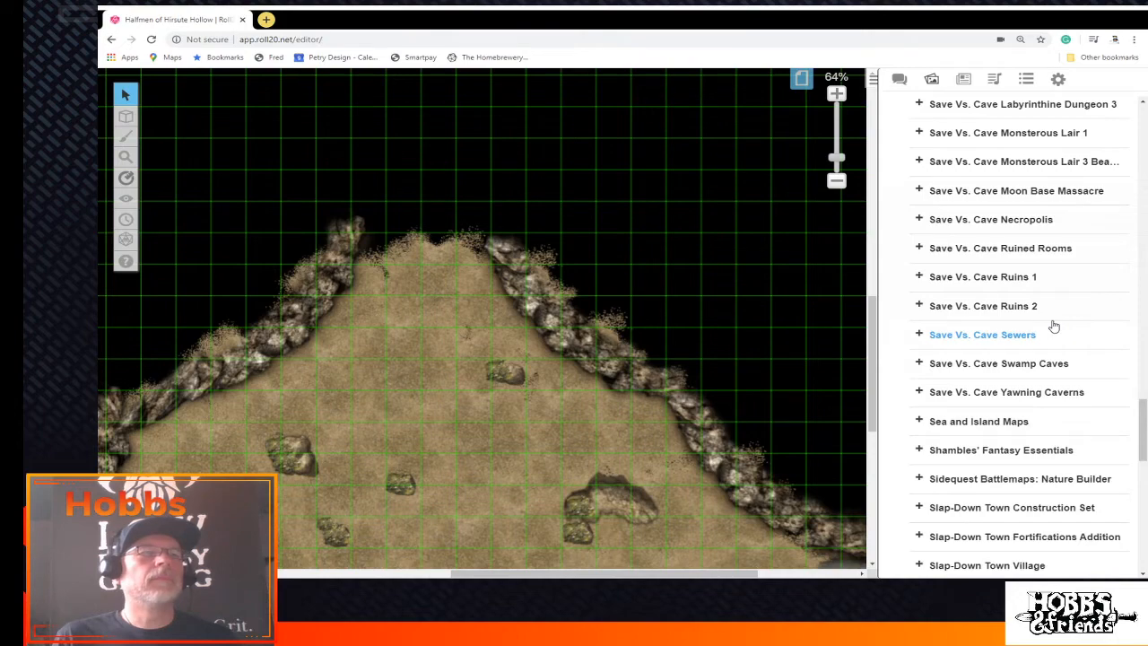
scroll(1053, 325, "up", 3)
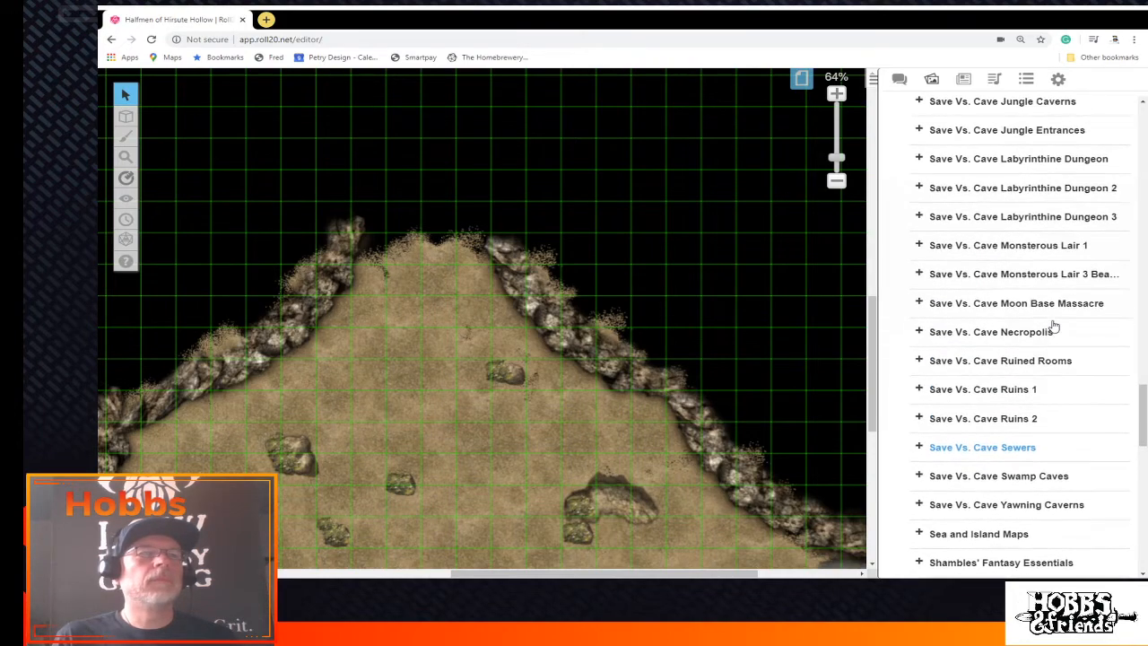
scroll(1054, 326, "up", 1)
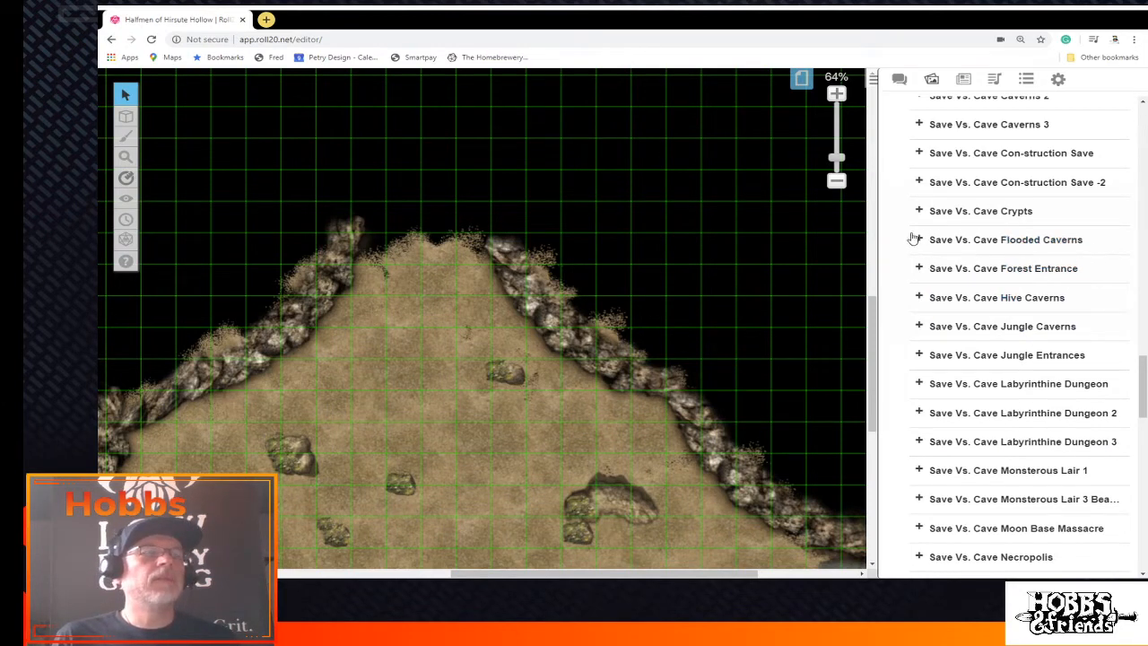
scroll(989, 287, "up", 3)
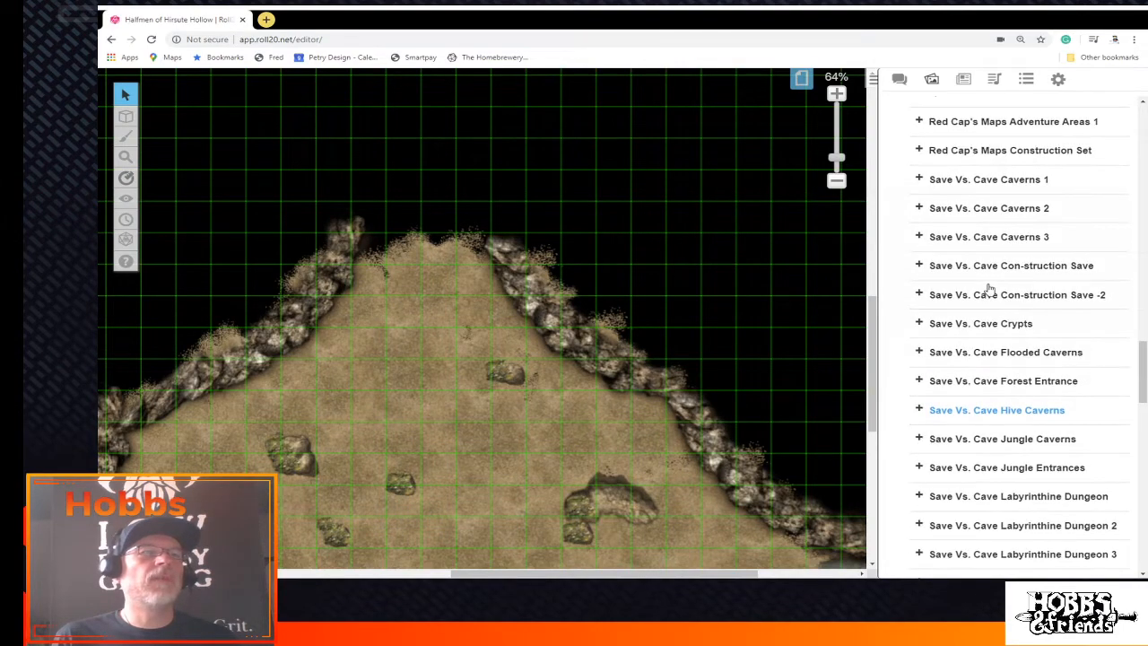
scroll(989, 287, "up", 2)
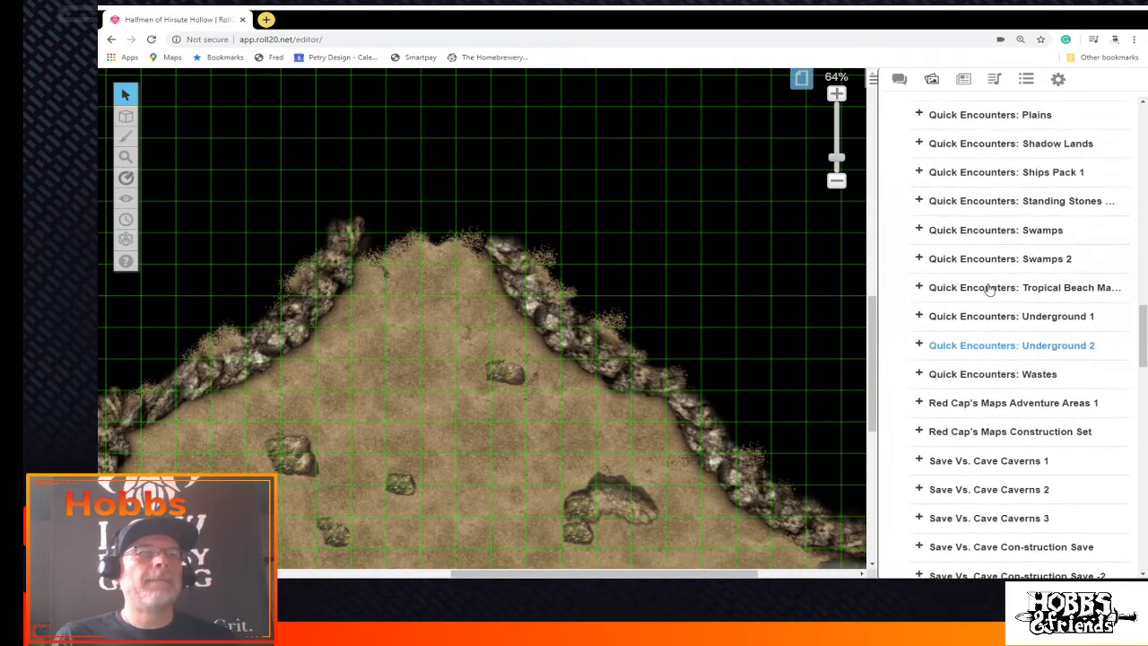
scroll(989, 287, "up", 1)
scroll(989, 287, "up", 1)
scroll(989, 287, "down", 3)
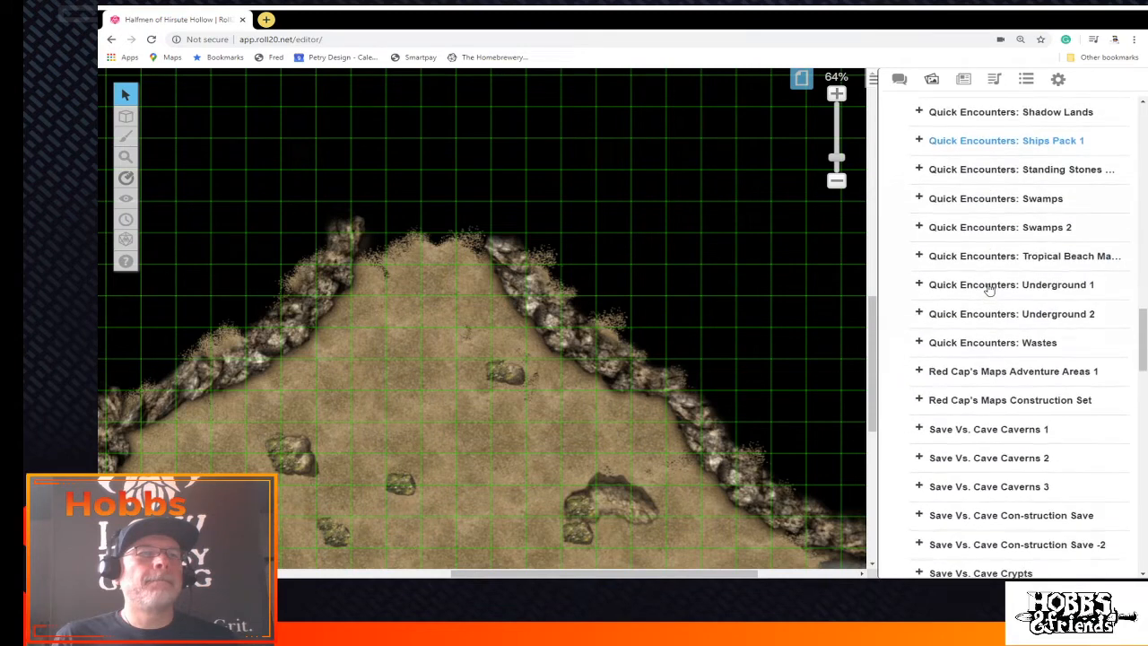
scroll(989, 289, "down", 1)
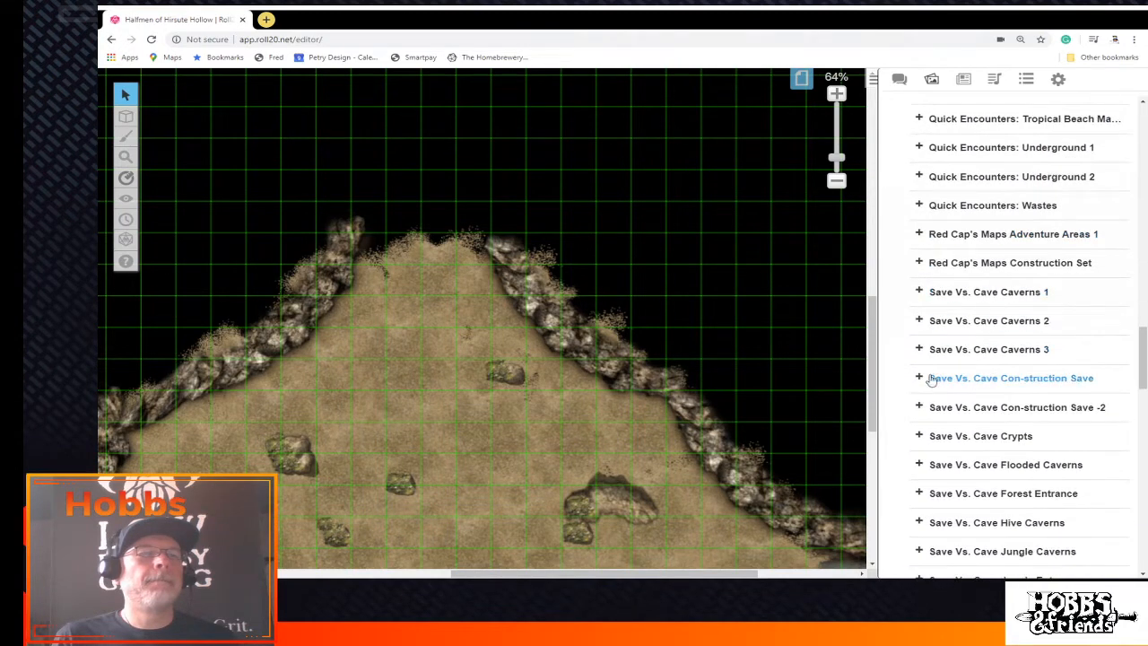
Expand the Save Vs. Cave Con-struction Save pack and browse its cave and tunnel pieces as far as the SvCCS Tunnel tiles
left_click(919, 407)
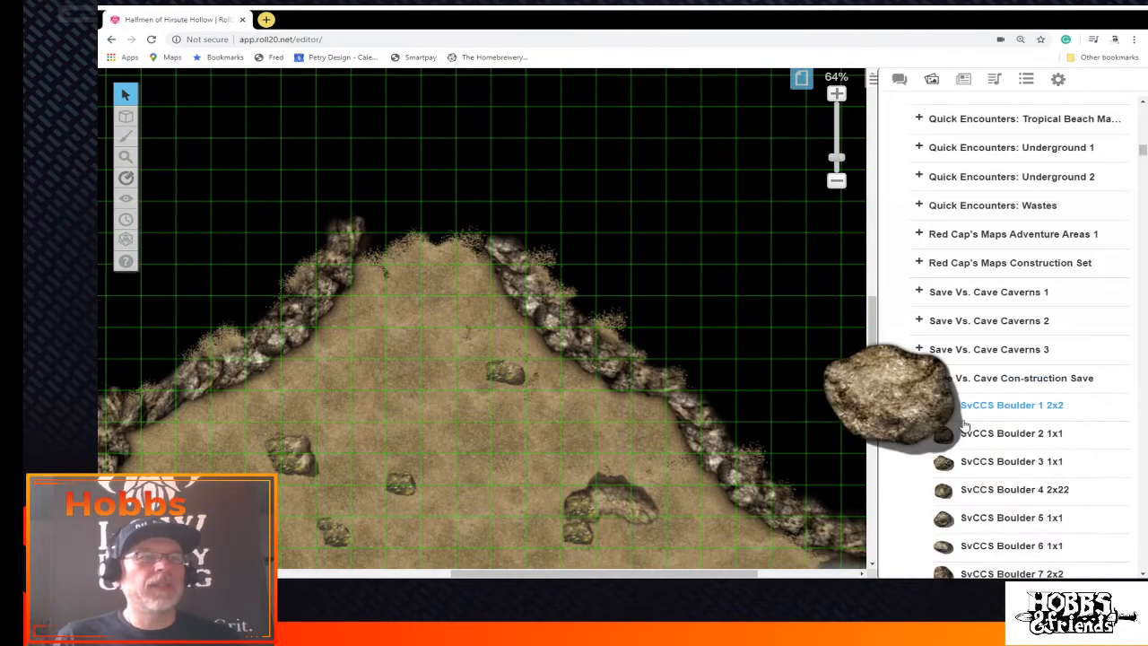
scroll(968, 426, "down", 10)
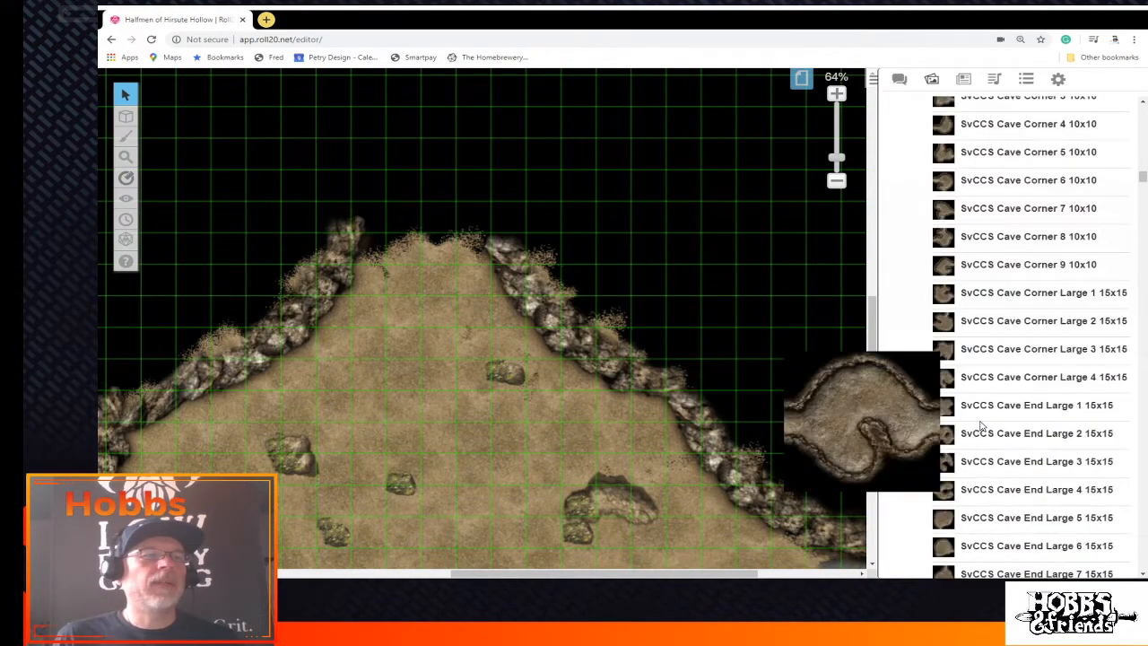
scroll(981, 425, "down", 9)
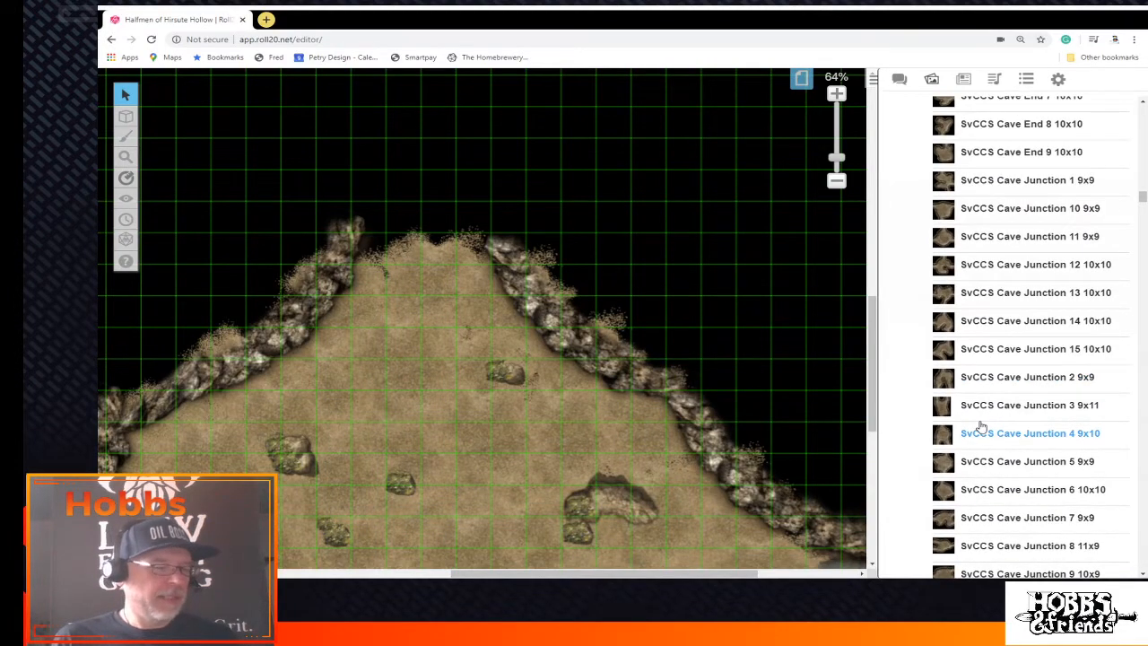
scroll(981, 426, "down", 15)
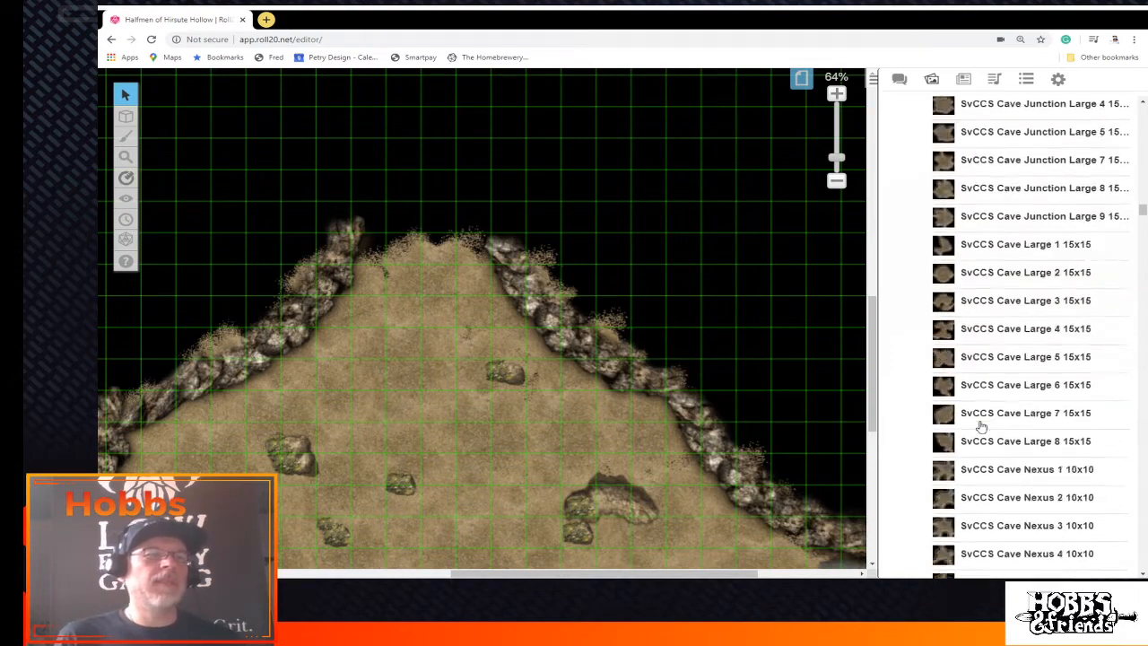
scroll(981, 426, "down", 15)
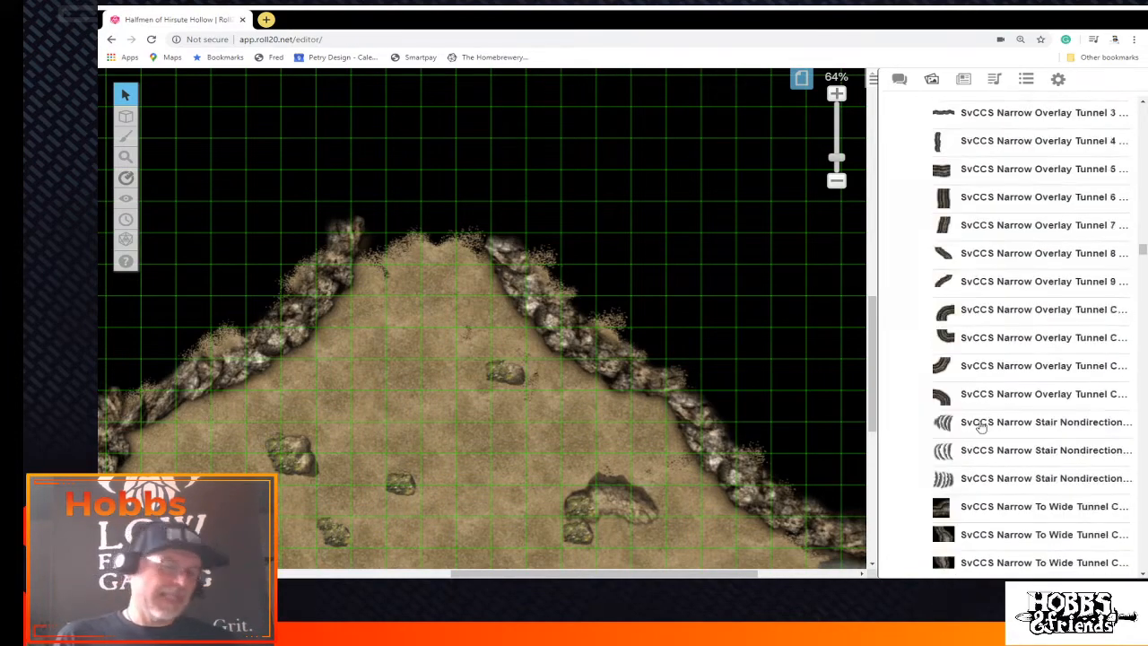
scroll(981, 426, "down", 10)
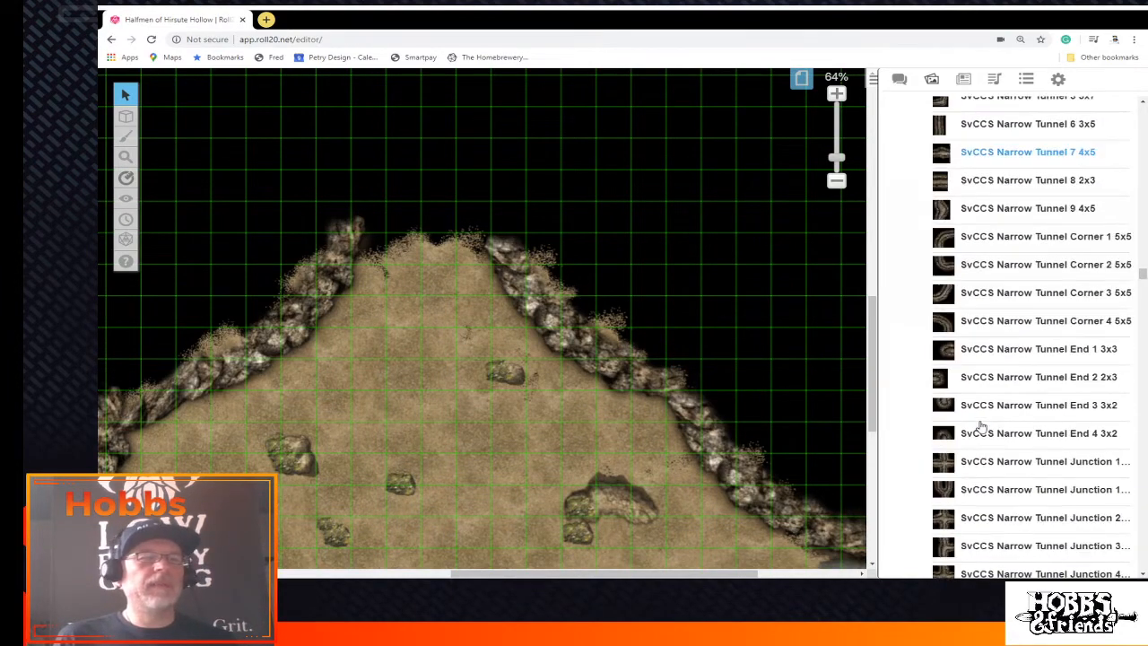
scroll(981, 426, "up", 2)
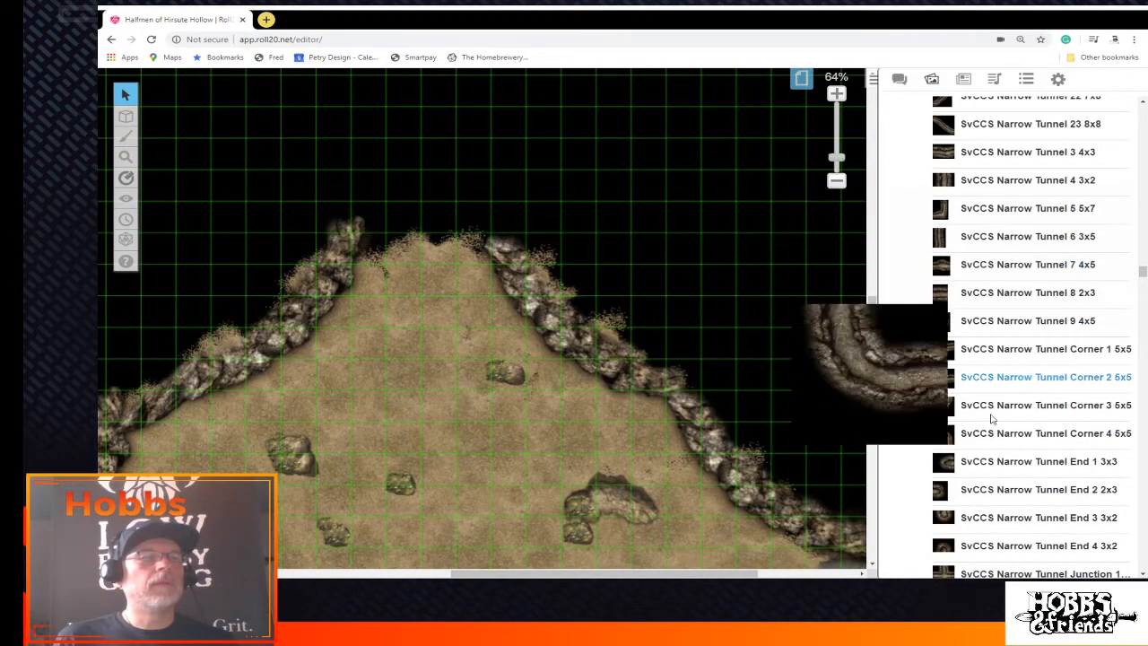
mouse_move(984, 426)
scroll(984, 426, "down", 15)
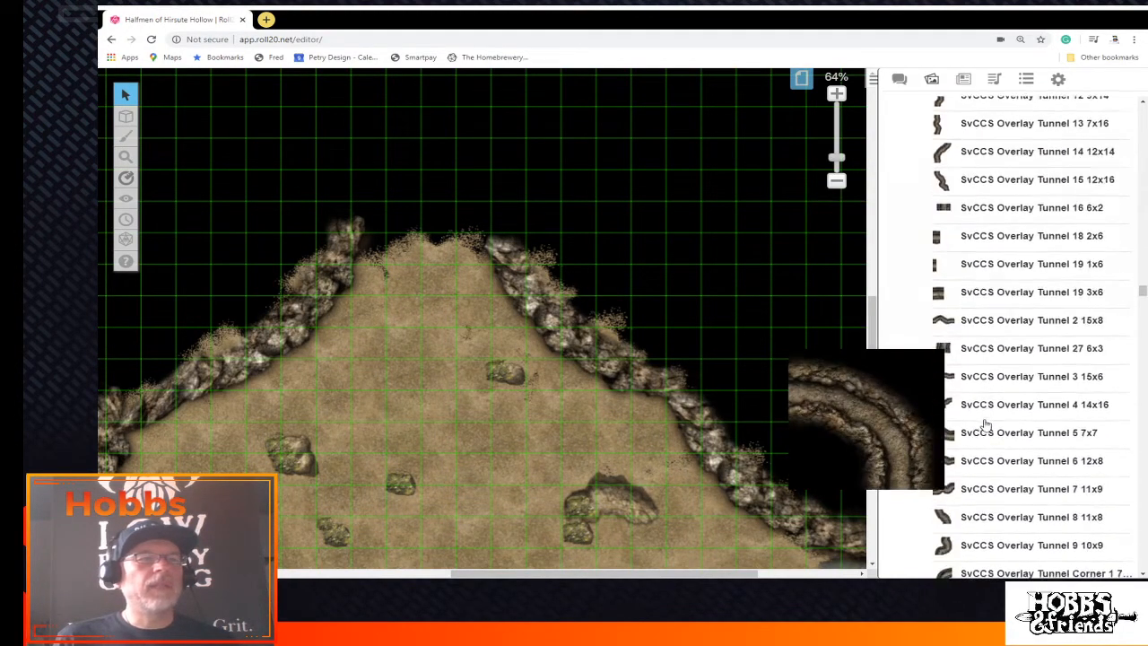
scroll(984, 424, "down", 12)
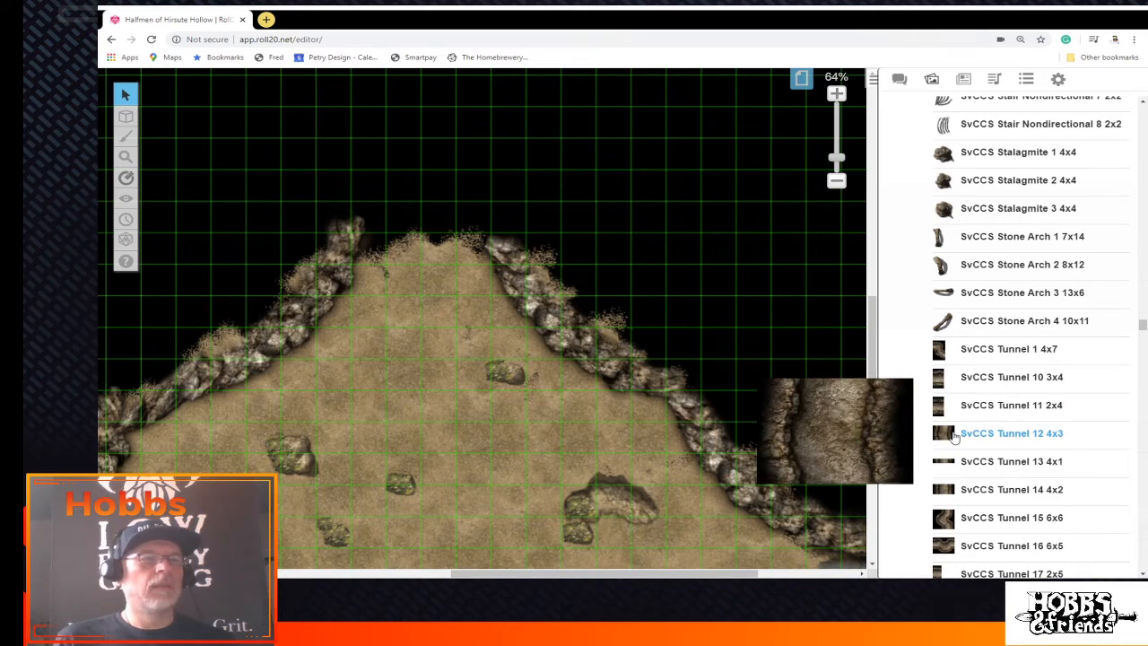
Place the SvCCS Tunnel 12 4x3 tile at the hill's upper opening and stretch it to about four by two grid squares
left_click_drag(953, 435, 533, 163)
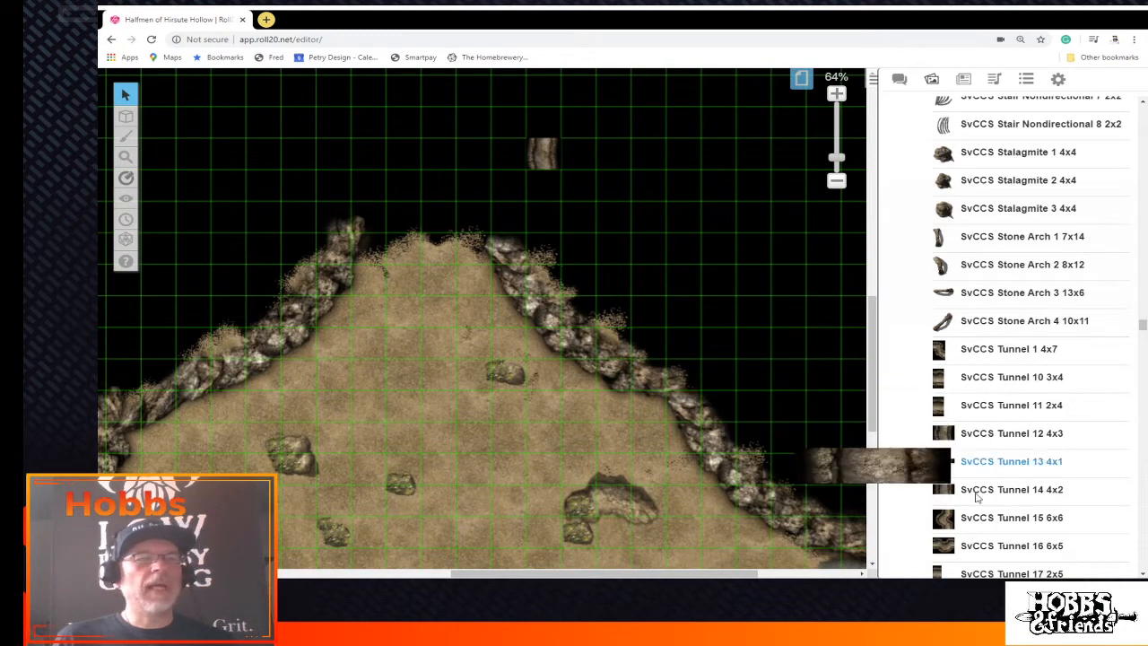
left_click(542, 158)
left_click_drag(559, 172, 615, 207)
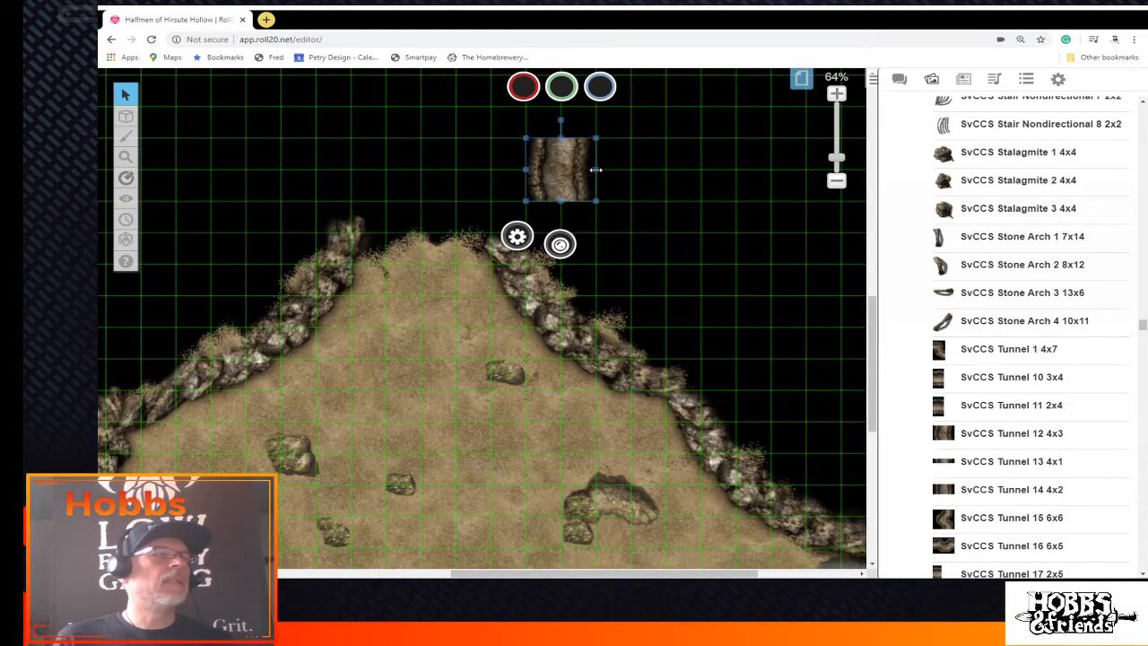
left_click_drag(595, 168, 441, 214)
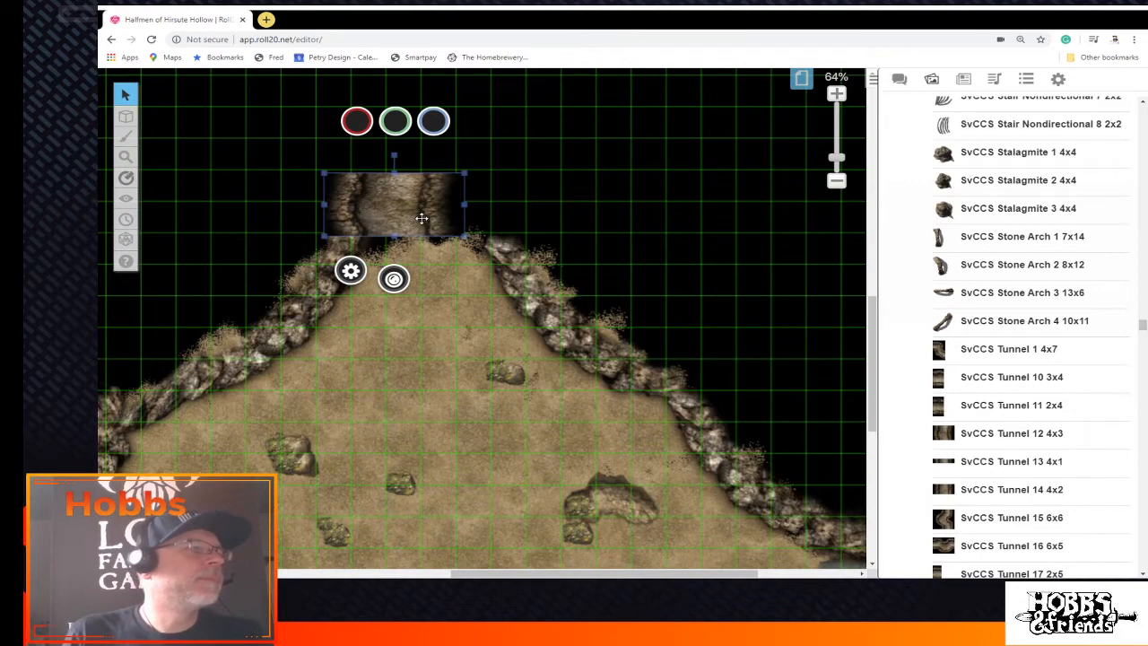
mouse_move(421, 218)
left_mouse_down()
mouse_move(432, 243)
mouse_move(458, 212)
mouse_move(438, 229)
left_mouse_up()
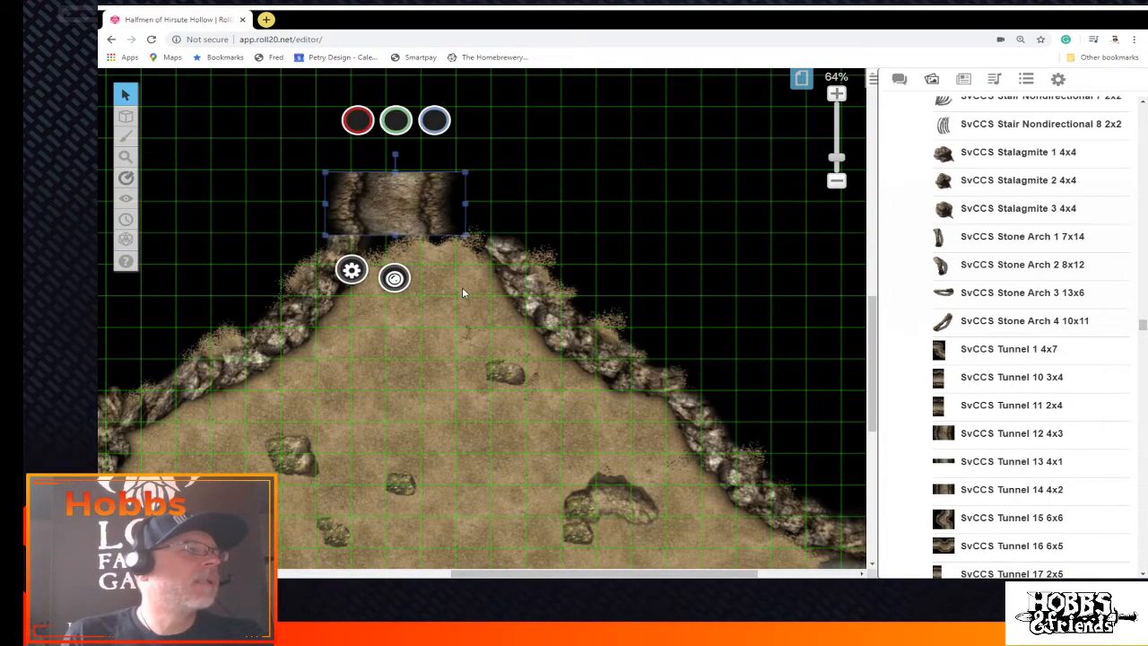
Move the tunnel tile to the map layer and switch editing to the Map & Background layer
mouse_move(125, 117)
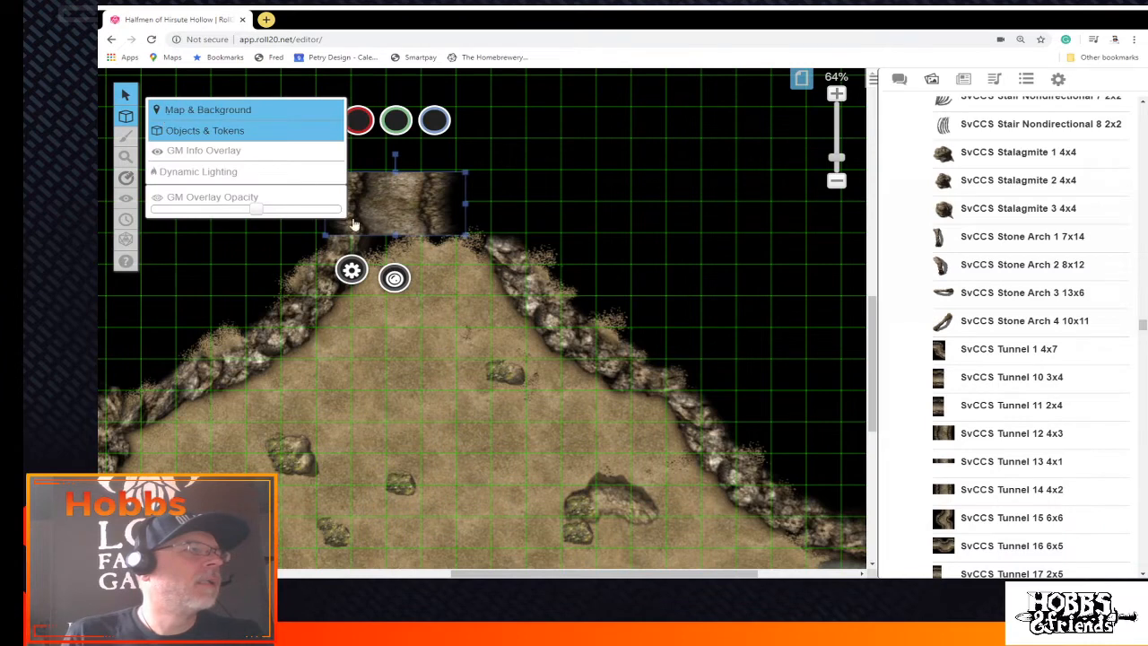
right_click(442, 292)
left_click(464, 183)
right_click(418, 219)
mouse_move(437, 190)
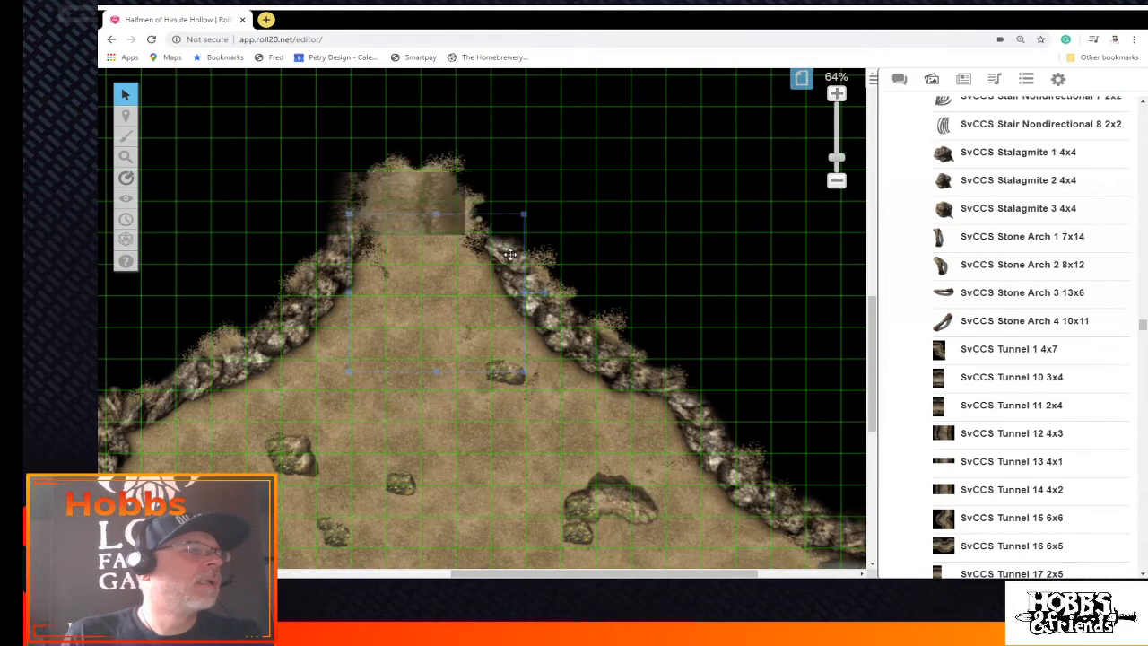
Cover the hill's top opening with overlapping sand tiles and send them to the back, behind the rock walls
left_click_drag(406, 243, 388, 251)
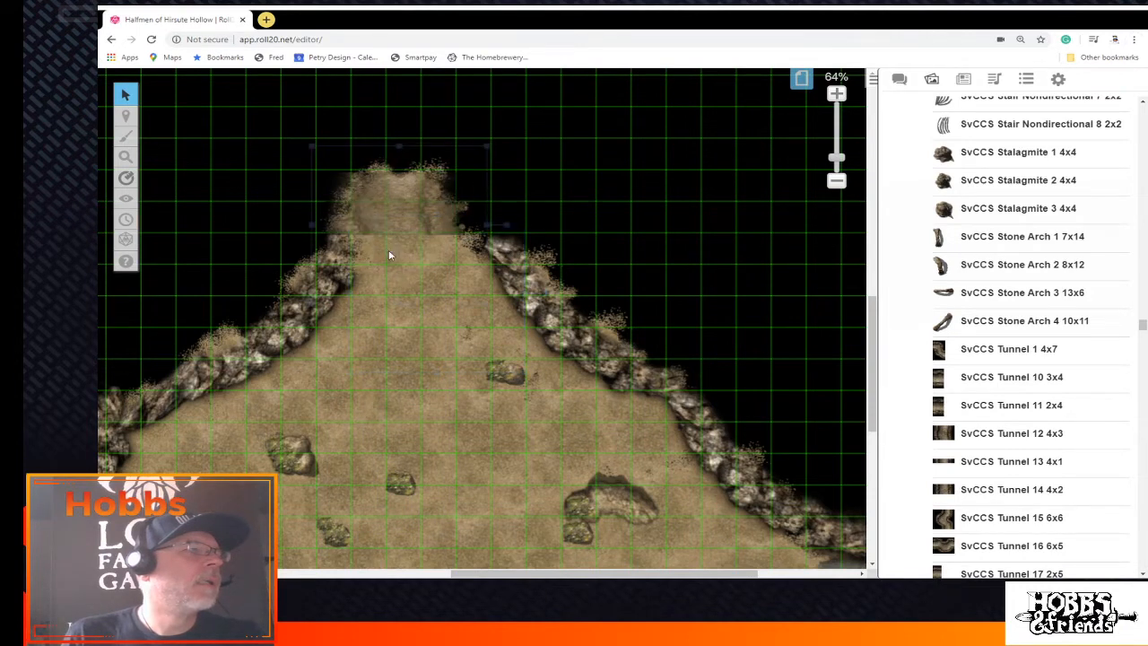
right_click(454, 88)
left_click(489, 149)
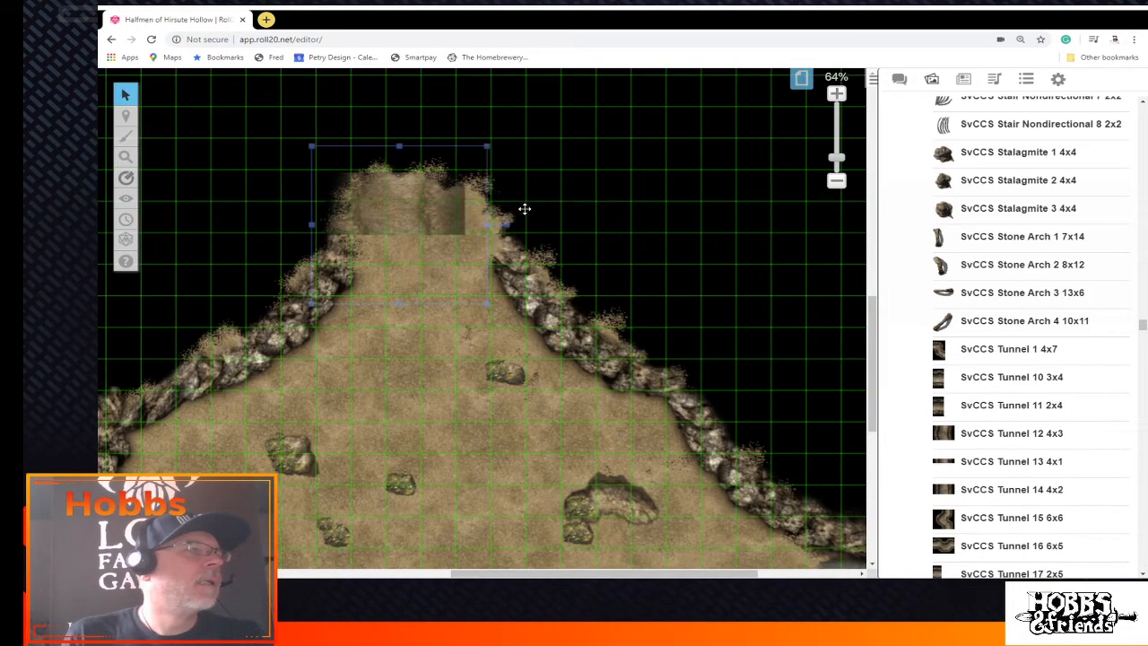
right_click(428, 264)
left_click(466, 215)
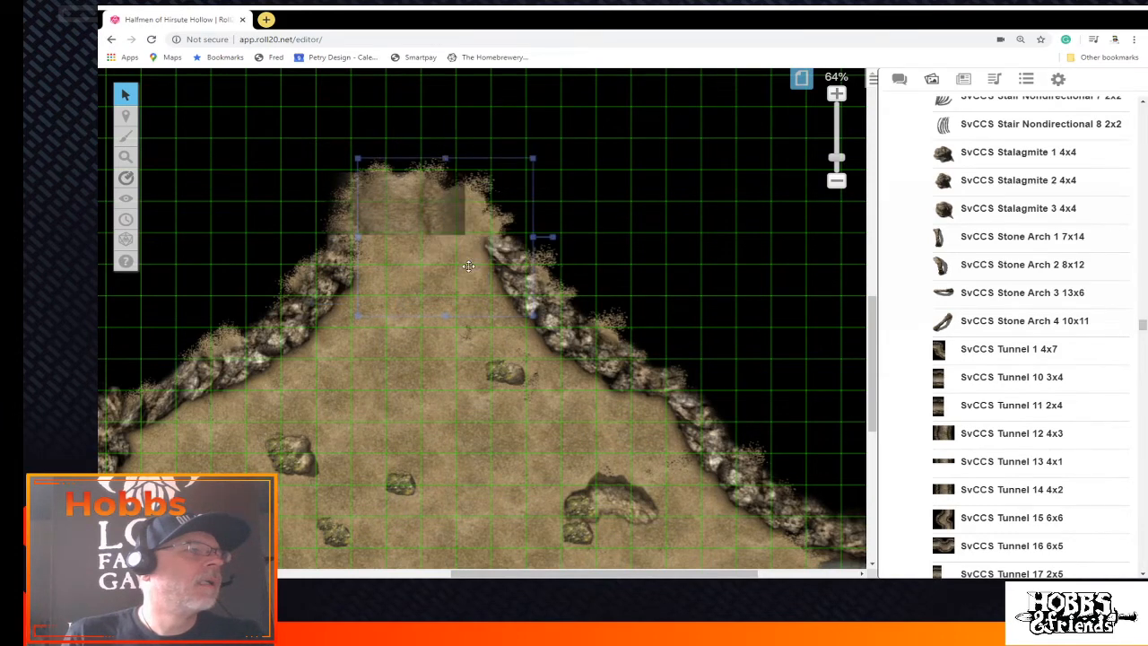
right_click(383, 262)
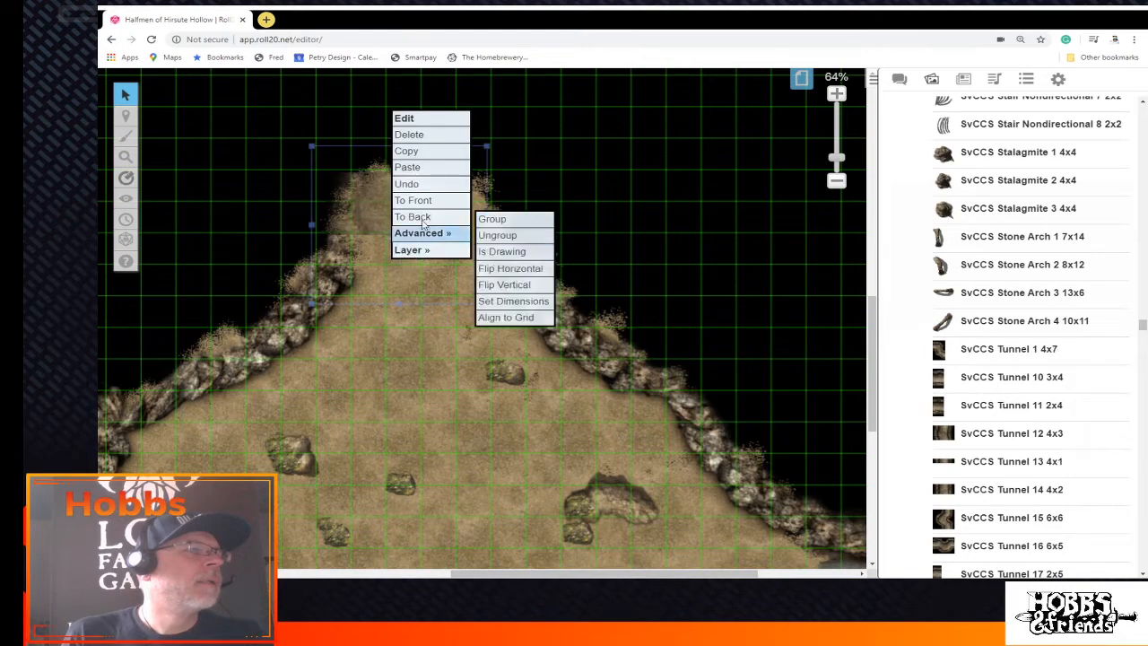
left_click(430, 224)
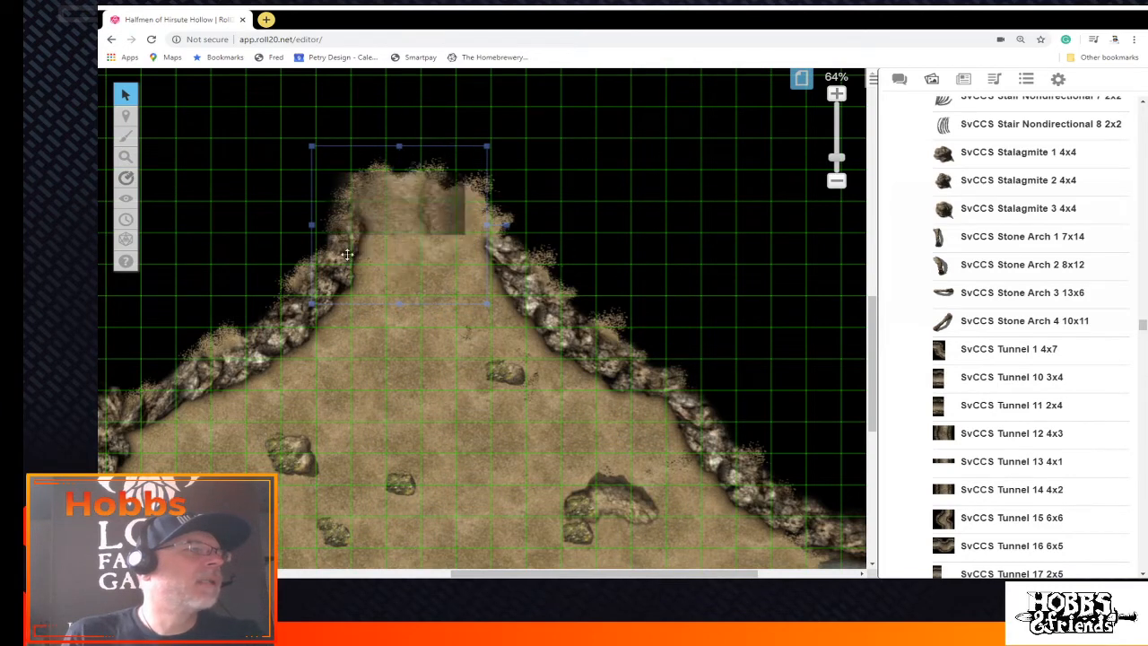
Switch editing to the Objects & Tokens layer and narrow the tunnel tile to about three grid squares wide
mouse_move(126, 114)
left_click(191, 135)
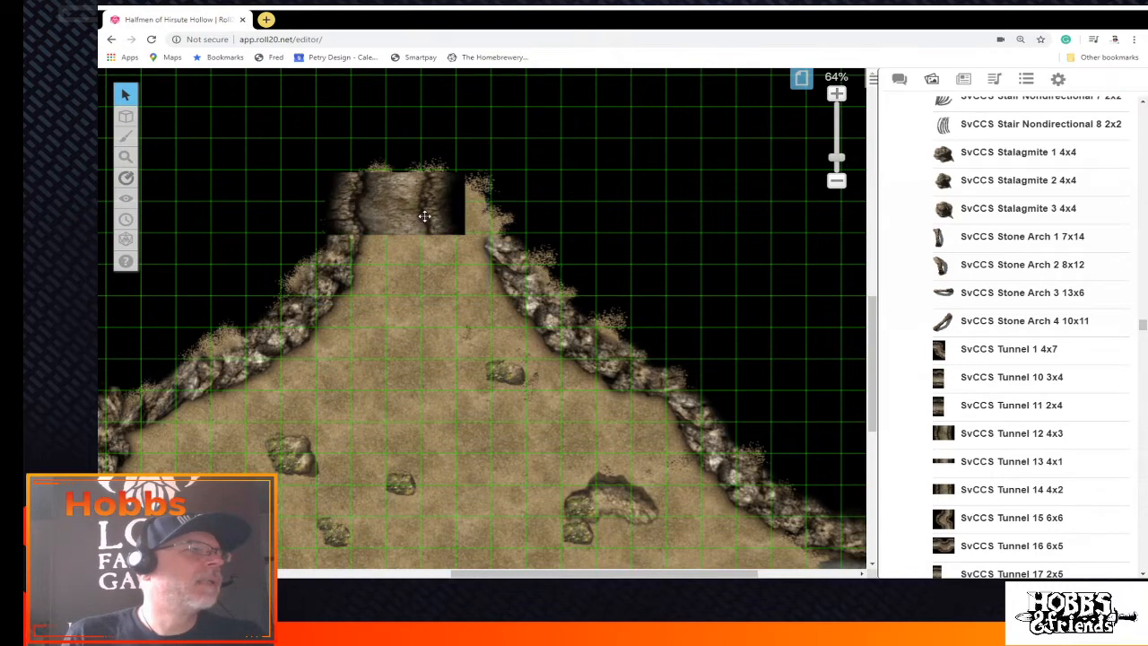
left_click(424, 216)
left_click_drag(466, 204, 435, 199)
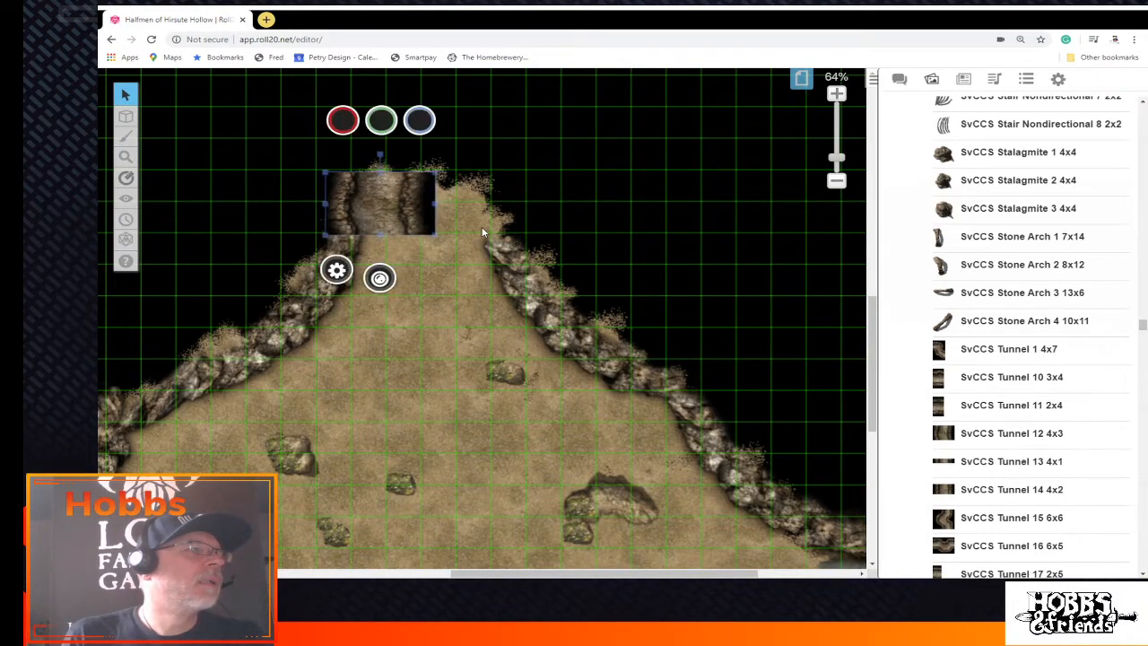
Move the tunnel tile aside, place it back over the left part of the hill's top opening, and switch to the Map & Background layer
left_click(424, 201)
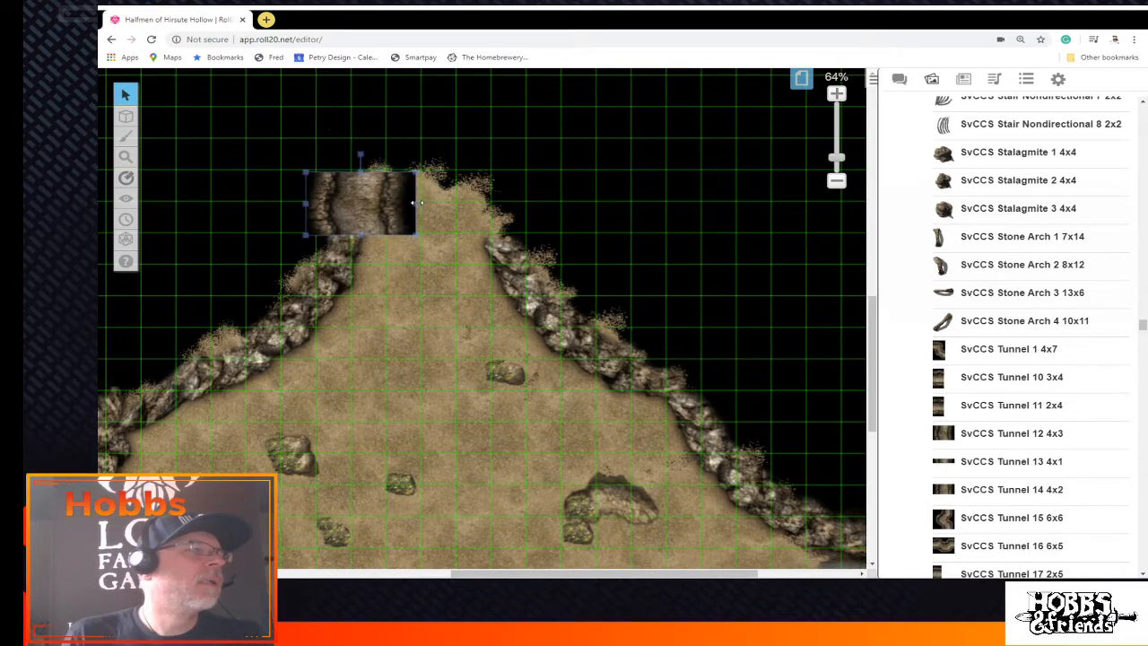
left_click_drag(426, 193, 699, 164)
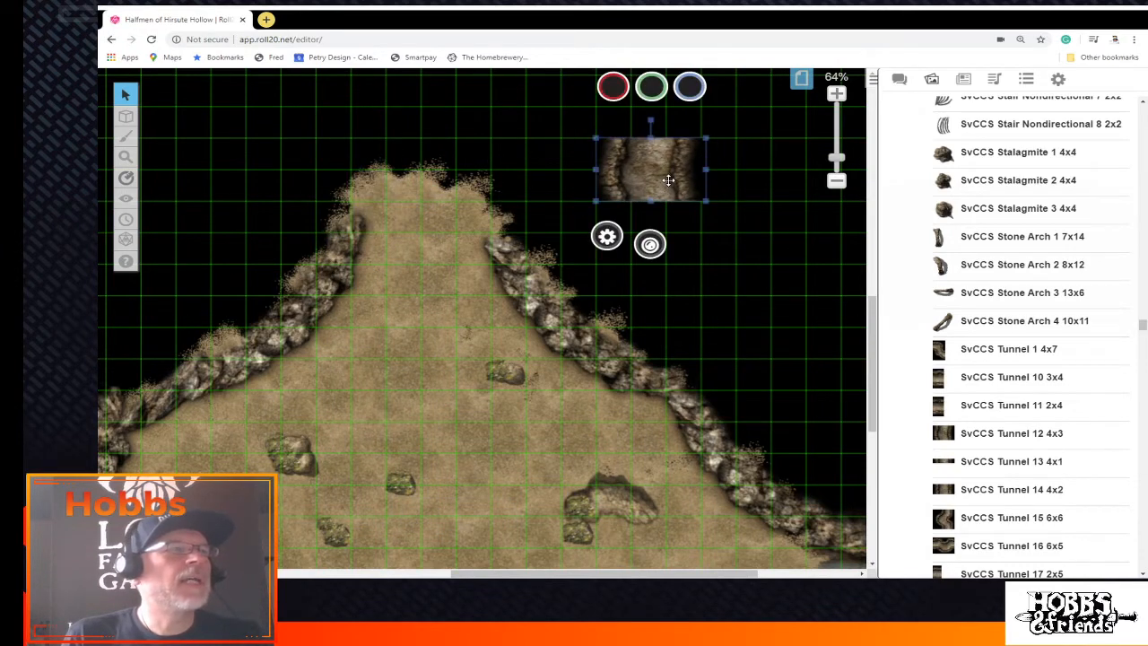
left_click_drag(737, 220, 799, 281)
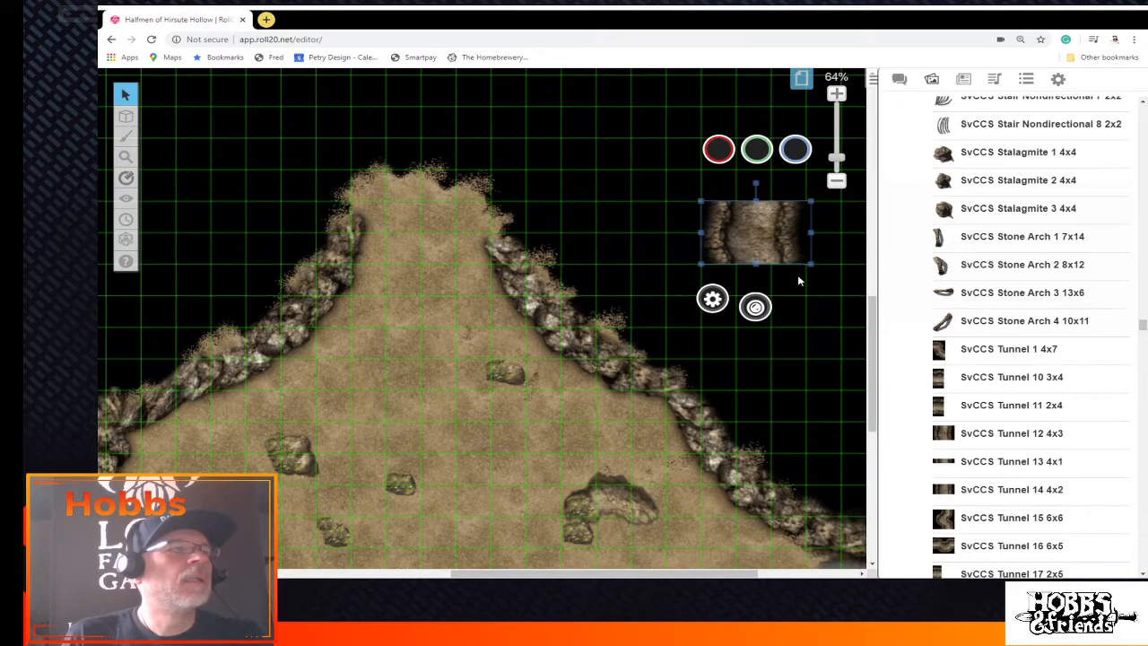
left_click(684, 249)
key("ctrl+v")
left_click_drag(544, 201, 379, 207)
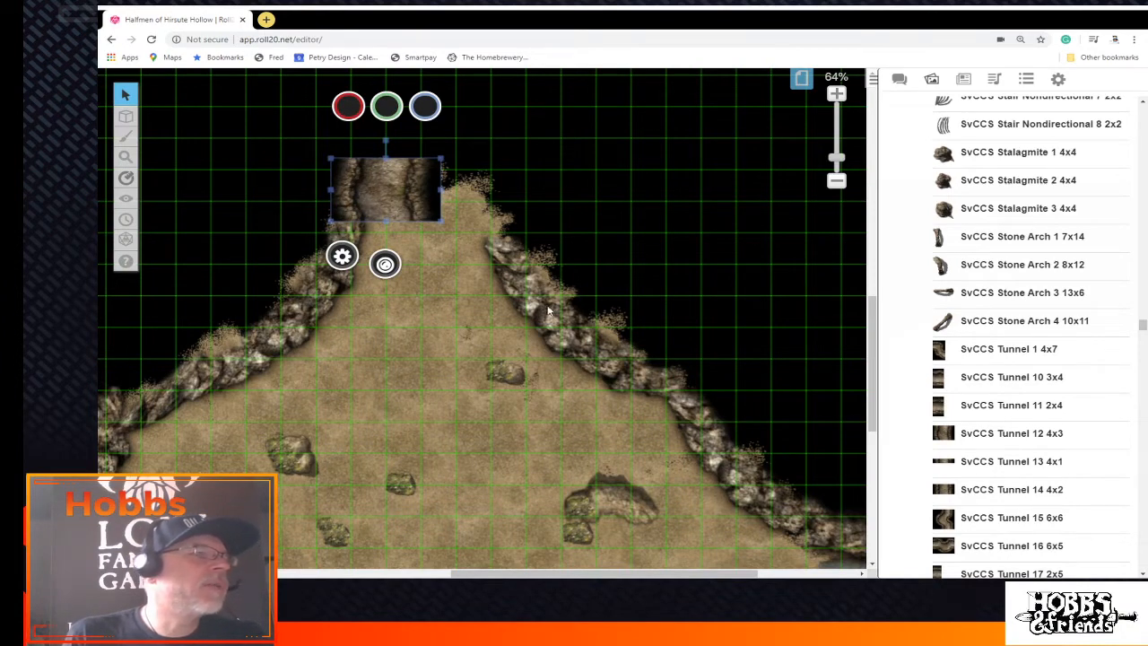
mouse_move(126, 117)
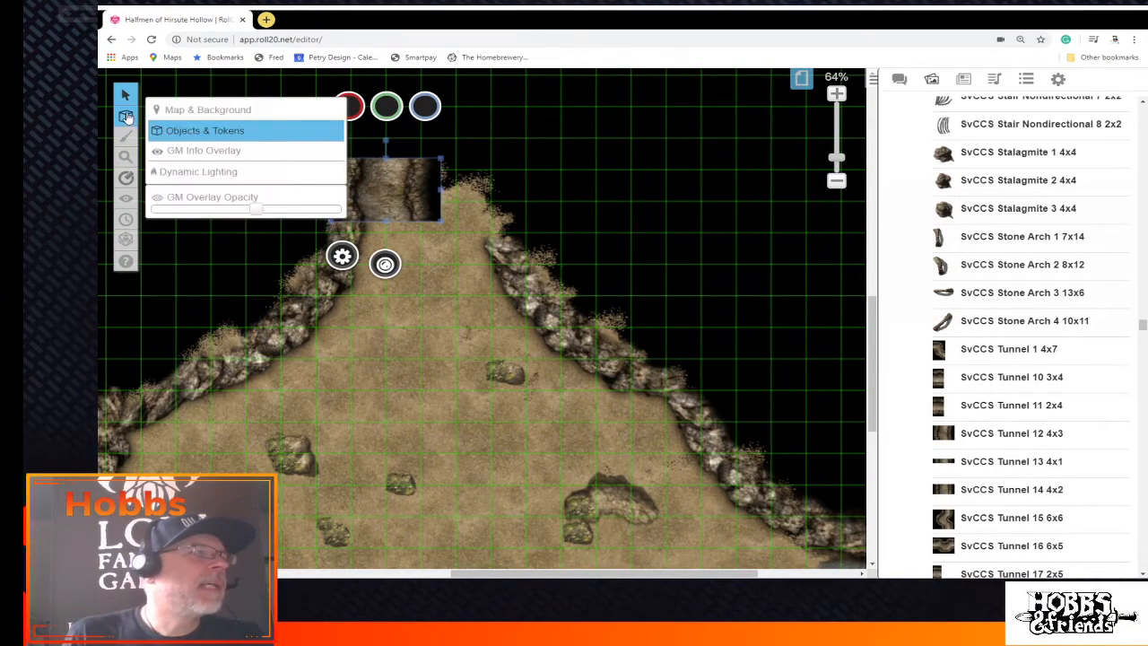
left_click(186, 120)
Try a copy of the upper-right rock wall, pasted farther up the slope beside the tunnel tile
right_click(544, 303)
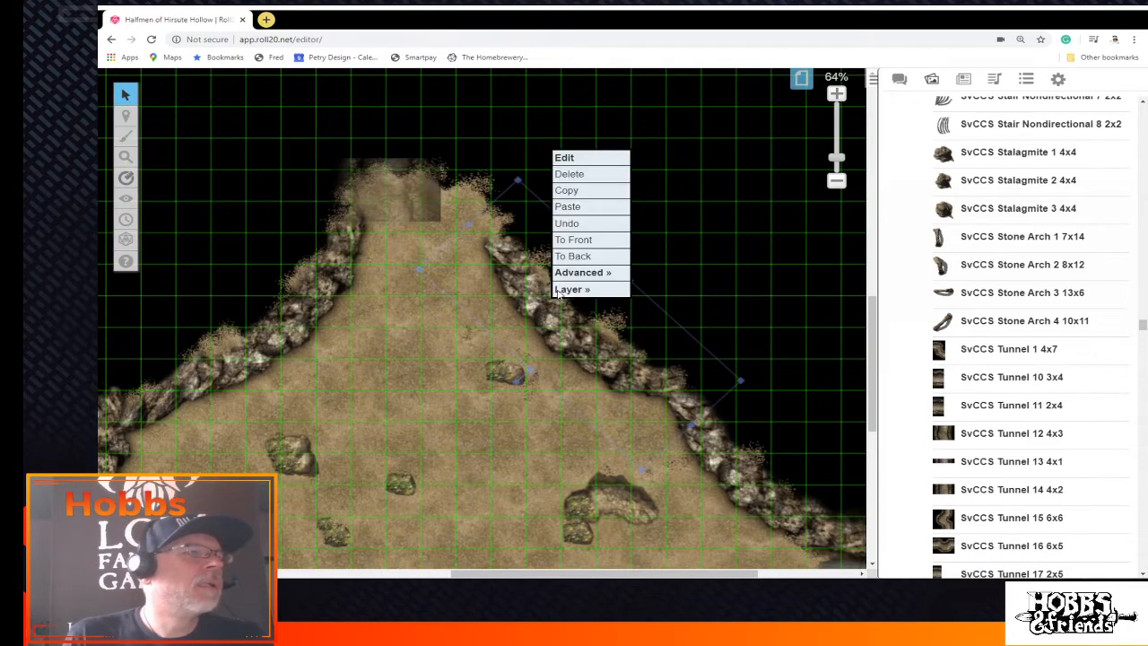
left_click(590, 190)
right_click(506, 263)
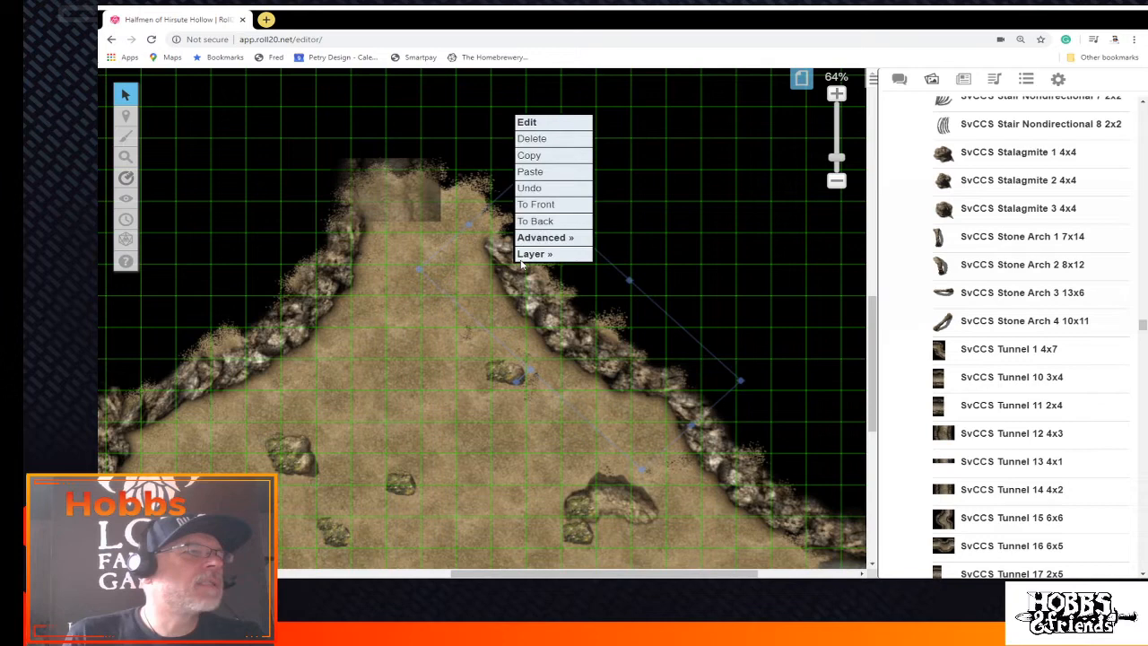
left_click(529, 171)
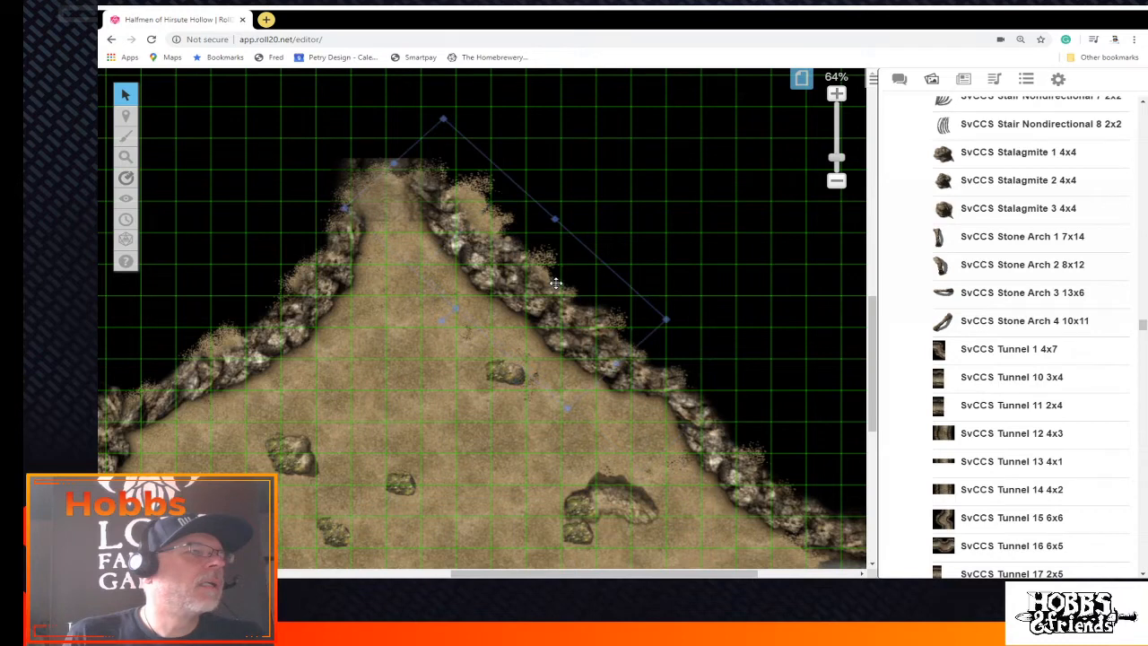
left_click(441, 319)
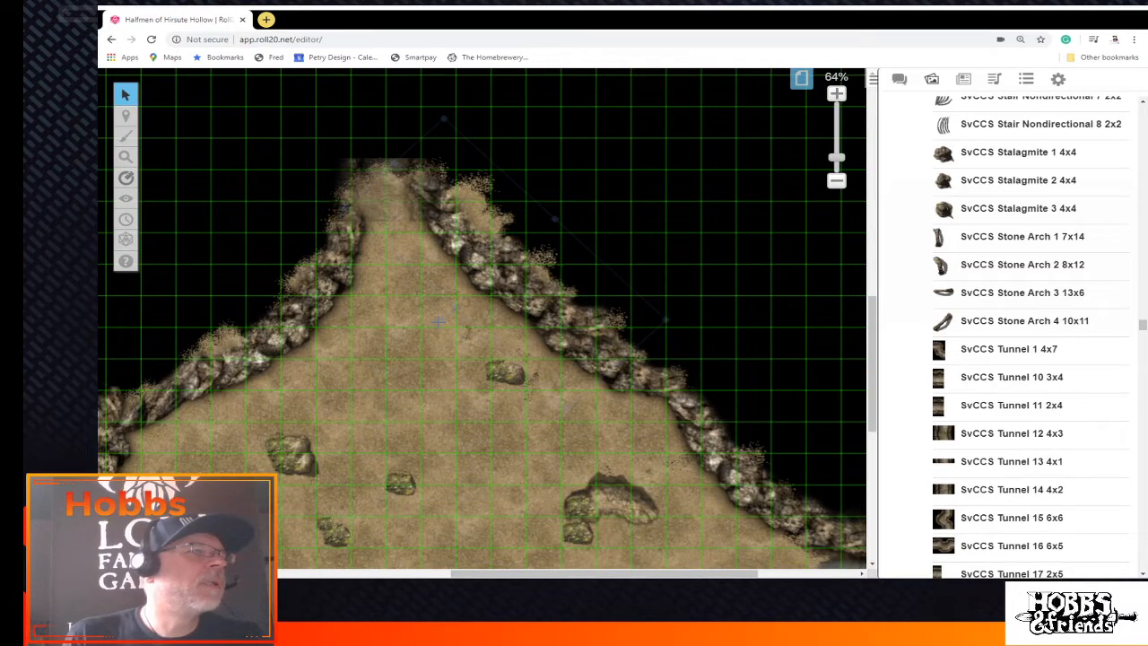
left_click(438, 321)
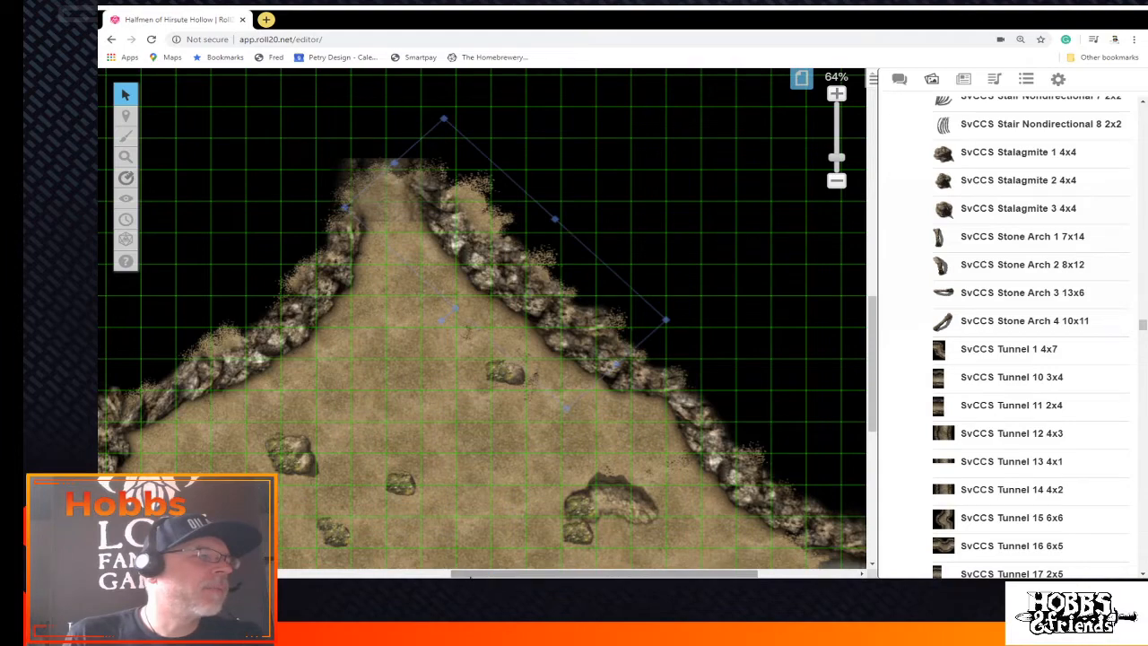
Copy the long rock wall section from the hill's upper-left slope
left_click_drag(469, 574, 412, 575)
scroll(391, 469, "down", 4)
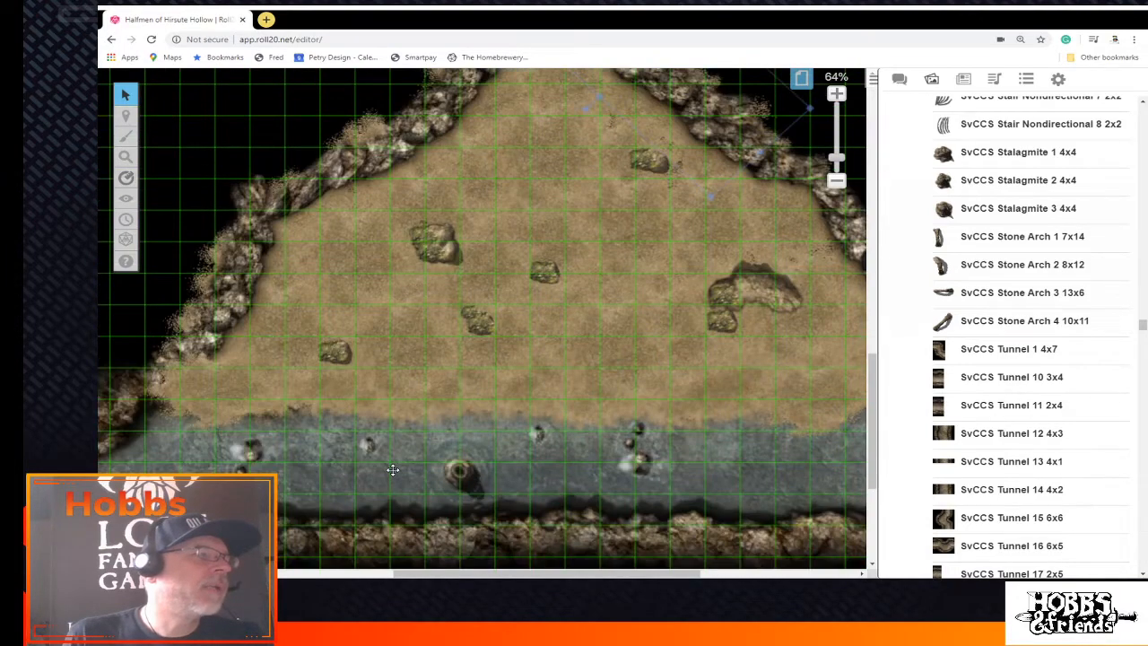
left_click_drag(435, 574, 383, 574)
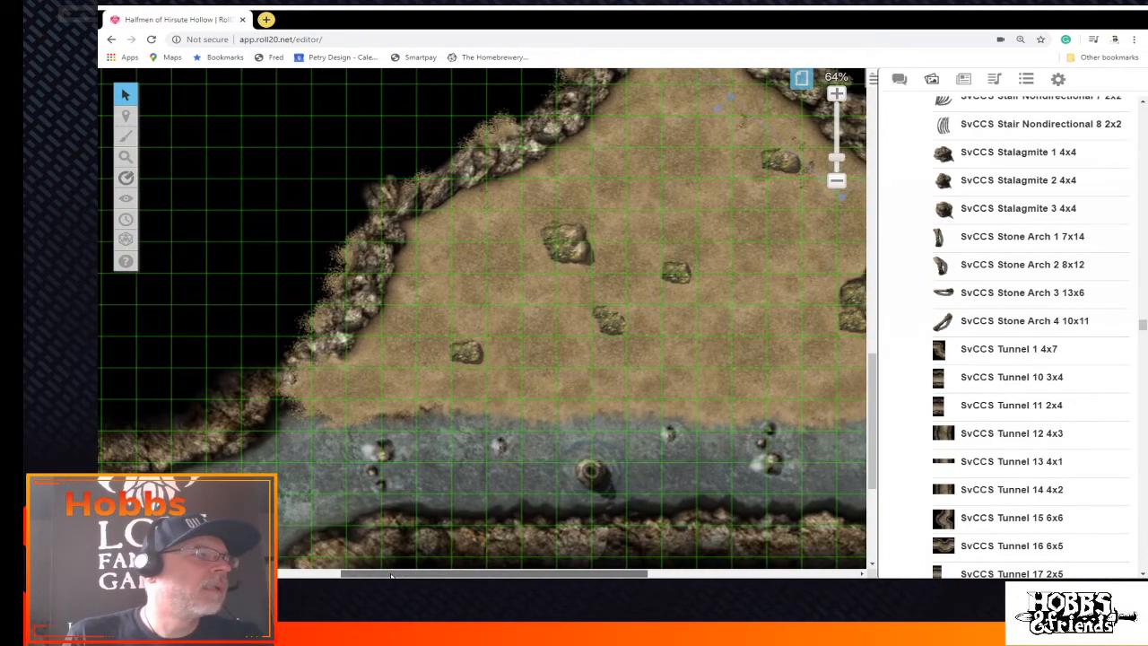
left_click(261, 398)
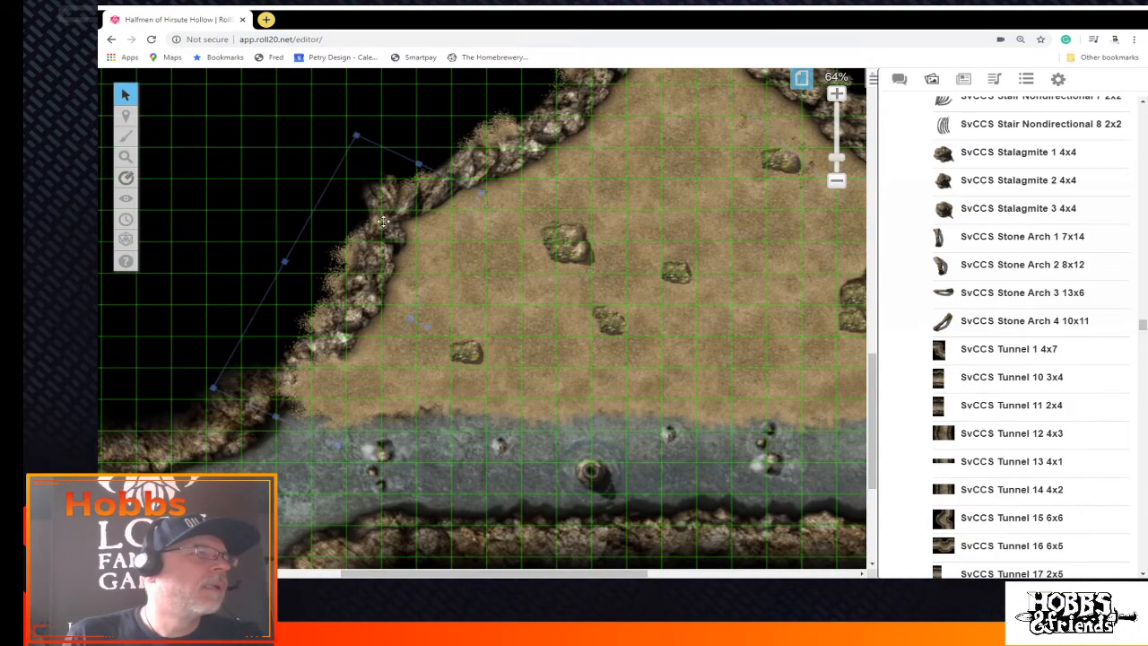
left_click(416, 198)
right_click(436, 190)
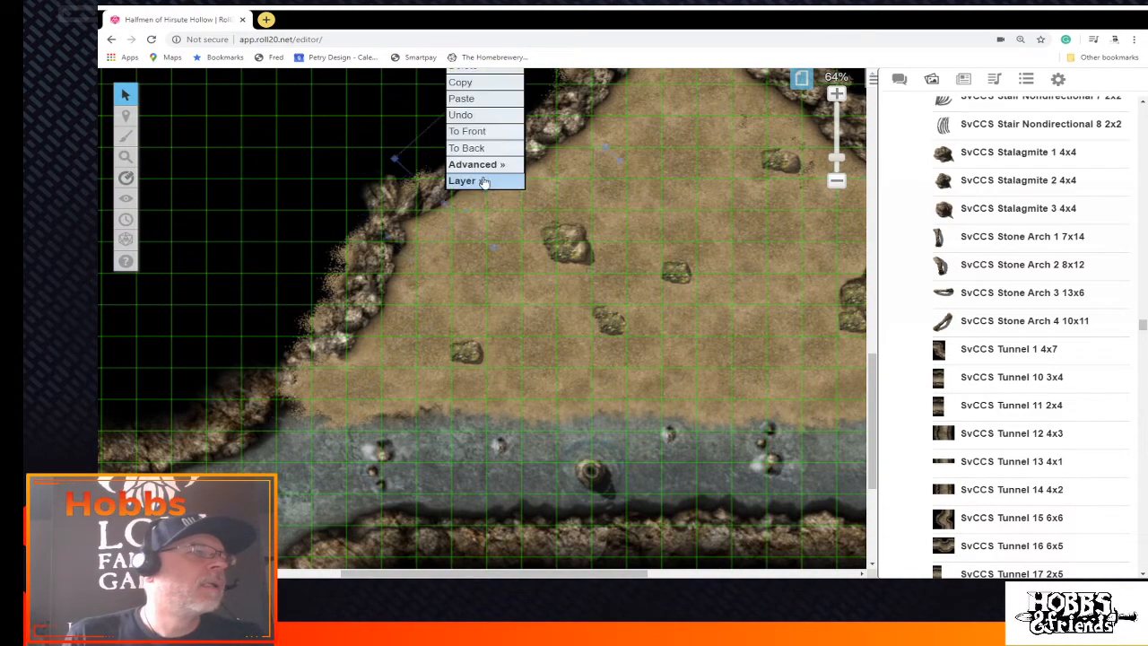
left_click(485, 82)
scroll(663, 271, "up", 1)
scroll(663, 271, "up", 4)
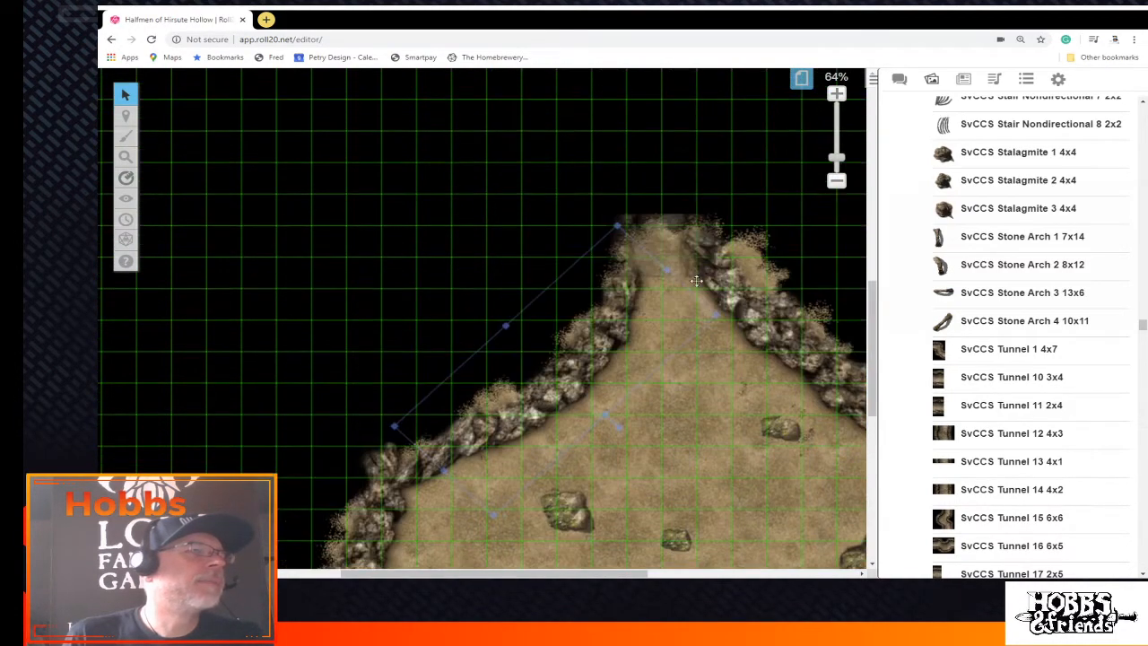
Delete the duplicated right wall, try the copied left wall section beside the top opening, and delete that copy too
left_click(770, 335)
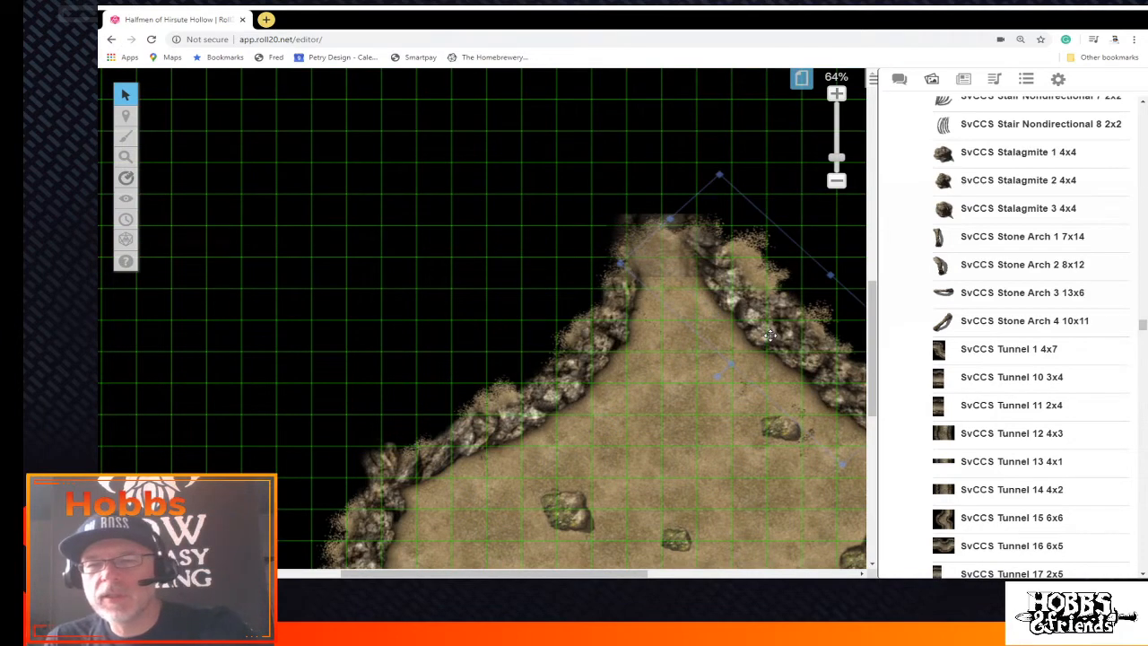
key("Delete")
right_click(756, 297)
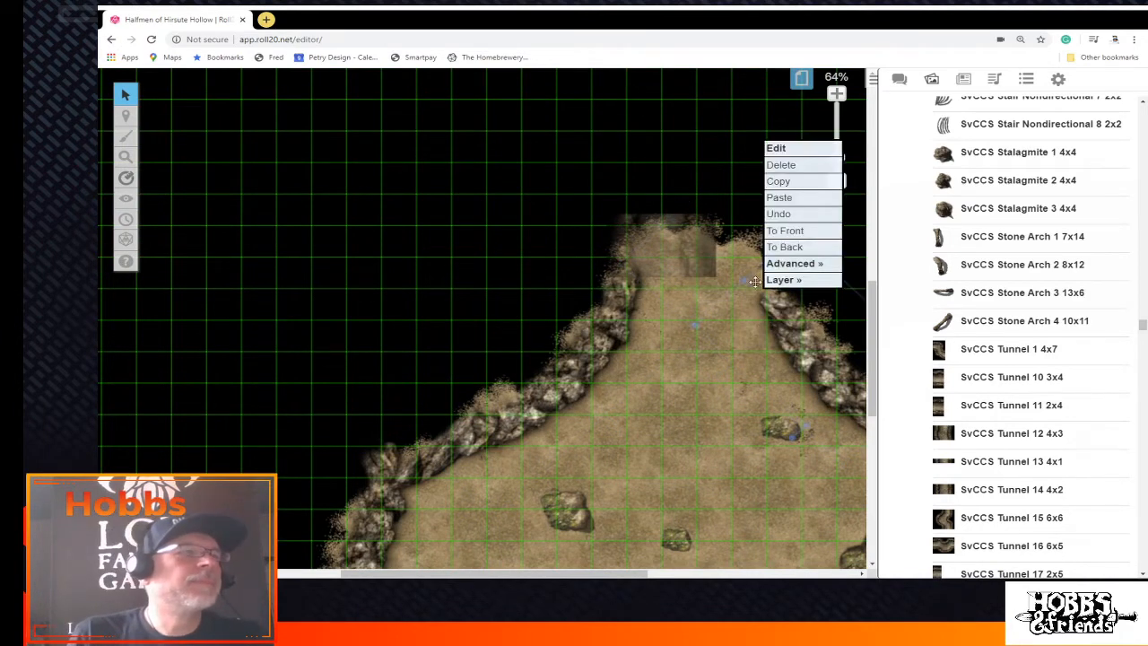
left_click(789, 203)
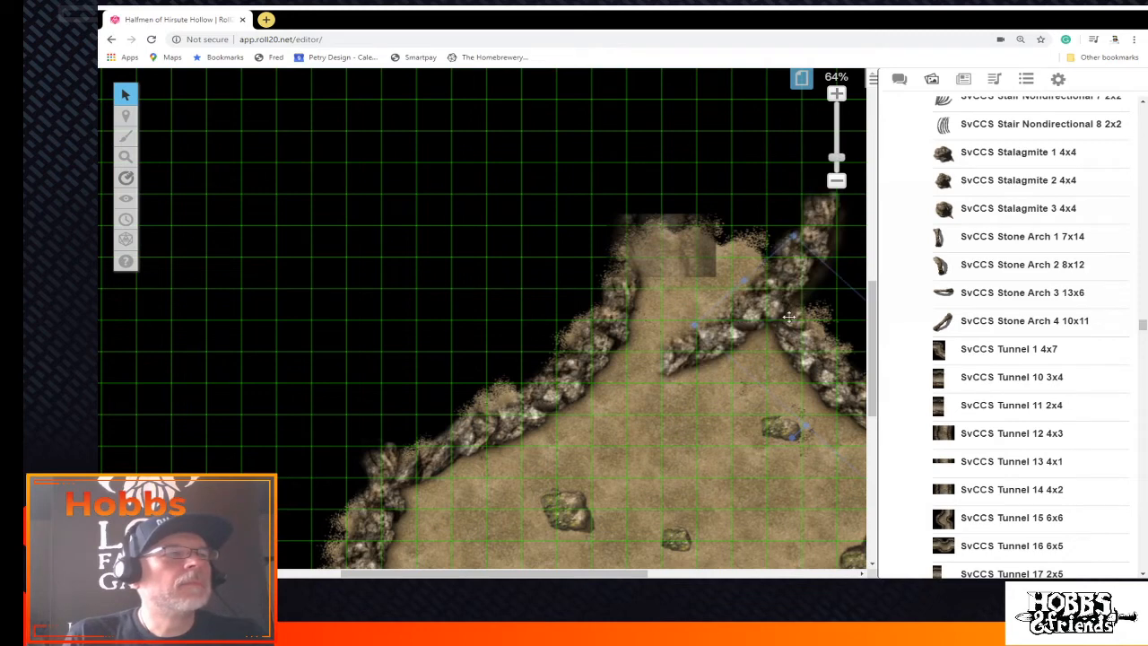
scroll(657, 517, "right", 3)
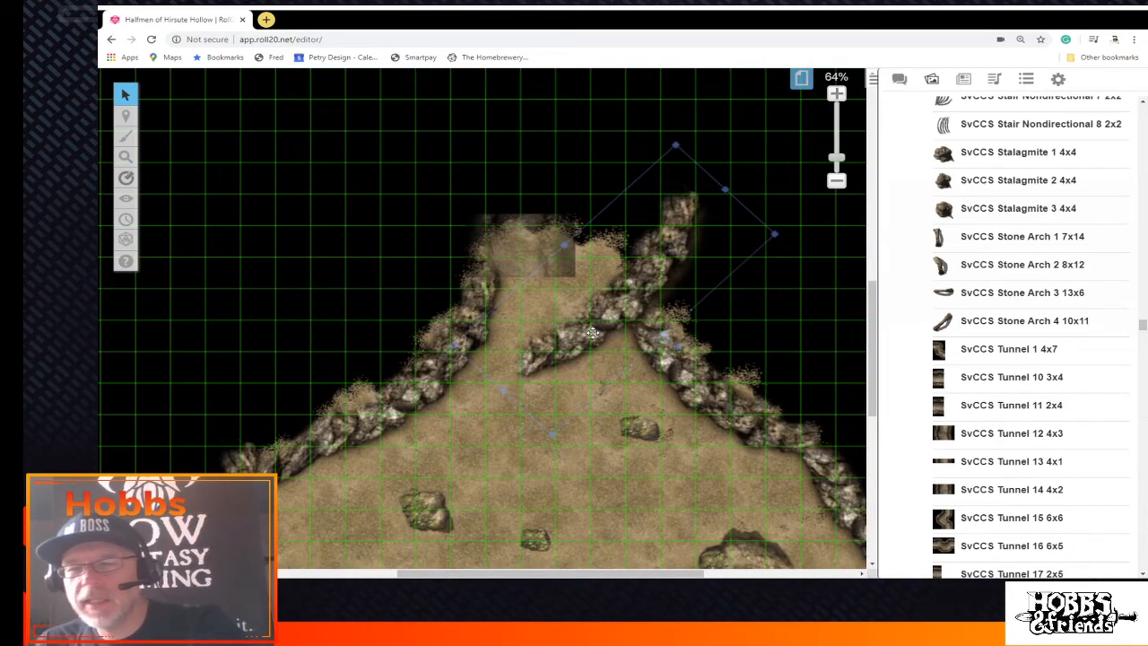
key("Delete")
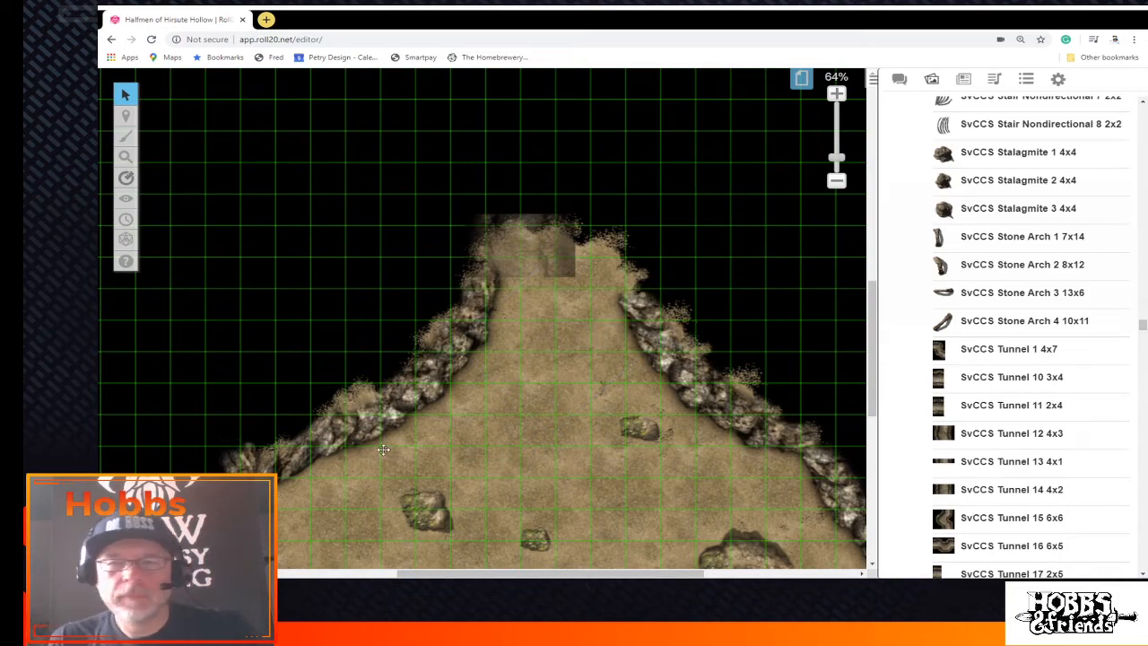
Copy the short rock wall segment at the bend of the hill's left slope
scroll(593, 333, "down", 5)
left_click(195, 365)
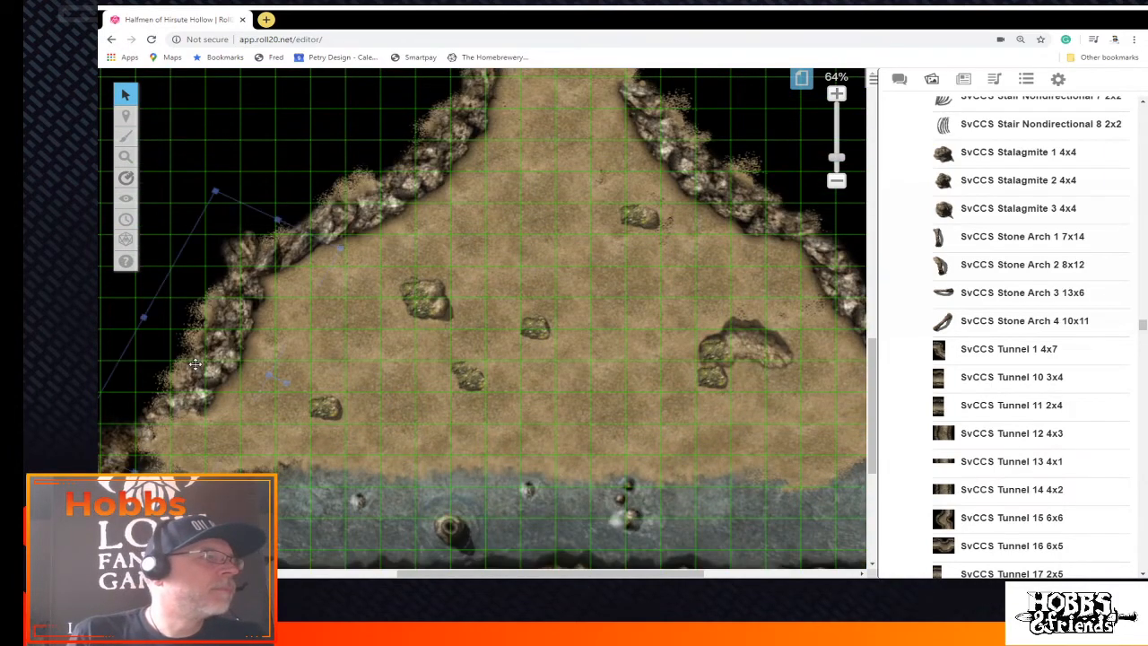
left_click(358, 574)
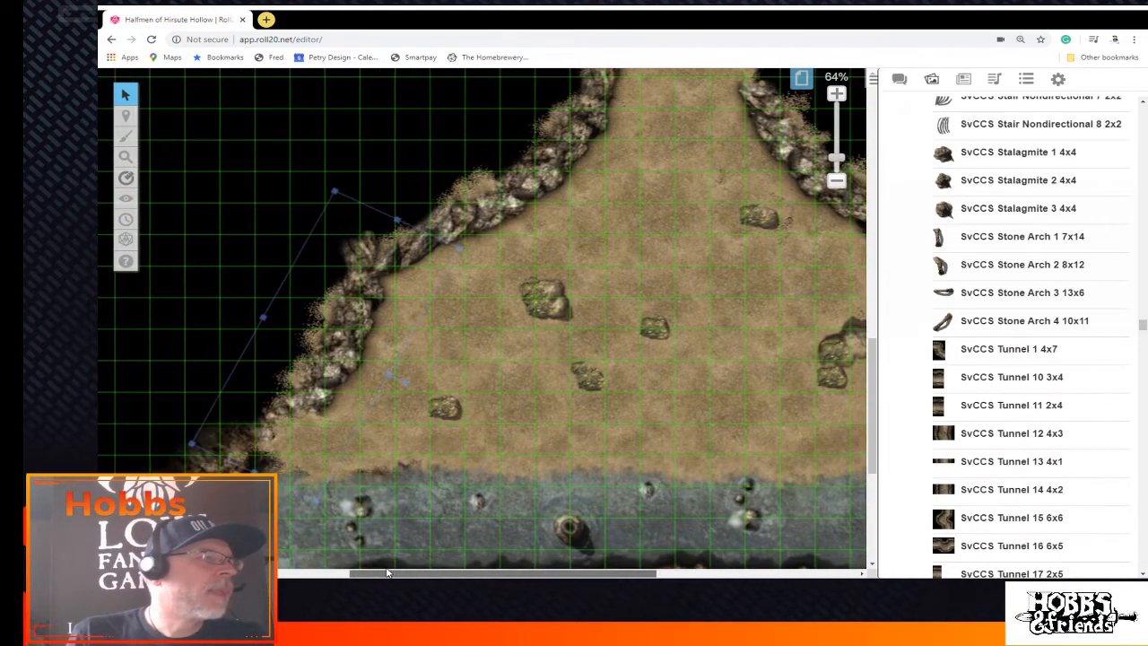
left_click_drag(353, 575, 328, 575)
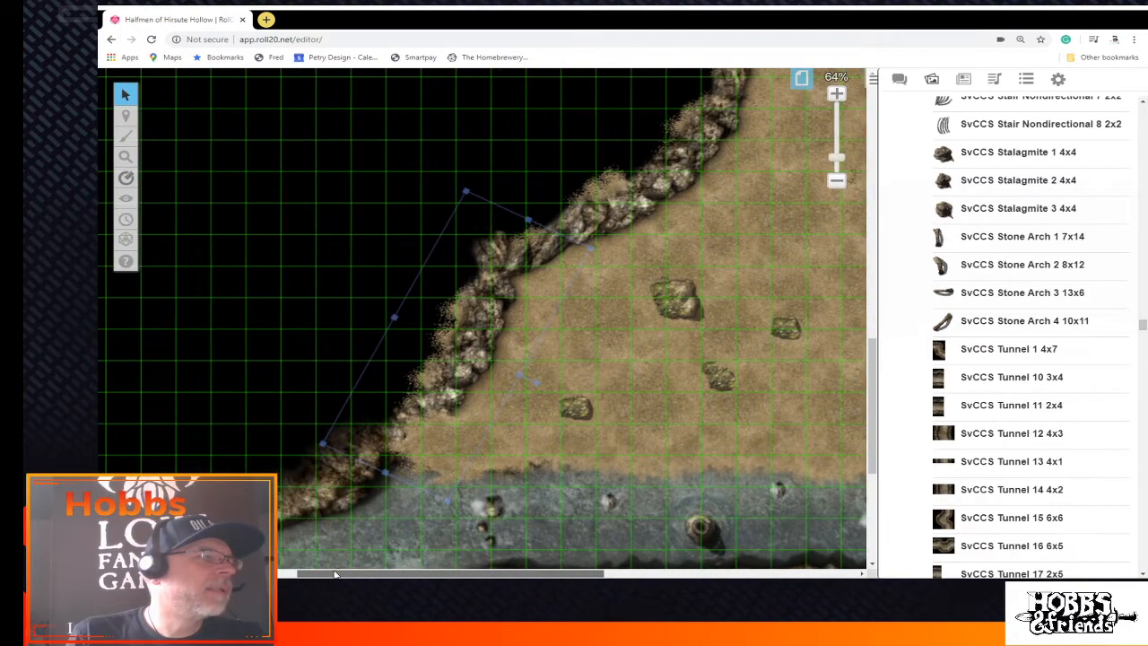
left_click(305, 495)
scroll(306, 495, "down", 1)
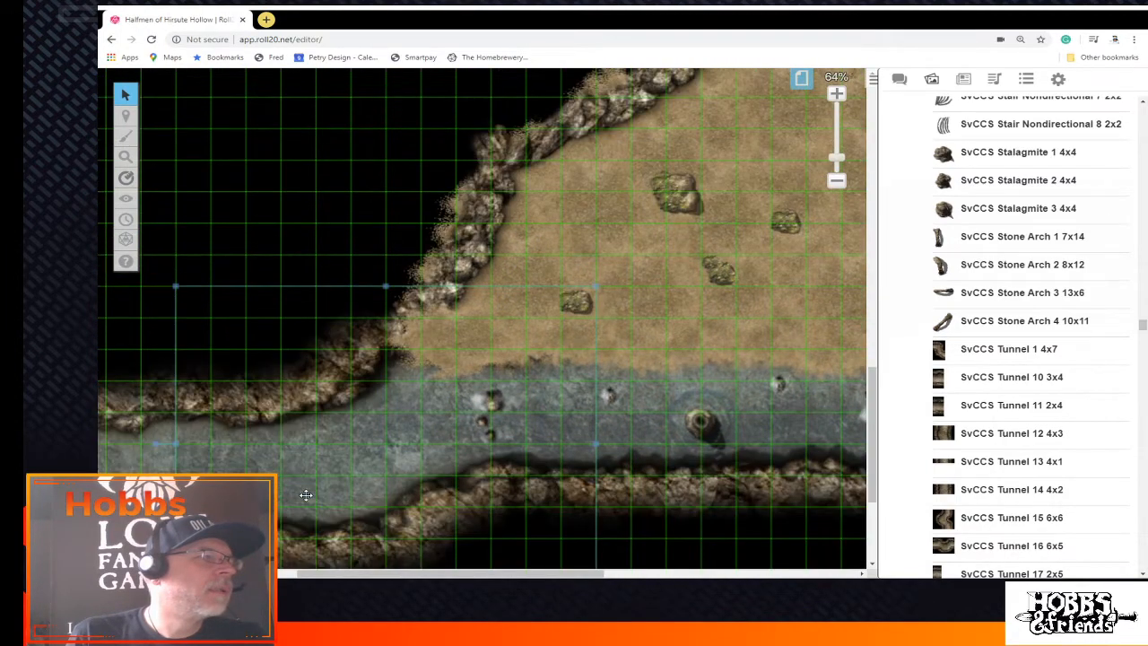
scroll(306, 495, "up", 2)
left_click(454, 425)
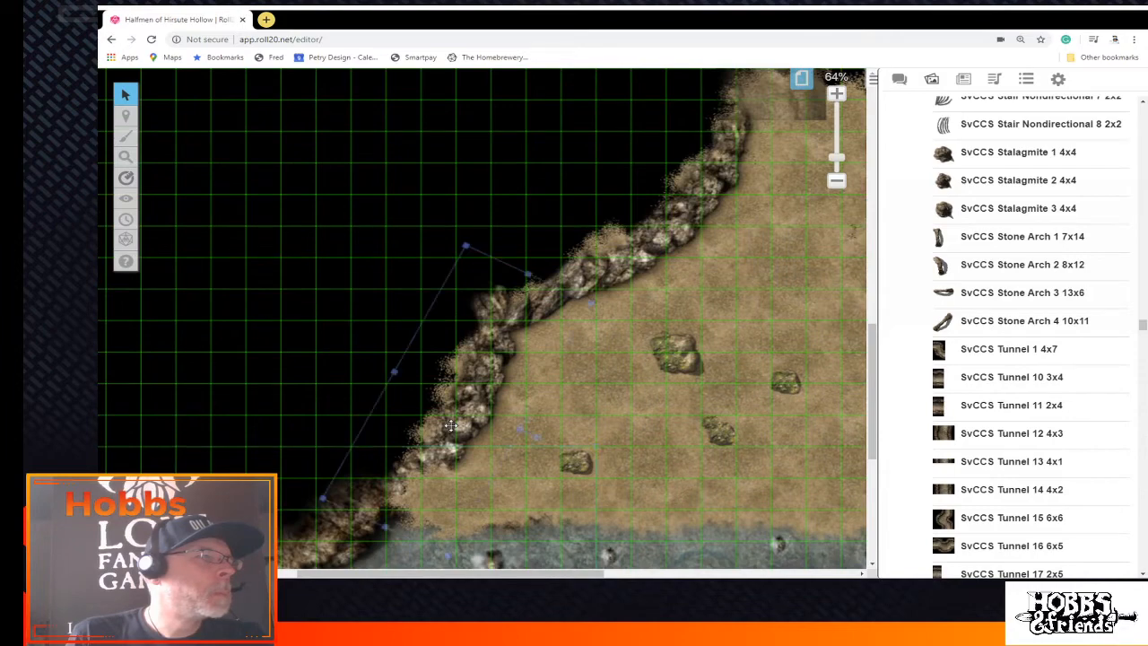
left_click(537, 307)
right_click(536, 306)
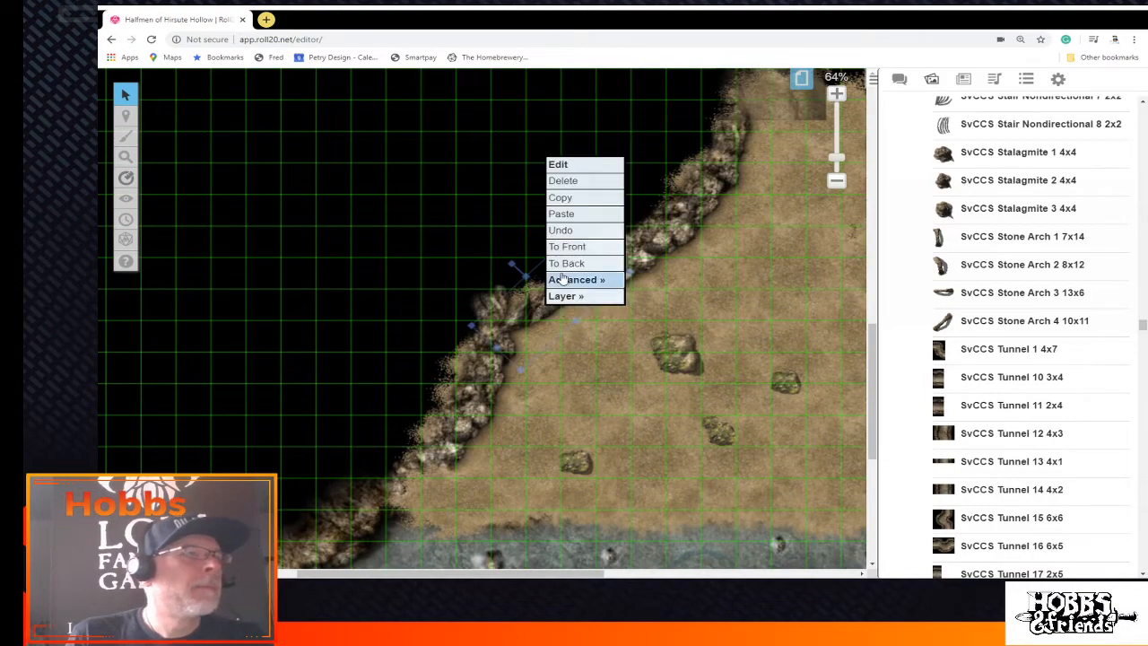
left_click(584, 205)
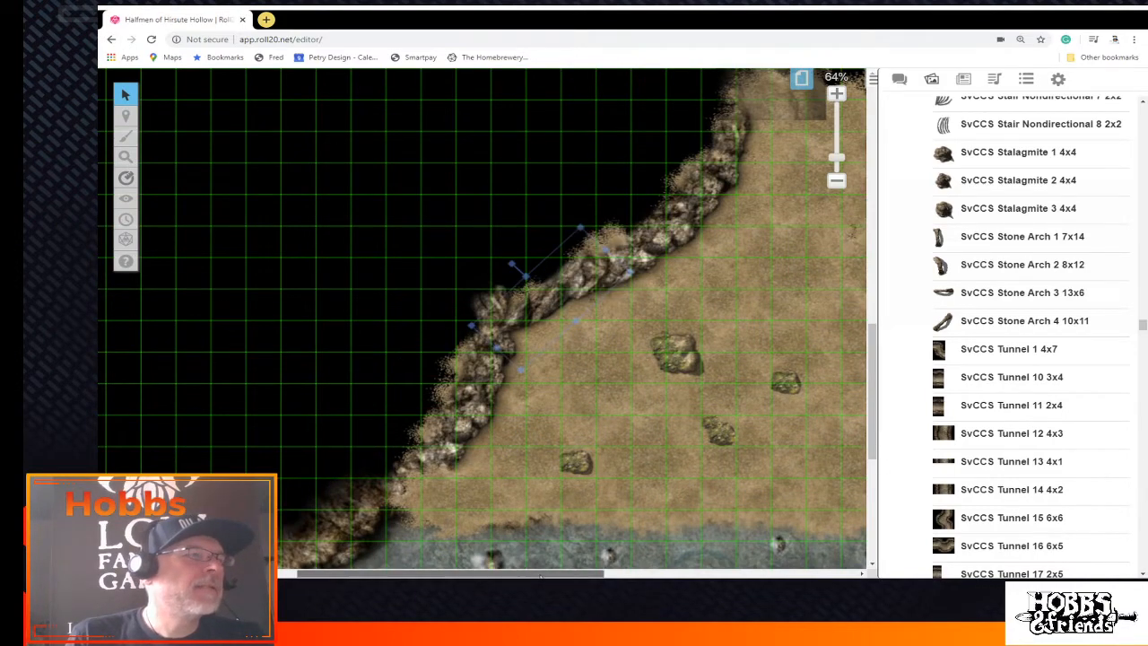
Paste the copied short rock wall segment beside the right side of the hill's top opening and shorten it slightly
left_click_drag(524, 567, 661, 520)
scroll(717, 315, "up", 3)
right_click(659, 299)
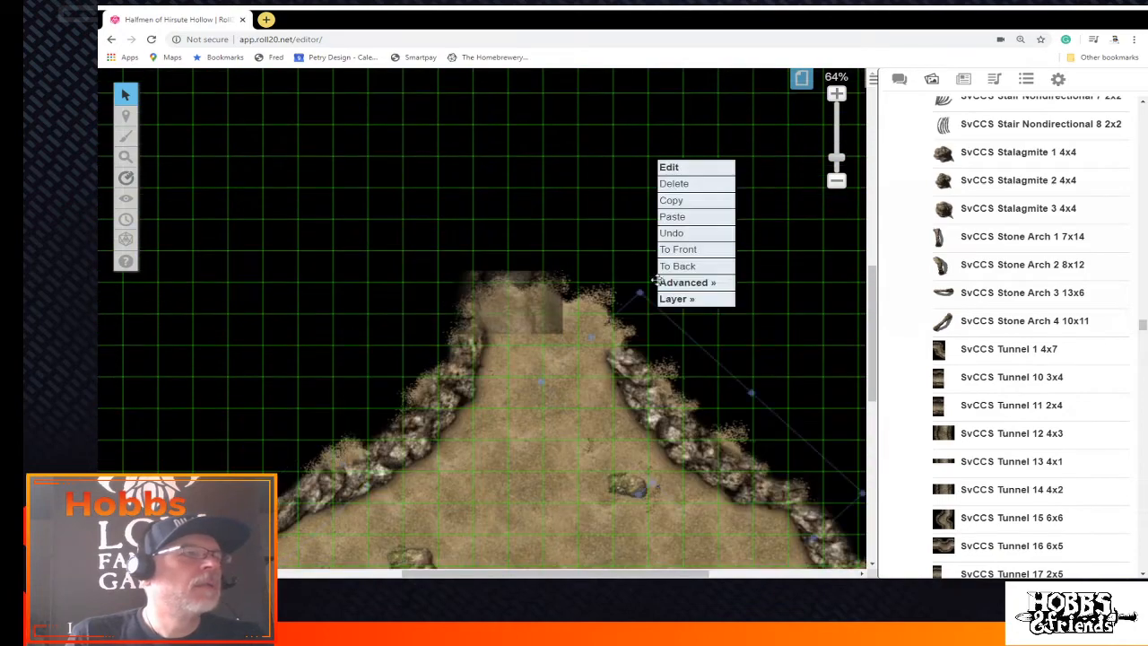
left_click(687, 219)
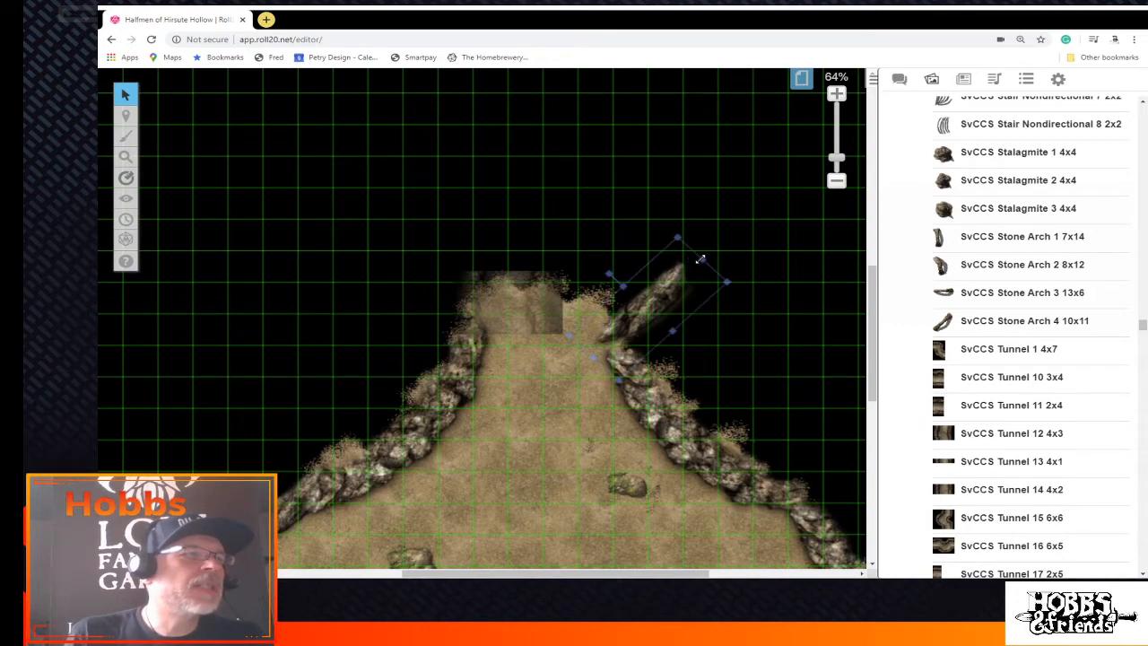
left_click_drag(700, 260, 685, 276)
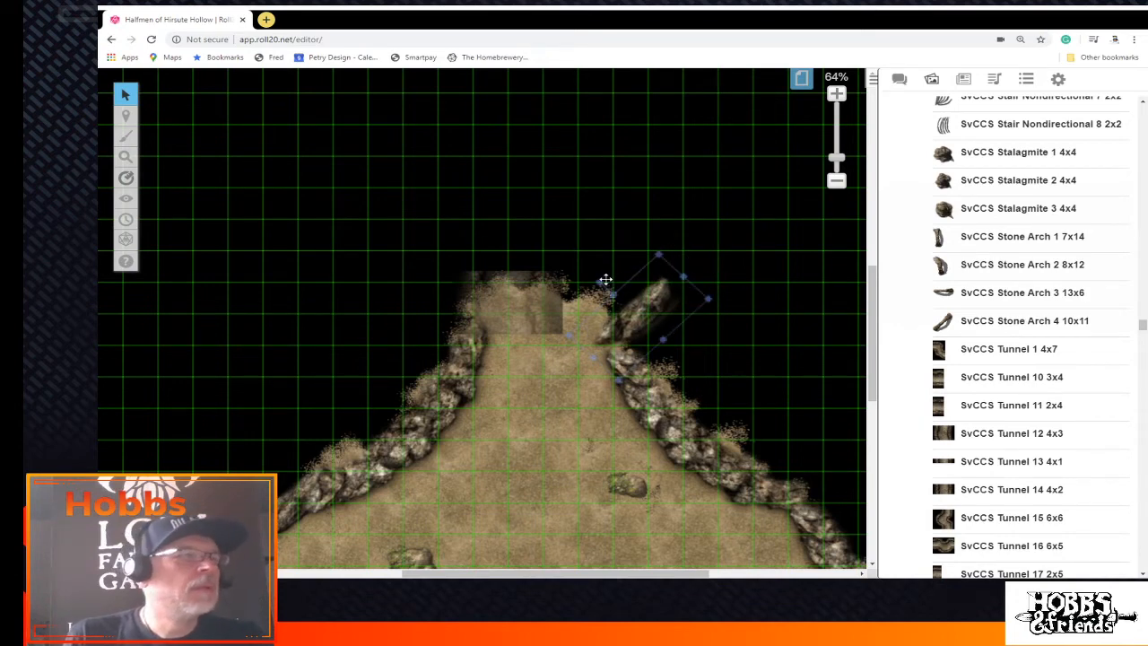
Rotate the shortened rock segment to slope down to the right and set it on the black area right of the hilltop
left_click_drag(599, 284, 564, 362)
left_click(647, 314)
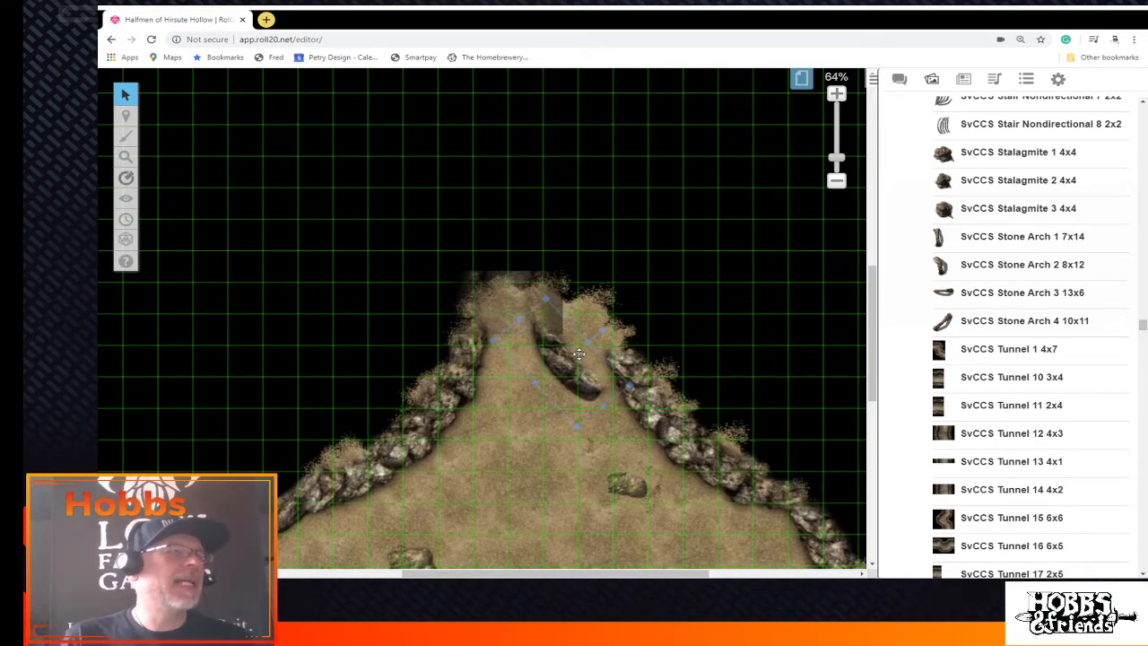
key("ctrl+z")
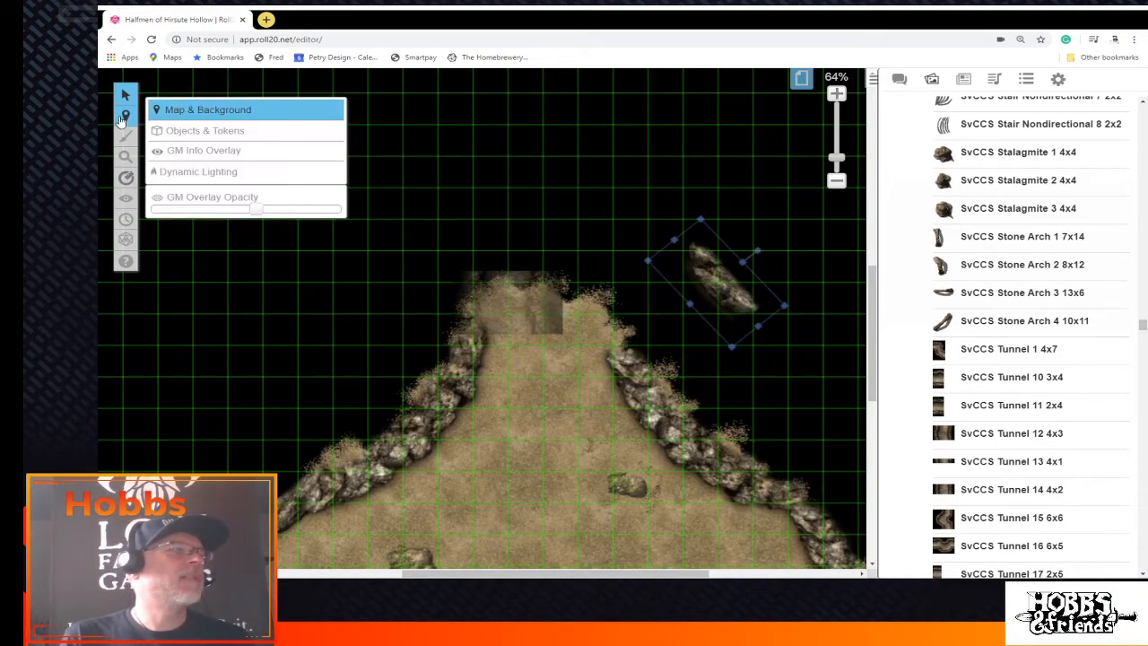
Move the shortened rock segment from the map layer to the Token Layer
right_click(729, 296)
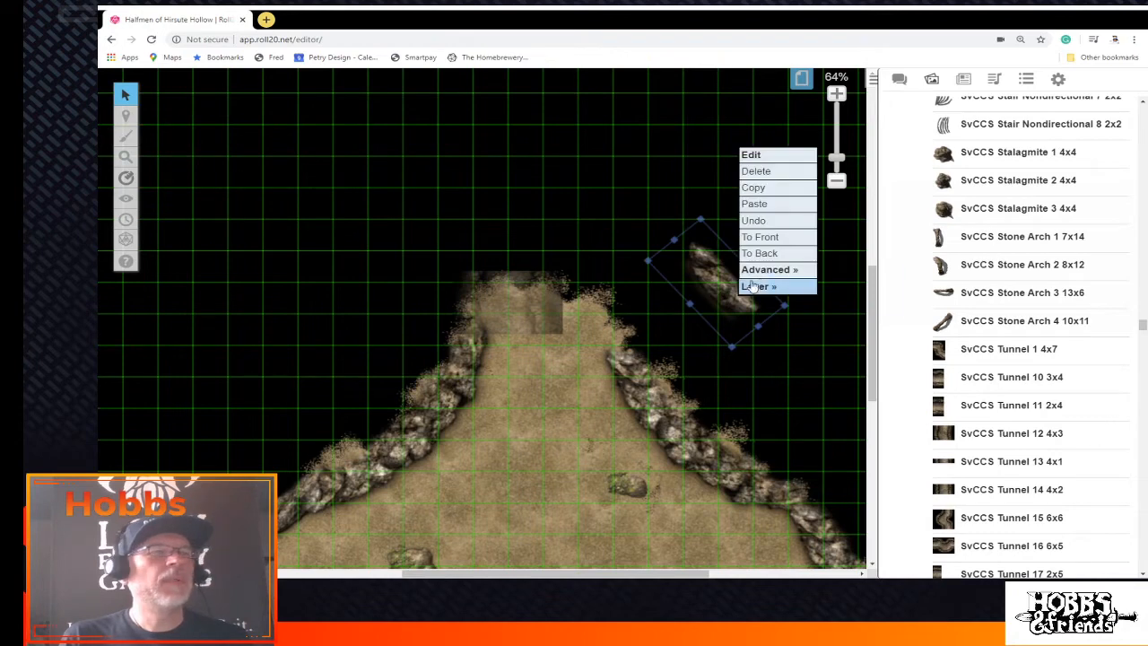
mouse_move(762, 286)
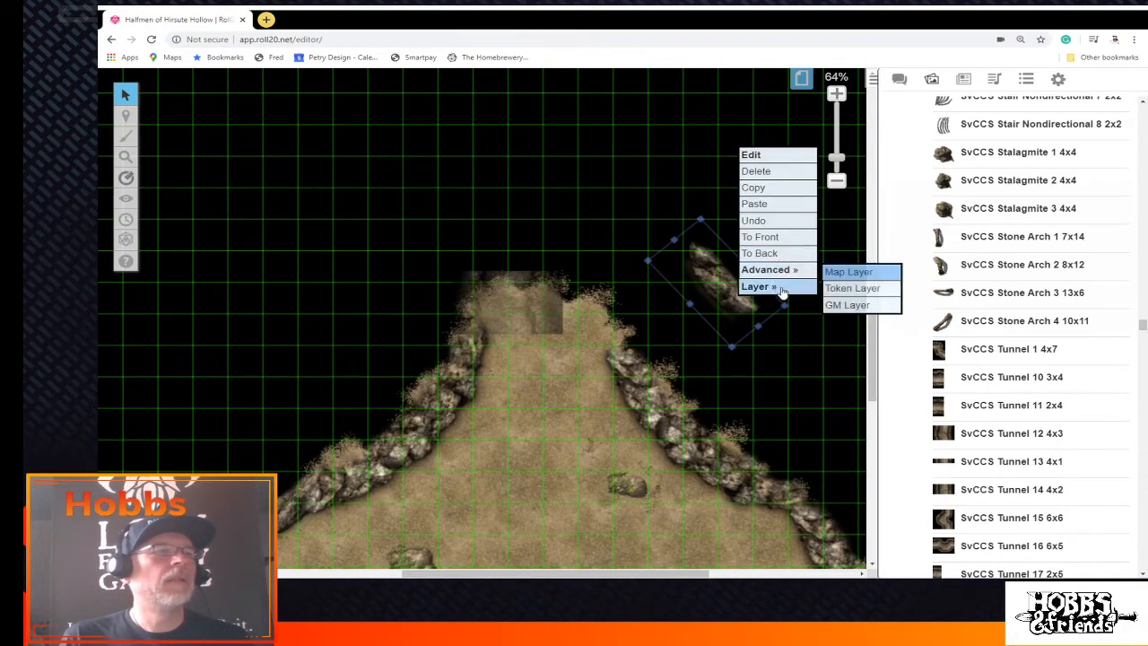
left_click(848, 303)
Switch to the Objects & Tokens layer and move the tunnel tile off the hilltop into the black area above it
mouse_move(126, 126)
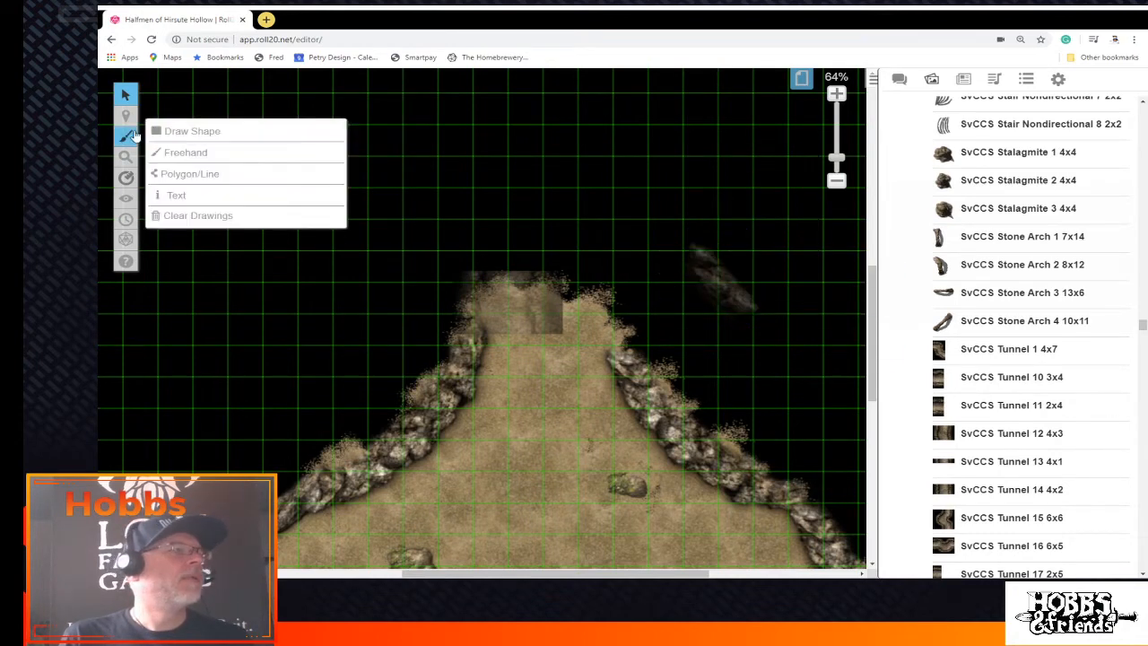
left_click(202, 130)
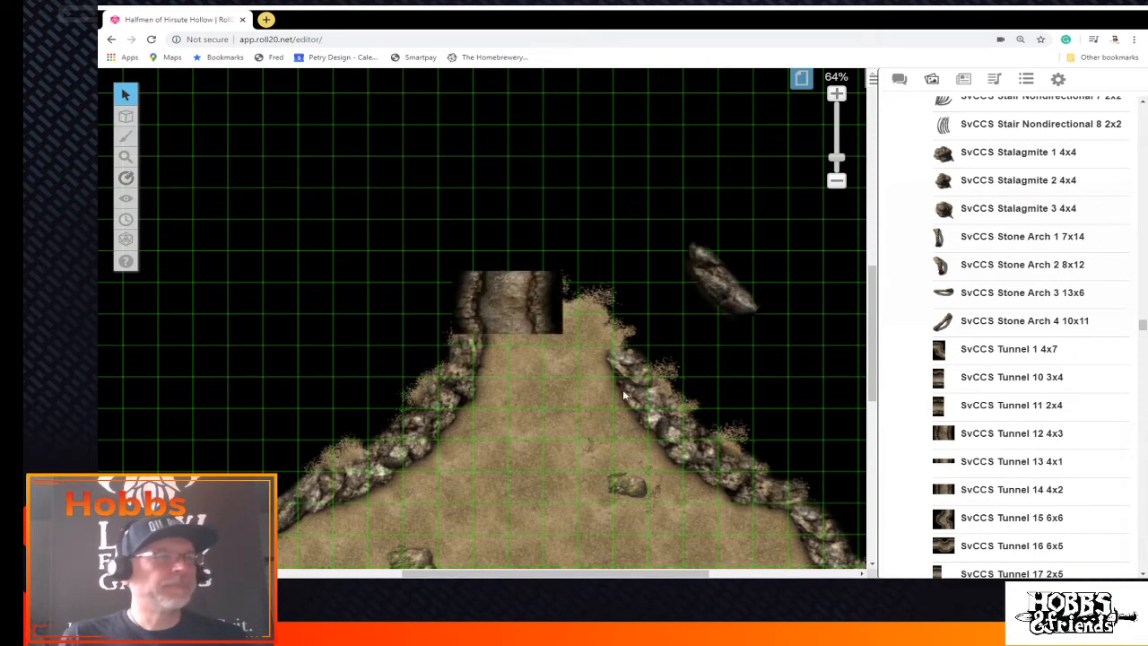
left_click_drag(507, 303, 528, 156)
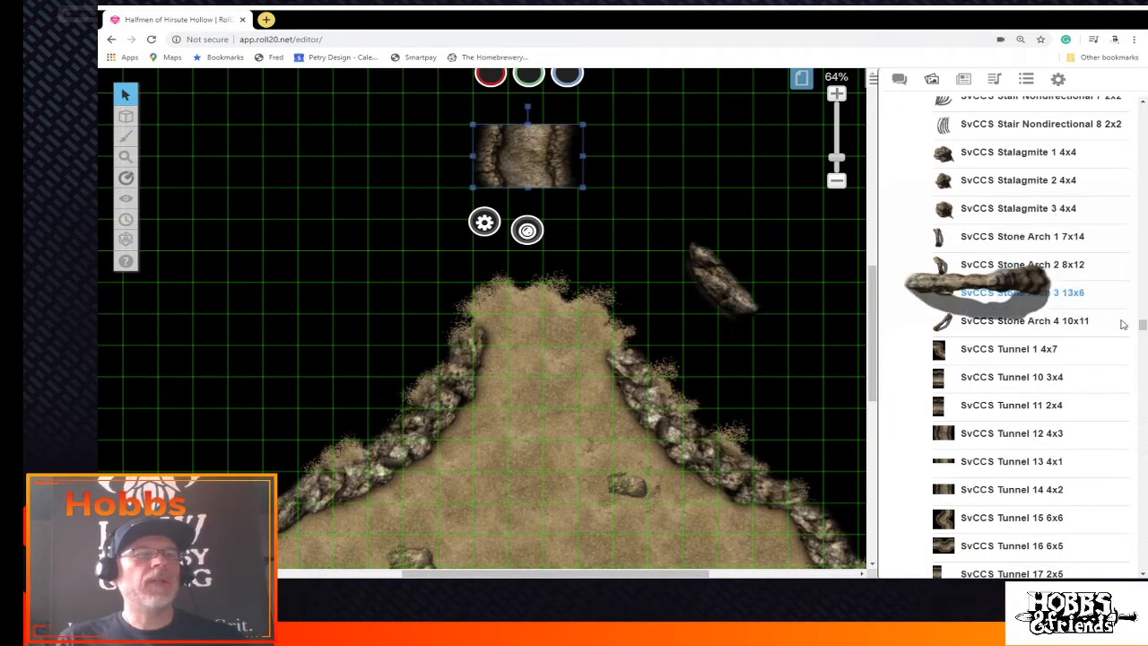
Rotate the selected tunnel tile slightly clockwise and move it over the narrow upper end of the cave floor
left_click_drag(1142, 327, 1142, 560)
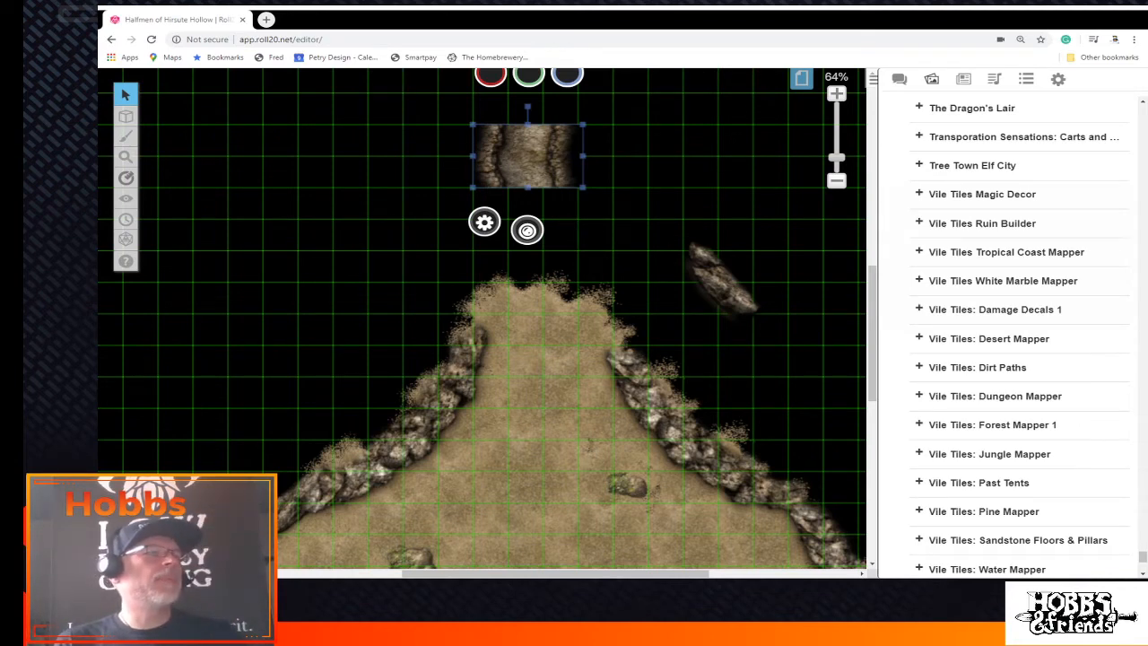
mouse_move(527, 106)
left_mouse_down()
mouse_move(541, 118)
mouse_move(544, 97)
left_mouse_up()
key("ctrl+c")
key("ctrl+v")
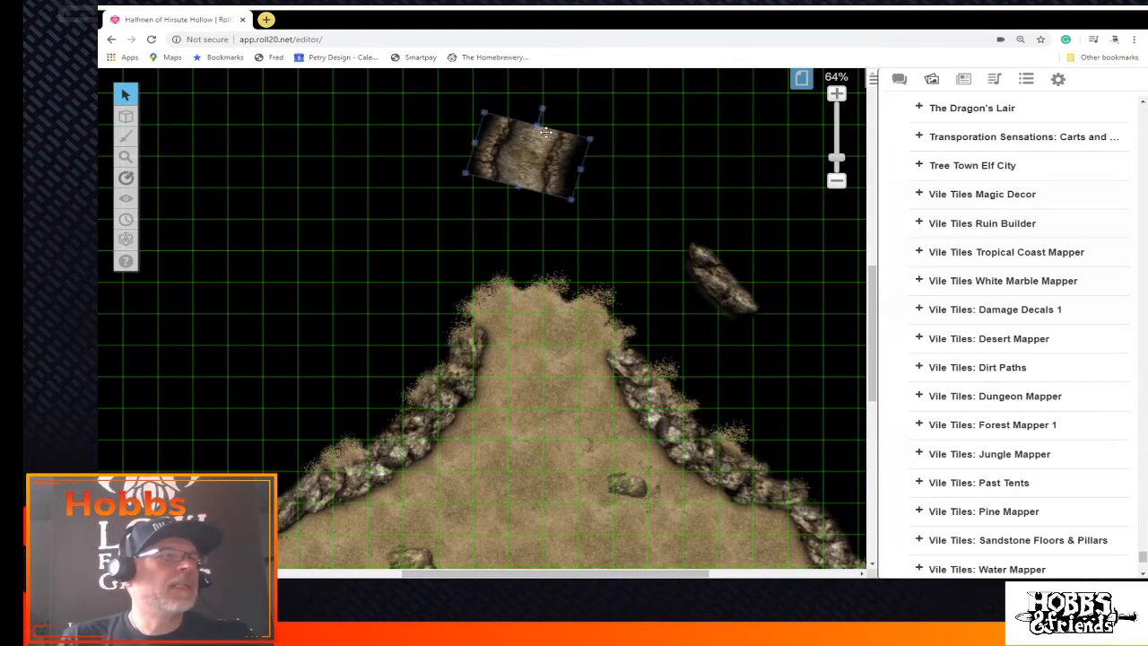
left_click_drag(545, 144, 540, 300)
Move the loose rock wall piece beside the tunnel and angle it to bridge the tunnel's right side and the right cave wall
left_click(706, 305)
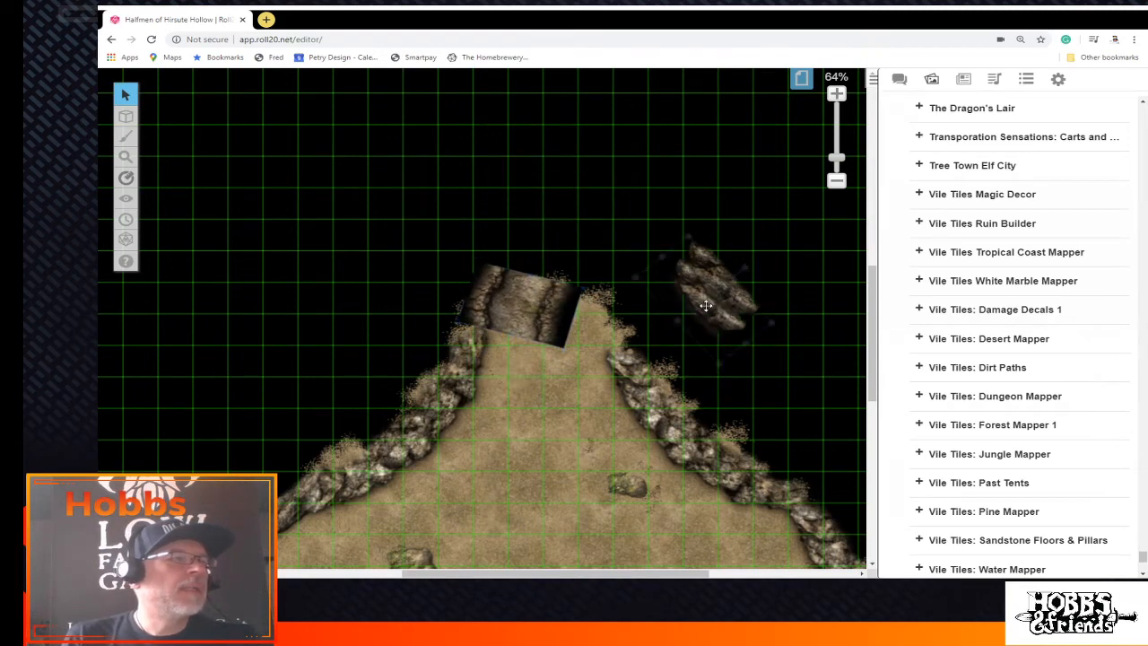
left_click_drag(706, 306, 573, 371)
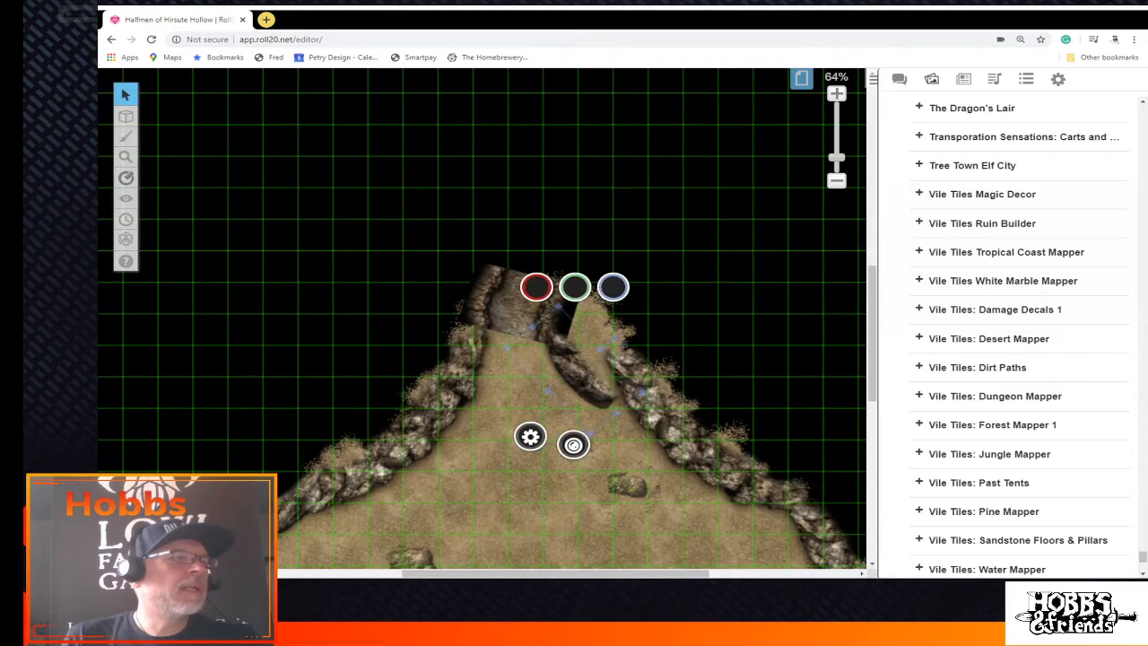
left_click(552, 354)
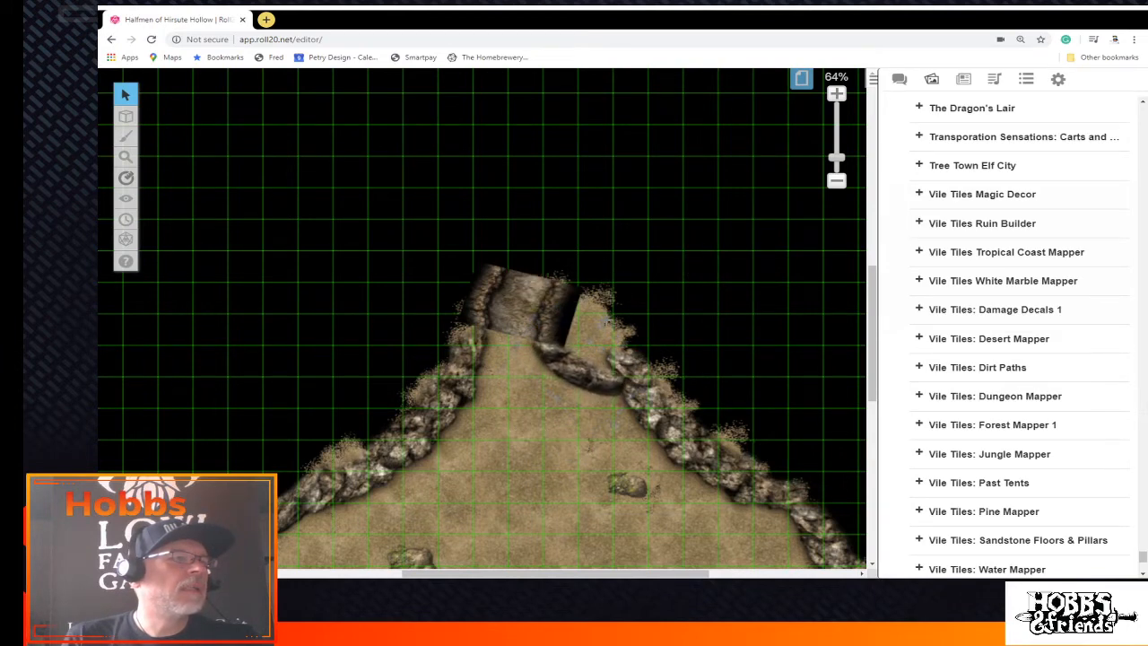
left_click(599, 372)
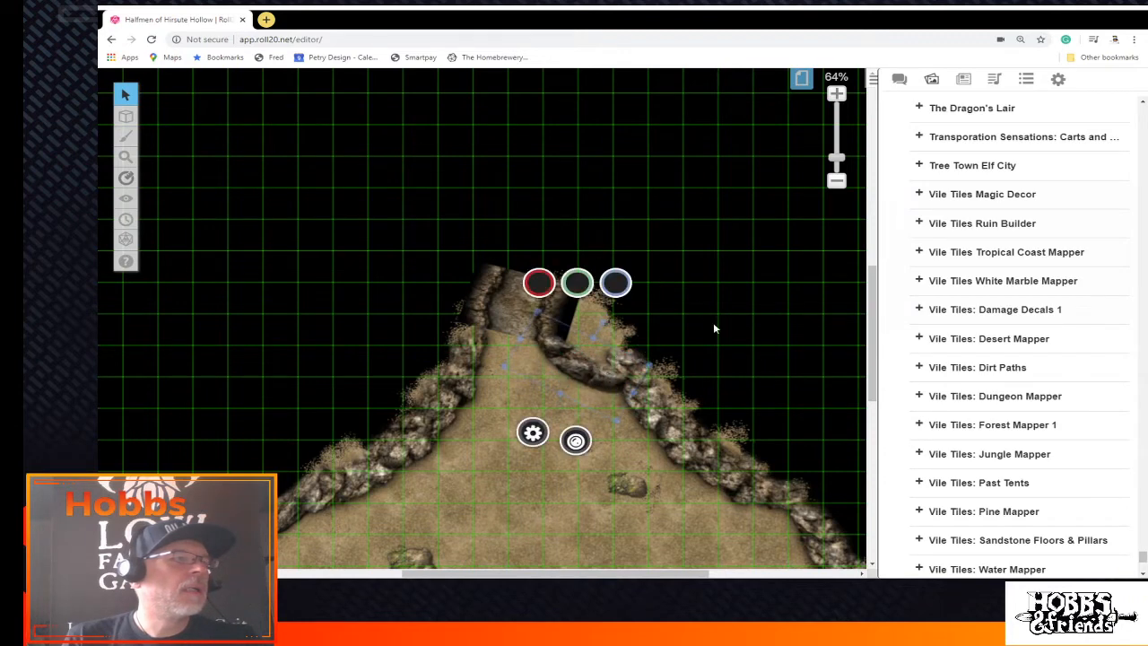
left_click(764, 381)
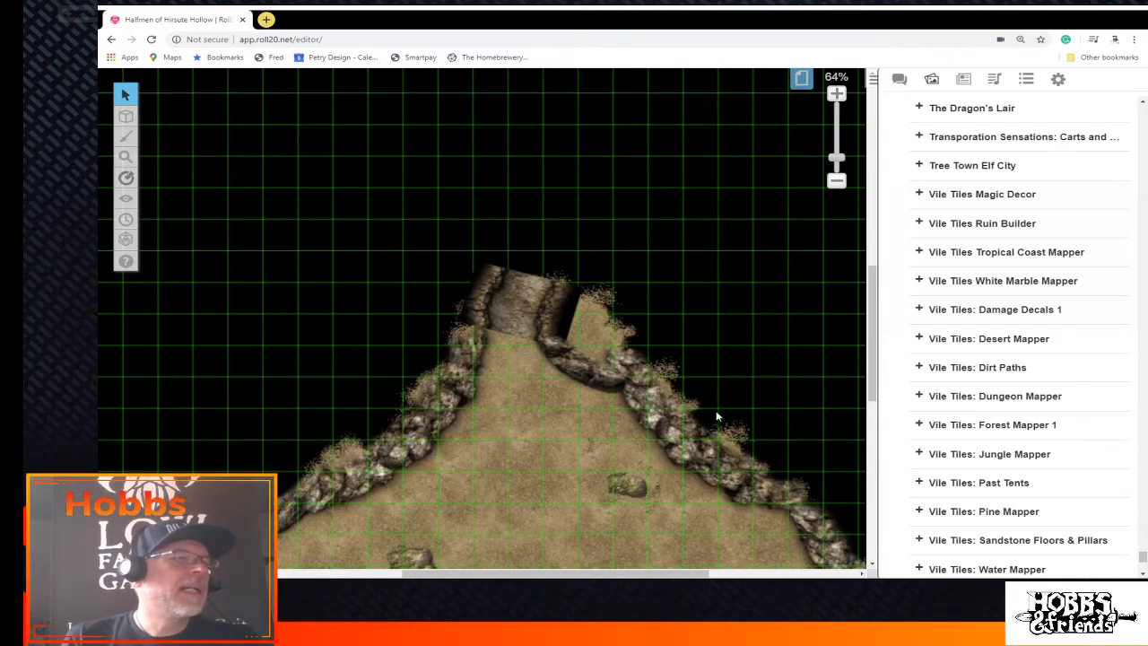
Shift the tunnel up to the floor's upper edge and re-angle the rock piece to join it to the right cave wall
left_click(532, 311)
left_click_drag(532, 311, 587, 267)
left_click(572, 374)
left_click(572, 373)
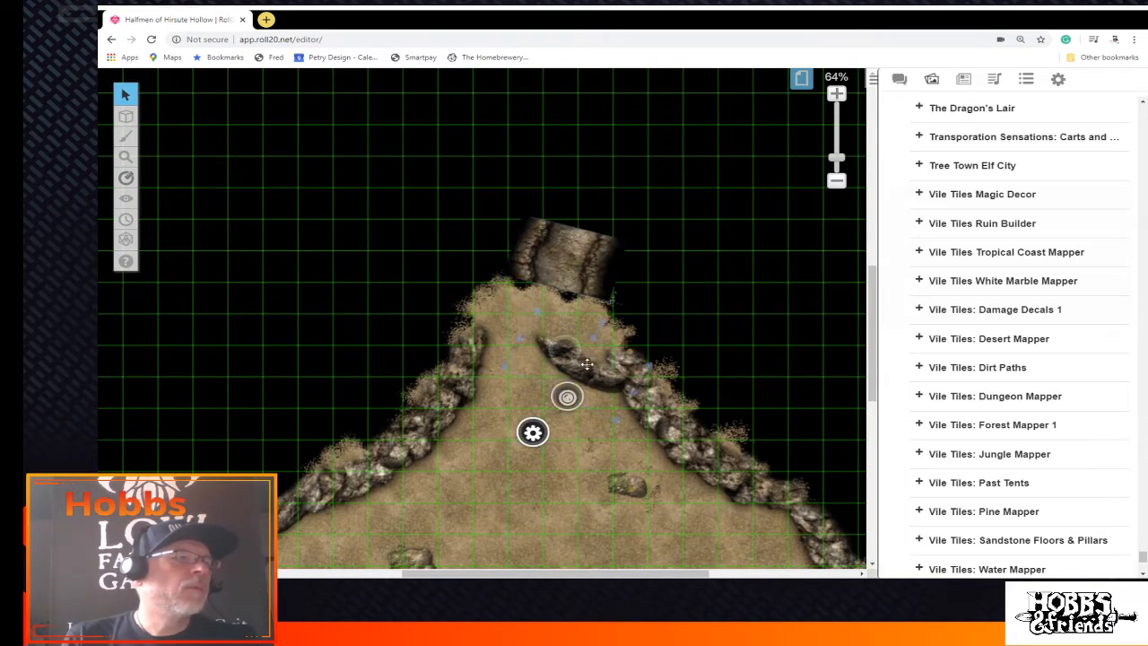
left_click_drag(603, 316, 625, 332)
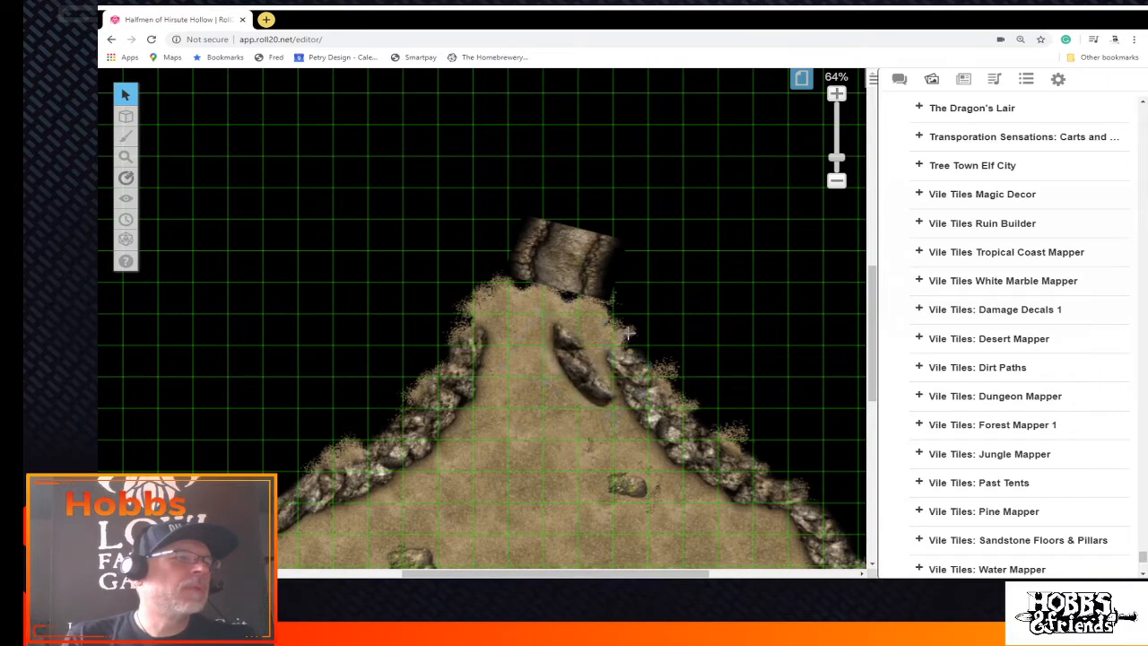
left_click_drag(581, 363, 600, 333)
Duplicate the rock wall piece and fit the copy between the tunnel's left side and the left cave wall
right_click(618, 348)
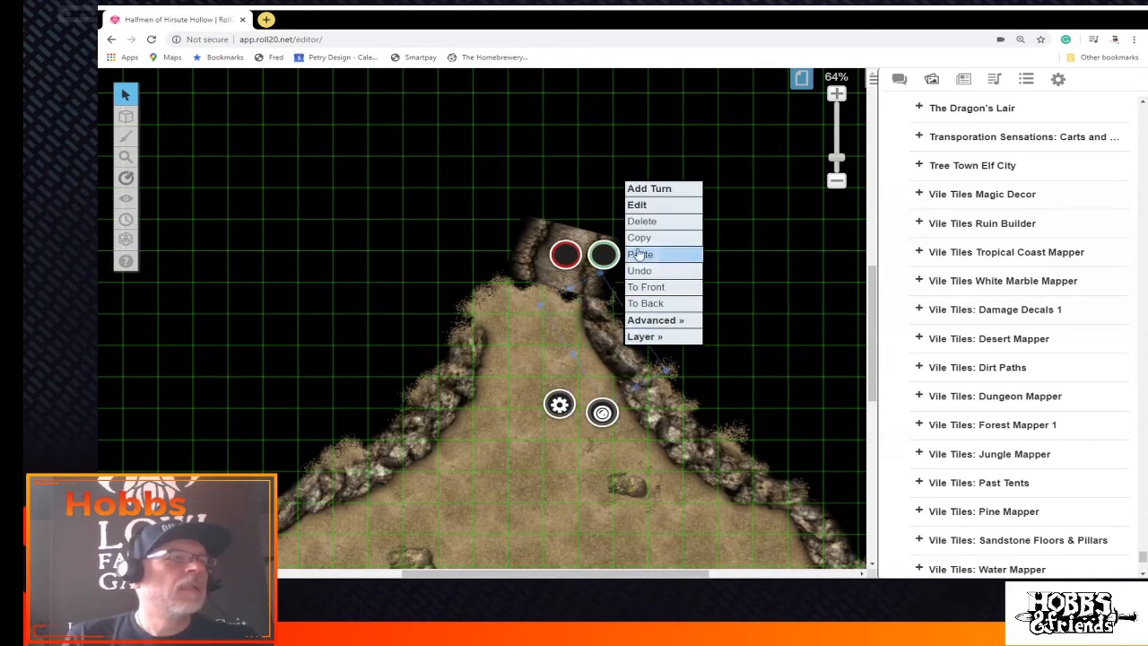
left_click(639, 255)
right_click(550, 289)
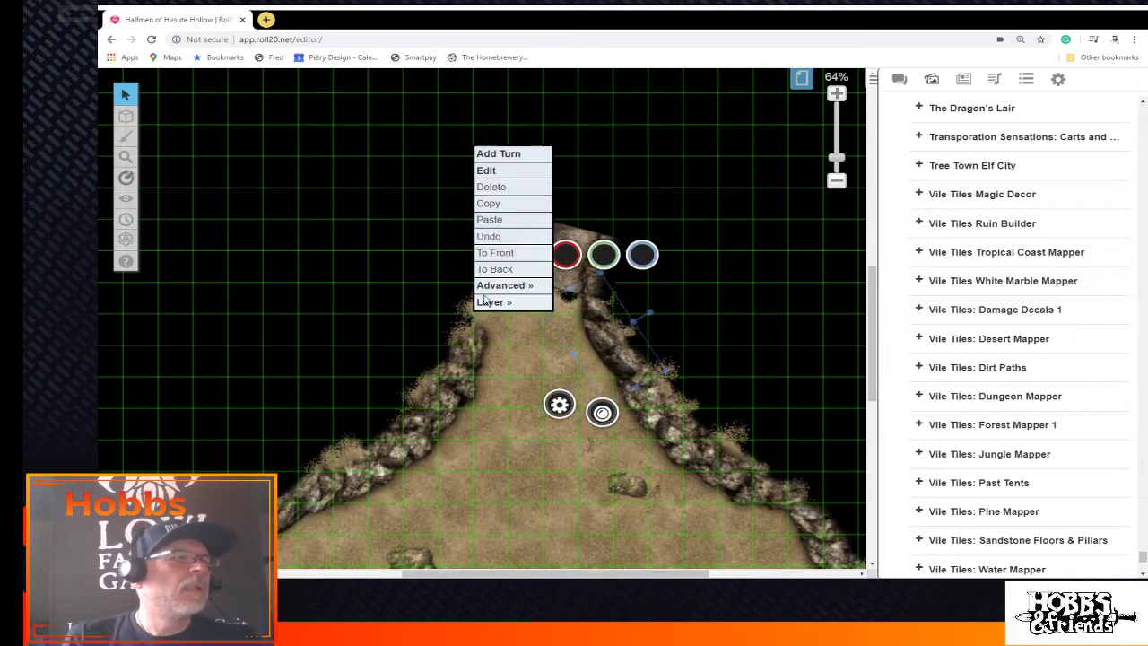
left_click(564, 287)
left_click_drag(618, 332, 507, 311)
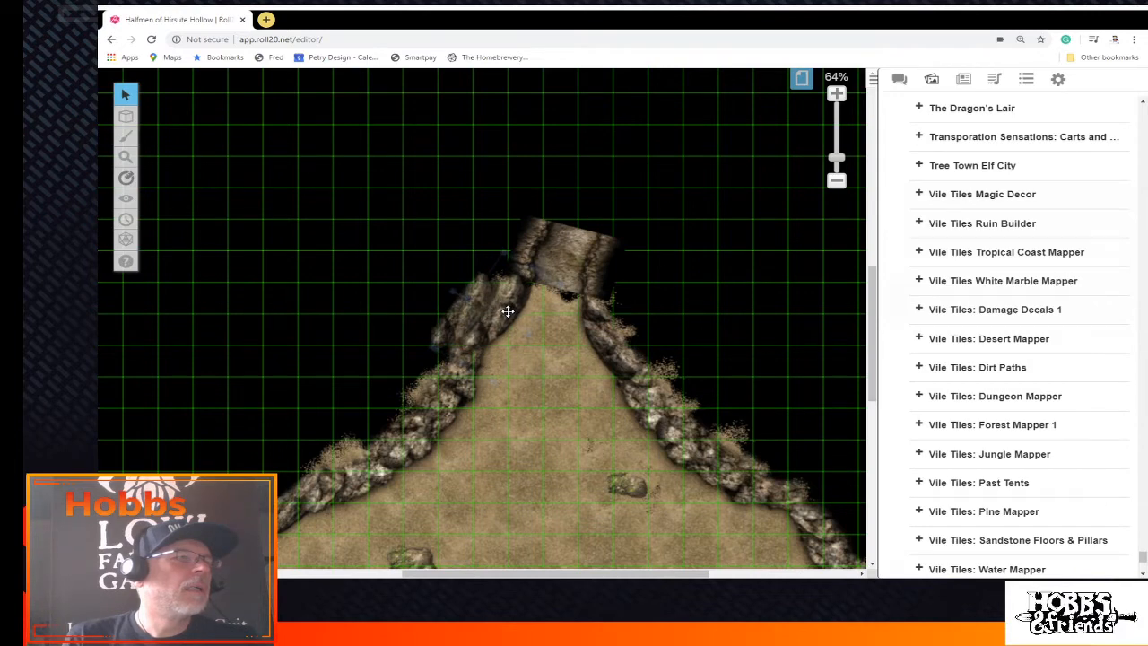
left_click_drag(507, 311, 515, 319)
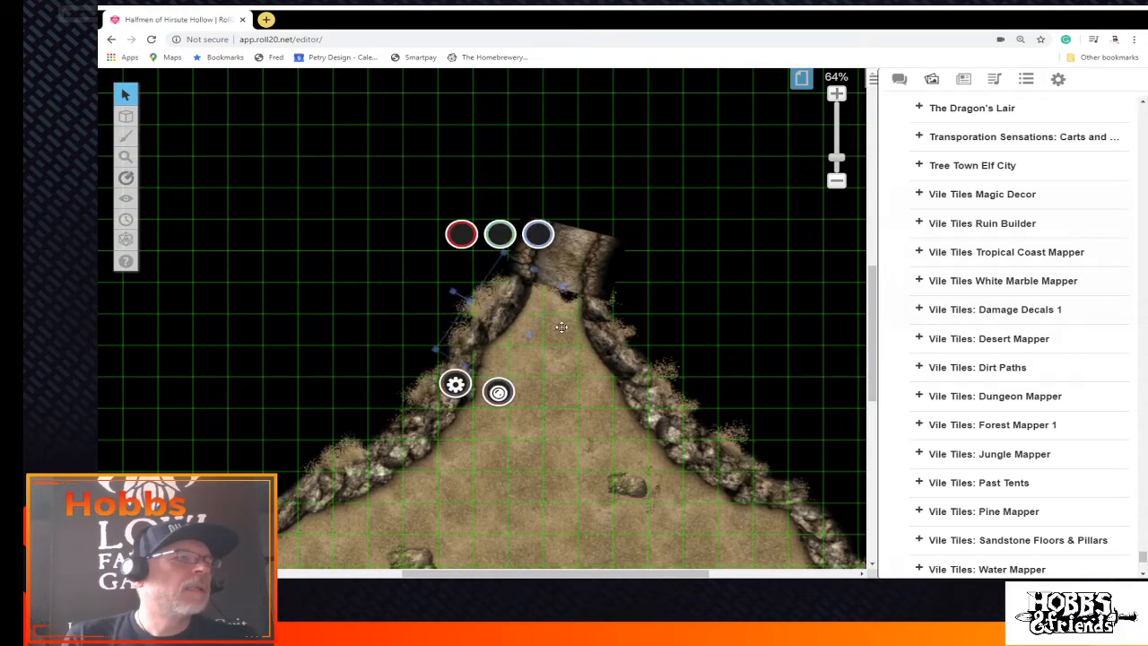
Duplicate the cave floor tile beneath the tunnel on the Map & Background layer and return to the Objects & Tokens layer
mouse_move(126, 116)
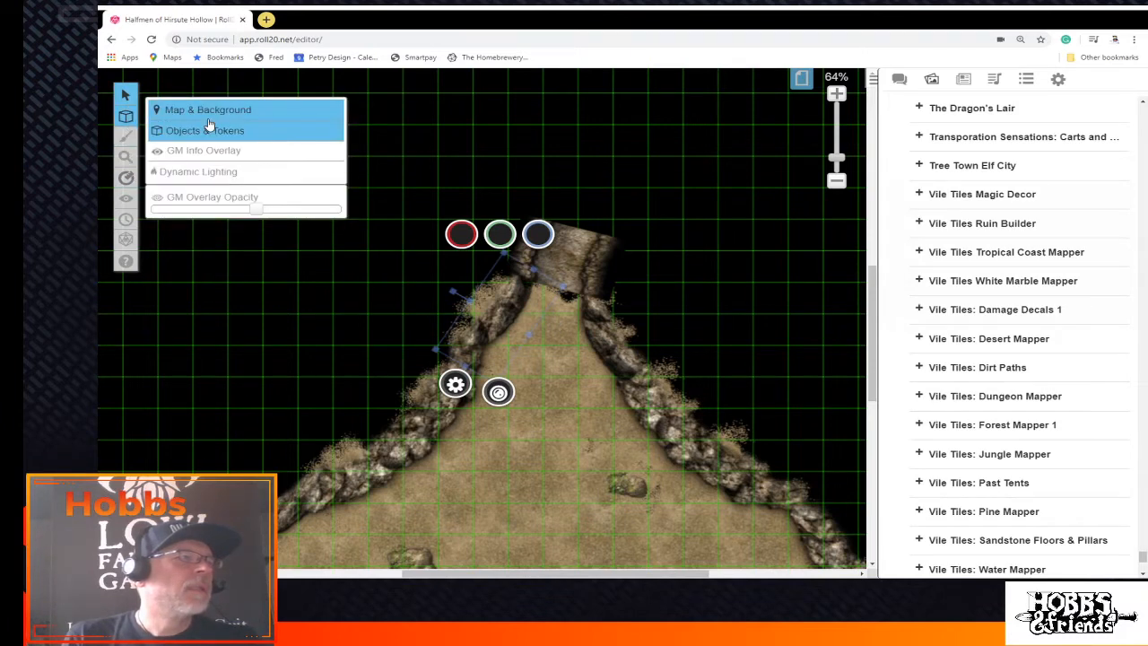
left_click(208, 109)
right_click(559, 335)
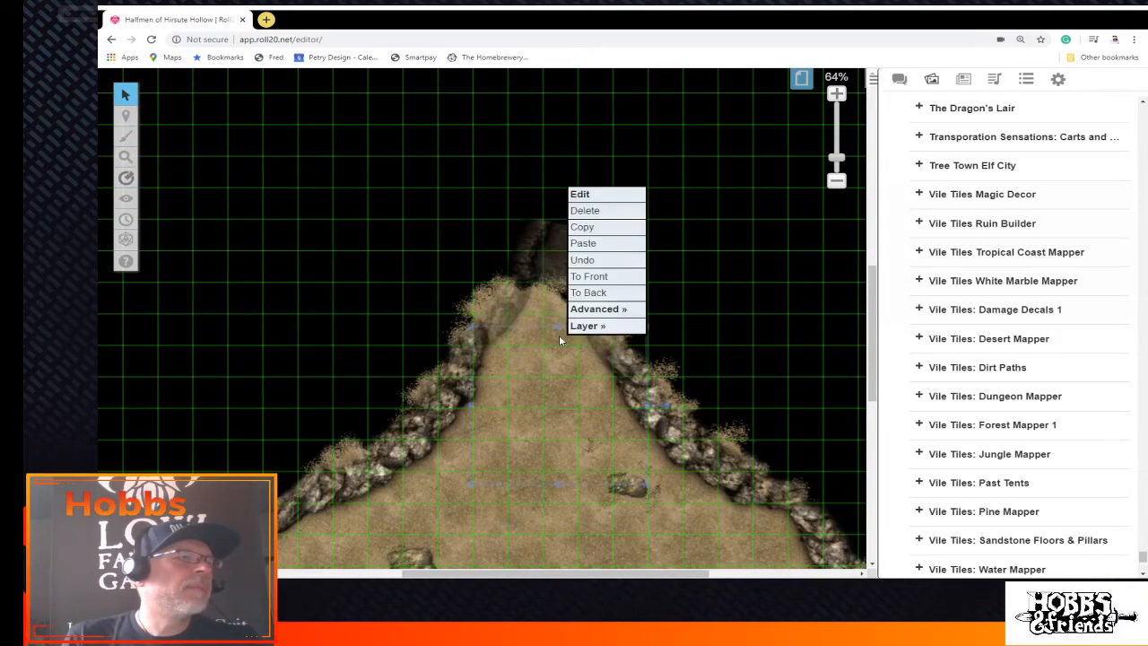
left_click(583, 259)
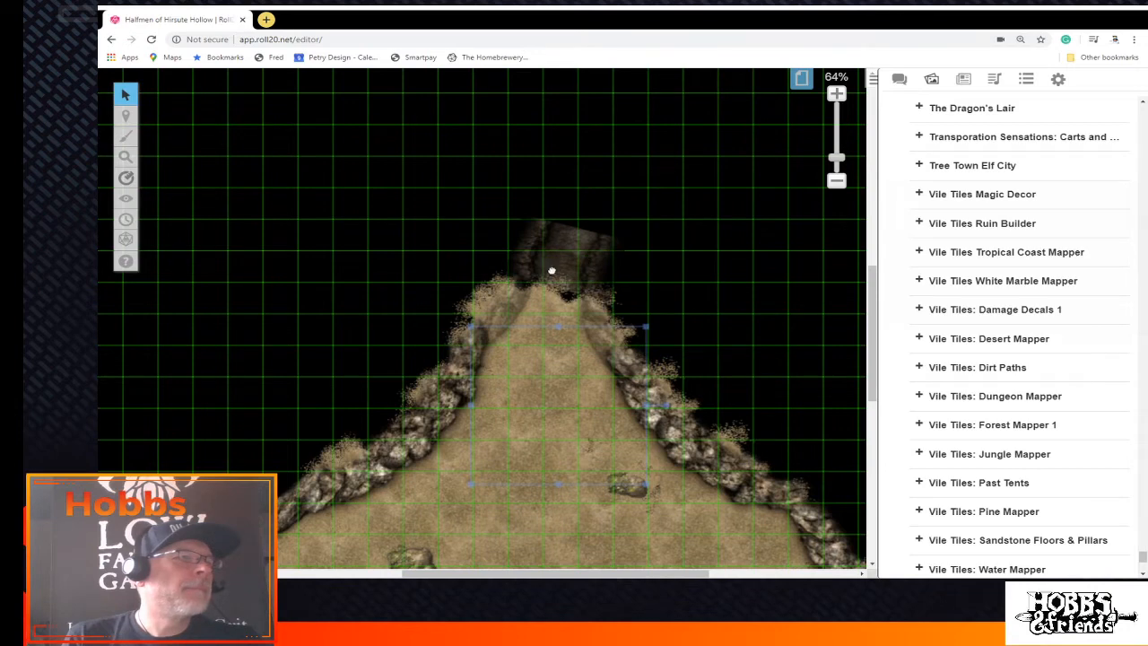
right_click(552, 270)
left_click(535, 332)
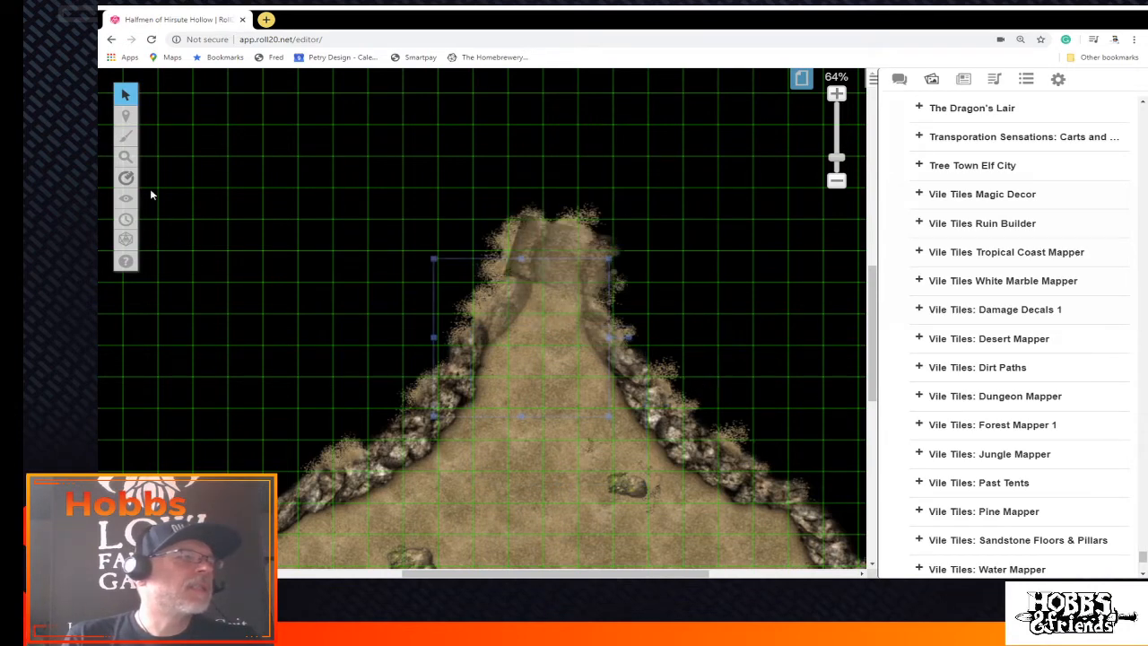
mouse_move(126, 115)
left_click(188, 132)
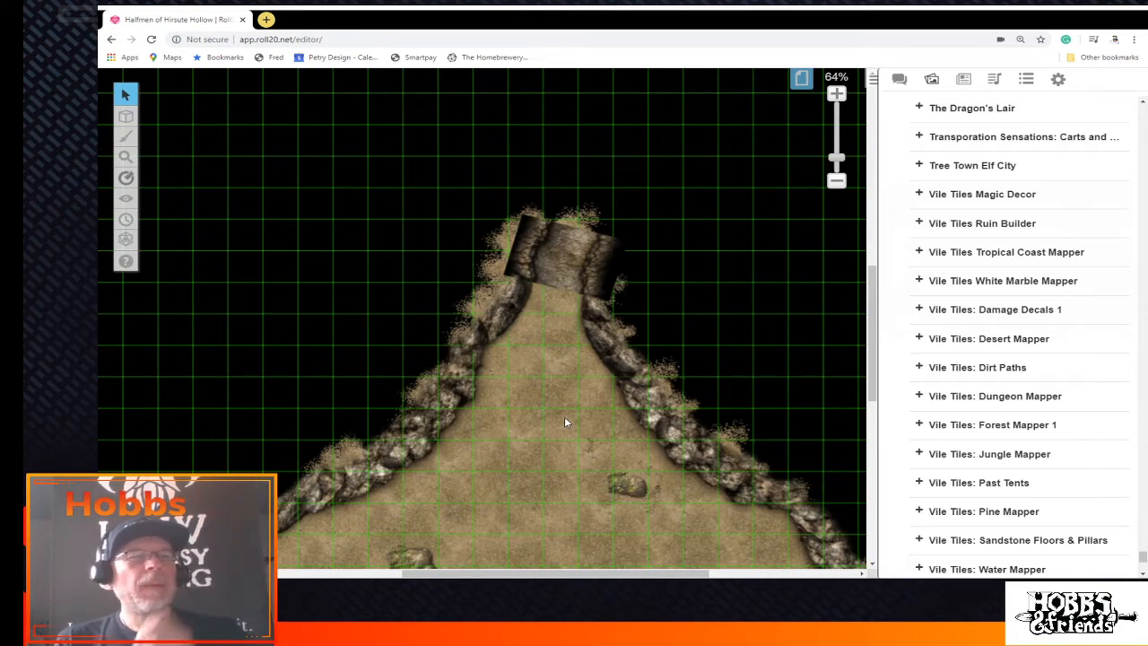
Browse the Vile Tiles: Water Mapper set, examining its swamp, cattail, cliff and corner tiles for one to use in the cave
scroll(956, 453, "down", 2)
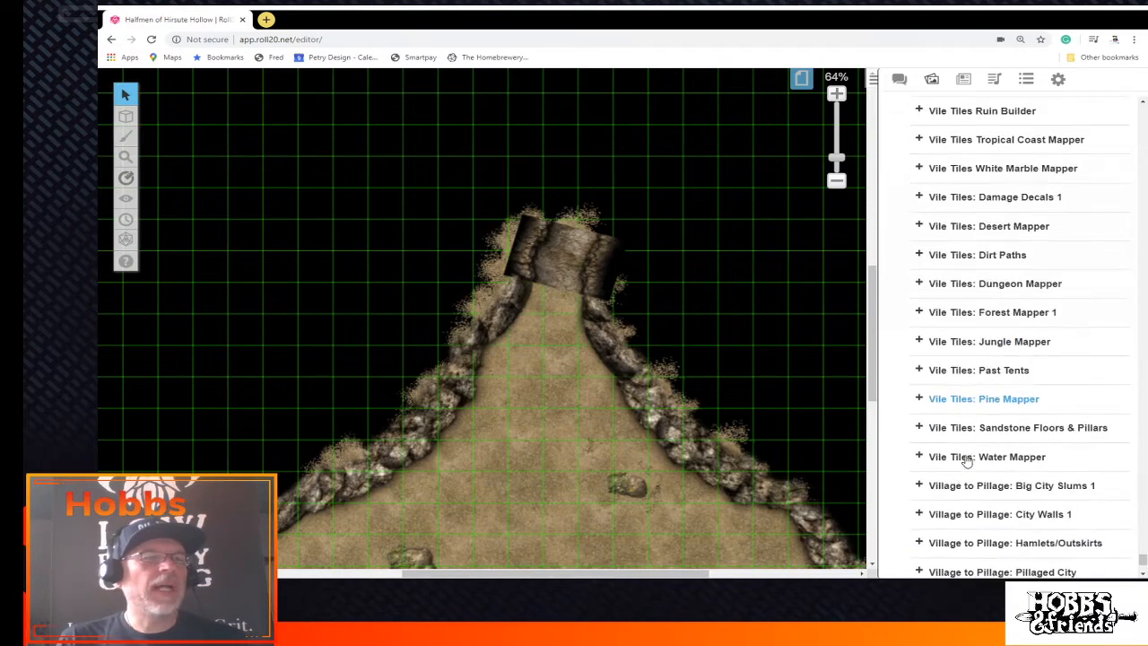
left_click(919, 457)
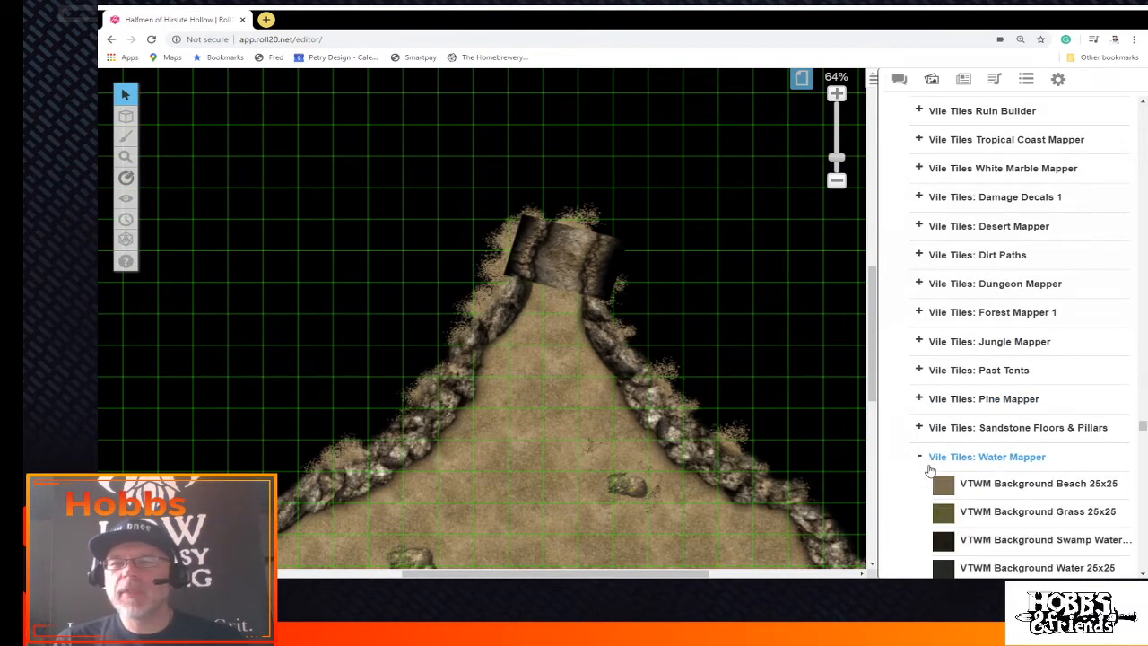
scroll(987, 462, "down", 5)
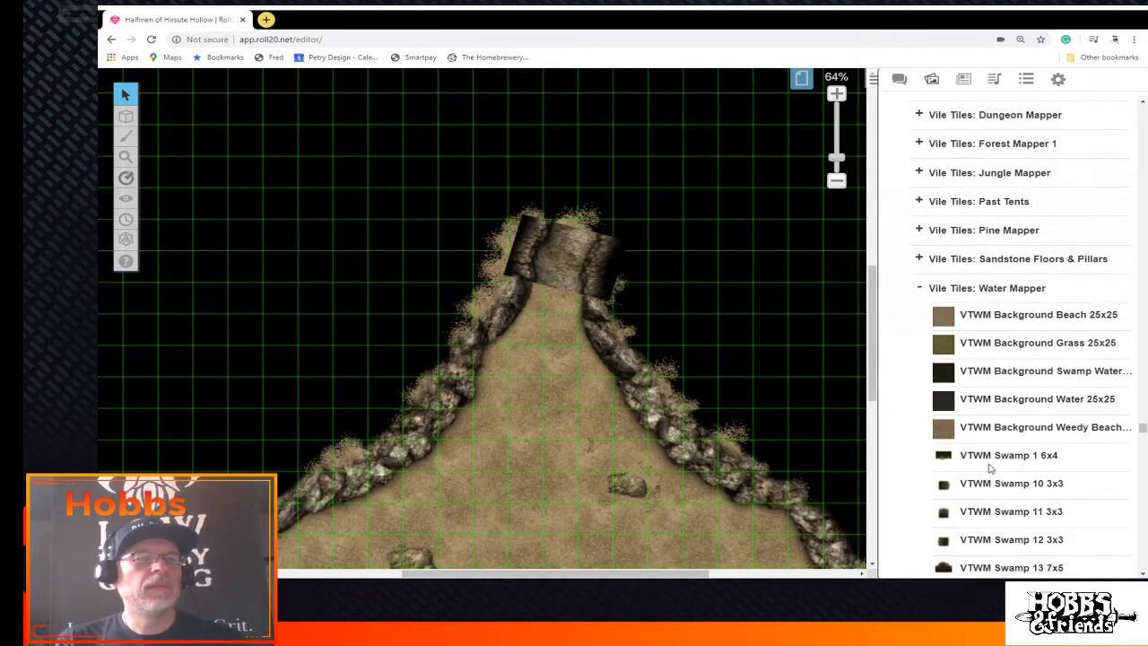
scroll(990, 467, "down", 2)
left_click_drag(940, 321, 939, 323)
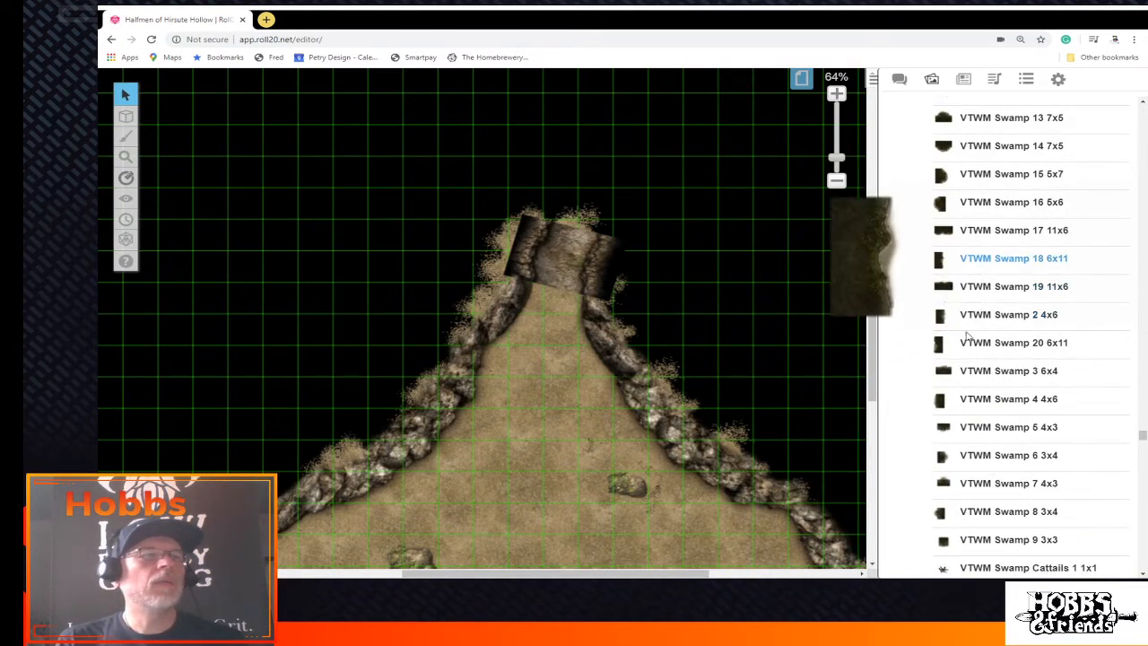
scroll(949, 421, "down", 3)
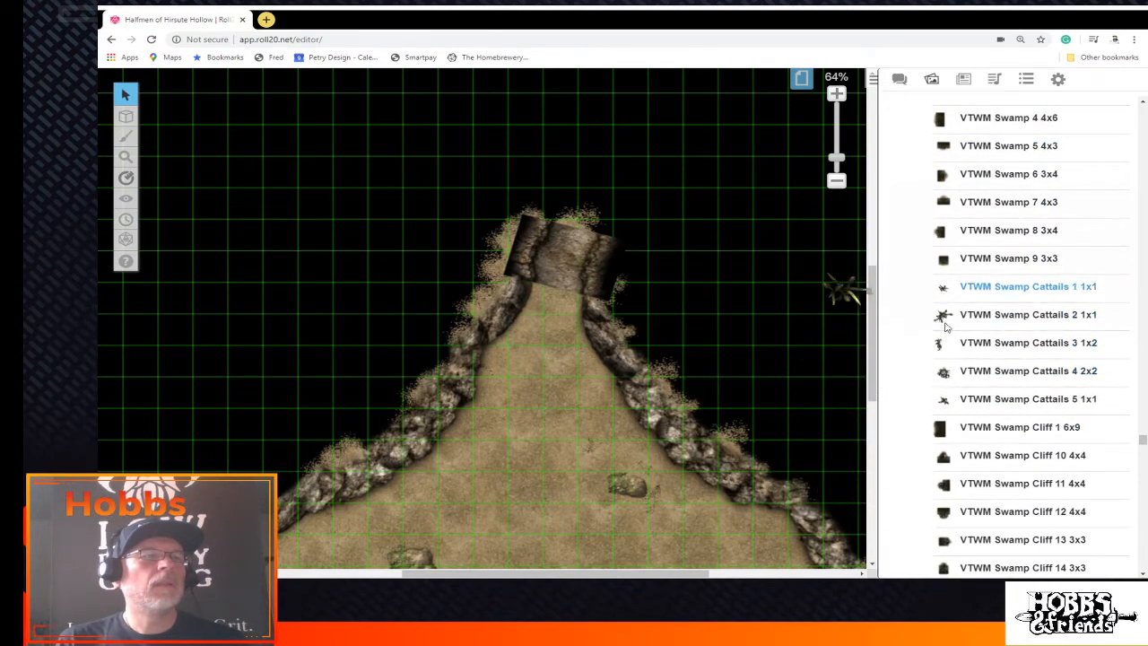
scroll(945, 372, "down", 3)
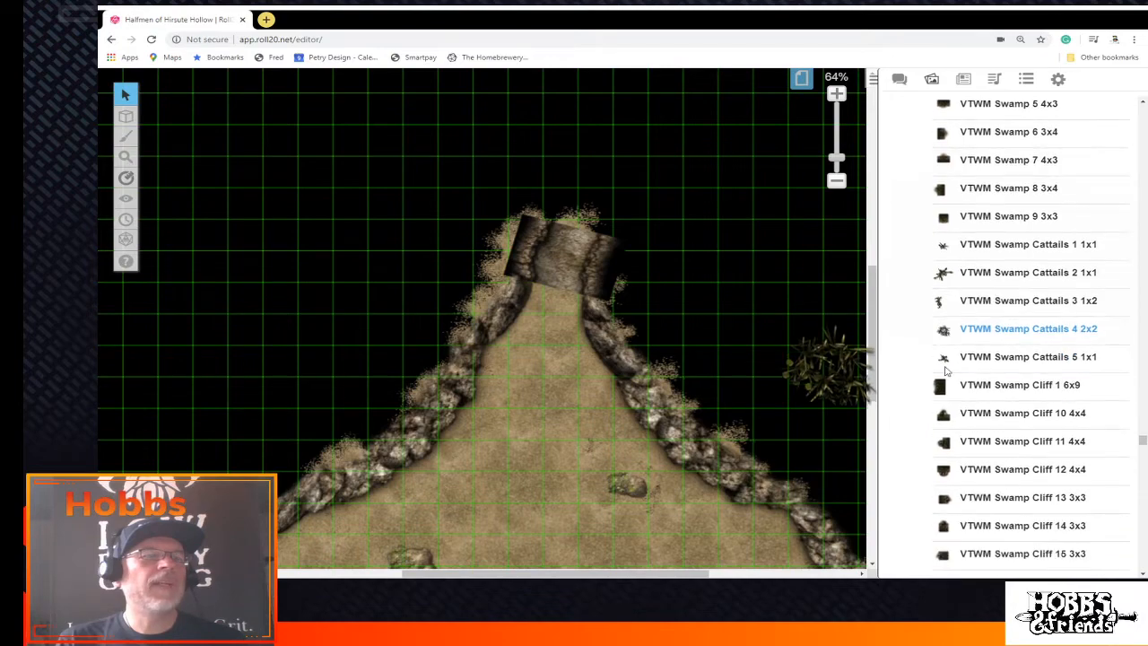
scroll(945, 371, "down", 5)
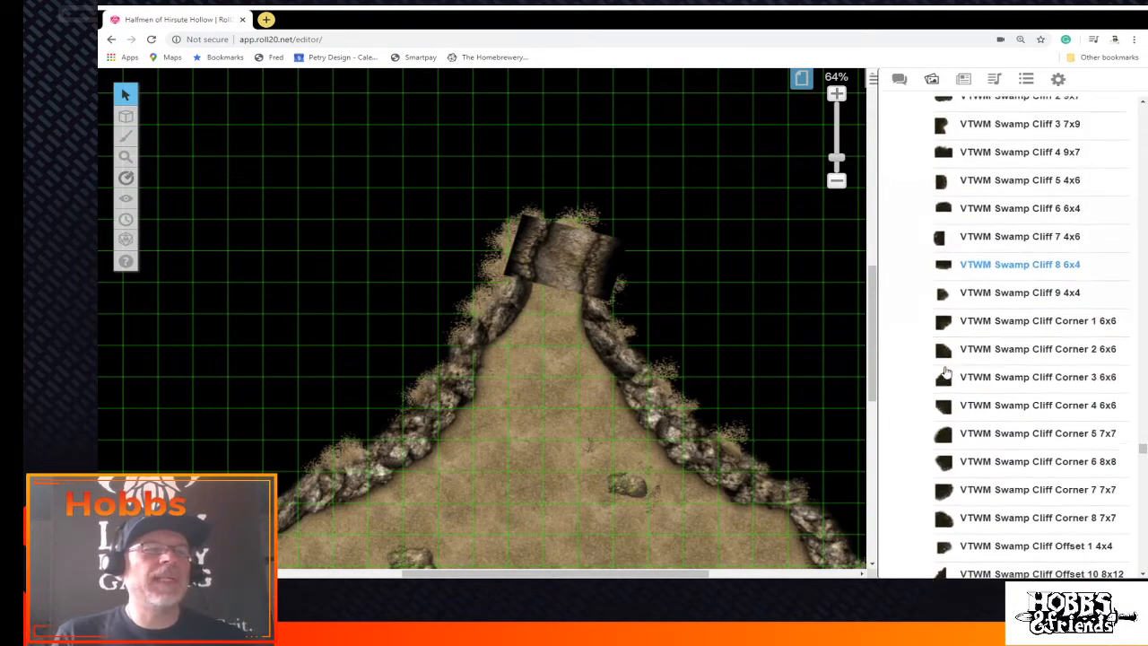
scroll(945, 371, "down", 6)
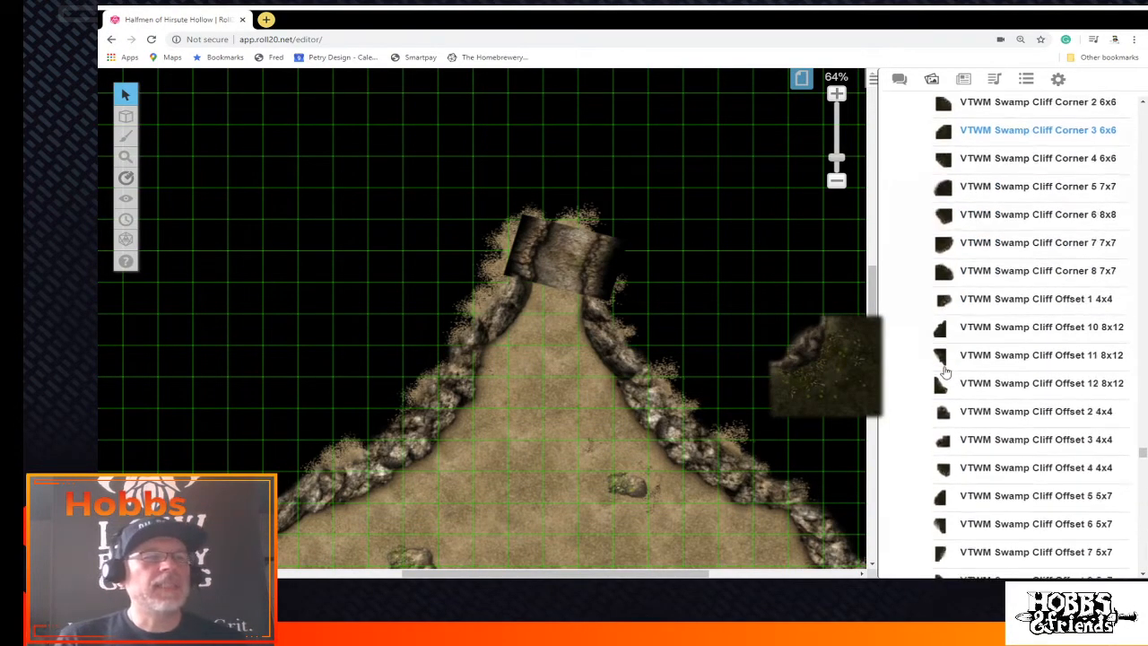
scroll(945, 372, "down", 2)
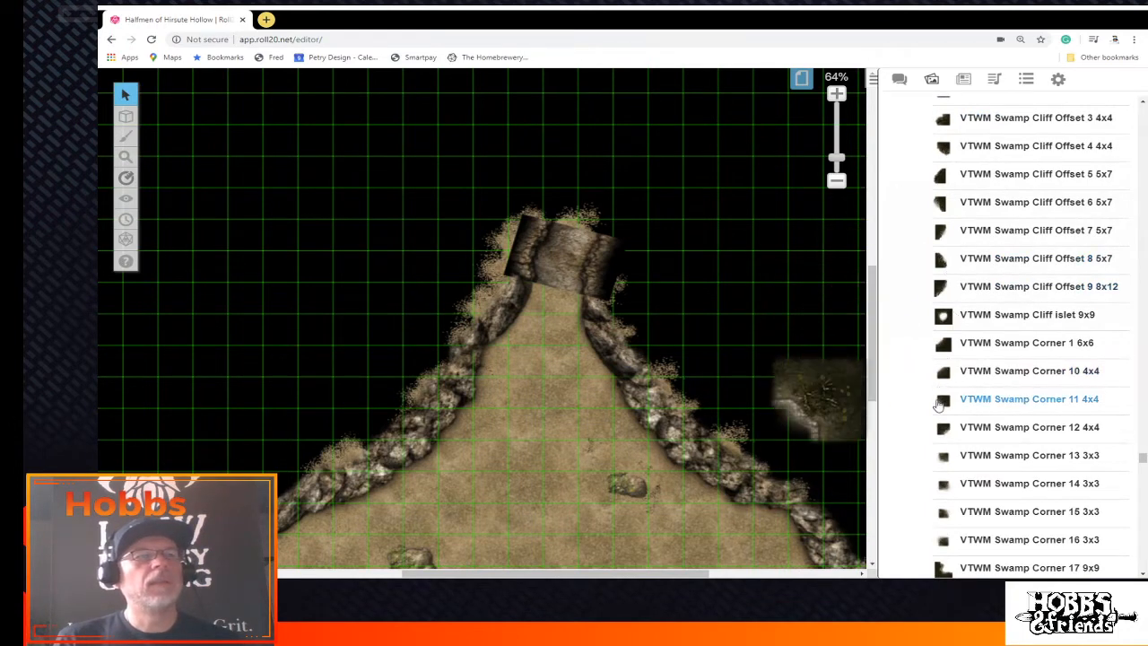
scroll(939, 399, "down", 3)
scroll(939, 402, "down", 1)
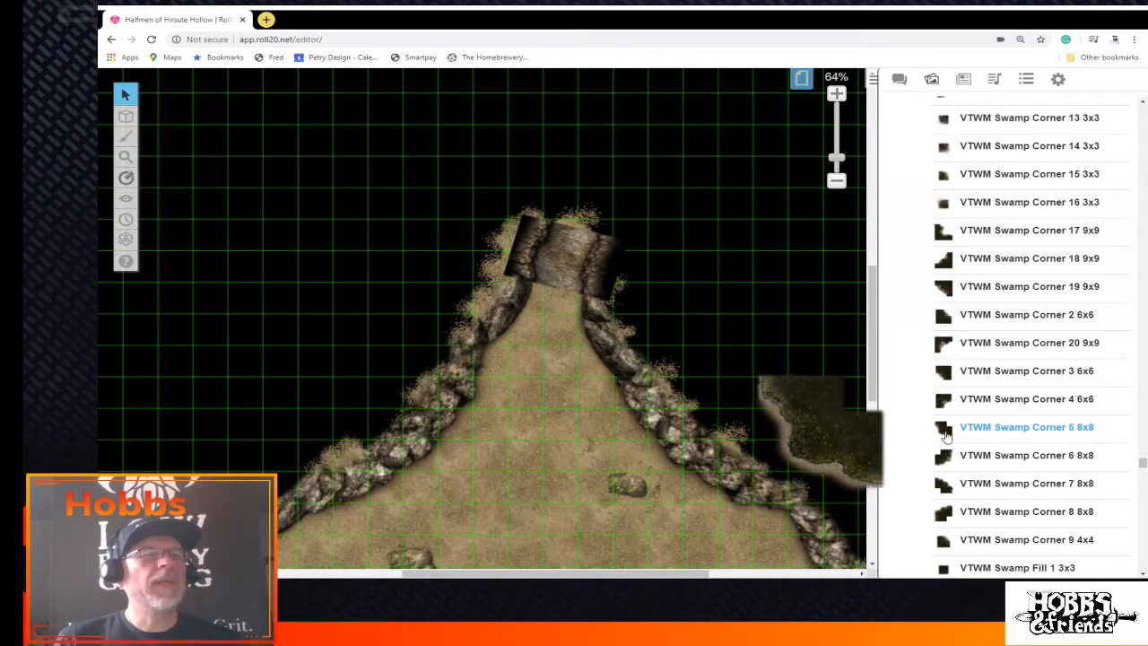
Place the VTWM Swamp Corner 5 8x8 tile on the cave floor below the tunnel and enlarge it to about three grid squares wide
left_click_drag(932, 434, 520, 395)
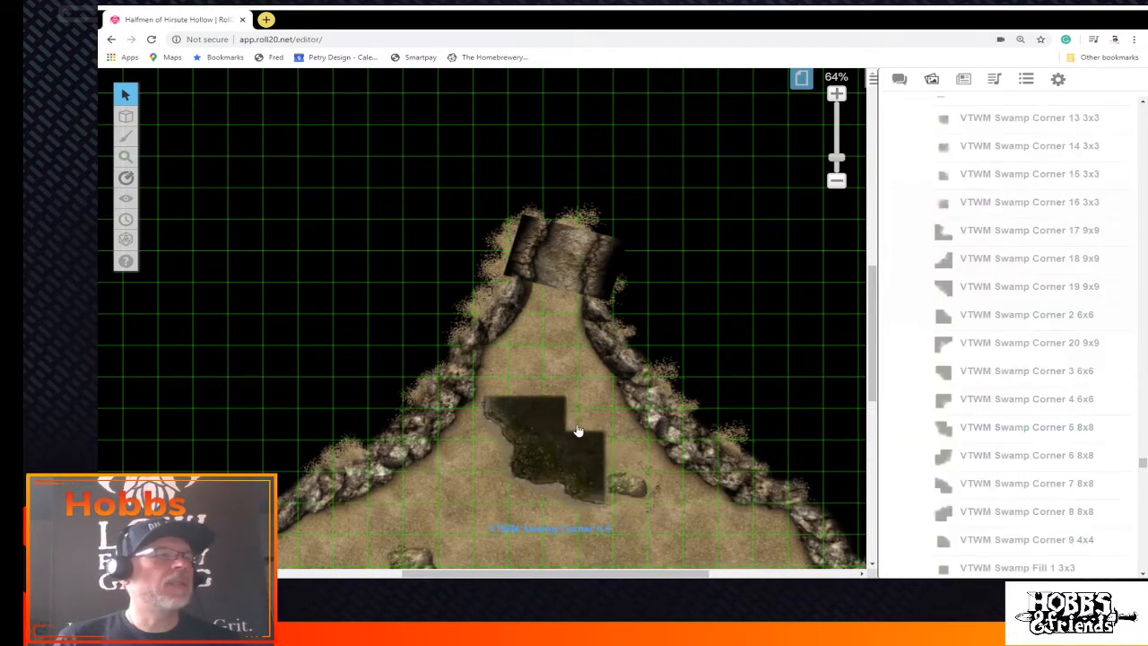
left_click_drag(578, 430, 589, 439)
left_click_drag(523, 386, 526, 389)
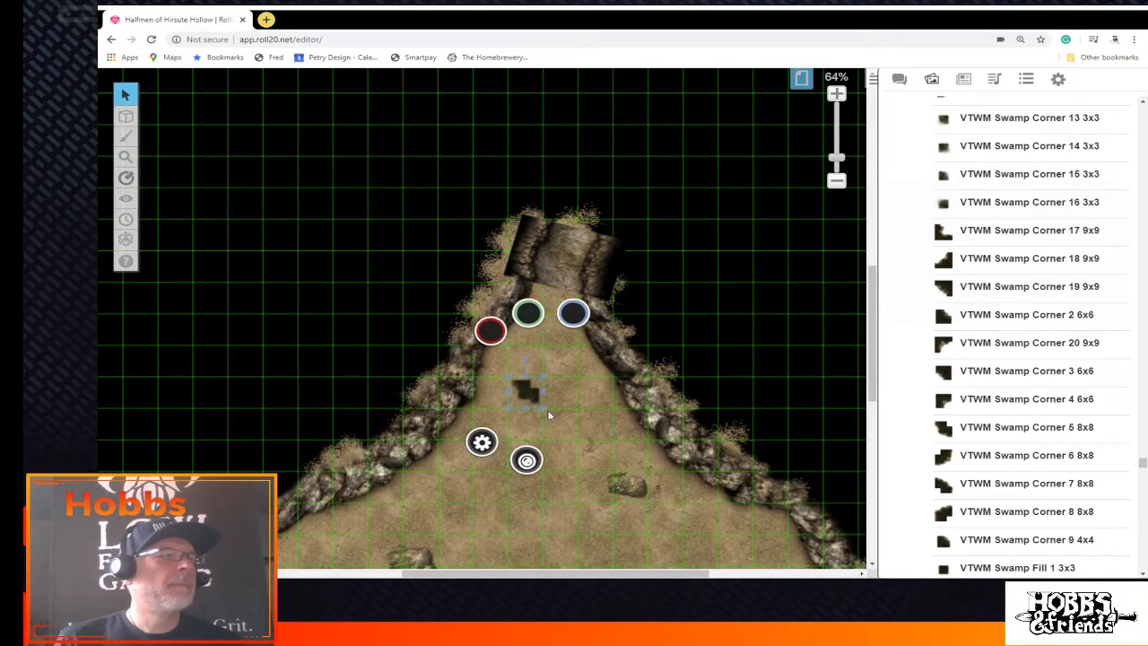
left_click(616, 434)
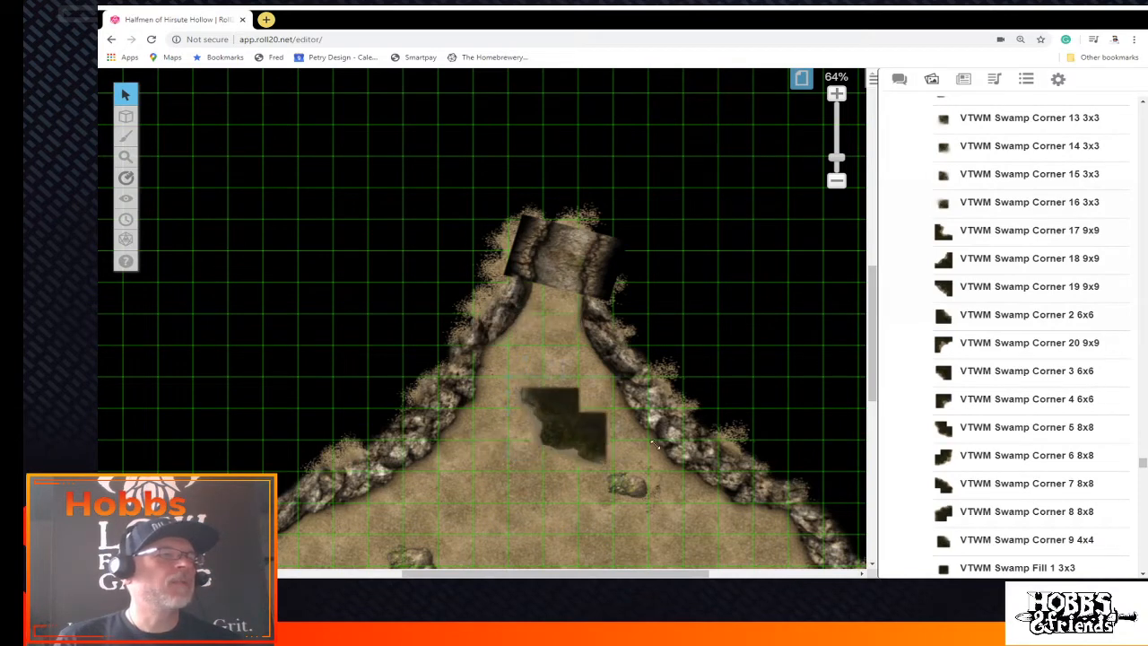
left_click(611, 386)
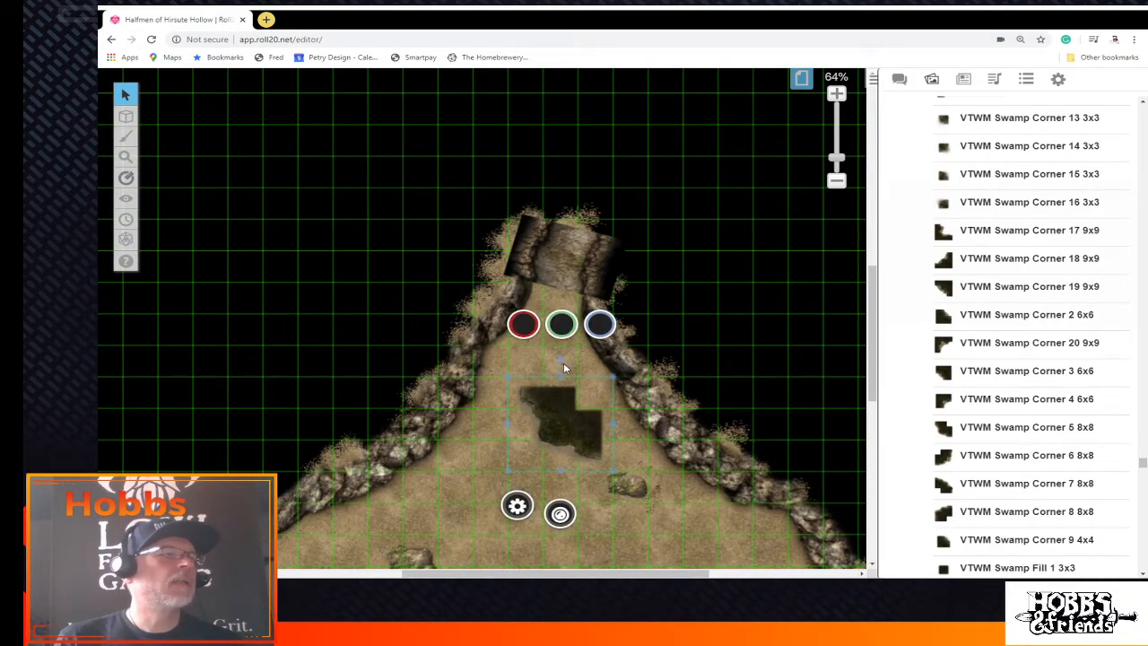
Rotate the swamp tile about 45 degrees counterclockwise against the left cave wall, and paste the copied floor tile over its right part
left_click_drag(563, 362, 510, 376)
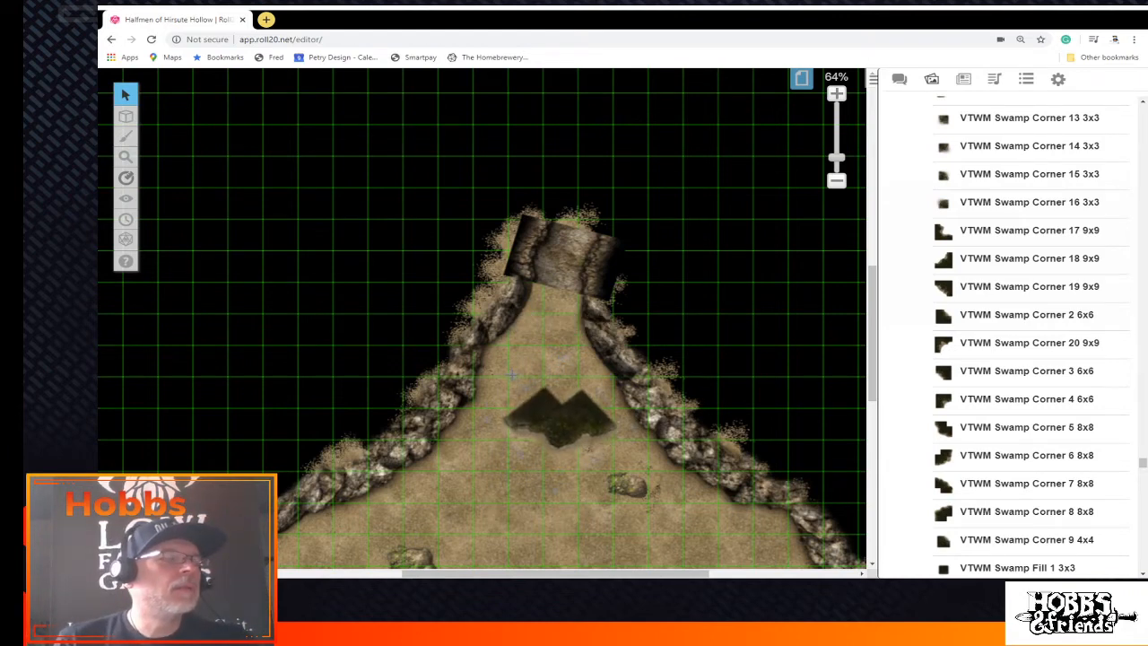
left_click_drag(555, 446, 514, 418)
right_click(571, 403)
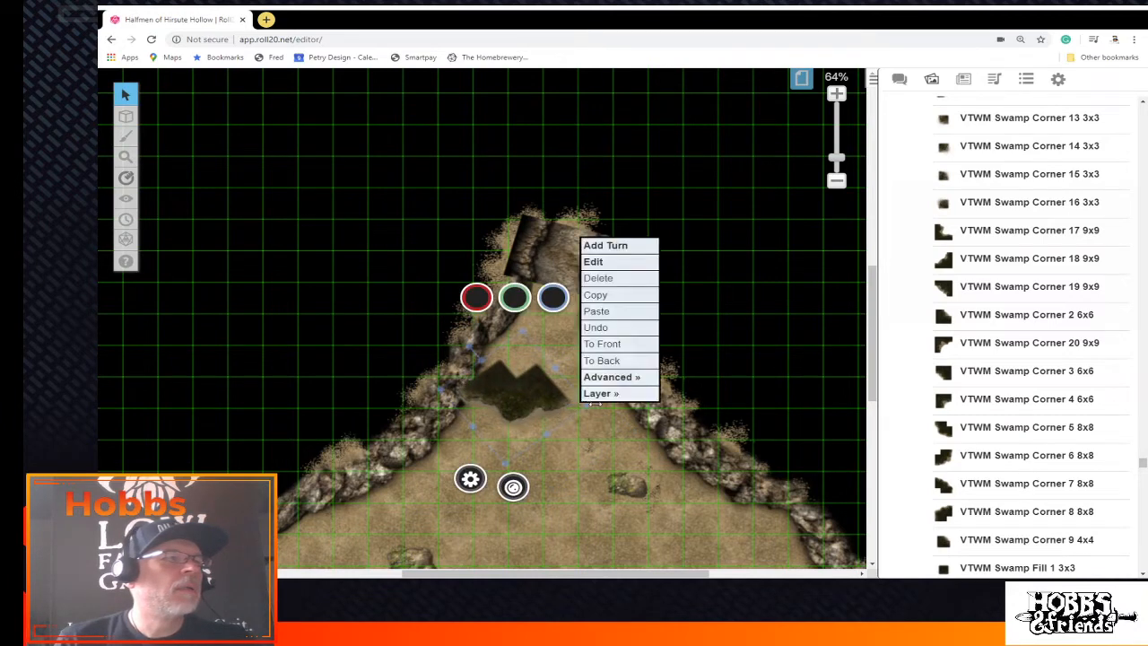
left_click(629, 312)
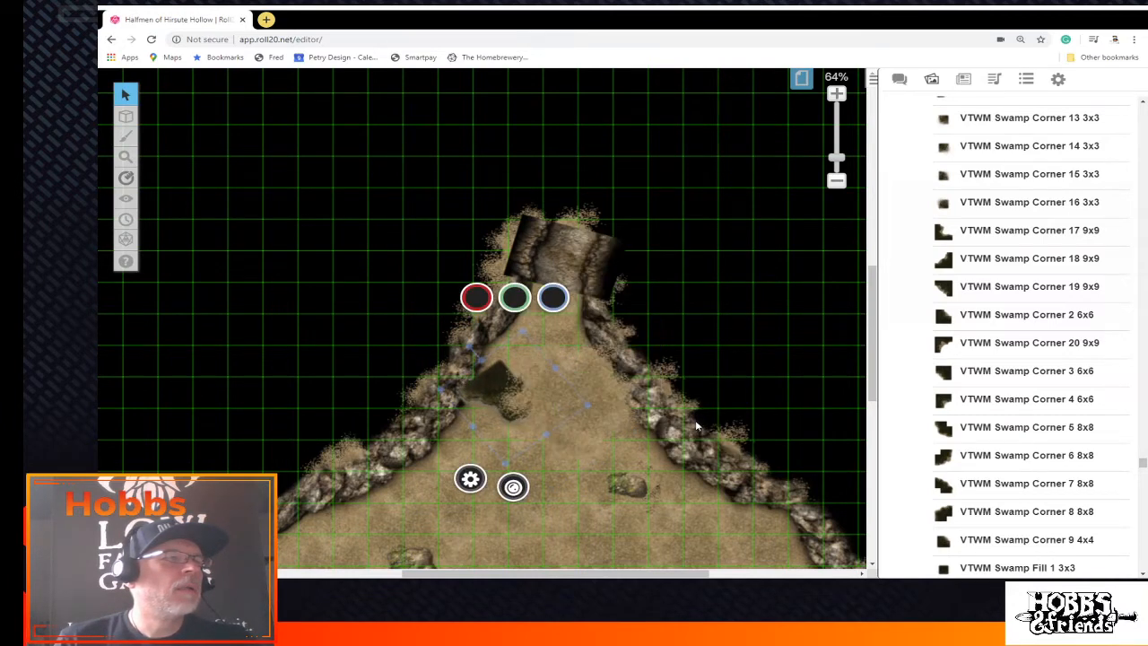
Delete the floor tile covering the swamp piece, and duplicate the swamp tile beside it toward the right cave wall
left_click(592, 410)
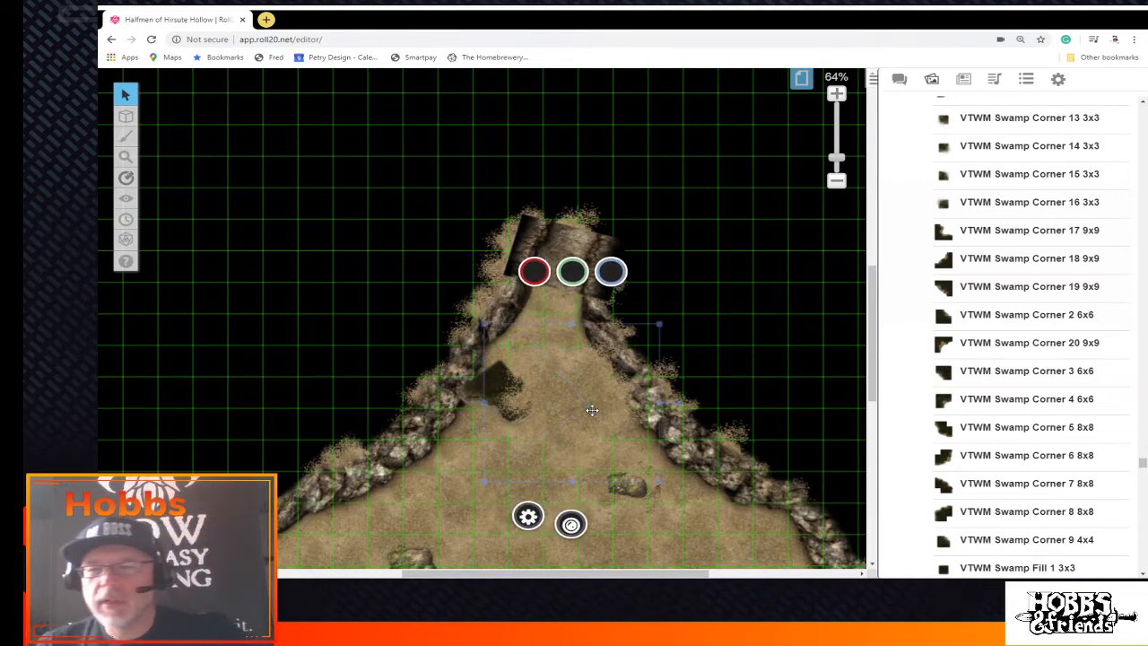
key("Delete")
left_click(518, 403)
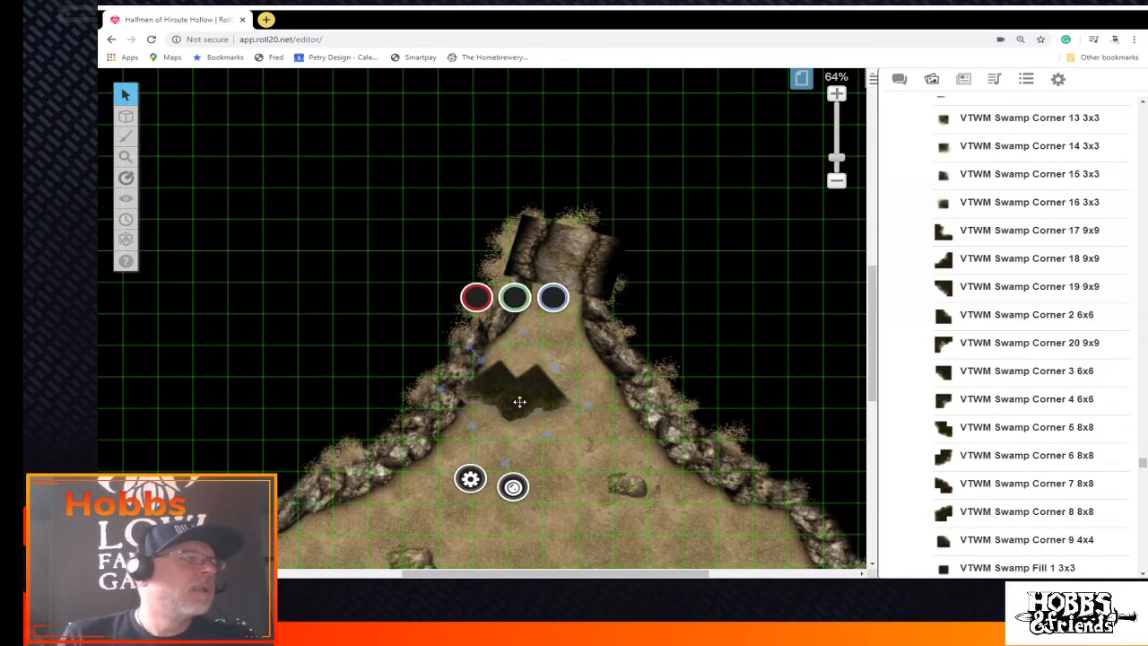
right_click(520, 406)
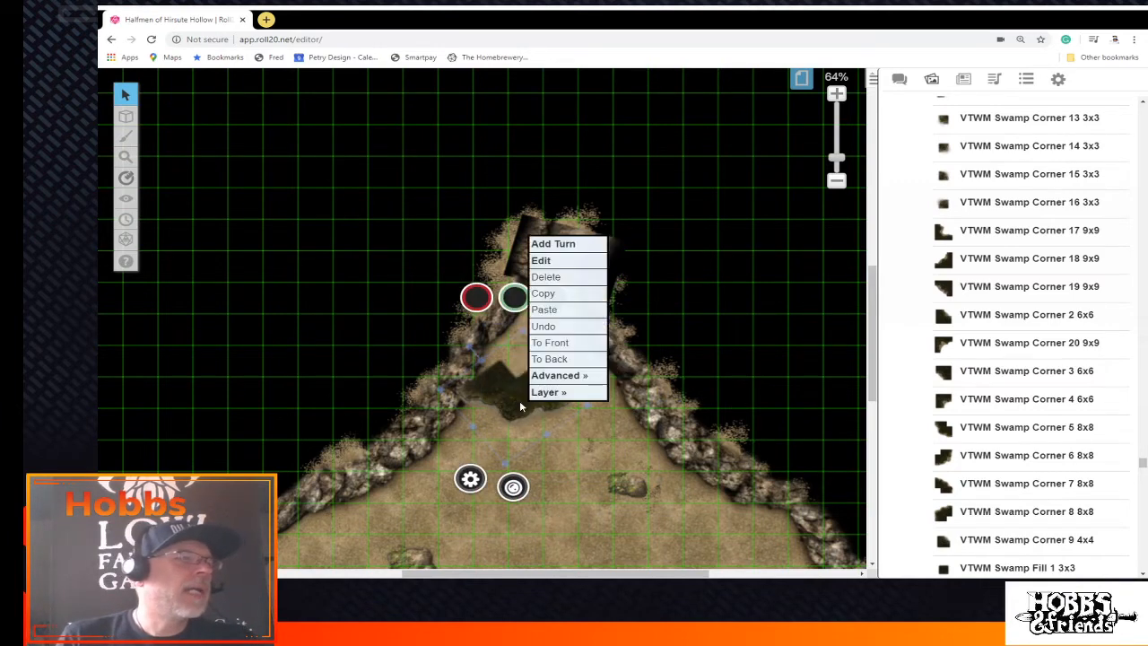
left_click(545, 294)
right_click(624, 236)
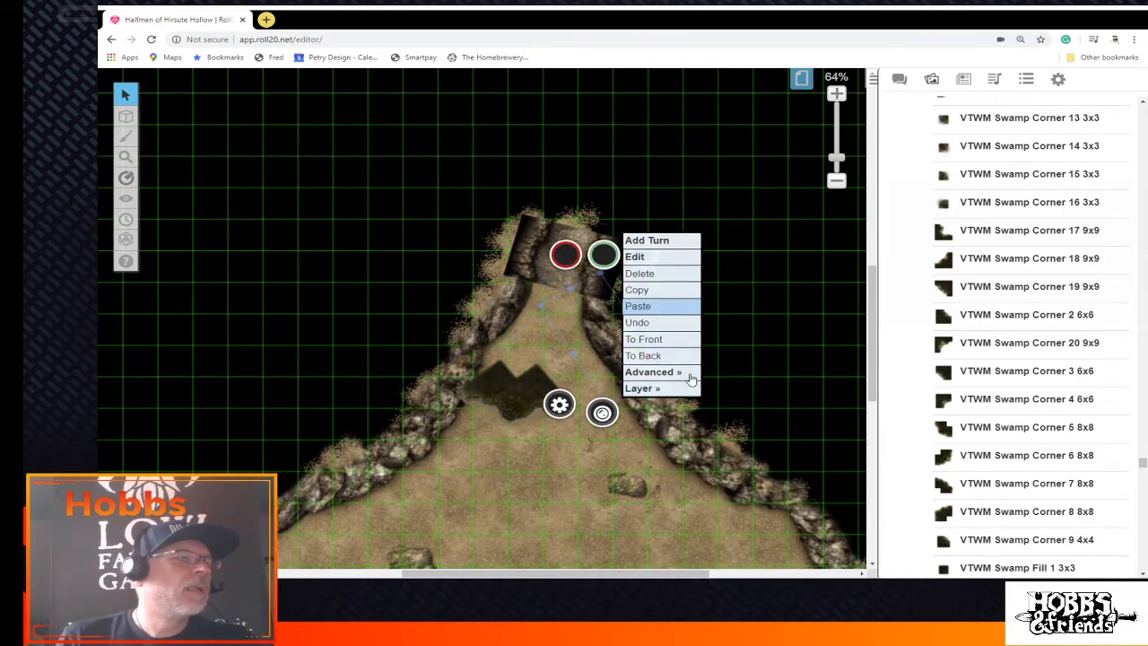
left_click(638, 306)
left_click(695, 448)
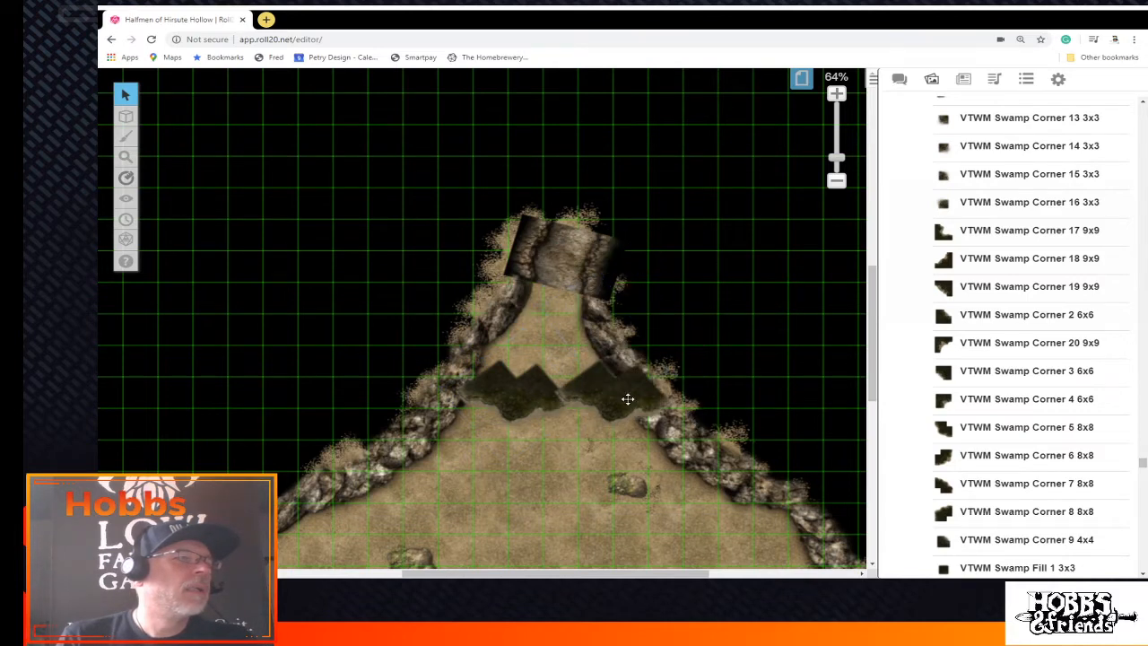
left_click_drag(629, 406, 630, 410)
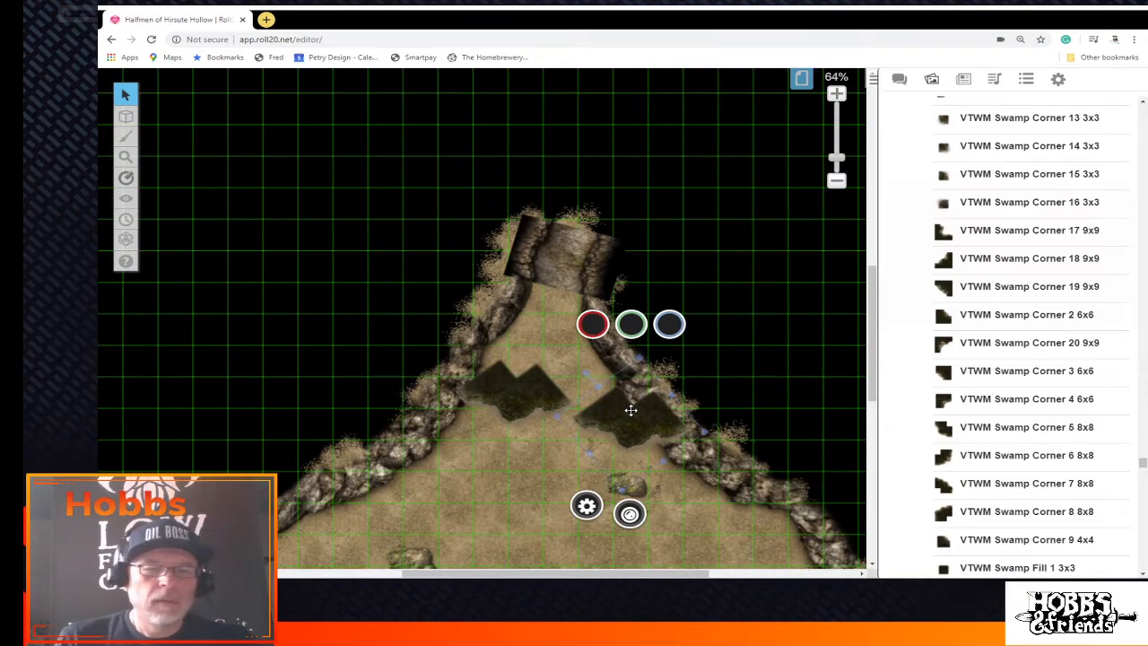
Join the duplicate swamp tile's shoreline to the first tile and rotate it about 25 degrees counterclockwise to reach the right cave wall
left_click_drag(834, 159, 835, 122)
scroll(753, 411, "down", 3)
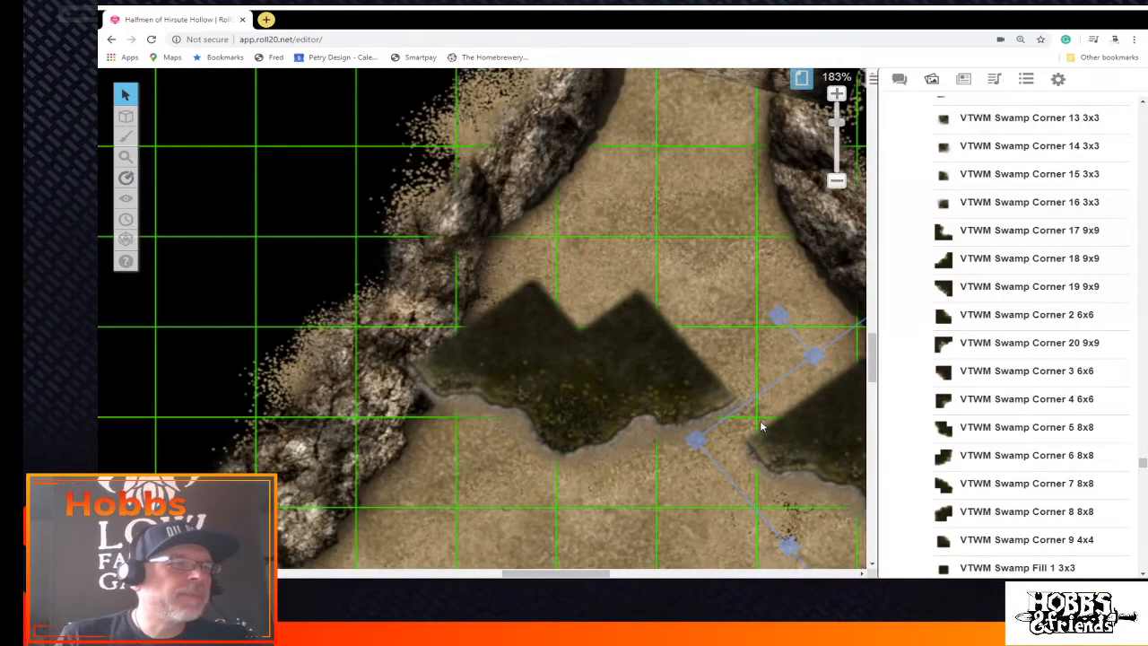
left_click_drag(812, 446, 793, 407)
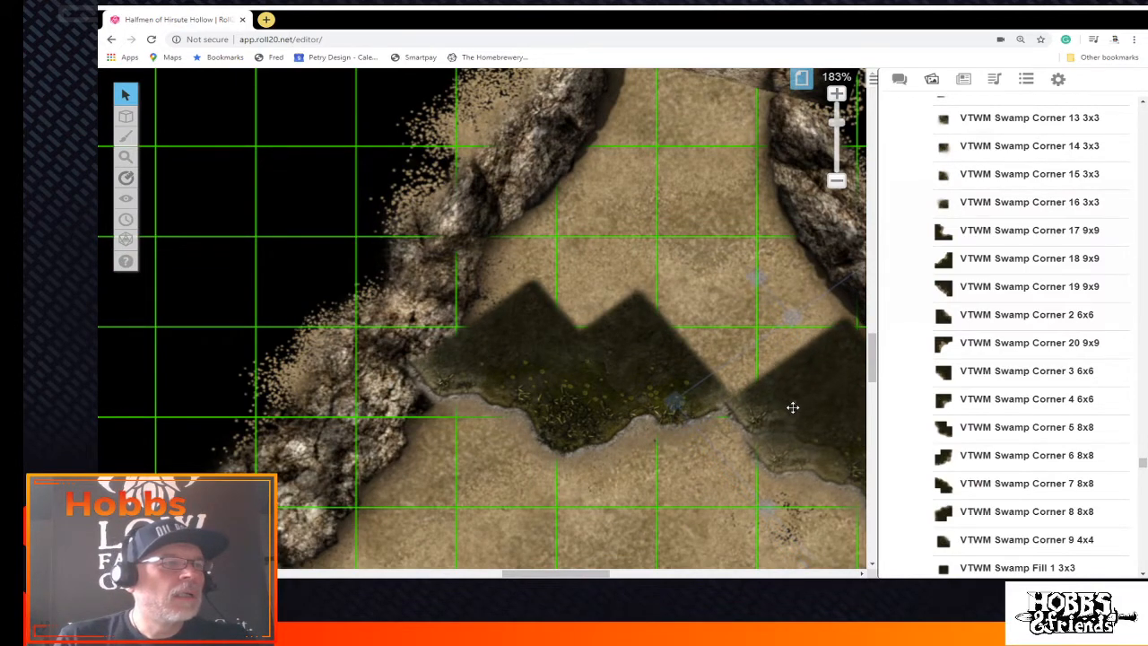
left_click_drag(591, 573, 617, 574)
left_click_drag(760, 421, 675, 412)
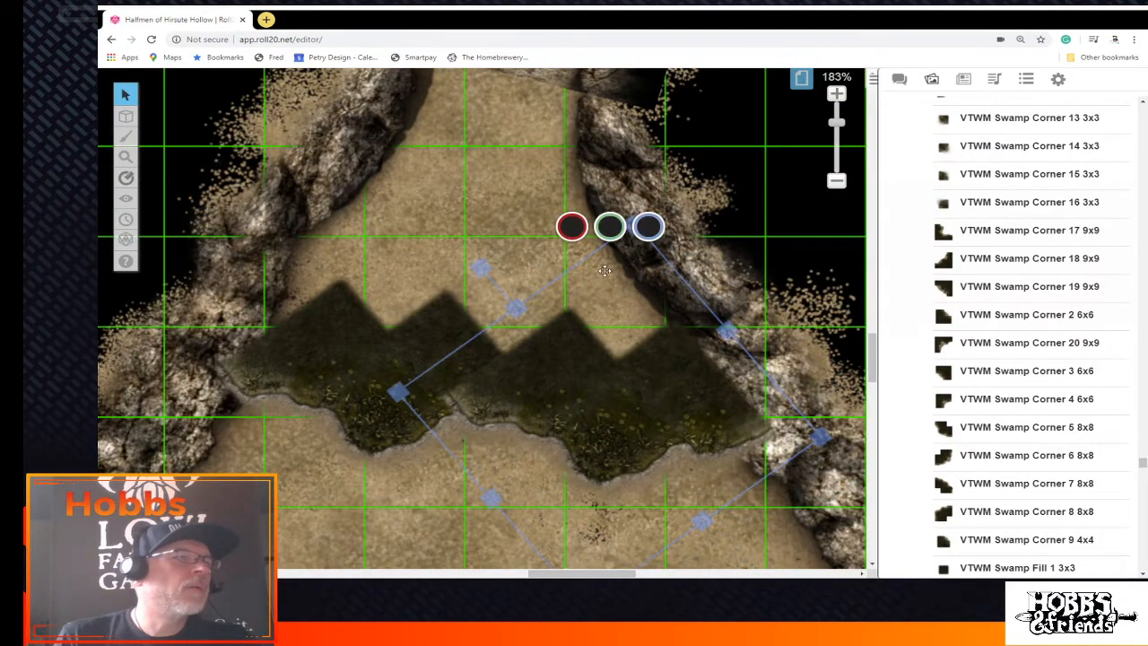
left_click_drag(478, 265, 437, 338)
left_click_drag(607, 415, 612, 380)
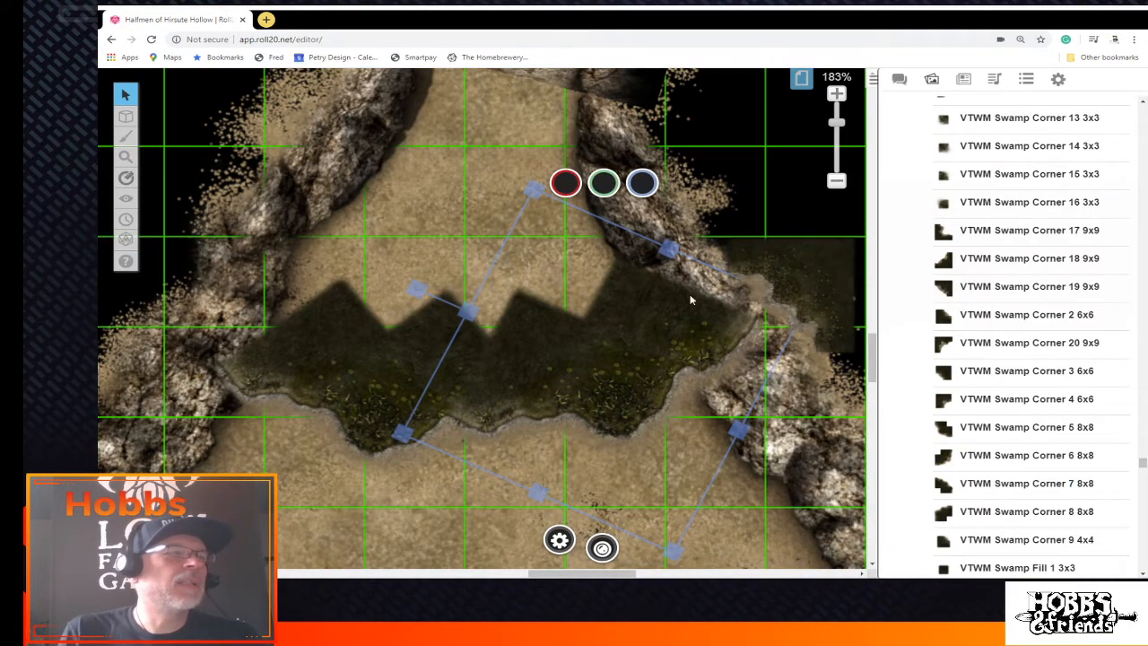
scroll(584, 317, "up", 3)
scroll(584, 317, "down", 1)
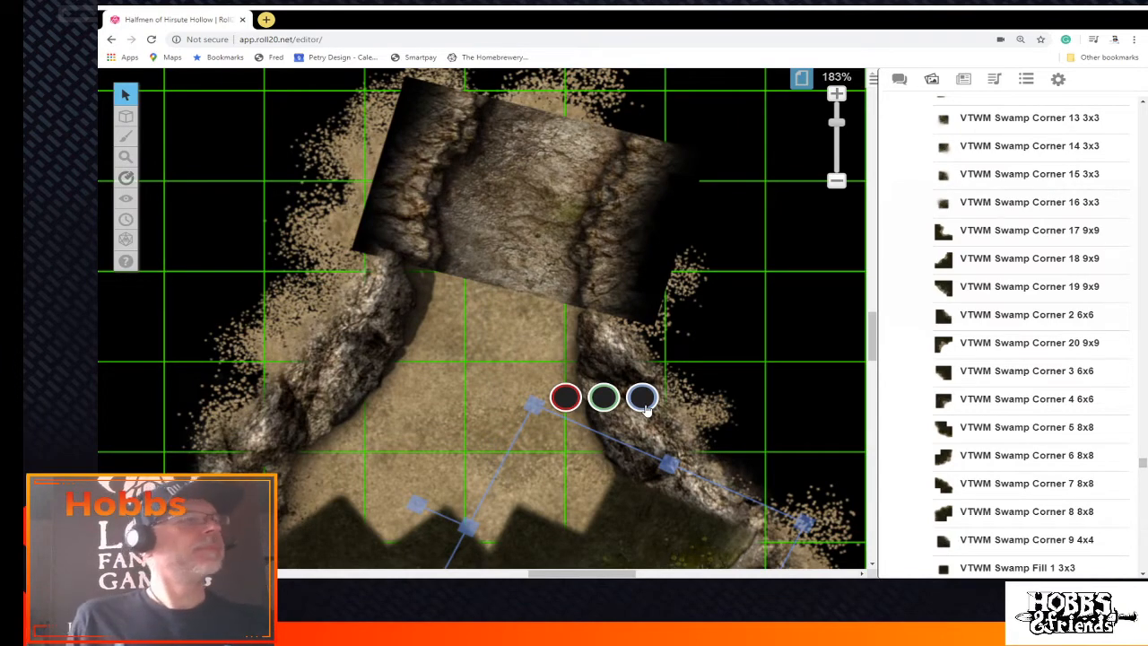
left_click(572, 272)
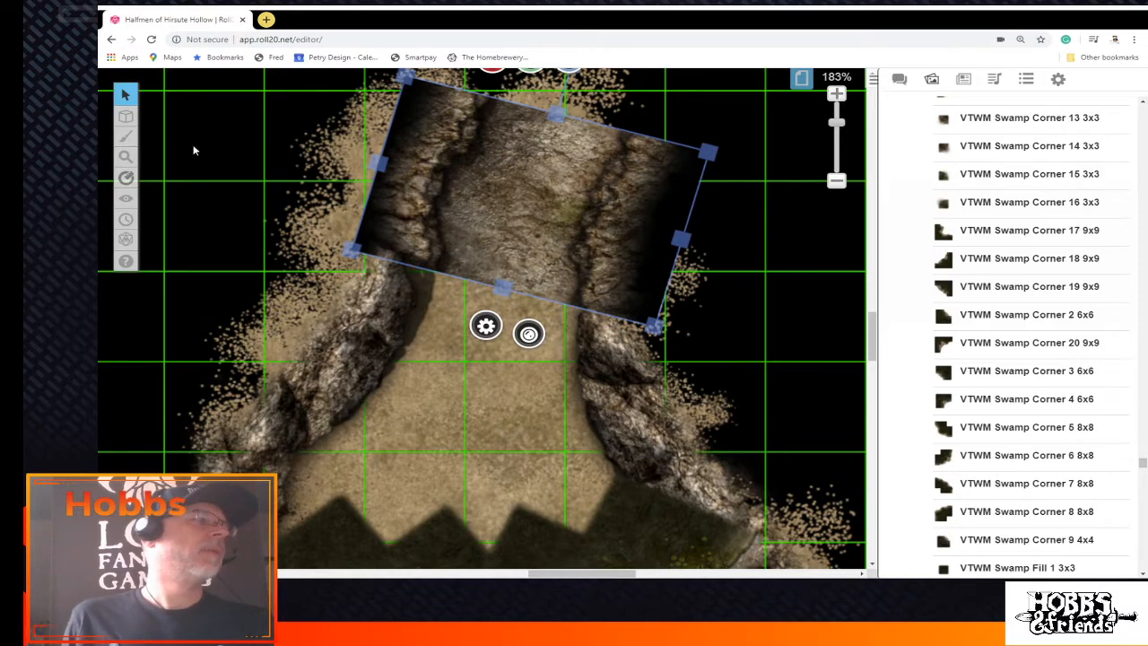
mouse_move(125, 116)
left_click(208, 111)
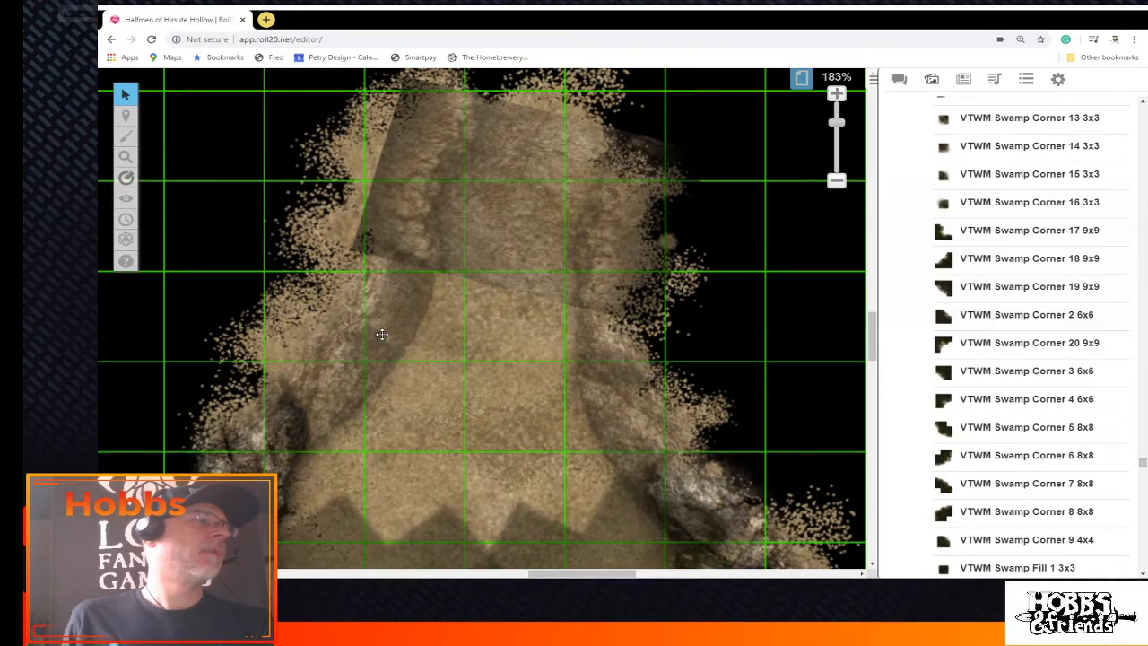
left_click(341, 302)
mouse_move(127, 117)
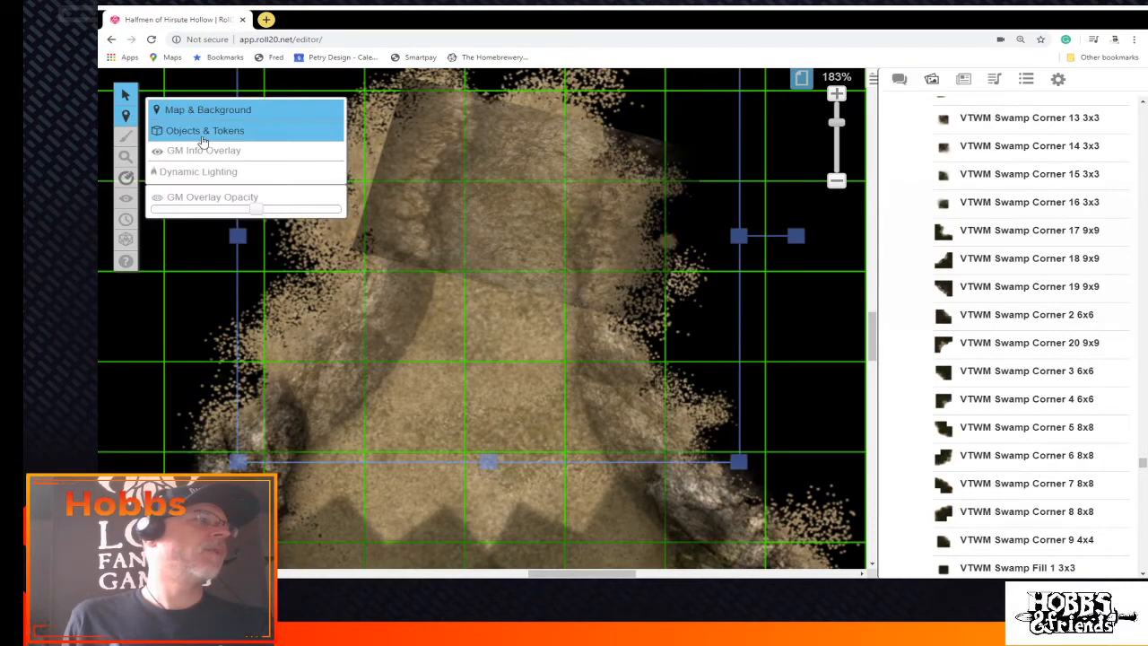
left_click(204, 136)
Rotate the left rock wall piece below the tunnel about 12 degrees clockwise so it meets the tunnel's lower edge
left_click(405, 311)
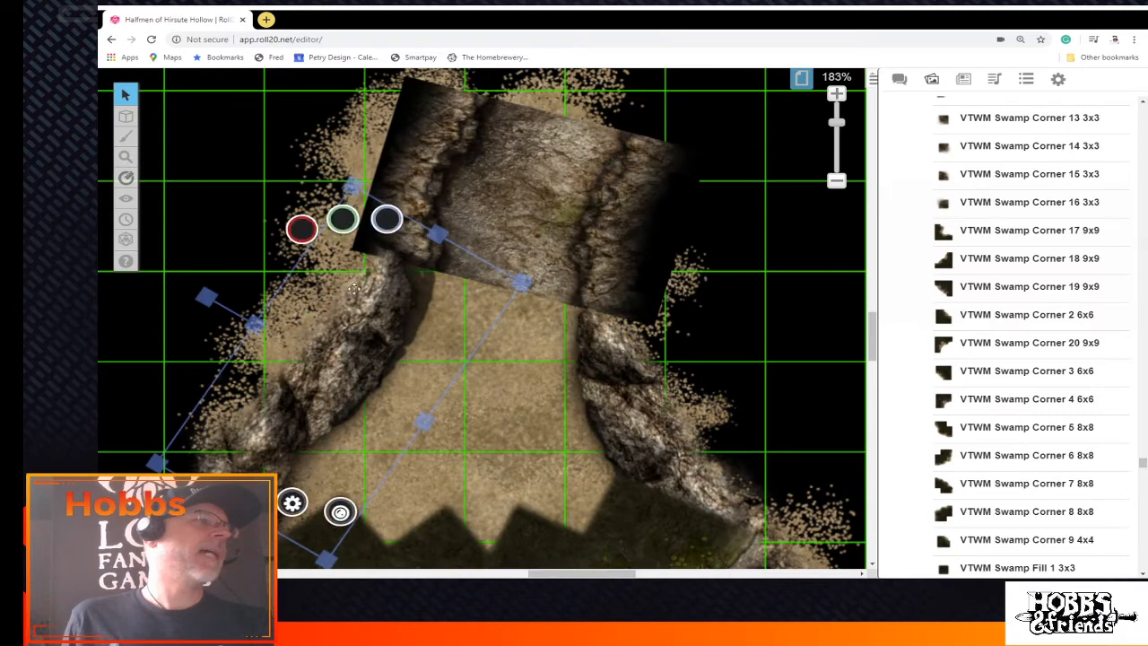
left_click_drag(205, 295, 239, 282)
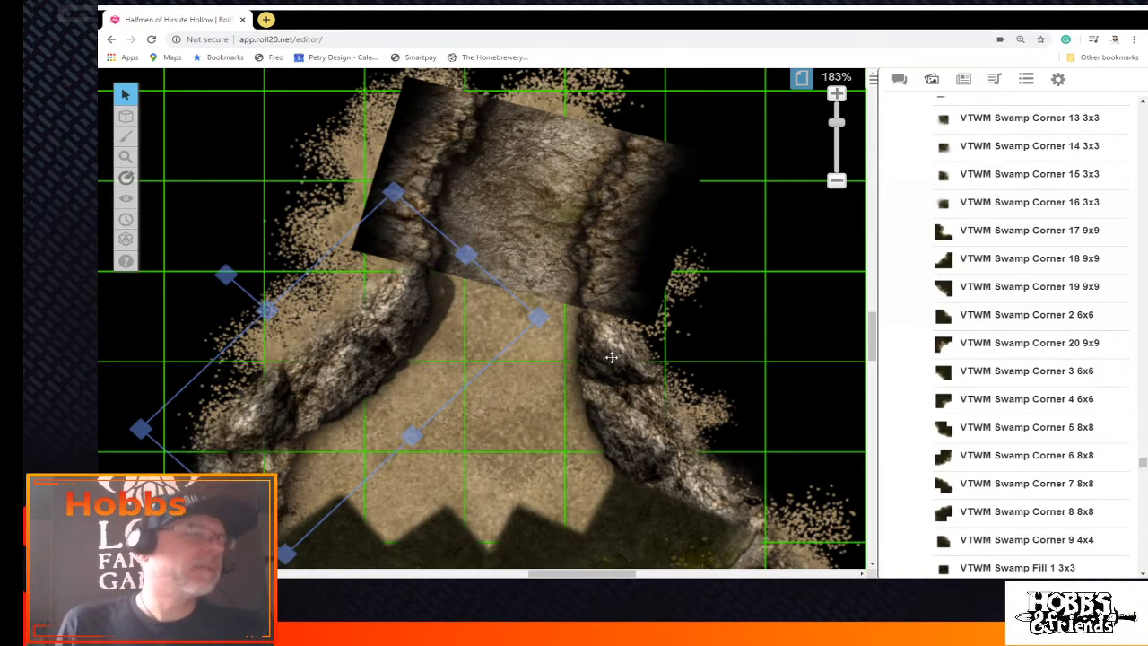
Place the VTWM Swamp Fill 3 4x4 tile, enlarge it to about four grid squares per side, and set it over the swamp's left part
mouse_move(1042, 321)
scroll(1040, 331, "down", 5)
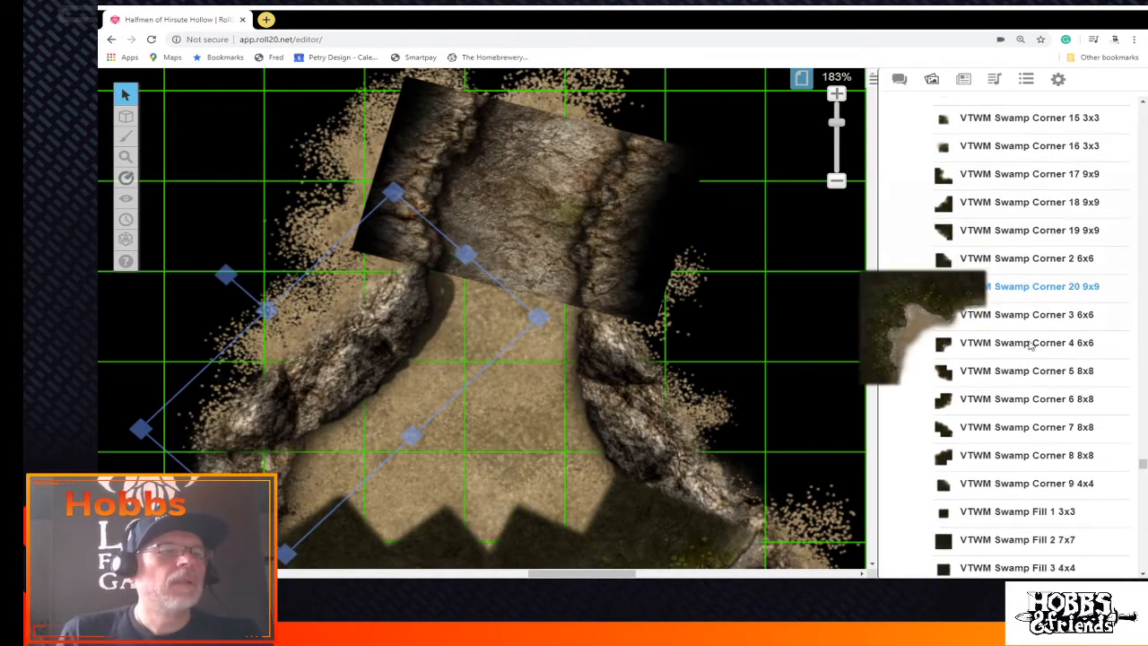
mouse_move(943, 235)
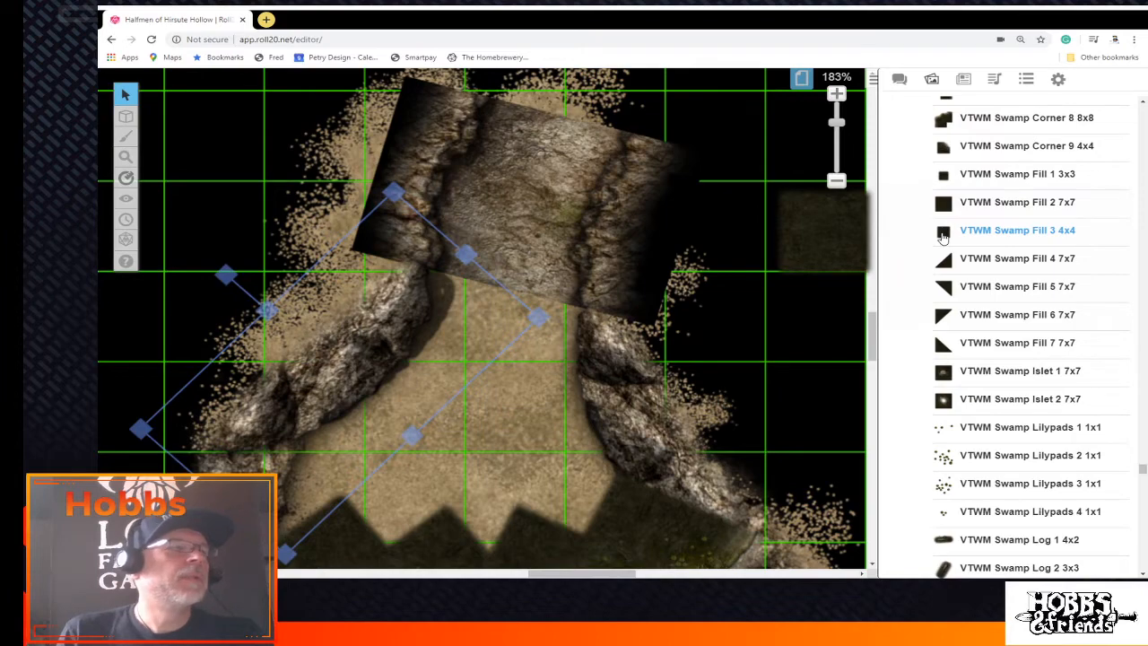
left_click_drag(700, 355, 459, 400)
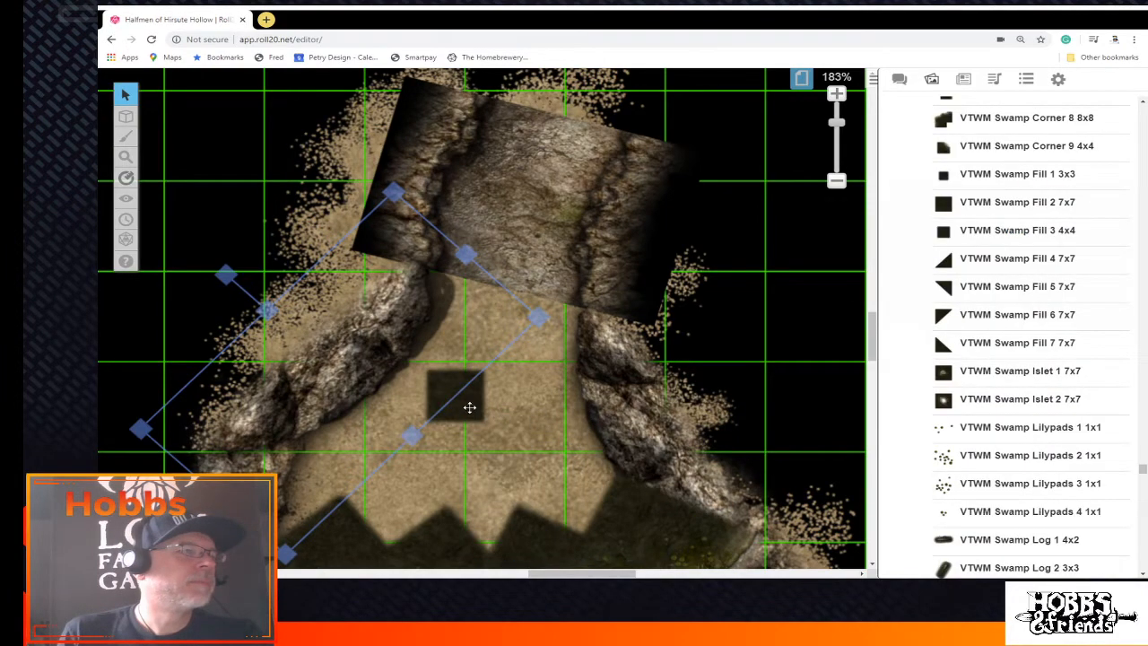
left_click(457, 394)
left_click_drag(487, 424, 759, 550)
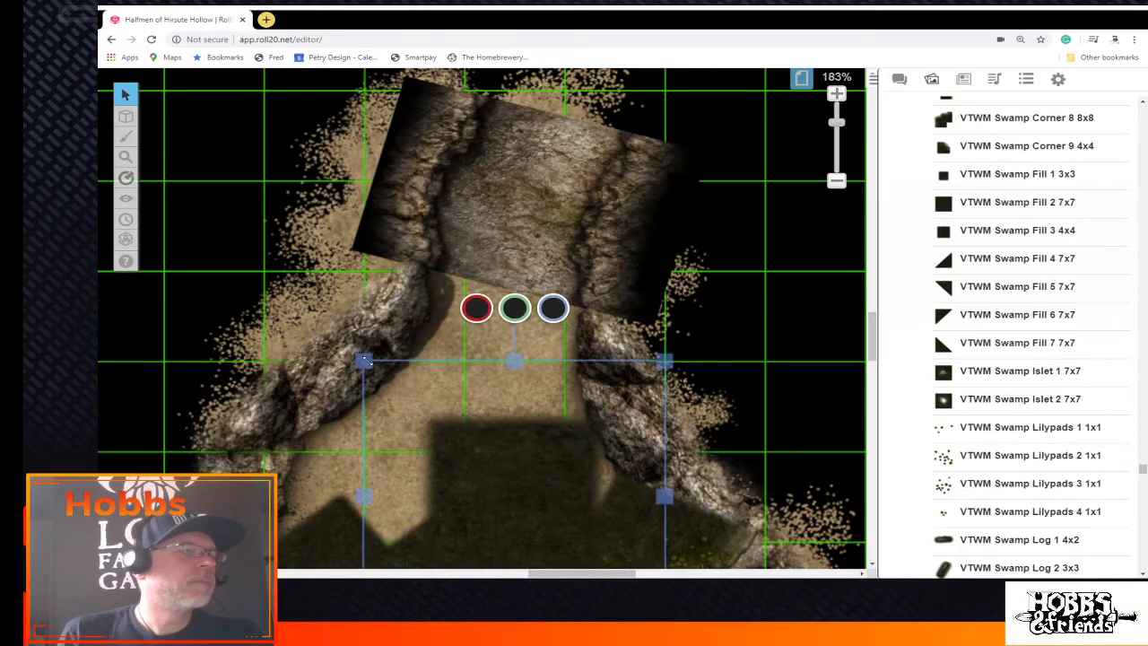
left_click_drag(365, 359, 293, 276)
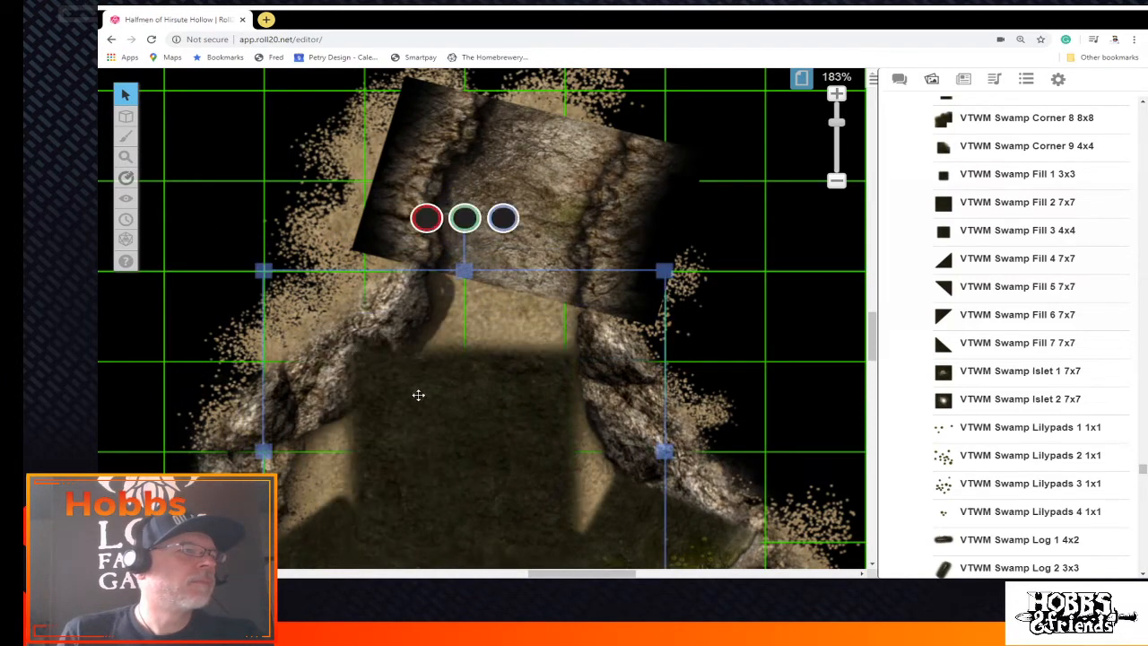
left_click_drag(418, 395, 377, 469)
Duplicate the enlarged swamp fill tile and place the copy over the right part of the swamp
right_click(441, 465)
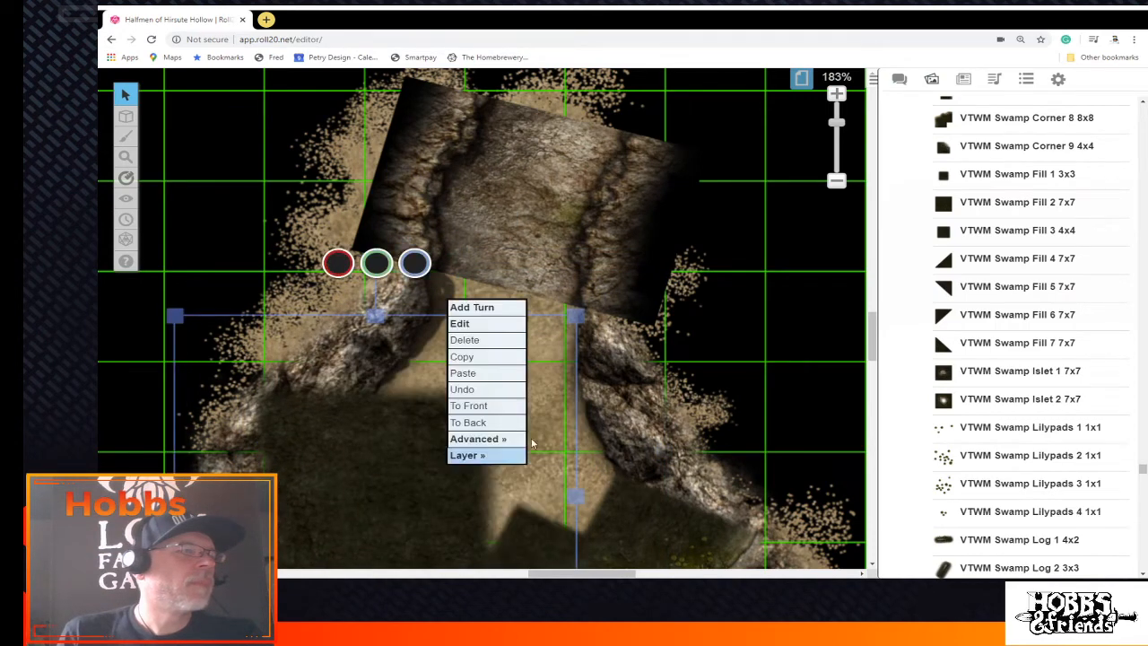
left_click(500, 359)
right_click(575, 469)
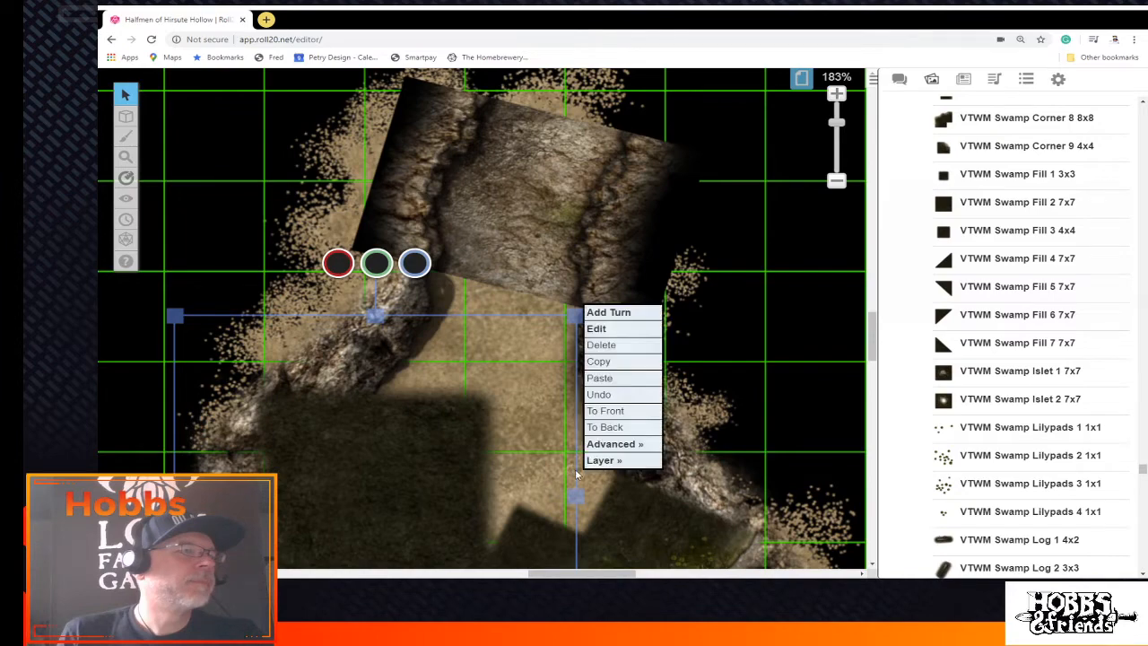
left_click(626, 381)
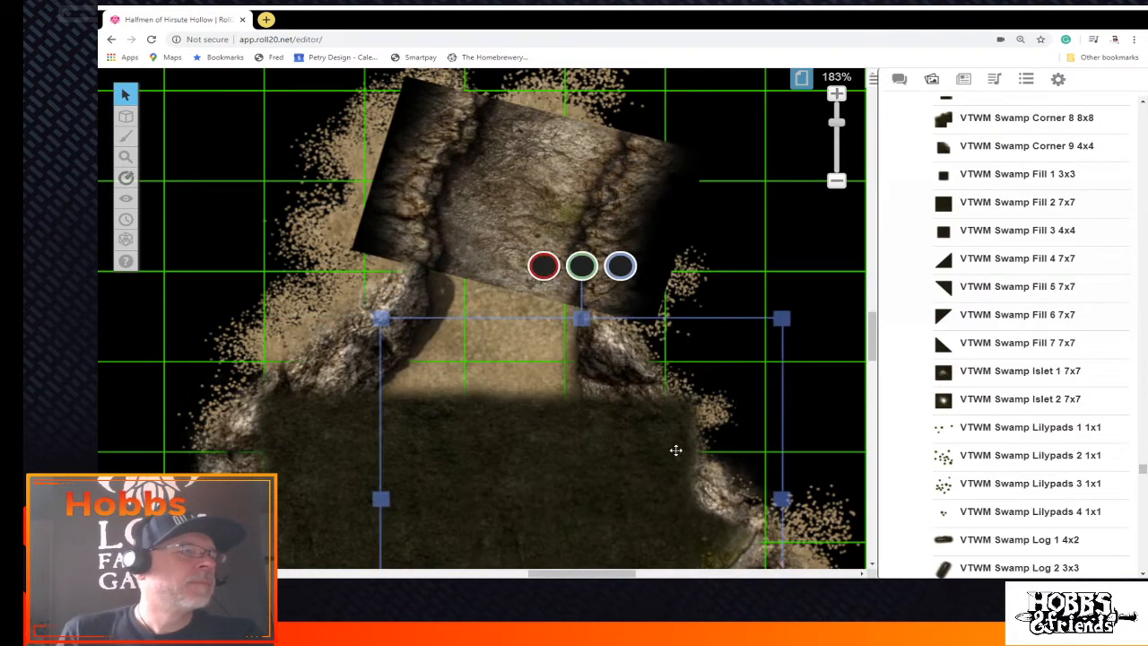
Copy the sandy cave floor tile below the swamp shoreline from the Map & Background layer
scroll(646, 449, "down", 3)
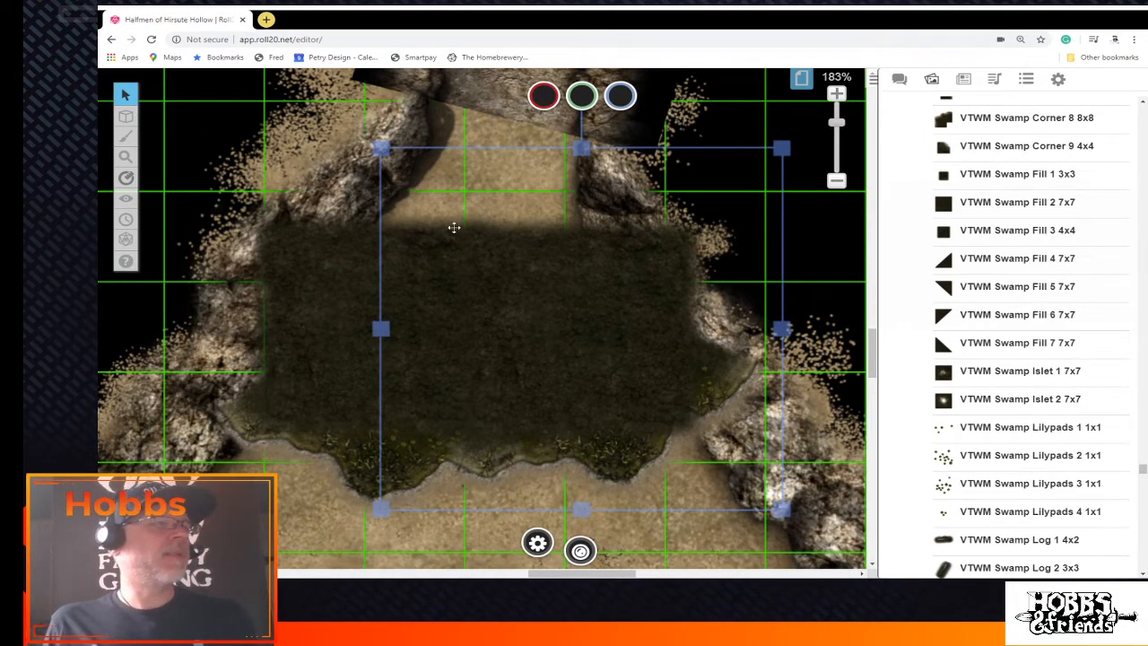
scroll(674, 374, "down", 2)
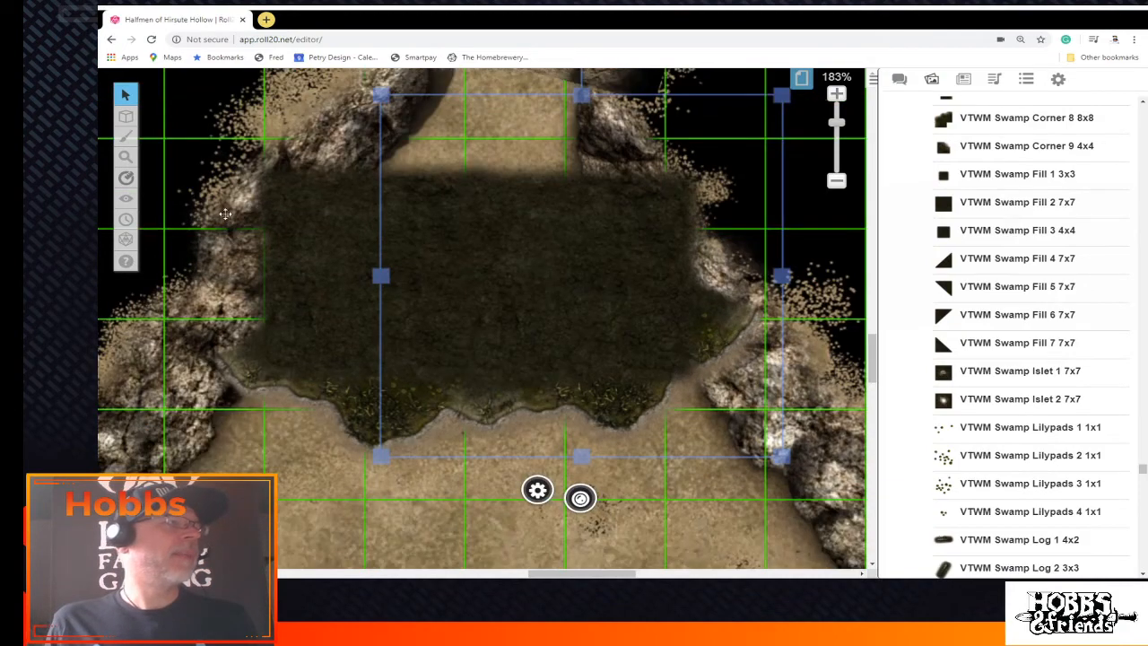
mouse_move(130, 119)
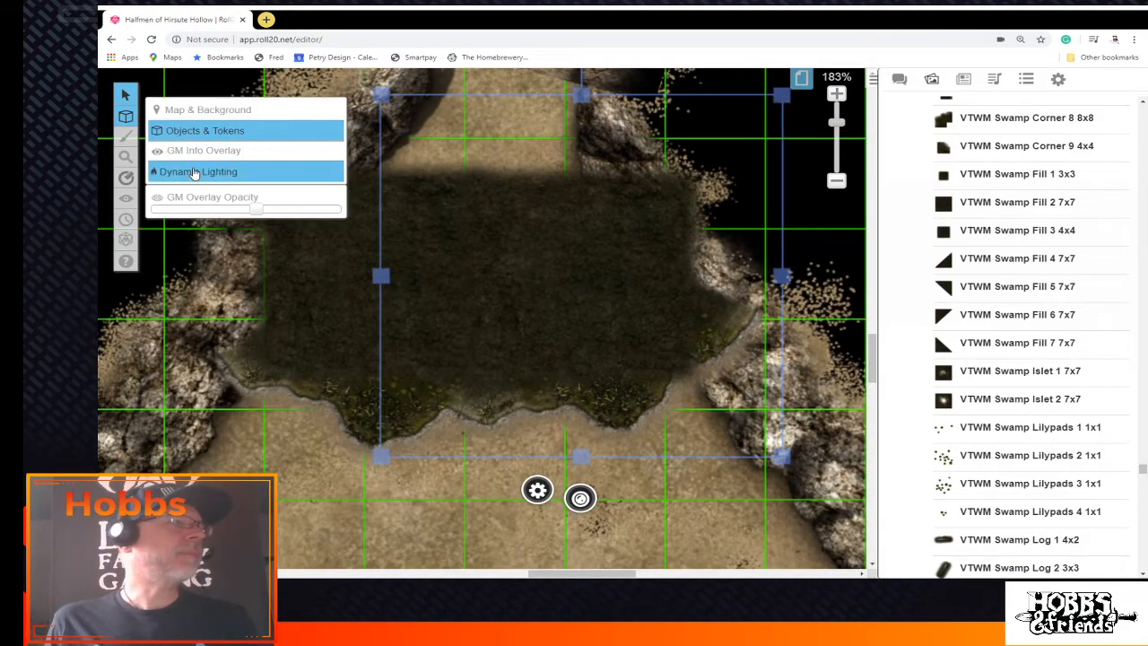
left_click(193, 109)
left_click(377, 304)
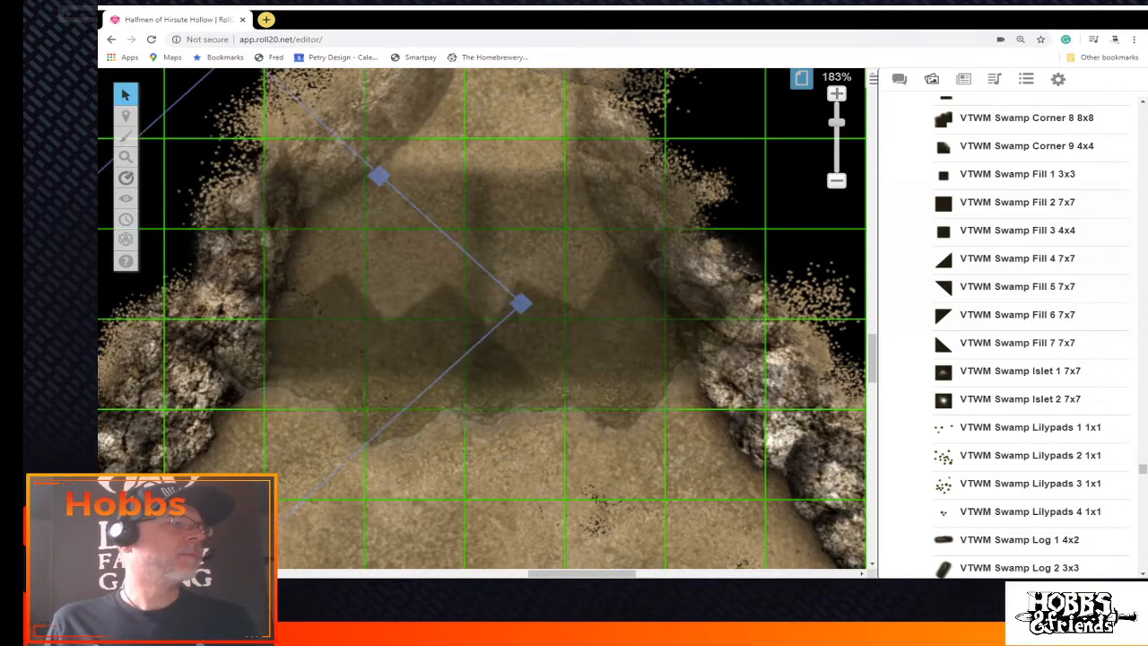
scroll(587, 503, "down", 3)
right_click(567, 334)
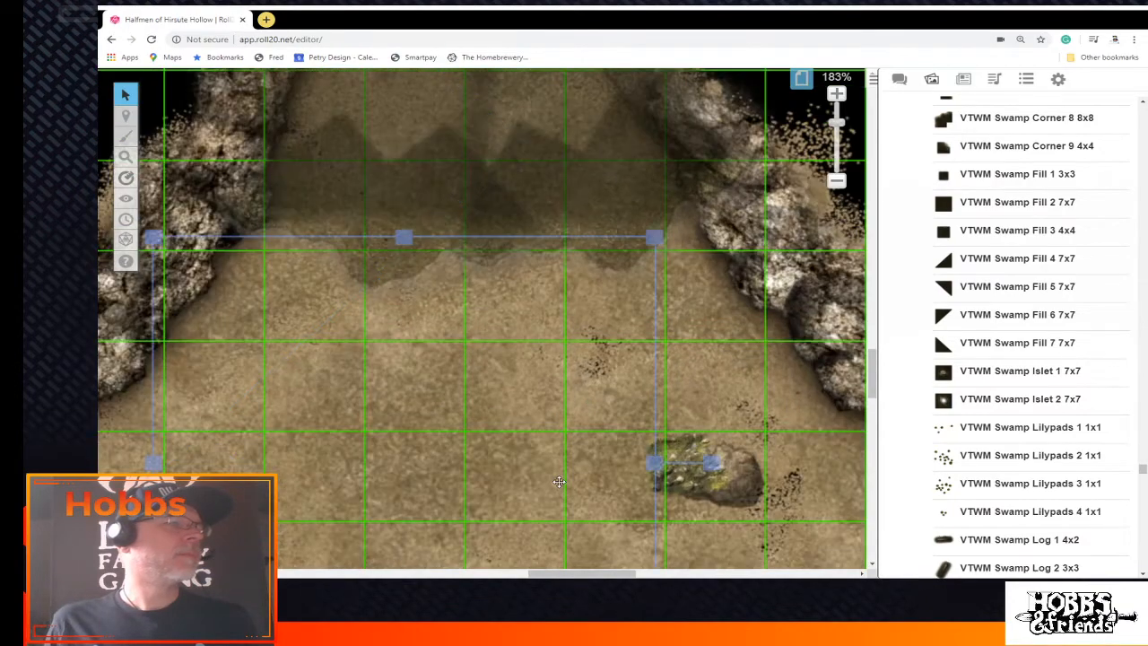
left_click(593, 380)
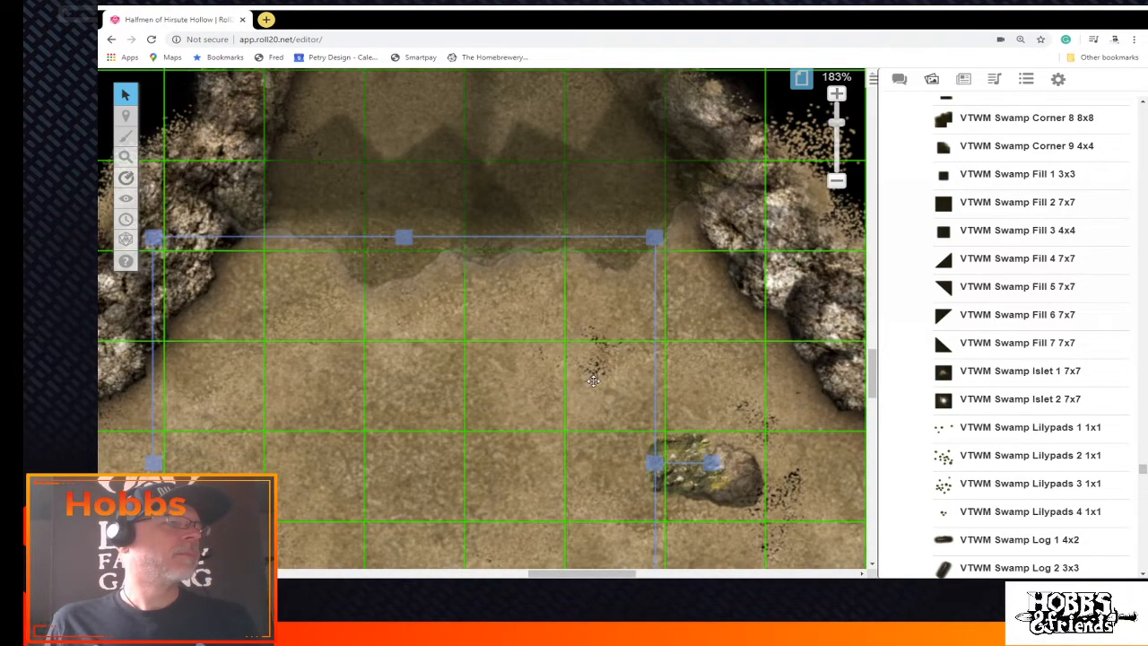
Paste the copied floor tile on the Objects & Tokens layer and shift it up over the tunnel and the swamp's upper edge
scroll(593, 381, "up", 5)
scroll(593, 380, "up", 2)
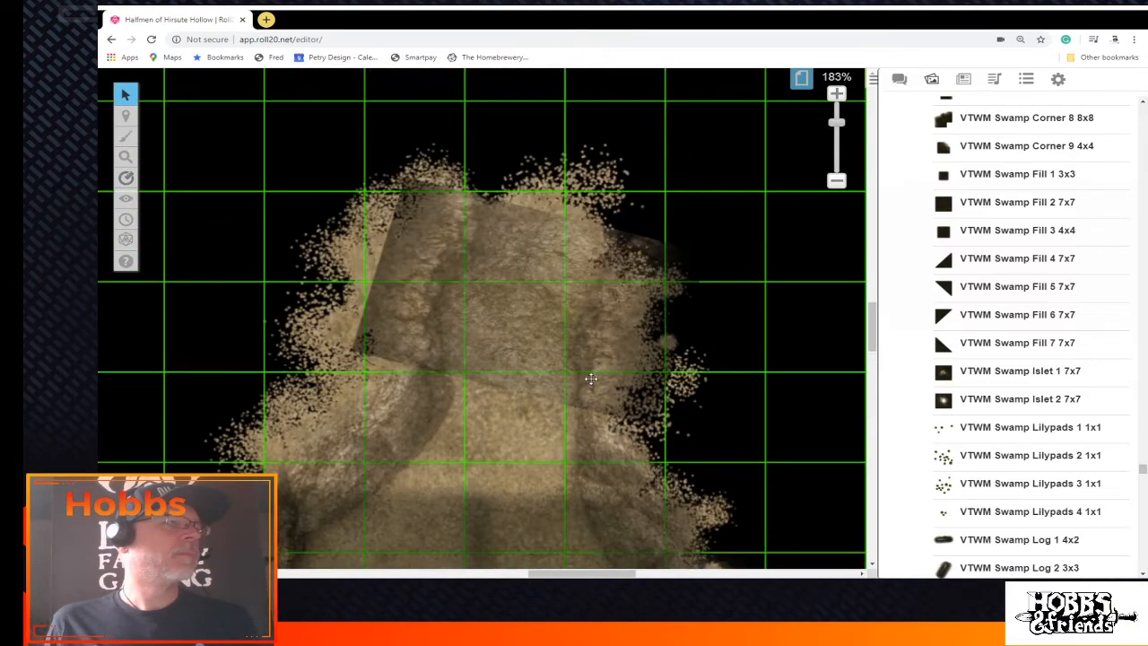
mouse_move(123, 120)
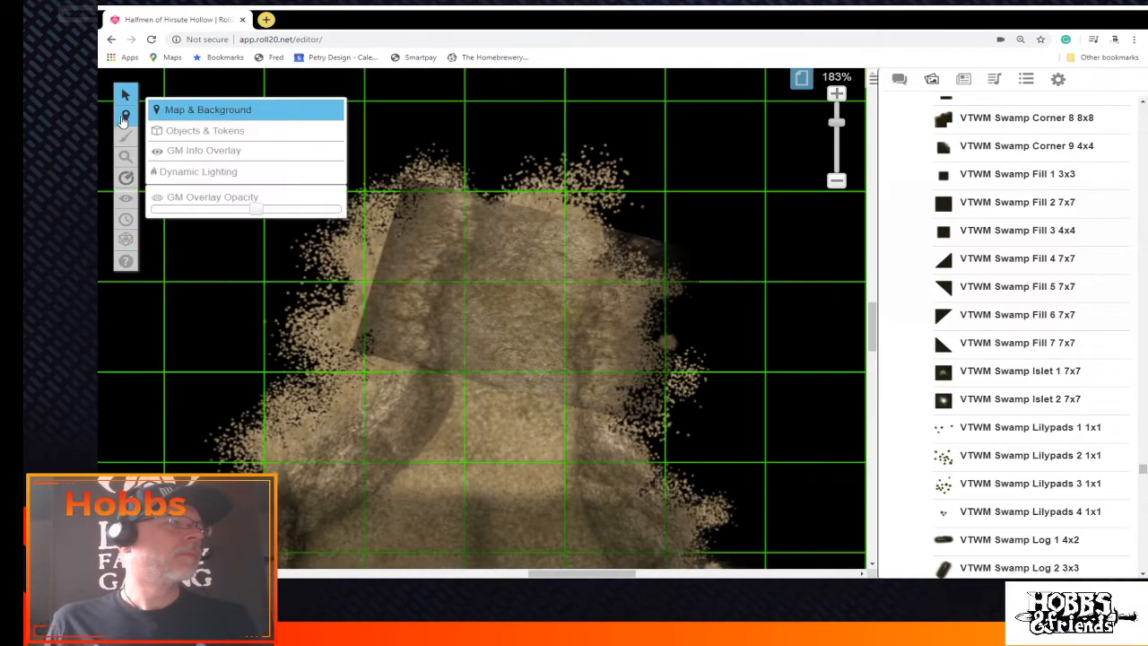
left_click(180, 131)
scroll(674, 312, "down", 1)
right_click(496, 335)
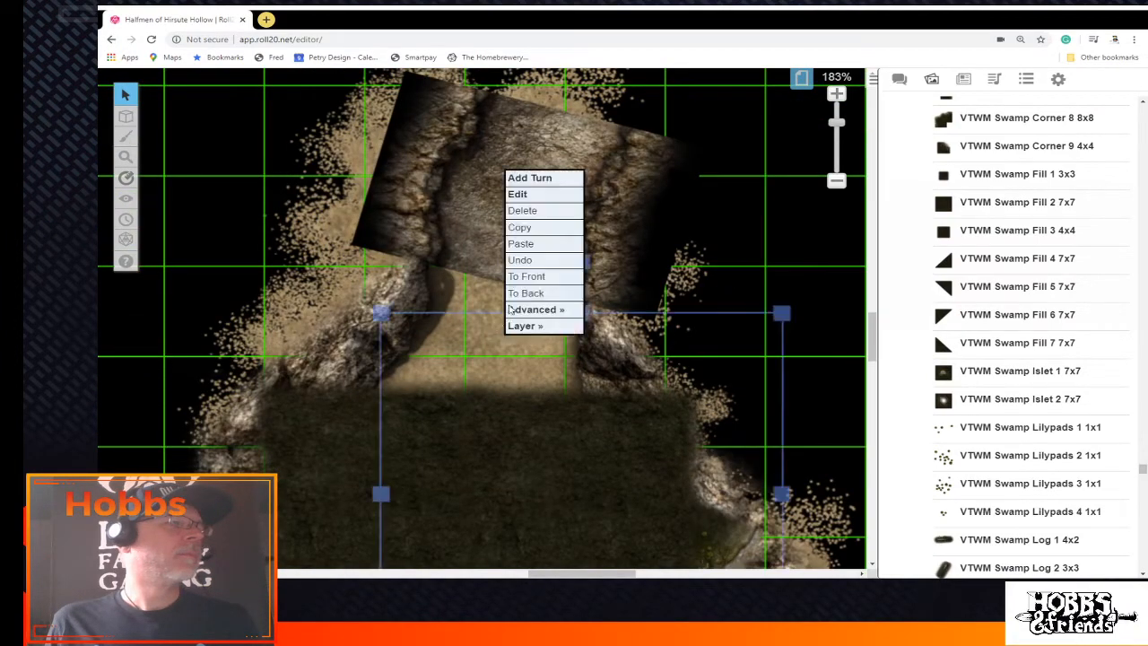
left_click(540, 249)
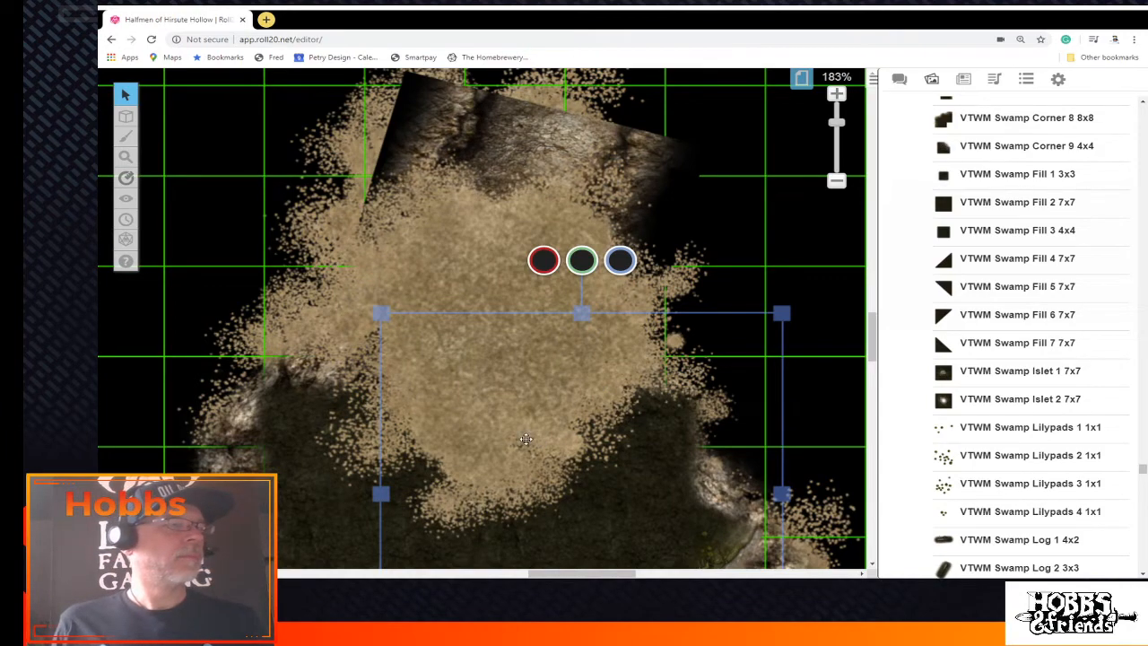
left_click_drag(525, 439, 526, 392)
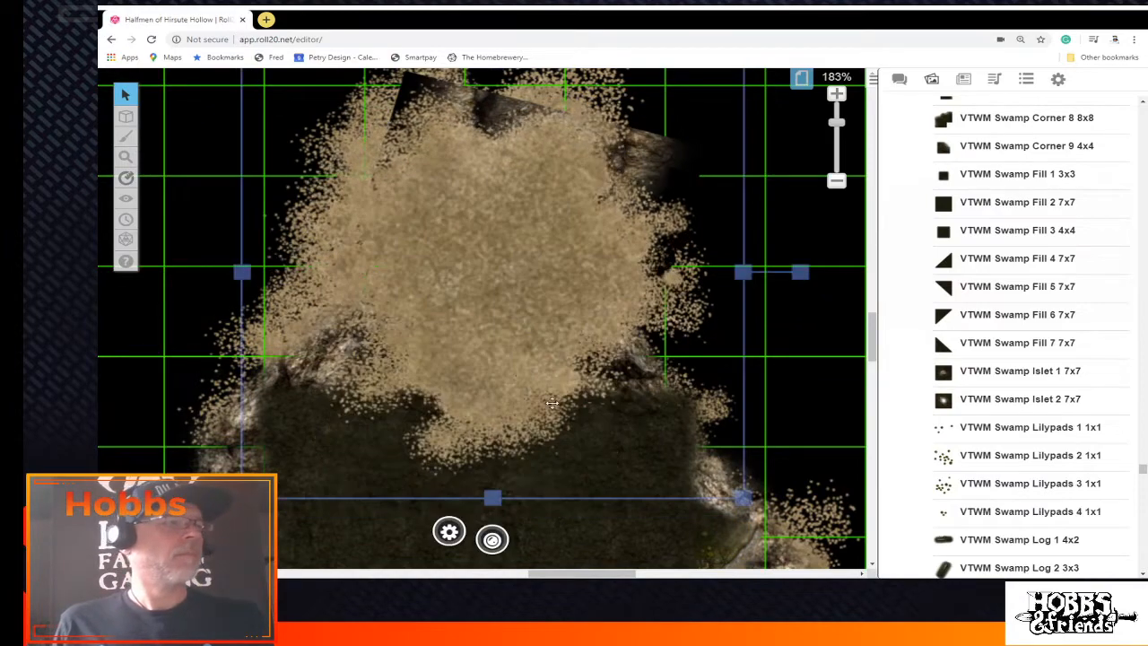
Send the copied cave floor tile and both enlarged swamp fill tiles to the back, behind the tunnel and rock walls
right_click(507, 315)
left_click(556, 276)
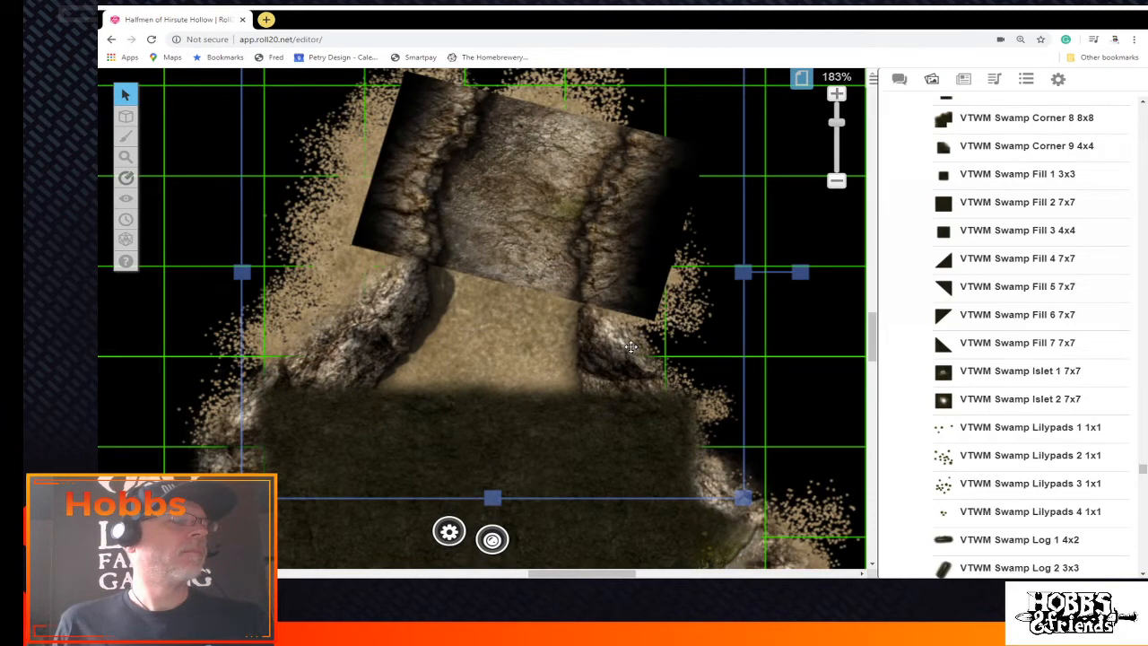
right_click(536, 428)
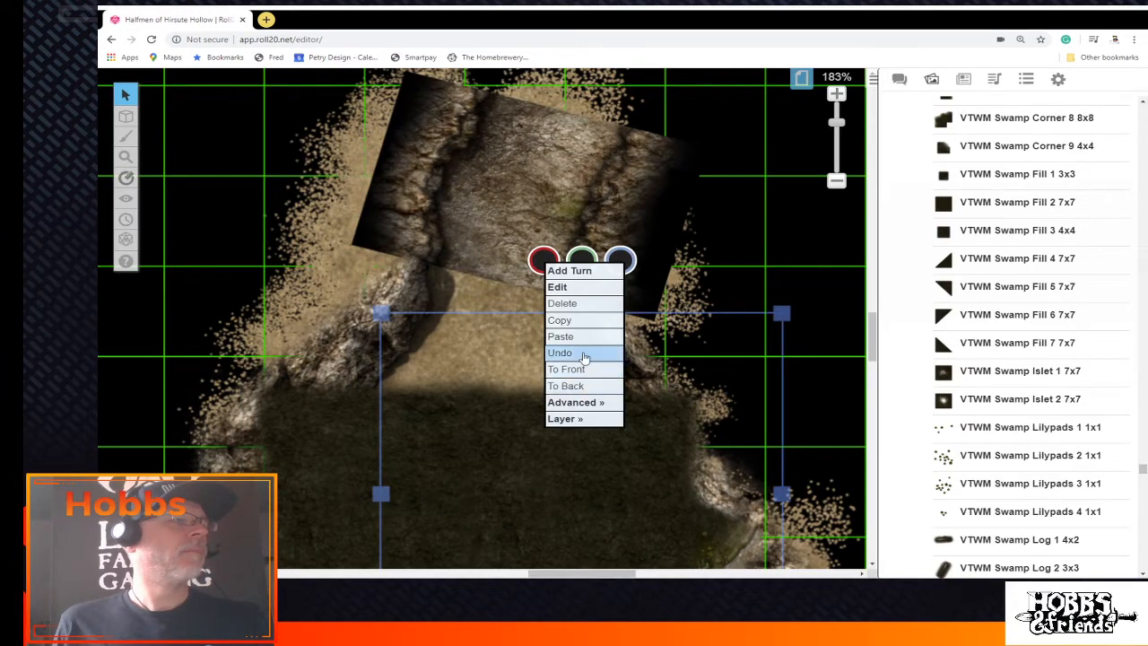
left_click(579, 387)
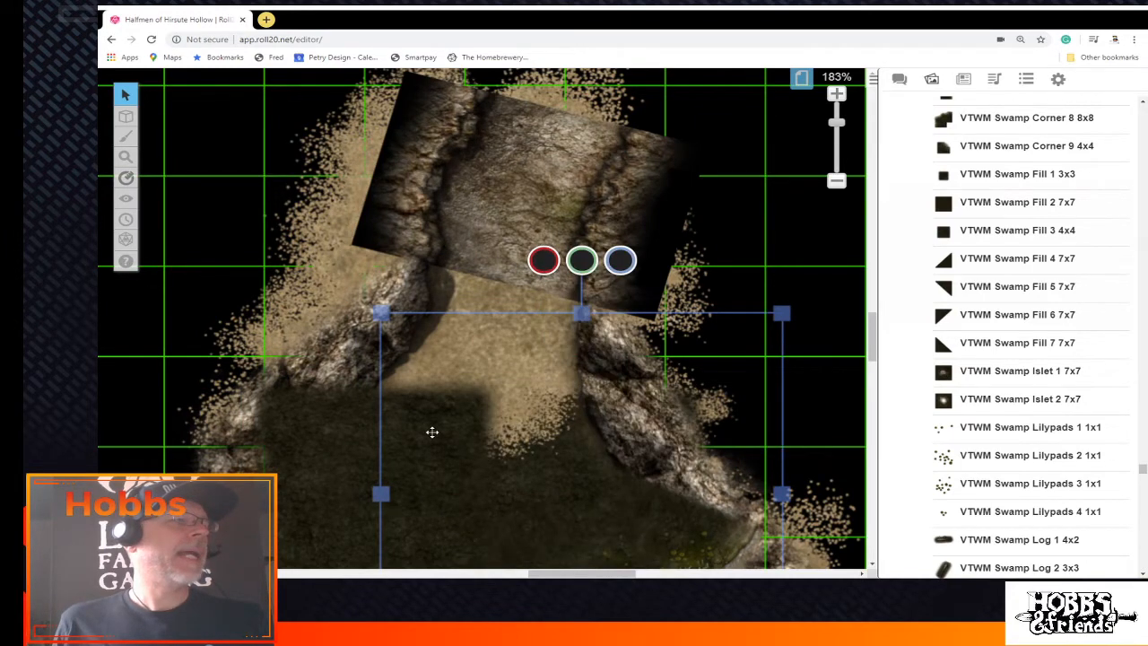
right_click(401, 433)
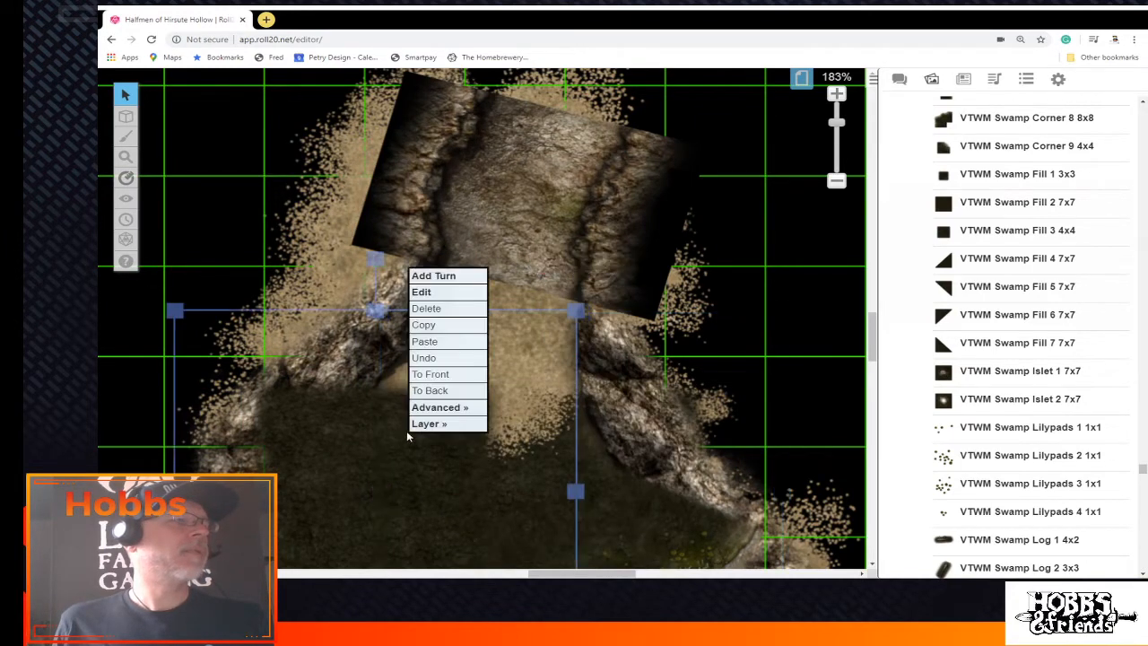
left_click(444, 390)
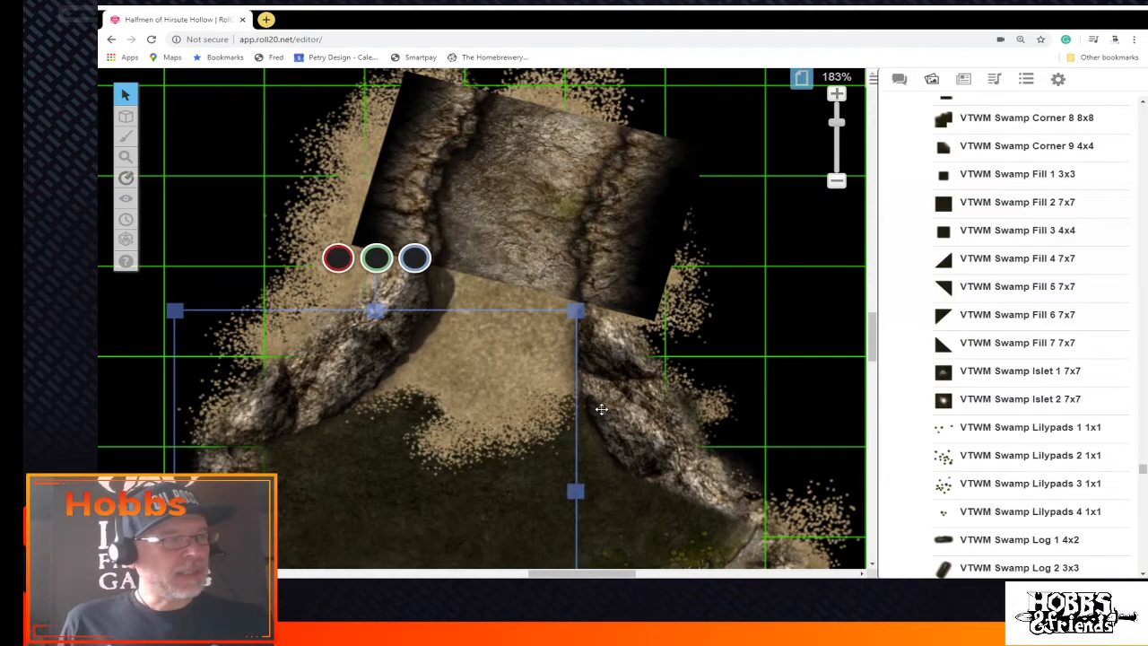
Send the rotated swamp shoreline tile beside the right-hand rock wall to the back
scroll(646, 399, "down", 2)
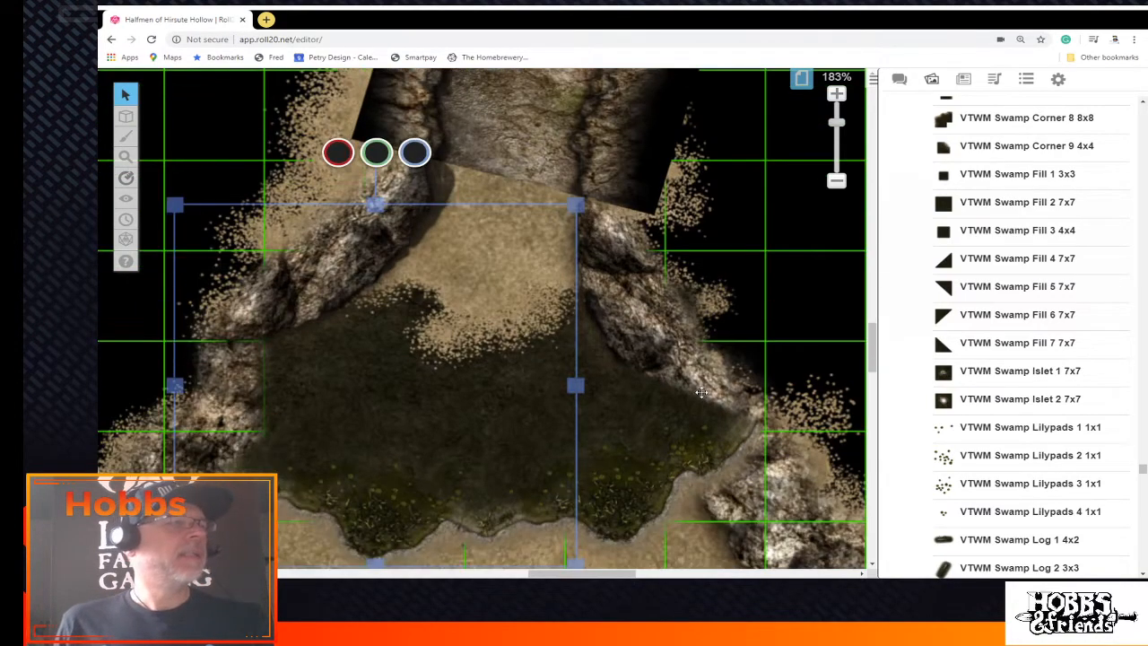
scroll(703, 390, "up", 1)
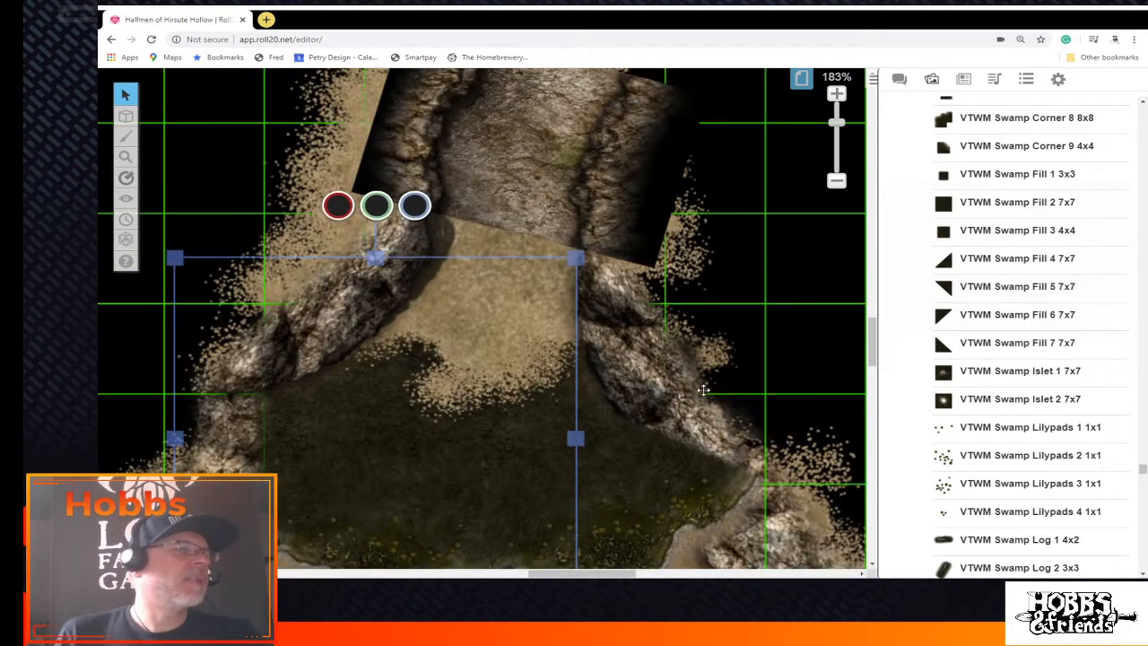
scroll(703, 390, "down", 2)
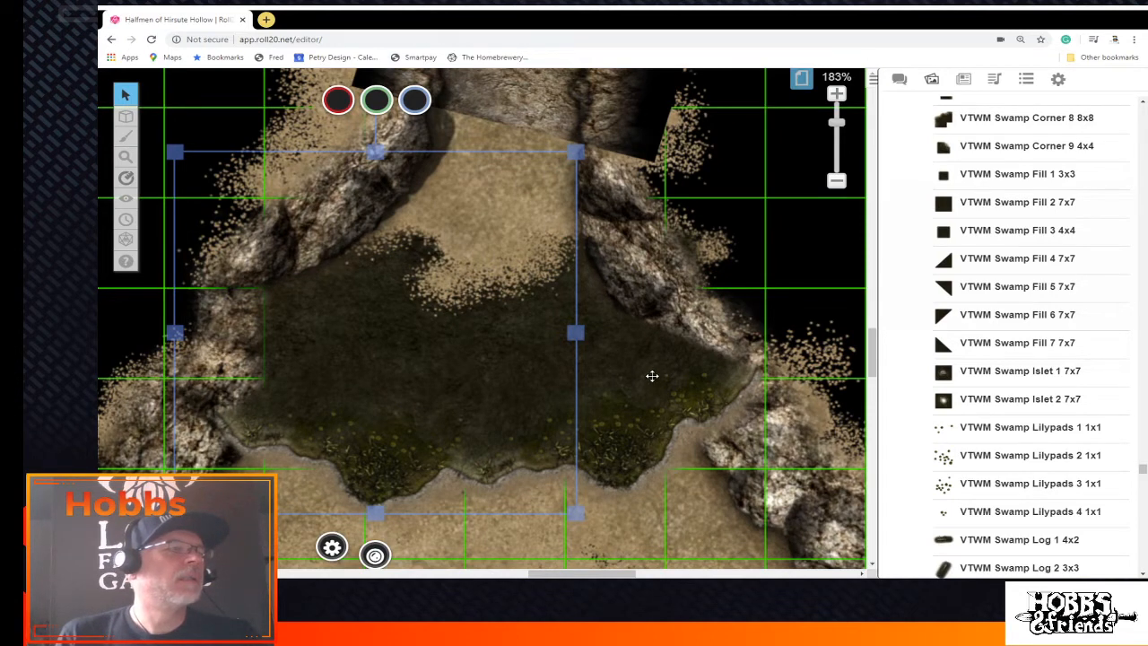
key("ctrl+z")
right_click(653, 239)
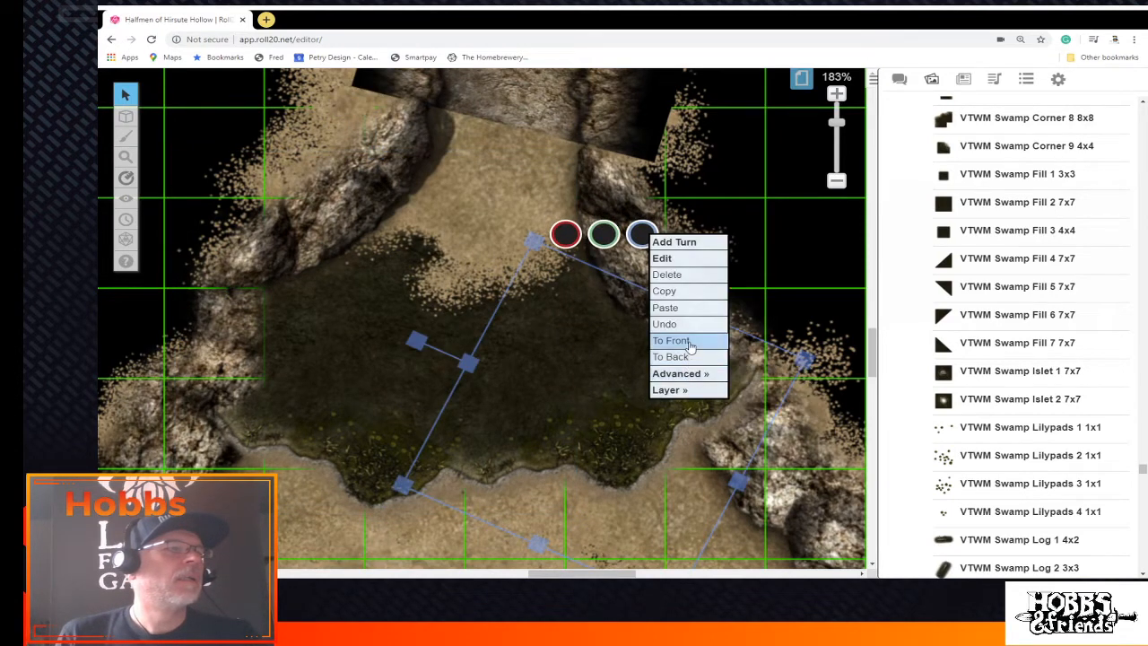
left_click(687, 357)
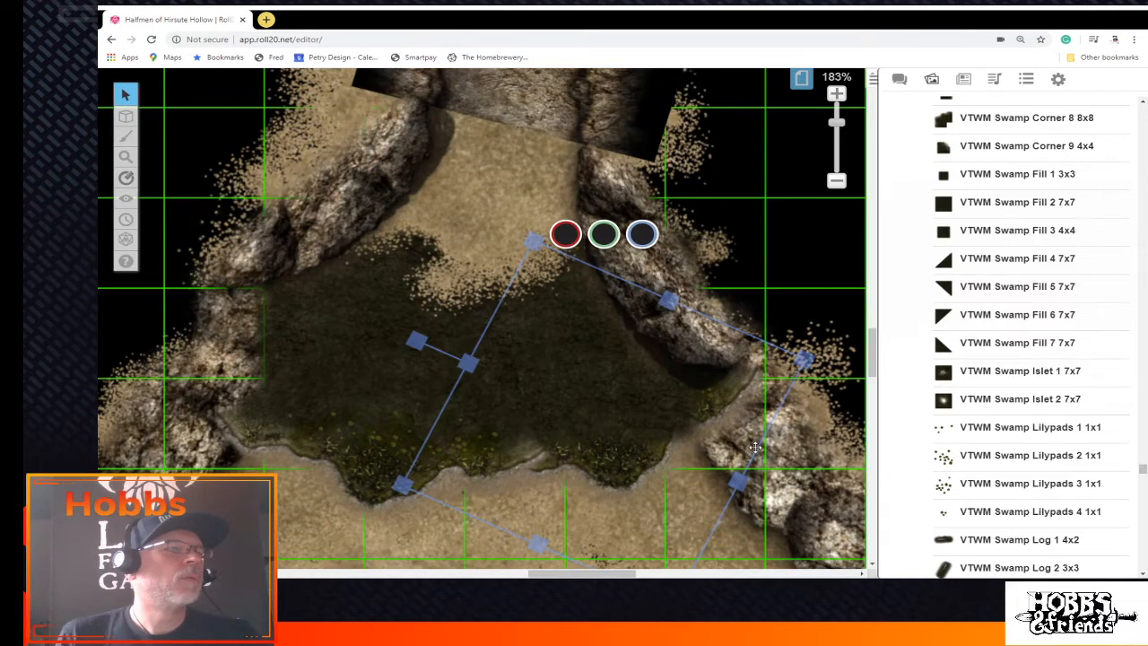
key("ctrl+z")
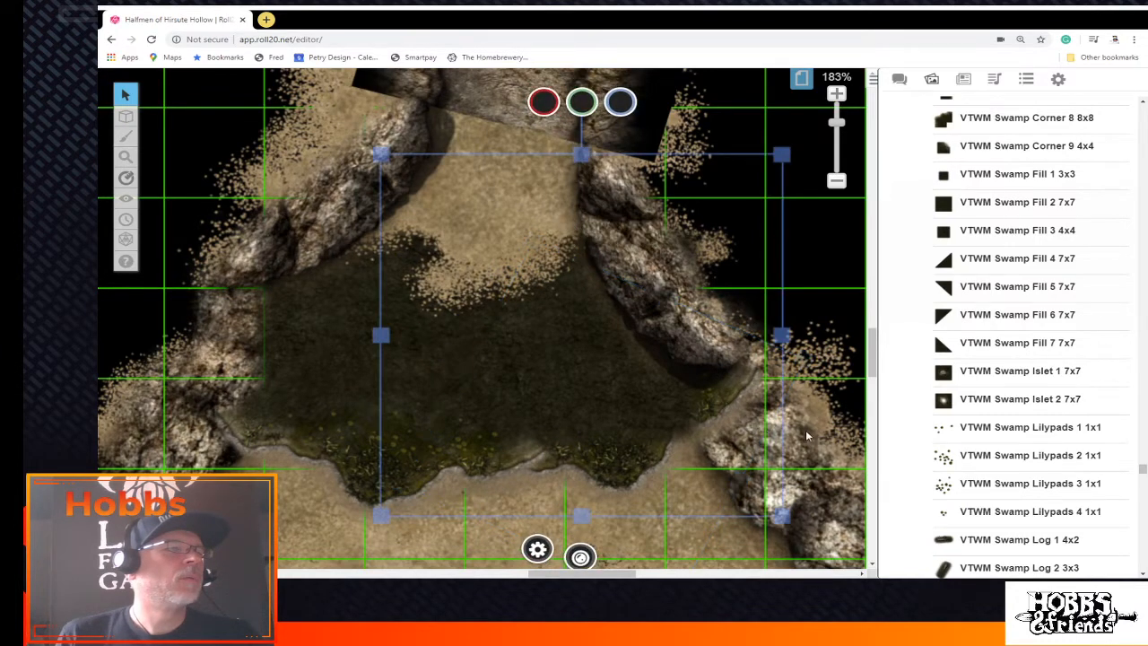
Duplicate the right-hand rock wall tile and set the copy just below the original, continuing the wall past the shoreline
left_click(822, 439)
left_click_drag(619, 567, 670, 568)
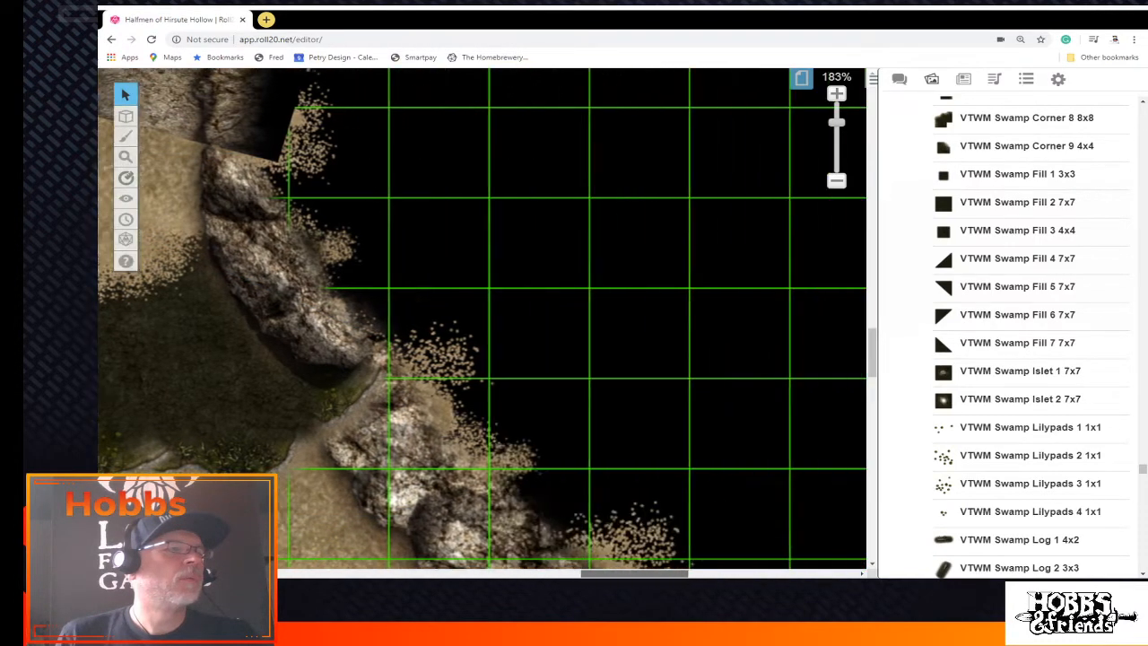
left_click(294, 317)
right_click(296, 317)
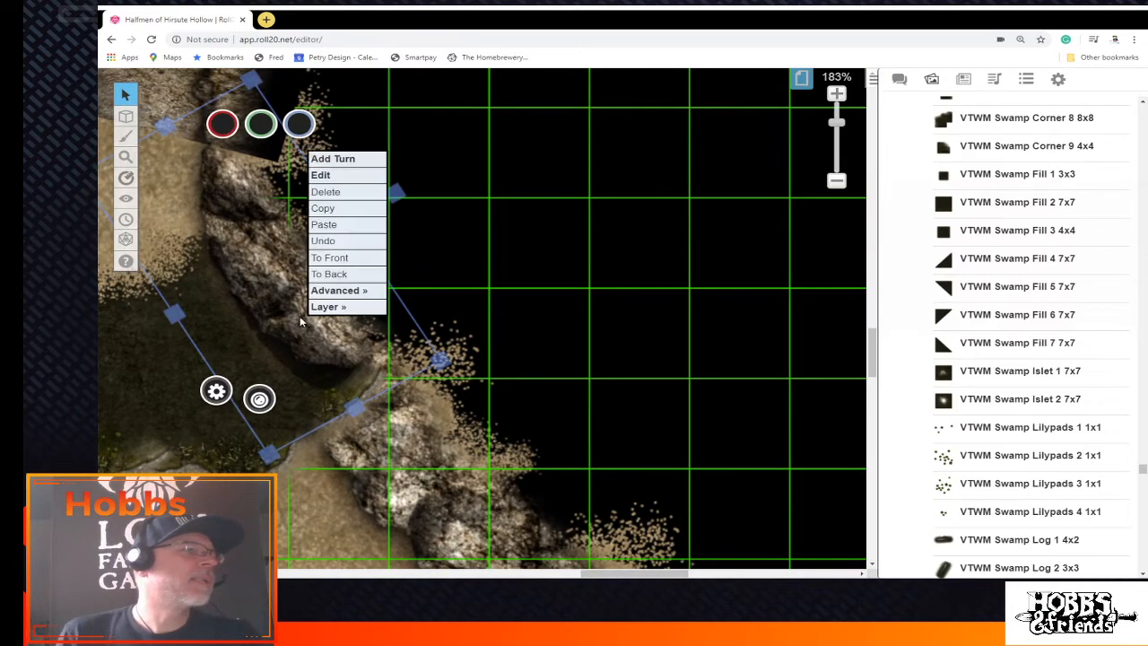
left_click(339, 213)
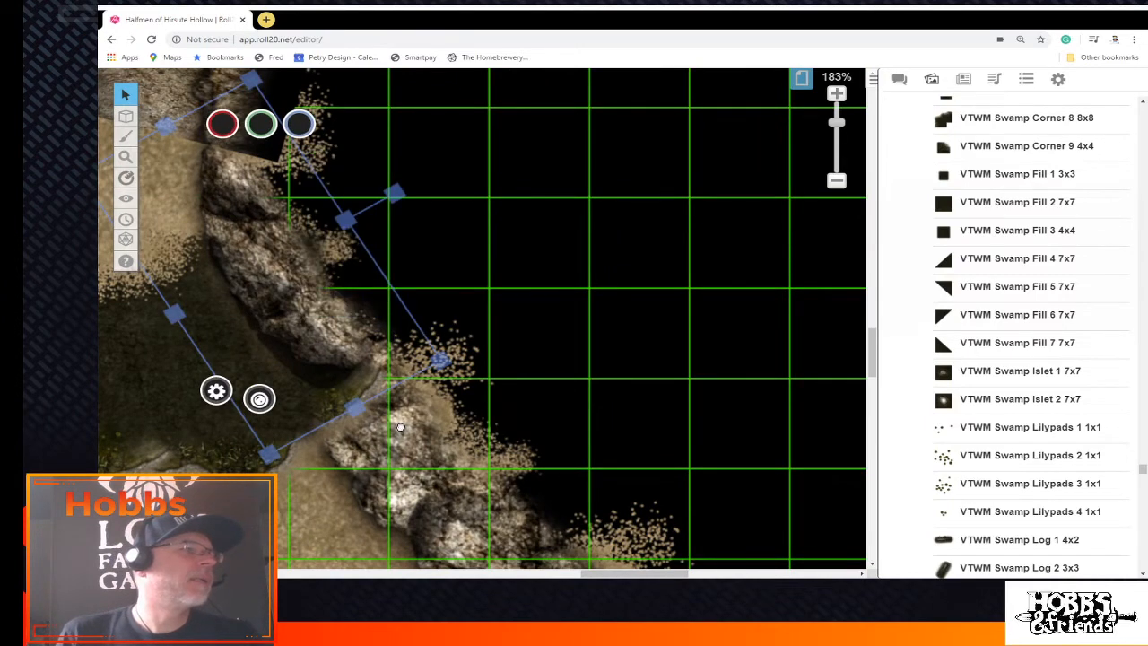
right_click(401, 427)
left_click(443, 337)
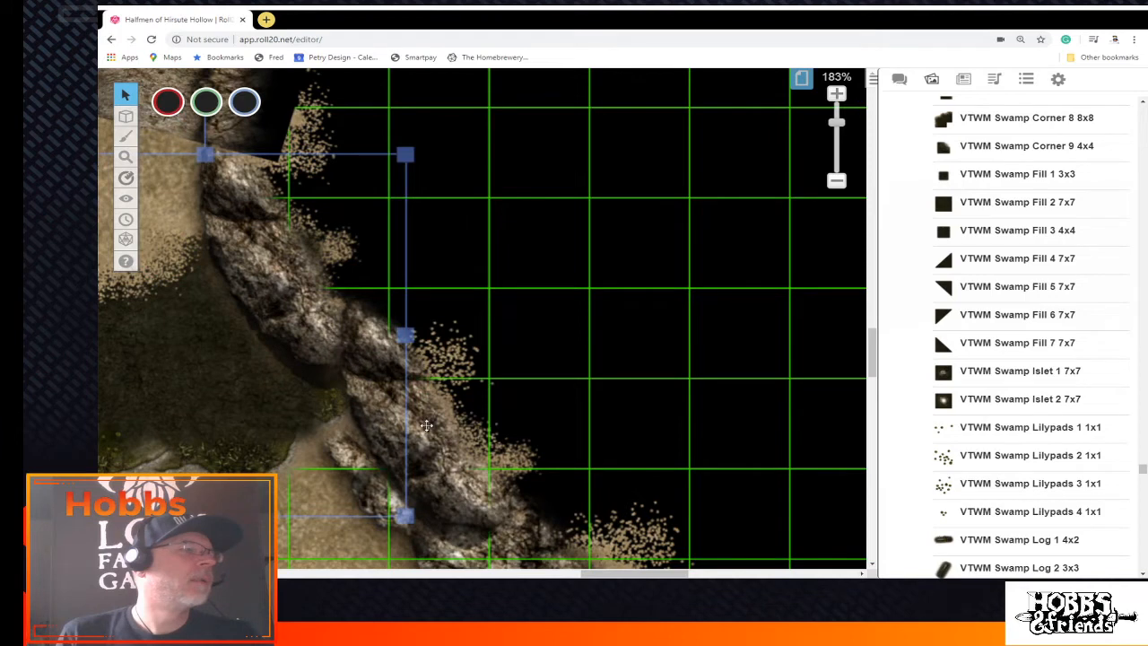
left_click_drag(426, 425, 394, 422)
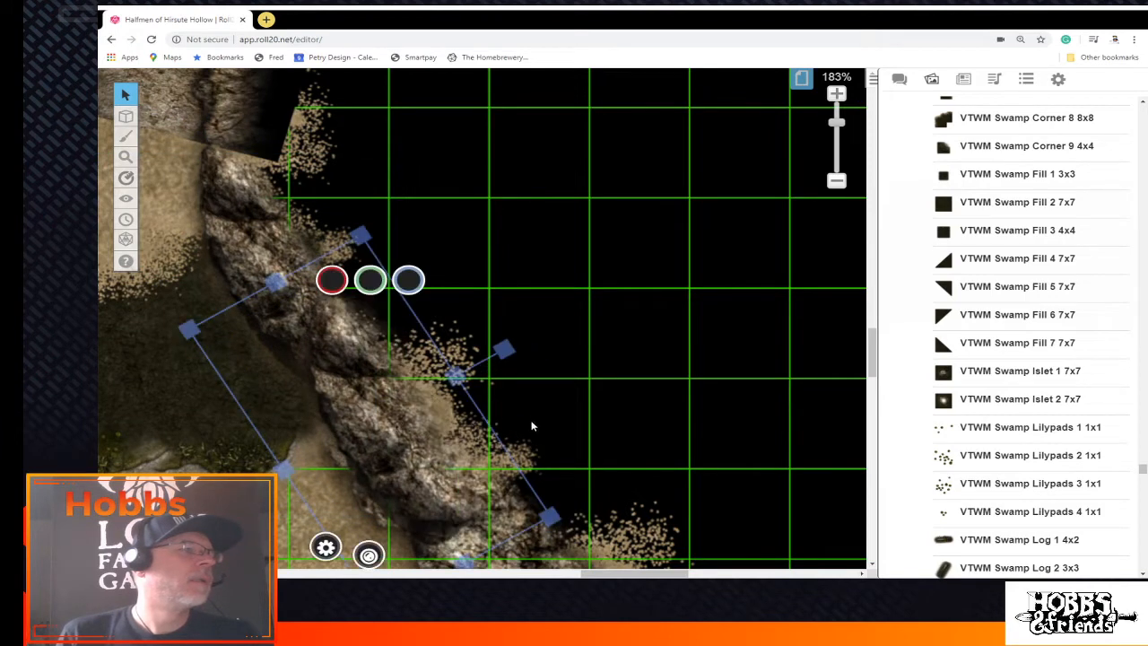
scroll(532, 427, "down", 1)
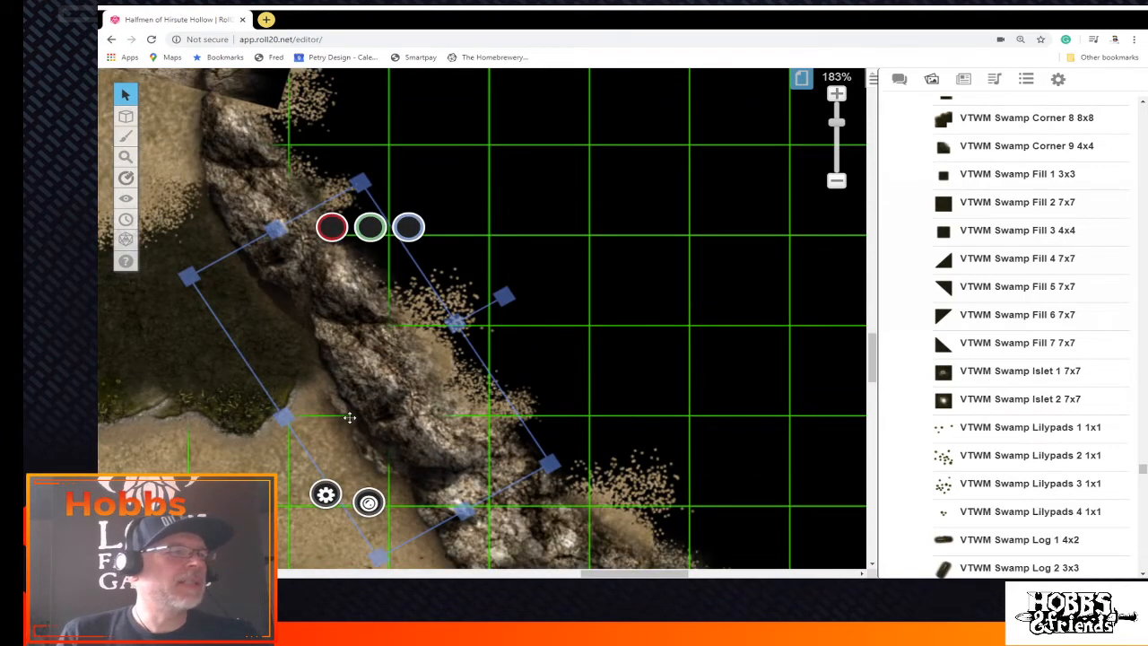
Look through the swamp islet and water cliff tiles in the Vile Tiles: Water Mapper set and collapse the set
left_click_drag(671, 574, 607, 572)
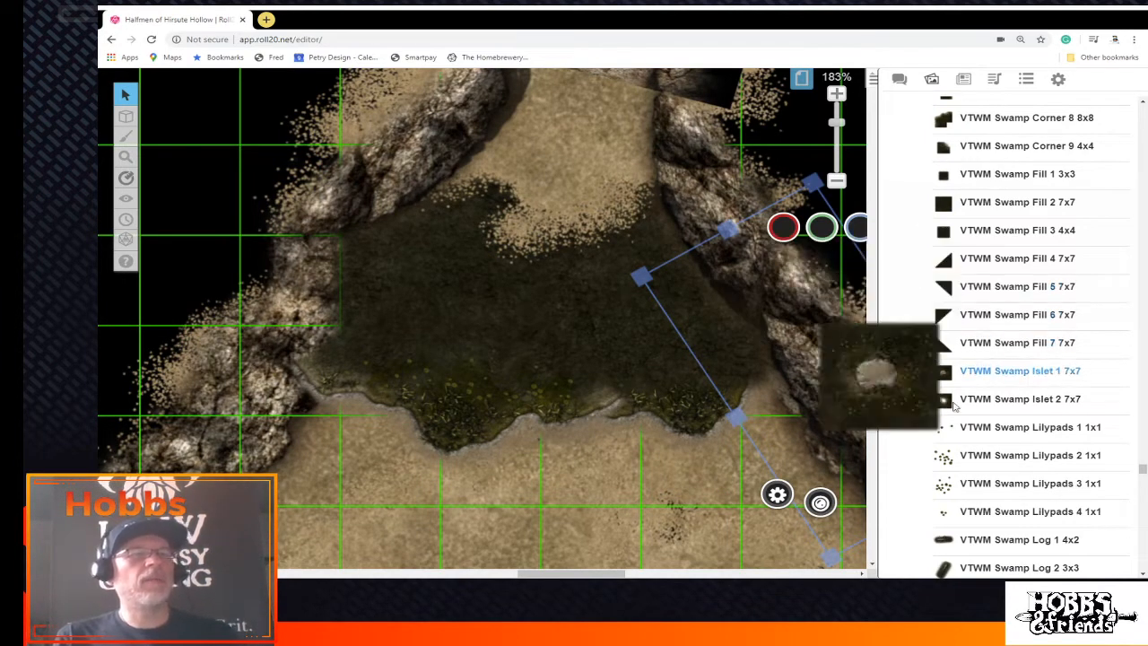
left_click_drag(1142, 469, 1142, 520)
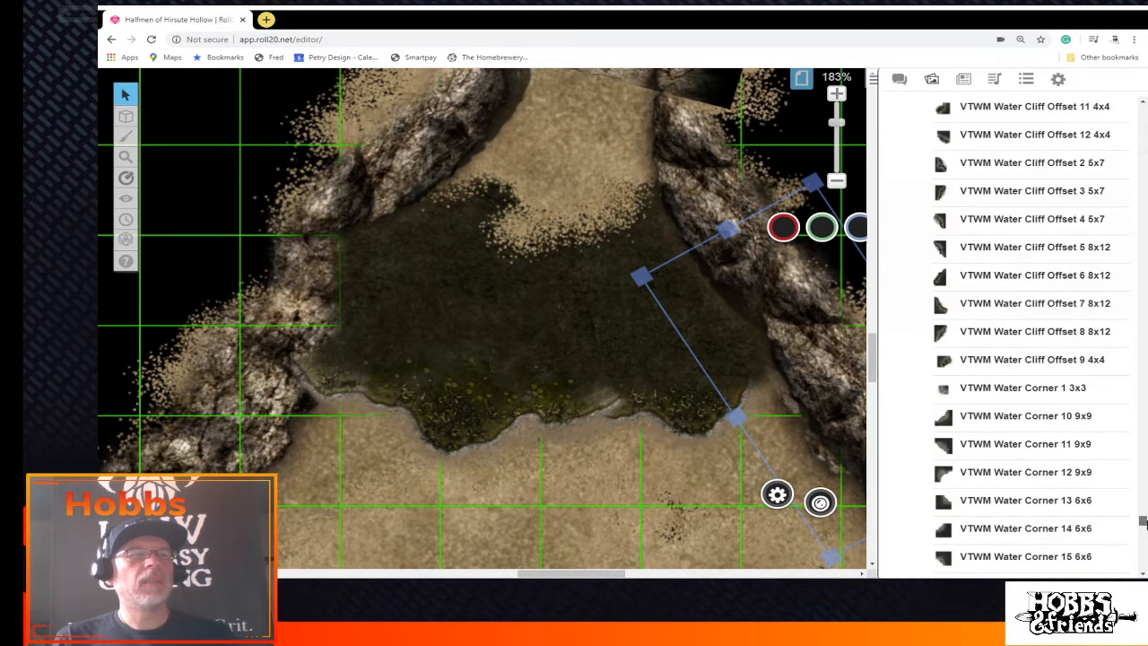
mouse_move(940, 307)
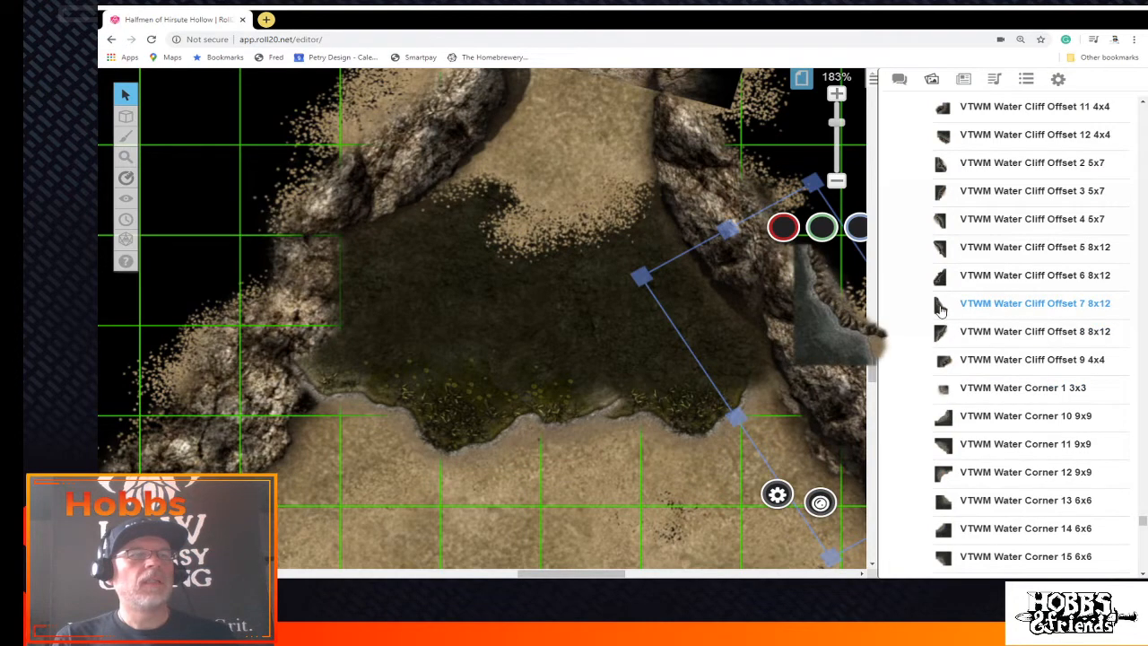
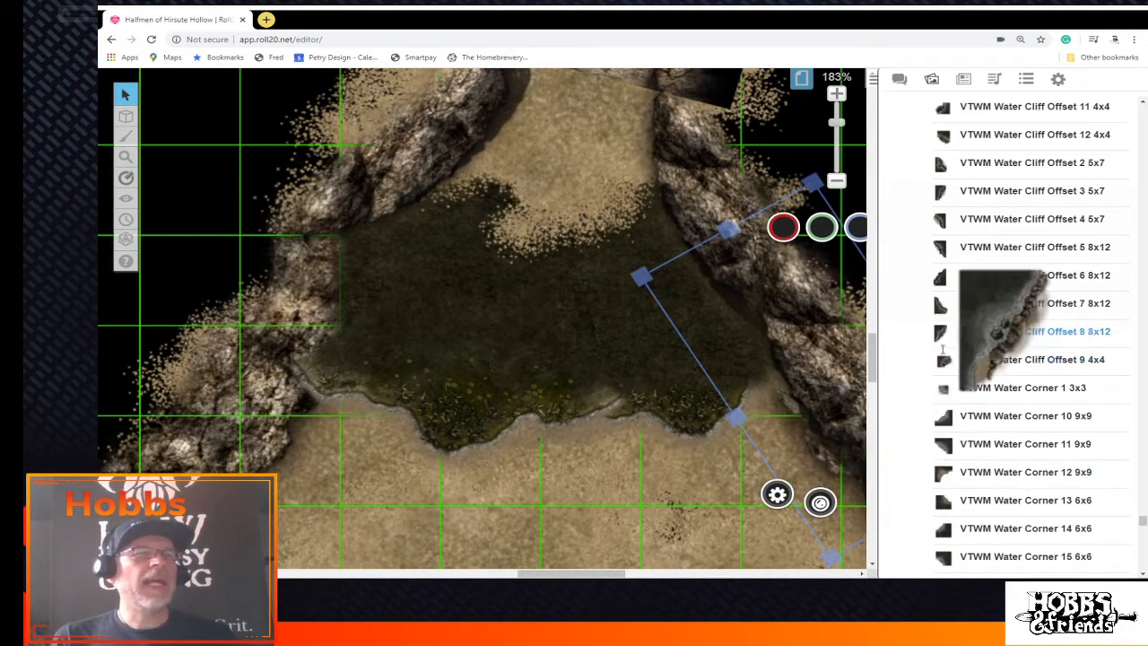
left_click_drag(1142, 522, 1142, 429)
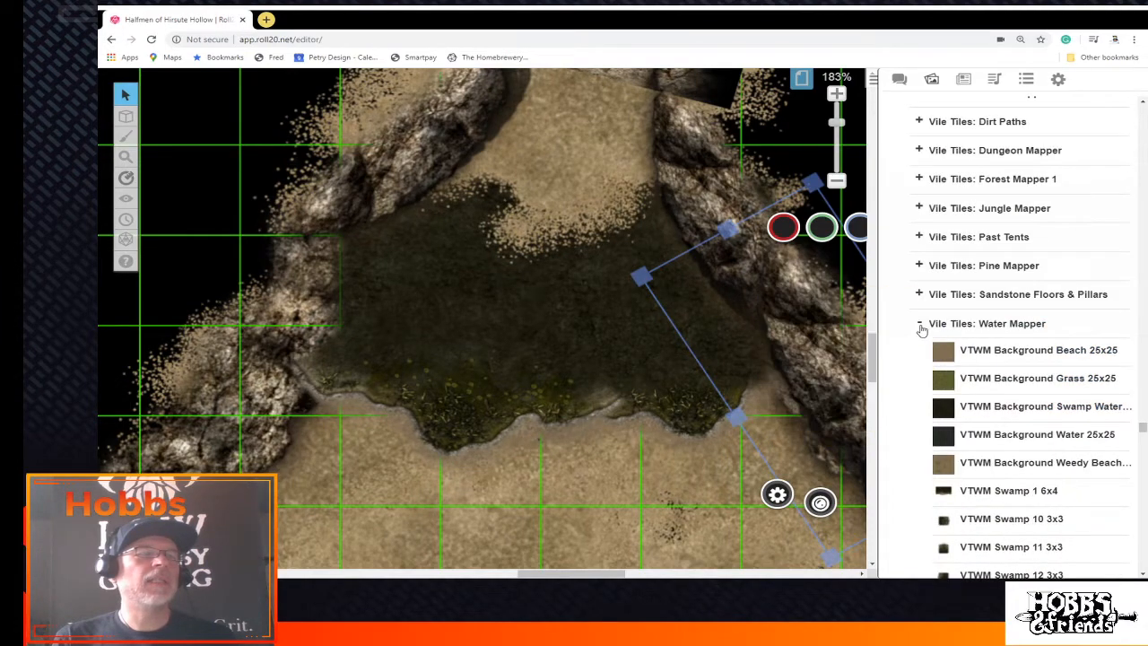
left_click(920, 326)
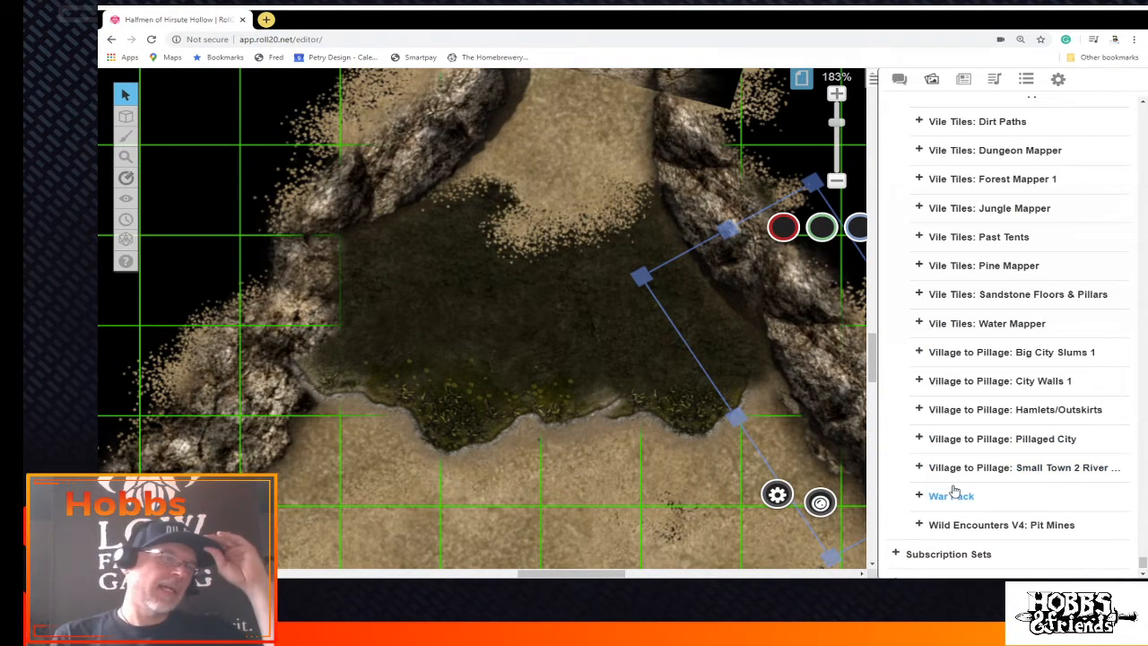
Look through the art library's tile sets from the Village to Pillage and Vile Tiles groups up to the Save Vs. Cave sets
scroll(953, 491, "up", 3)
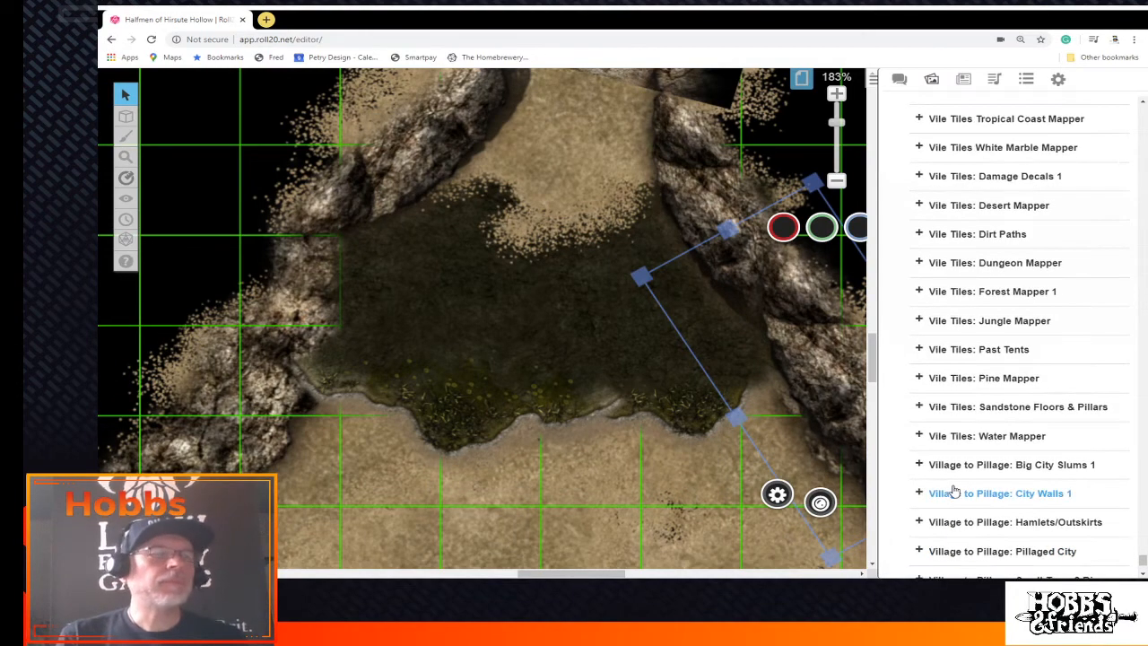
scroll(954, 491, "up", 5)
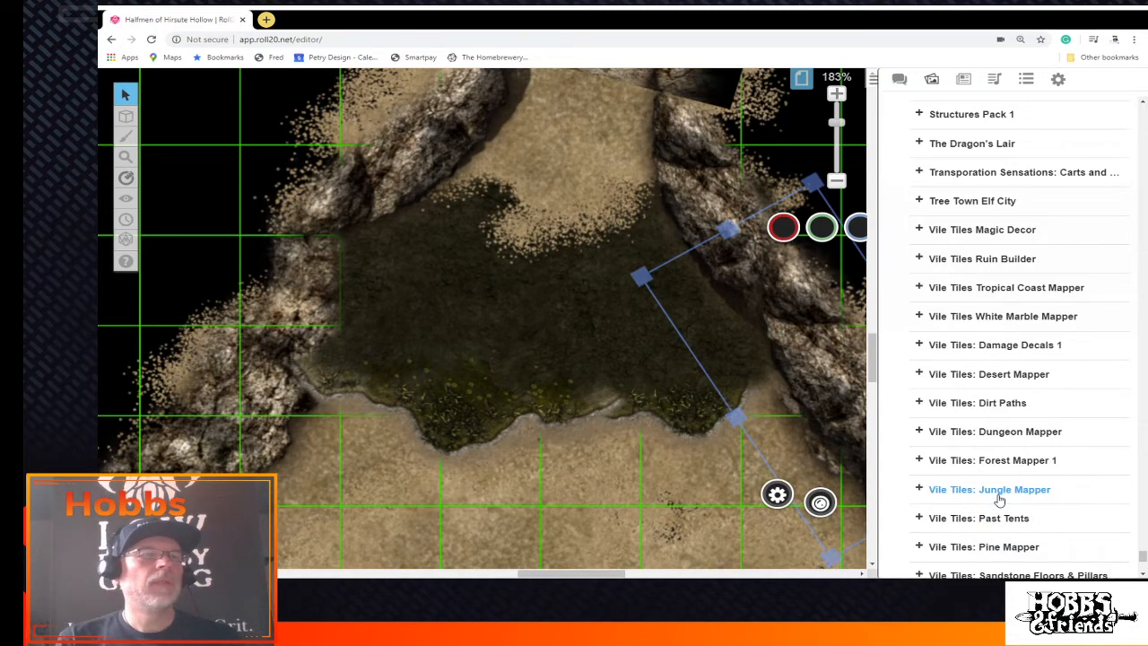
scroll(998, 472, "down", 2)
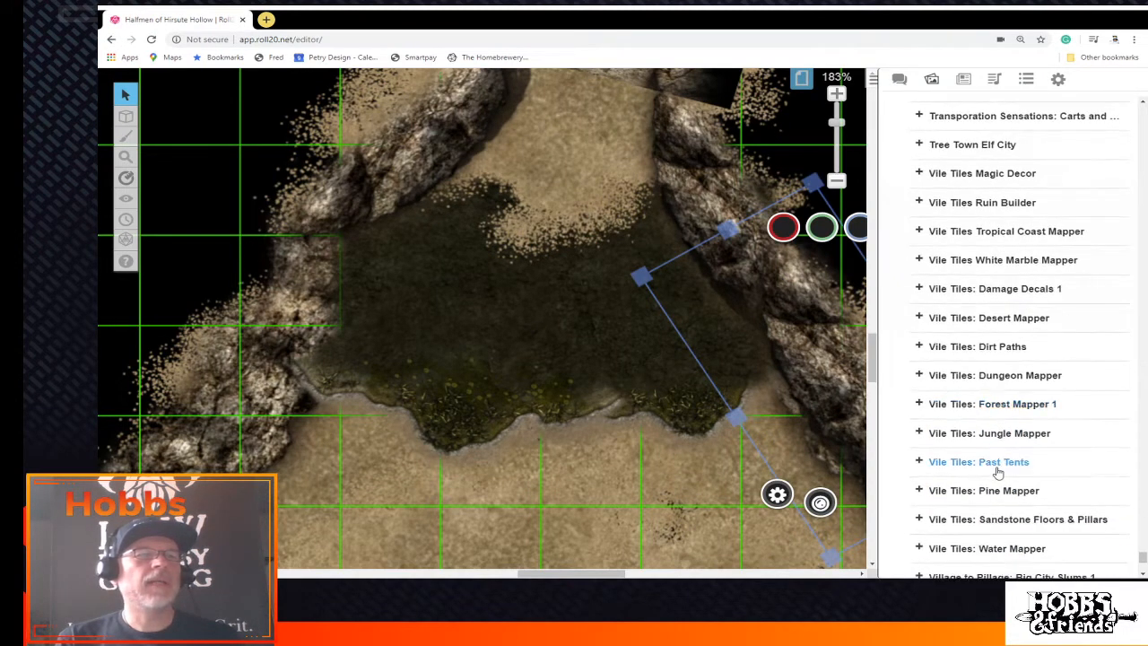
scroll(998, 473, "up", 2)
scroll(998, 473, "up", 4)
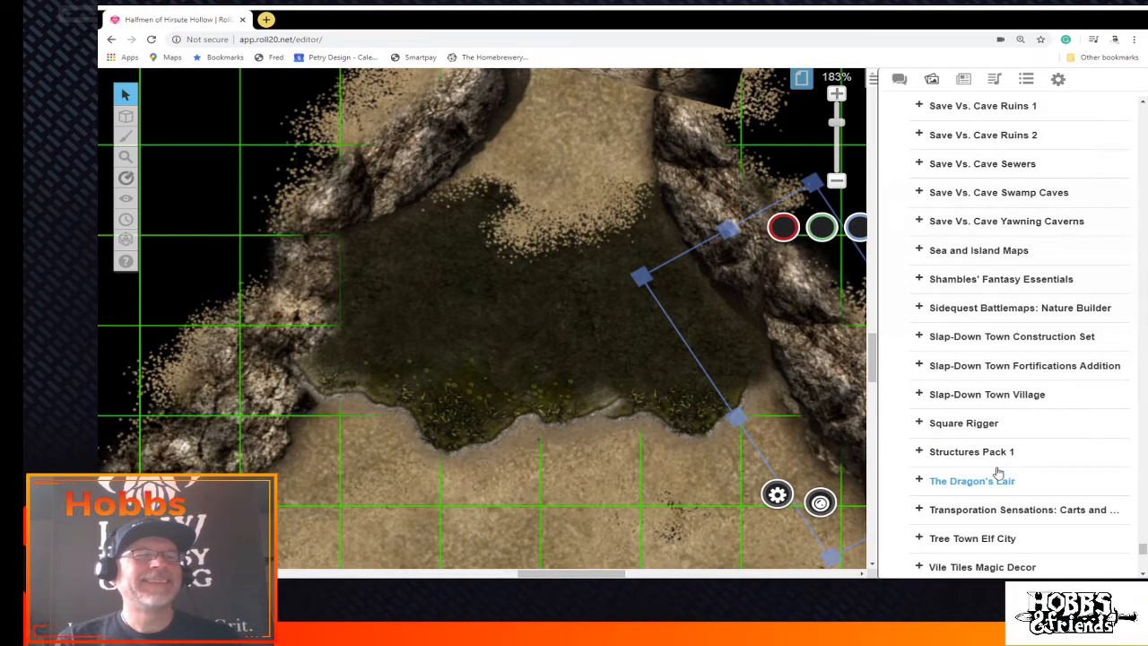
scroll(998, 473, "down", 2)
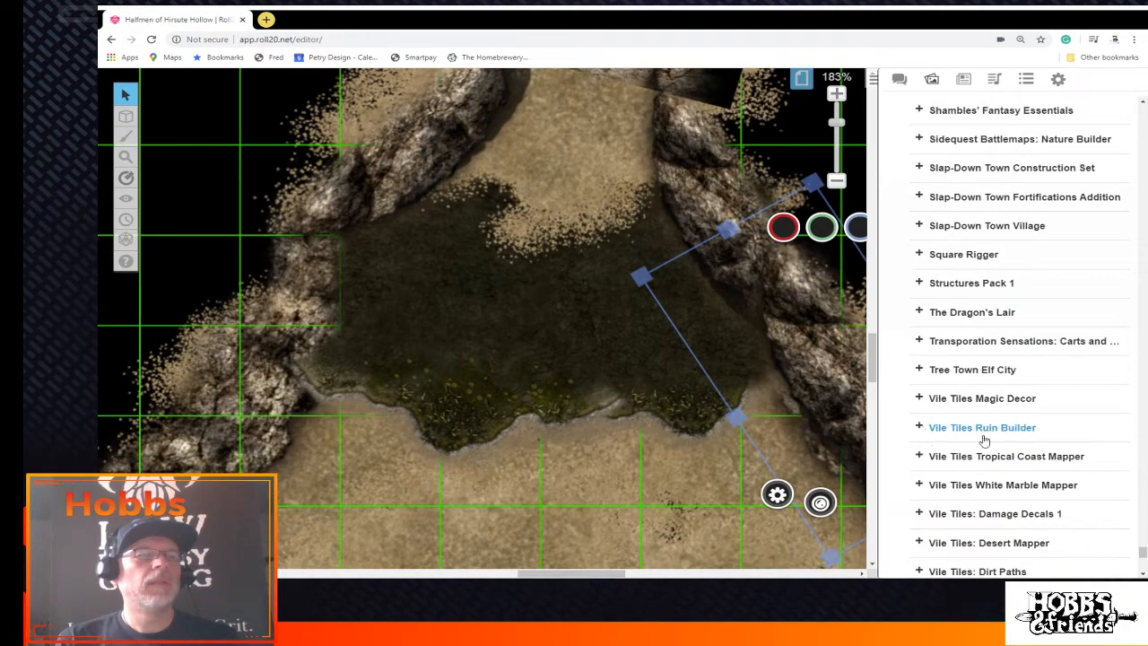
scroll(1058, 450, "up", 10)
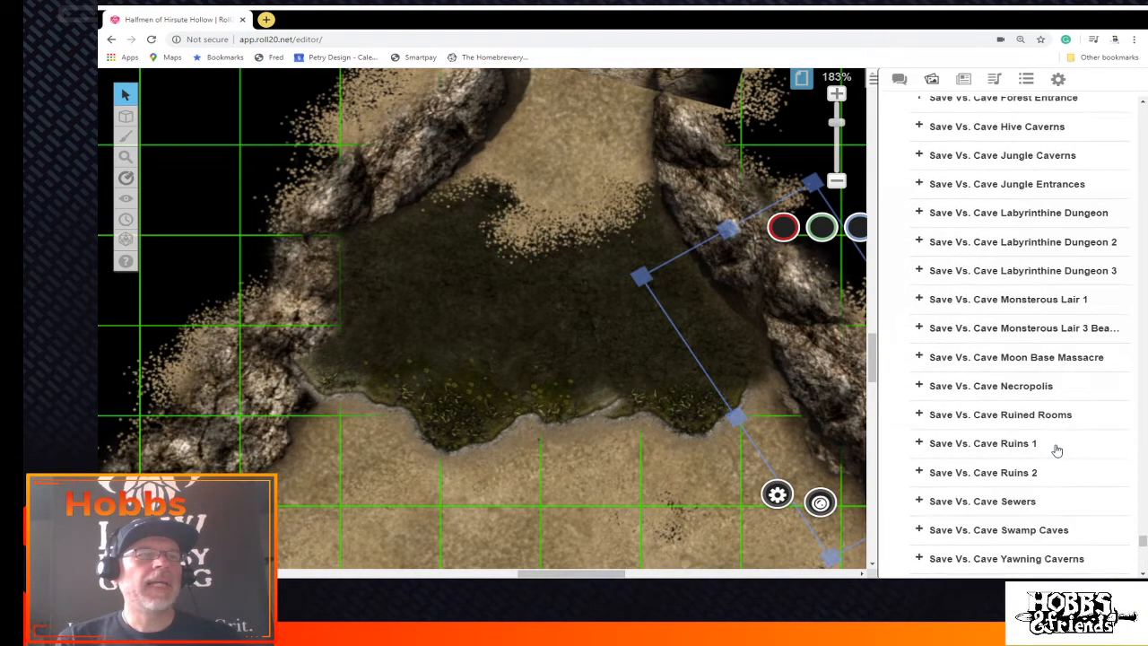
Look through the Save Vs. Cave tile sets, from the cave wall tiles to the stalagmite, stair and rock pillar tiles
scroll(1057, 450, "up", 10)
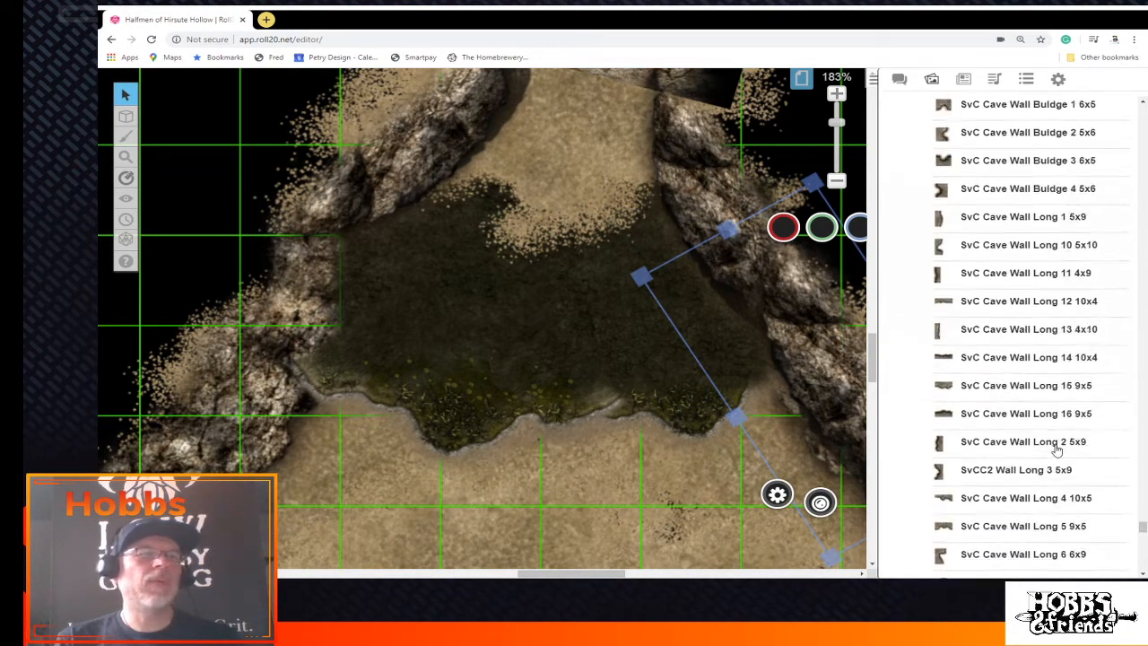
scroll(1058, 450, "down", 6)
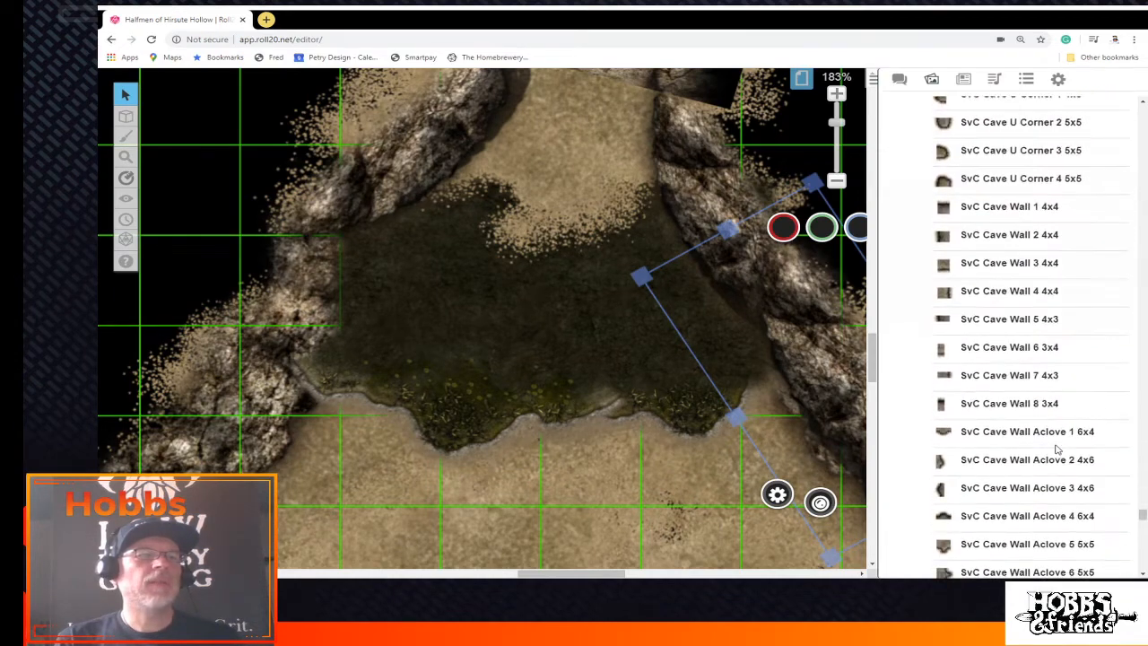
scroll(1057, 450, "down", 1)
scroll(1057, 450, "up", 4)
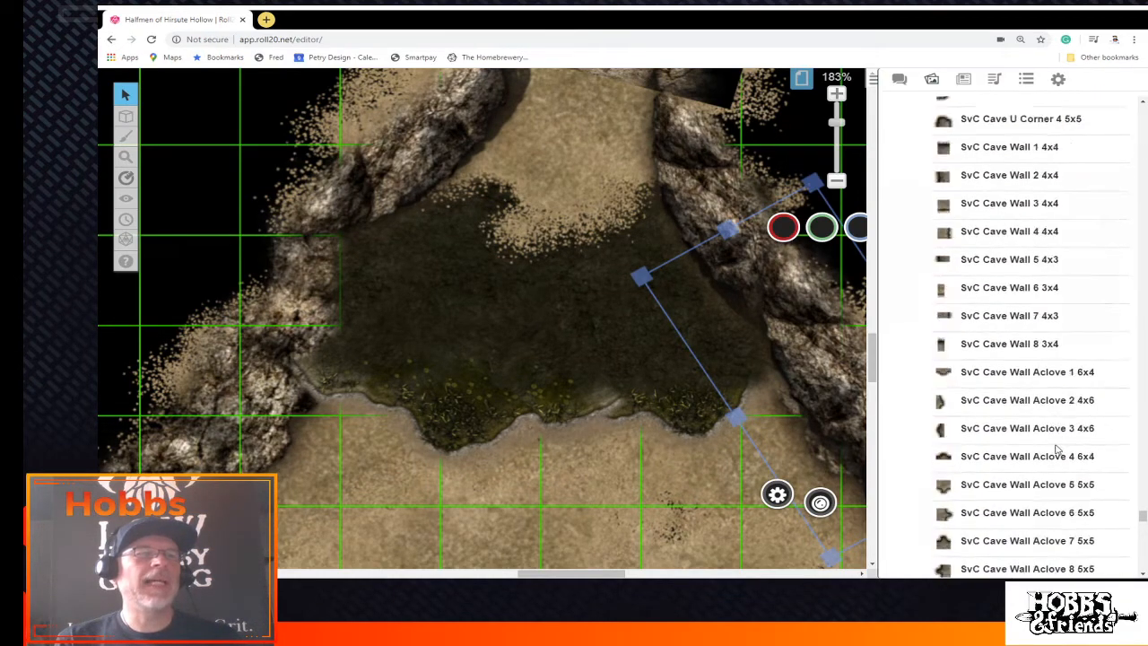
left_click_drag(937, 376, 954, 360)
scroll(954, 360, "up", 5)
scroll(954, 360, "up", 4)
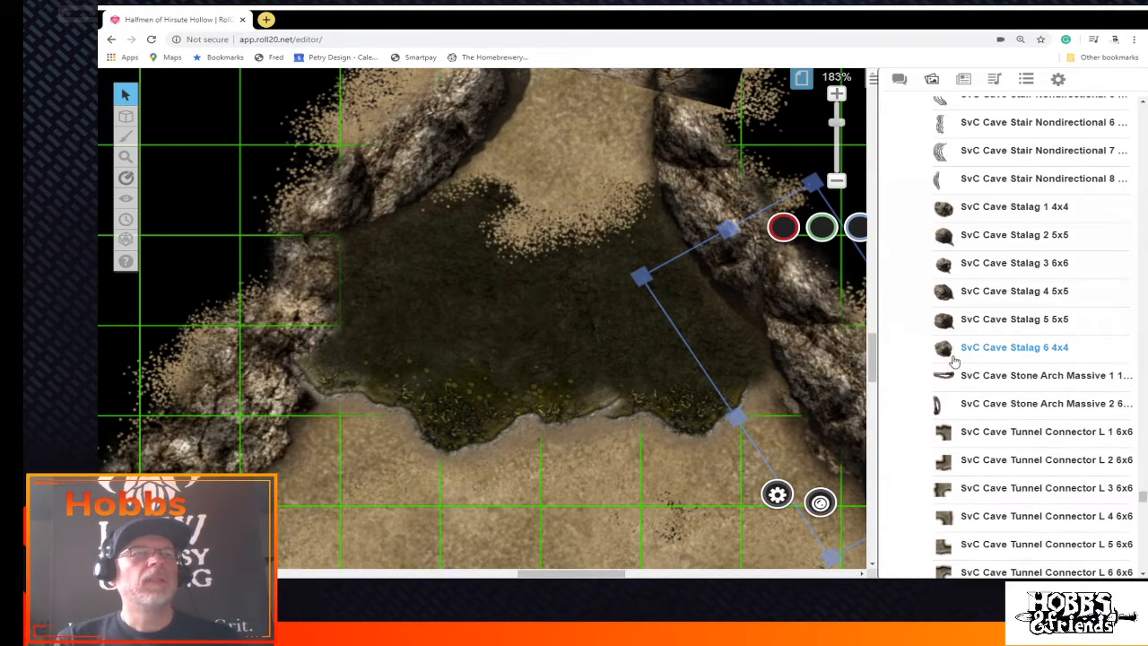
scroll(954, 361, "up", 2)
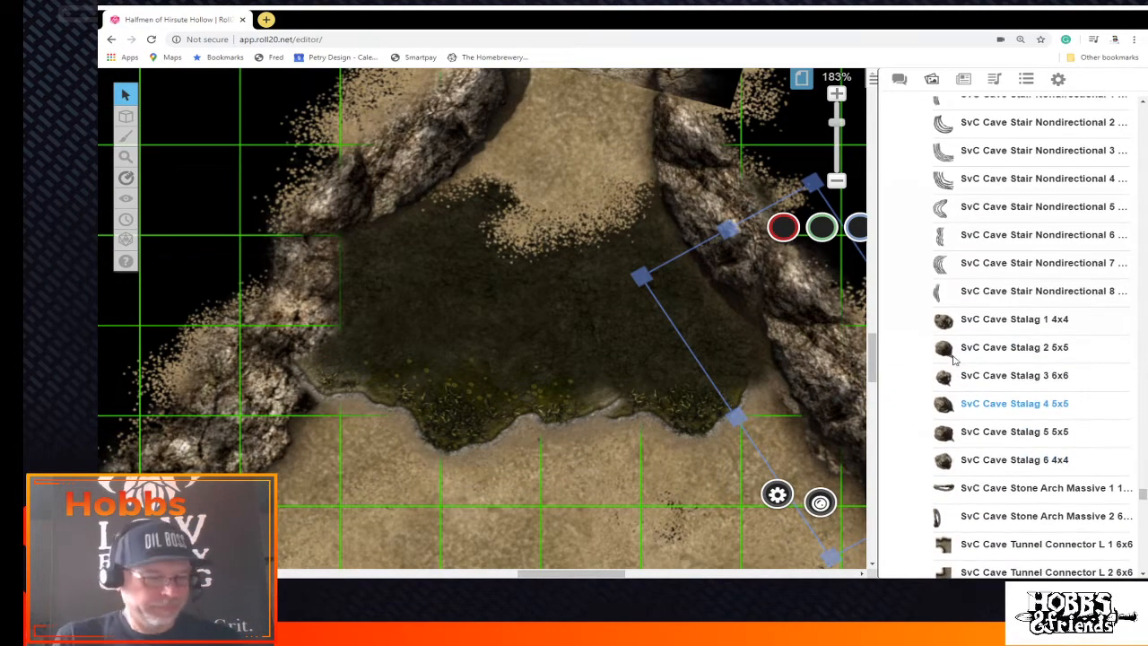
scroll(954, 360, "up", 4)
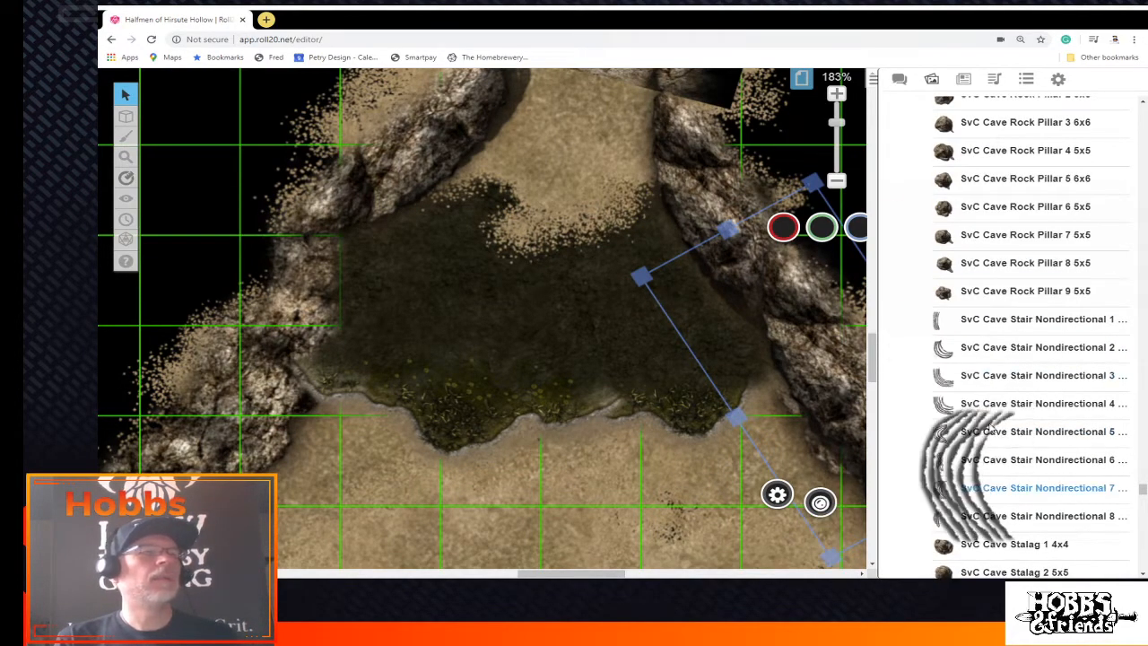
Select the tunnel, swamp water and surrounding rock wall tiles together and move them to the Map Layer
left_click_drag(835, 128, 835, 158)
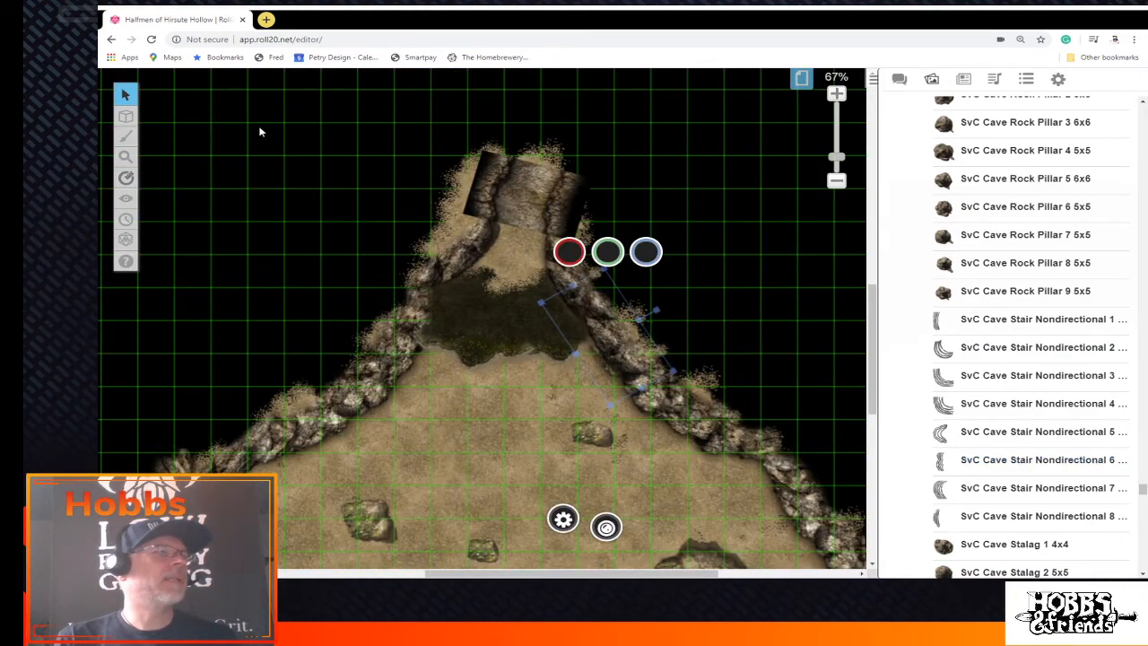
left_click_drag(269, 115, 728, 412)
right_click(530, 273)
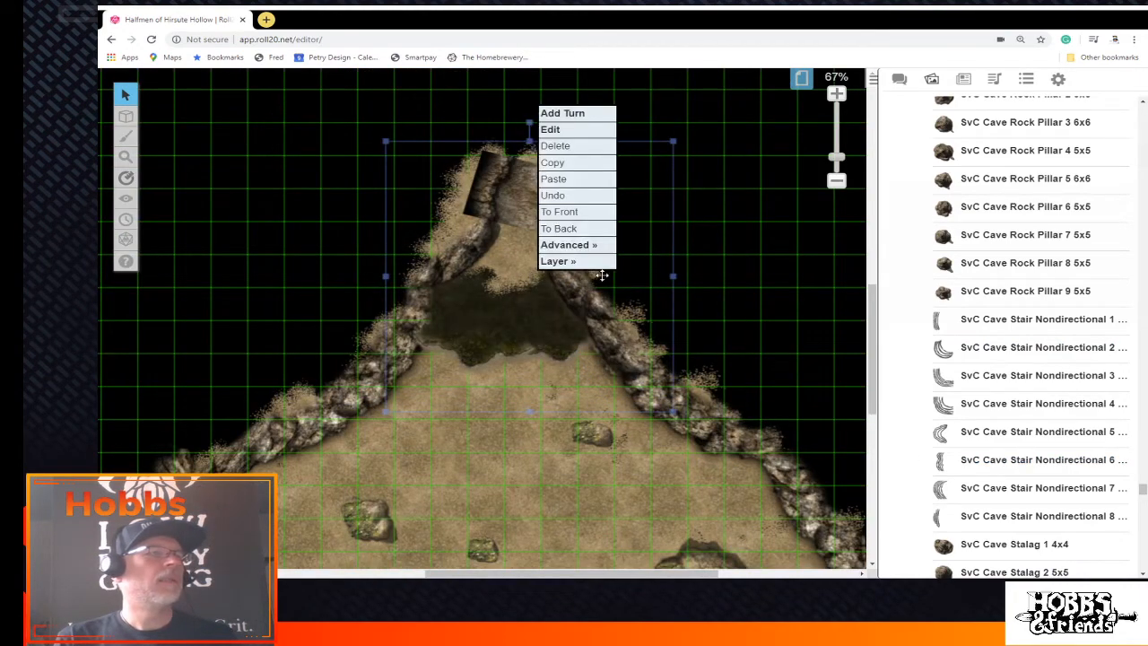
mouse_move(584, 259)
left_click(668, 260)
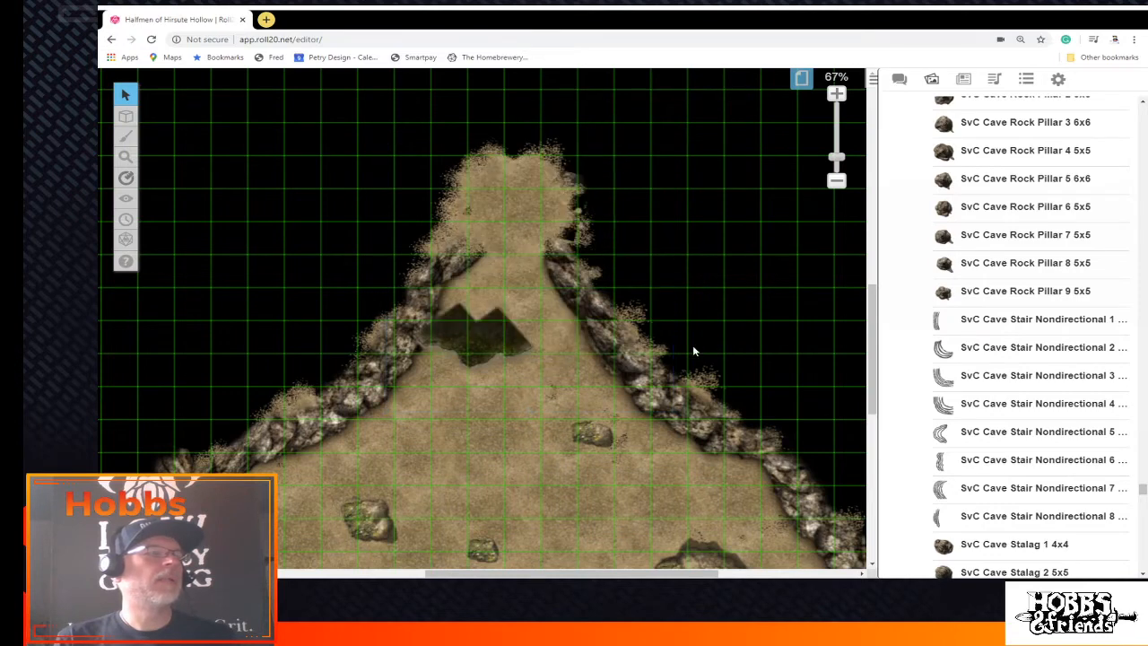
Switch to the Map & Background layer and send the sand floor tile covering the tunnel to the back
mouse_move(126, 116)
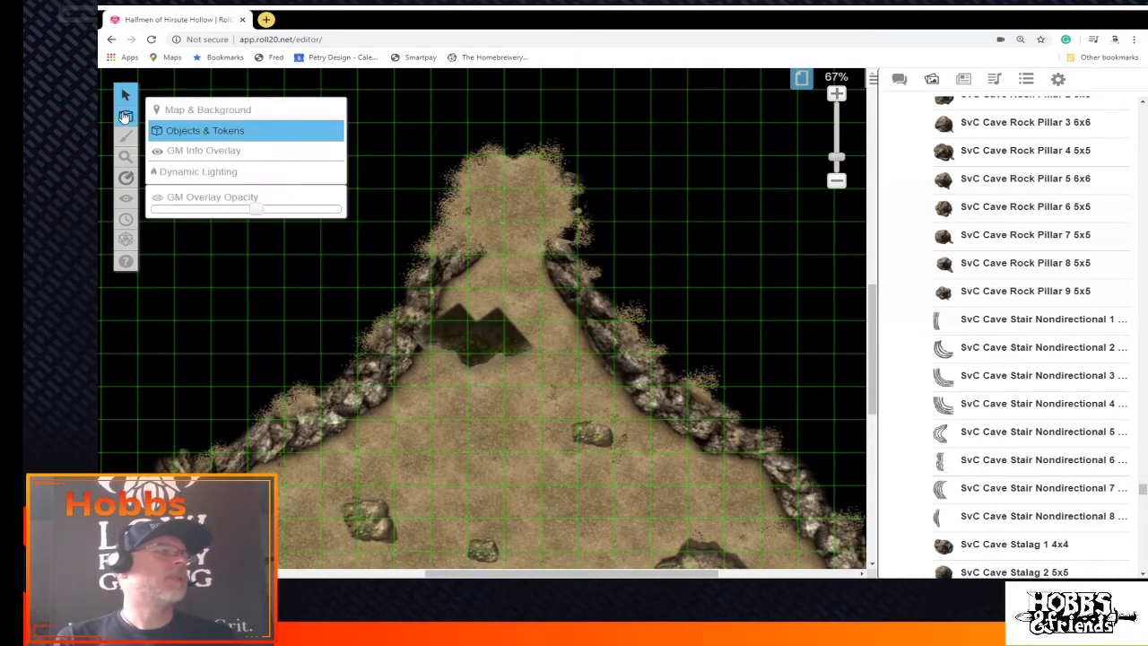
left_click(206, 109)
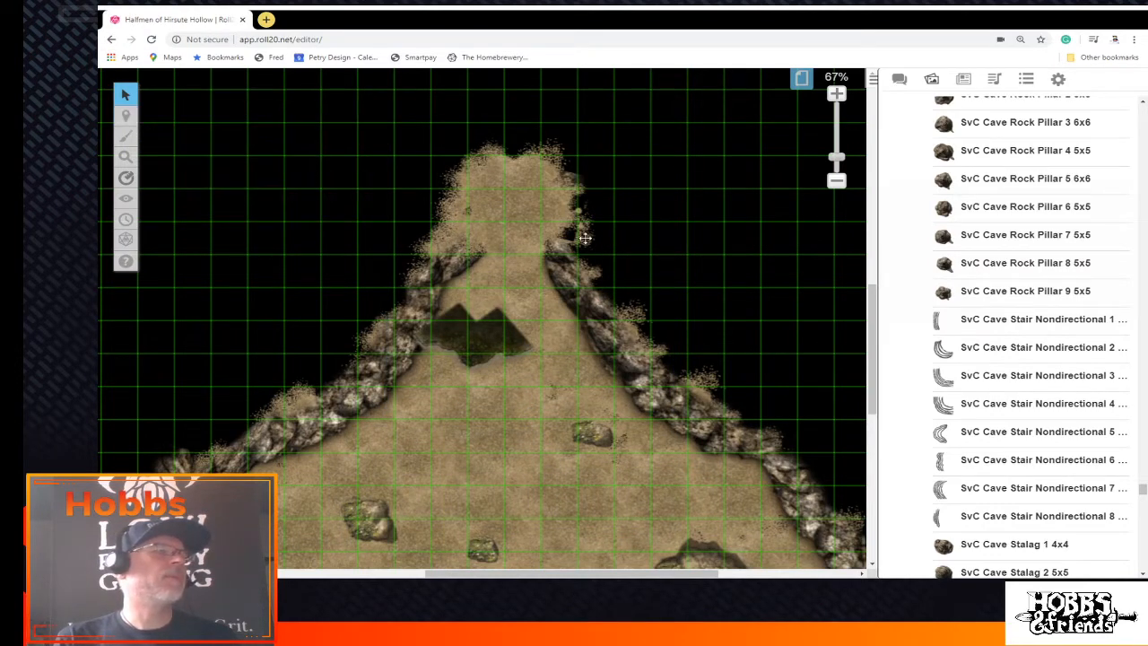
right_click(516, 212)
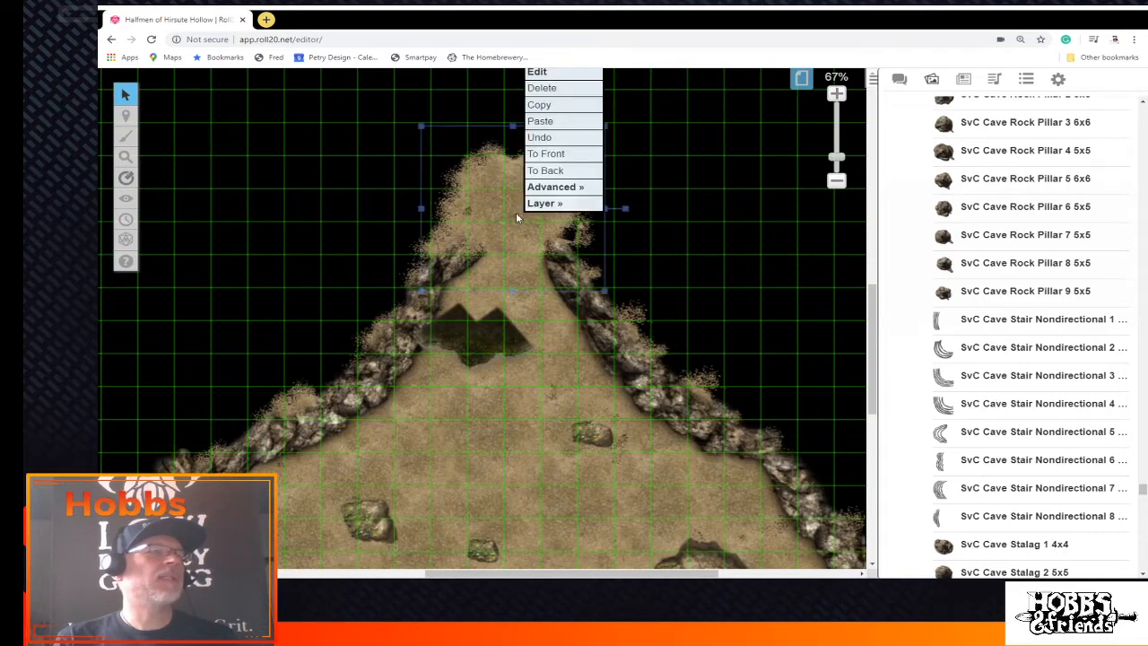
left_click(547, 169)
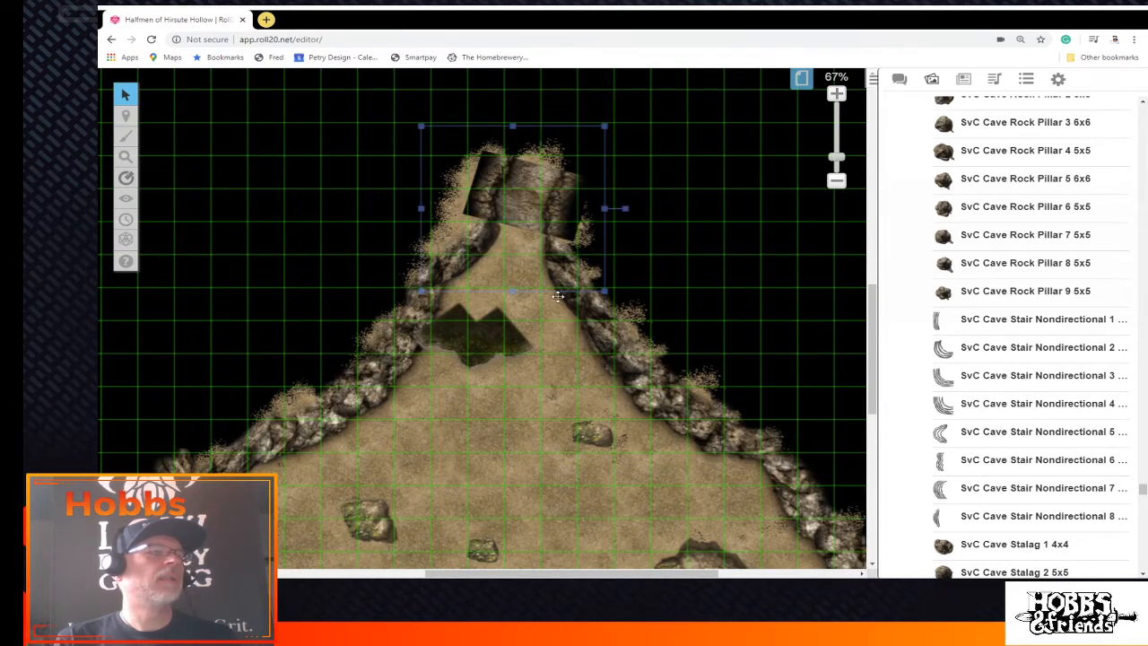
Send the exposed swamp water tile to the back, and do the same with the rotated left-hand rock wall tile
left_click(479, 307)
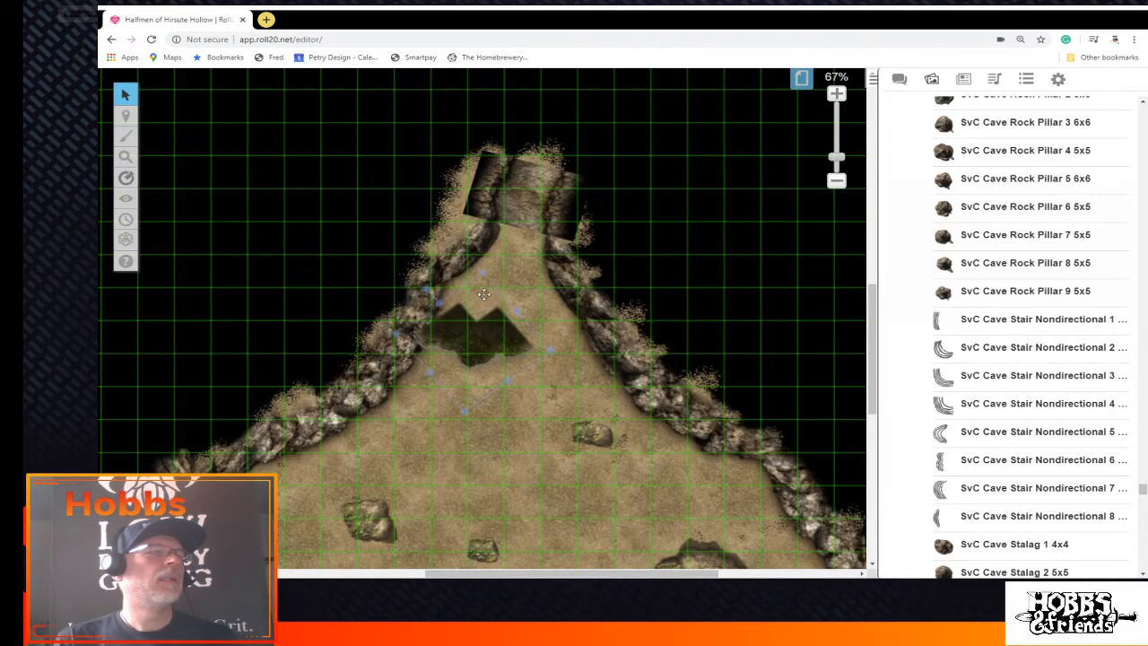
left_click_drag(484, 295, 494, 287)
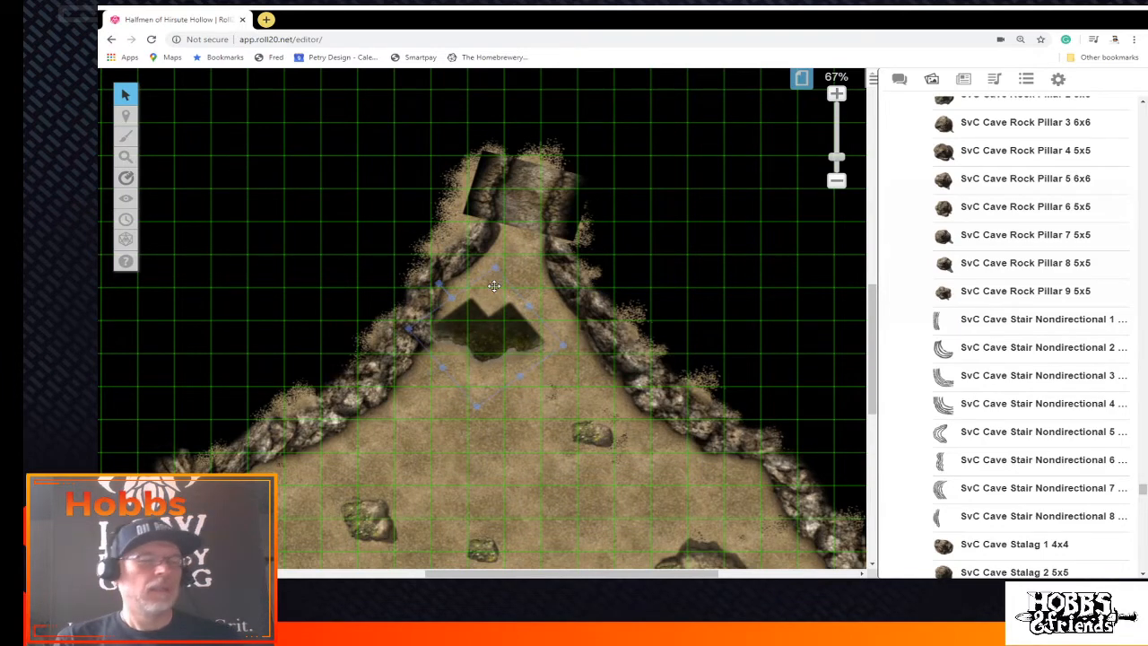
right_click(488, 337)
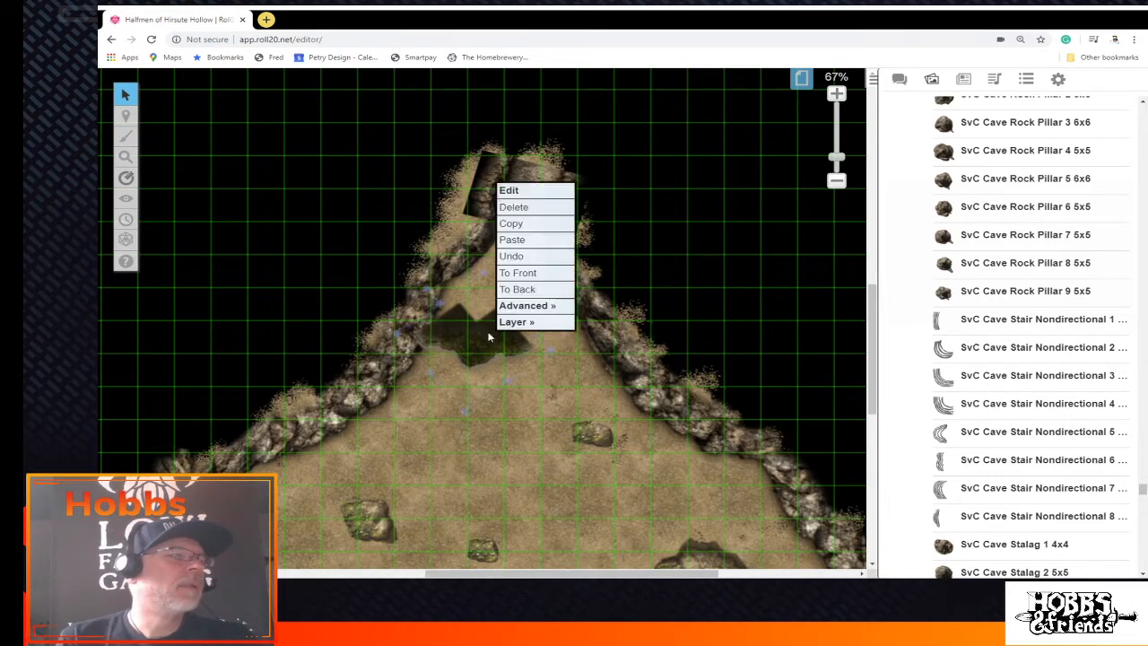
left_click(518, 288)
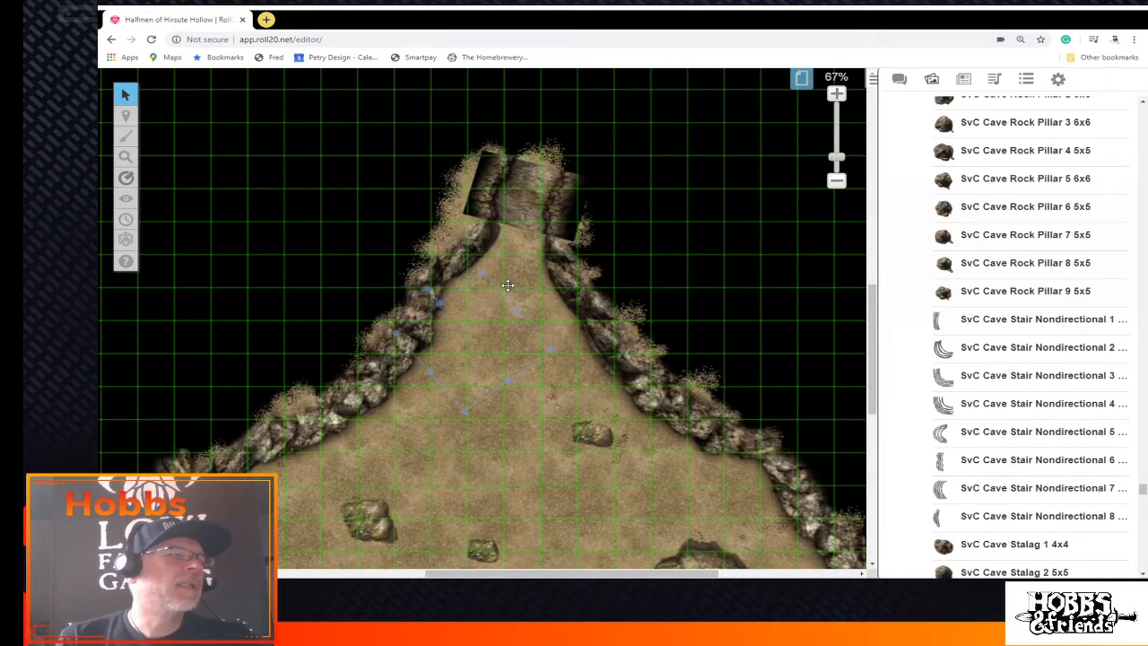
left_click(507, 287)
right_click(496, 302)
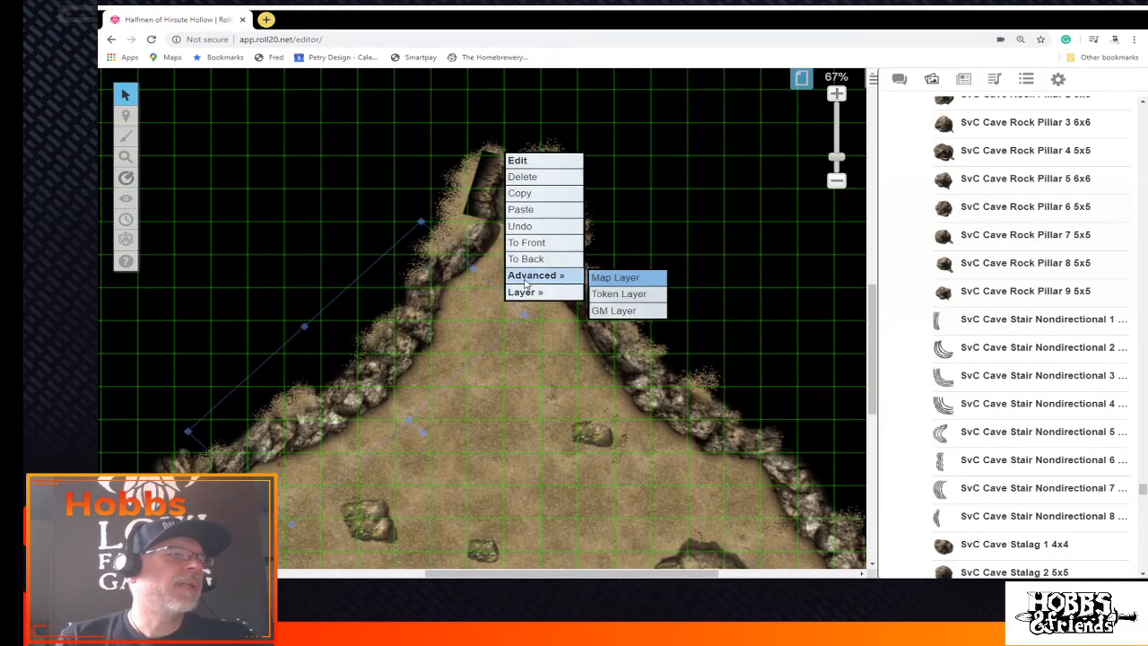
left_click(534, 266)
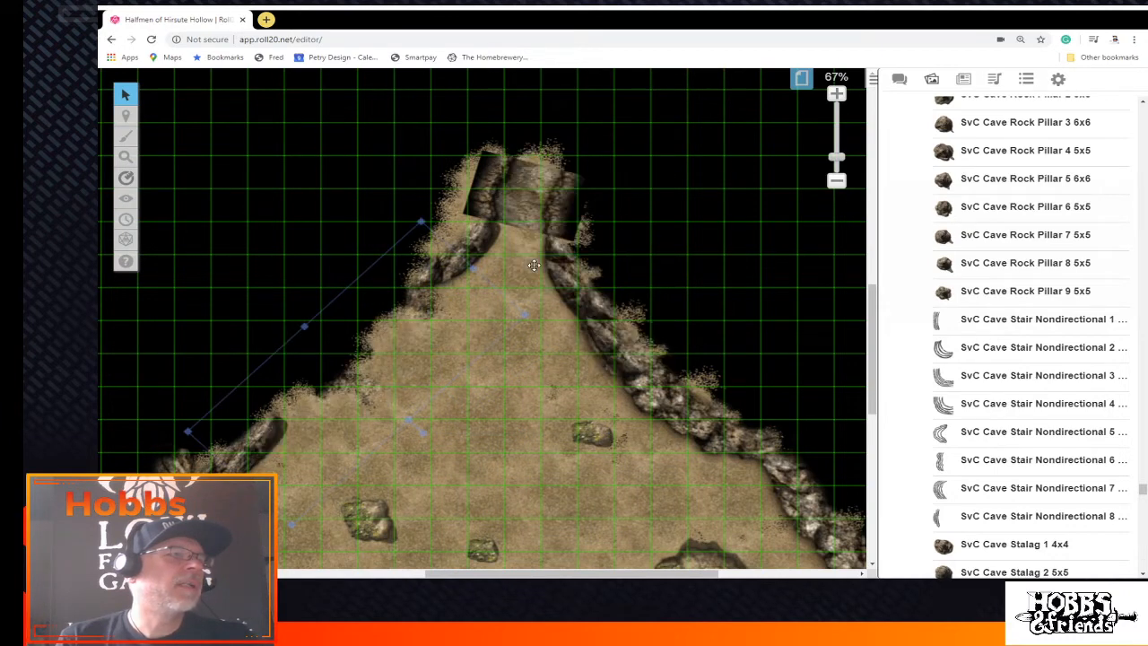
Send the sand floor tile below the pool and the one covering the left-hand rock wall to the back
left_click(447, 356)
right_click(447, 372)
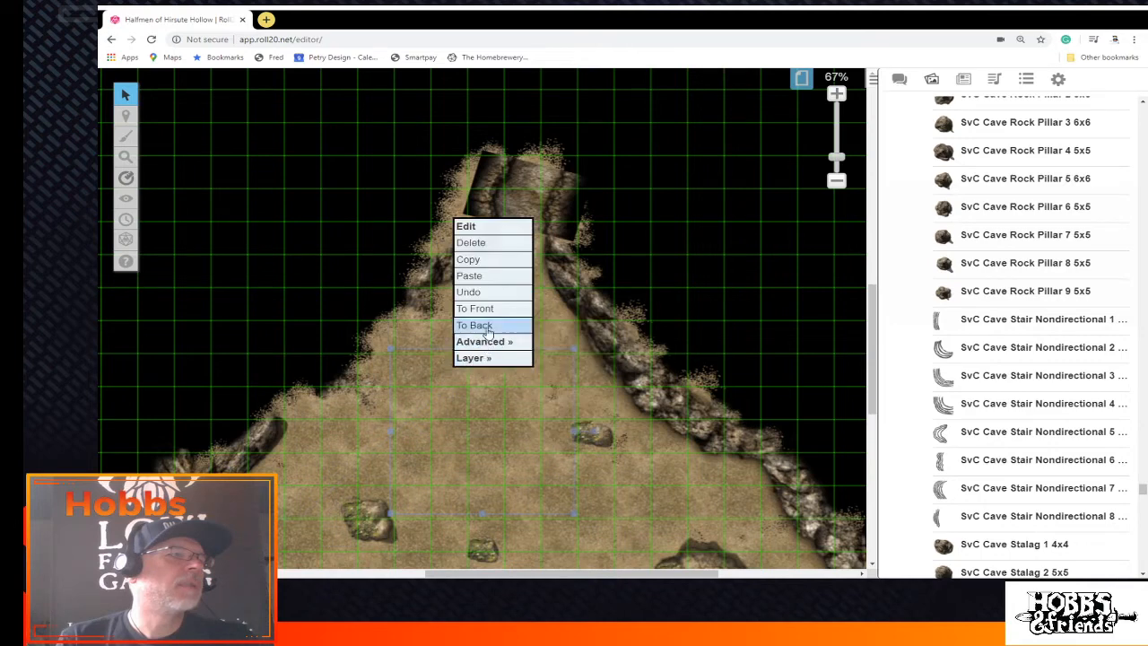
left_click(491, 321)
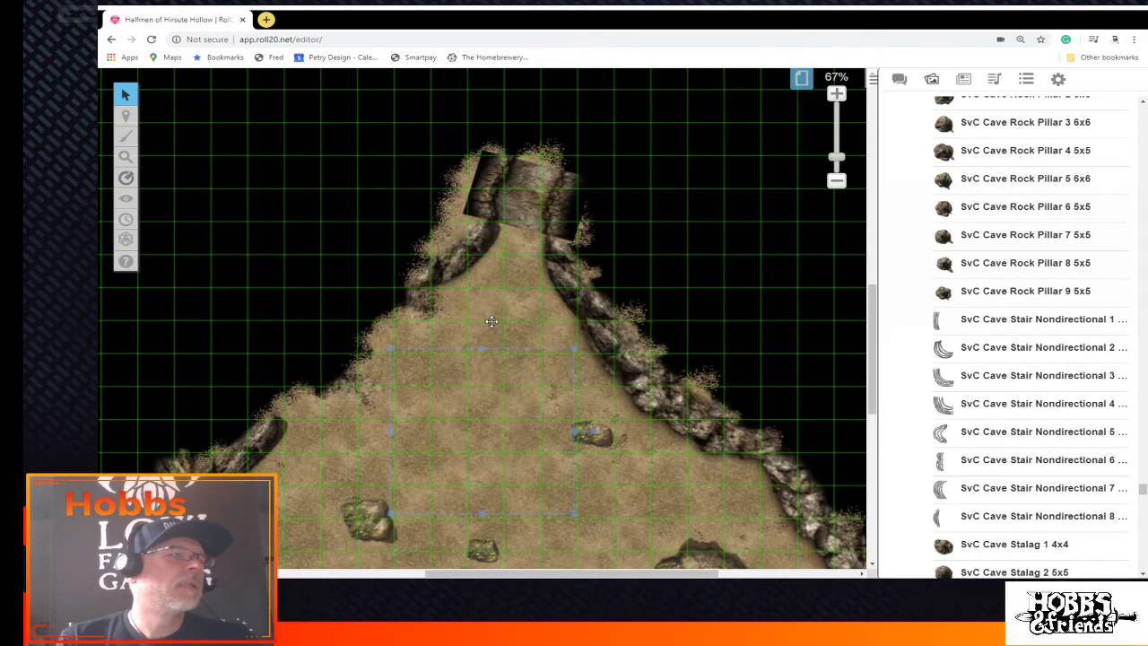
left_click(404, 328)
right_click(406, 329)
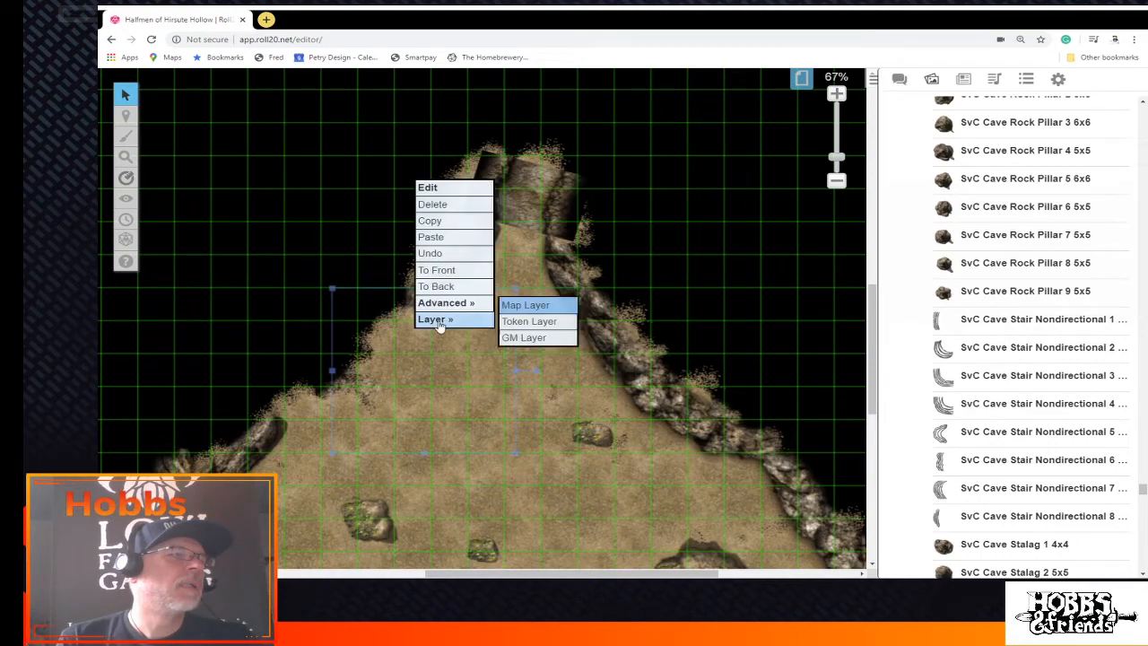
left_click(461, 288)
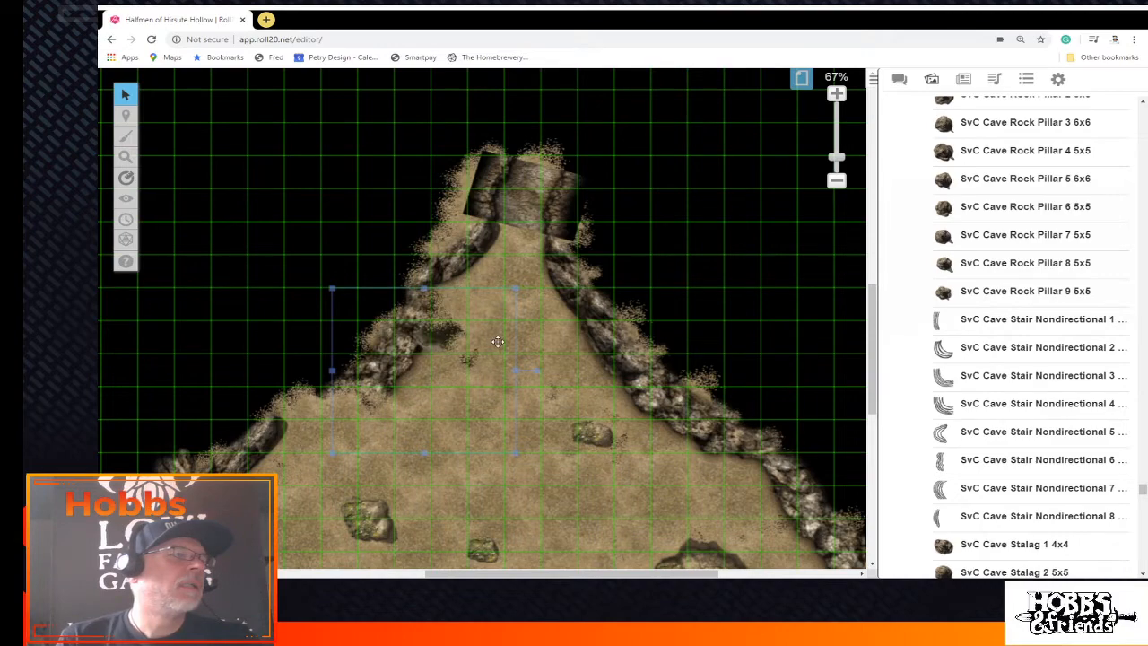
Send the three overlapping sand floor tiles that cover the swamp pool to the back, one after another
left_click_drag(835, 157, 841, 134)
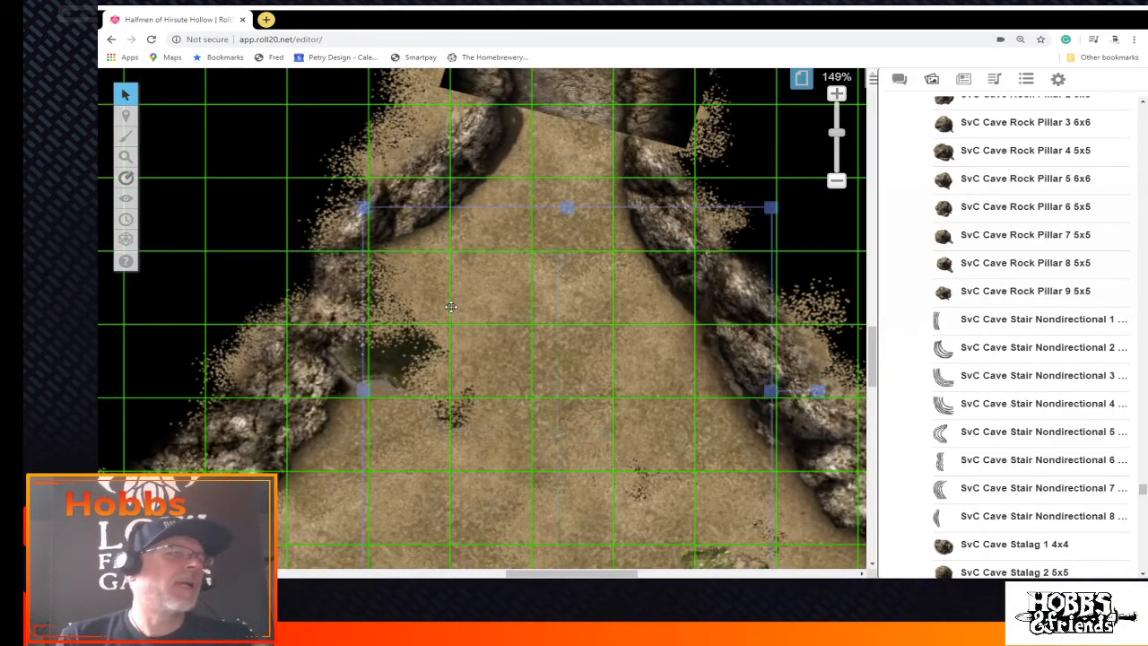
right_click(484, 305)
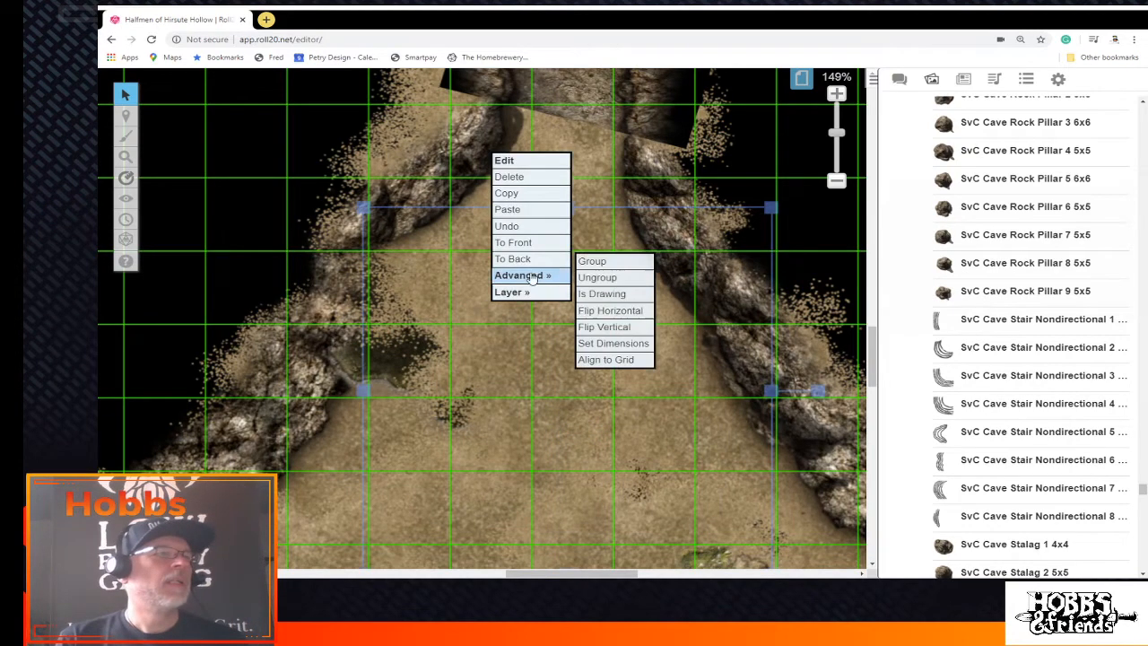
left_click(531, 258)
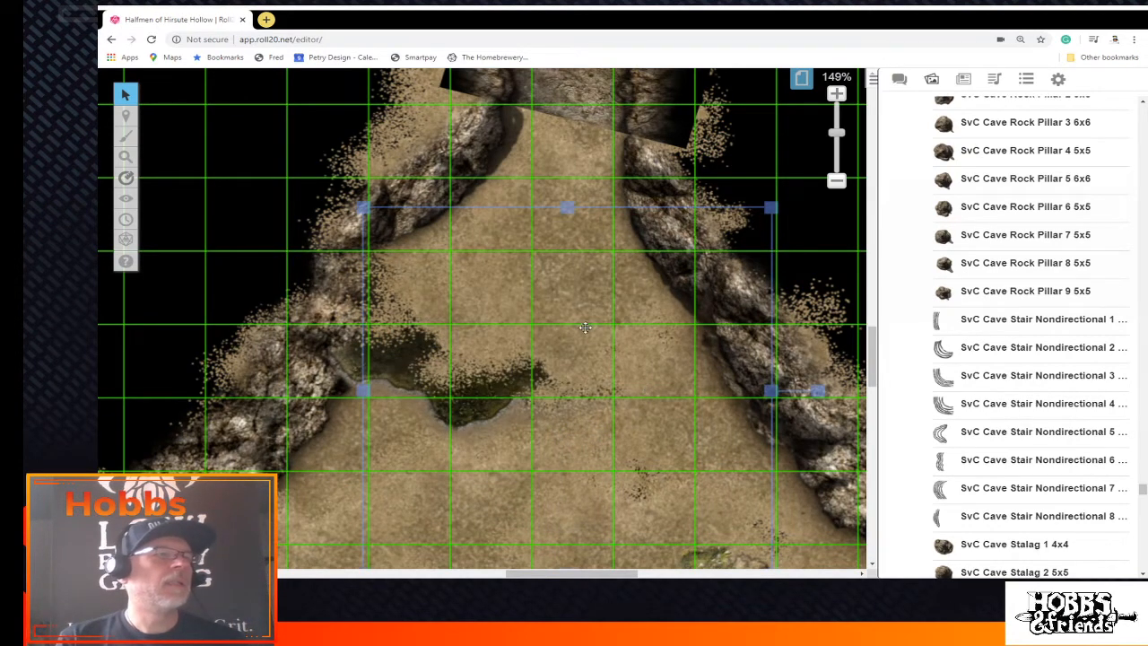
left_click(498, 305)
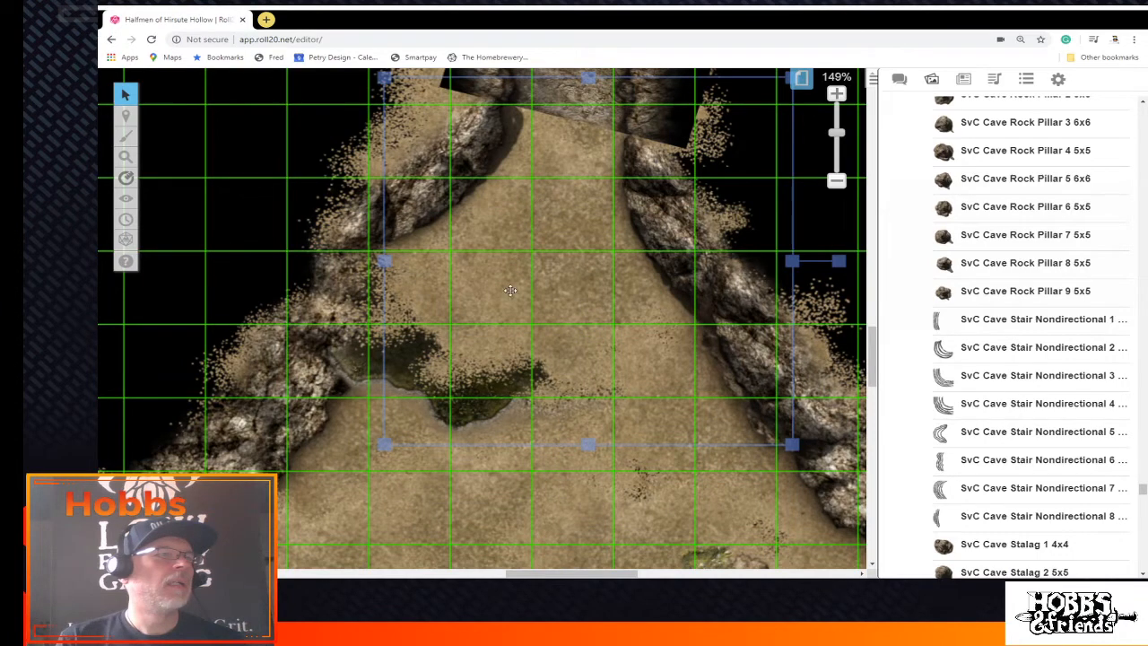
scroll(506, 295, "down", 1)
right_click(526, 285)
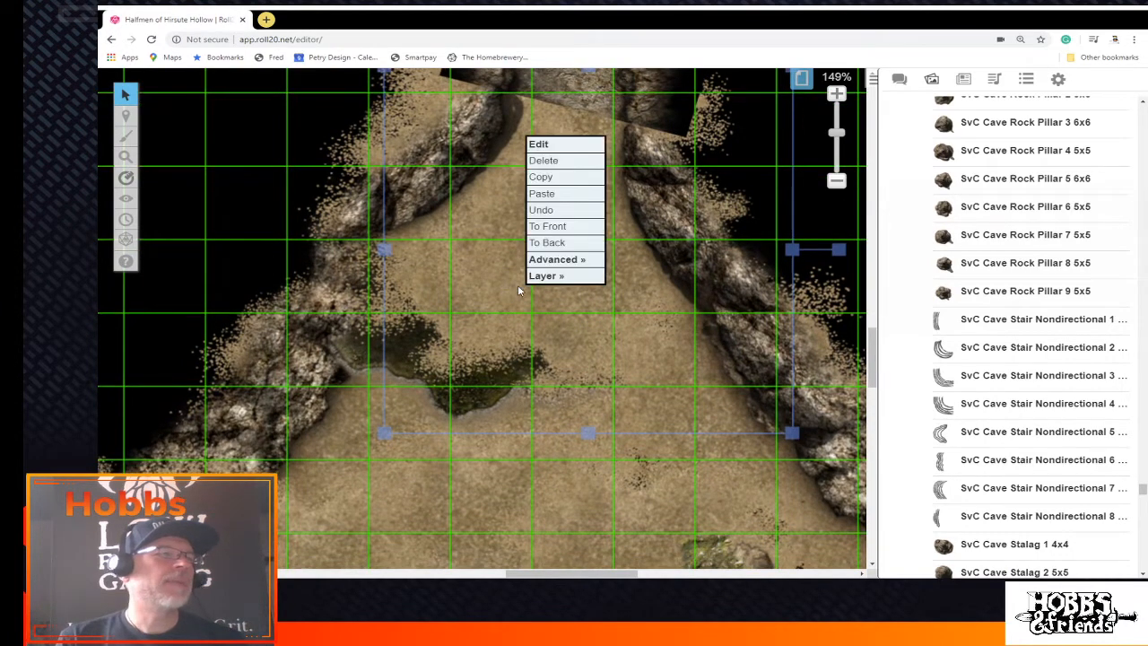
left_click(568, 241)
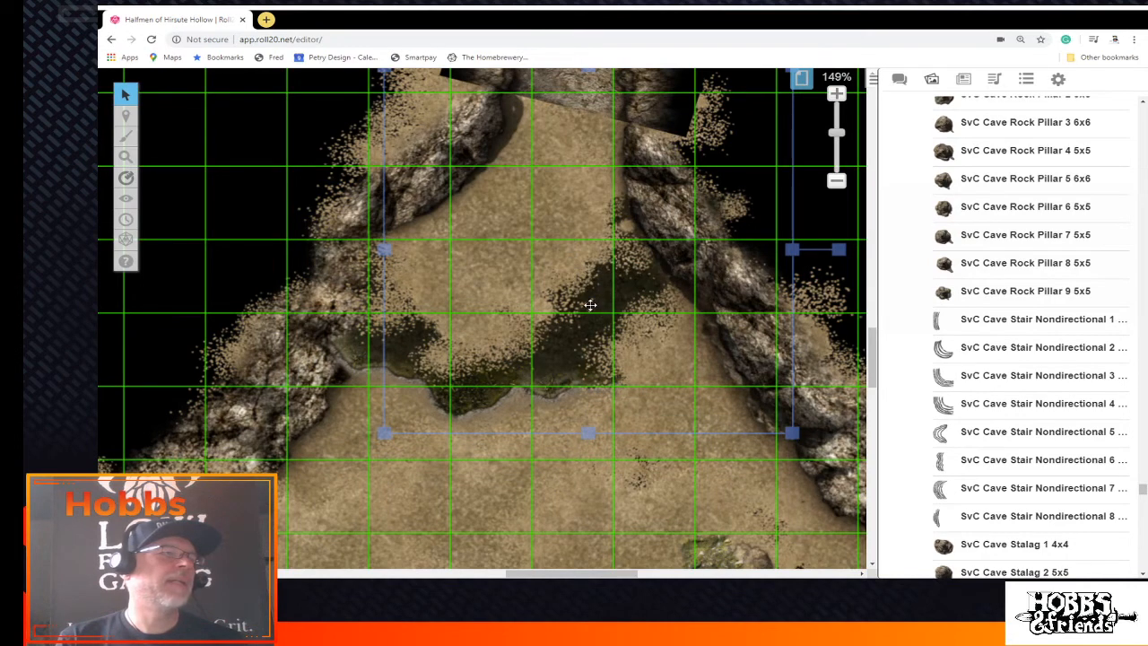
left_click(500, 294)
right_click(500, 294)
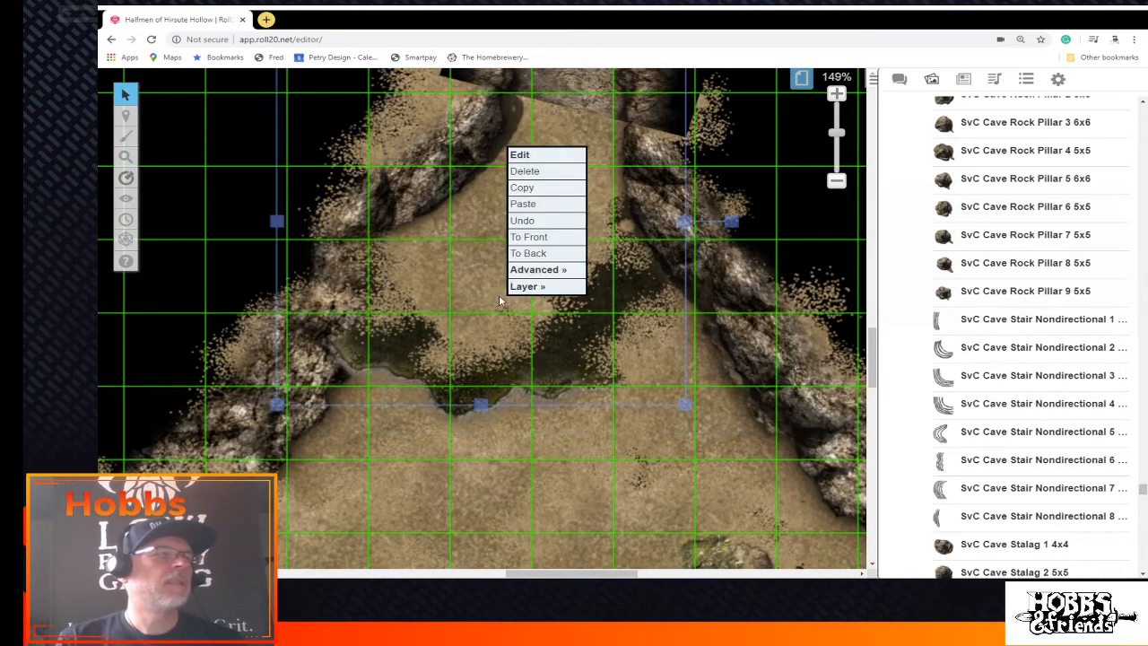
left_click(541, 255)
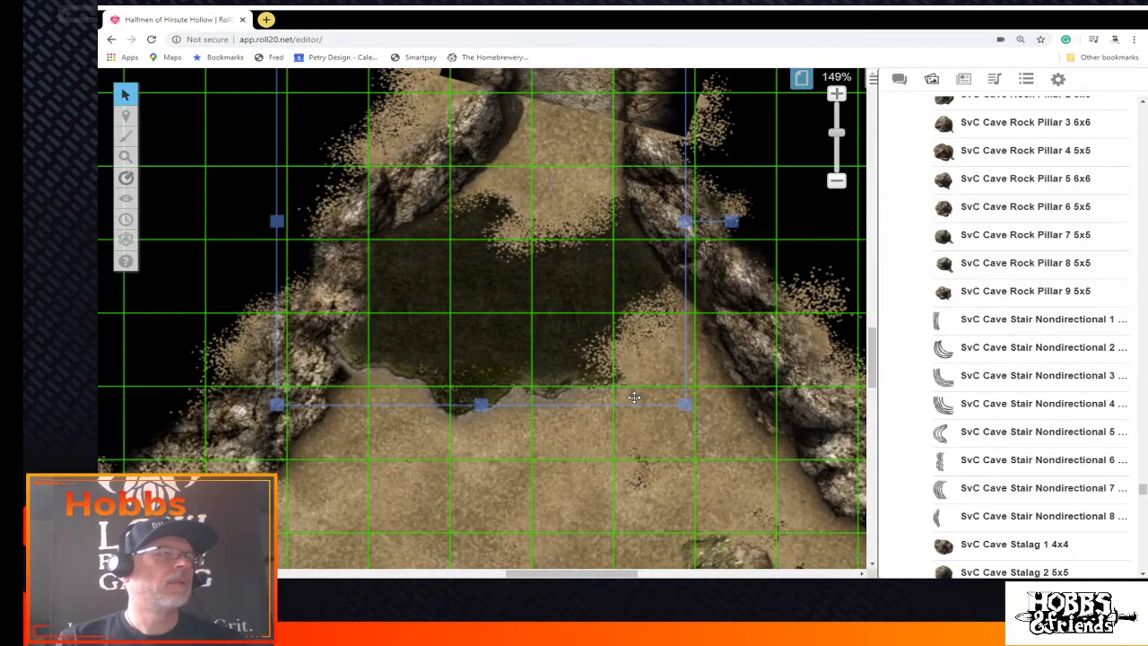
Switch the active layer to Objects & Tokens
scroll(634, 398, "up", 3)
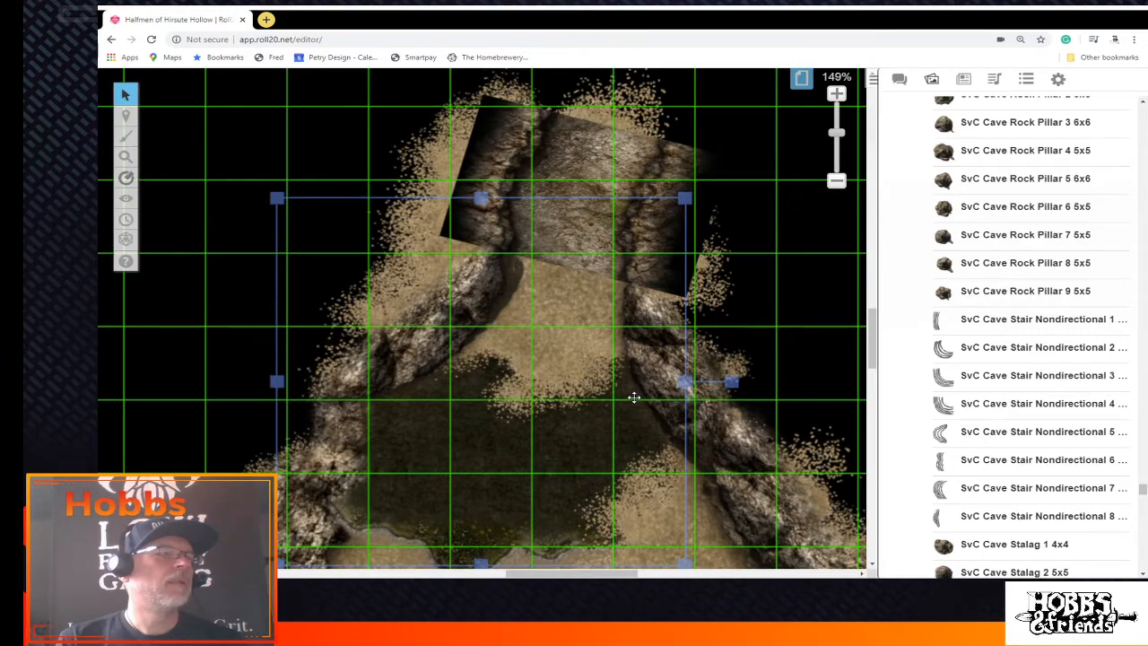
mouse_move(125, 115)
left_click(205, 107)
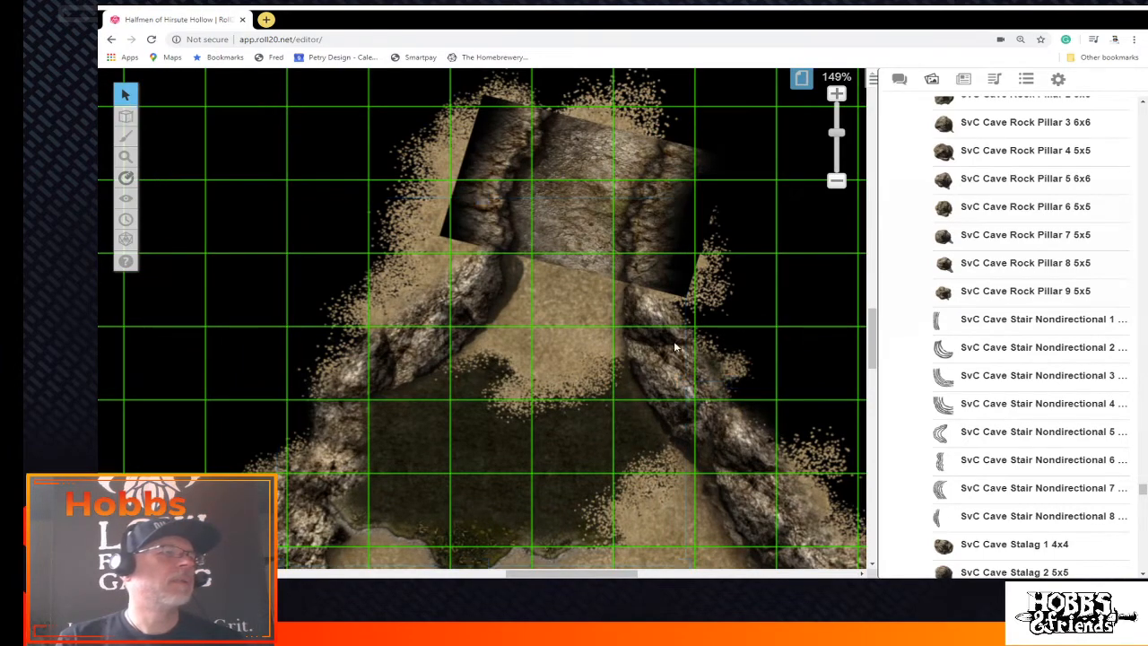
left_click_drag(836, 133, 837, 163)
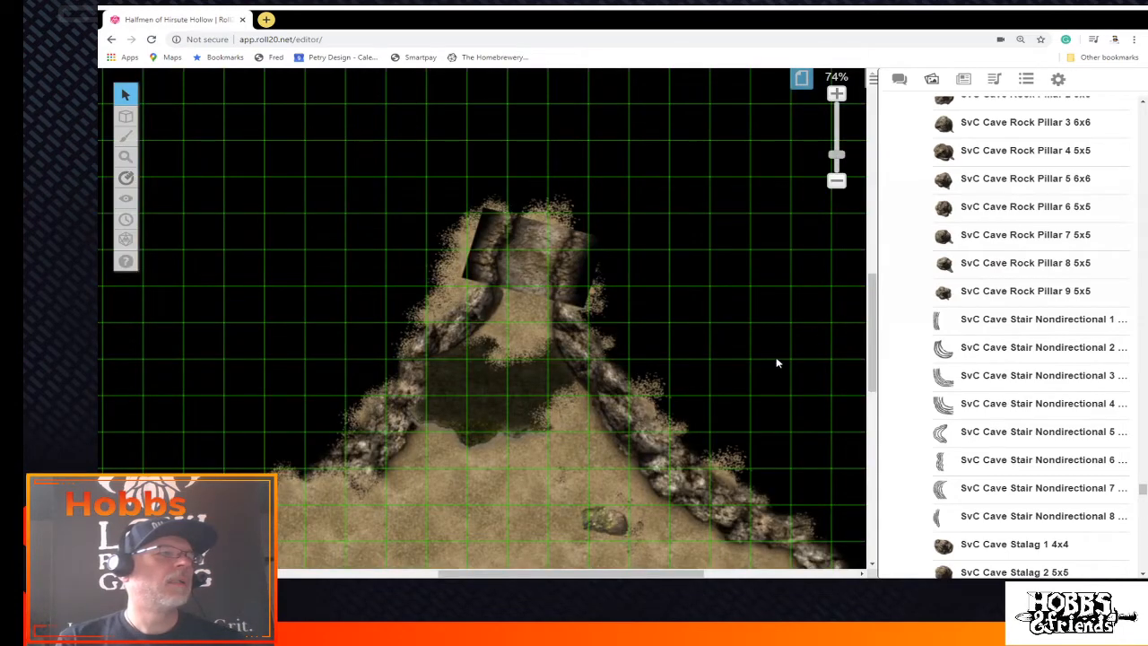
Switch the active layer to Map & Background and send the sand floor tile covering the lower left-hand rock wall to the back
mouse_move(122, 119)
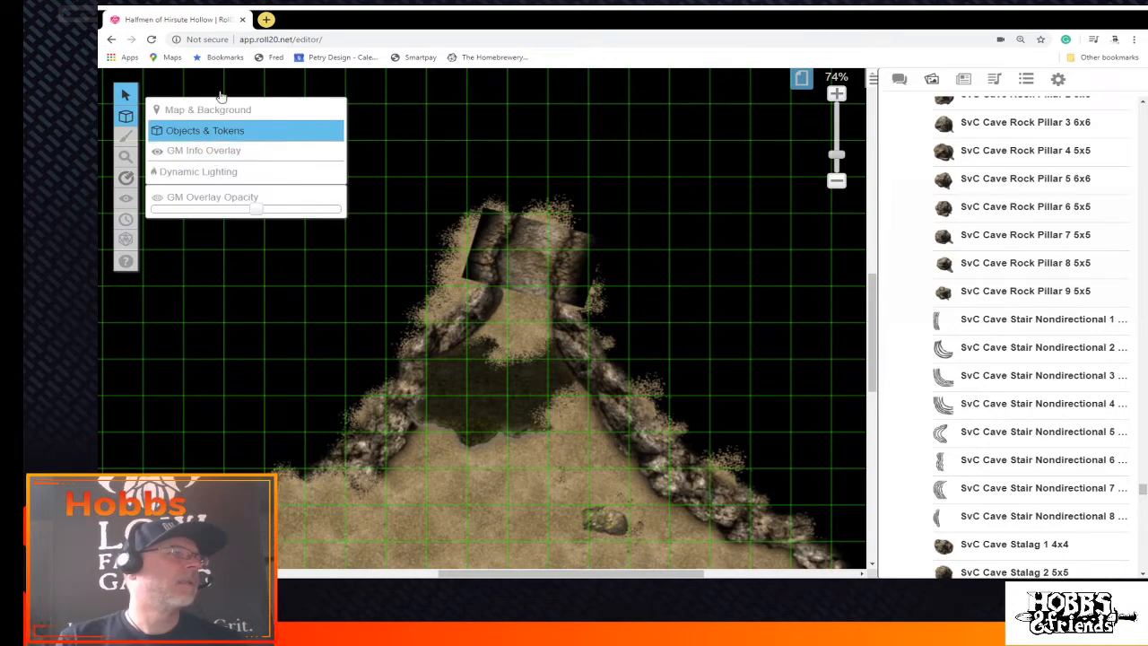
left_click(193, 109)
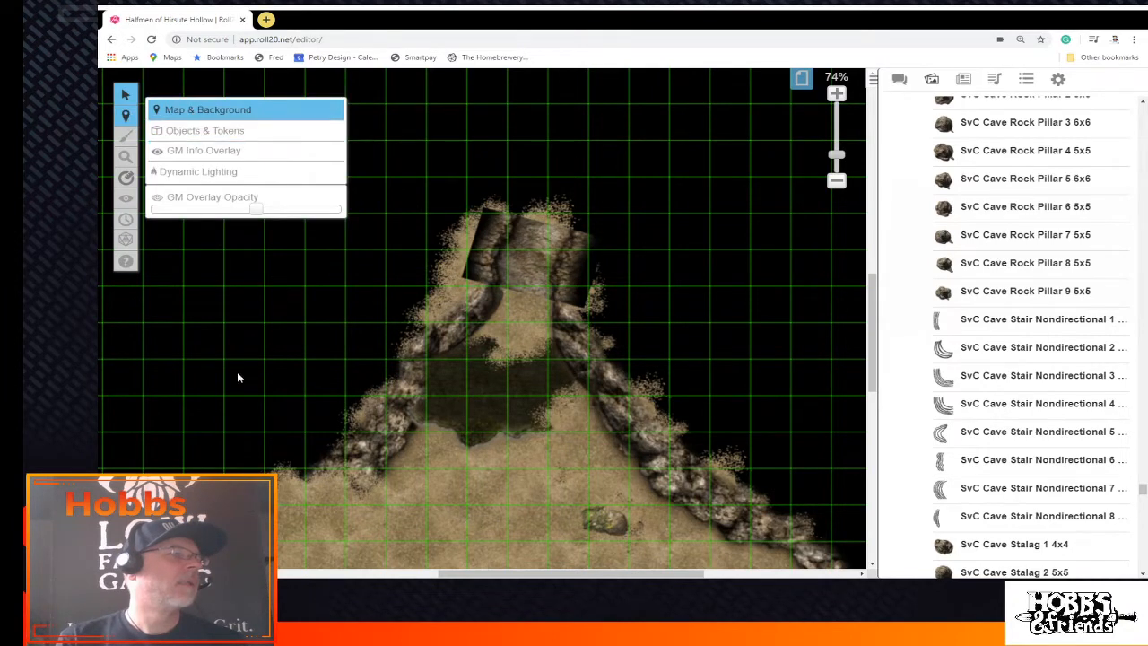
right_click(294, 507)
left_click(287, 492)
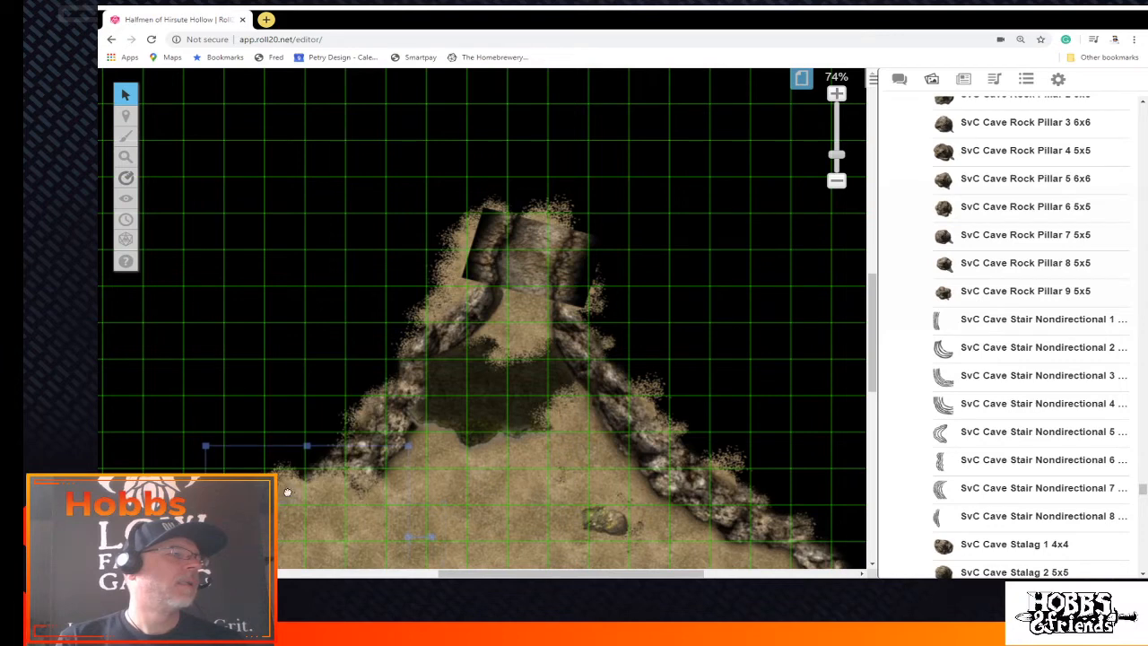
right_click(287, 491)
left_click(337, 454)
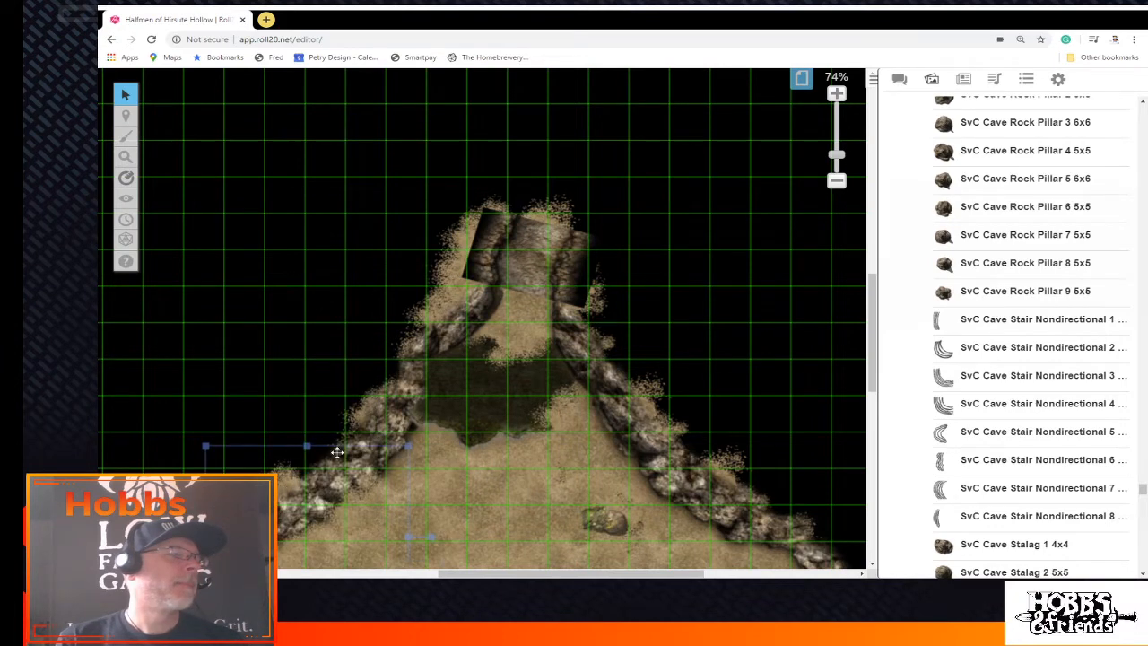
Nudge the diagonal rock wall tile on the lower left side so it lines up with the neighbouring wall tiles
scroll(337, 452, "down", 1)
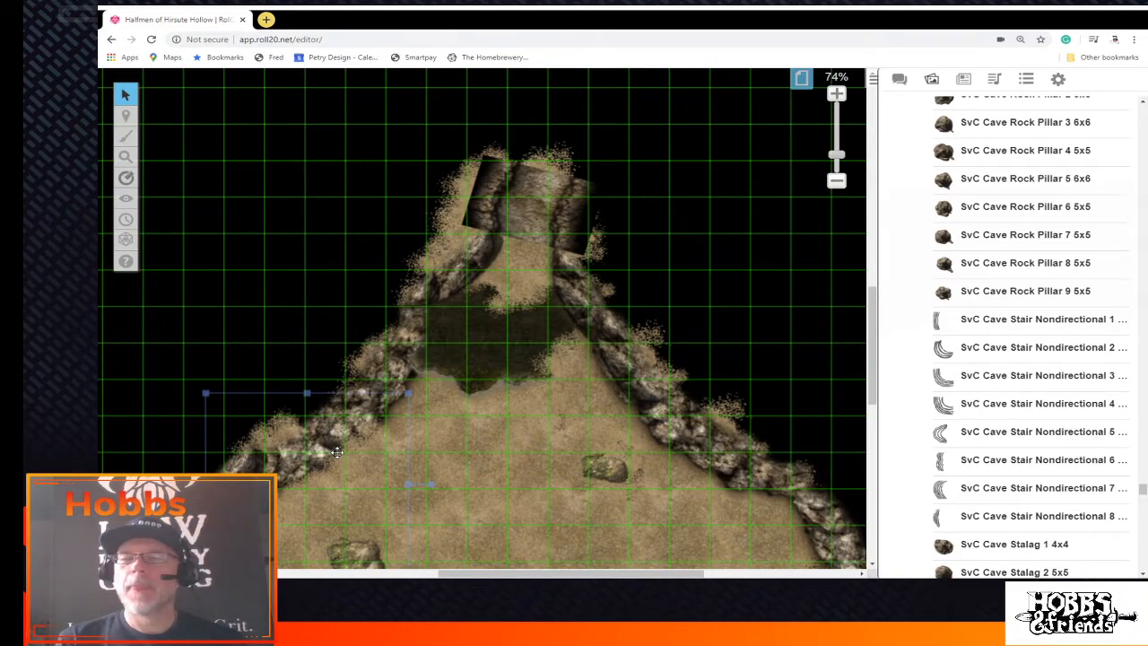
left_click_drag(252, 463, 249, 467)
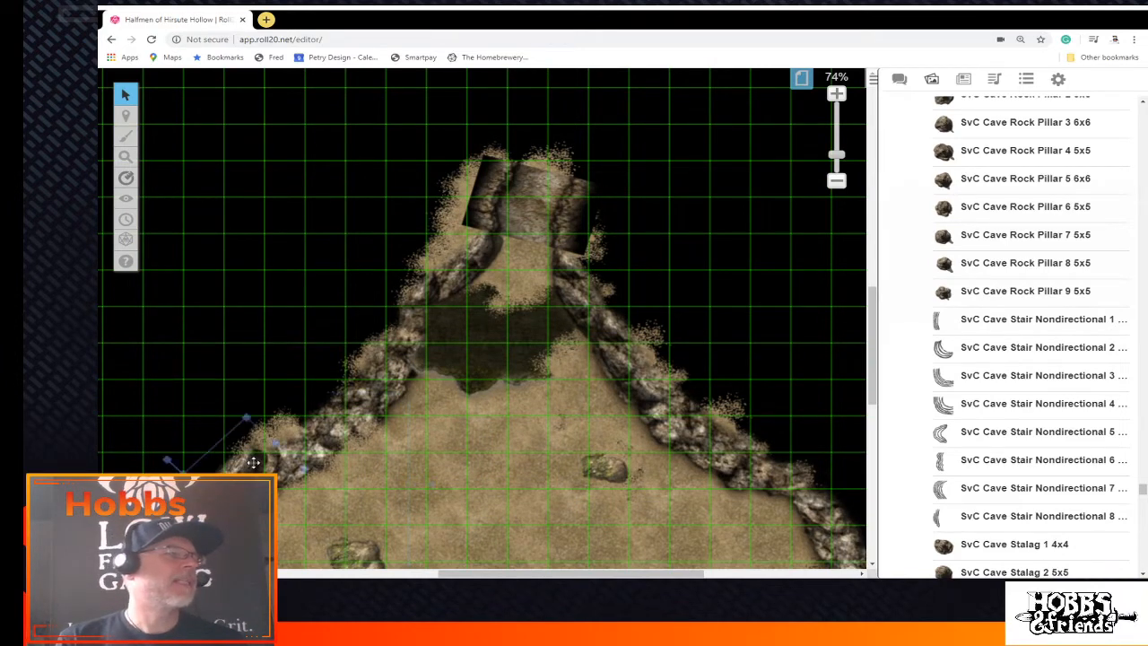
scroll(481, 319, "down", 2)
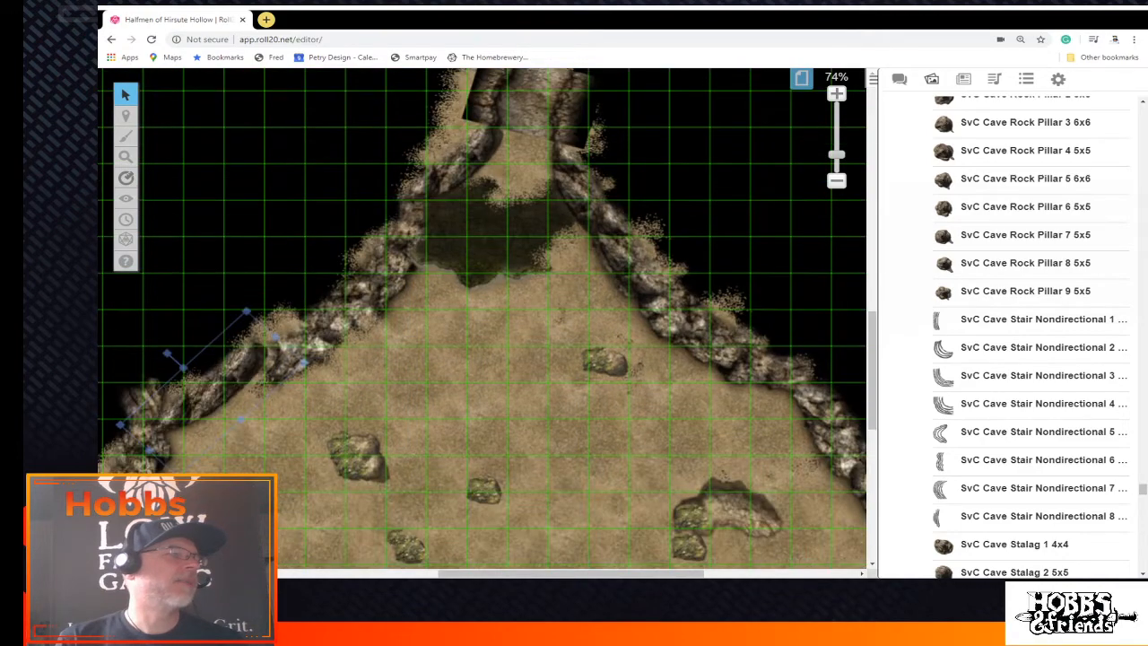
left_click(208, 396)
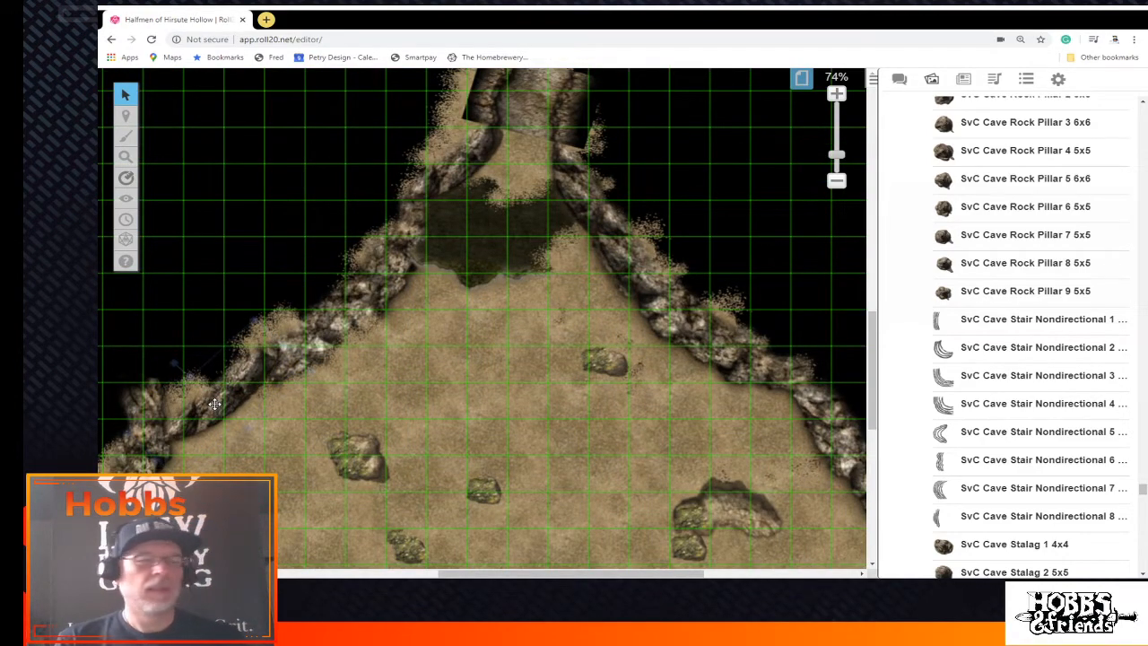
left_click_drag(215, 403, 218, 407)
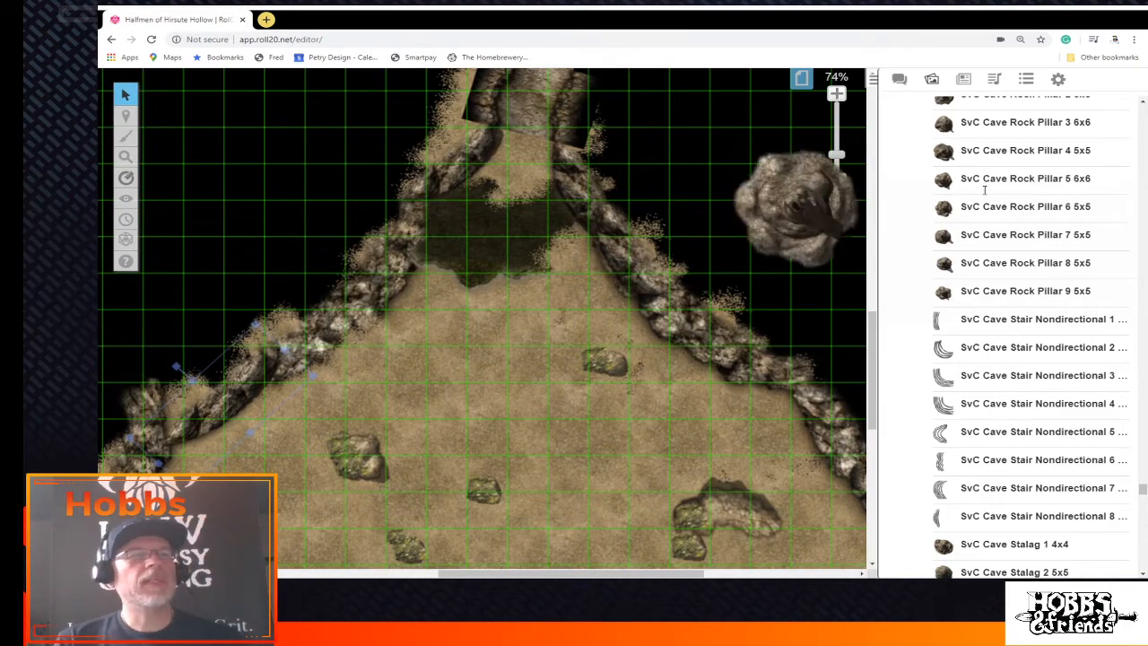
Browse the Red Cap's Maps Construction Set in the art library for ledge pieces
left_click_drag(1022, 316, 714, 293)
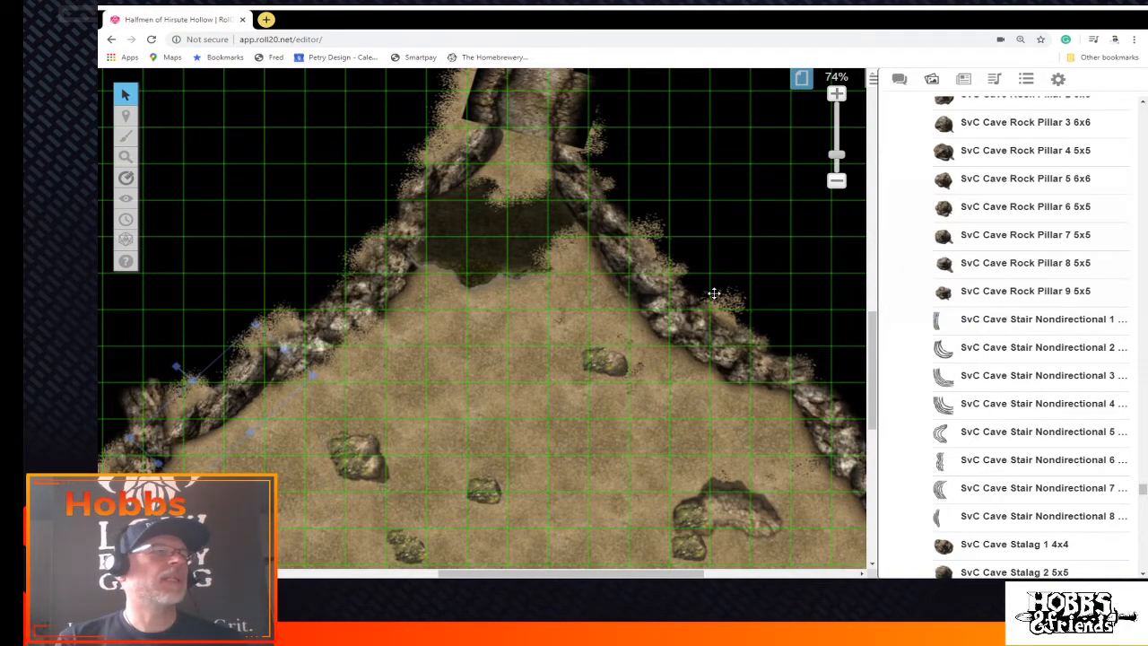
scroll(714, 294, "up", 3)
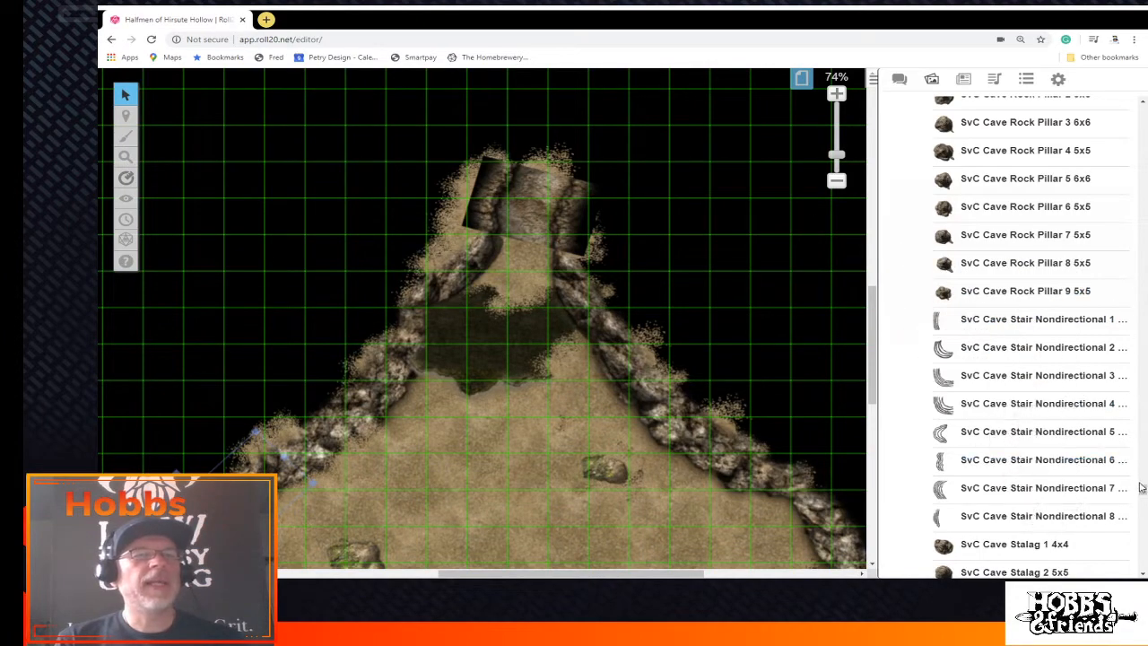
left_click_drag(1142, 489, 1142, 237)
scroll(1031, 336, "up", 20)
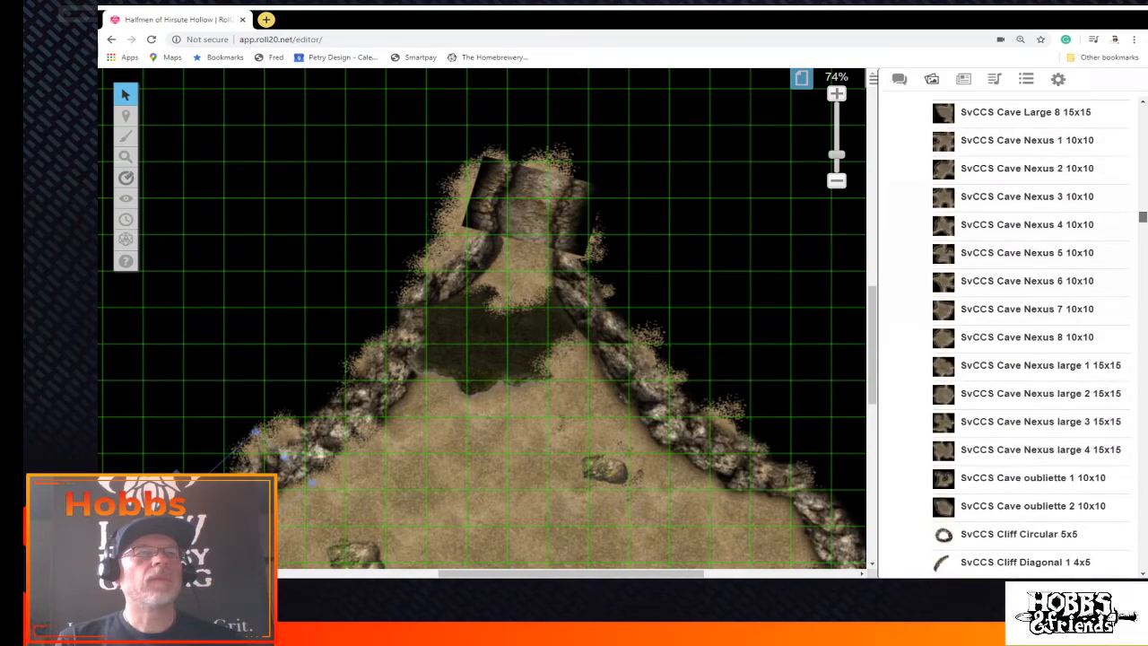
left_click_drag(1143, 183, 1142, 175)
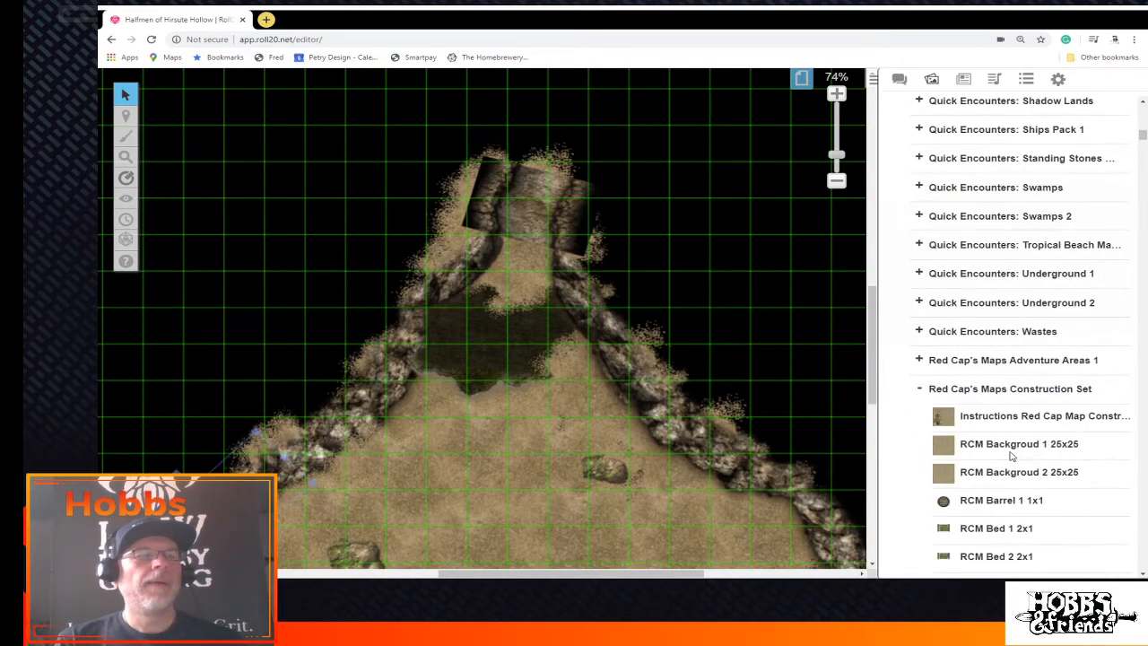
scroll(1010, 456, "down", 5)
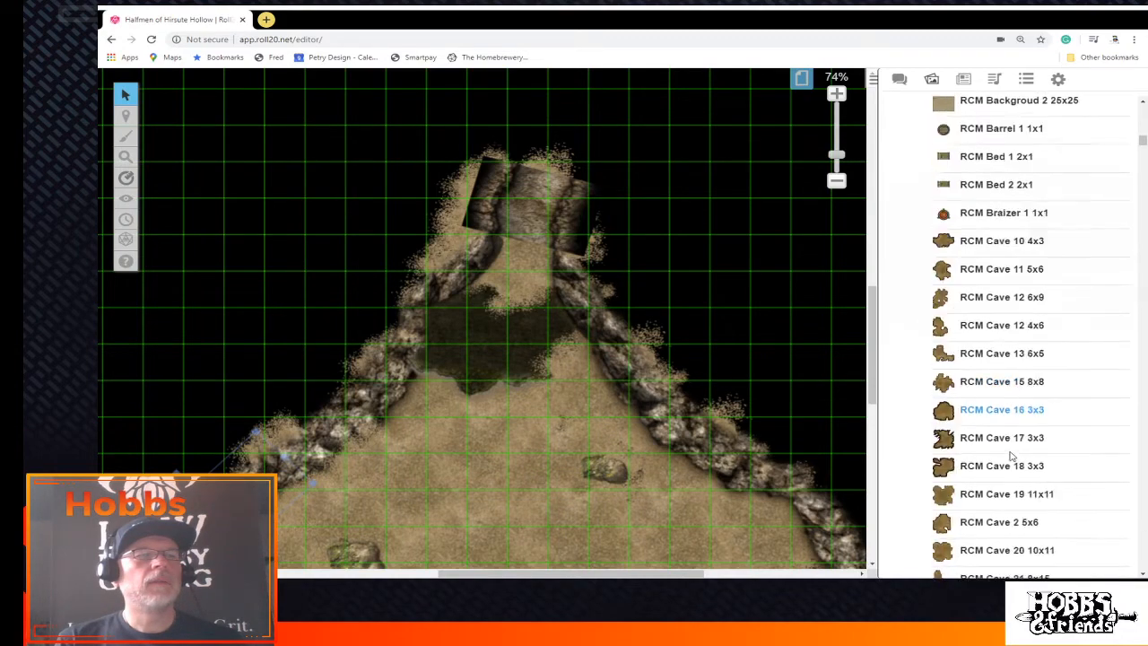
scroll(1010, 455, "down", 10)
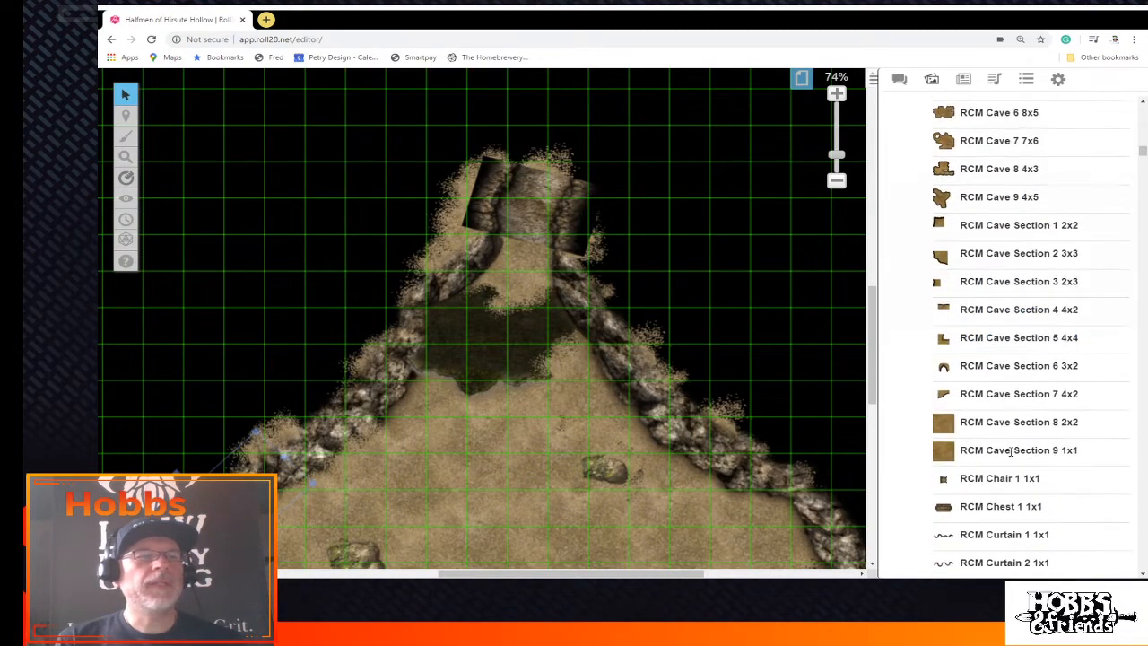
scroll(1010, 456, "down", 5)
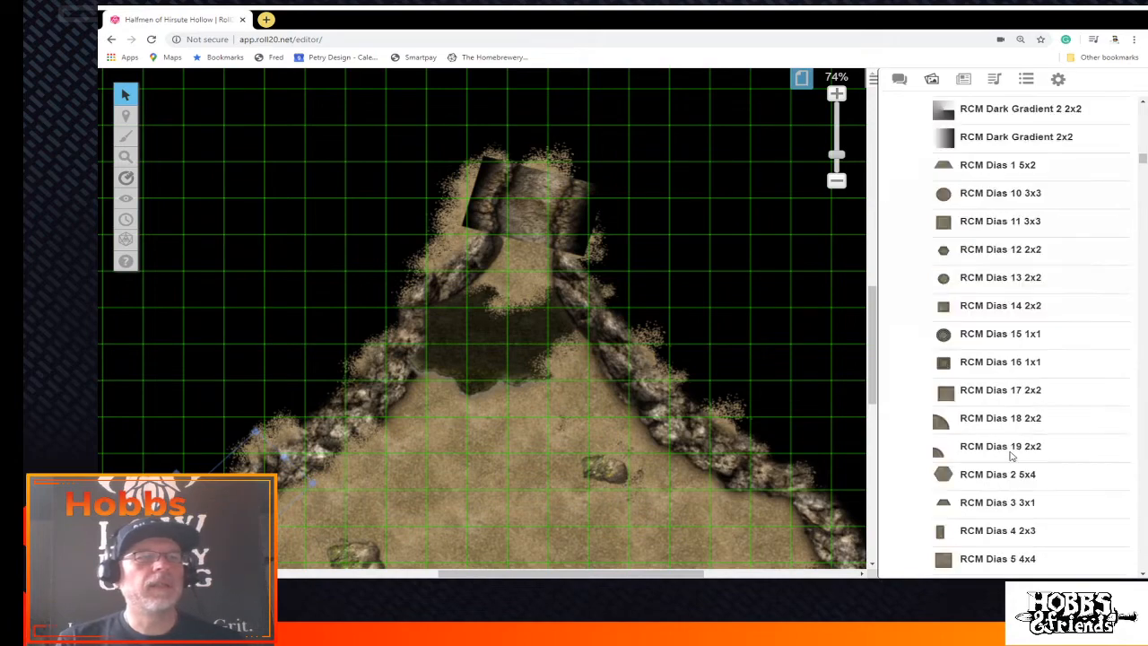
scroll(1010, 456, "down", 9)
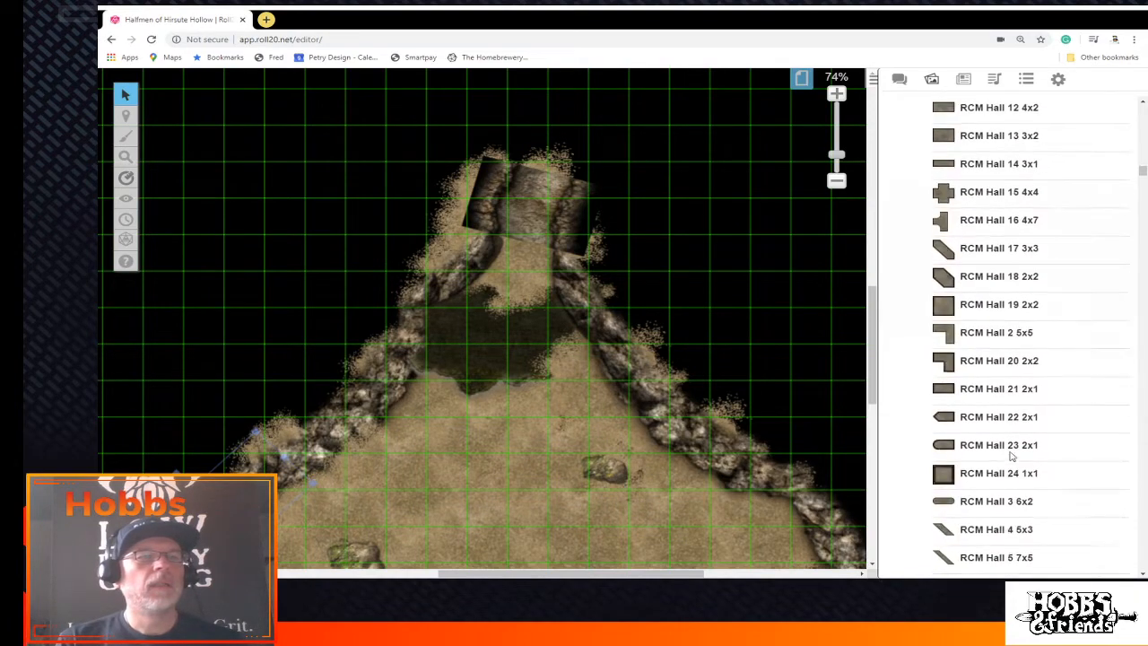
scroll(1009, 456, "down", 14)
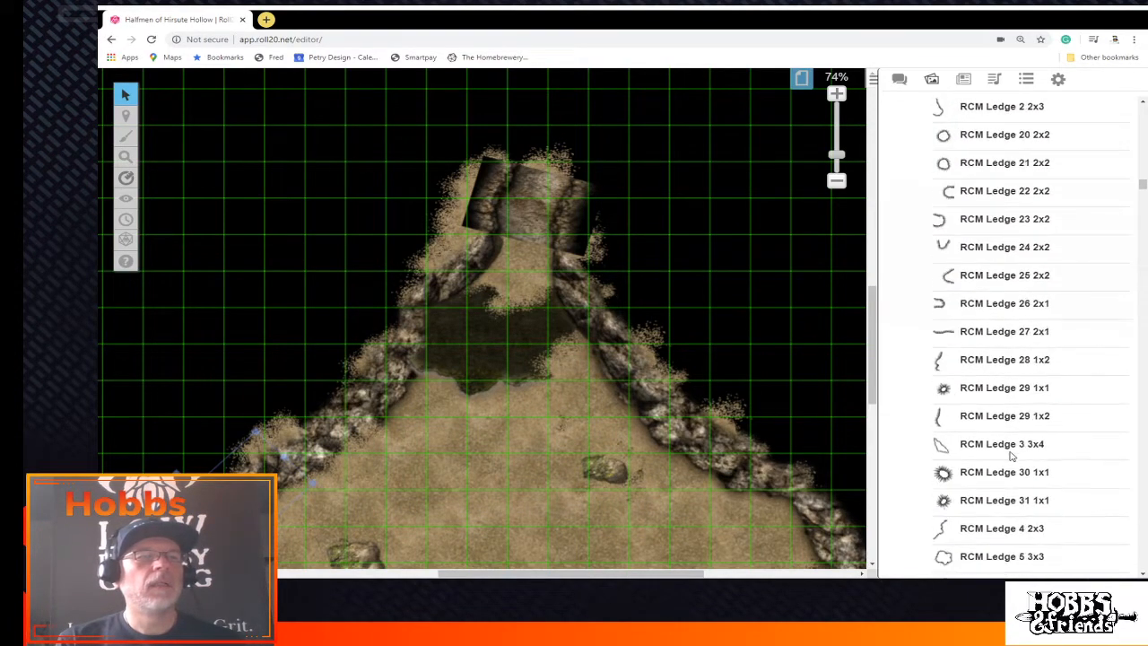
scroll(1010, 456, "up", 2)
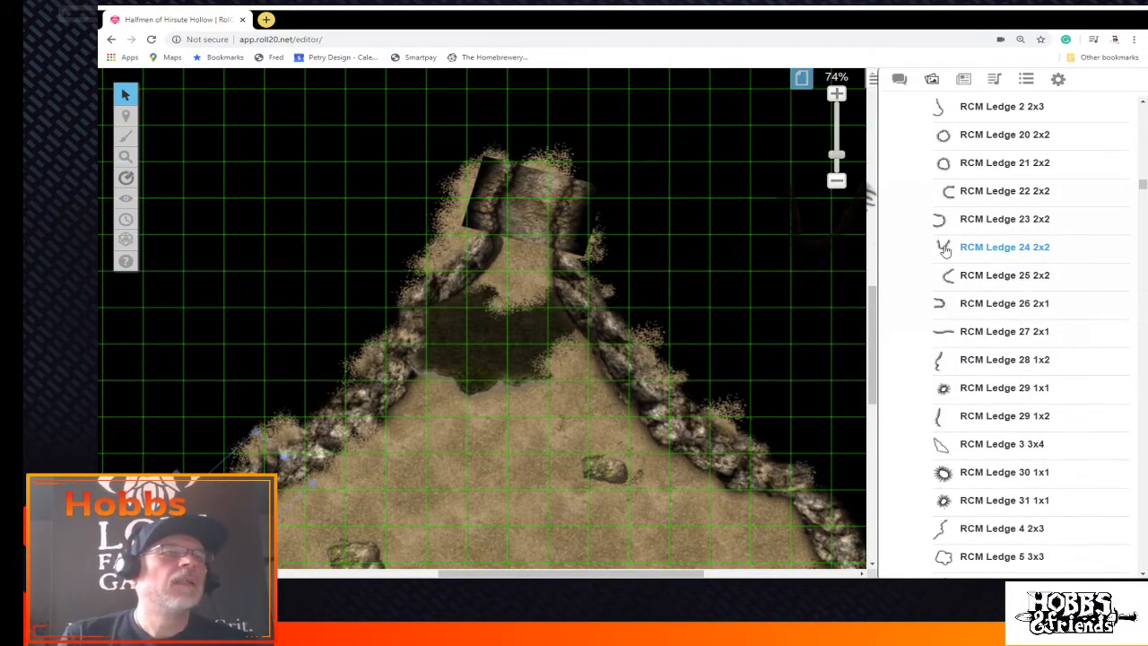
Place the RCM Ledge 25 2x2 tile at the swamp pool's upper end and rotate it so its V shape points down into the pool
left_click_drag(939, 279, 481, 317)
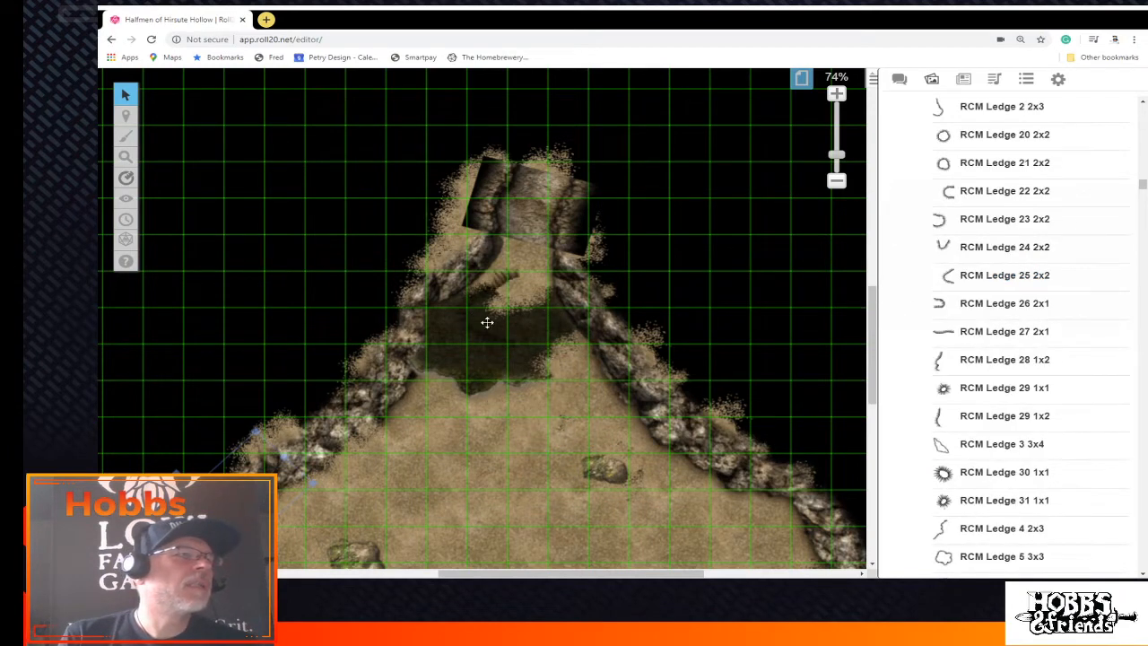
left_click_drag(520, 261, 485, 292)
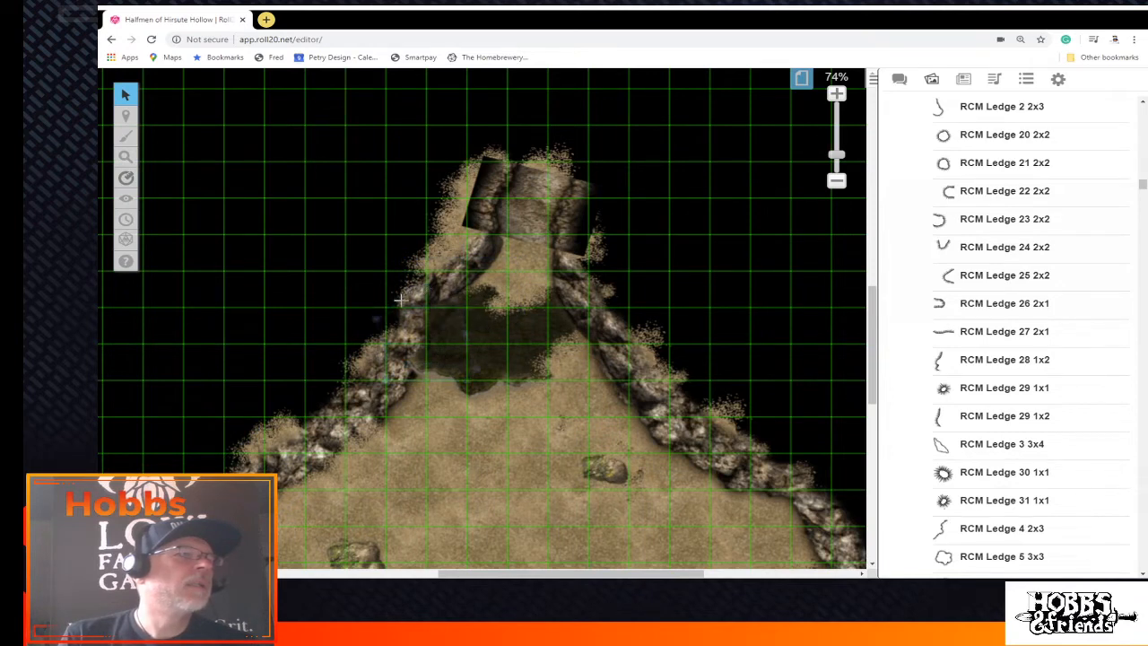
left_click(369, 336)
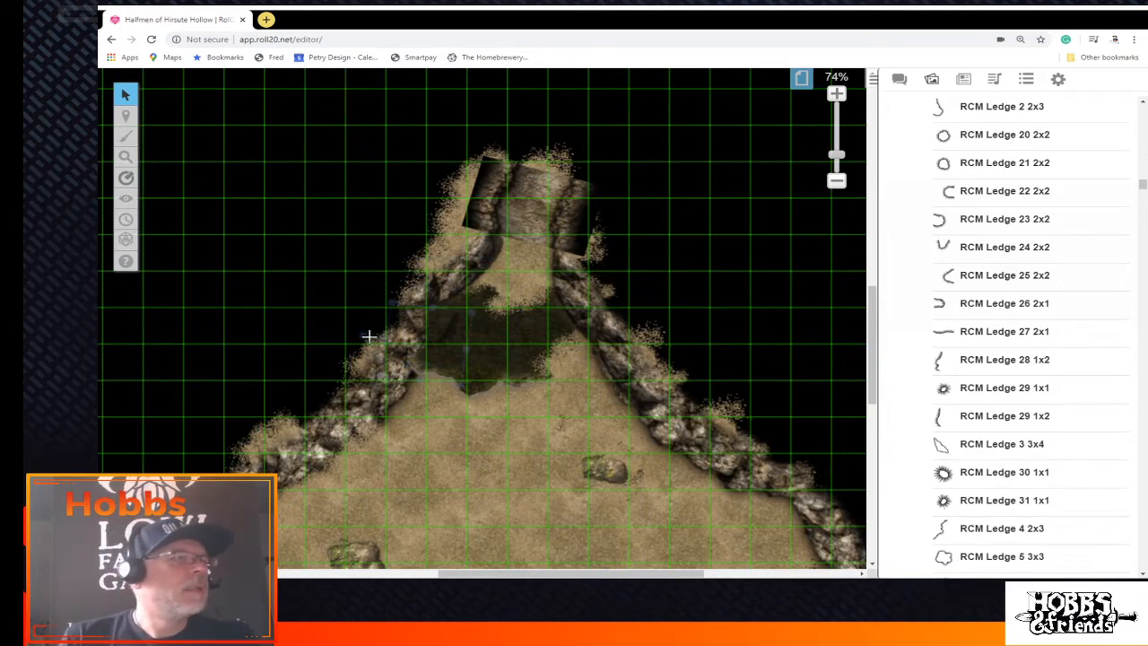
left_click_drag(512, 283, 511, 299)
left_click_drag(539, 341, 551, 353)
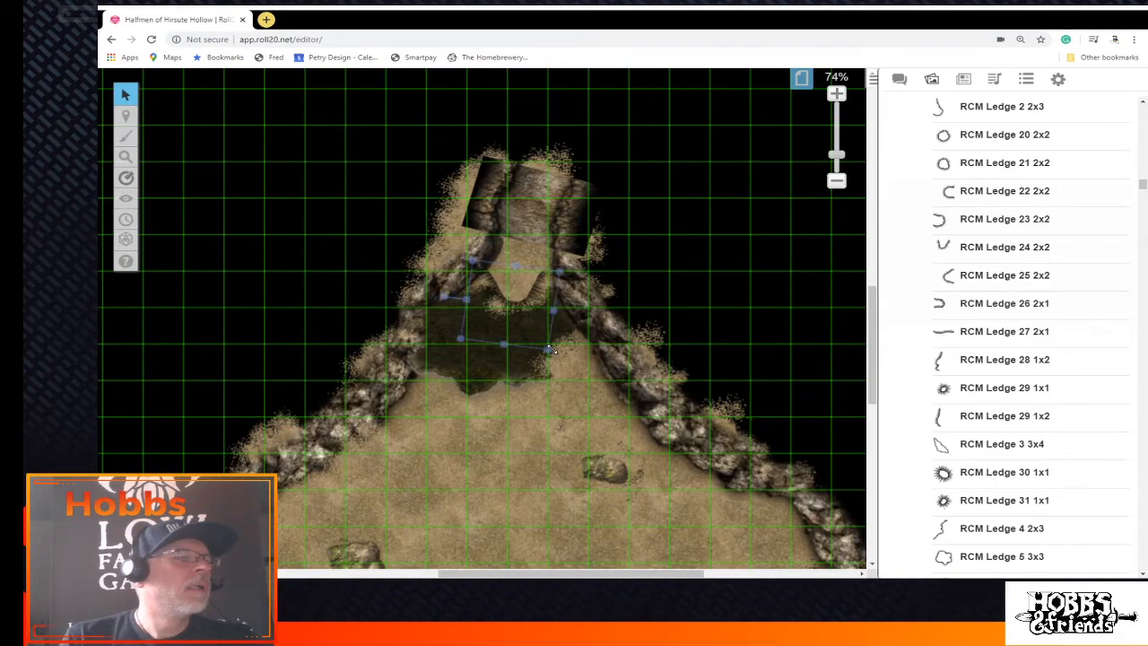
Move the ledge tile down into the swamp pool, enlarge it and centre it around the sandy edge below the tunnel
left_click_drag(837, 154, 837, 132)
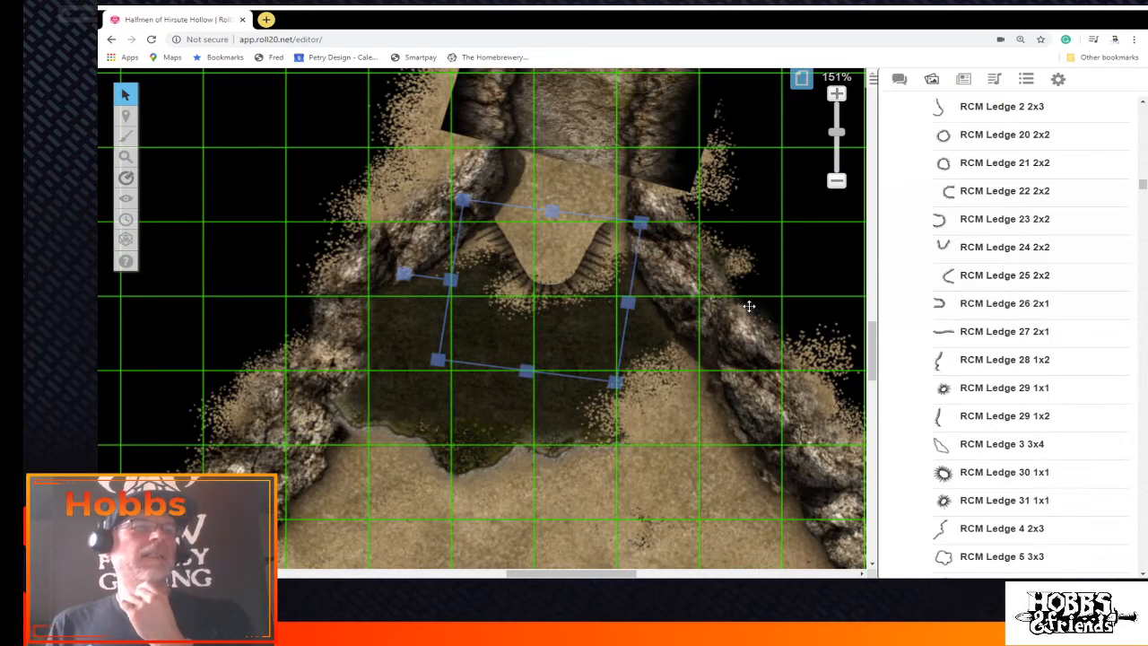
left_click_drag(950, 331, 671, 337)
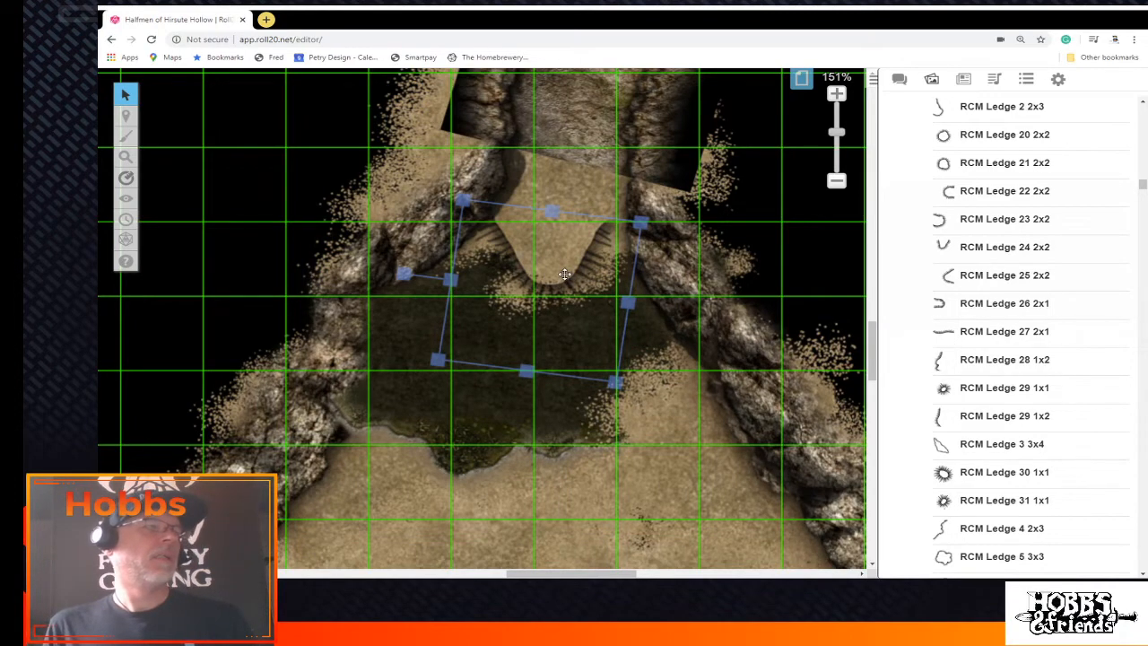
left_click_drag(564, 274, 547, 341)
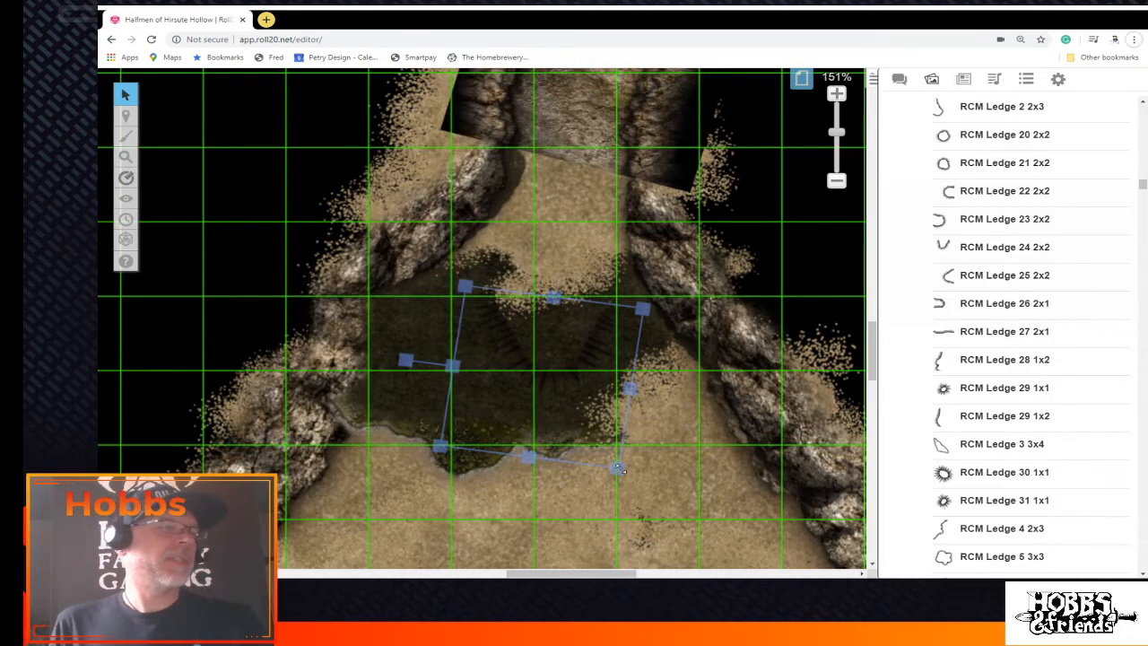
left_click_drag(617, 468, 692, 498)
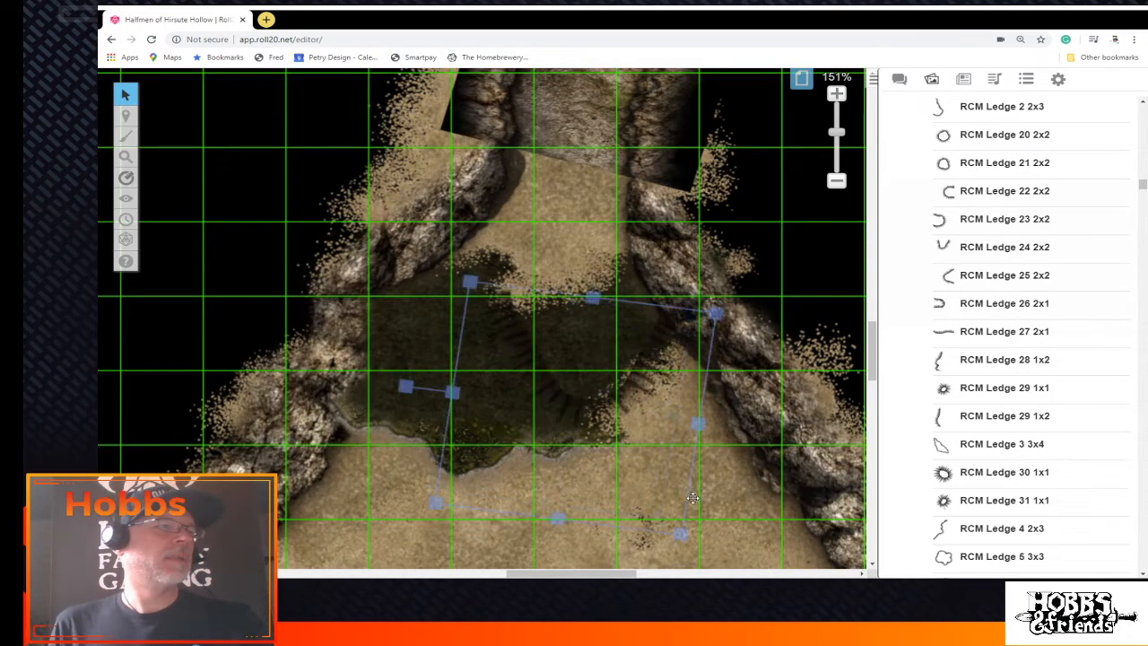
left_click_drag(592, 390, 525, 370)
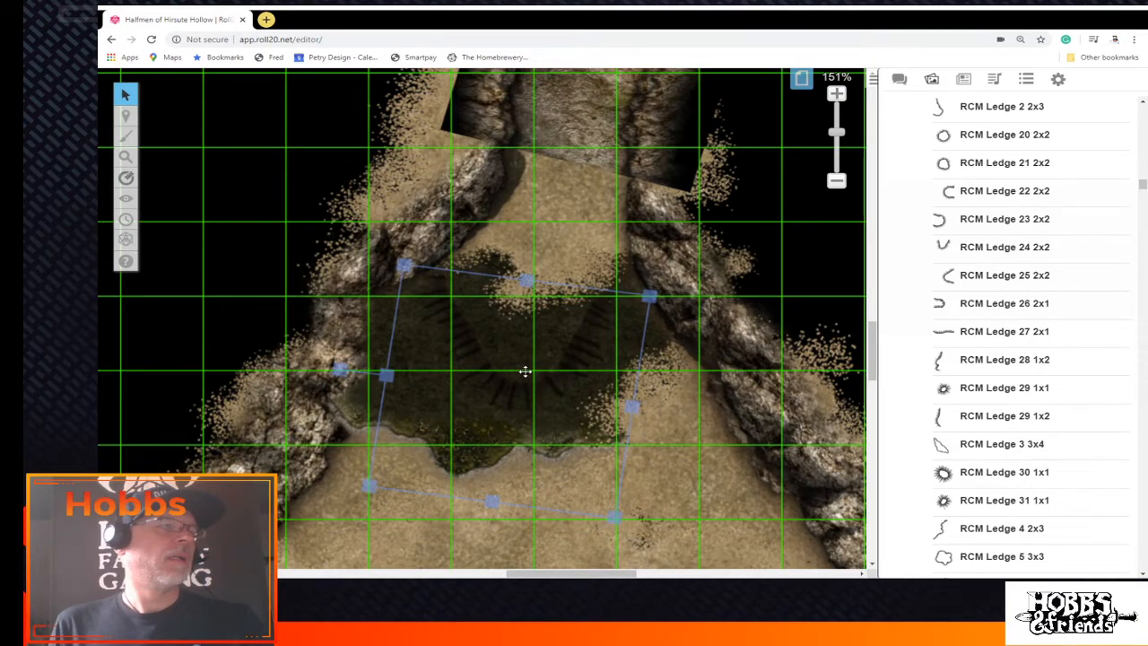
left_click_drag(526, 371, 540, 356)
left_click_drag(664, 281, 551, 338)
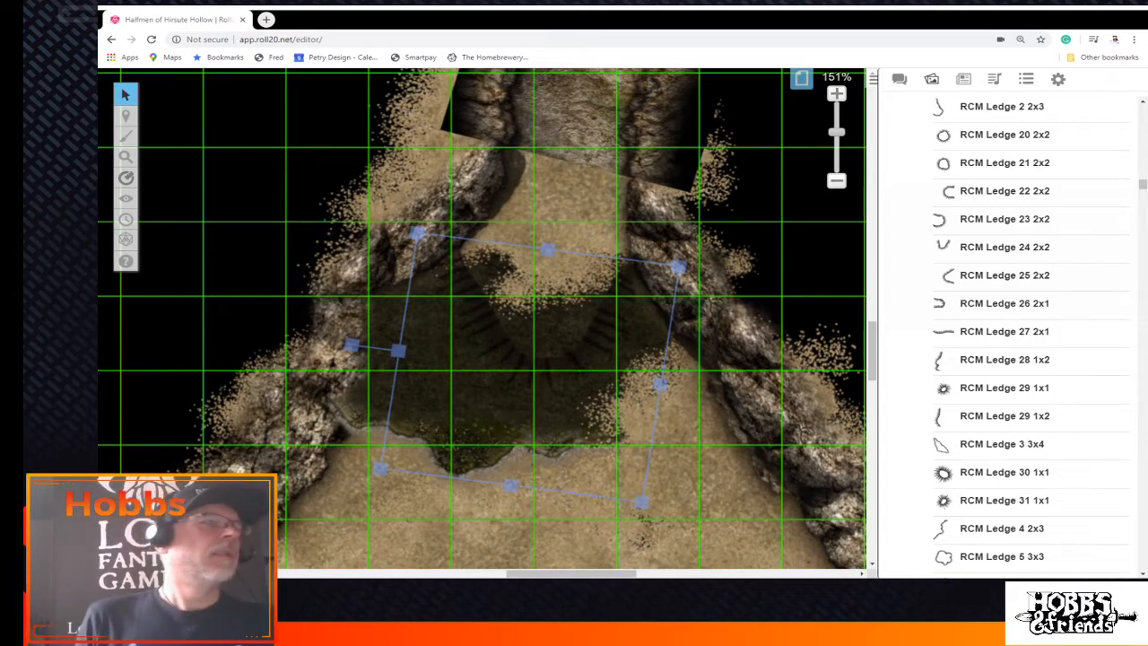
Switch the active layer to Objects & Tokens and check the ledge within the swamp pool
mouse_move(125, 115)
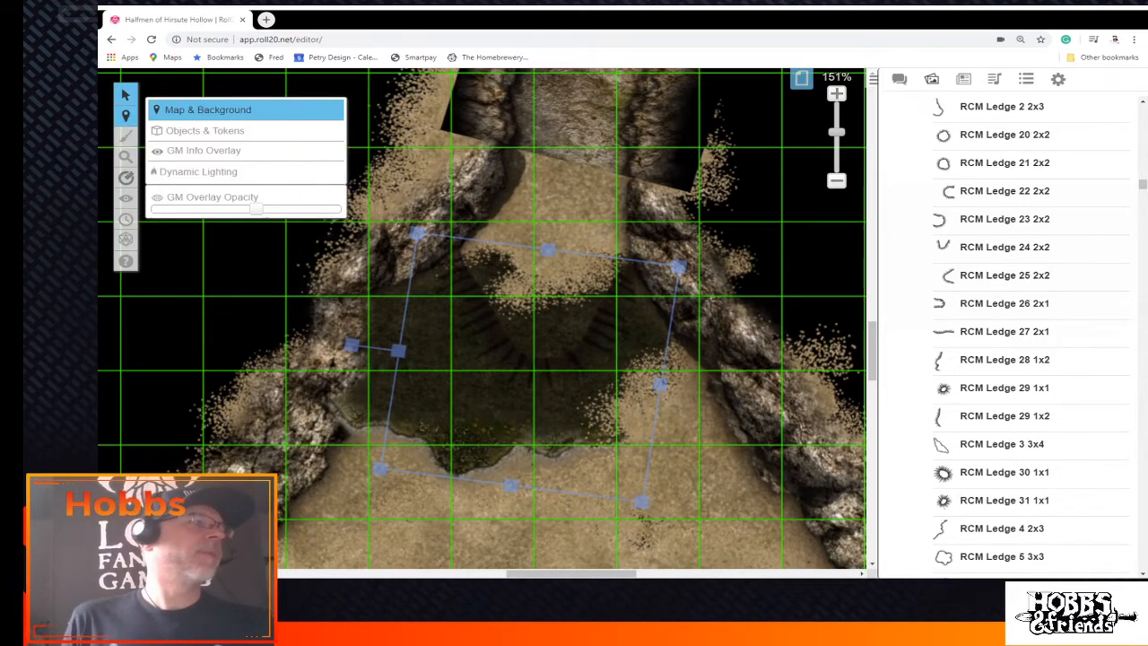
left_click(174, 131)
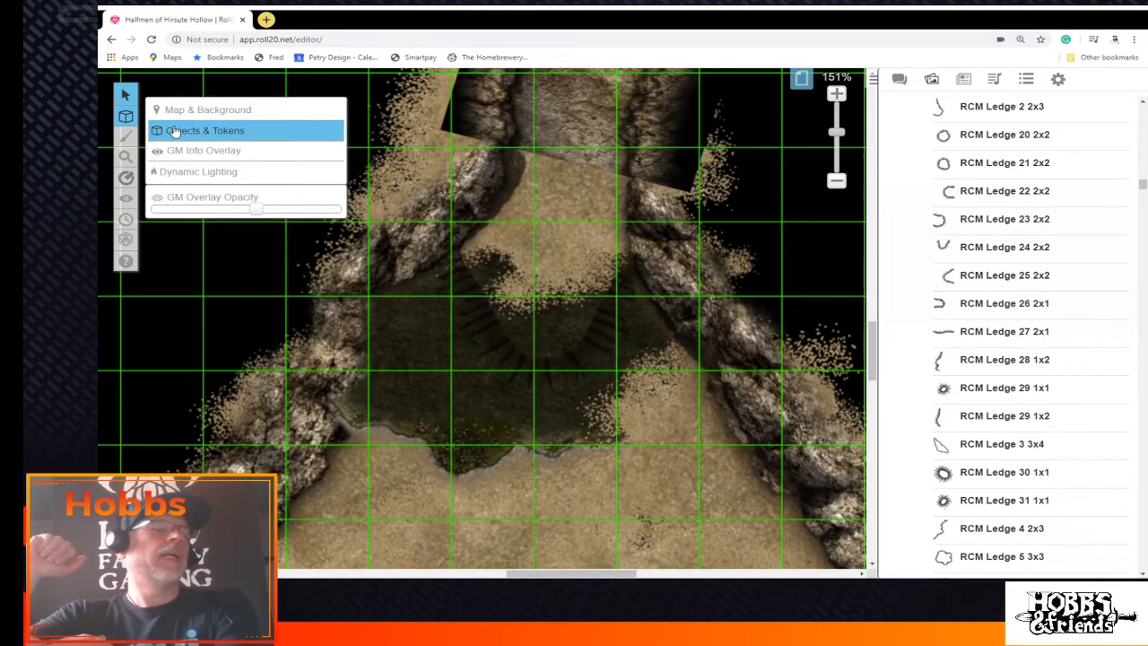
scroll(440, 485, "down", 5)
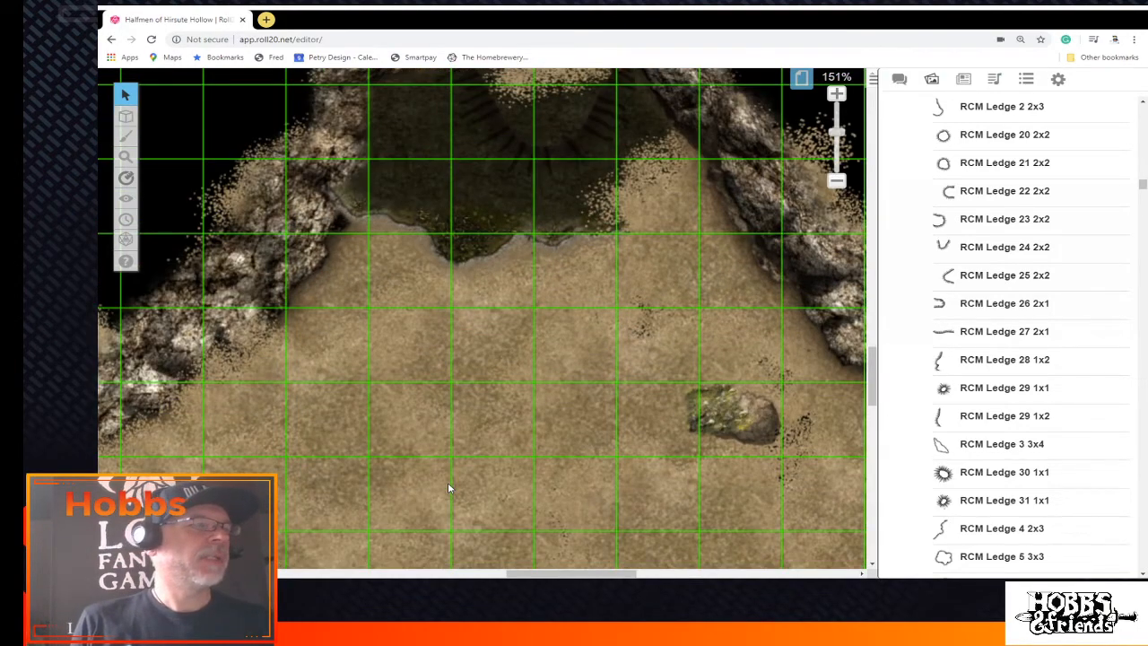
scroll(449, 486, "up", 1)
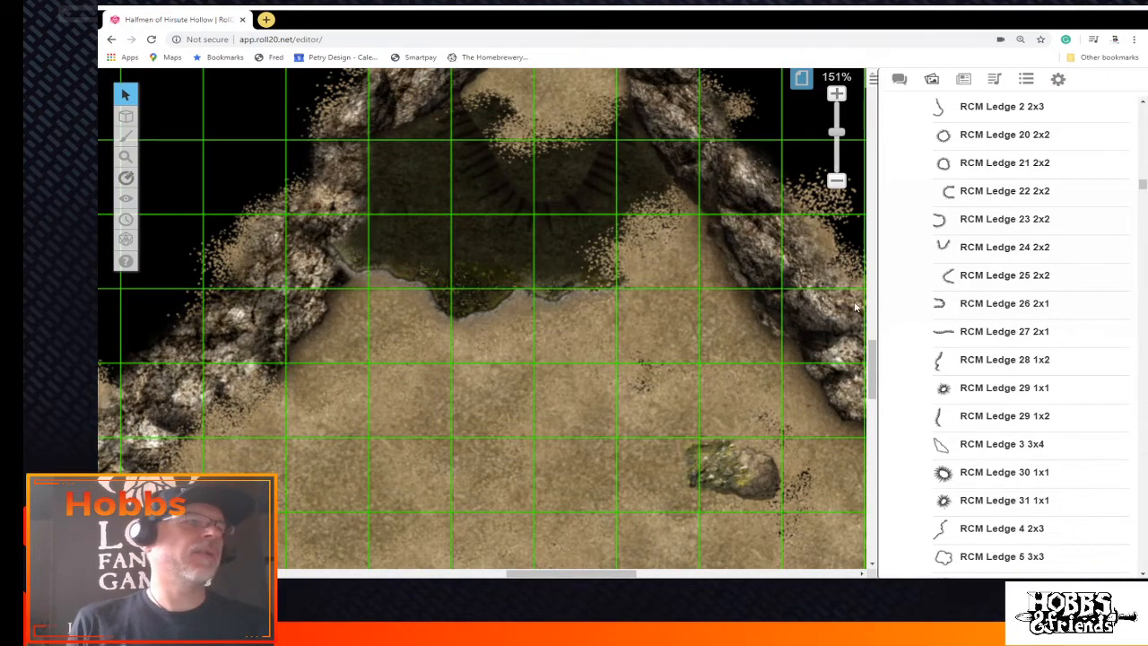
Collapse the Red Cap's Maps Construction Set and browse the Save Vs. Cave Con-struction Save set for tunnel tiles
scroll(757, 342, "up", 5)
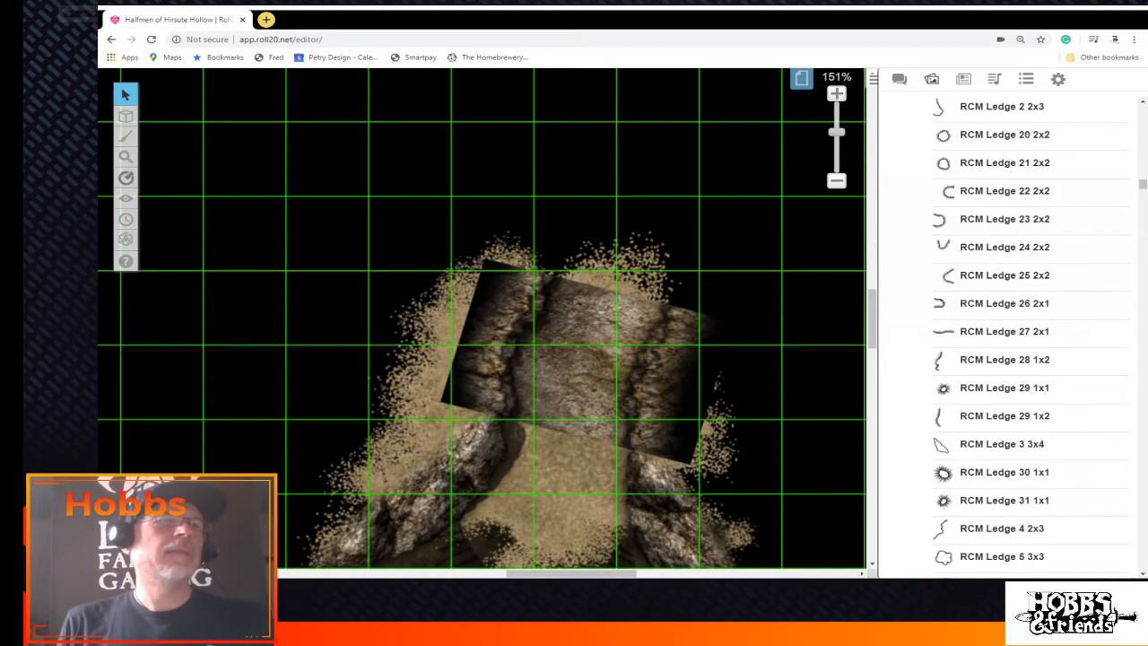
left_click_drag(1142, 183, 1142, 135)
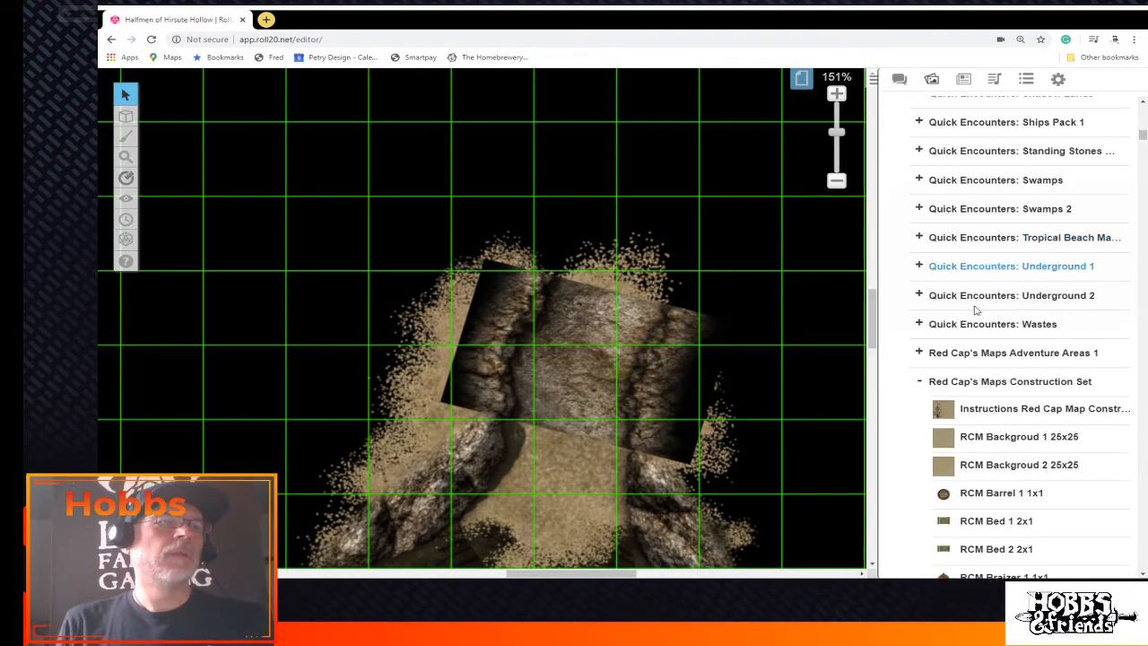
left_click(919, 383)
scroll(923, 400, "down", 10)
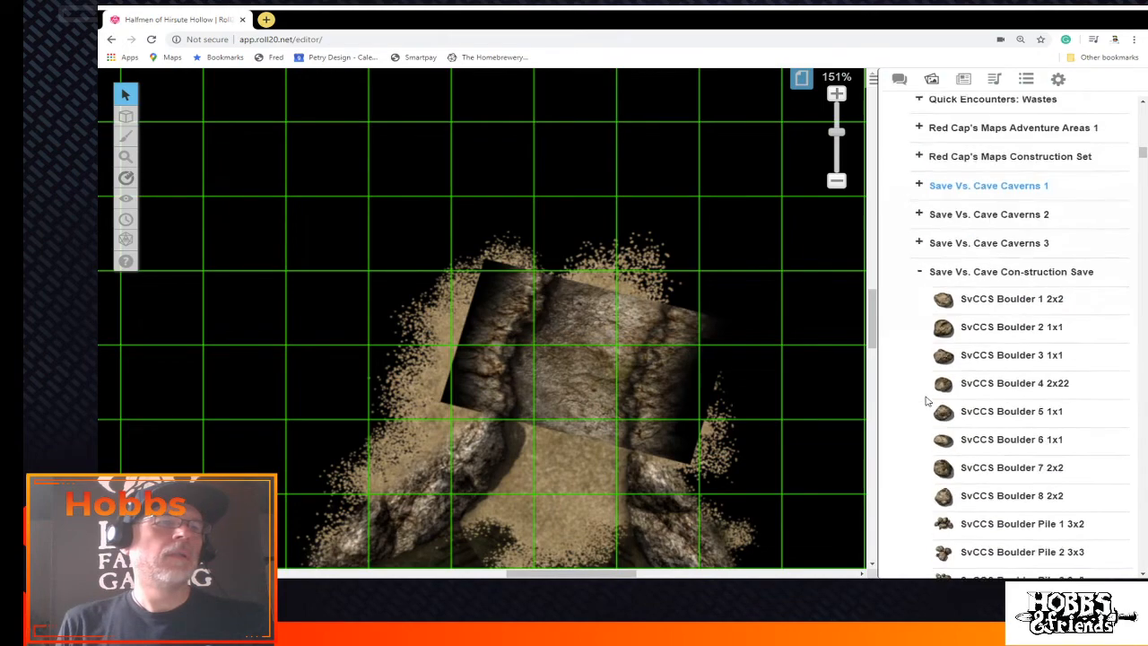
scroll(927, 401, "down", 1)
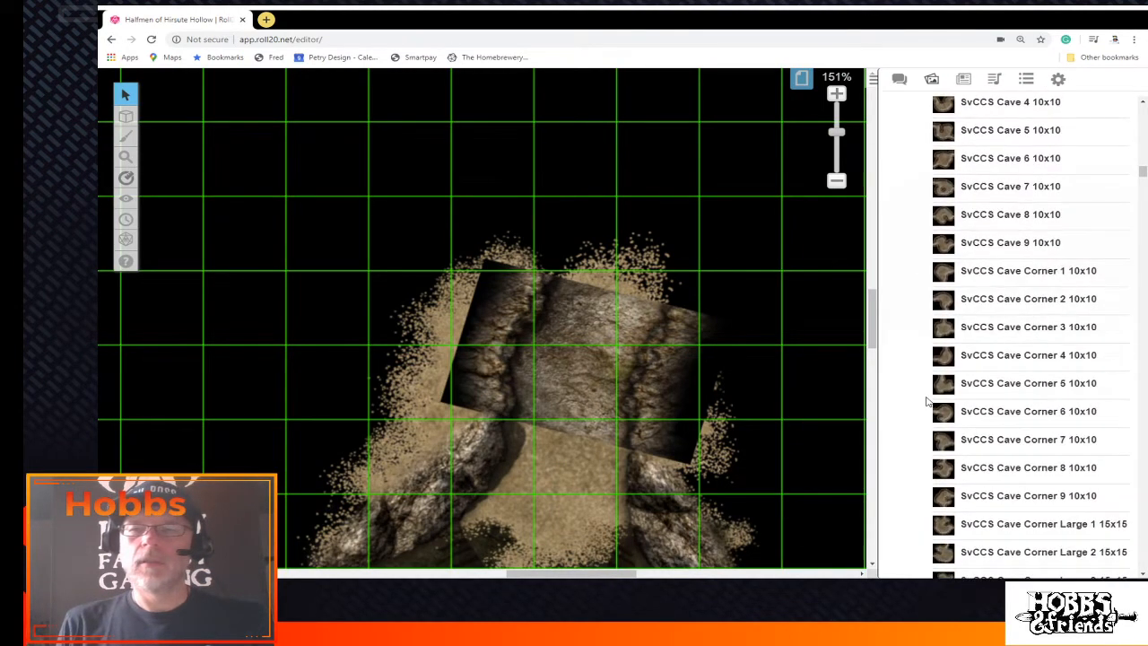
scroll(927, 401, "down", 10)
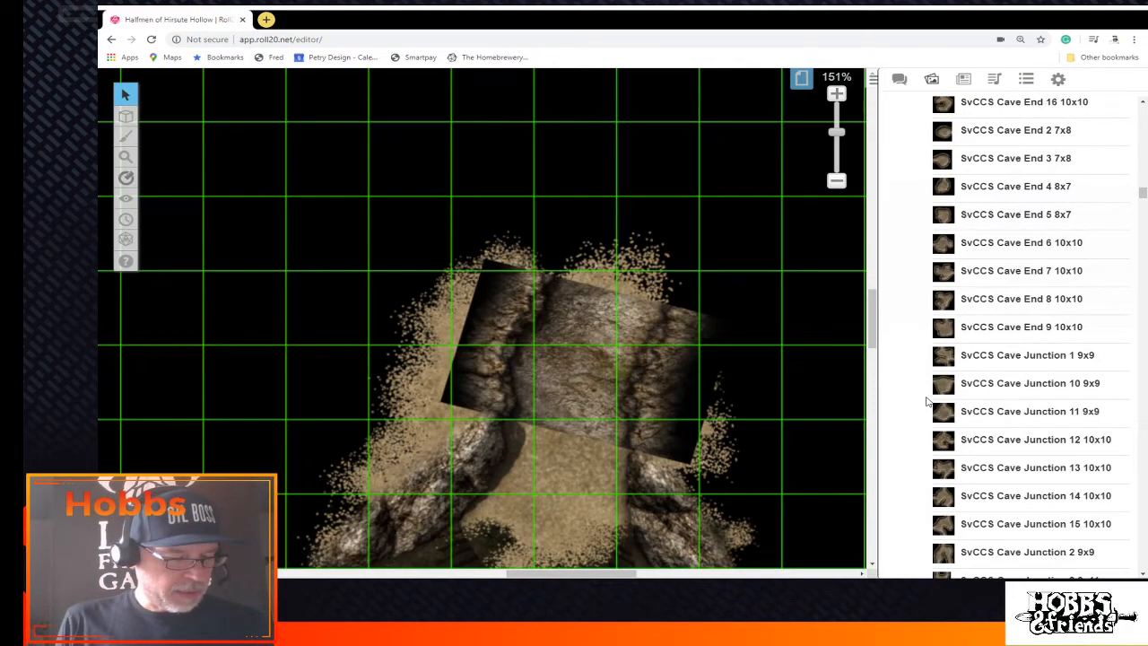
scroll(927, 401, "down", 1)
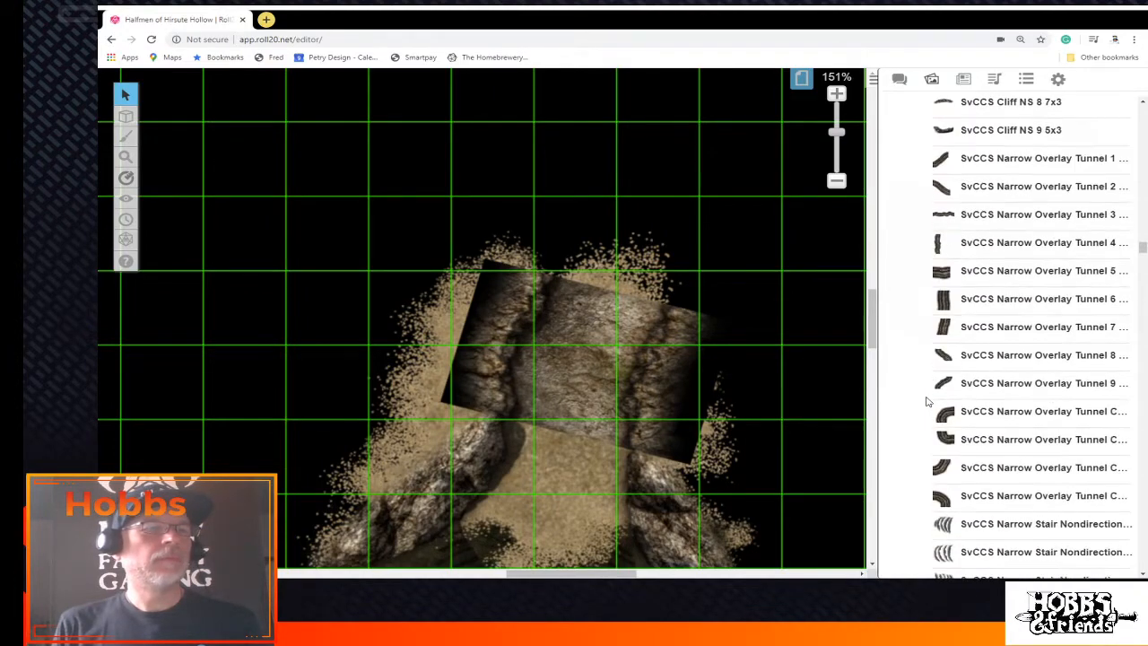
scroll(927, 402, "down", 12)
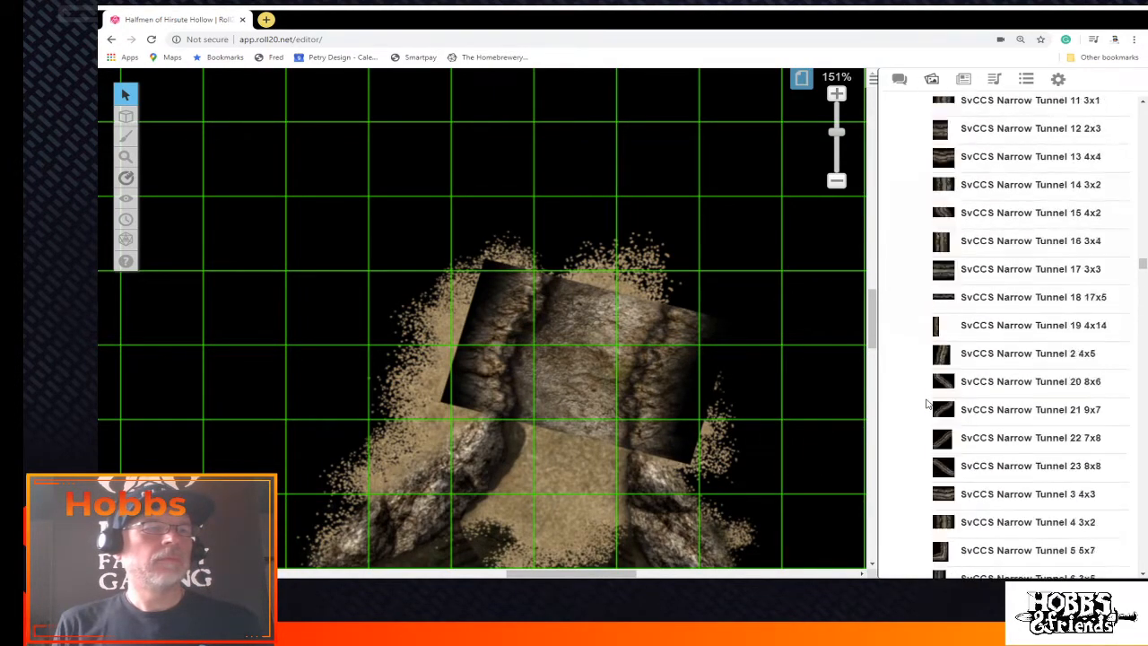
scroll(927, 402, "down", 15)
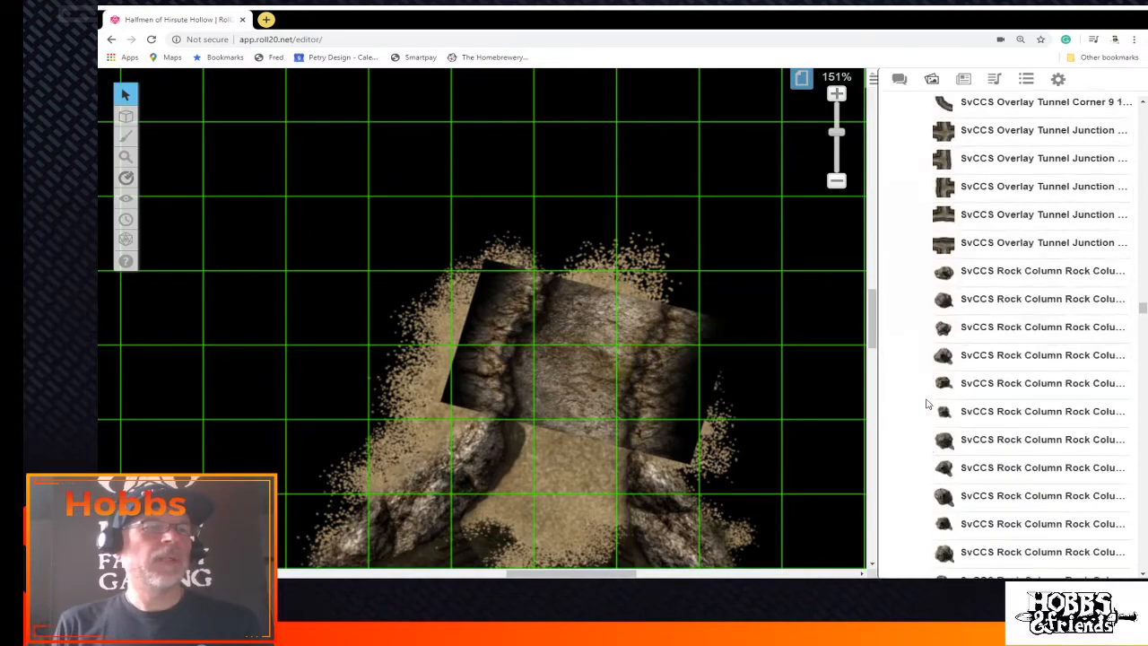
scroll(927, 403, "down", 14)
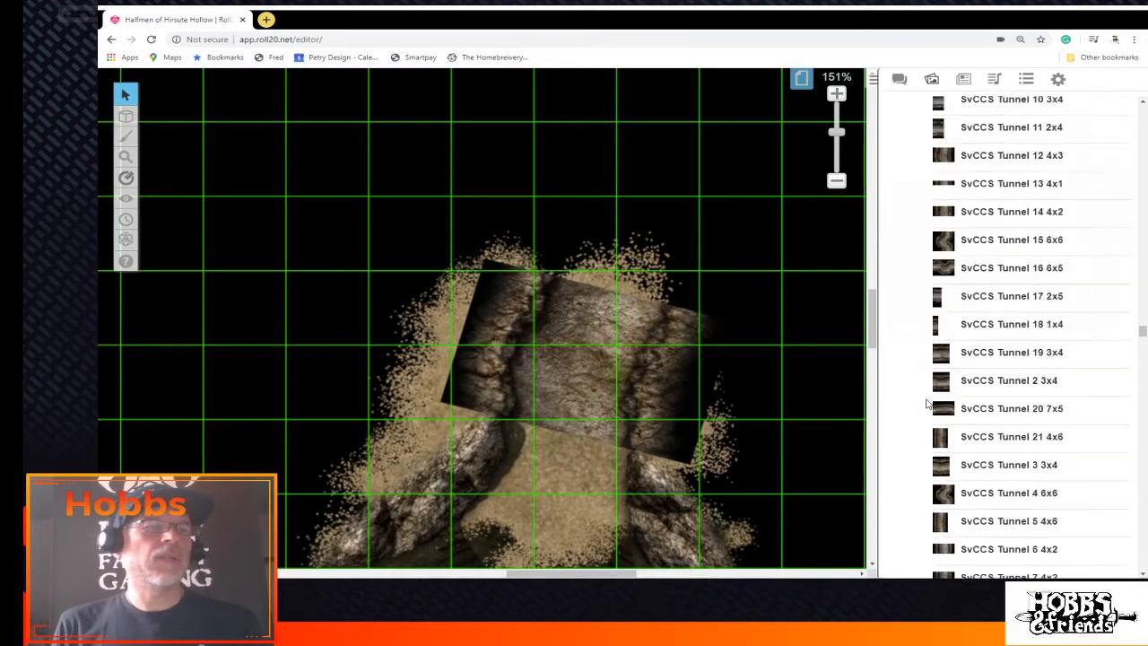
scroll(927, 402, "down", 8)
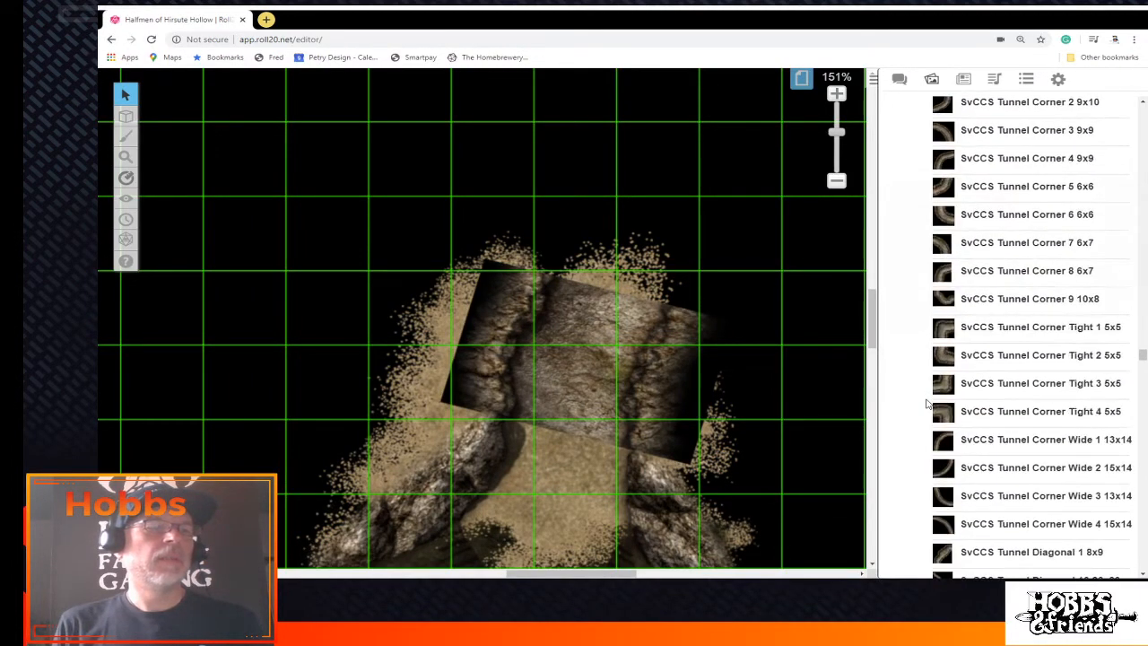
scroll(927, 403, "down", 4)
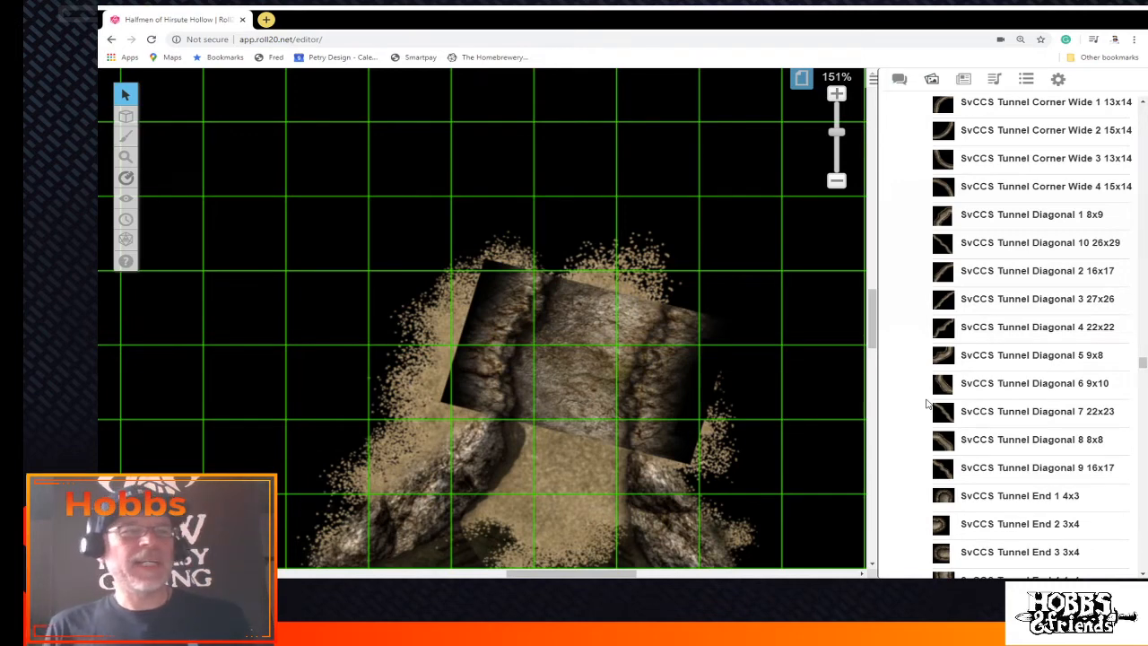
Preview the SvCCS Tunnel Diagonal, Corner and Buldge tiles to find a piece that extends the tunnel
mouse_move(910, 338)
scroll(921, 306, "down", 5)
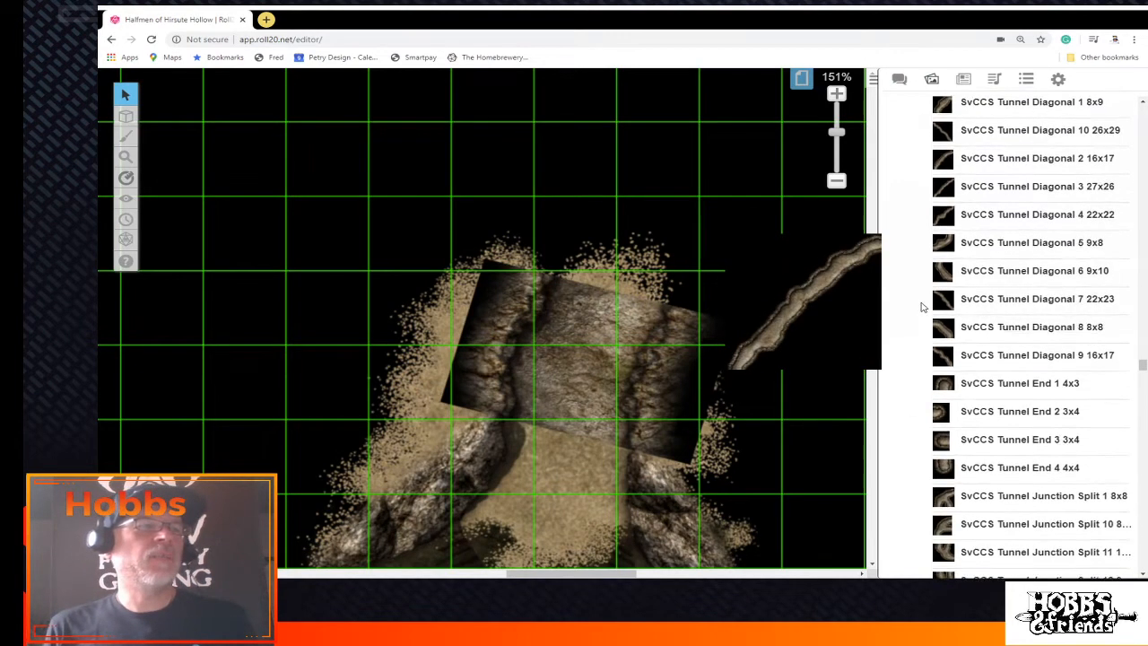
scroll(921, 307, "up", 15)
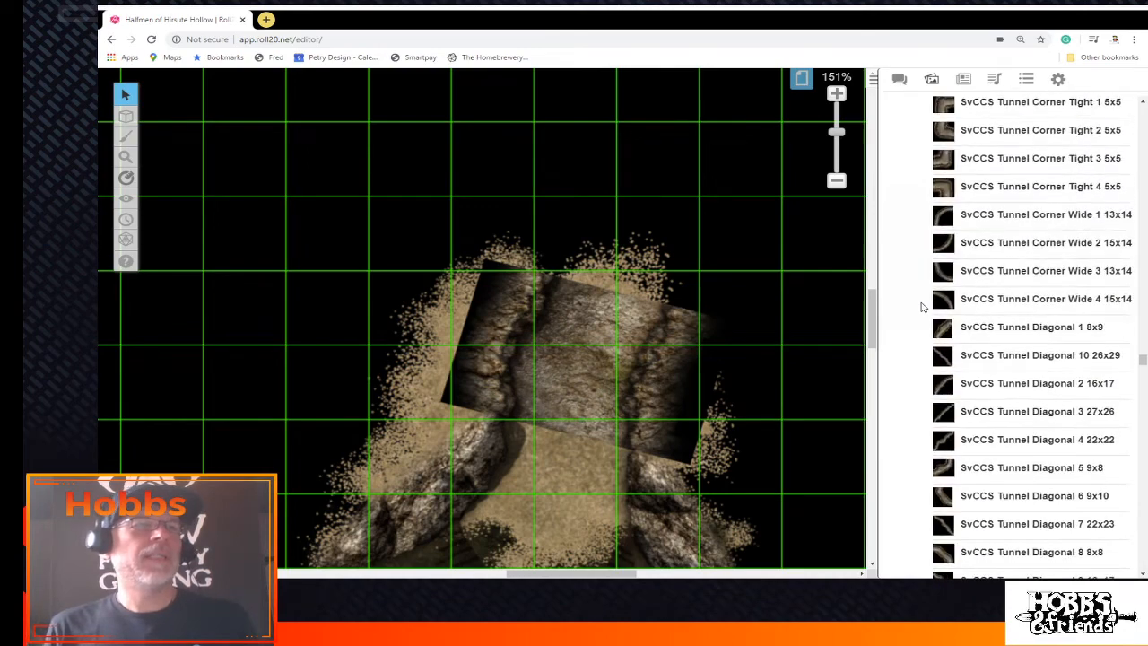
scroll(921, 307, "up", 3)
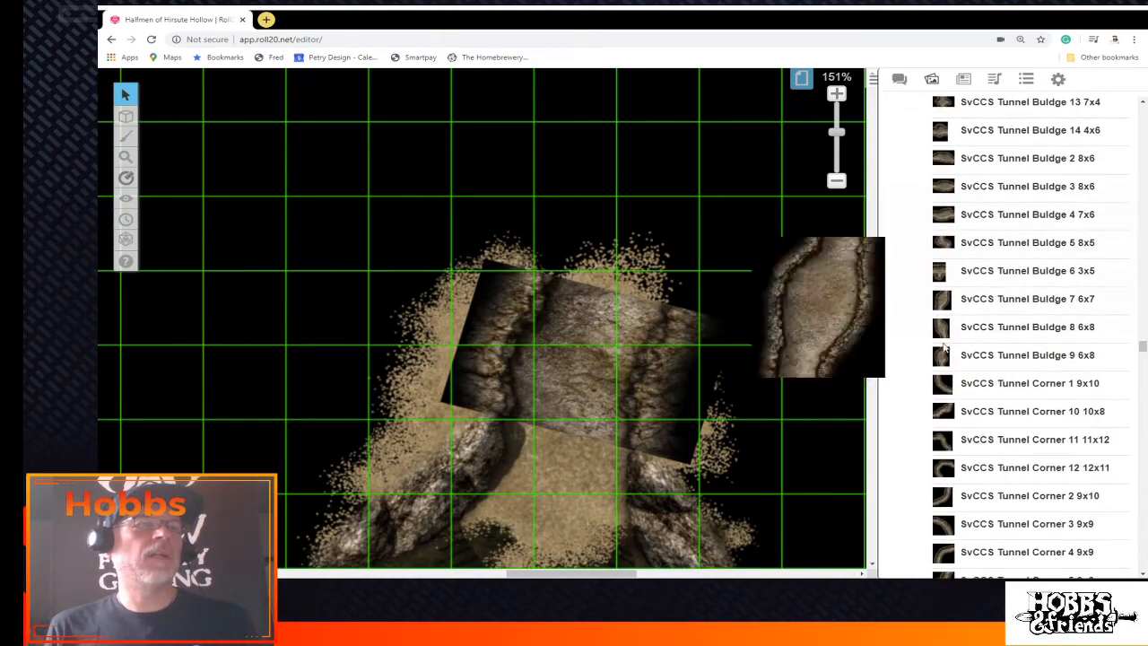
mouse_move(947, 372)
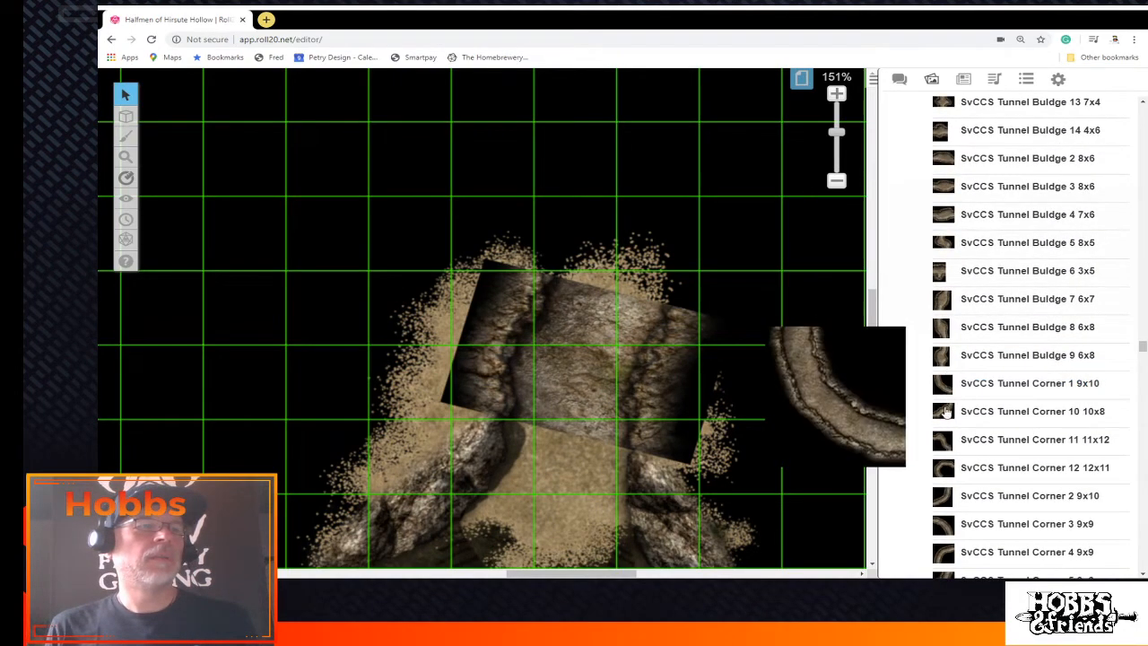
mouse_move(952, 314)
mouse_move(945, 281)
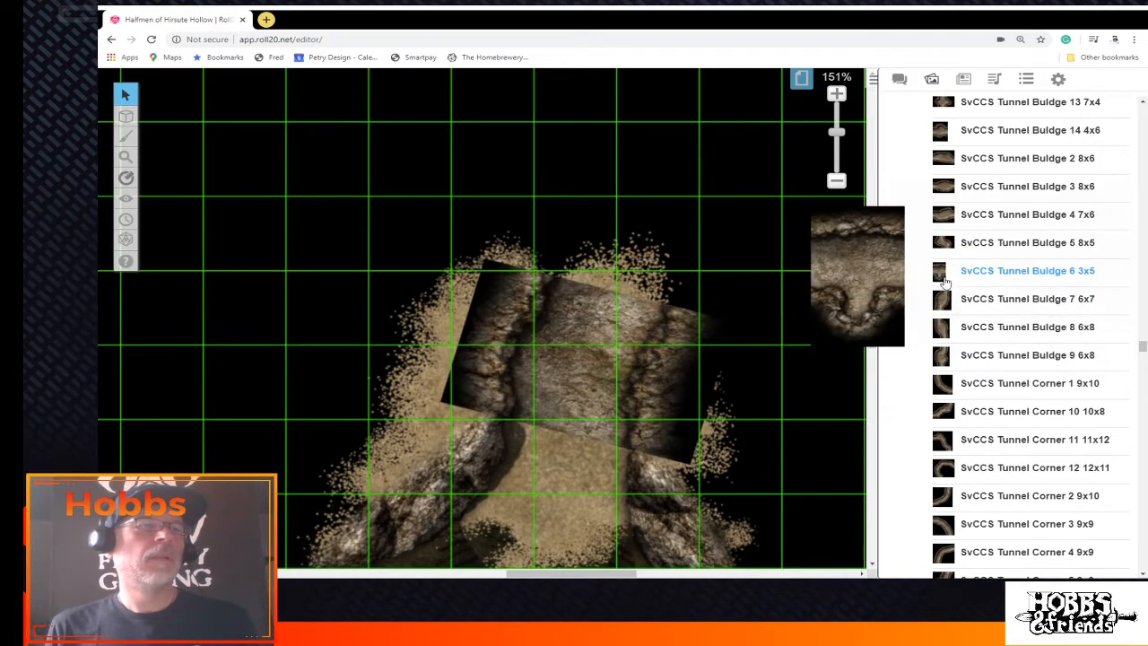
mouse_move(956, 228)
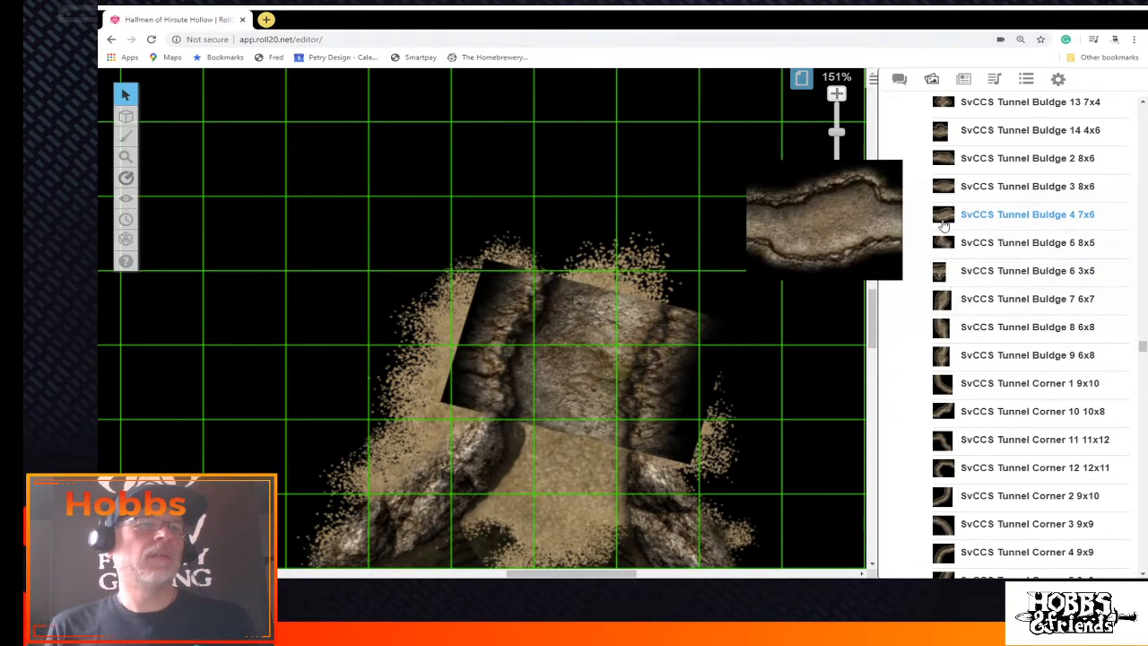
mouse_move(940, 135)
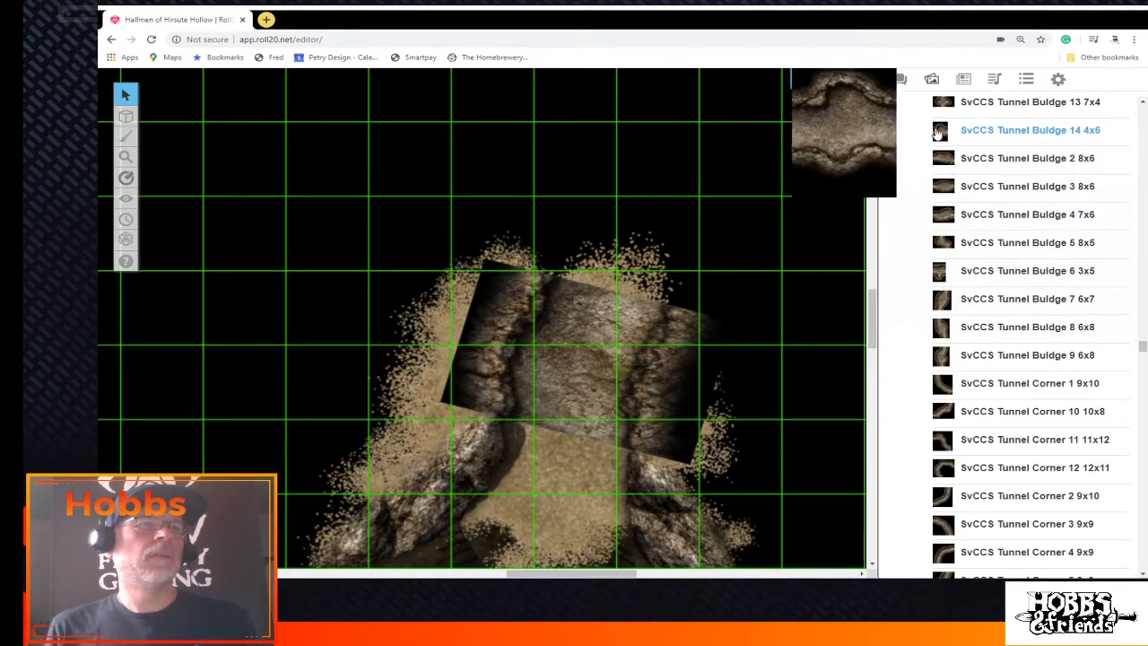
left_click_drag(939, 135, 946, 111)
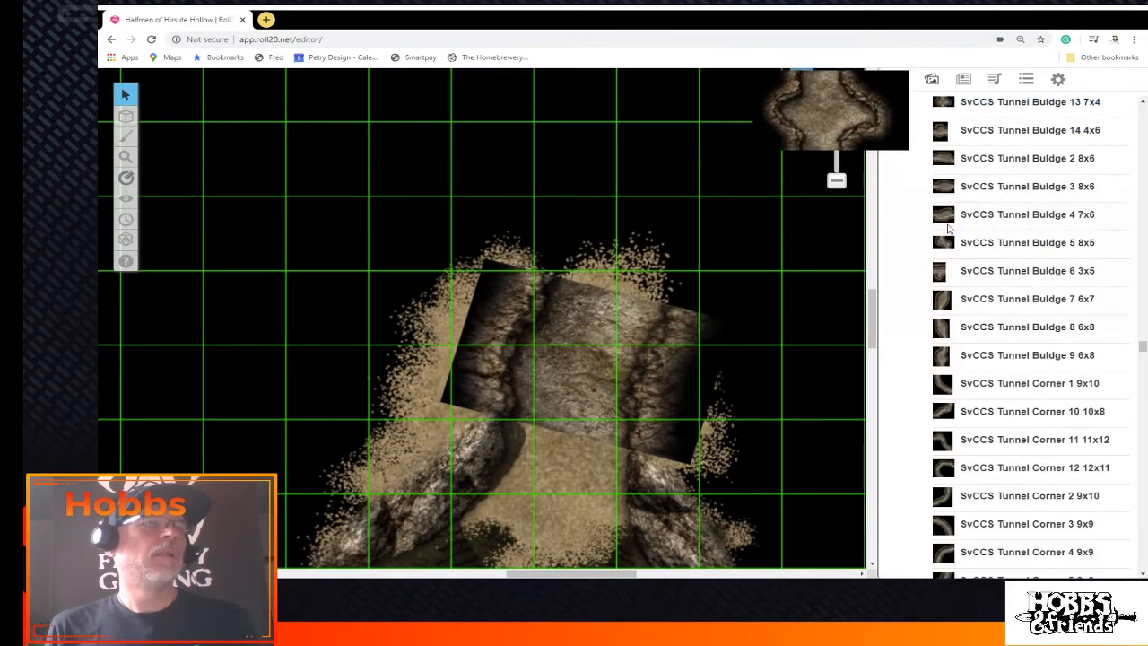
scroll(943, 180, "up", 3)
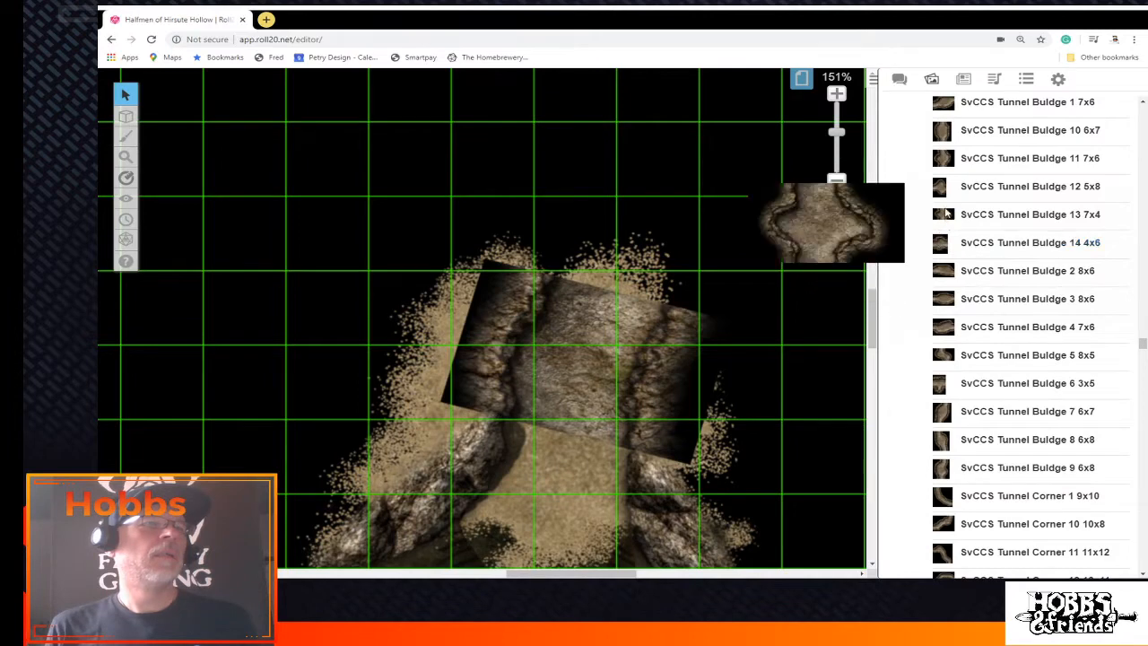
mouse_move(946, 166)
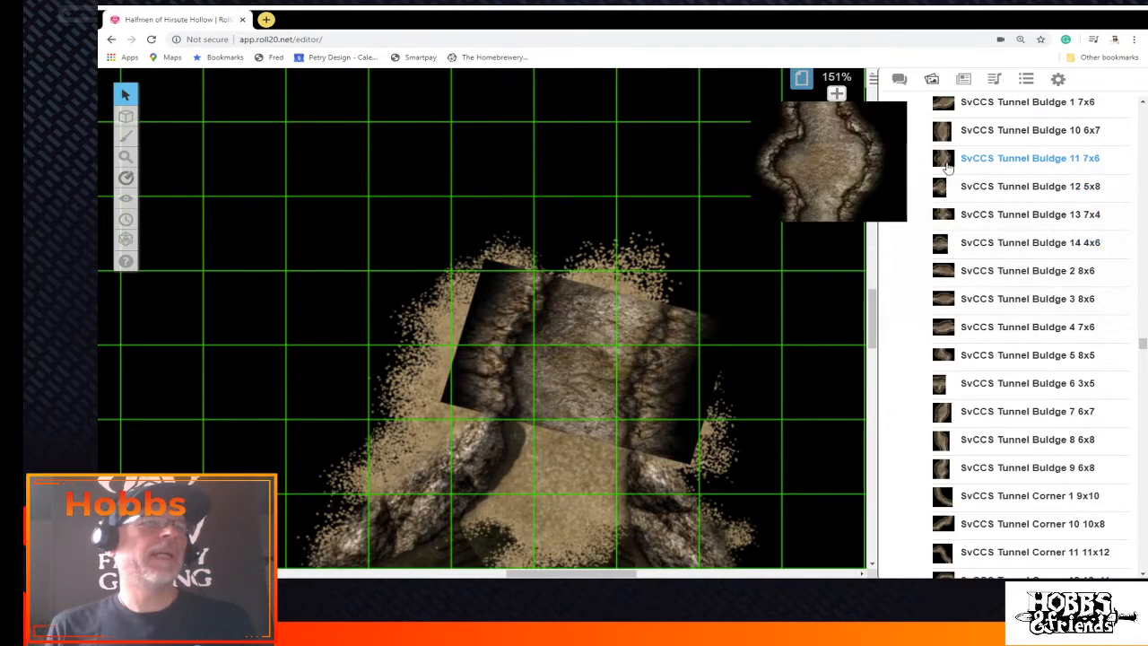
scroll(952, 215, "up", 2)
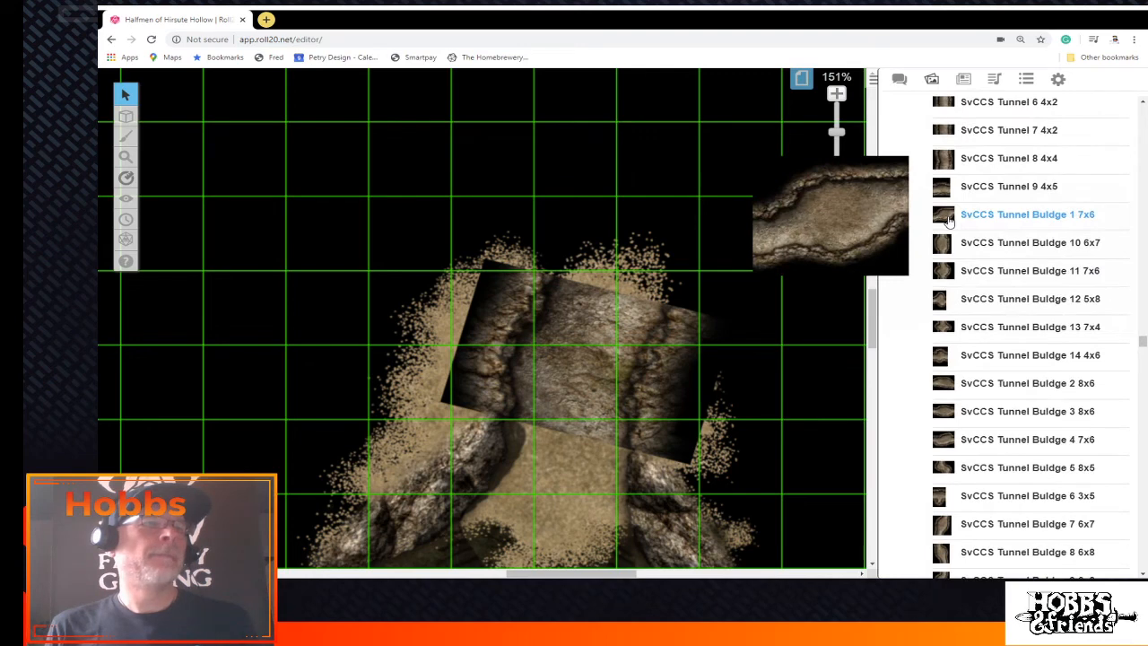
Place the SvCCS Tunnel Buldge 13 7x4 tile on the empty grid above the existing tunnel piece
mouse_move(952, 333)
left_click_drag(953, 333, 661, 163)
left_click(557, 244)
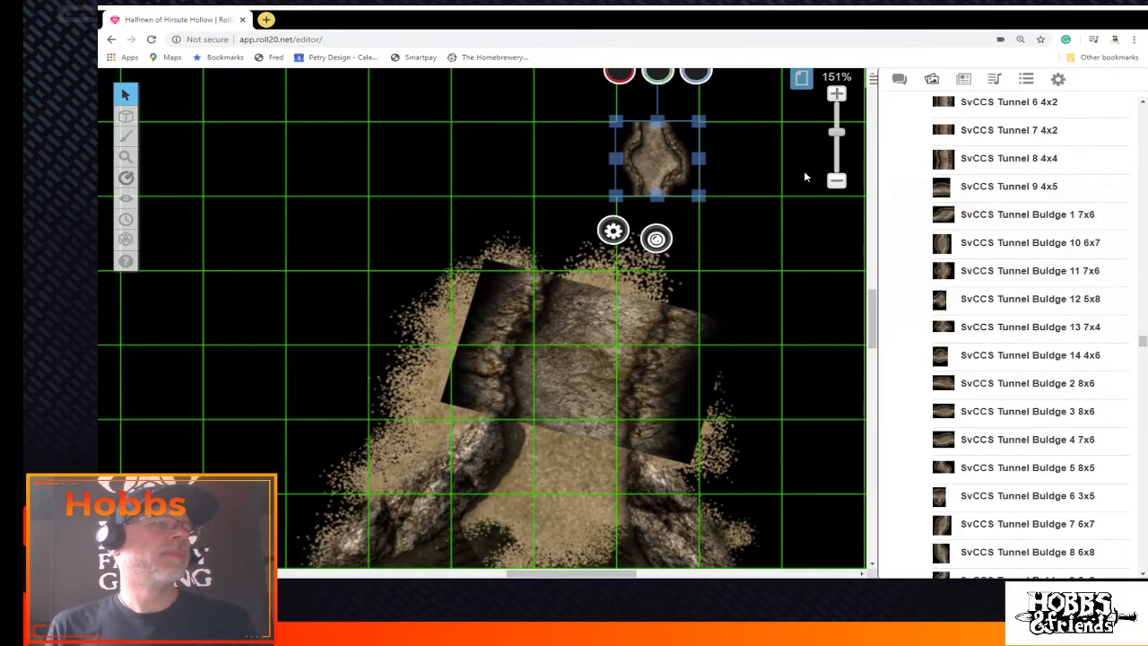
left_click_drag(877, 305, 884, 270)
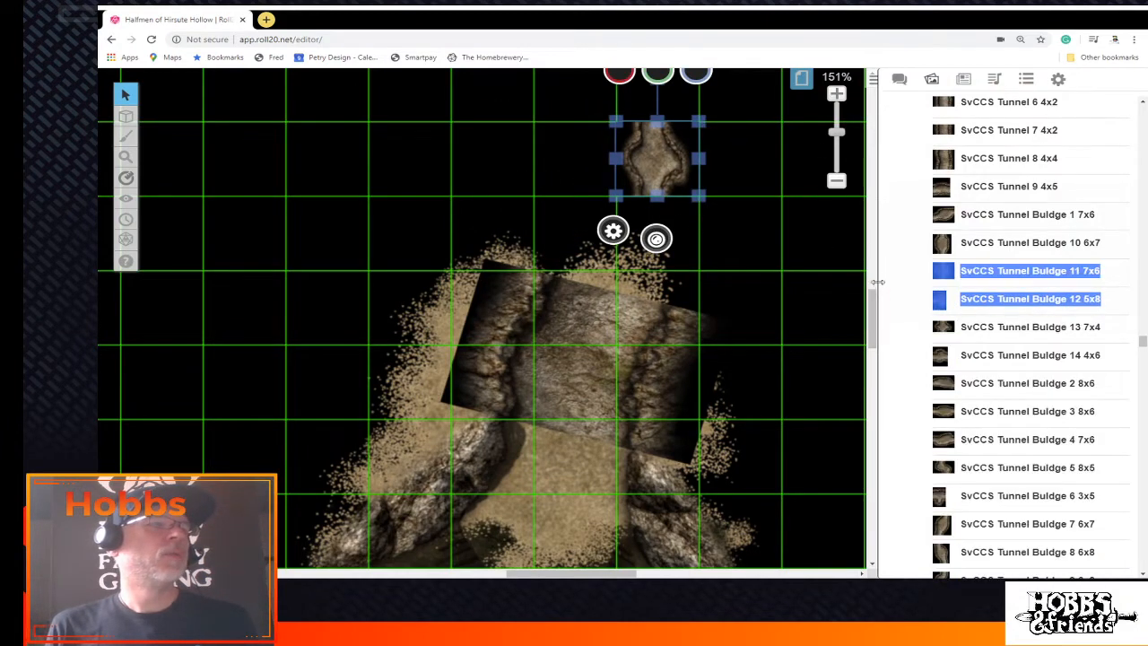
scroll(846, 197, "up", 5)
scroll(846, 191, "down", 3)
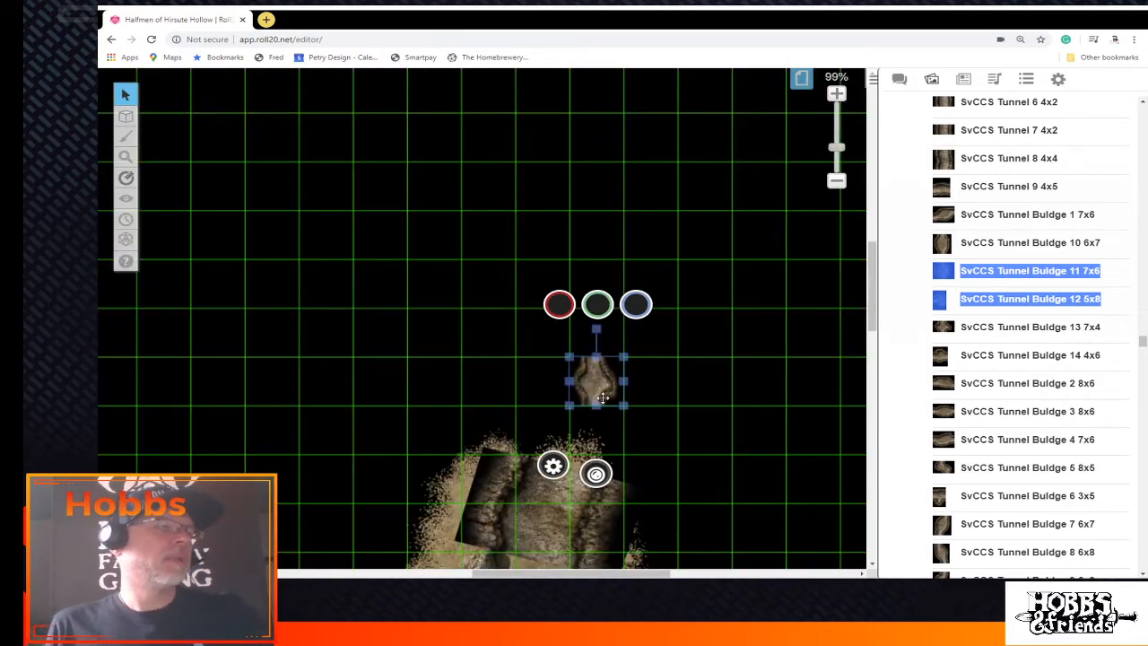
Enlarge the tunnel bulge tile to 7 squares wide and 4 squares high
left_click_drag(570, 405, 507, 451)
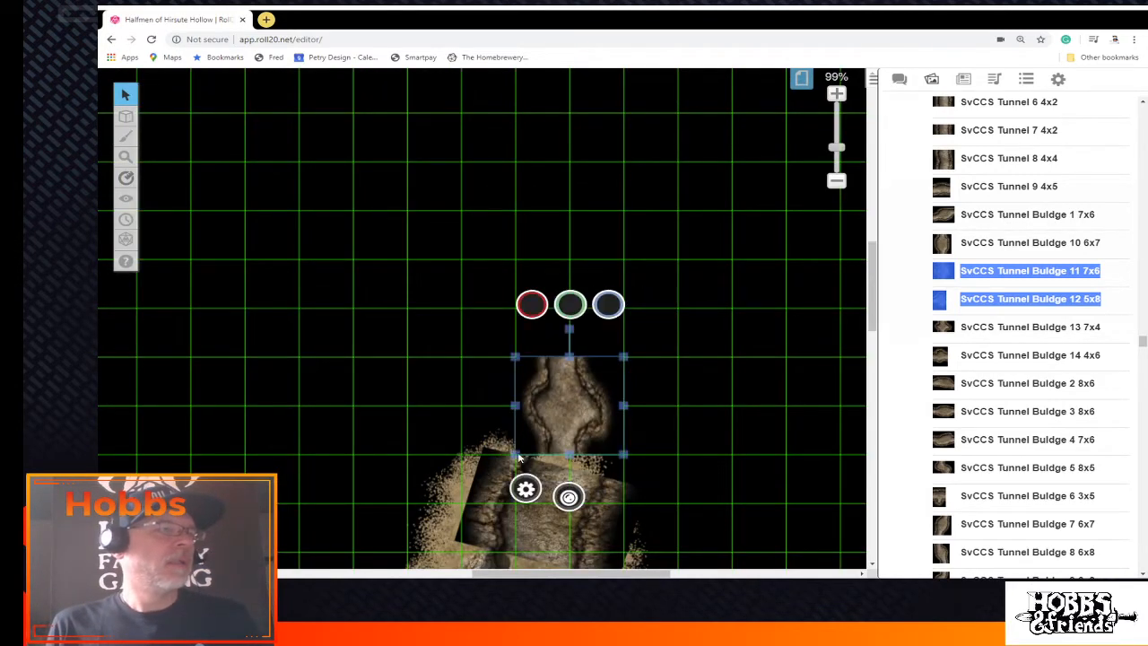
left_click_drag(619, 454, 732, 356)
left_click(620, 270)
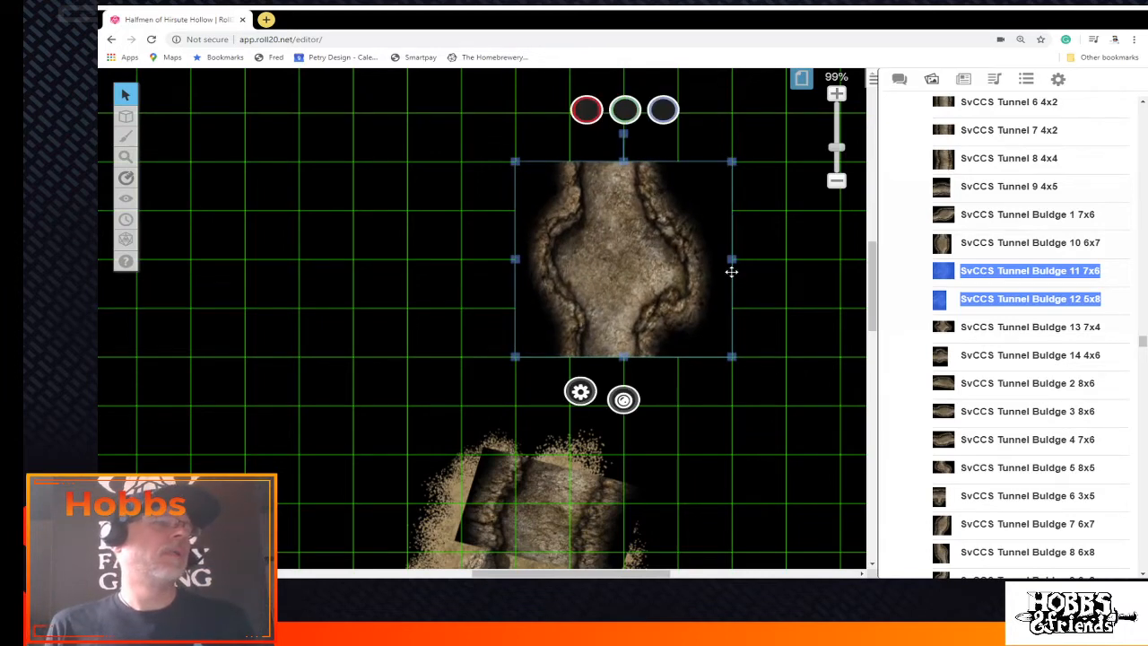
left_click_drag(733, 259, 785, 259)
left_click_drag(515, 259, 407, 259)
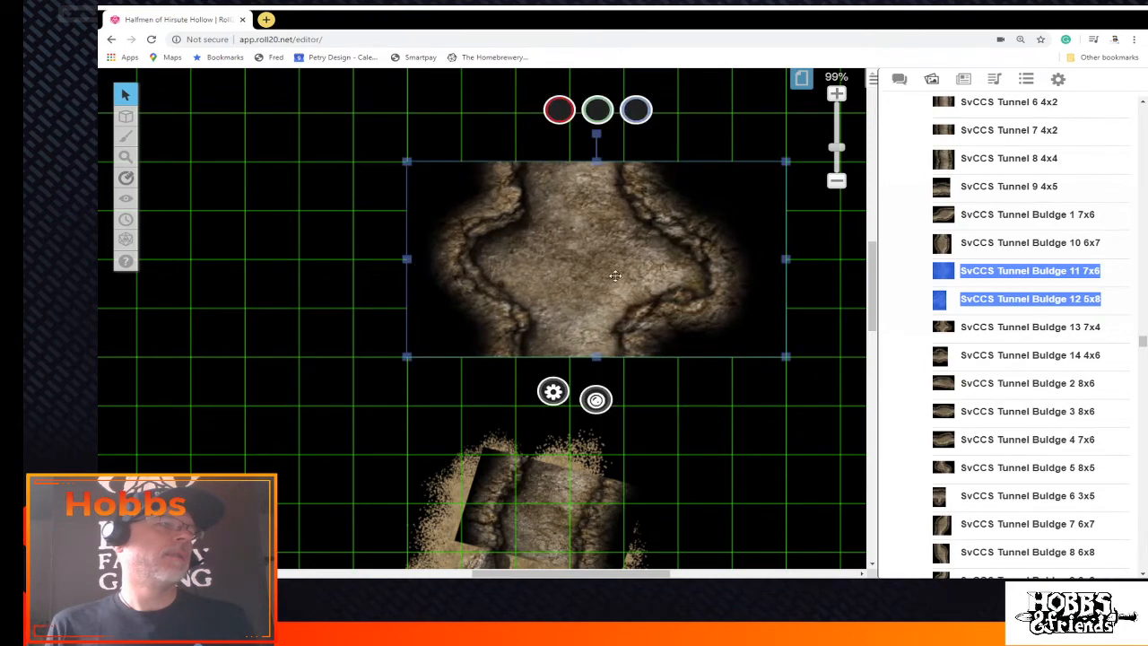
Move the bulge tile down onto the tunnel's upper end, rotate it clockwise to match the tunnel's angle, and narrow it slightly
left_click_drag(648, 212, 652, 308)
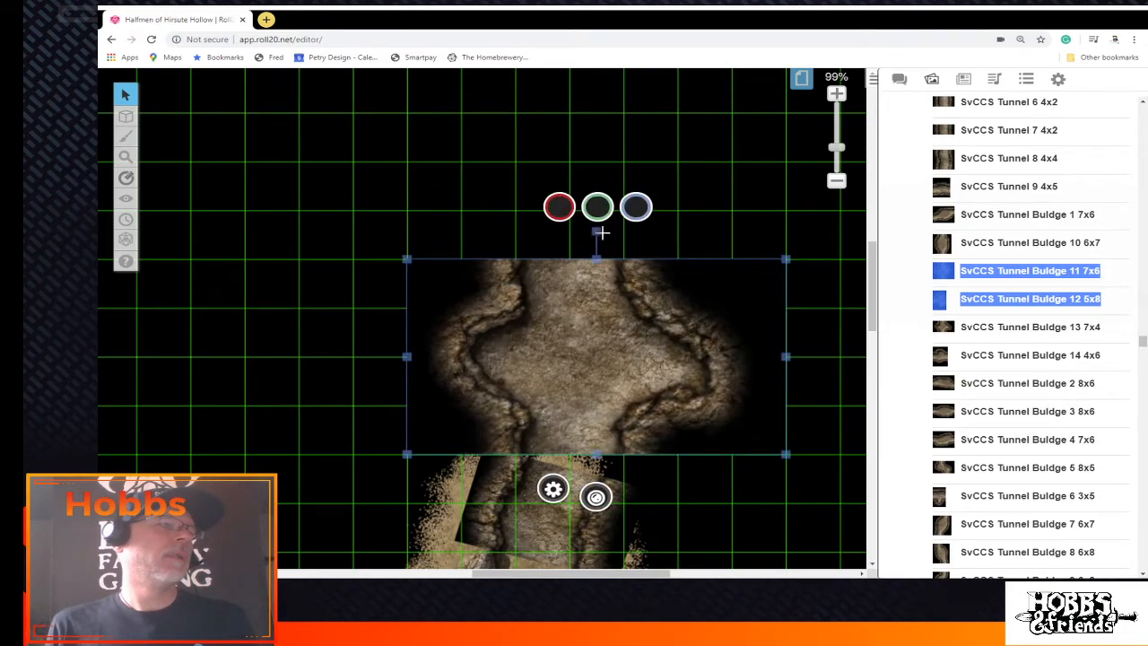
left_click_drag(597, 232, 625, 243)
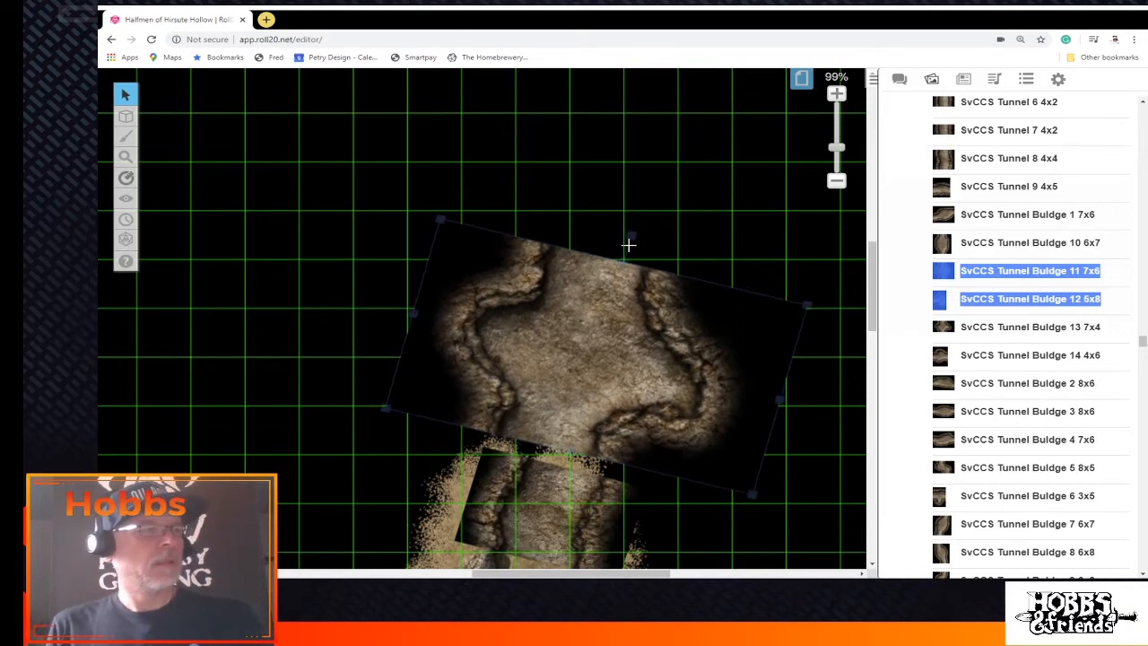
left_click_drag(631, 355, 659, 388)
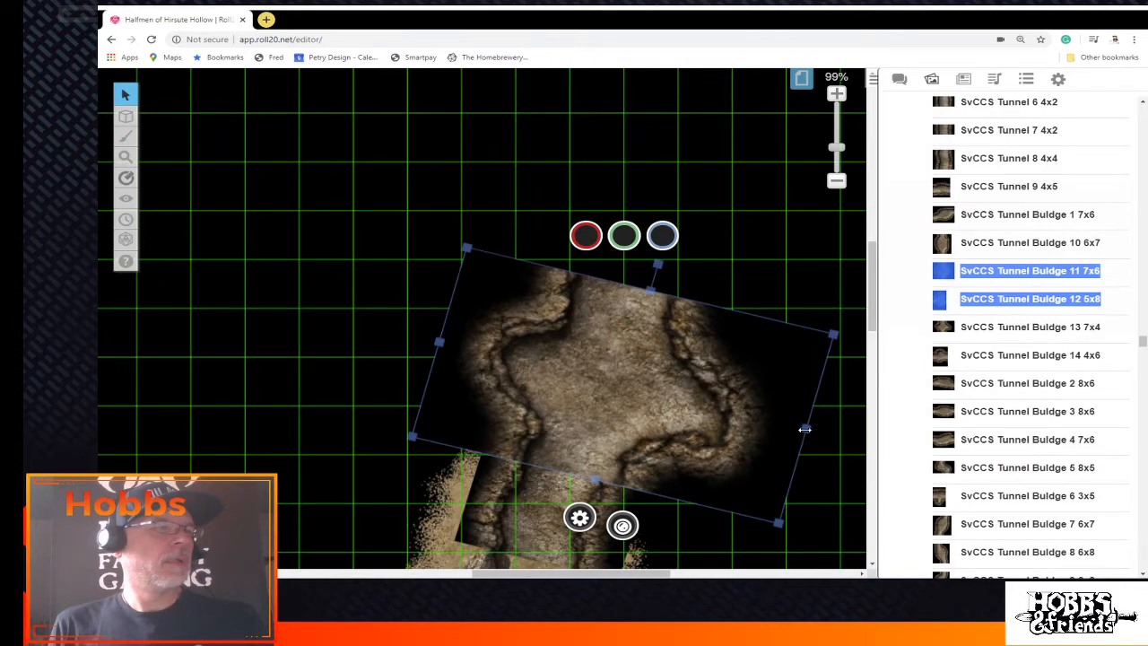
left_click_drag(807, 429, 784, 422)
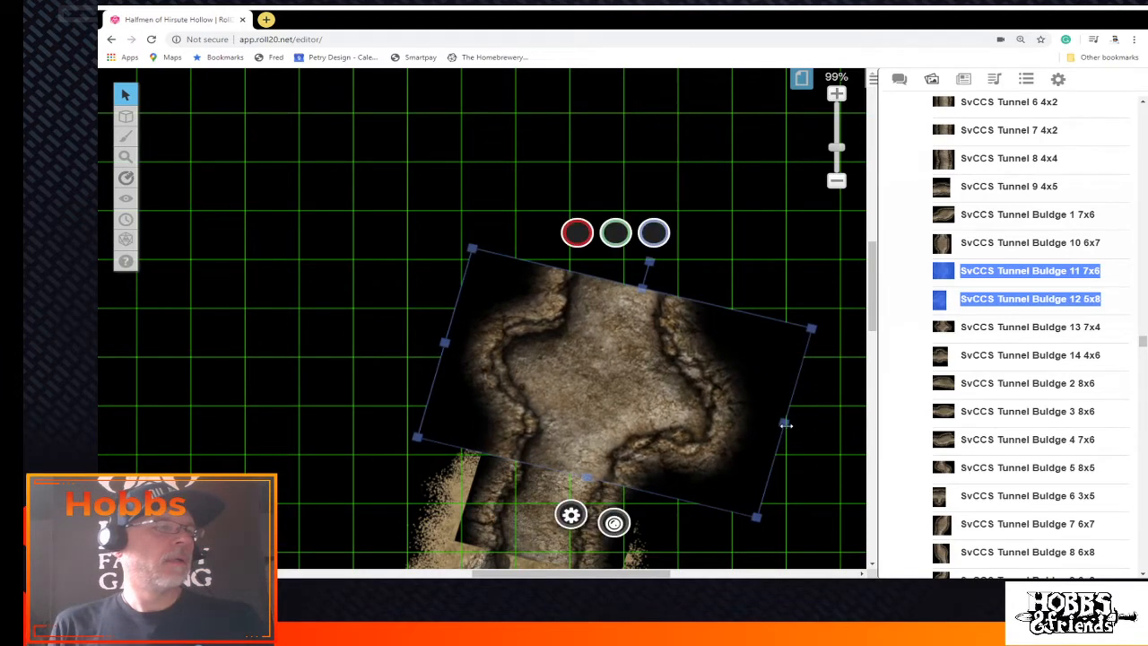
Move the tunnel bulge tile from the objects layer to the map layer
right_click(657, 384)
mouse_move(703, 375)
left_click(761, 360)
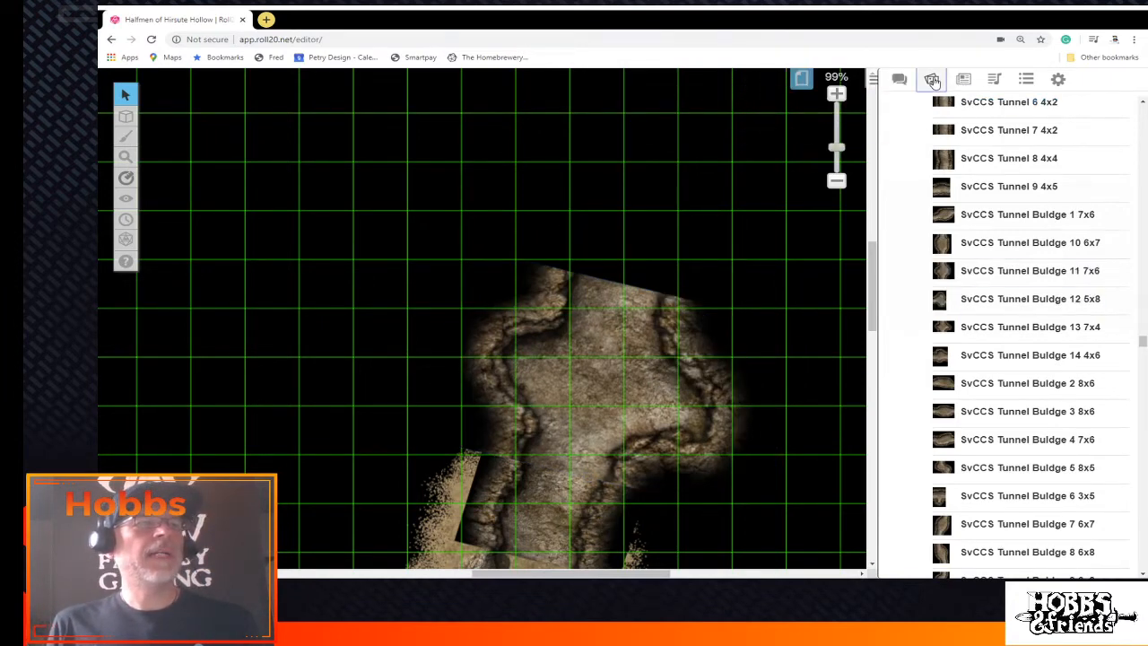
Create a new handout in the journal and name it Halfmen
left_click(963, 80)
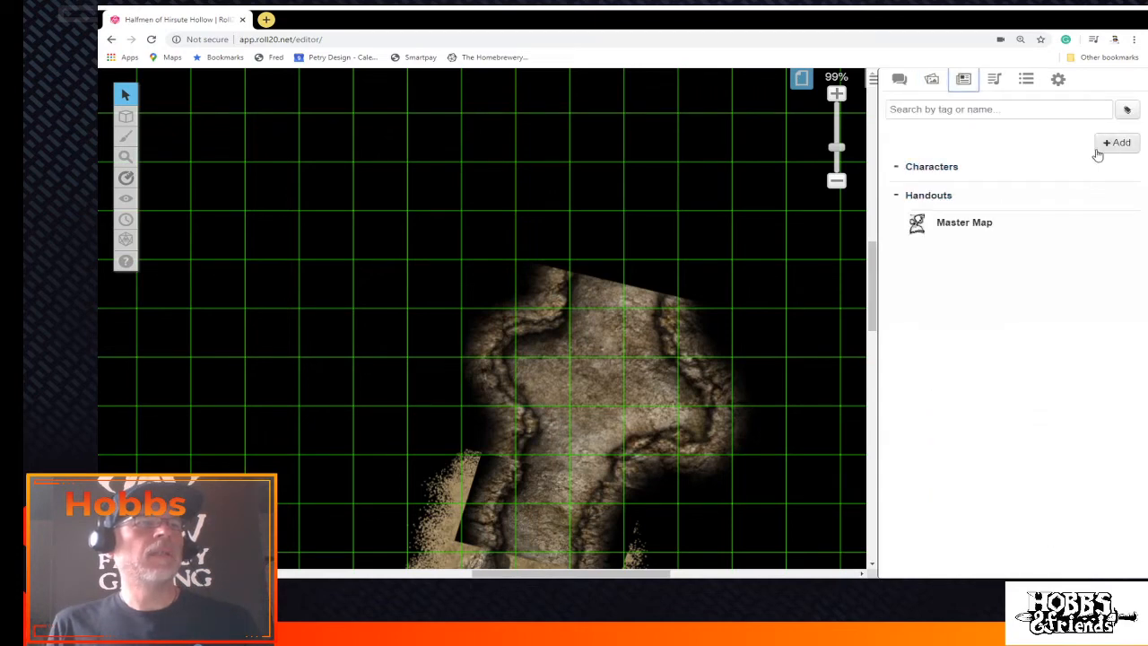
left_click(1124, 142)
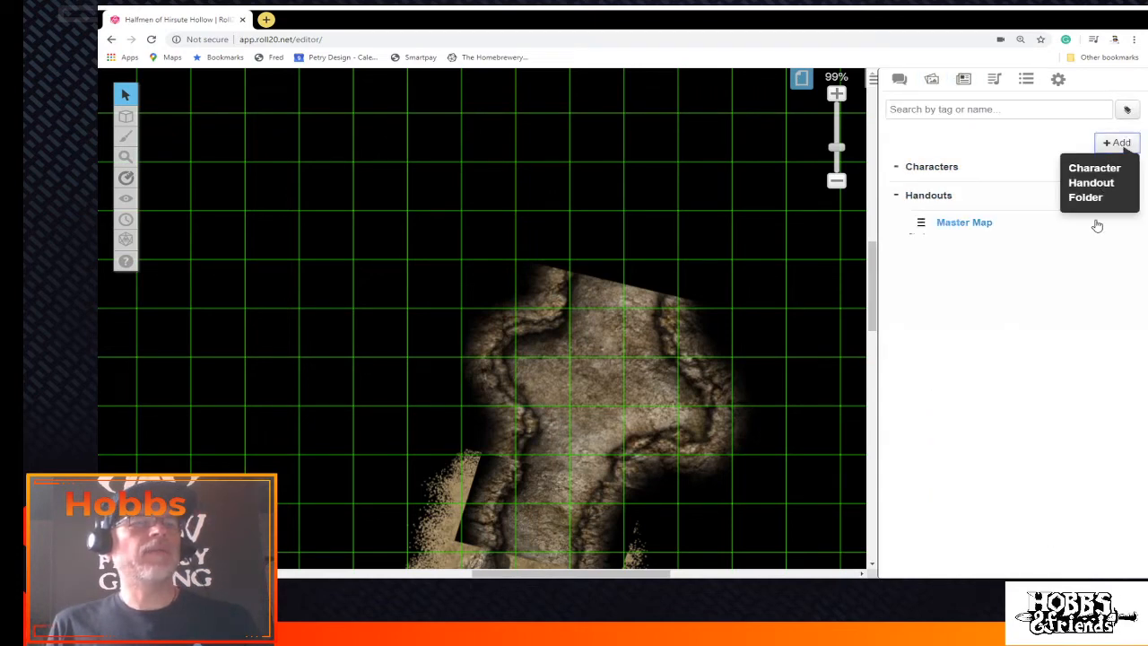
left_click(1090, 183)
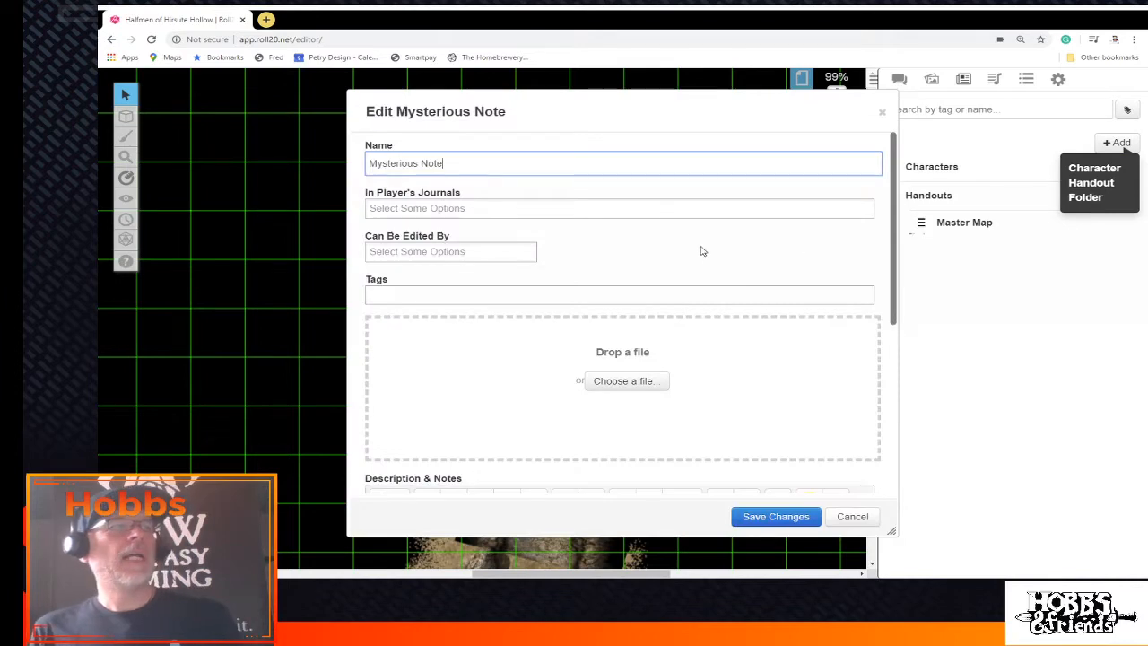
key("BackSpace")
key("BackSpace")
key("BackSpace")
key("BackSpace")
key("BackSpace")
key("BackSpace")
key("BackSpace")
key("BackSpace")
key("BackSpace")
key("BackSpace")
key("BackSpace")
key("BackSpace")
key("BackSpace")
key("BackSpace")
key("BackSpace")
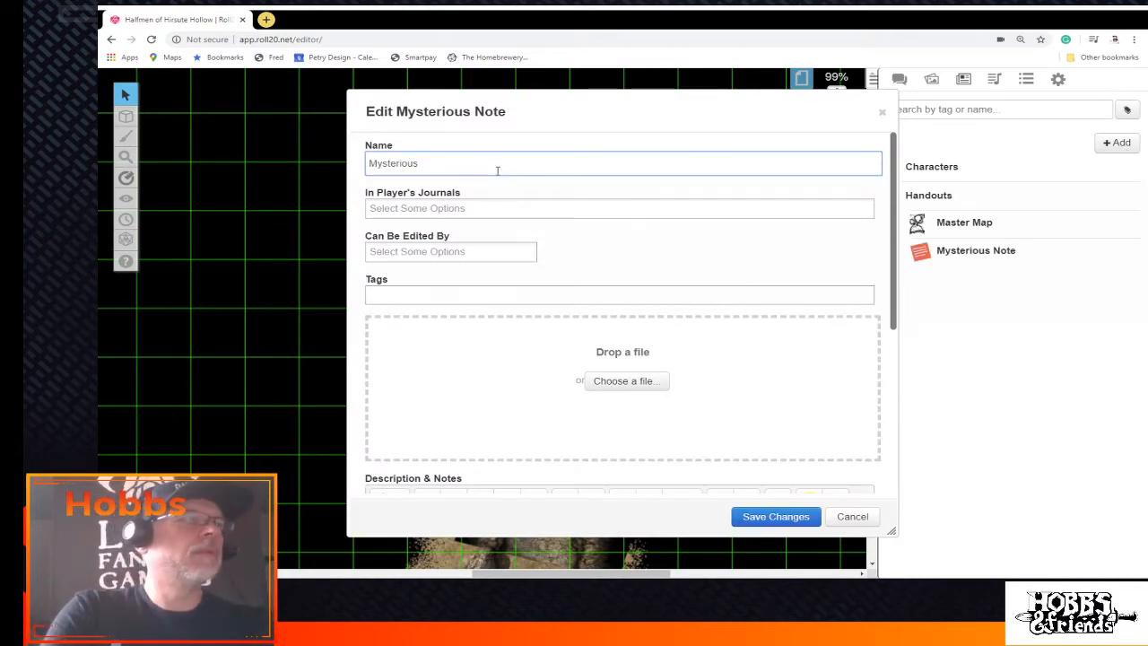
type("Halfmen")
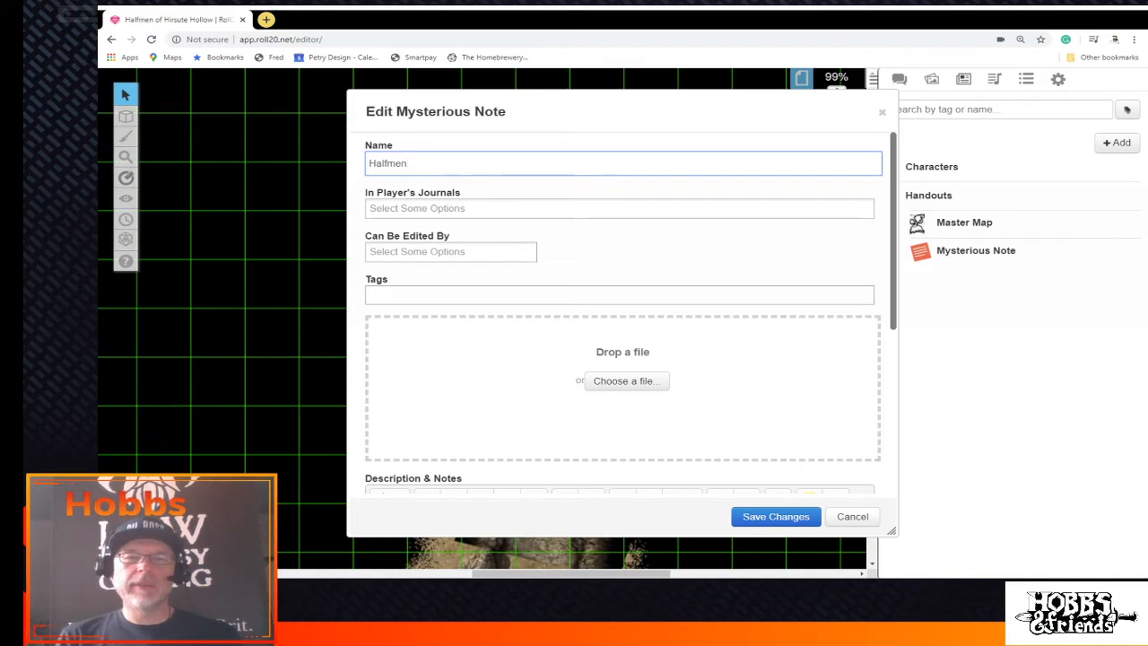
Add the hairy halfman illustration to the Halfmen handout, save the handout and close it
key("alt+Tab")
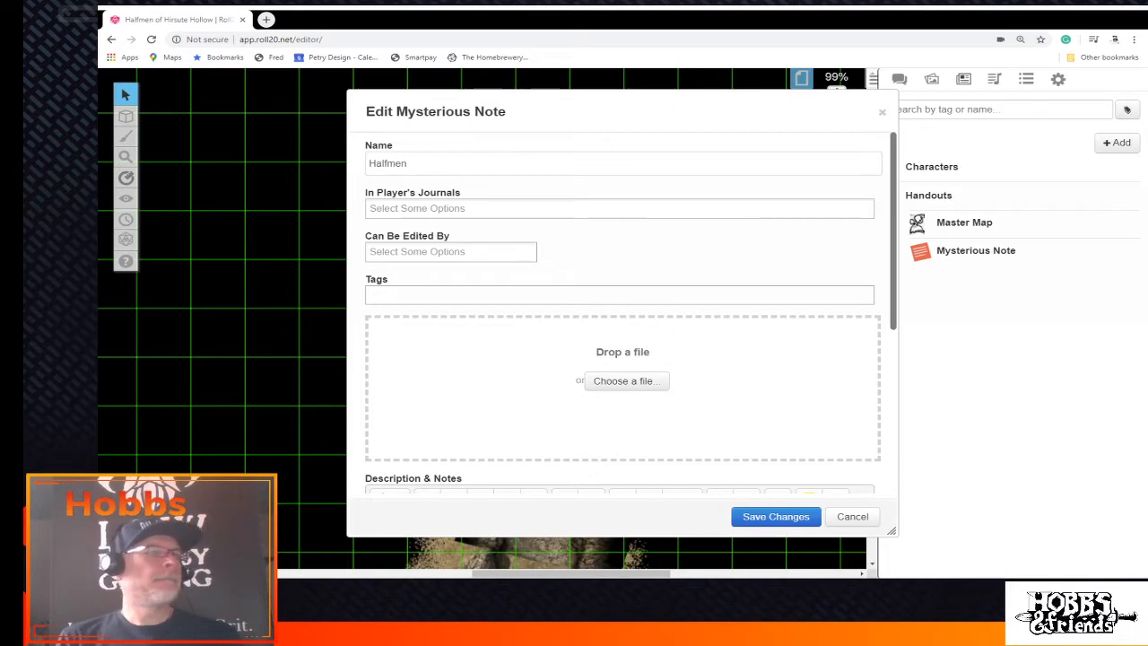
left_click(577, 397)
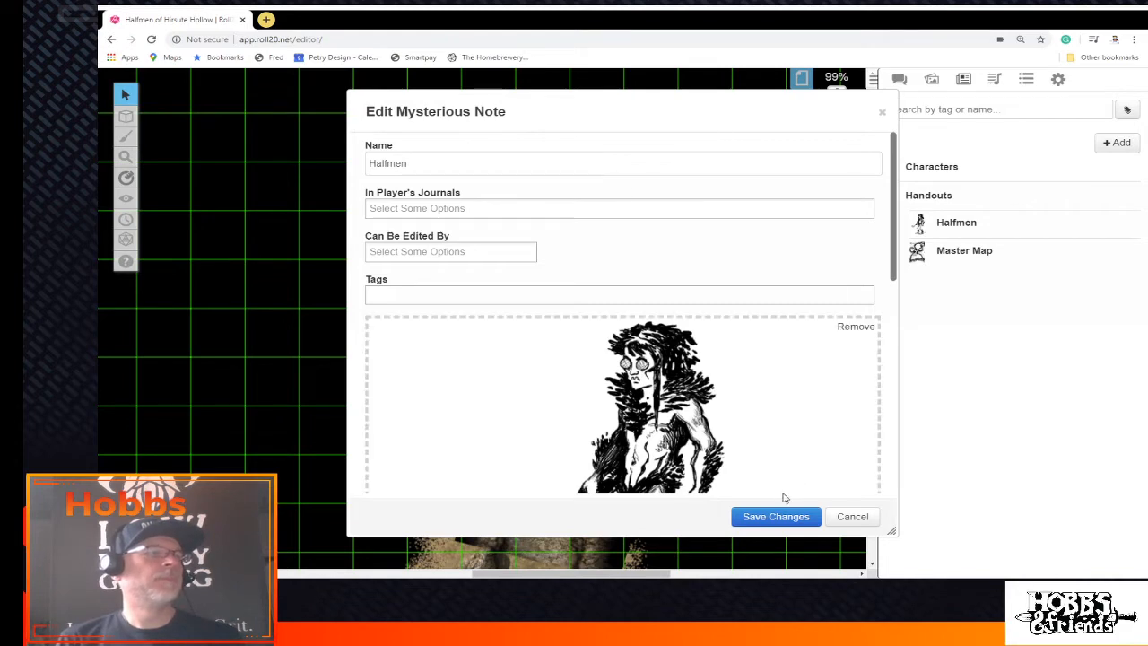
scroll(744, 415, "down", 1)
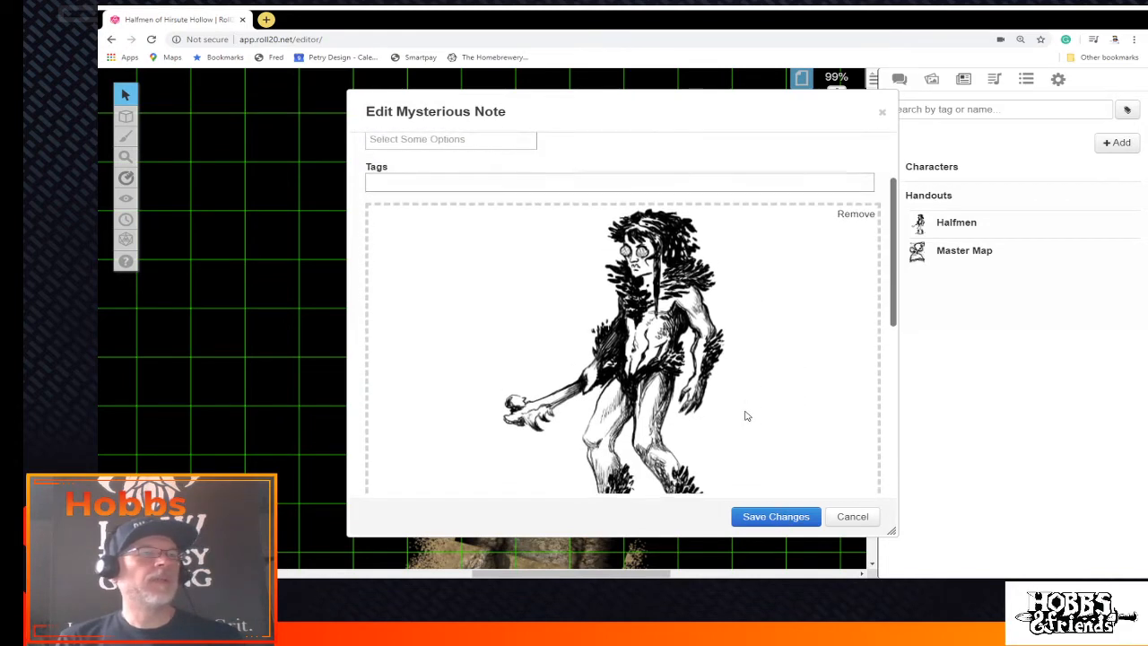
scroll(745, 415, "down", 2)
scroll(729, 377, "up", 1)
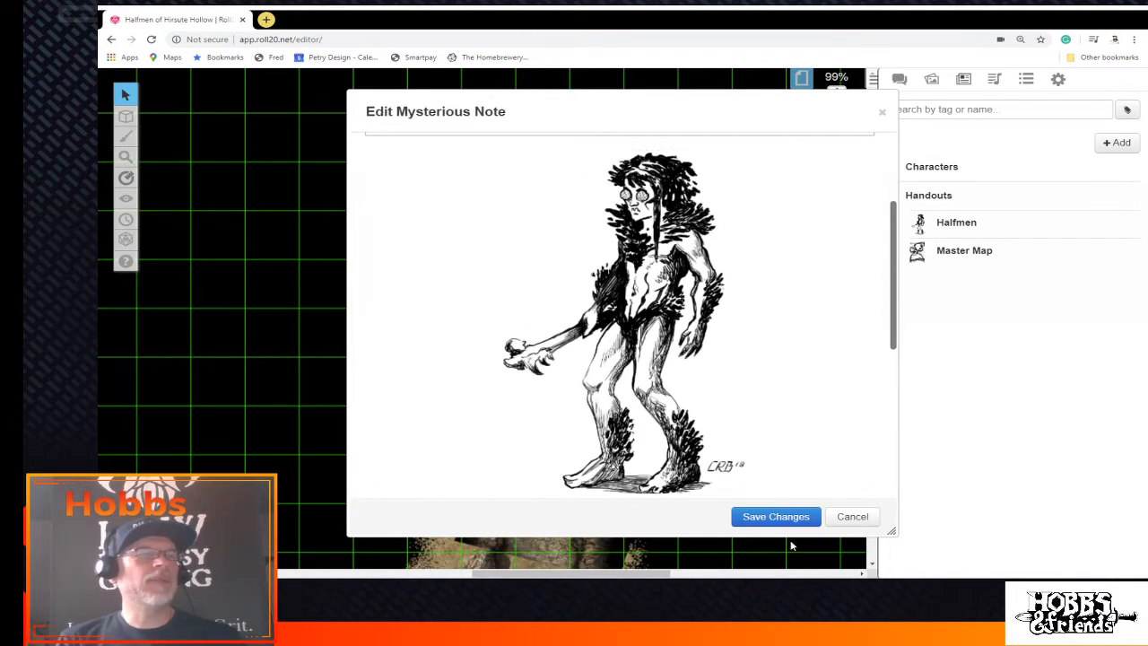
left_click(776, 516)
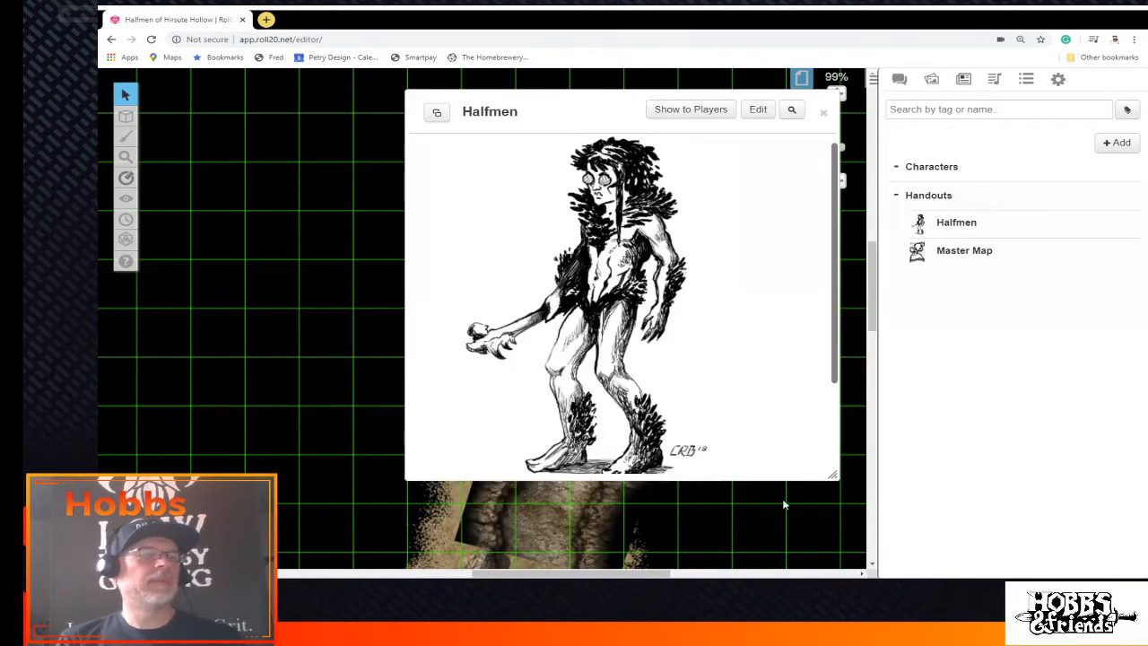
left_click(825, 115)
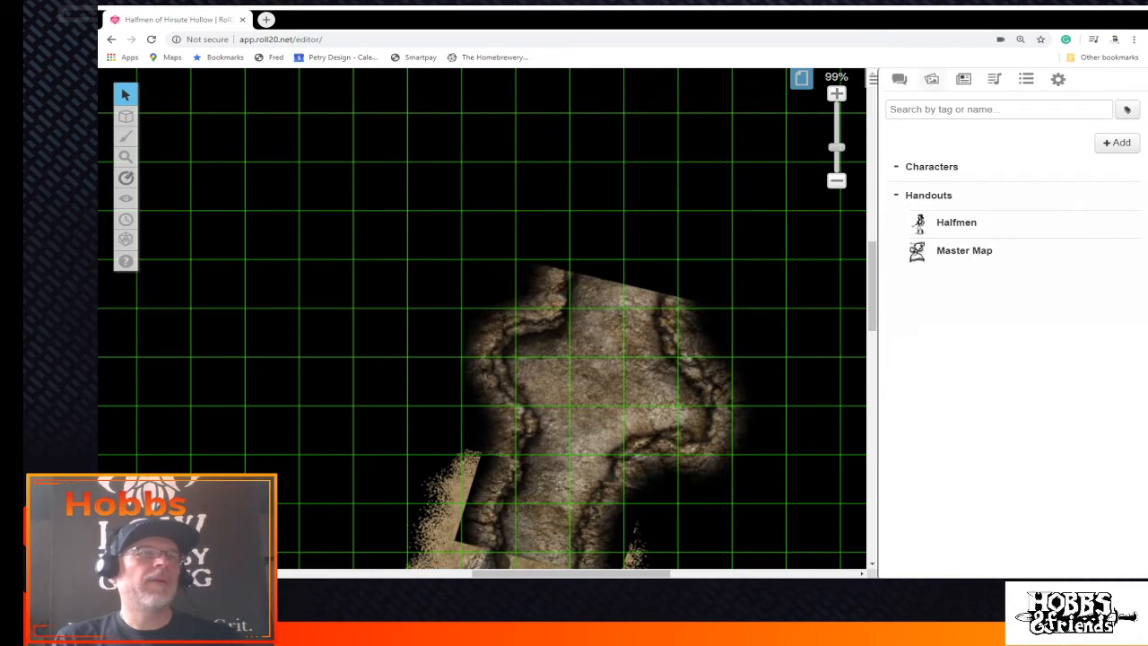
Place a forked tunnel junction tile from the art library above the tunnel bulge and enlarge it to 6 by 6 squares
left_click(935, 81)
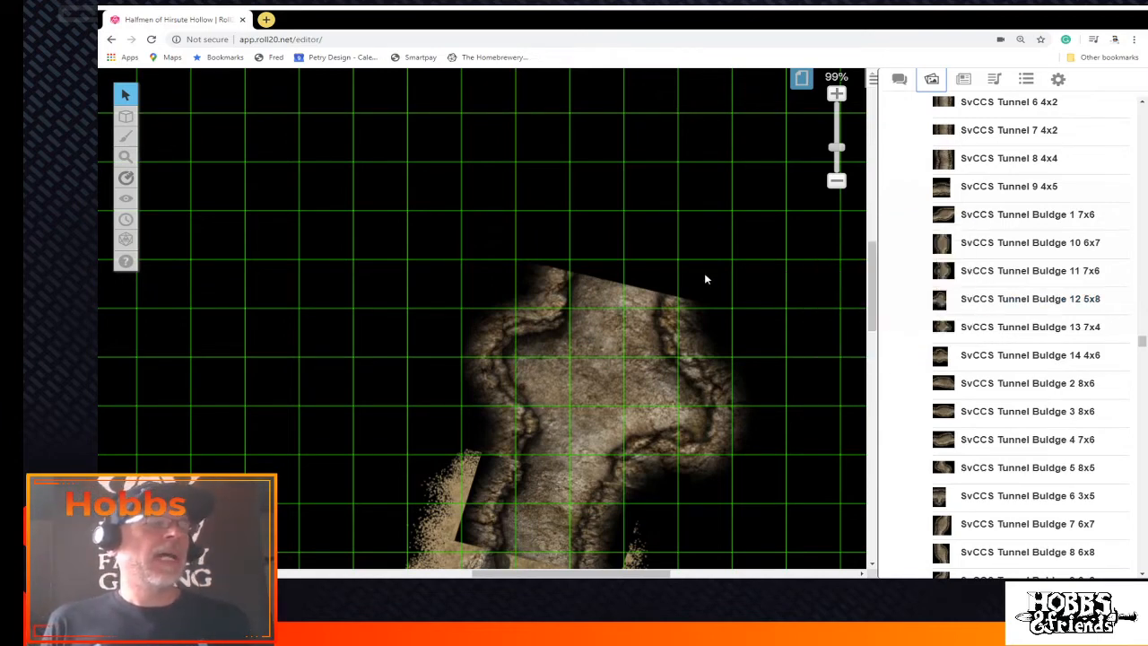
mouse_move(924, 316)
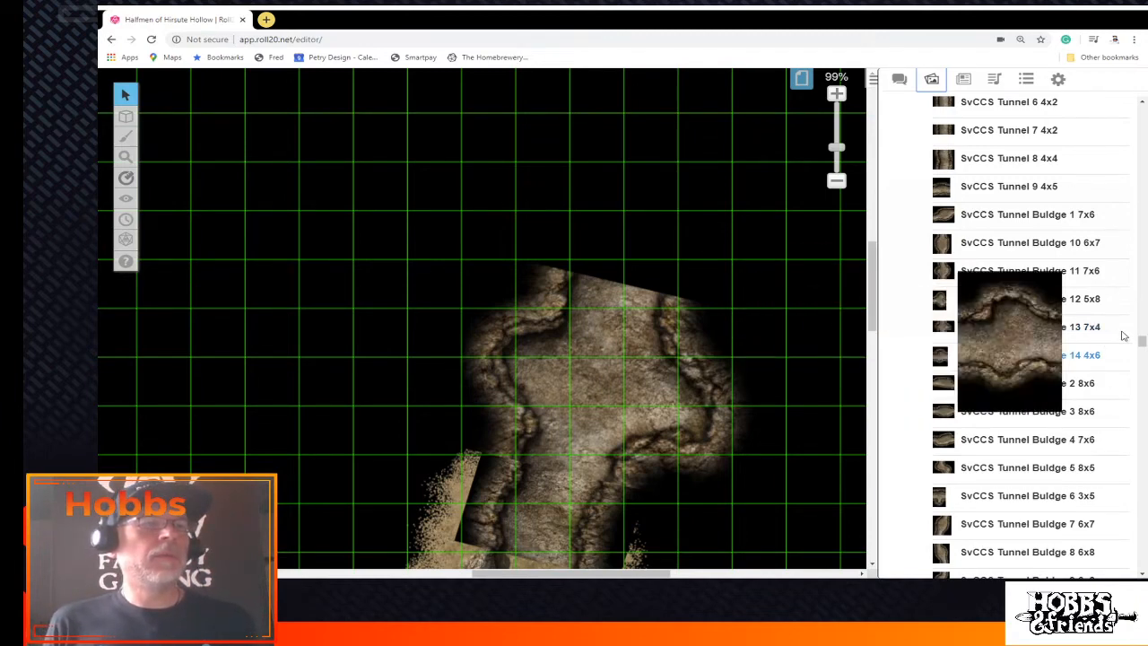
left_click_drag(1141, 342, 1143, 375)
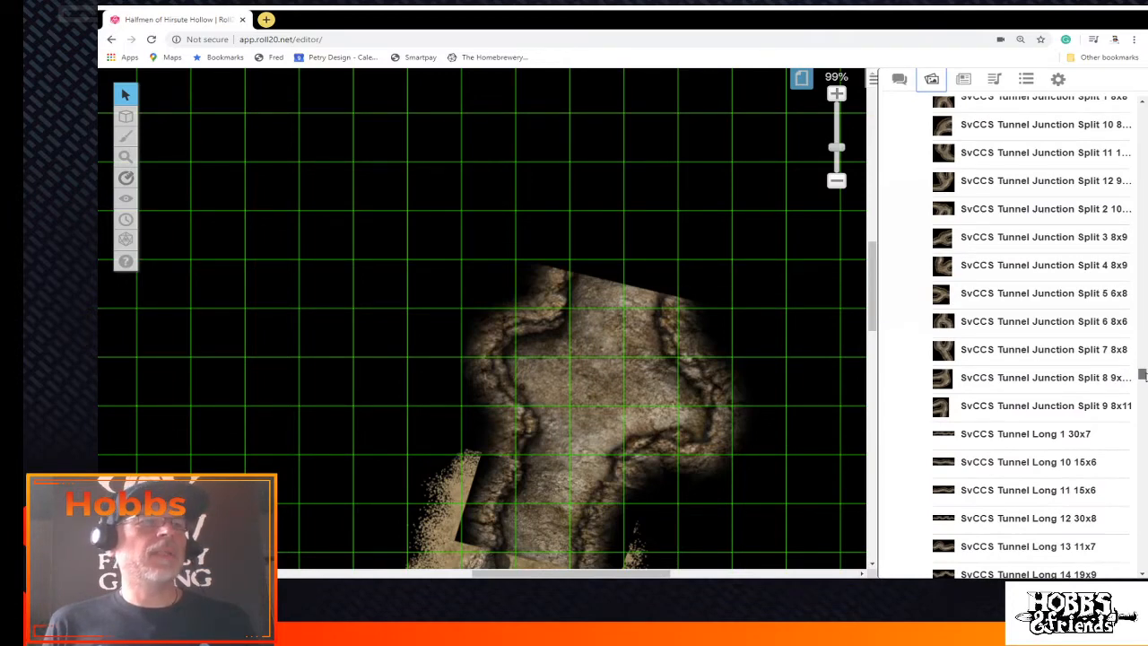
left_click_drag(1142, 376, 689, 187)
scroll(682, 229, "up", 2)
left_click(619, 216)
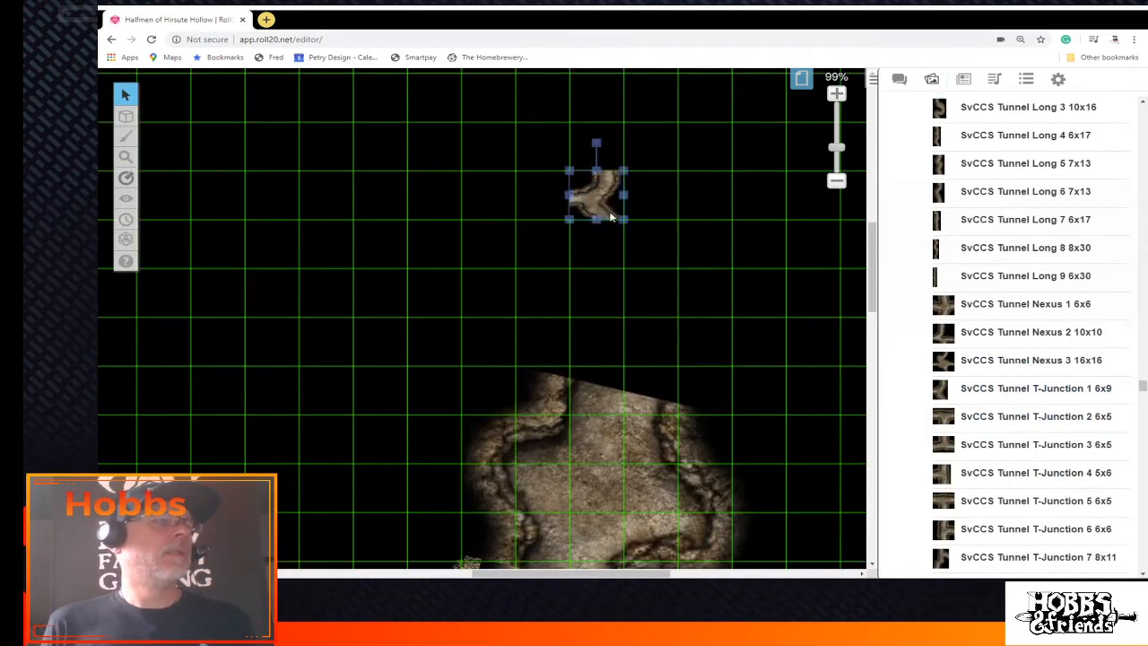
left_click_drag(623, 223, 773, 389)
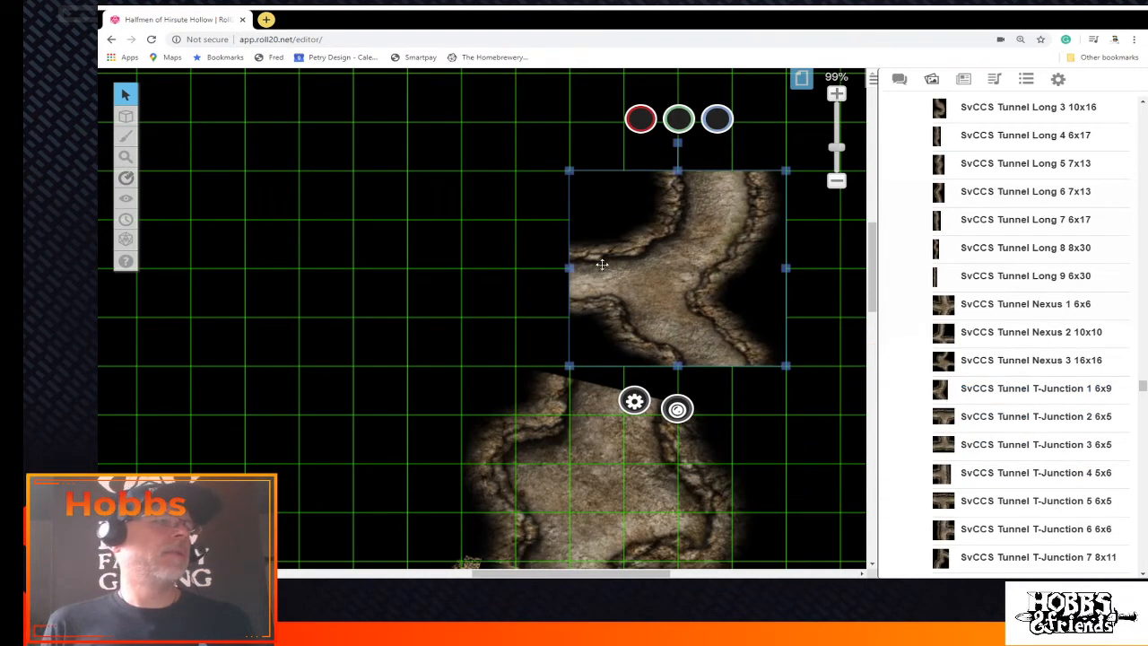
left_click_drag(591, 205, 562, 200)
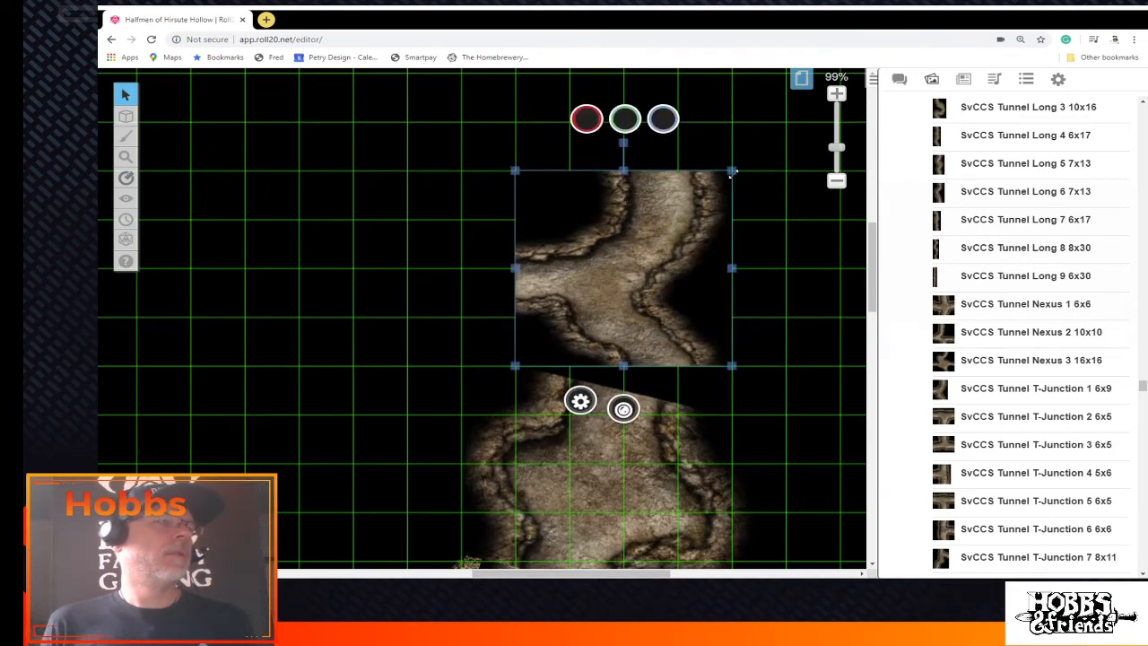
left_click_drag(732, 170, 839, 72)
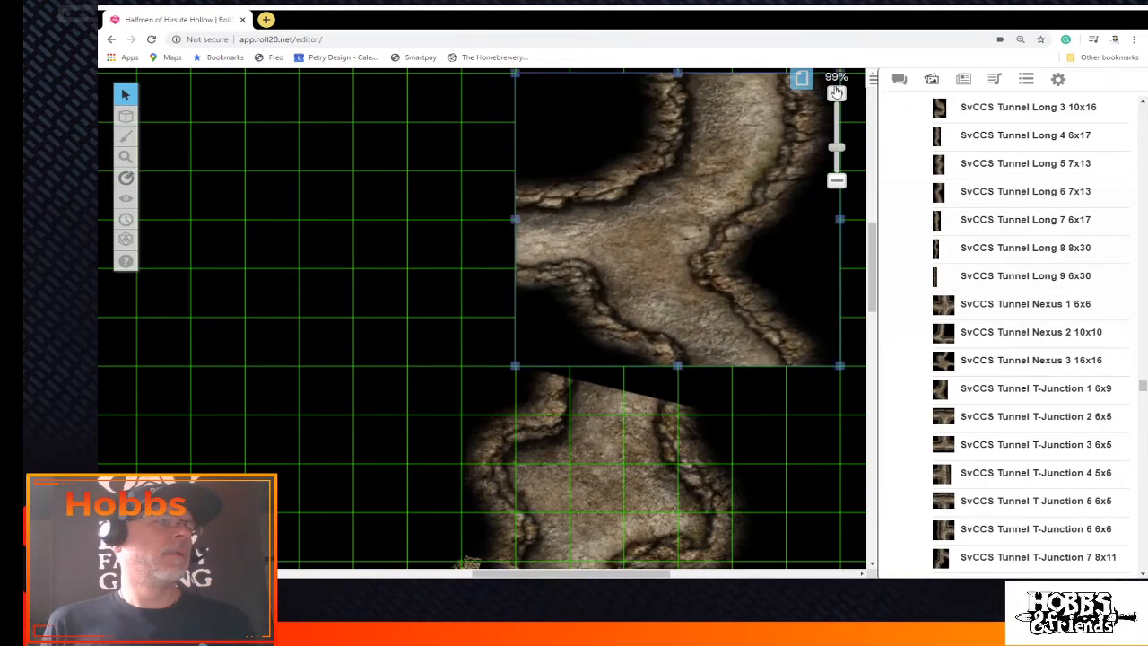
Flip the forked tunnel junction tile horizontally
scroll(761, 329, "up", 2)
right_click(628, 347)
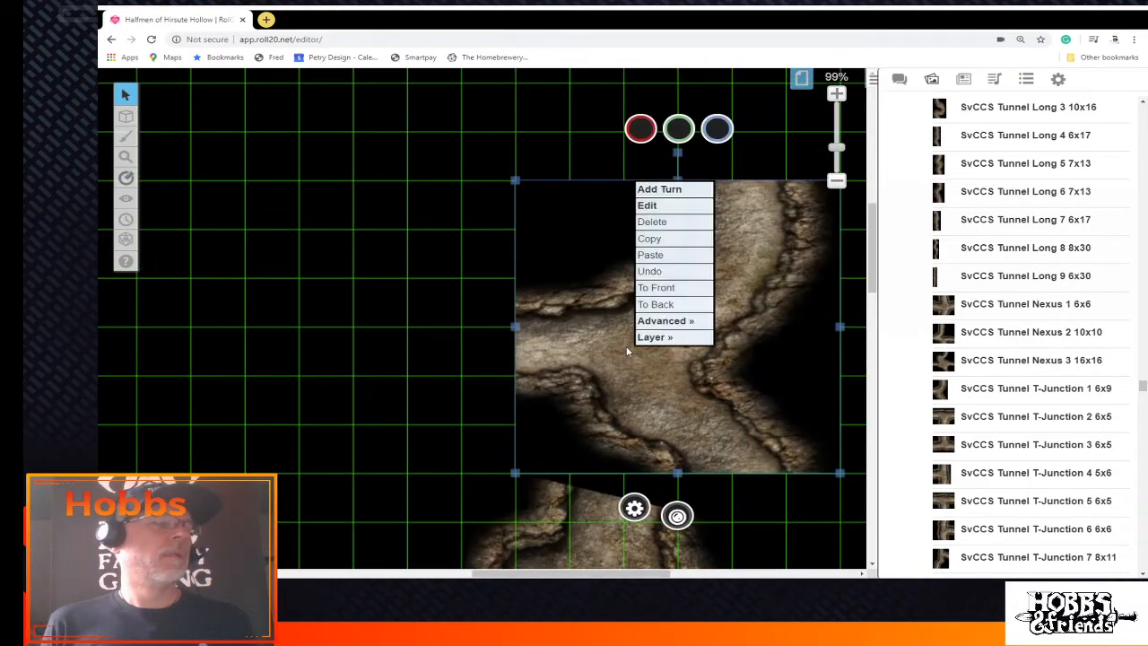
mouse_move(674, 330)
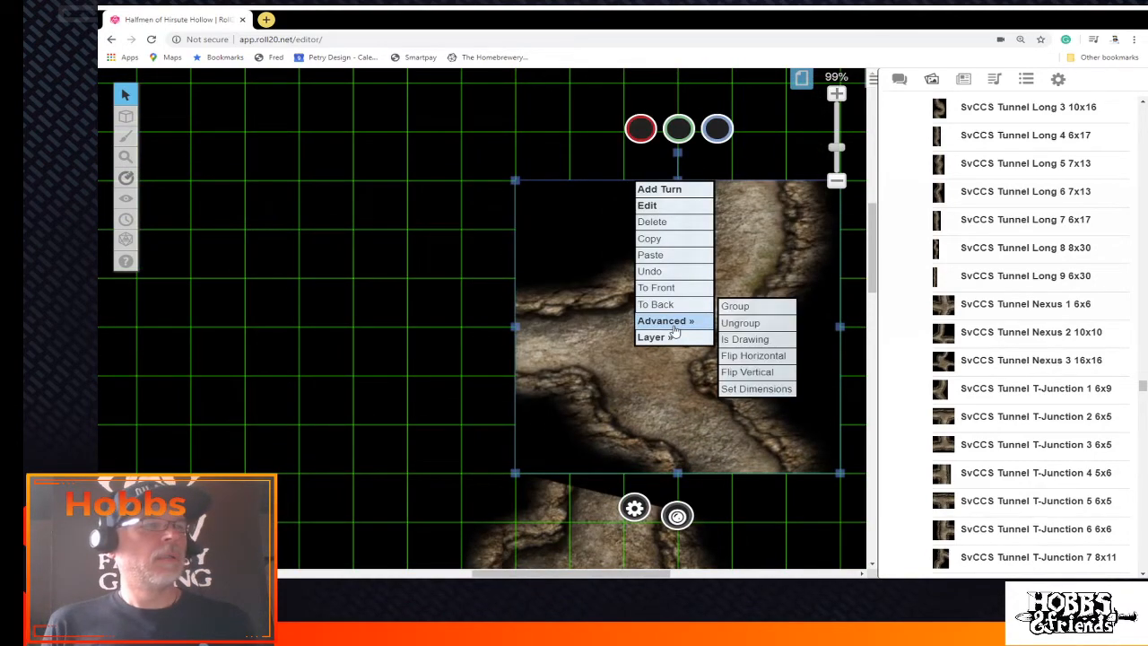
left_click(777, 357)
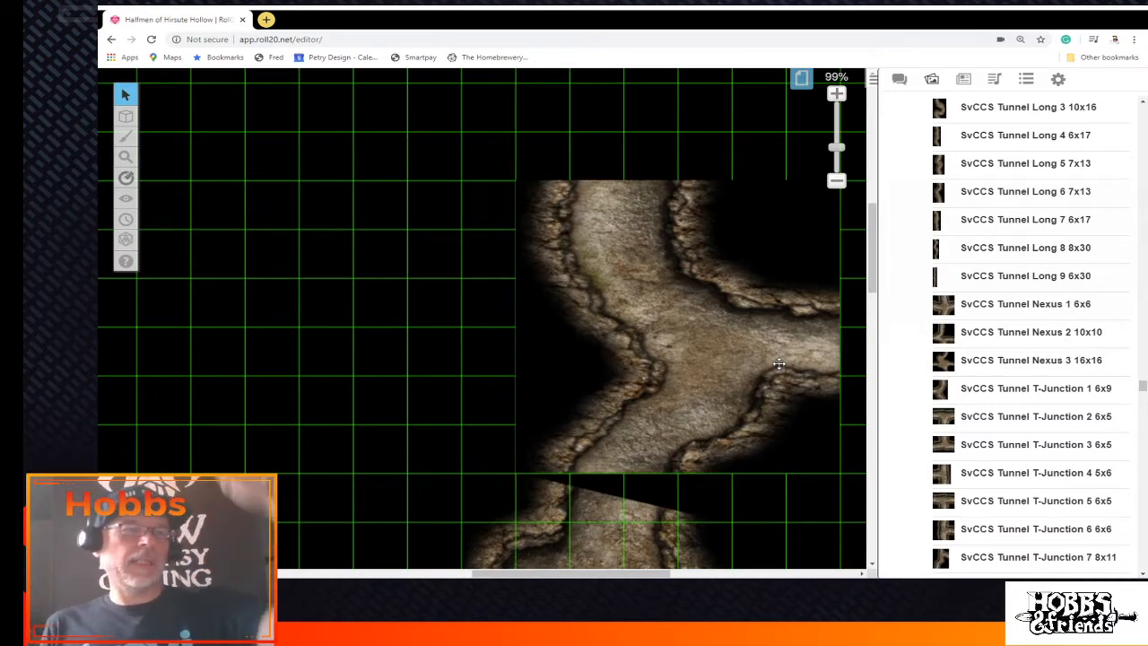
Place the SvCCS Tunnel T-Junction 7 8x11 tile on the empty grid and delete the large flipped junction tile
left_click_drag(949, 551, 334, 258)
left_click(652, 318)
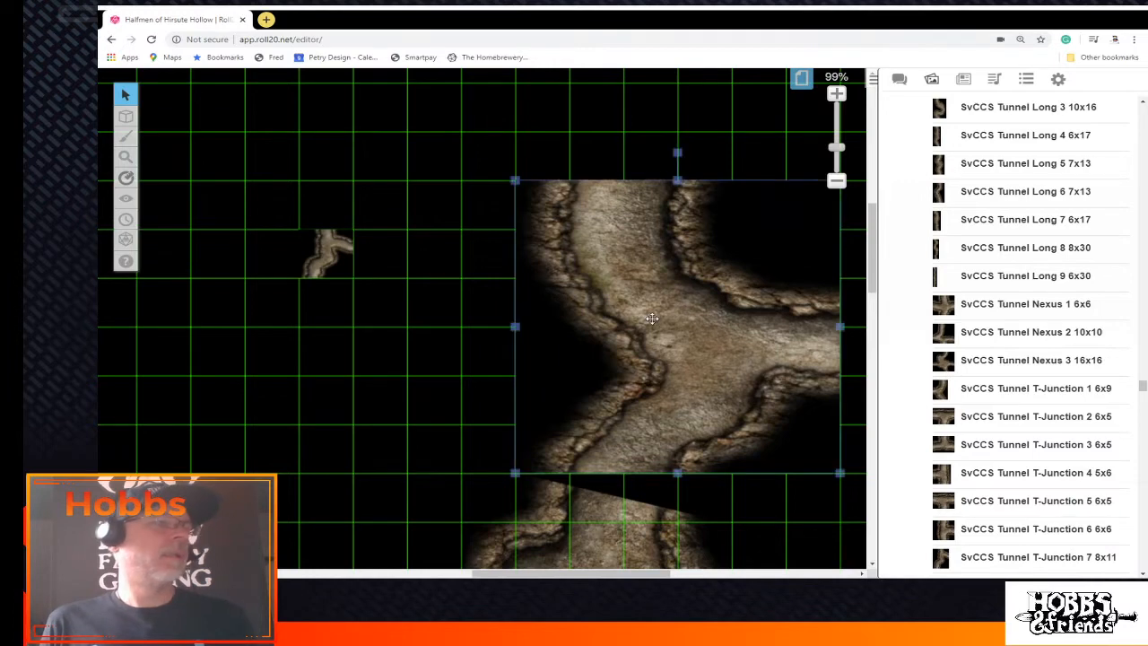
key("Delete")
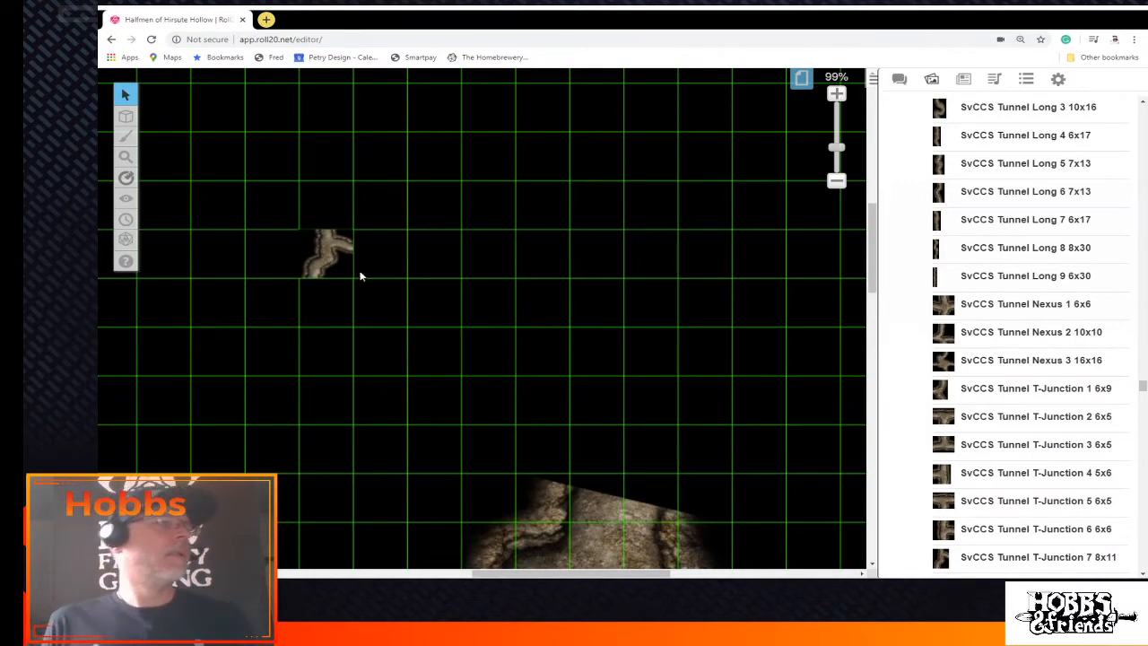
Enlarge the small T-junction tile to 5 squares wide and 5 squares high
left_click(347, 238)
left_click_drag(351, 231, 408, 180)
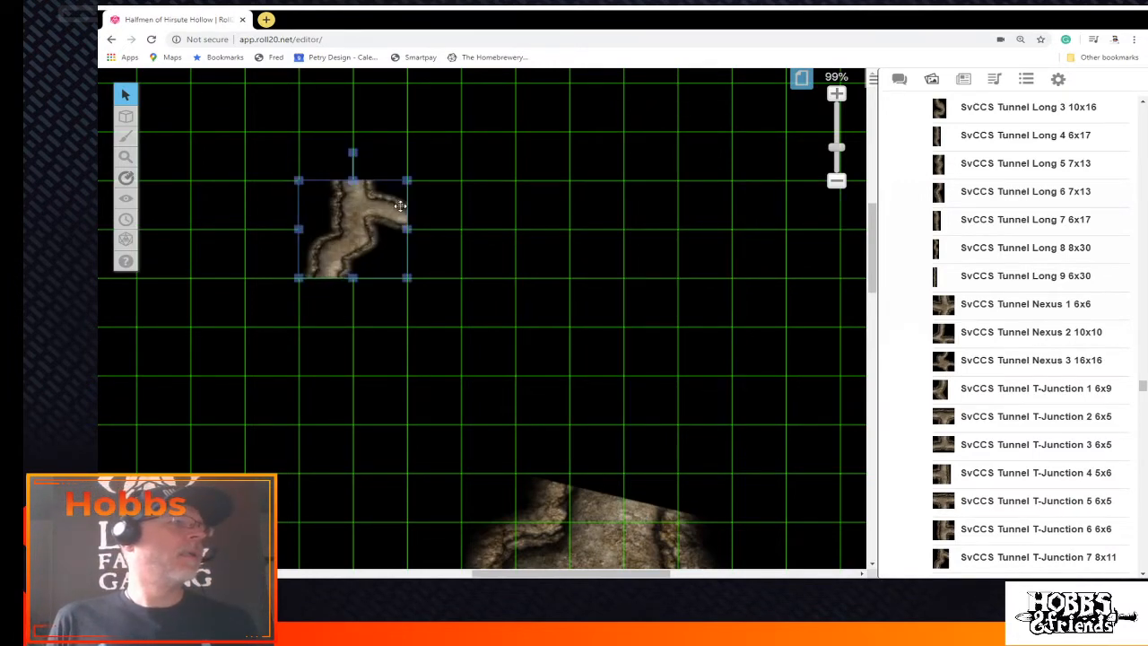
left_click_drag(408, 279, 559, 418)
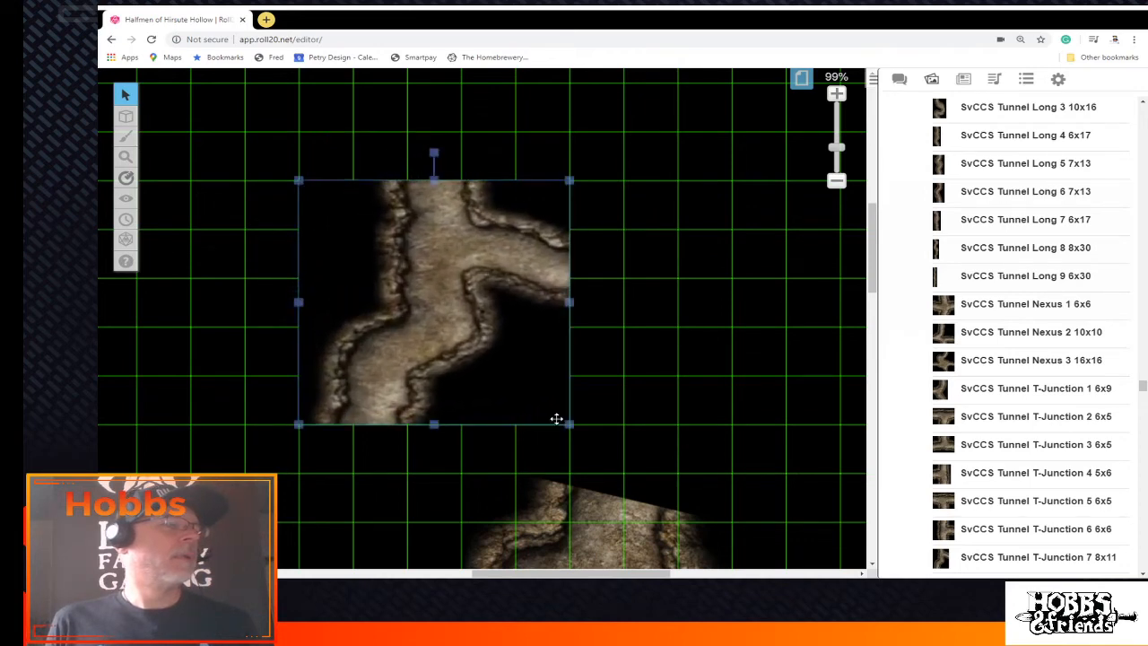
Flip the T-junction tile horizontally, vertically and horizontally again so its side branch leaves the lower half toward the east
right_click(507, 292)
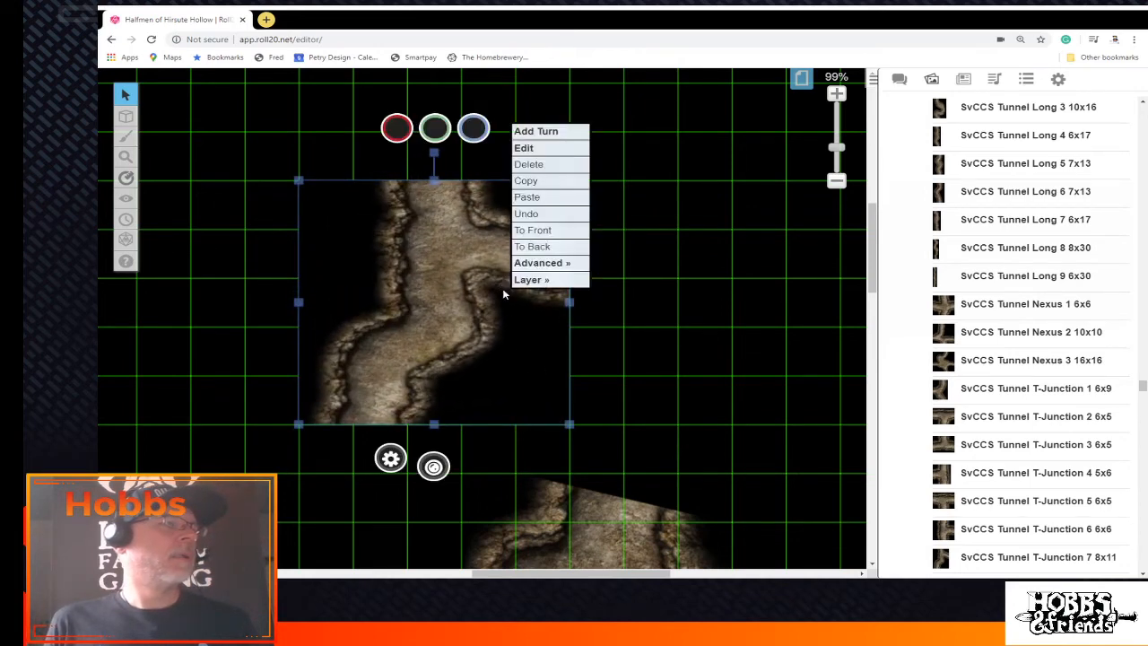
mouse_move(543, 263)
left_click(630, 297)
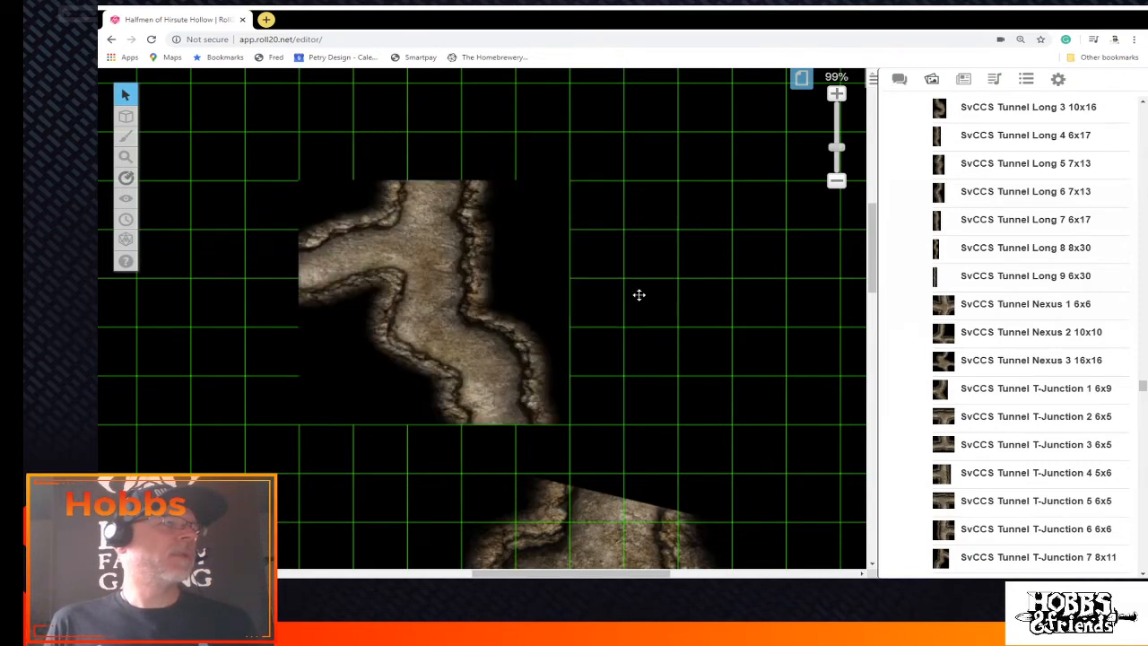
right_click(450, 302)
mouse_move(489, 270)
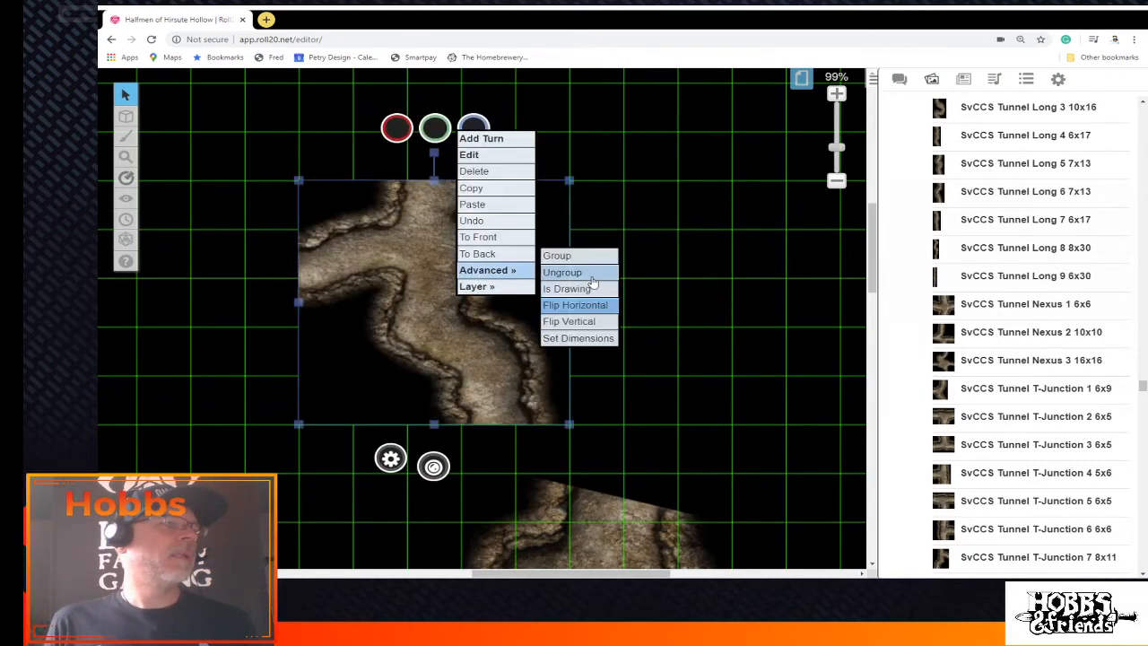
left_click(593, 320)
right_click(437, 310)
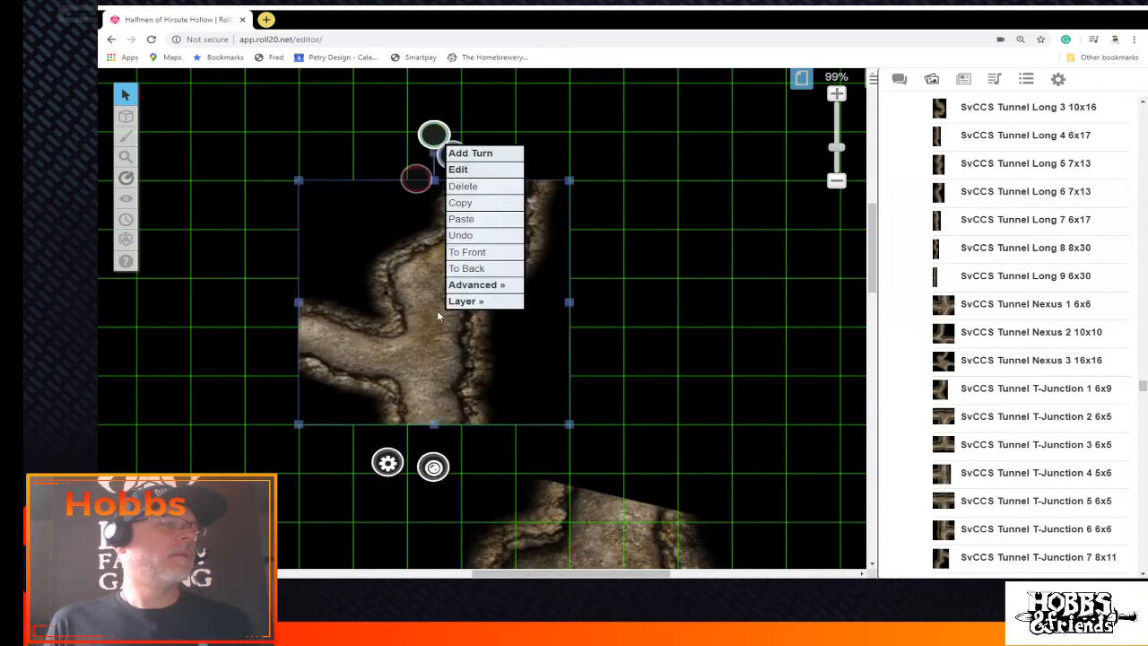
mouse_move(484, 301)
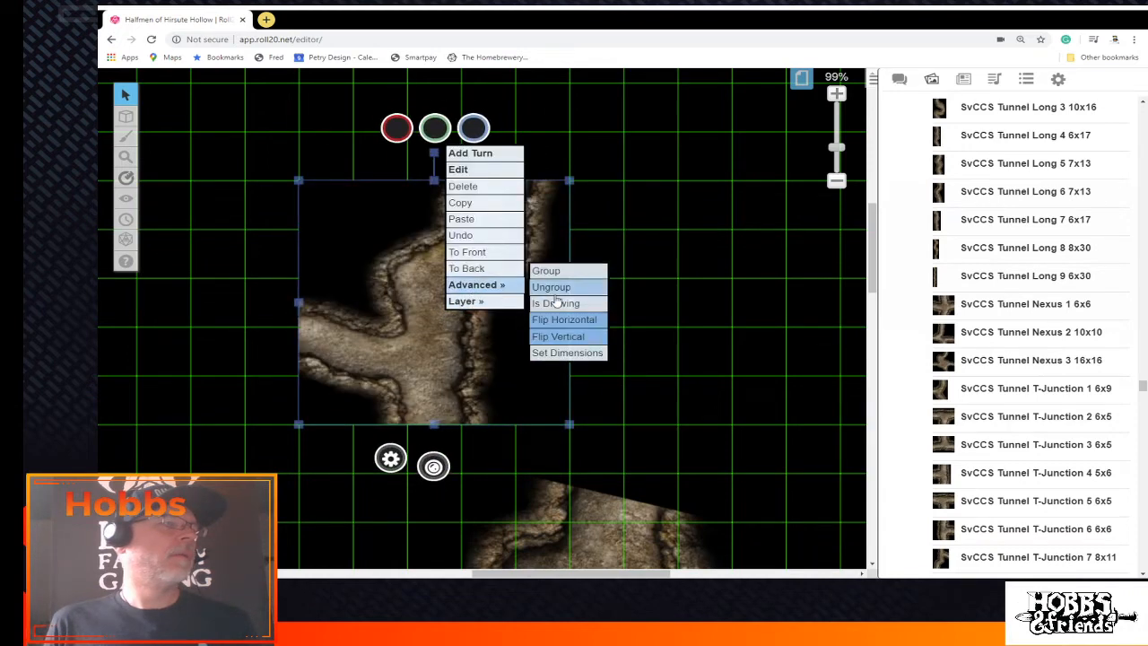
left_click(561, 315)
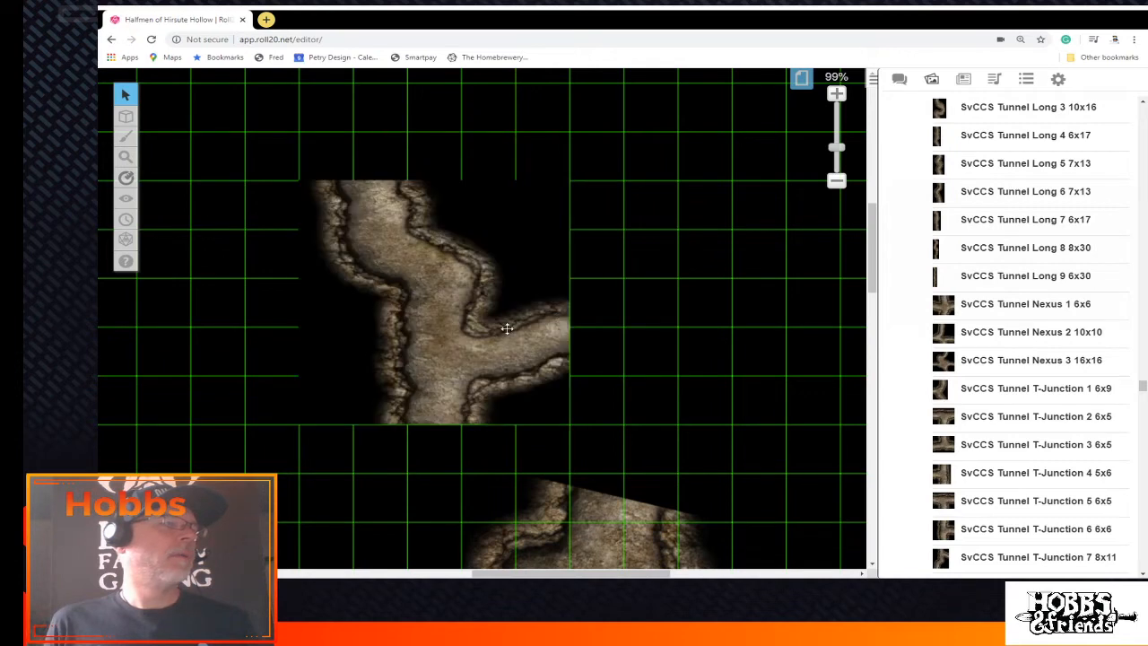
Move the T-junction tile directly above the tunnel bulge and enlarge it to 8 by 8 squares
left_click_drag(498, 328, 705, 363)
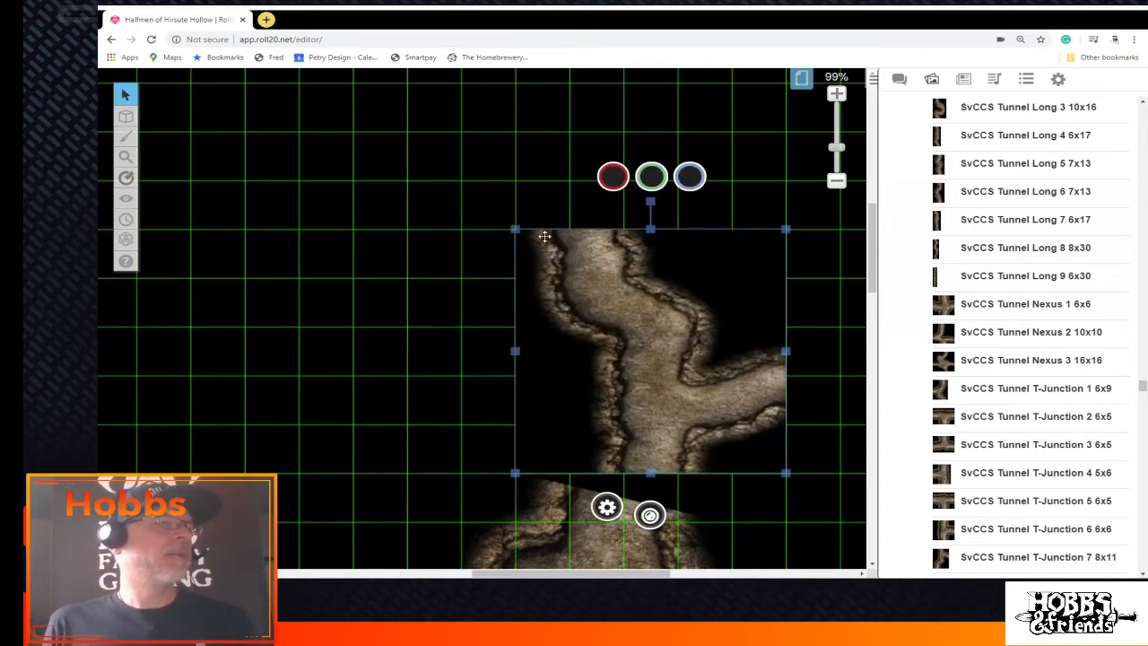
left_click_drag(515, 229, 353, 82)
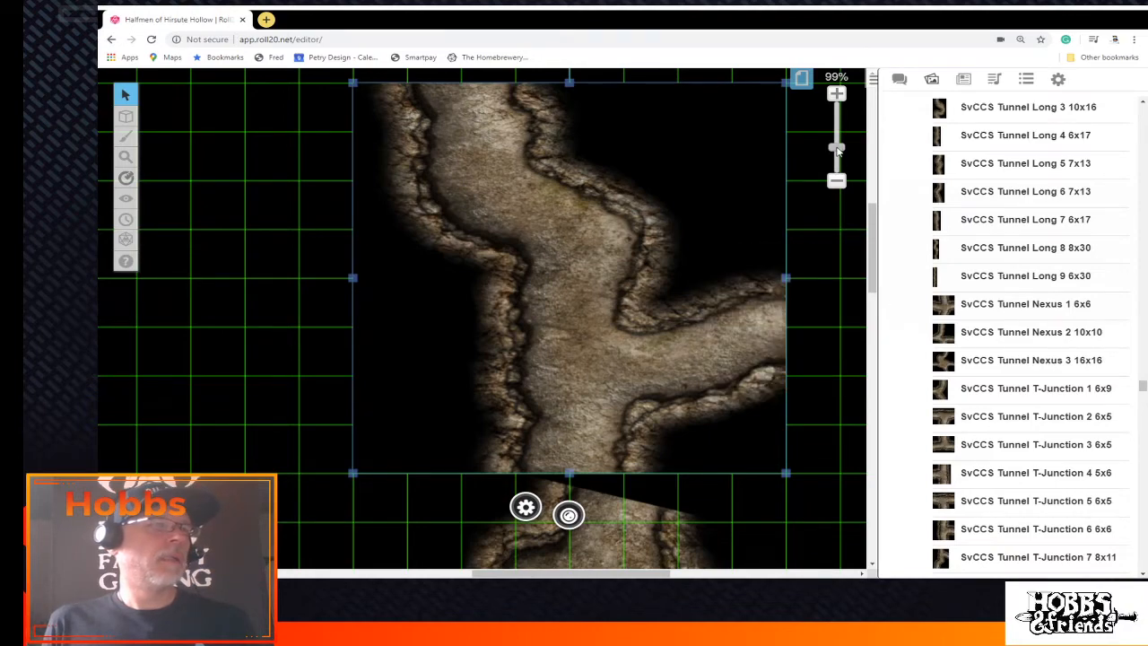
Rotate the T-junction tile clockwise to match the angled upper end of the tunnel bulge
mouse_move(836, 148)
left_mouse_down()
mouse_move(836, 135)
mouse_move(836, 161)
left_mouse_up()
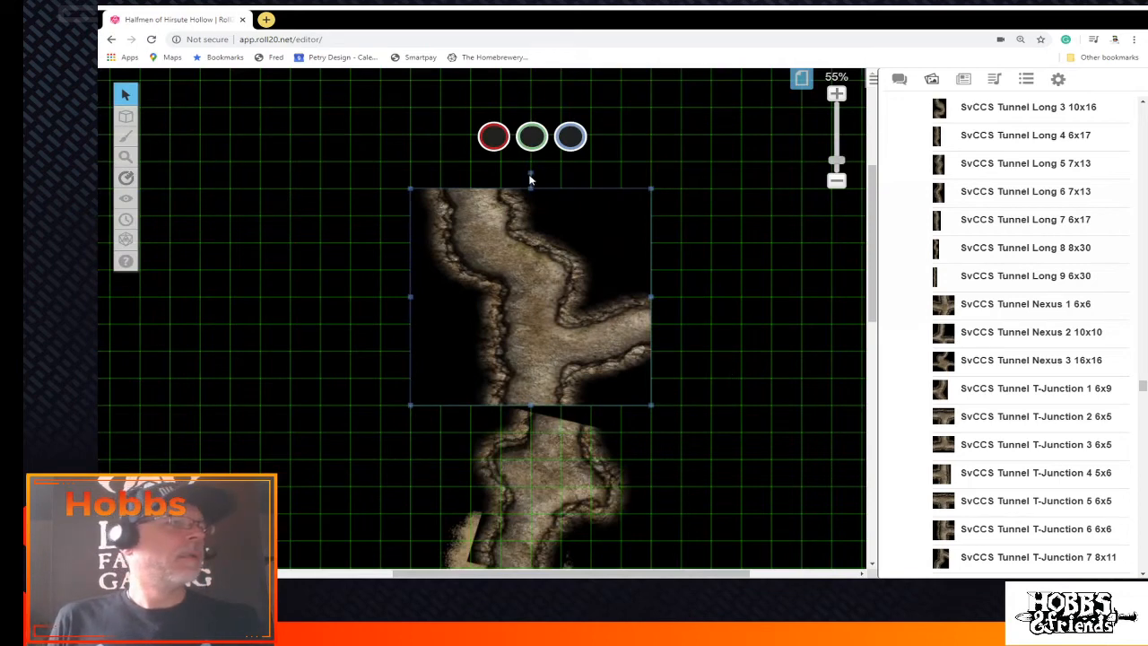
left_click_drag(531, 174, 559, 201)
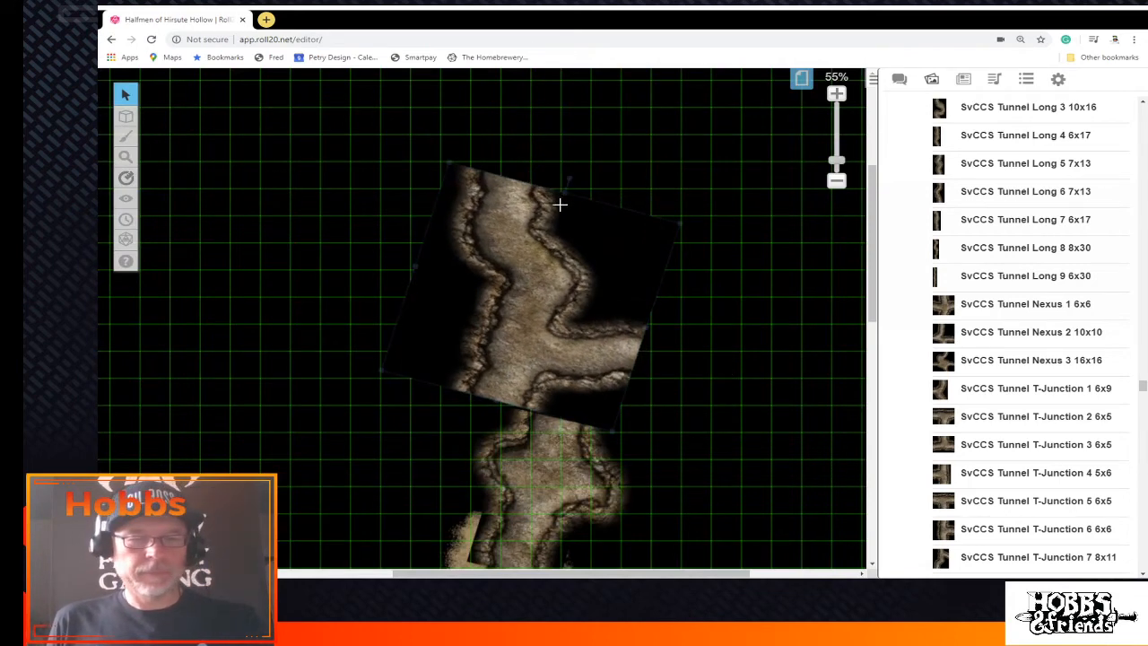
Move the T-junction tile east so its lower opening meets the tunnel bulge, and fine-tune its rotation
left_click_drag(592, 315, 658, 339)
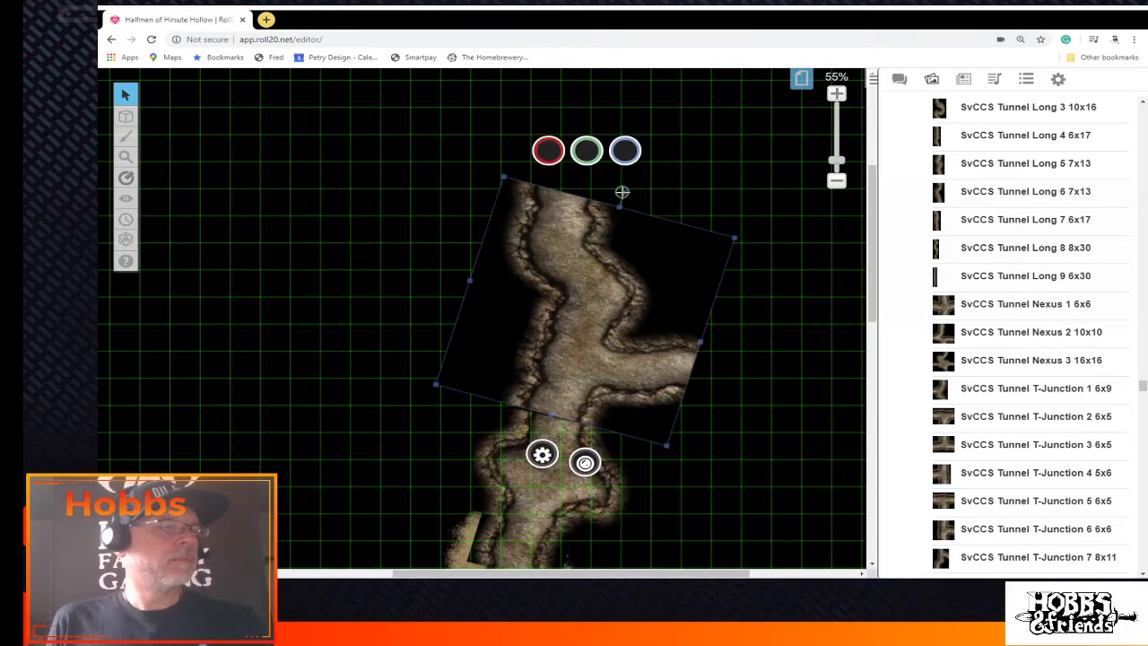
left_click(622, 190)
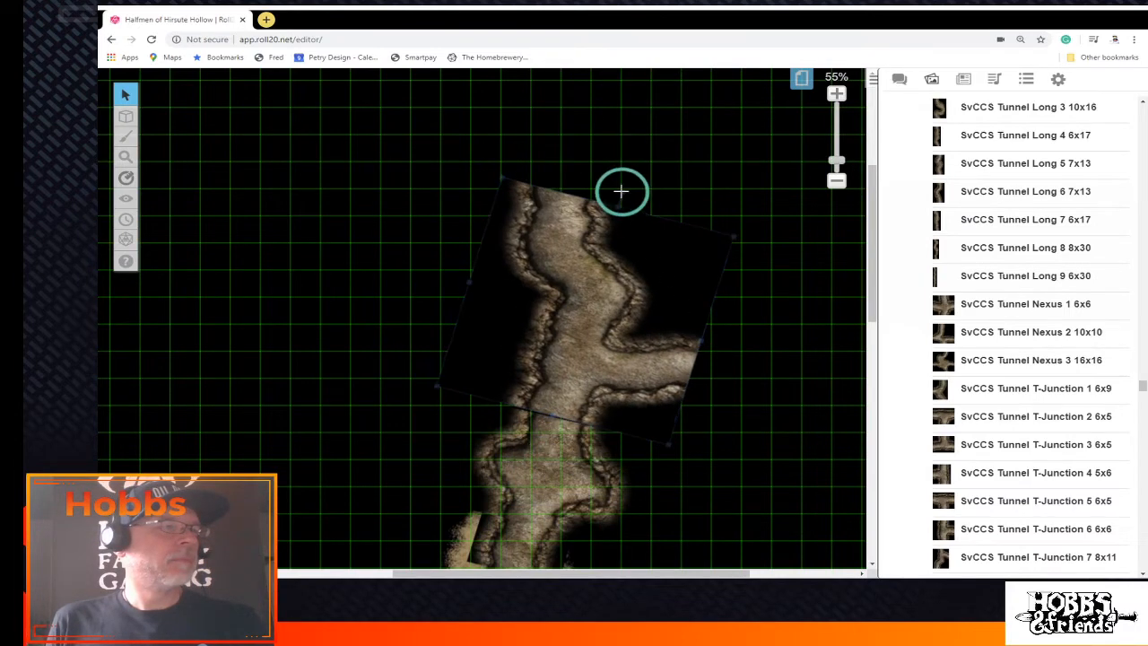
left_click(635, 281)
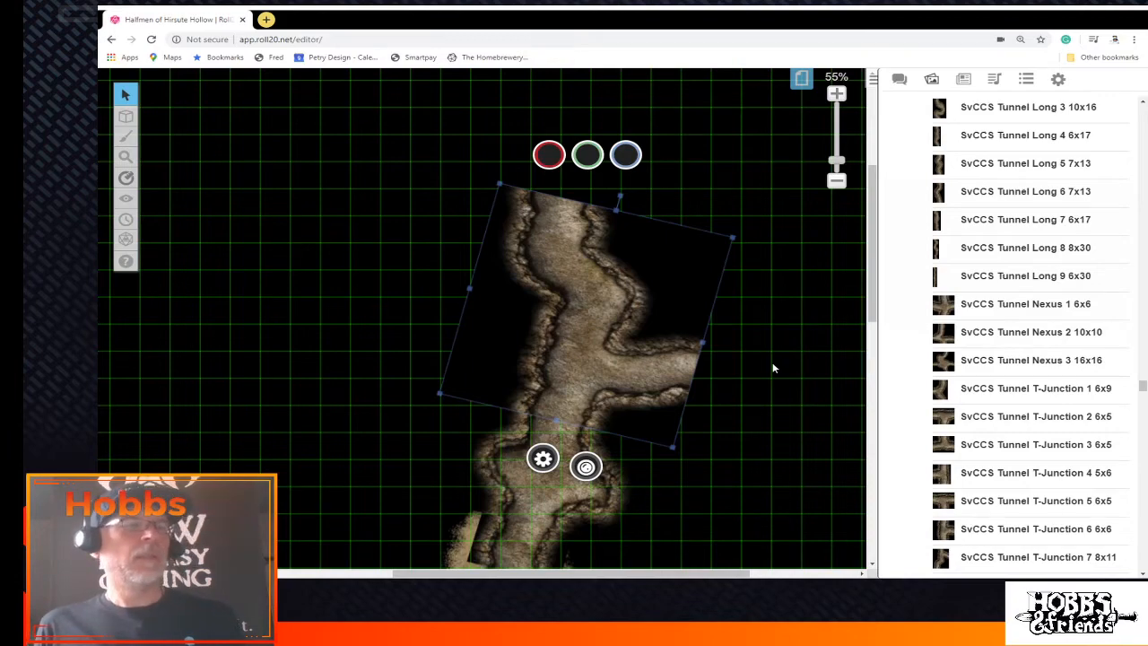
Look through the SvCCS cave, cliff and narrow tunnel tiles in the art library for a tunnel end piece
mouse_move(1007, 339)
scroll(1007, 339, "up", 20)
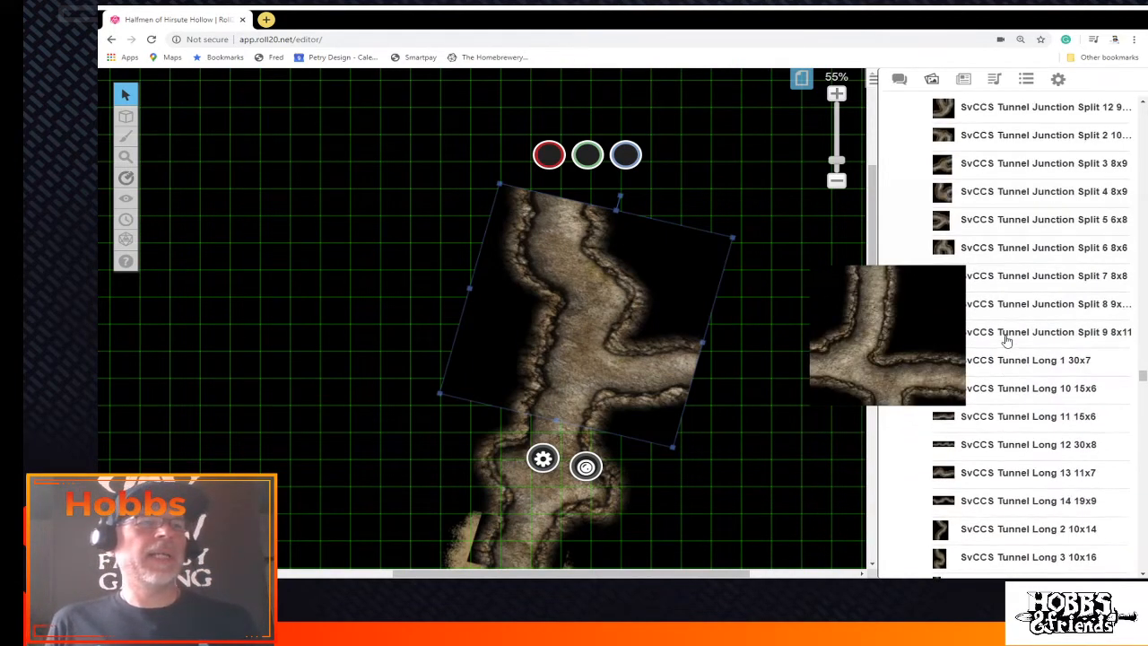
scroll(1006, 339, "up", 10)
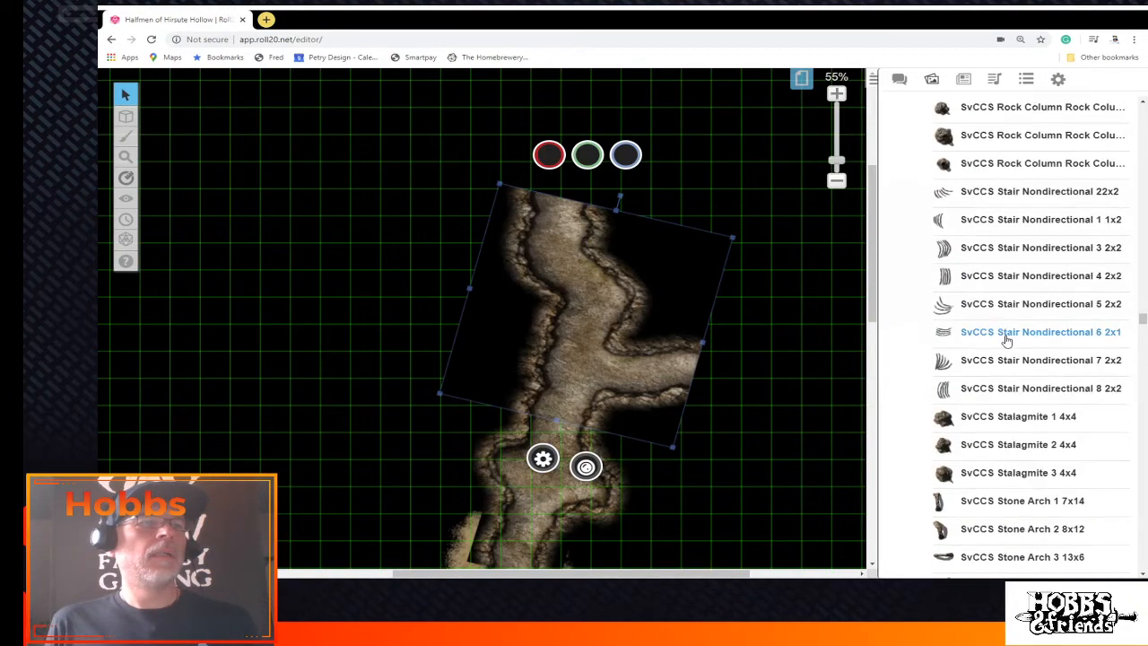
scroll(1006, 339, "up", 6)
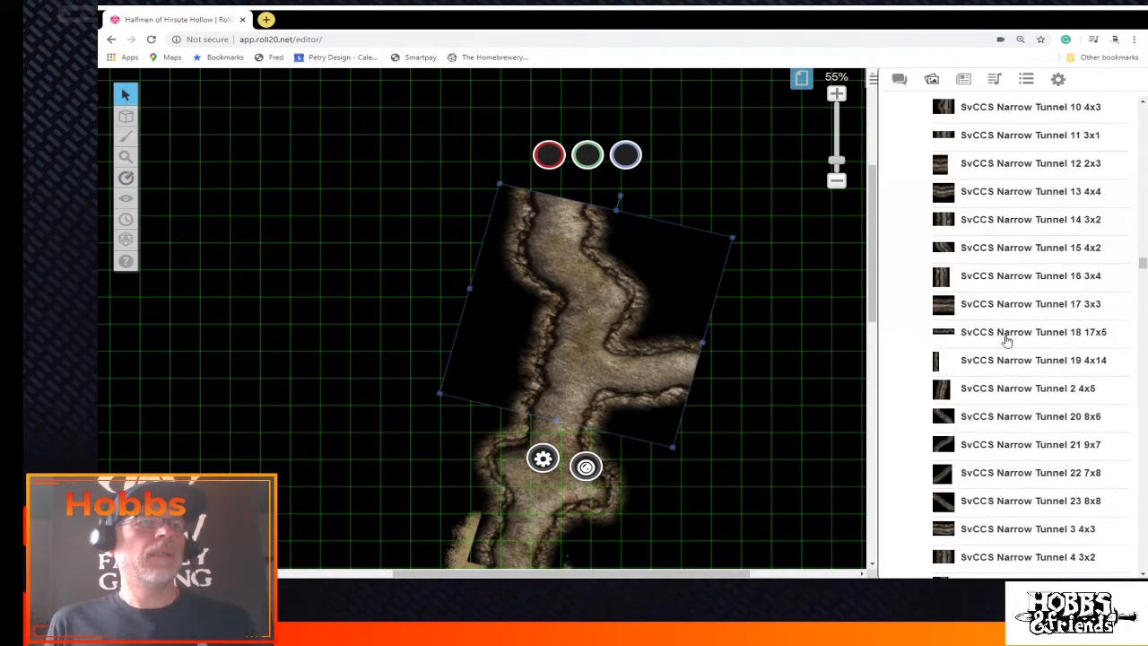
scroll(1006, 339, "up", 6)
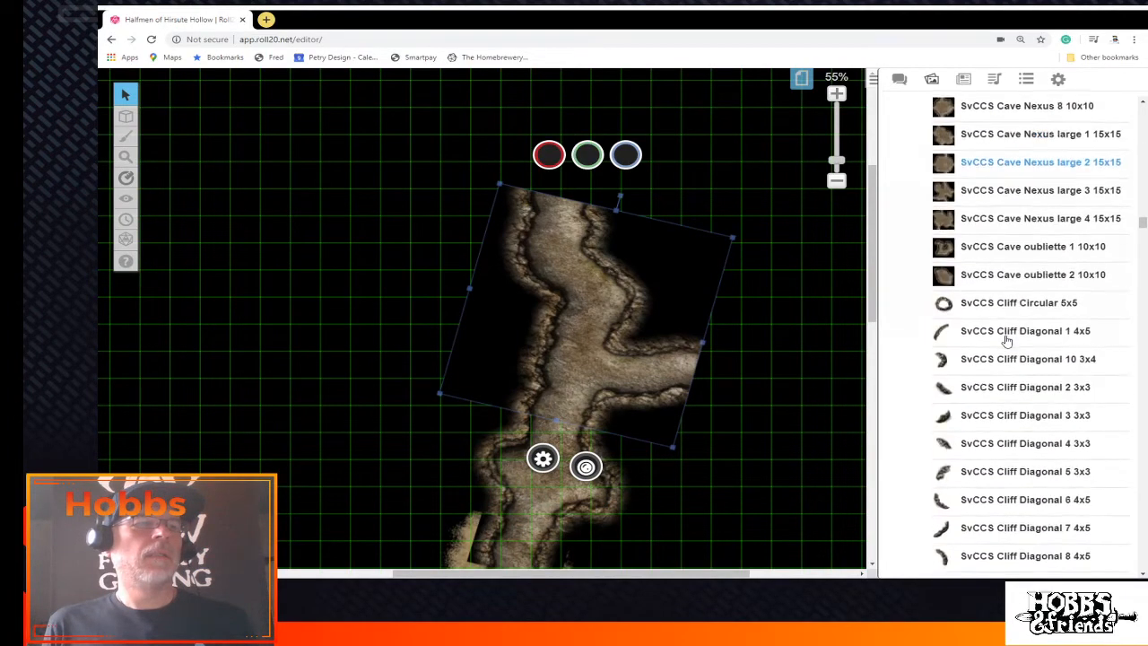
scroll(1006, 339, "down", 15)
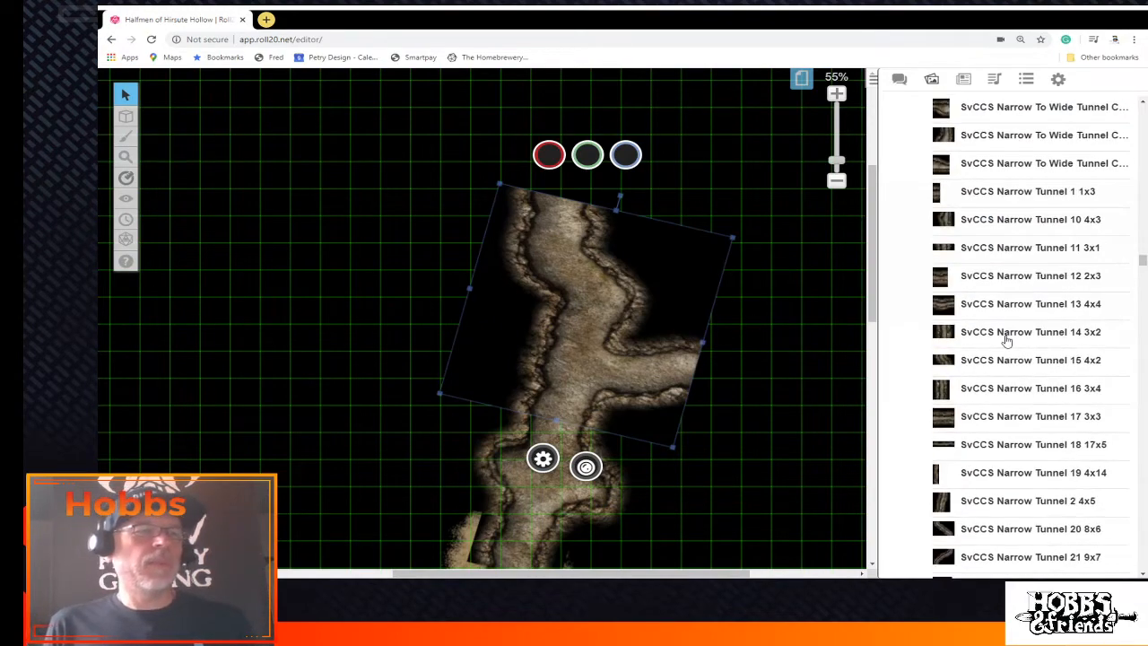
scroll(1006, 339, "down", 6)
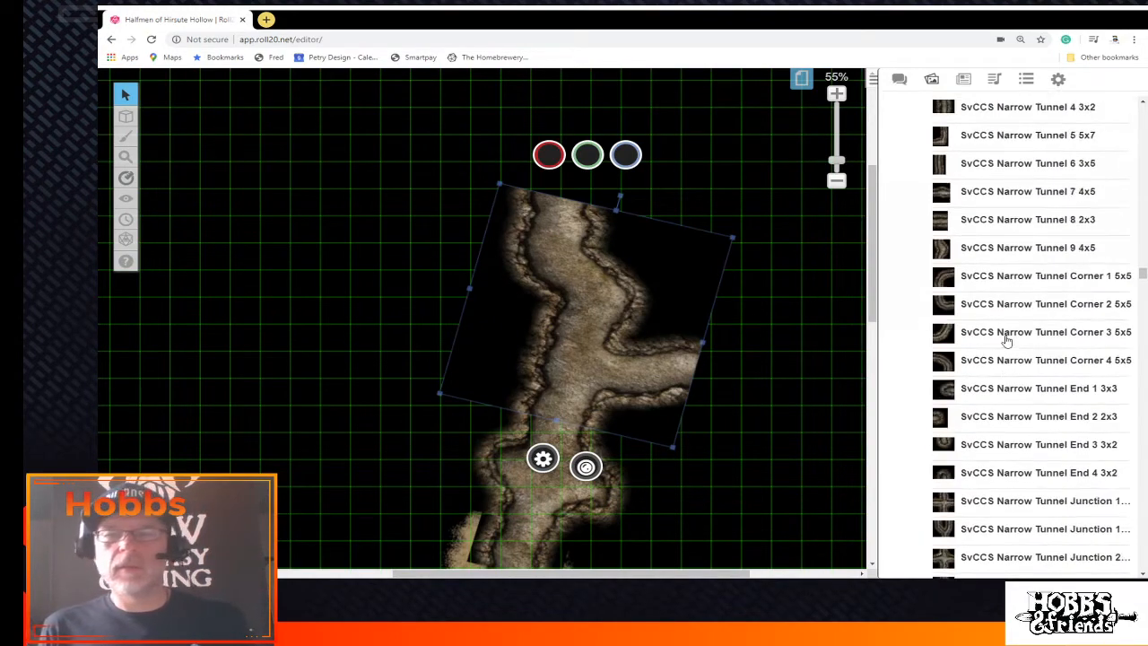
scroll(1006, 339, "down", 3)
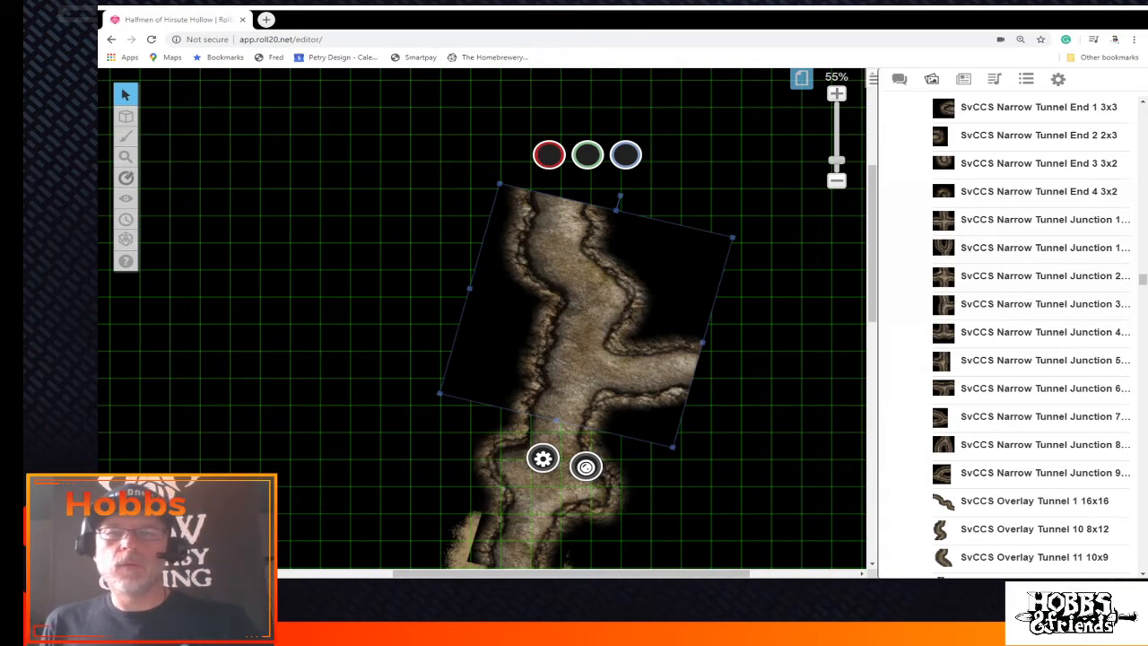
left_click_drag(943, 219, 951, 269)
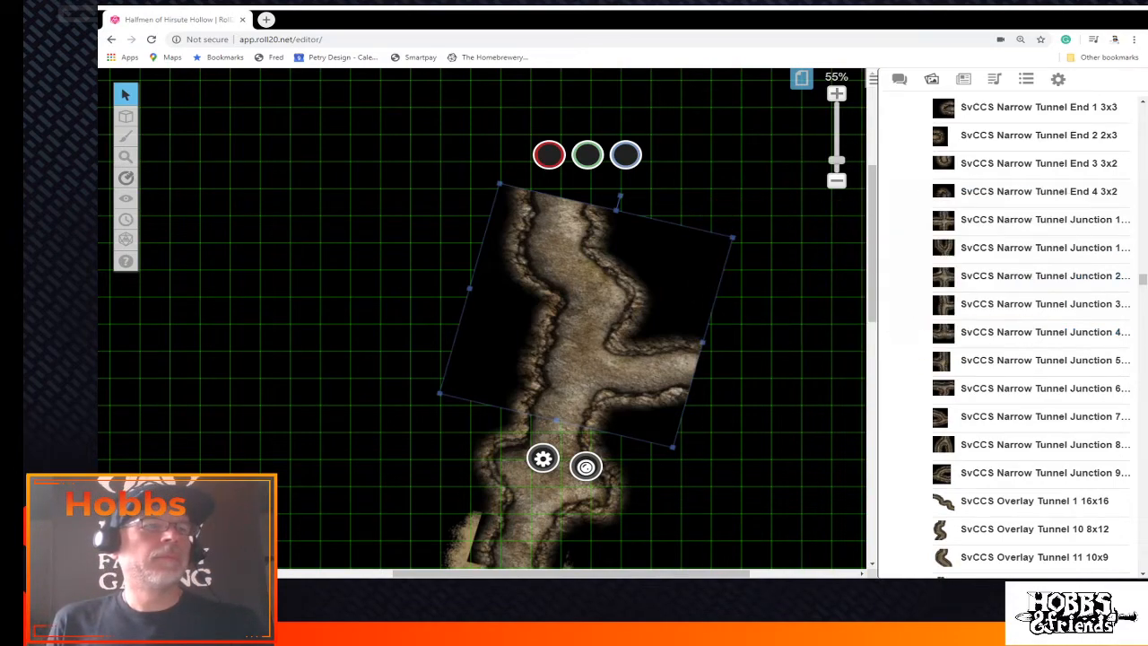
Add the SvCCS Tunnel End 2 3x4 tile to the map west of the T-junction
left_click_drag(1143, 280, 1142, 357)
scroll(1031, 336, "down", 3)
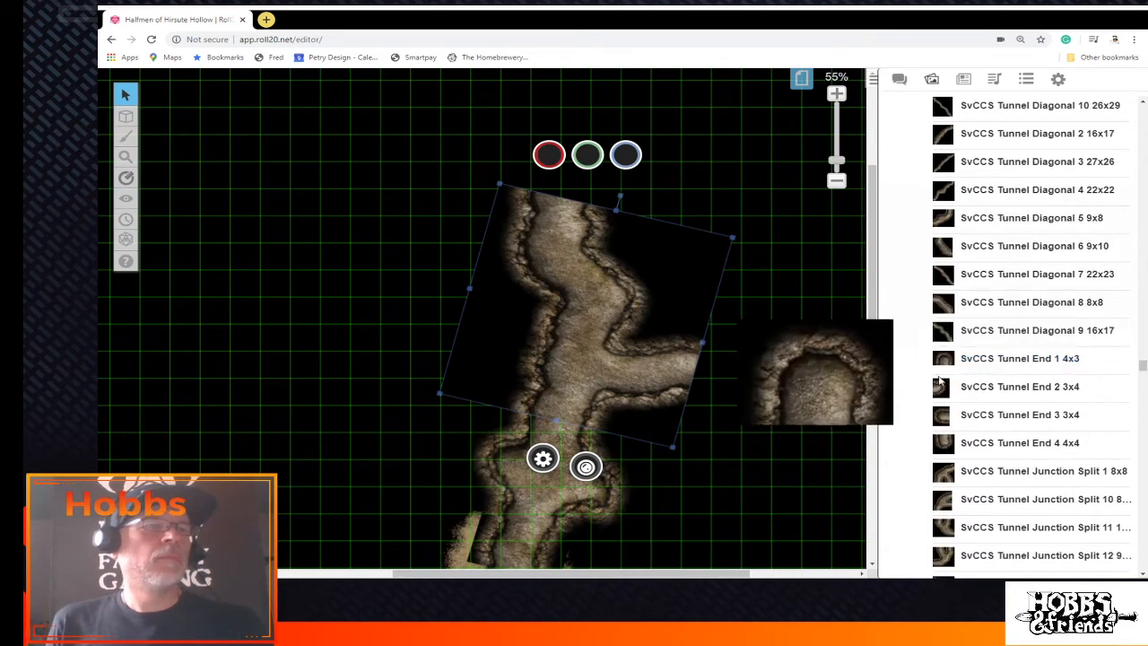
mouse_move(950, 397)
left_click_drag(950, 397, 336, 324)
left_click(287, 217)
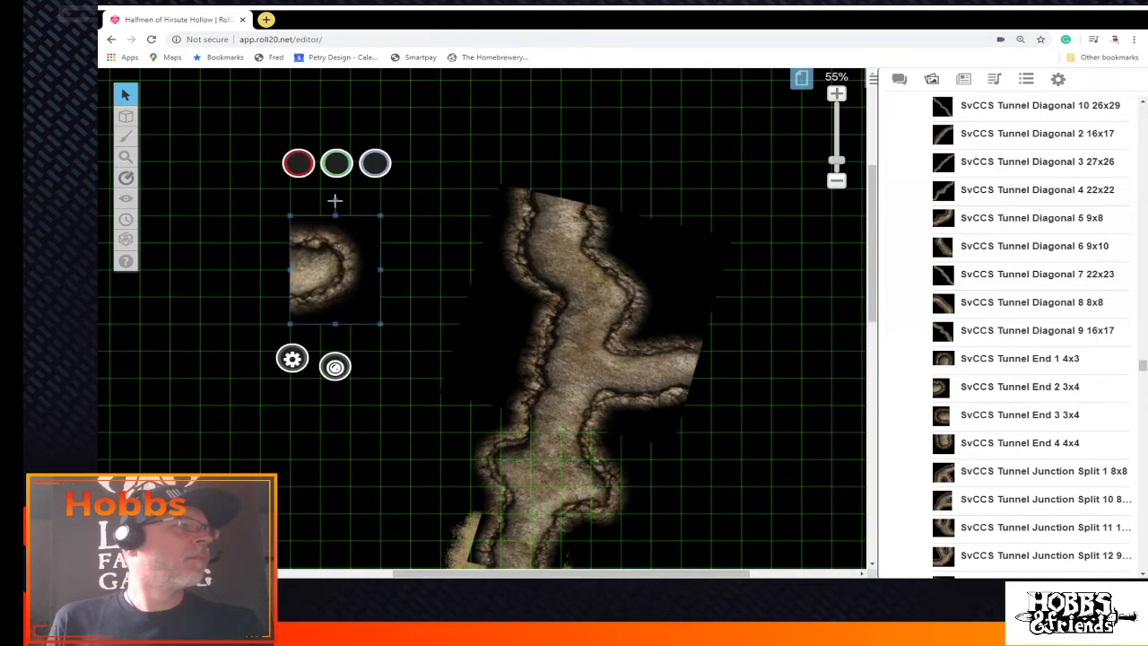
Rotate the tunnel end tile counterclockwise and fit it over the T-junction's open upper end
left_click_drag(335, 201, 581, 154)
left_click_drag(516, 114, 513, 124)
left_click_drag(593, 151, 582, 163)
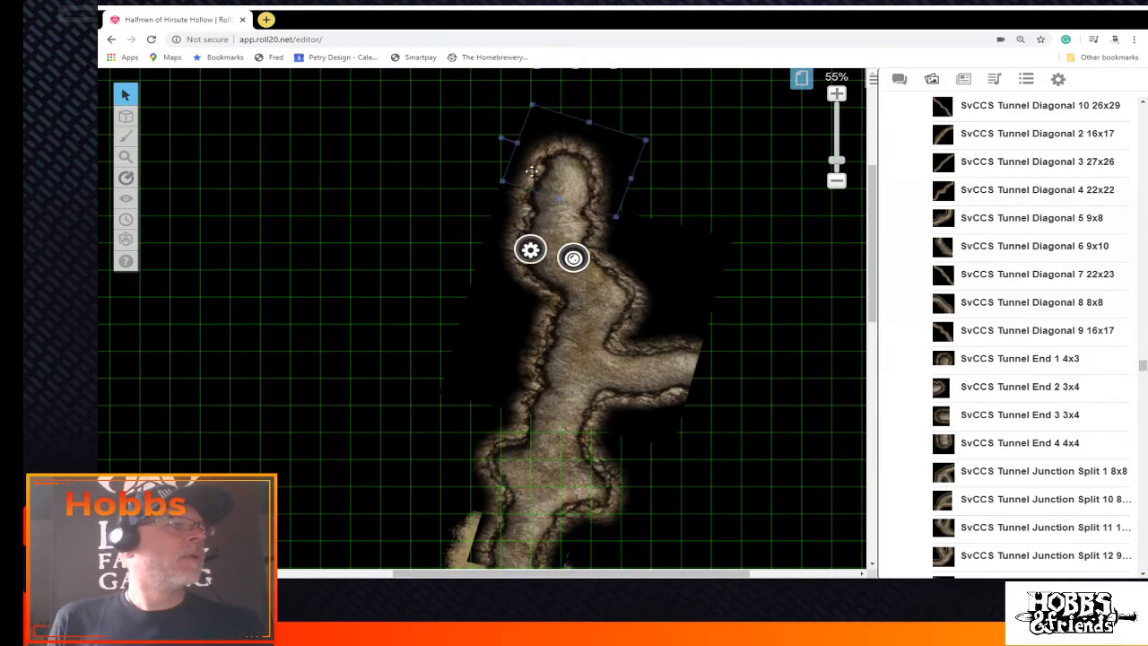
left_click(696, 219)
Check the map from its upper edge down to the river cave for remaining building room
scroll(714, 297, "up", 5)
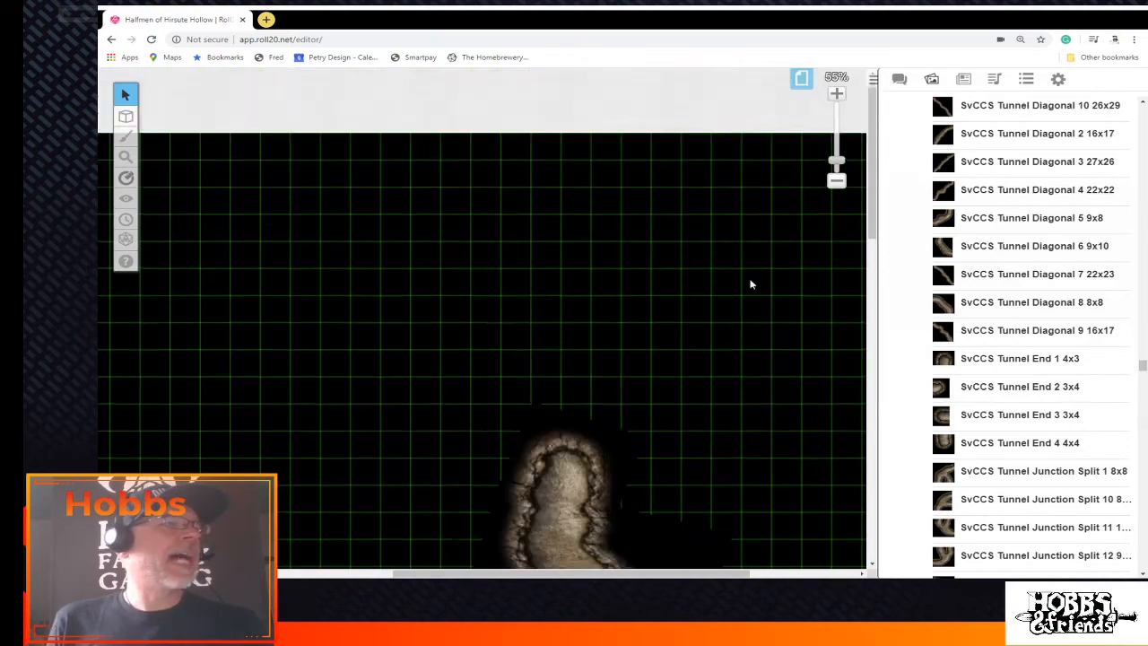
scroll(749, 292, "down", 10)
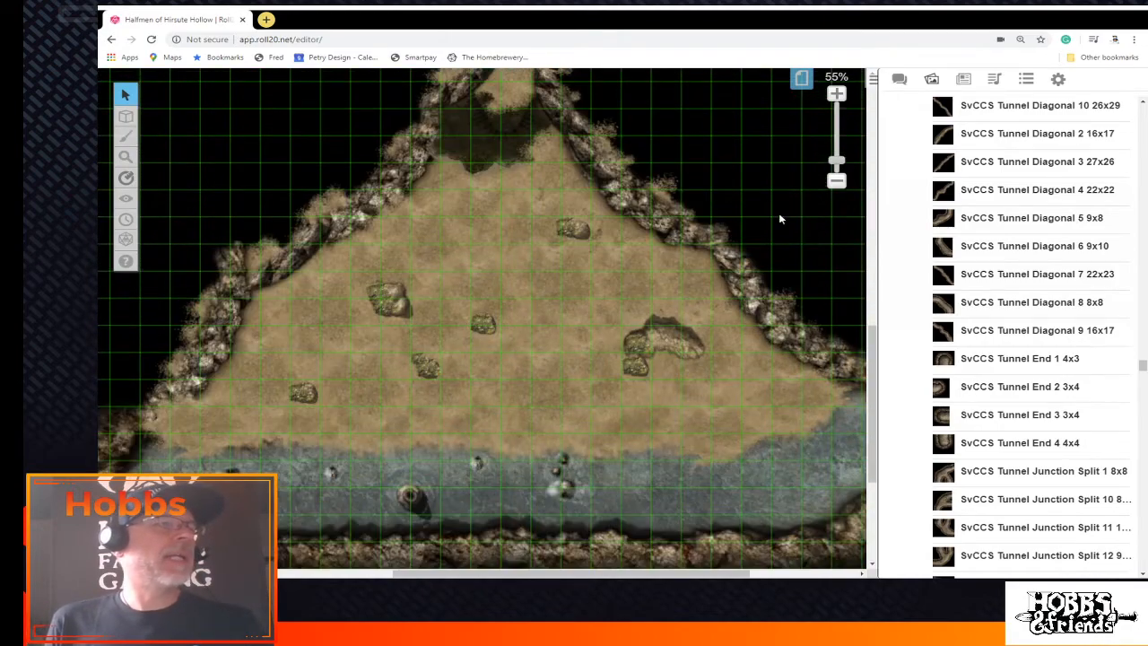
scroll(789, 229, "down", 1)
scroll(796, 235, "down", 3)
scroll(740, 283, "up", 8)
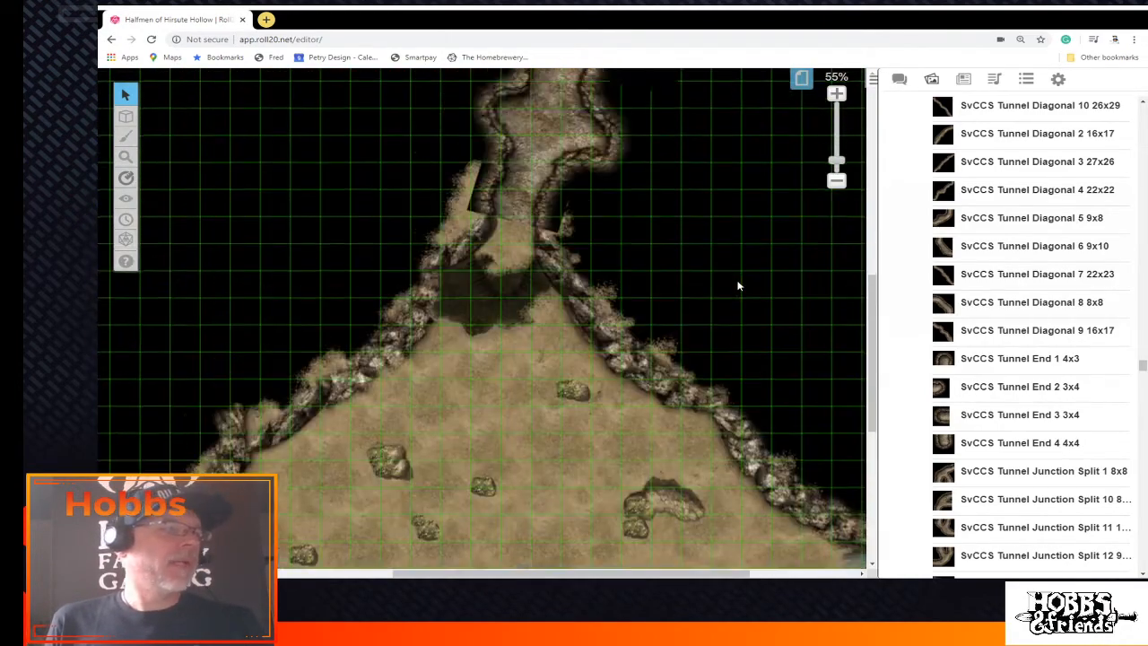
scroll(738, 286, "up", 3)
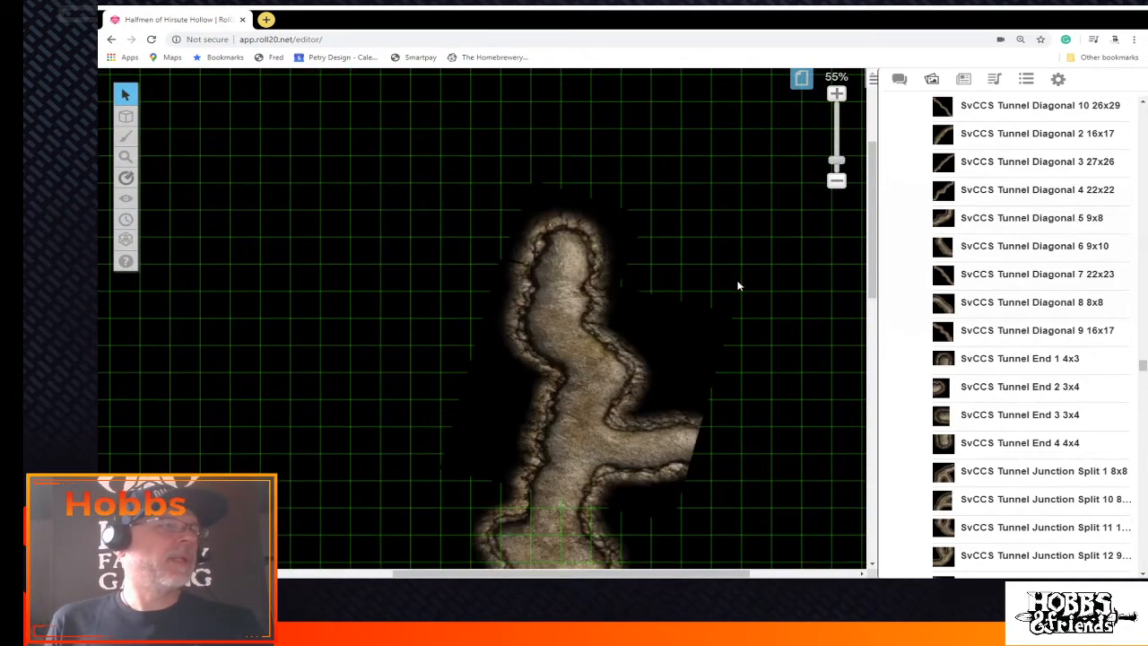
Set the Hollow Map page height to 75 cells in the page settings
left_click(801, 79)
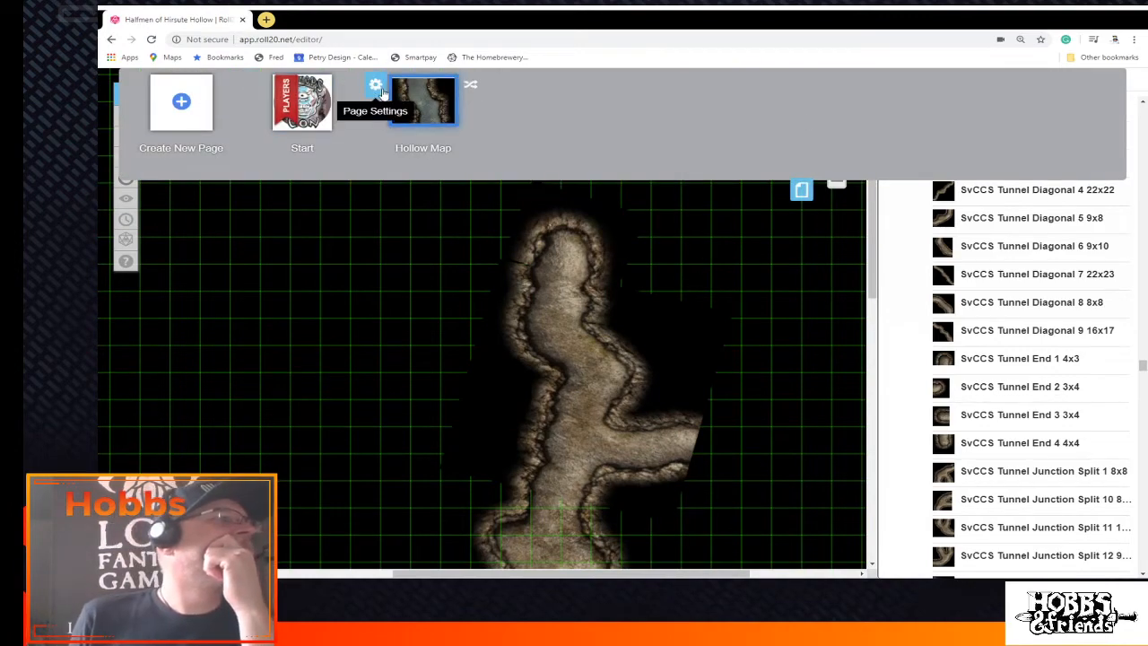
left_click(375, 84)
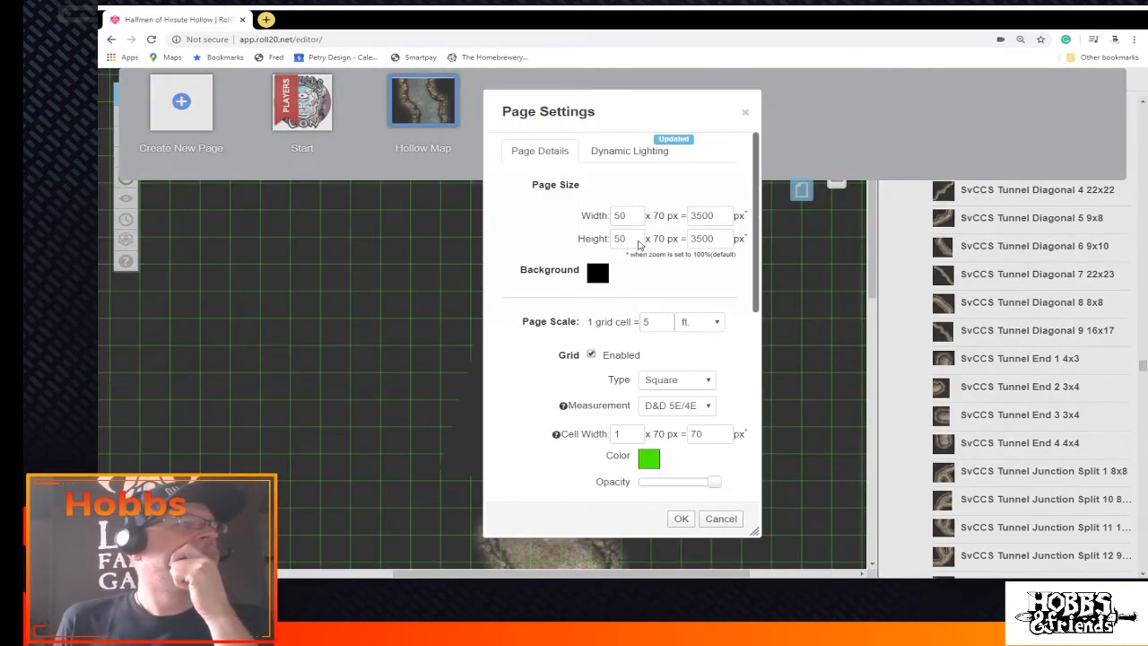
left_click(638, 237)
left_click(637, 237)
left_click(638, 237)
left_click(637, 236)
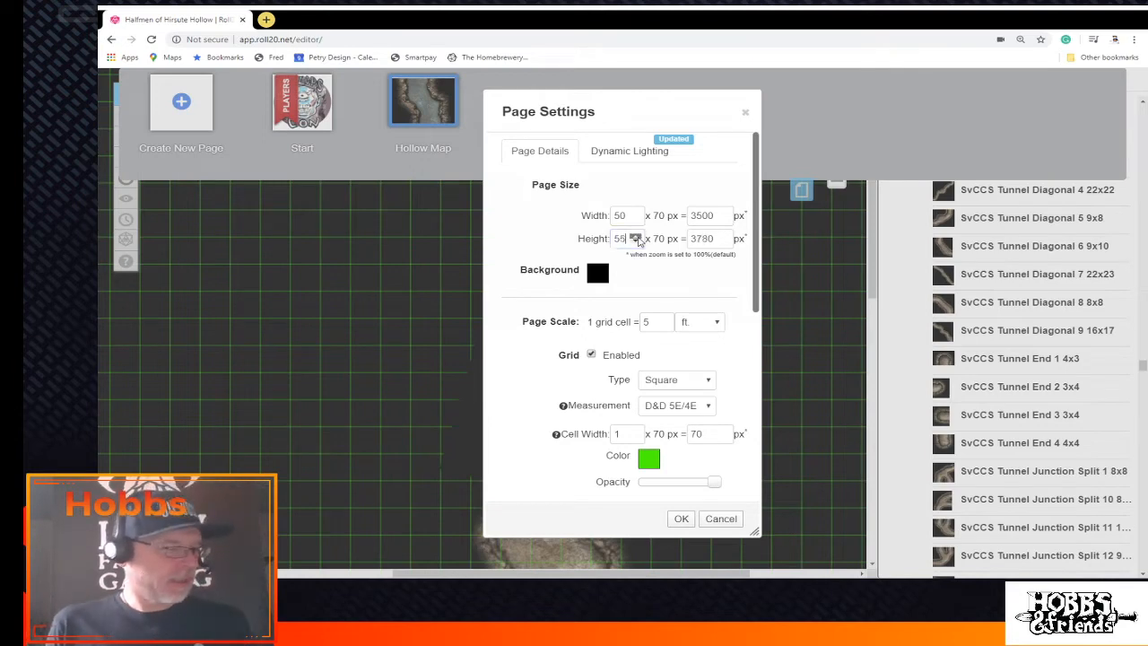
left_click(637, 236)
left_click(638, 236)
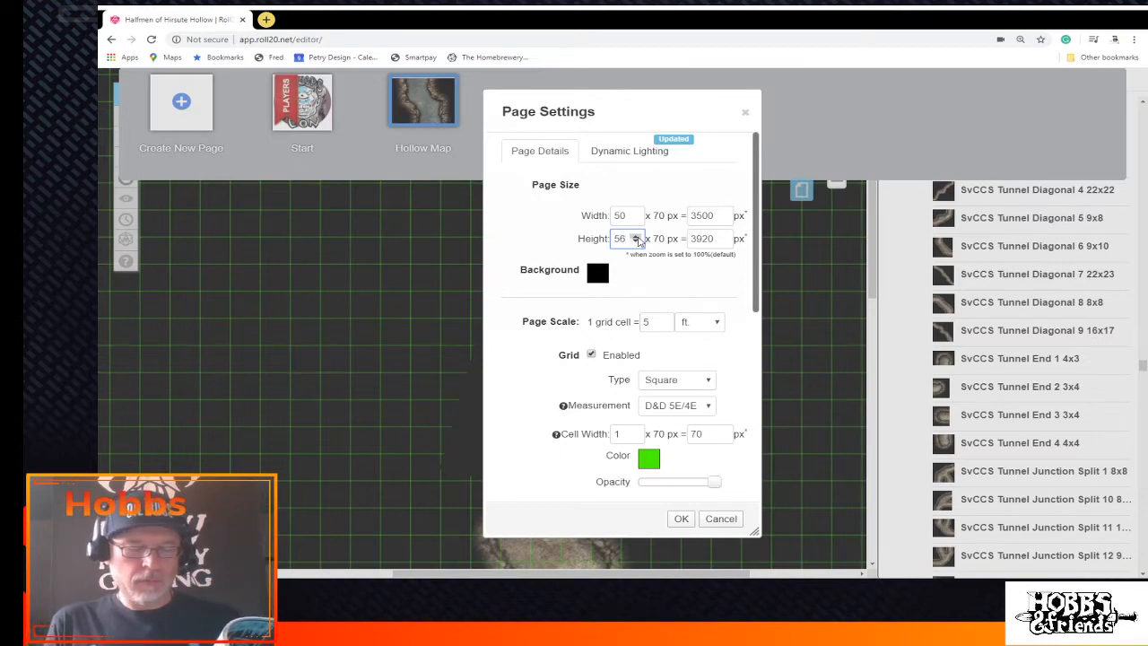
left_click(638, 236)
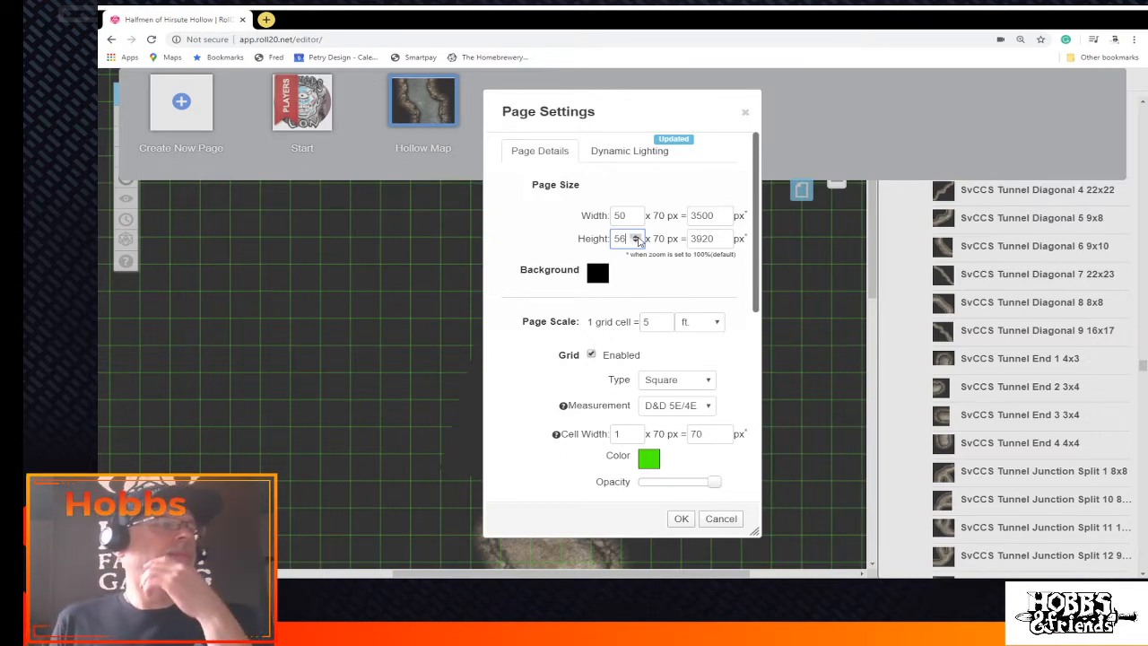
triple_click(638, 235)
triple_click(638, 235)
triple_click(638, 236)
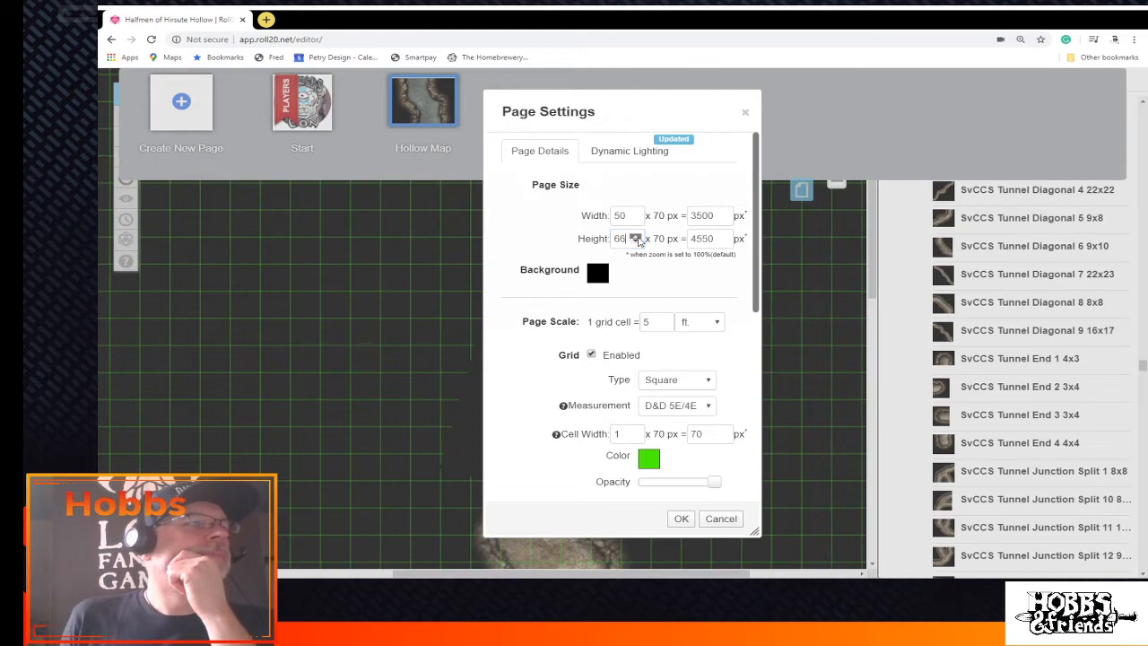
triple_click(638, 236)
triple_click(637, 236)
triple_click(637, 236)
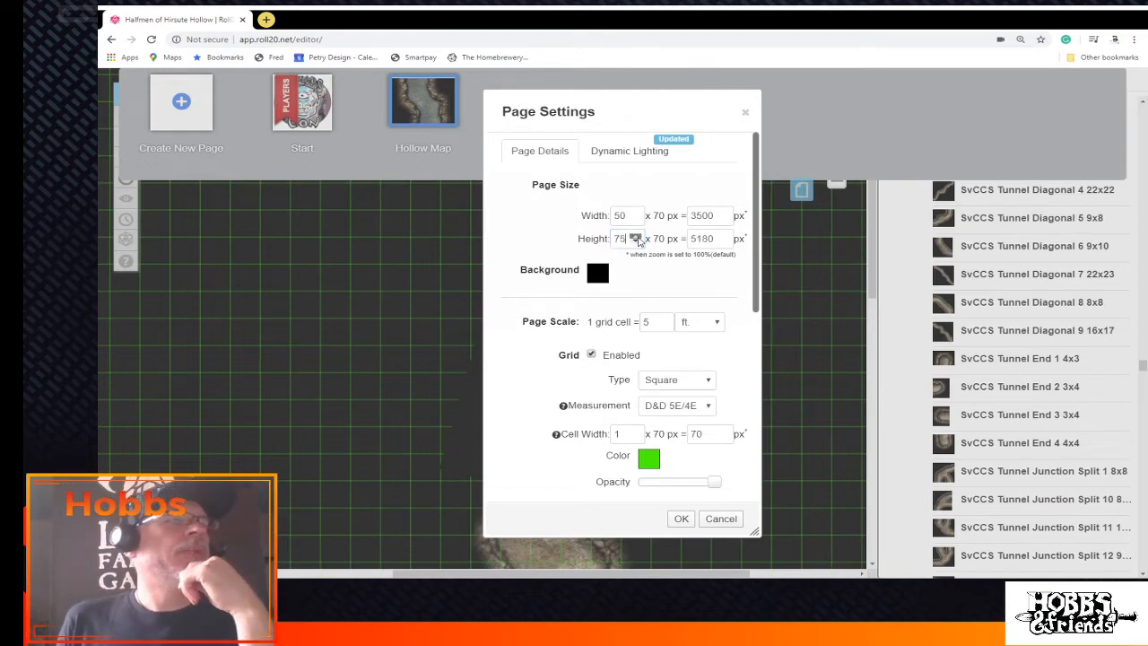
Set the page width to 65 cells, apply the page settings and return to the map
double_click(635, 213)
double_click(635, 213)
double_click(635, 212)
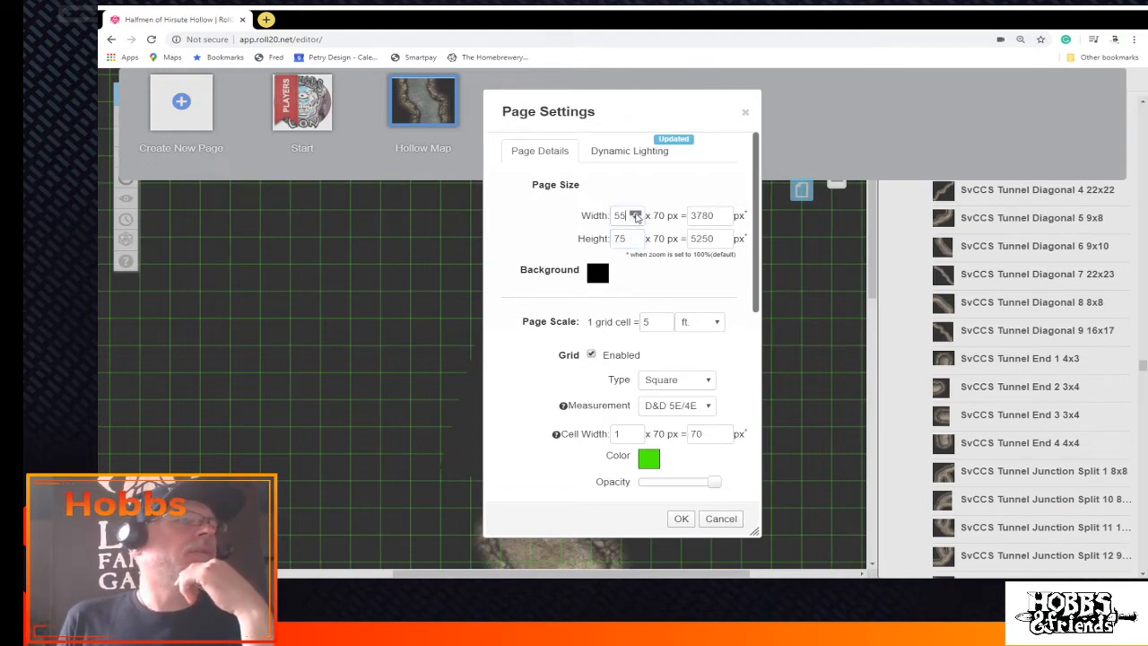
double_click(635, 213)
double_click(634, 213)
double_click(635, 213)
double_click(635, 212)
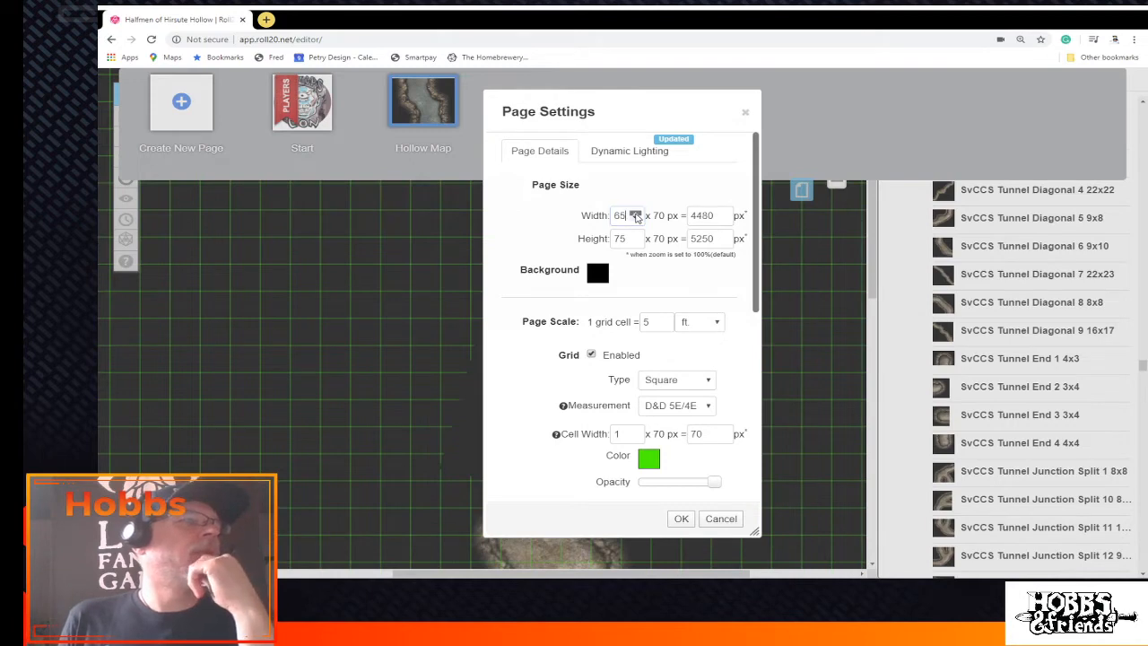
double_click(635, 213)
left_click(635, 220)
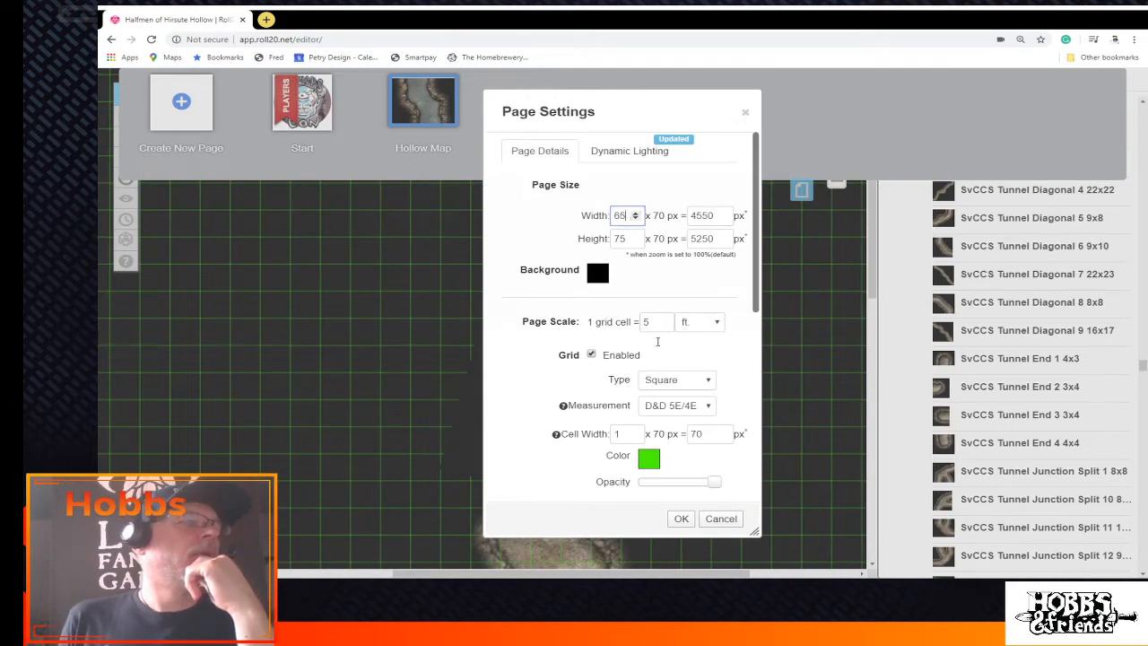
left_click(681, 517)
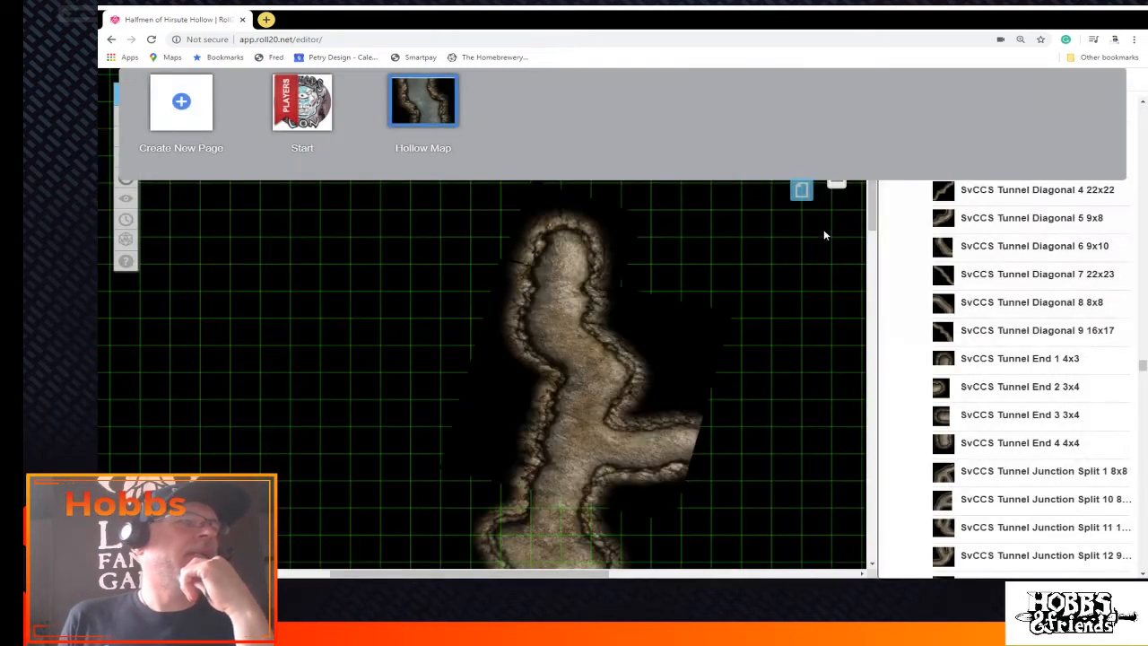
left_click(801, 189)
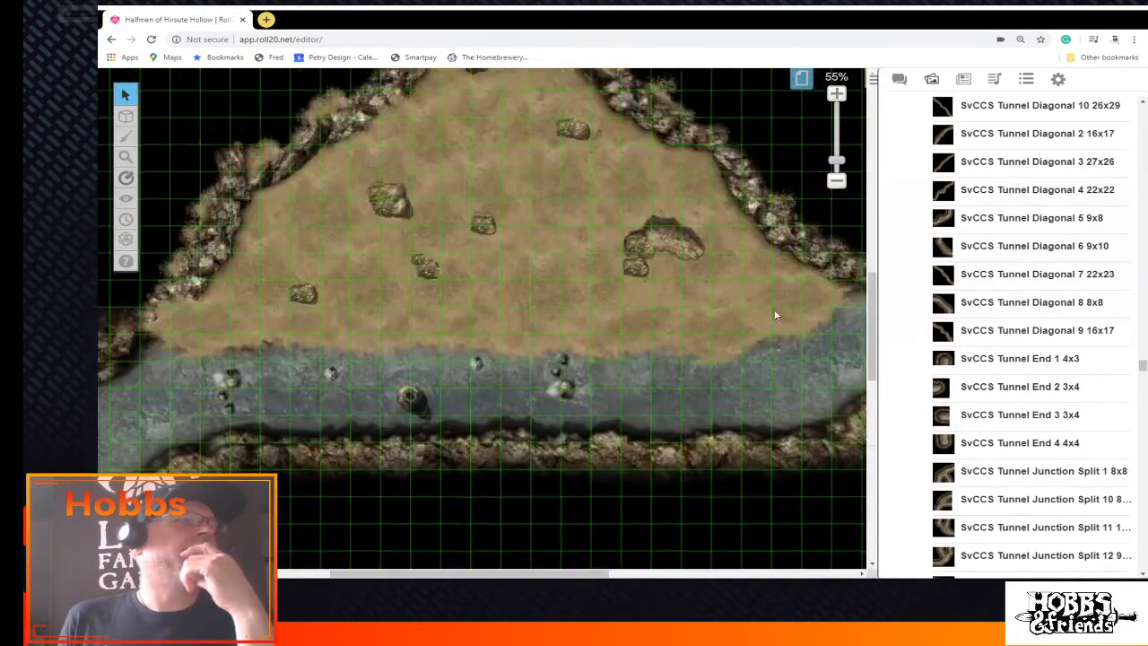
Select the upper tunnel tiles with the whole page in view and move them to the map layer
left_click_drag(835, 162, 834, 192)
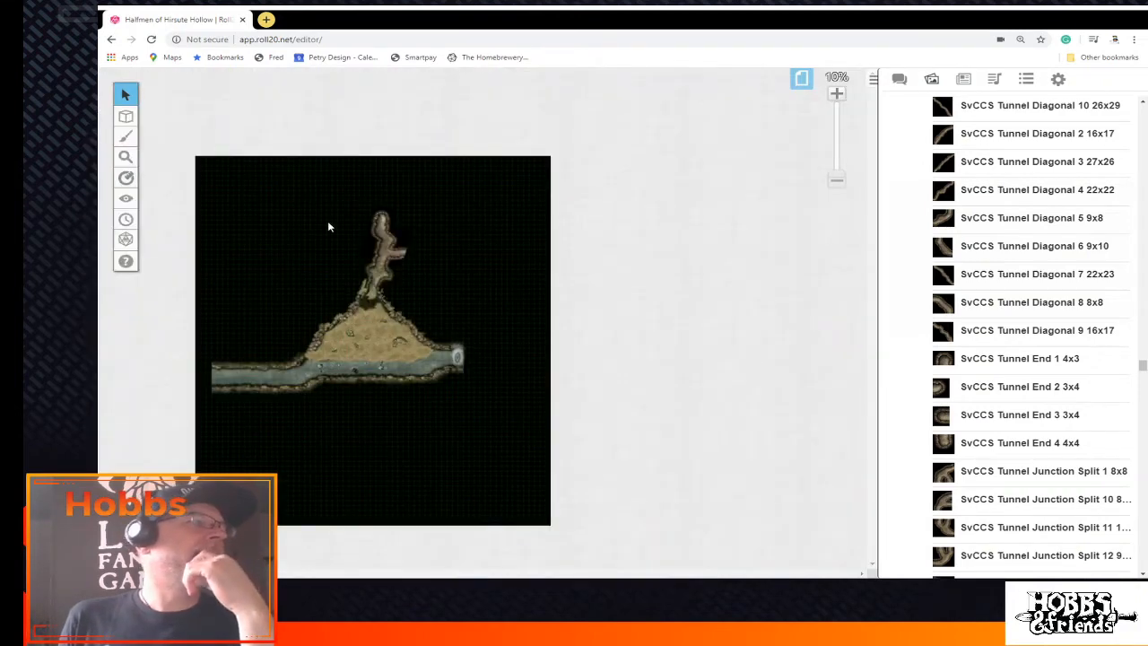
left_click_drag(278, 187, 496, 332)
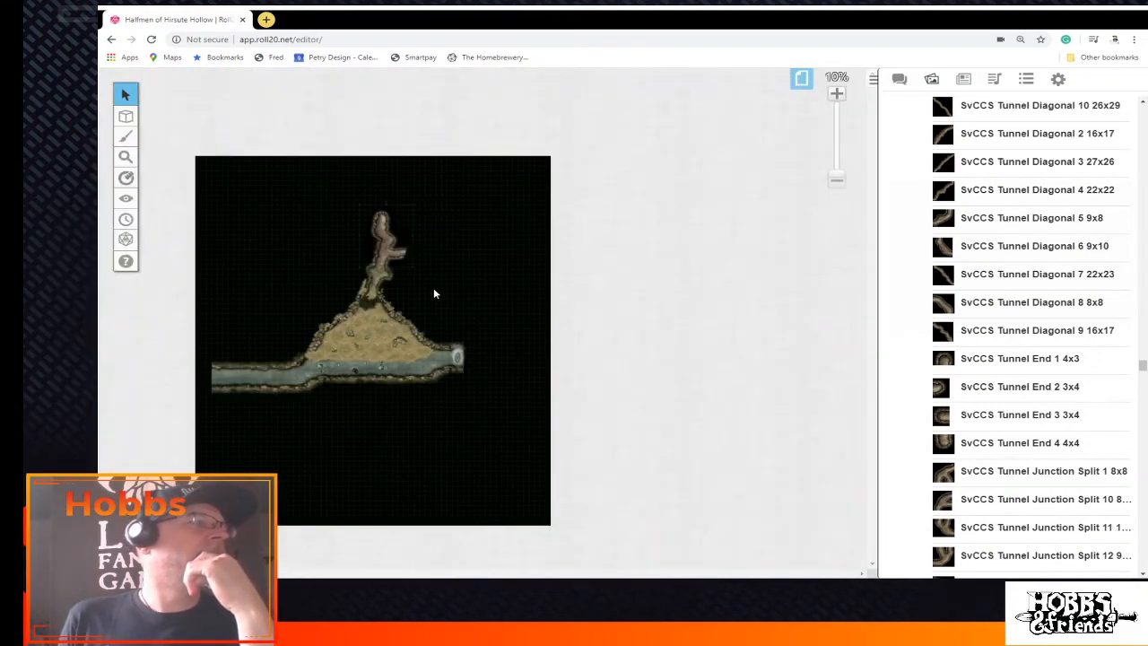
right_click(387, 247)
mouse_move(432, 242)
left_click(513, 224)
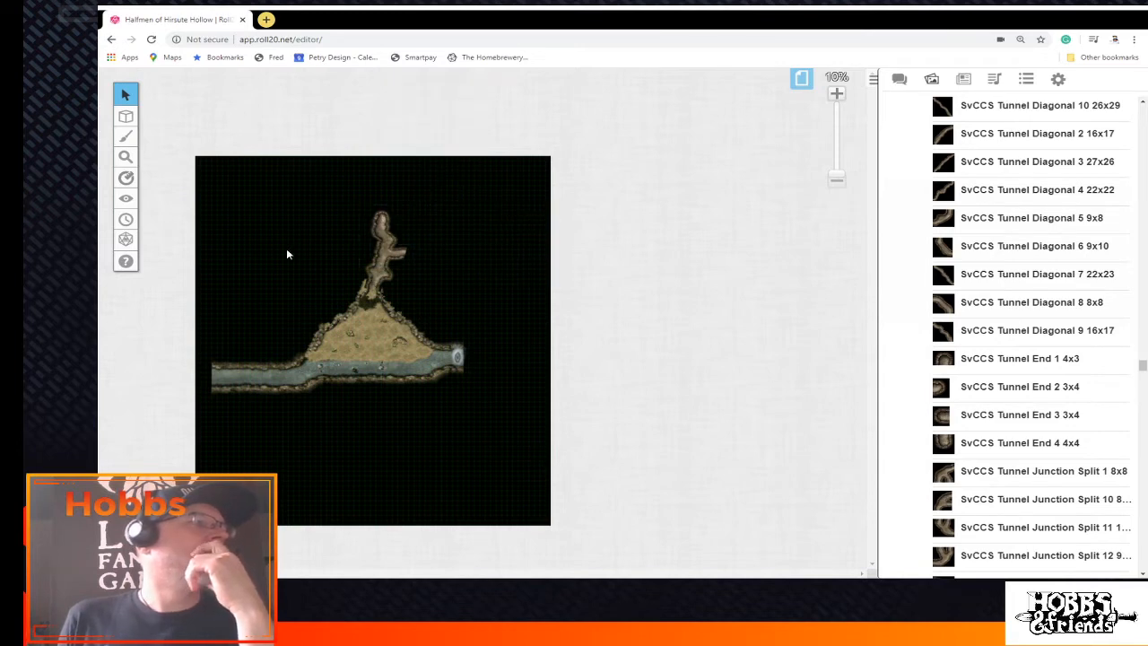
Select all the cave, tunnel and river tiles on the map layer and move them together down to the page's lower edge
mouse_move(125, 116)
left_click(179, 113)
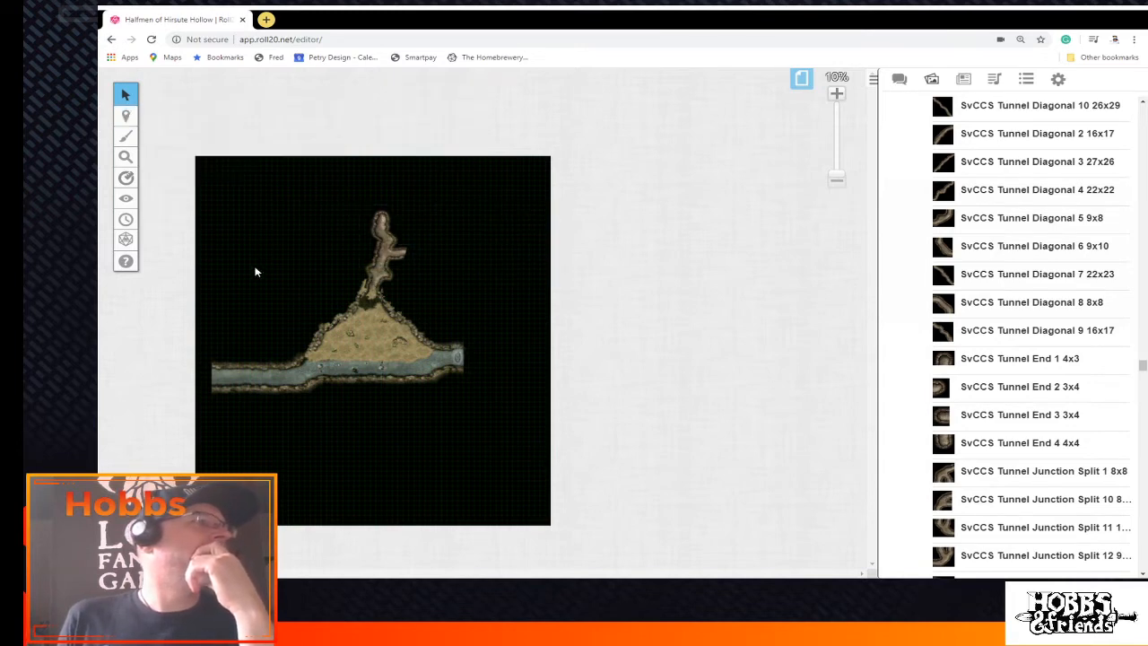
left_click_drag(295, 266, 516, 432)
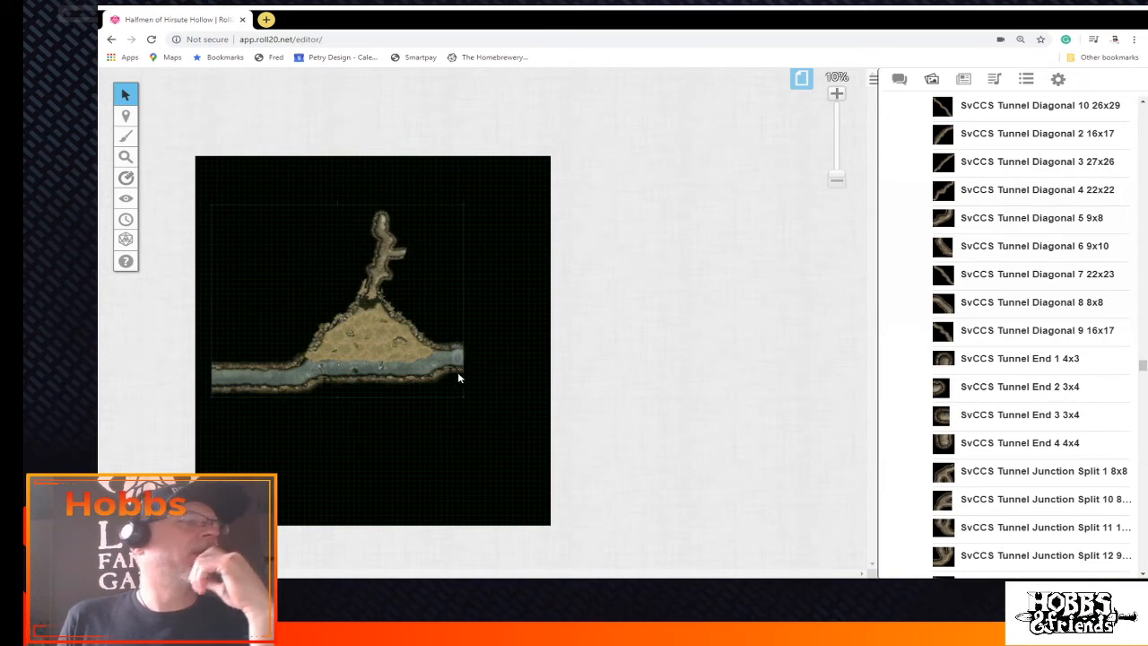
left_click_drag(446, 367, 453, 495)
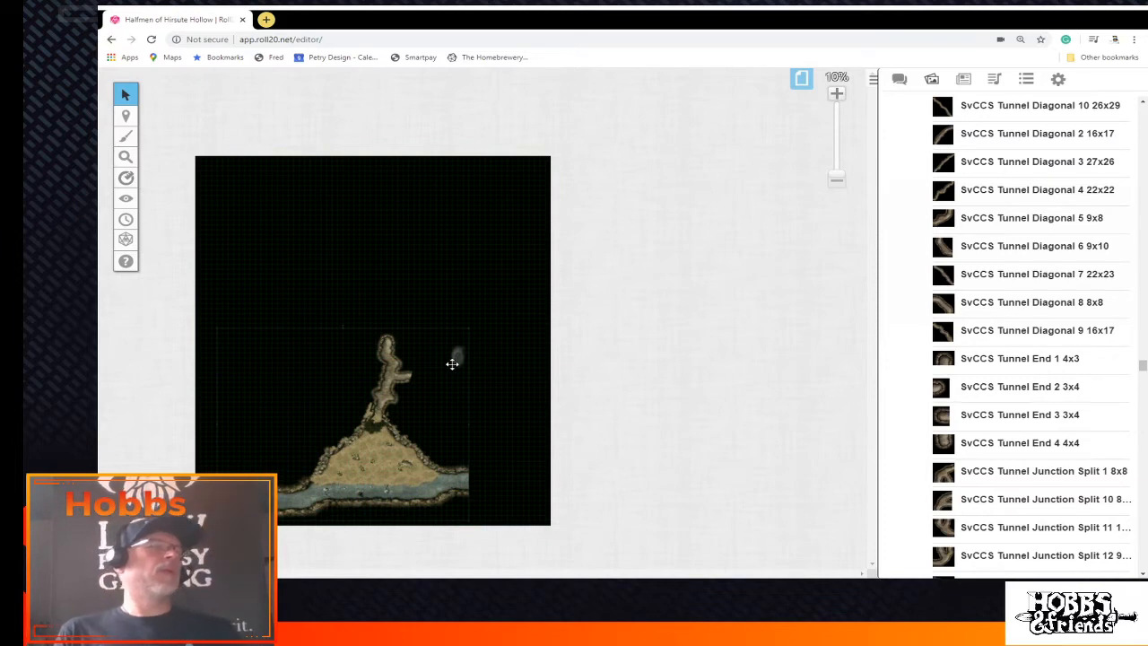
Move the stray misty piece from the token layer onto the river's east end and send it to the map layer
mouse_move(458, 356)
left_mouse_down()
mouse_move(459, 404)
mouse_move(459, 376)
left_mouse_up()
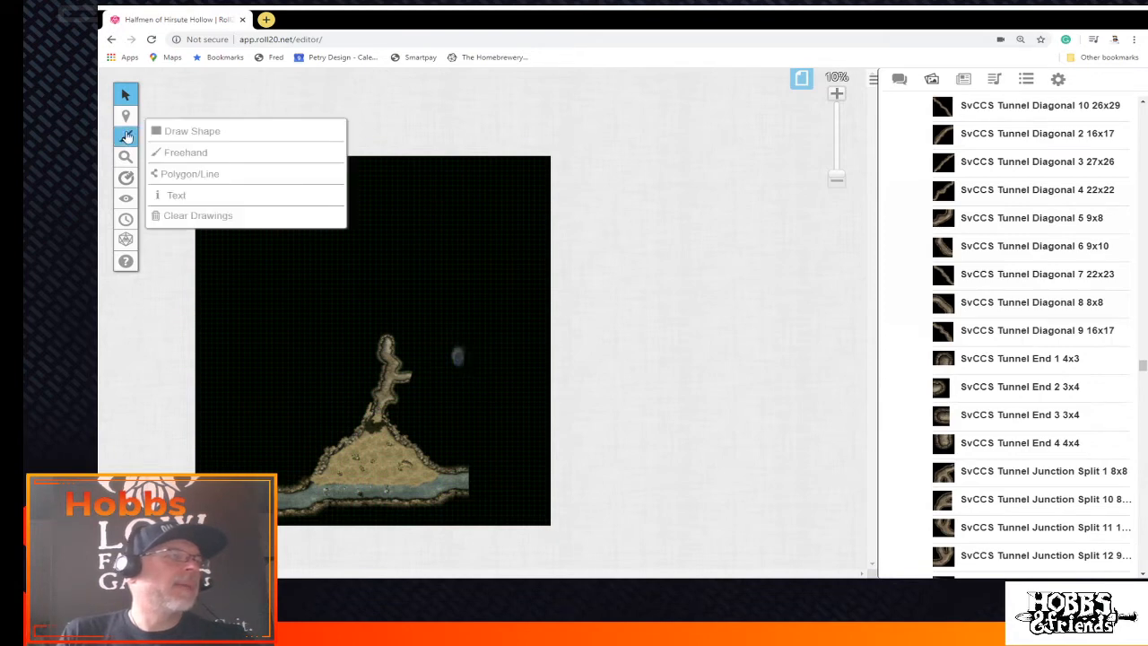
mouse_move(125, 114)
left_click(191, 135)
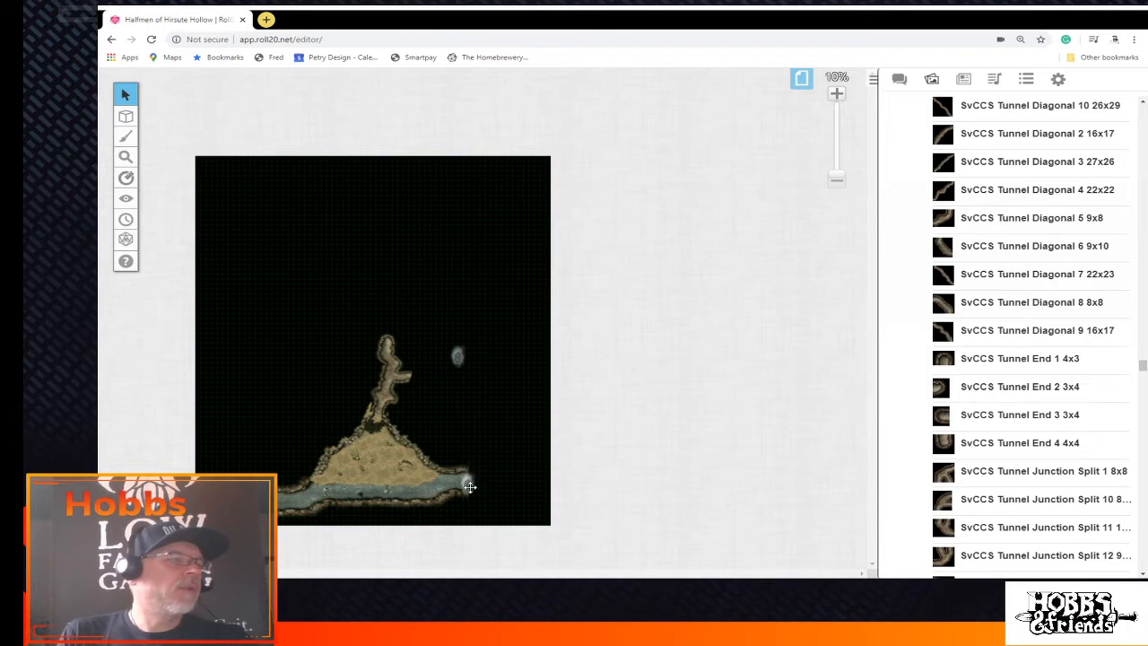
left_click_drag(468, 486, 463, 484)
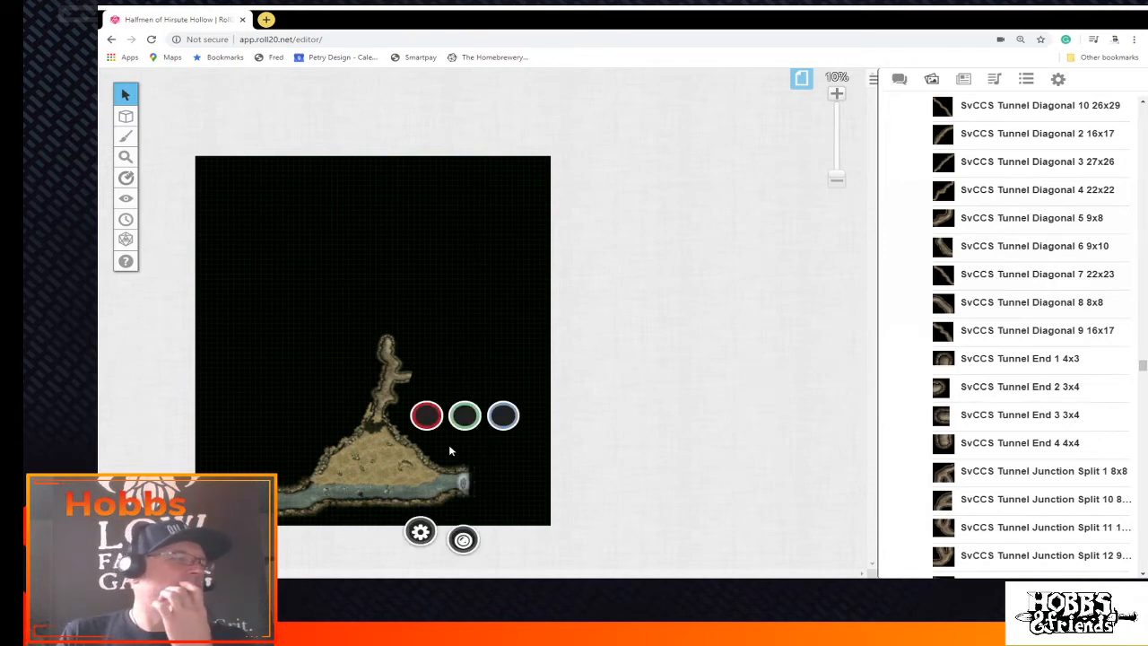
right_click(462, 485)
mouse_move(504, 480)
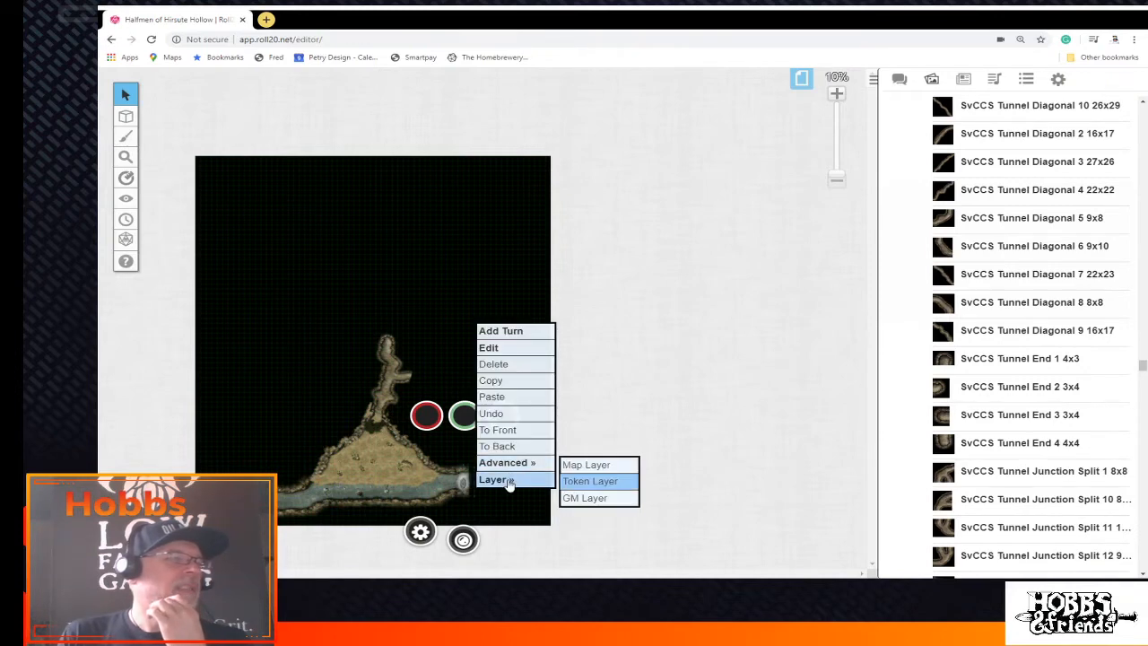
left_click(592, 465)
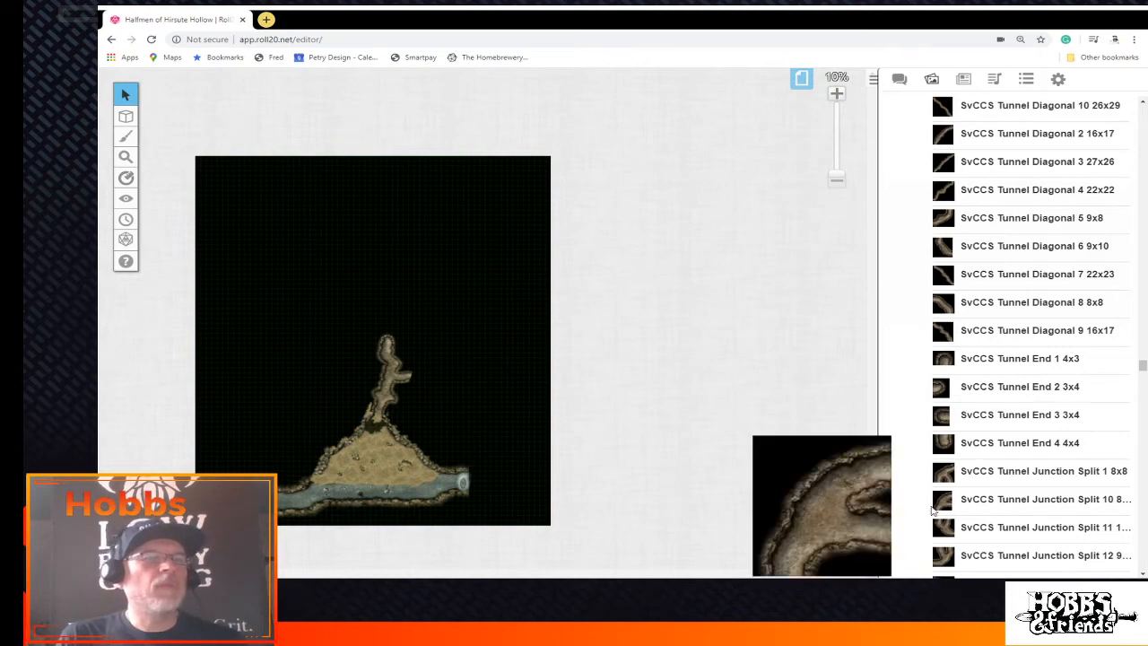
Examine the Master Map handout for the cave layout around the upper tunnel and its side branch
mouse_move(968, 414)
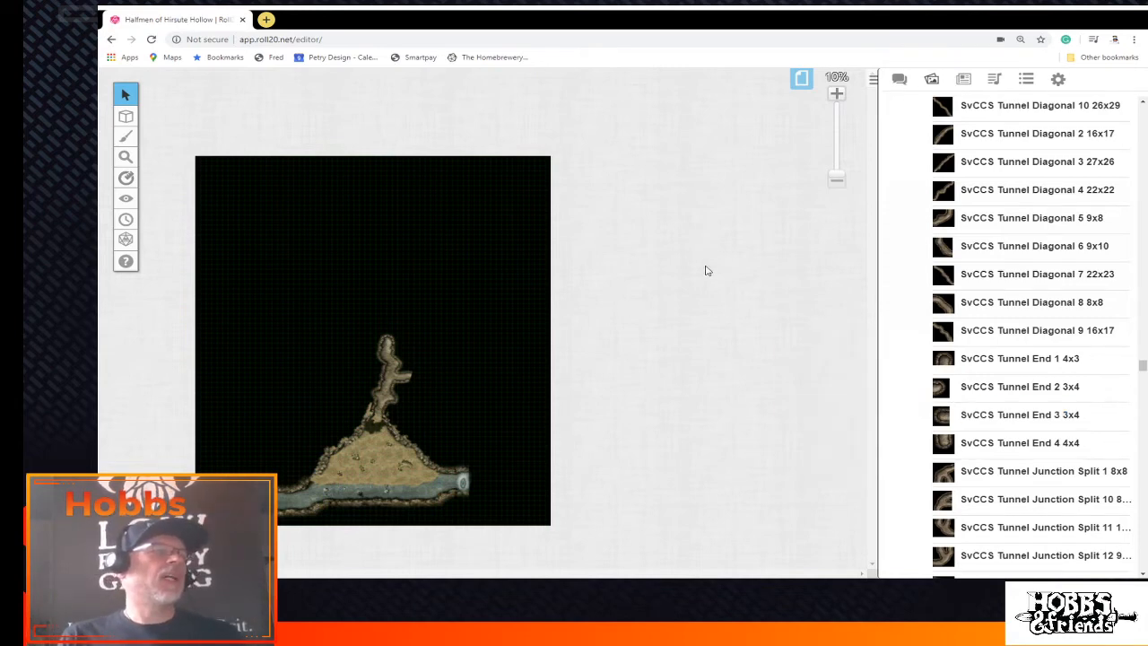
left_click_drag(838, 174, 835, 162)
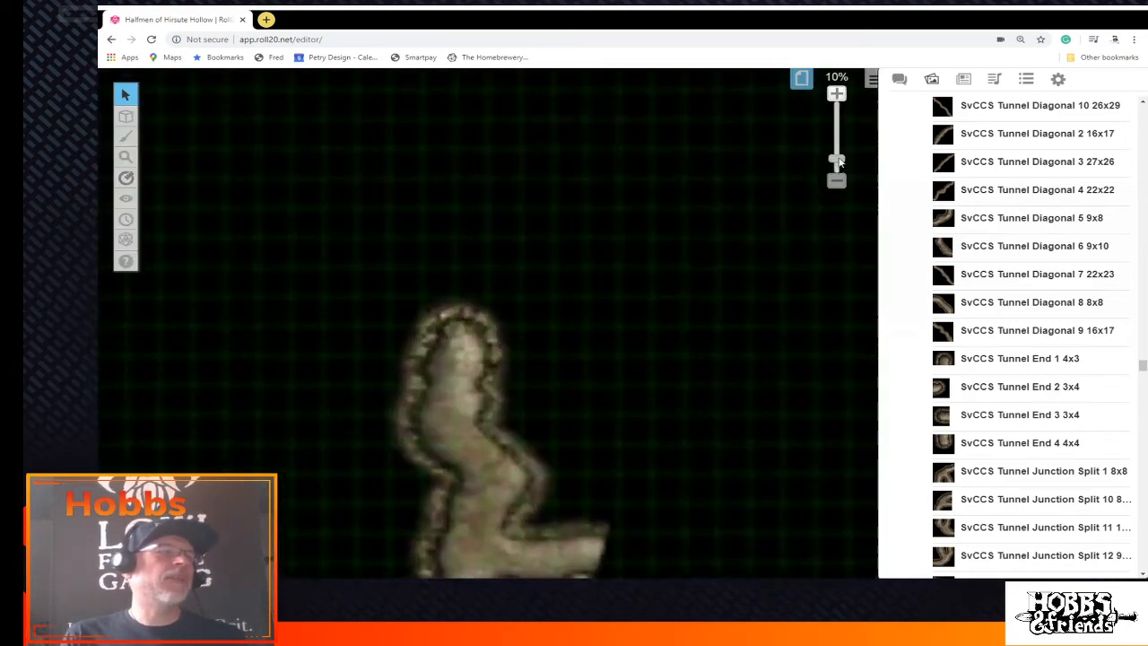
scroll(633, 476, "left", 5)
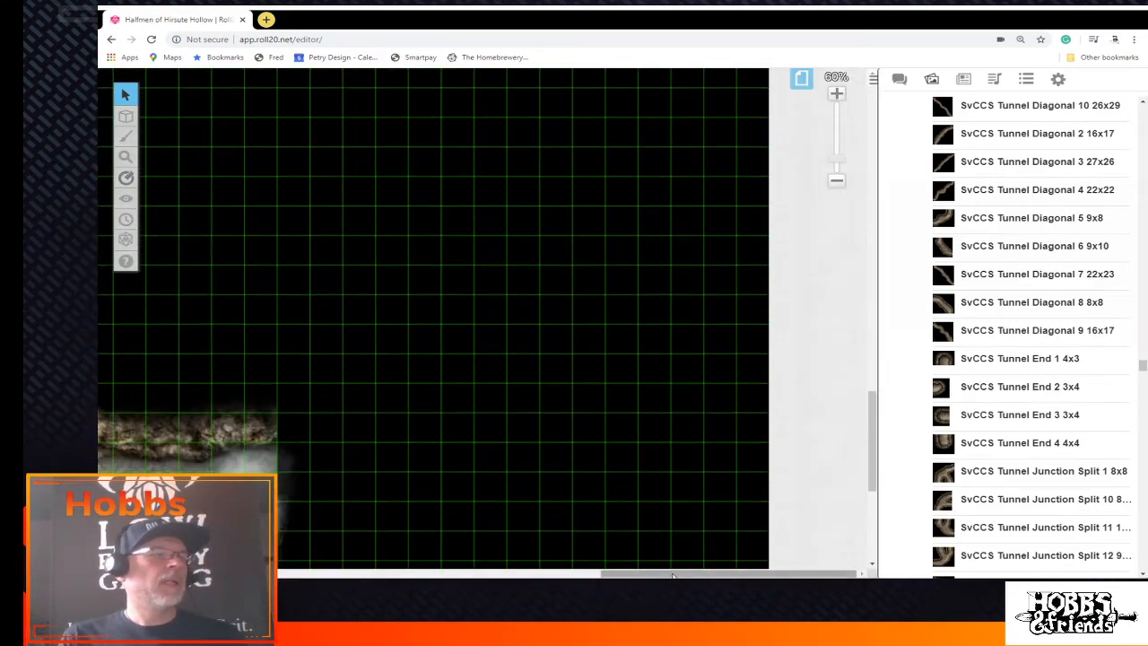
scroll(496, 419, "up", 5)
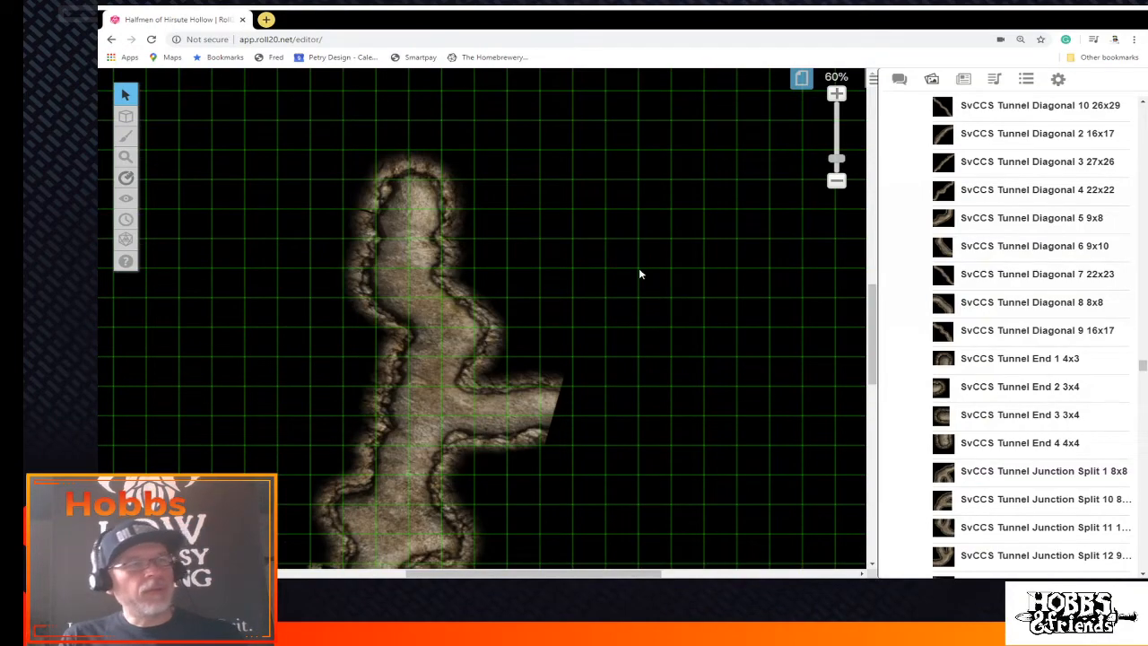
left_click(963, 79)
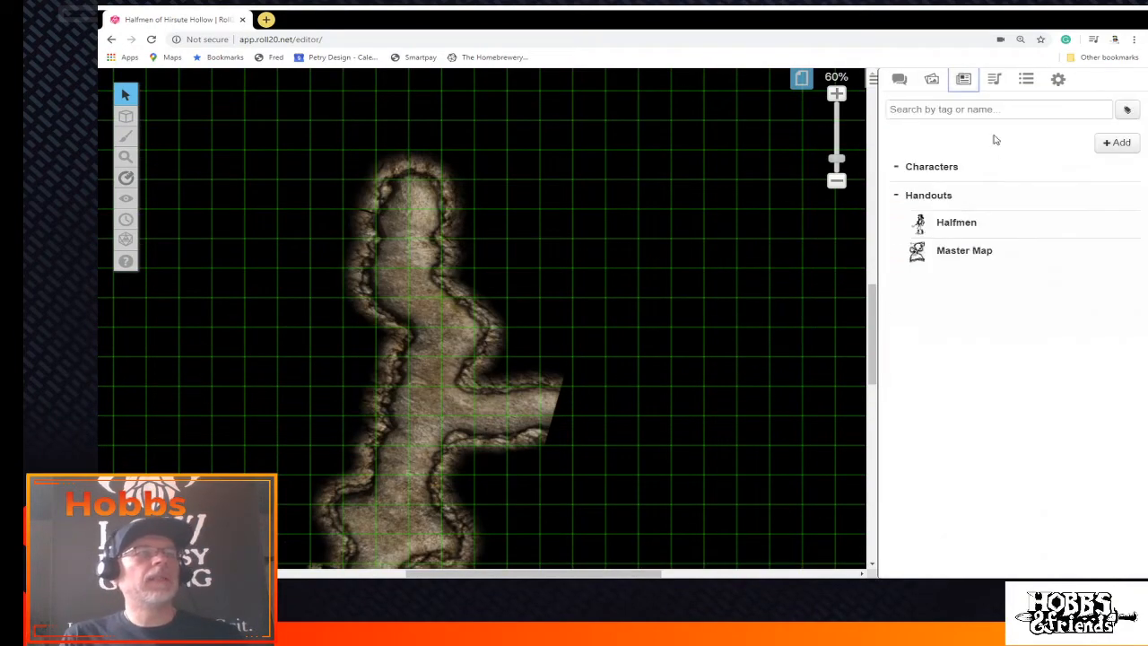
left_click(924, 252)
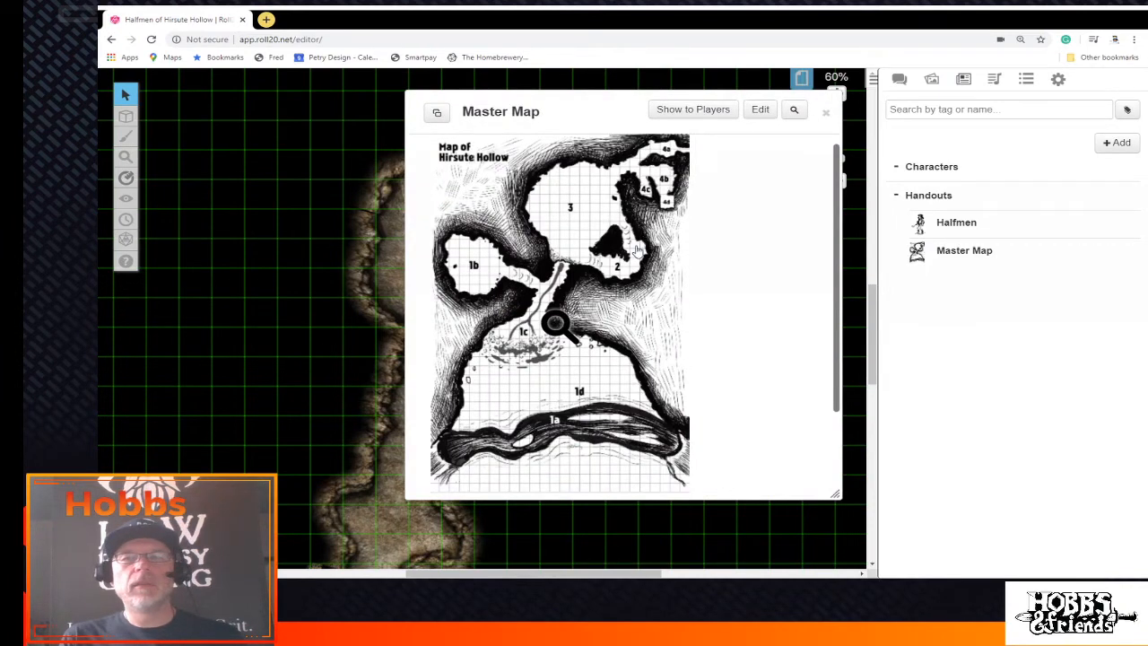
left_click(825, 112)
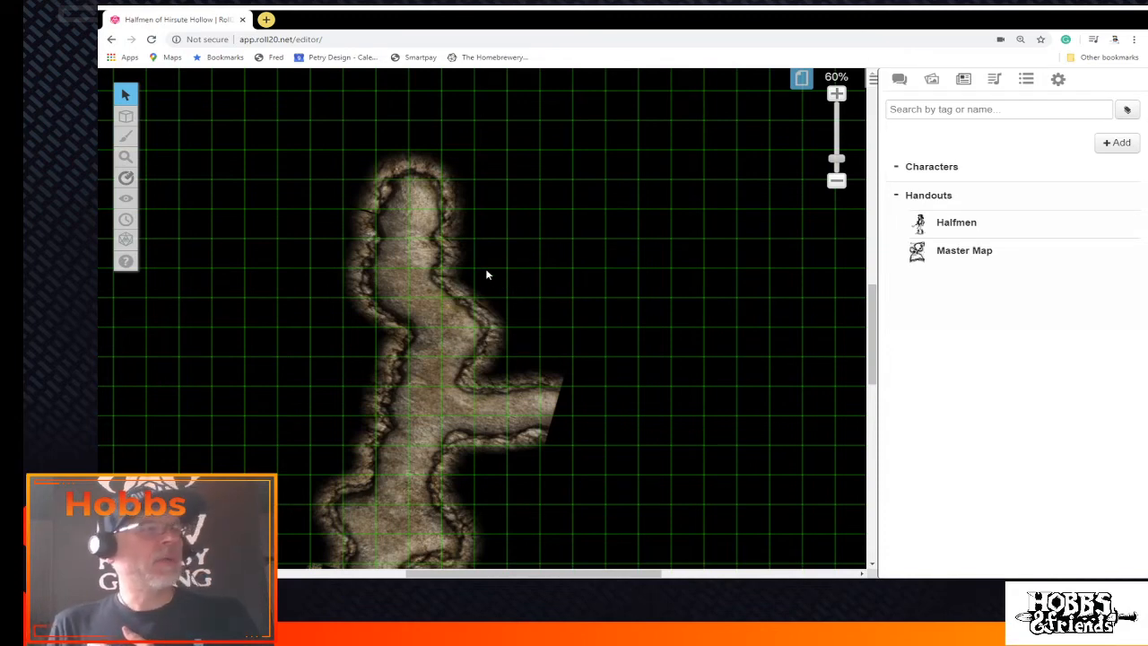
left_click(963, 79)
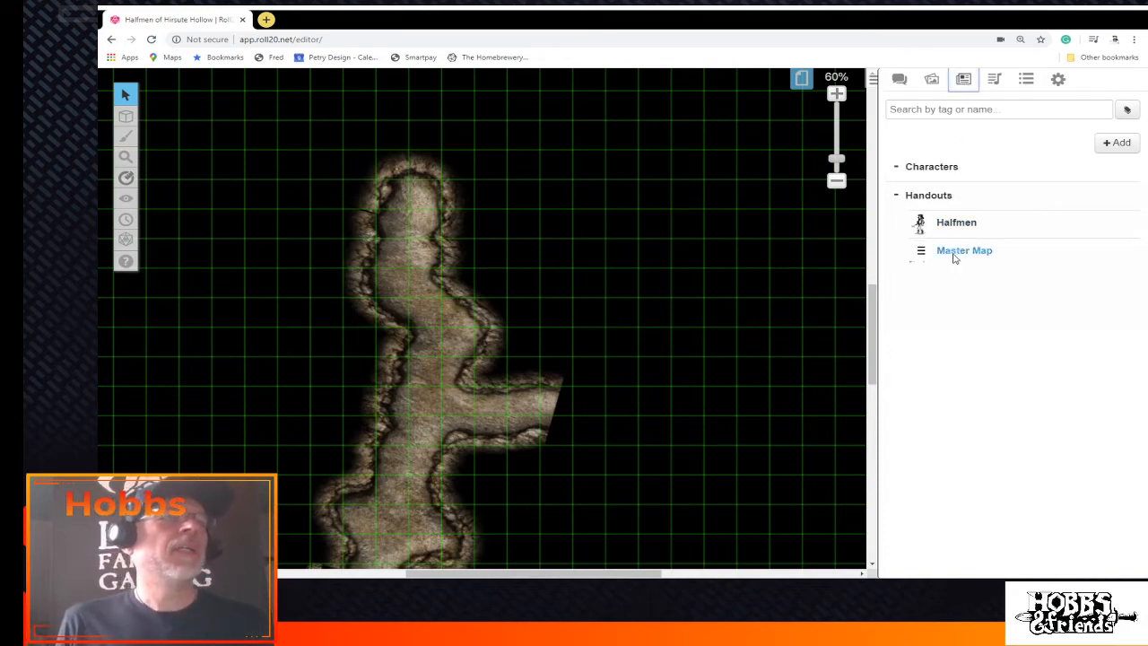
Find the SvCCS Stair Nondirectional 22x2 tile in the art library and place it in the upper tunnel's side branch
left_click(932, 79)
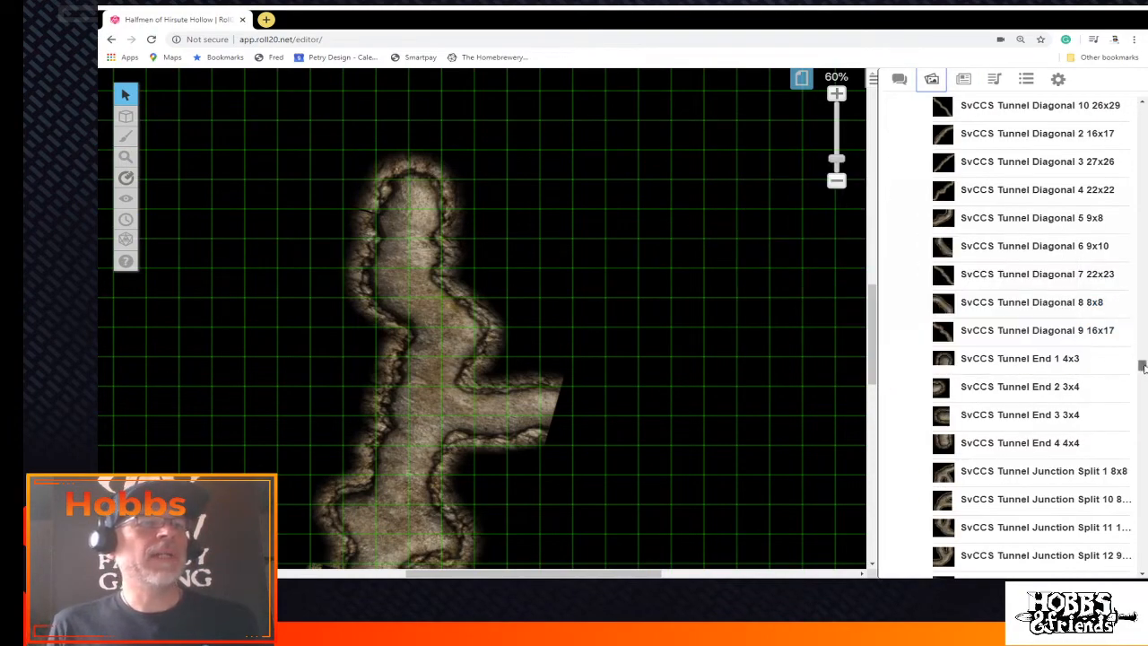
left_click_drag(1140, 364, 1142, 316)
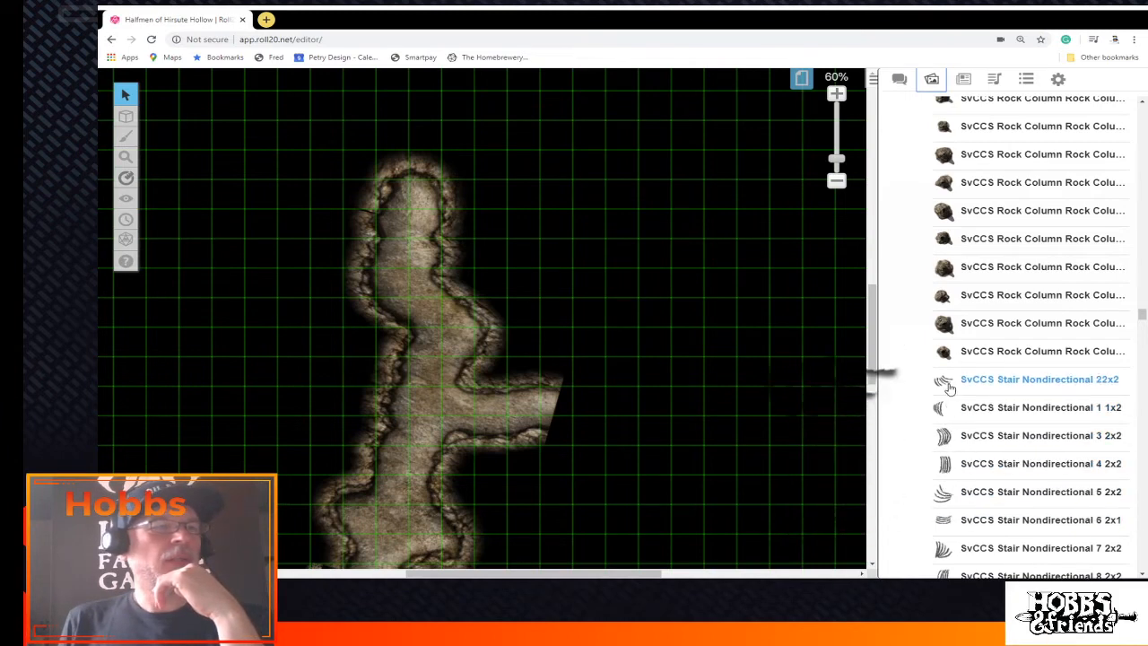
left_click_drag(852, 409, 483, 356)
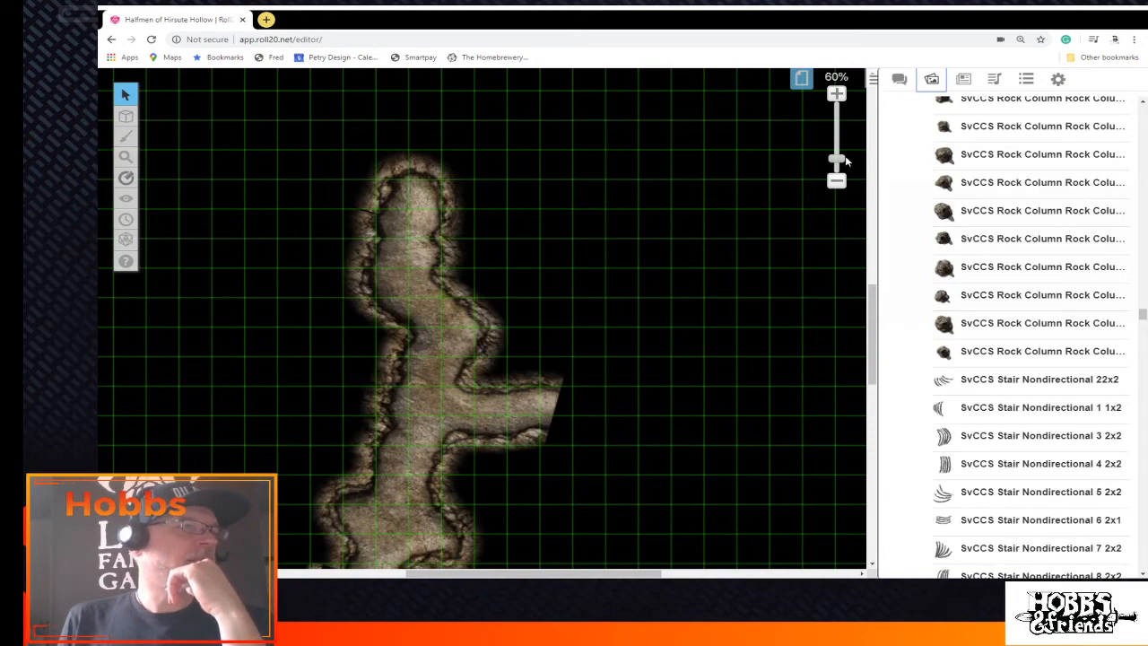
left_click_drag(841, 162, 840, 132)
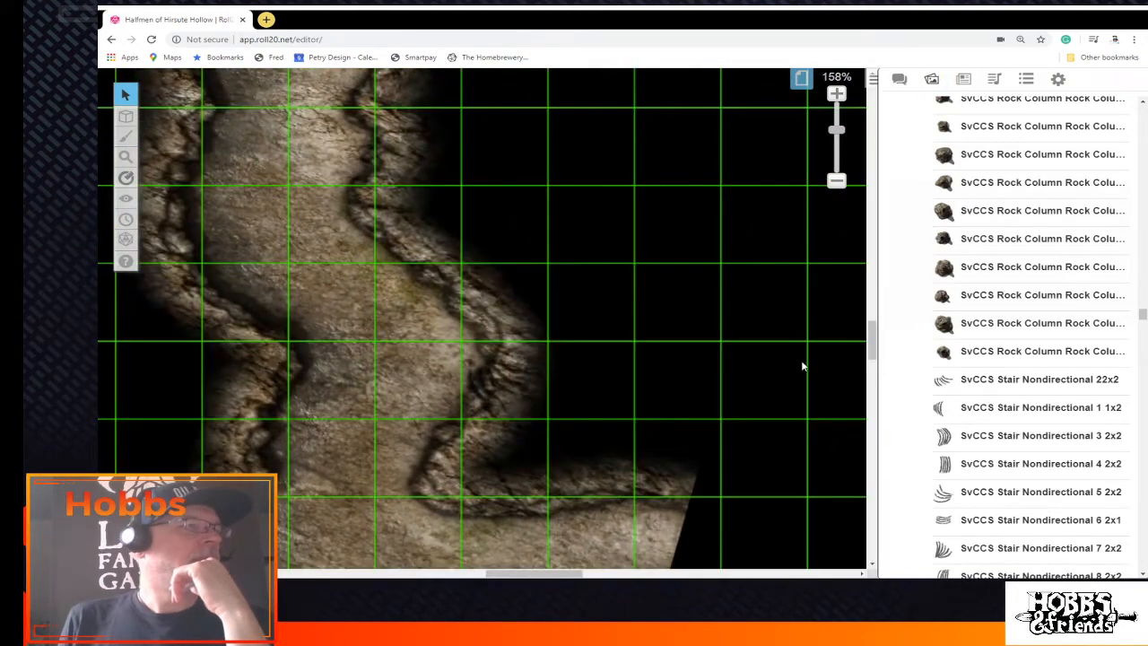
left_click_drag(377, 223, 707, 553)
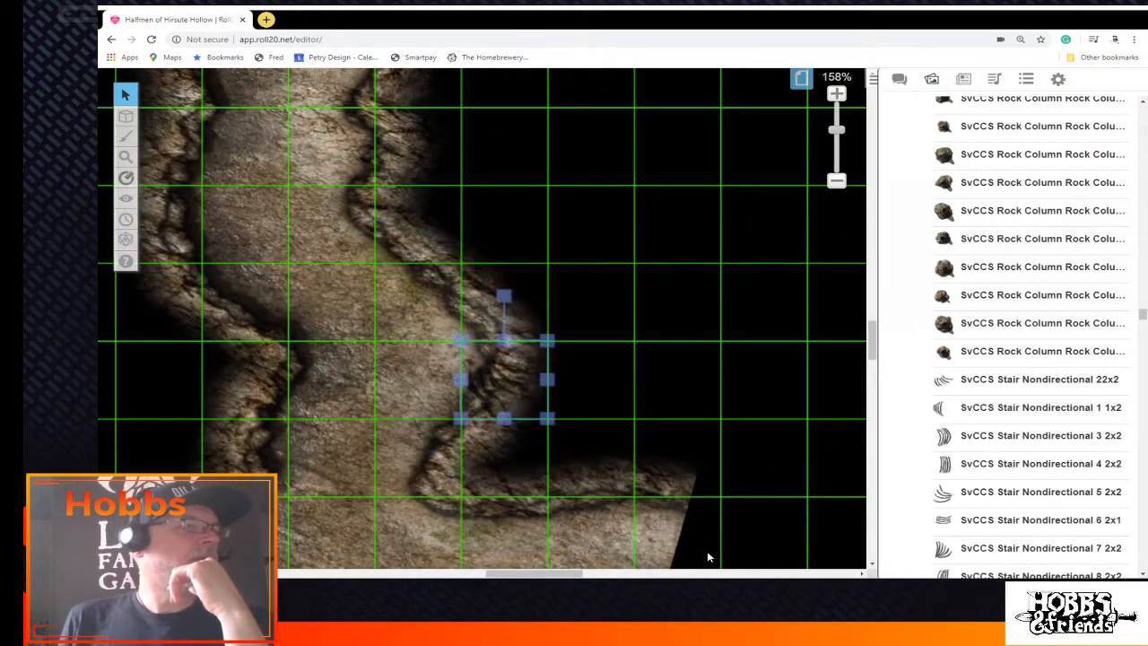
scroll(498, 349, "down", 1)
left_click_drag(488, 313, 574, 468)
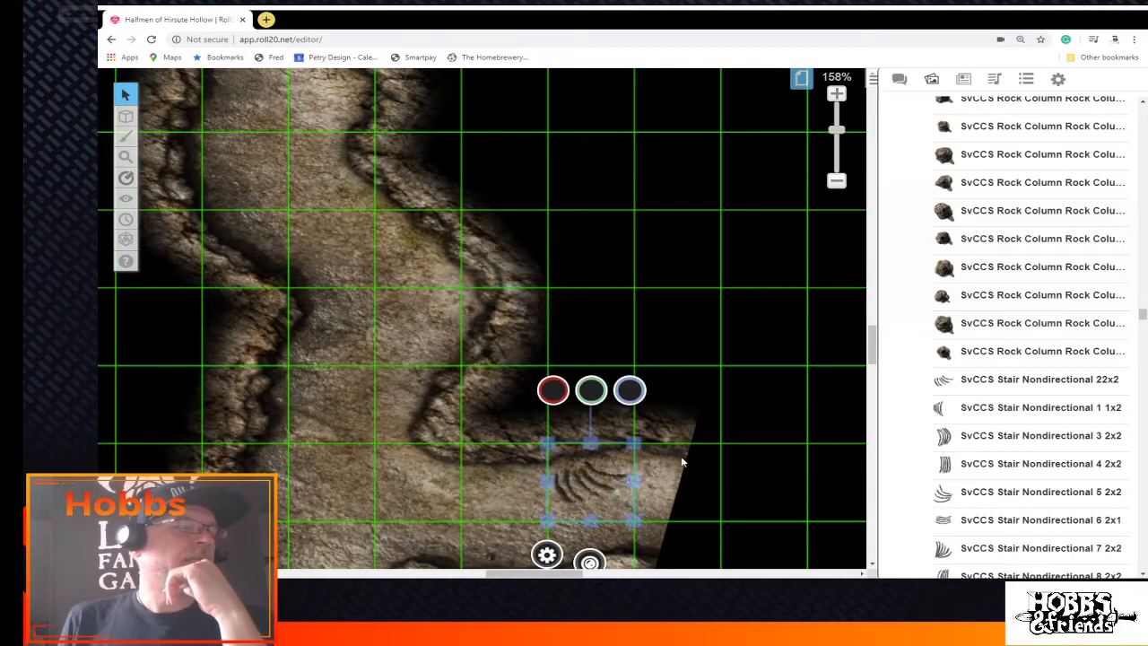
Mark the stair tile as a drawing and rotate it so its steps run across the side branch
right_click(592, 471)
mouse_move(639, 446)
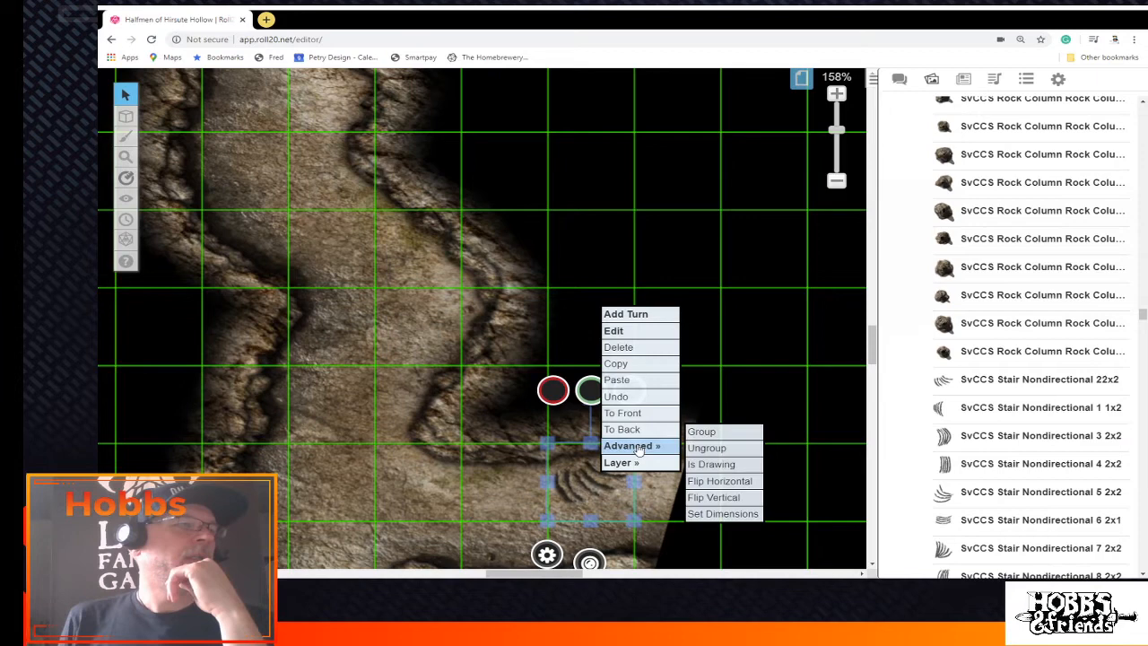
left_click(716, 464)
left_click(584, 475)
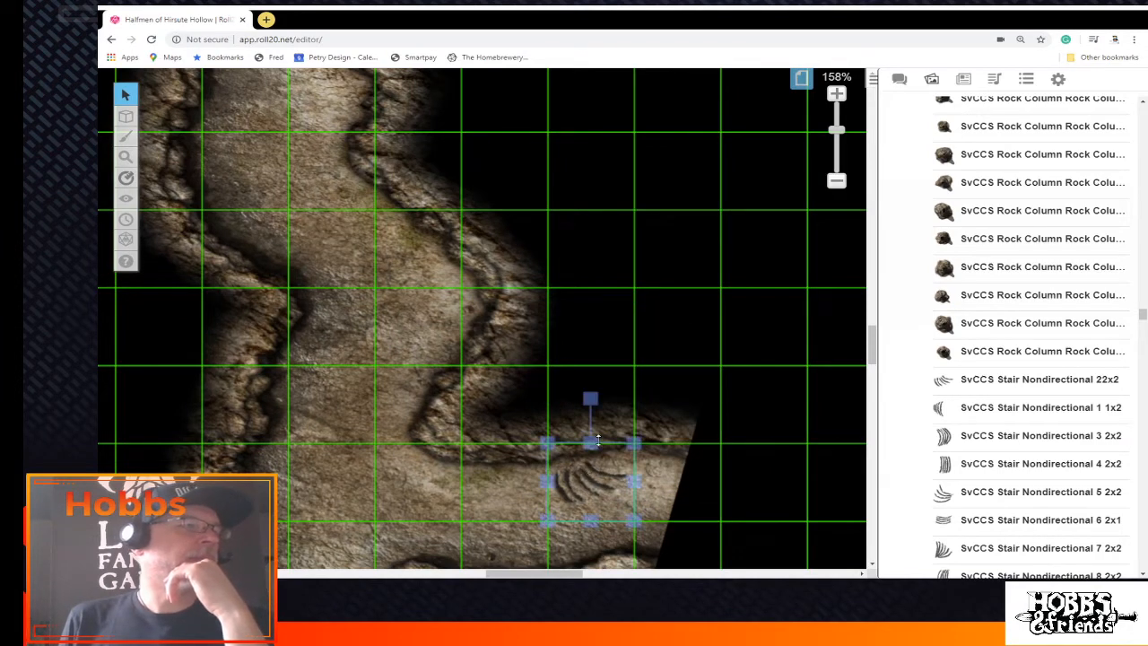
left_click_drag(589, 402, 511, 523)
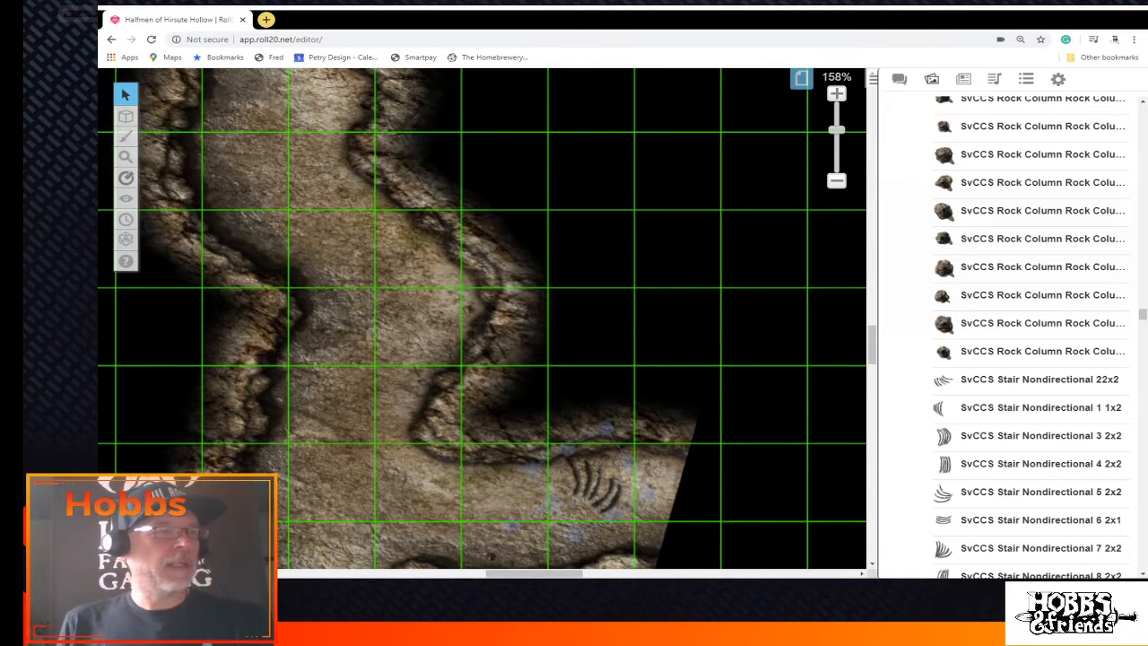
Flip the stair tile vertically, then rotate and enlarge it to span the side branch near its open end
left_click(542, 510)
right_click(595, 492)
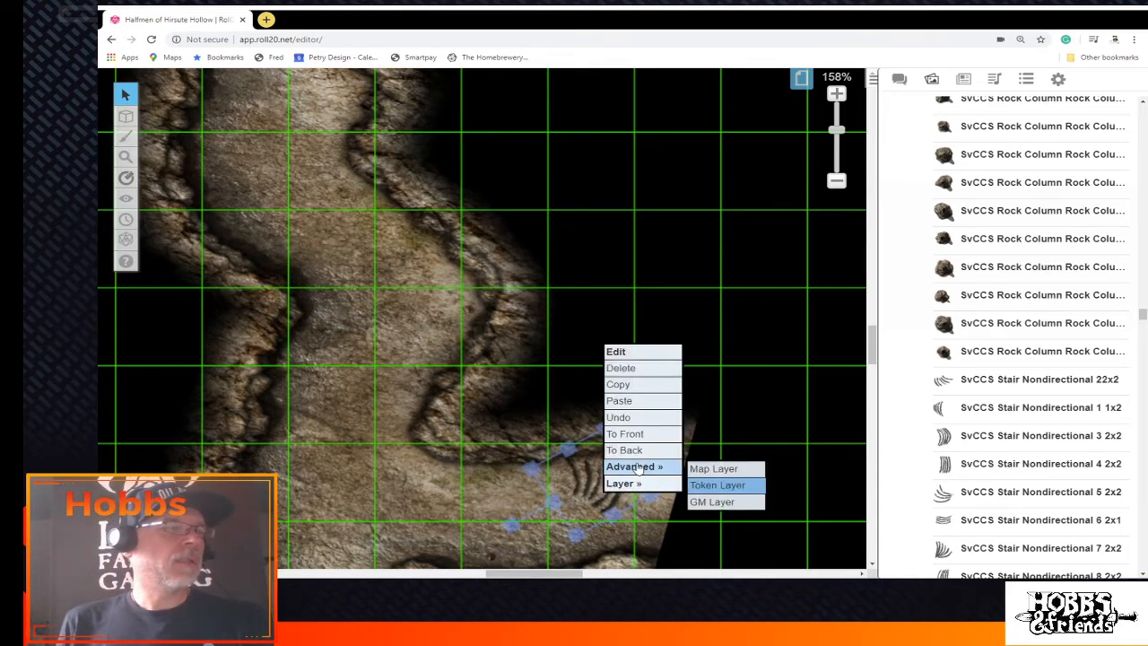
mouse_move(663, 466)
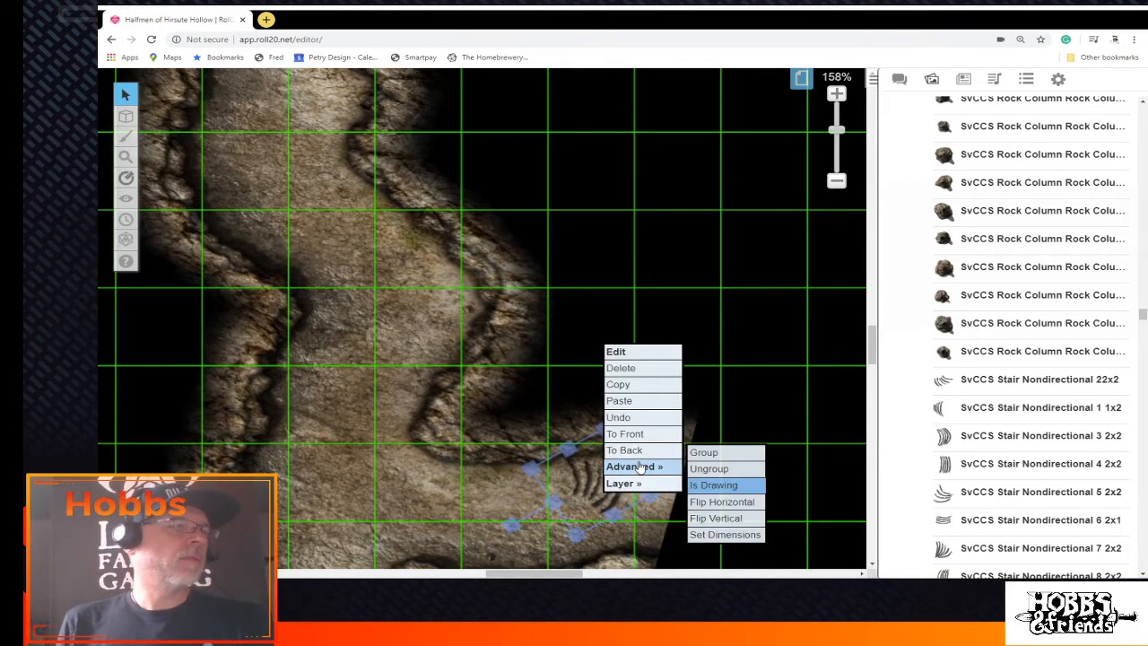
left_click(742, 520)
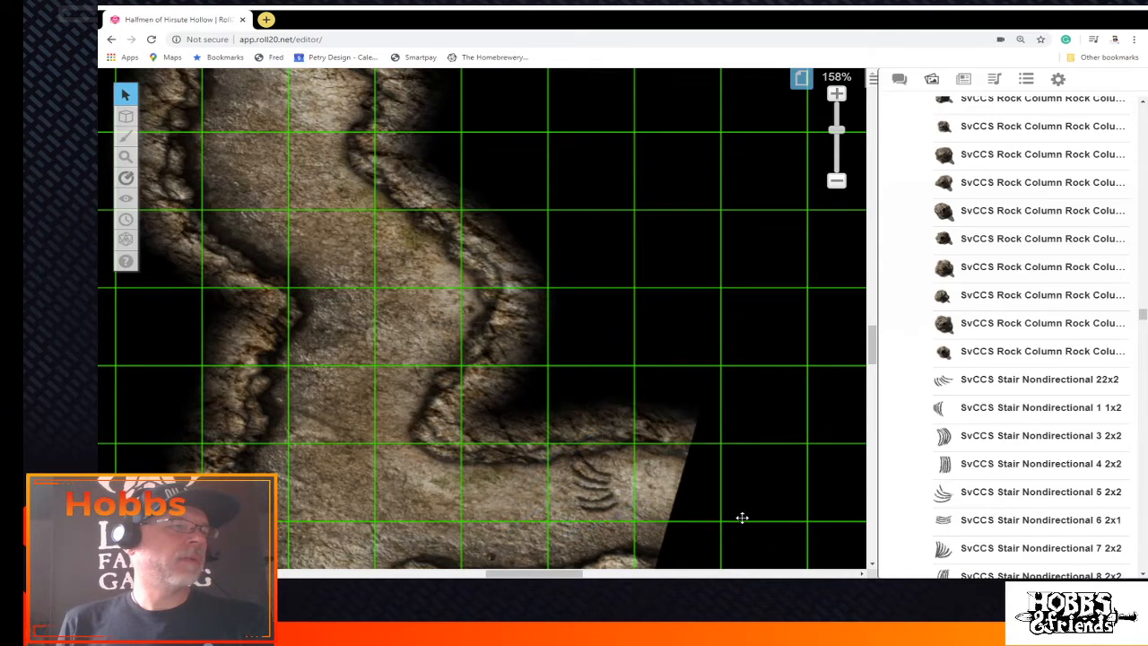
left_click(576, 484)
left_click_drag(605, 428, 397, 487)
left_click_drag(546, 490, 635, 510)
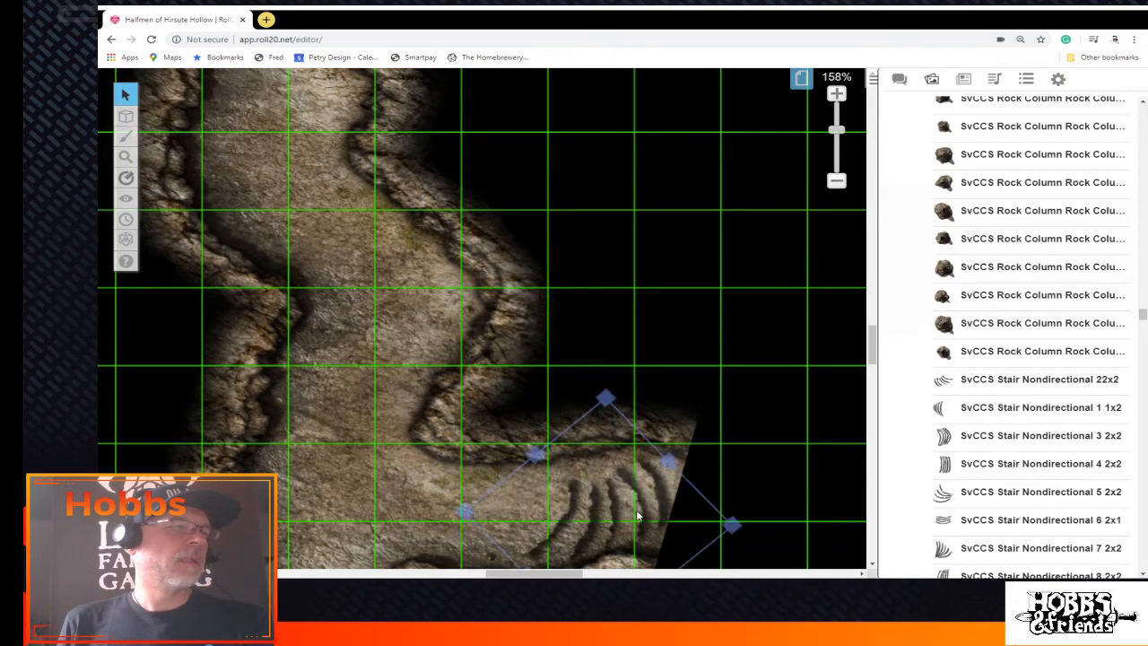
Copy the enlarged stair tile and place the duplicate where the side branch meets the main tunnel
scroll(746, 563, "down", 3)
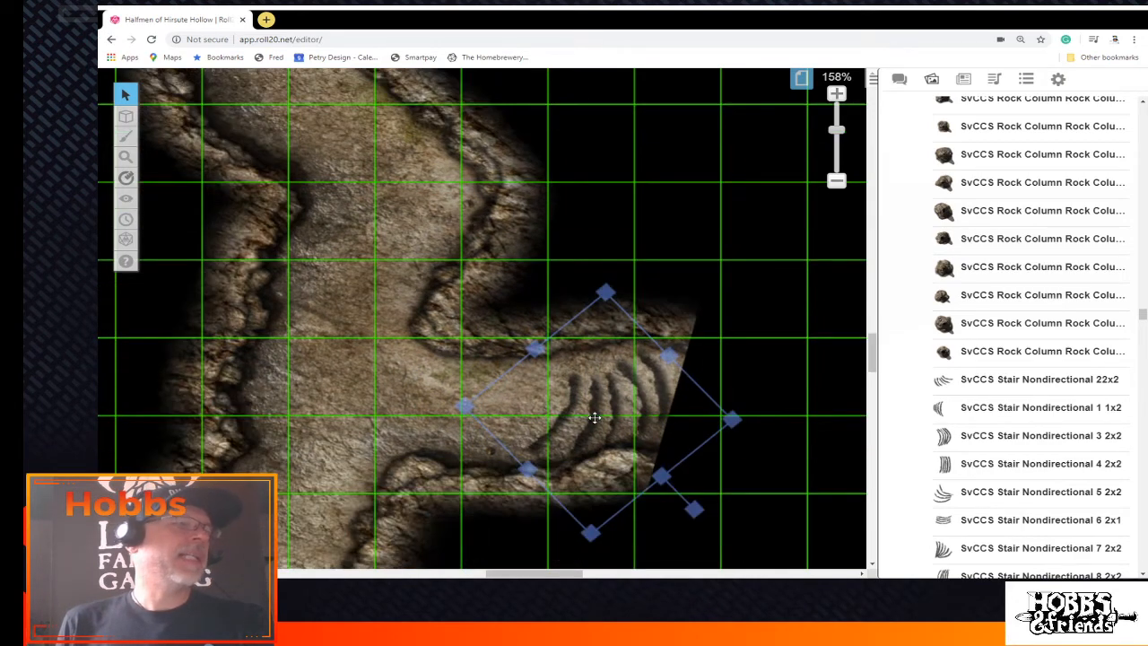
right_click(601, 269)
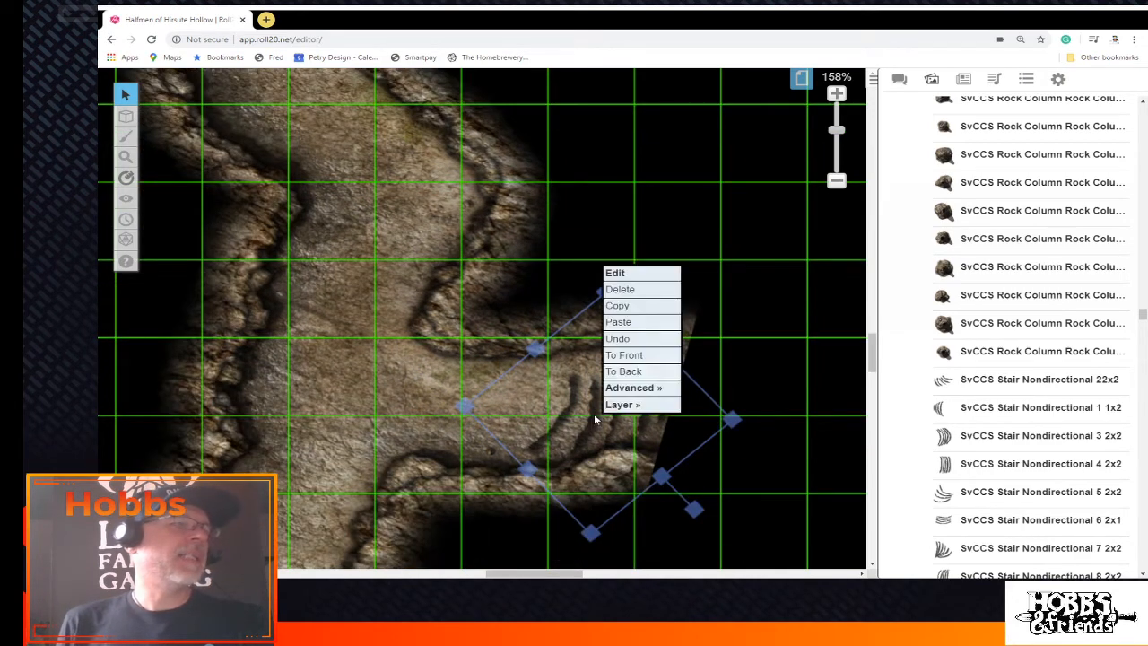
left_click(637, 309)
right_click(436, 239)
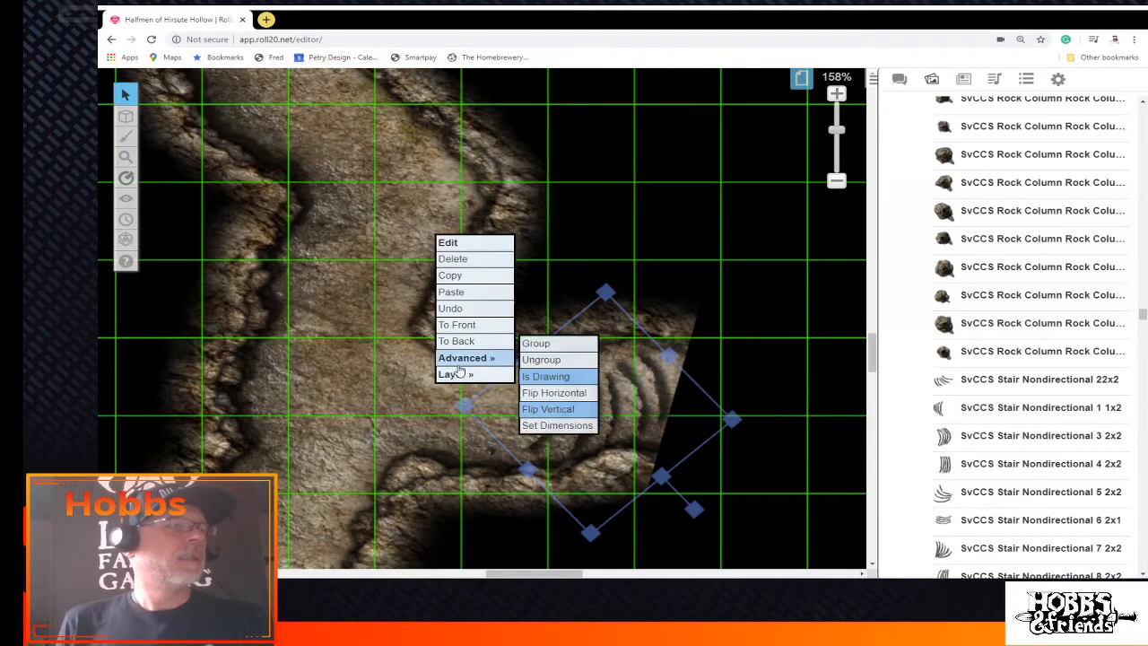
left_click(466, 292)
left_click_drag(617, 416, 445, 389)
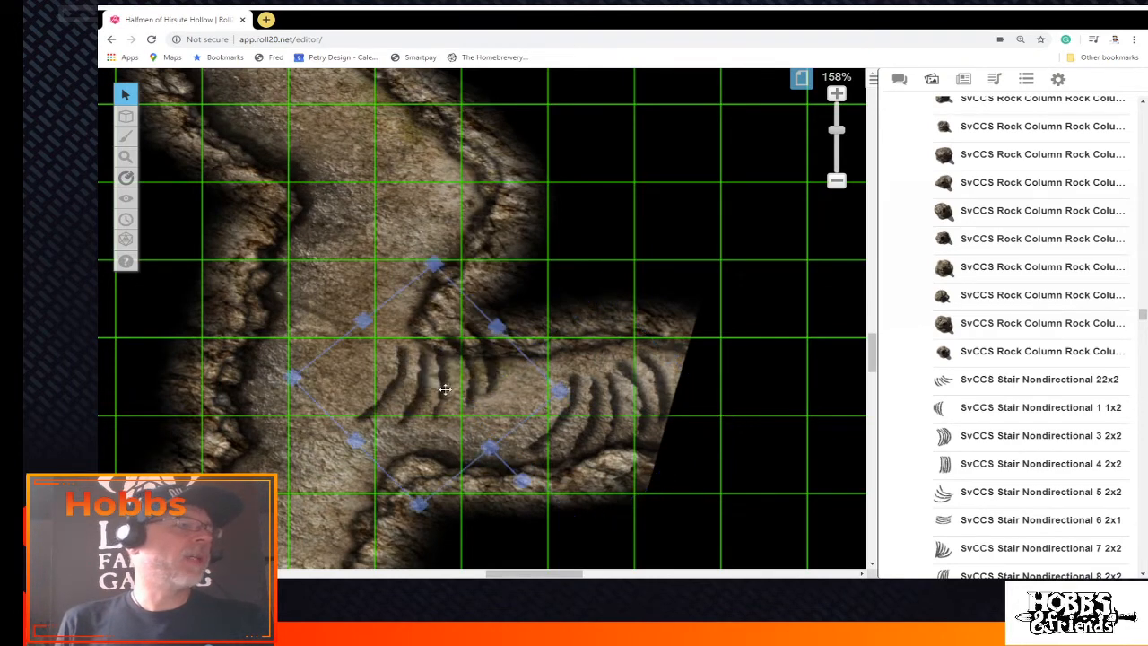
Flip the duplicate stair tile at the branch's mouth vertically
right_click(434, 383)
mouse_move(482, 358)
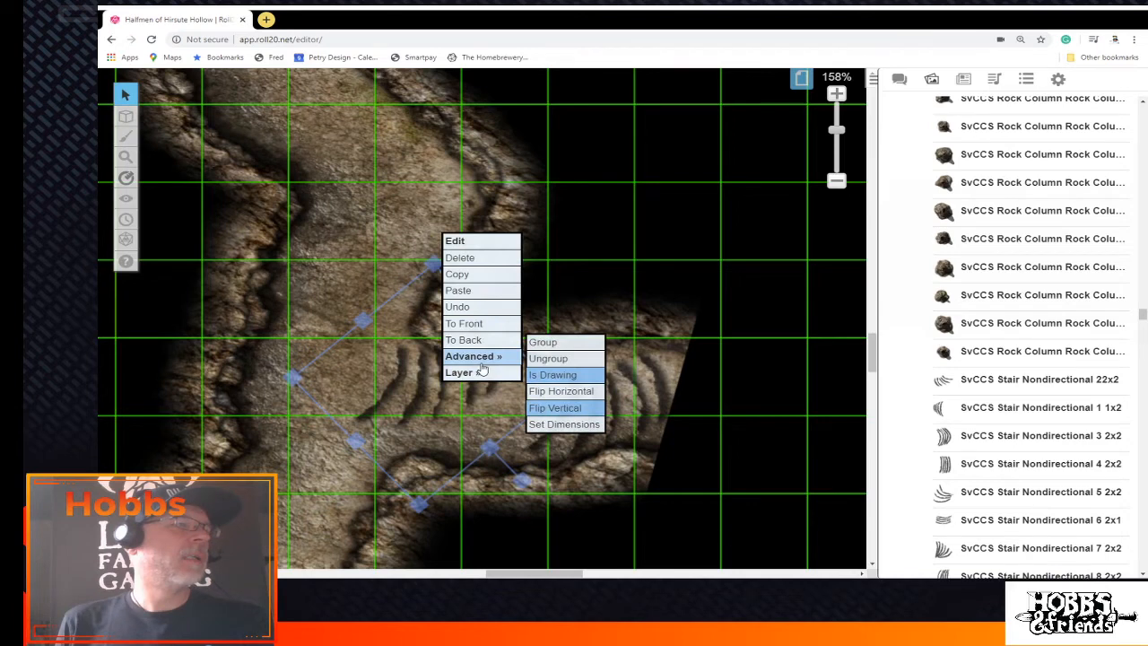
left_click(581, 407)
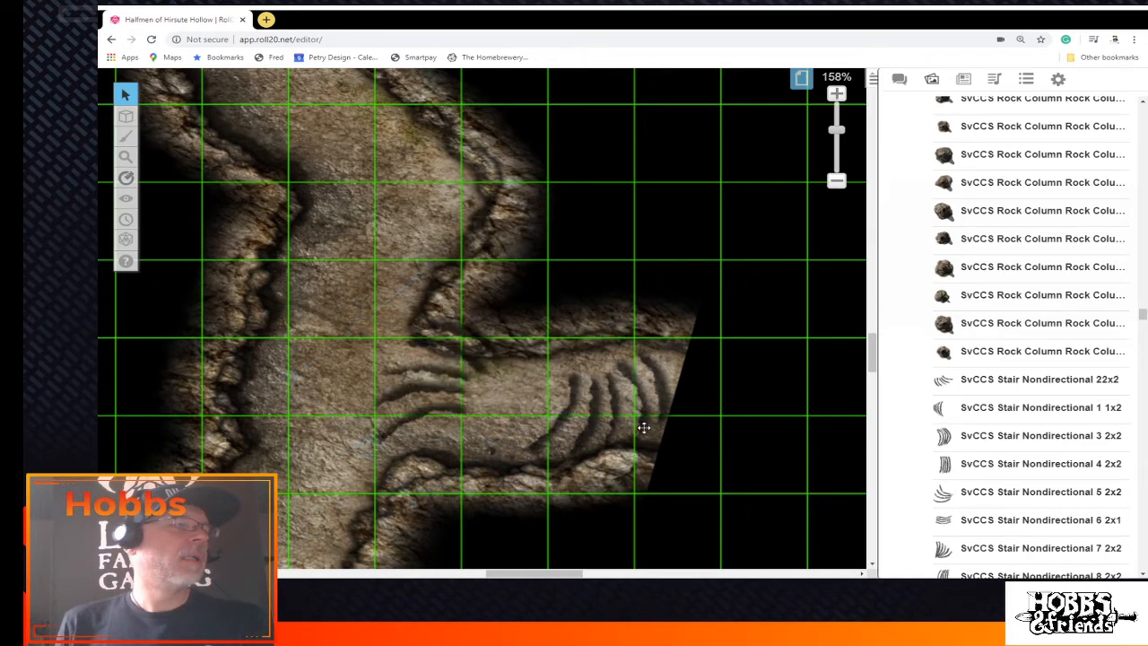
Rotate the duplicate stair tile at the branch's mouth so its steps run across the side branch
double_click(417, 407)
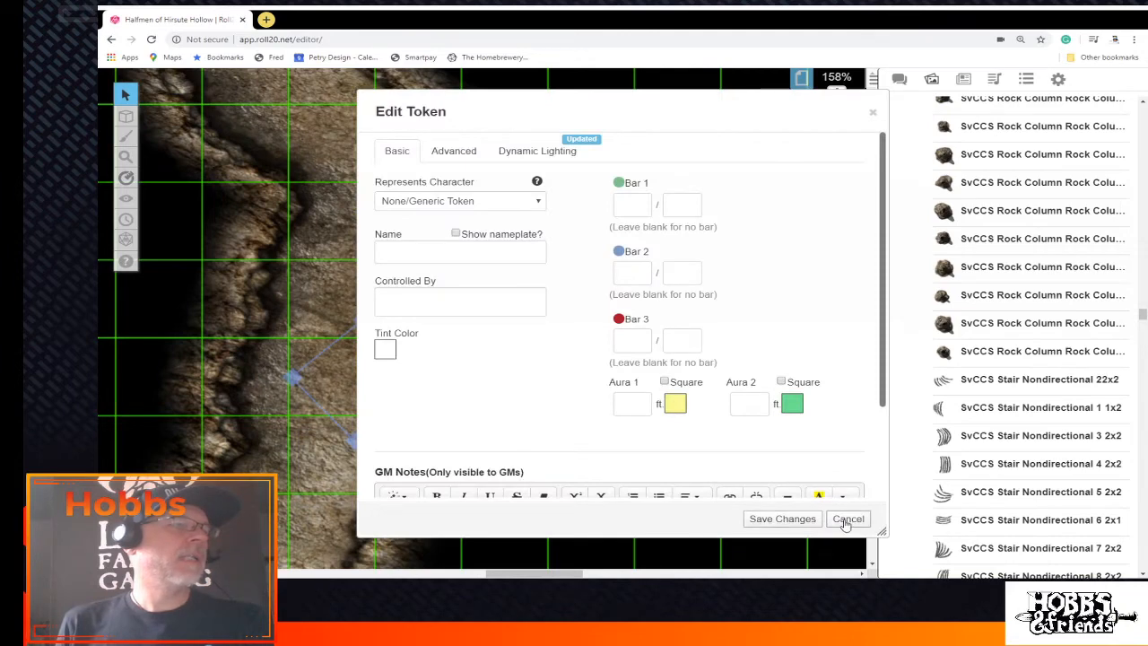
left_click(847, 520)
left_click_drag(523, 482, 420, 527)
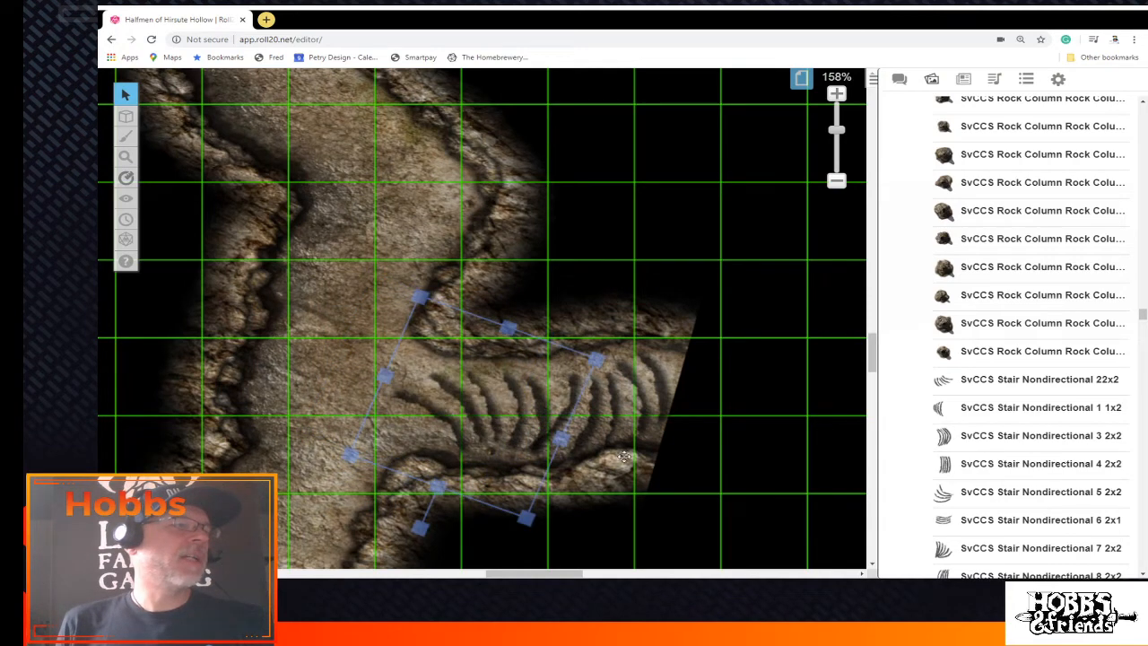
Nudge both stair tiles toward the branch's open end and slightly rotate the one at the mouth to form one flight
left_click(653, 423)
left_click(673, 415)
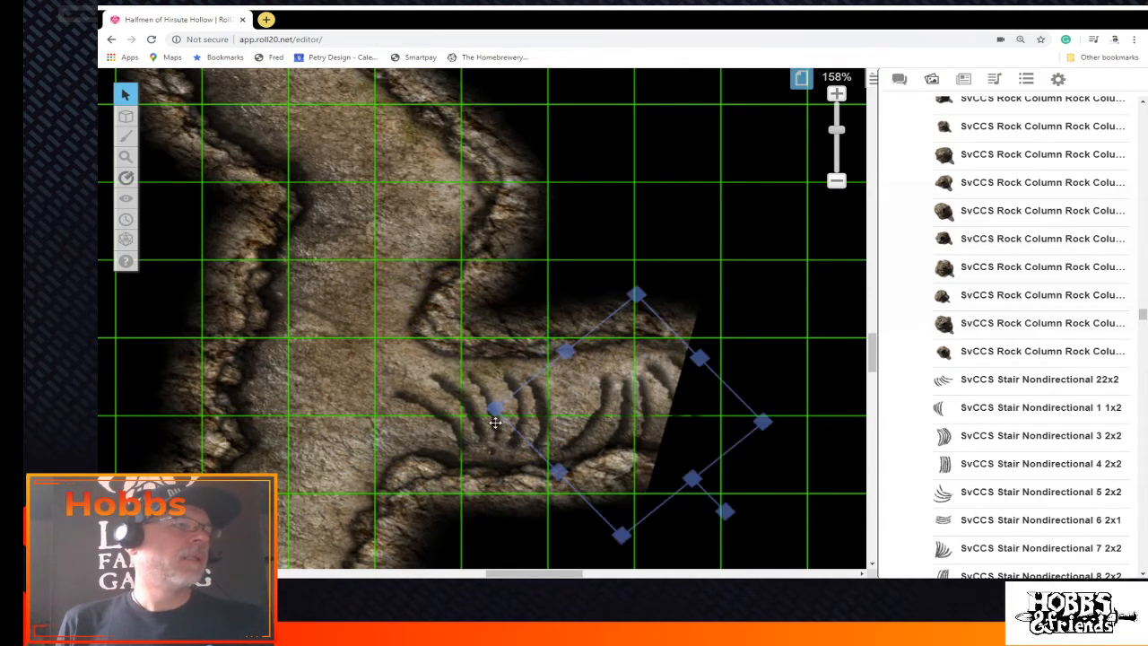
left_click(493, 414)
left_click(494, 413)
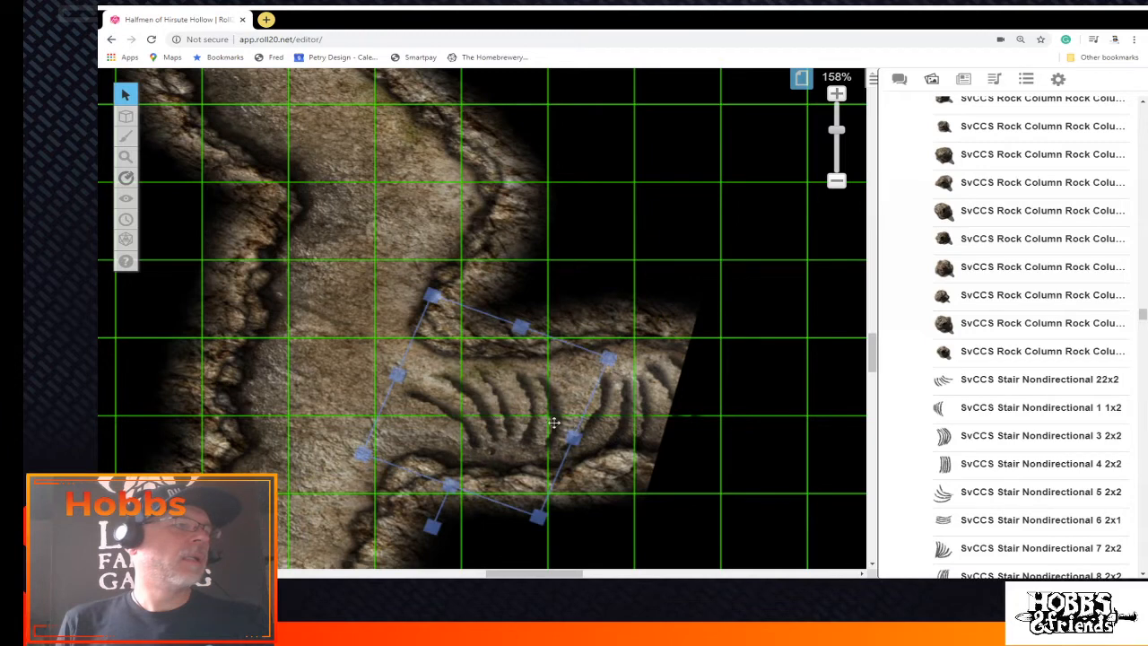
left_click_drag(433, 526, 441, 502)
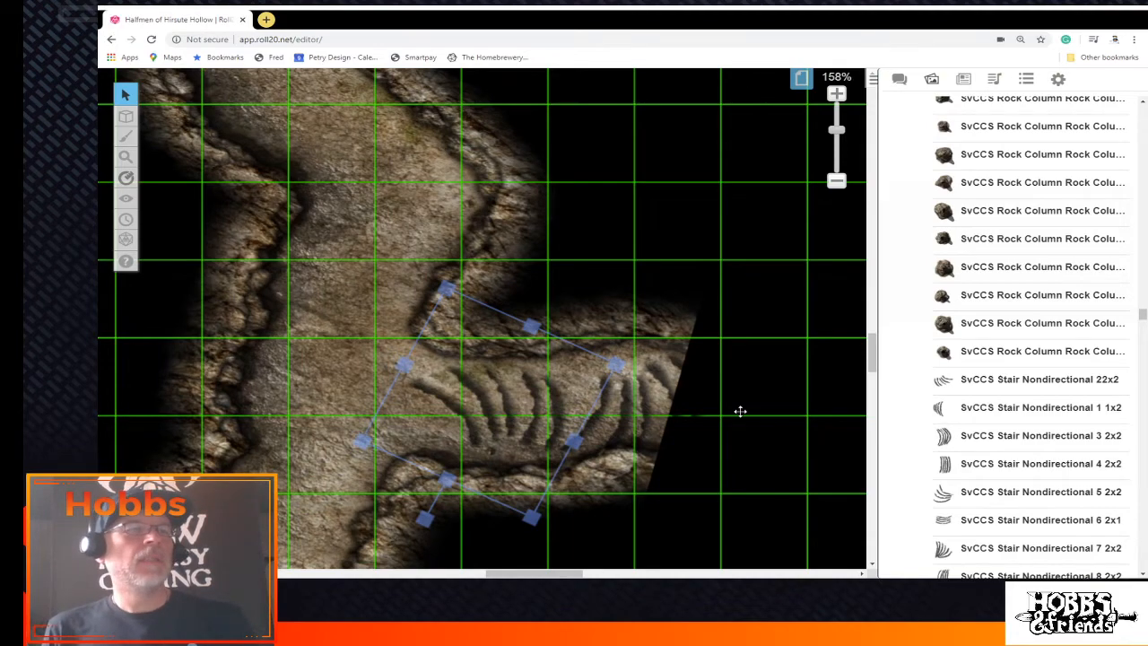
Find the SvCCS Cave Junction 5 9x9 tile in the art library and place it beyond the side branch's open end
left_click_drag(948, 352, 956, 369)
scroll(957, 369, "down", 7)
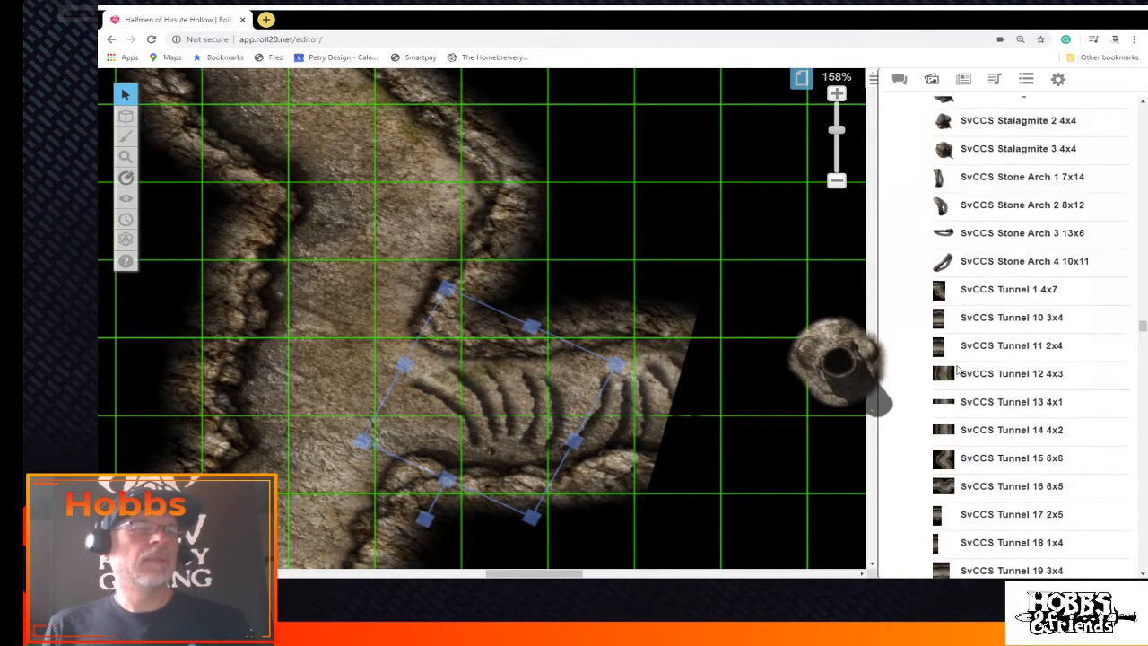
scroll(957, 370, "up", 3)
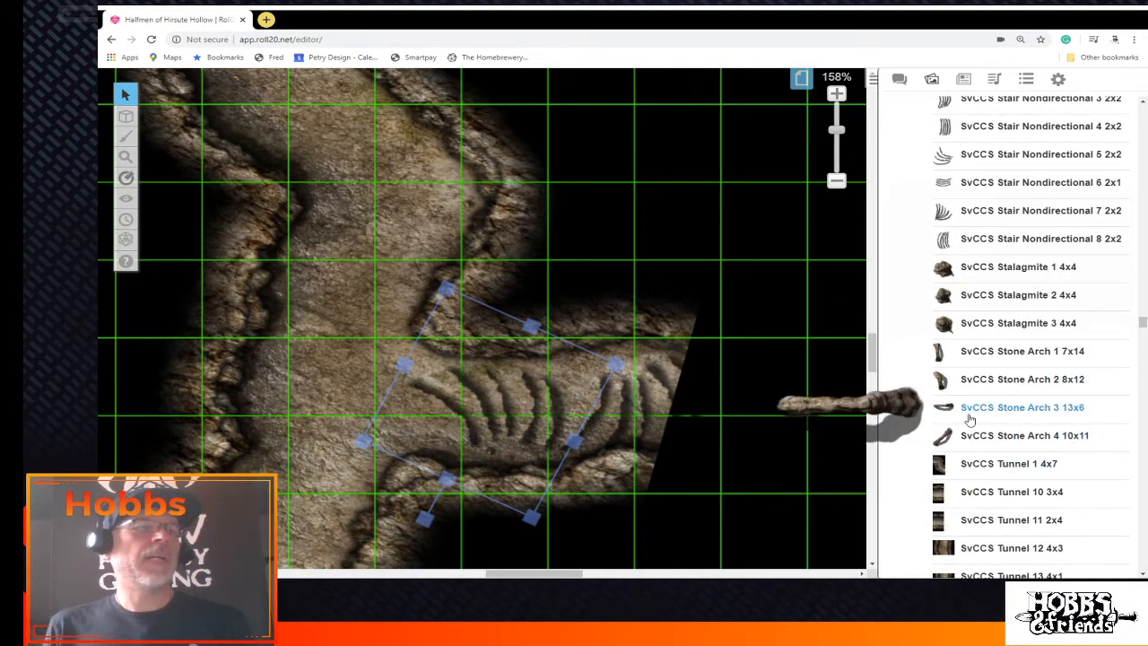
scroll(950, 417, "up", 8)
scroll(969, 419, "up", 10)
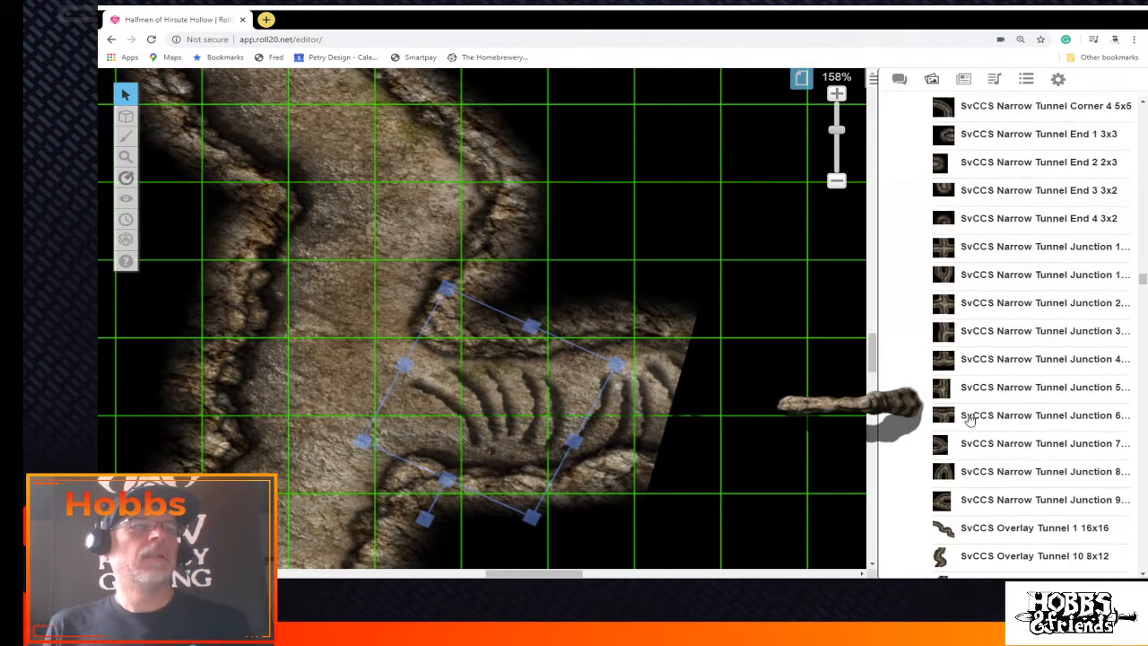
scroll(969, 419, "up", 15)
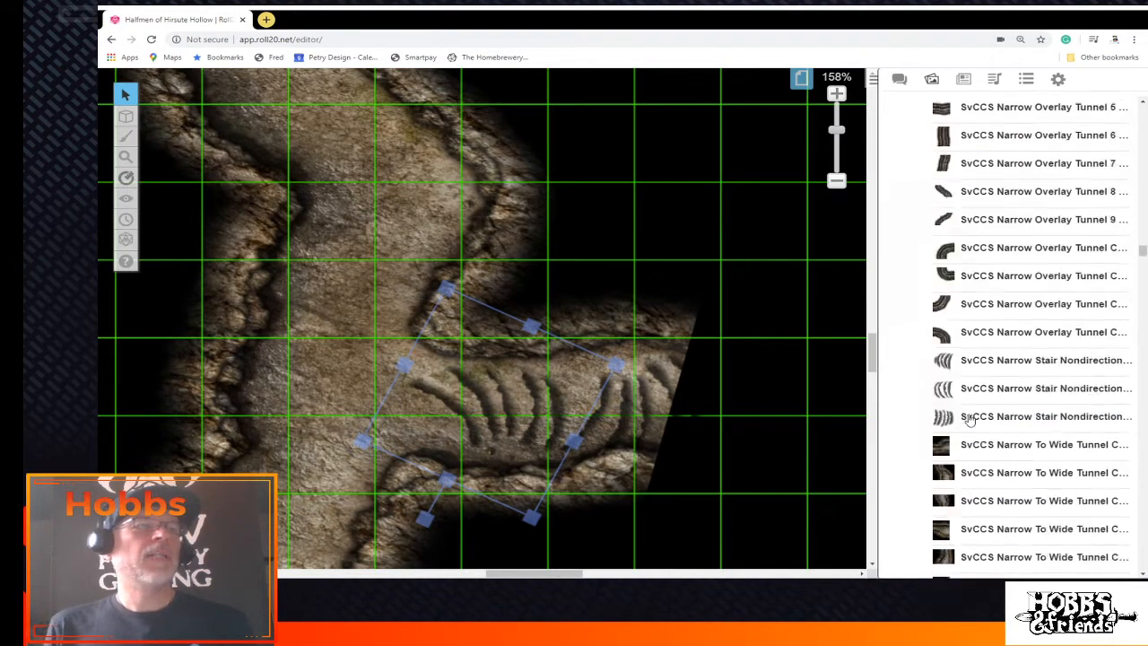
scroll(968, 418, "up", 10)
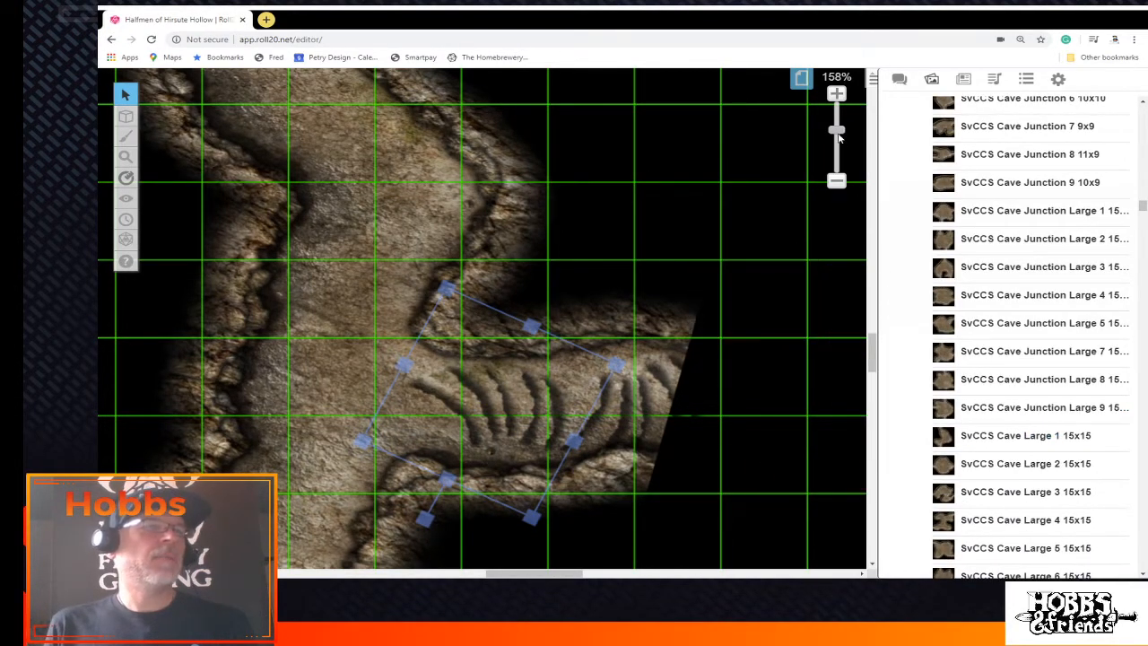
left_click_drag(838, 137, 838, 153)
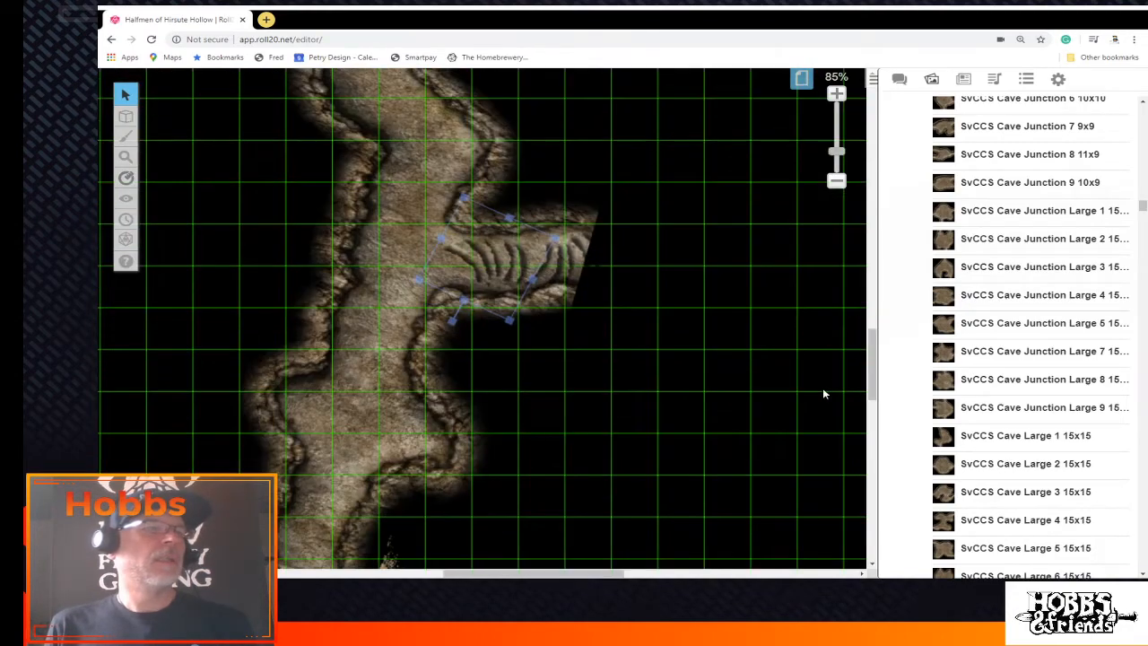
scroll(967, 363, "up", 3)
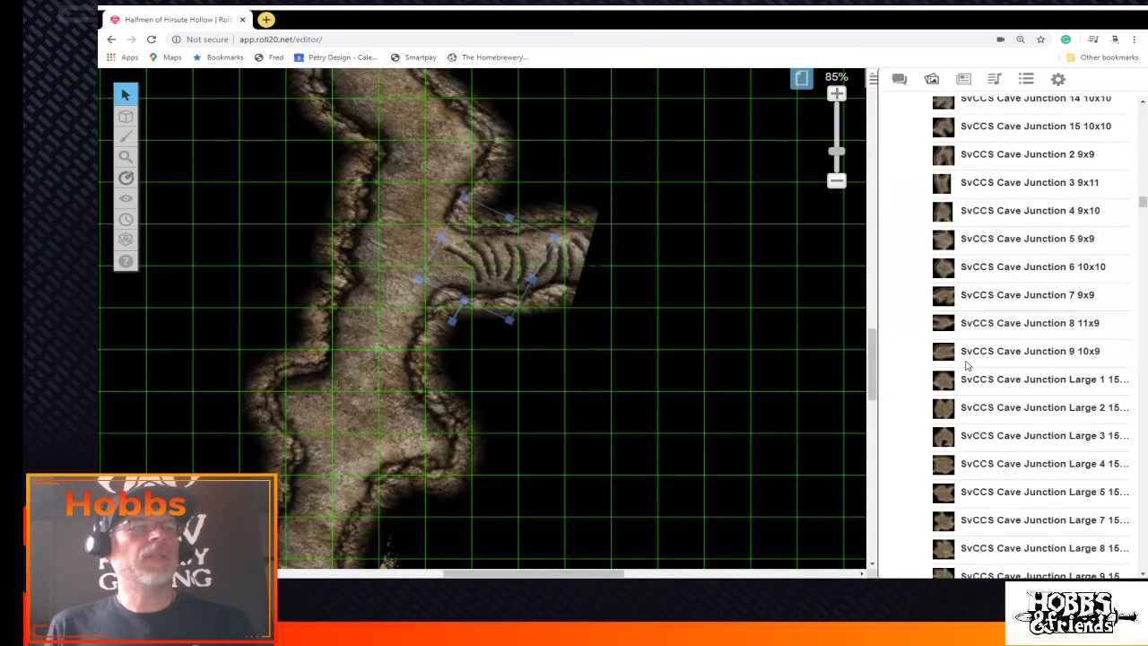
mouse_move(946, 274)
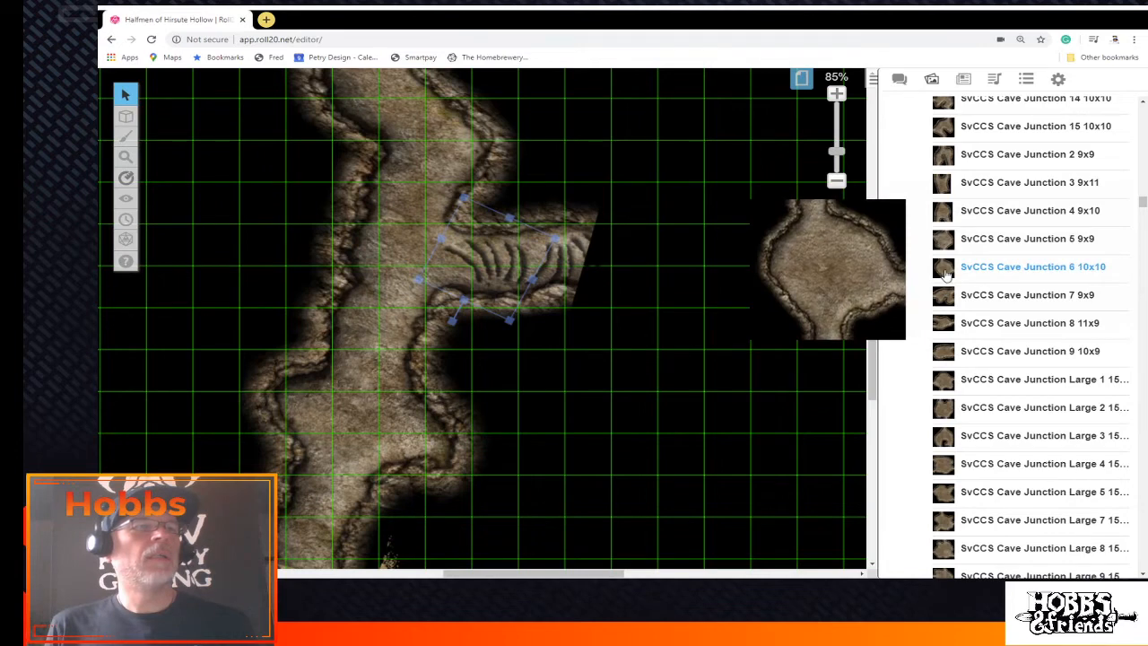
scroll(946, 274, "up", 1)
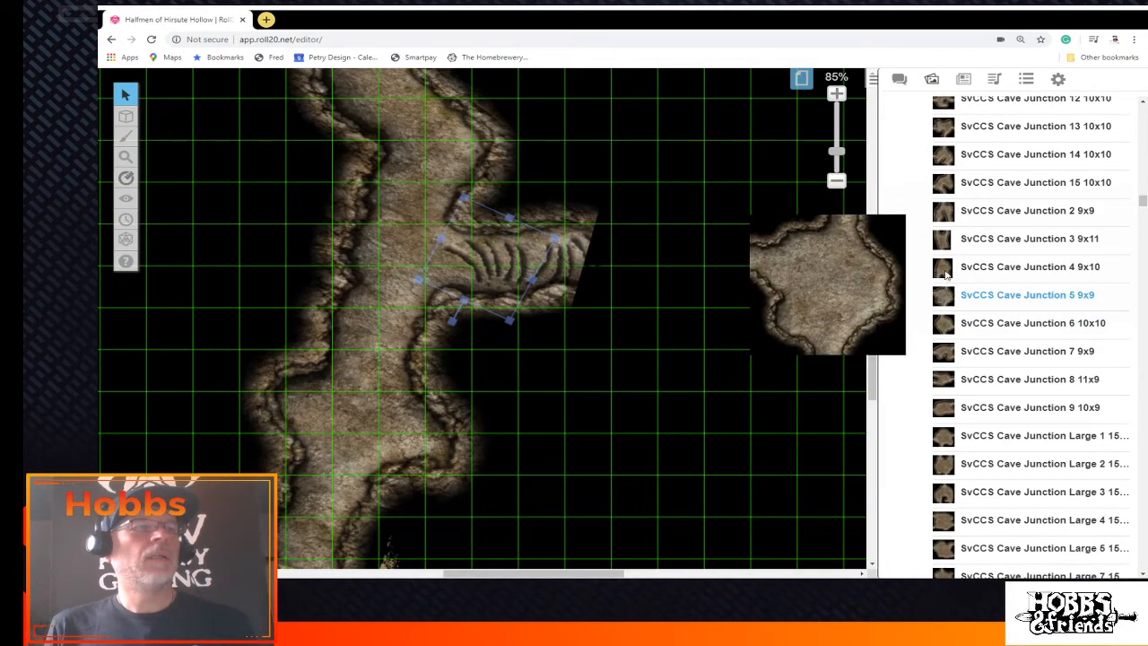
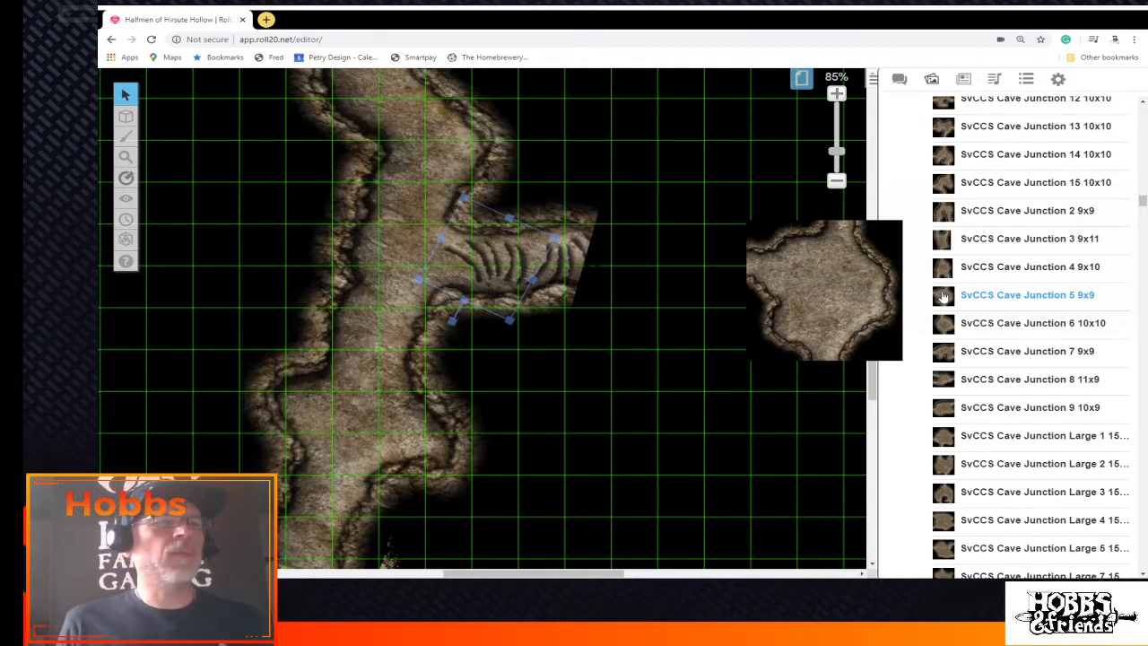
left_click_drag(942, 296, 674, 318)
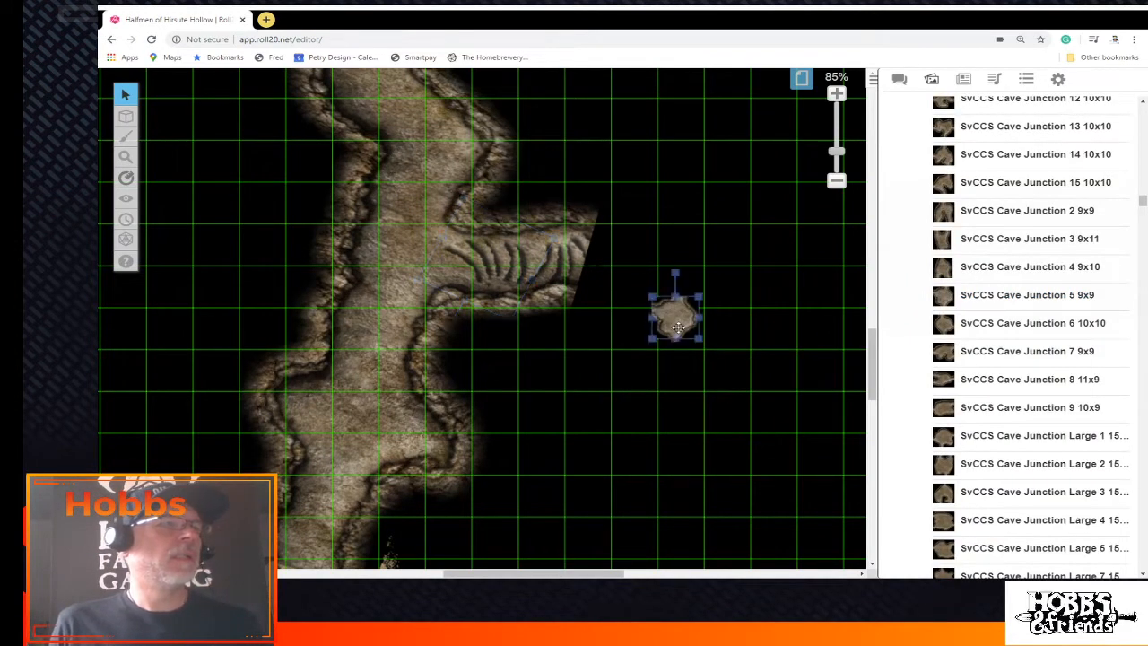
Enlarge the cave junction tile to nine by nine grid squares
left_click_drag(709, 356, 796, 433)
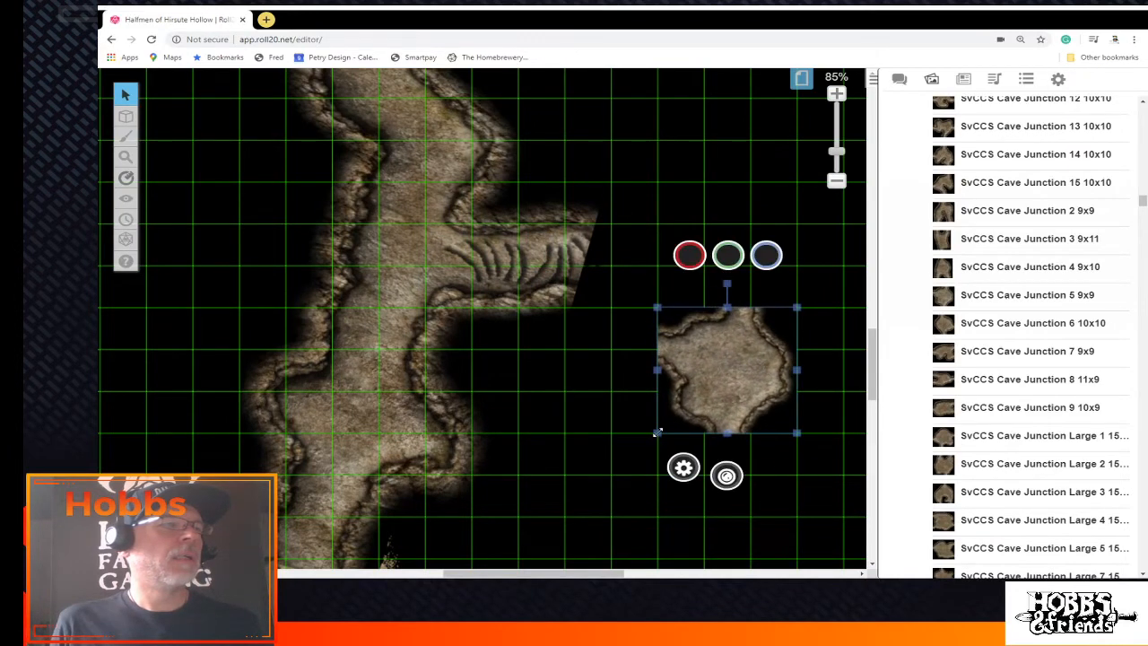
left_click_drag(657, 433, 517, 559)
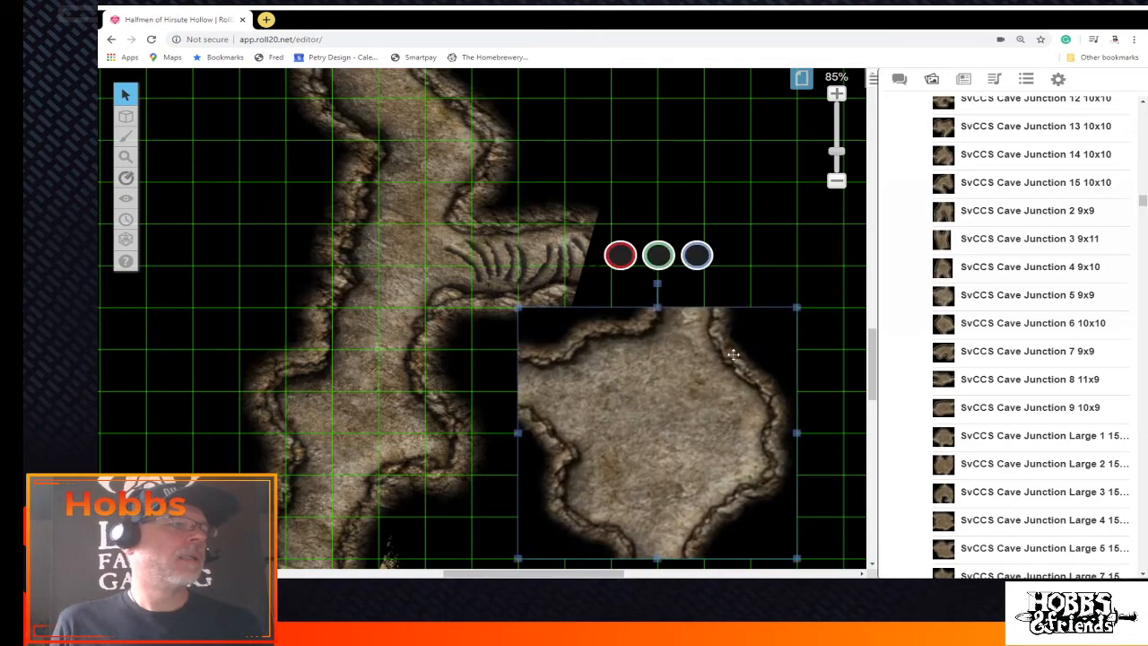
left_click_drag(798, 305, 843, 265)
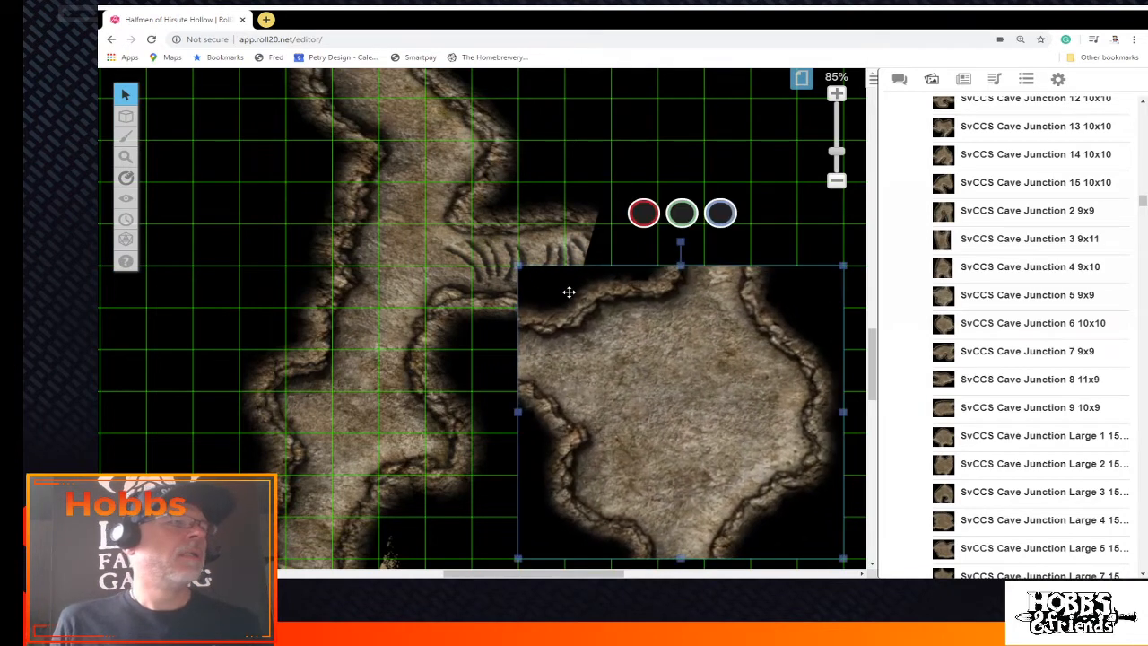
left_click_drag(519, 266, 424, 181)
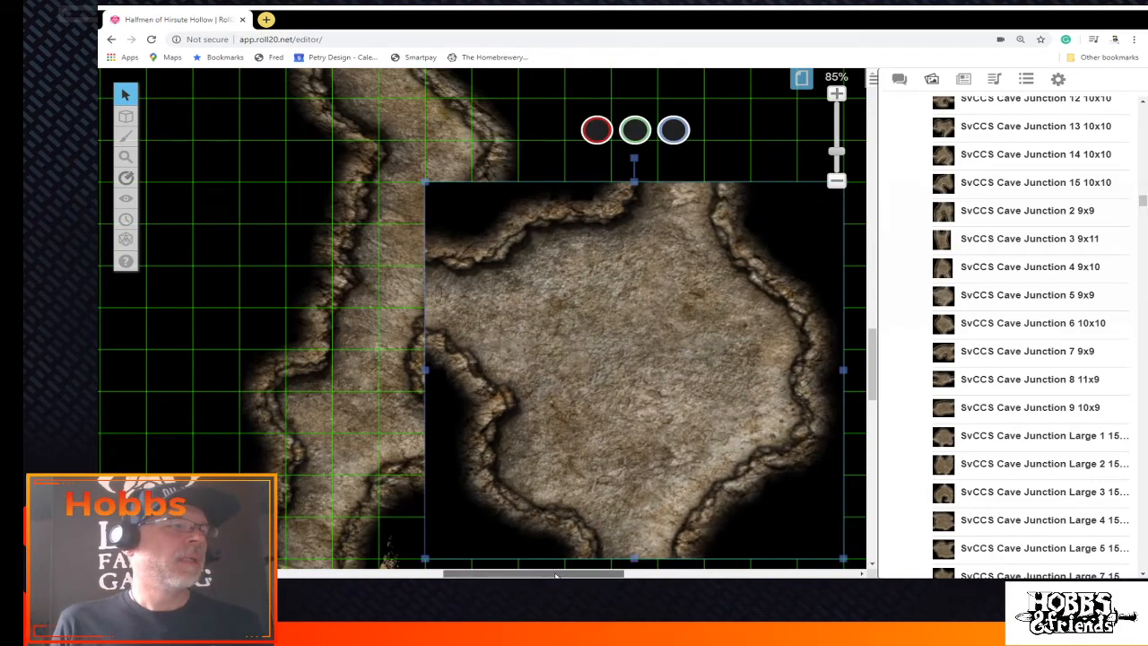
Move the cave junction tile past the stairs and rotate it slightly clockwise so its opening meets the side branch
left_click_drag(547, 568, 606, 569)
left_click_drag(652, 400, 652, 358)
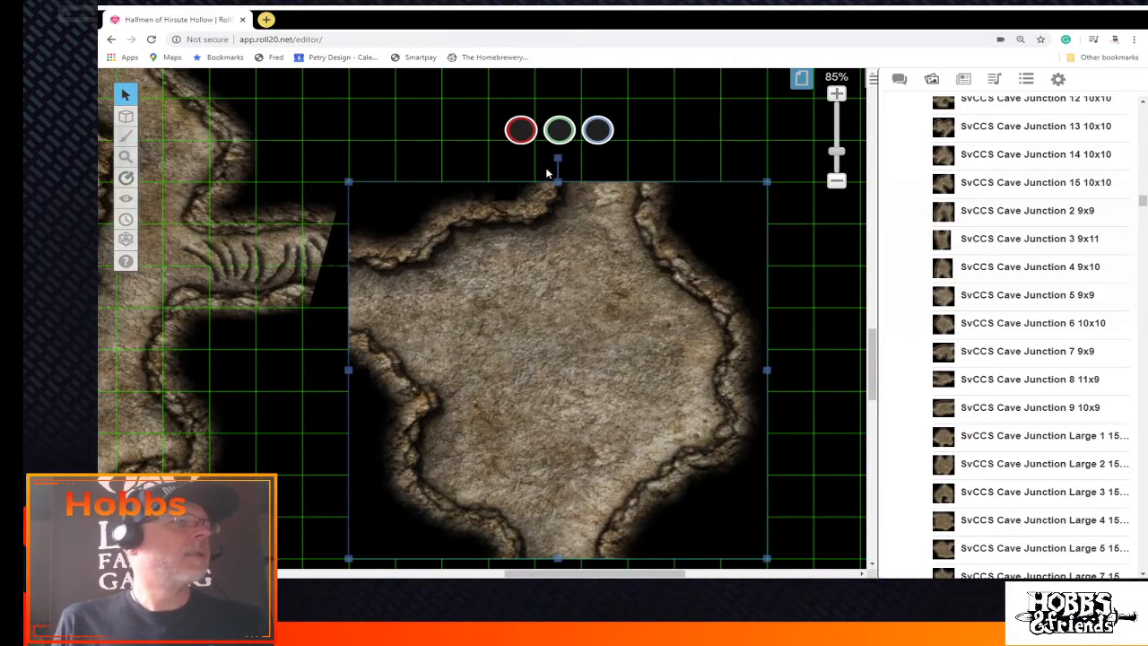
left_click_drag(557, 158, 594, 170)
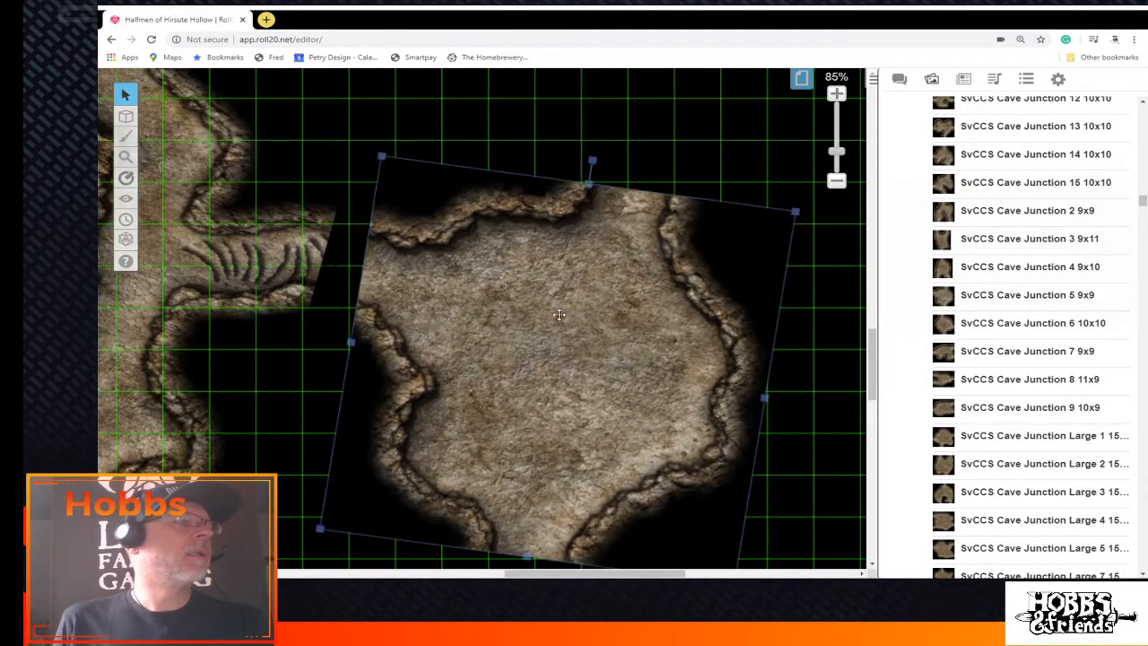
left_click_drag(603, 278, 563, 266)
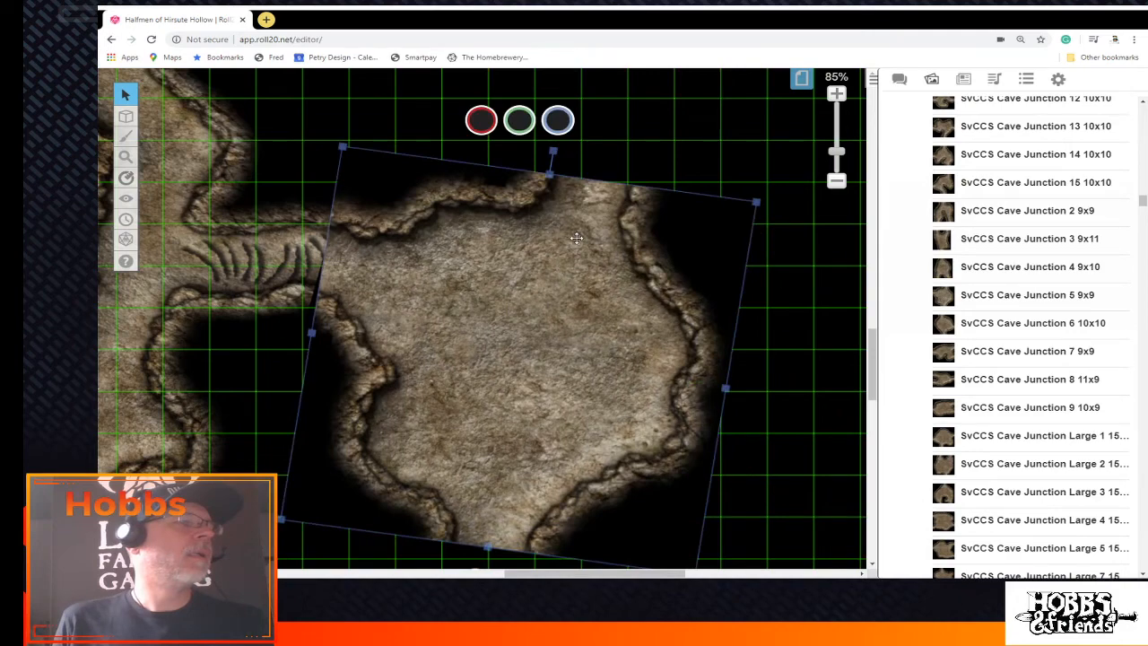
Flip the cave junction tile vertically and move it clear of the side branch
right_click(571, 278)
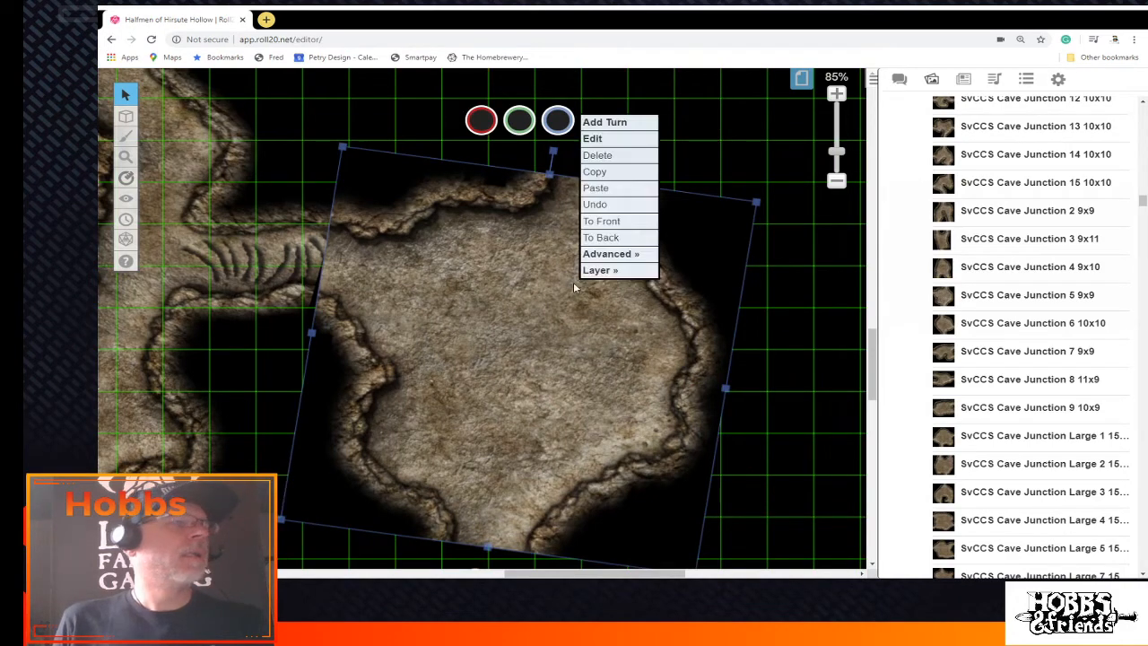
mouse_move(619, 256)
left_click(692, 306)
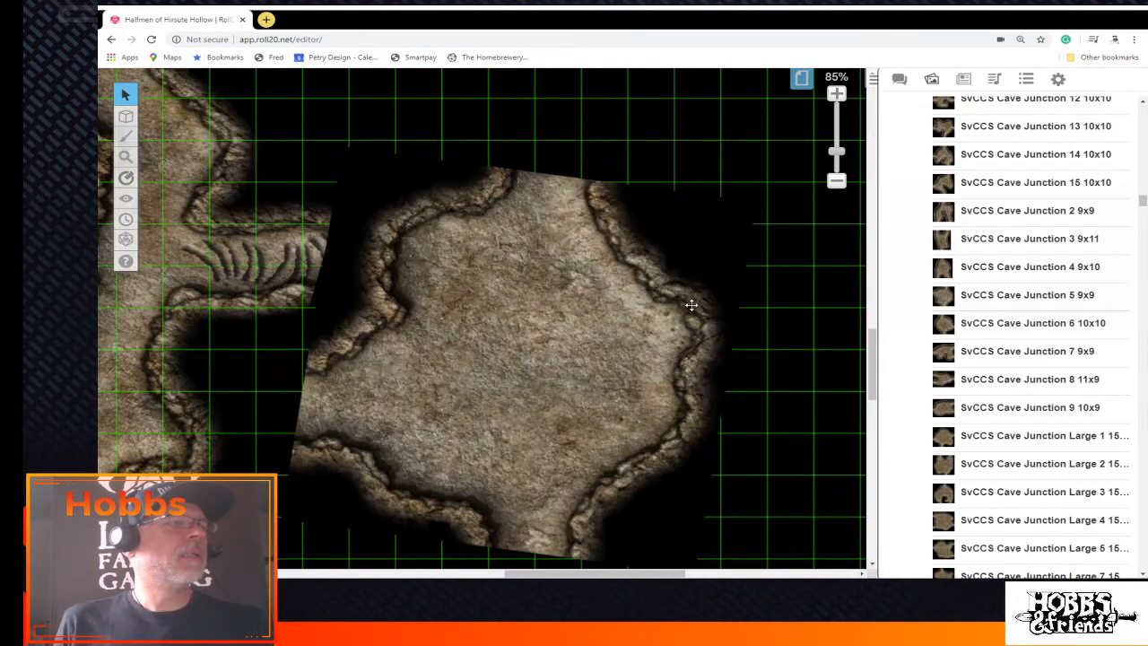
left_click_drag(585, 375, 638, 265)
Rotate the cave junction tile about a quarter turn clockwise, join its opening to the side branch and shrink it slightly to fit
scroll(717, 231, "up", 2)
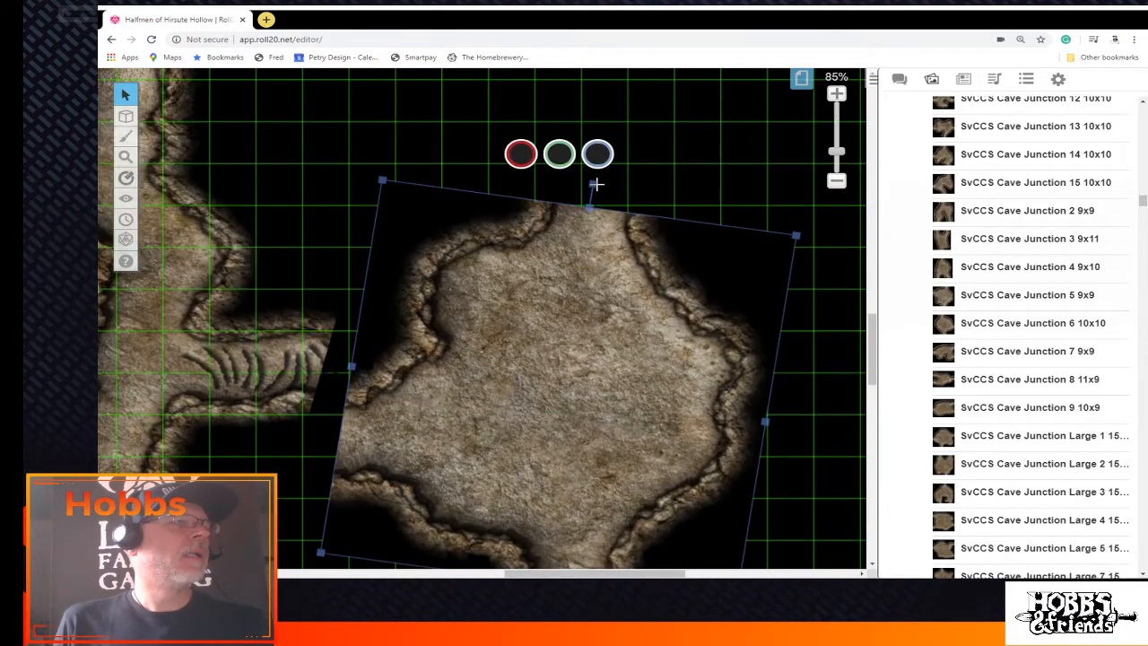
left_click_drag(597, 184, 788, 454)
left_click_drag(688, 445, 670, 433)
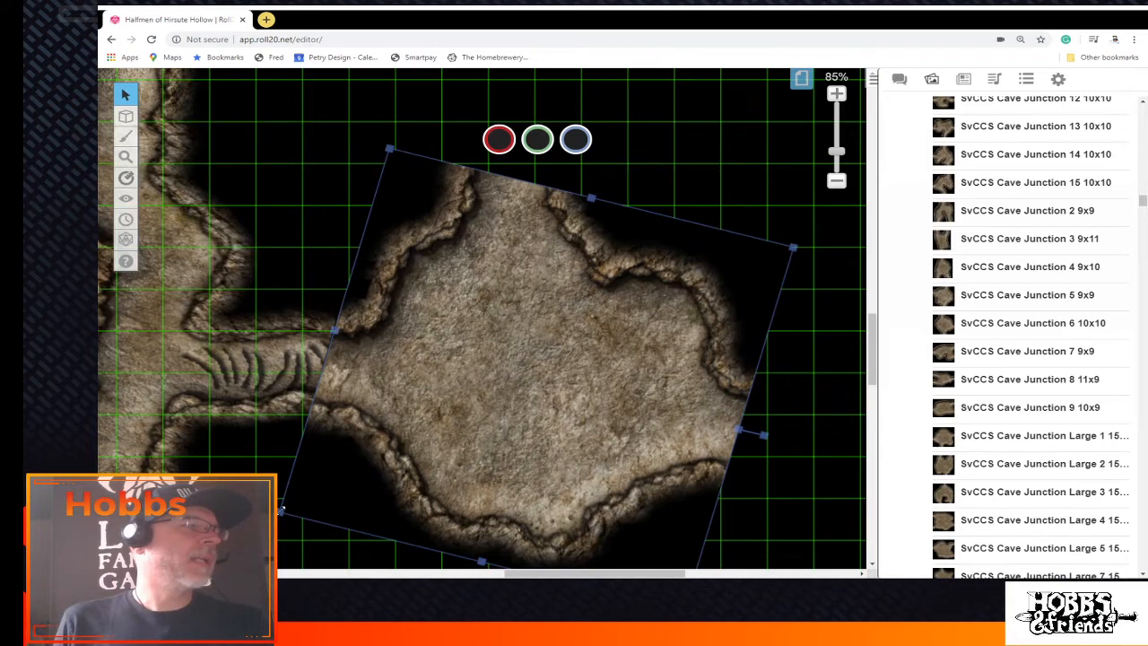
left_click_drag(460, 448, 479, 461)
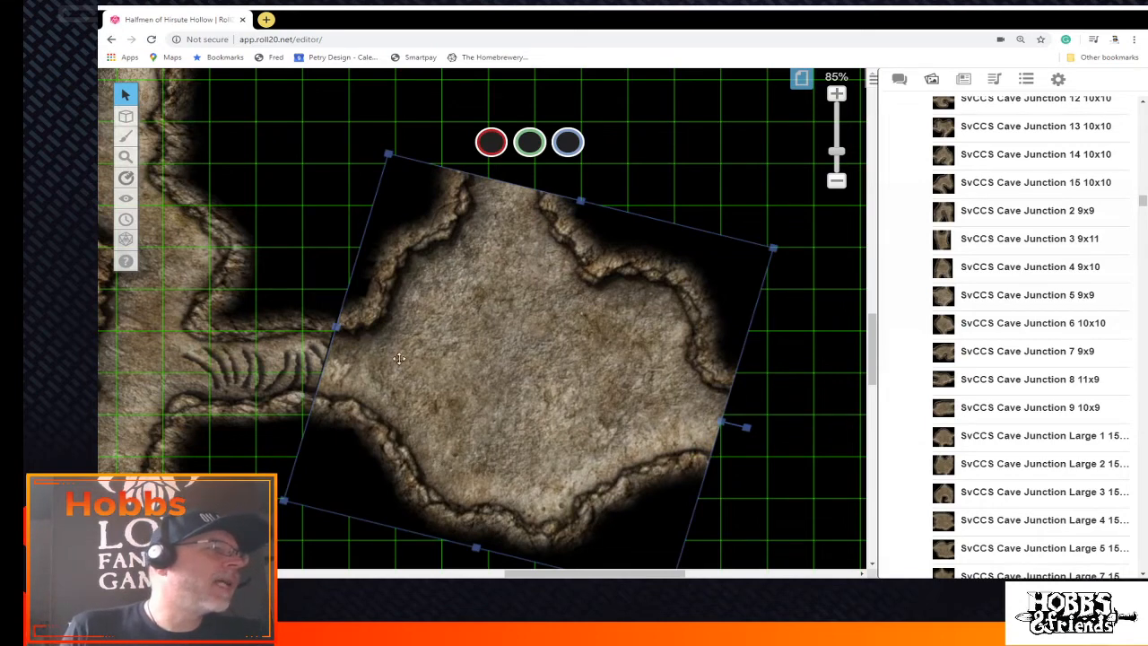
left_click(339, 316)
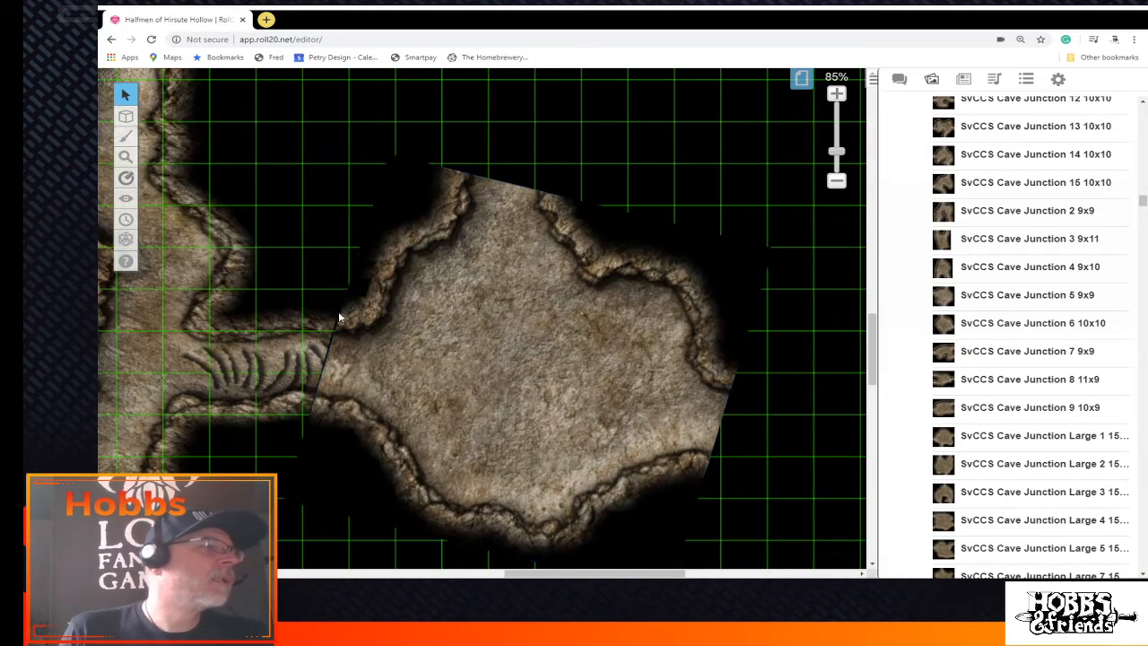
Send the cave junction tile to the back and fine-tune its alignment with the side branch
right_click(391, 371)
left_click(439, 332)
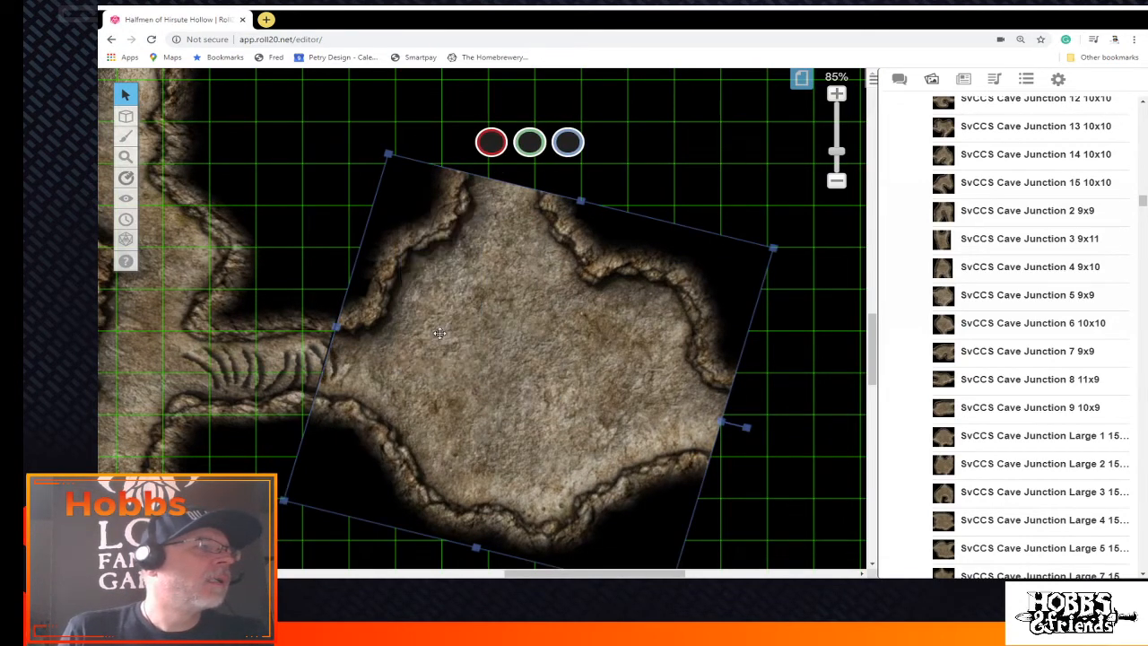
left_click(746, 429)
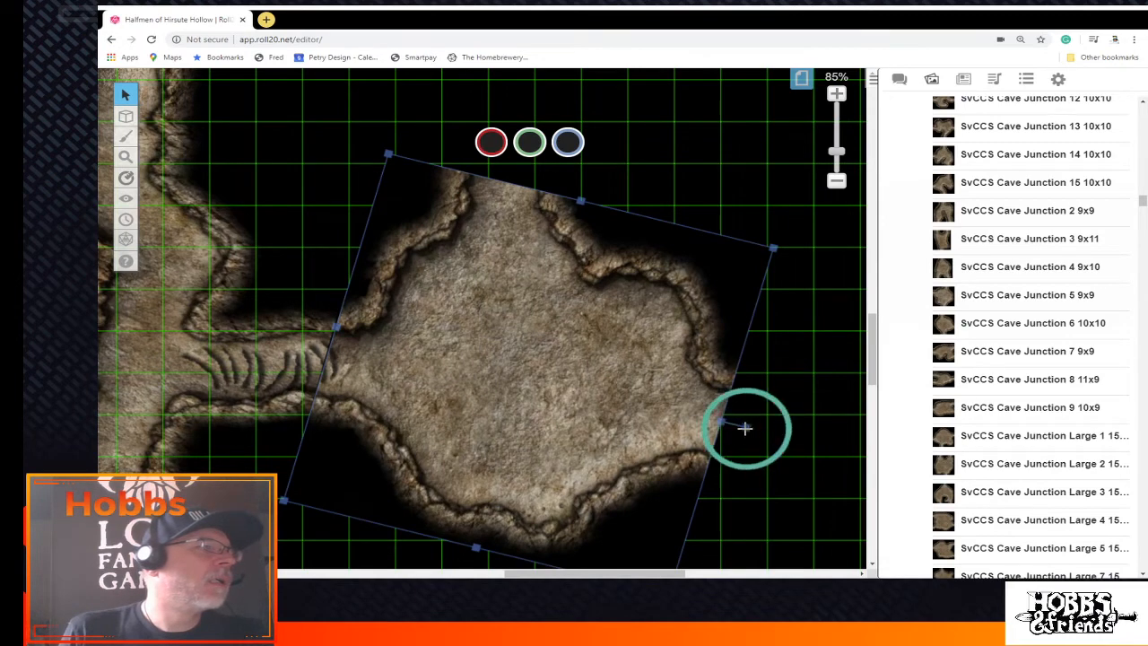
left_click(669, 420)
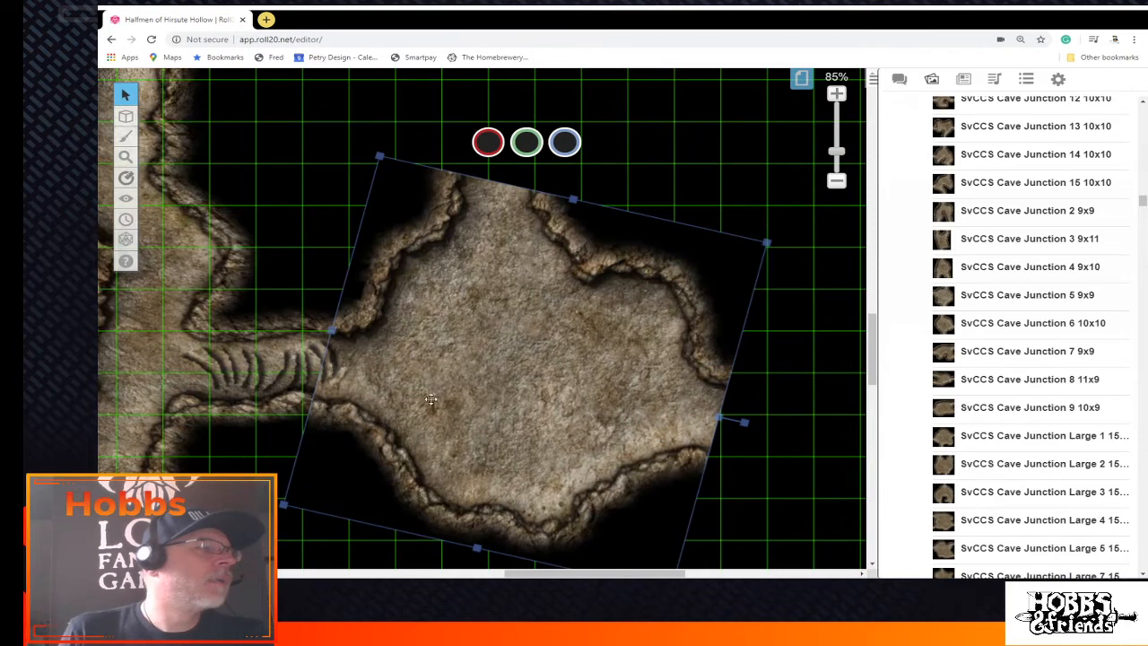
Shift the outer stair tile toward the cave chamber's entrance and rotate it to follow the opening's angle
left_click(313, 362)
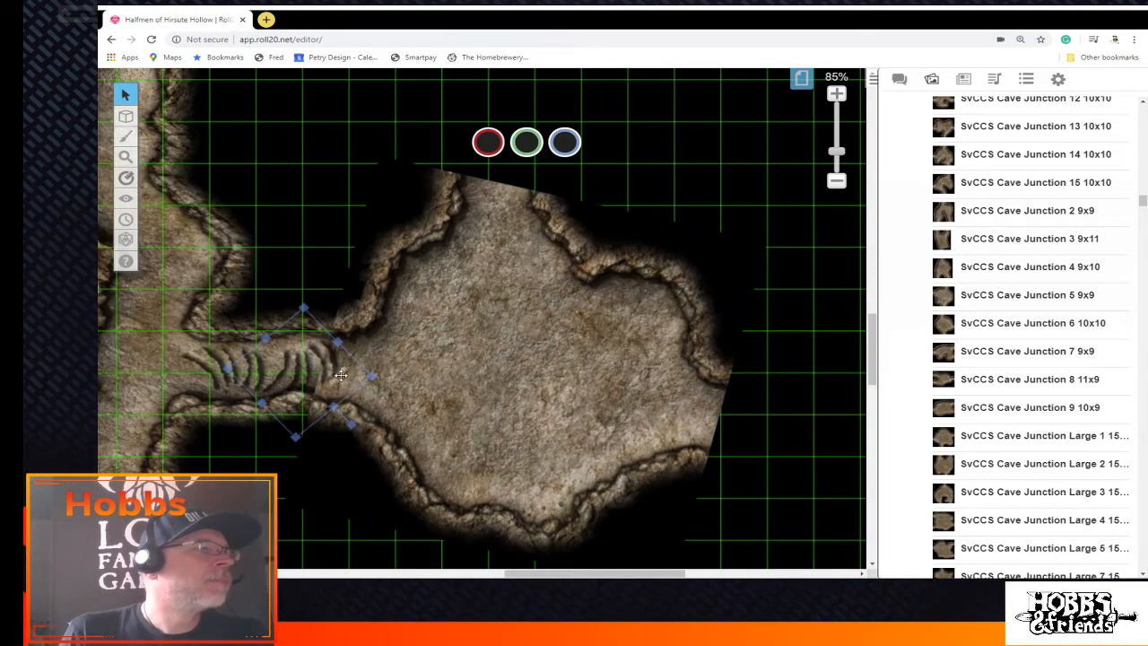
left_click_drag(337, 368, 351, 374)
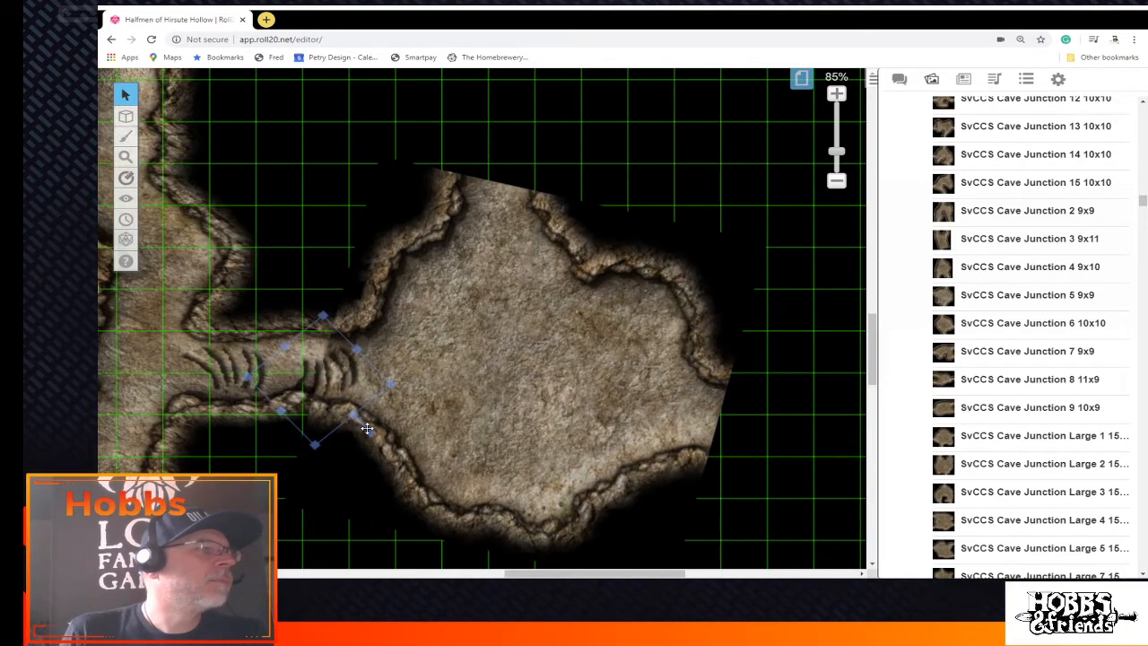
left_click_drag(369, 433, 345, 430)
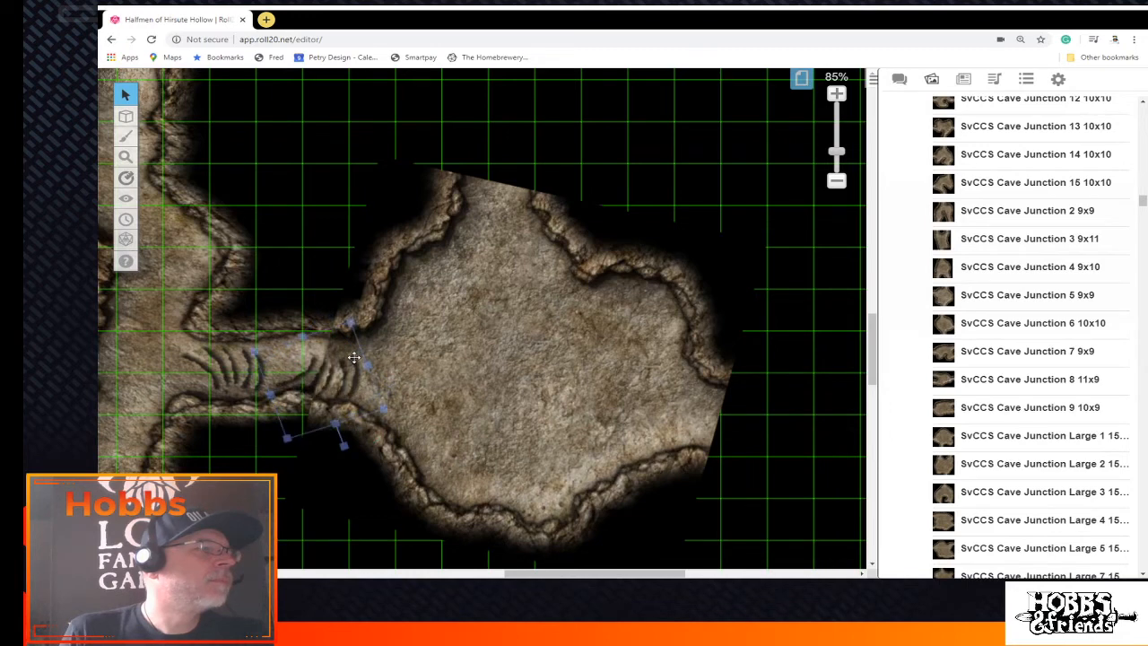
Nudge the outer stair tile deeper into the cave chamber's entrance and delete the inner stair tile from the side branch
left_click_drag(357, 351, 351, 382)
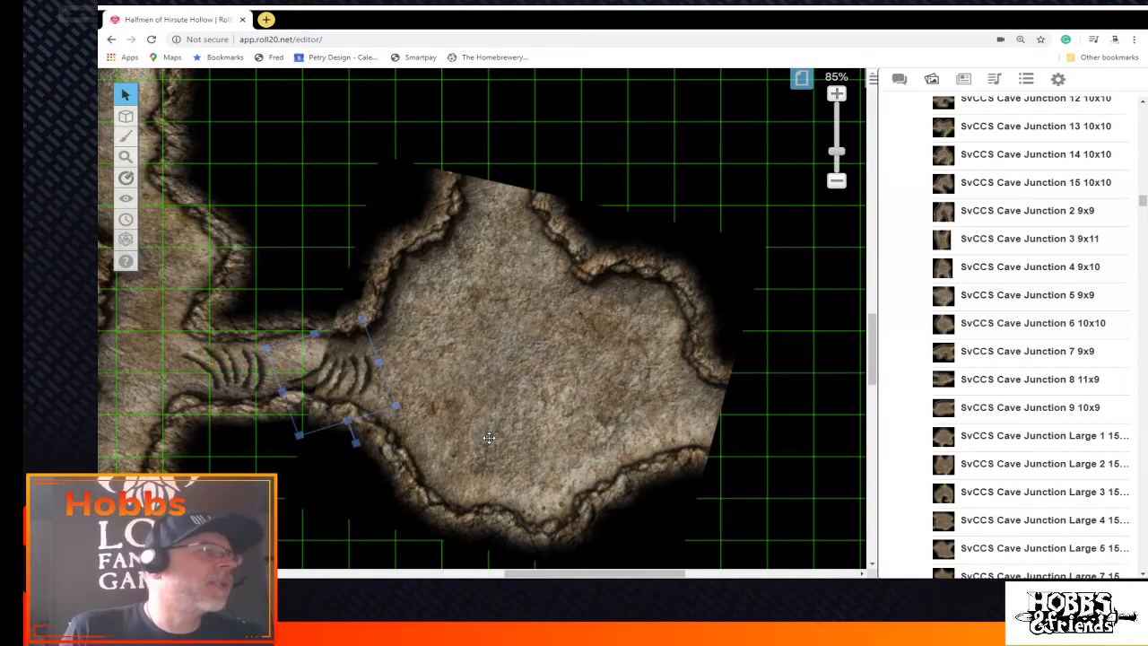
left_click(243, 376)
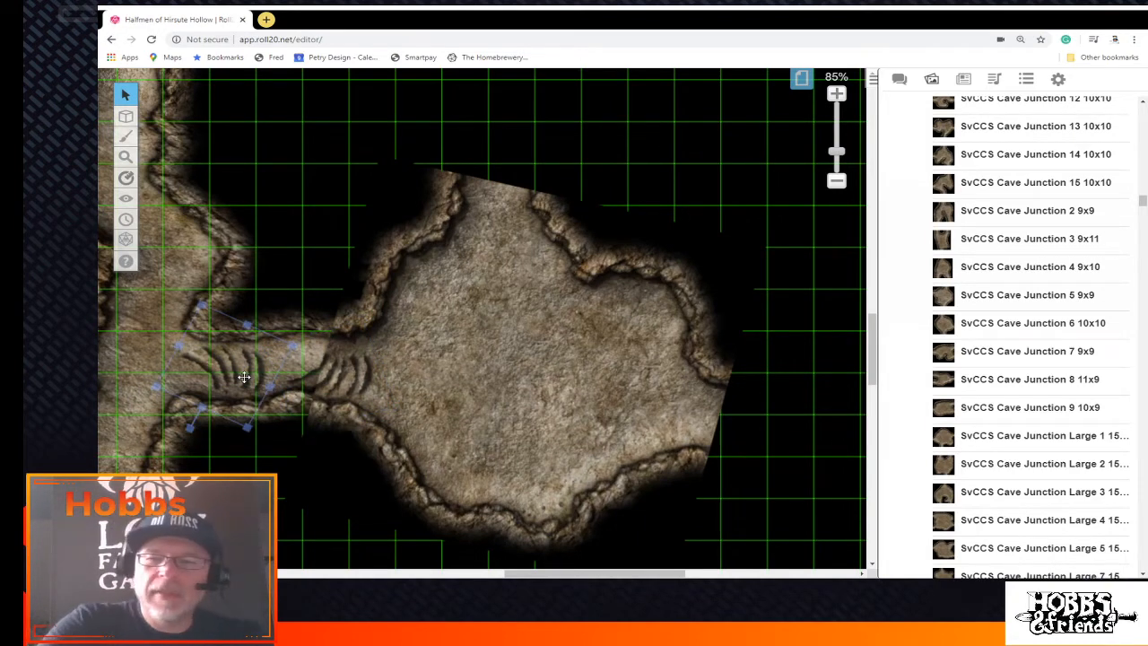
key("Delete")
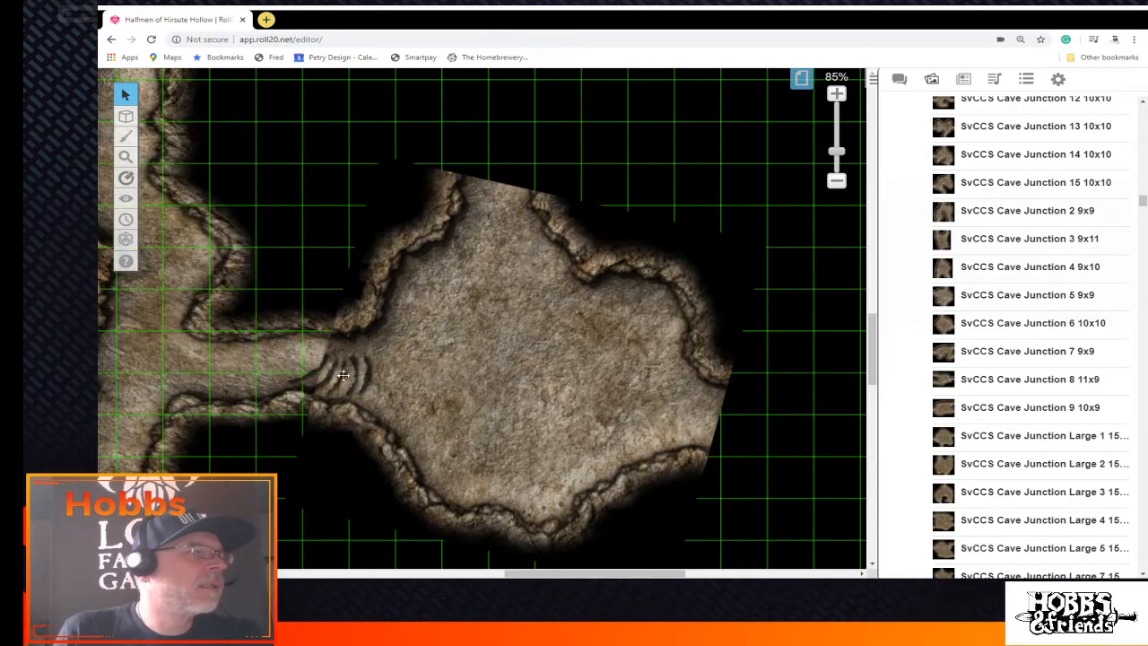
Move the cave junction tile to the Map Layer and delete the remaining stair tile at its entrance
right_click(484, 220)
mouse_move(539, 379)
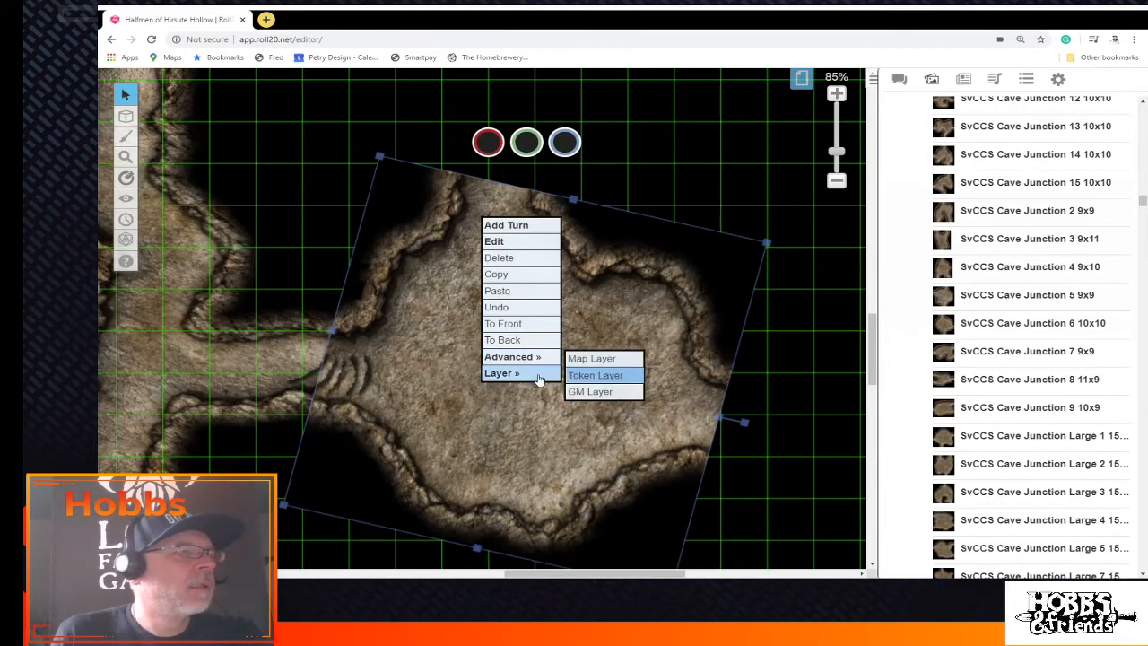
left_click(603, 359)
left_click(352, 369)
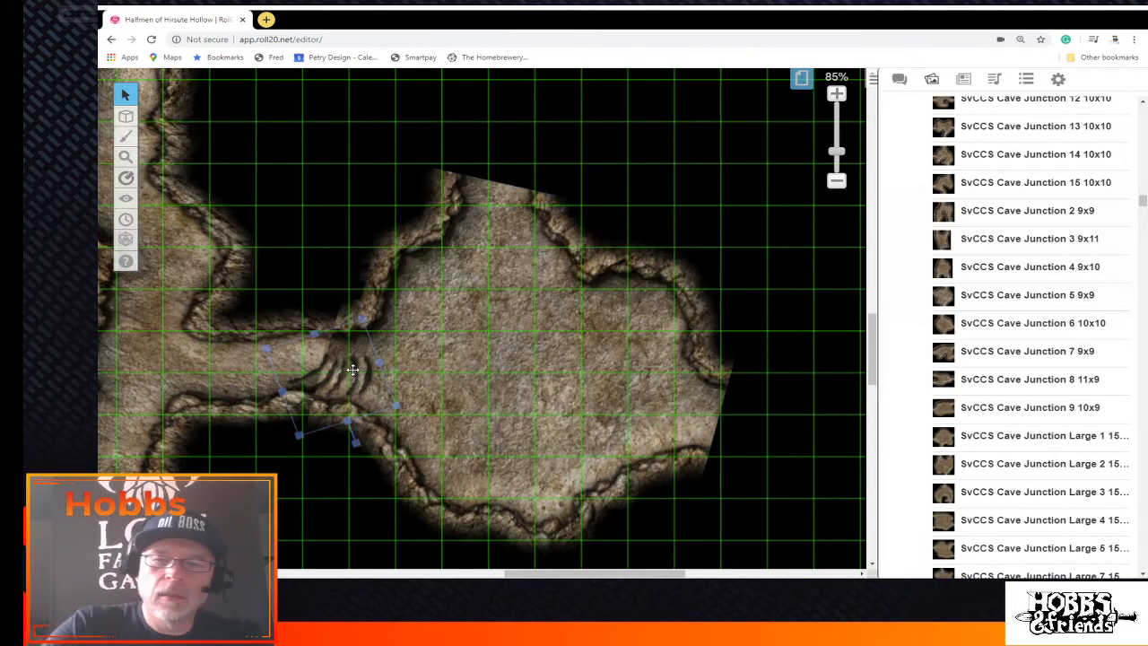
key("Delete")
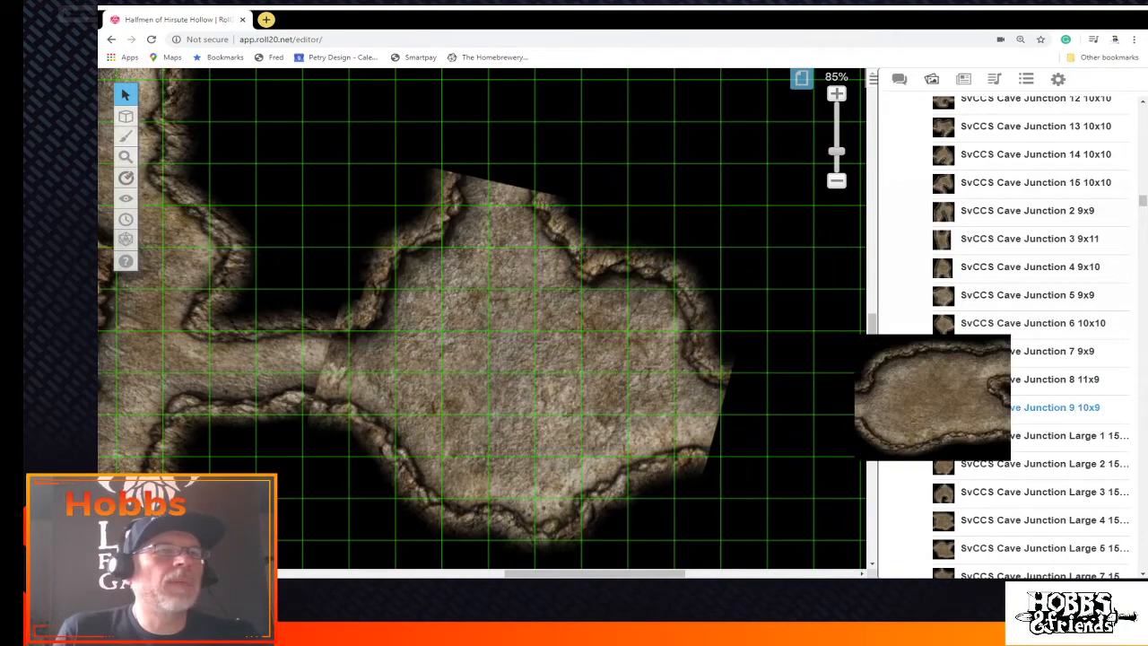
Place the SvCCS Cliff EW 1 2x4 piece over the cave room's open east exit and rotate it slightly clockwise to close the wall
left_click_drag(1142, 199, 1143, 229)
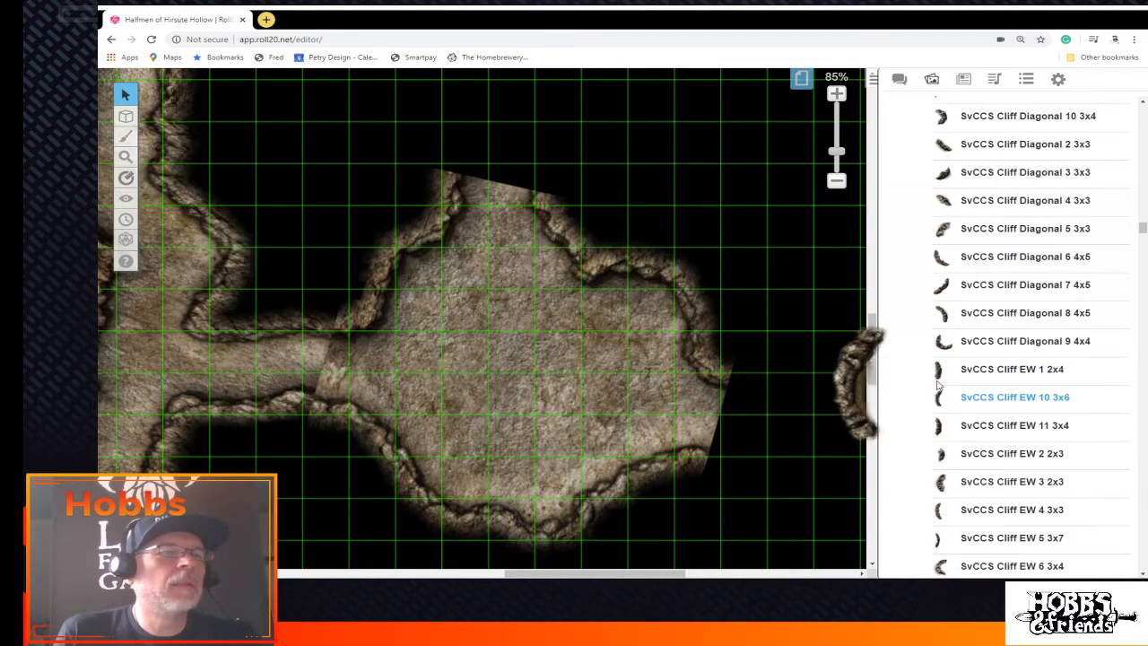
left_click_drag(939, 369, 740, 429)
left_click(598, 361)
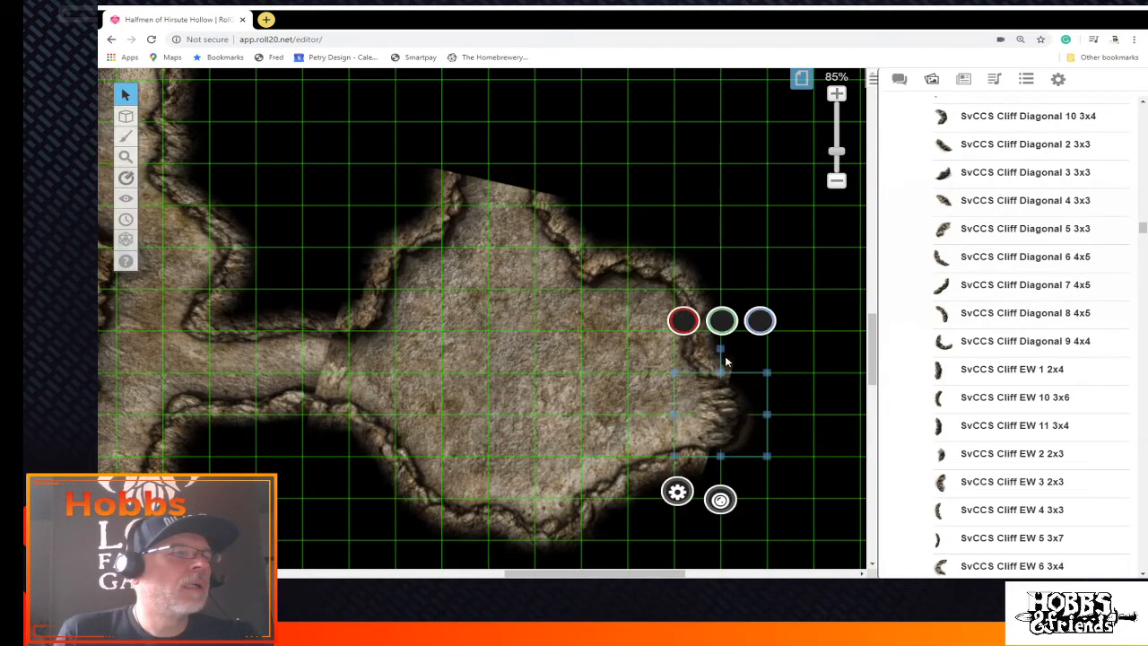
left_click_drag(722, 350, 717, 403)
left_click(719, 410)
left_click(731, 404)
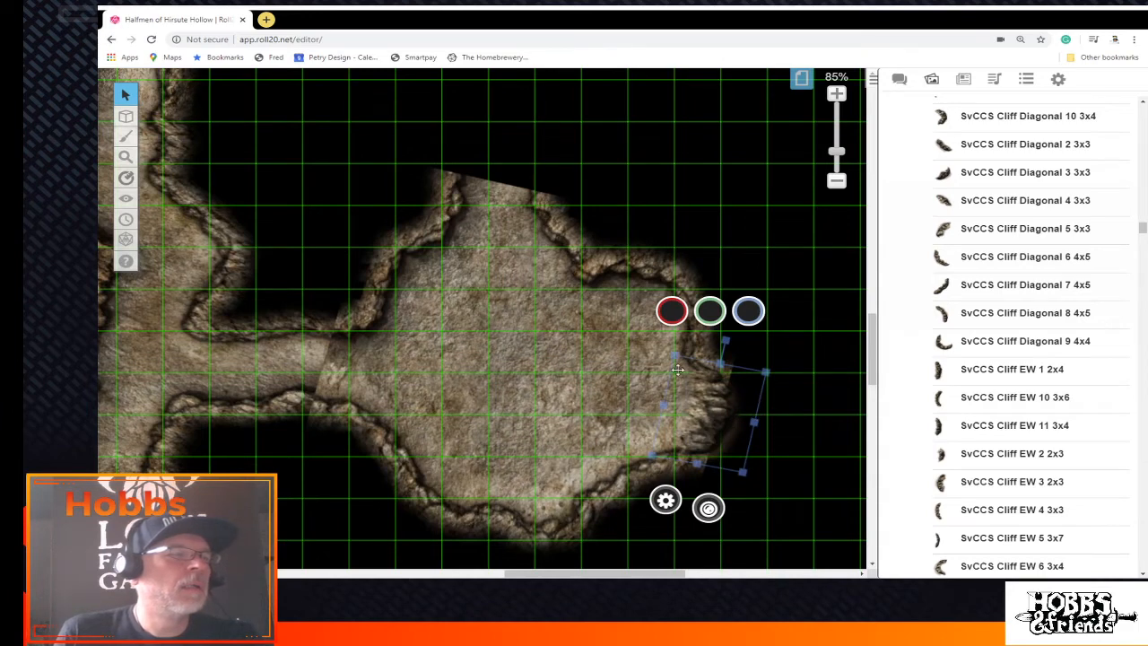
left_click(628, 260)
left_click_drag(1027, 343, 1033, 358)
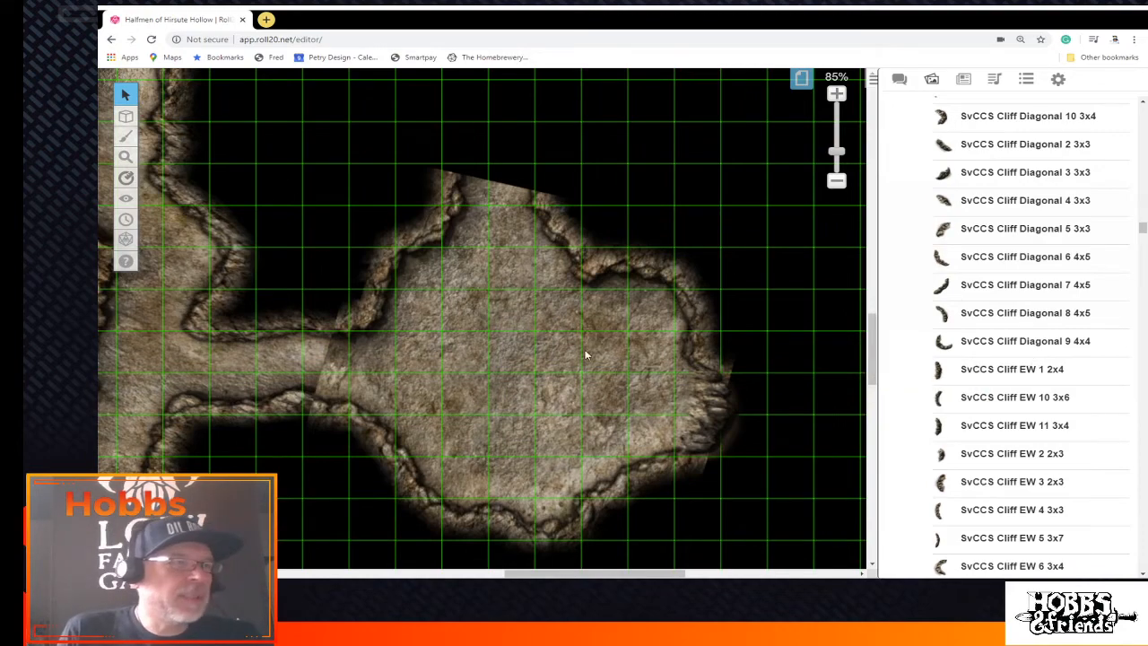
Look over the map around the cave room's open north exit and browse the SvCCS cave pieces for one that could continue it
scroll(536, 351, "up", 5)
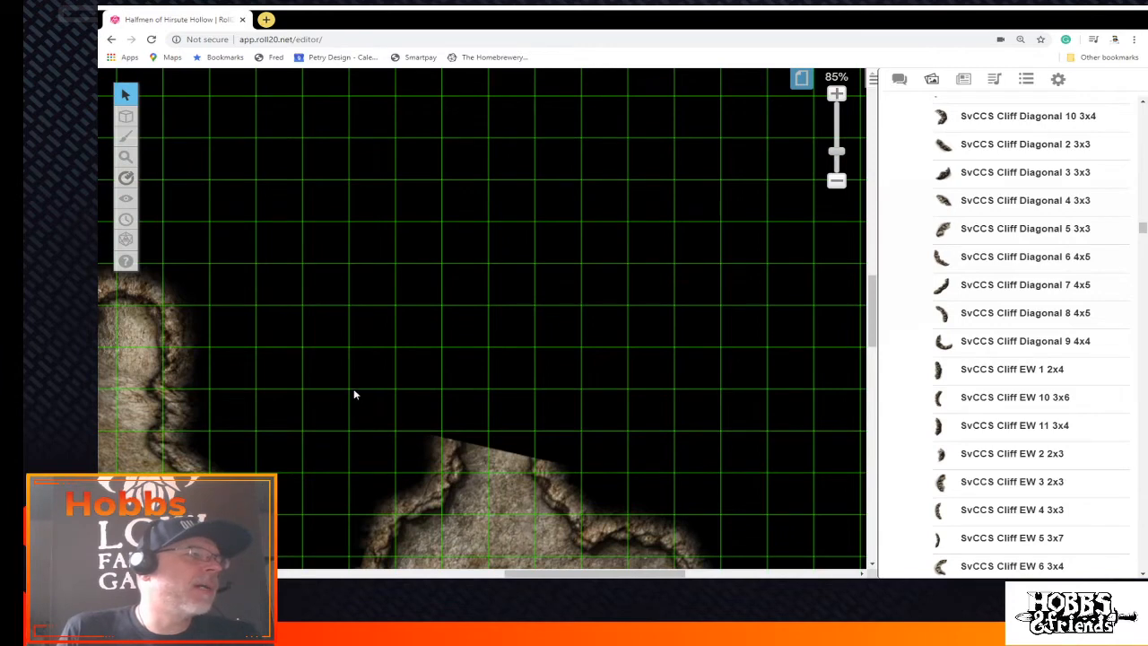
left_click_drag(515, 574, 445, 574)
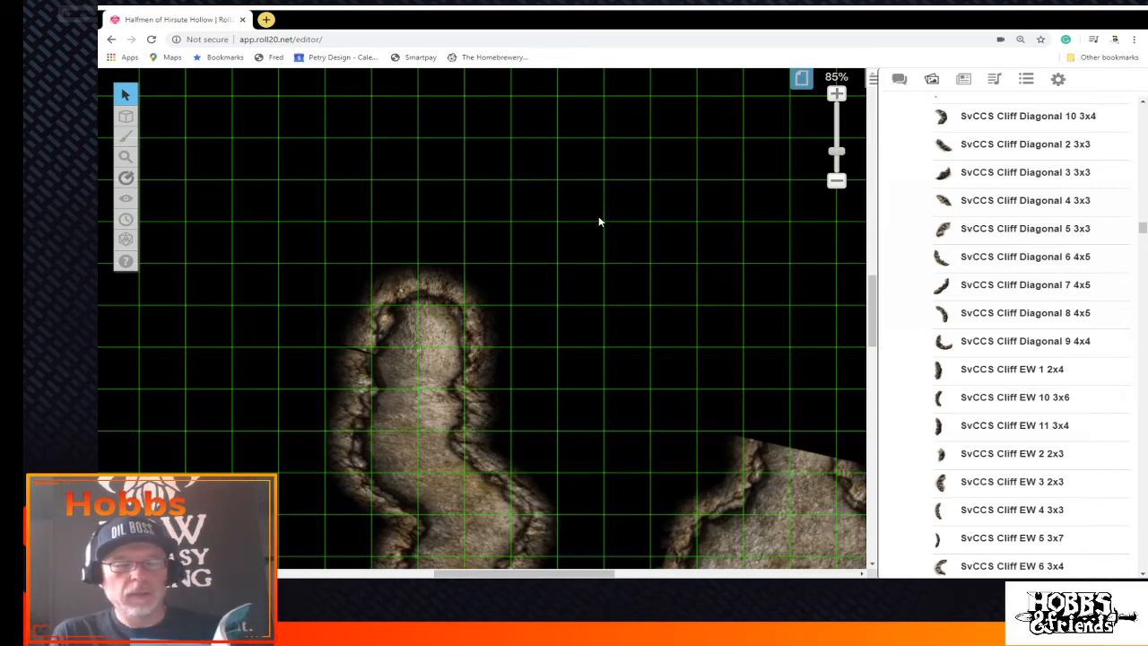
scroll(657, 226, "down", 1)
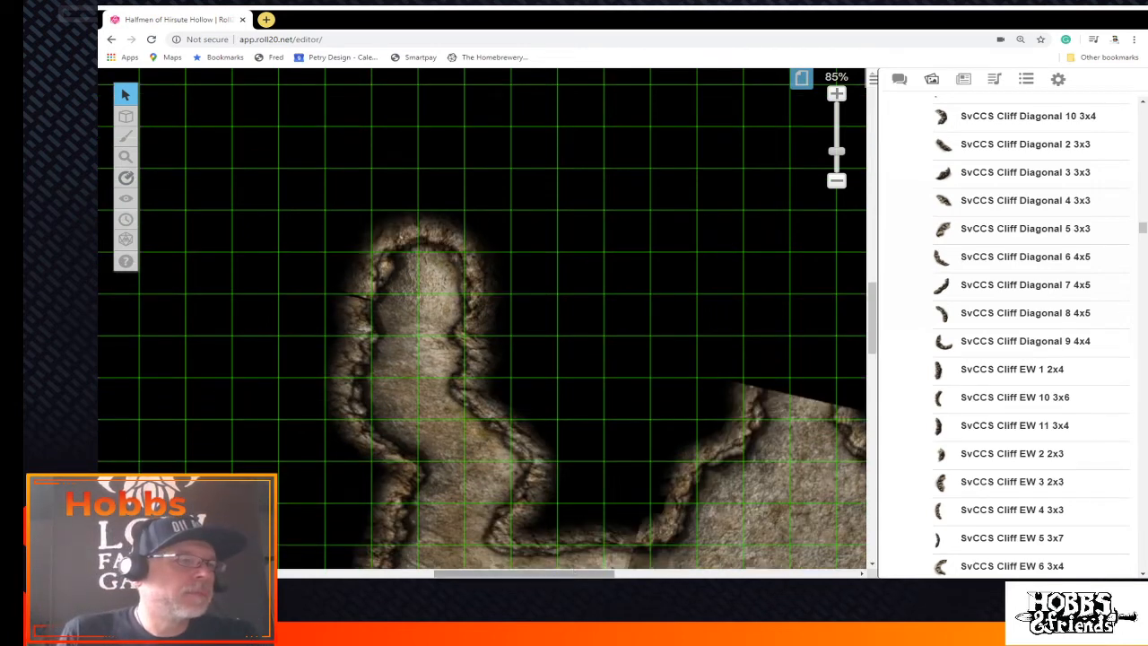
left_click_drag(622, 575, 680, 575)
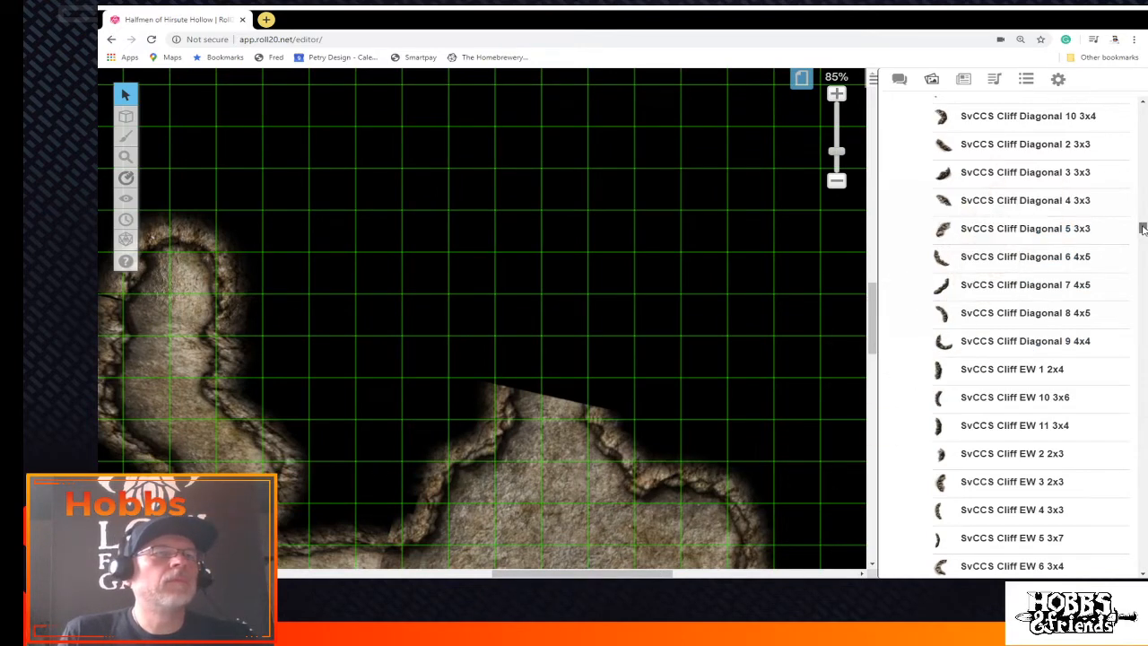
left_click_drag(1142, 228, 1142, 213)
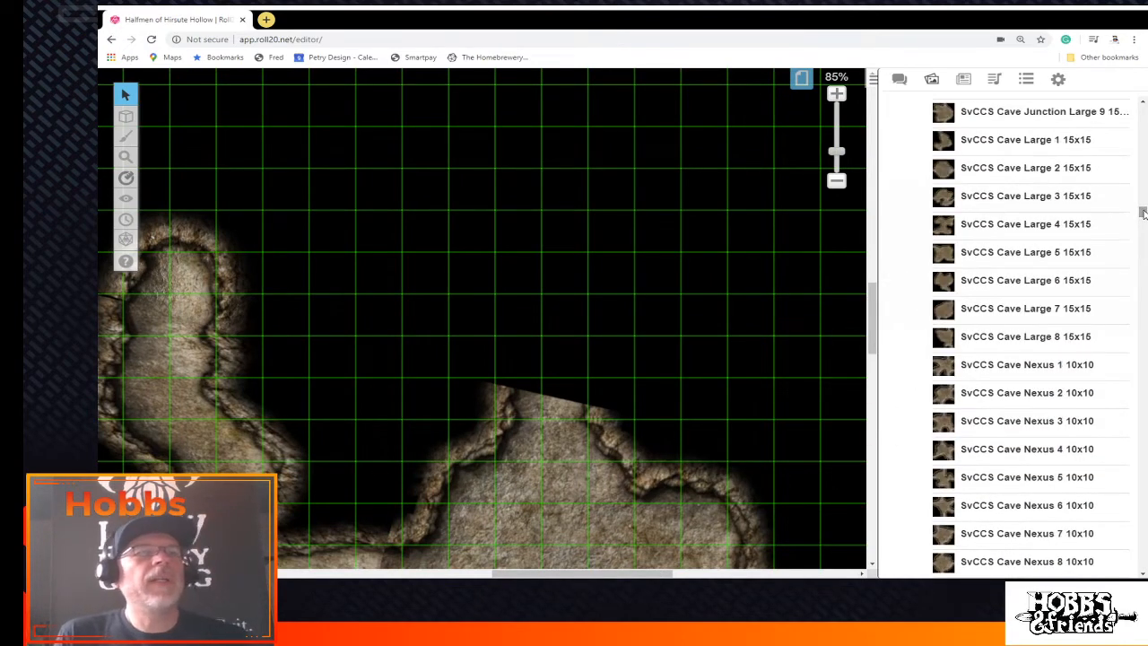
mouse_move(1034, 231)
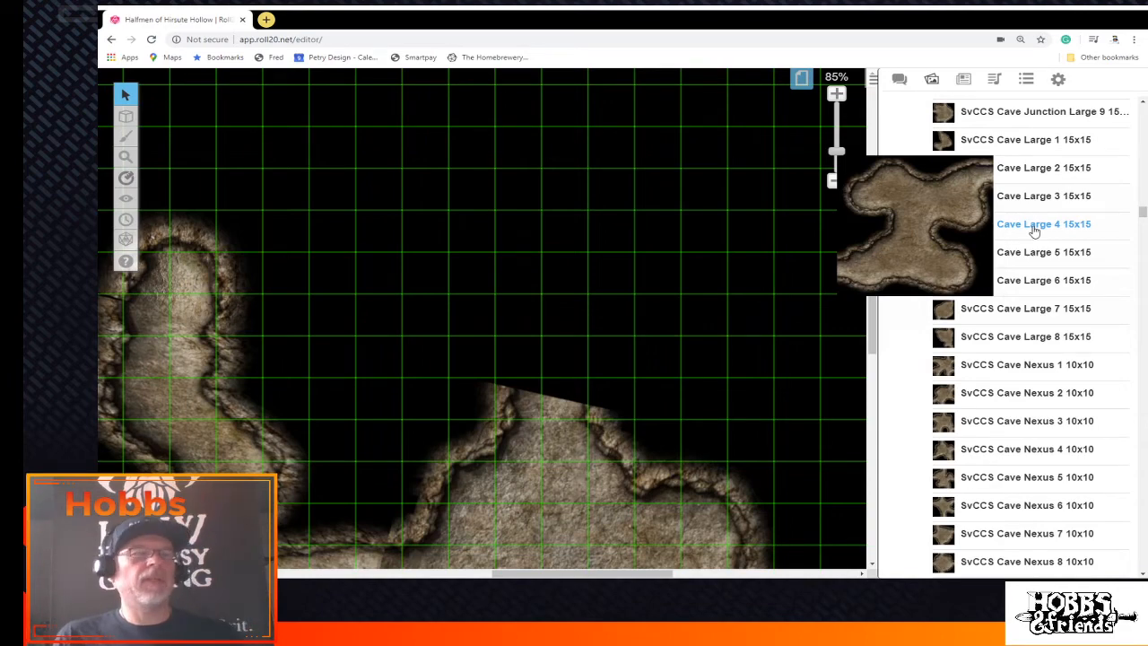
left_click_drag(1026, 392, 771, 393)
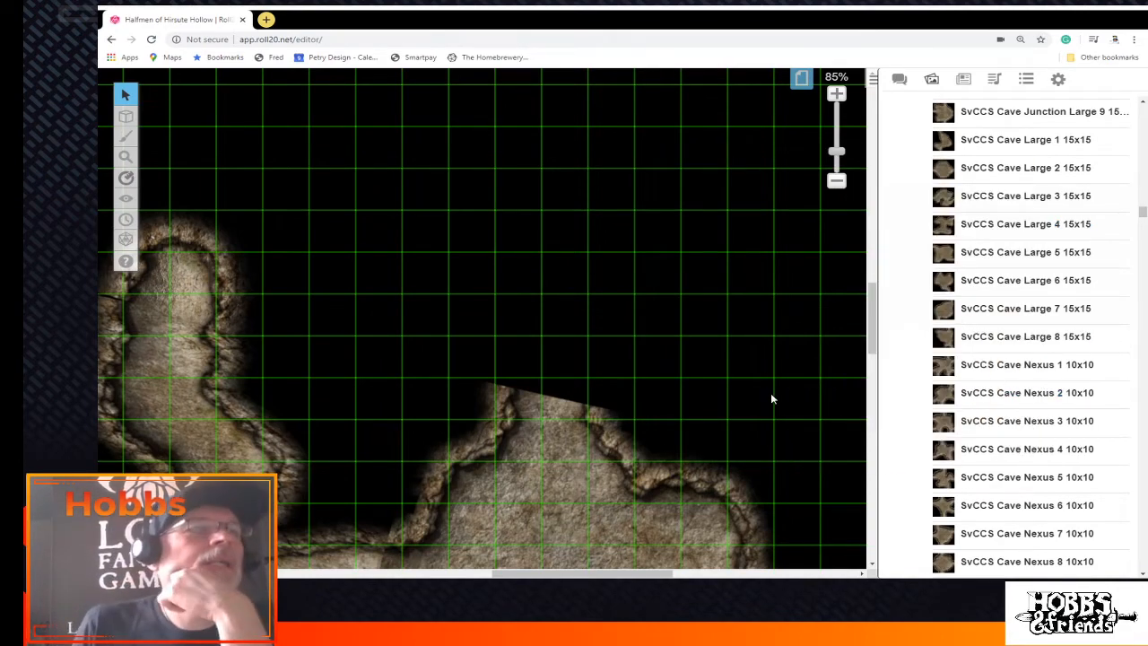
scroll(1023, 309, "up", 4)
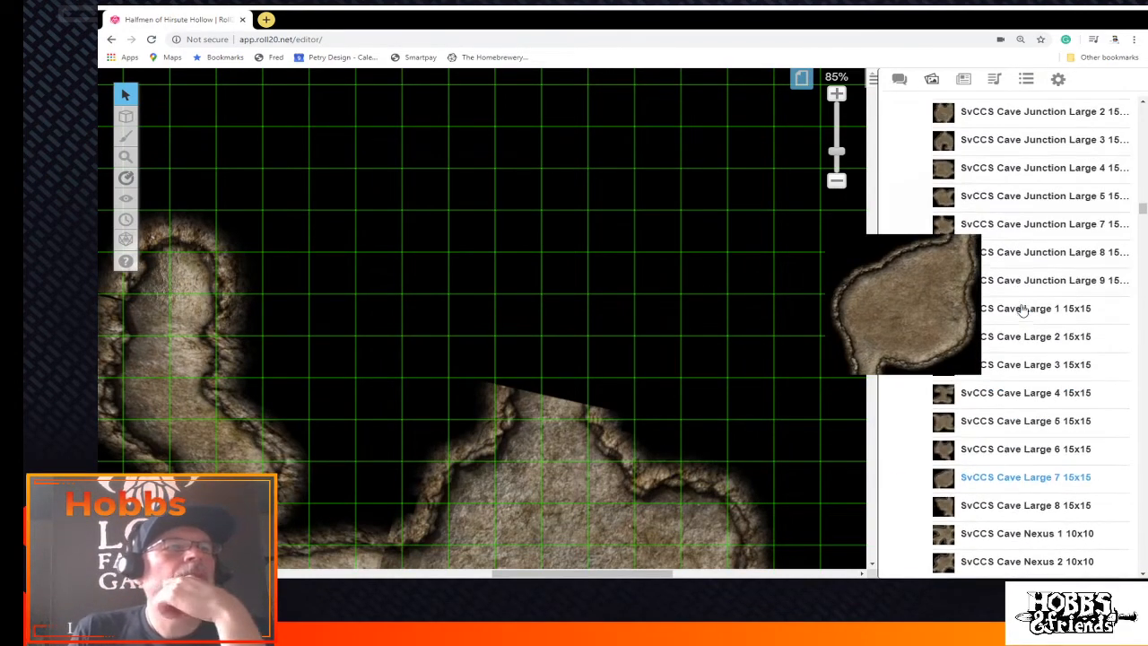
mouse_move(967, 287)
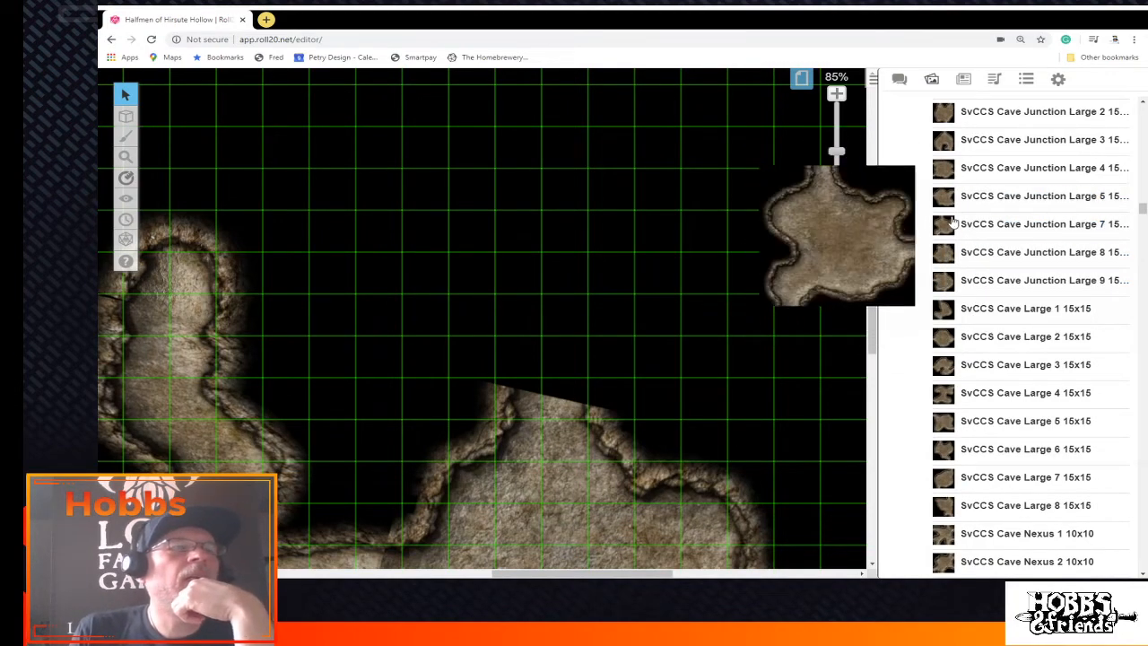
scroll(953, 222, "up", 4)
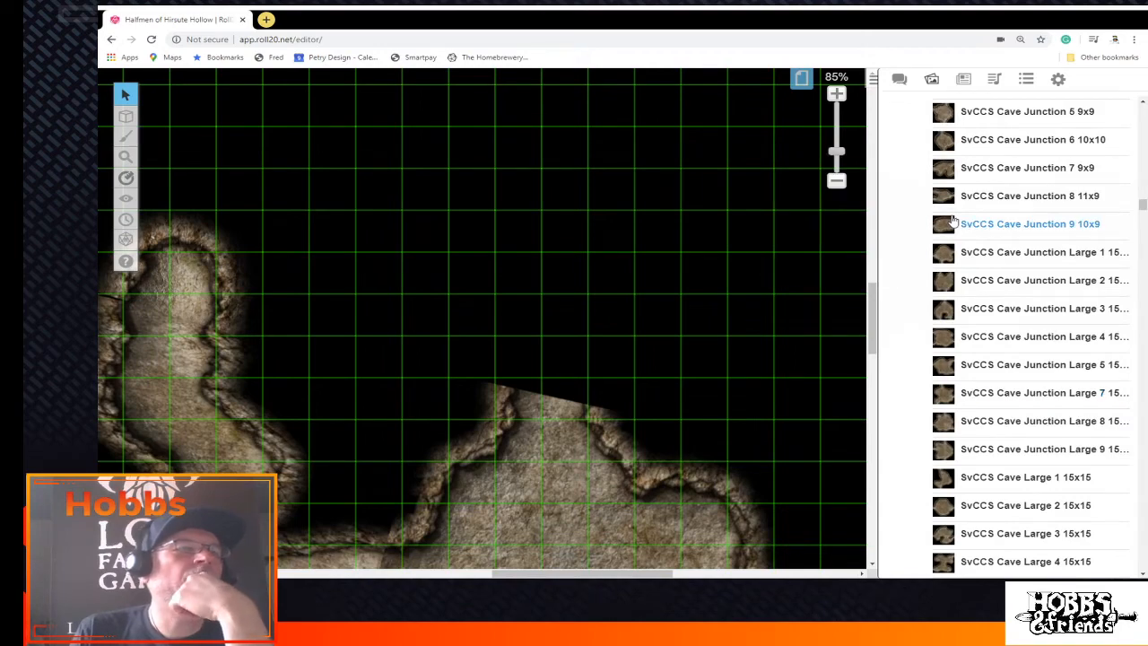
mouse_move(944, 257)
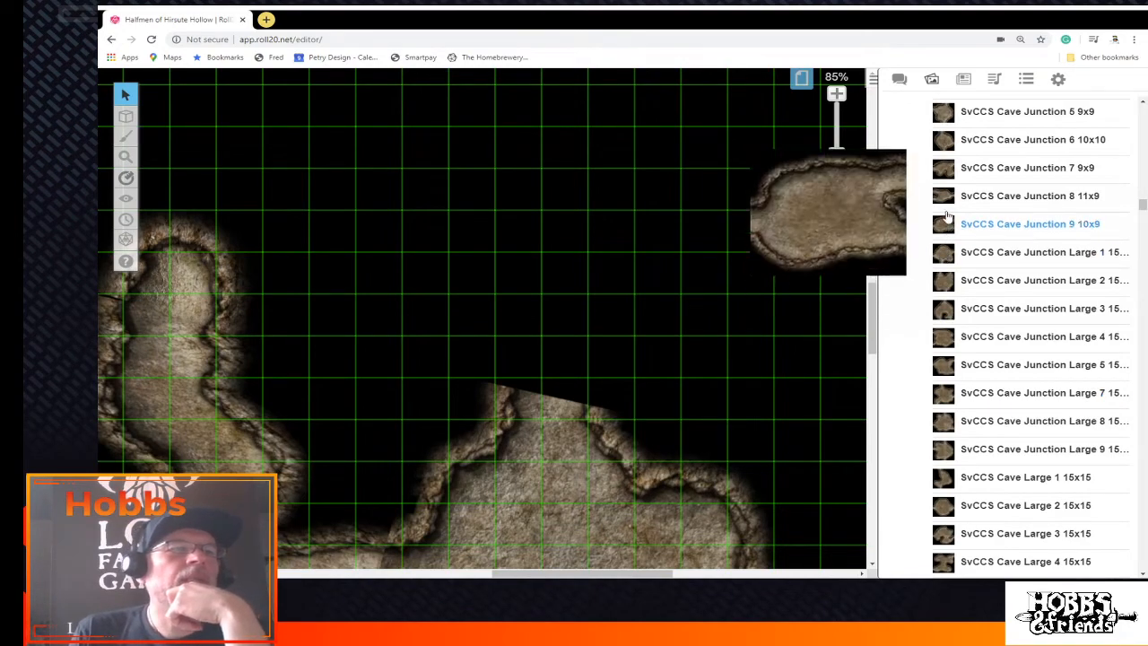
scroll(948, 196, "up", 2)
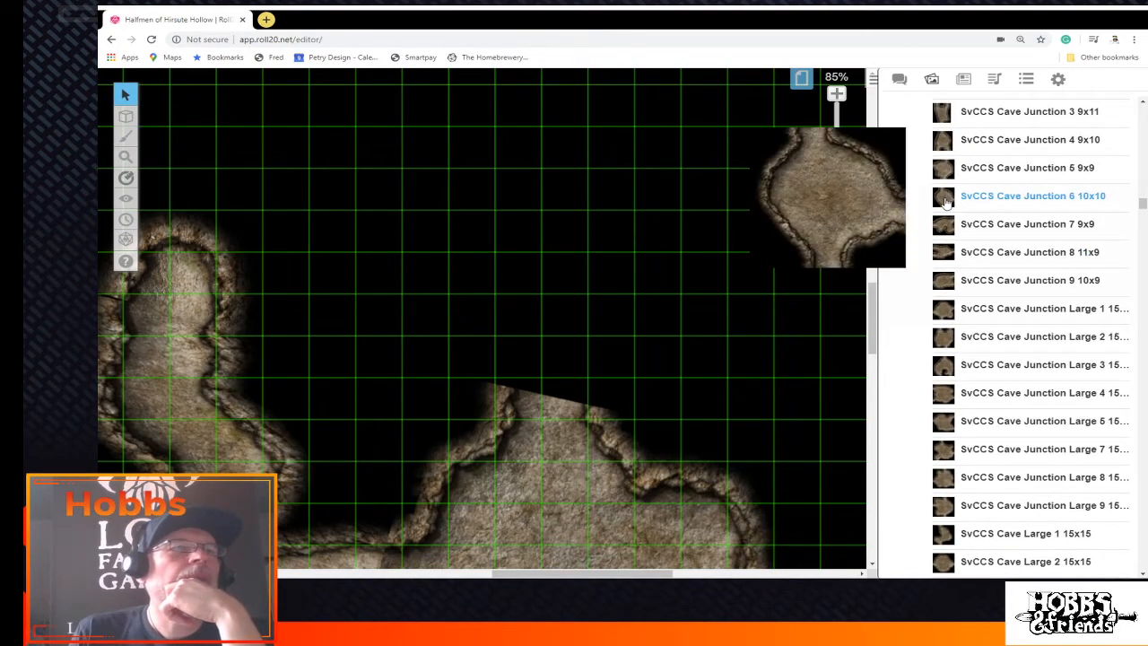
scroll(948, 197, "up", 4)
scroll(945, 201, "up", 10)
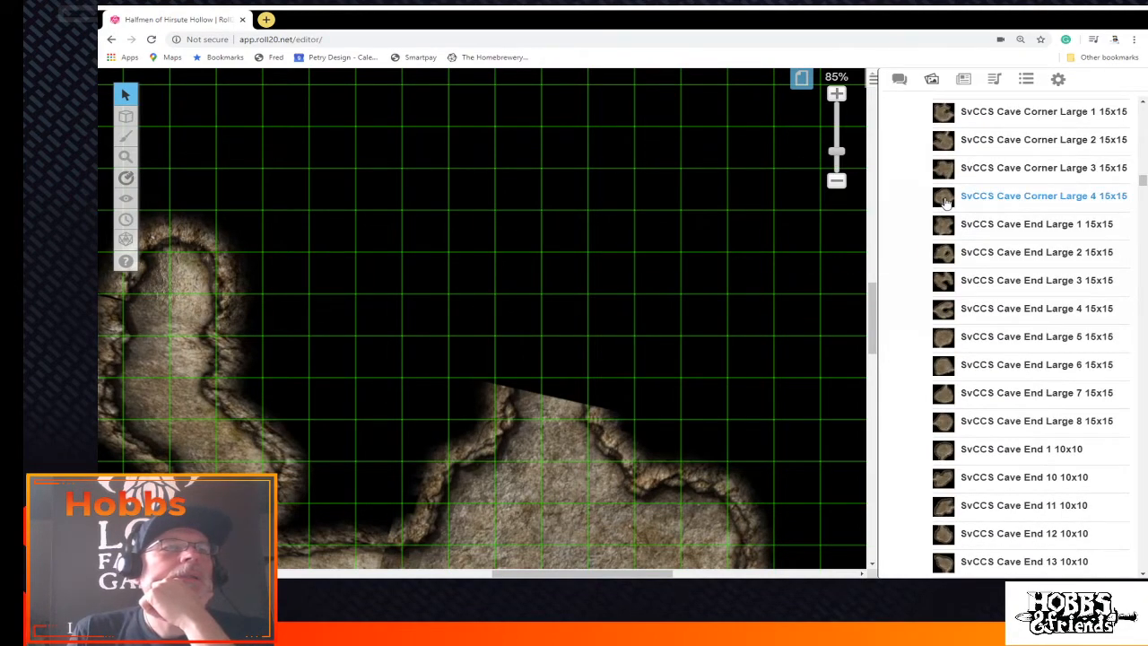
mouse_move(942, 198)
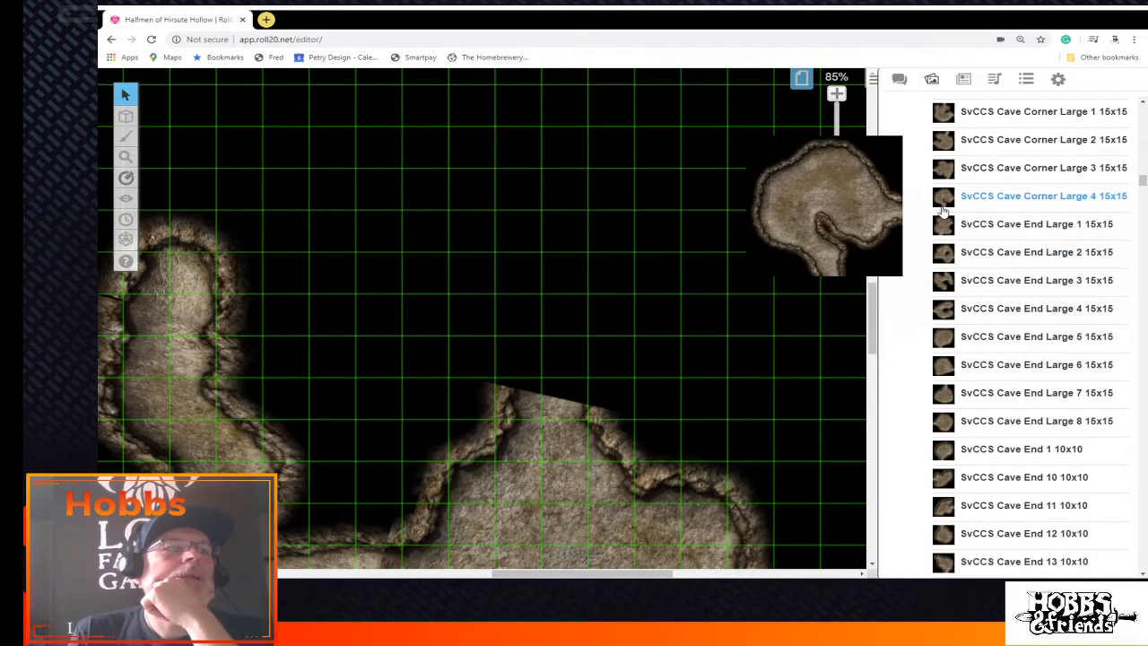
scroll(942, 202, "up", 3)
scroll(943, 210, "up", 5)
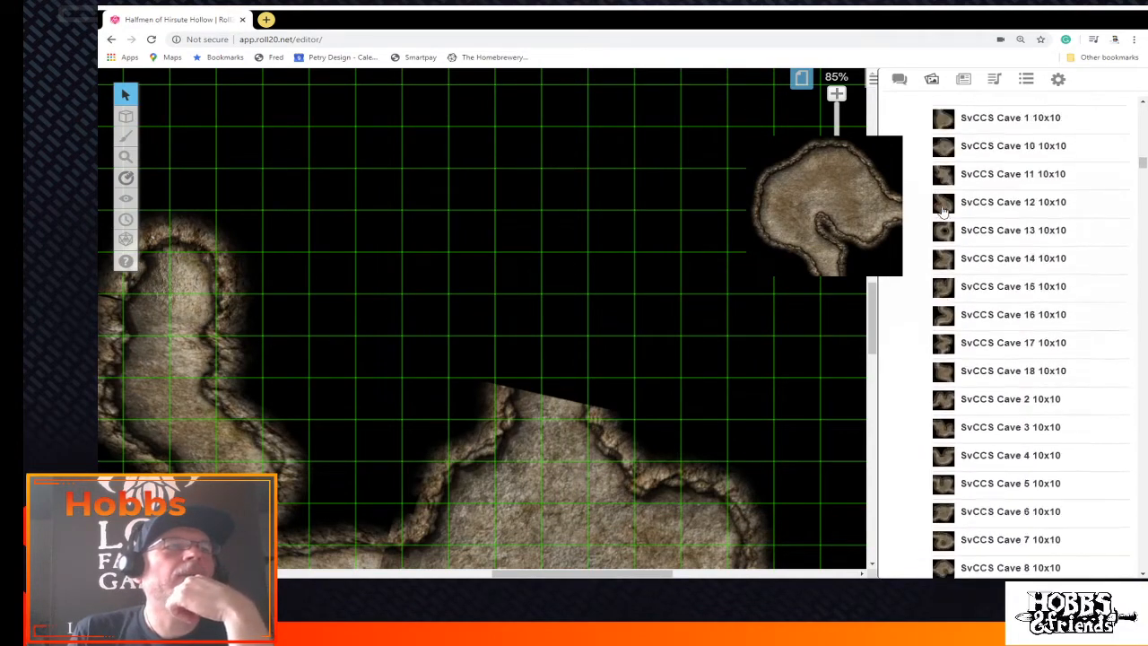
Collapse the Save Vs. Cave Con-struction Save folder and look through the Con-struction Save -2 pieces for a suitable tunnel connector
scroll(941, 211, "down", 10)
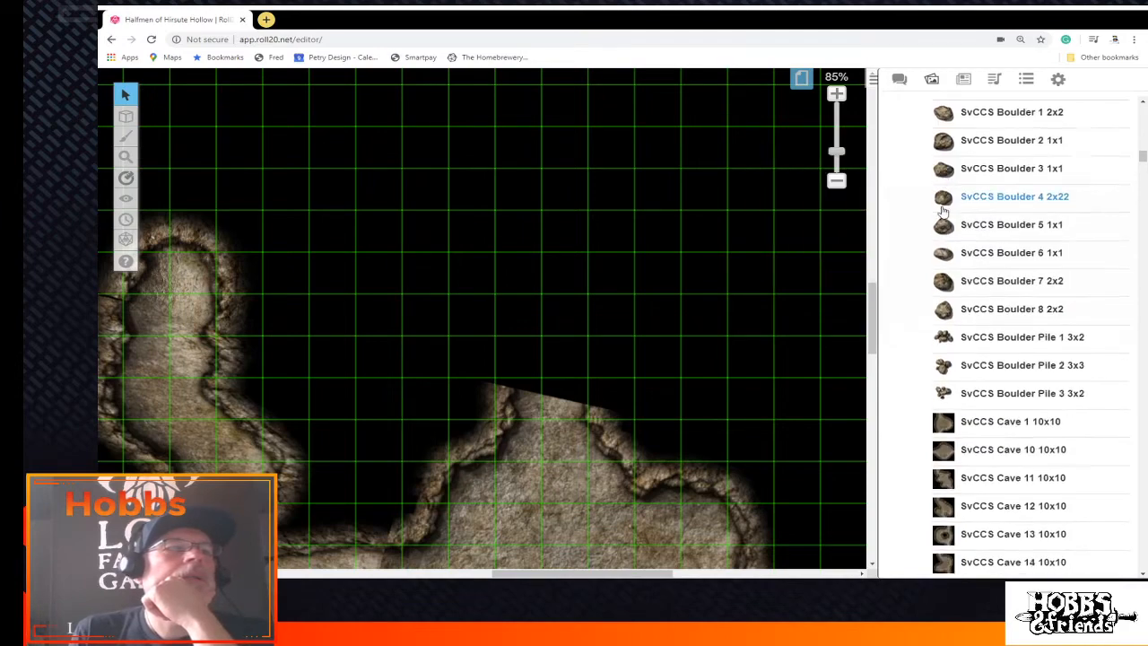
scroll(941, 208, "up", 3)
left_click(918, 199)
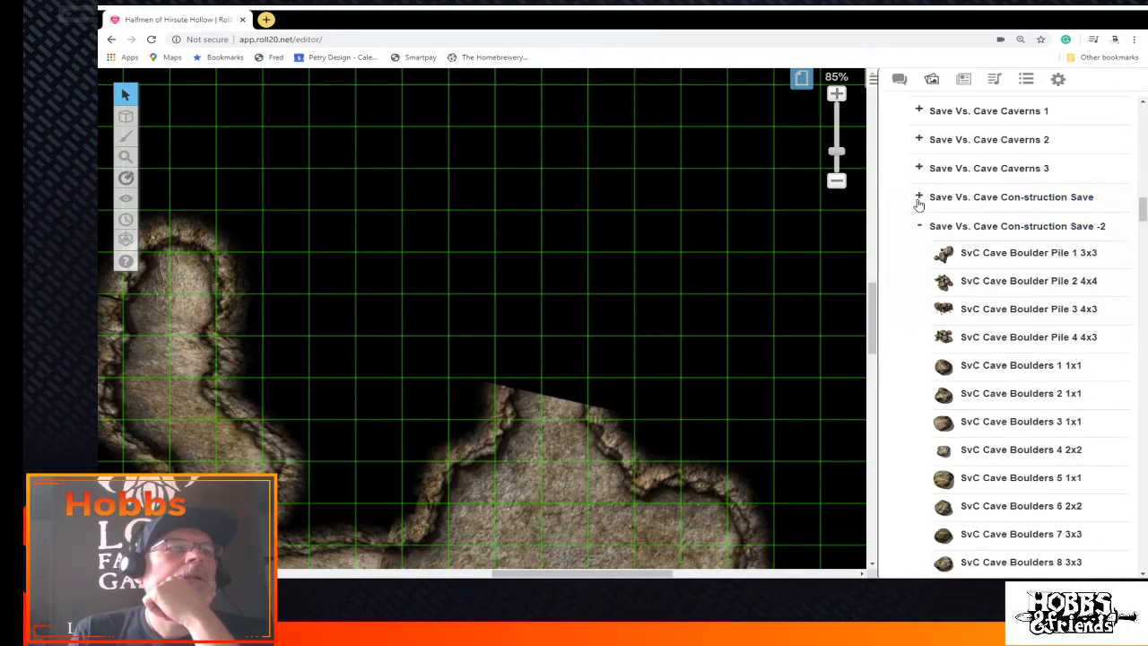
scroll(936, 312, "down", 4)
scroll(935, 312, "down", 15)
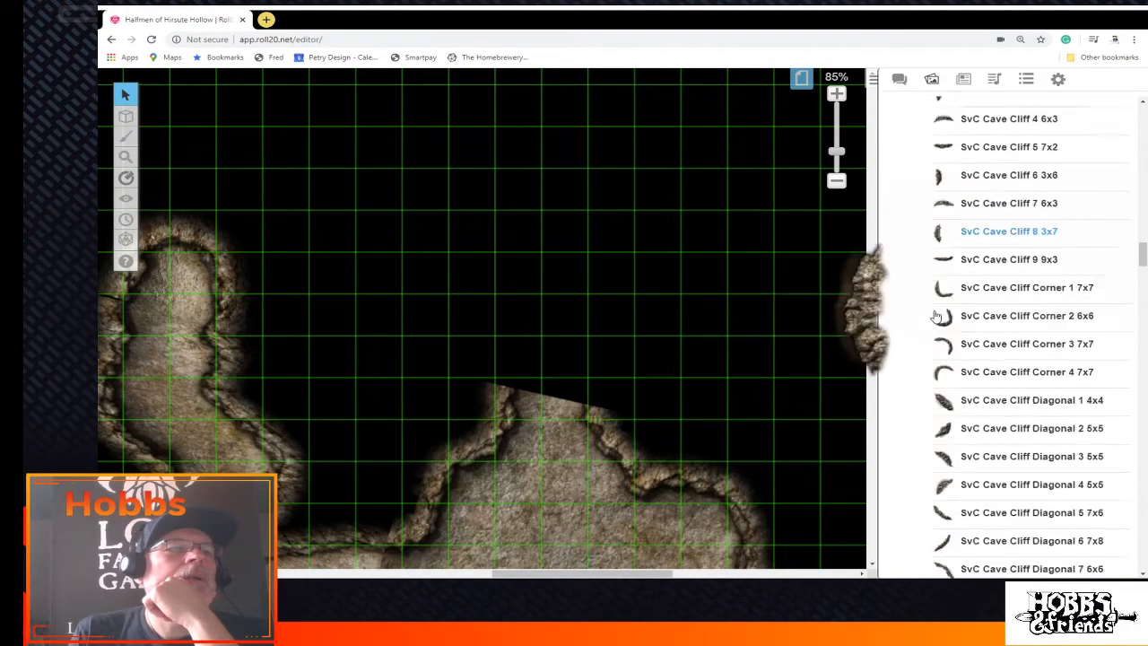
scroll(935, 314, "down", 20)
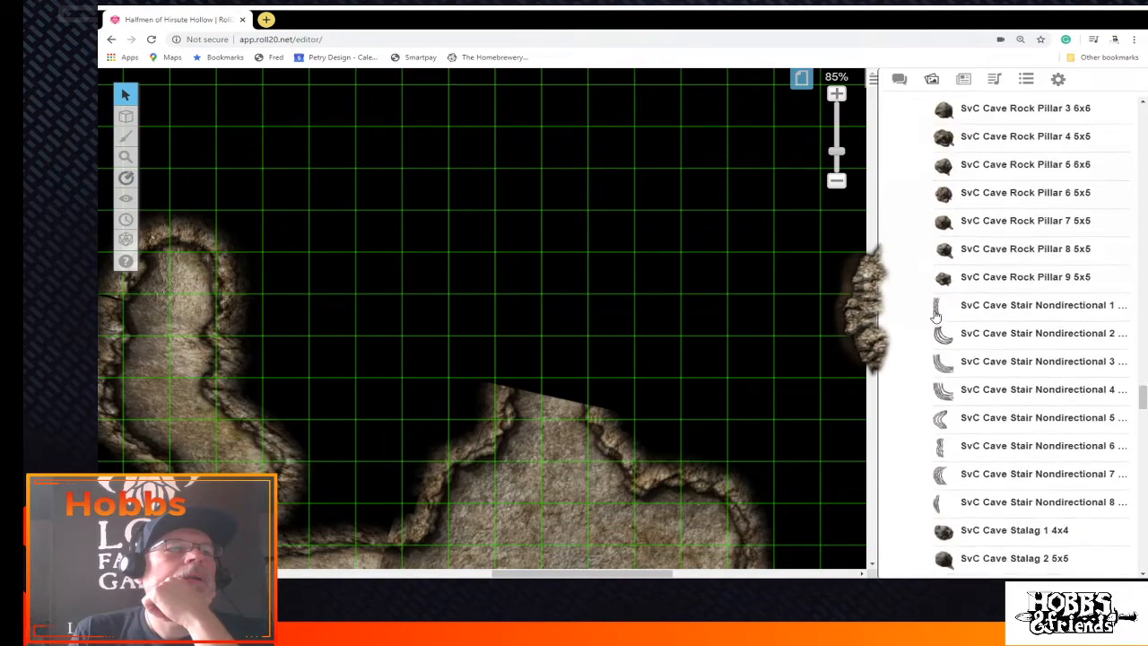
scroll(934, 313, "down", 1)
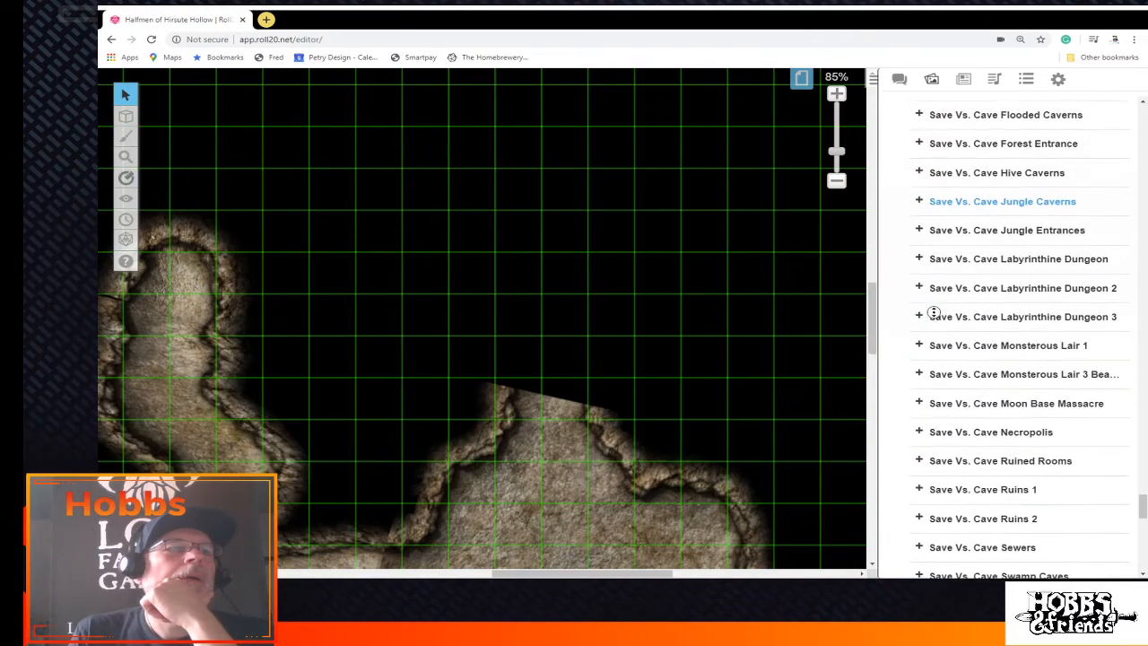
scroll(963, 233, "up", 10)
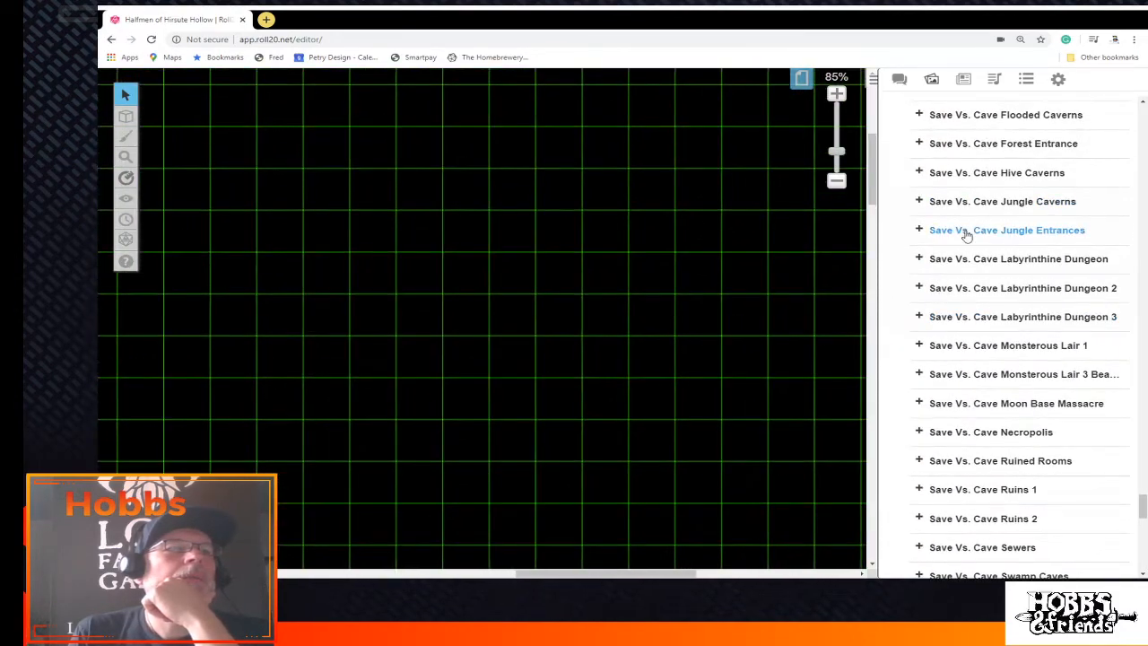
scroll(967, 235, "up", 15)
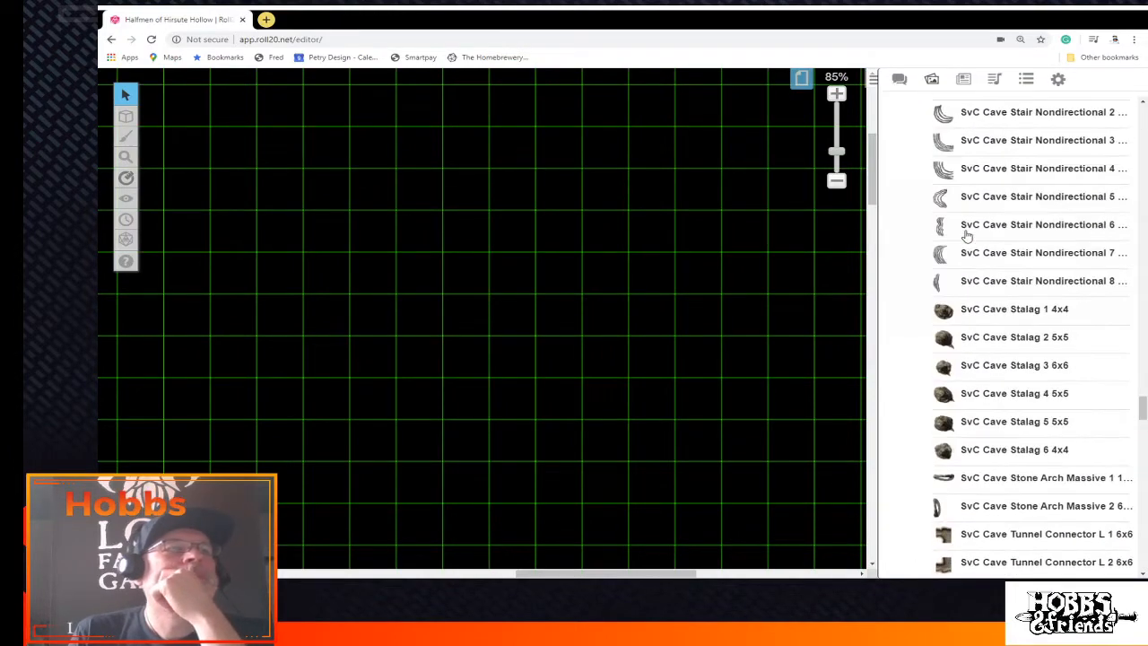
scroll(967, 235, "down", 6)
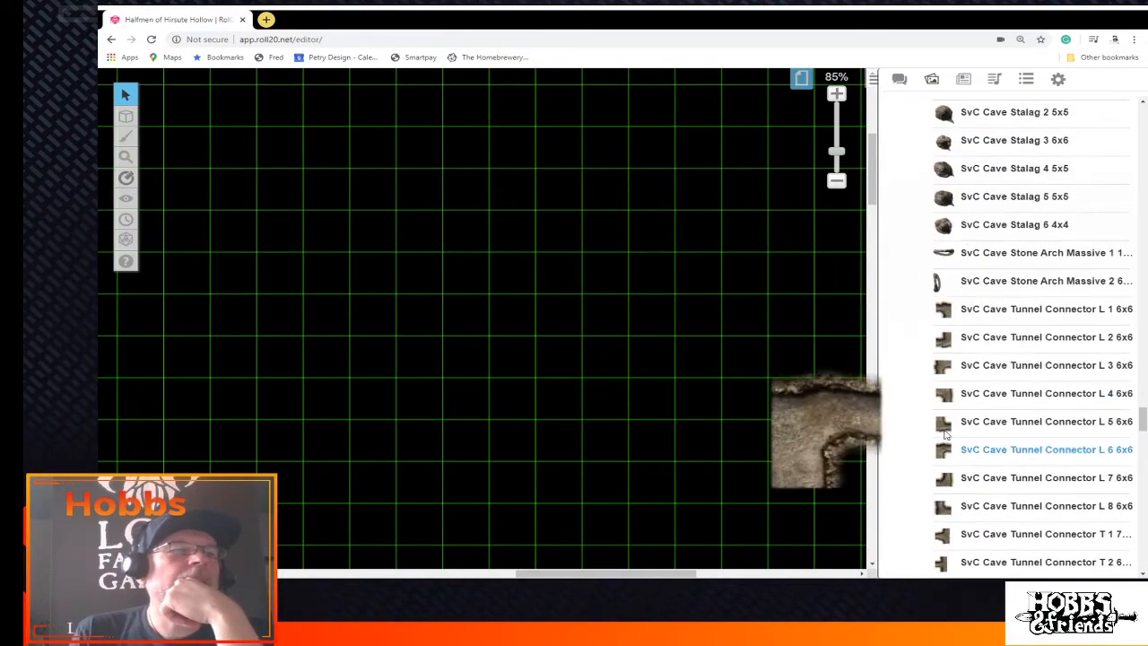
mouse_move(946, 386)
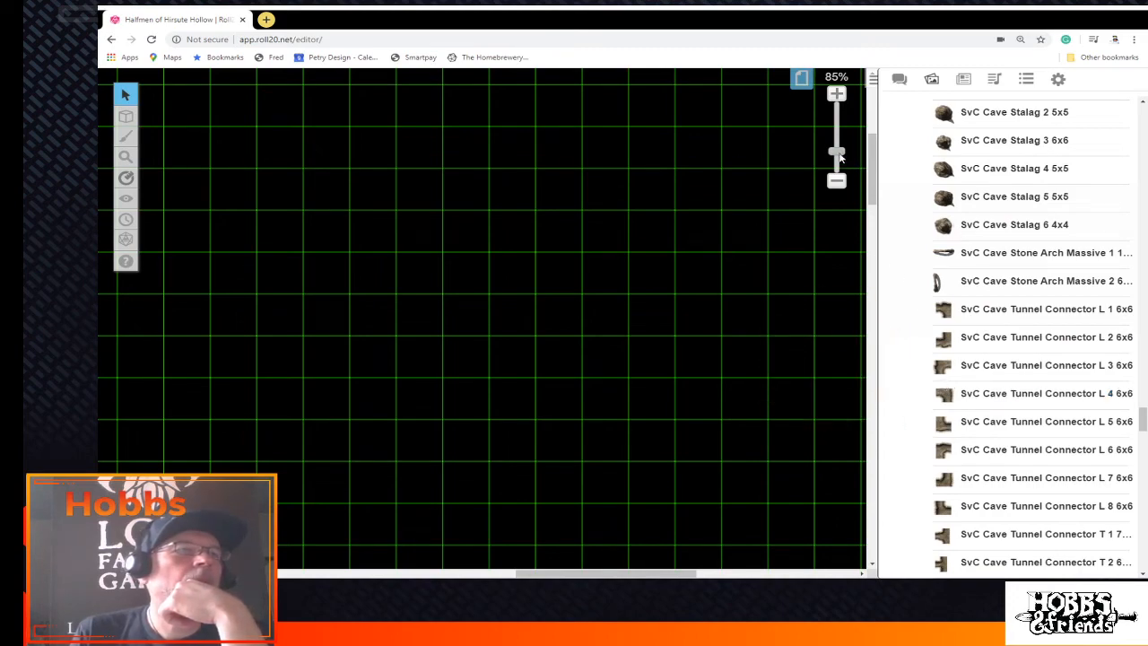
Add SvC Cave Tunnel Connector L 4 6x6 to the map north of the cave room and enlarge it to 6 by 6 grid squares
scroll(840, 158, "up", 2)
left_click_drag(868, 186, 890, 343)
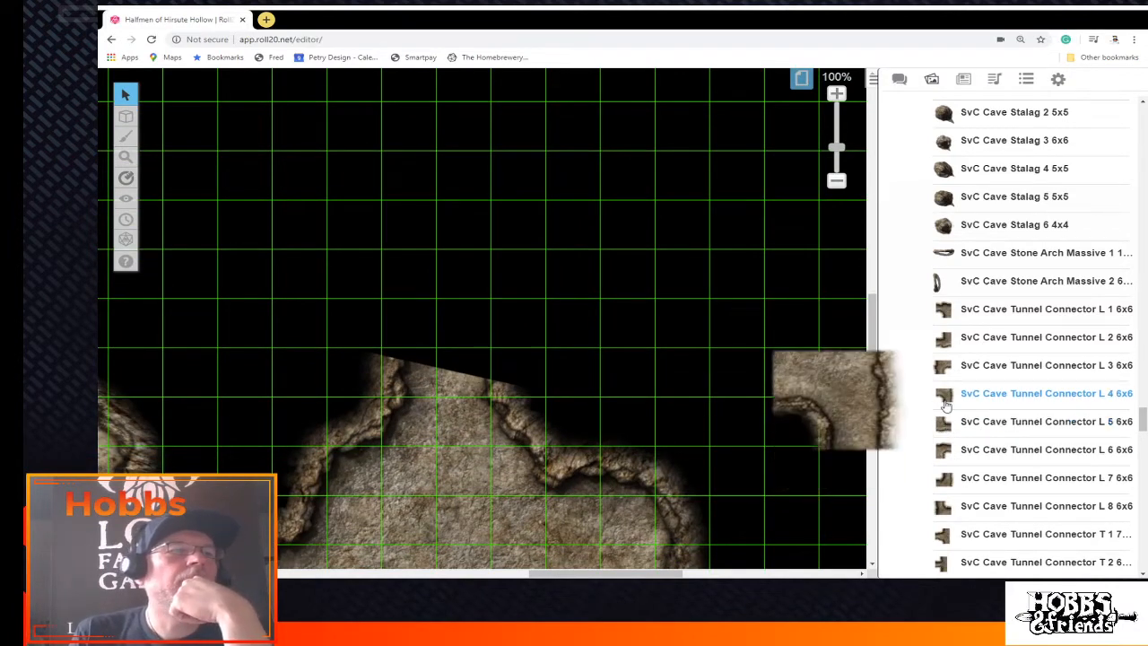
left_click_drag(945, 406, 589, 306)
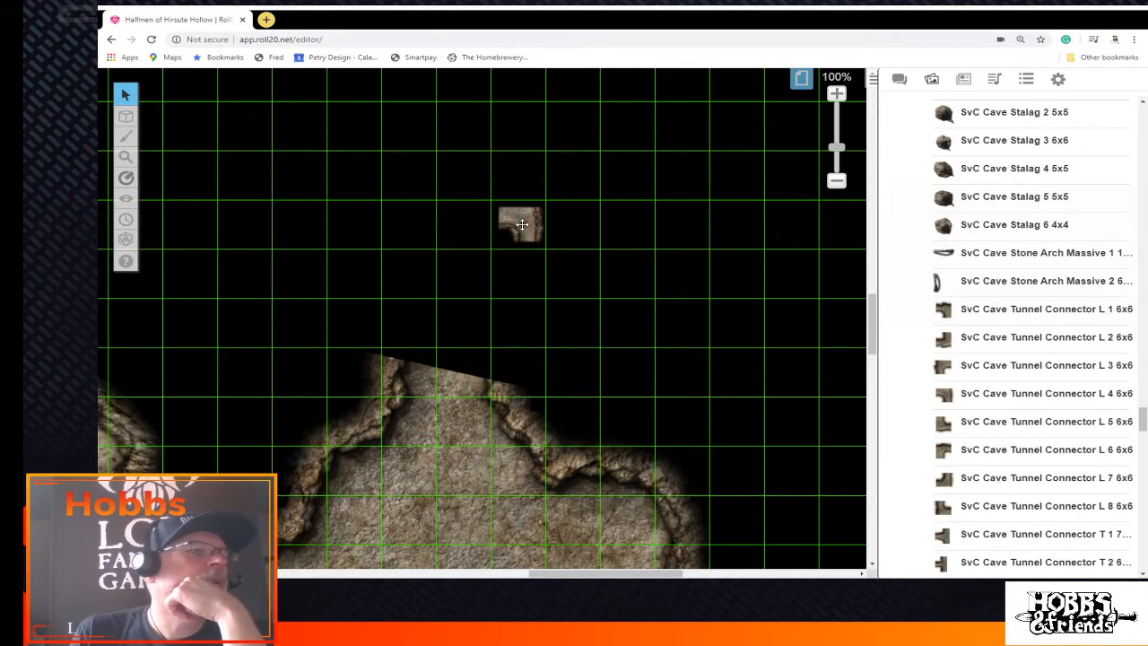
left_click(522, 224)
left_click_drag(544, 249, 741, 389)
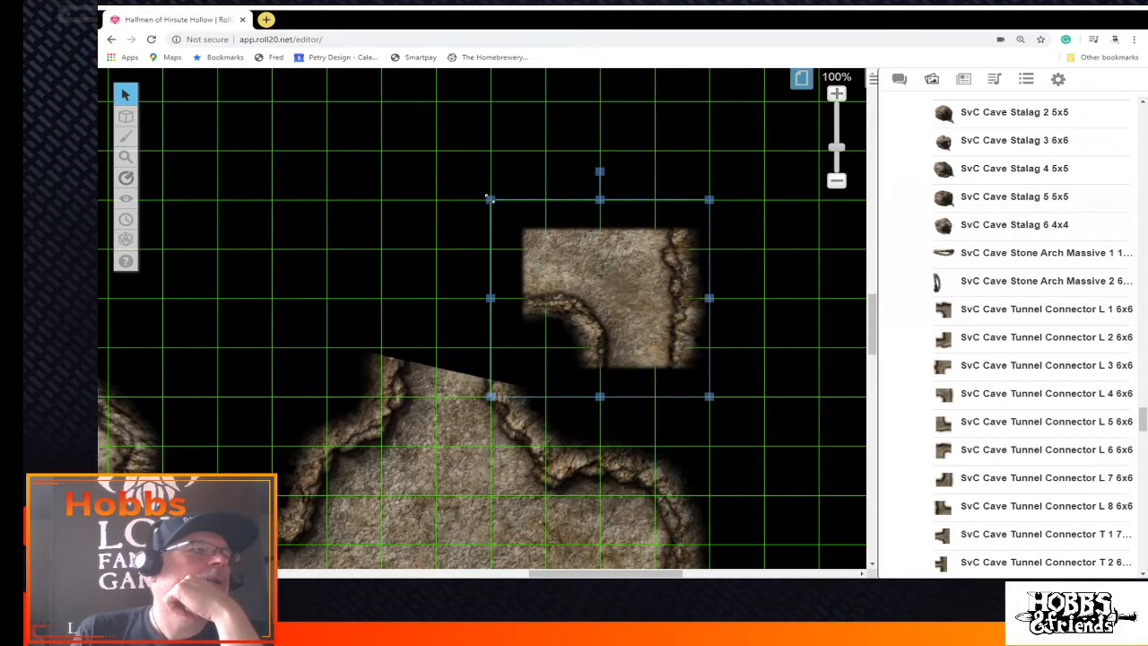
left_click_drag(489, 199, 402, 117)
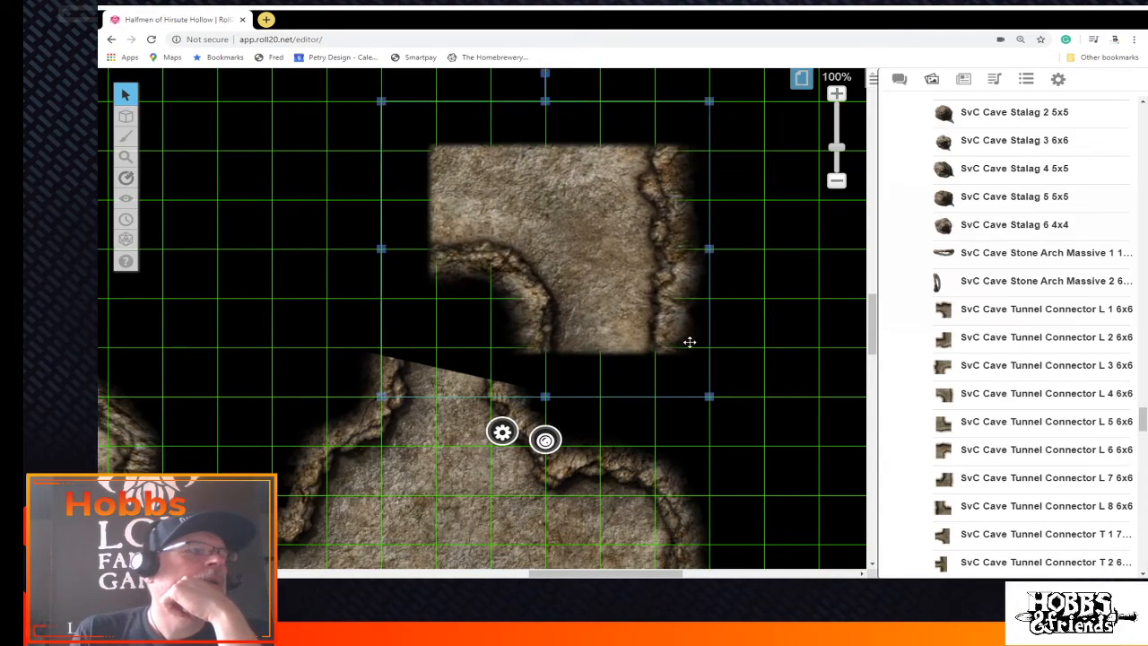
Move the tunnel connector above the cave room and rotate it slightly clockwise so its lower end joins the slanted north exit
left_click_drag(689, 341, 596, 315)
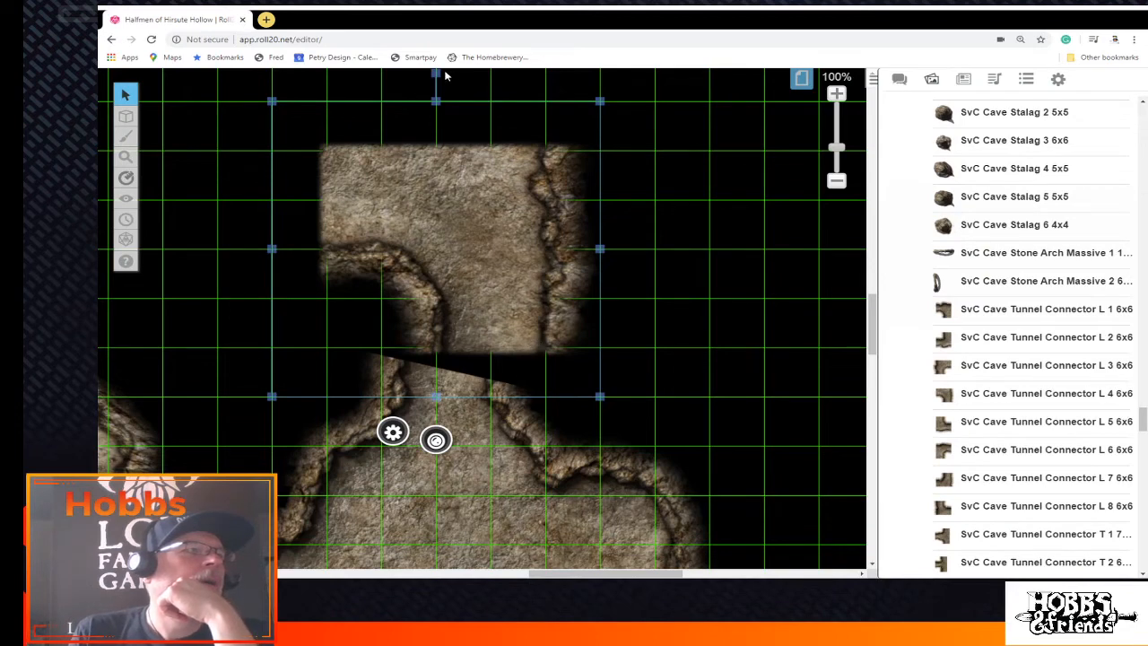
left_click_drag(435, 74, 474, 115)
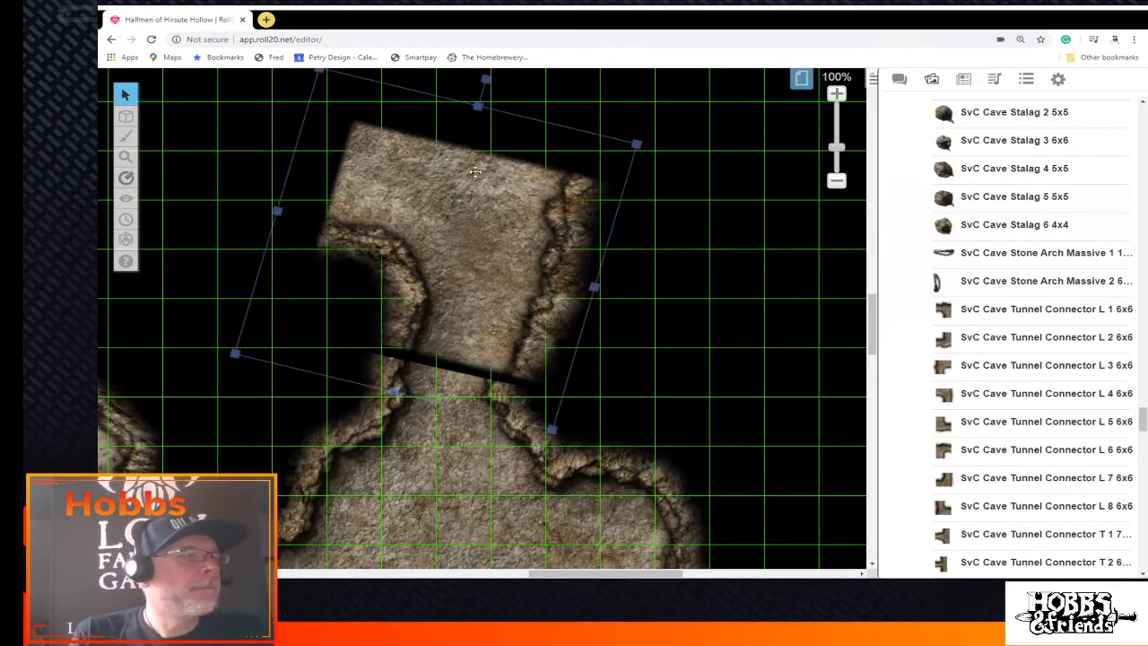
left_click_drag(512, 274, 511, 307)
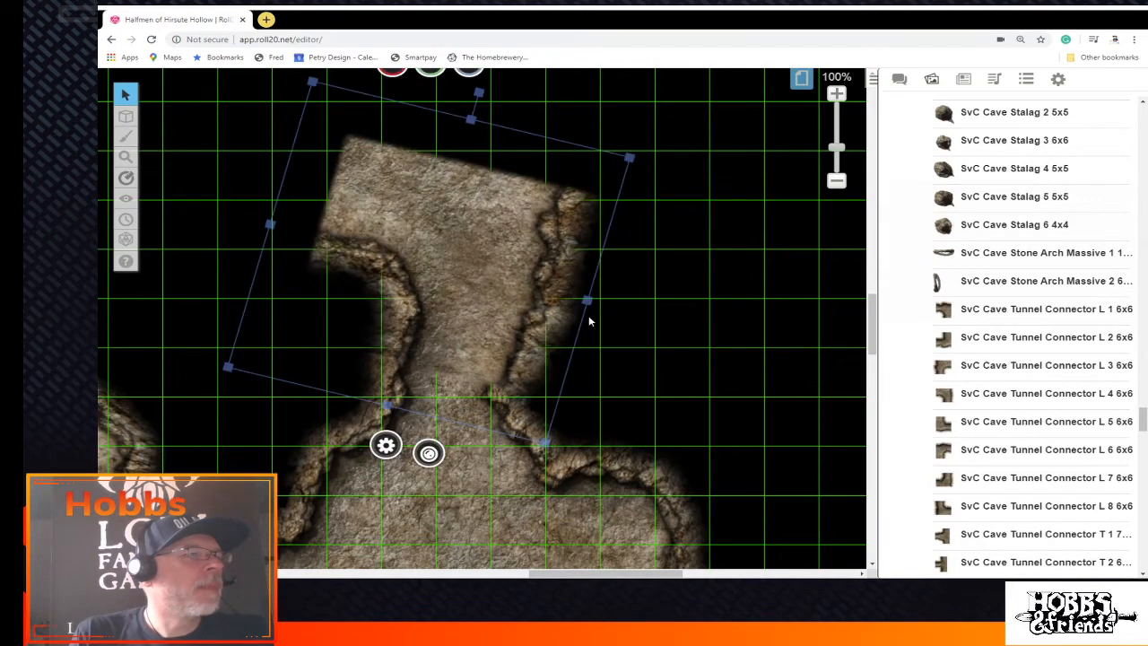
Narrow the tunnel connector slightly and set it aside northwest of the cave room's north exit, turned counterclockwise
left_click_drag(586, 301, 581, 301)
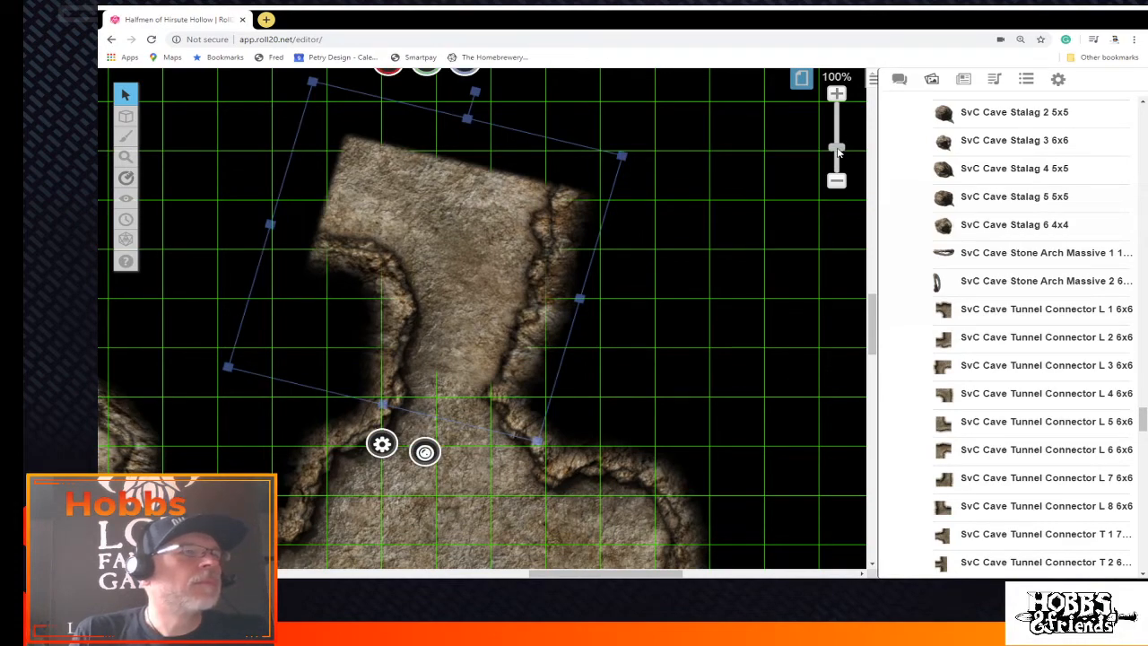
left_click_drag(837, 149, 837, 161)
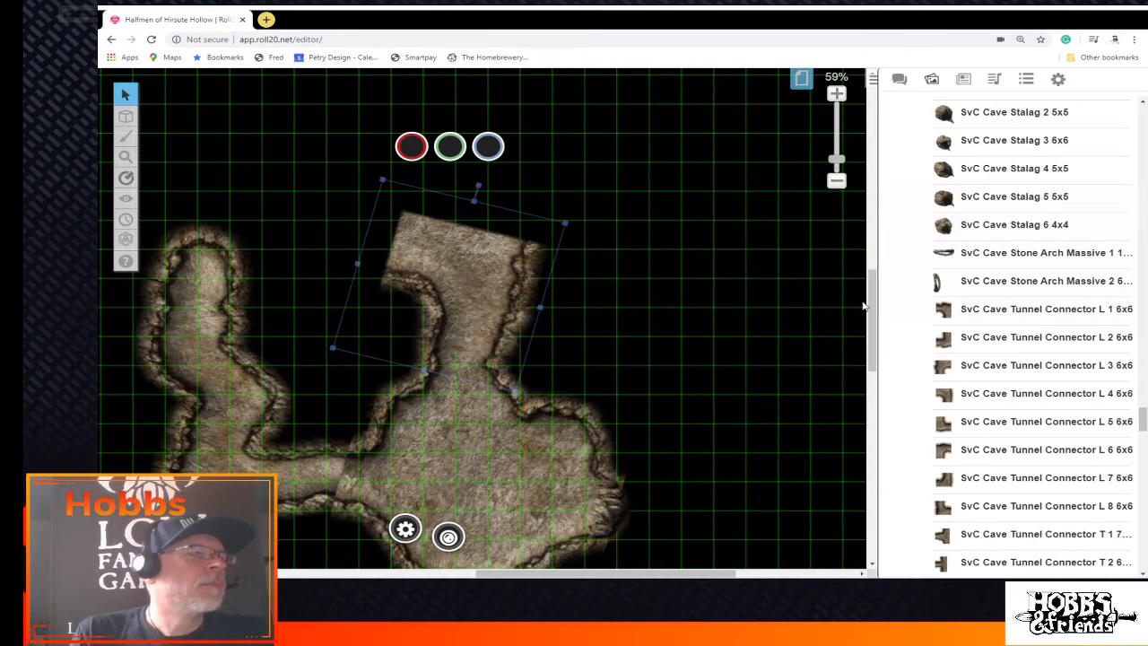
left_click_drag(441, 310, 338, 292)
left_click_drag(374, 167, 297, 192)
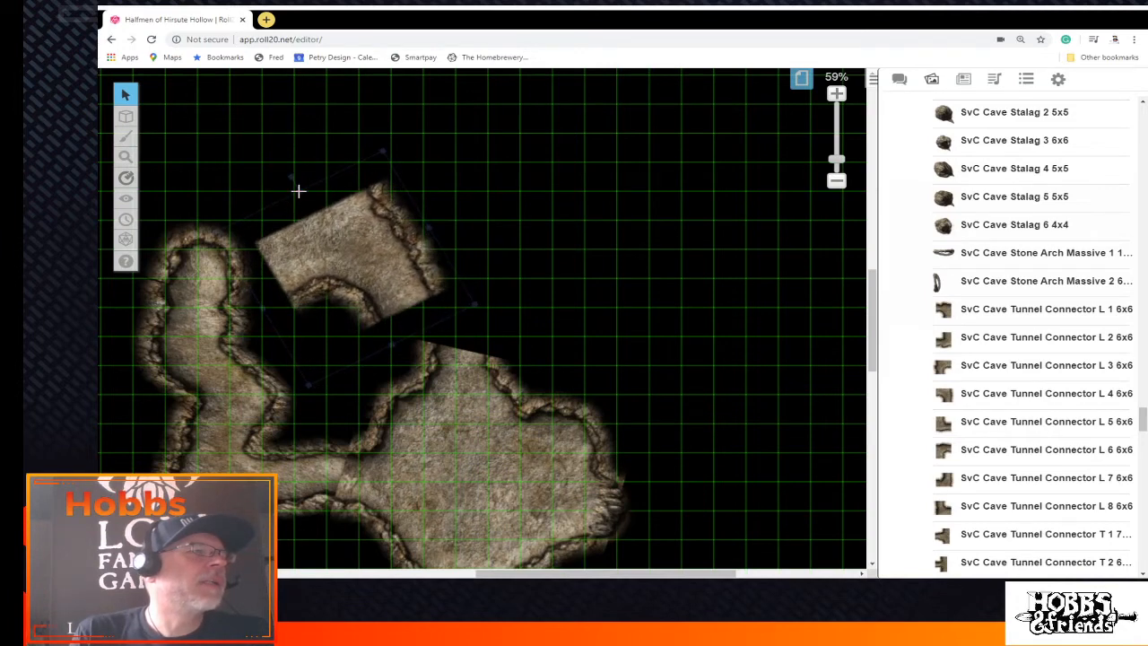
left_click_drag(378, 269, 397, 256)
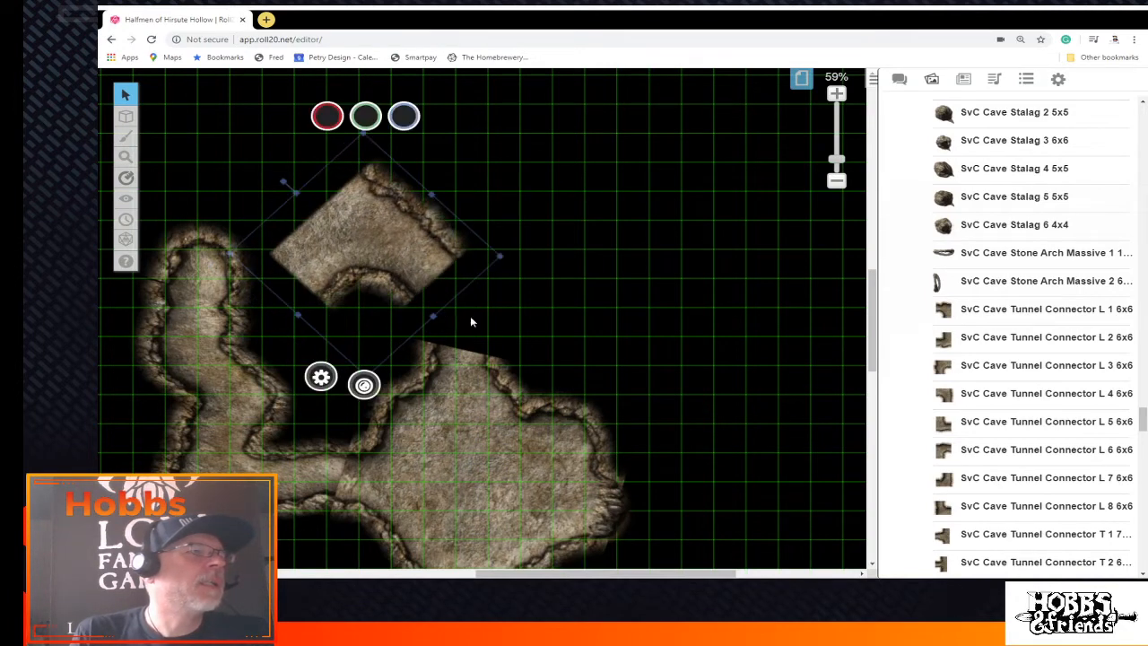
Find SvCCS Tunnel Corner Tight 4 5x5 in the Save Vs. Cave Con-struction Save set and add it to the map northeast of the cave room
mouse_move(1000, 362)
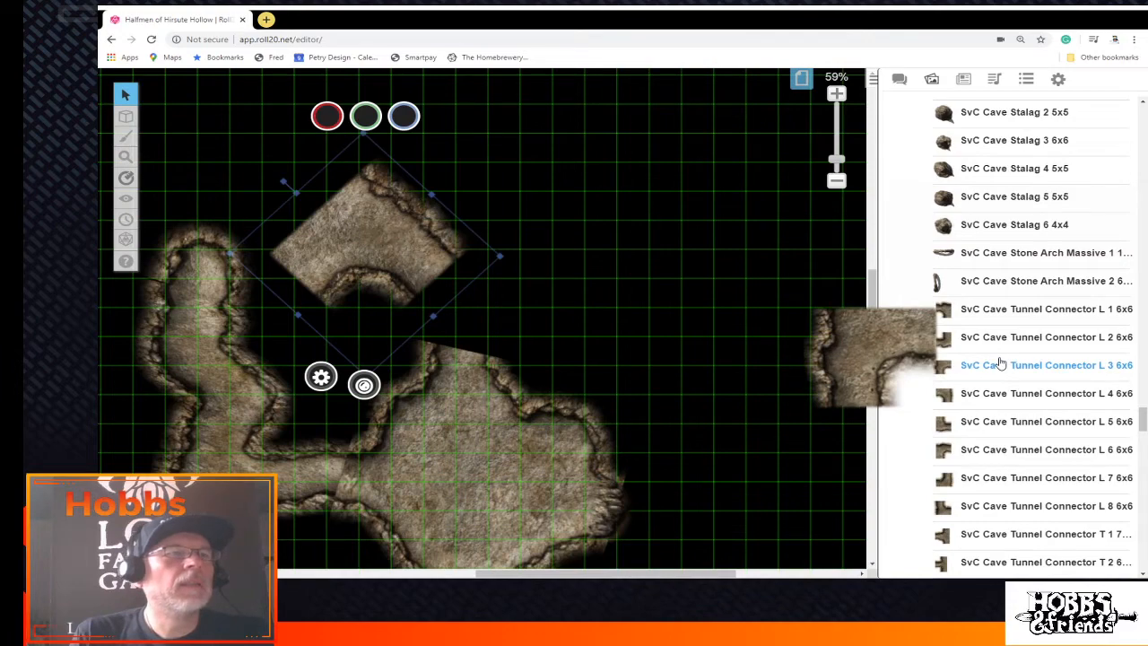
scroll(1000, 362, "up", 15)
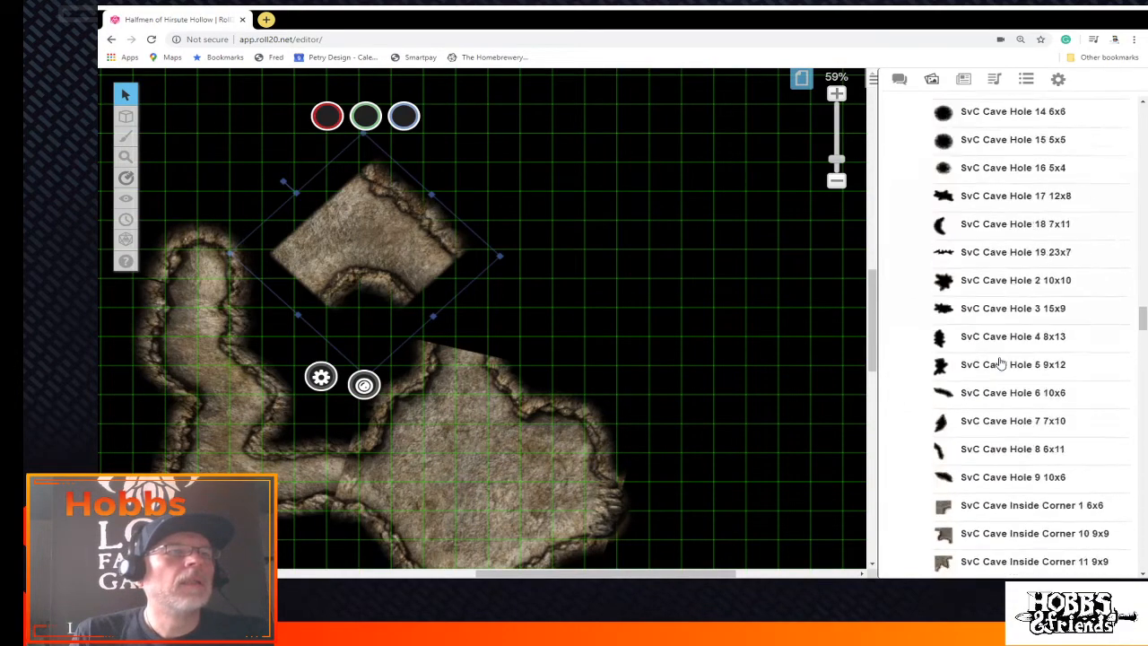
scroll(1000, 362, "up", 15)
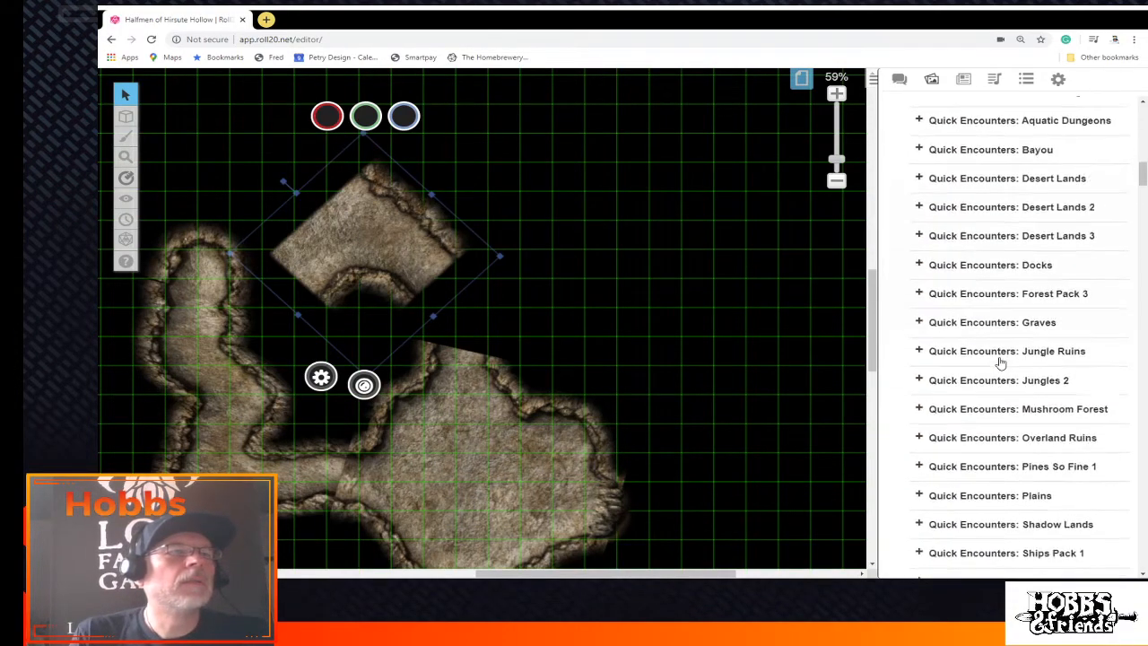
scroll(1000, 361, "down", 5)
scroll(987, 269, "up", 1)
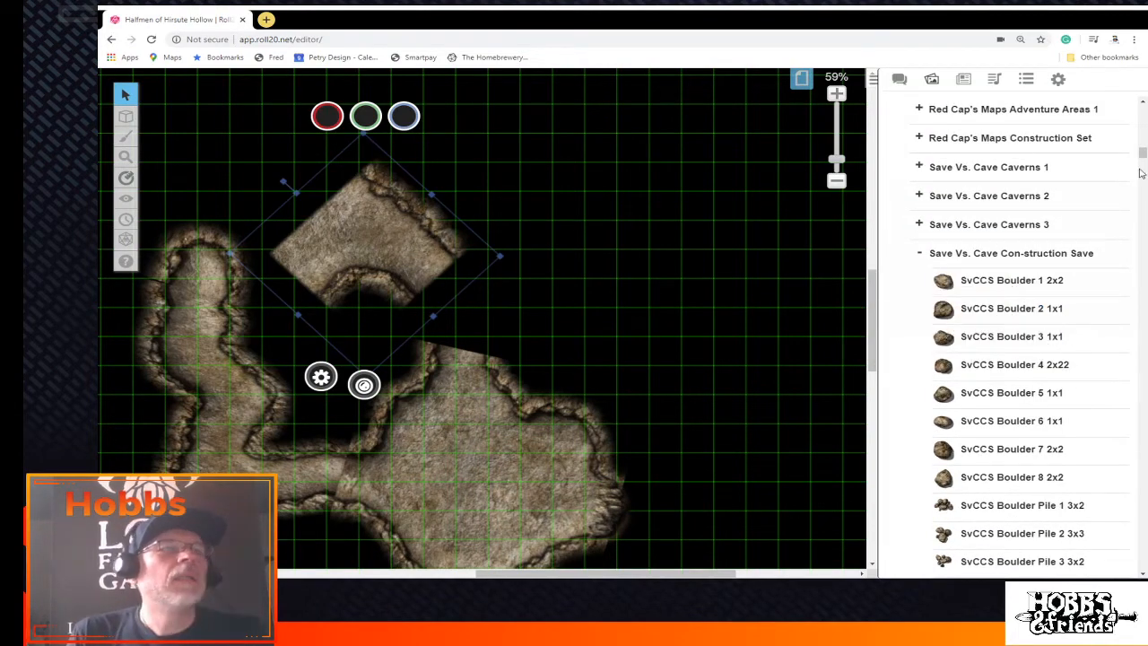
left_click_drag(1143, 158, 1143, 363)
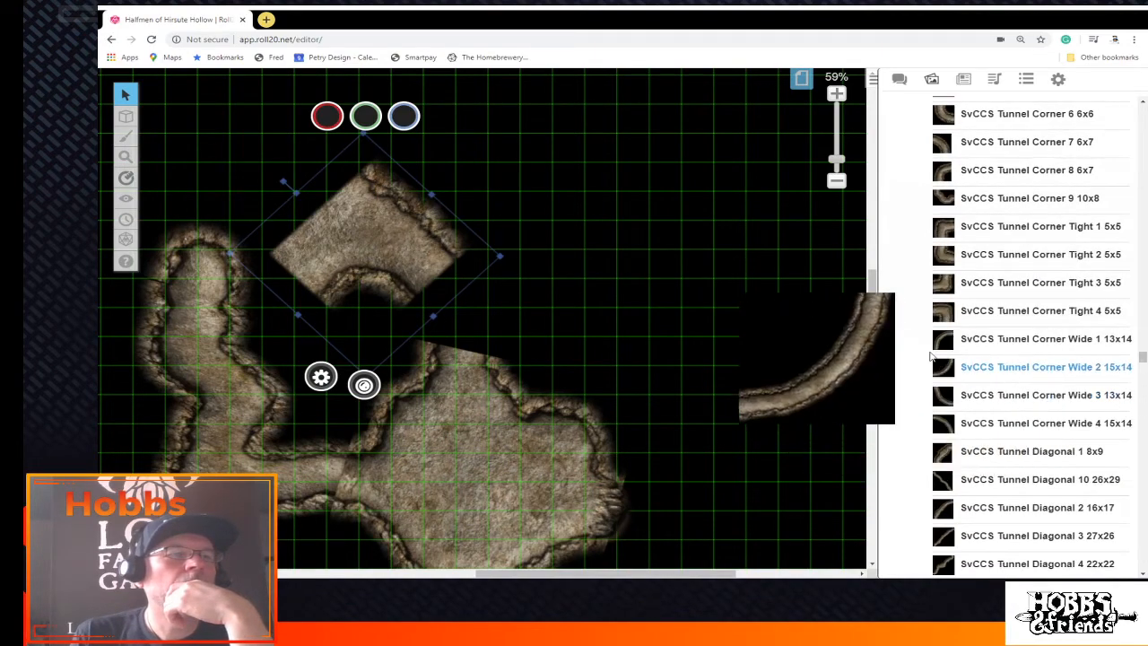
left_click_drag(937, 312, 744, 364)
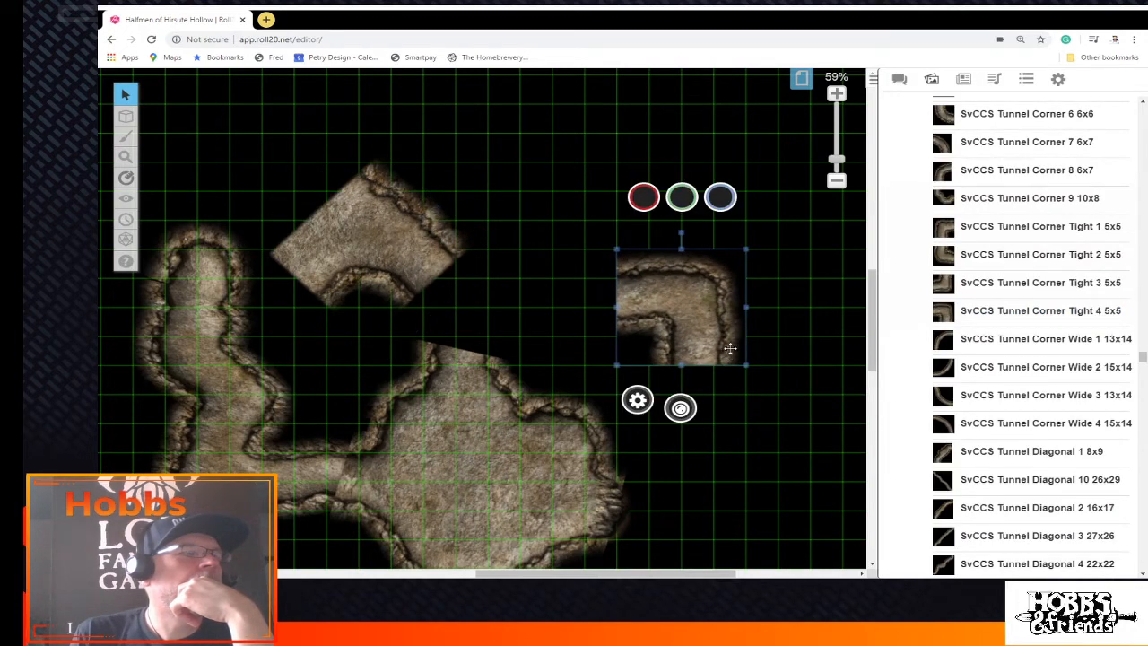
Move the tight tunnel corner onto the cave room's north exit and rotate it slightly clockwise so its lower end lines up with the exit walls
left_click(682, 230)
left_click(696, 301)
left_click_drag(682, 237, 562, 340)
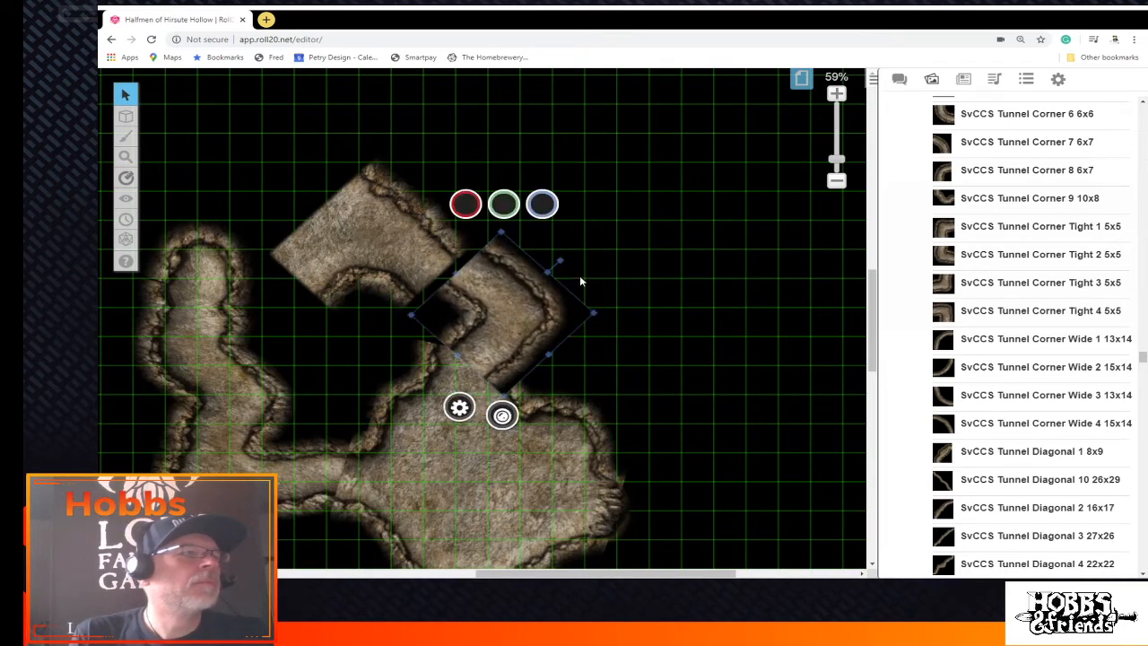
left_click_drag(555, 259, 534, 252)
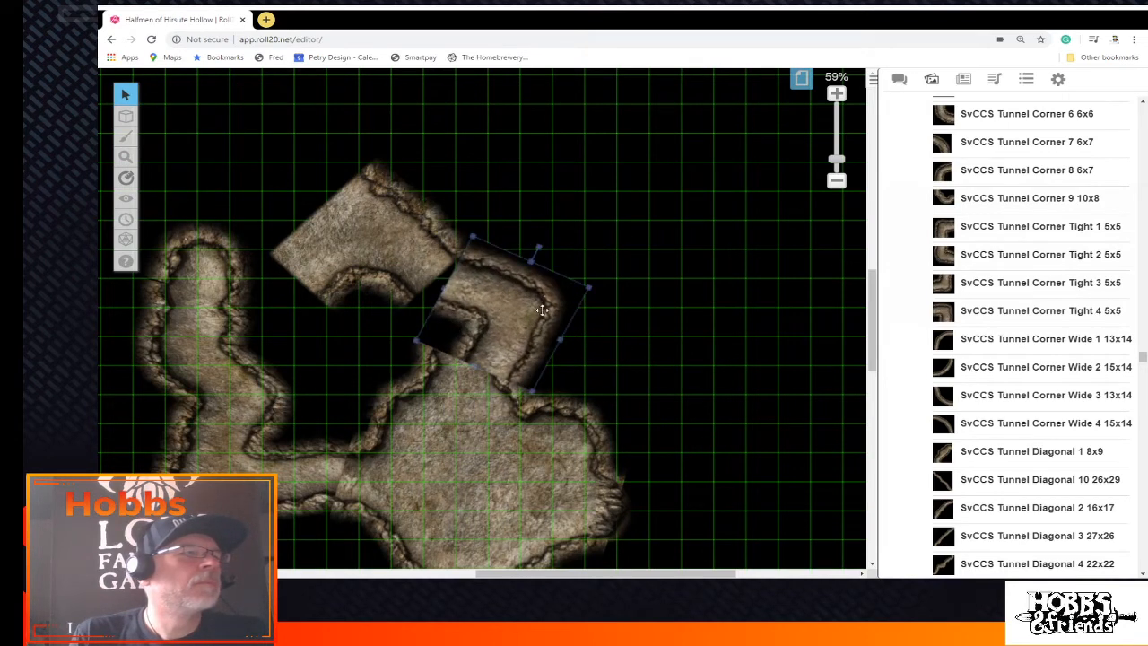
left_click_drag(542, 309, 538, 293)
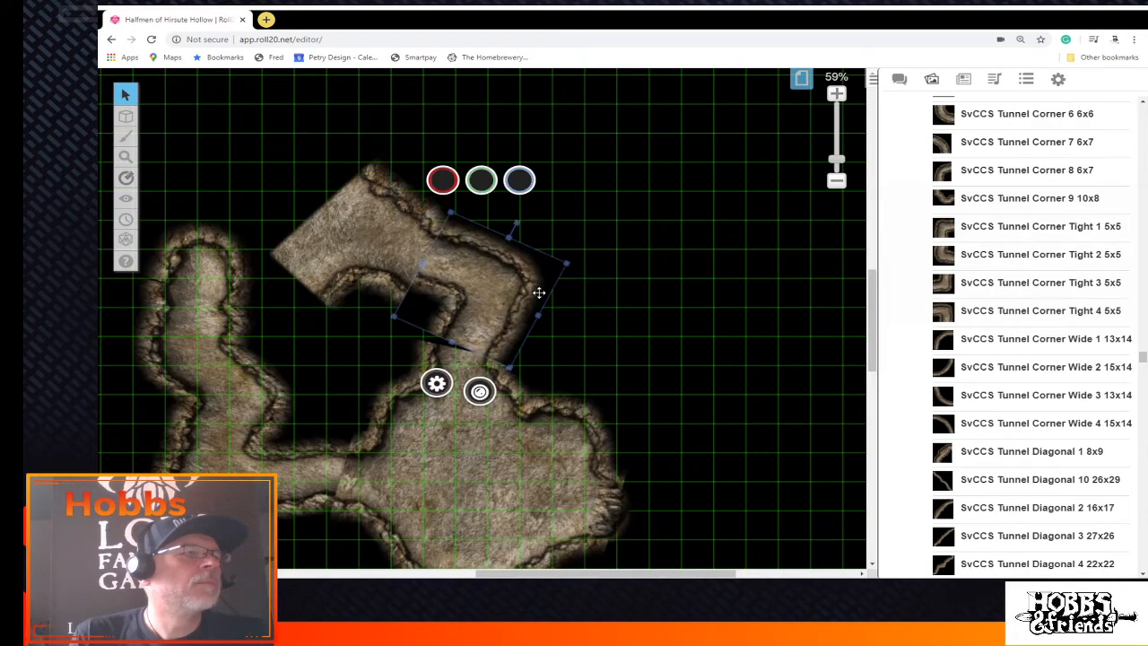
left_click_drag(516, 223, 502, 285)
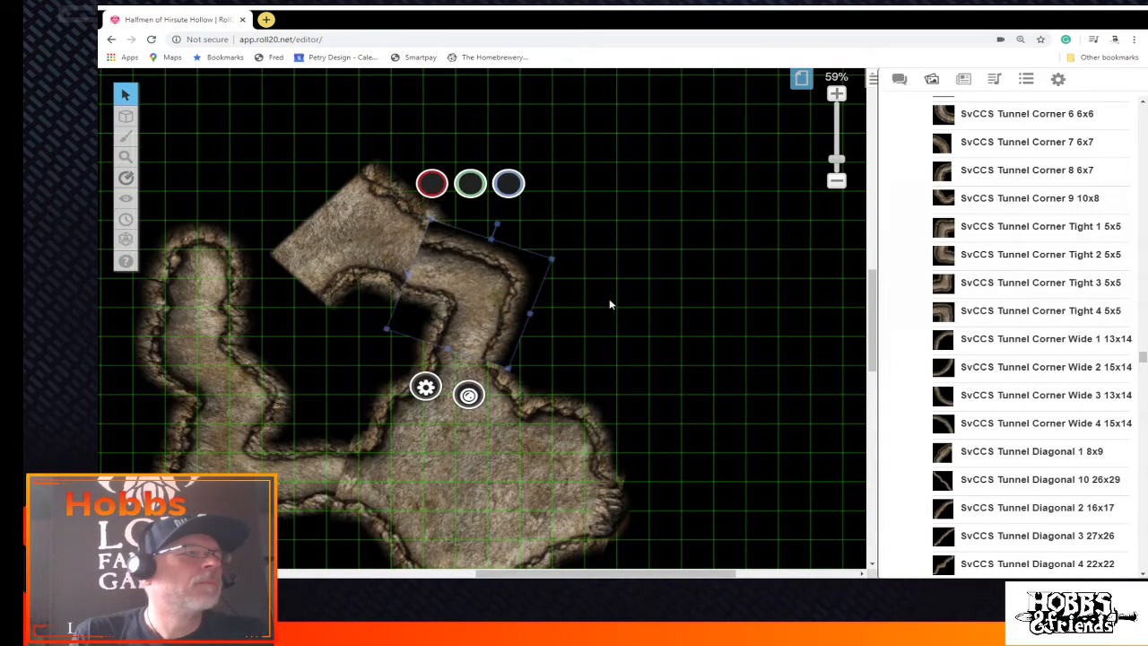
left_click(682, 367)
Try to fit the unflipped tunnel connector against the west opening of the tight tunnel corner
left_click(369, 240)
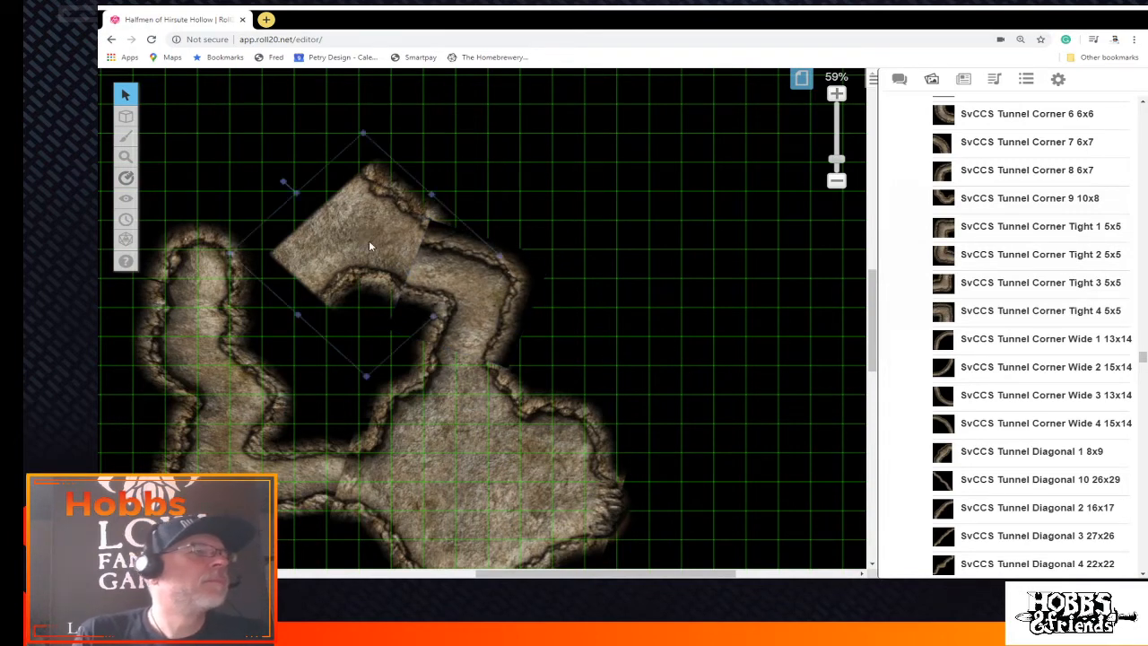
left_click_drag(372, 237, 356, 244)
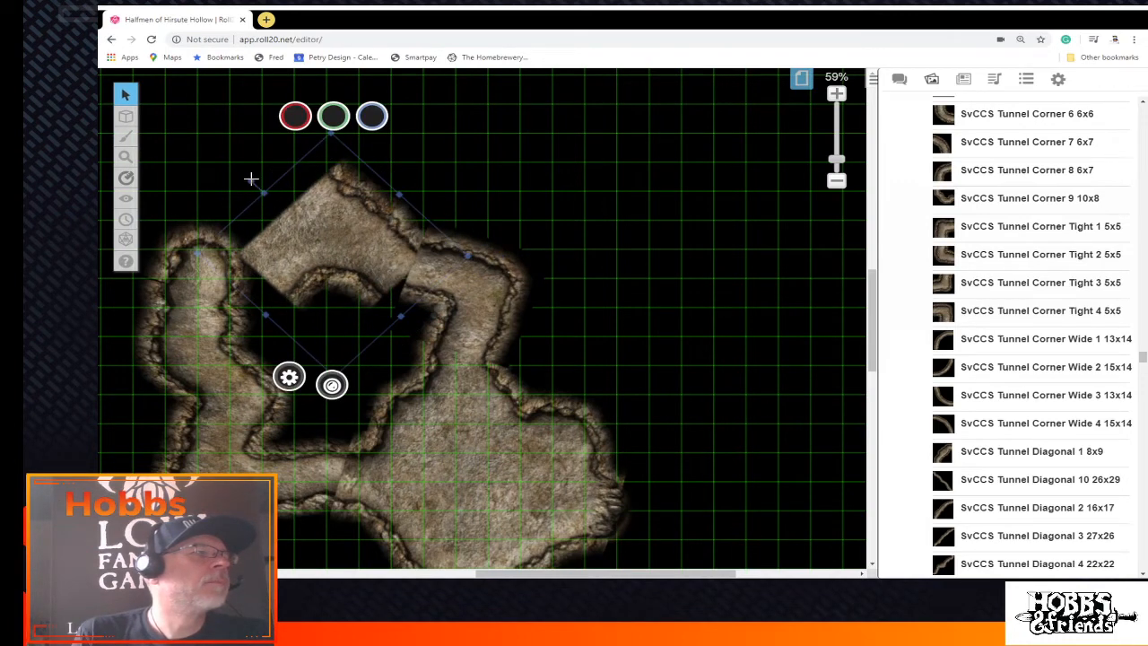
left_click_drag(251, 179, 238, 220)
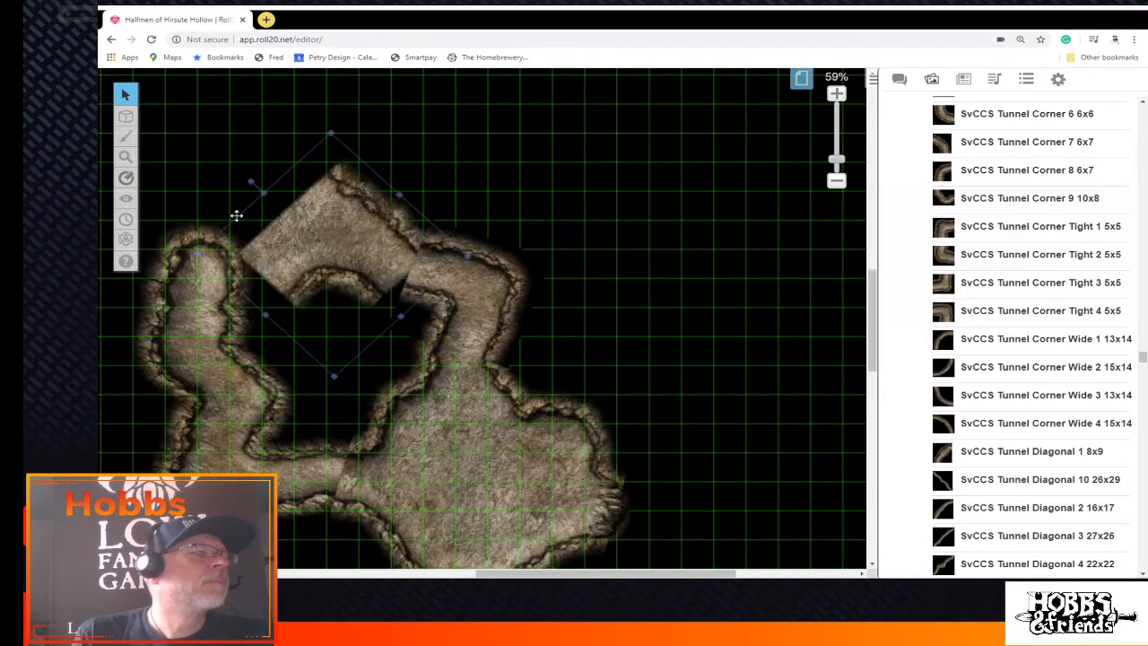
left_click(327, 256)
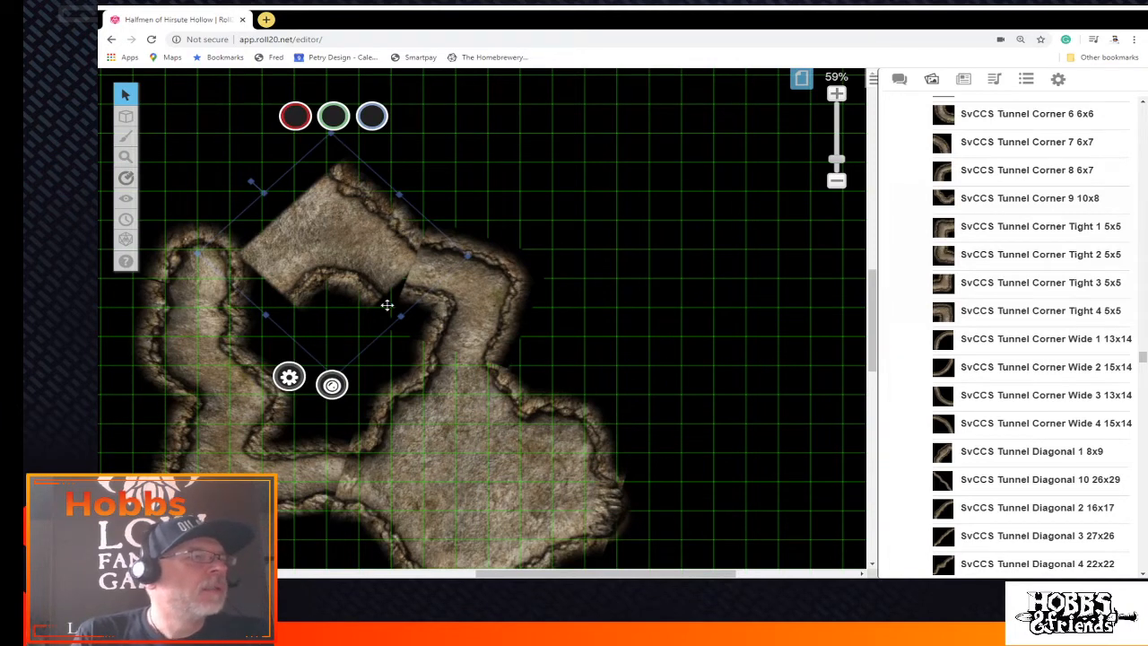
Flip the tunnel connector horizontally, and reposition and rotate it so its east end joins the tight corner's west opening
left_click_drag(387, 305, 674, 190)
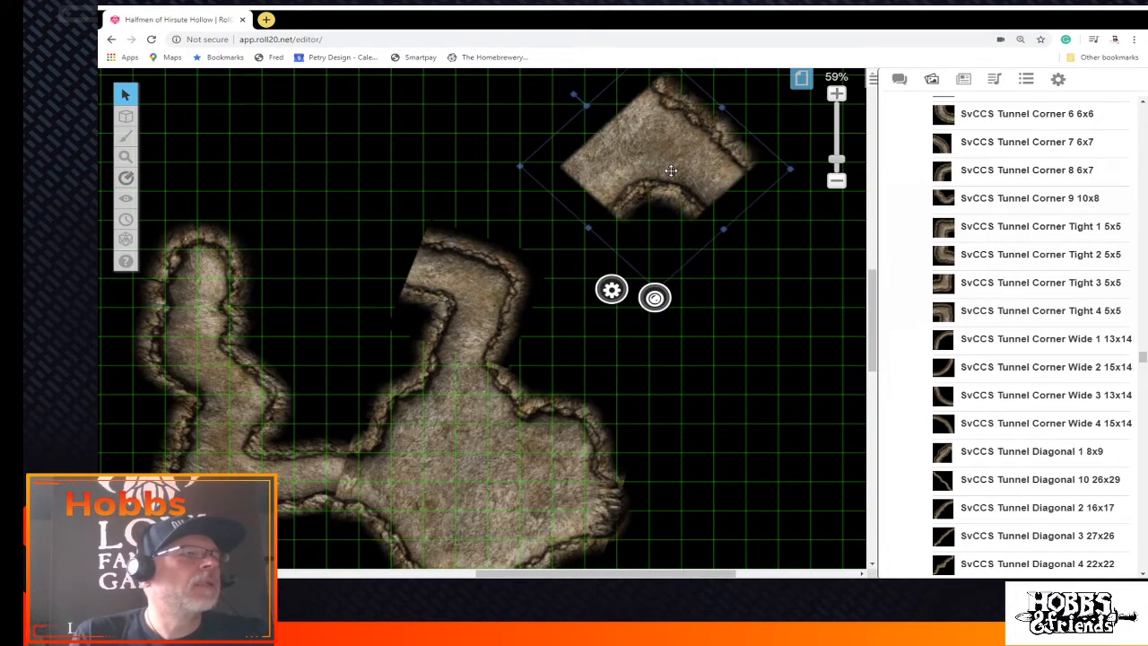
right_click(683, 151)
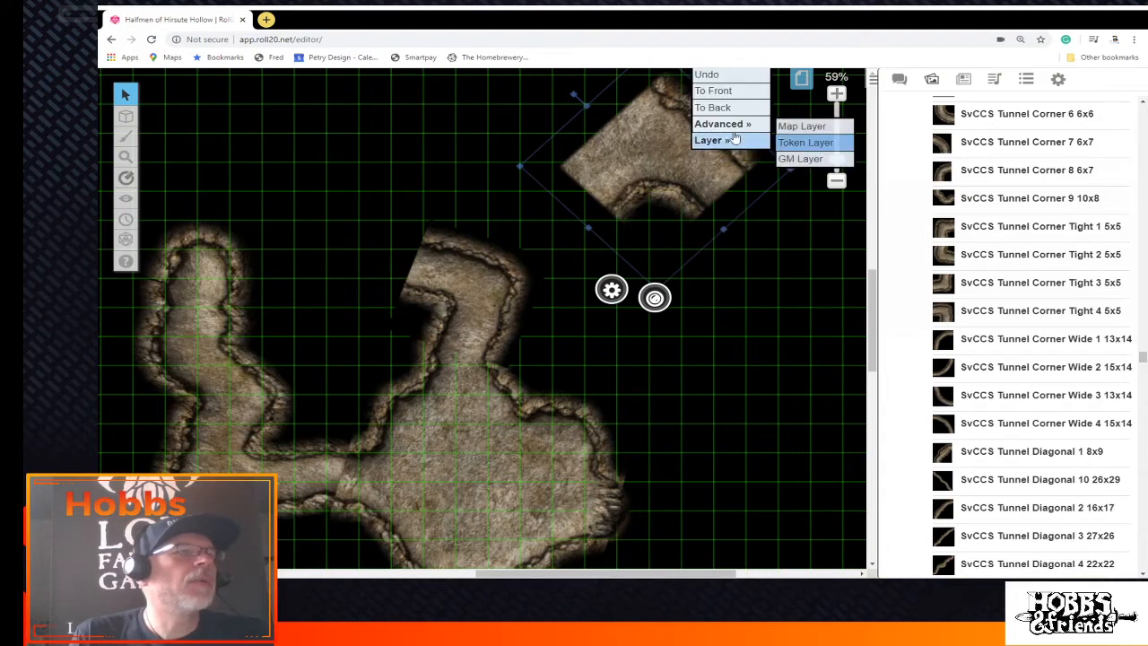
mouse_move(717, 140)
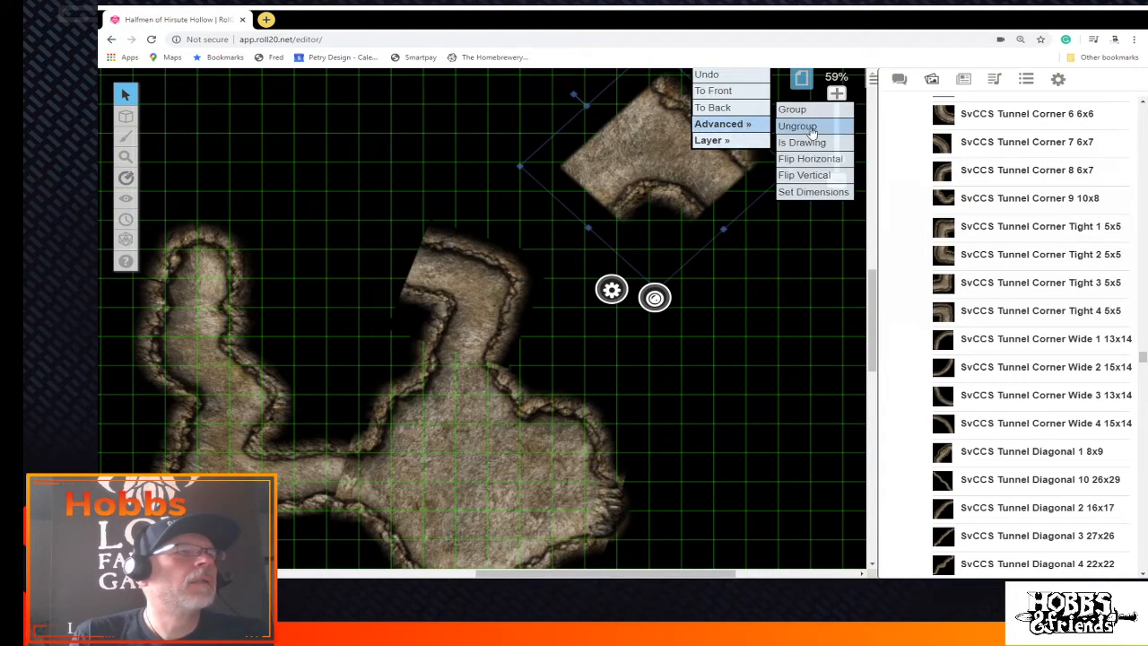
left_click(820, 162)
left_click_drag(644, 188, 363, 249)
left_click_drag(250, 150, 208, 207)
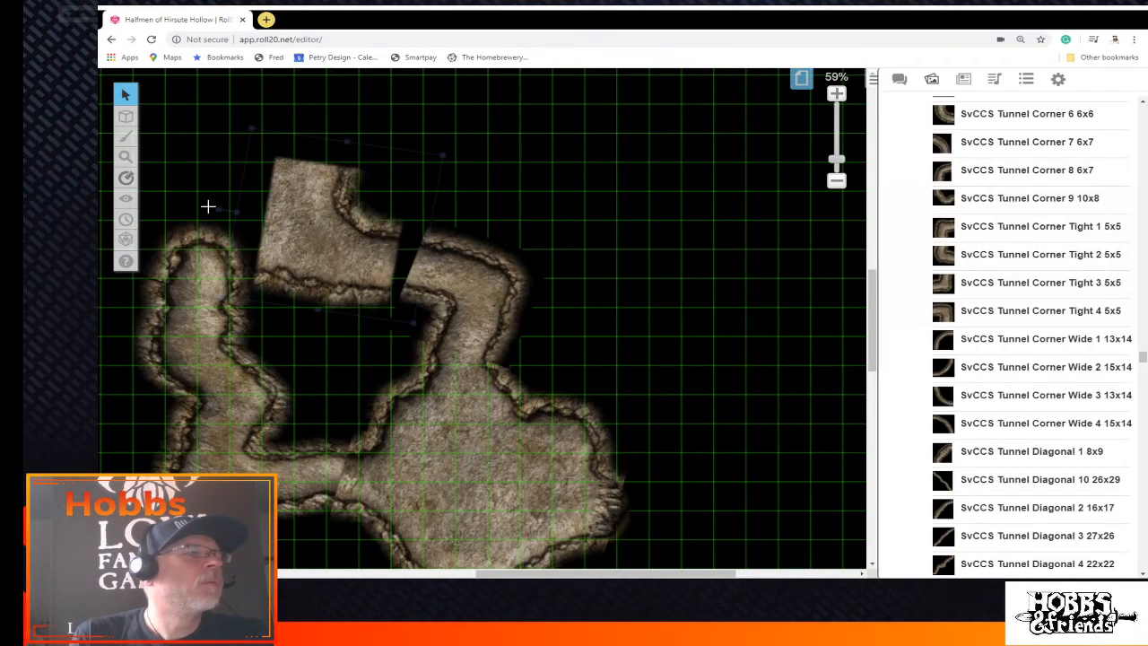
left_click_drag(305, 239, 330, 239)
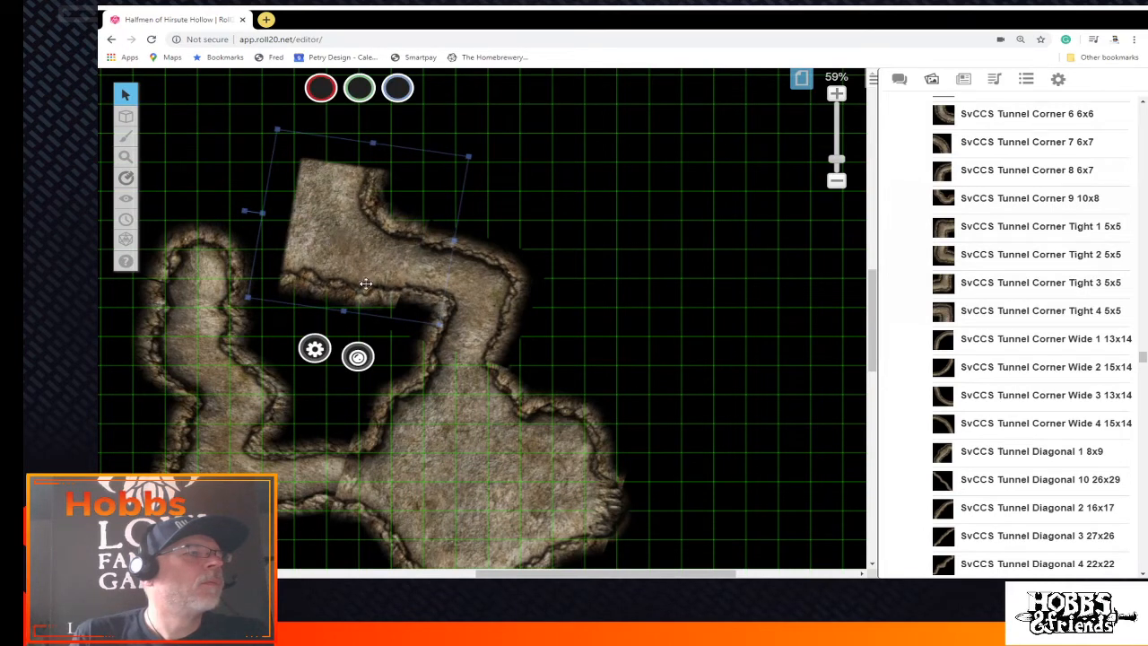
Find SvC Cave Diagonal 2 7x7 in the art library and add it to the map over the west tunnel's rounded north end
left_click_drag(580, 567, 499, 567)
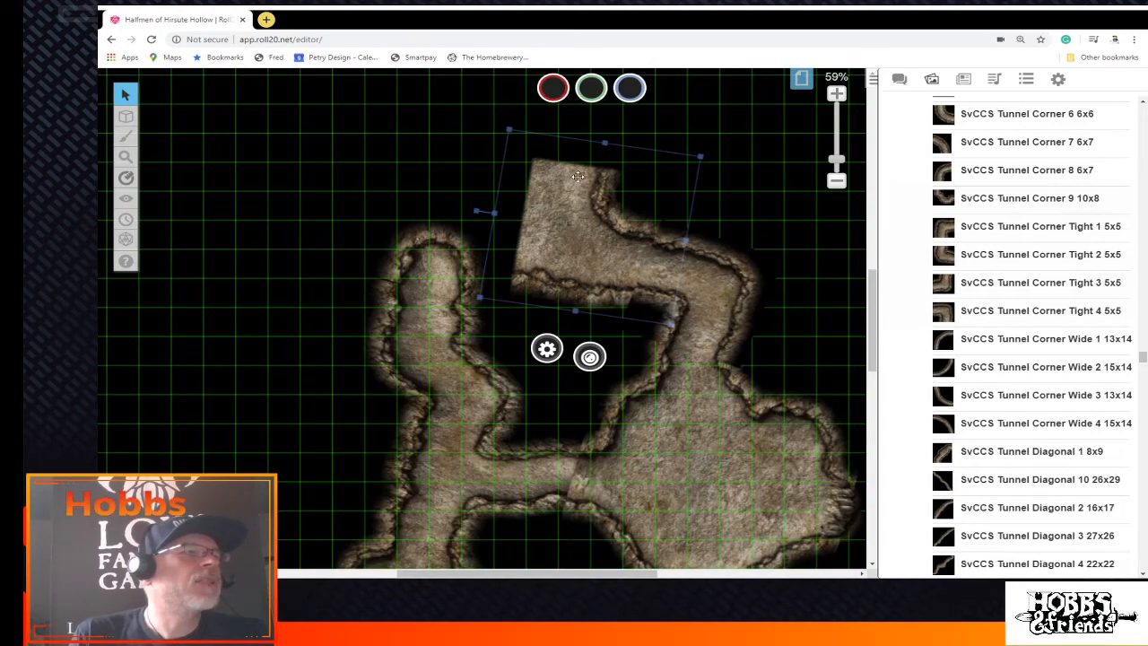
scroll(704, 242, "up", 3)
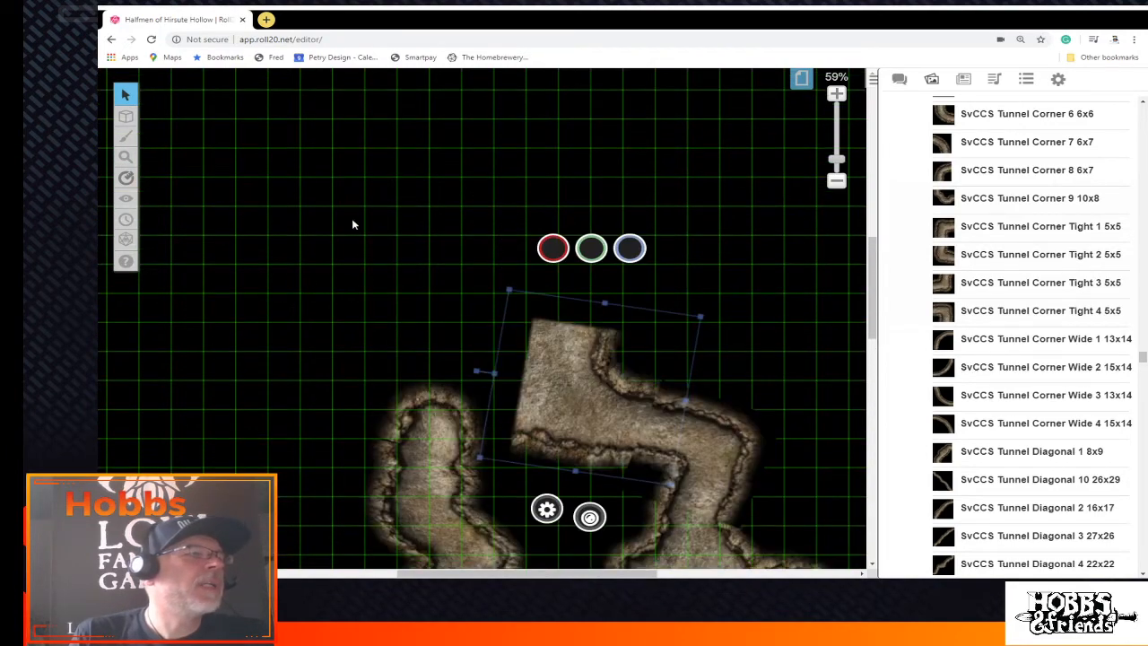
scroll(1020, 303, "down", 2)
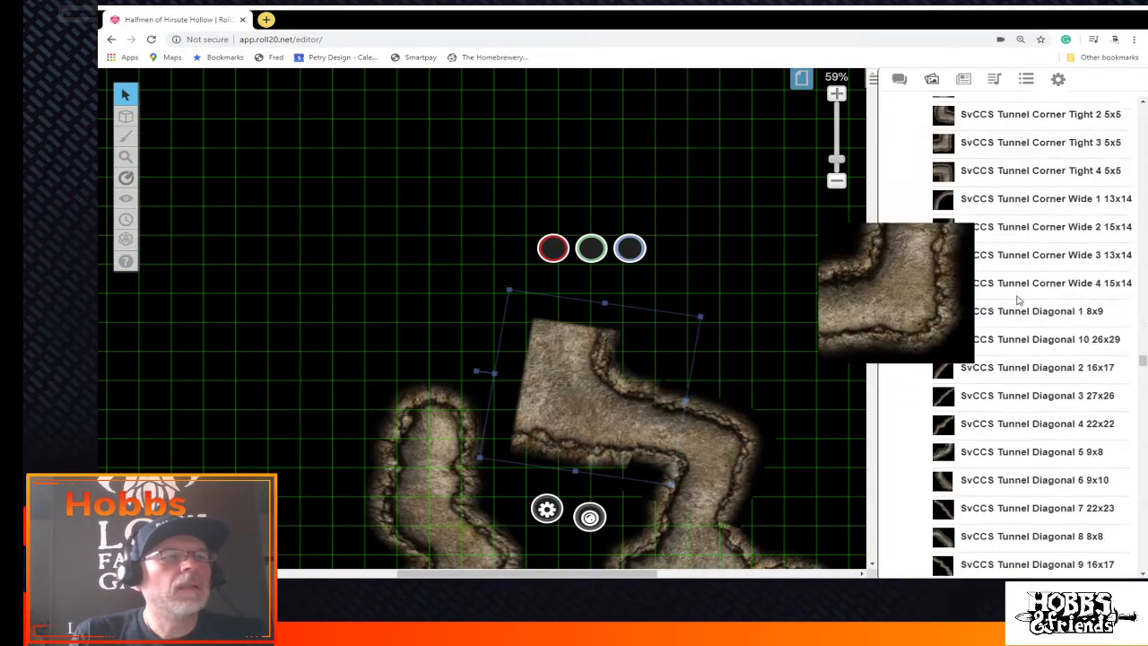
scroll(1022, 305, "up", 4)
scroll(1023, 305, "up", 10)
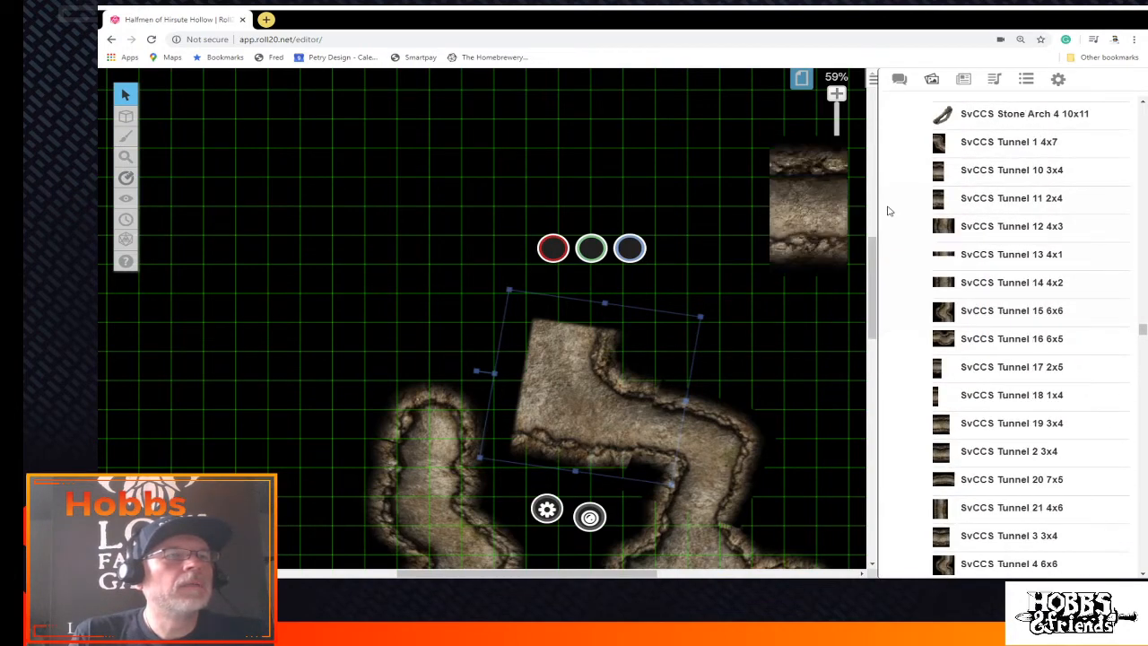
scroll(933, 195, "up", 2)
scroll(933, 195, "up", 4)
scroll(932, 195, "down", 12)
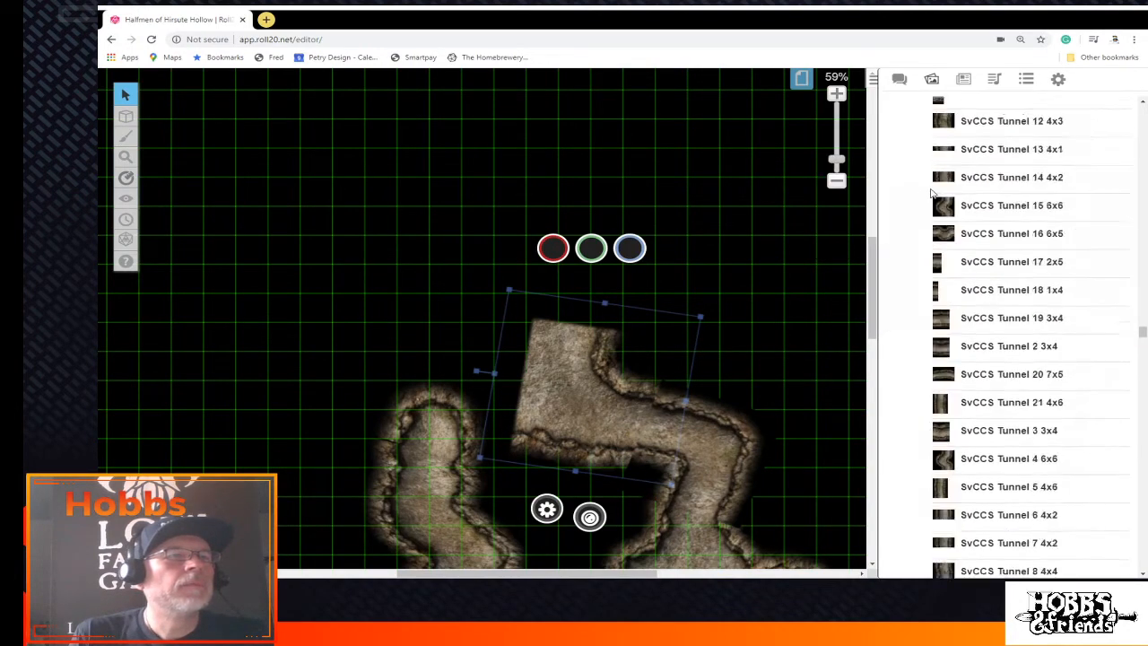
scroll(932, 193, "down", 15)
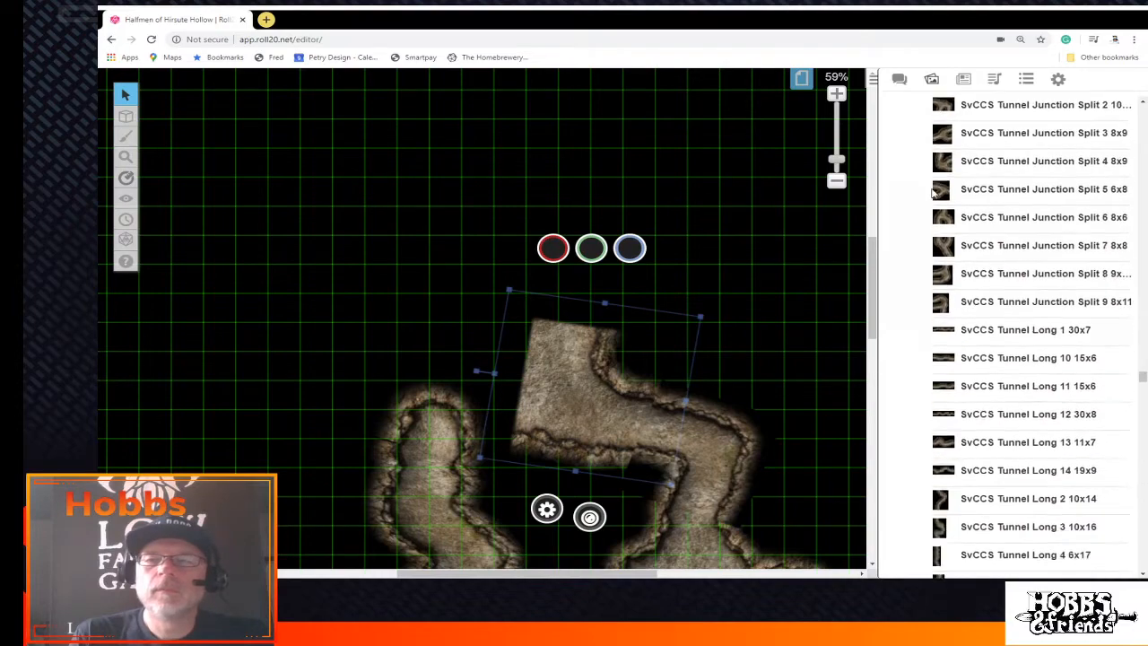
scroll(932, 192, "down", 15)
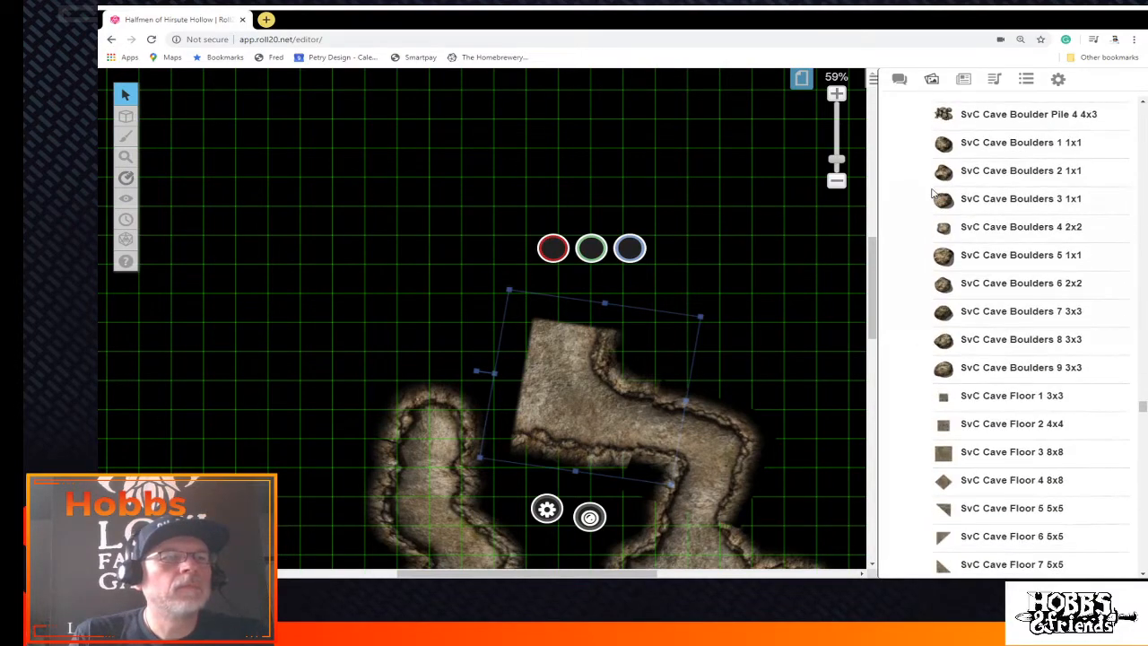
scroll(932, 193, "down", 4)
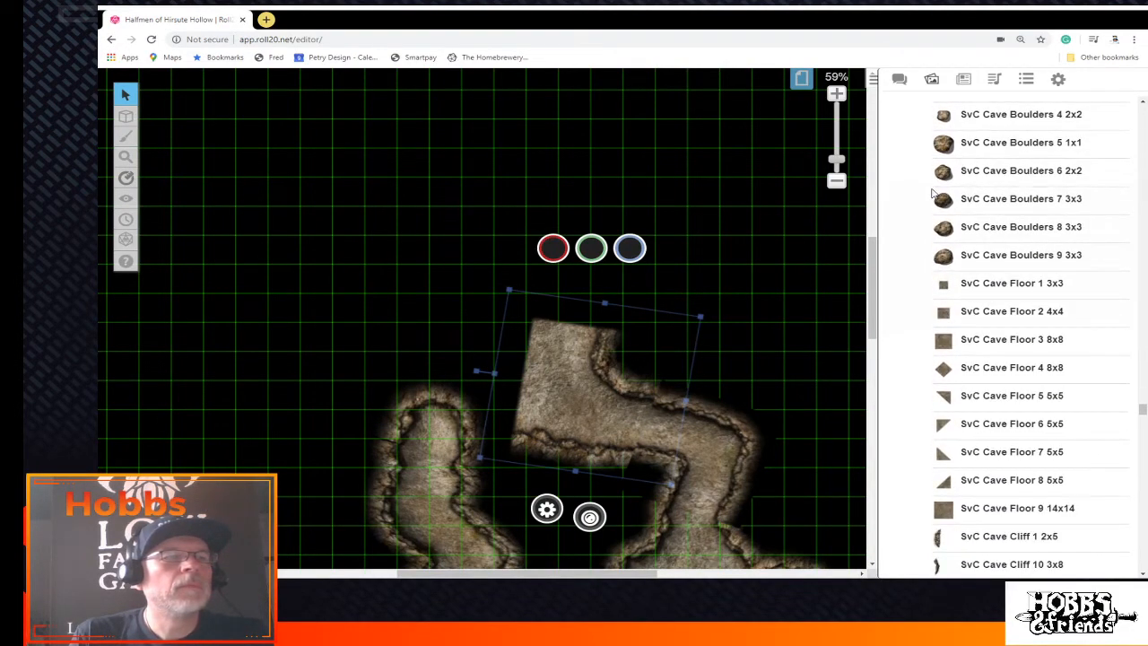
scroll(937, 190, "down", 4)
mouse_move(949, 179)
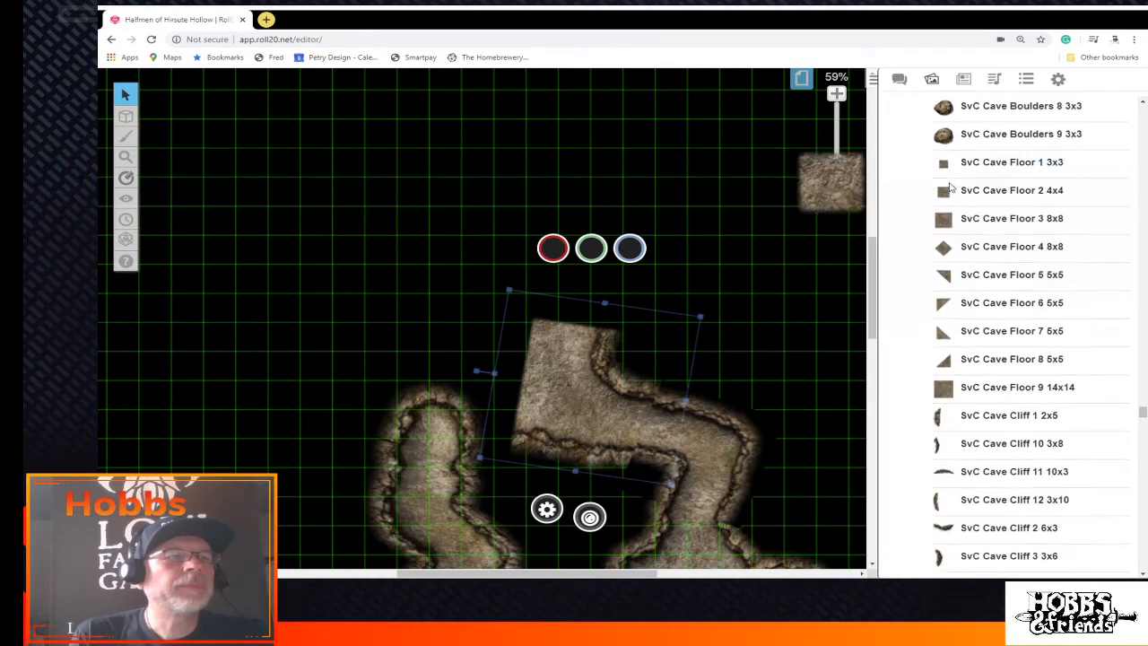
scroll(948, 184, "down", 15)
mouse_move(930, 329)
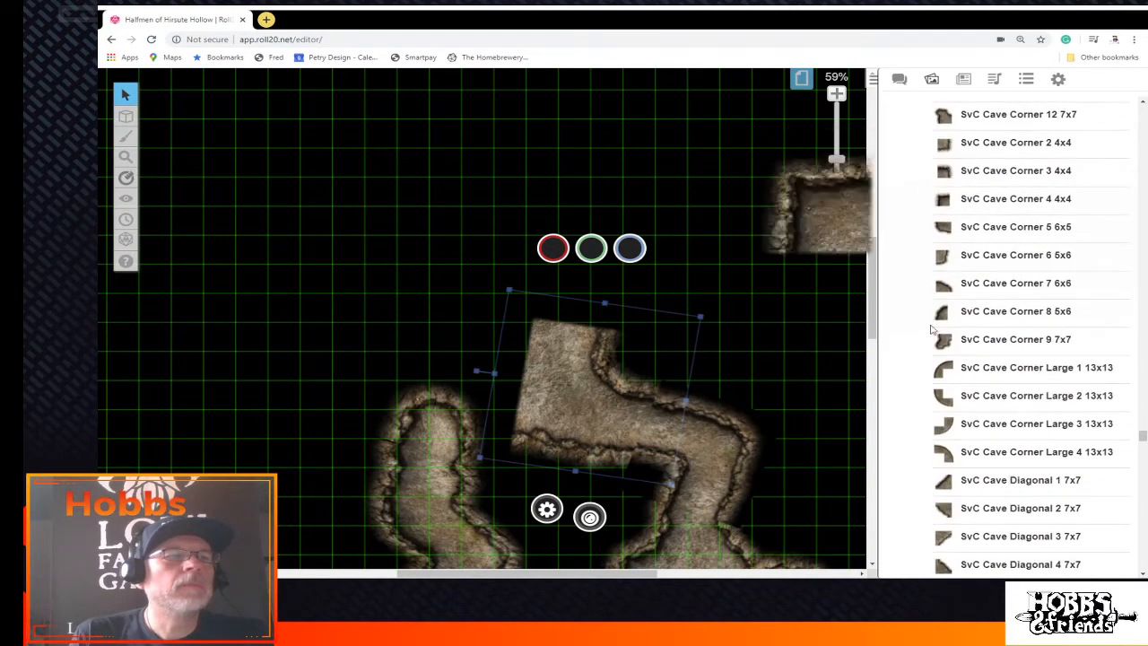
mouse_move(946, 465)
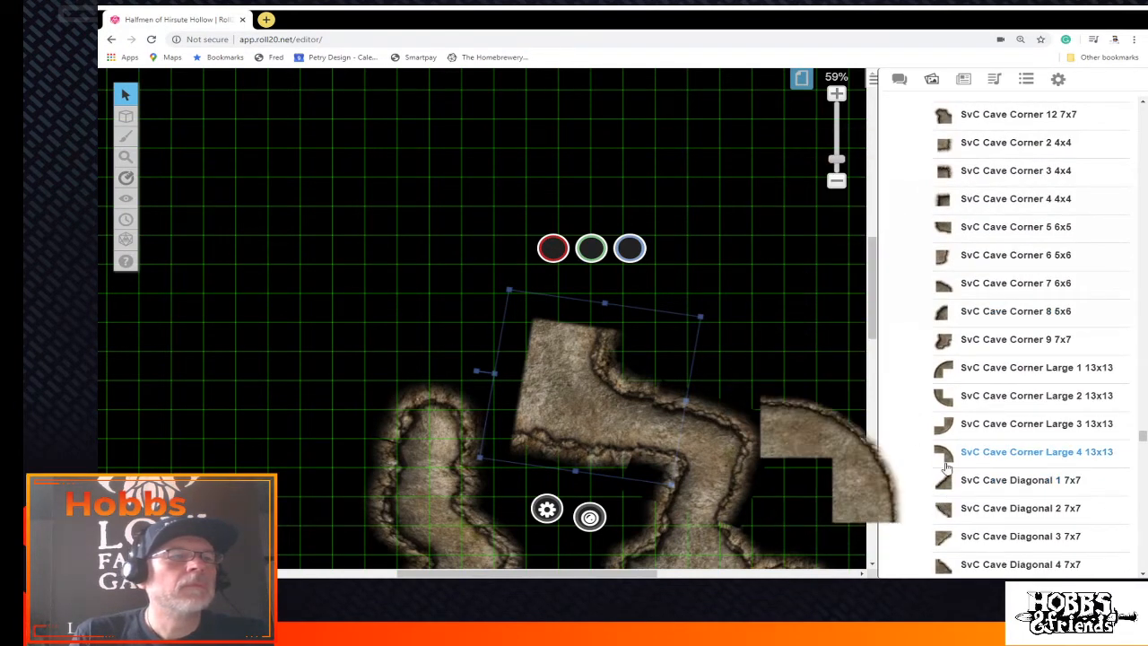
mouse_move(946, 512)
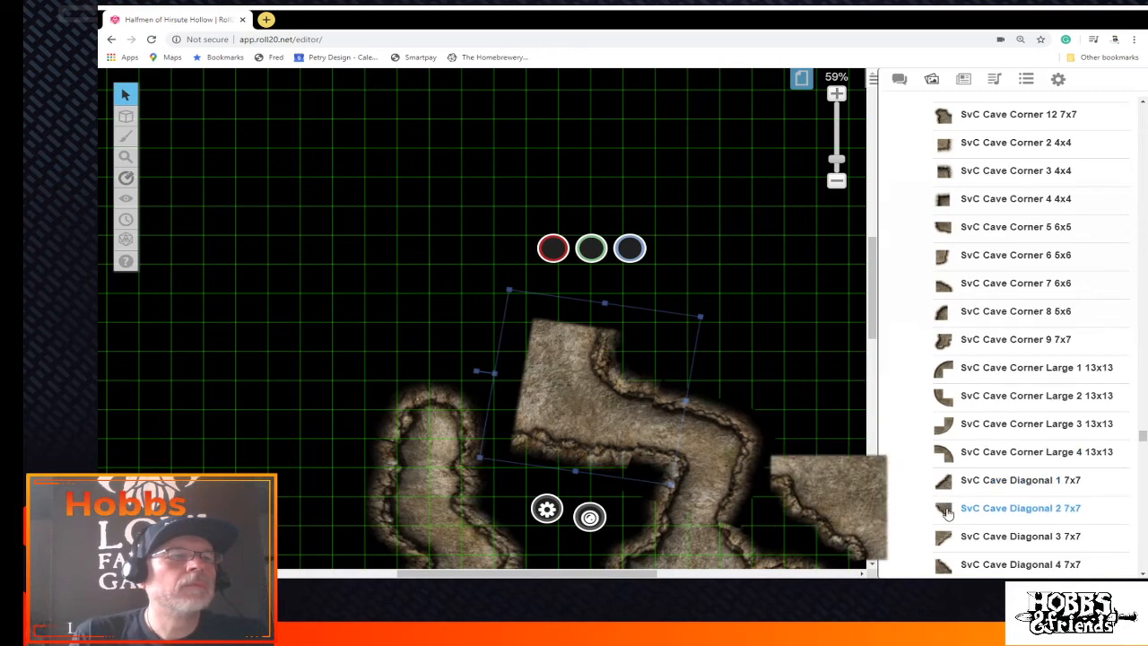
left_click_drag(947, 512, 269, 235)
left_click(463, 423)
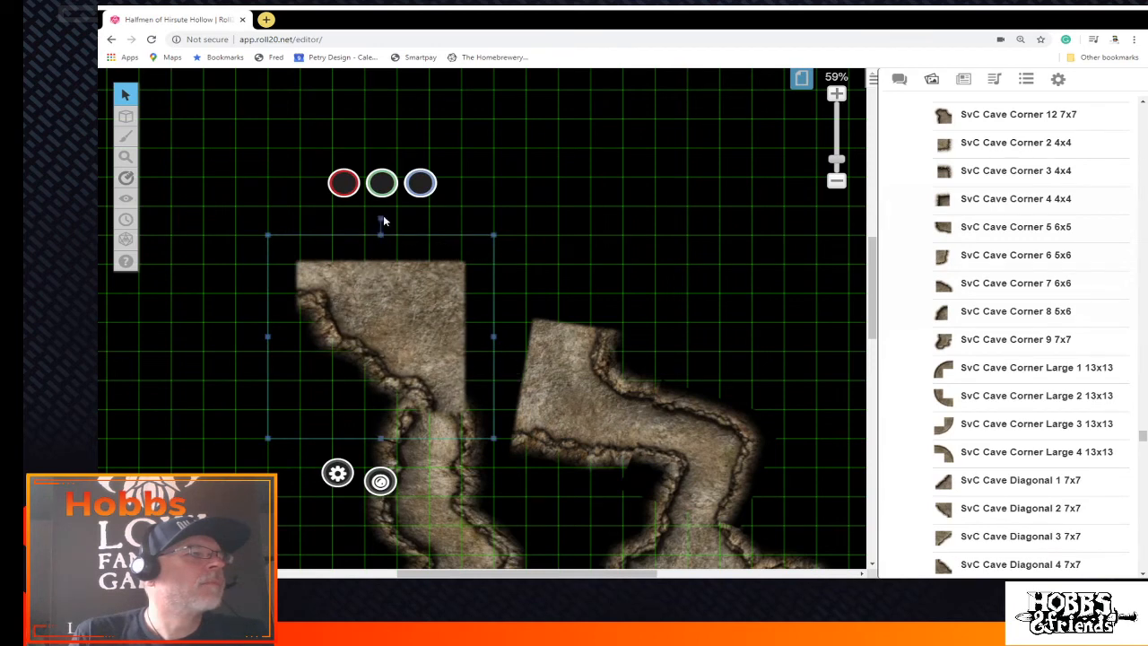
Rotate the diagonal tile counterclockwise, position it over the west tunnel's north end, and send it to the back
left_click_drag(382, 220, 356, 257)
left_click_drag(397, 315, 429, 381)
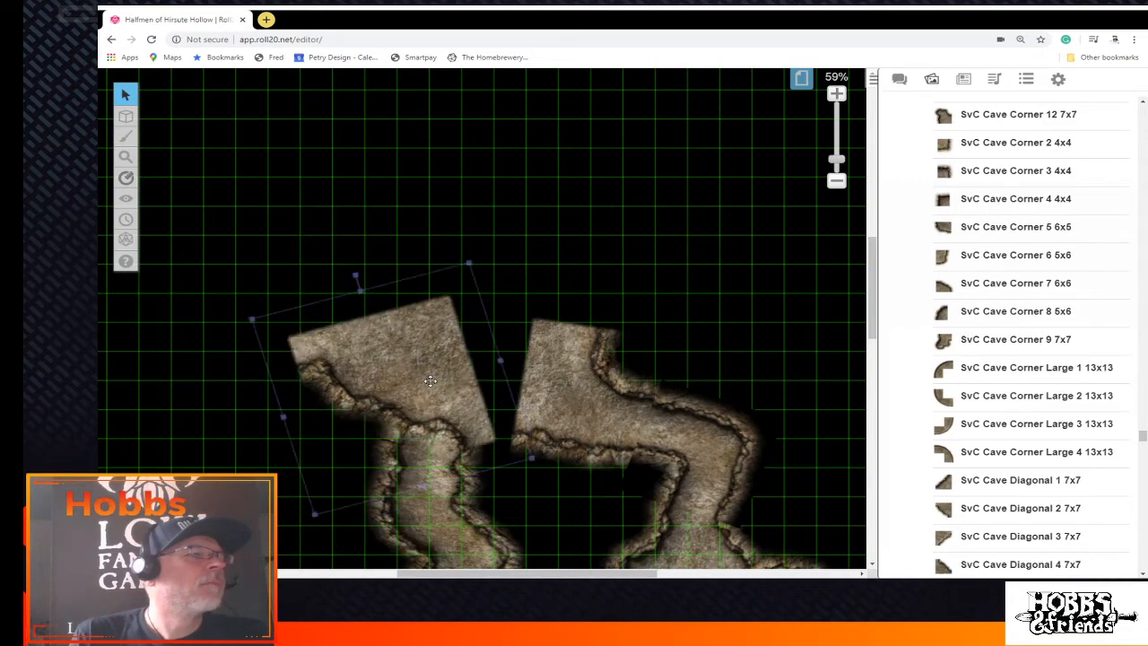
right_click(435, 381)
mouse_move(466, 375)
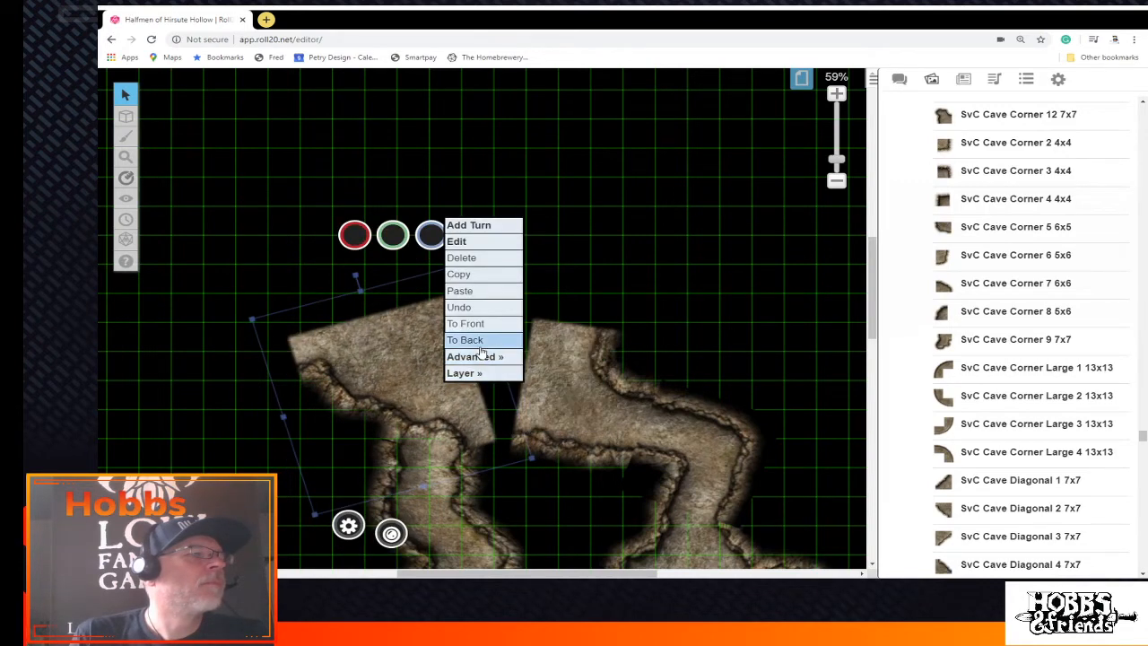
left_click(483, 341)
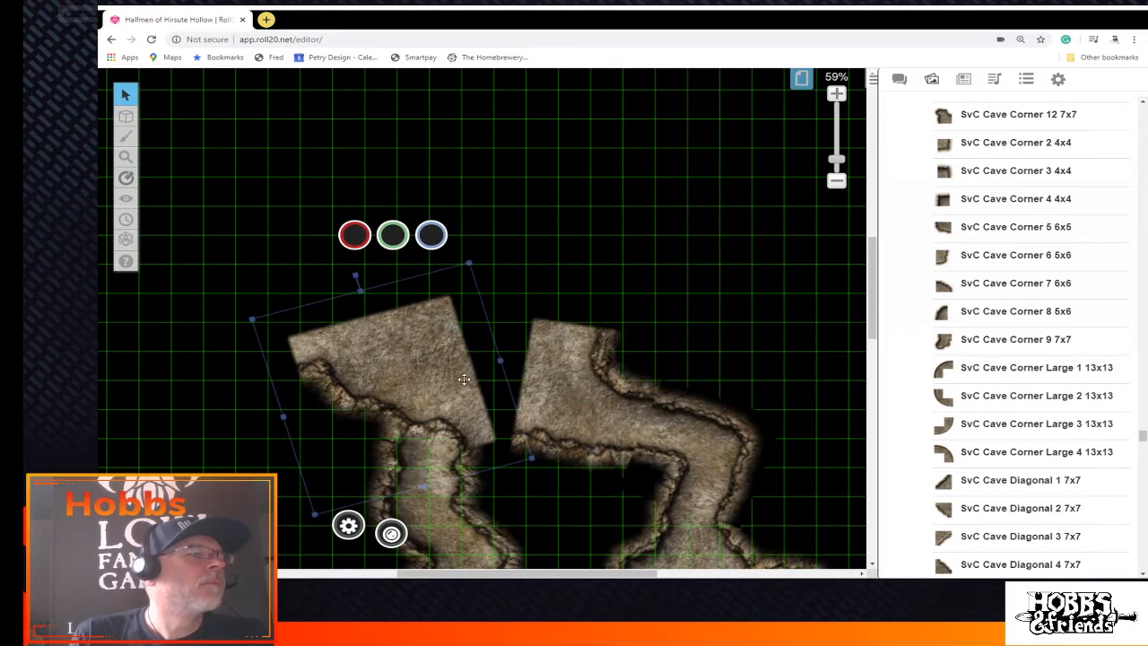
left_click_drag(463, 379, 436, 426)
right_click(427, 433)
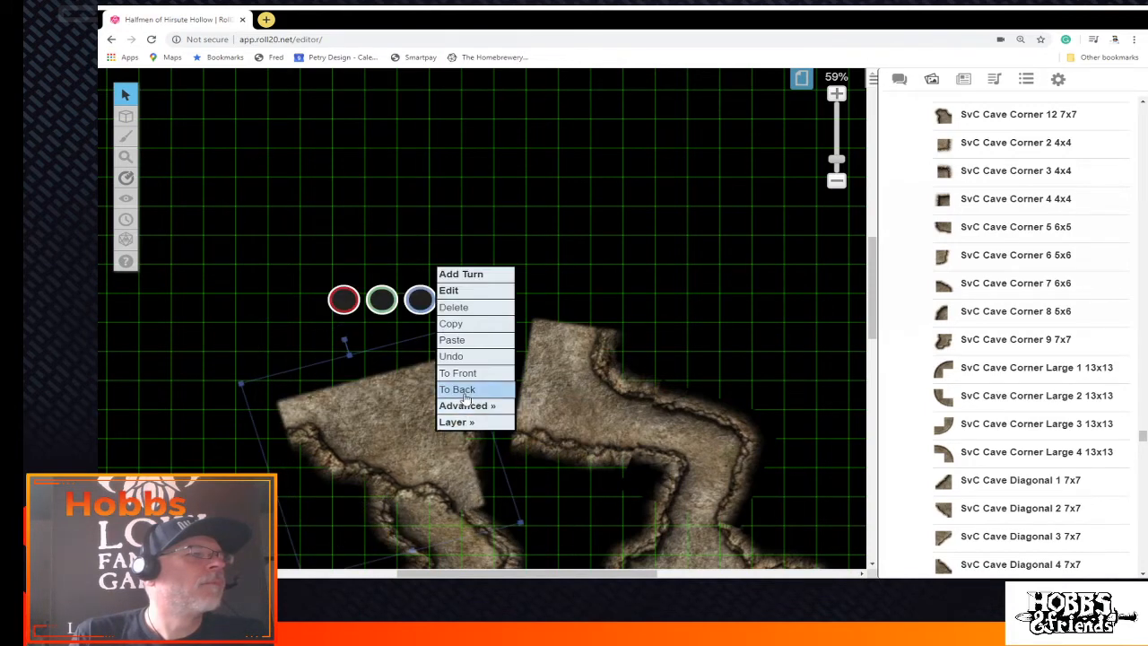
left_click(464, 393)
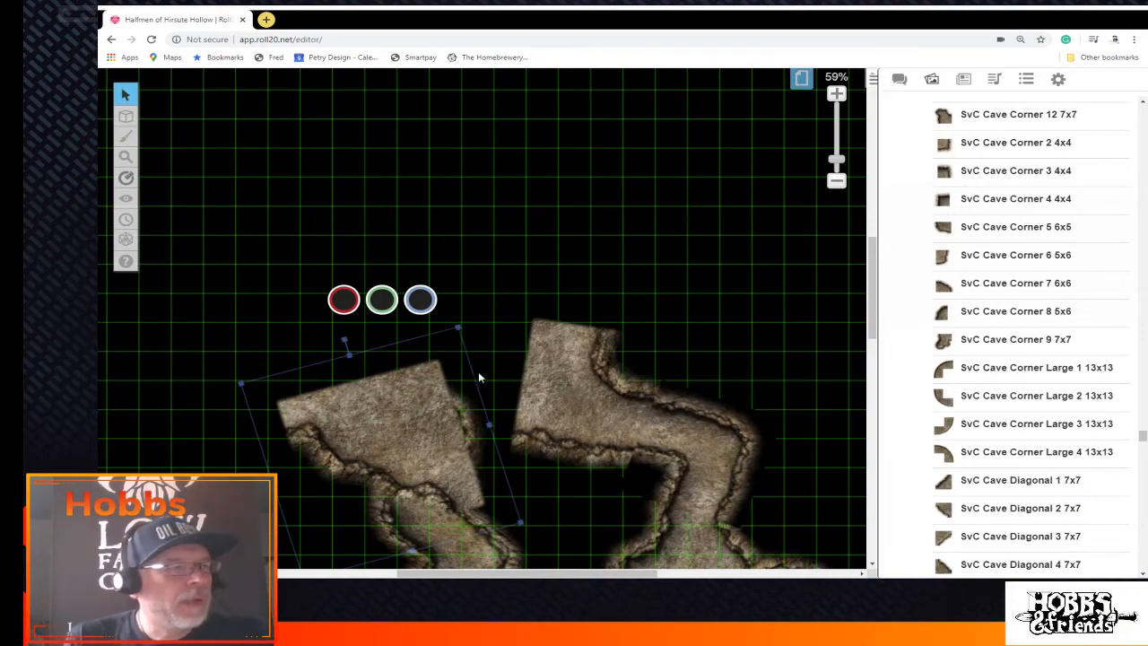
Rotate the diagonal tile further counterclockwise and move it so its wall crosses the west tunnel's end and meets the connector's lower wall
scroll(479, 375, "down", 3)
left_click_drag(1015, 283, 396, 185)
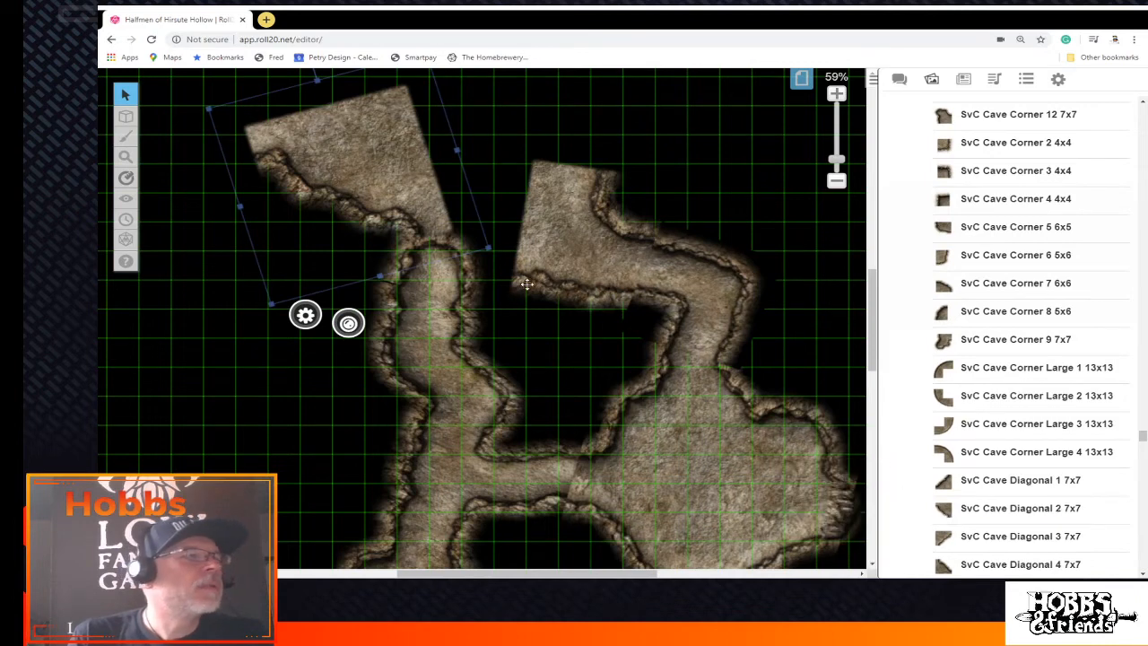
left_click_drag(402, 209, 423, 222)
left_click_drag(346, 152, 499, 272)
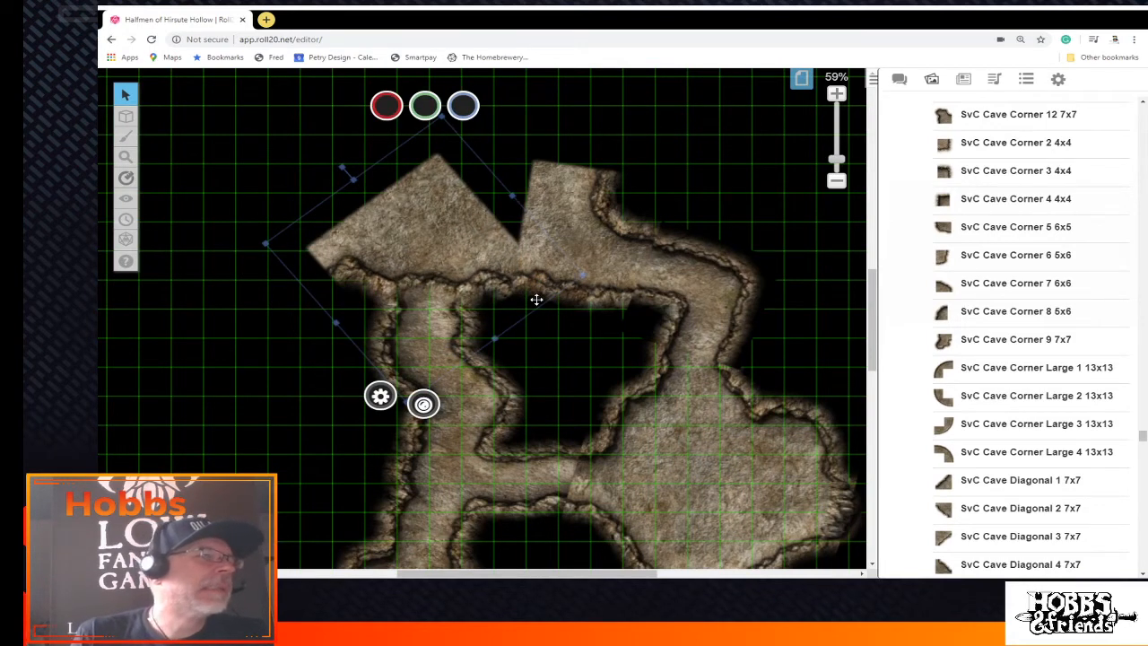
Shift the tunnel connector east into the tight corner, and nudge and slightly rotate the diagonal tile so their lower walls join
left_click(505, 260)
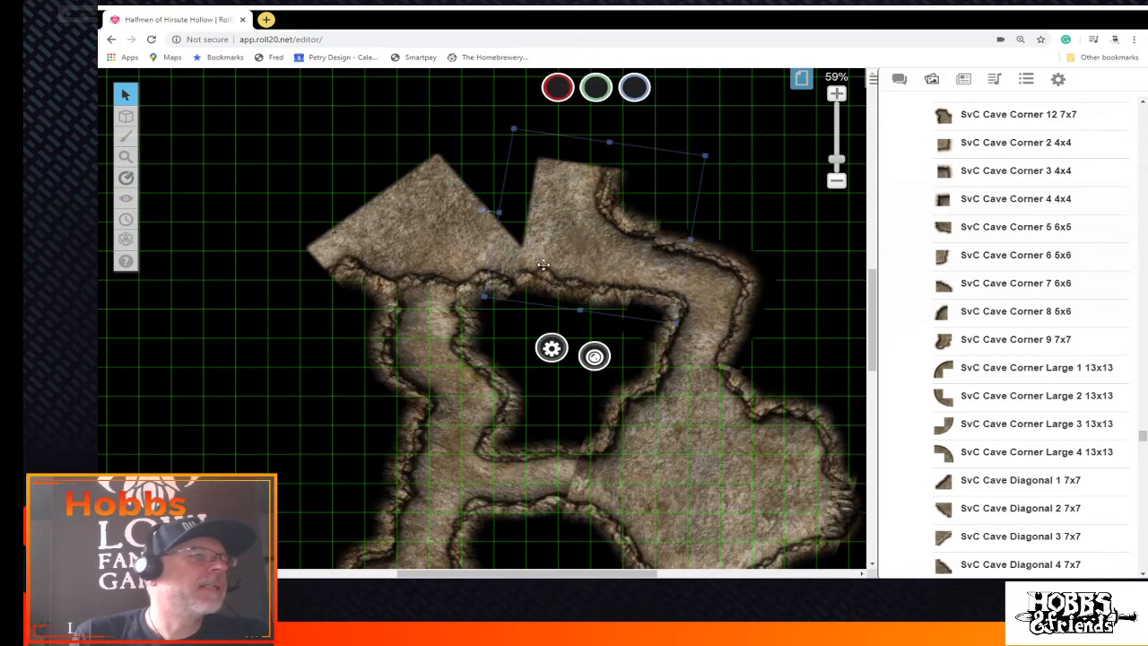
left_click_drag(562, 263, 630, 269)
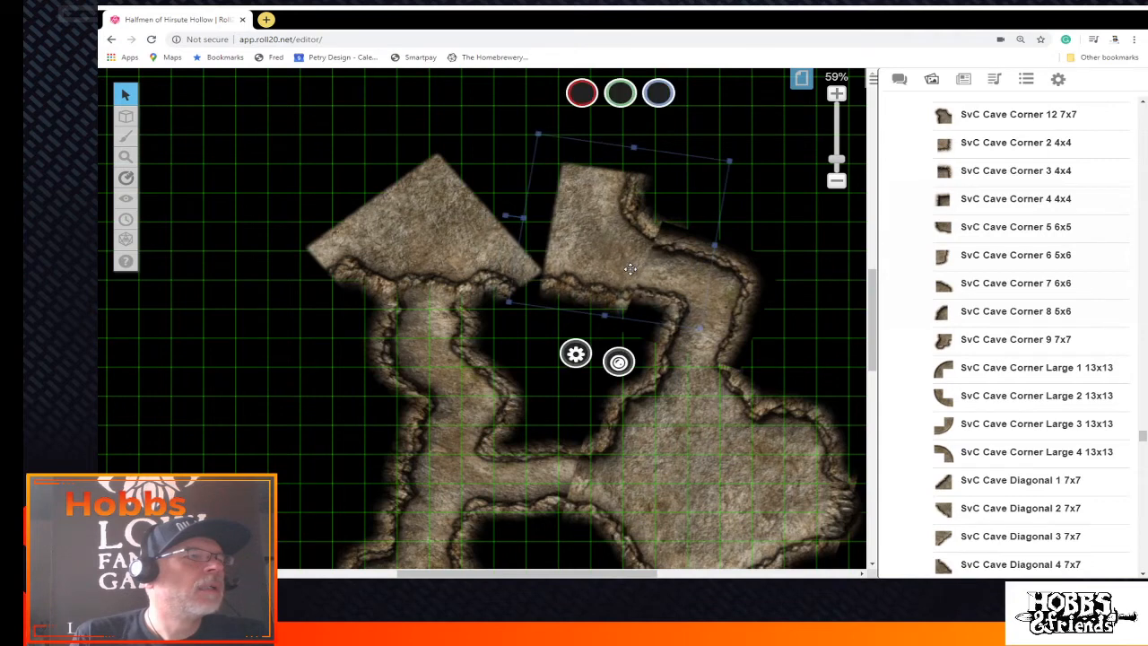
left_click_drag(486, 277, 512, 270)
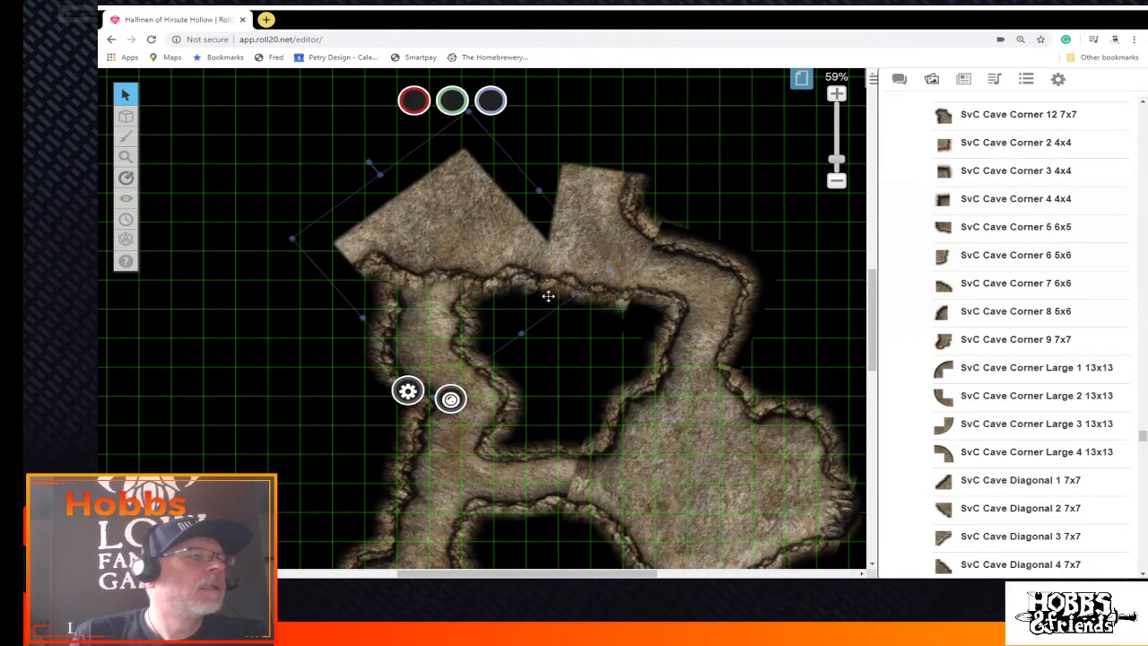
left_click_drag(370, 162, 364, 169)
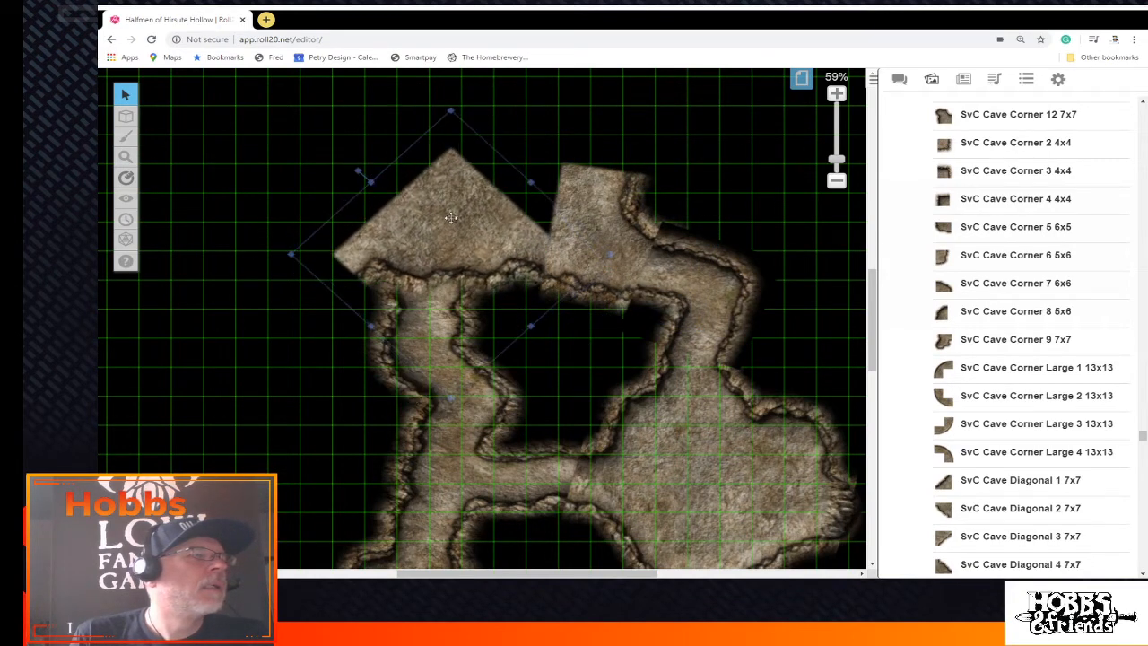
left_click_drag(455, 222, 460, 230)
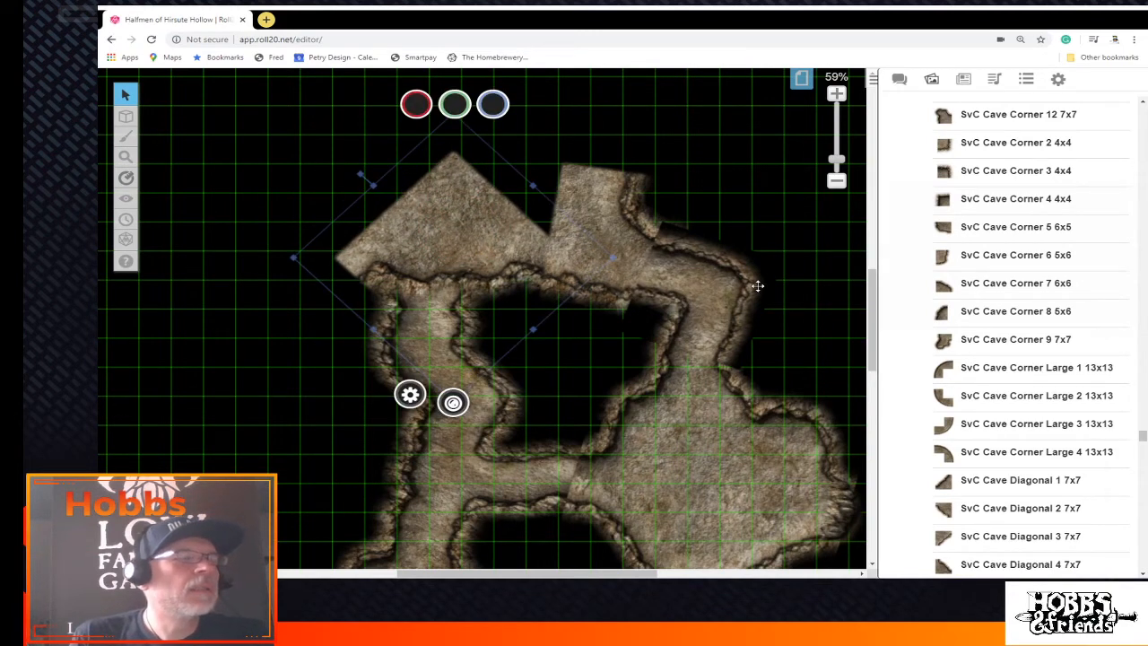
Add SvC Cave Corner 6 5x6, enlarged and rotated, so its wall continues from the diagonal tile's wall toward the northwest
mouse_move(953, 350)
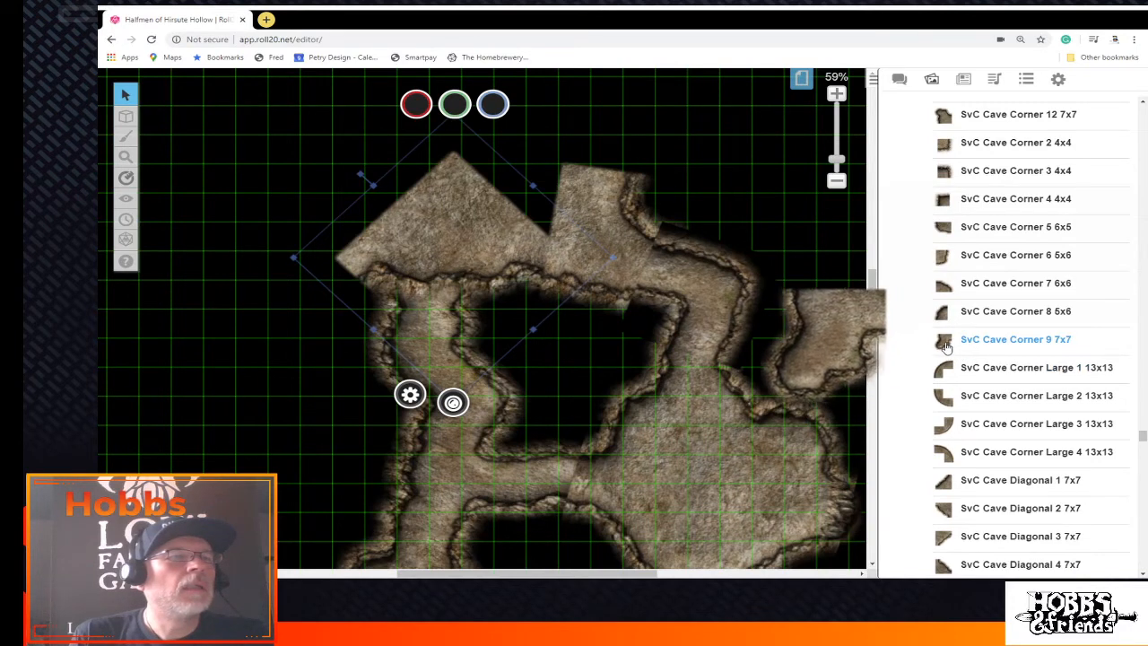
mouse_move(946, 284)
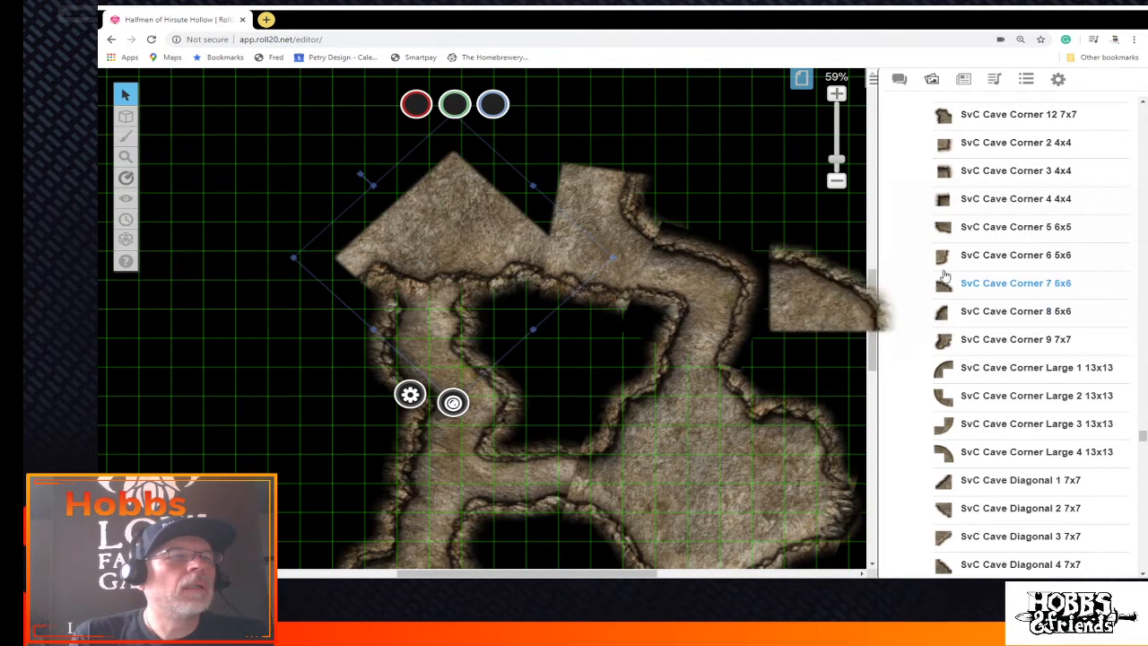
mouse_move(943, 258)
left_click_drag(944, 258, 281, 267)
left_click(271, 244)
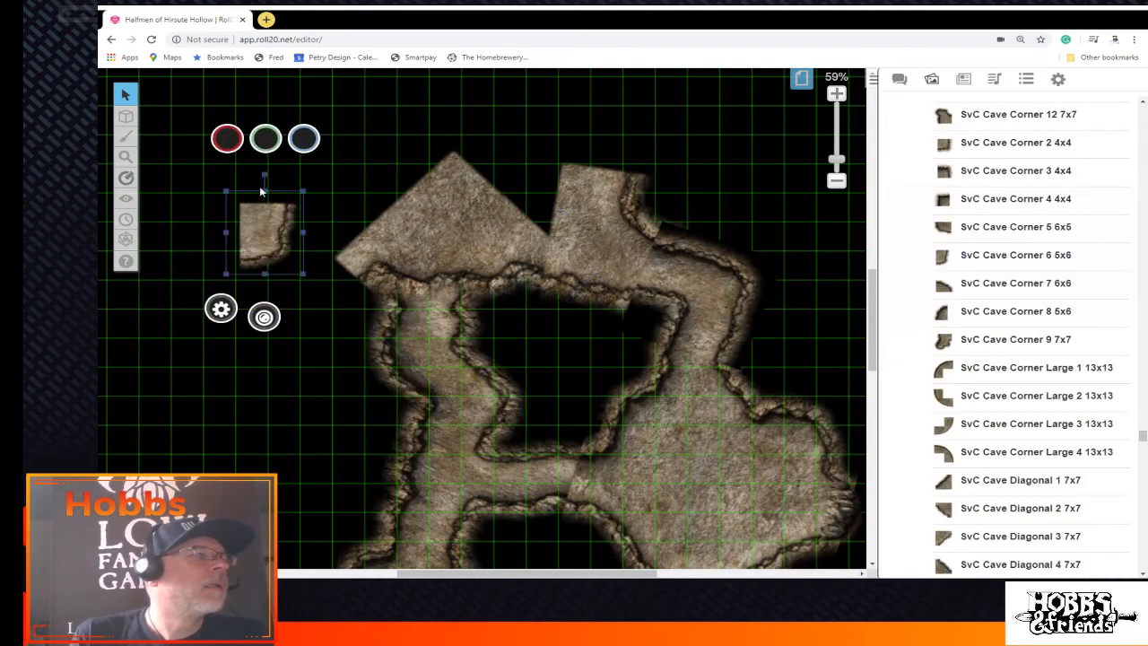
left_click_drag(265, 176, 467, 267)
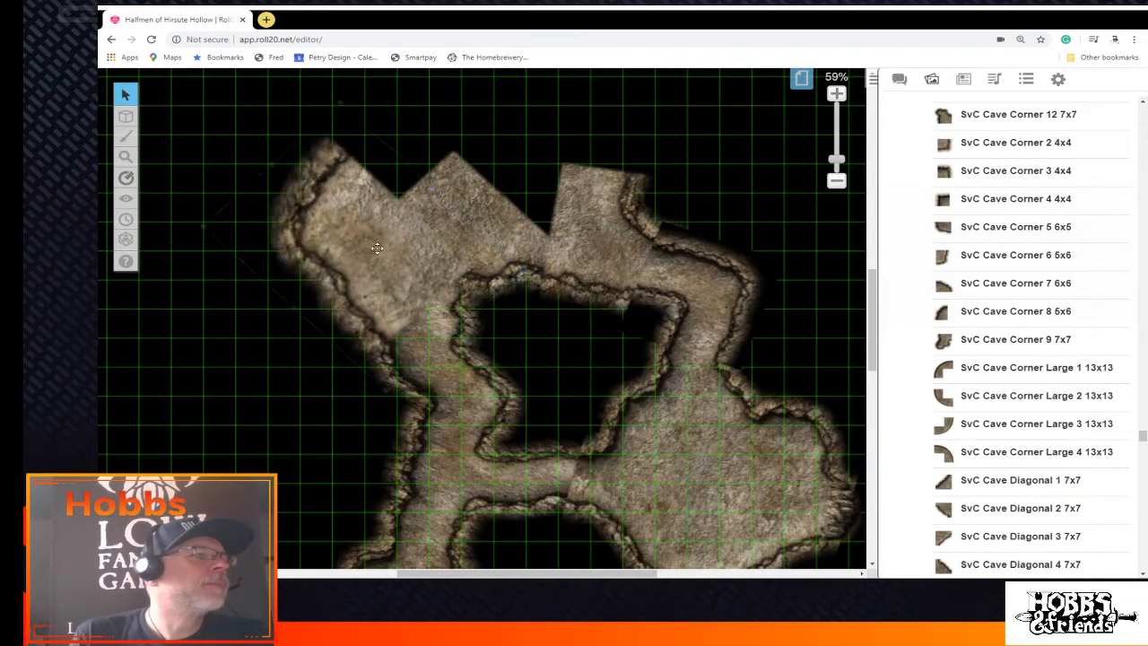
left_click_drag(377, 269, 406, 219)
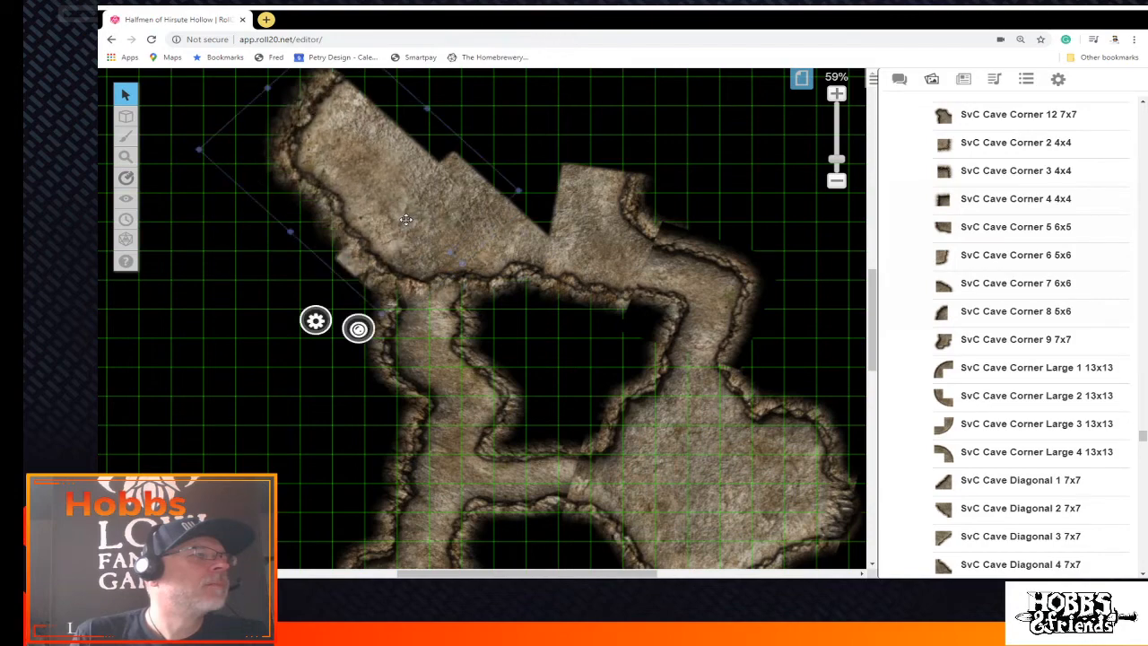
Copy and paste the selected corner tile, rotating the copy clockwise so its wall continues from the original's along the cave's northwest side
scroll(607, 392, "up", 3)
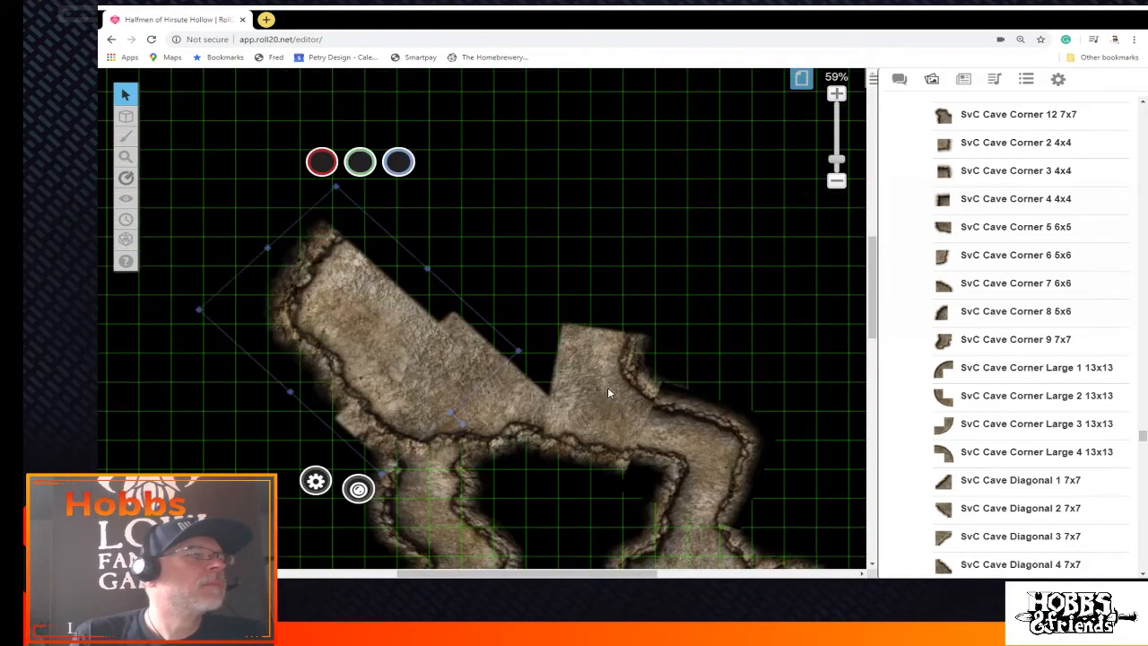
right_click(306, 312)
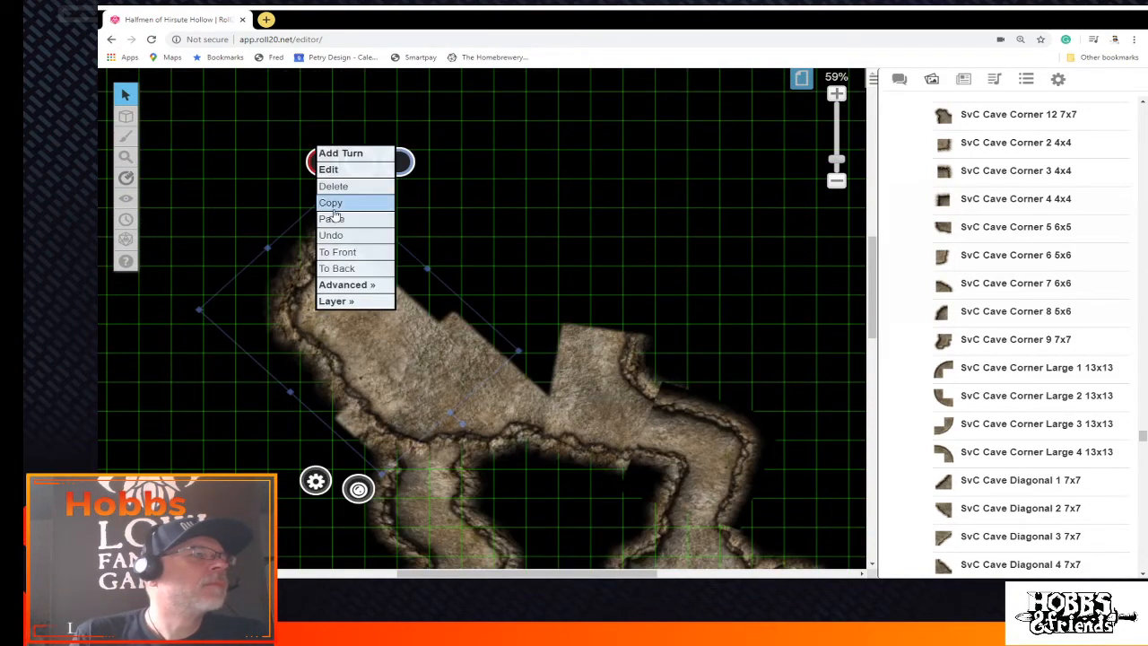
right_click(396, 224)
mouse_move(464, 217)
left_click(430, 130)
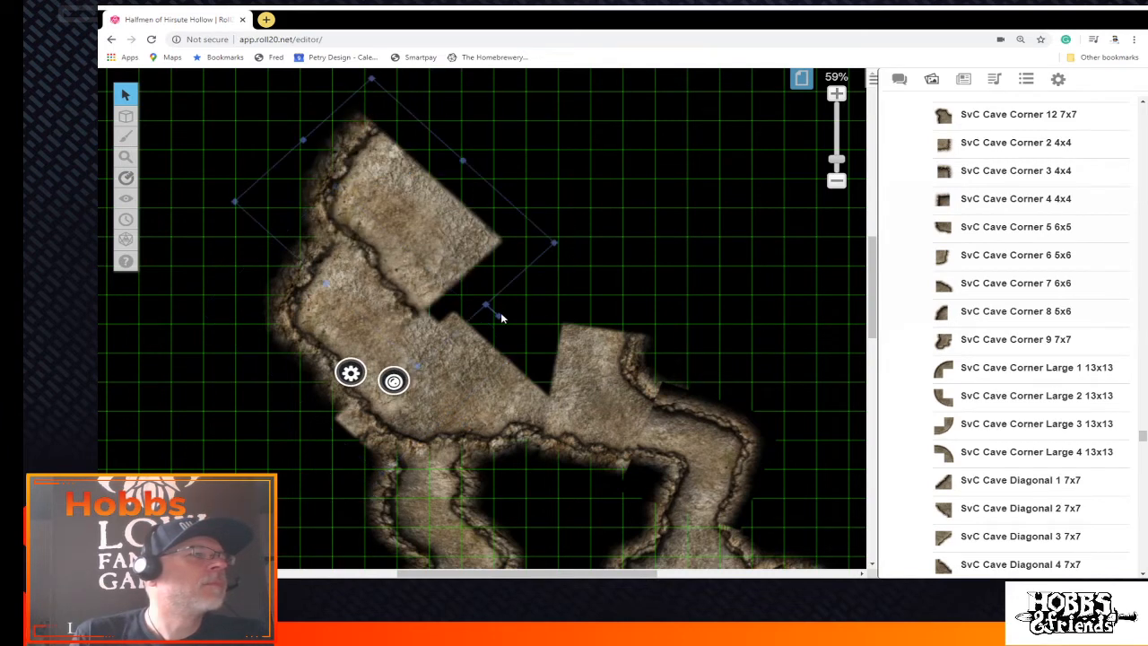
left_click_drag(499, 314, 330, 346)
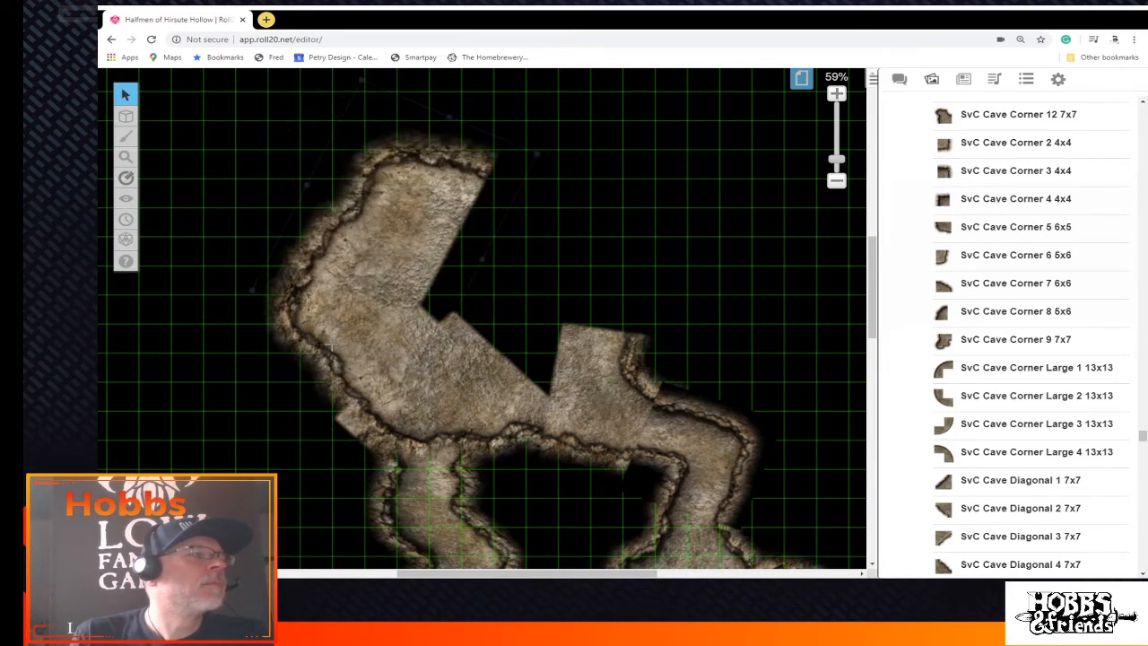
Paste another copy of the corner tile, rotate it, and move it northeast so its wall meets the tunnel connector's upper wall
right_click(465, 288)
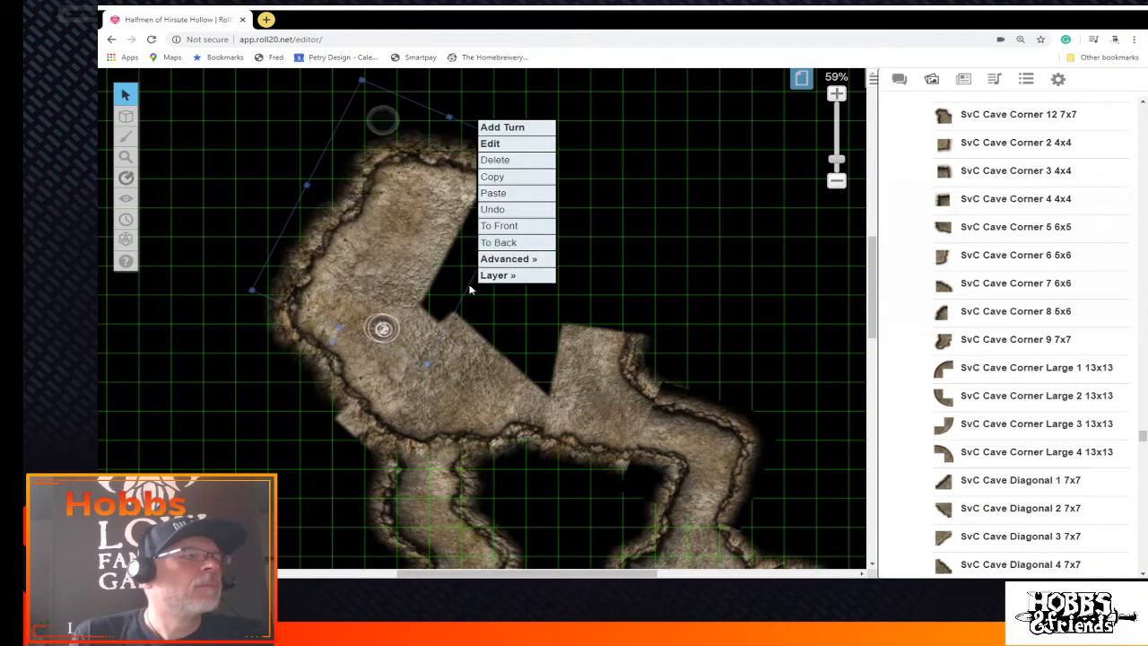
left_click(554, 242)
left_click(588, 365)
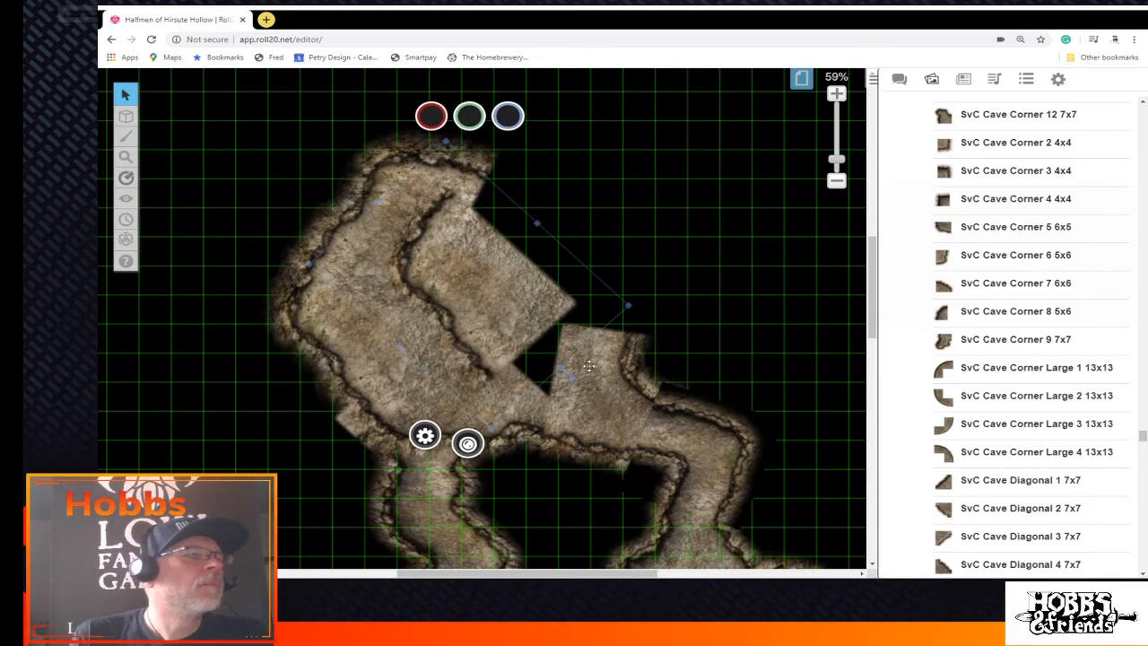
left_click_drag(555, 184, 442, 274)
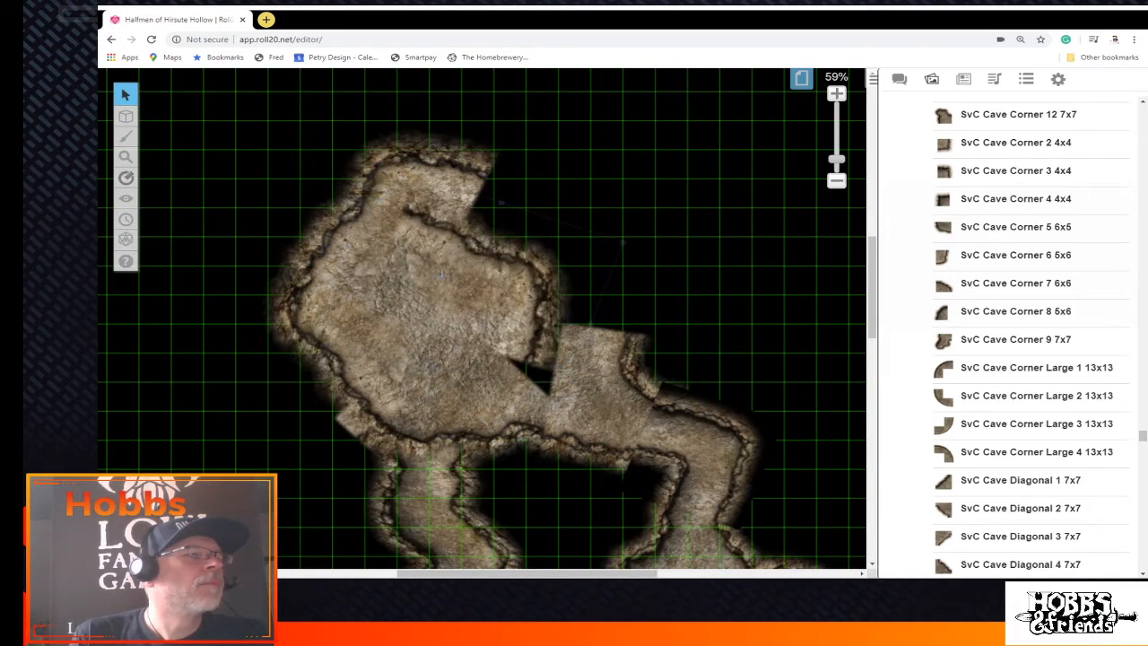
left_click_drag(495, 316, 601, 288)
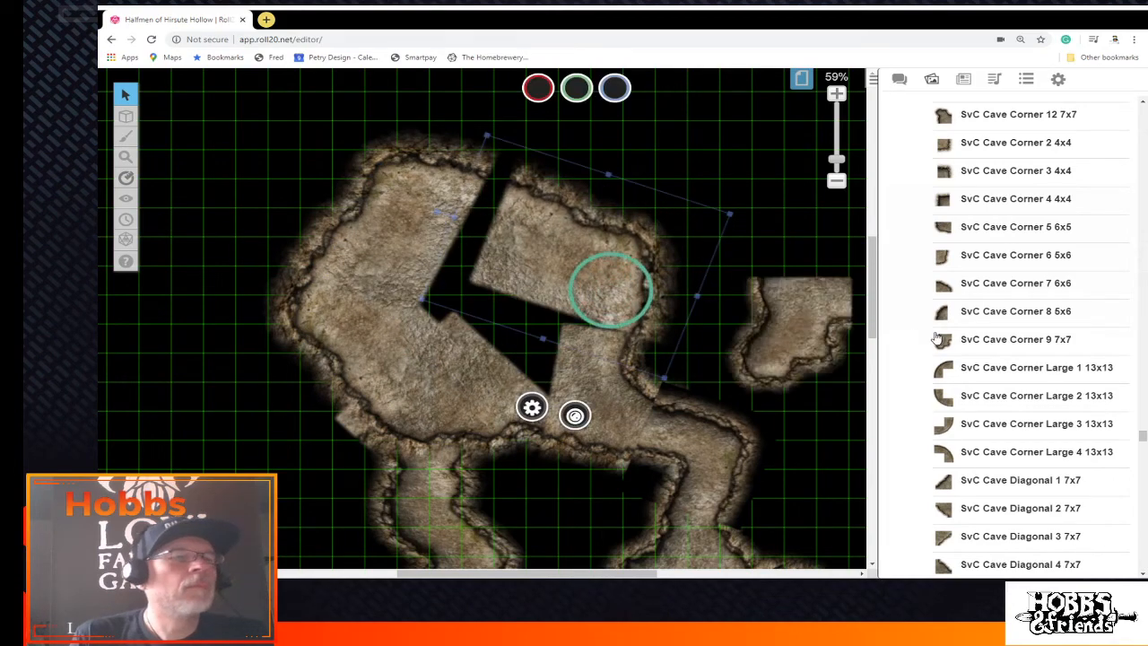
Find SvC Cave Floor 1 3x3, add it to the map, enlarge it in the empty area east of the cave, and copy it
scroll(945, 341, "up", 8)
scroll(942, 345, "down", 6)
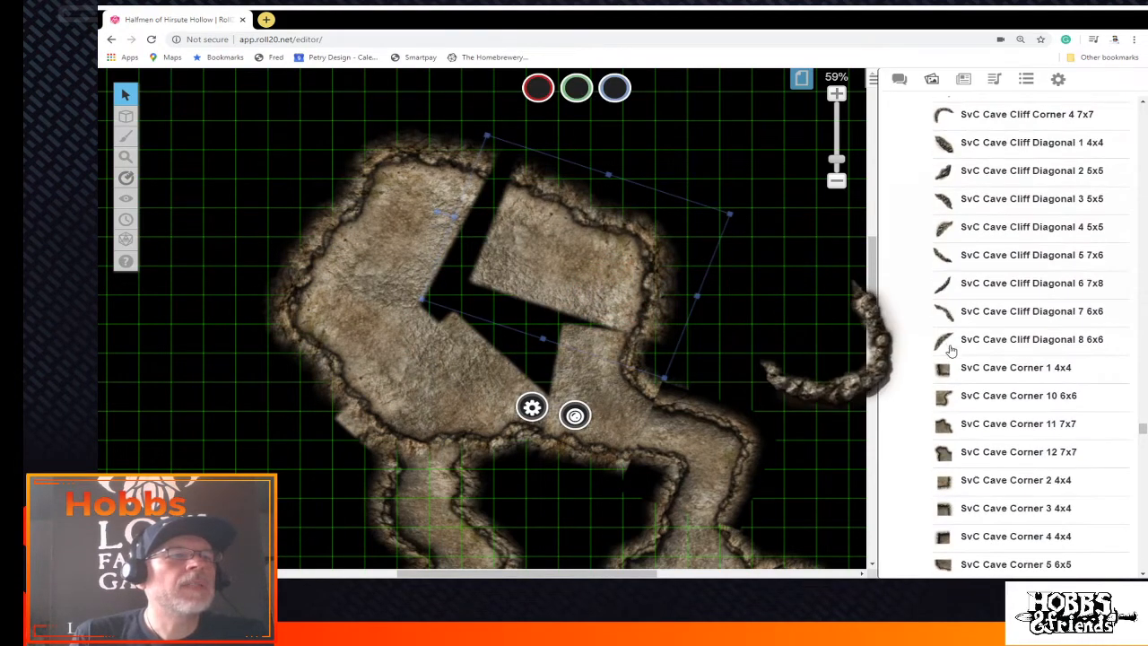
scroll(935, 349, "up", 10)
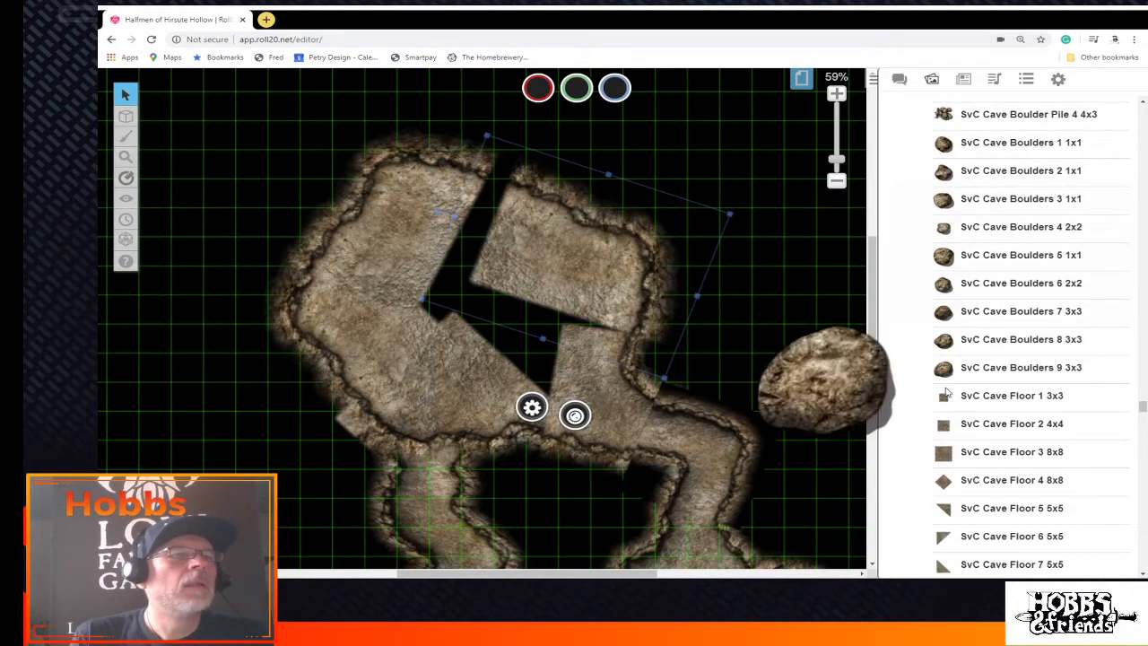
left_click_drag(945, 399, 239, 406)
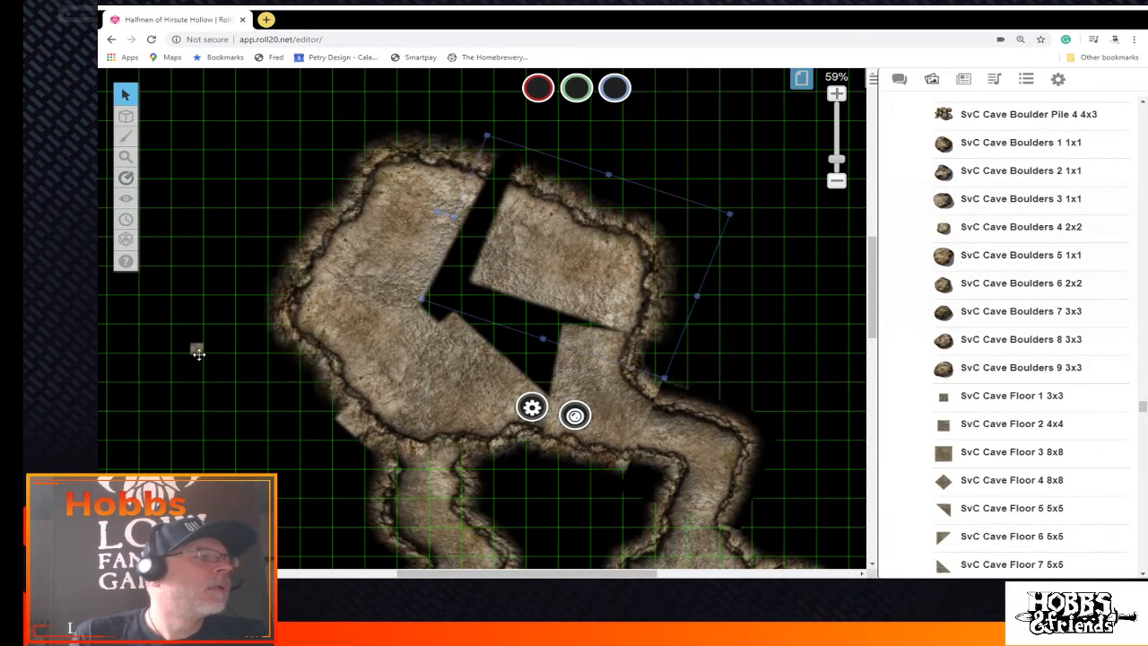
left_click(198, 352)
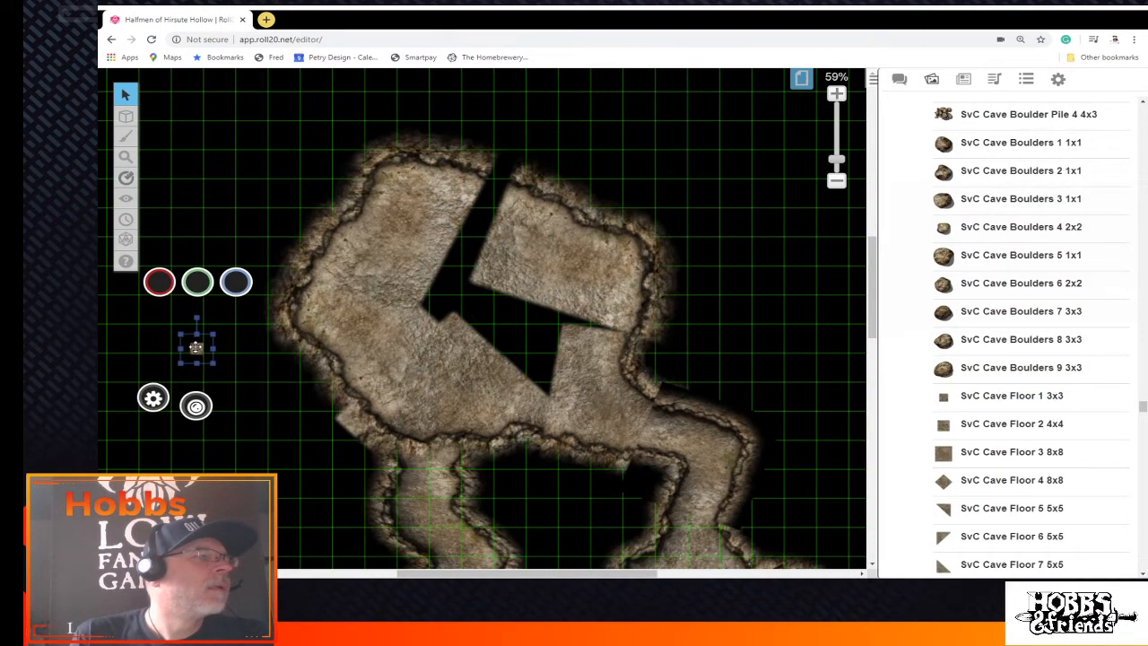
left_click_drag(214, 362, 785, 243)
key("ctrl+c")
key("ctrl+v")
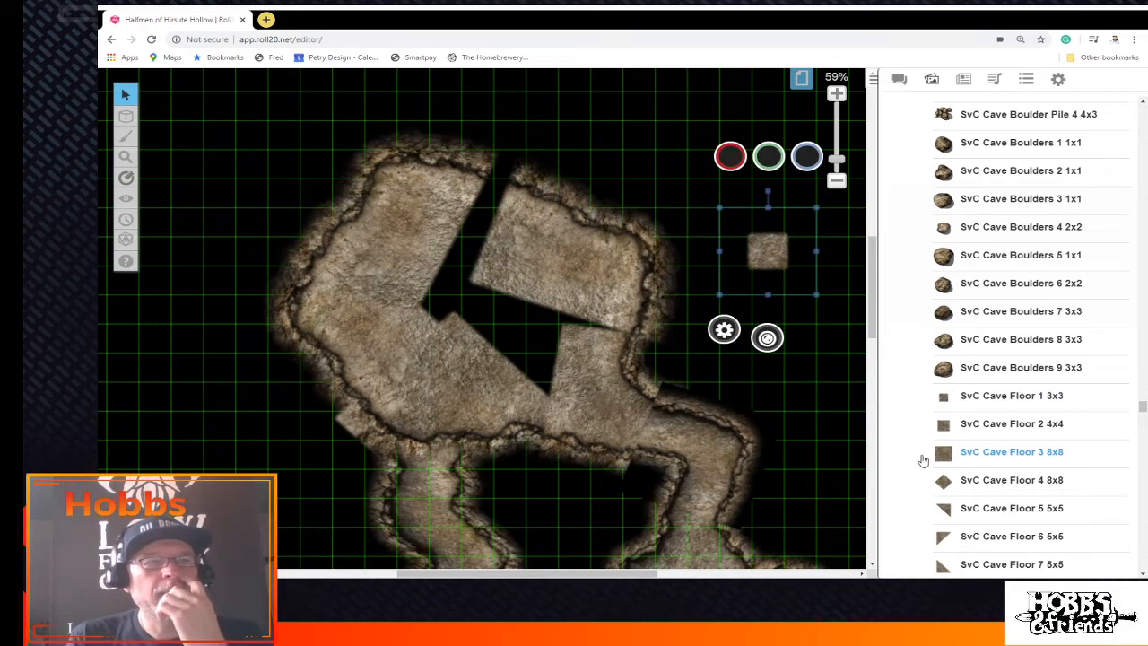
Add SvC Cave Floor 3 8x8, enlarge it, and move it over the black gap in the middle of the northern cave
left_click_drag(942, 452, 340, 467)
left_click(258, 399)
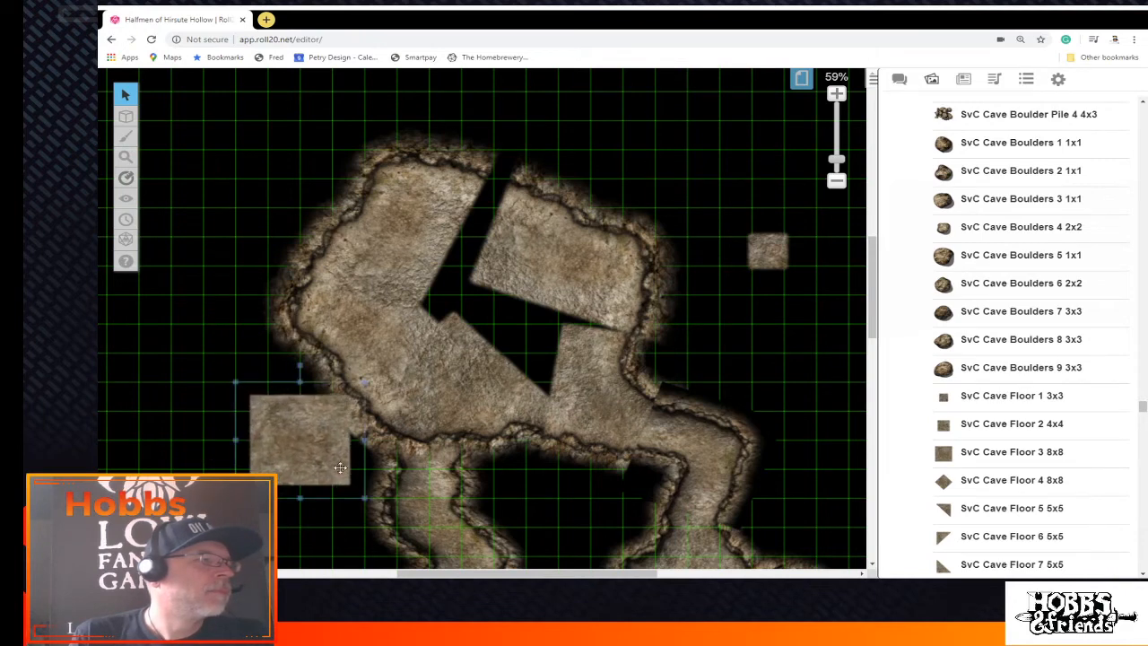
left_click_drag(238, 384, 106, 262)
right_click(141, 220)
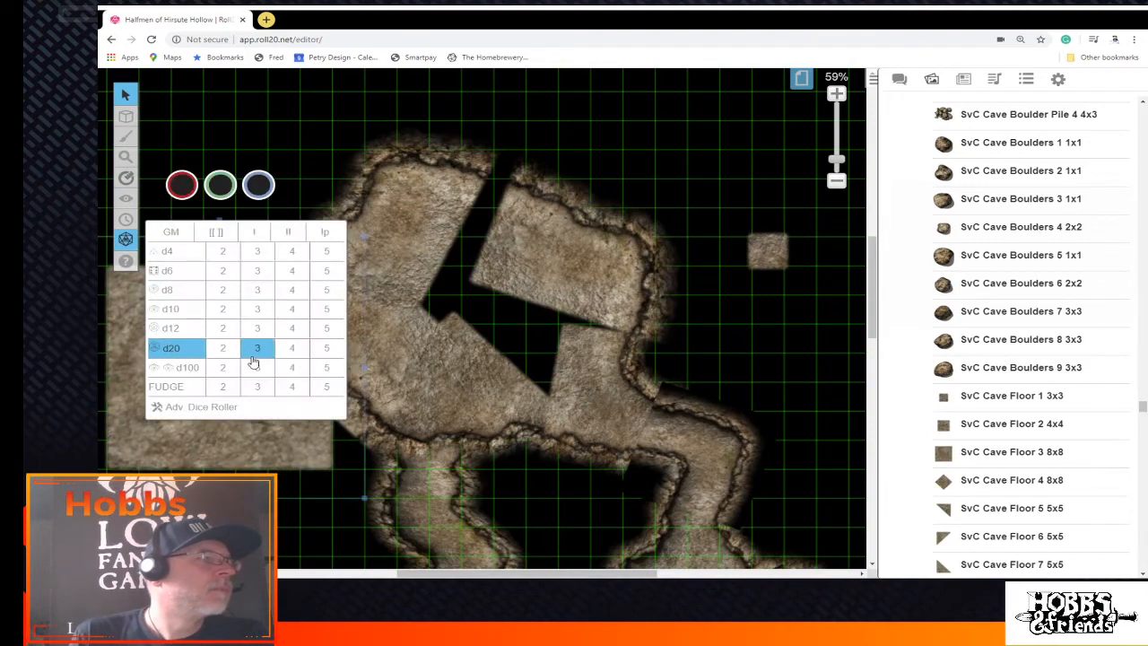
left_click(326, 346)
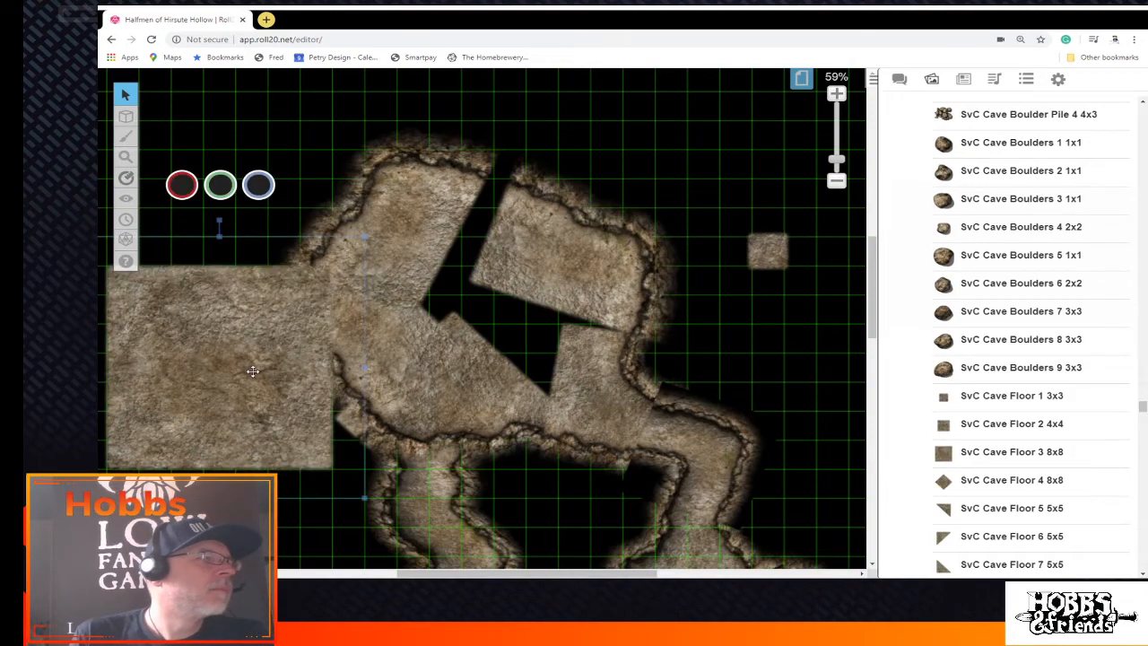
left_click_drag(252, 370, 537, 283)
left_click_drag(532, 278, 520, 271)
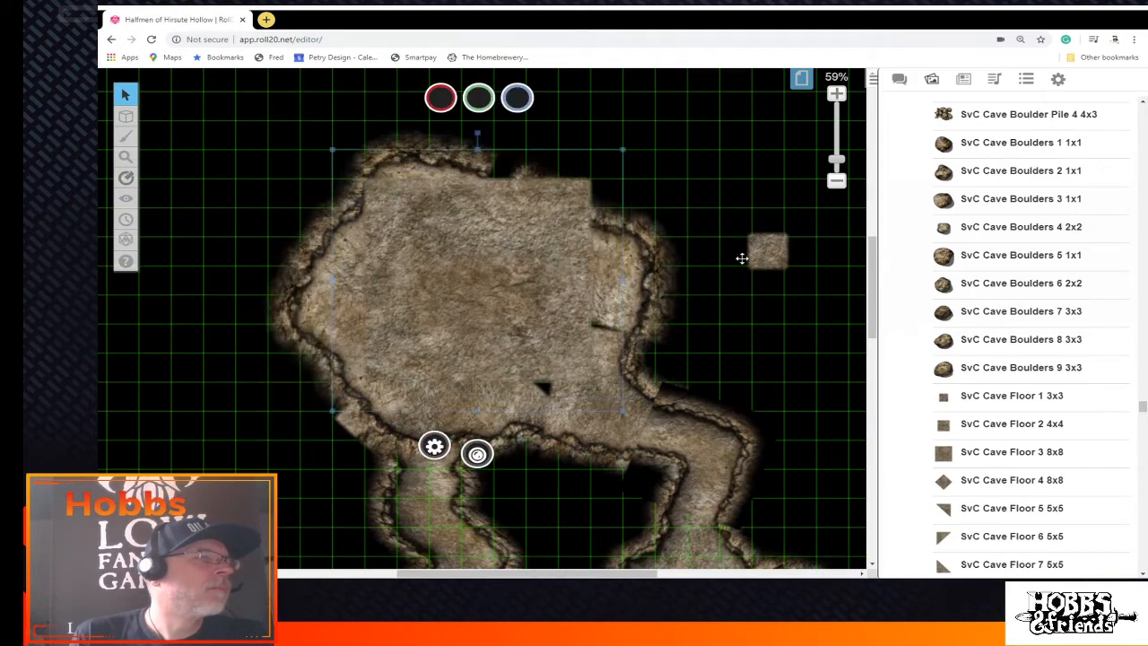
Patch the small remaining gap with a copy of the 3x3 floor tile, and lay a copy of the 8x8 floor over the cave's east side
left_click(741, 260)
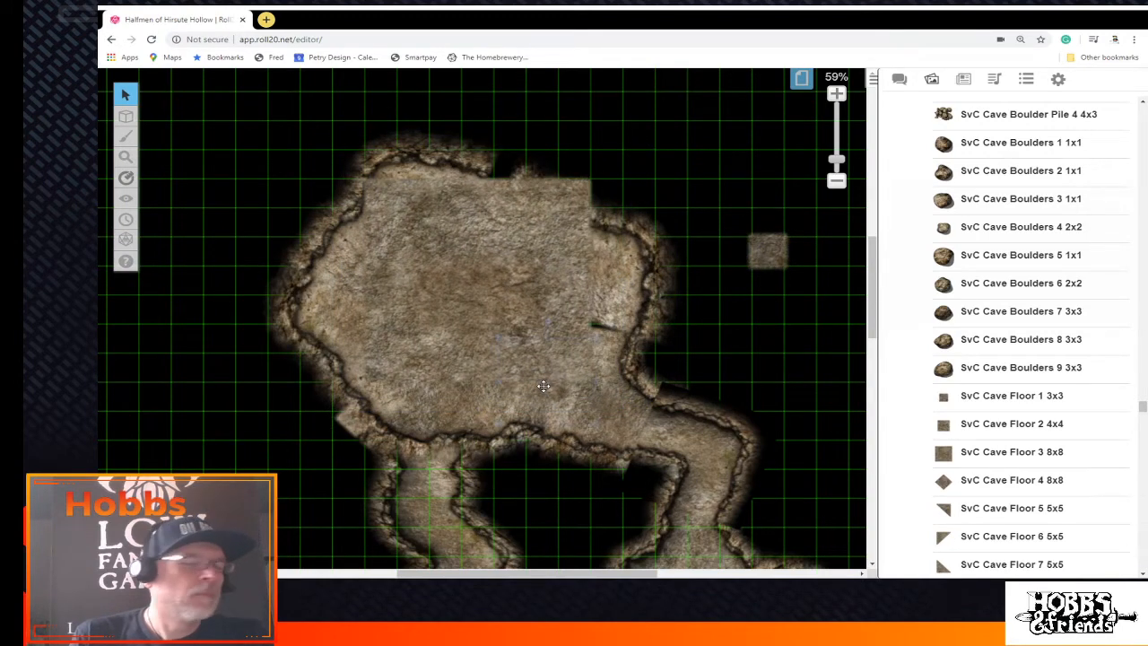
left_click(540, 381)
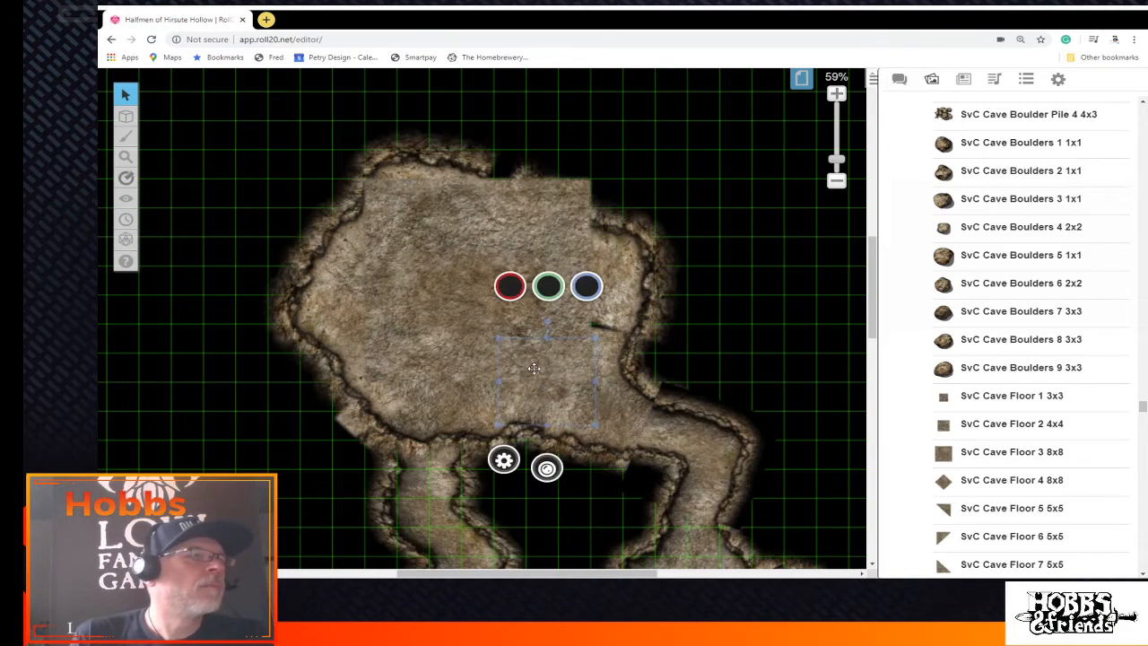
right_click(543, 383)
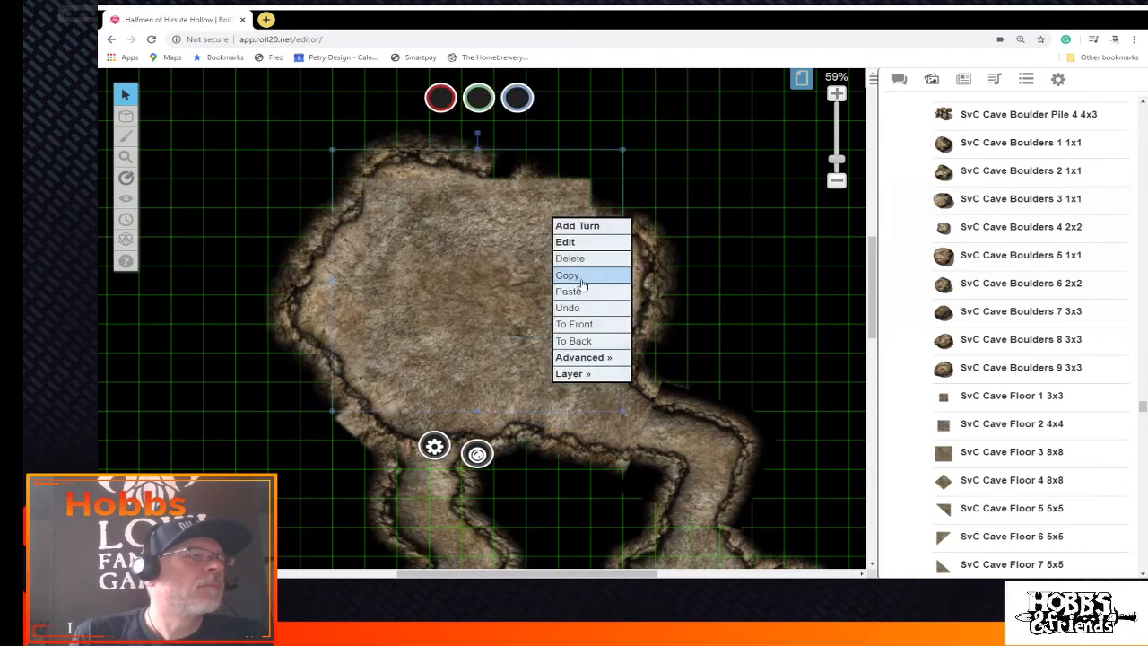
left_click(615, 338)
right_click(604, 330)
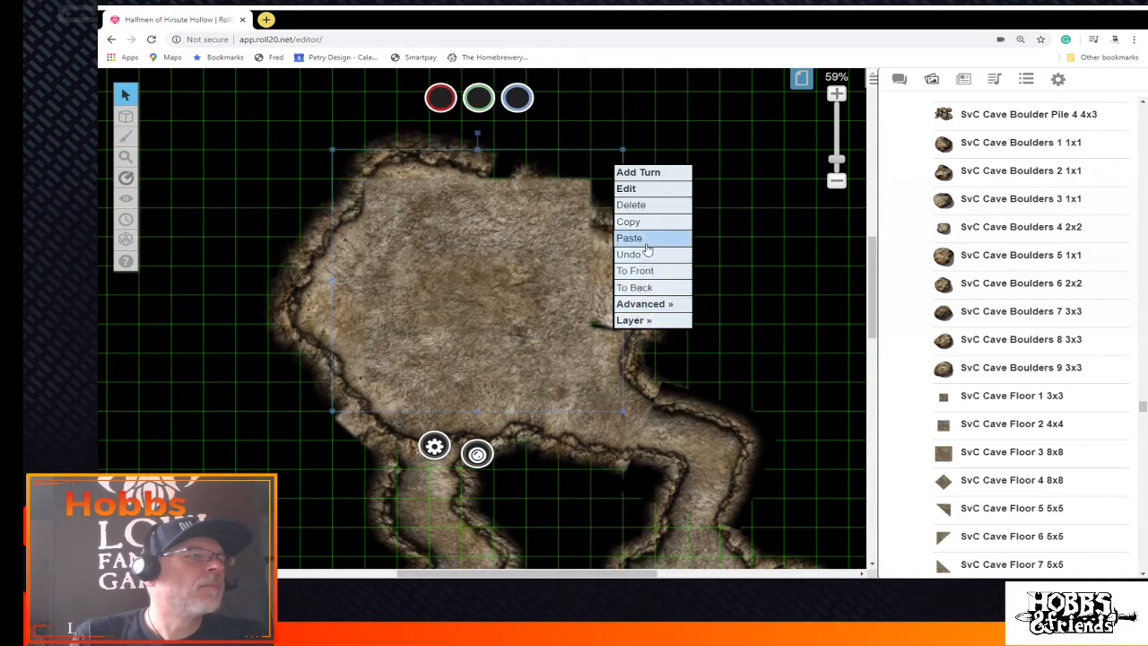
left_click(648, 235)
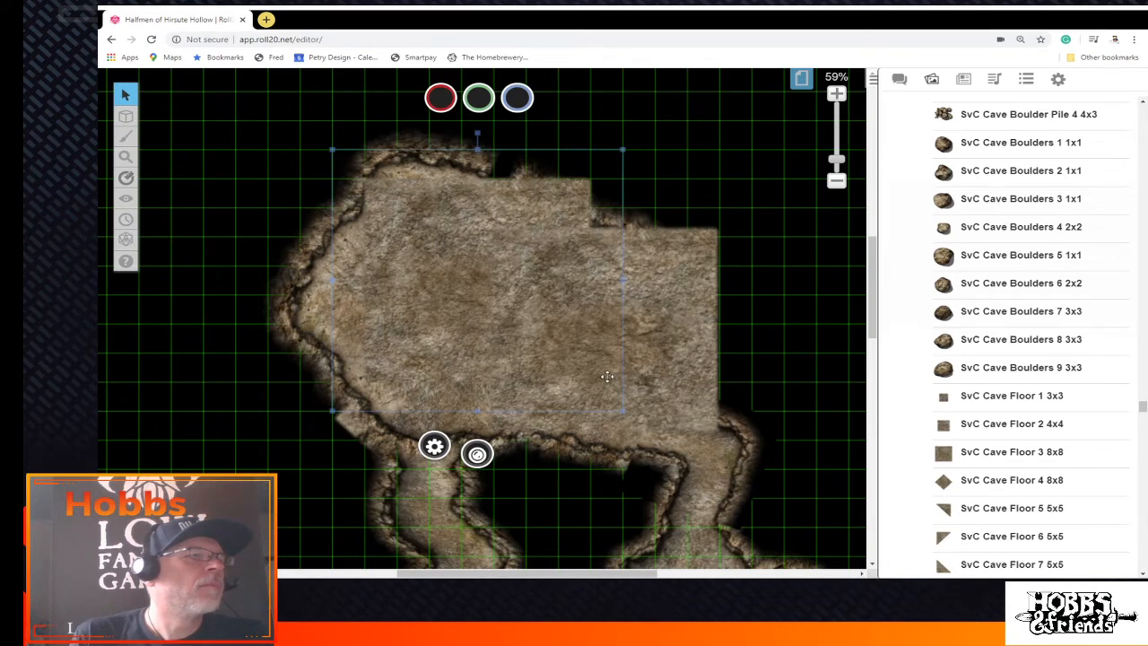
left_click_drag(642, 369, 613, 366)
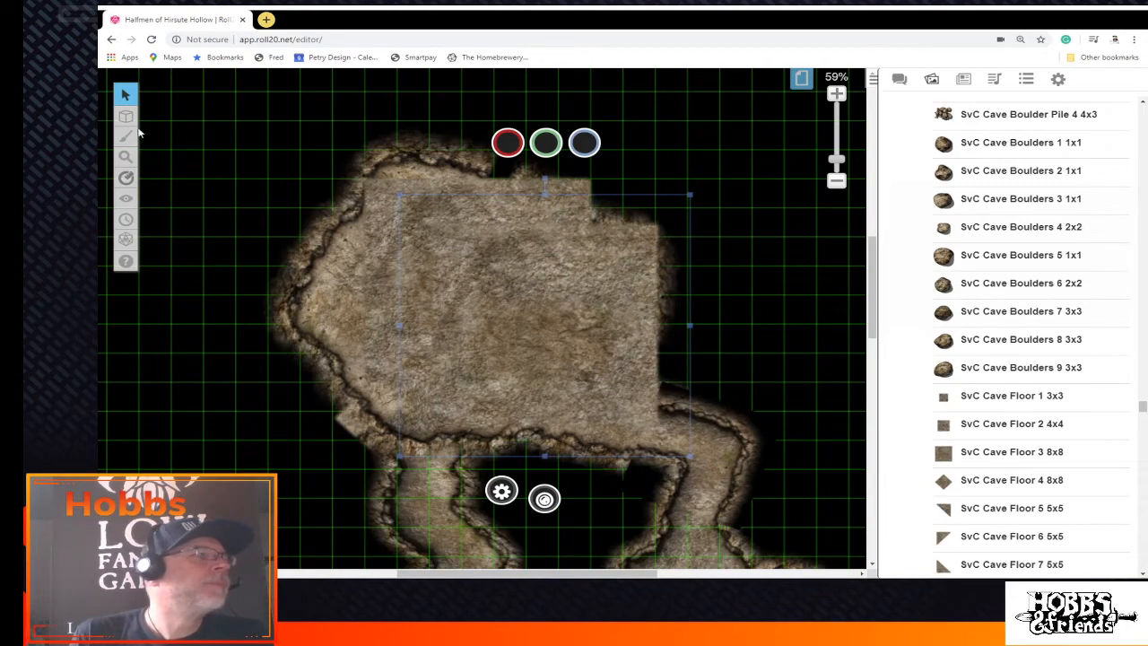
View the Map & Background layer, return to Objects & Tokens, and send all the northern cave tiles to the back
mouse_move(126, 116)
left_click(179, 111)
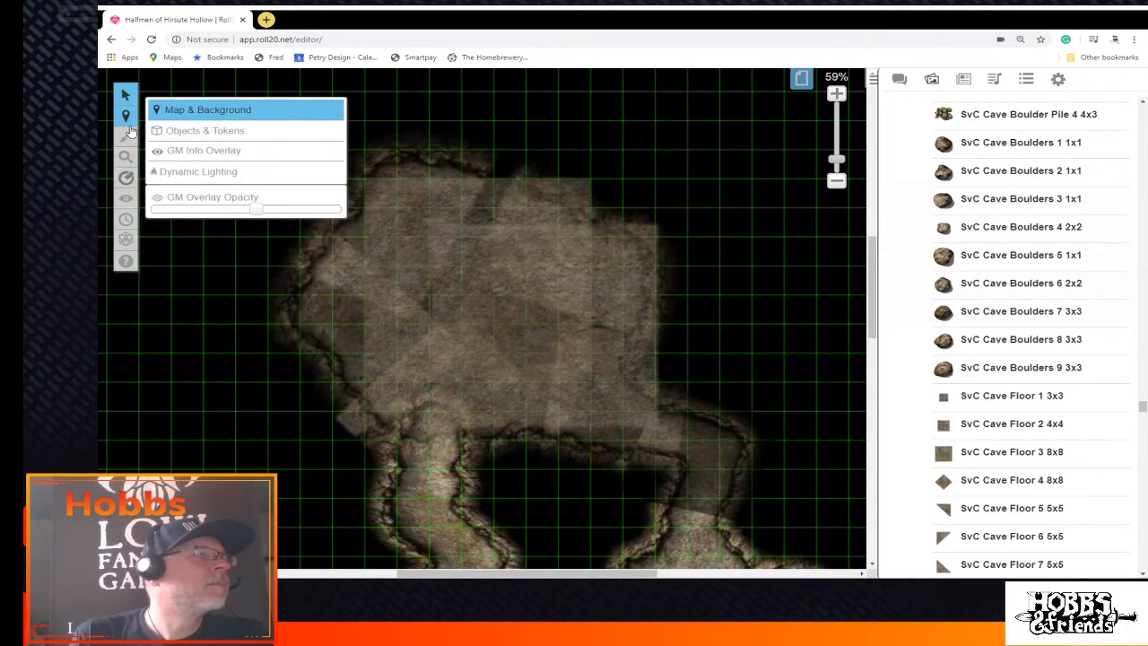
left_click(179, 130)
left_click_drag(269, 139, 820, 450)
right_click(542, 328)
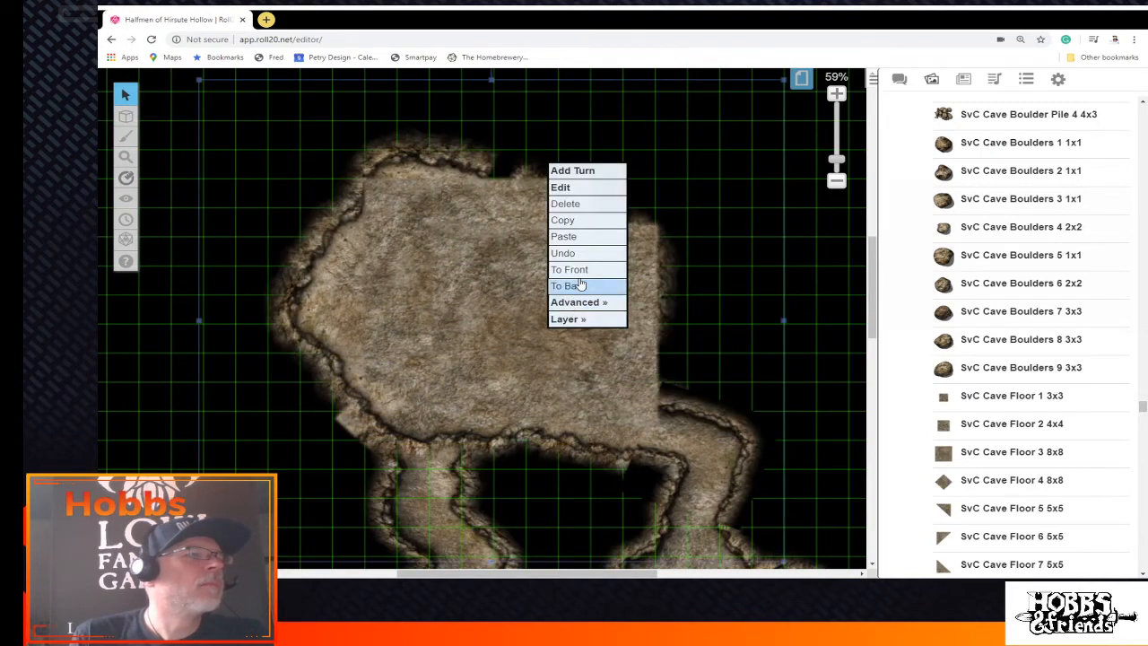
left_click(580, 284)
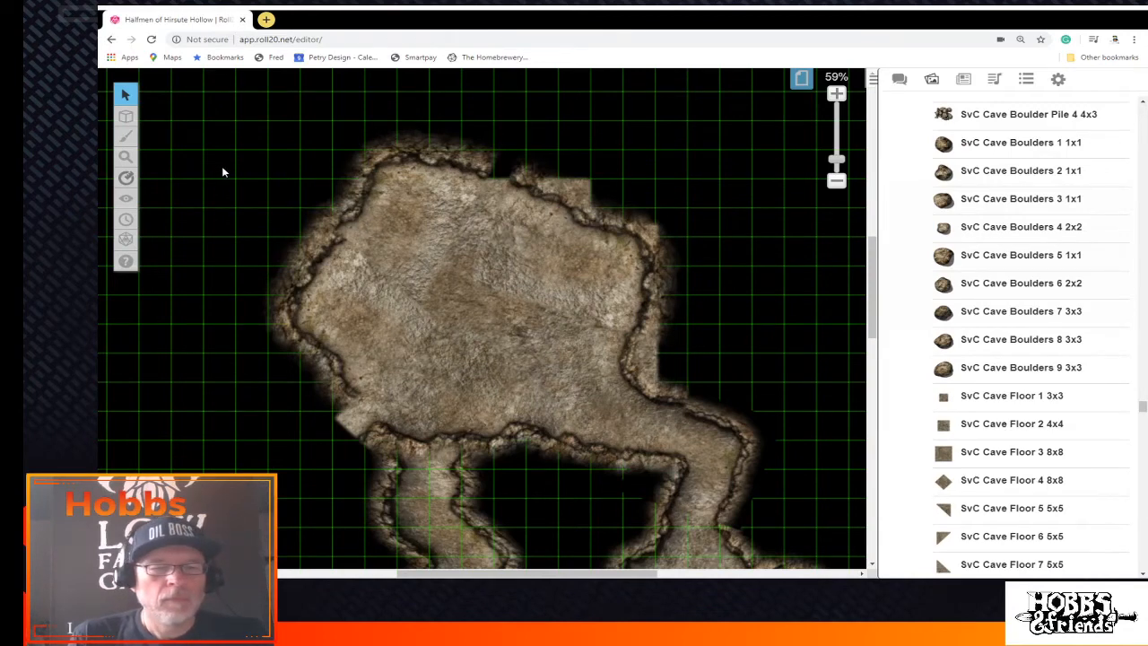
Send the western corner tiles and the diagonal tile to the back so the cave's southwest wall is continuous
left_click_drag(225, 146, 310, 229)
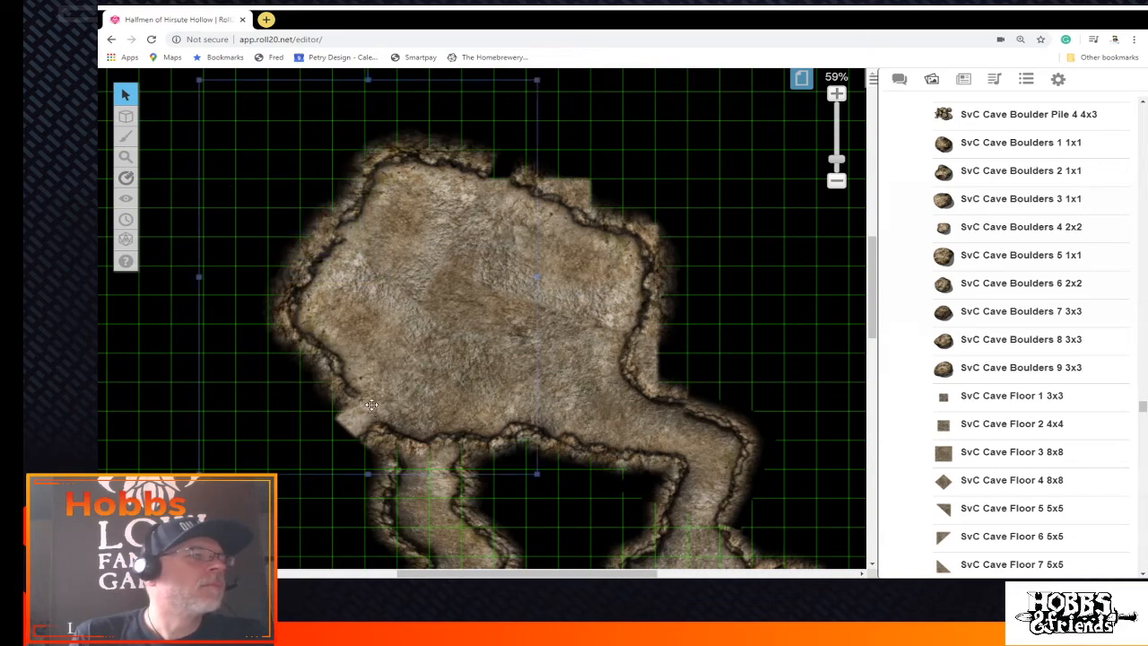
right_click(371, 405)
left_click(430, 352)
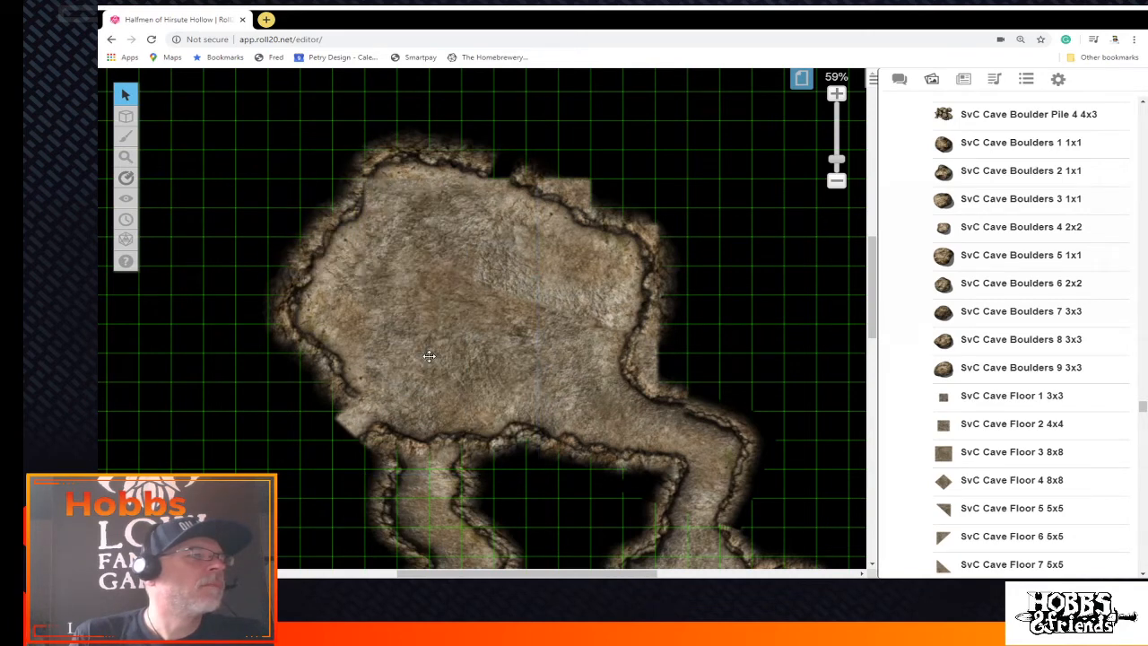
left_click(390, 416)
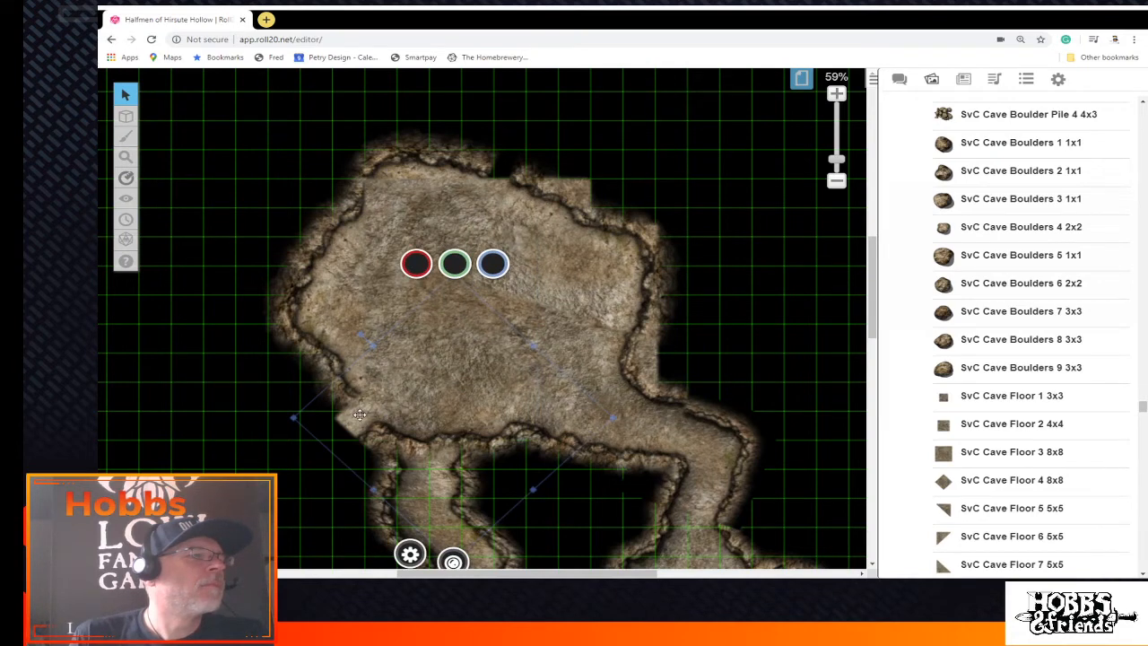
left_click(395, 345)
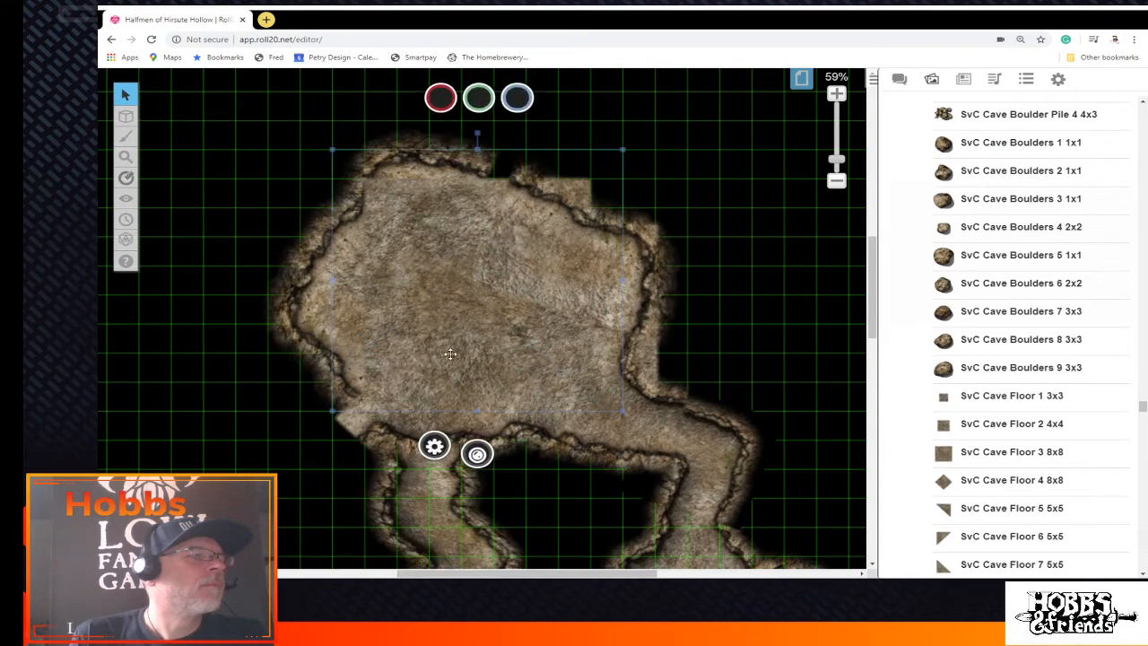
right_click(456, 191)
left_click(495, 315)
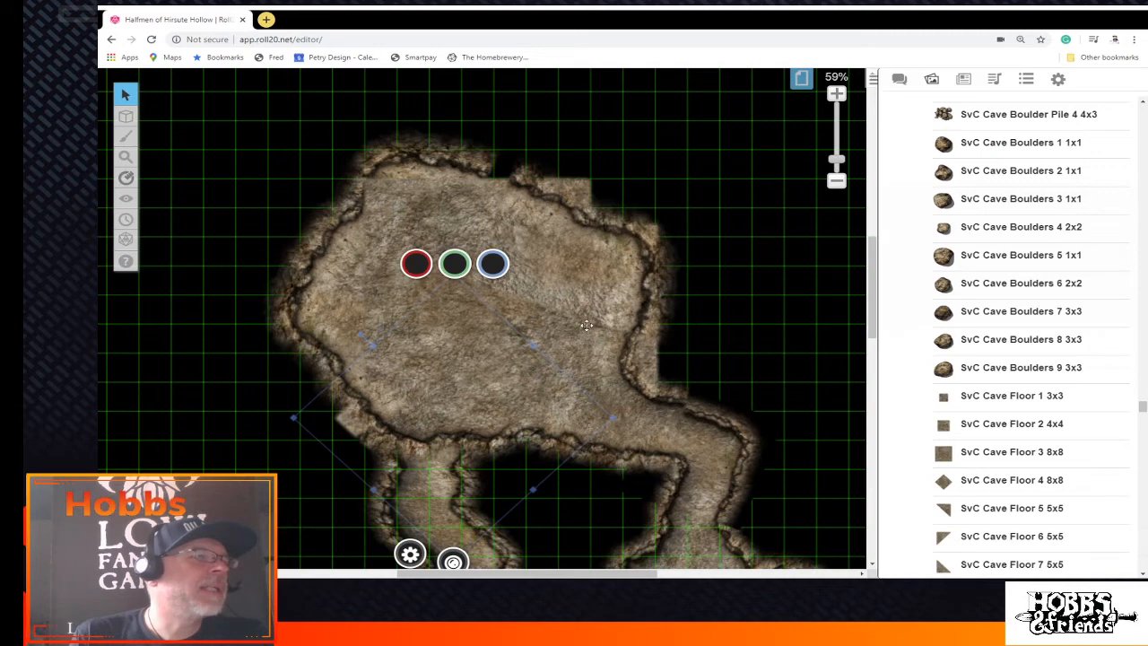
Select all the northern cave tiles and move them to the Map Layer
mouse_move(125, 116)
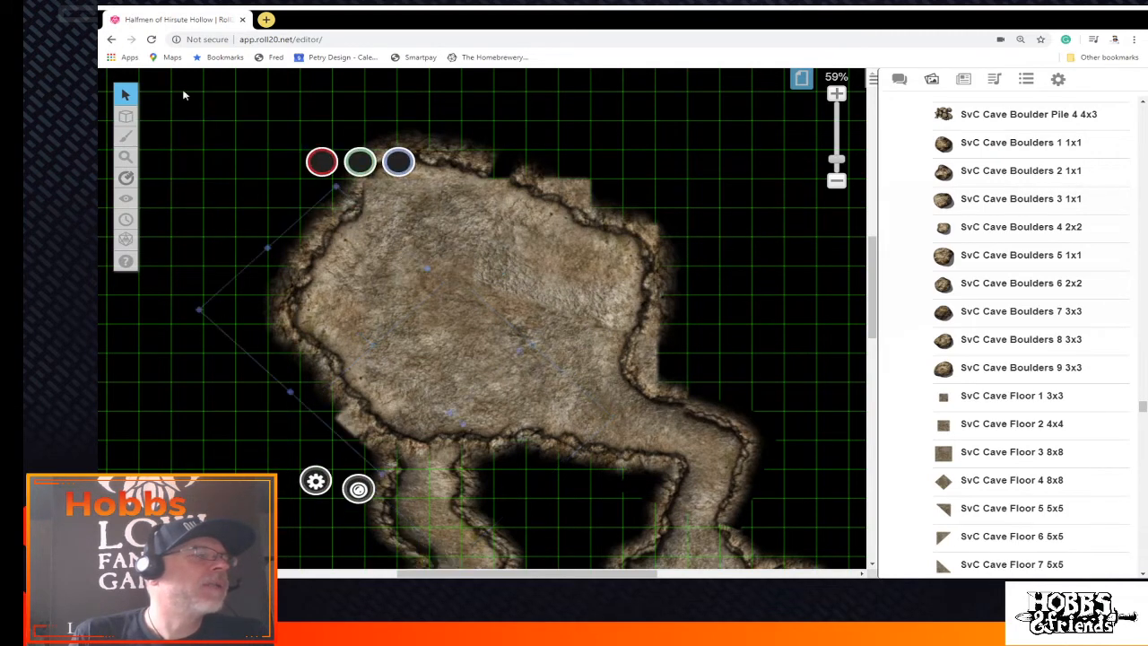
left_click_drag(185, 90, 779, 477)
right_click(518, 148)
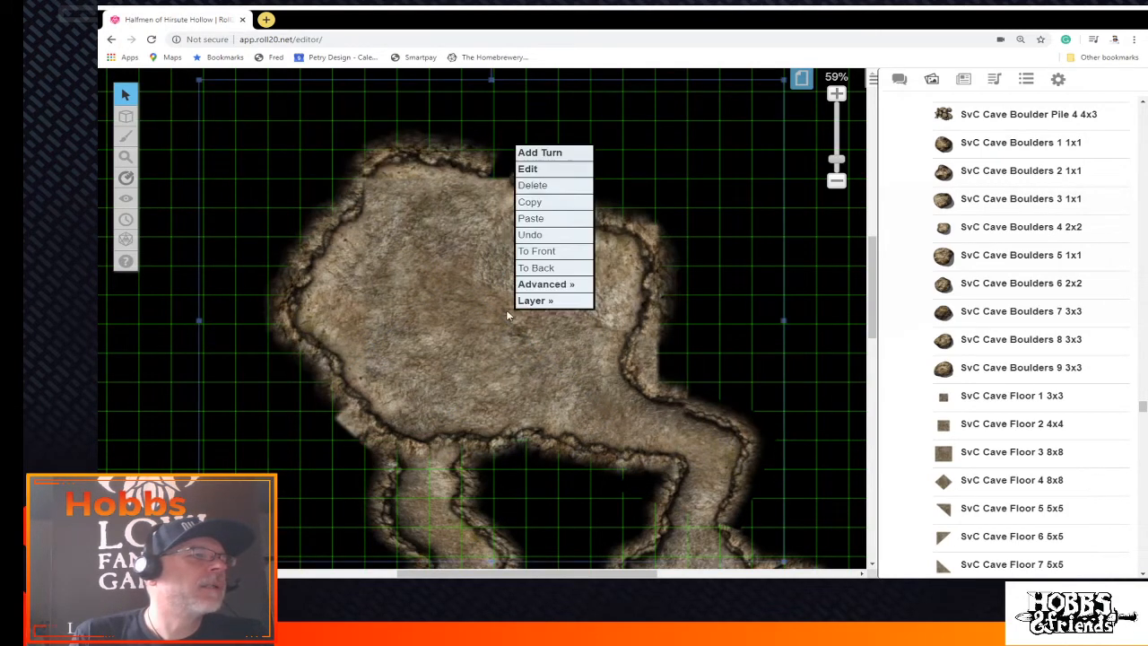
mouse_move(570, 310)
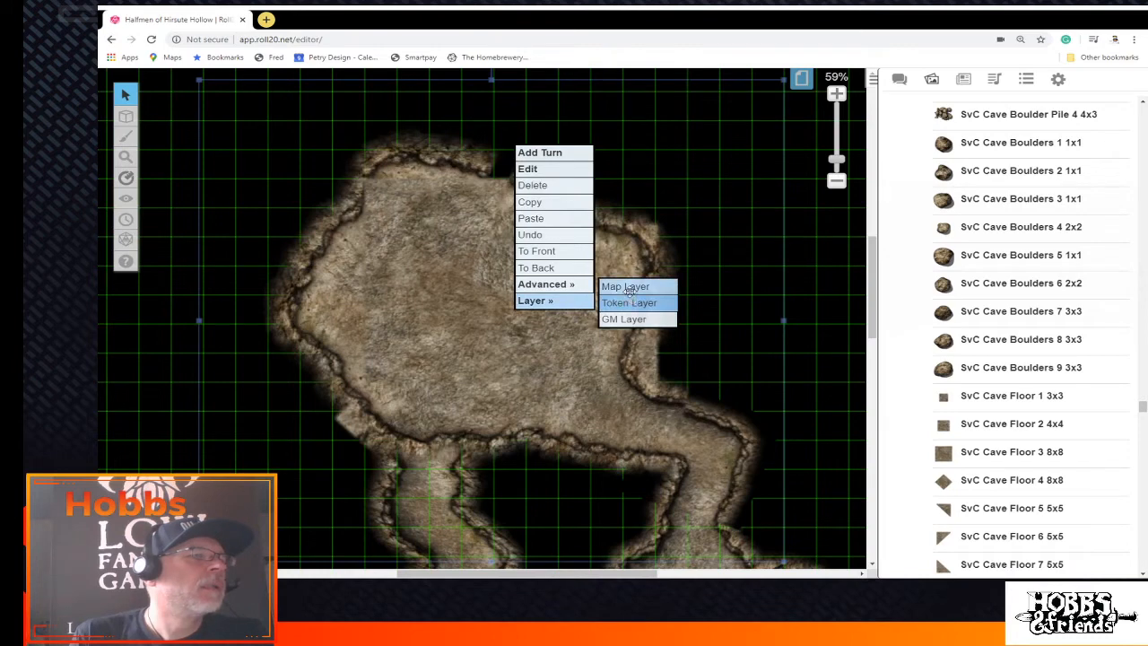
left_click(629, 287)
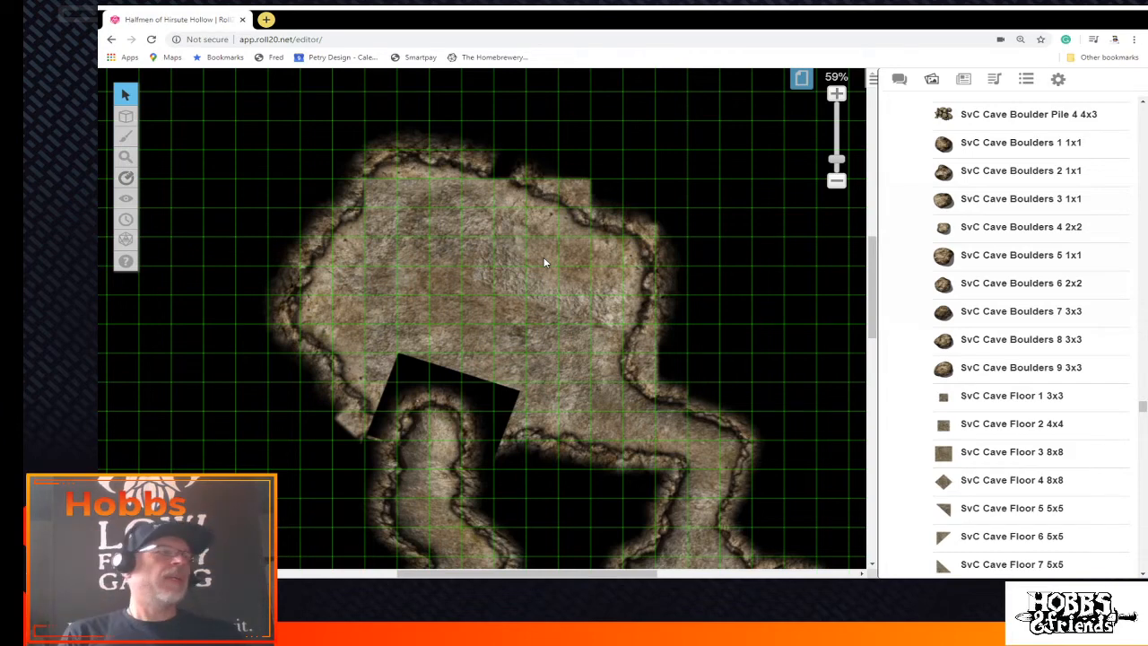
On the Map & Background layer, delete the rotated dead-end tile that caps the tunnel below the northern cave's south wall
mouse_move(126, 115)
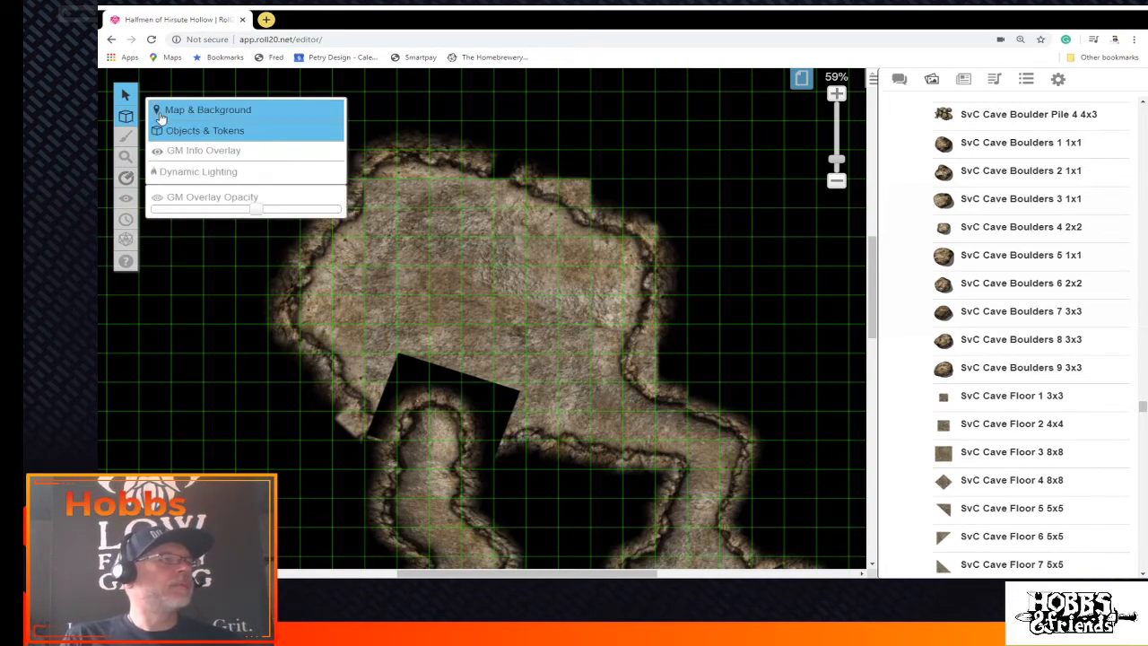
left_click(163, 112)
right_click(443, 427)
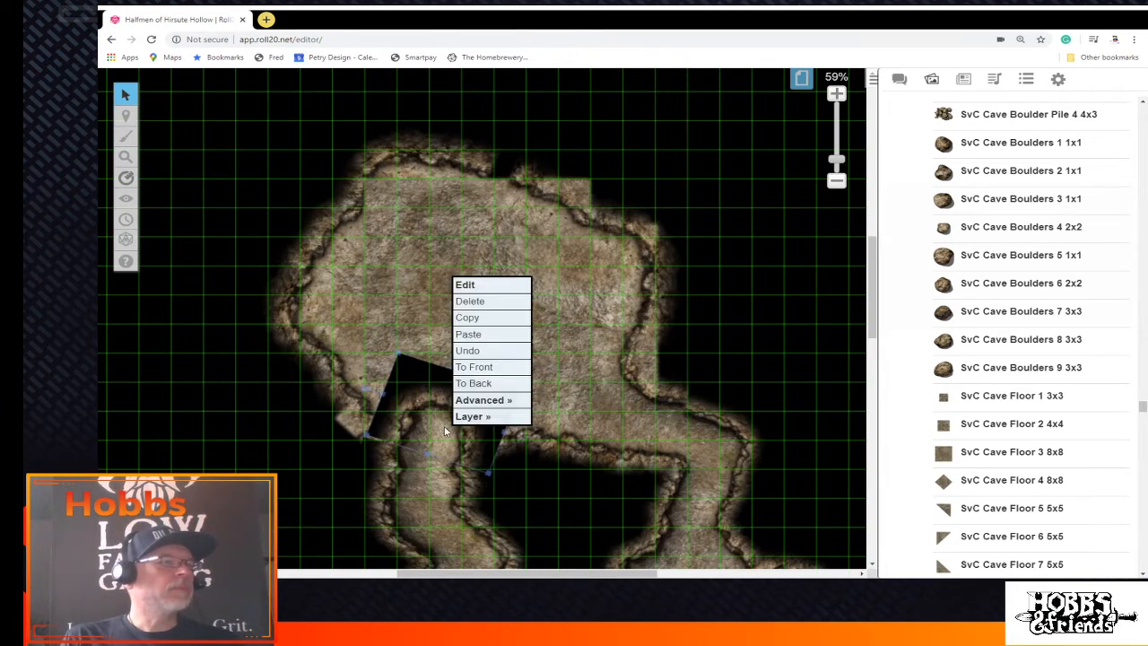
mouse_move(473, 417)
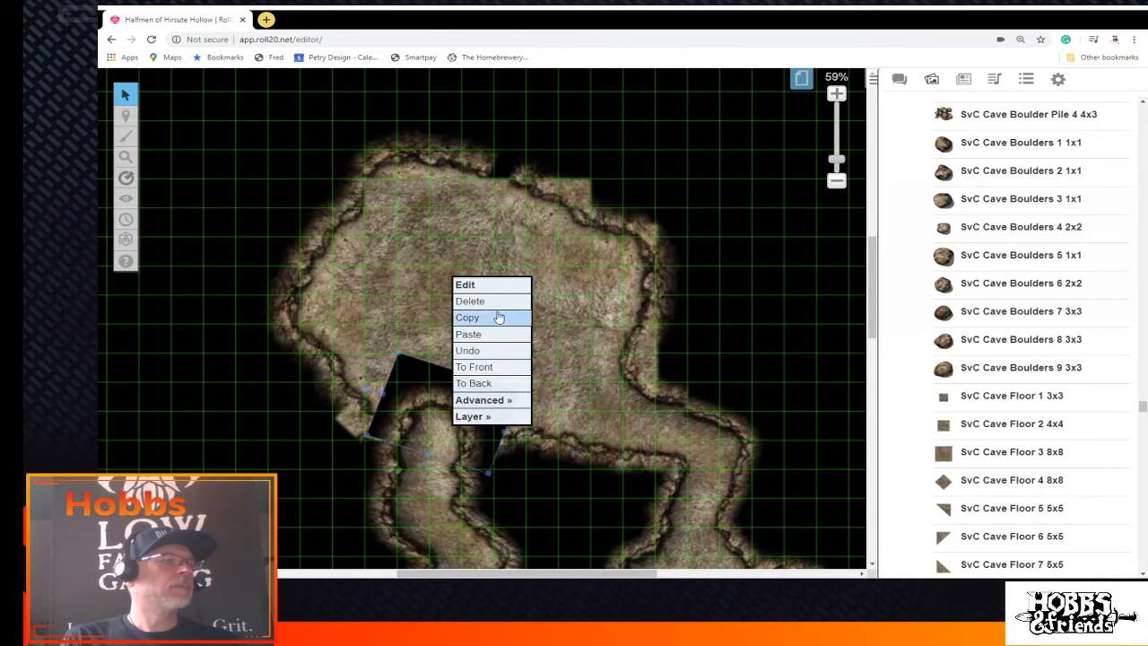
left_click(500, 309)
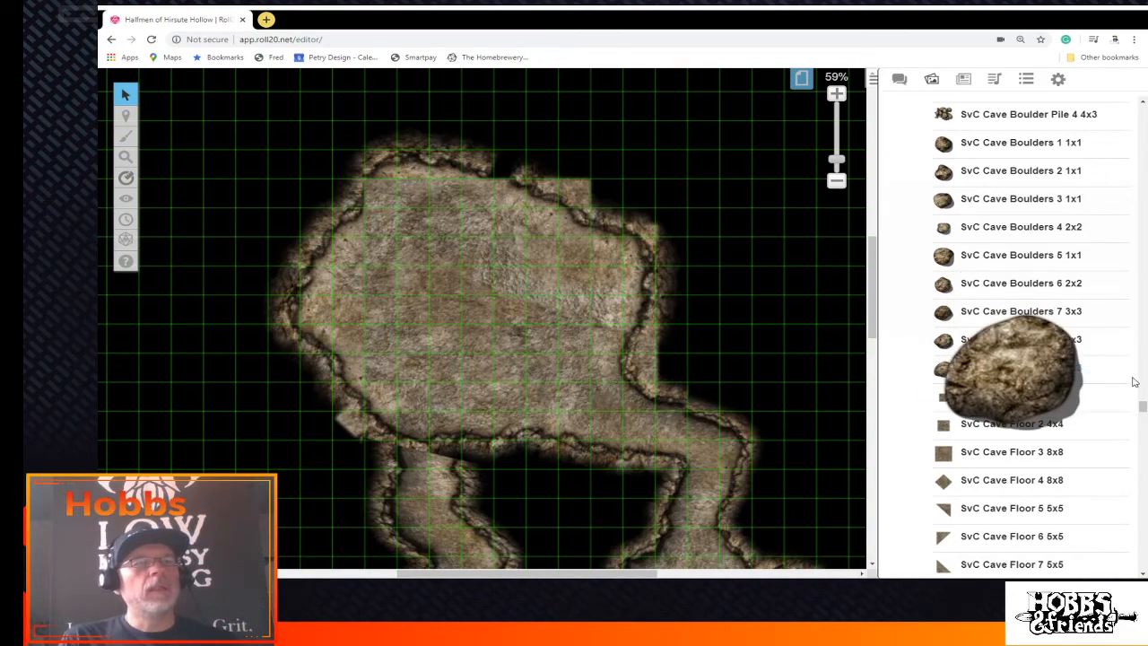
Find the upward-facing SvCCS Overlay Tunnel Connector and place it on the floor near the northern cave's southwest wall
left_click_drag(1142, 406, 1142, 232)
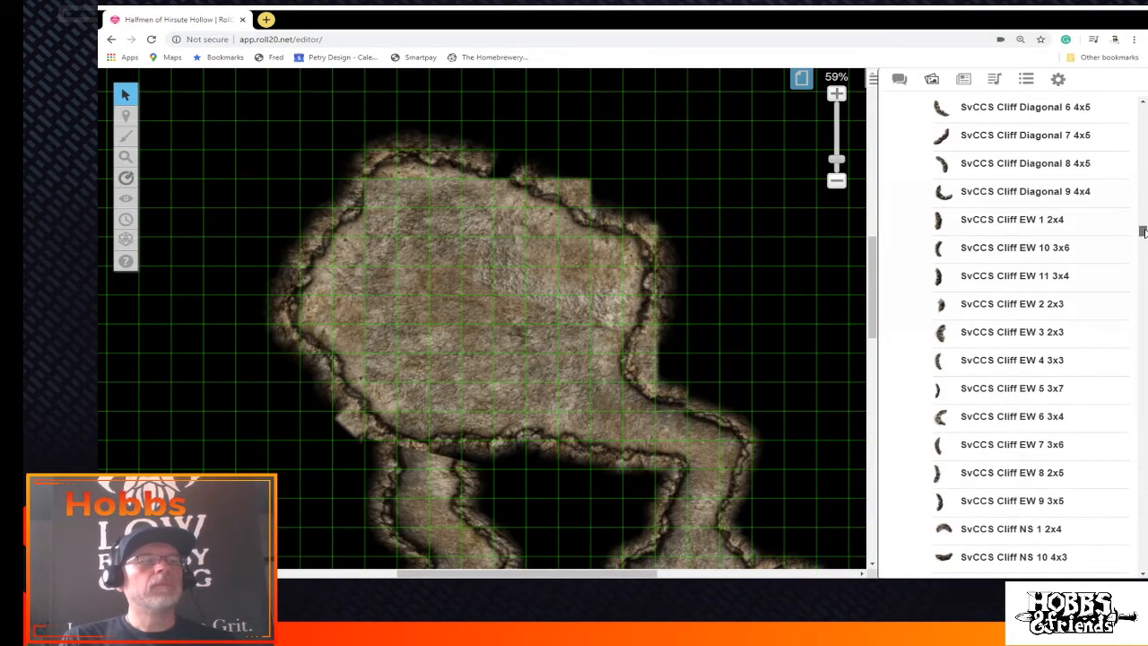
left_click_drag(1143, 232, 1142, 388)
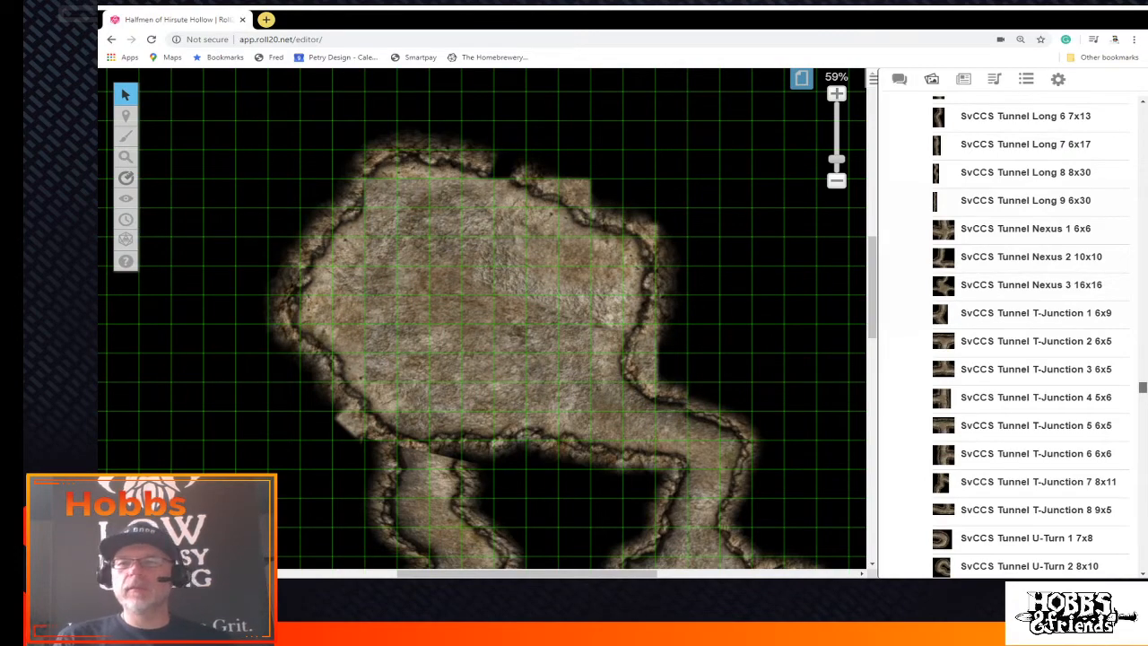
left_click_drag(1142, 387, 1142, 403)
scroll(1022, 341, "up", 1)
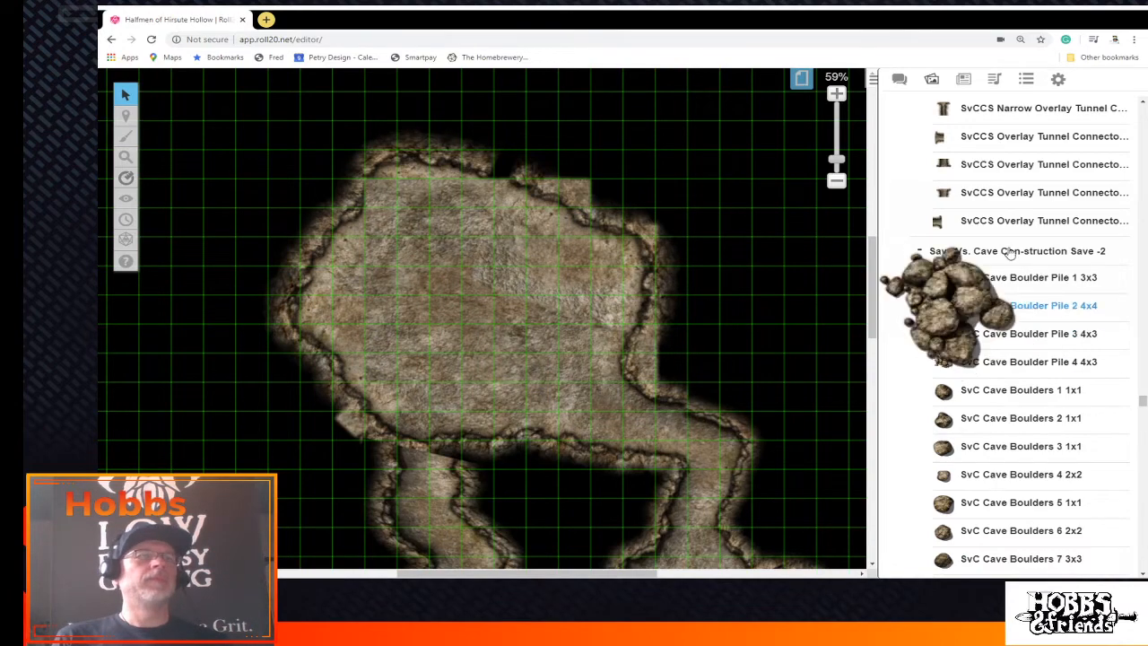
mouse_move(943, 168)
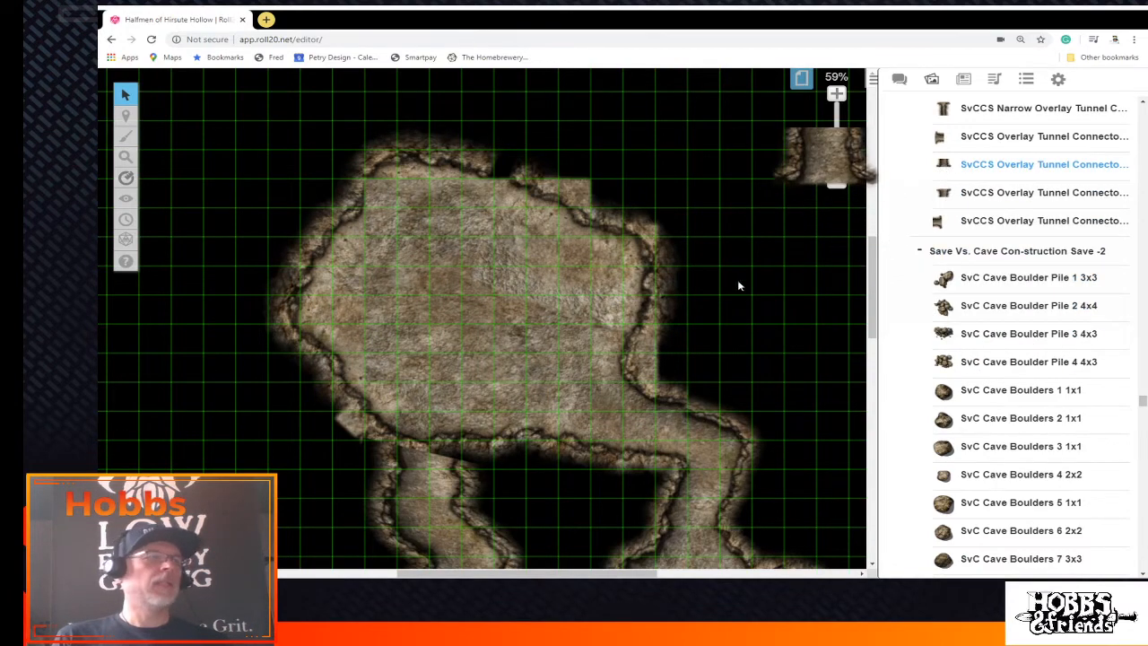
left_click_drag(739, 285, 418, 392)
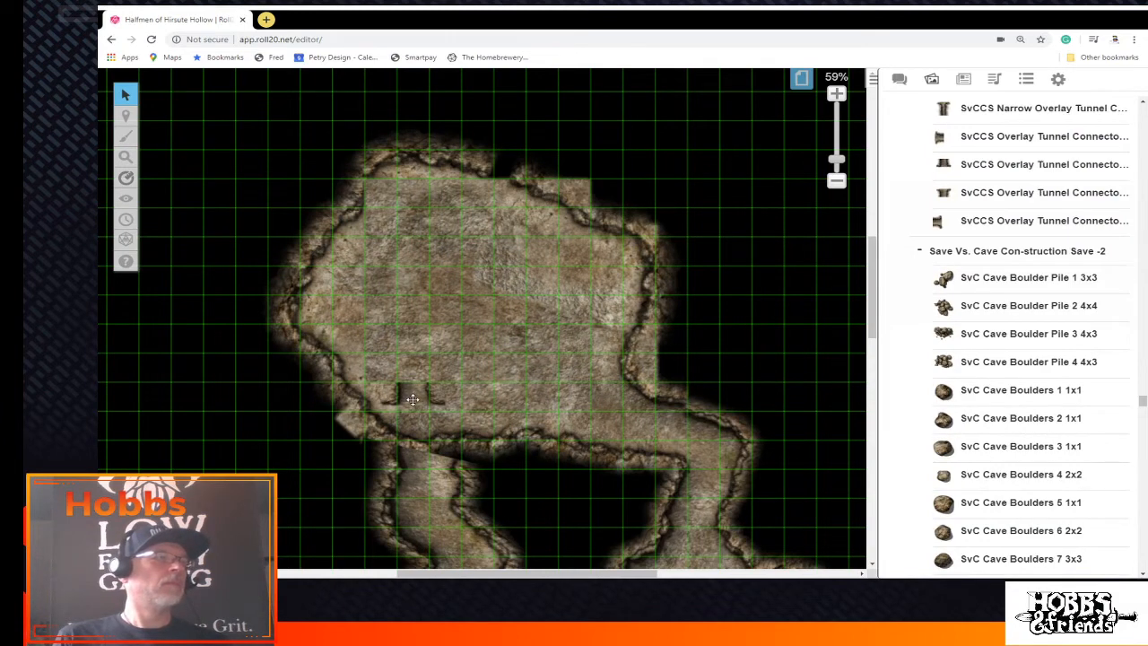
Move the overlay tunnel connector to the Token Layer and switch to the Objects & Tokens layer
right_click(411, 400)
mouse_move(456, 389)
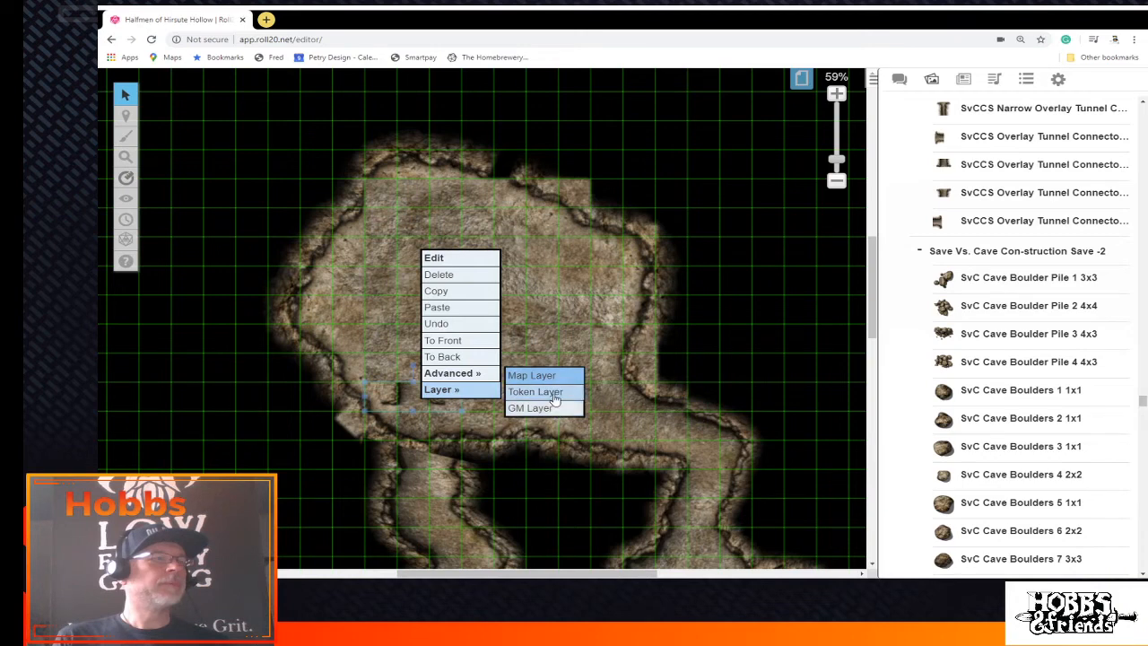
left_click(554, 395)
mouse_move(125, 114)
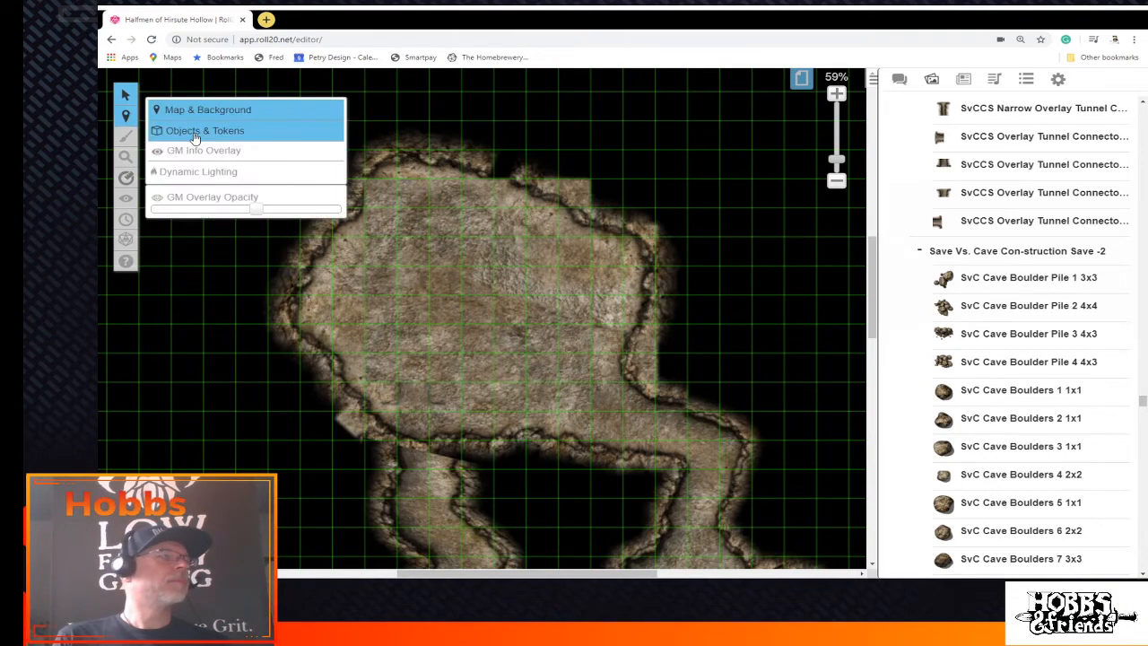
left_click(210, 148)
Move the connector over the south wall where the tunnel meets the cave, enlarge it, and line it up with the tunnel
left_click_drag(435, 416, 457, 451)
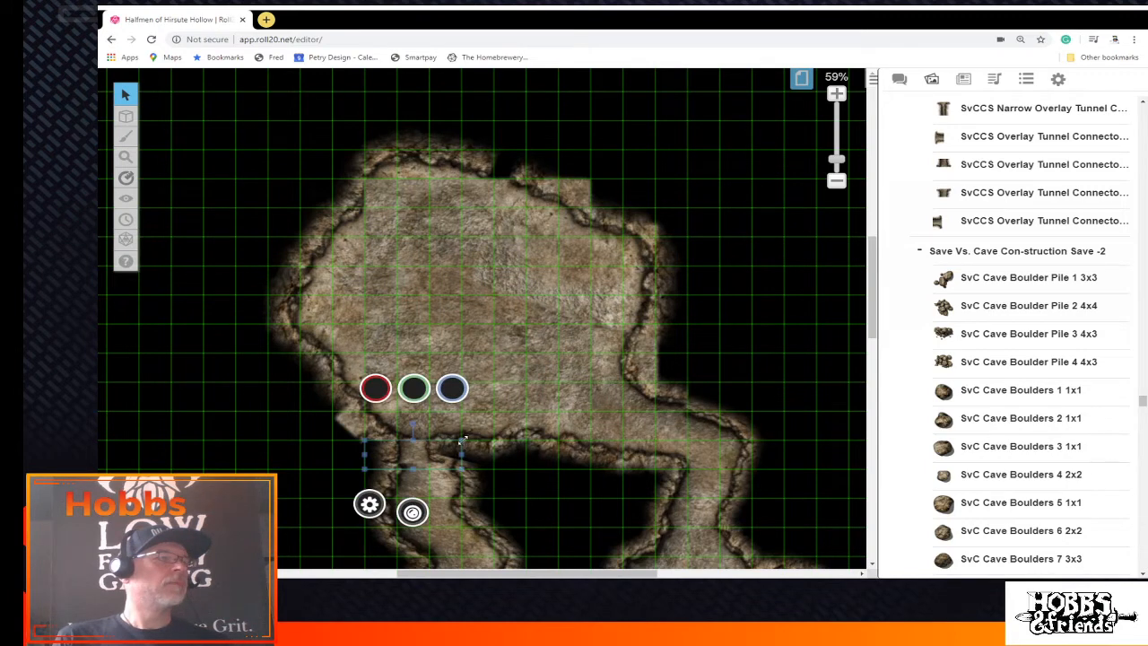
left_click(491, 410)
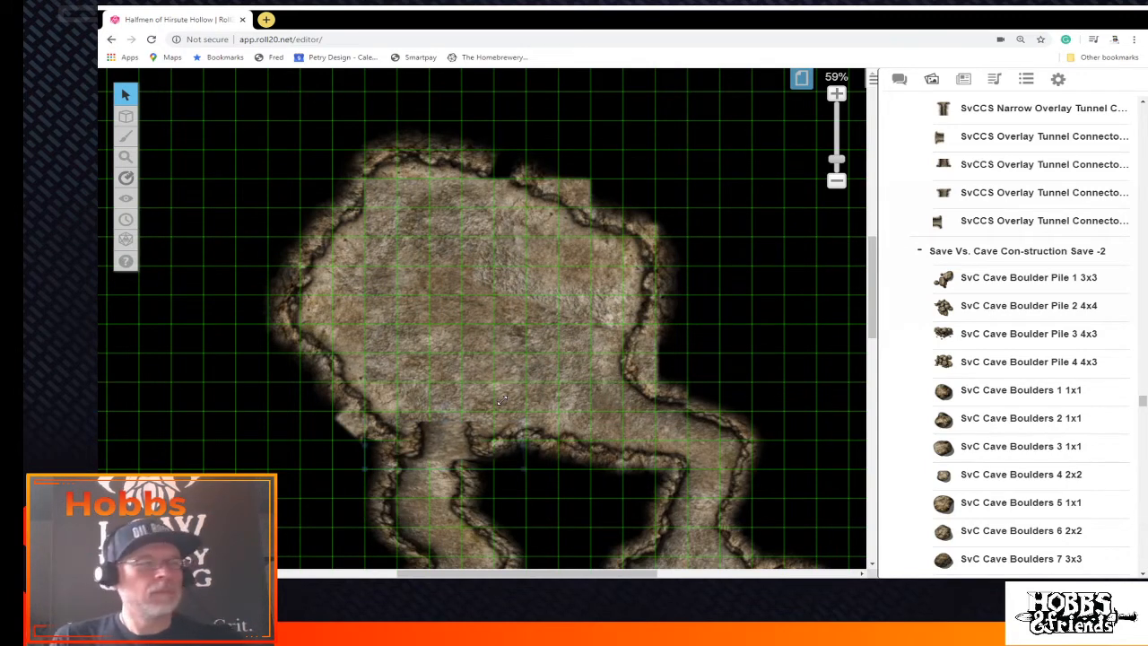
left_click(484, 444)
left_click_drag(408, 439, 380, 439)
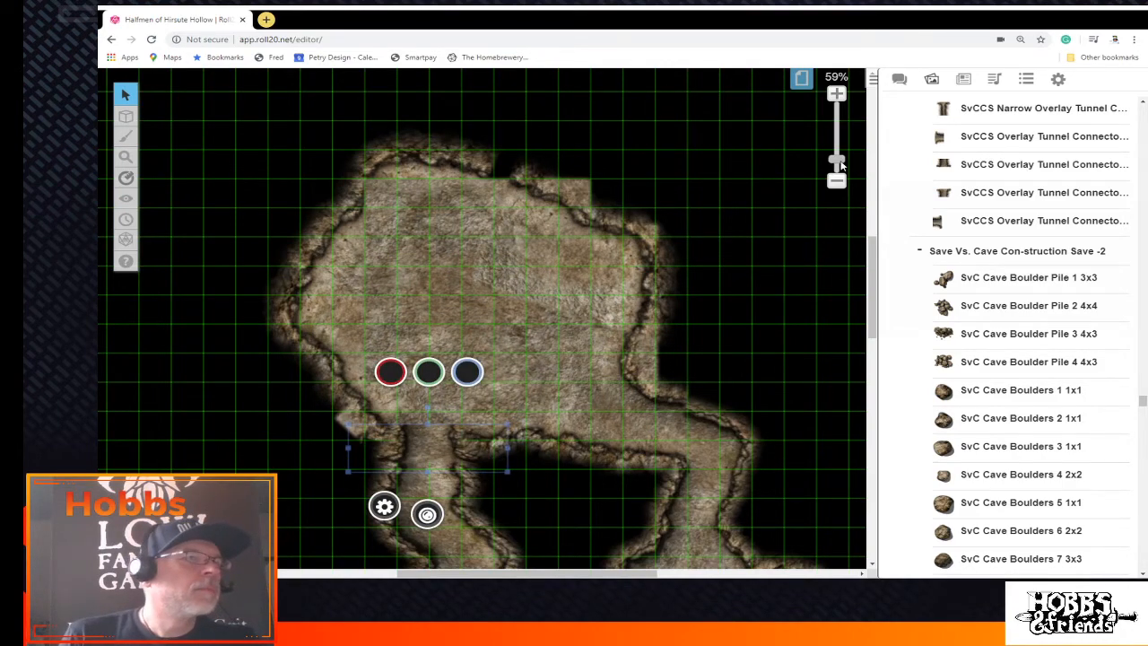
Shift the connector slightly south and stretch its lower edge down so its walls blend into the tunnel
scroll(580, 310, "up", 5)
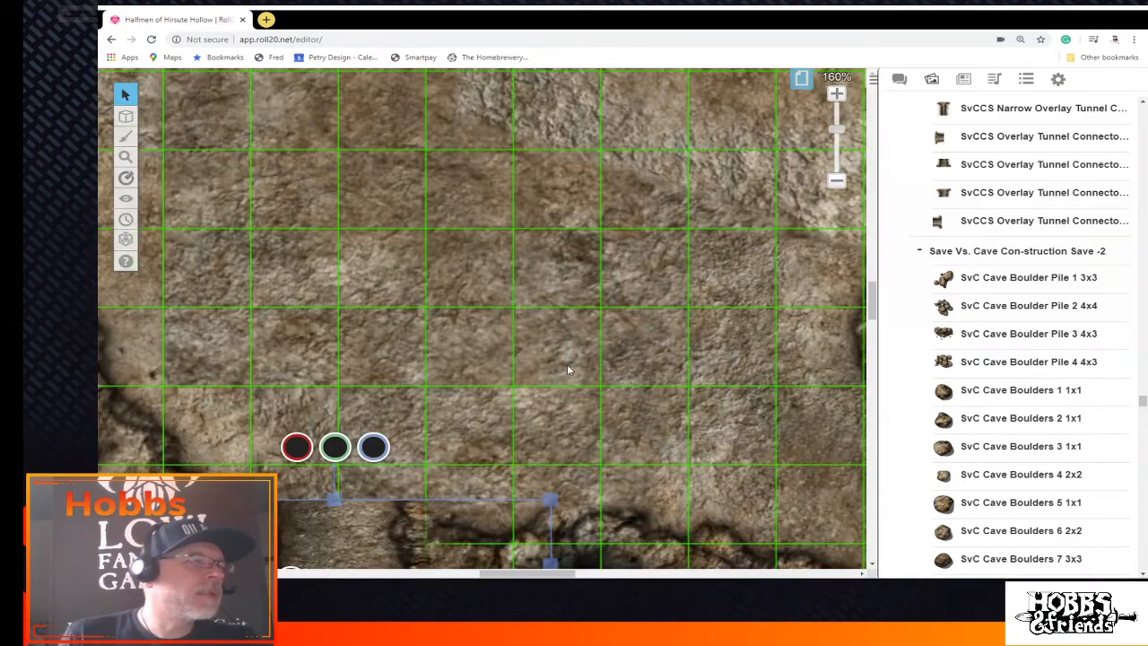
scroll(567, 364, "down", 2)
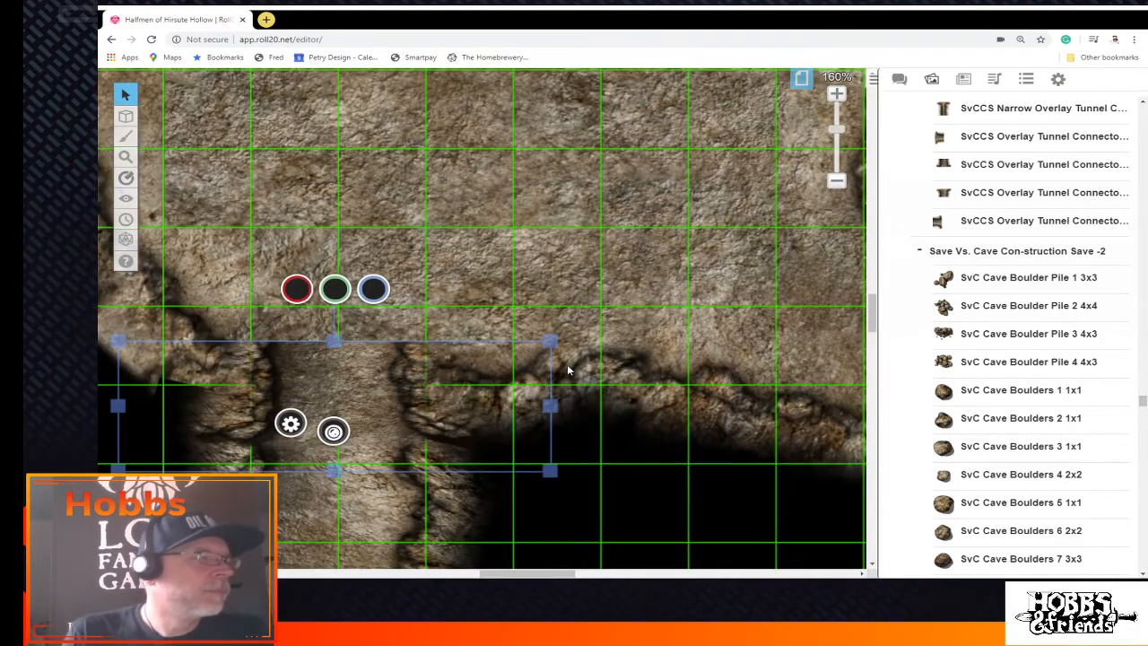
left_click_drag(449, 411, 420, 432)
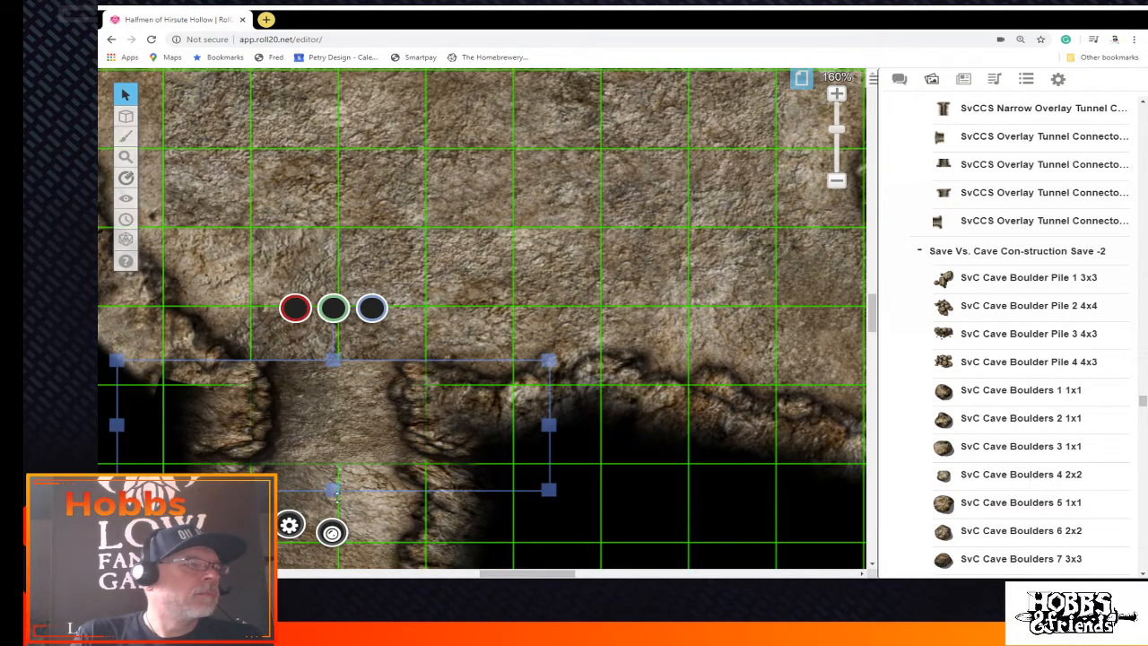
left_click_drag(334, 492, 334, 519)
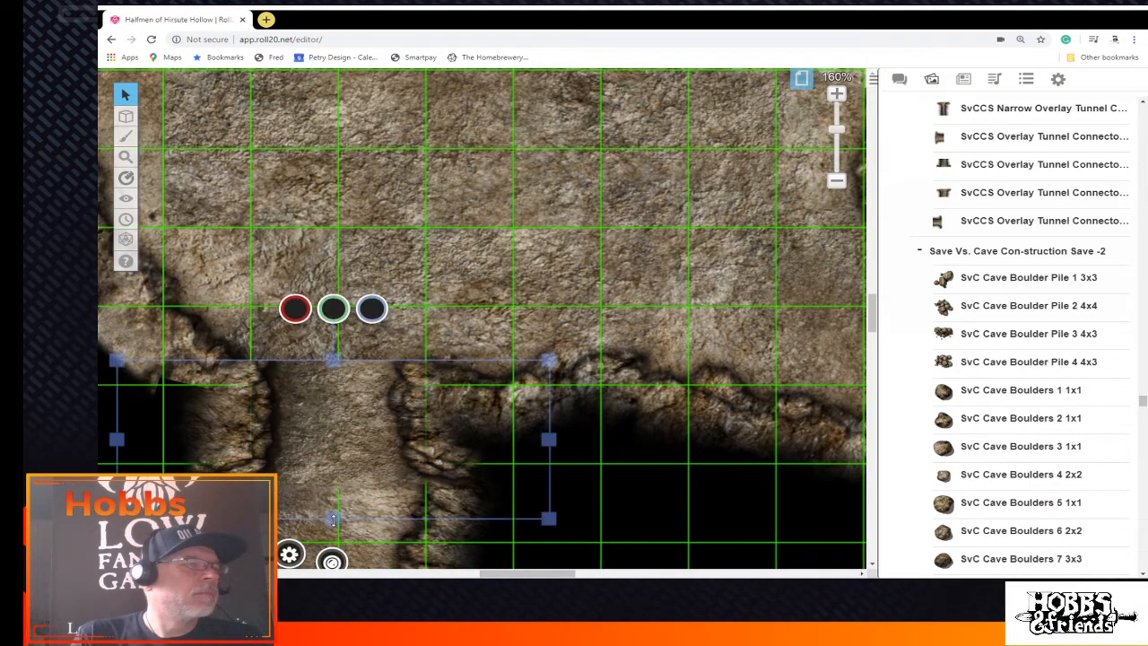
left_click(701, 306)
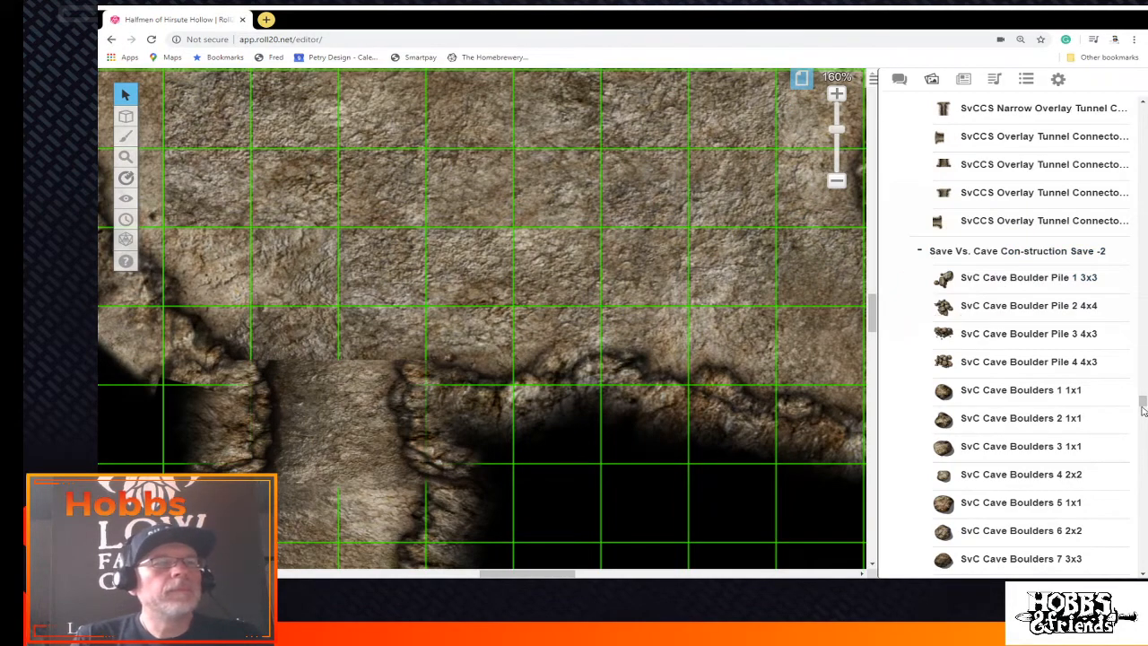
Place the SvC Cave Cliff Corner 4 7x7 tile on the cave floor and enlarge it to 3 by 3 squares
left_click_drag(1142, 405, 1142, 428)
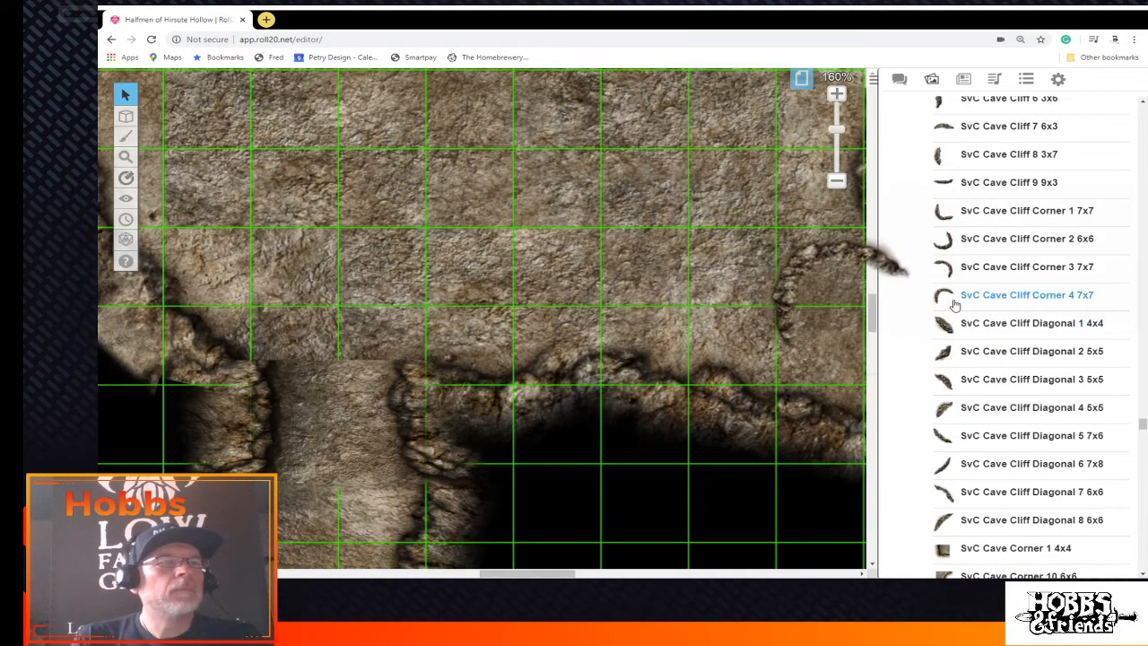
left_click_drag(949, 297, 475, 193)
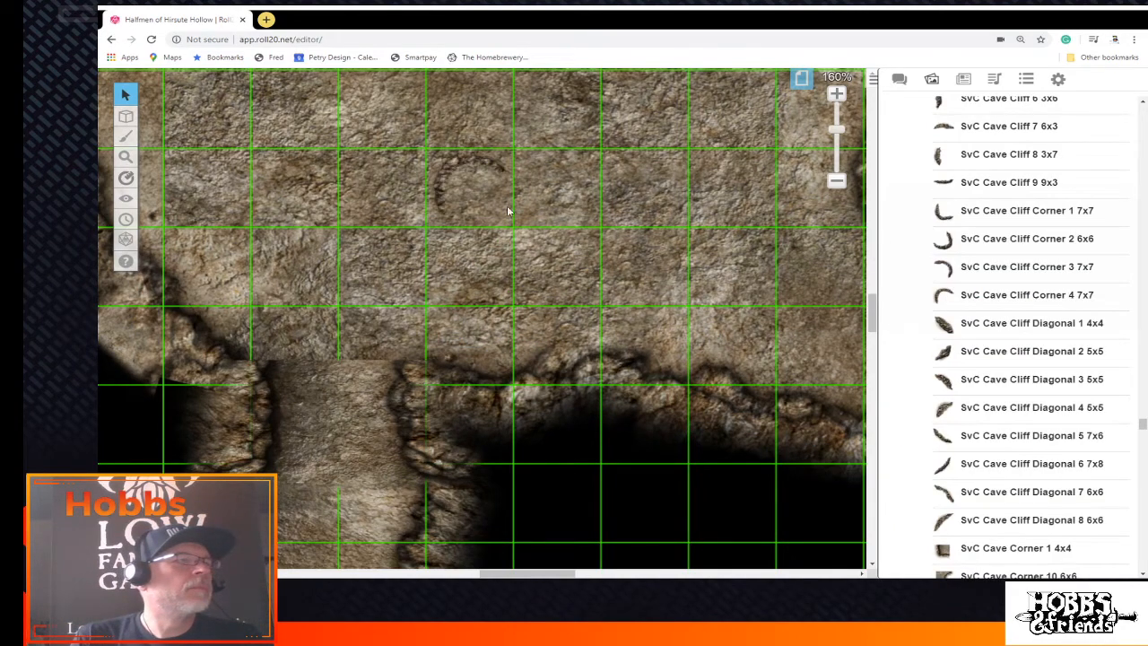
left_click_drag(511, 148, 687, 103)
scroll(618, 83, "up", 2)
scroll(633, 274, "up", 1)
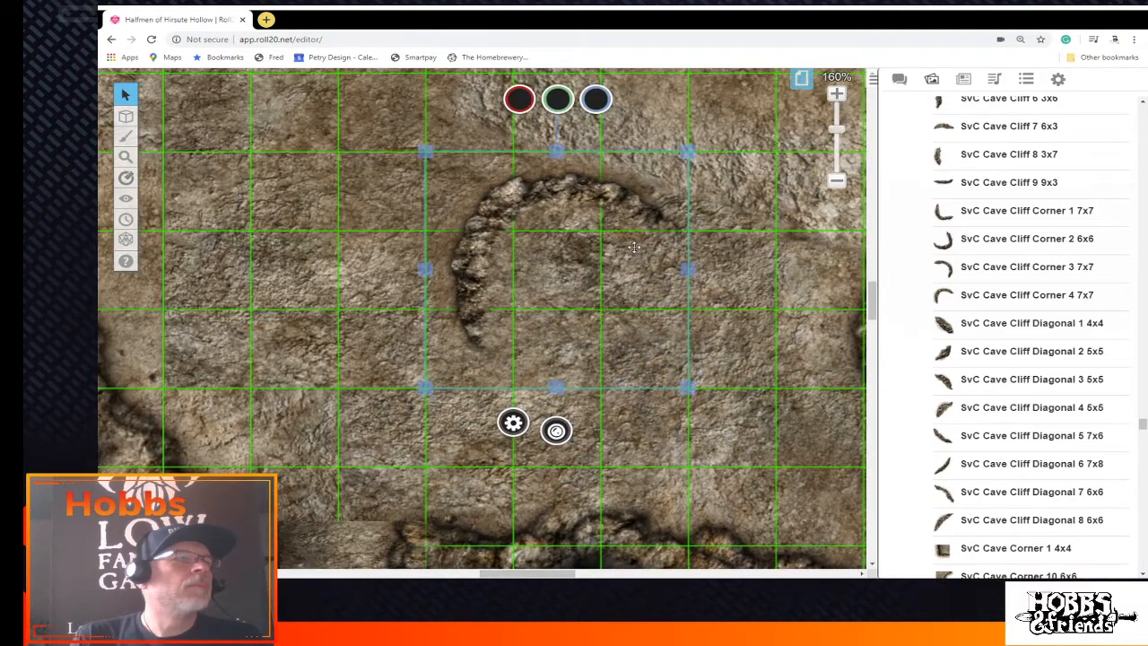
Mark the Cave Cliff Corner 4 tile as a drawing
right_click(584, 259)
mouse_move(616, 254)
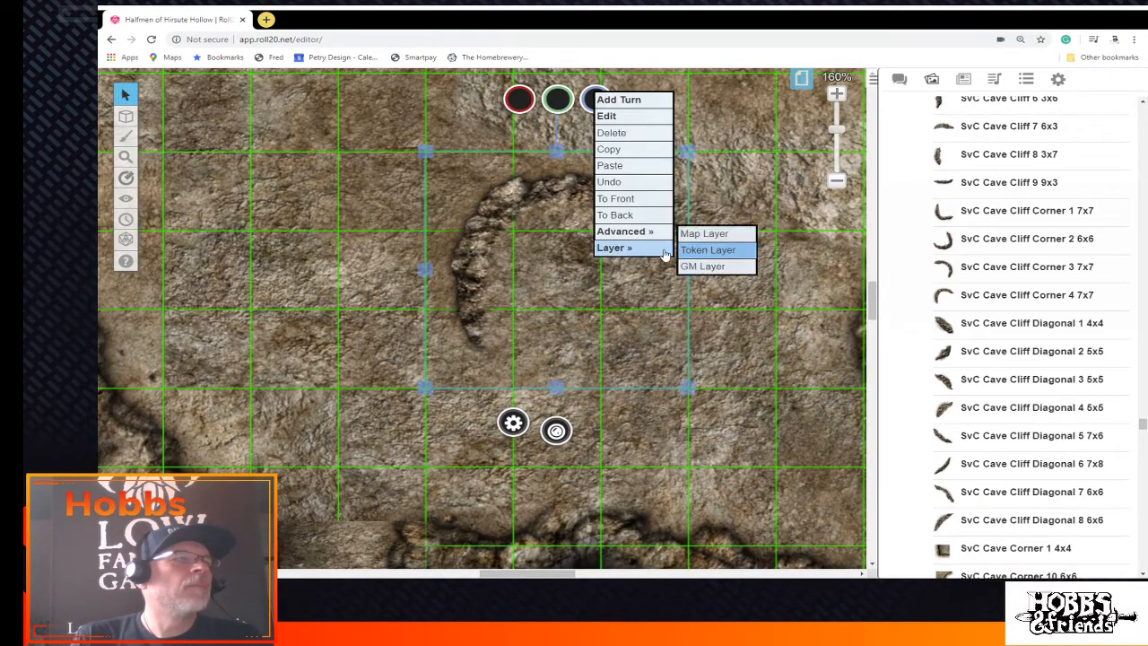
mouse_move(629, 232)
left_click(713, 249)
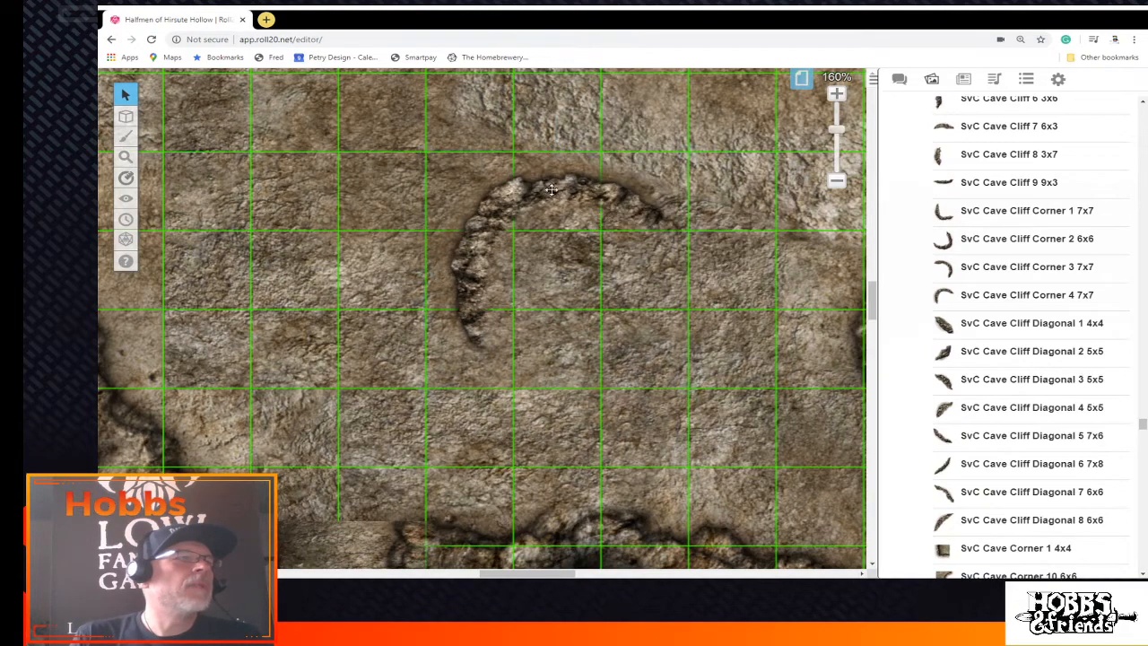
Rotate the cliff corner into an arch, move it above the connector at the tunnel mouth, and shrink it
left_click(551, 188)
left_click_drag(556, 103, 681, 184)
left_click_drag(549, 264, 351, 452)
left_click_drag(526, 459, 463, 506)
left_click_drag(395, 535, 371, 509)
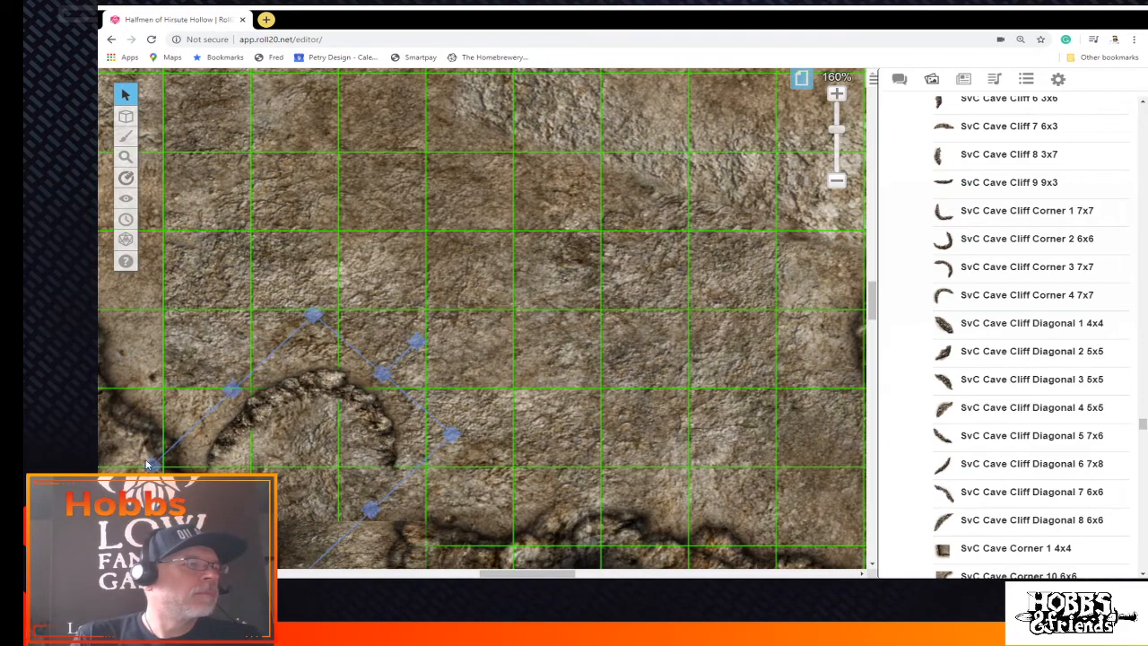
Narrow the cliff arch to the tunnel's width and seat it on the connector's upper edge
left_click_drag(150, 464, 184, 462)
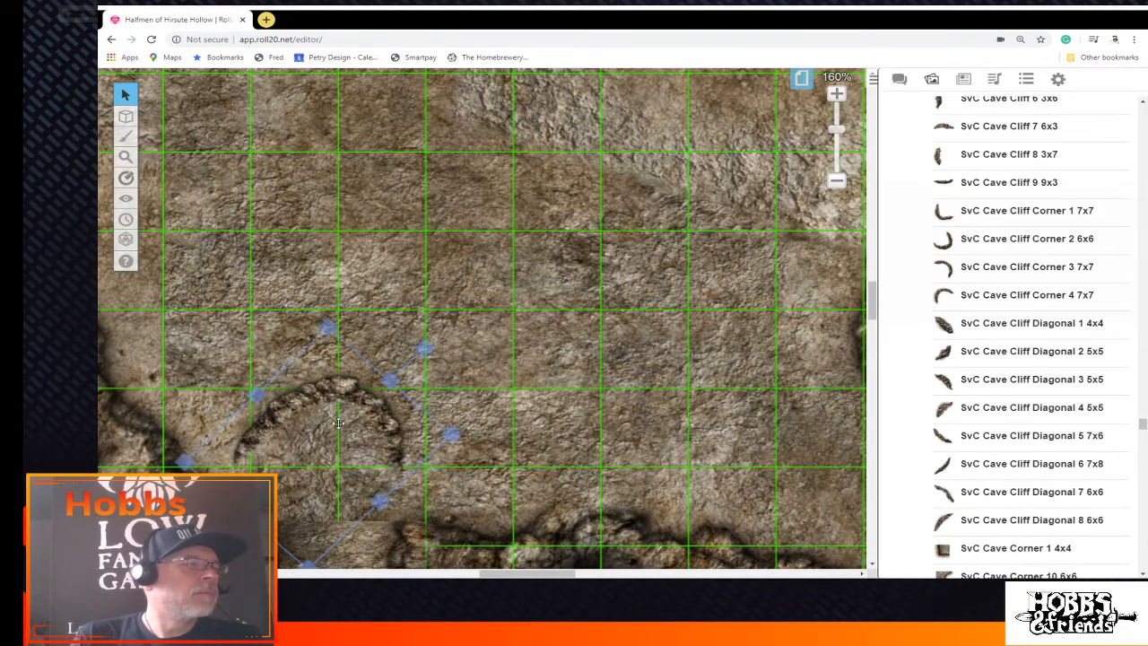
left_click_drag(339, 422, 352, 392)
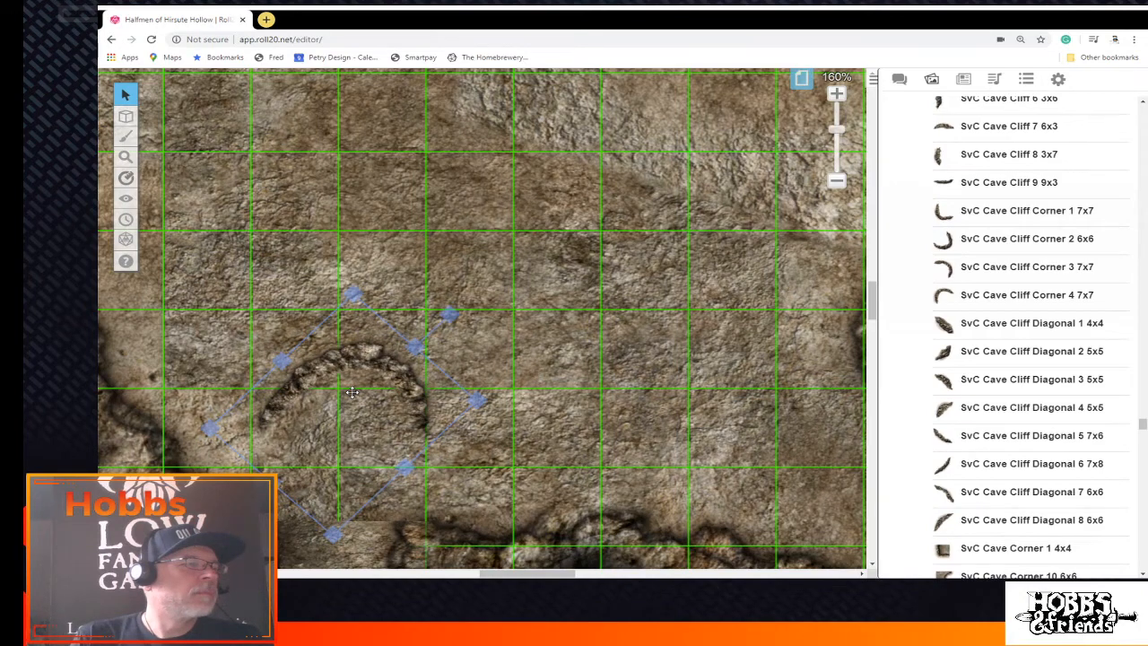
left_click_drag(351, 394, 340, 481)
scroll(556, 450, "down", 3)
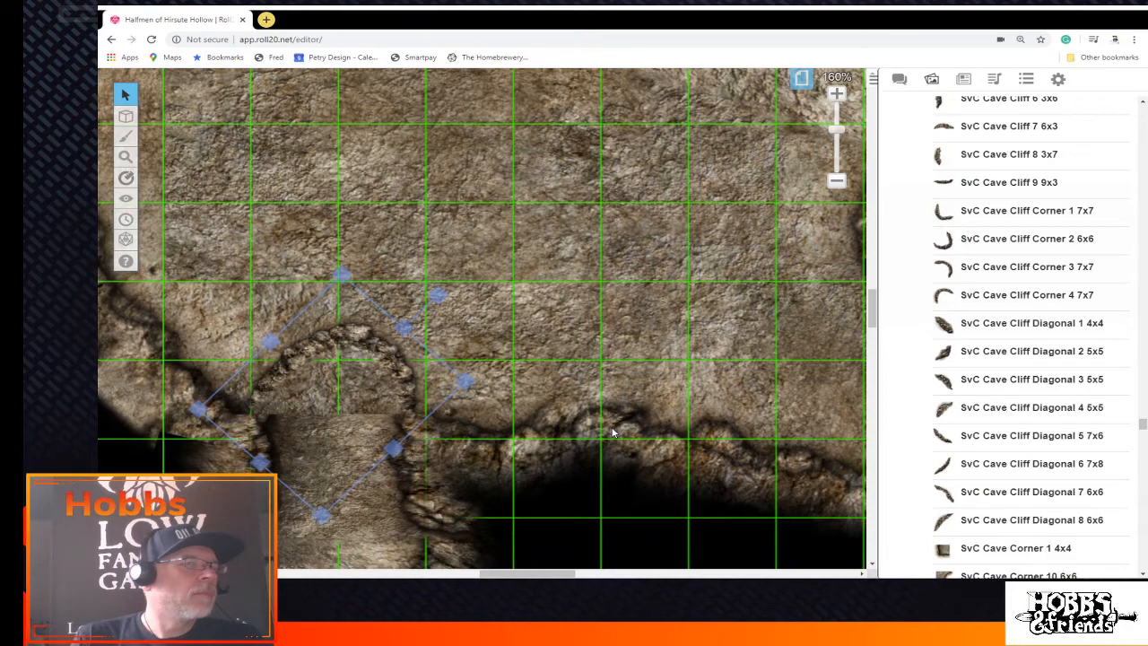
Add the SvC Cave Cliff Corner 2 6x6 tile to the cave floor as a drawing, and move the first cliff arch north off the tunnel mouth
left_click(638, 287)
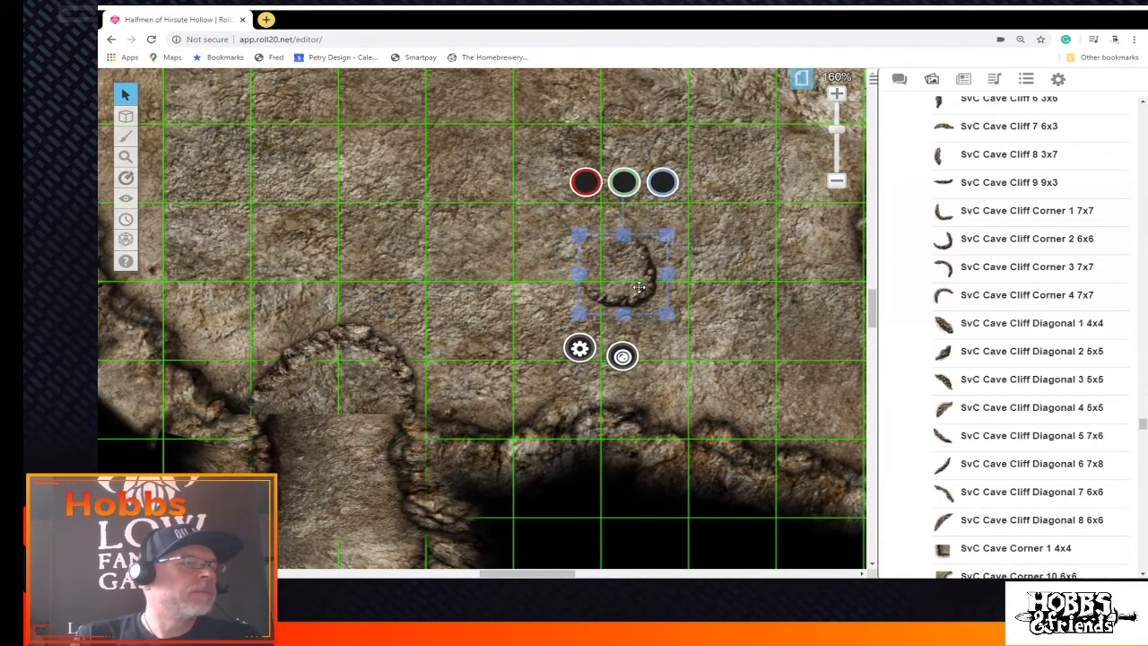
left_click_drag(348, 360, 347, 172)
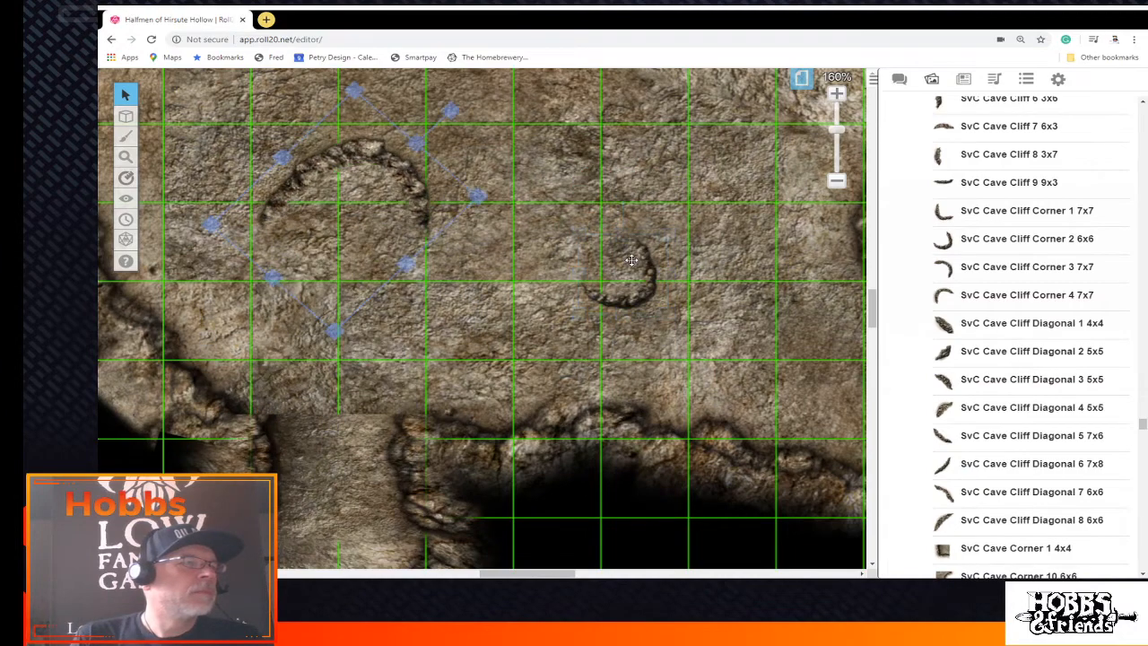
left_click(620, 265)
right_click(623, 267)
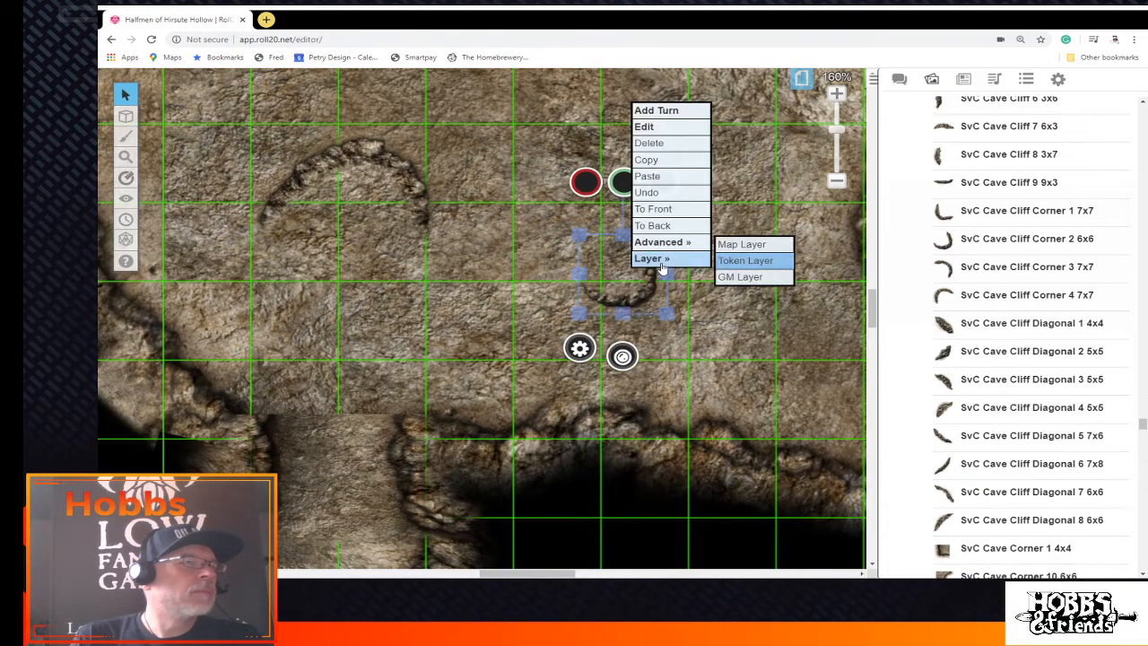
mouse_move(643, 239)
left_click(744, 257)
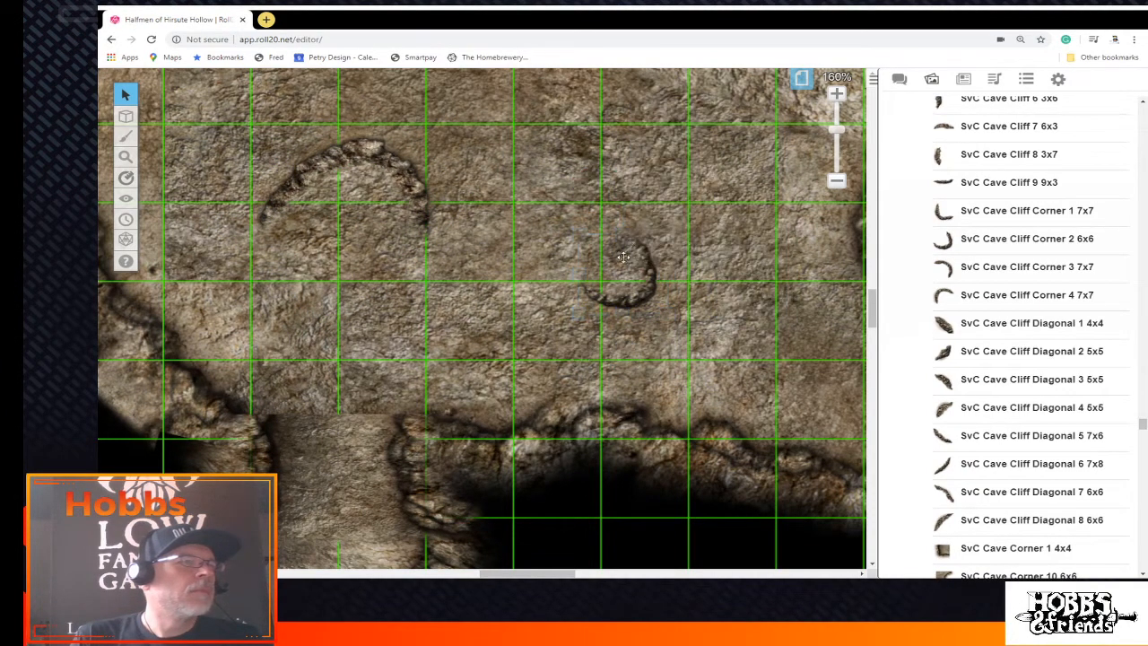
Rotate the Cave Cliff Corner 2 tile into an arch, enlarge it, and fit it over the connector at the tunnel mouth
left_click(625, 257)
left_click_drag(623, 189, 538, 352)
left_click_drag(625, 282, 524, 375)
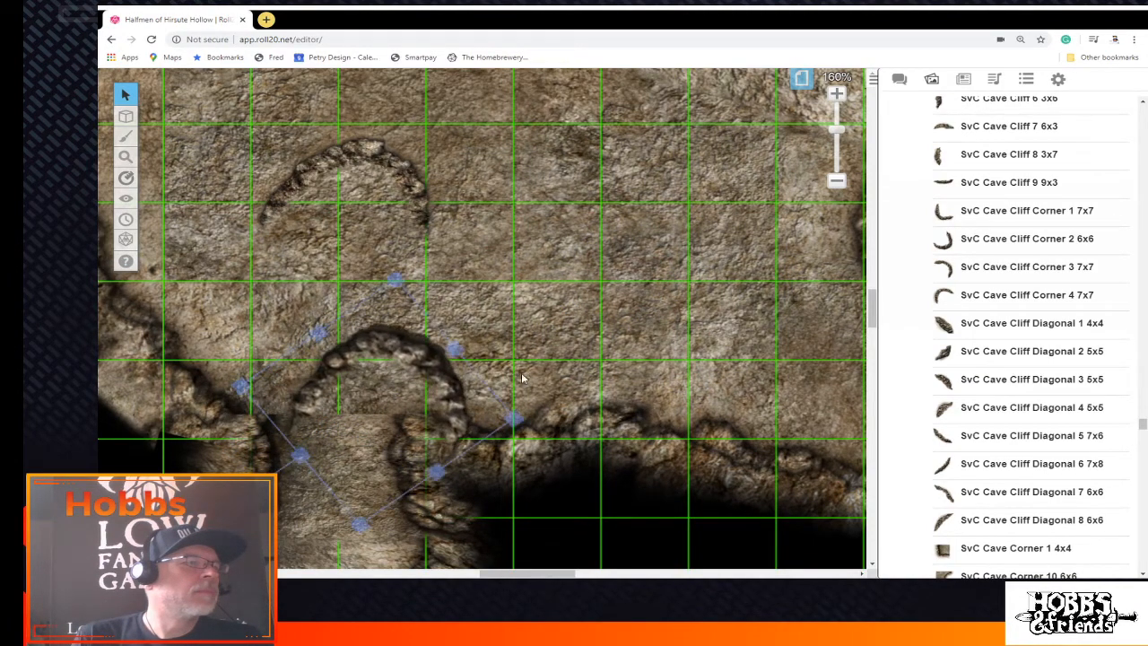
mouse_move(400, 394)
left_mouse_down()
mouse_move(364, 389)
mouse_move(388, 397)
left_mouse_up()
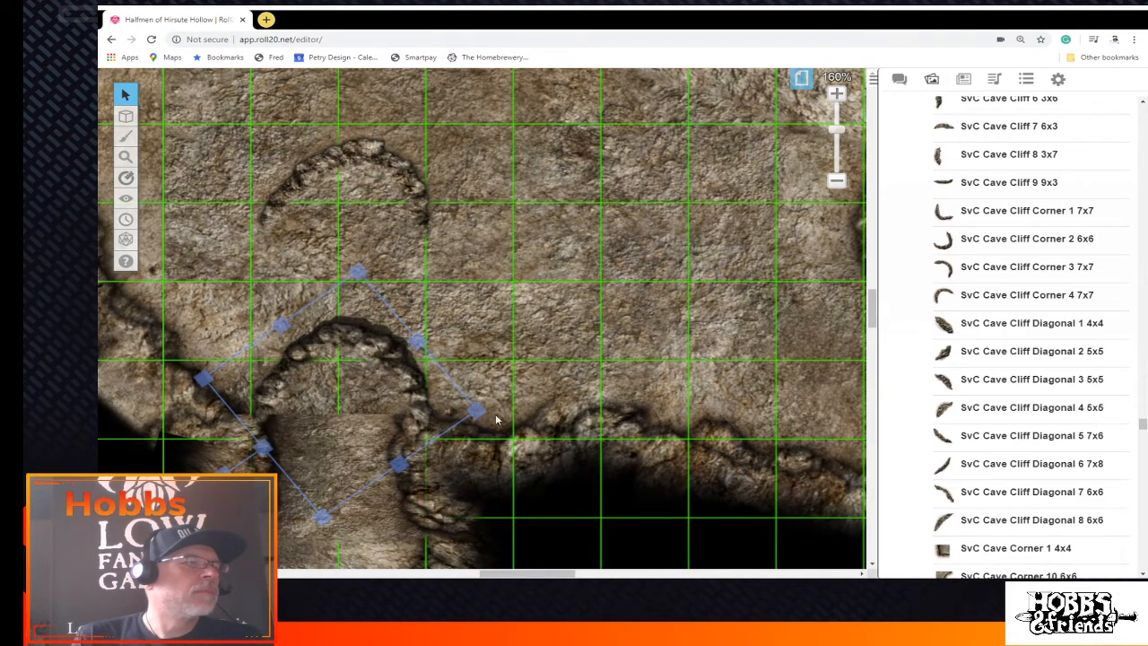
left_click_drag(222, 475, 226, 479)
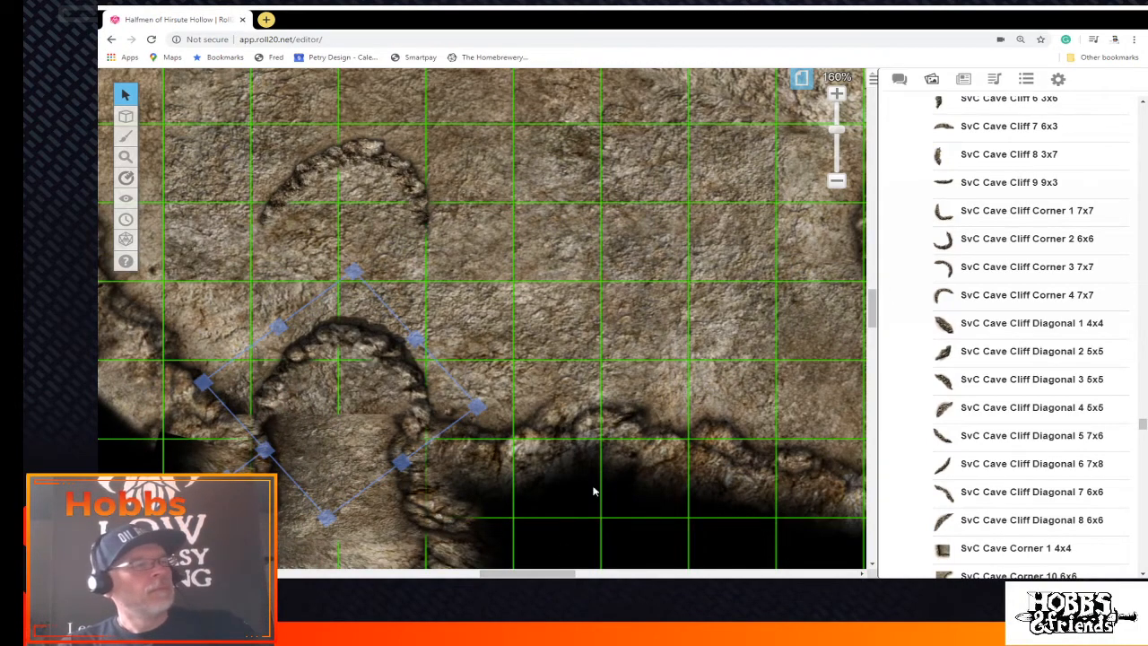
Delete the spare cliff arch north of the tunnel mouth, keeping the one fitted over the connector
left_click_drag(334, 339, 337, 157)
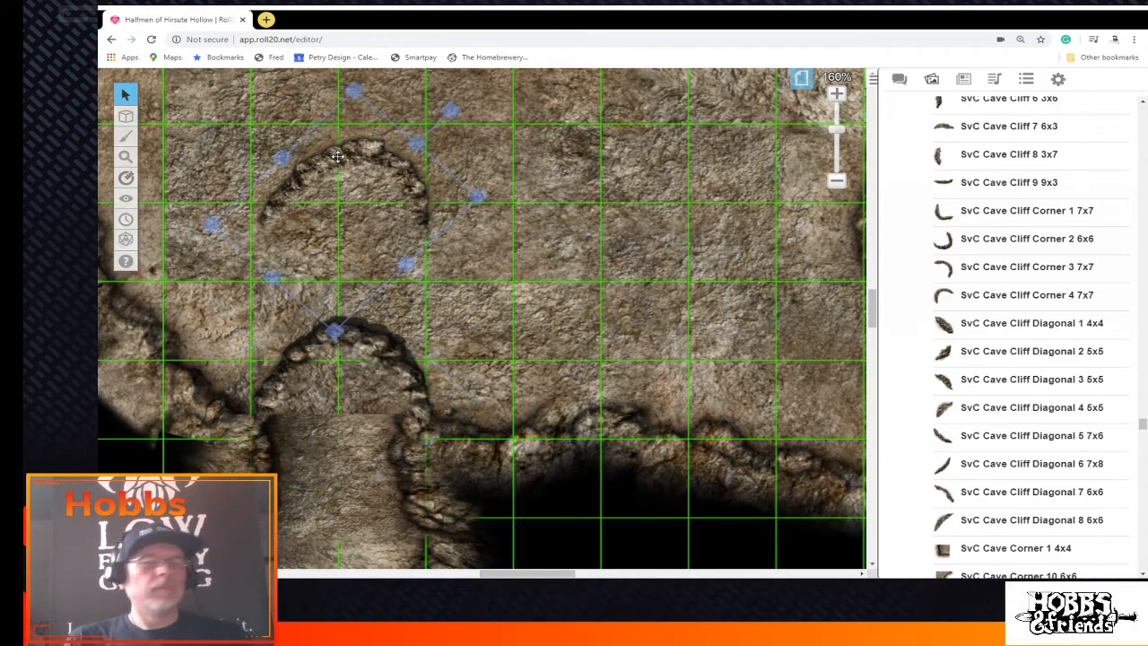
key("Delete")
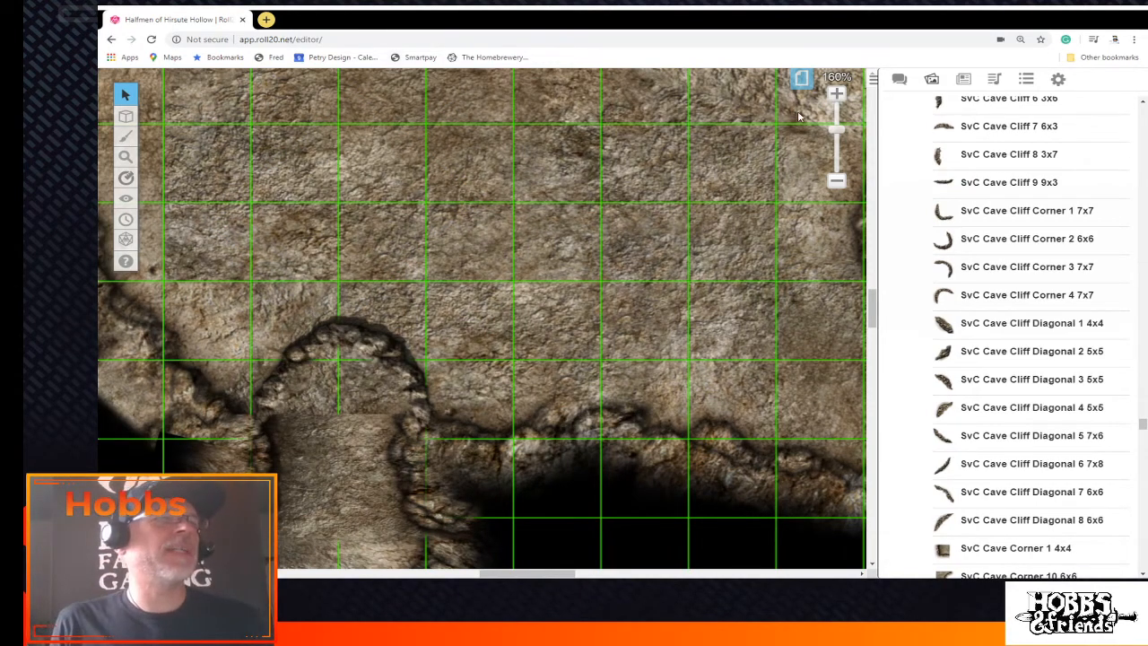
left_click_drag(835, 132, 840, 153)
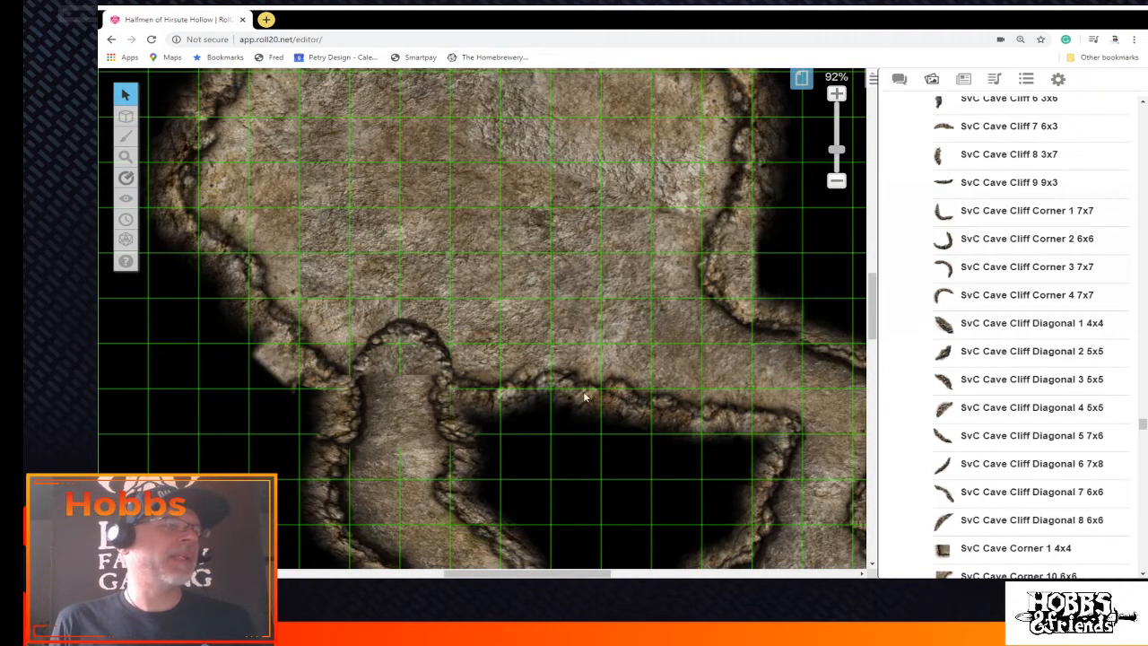
scroll(557, 325, "up", 3)
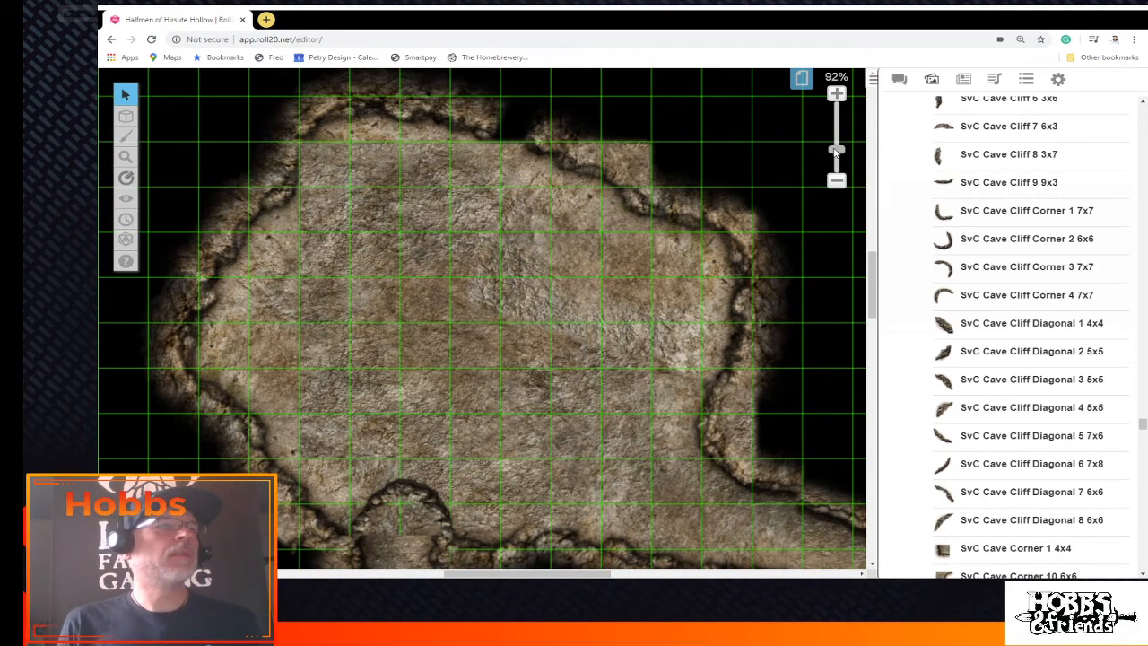
Add the SvCCS Cave End Large 4 15x15 tile to the empty area northeast of the northern cave
left_click_drag(835, 152, 835, 176)
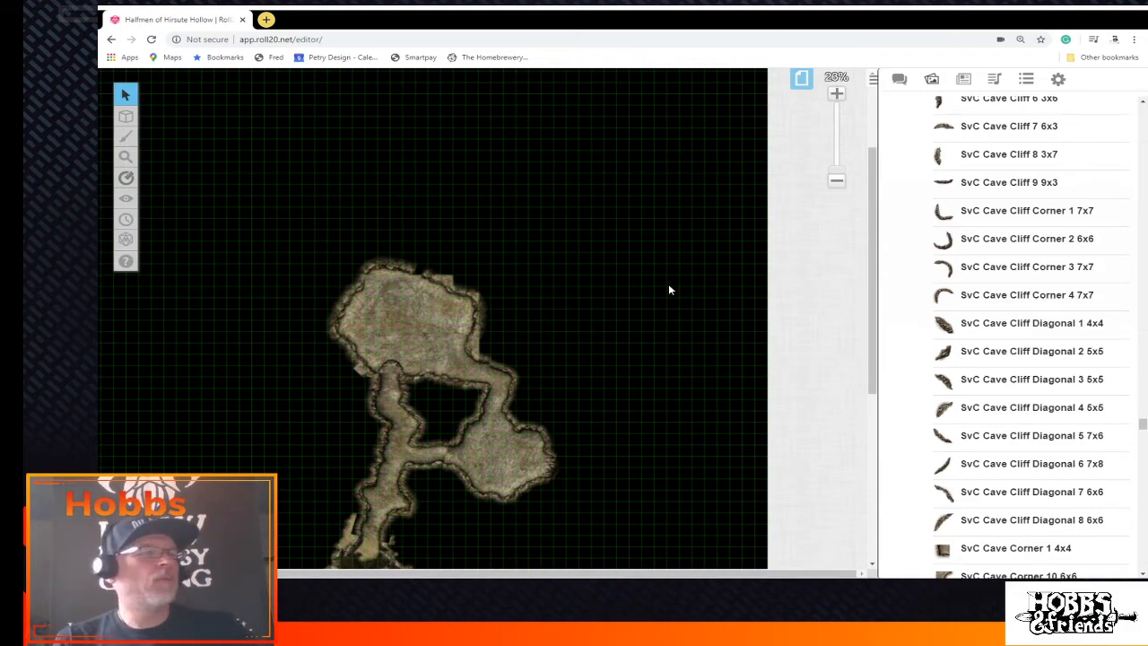
mouse_move(1031, 296)
left_mouse_down()
mouse_move(1042, 314)
mouse_move(1040, 300)
left_mouse_up()
scroll(1038, 302, "up", 8)
scroll(1040, 301, "up", 5)
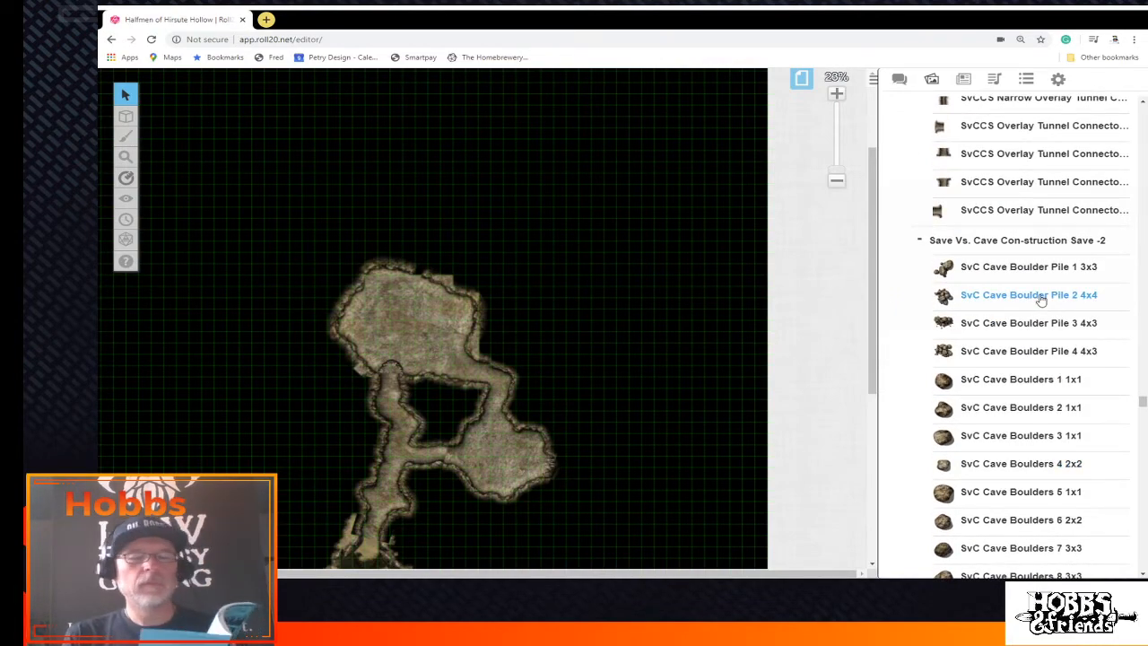
scroll(1041, 301, "up", 4)
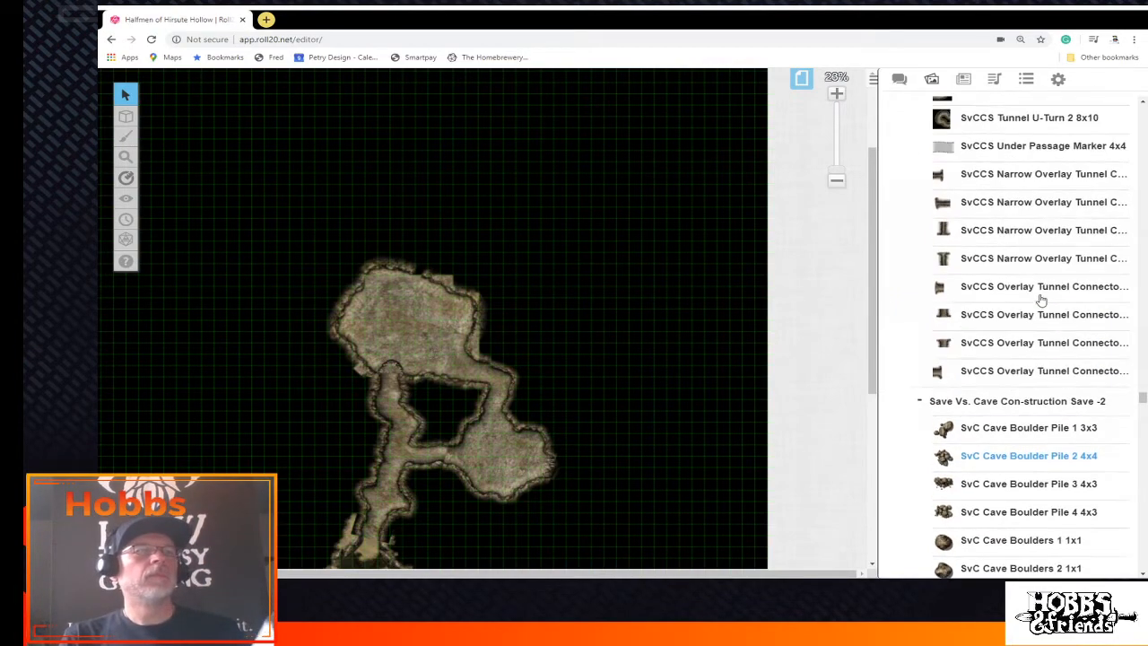
scroll(1040, 301, "up", 2)
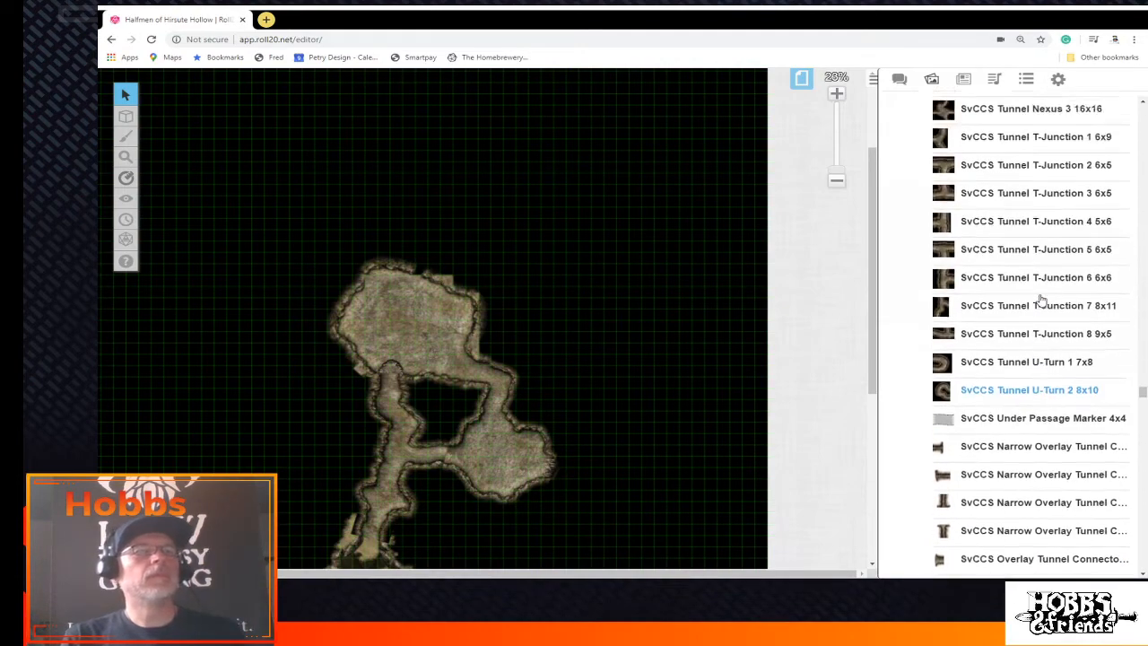
scroll(1040, 300, "up", 3)
scroll(1040, 301, "up", 20)
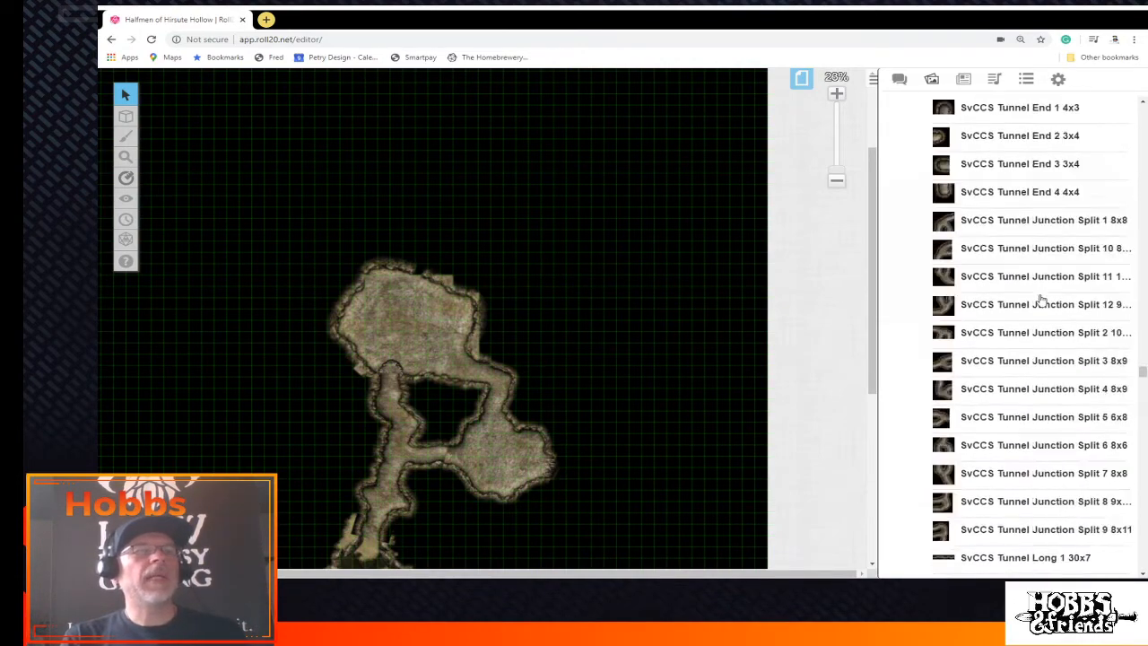
scroll(1040, 301, "up", 6)
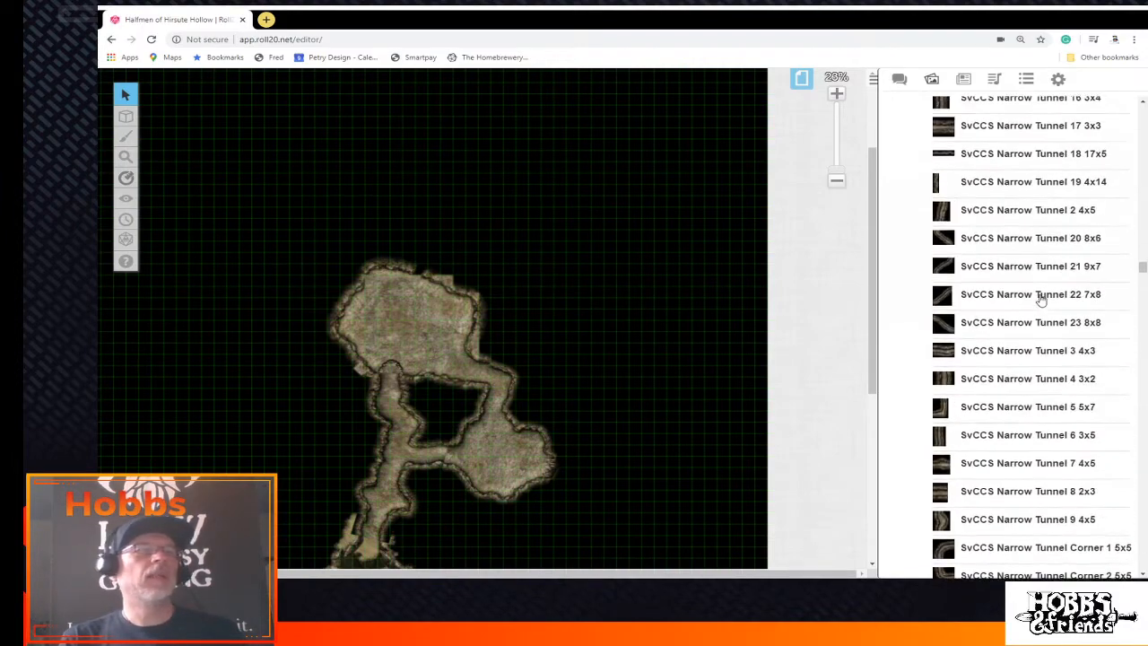
scroll(1041, 301, "up", 1)
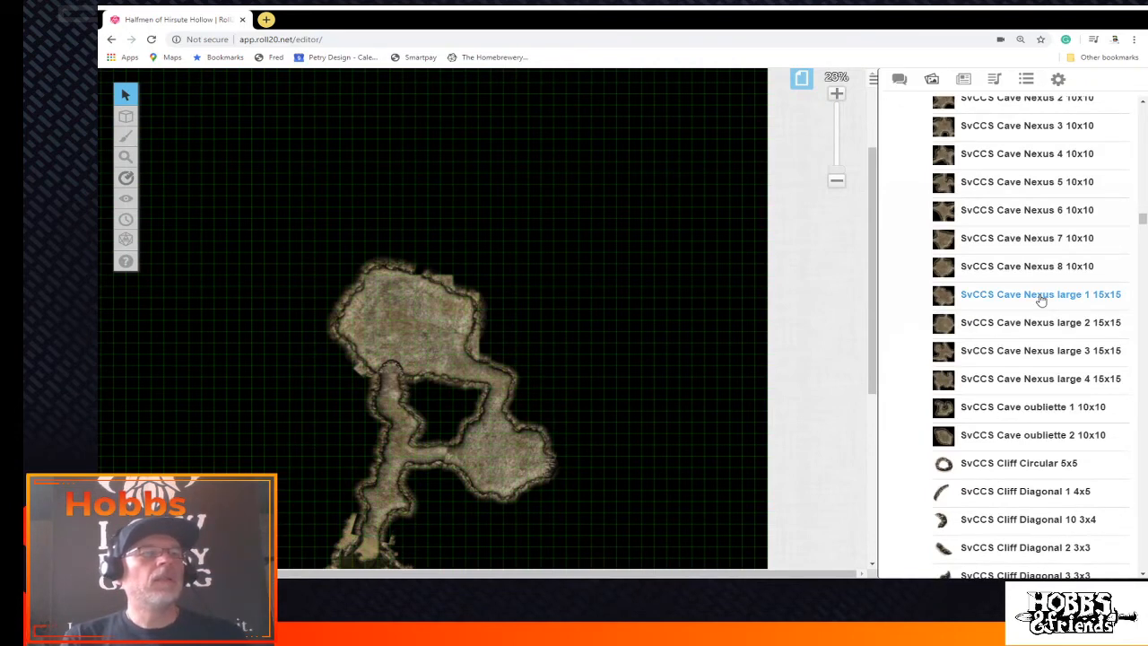
scroll(1041, 299, "up", 5)
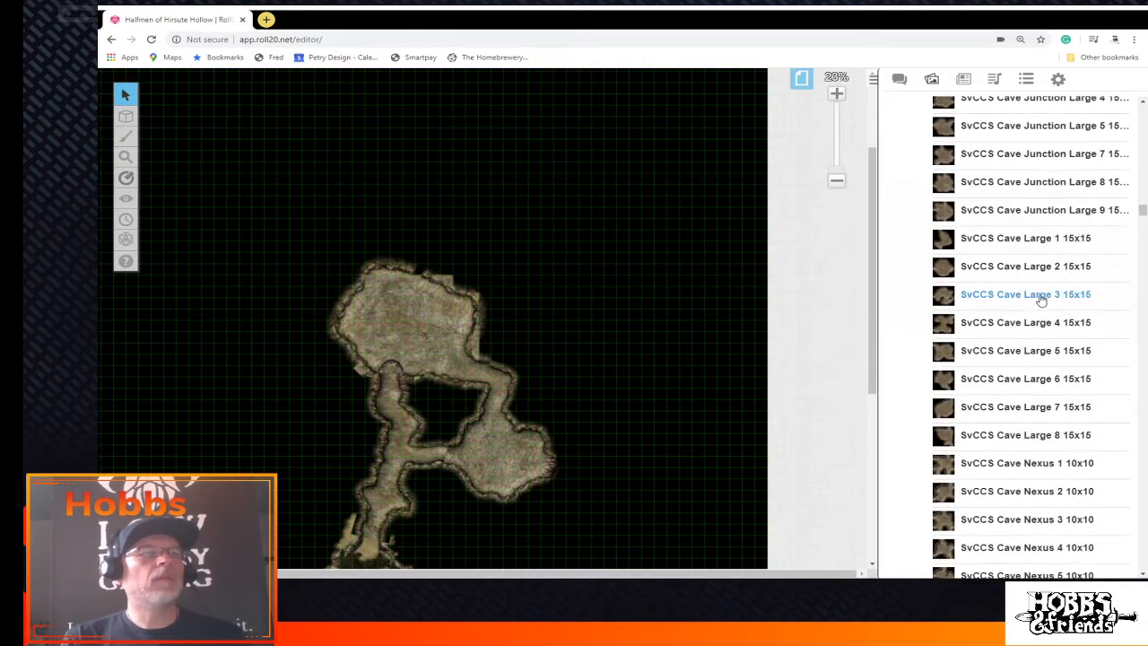
scroll(1040, 299, "up", 4)
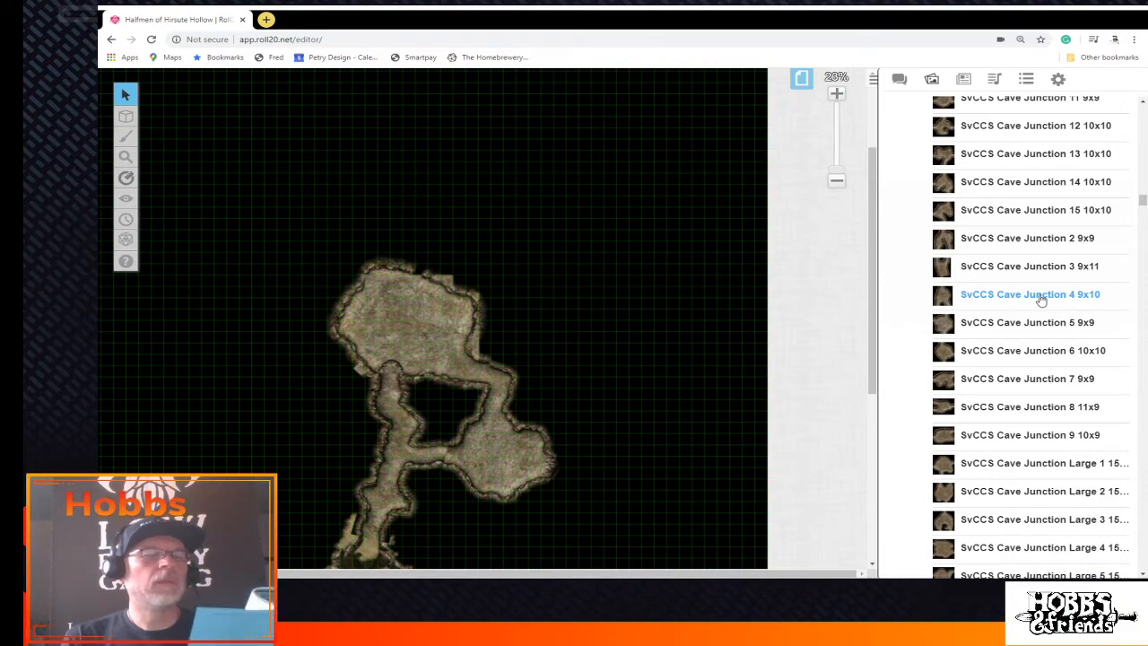
scroll(1040, 300, "up", 5)
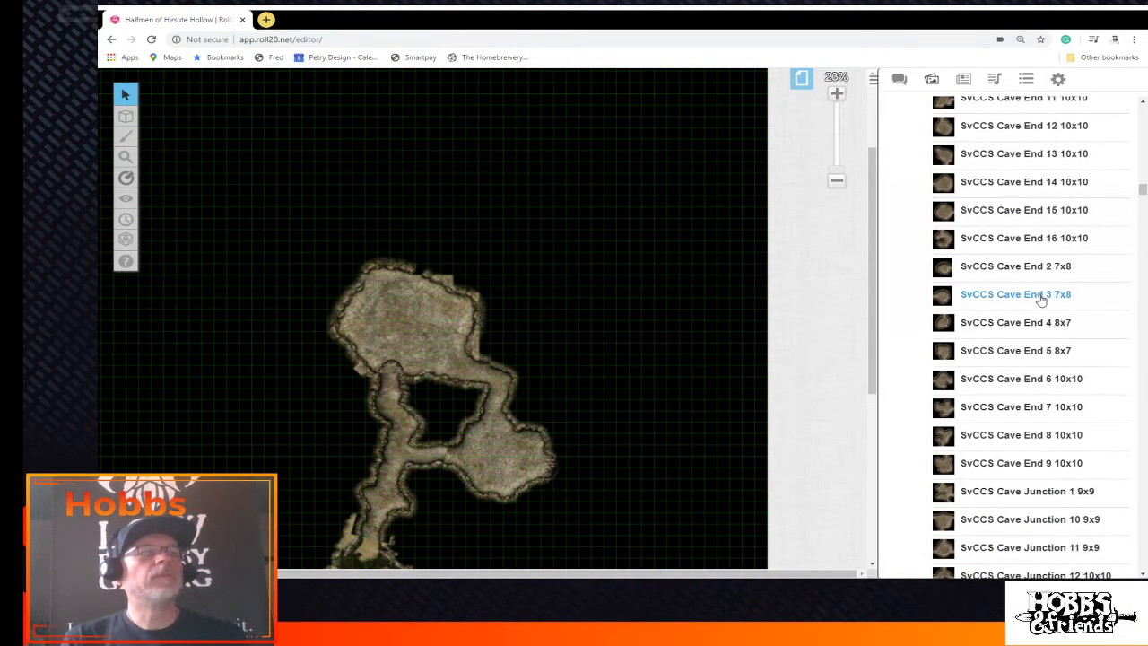
scroll(1040, 300, "up", 5)
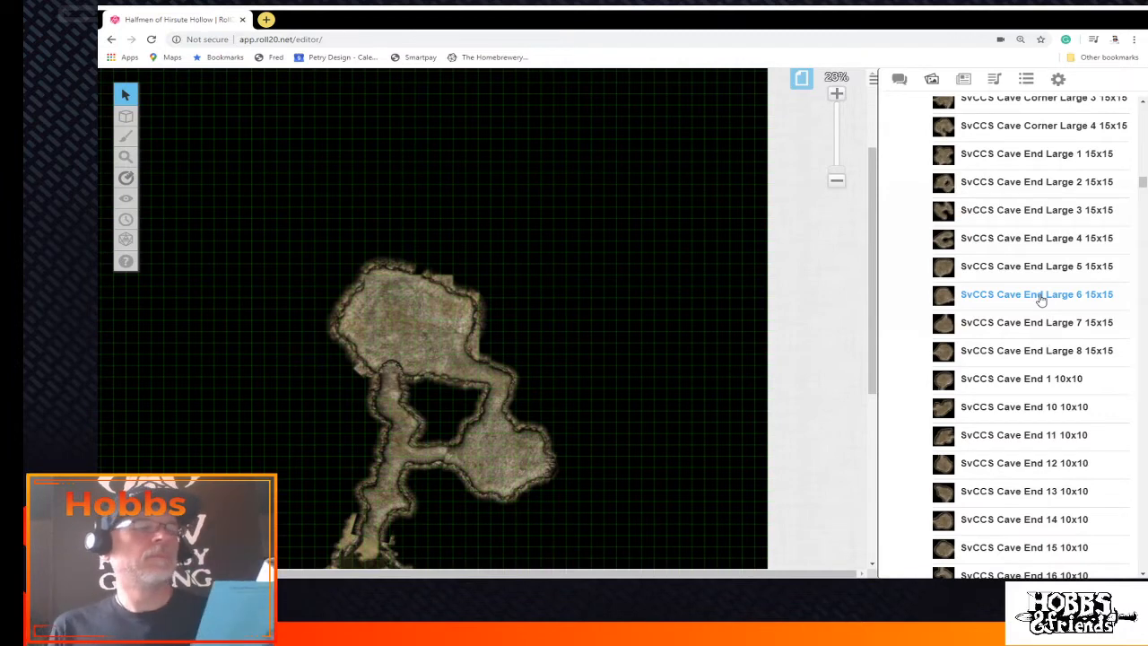
mouse_move(952, 246)
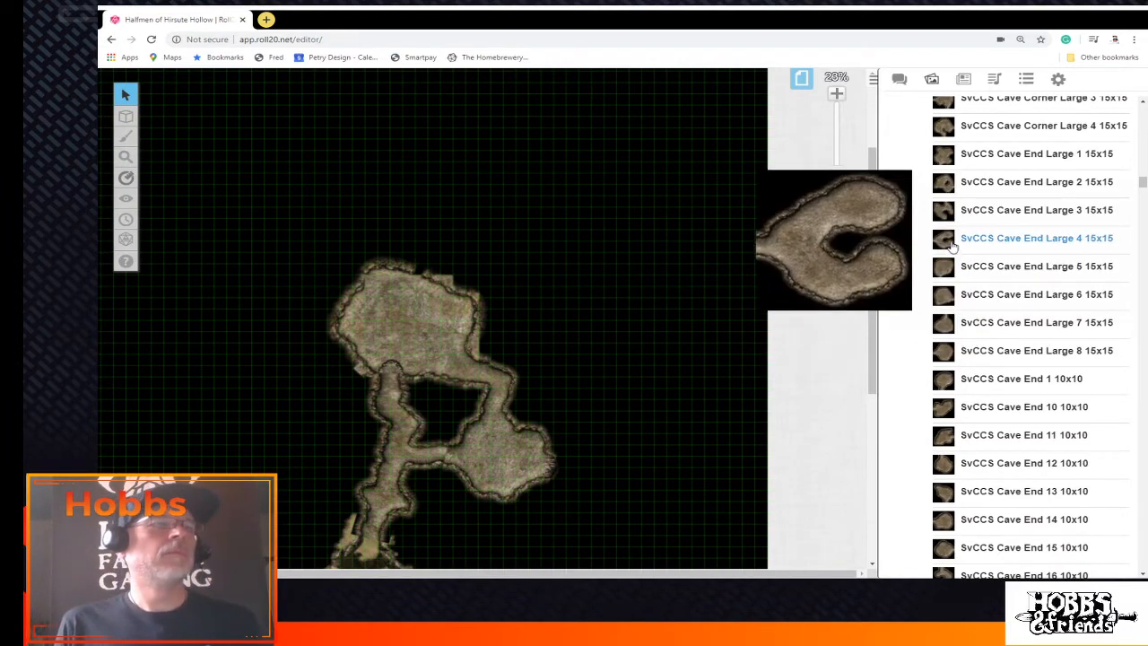
left_click_drag(953, 246, 552, 190)
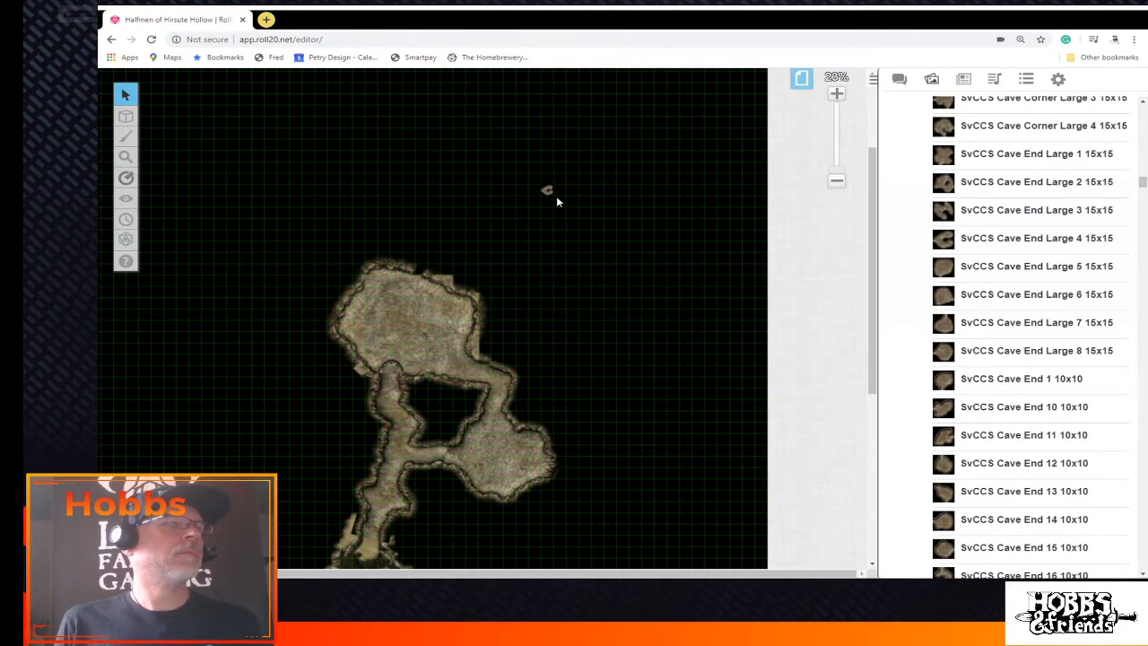
Enlarge the Cave End Large 4 tile to 15 by 15 grid squares
left_click(549, 190)
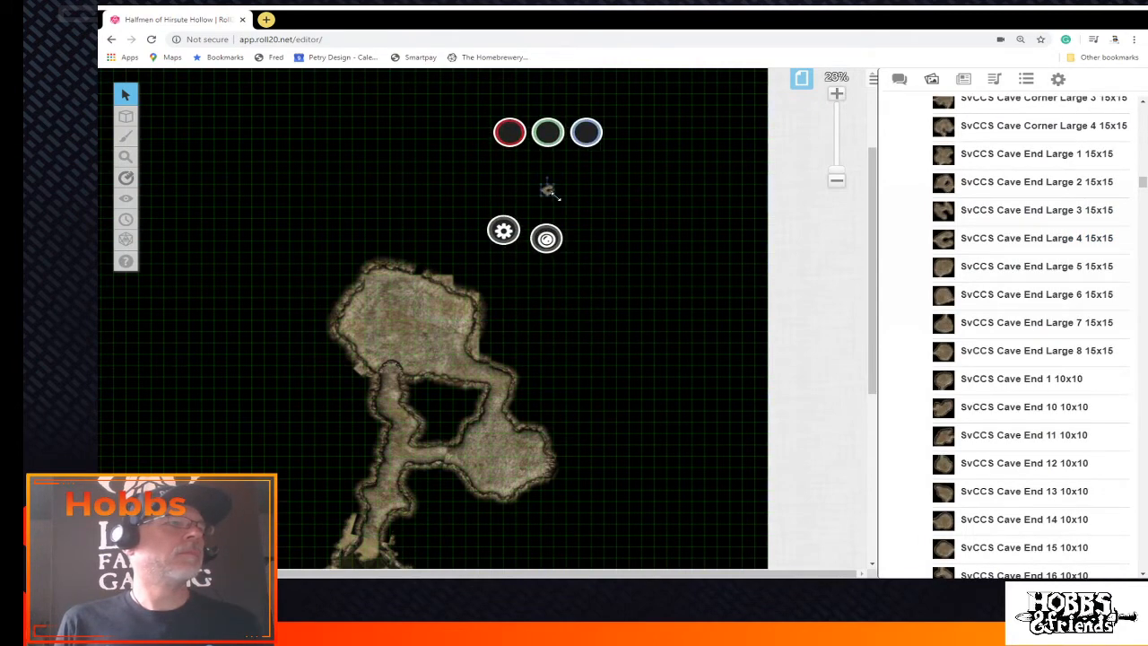
left_click_drag(552, 195, 671, 326)
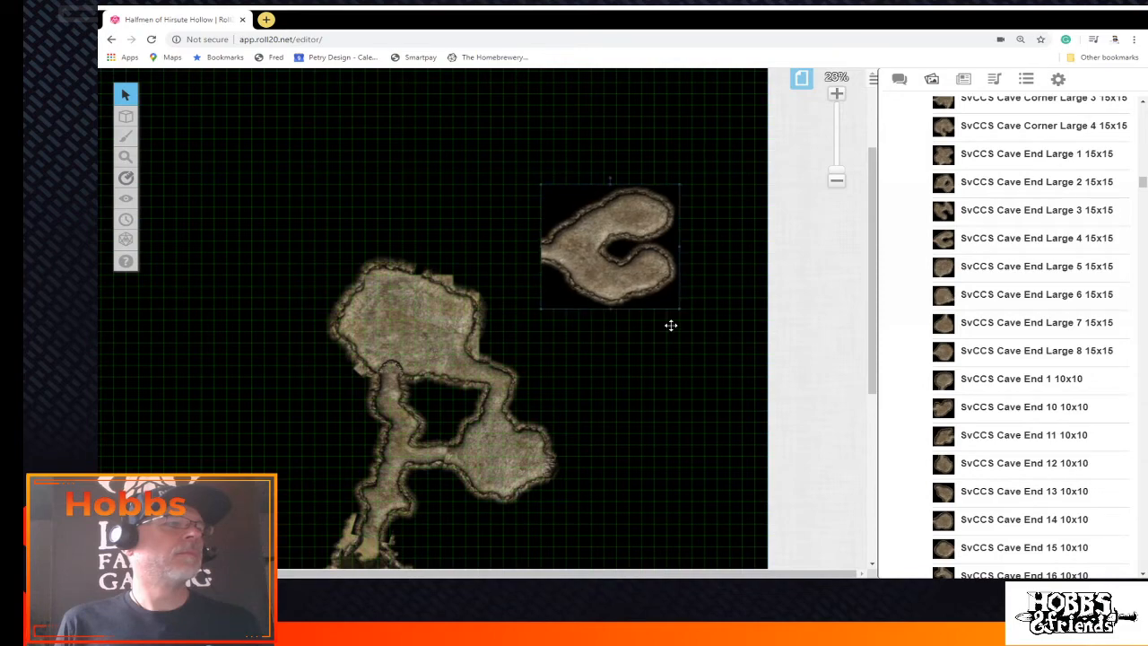
left_click_drag(836, 186, 836, 157)
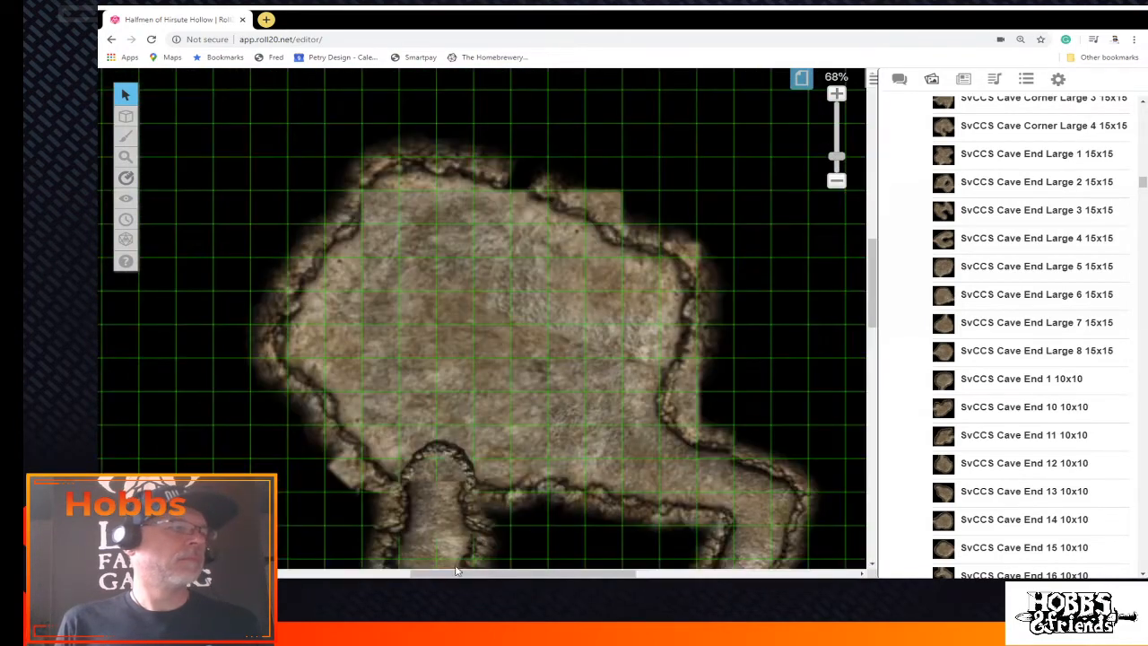
left_click_drag(456, 570, 608, 570)
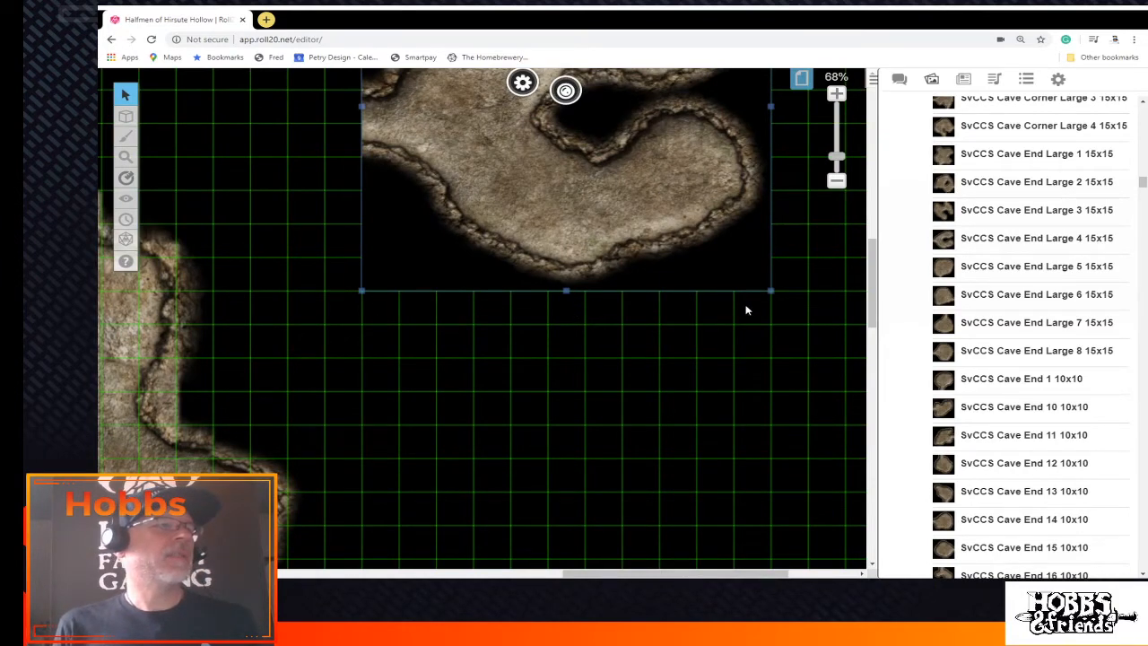
left_click_drag(360, 292, 210, 427)
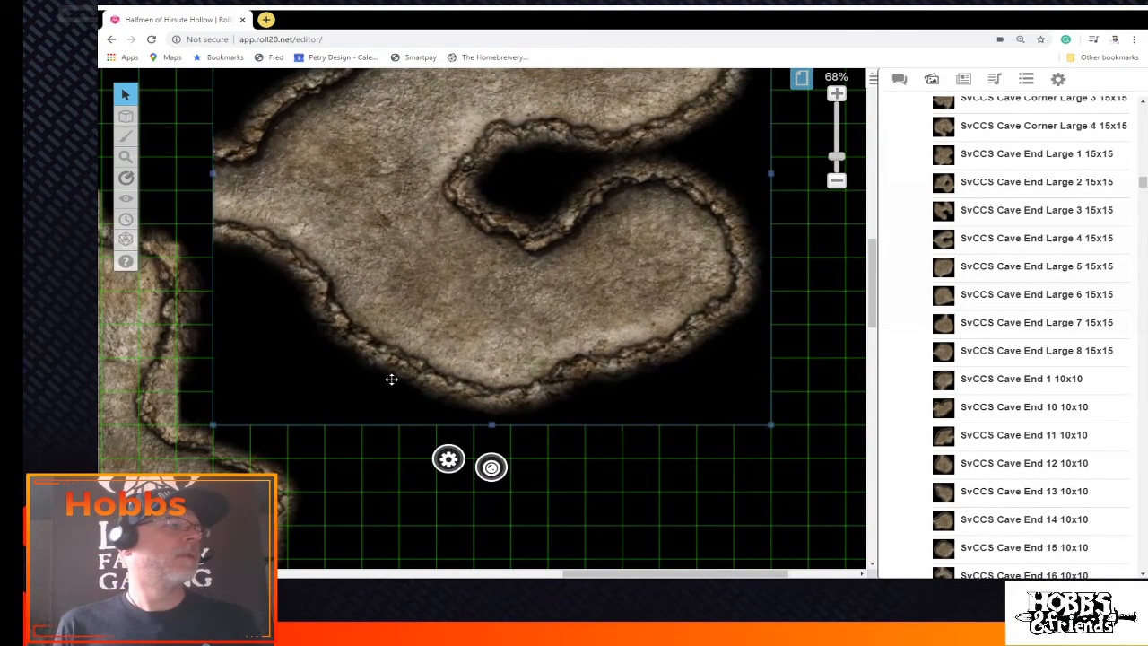
scroll(493, 352, "up", 3)
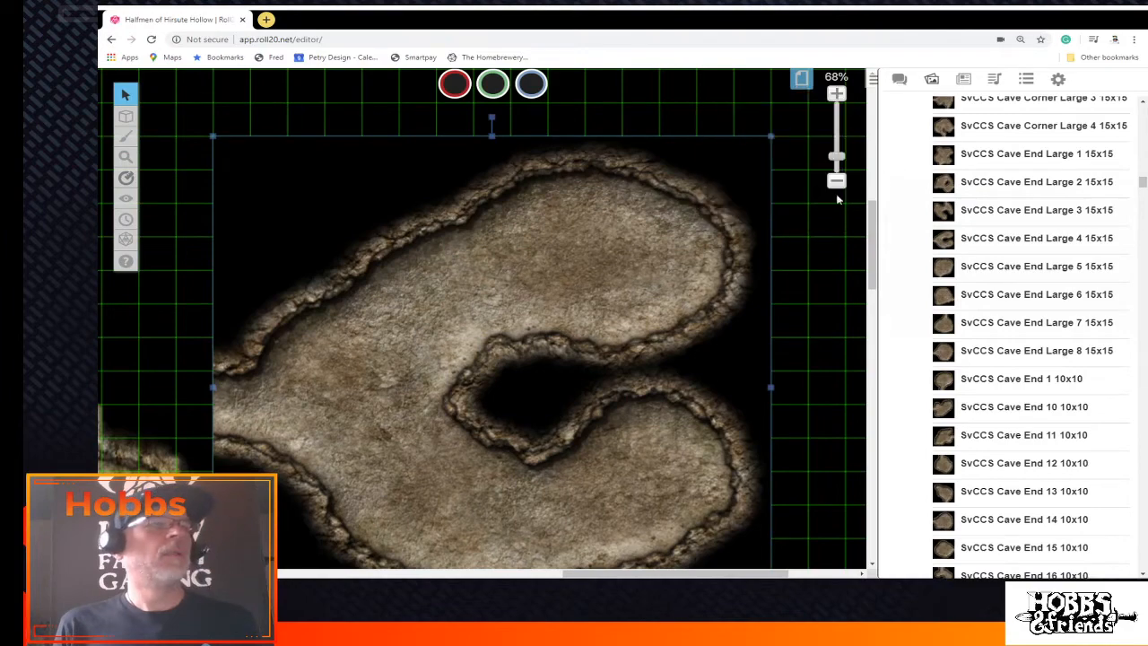
Rotate the Cave End Large 4 tile about 45 degrees clockwise and shift it slightly west toward the northern cave
left_click_drag(837, 157, 837, 168)
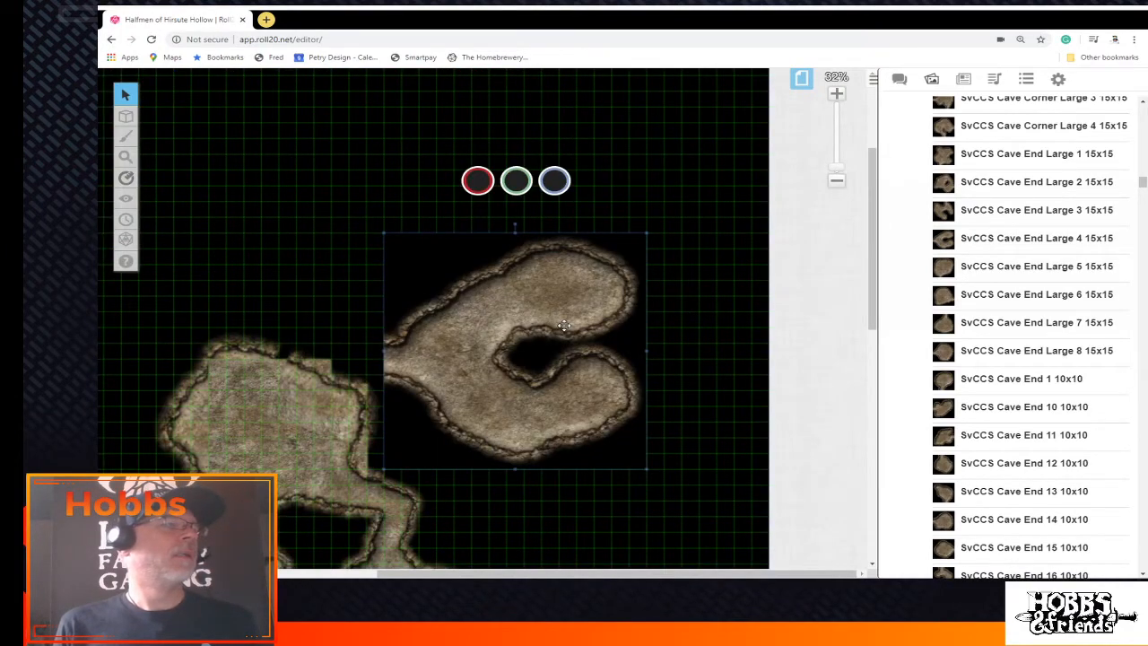
left_click_drag(516, 224, 583, 244)
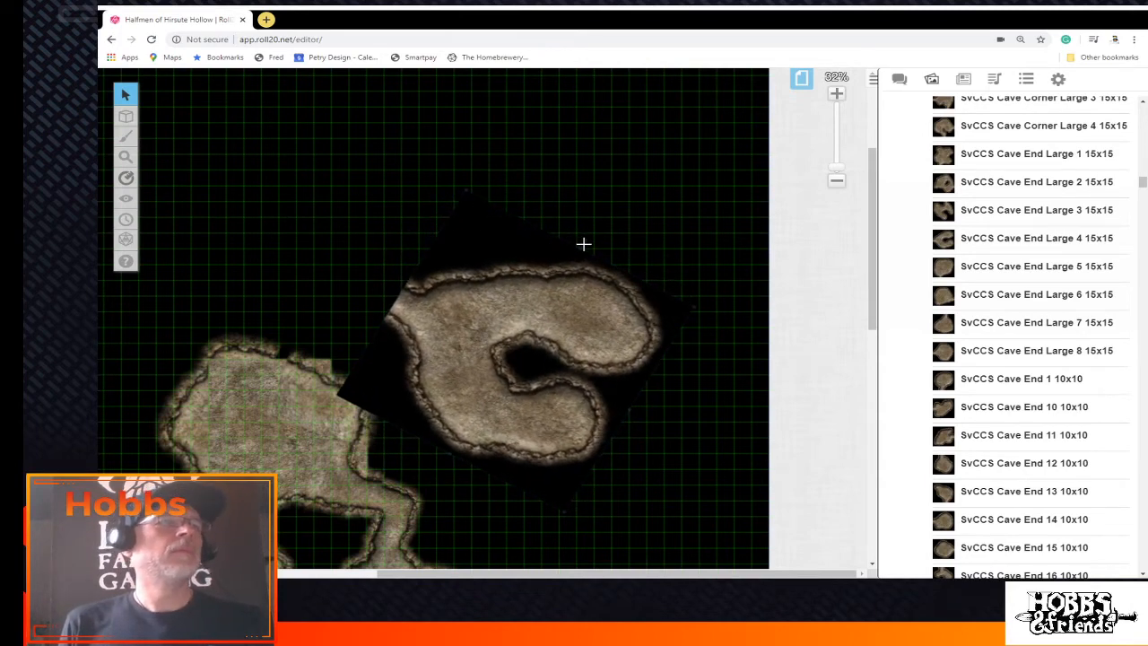
left_click(538, 344)
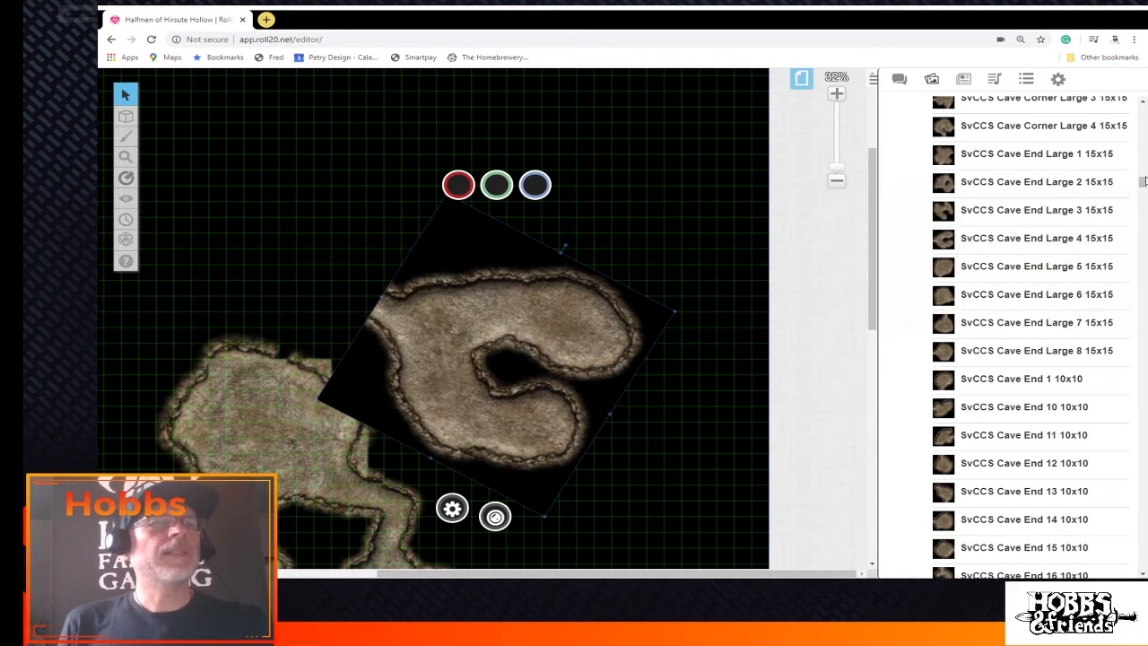
scroll(892, 231, "up", 5)
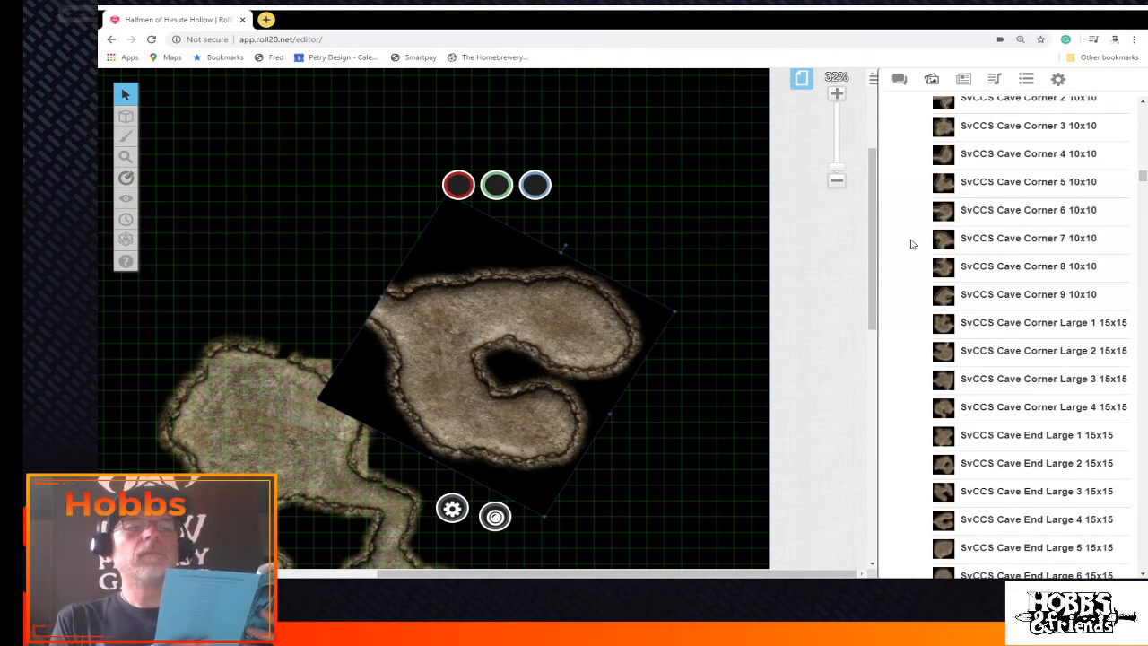
left_click(570, 246)
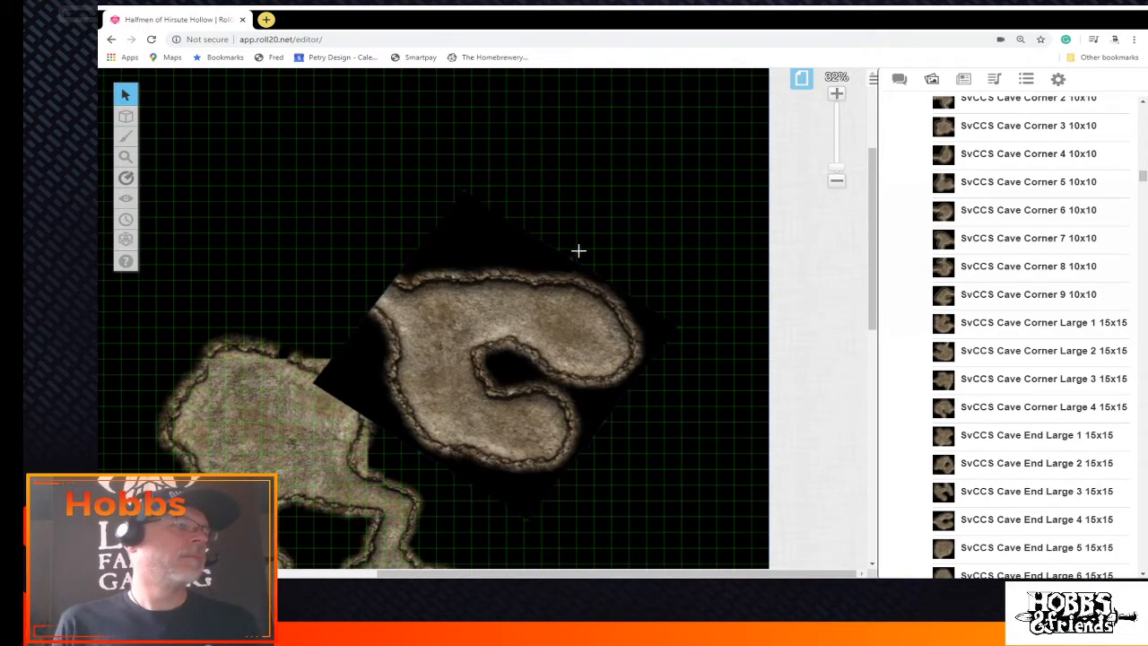
left_click(578, 250)
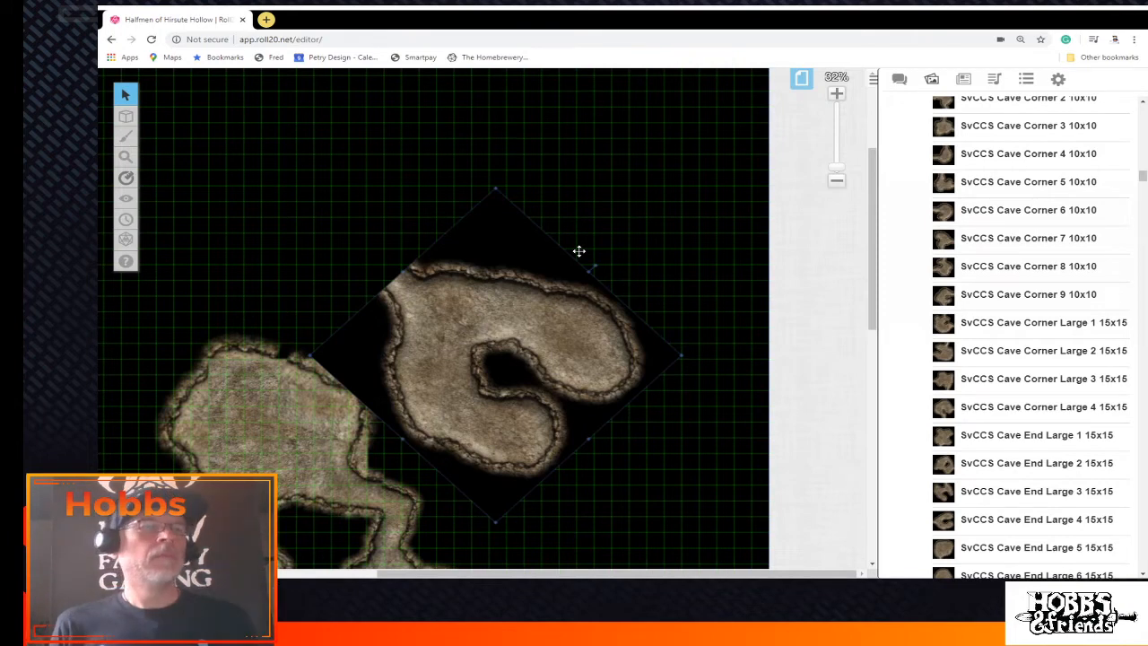
Look through the Save Vs. Cave Con-struction Save set's Cave and Cave Corner tiles for a piece to extend the northern area
scroll(931, 235, "up", 2)
scroll(931, 235, "up", 1)
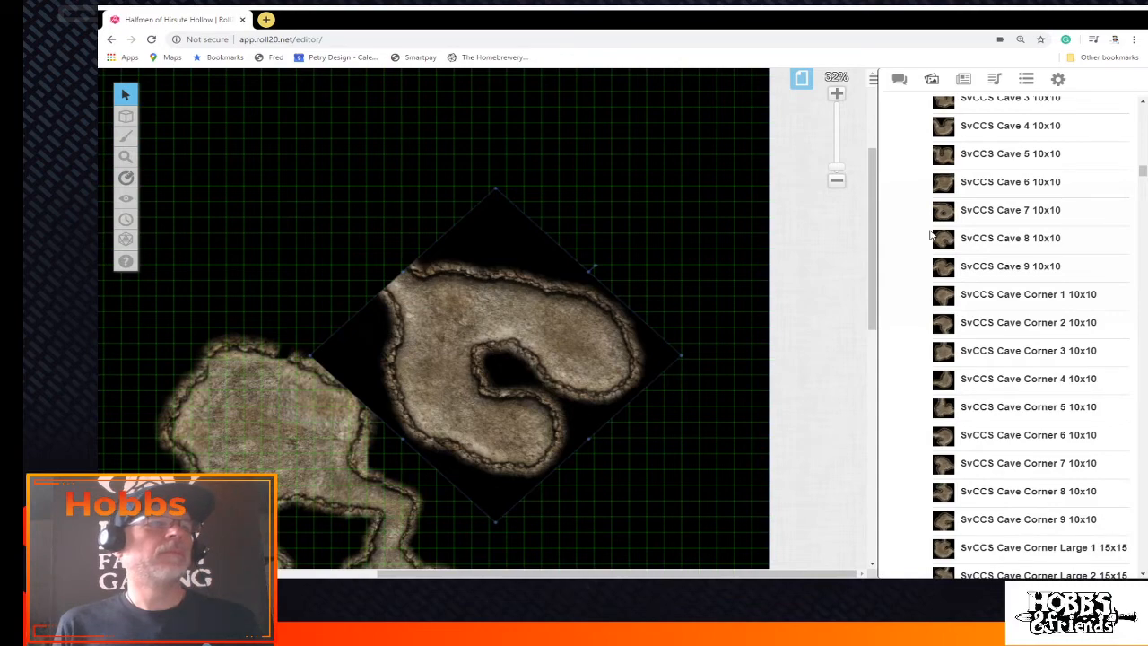
scroll(931, 235, "up", 4)
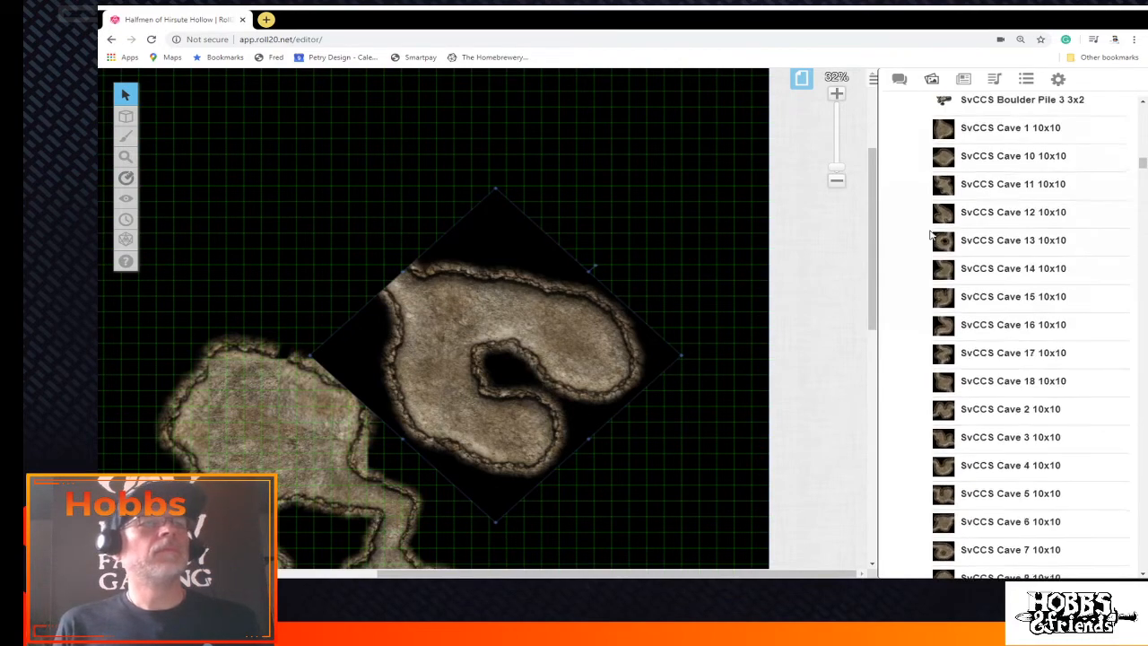
scroll(931, 234, "up", 1)
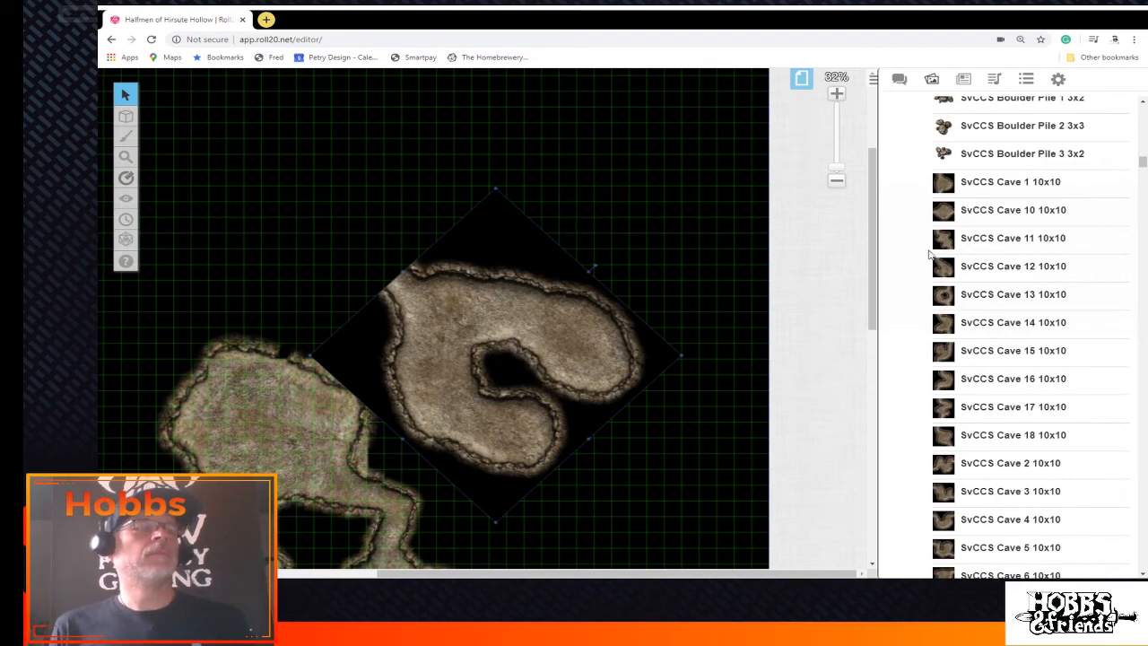
mouse_move(947, 249)
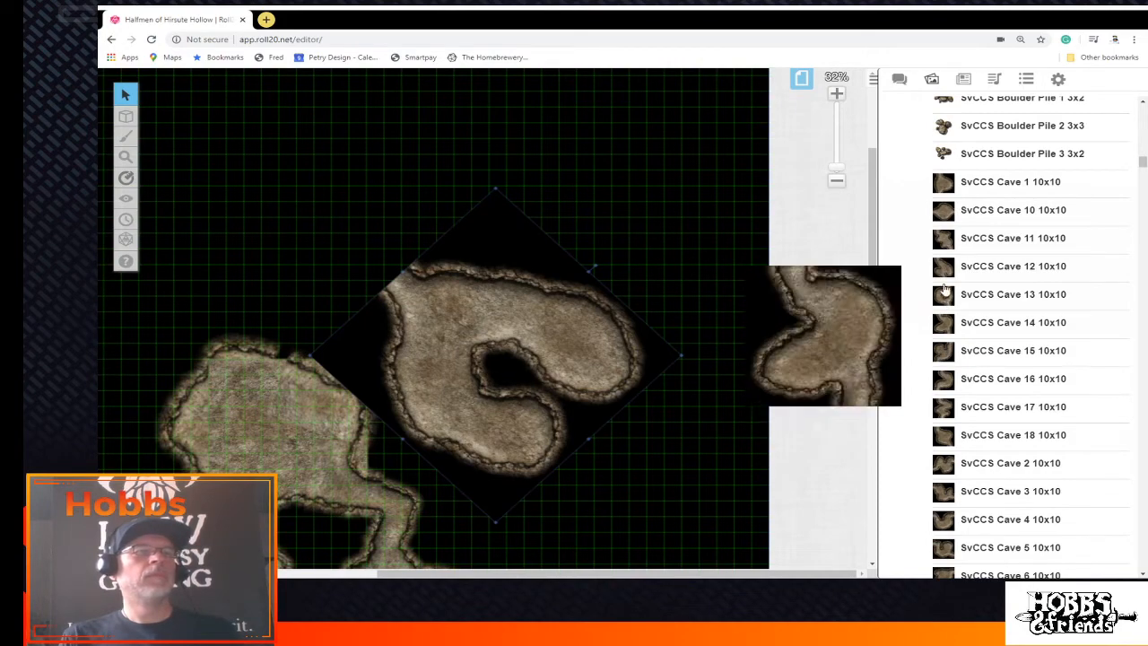
scroll(956, 324, "up", 3)
scroll(956, 324, "up", 4)
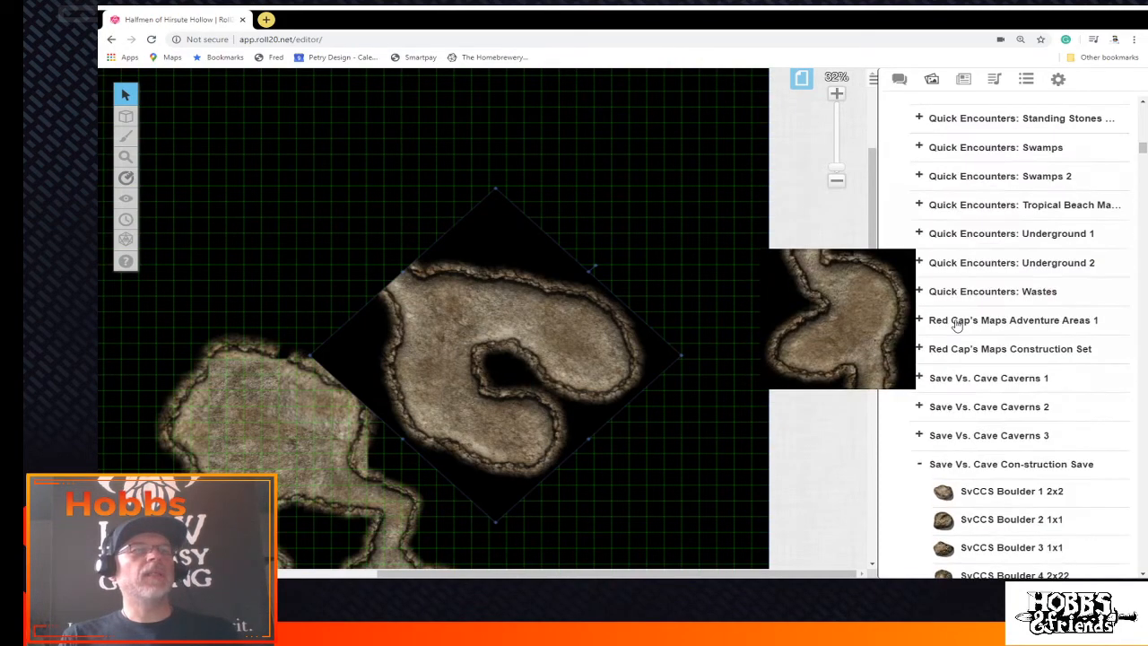
scroll(955, 324, "down", 3)
scroll(956, 324, "down", 8)
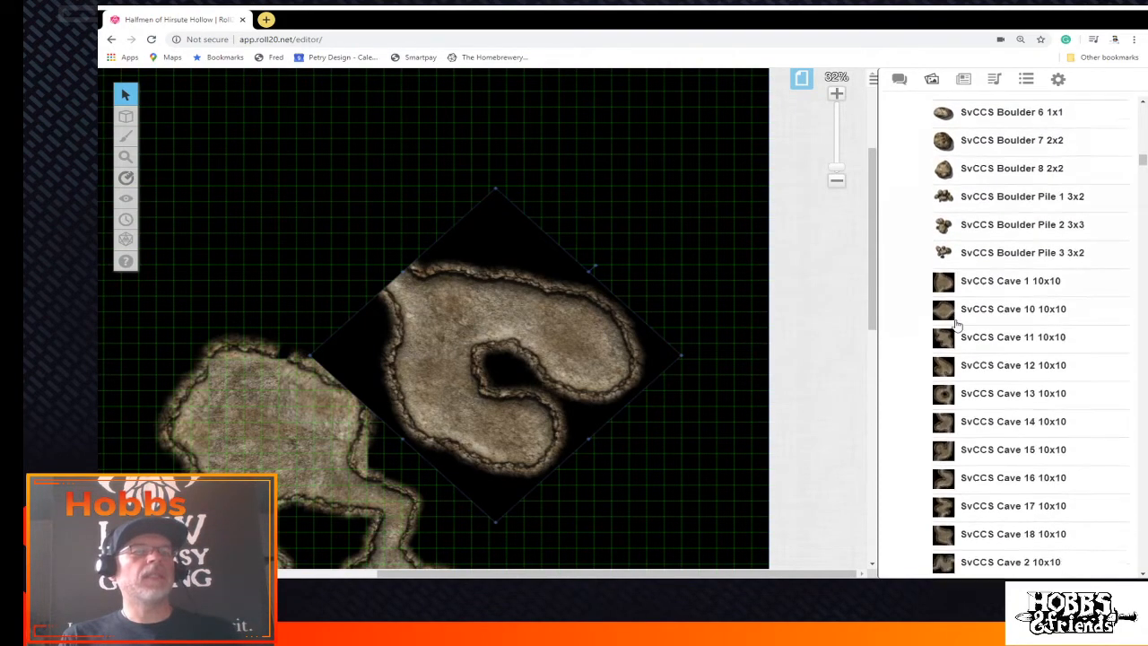
scroll(956, 324, "down", 2)
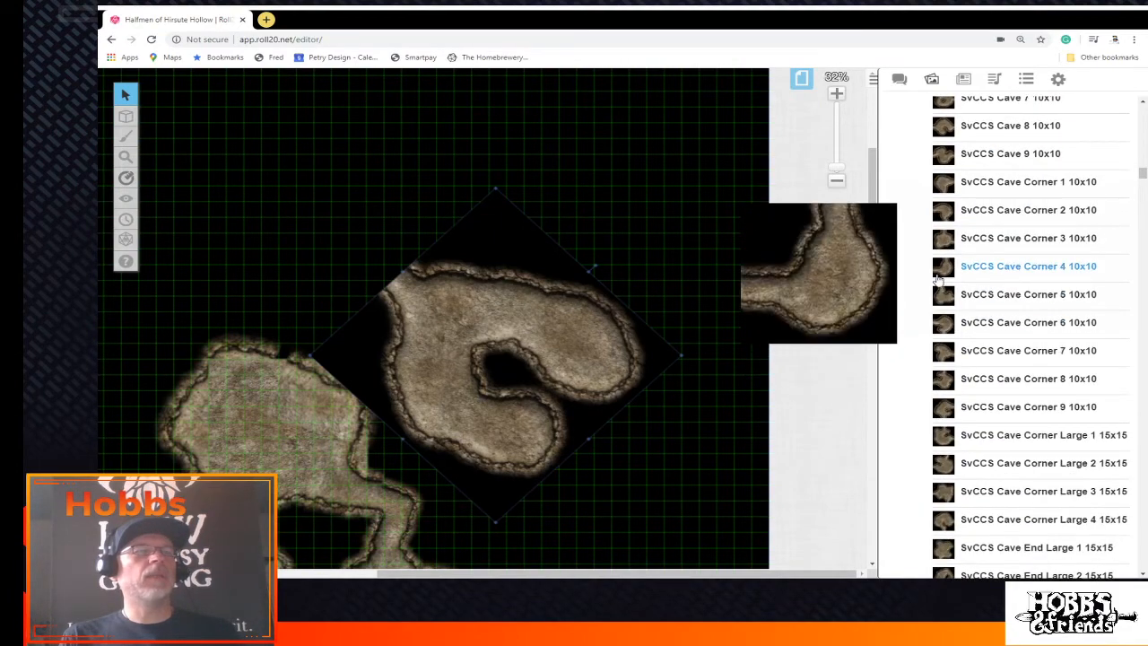
Add the SvCCS Cave End 12 10x10 tile to the empty area north of the Cave End Large 4 tile
scroll(940, 358, "down", 3)
scroll(940, 359, "down", 1)
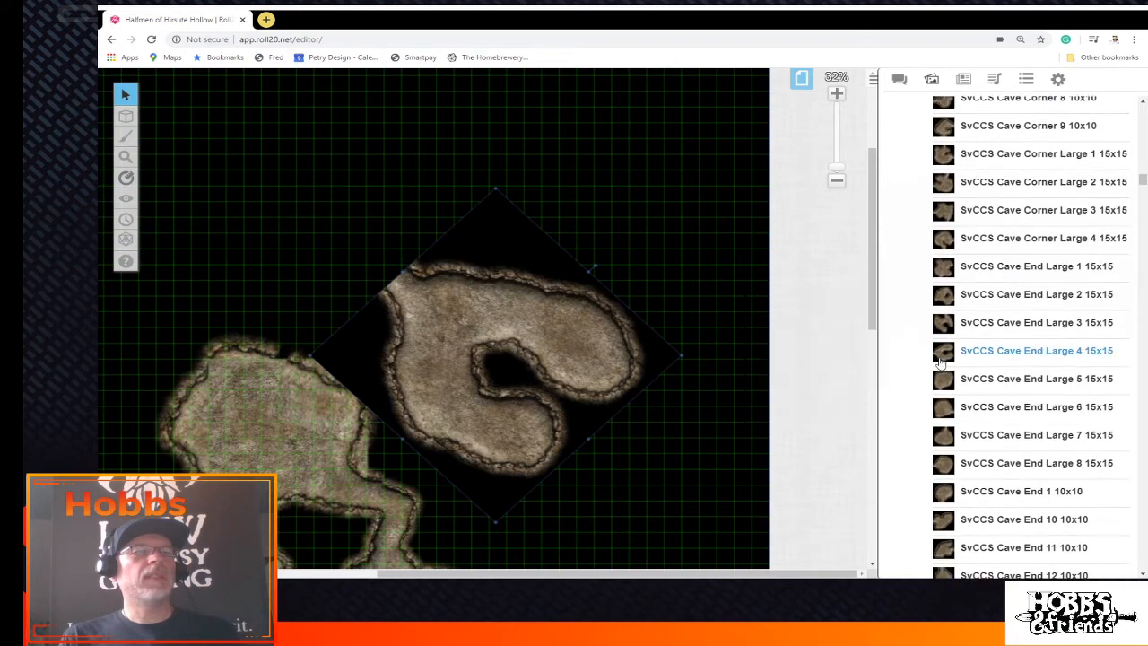
mouse_move(942, 436)
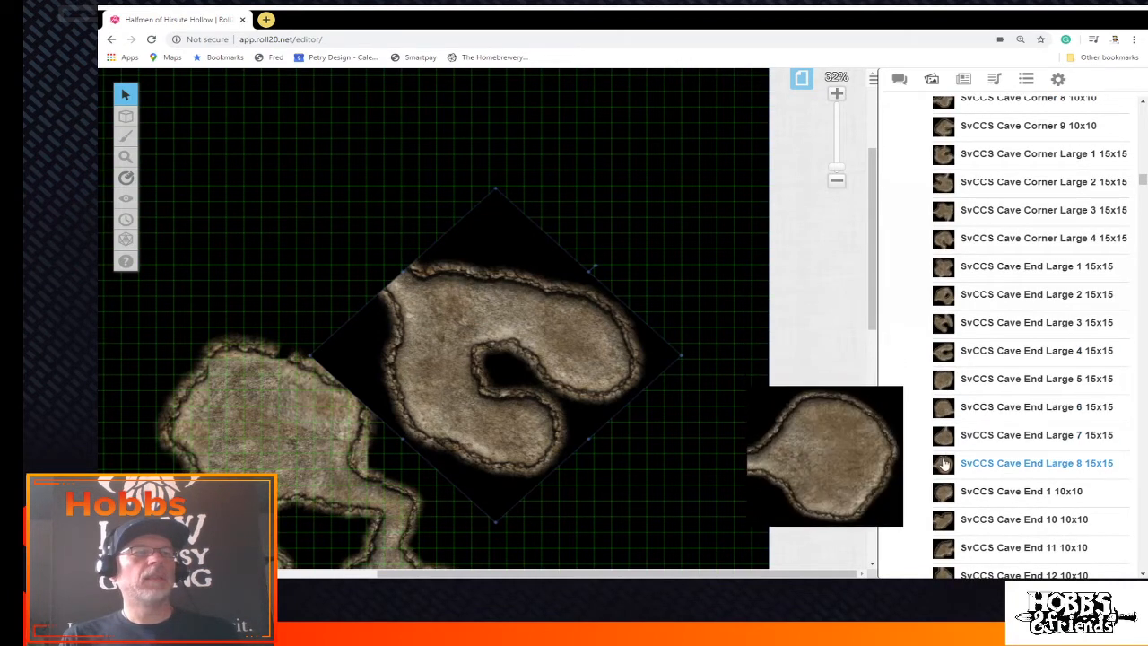
mouse_move(942, 494)
mouse_move(944, 522)
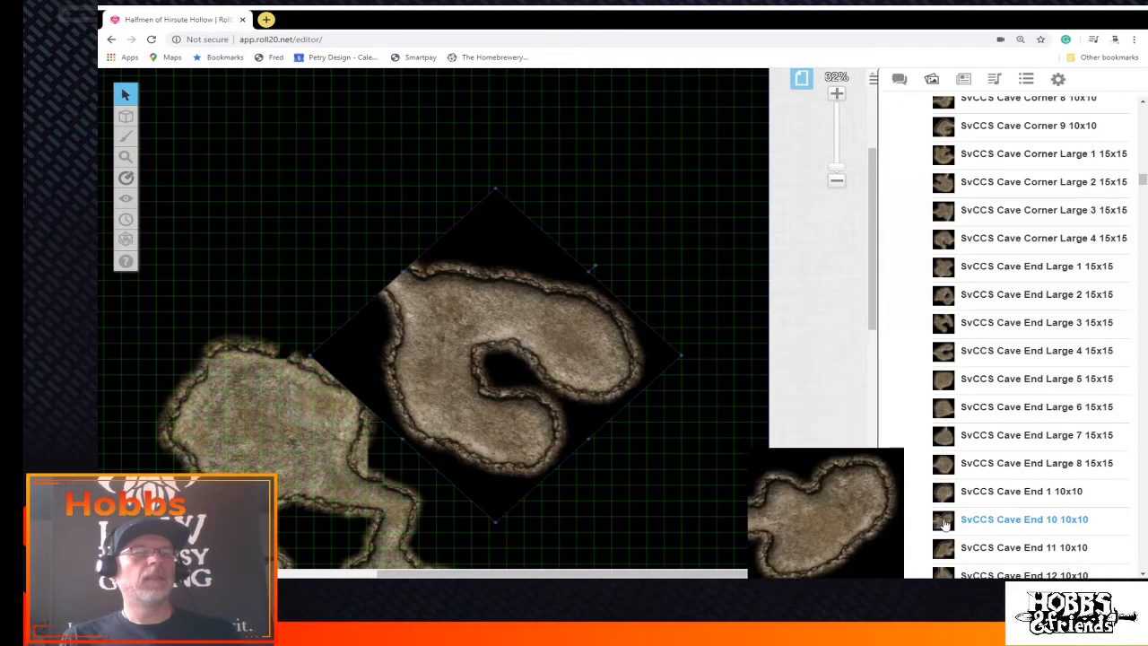
scroll(943, 523, "down", 1)
mouse_move(946, 466)
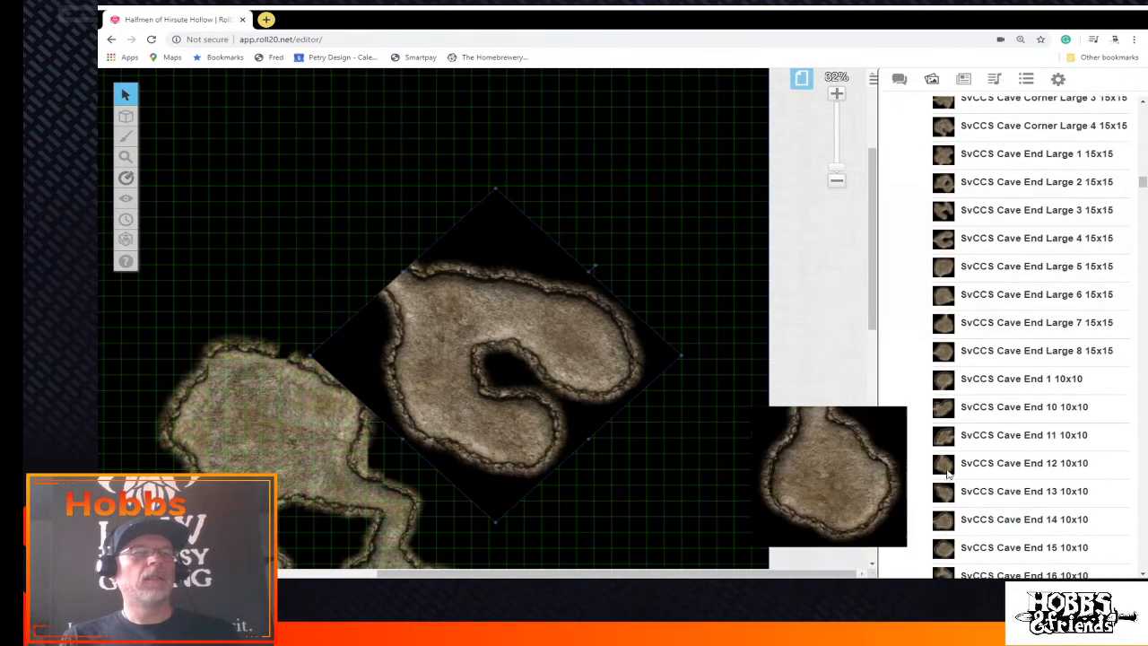
left_click_drag(946, 473, 575, 179)
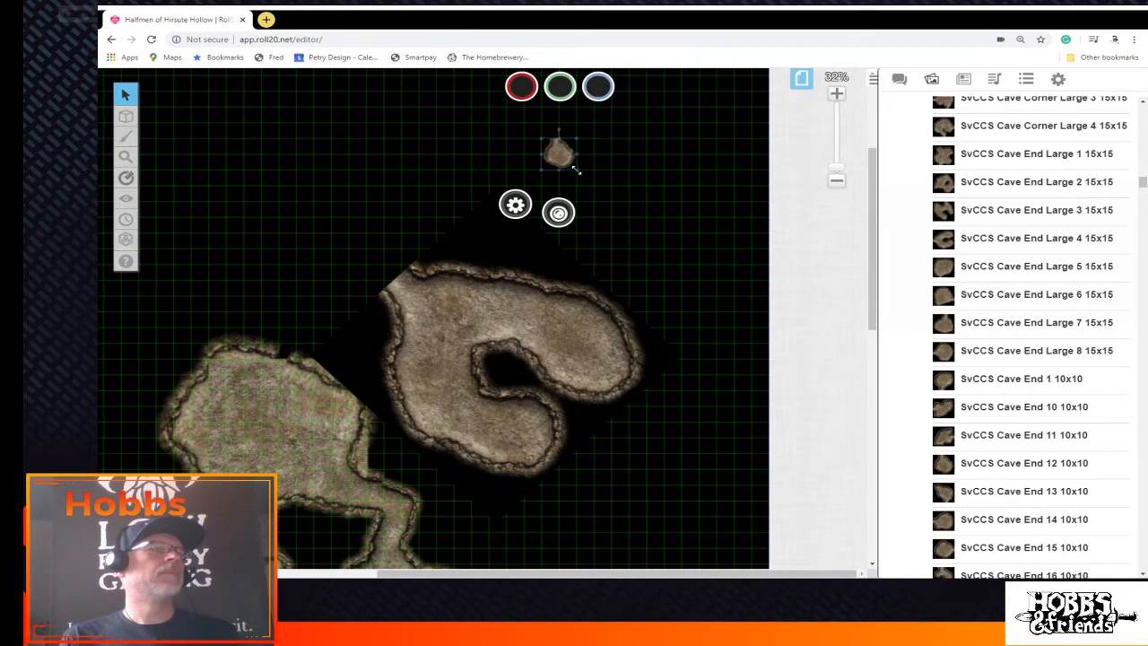
Enlarge the Cave End 12 tile to 10 by 10 grid squares and turn it northwest of the large cave, with its opening facing south-southwest
left_click_drag(575, 170, 715, 297)
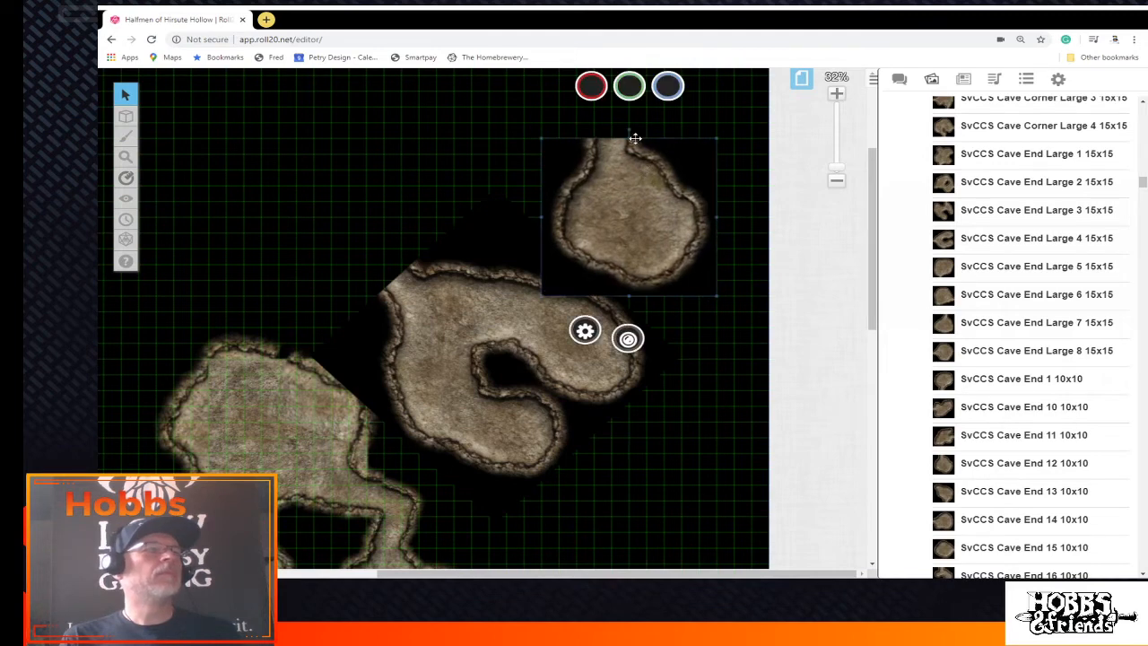
left_click_drag(628, 130, 409, 178)
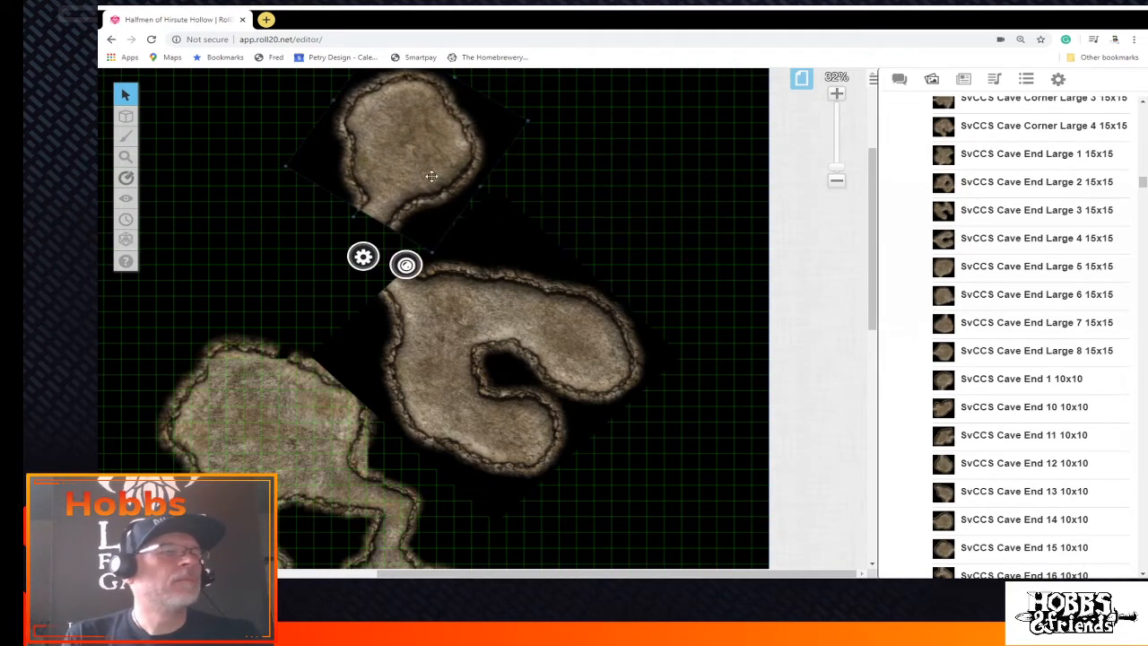
Look through the set's cave, junction, nexus and tunnel tiles for a piece to connect the two new cave ends
scroll(987, 296, "down", 2)
mouse_move(935, 305)
scroll(932, 309, "down", 8)
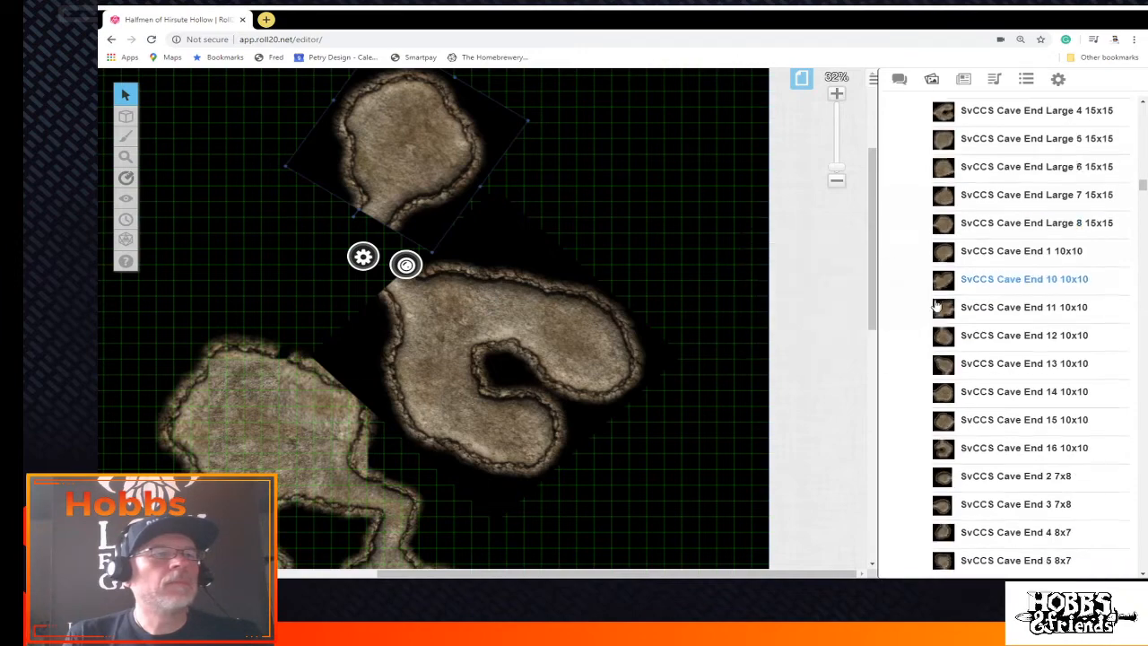
scroll(926, 318, "down", 3)
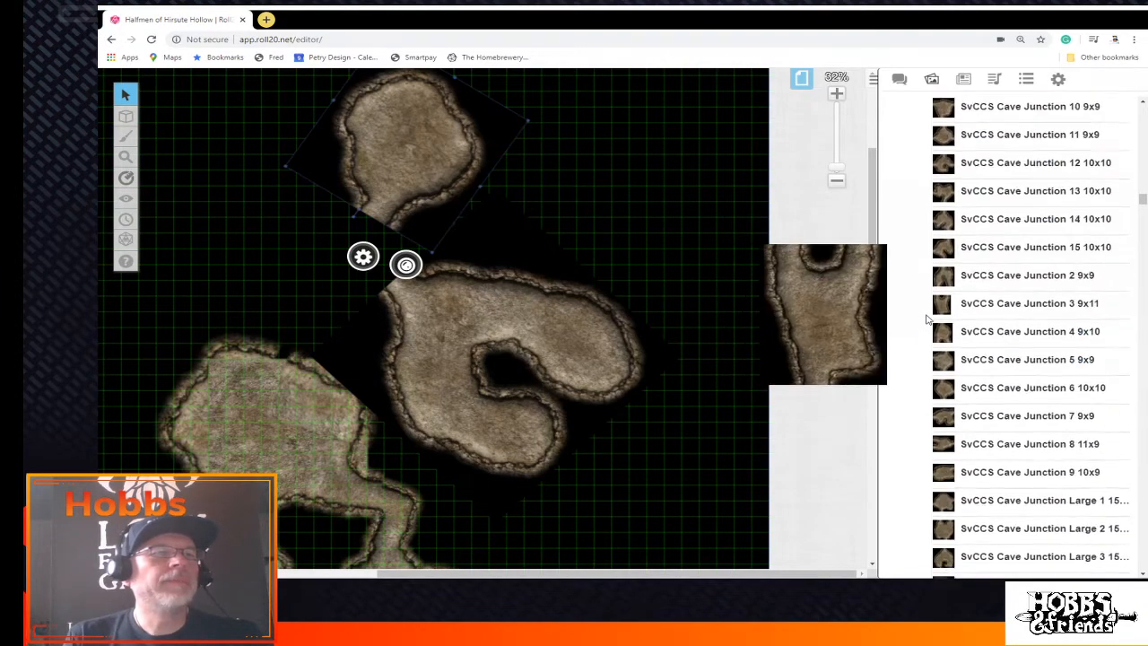
scroll(926, 318, "down", 3)
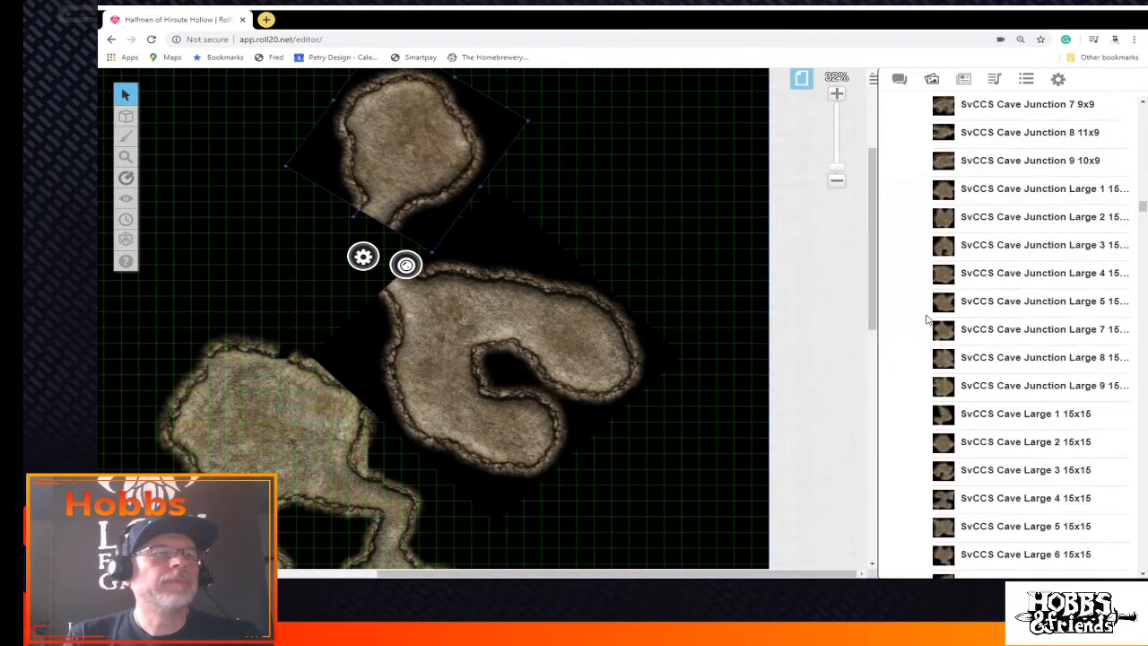
scroll(926, 319, "down", 2)
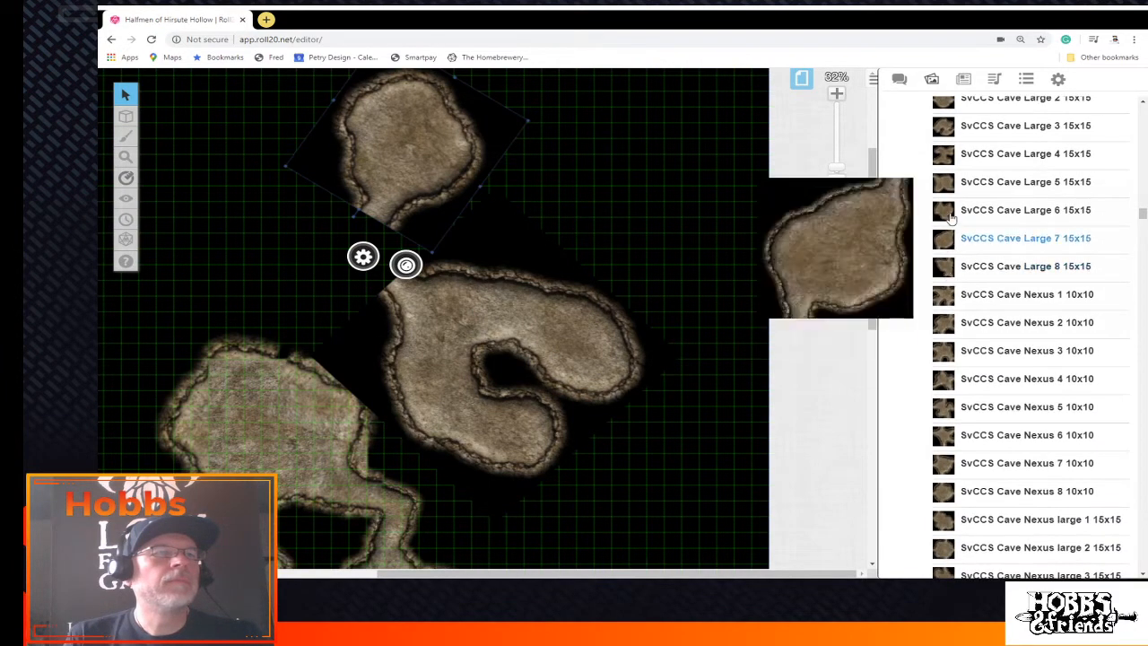
mouse_move(947, 269)
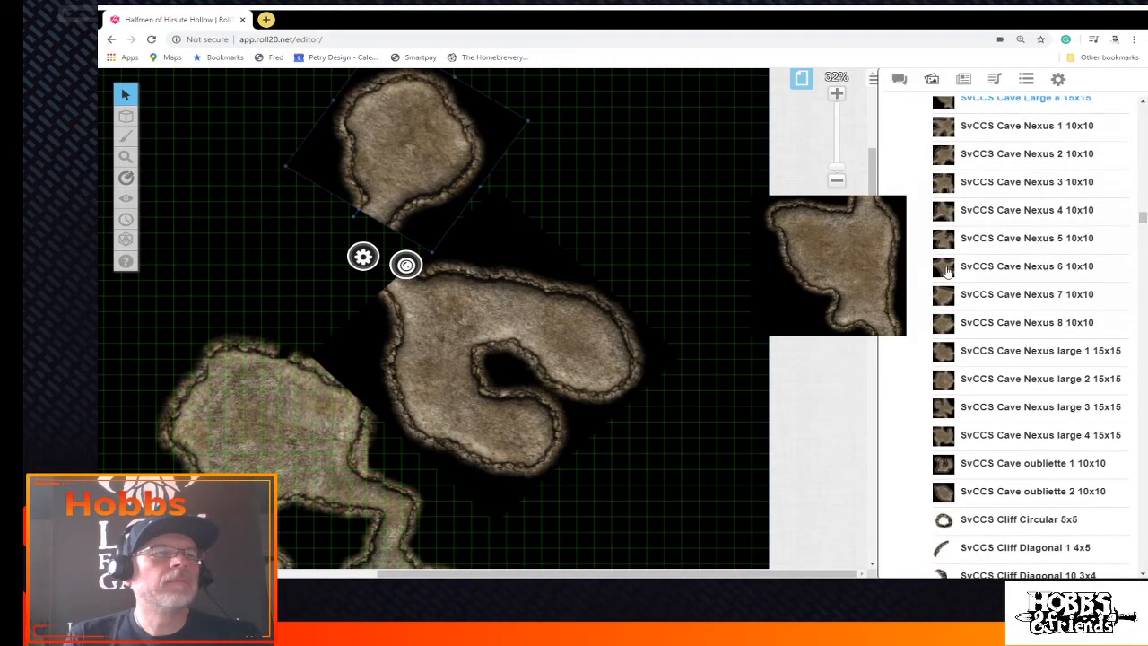
scroll(947, 269, "down", 2)
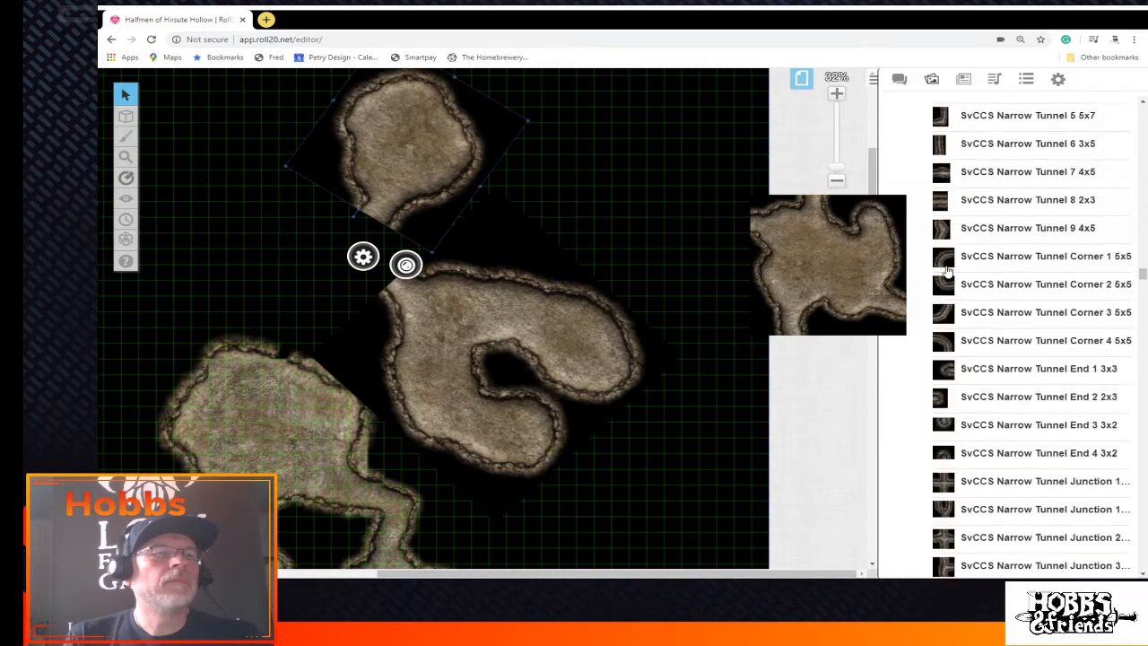
scroll(947, 271, "down", 10)
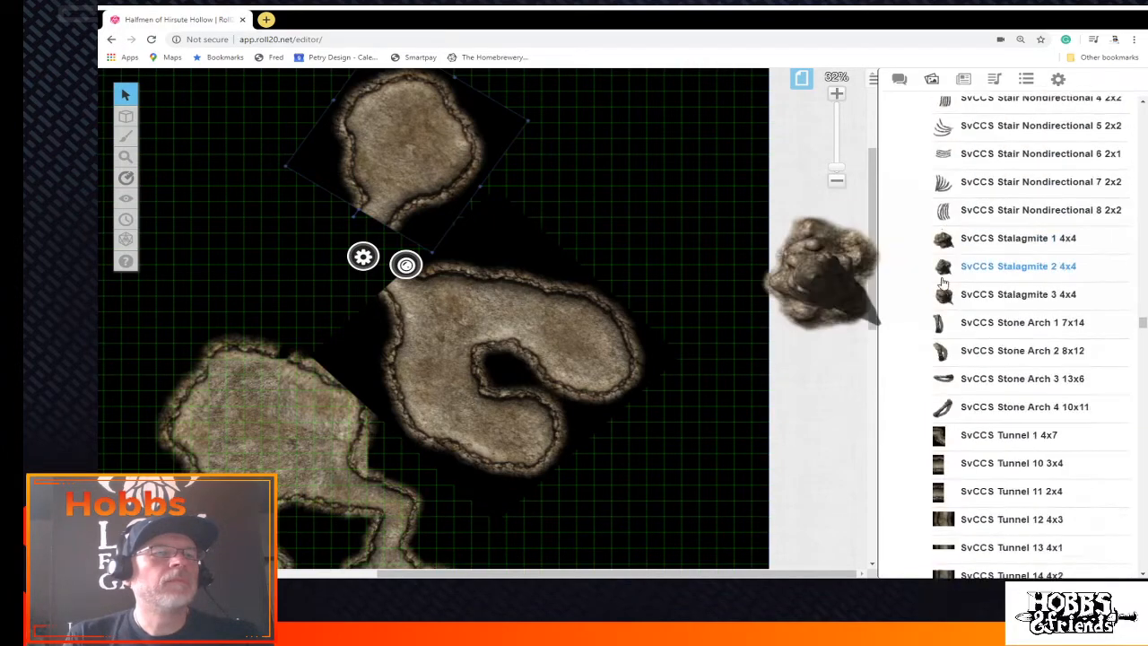
scroll(942, 282, "down", 5)
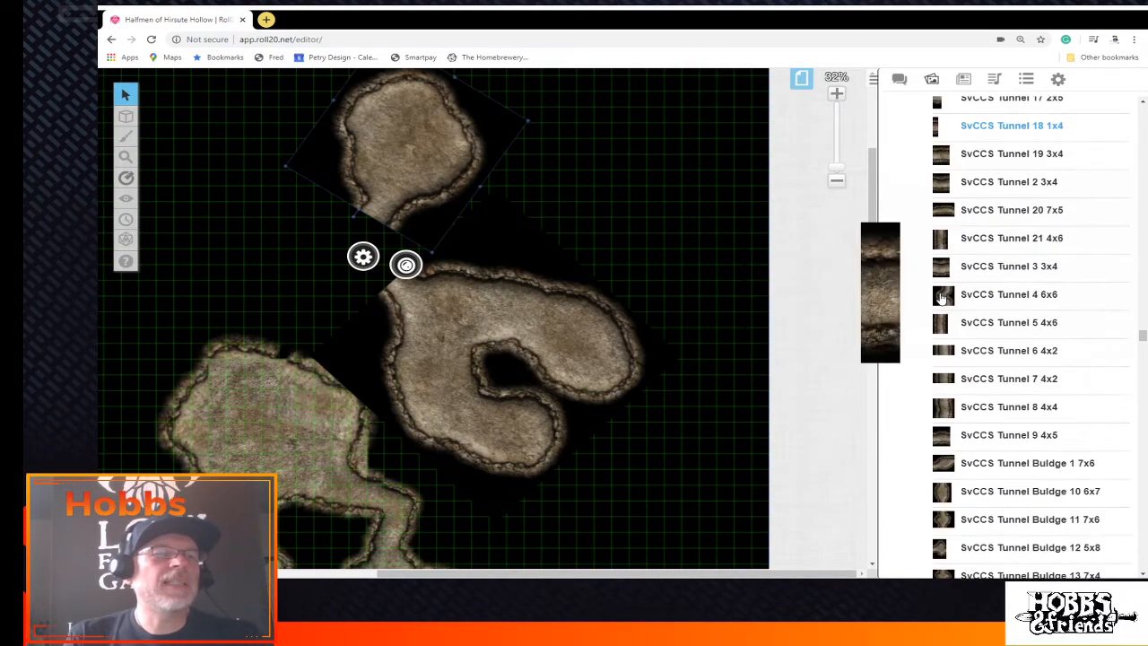
scroll(937, 299, "down", 3)
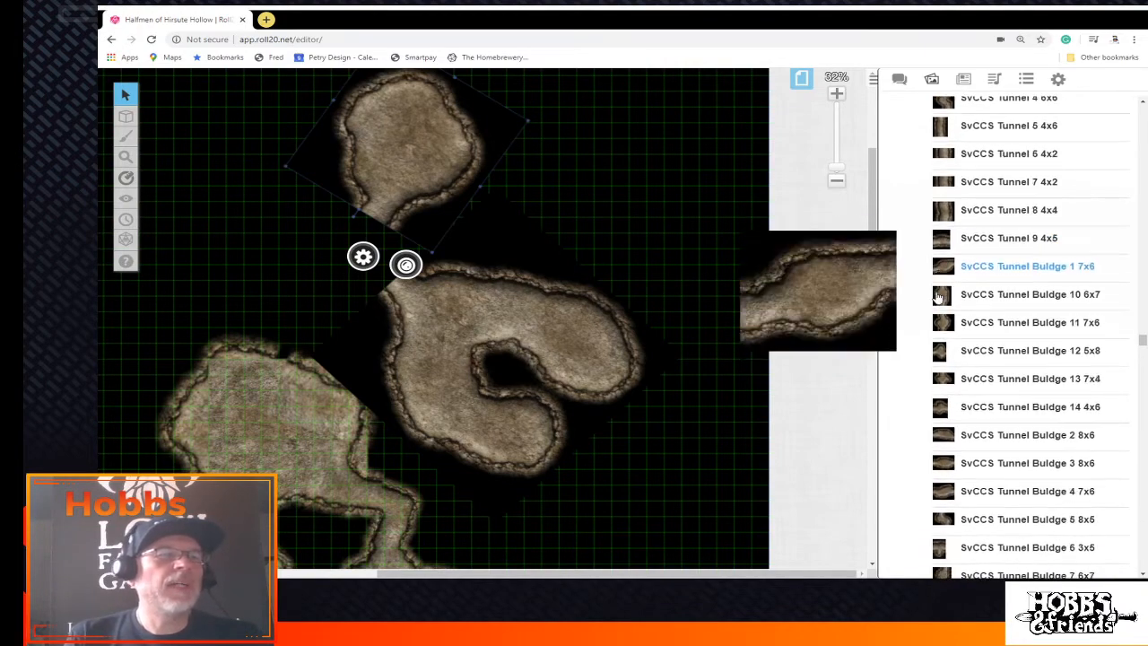
scroll(937, 299, "down", 3)
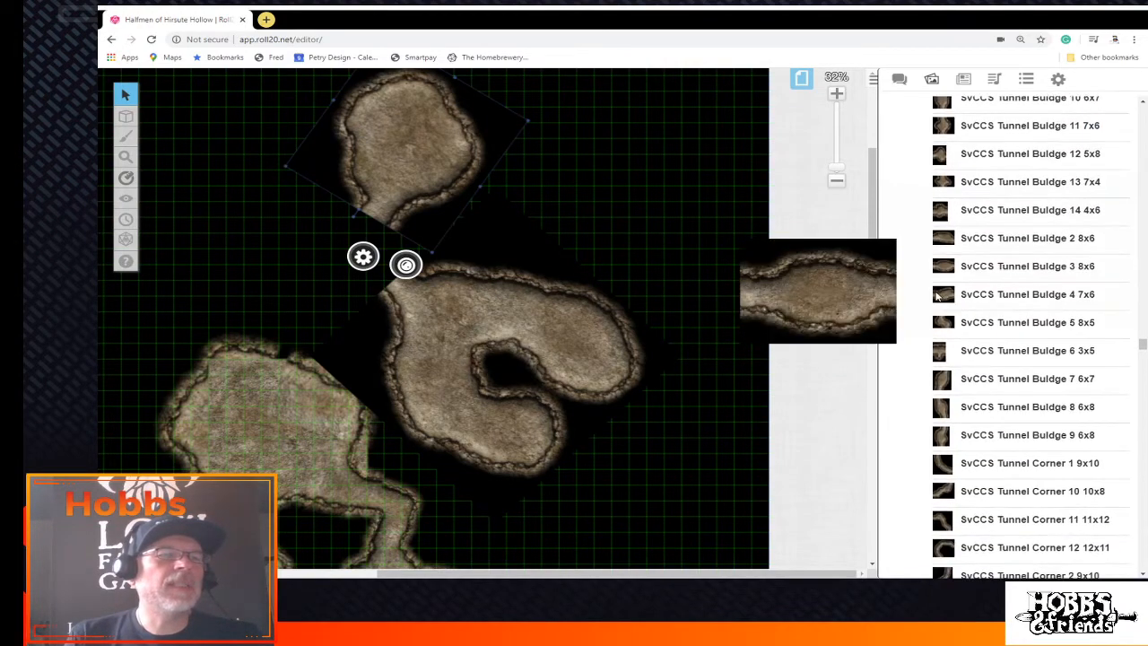
scroll(937, 297, "down", 7)
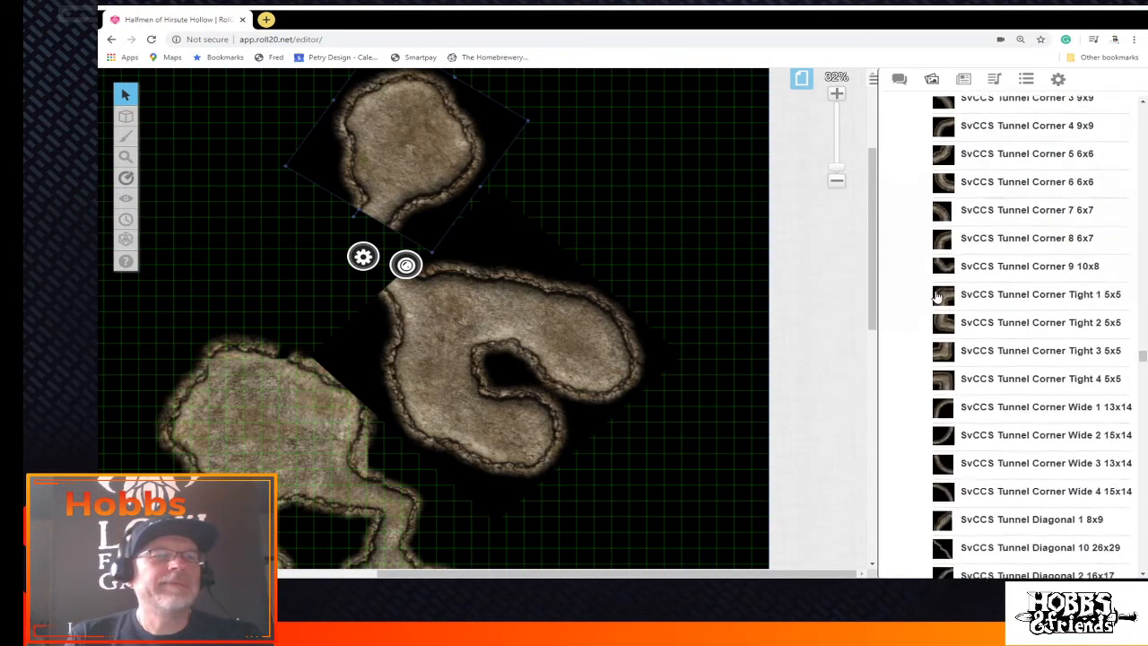
Add an SvCCS Tunnel T-Junction tile with an eastern branch to the empty area west of the two cave openings
scroll(937, 296, "down", 2)
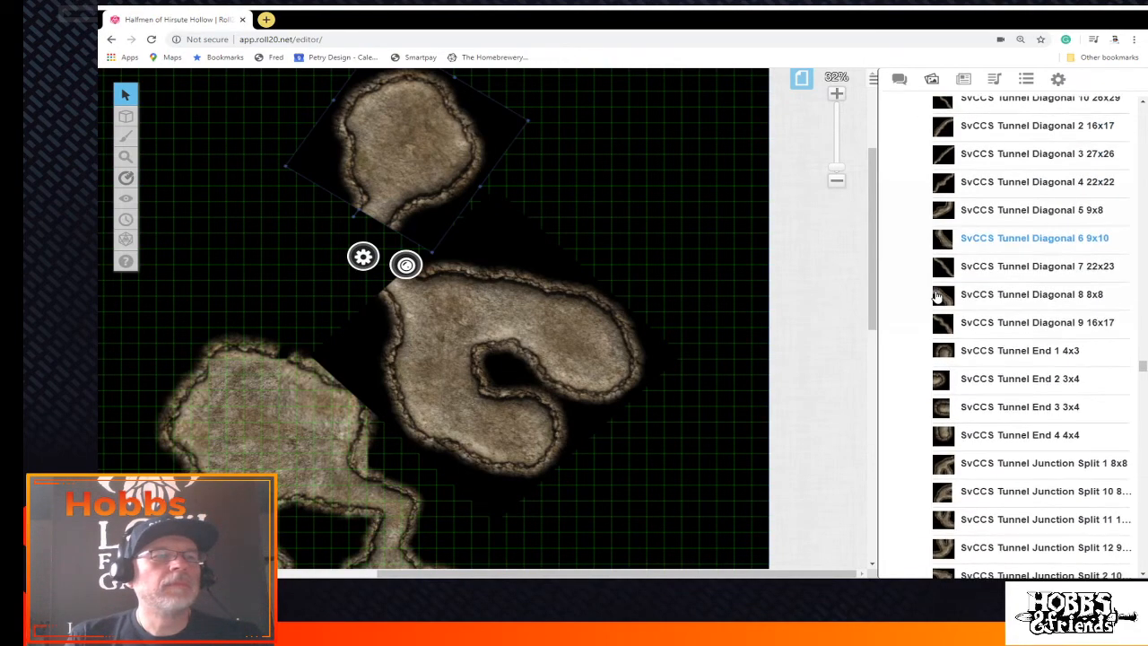
scroll(937, 297, "down", 2)
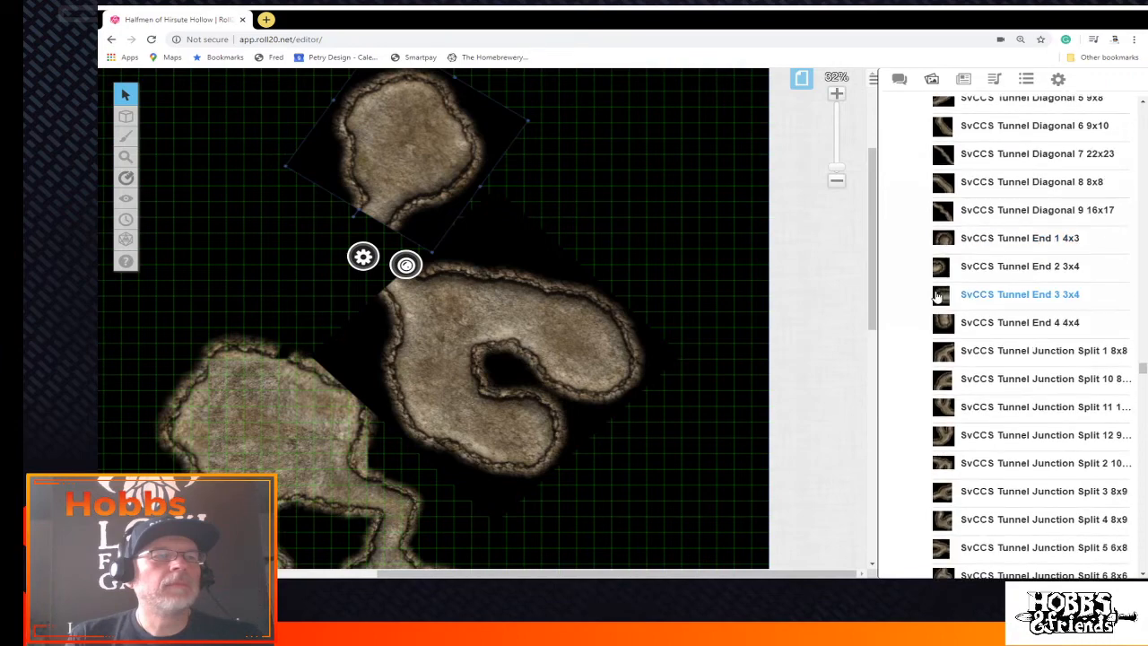
scroll(937, 297, "down", 3)
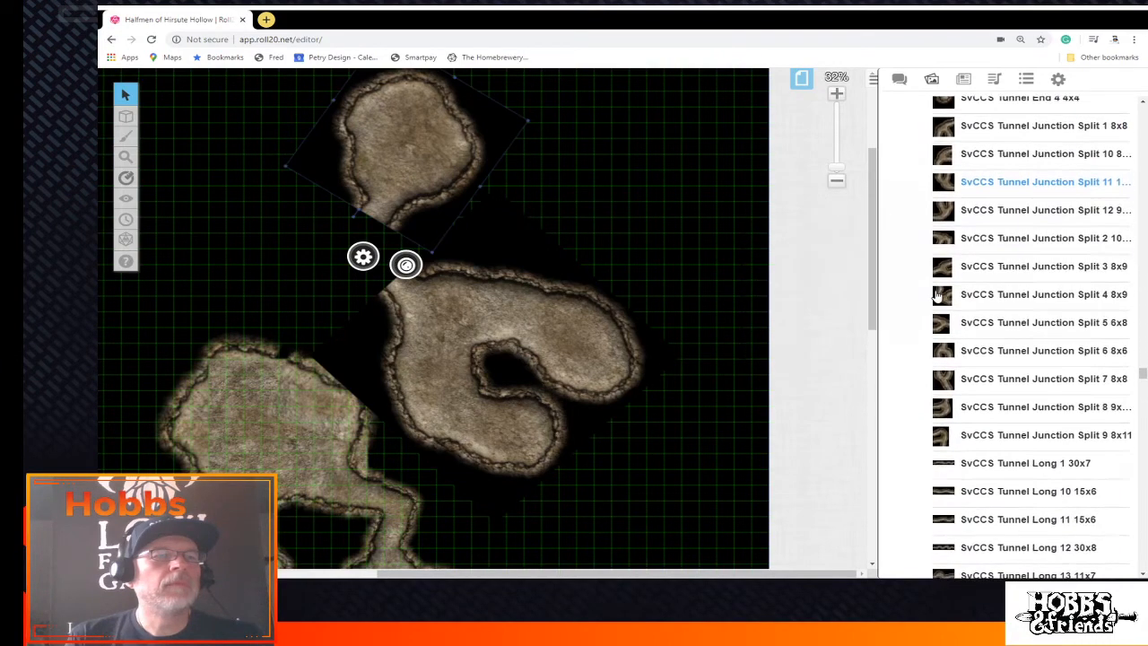
scroll(937, 296, "down", 10)
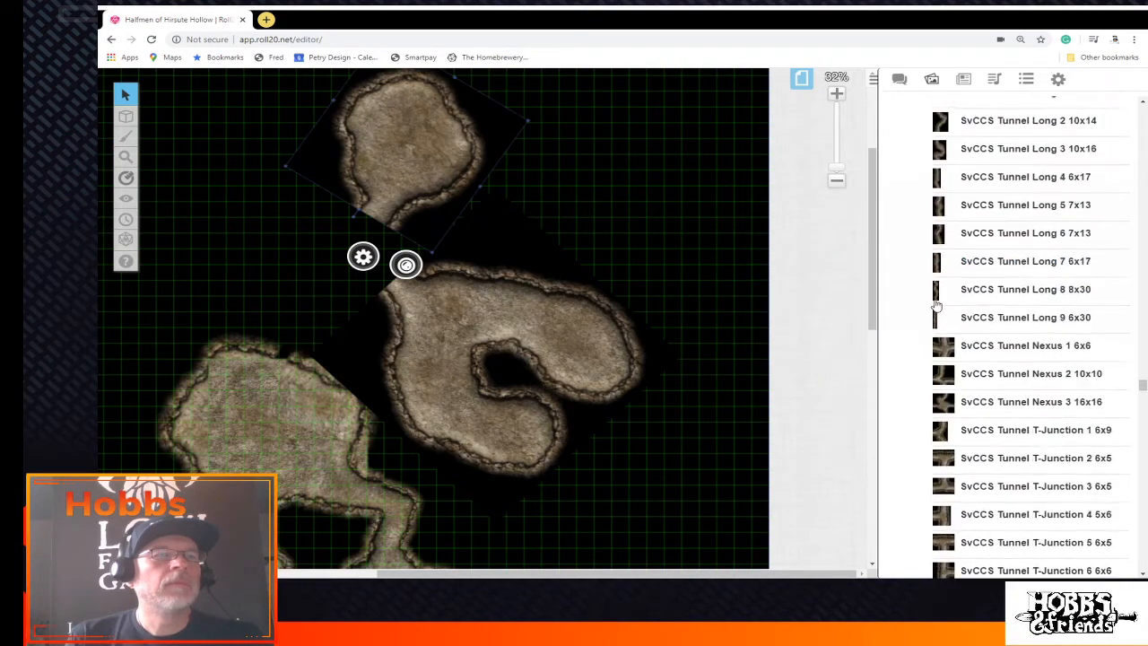
scroll(937, 305, "down", 3)
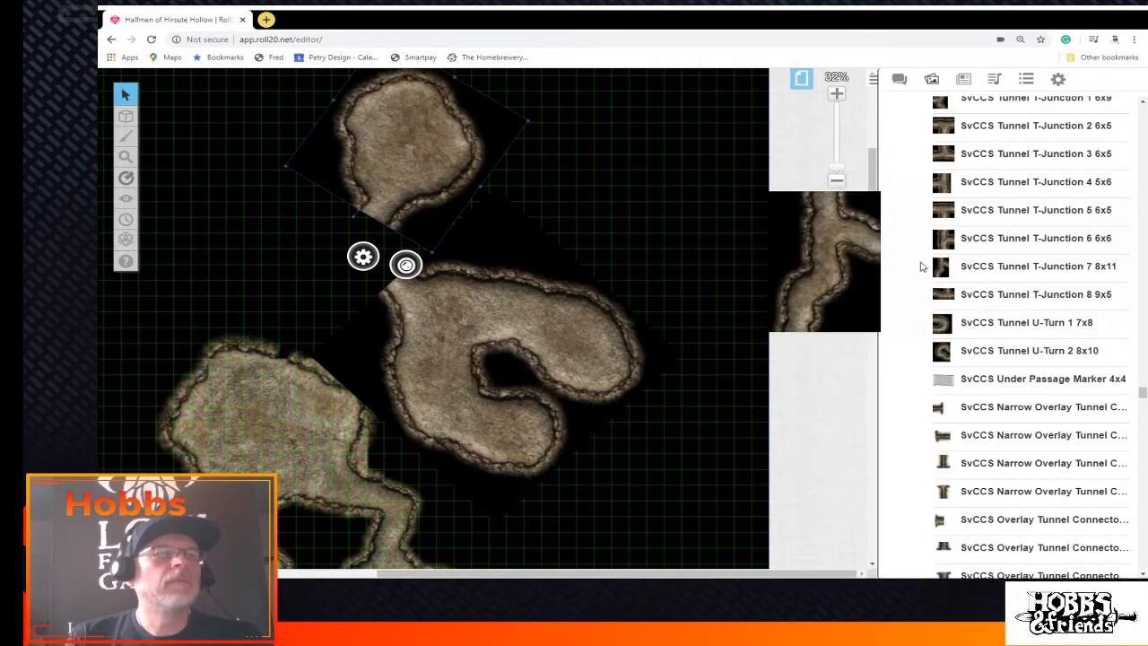
left_click_drag(928, 259, 291, 230)
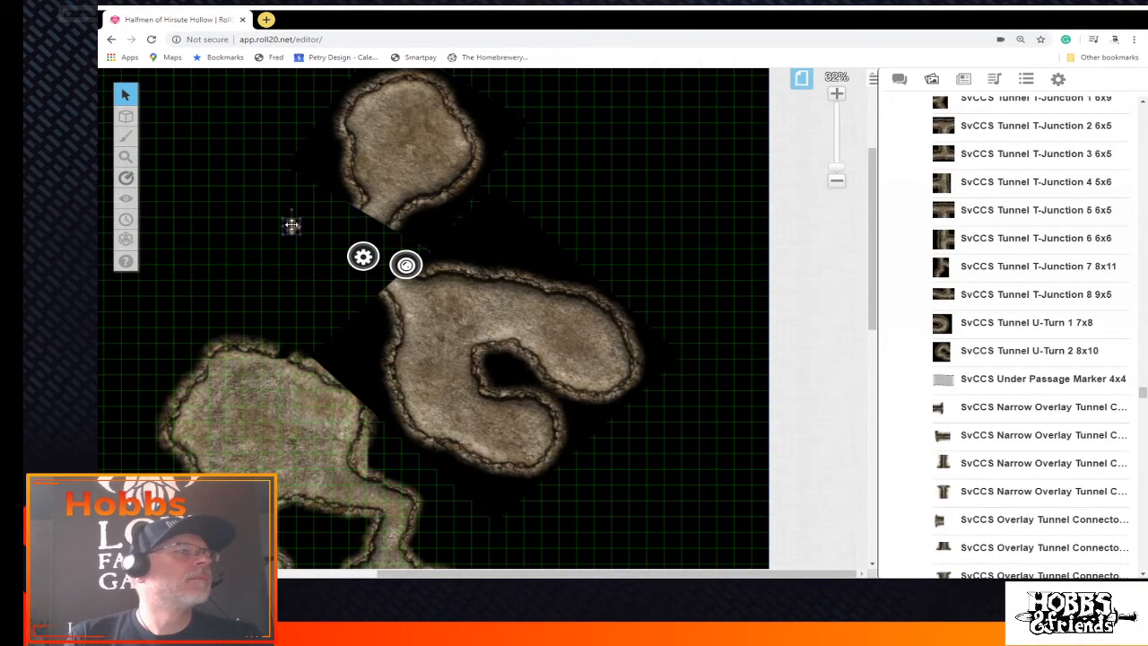
left_click(299, 234)
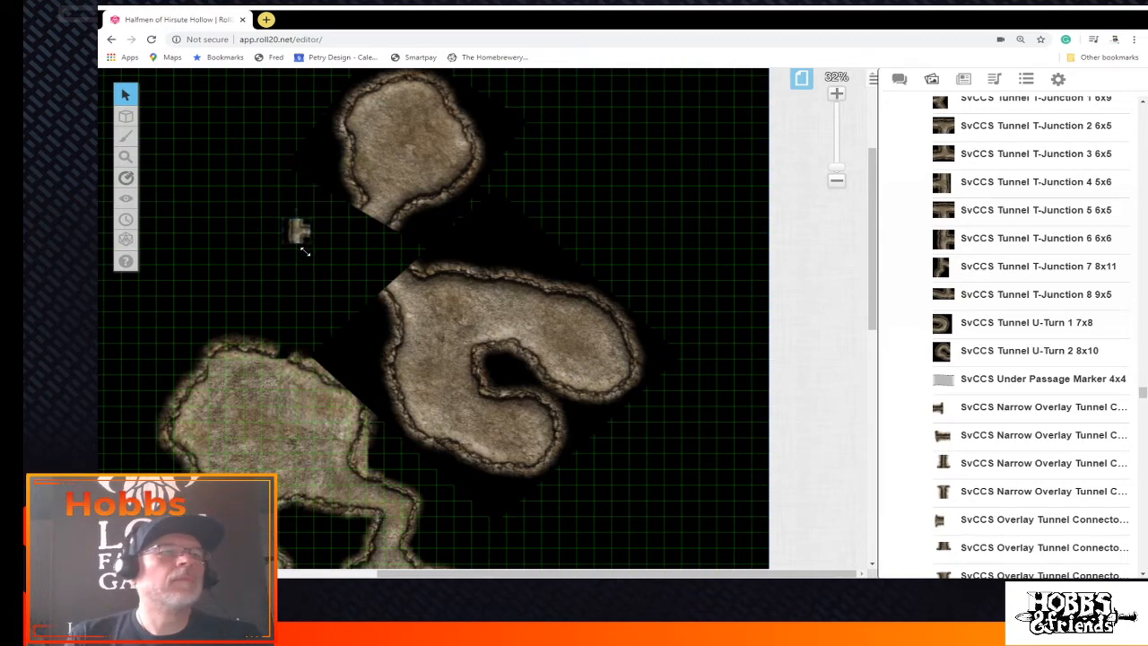
Enlarge the T-junction tile, turn it clockwise toward the north-northeast, and fit it between the two cave openings
mouse_move(305, 252)
left_mouse_down()
mouse_move(317, 276)
mouse_move(368, 296)
mouse_move(309, 272)
left_mouse_up()
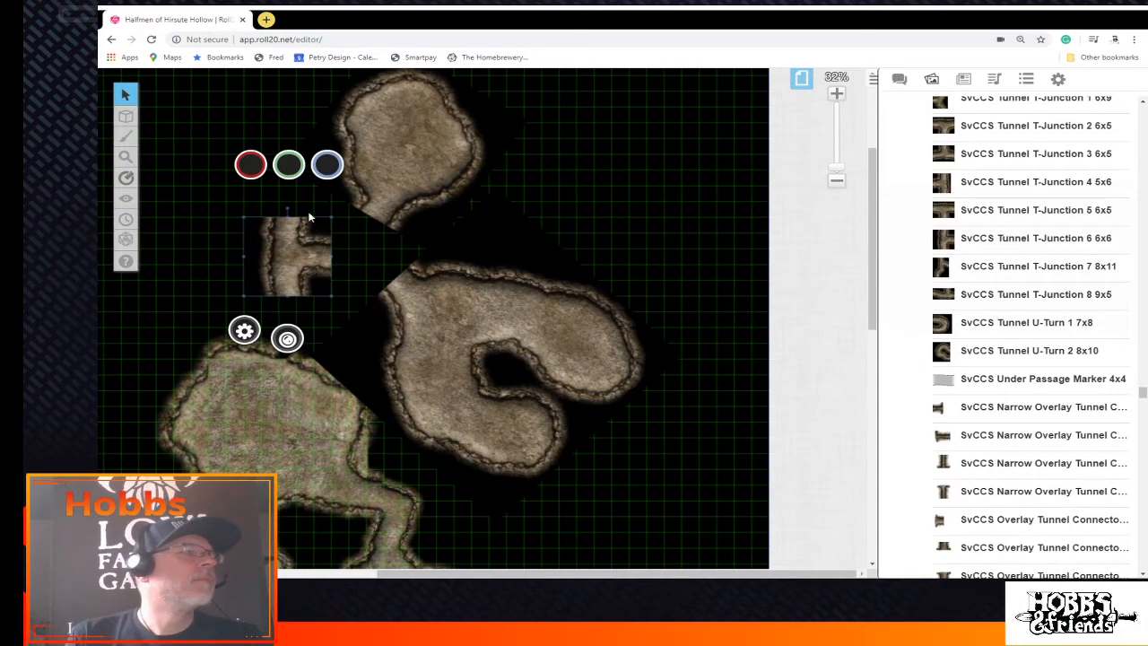
left_click_drag(288, 208, 371, 289)
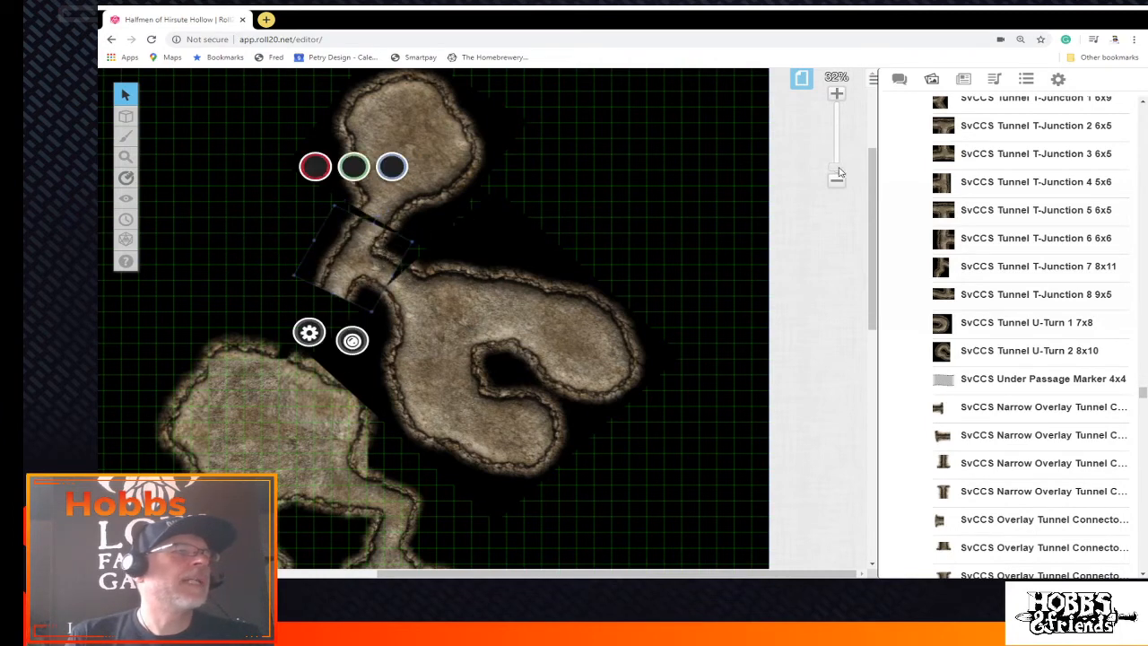
left_click_drag(839, 172, 836, 151)
scroll(690, 339, "up", 2)
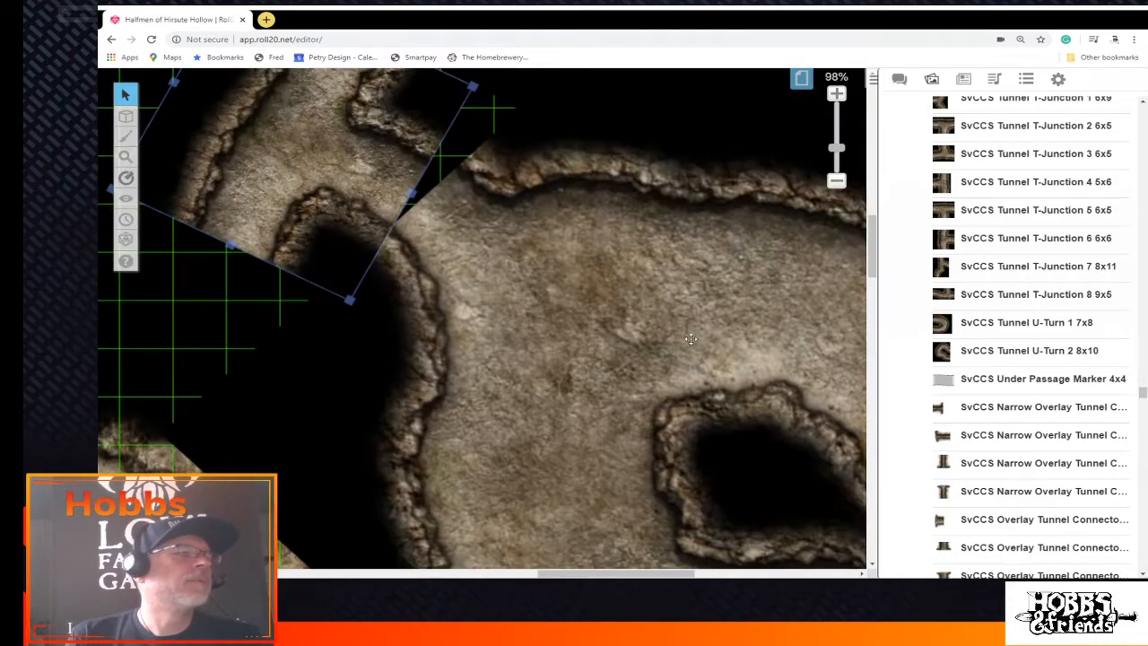
scroll(358, 323, "up", 4)
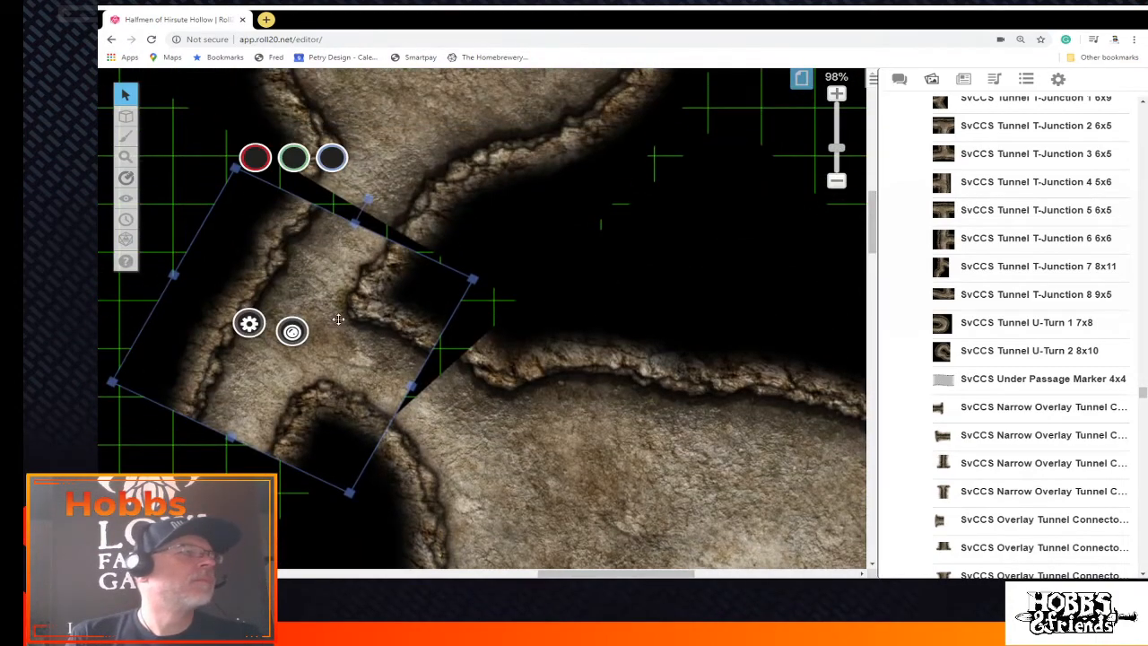
mouse_move(368, 199)
left_mouse_down()
mouse_move(383, 207)
mouse_move(371, 191)
left_mouse_up()
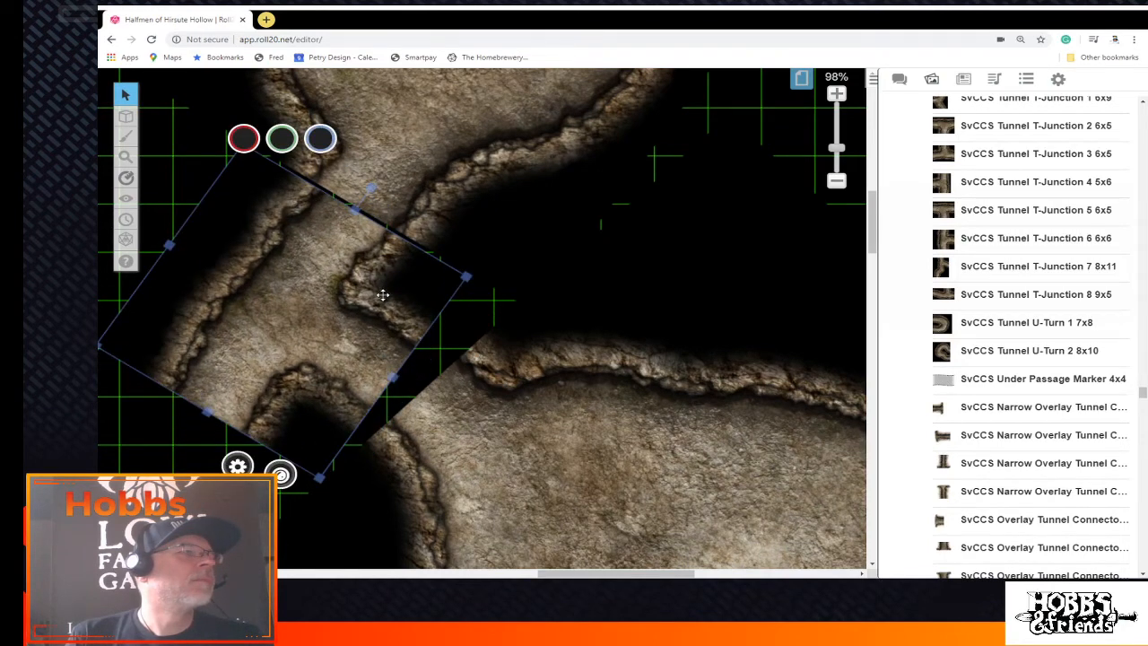
left_click_drag(319, 478, 328, 541)
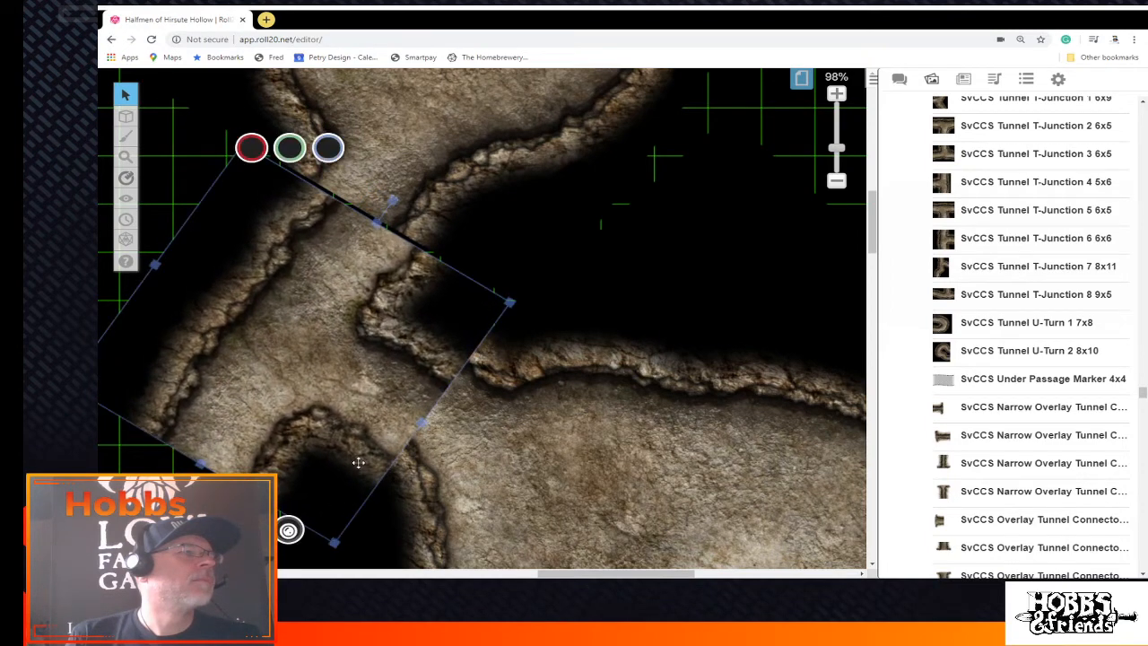
left_click_drag(384, 467, 378, 457)
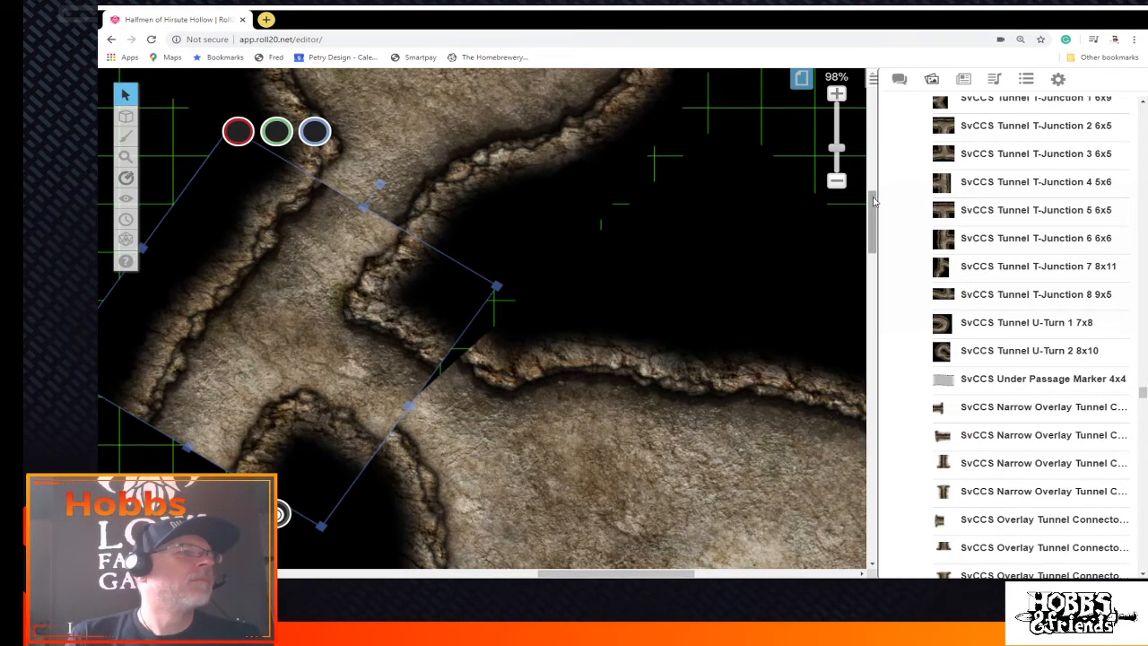
scroll(875, 202, "down", 1)
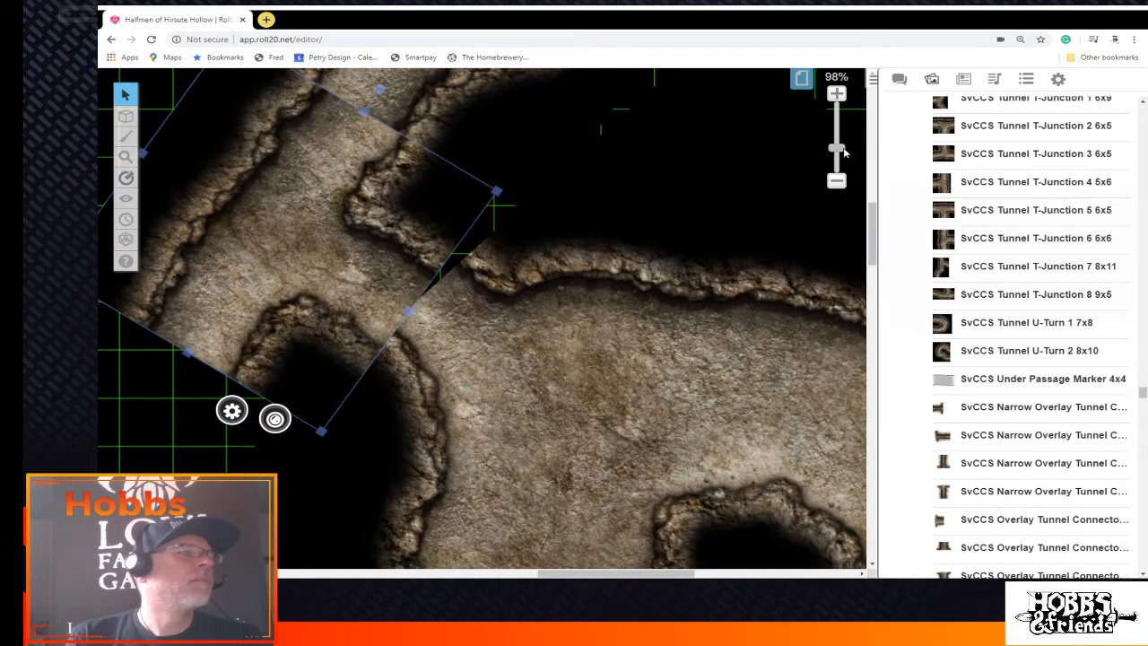
Adjust the size and angle of the large U-shaped cave so its opening joins the T-junction's eastern branch
left_click_drag(839, 154, 827, 196)
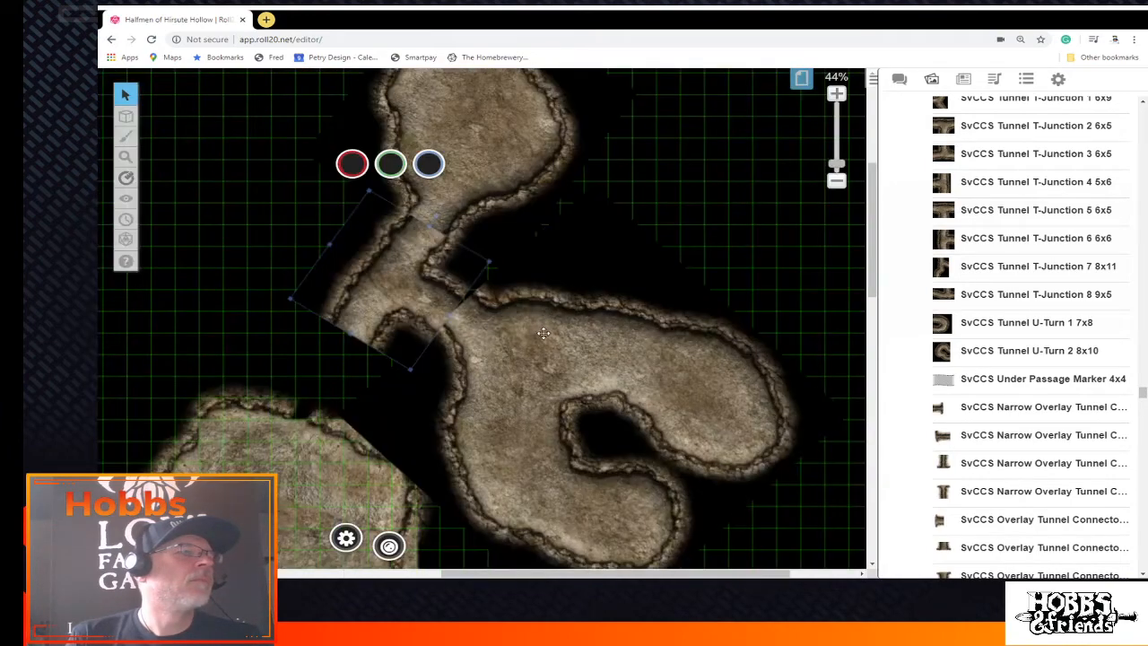
left_click(717, 284)
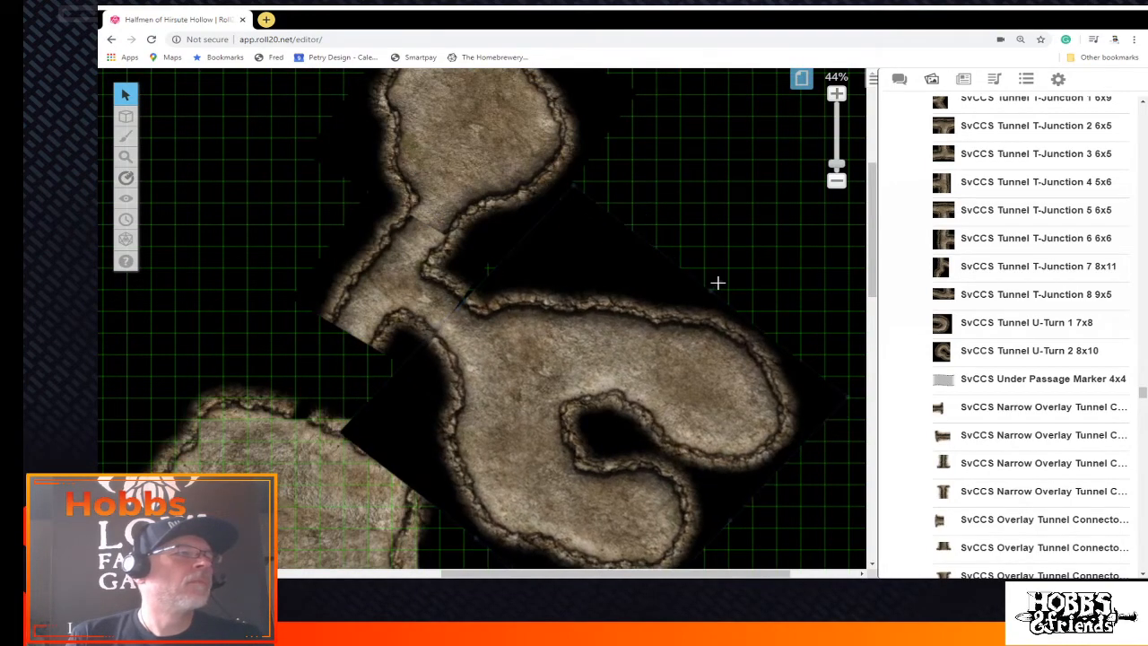
left_click_drag(717, 284, 729, 355)
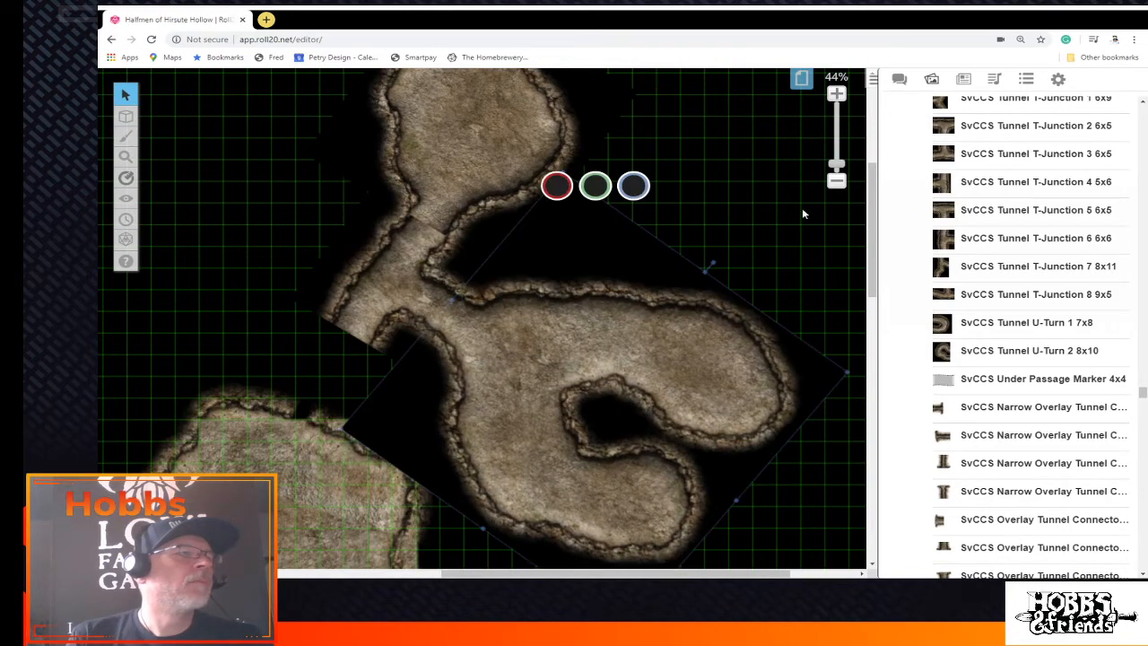
left_click(778, 287)
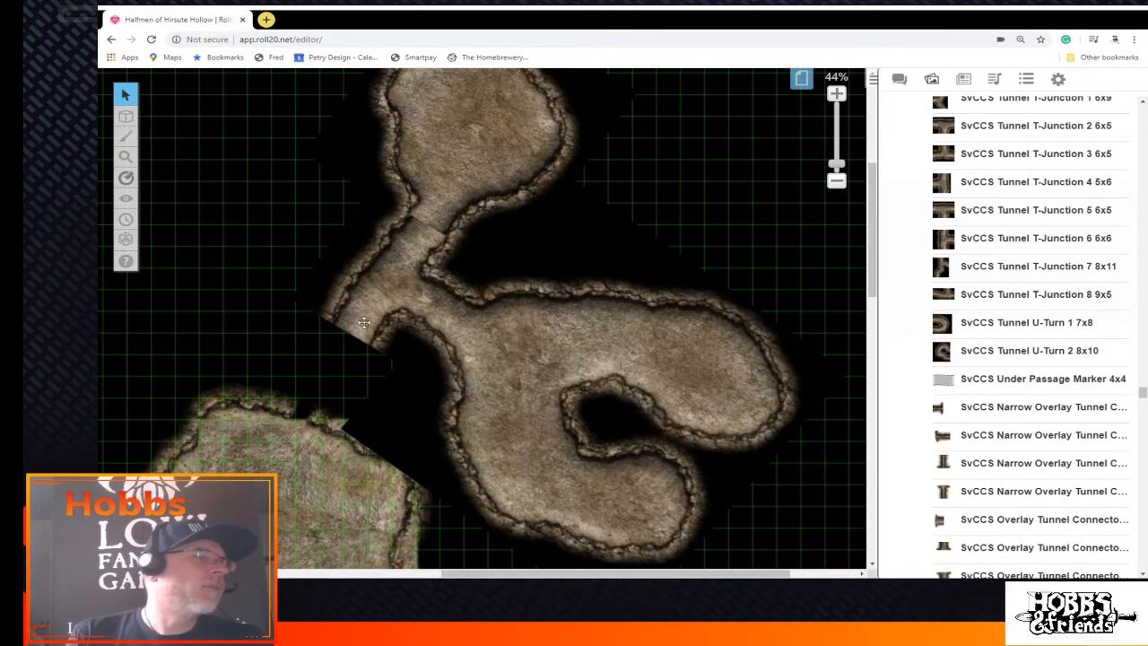
Find an SvCCS Overlay Tunnel Connector tile and add it to the empty area just above the northern cave
mouse_move(944, 293)
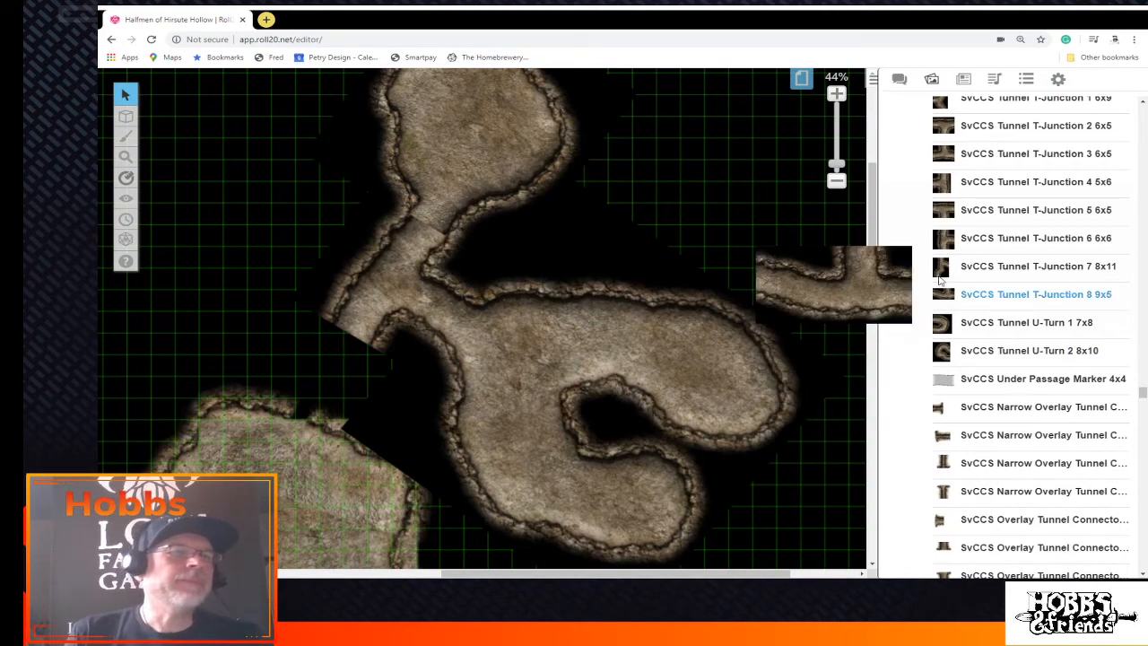
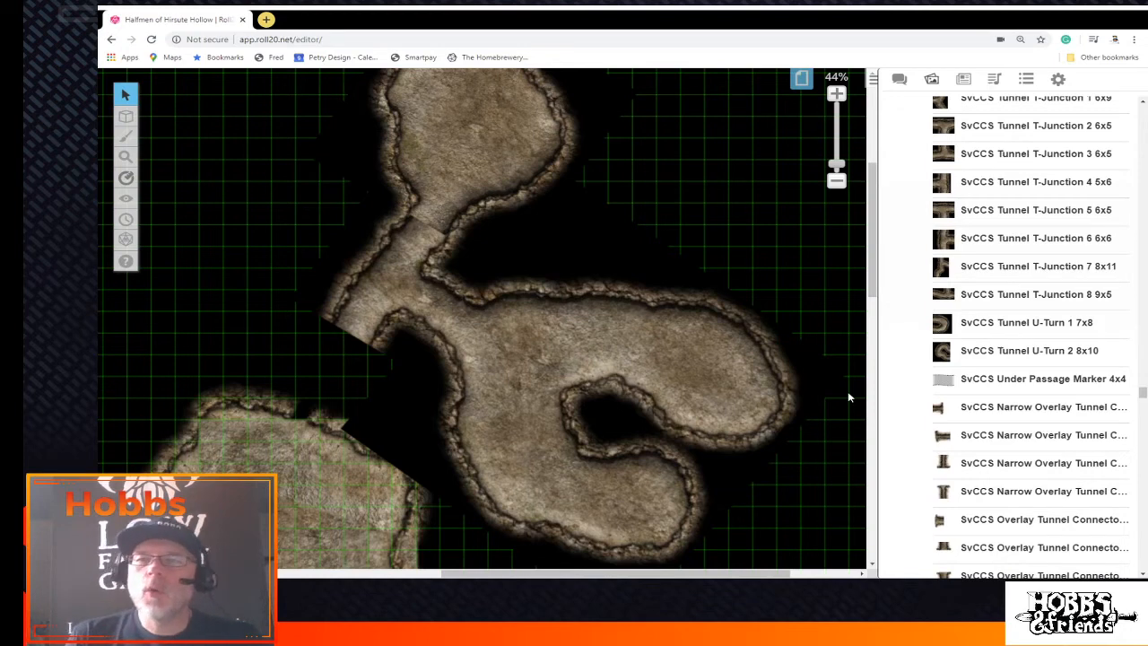
scroll(958, 363, "down", 2)
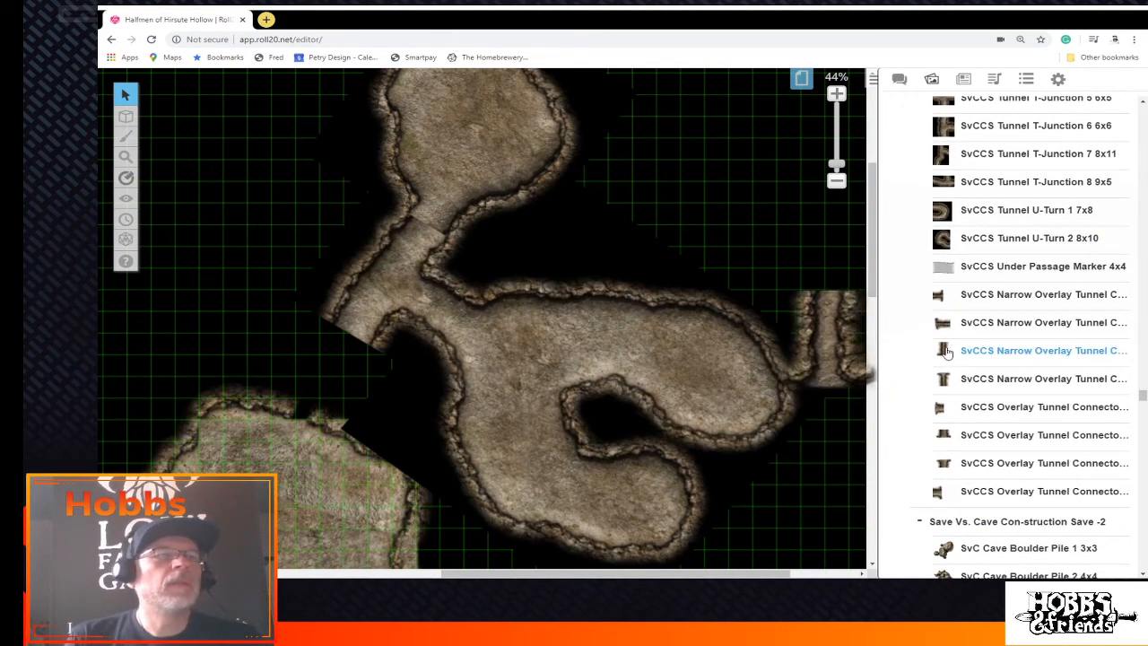
scroll(946, 352, "up", 10)
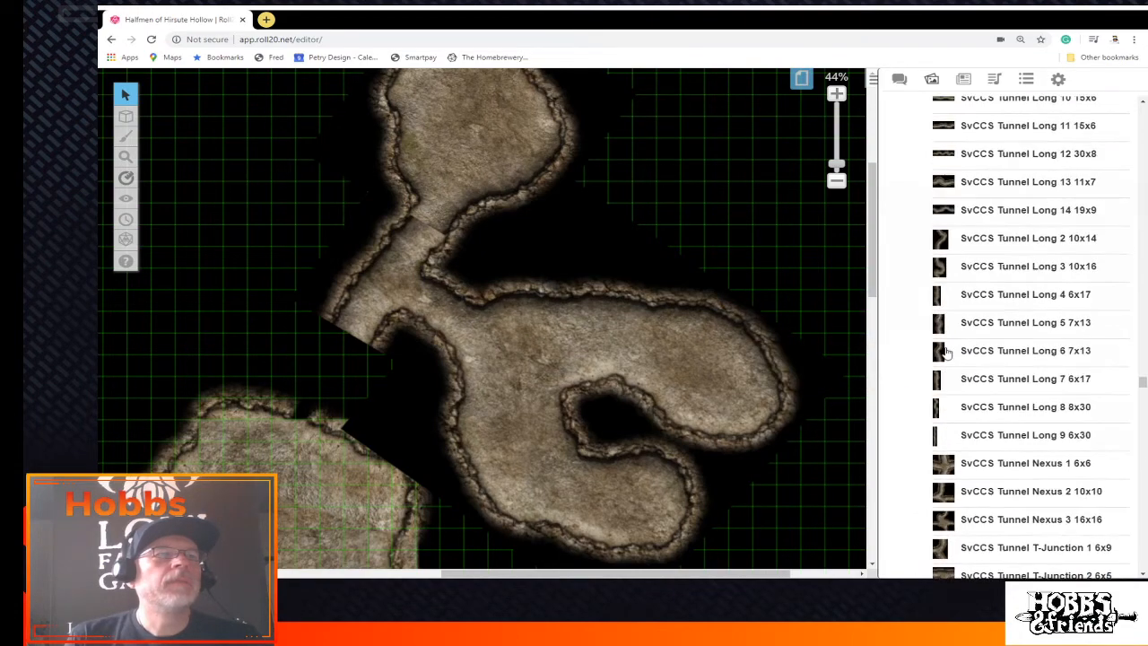
scroll(946, 352, "down", 8)
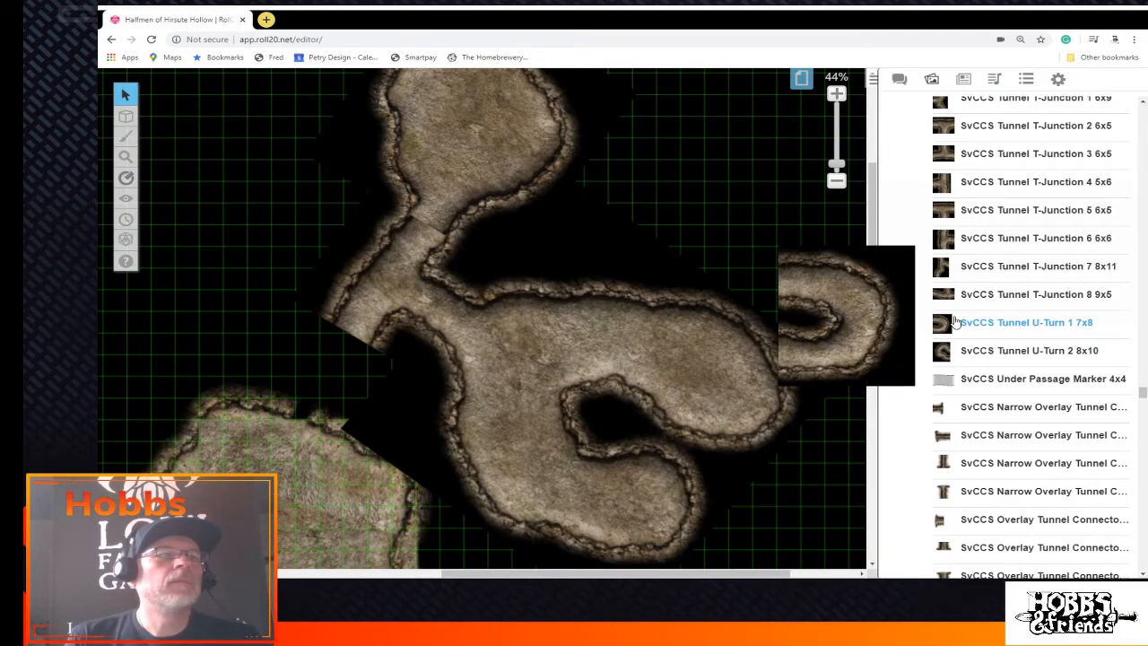
scroll(935, 351, "down", 3)
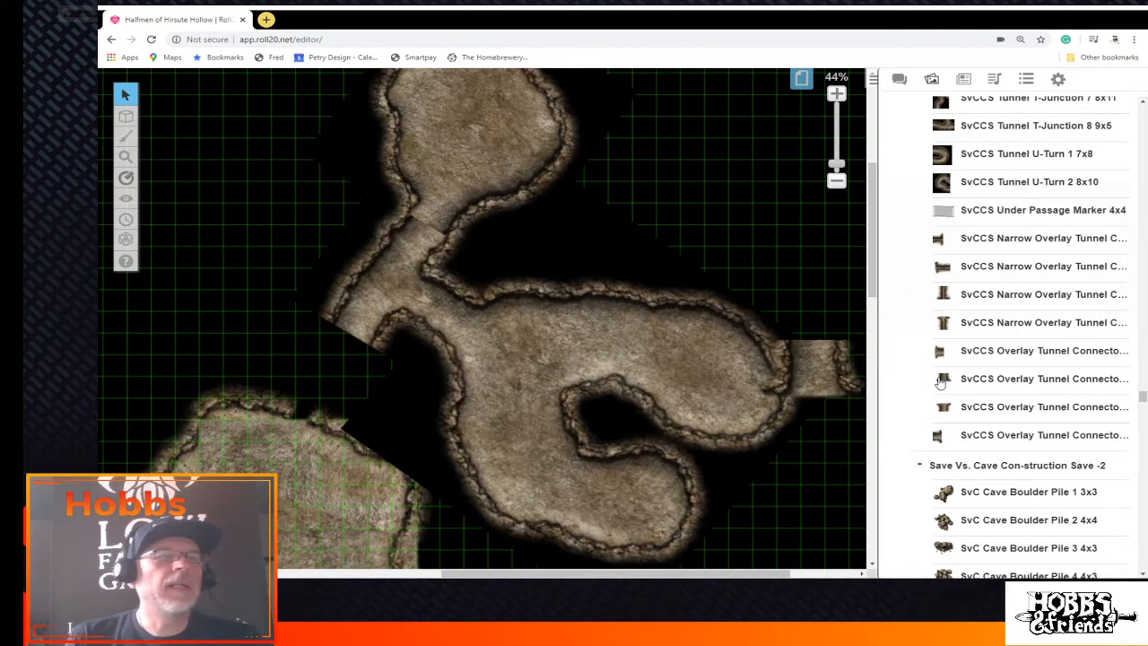
left_click_drag(940, 381, 235, 363)
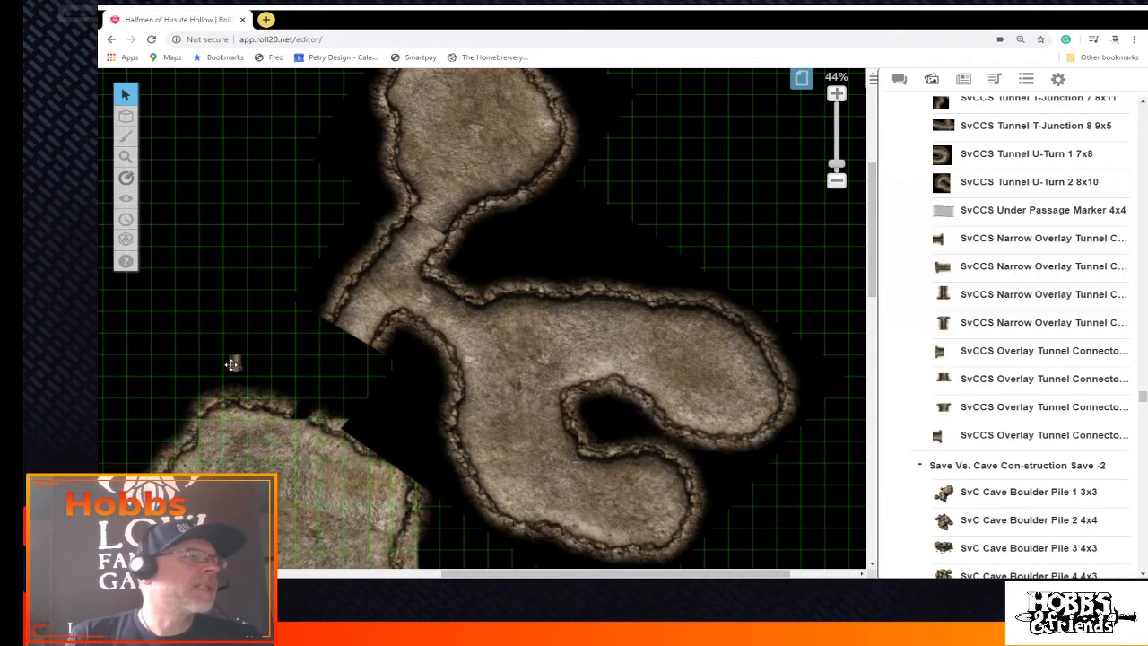
left_click(233, 364)
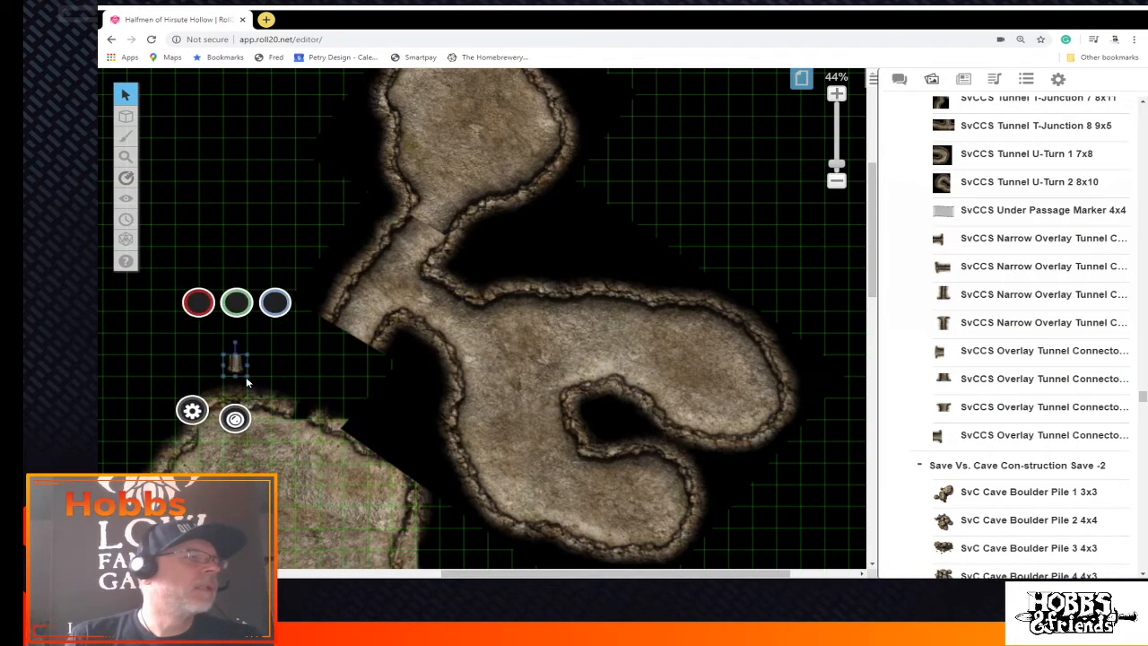
Enlarge the connector tile, turn it to face northeast, and place it between the northern cave and the T-junction's southern end
left_click_drag(247, 377, 372, 455)
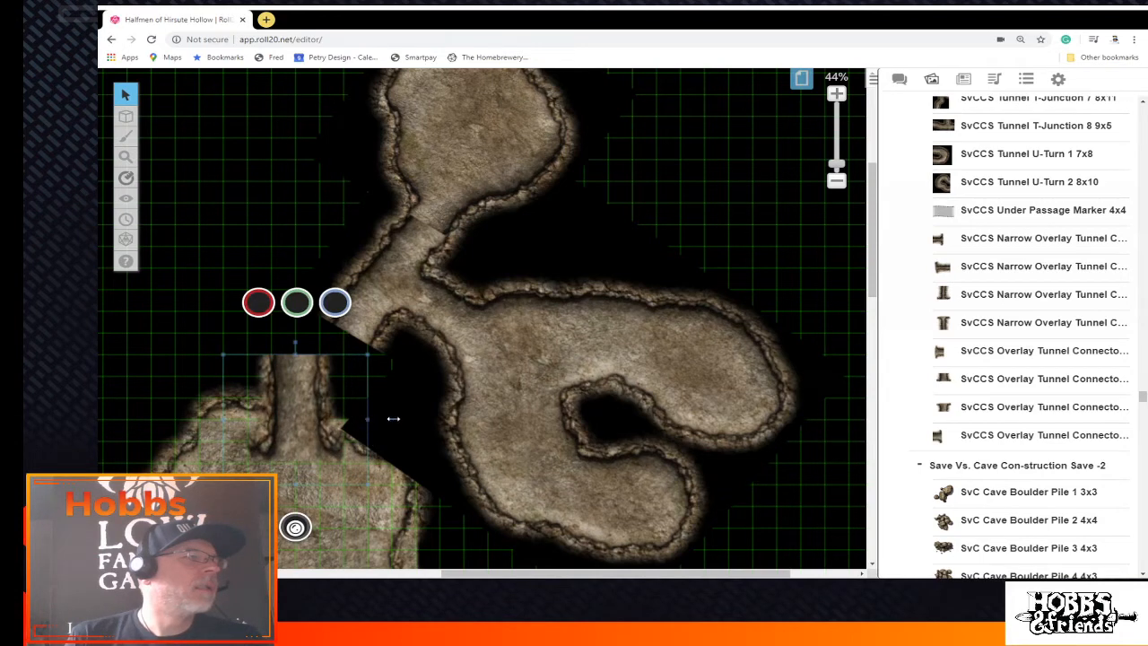
left_click_drag(392, 418, 446, 411)
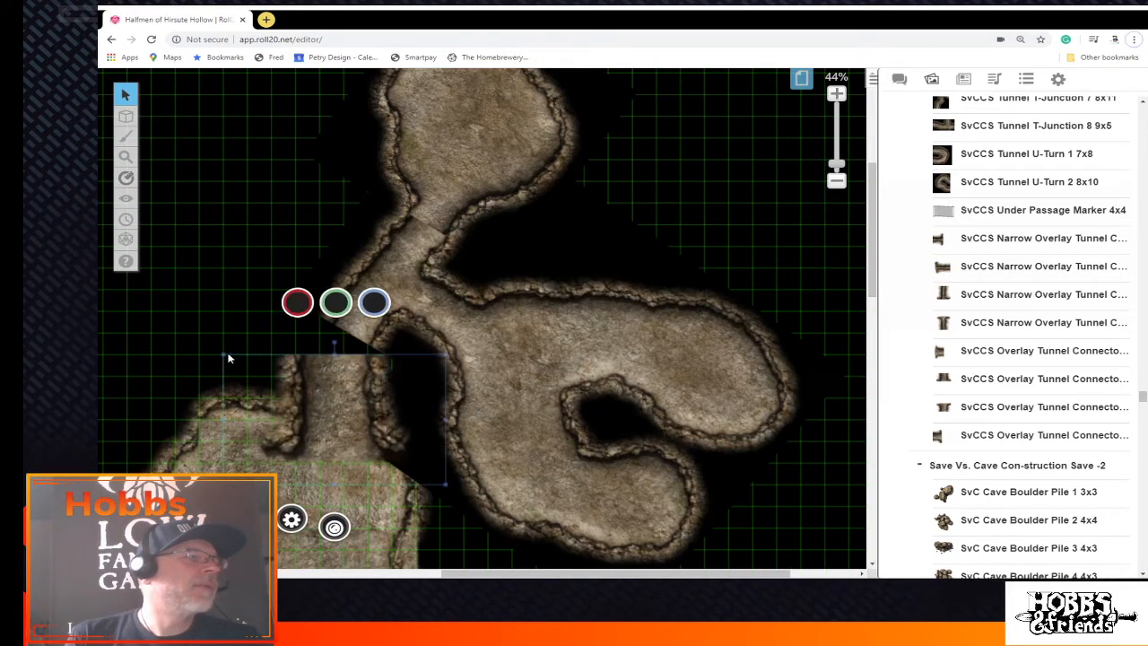
left_click_drag(334, 342, 377, 356)
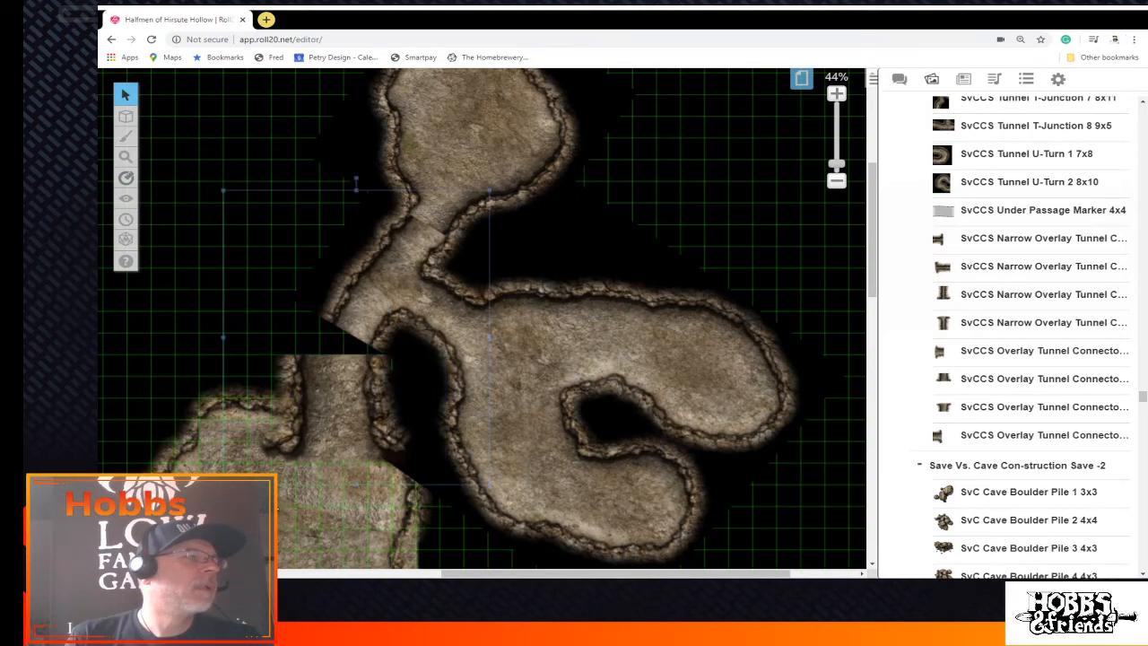
key("Escape")
left_click(313, 416)
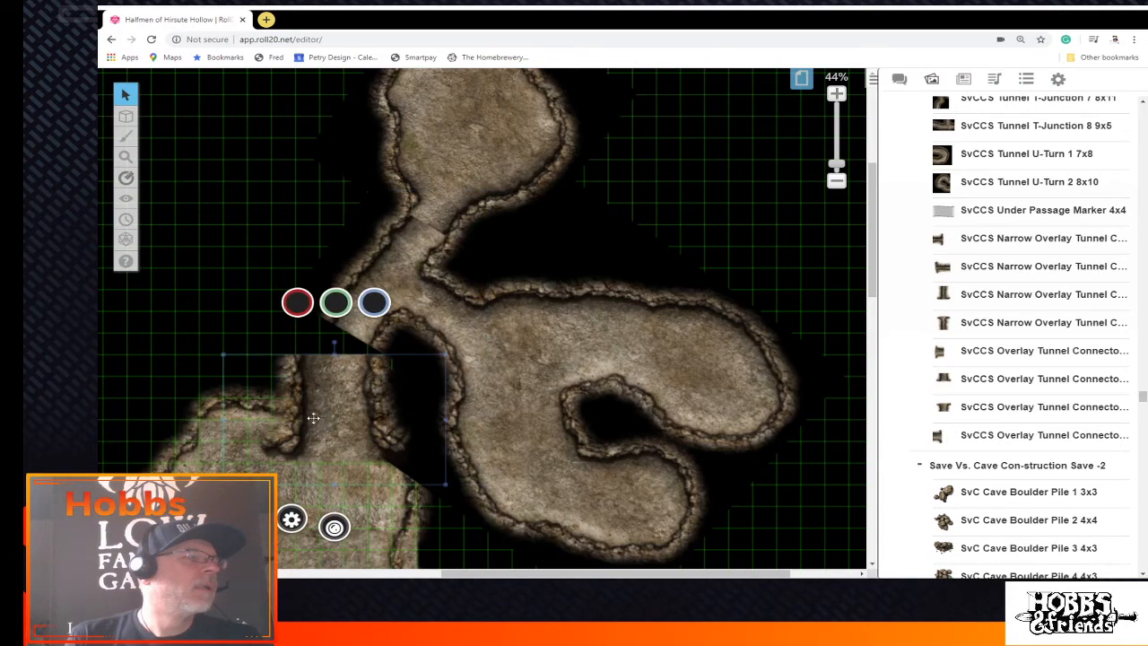
left_click_drag(313, 416, 337, 355)
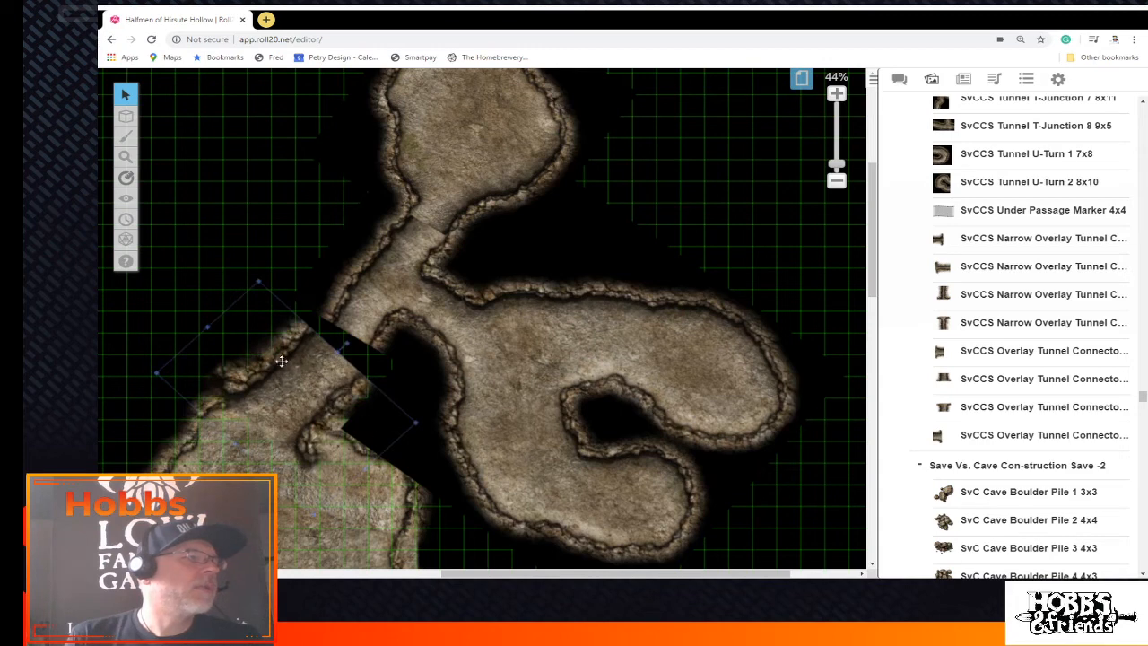
left_click_drag(158, 371, 203, 376)
left_click_drag(332, 410, 345, 332)
Set the enlarged connector aside northeast of the T-junction and place another small Overlay Tunnel Connector at the northern cave's upper edge
left_click_drag(1041, 294, 904, 333)
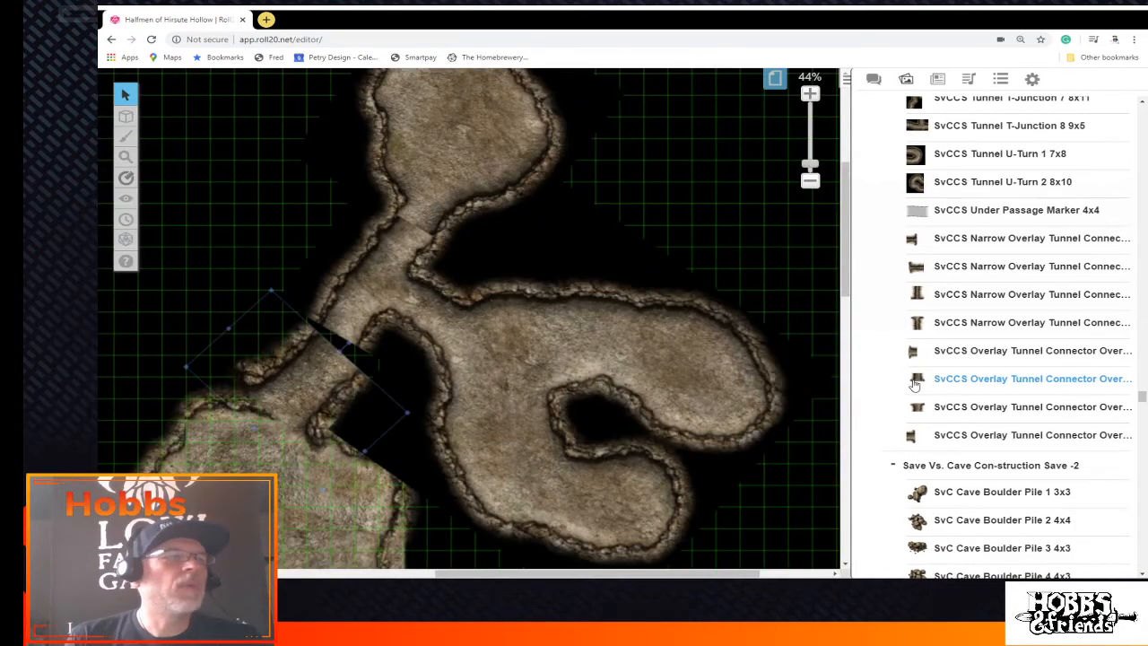
left_click_drag(914, 377, 485, 433)
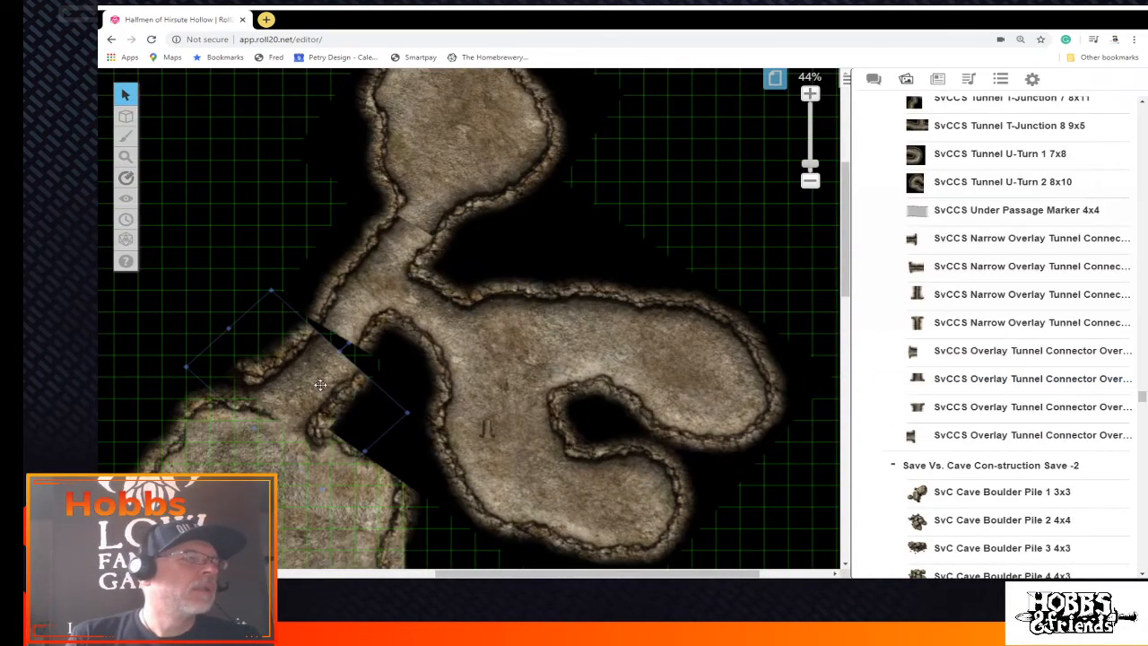
left_click_drag(320, 384, 683, 204)
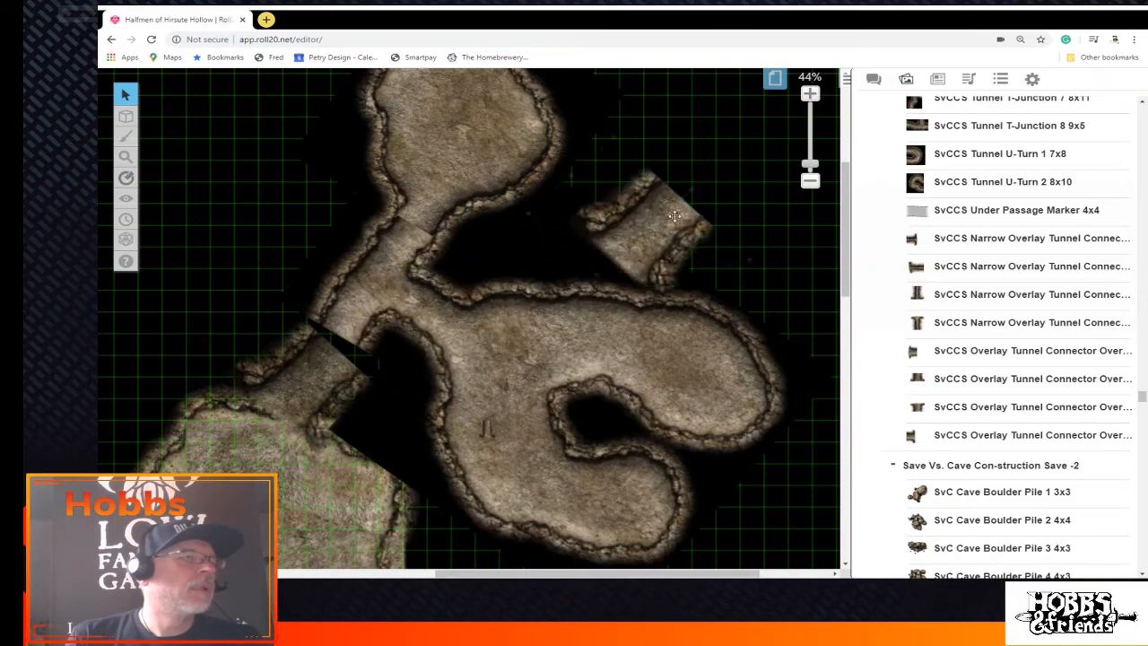
left_click(491, 437)
left_click(320, 400)
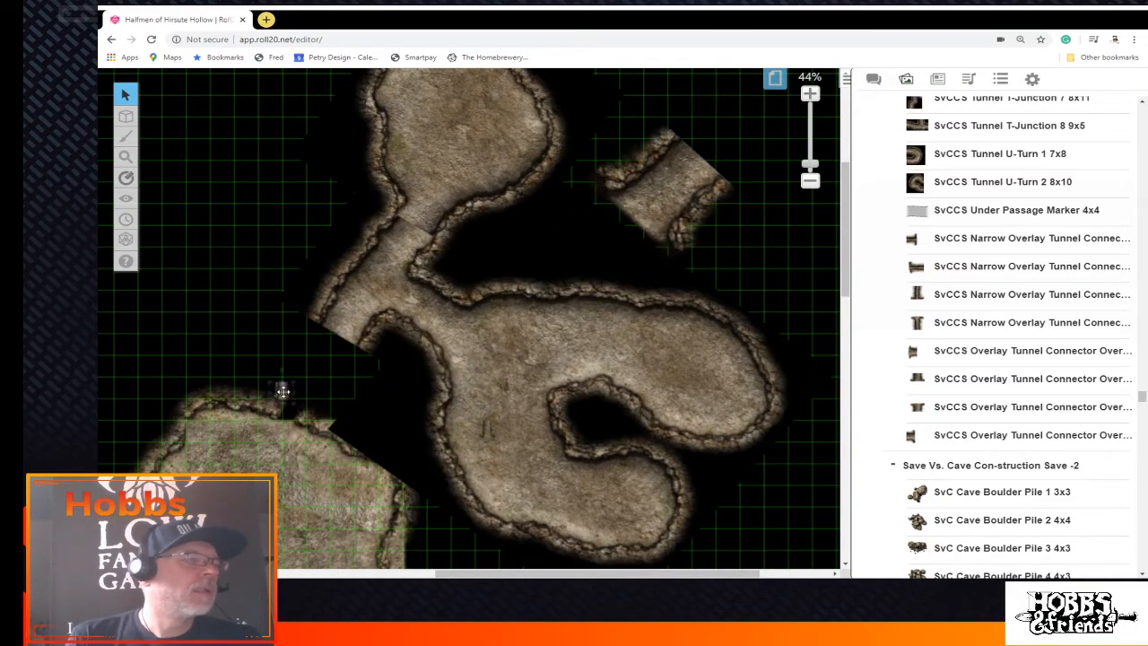
left_click(283, 391)
Rotate the small overlay connector to face northeast, enlarge it, and lay it over the T-junction's southern end at a matching angle
left_click_drag(809, 164, 810, 154)
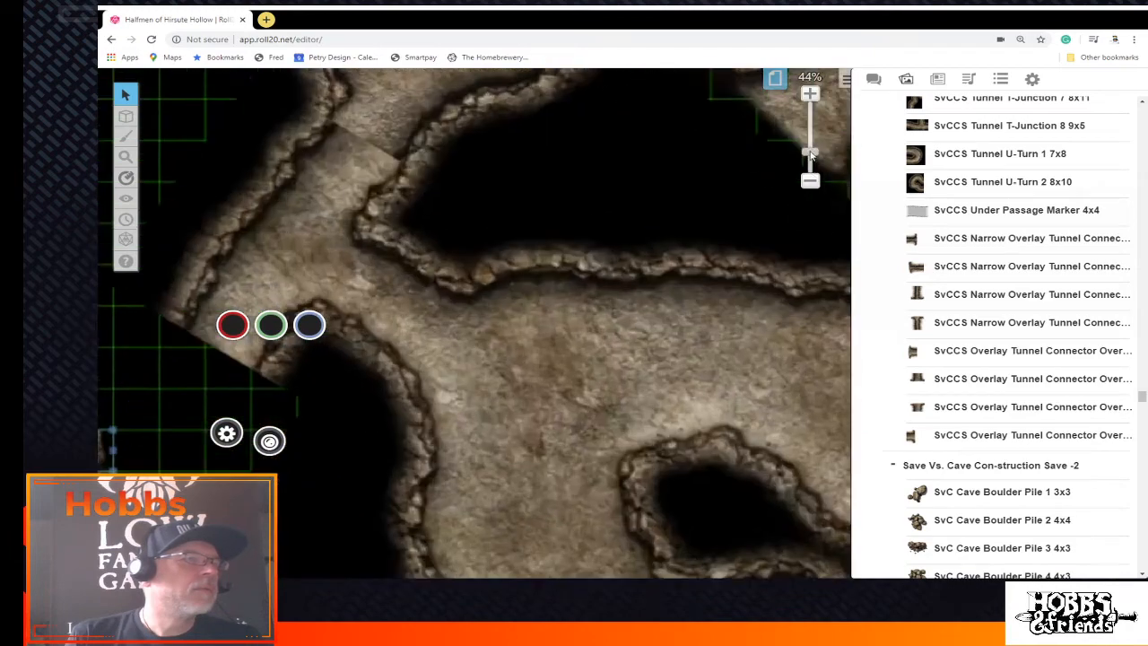
scroll(666, 440, "up", 5)
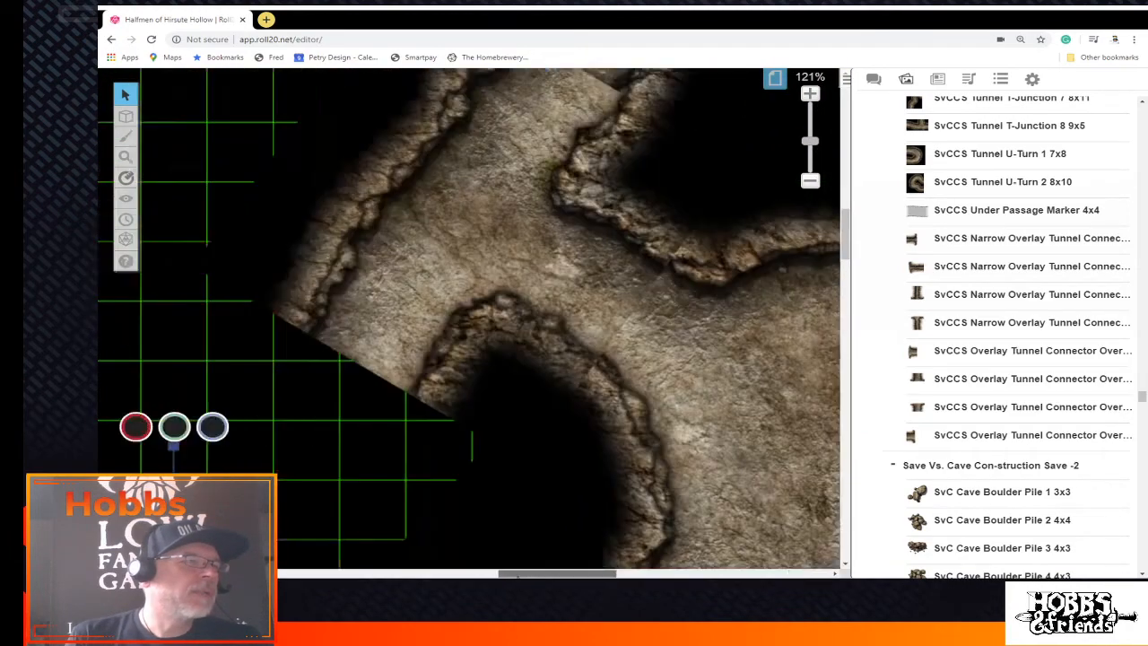
left_click_drag(257, 511, 665, 508)
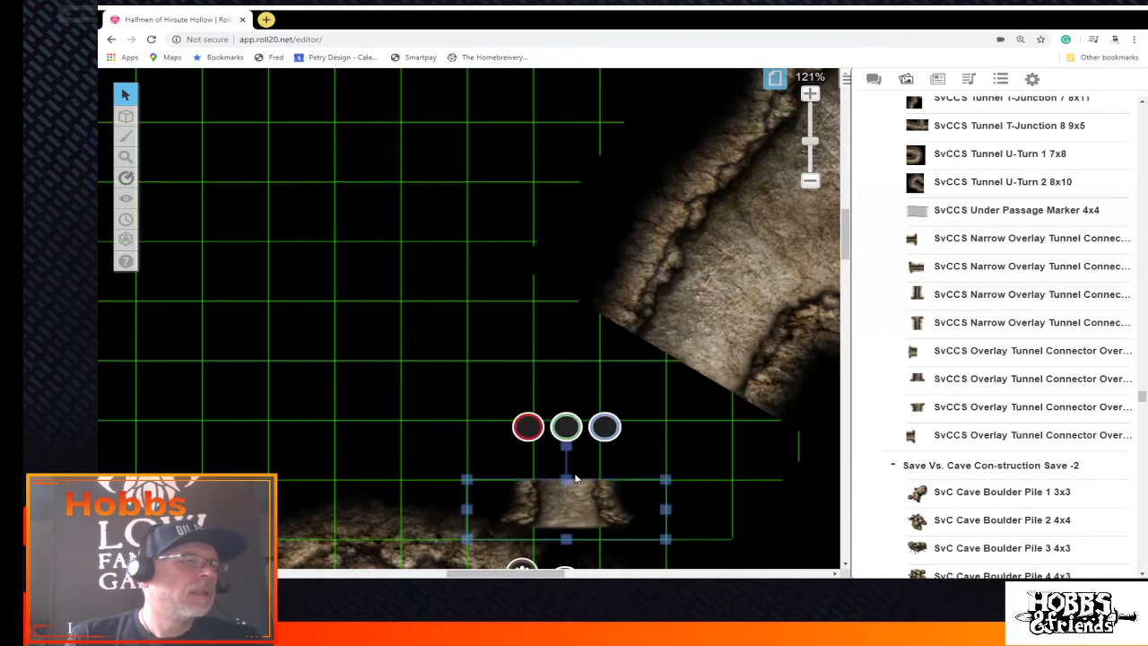
left_click_drag(566, 446, 593, 458)
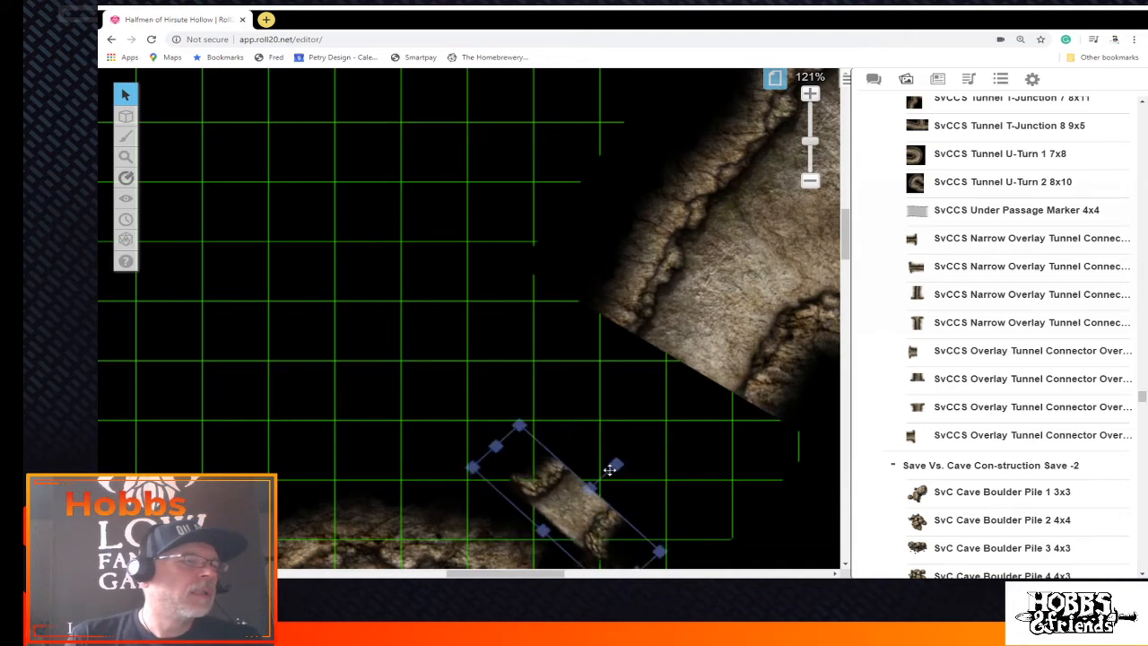
left_click_drag(596, 505, 661, 383)
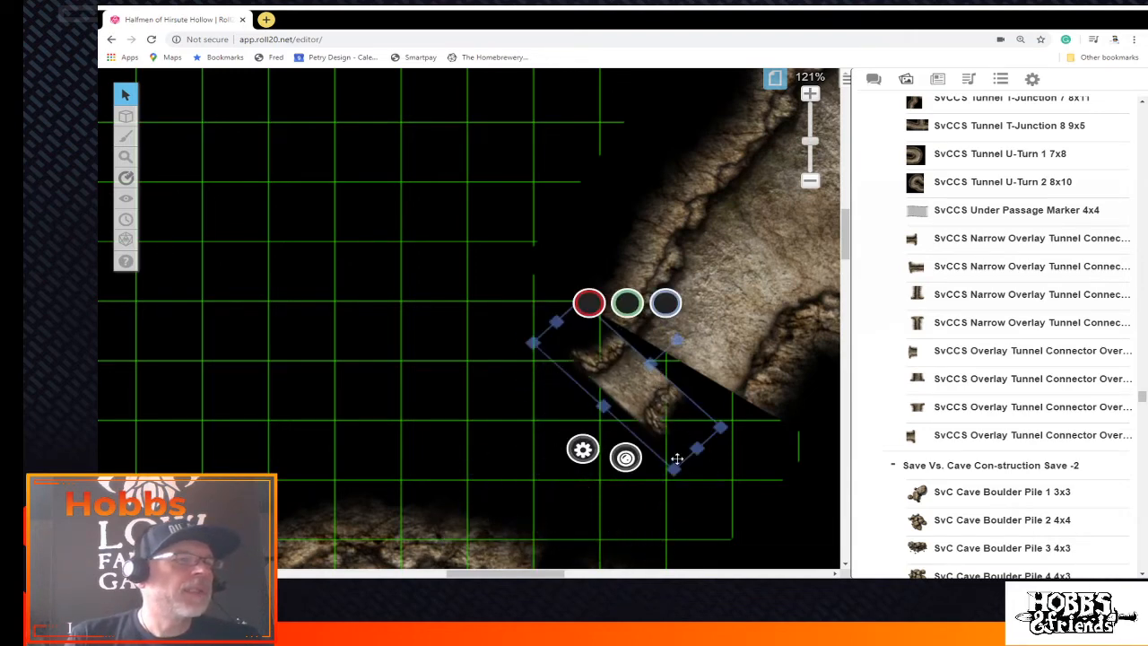
left_click_drag(674, 469, 738, 556)
scroll(718, 405, "down", 1)
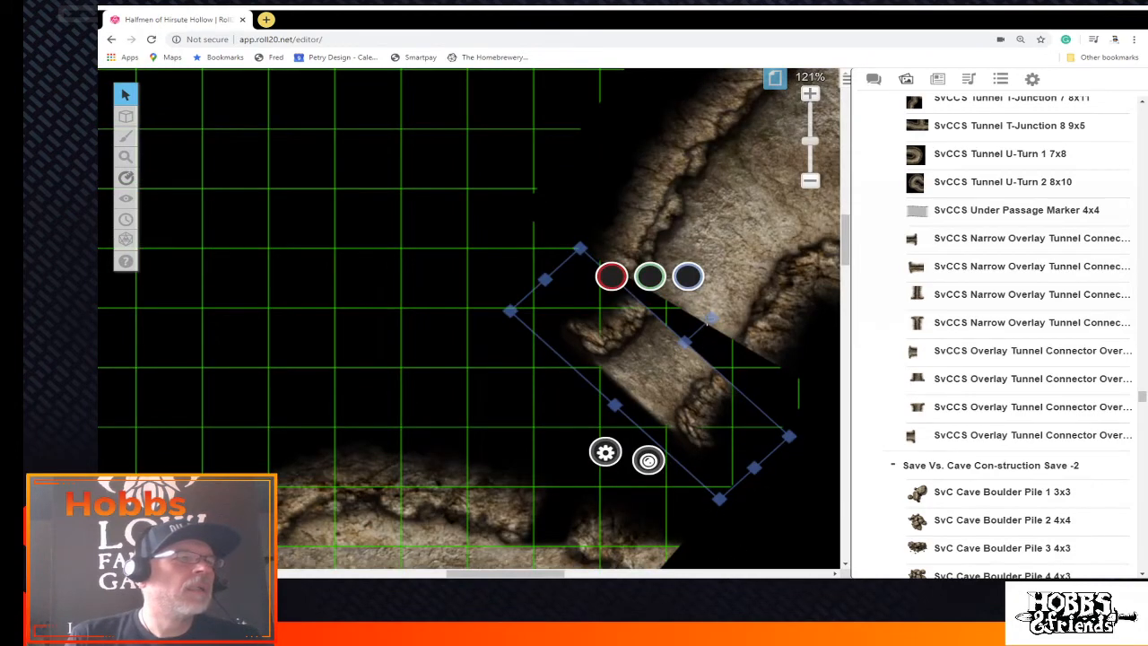
left_click_drag(709, 320, 729, 388)
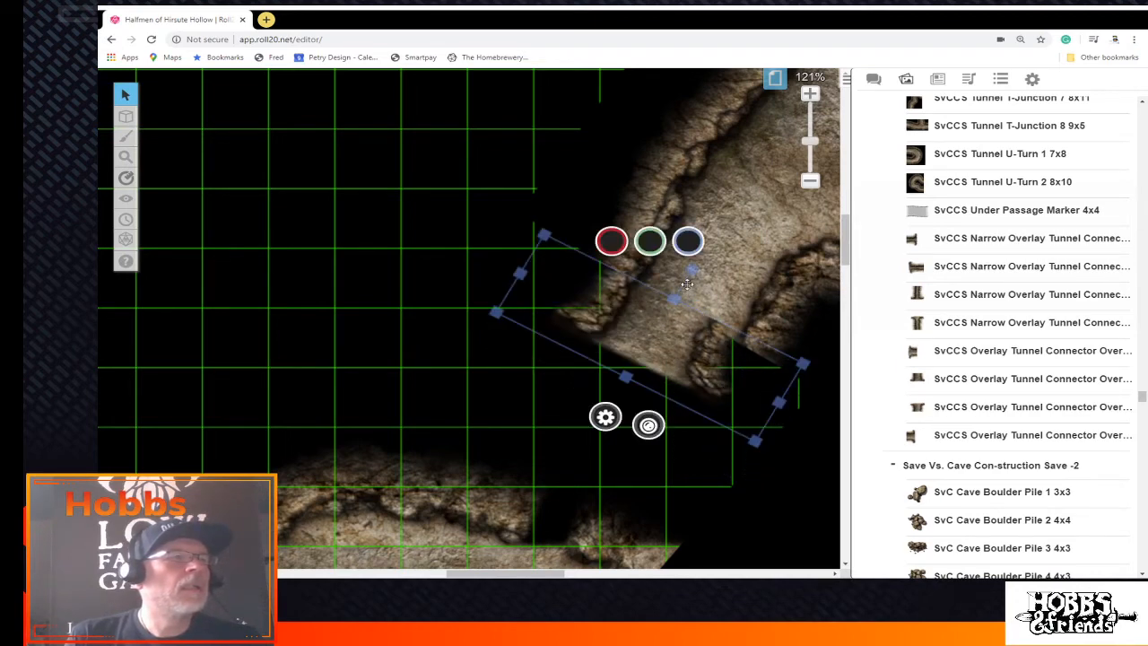
left_click_drag(693, 270, 701, 274)
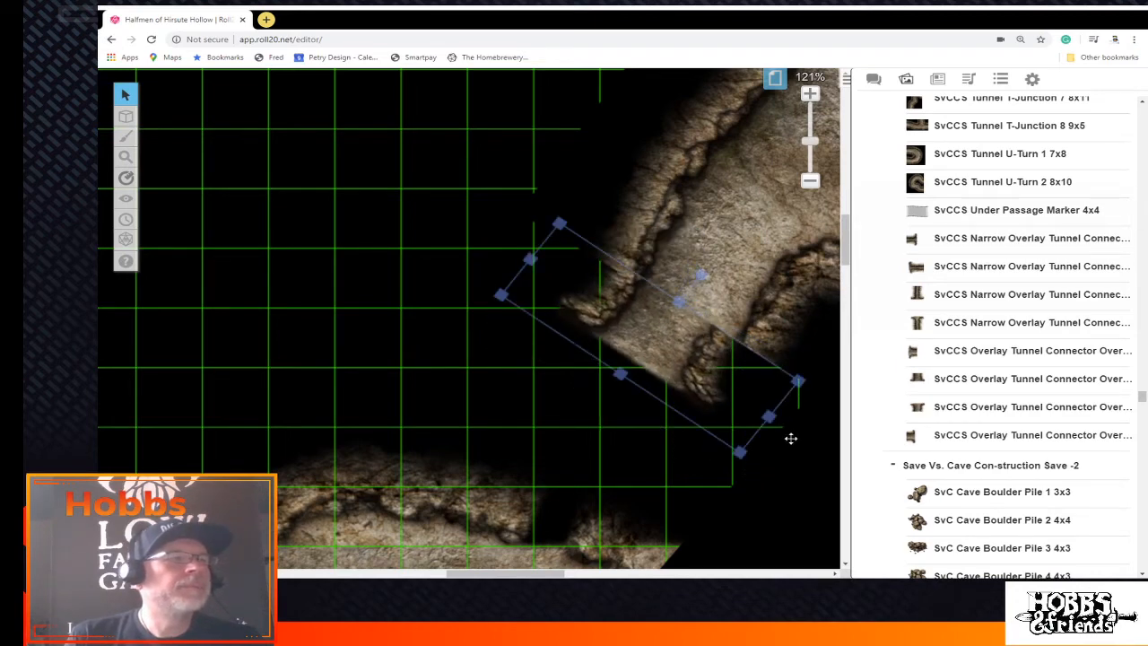
Widen the overlay connector until its walls match the T-junction's tunnel walls, and lengthen it toward the southwest
left_click_drag(769, 417, 812, 434)
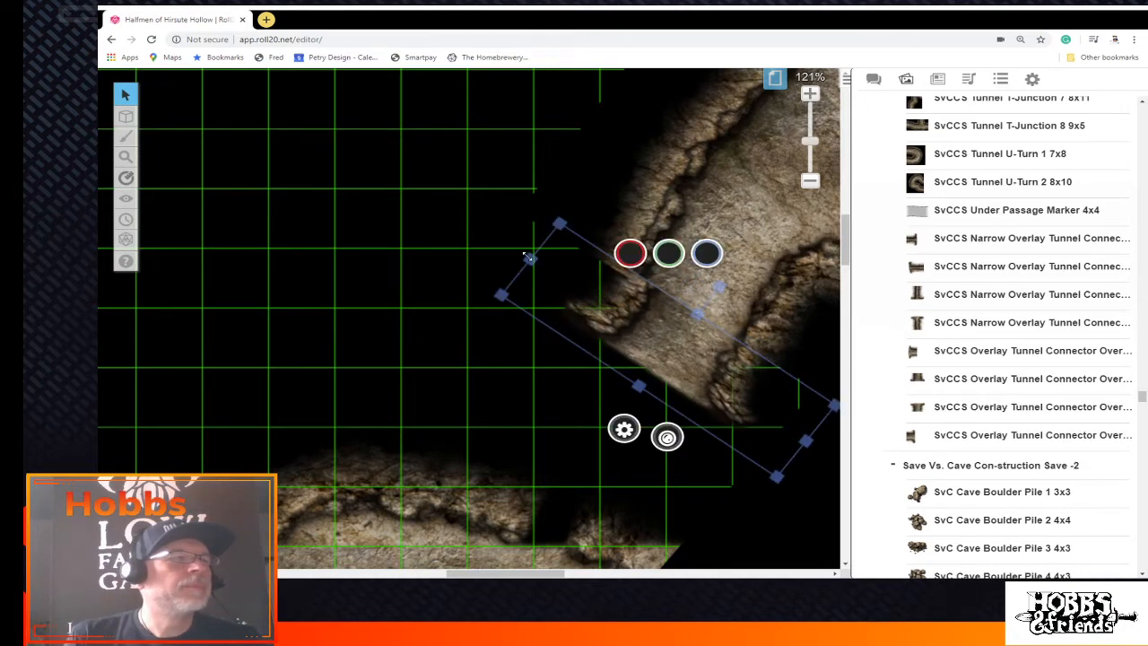
left_click_drag(529, 259, 508, 244)
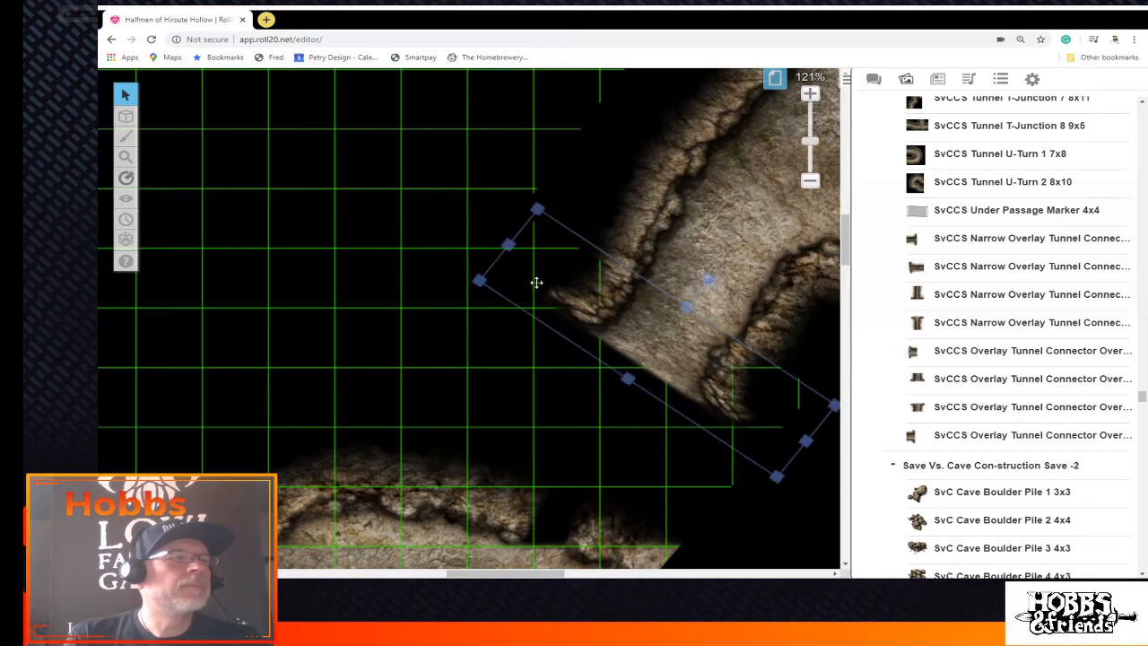
left_click(536, 283)
left_click_drag(806, 440, 834, 462)
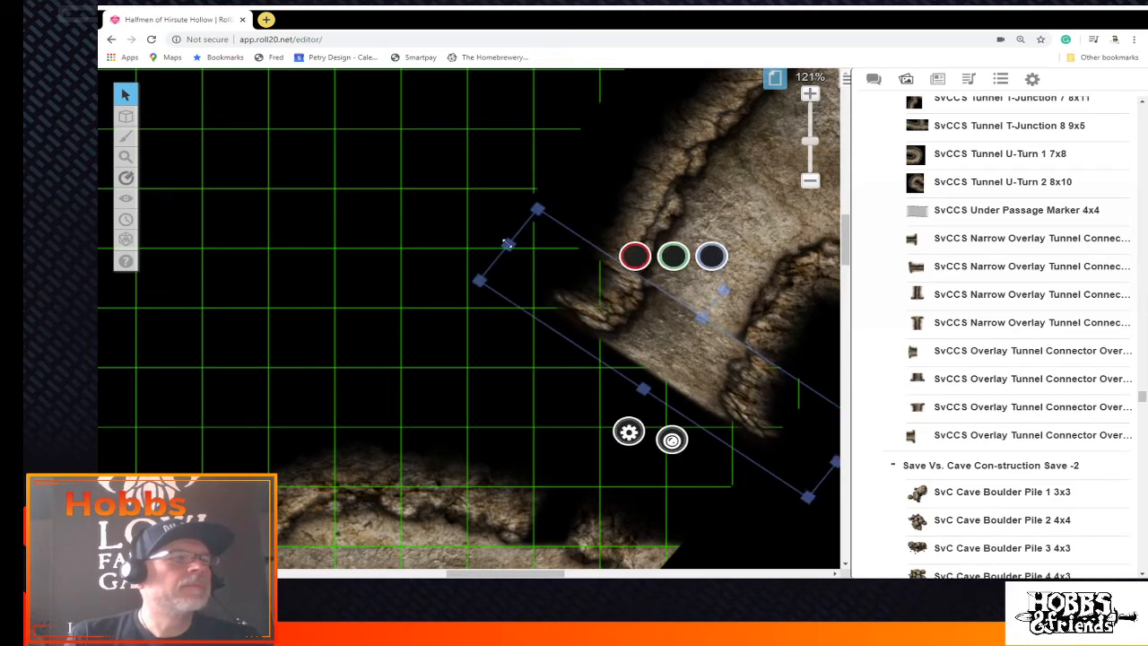
left_click_drag(507, 244, 498, 238)
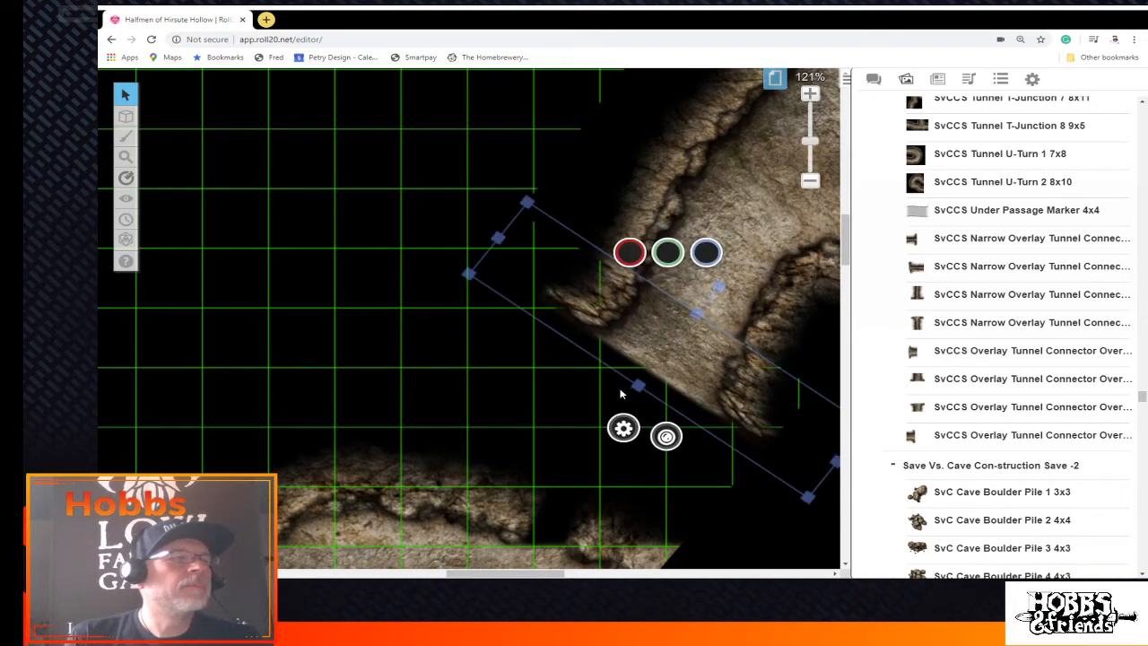
left_click_drag(637, 385, 603, 445)
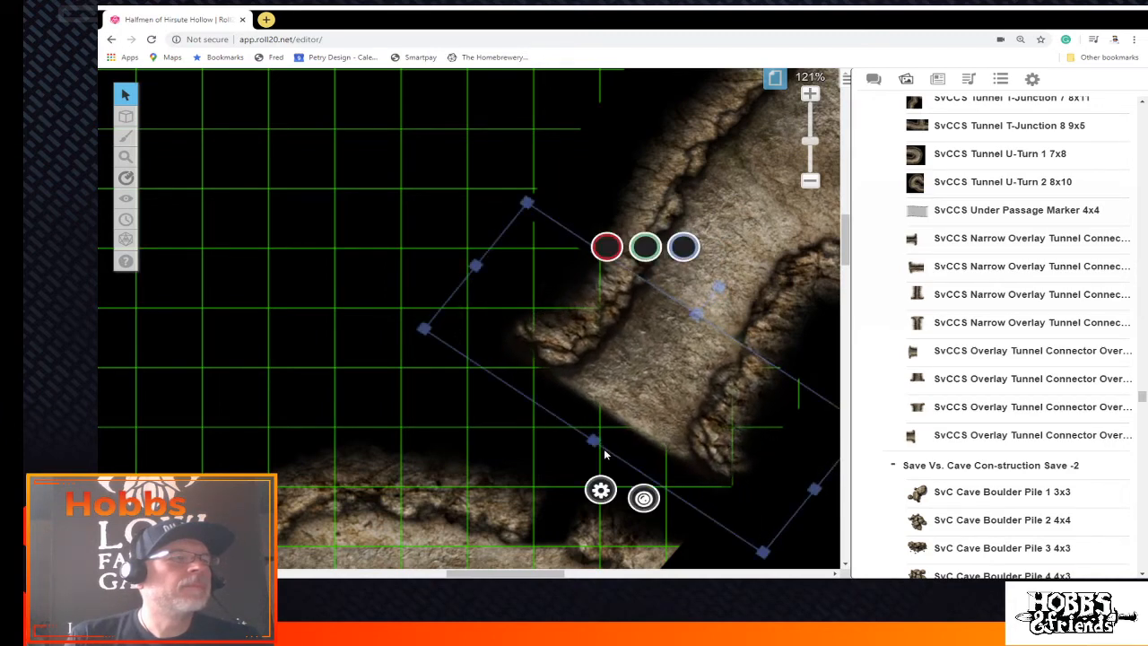
Move the resized connector onto the northern cave's upper edge and adjust its angle so it opens toward the T-junction
left_click_drag(697, 425, 606, 505)
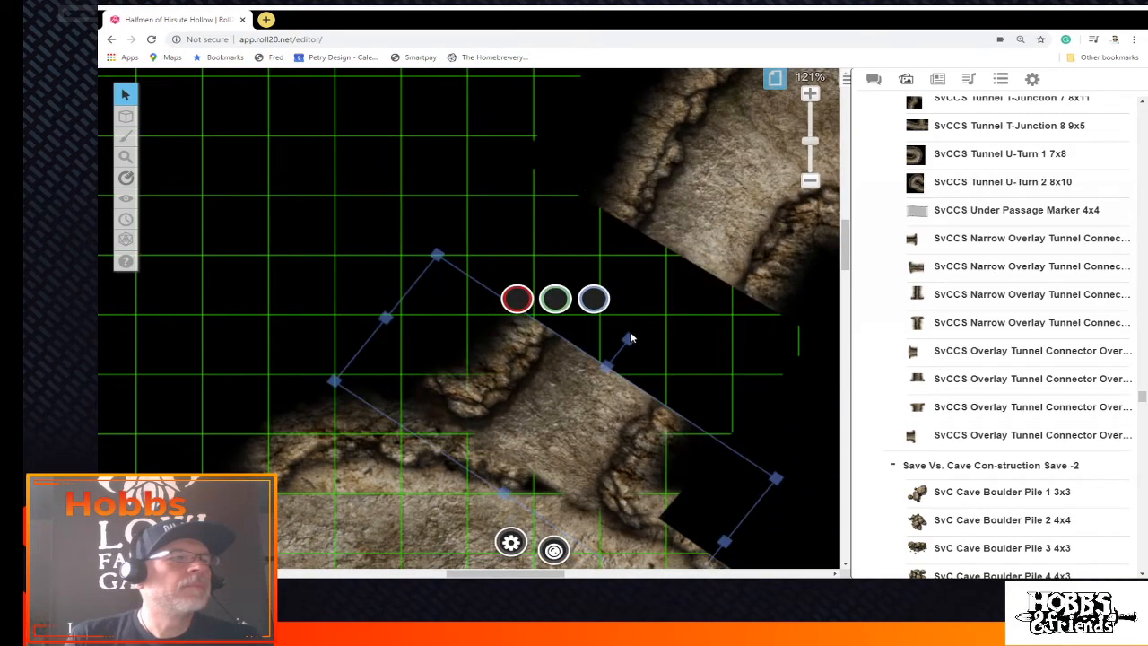
left_click_drag(628, 338, 601, 328)
left_click_drag(618, 404, 631, 446)
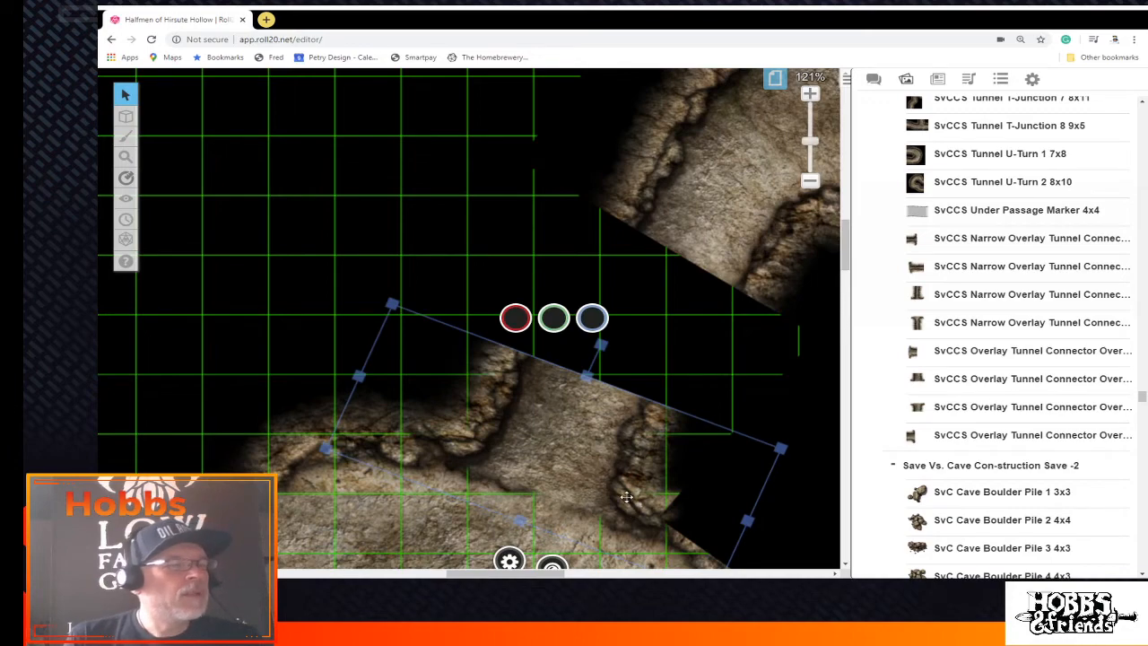
scroll(656, 451, "down", 1)
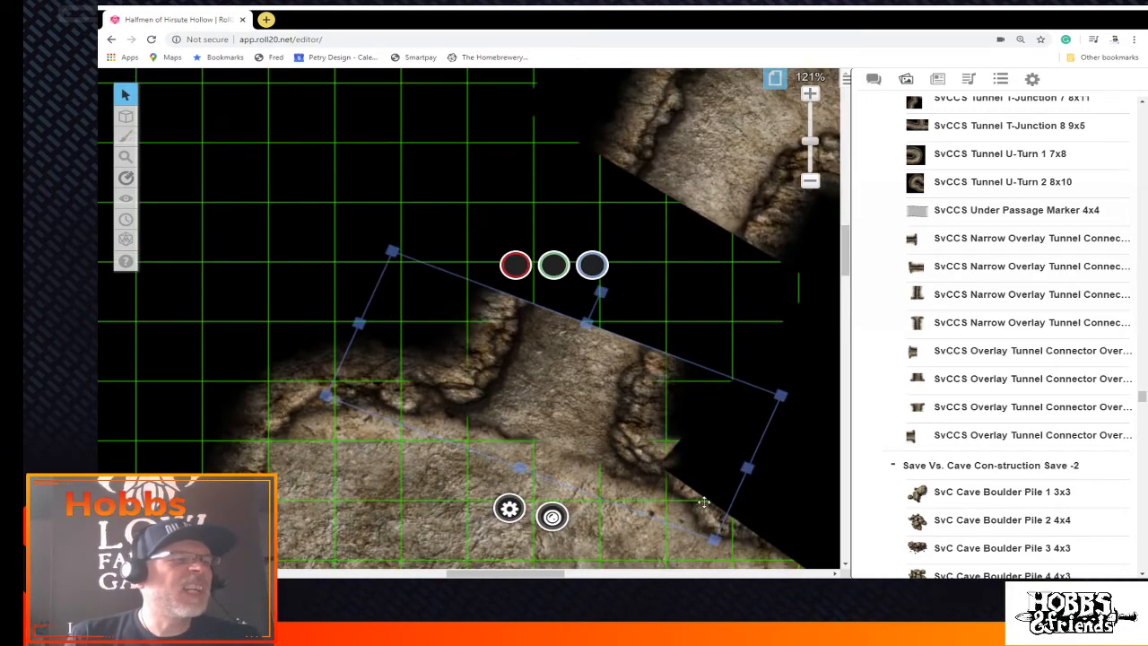
Find the SvCCS Tunnel 7 4x2 tile in the art library and add it just below the T-junction's southern end
left_click_drag(556, 575, 624, 575)
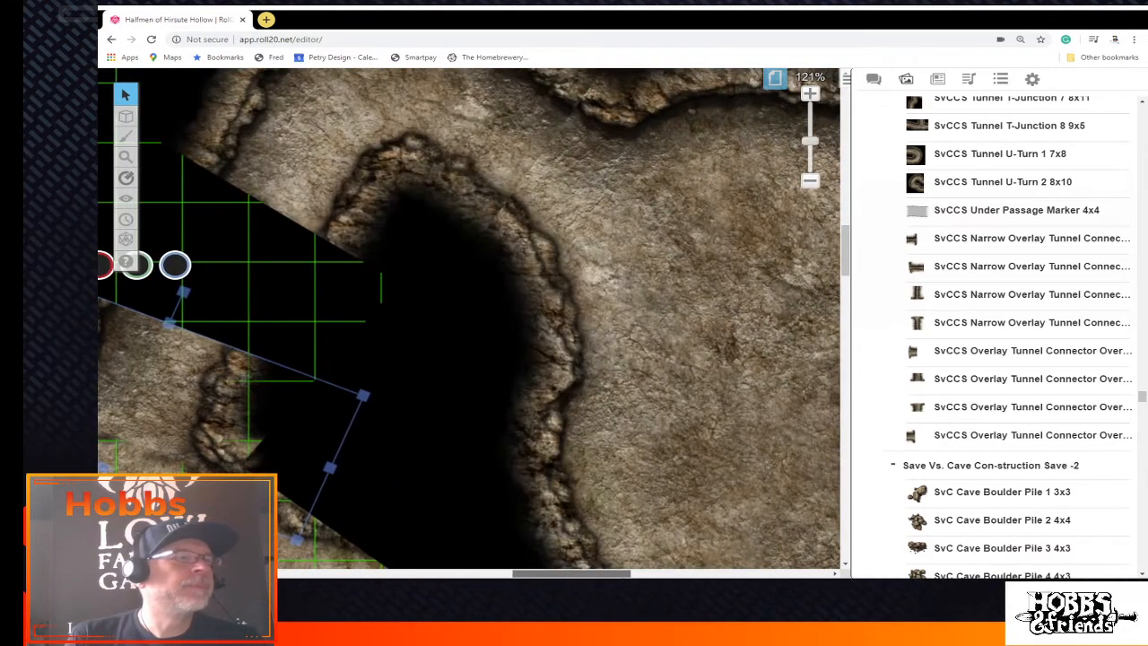
scroll(663, 457, "up", 1)
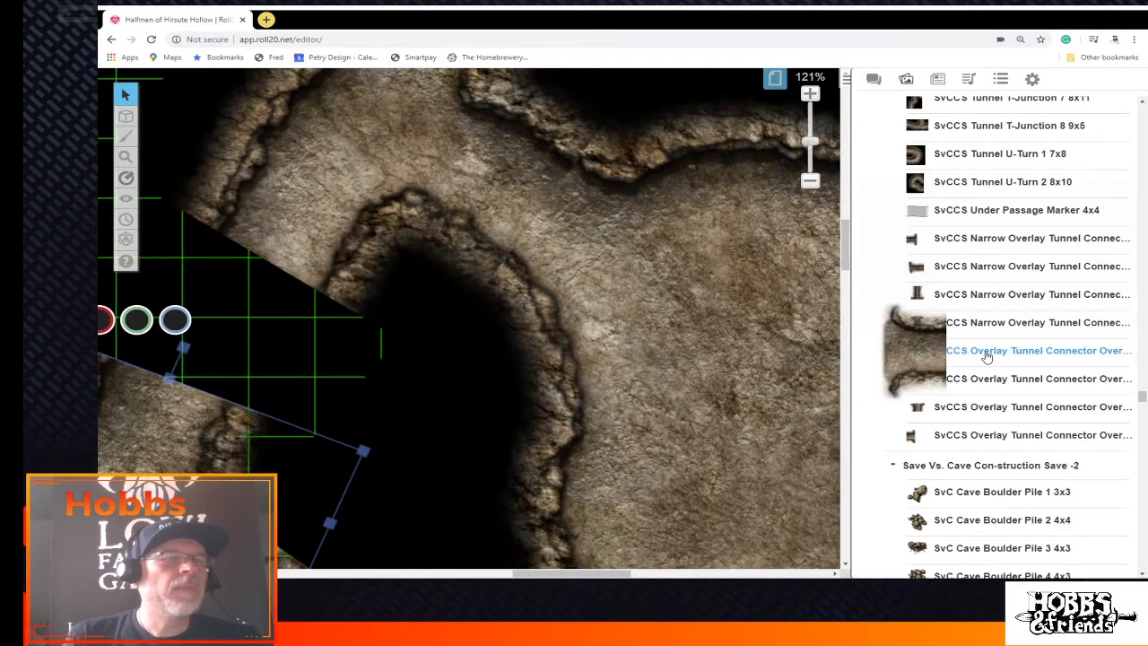
scroll(986, 350, "down", 1)
scroll(986, 357, "up", 3)
scroll(986, 357, "up", 10)
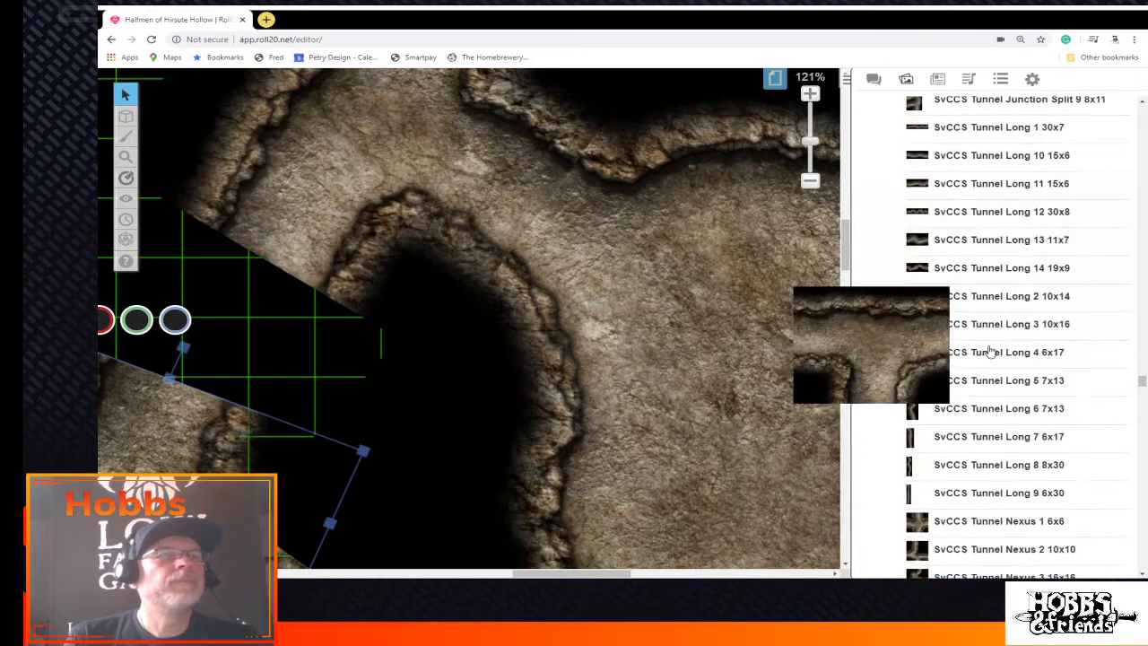
scroll(988, 353, "up", 5)
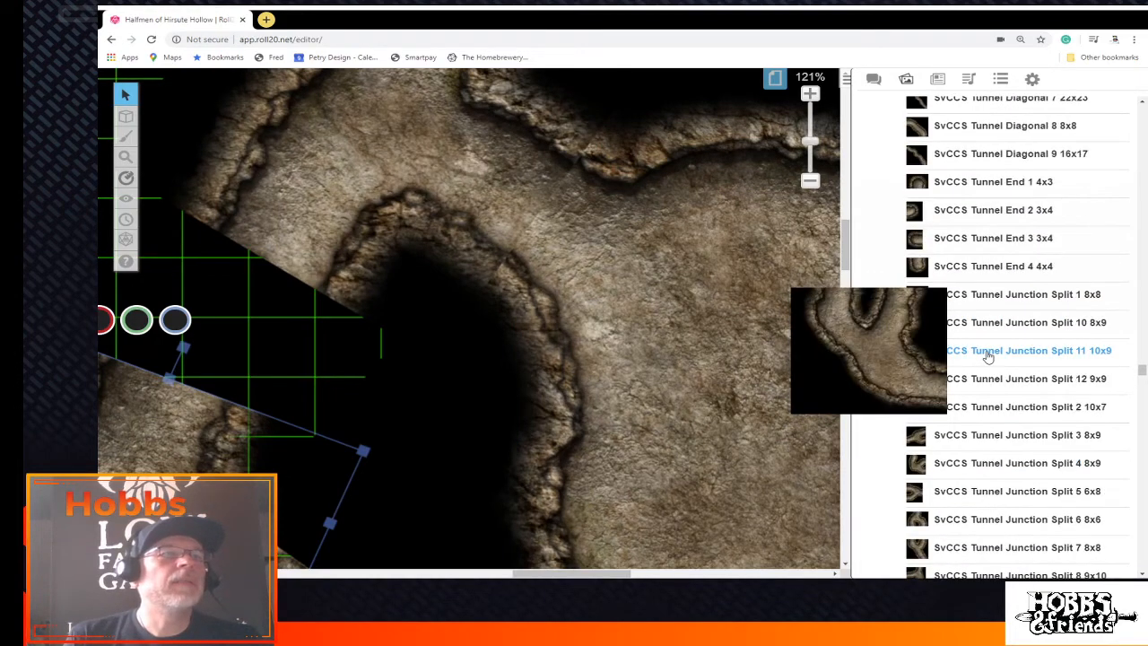
scroll(987, 356, "up", 4)
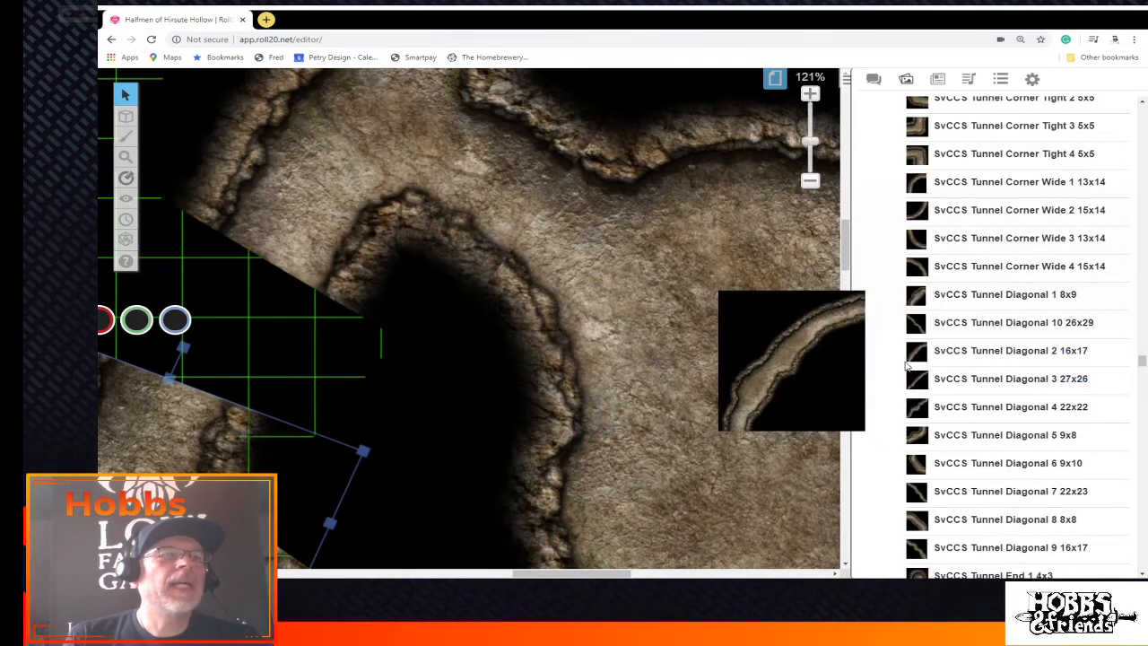
mouse_move(919, 336)
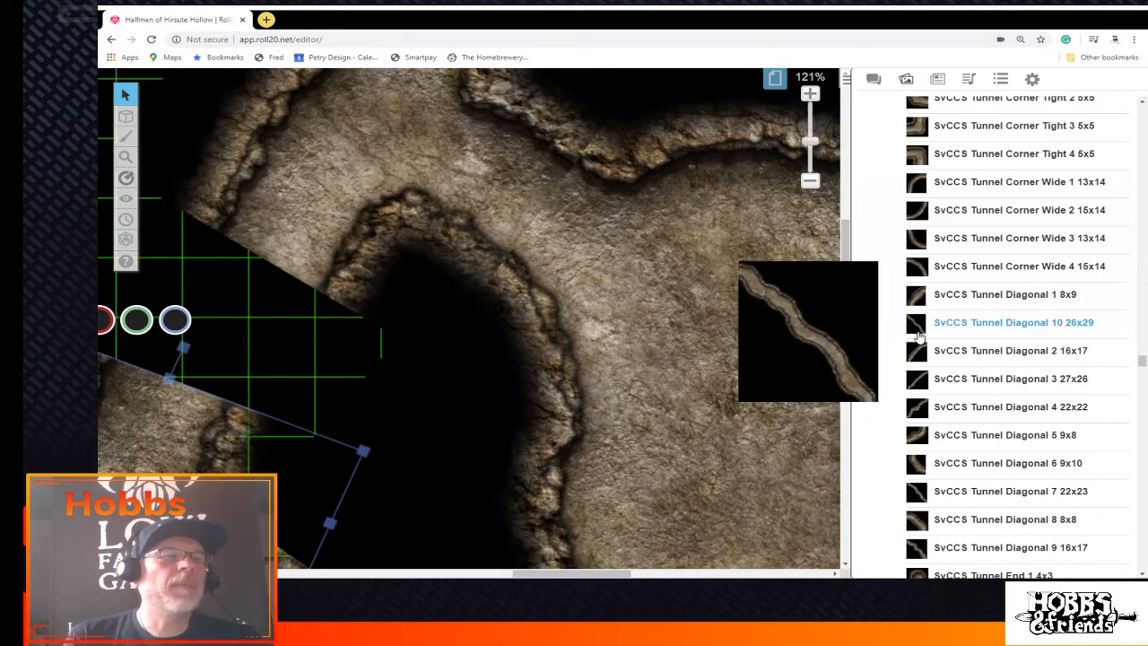
scroll(919, 336, "down", 2)
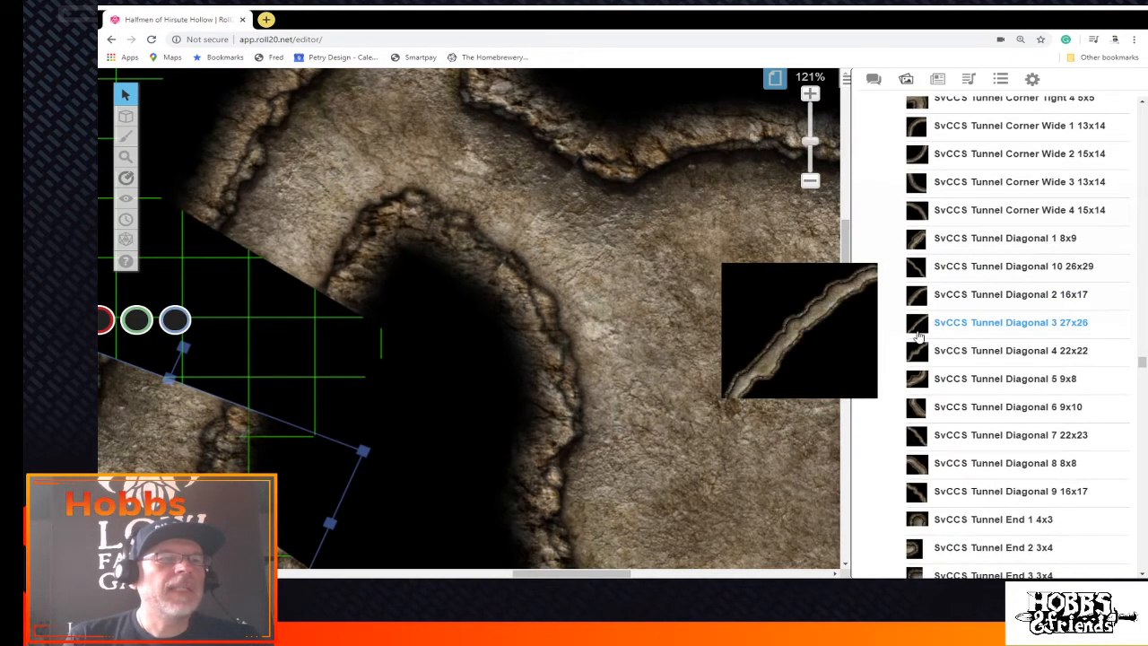
scroll(919, 336, "down", 1)
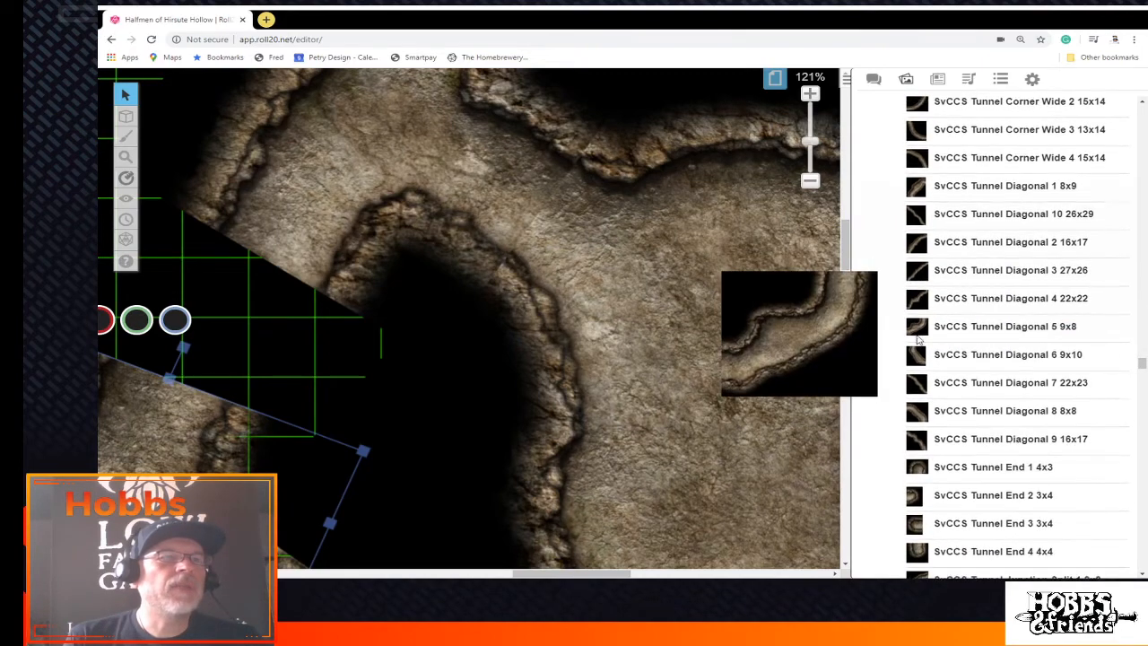
scroll(919, 337, "up", 2)
scroll(918, 339, "down", 4)
scroll(916, 339, "down", 1)
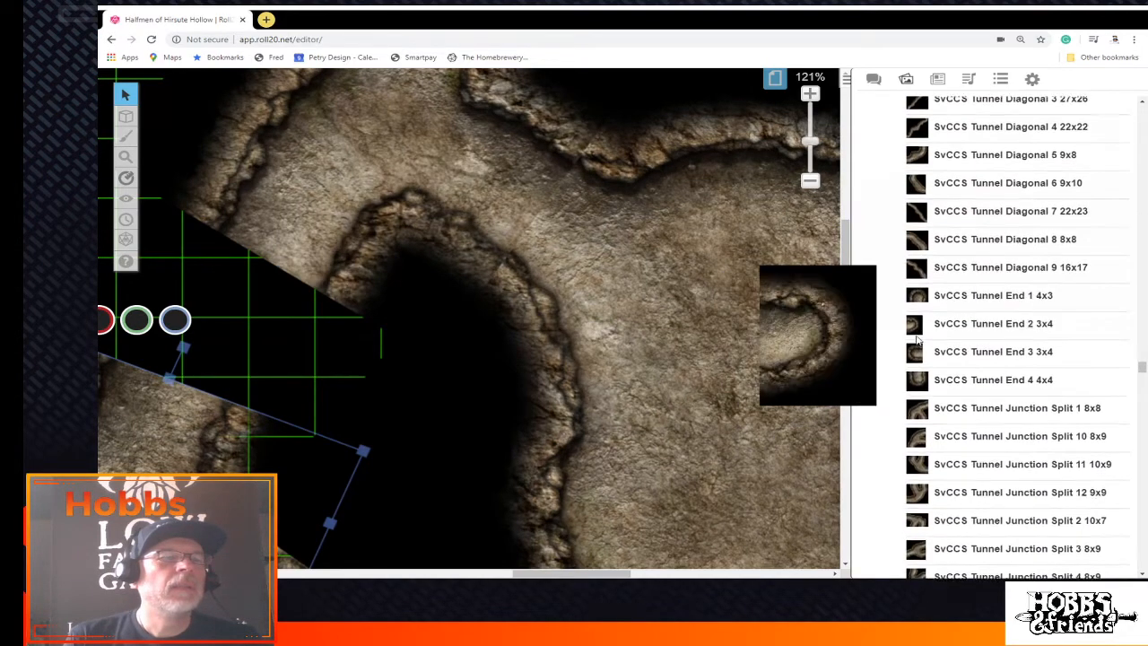
scroll(917, 338, "up", 7)
scroll(916, 337, "up", 6)
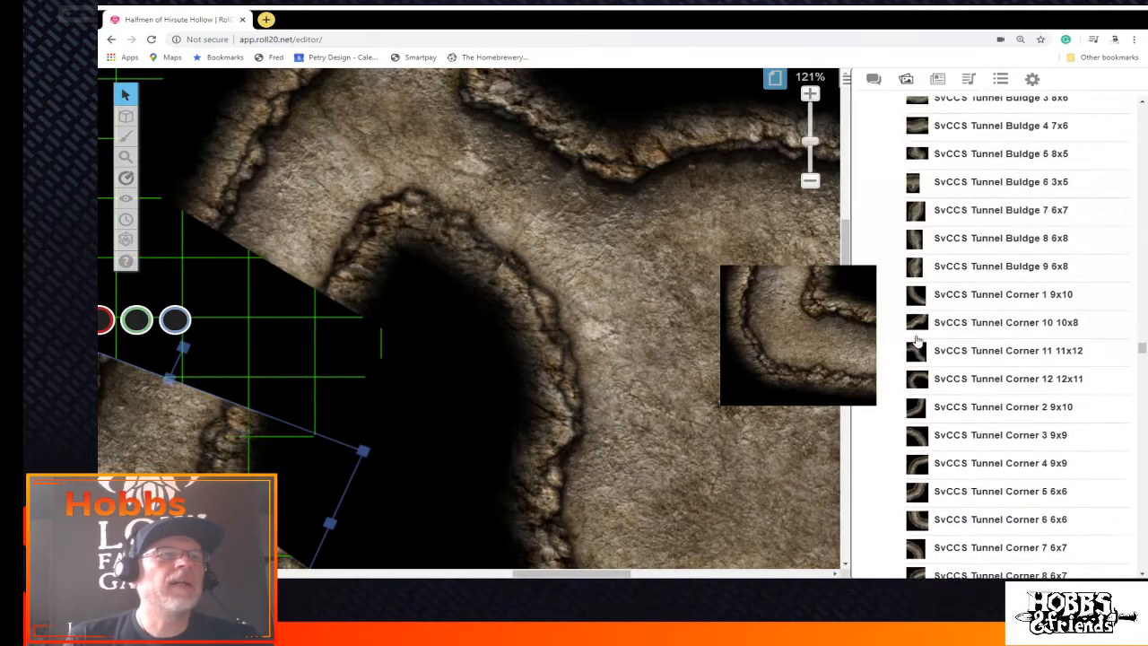
scroll(917, 337, "up", 2)
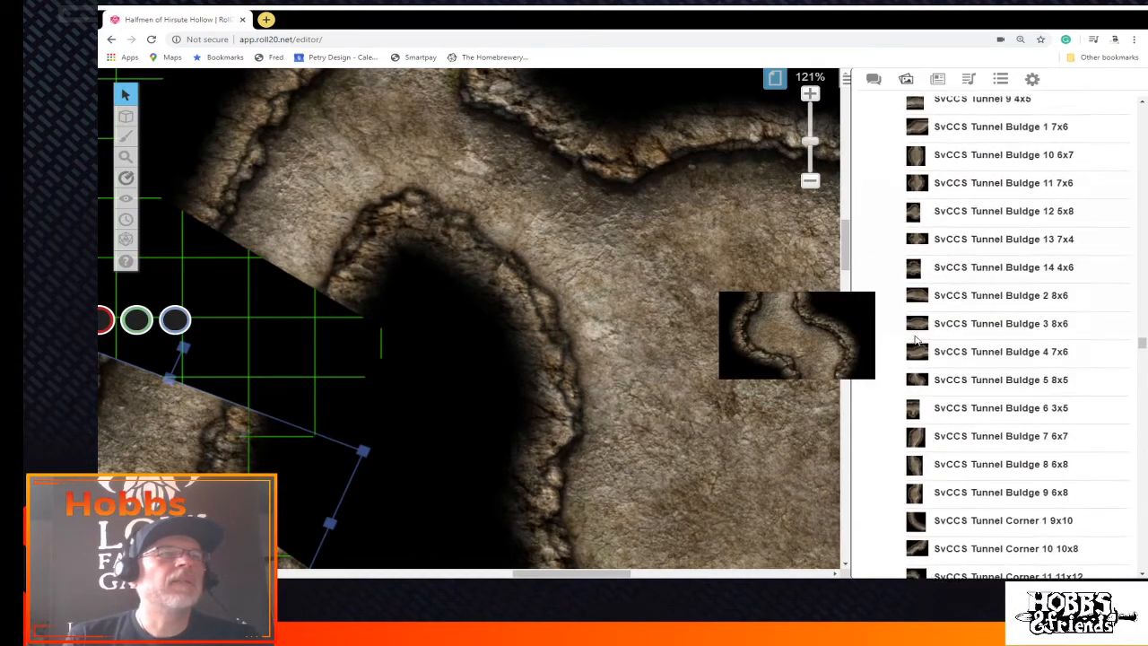
scroll(917, 334, "up", 4)
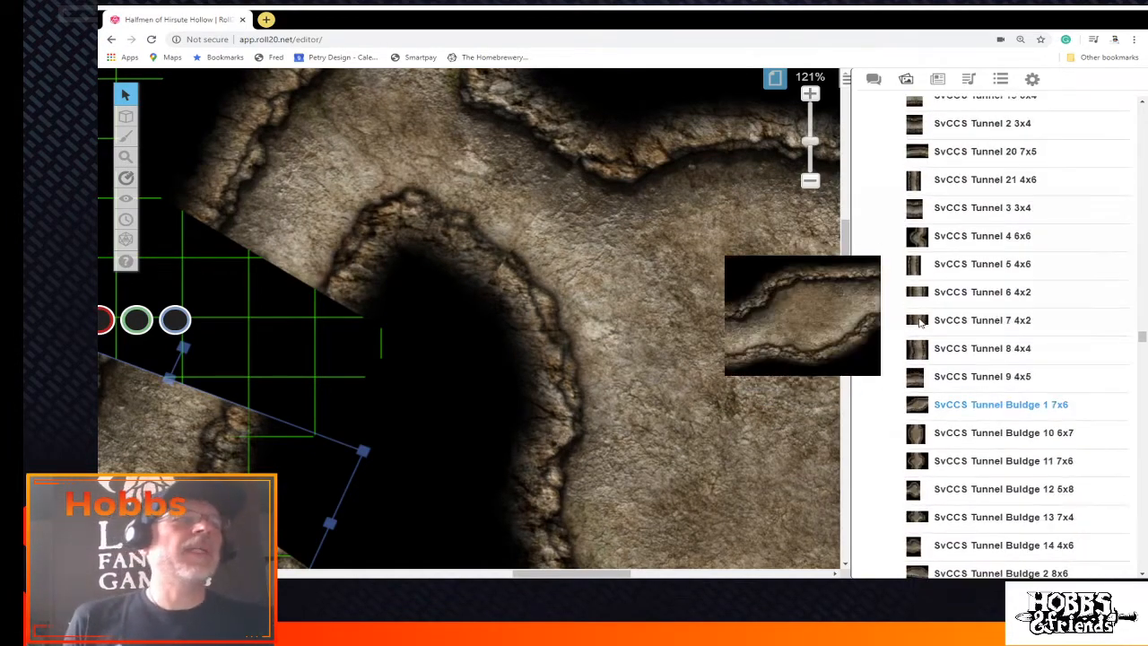
scroll(905, 339, "up", 1)
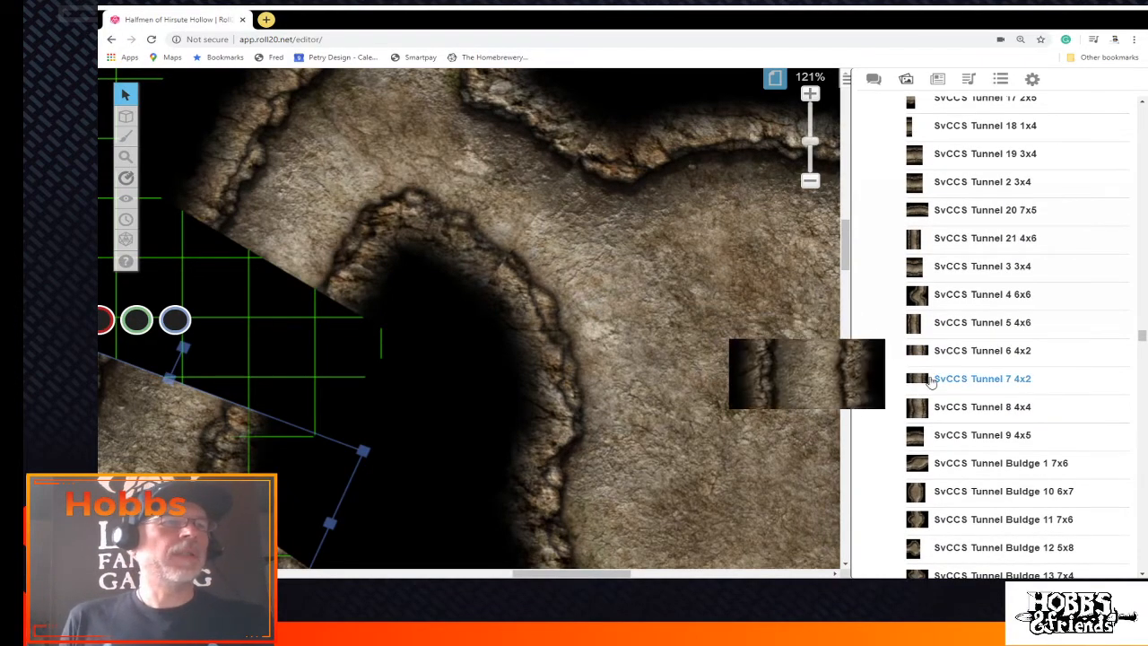
left_click_drag(923, 380, 511, 302)
left_click(269, 300)
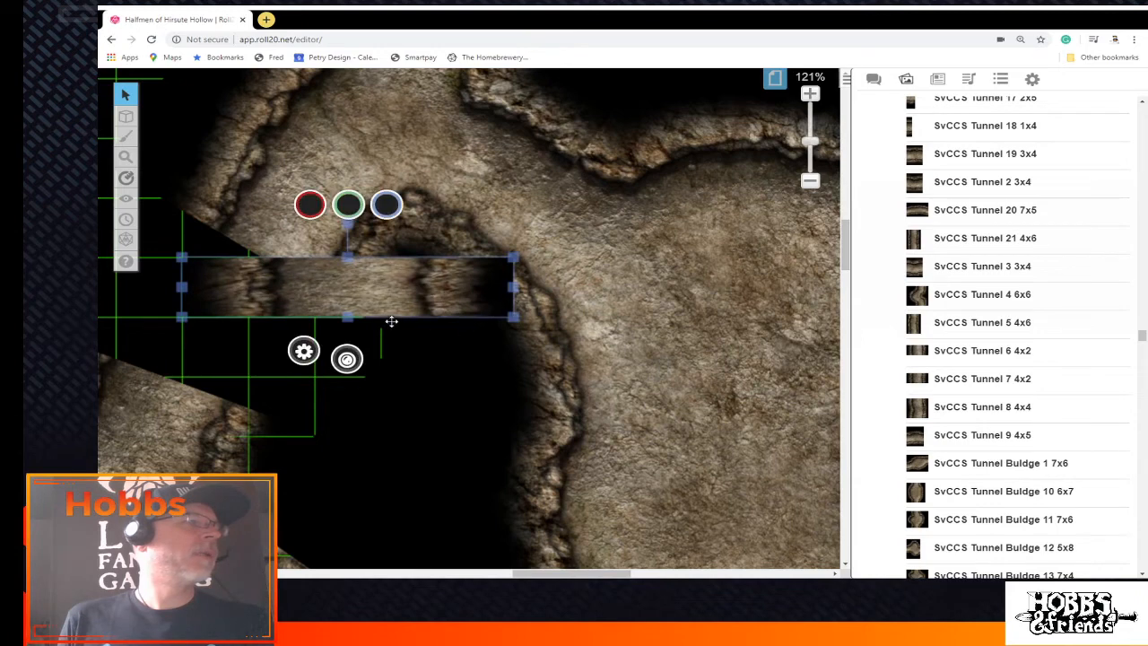
Double the straight tunnel tile's length, rotate it to the connector's angle, and place it at the connector's upper opening
left_click_drag(350, 318, 347, 384)
left_click_drag(403, 279, 339, 338)
left_click_drag(593, 574, 551, 574)
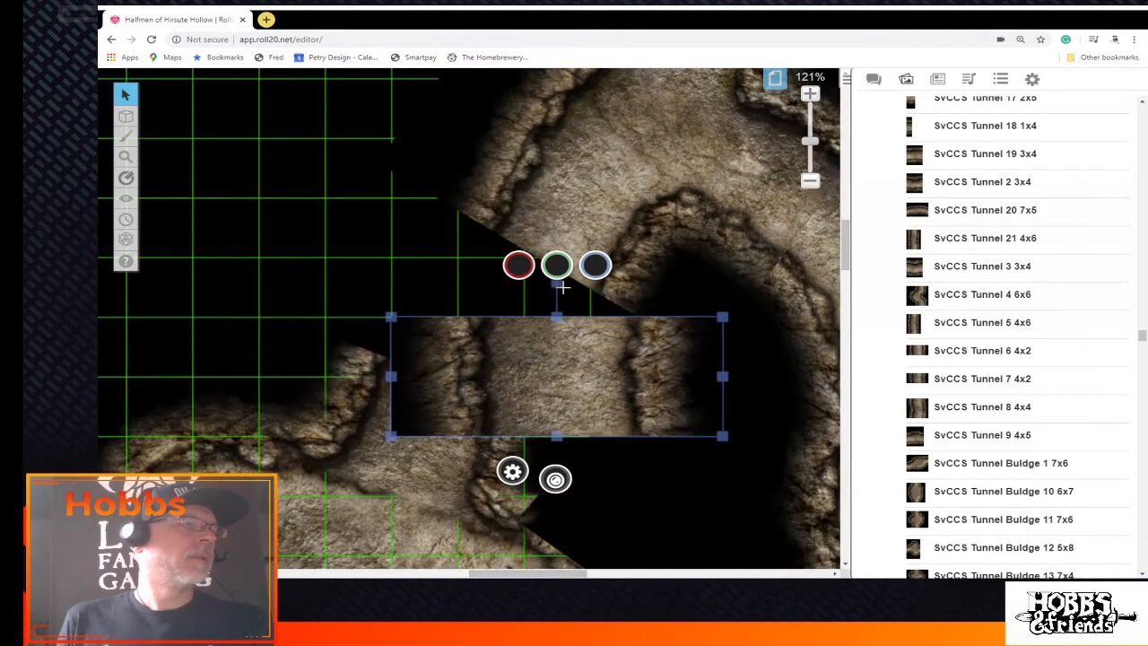
left_click_drag(561, 285, 586, 314)
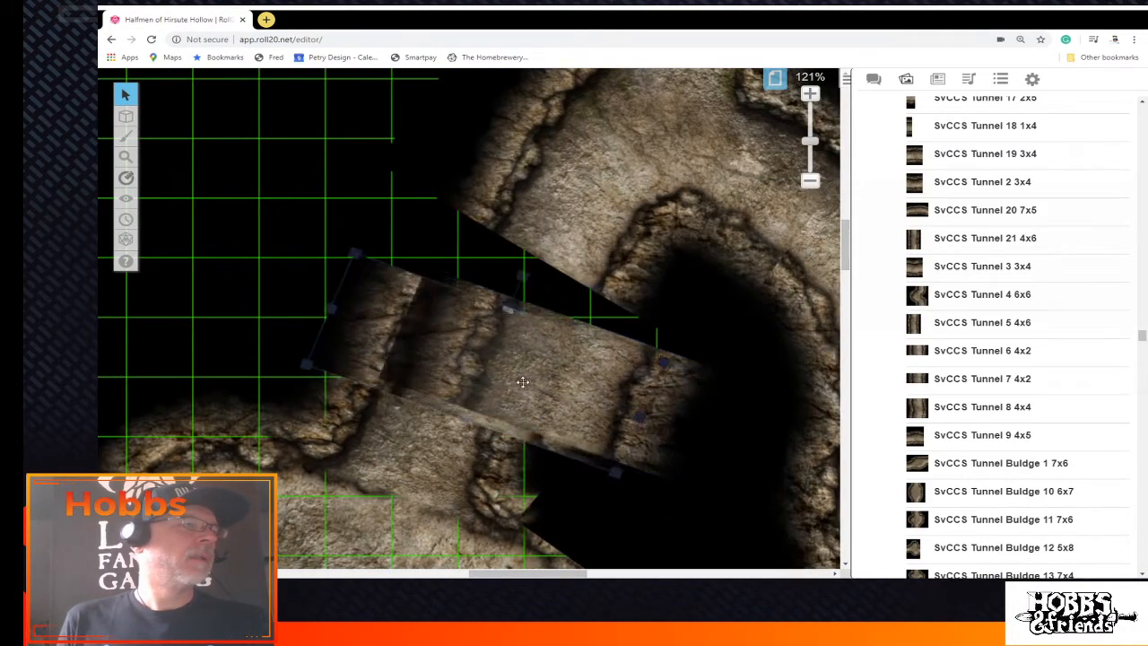
left_click_drag(522, 382, 540, 398)
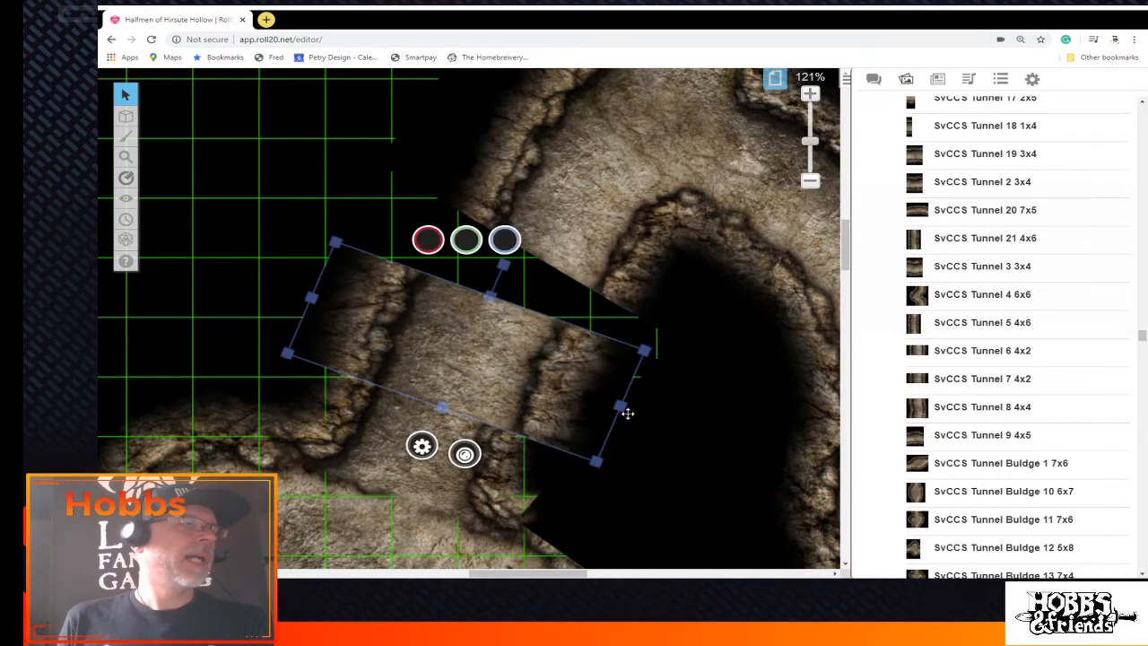
Narrow the straight tunnel tile until its walls match the connector's walls, and paste a copy of it
left_click_drag(621, 406, 575, 389)
left_click_drag(516, 369, 536, 393)
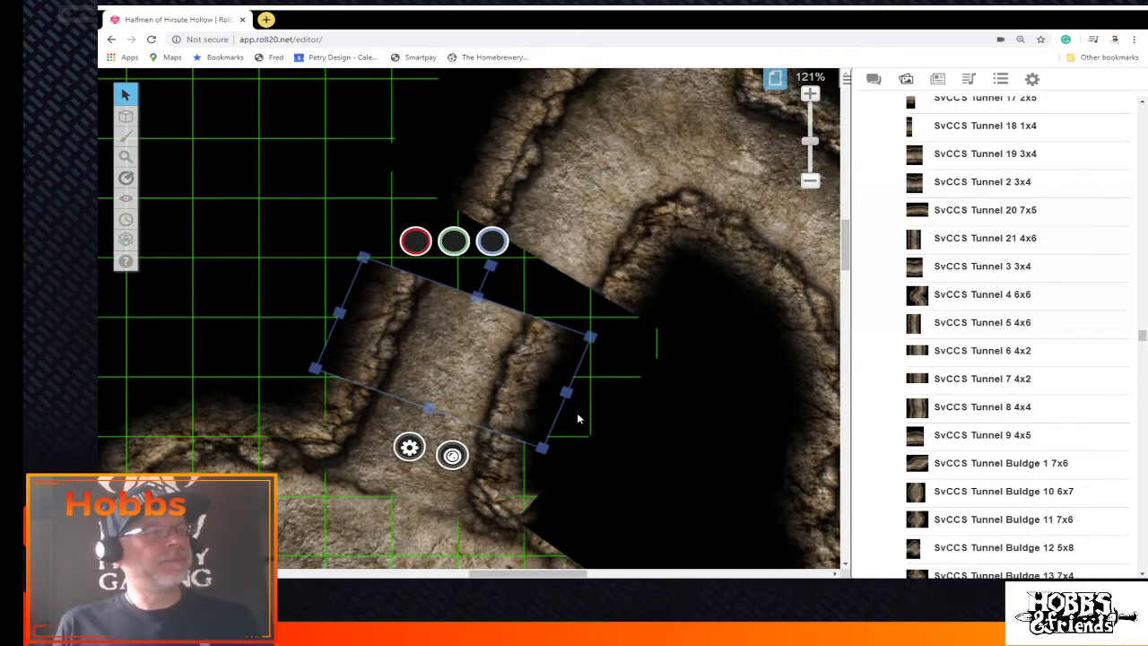
right_click(502, 392)
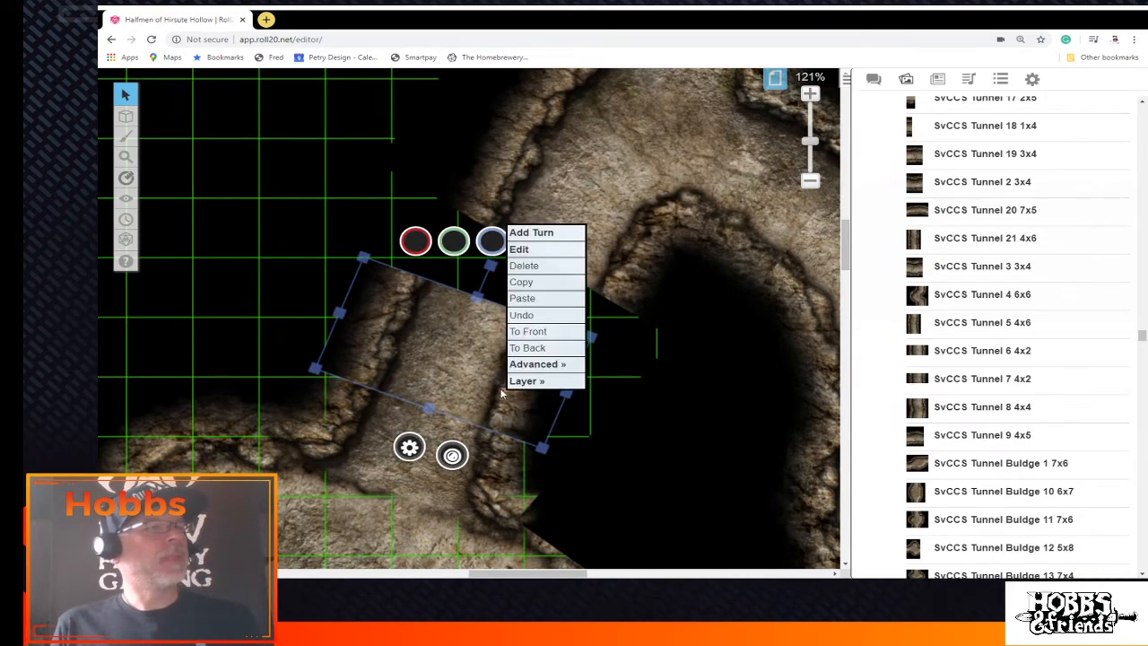
left_click(547, 289)
right_click(532, 329)
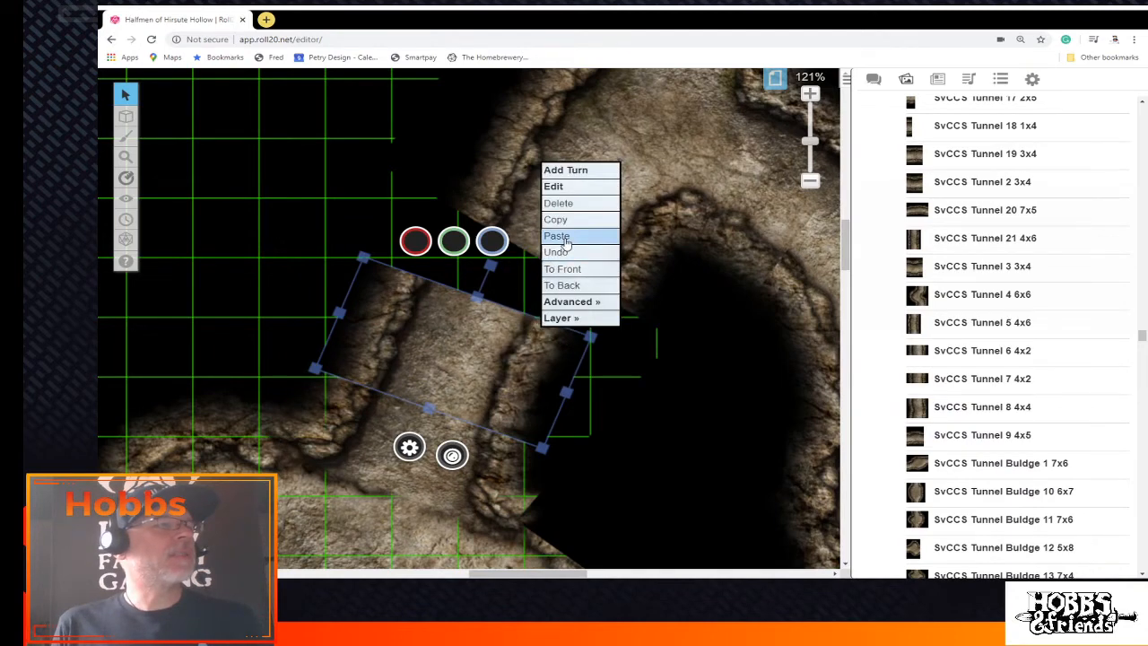
left_click(564, 235)
Move the copied tunnel tile toward the T-junction and rotate it to bridge the gap from the connector
left_click_drag(510, 334, 589, 309)
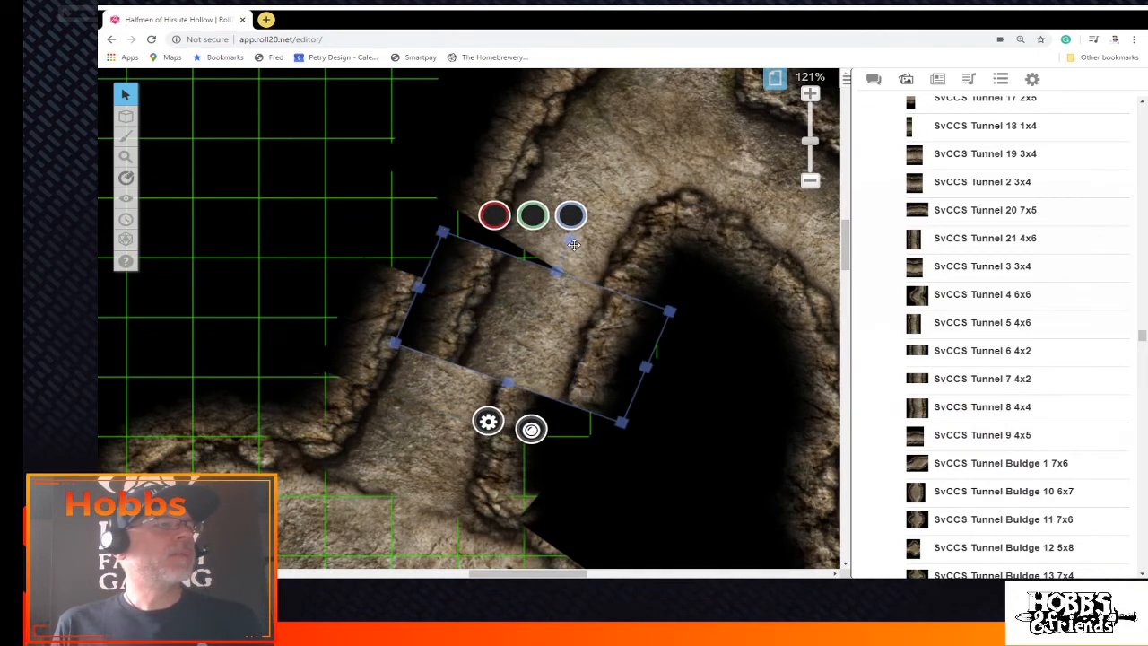
left_click_drag(570, 241, 599, 274)
left_click_drag(593, 345, 563, 317)
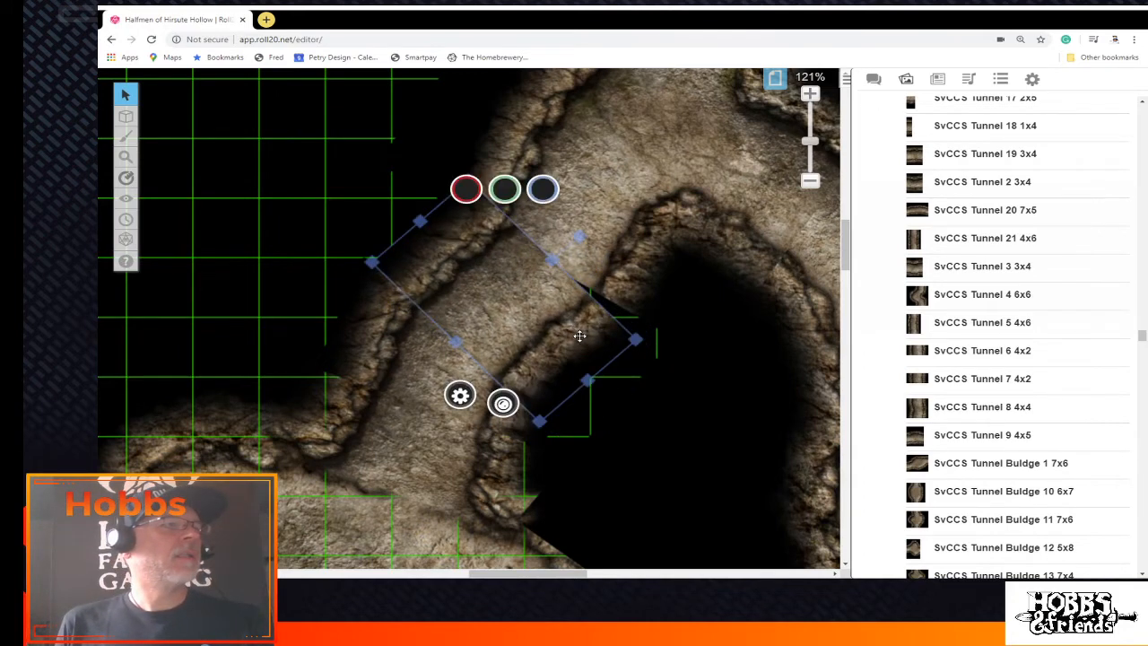
left_click_drag(635, 339, 679, 415)
Paste another copy of the rotated tunnel tile beside the T-junction's southern end
right_click(543, 188)
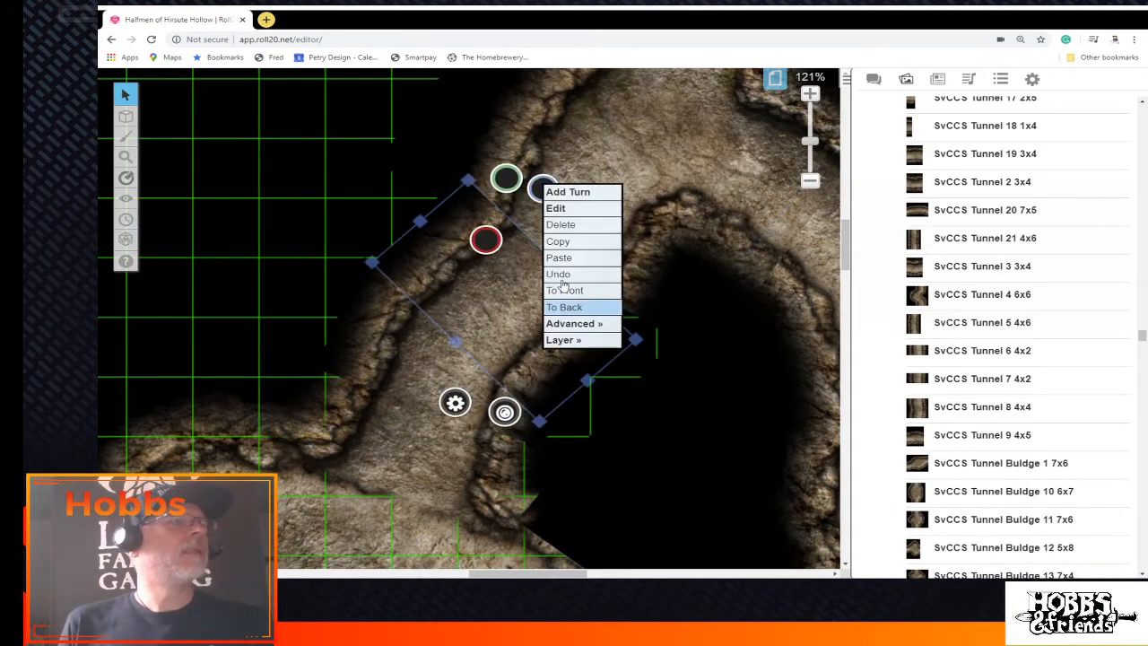
left_click(565, 242)
right_click(572, 297)
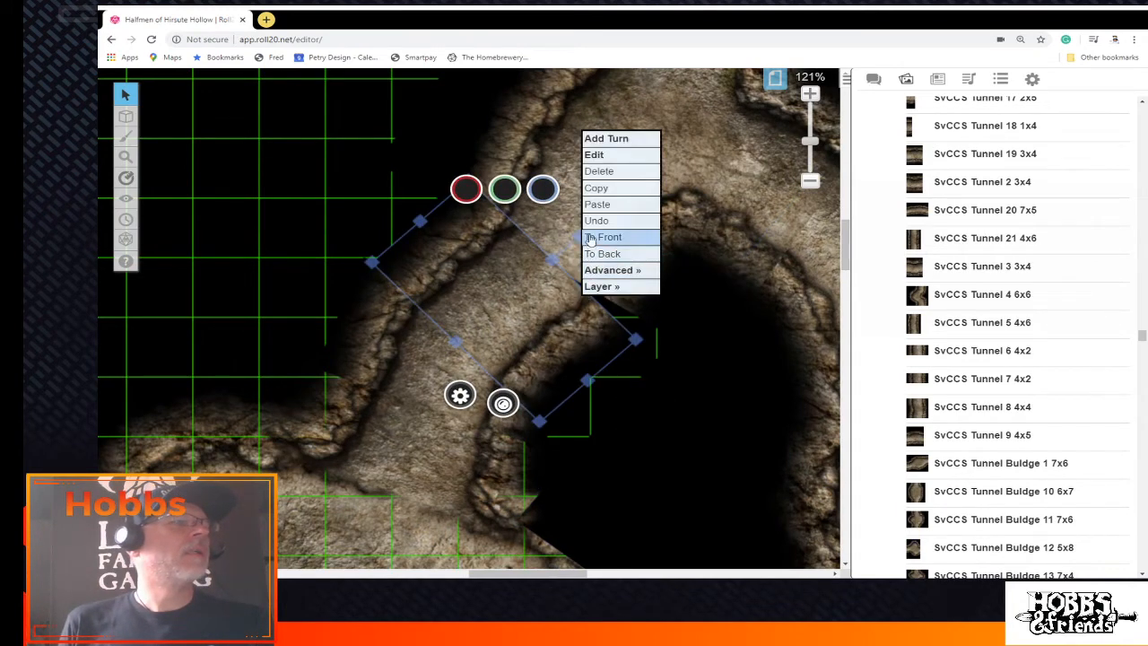
left_click(603, 208)
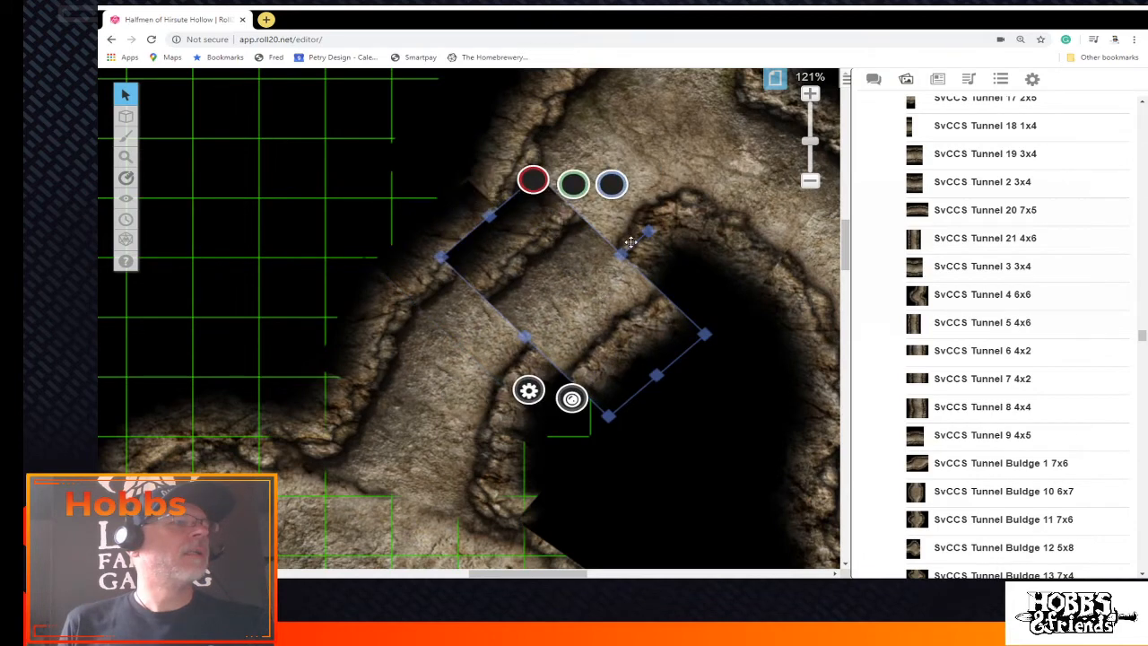
Rotate the new copy to the T-junction's angle, fit it over the remaining gap, and send it to the back
left_click_drag(646, 230, 585, 320)
left_click_drag(585, 249, 571, 239)
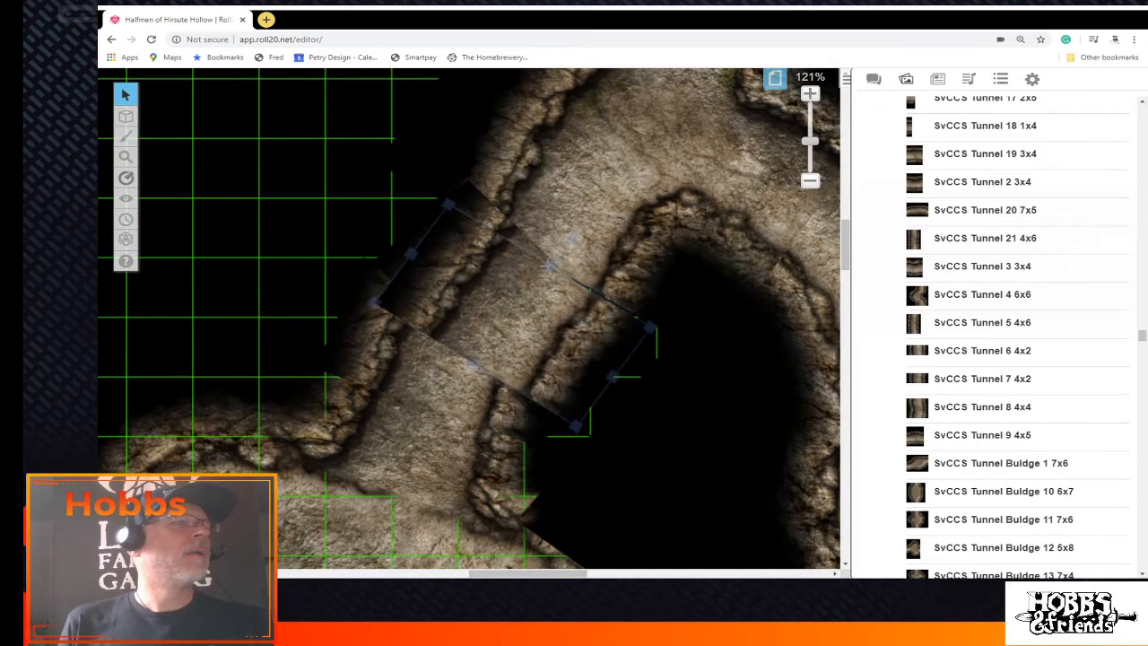
left_click_drag(547, 268, 563, 305)
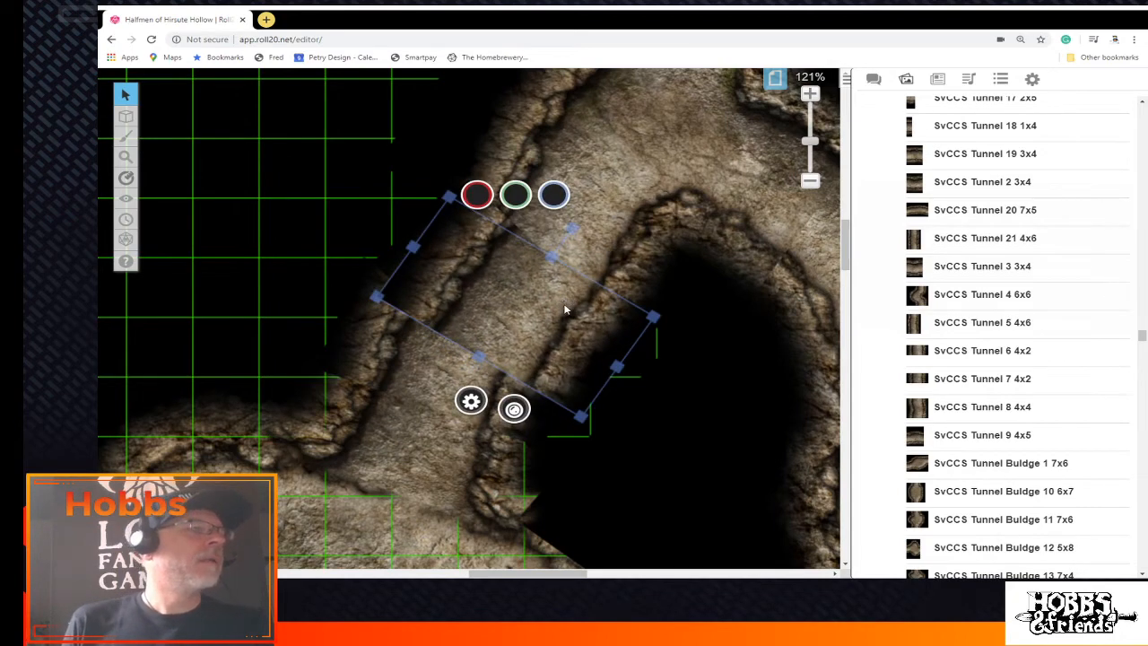
right_click(565, 309)
left_click(612, 260)
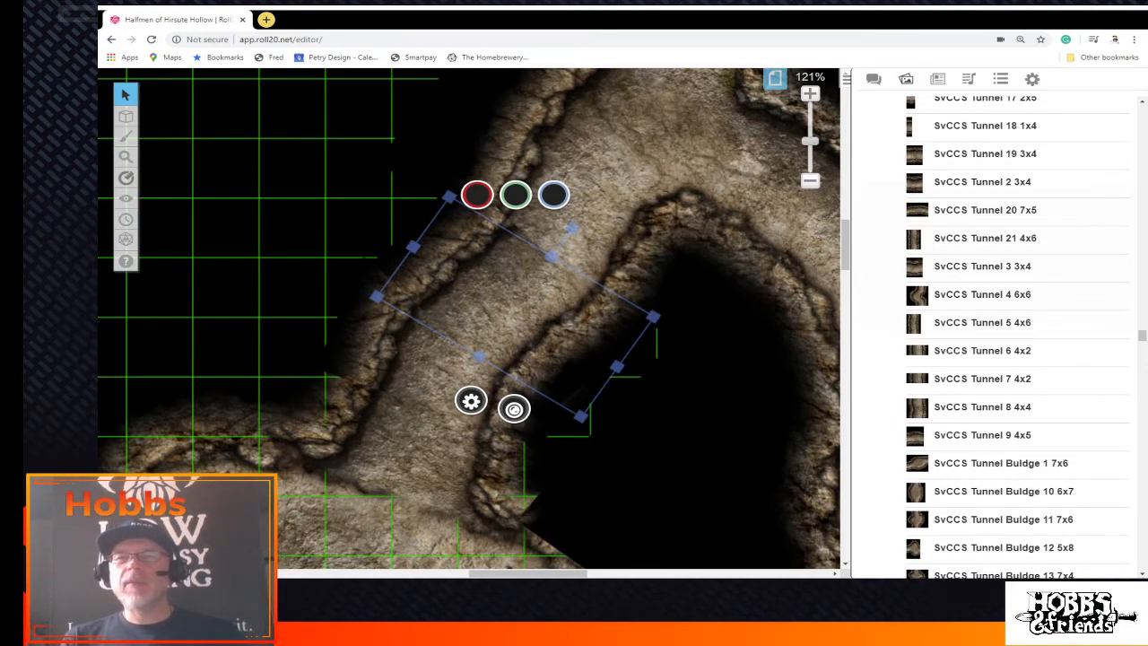
Delete the spare connector tile lying northeast of the T-junction
left_click_drag(810, 141, 811, 169)
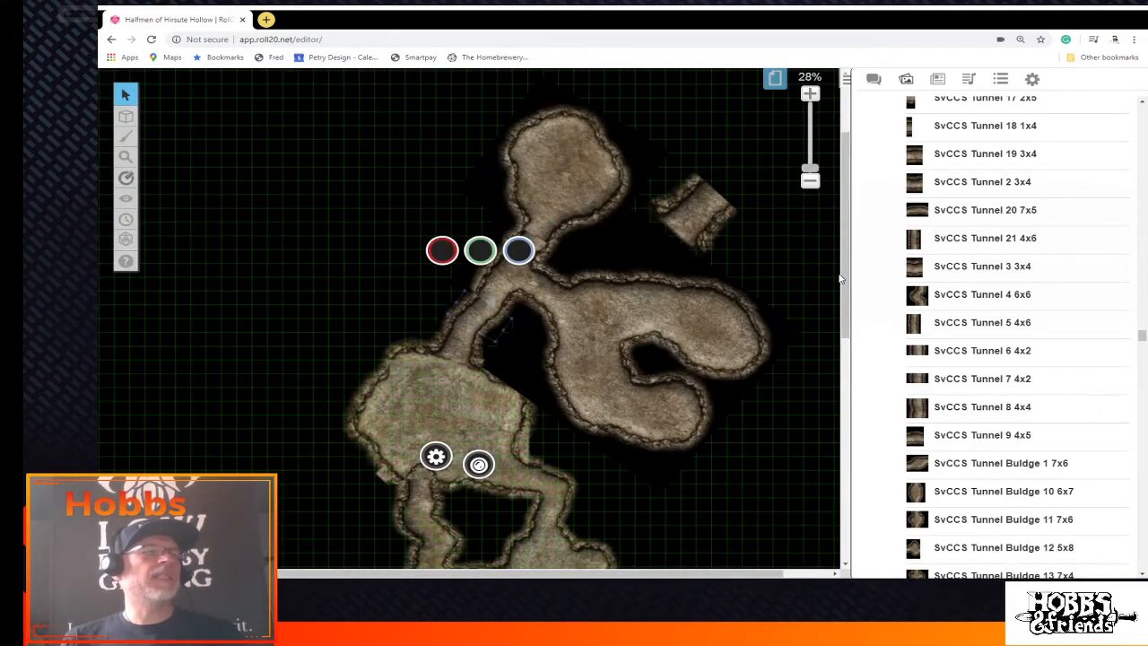
left_click(693, 215)
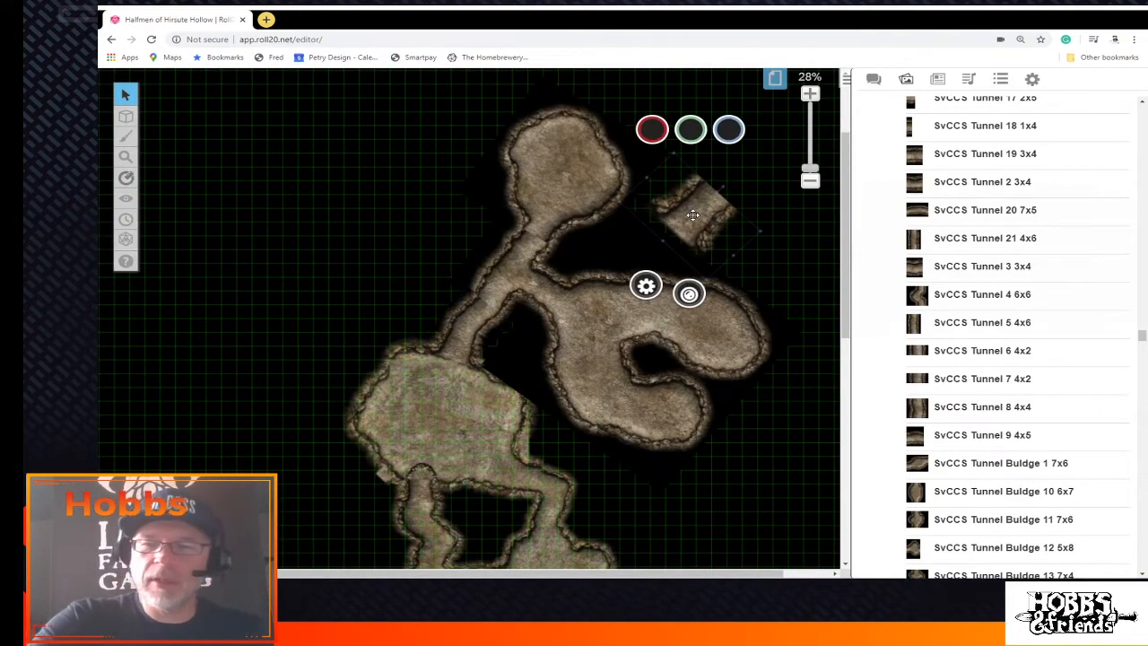
key("Delete")
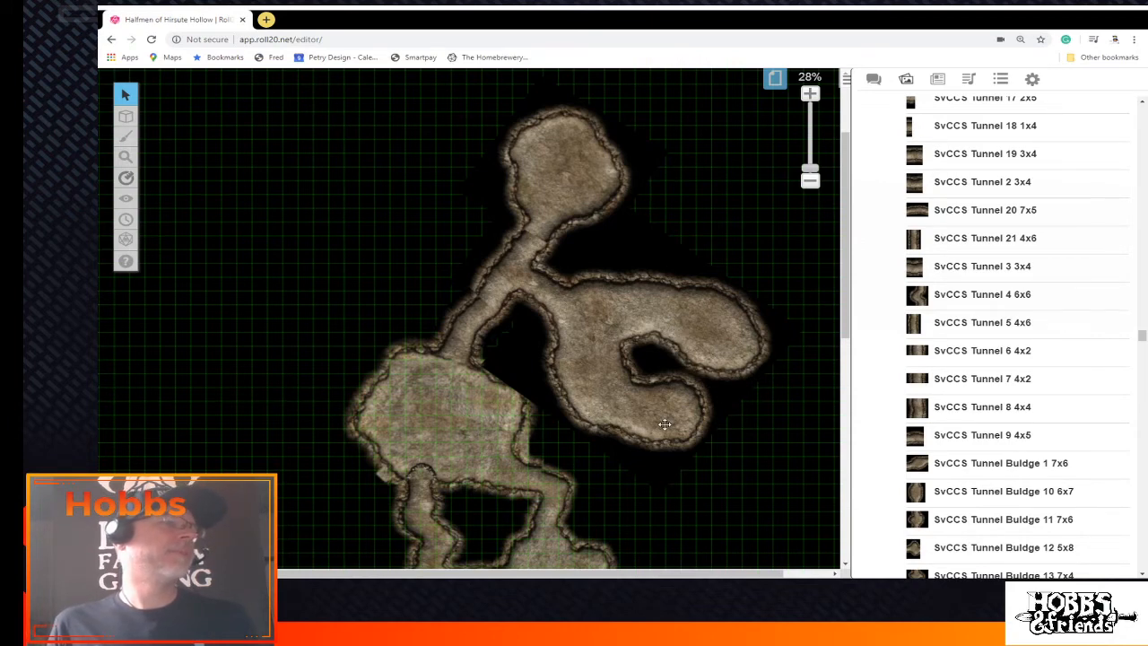
Select all the new northeastern cave and tunnel tiles and move them to the Map Layer
left_click_drag(343, 109, 785, 464)
right_click(656, 378)
mouse_move(698, 368)
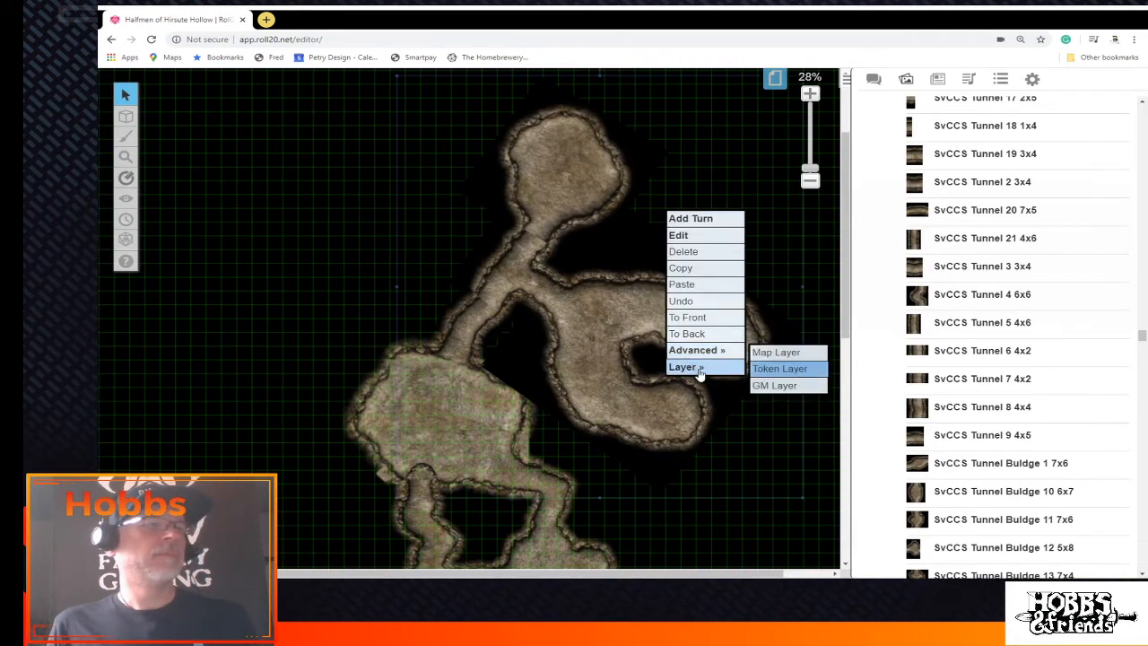
left_click(772, 384)
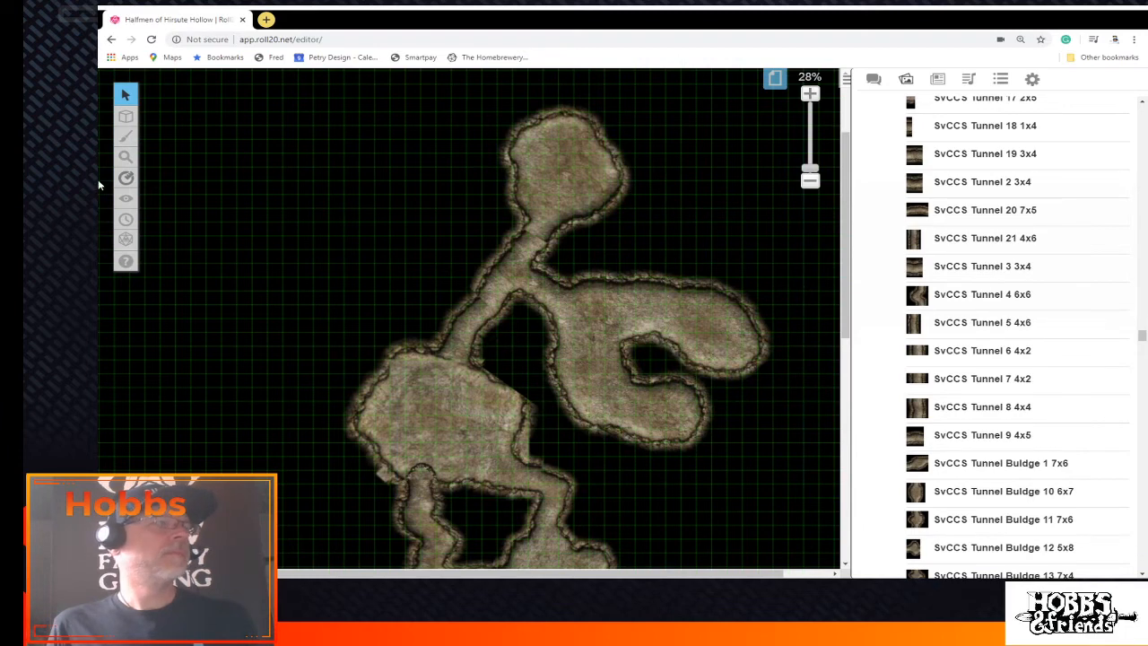
Switch to the map layer and send the large hook-shaped eastern cave to the back
mouse_move(126, 116)
left_click(161, 109)
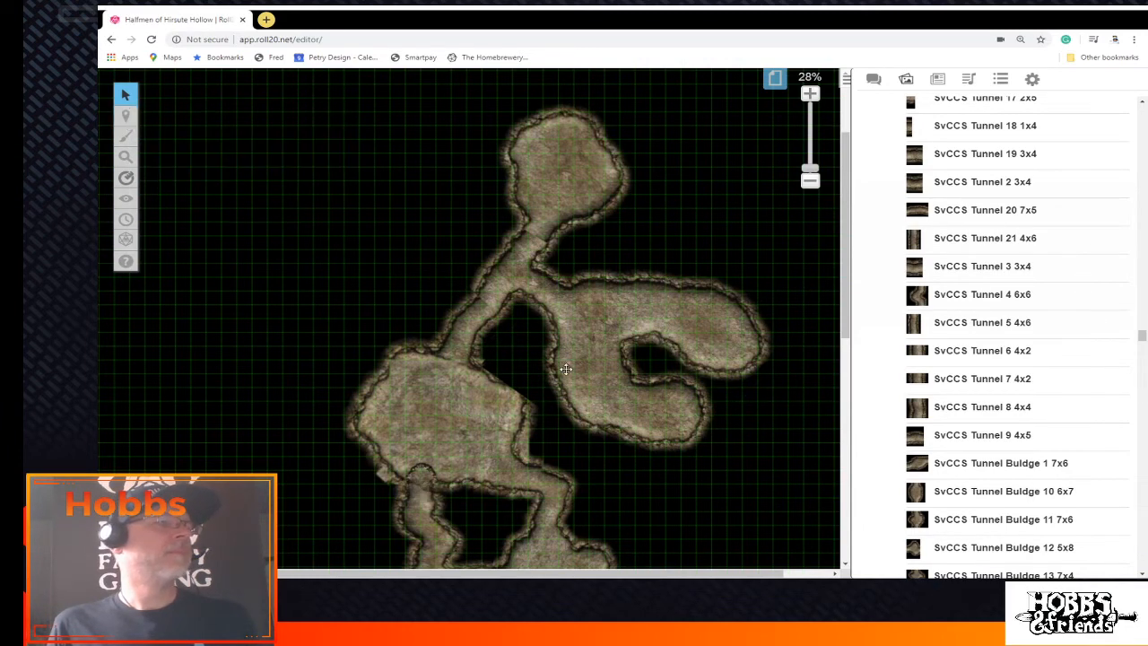
right_click(565, 369)
left_click(607, 325)
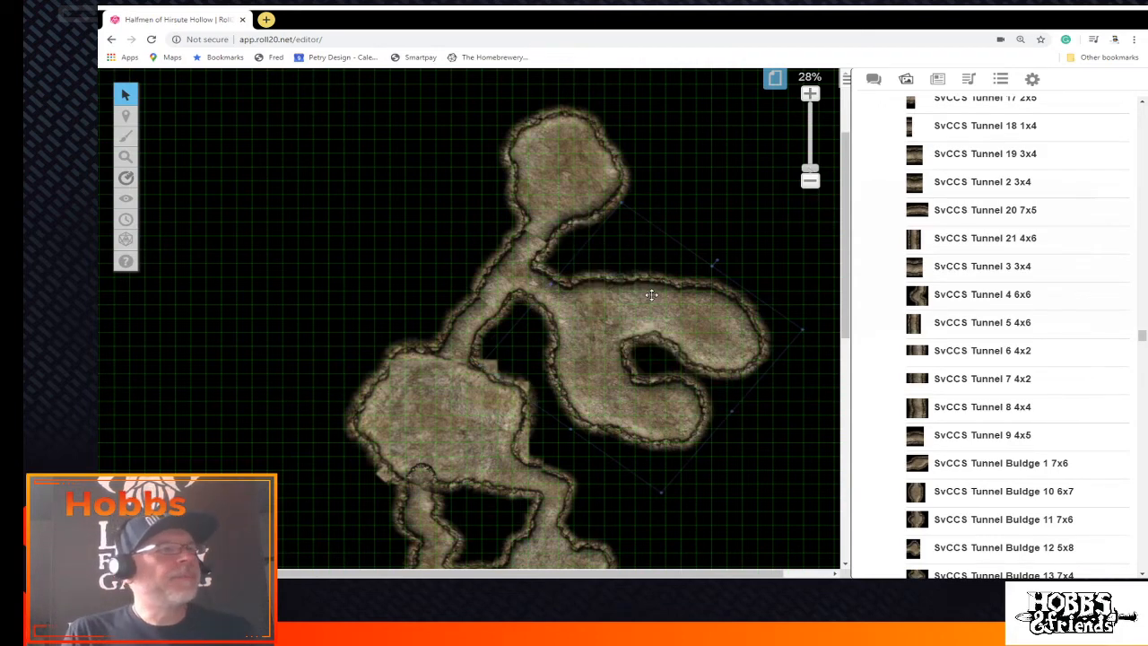
Copy the rotated tunnel tile below the T-junction and paste it over the neck leading to the round northern chamber
scroll(640, 299, "down", 1)
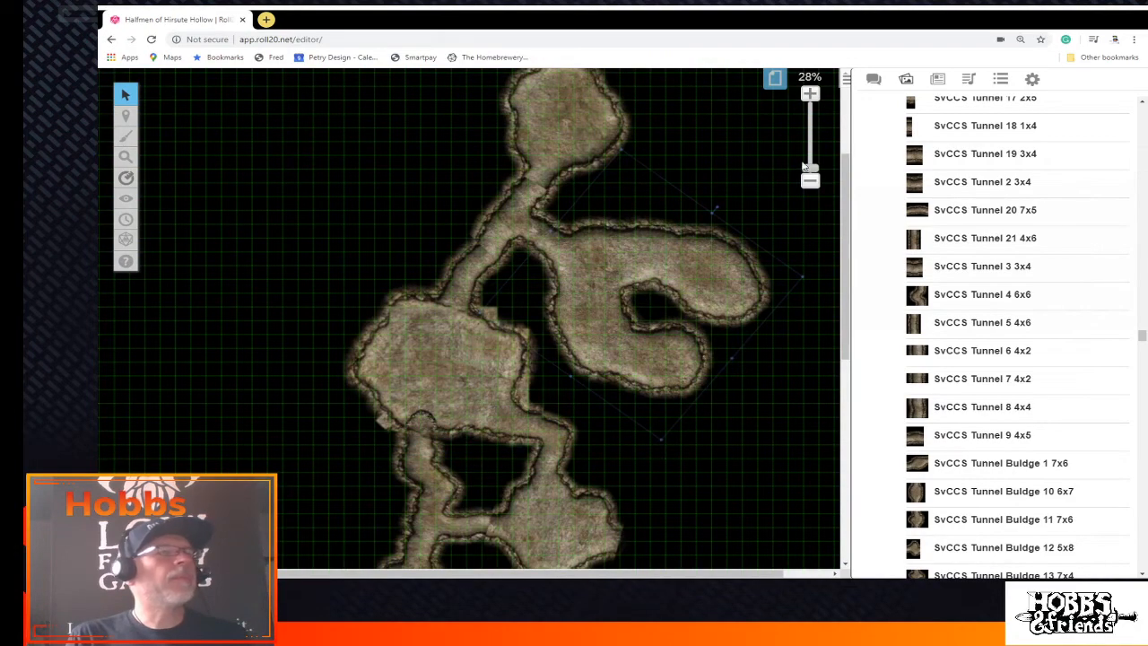
left_click_drag(809, 173, 810, 159)
scroll(746, 258, "up", 3)
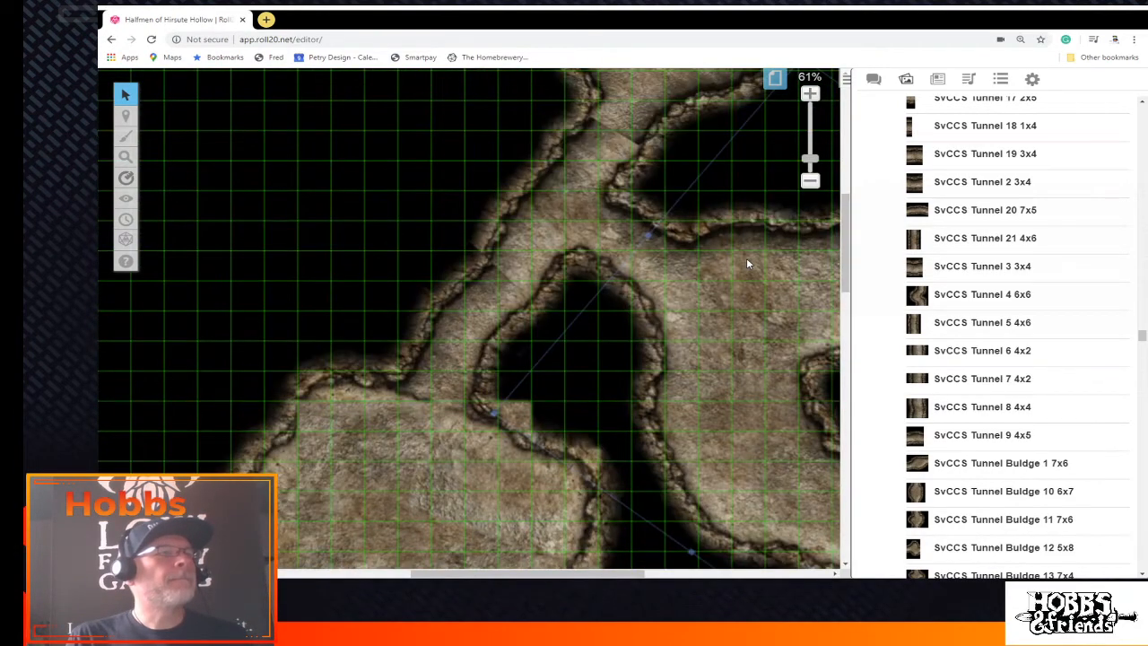
scroll(747, 263, "up", 1)
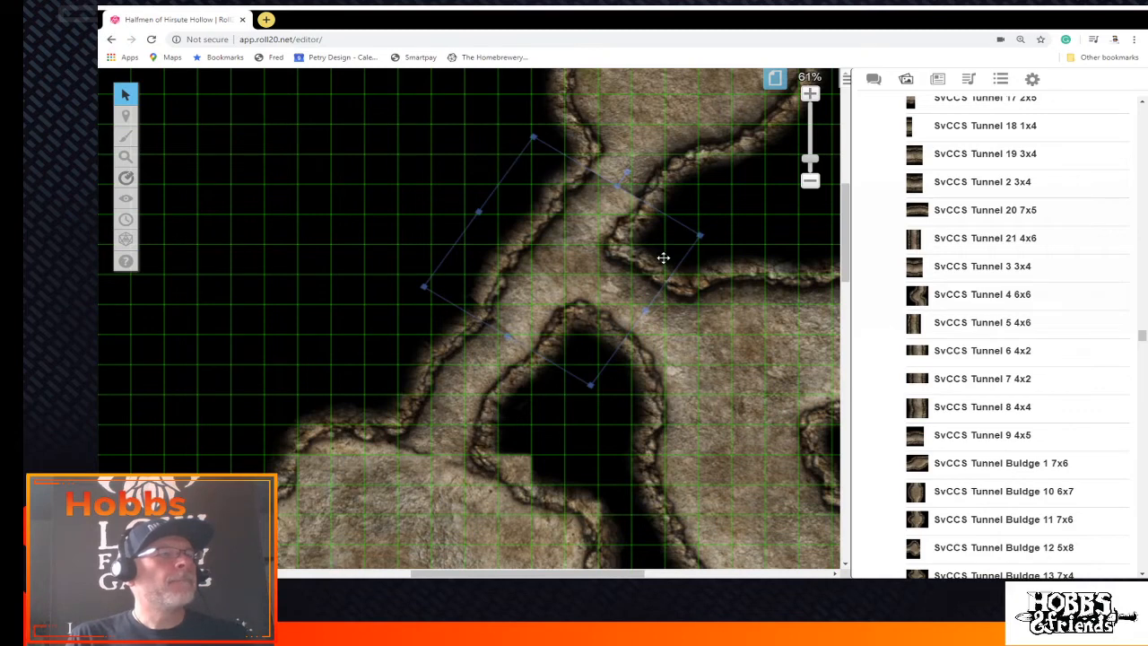
key("ctrl+z")
right_click(515, 359)
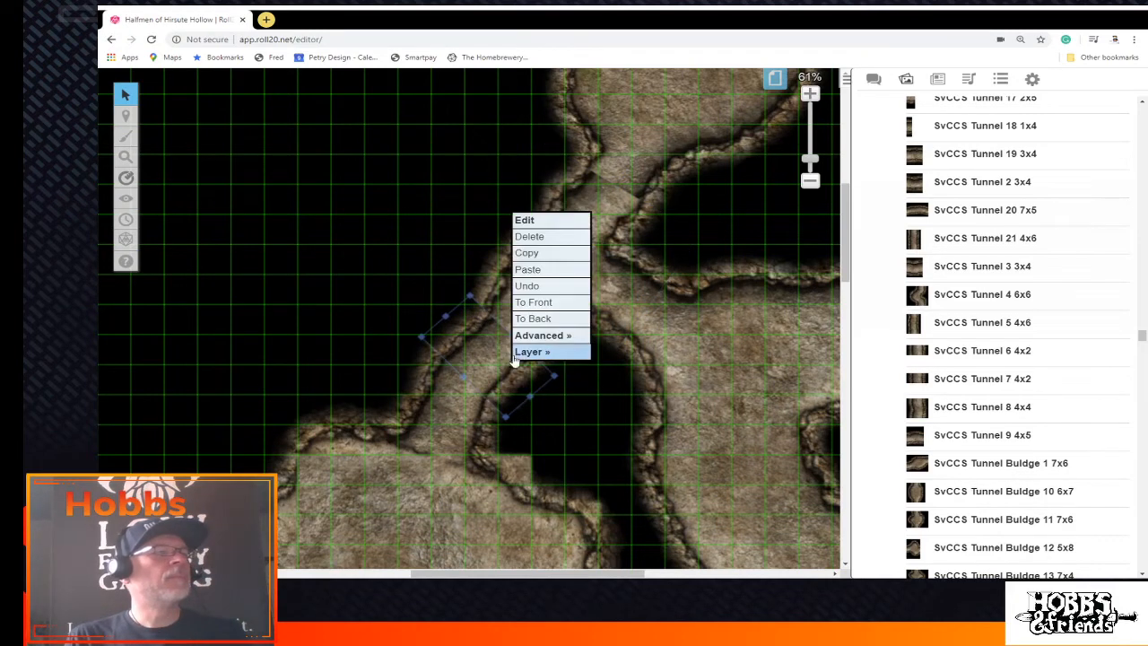
left_click(545, 254)
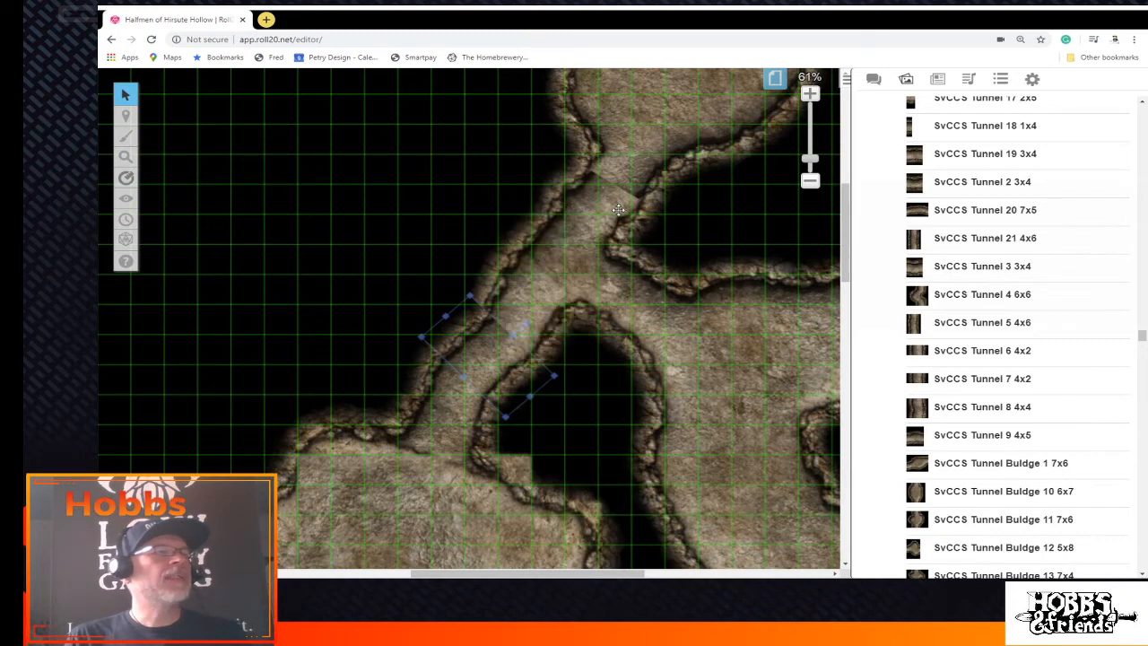
right_click(618, 209)
left_click(640, 119)
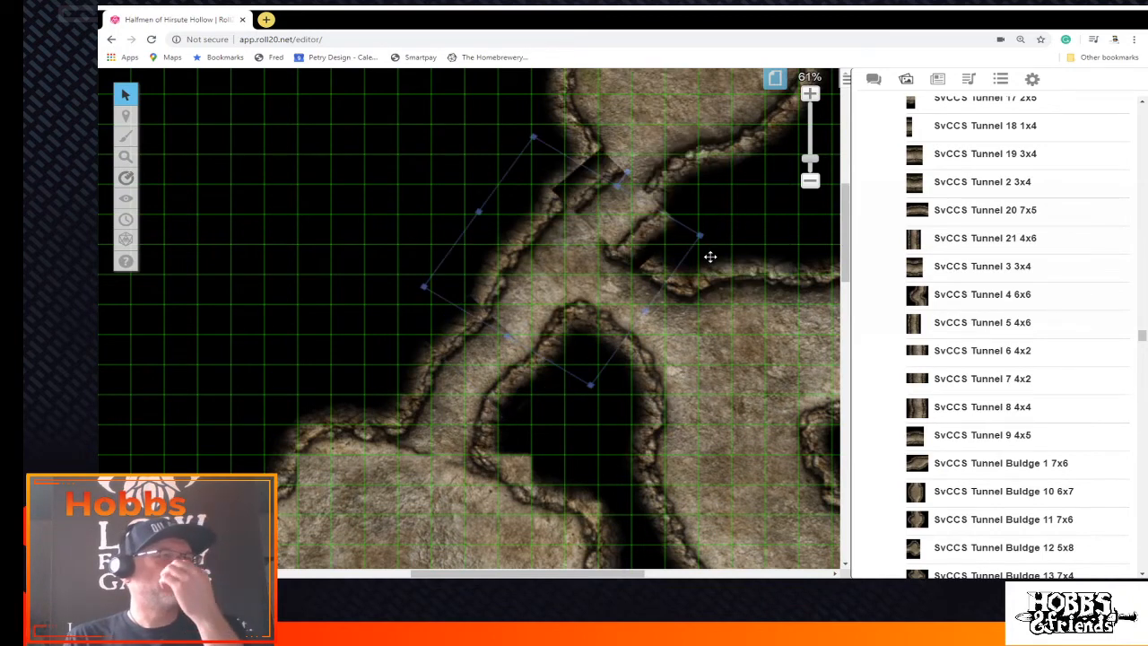
left_click(621, 206)
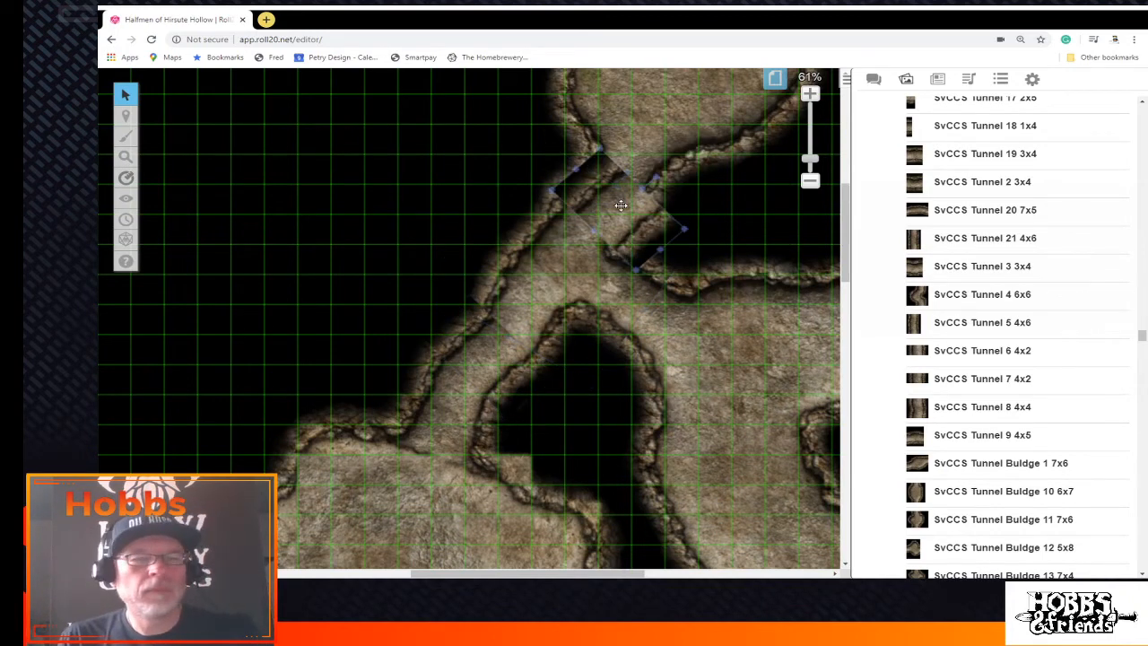
Rotate and move the pasted tunnel tile so its walls join the T-junction to the round chamber
scroll(615, 494, "up", 5)
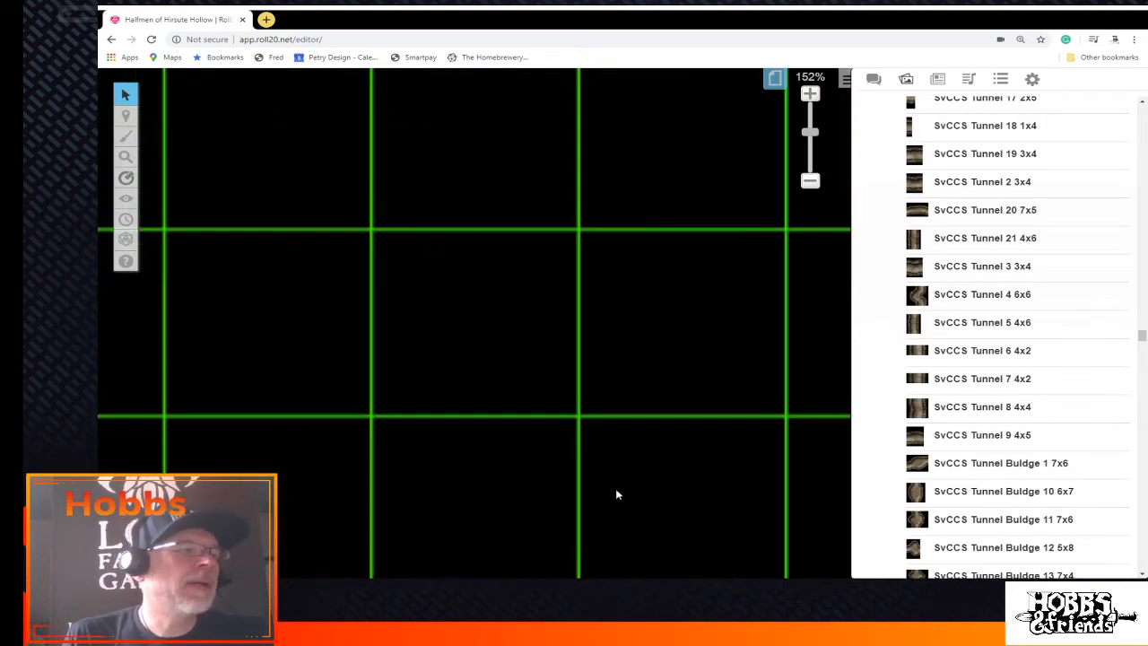
left_click_drag(538, 574, 570, 575)
scroll(637, 428, "up", 5)
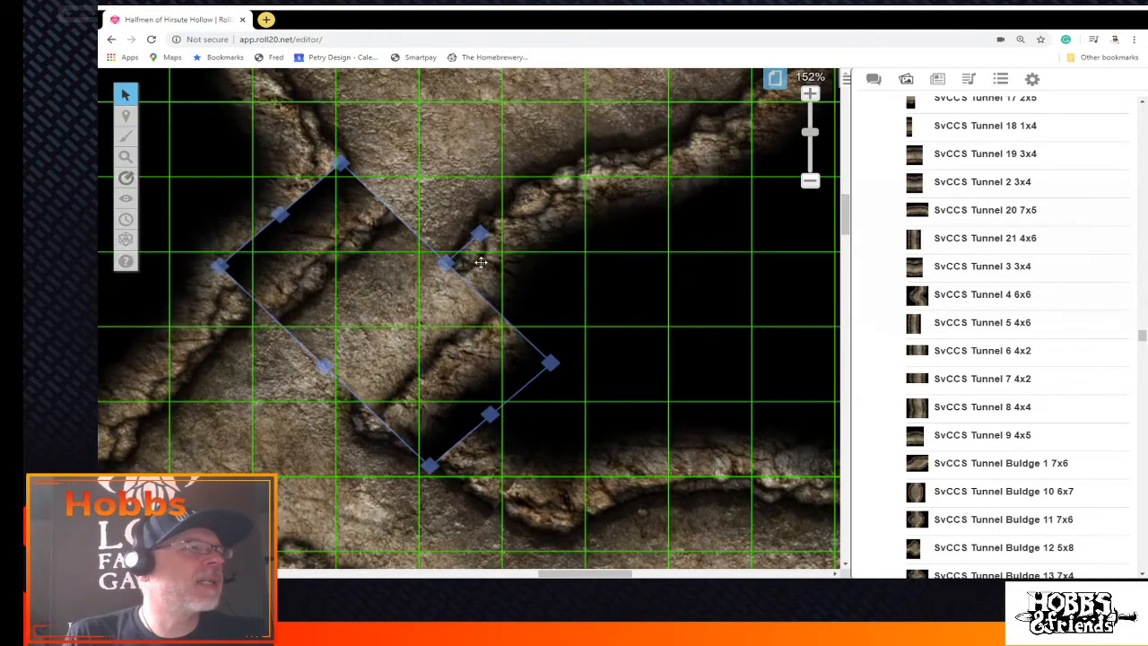
left_click_drag(479, 235, 430, 234)
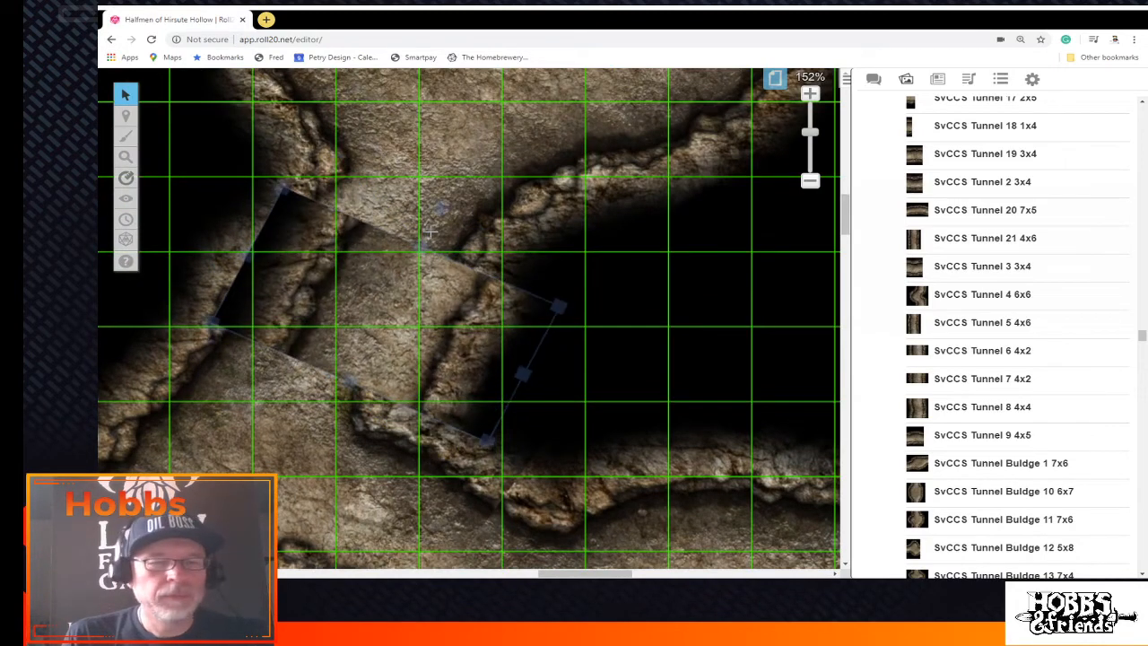
left_click_drag(445, 349, 408, 316)
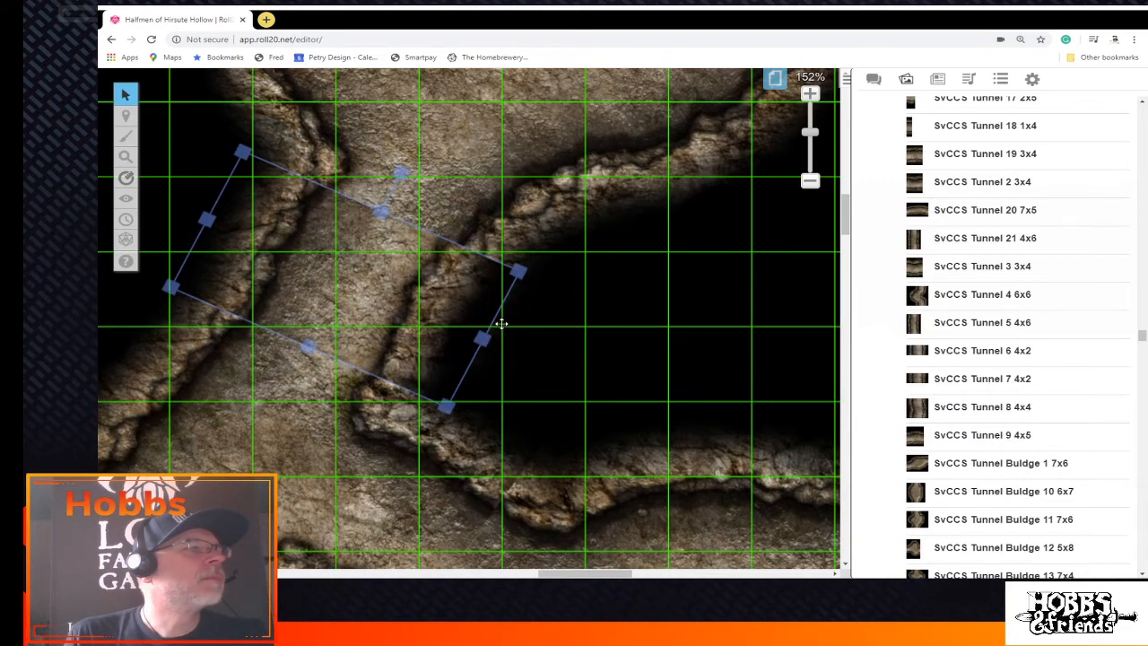
left_click_drag(401, 171, 408, 177)
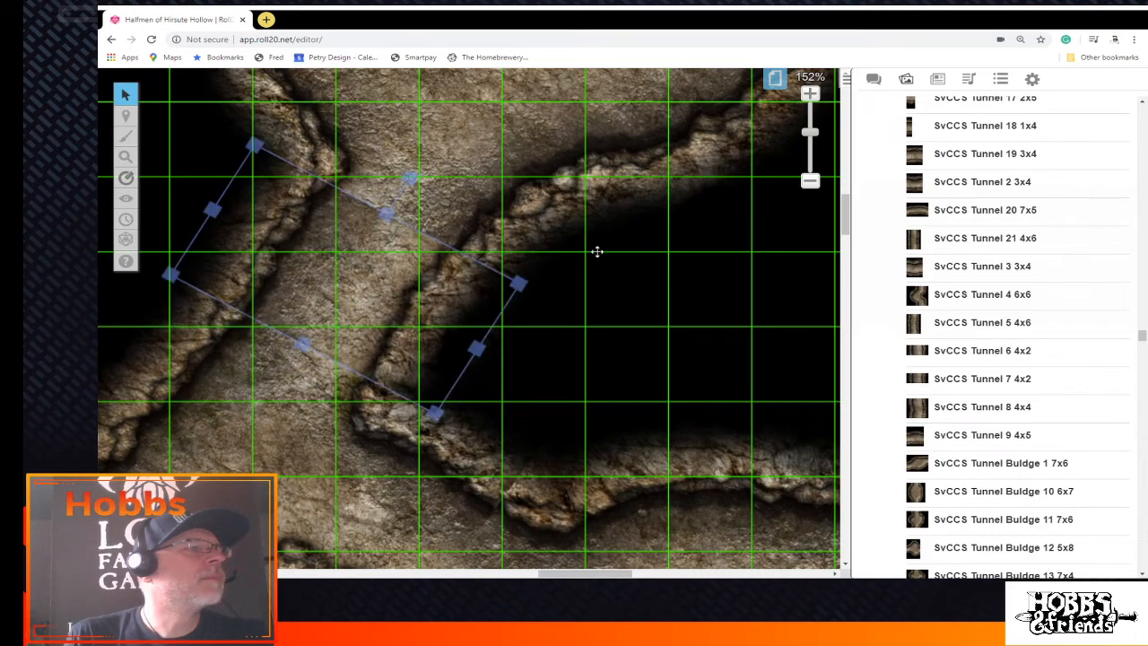
Switch back to the token layer and review the tunnel joins and the whole connected cave map
mouse_move(126, 115)
left_click(204, 130)
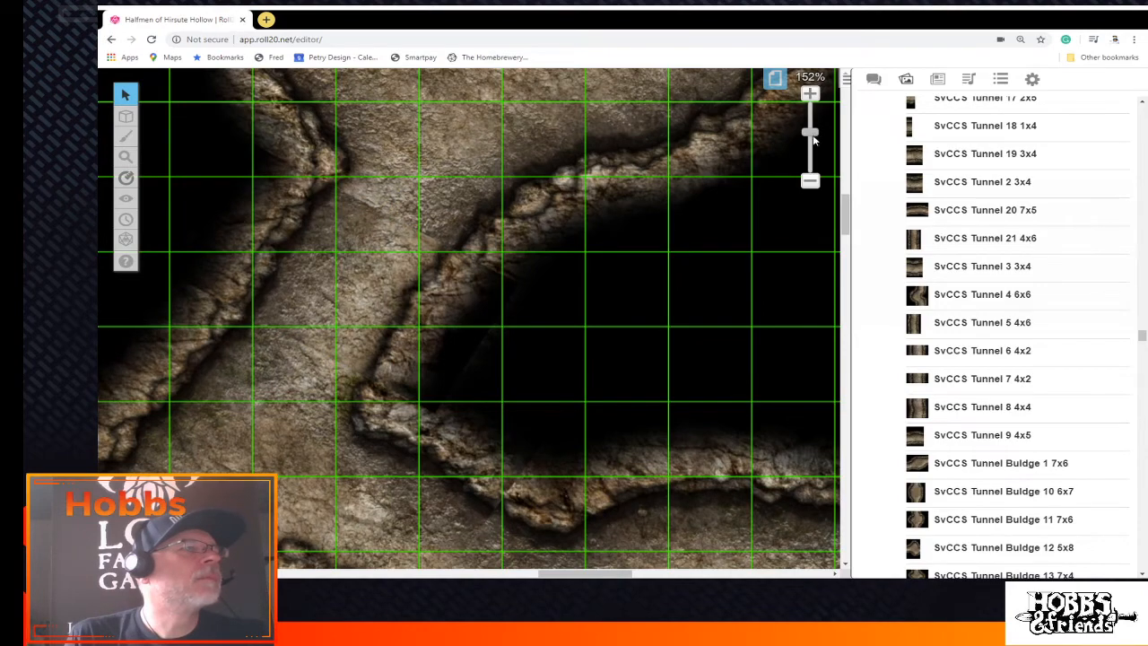
left_click_drag(811, 137, 810, 153)
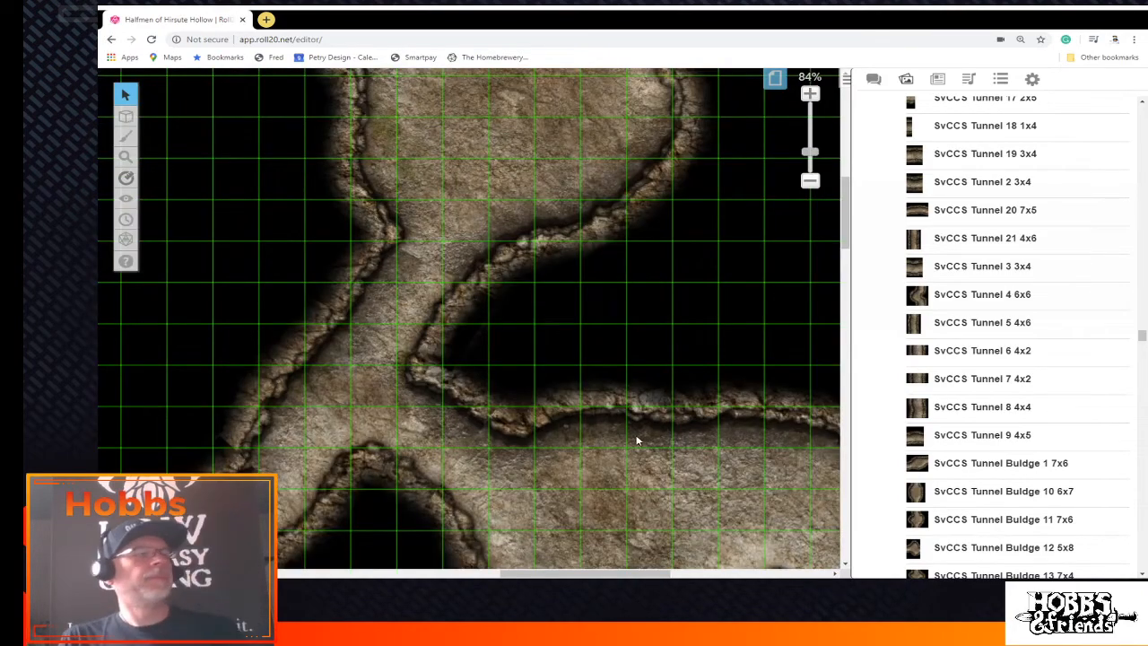
scroll(636, 440, "down", 4)
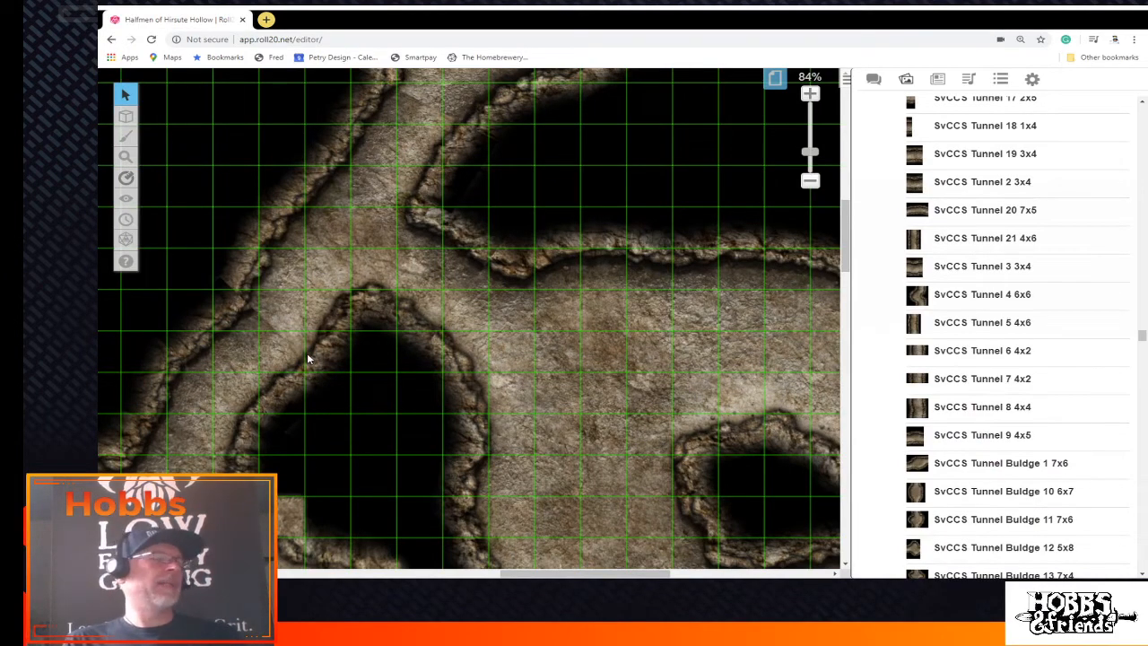
scroll(397, 373, "down", 3)
scroll(397, 373, "down", 3)
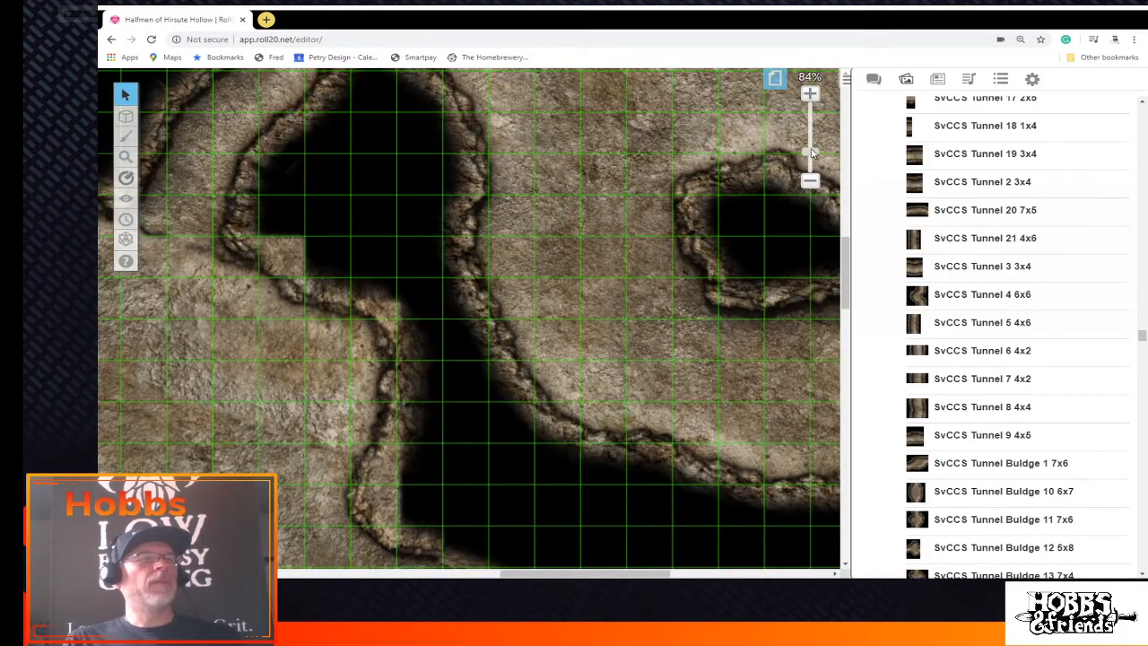
left_click_drag(814, 154, 812, 167)
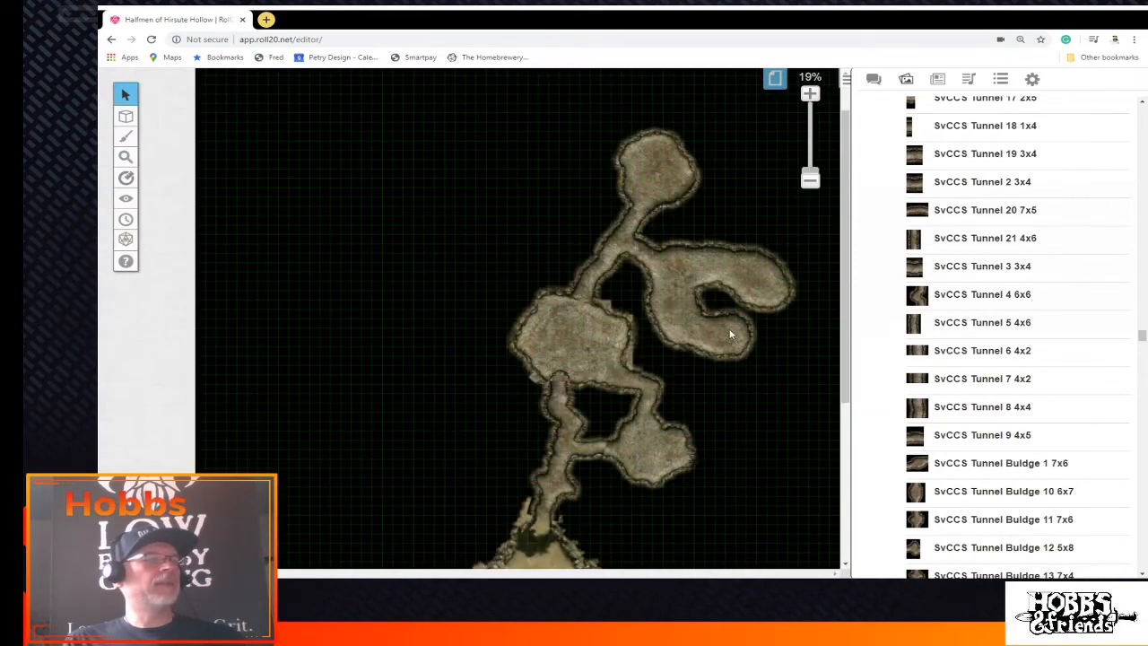
scroll(722, 404, "down", 2)
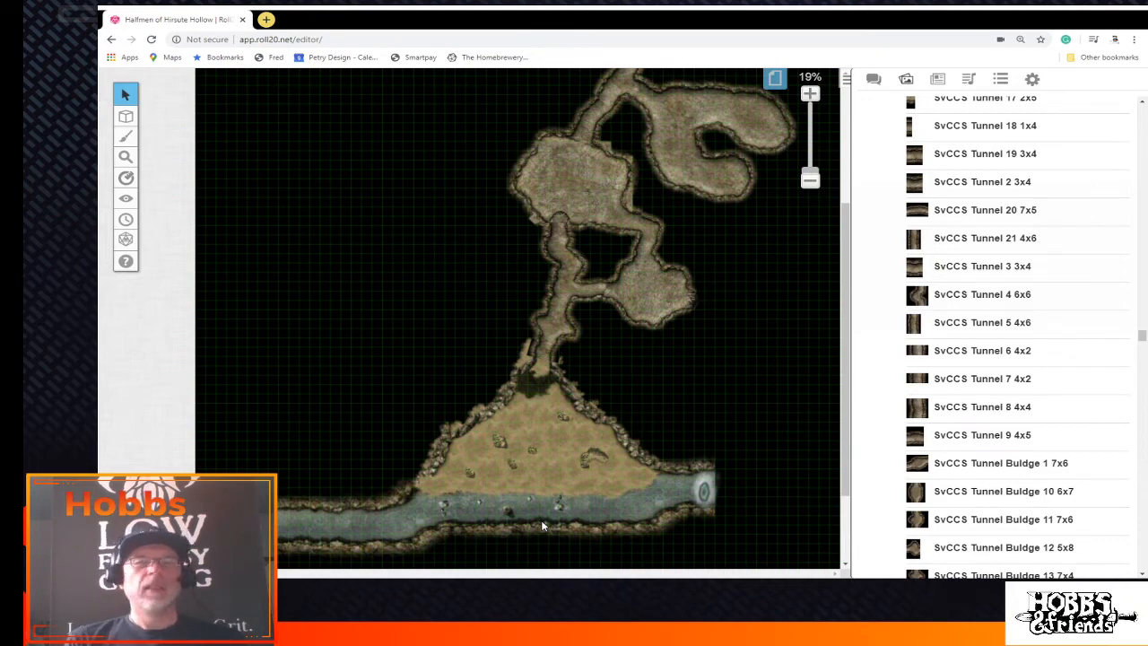
scroll(534, 410, "up", 3)
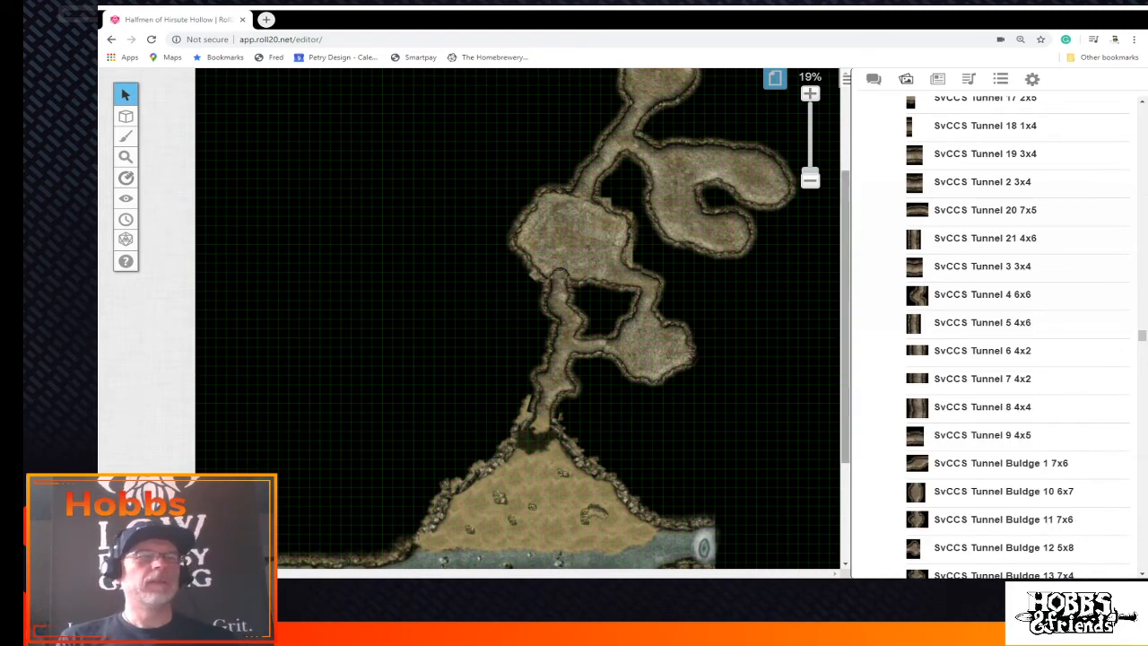
scroll(850, 273, "down", 2)
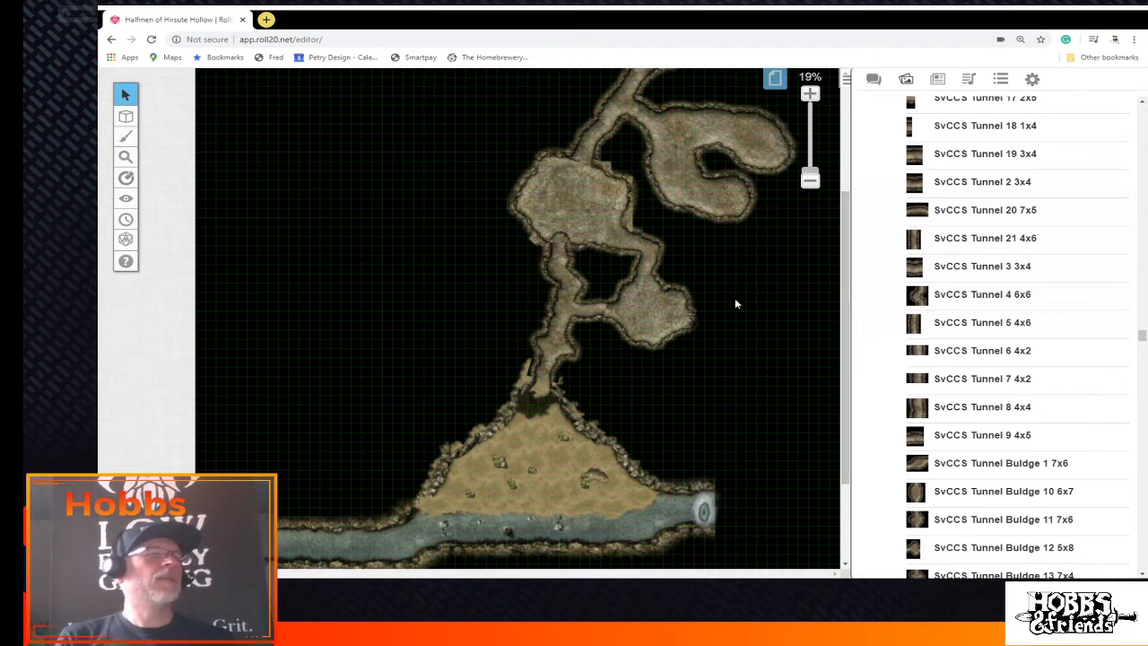
Switch to the Dynamic Lighting layer and locate the western end of the river passage
mouse_move(126, 115)
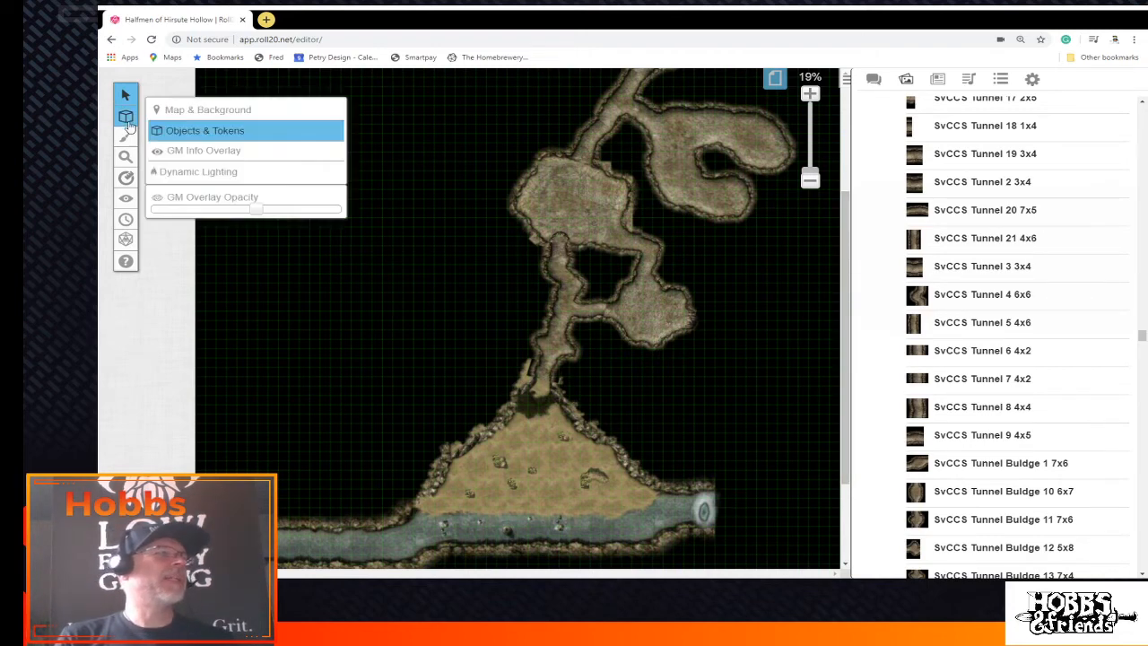
left_click(212, 176)
left_click_drag(850, 216, 848, 249)
left_click_drag(810, 177, 809, 166)
scroll(634, 428, "down", 5)
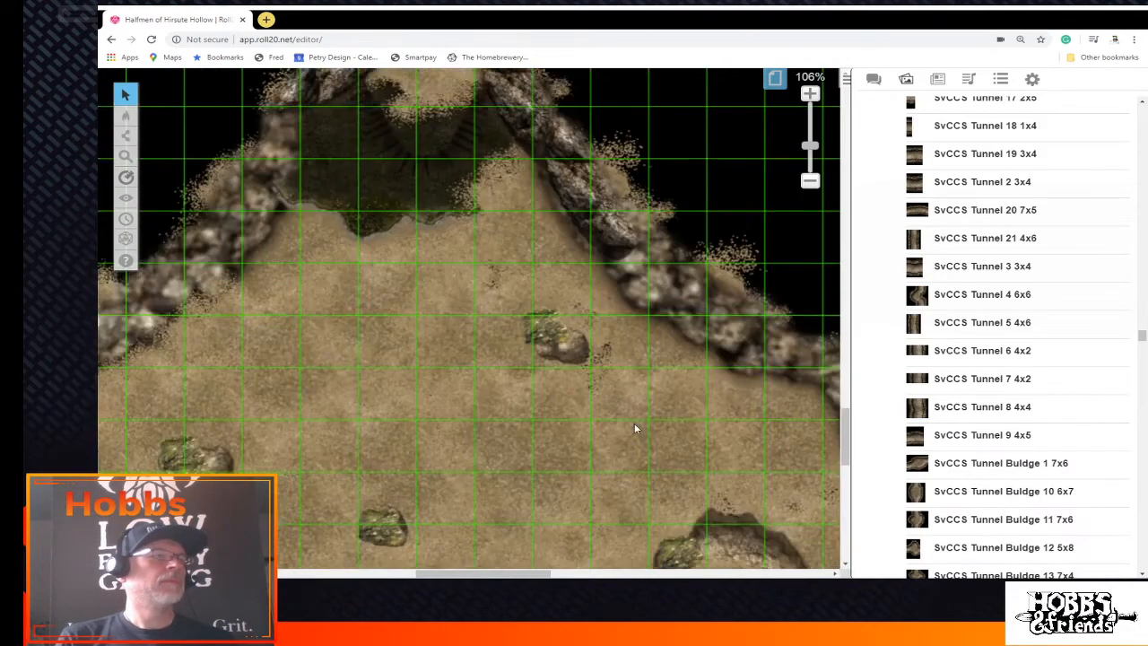
scroll(634, 428, "down", 3)
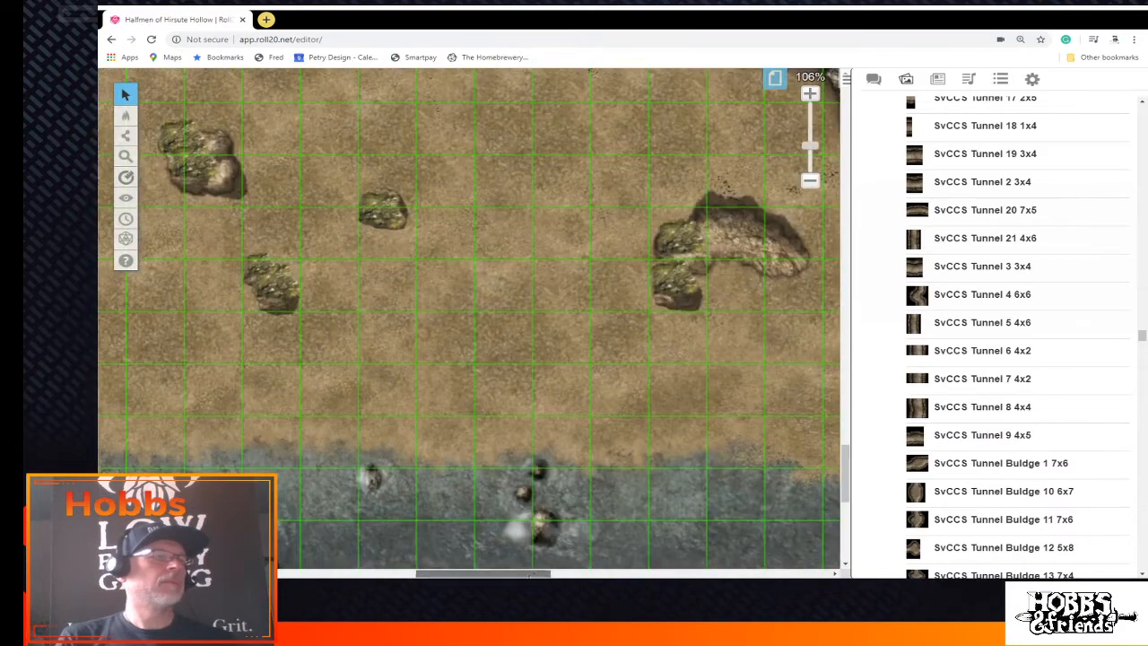
scroll(634, 428, "left", 5)
scroll(471, 504, "down", 5)
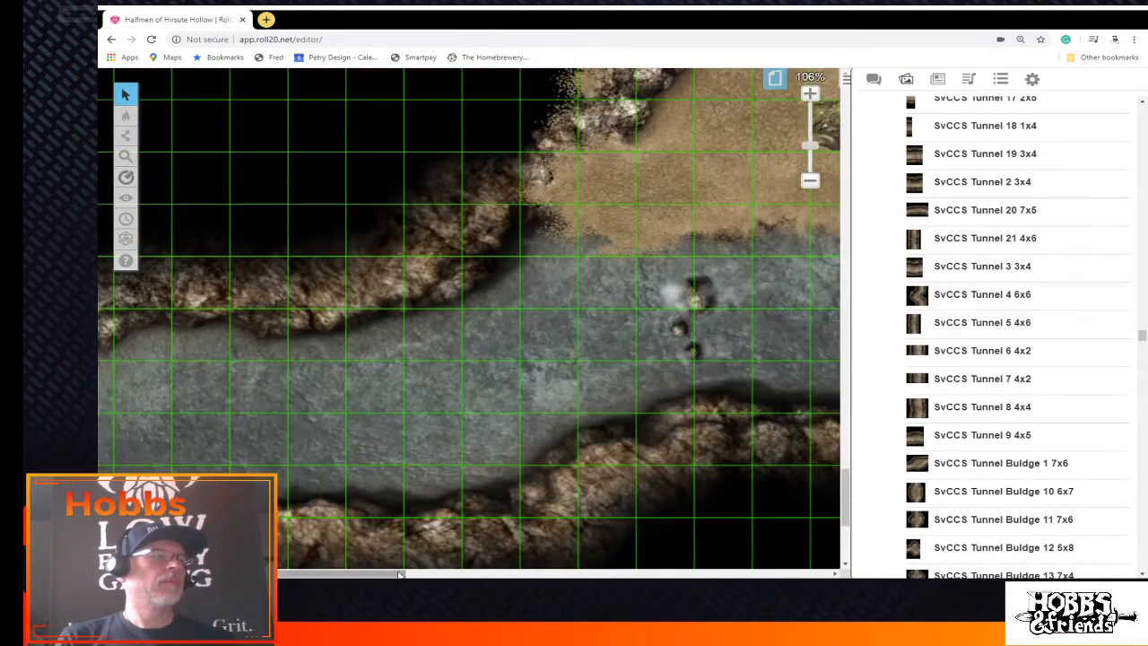
scroll(376, 576, "left", 2)
left_click_drag(376, 576, 324, 574)
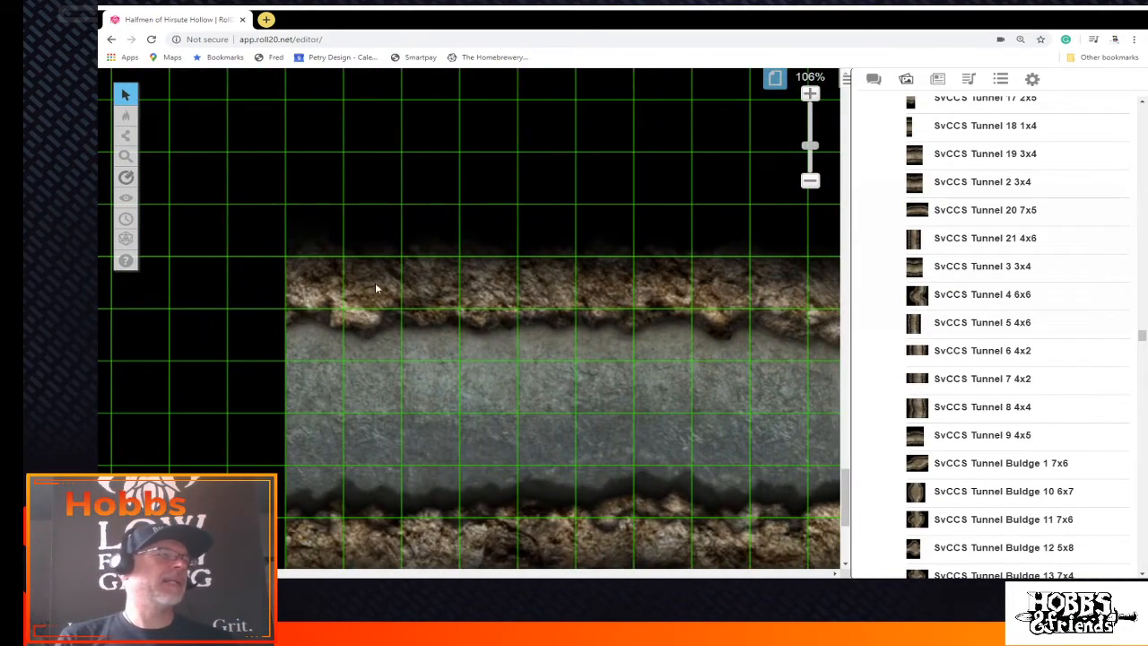
Set up the Polygon/Line tool with a red outline, a green fill and the Small line thickness
mouse_move(130, 139)
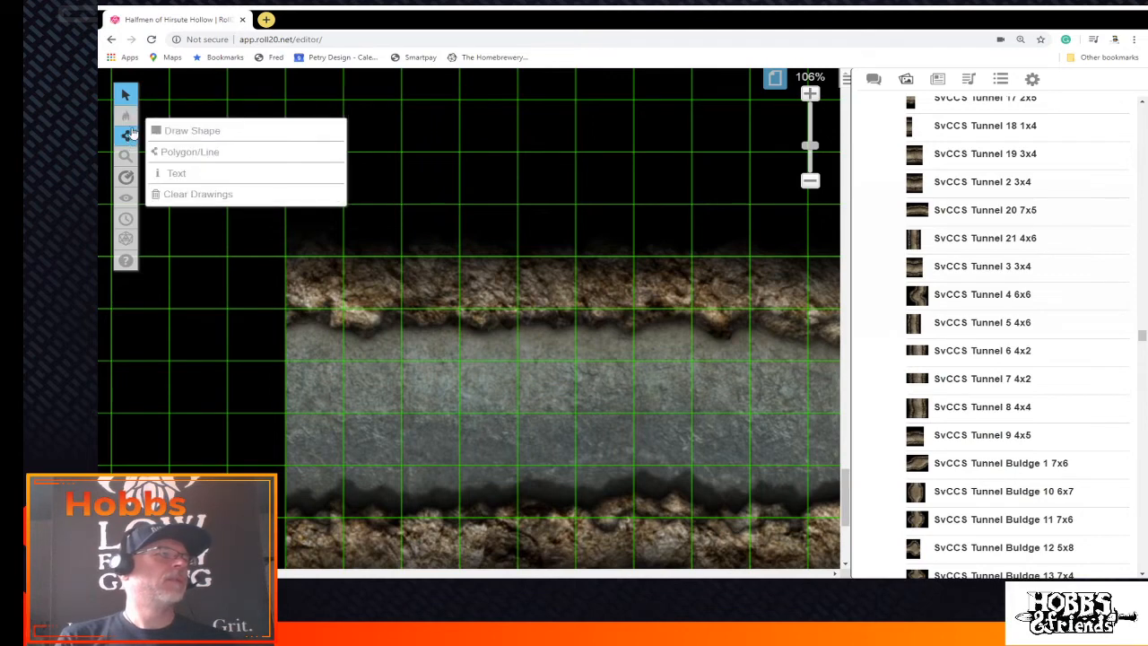
mouse_move(127, 115)
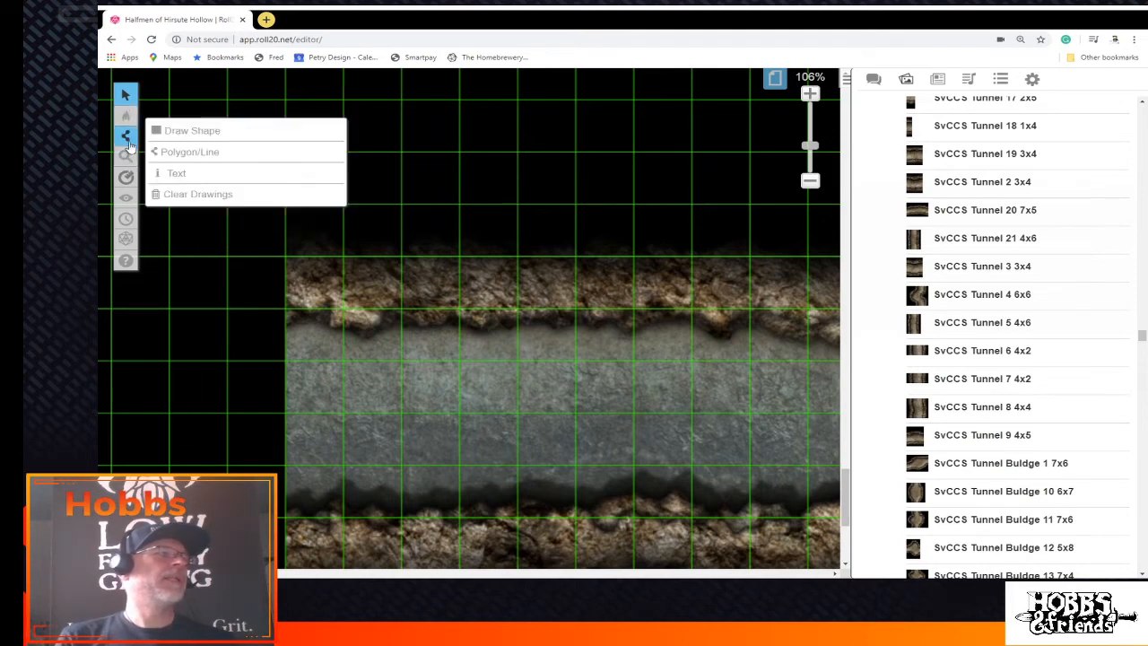
left_click(213, 153)
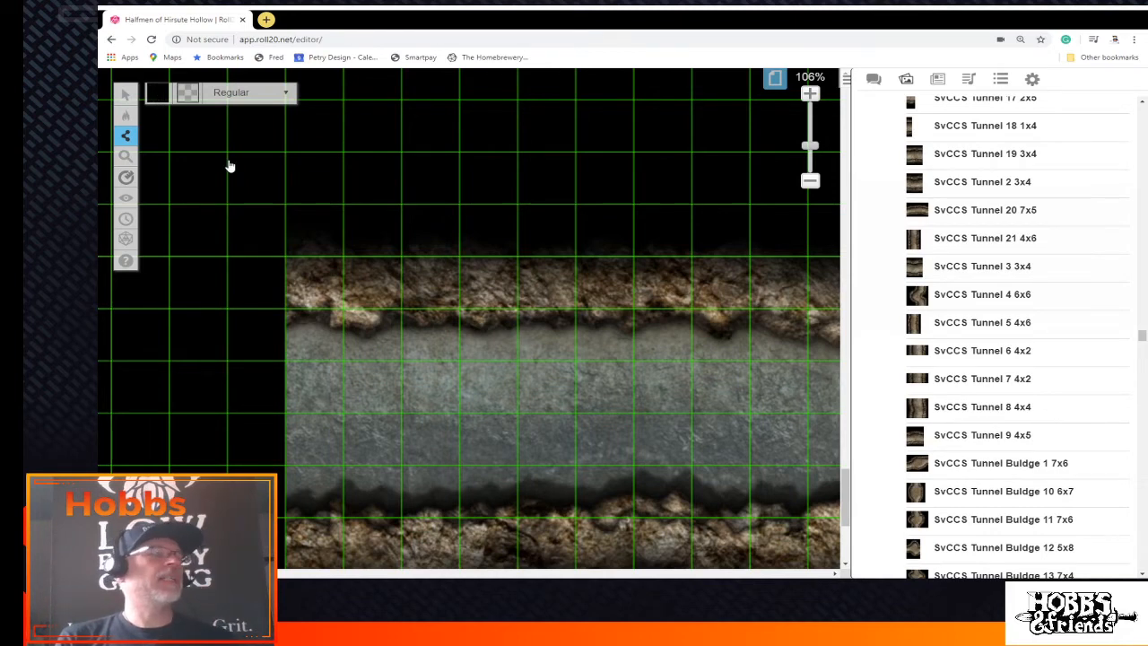
left_click(187, 92)
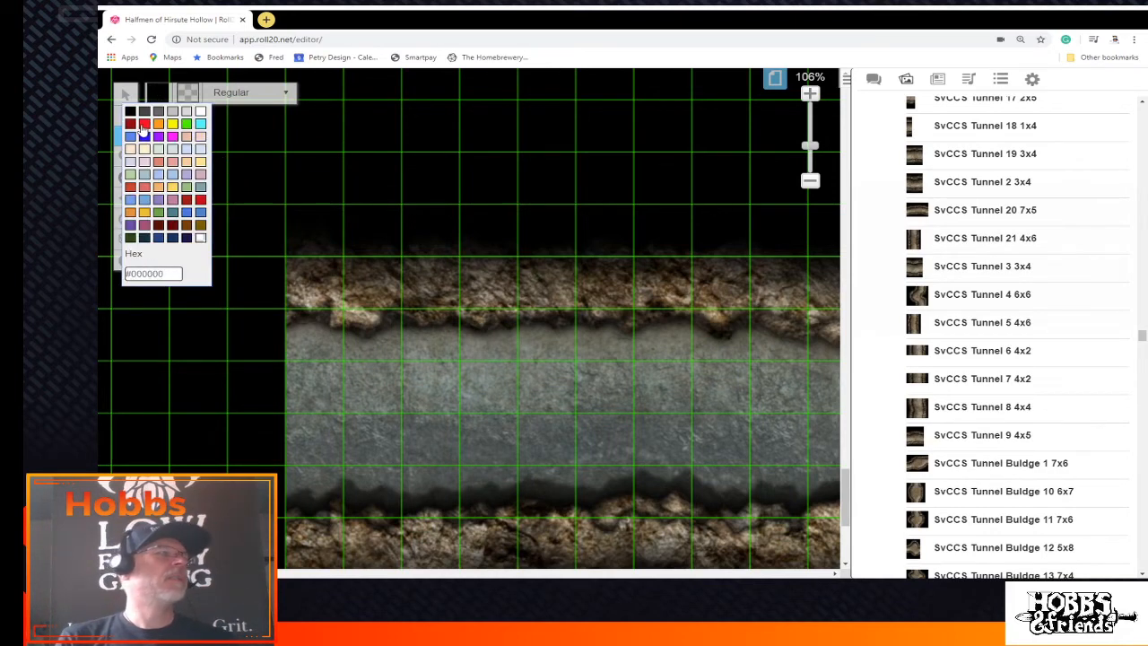
left_click(192, 105)
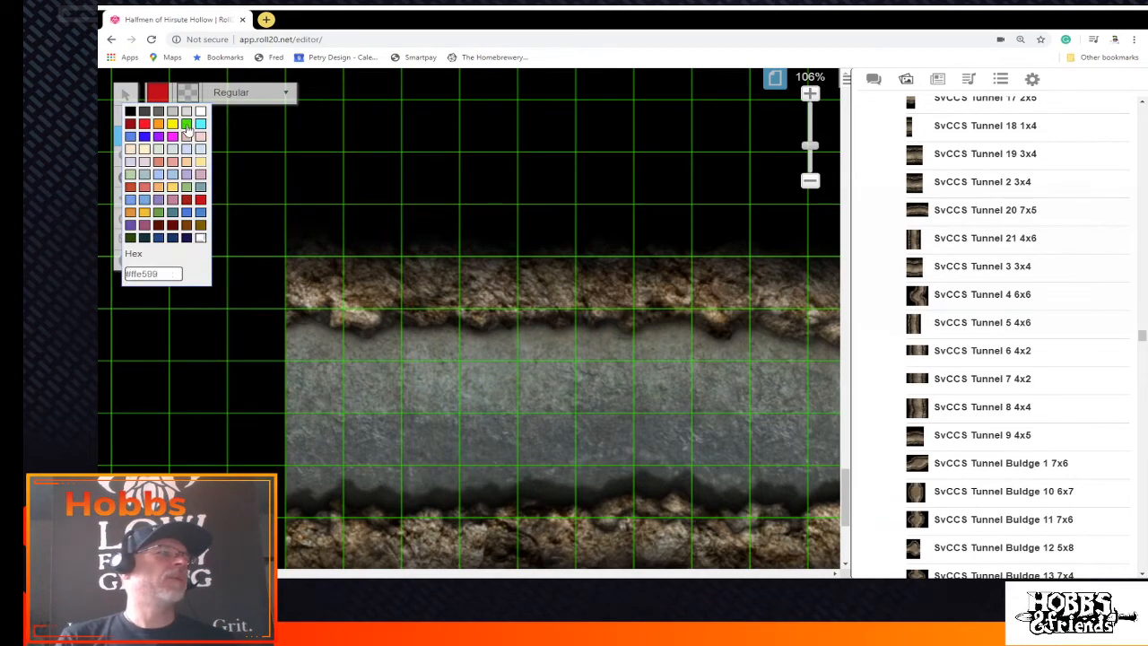
left_click(187, 123)
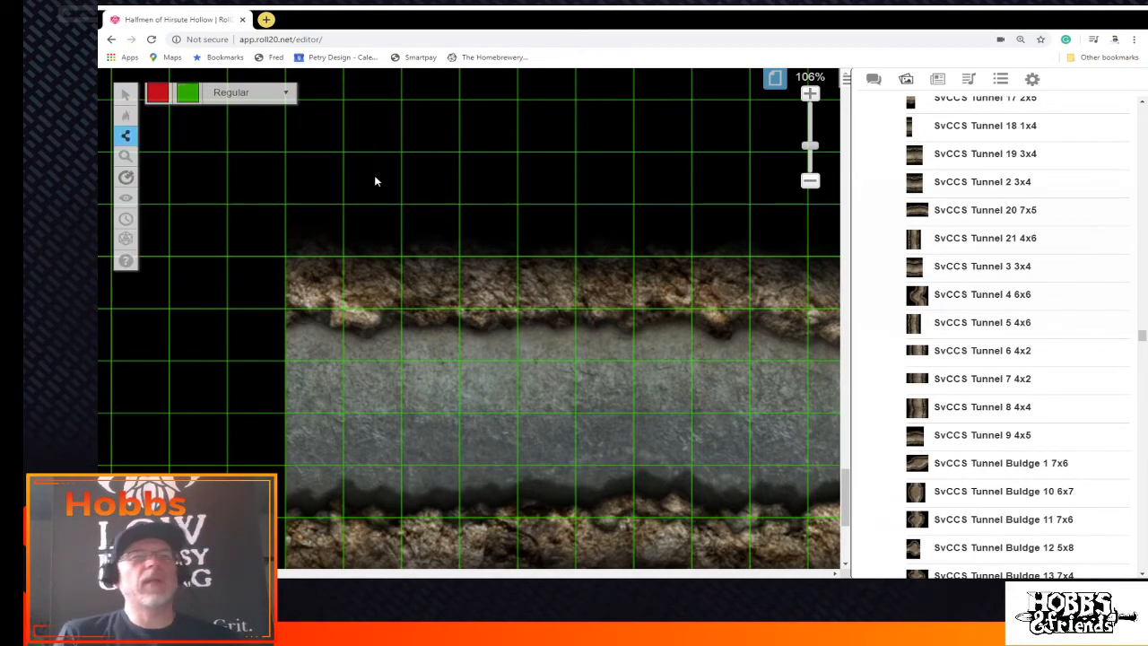
scroll(474, 238, "down", 1)
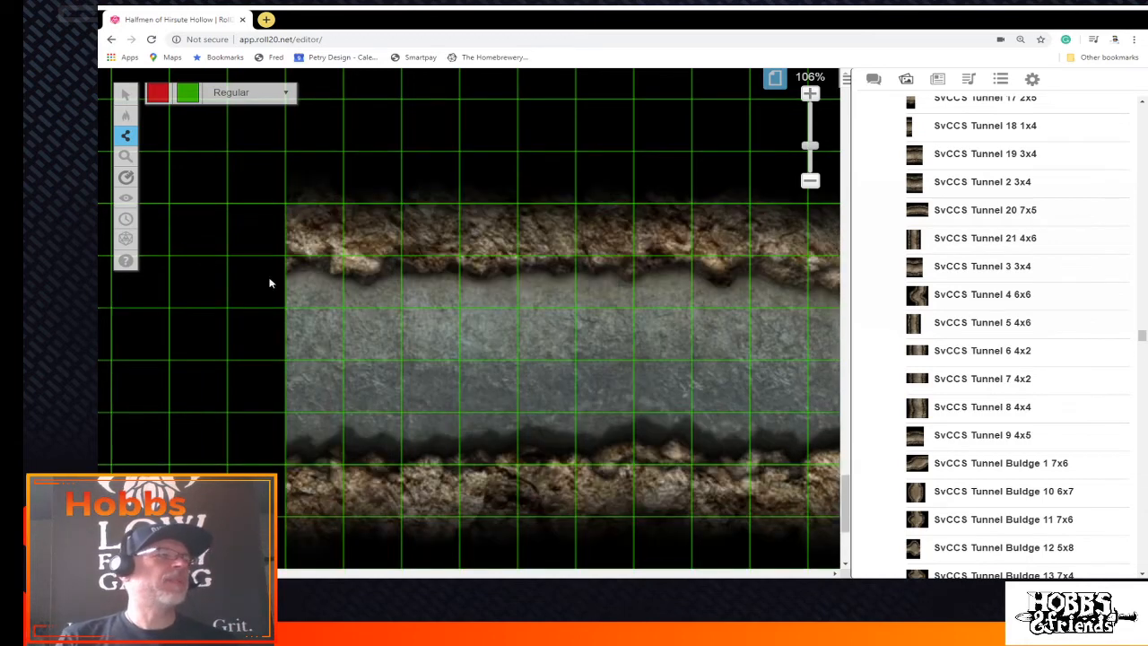
left_click(251, 92)
left_click(262, 117)
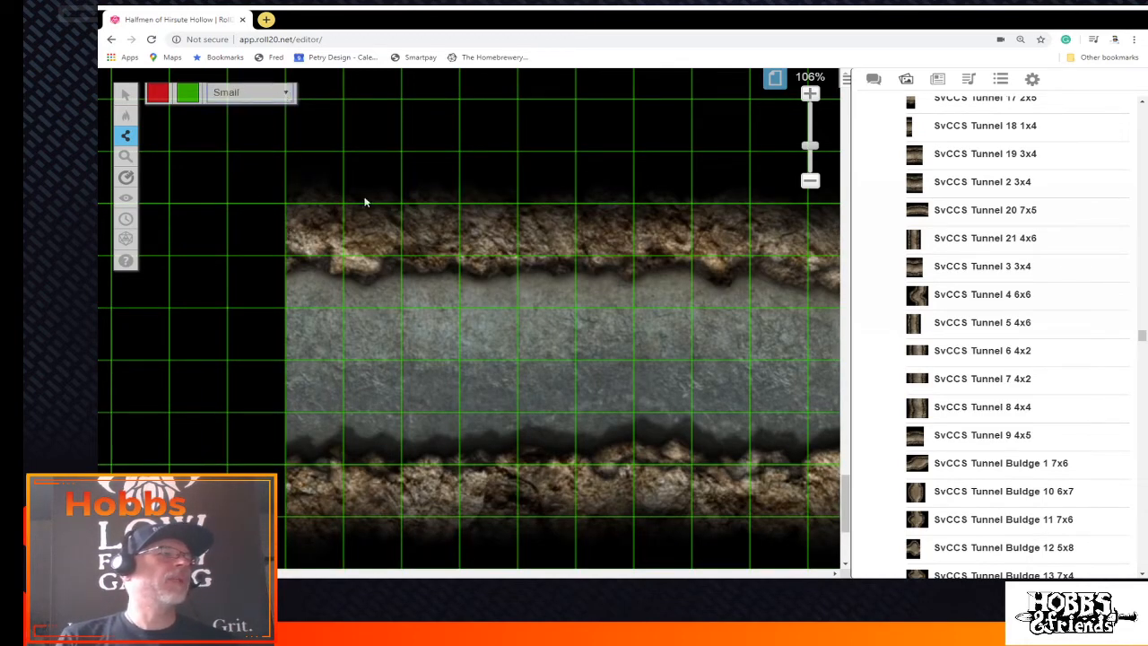
Draw the lighting line down the river passage's western edge and along the first stretch of its southern rock wall
left_click_drag(810, 146, 810, 141)
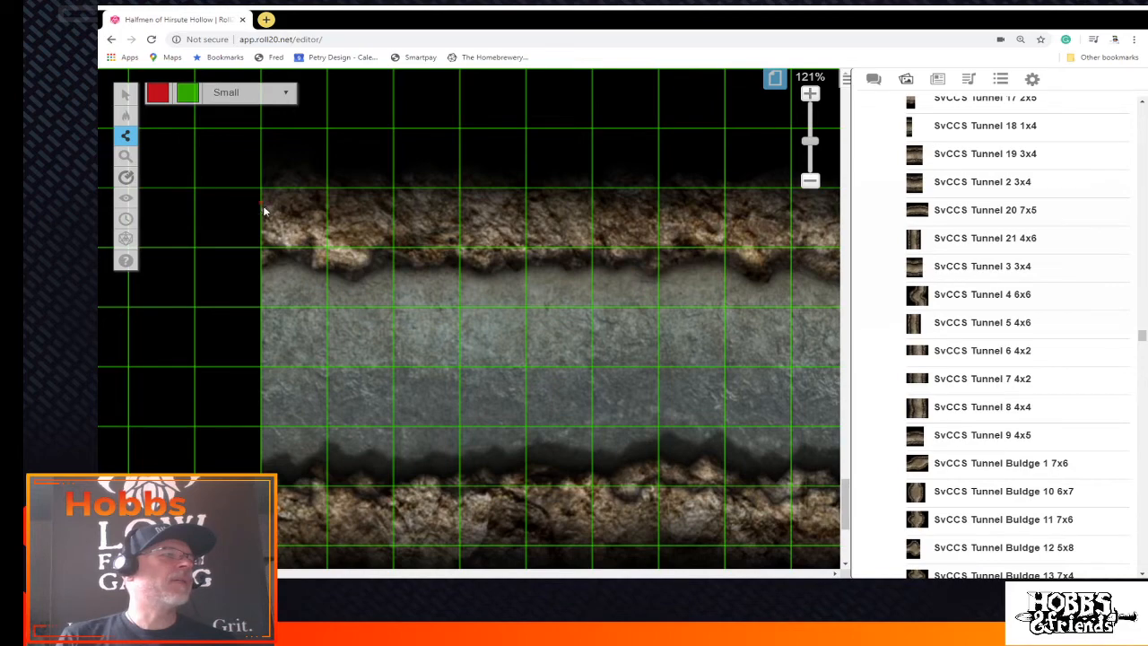
scroll(268, 384, "down", 2)
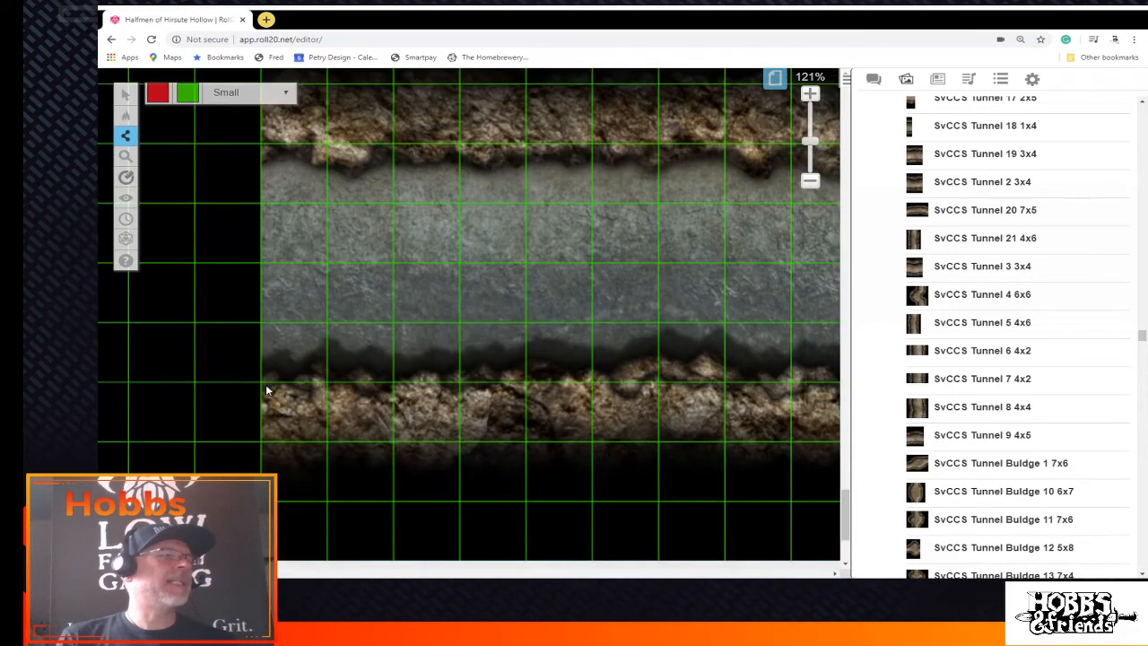
left_click(261, 441)
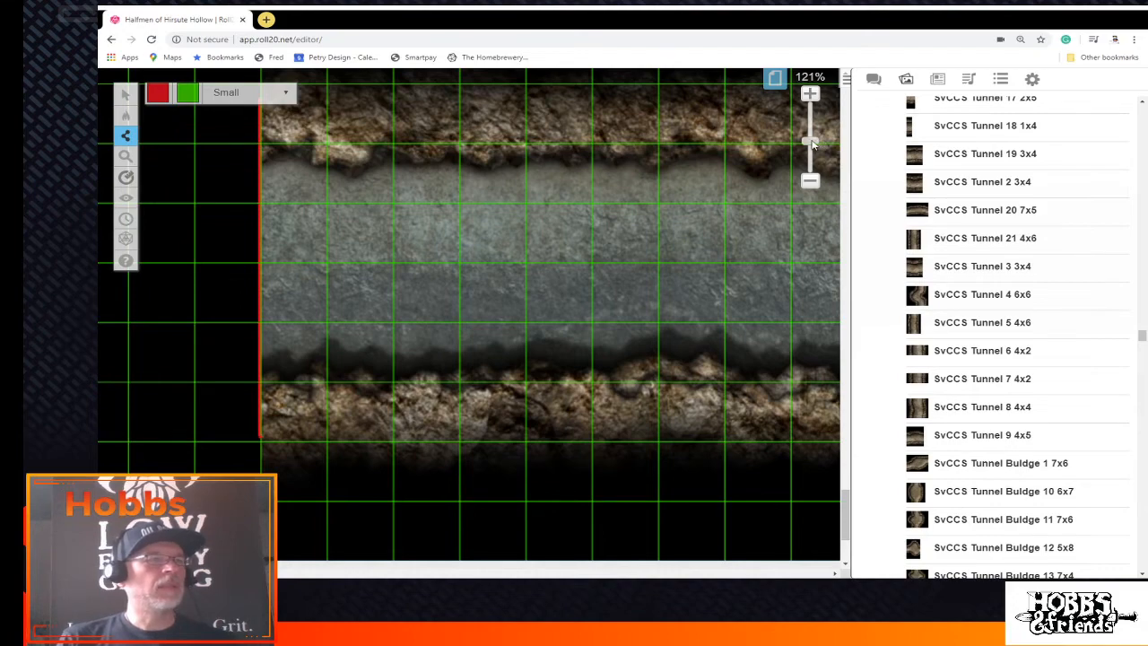
left_click_drag(811, 141, 811, 158)
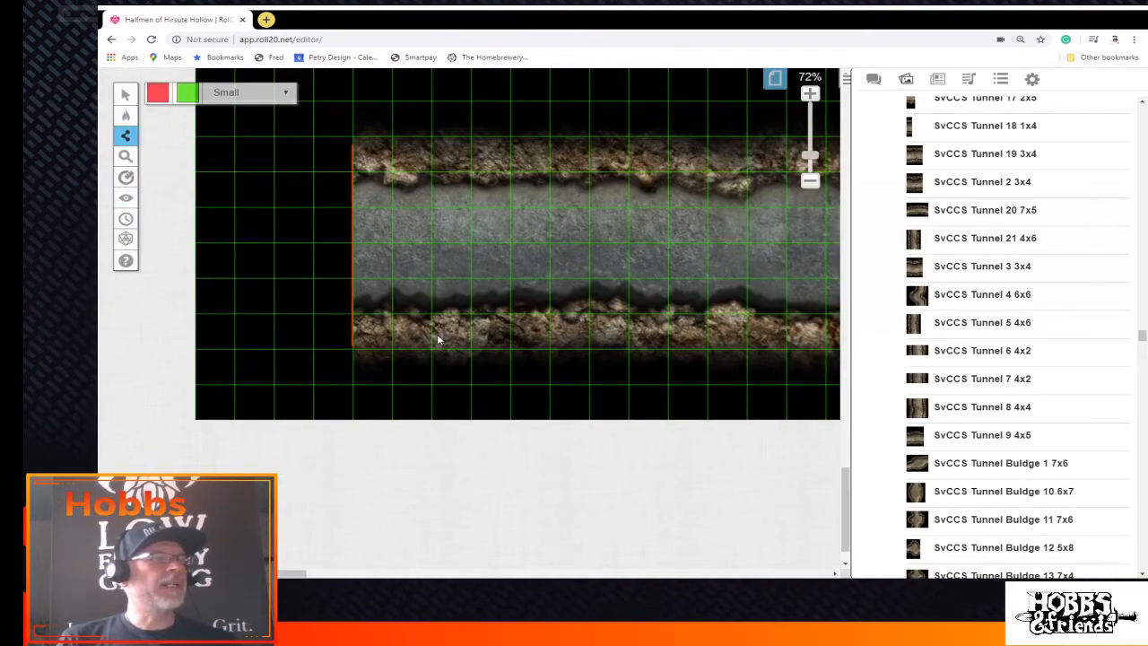
left_click(505, 329)
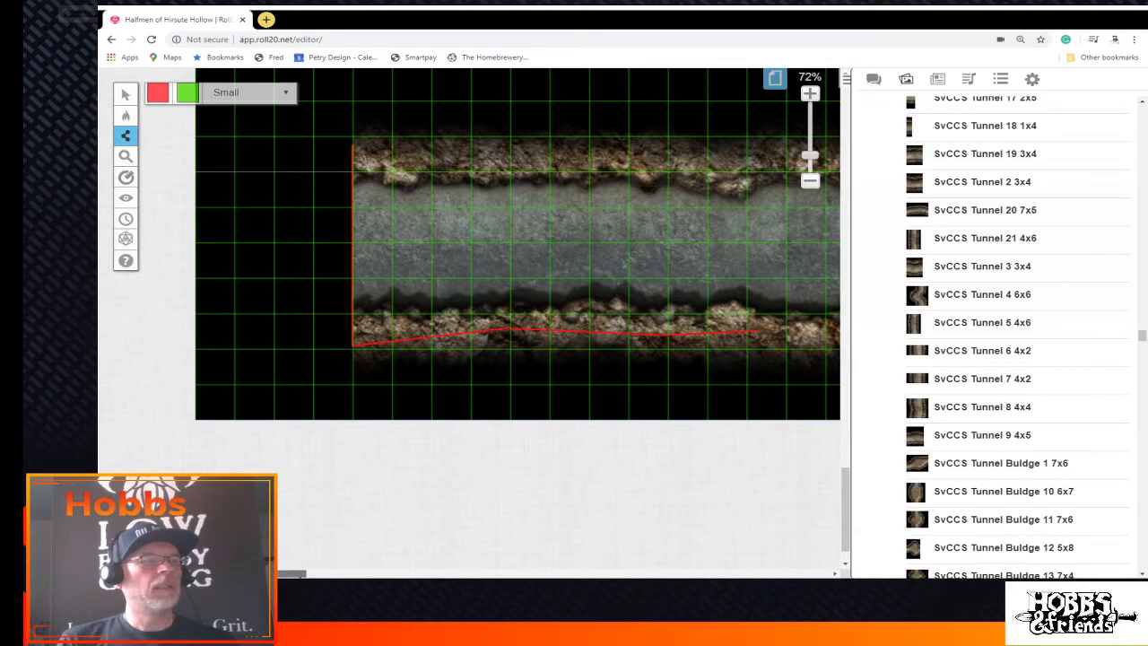
Continue the lighting line eastward along the river's southern rock wall, following its bend and the stretch opposite the sandy beach
scroll(292, 574, "right", 5)
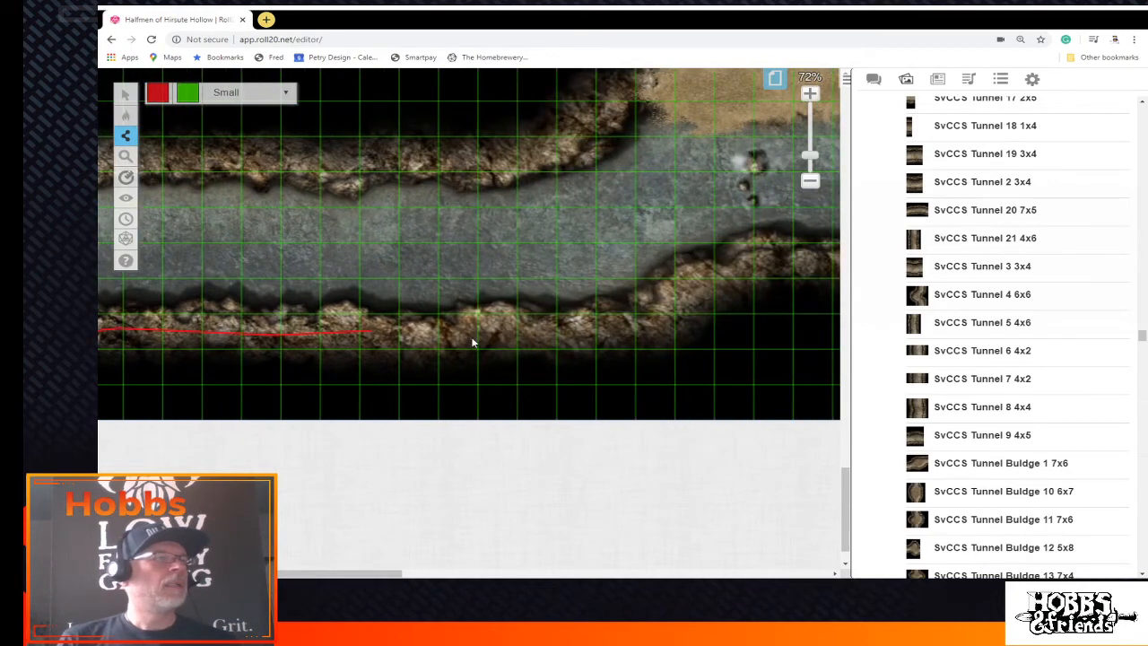
left_click(551, 344)
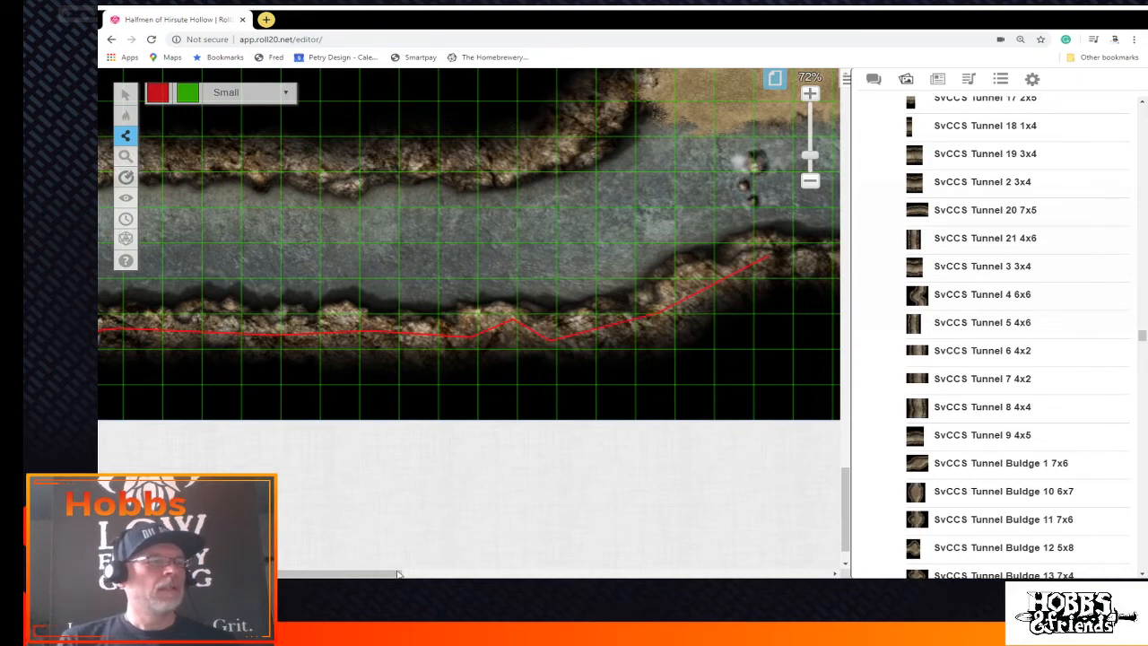
left_click_drag(397, 573, 527, 573)
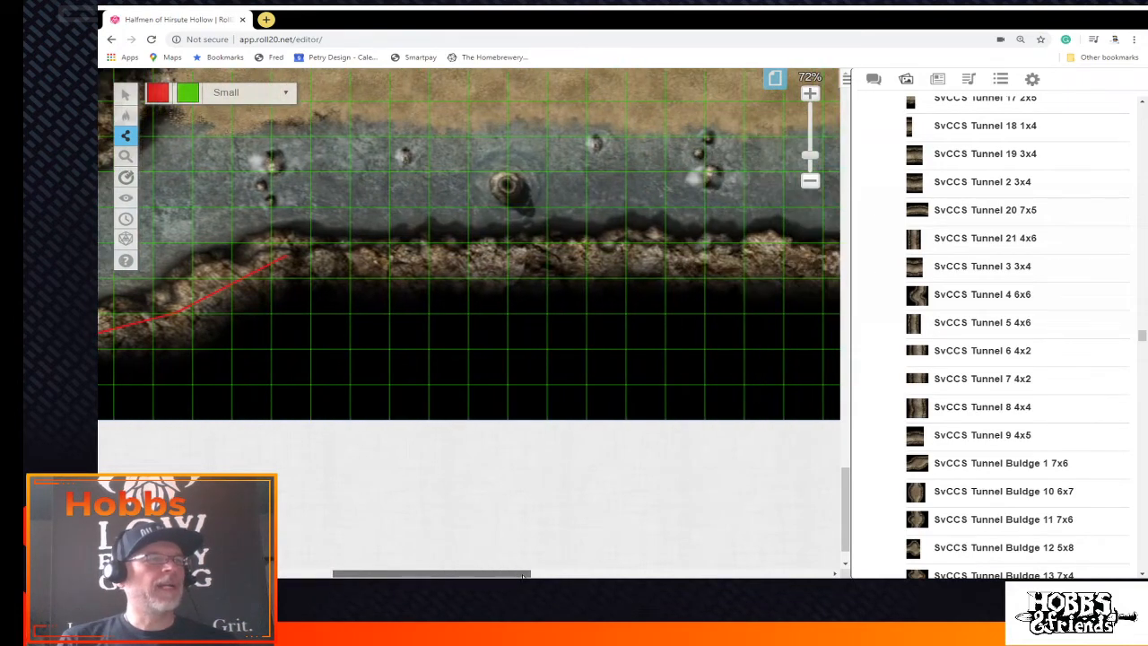
left_click(527, 265)
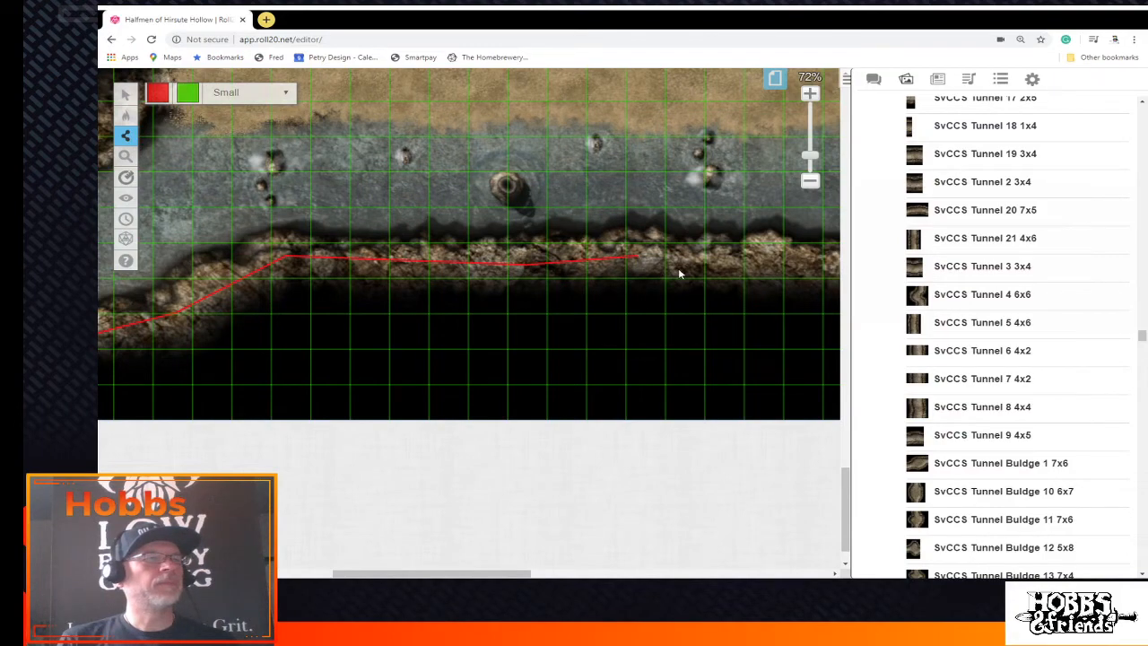
left_click_drag(512, 570, 652, 561)
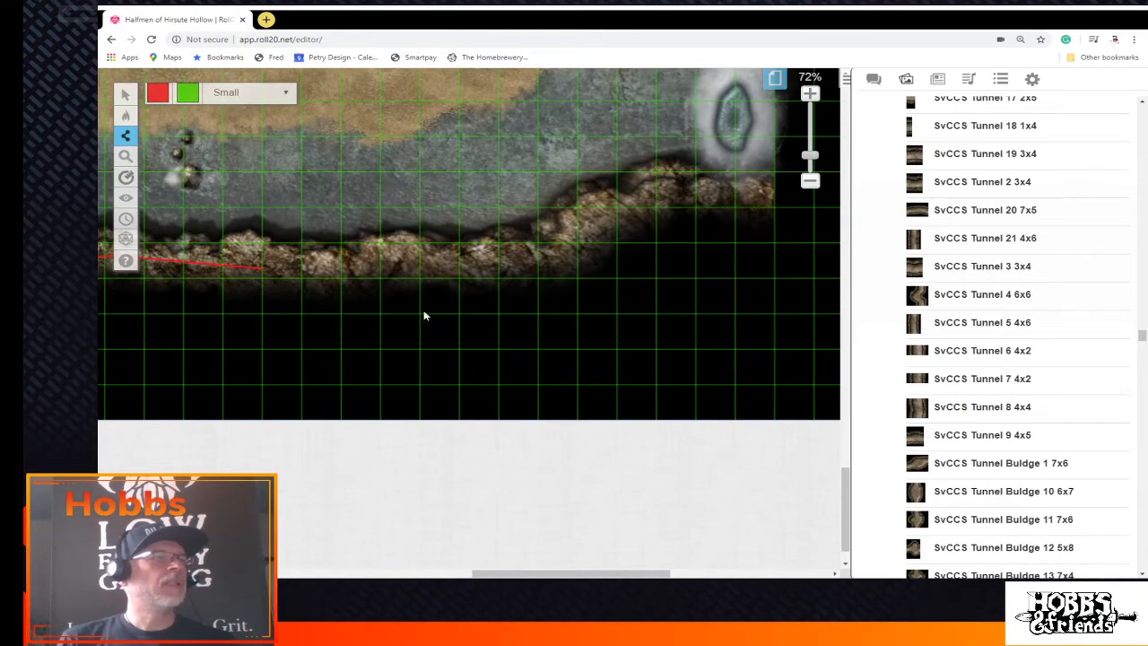
Extend the red polyline along the river's southern rock wall to the map's east end, just below the glowing oval pool
left_click(407, 257)
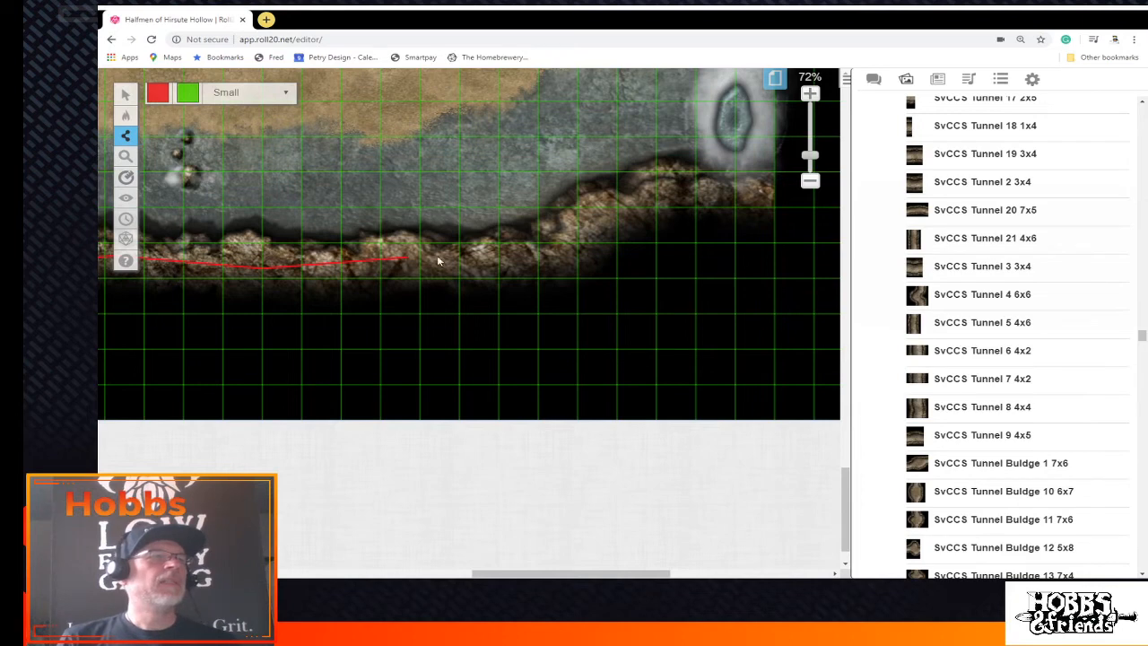
left_click(546, 255)
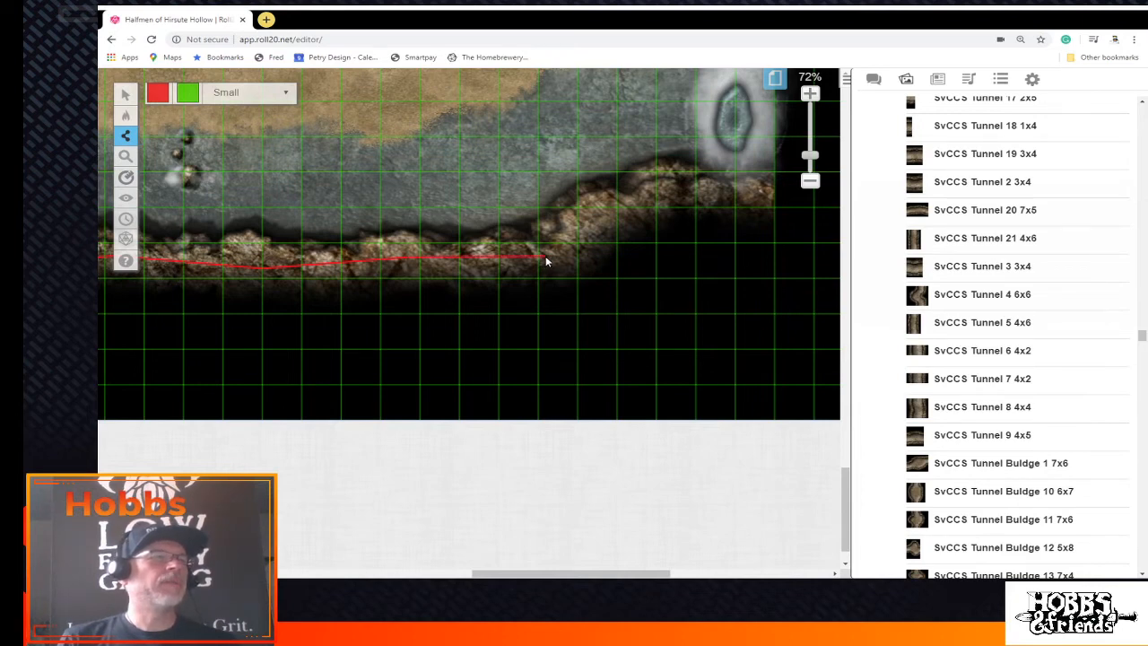
left_click(633, 204)
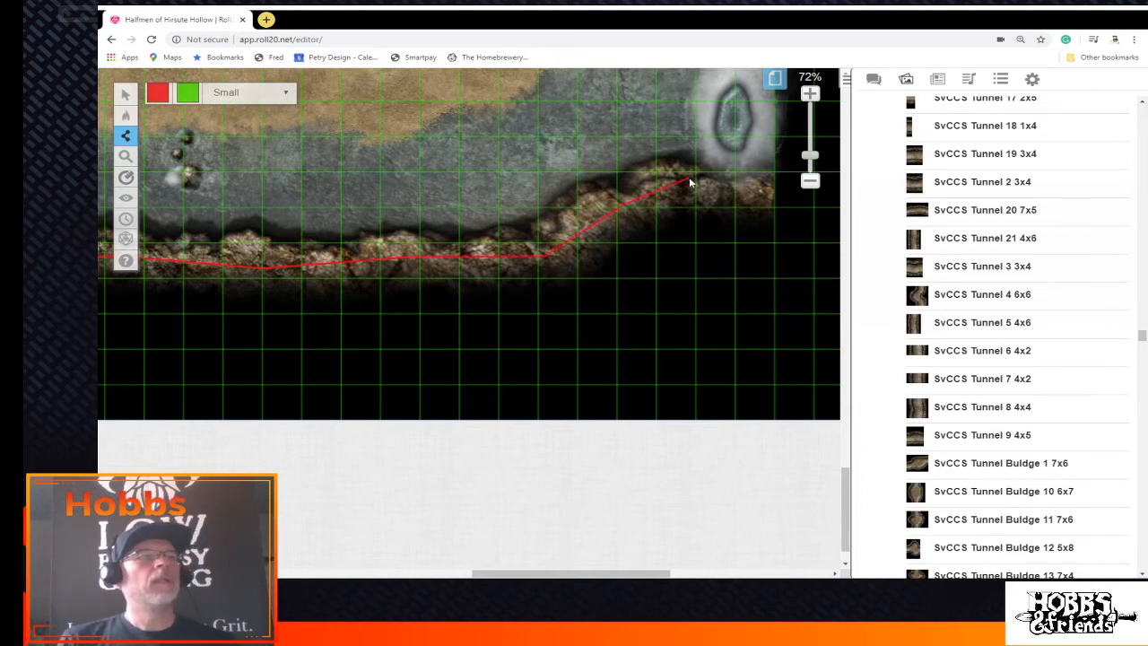
left_click(690, 181)
left_click(774, 196)
Close off the river's east end with the line and trace back west along the northern rock wall beside the sand
scroll(775, 199, "up", 3)
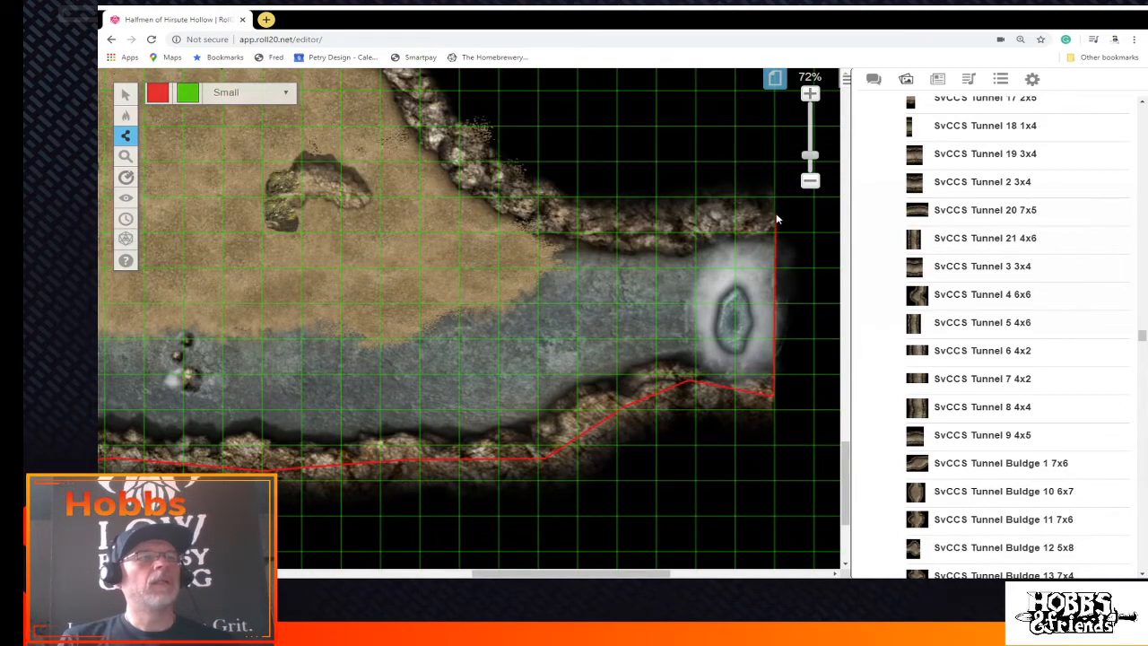
left_click(776, 218)
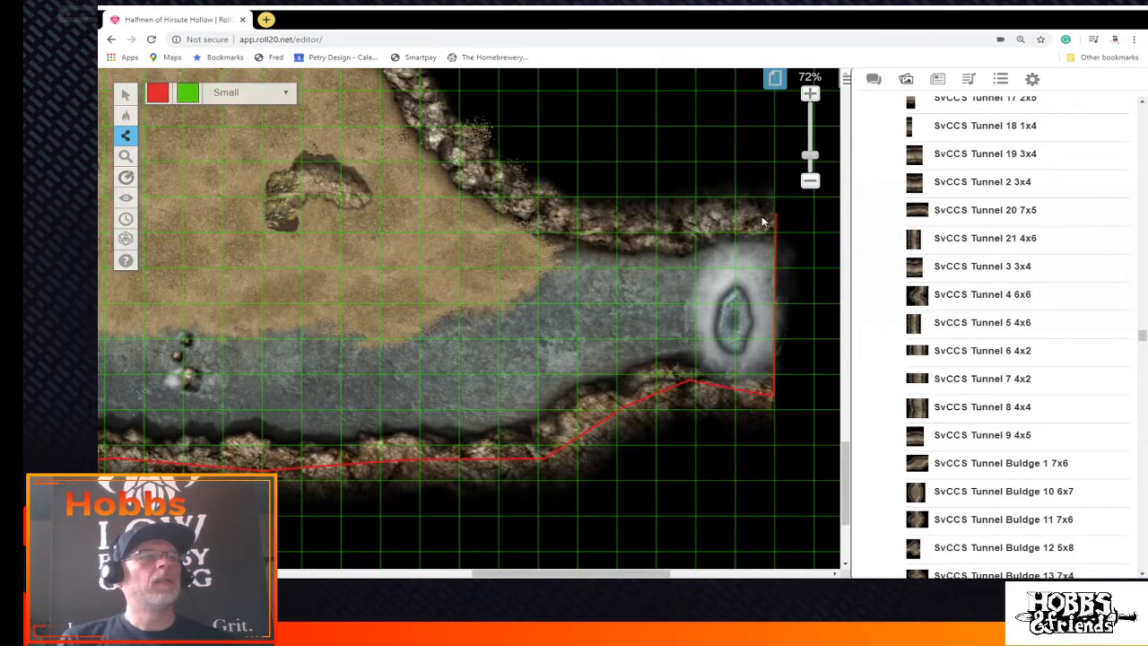
left_click(582, 220)
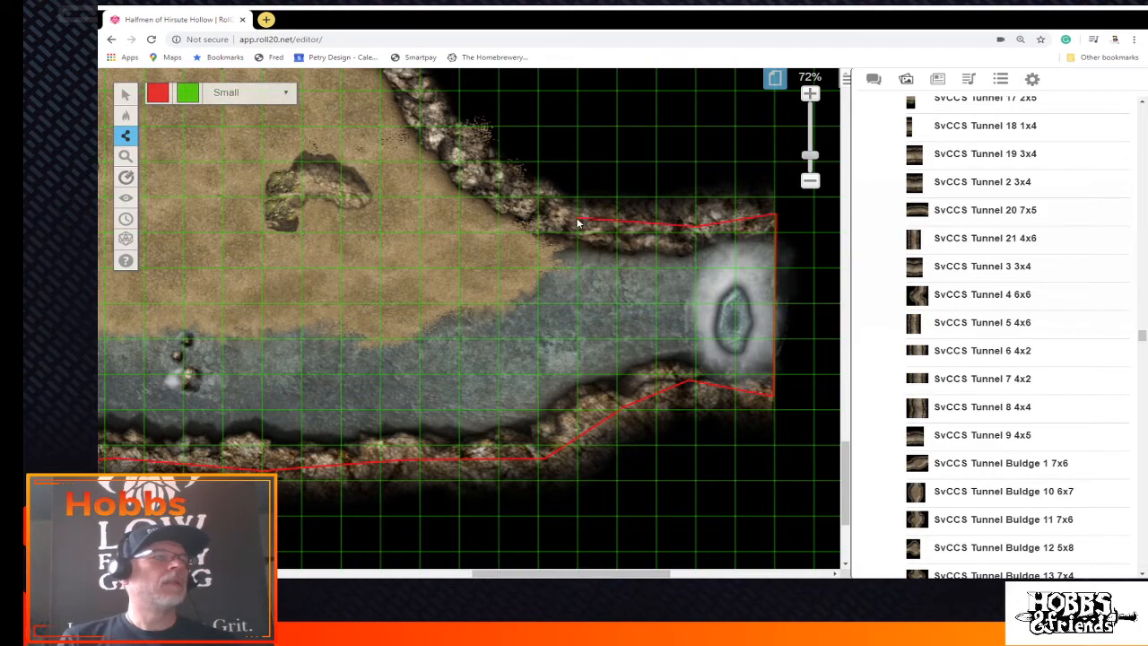
left_click(488, 189)
scroll(489, 190, "up", 2)
left_click(418, 184)
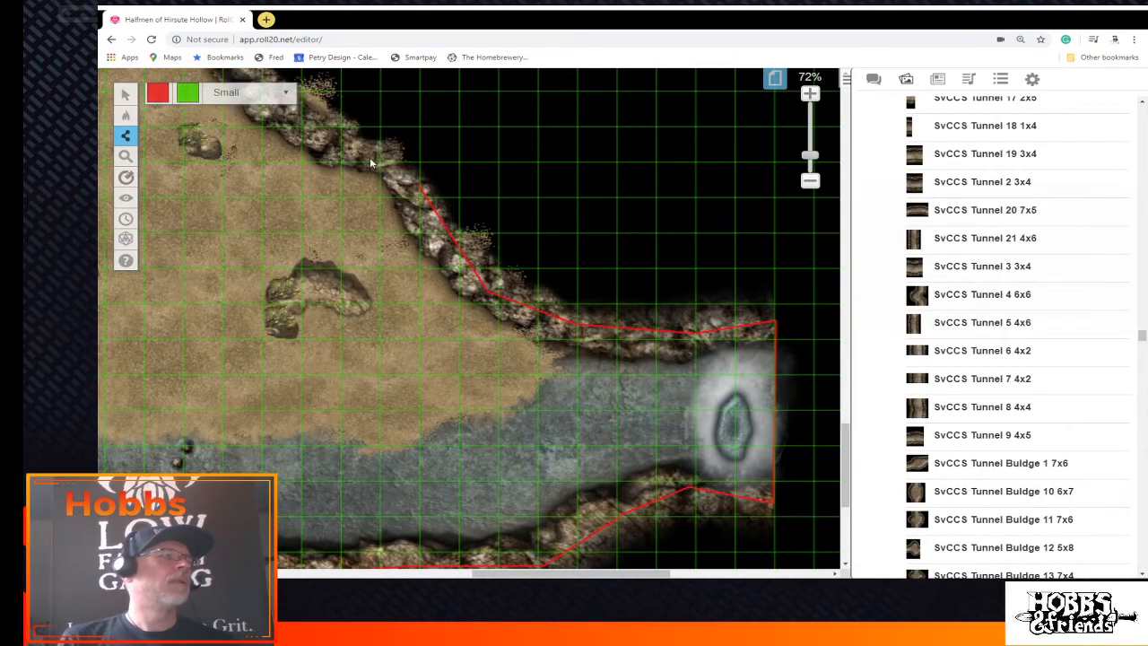
left_click(307, 126)
Continue the line up the sand area's northeast rock wall, past the dark pit, into the tunnel mouth
scroll(350, 177, "up", 2)
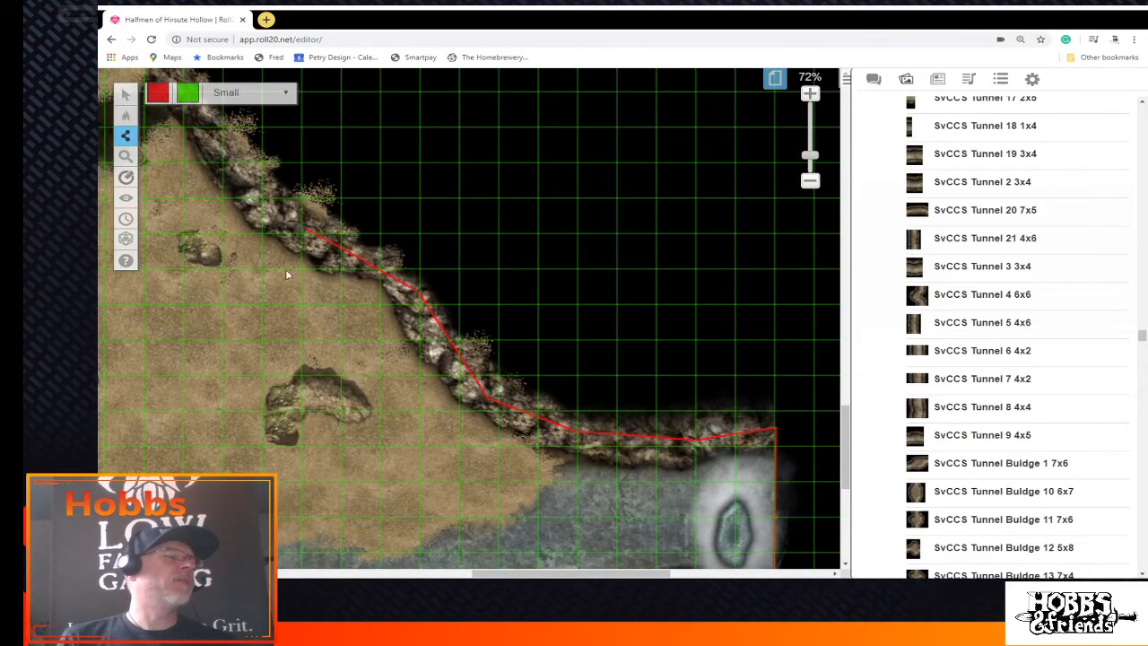
scroll(404, 377, "left", 5)
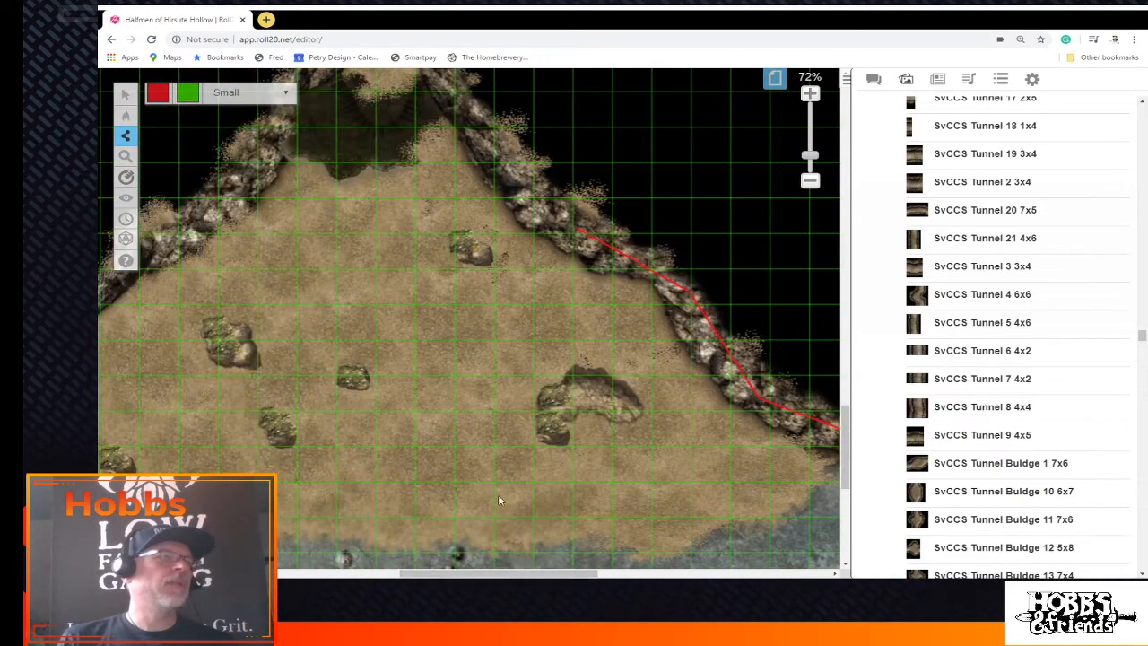
scroll(498, 494, "up", 3)
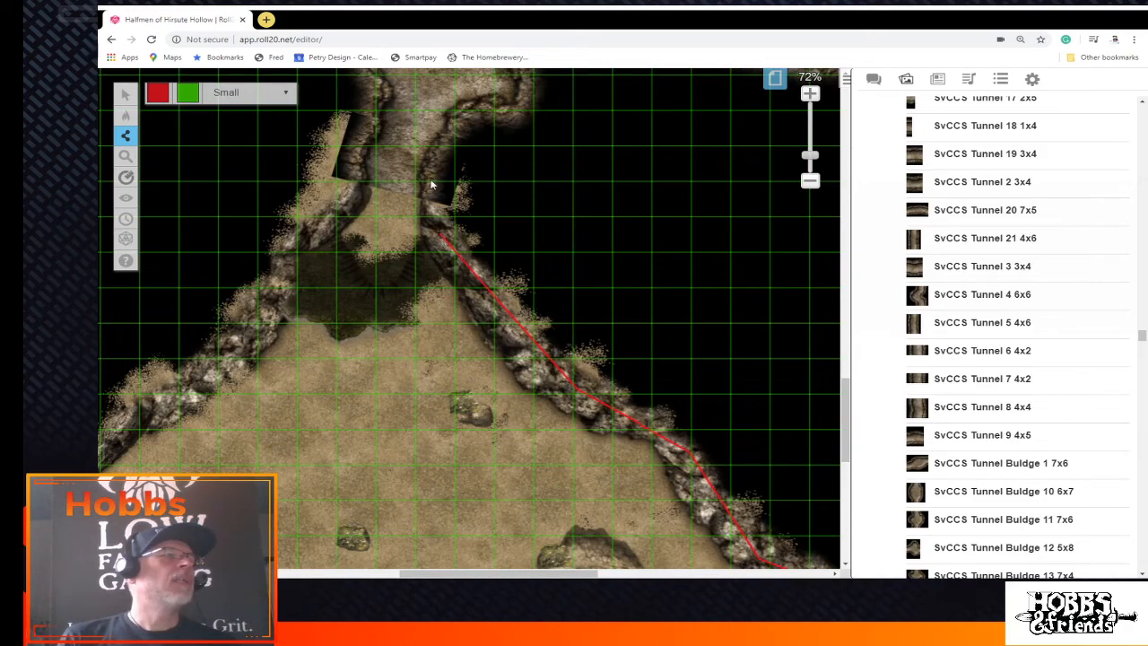
scroll(475, 364, "up", 2)
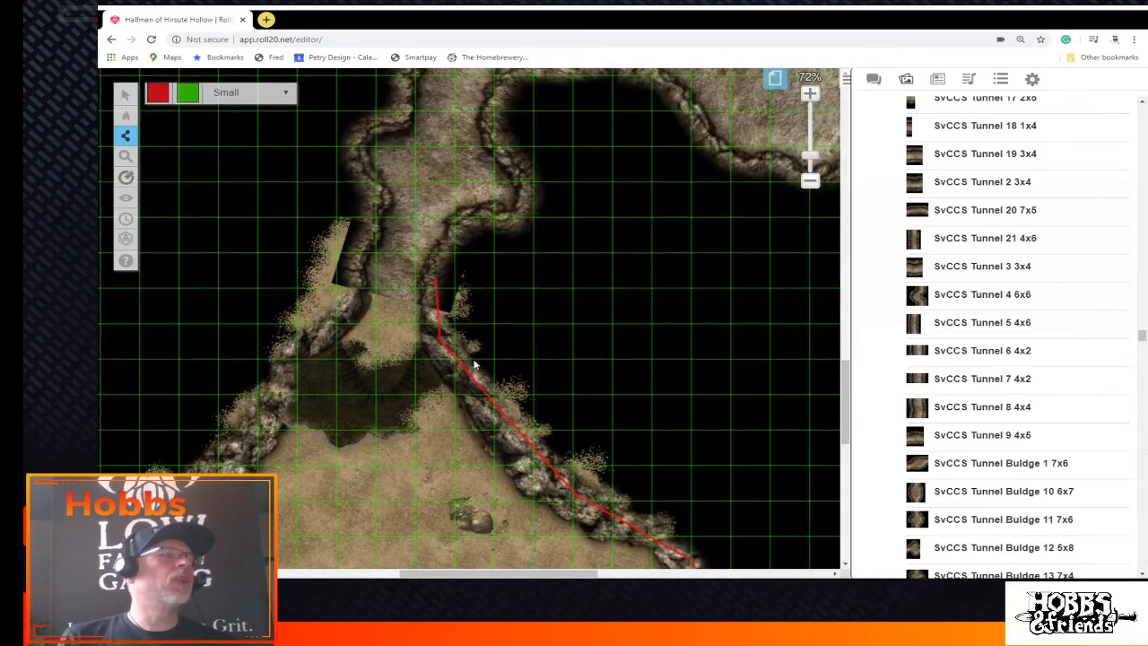
Trace the tunnel's winding east wall northward and around the corner onto the lower wall of the adjoining stone chamber
left_click_drag(436, 278, 449, 249)
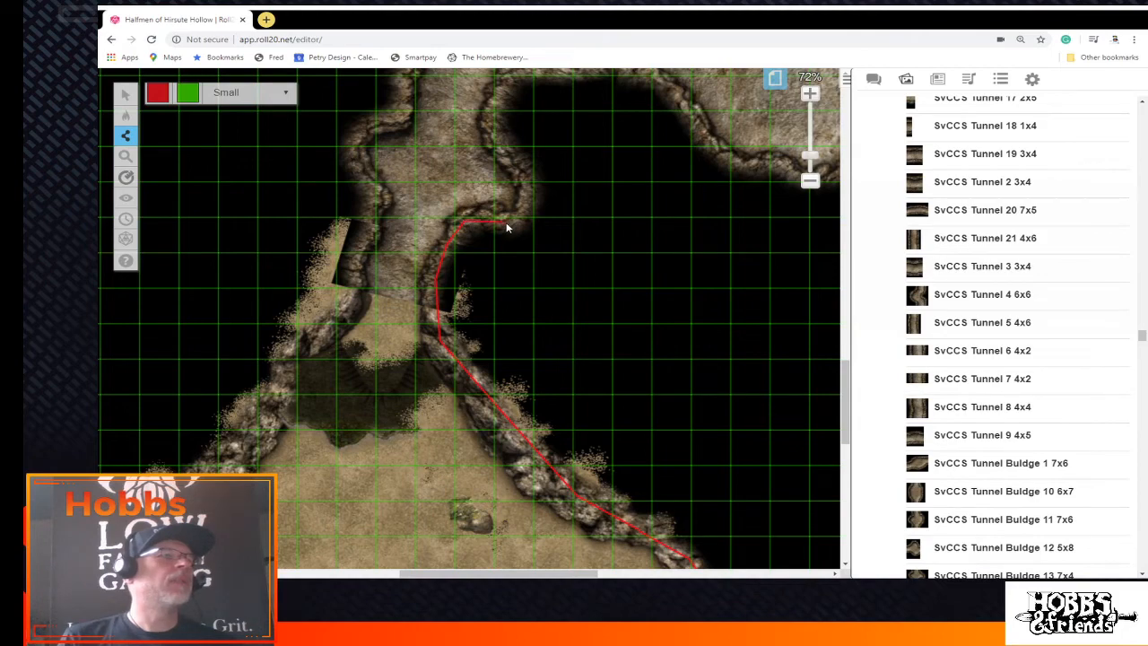
left_click_drag(529, 207, 525, 174)
scroll(564, 279, "up", 2)
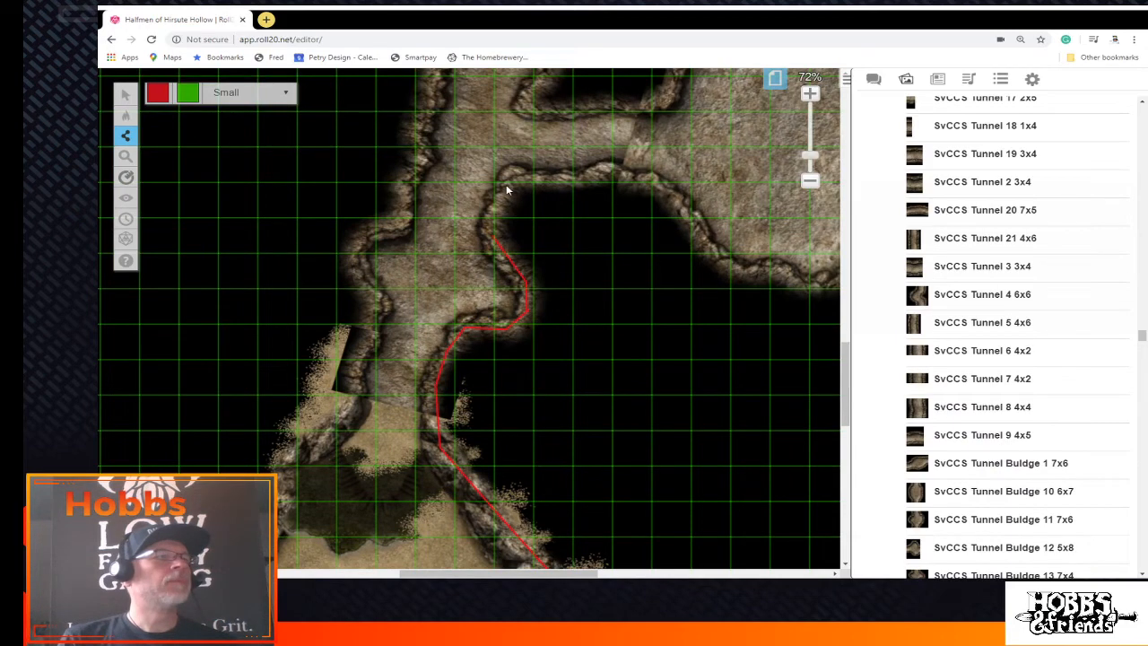
left_click(550, 182)
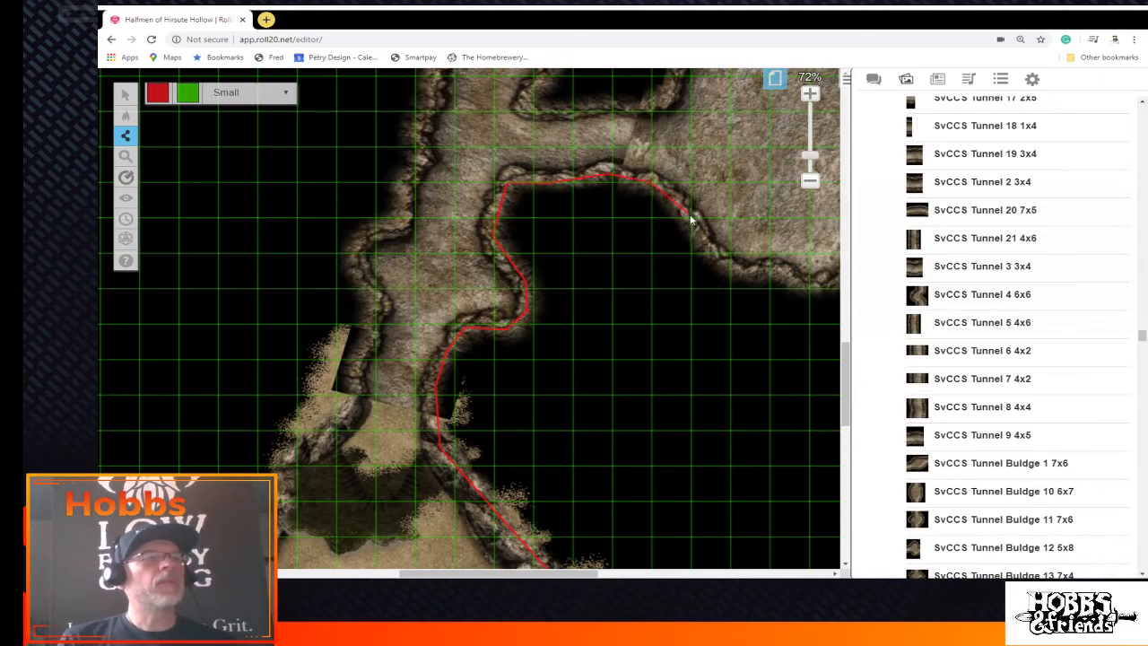
left_click(729, 261)
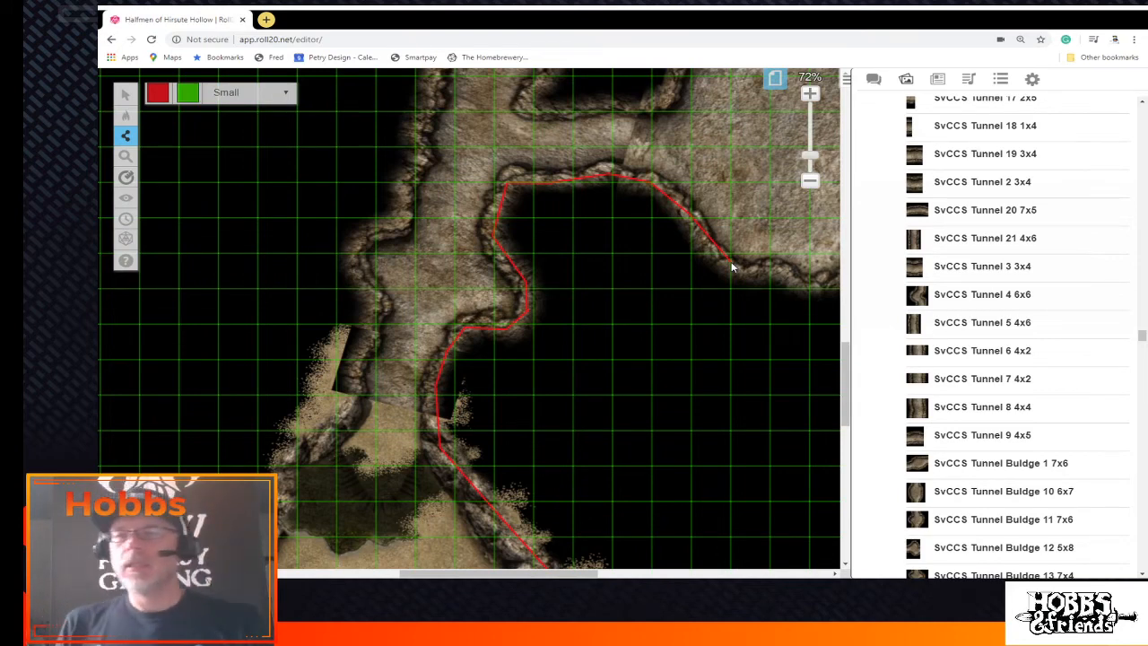
Delete the last short line segment on the stone chamber's lower wall
left_click(125, 94)
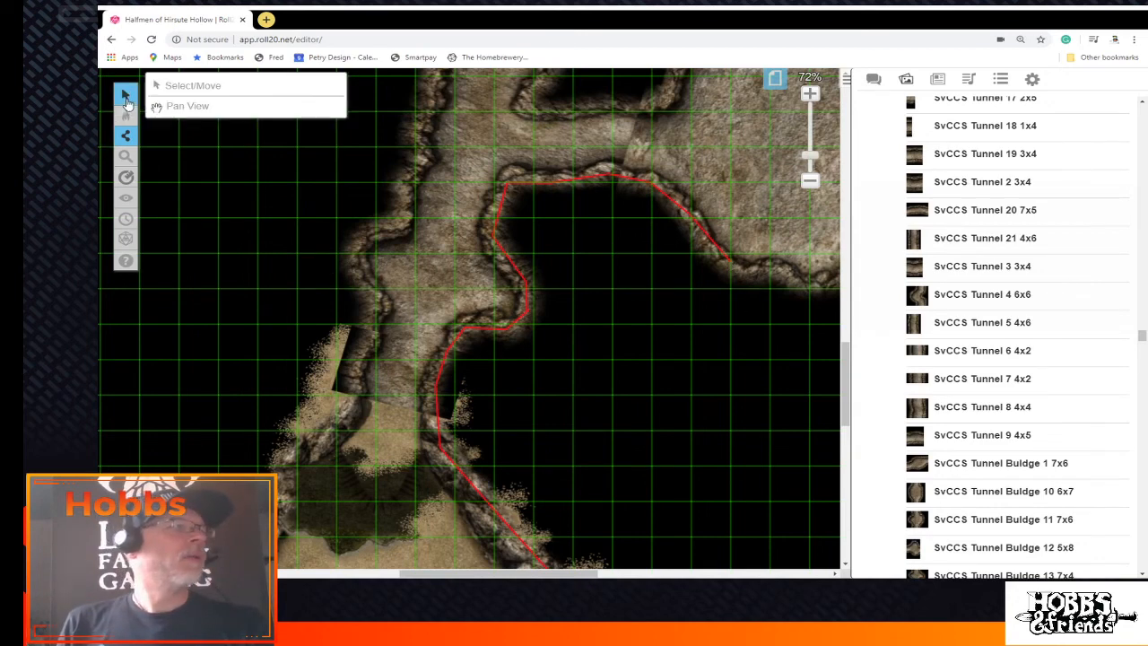
left_click(709, 264)
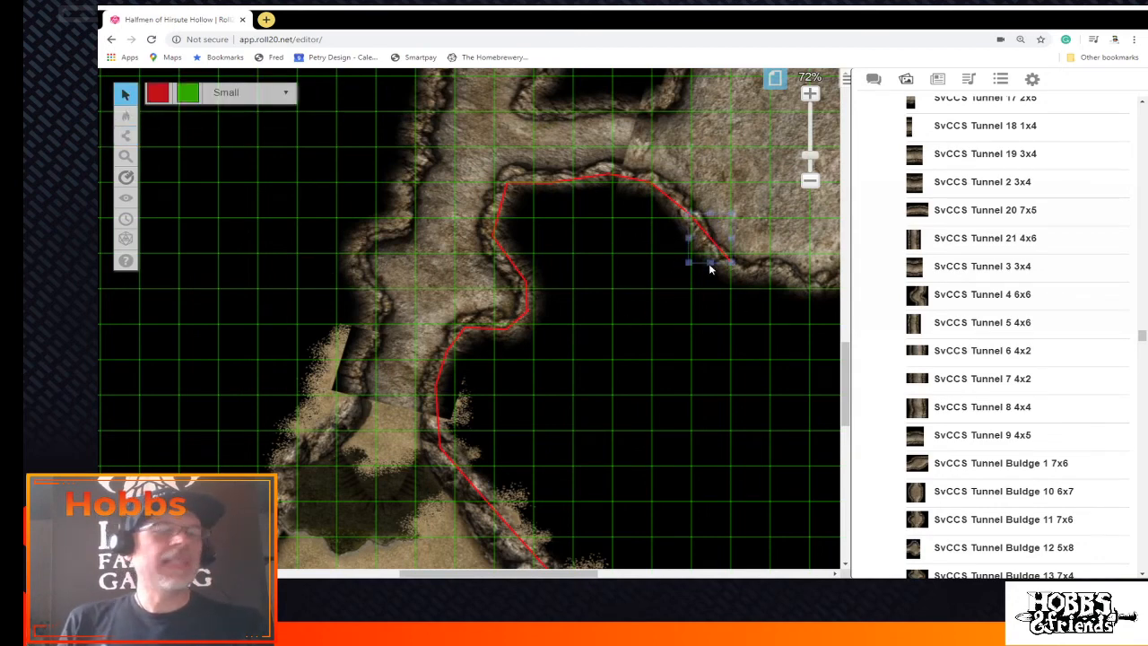
key("Delete")
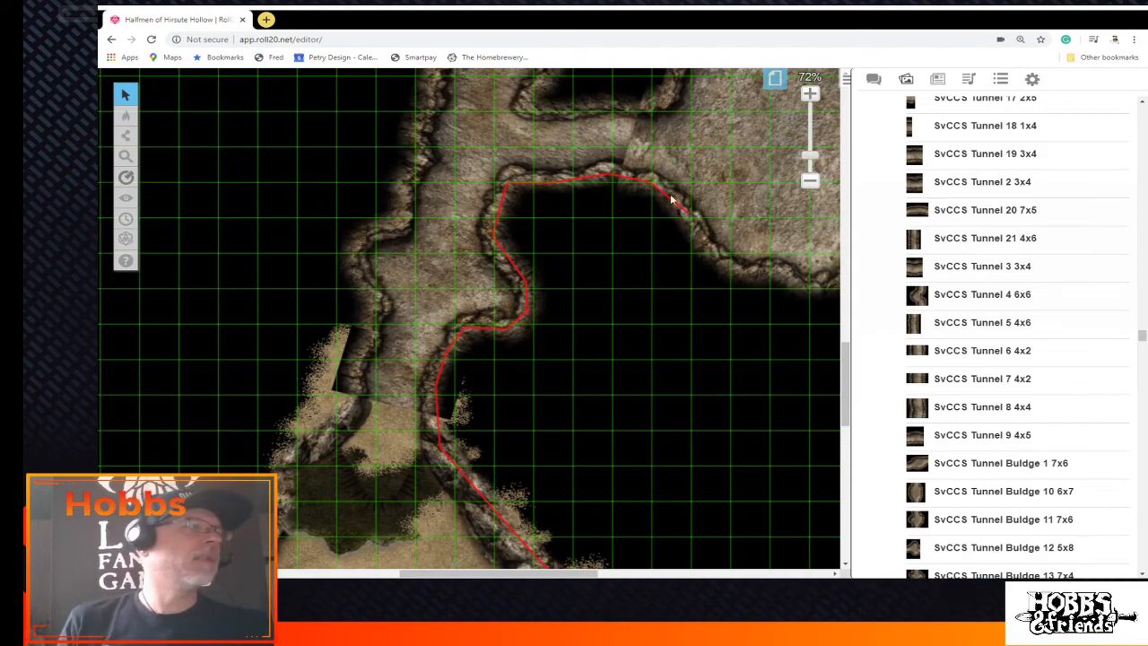
Use the Polygon/Line tool to retrace the stone chamber's lower wall from the line's open end, following its curves eastward
mouse_move(127, 142)
left_click(174, 152)
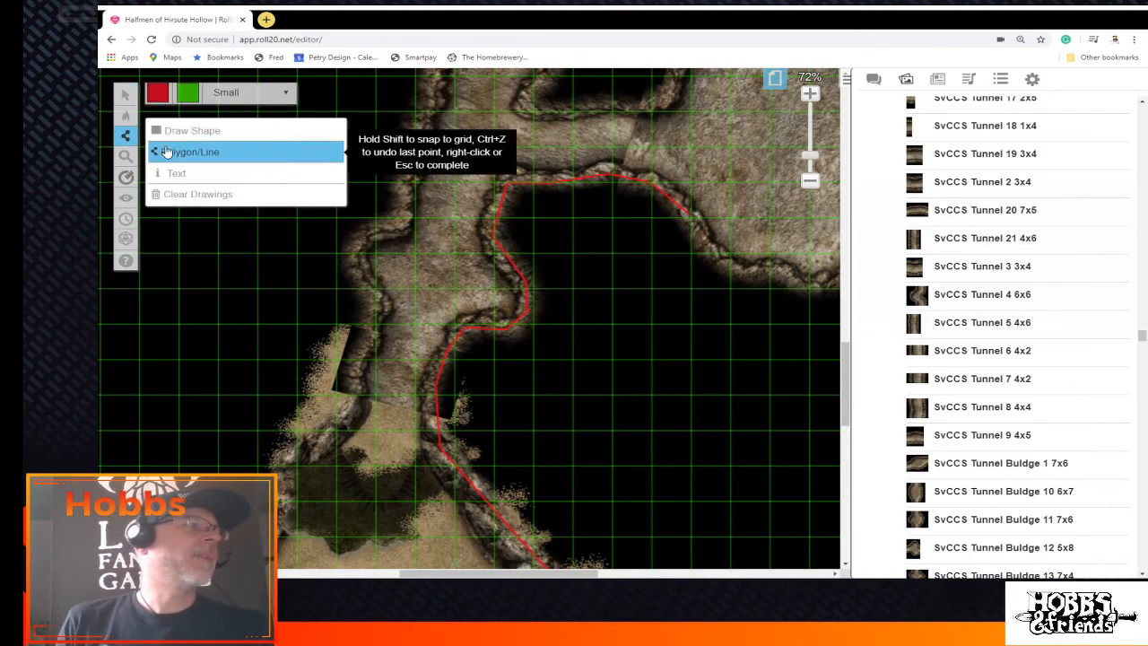
scroll(754, 417, "up", 2)
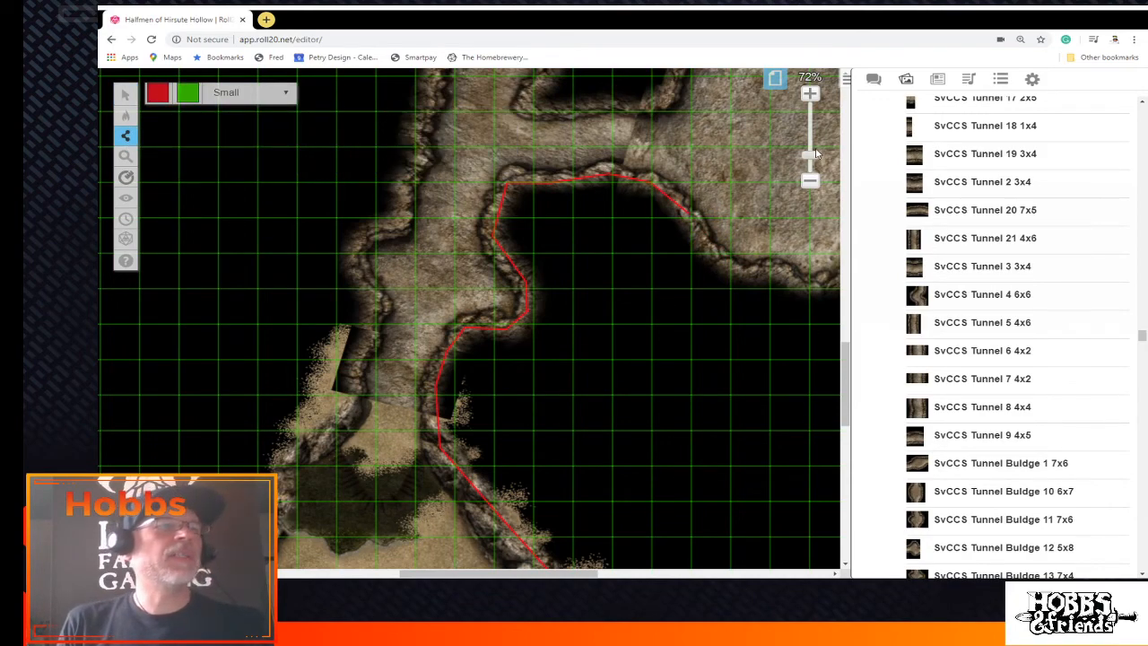
scroll(720, 405, "right", 5)
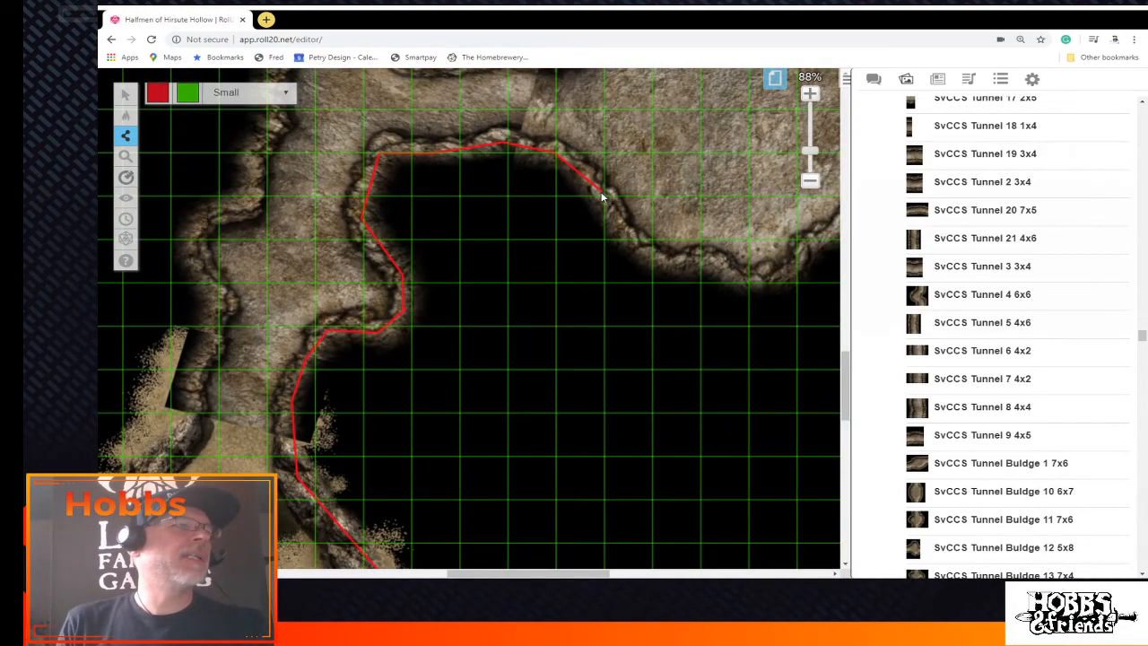
mouse_move(601, 195)
left_mouse_down()
mouse_move(648, 264)
mouse_move(750, 288)
mouse_move(845, 231)
left_mouse_up()
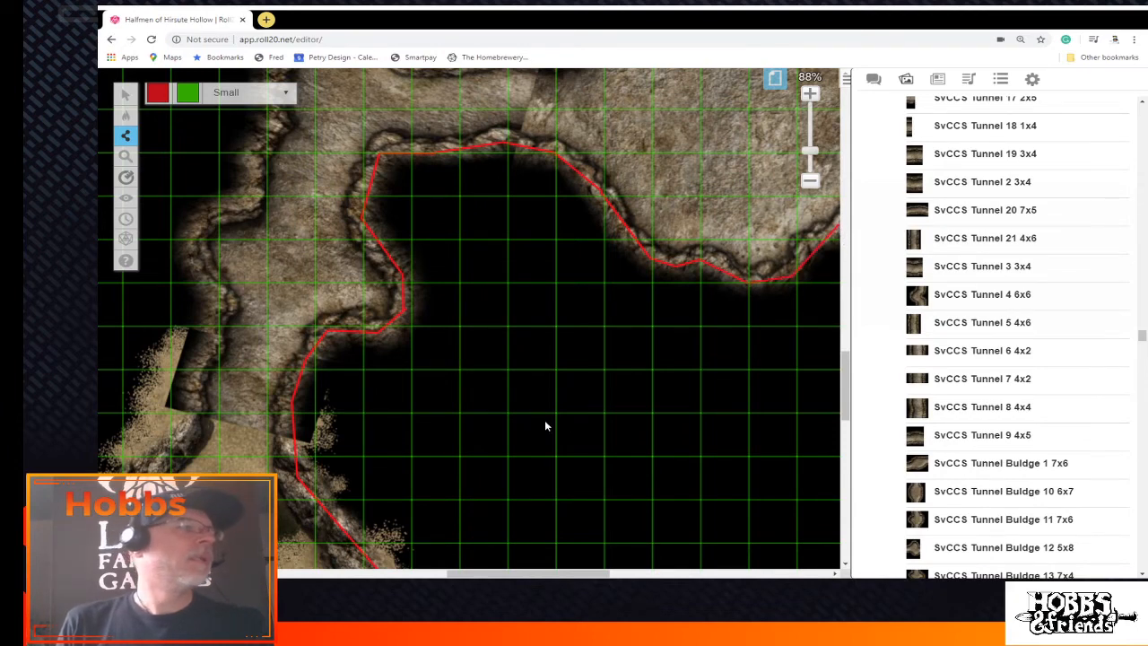
Trace the river's northern rock wall from its west end eastward to where the wall meets the sand
left_click_drag(553, 572, 288, 530)
scroll(499, 501, "down", 10)
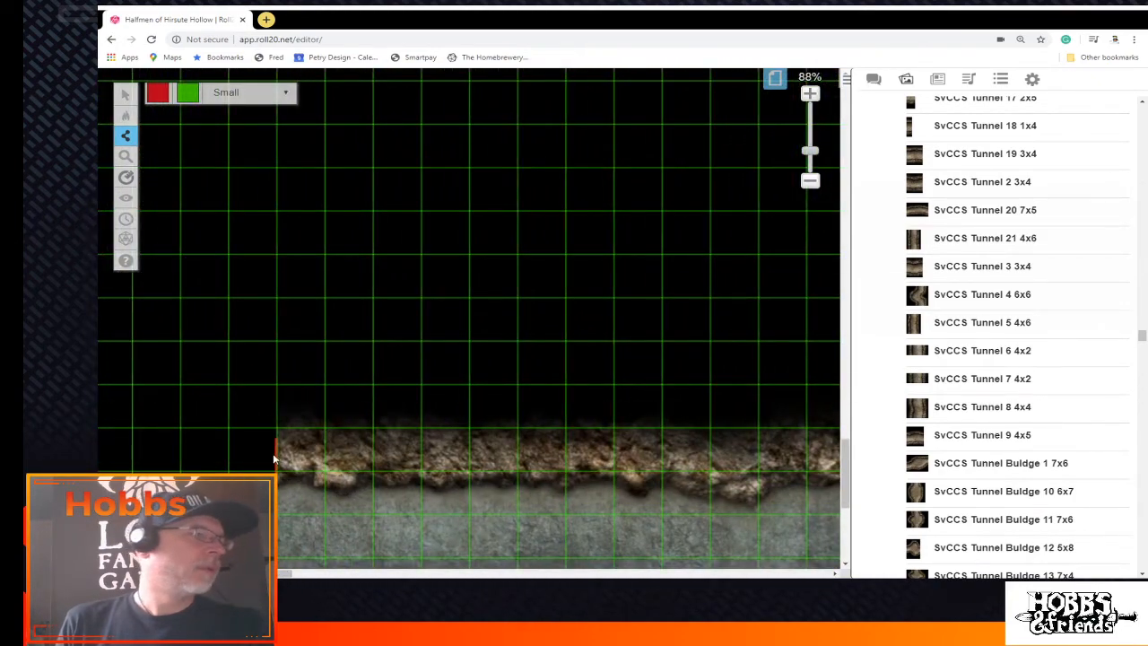
left_click_drag(516, 465, 816, 455)
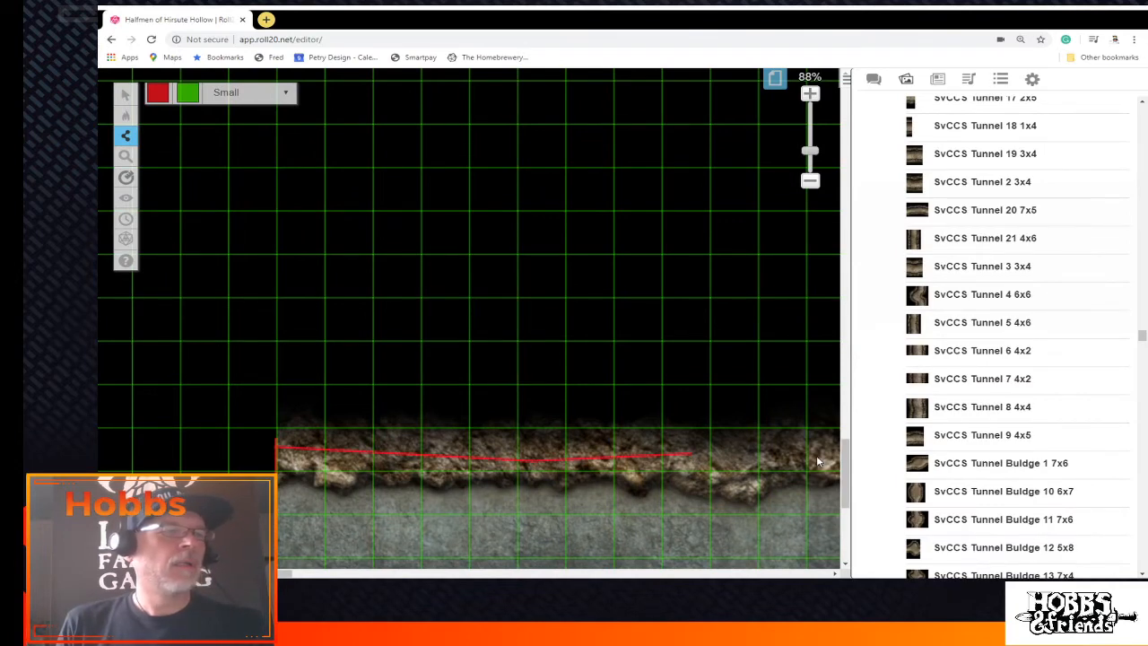
mouse_move(301, 577)
left_mouse_down()
mouse_move(345, 450)
mouse_move(420, 388)
left_mouse_up()
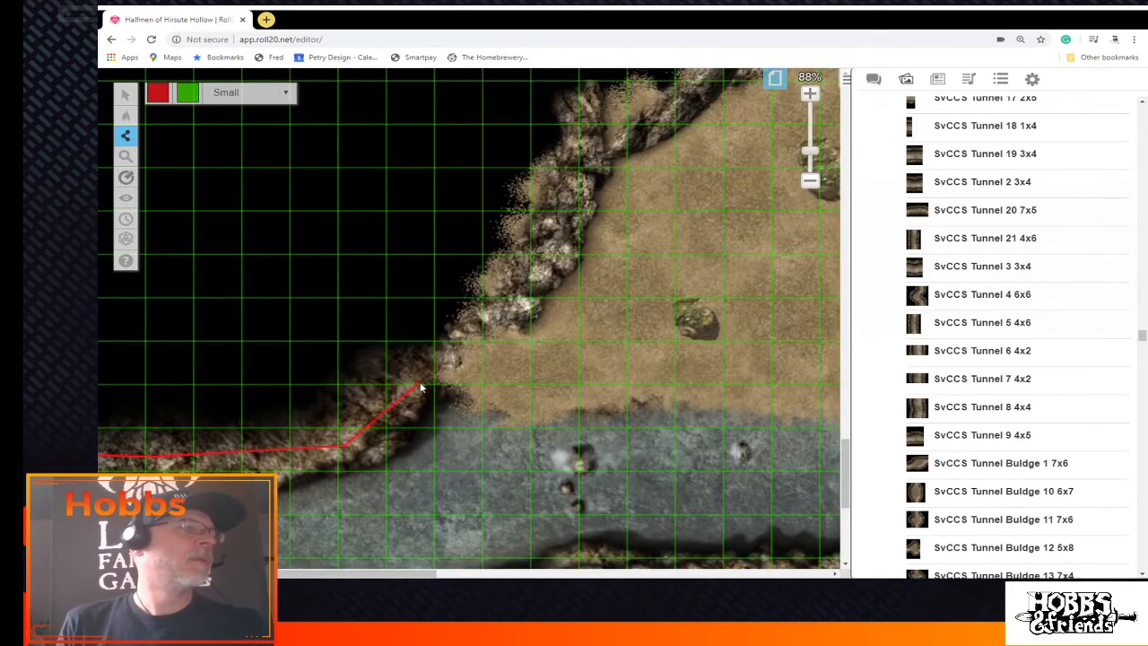
Continue the line northeast up the sand area's west rock wall to the bend where two rock sections meet
left_click(490, 328)
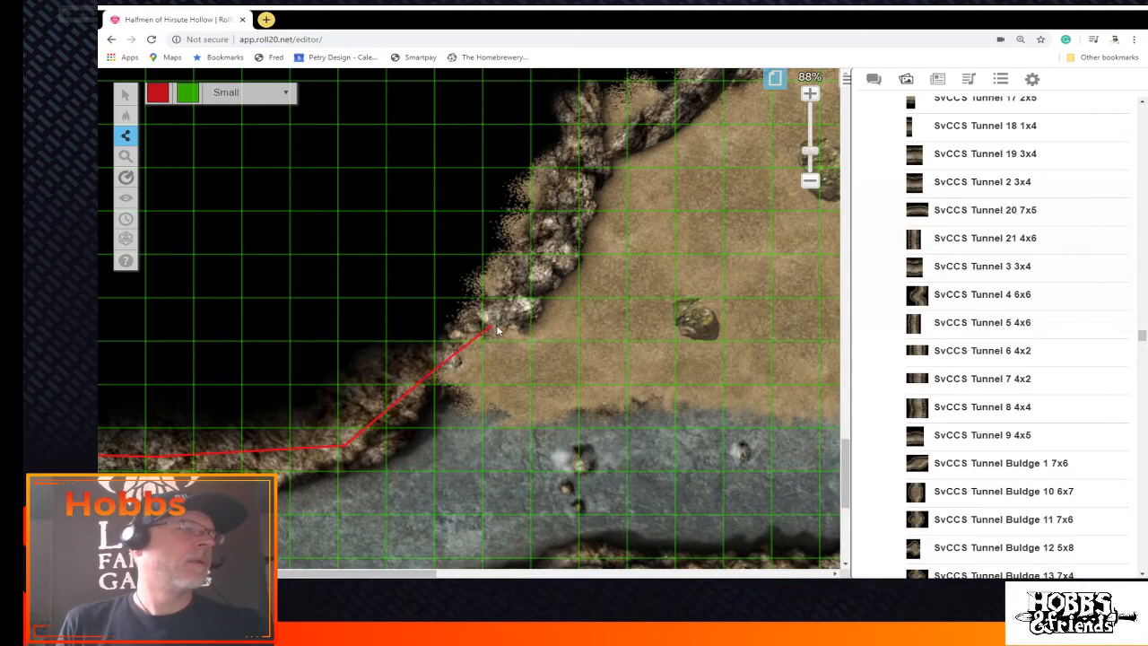
left_click(563, 235)
scroll(619, 281, "up", 2)
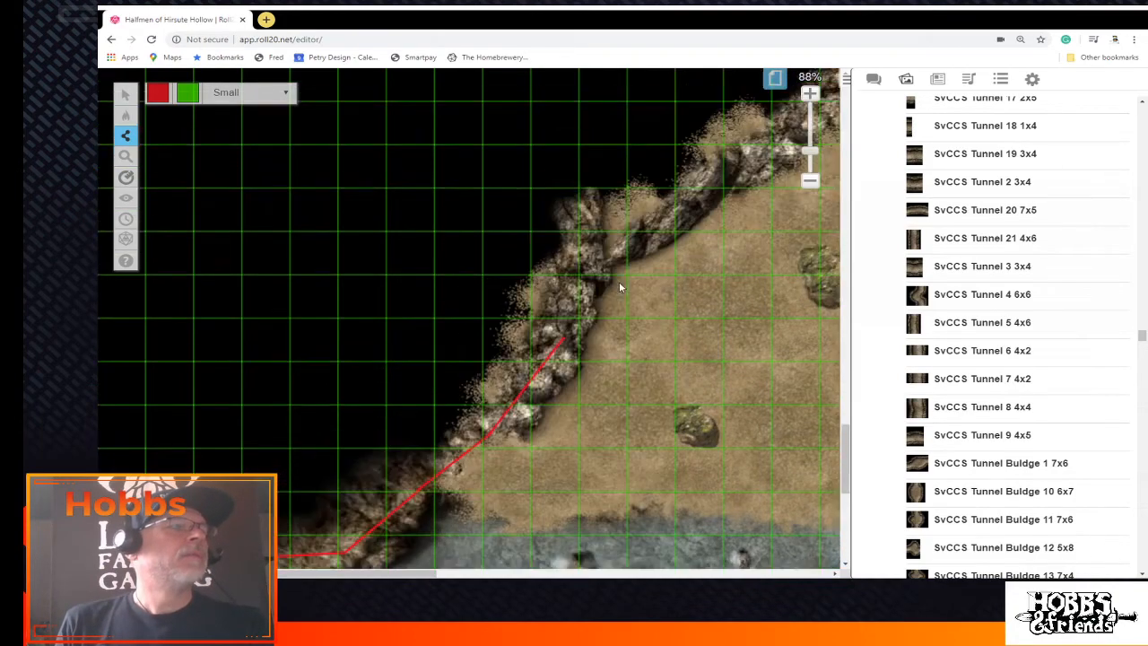
left_click(597, 259)
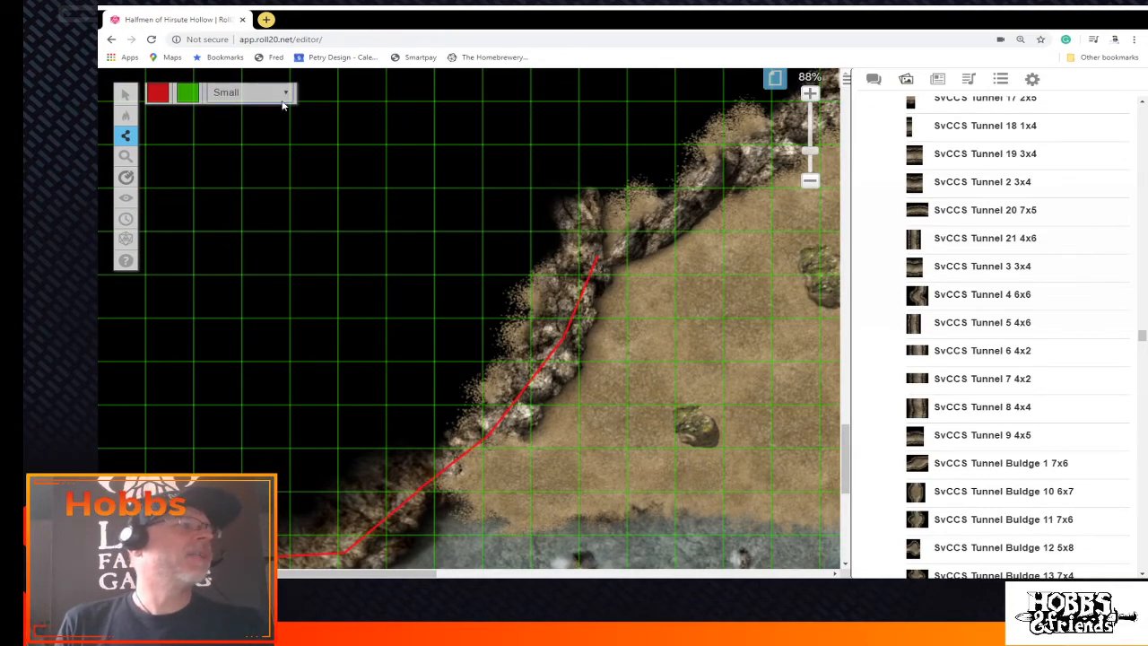
Extend the northwest rock wall line with one Regular segment and one Extra Large segment, and set the line thickness back to Small
left_click(257, 141)
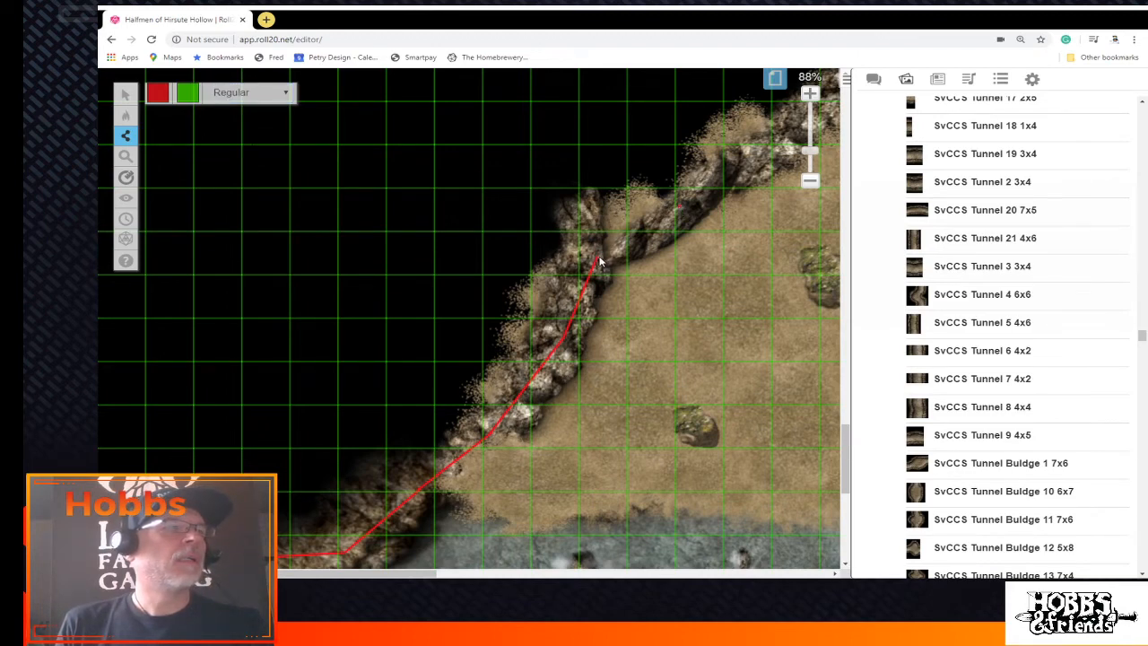
left_click_drag(596, 262, 679, 206)
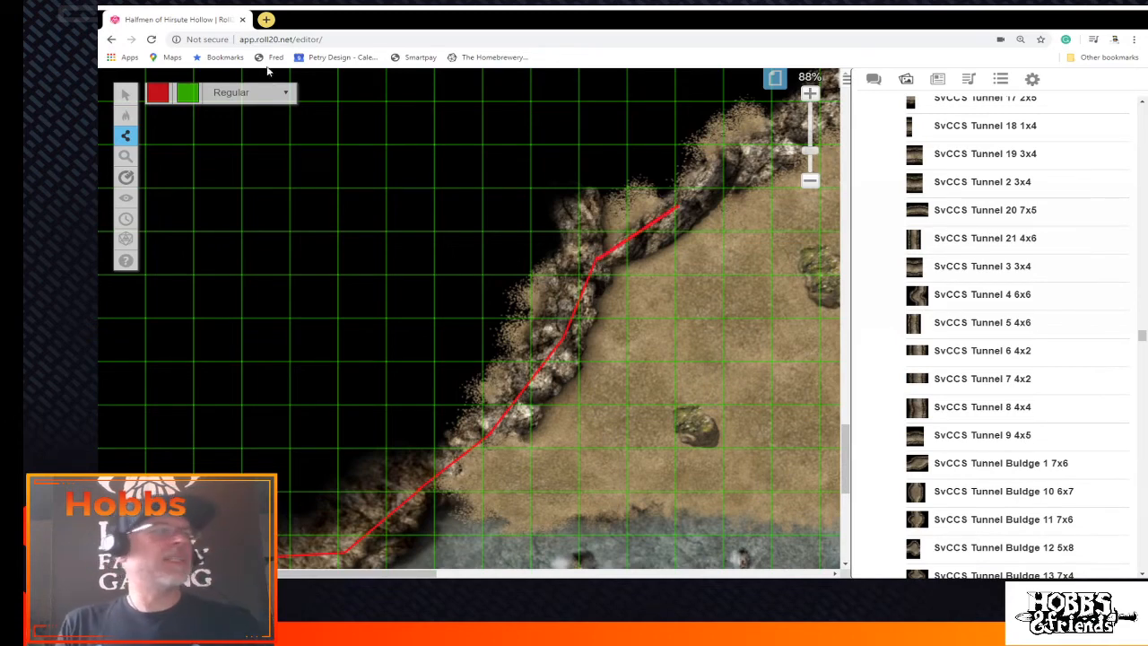
left_click(288, 95)
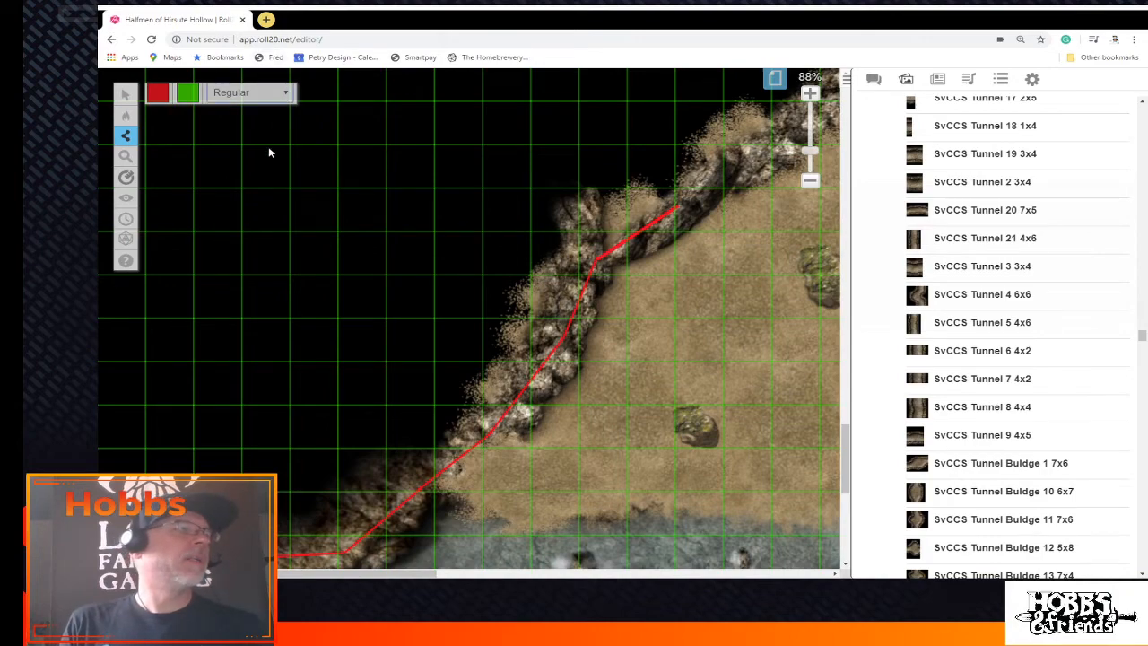
left_click(267, 148)
scroll(484, 449, "right", 4)
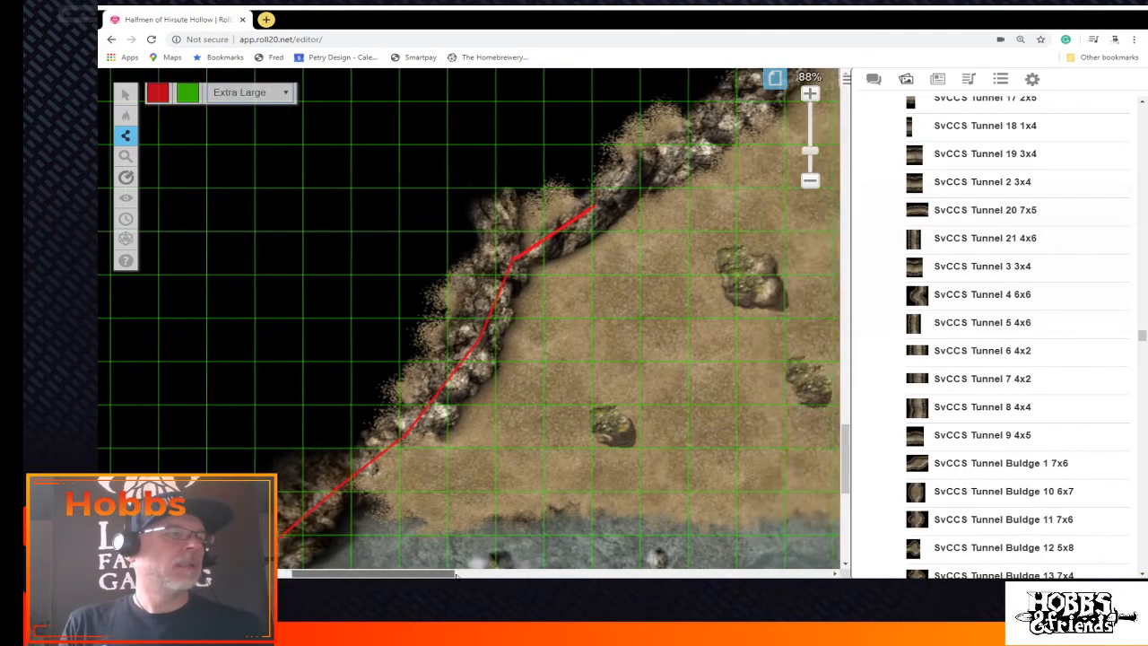
scroll(497, 481, "up", 1)
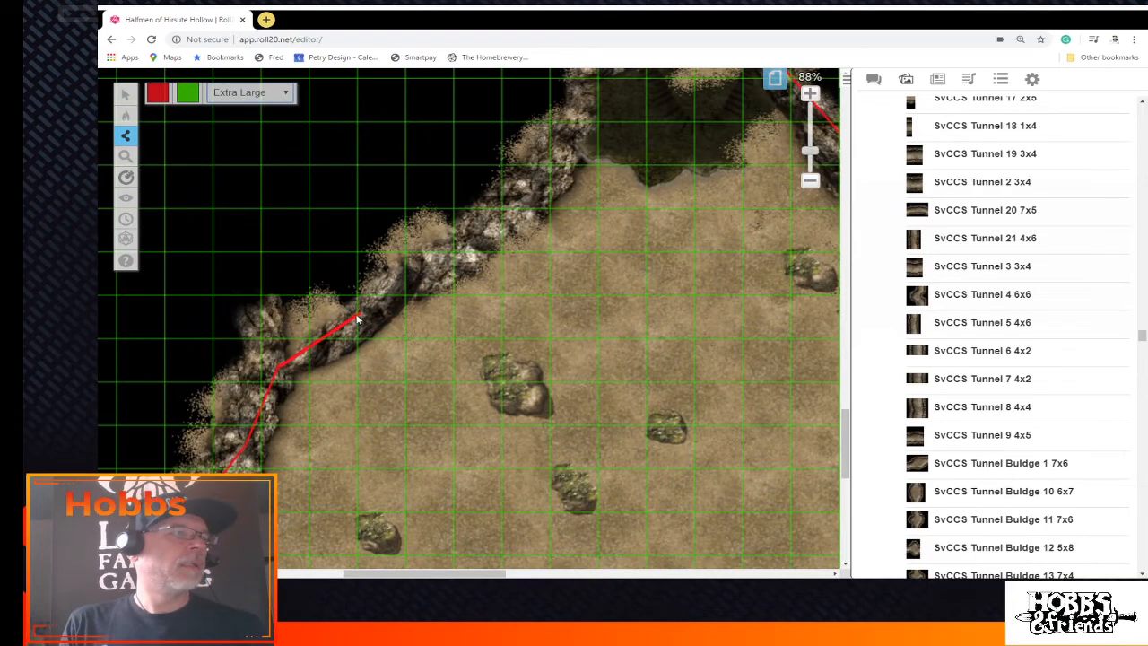
left_click(505, 196)
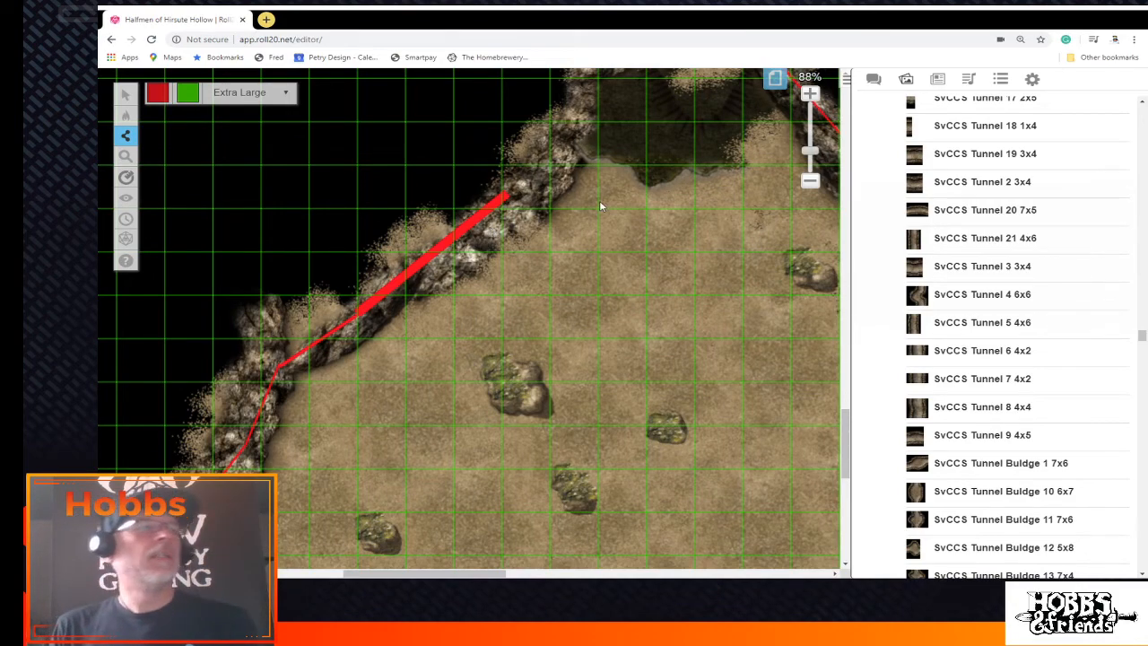
scroll(616, 257, "up", 2)
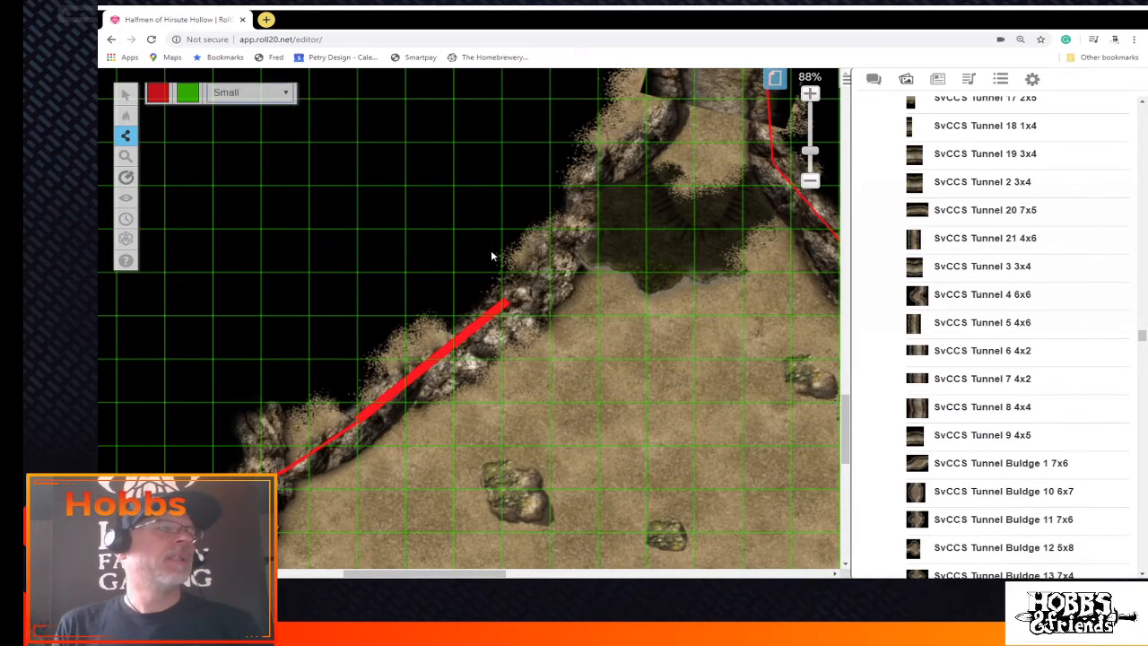
Continue the line northeast from the thick segment up the sand area's northwest wall and along the adjoining tunnel's west wall to the rock ledge
left_click_drag(507, 299, 570, 237)
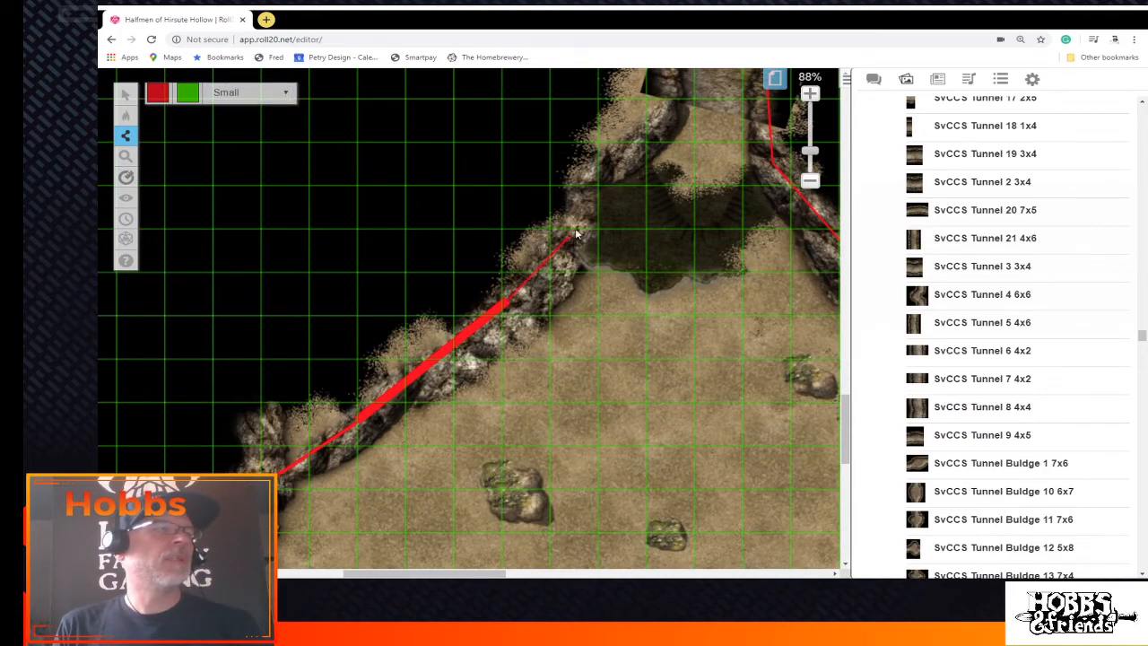
left_click(593, 166)
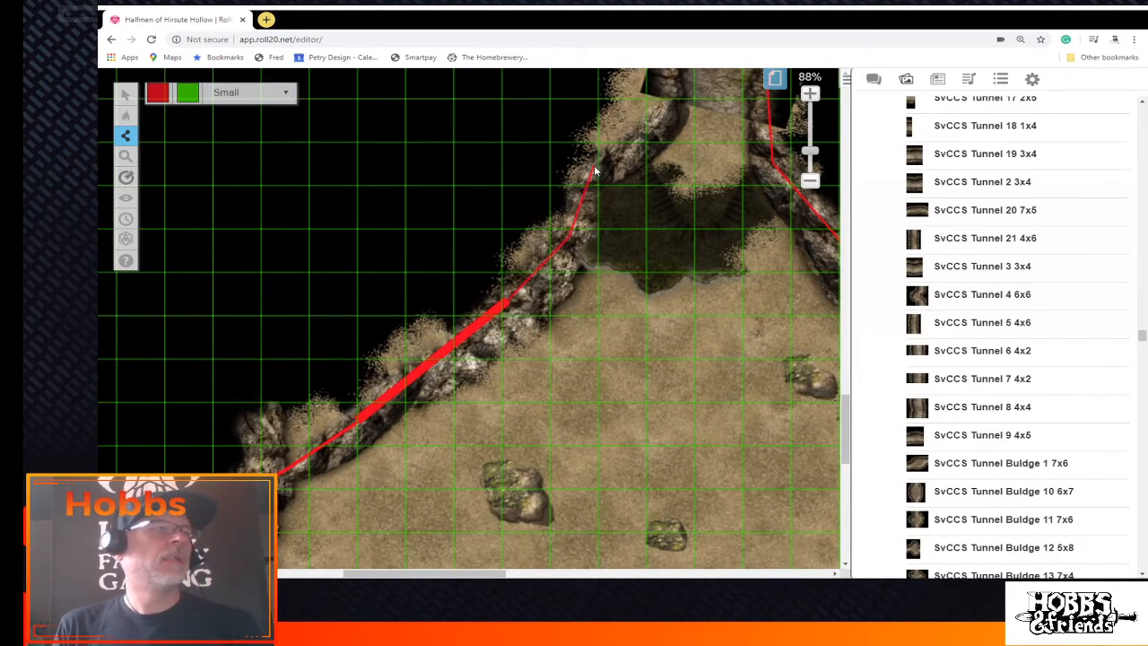
left_click(659, 124)
scroll(645, 184, "up", 2)
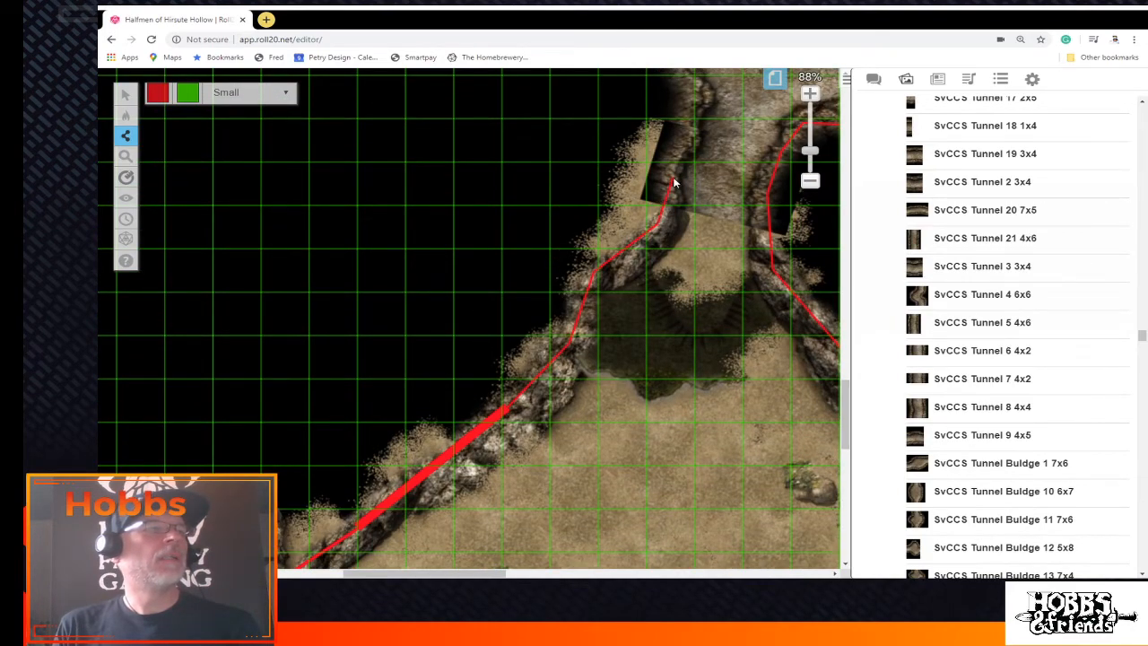
scroll(673, 187, "up", 3)
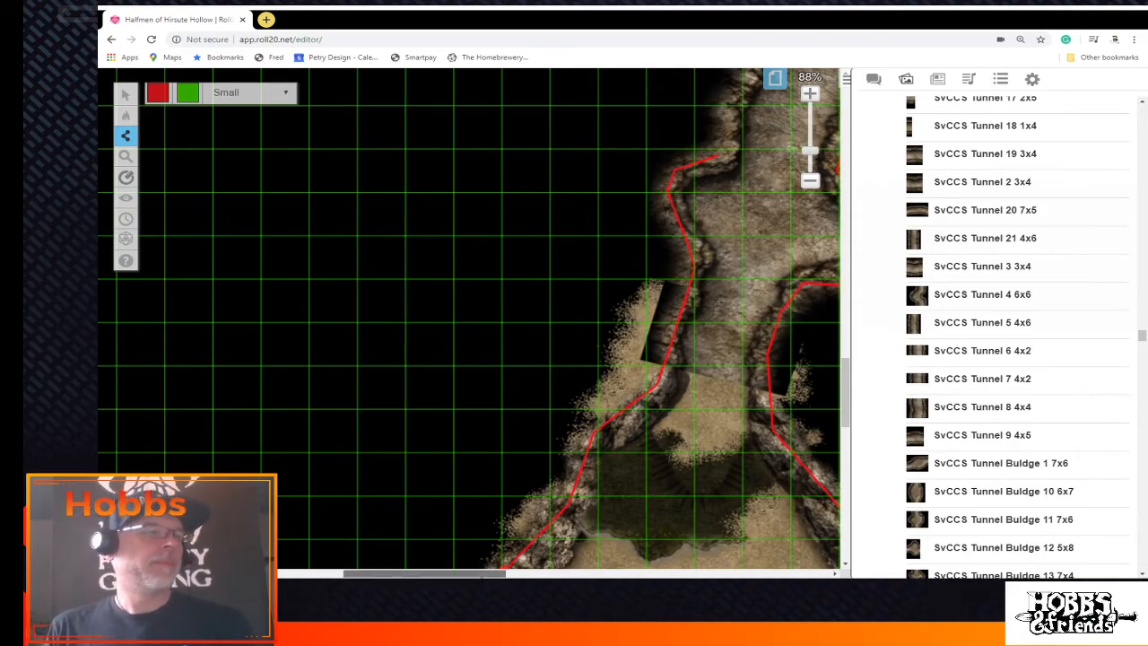
Extend the line from the ledge north along the tunnel's west wall to the point where the wall juts into the passage
left_click_drag(421, 574, 465, 574)
scroll(659, 403, "up", 2)
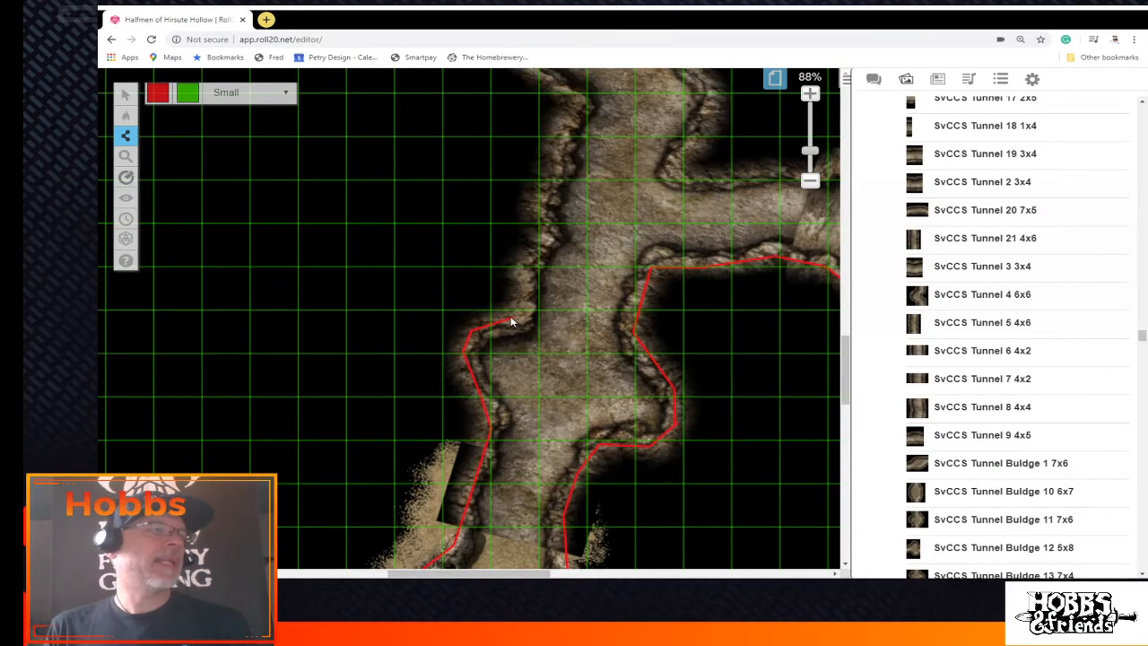
left_click(526, 271)
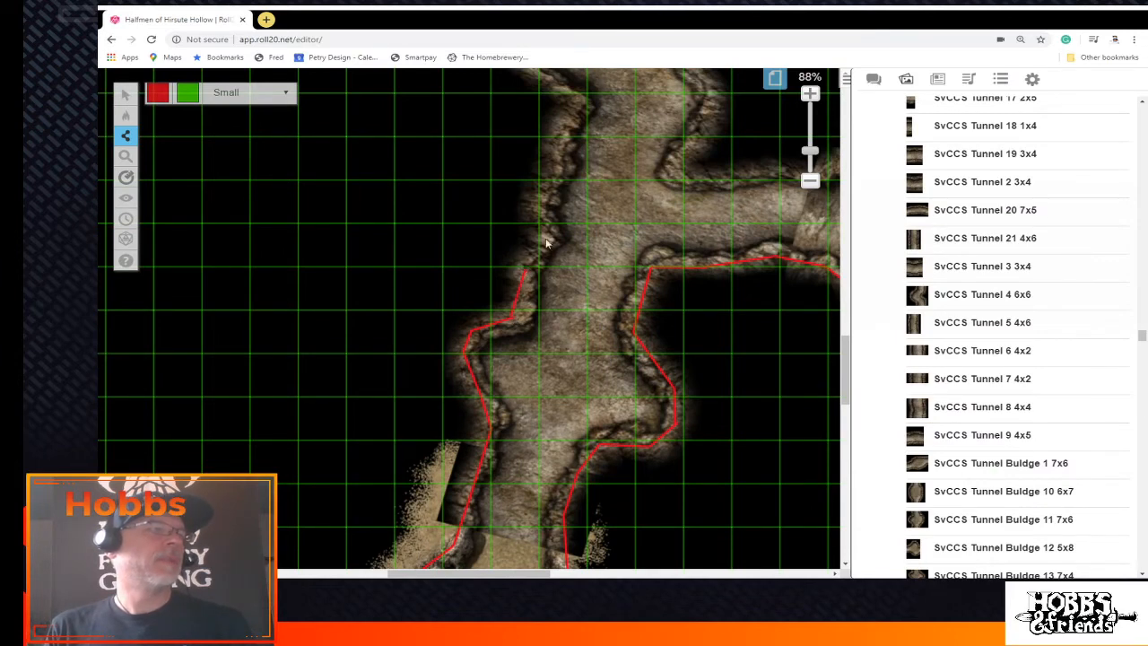
left_click(544, 239)
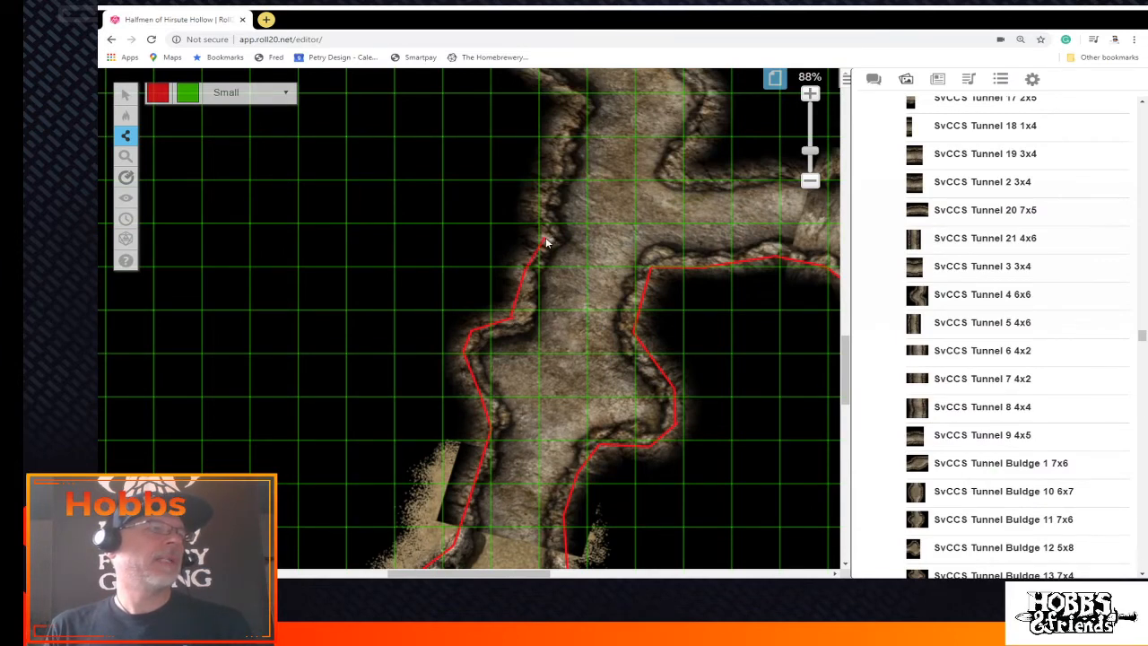
left_click(545, 191)
scroll(566, 131, "up", 3)
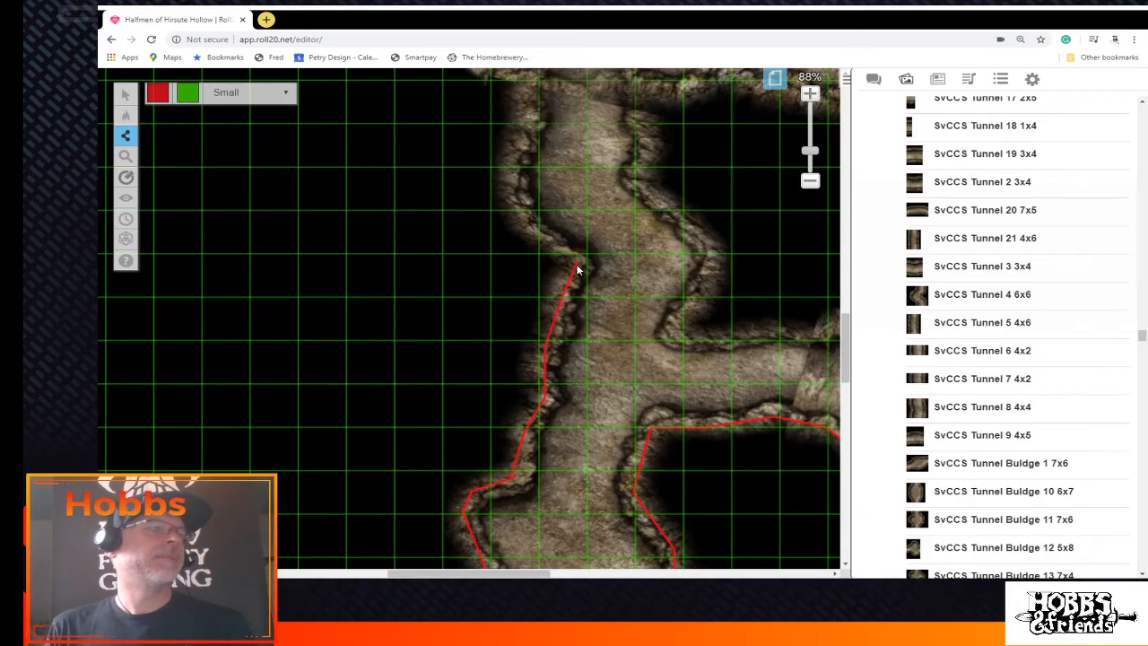
left_click(576, 268)
Trace the tunnel's west wall around the recess north of the jutting corner, up to the southern entrance of the large stone chamber
left_click(518, 207)
scroll(511, 184, "up", 1)
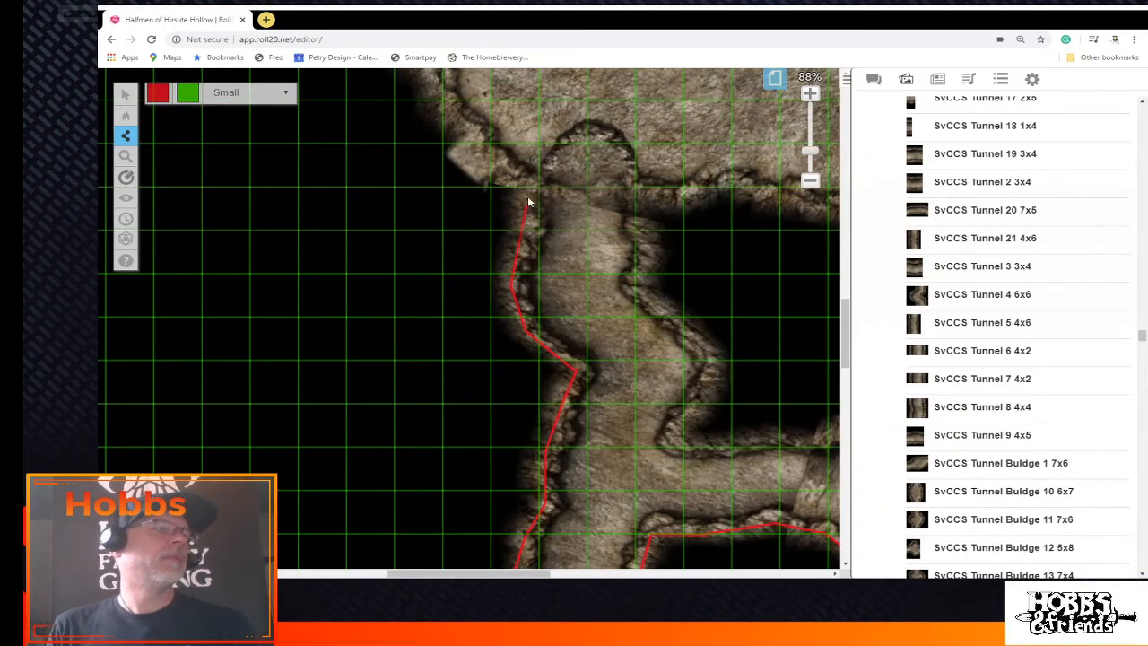
scroll(538, 260, "up", 3)
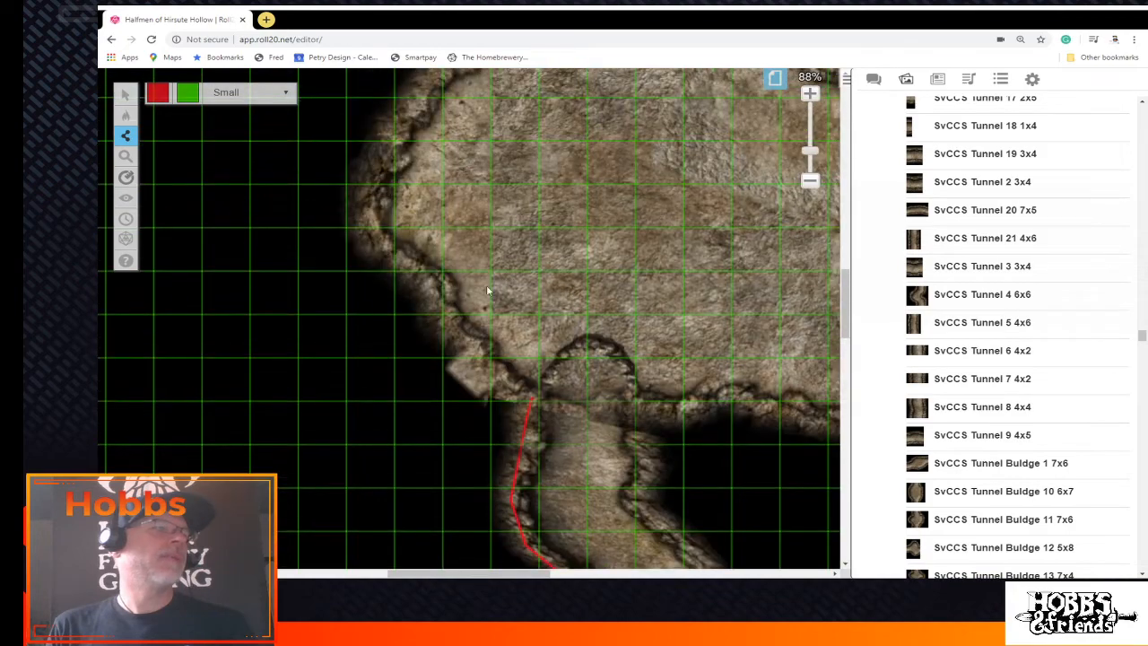
Trace the large stone chamber's west wall from its southern entrance around to the corner where the tunnel leaves on the north side
left_click(472, 359)
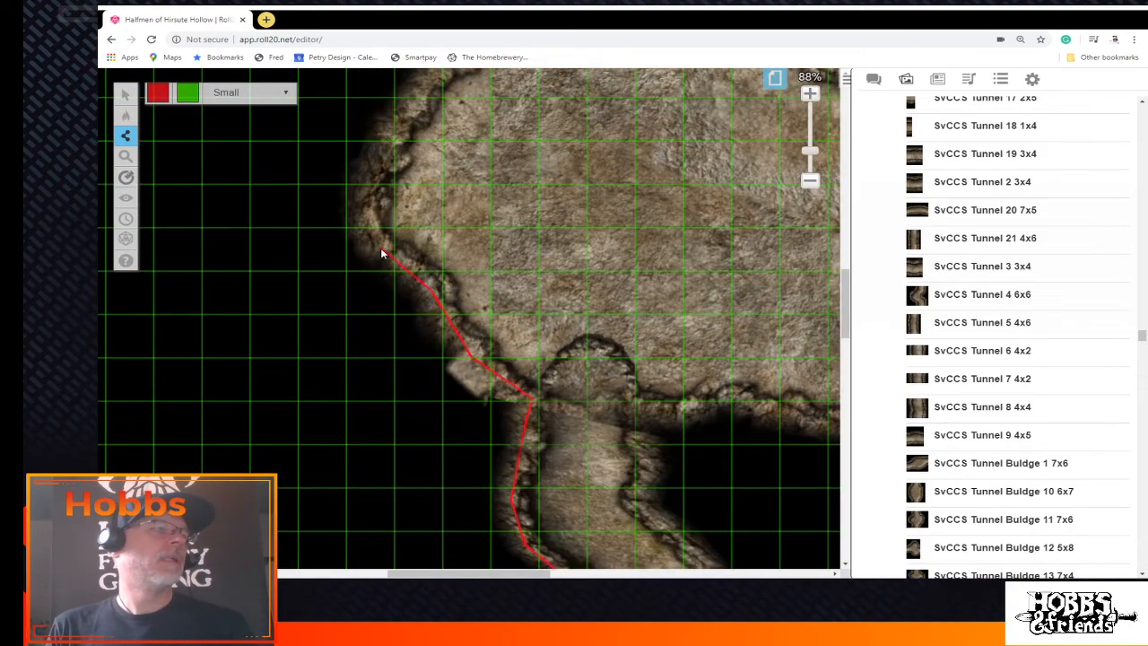
left_click(362, 201)
scroll(368, 215, "up", 2)
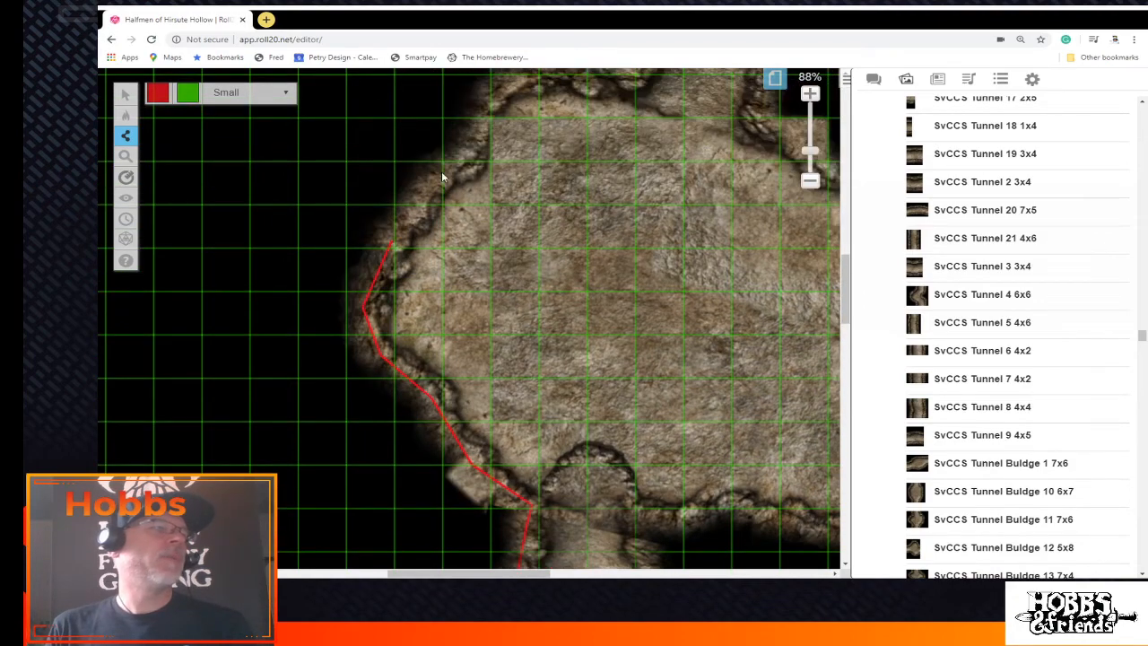
scroll(441, 171, "up", 2)
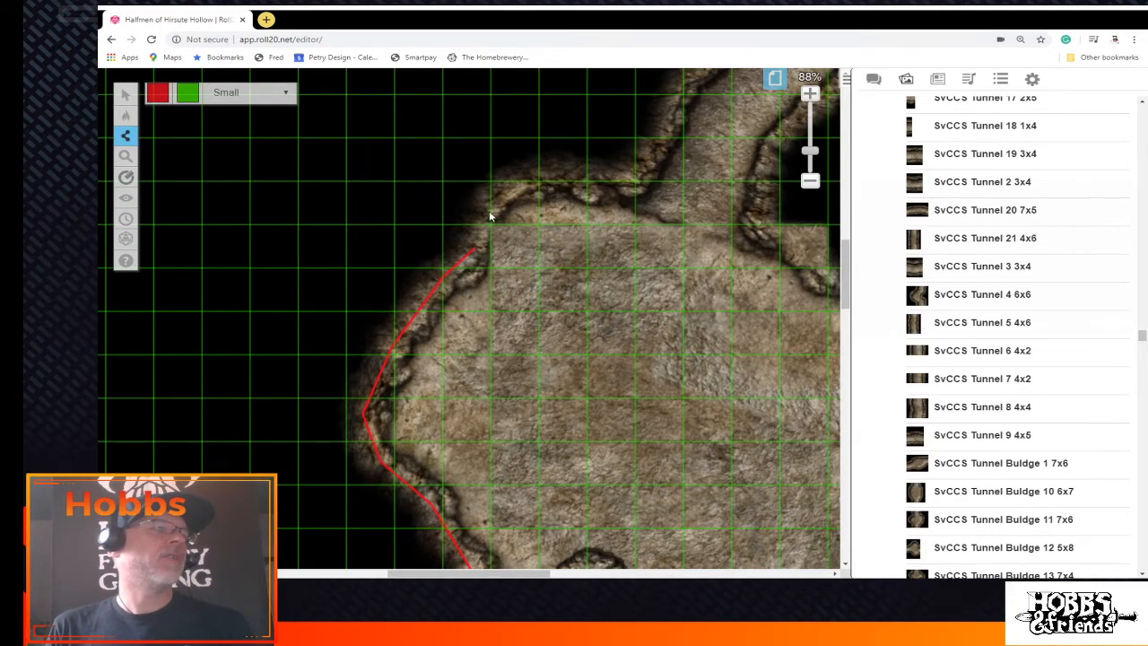
left_click(488, 200)
left_click(636, 177)
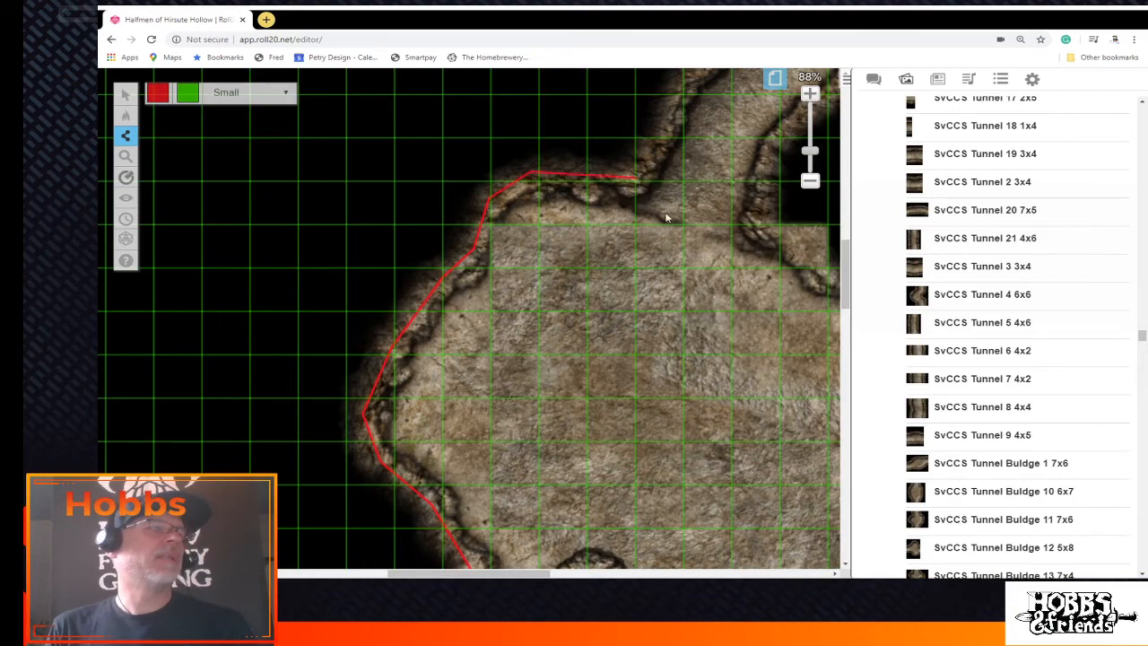
Continue the line northeast up the west wall of the tunnel, from the large chamber to the pointed corner at the northern cave's entrance
scroll(736, 286, "up", 3)
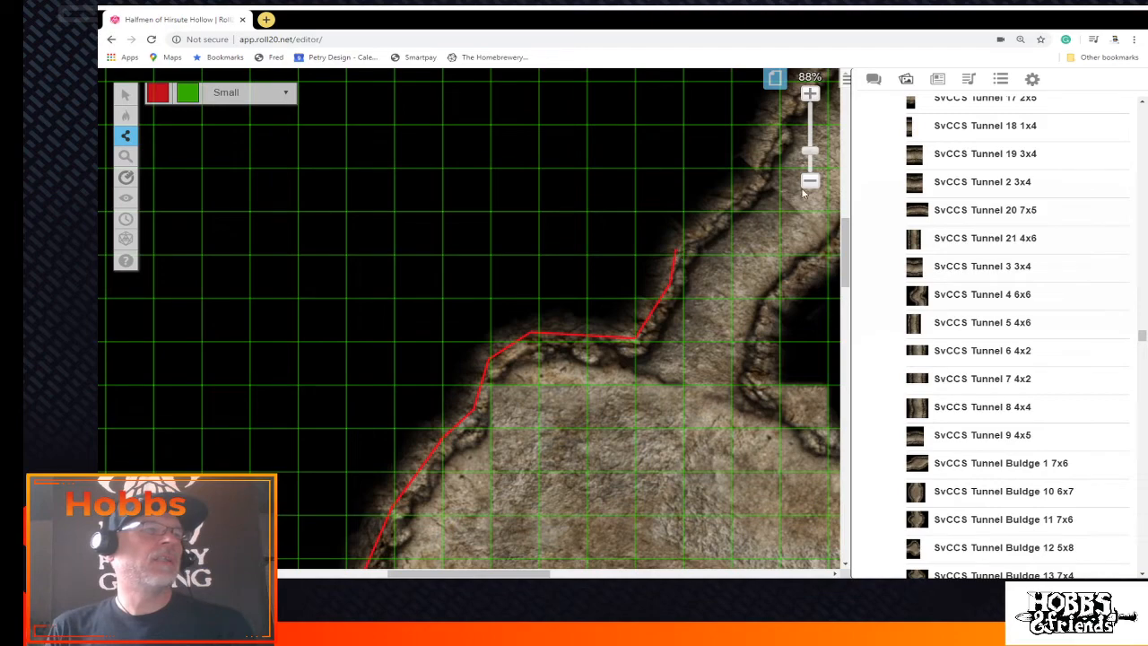
scroll(758, 188, "up", 1)
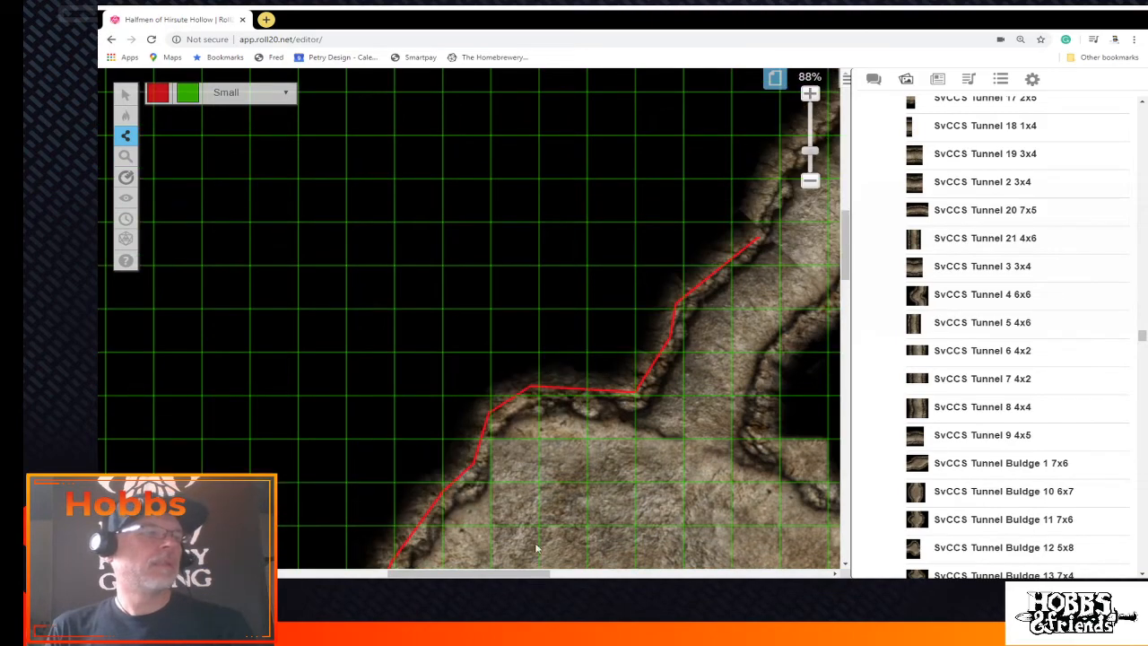
left_click_drag(541, 572, 603, 575)
scroll(601, 435, "up", 1)
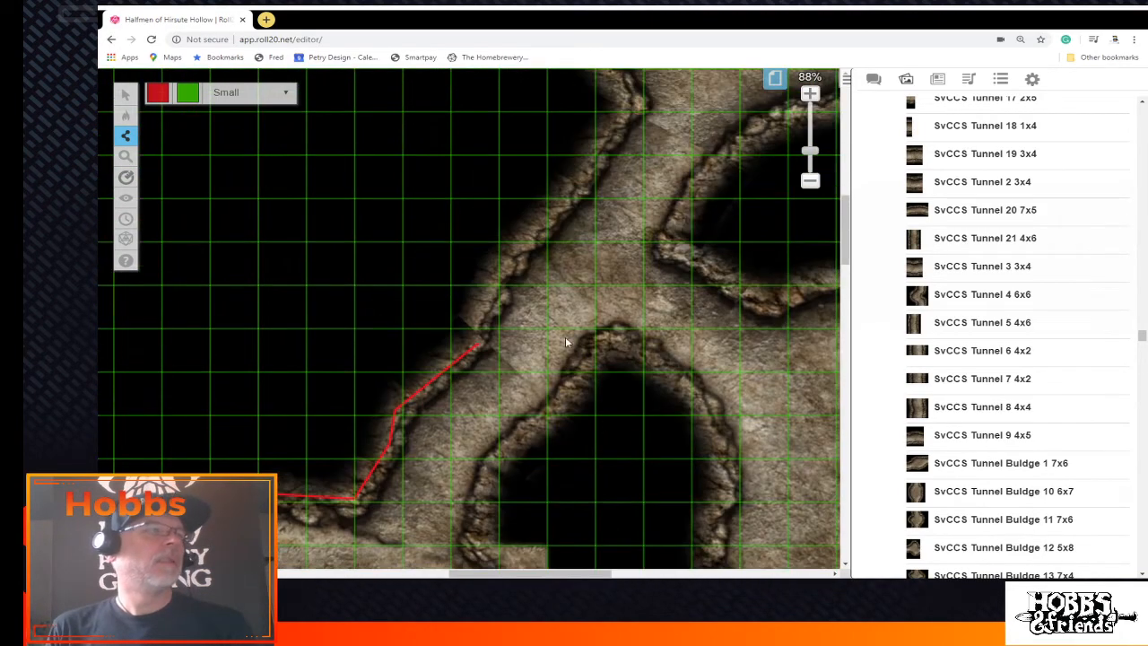
left_click(599, 161)
scroll(603, 193, "up", 1)
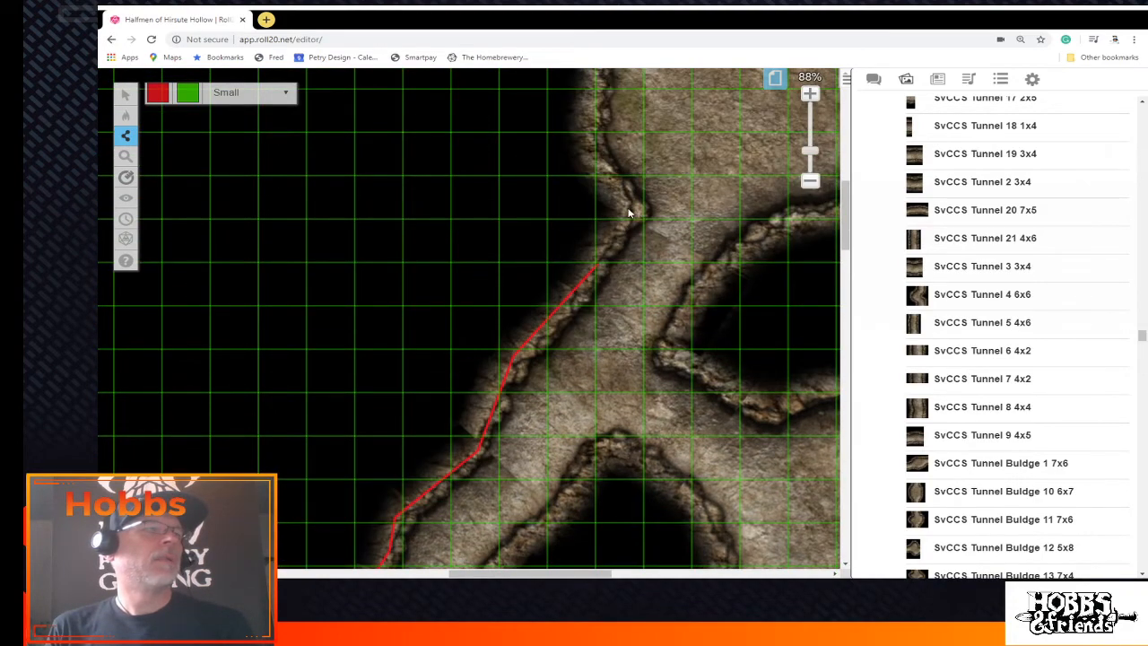
left_click(594, 266)
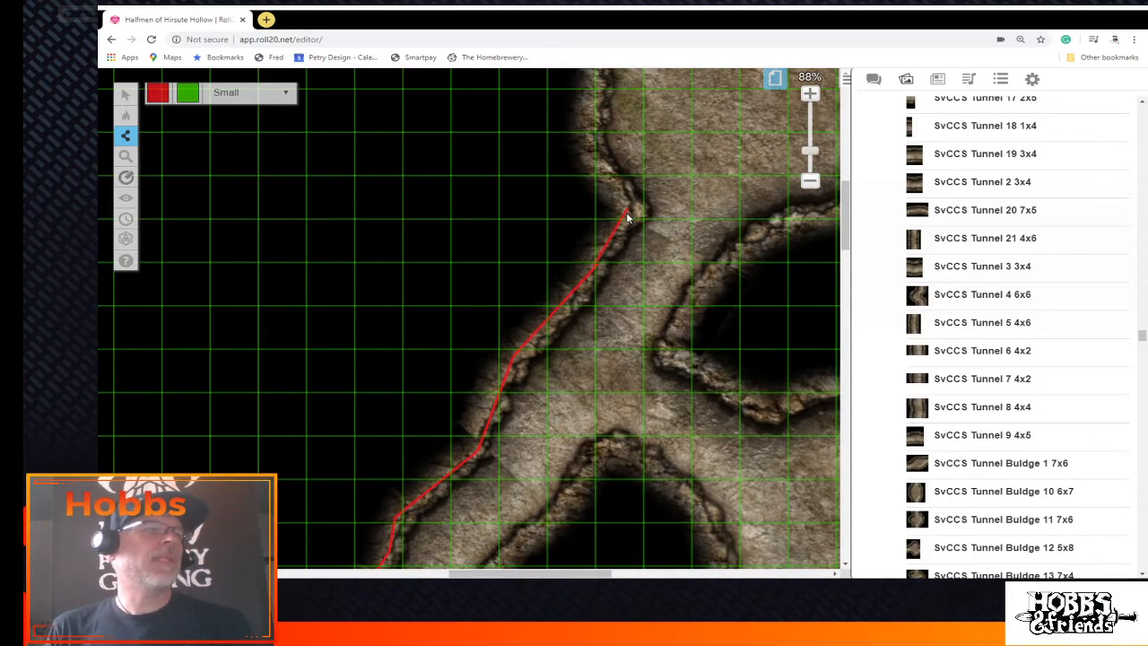
Trace the northern cave's west wall from the entrance corner up its bends to the start of the rounded northwest corner
scroll(627, 211, "up", 2)
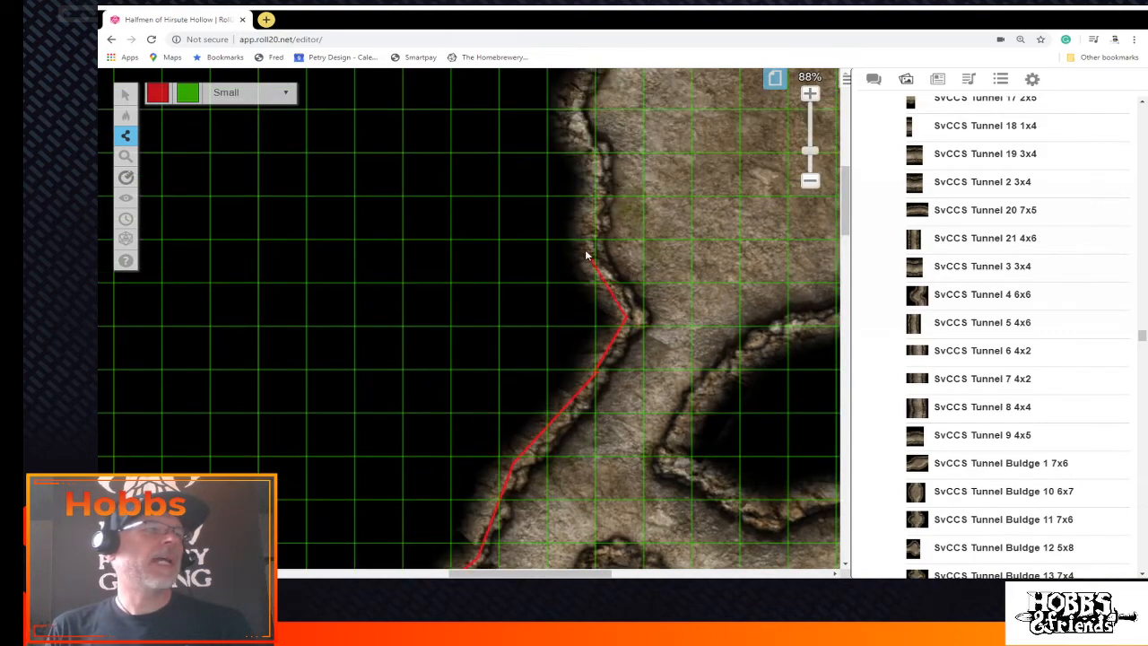
left_click(586, 254)
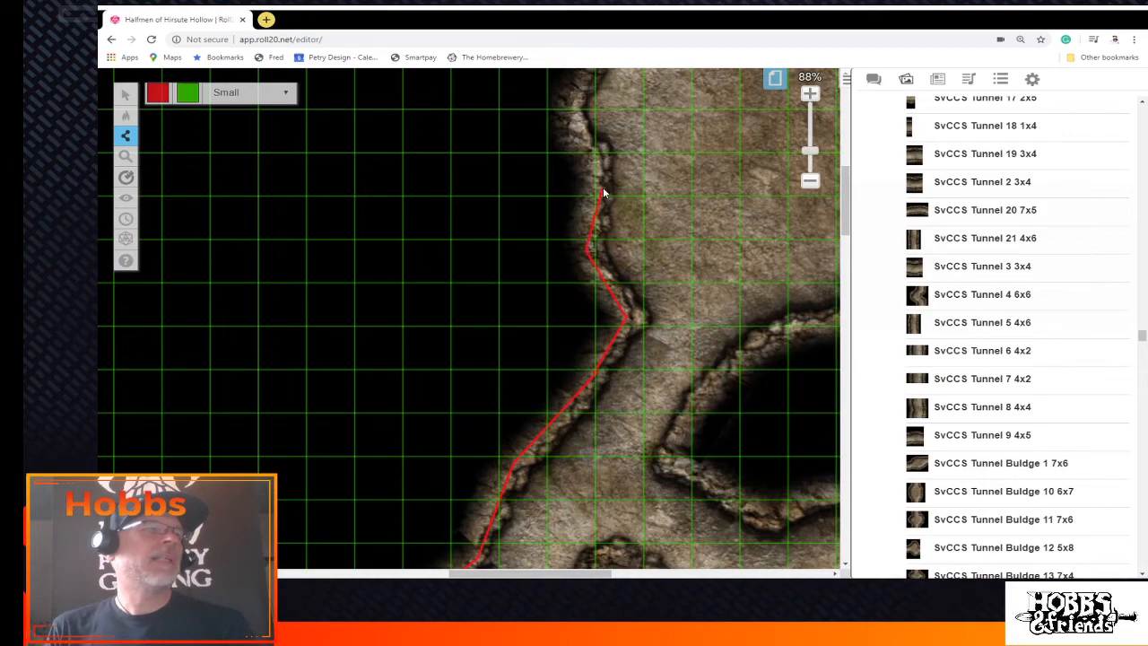
left_click(603, 193)
scroll(596, 159, "up", 1)
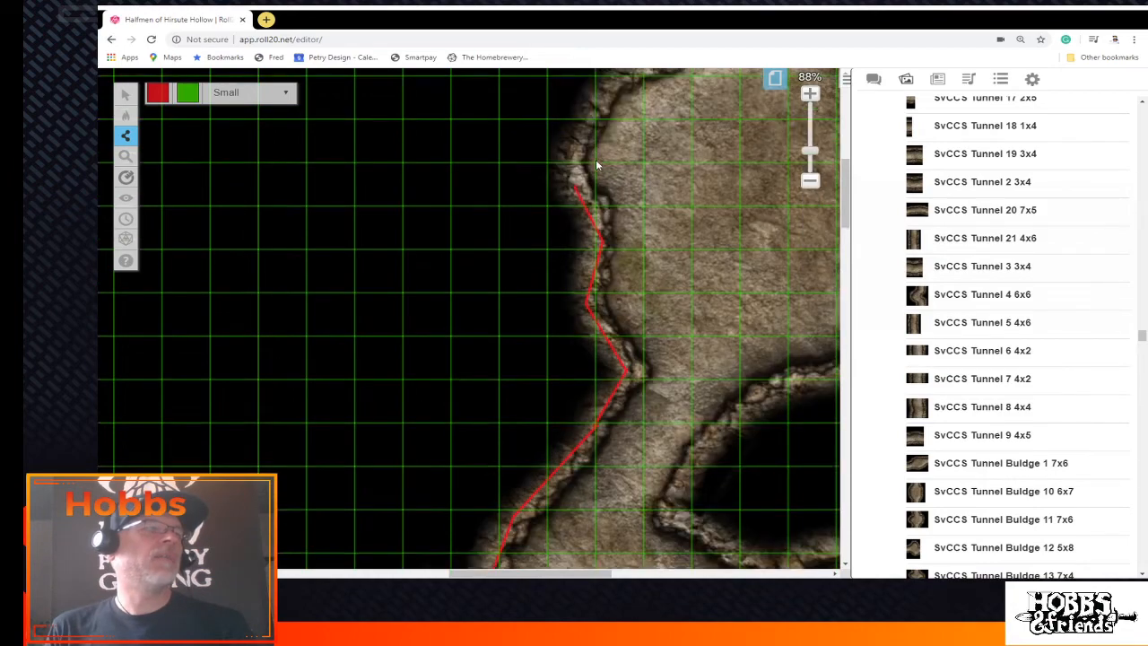
scroll(596, 159, "up", 2)
left_click(578, 232)
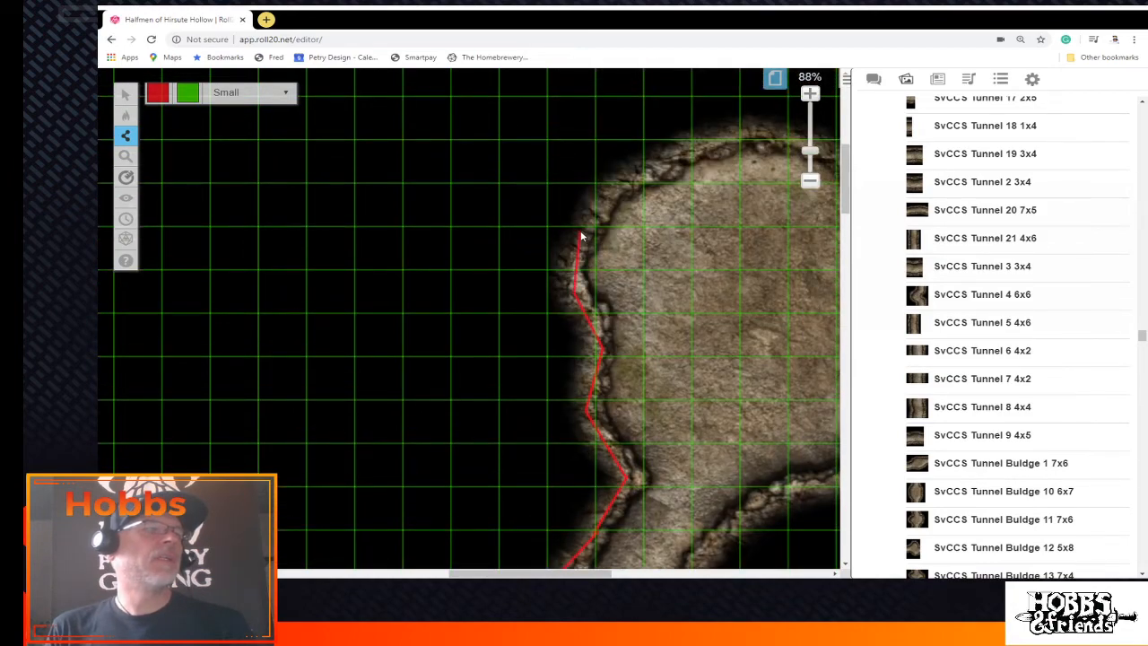
Trace the northern cave's rounded northwest corner and upper wall to just past its northernmost point
left_click(616, 182)
left_click(689, 137)
left_click(759, 127)
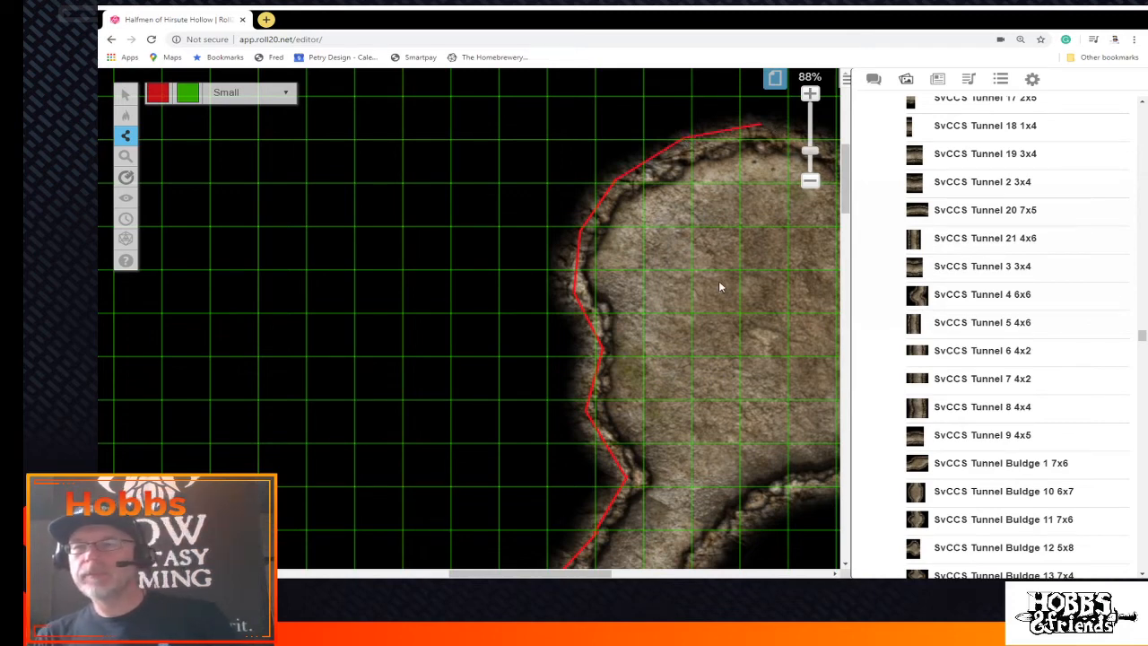
left_click_drag(545, 573, 618, 569)
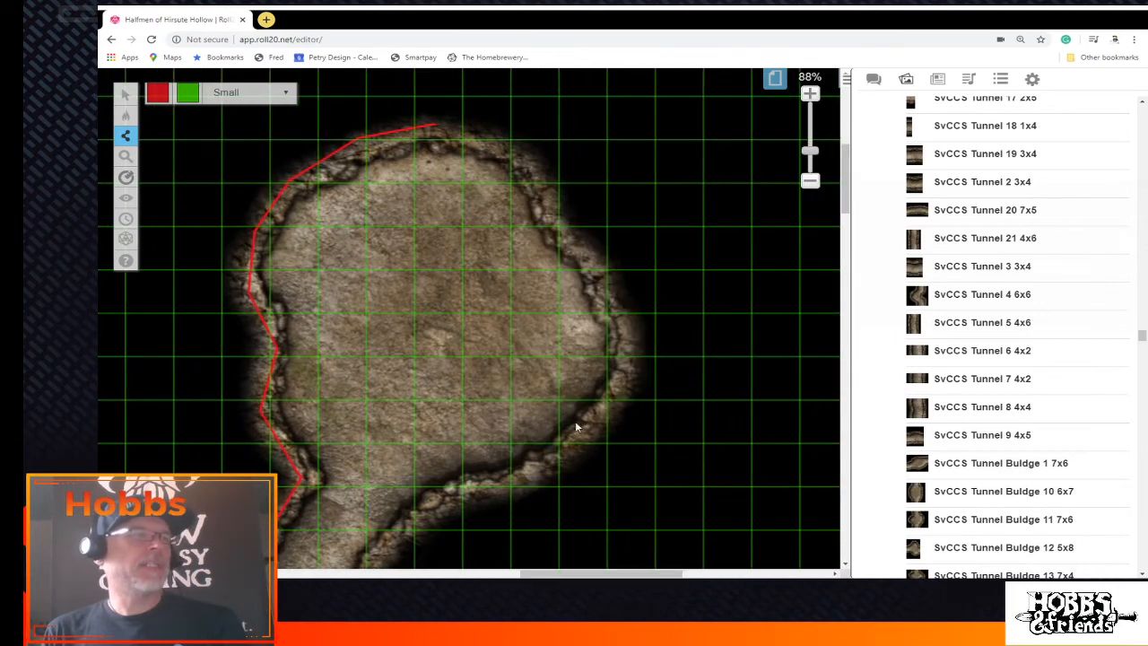
left_click(473, 137)
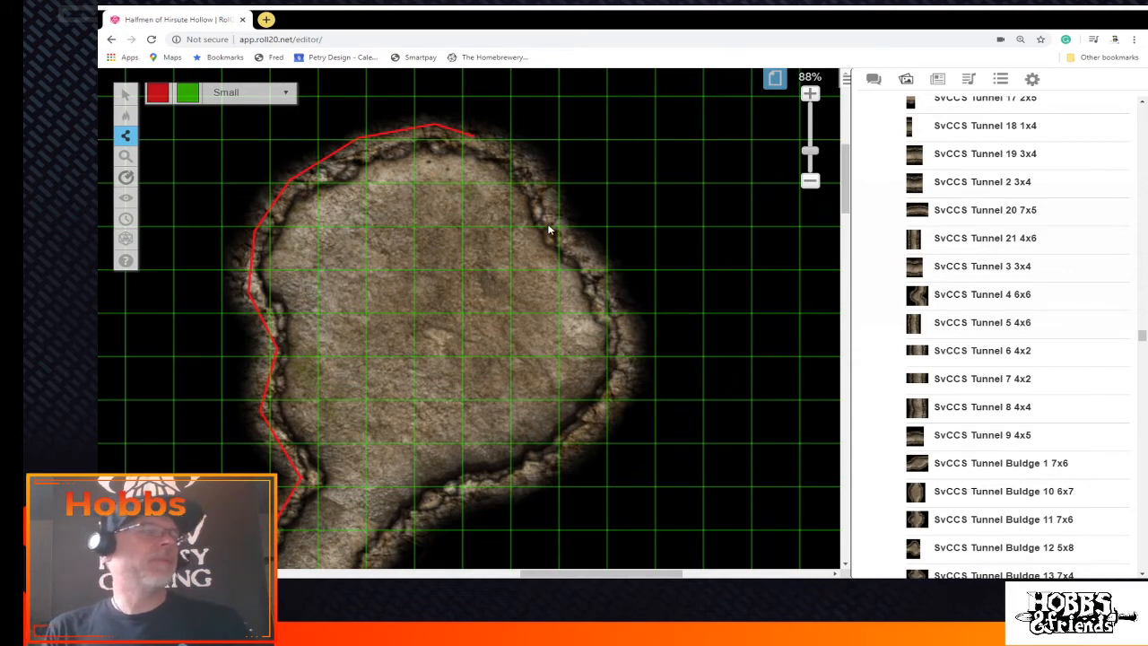
Trace the northern cave's east wall with a new line starting from the northeast curve and running down to the southeast side
left_click(517, 155)
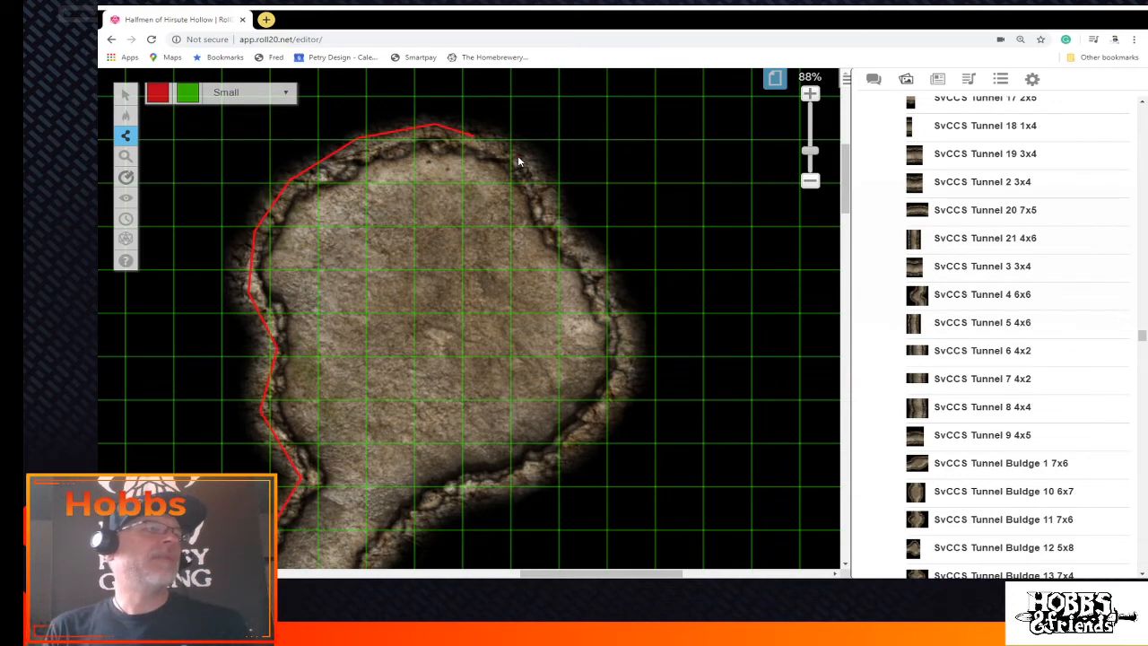
left_click(547, 212)
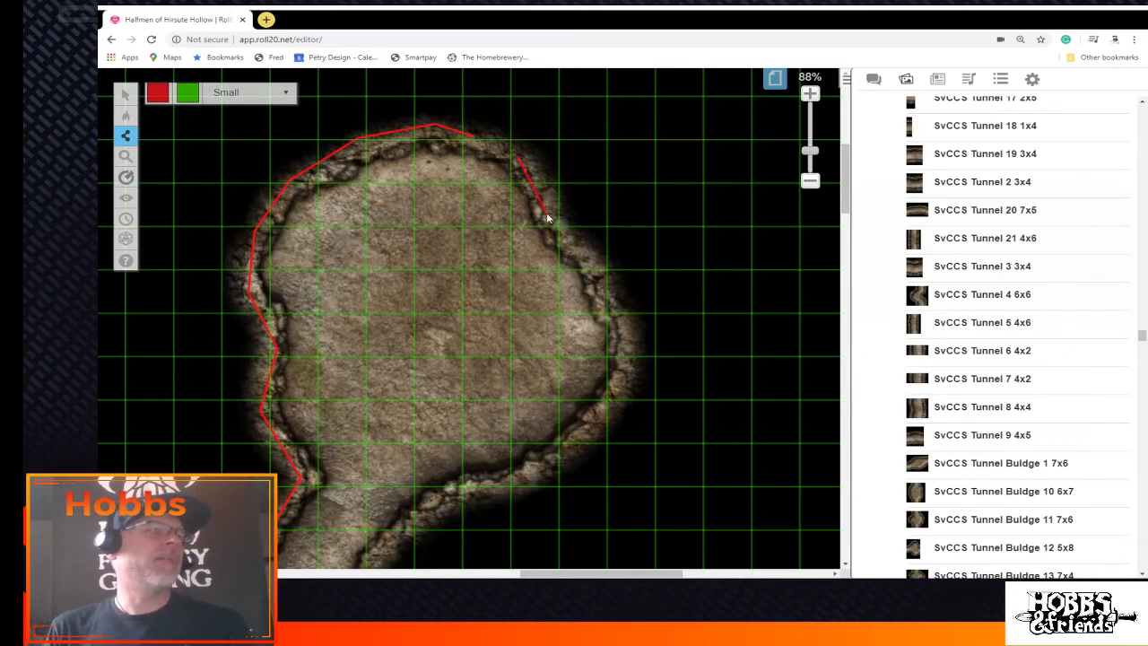
left_click(587, 255)
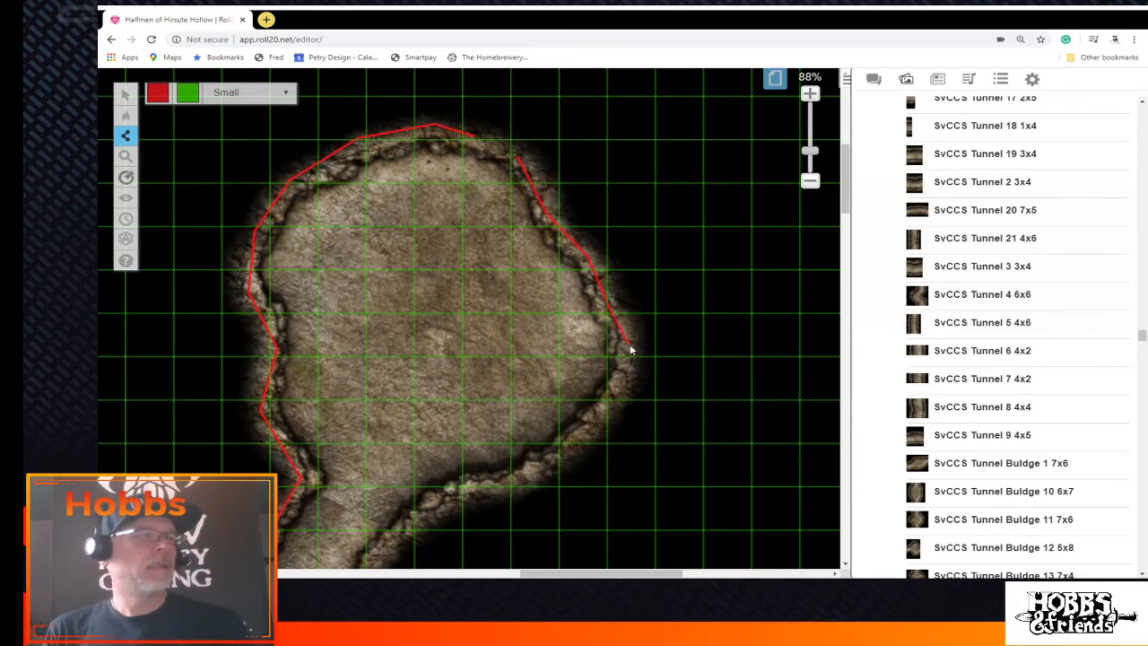
left_click(620, 402)
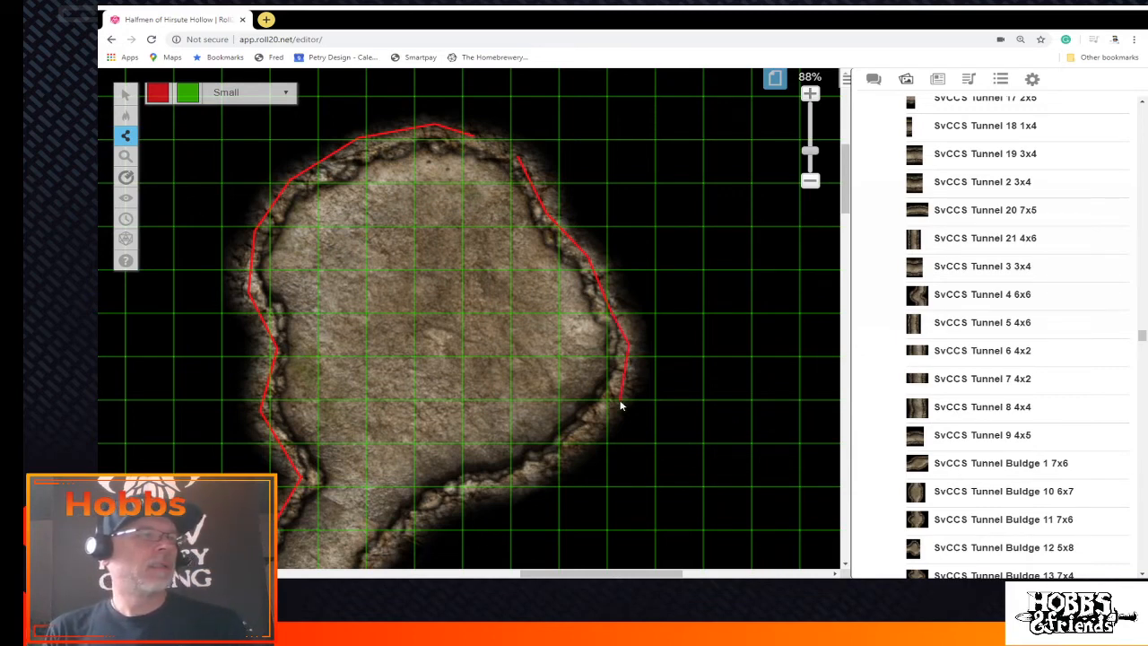
left_click(549, 468)
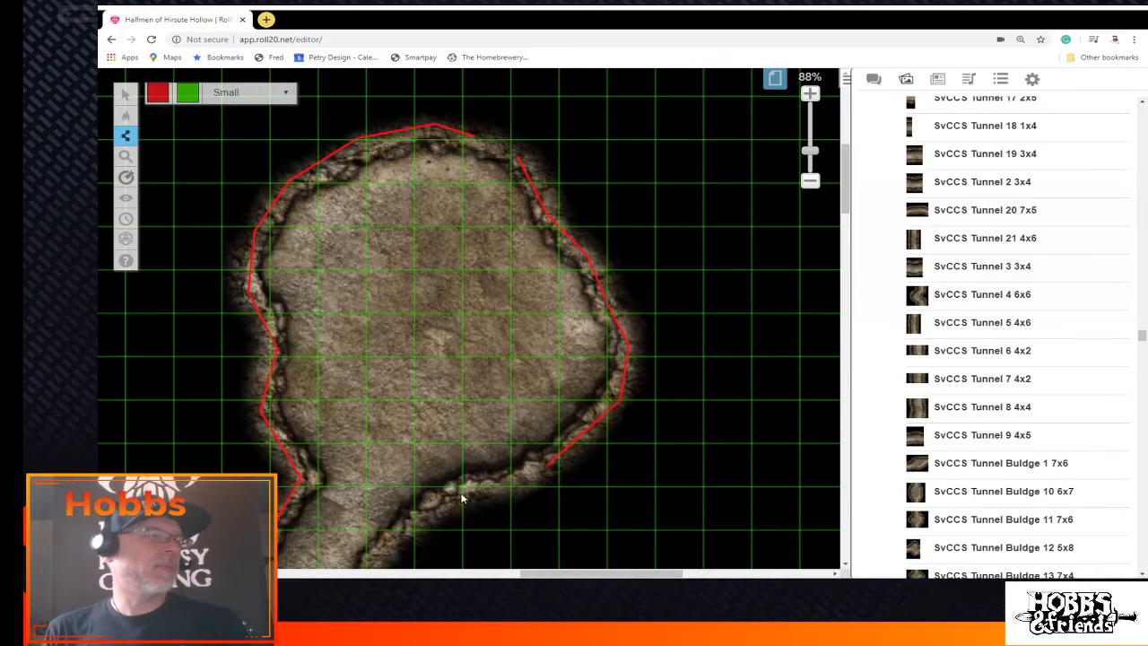
Continue the line along the northern cave's south wall, around the pointed corner at the entrance, and into the start of the eastern passage
left_click(456, 501)
scroll(458, 497, "down", 2)
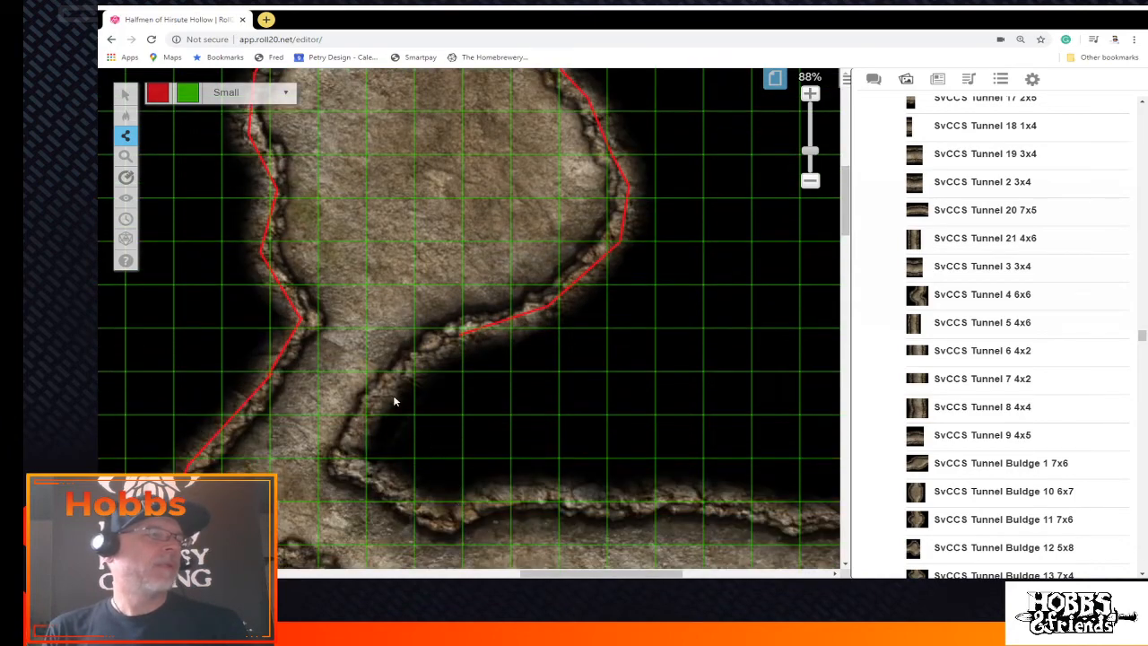
left_click(345, 456)
left_click(488, 495)
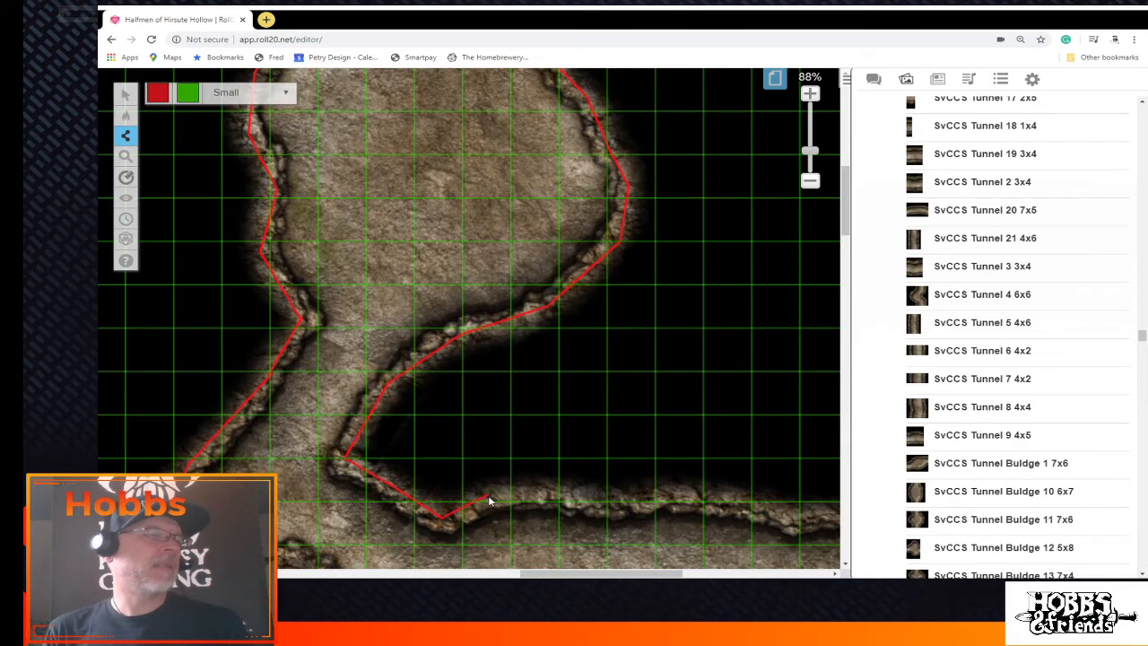
Extend the line eastward along the north wall of the eastern passage, following its shallow bends
left_click(558, 486)
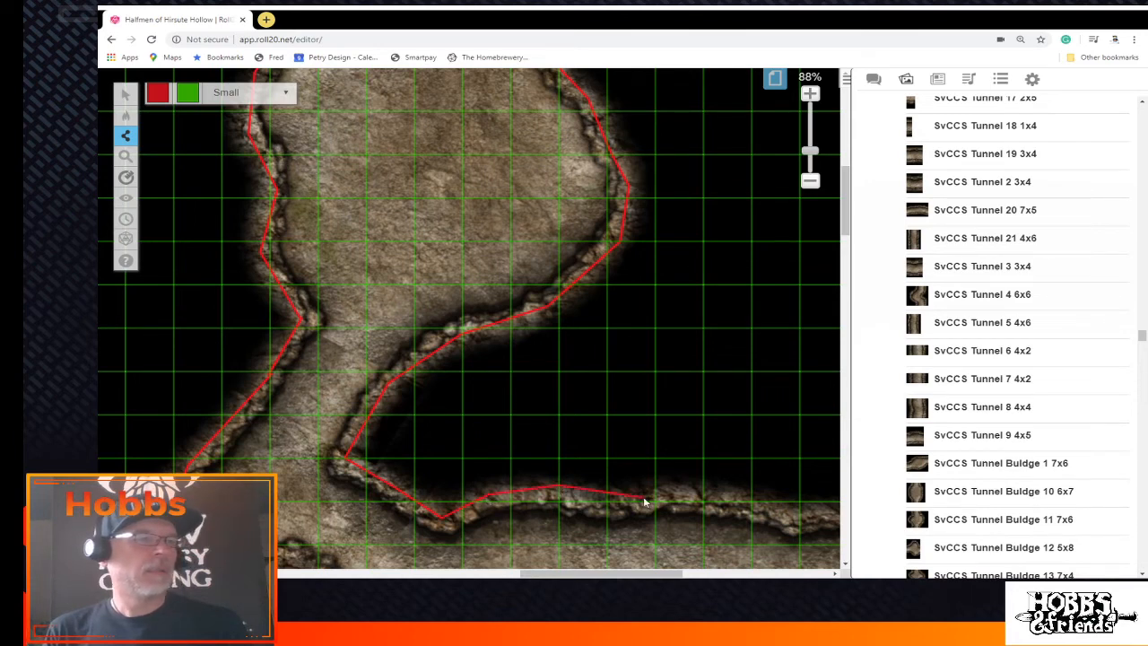
left_click(644, 499)
left_click(692, 489)
left_click_drag(593, 577, 666, 576)
scroll(727, 528, "down", 5)
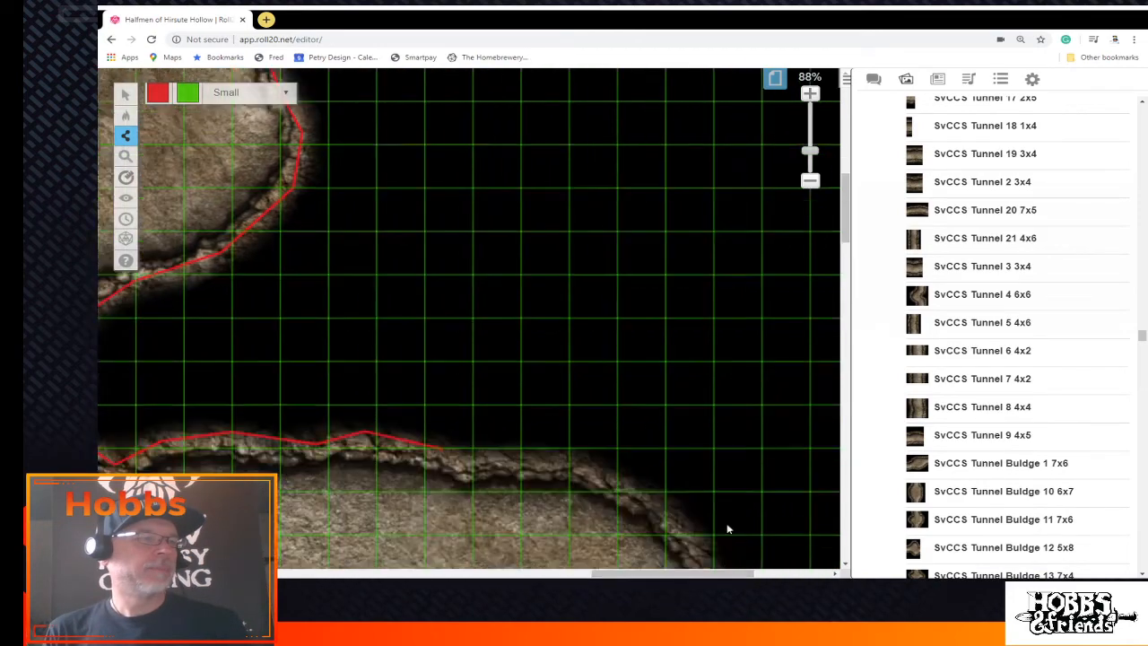
Extend the wall line along the rest of the eastern passage's north wall and down its northeast curve to the easternmost point
left_click(494, 305)
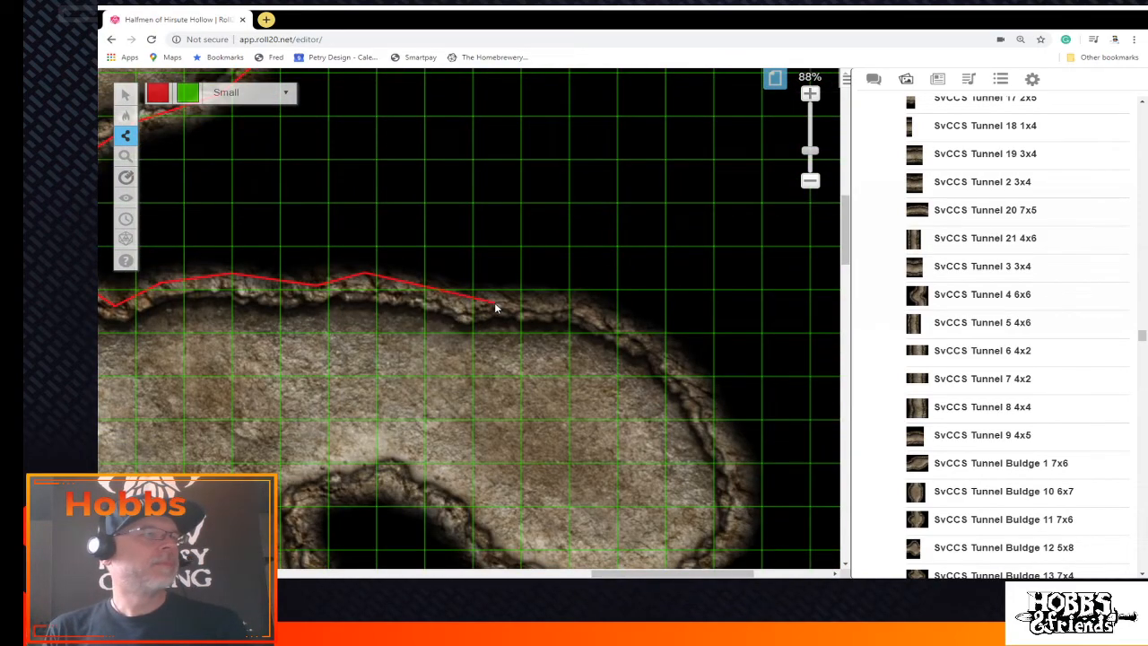
left_click(546, 310)
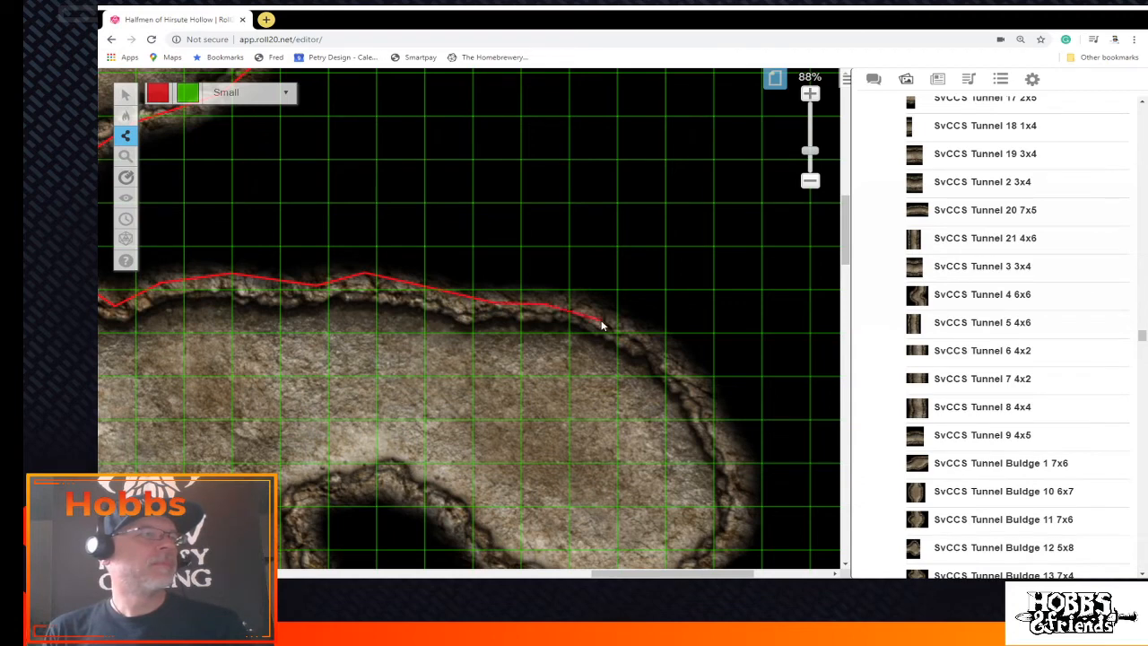
left_click(602, 325)
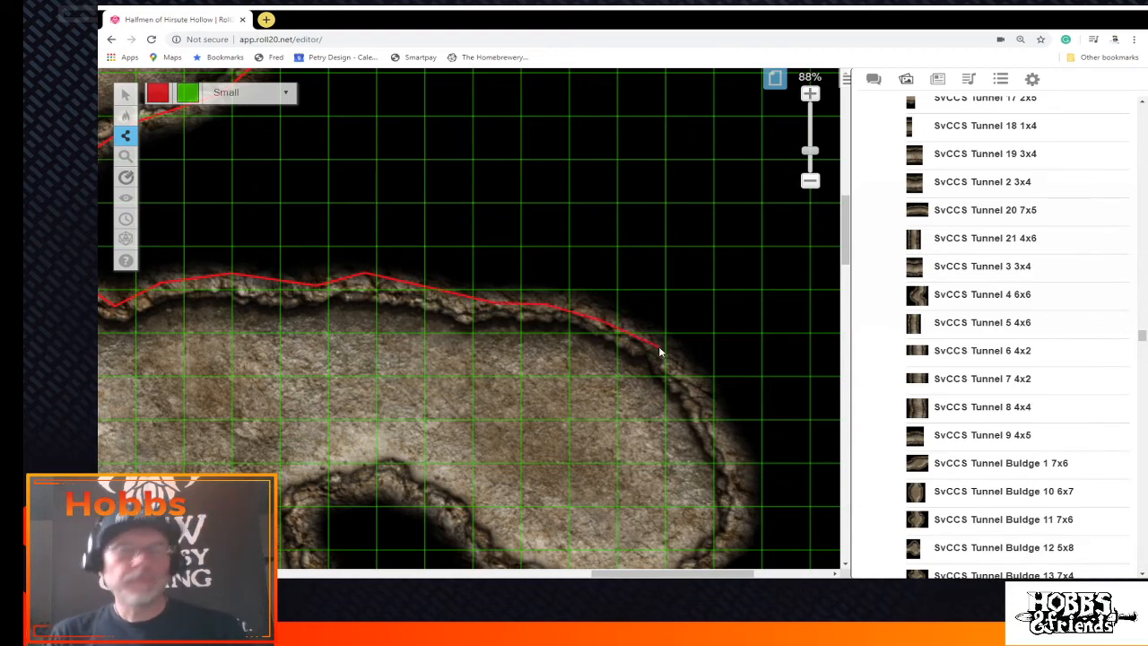
left_click(659, 352)
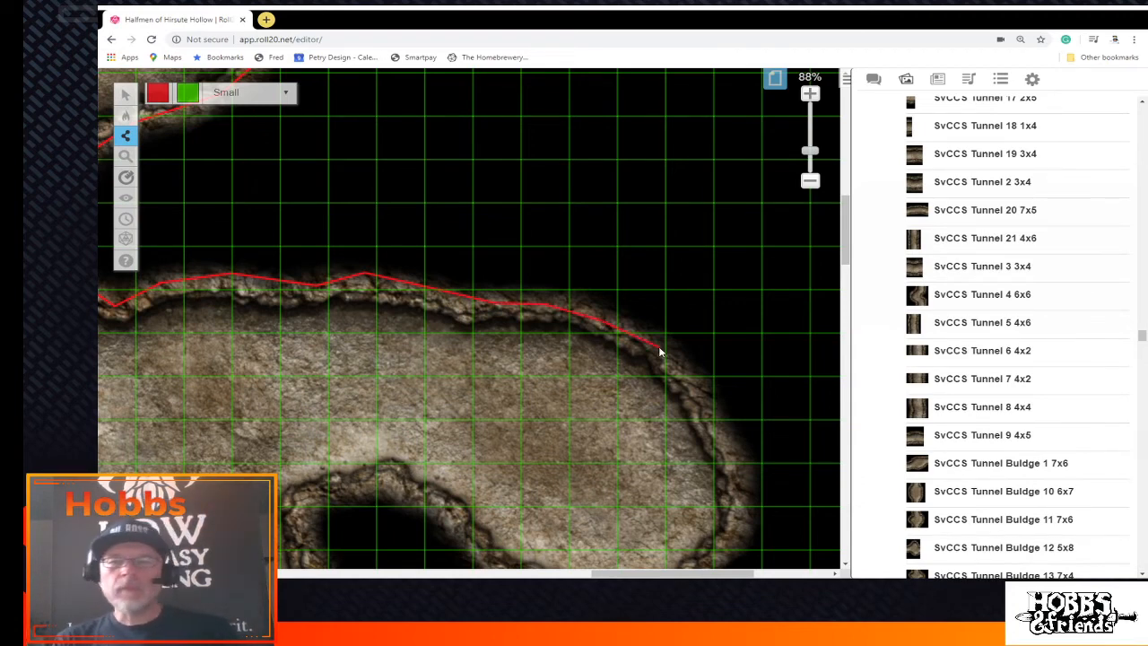
left_click(708, 424)
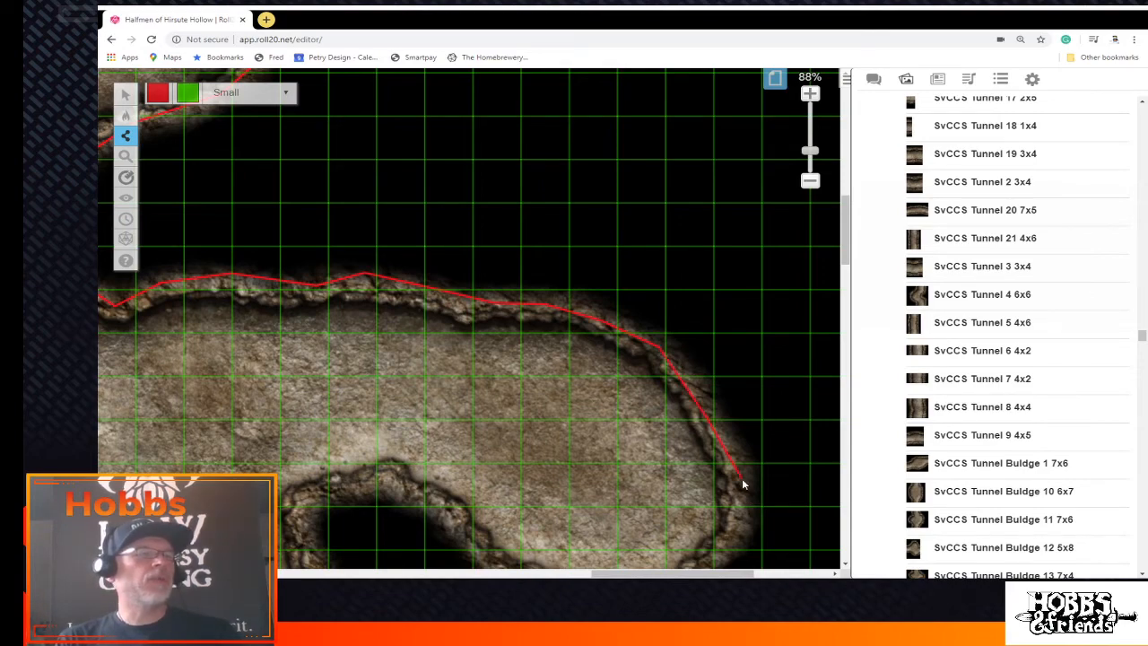
left_click(743, 483)
Carry the line around the rounded eastern end and west along its south wall to the narrow rock between the two lobes
scroll(735, 448, "down", 2)
left_click(734, 376)
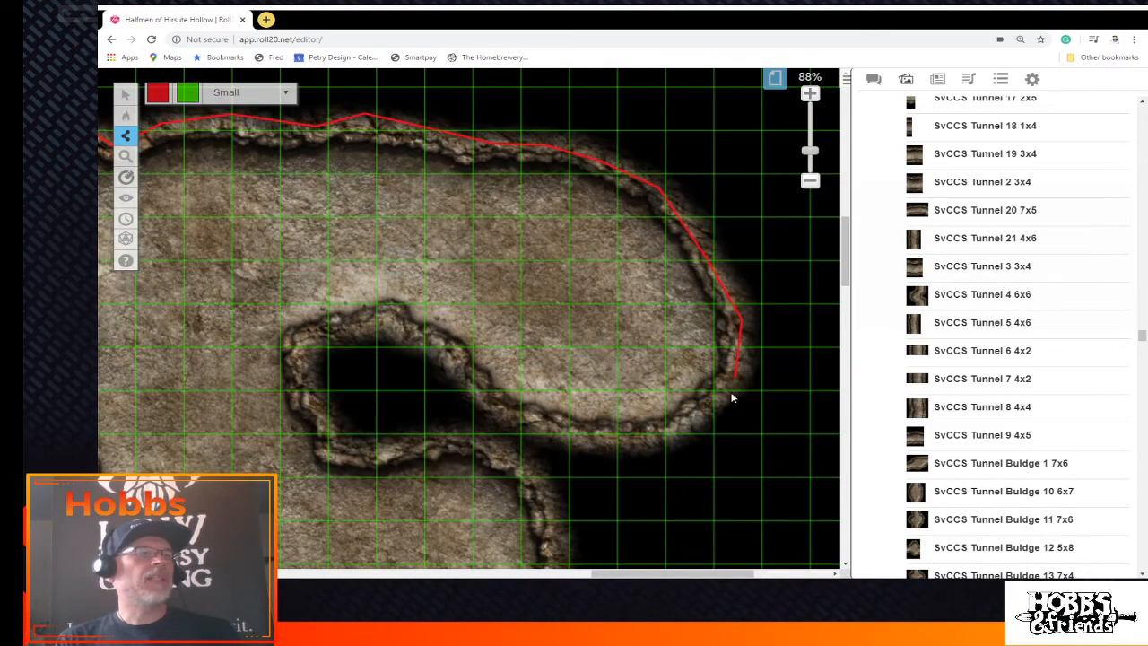
left_click(683, 429)
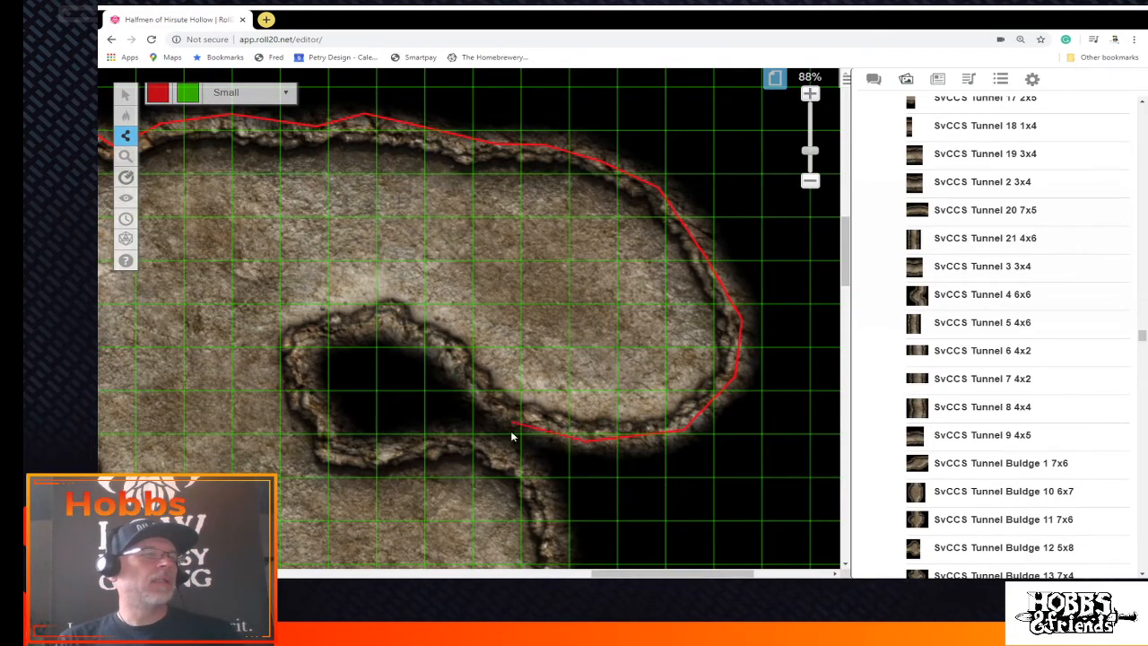
Trace the inside edge of the teardrop-shaped rock between the lobes, around its western tip and onto its lower edge
left_click(444, 358)
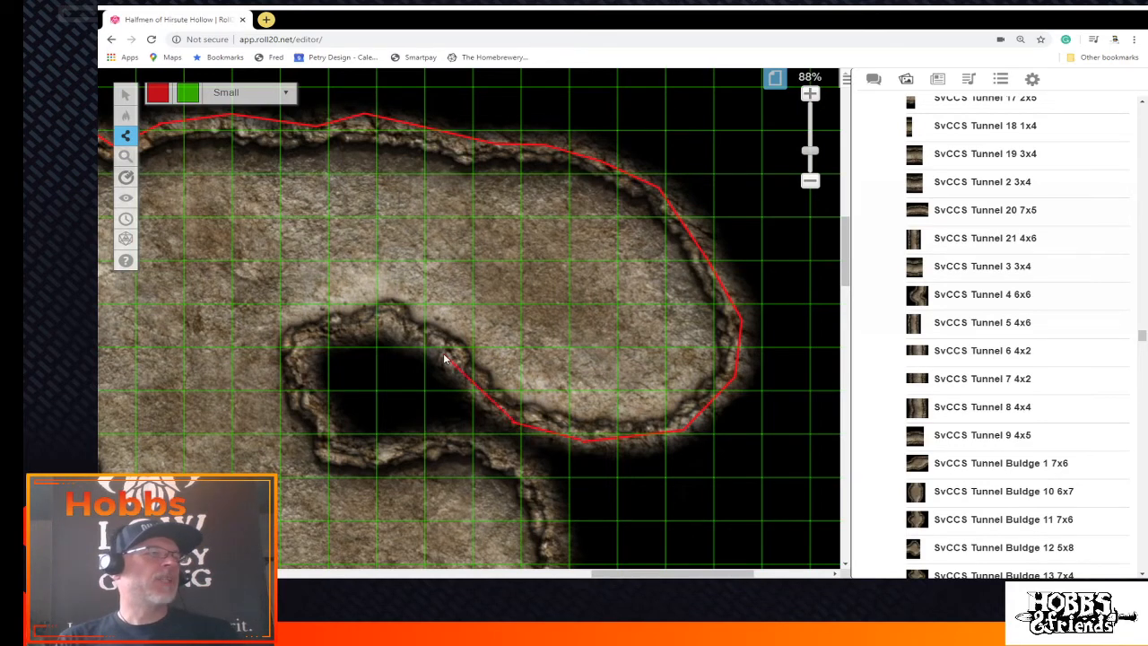
left_click(391, 326)
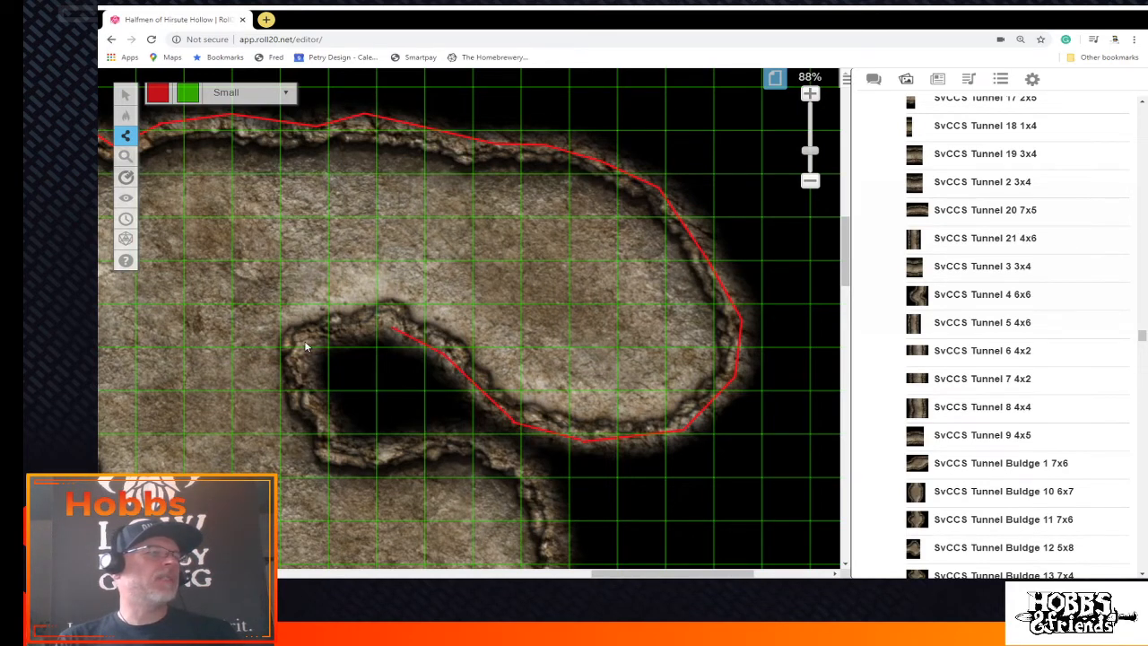
left_click(351, 322)
left_click(303, 341)
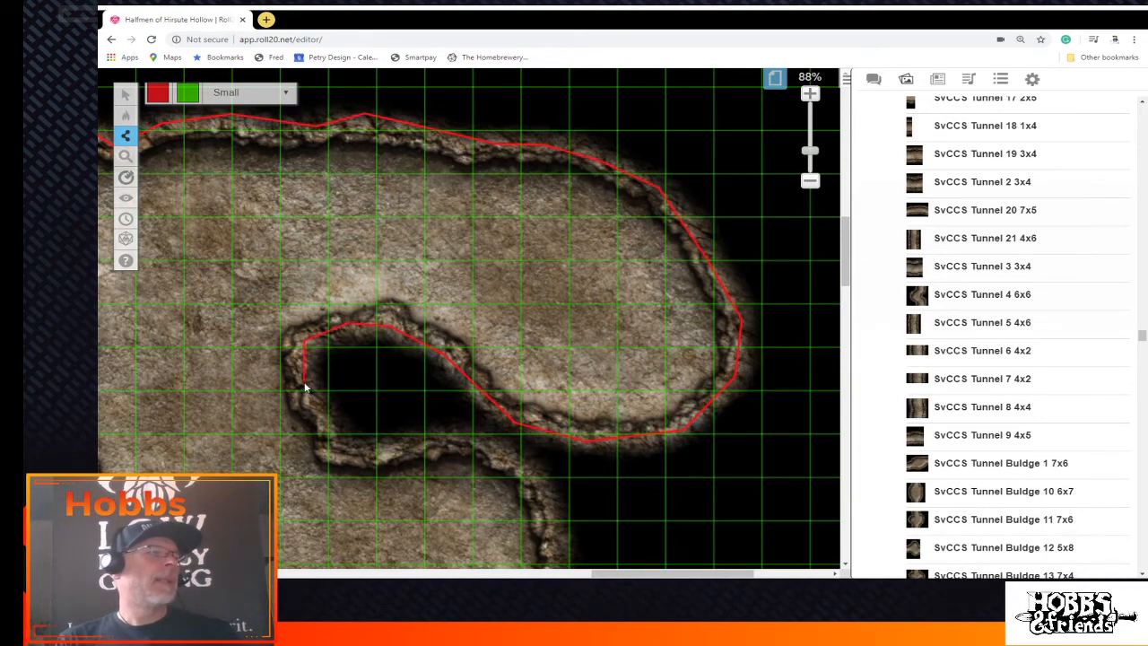
left_click(304, 381)
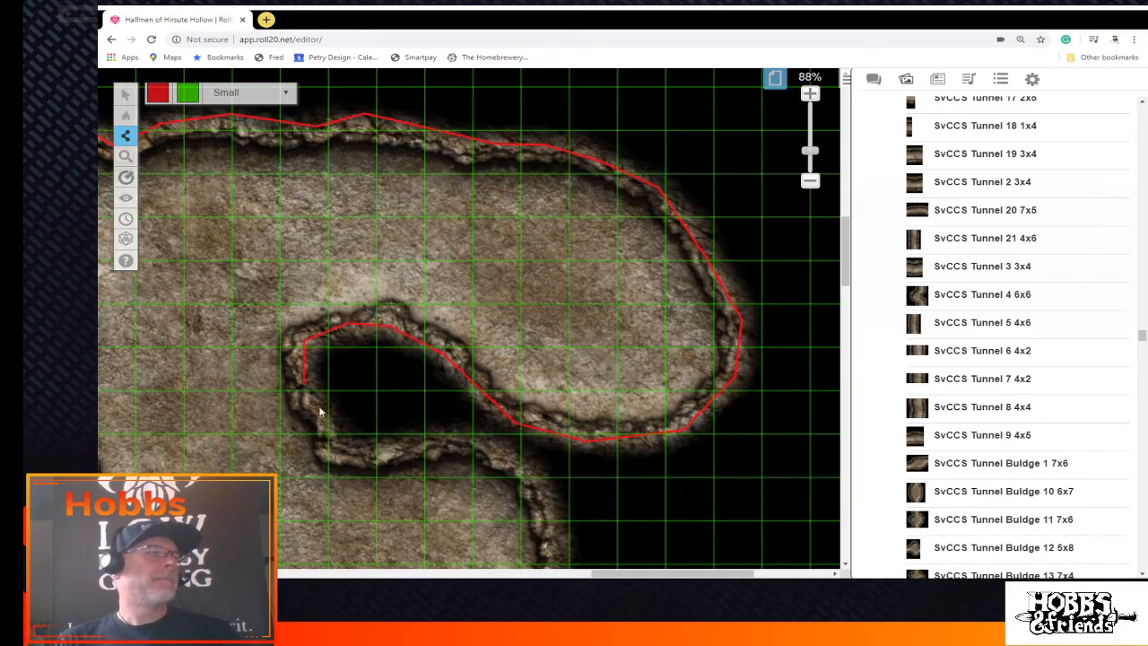
left_click(333, 451)
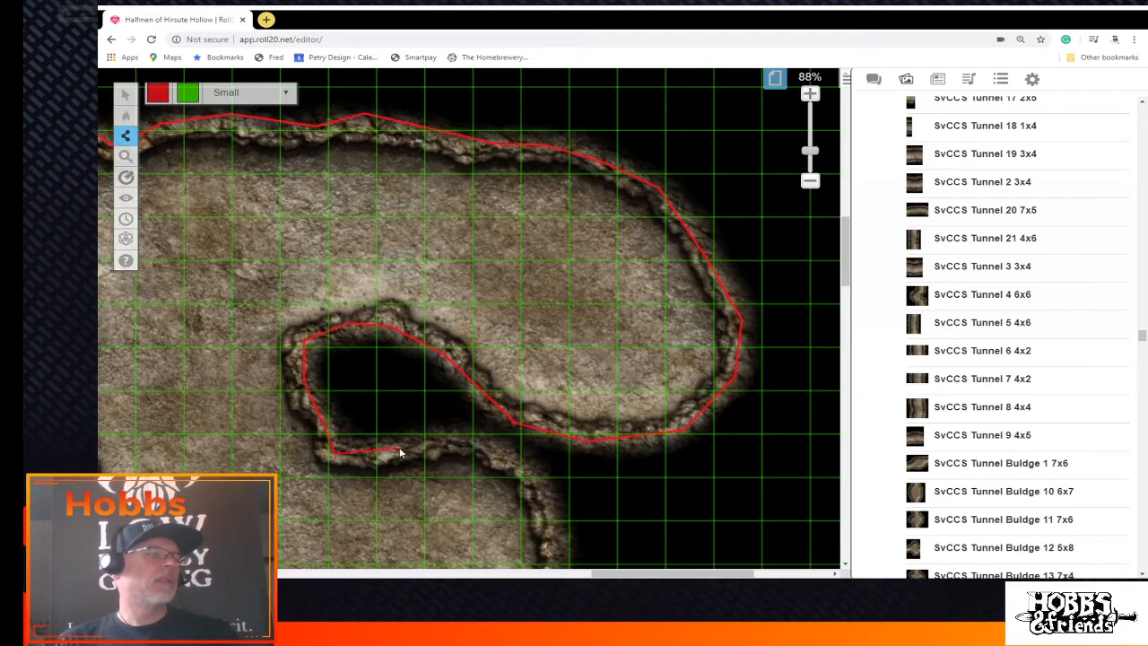
Continue the line east along the rock's lower edge, down the southern lobe's east side and around its southeast corner
left_click(442, 432)
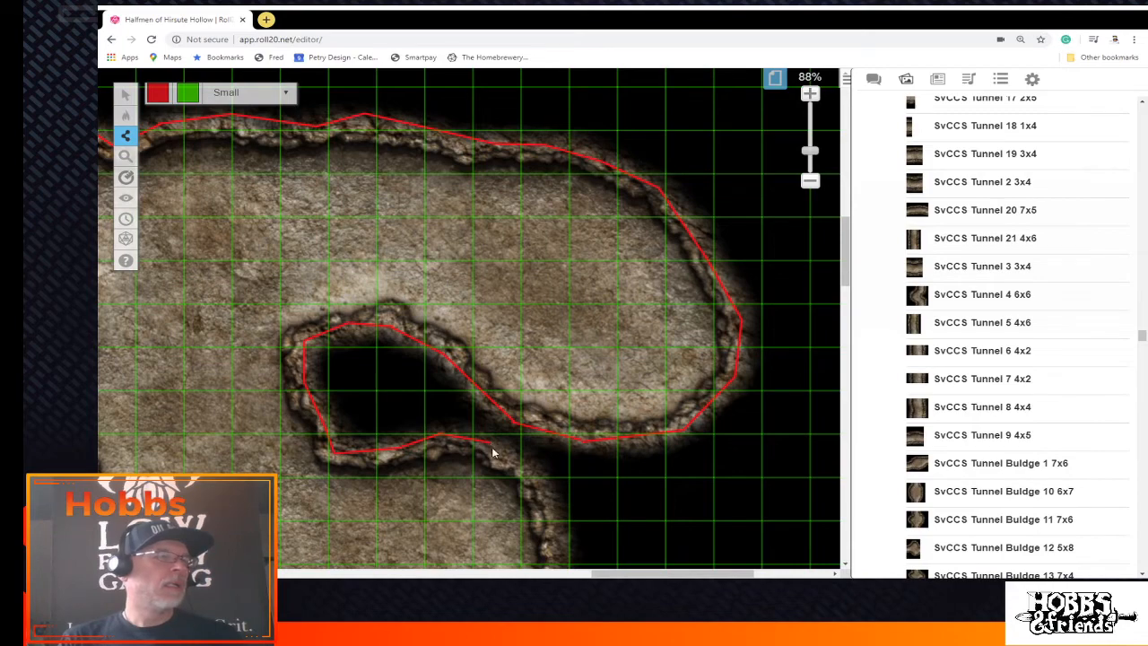
scroll(571, 518, "down", 2)
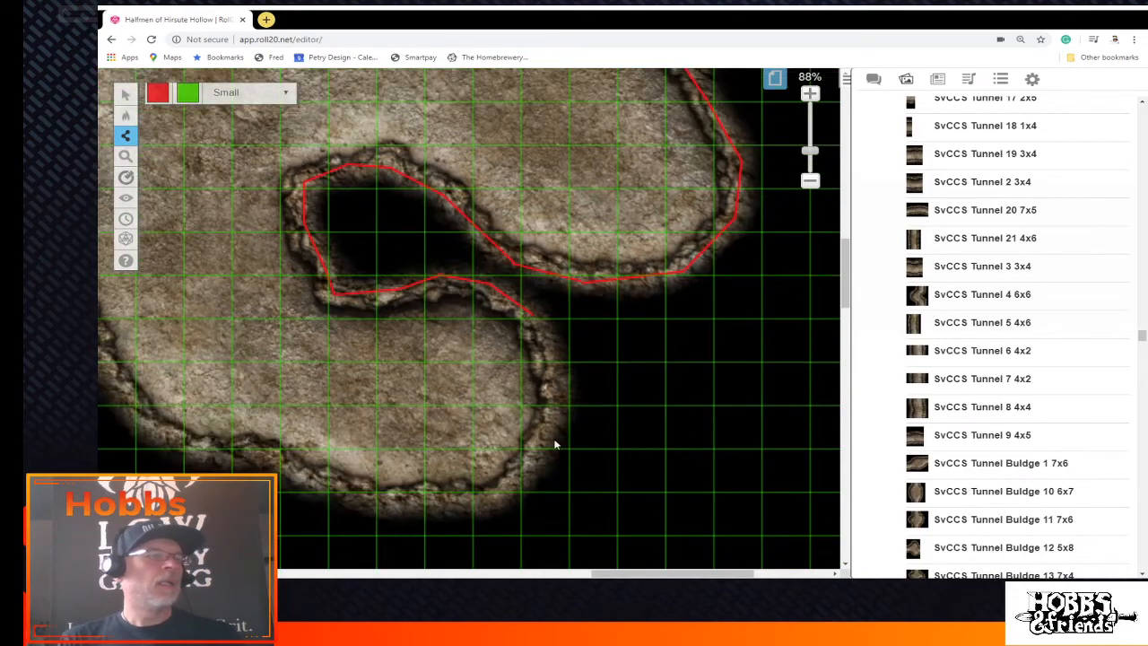
left_click(550, 362)
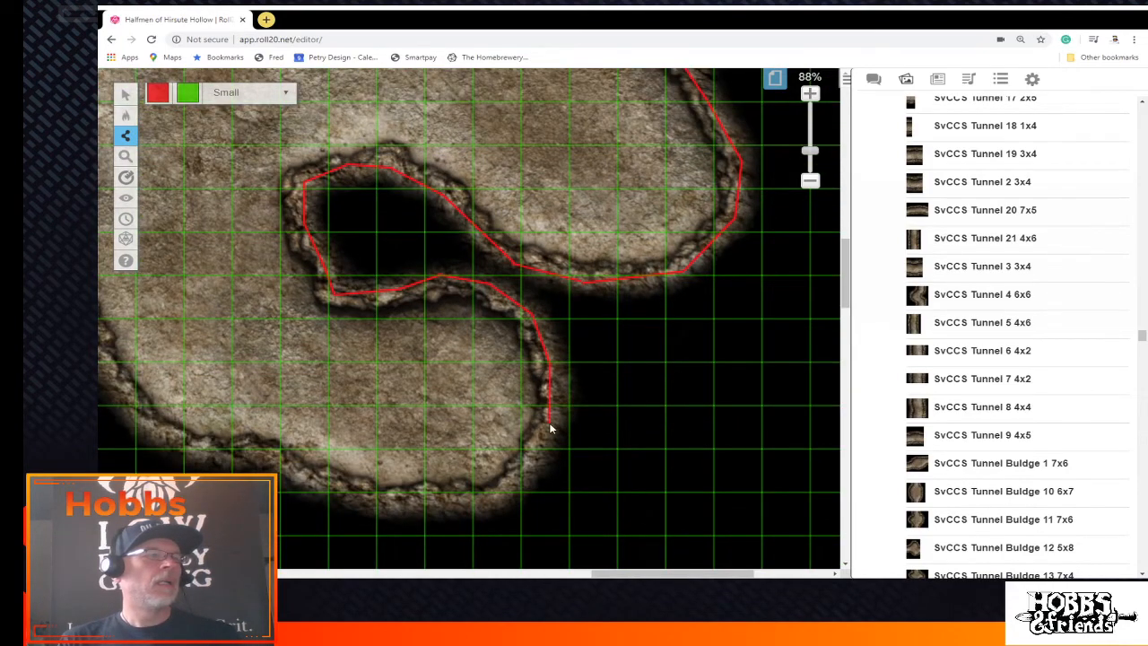
left_click(549, 422)
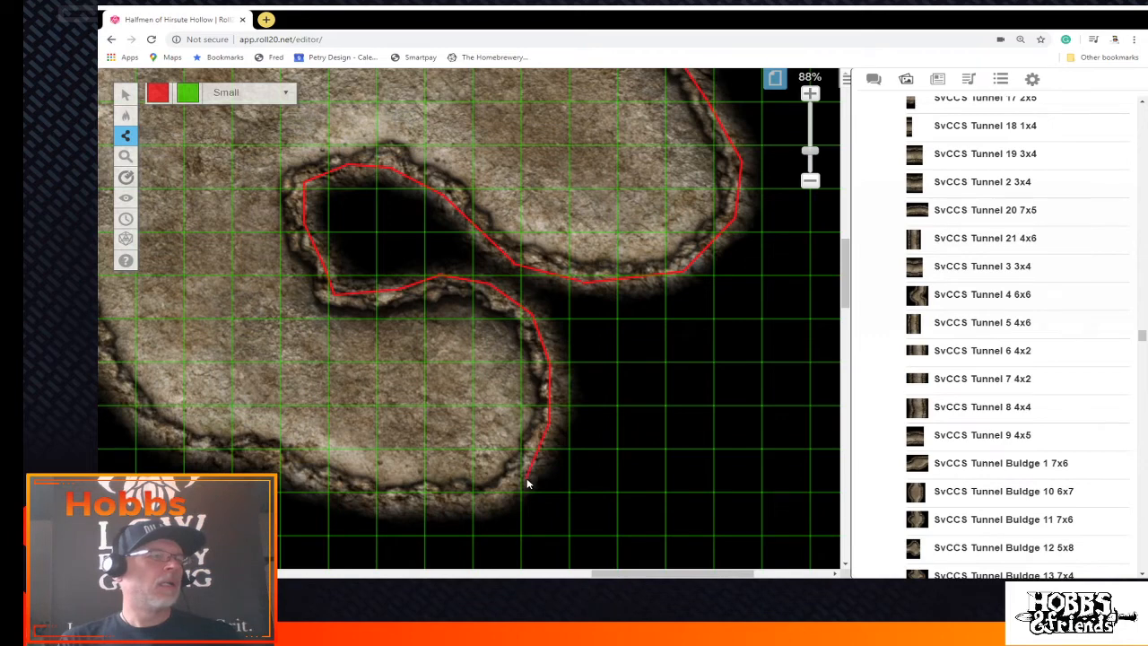
double_click(486, 508)
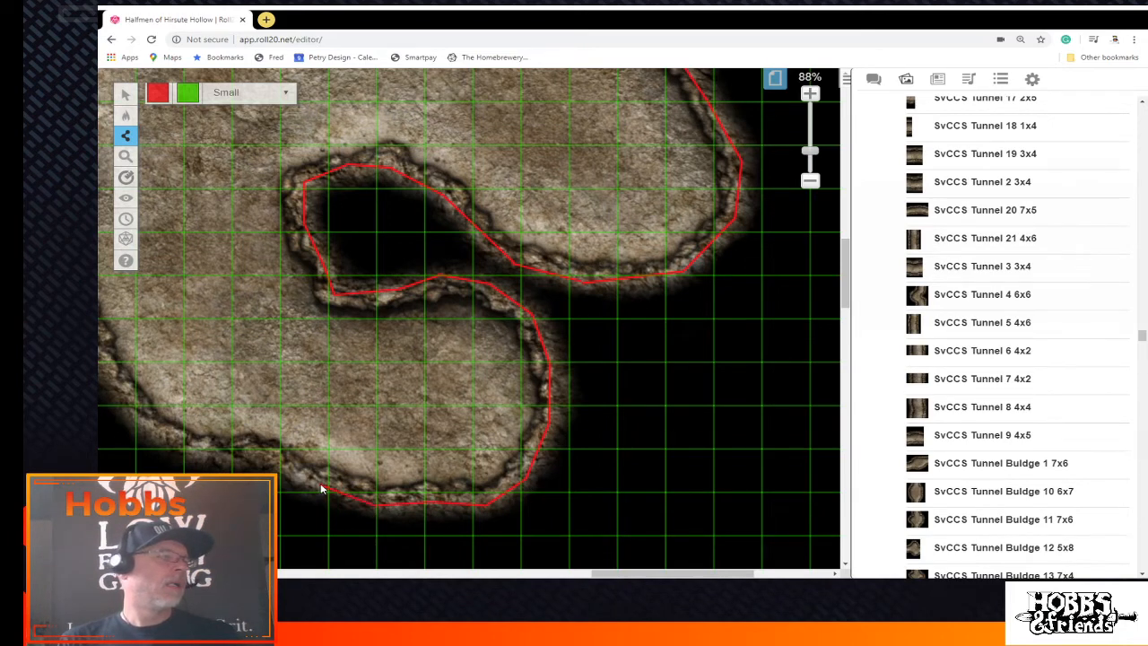
Trace northwest along the southern lobe's lower wall and up the wall bordering the east side of the large central void
left_click(260, 460)
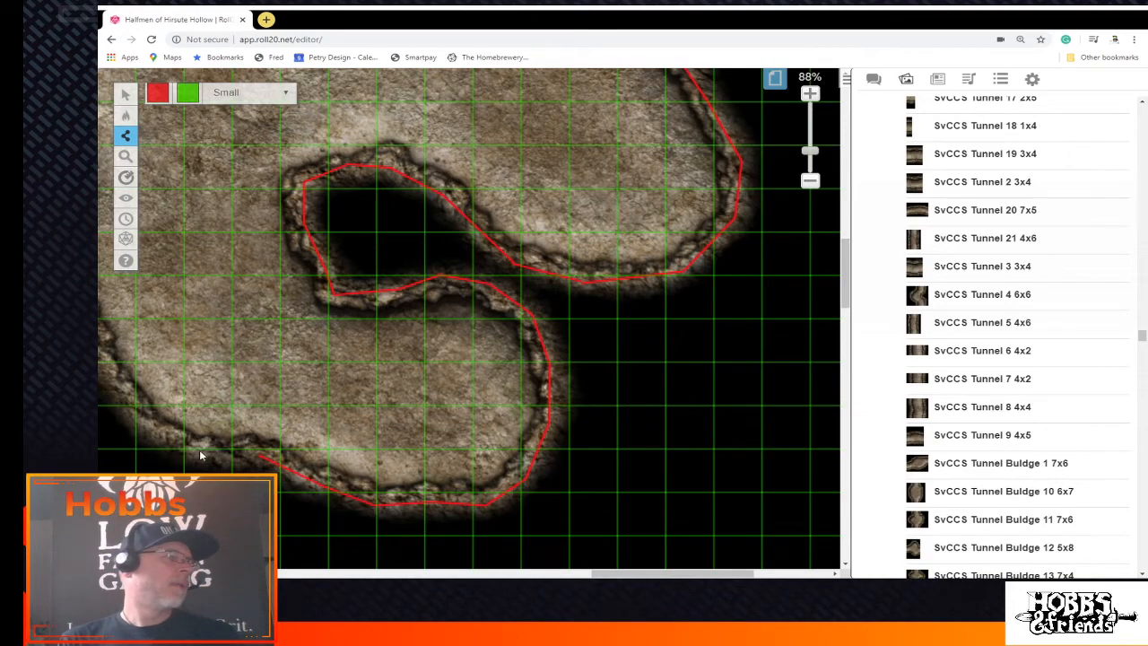
double_click(201, 454)
left_click_drag(599, 574, 517, 574)
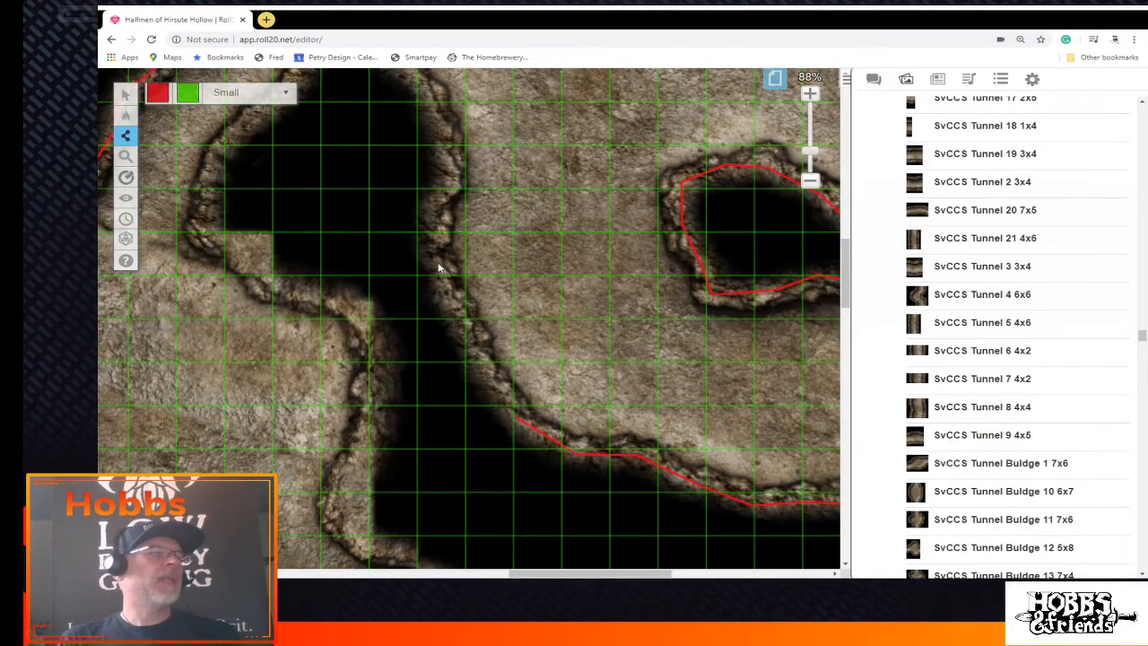
left_click(427, 230)
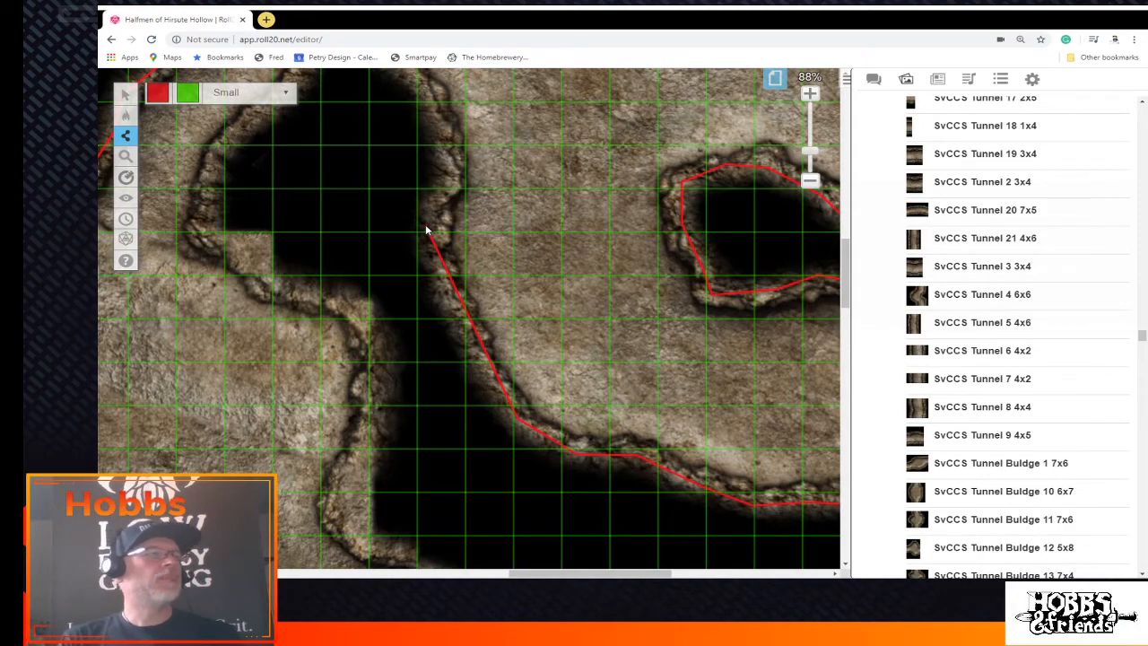
key("Escape")
left_click(445, 185)
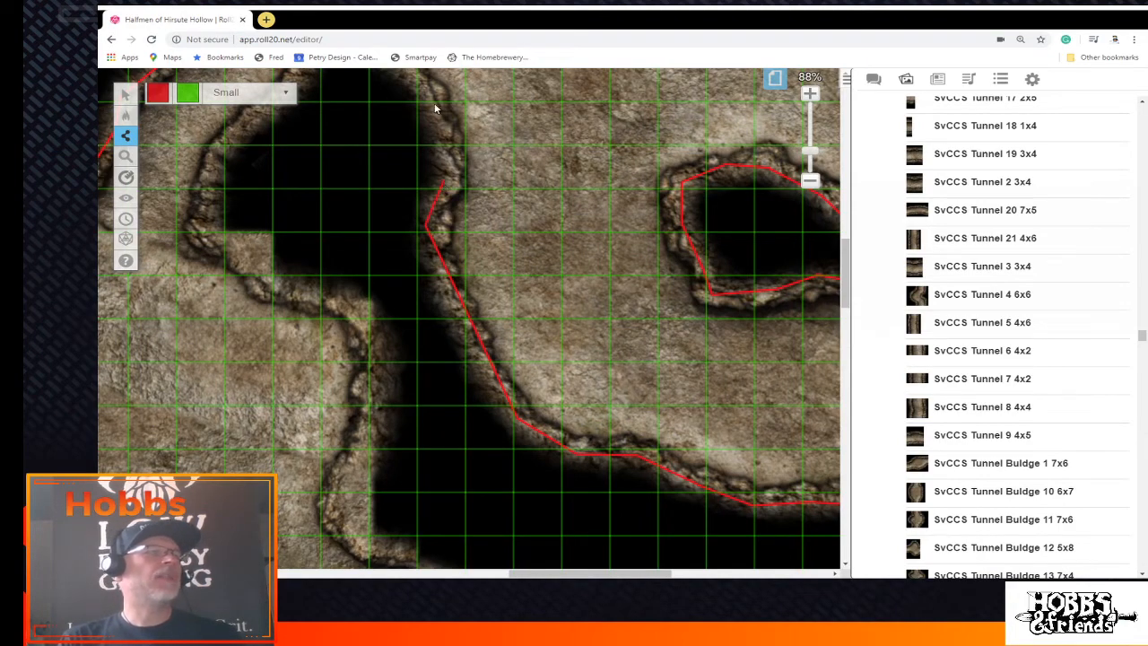
double_click(435, 108)
Carry the line around the northern tip of the large central void and down its northwest edge
scroll(457, 170, "up", 1)
scroll(457, 170, "up", 1)
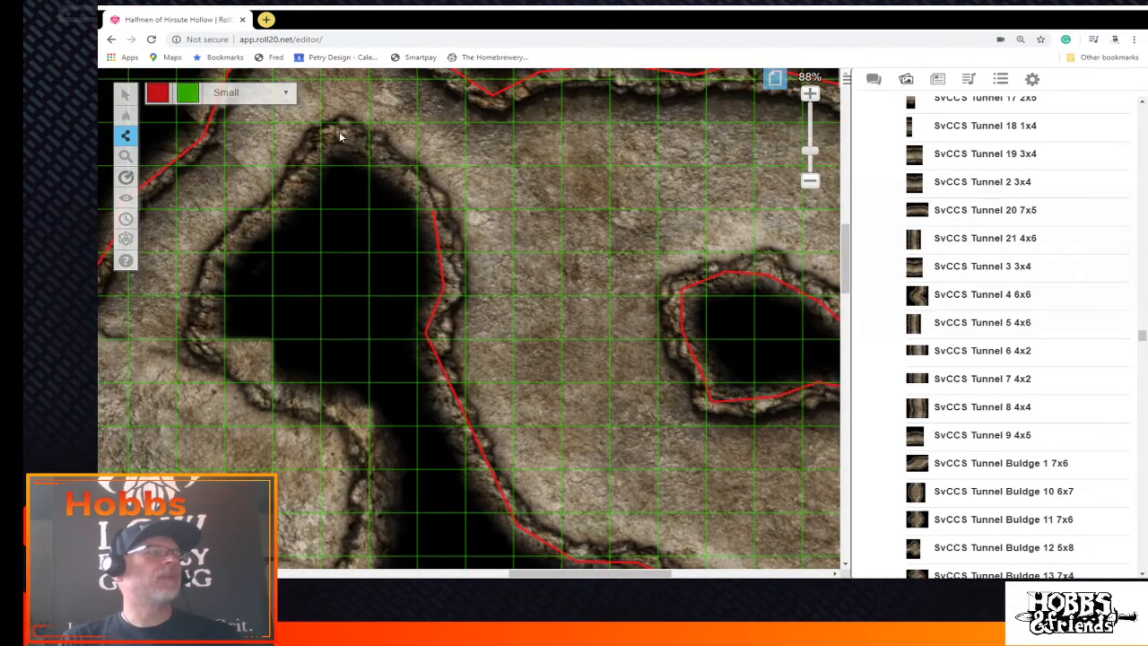
left_click(436, 215)
left_click(303, 157)
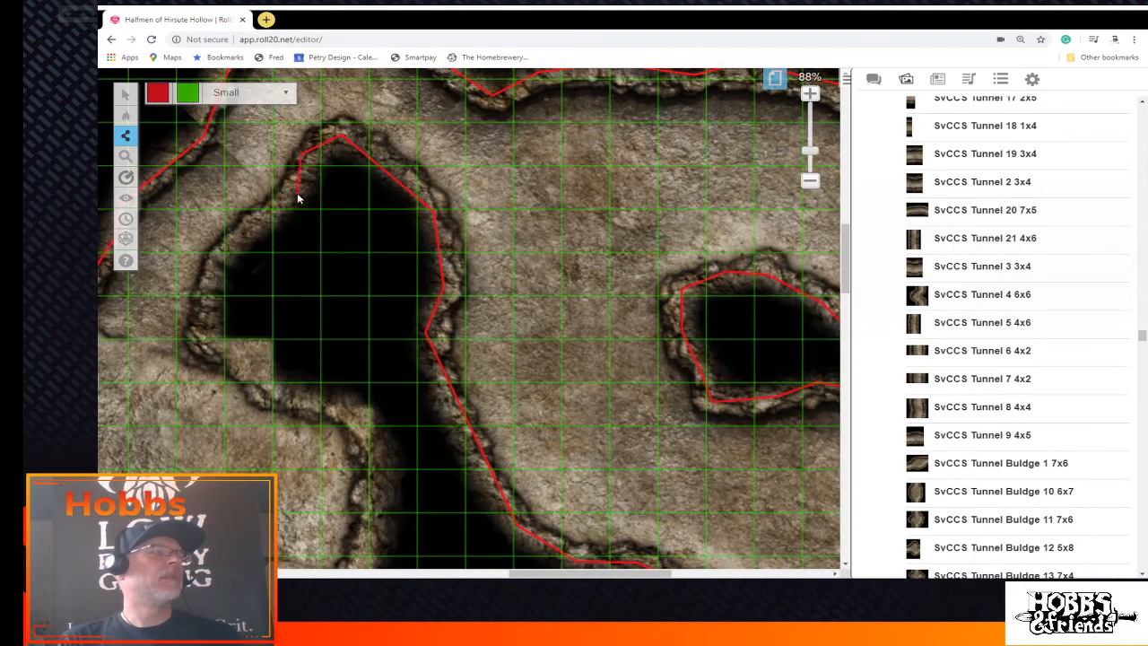
left_click(298, 195)
left_click(229, 243)
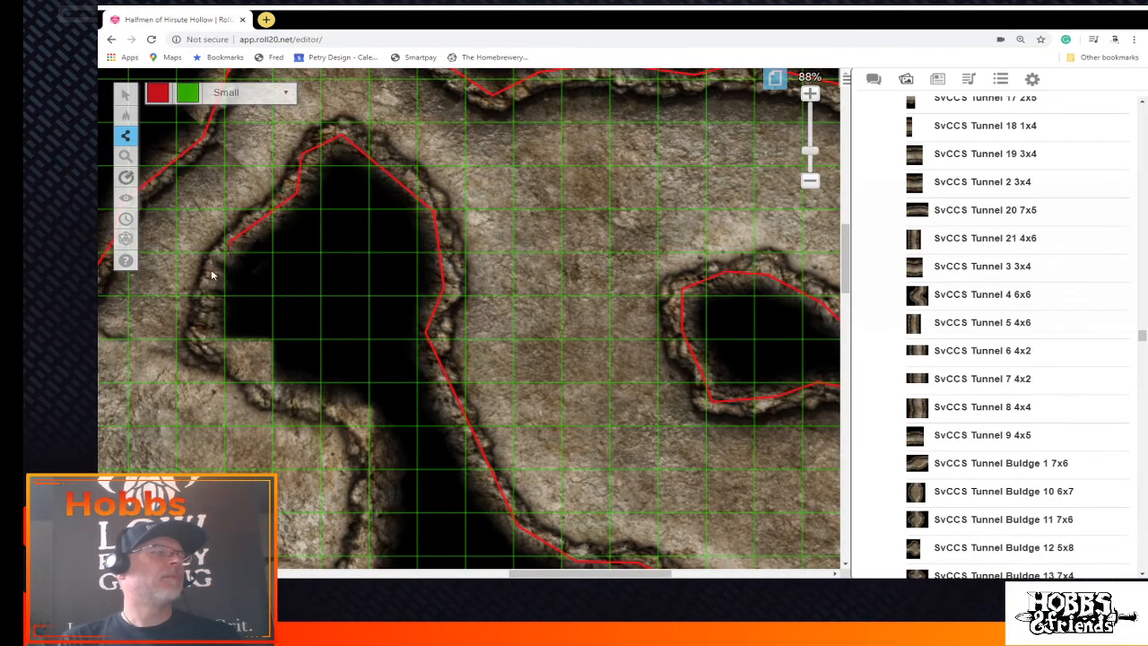
Trace around the central void's western end and southeast along its lower edge
left_click(205, 312)
left_click(208, 342)
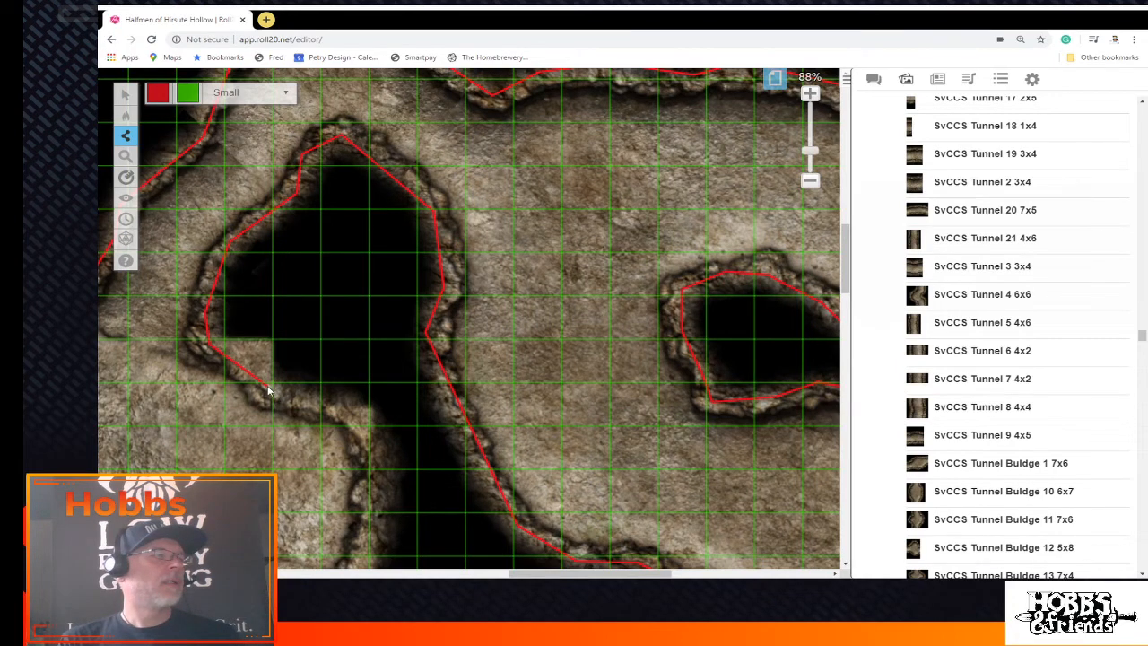
left_click(269, 387)
left_click(343, 411)
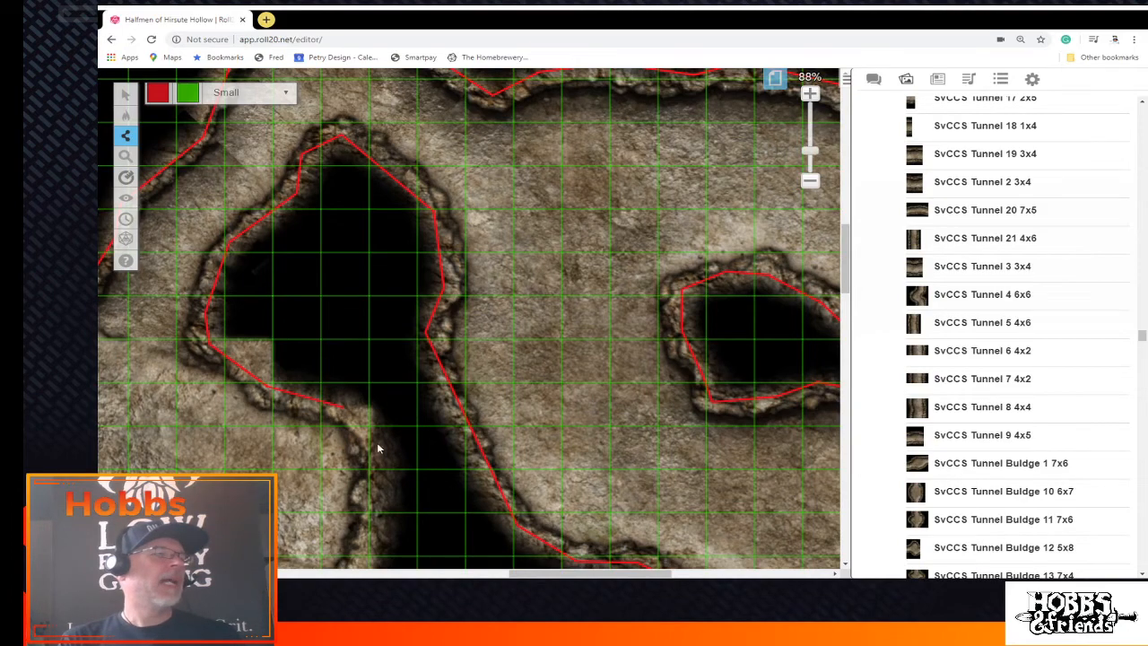
Extend the line down the western cavern's east wall, around the inward bend, and southeast toward the narrow passage
scroll(377, 442, "down", 3)
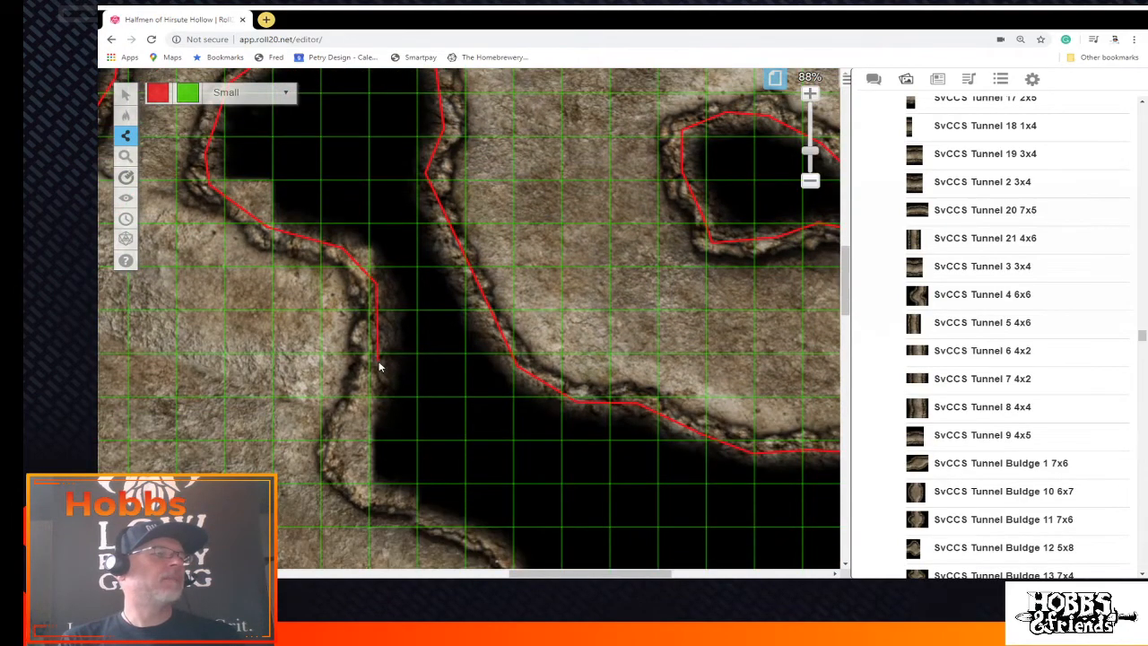
left_click(377, 363)
left_click(344, 452)
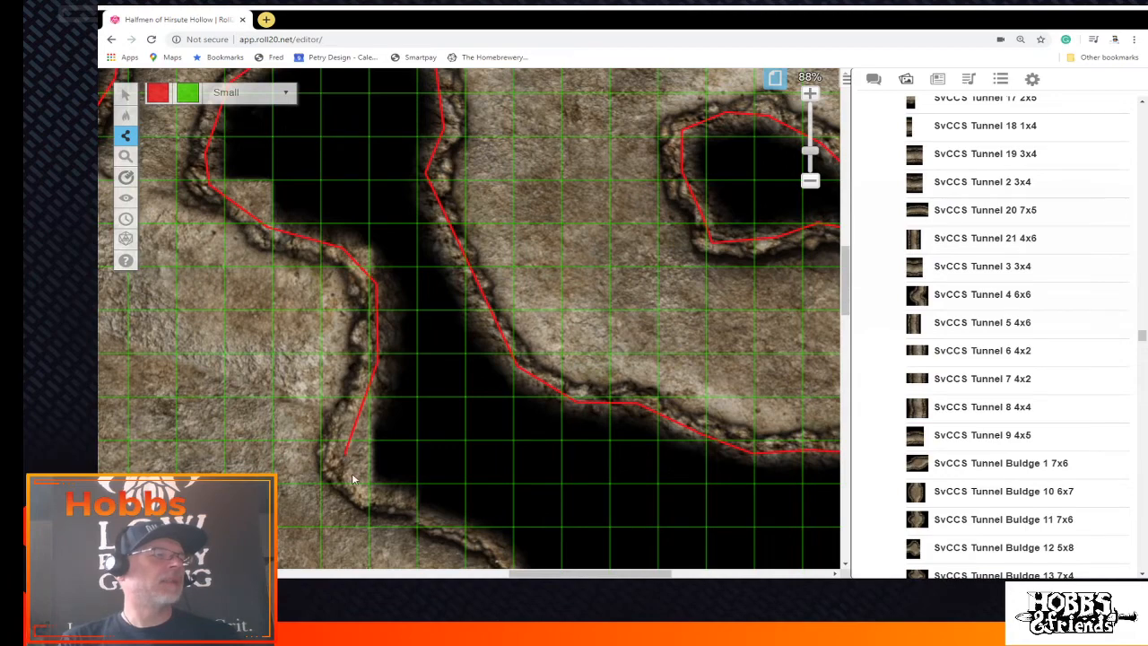
left_click(369, 486)
scroll(440, 501, "down", 3)
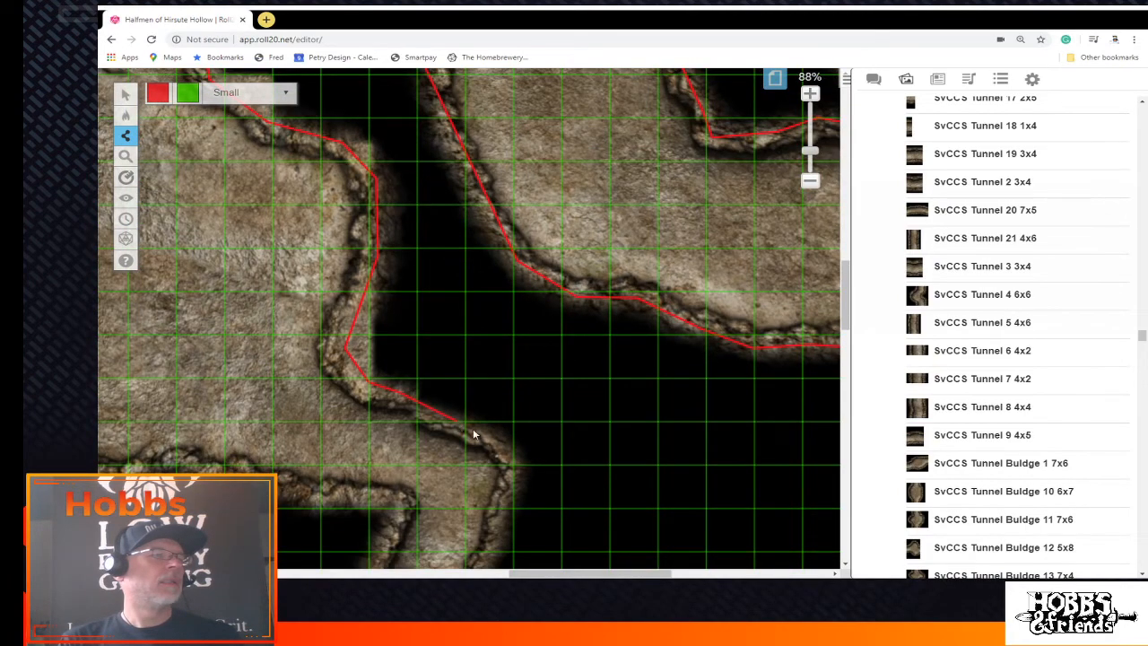
Trace the narrow passage's east wall and the southern chamber's east side, closing its open gap and meeting the existing south wall line
scroll(506, 450, "down", 3)
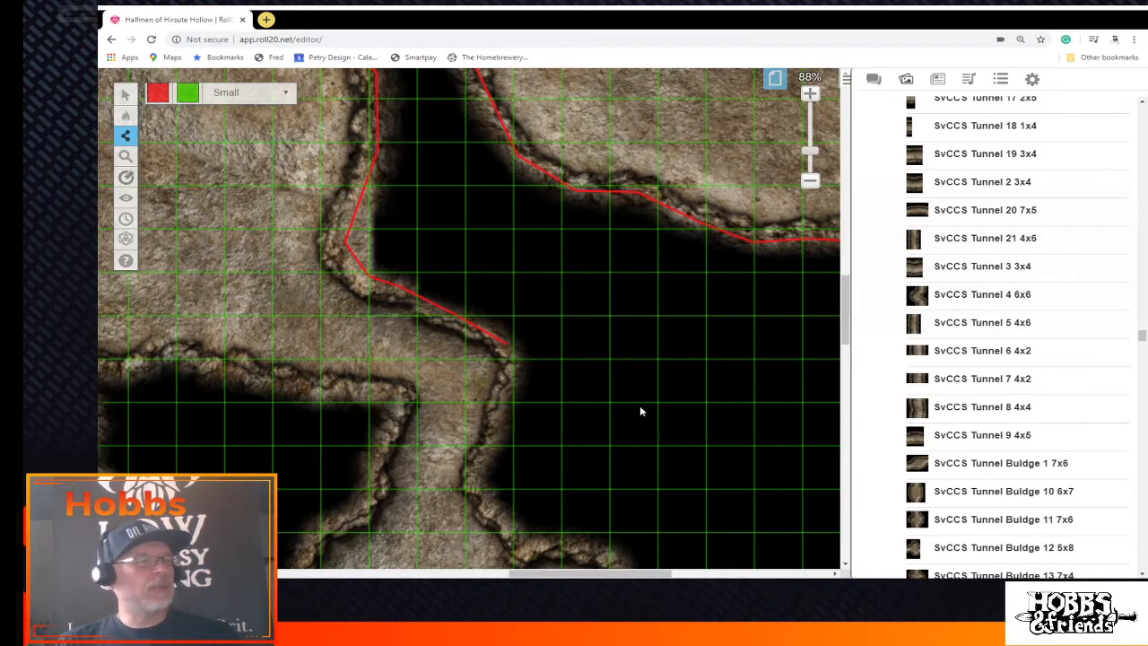
scroll(641, 410, "down", 3)
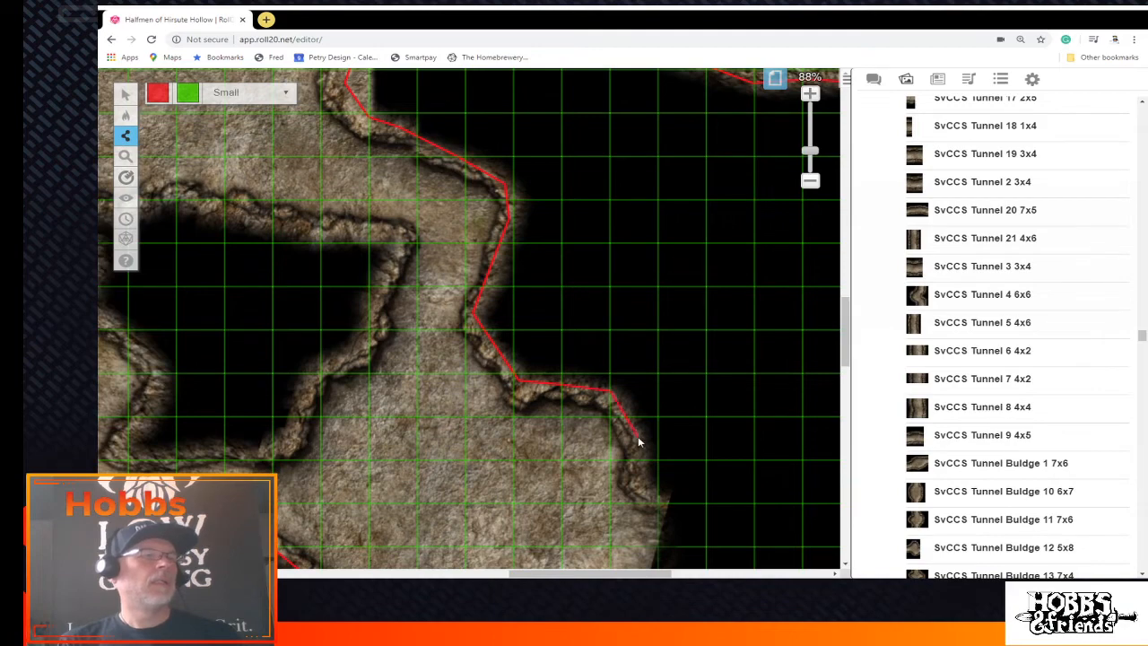
scroll(639, 442, "down", 2)
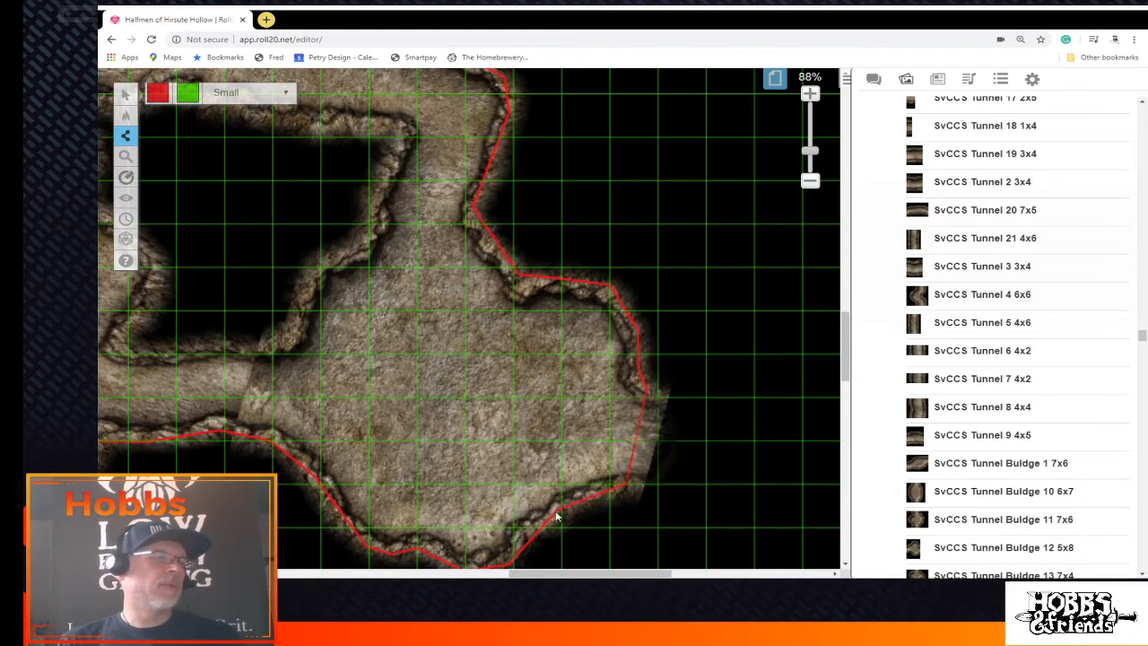
scroll(607, 375, "down", 1)
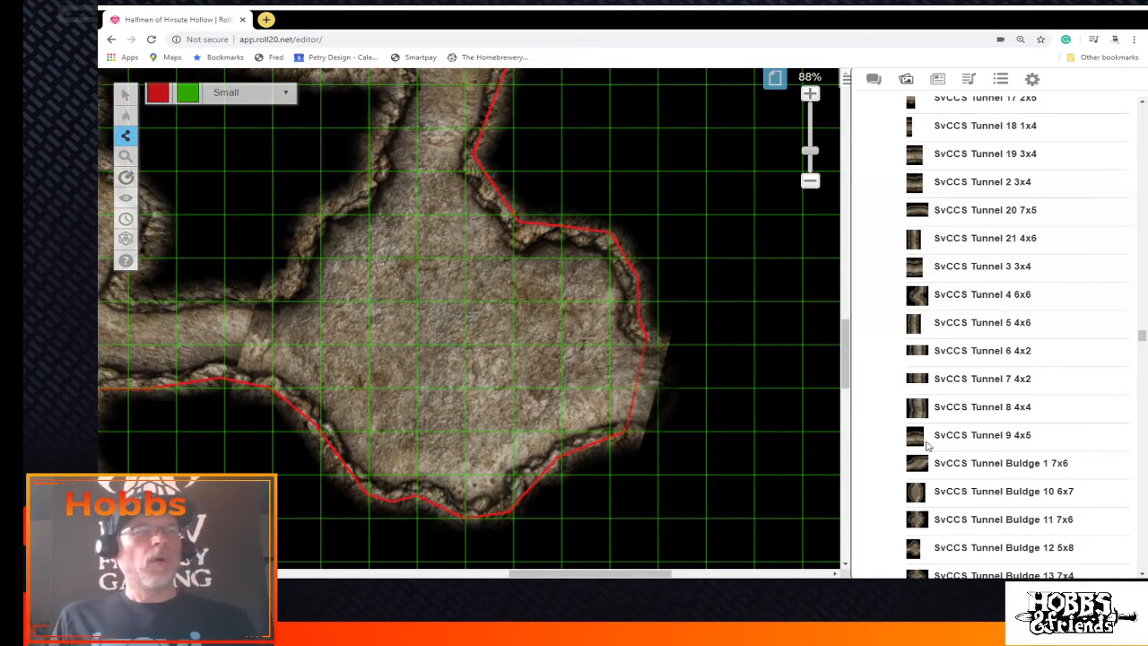
Look through the art library's SvCCS tunnel, rock column and stair pieces for suitable stairs
mouse_move(948, 400)
scroll(949, 400, "down", 1)
scroll(949, 400, "down", 12)
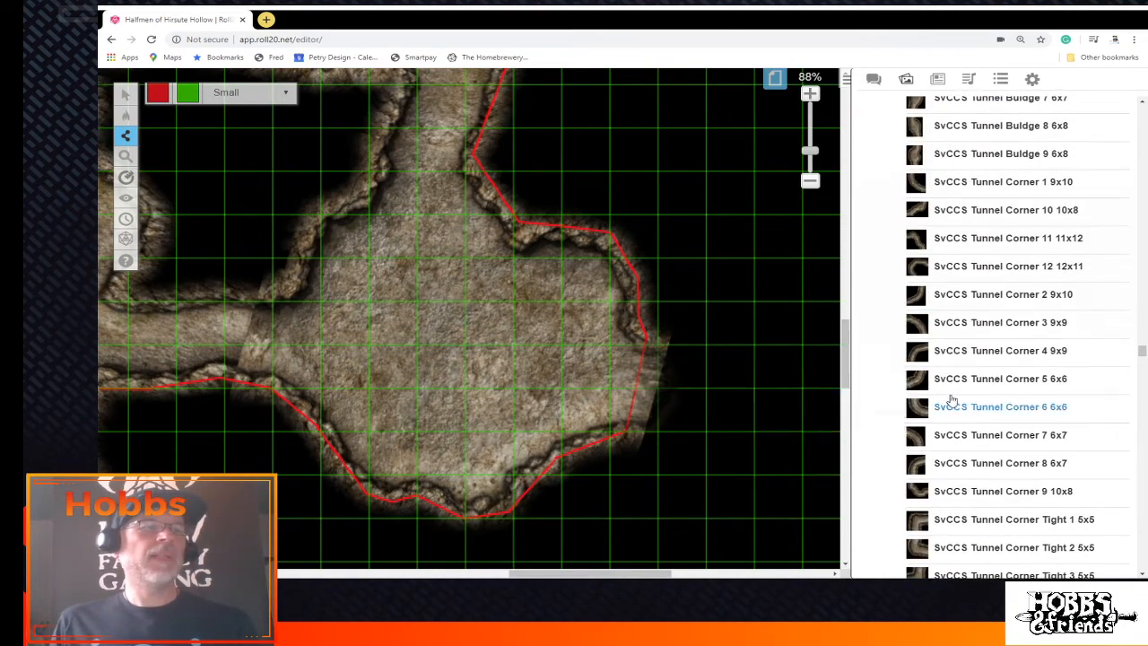
scroll(953, 401, "down", 15)
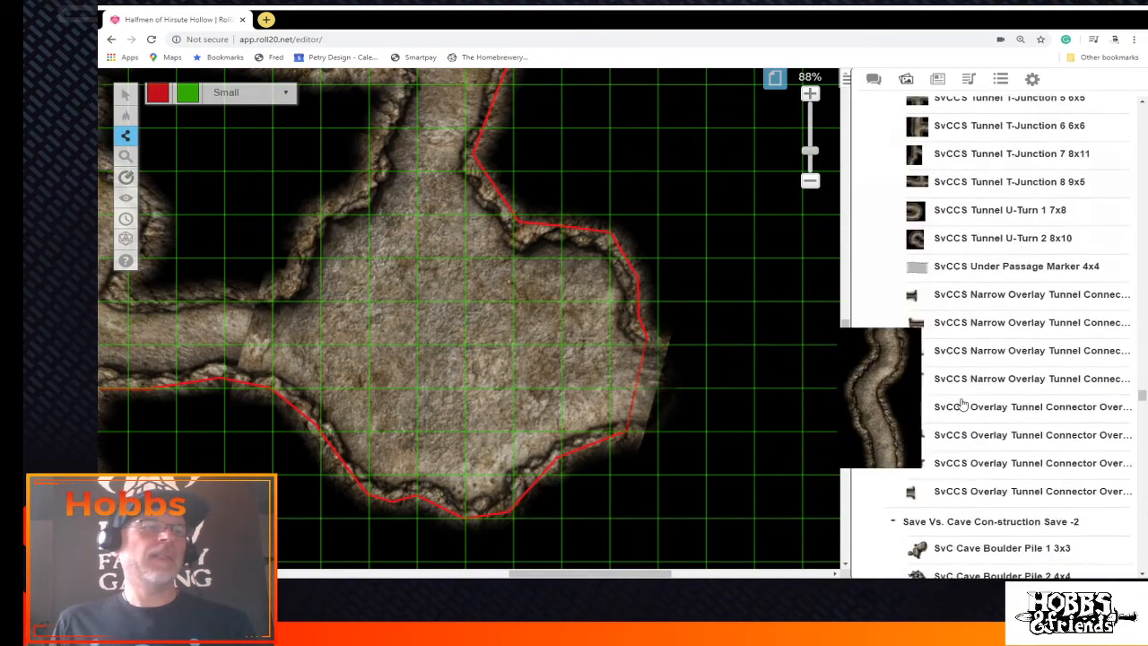
scroll(962, 405, "up", 12)
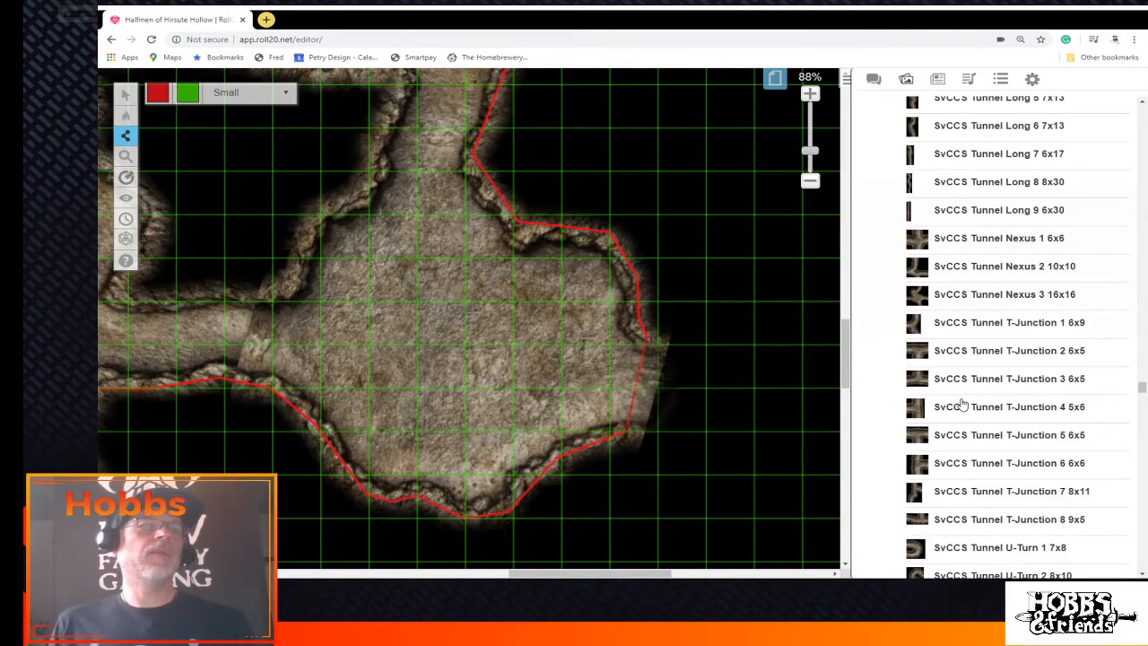
scroll(962, 405, "up", 8)
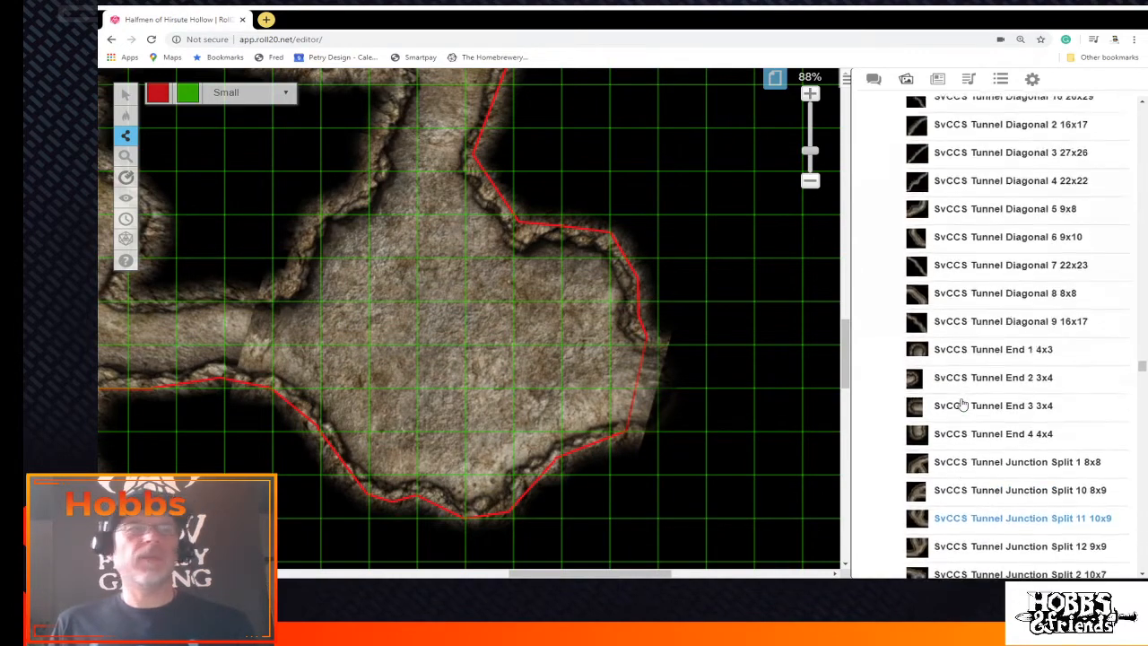
scroll(963, 404, "up", 10)
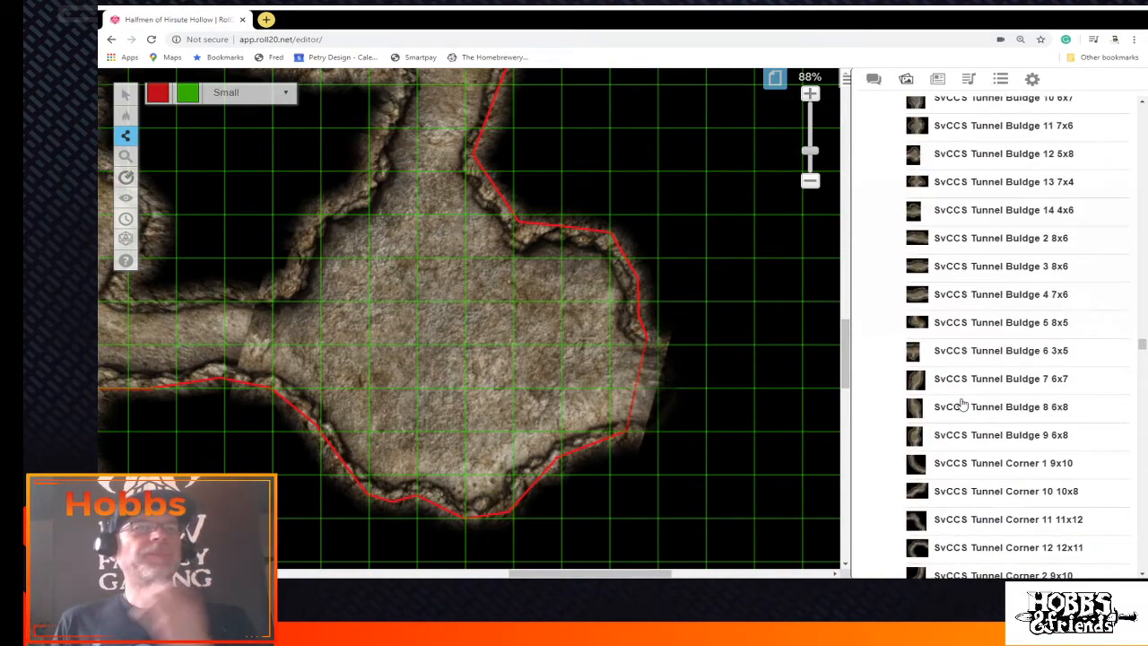
scroll(962, 405, "up", 12)
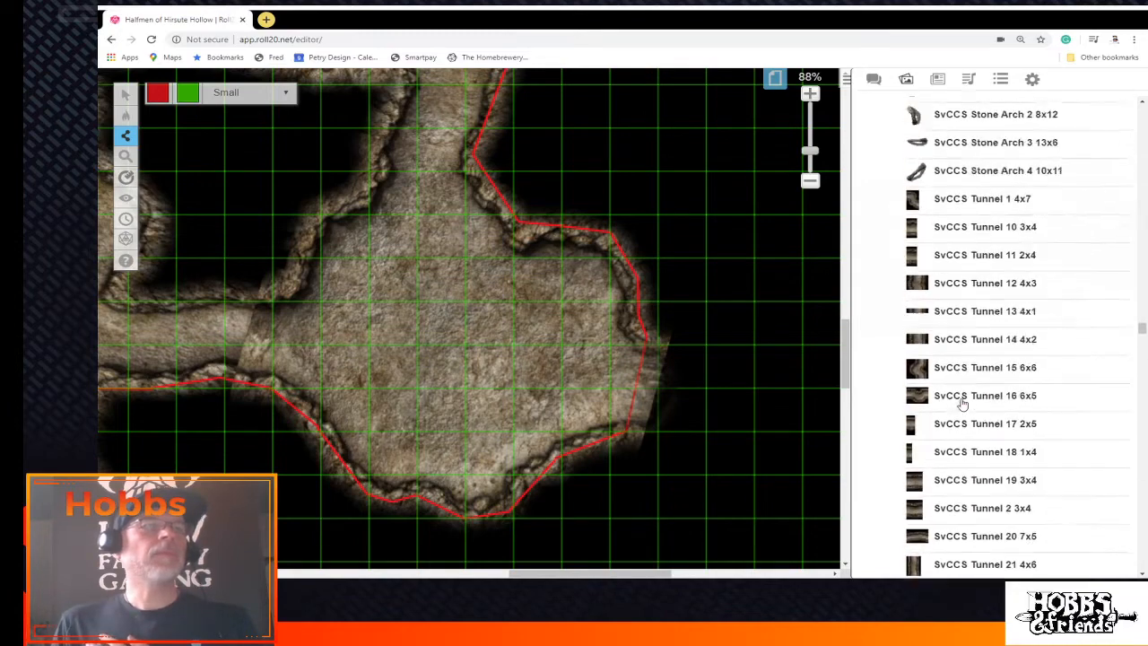
scroll(962, 404, "up", 2)
scroll(960, 402, "down", 1)
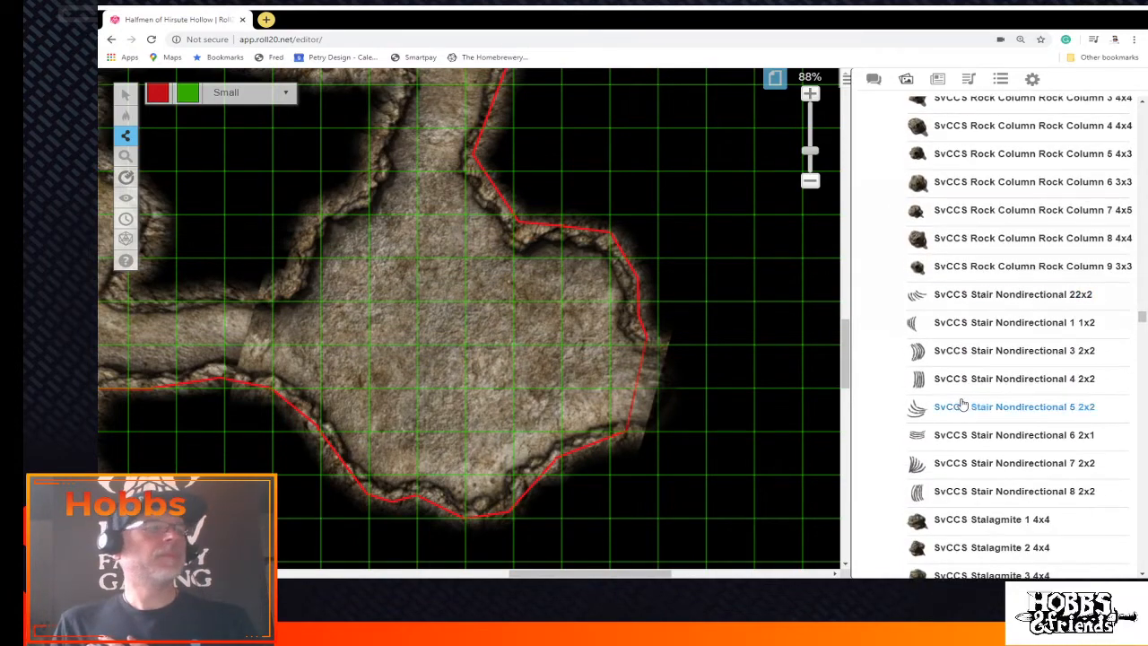
Place SvCCS Stair Nondirectional 4 at the western tunnel junction, move it to the token layer and switch to Objects & Tokens
left_click_drag(680, 574, 588, 573)
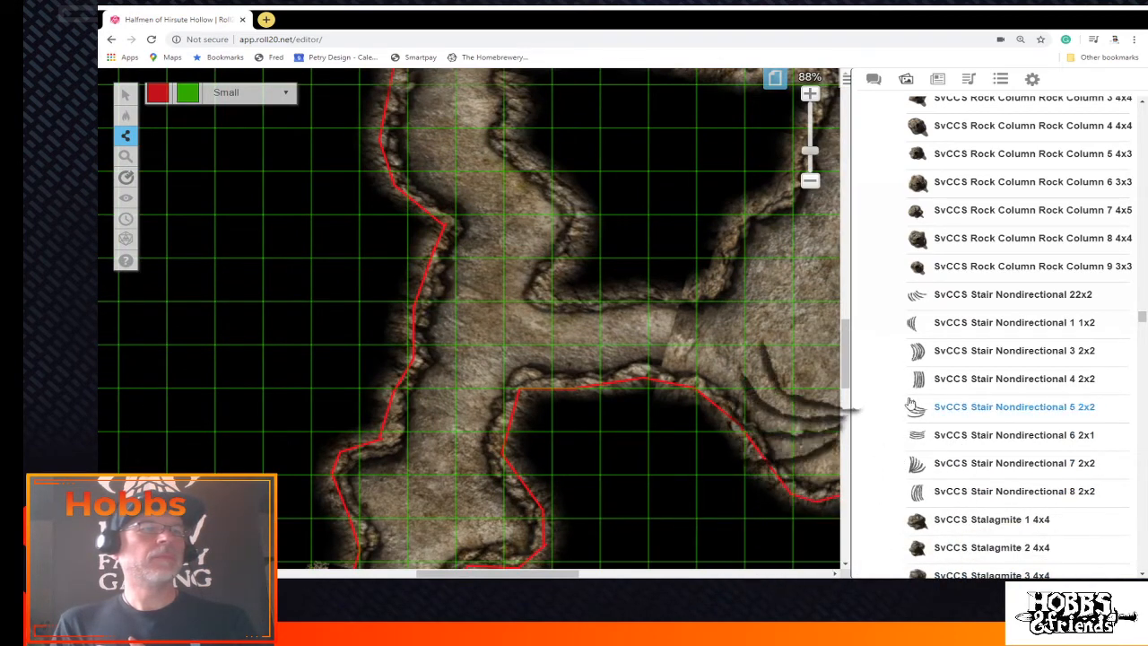
left_click_drag(918, 381, 480, 306)
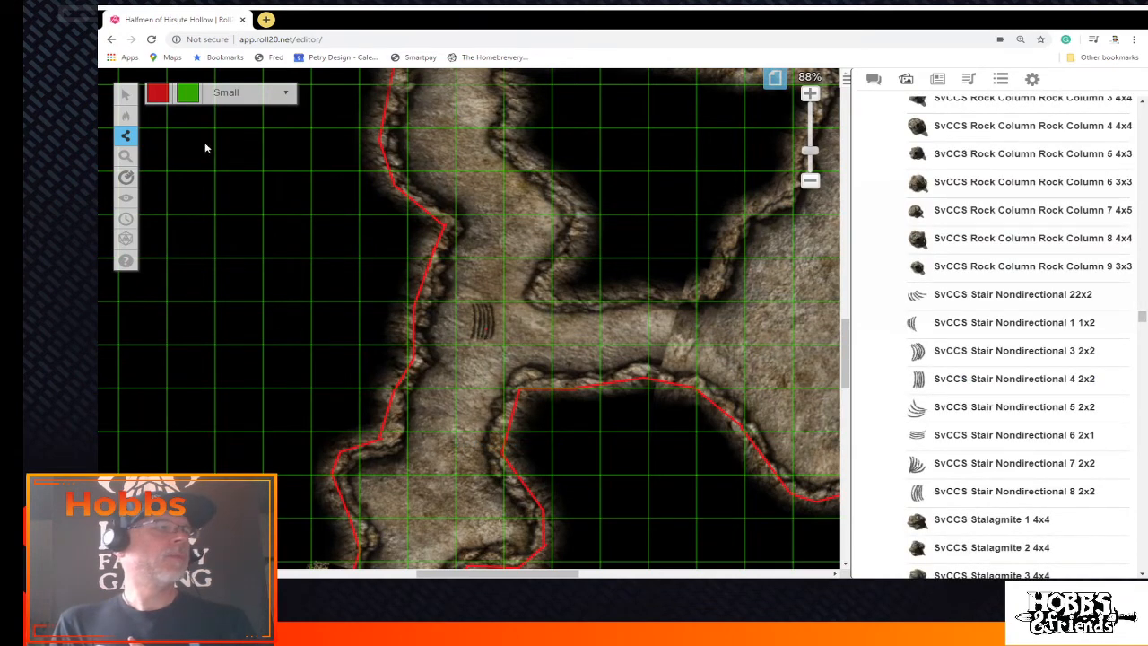
left_click(126, 94)
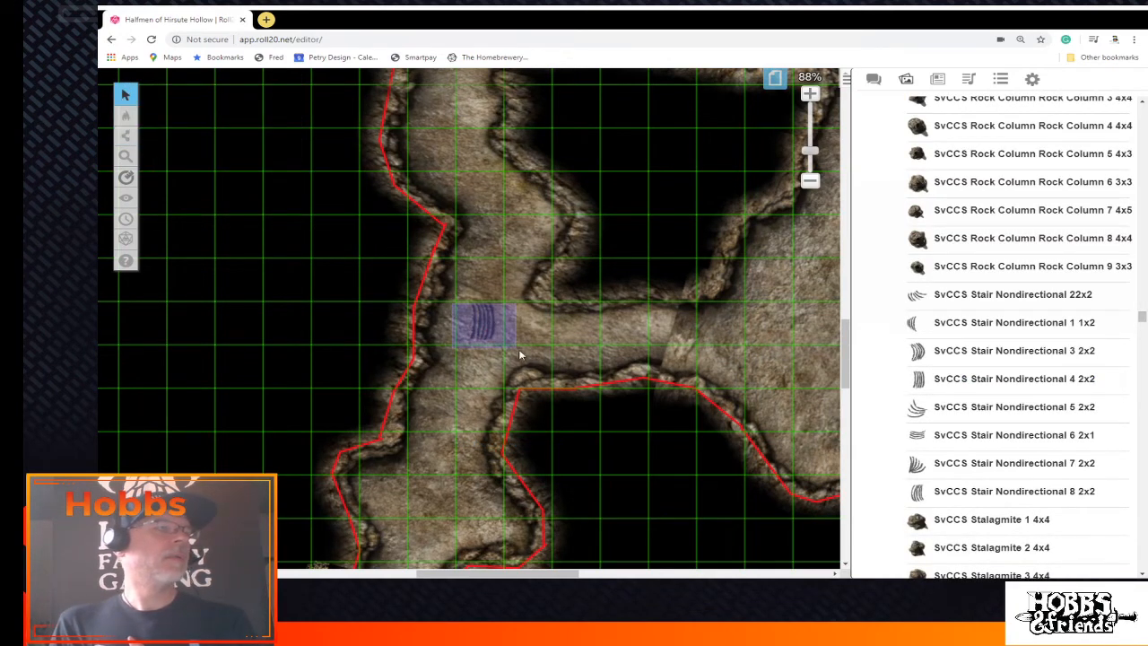
right_click(488, 325)
mouse_move(531, 312)
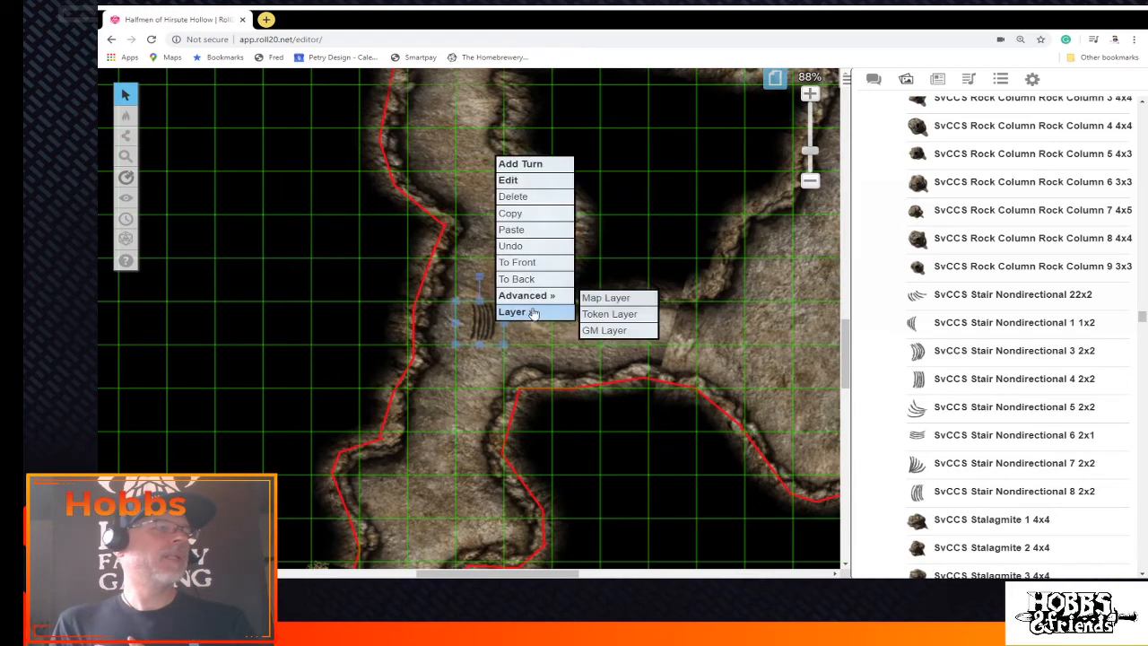
left_click(614, 314)
mouse_move(146, 126)
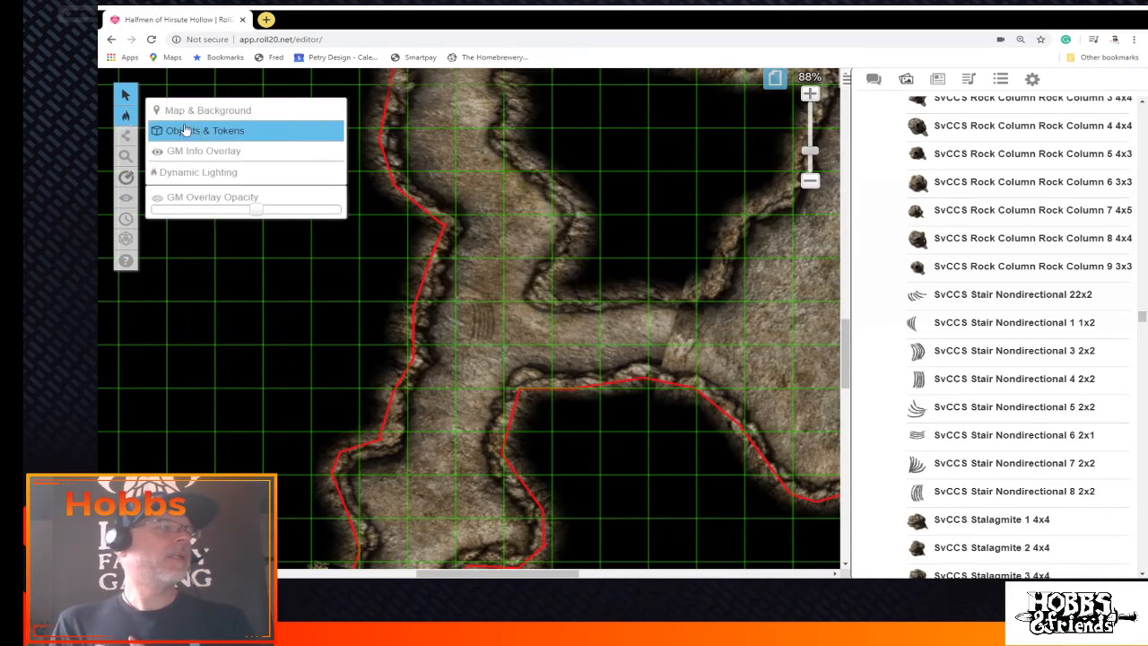
left_click(192, 131)
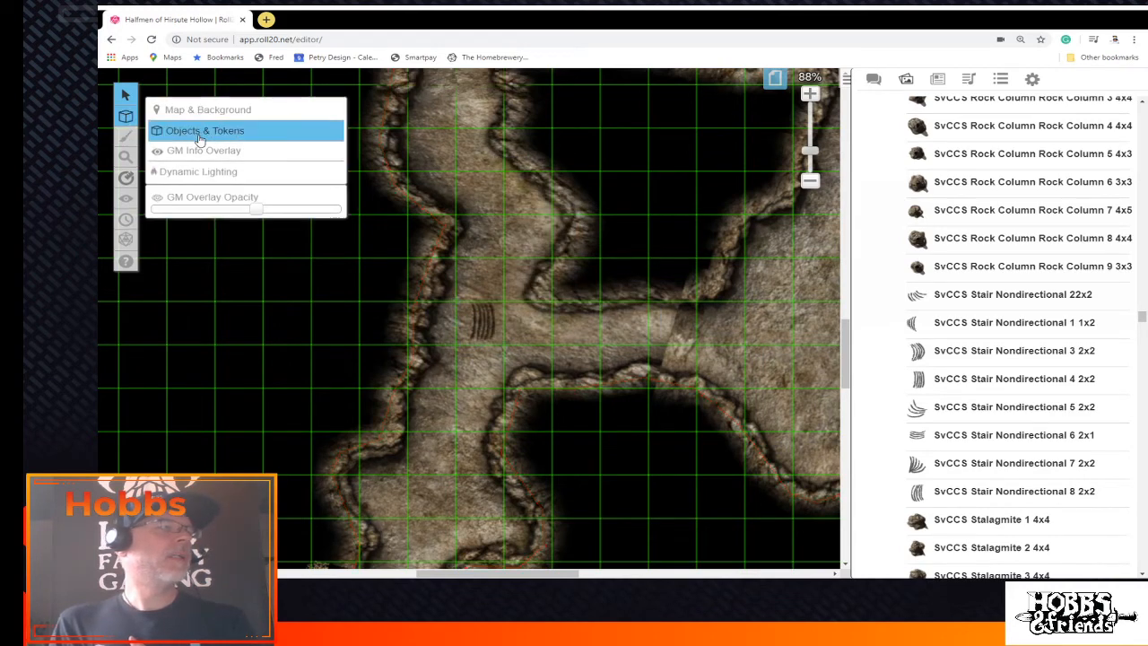
Enlarge and slightly rotate the stairs, then fit them into the west end of the connecting tunnel
left_click(485, 321)
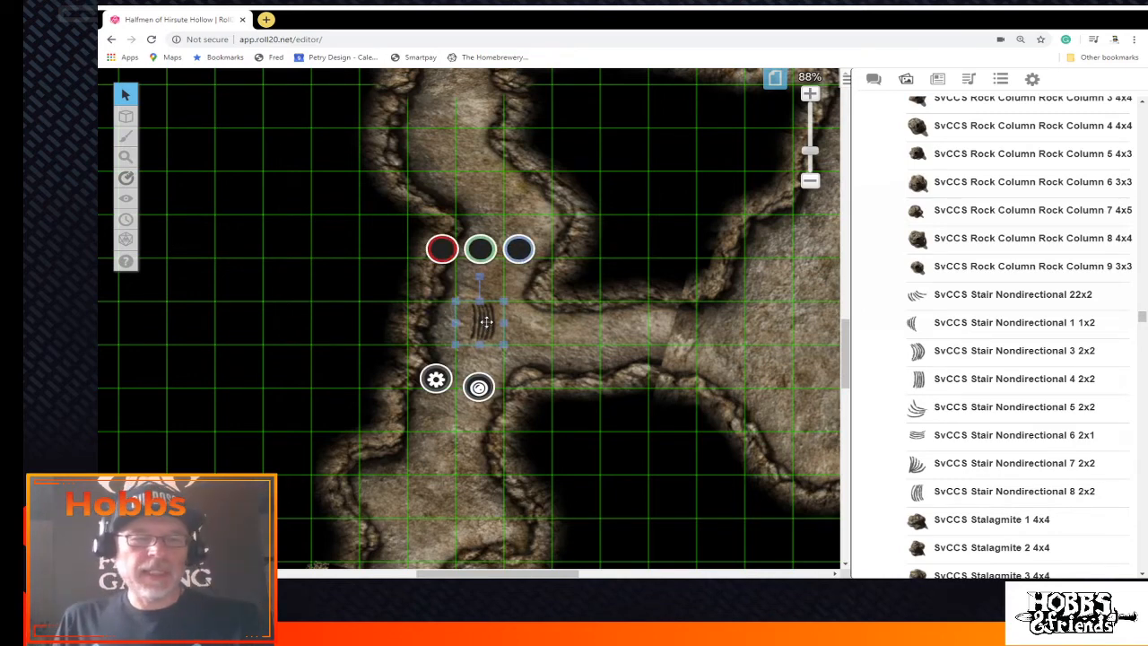
left_click(481, 277)
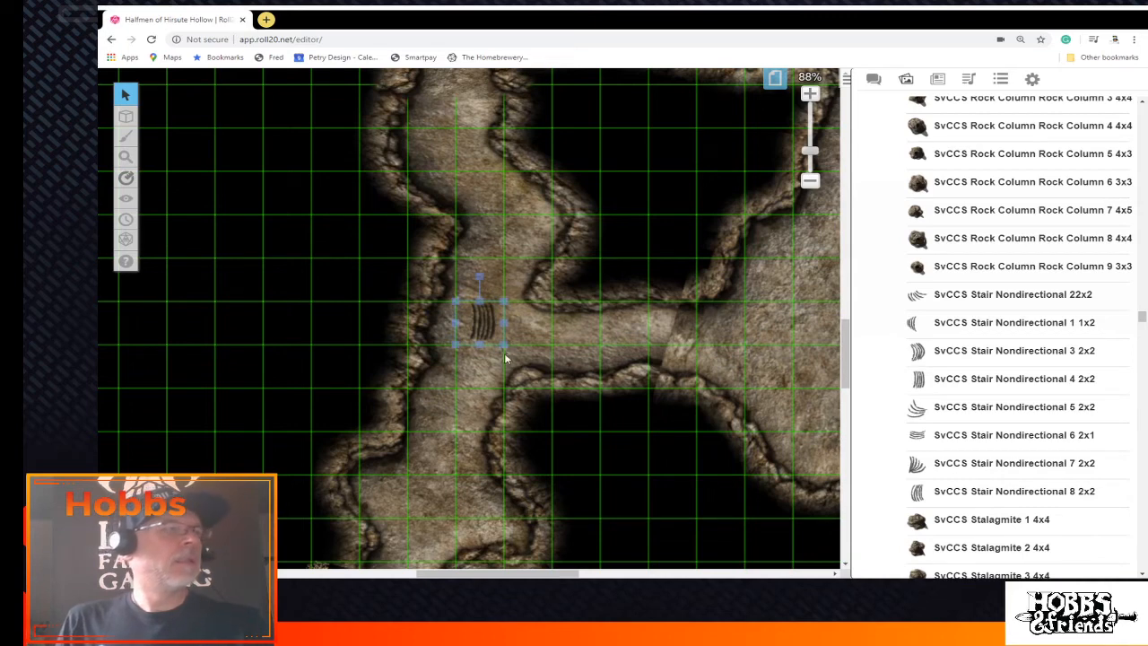
left_click_drag(503, 345, 539, 346)
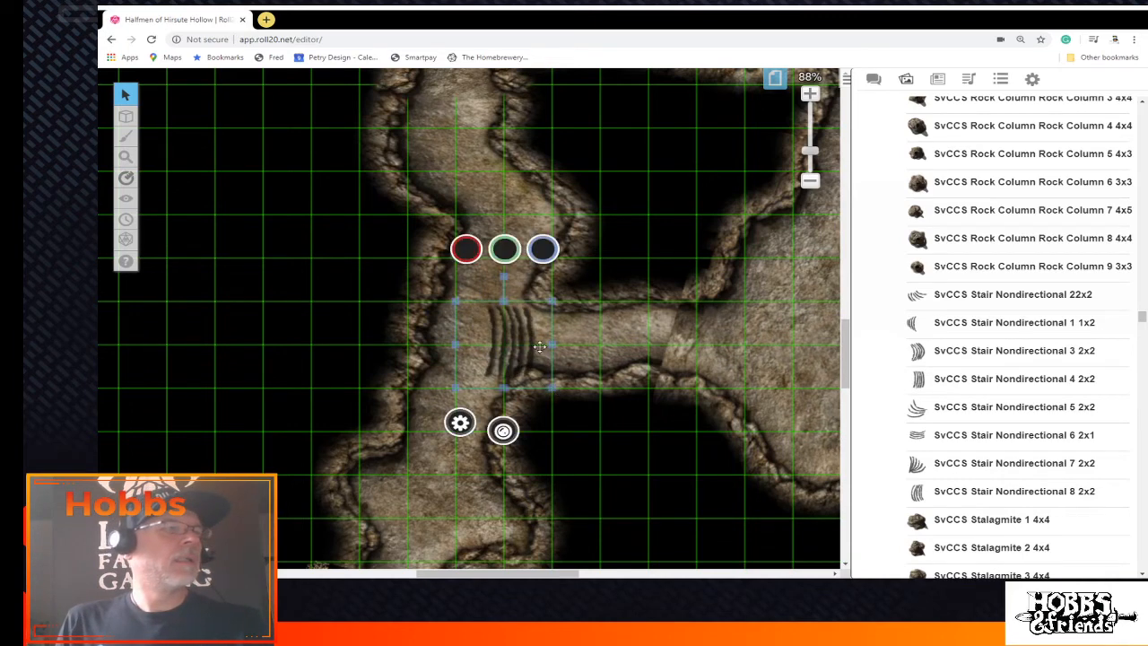
left_click(507, 281)
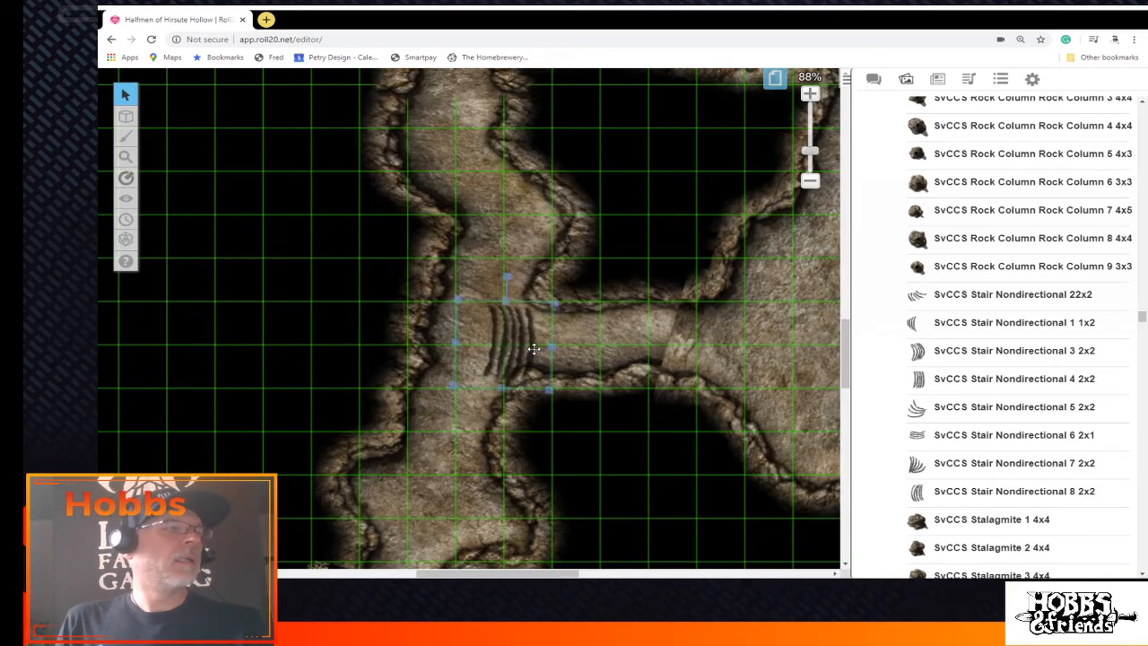
left_click_drag(533, 348, 583, 350)
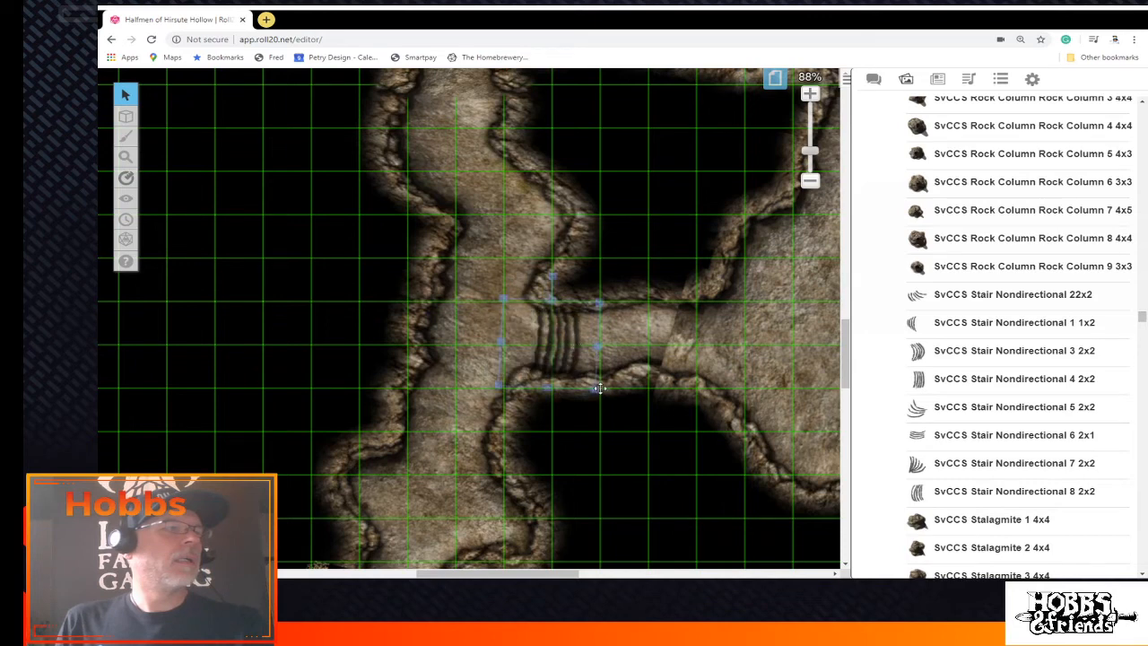
left_click_drag(599, 390, 584, 364)
left_click_drag(559, 327, 574, 337)
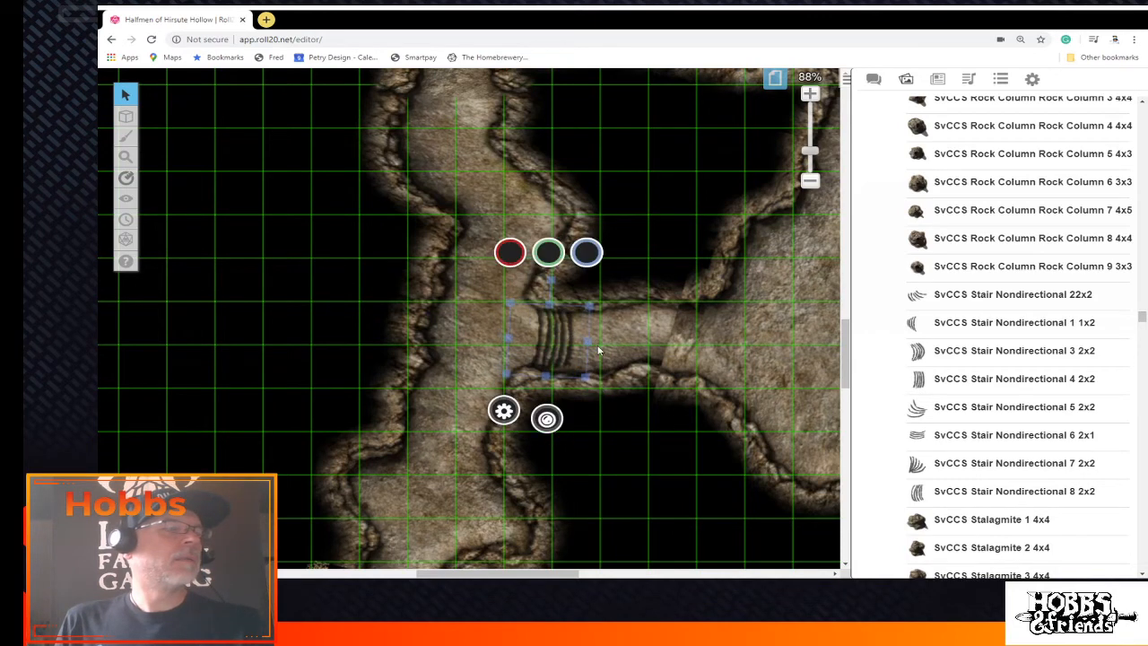
right_click(596, 346)
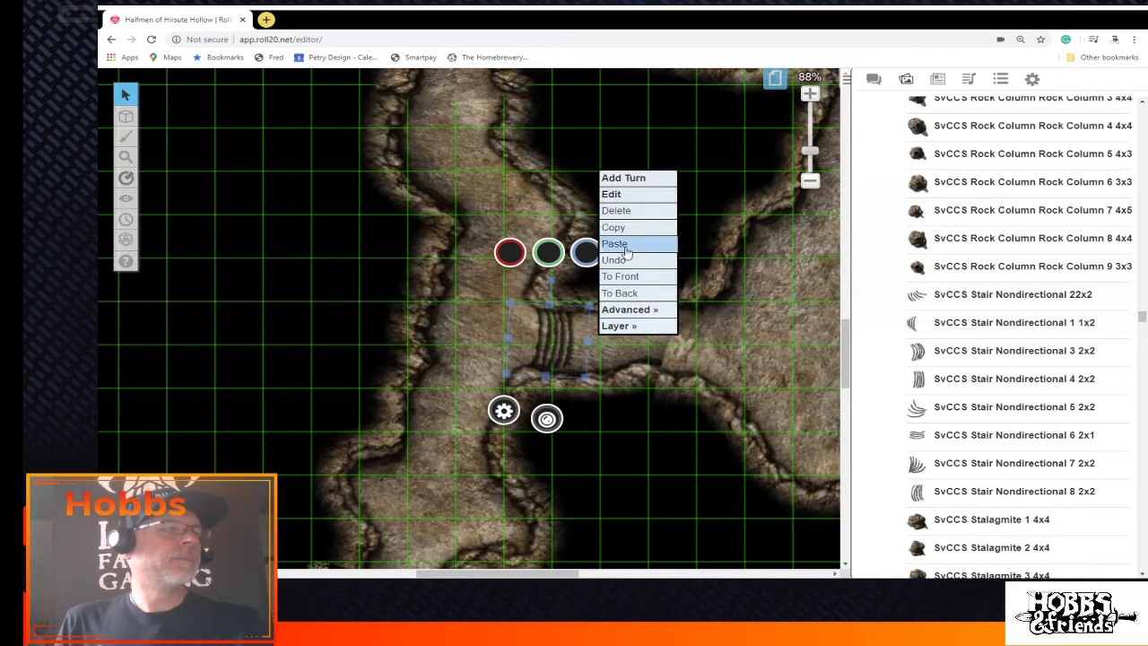
left_click(661, 348)
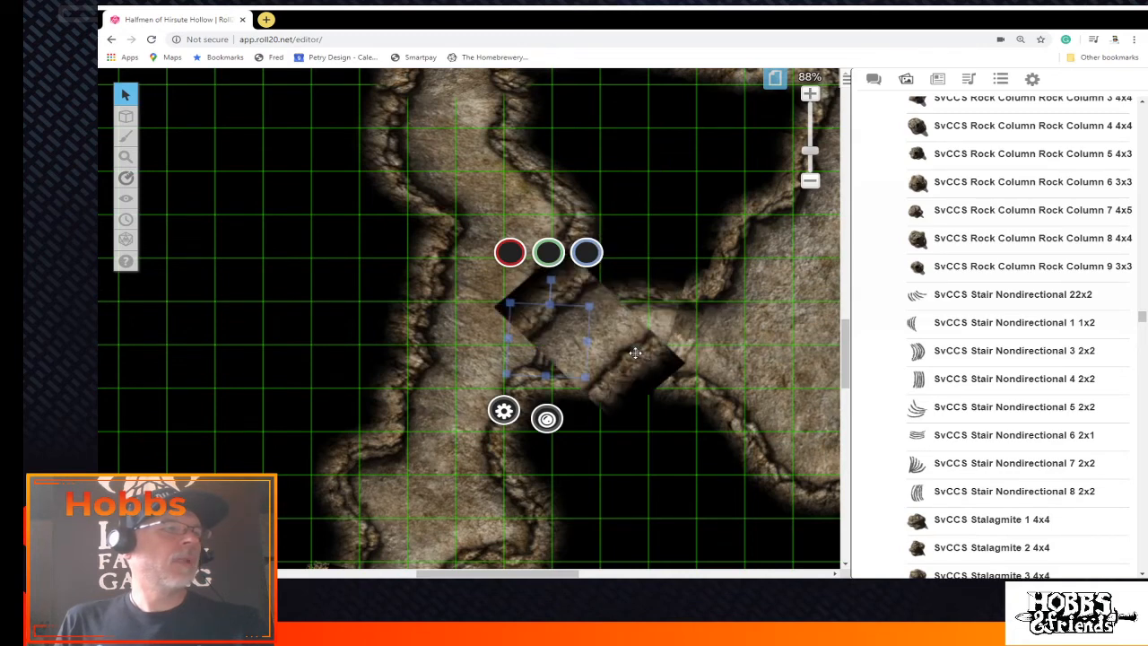
left_click_drag(637, 354, 635, 352)
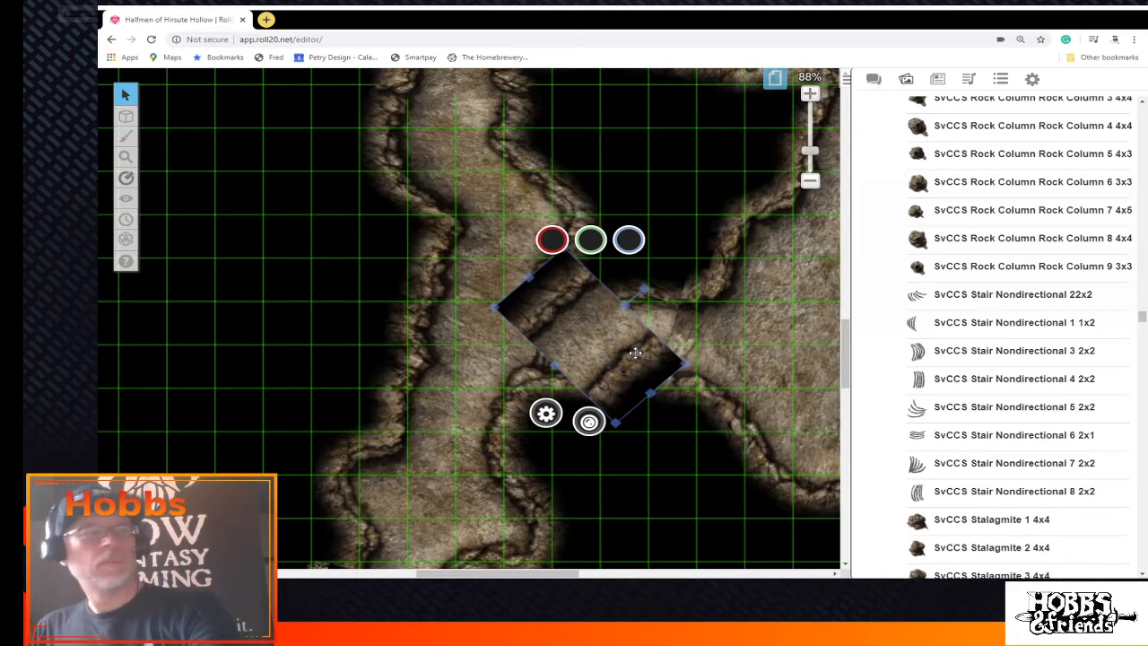
key("ctrl+z")
Copy the fitted stairs and paste a duplicate farther east in the connecting tunnel
right_click(558, 336)
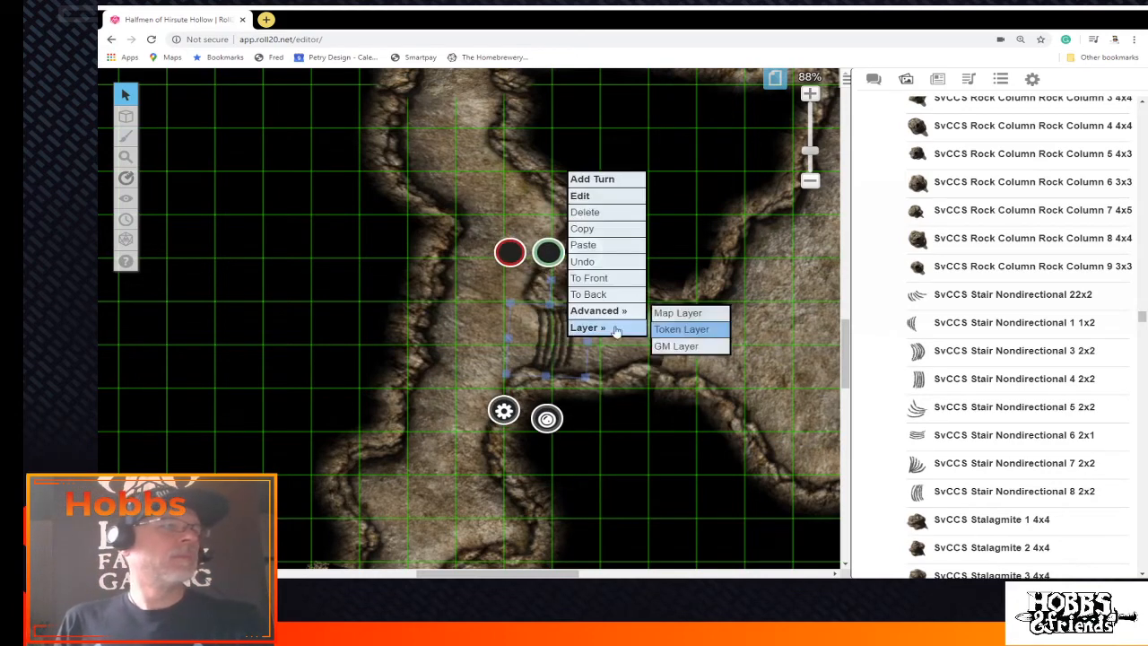
left_click(628, 276)
right_click(626, 329)
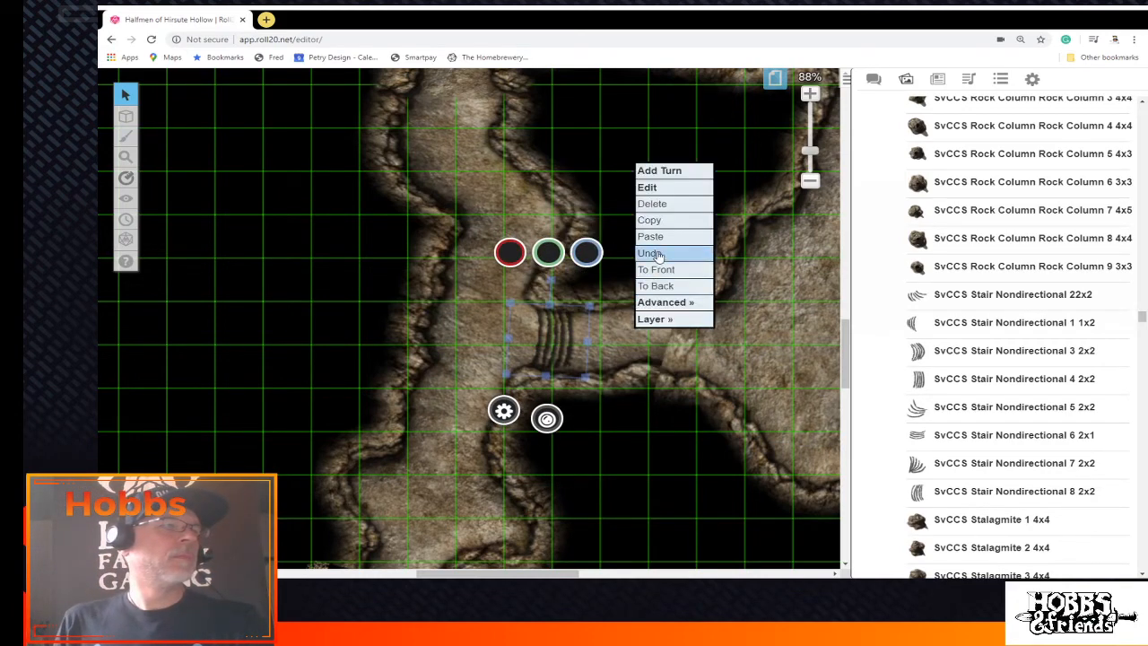
left_click(659, 242)
Rotate the duplicate stairs slightly clockwise, move them close to the first set and shrink them slightly to fit the tunnel
left_click(631, 327)
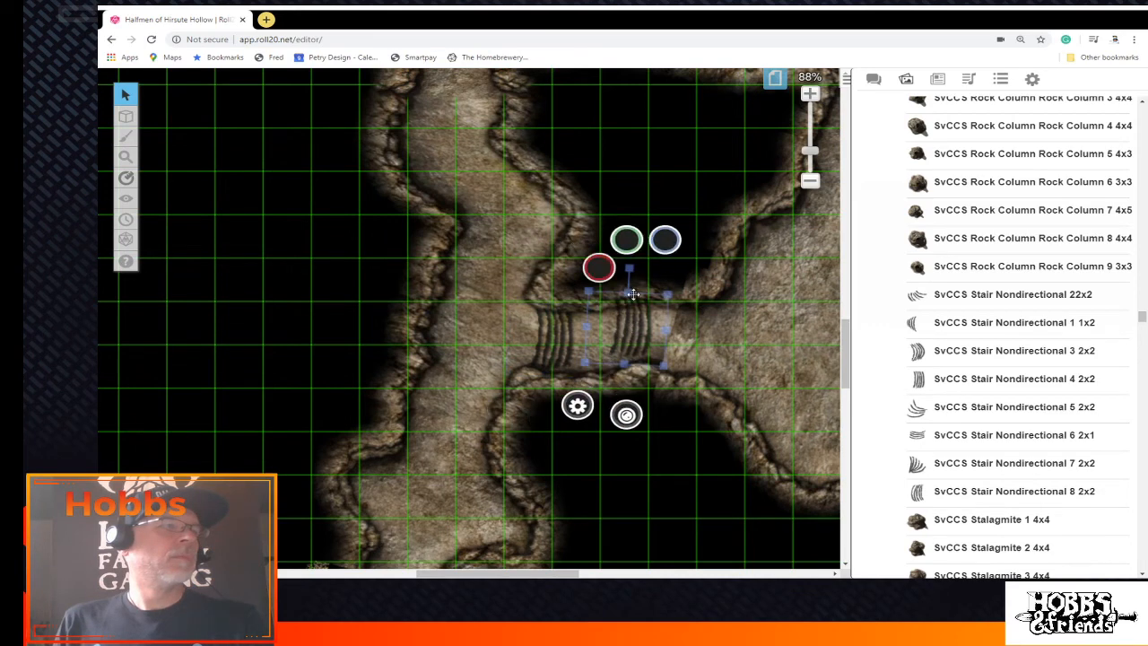
left_click(629, 267)
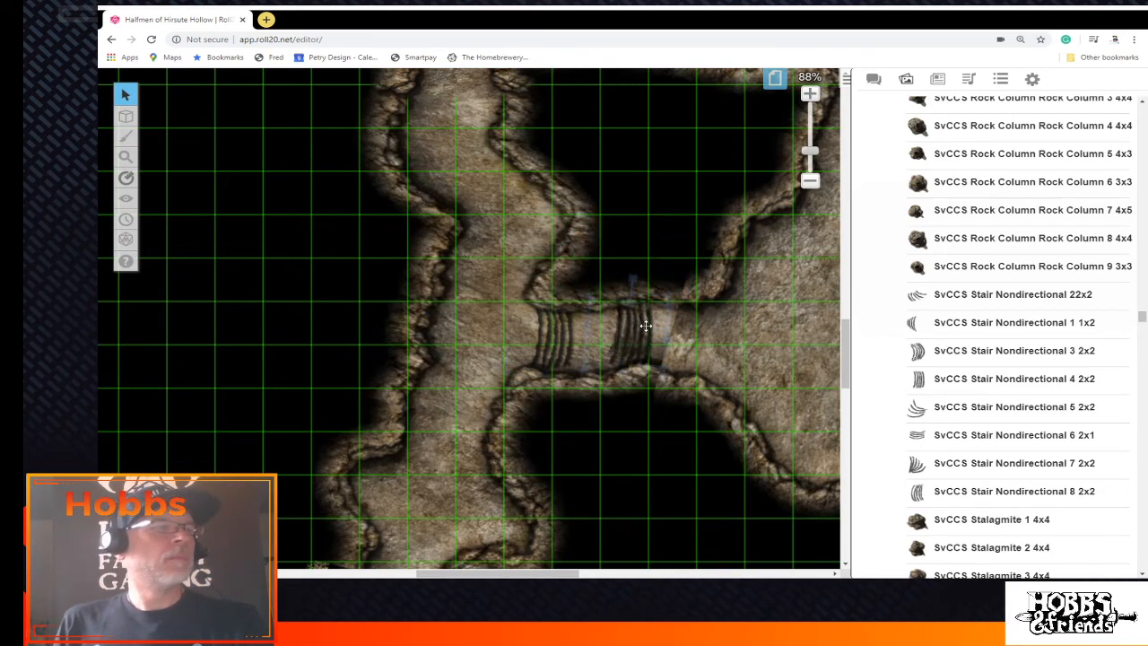
left_click_drag(643, 328, 621, 333)
left_click(626, 353)
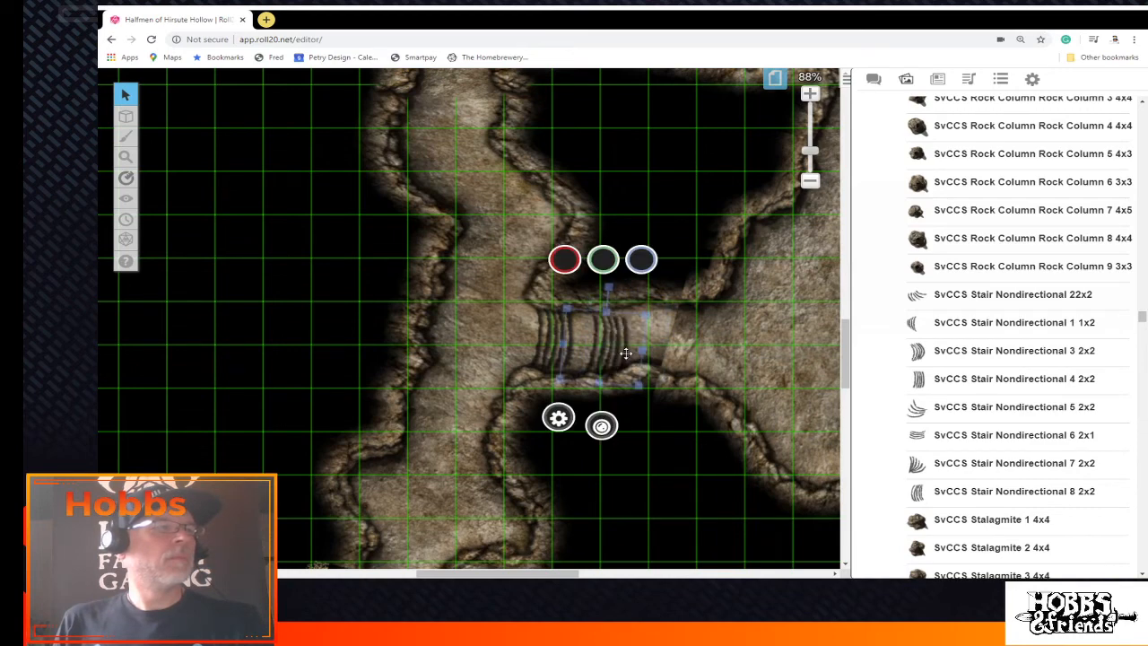
left_click_drag(638, 383, 633, 379)
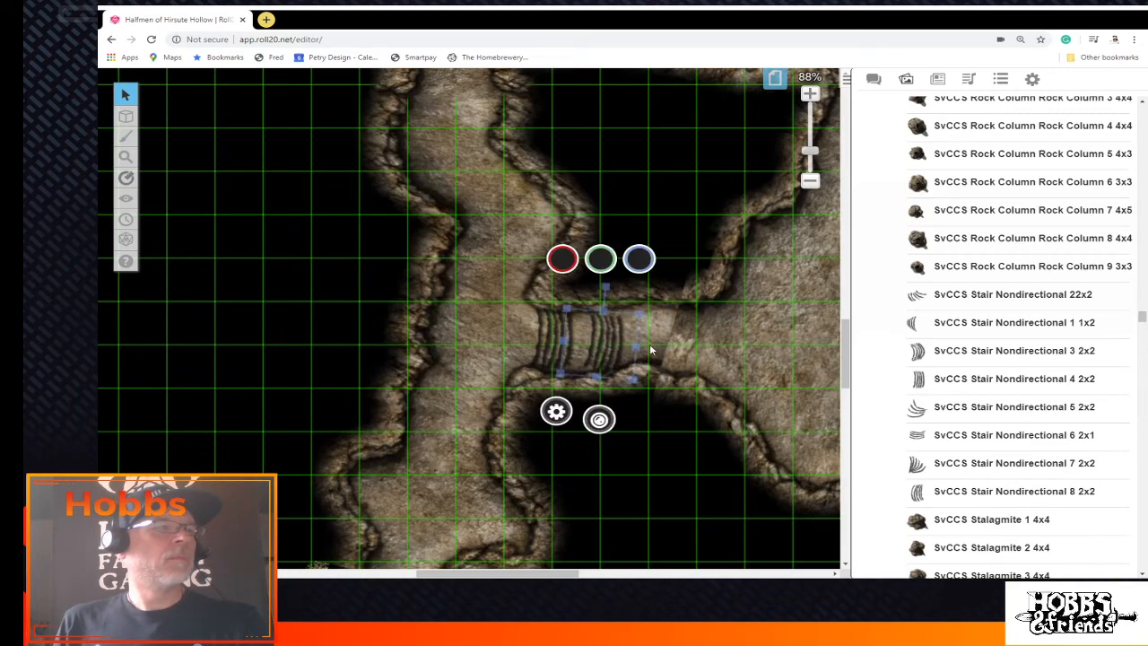
Paste a third set of stairs and move it to the connecting tunnel's east end at the chamber mouth
right_click(649, 343)
left_click(674, 263)
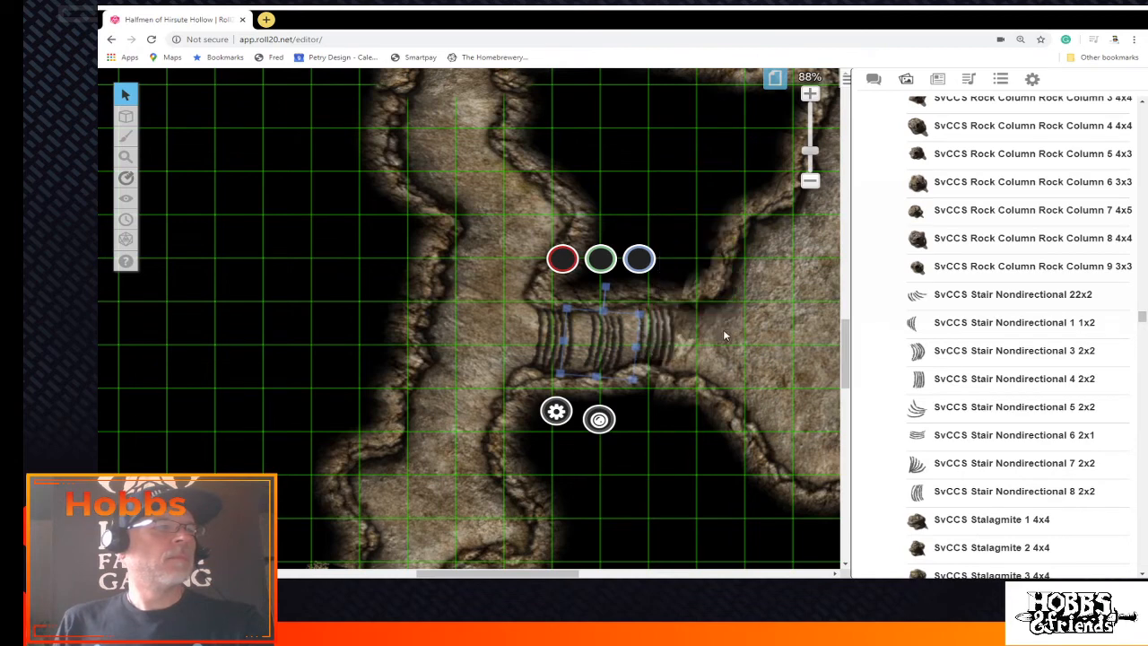
left_click_drag(660, 336, 695, 350)
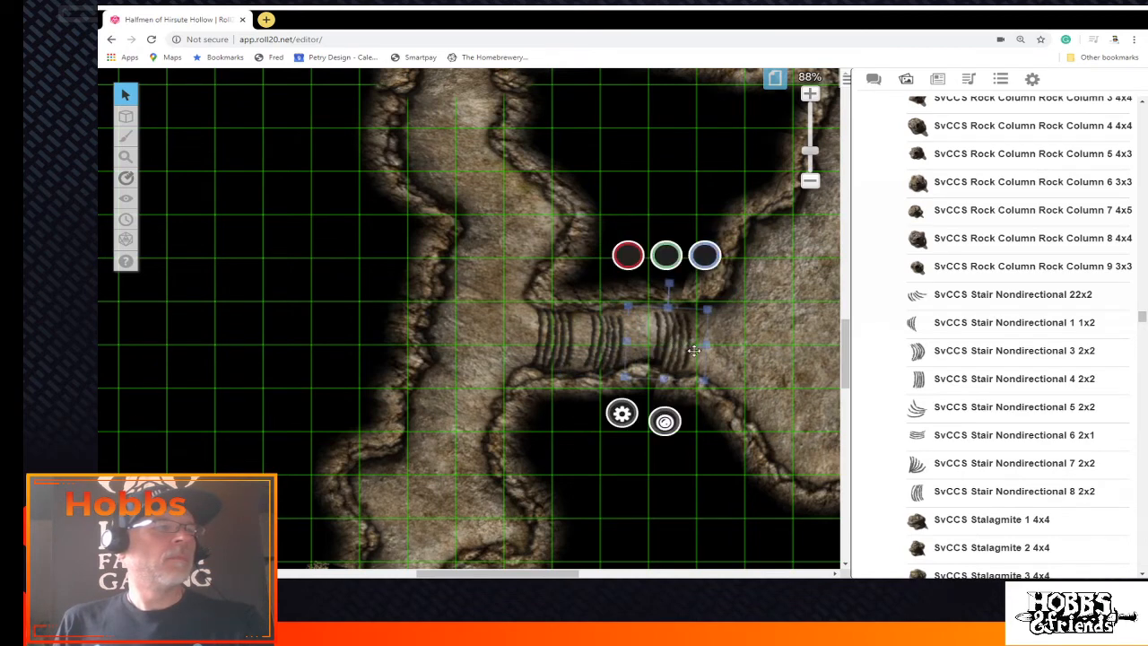
left_click(776, 373)
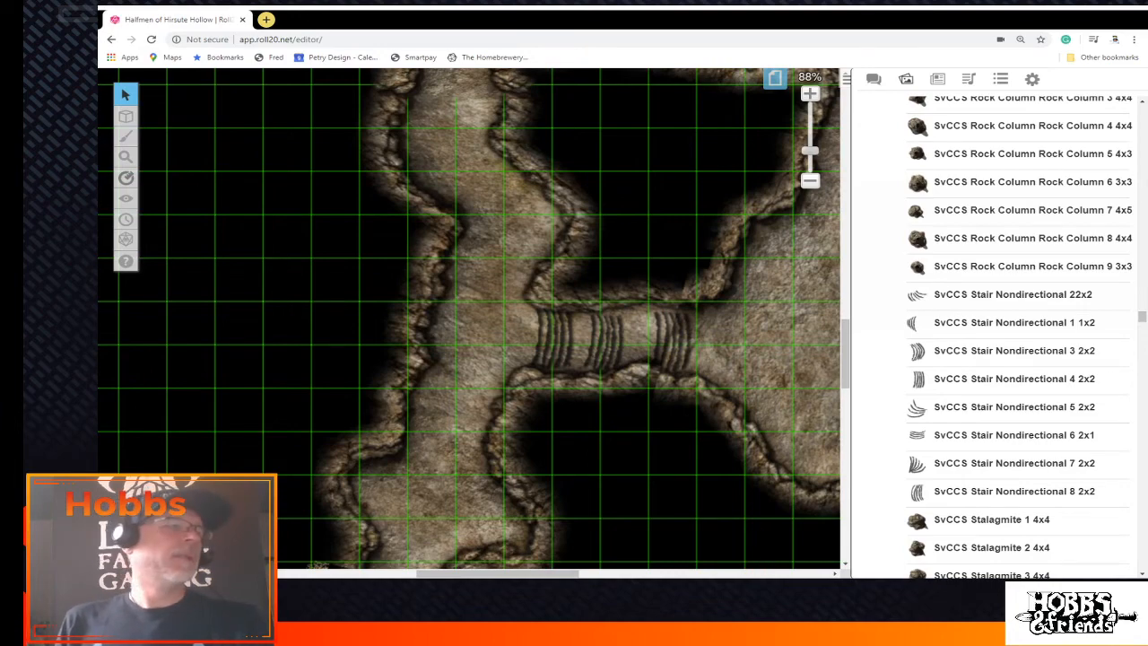
Place the SvCCS Stair Nondirectional 7 2x2 piece in the passage north of the chamber and rotate it counterclockwise
left_click_drag(565, 575, 626, 575)
scroll(704, 485, "up", 2)
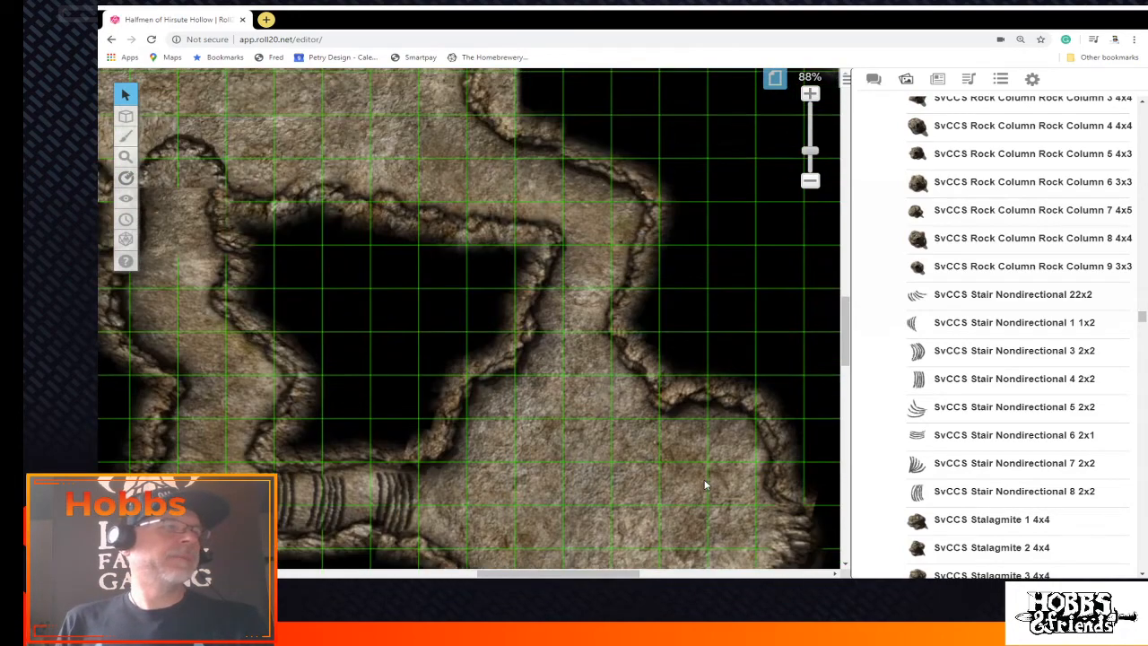
left_click_drag(918, 465, 583, 304)
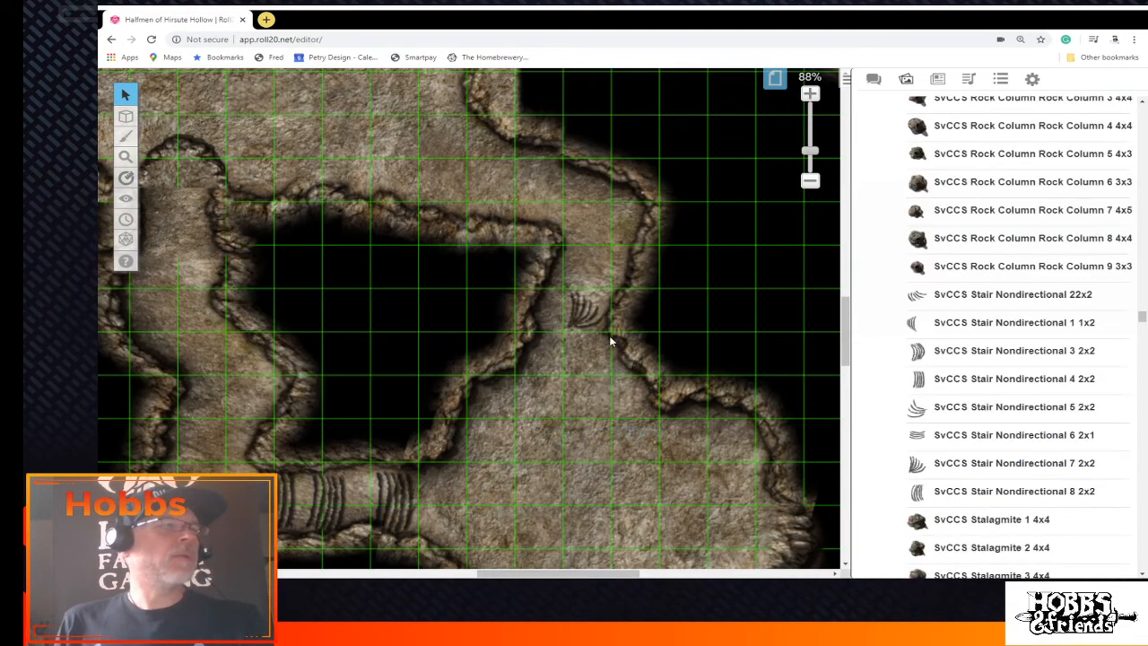
left_click(584, 314)
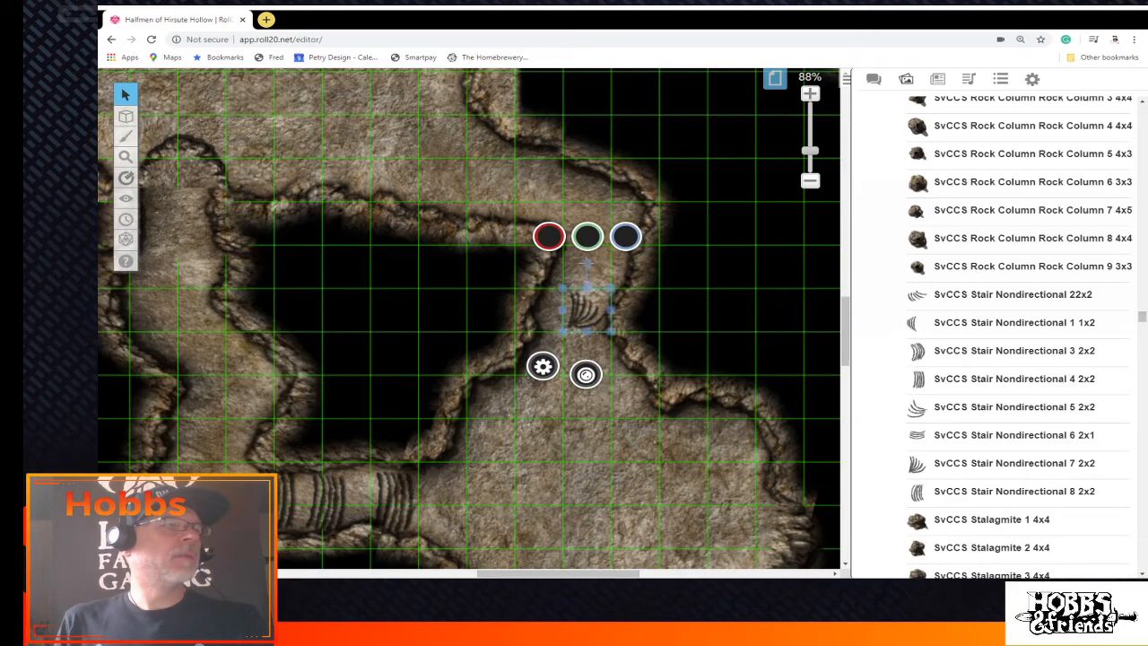
left_click(545, 269)
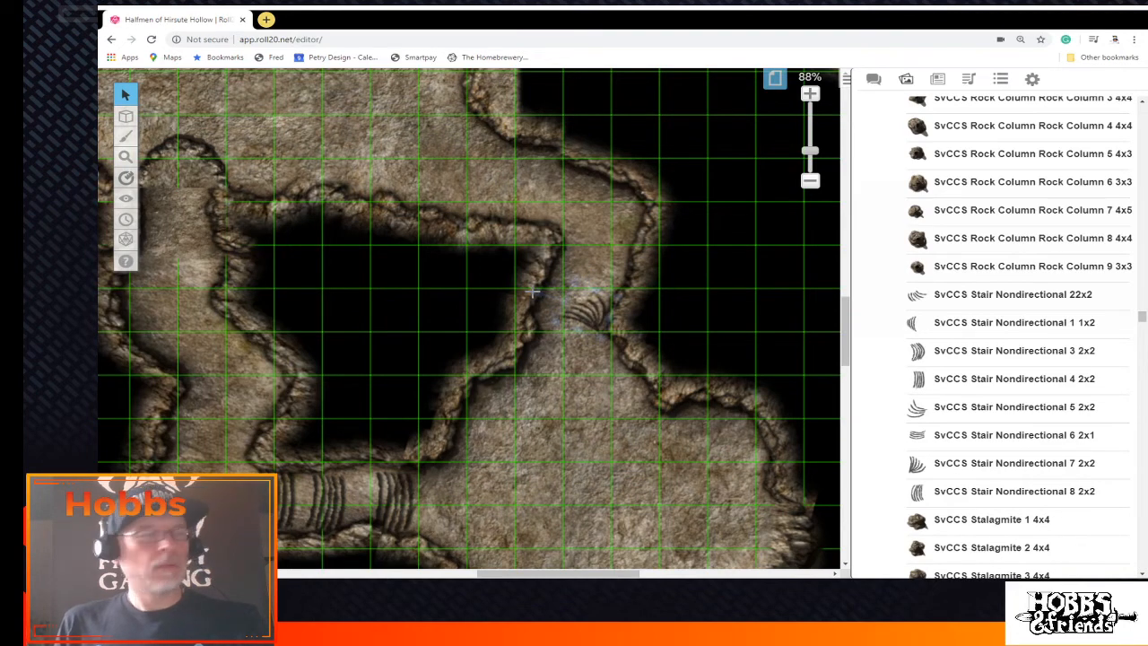
Flip the newly placed stairs horizontally and turn them to a quarter turn clockwise from their original orientation
right_click(584, 313)
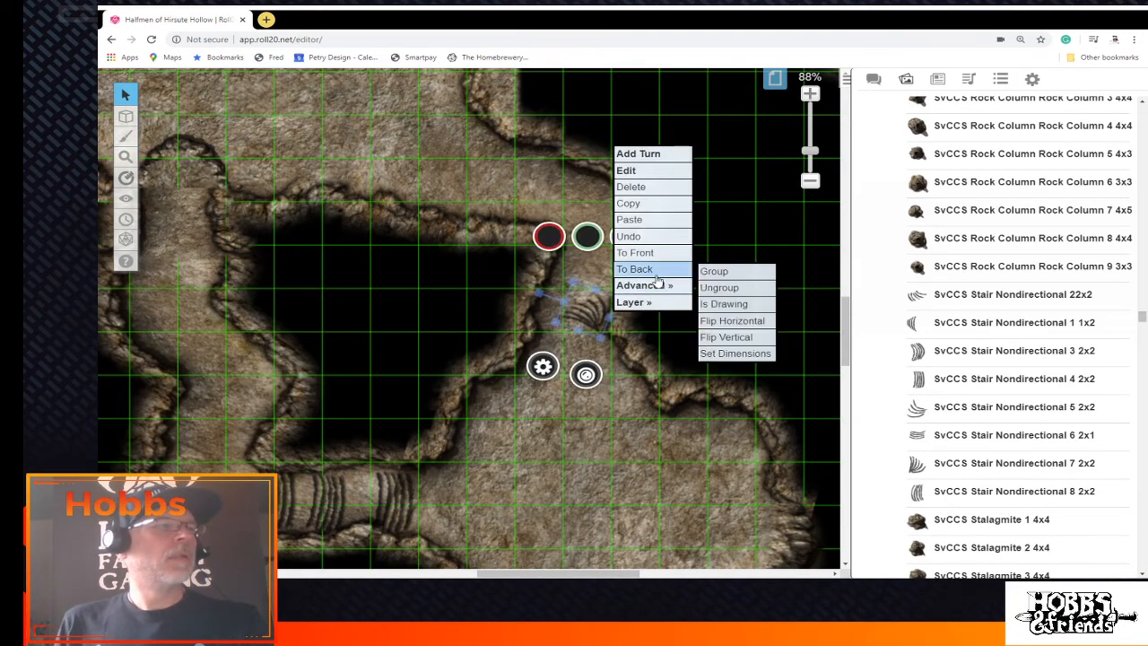
mouse_move(659, 292)
left_click(741, 320)
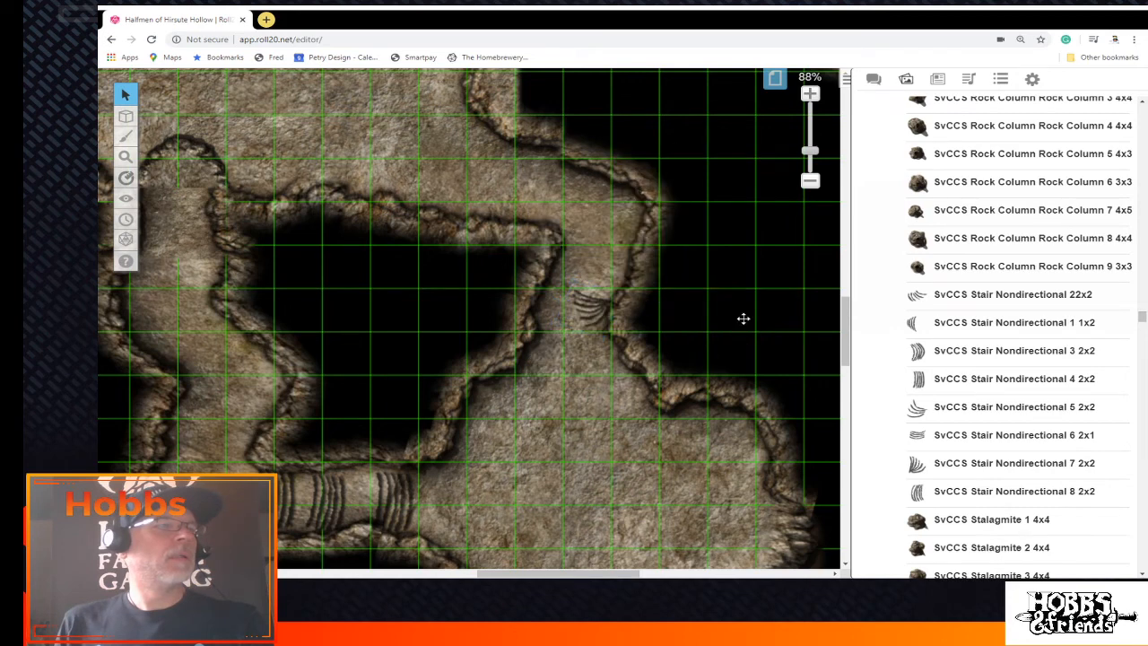
left_click(586, 314)
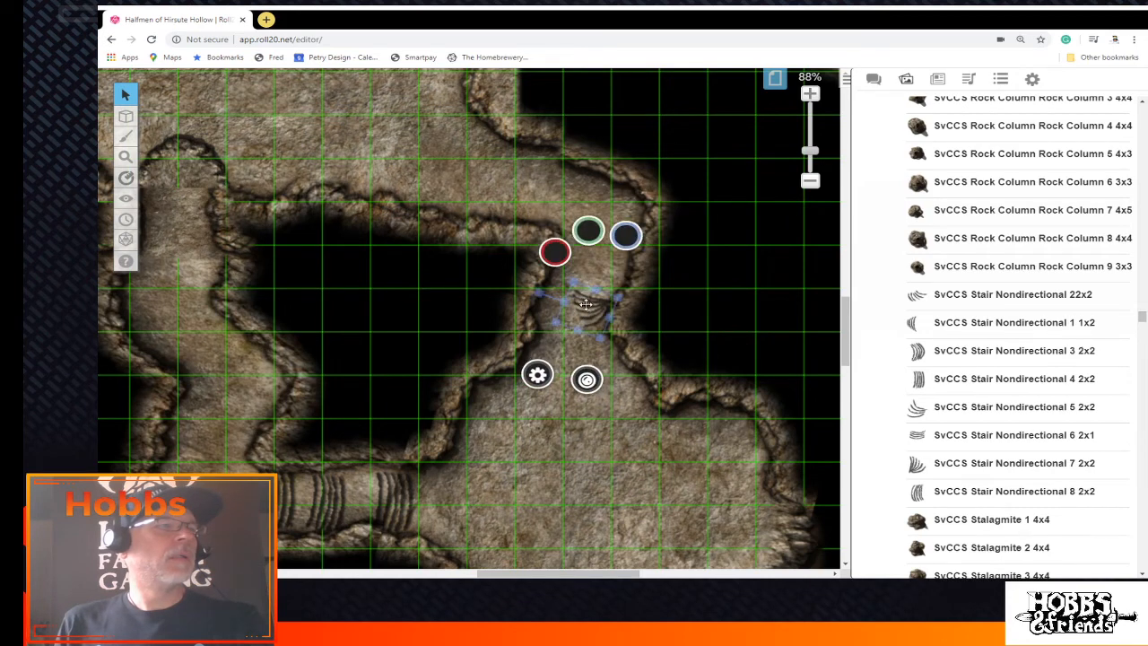
left_click(536, 291)
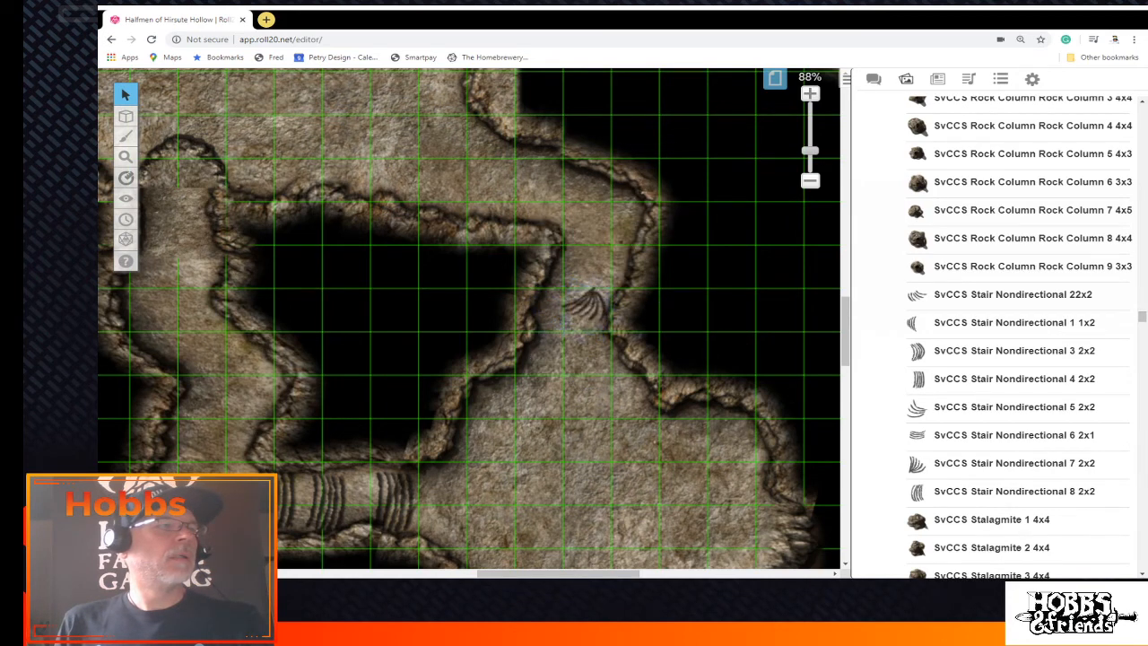
left_click(611, 319)
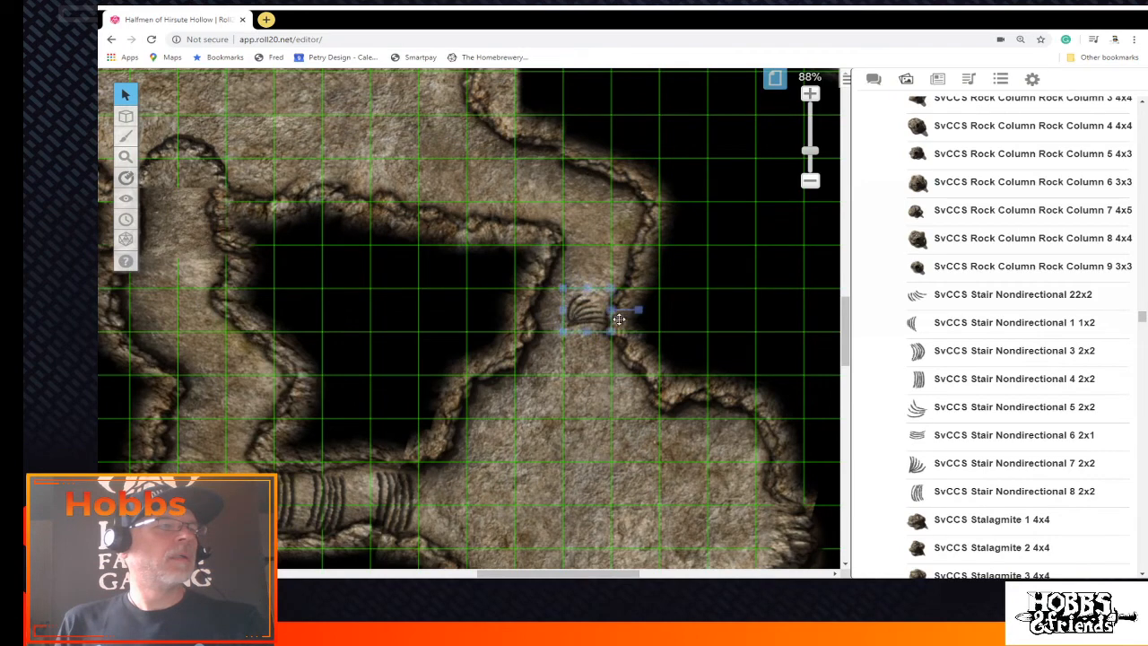
Enlarge the fanned stairs, move them north into the passage's bend and rotate them slightly counterclockwise to fit the walls
left_click_drag(619, 336, 651, 367)
left_click(611, 333)
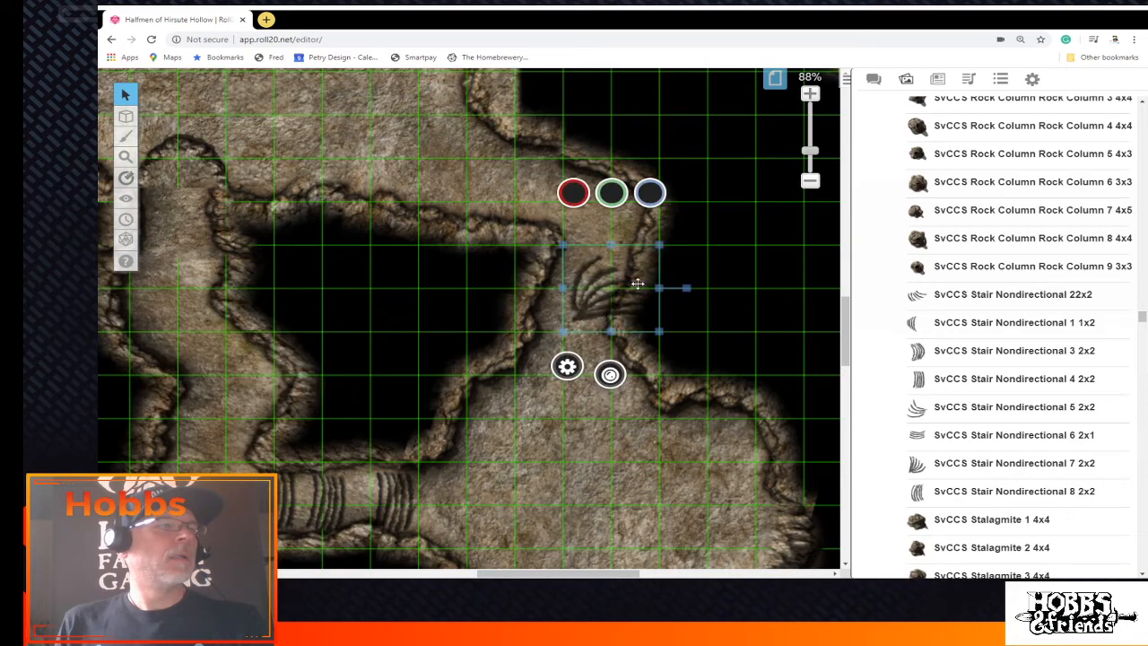
left_click_drag(612, 333, 613, 224)
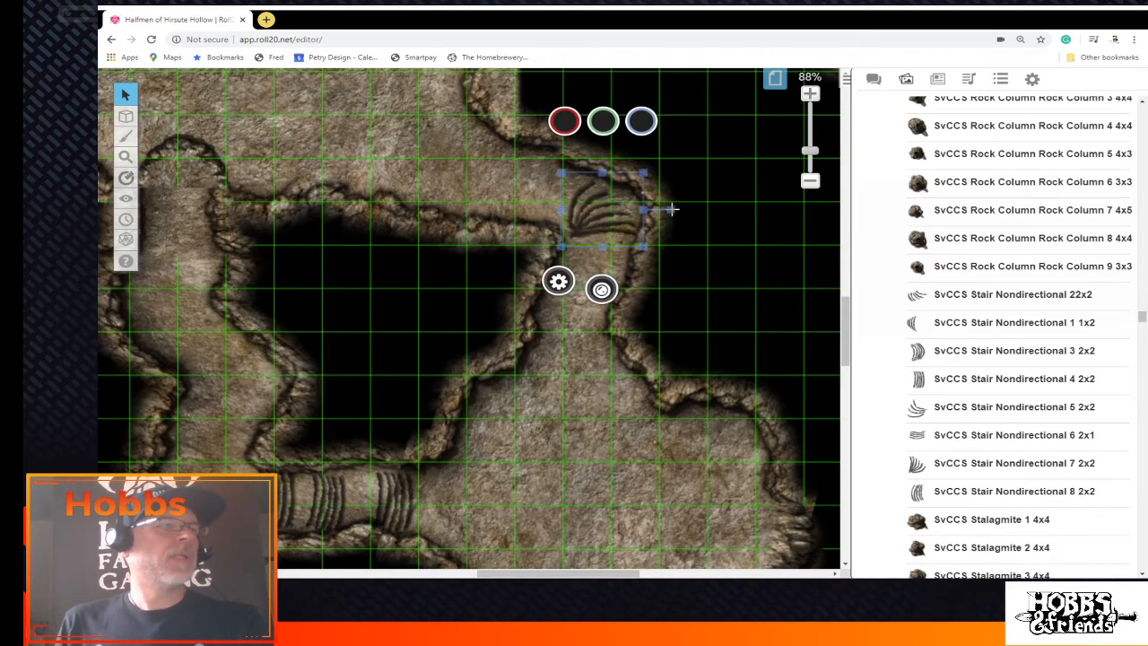
left_click_drag(672, 209, 613, 207)
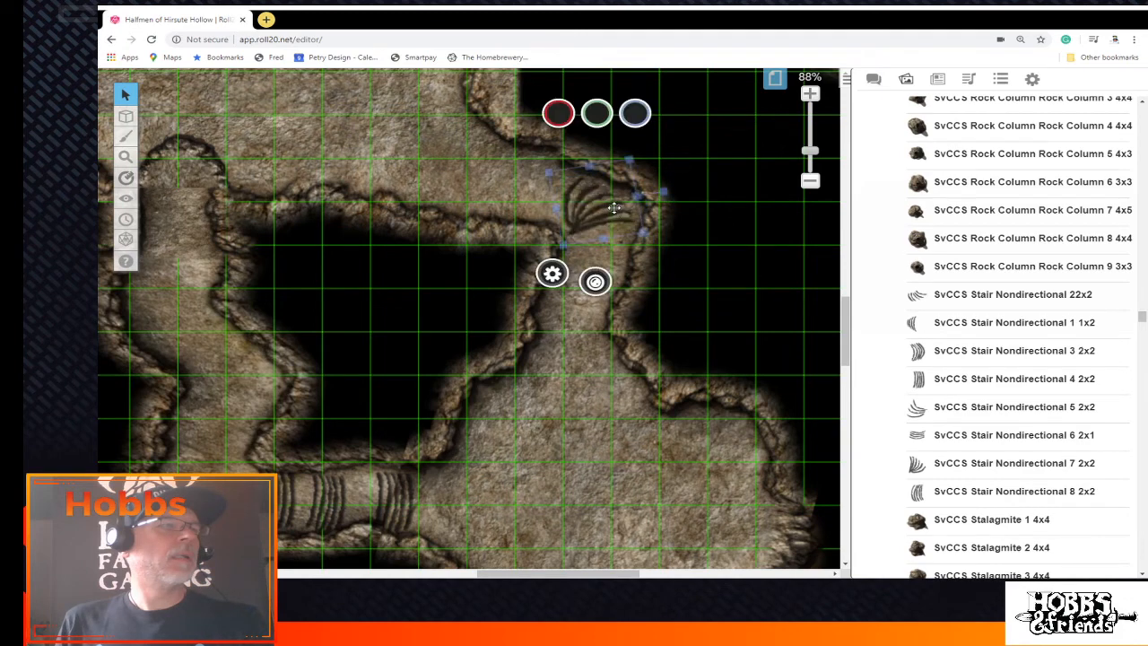
Try a copy of the west tunnel's straight stairs rotated across the passage north of the chamber, and delete the copy
right_click(387, 491)
left_click(448, 395)
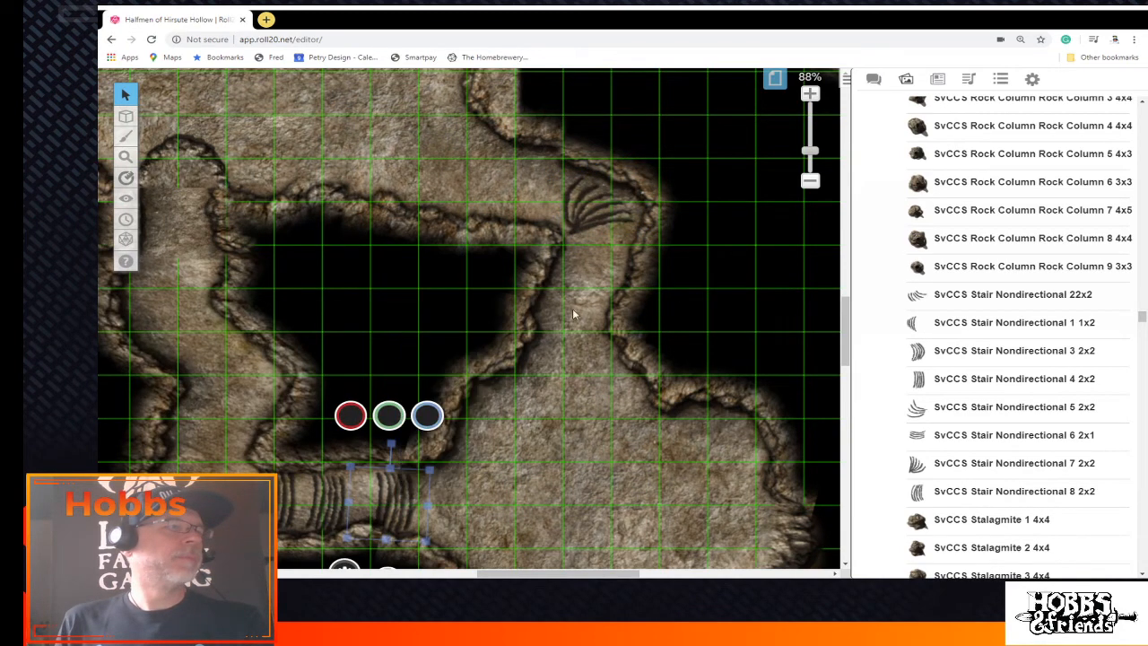
right_click(628, 206)
left_click(628, 186)
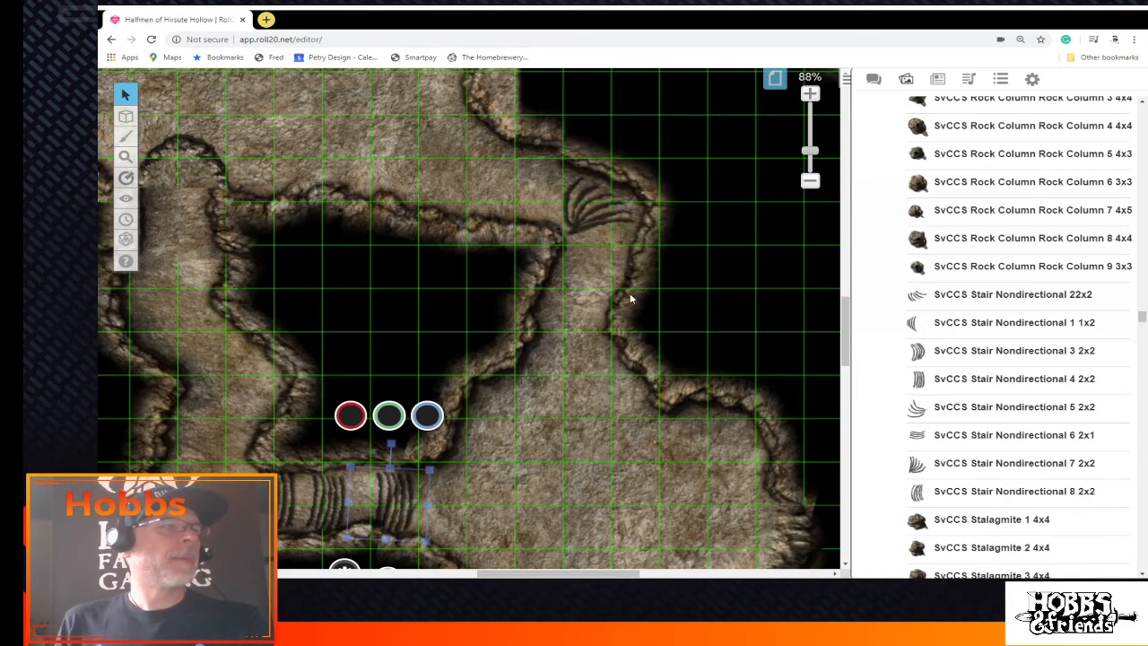
left_click(621, 280)
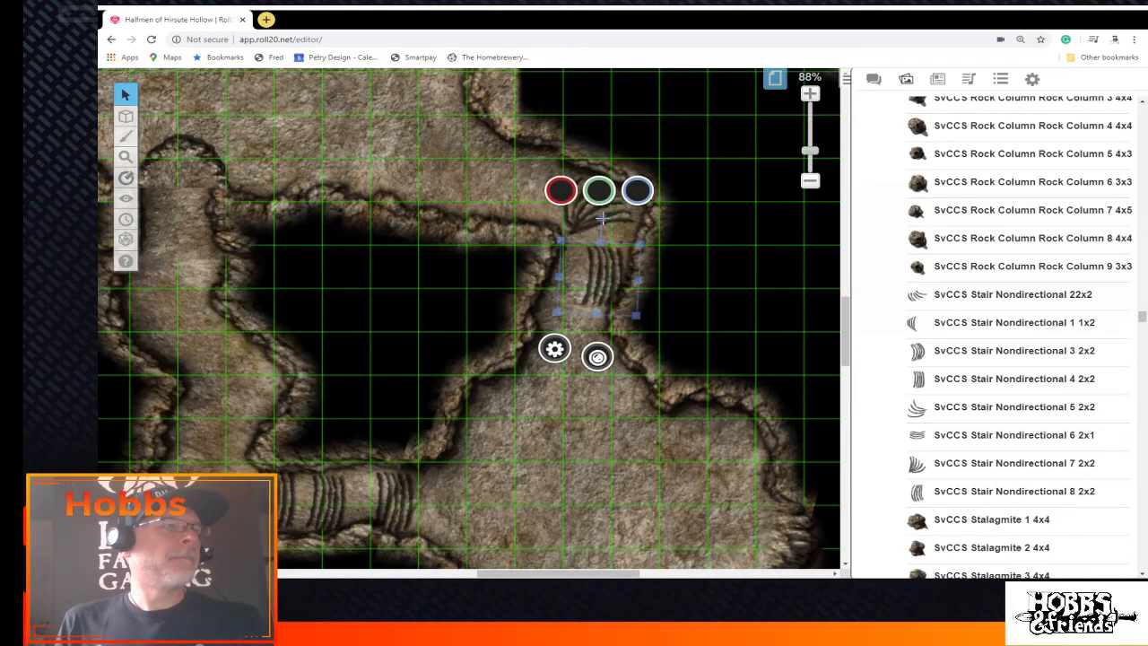
left_click_drag(601, 218, 543, 286)
left_click(606, 463)
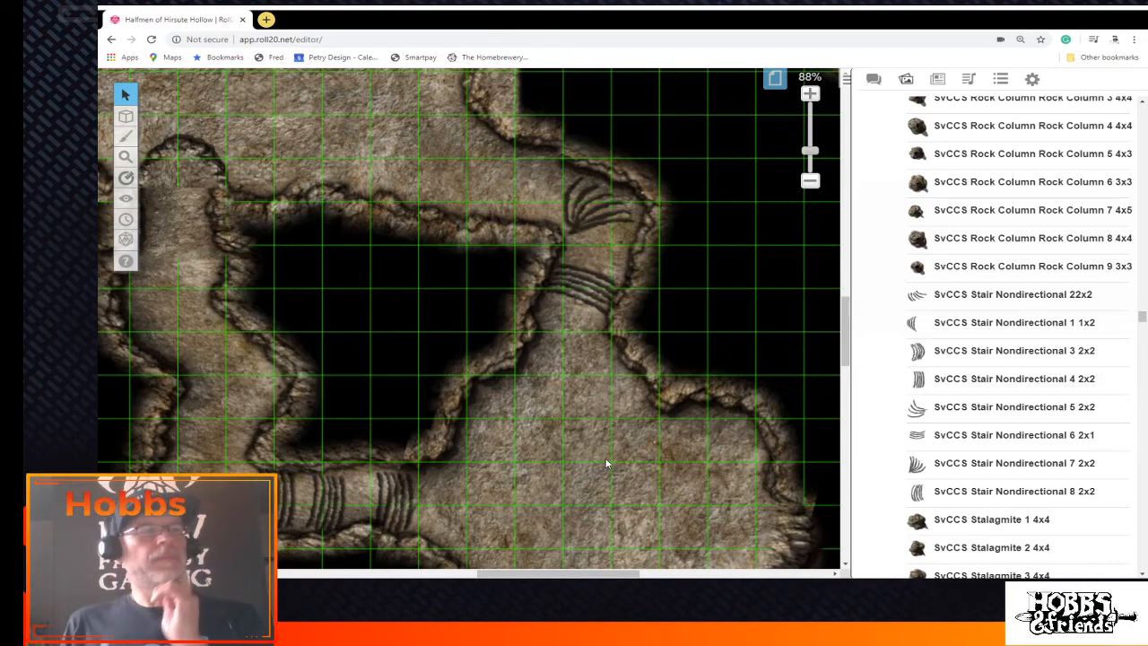
left_click(585, 294)
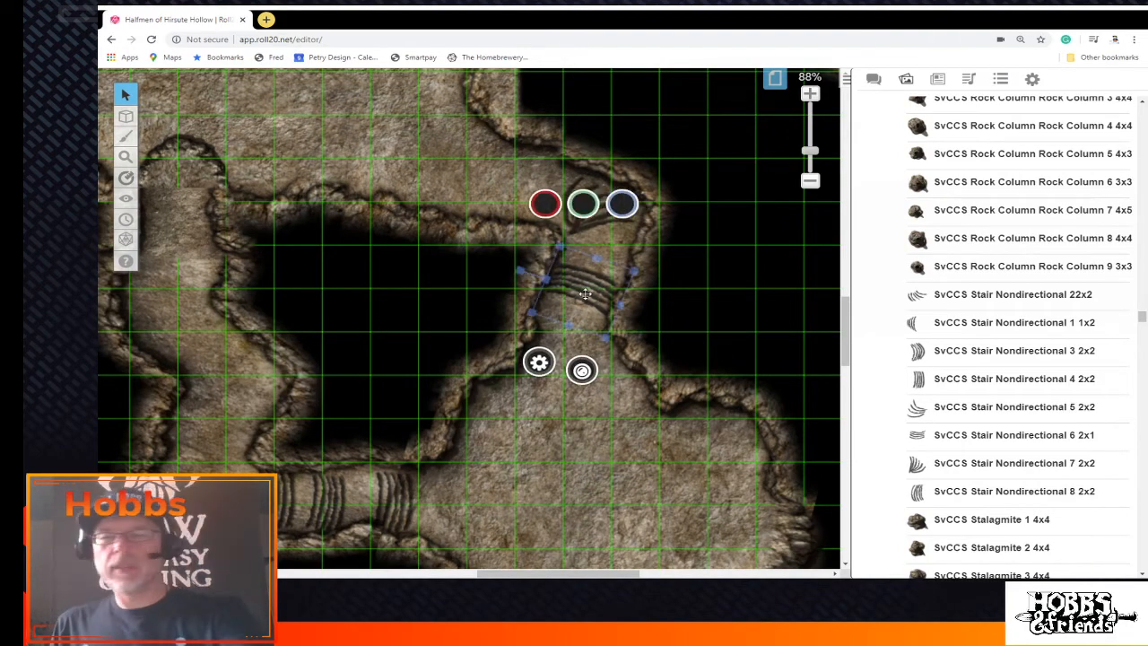
key("Delete")
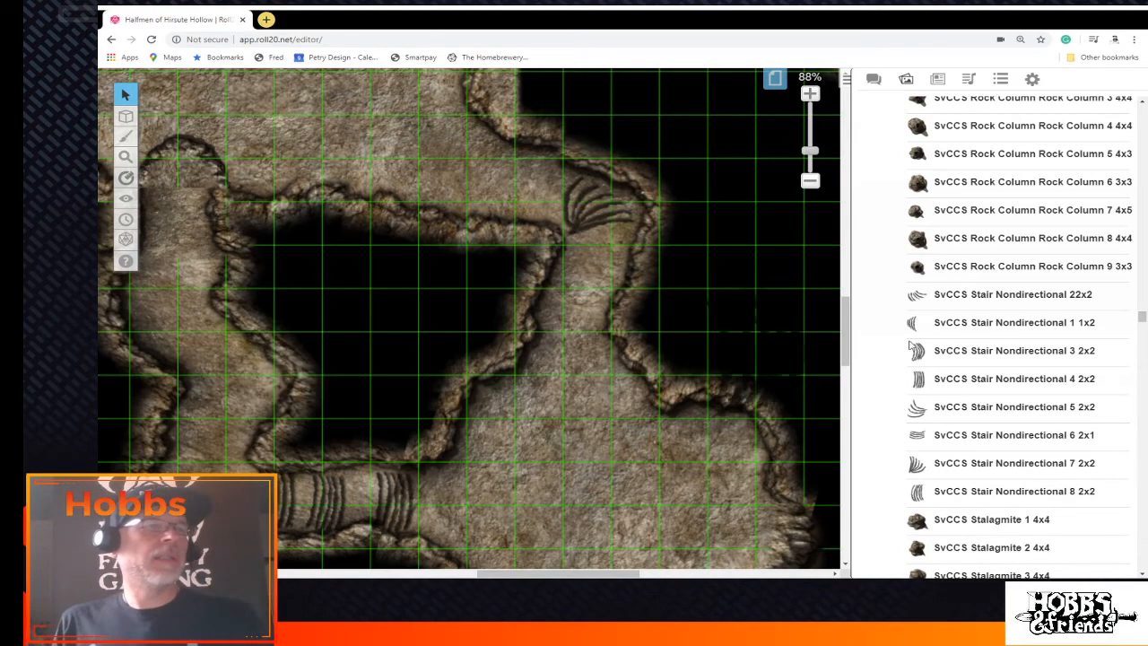
Place the SvCCS Stair Nondirectional 1 1x2 piece, enlarge and rotate it, and fit it across the passage just north of the chamber
left_click_drag(941, 322, 600, 446)
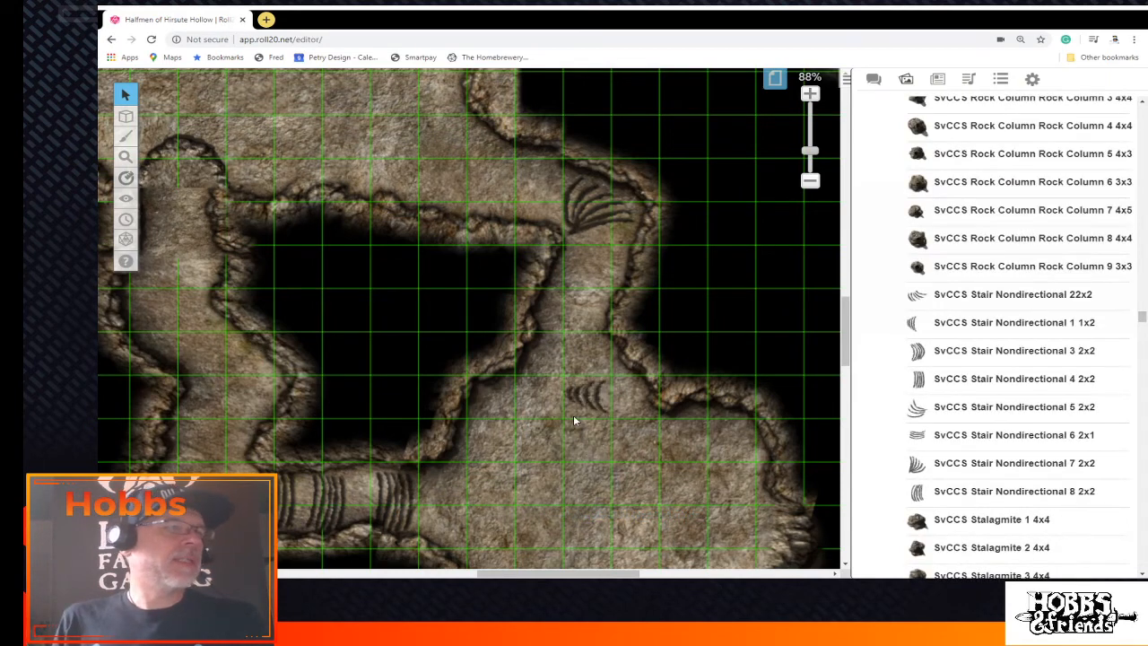
left_click(576, 397)
left_click_drag(578, 399, 587, 425)
left_click_drag(585, 351, 662, 415)
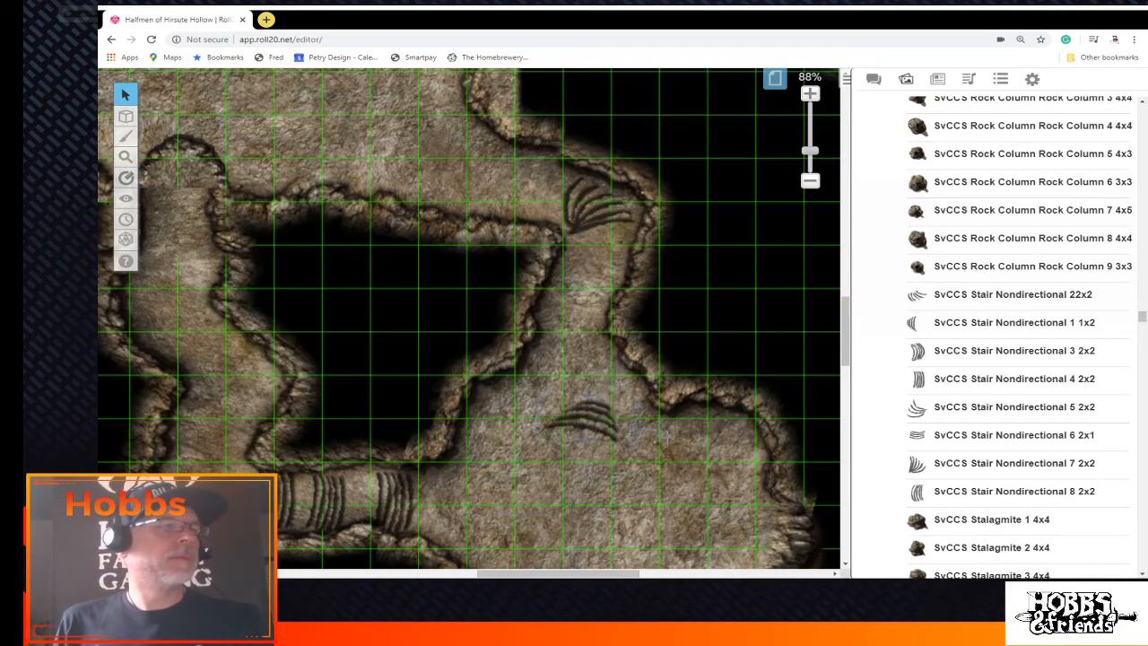
left_click_drag(584, 418, 575, 309)
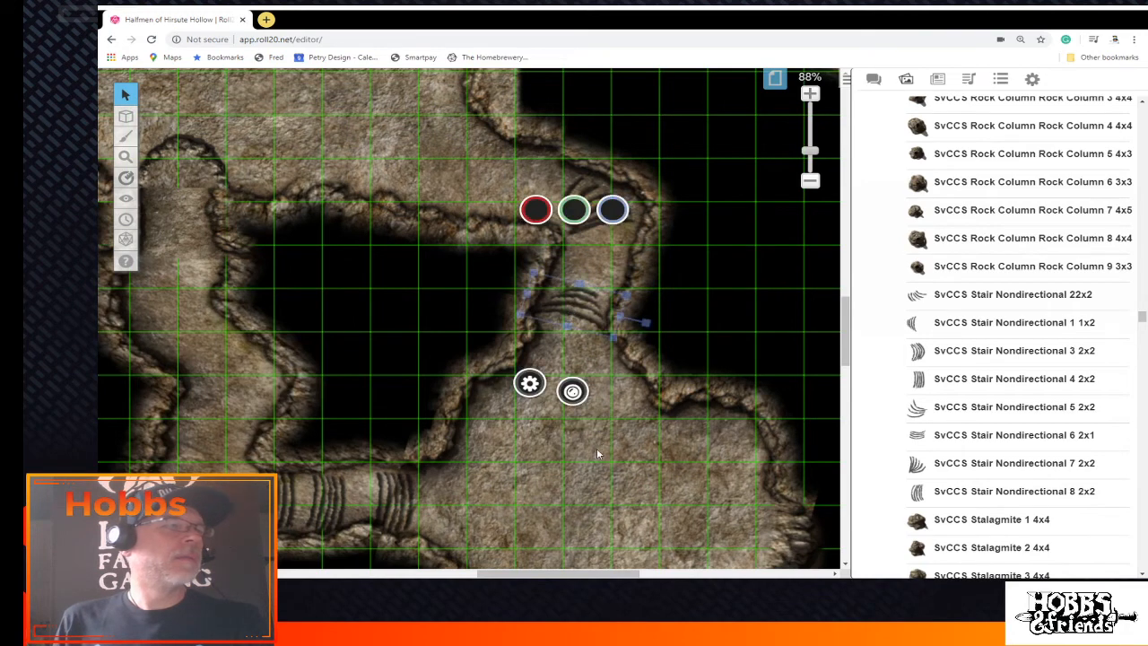
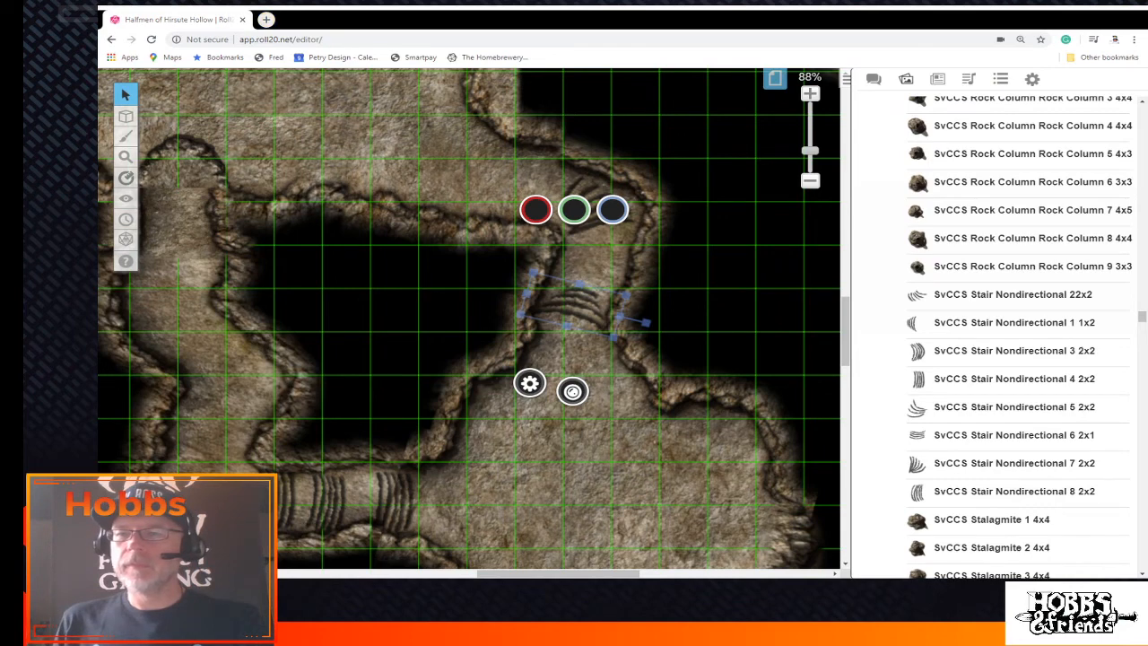
Replace the west tunnel's three stair pieces with a copy of the north passage's lower stairs, rotated across the tunnel at the chamber mouth
left_click(369, 502)
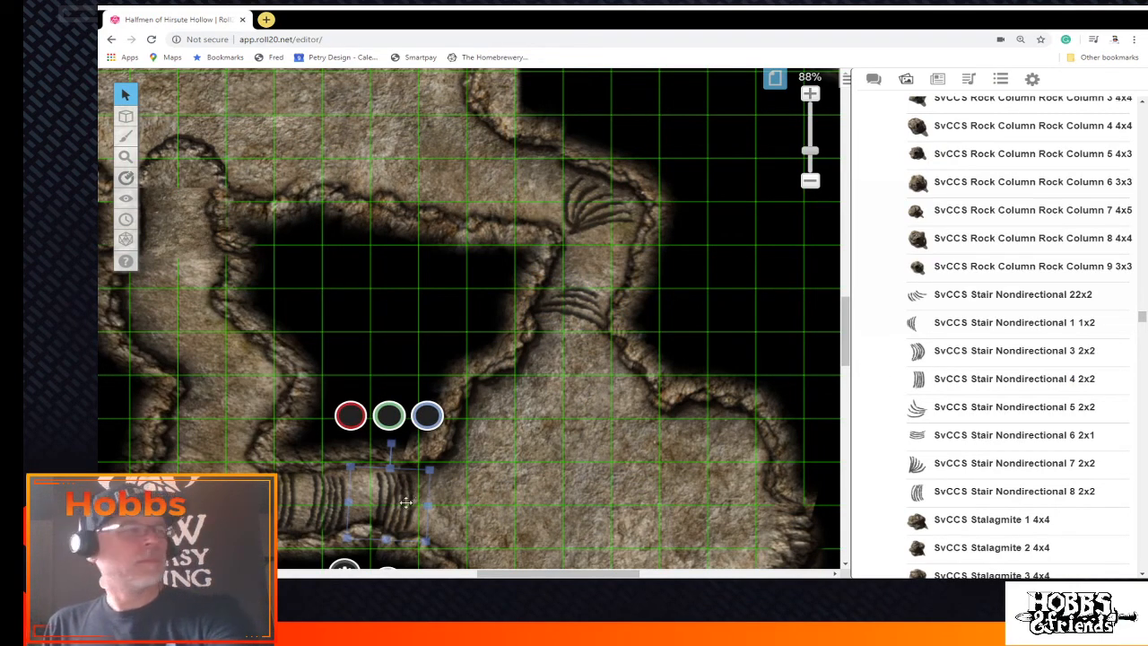
left_click(331, 505)
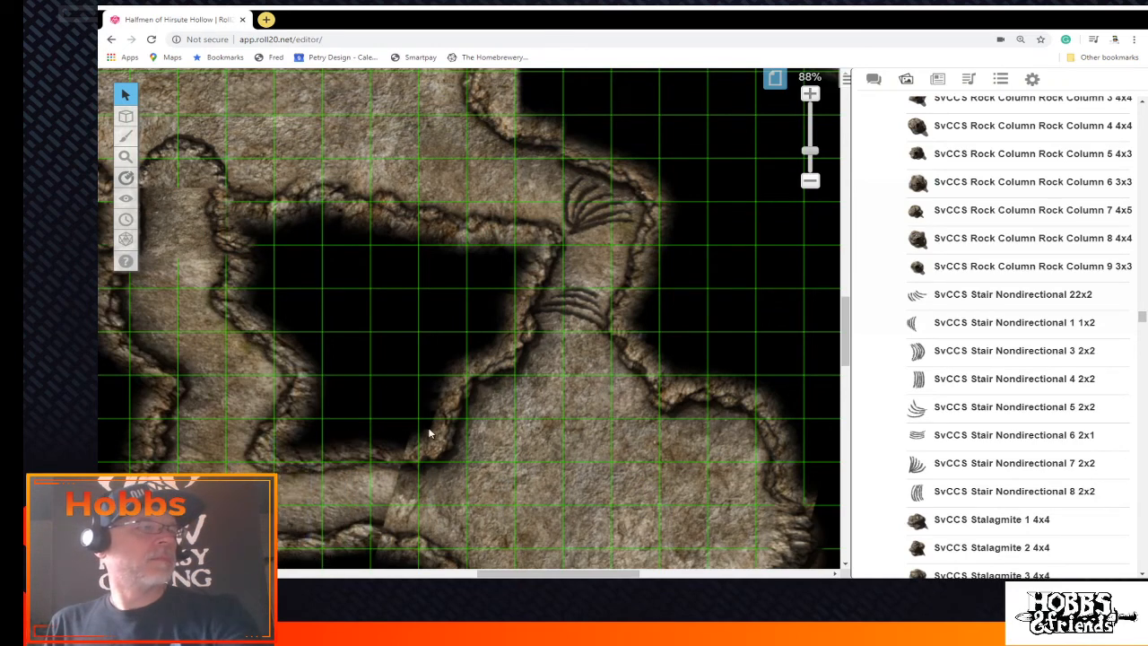
right_click(569, 311)
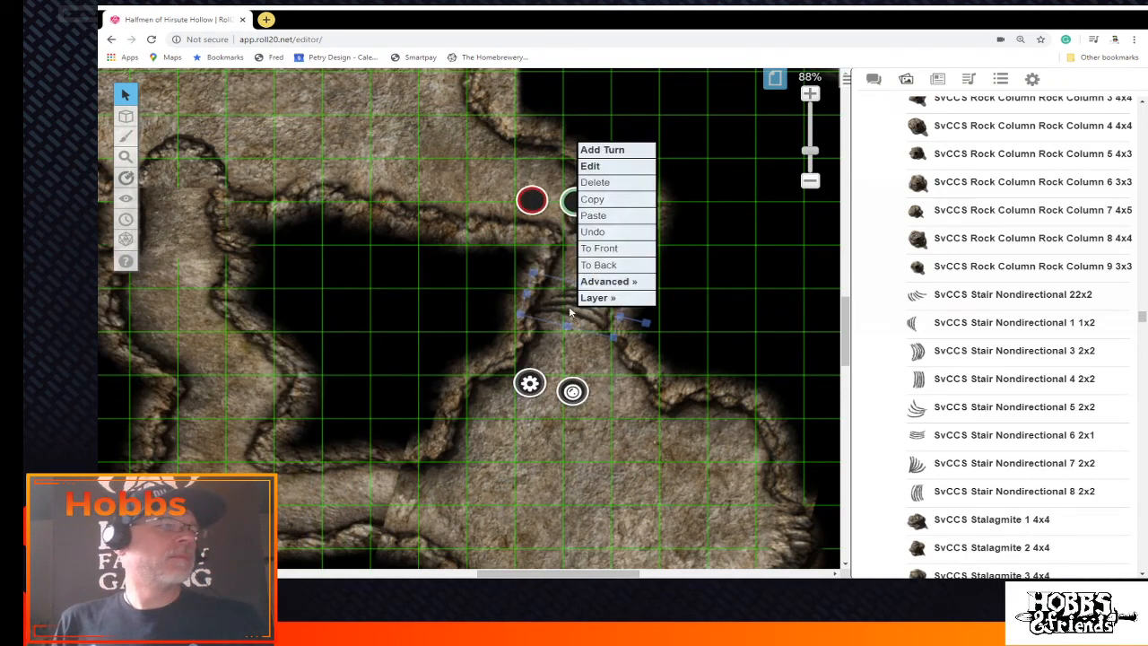
left_click(591, 199)
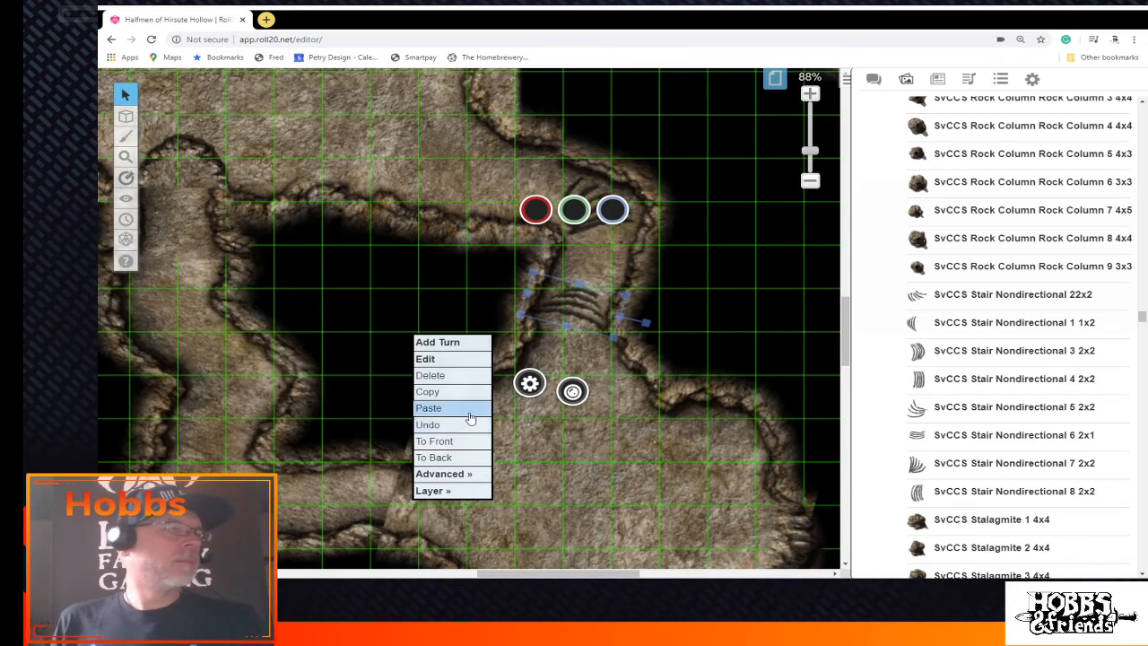
left_click(459, 408)
left_click(417, 510)
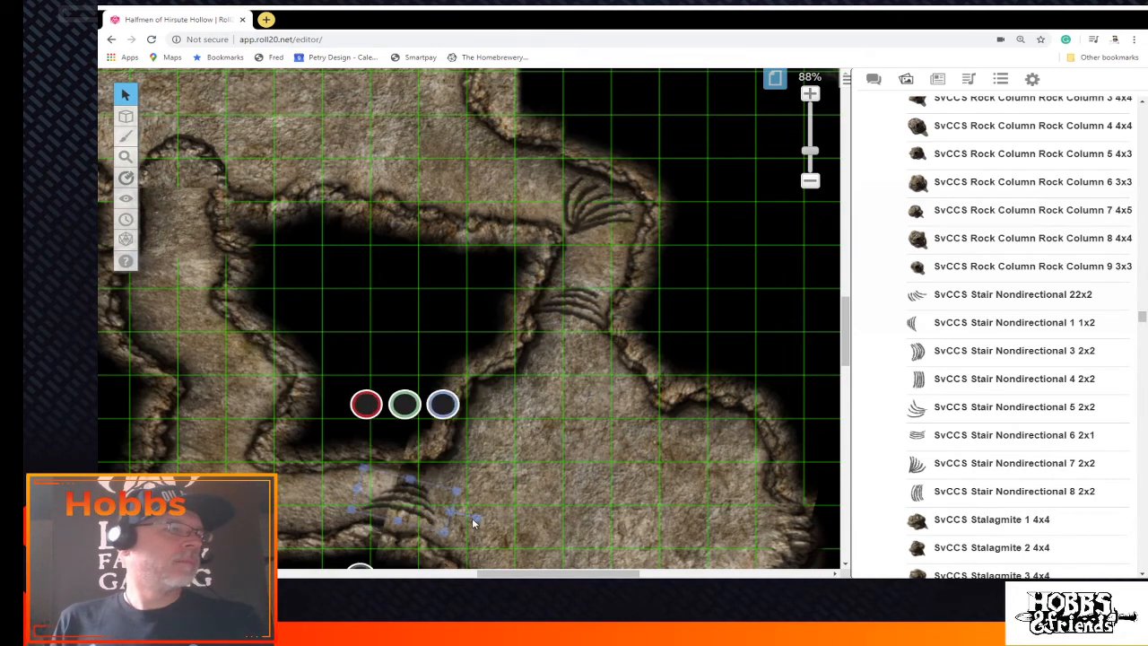
left_click_drag(477, 518, 391, 541)
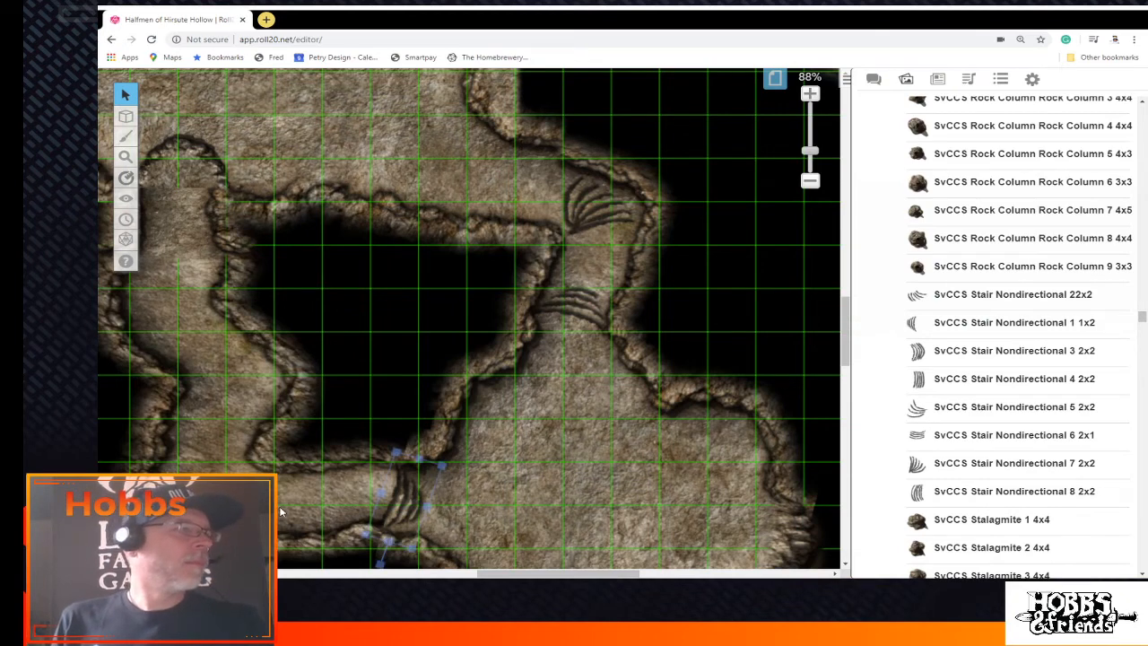
Paste a second copy of the curved stairs at the west tunnel's far end, rotate it across the tunnel and nudge it west
right_click(391, 540)
left_click(319, 420)
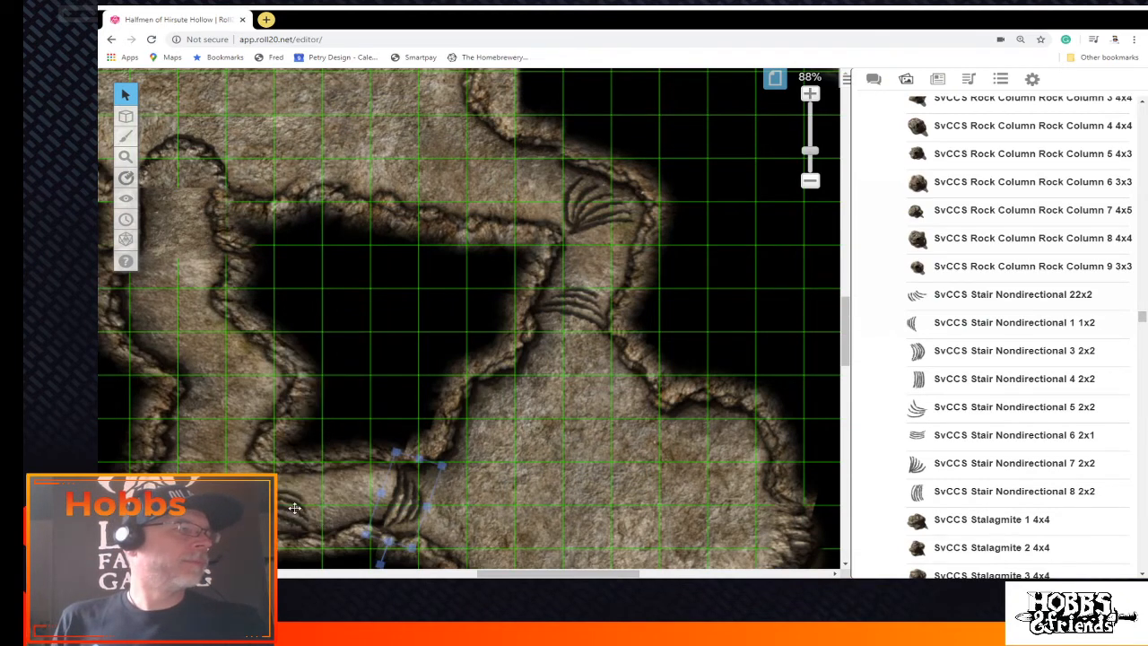
left_click(296, 507)
left_click_drag(352, 524, 283, 539)
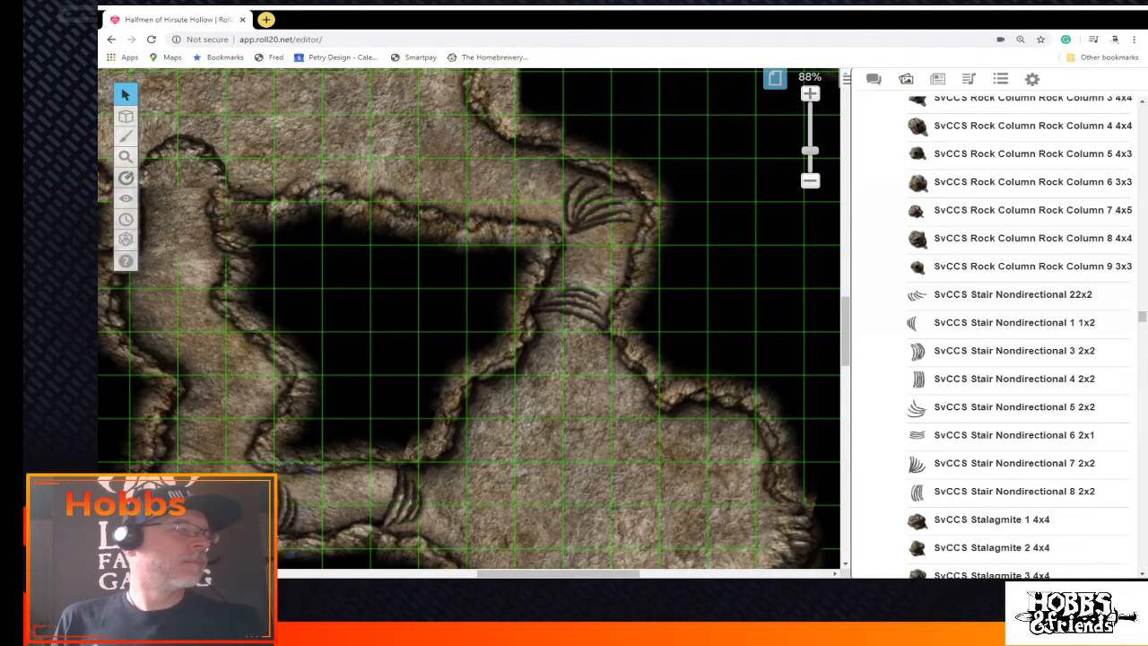
left_click(295, 511)
left_click_drag(295, 512, 284, 501)
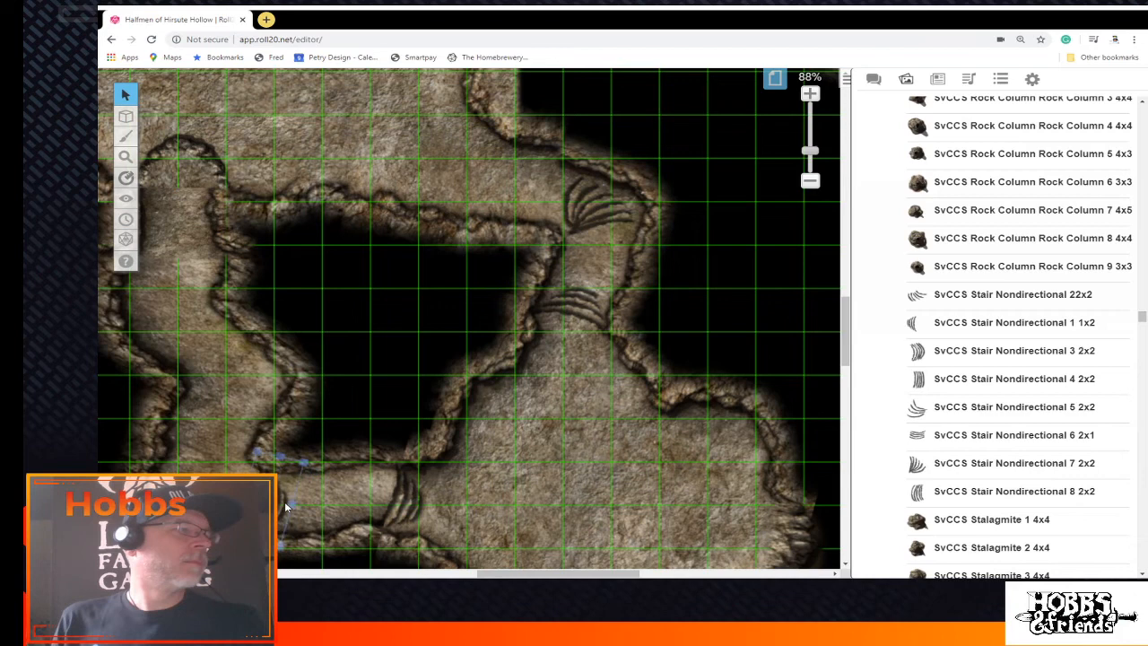
left_click(375, 508)
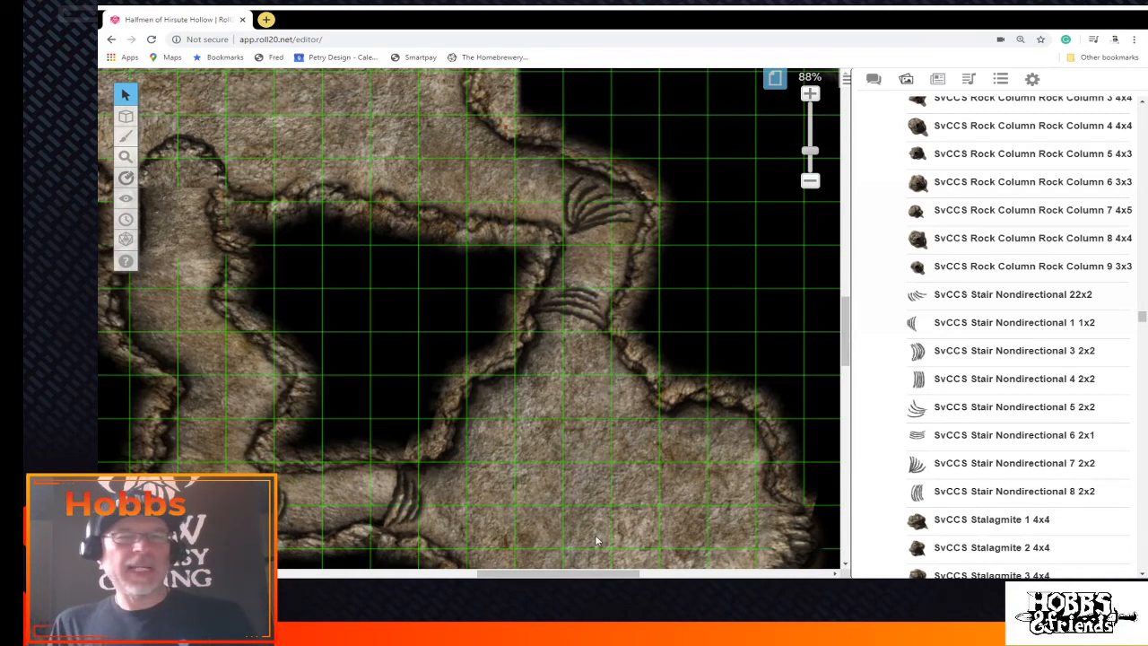
Look through the cave asset list from the stair and rock column pieces back up to the narrow tunnel pieces
scroll(596, 539, "down", 1)
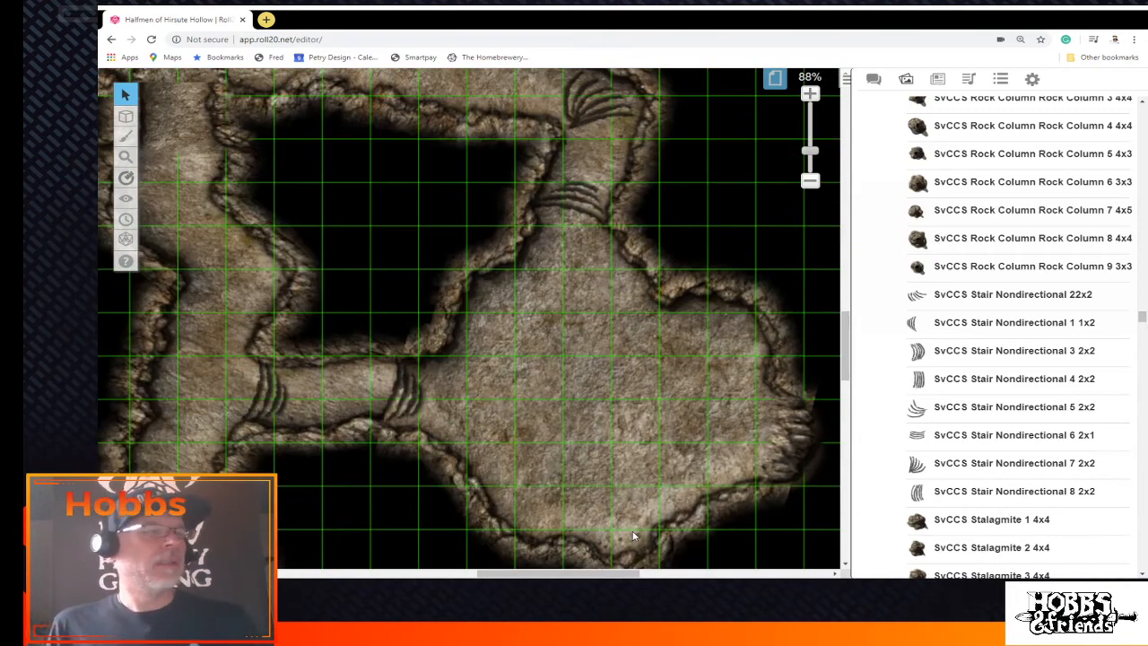
left_click_drag(1013, 408, 932, 512)
mouse_move(922, 520)
left_mouse_down()
mouse_move(926, 530)
mouse_move(935, 509)
left_mouse_up()
scroll(934, 510, "up", 10)
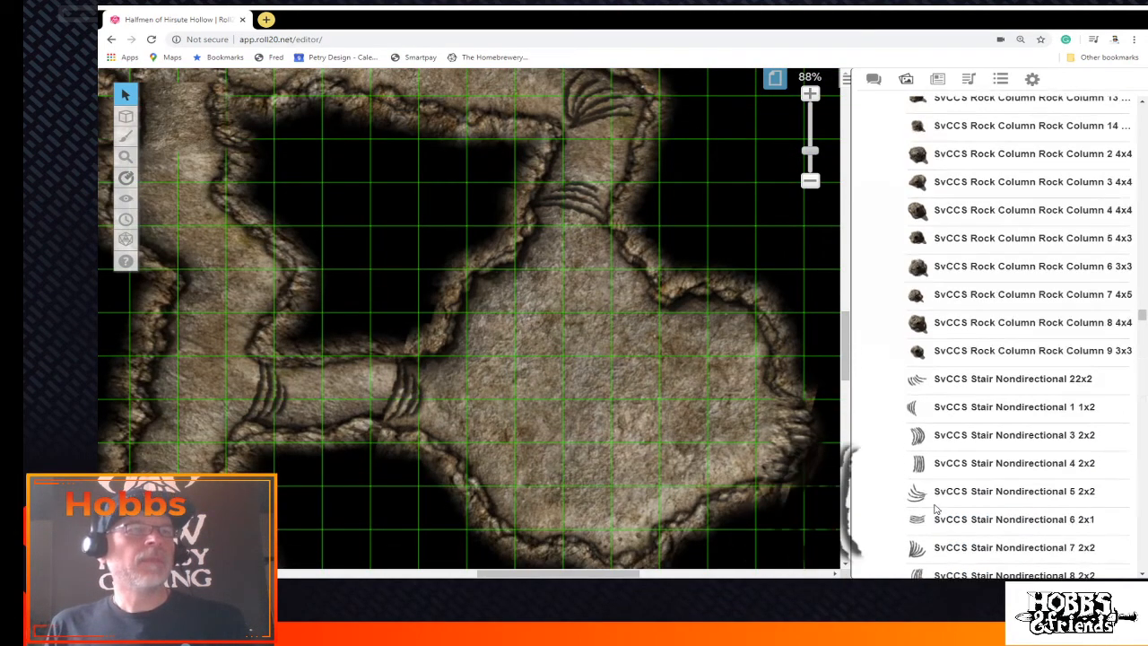
scroll(934, 510, "up", 8)
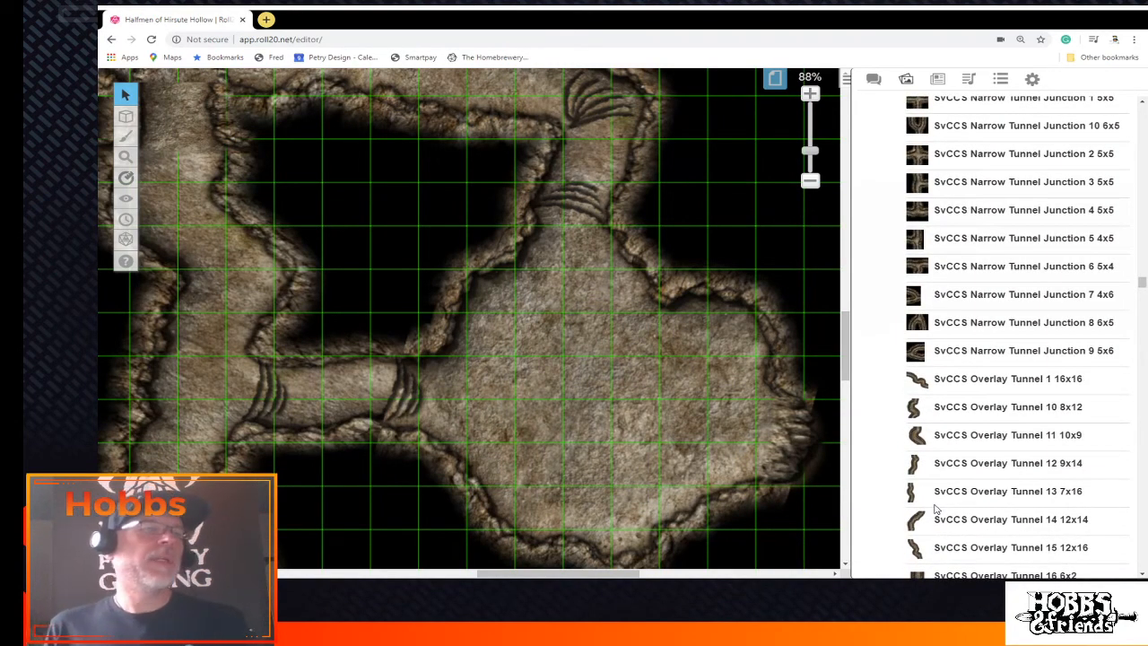
scroll(934, 509, "up", 1)
scroll(935, 509, "up", 5)
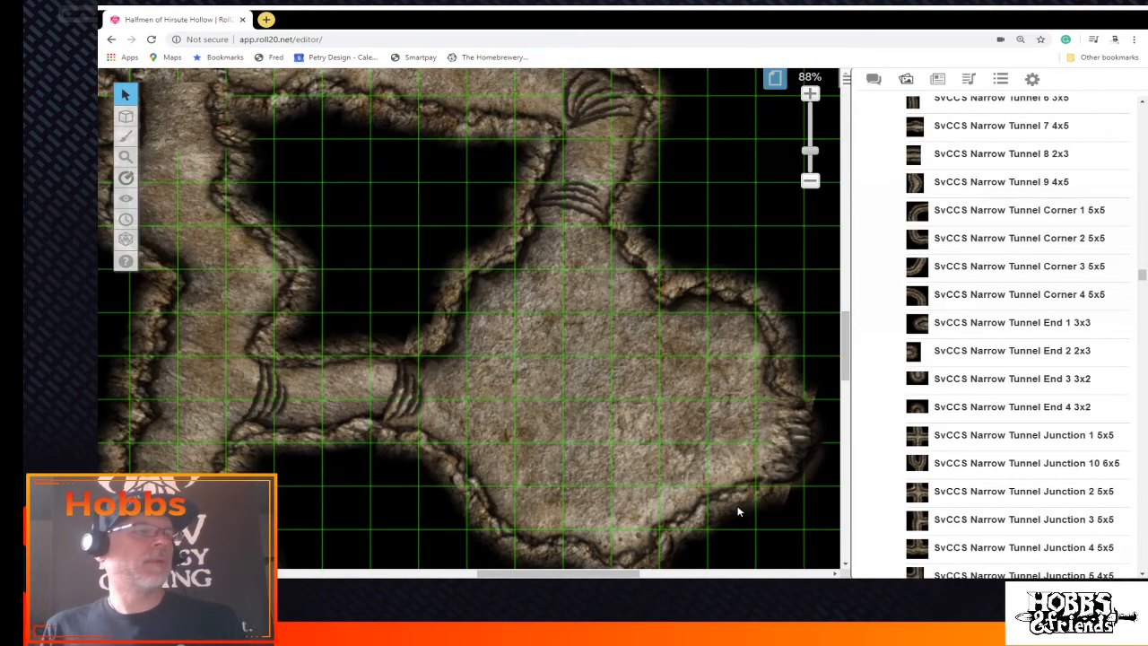
Move the cave end piece at the chamber's east edge onto the map layer
scroll(738, 511, "down", 2)
left_click(794, 336)
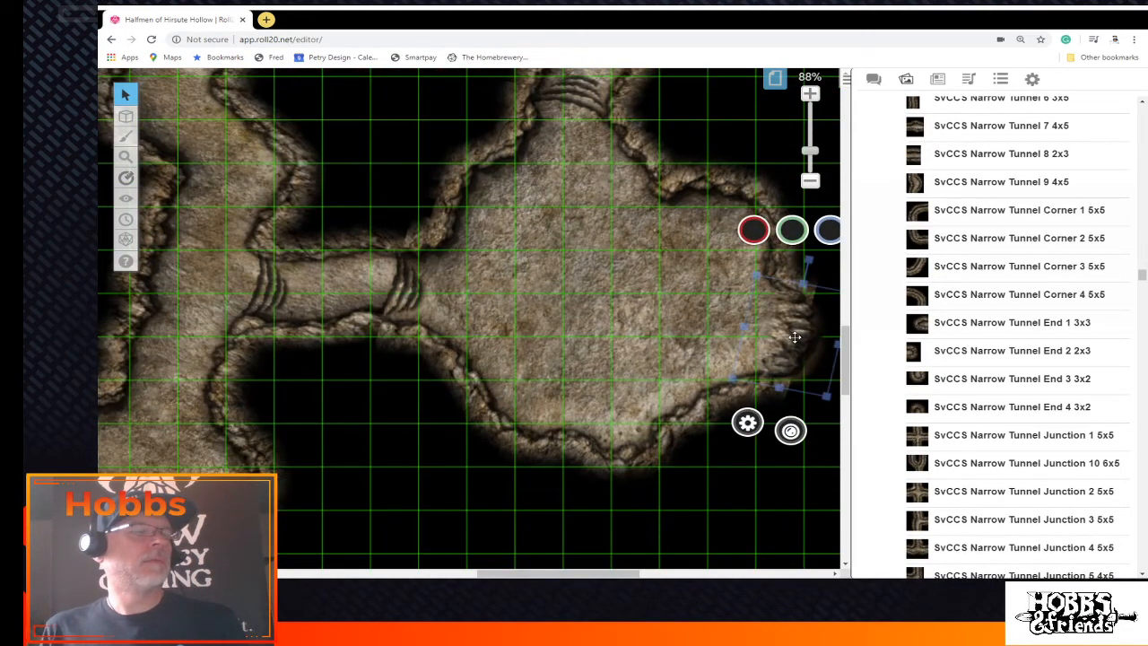
right_click(794, 336)
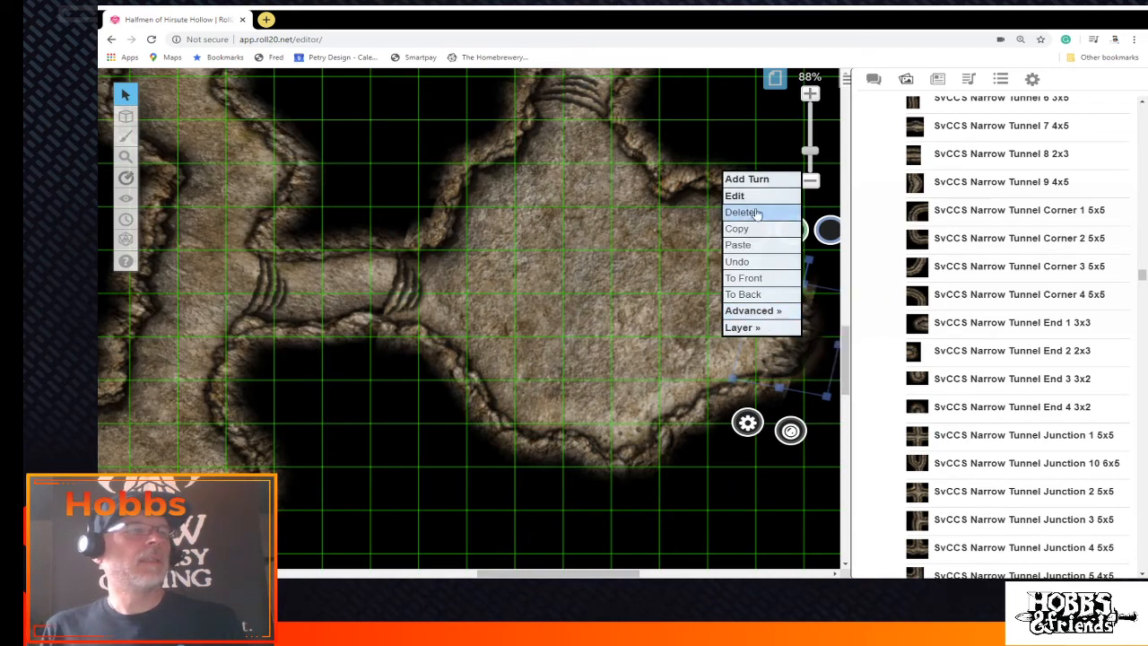
mouse_move(753, 327)
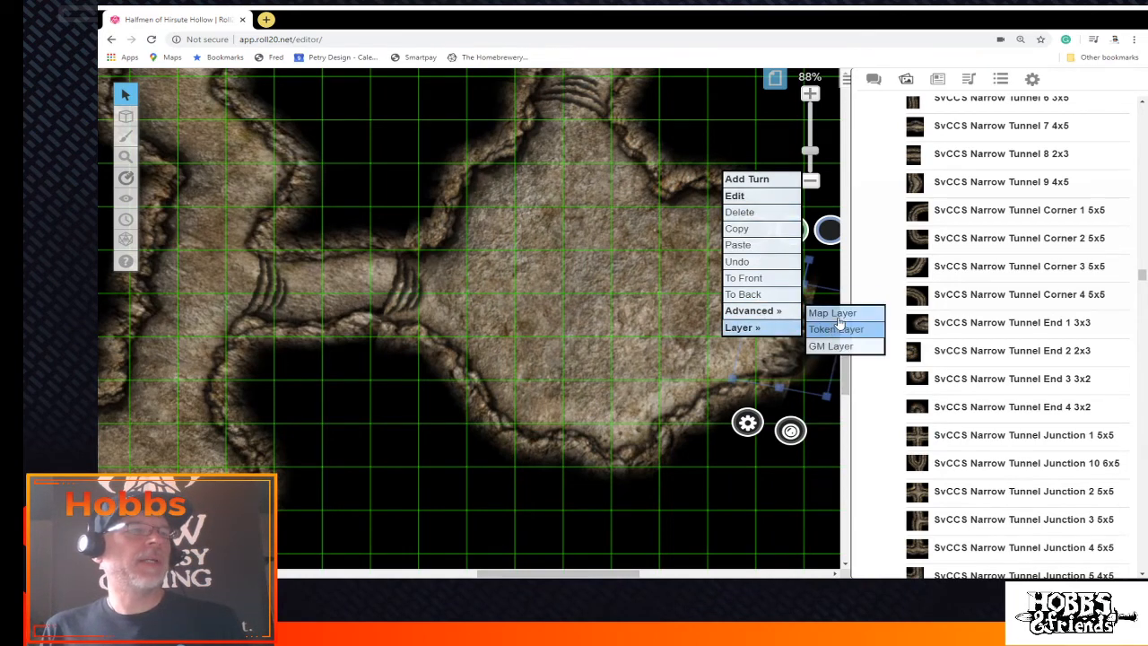
left_click(874, 376)
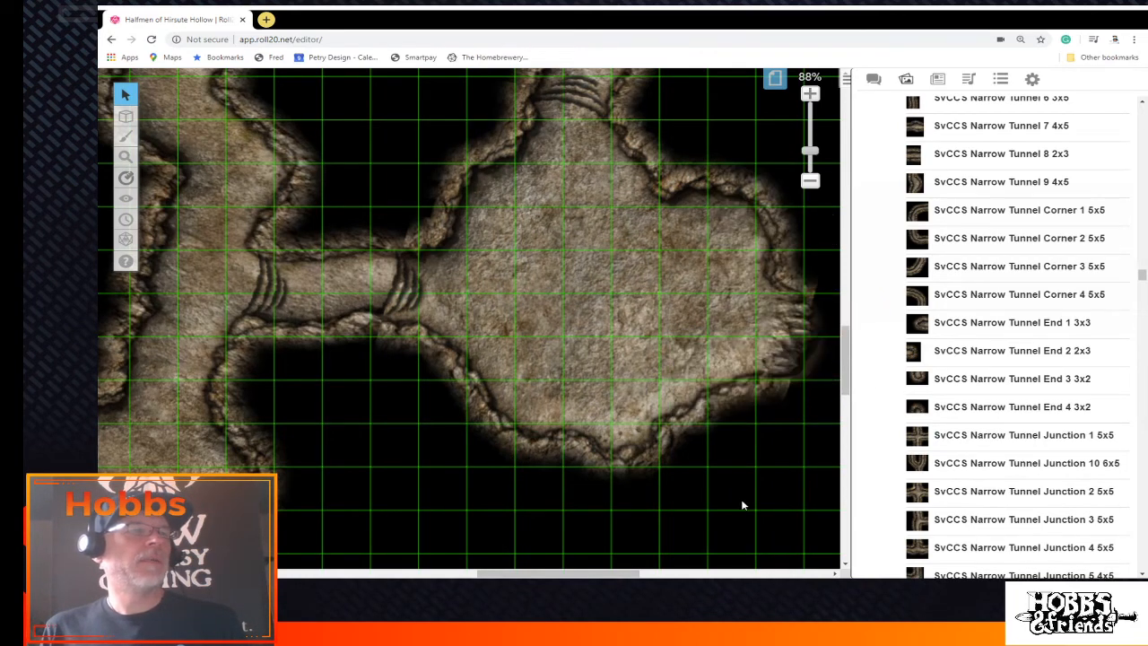
scroll(545, 361, "up", 5)
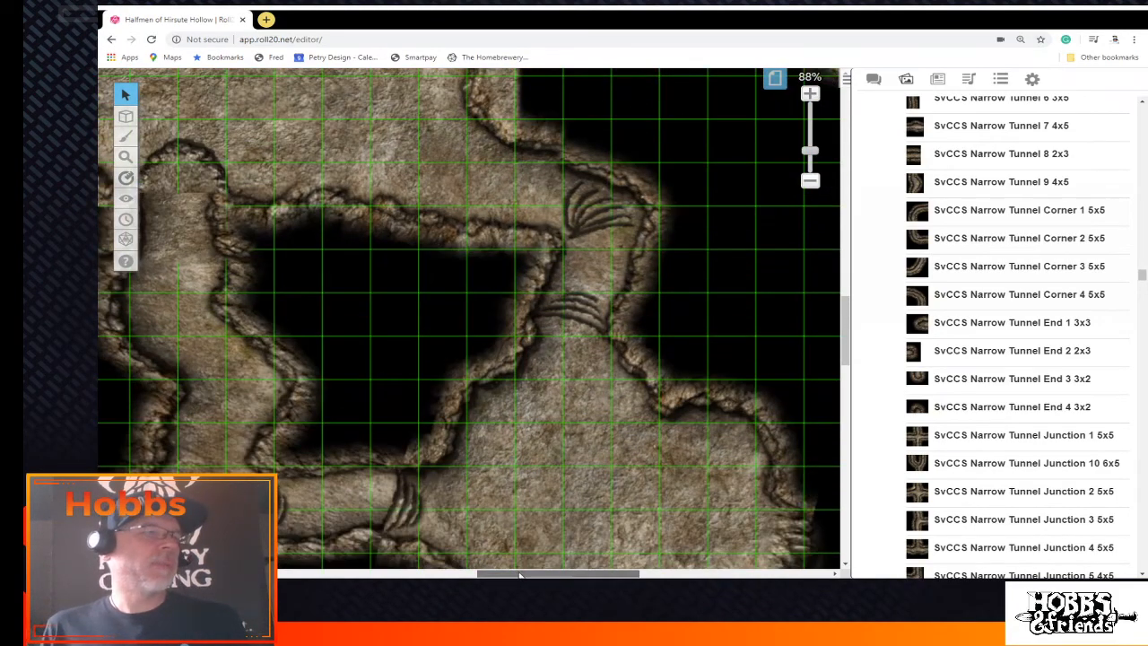
left_click_drag(520, 573, 665, 573)
scroll(628, 485, "up", 4)
scroll(628, 485, "down", 3)
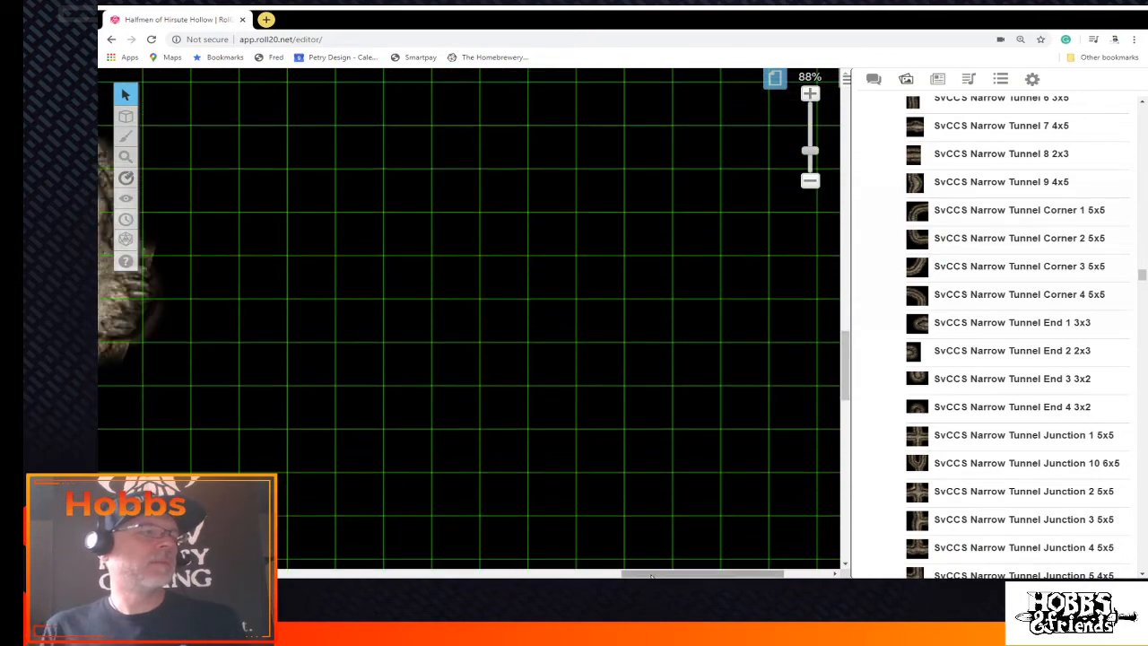
left_click_drag(633, 573, 499, 573)
left_click_drag(570, 573, 550, 573)
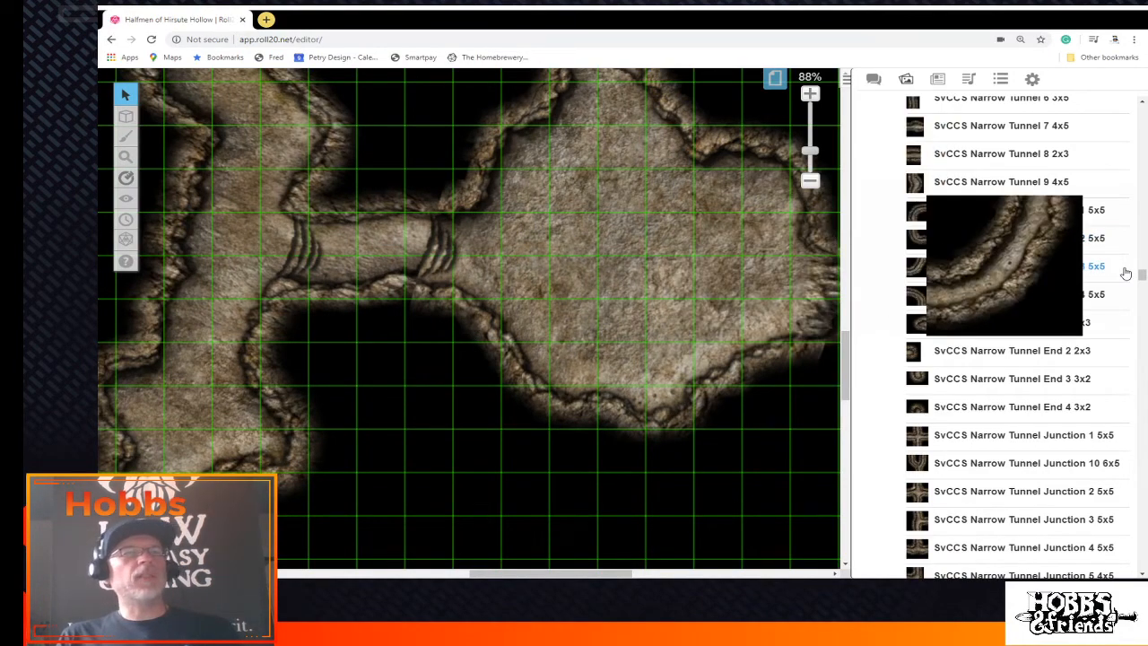
Switch the art assets to My Library and place the azorust.png token in the passage just west of the stairs
left_click_drag(1141, 275, 1142, 109)
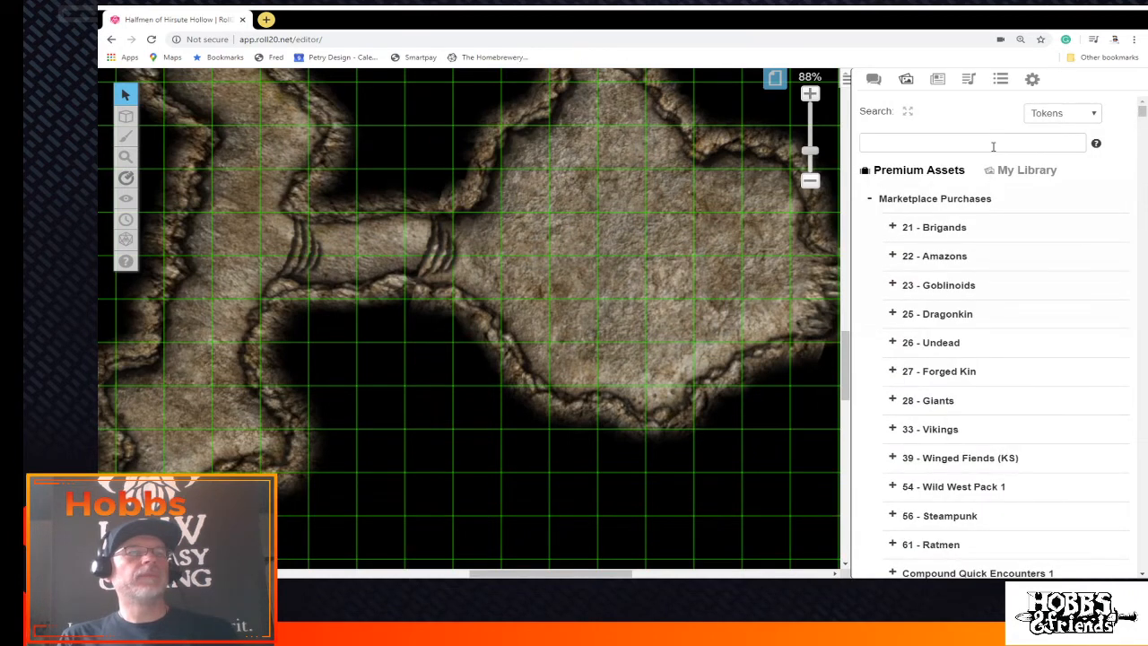
left_click(1013, 170)
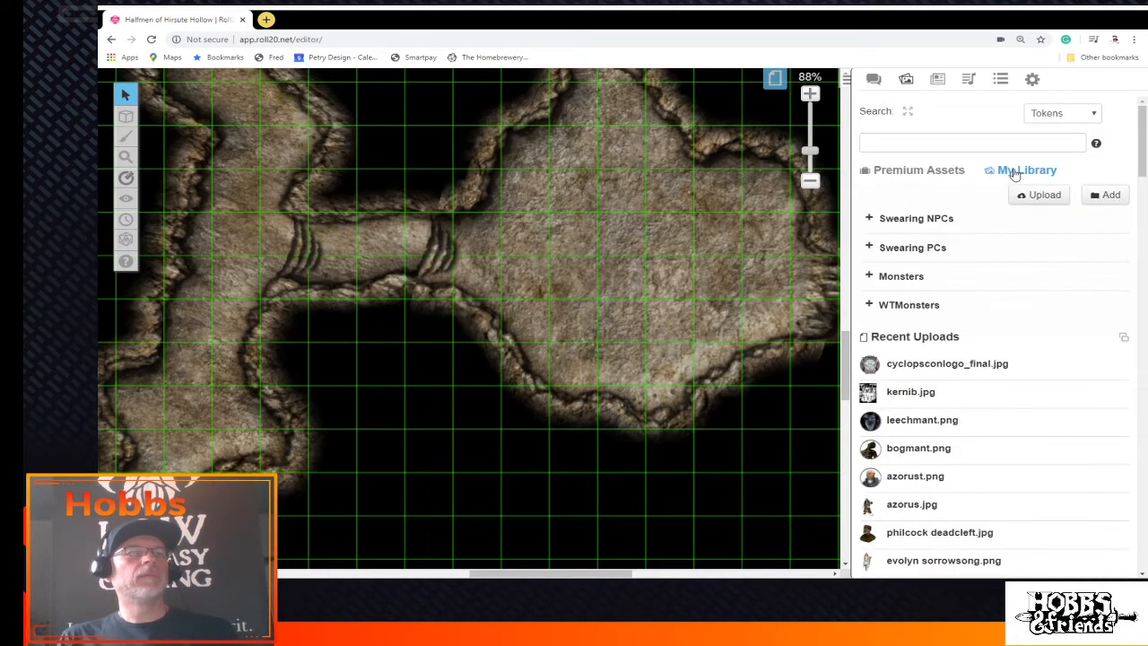
scroll(1013, 318, "down", 1)
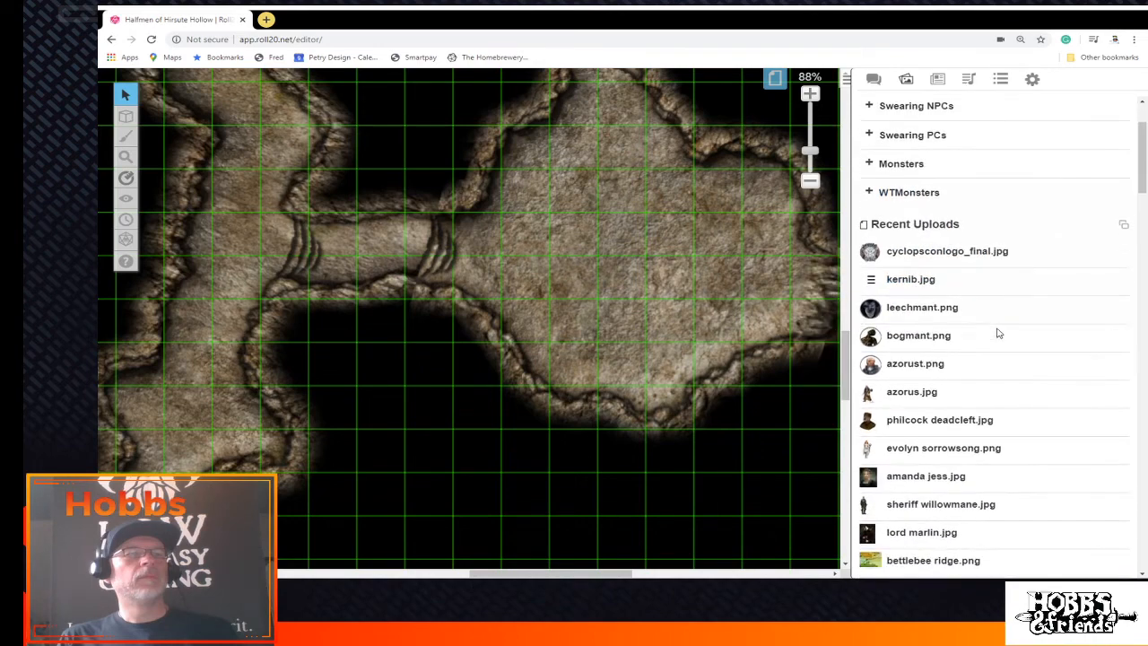
left_click_drag(998, 334, 227, 251)
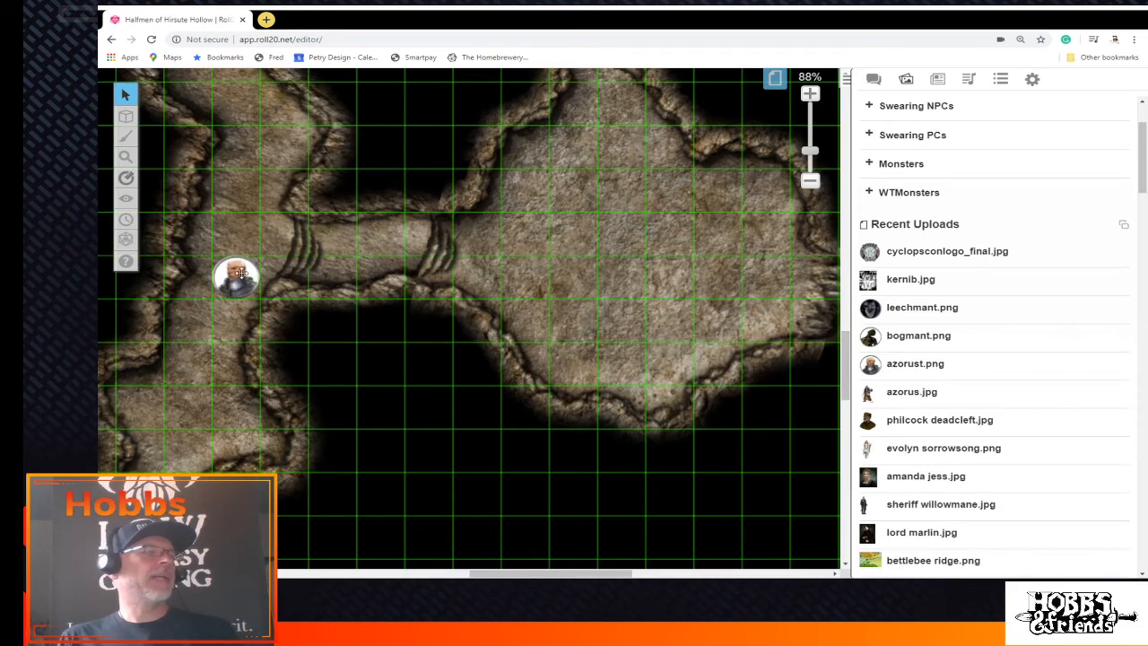
Check the layer assignment and settings of the newly placed azorust token
right_click(240, 273)
mouse_move(271, 267)
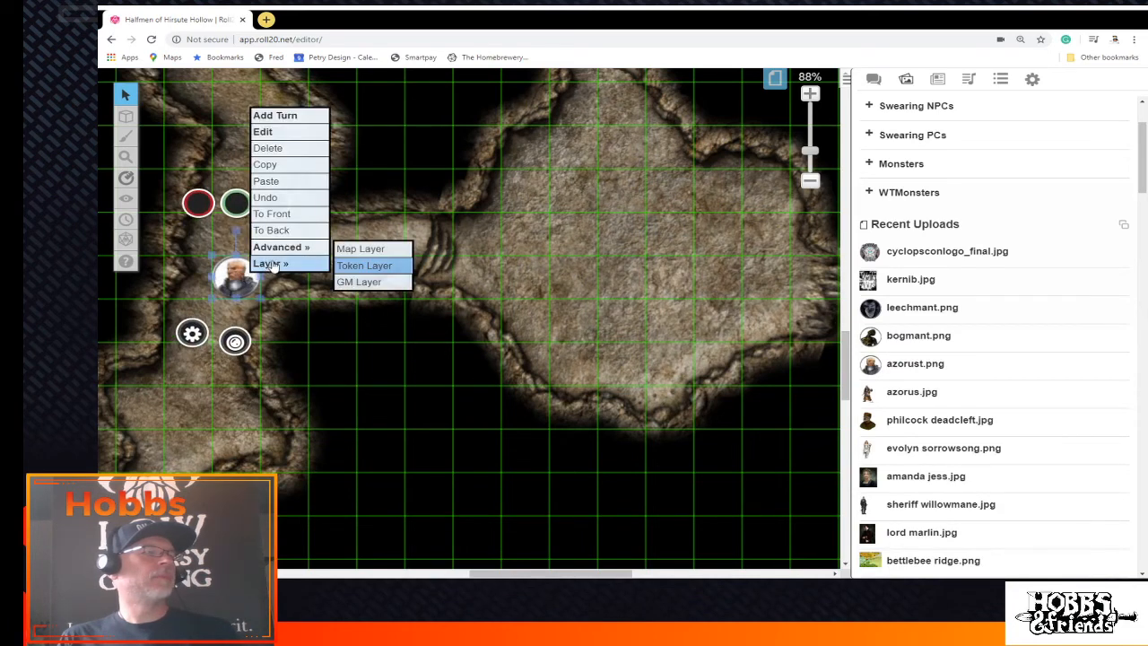
left_click(231, 277)
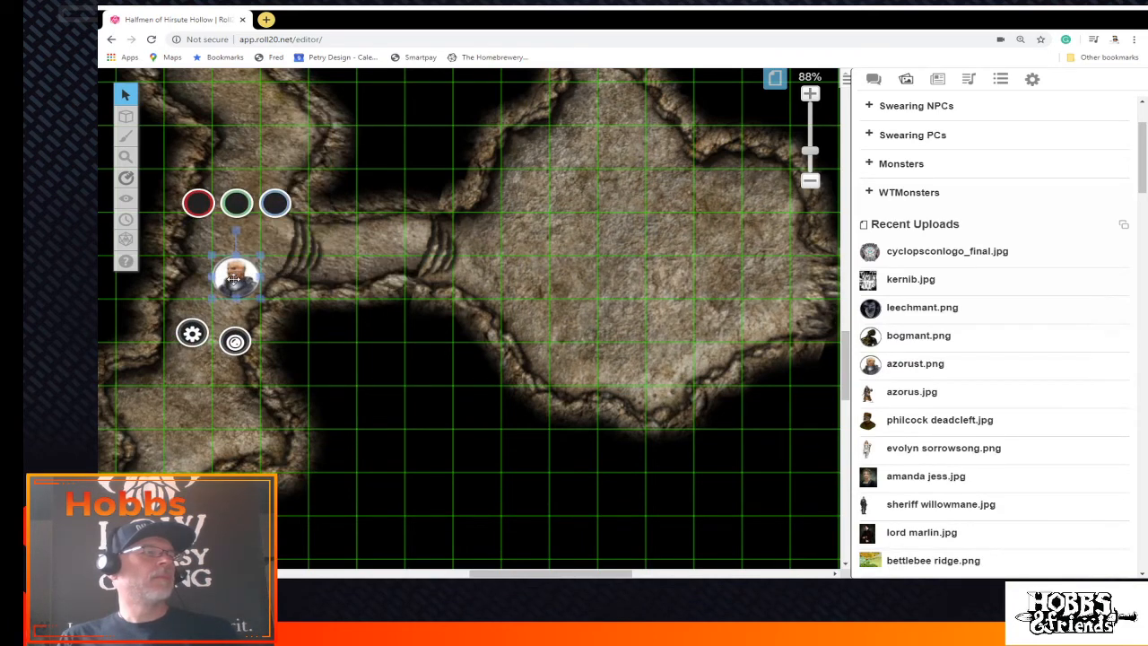
double_click(233, 279)
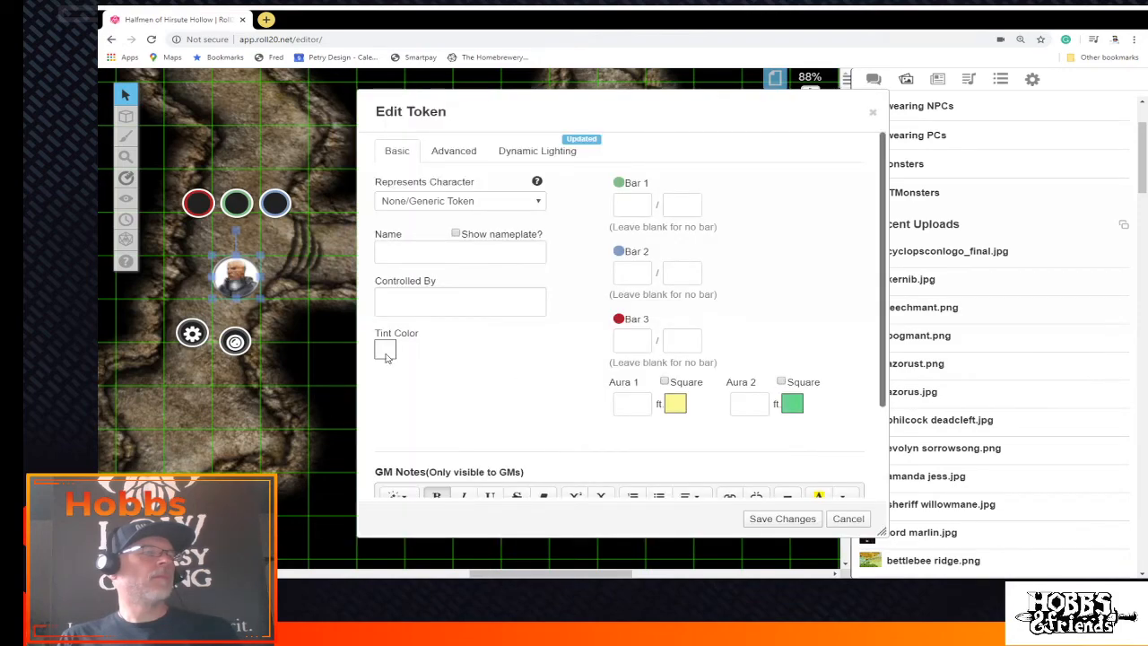
left_click(848, 519)
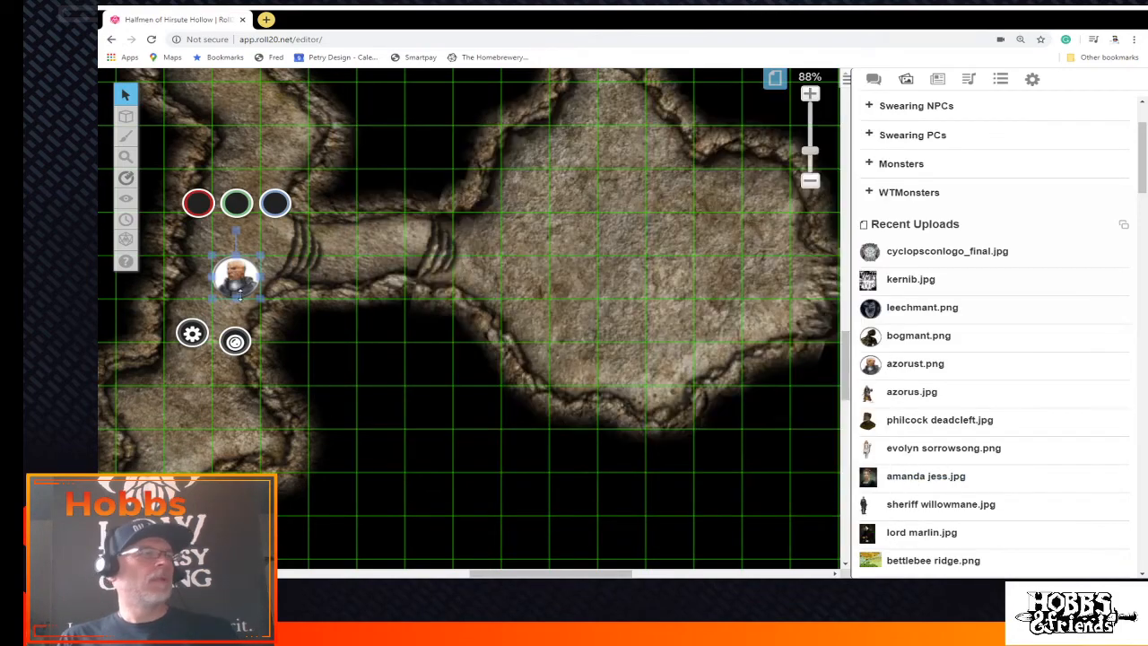
Paste copies of the azorust token southward along the map and position the last one on the sand near the water's edge
key("ctrl+v")
left_click_drag(188, 384, 164, 448)
scroll(170, 404, "down", 5)
key("ctrl+v")
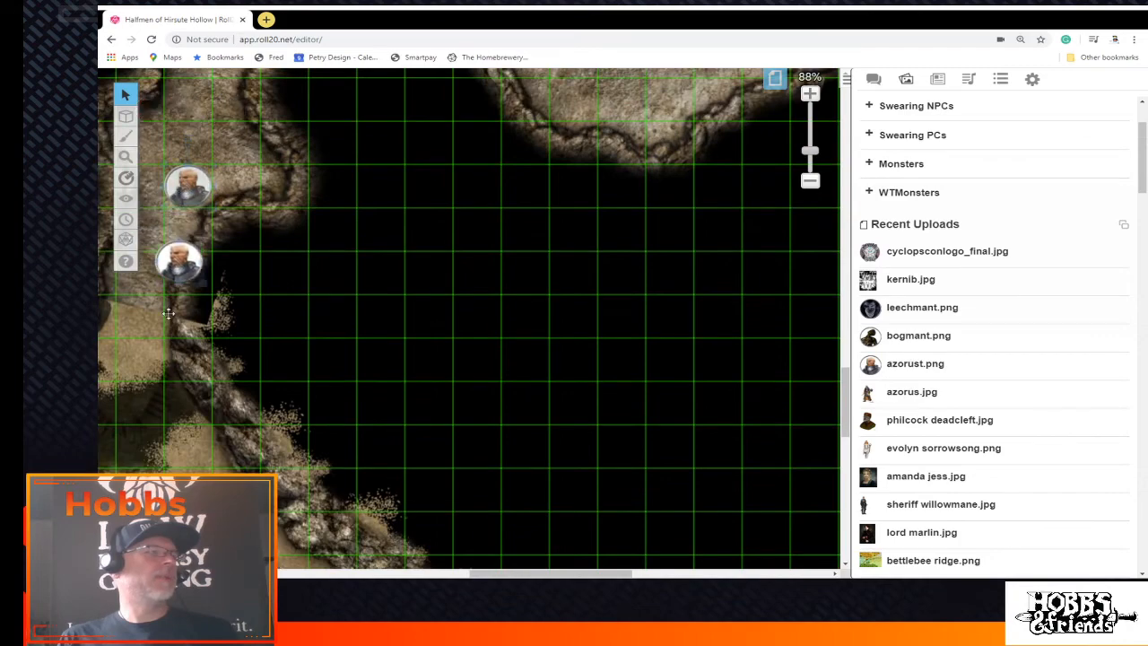
scroll(170, 341, "down", 5)
key("ctrl+v")
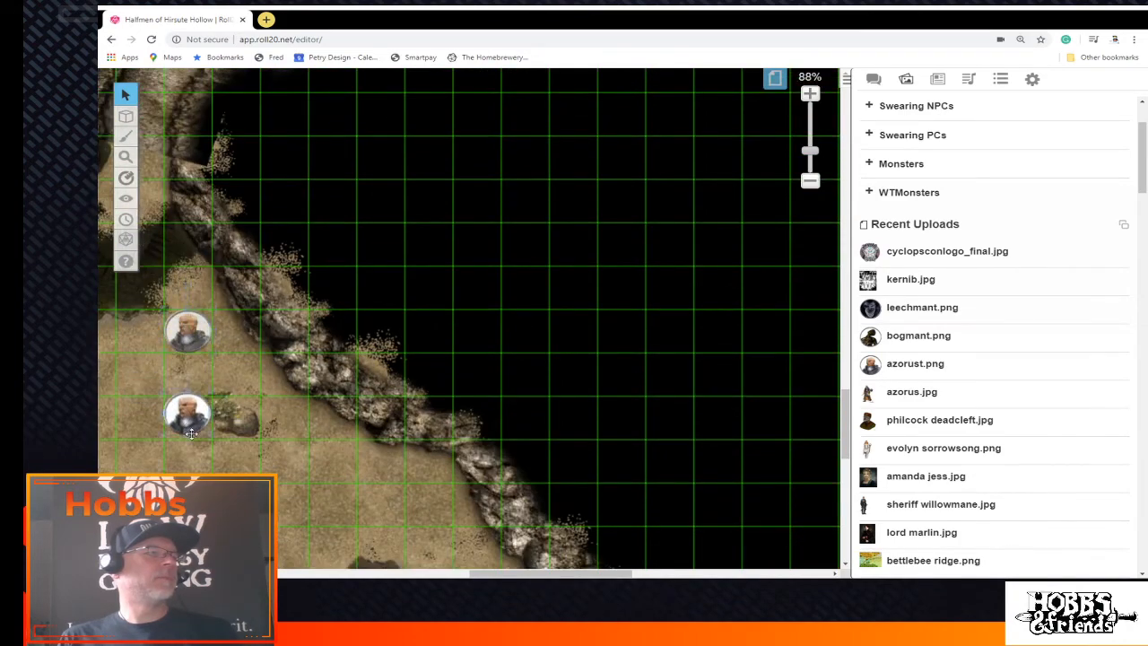
scroll(191, 433, "down", 5)
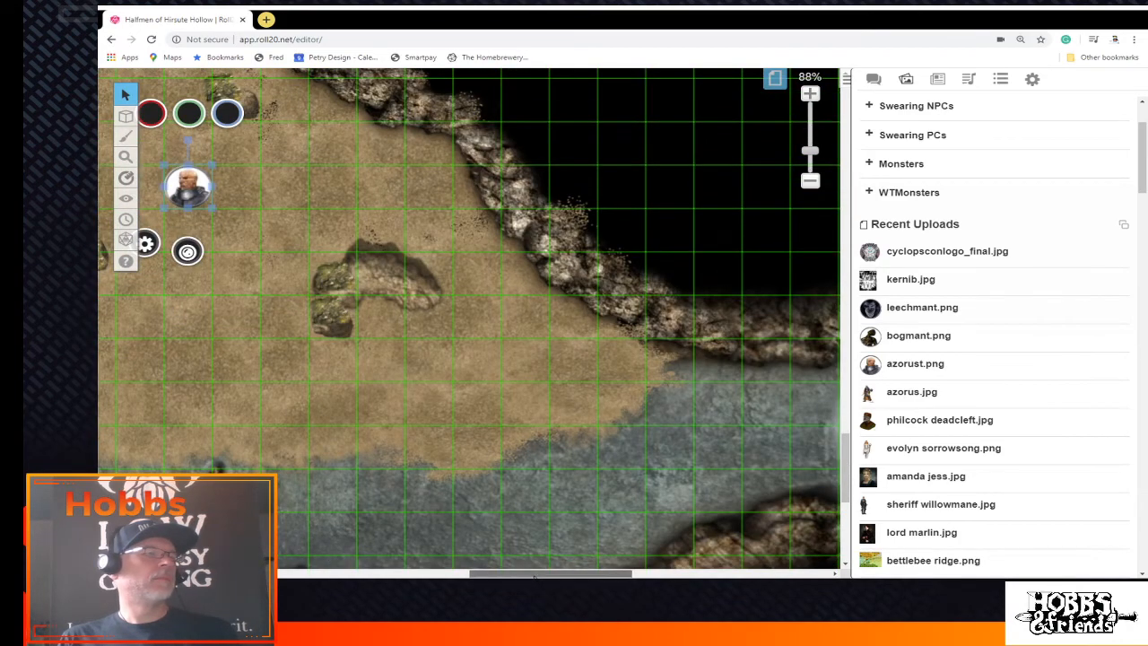
left_click_drag(551, 574, 450, 574)
left_click_drag(663, 185, 568, 402)
Enable Dynamic Lighting with Enforce Line of Sight, plus Restrict Movement, in the Hollow Map page settings
left_click(775, 79)
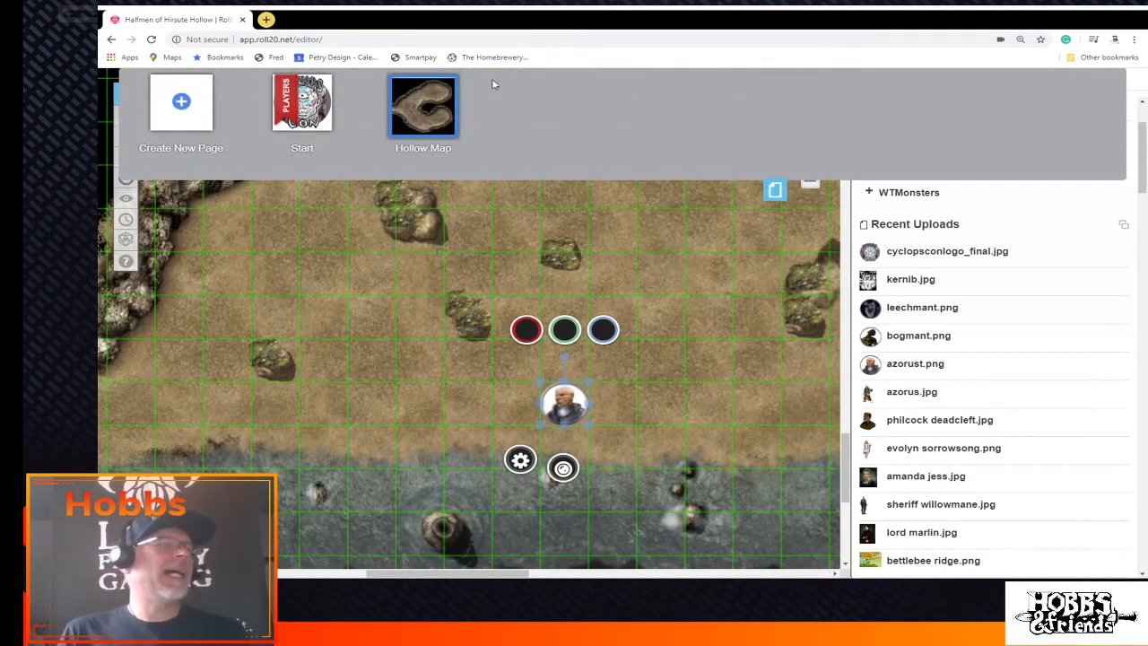
mouse_move(374, 87)
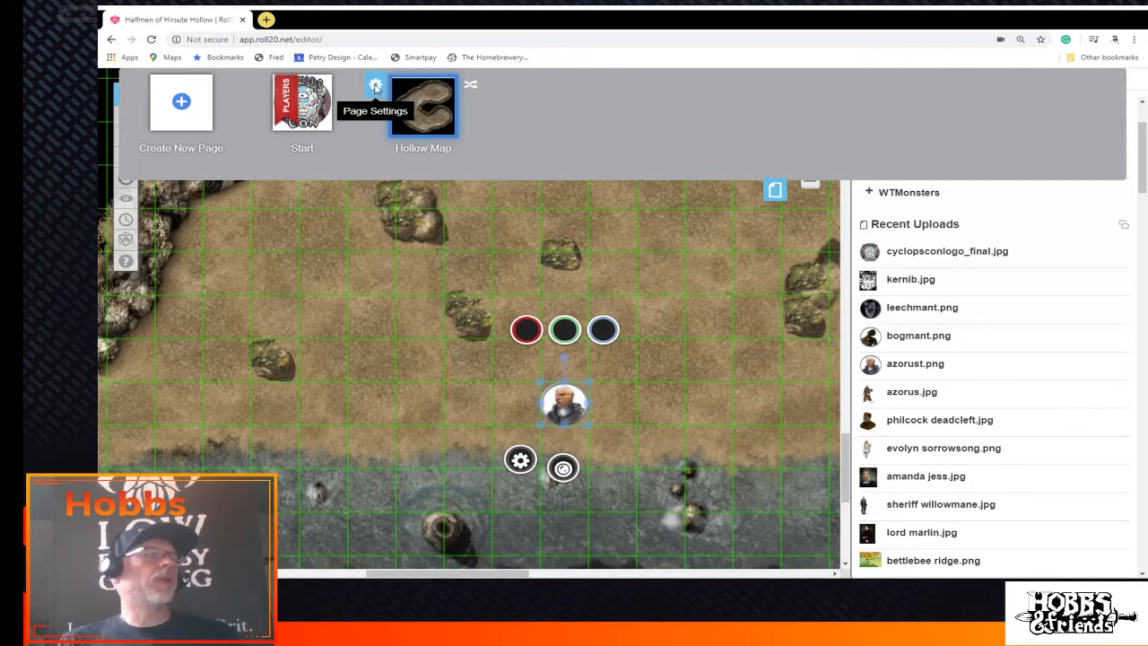
left_click(375, 87)
scroll(652, 411, "down", 2)
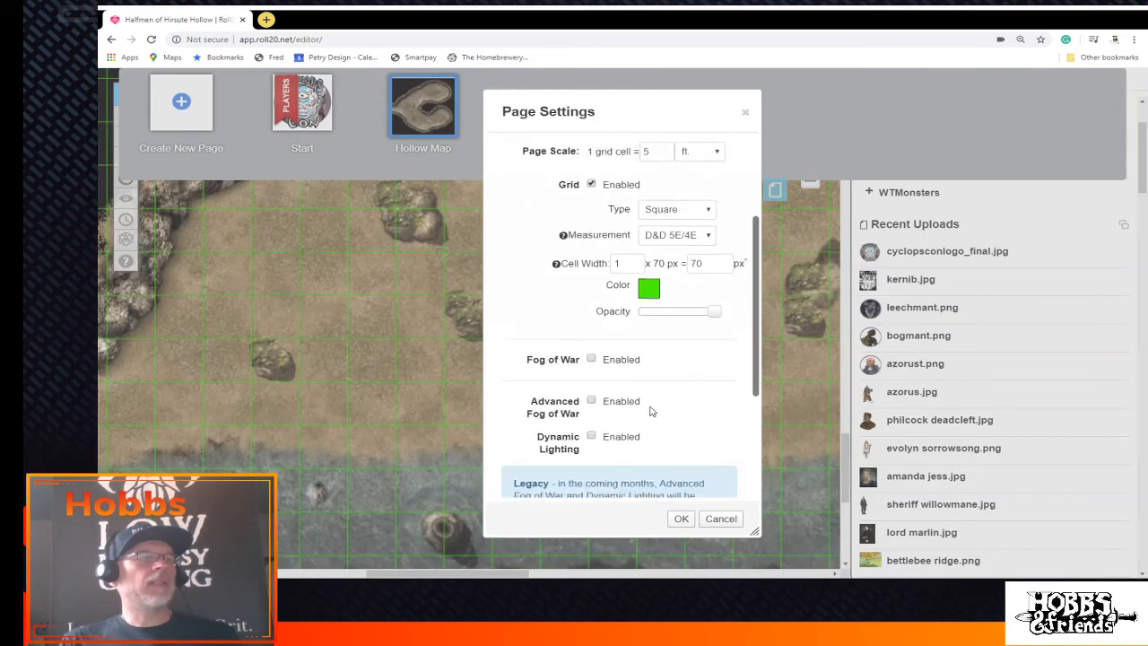
scroll(652, 410, "down", 1)
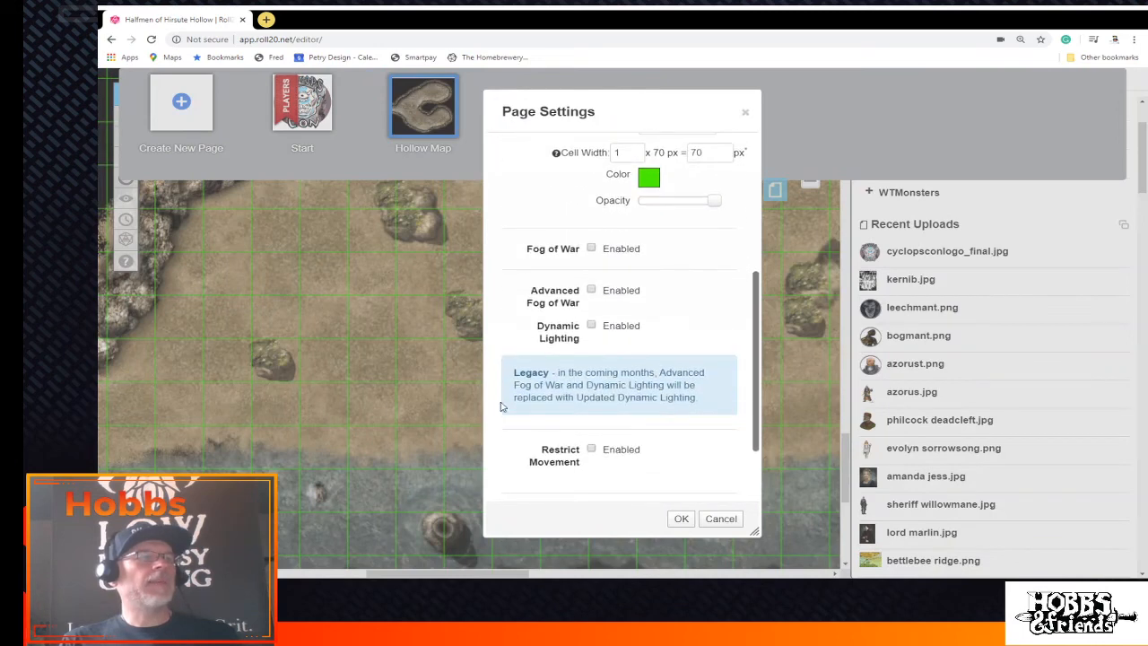
left_click(592, 326)
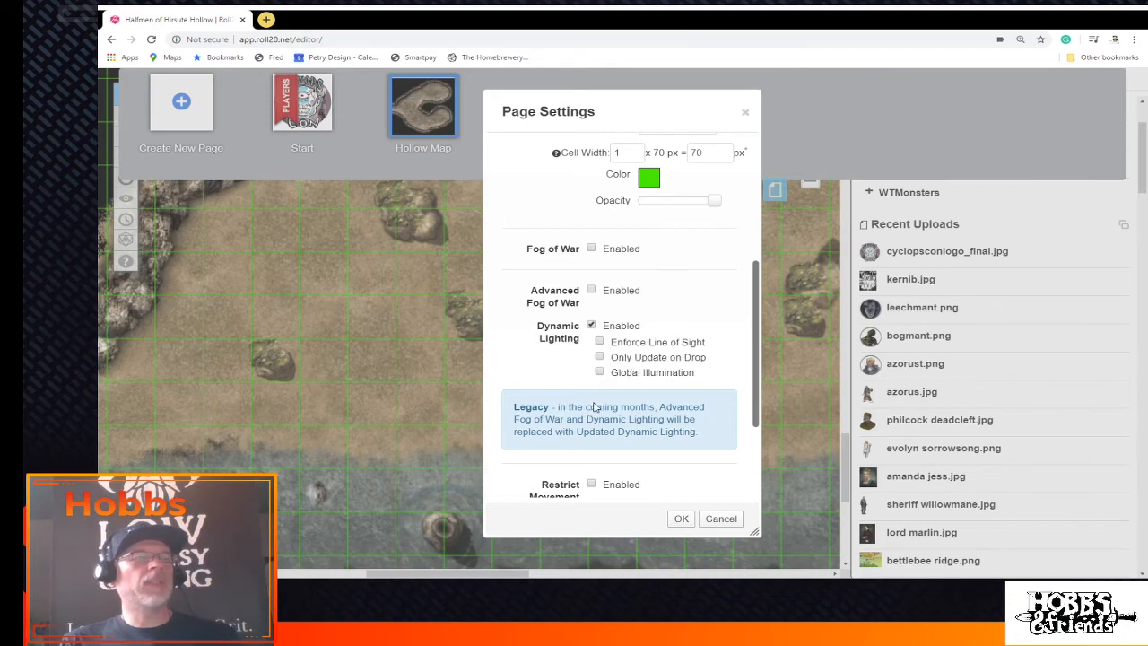
left_click(599, 341)
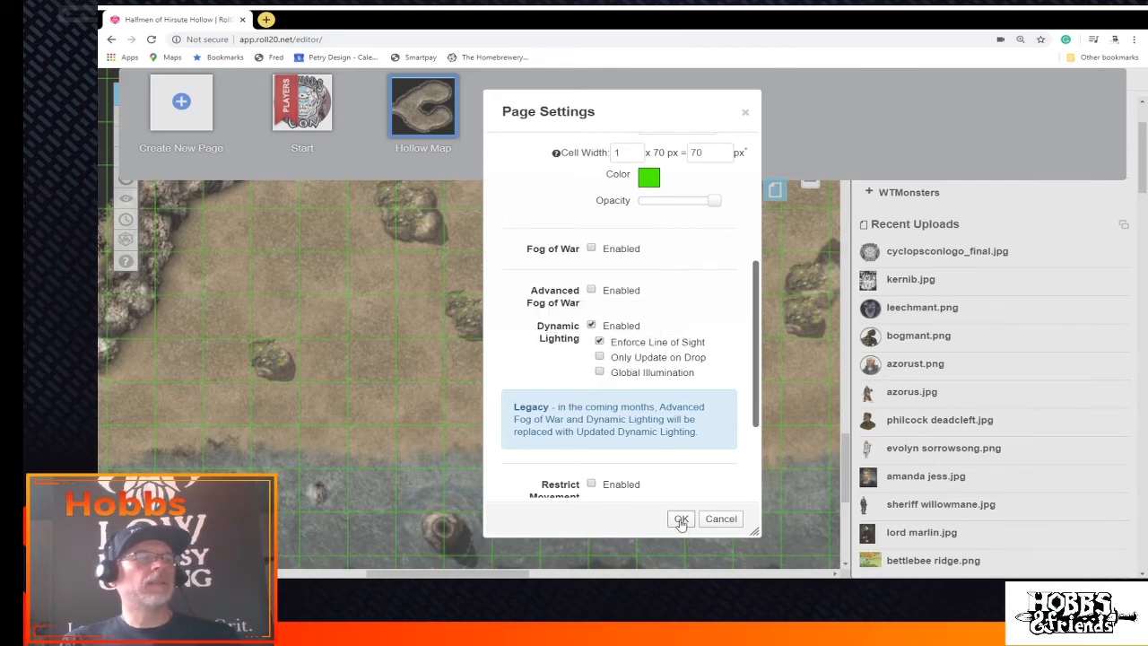
scroll(670, 456, "down", 3)
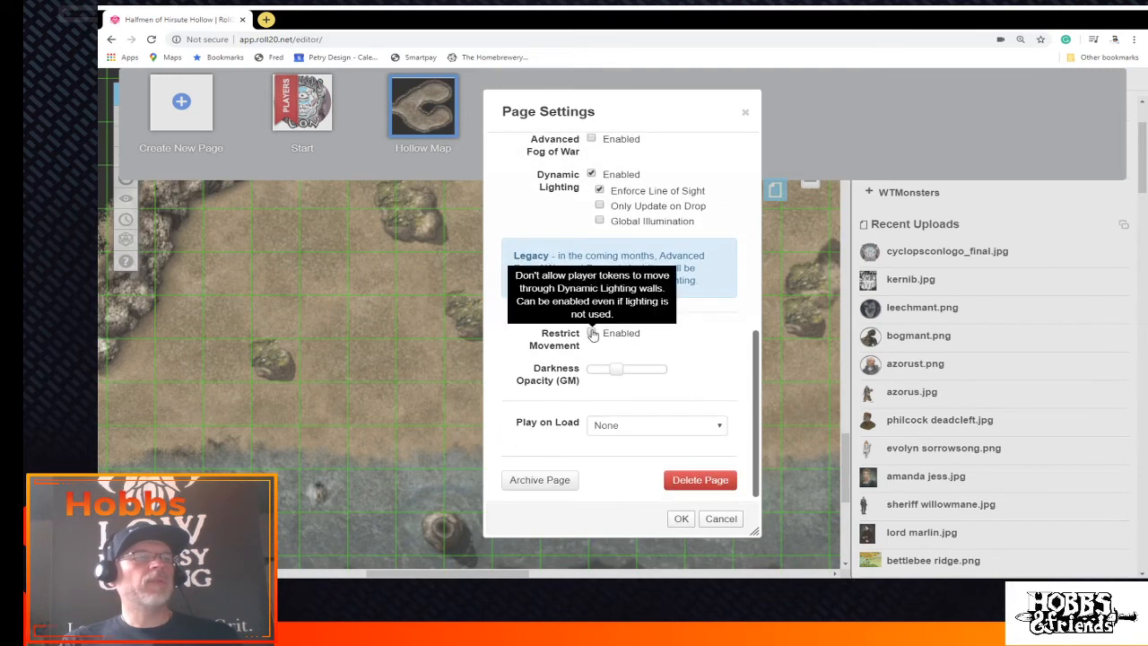
left_click(592, 332)
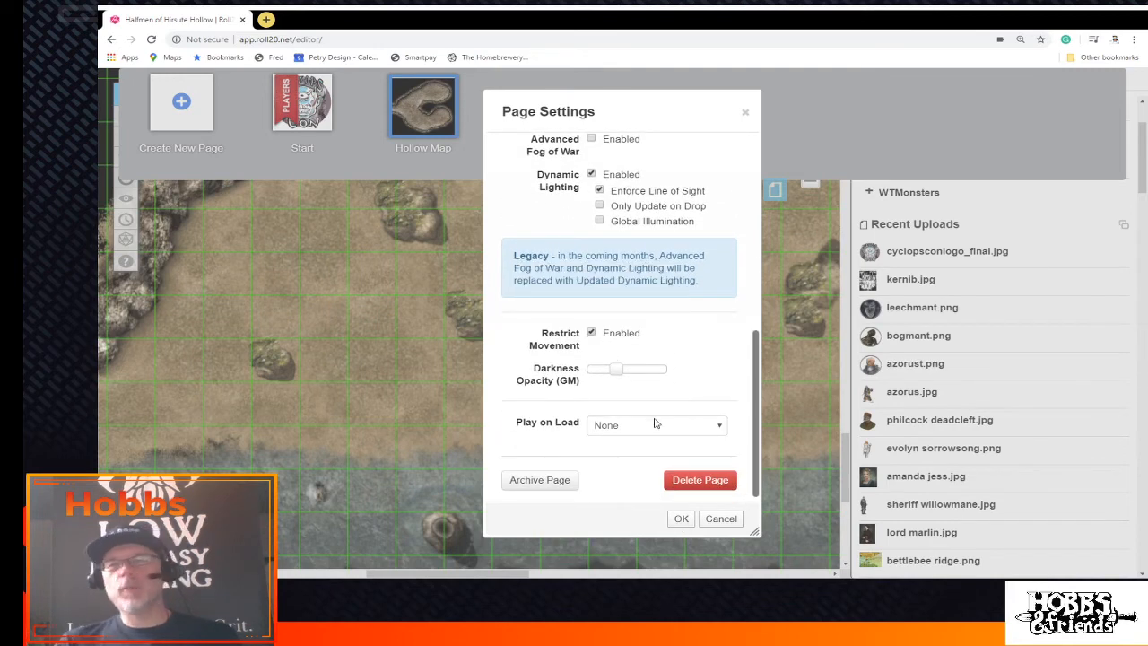
left_click(681, 520)
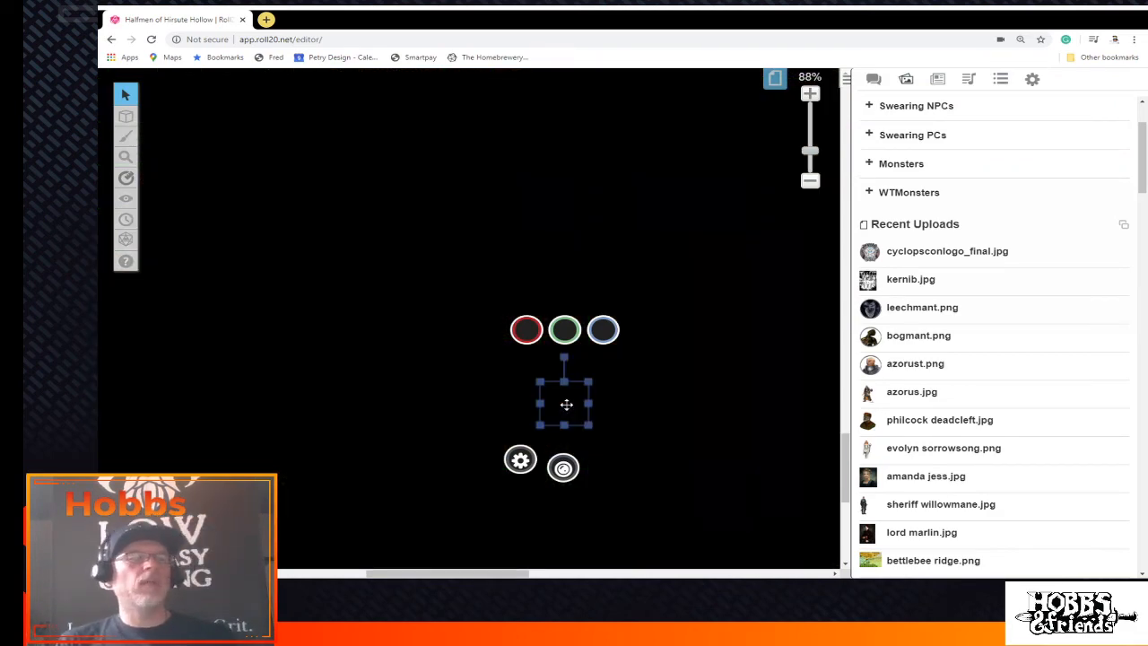
Check the beach token's settings without changing them, and deselect the token
double_click(566, 404)
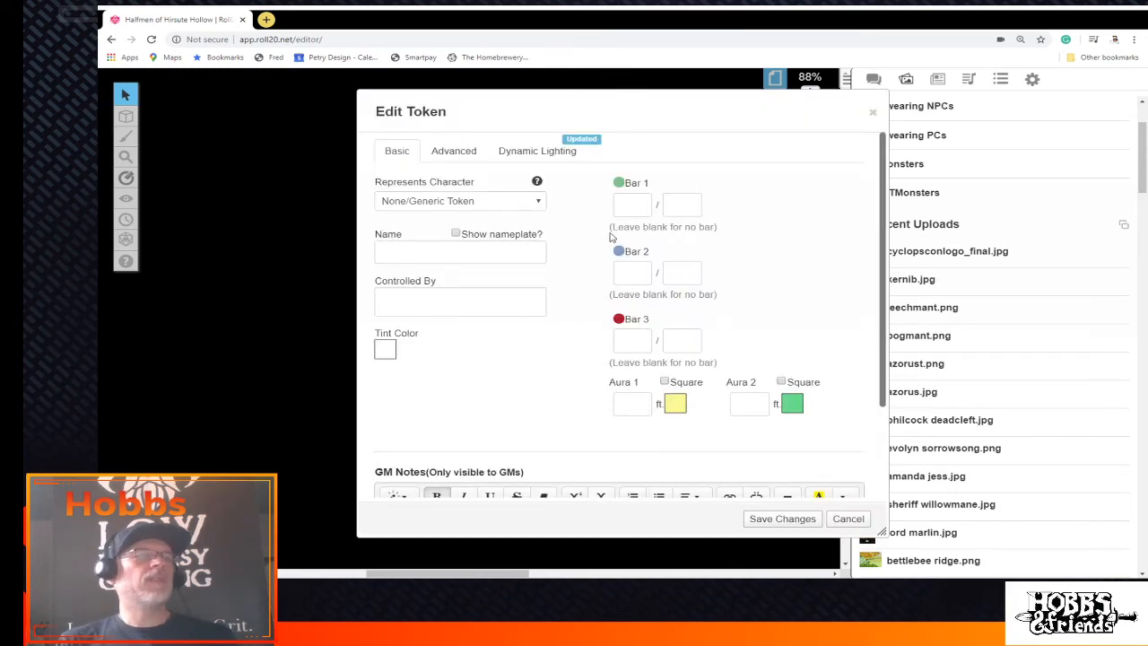
left_click(843, 518)
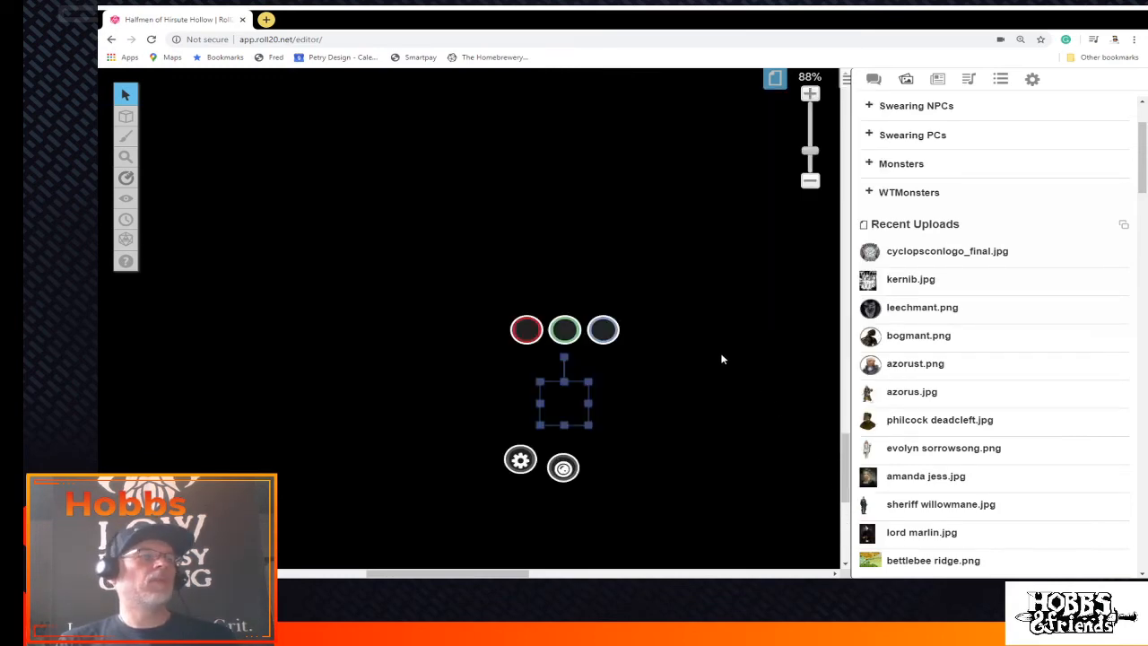
left_click(707, 334)
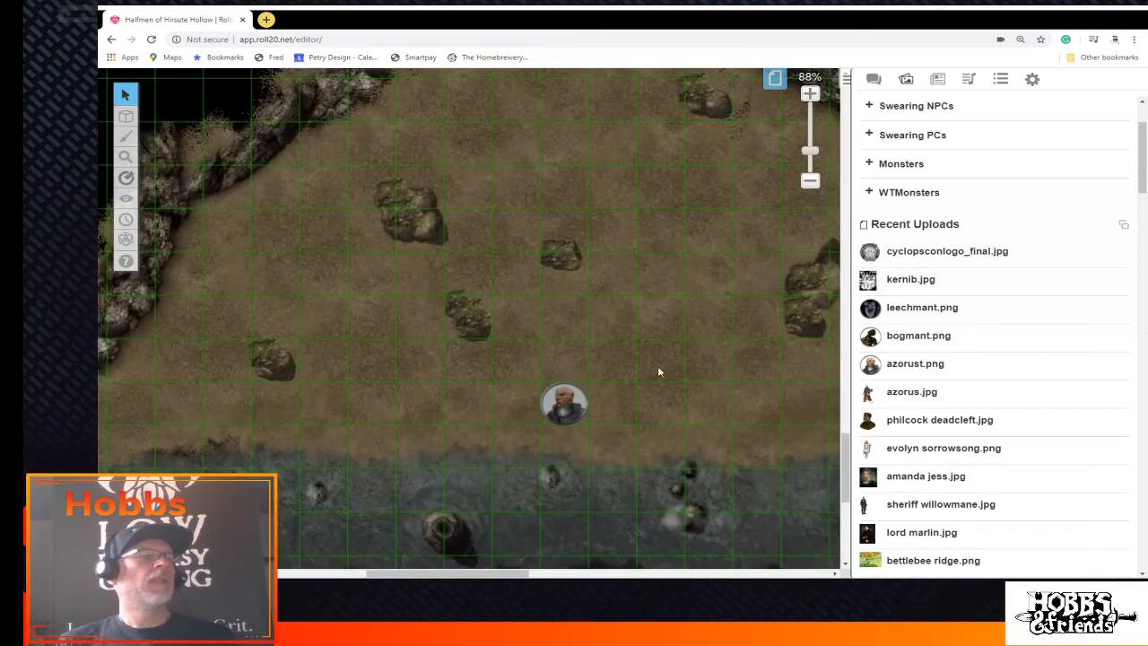
Check the dynamic lighting settings of the large northwestern beach rock on the Map & Background layer without changing them
mouse_move(126, 117)
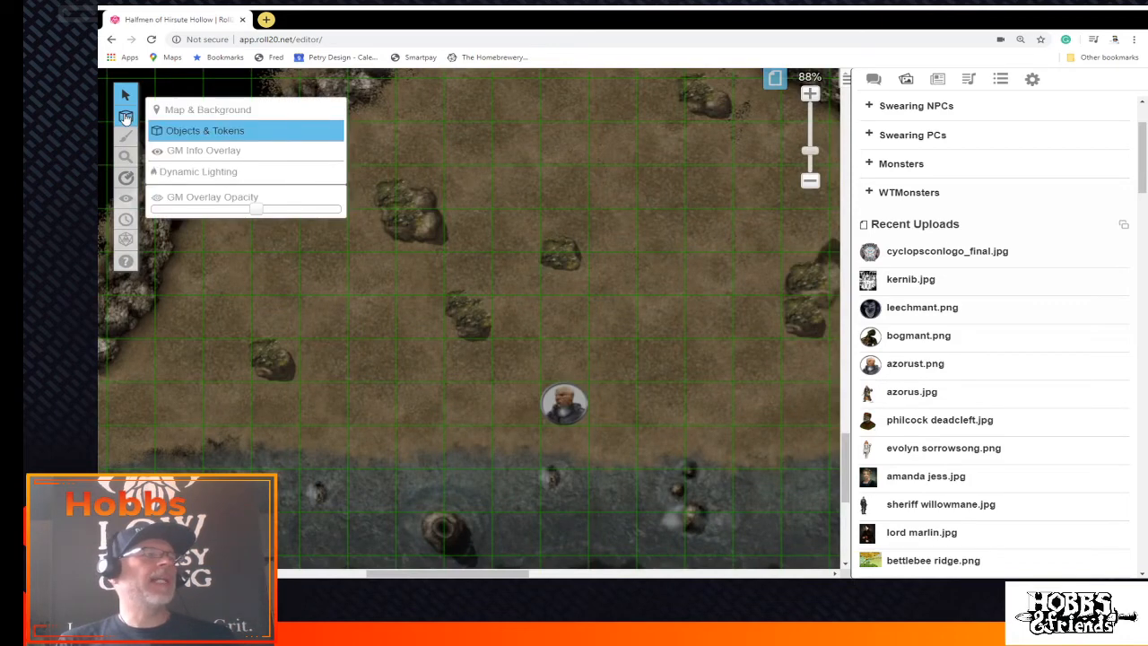
left_click(168, 111)
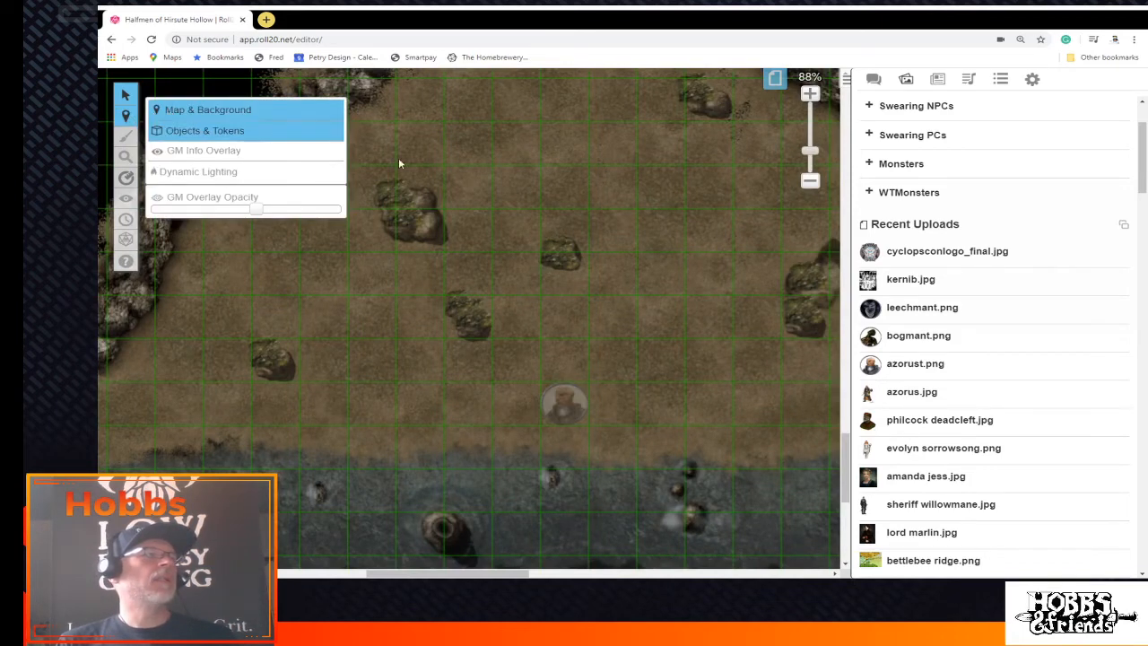
left_click(405, 213)
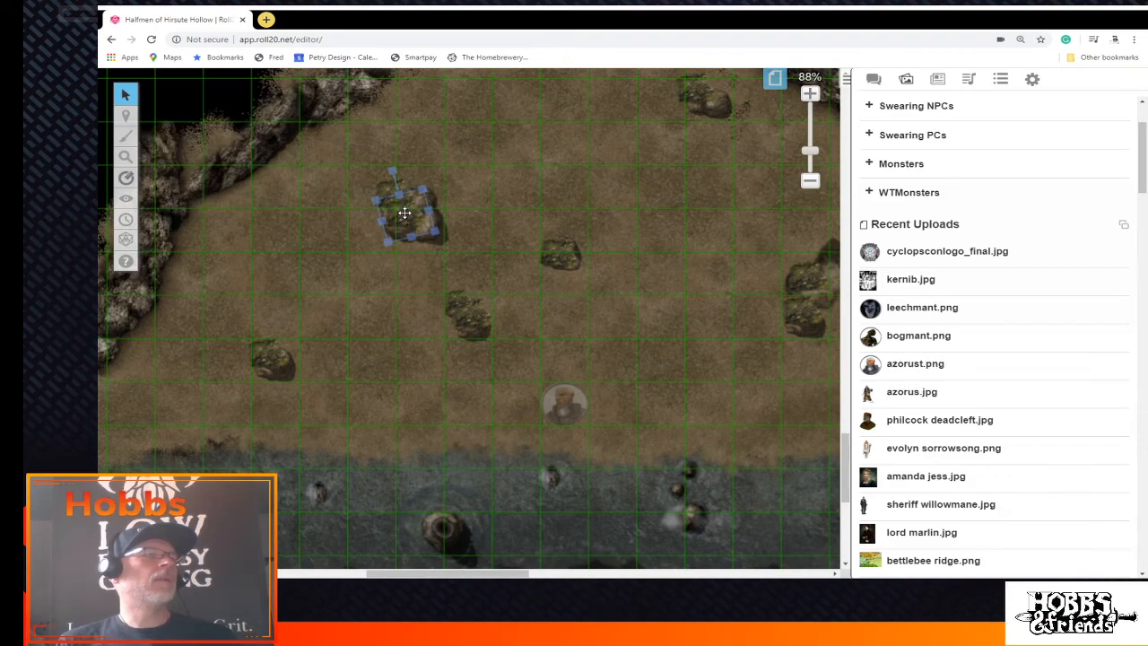
double_click(404, 212)
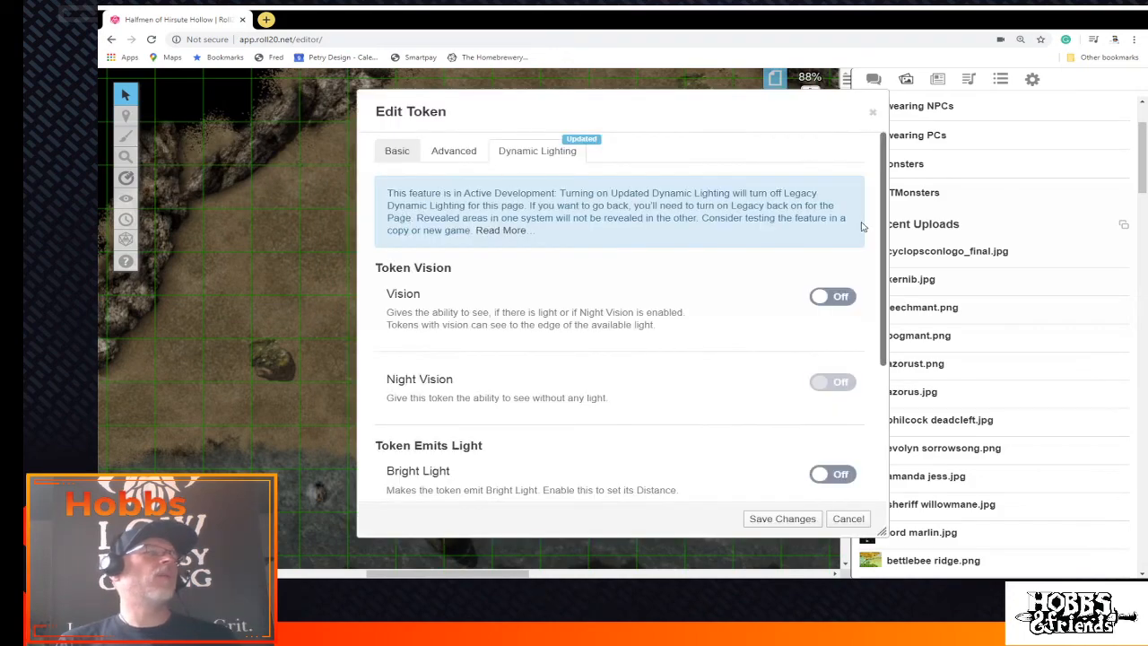
left_click(847, 518)
Give the azorust beach token on the Objects & Tokens layer Has Sight, save the change, and deselect the token
mouse_move(128, 108)
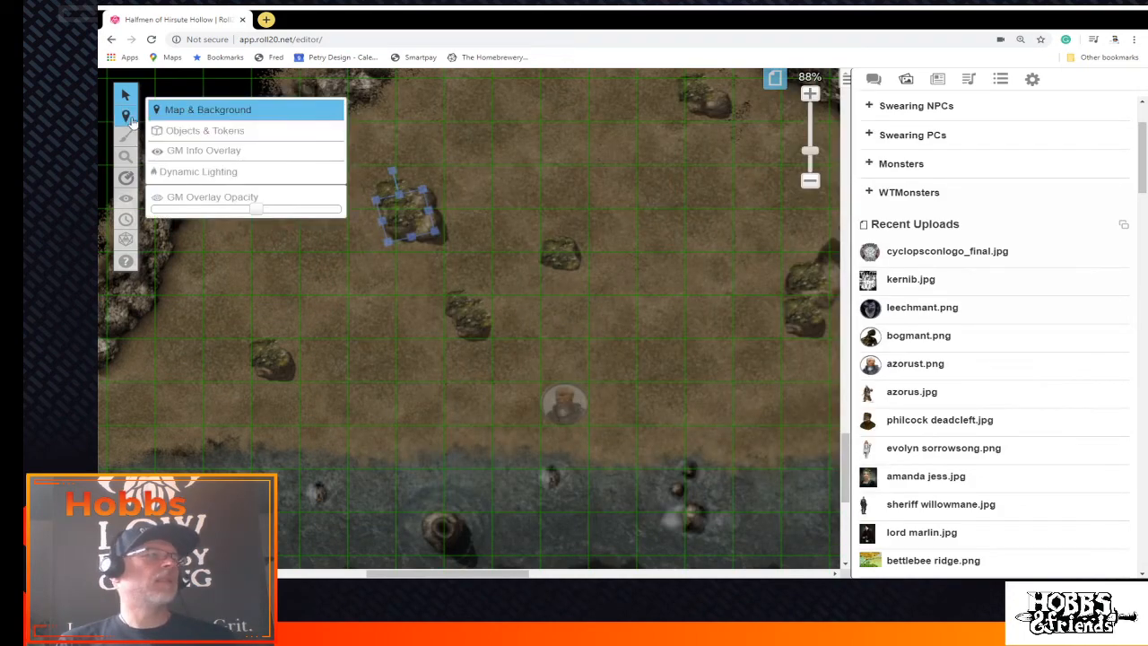
left_click(180, 132)
left_click(567, 404)
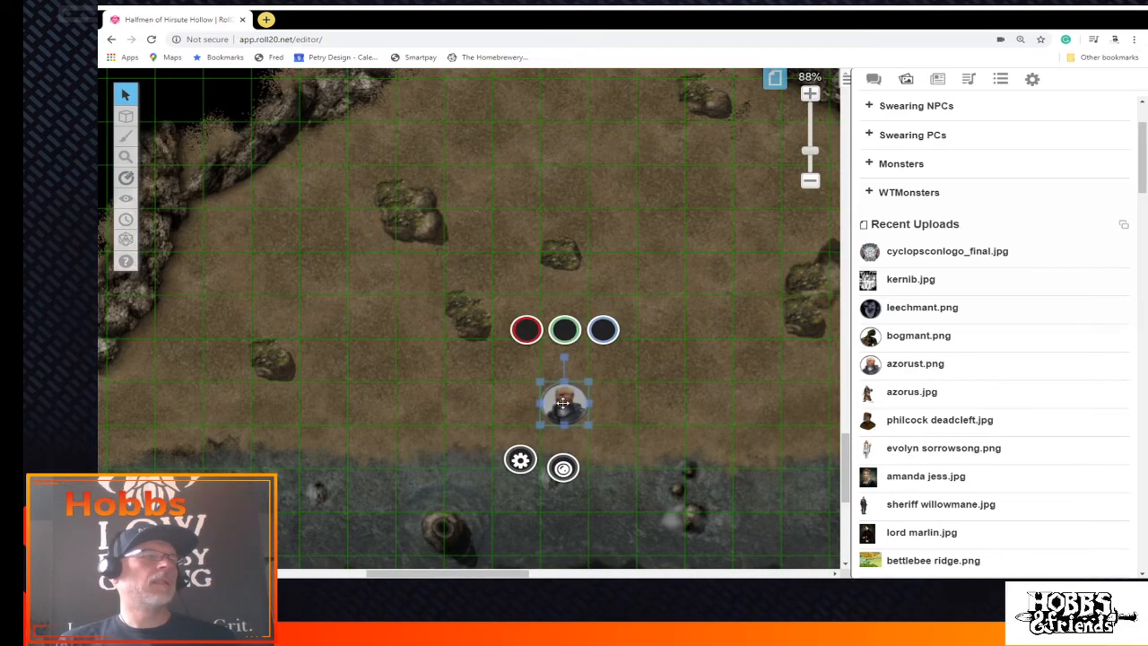
double_click(562, 402)
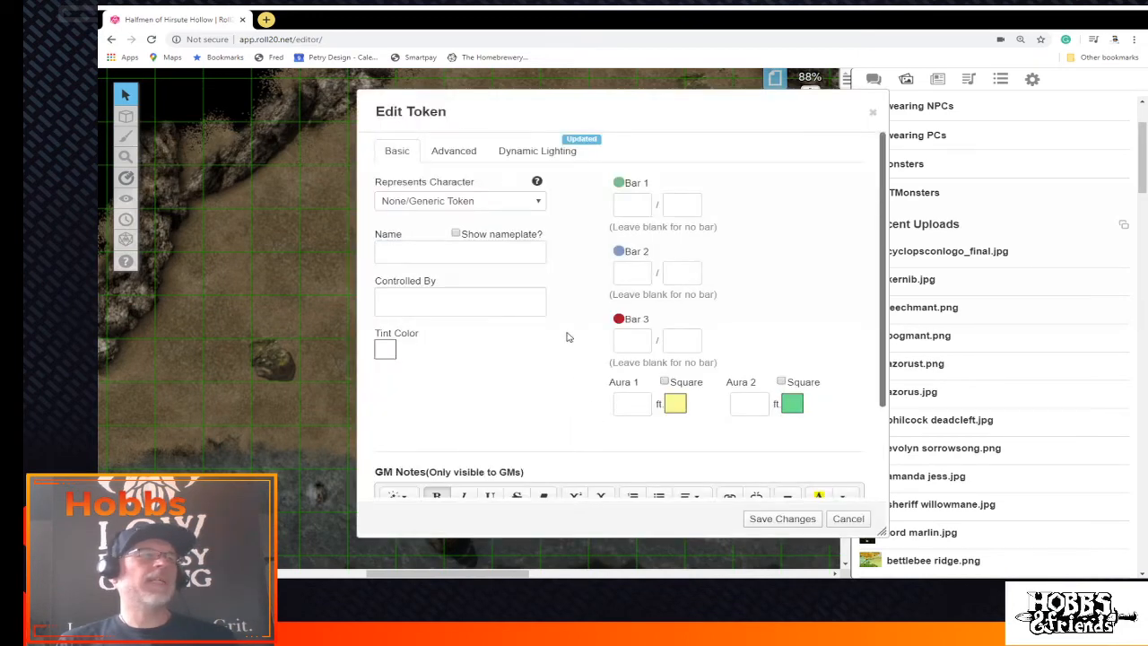
left_click(464, 153)
left_click(630, 269)
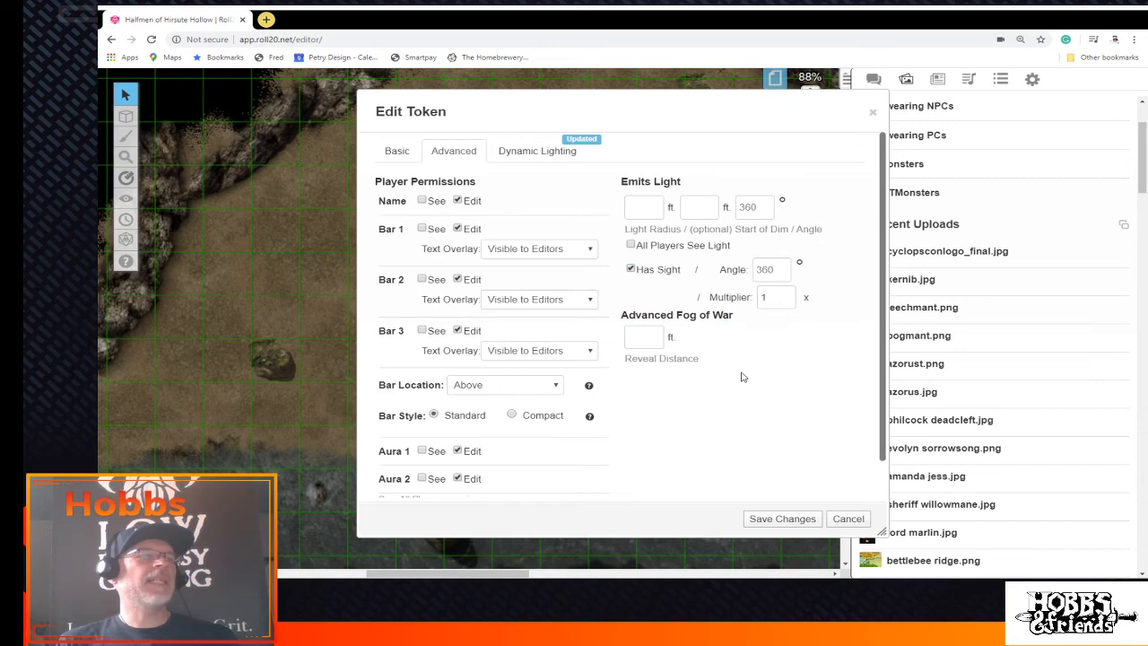
left_click(782, 518)
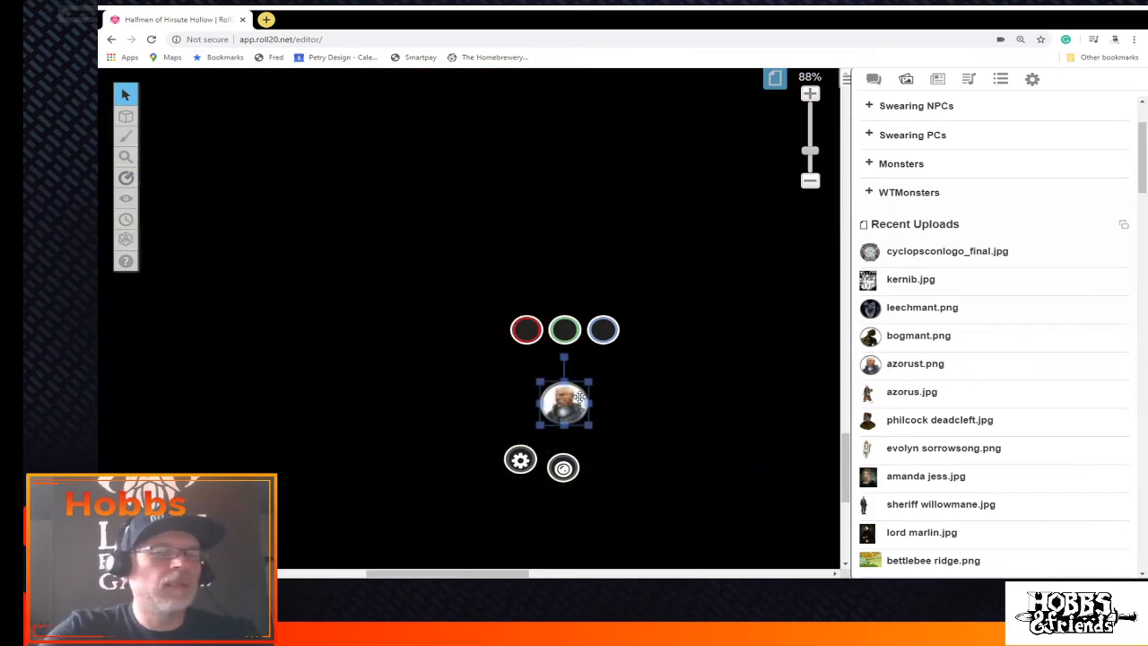
left_click(495, 326)
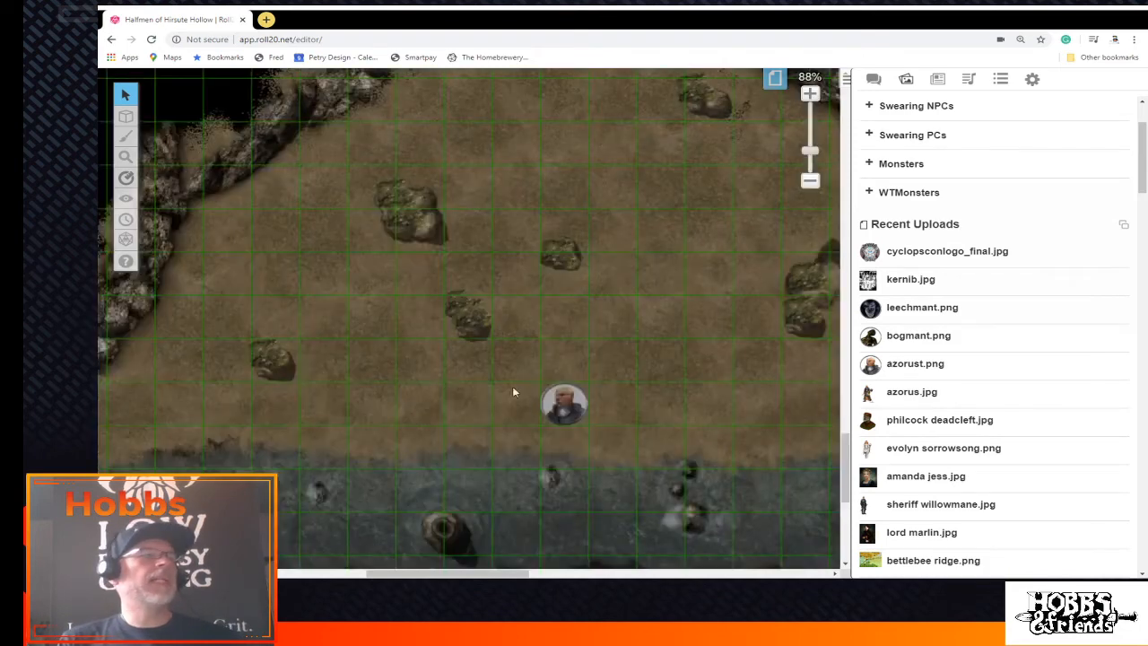
Open the settings of the upper rock in the northwestern beach cluster on the Map & Background layer and review its dynamic lighting options
mouse_move(125, 115)
left_click(189, 109)
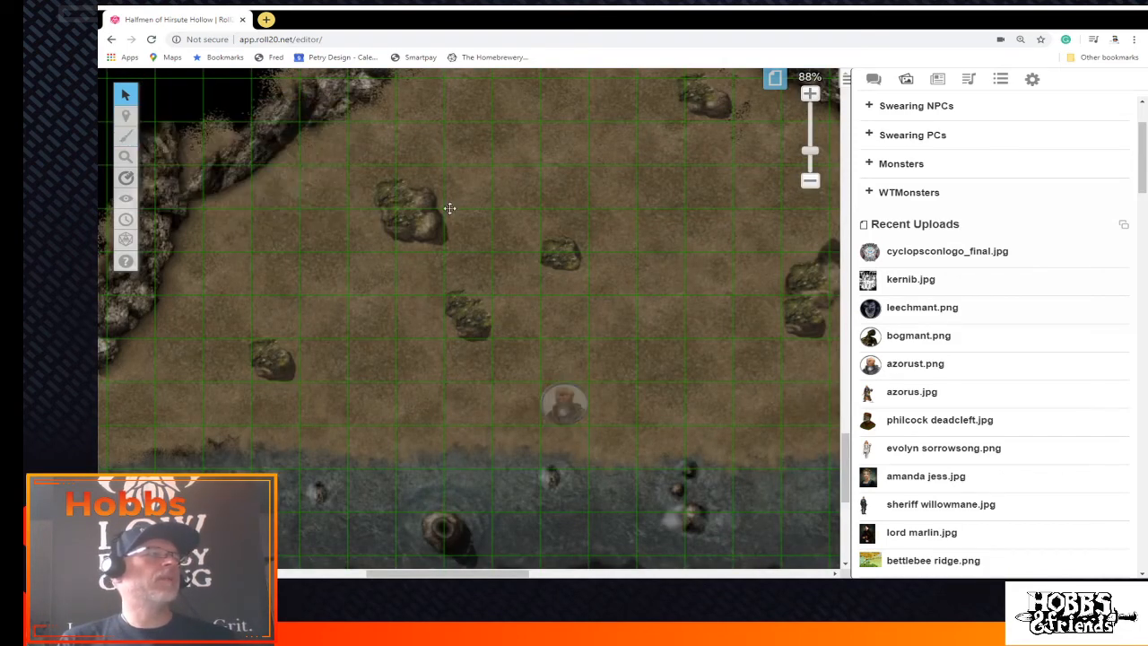
left_click(390, 192)
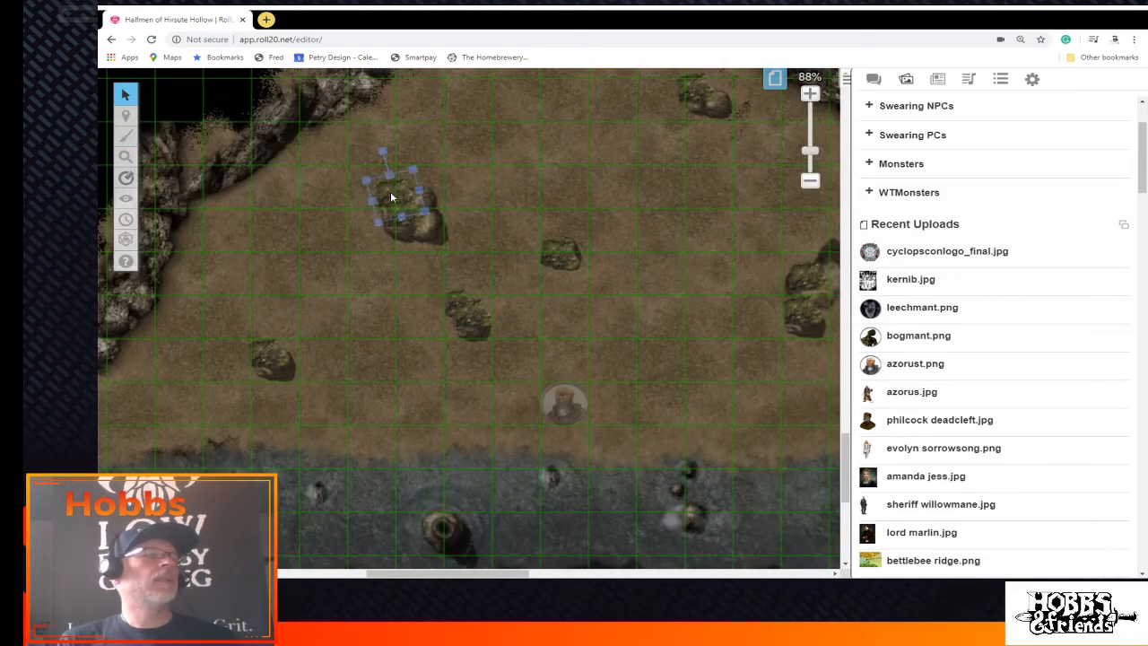
double_click(391, 196)
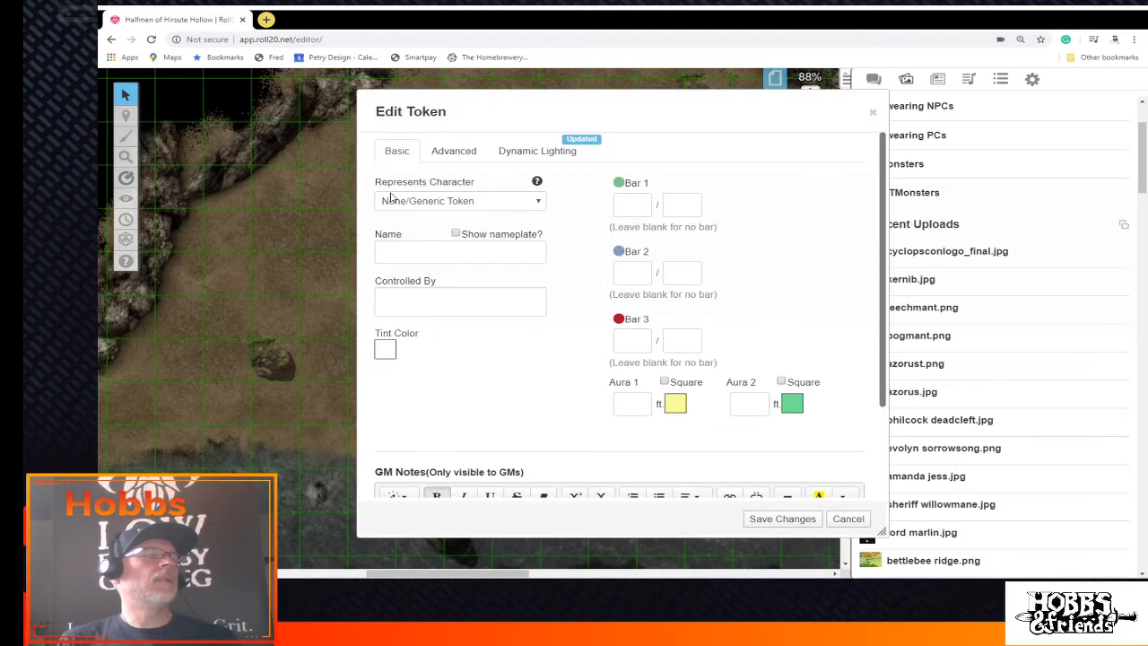
left_click(527, 153)
scroll(728, 332, "down", 2)
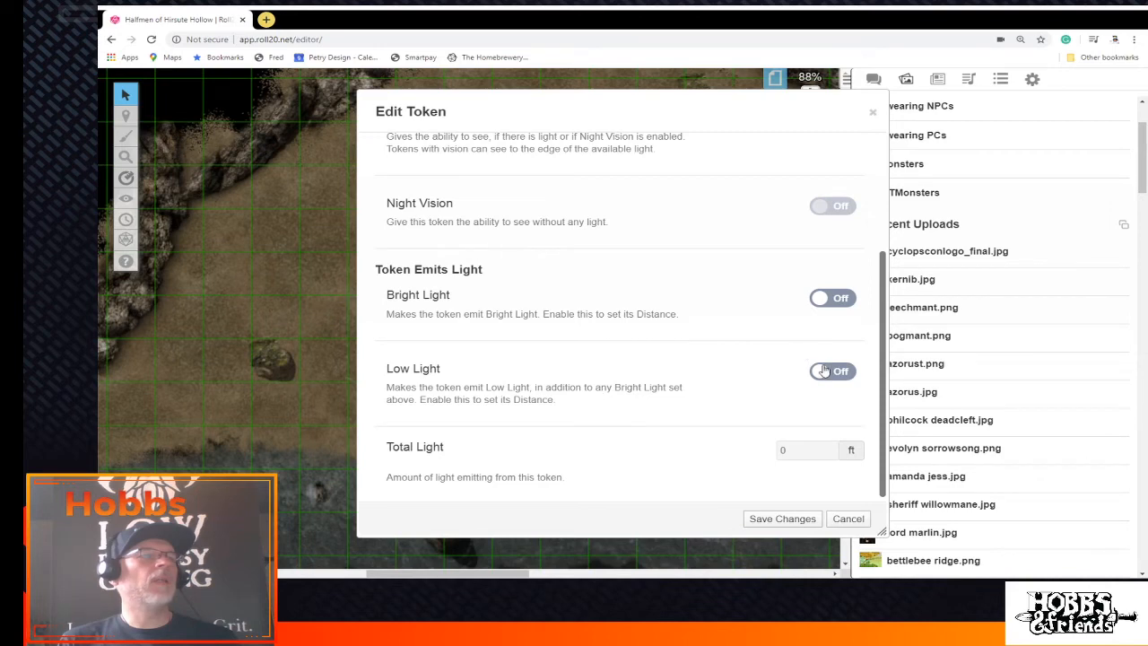
scroll(829, 379, "up", 2)
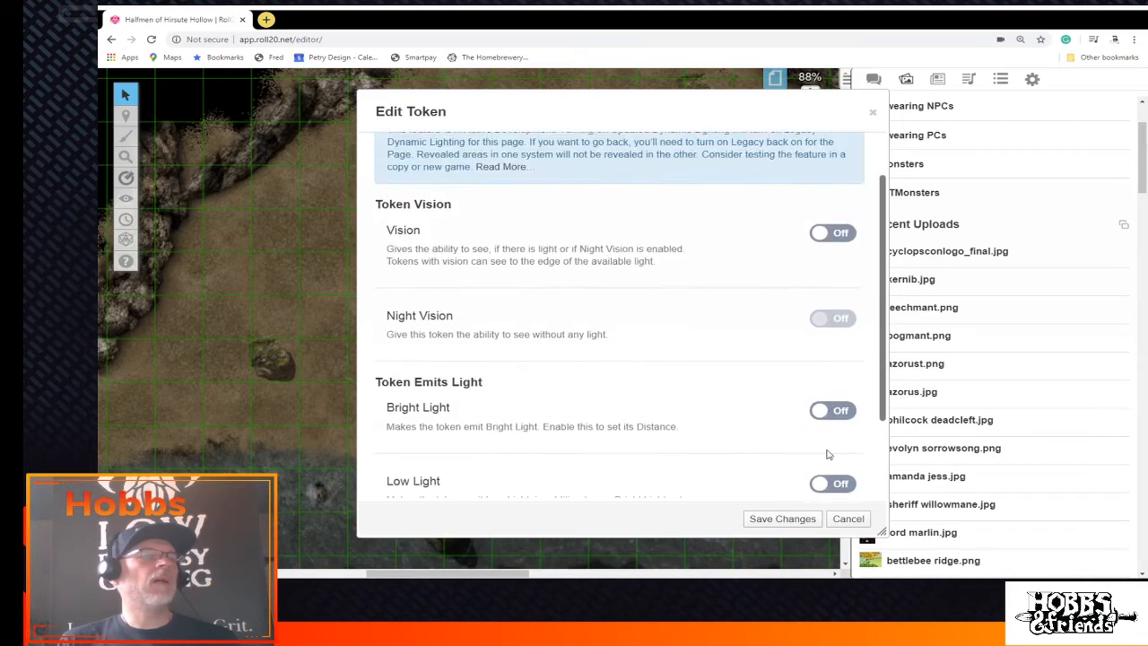
scroll(682, 225, "up", 2)
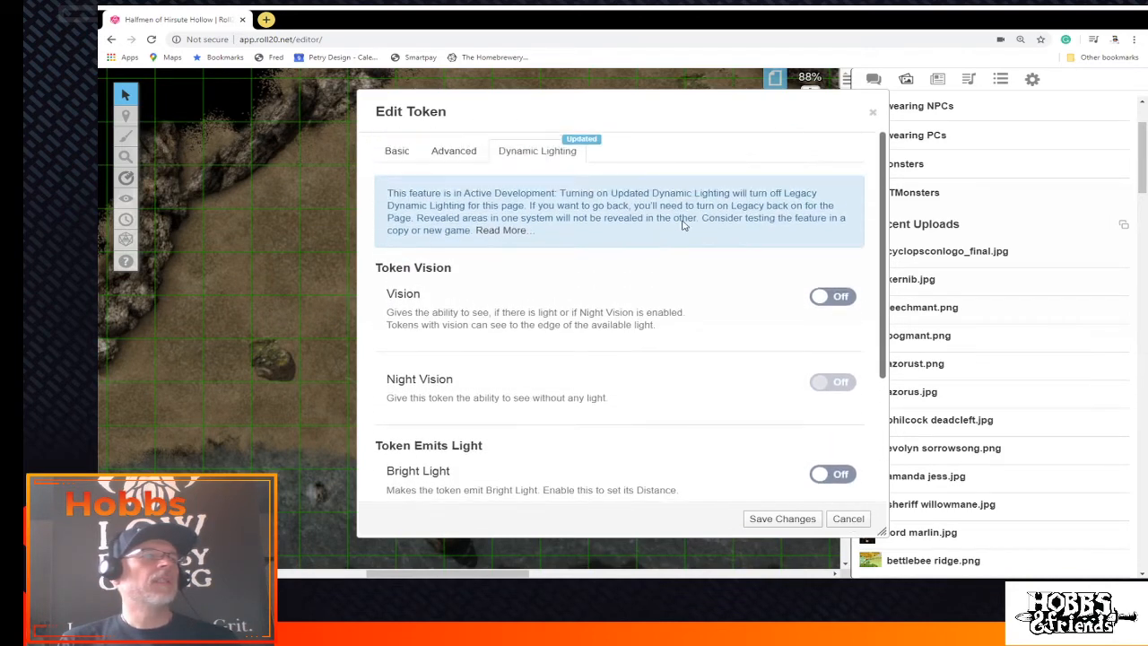
Make the rock emit light visible to all players with a 100 ft radius and a short start-of-dim distance, and save the changes
left_click(463, 156)
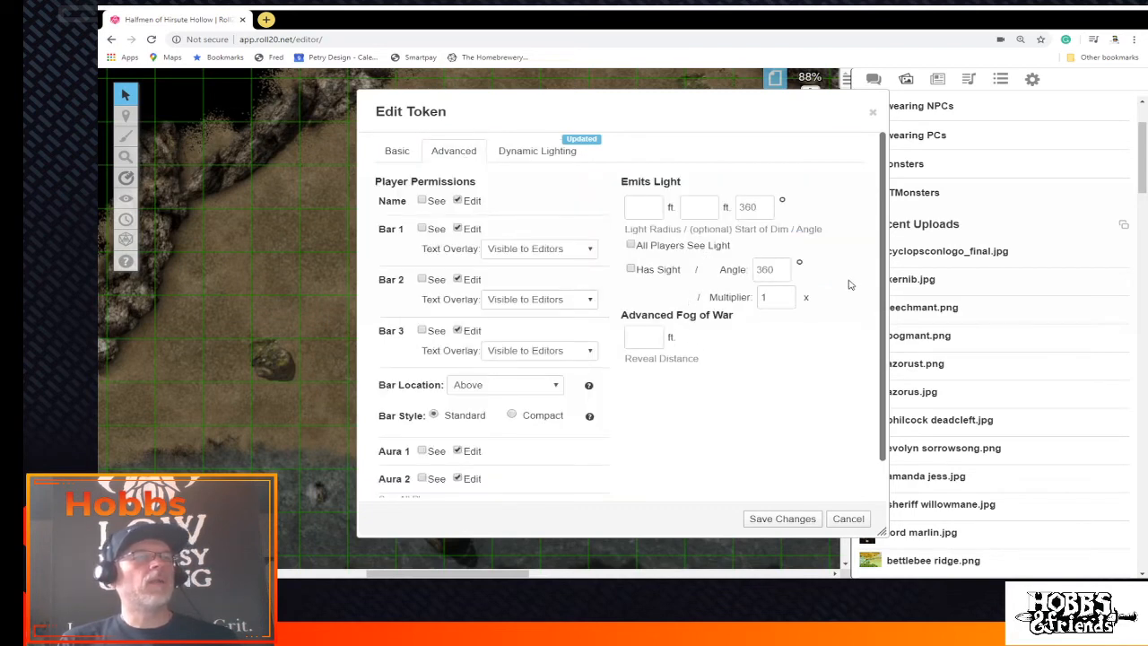
left_click(631, 245)
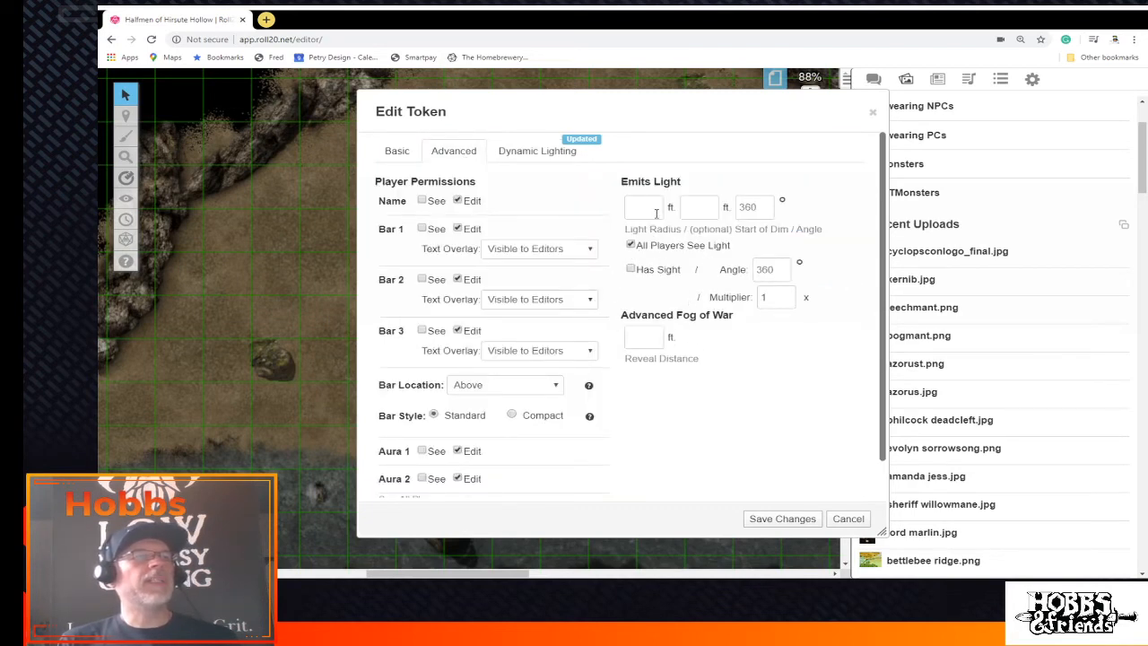
left_click(656, 213)
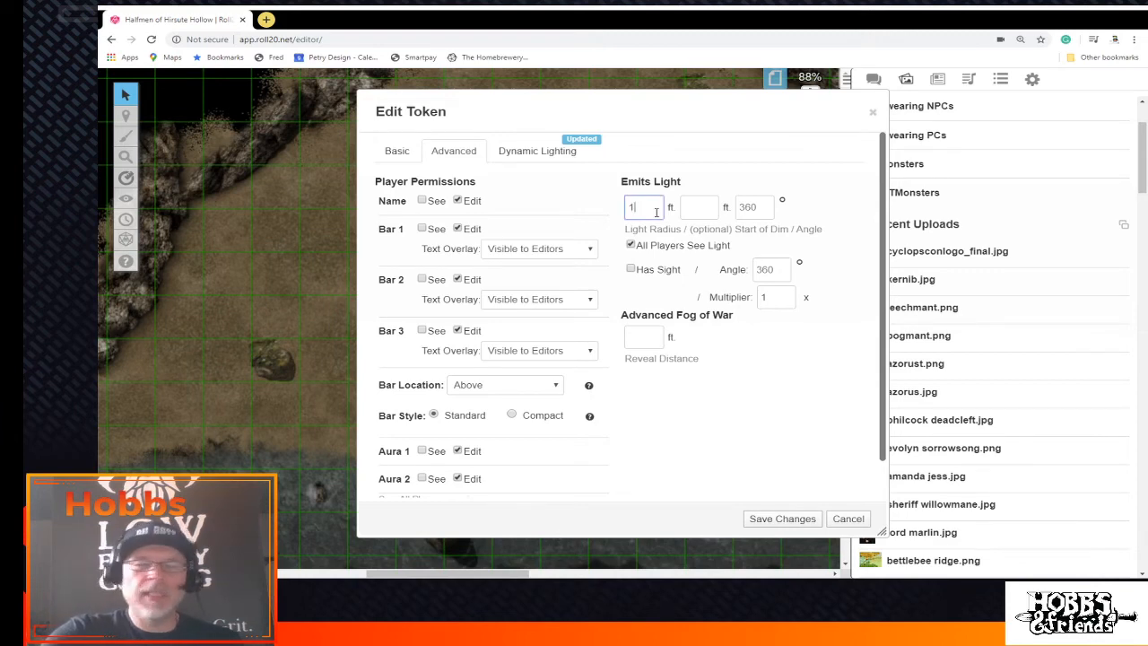
left_click(708, 210)
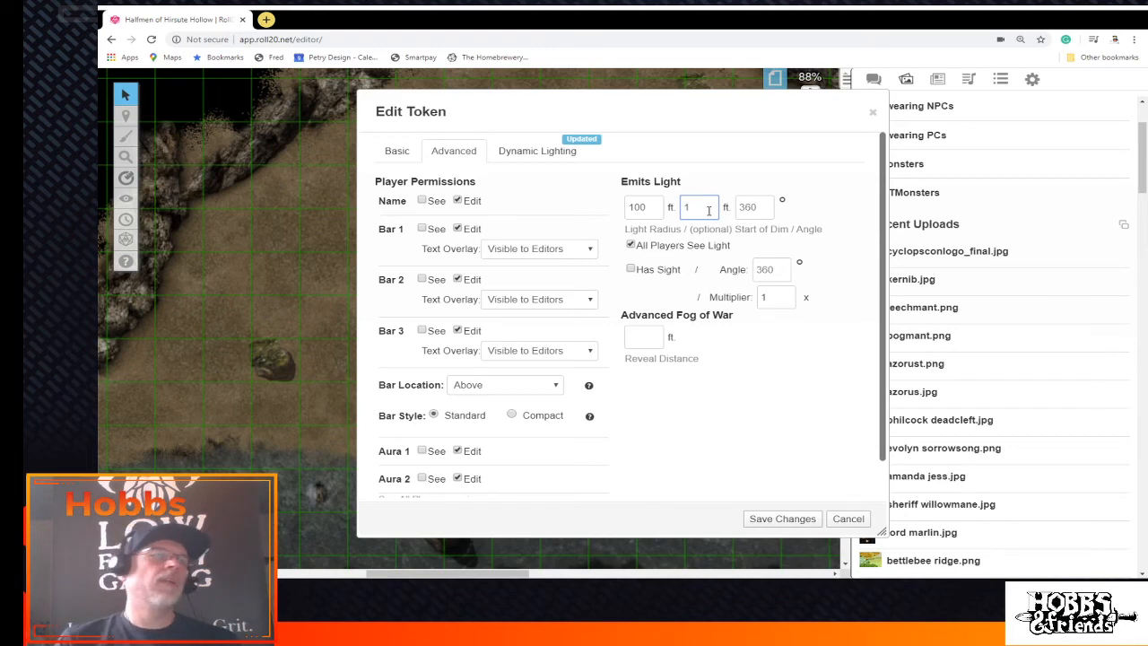
type("1")
left_click(792, 518)
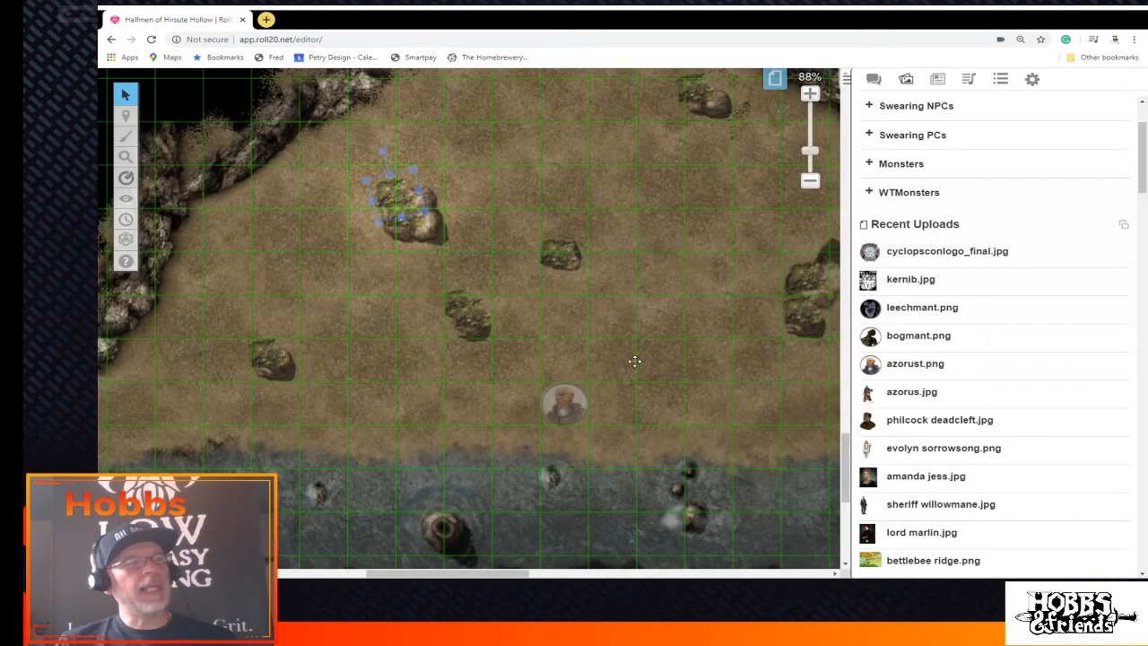
Select the azorust token on the Objects & Tokens layer and examine its lit line of sight across the beach and up the northern passage
left_click(566, 405)
mouse_move(126, 115)
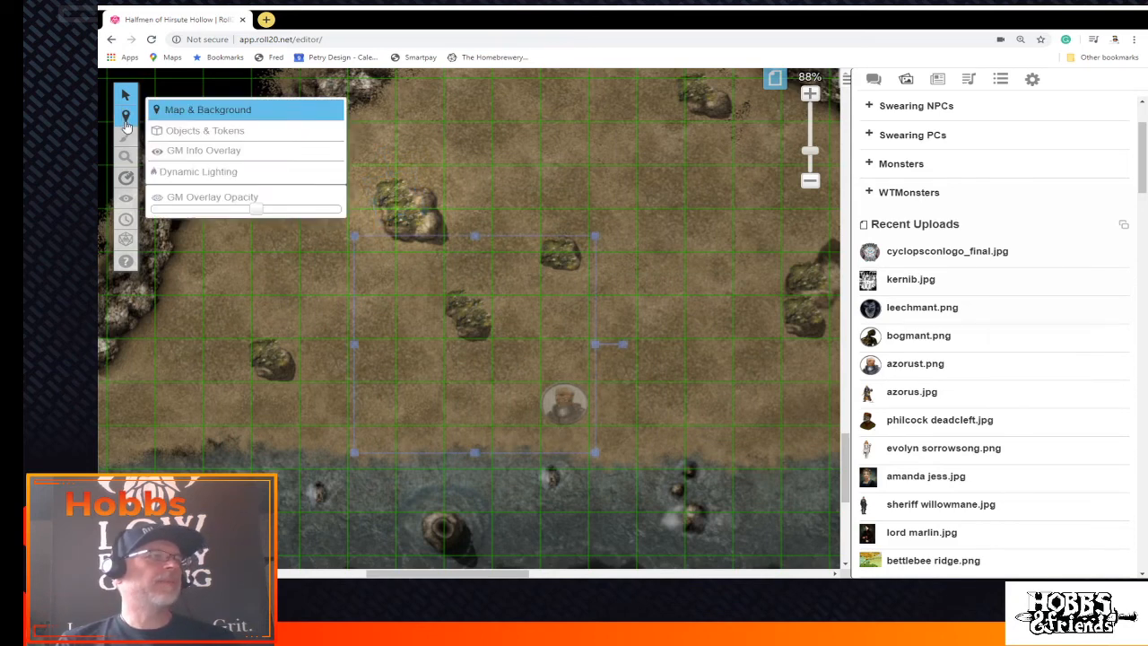
left_click(188, 135)
left_click(571, 414)
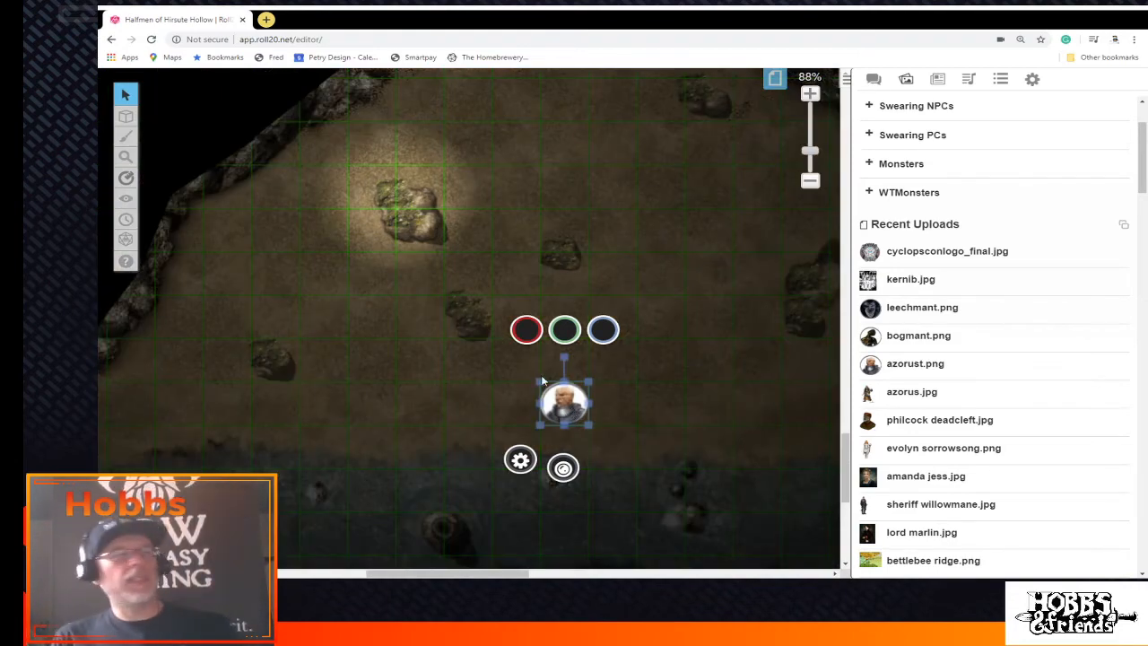
scroll(544, 356, "up", 1)
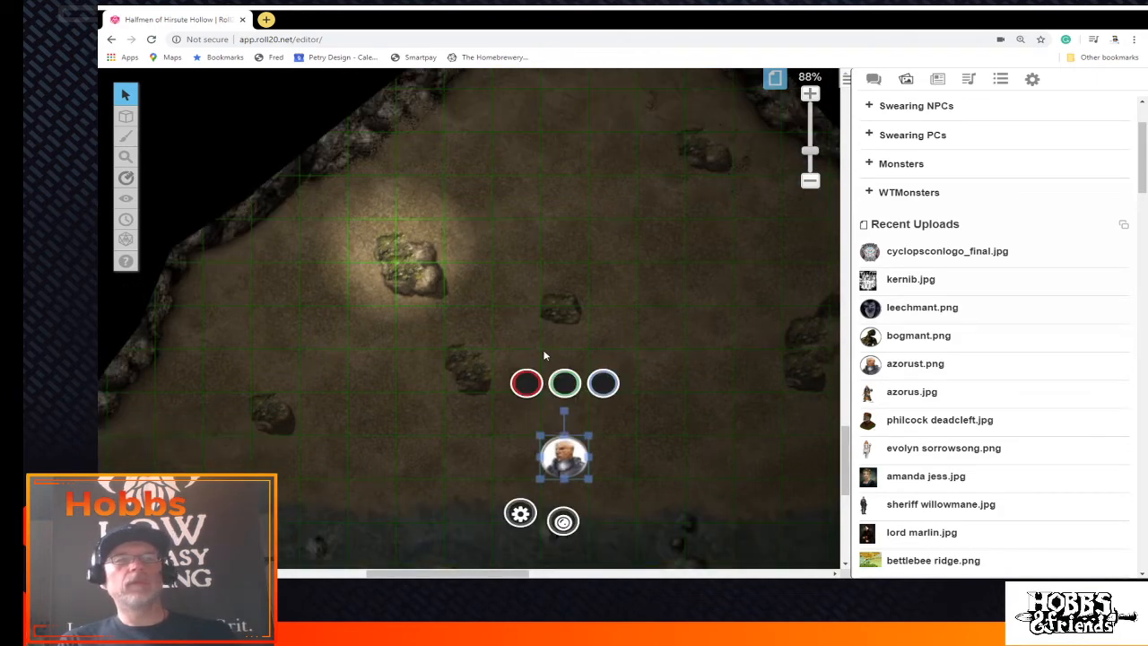
scroll(543, 355, "up", 15)
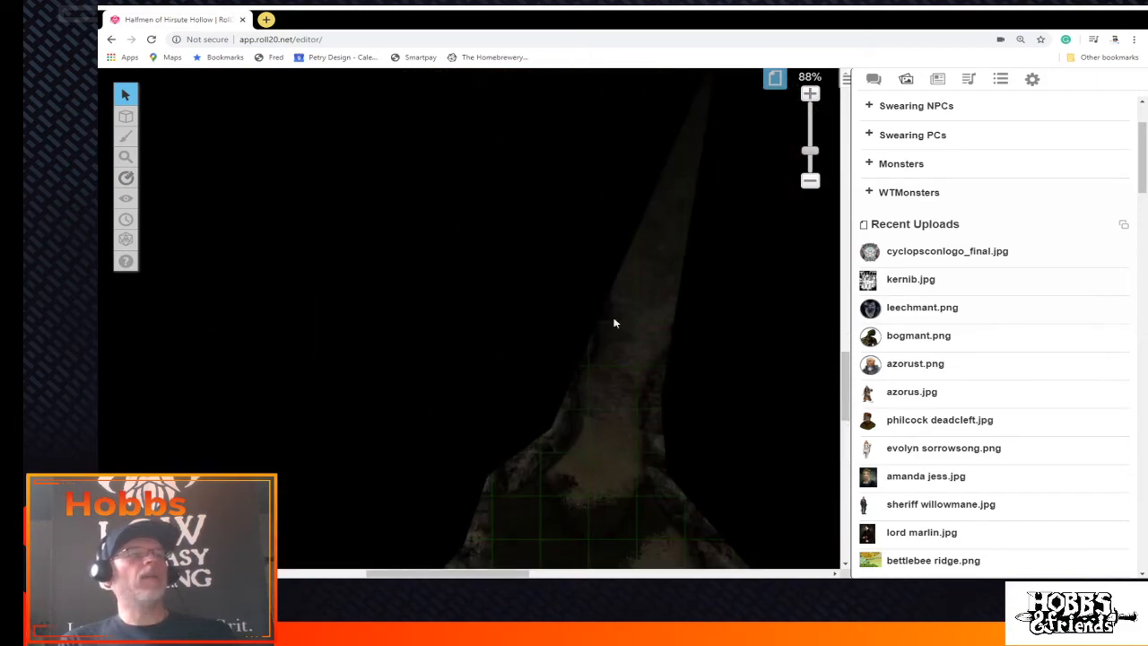
scroll(617, 460, "down", 6)
scroll(617, 470, "up", 3)
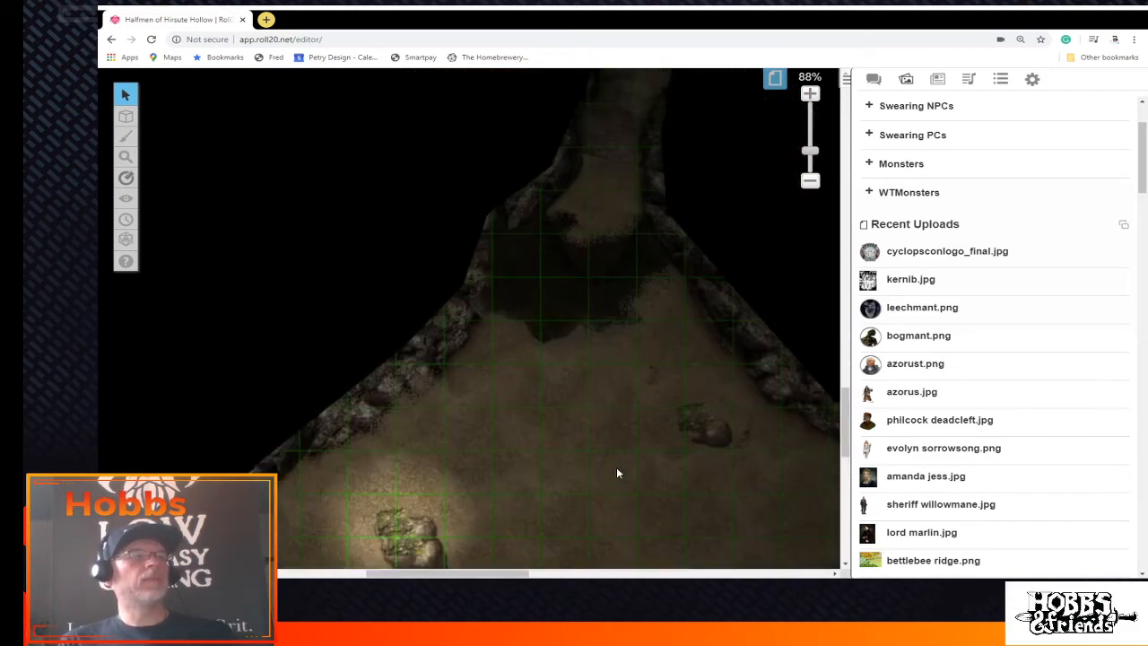
scroll(617, 473, "up", 3)
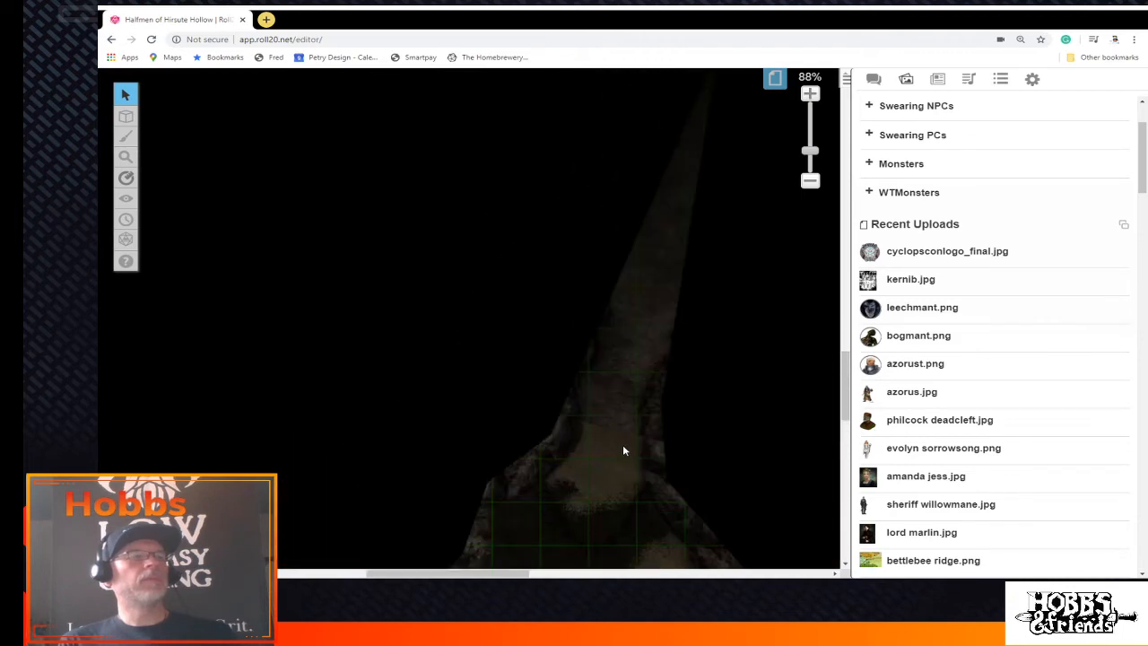
scroll(623, 450, "down", 1)
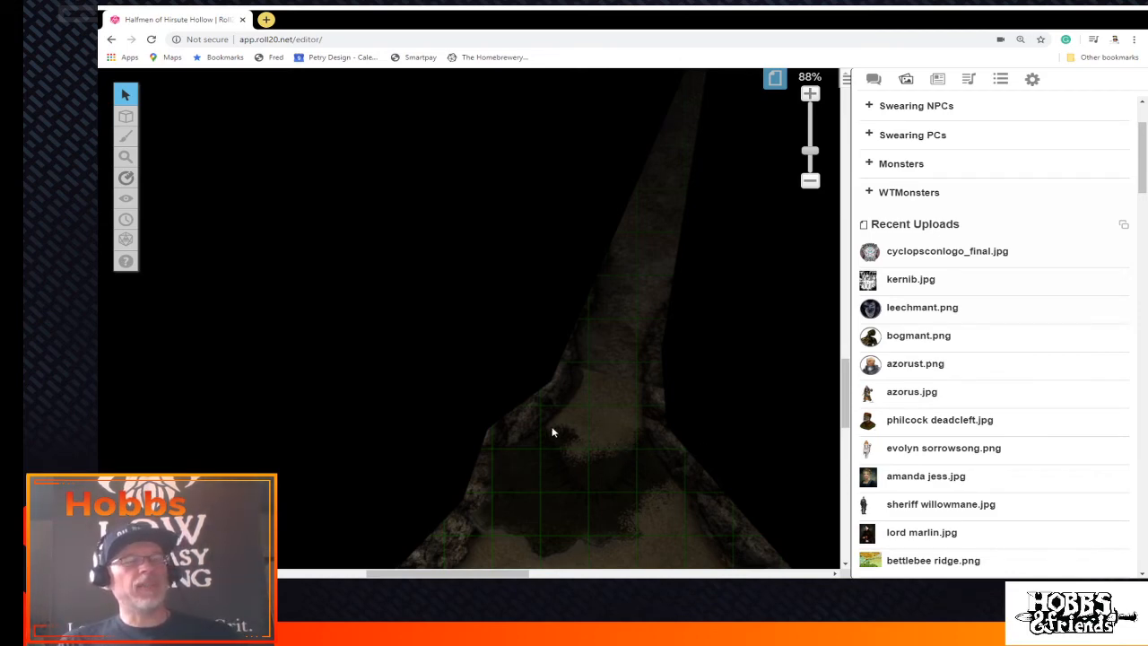
scroll(617, 445, "down", 7)
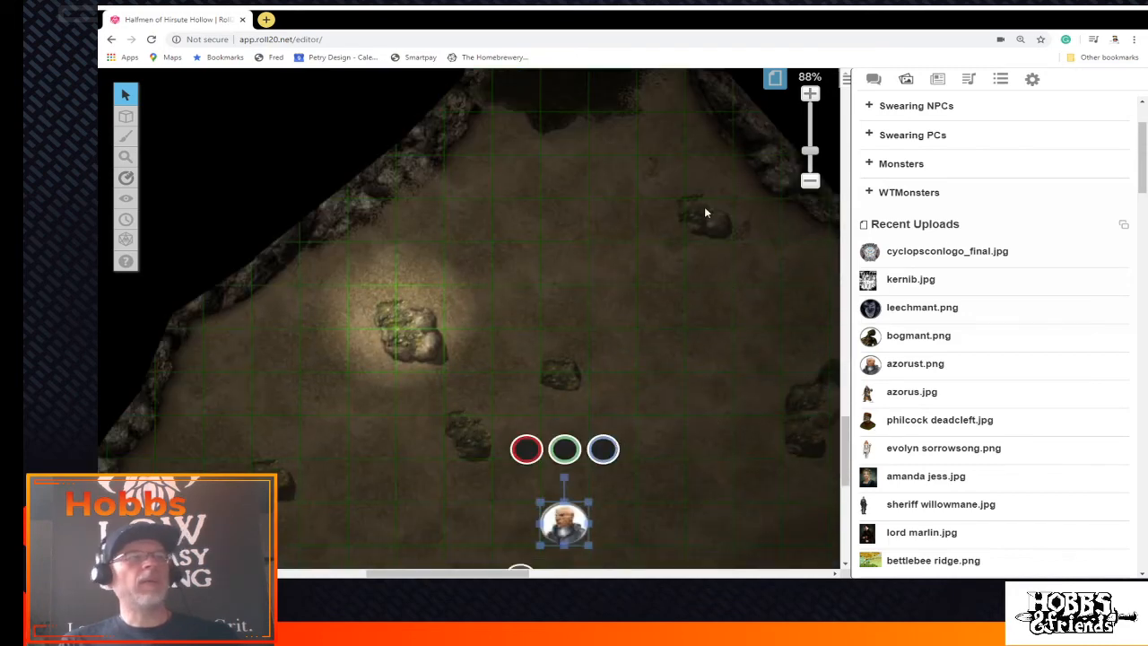
On the Map & Background layer, open the advanced settings of the lower rock in the eastern beach cluster
mouse_move(125, 117)
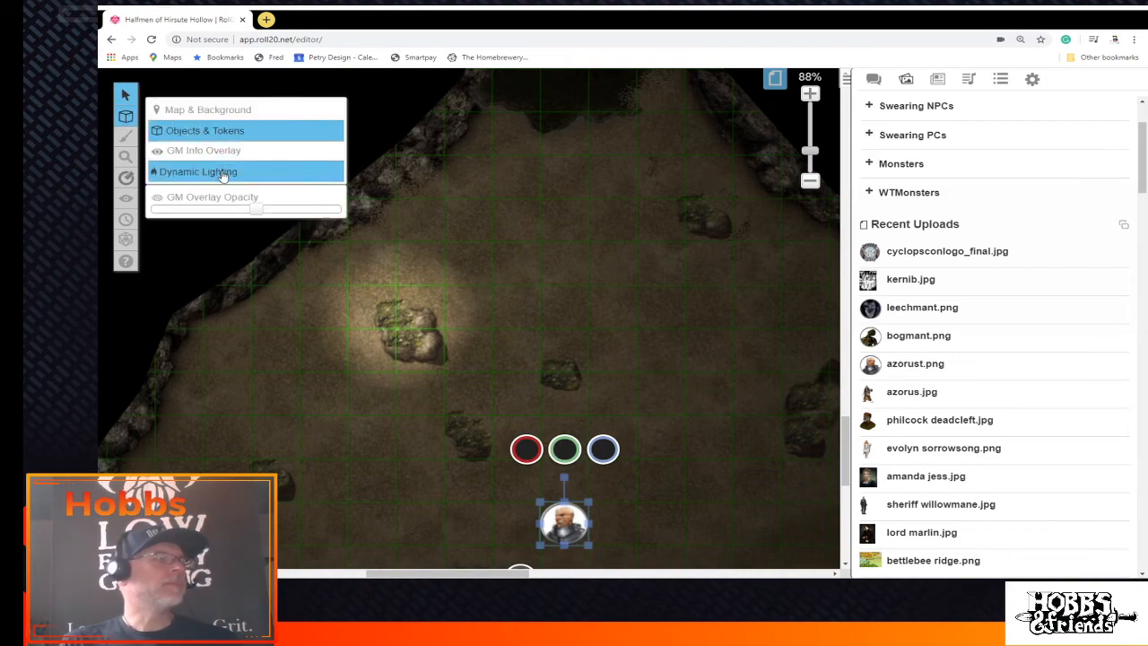
left_click(226, 111)
left_click_drag(485, 575, 594, 481)
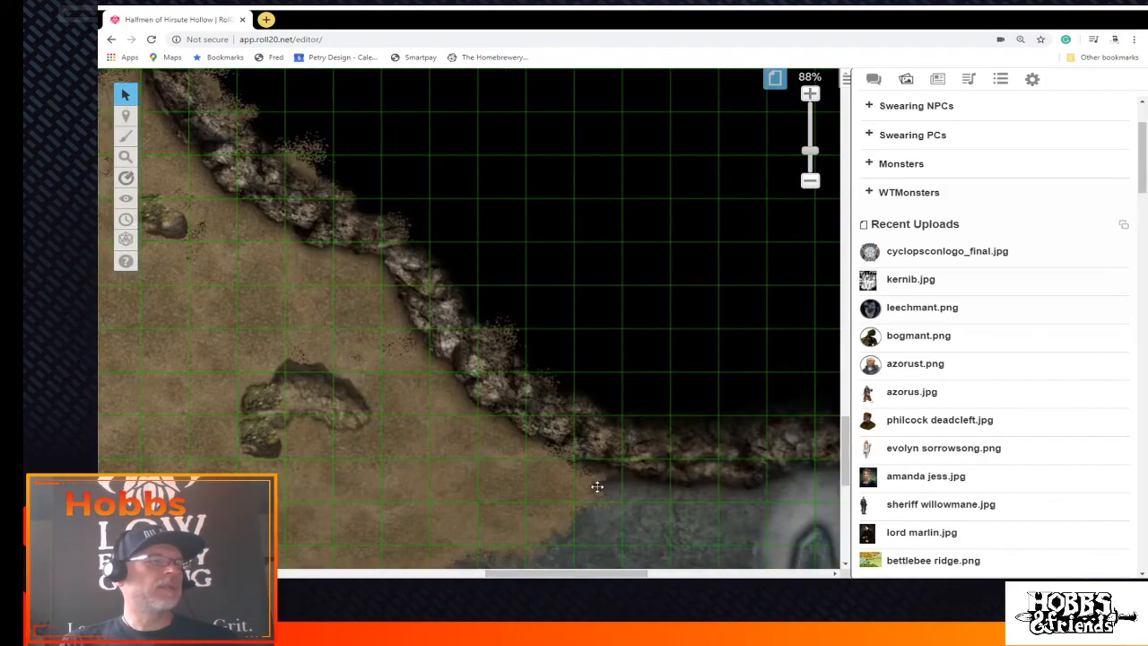
left_click(256, 328)
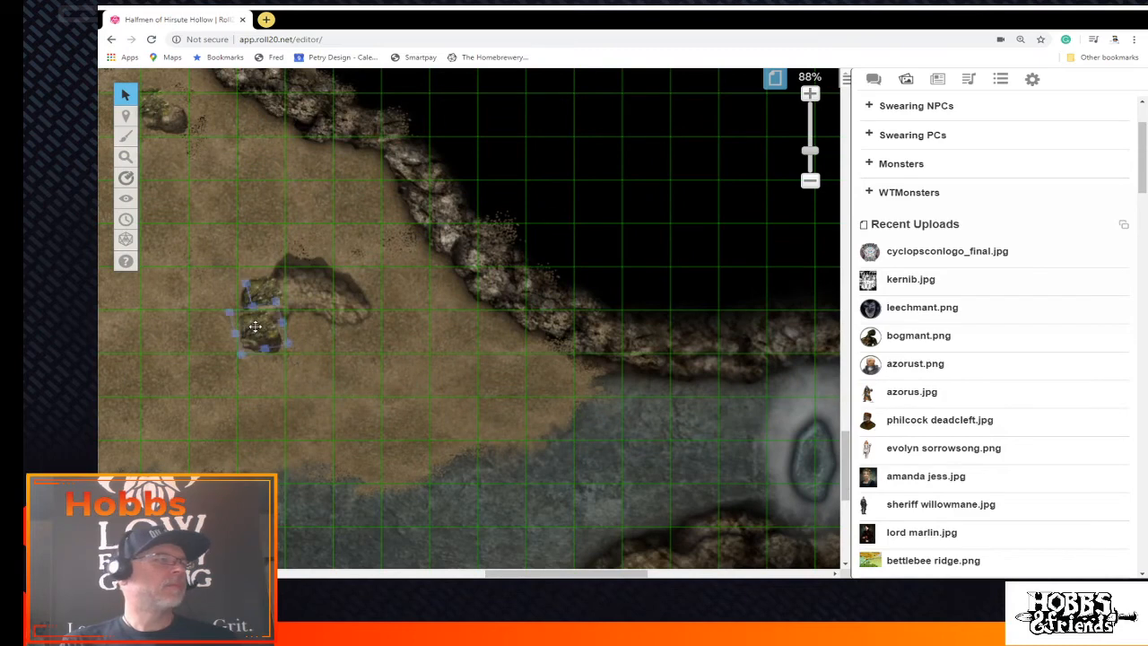
double_click(255, 332)
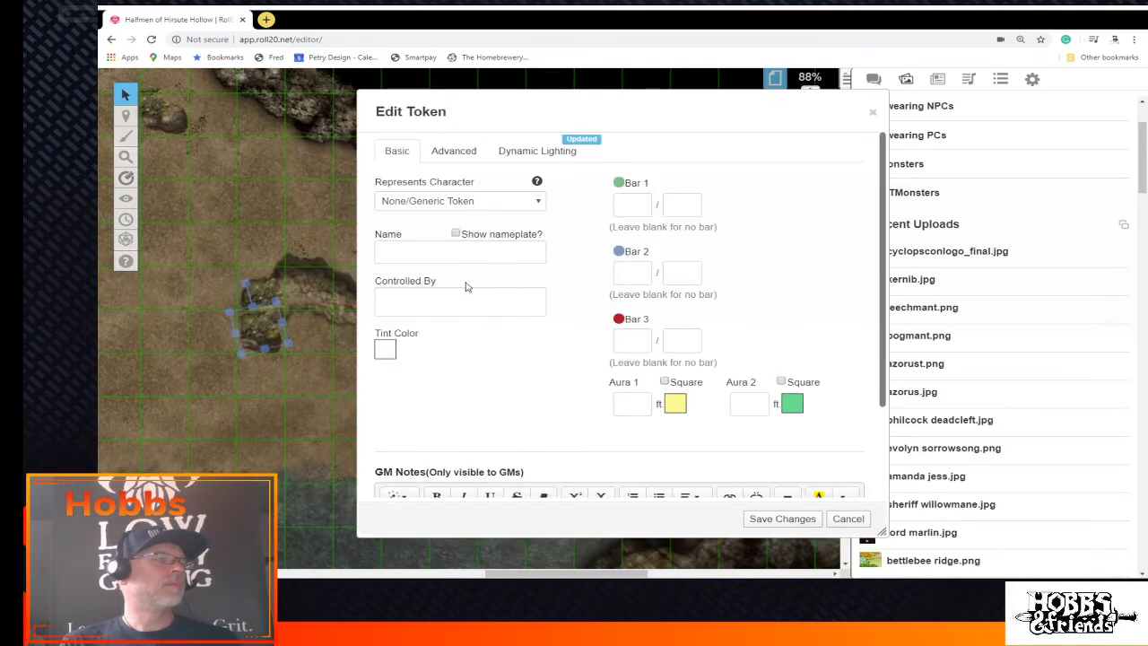
left_click(468, 152)
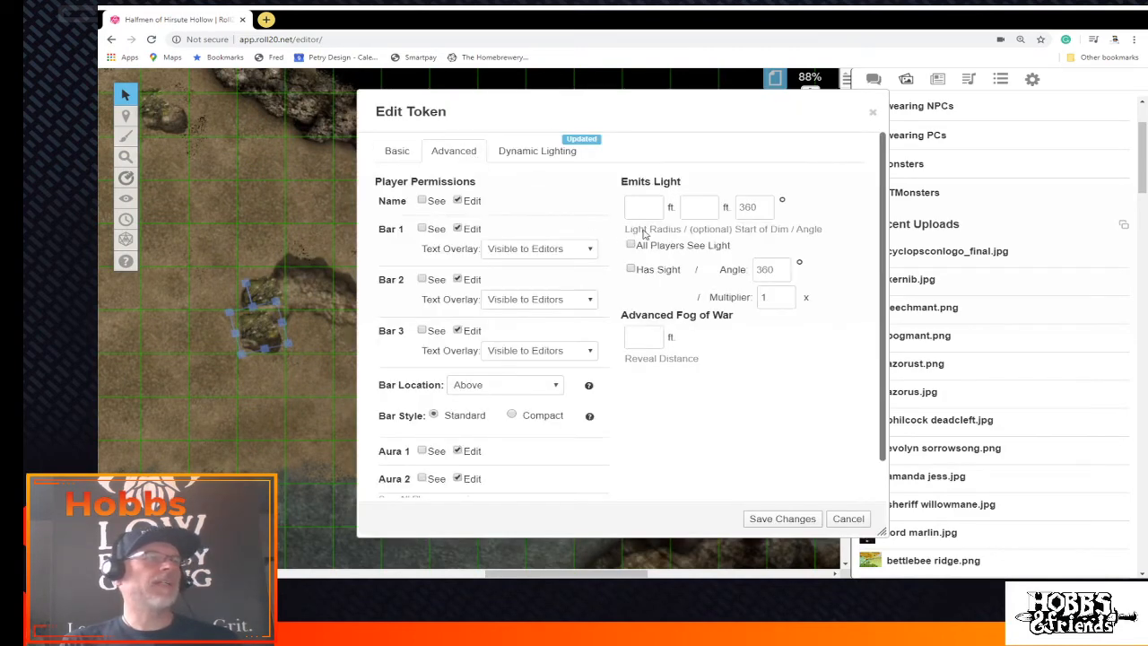
Make the rock emit light visible to all players with a 100 ft radius and dimming from 1 ft, and save the changes
left_click(630, 246)
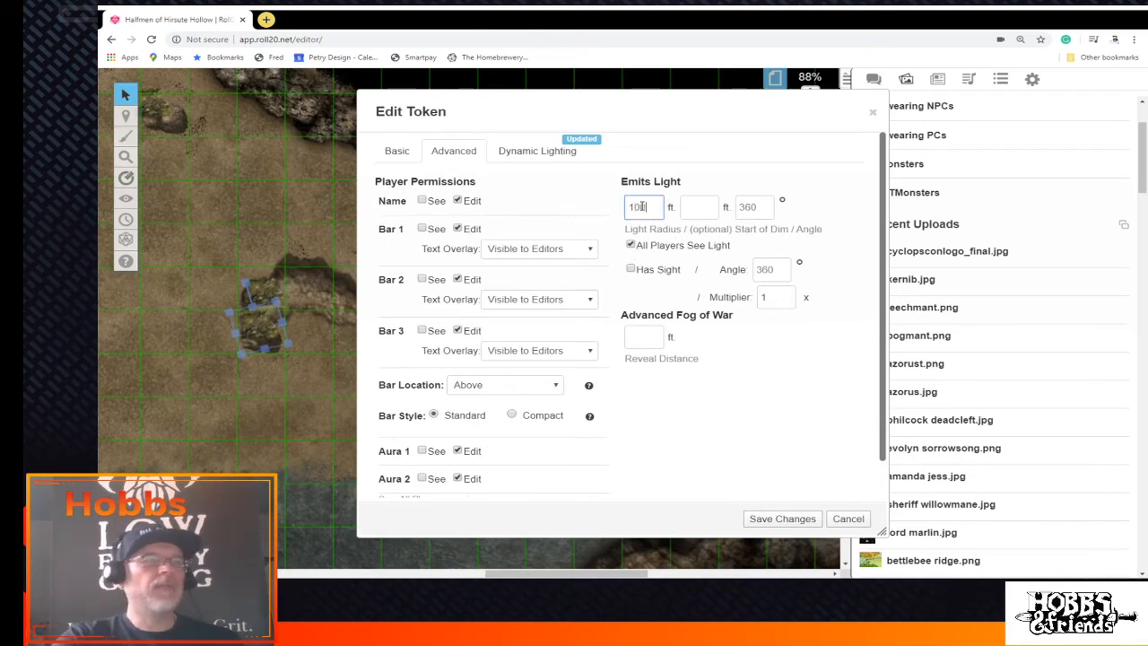
left_click(708, 193)
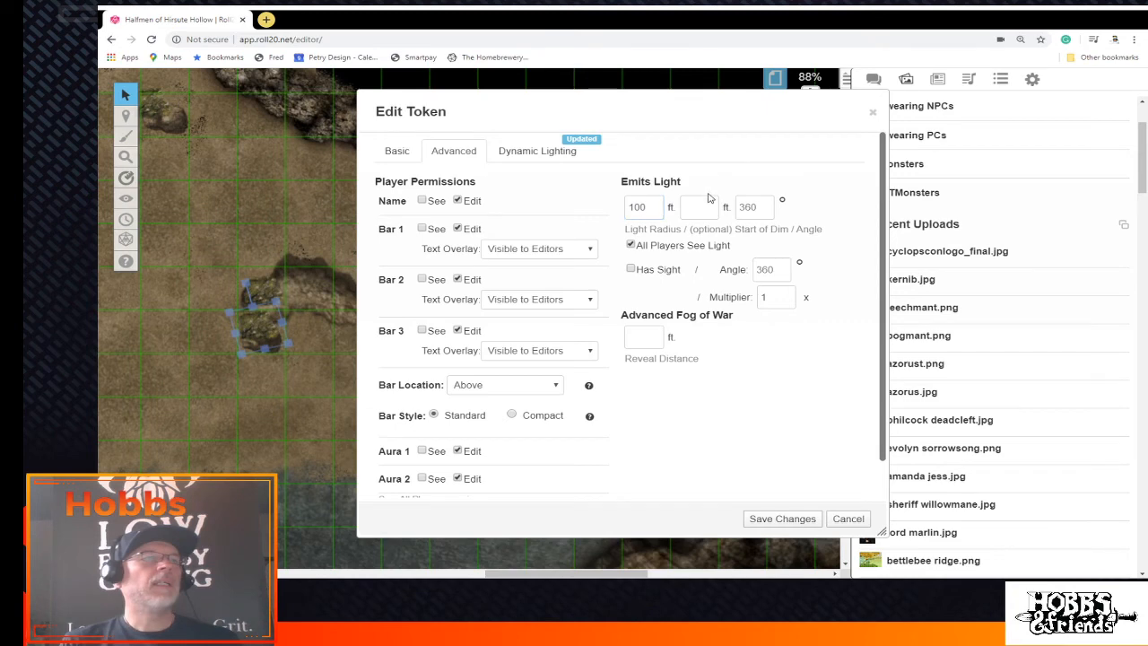
left_click(711, 209)
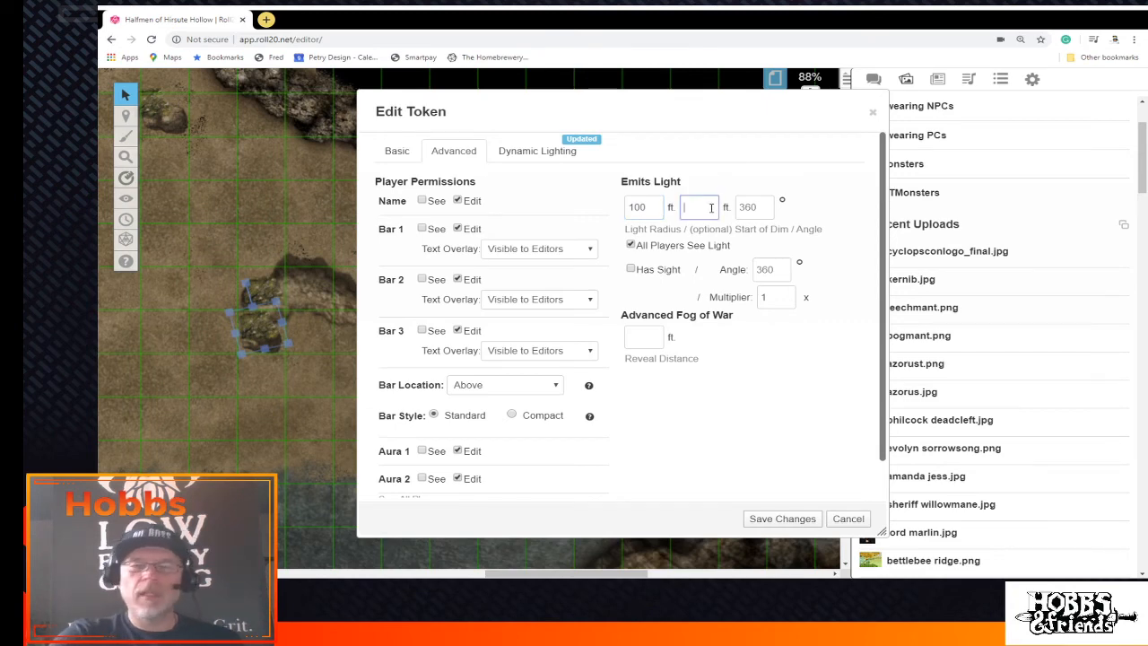
type("1")
left_click(789, 518)
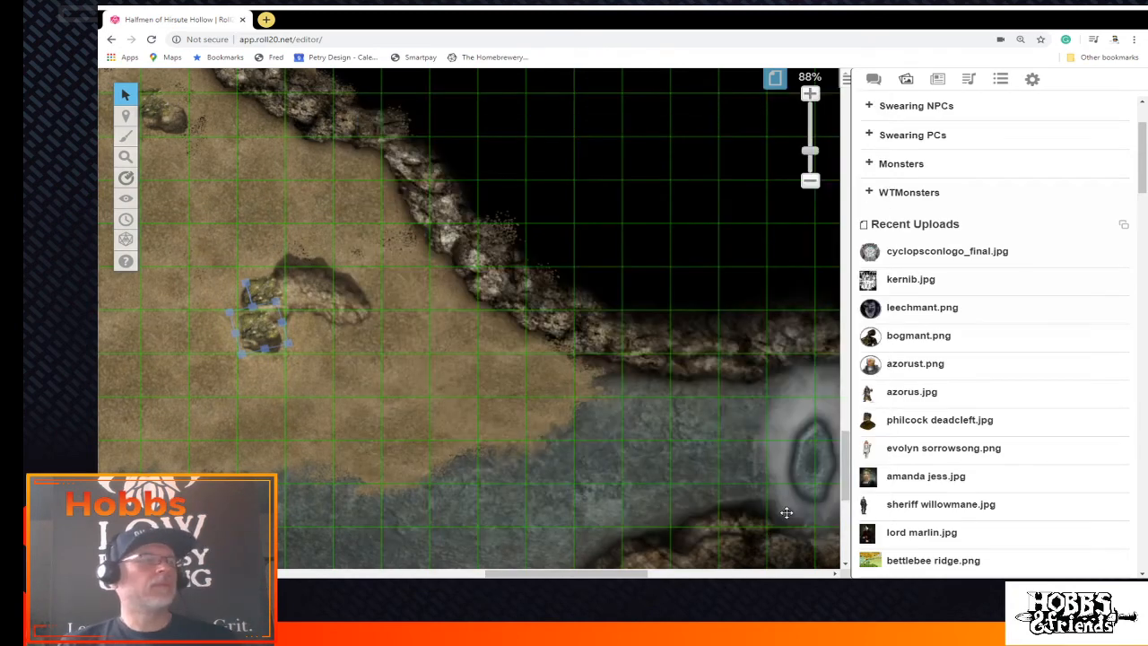
Back on the Objects & Tokens layer, preview the azorust token's line of sight and examine the lighting around both lit rocks and the cave entrance
left_click_drag(619, 574, 533, 565)
left_click(570, 431)
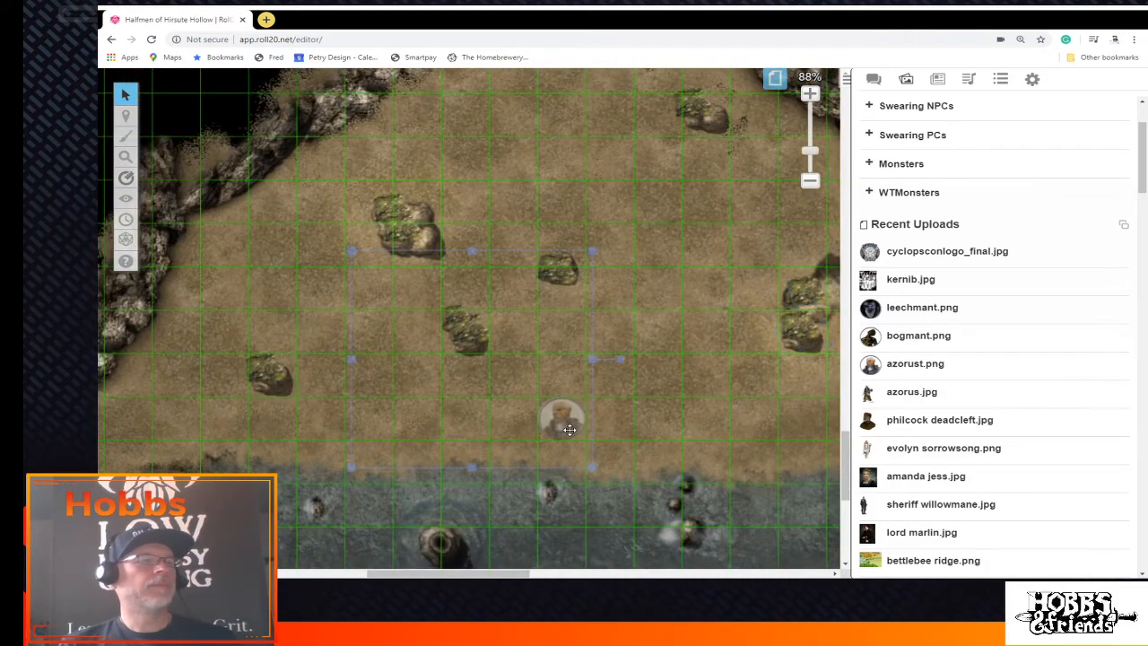
mouse_move(125, 116)
left_click(184, 133)
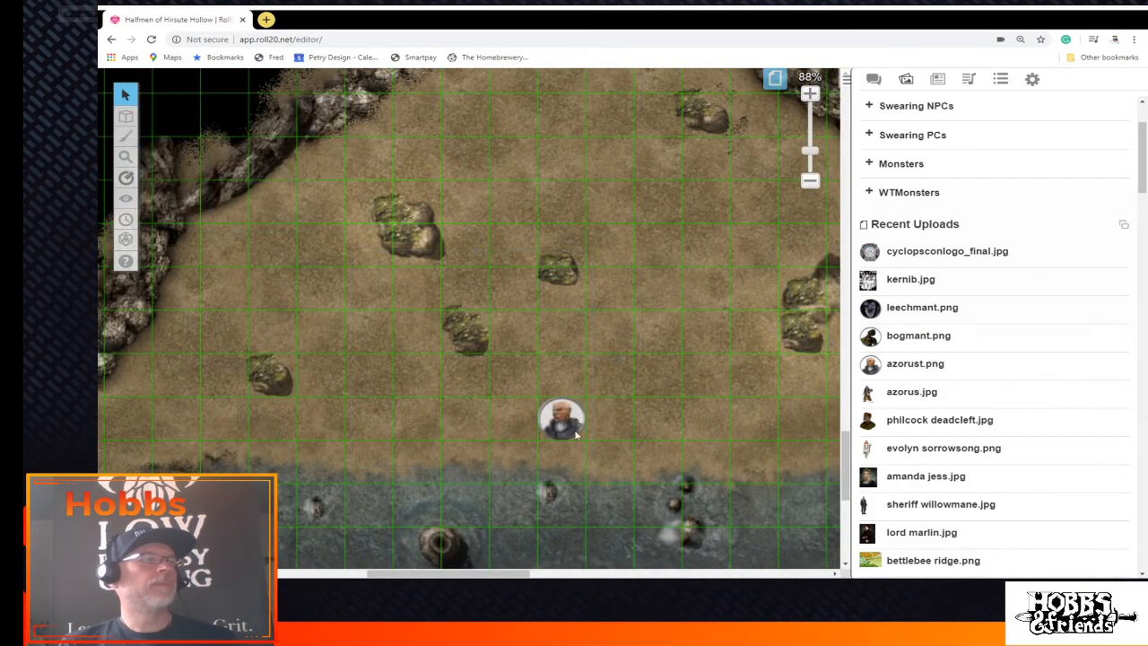
left_click(558, 426)
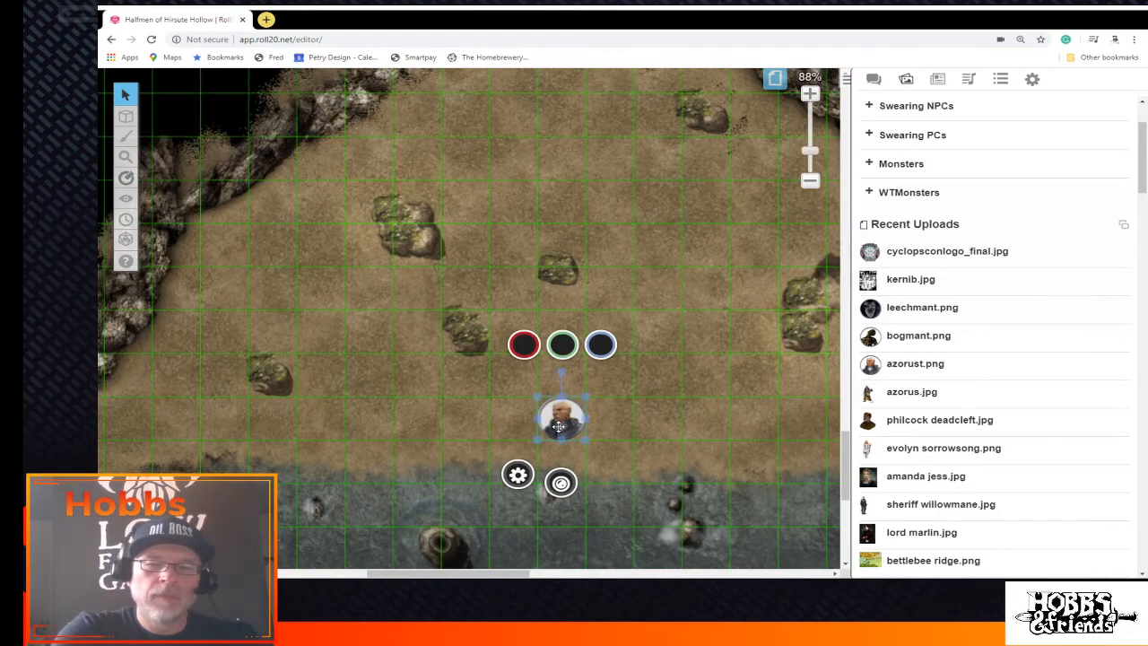
key("ctrl+l")
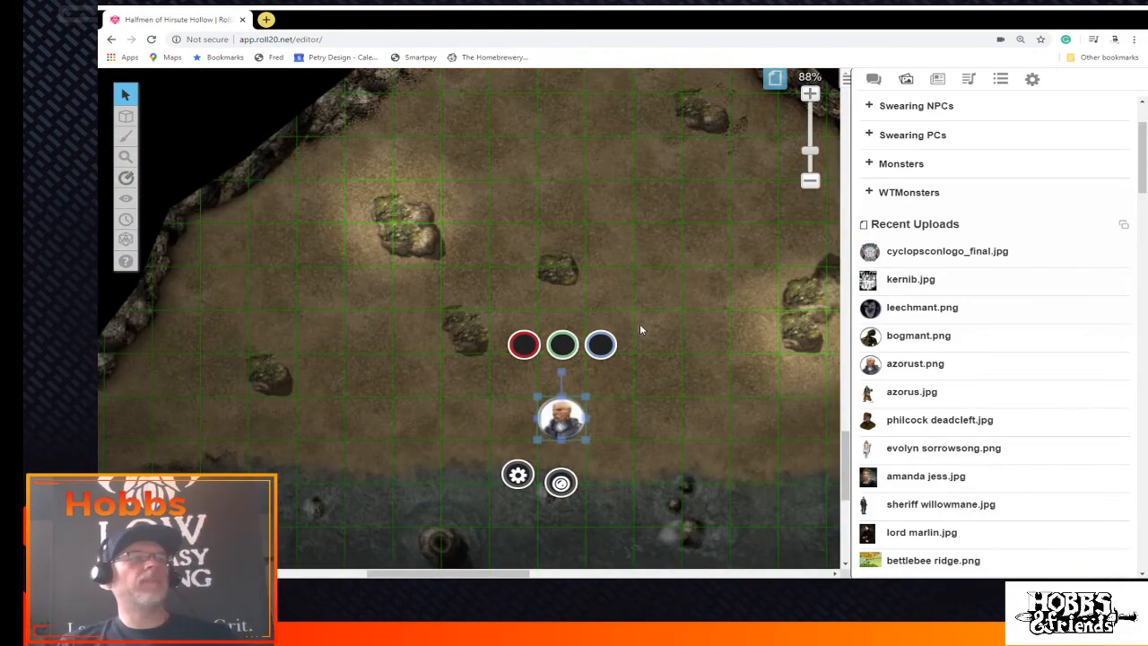
scroll(639, 329, "down", 2)
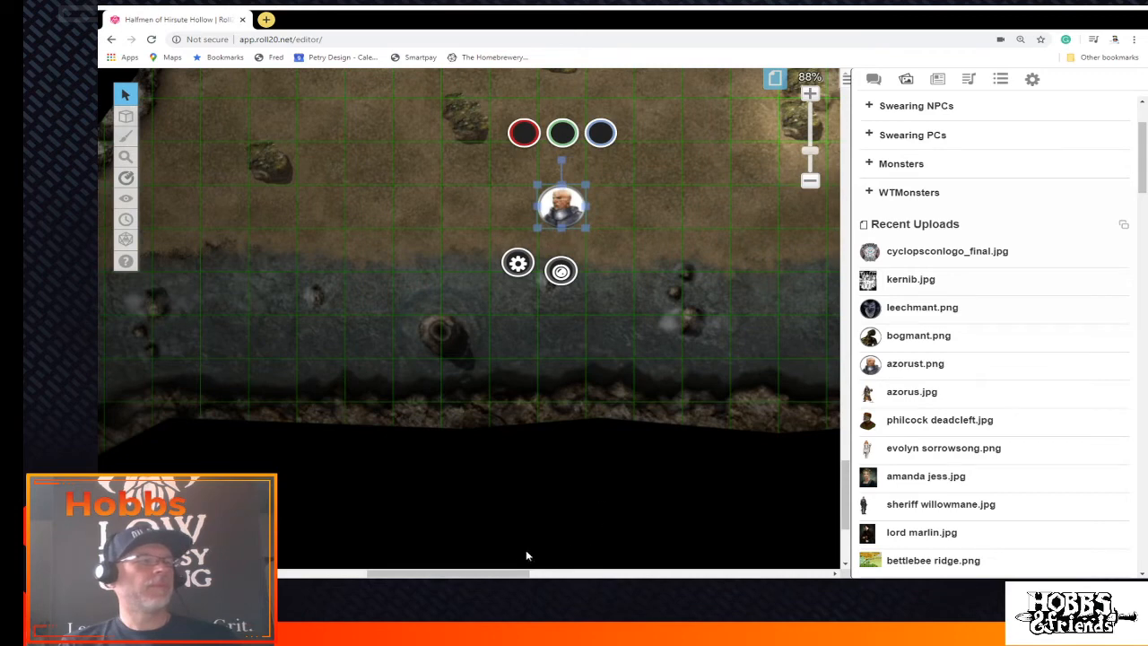
mouse_move(527, 573)
left_mouse_down()
mouse_move(403, 575)
mouse_move(672, 575)
mouse_move(542, 575)
left_mouse_up()
scroll(578, 489, "up", 7)
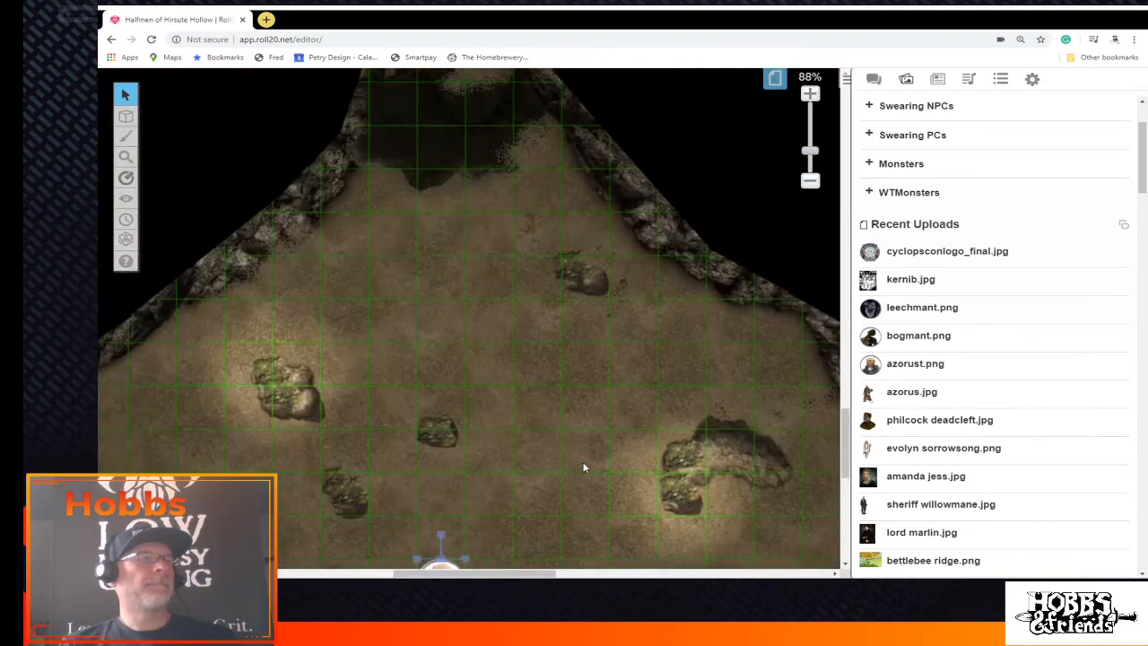
scroll(583, 466, "up", 10)
scroll(583, 466, "down", 8)
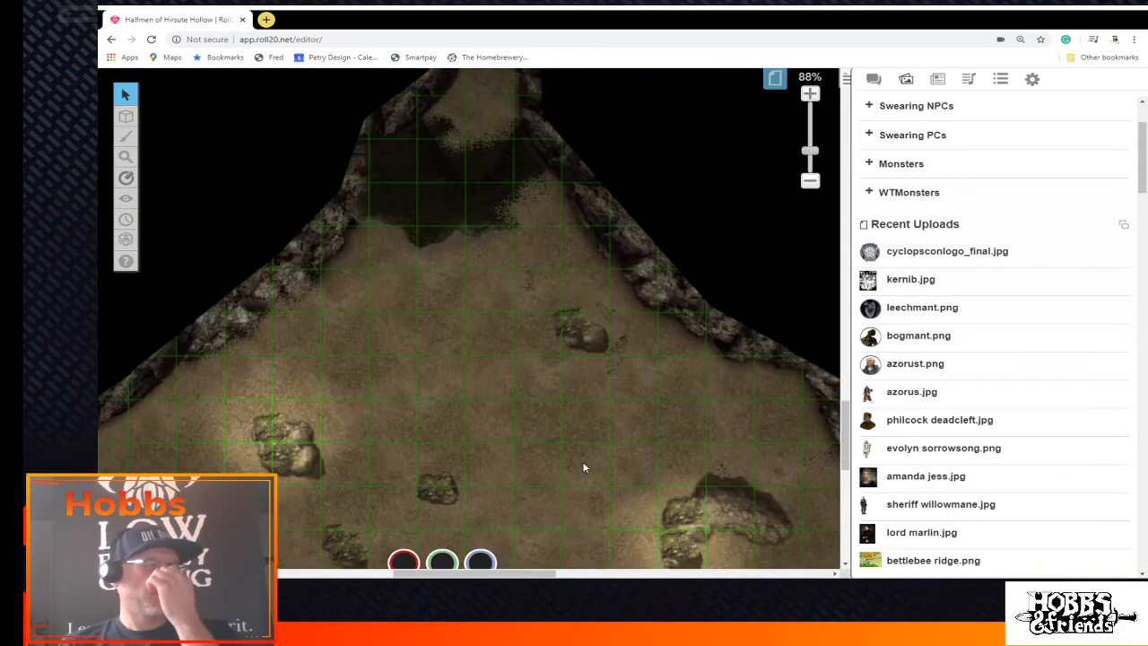
scroll(583, 466, "down", 5)
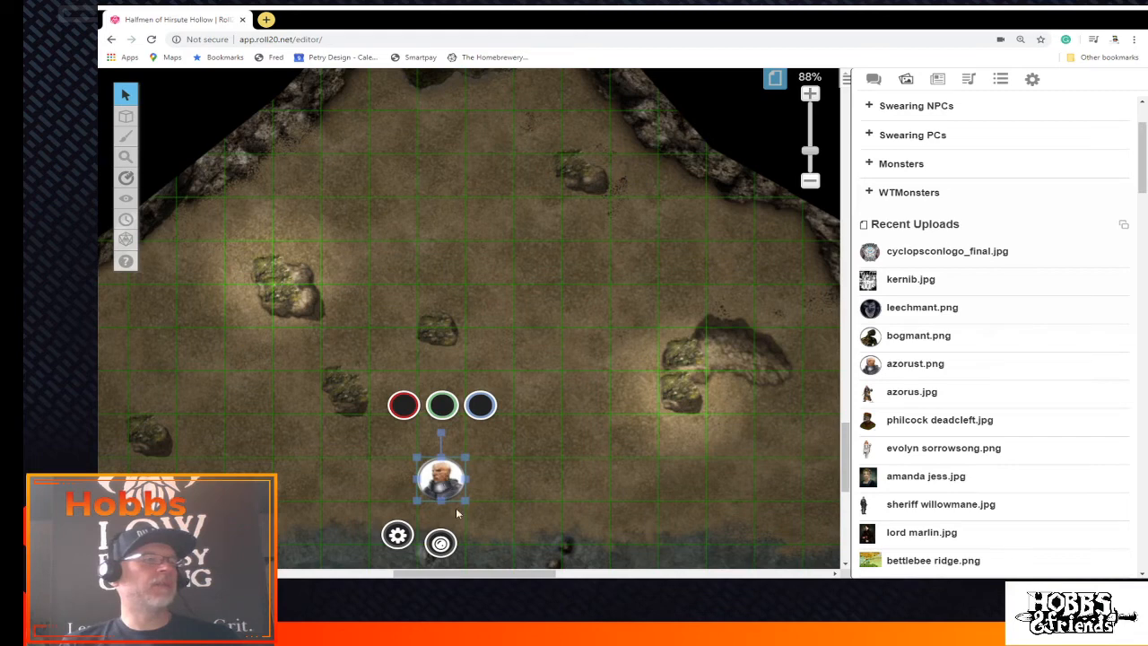
Make the azorust token emit light visible to all players with a 30 ft radius, and save the changes
double_click(441, 482)
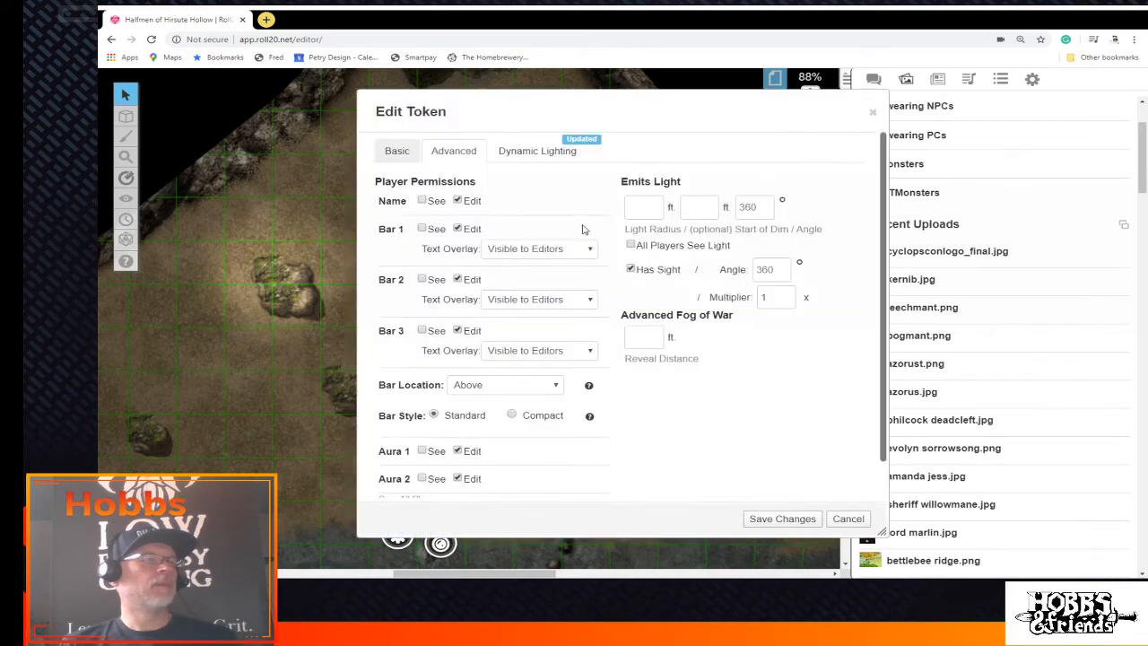
left_click(631, 246)
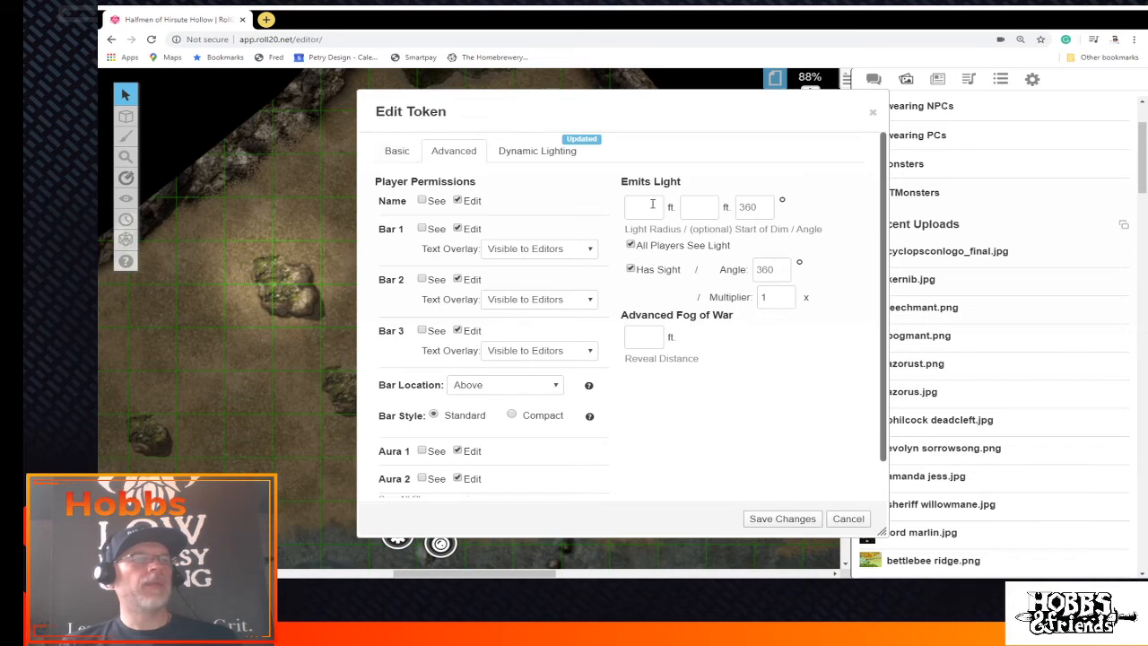
left_click(652, 205)
type("30")
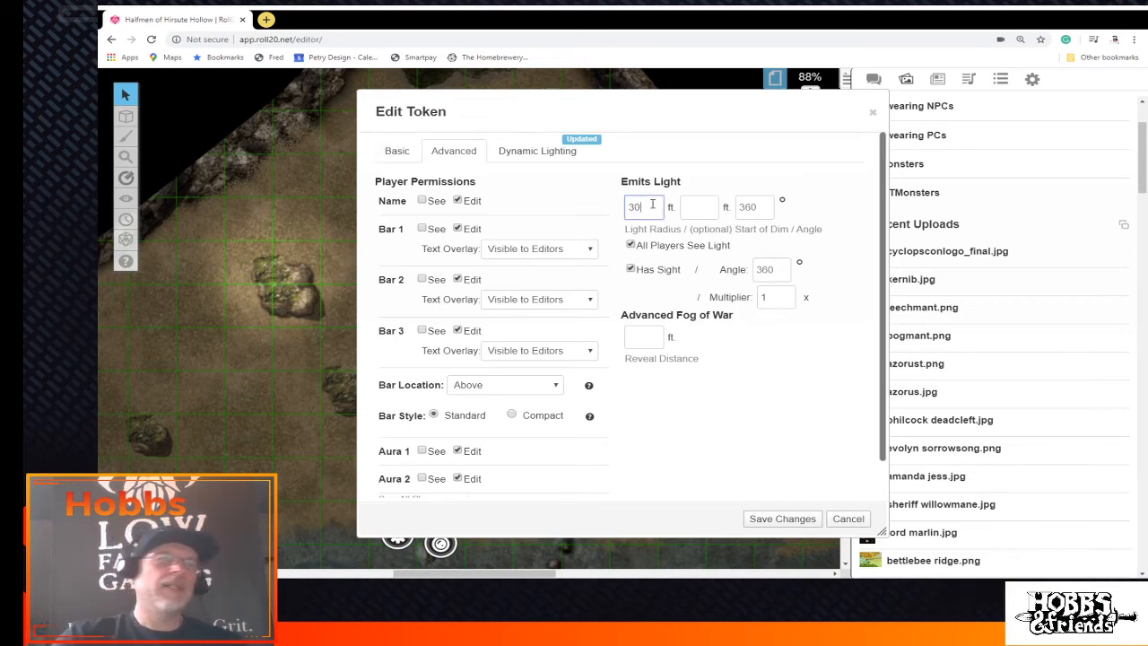
left_click(697, 209)
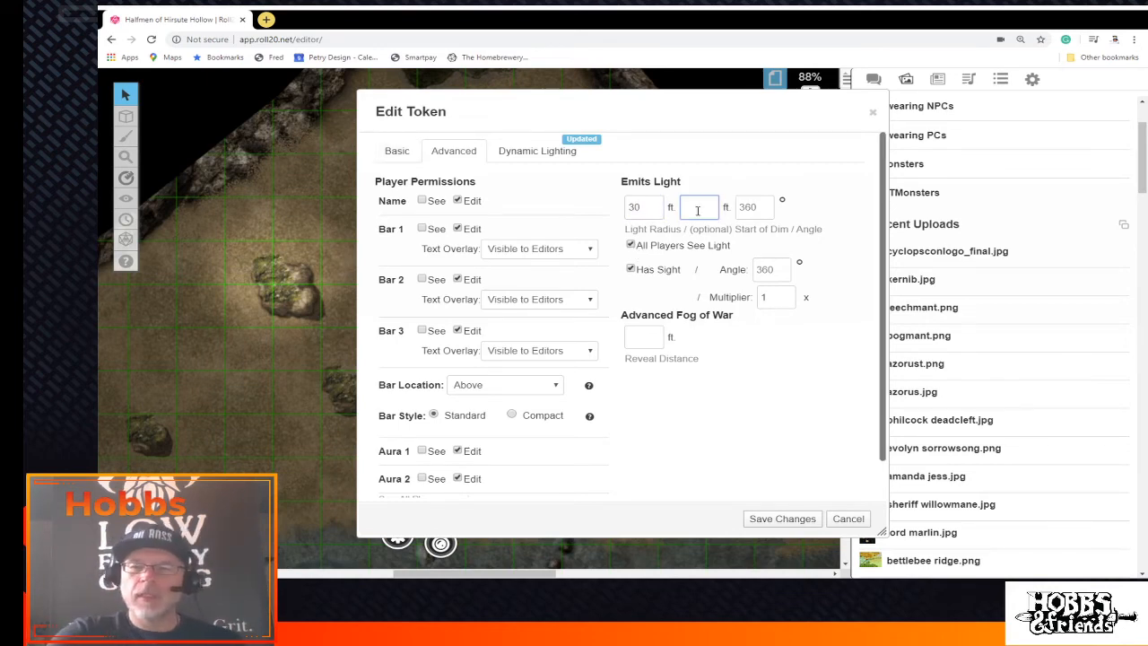
left_click(789, 519)
Move the azorust token east across the beach and north to the shadowed mouth of the cave passage to test its light
scroll(740, 326, "up", 2)
scroll(740, 327, "down", 3)
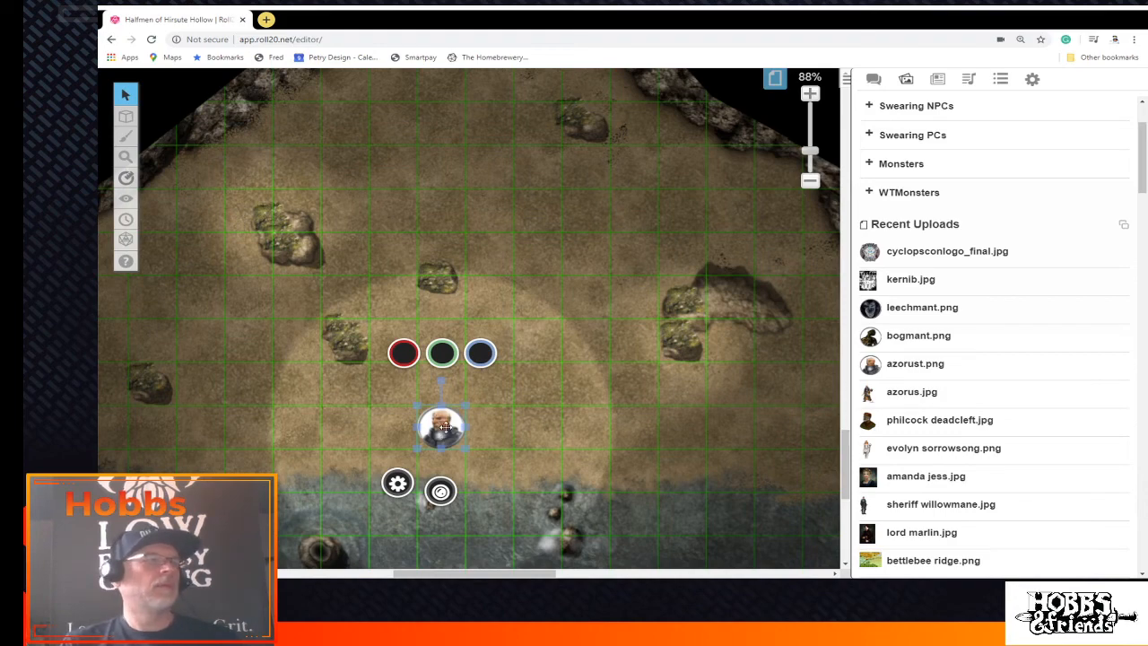
left_click_drag(445, 427, 655, 366)
left_click(579, 280)
left_click_drag(580, 280, 475, 148)
scroll(518, 292, "up", 2)
left_click_drag(490, 269, 473, 184)
scroll(494, 283, "up", 3)
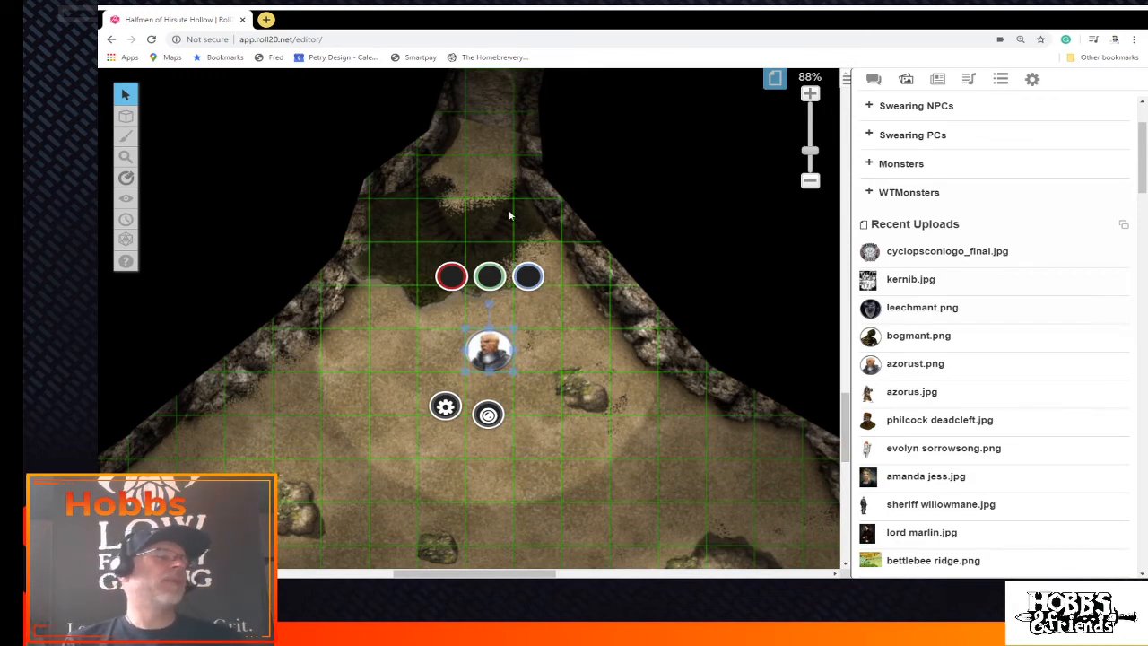
left_click_drag(481, 340, 480, 252)
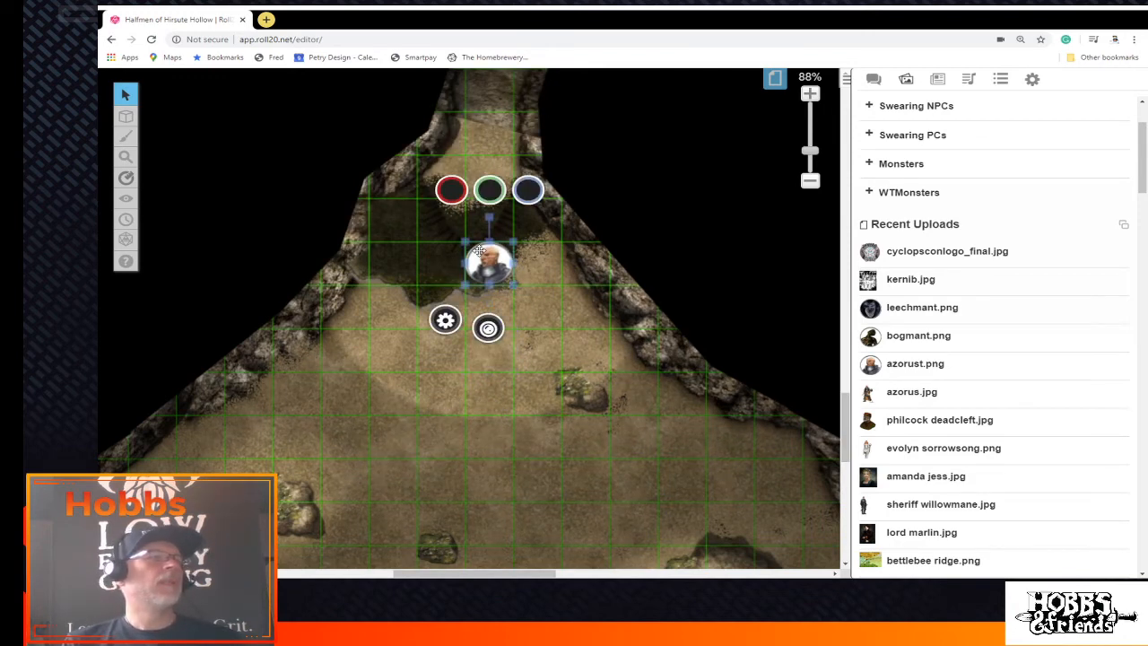
Advance the azorust token up the narrow northern passage in stages to the junction with the eastern side tunnel
scroll(532, 333, "up", 2)
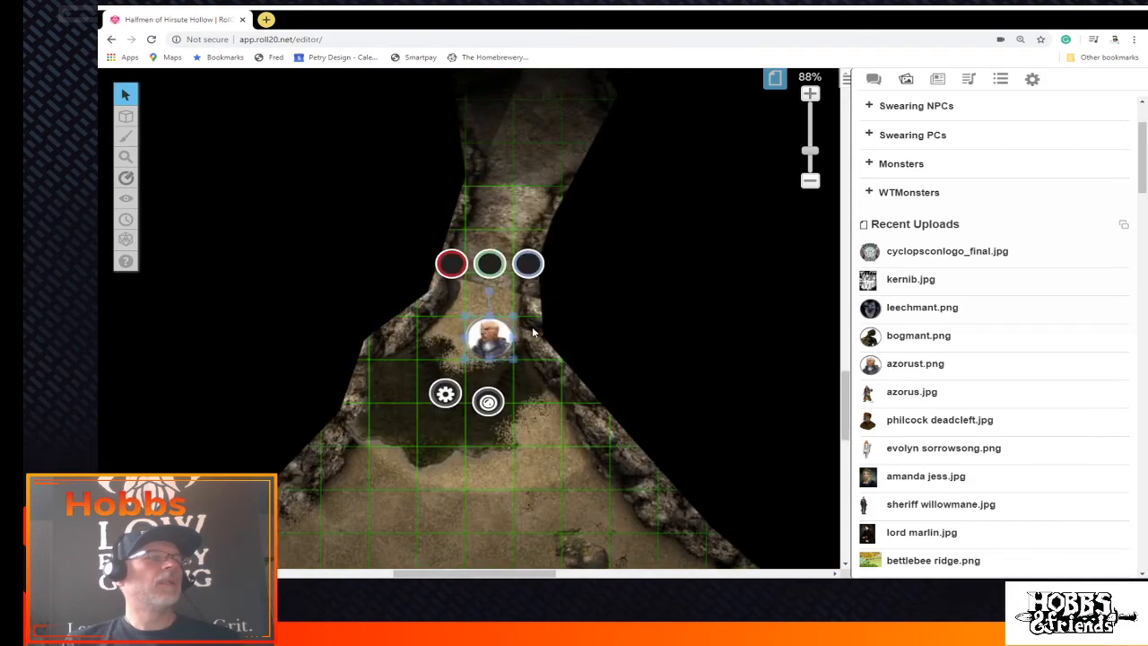
left_click_drag(490, 321, 501, 294)
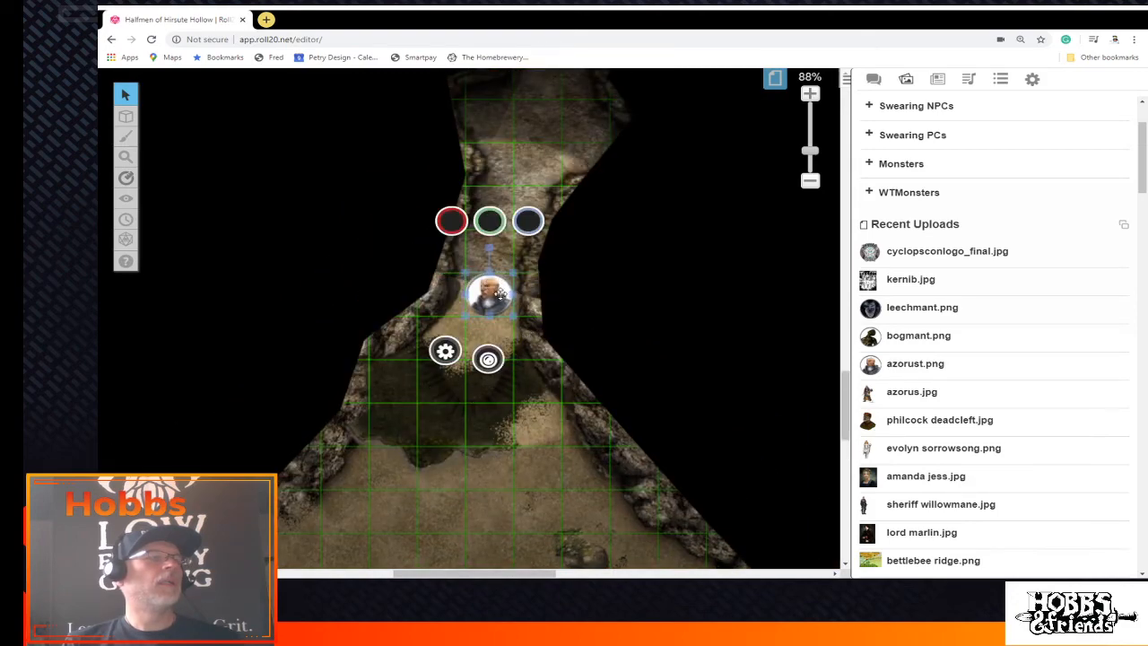
left_click(507, 245)
left_click(494, 294)
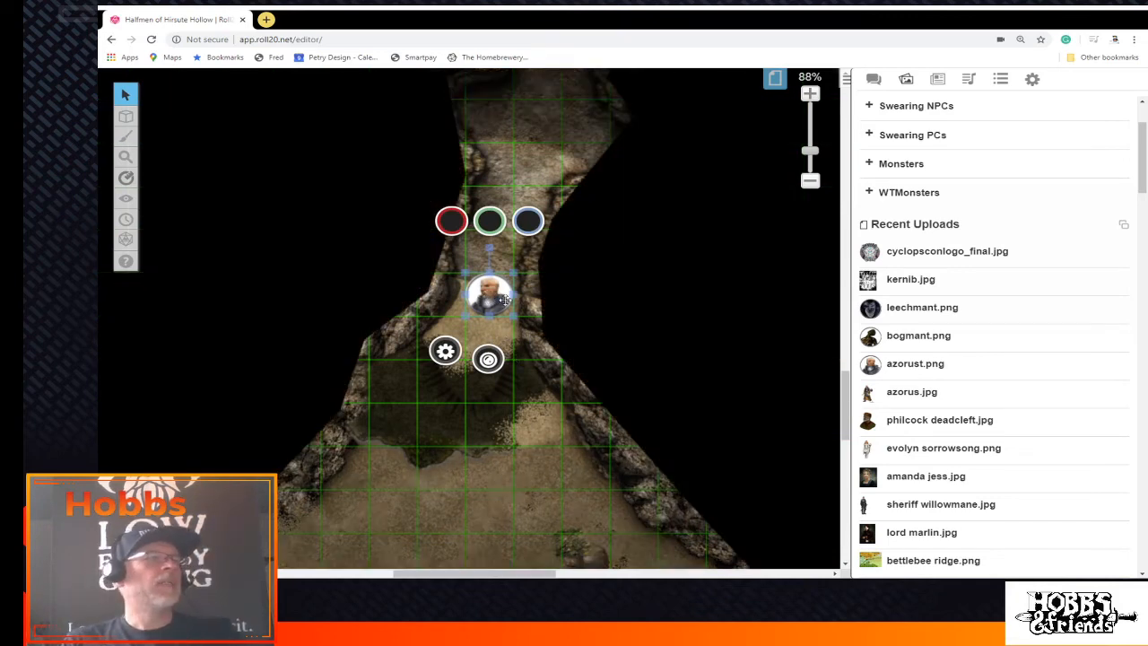
left_click_drag(504, 301, 506, 214)
scroll(506, 269, "up", 2)
left_click_drag(495, 316, 538, 225)
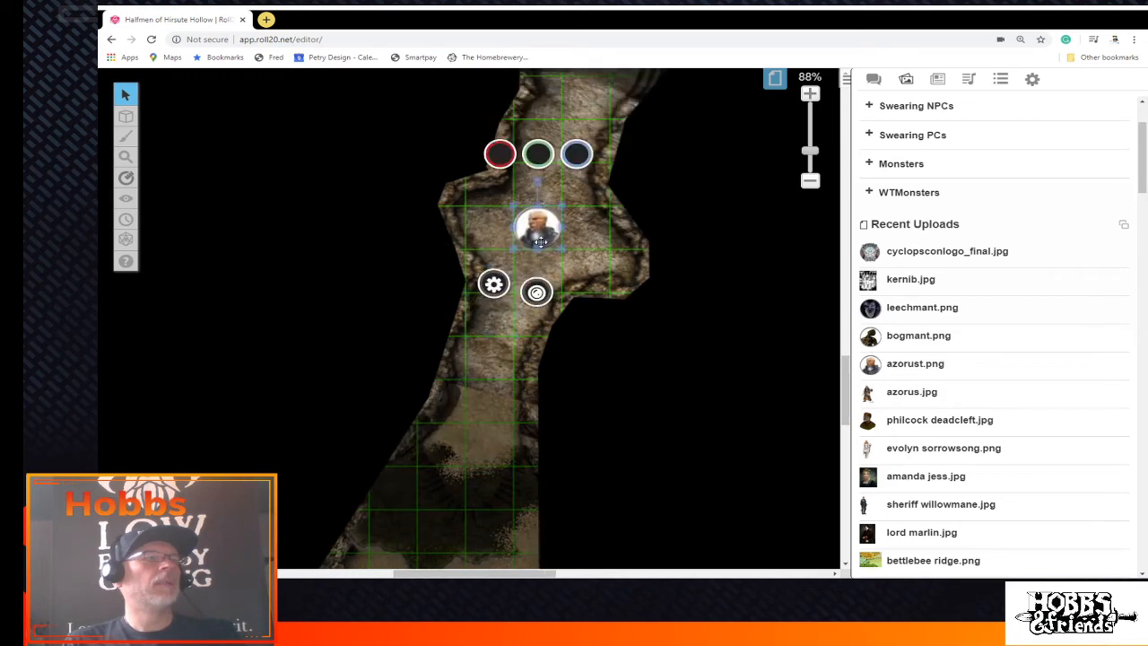
scroll(541, 357, "up", 3)
left_click_drag(533, 385, 583, 256)
Move the azorust token east through the side tunnel and into the middle of the rounded chamber
left_click_drag(454, 574, 498, 553)
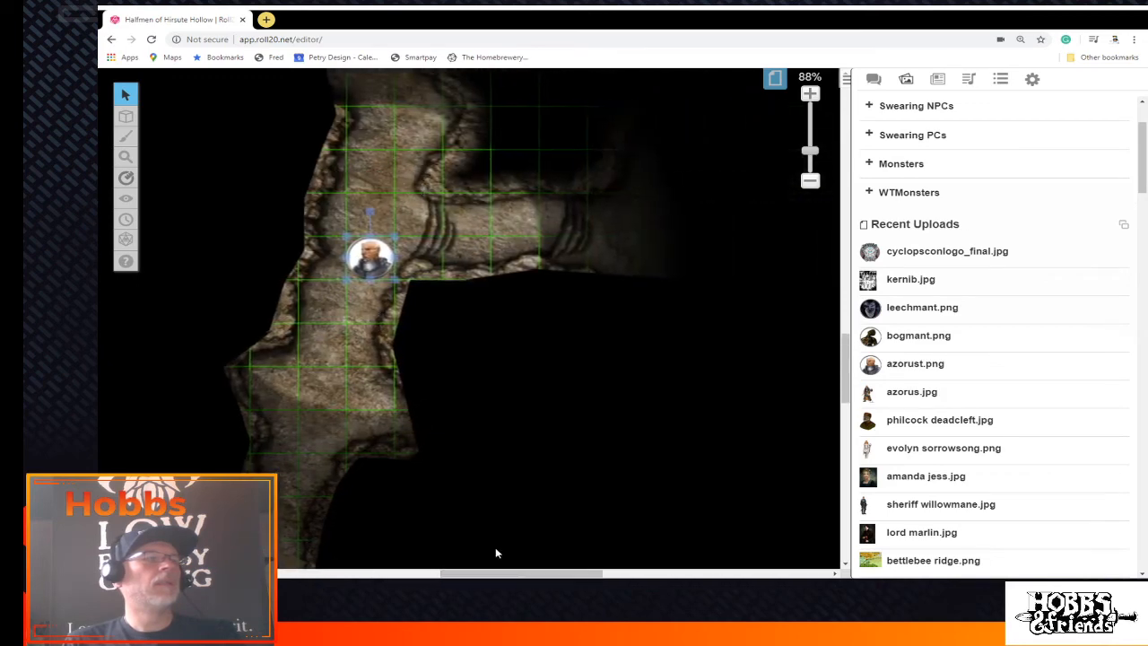
left_click_drag(382, 250, 615, 259)
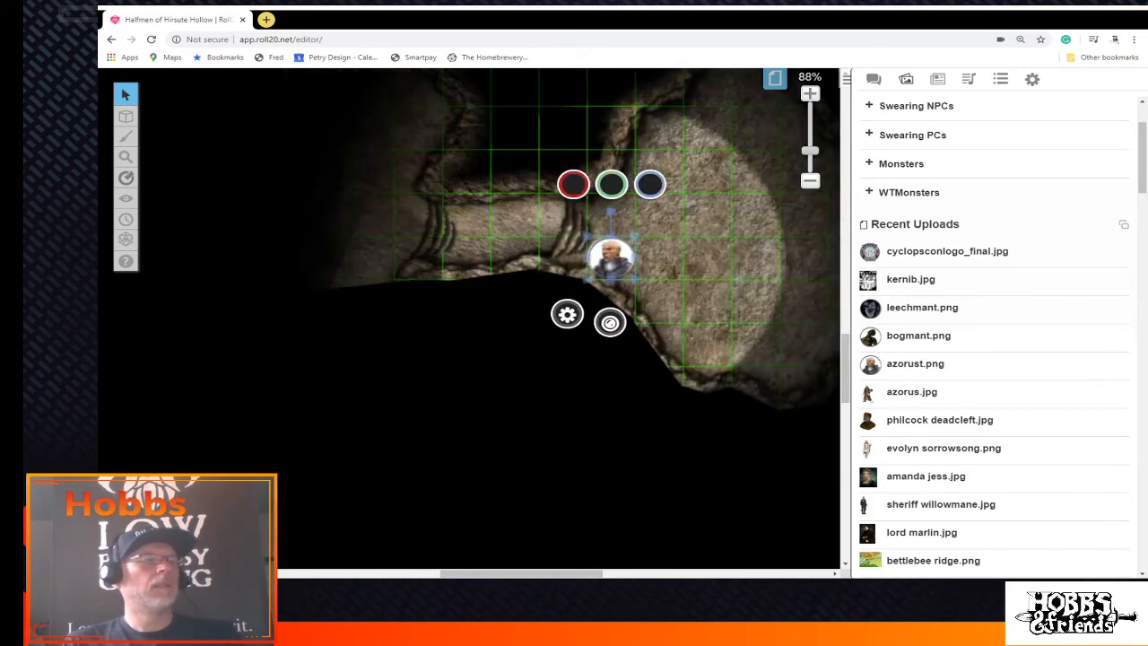
left_click_drag(491, 574, 570, 567)
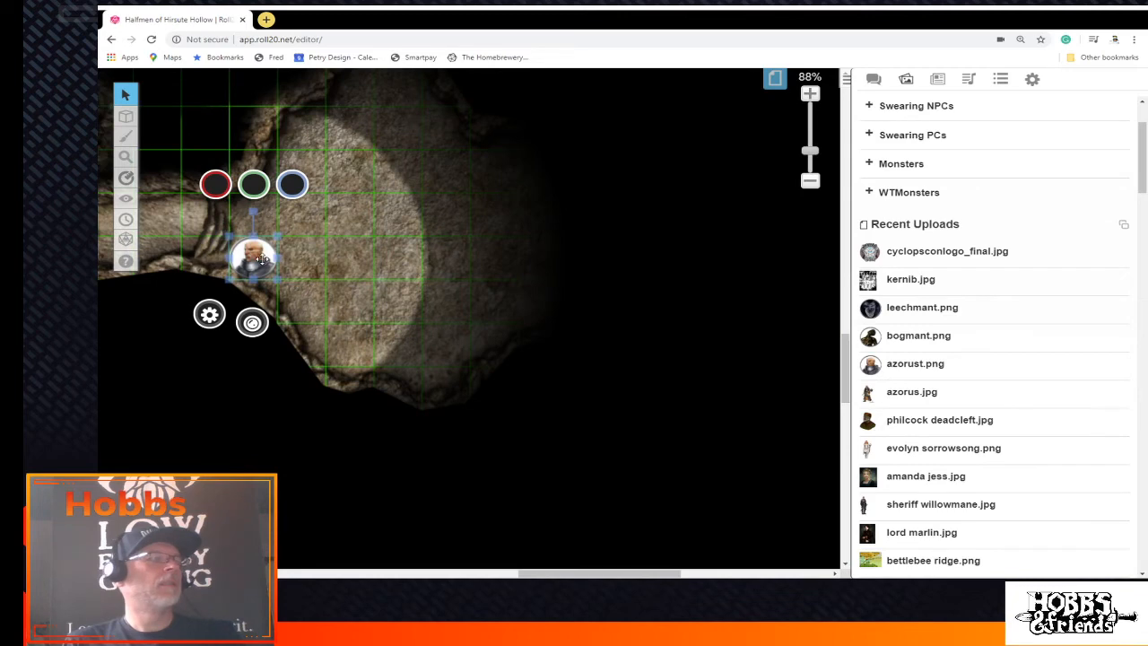
left_click_drag(260, 259, 392, 222)
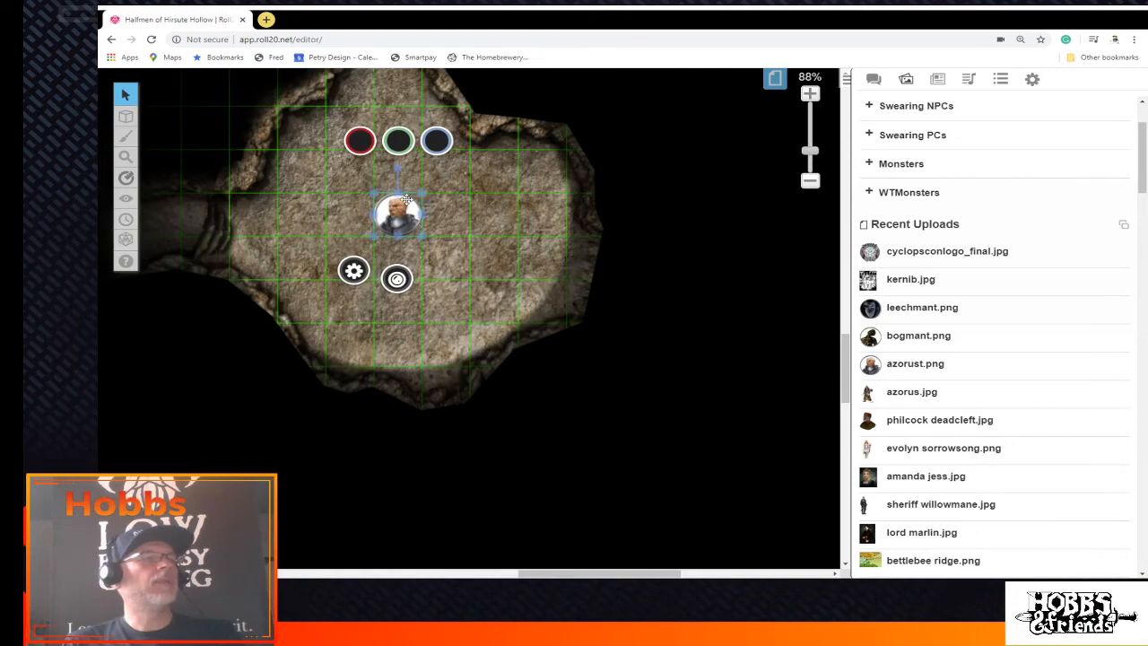
Move the azorust token north out of the rounded chamber and up the narrow passage to its bend
scroll(405, 201, "down", 2)
scroll(398, 280, "up", 5)
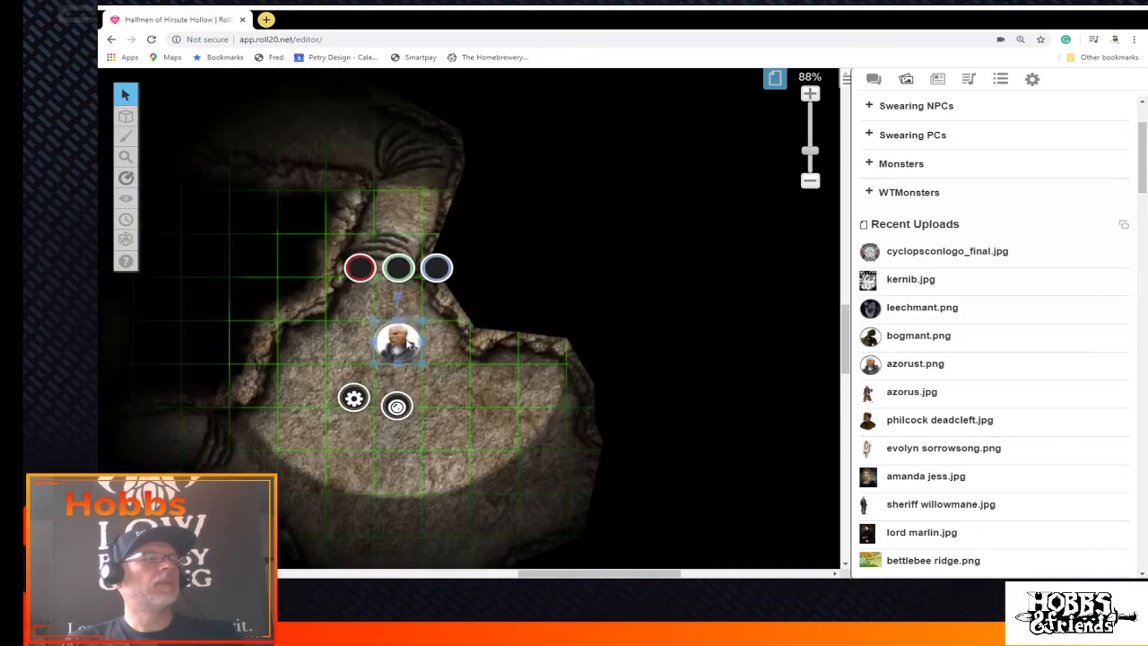
scroll(408, 343, "up", 1)
scroll(397, 368, "up", 2)
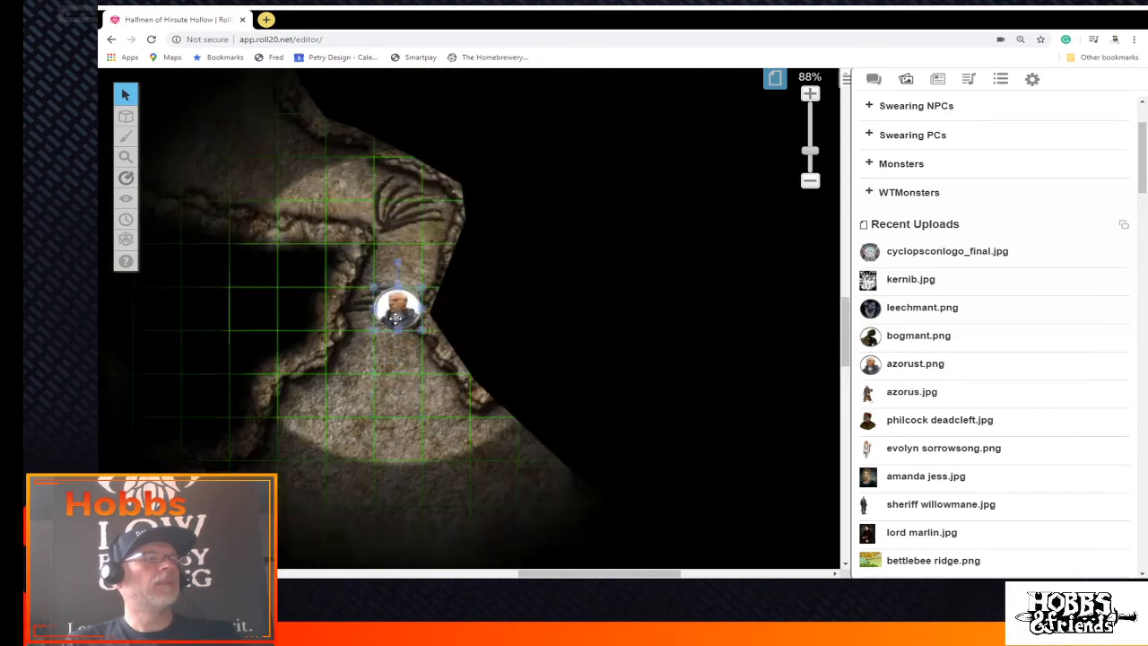
scroll(391, 418, "down", 2)
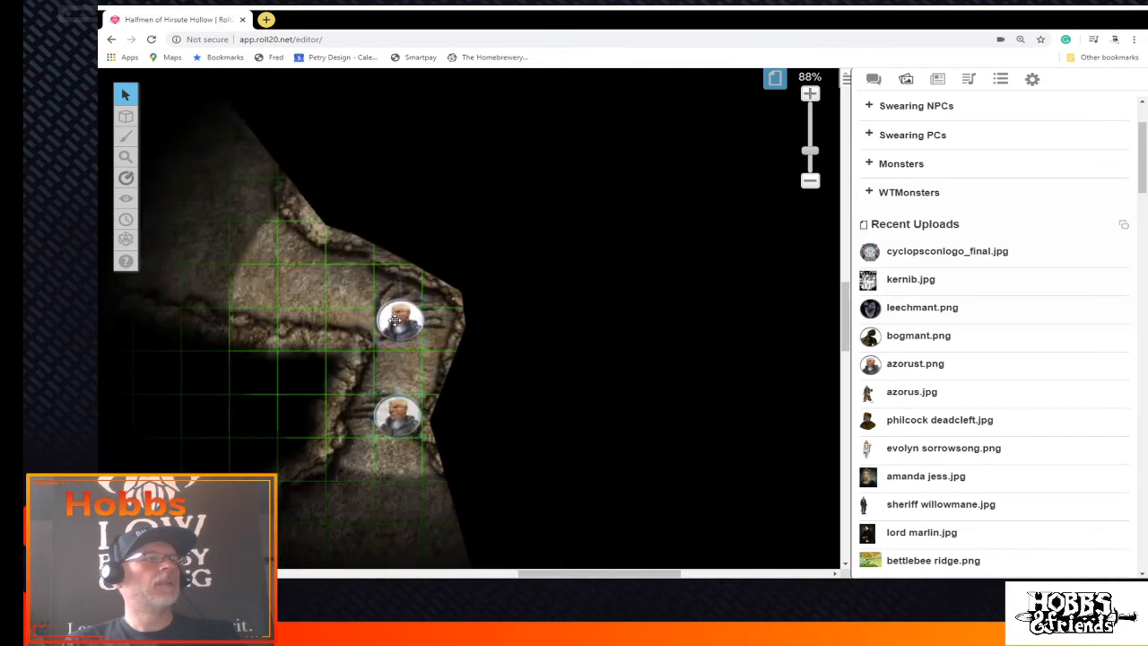
Move the azorust token west from the bend into the large cavern and over to its southern tunnel mouth
scroll(404, 330, "right", 3)
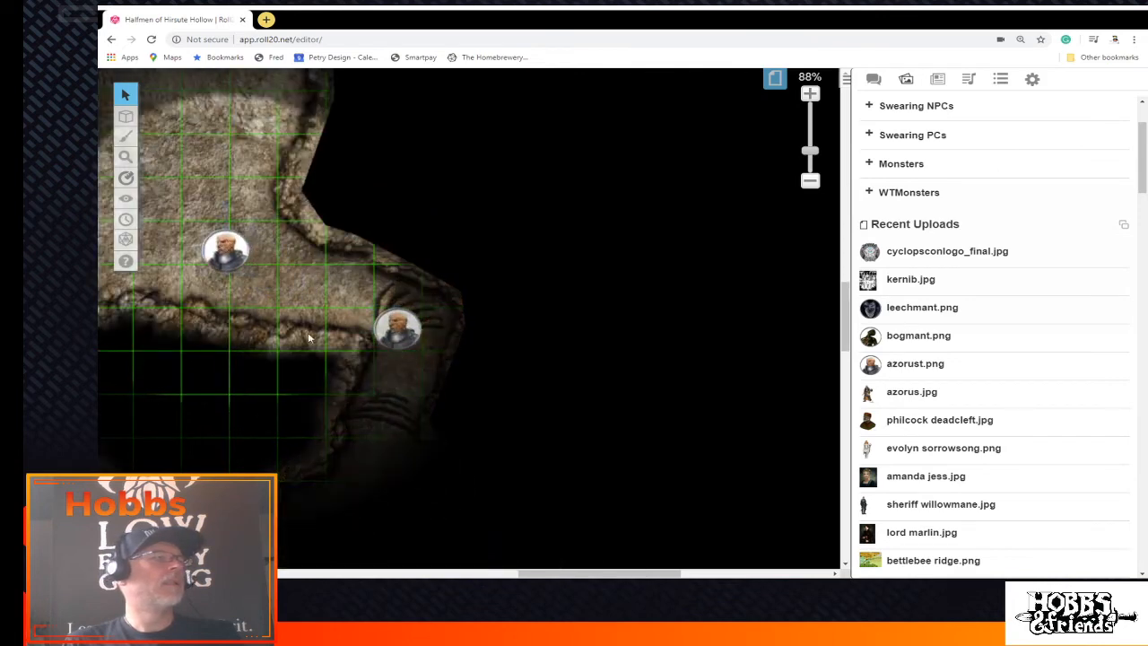
scroll(440, 416, "up", 1)
scroll(578, 431, "left", 7)
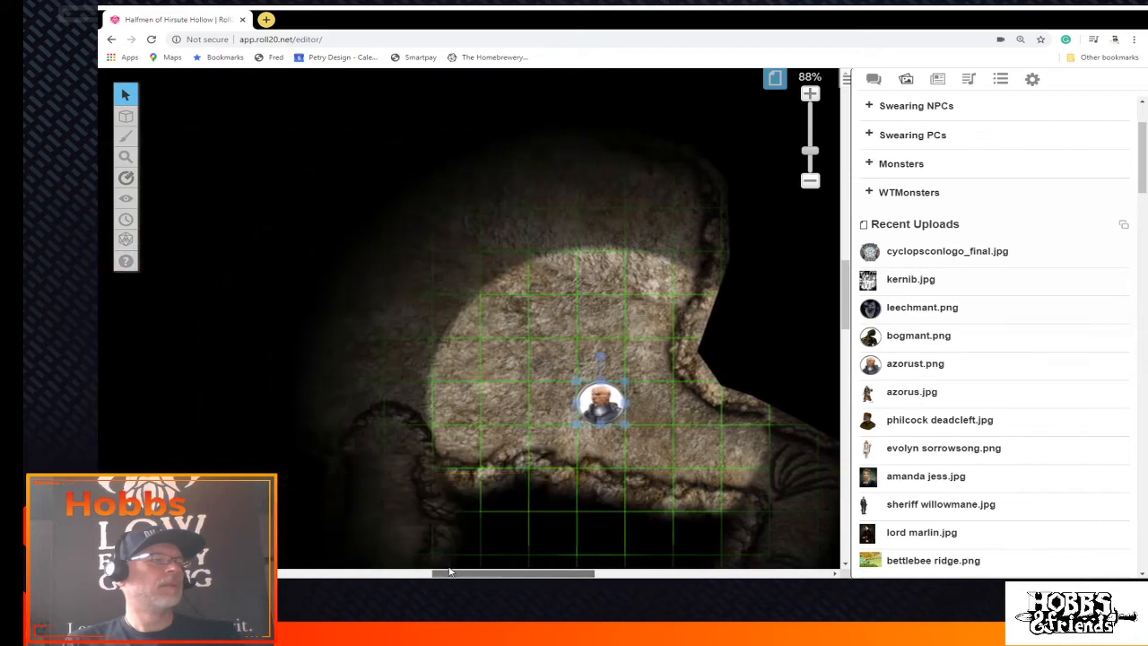
scroll(663, 405, "right", 2)
scroll(664, 405, "down", 1)
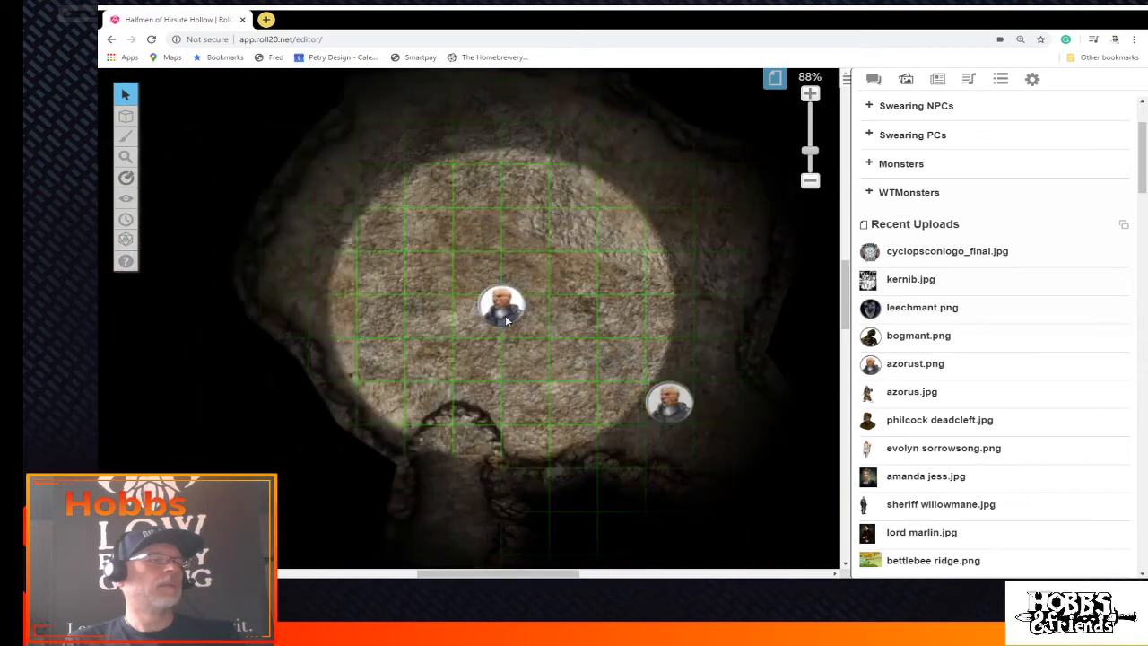
scroll(499, 376, "up", 2)
scroll(498, 375, "right", 1)
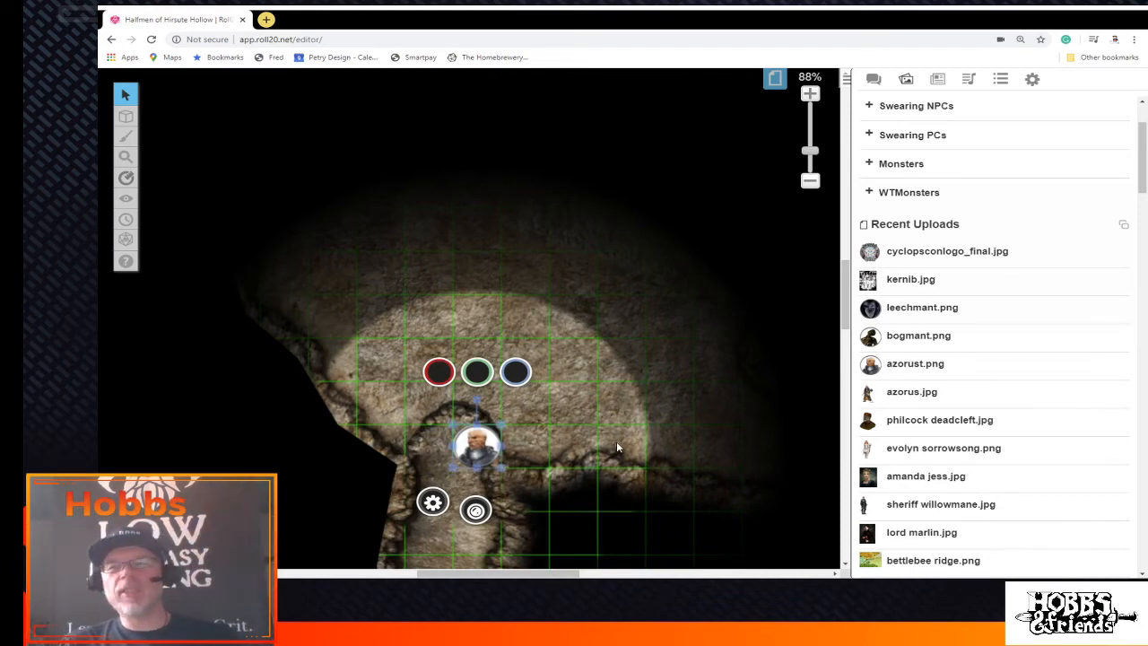
Move the azorust token north across the large cavern to the mouth of its northern passage
left_click_drag(477, 444, 490, 261)
scroll(547, 341, "up", 1)
scroll(547, 341, "up", 2)
left_click(483, 414)
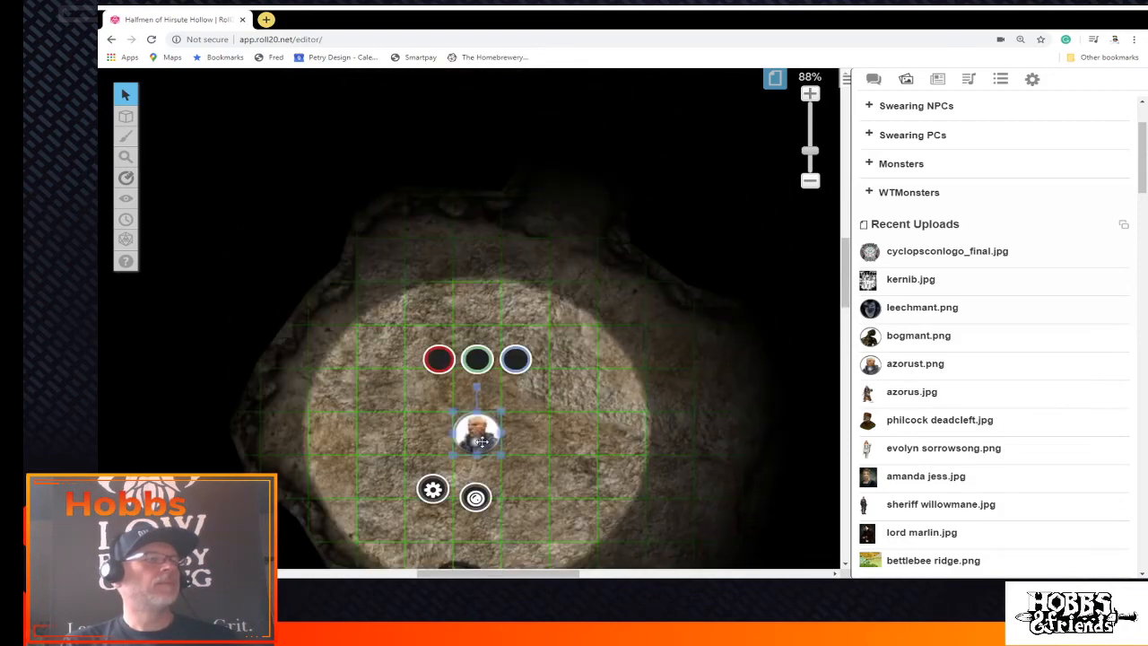
left_click_drag(481, 440, 579, 222)
scroll(614, 443, "up", 3)
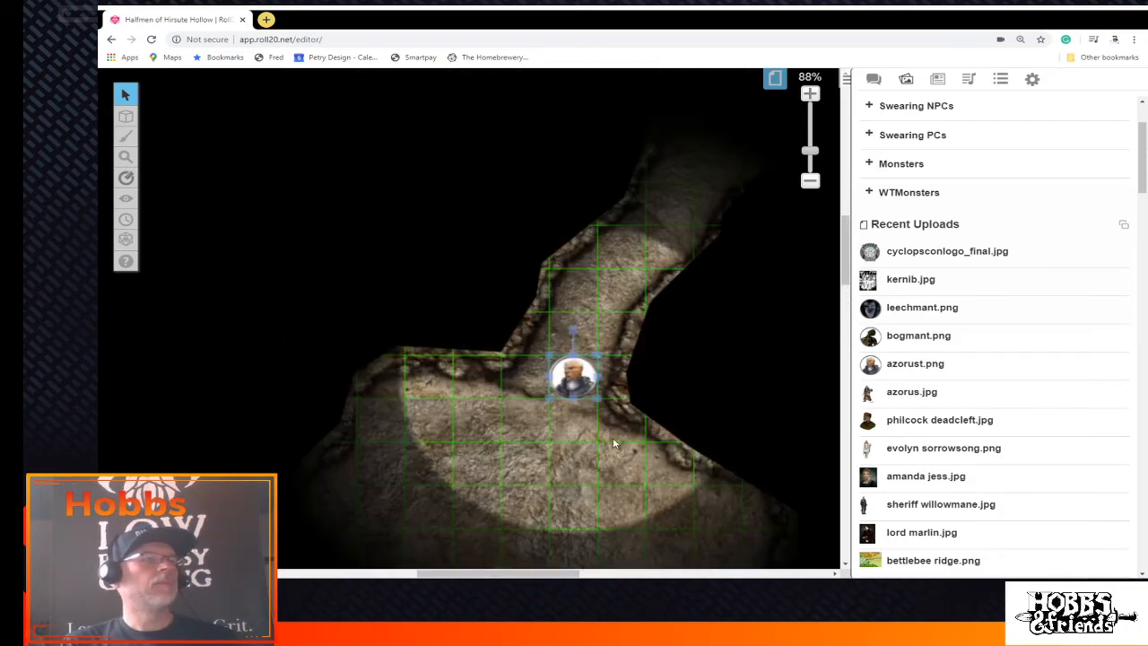
Advance the azorust token northeast up the passage in stages to the fork with the eastern branch
left_click(587, 386)
left_click_drag(574, 377, 667, 248)
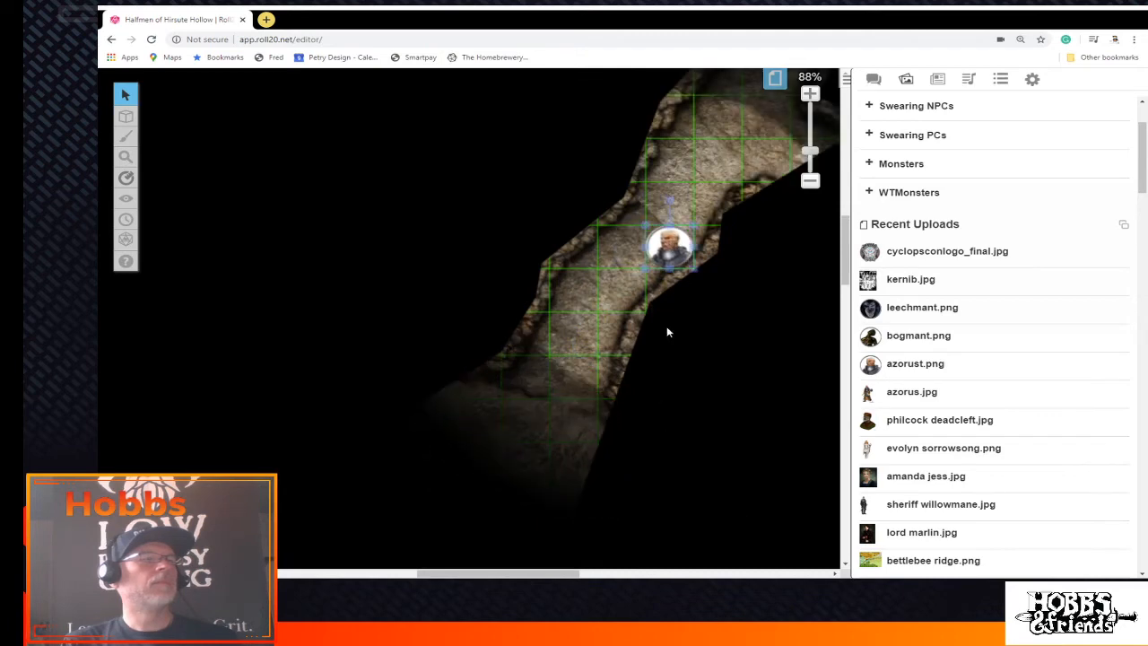
scroll(666, 326, "up", 3)
left_click(668, 408)
left_click_drag(667, 410, 718, 312)
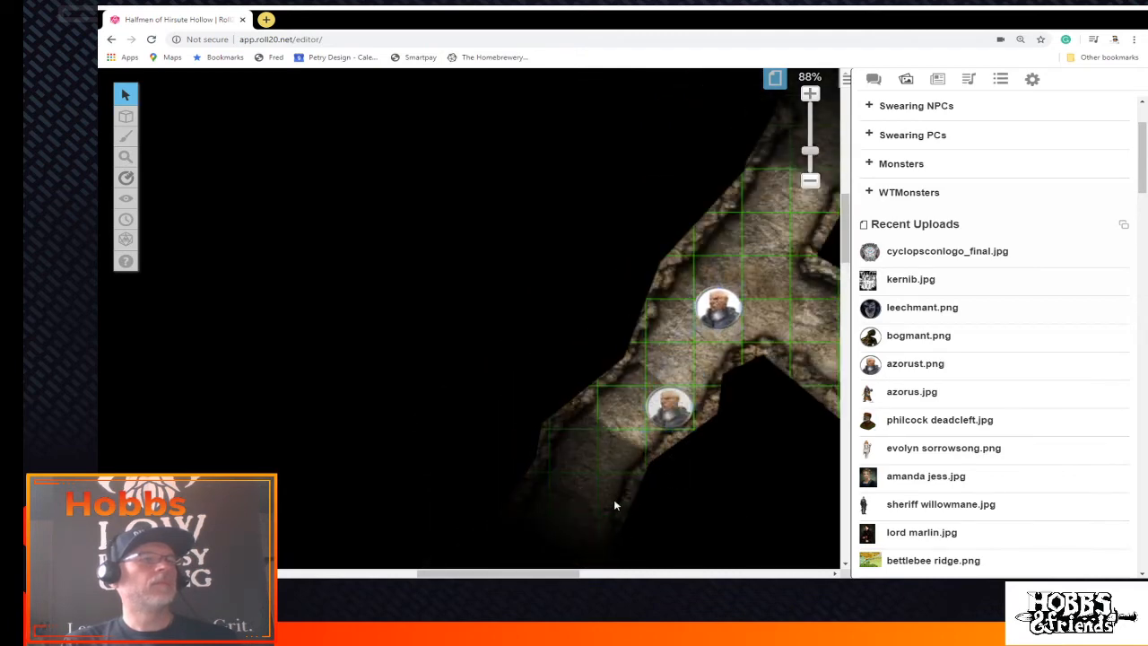
left_click_drag(529, 574, 611, 575)
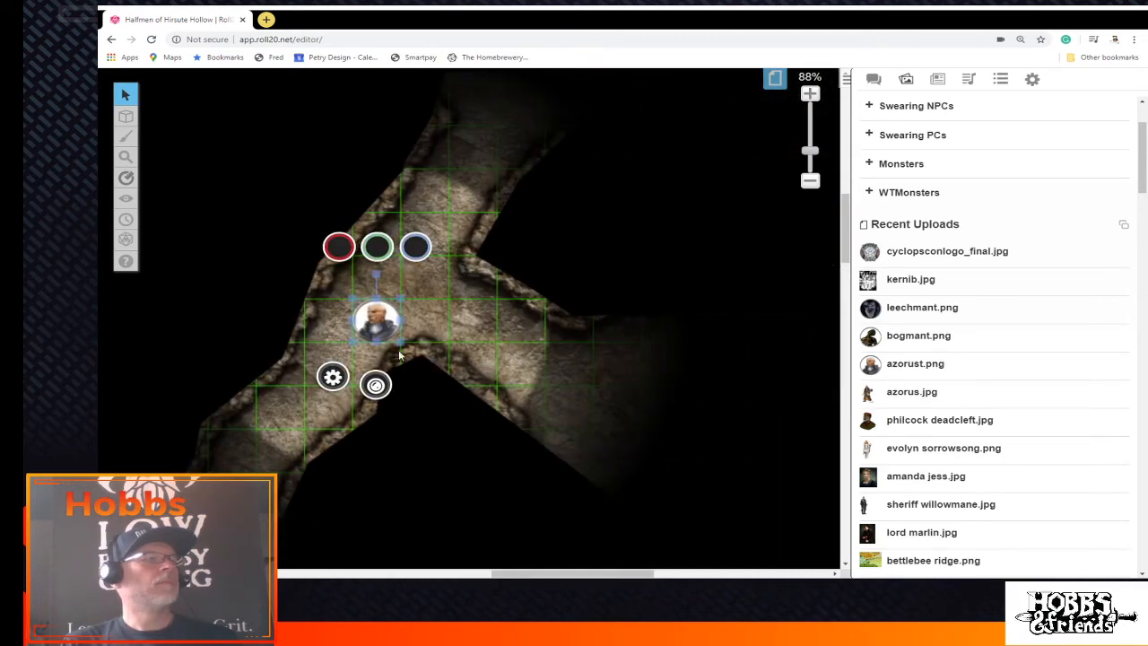
Move the azorust token through the eastern branch and into the southern part of the horseshoe-shaped cavern
left_click_drag(376, 321, 518, 361)
scroll(669, 534, "down", 2)
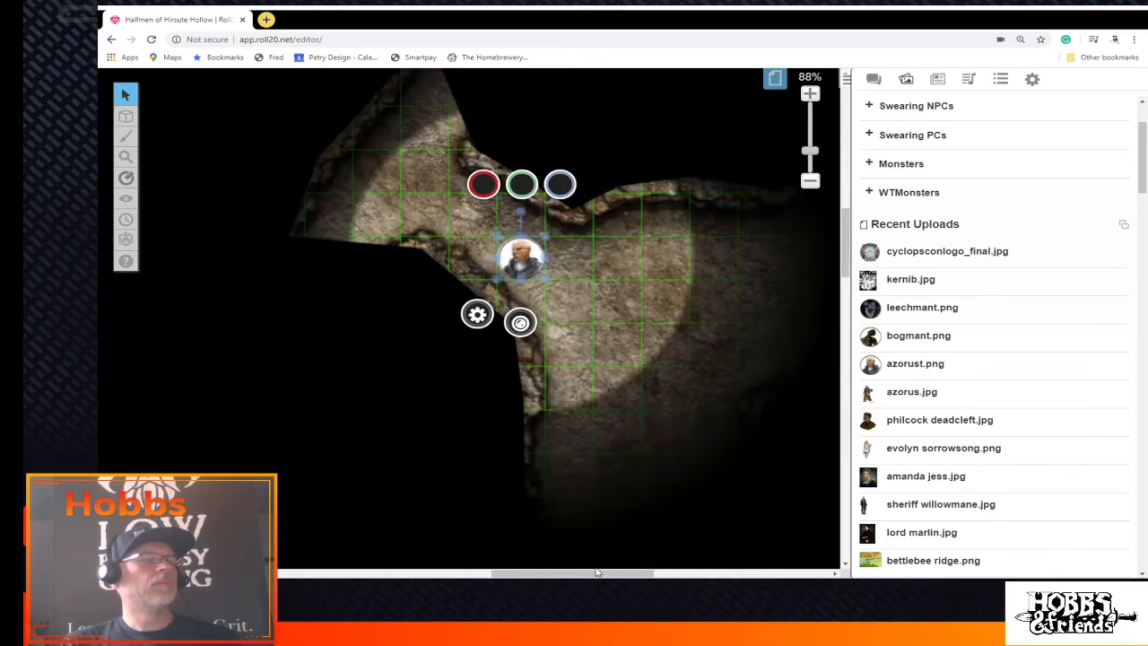
left_click_drag(602, 575, 649, 575)
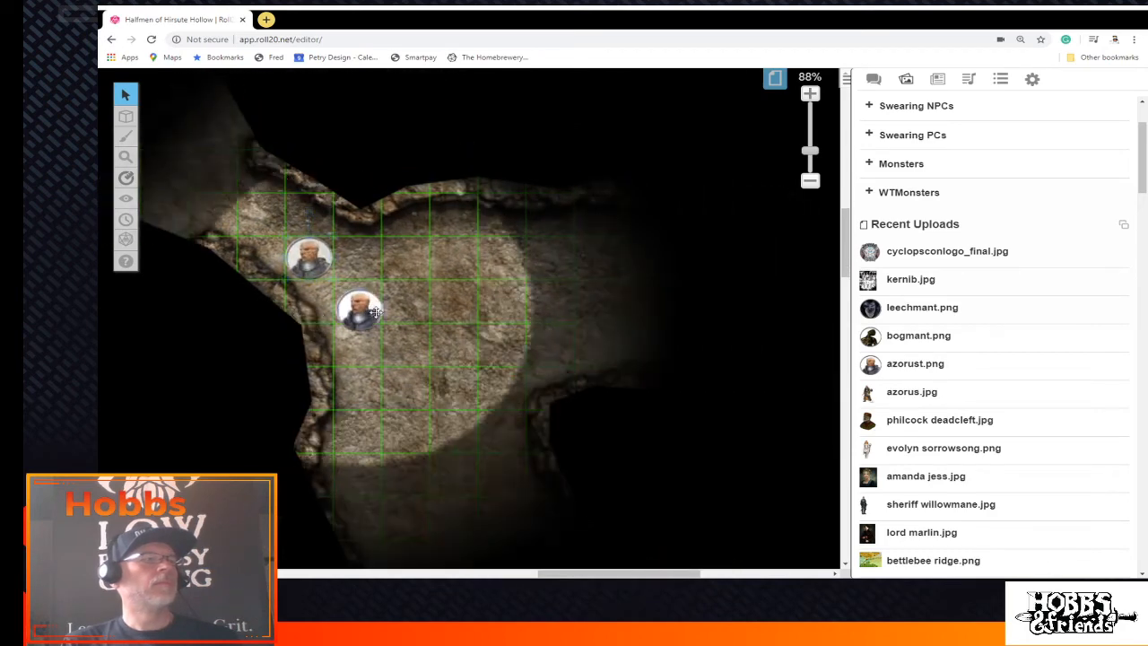
left_click_drag(437, 386, 474, 450)
scroll(468, 415, "down", 3)
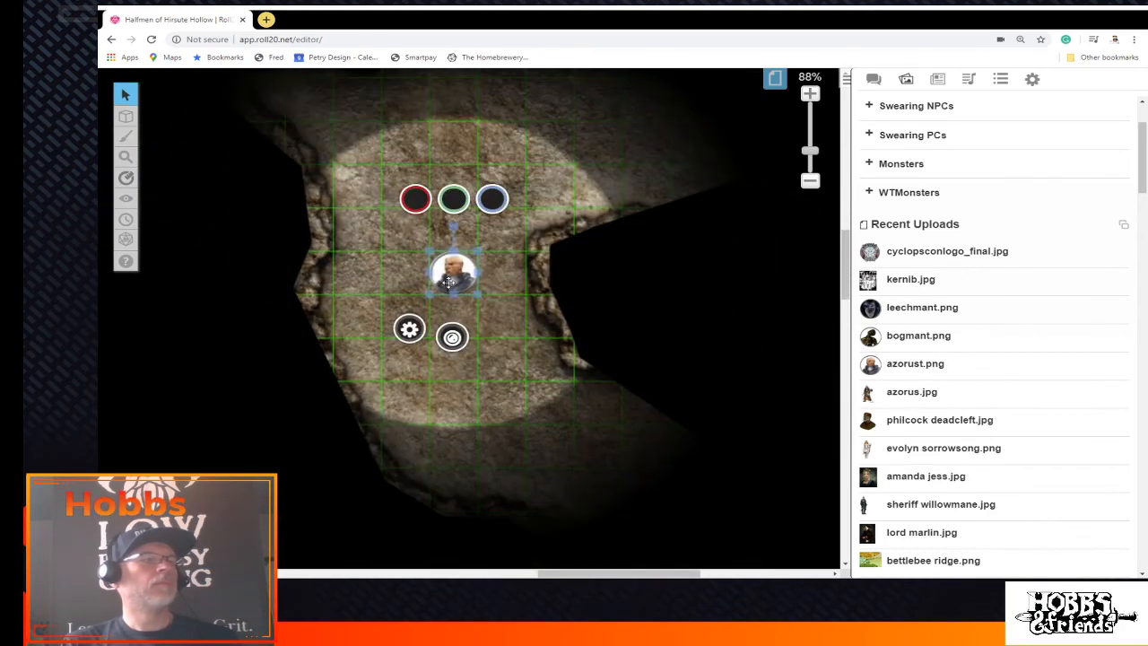
Move the azorust token back north and then east along the upper arm of the horseshoe-shaped cavern
left_click_drag(448, 282, 498, 143)
scroll(489, 287, "up", 2)
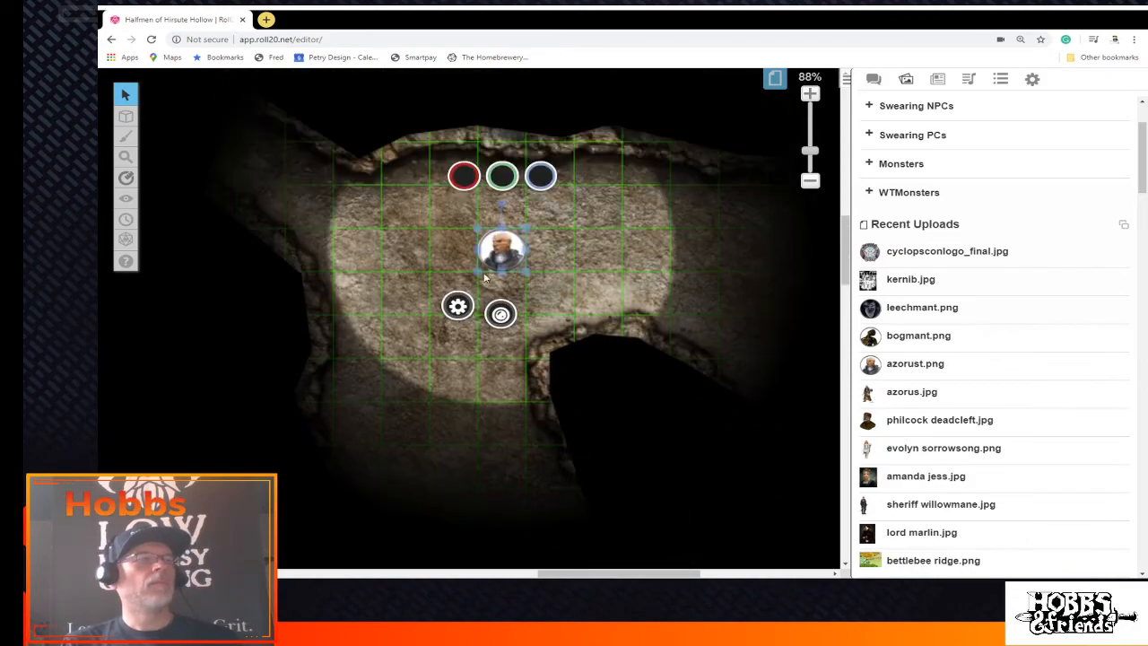
left_click_drag(501, 251, 644, 247)
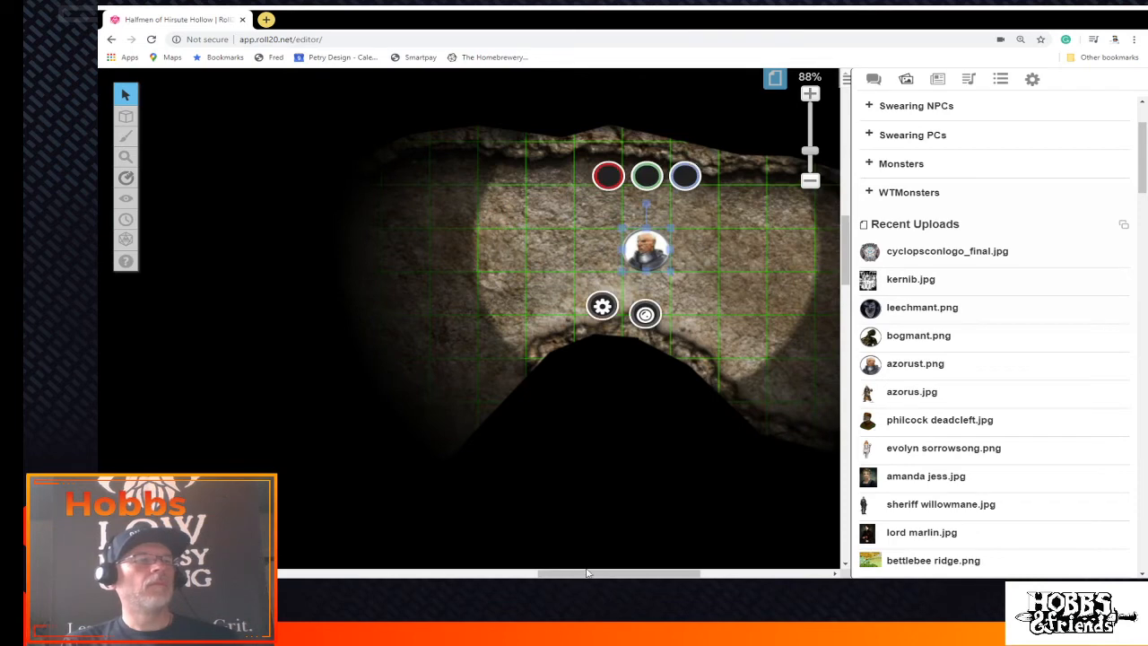
left_click_drag(589, 574, 667, 575)
Bring the azorust token back west out of the horseshoe-shaped cavern to the passage fork
left_click_drag(333, 248, 175, 248)
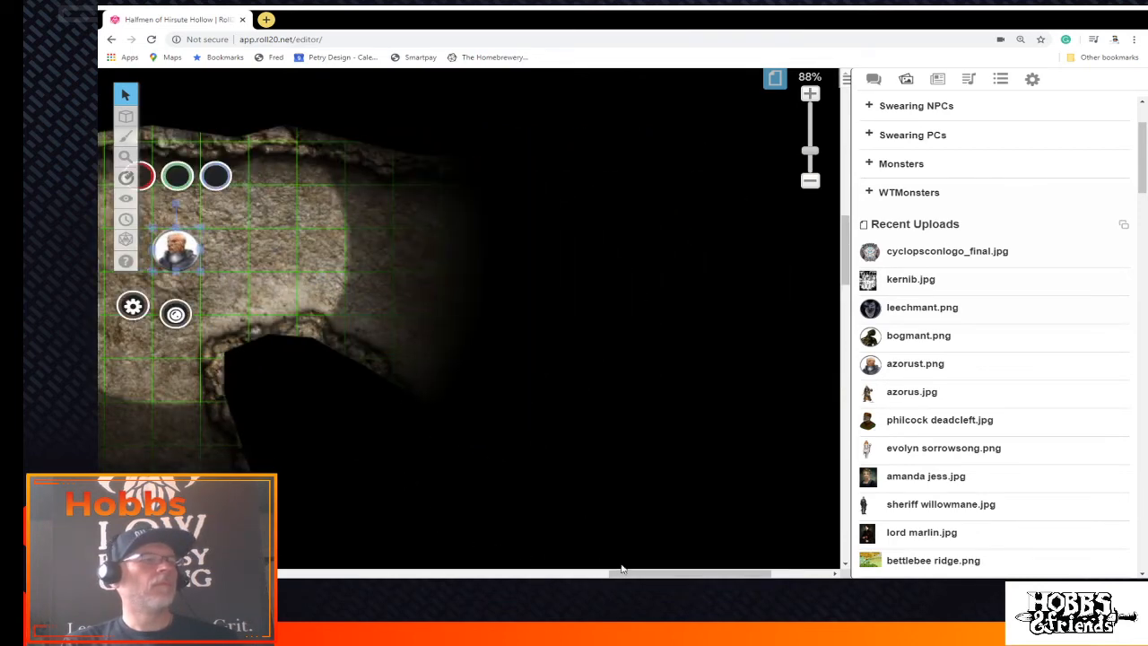
left_click_drag(623, 574, 518, 574)
left_click_drag(657, 255, 385, 156)
scroll(490, 366, "up", 5)
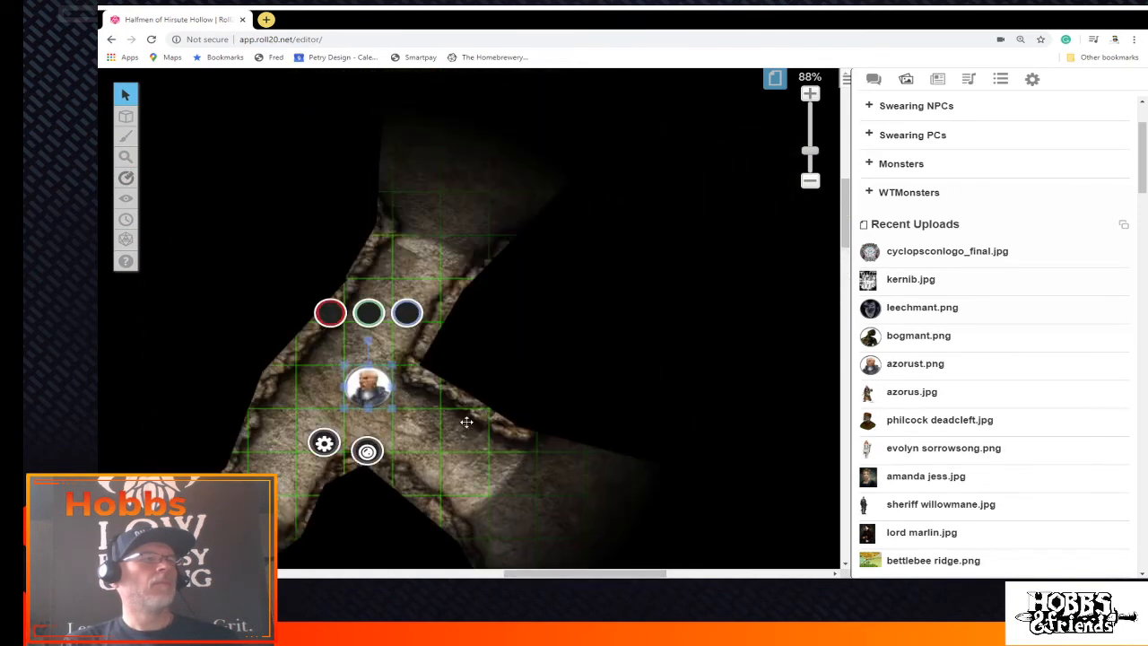
Move the azorust token northeast up the passage and into the middle of the northernmost chamber
left_click_drag(366, 385, 465, 214)
scroll(465, 213, "up", 1)
scroll(465, 214, "up", 3)
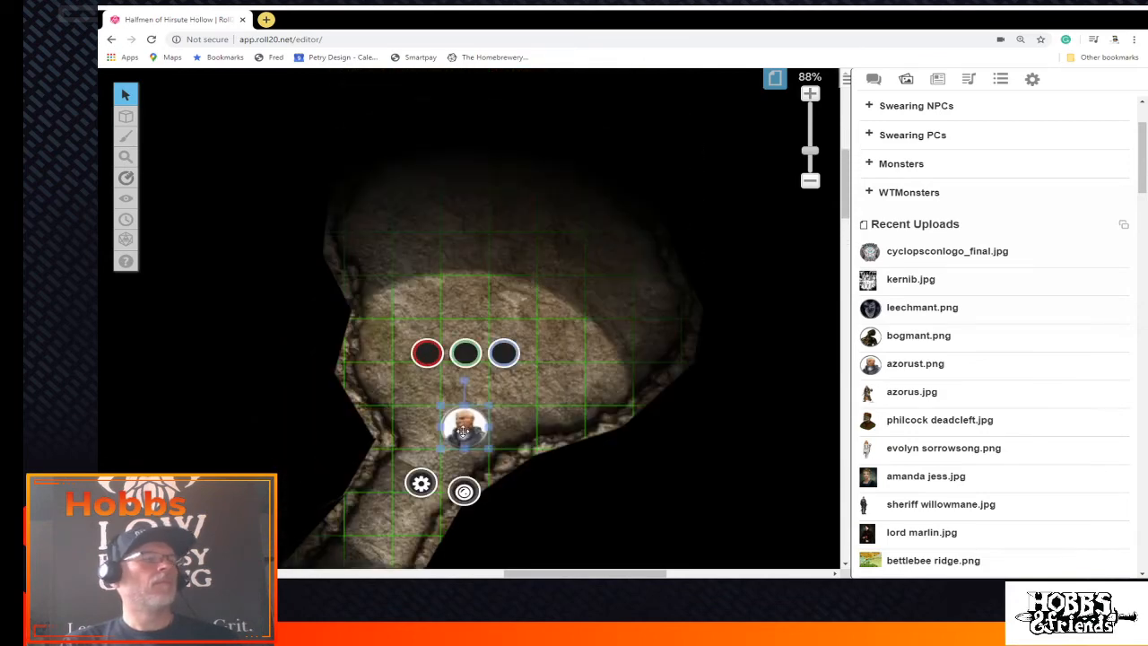
left_click_drag(463, 432, 504, 283)
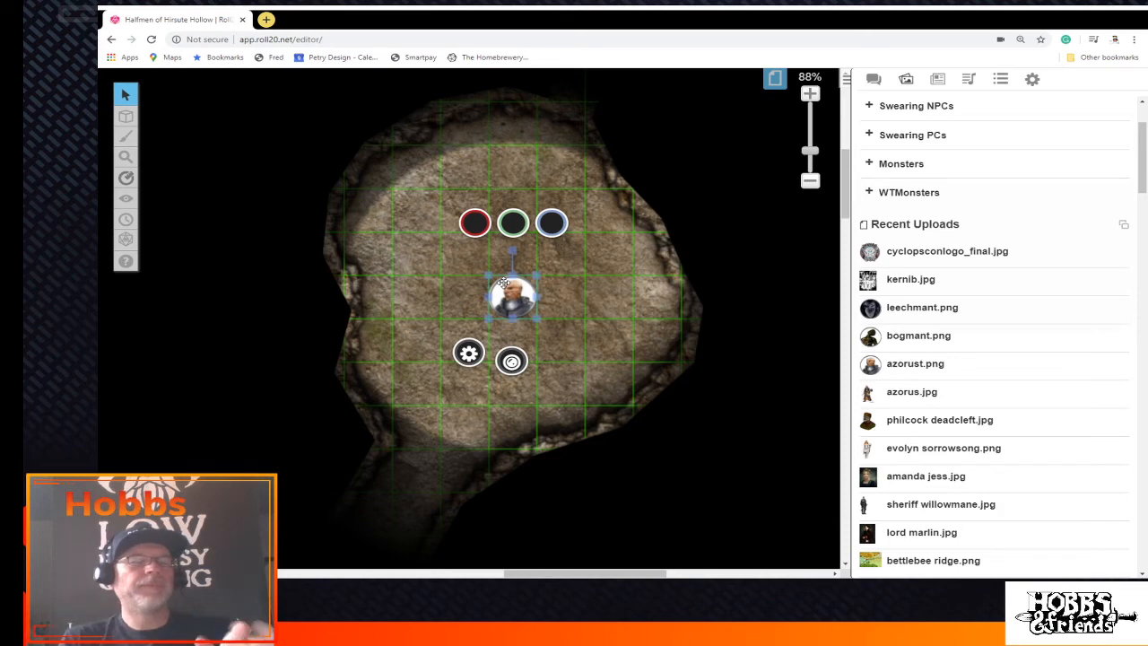
Add halfmant.png to the map as a token and position it just south of the azorust token
scroll(499, 370, "down", 1)
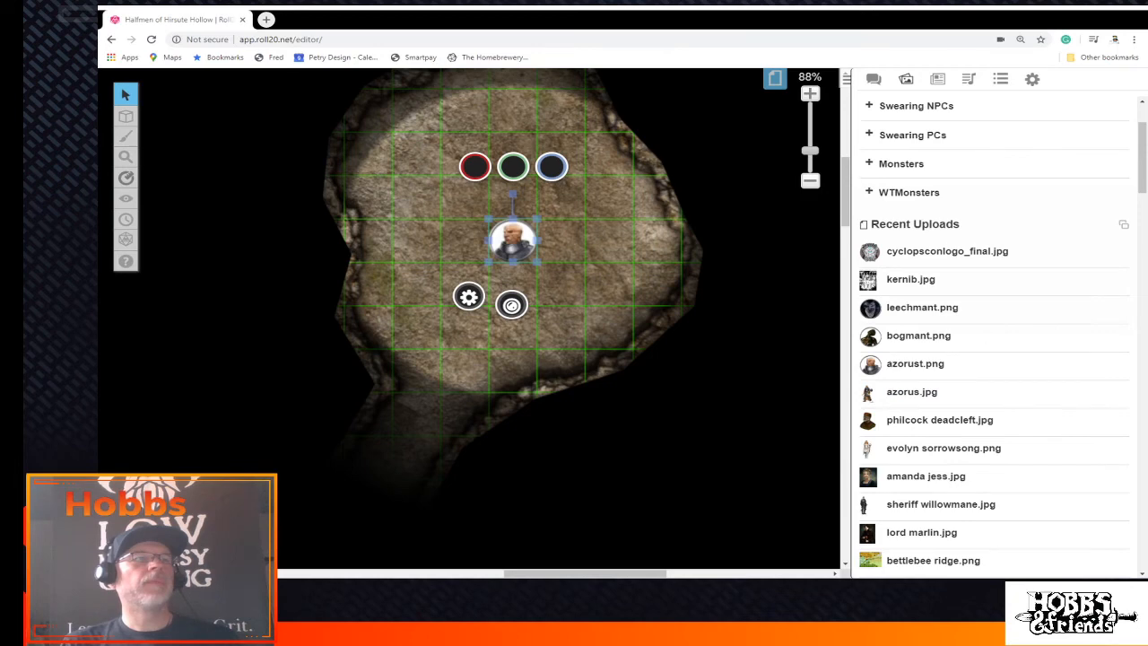
mouse_move(910, 279)
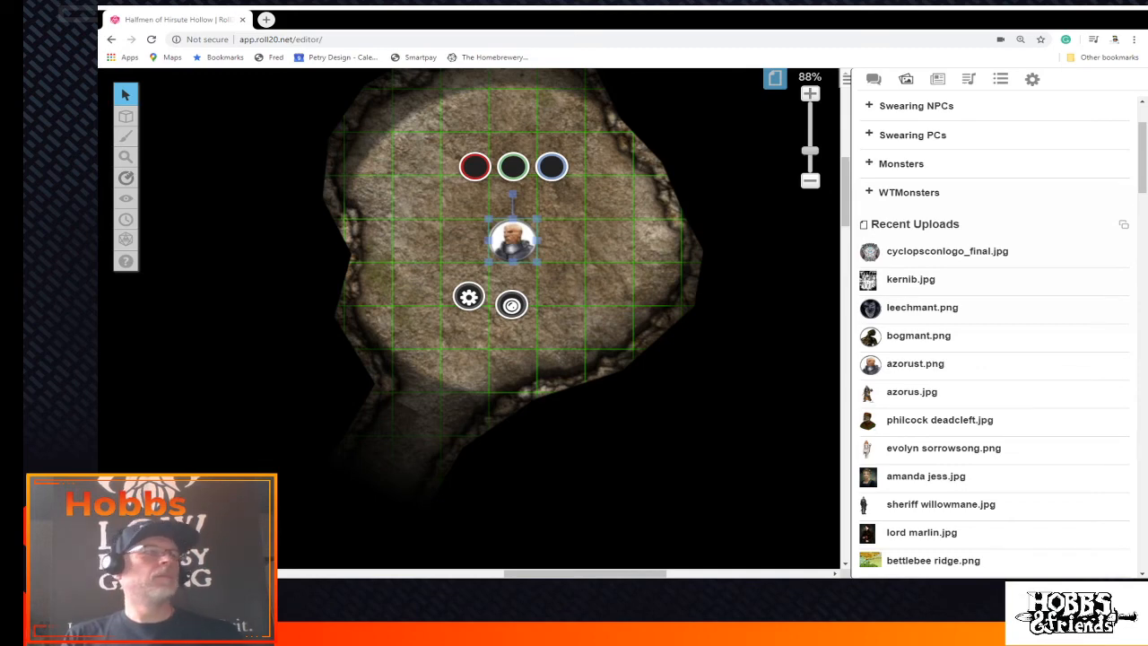
left_click_drag(608, 309, 628, 305)
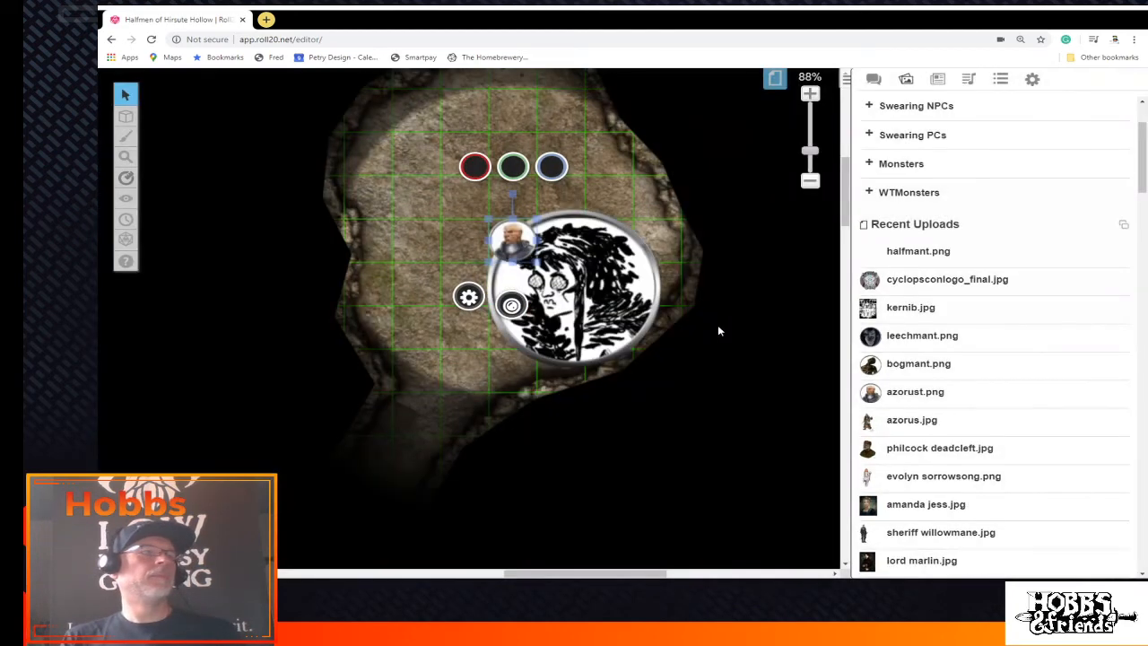
left_click_drag(538, 215, 536, 304)
scroll(596, 405, "down", 3)
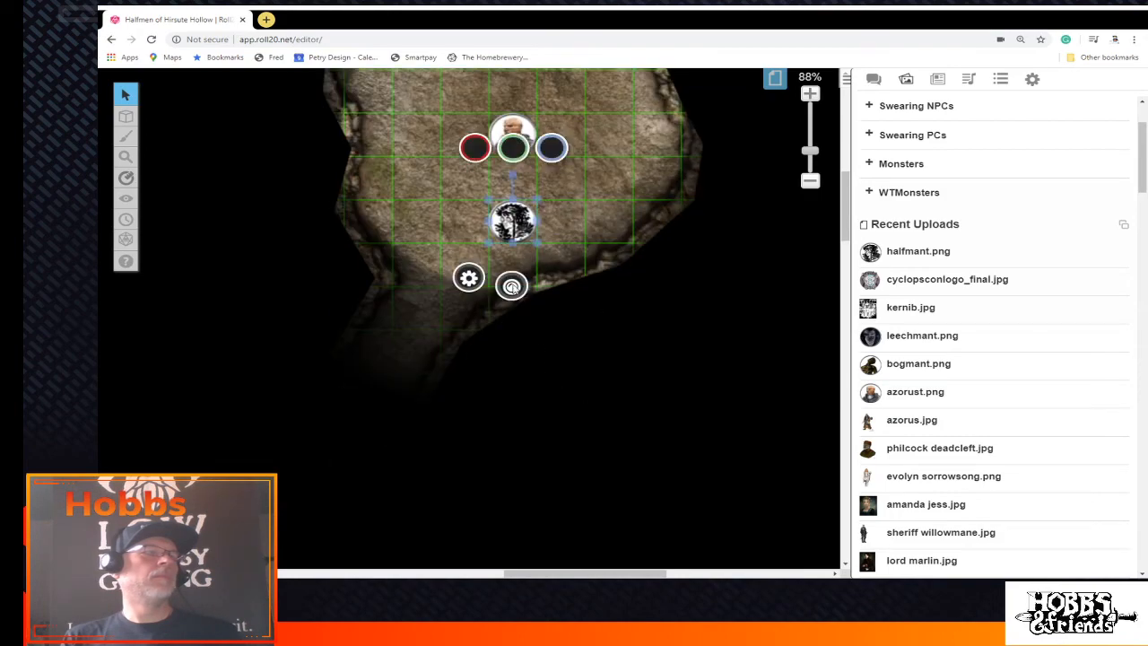
Move the halfmant token from the northern chamber down to the western alcove of the cave's entrance passage
left_click_drag(513, 222, 364, 381)
scroll(364, 376, "down", 3)
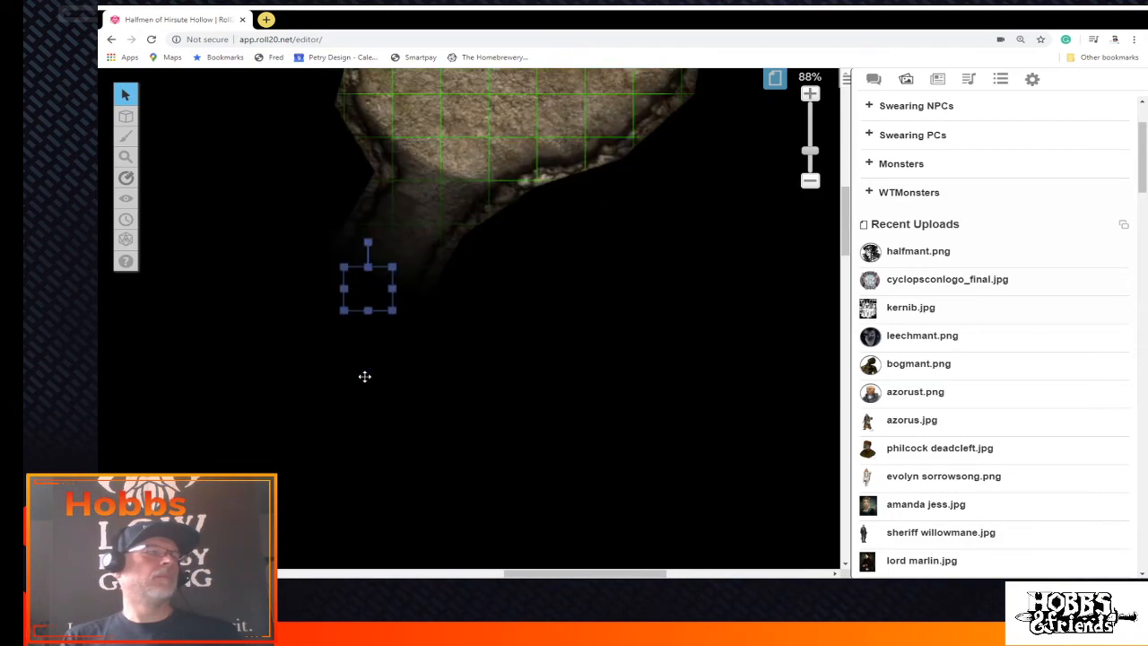
left_click(454, 374)
left_click_drag(370, 298, 225, 463)
scroll(716, 168, "down", 8)
scroll(716, 168, "down", 10)
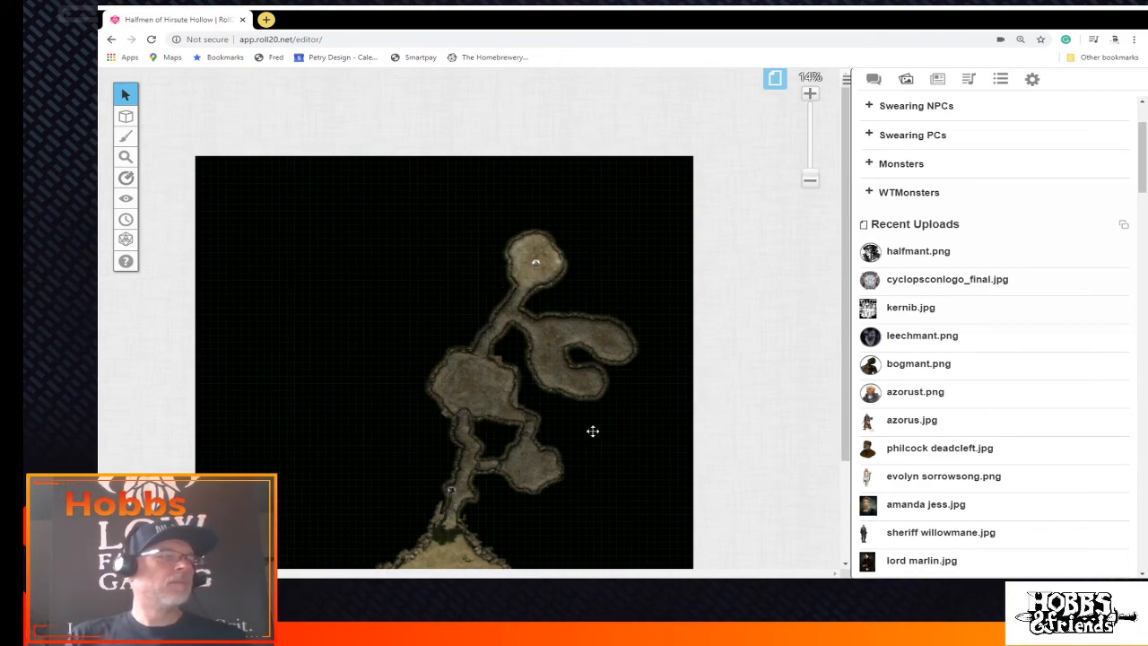
scroll(811, 167, "up", 2)
scroll(738, 243, "up", 5)
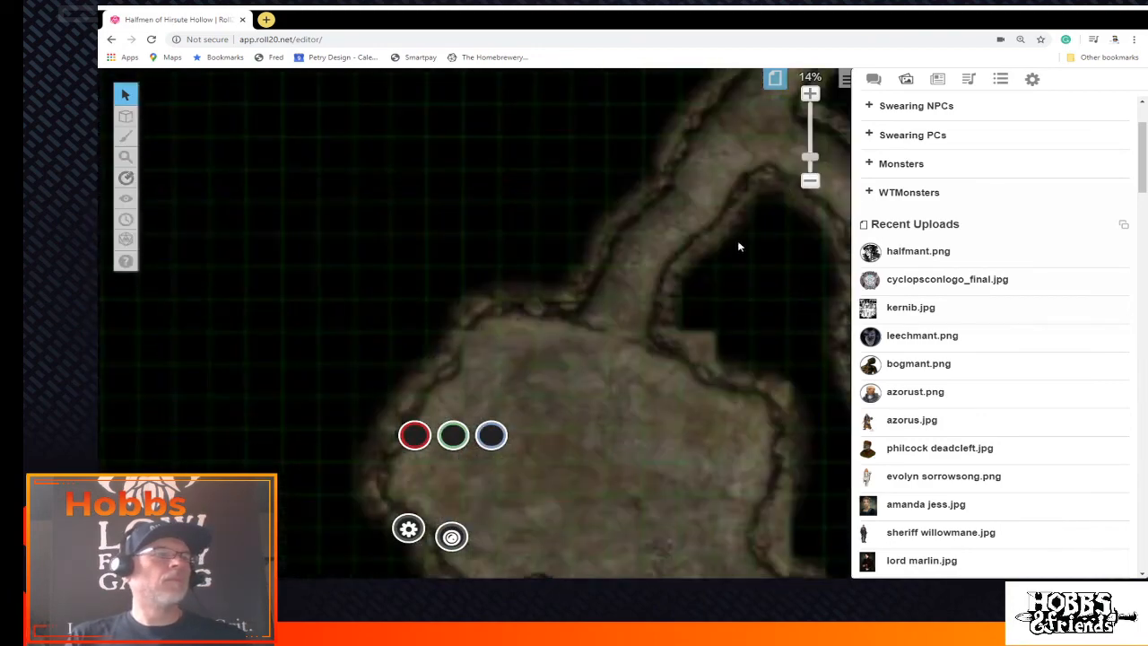
scroll(610, 477, "down", 1)
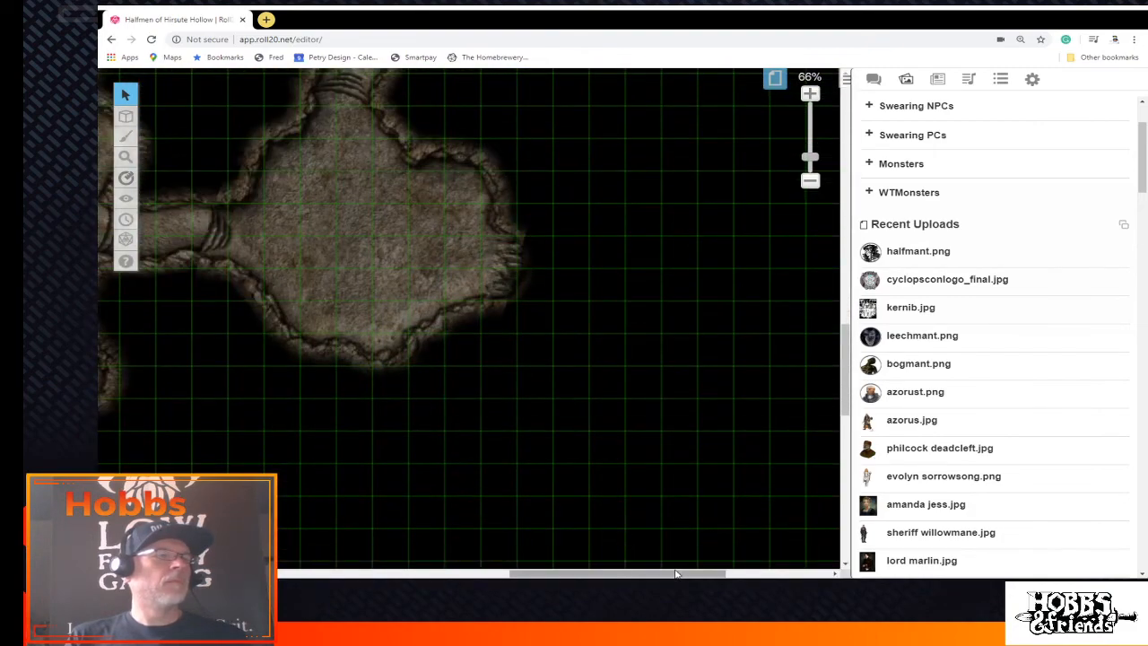
left_click_drag(674, 574, 506, 573)
Copy the halfmant token and paste the duplicate into the eastern alcove of the entrance passage
left_click(565, 349)
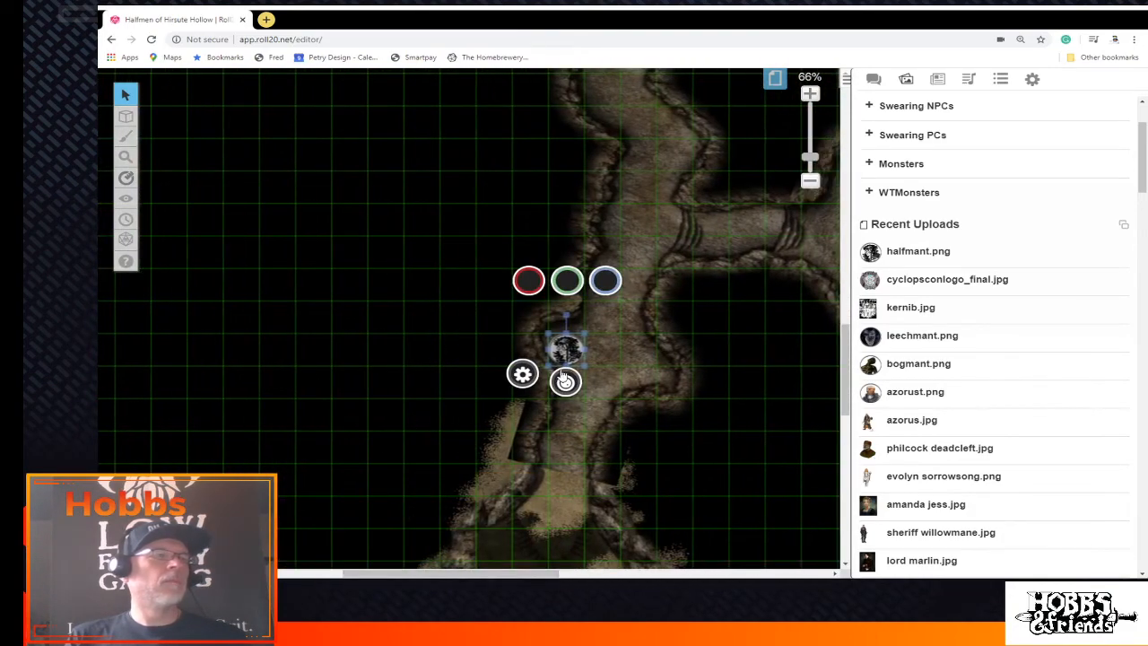
right_click(563, 350)
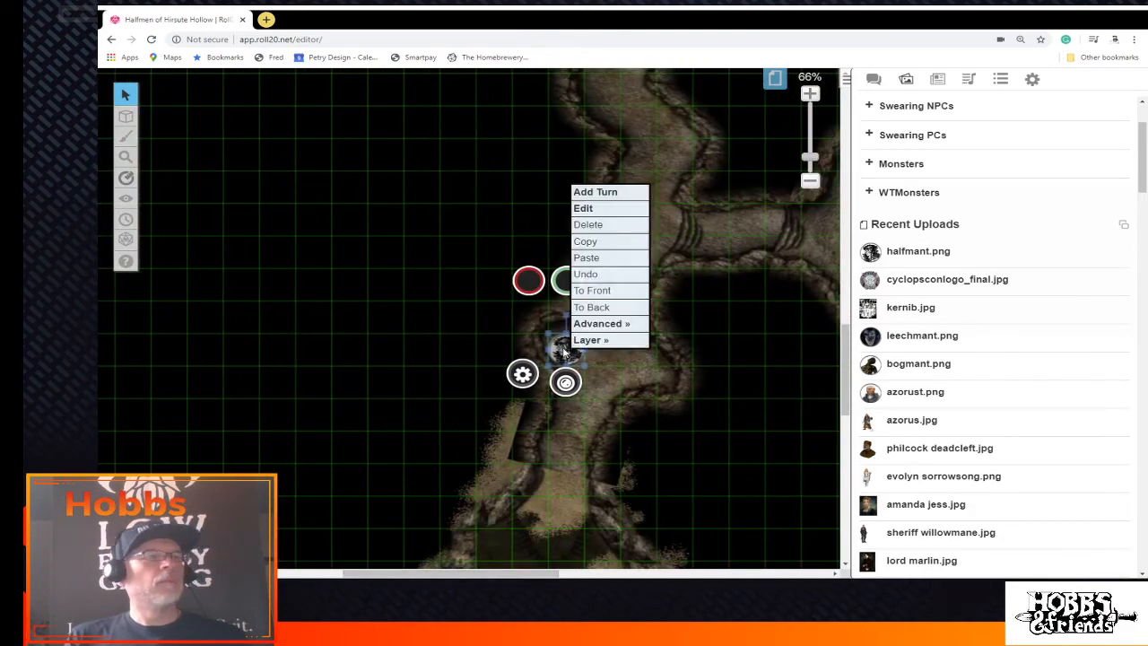
left_click(585, 241)
right_click(679, 337)
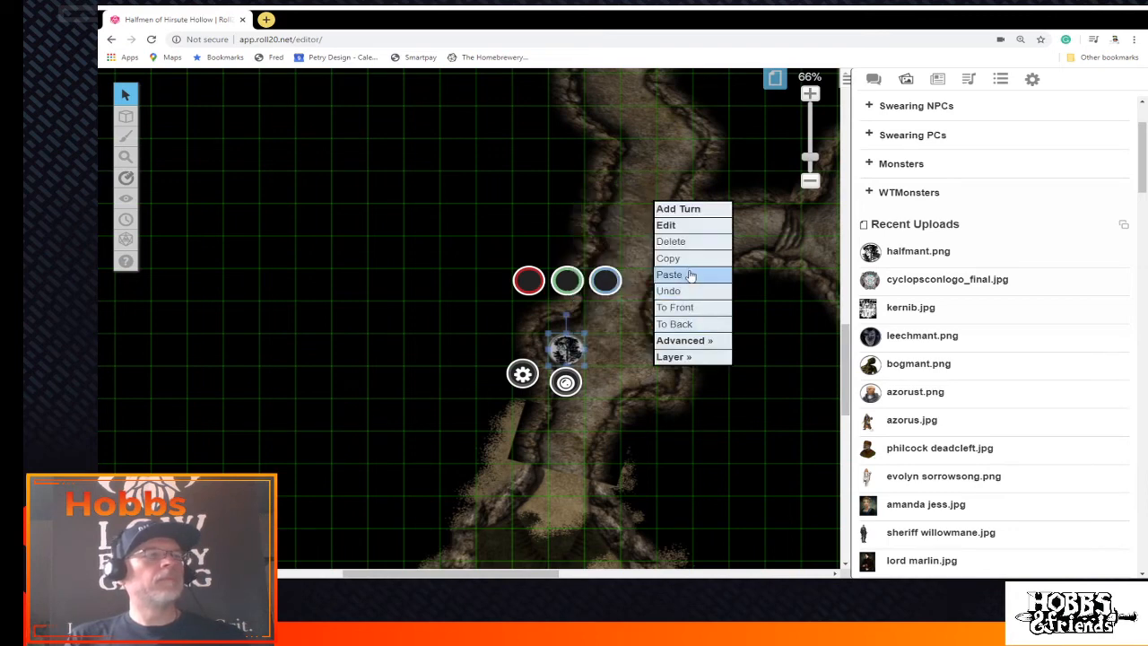
left_click(687, 275)
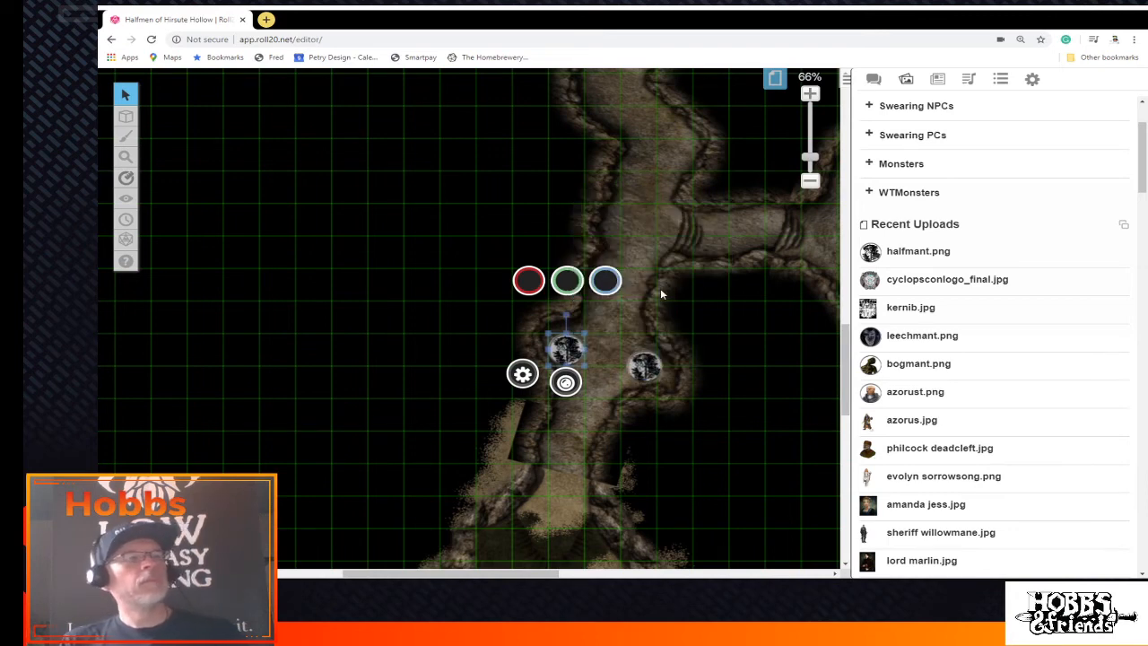
Select both halfmant tokens in the entrance passage alcoves and move them to the GM layer
left_click(691, 324)
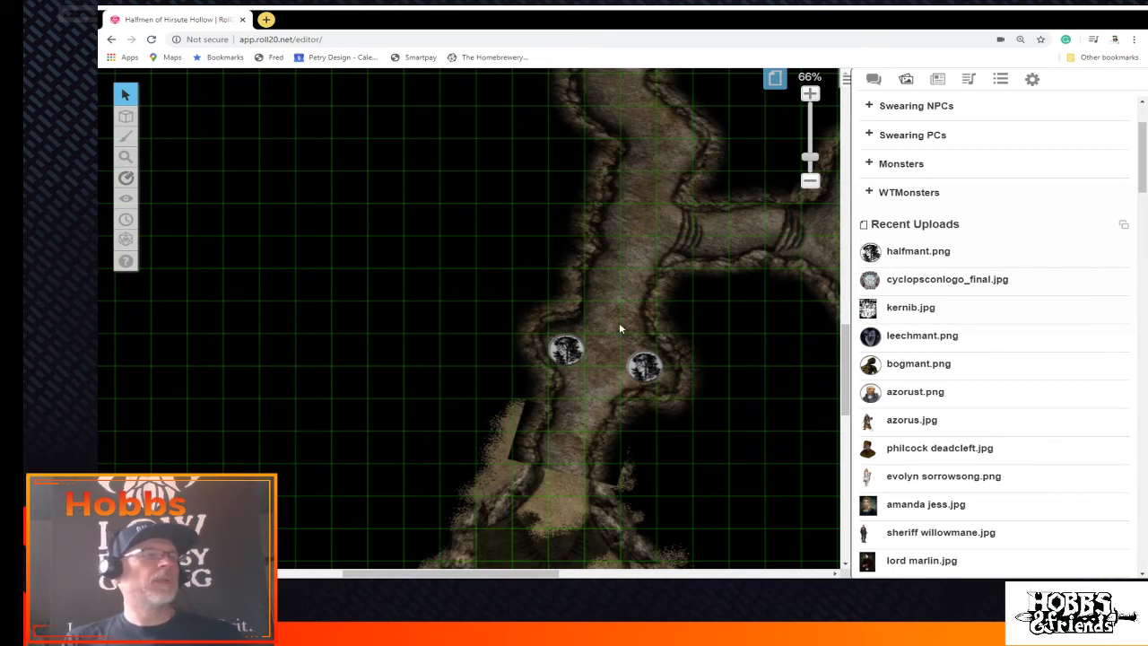
left_click_drag(545, 303, 672, 416)
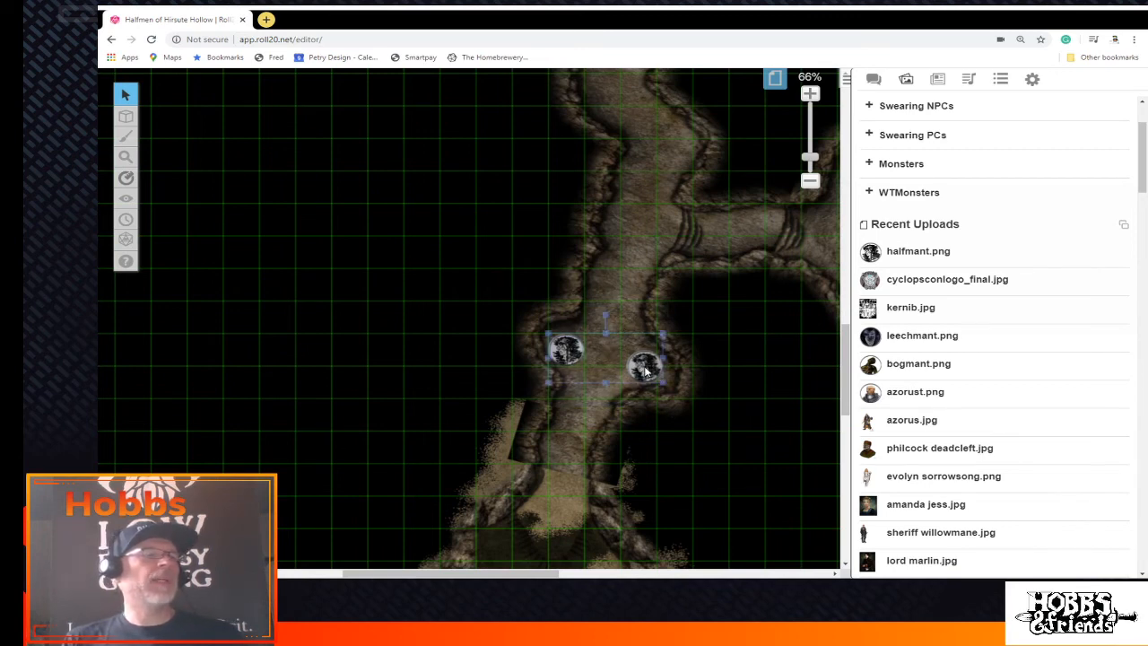
right_click(644, 366)
mouse_move(677, 363)
left_click(778, 386)
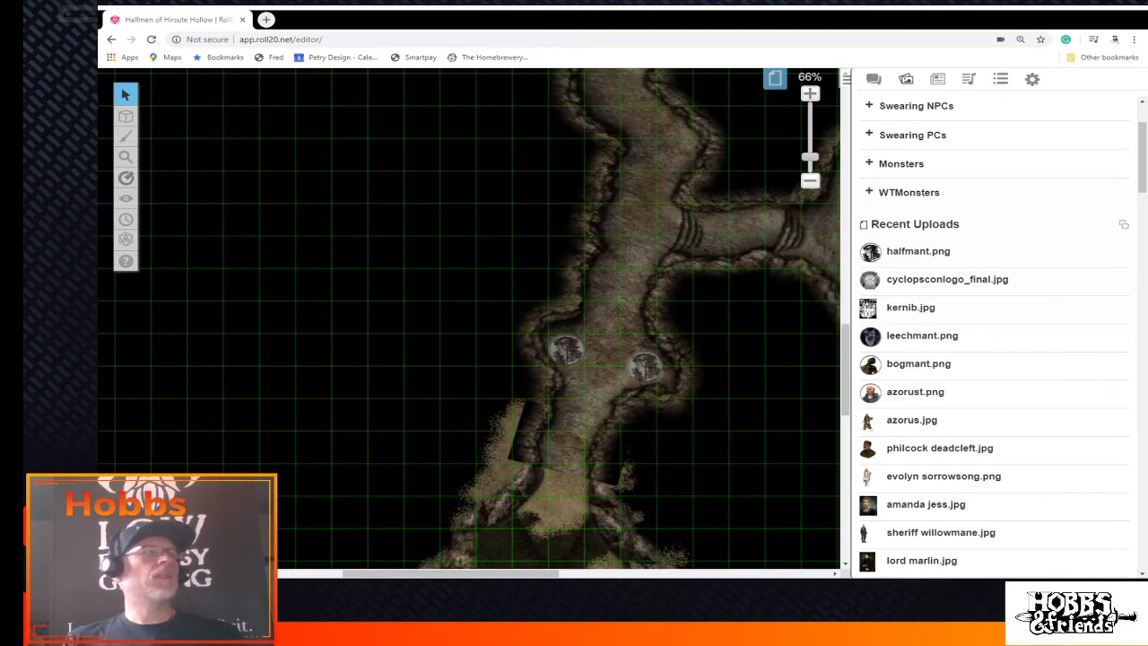
Open a new browser tab, search Google for "giant crab d&d" and show the image results
left_click(265, 19)
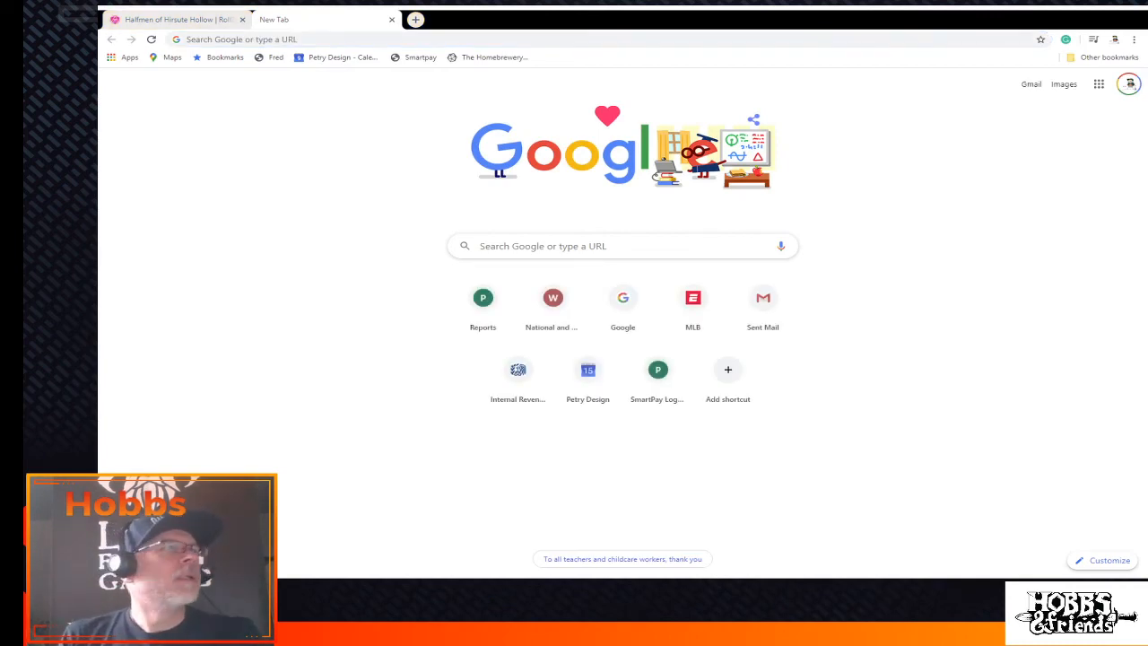
left_click(411, 39)
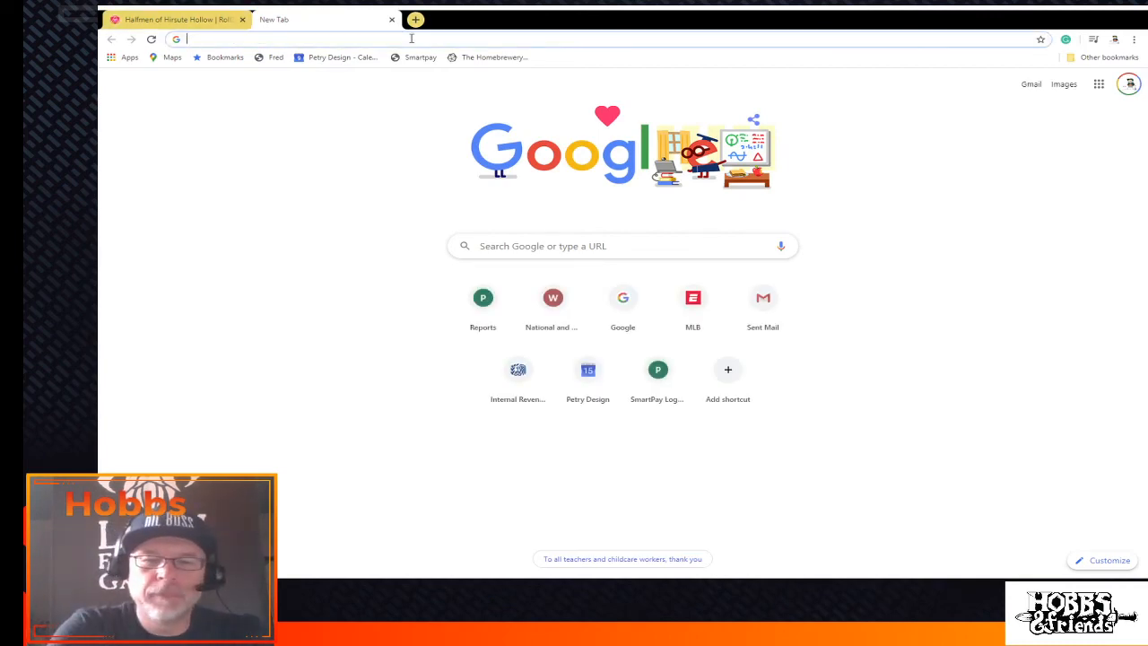
type("giant crag")
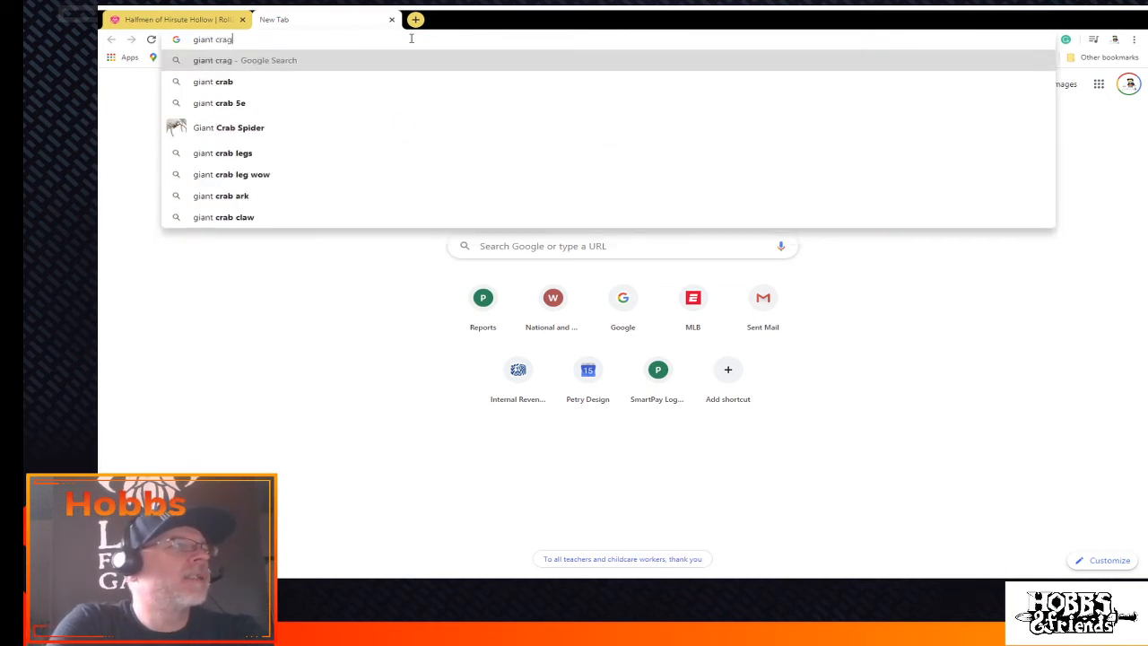
key("BackSpace")
type("b d")
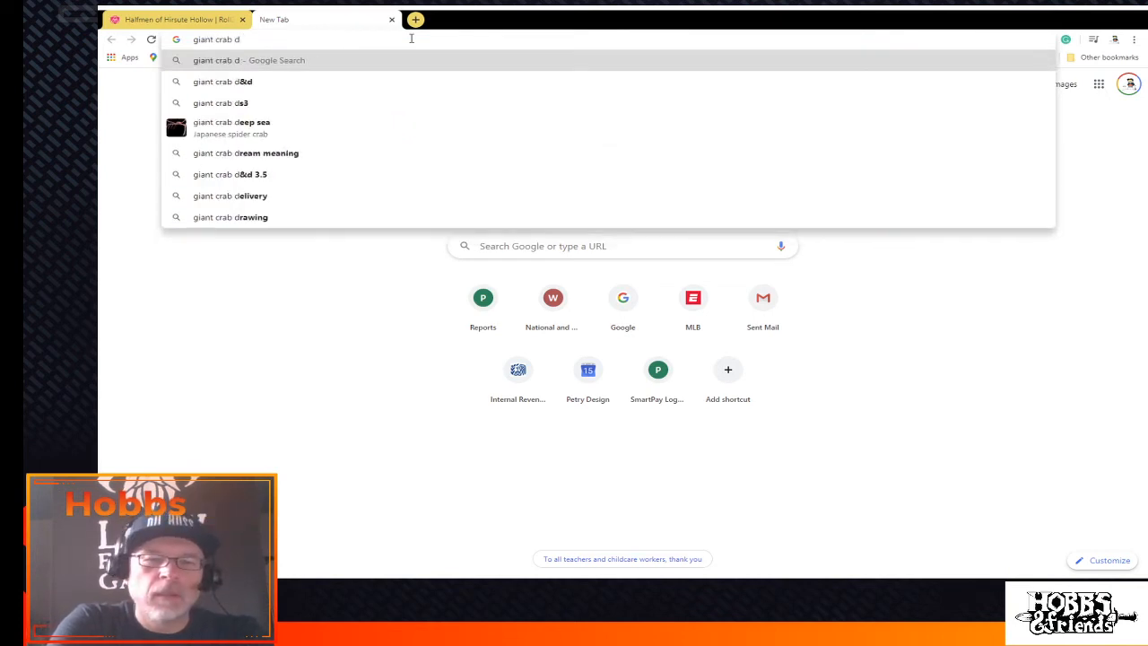
type("&d")
key("Return")
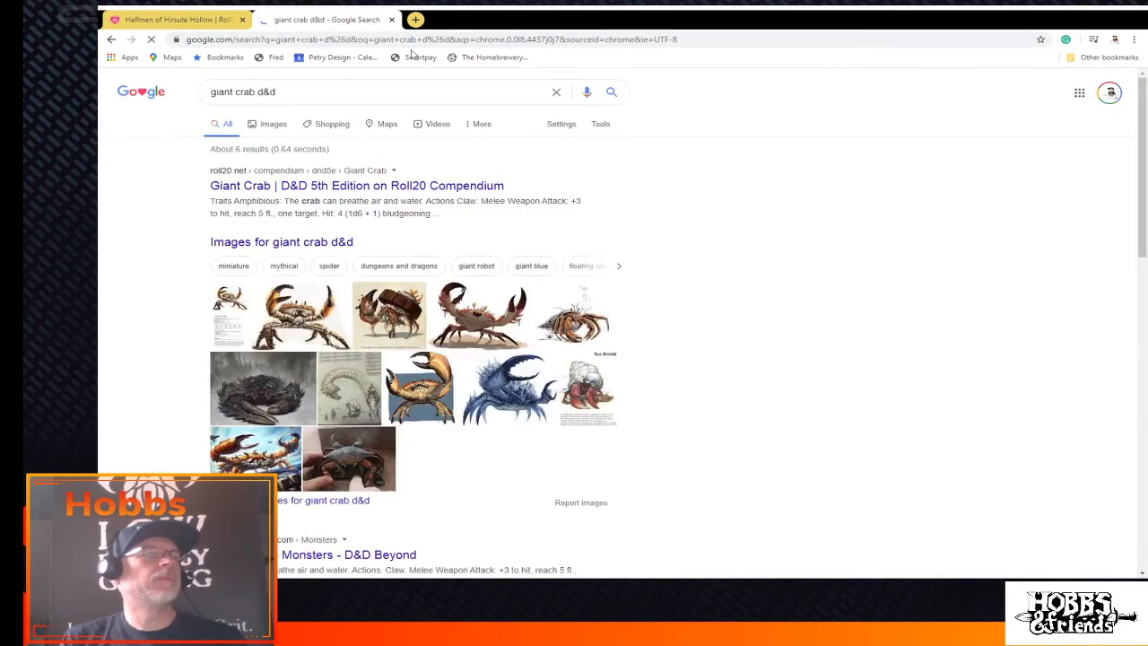
left_click(301, 243)
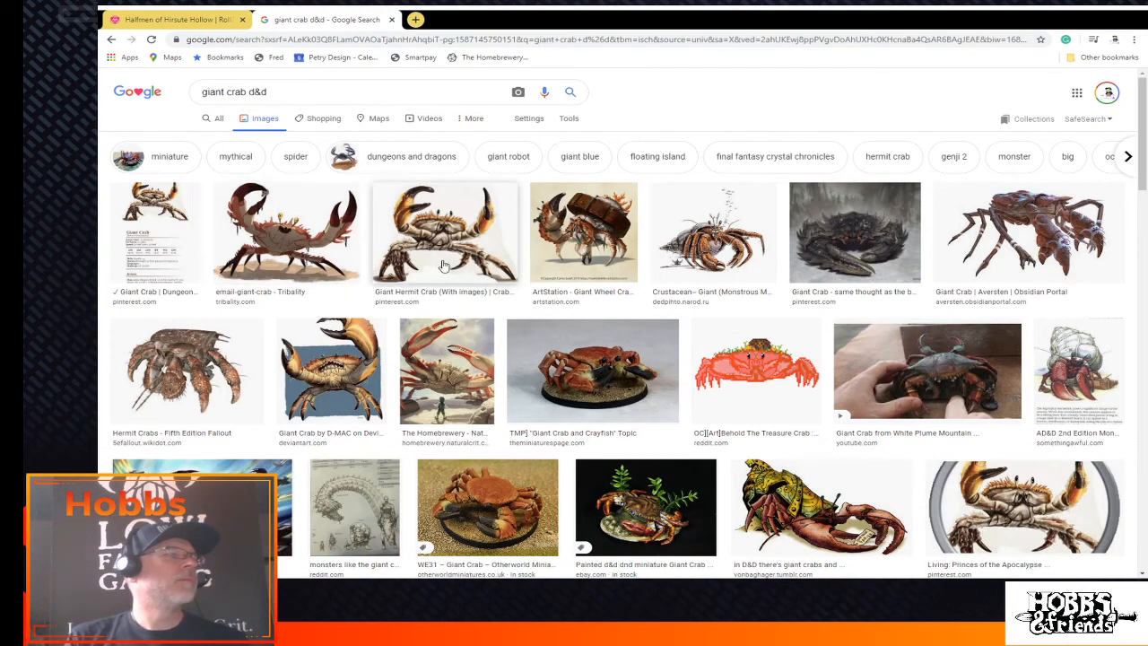
Browse the giant crab image results and open the Giant Hermit Crab picture in the preview
scroll(264, 257, "down", 1)
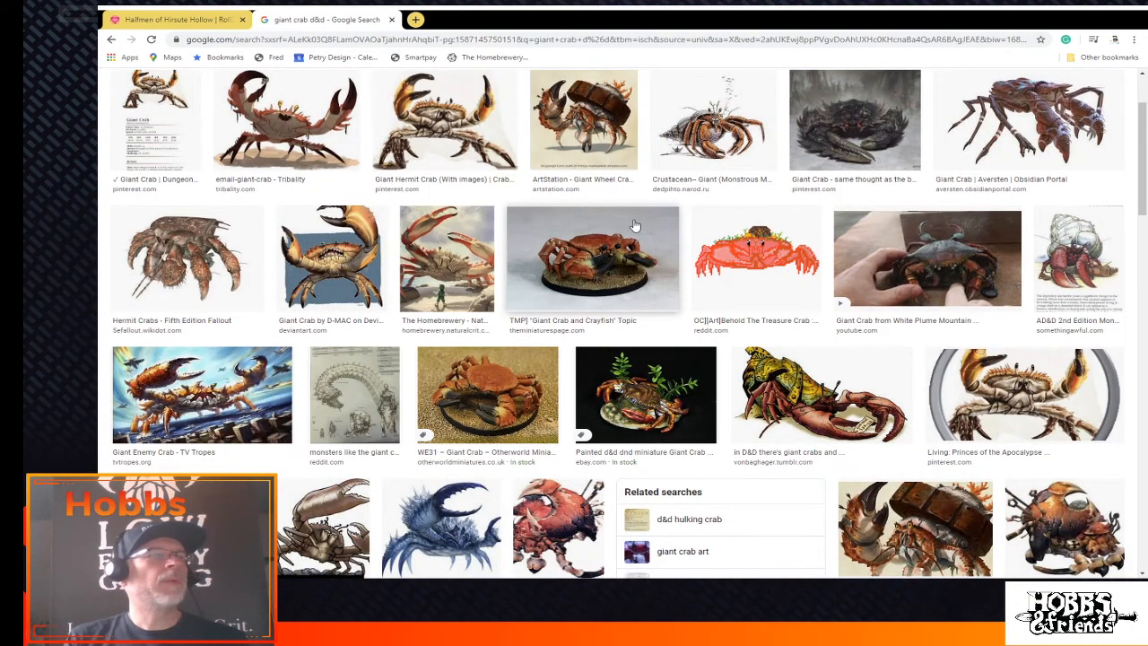
scroll(634, 225, "up", 1)
scroll(634, 225, "down", 1)
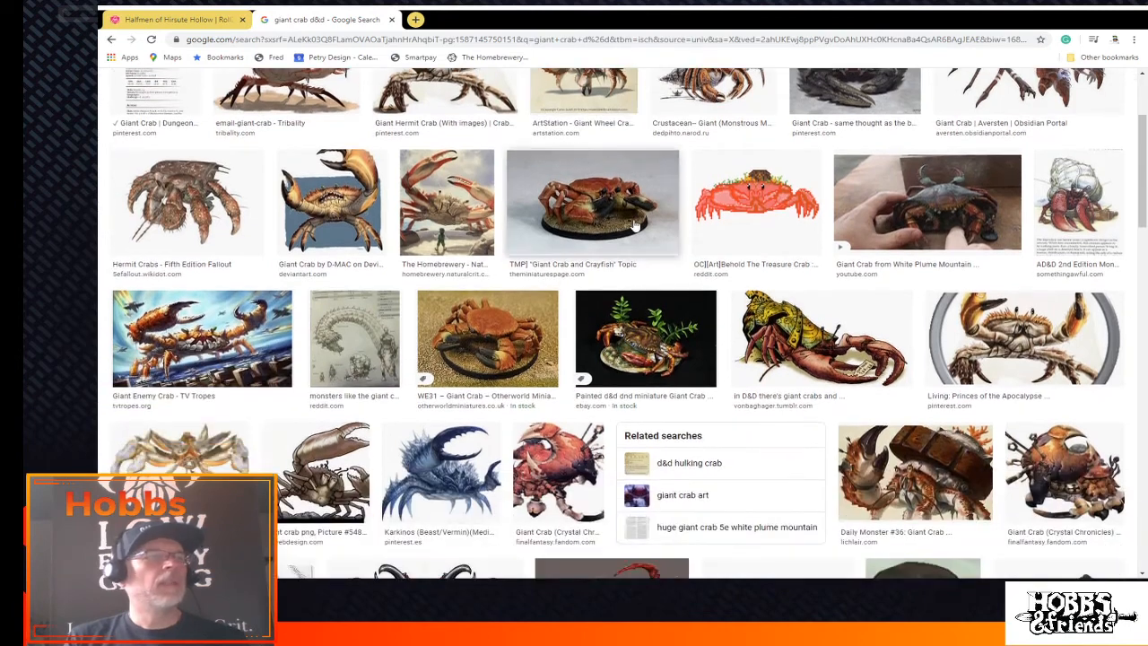
scroll(634, 225, "down", 1)
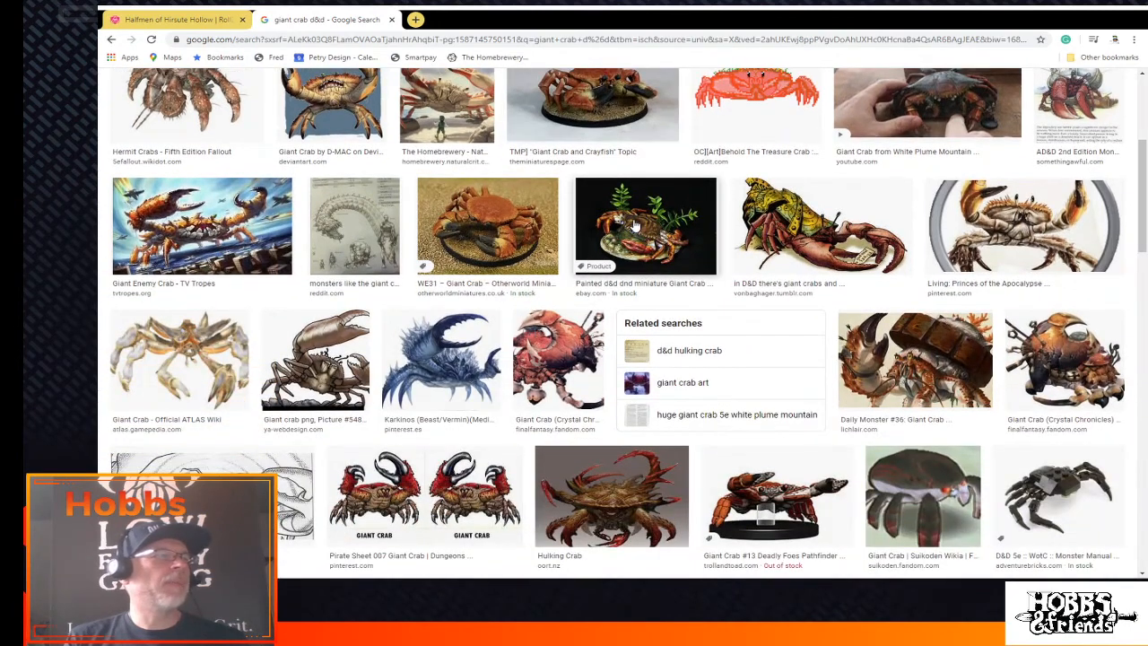
scroll(634, 225, "up", 1)
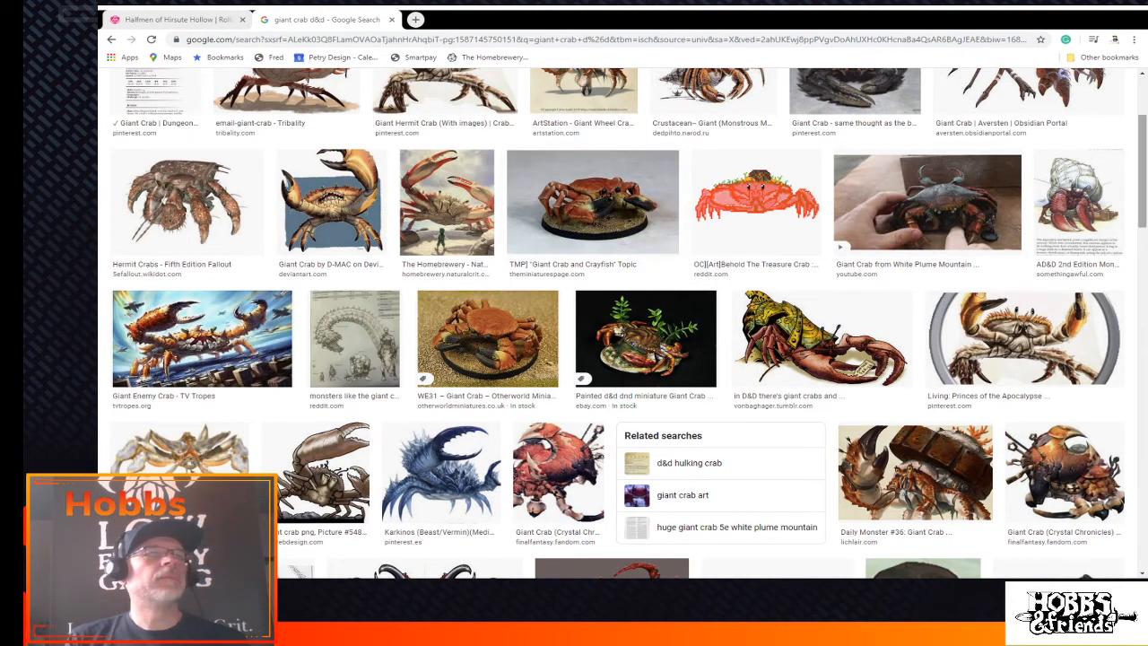
scroll(429, 160, "up", 1)
left_click(428, 160)
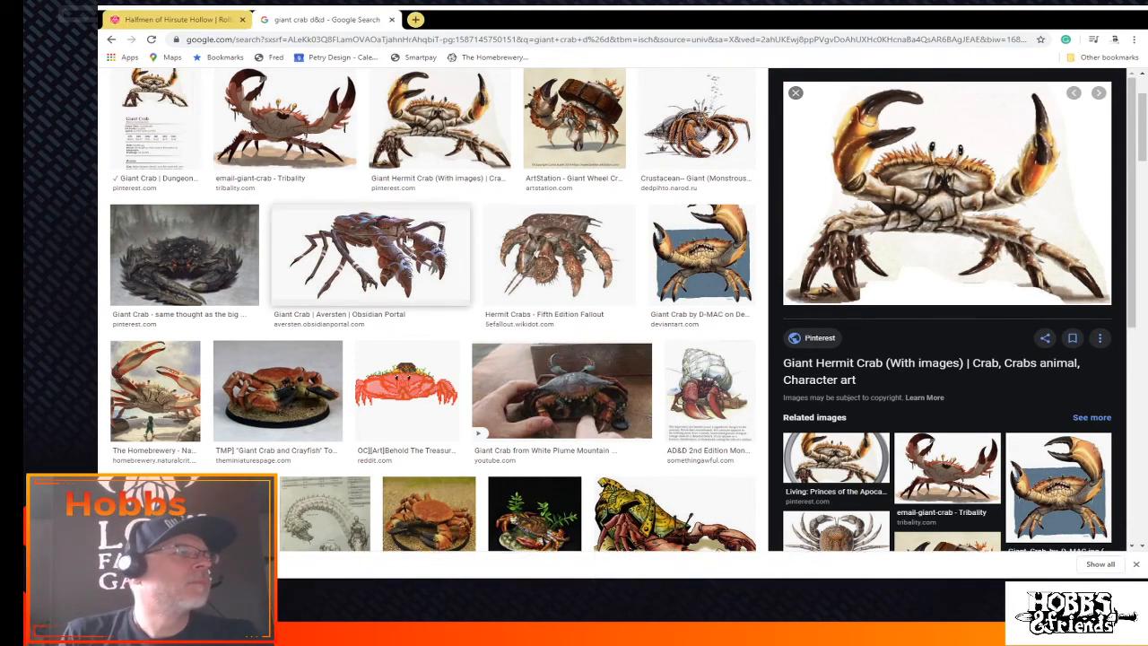
Switch back to the Roll20 cave map and upload gcrabt.png onto the sandy beach as a token
left_click_drag(408, 240, 379, 134)
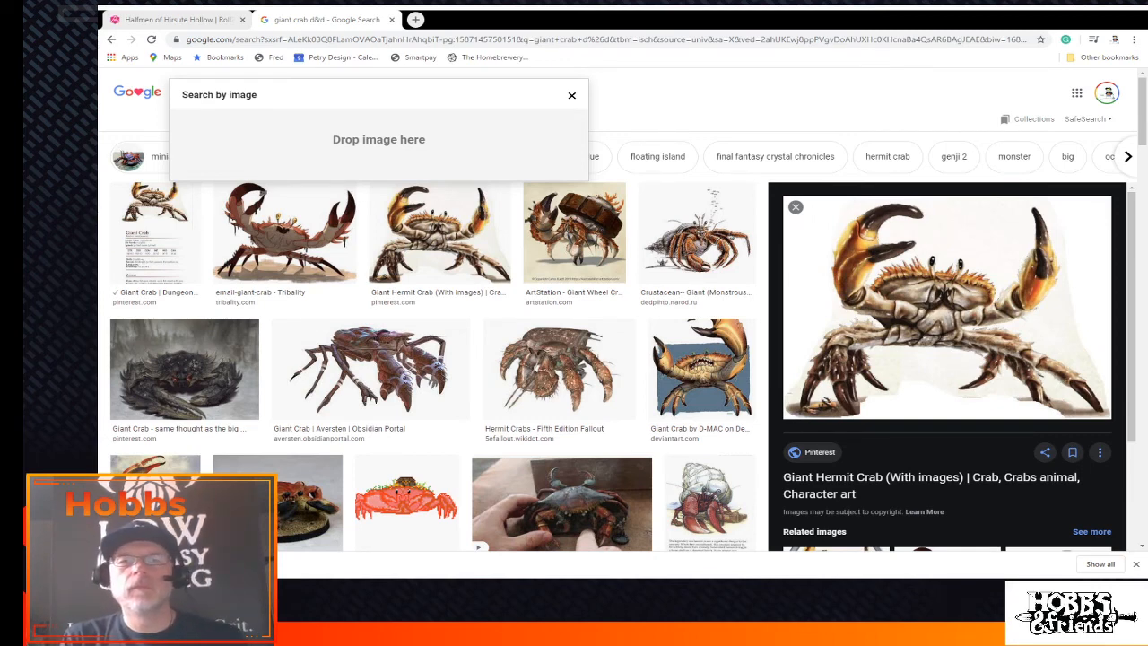
left_click_drag(378, 139, 780, 255)
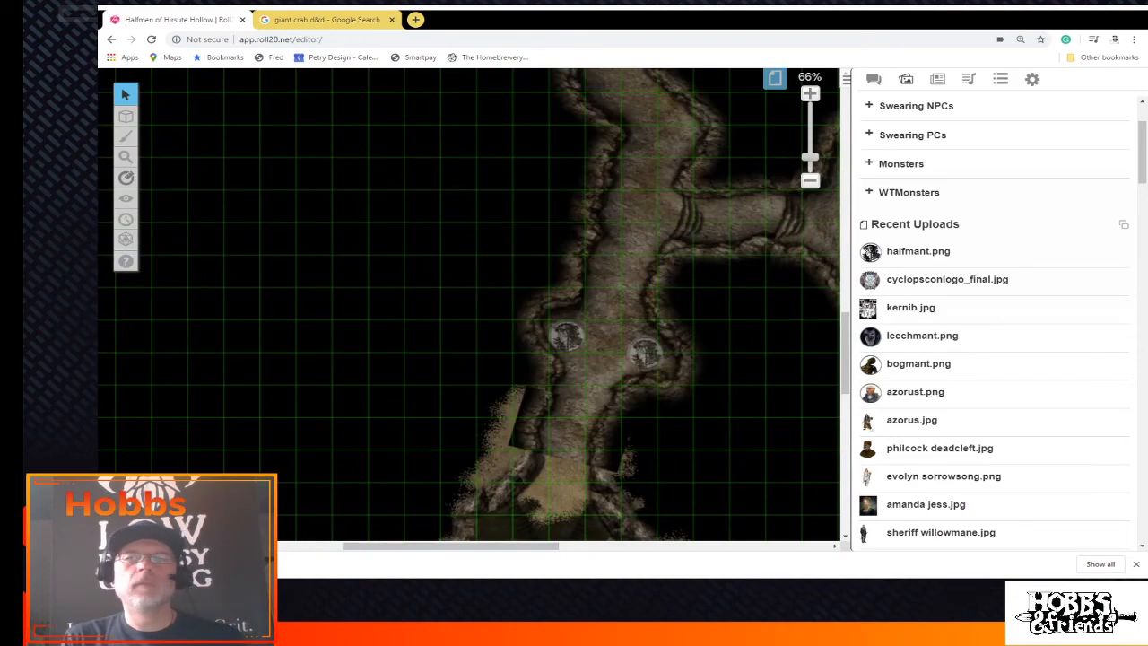
scroll(560, 216, "down", 10)
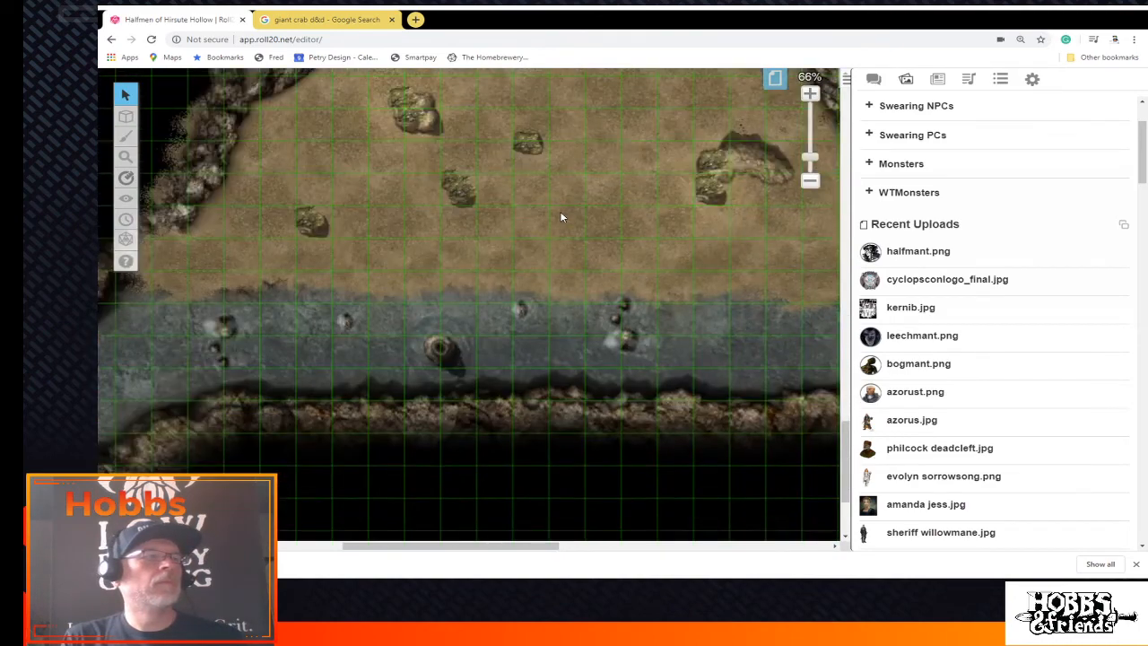
scroll(560, 217, "up", 3)
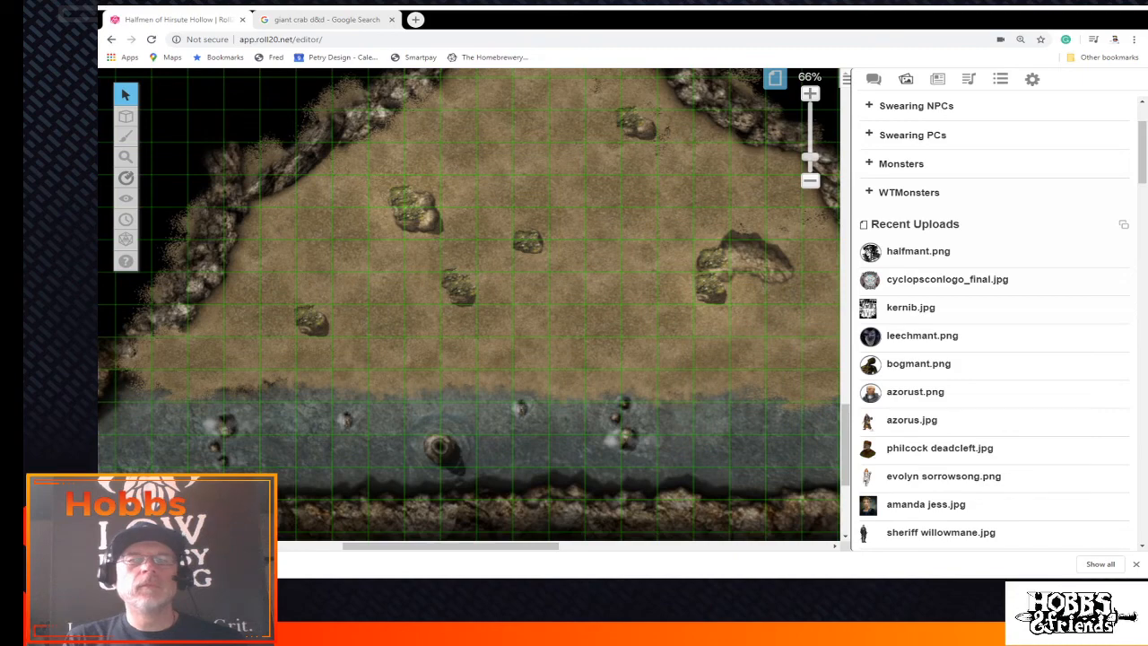
left_click_drag(787, 361, 779, 355)
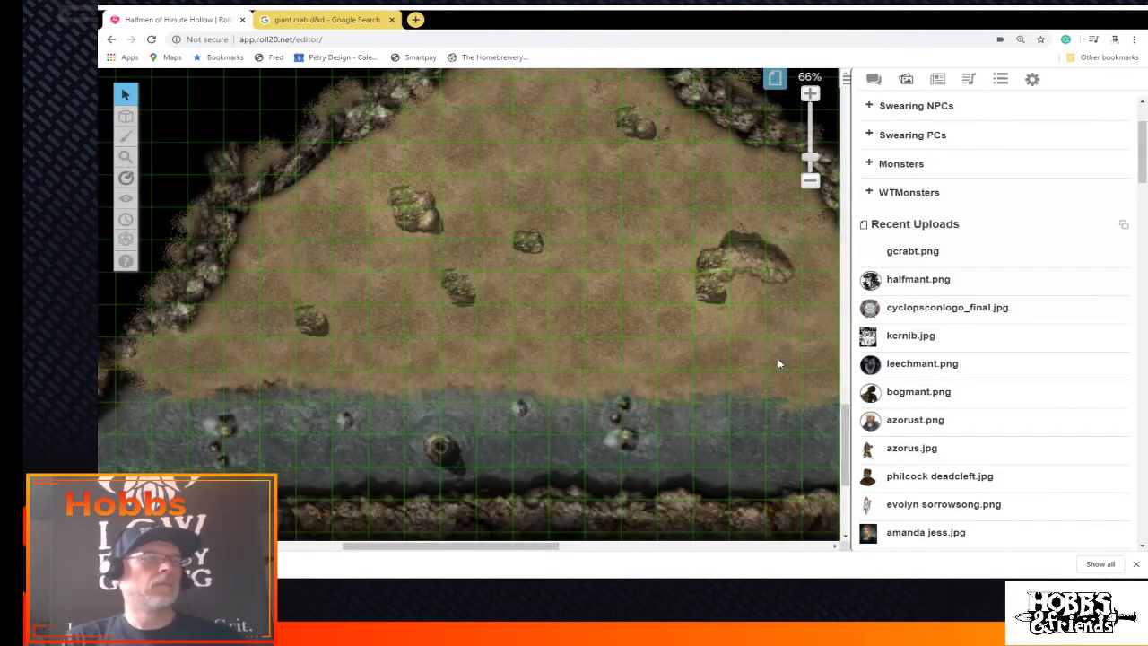
Shrink the gcrabt token to about two grid squares and place it on the eastern beach, just south of the curved rocks
left_click(696, 276)
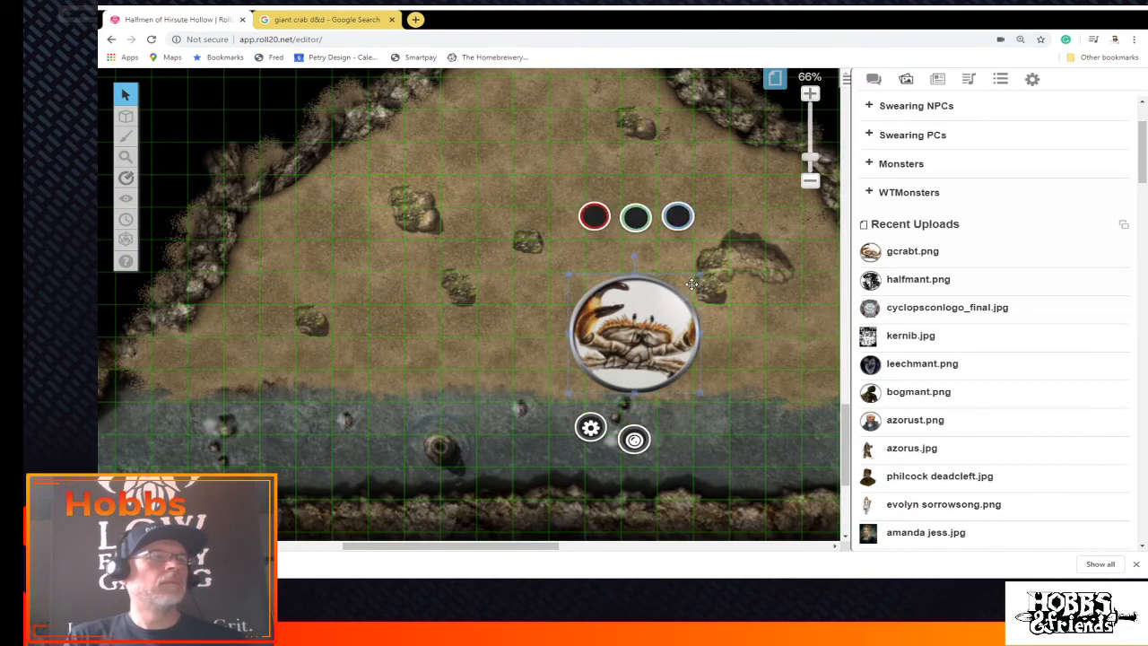
left_click_drag(699, 273, 621, 338)
left_click_drag(579, 371, 686, 207)
left_click_drag(912, 251, 756, 335)
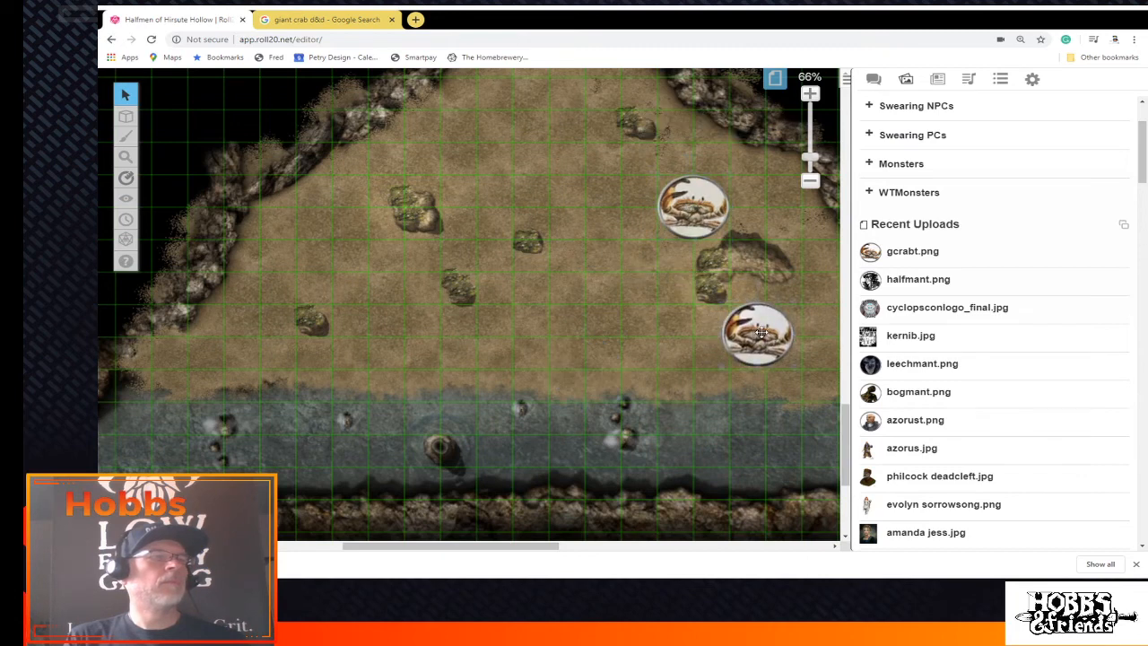
Move the crab token to the map layer and make Map & Background the active layer
right_click(780, 307)
mouse_move(794, 322)
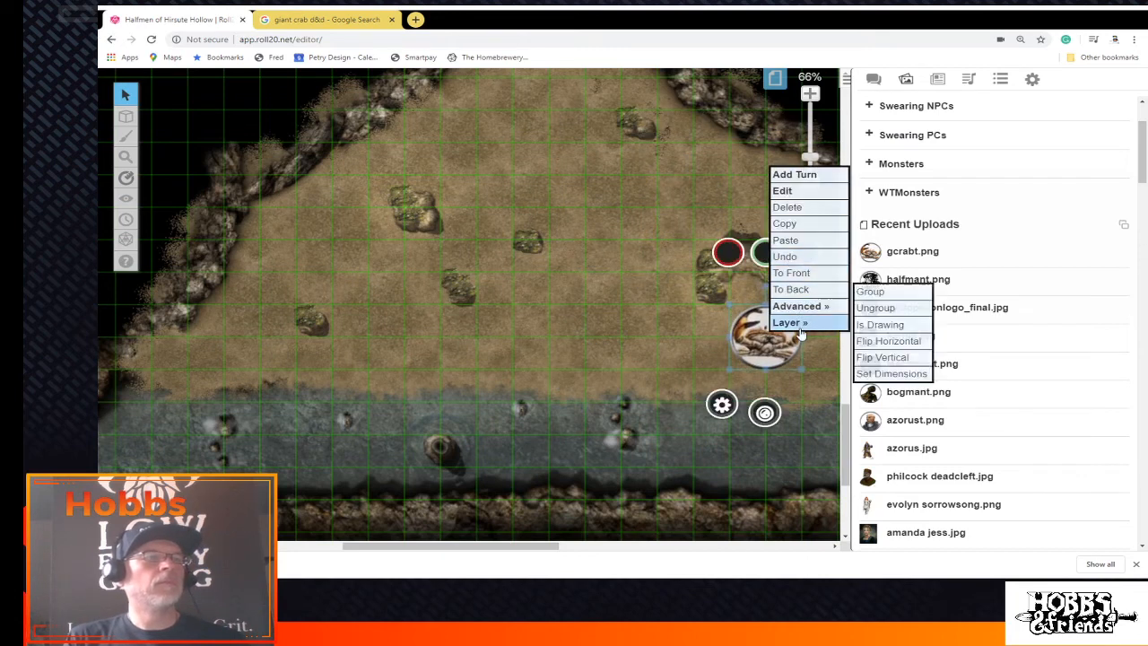
left_click(875, 324)
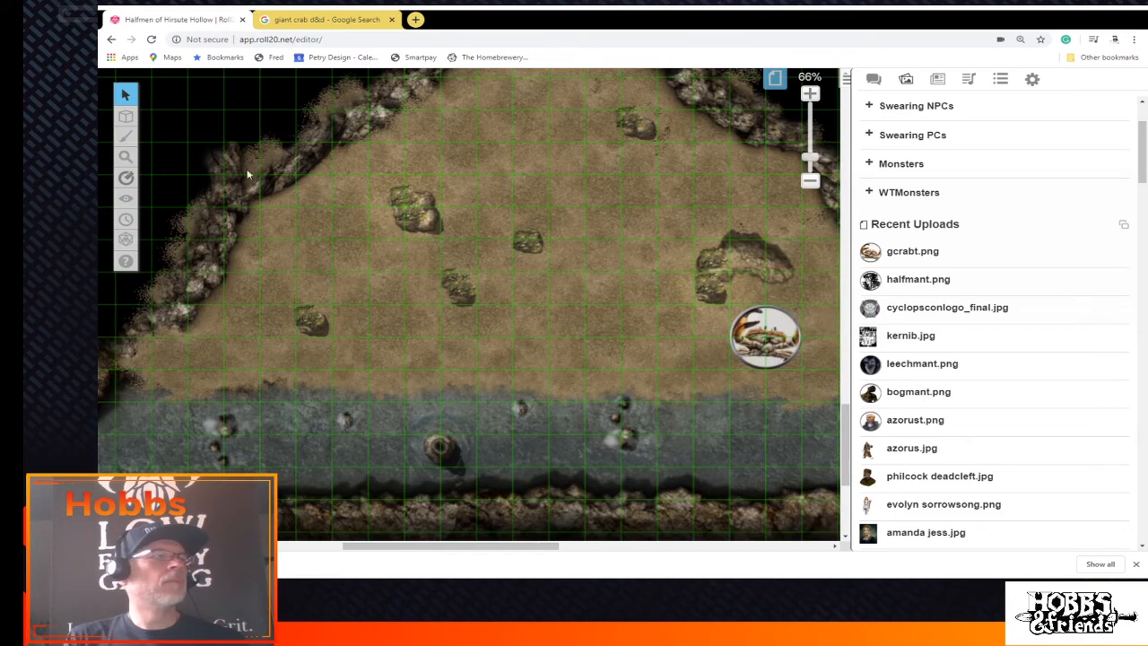
mouse_move(128, 117)
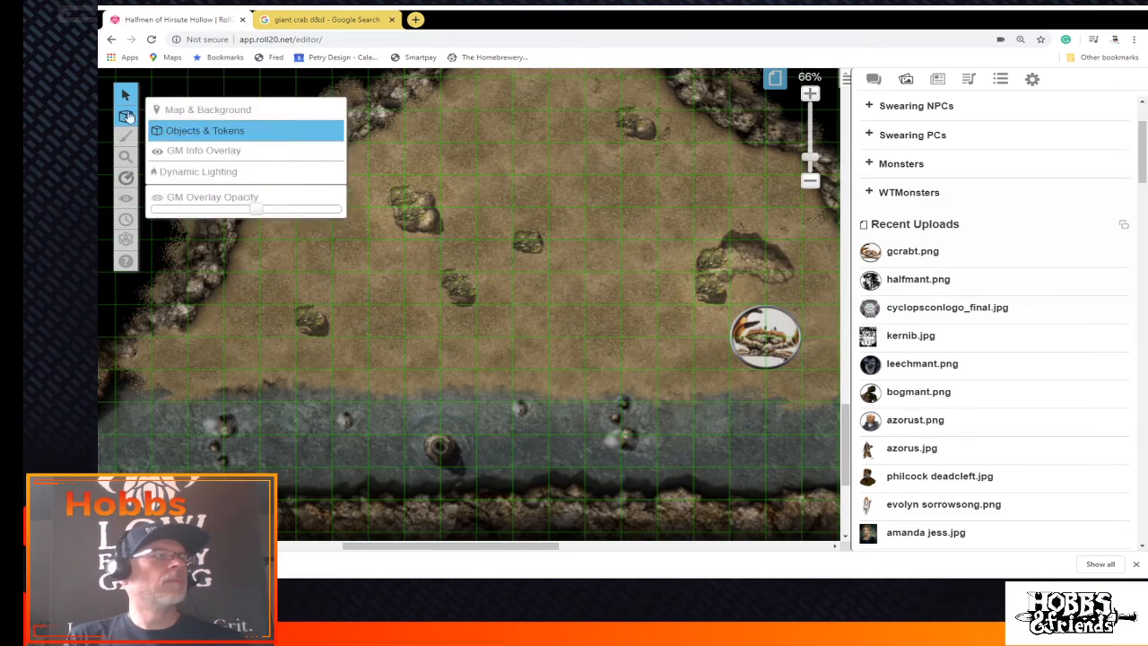
left_click(187, 111)
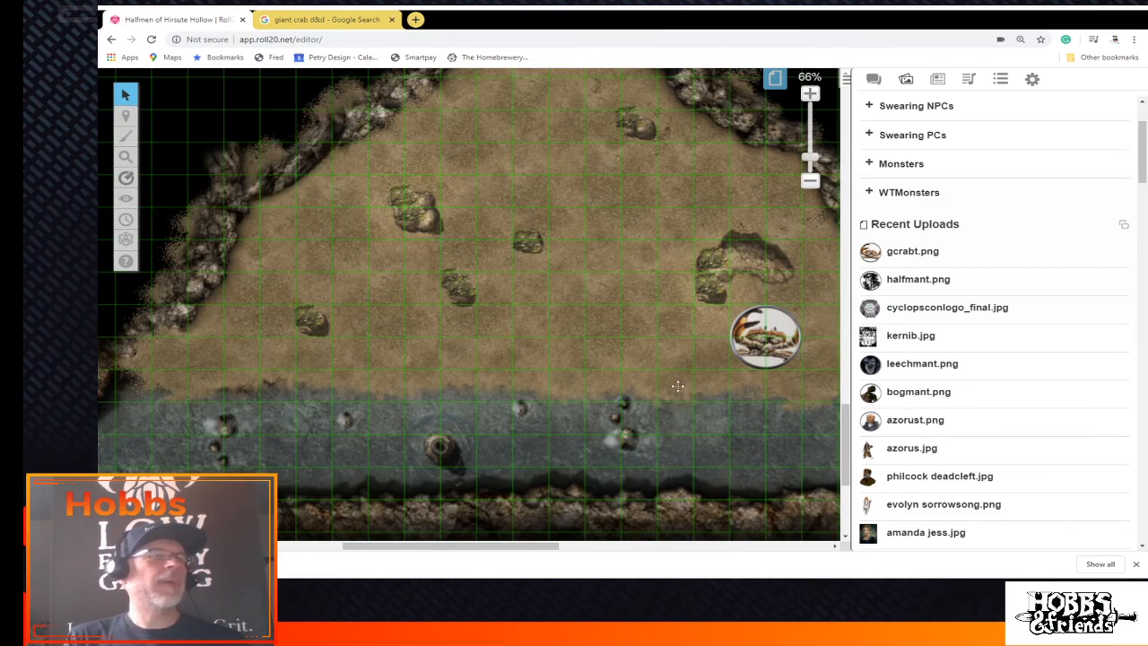
Copy the crab token and paste the duplicate on the western part of the beach
right_click(761, 346)
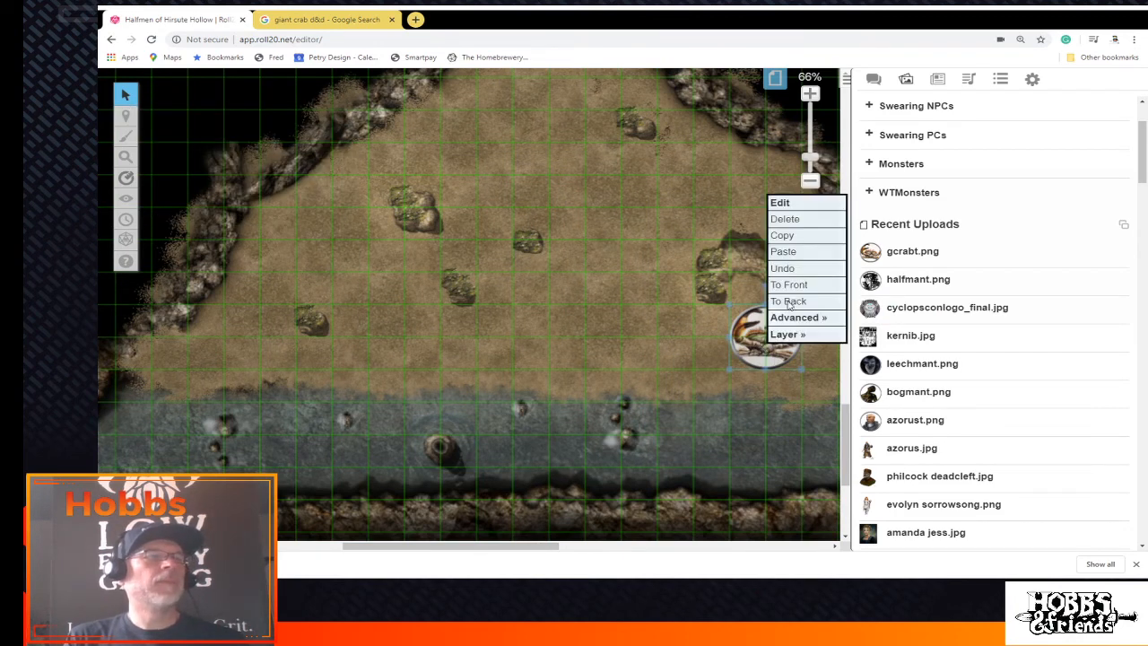
left_click(795, 237)
right_click(327, 267)
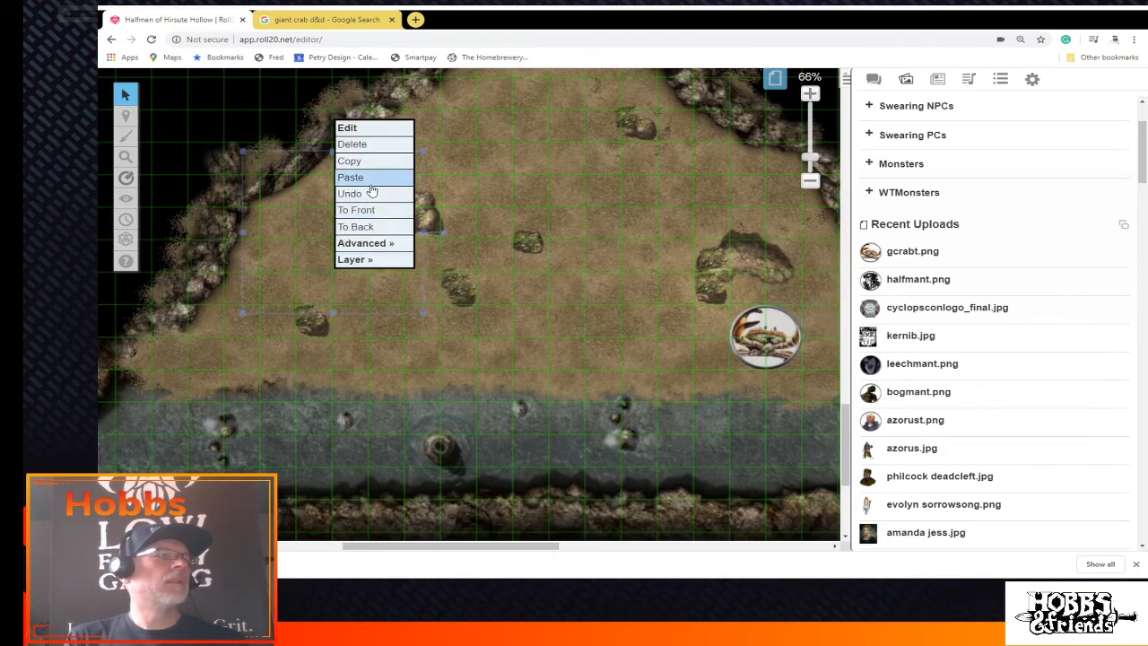
left_click(372, 191)
Move the western crab token and the eastern crab token to the GM layer
right_click(342, 277)
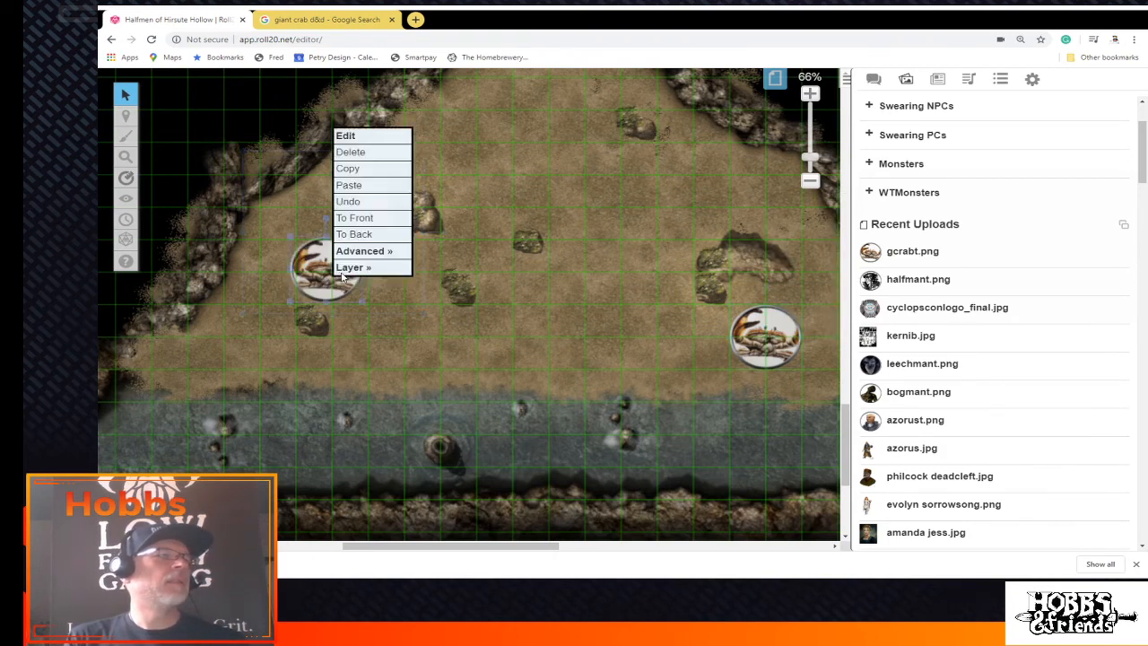
mouse_move(341, 277)
left_click(468, 287)
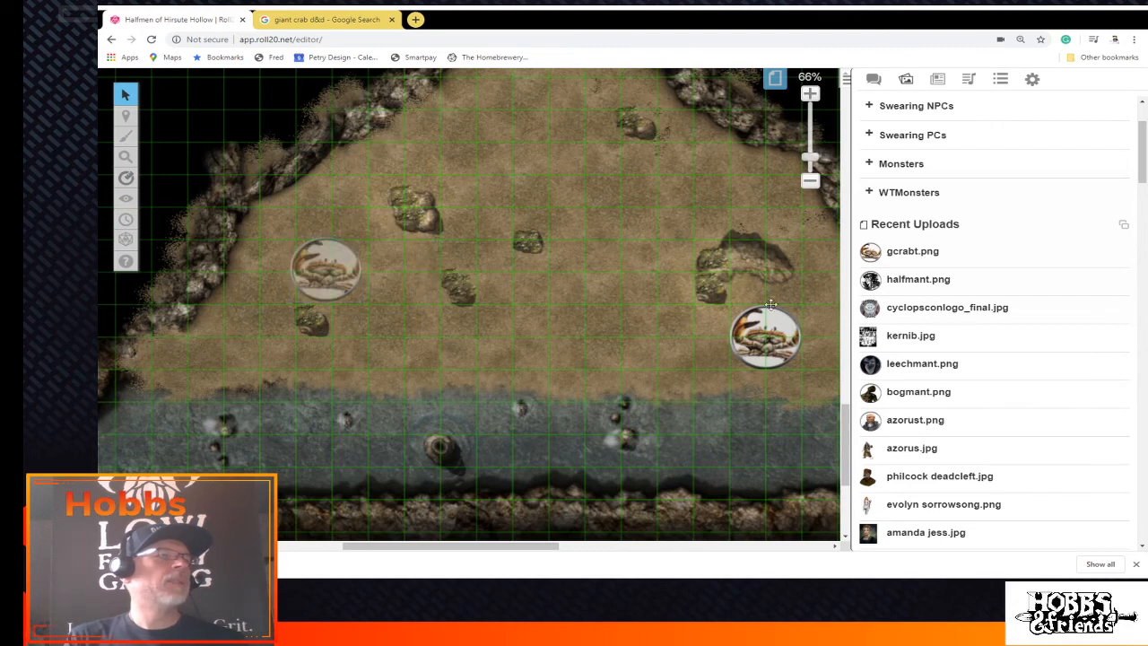
right_click(764, 330)
mouse_move(805, 319)
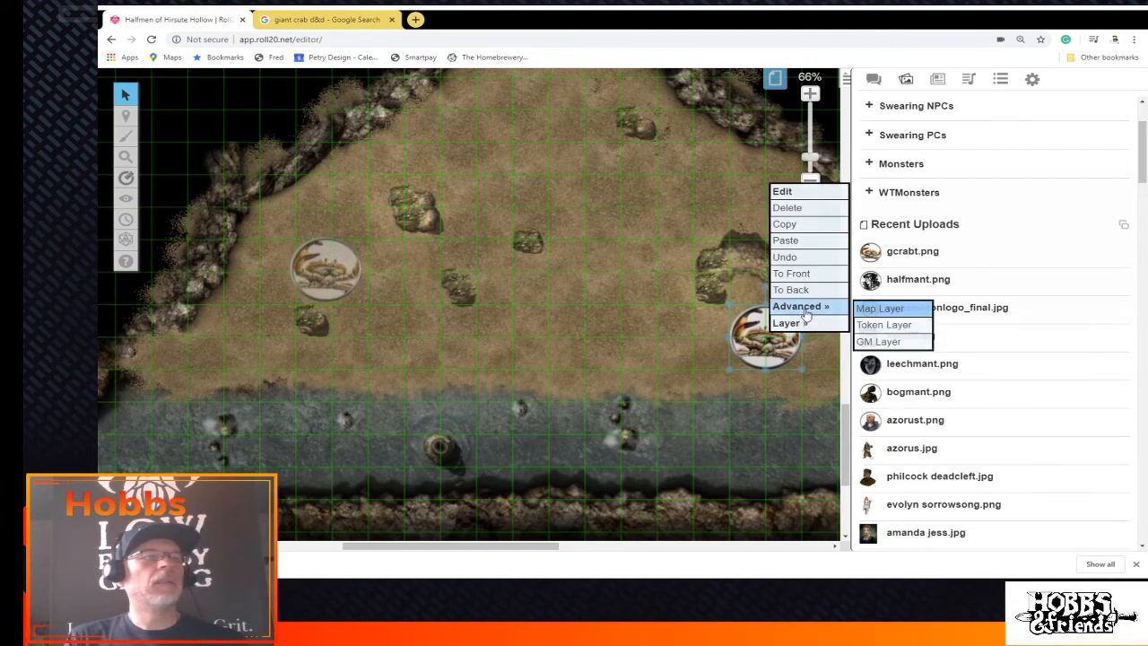
left_click(883, 330)
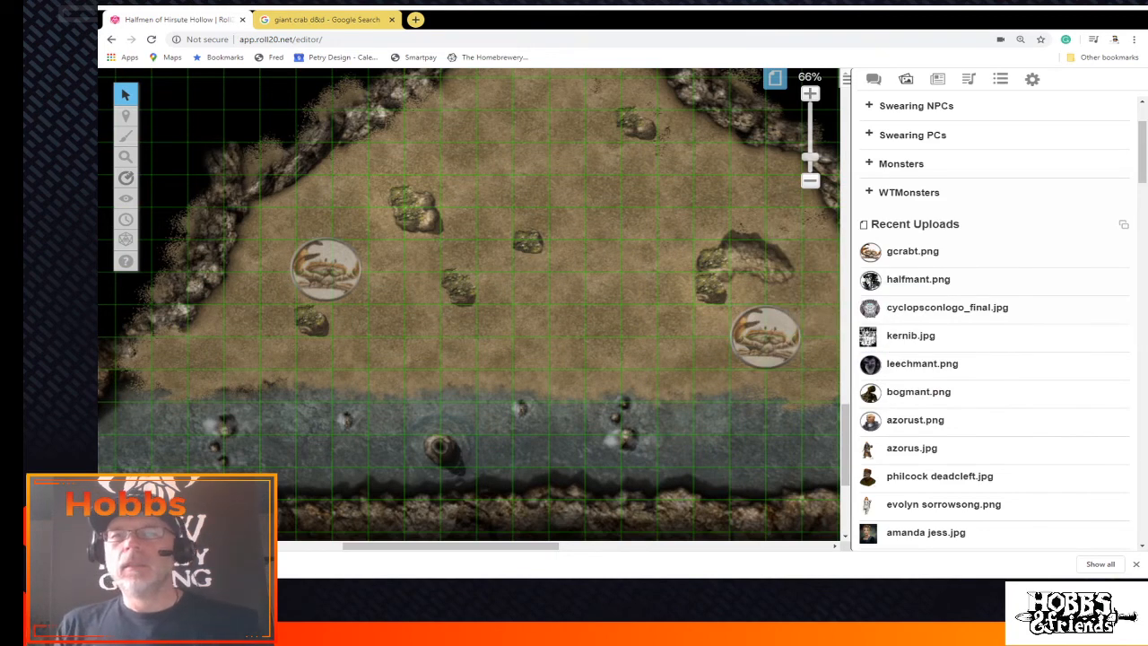
Add a new handout to the journal and name it "Boss Monster"
mouse_move(1115, 392)
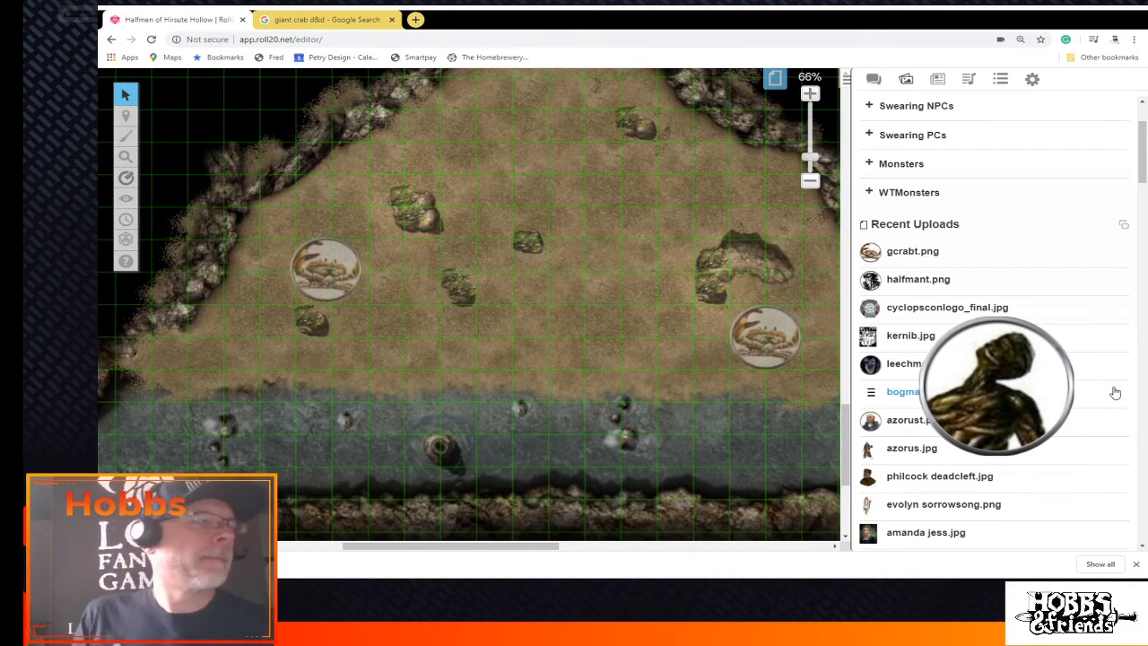
mouse_move(1071, 269)
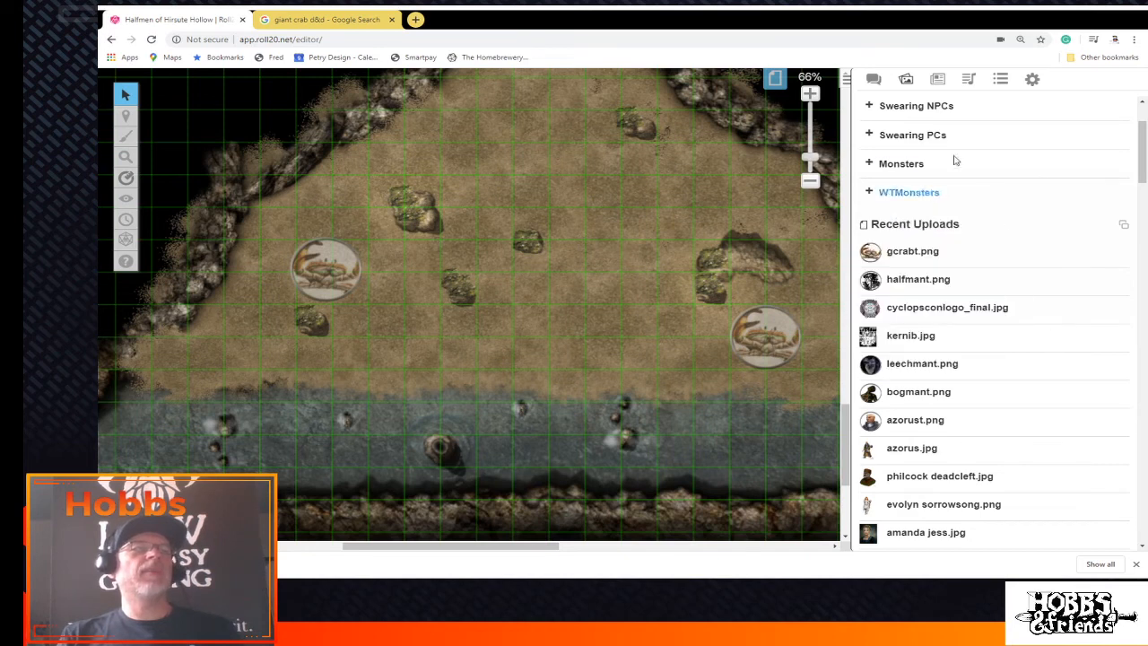
left_click(942, 82)
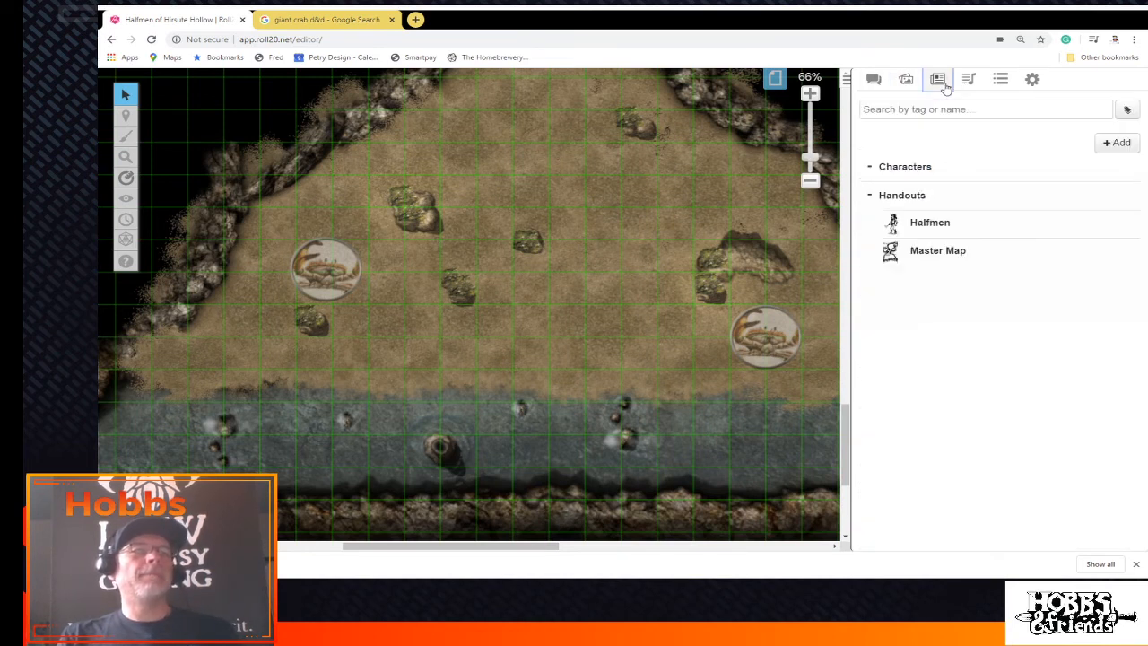
left_click(1111, 144)
left_click(1090, 183)
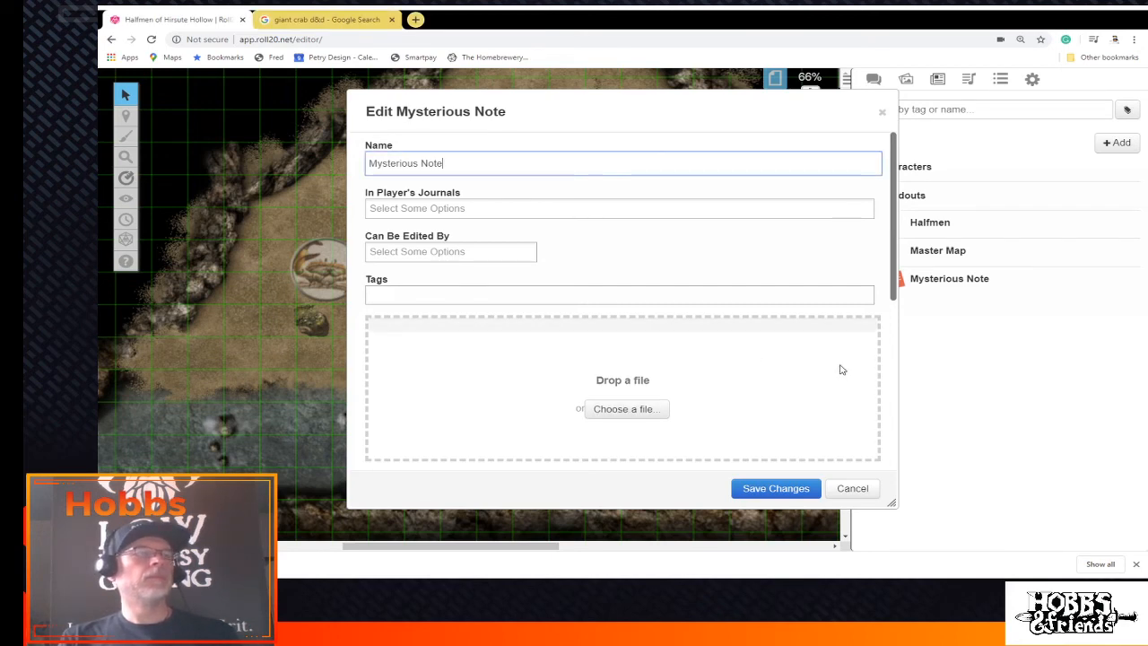
left_click(401, 166)
left_click_drag(478, 168, 301, 170)
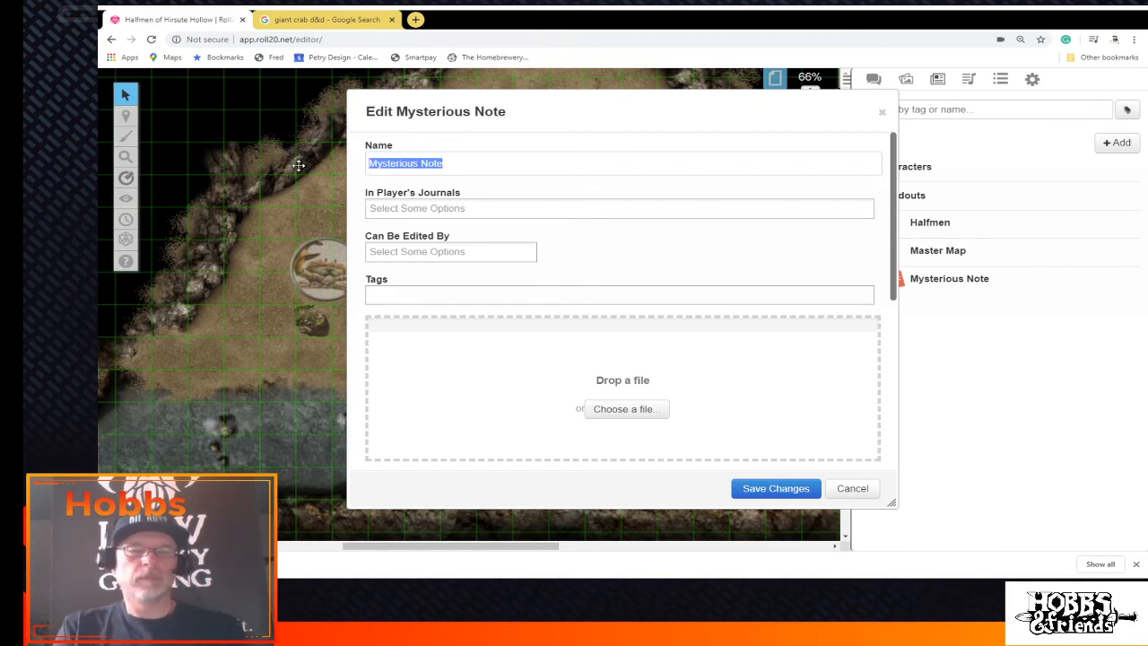
left_click(300, 169)
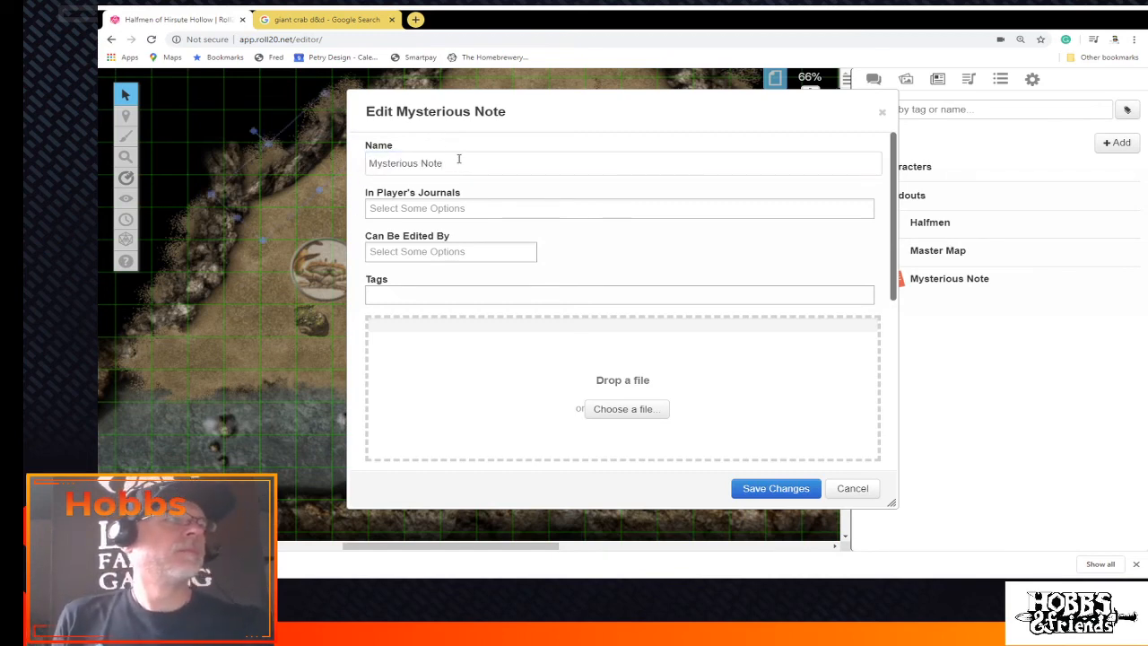
left_click_drag(459, 161, 371, 170)
type("Bo")
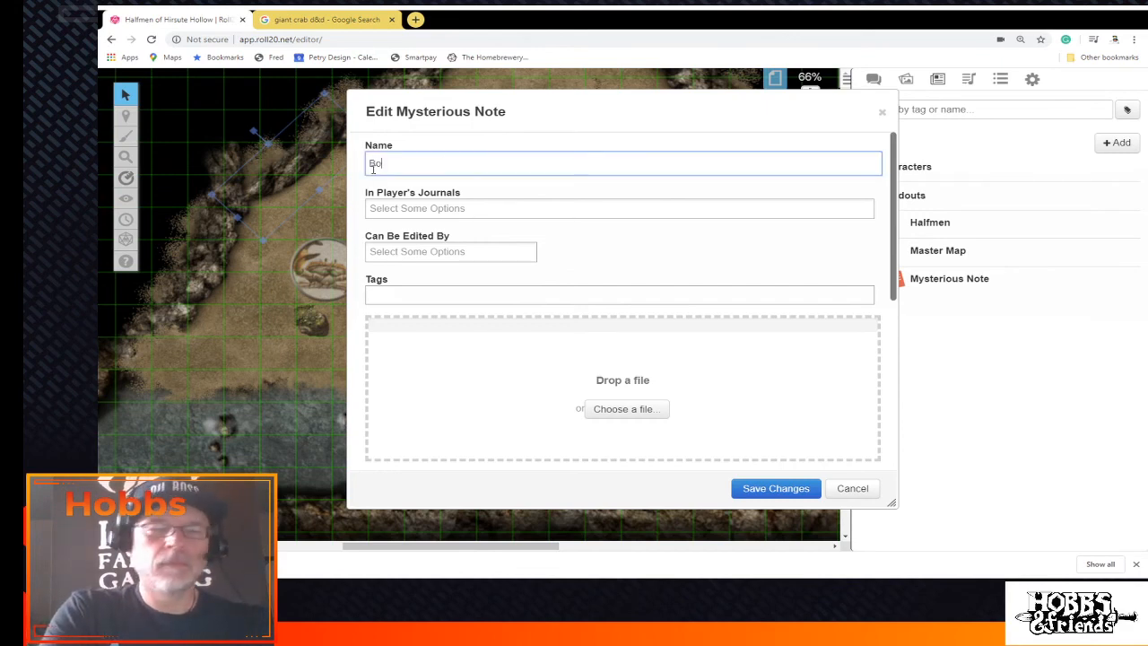
type("ss Monster")
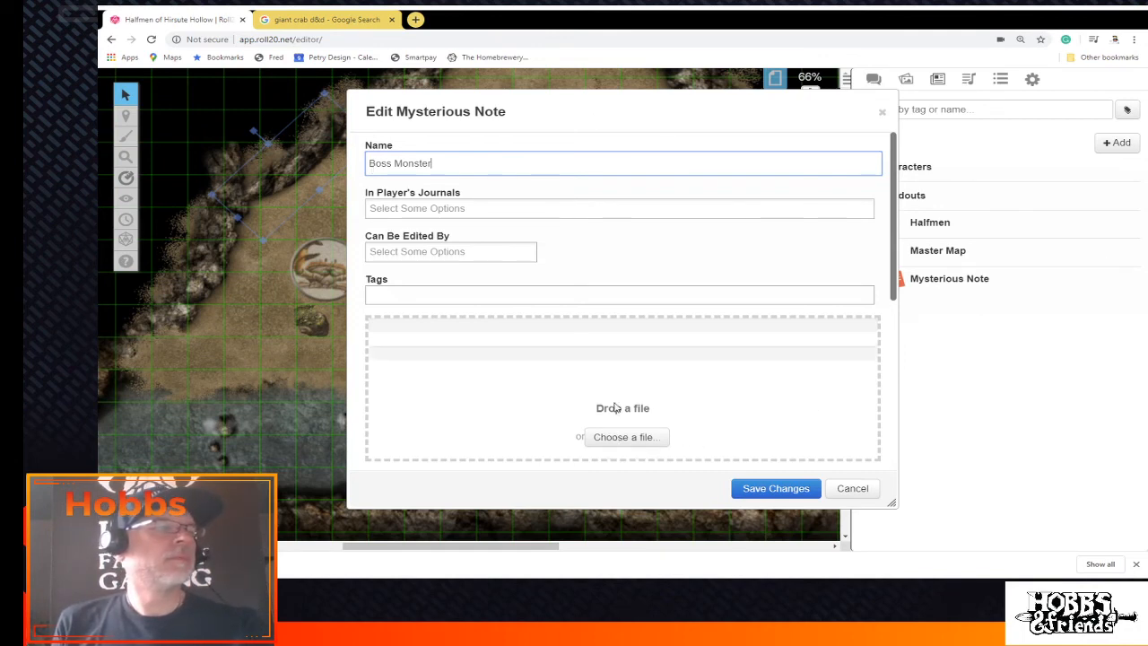
Add the black-and-white cave illustration of the giant hanging head to the Boss Monster handout and save it
scroll(664, 364, "down", 2)
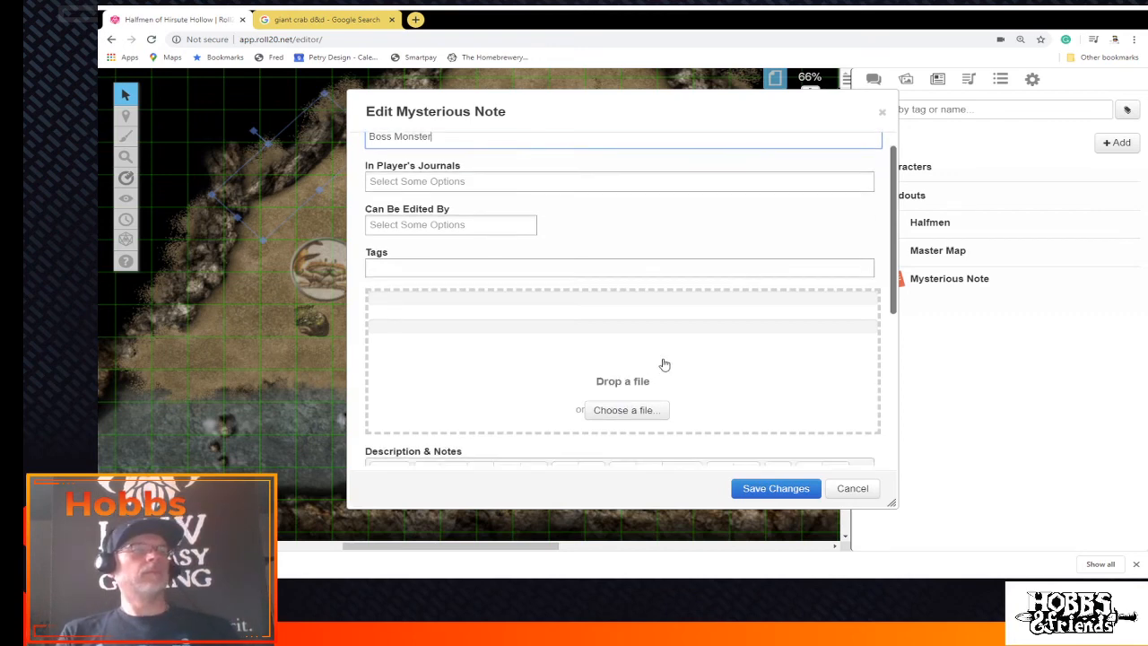
left_click(639, 329)
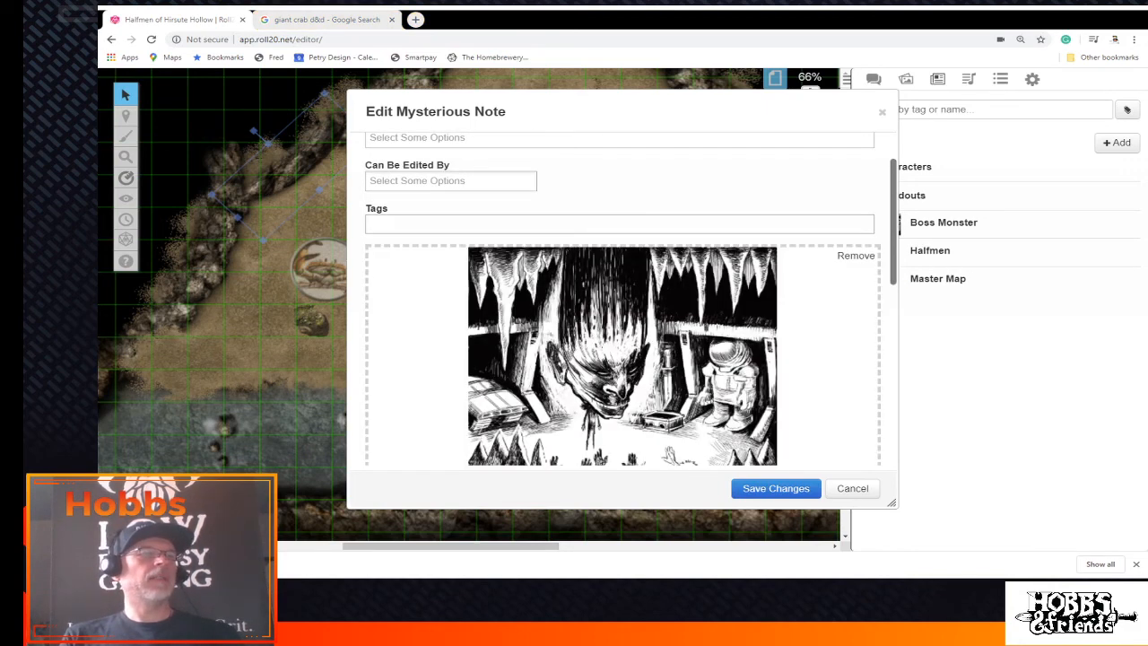
left_click_drag(894, 278, 893, 308)
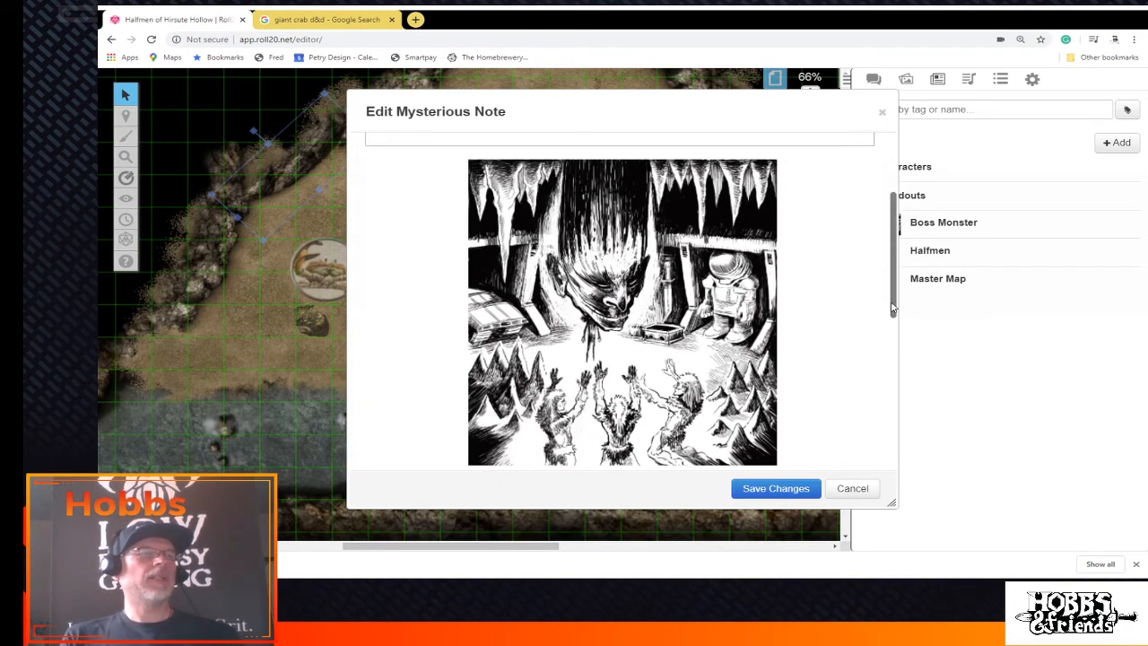
left_click(776, 487)
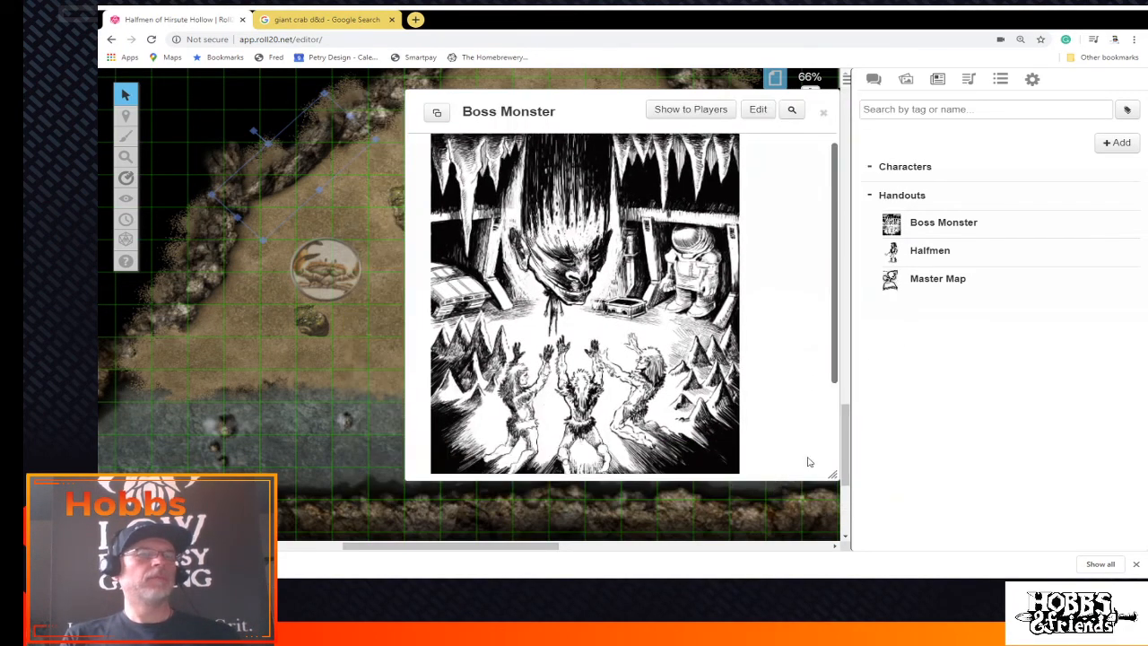
View the Boss Monster illustration at enlarged size and close the handout
left_click(604, 267)
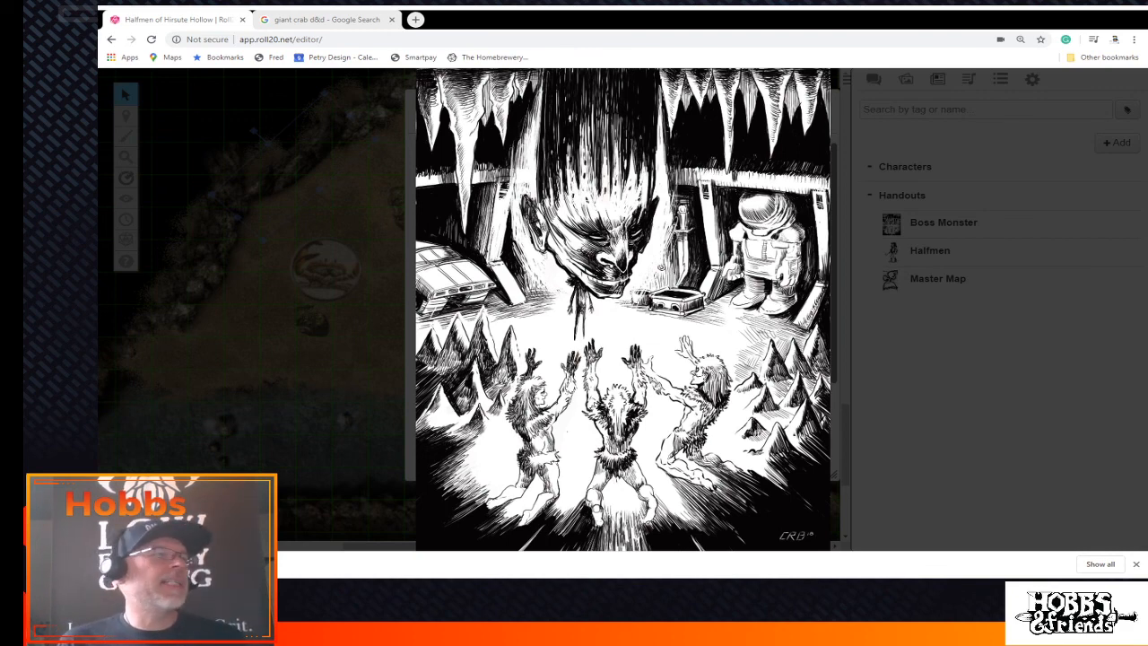
left_click(370, 215)
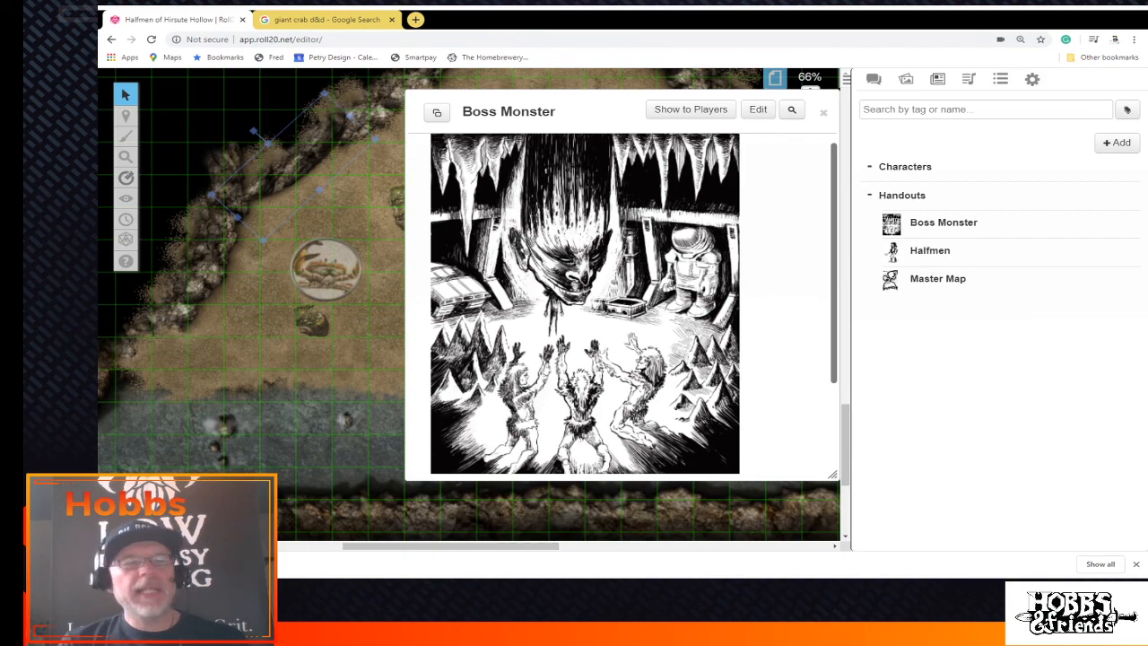
left_click(824, 113)
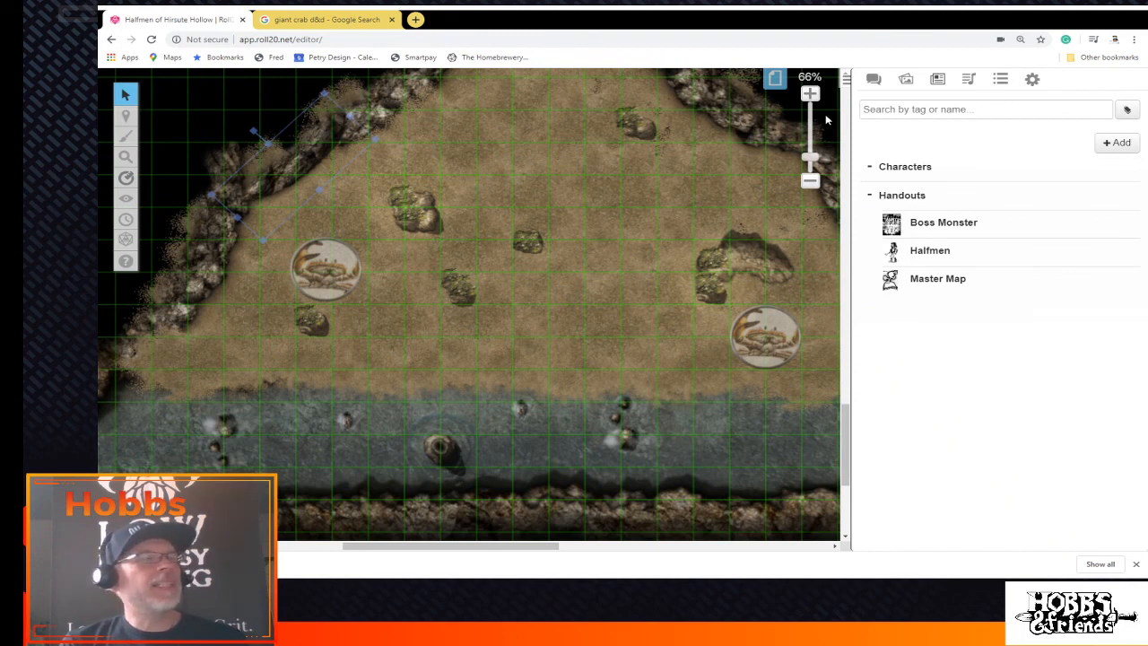
Make Objects & Tokens the active layer of the map
mouse_move(126, 117)
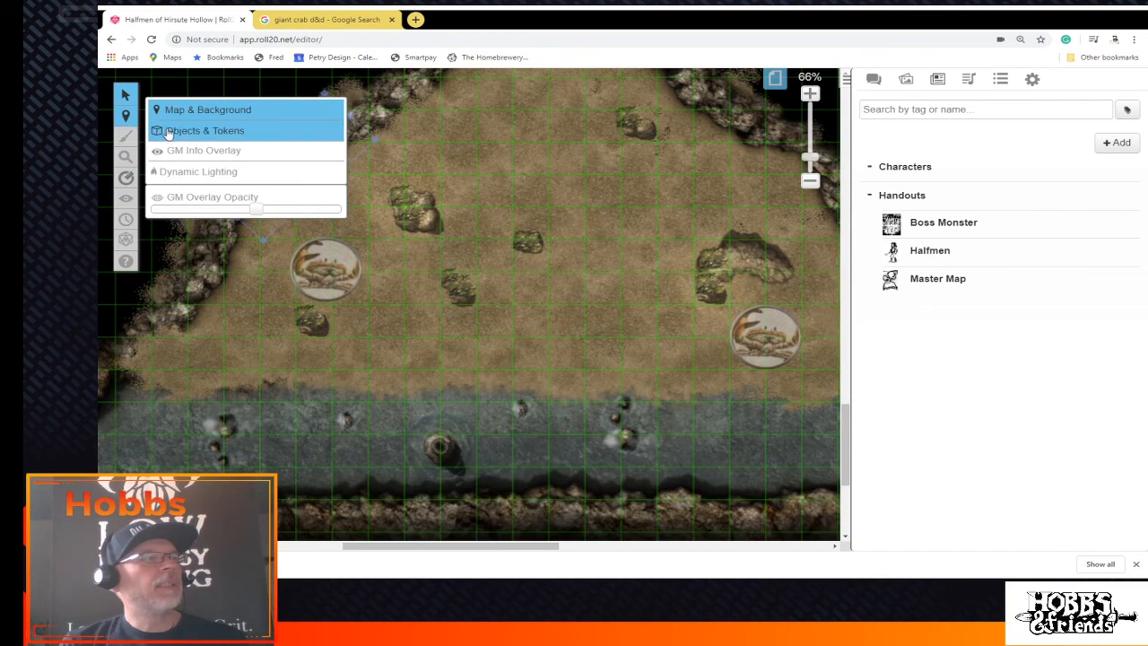
left_click(339, 128)
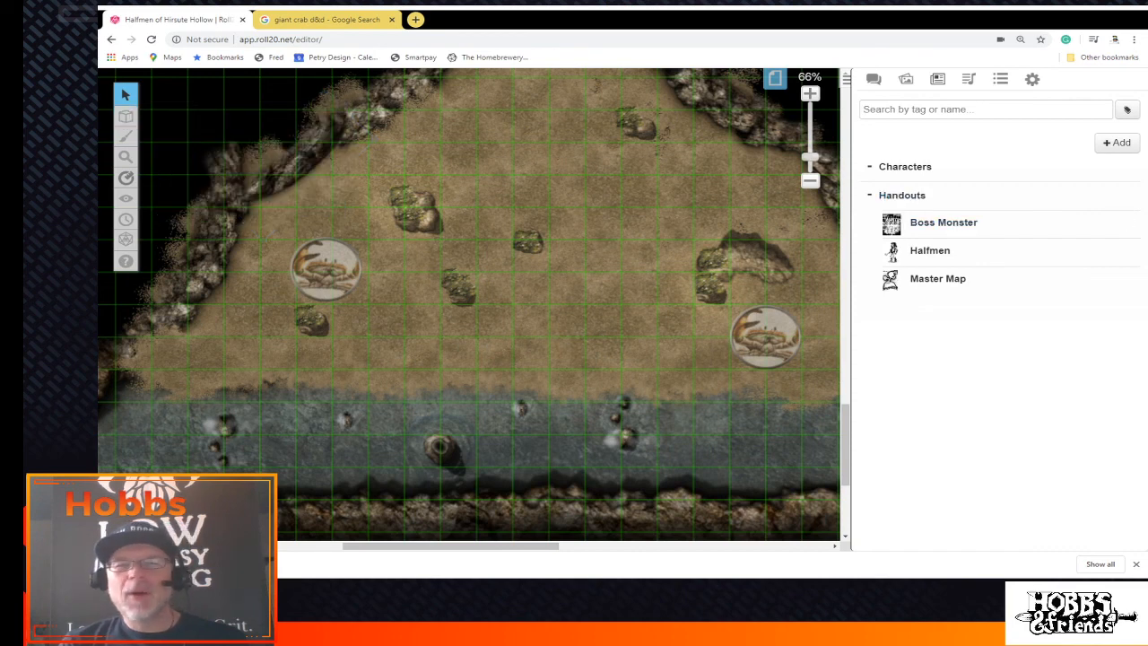